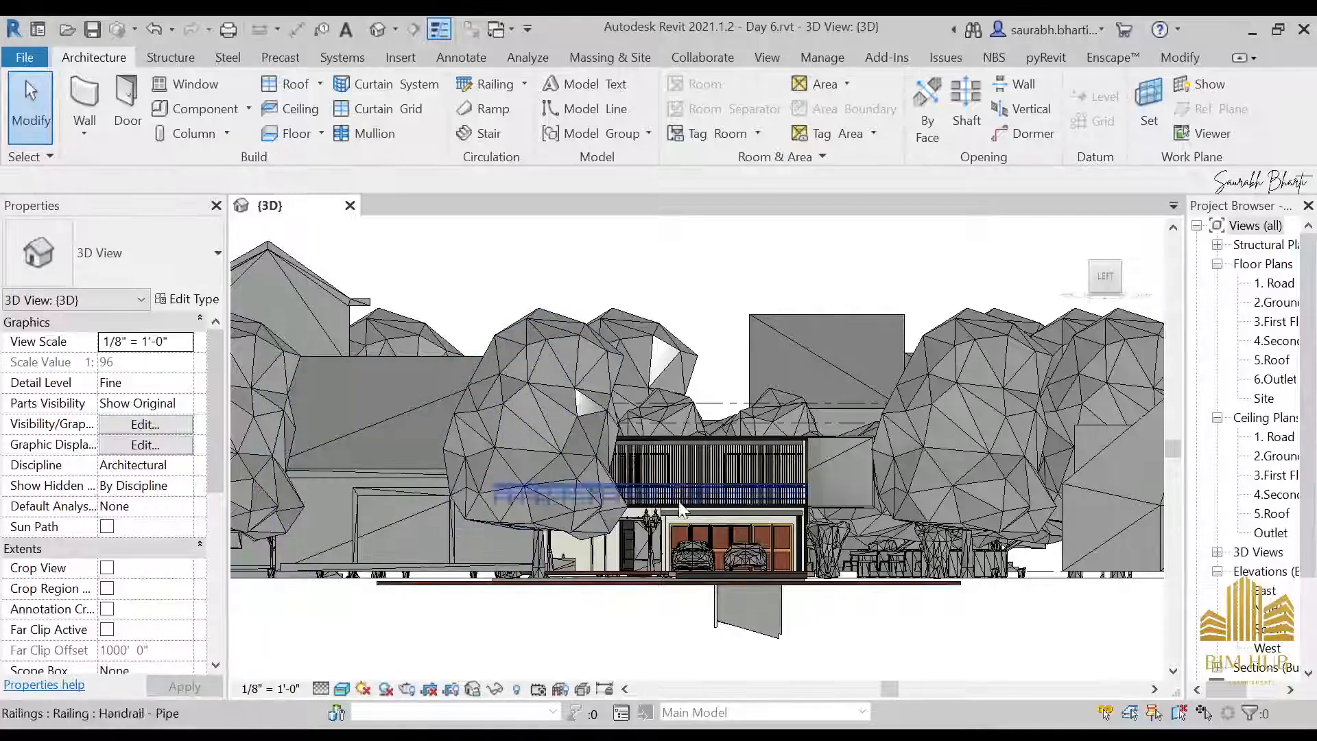
# Examine the house and the surrounding trees and buildings in the 3D view
pyautogui.scroll(5, 820, 380)
pyautogui.scroll(1, 864, 344)
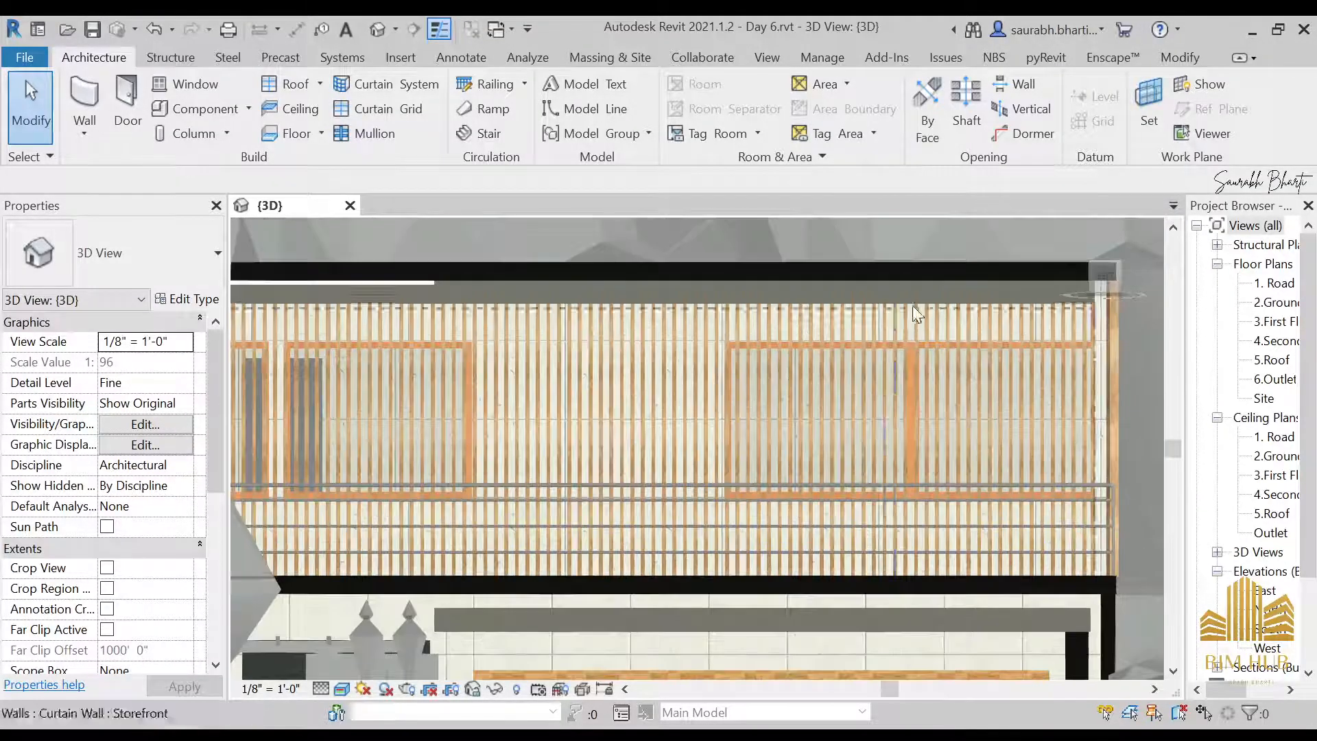
pyautogui.scroll(-7, 888, 352)
pyautogui.keyDown('shift'); pyautogui.moveTo(870, 356); pyautogui.dragTo(623, 563, button='middle'); pyautogui.keyUp('shift')
pyautogui.scroll(-3, 734, 466)
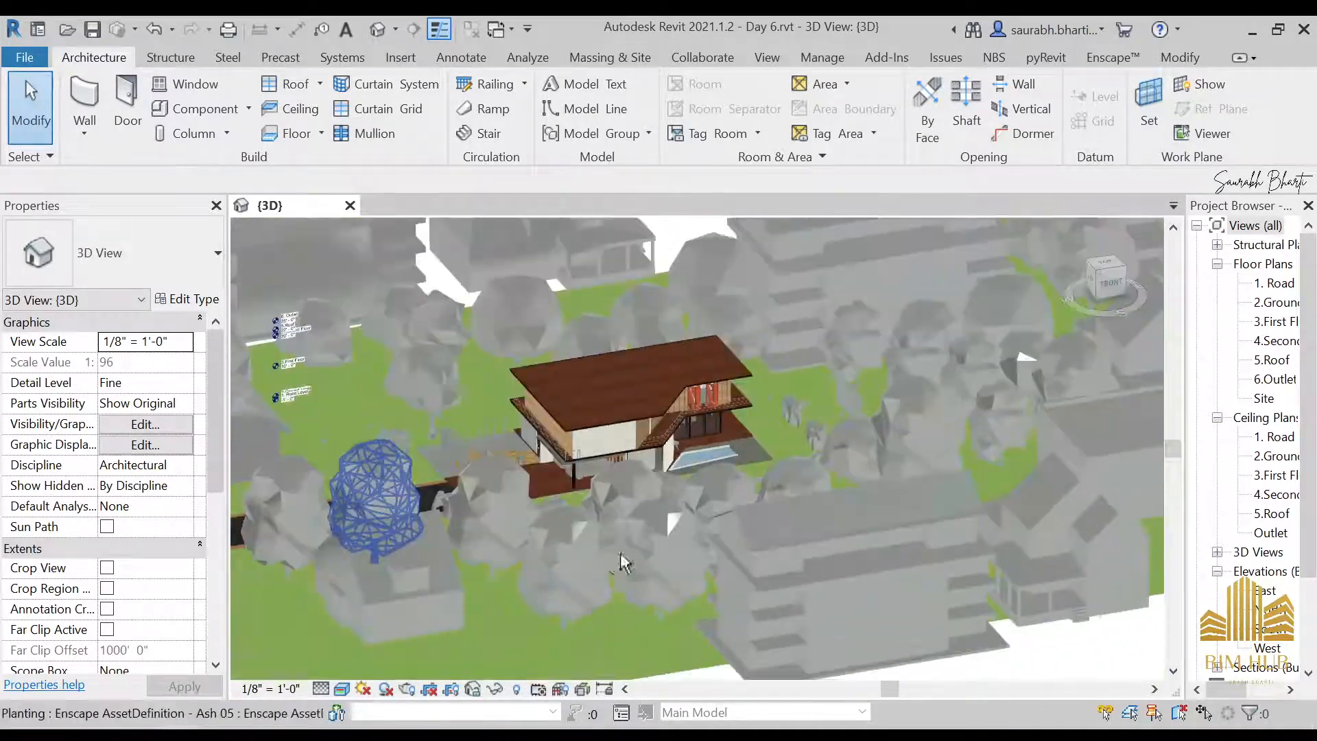
pyautogui.scroll(-1, 1284, 532)
pyautogui.scroll(-2, 1282, 527)
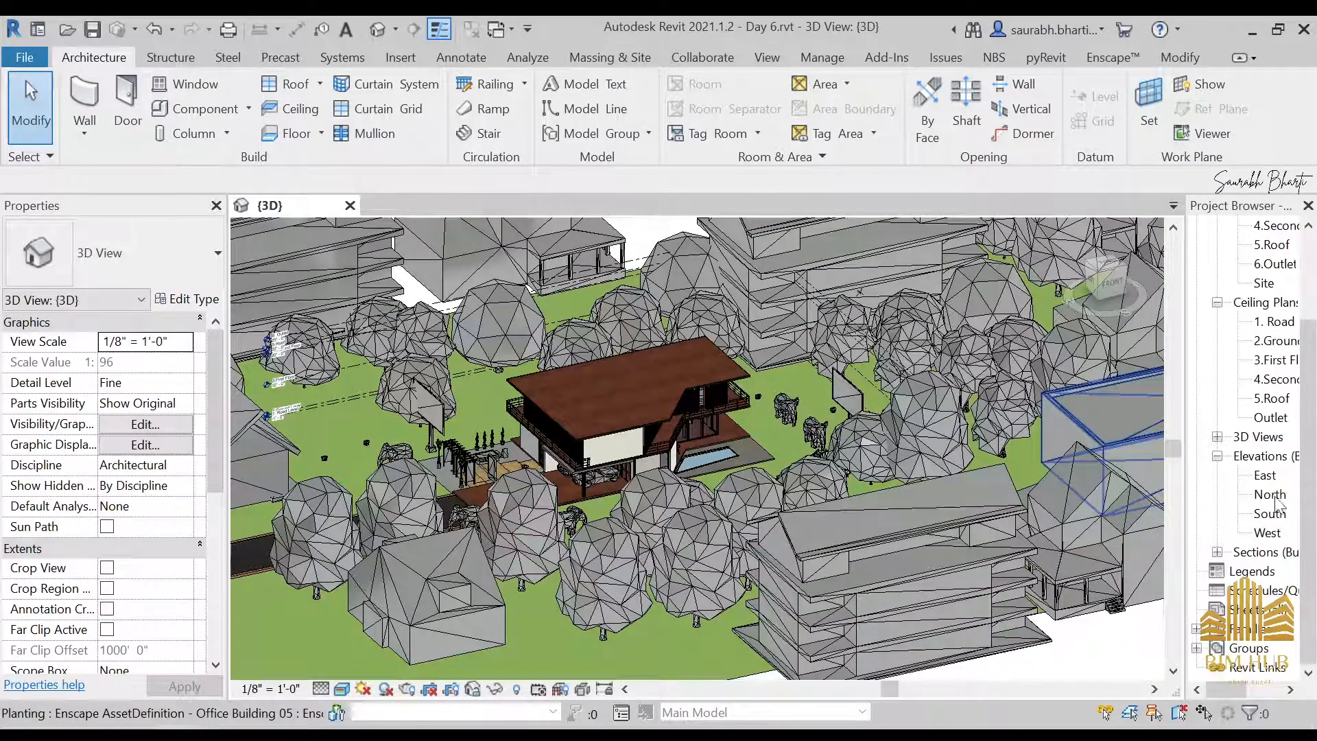
pyautogui.scroll(4, 721, 456)
pyautogui.scroll(-1, 670, 389)
pyautogui.scroll(-3, 670, 388)
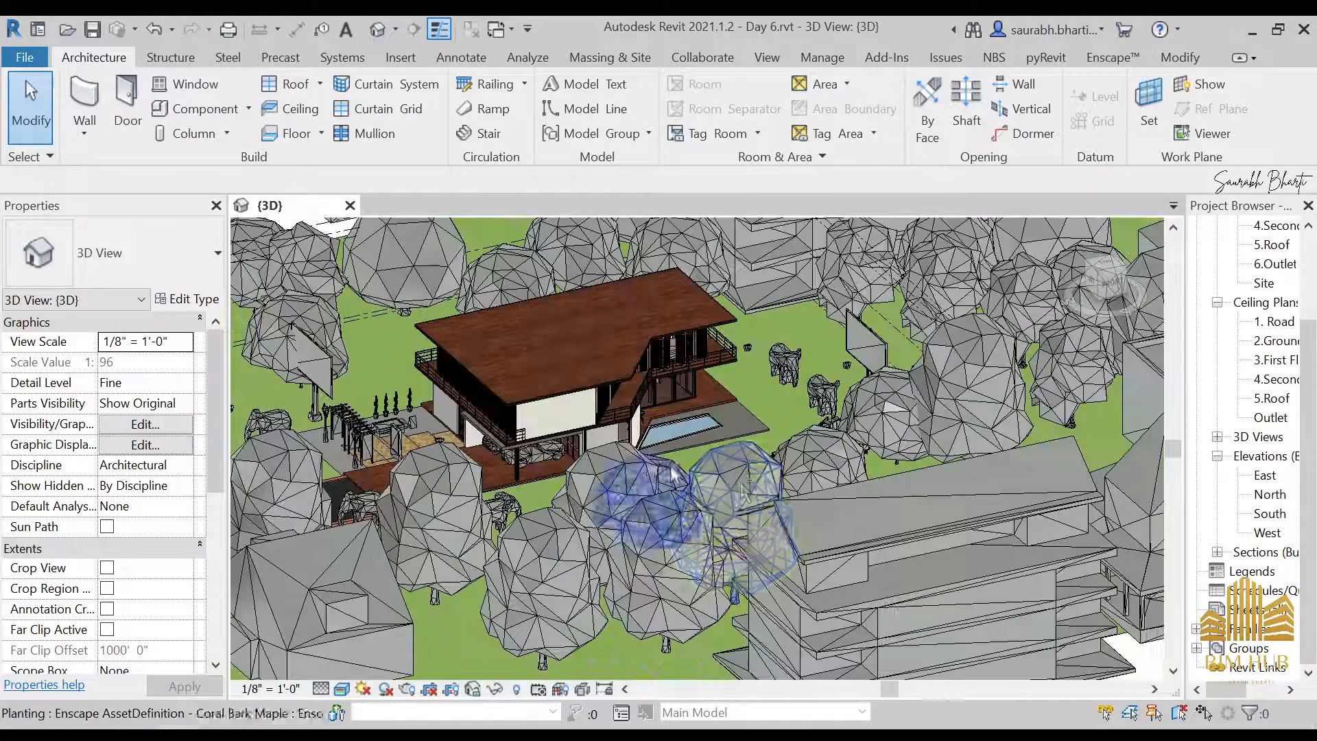
# Hide the whole Planting category in the 3D view, using one of the trees beside the house
pyautogui.click(660, 506)
pyautogui.rightClick(660, 508)
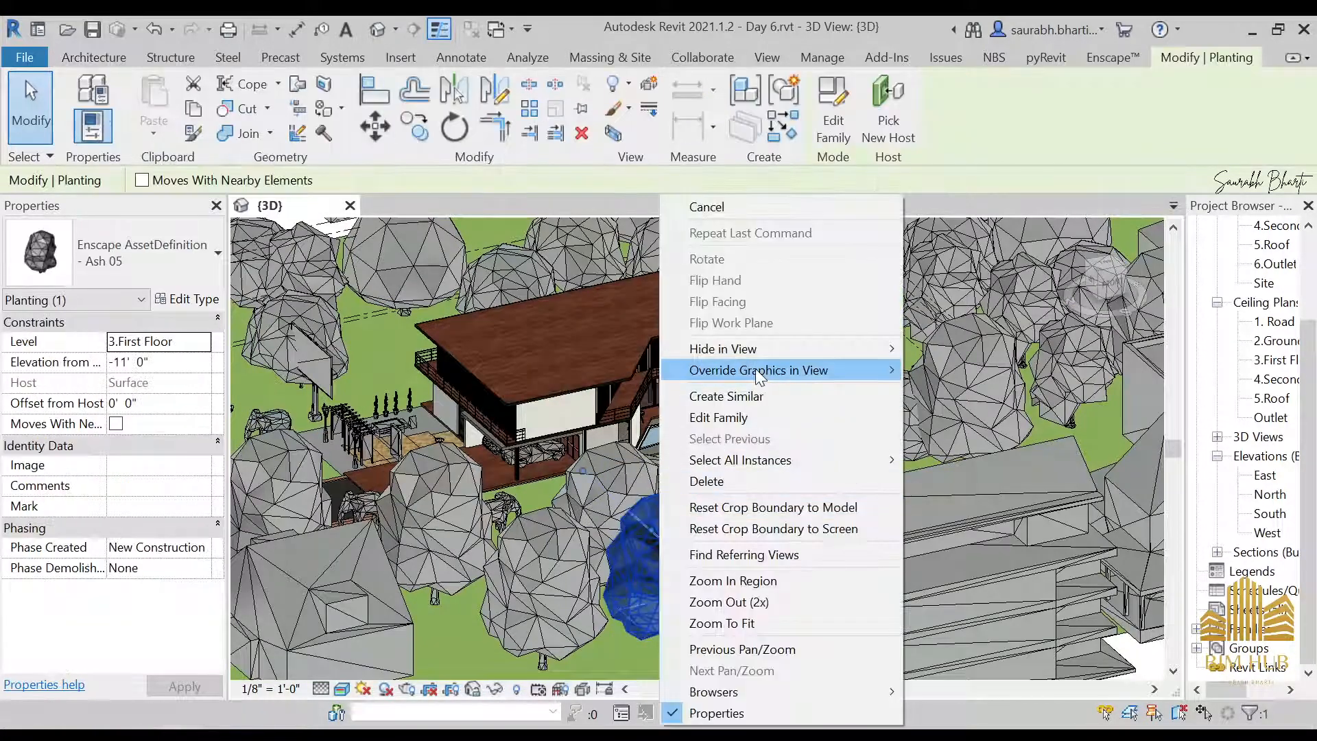
pyautogui.moveTo(764, 355)
pyautogui.click(1007, 371)
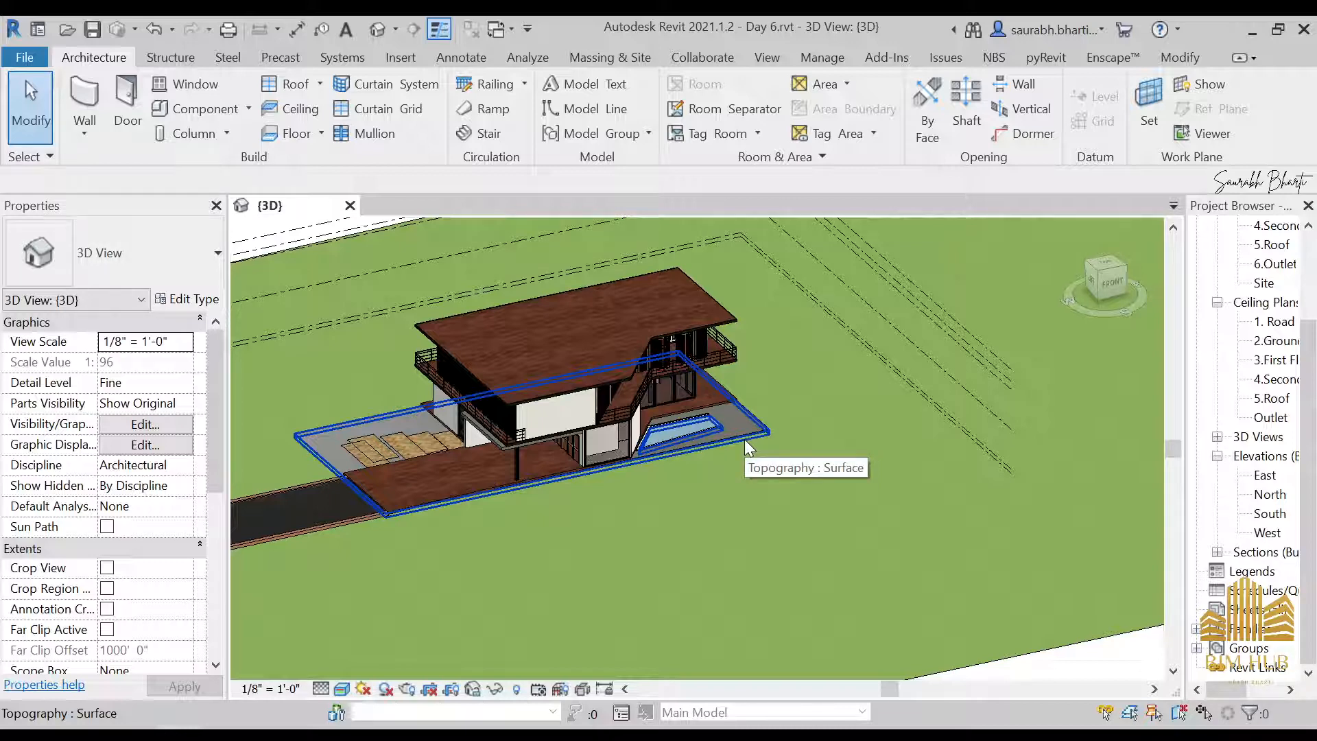
# Inspect the house in 3D from several sides, including the driveway, slatted facade, balcony, pool and glazed rear
pyautogui.scroll(4, 553, 433)
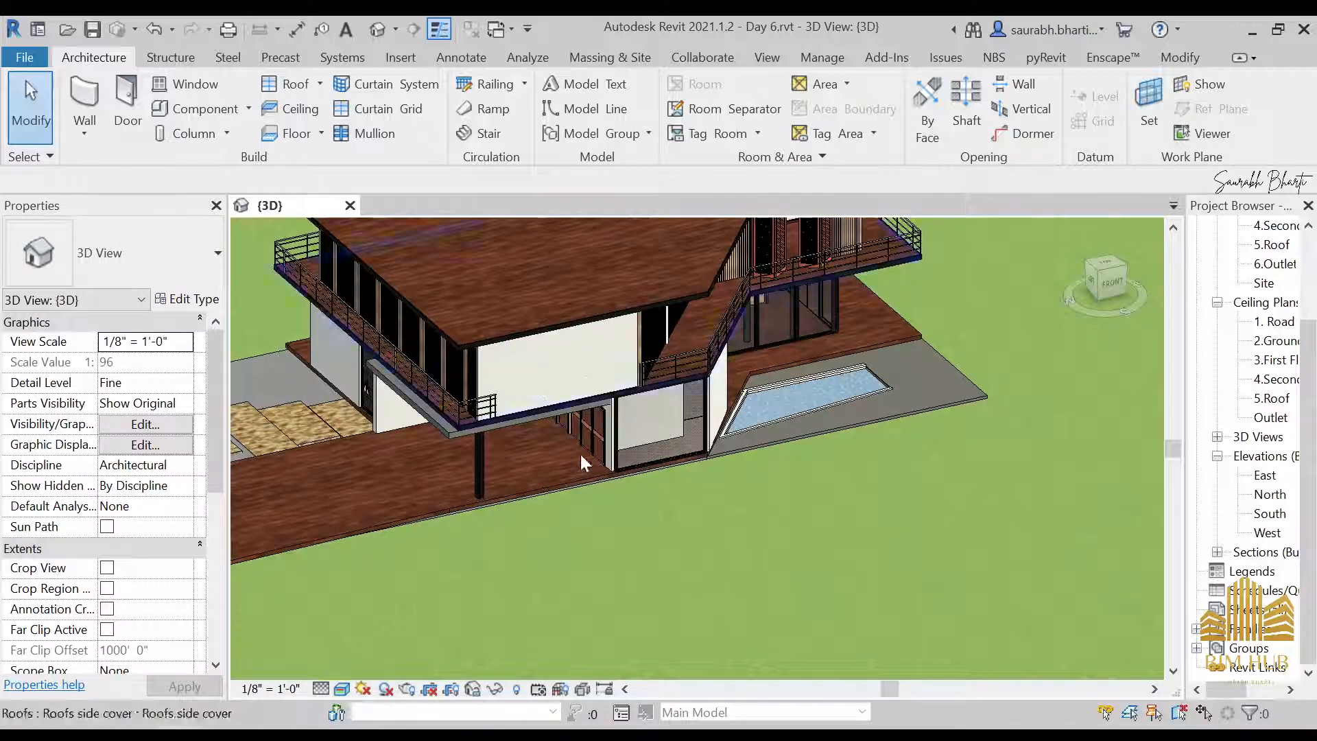
pyautogui.scroll(-8, 752, 443)
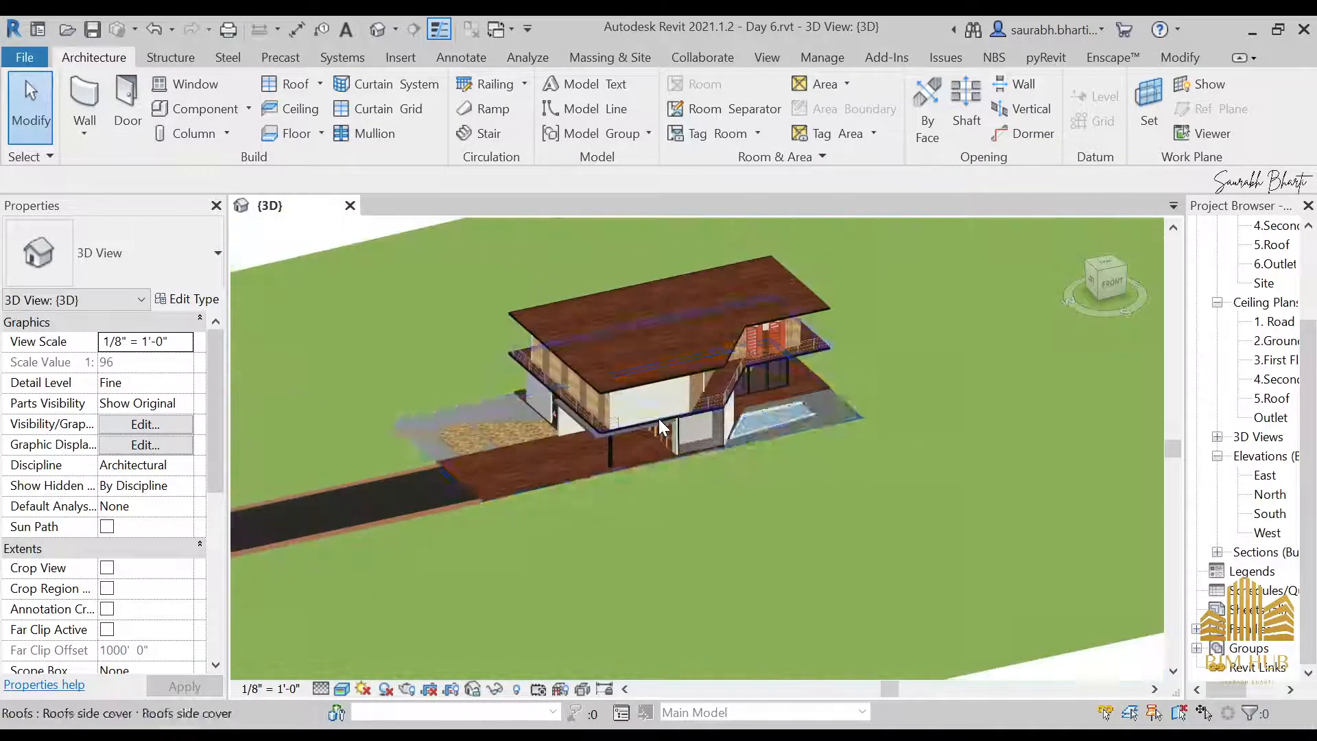
pyautogui.keyDown('shift'); pyautogui.moveTo(752, 446); pyautogui.dragTo(675, 449, button='middle'); pyautogui.keyUp('shift')
pyautogui.scroll(10, 672, 439)
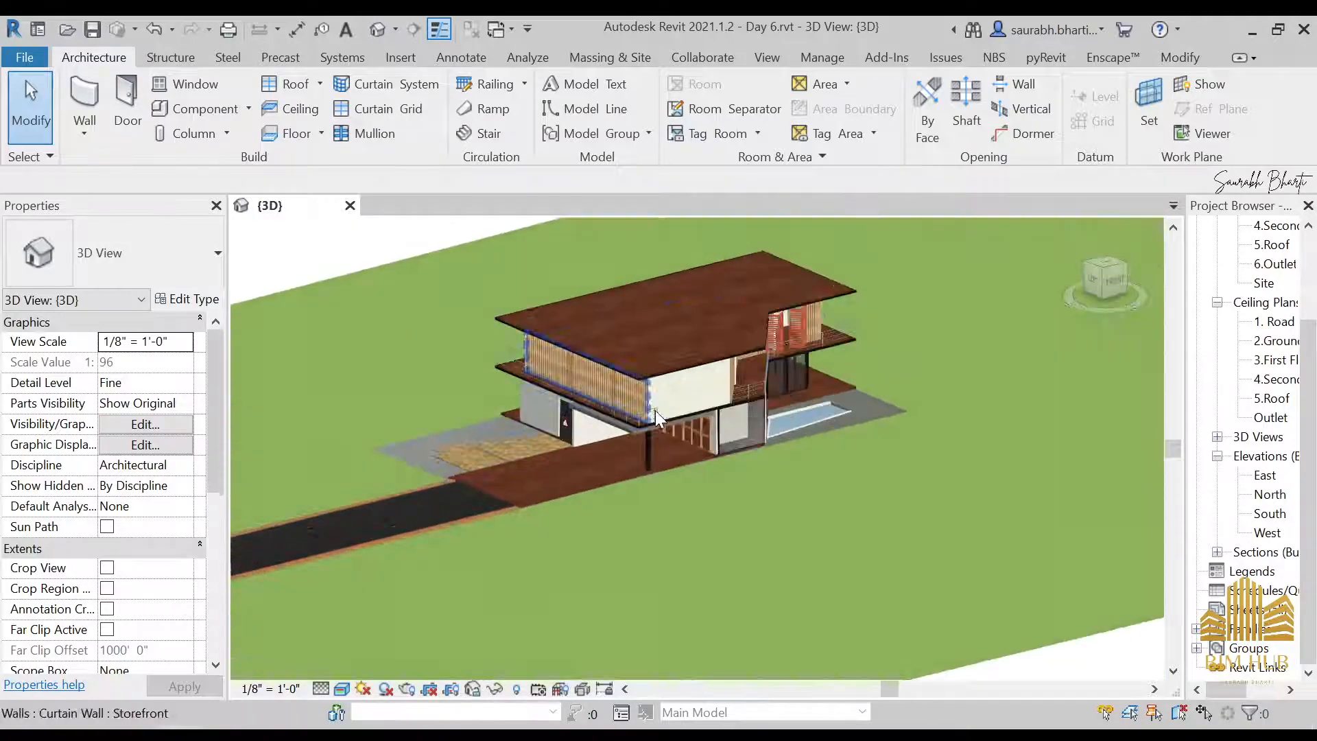
pyautogui.scroll(-6, 650, 401)
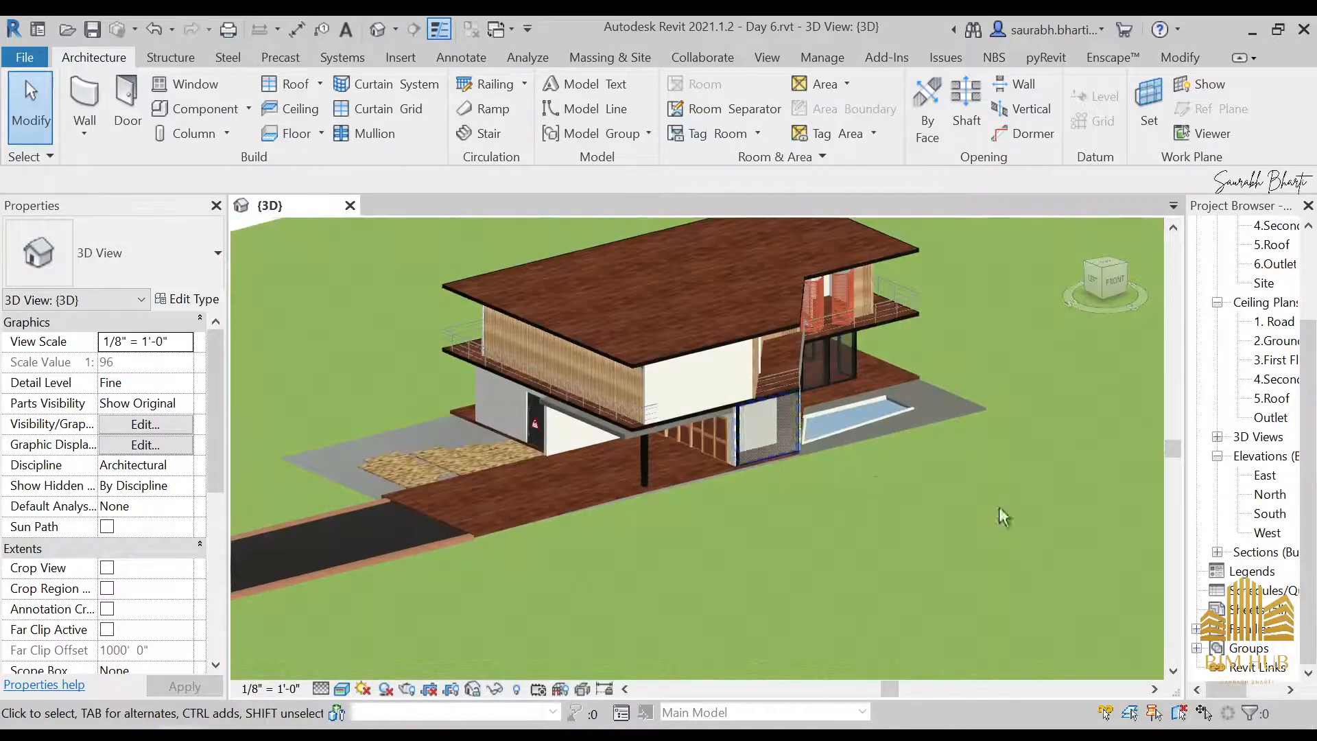
pyautogui.keyDown('shift'); pyautogui.moveTo(651, 400); pyautogui.dragTo(618, 314, button='middle'); pyautogui.keyUp('shift')
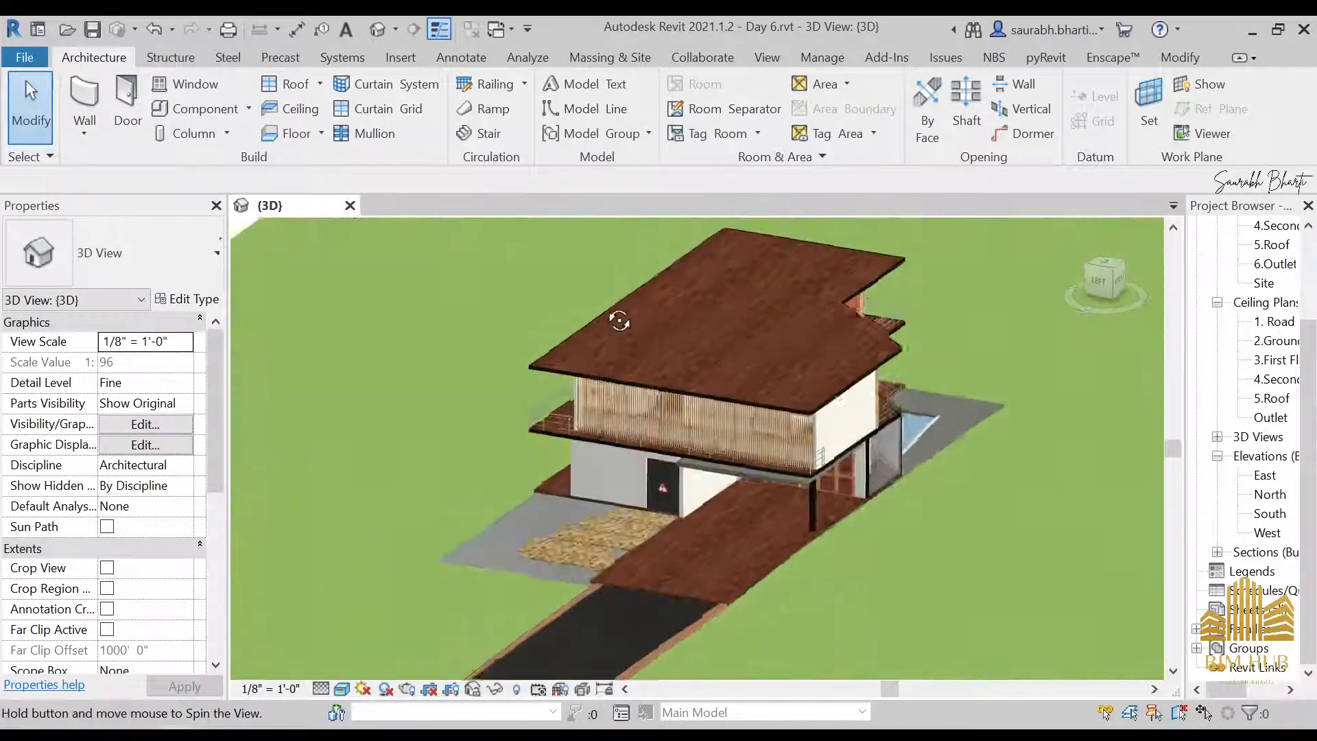
pyautogui.scroll(8, 718, 435)
pyautogui.scroll(-8, 735, 424)
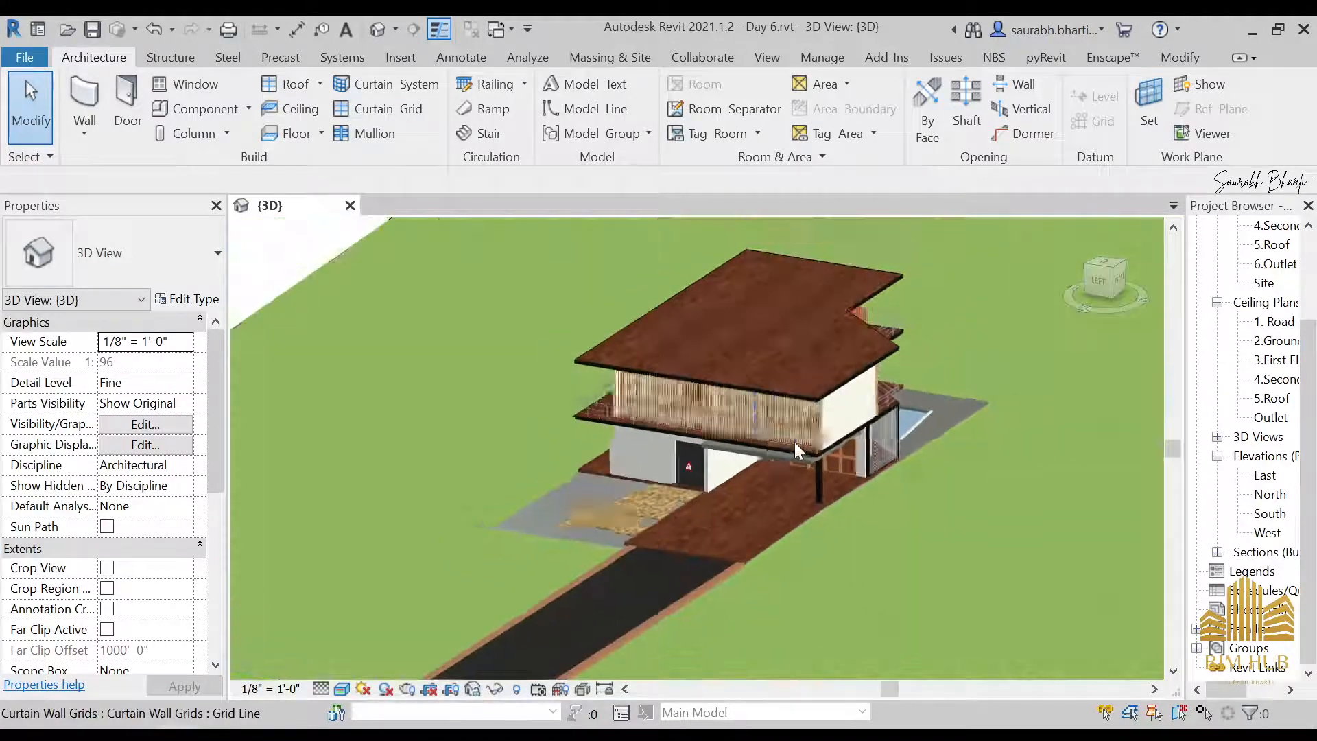
pyautogui.keyDown('shift'); pyautogui.moveTo(735, 424); pyautogui.dragTo(644, 464, button='middle'); pyautogui.keyUp('shift')
pyautogui.scroll(6, 876, 336)
pyautogui.scroll(2, 878, 336)
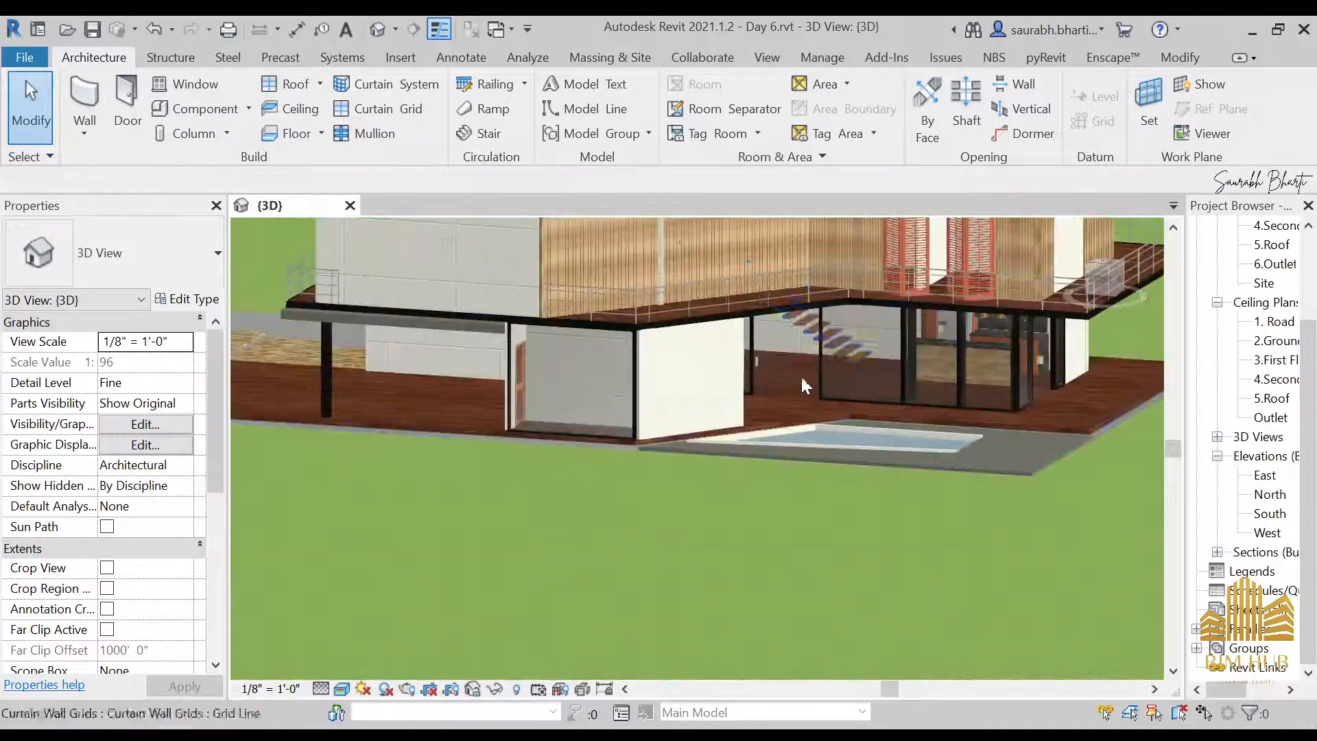
pyautogui.moveTo(827, 354); pyautogui.dragTo(722, 520, button='middle')
pyautogui.scroll(3, 1235, 330)
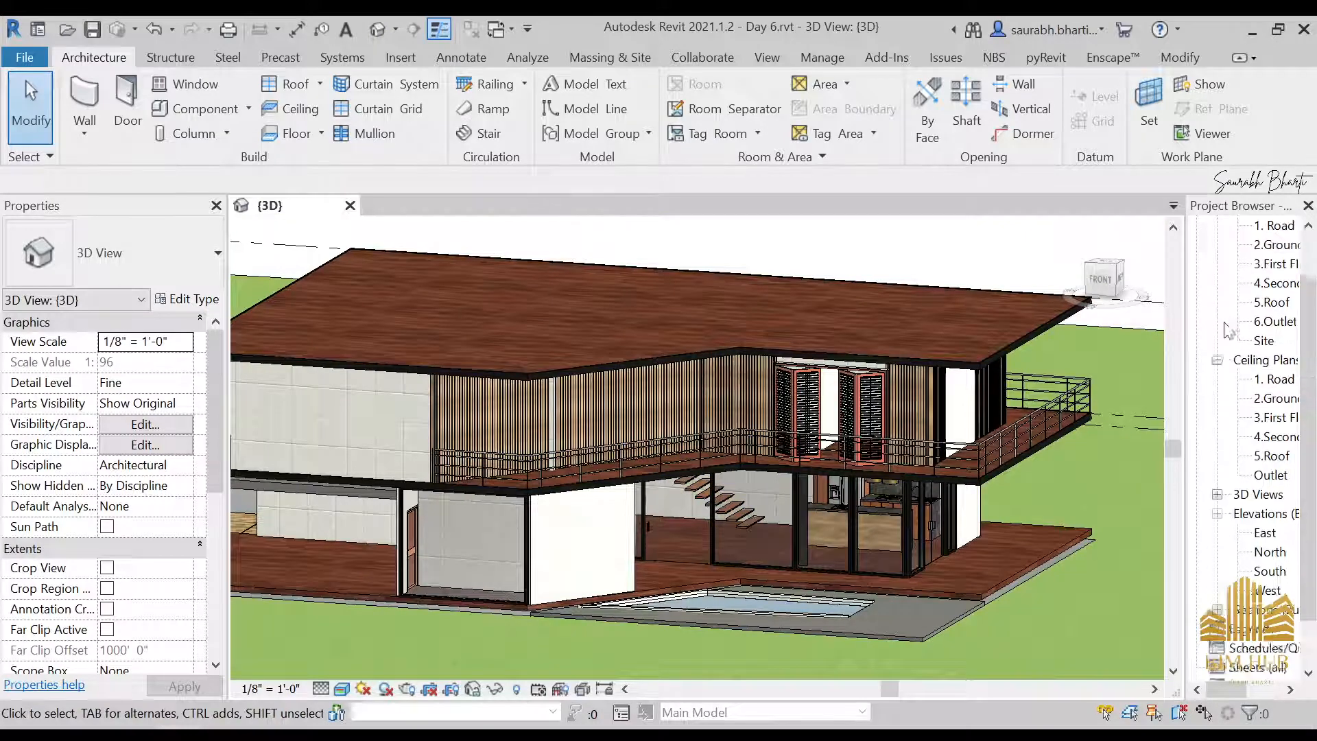
# Open the 2.Ground Level floor plan at the interior rooms and staircase
pyautogui.doubleClick(1282, 303)
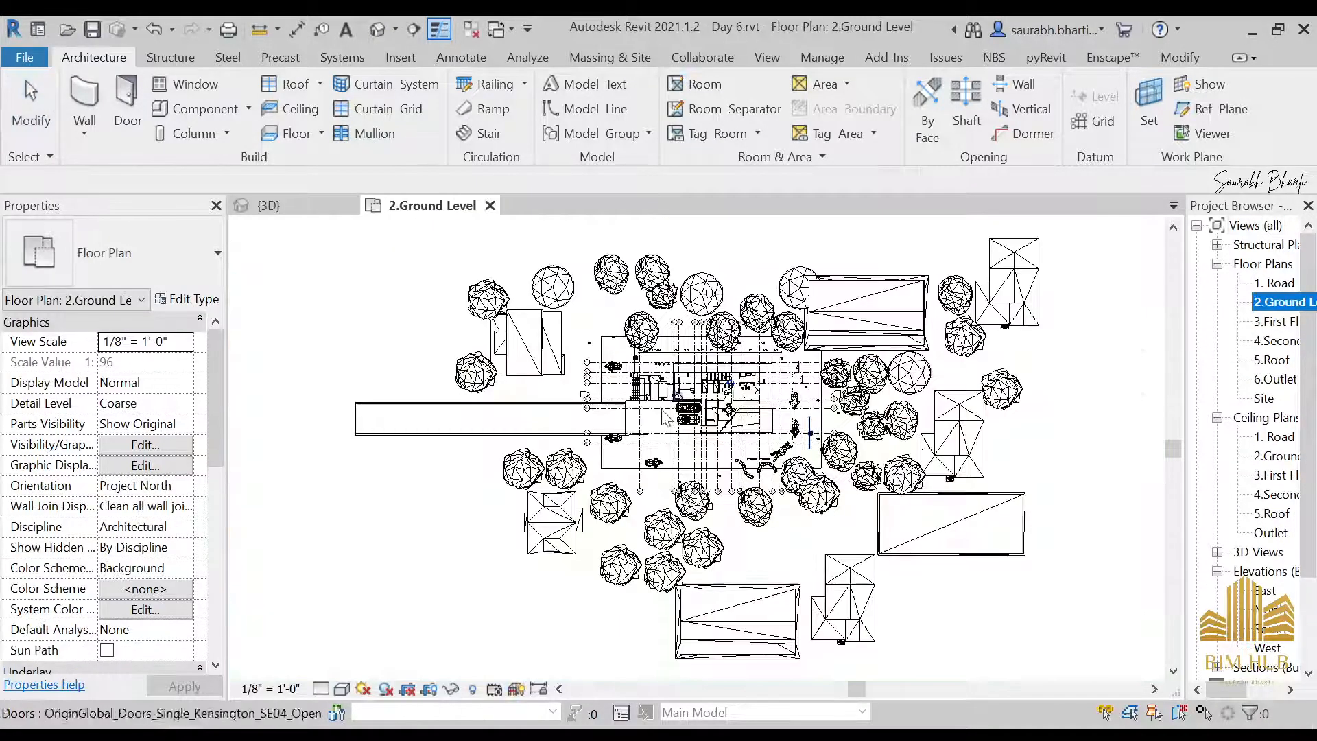
pyautogui.scroll(5, 864, 355)
pyautogui.scroll(3, 864, 355)
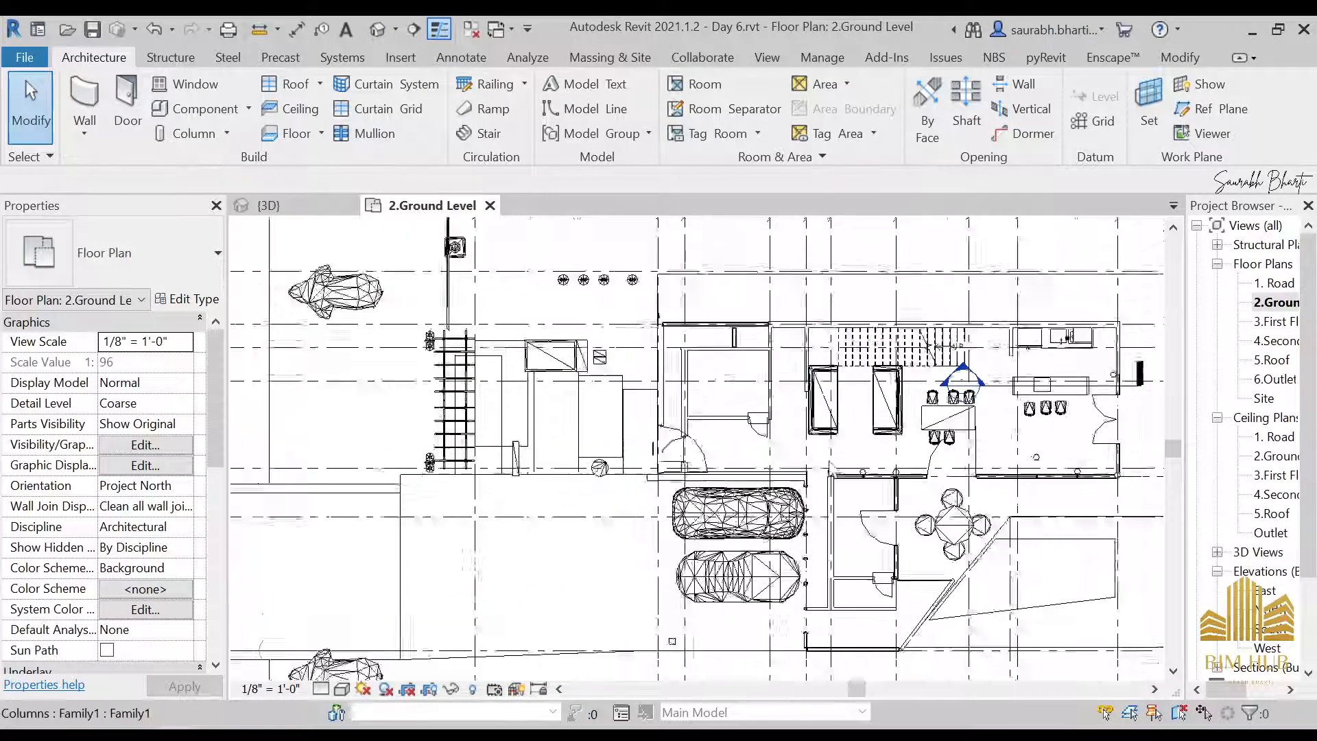
# Set the ground level plan's visual style to Realistic and look over the whole layout
pyautogui.click(341, 688)
pyautogui.click(377, 664)
pyautogui.scroll(-3, 712, 515)
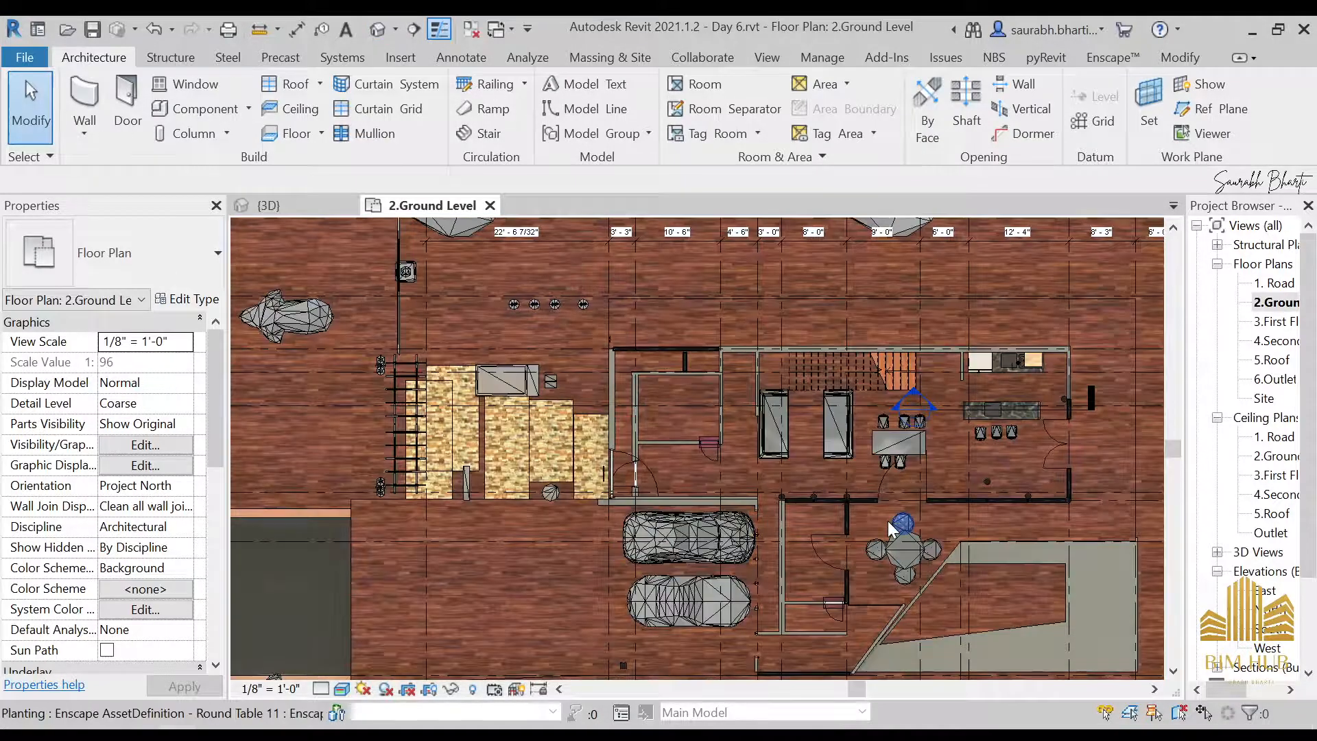
pyautogui.scroll(-4, 885, 516)
pyautogui.moveTo(857, 507); pyautogui.dragTo(709, 498, button='middle')
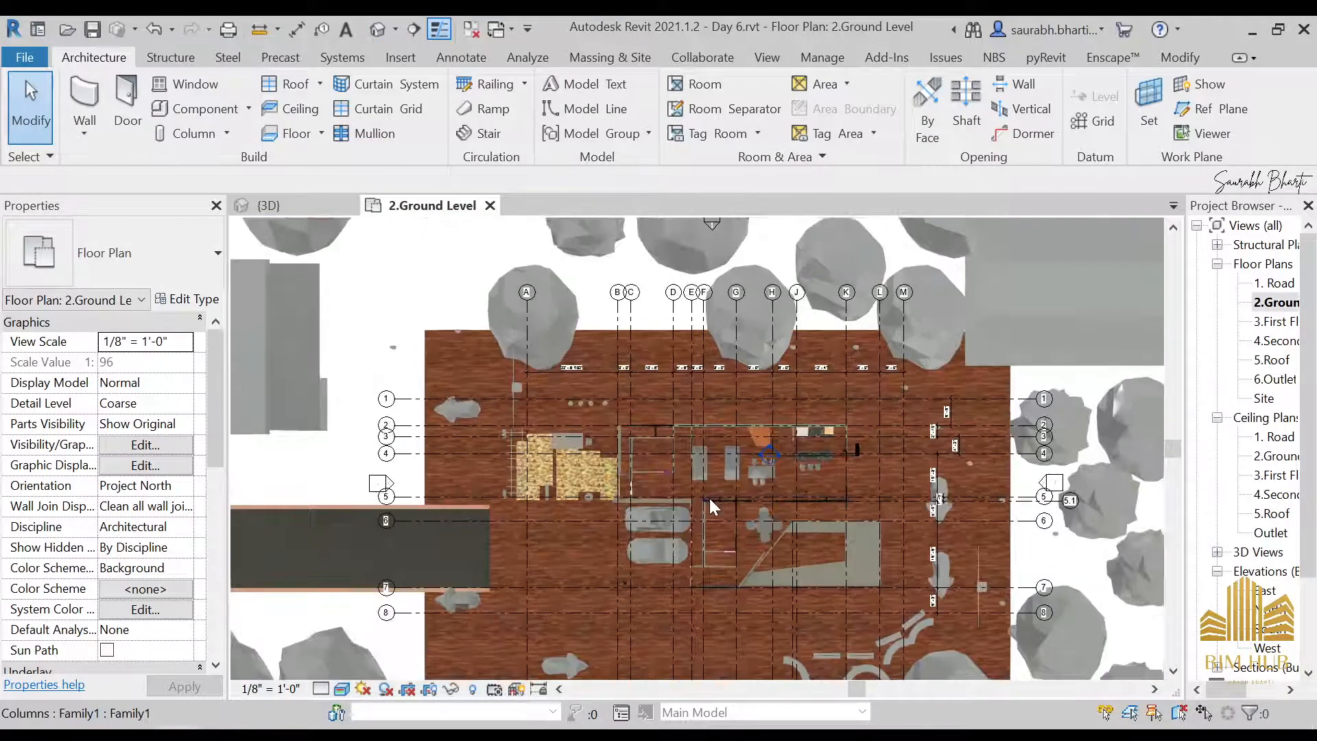
# Check the types of the glass curtain wall door and the interior door of the small room
pyautogui.scroll(6, 710, 499)
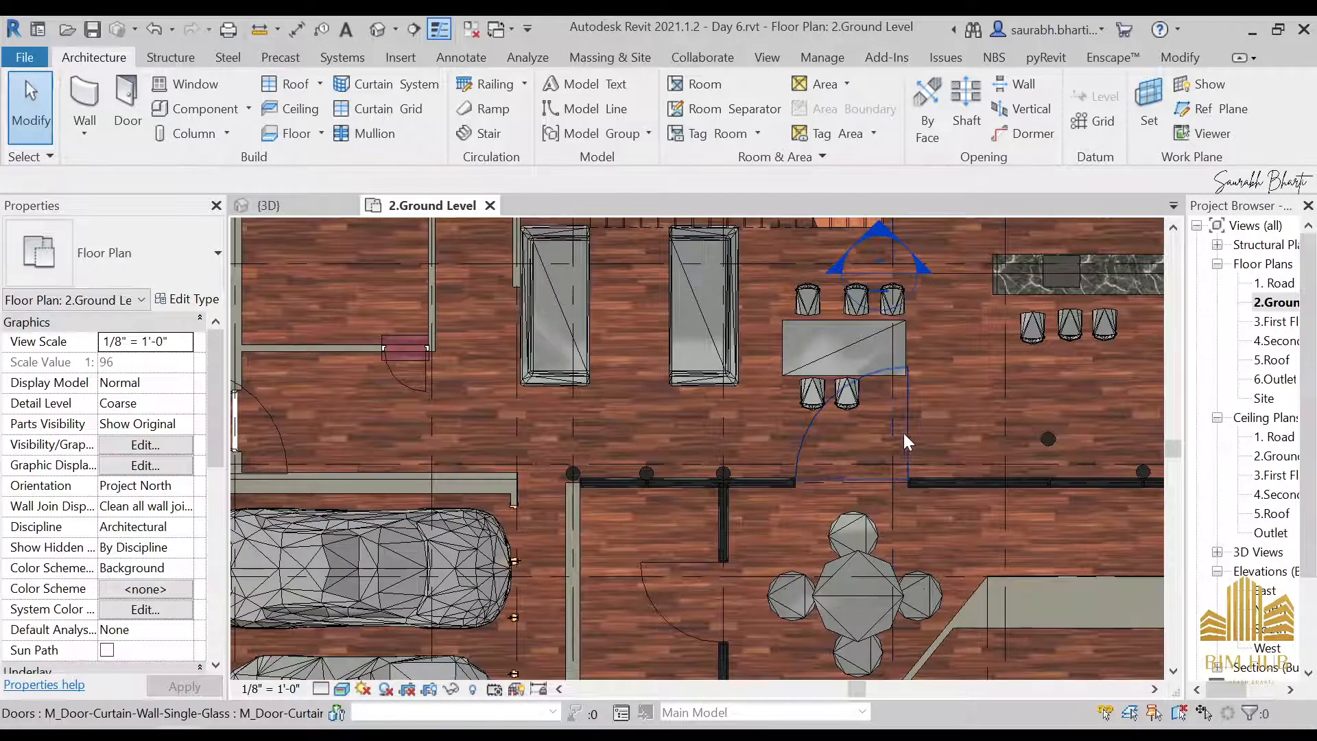
pyautogui.click(906, 429)
pyautogui.scroll(-4, 695, 439)
pyautogui.scroll(4, 640, 428)
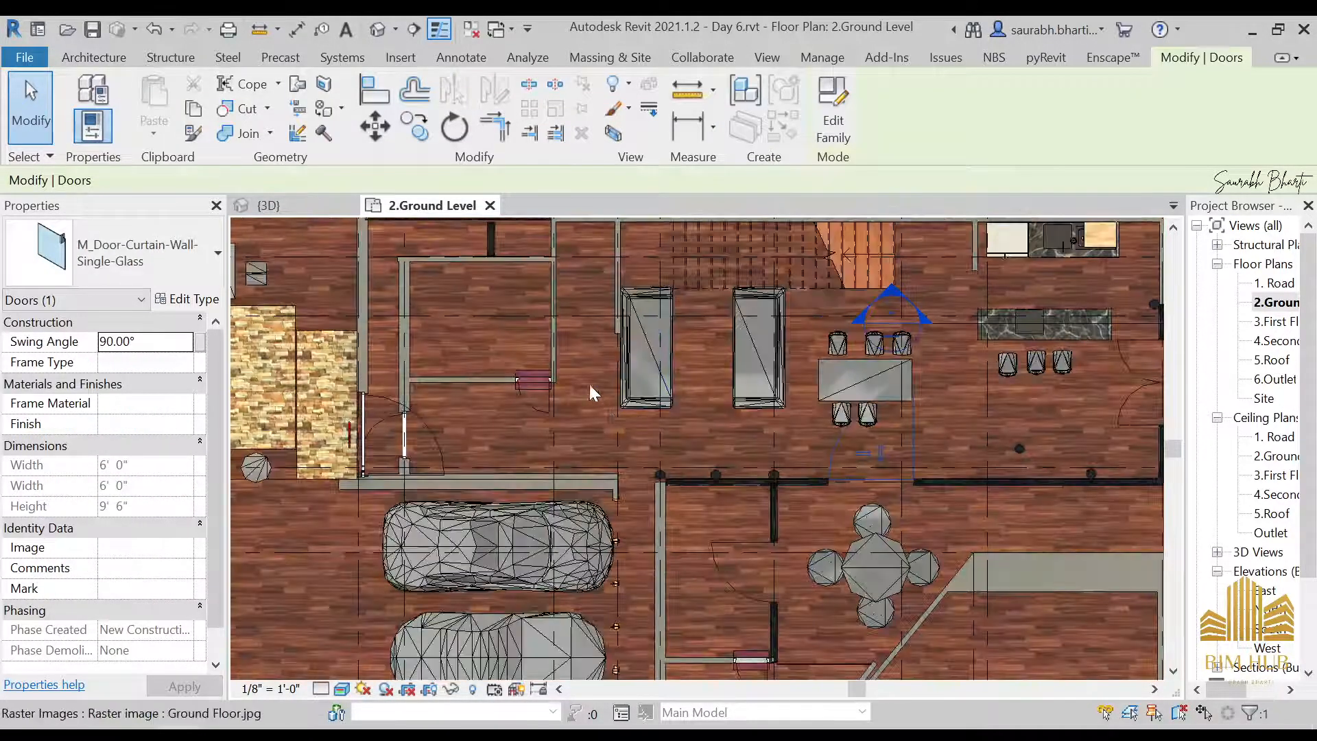
pyautogui.scroll(3, 590, 385)
pyautogui.click(556, 385)
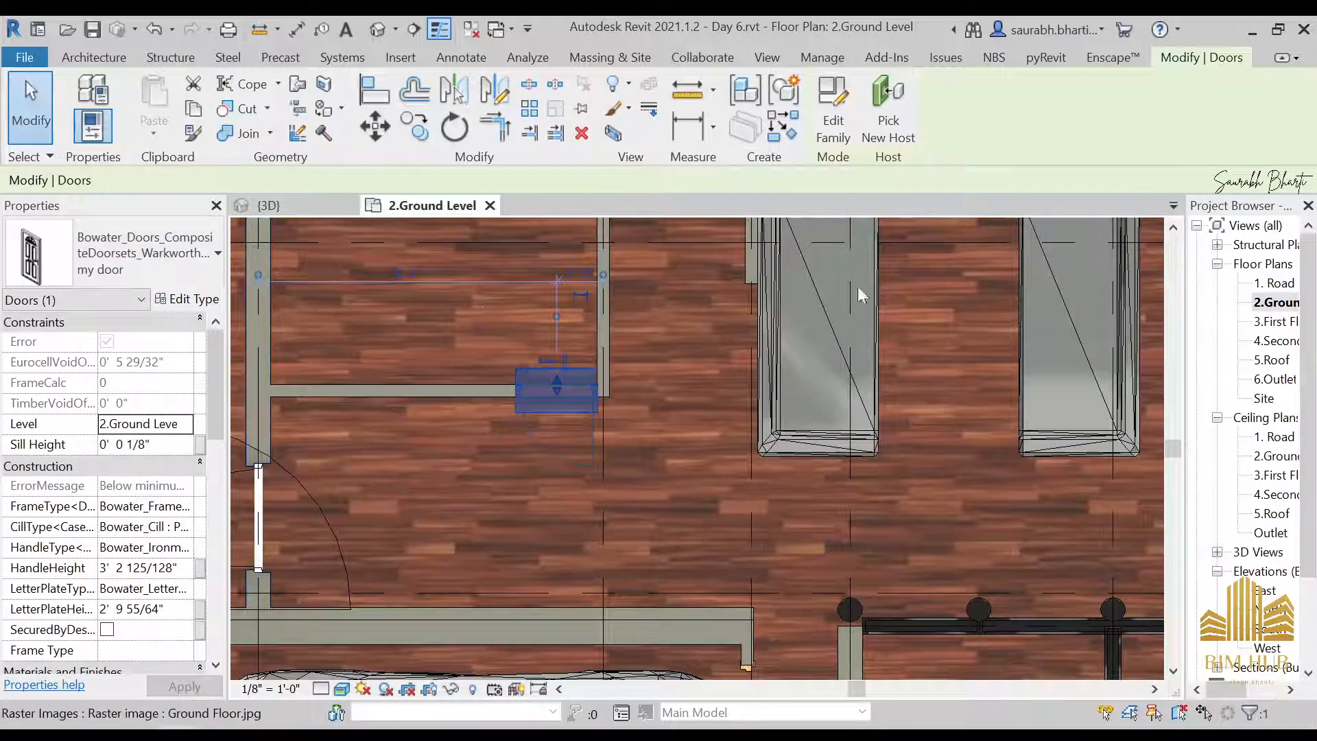
# Load the family Door.rfa into the project from the desktop GP House folder with the reference images, without placing a door
pyautogui.click(1250, 30)
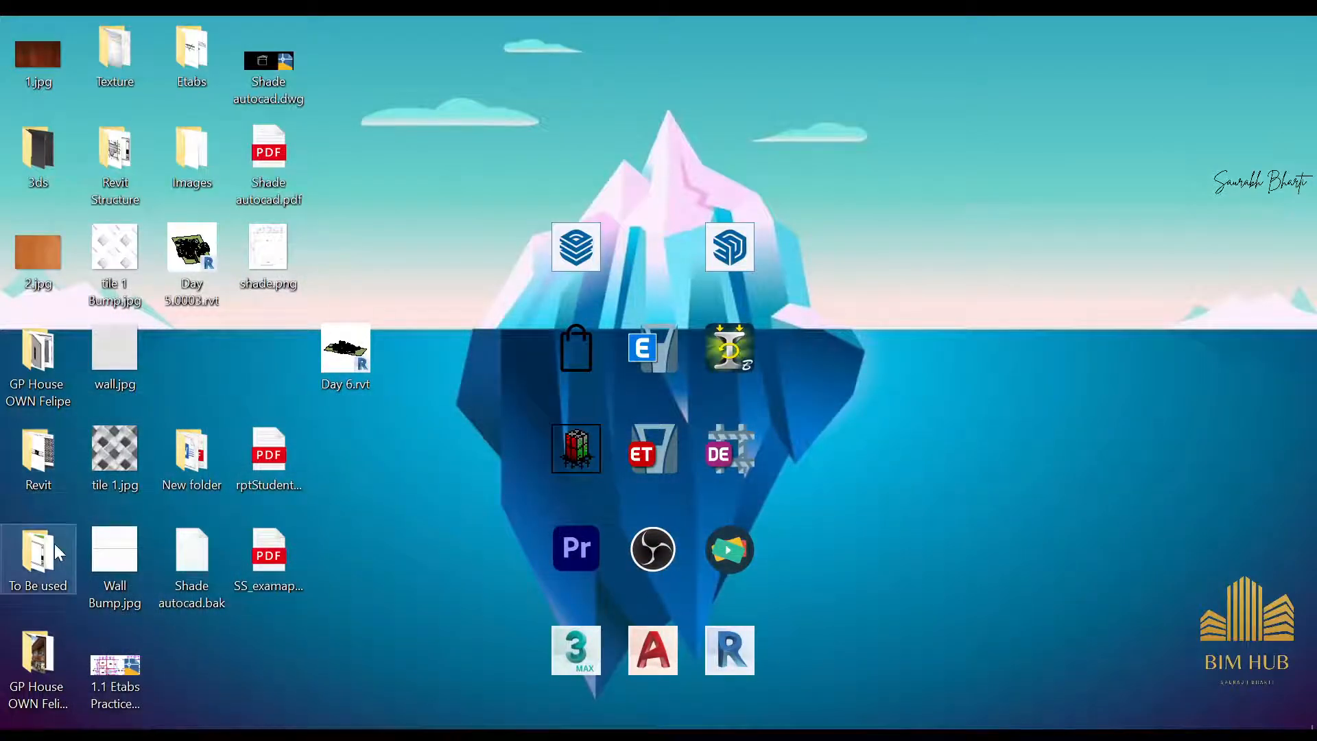
pyautogui.doubleClick(41, 363)
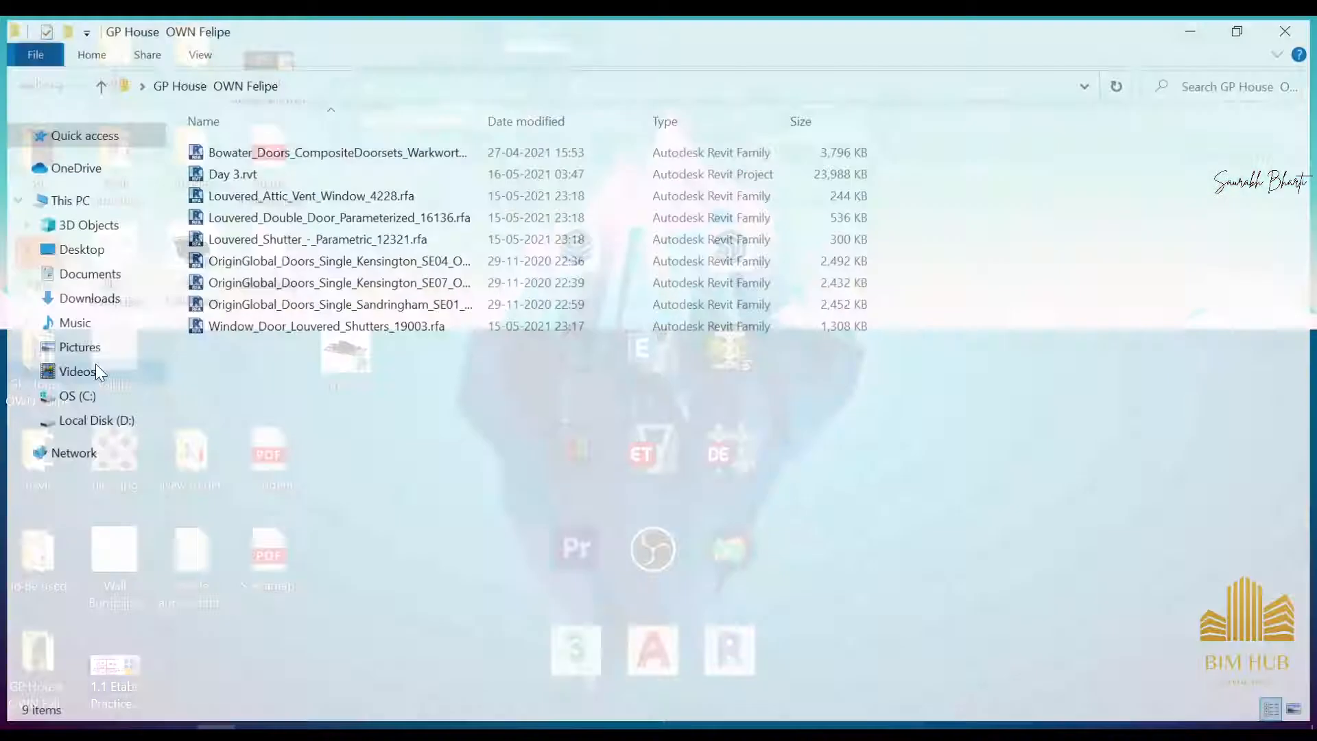
pyautogui.hotkey('alt', 'F4')
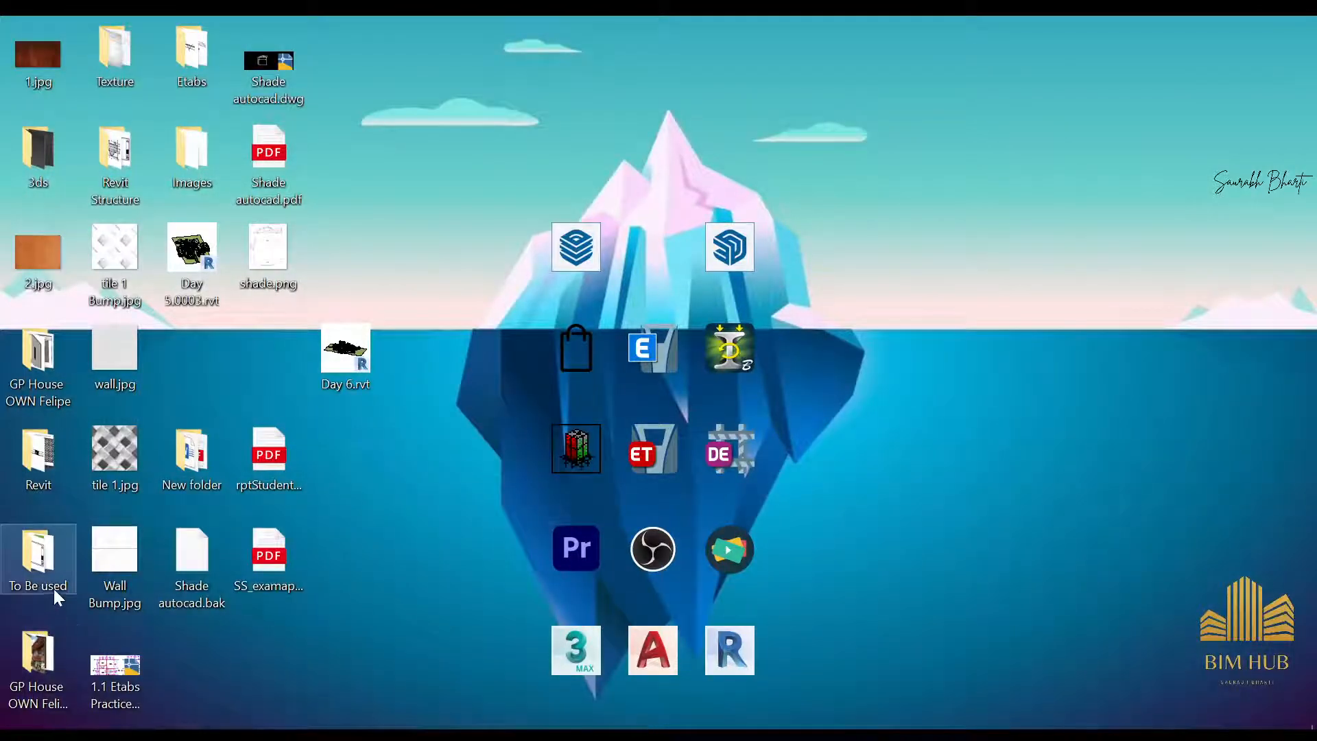
pyautogui.doubleClick(47, 673)
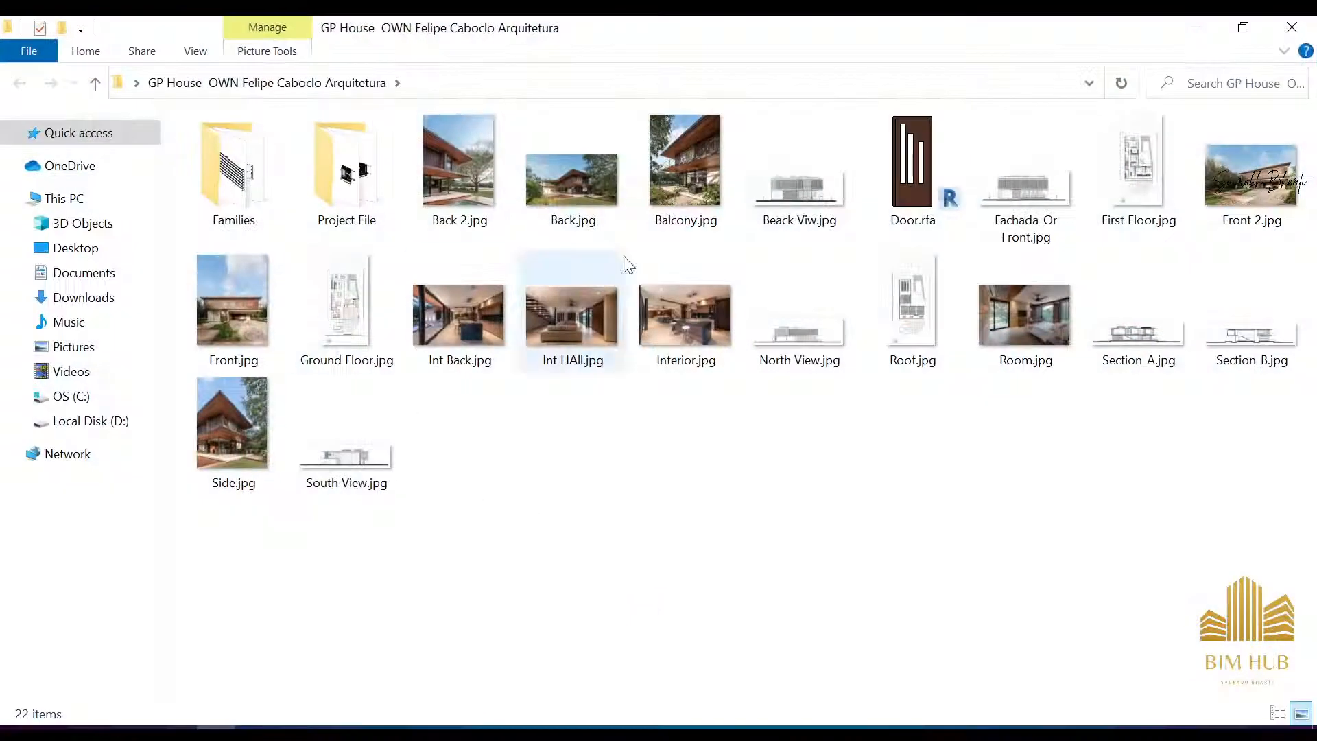
pyautogui.click(865, 168)
pyautogui.moveTo(854, 201); pyautogui.dragTo(494, 476)
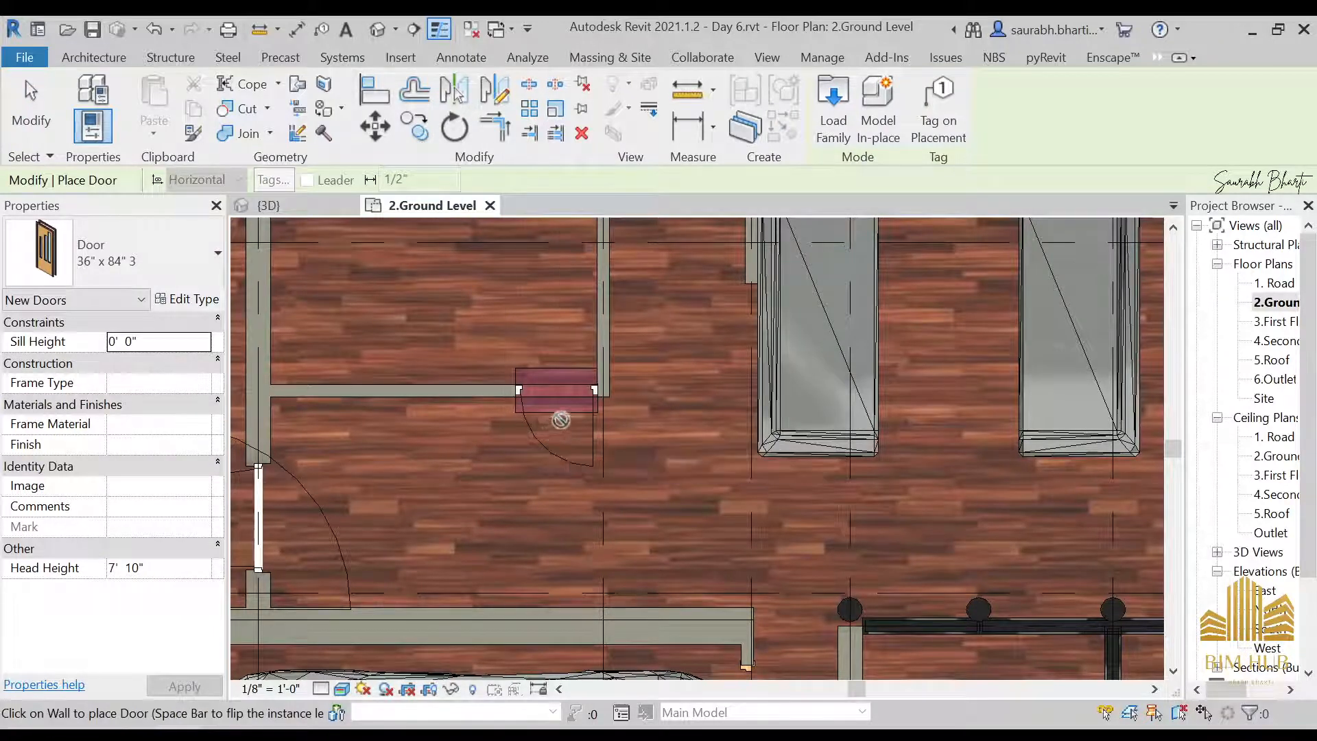
pyautogui.press('Escape')
# Set the plan's visual style to Hidden Line and change both "my door" Bowater doors to type Door 36" x 84" 3
pyautogui.click(578, 403)
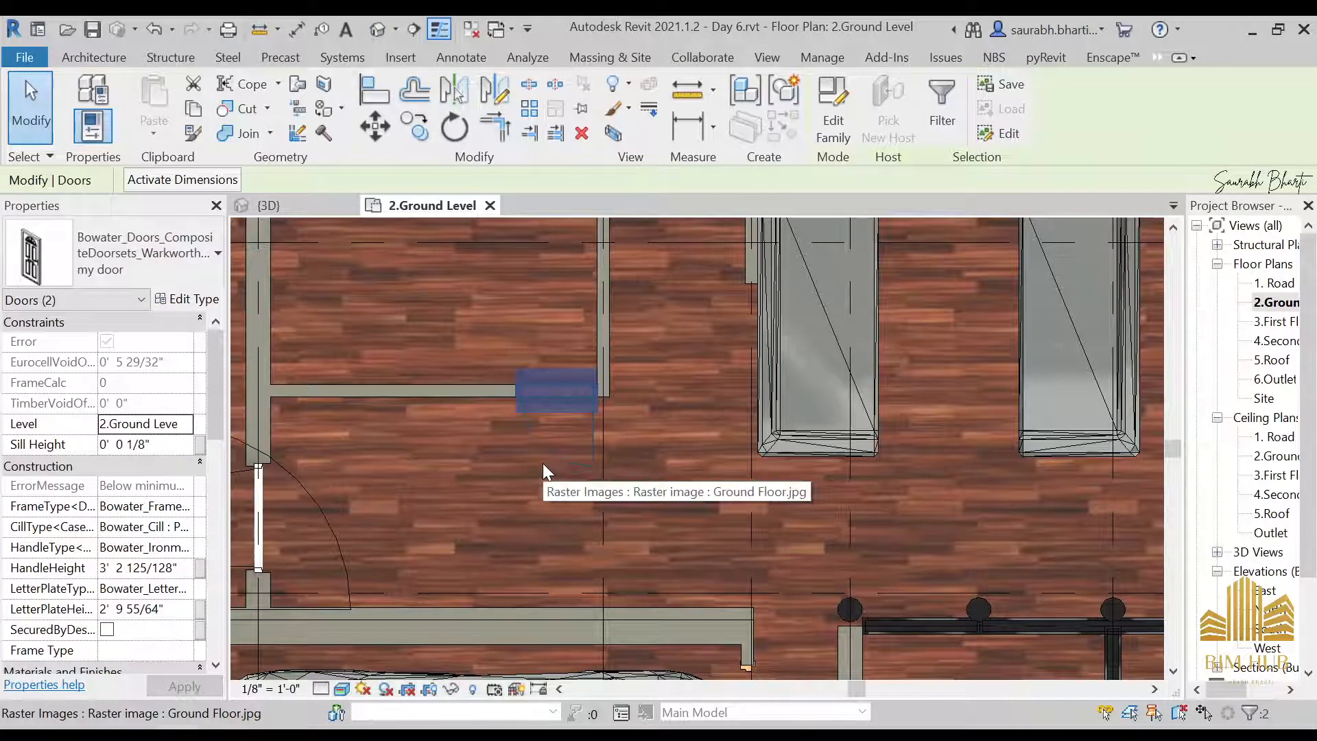
pyautogui.scroll(-5, 542, 463)
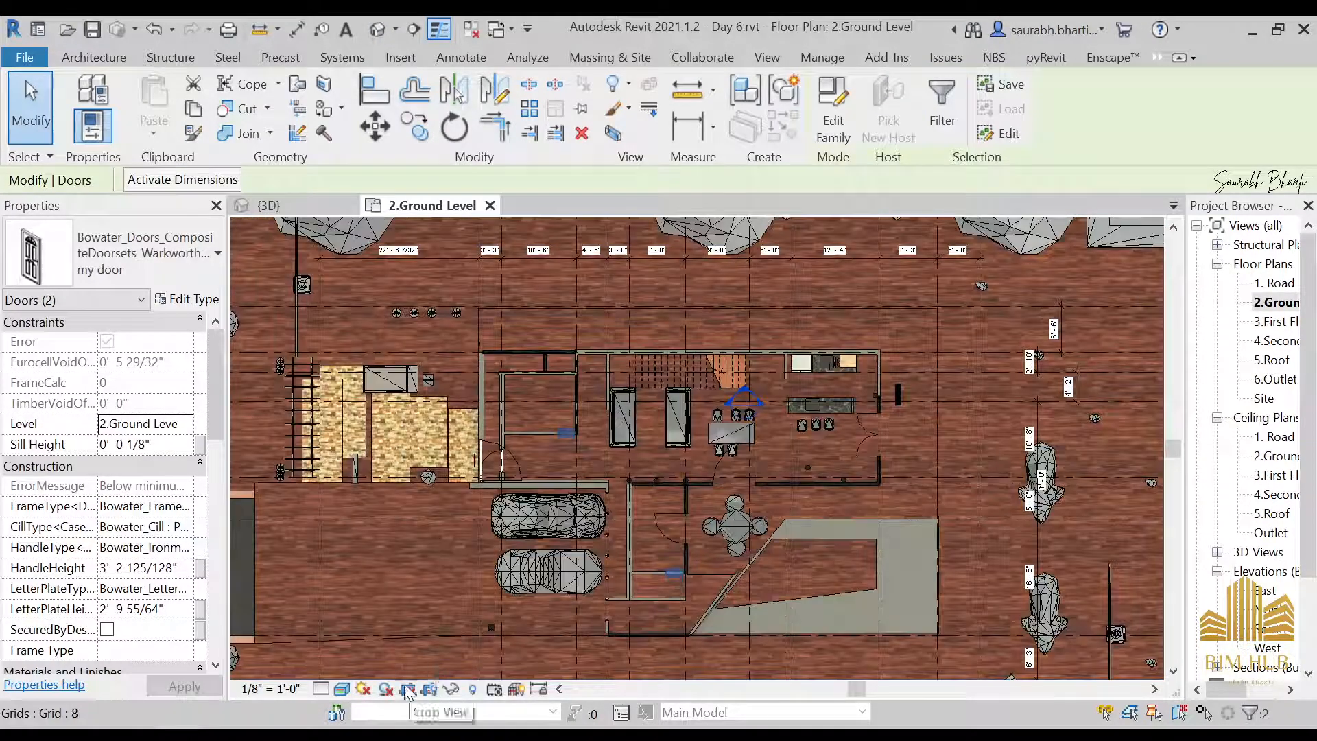
pyautogui.click(348, 689)
pyautogui.click(364, 669)
pyautogui.click(348, 689)
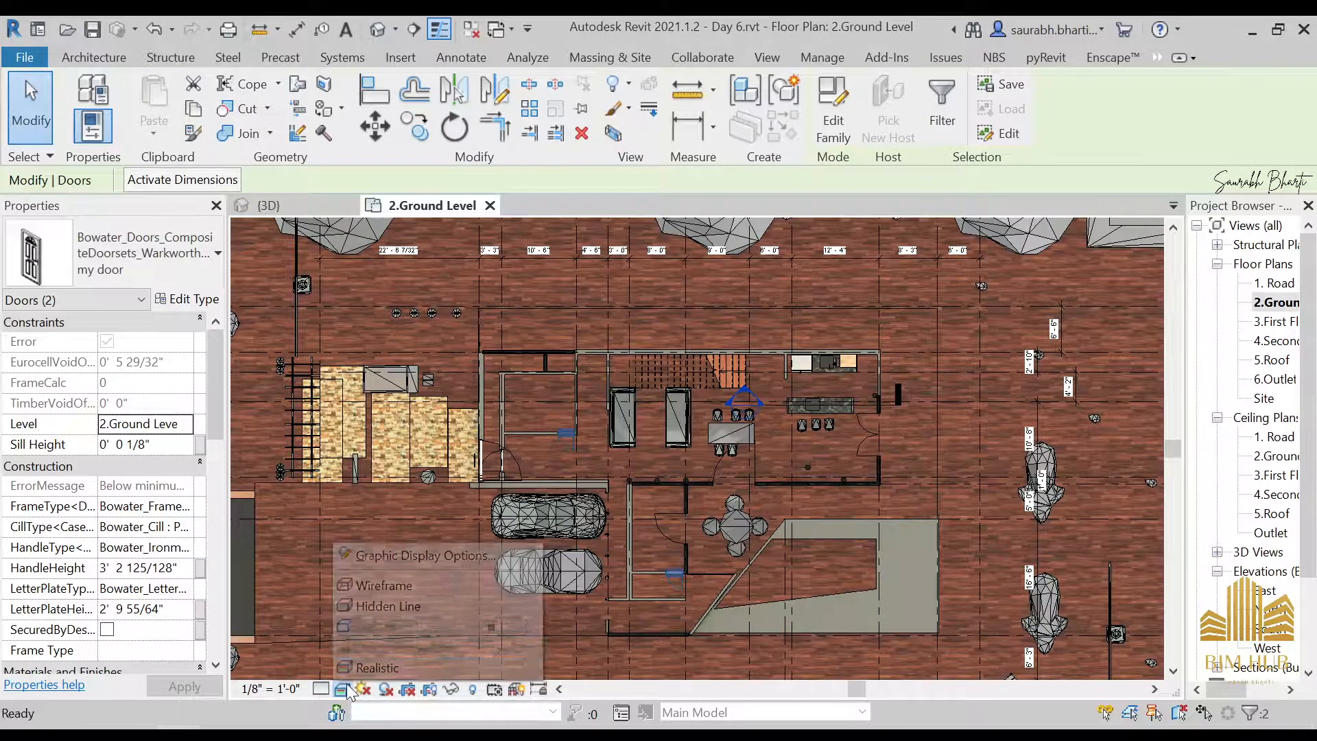
pyautogui.click(389, 606)
pyautogui.scroll(-3, 535, 487)
pyautogui.scroll(4, 535, 487)
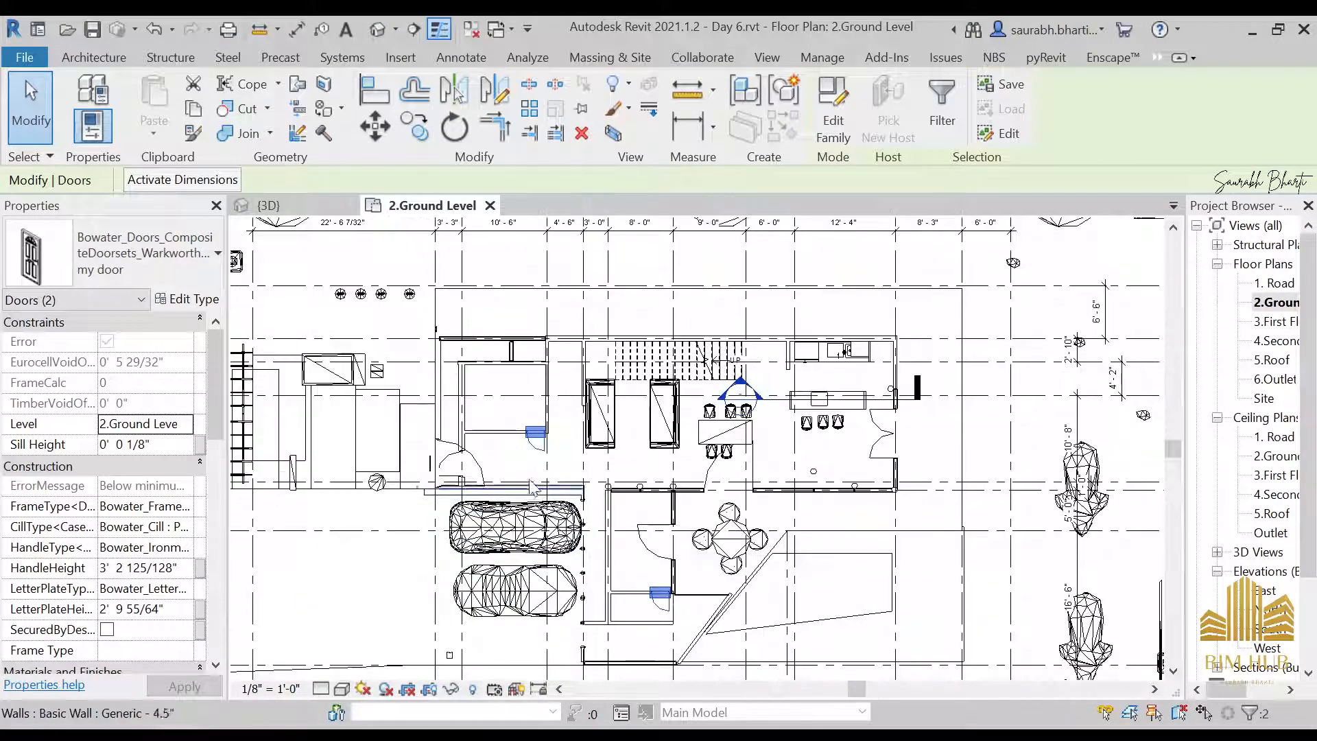
pyautogui.click(164, 244)
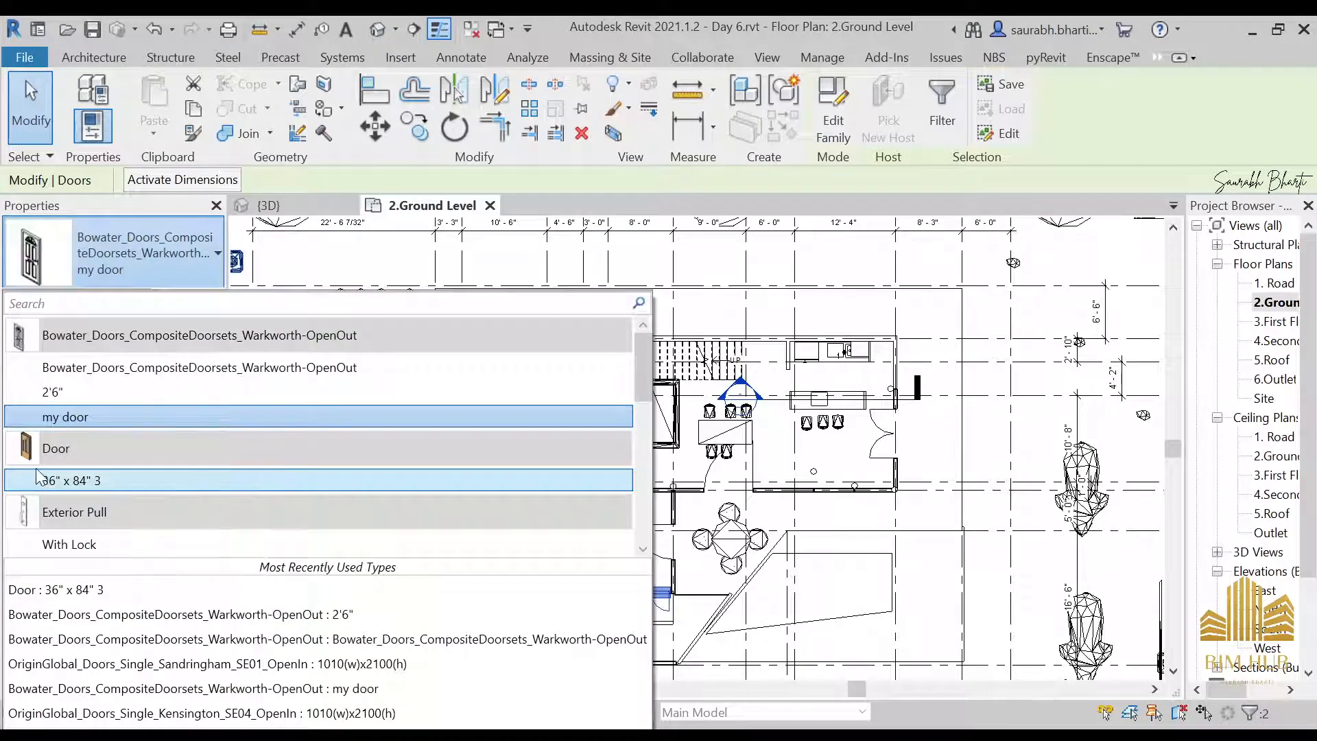
pyautogui.click(86, 480)
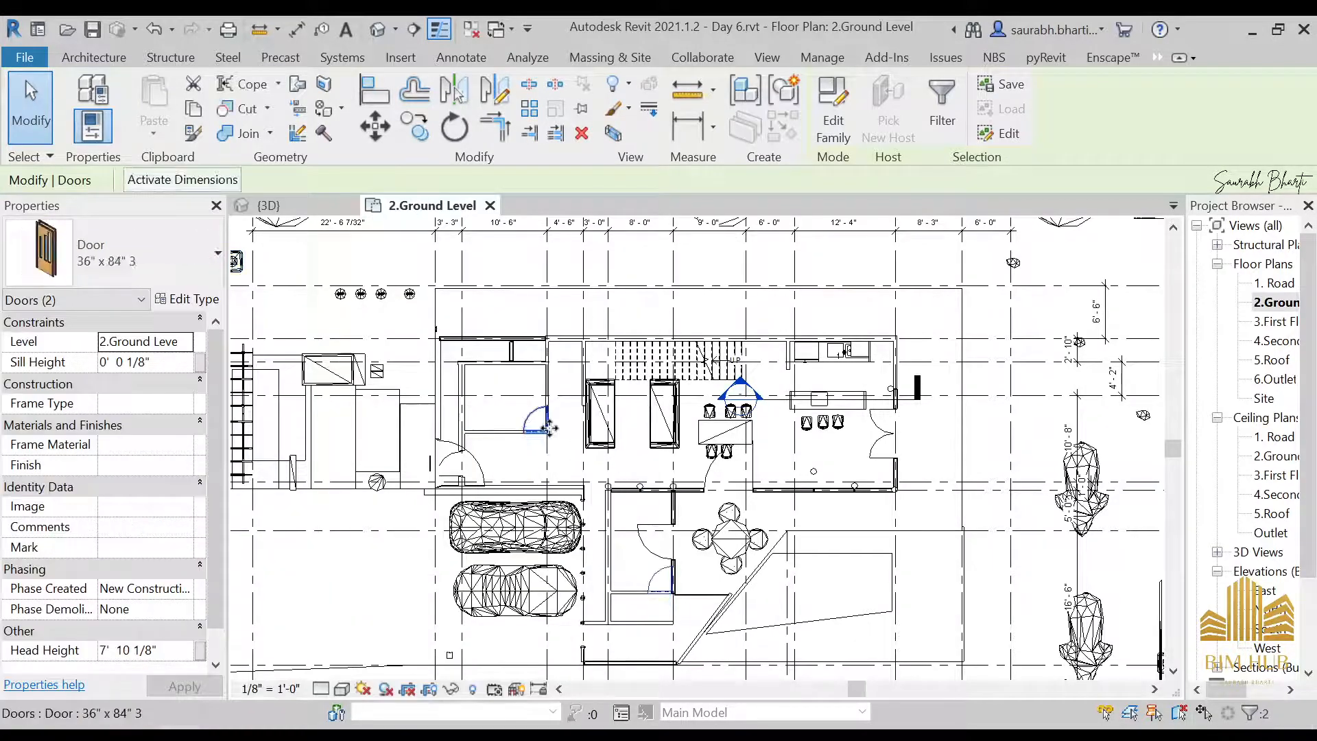
# Select the replaced door in the small upper room and check the swing of both new doors in the plan
pyautogui.scroll(6, 549, 428)
pyautogui.click(506, 382)
pyautogui.click(462, 339)
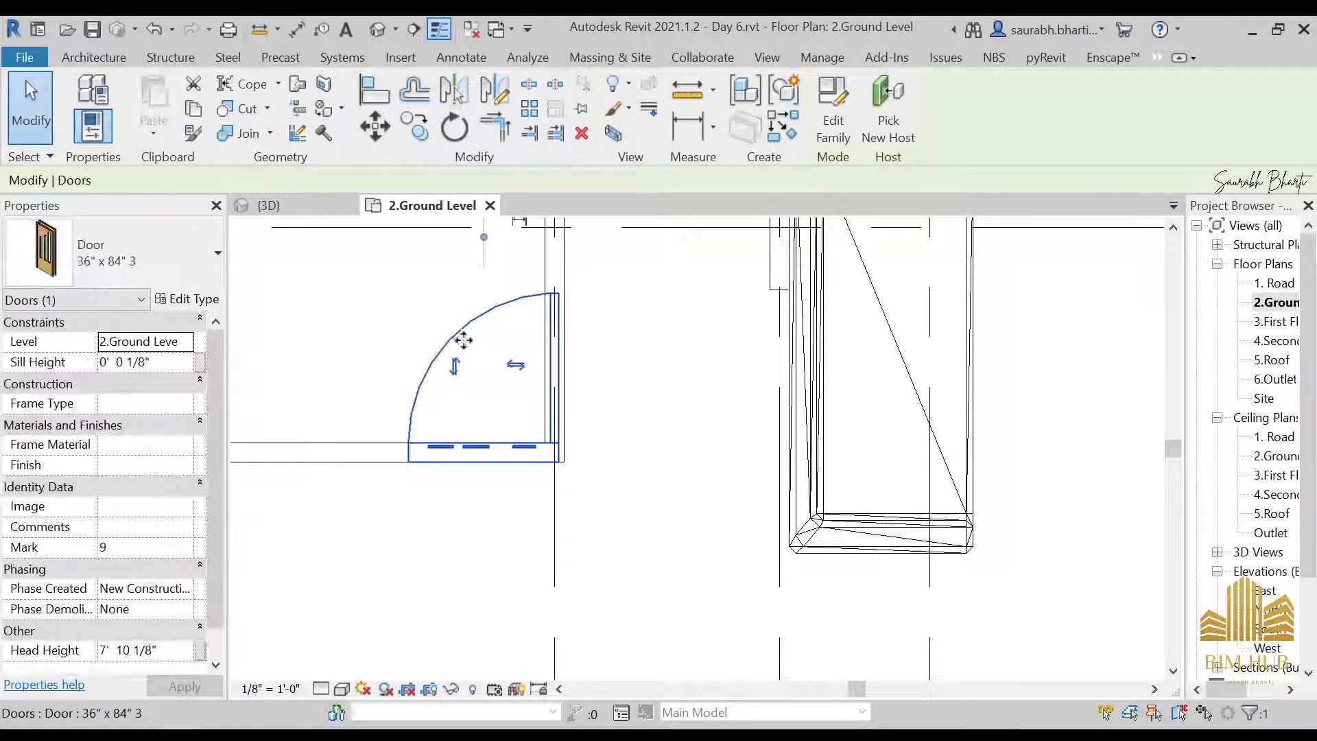
pyautogui.scroll(-4, 645, 398)
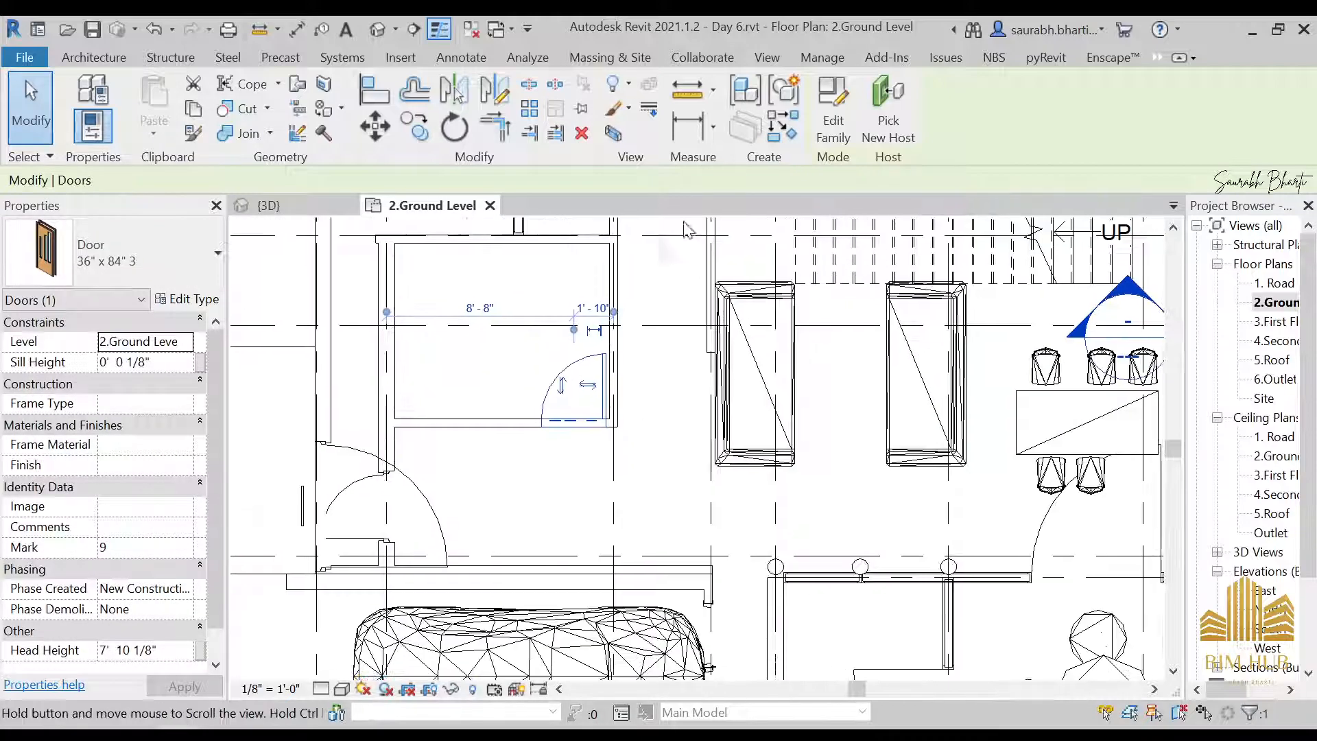
pyautogui.scroll(-5, 748, 396)
pyautogui.scroll(3, 784, 610)
pyautogui.moveTo(782, 606); pyautogui.dragTo(700, 511, button='middle')
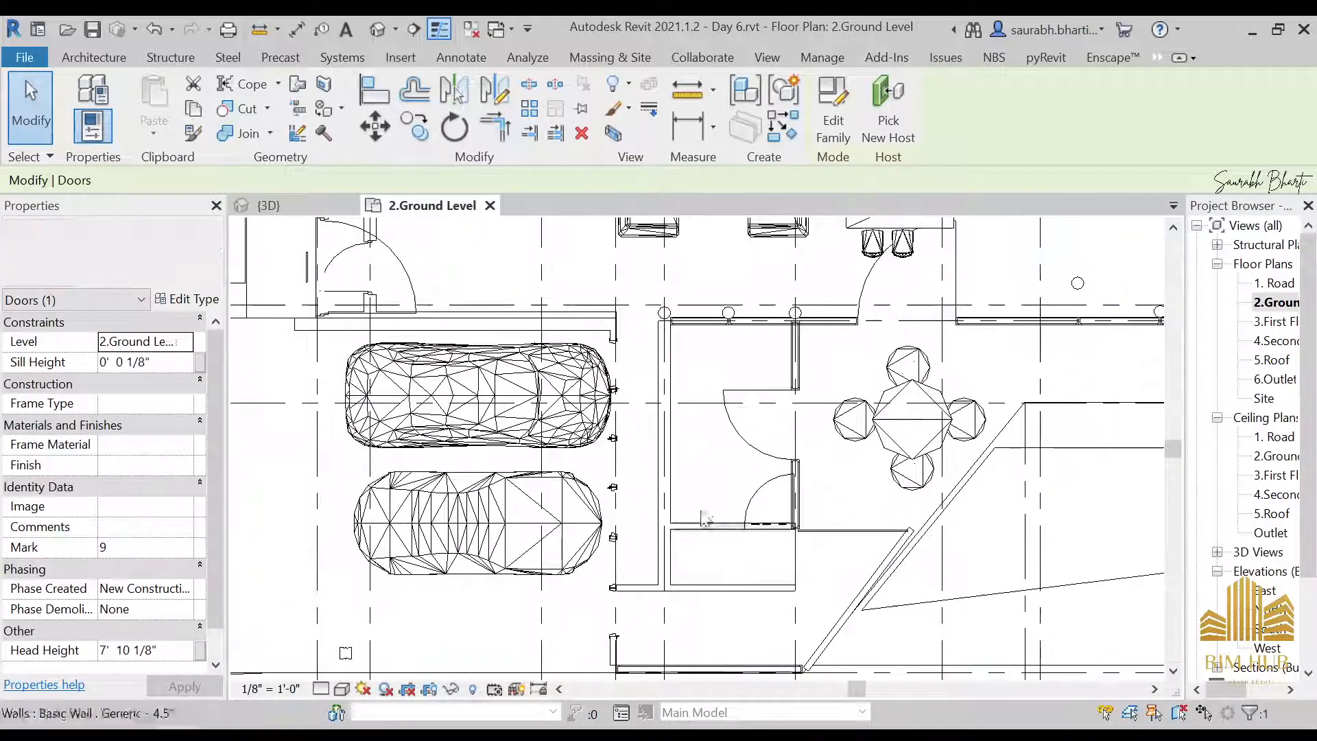
# Check the family and type of the large entrance door beside the parked cars in the ground level plan
pyautogui.moveTo(694, 354); pyautogui.dragTo(812, 428, button='middle')
pyautogui.scroll(-3, 686, 388)
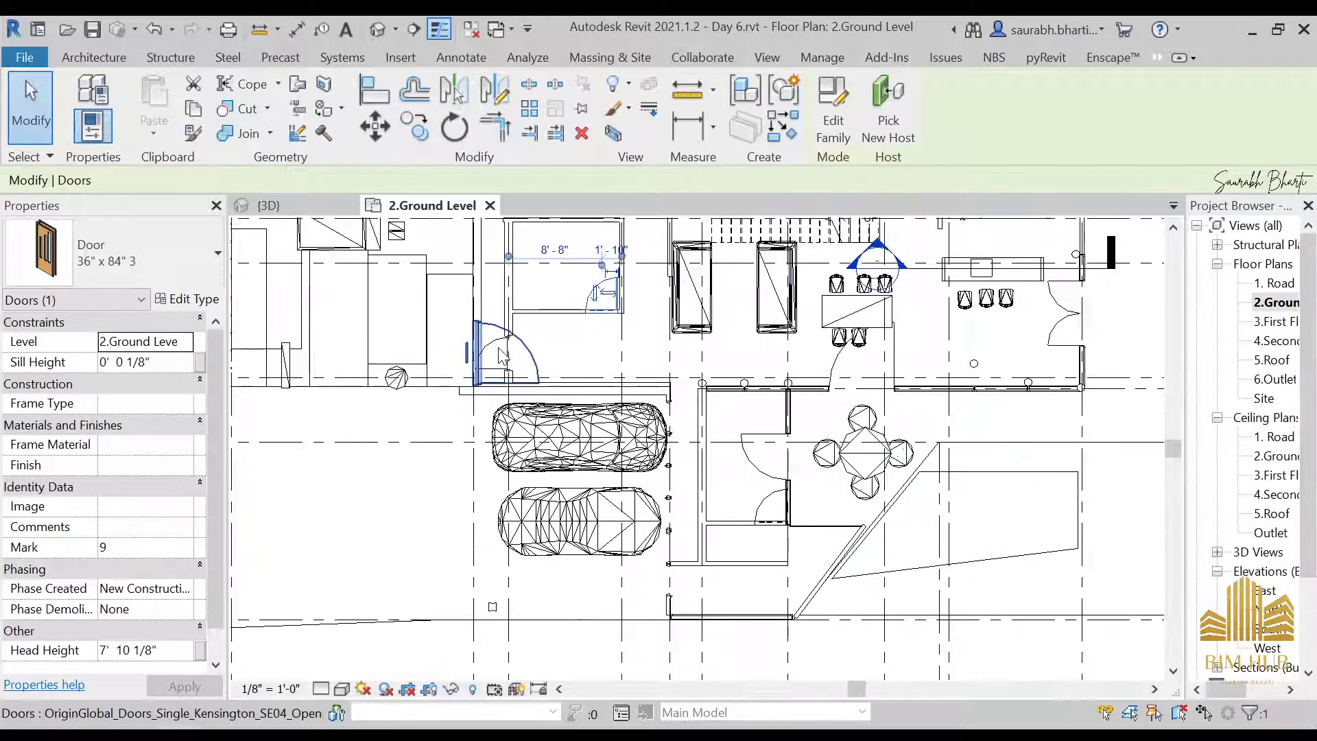
pyautogui.click(501, 355)
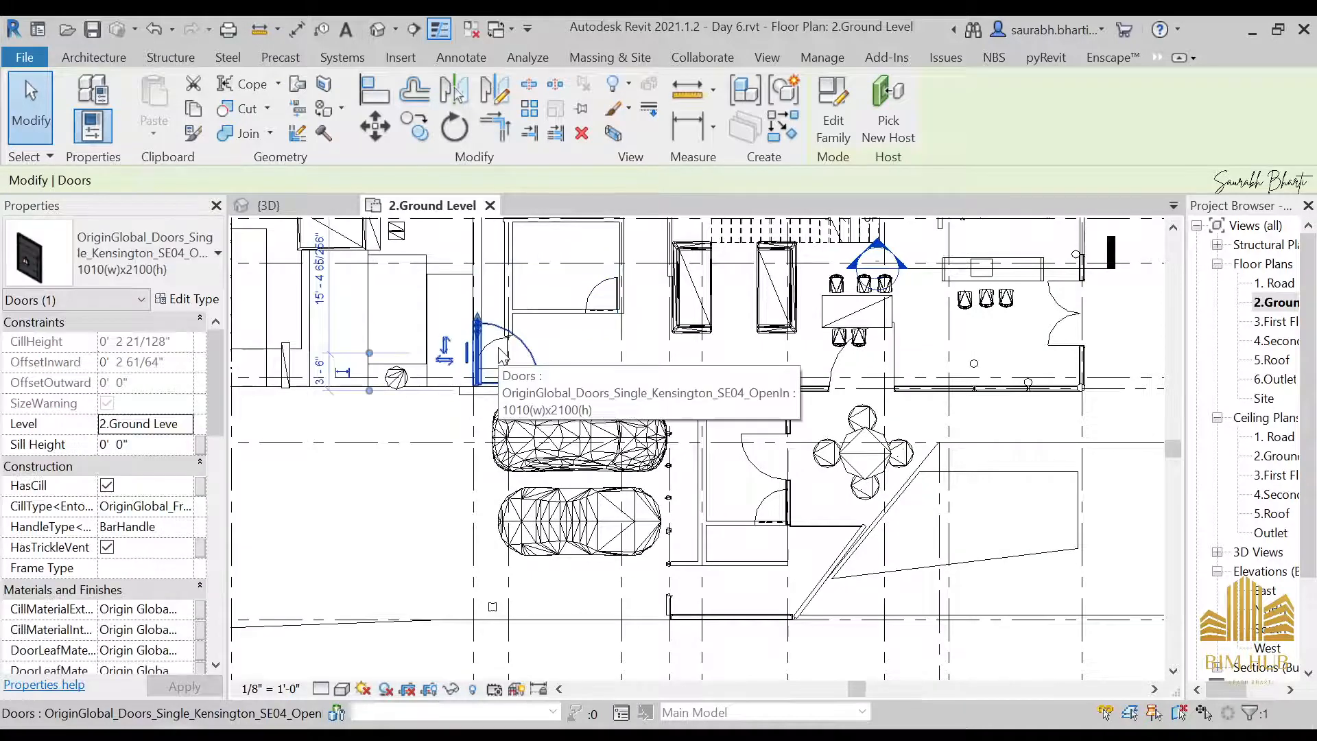
pyautogui.click(705, 355)
pyautogui.press('Escape')
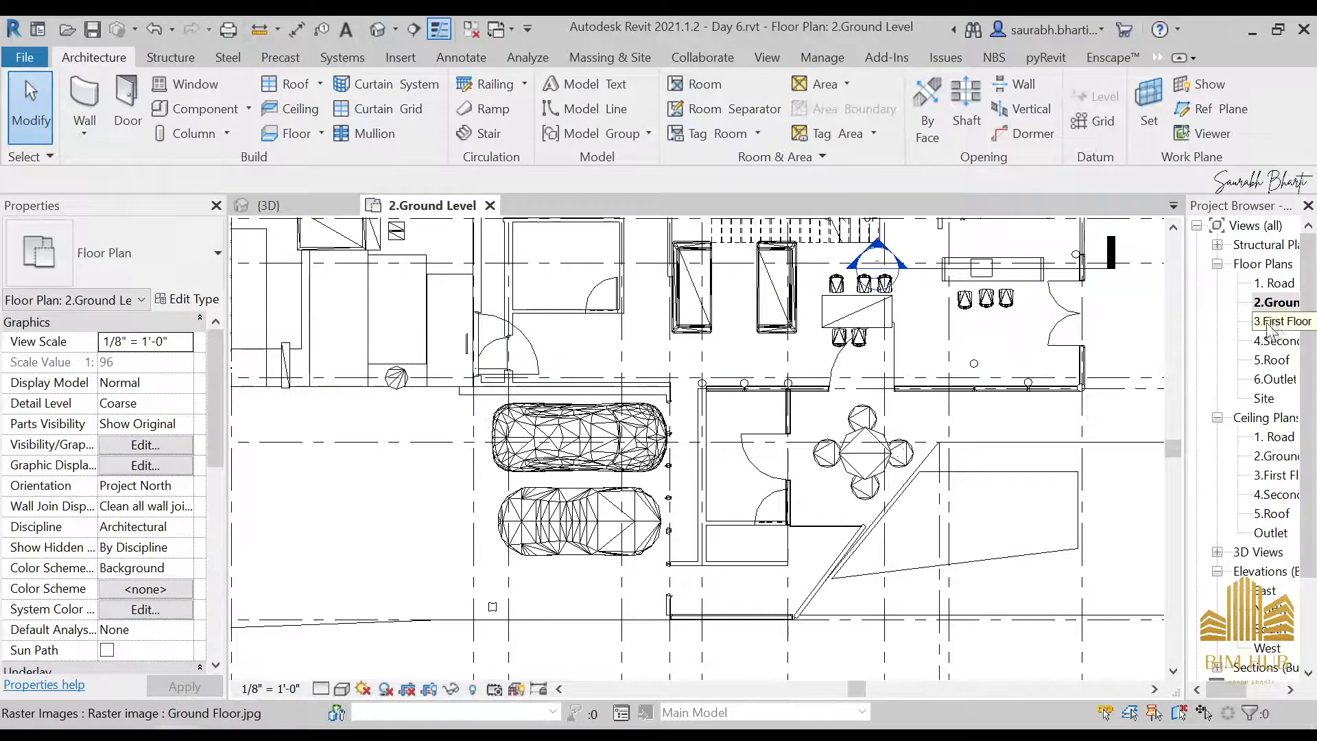
# Look through the First Floor, Second Floor and Roof plans for doors that need replacing
pyautogui.click(1275, 321)
pyautogui.doubleClick(1275, 321)
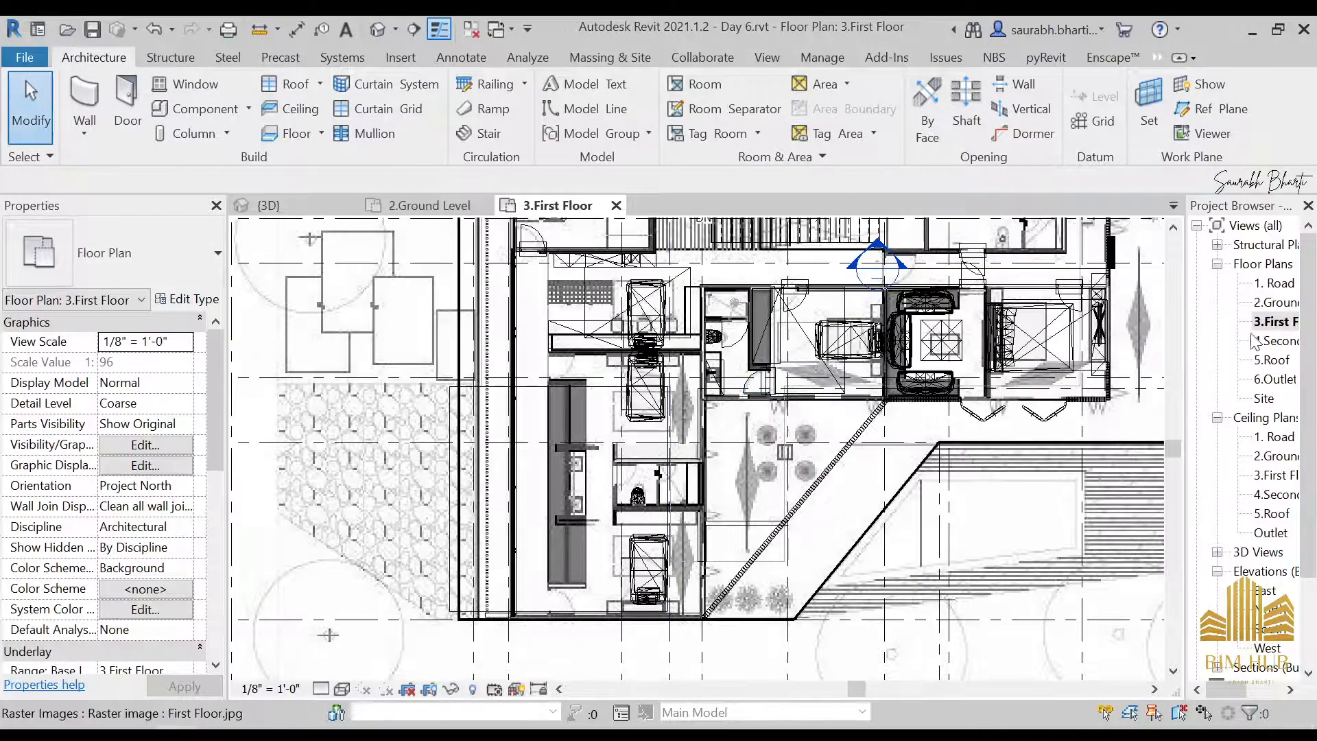
pyautogui.doubleClick(1273, 341)
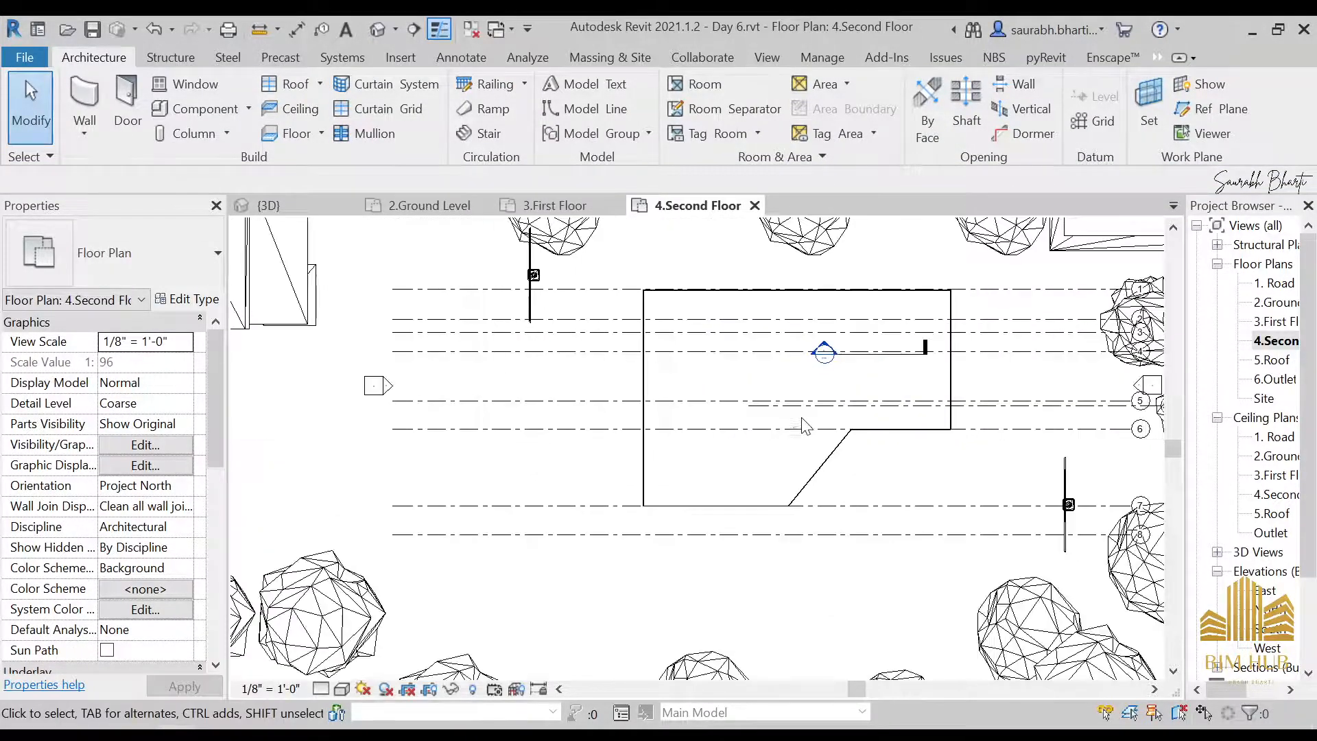
pyautogui.scroll(2, 894, 420)
pyautogui.click(984, 376)
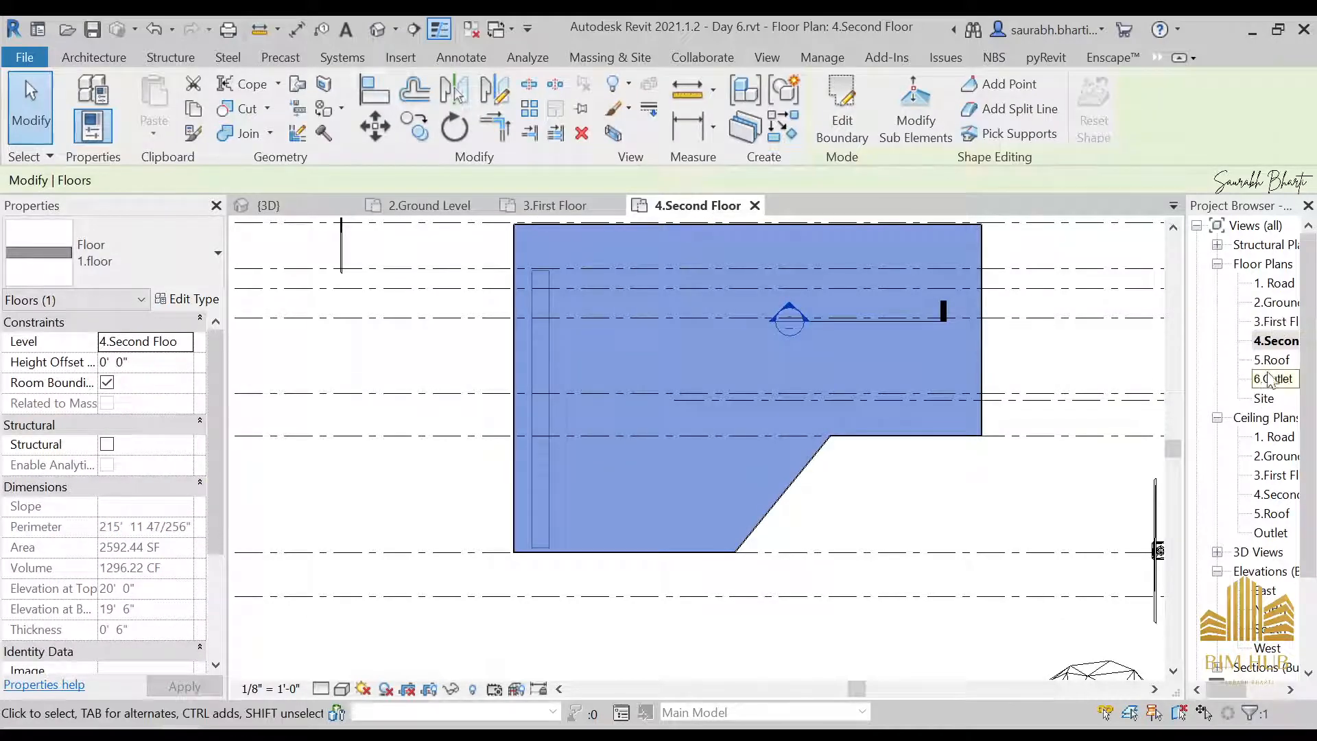
pyautogui.doubleClick(1273, 359)
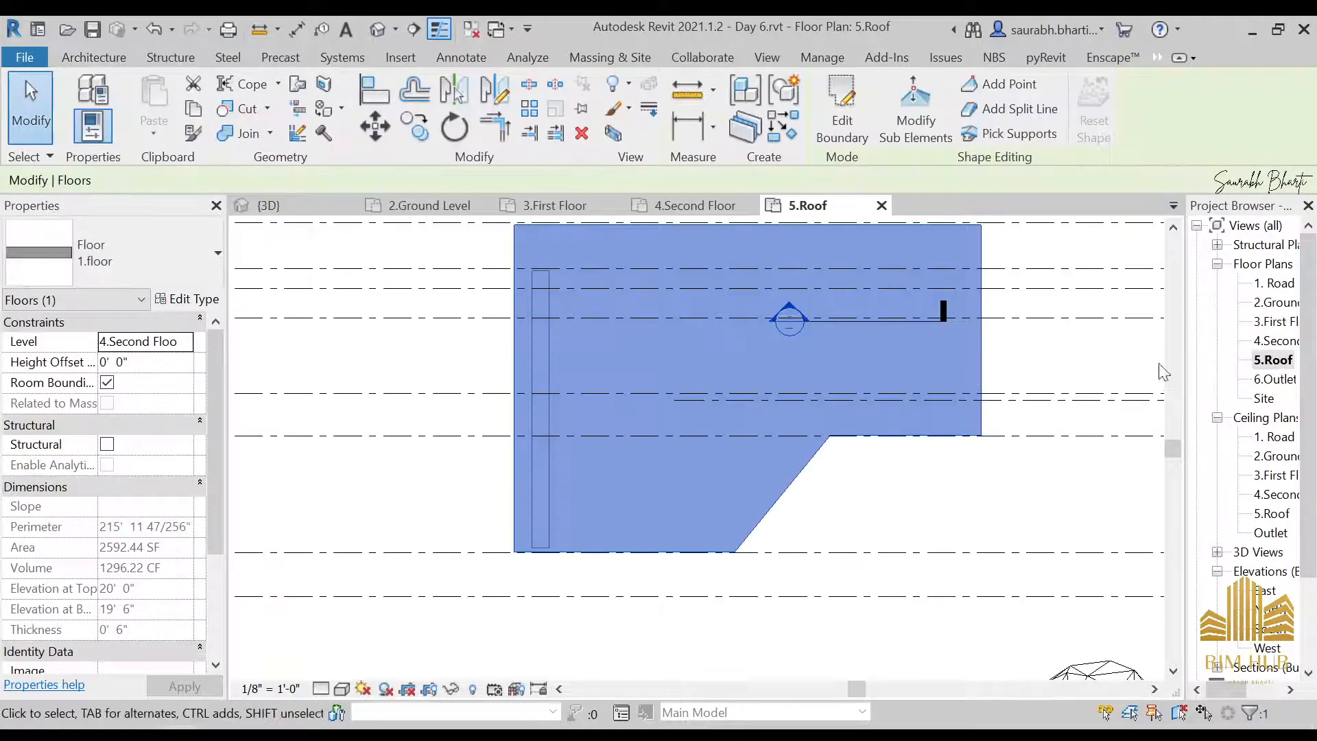
pyautogui.doubleClick(1273, 341)
# Open the 3.First Floor plan and temporarily hide the Raster Images category using the First Floor.jpg underlay
pyautogui.doubleClick(1275, 322)
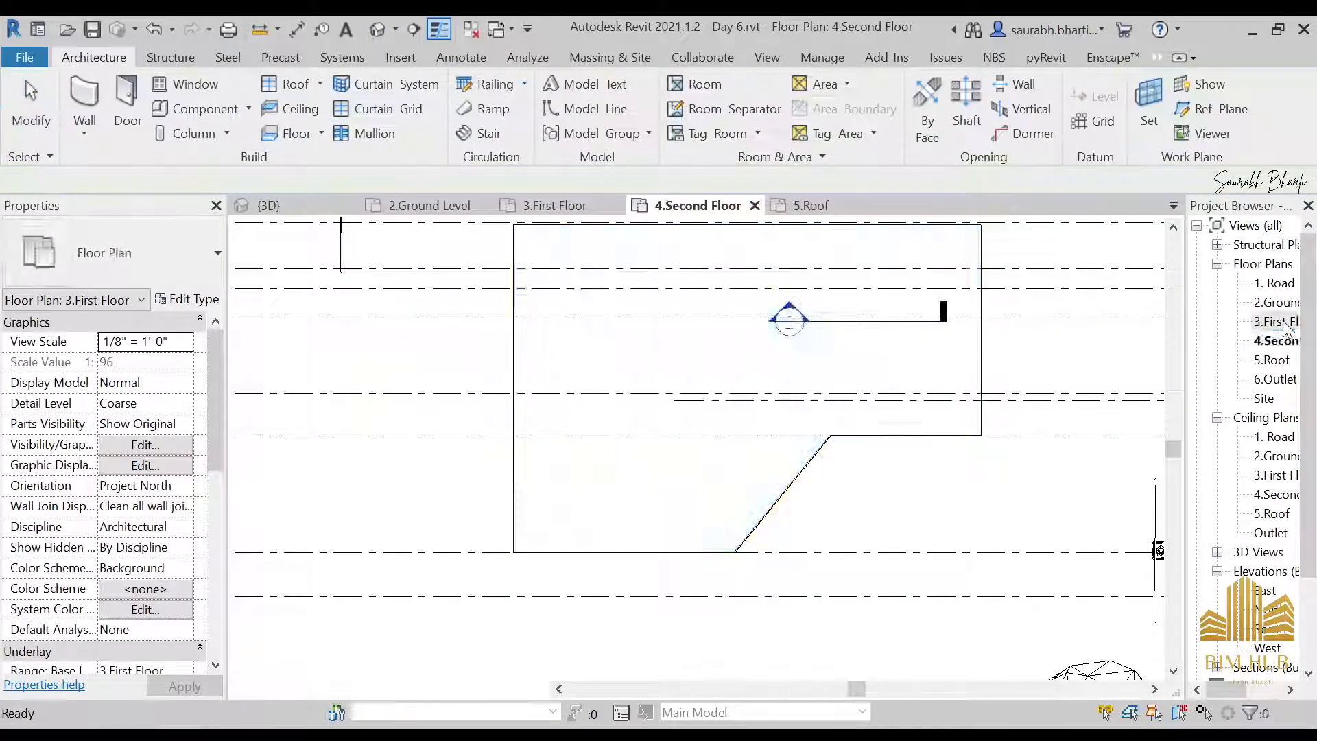
pyautogui.click(1097, 478)
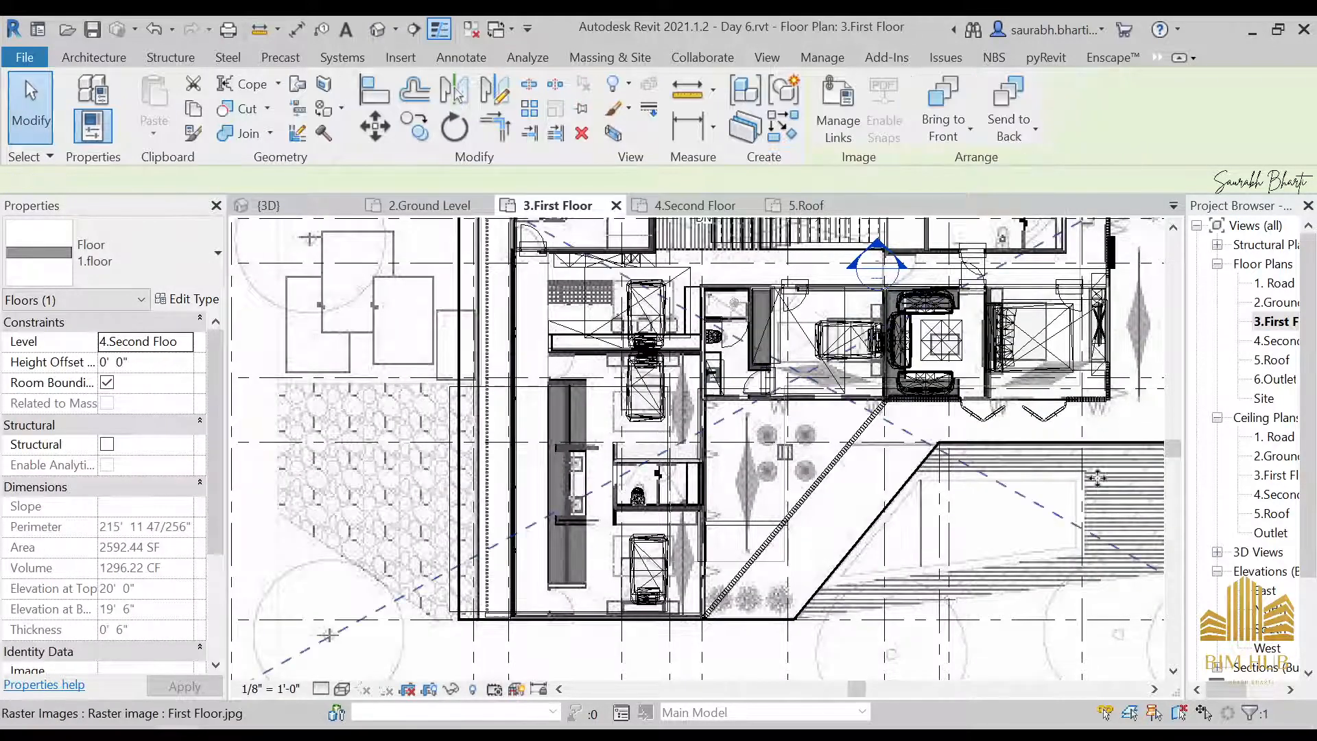
pyautogui.press('h')
pyautogui.press('c')
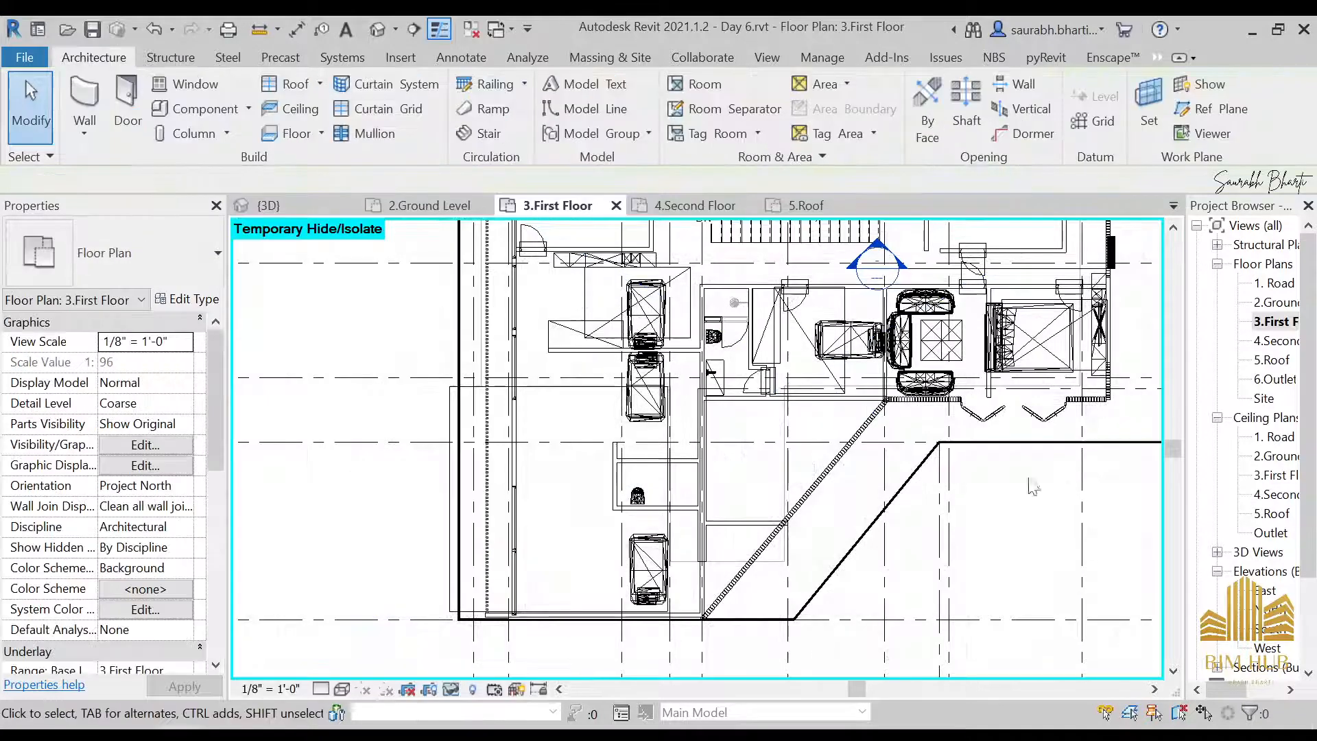
# Change all six Bowater composite doors on the first floor to the Door family's type 36" x 84" 3
pyautogui.moveTo(724, 300); pyautogui.dragTo(614, 334, button='middle')
pyautogui.scroll(2, 659, 314)
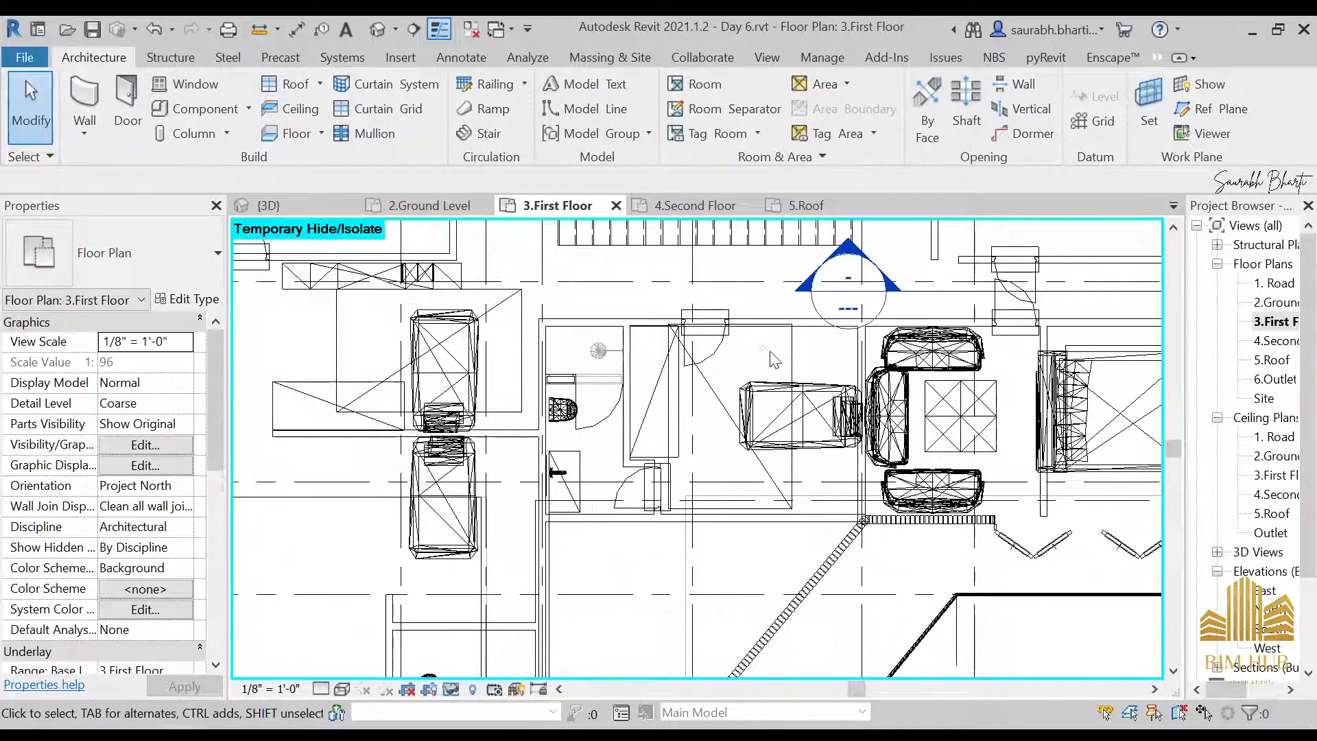
pyautogui.click(726, 339)
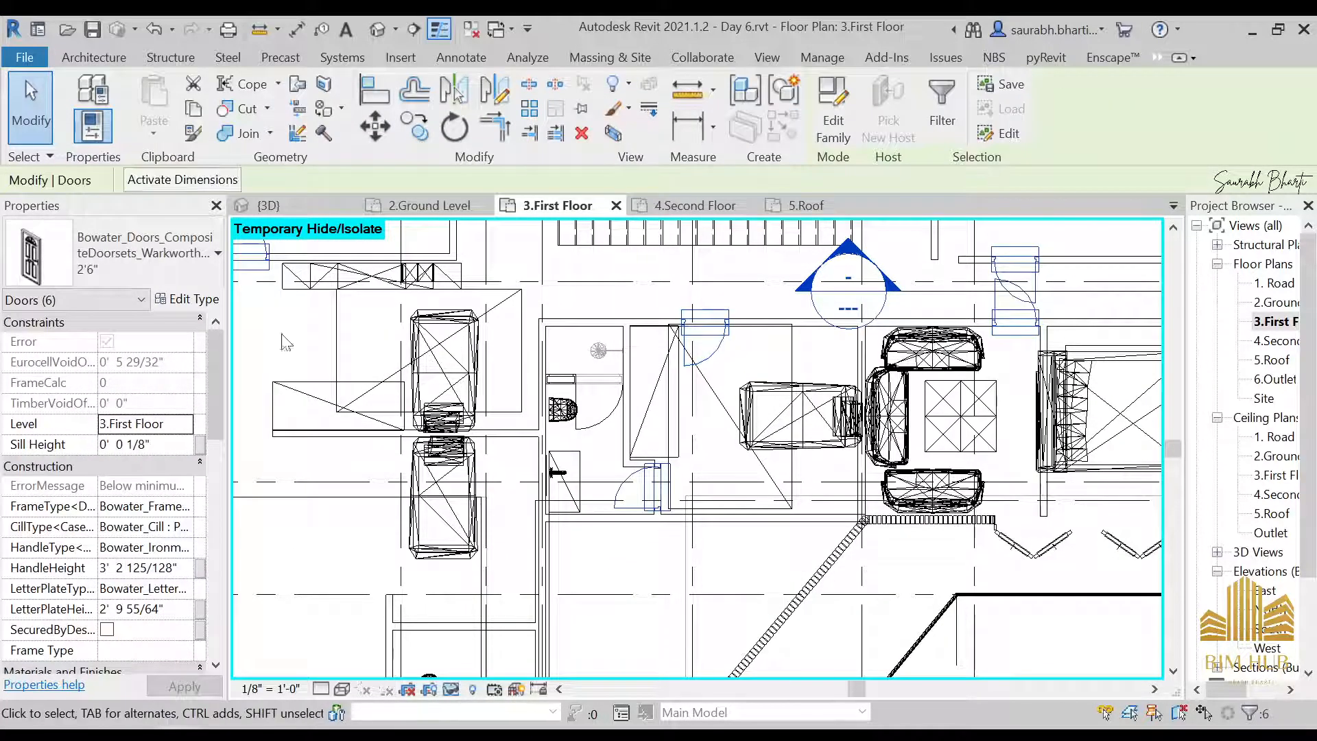
pyautogui.click(166, 261)
pyautogui.click(110, 478)
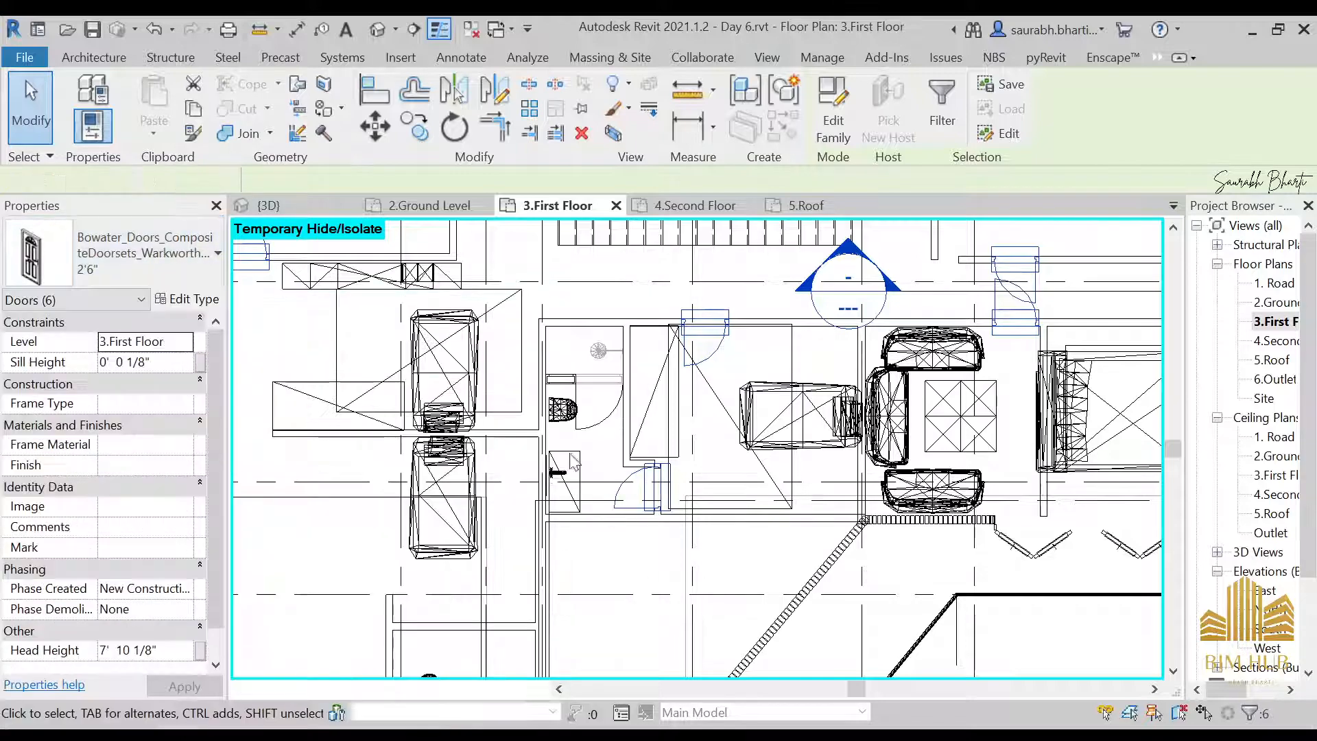
pyautogui.scroll(-2, 645, 408)
pyautogui.press('Escape')
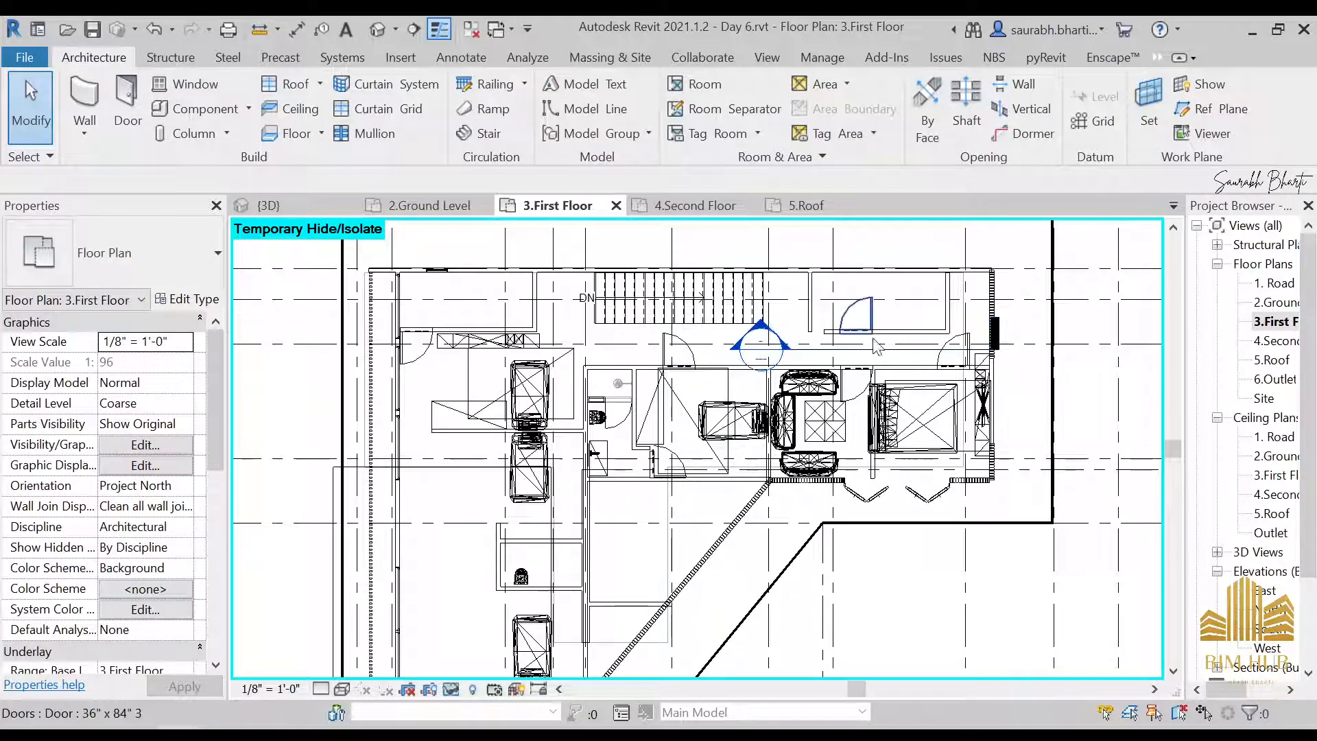
# Inspect the replaced first floor doors and the wall around the small room beside the stairs
pyautogui.scroll(3, 847, 345)
pyautogui.click(795, 336)
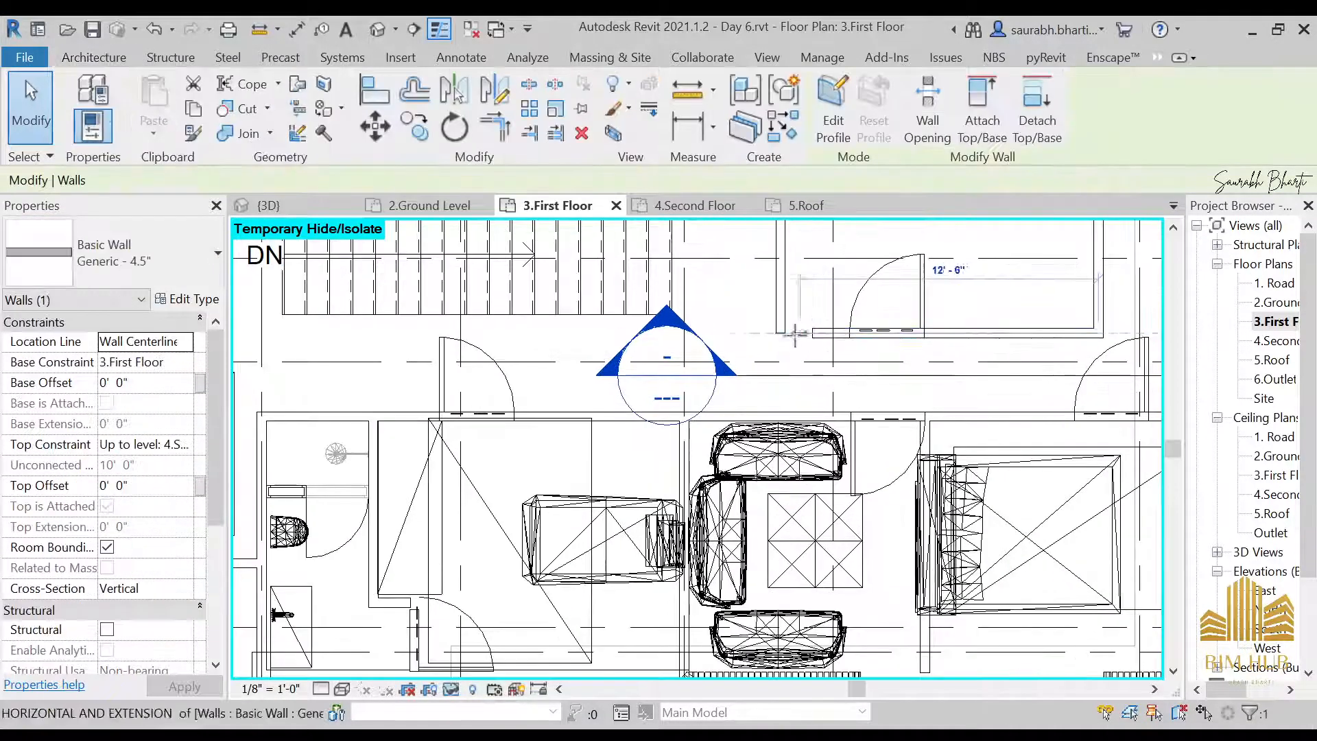
pyautogui.press('Escape')
pyautogui.scroll(-4, 795, 350)
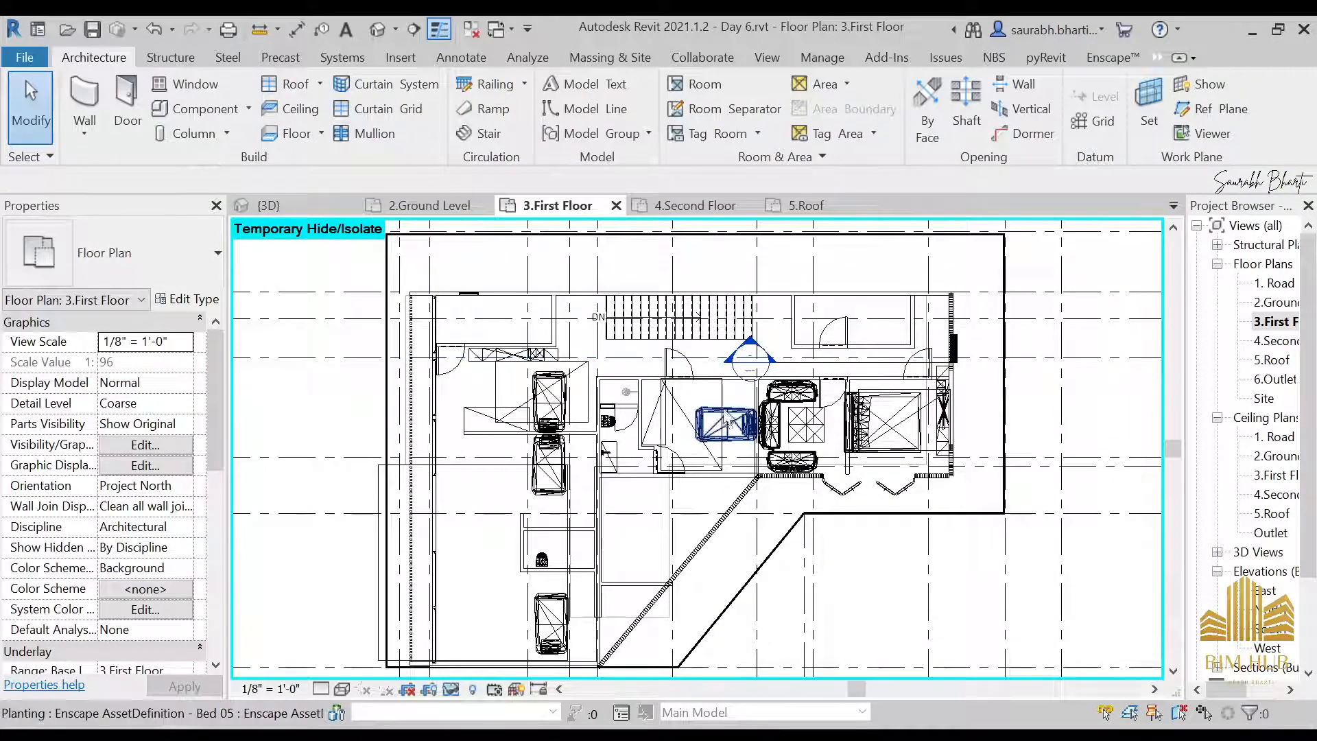
# Duplicate the 2.Ground Level floor plan and rename the copy 2.1Ground Level Legend
pyautogui.doubleClick(1276, 302)
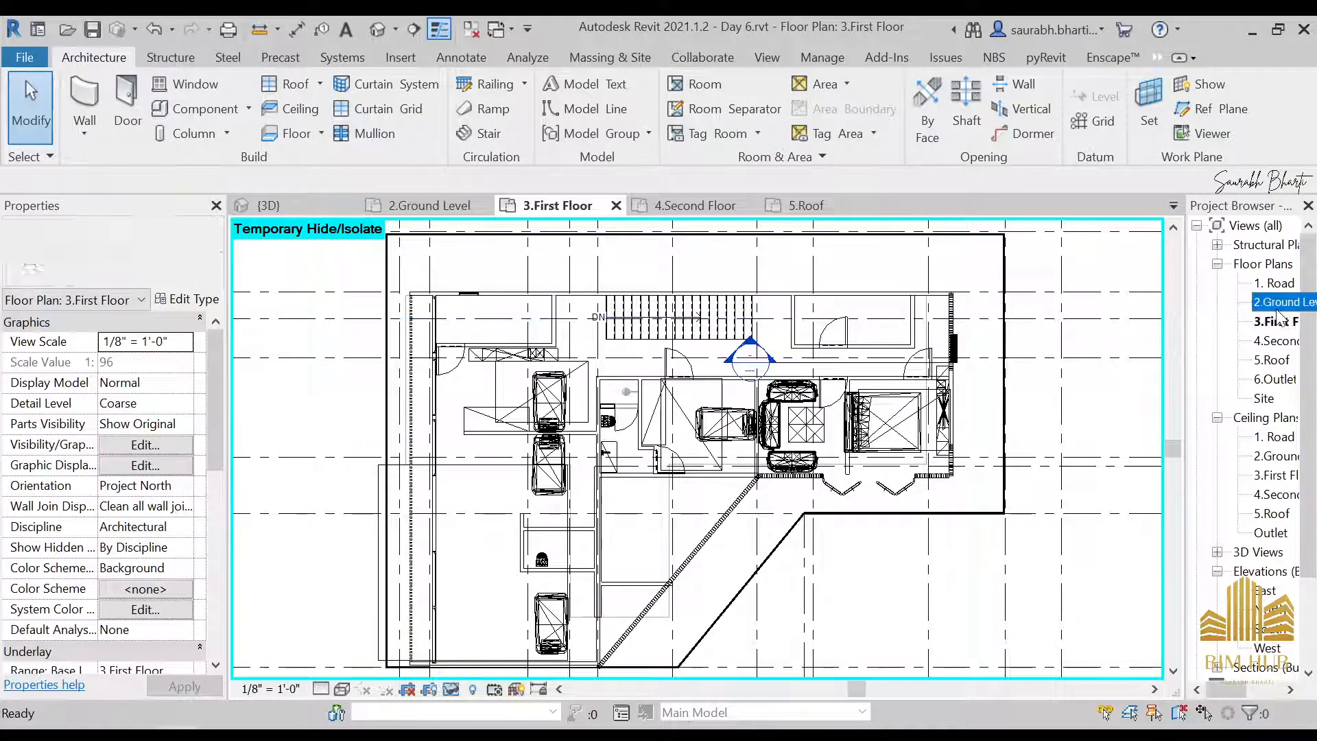
pyautogui.rightClick(1276, 302)
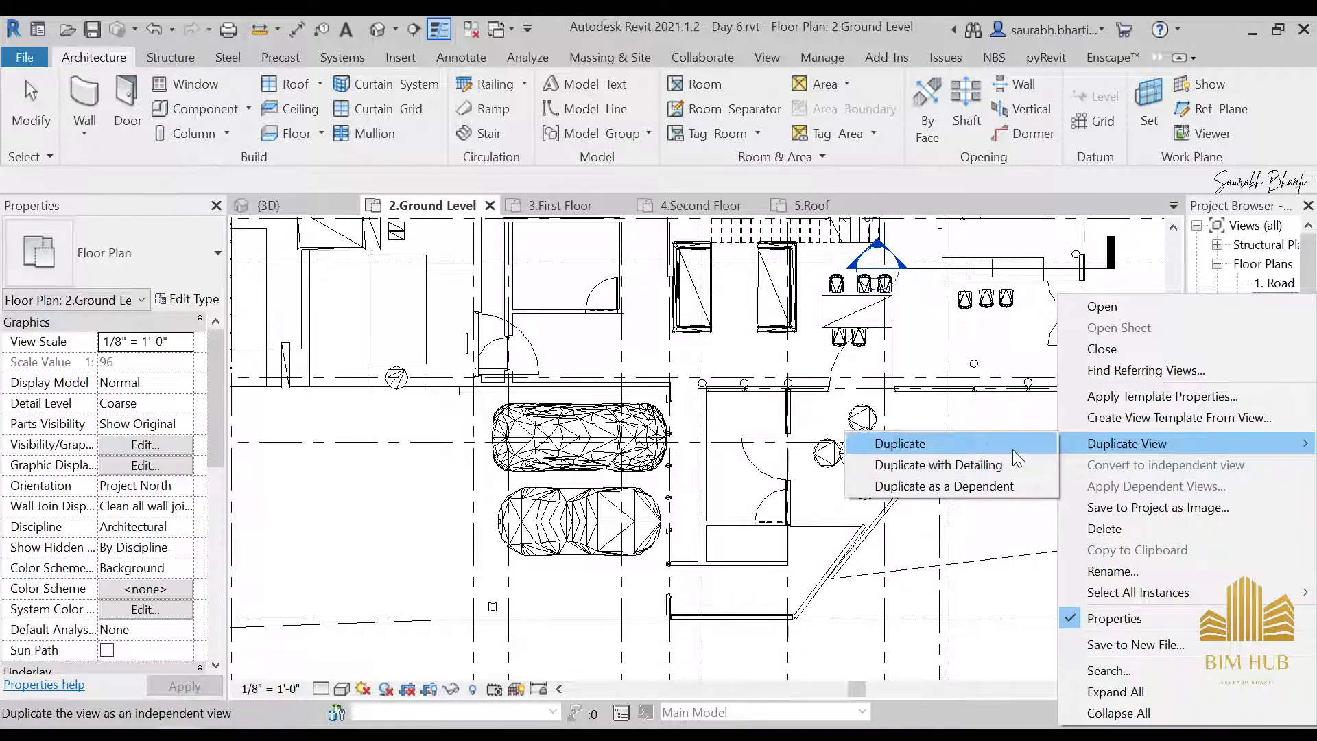
pyautogui.click(1013, 450)
pyautogui.rightClick(1263, 321)
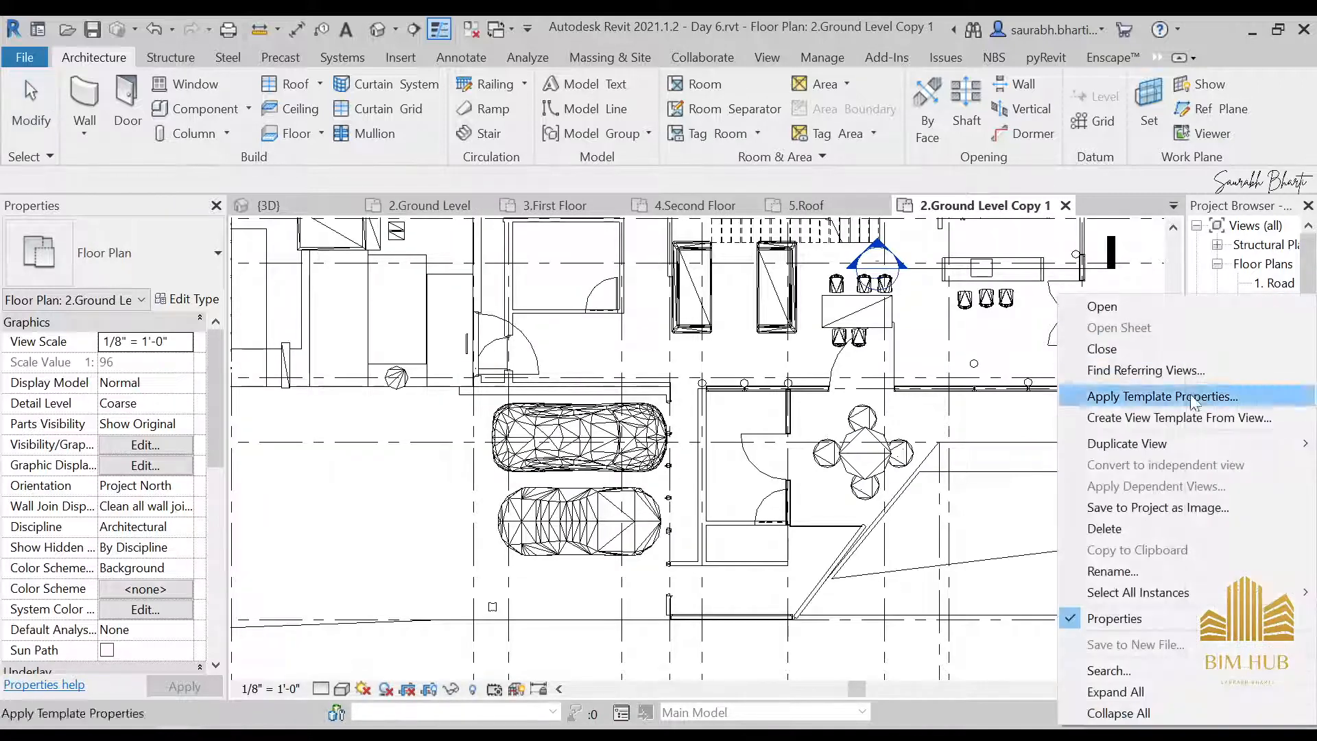
pyautogui.click(1121, 572)
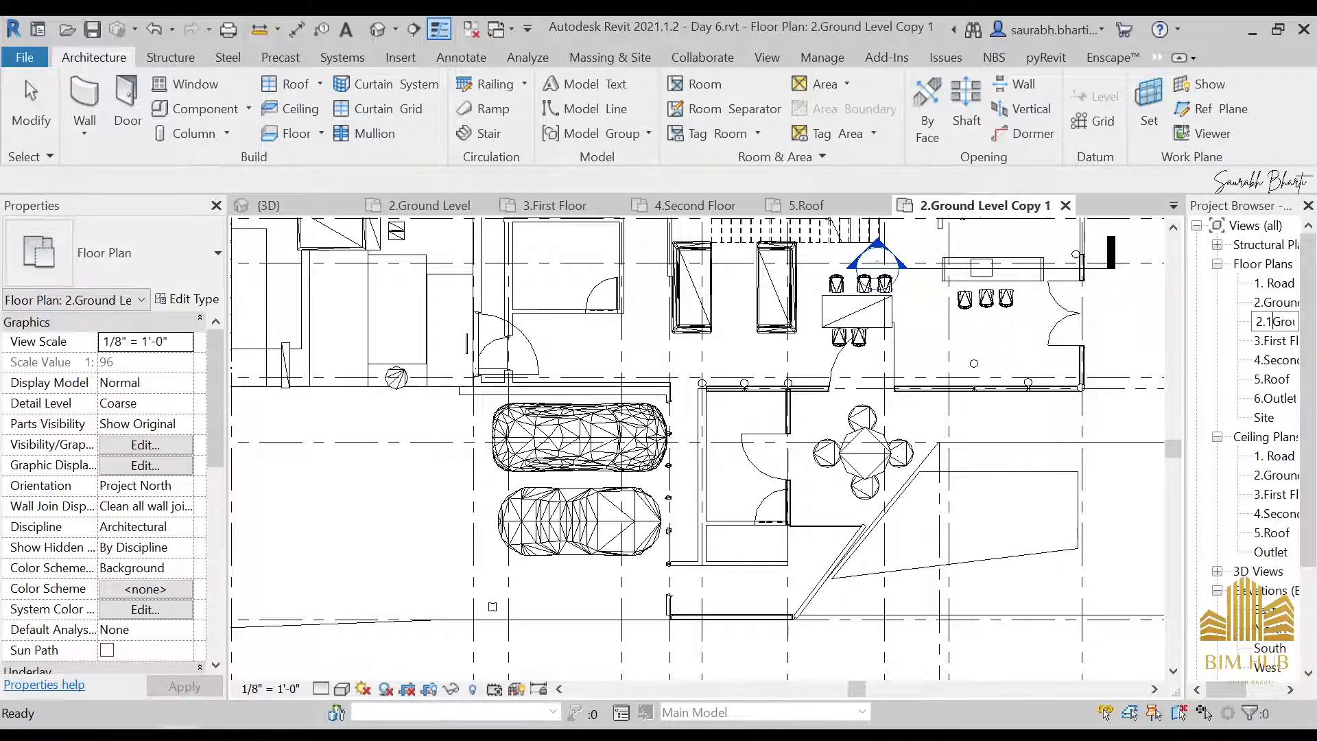
pyautogui.press('Return')
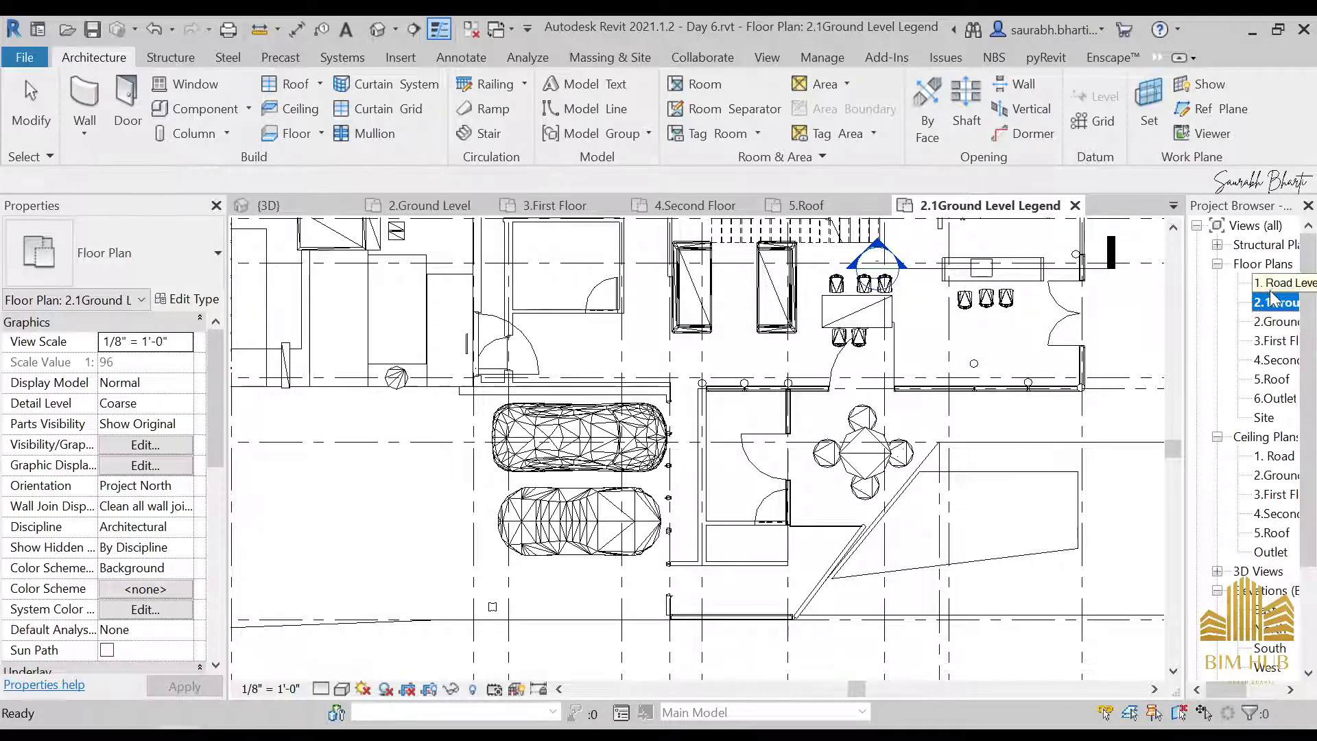
pyautogui.click(1276, 341)
pyautogui.rightClick(1276, 340)
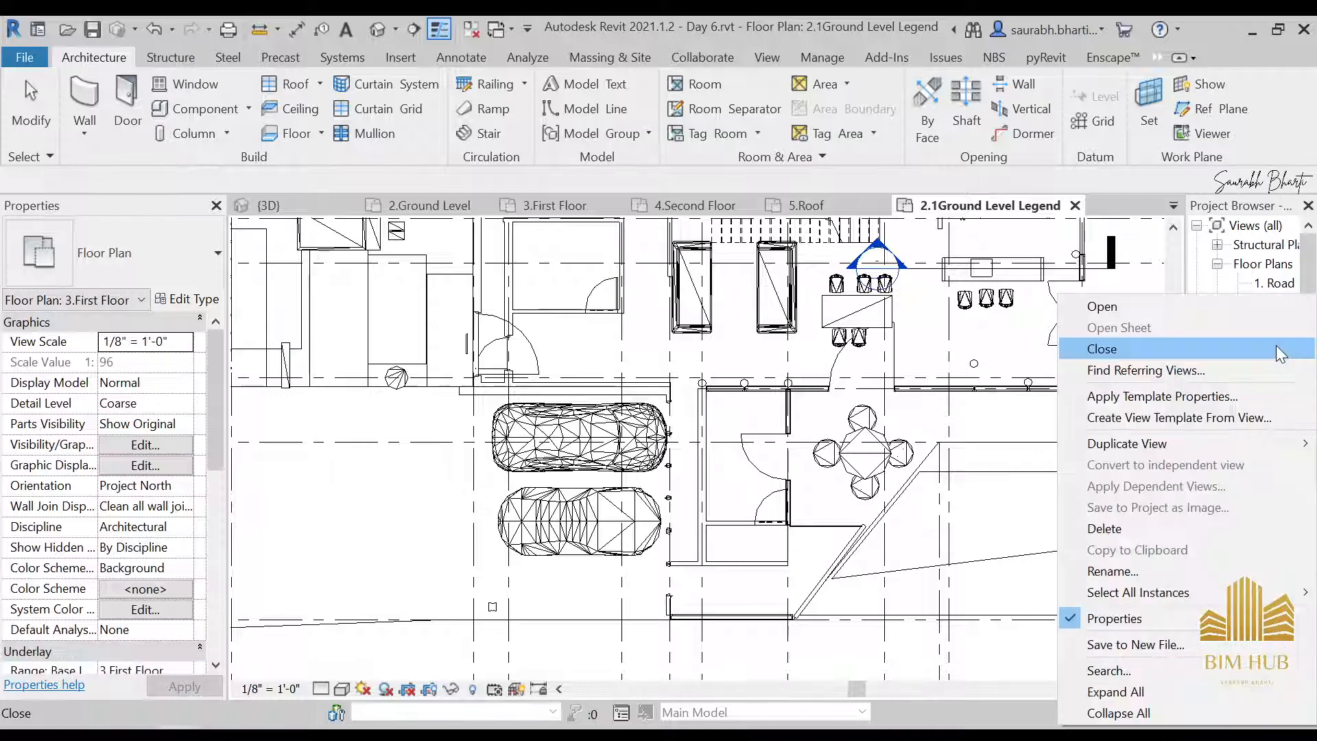
pyautogui.moveTo(1159, 592)
pyautogui.click(1125, 572)
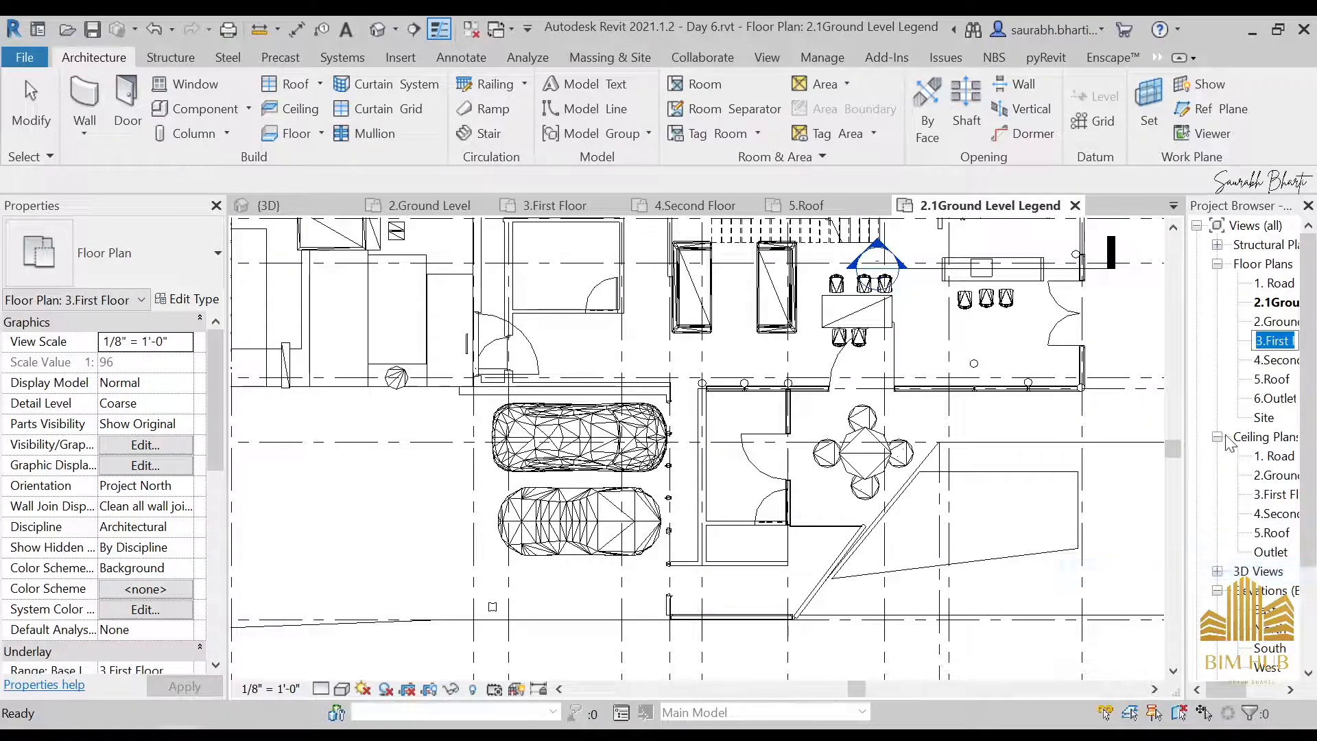
# Duplicate the 3.First Floor plan and rename the copy 3.1First Floor Legend
pyautogui.rightClick(1275, 345)
pyautogui.moveTo(1153, 443)
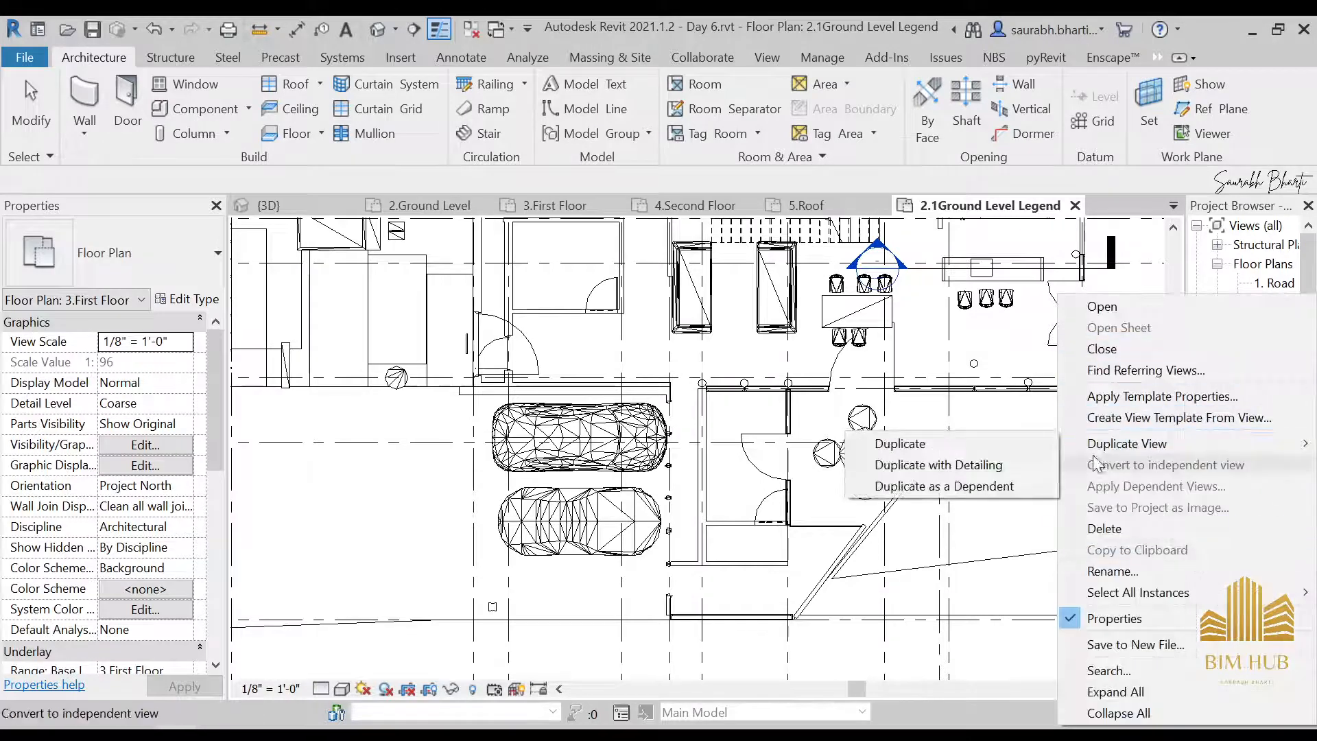
pyautogui.click(996, 463)
pyautogui.rightClick(1281, 375)
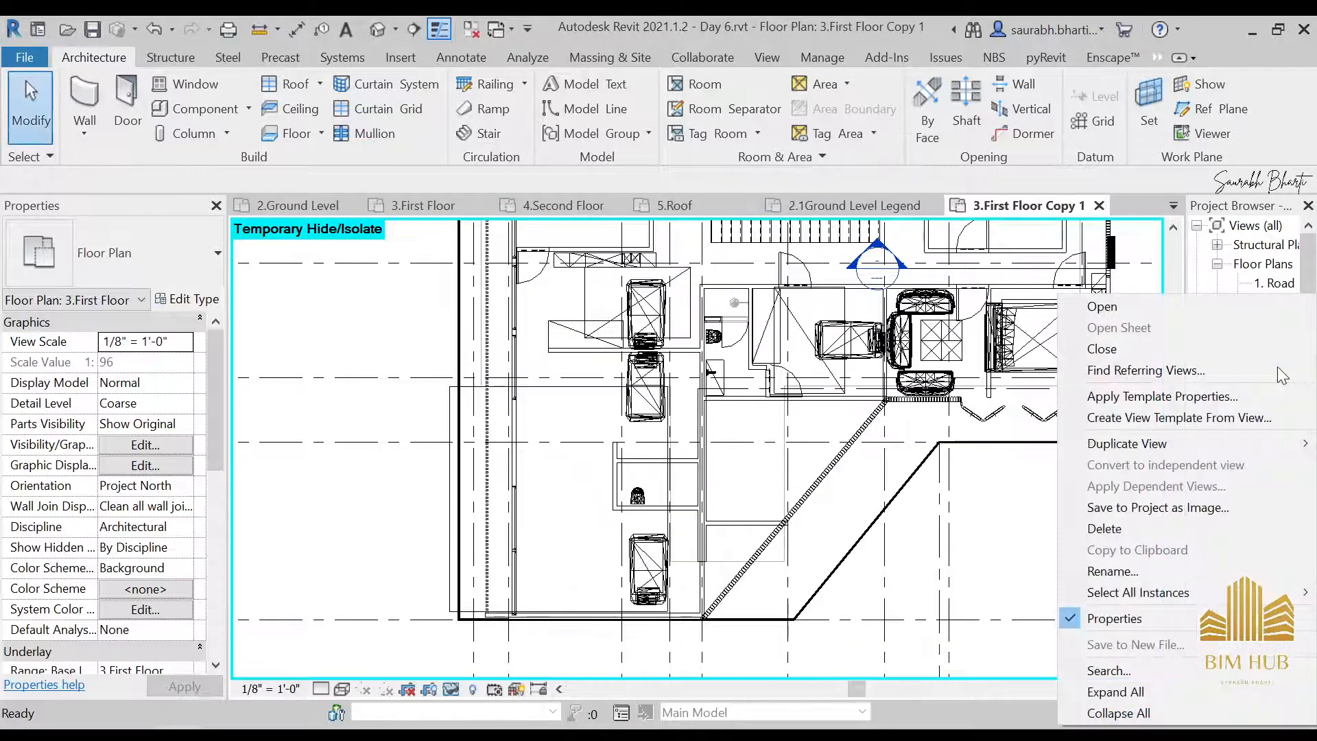
pyautogui.click(1111, 570)
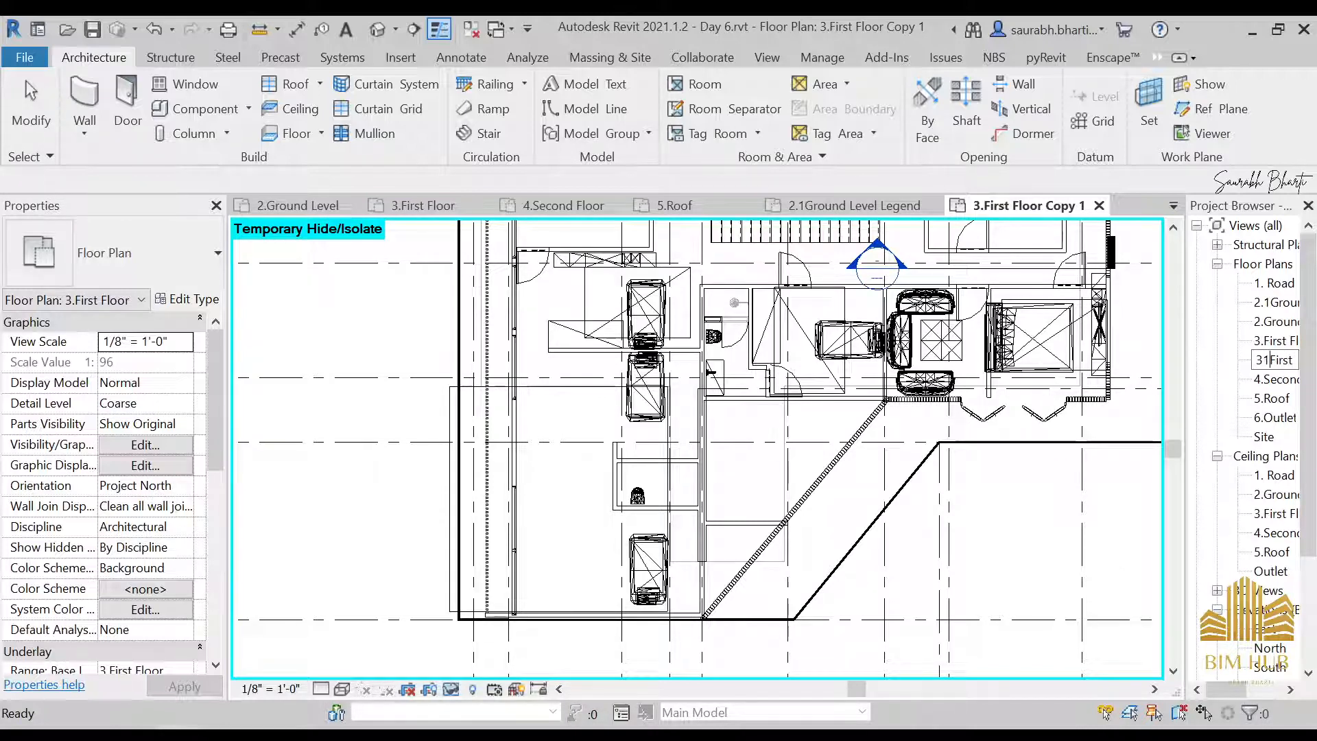
pyautogui.press('Return')
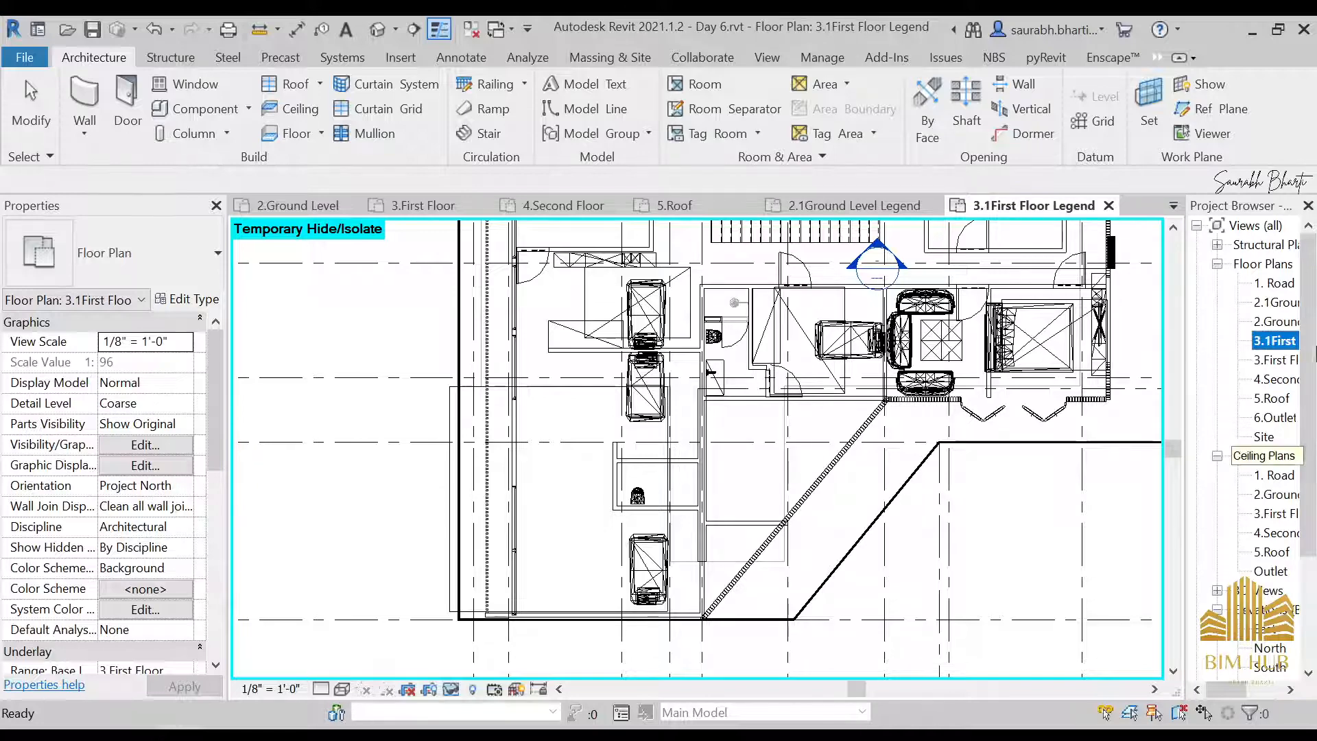
# Open the 2.1Ground Level Legend plan and hide the whole Planting category in this view using one of the trees
pyautogui.doubleClick(1276, 302)
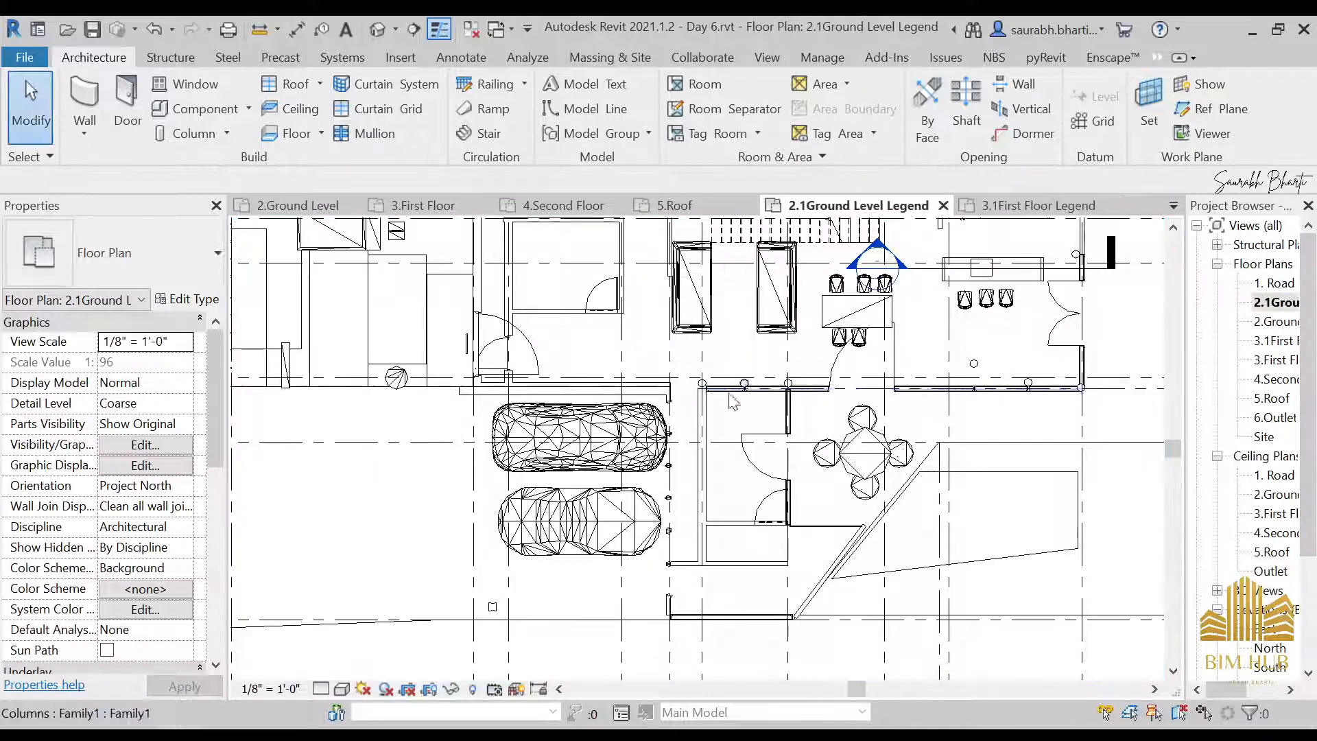
pyautogui.scroll(-5, 732, 402)
pyautogui.rightClick(947, 589)
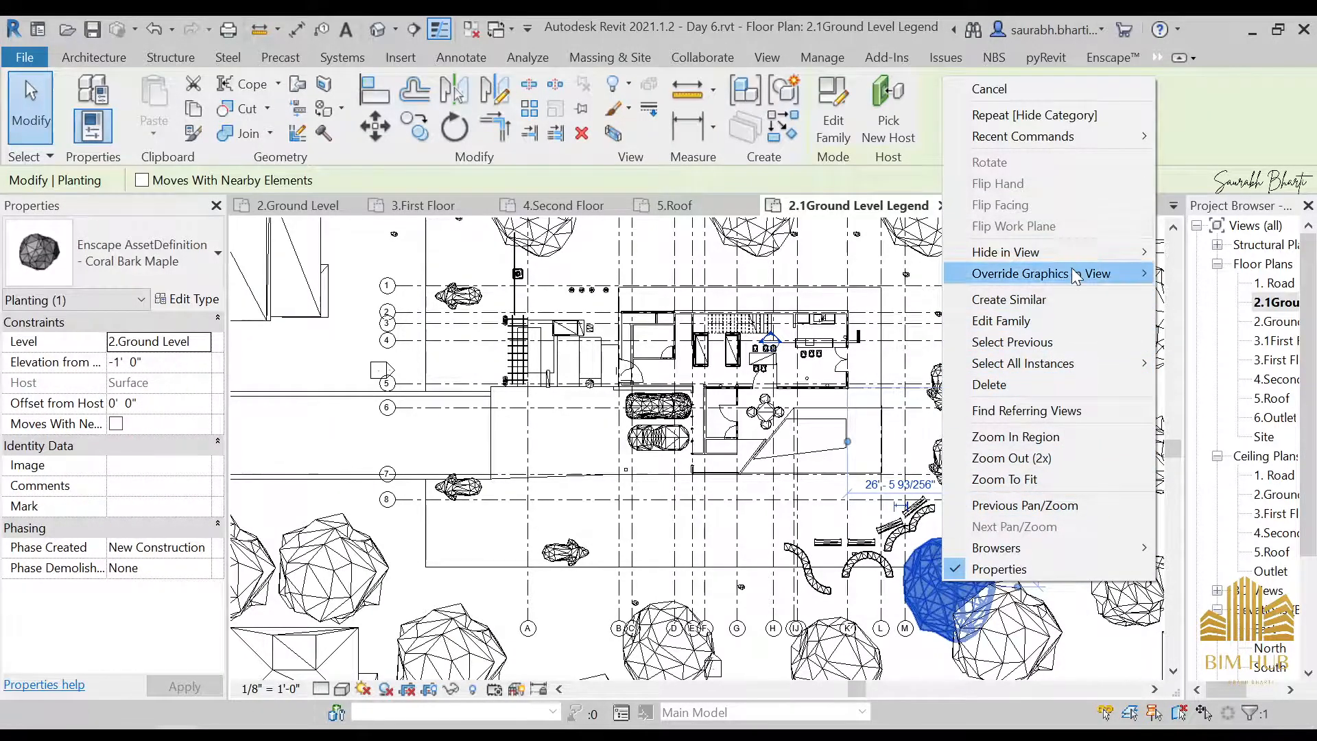
pyautogui.moveTo(1098, 252)
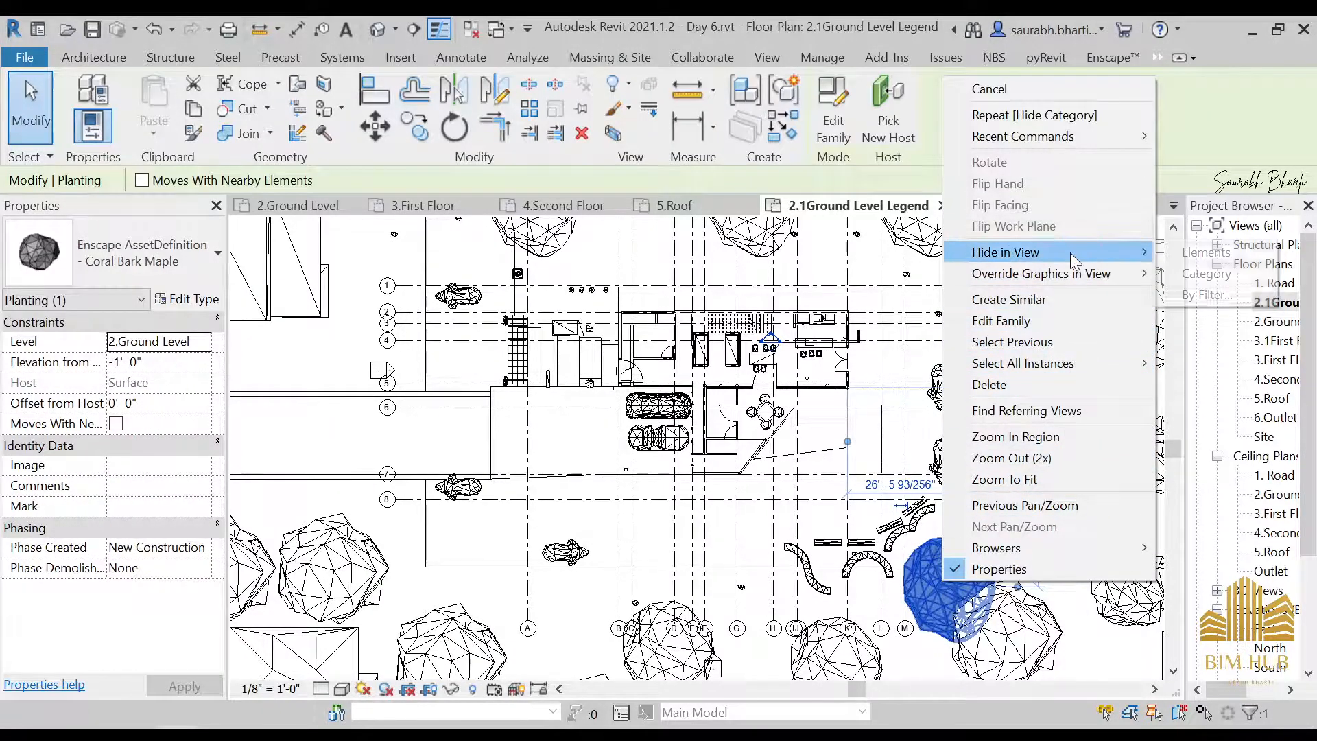
pyautogui.click(1211, 278)
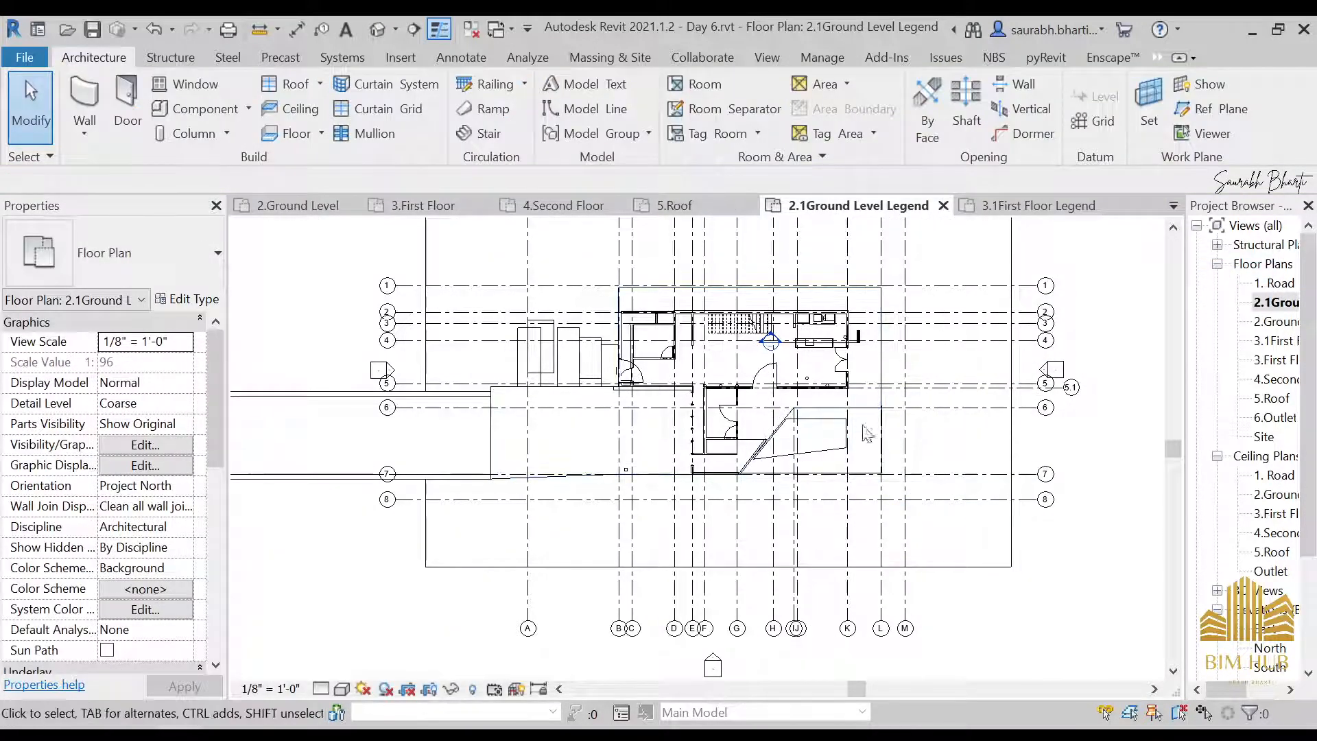
# Temporarily hide the Tiles floor strips and the road floor in the 2.1Ground Level Legend plan
pyautogui.scroll(-4, 857, 411)
pyautogui.scroll(3, 840, 336)
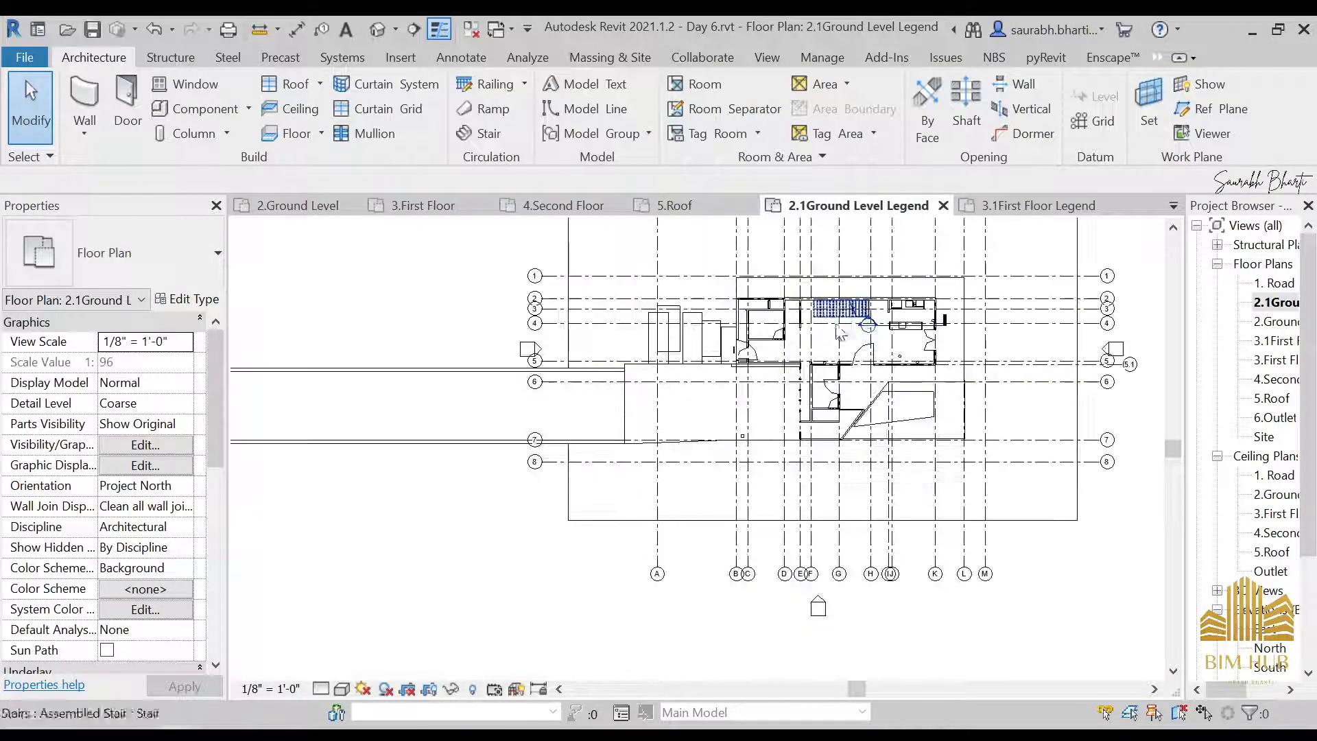
pyautogui.scroll(-1, 559, 507)
pyautogui.click(407, 419)
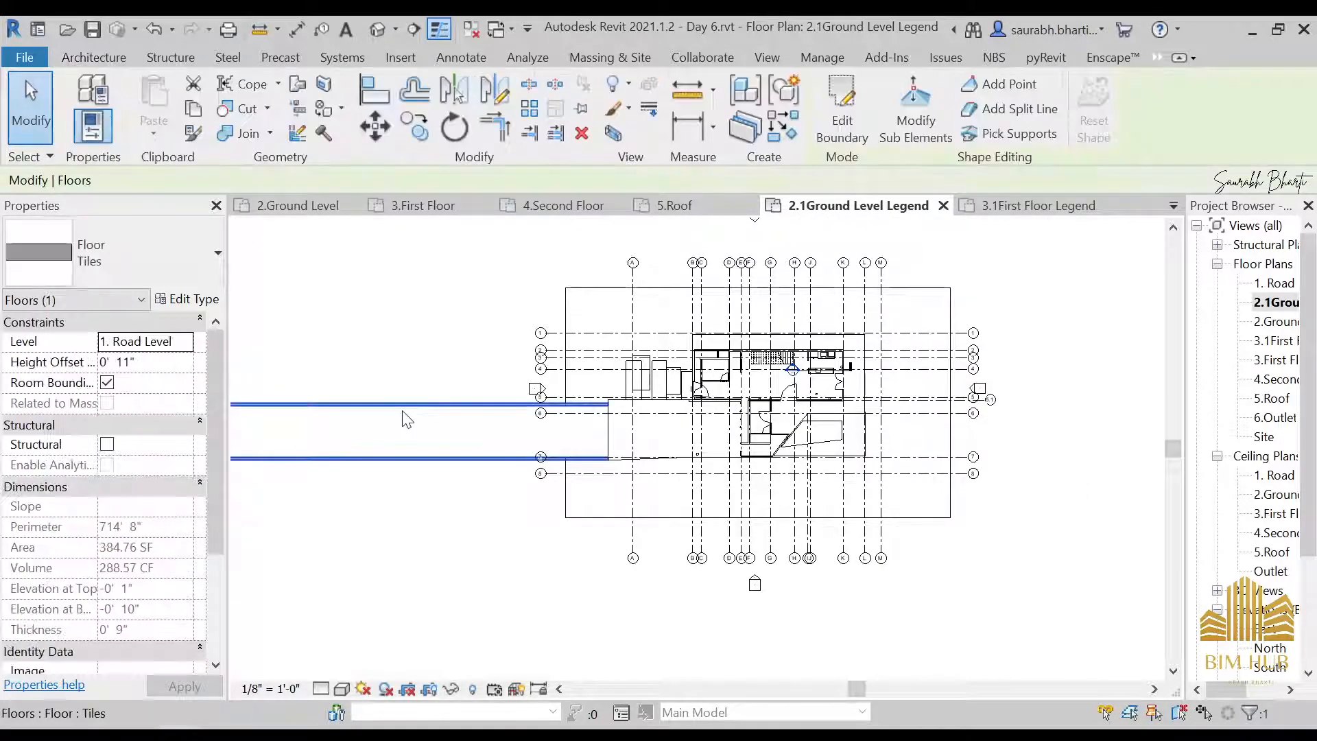
pyautogui.press('h')
pyautogui.press('h')
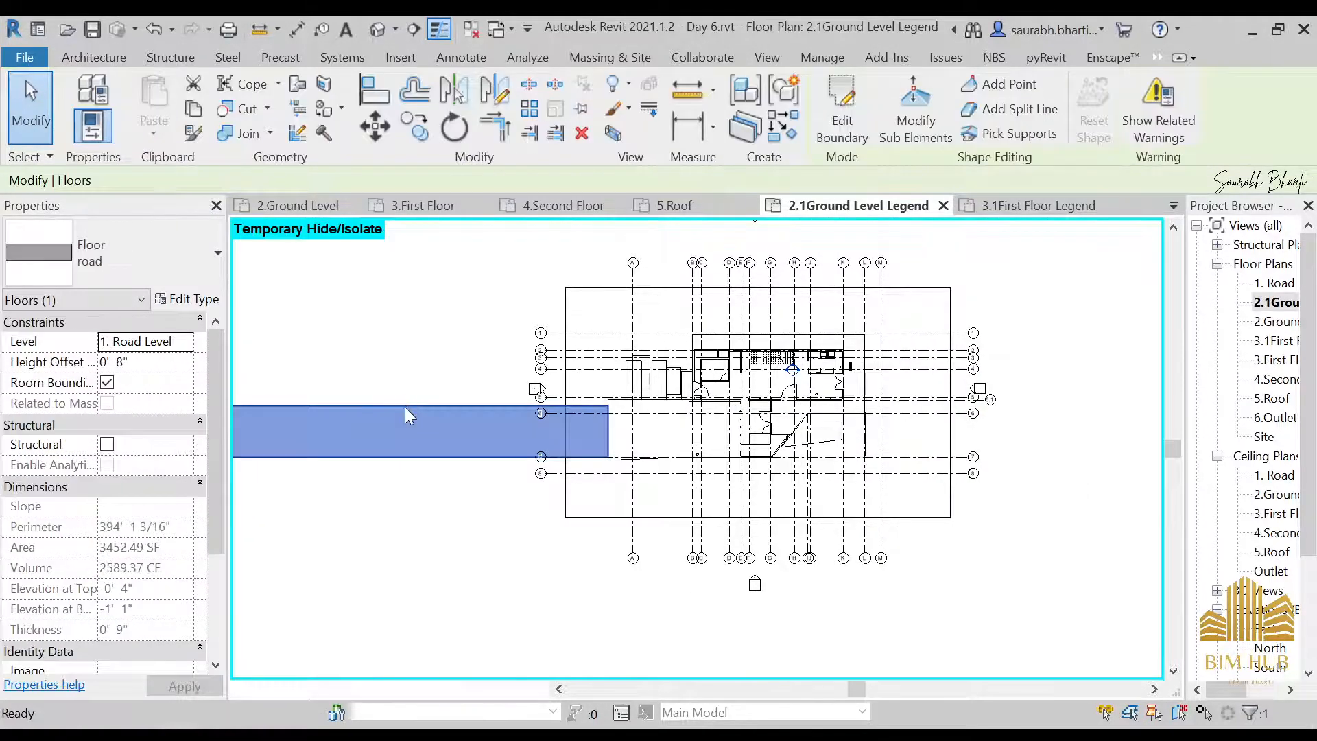
pyautogui.scroll(3, 701, 408)
pyautogui.scroll(1, 859, 393)
pyautogui.moveTo(923, 441); pyautogui.dragTo(809, 441, button='middle')
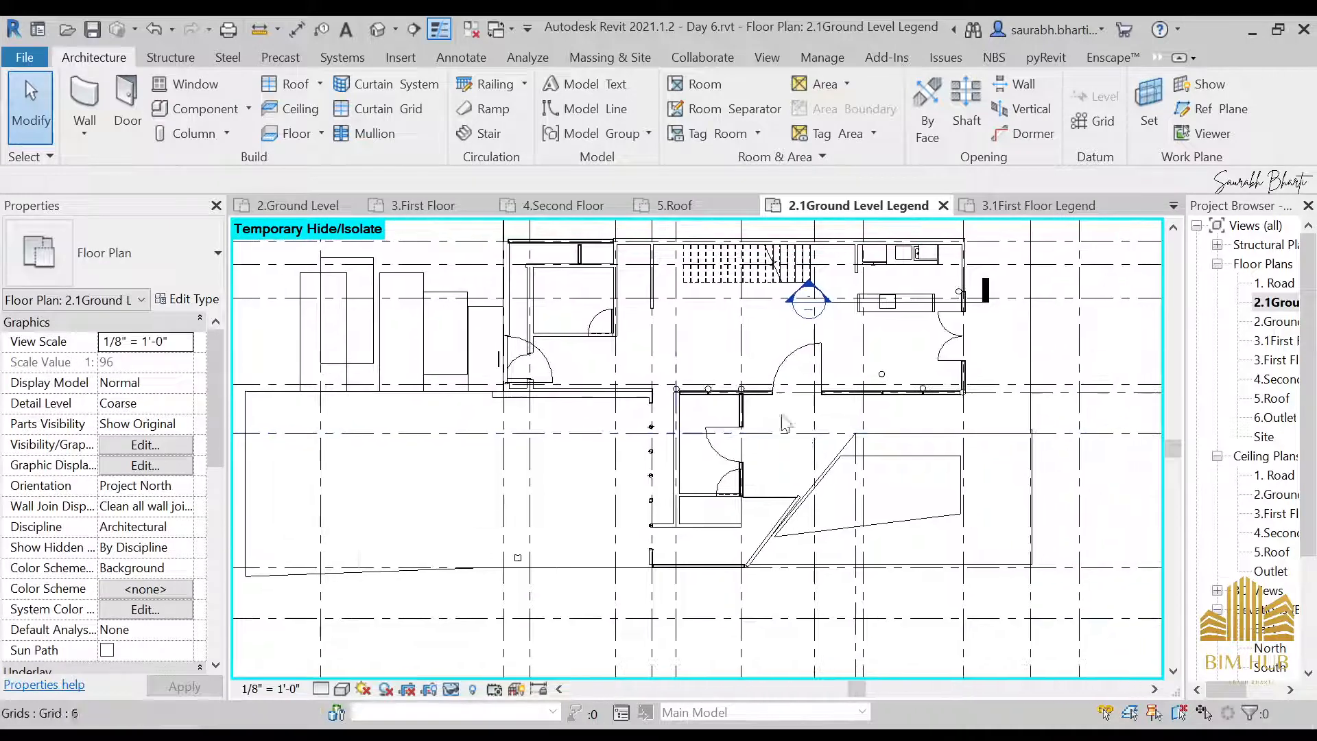
# Place two tagged rooms in the 2.1Ground Level Legend plan: one in the enclosed upper room, one in the lower room with two doors
pyautogui.moveTo(685, 369); pyautogui.dragTo(675, 417, button='middle')
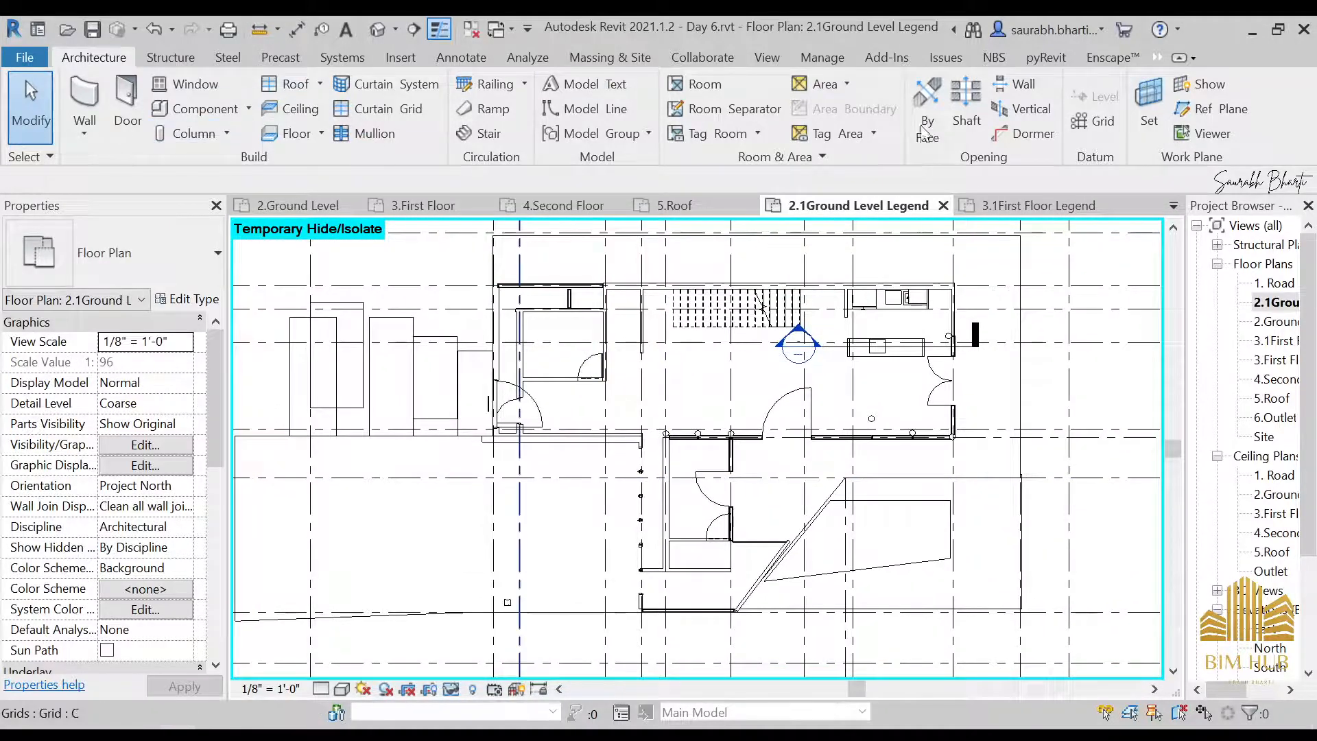
pyautogui.click(696, 93)
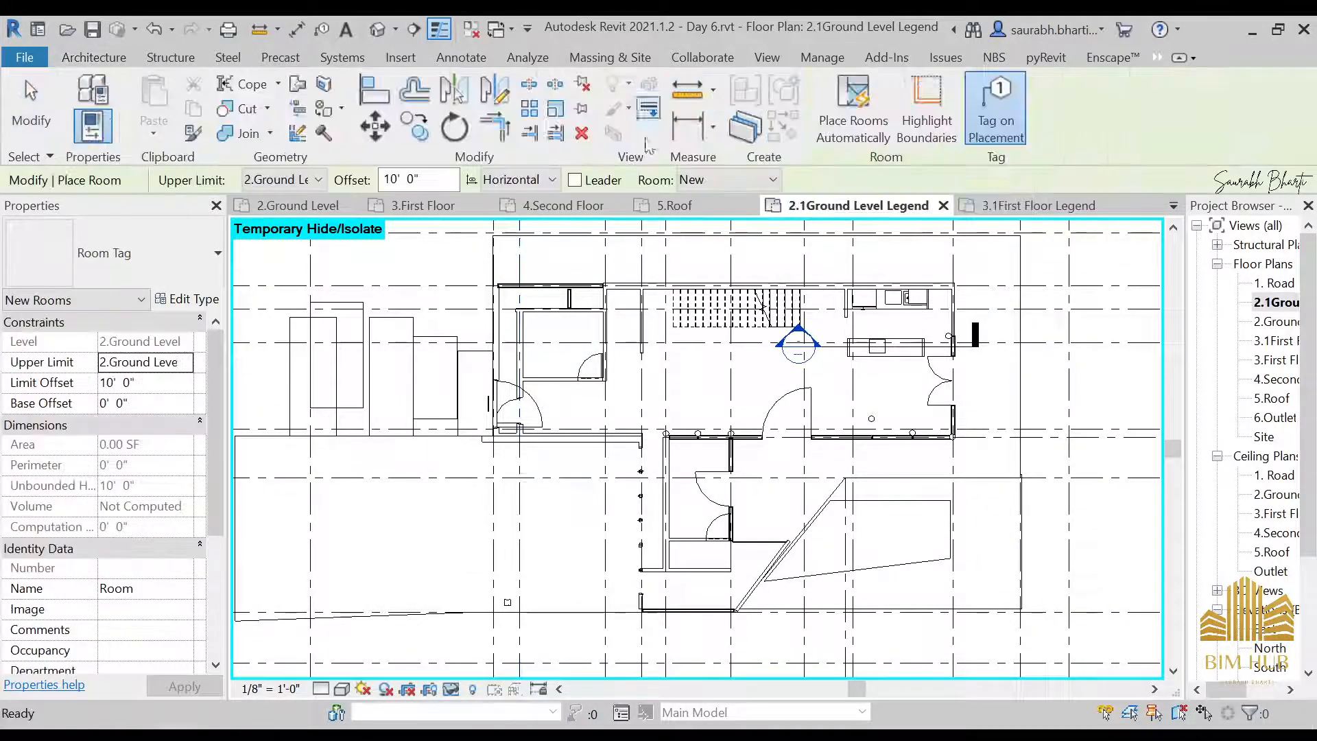
pyautogui.click(564, 349)
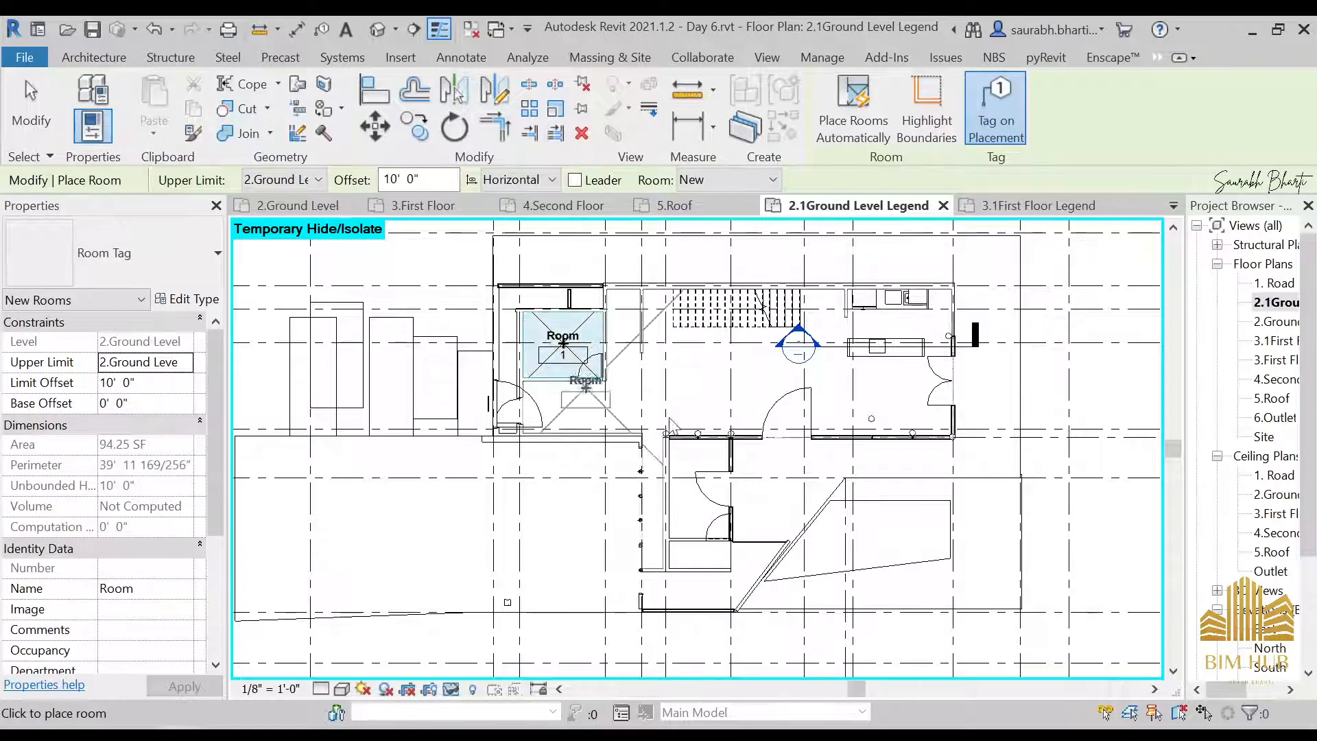
pyautogui.click(695, 485)
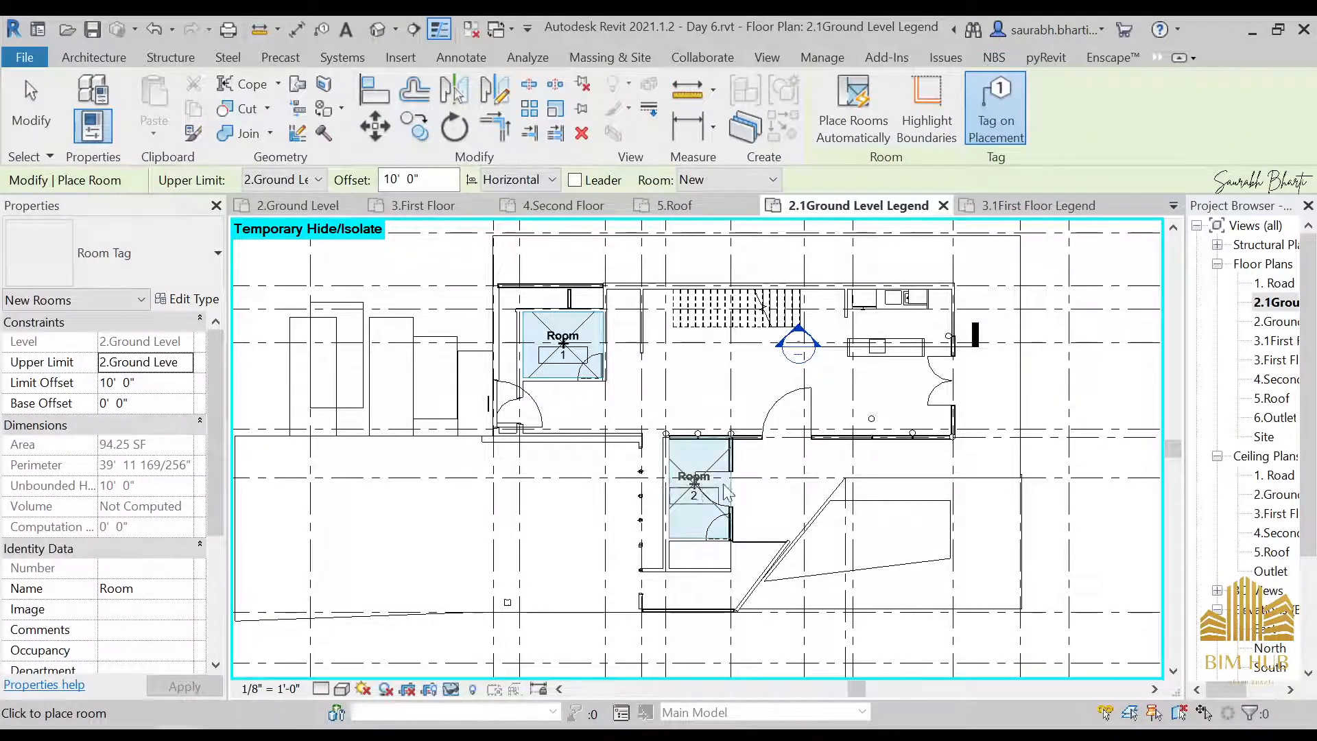
pyautogui.moveTo(800, 450); pyautogui.dragTo(961, 374, button='middle')
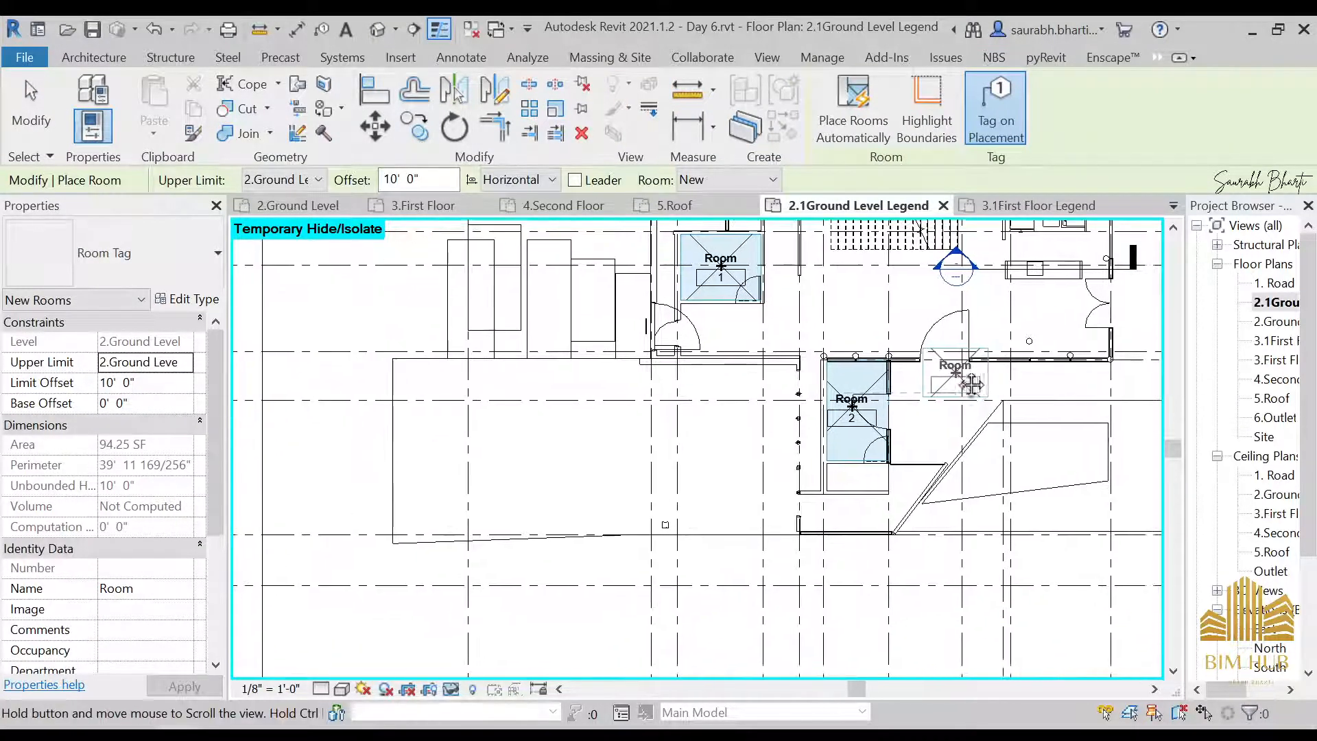
pyautogui.scroll(-1, 435, 335)
pyautogui.moveTo(449, 348); pyautogui.dragTo(459, 389, button='middle')
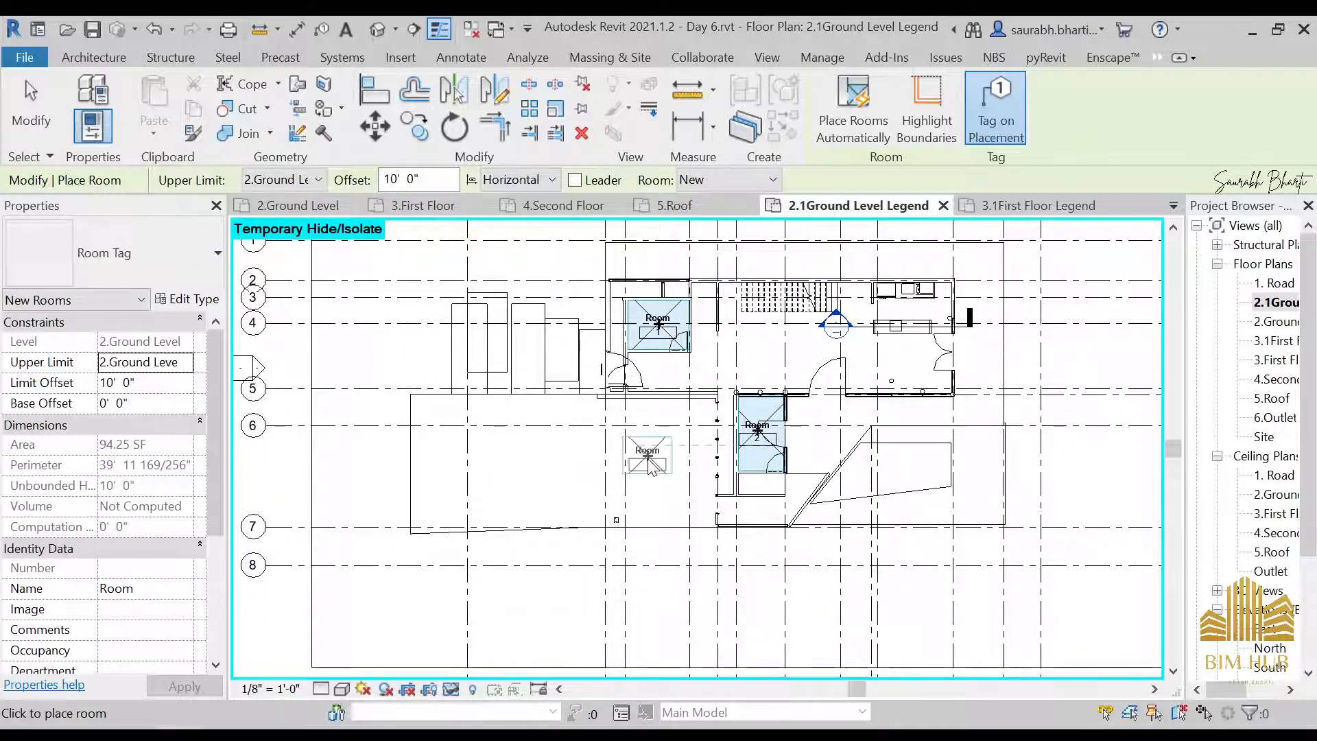
pyautogui.scroll(2, 871, 294)
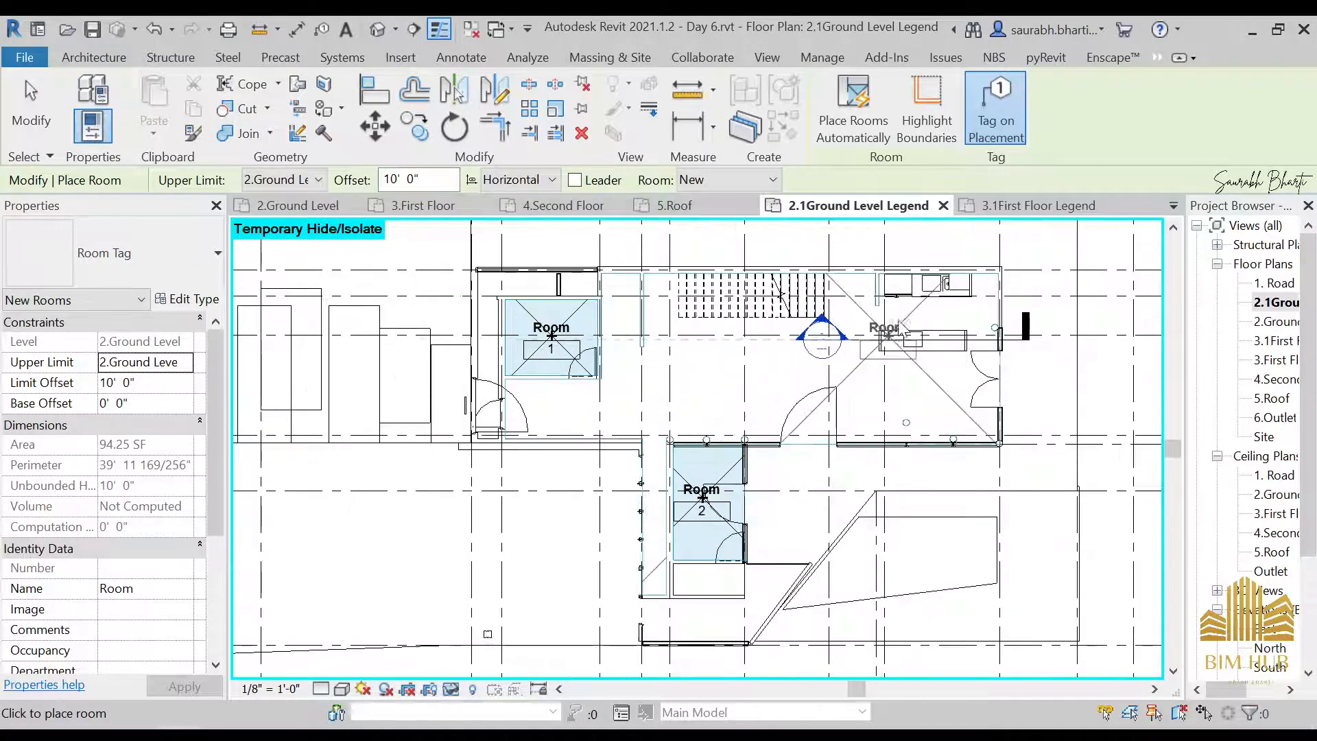
pyautogui.scroll(2, 907, 306)
pyautogui.press('Escape')
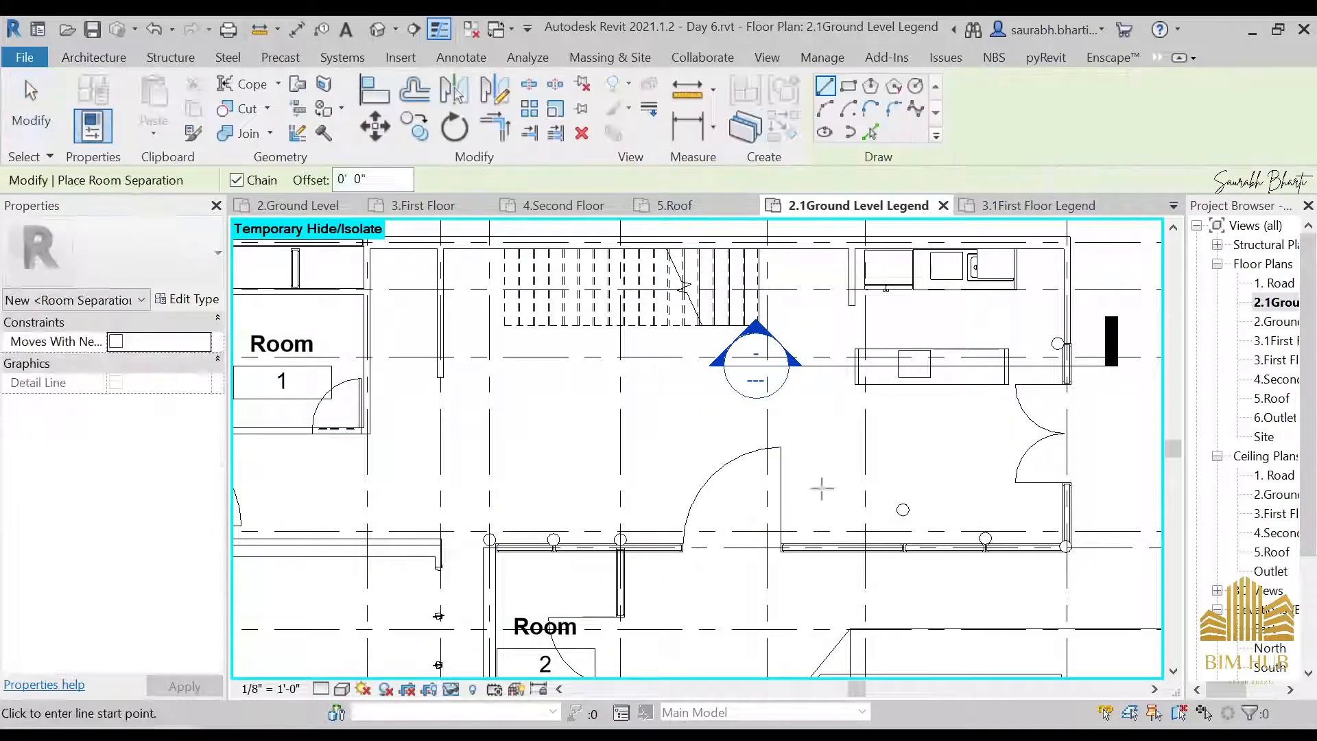
# Draw a horizontal room separation line about 14' long from the curtain wall along the kitchen island's lower edge
pyautogui.scroll(2, 1067, 385)
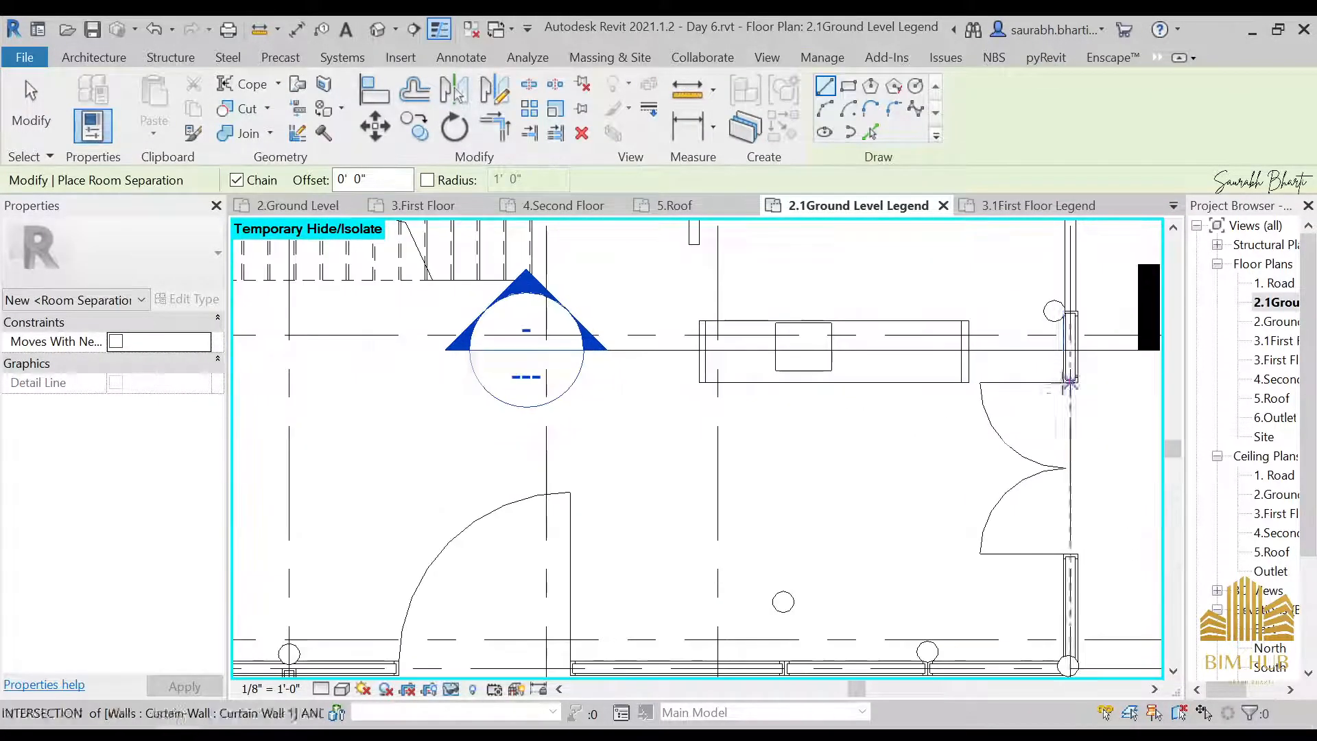
pyautogui.scroll(4, 1070, 382)
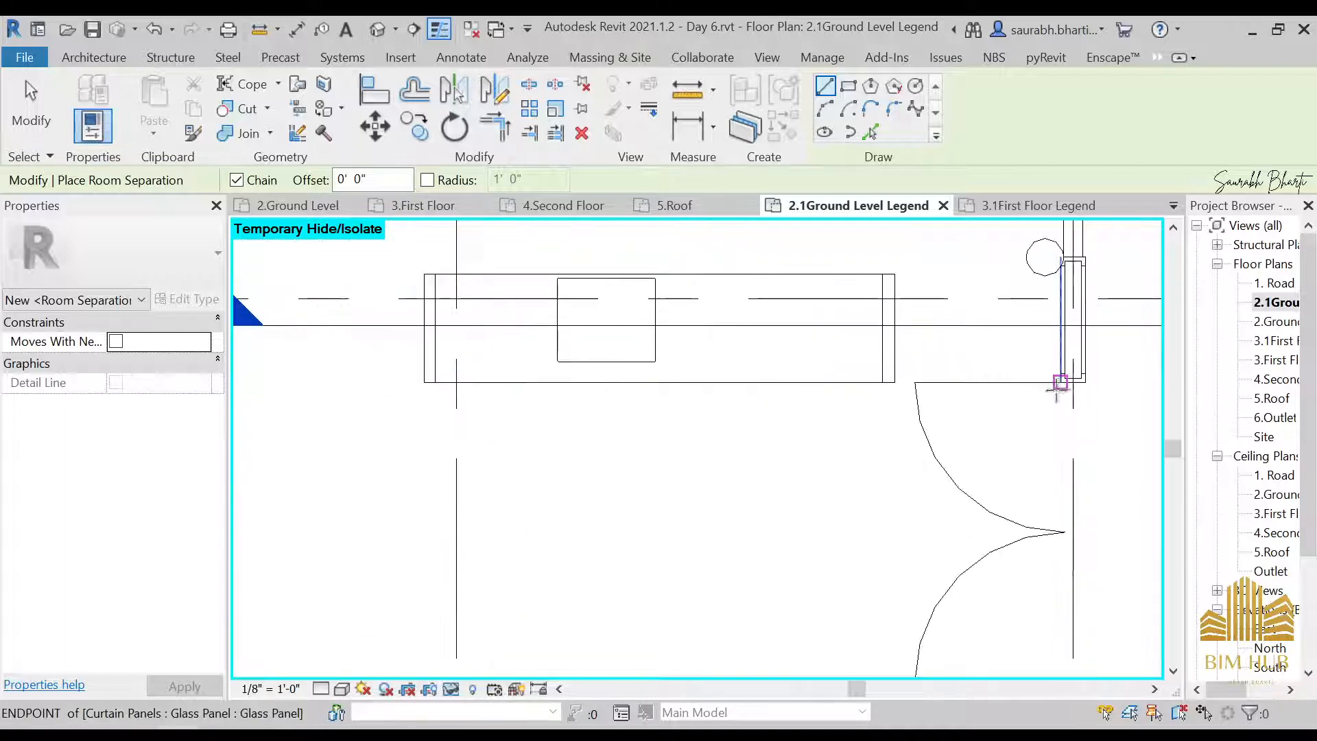
pyautogui.click(1064, 375)
pyautogui.scroll(-5, 959, 398)
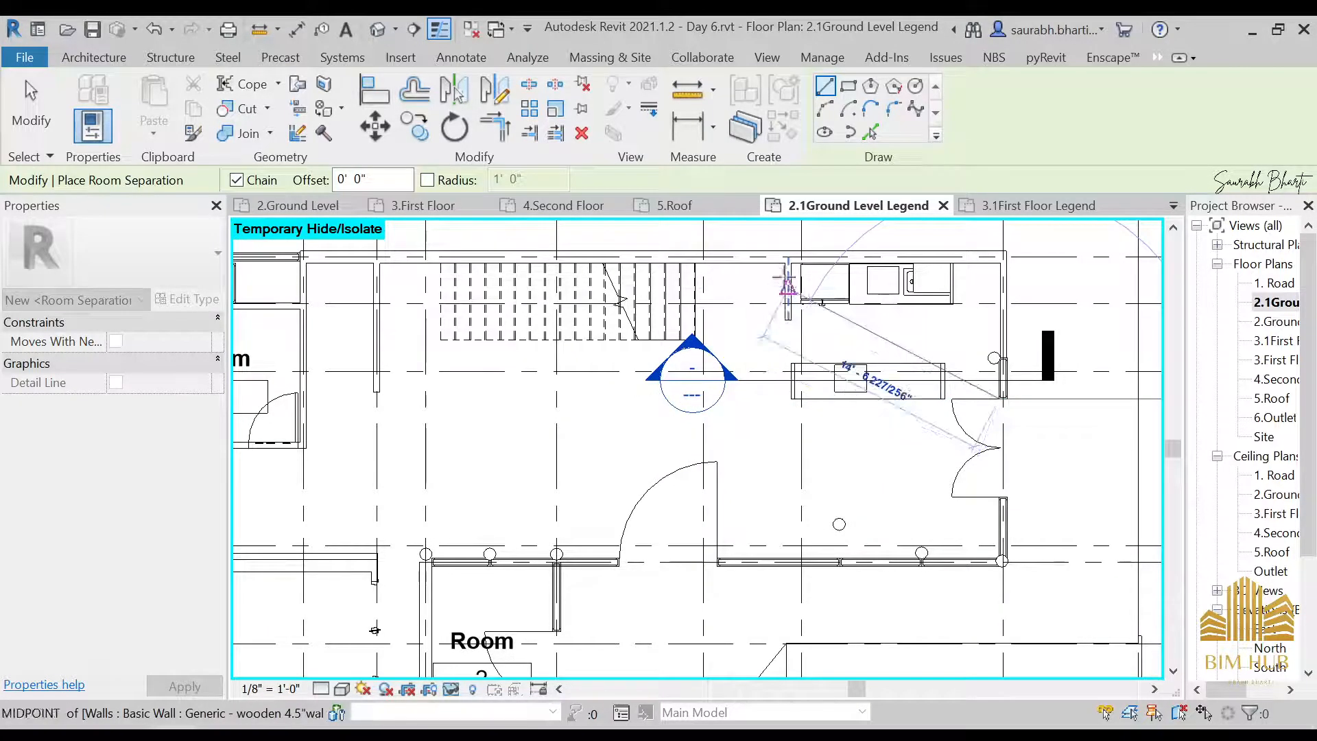
pyautogui.click(778, 397)
pyautogui.press('Escape')
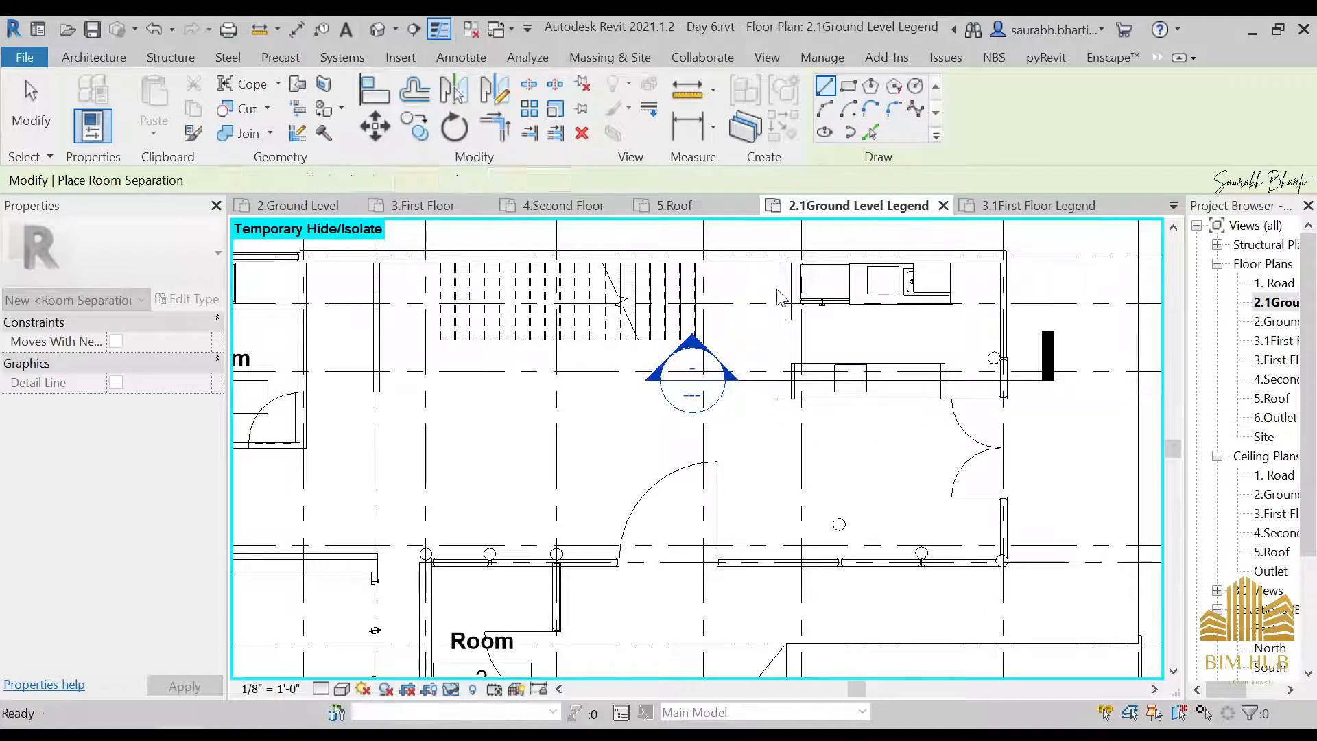
# Draw an 8' 8" vertical room separation line down the short kitchen wall to the island line and trim both lines to a corner
pyautogui.click(788, 257)
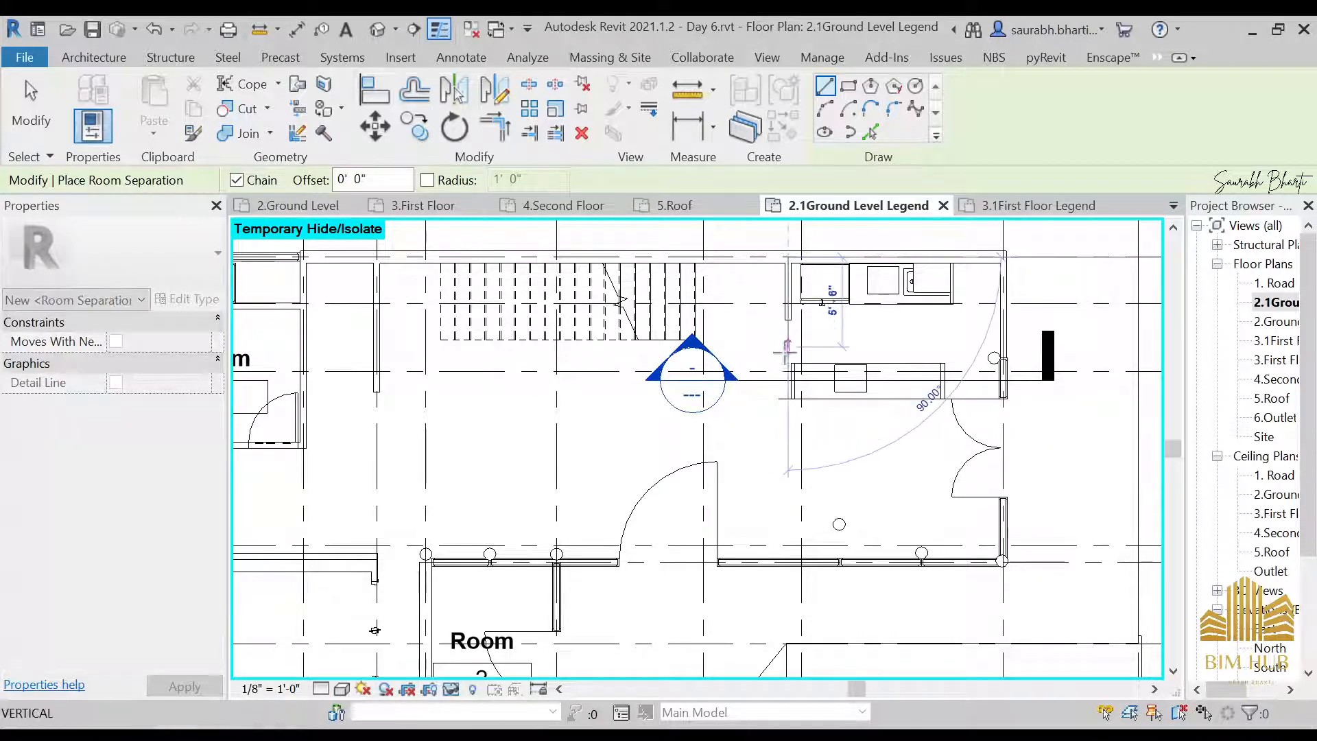
pyautogui.click(788, 398)
pyautogui.press('Escape')
pyautogui.press('Escape')
pyautogui.press('t')
pyautogui.press('r')
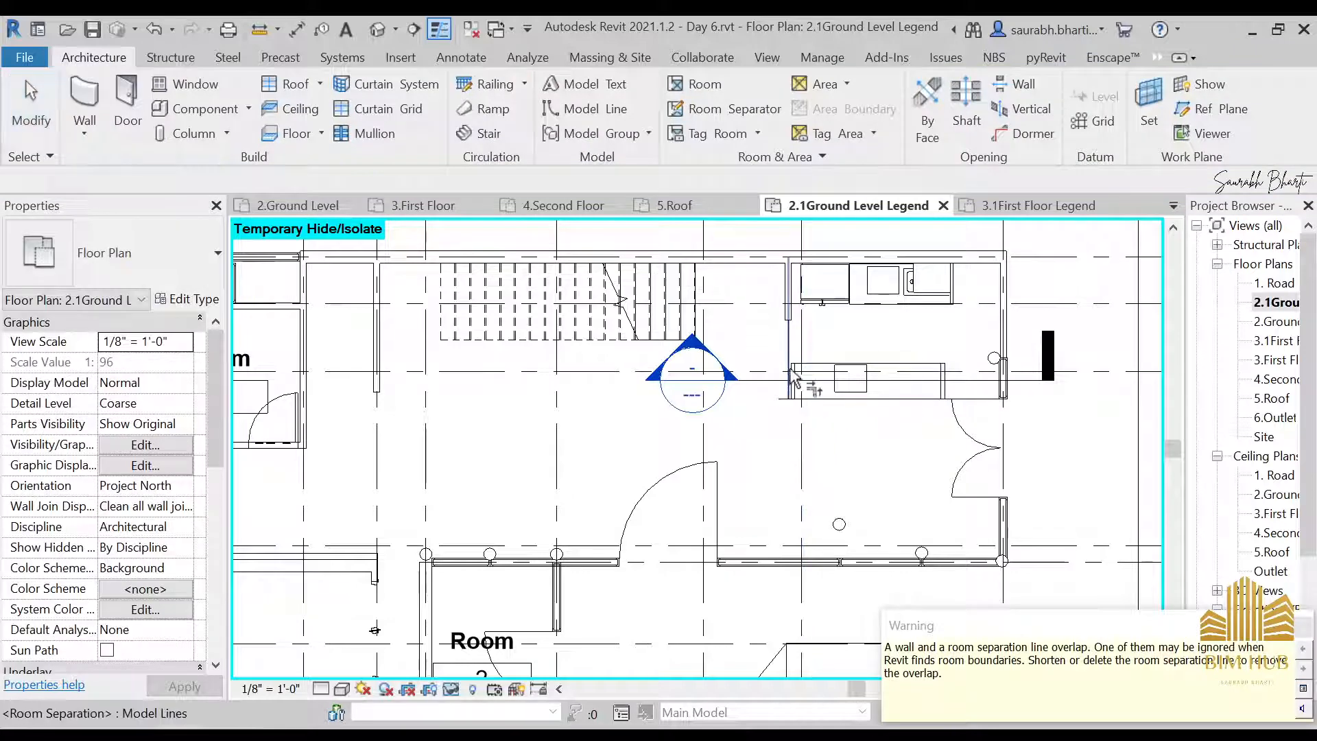
pyautogui.click(805, 400)
pyautogui.press('Escape')
# Shift the vertical room separation line beside the kitchen onto the stair-side face of the short wall
pyautogui.scroll(5, 796, 361)
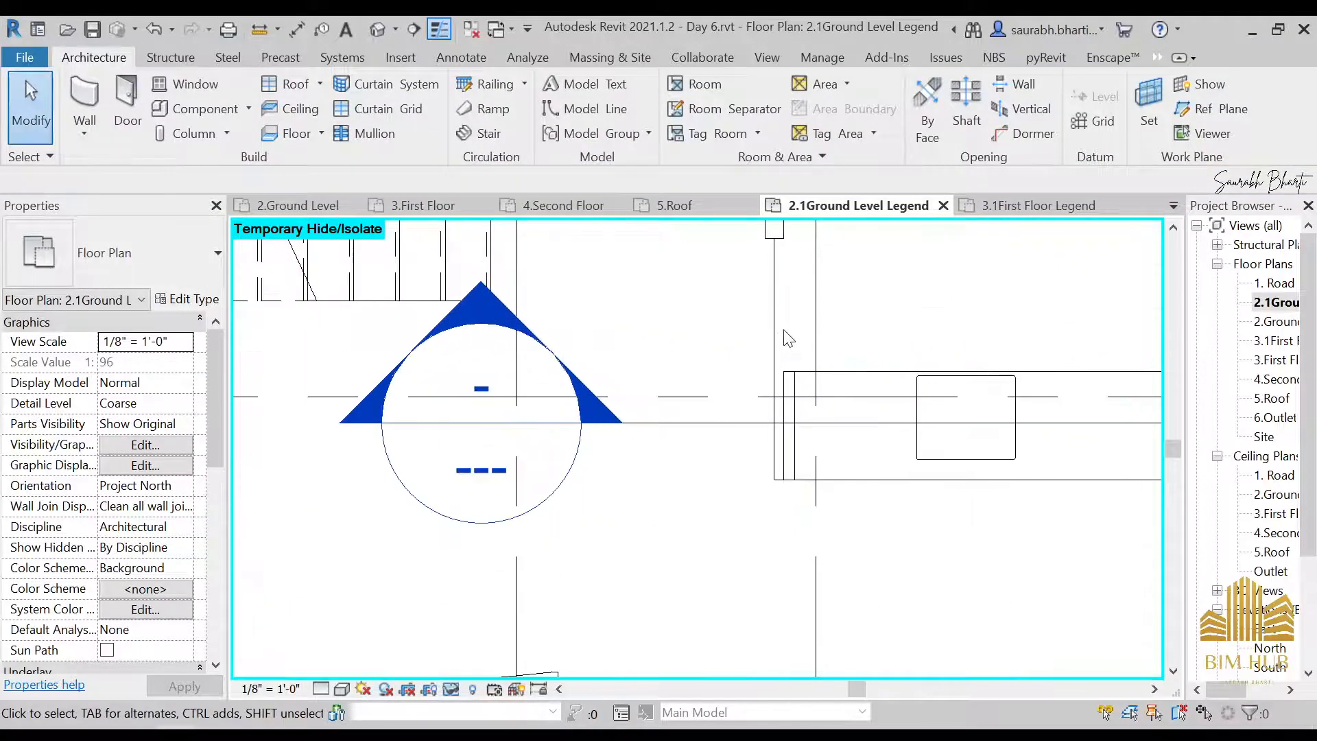
pyautogui.click(780, 355)
pyautogui.moveTo(773, 296); pyautogui.dragTo(796, 428, button='middle')
pyautogui.moveTo(794, 421)
pyautogui.mouseDown()
pyautogui.moveTo(762, 425)
pyautogui.moveTo(785, 426)
pyautogui.mouseUp()
pyautogui.scroll(-6, 785, 426)
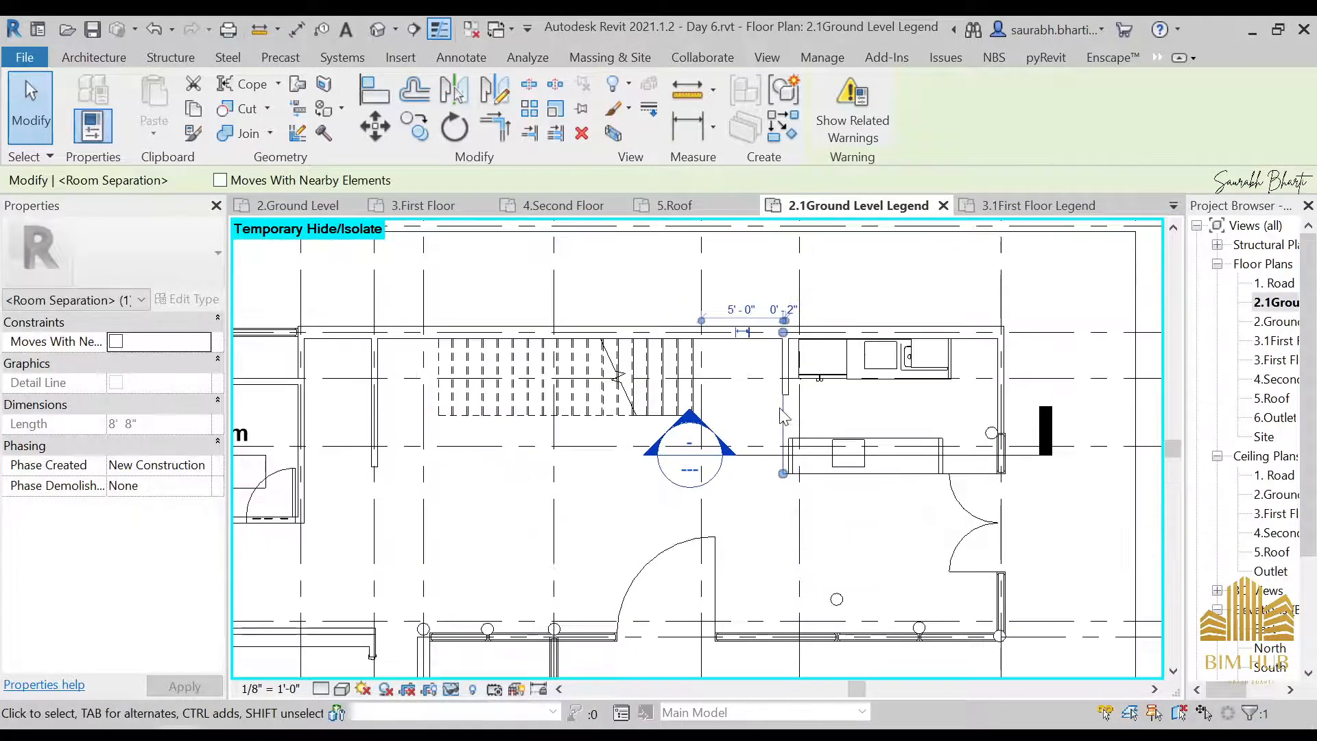
pyautogui.press('Escape')
# Place a tagged room in the kitchen area enclosed by the room separation lines
pyautogui.moveTo(839, 481); pyautogui.dragTo(905, 383, button='middle')
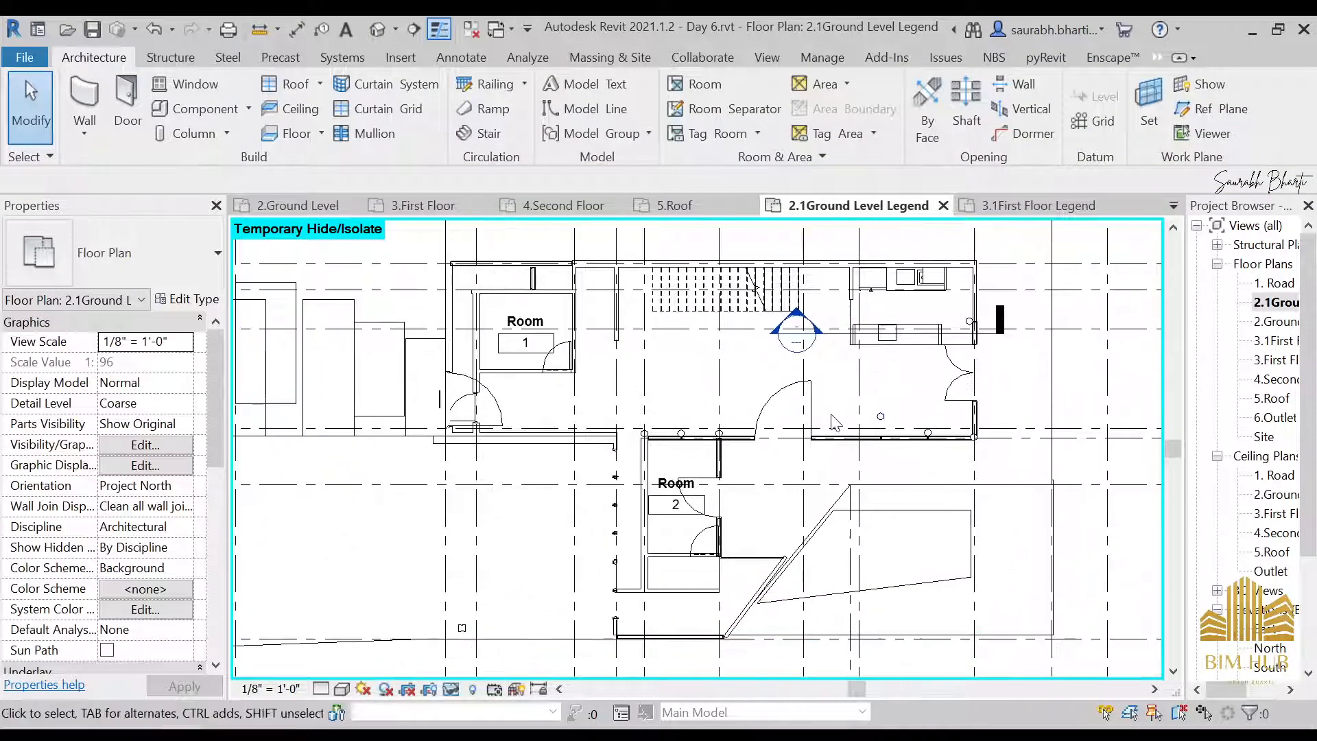
pyautogui.click(706, 85)
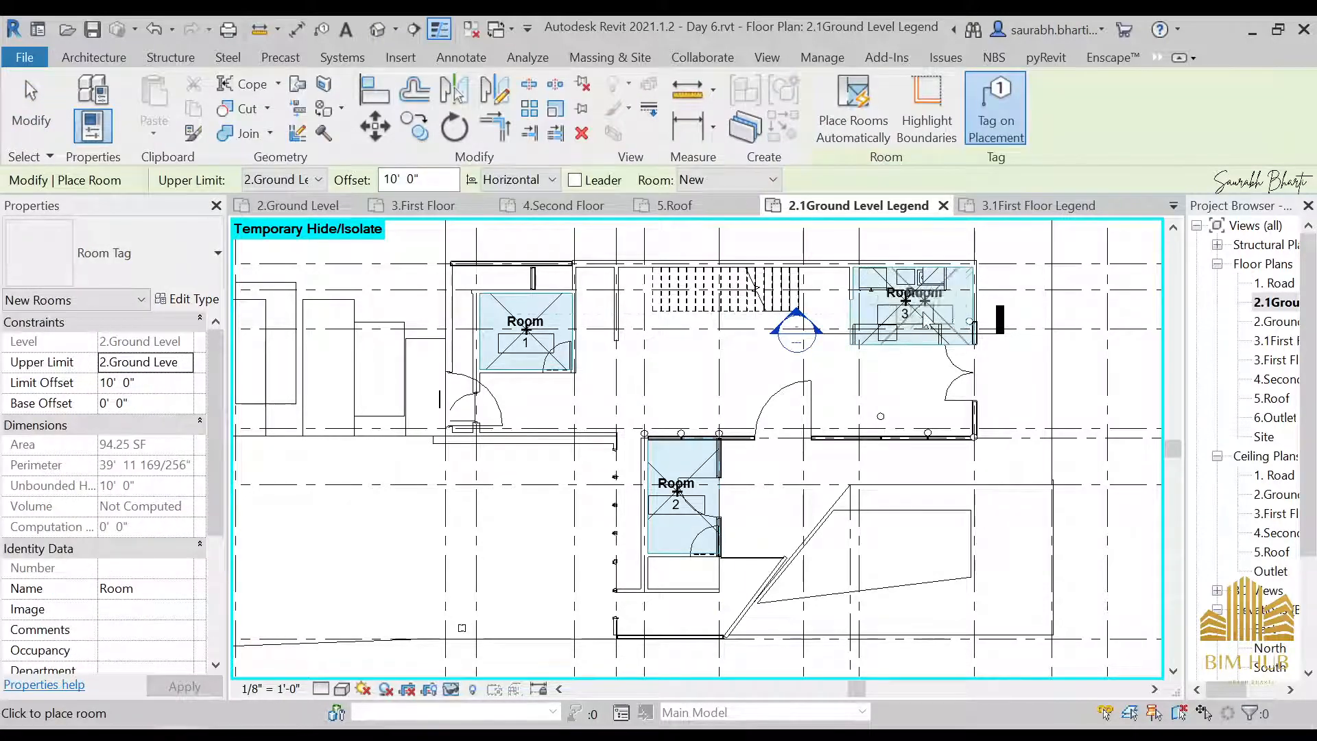
pyautogui.press('Escape')
# Draw a Generic - 4.5" wall from the free end of the wooden wall to Room 1's wall, closing the small space beside it
pyautogui.click(617, 366)
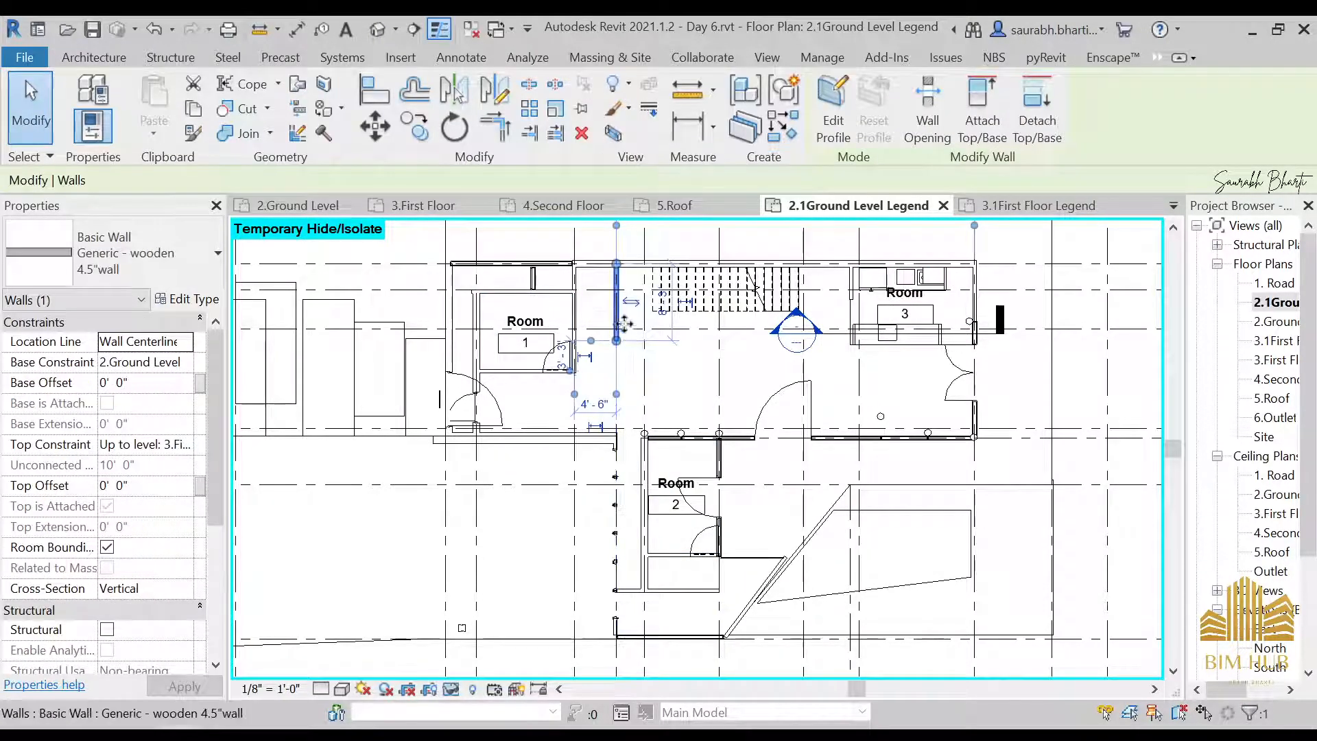
pyautogui.press('Escape')
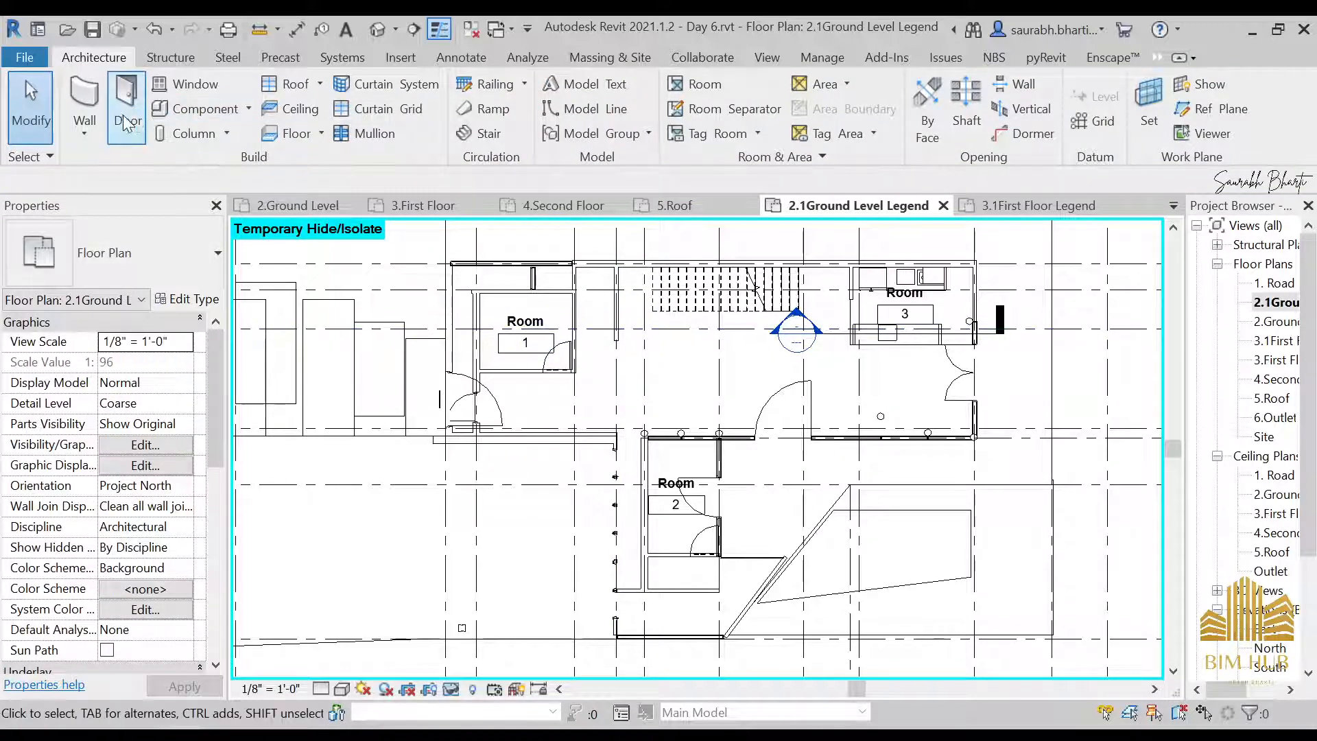
pyautogui.click(85, 100)
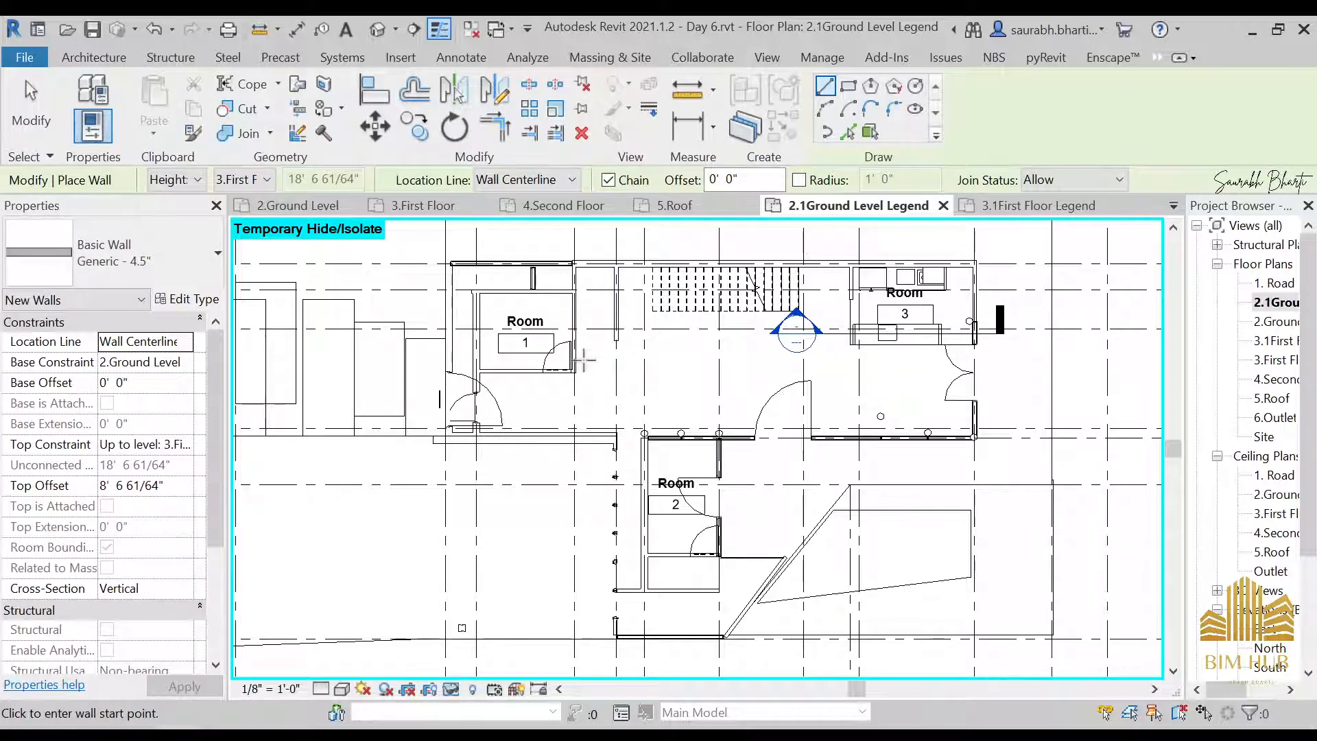
pyautogui.click(616, 340)
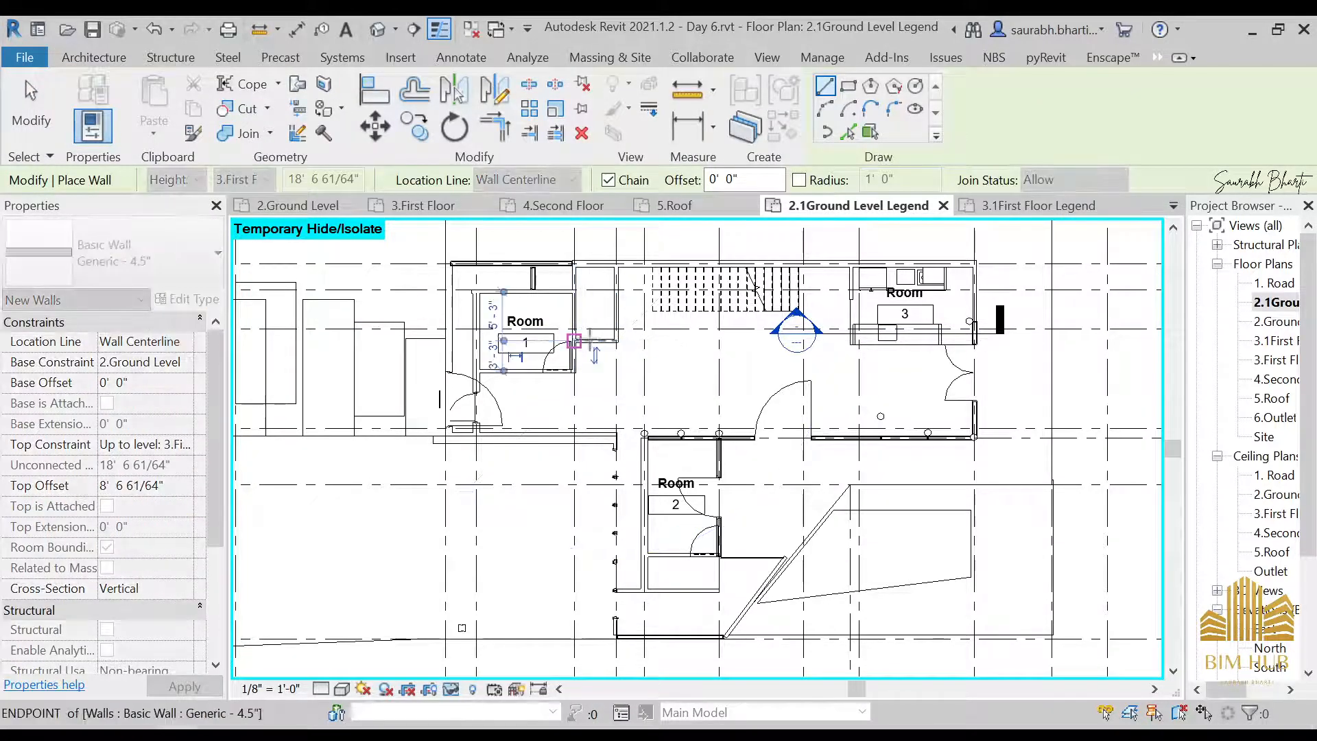
pyautogui.press('Escape')
pyautogui.press('Escape')
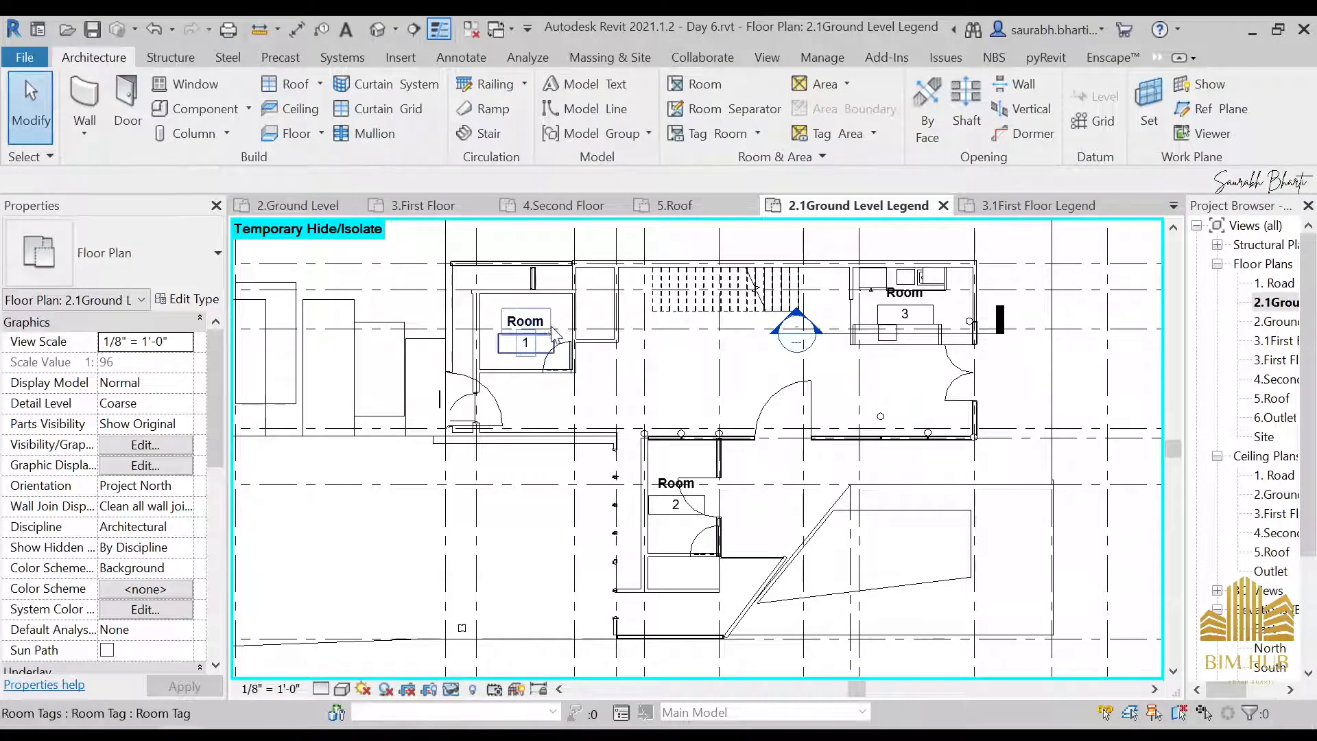
# Place a 36" x 84" 3 door in the wall between Room 1 and the newly enclosed small space
pyautogui.press('d')
pyautogui.press('r')
pyautogui.scroll(4, 582, 332)
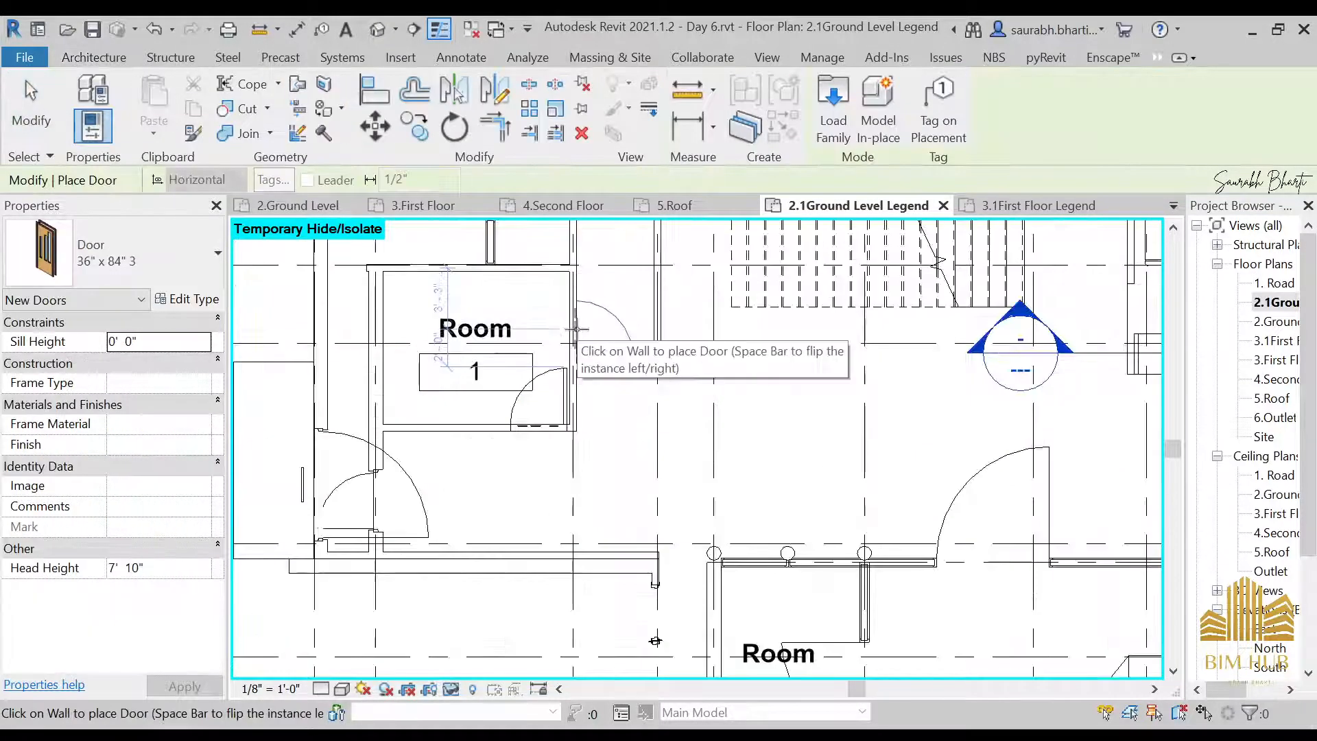
pyautogui.press('Escape')
pyautogui.press('Escape')
pyautogui.scroll(-4, 590, 330)
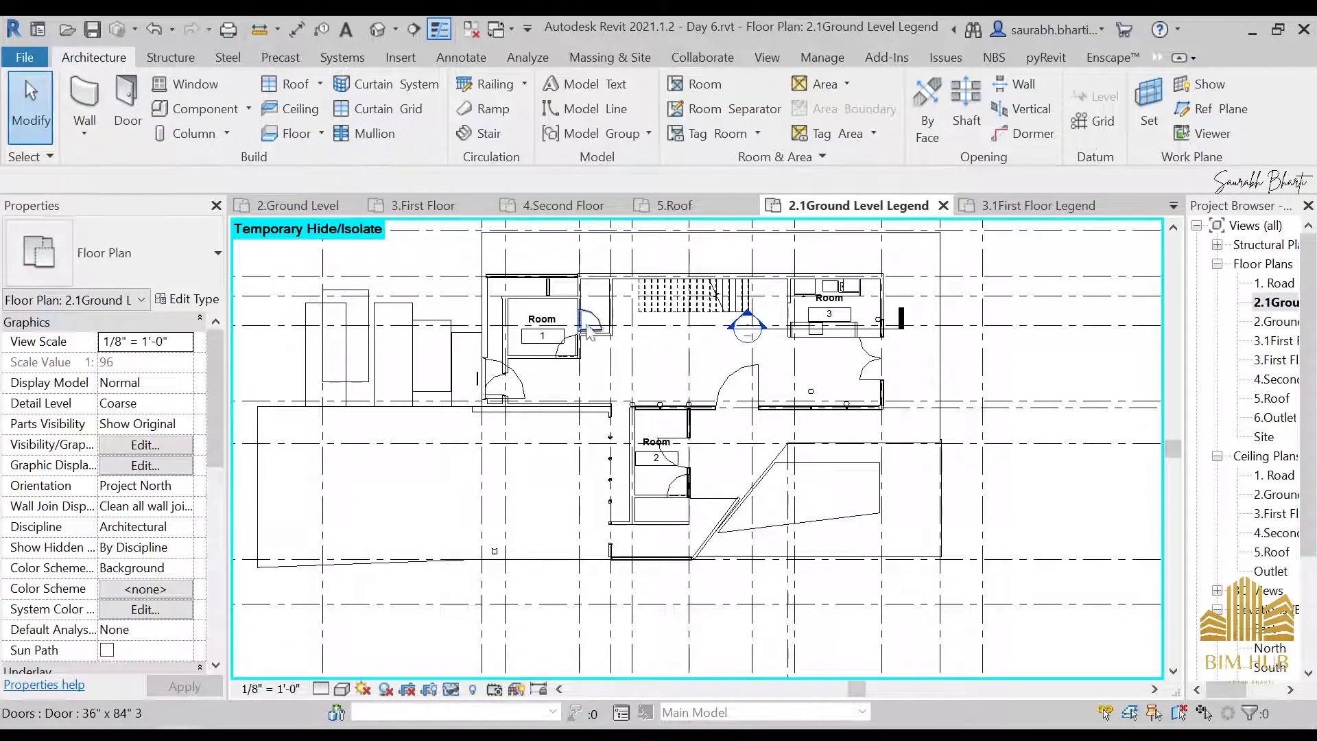
# Examine the area around Room 2 and preview a room in the central hall to check how far its boundary extends
pyautogui.scroll(3, 603, 358)
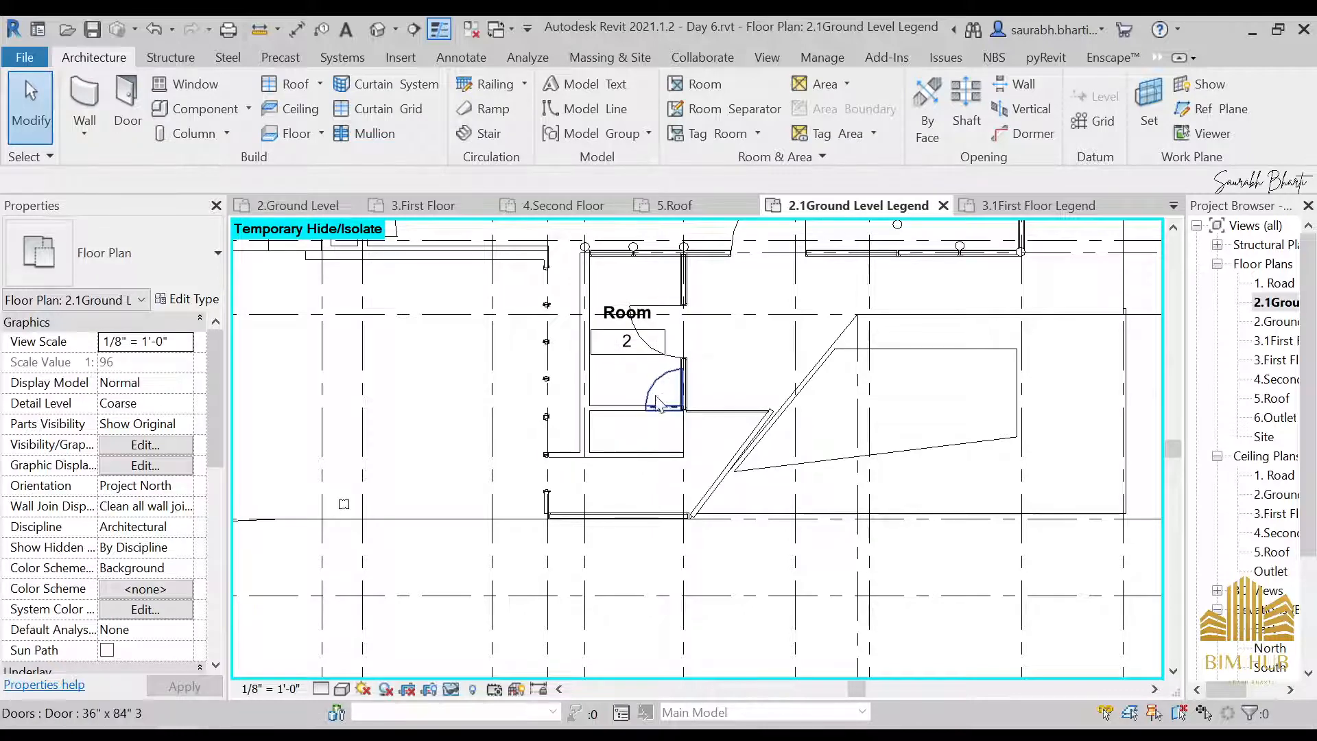
pyautogui.scroll(2, 657, 404)
pyautogui.scroll(-3, 618, 421)
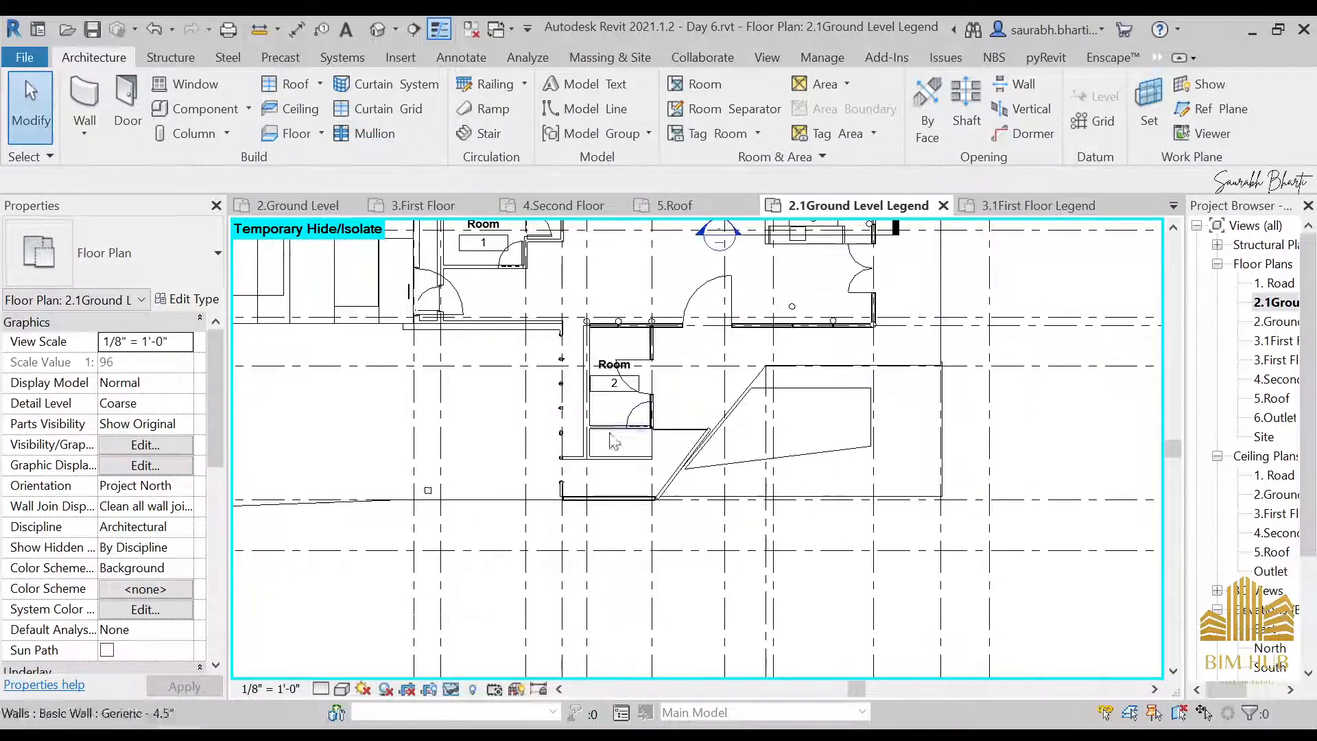
pyautogui.scroll(2, 693, 380)
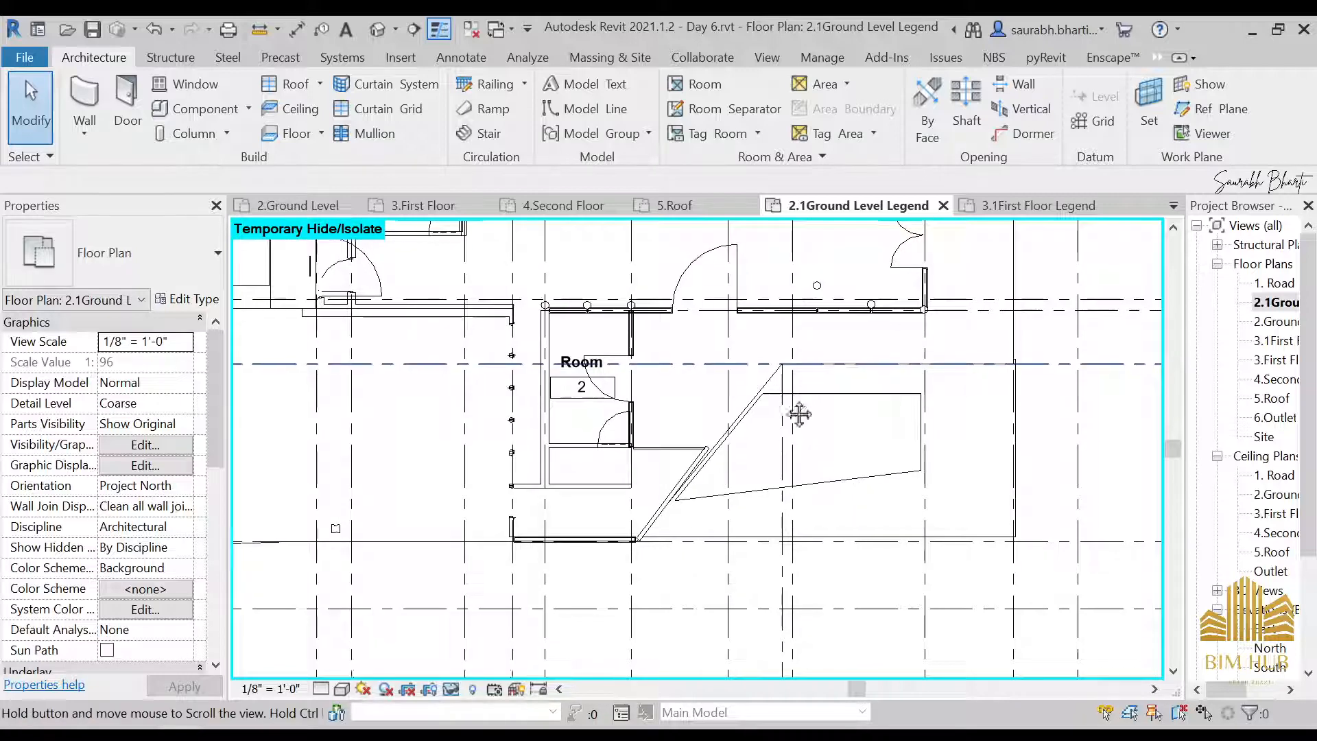
pyautogui.moveTo(800, 412); pyautogui.dragTo(1043, 590, button='middle')
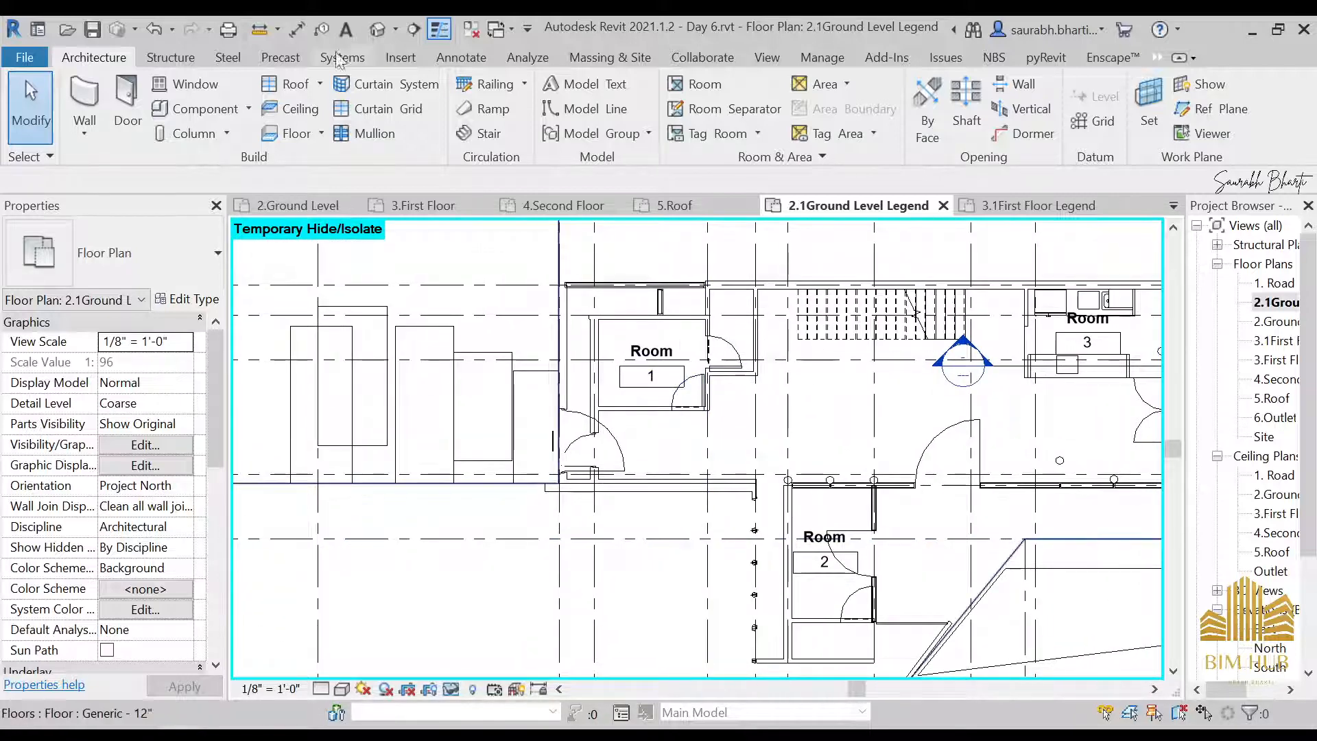
pyautogui.click(700, 83)
pyautogui.scroll(-4, 933, 429)
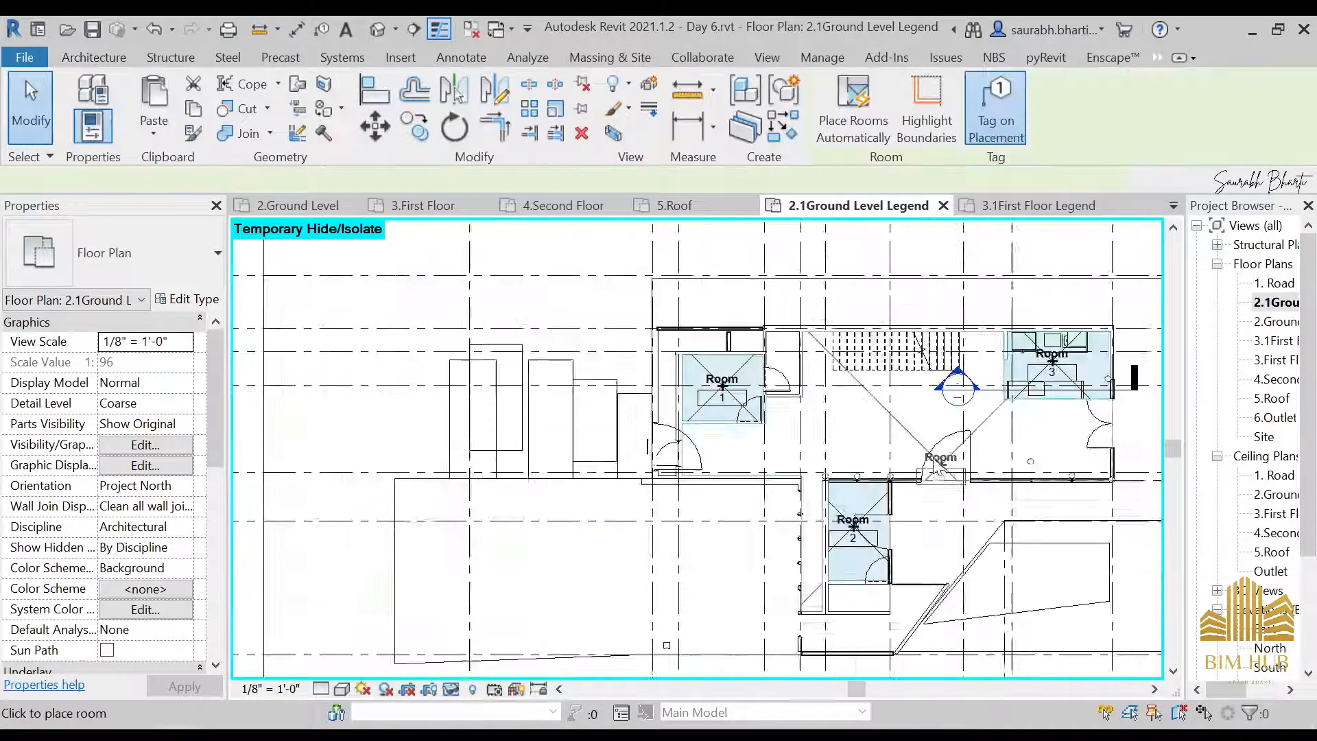
pyautogui.press('Escape')
pyautogui.press('Escape')
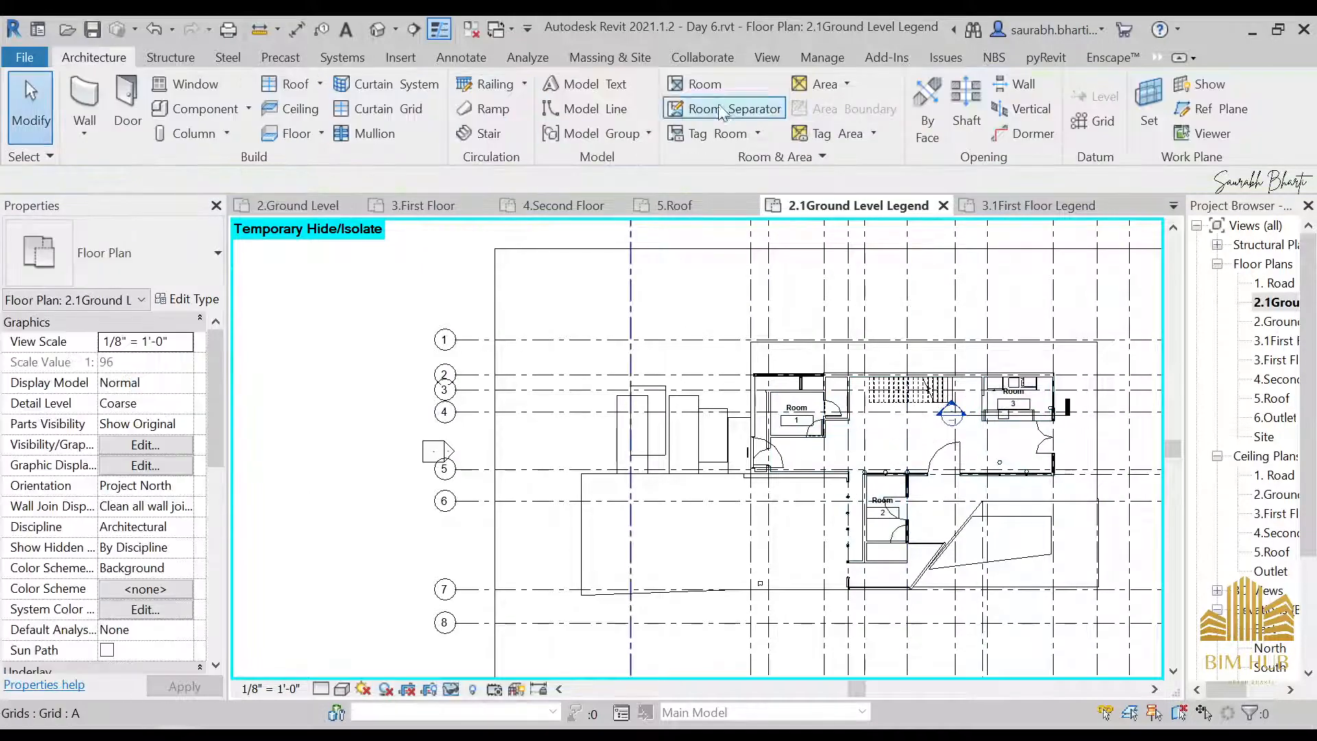
# Draw a horizontal room separation line from Room 2's upper wall corner across the passage to the end of the hall wall
pyautogui.click(734, 109)
pyautogui.scroll(6, 824, 446)
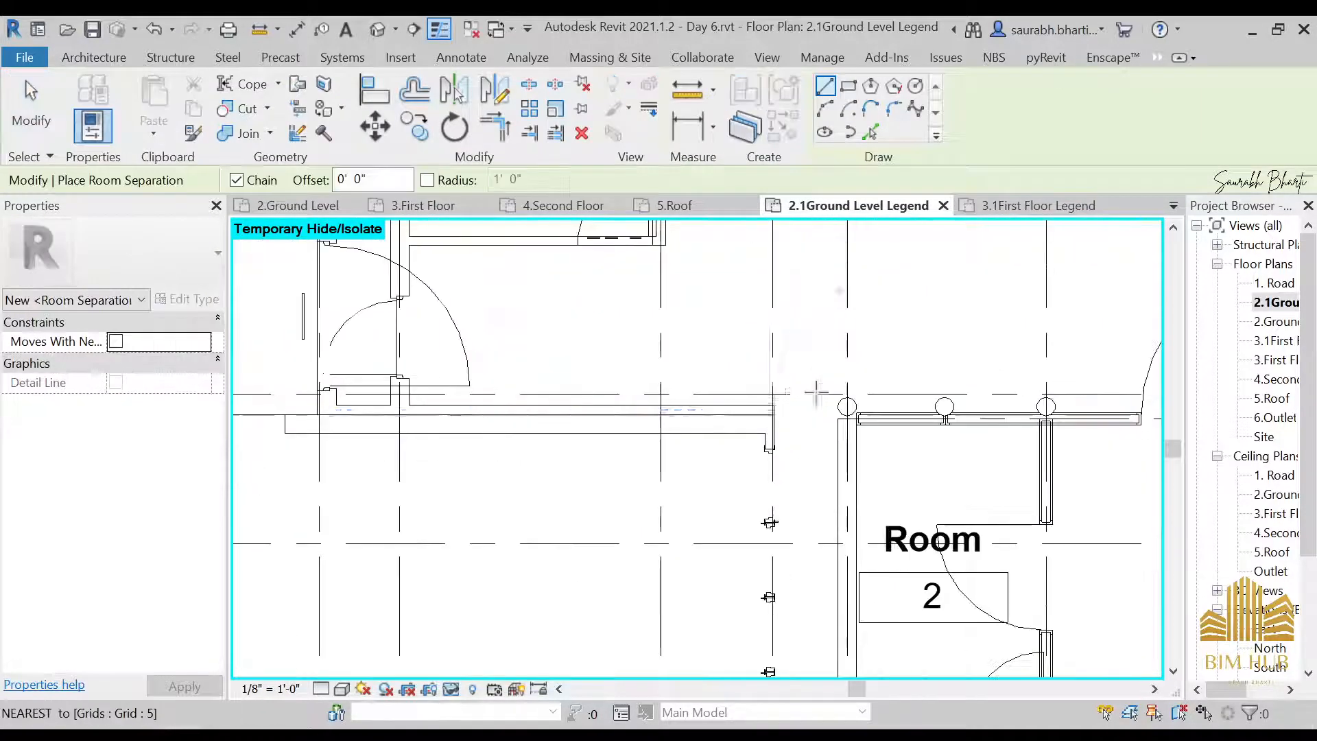
pyautogui.click(838, 417)
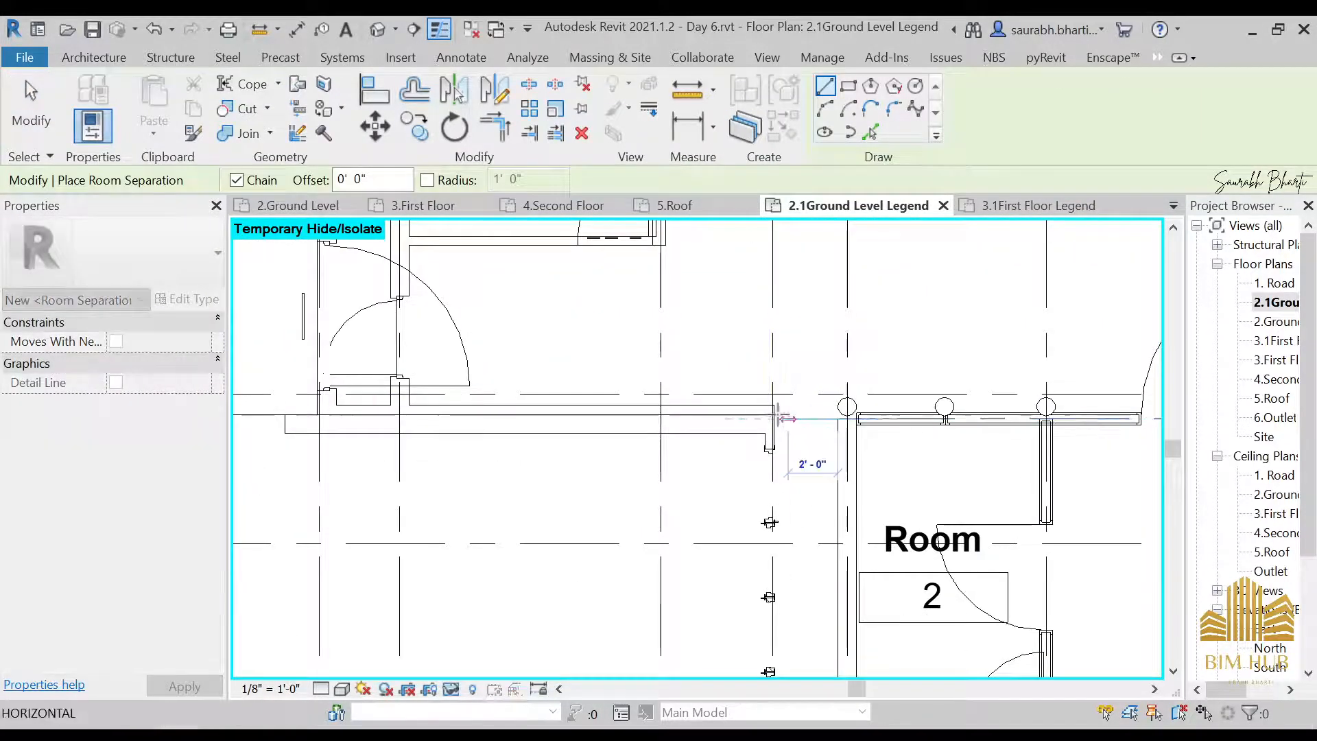
pyautogui.scroll(-5, 778, 384)
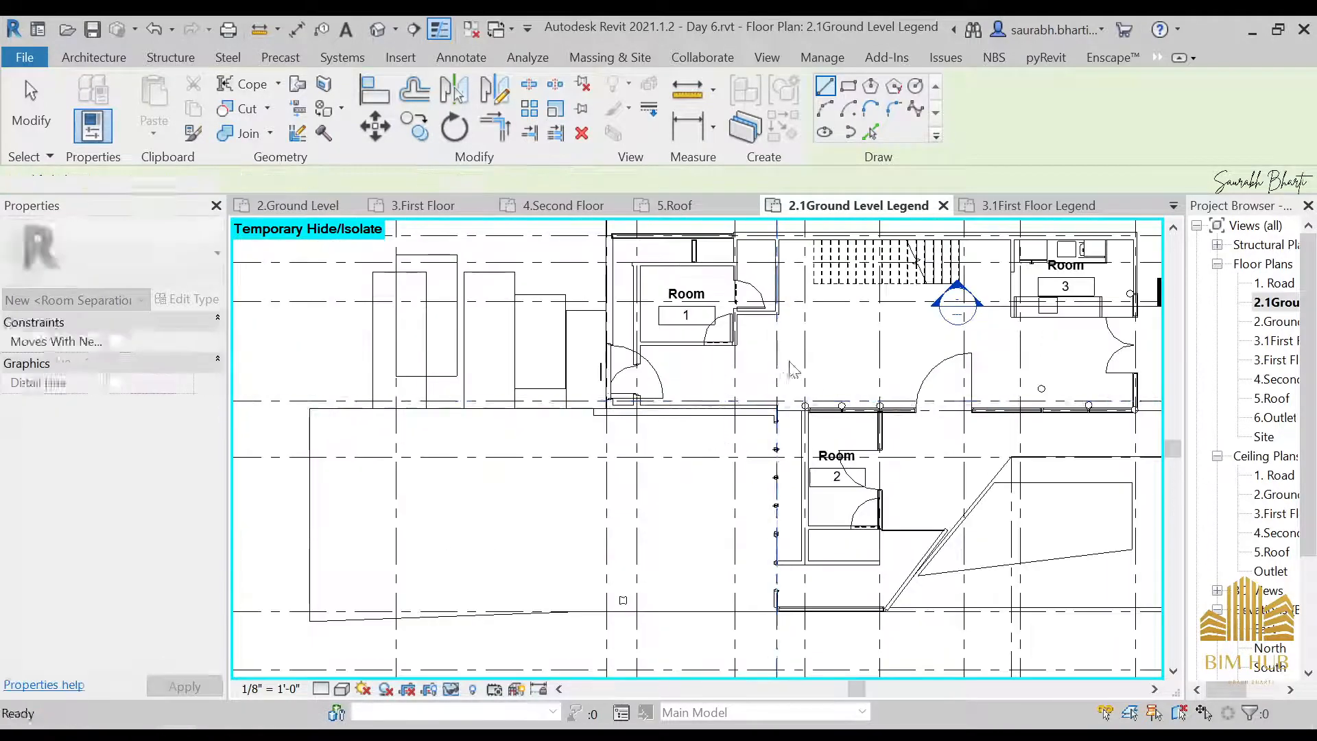
pyautogui.press('Escape')
pyautogui.press('Escape')
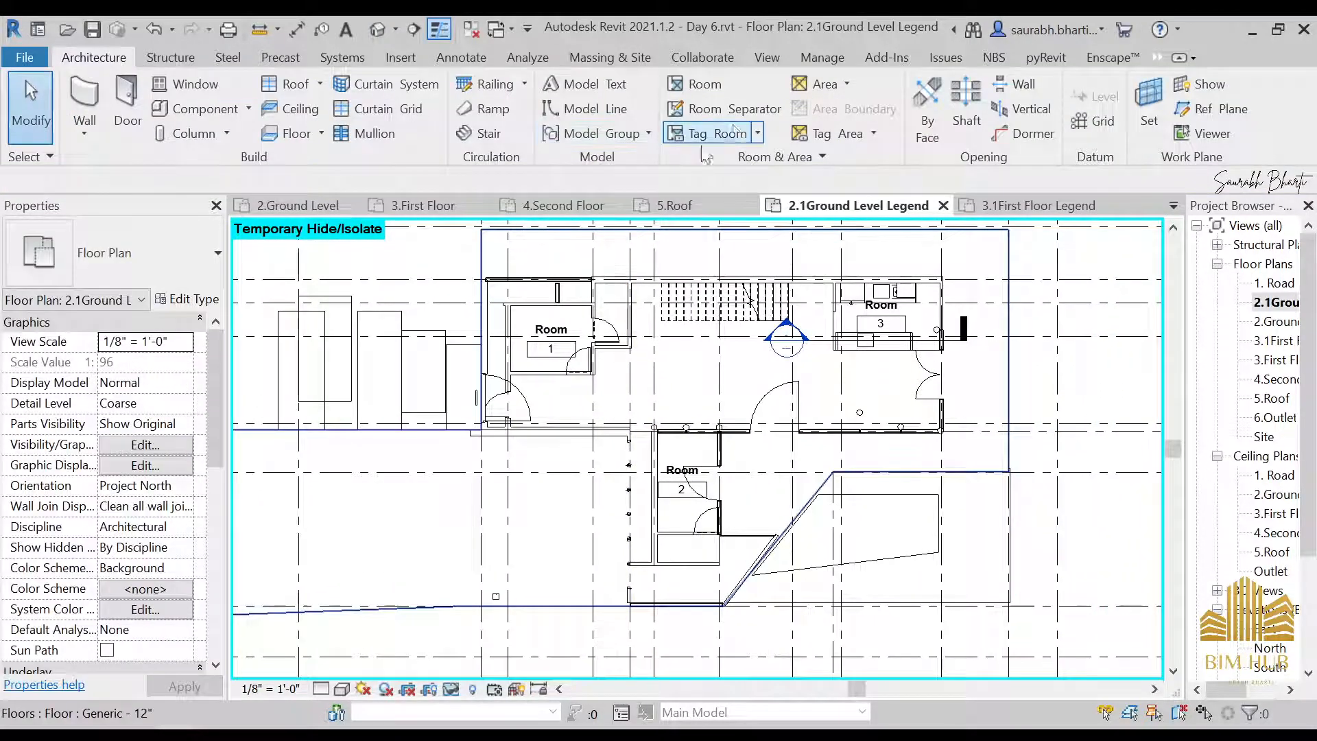
# Place a tagged room in the central hall beside the staircase and select it to check its extent
pyautogui.click(701, 83)
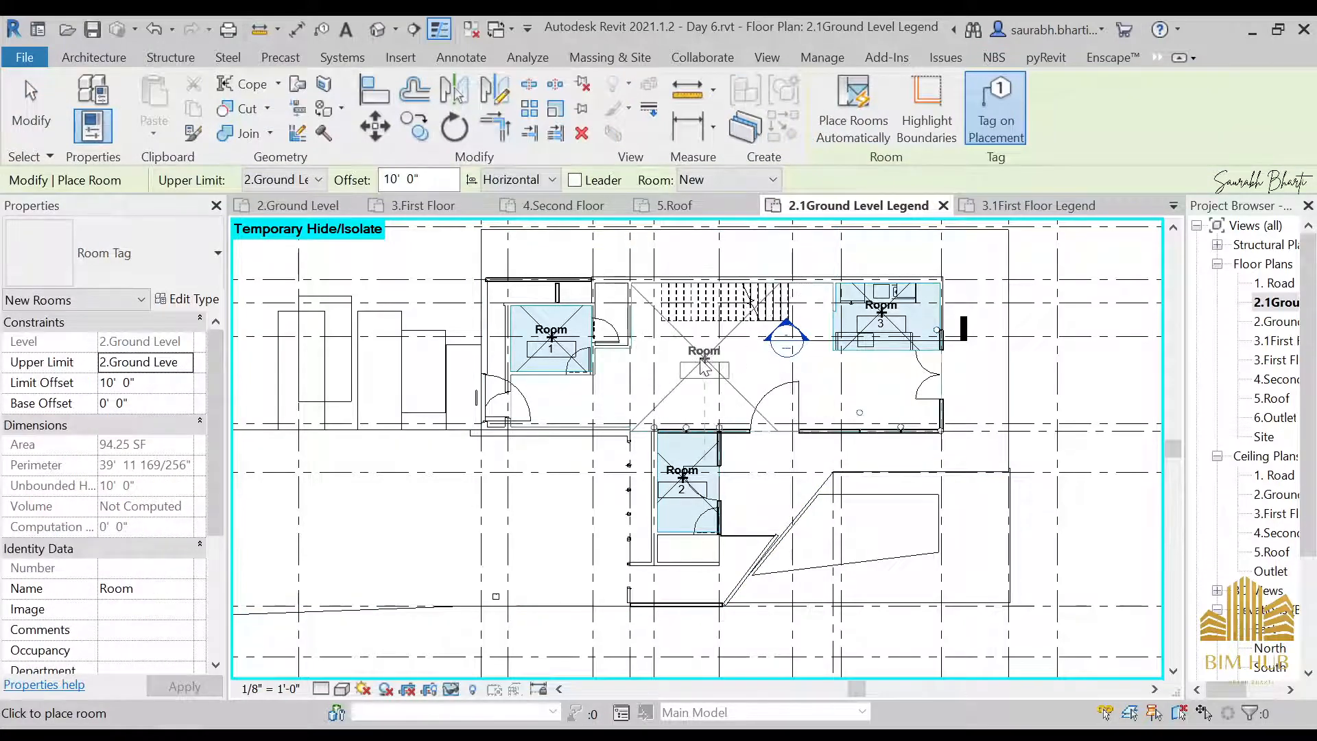
pyautogui.click(717, 363)
pyautogui.press('Escape')
pyautogui.press('Escape')
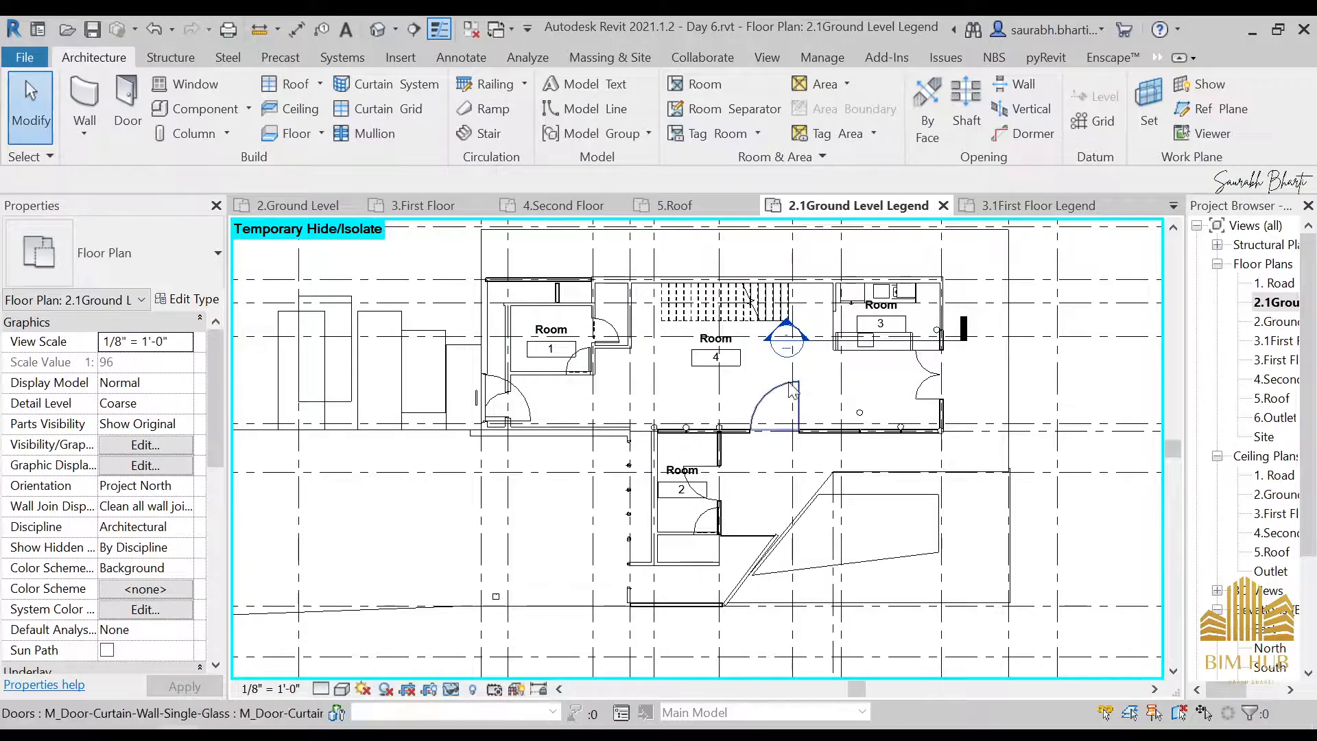
pyautogui.click(718, 347)
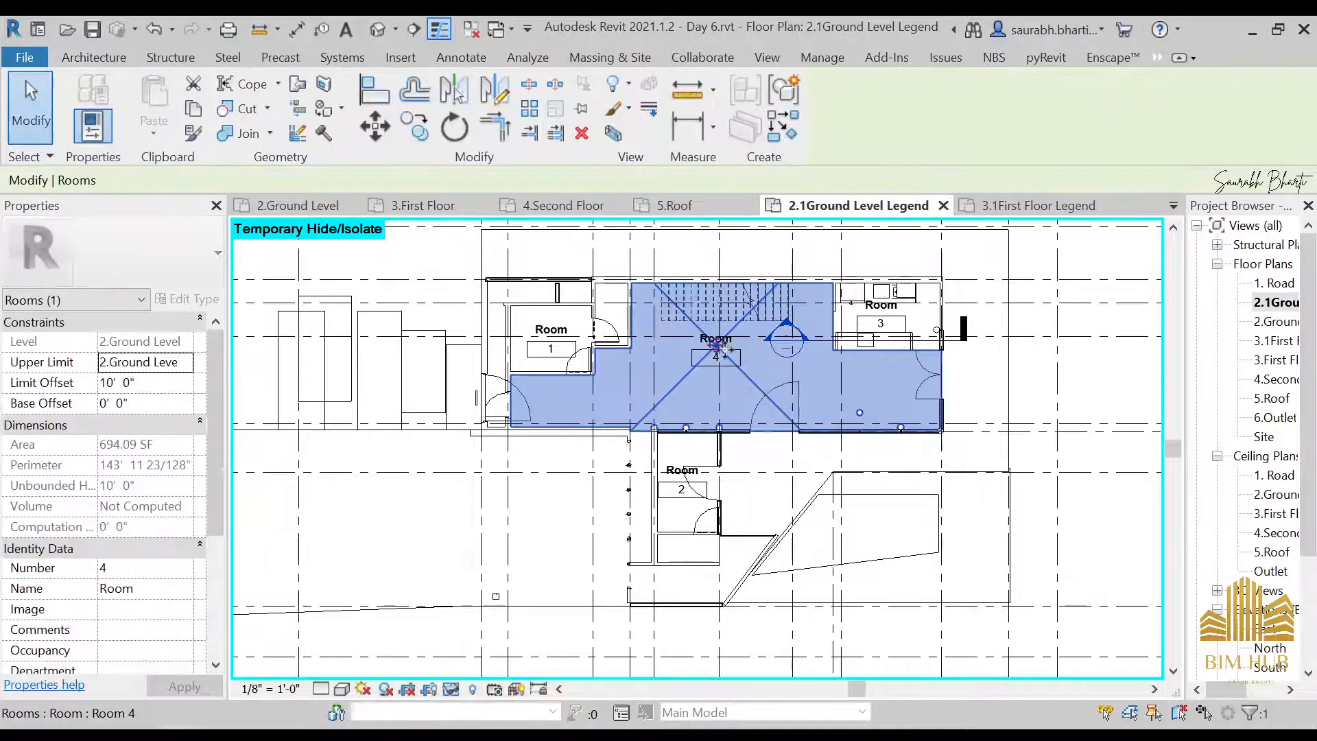
# Rename the central hall's room as Living Room through its tag
pyautogui.scroll(6, 728, 357)
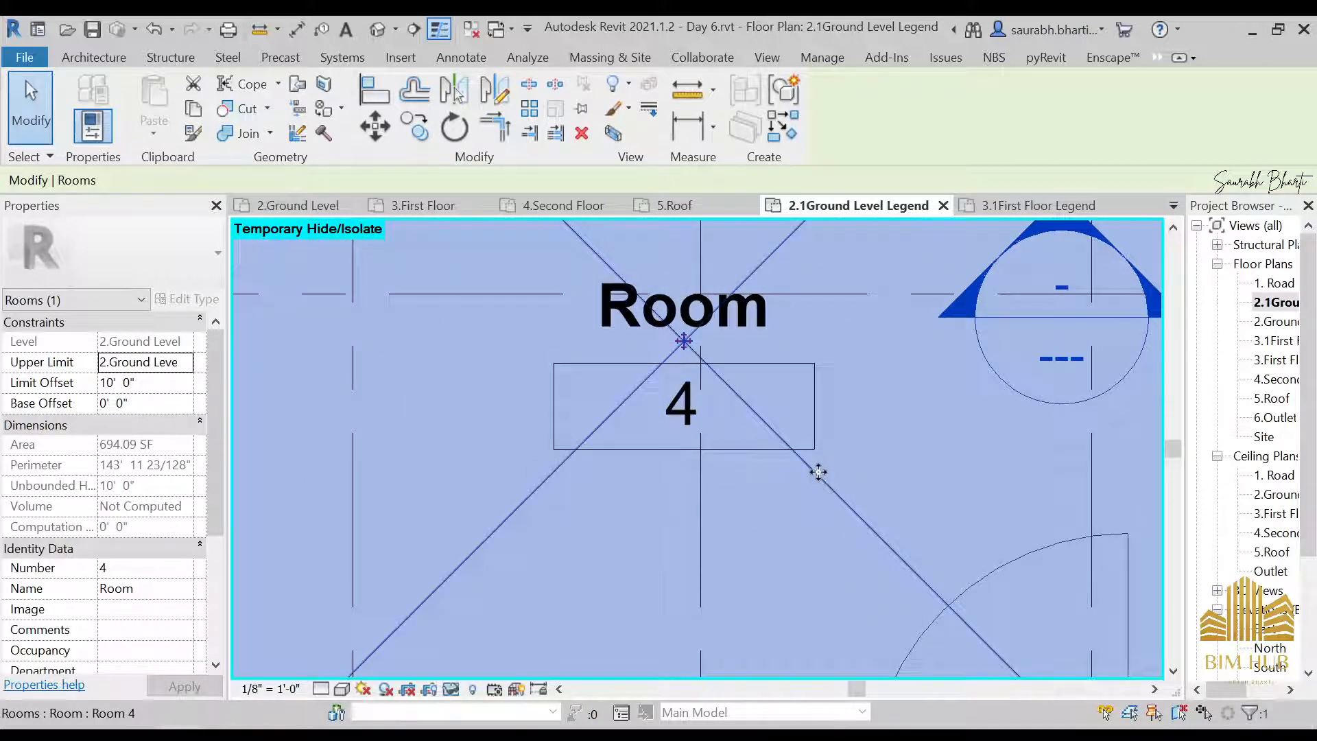
pyautogui.click(686, 319)
pyautogui.click(690, 321)
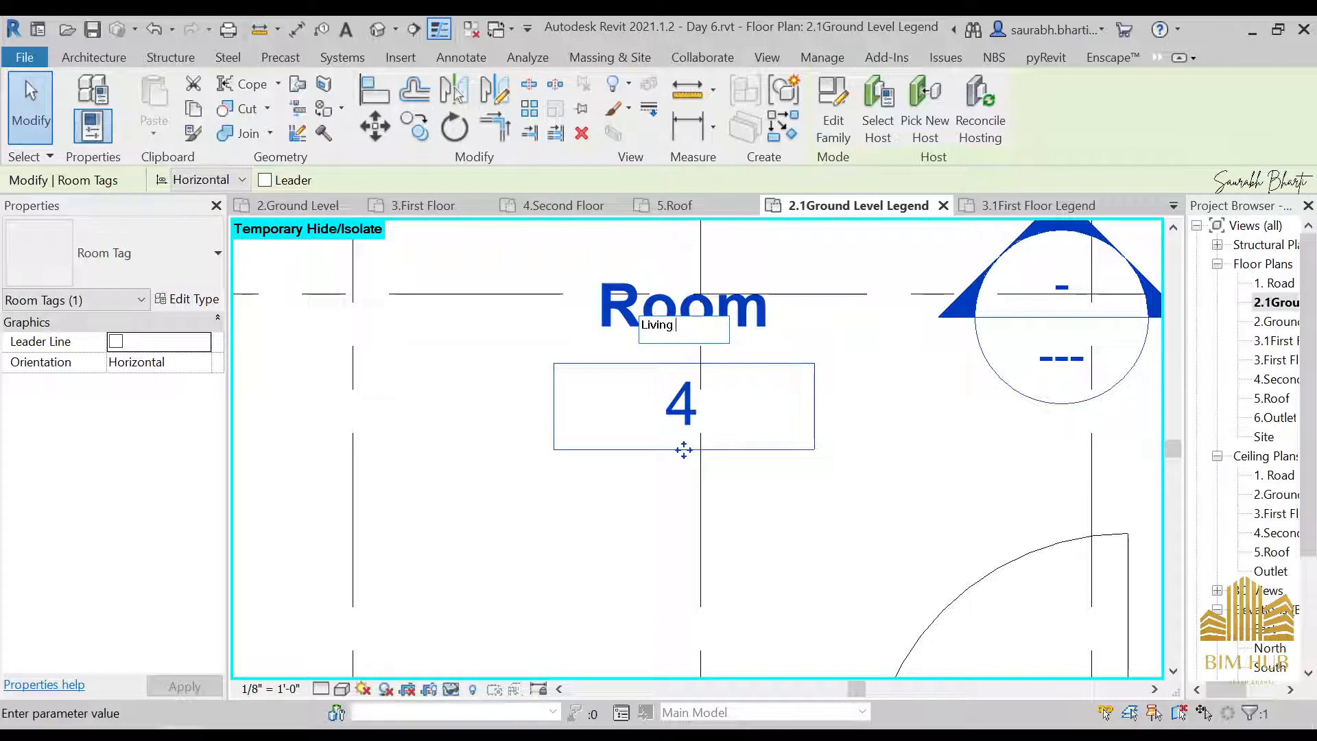
pyautogui.write('Living Room')
pyautogui.press('Return')
pyautogui.scroll(-5, 679, 385)
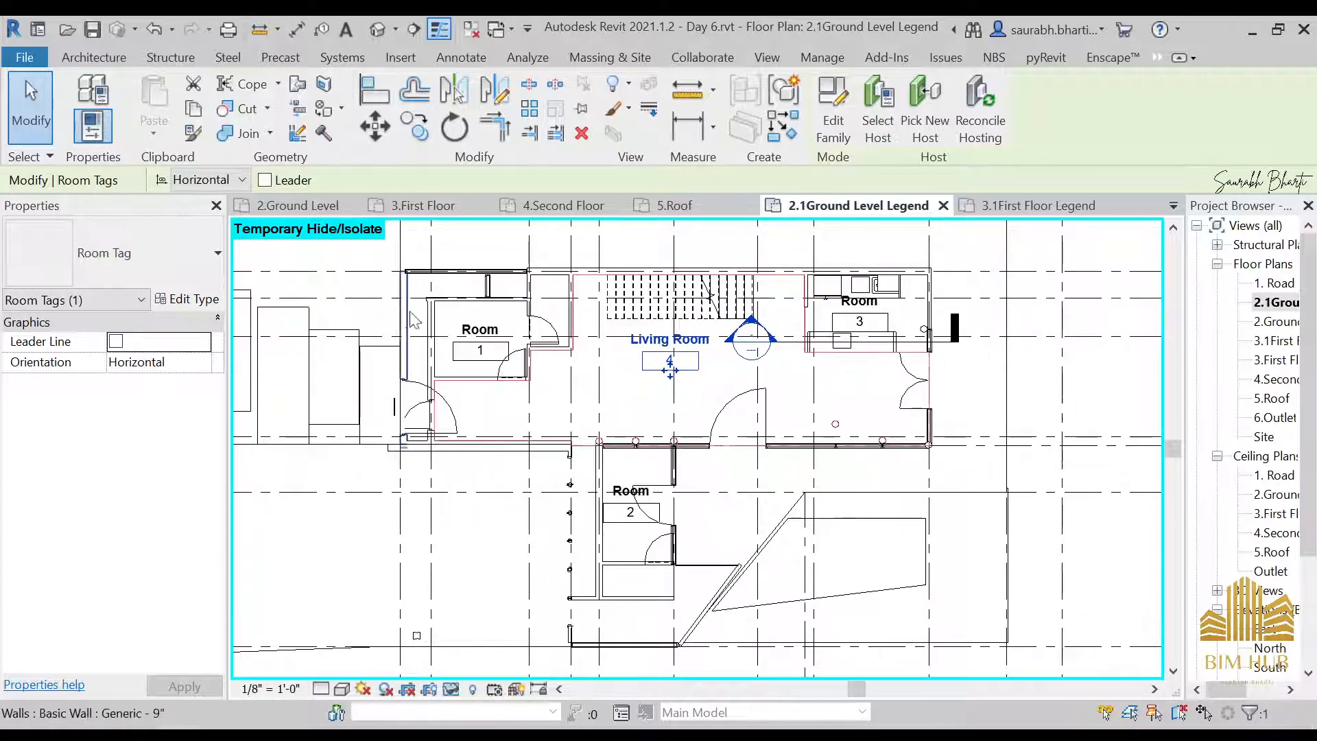
# Place a tagged room in the narrow L-shaped space wrapping around Room 1 by the entry door
pyautogui.scroll(5, 412, 323)
pyautogui.scroll(-1, 432, 417)
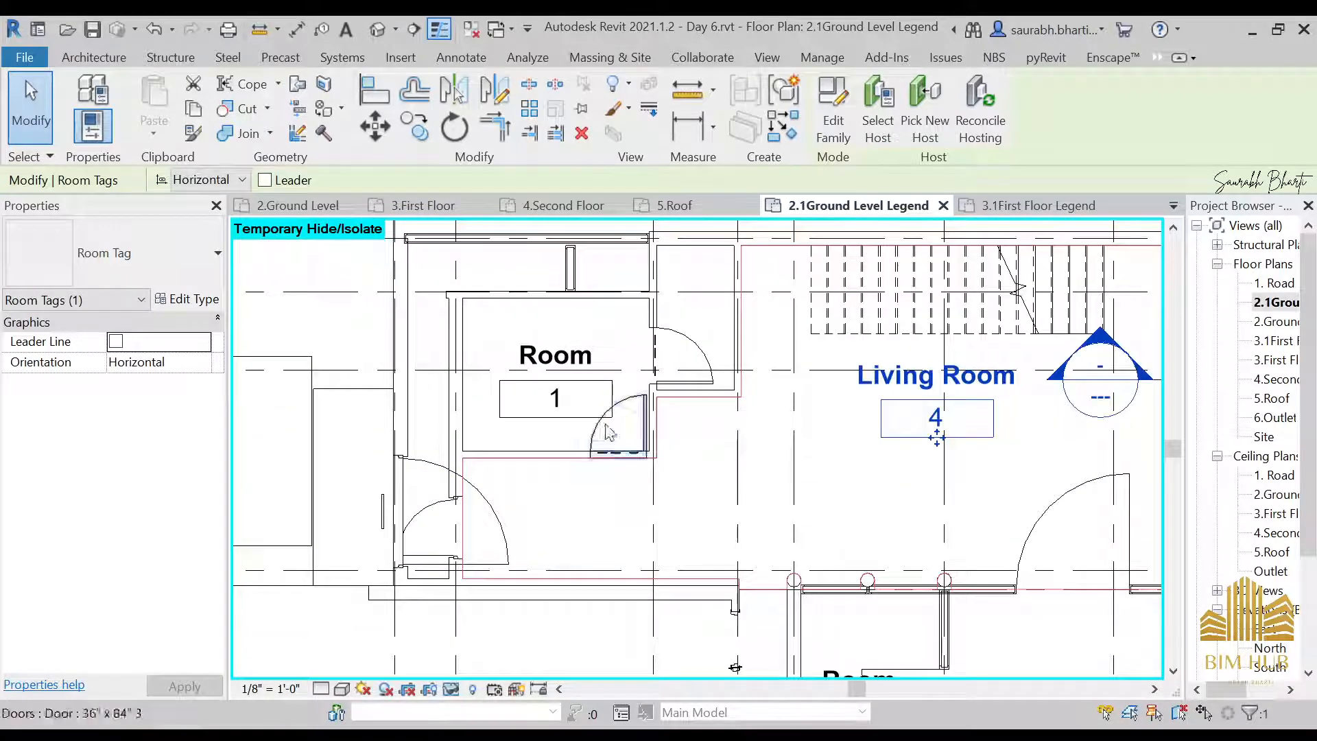
pyautogui.click(433, 291)
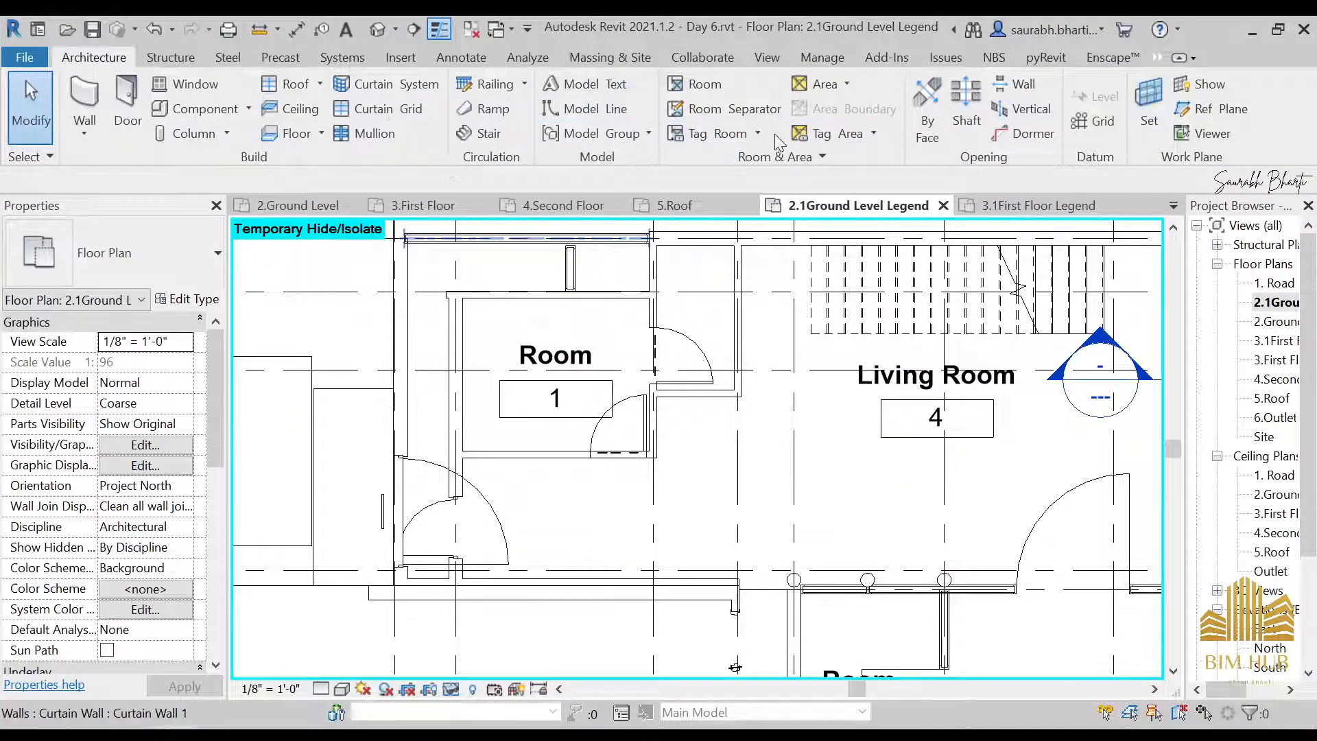
pyautogui.click(694, 85)
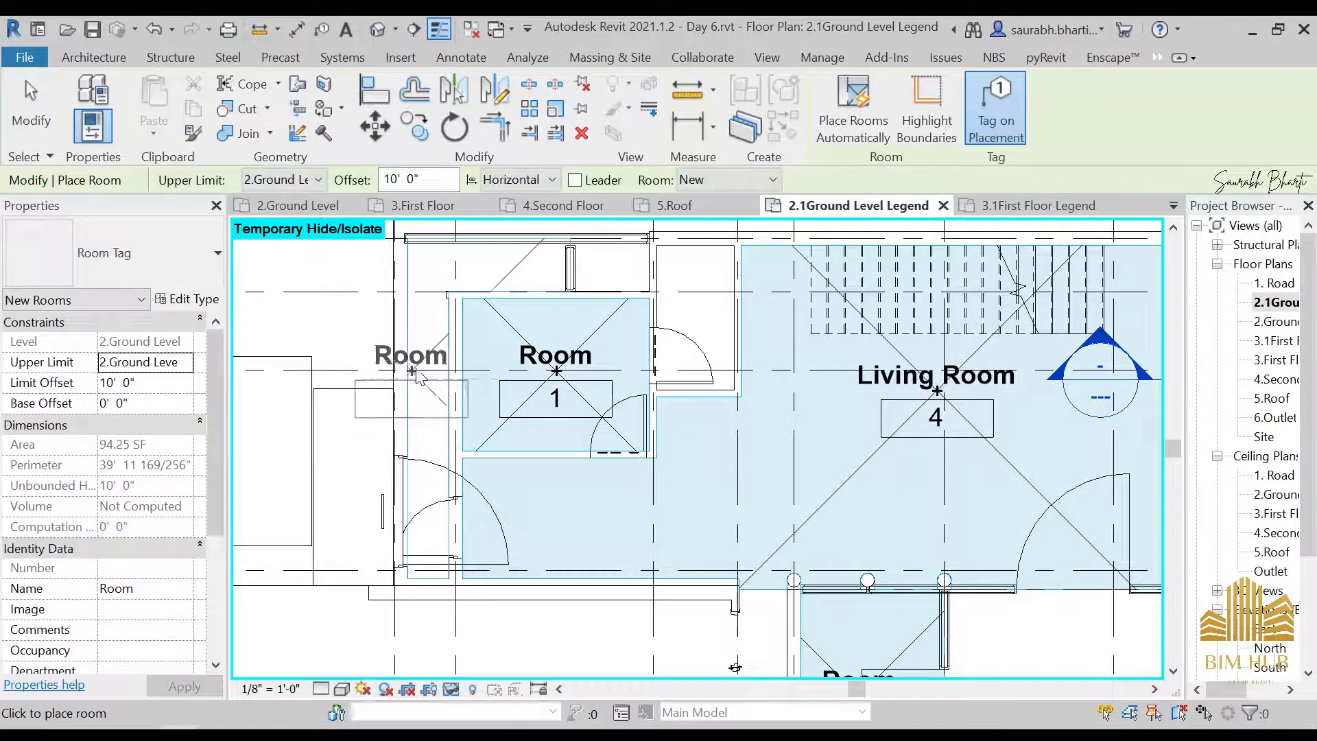
pyautogui.click(427, 374)
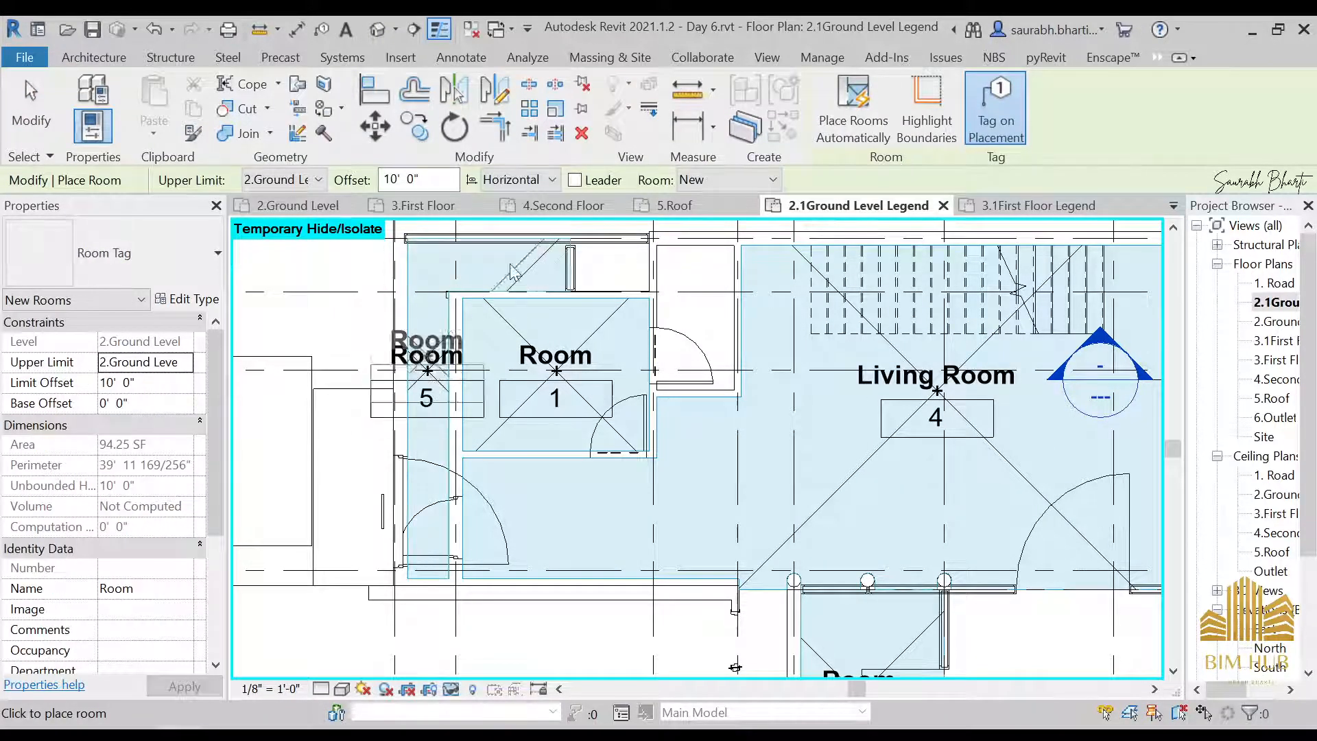
pyautogui.press('Escape')
pyautogui.press('Escape')
# Rename the room in the narrow space beside Room 1 as Entrance through its tag
pyautogui.click(434, 362)
pyautogui.click(434, 358)
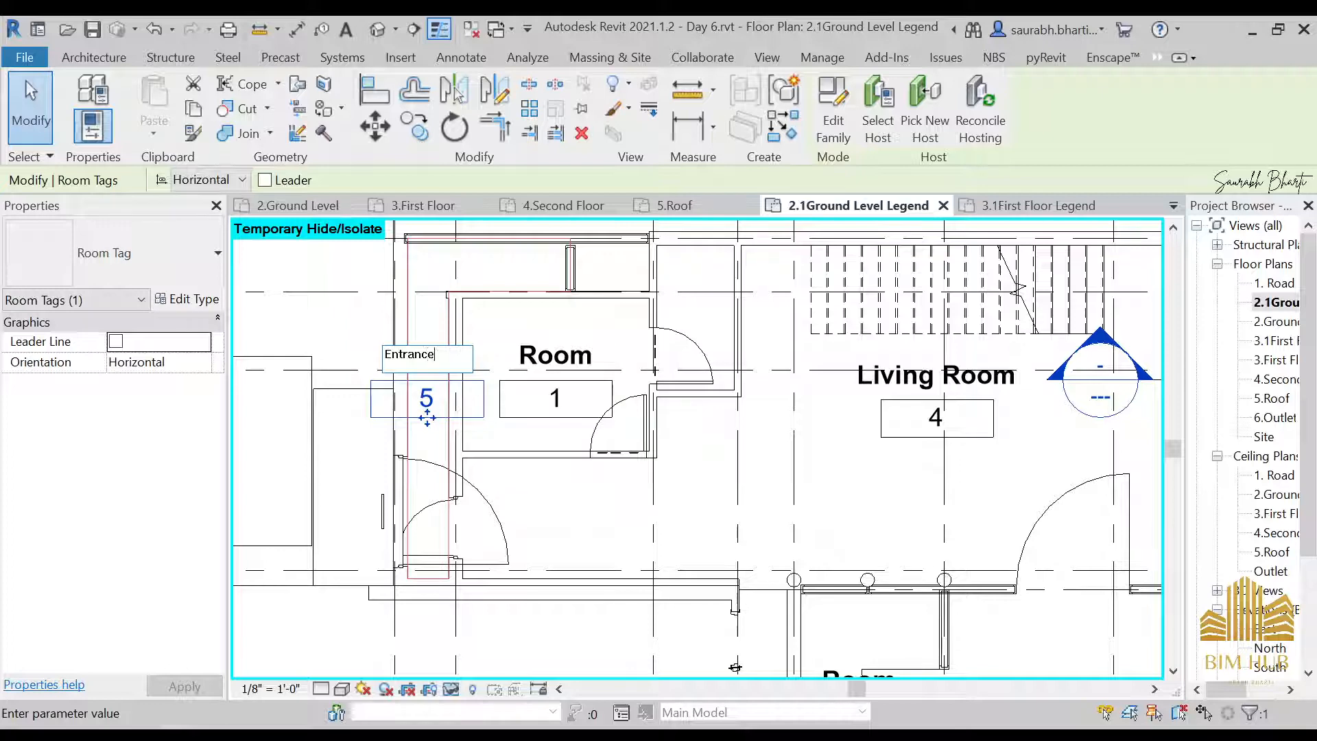
pyautogui.press('Return')
pyautogui.scroll(-2, 473, 444)
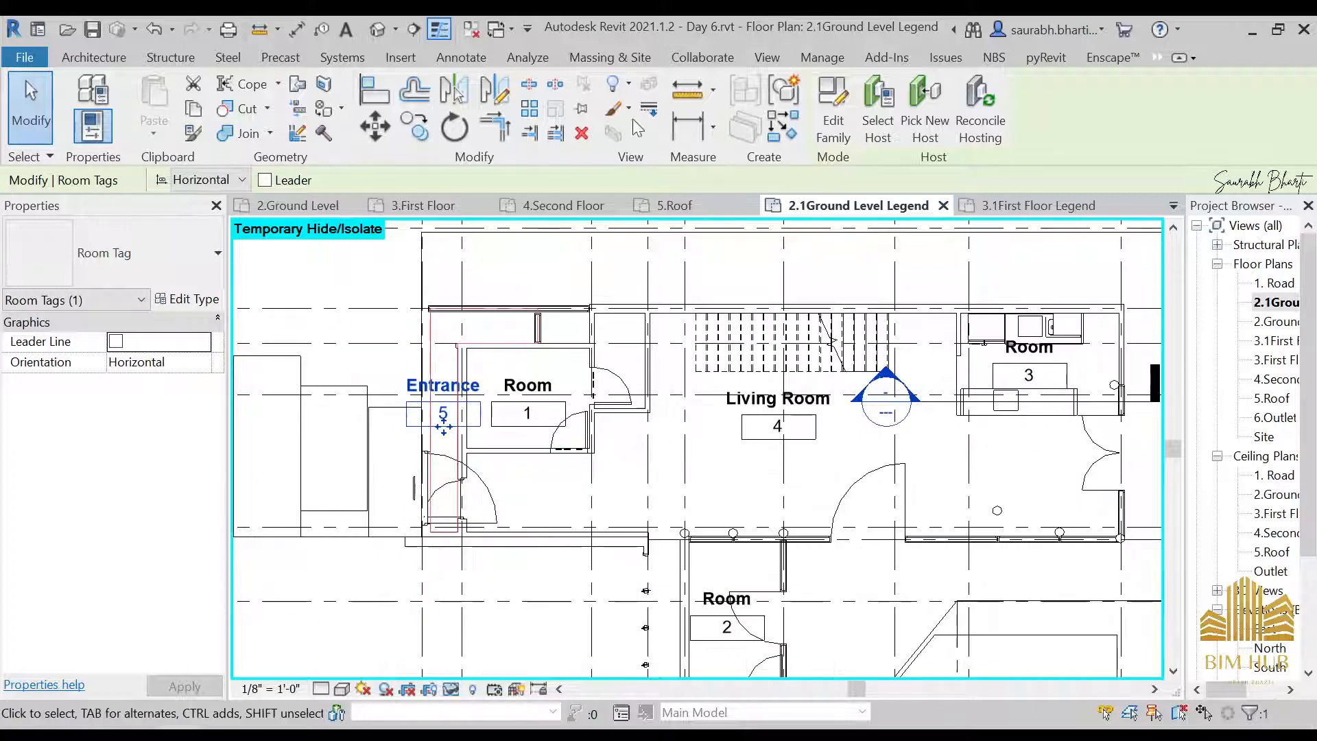
# Place a tagged room in the space below Room 2 bounded by the slanted wall and check its extent
pyautogui.click(101, 58)
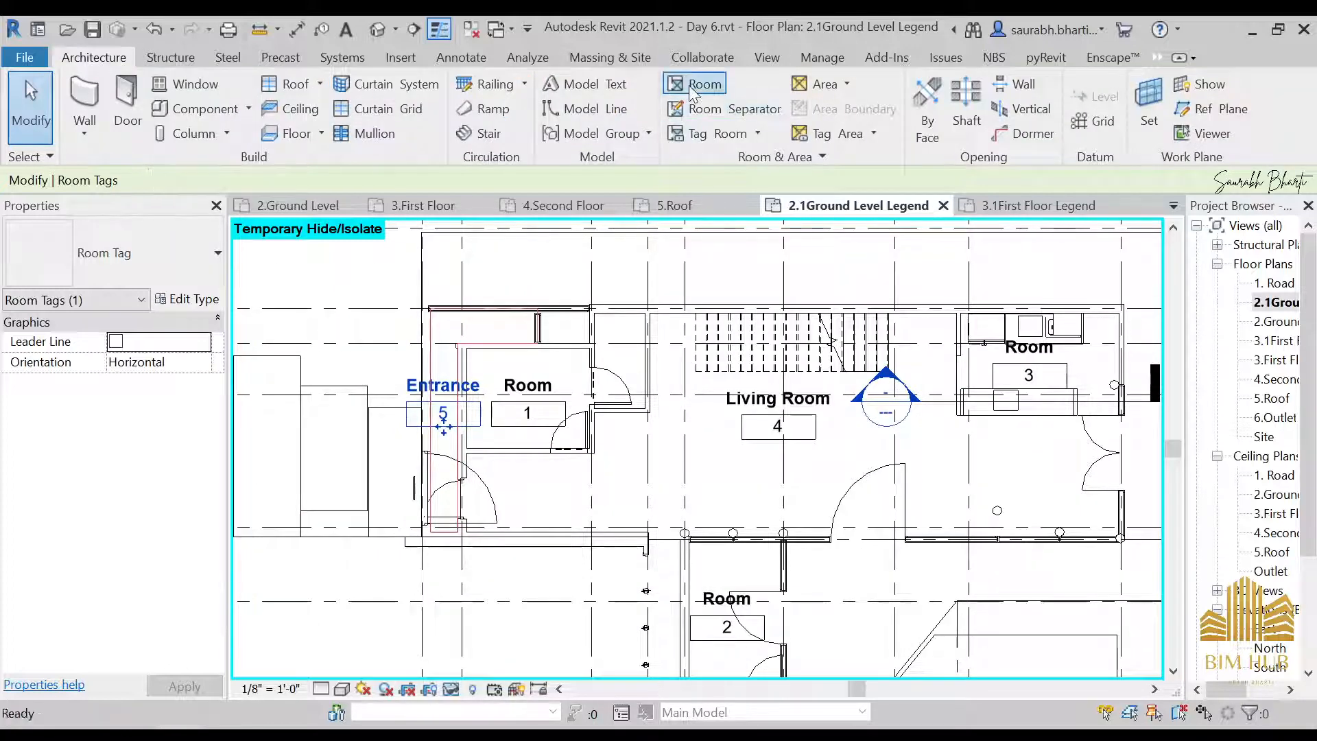
pyautogui.click(689, 85)
pyautogui.scroll(-2, 627, 418)
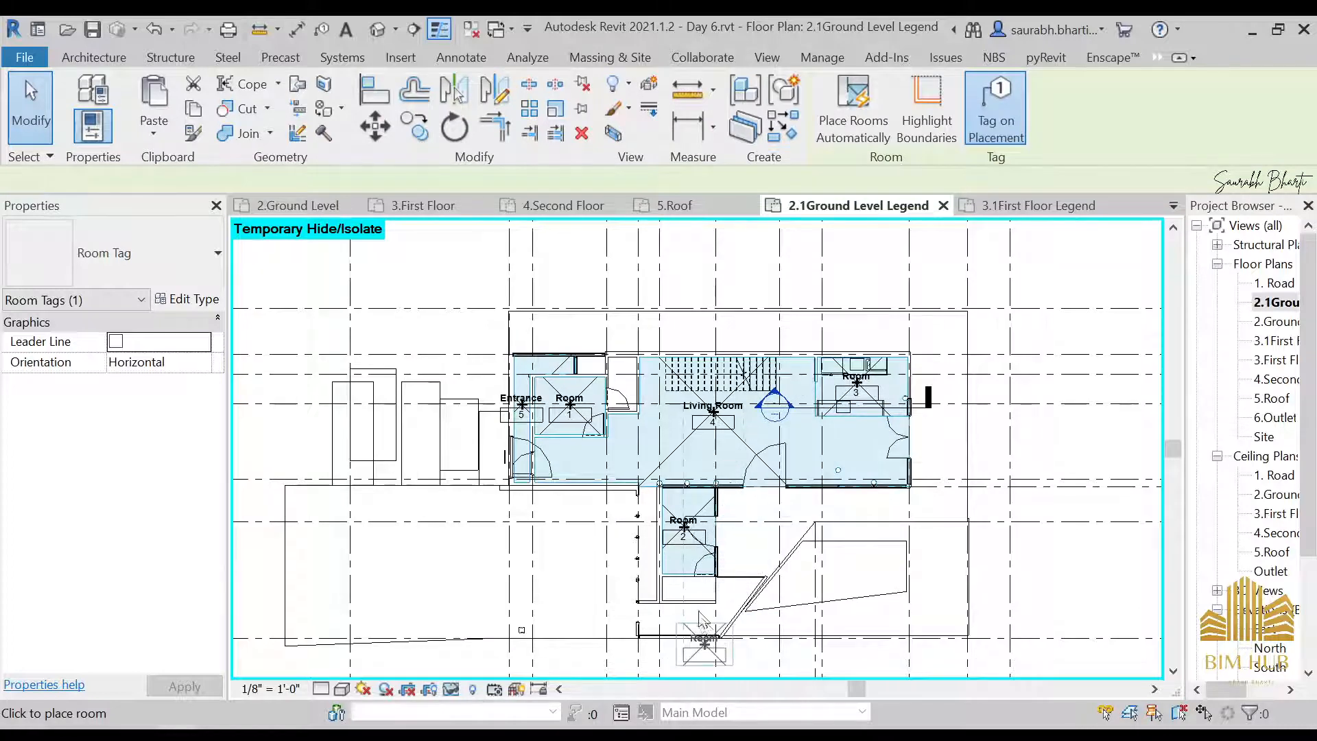
pyautogui.scroll(2, 699, 581)
pyautogui.moveTo(703, 549); pyautogui.dragTo(696, 319, button='middle')
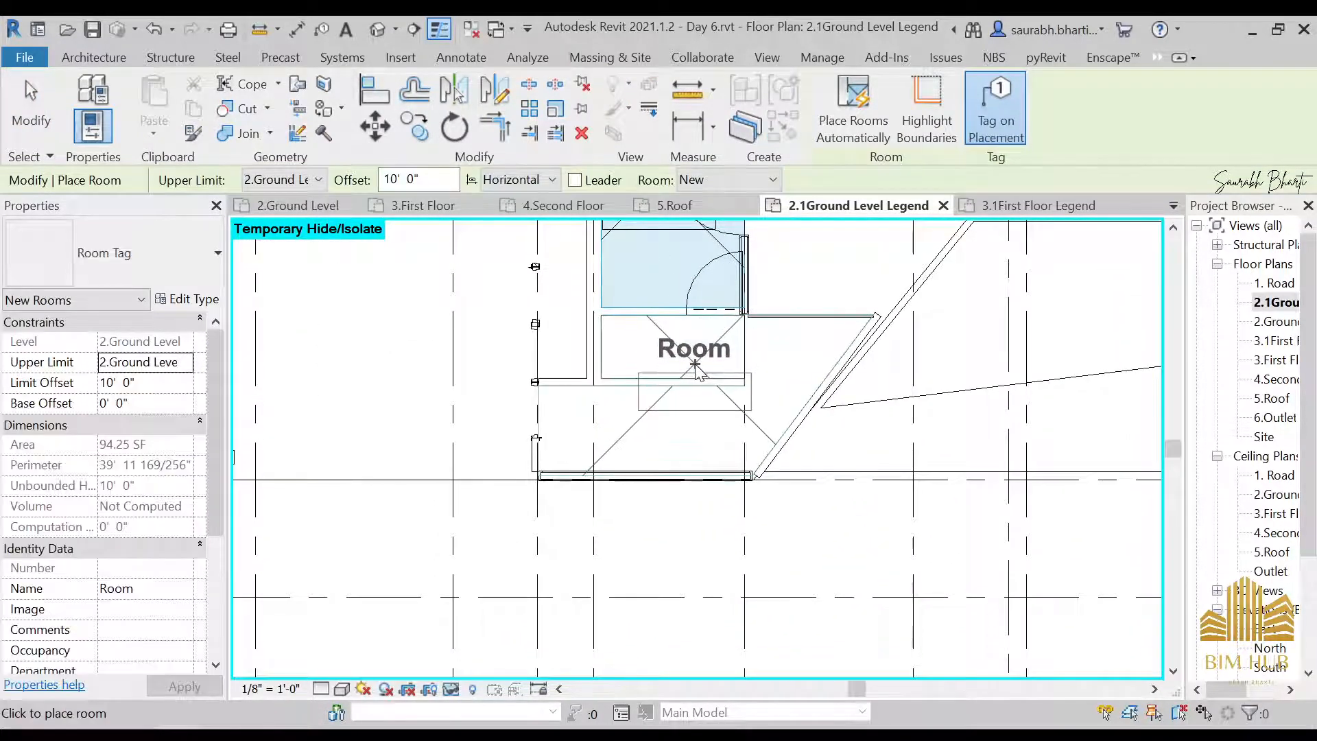
pyautogui.click(696, 378)
pyautogui.press('Escape')
pyautogui.press('Escape')
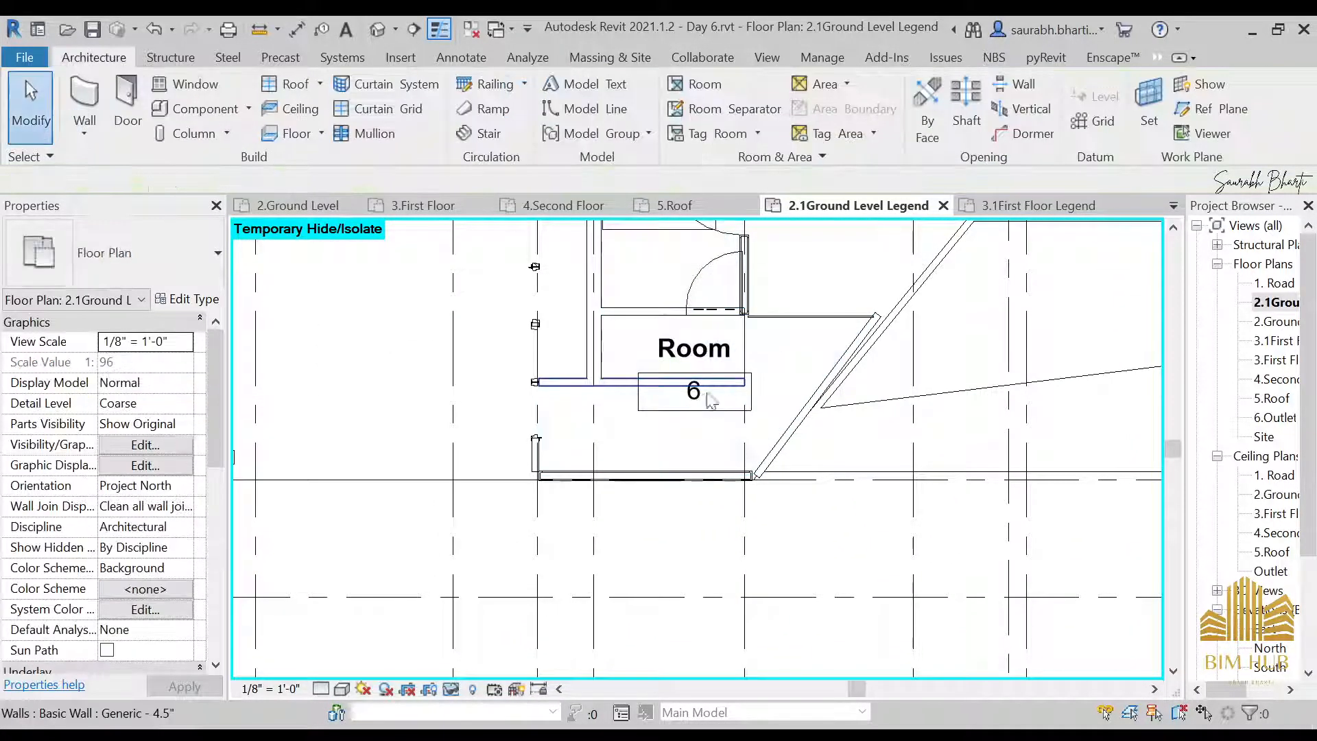
pyautogui.click(757, 431)
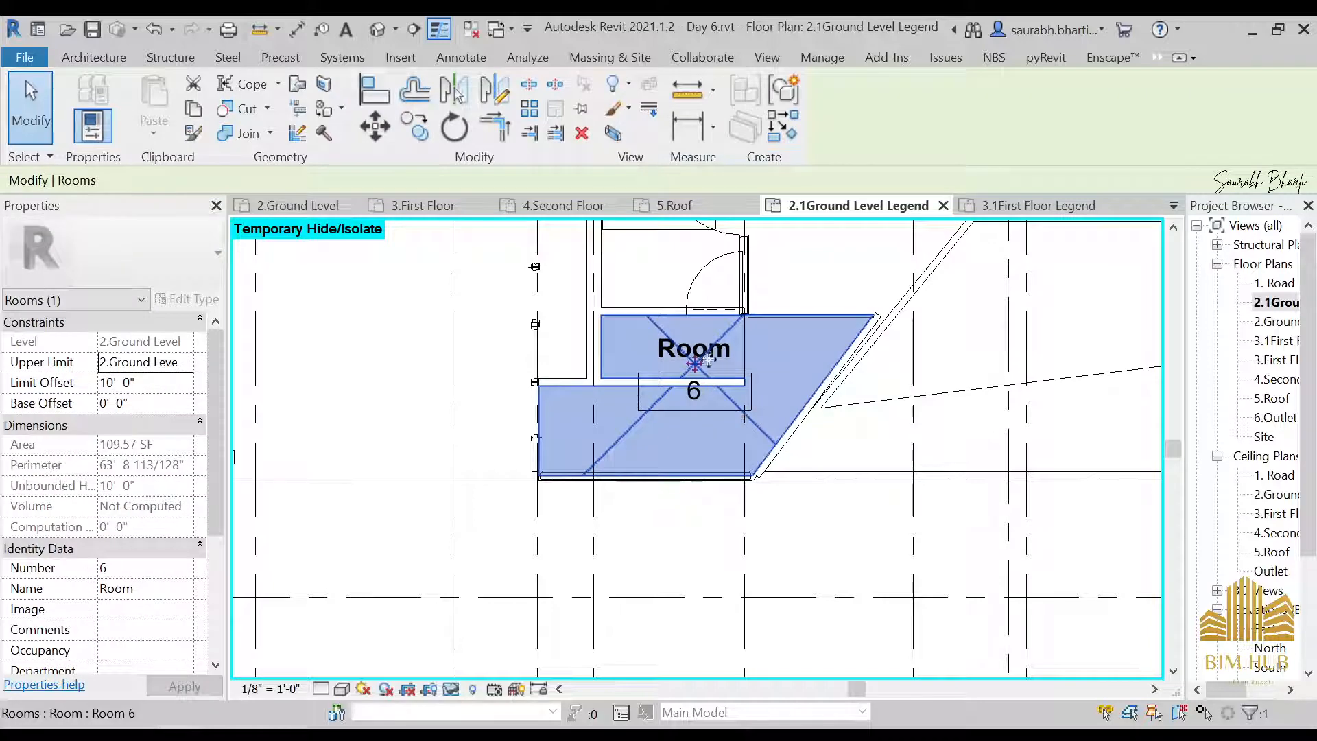
pyautogui.press('Escape')
# Rename the room below Room 2 as Puja through its tag
pyautogui.scroll(3, 713, 351)
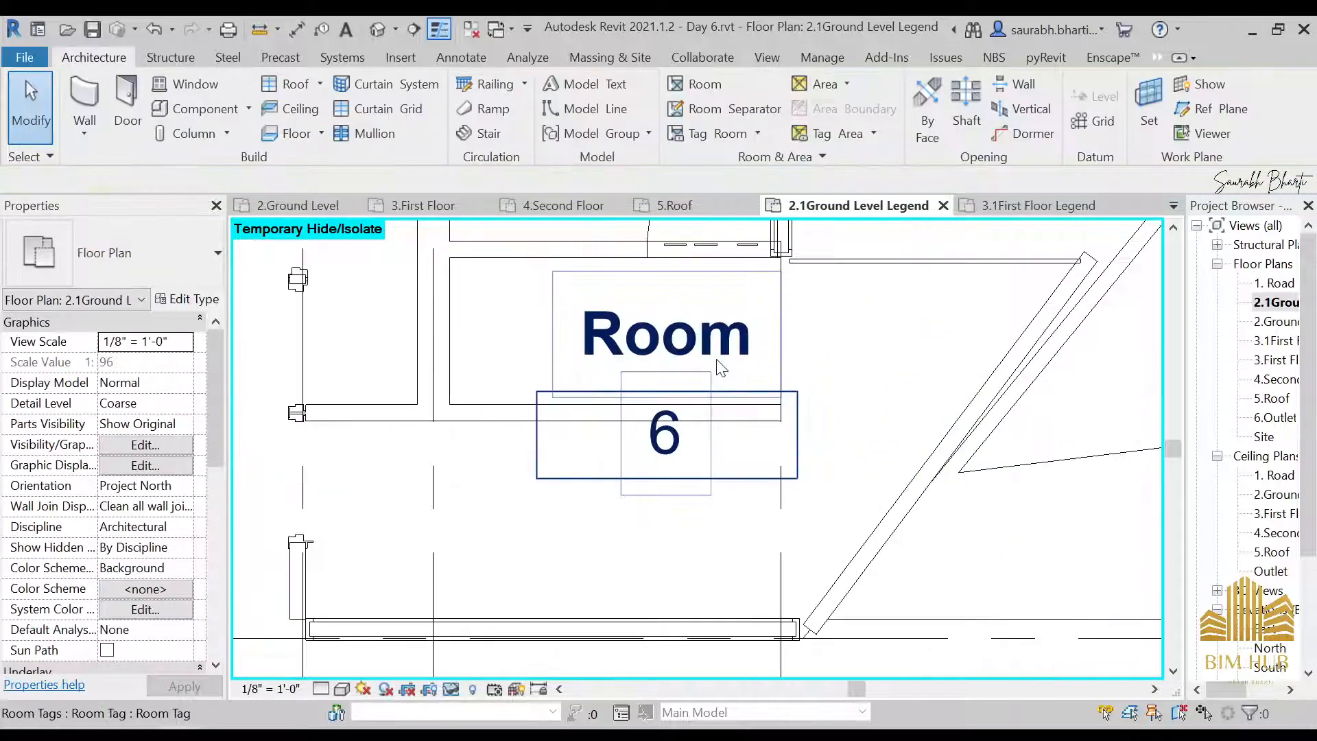
pyautogui.click(717, 350)
pyautogui.click(720, 350)
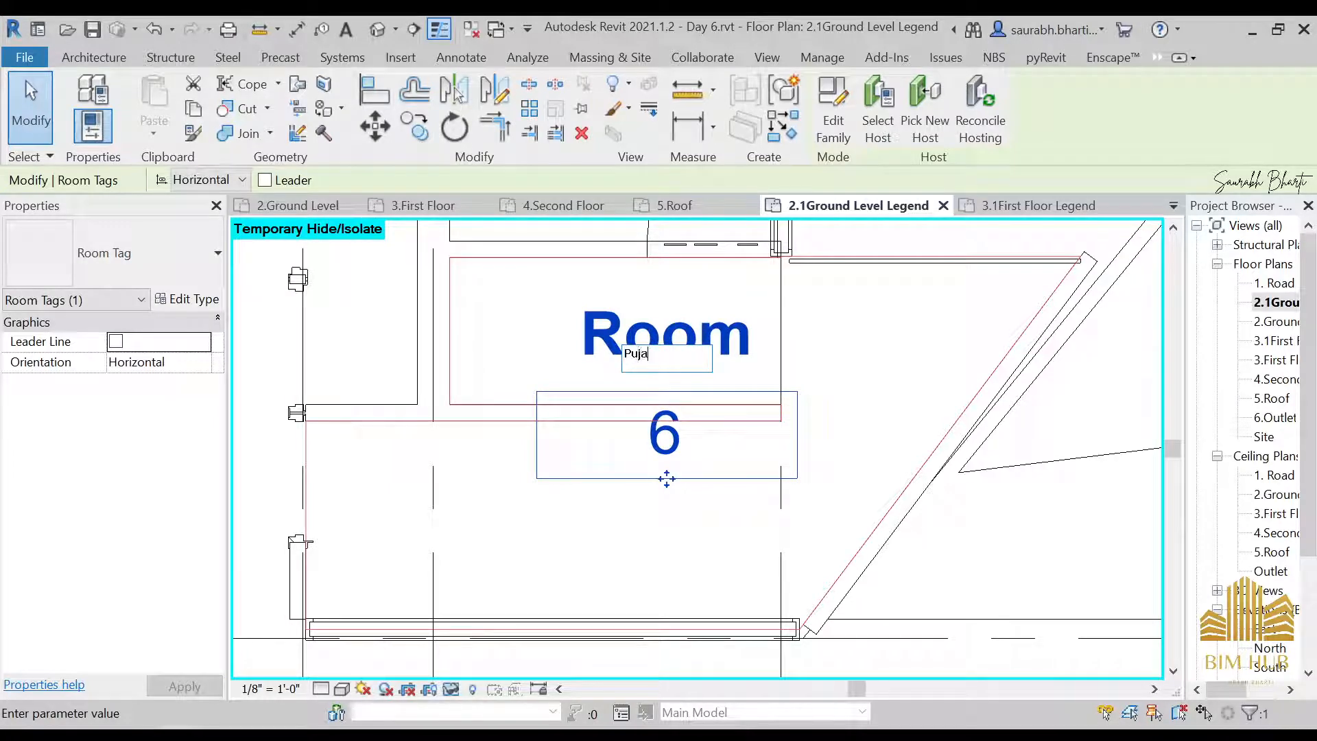
pyautogui.press('Return')
pyautogui.scroll(-7, 767, 316)
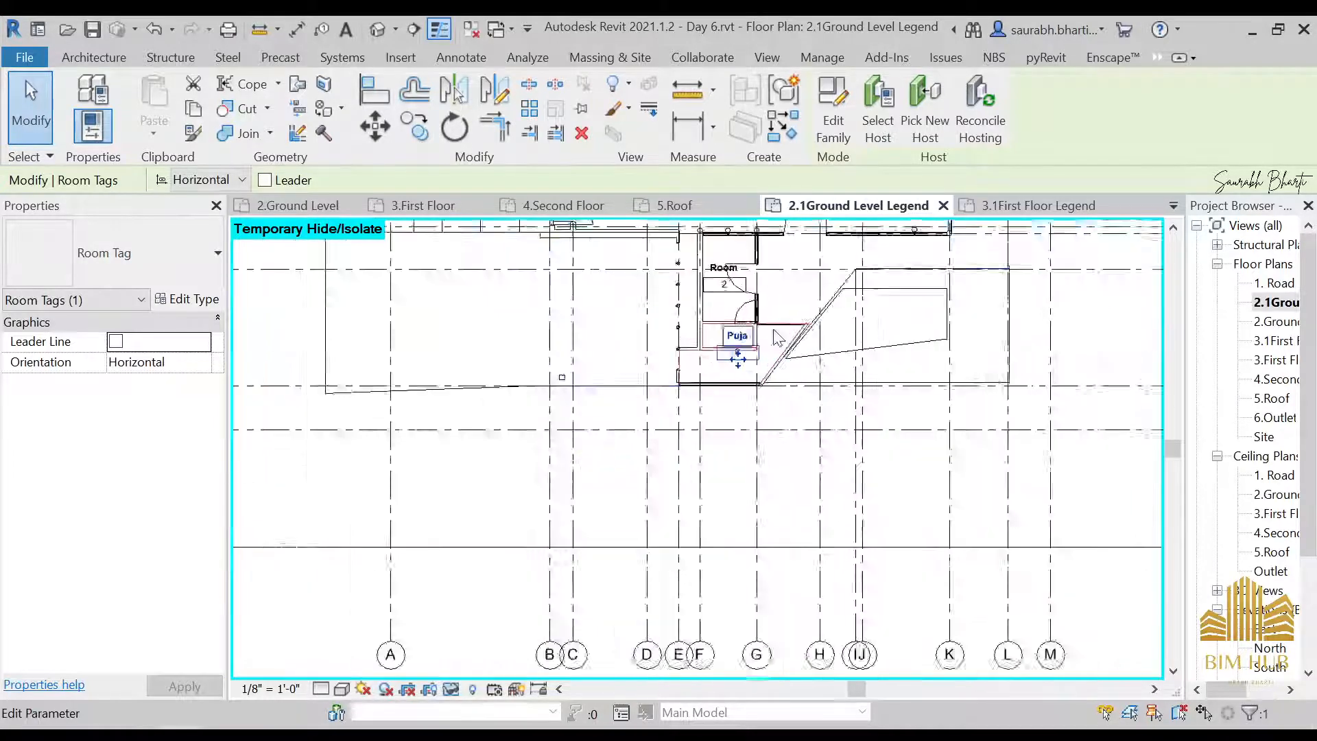
# Draw chained room separation lines from the Puja's slanted wall end along the slab edge, up its outer side and back to the Living Room's outer wall corner
pyautogui.moveTo(786, 362); pyautogui.dragTo(711, 424, button='middle')
pyautogui.scroll(4, 710, 424)
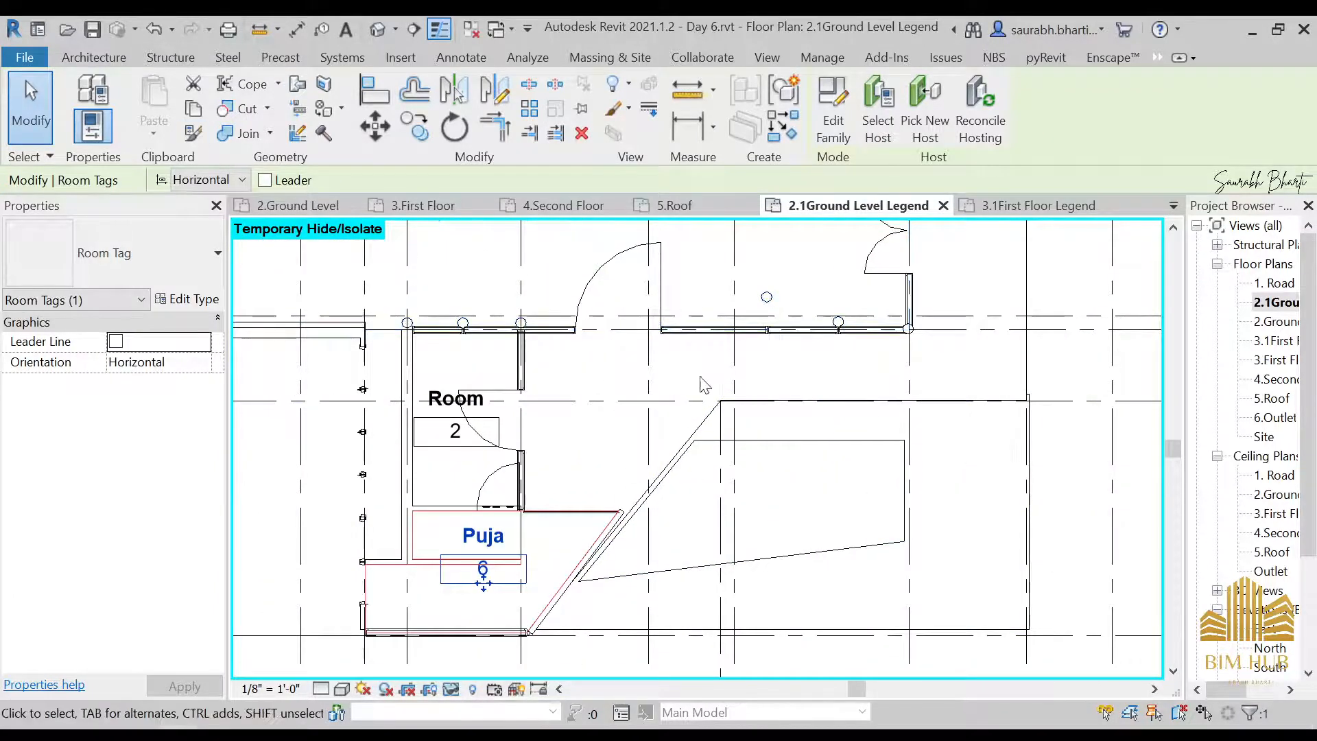
pyautogui.click(93, 59)
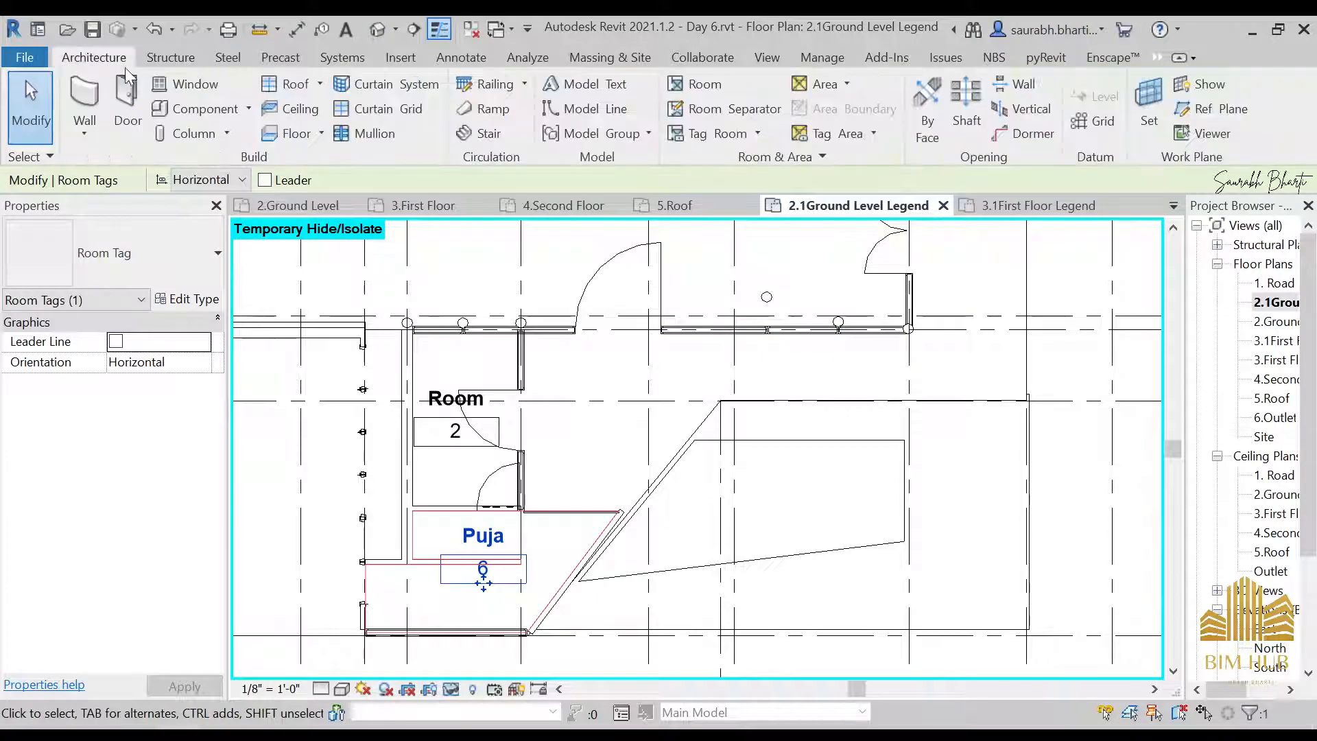
pyautogui.click(696, 108)
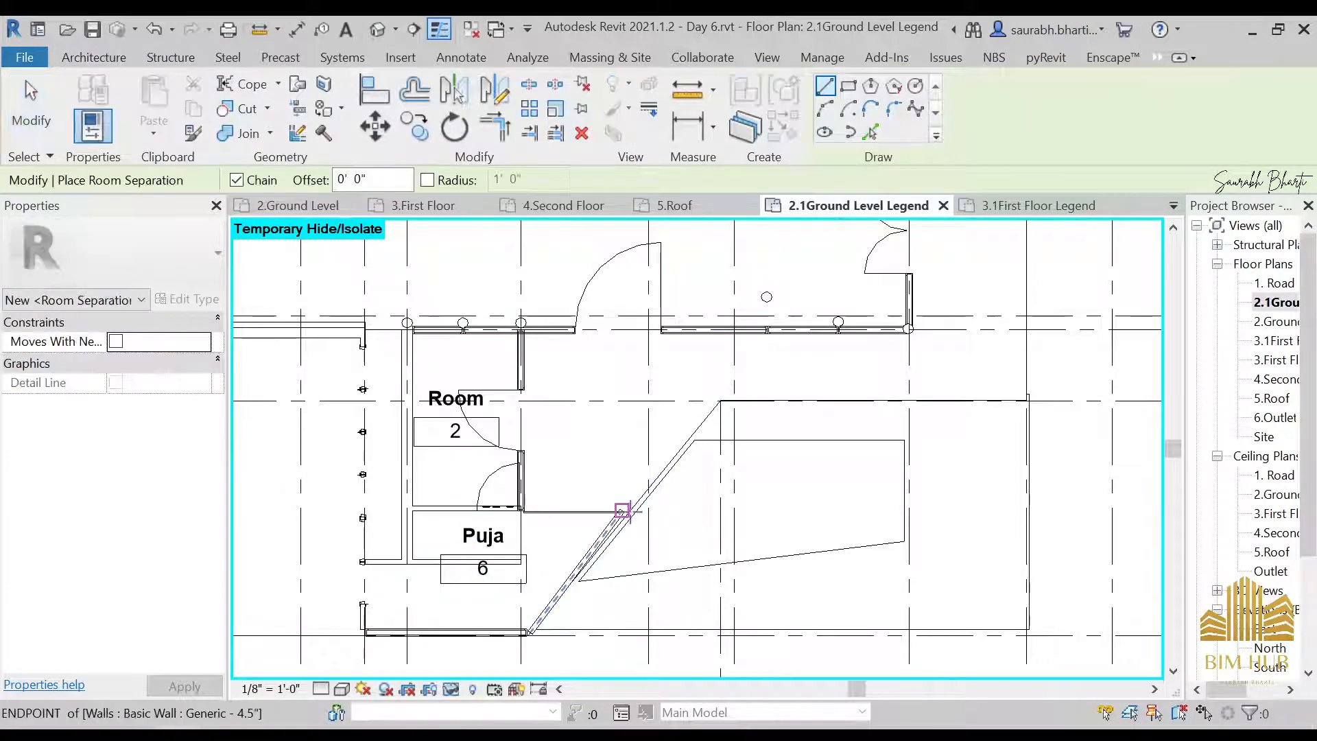
pyautogui.click(648, 494)
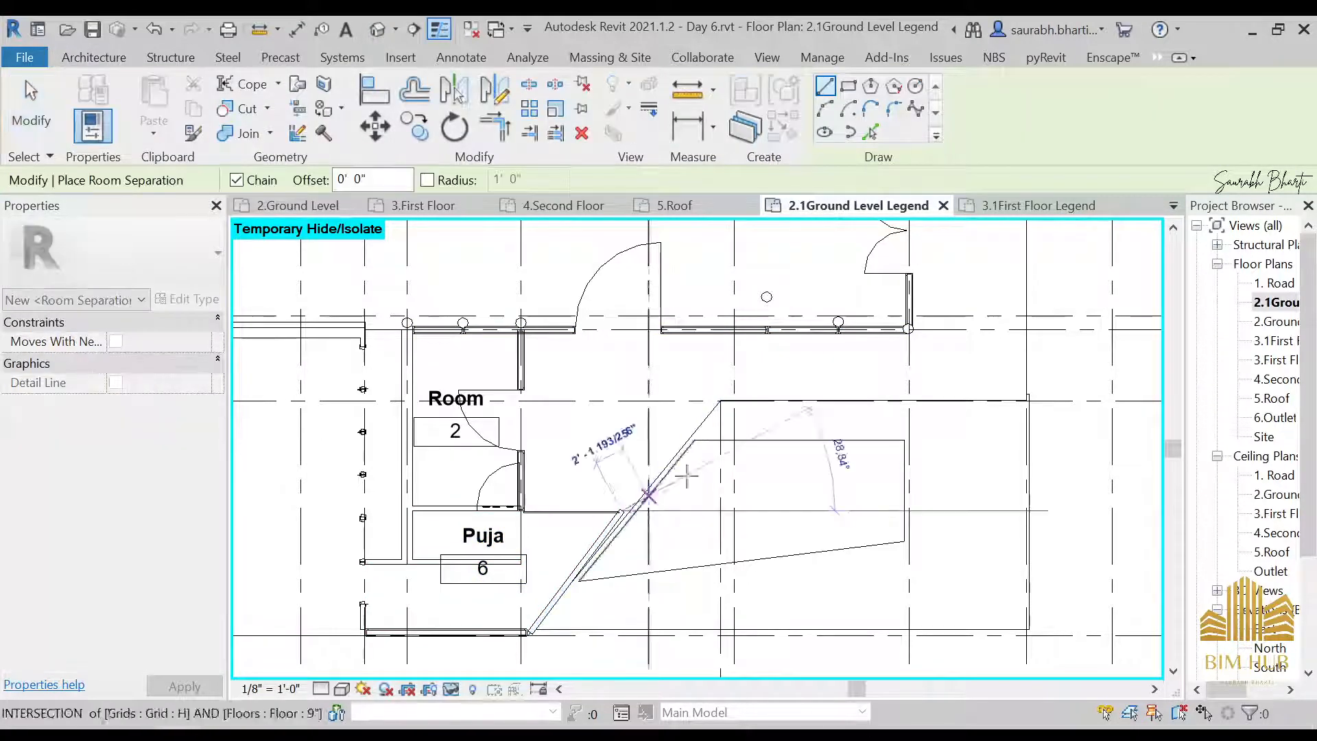
pyautogui.click(719, 400)
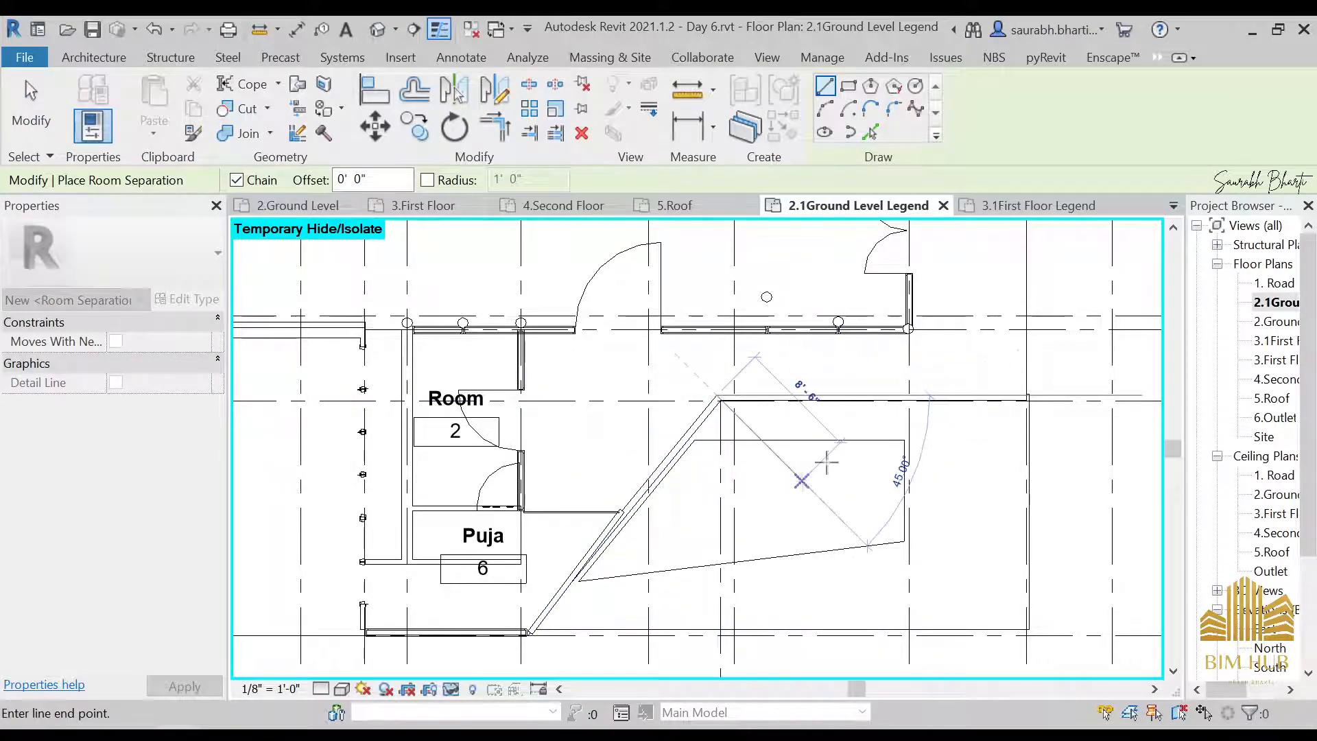
pyautogui.click(1028, 398)
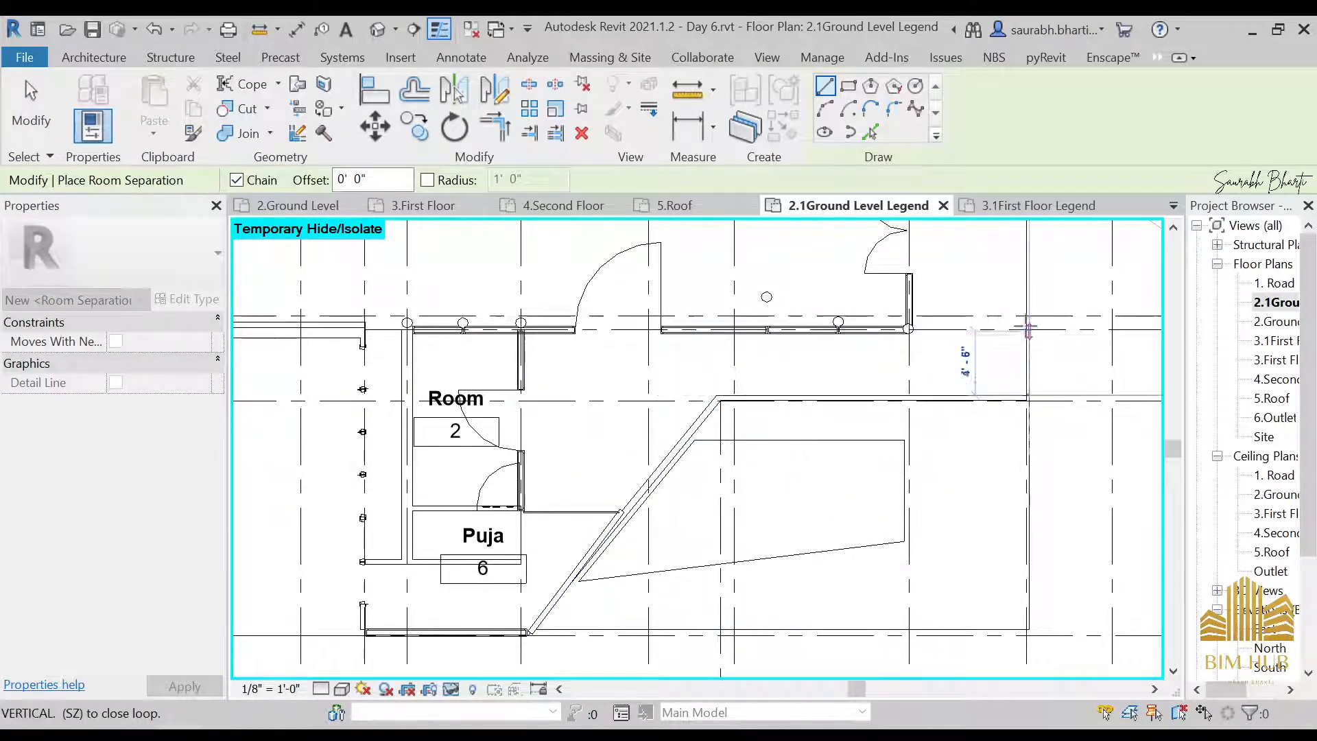
pyautogui.click(1028, 330)
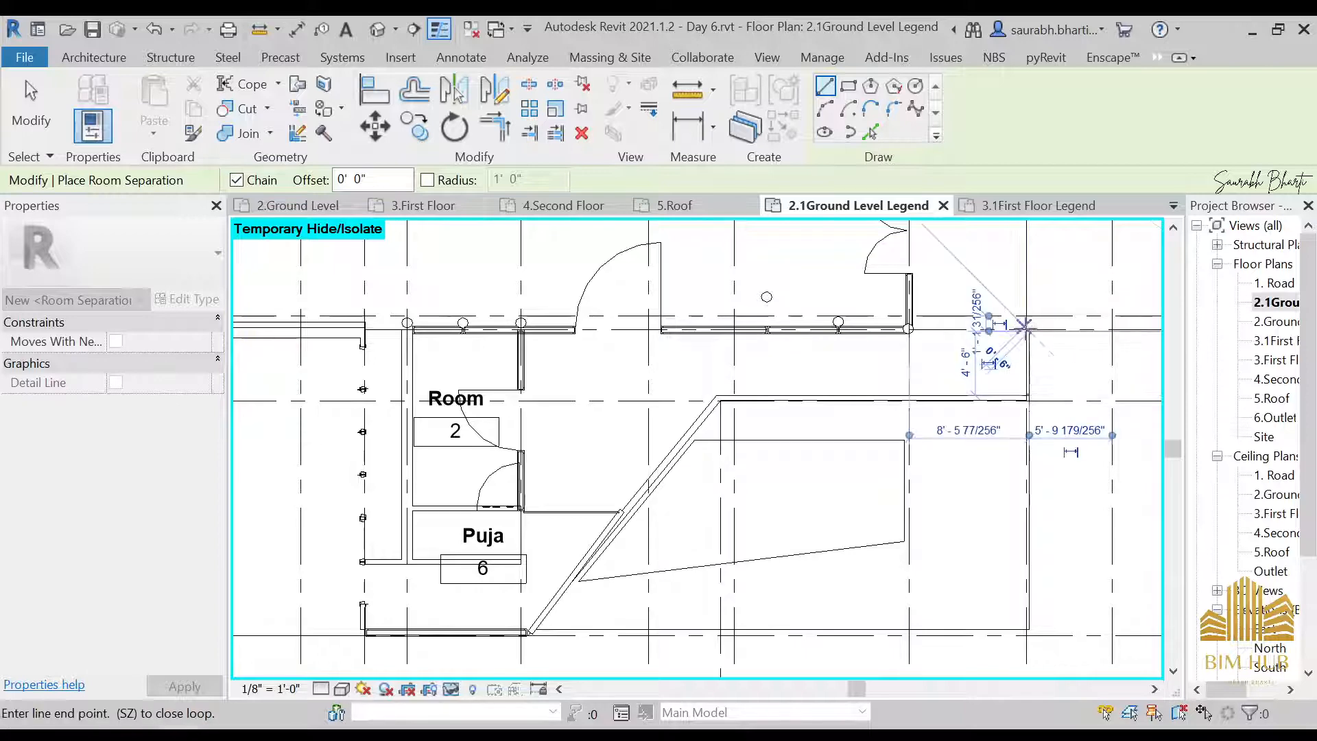
pyautogui.click(909, 330)
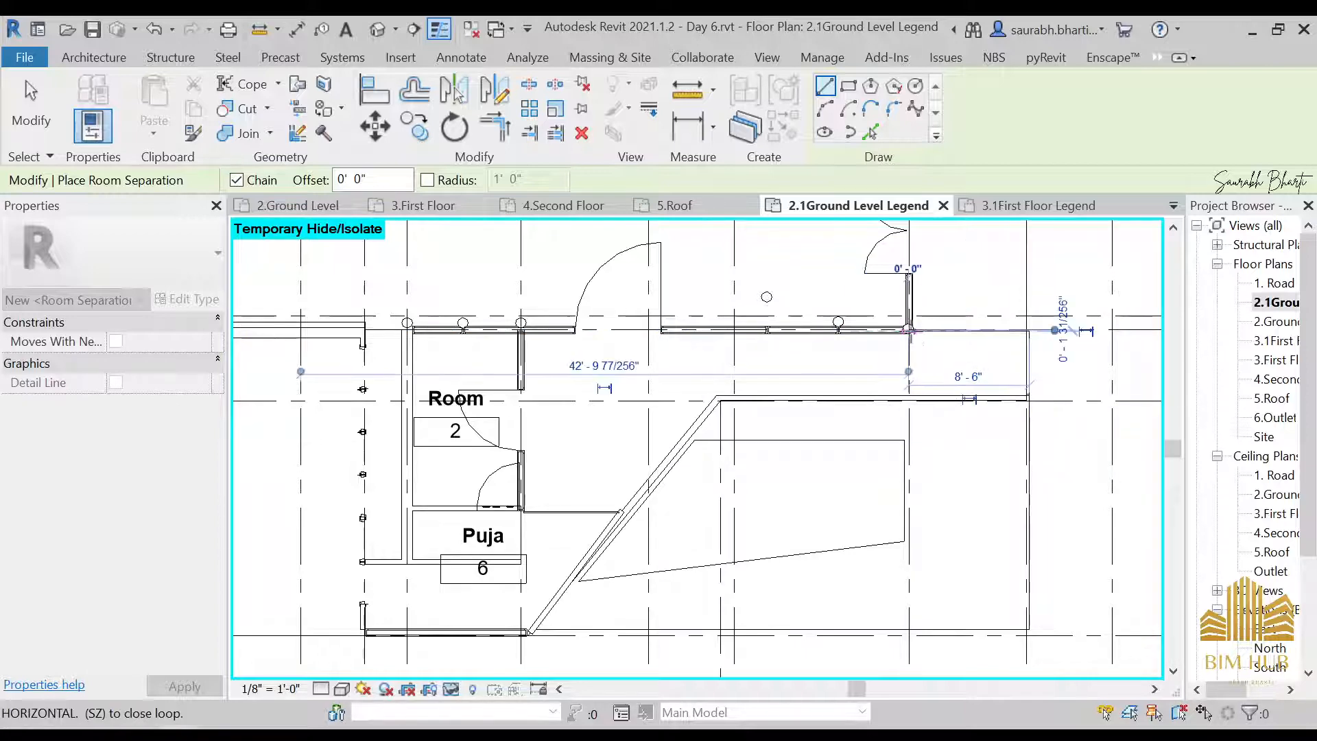
pyautogui.press('Escape')
pyautogui.press('Escape')
# Place a tagged room in the newly bounded open area between Room 2 and the slanted edge, and check its extent
pyautogui.click(720, 88)
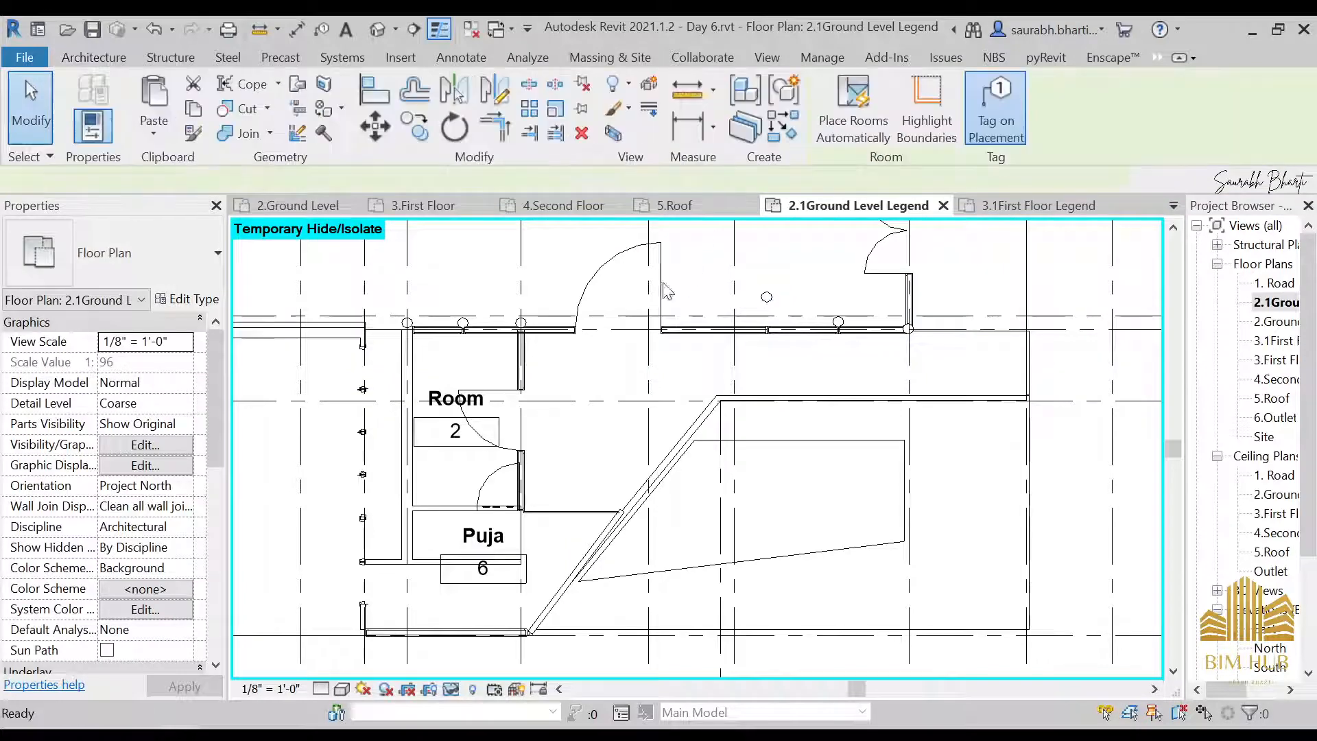
pyautogui.click(650, 401)
pyautogui.scroll(-2, 737, 408)
pyautogui.scroll(-2, 737, 467)
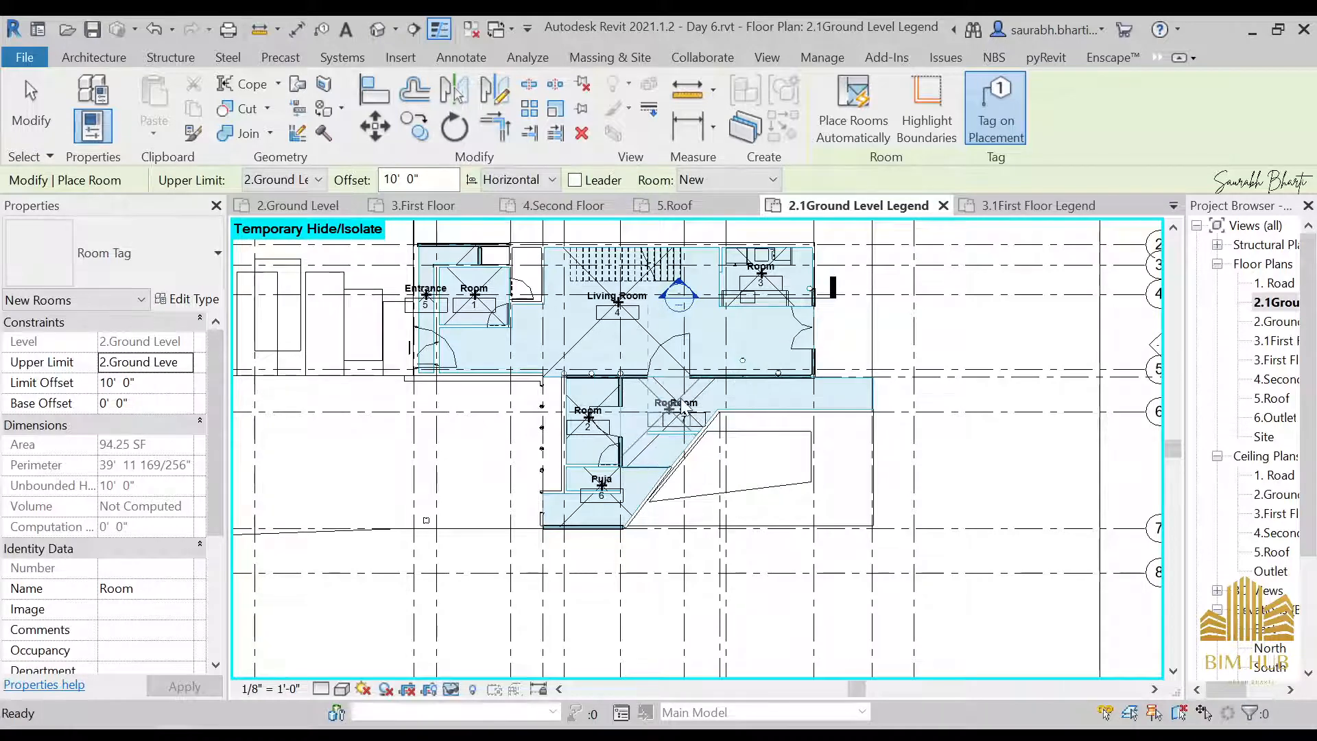
pyautogui.press('Escape')
pyautogui.press('Escape')
pyautogui.scroll(5, 684, 410)
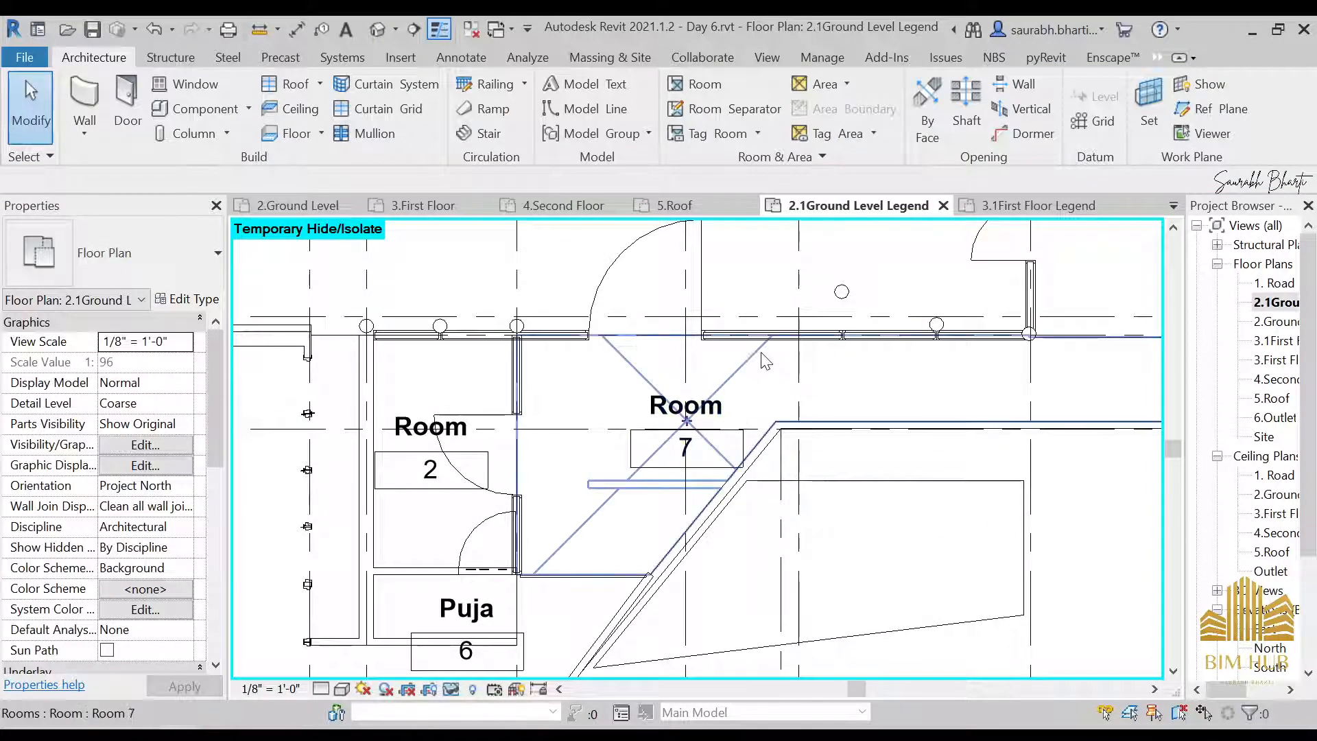
pyautogui.click(752, 357)
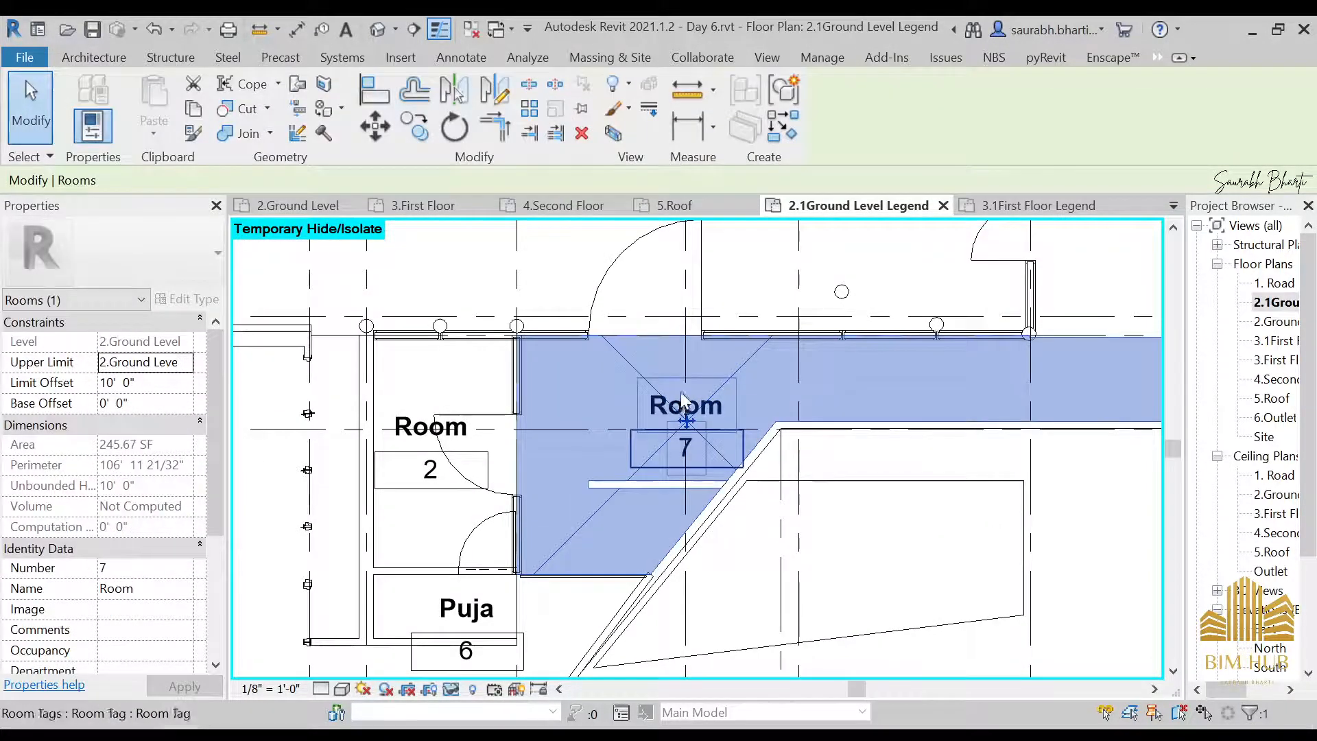
# Rename the open area's room beside Room 2 as Sit out through its tag
pyautogui.click(717, 412)
pyautogui.click(717, 408)
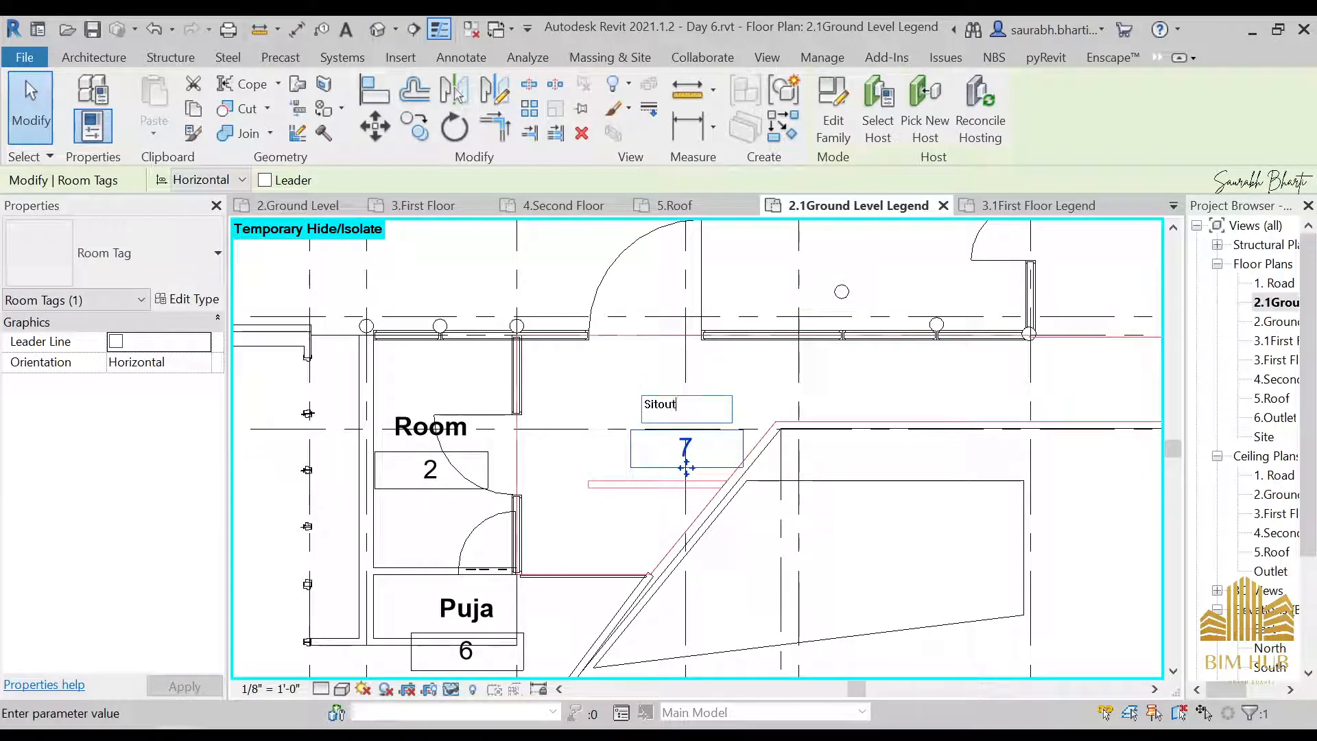
pyautogui.press('Return')
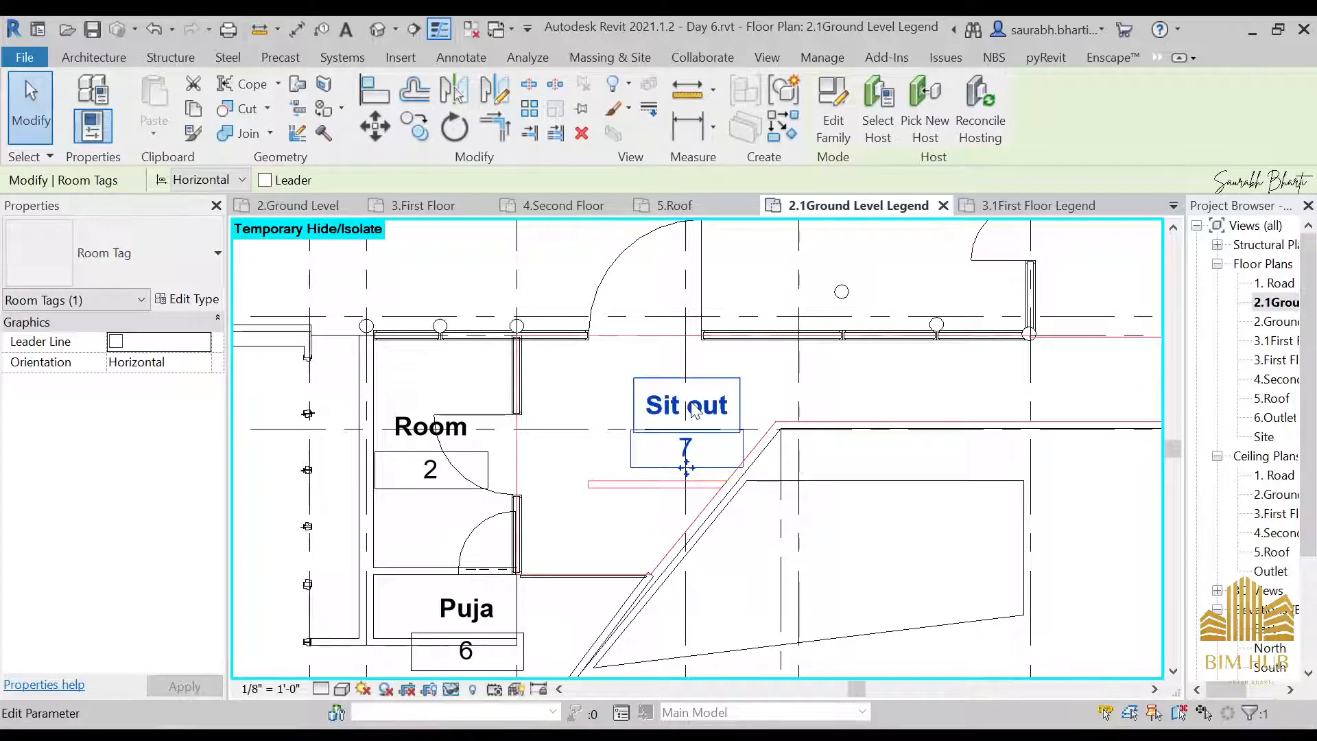
pyautogui.press('Escape')
pyautogui.scroll(-5, 690, 411)
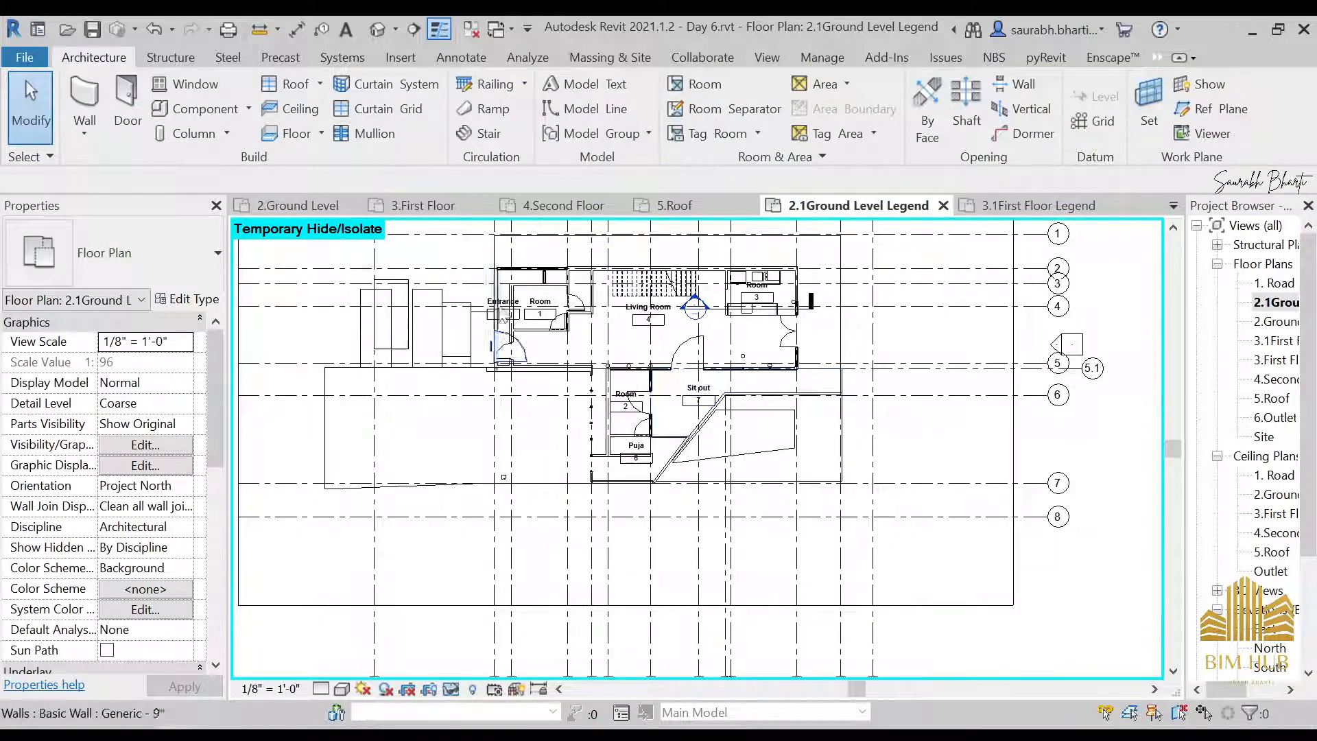
# Select the Living Room and examine its extent in the ground level legend plan
pyautogui.scroll(4, 549, 322)
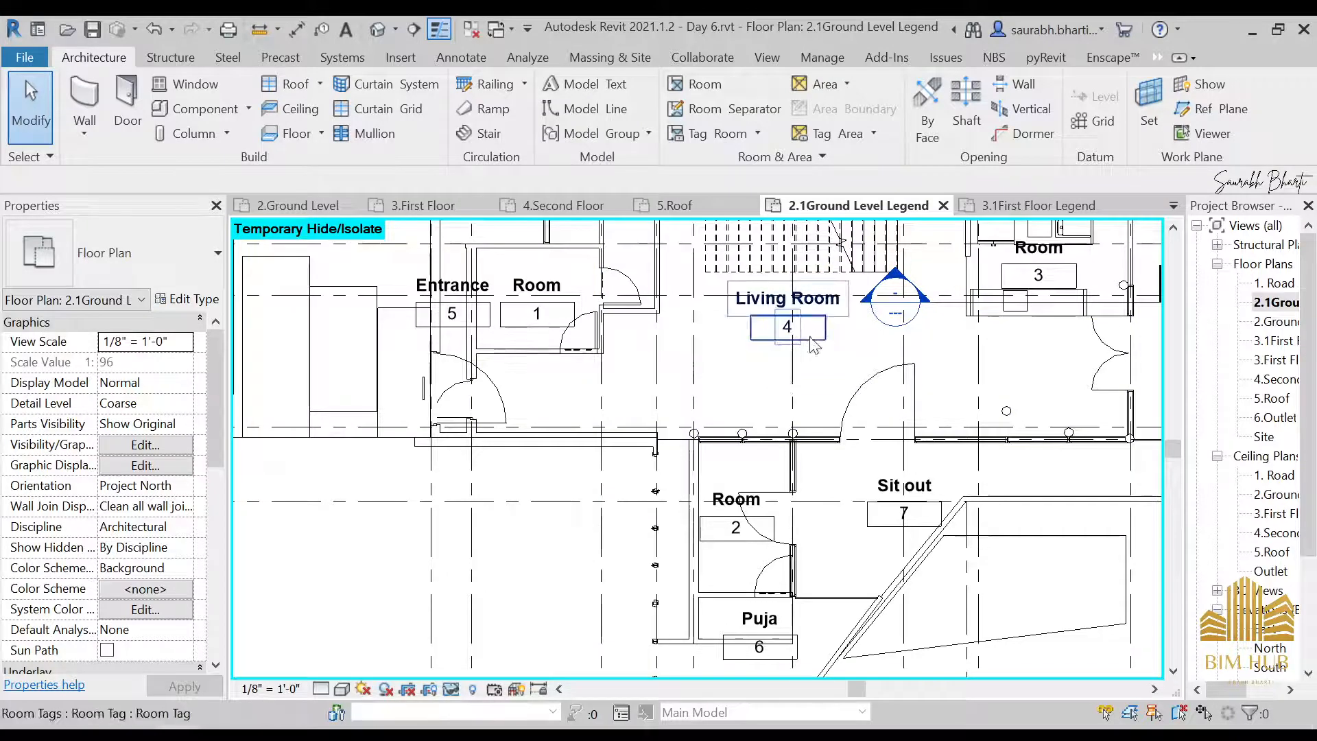
pyautogui.click(830, 360)
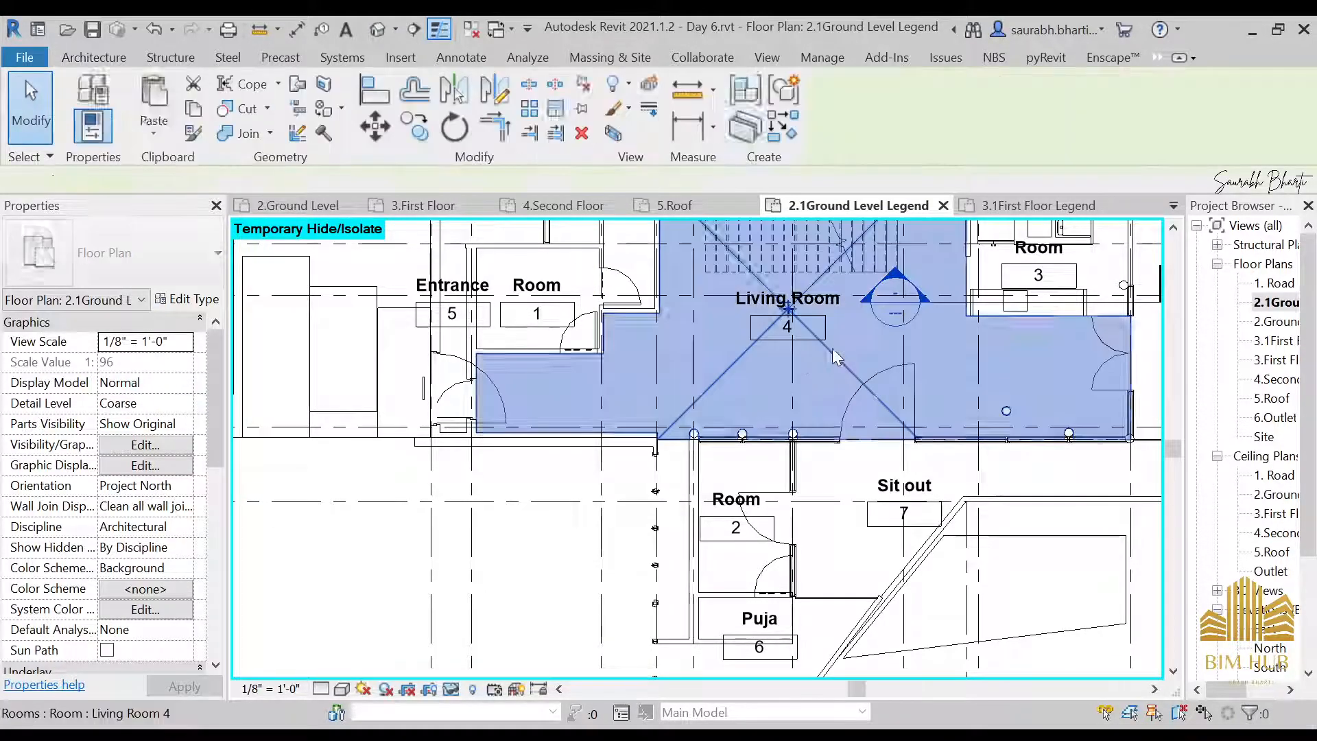
pyautogui.scroll(-3, 542, 294)
pyautogui.scroll(-3, 834, 317)
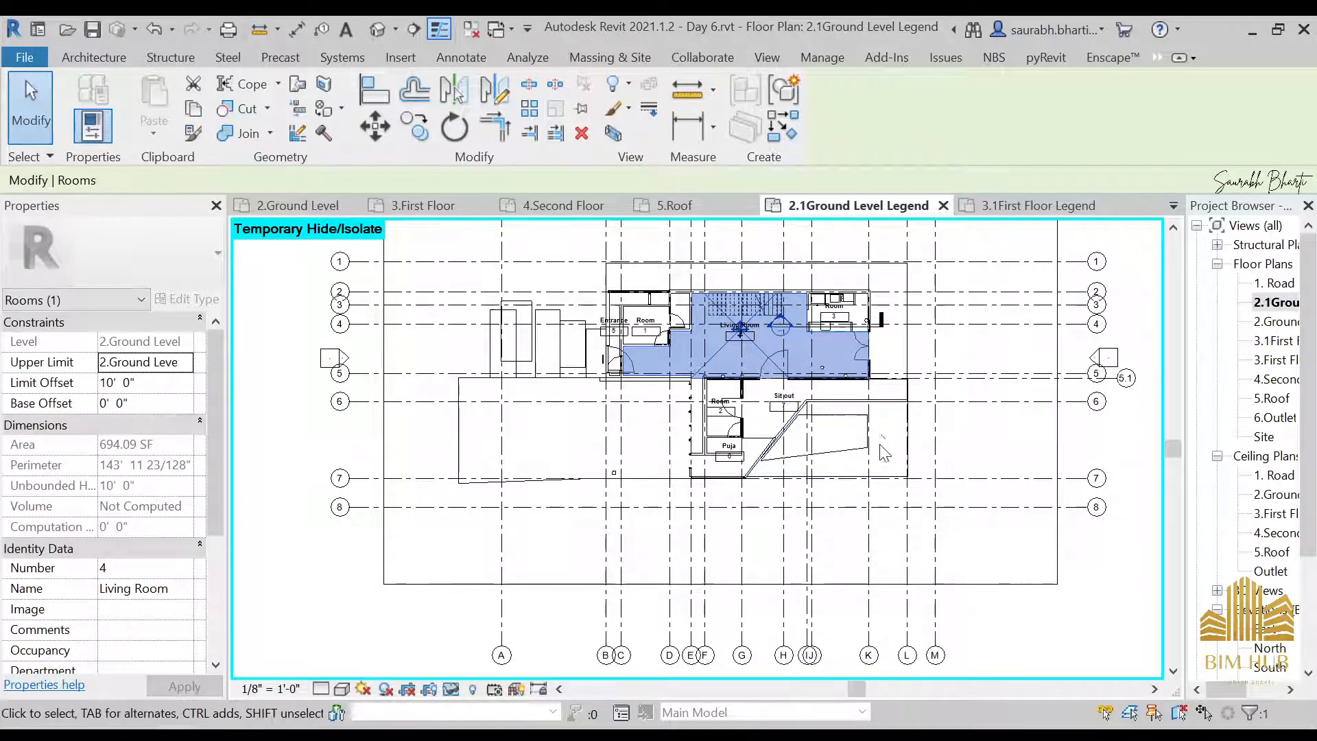
# Try to place a tagged room in the open area beyond the Sit out's slanted edge, and delete its tag and the room
pyautogui.scroll(3, 883, 428)
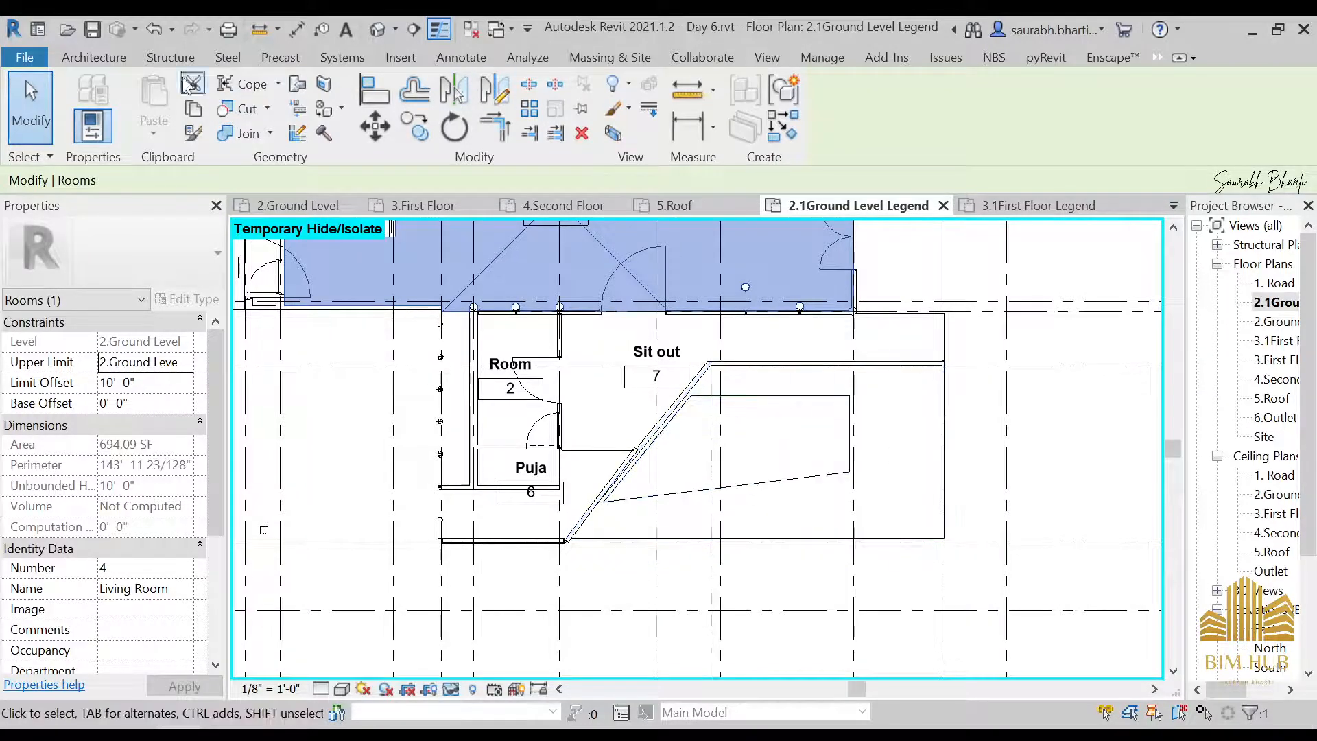
pyautogui.click(92, 57)
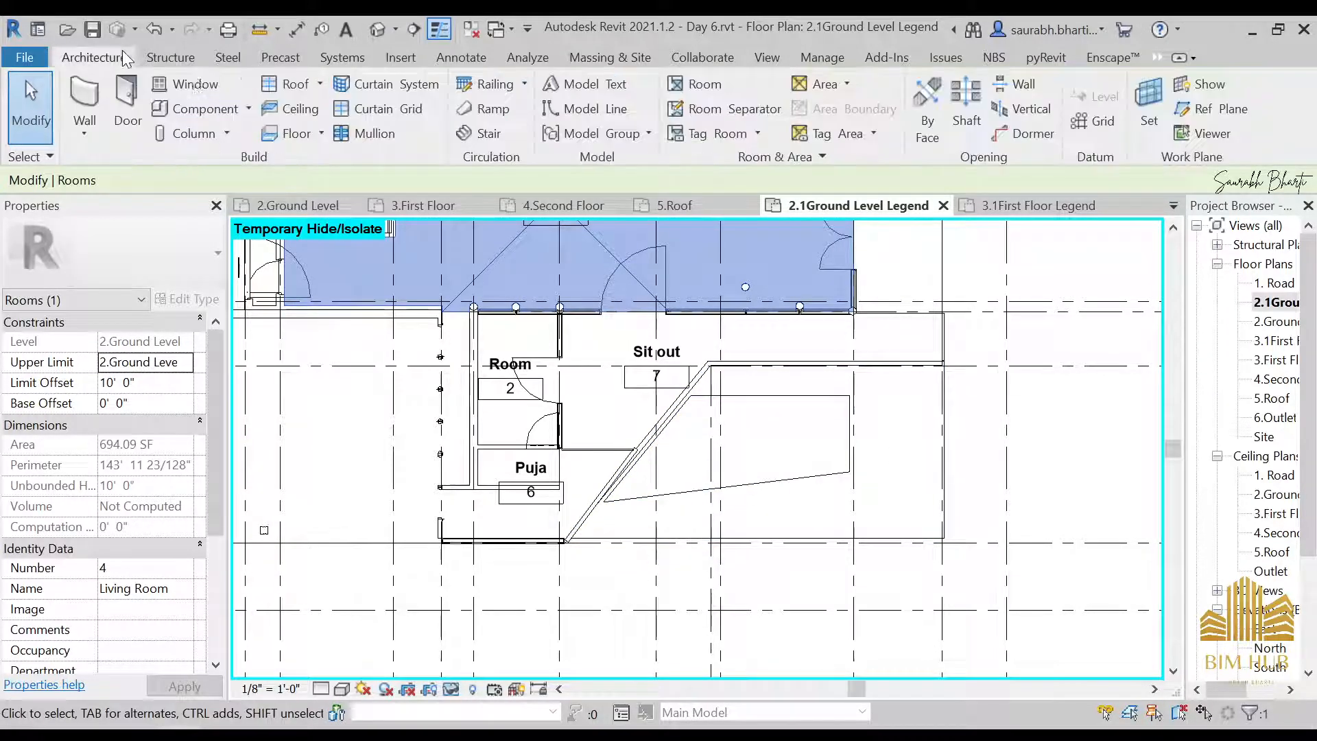
pyautogui.click(698, 91)
pyautogui.click(827, 470)
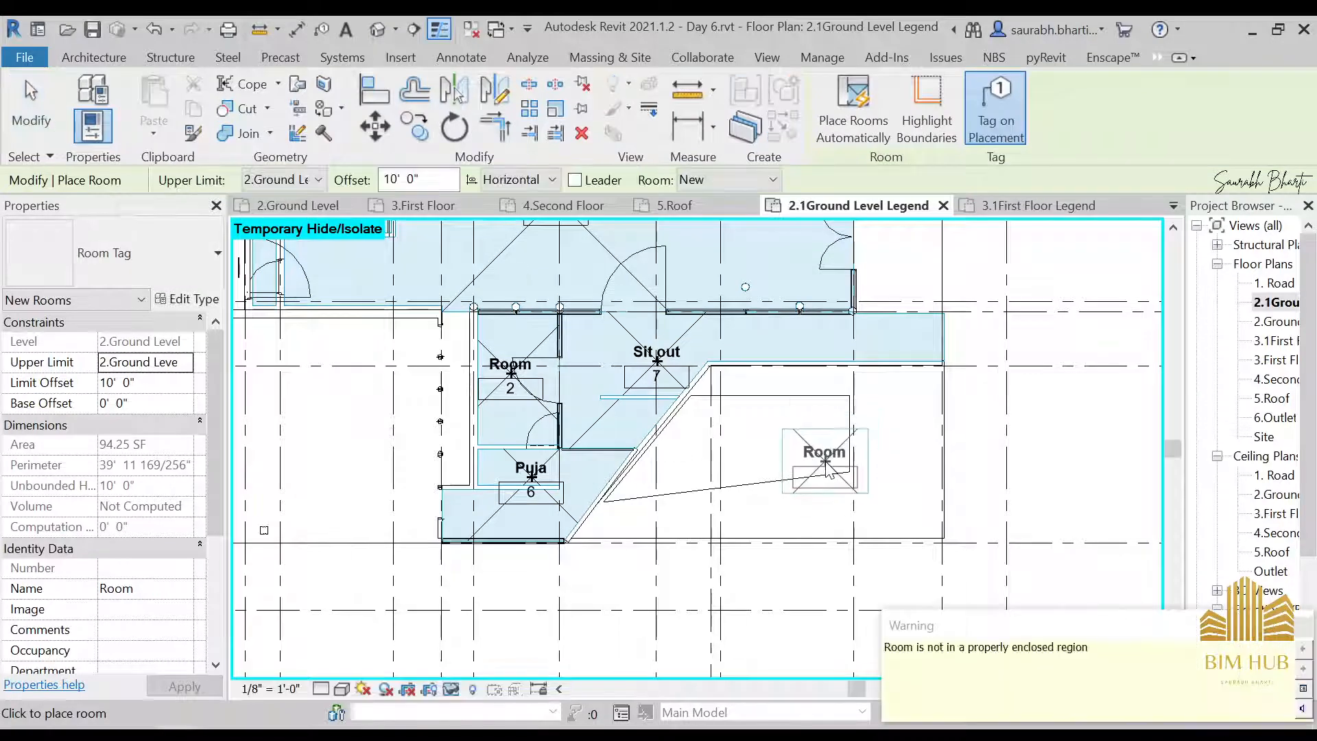
pyautogui.press('Escape')
pyautogui.click(854, 472)
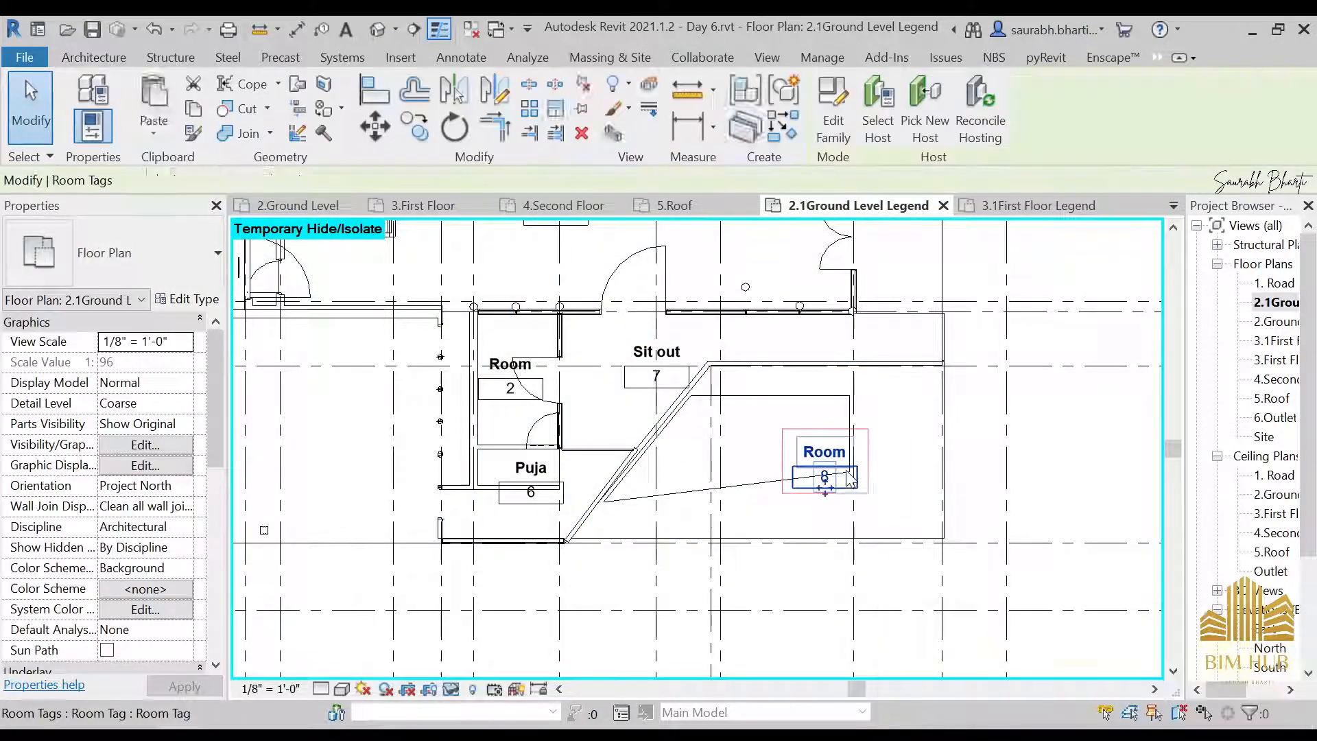
pyautogui.press('Delete')
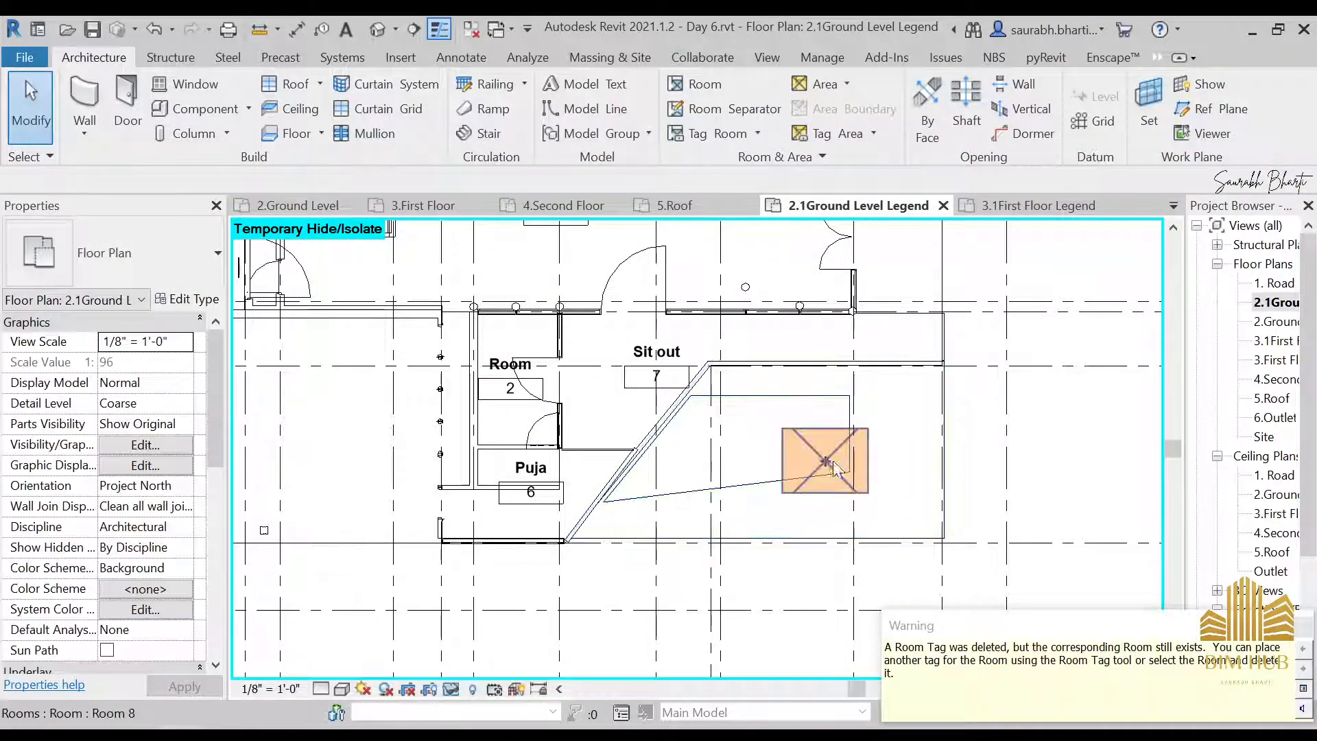
pyautogui.click(823, 452)
pyautogui.press('Delete')
# Open the 3.1First Floor Legend plan
pyautogui.scroll(-2, 730, 415)
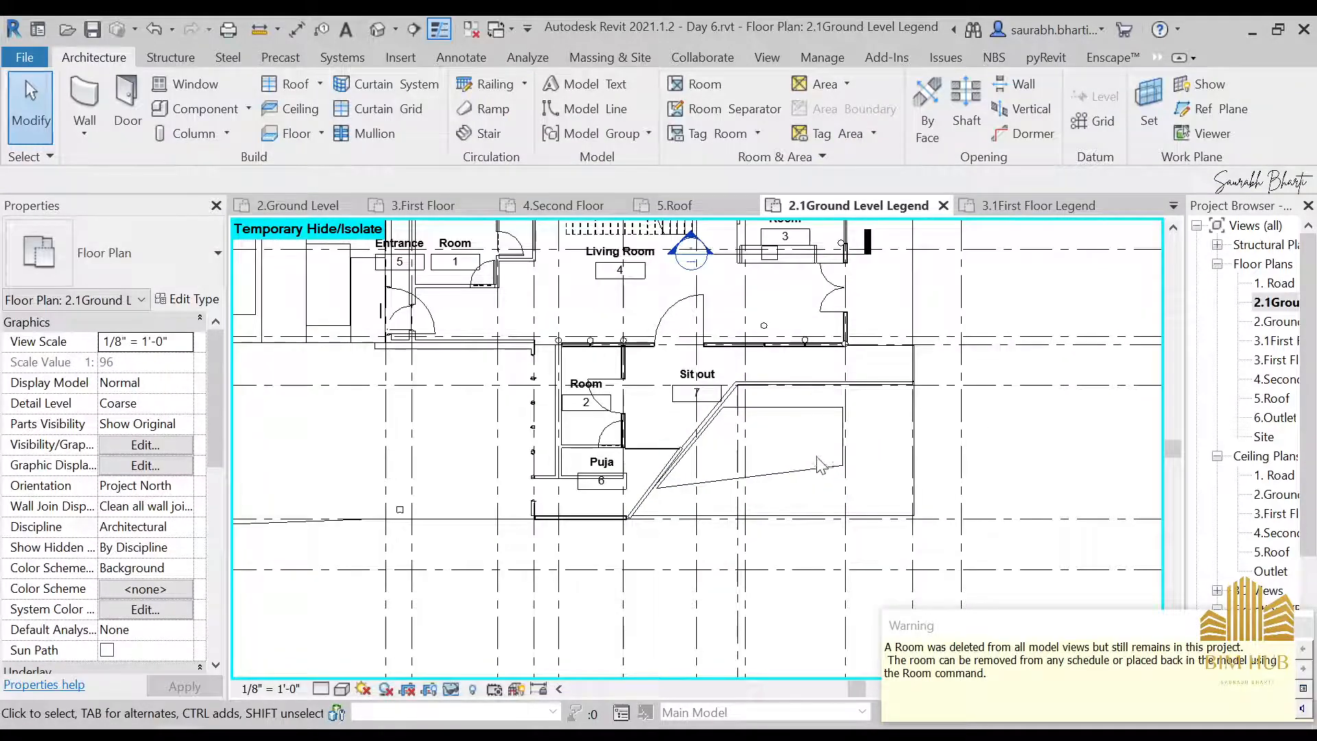
pyautogui.scroll(3, 729, 415)
pyautogui.scroll(-5, 729, 415)
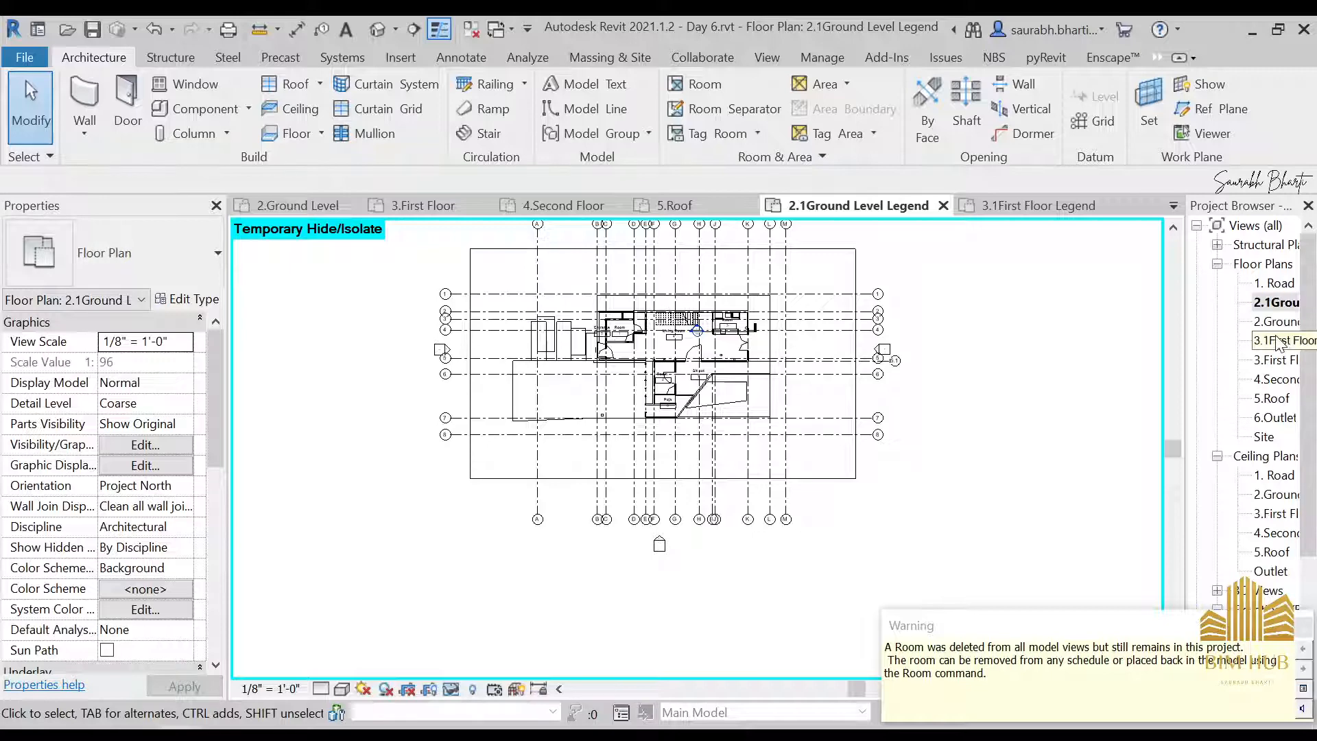
pyautogui.doubleClick(1278, 341)
pyautogui.moveTo(480, 384); pyautogui.dragTo(650, 400, button='middle')
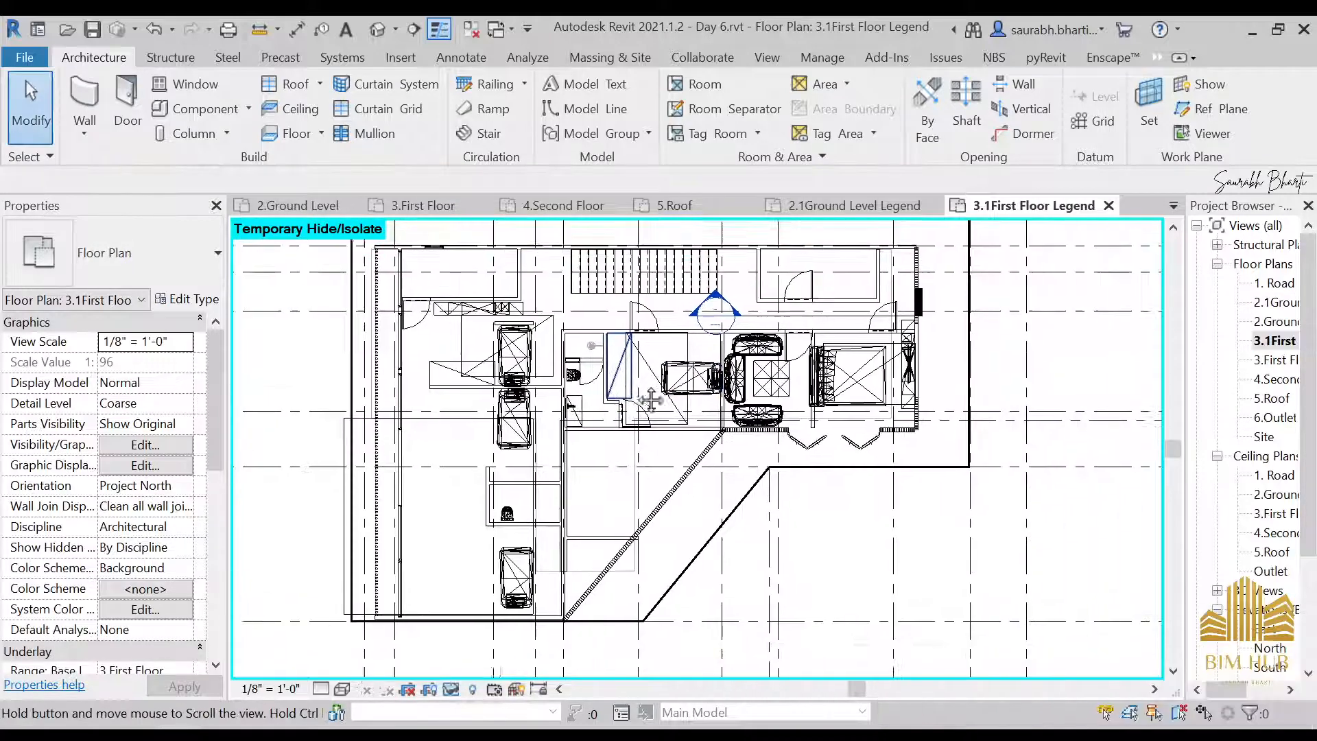
pyautogui.scroll(1, 548, 284)
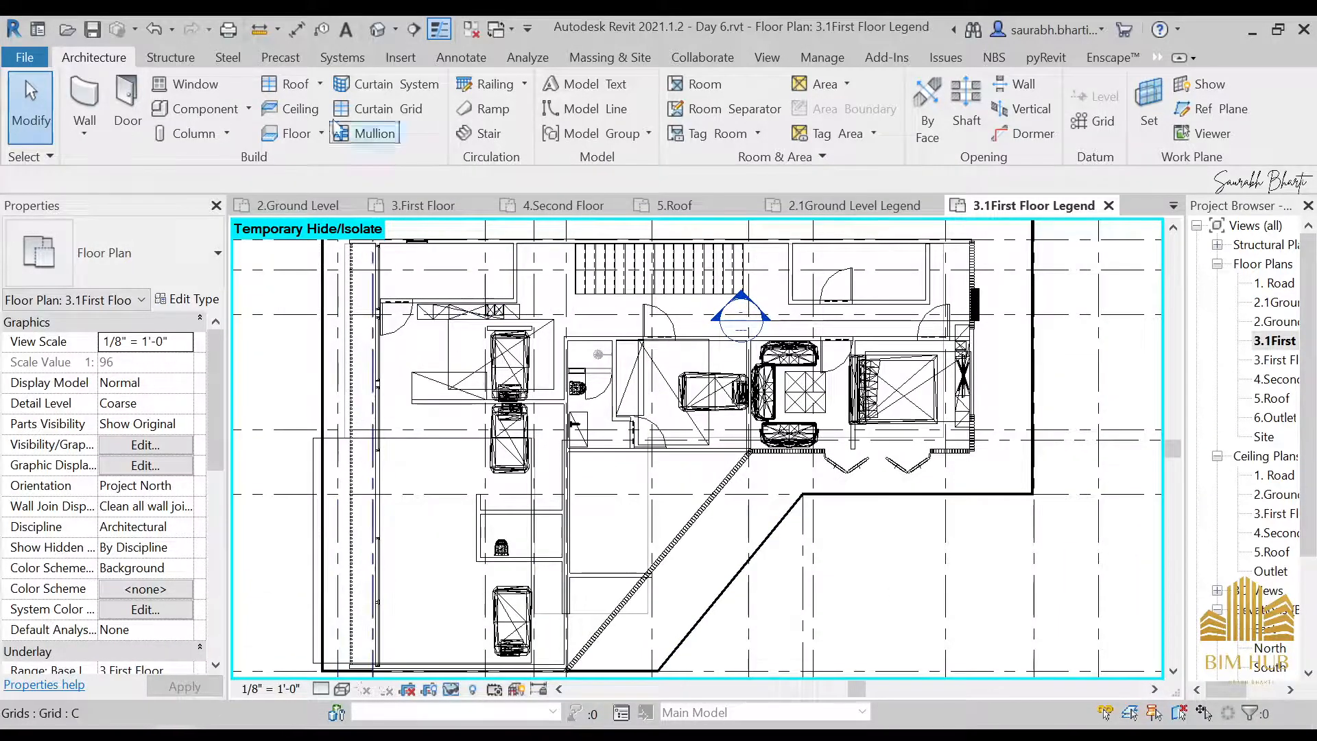
# Place tagged rooms in the single-bed room below the staircase and in the adjacent room with the sofa set
pyautogui.click(701, 87)
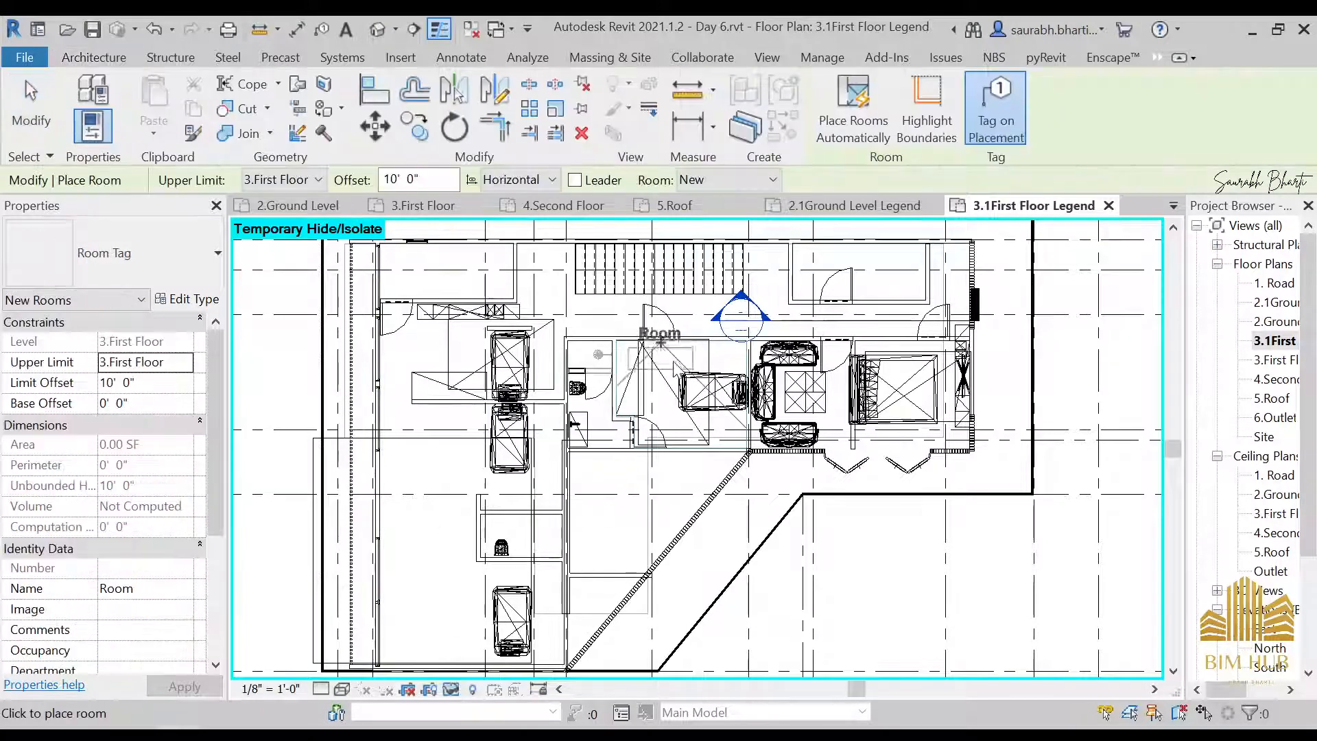
pyautogui.scroll(2, 670, 384)
pyautogui.click(664, 382)
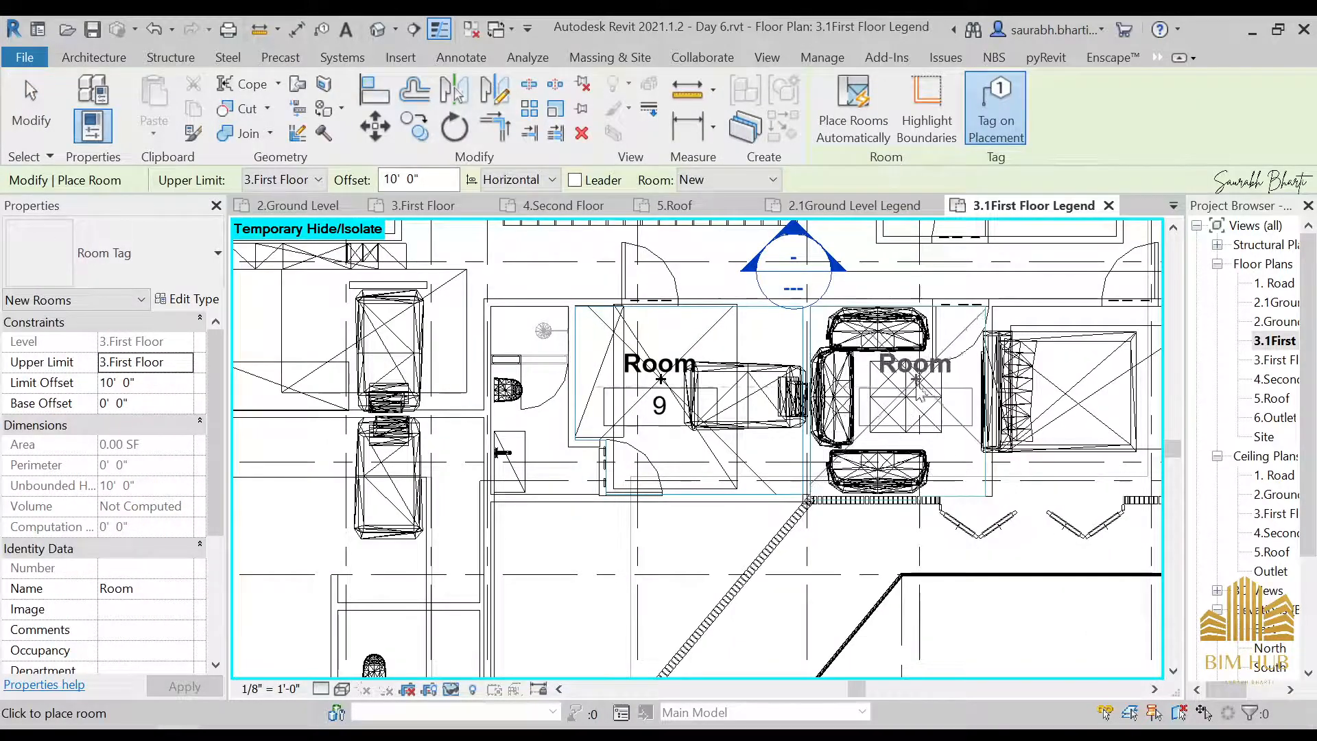
pyautogui.click(914, 385)
pyautogui.scroll(-2, 864, 412)
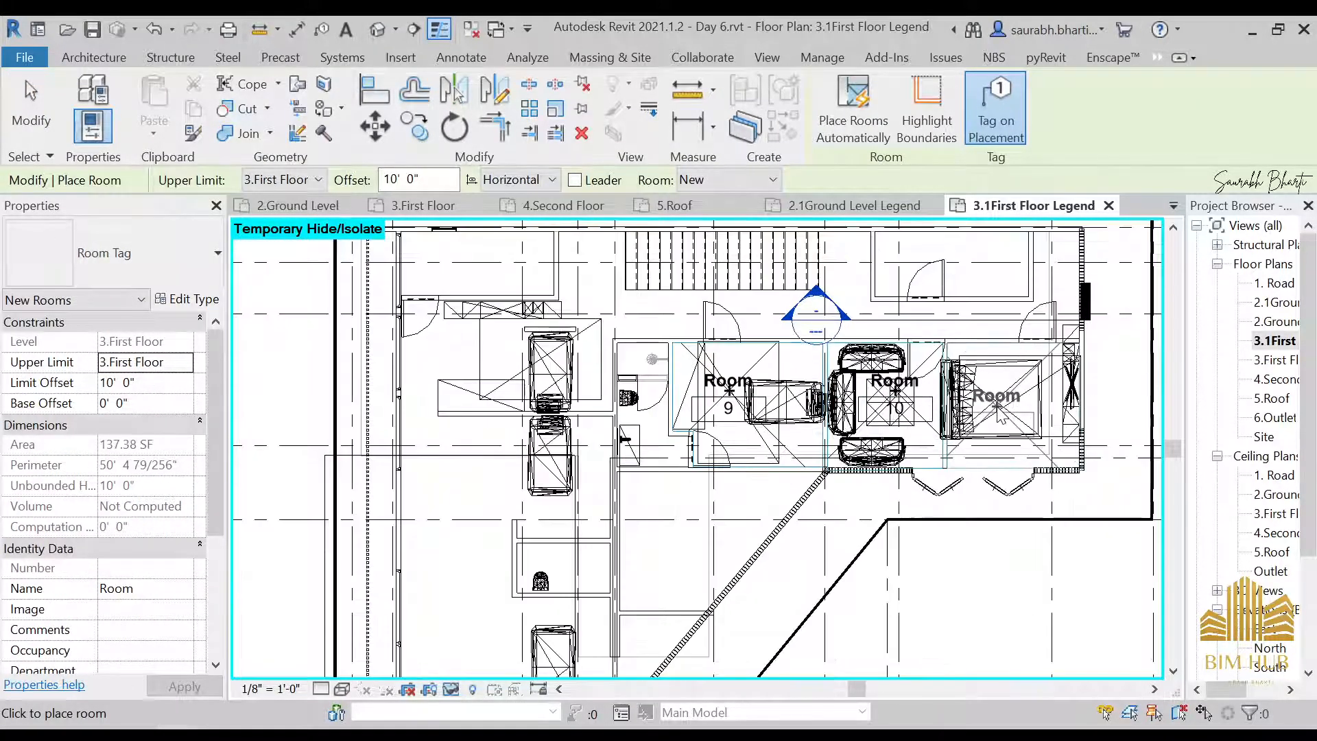
# Hide the Planting category of the Bed 05 asset in the first floor legend view to clear the furniture
pyautogui.press('Escape')
pyautogui.press('Escape')
pyautogui.click(549, 381)
pyautogui.rightClick(550, 384)
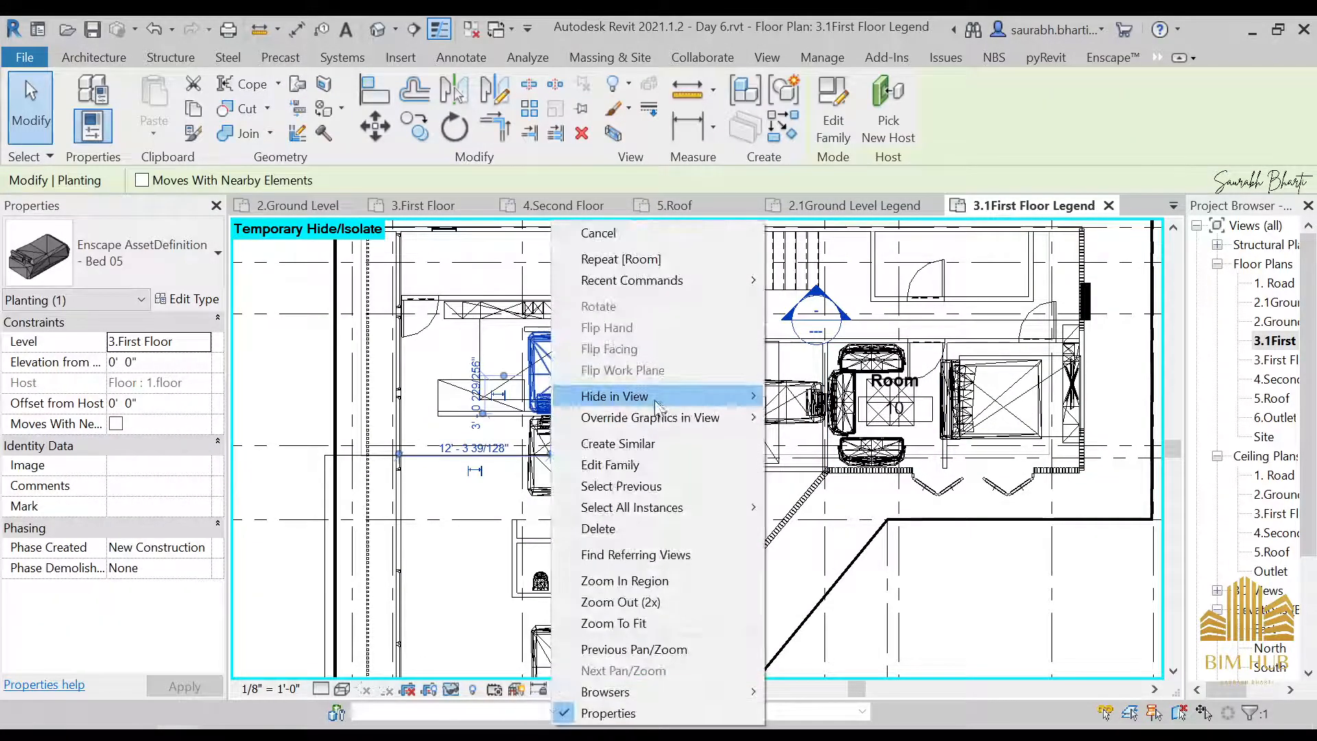
pyautogui.moveTo(656, 406)
pyautogui.click(817, 417)
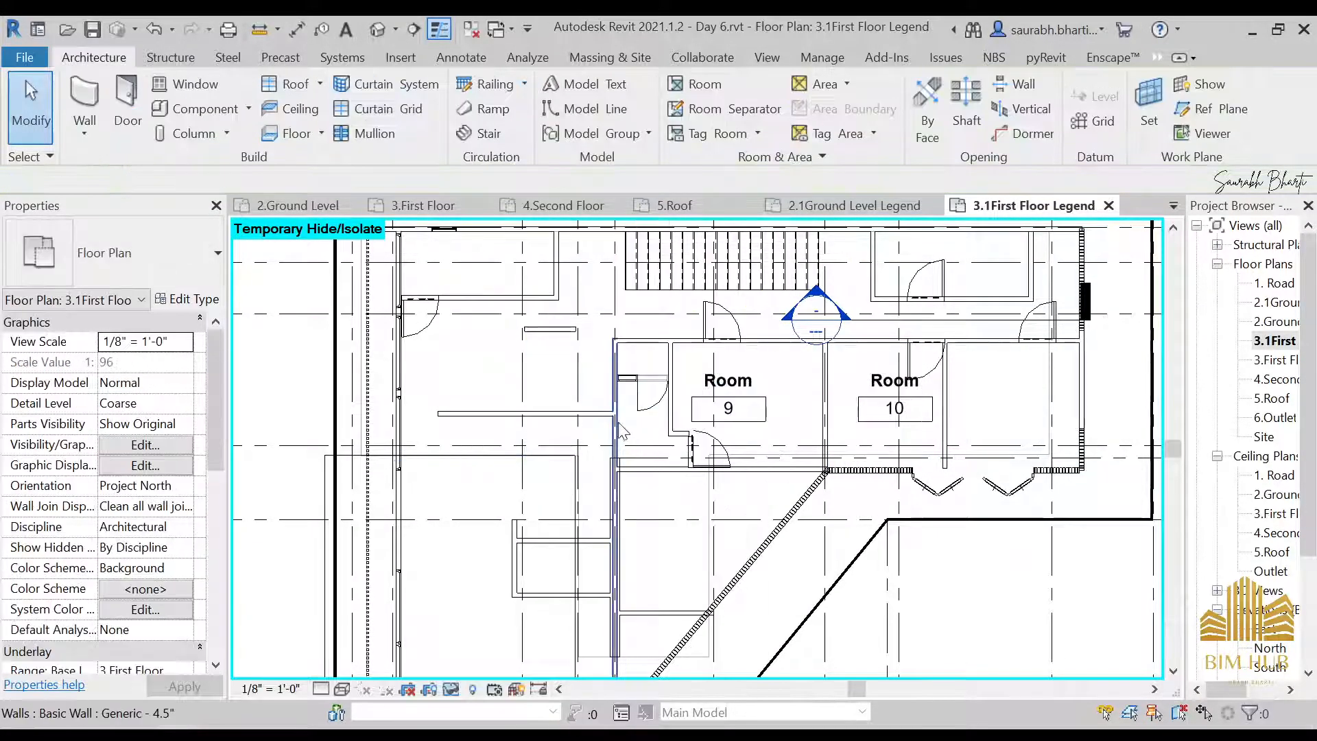
# Place tagged rooms in the end room beside Room 10 and in the upper corner room opposite the staircase
pyautogui.click(695, 84)
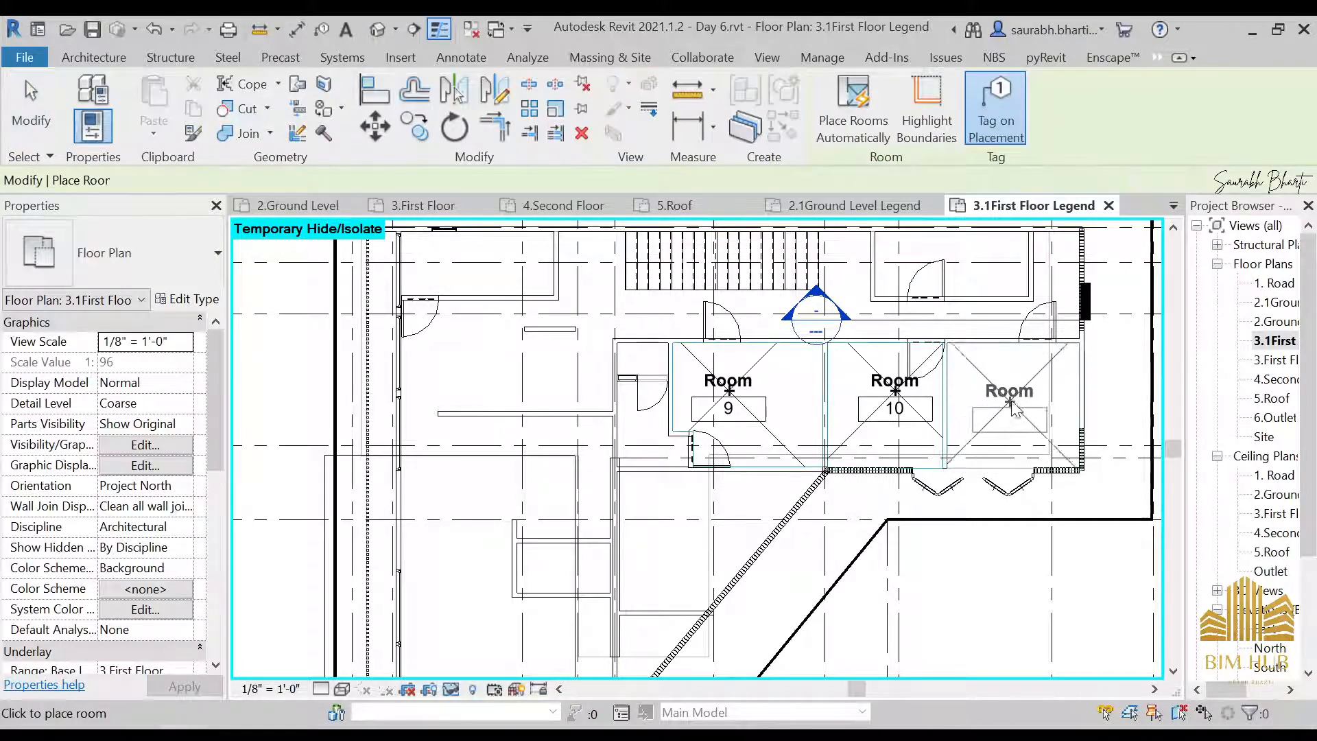
pyautogui.moveTo(801, 376); pyautogui.dragTo(785, 456, button='middle')
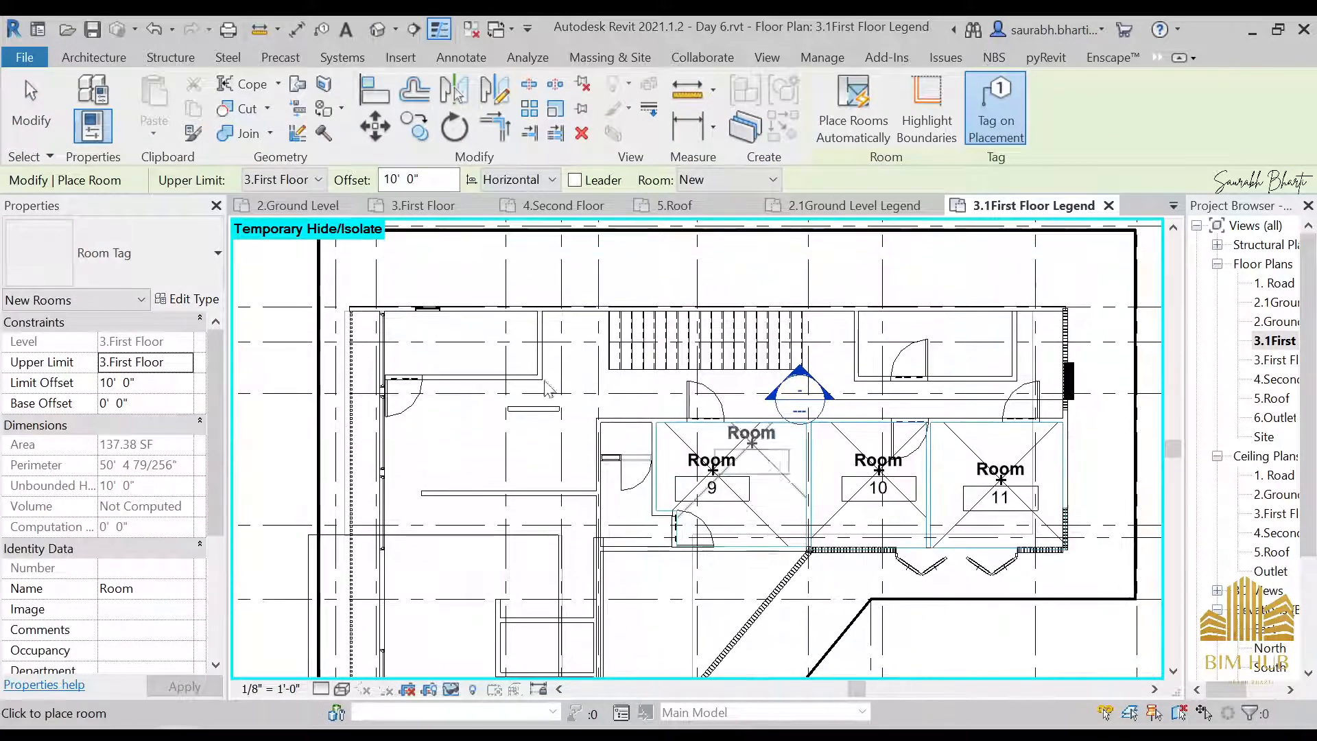
pyautogui.click(443, 335)
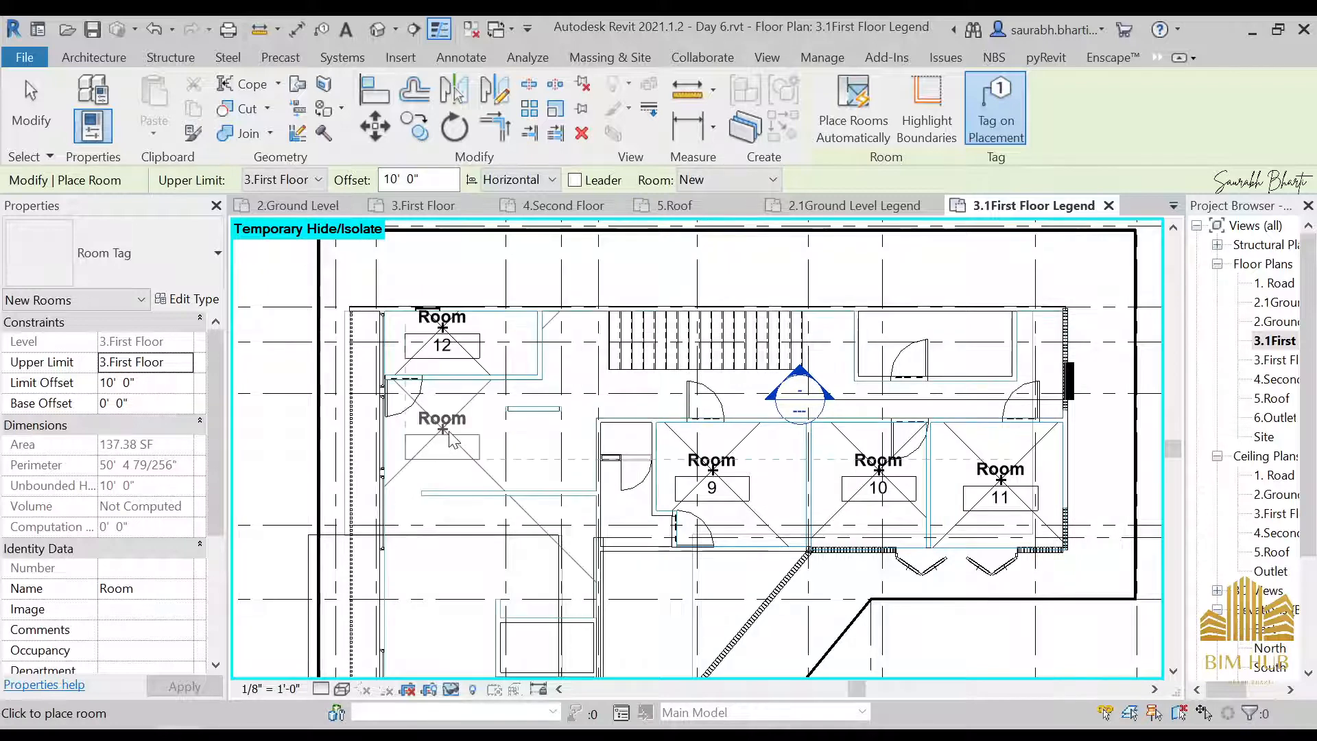
pyautogui.moveTo(488, 468); pyautogui.dragTo(626, 434, button='middle')
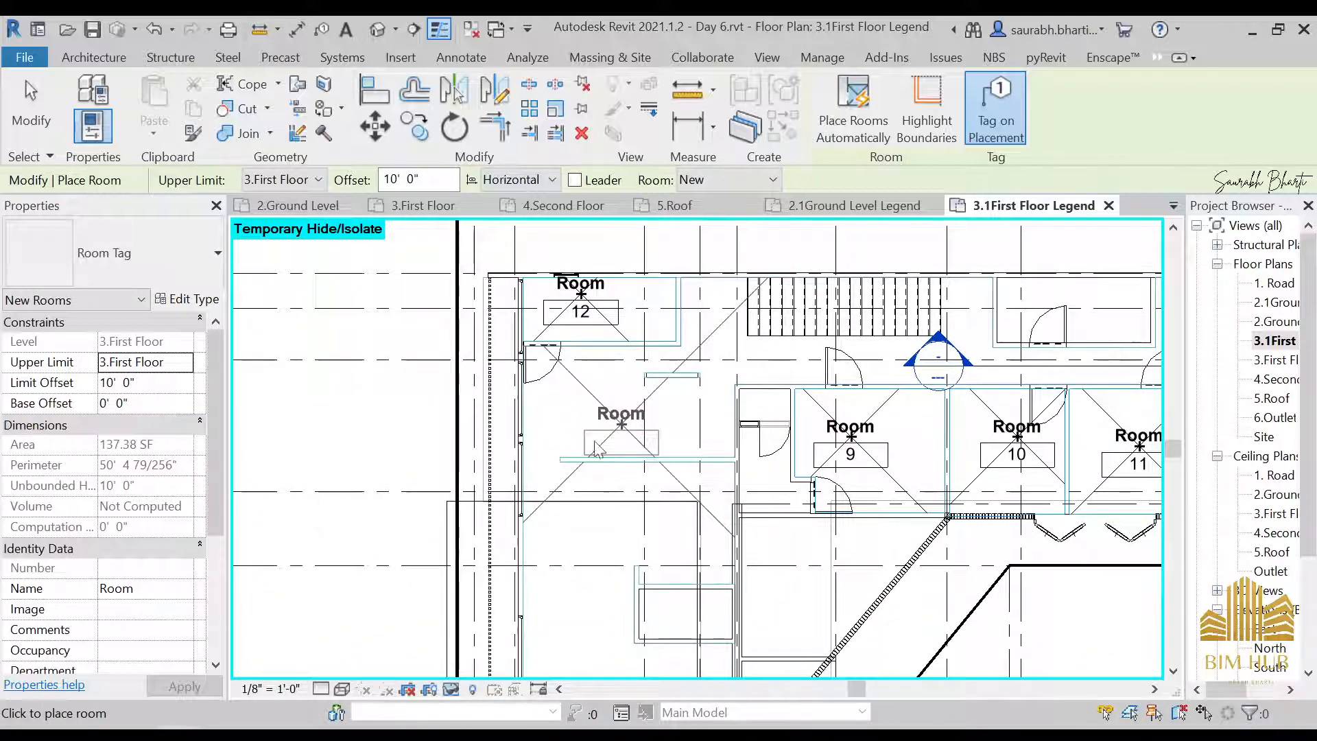
pyautogui.press('Escape')
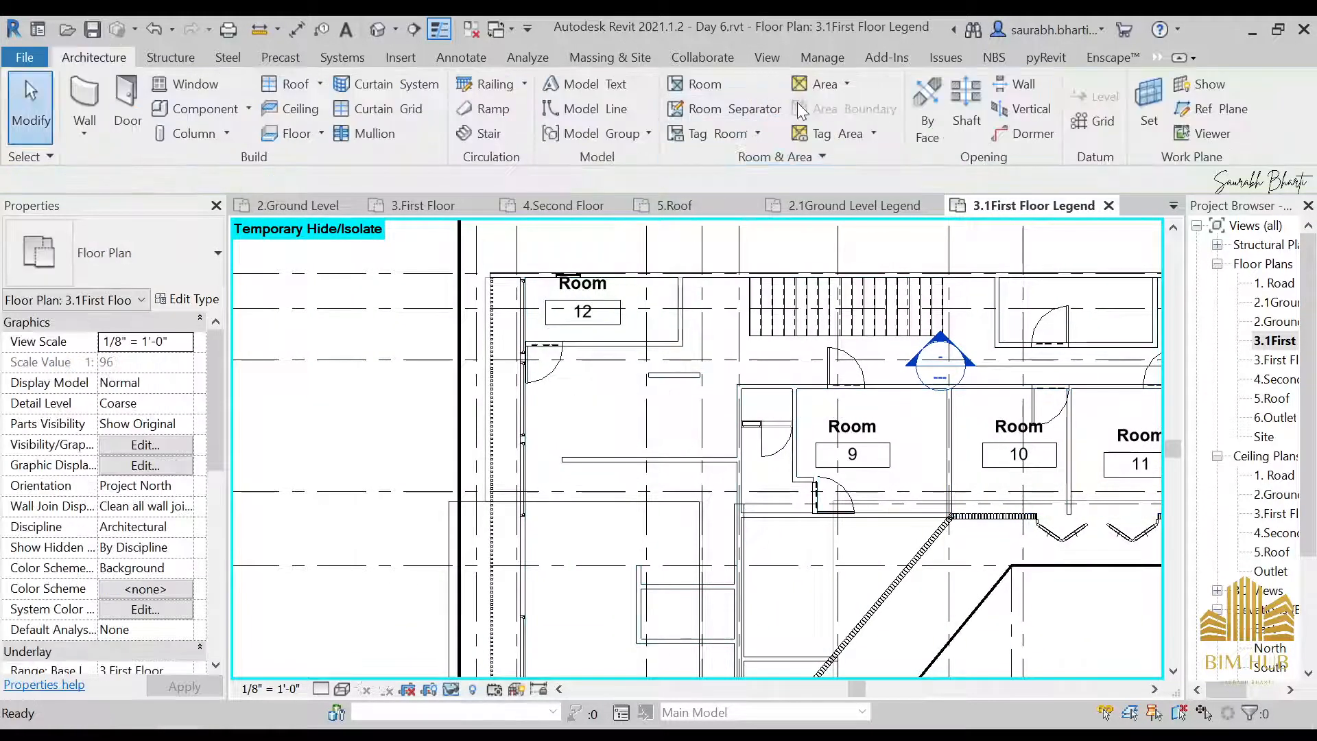
# Draw a room separation line about 3' long from the free end of the partition below Room 12 to the outer wall
pyautogui.scroll(8, 559, 456)
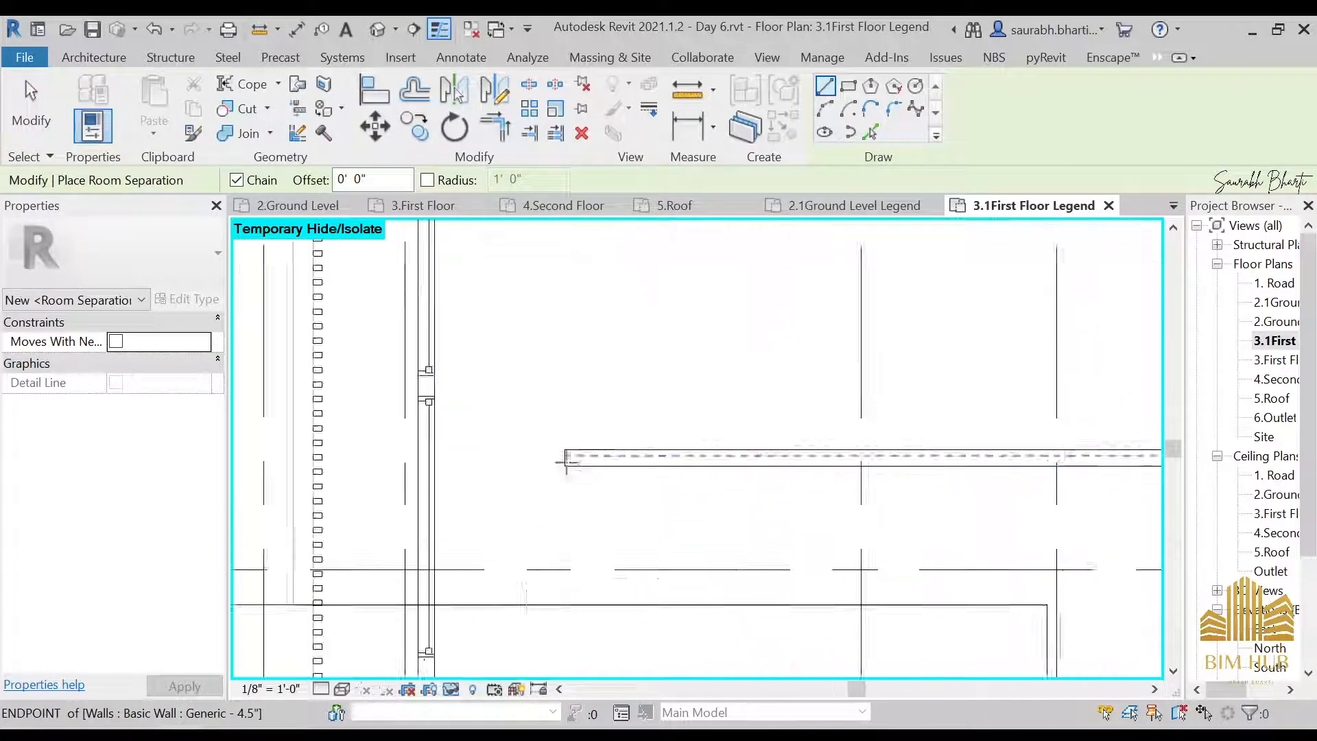
pyautogui.click(561, 451)
pyautogui.scroll(-2, 398, 447)
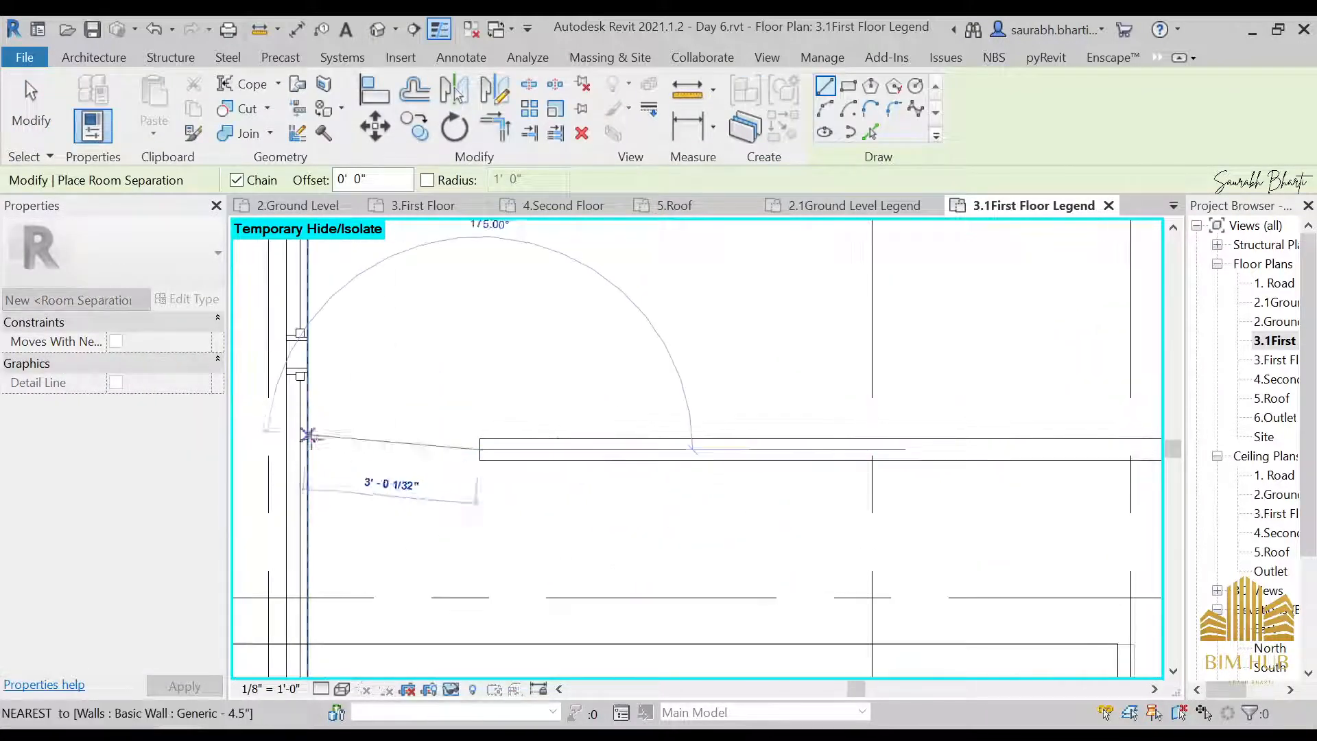
pyautogui.click(307, 447)
pyautogui.press('Escape')
pyautogui.scroll(-3, 383, 440)
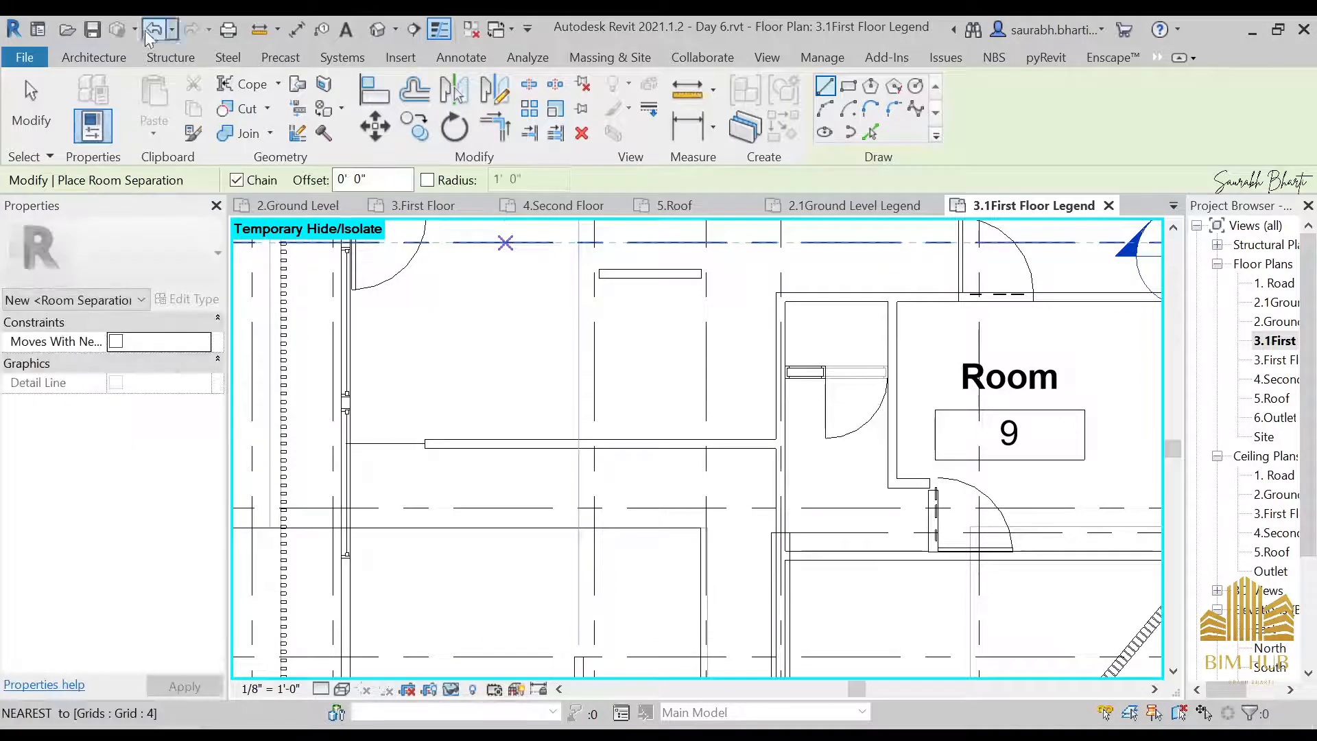
# Place a tagged room in the newly bounded space between Room 12 and the partition
pyautogui.click(94, 57)
pyautogui.click(690, 84)
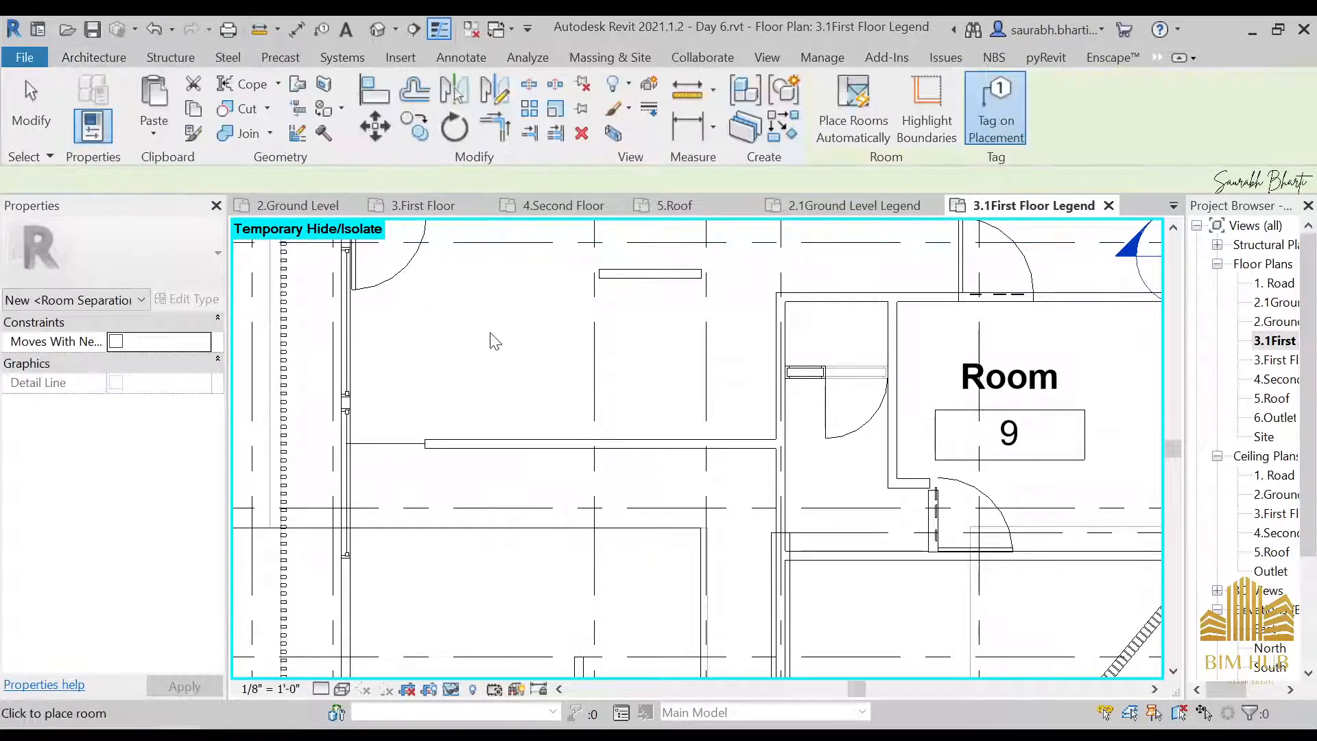
pyautogui.scroll(-2, 497, 336)
pyautogui.click(507, 321)
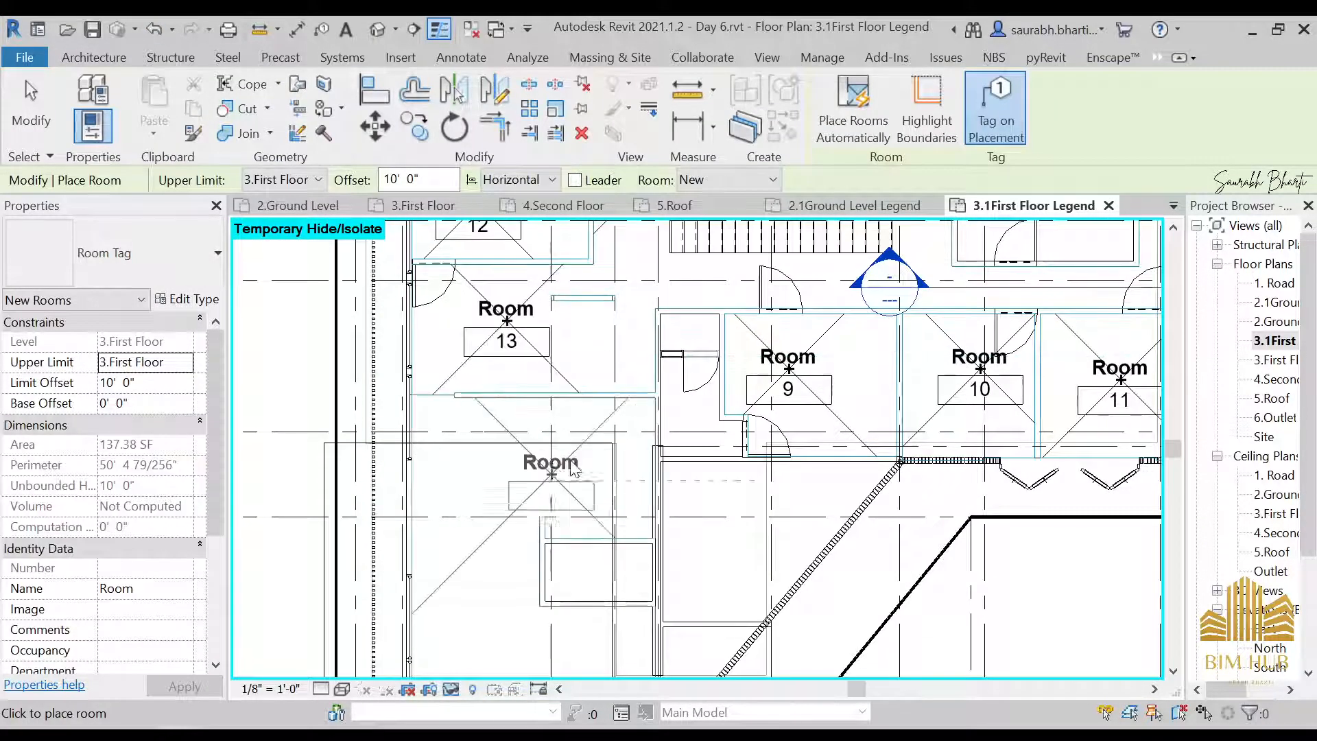
pyautogui.moveTo(545, 518); pyautogui.dragTo(542, 355, button='middle')
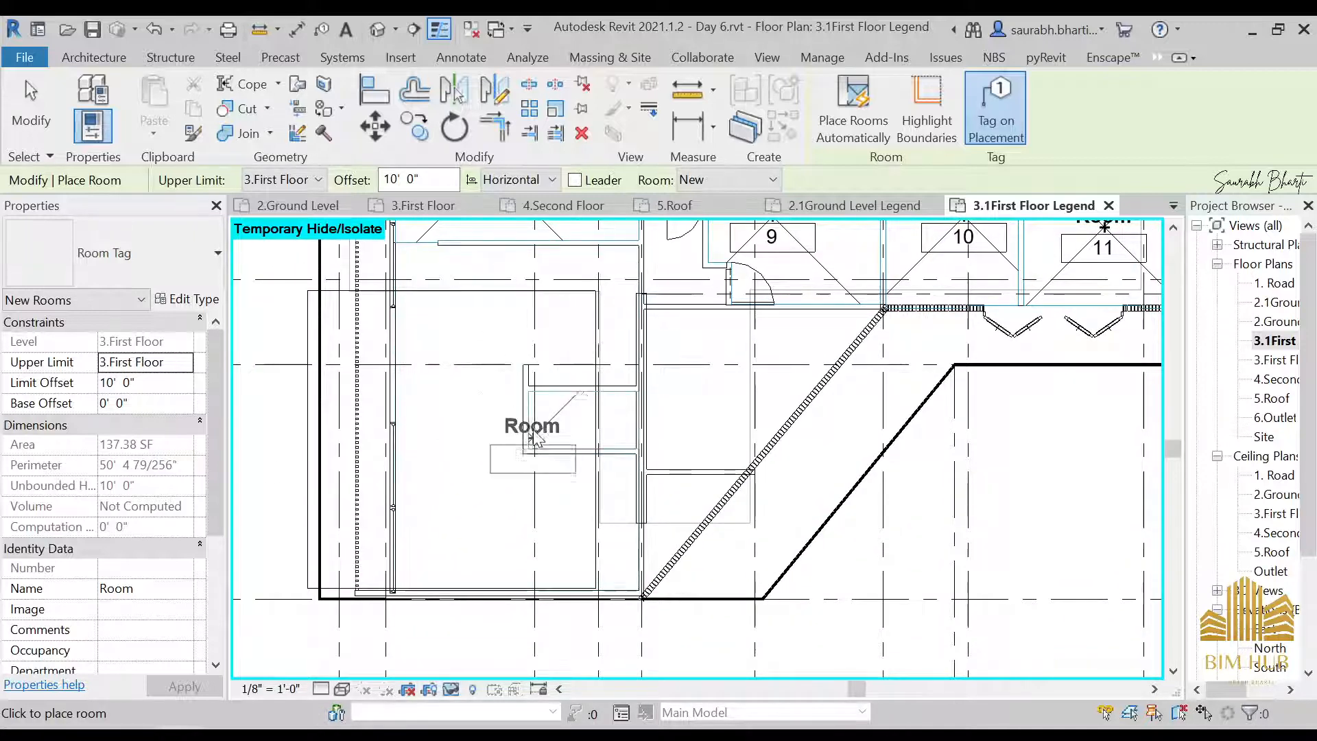
pyautogui.press('Escape')
pyautogui.press('Escape')
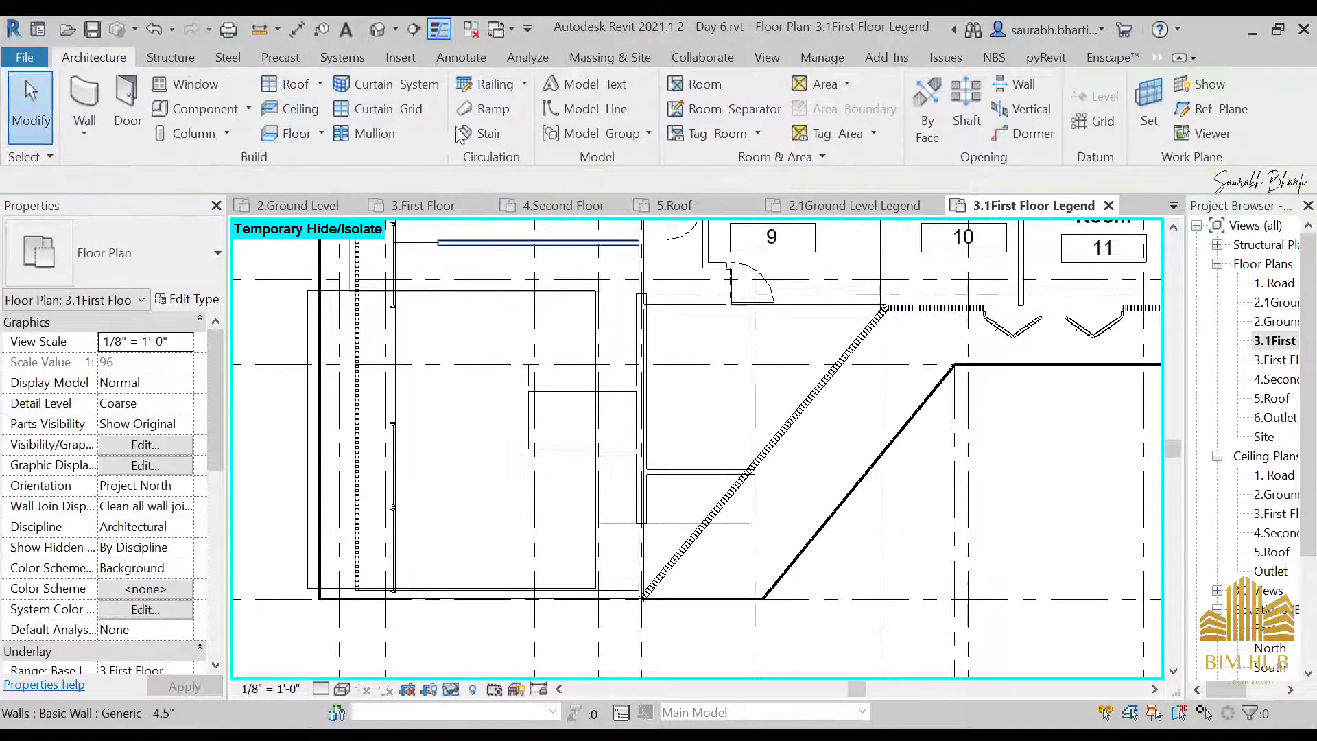
pyautogui.click(696, 84)
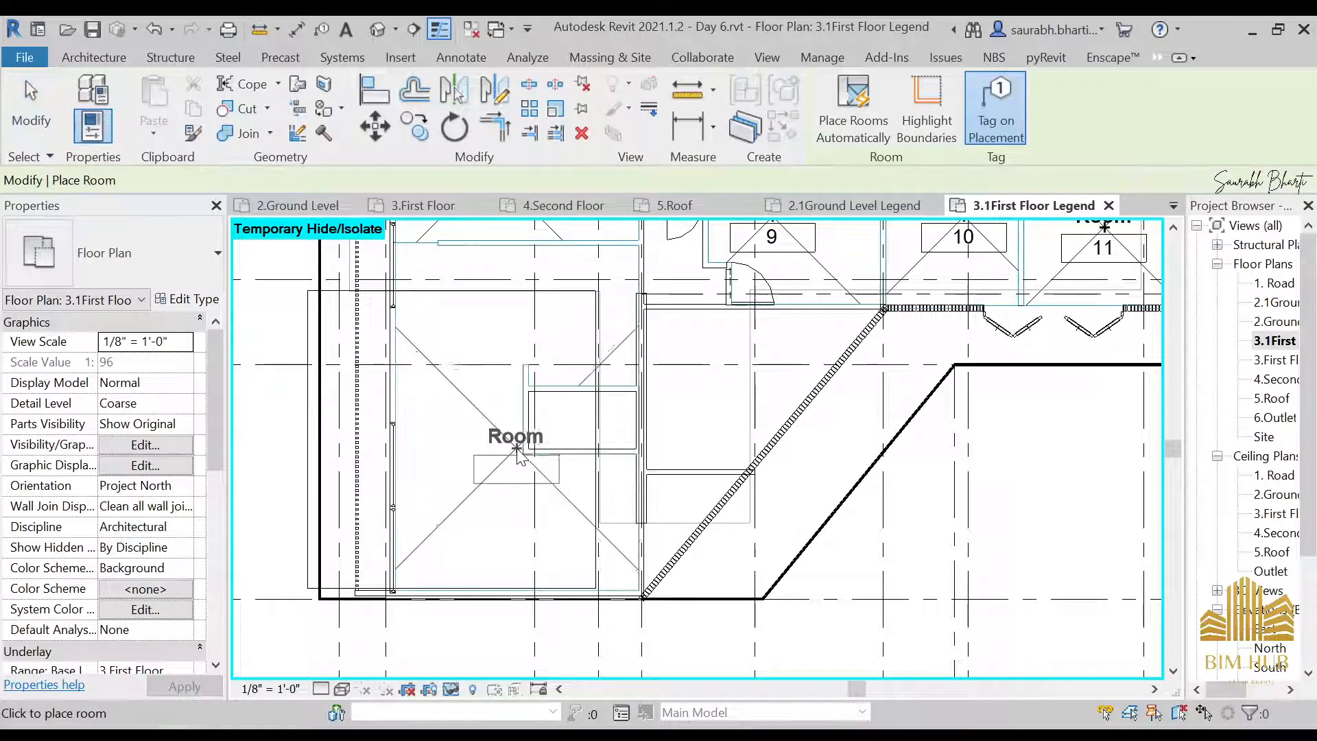
pyautogui.scroll(2, 519, 460)
pyautogui.scroll(1, 519, 459)
pyautogui.press('Escape')
pyautogui.press('Escape')
# Draw a horizontal room separation line from the small enclosure's lower outer corner to the outer wall, dividing the large area below Room 13
pyautogui.click(686, 109)
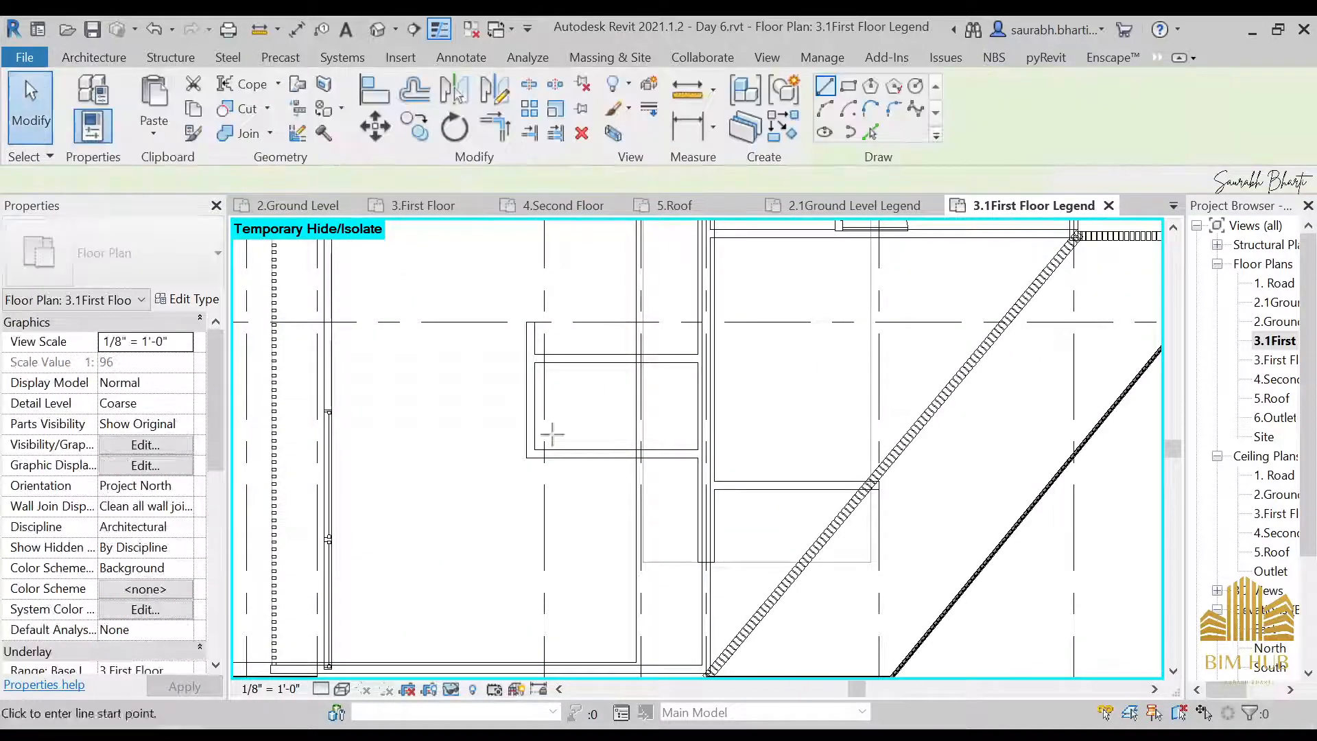
pyautogui.scroll(1, 540, 471)
pyautogui.click(516, 422)
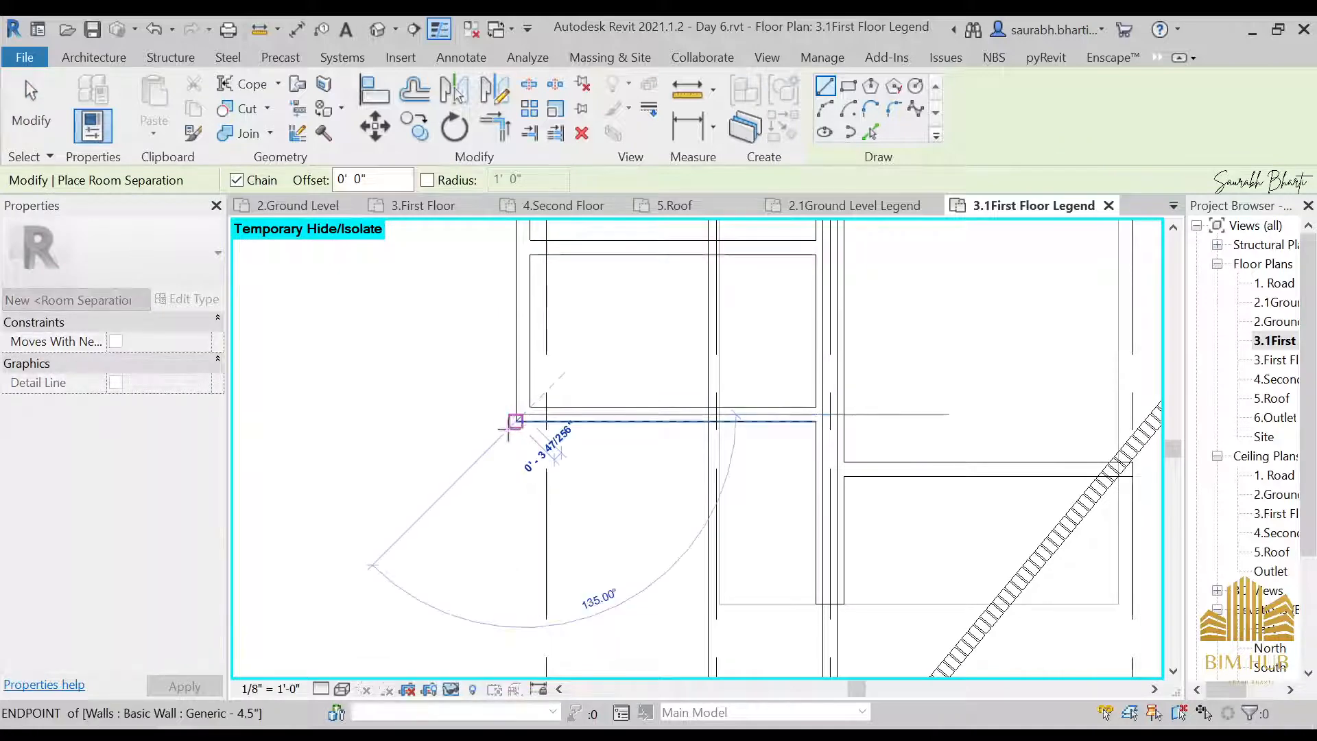
pyautogui.press('Escape')
pyautogui.click(516, 422)
pyautogui.scroll(-3, 425, 446)
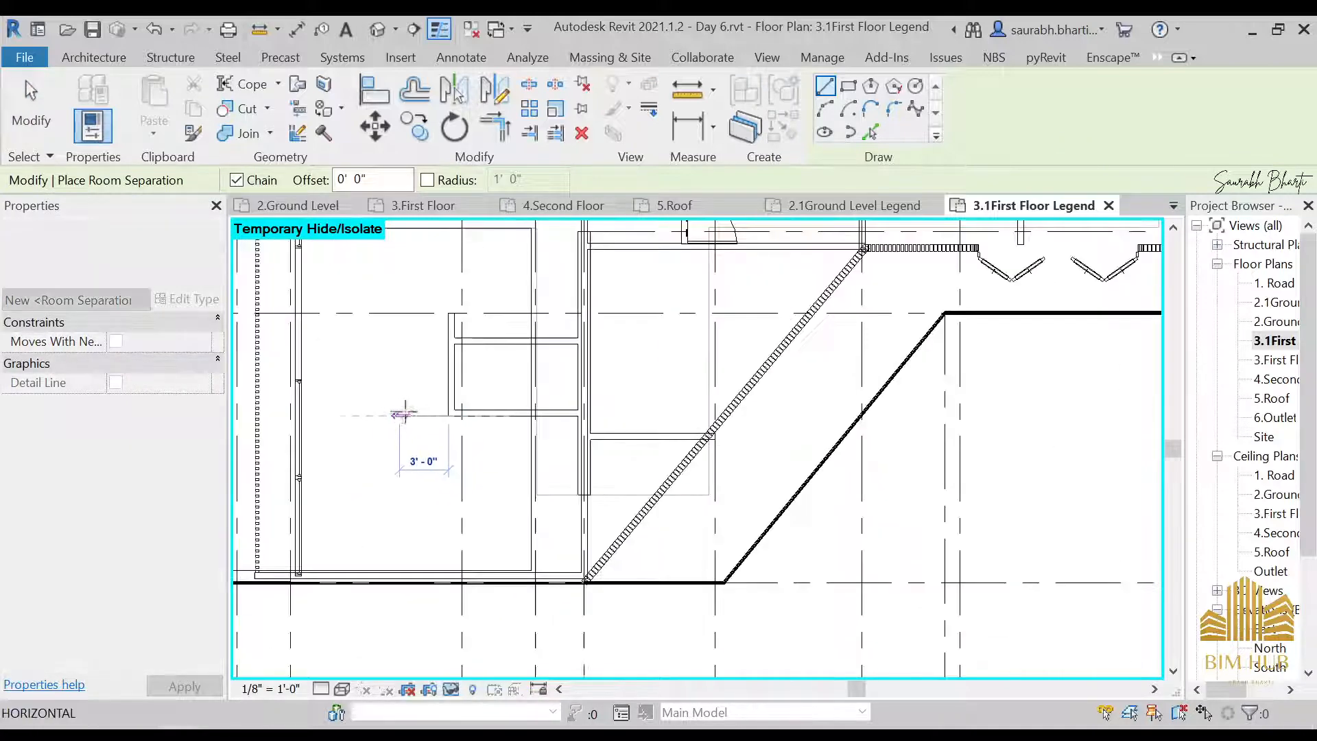
pyautogui.scroll(2, 721, 450)
pyautogui.press('Escape')
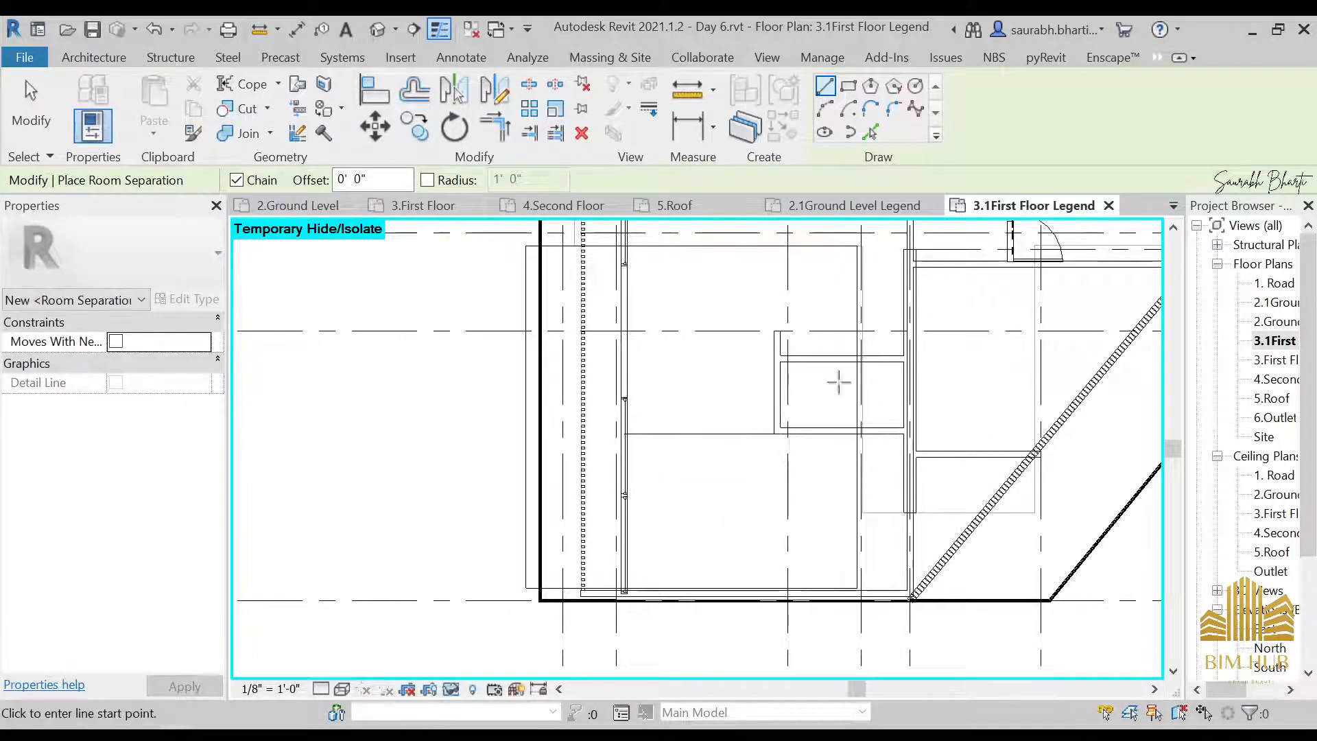
pyautogui.moveTo(839, 382); pyautogui.dragTo(611, 491, button='middle')
pyautogui.press('Escape')
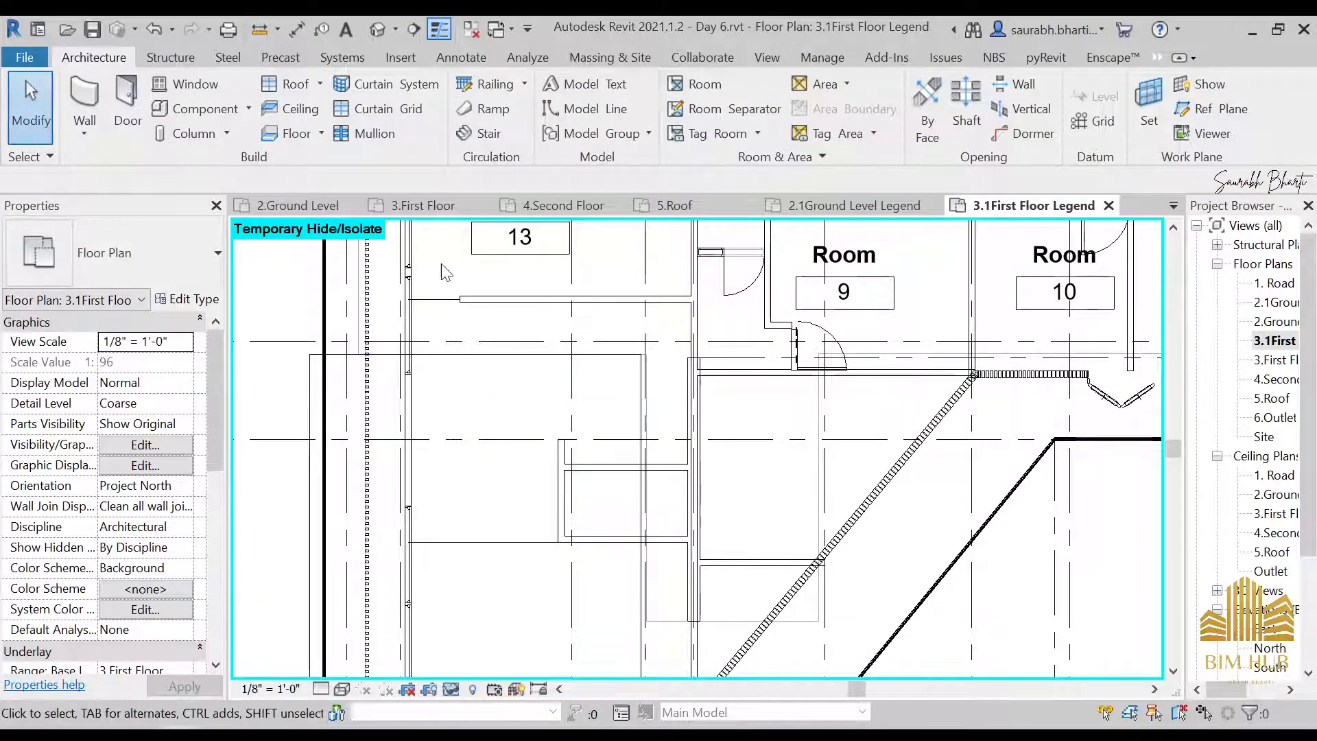
# Place a 36" x 84" 3 door in the outer side wall of the small enclosure below Room 13
pyautogui.press('d')
pyautogui.press('r')
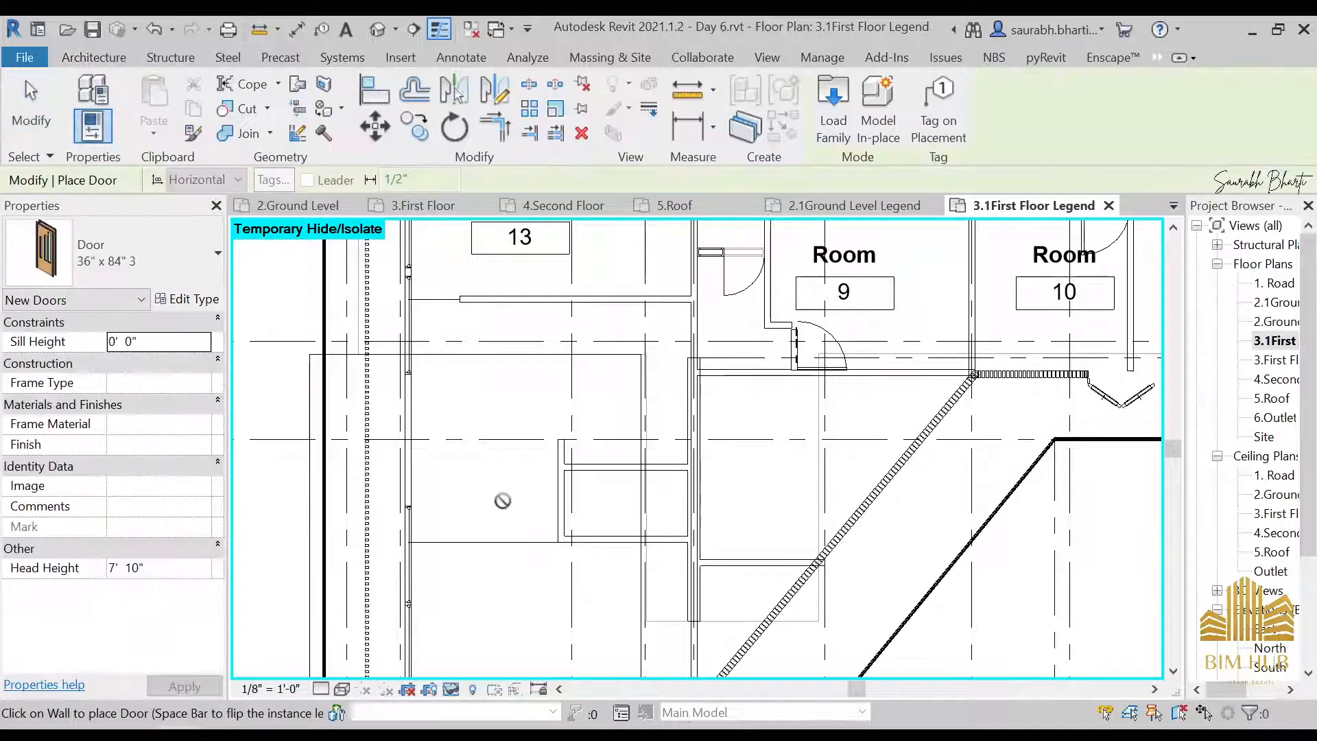
pyautogui.click(564, 508)
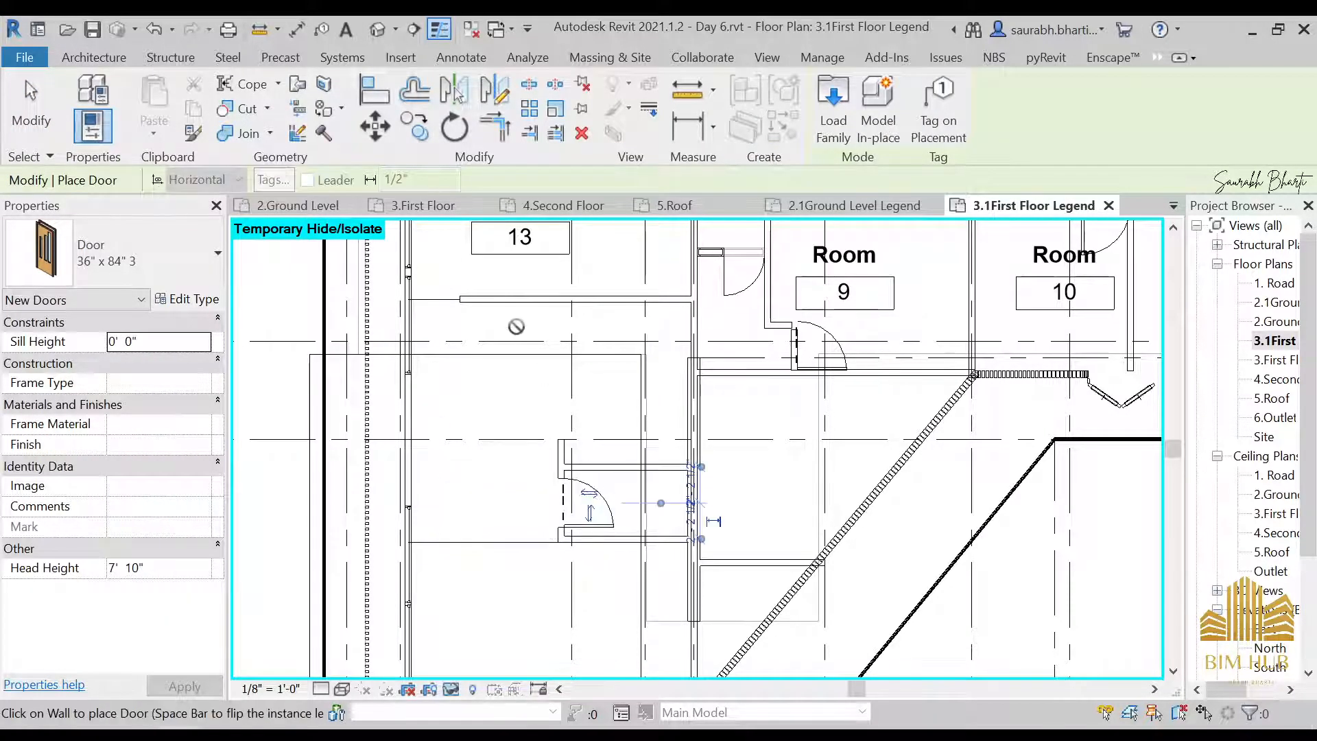
pyautogui.moveTo(515, 327); pyautogui.dragTo(504, 402, button='middle')
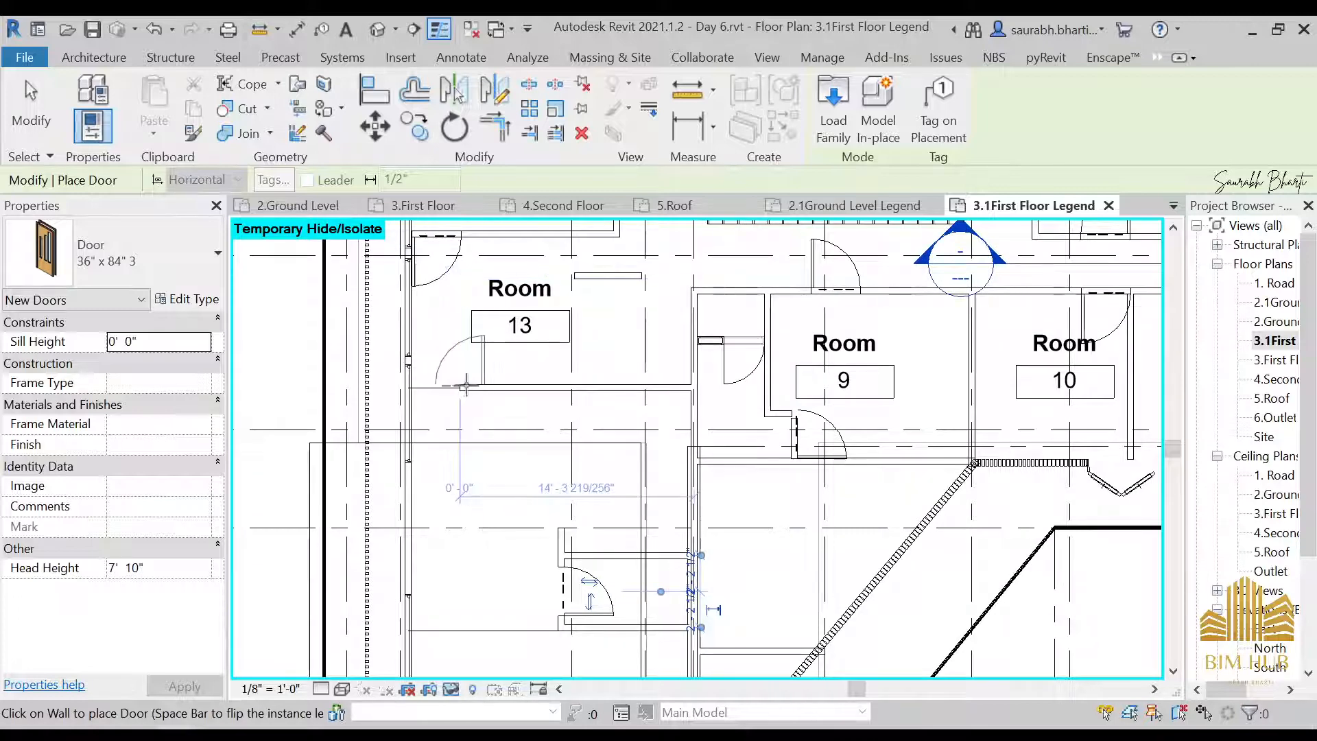
pyautogui.scroll(5, 472, 384)
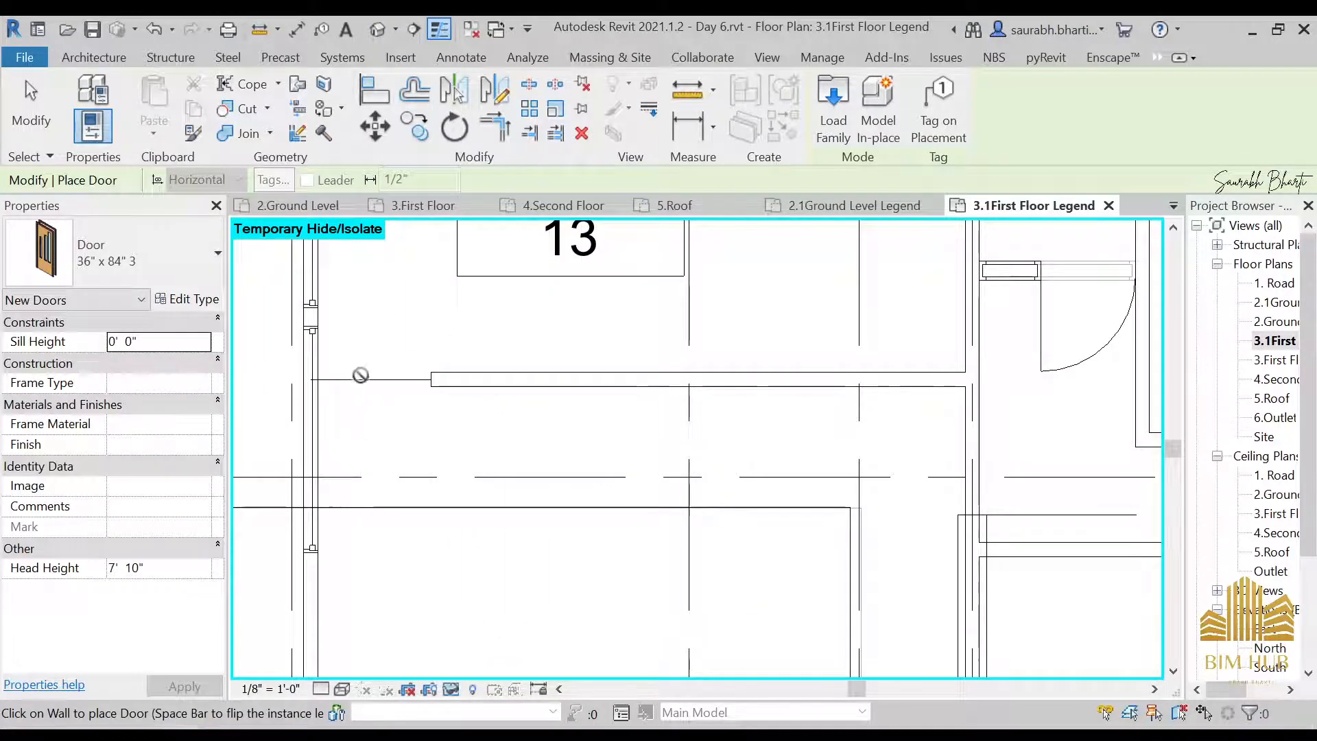
pyautogui.scroll(-4, 389, 382)
pyautogui.scroll(2, 391, 344)
pyautogui.scroll(-3, 382, 391)
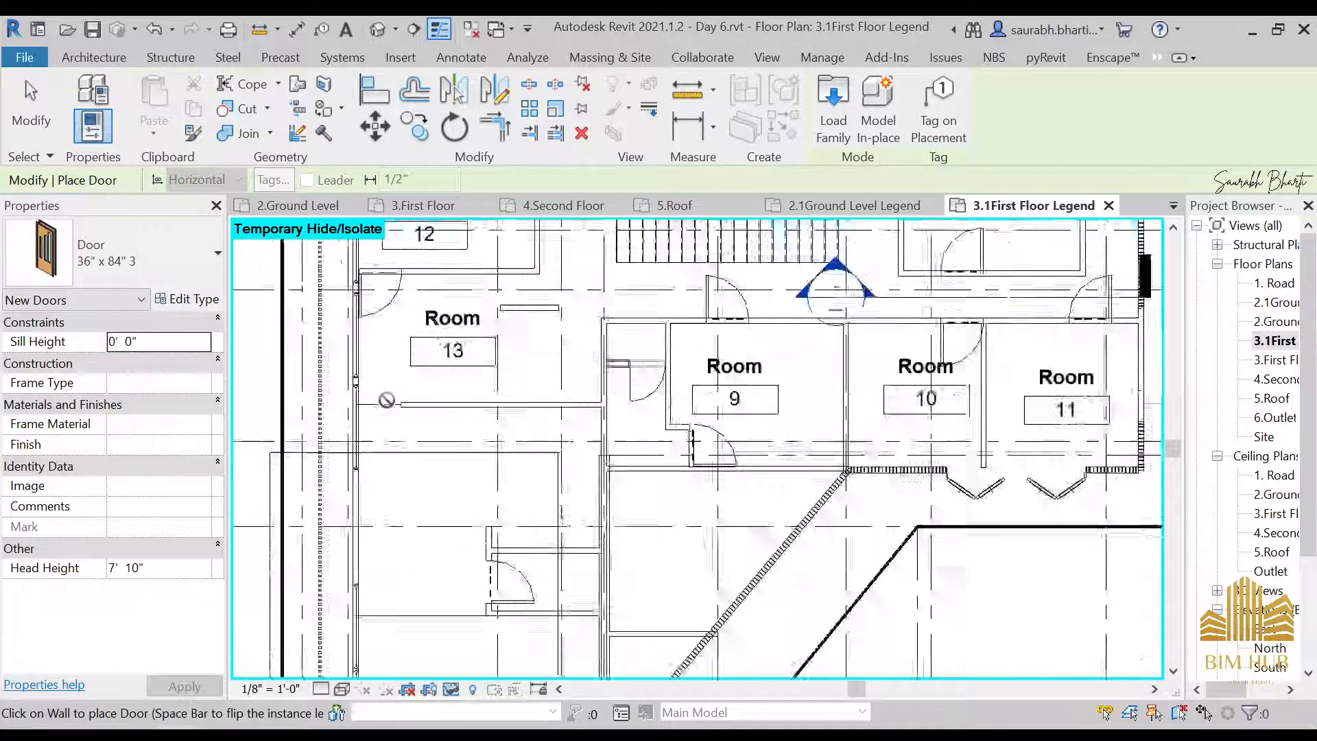
pyautogui.moveTo(382, 391); pyautogui.dragTo(543, 307, button='middle')
pyautogui.press('Escape')
# Place tagged rooms in the two areas below Room 13, one on each side of the horizontal room separation line
pyautogui.scroll(3, 577, 498)
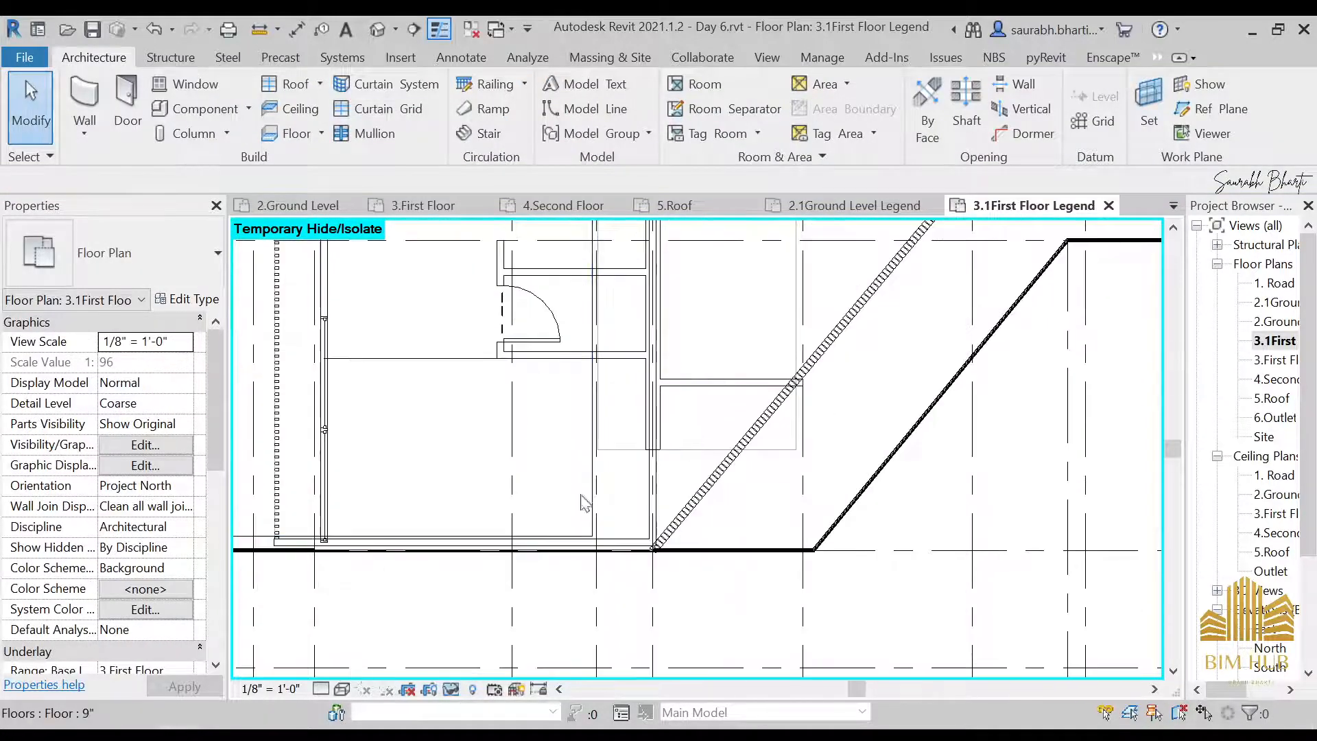
pyautogui.scroll(-2, 534, 431)
pyautogui.click(689, 85)
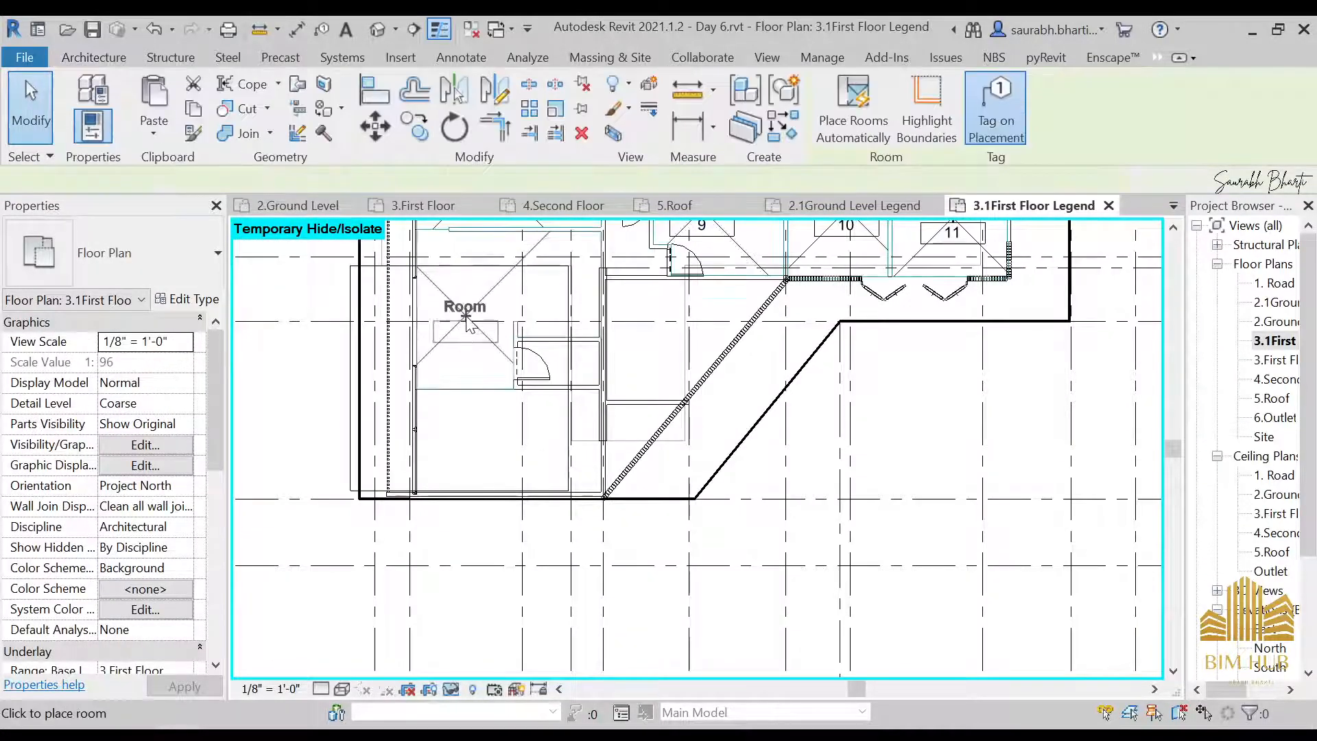
pyautogui.scroll(-1, 489, 343)
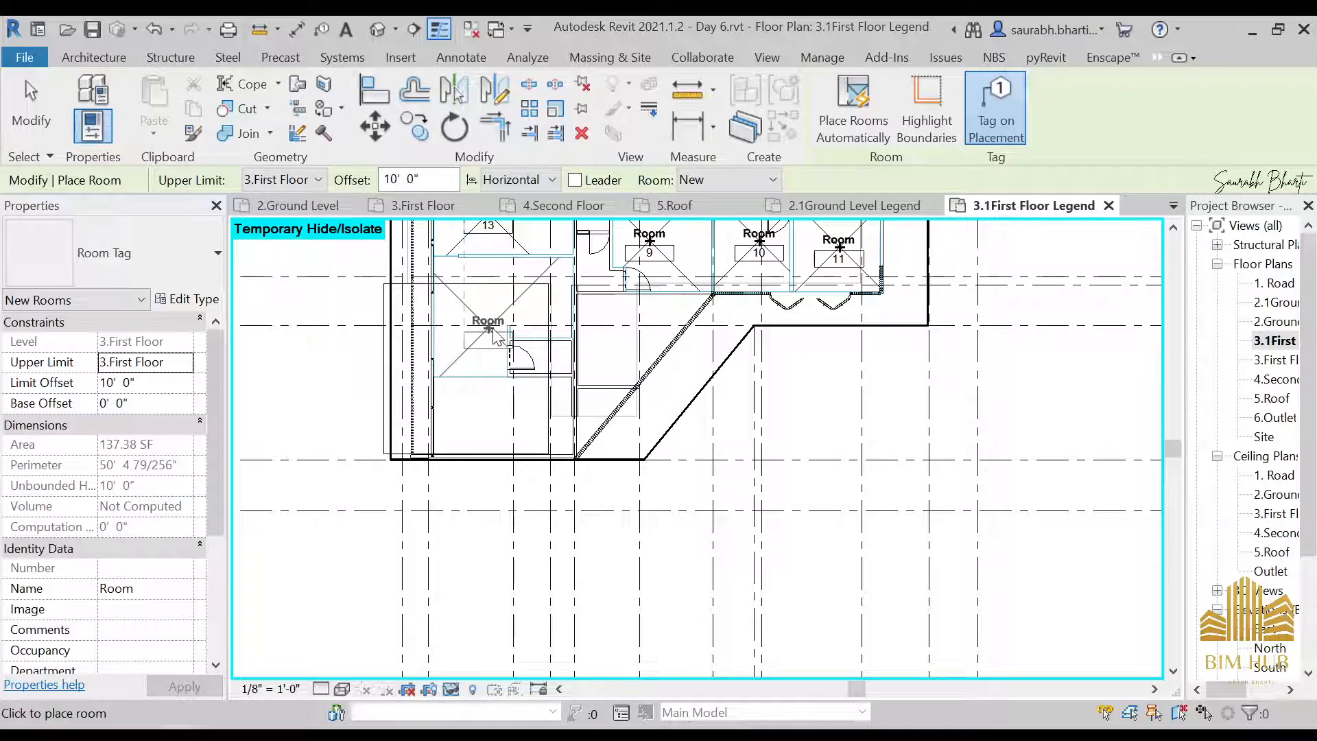
pyautogui.click(498, 419)
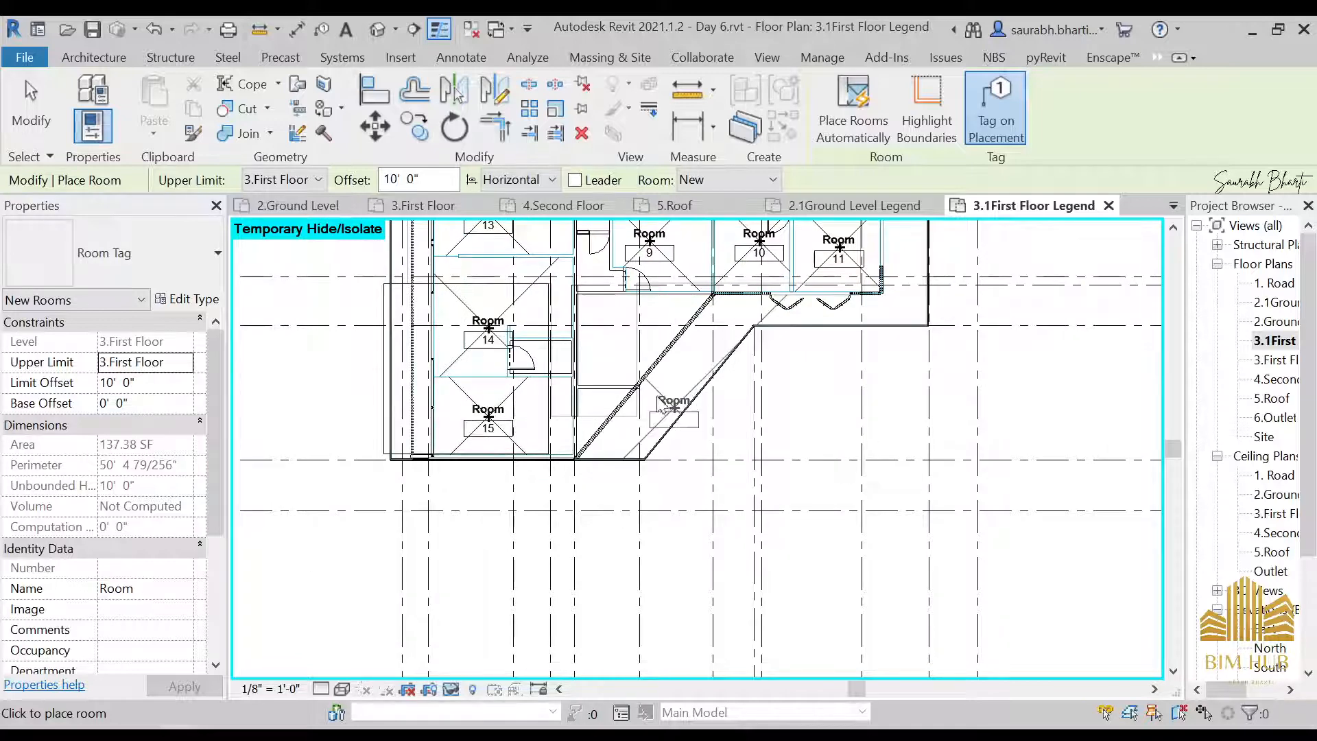
pyautogui.moveTo(637, 420); pyautogui.dragTo(594, 554, button='middle')
pyautogui.scroll(1, 583, 469)
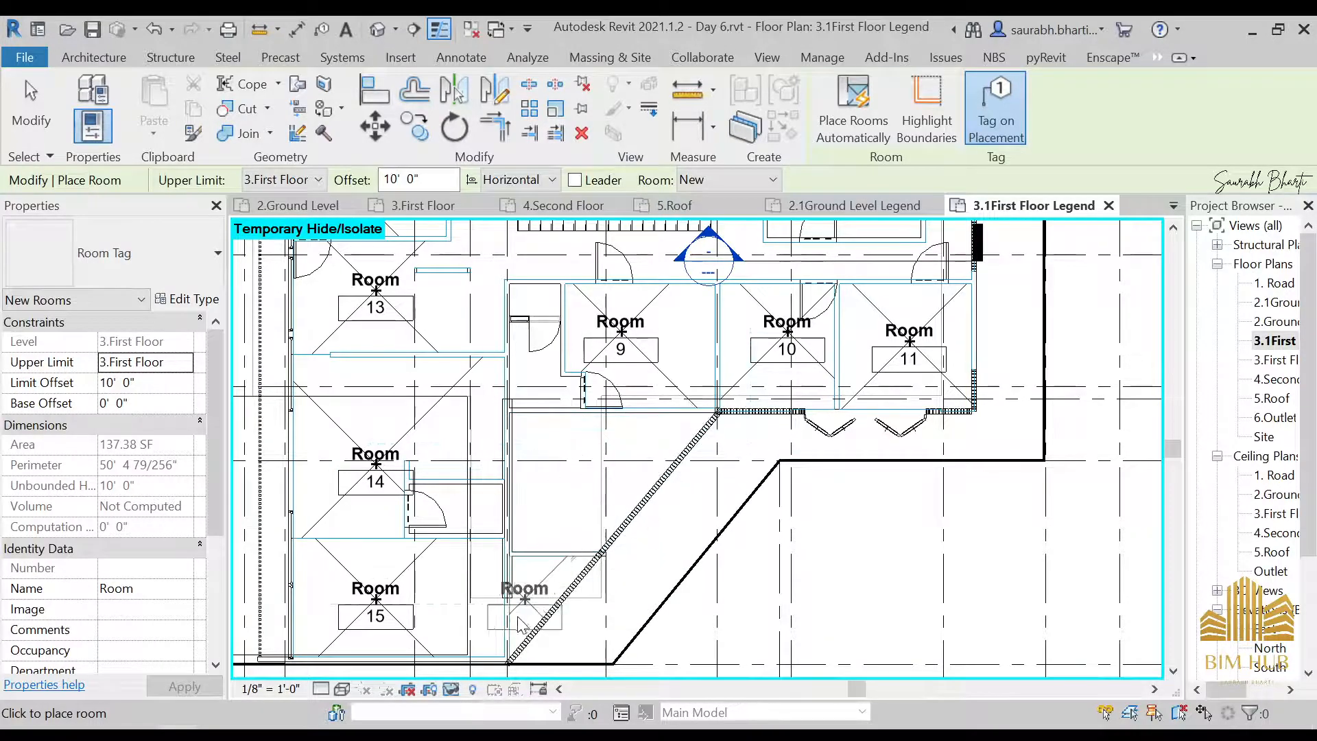
pyautogui.press('Escape')
pyautogui.press('Escape')
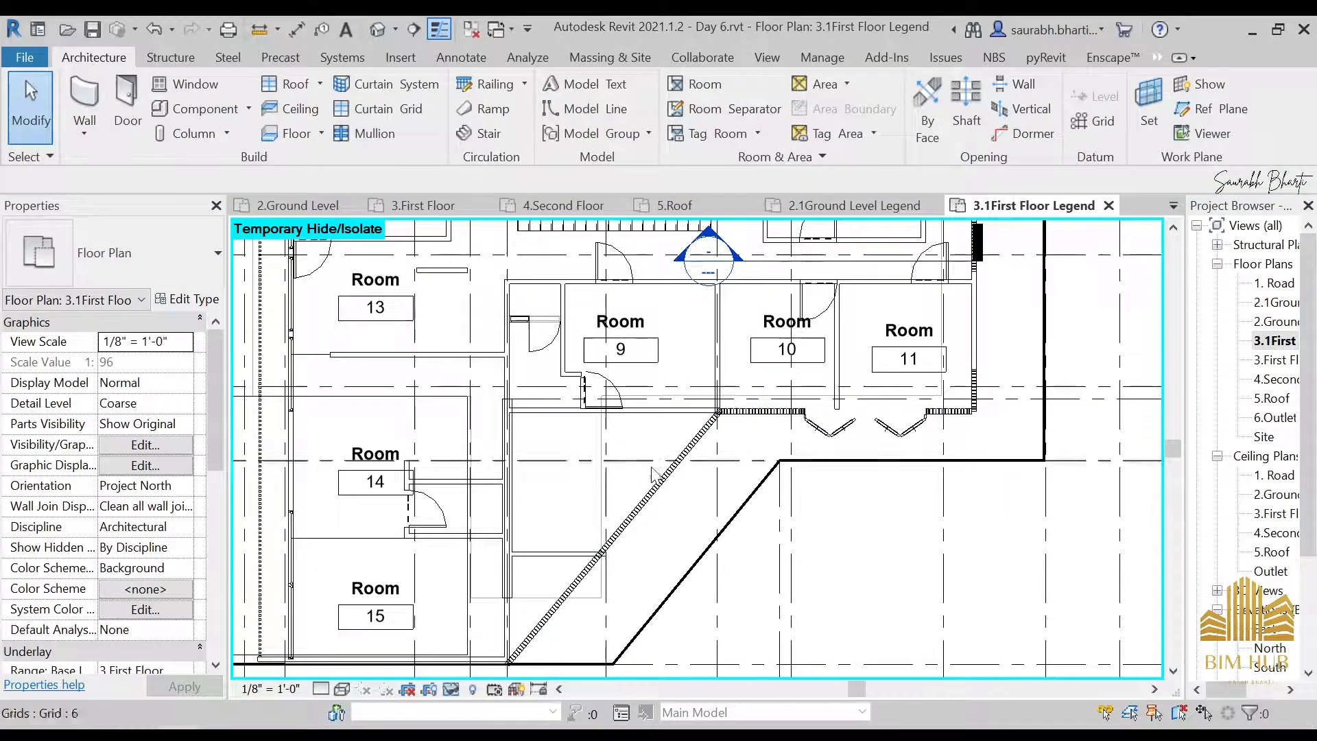
# Place a tagged room below Room 9 in the space bounded by the diagonal louver curtain wall and the short partition
pyautogui.click(667, 474)
pyautogui.scroll(-1, 667, 497)
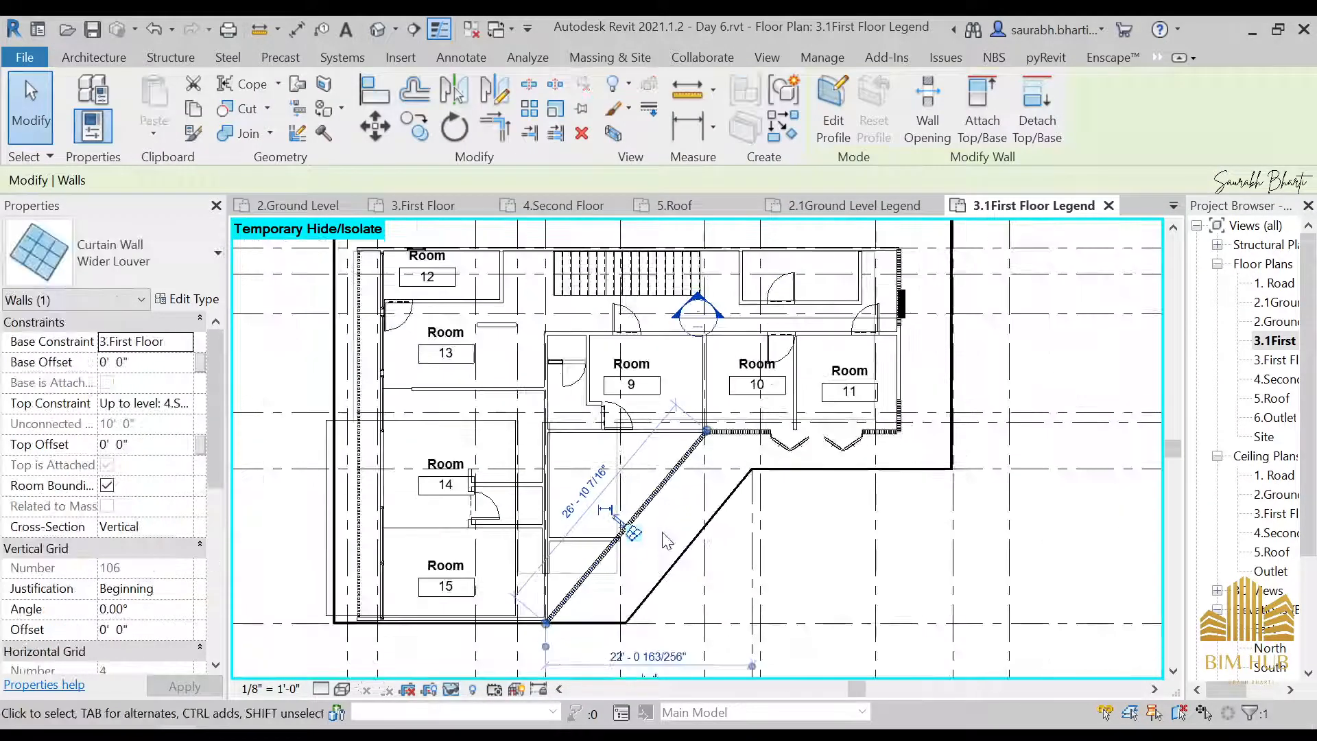
pyautogui.moveTo(666, 542); pyautogui.dragTo(671, 464, button='middle')
pyautogui.press('Escape')
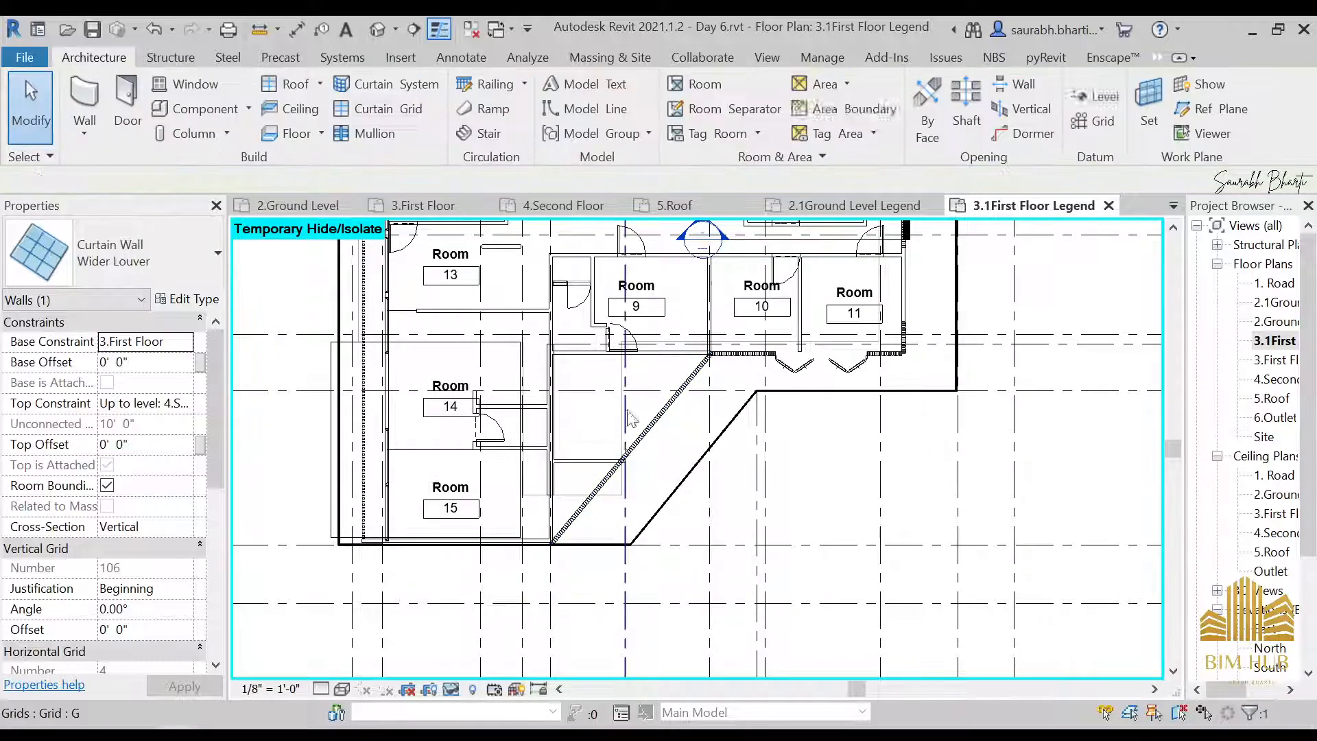
pyautogui.scroll(2, 617, 442)
pyautogui.click(578, 472)
pyautogui.click(671, 329)
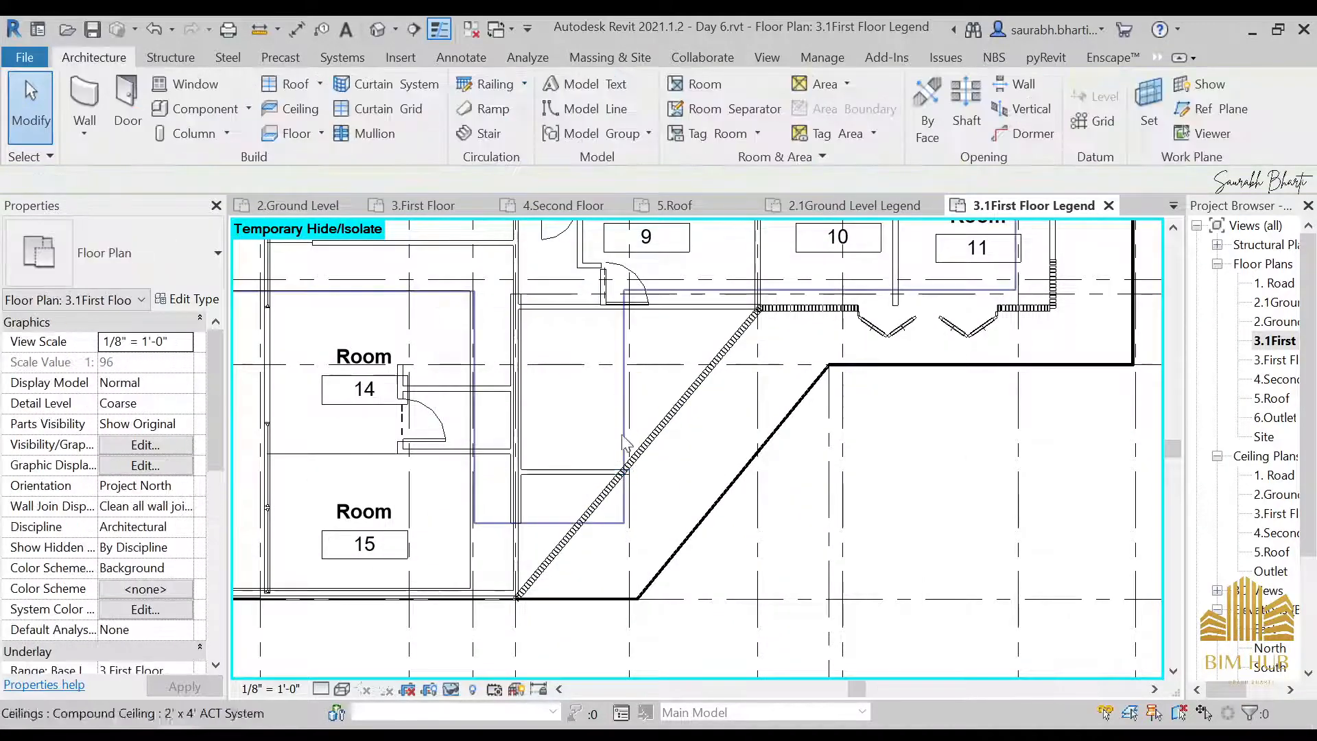
pyautogui.click(694, 84)
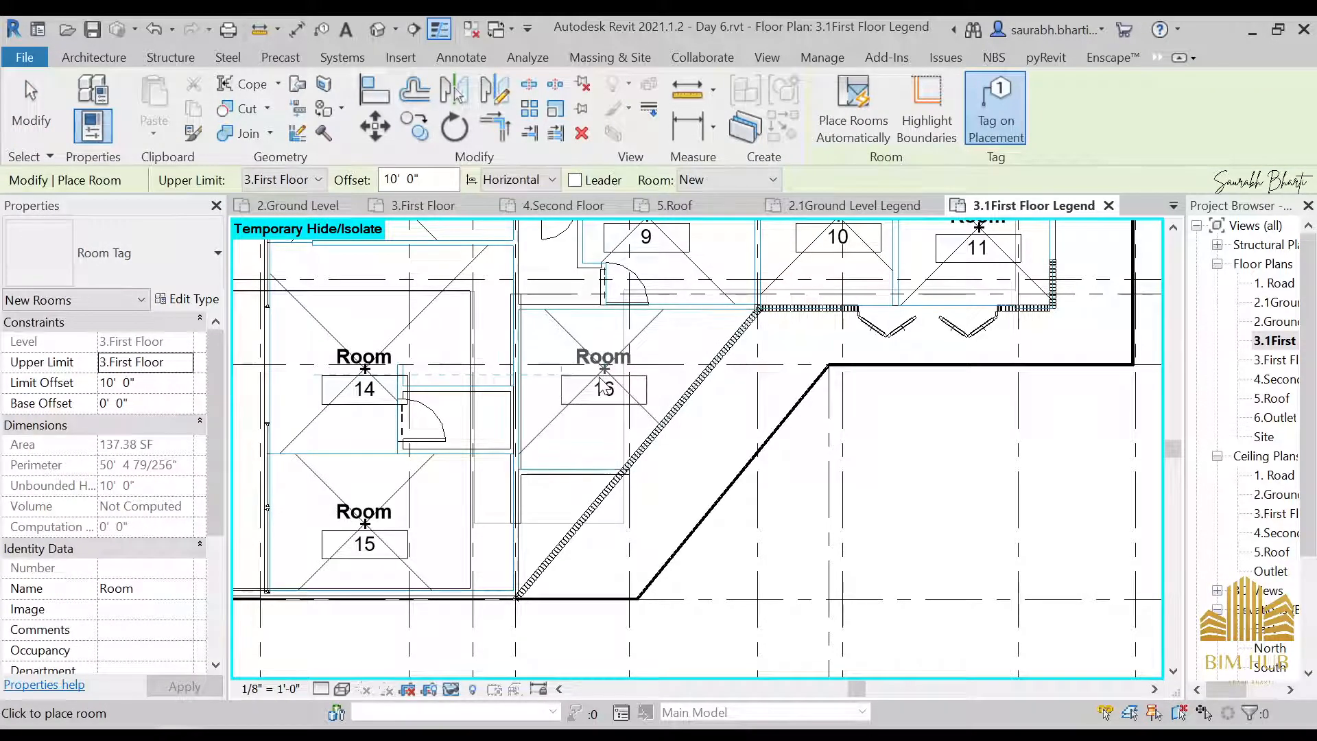
pyautogui.scroll(-1, 647, 397)
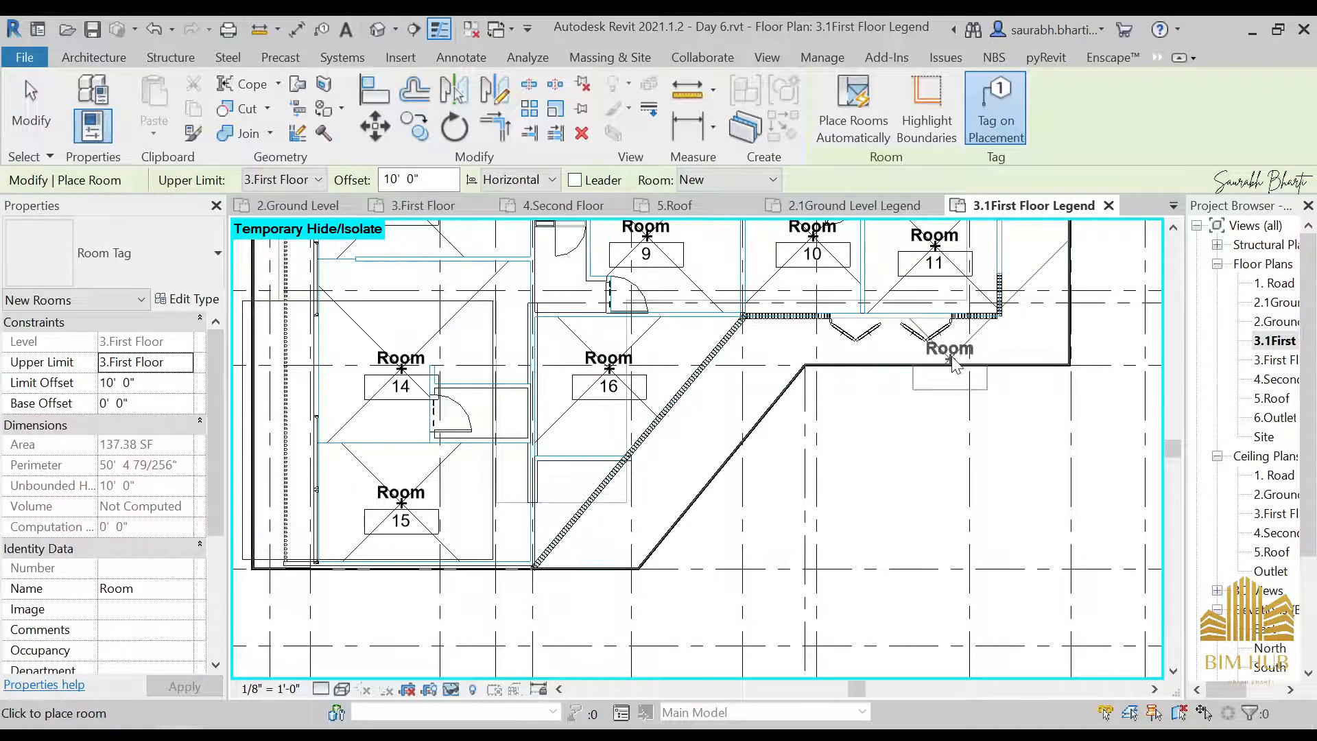
# Place a tagged room in the enclosure beyond the staircase, across the corridor from Rooms 10 and 11
pyautogui.moveTo(781, 447); pyautogui.dragTo(496, 629, button='middle')
pyautogui.scroll(3, 593, 302)
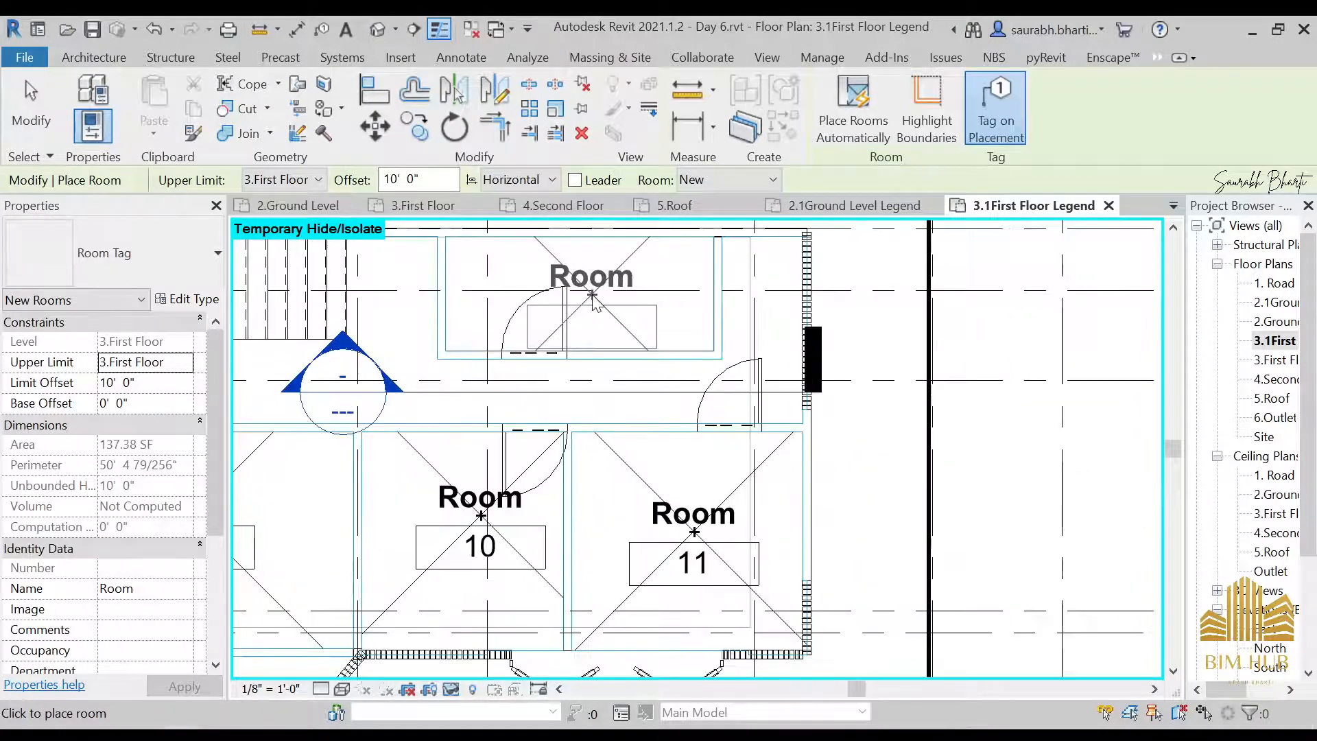
pyautogui.scroll(-3, 604, 292)
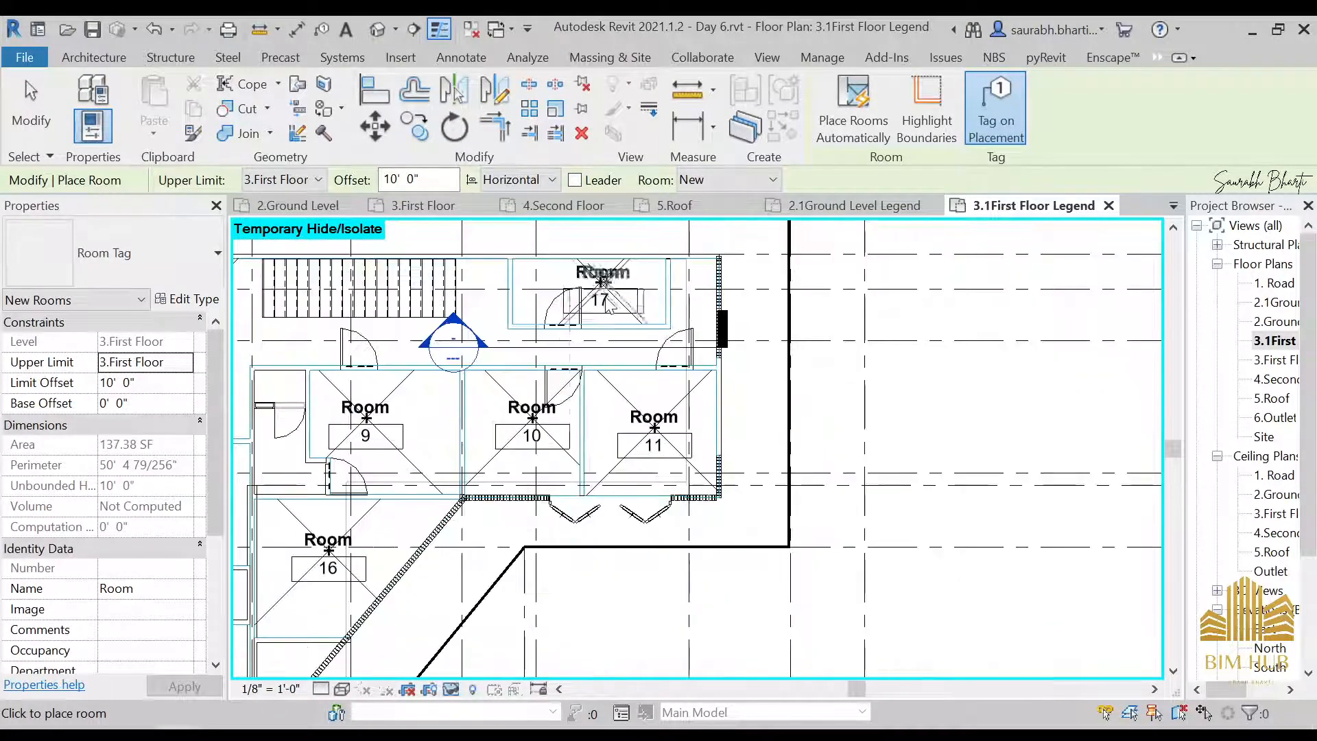
# Try to place a tagged room in the corridor between the staircase and Room 9
pyautogui.moveTo(542, 340); pyautogui.dragTo(957, 430, button='middle')
pyautogui.click(505, 389)
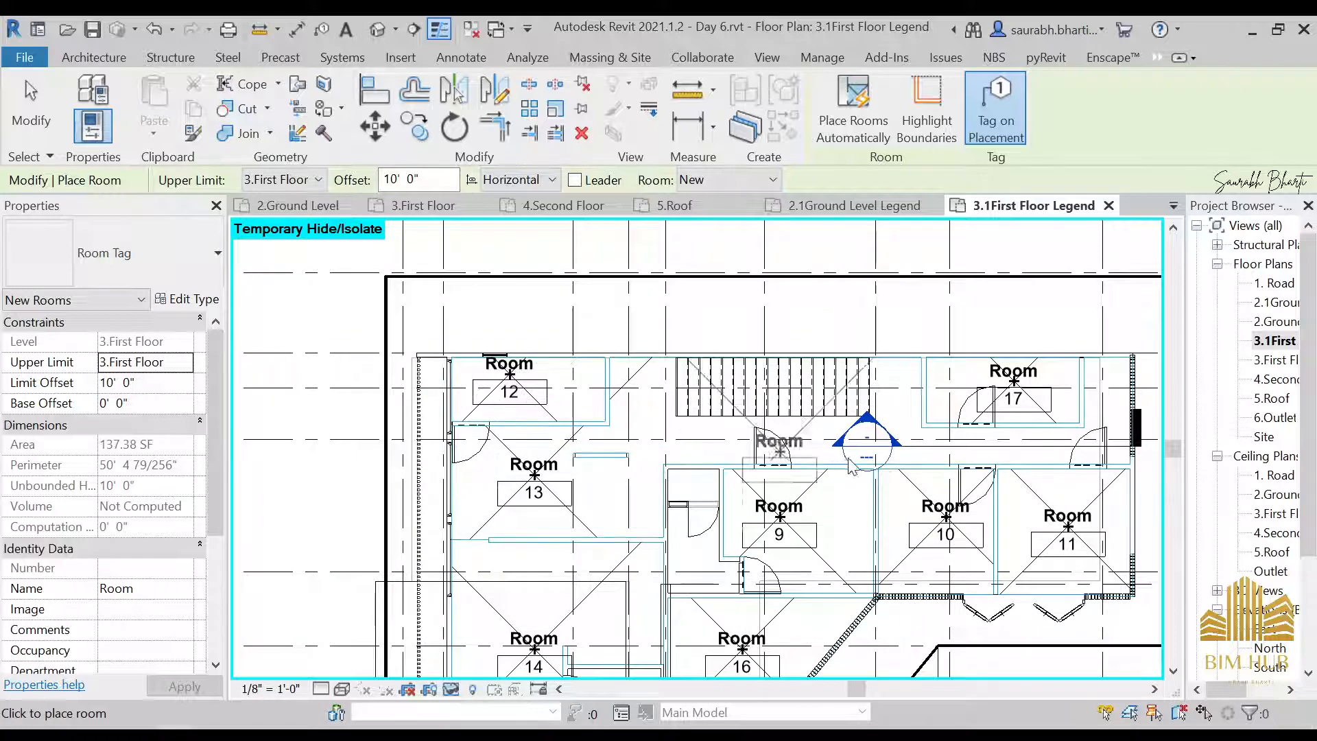
pyautogui.scroll(2, 891, 411)
pyautogui.scroll(-1, 907, 413)
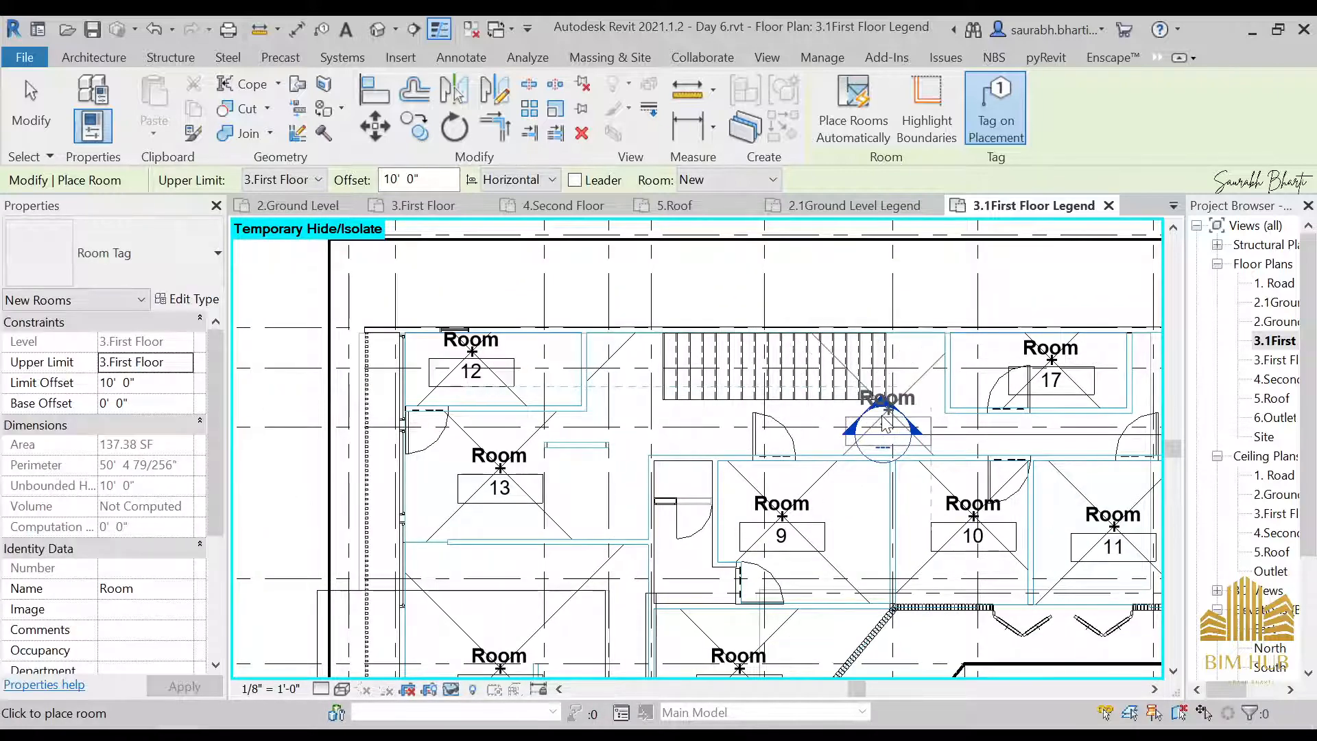
pyautogui.click(918, 402)
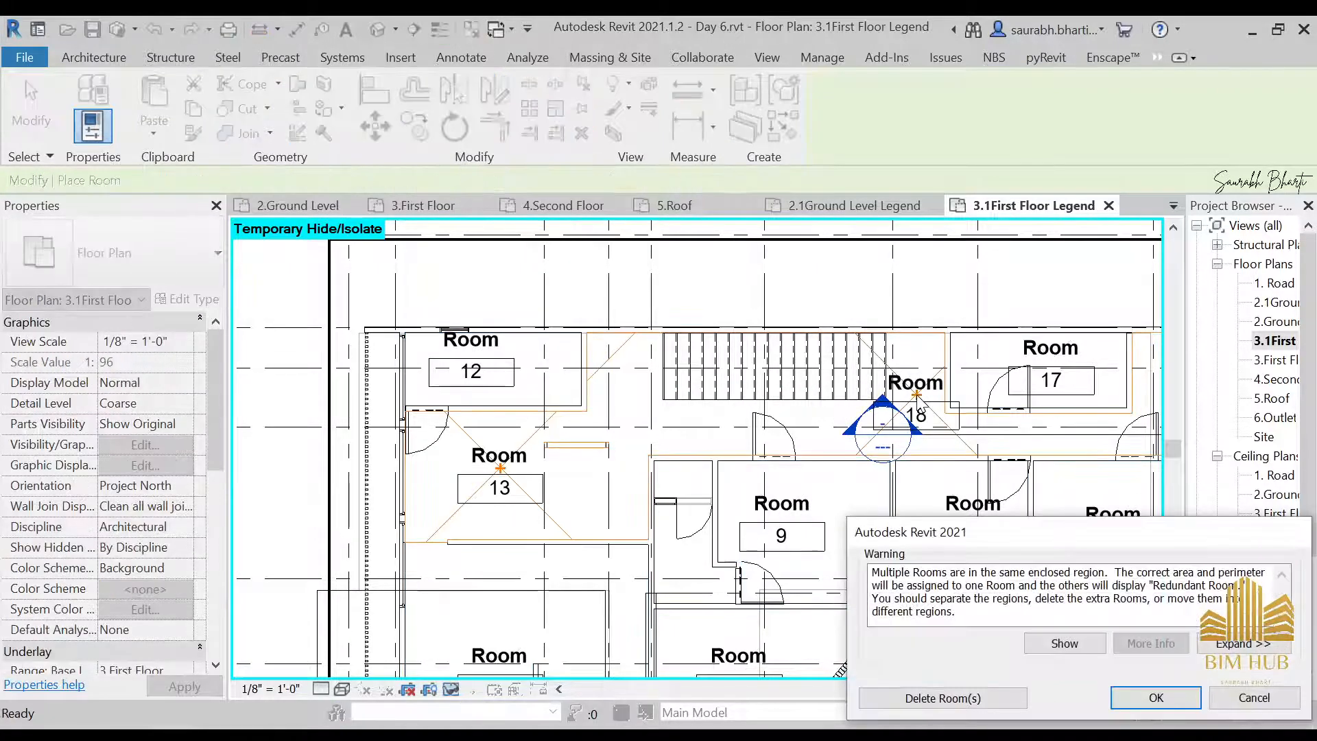
pyautogui.click(1253, 698)
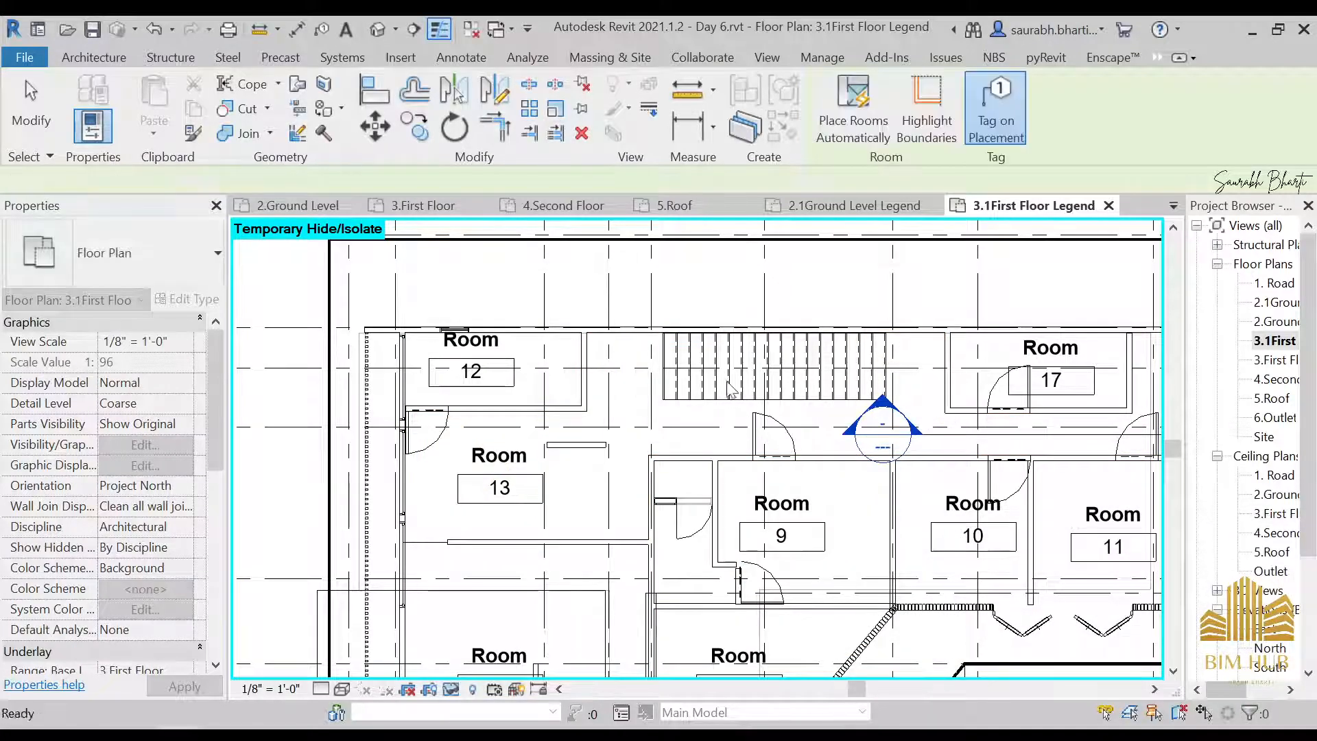
pyautogui.press('Escape')
# Delete the short freestanding wall between Room 13 and the corridor
pyautogui.click(714, 108)
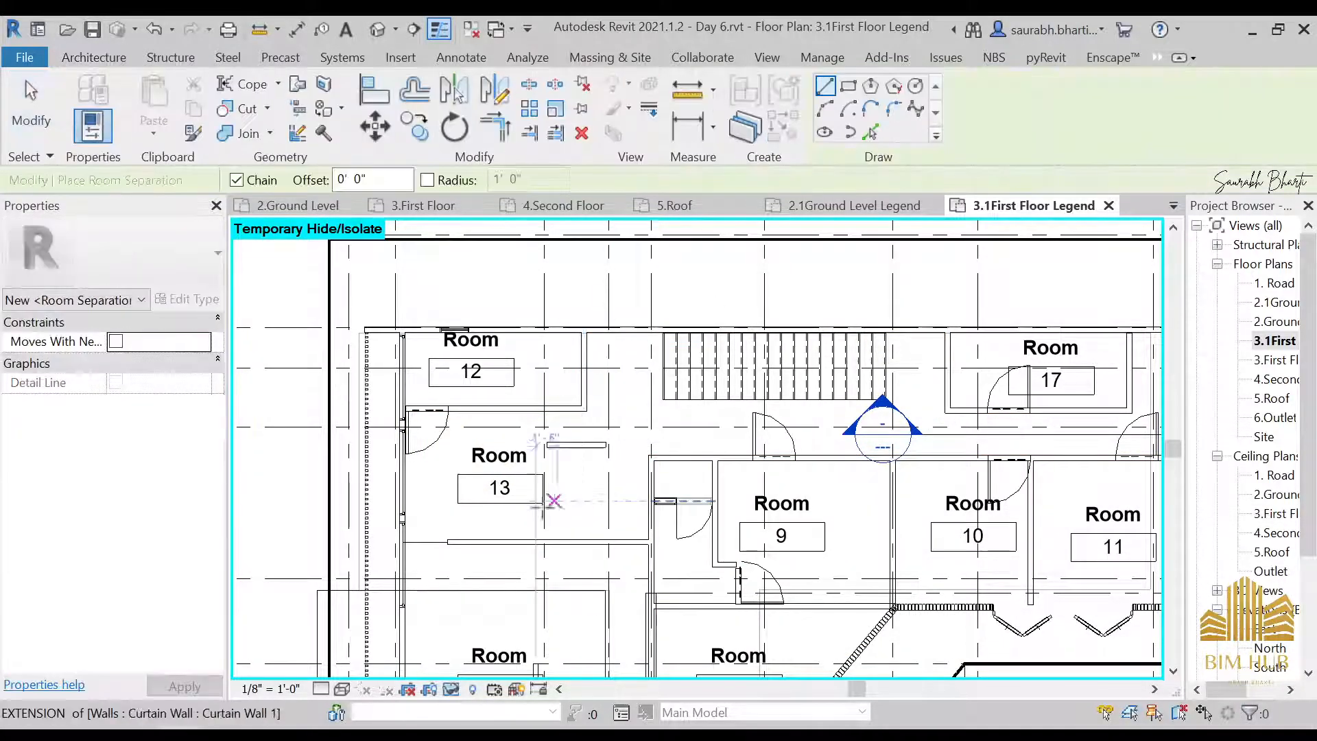
pyautogui.press('Escape')
pyautogui.scroll(1, 598, 450)
pyautogui.scroll(2, 595, 447)
pyautogui.click(596, 446)
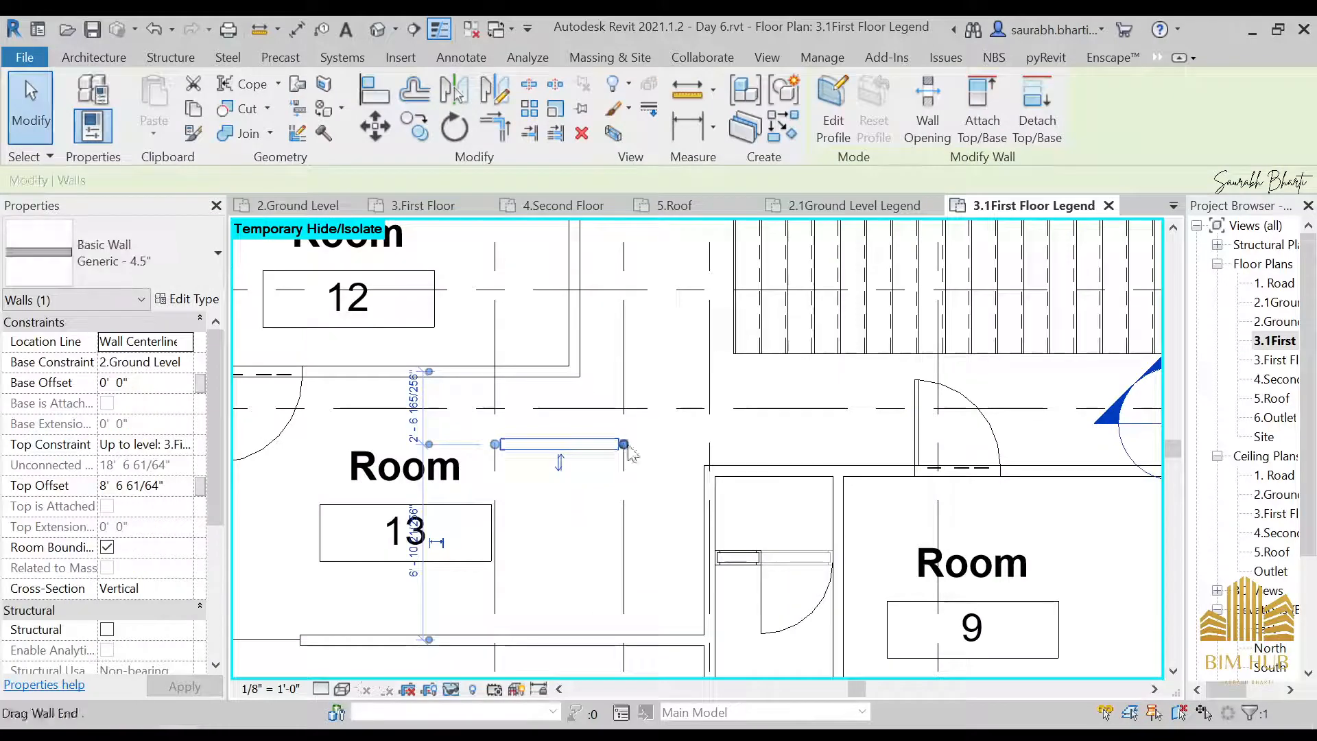
pyautogui.scroll(-1, 604, 456)
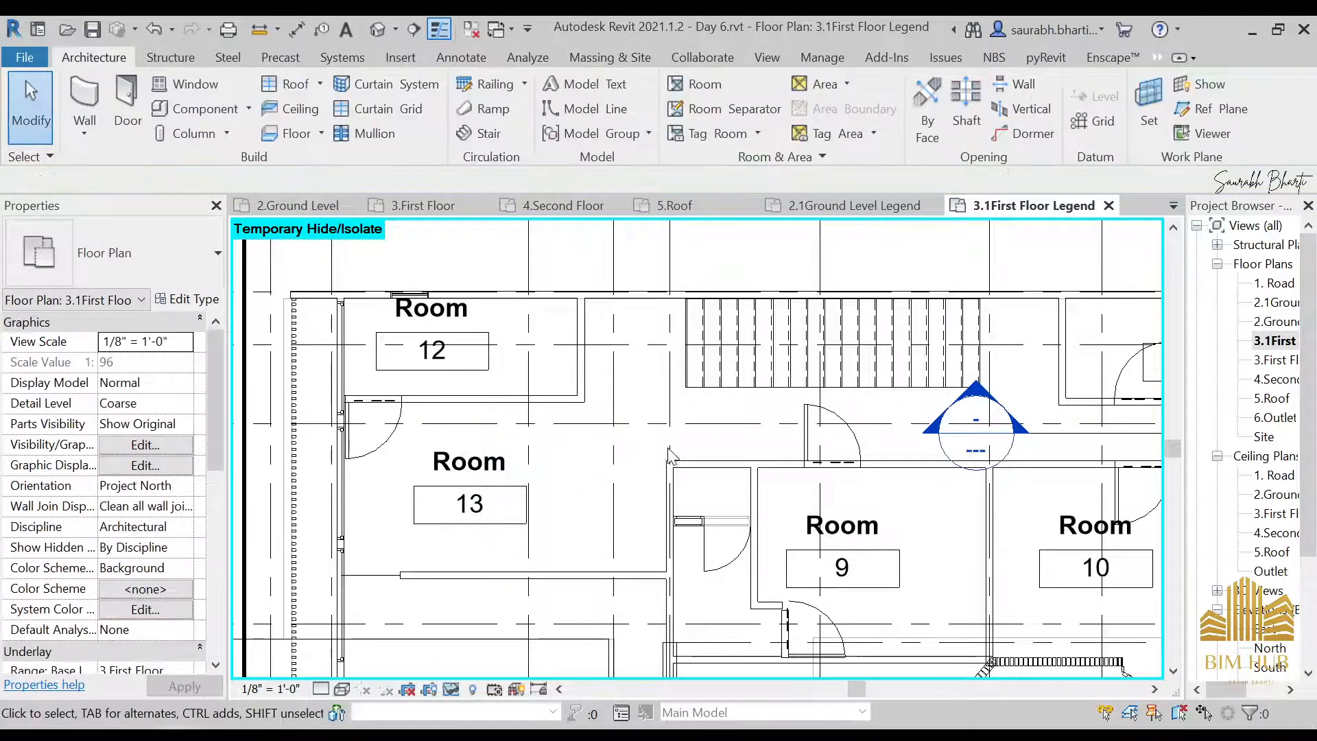
# Draw an L-shaped Generic - 4.5" wall from Room 12's lower corner about 4'-6" to grid F, then down to Room 9's wall
pyautogui.click(84, 101)
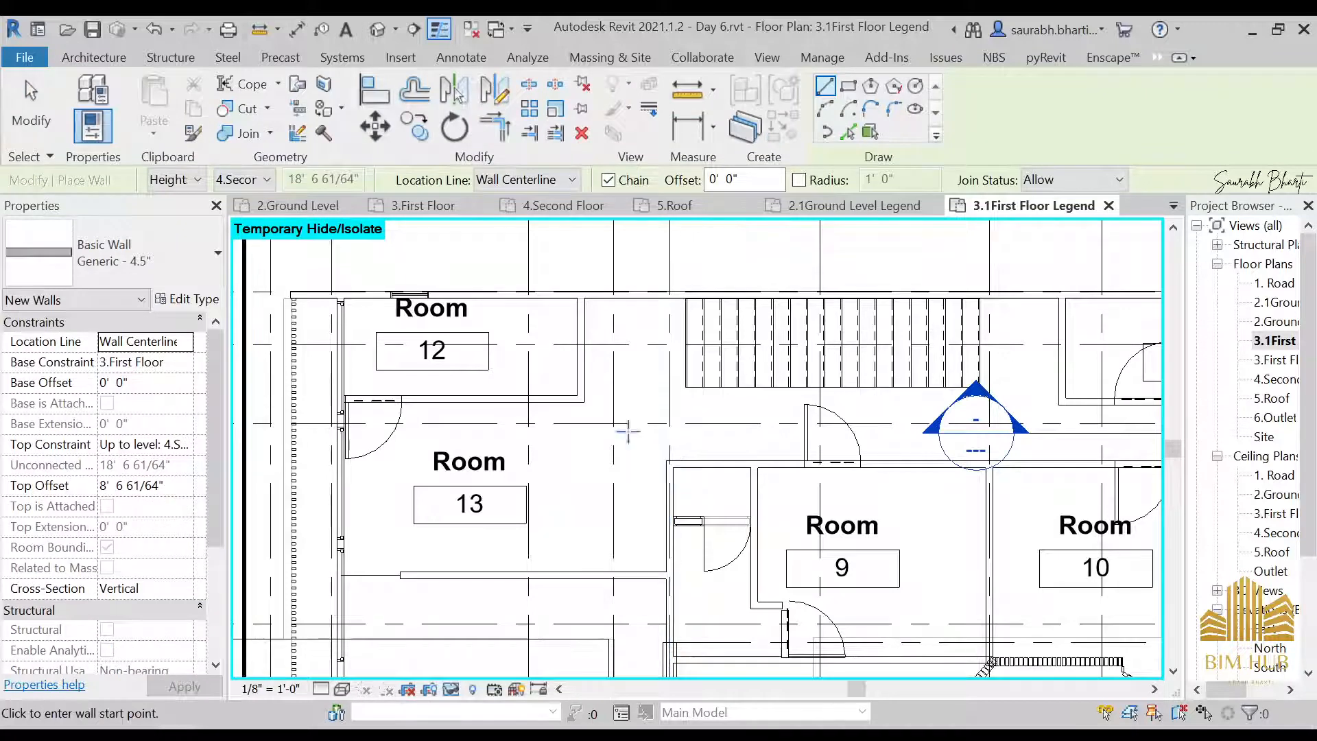
pyautogui.click(588, 403)
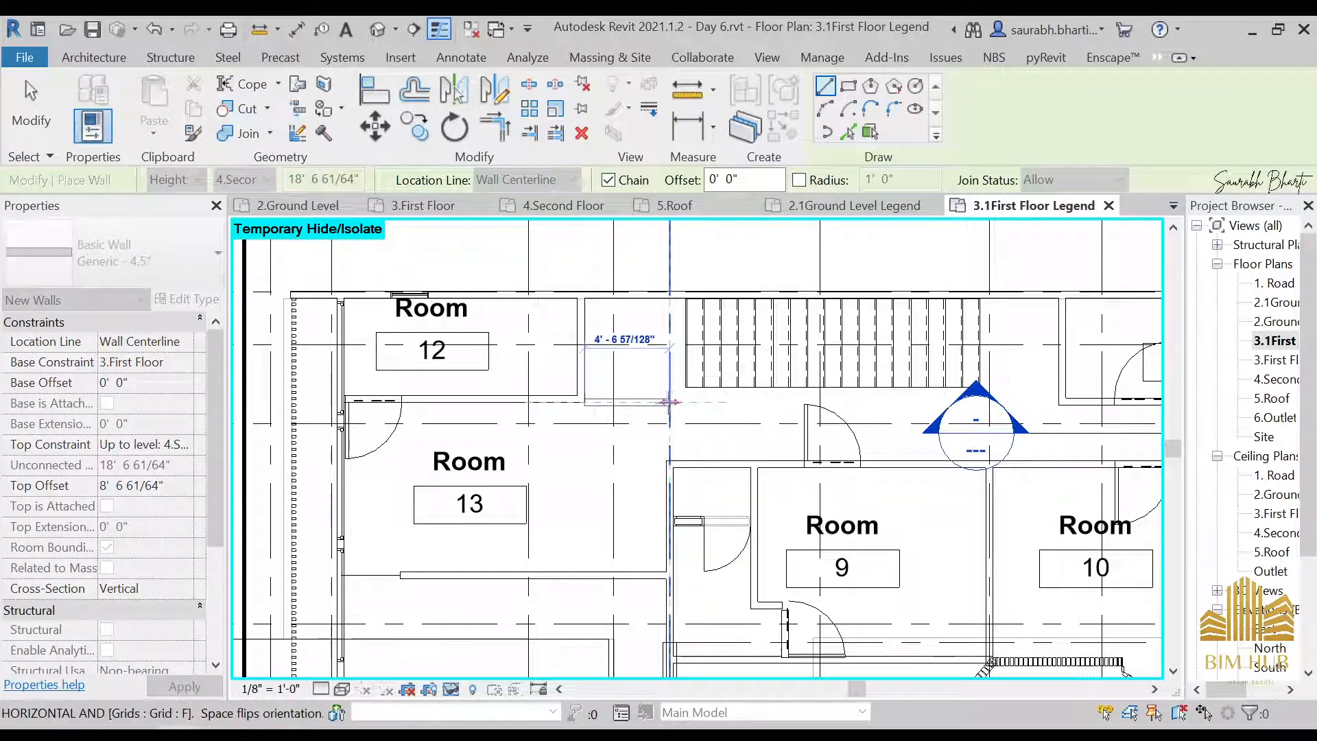
pyautogui.click(669, 401)
pyautogui.press('Escape')
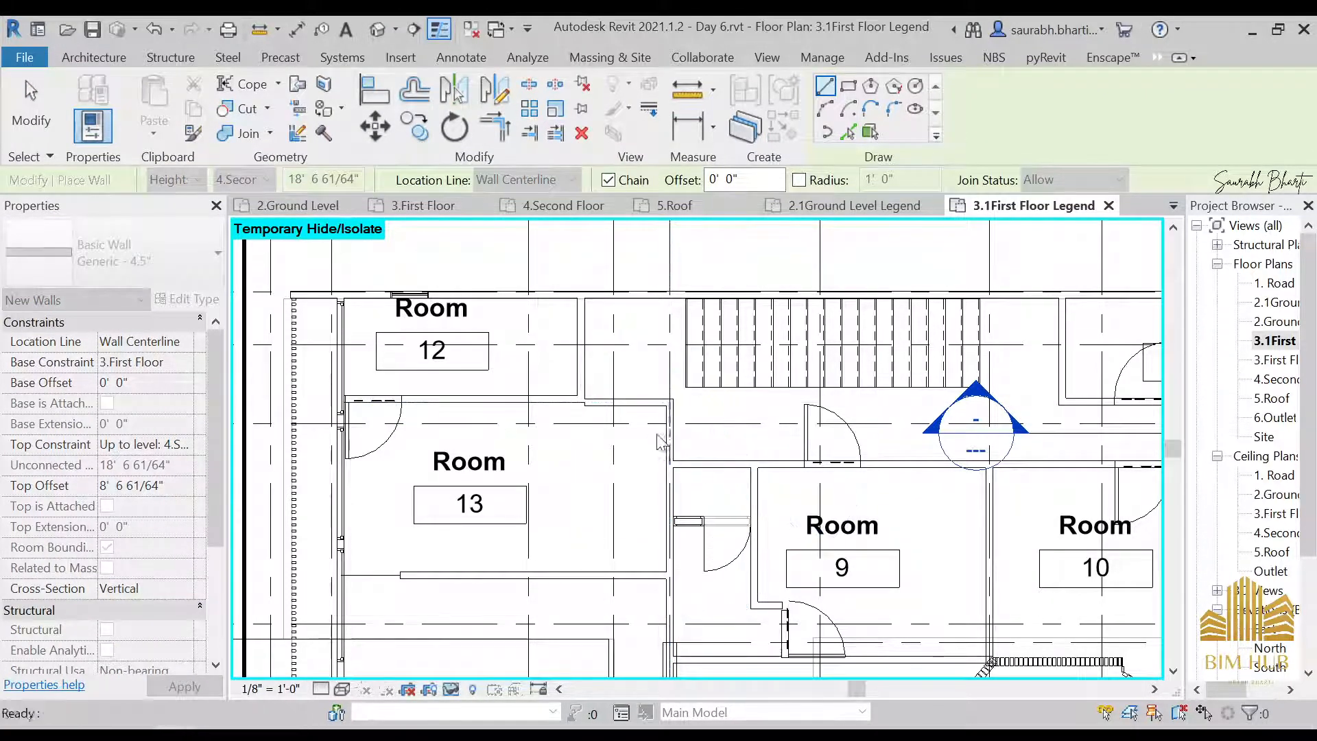
pyautogui.press('Escape')
# Align the lower face of the new horizontal wall with the wall face between Rooms 12 and 13
pyautogui.scroll(3, 638, 426)
pyautogui.press('l')
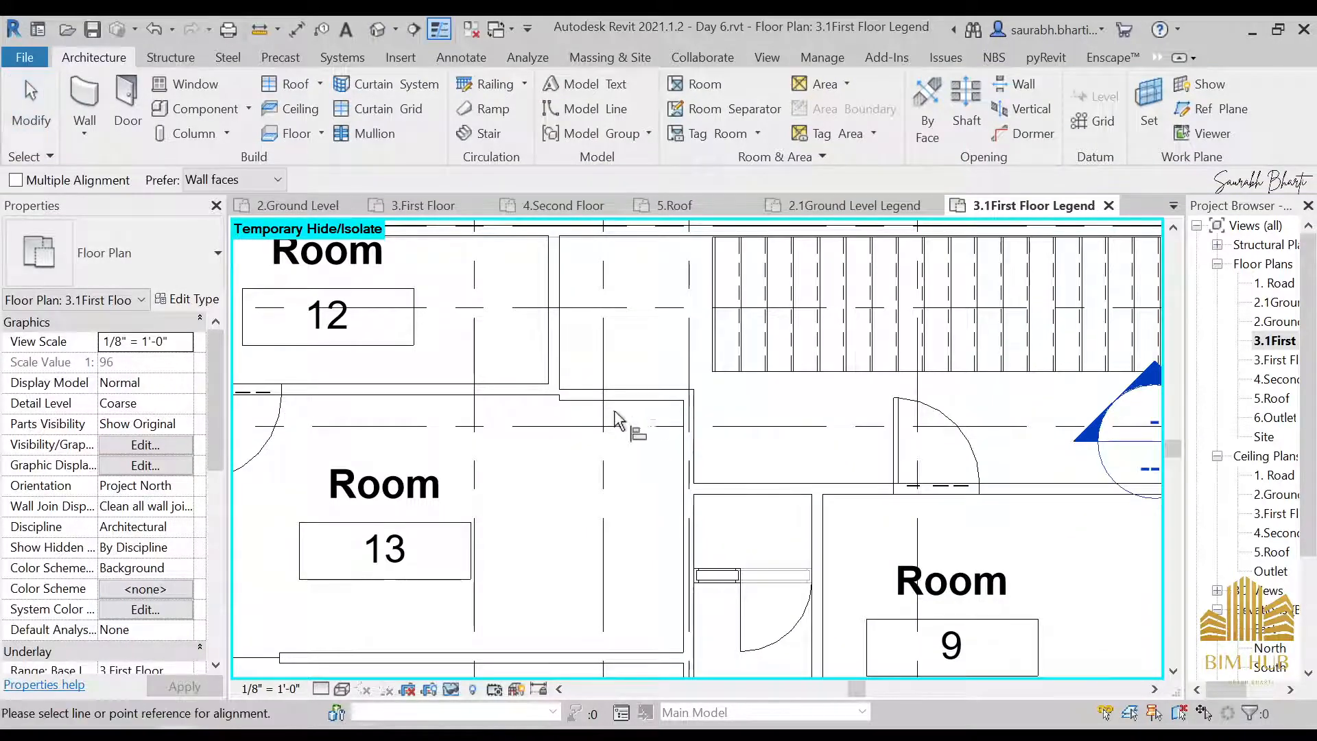
pyautogui.click(536, 395)
pyautogui.click(595, 406)
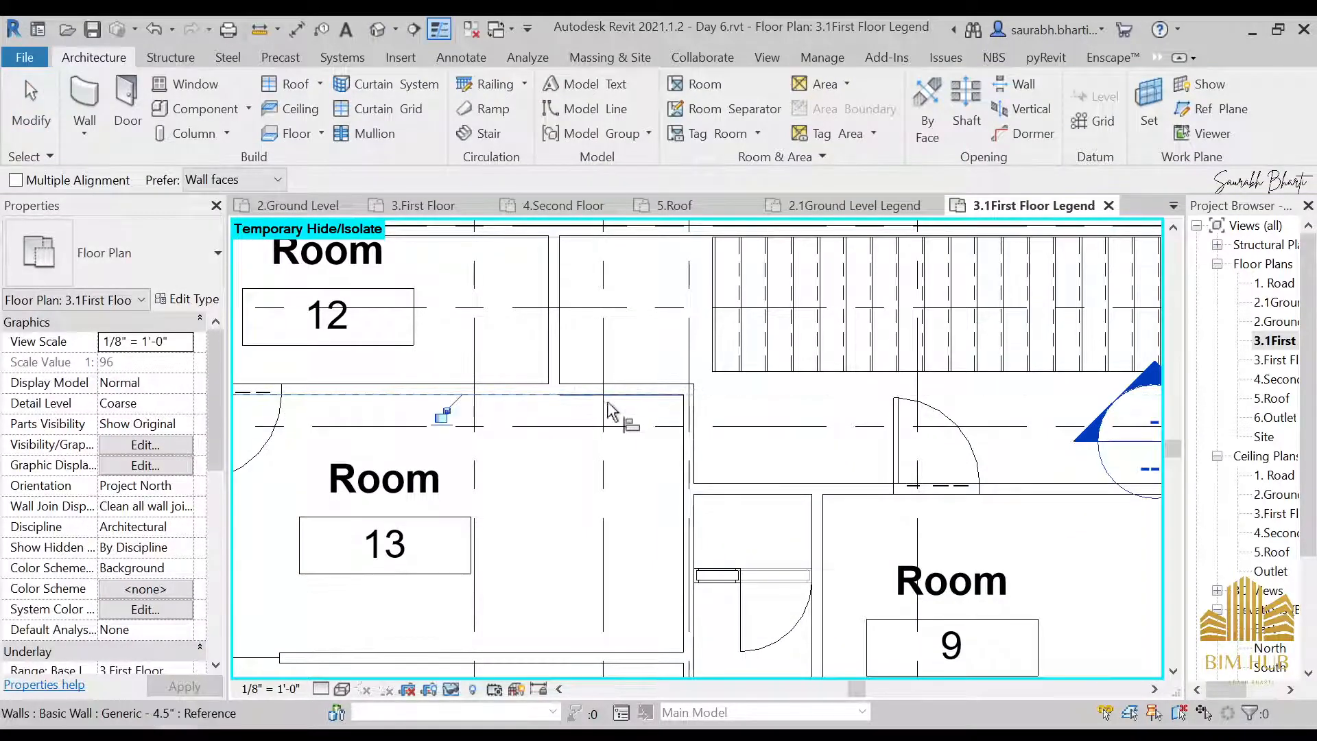
pyautogui.press('Escape')
pyautogui.press('Escape')
# Draw a Generic - 4.5" wall about 3'-5" down grid E from the new wall and trim it to a corner with Room 9's corridor wall
pyautogui.scroll(-3, 607, 384)
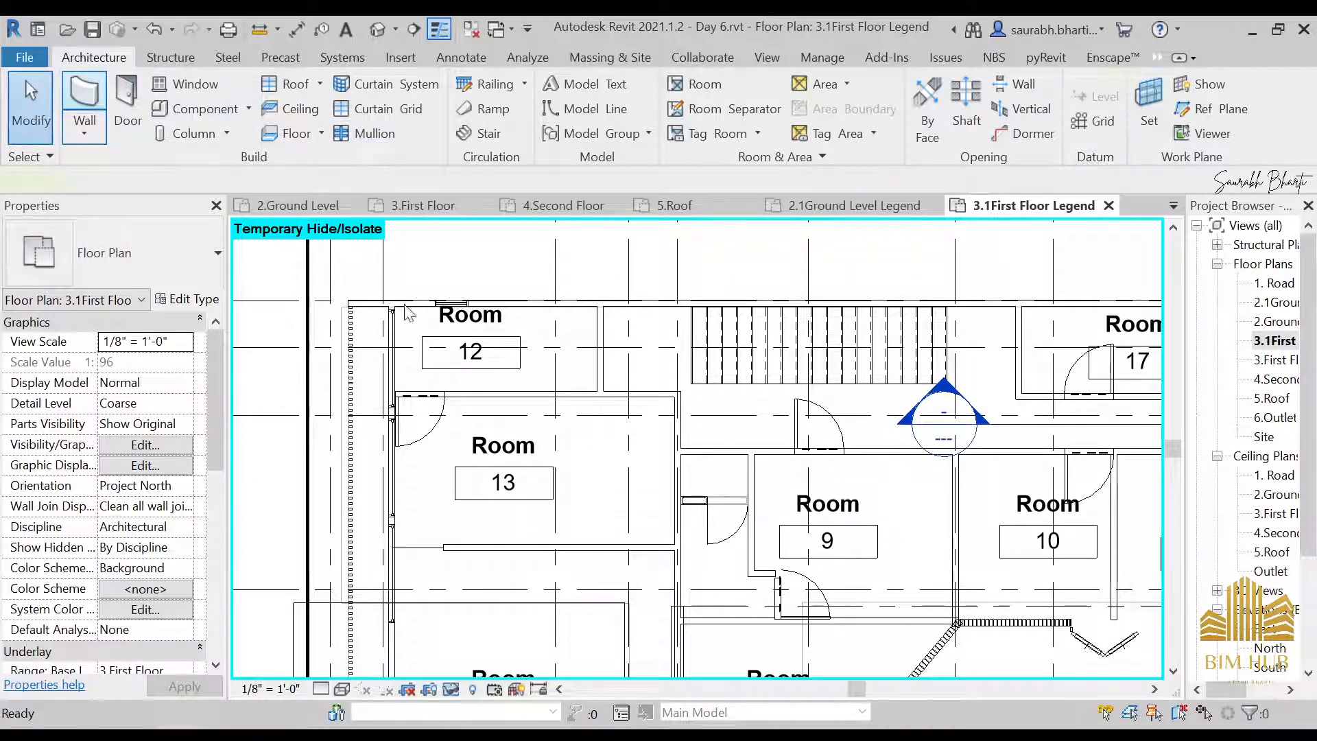
pyautogui.press('w')
pyautogui.press('a')
pyautogui.scroll(2, 663, 398)
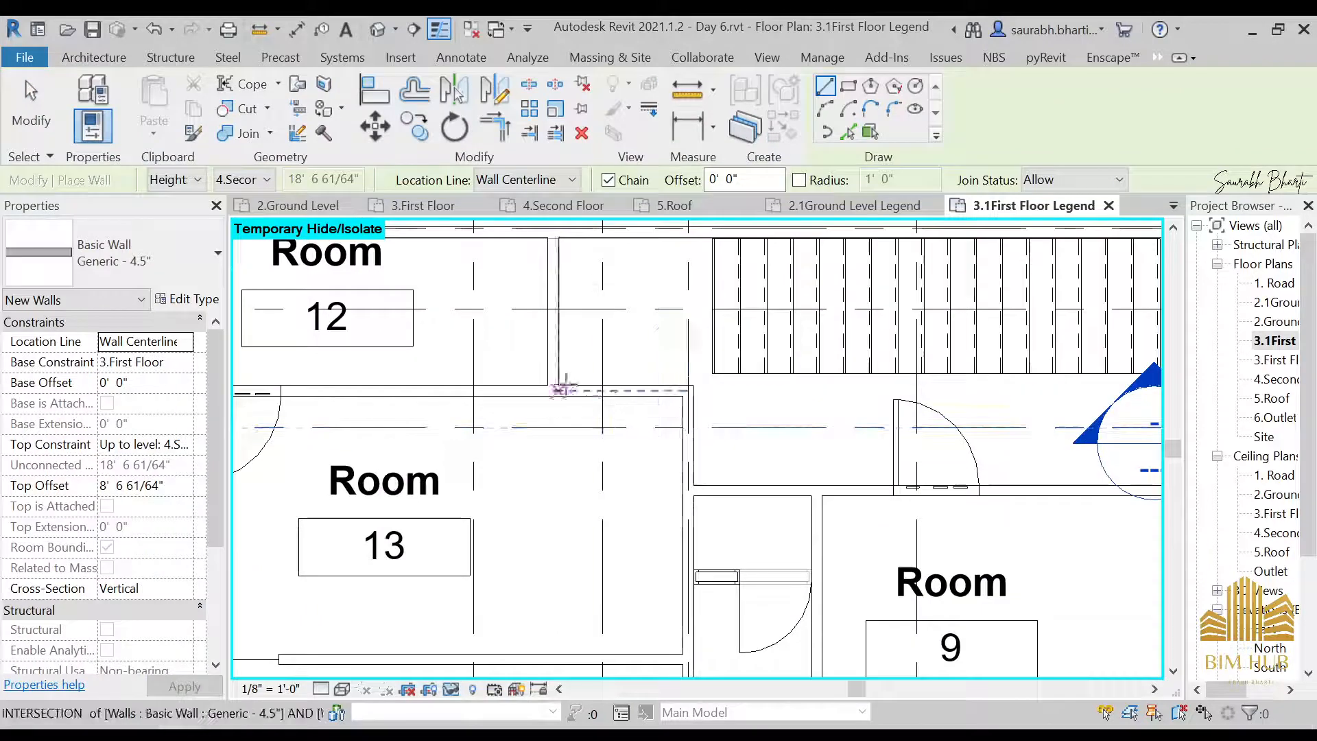
pyautogui.click(602, 391)
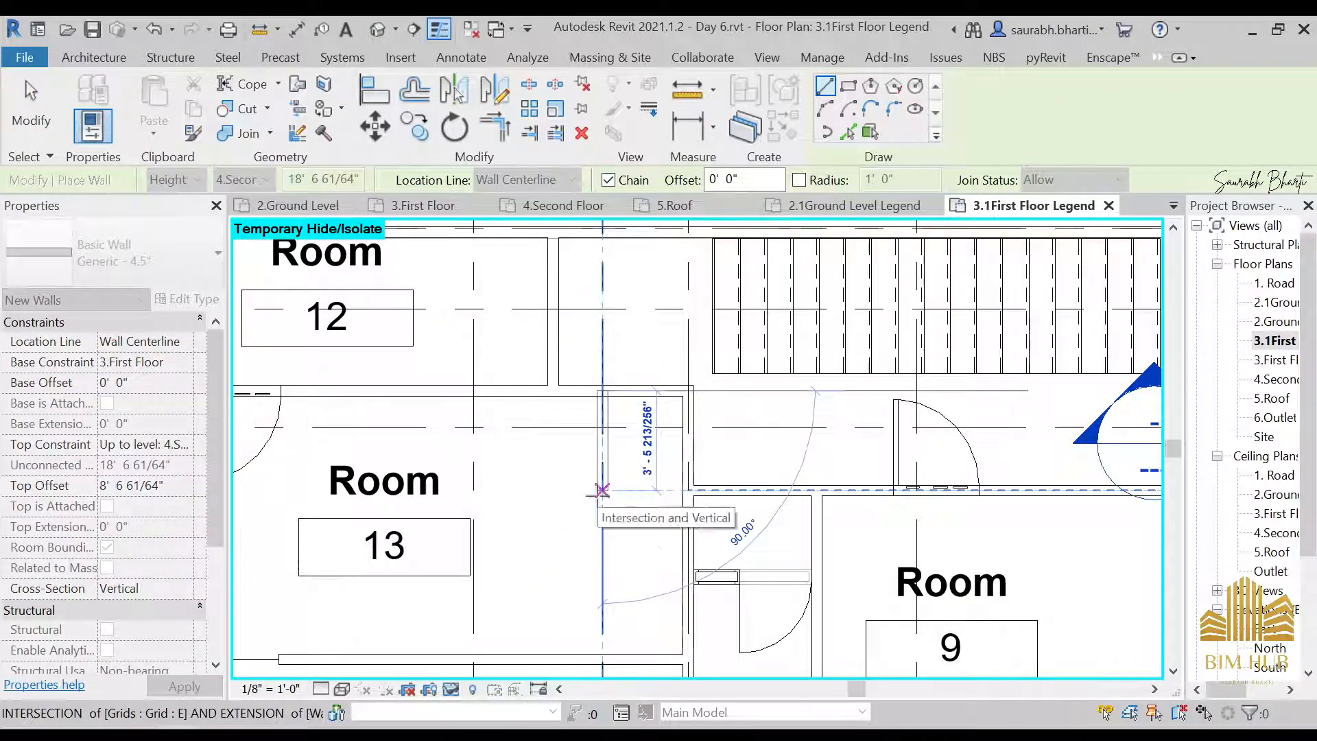
pyautogui.click(602, 490)
pyautogui.press('Escape')
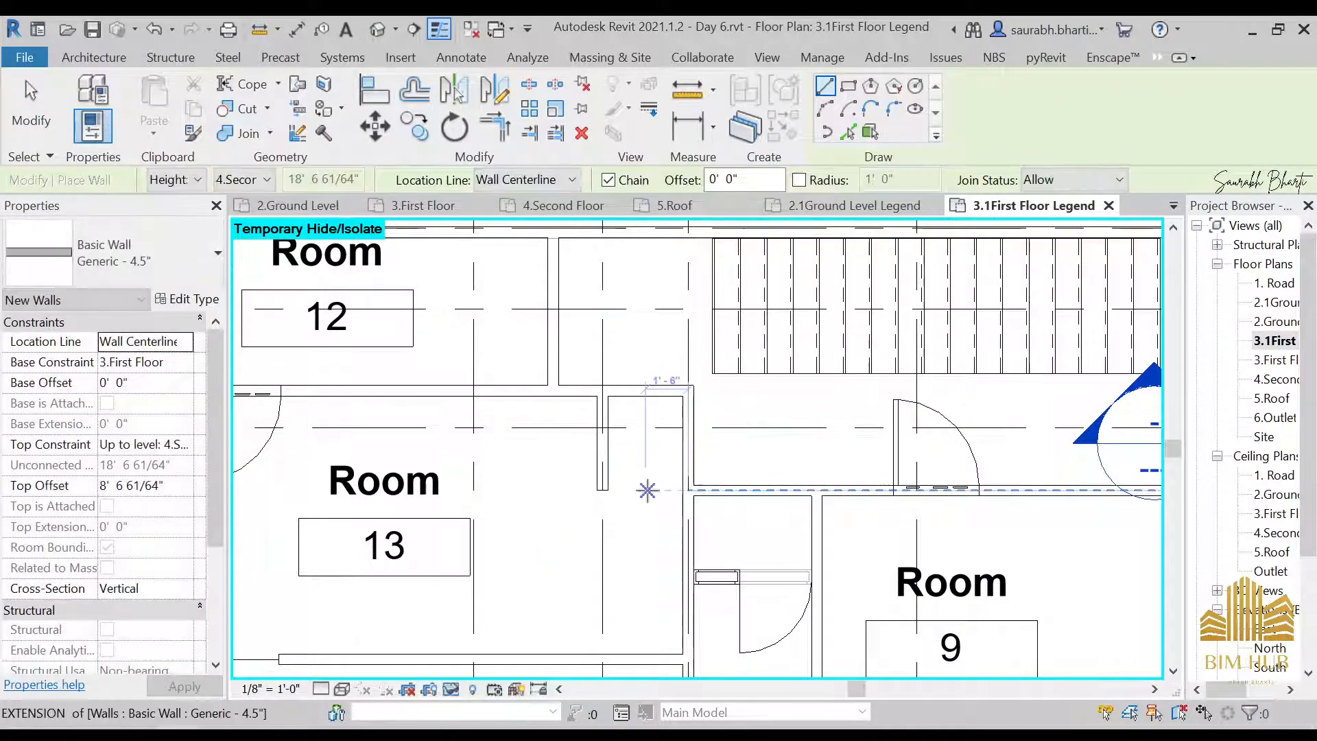
pyautogui.press('Escape')
pyautogui.press('t')
pyautogui.press('r')
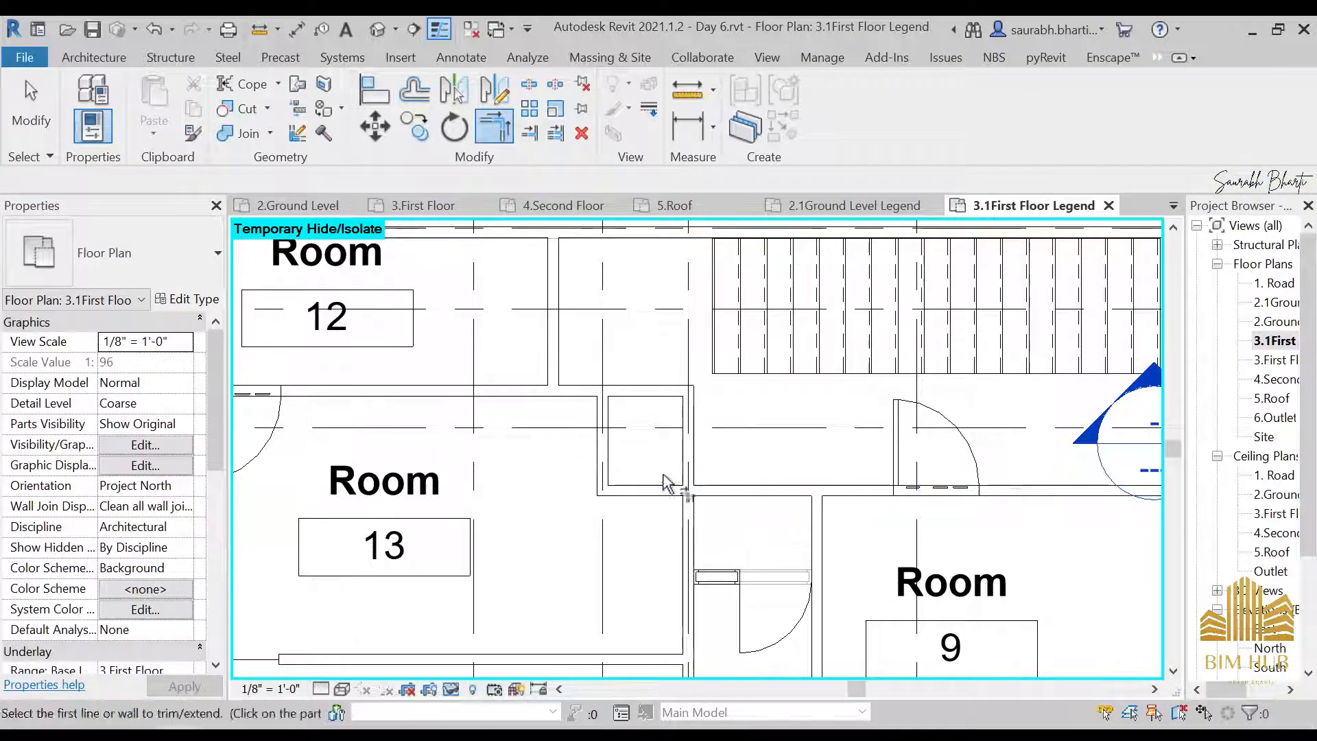
# Trim the new horizontal wall to a corner with the grid E wall and delete the leftover short wall on grid F
pyautogui.press('Escape')
pyautogui.press('t')
pyautogui.press('r')
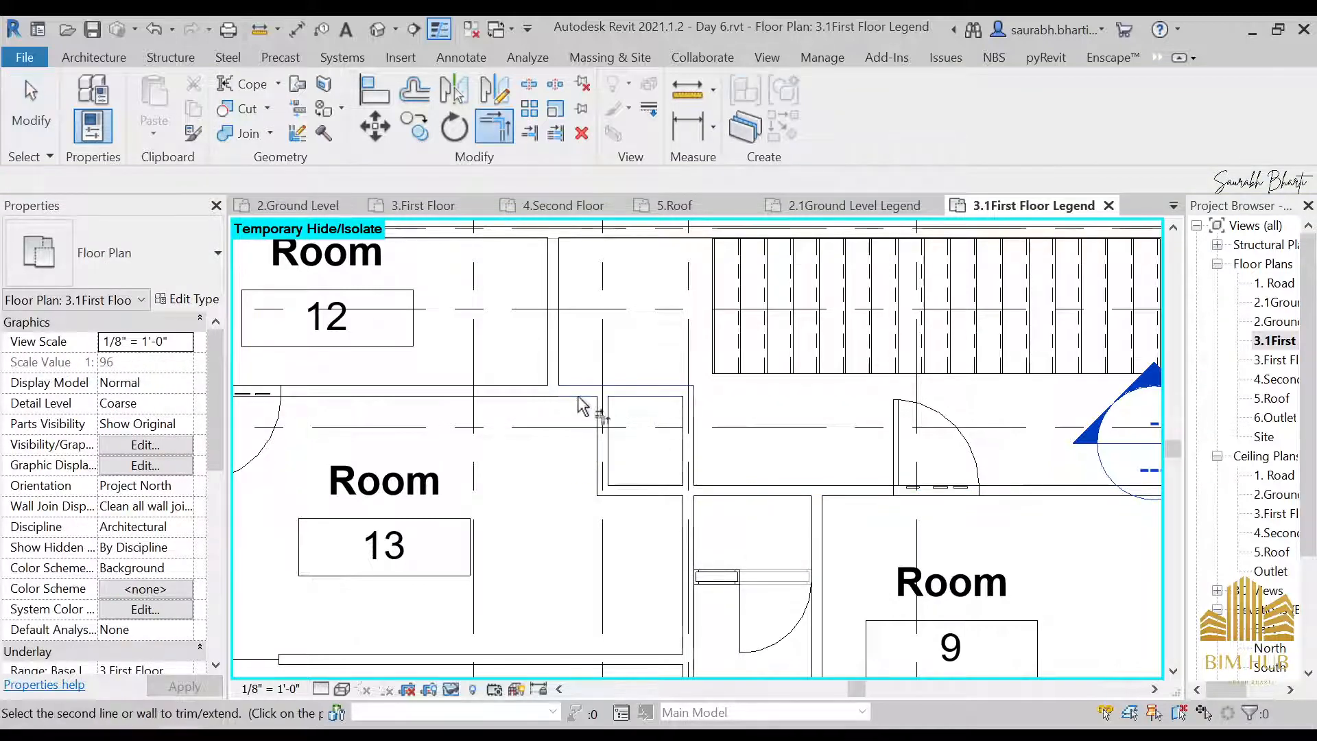
pyautogui.press('Escape')
pyautogui.click(690, 426)
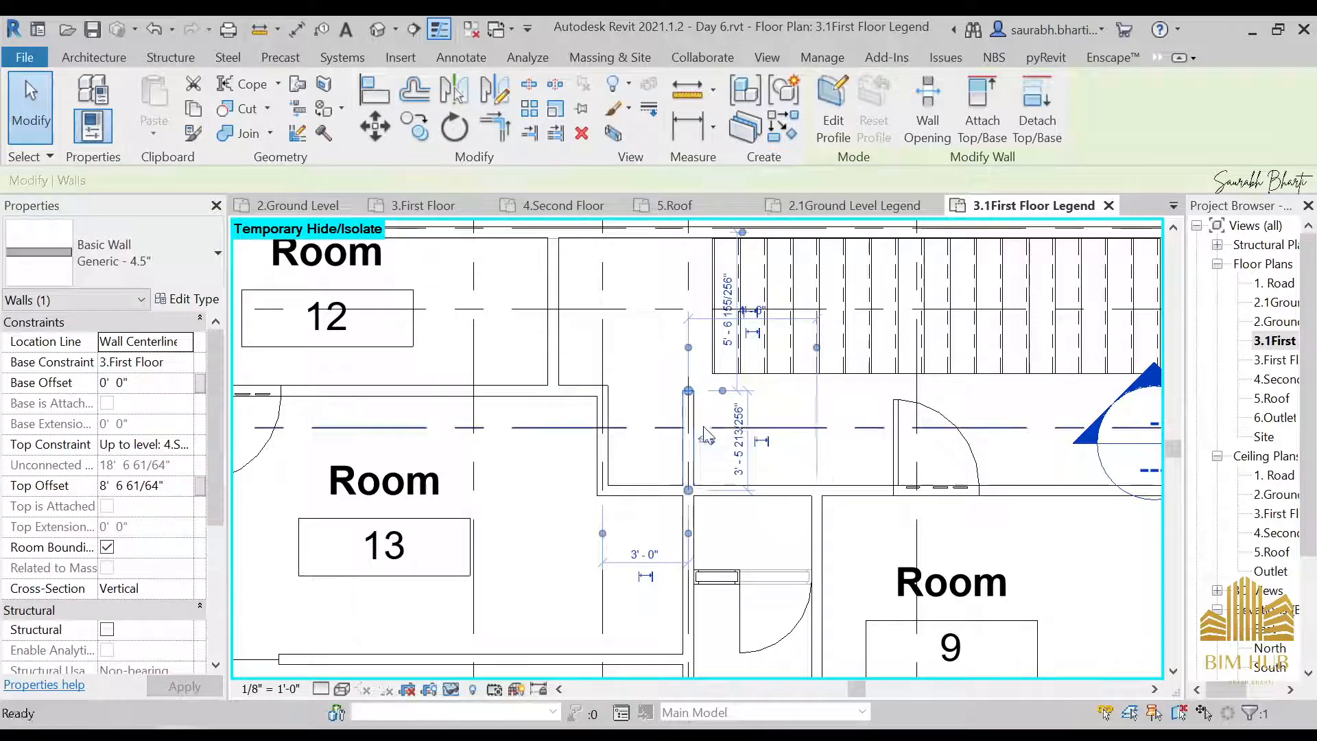
pyautogui.press('Delete')
pyautogui.scroll(-2, 702, 435)
pyautogui.scroll(2, 672, 459)
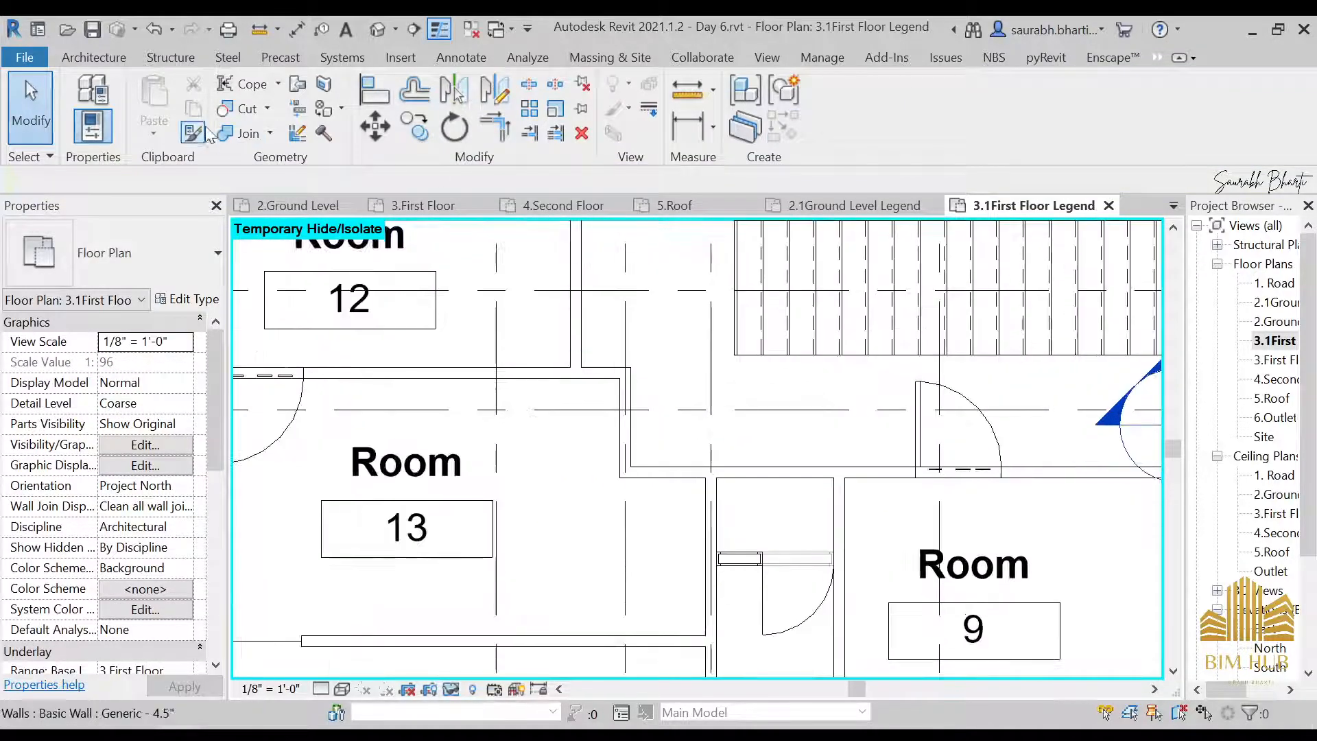
# Place a 36" x 84" 3 door in the short vertical wall between Room 13 and the corridor, swinging into Room 13
pyautogui.click(109, 59)
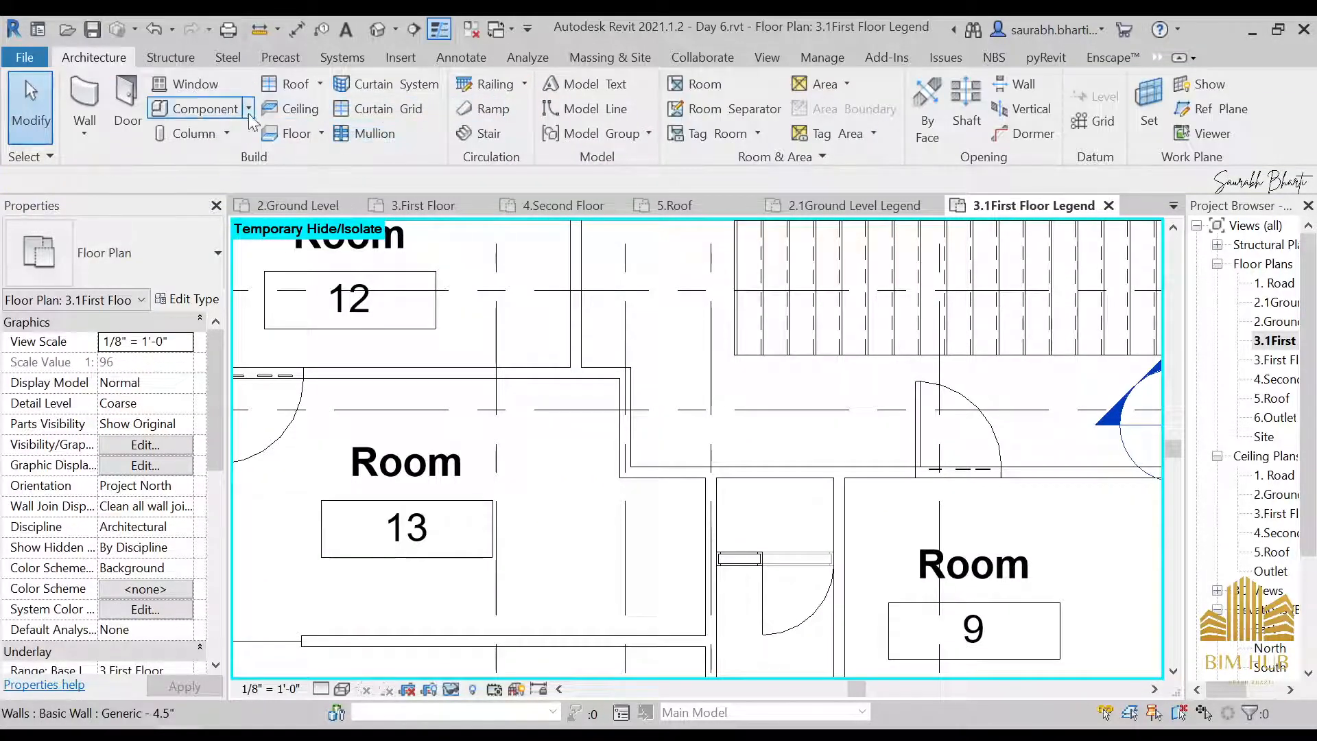
pyautogui.press('d')
pyautogui.press('r')
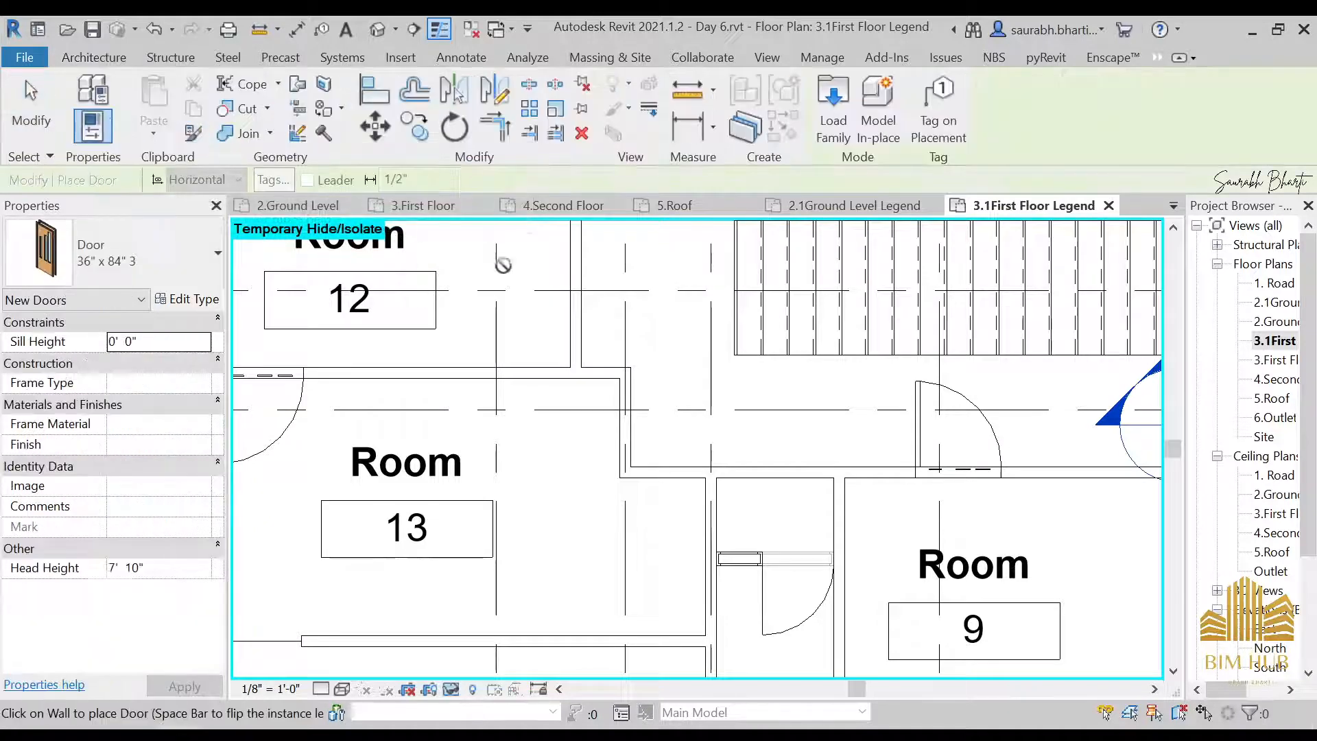
pyautogui.click(623, 424)
pyautogui.press('Escape')
pyautogui.press('Escape')
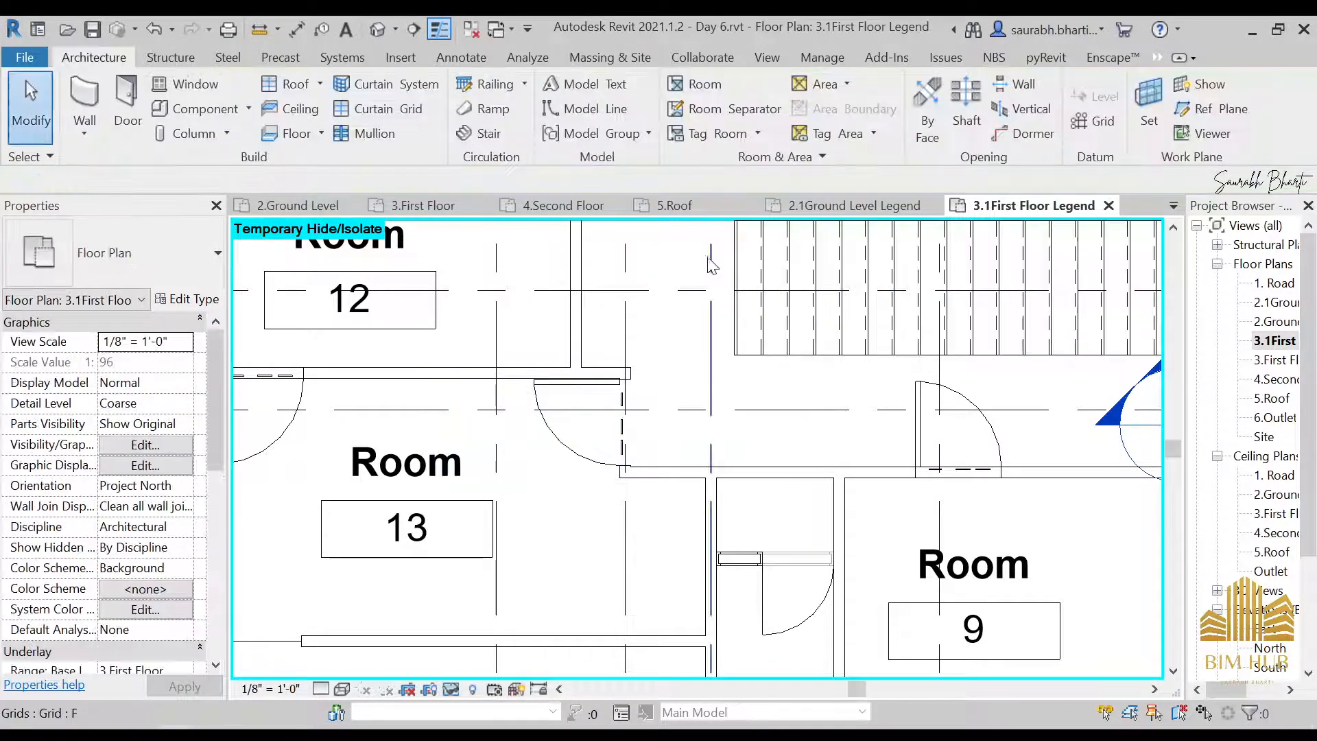
# Place a tagged room in the enclosed corridor and staircase area between Rooms 12 and 17
pyautogui.scroll(-4, 789, 446)
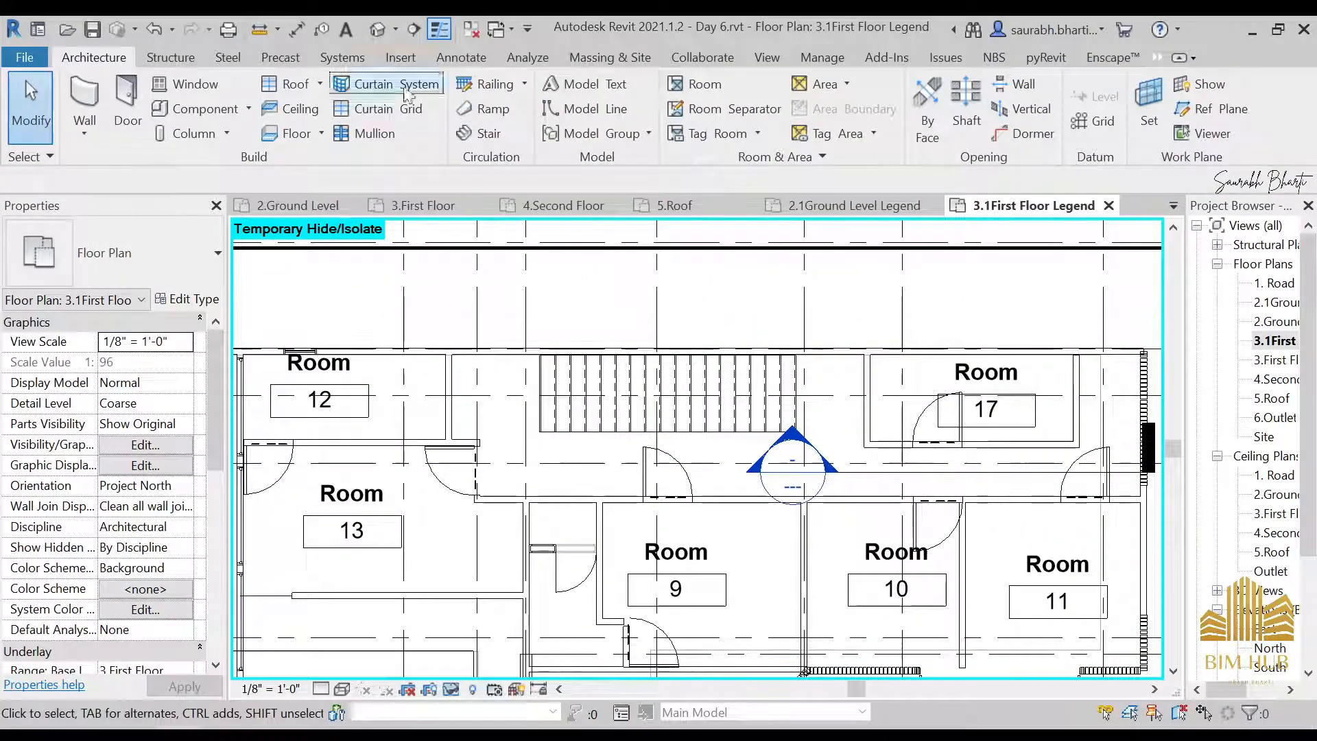
pyautogui.click(696, 84)
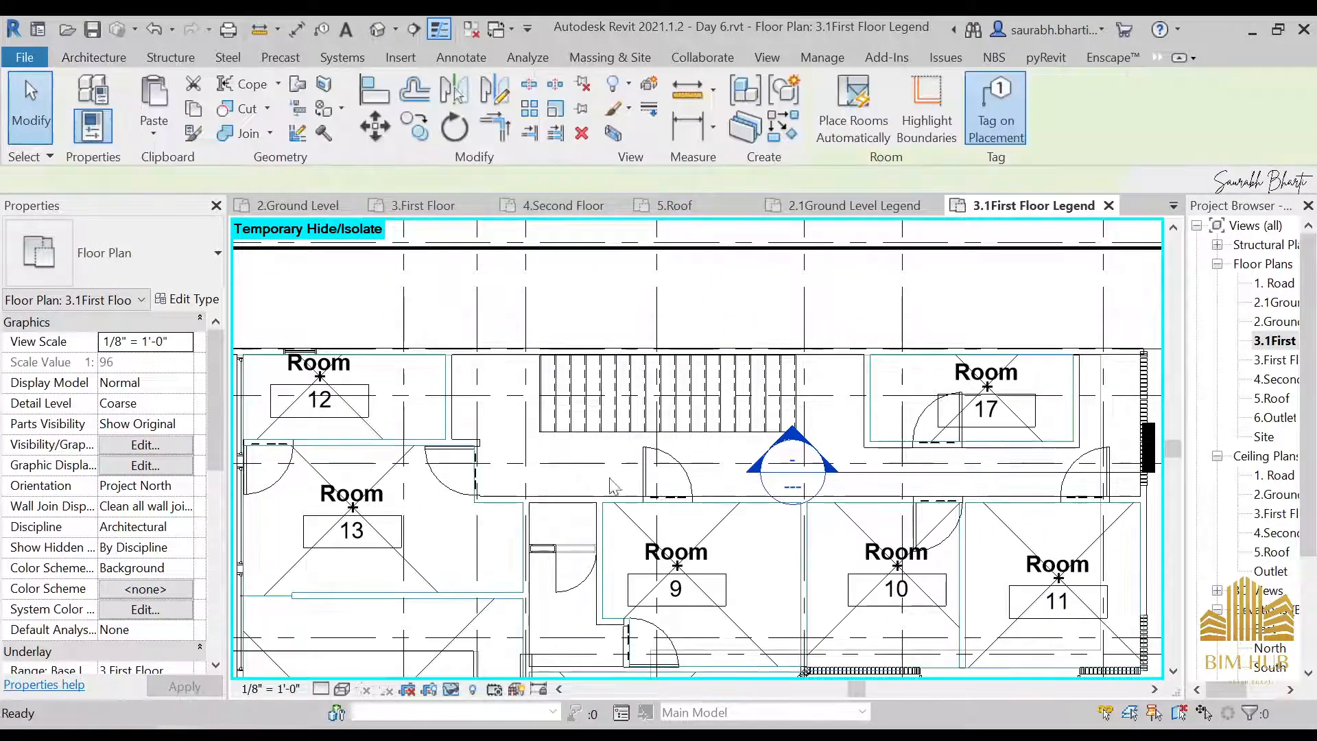
pyautogui.click(822, 440)
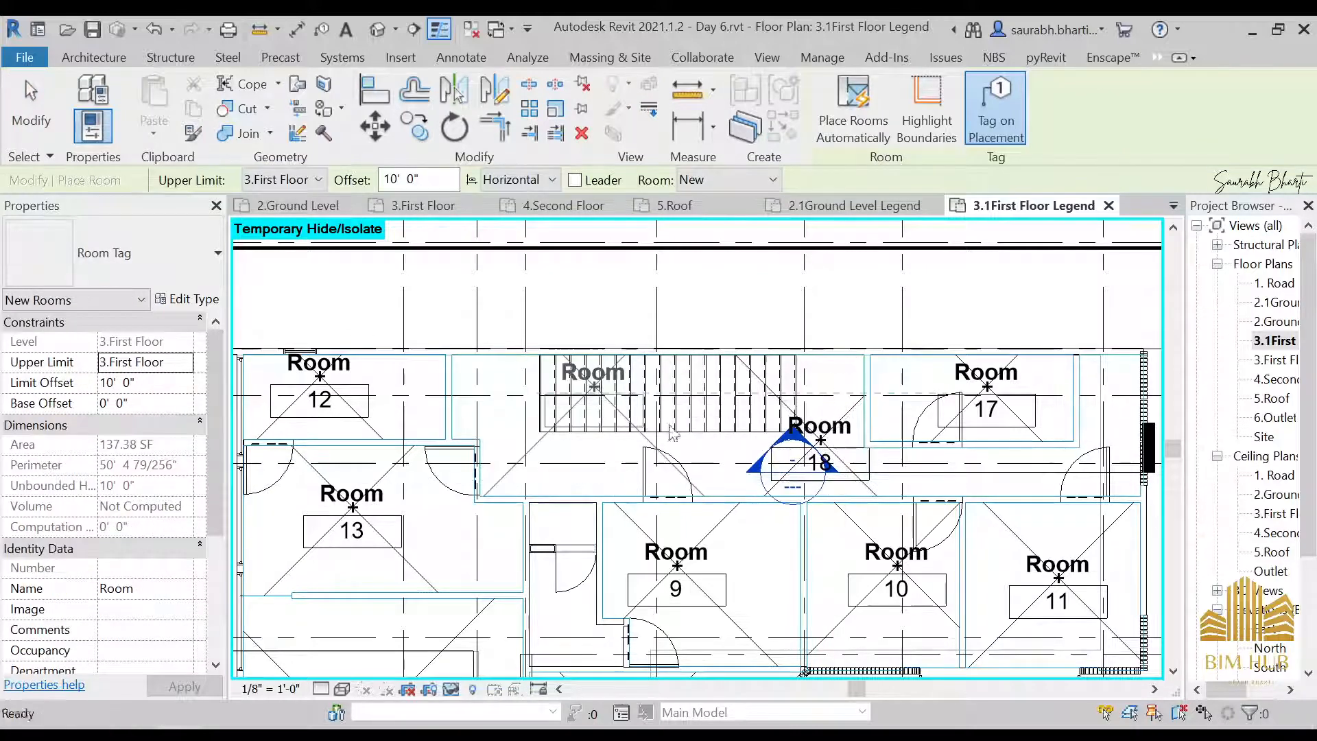
pyautogui.press('Escape')
pyautogui.press('Escape')
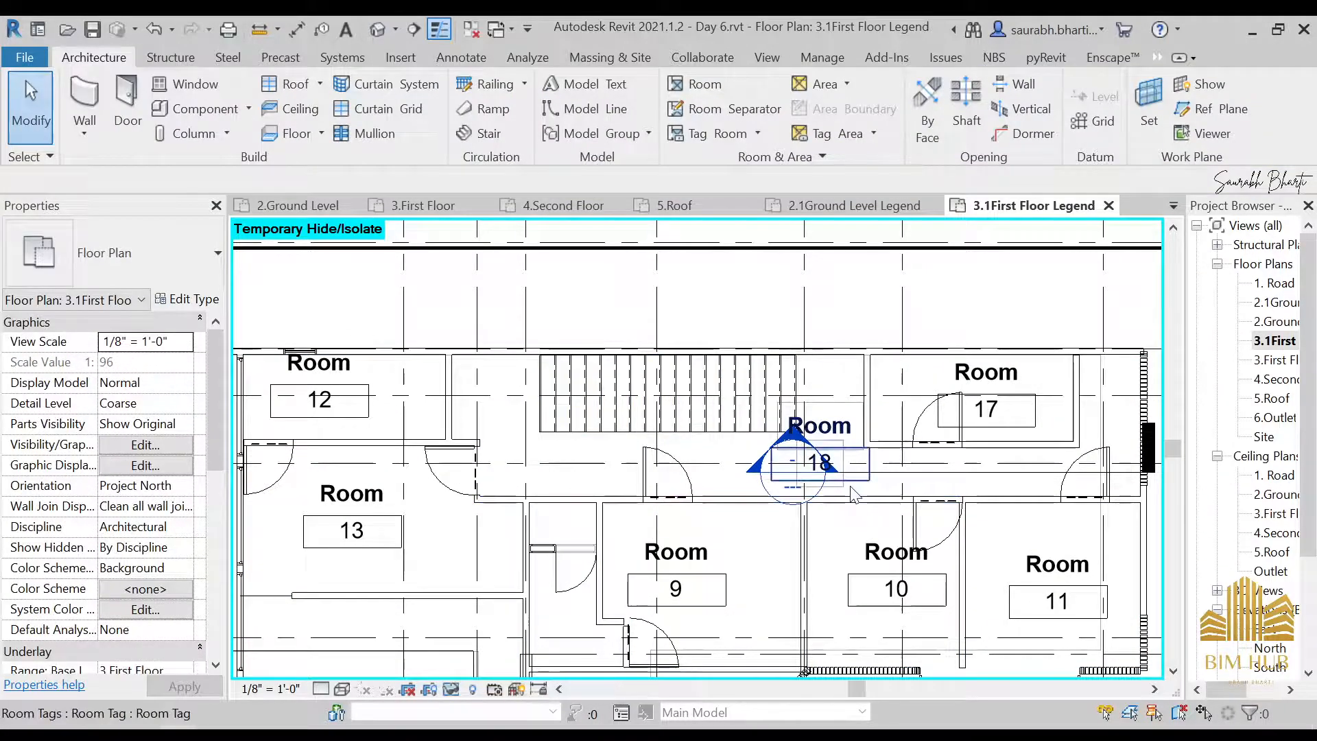
# Review the first floor room layout and examine the existing name choices for Room 12
pyautogui.scroll(-3, 810, 443)
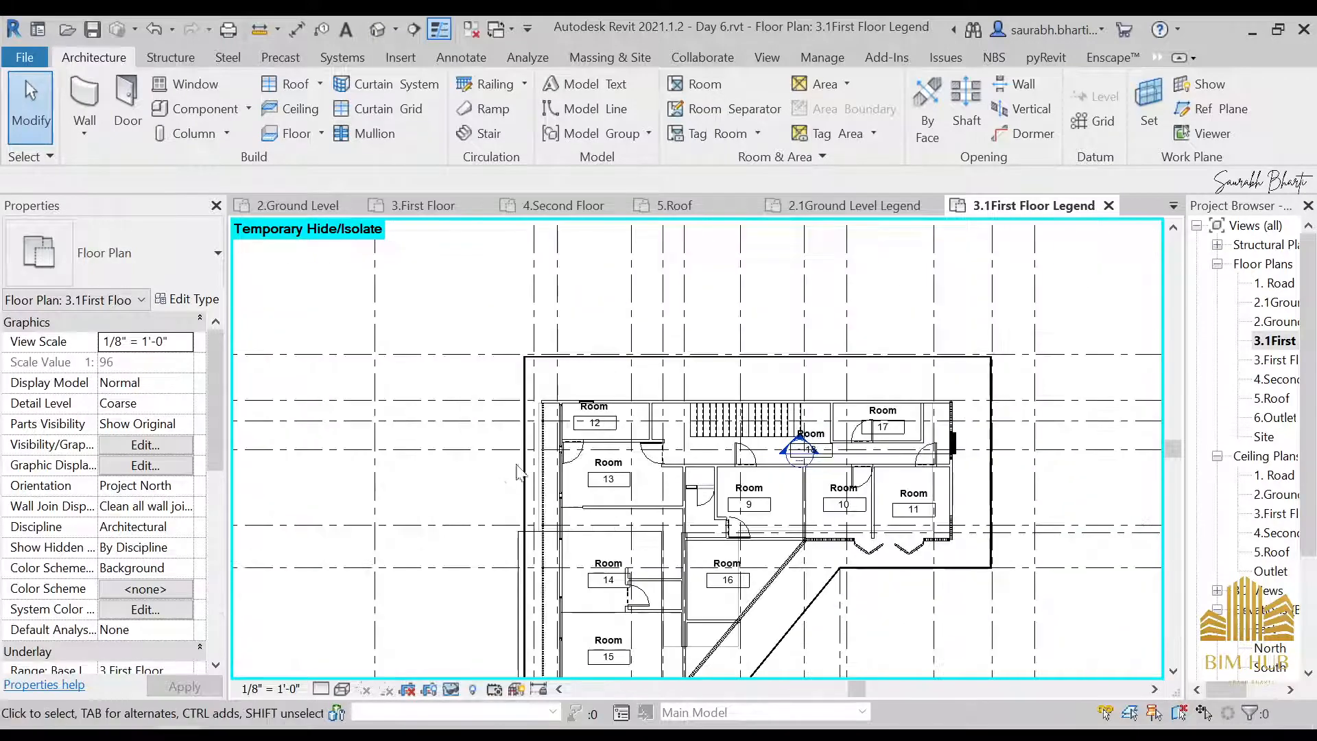
pyautogui.scroll(5, 604, 415)
pyautogui.scroll(-6, 607, 418)
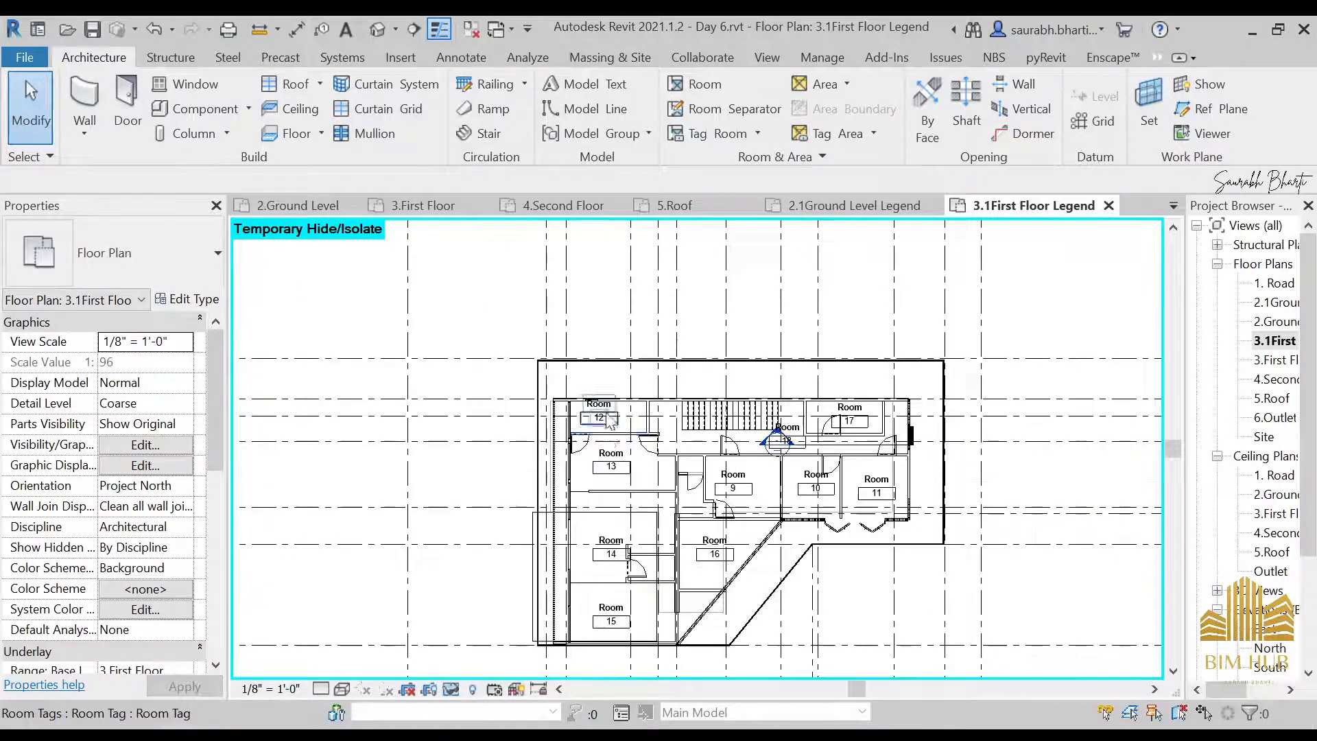
pyautogui.scroll(4, 607, 419)
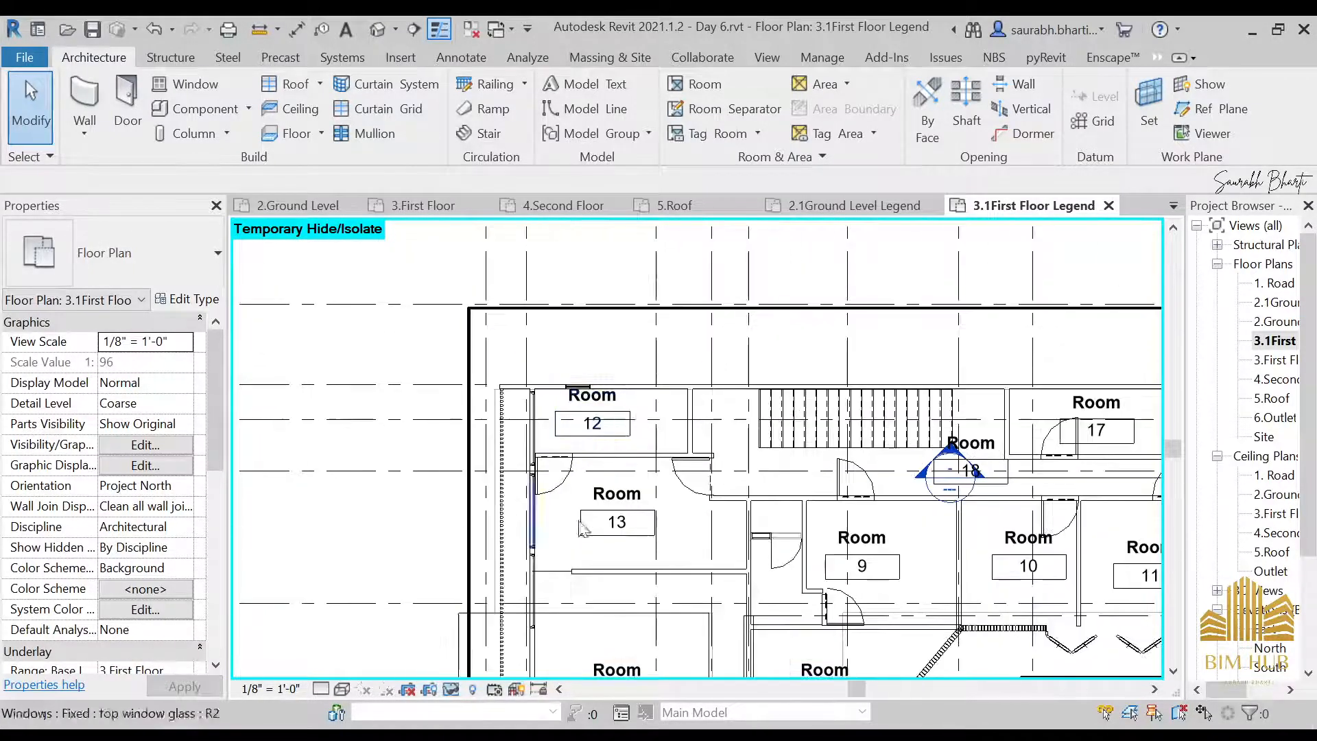
pyautogui.scroll(4, 625, 454)
pyautogui.click(630, 446)
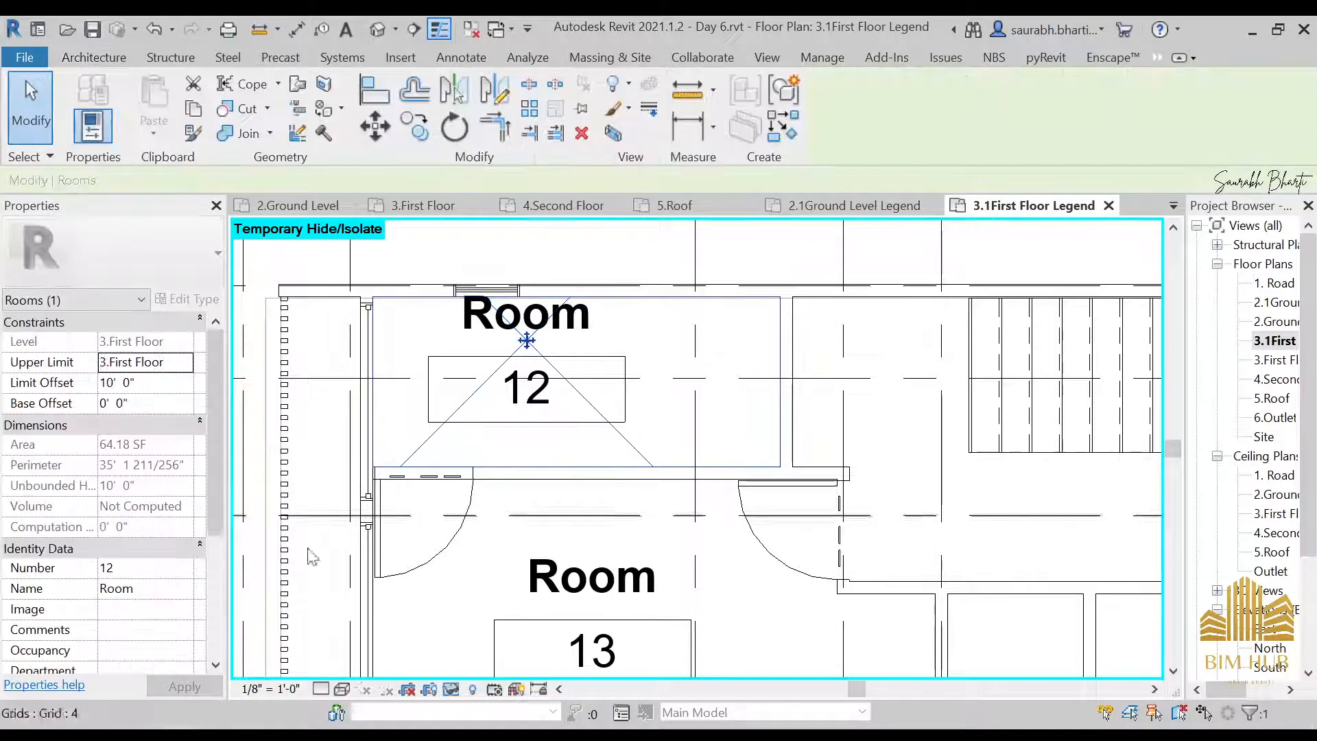
pyautogui.click(189, 586)
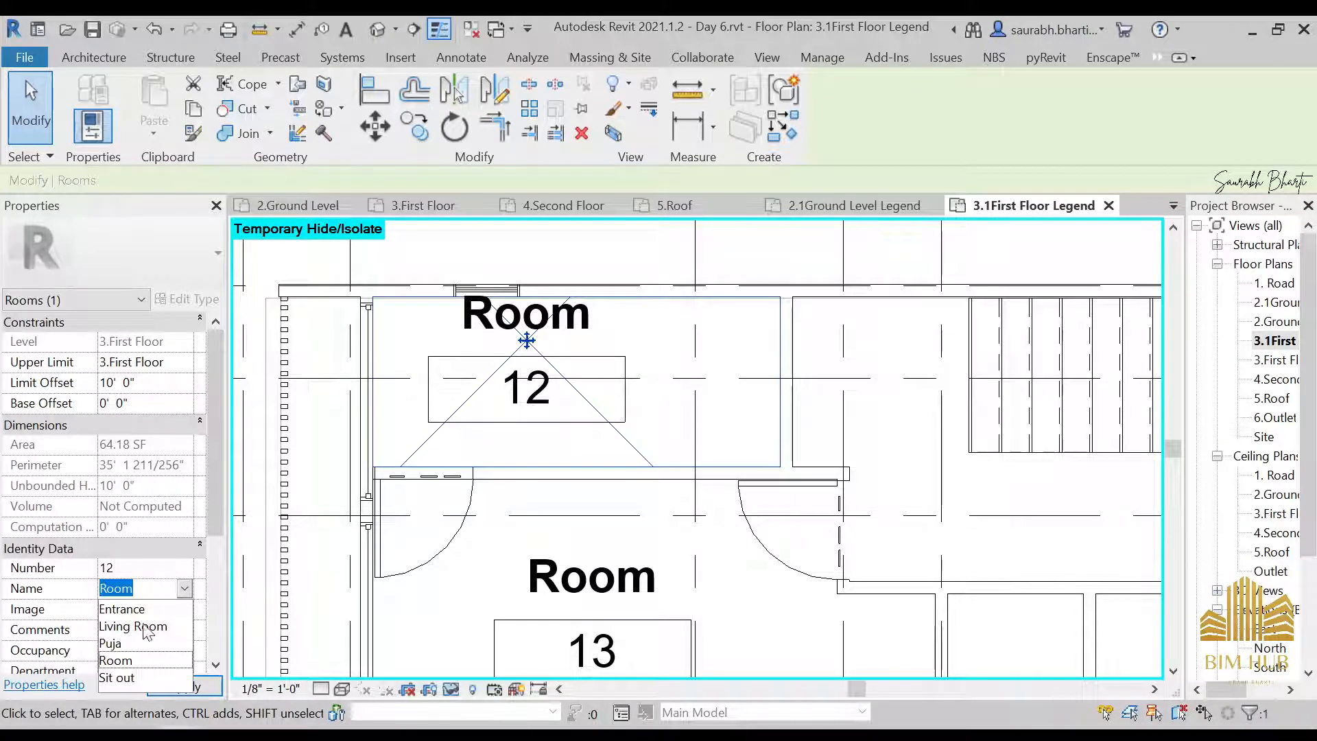
pyautogui.click(190, 589)
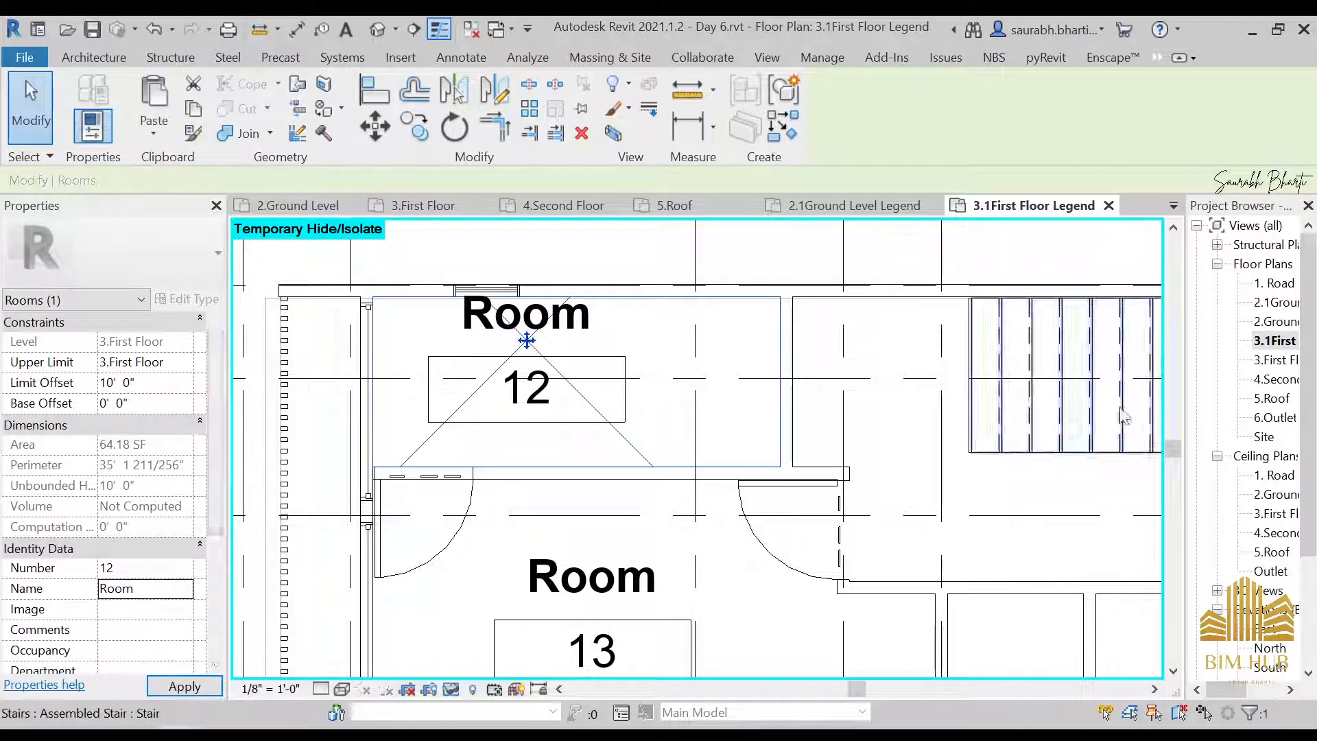
# Open the 2.1Ground Level Legend floor plan
pyautogui.doubleClick(1276, 306)
pyautogui.scroll(6, 568, 302)
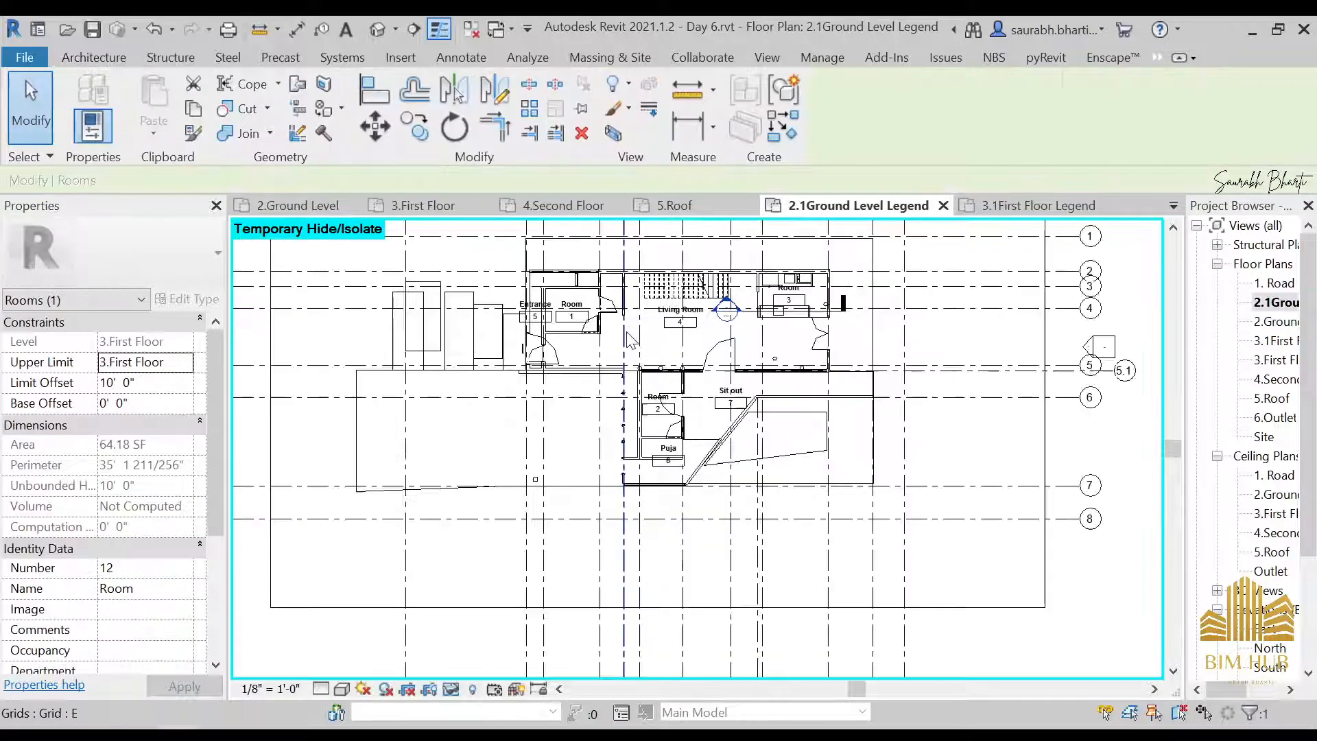
# Try to rename Room 2, above Puja on the ground level legend plan, as Toilet
pyautogui.click(737, 555)
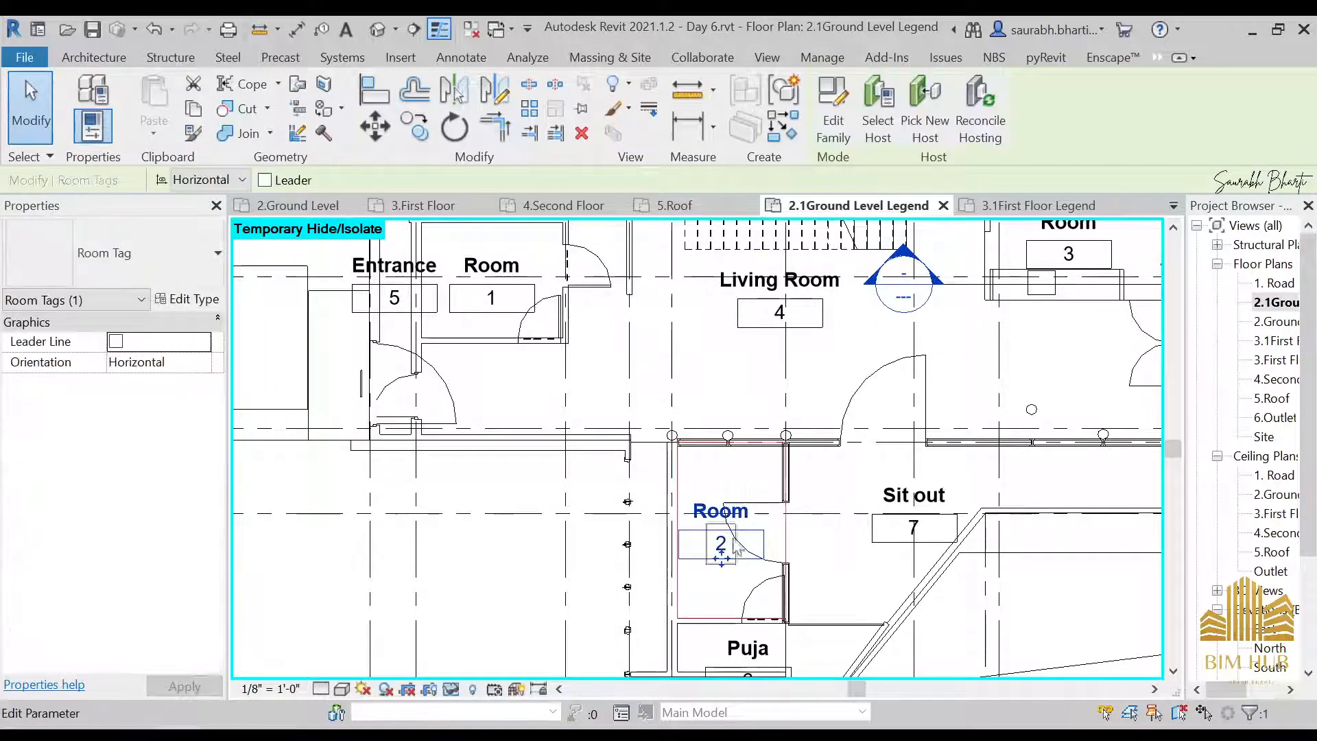
pyautogui.click(721, 511)
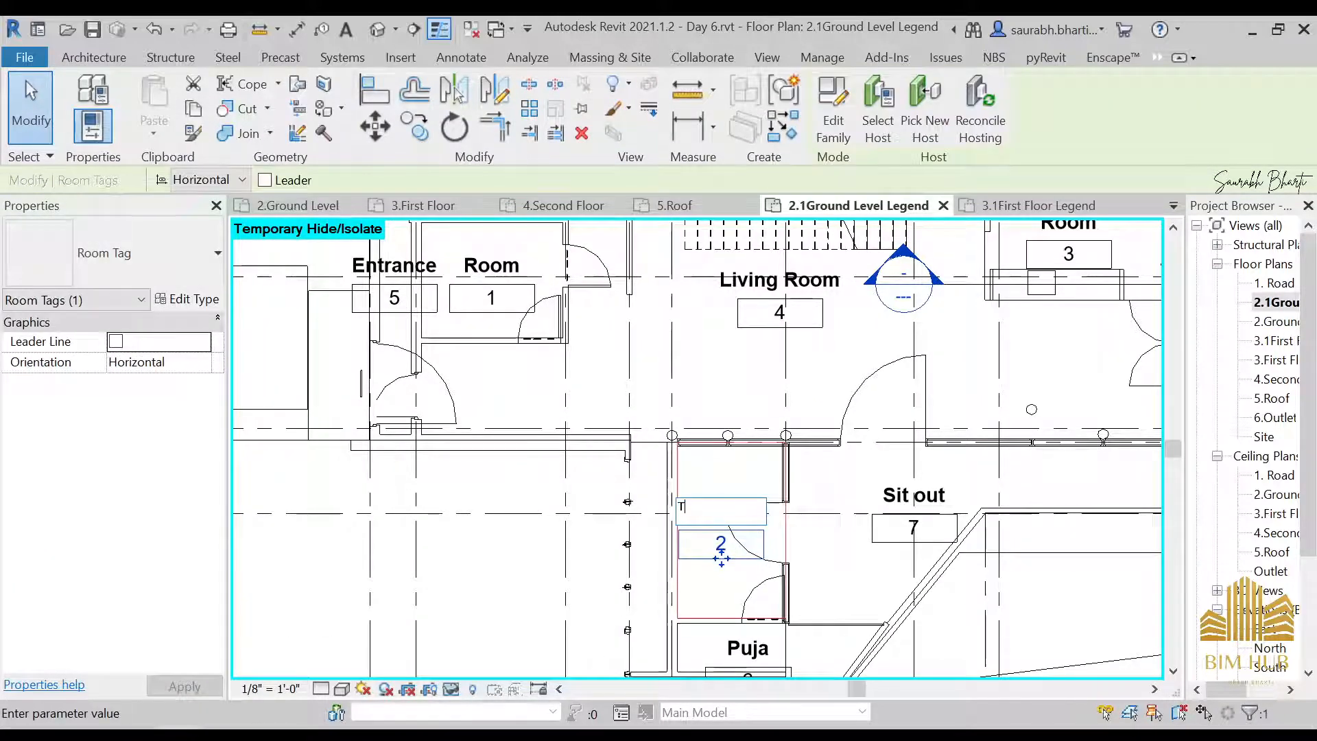
pyautogui.write('Toilet')
pyautogui.press('Return')
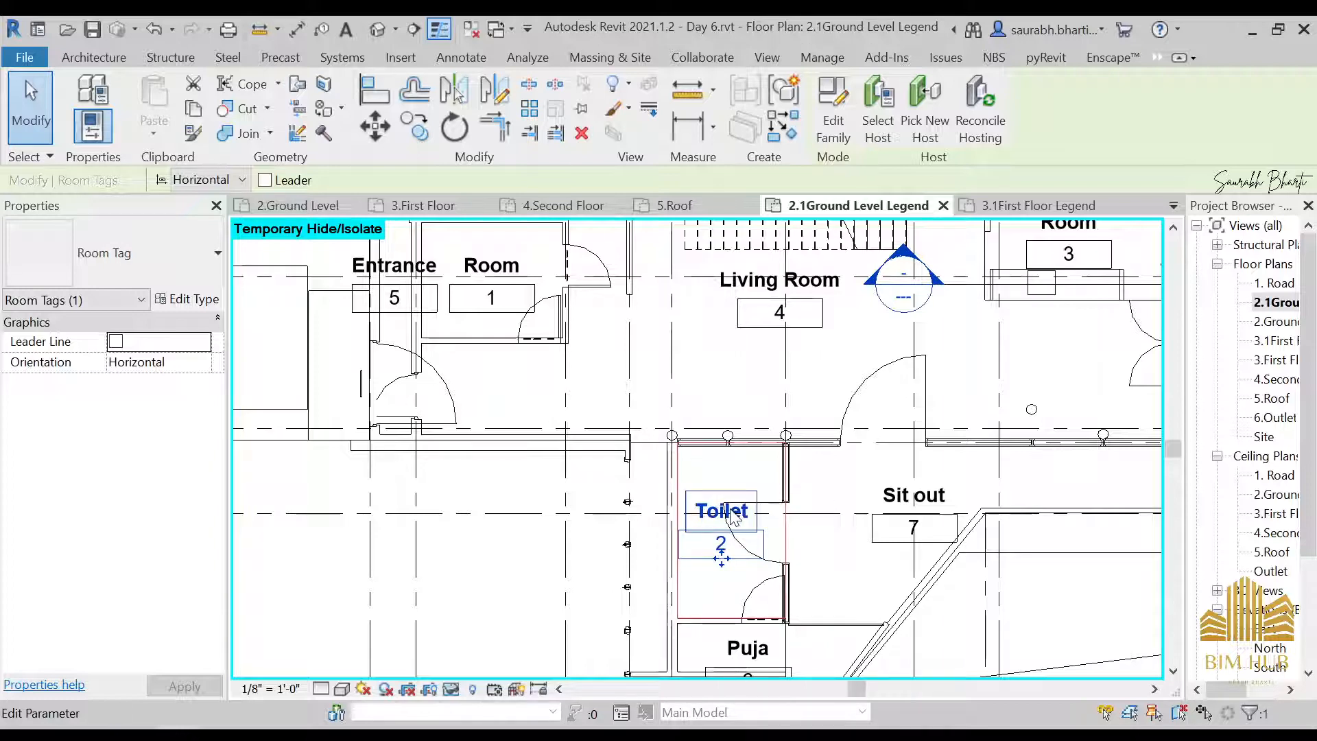
pyautogui.hotkey('ctrl', 'z')
# Open the name in Room 2's tag, beside the Sit out, for editing
pyautogui.scroll(-4, 752, 518)
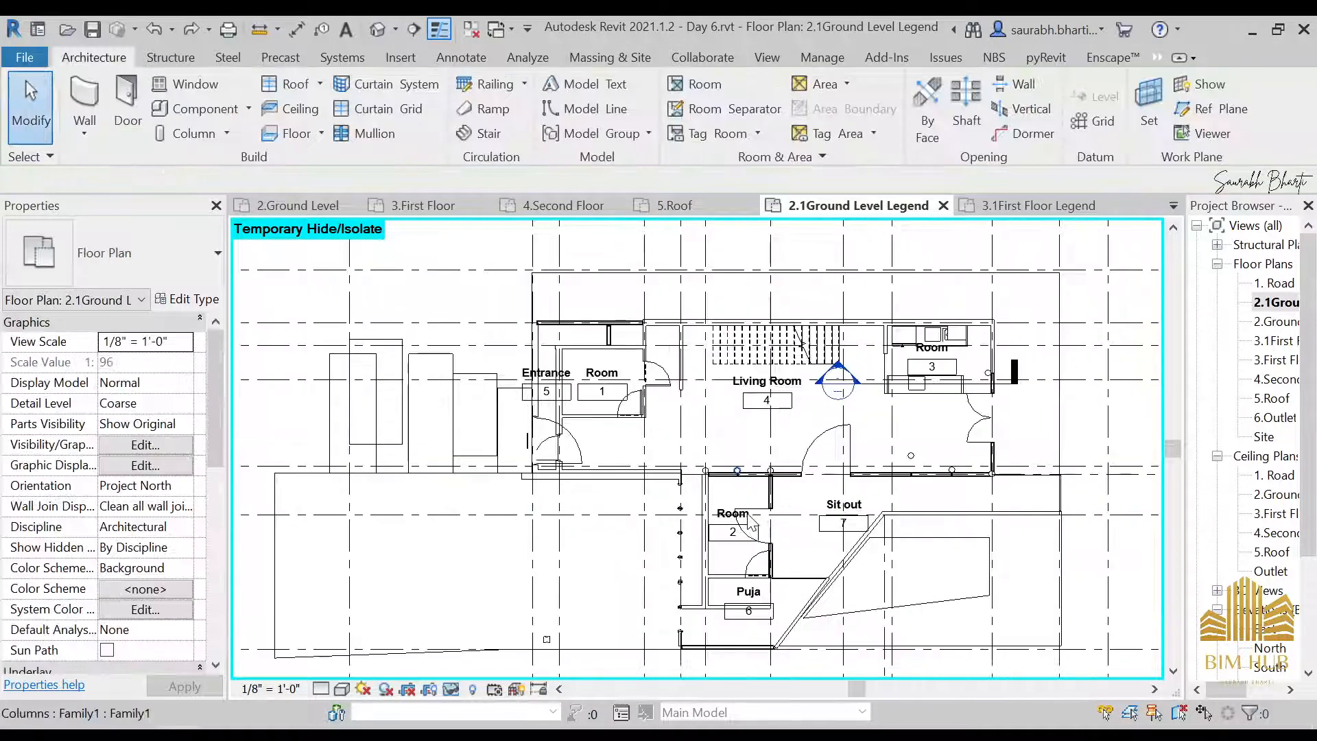
pyautogui.scroll(4, 750, 522)
pyautogui.click(741, 525)
pyautogui.click(741, 525)
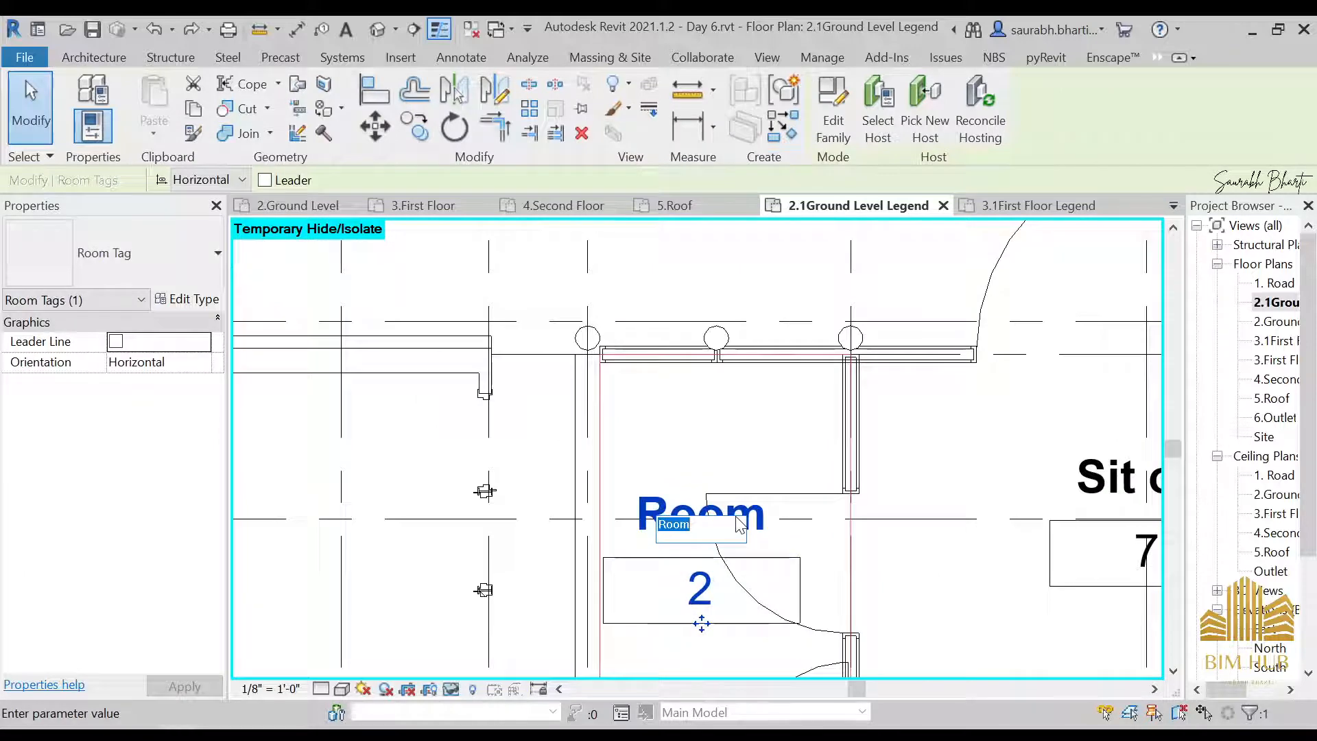
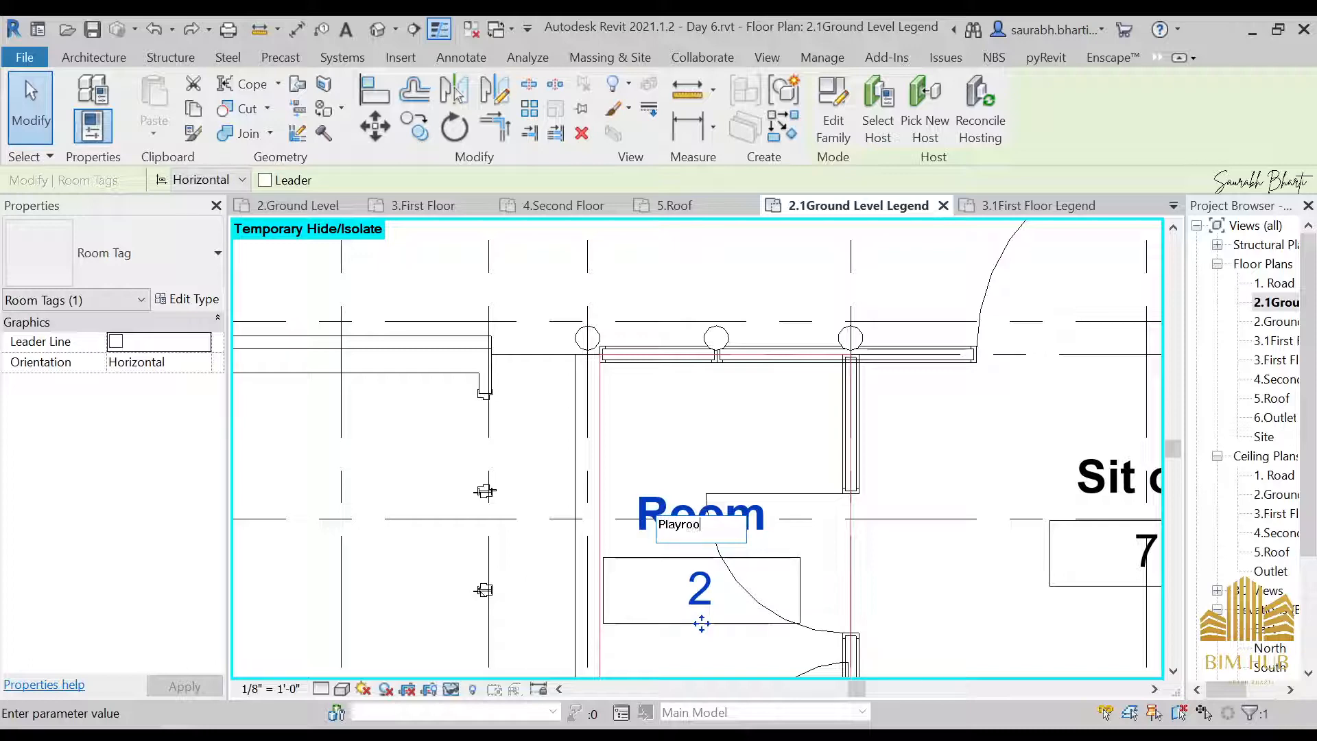
# Rename Room 2, beside the Sit out on the ground level legend plan, as Playroom
pyautogui.write('m')
pyautogui.press('Return')
pyautogui.scroll(-4, 739, 537)
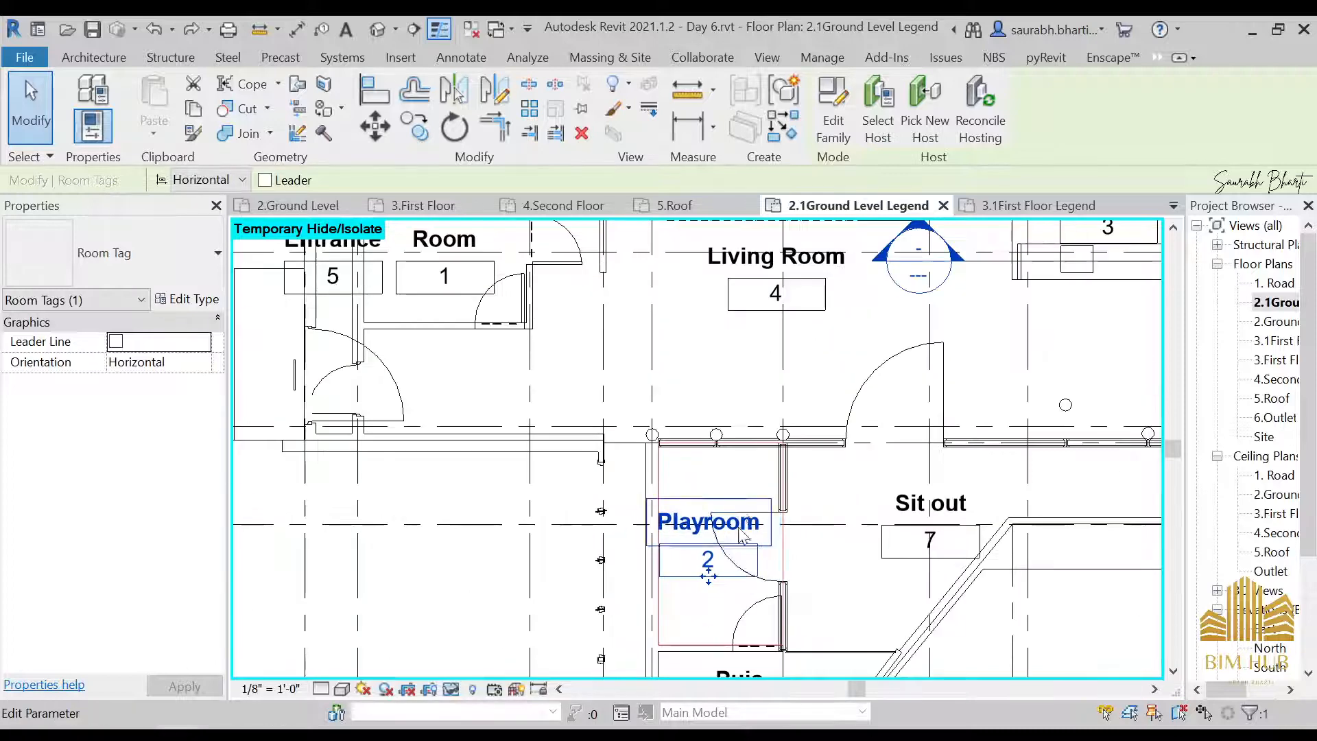
# Draw a Generic - 4.5" wall from the free end of the Living Room wall stub across to Room 1's wall, just below its door
pyautogui.moveTo(790, 561); pyautogui.dragTo(705, 339, button='middle')
pyautogui.scroll(-3, 659, 448)
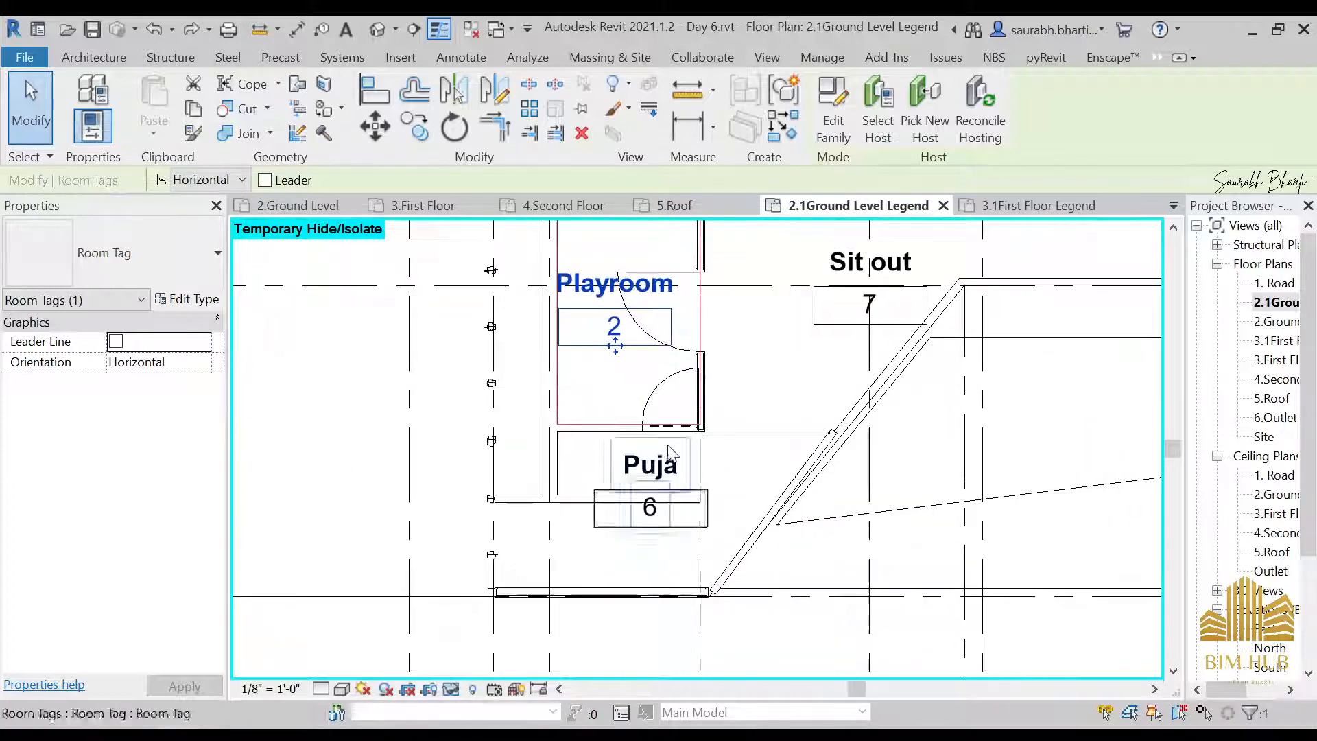
pyautogui.moveTo(725, 418); pyautogui.dragTo(809, 603, button='middle')
pyautogui.scroll(2, 587, 394)
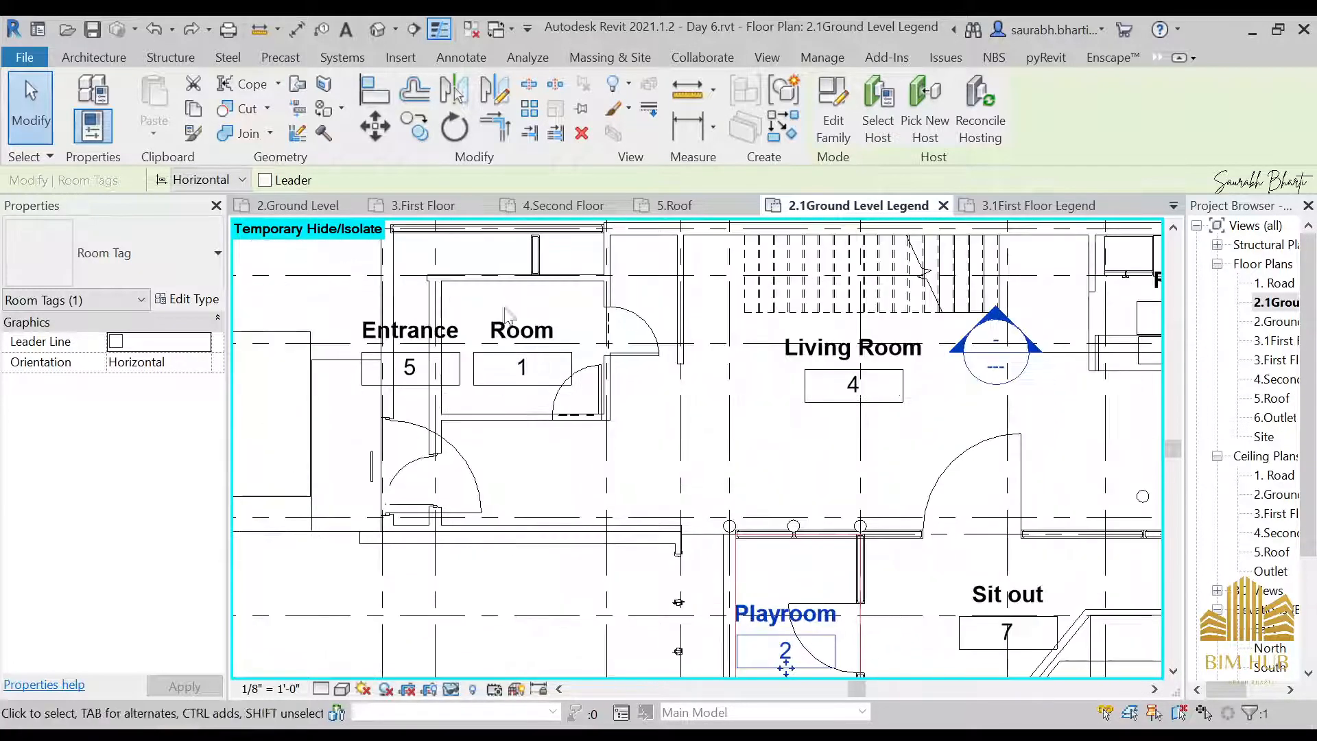
pyautogui.scroll(2, 618, 339)
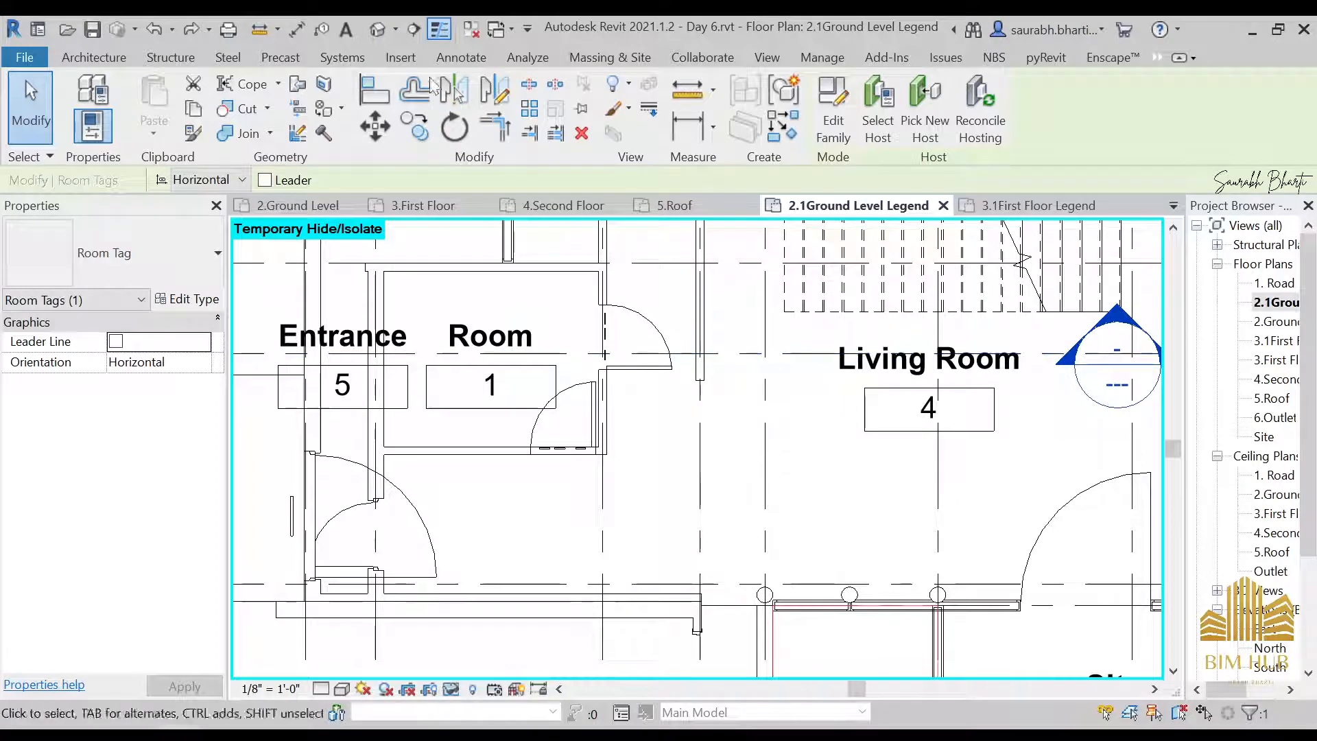
pyautogui.press('w')
pyautogui.press('a')
pyautogui.scroll(2, 719, 380)
pyautogui.click(686, 383)
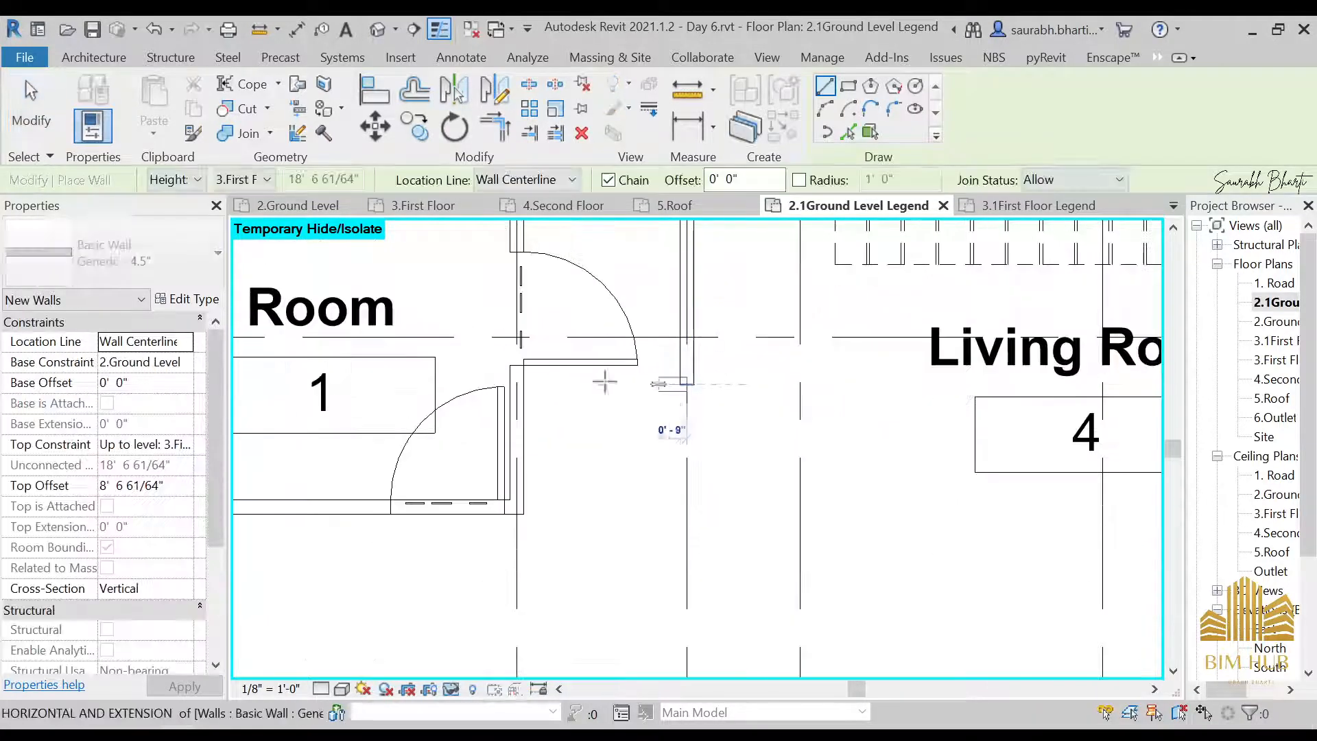
pyautogui.click(524, 382)
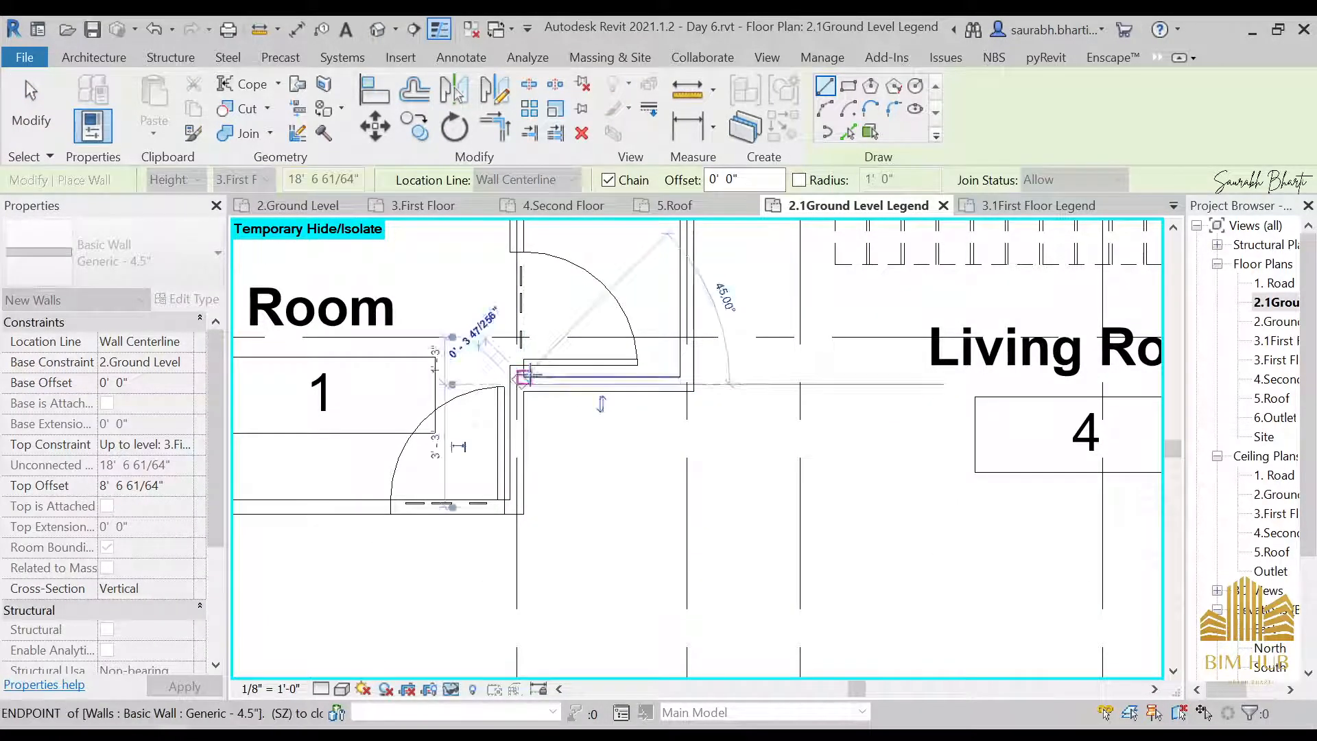
pyautogui.press('Escape')
pyautogui.press('Escape')
# Place a tagged room in the newly enclosed space between Room 1 and the staircase and name it Toilet
pyautogui.scroll(1, 608, 382)
pyautogui.moveTo(597, 431); pyautogui.dragTo(592, 481, button='middle')
pyautogui.scroll(-2, 595, 489)
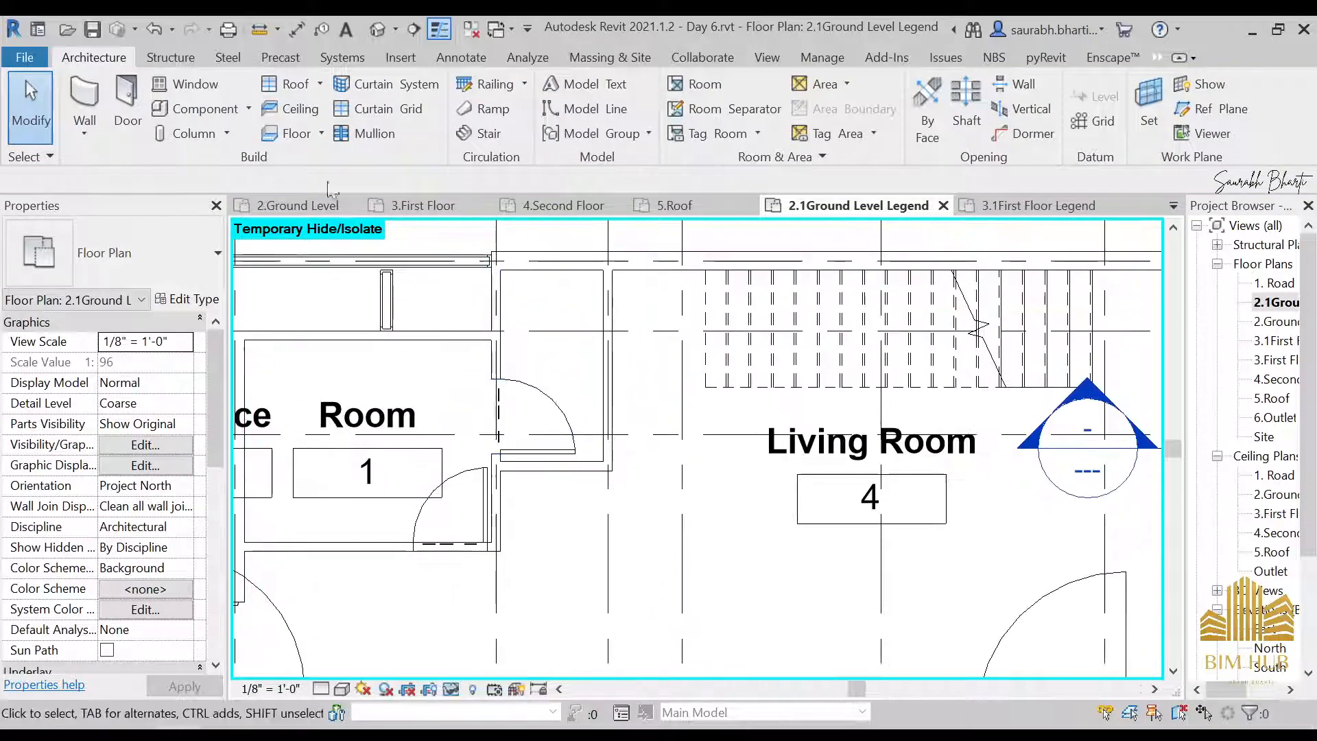
pyautogui.click(704, 93)
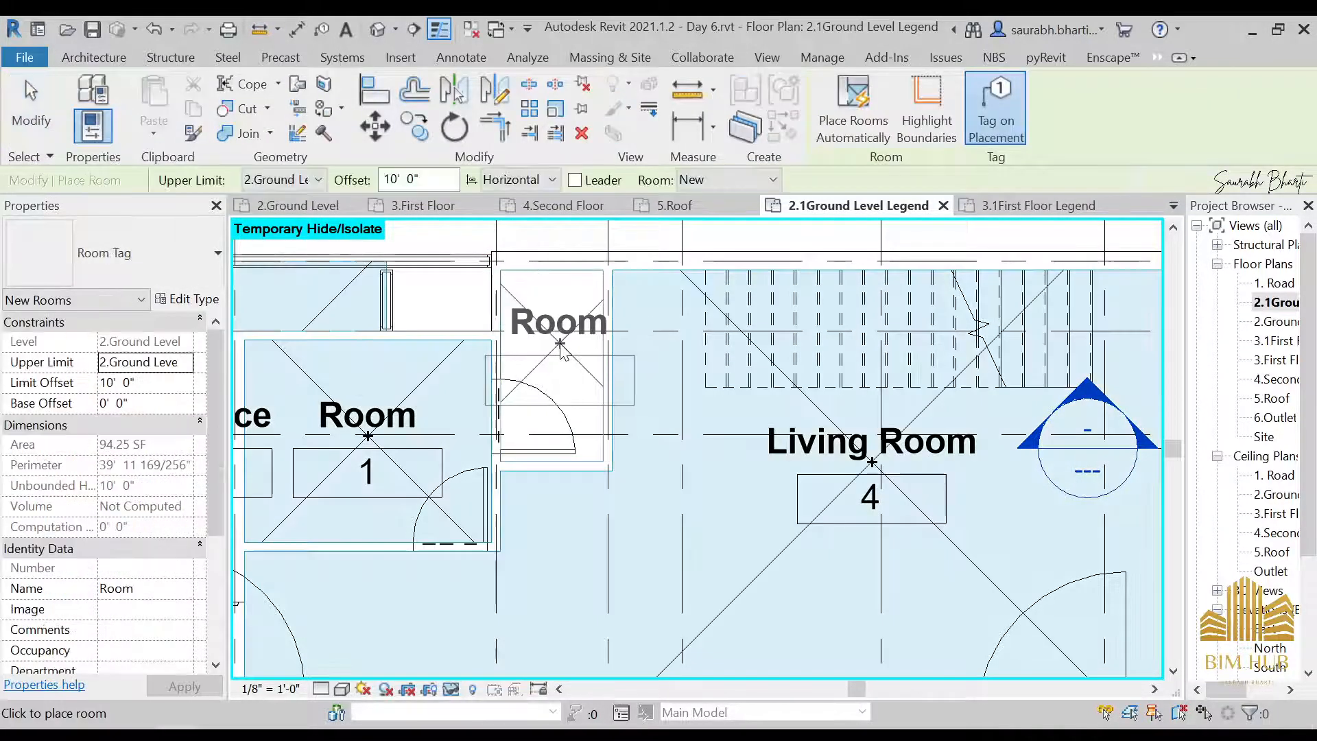
pyautogui.click(548, 336)
pyautogui.press('Escape')
pyautogui.press('Escape')
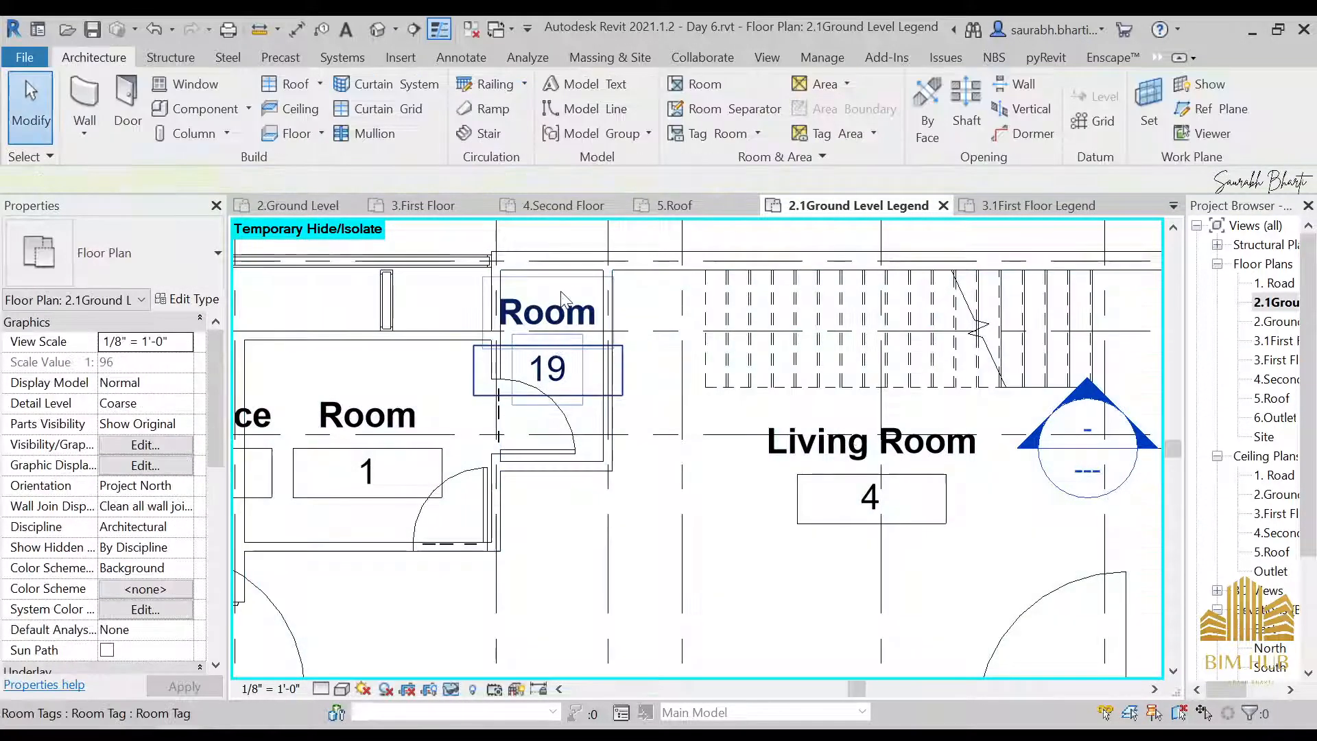
pyautogui.doubleClick(564, 309)
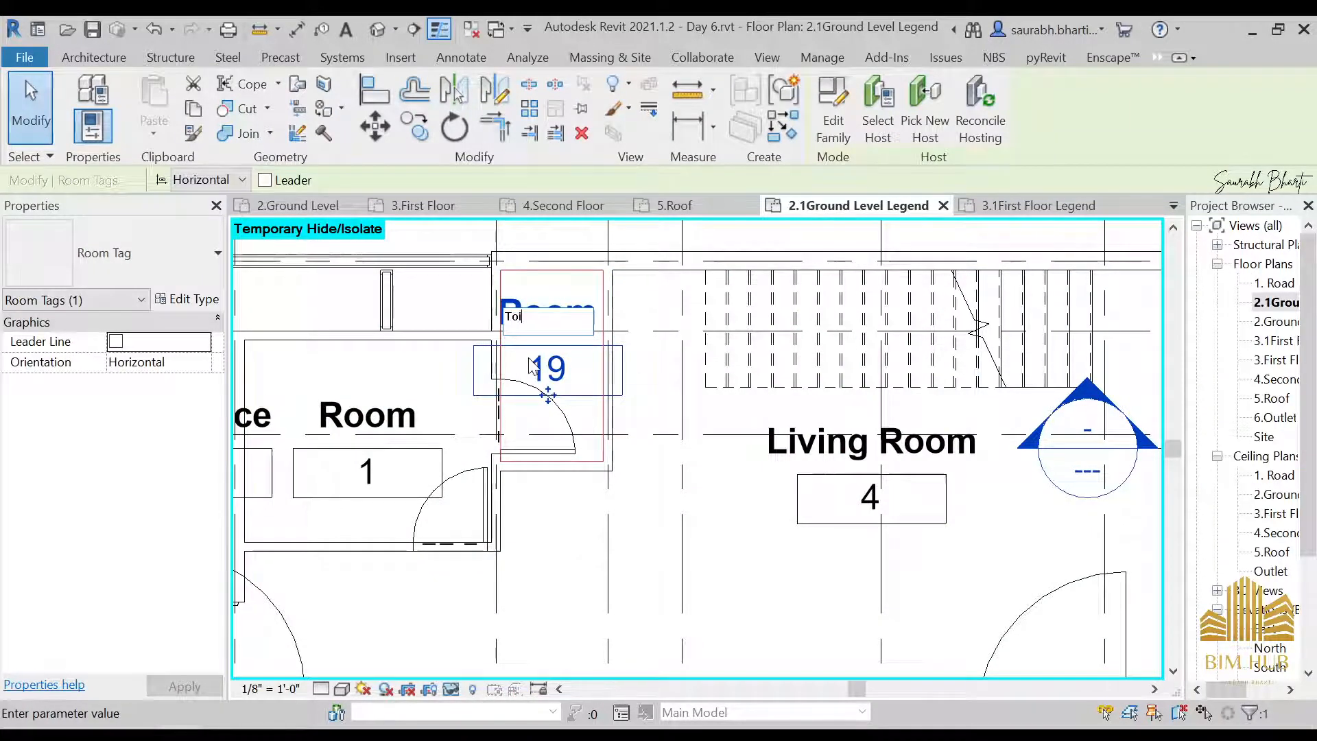
pyautogui.press('Return')
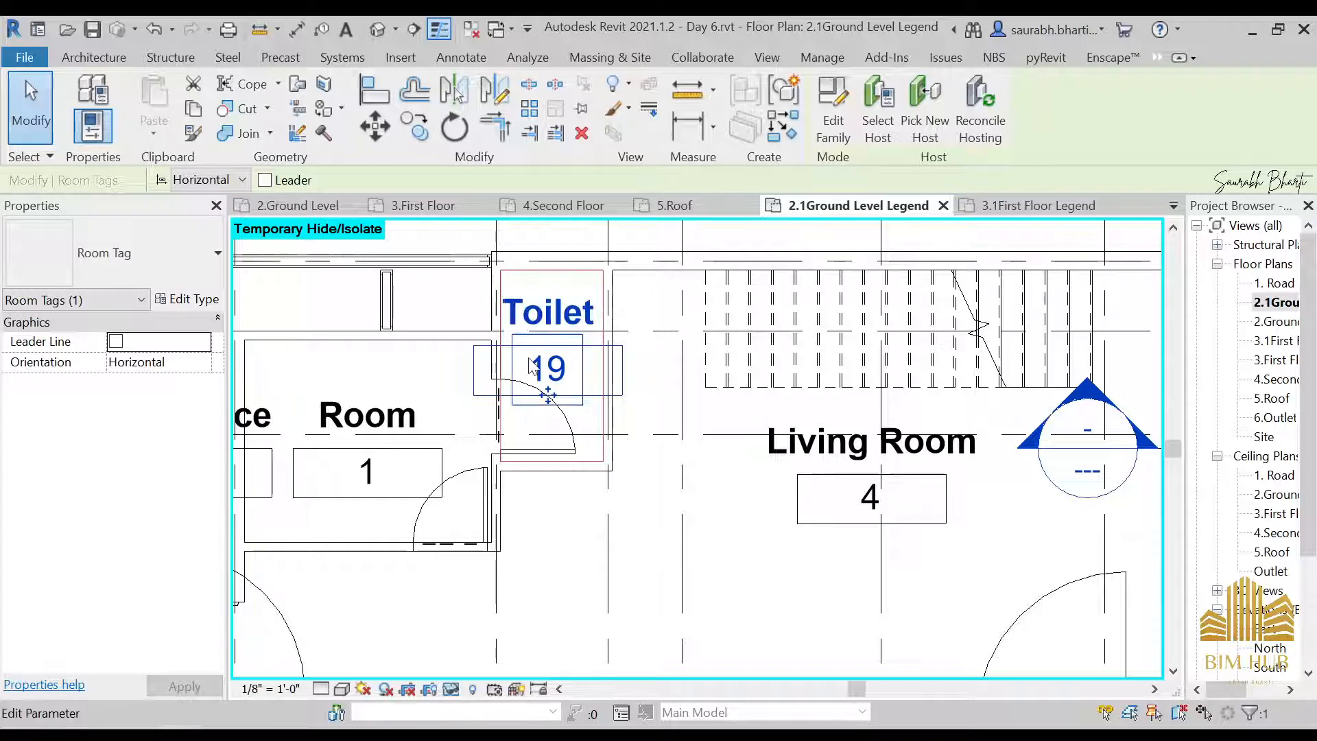
# Rename Room 1, beside the Entrance, as Bedroom
pyautogui.scroll(-4, 501, 378)
pyautogui.scroll(3, 473, 384)
pyautogui.doubleClick(472, 382)
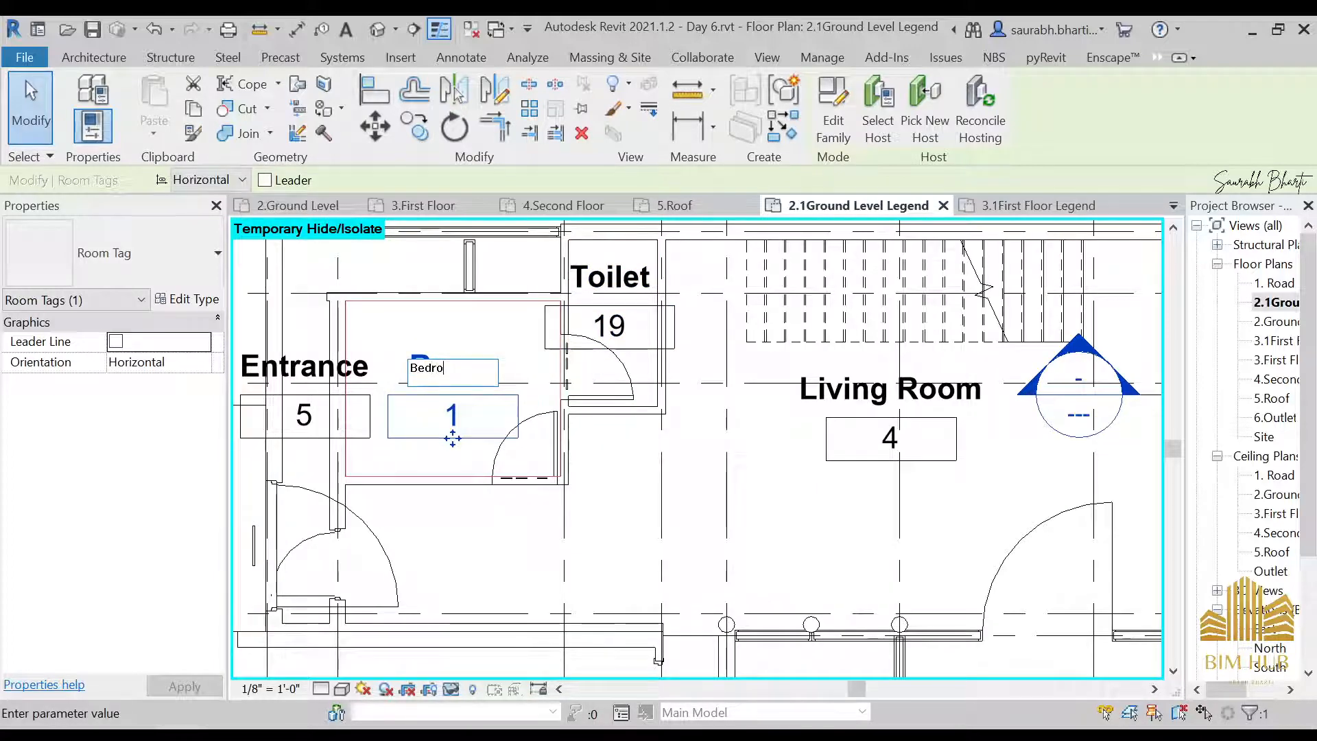
pyautogui.press('Return')
# Rename Room 3, the space with the sink and counters, as Kitchen
pyautogui.scroll(-5, 508, 494)
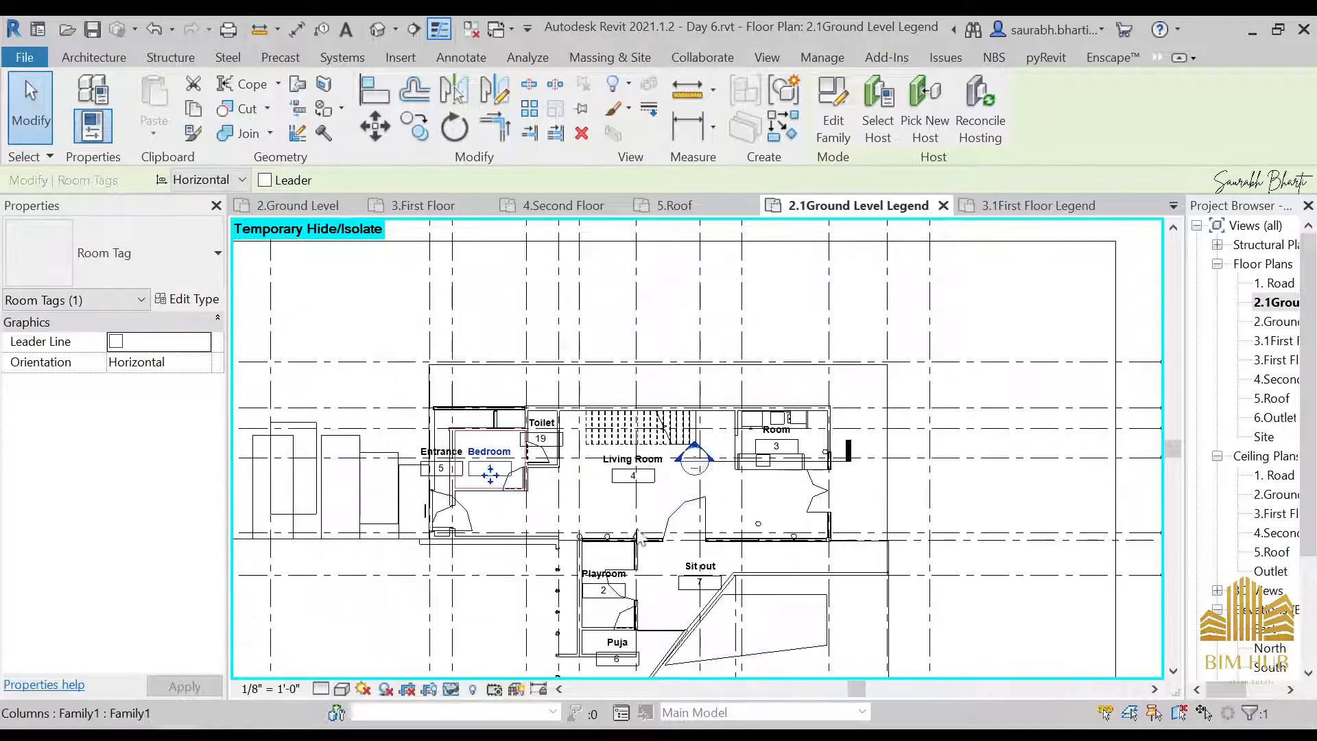
pyautogui.scroll(3, 792, 440)
pyautogui.click(786, 406)
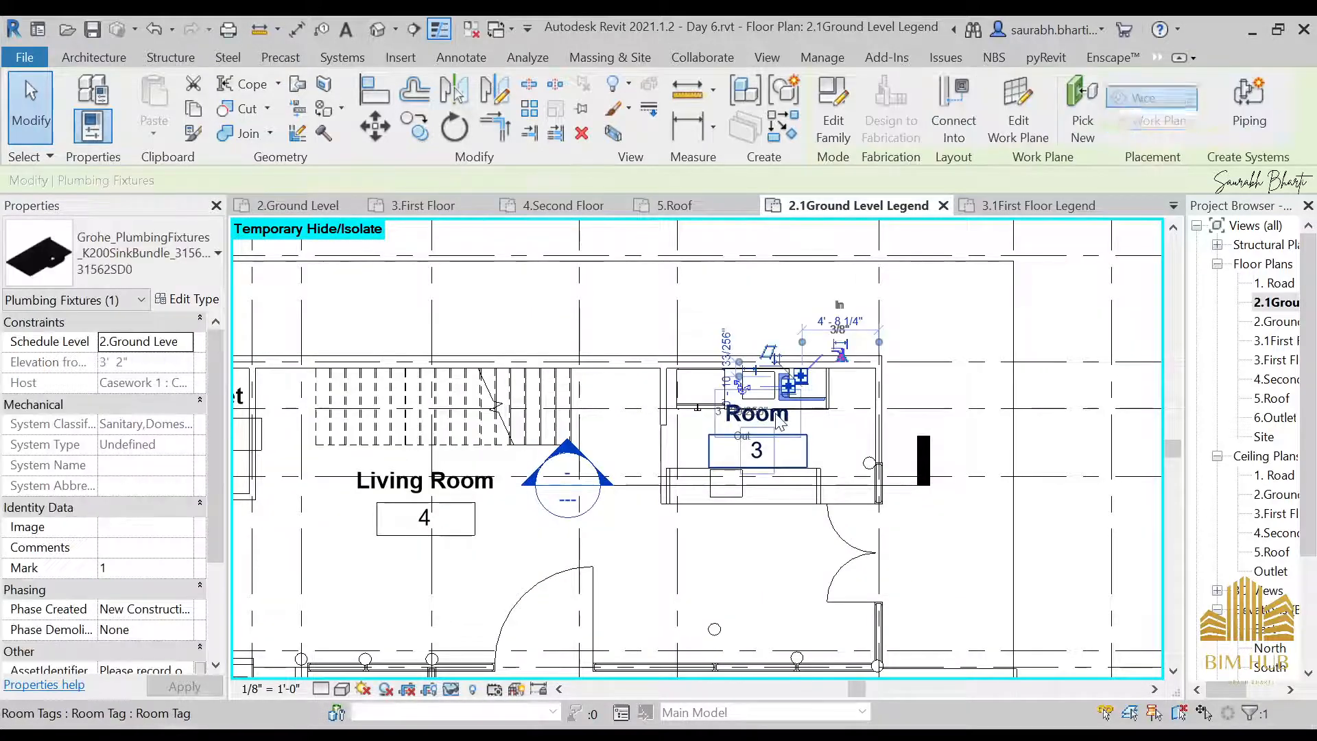
pyautogui.press('Escape')
pyautogui.scroll(2, 776, 418)
pyautogui.scroll(2, 778, 424)
pyautogui.doubleClick(777, 424)
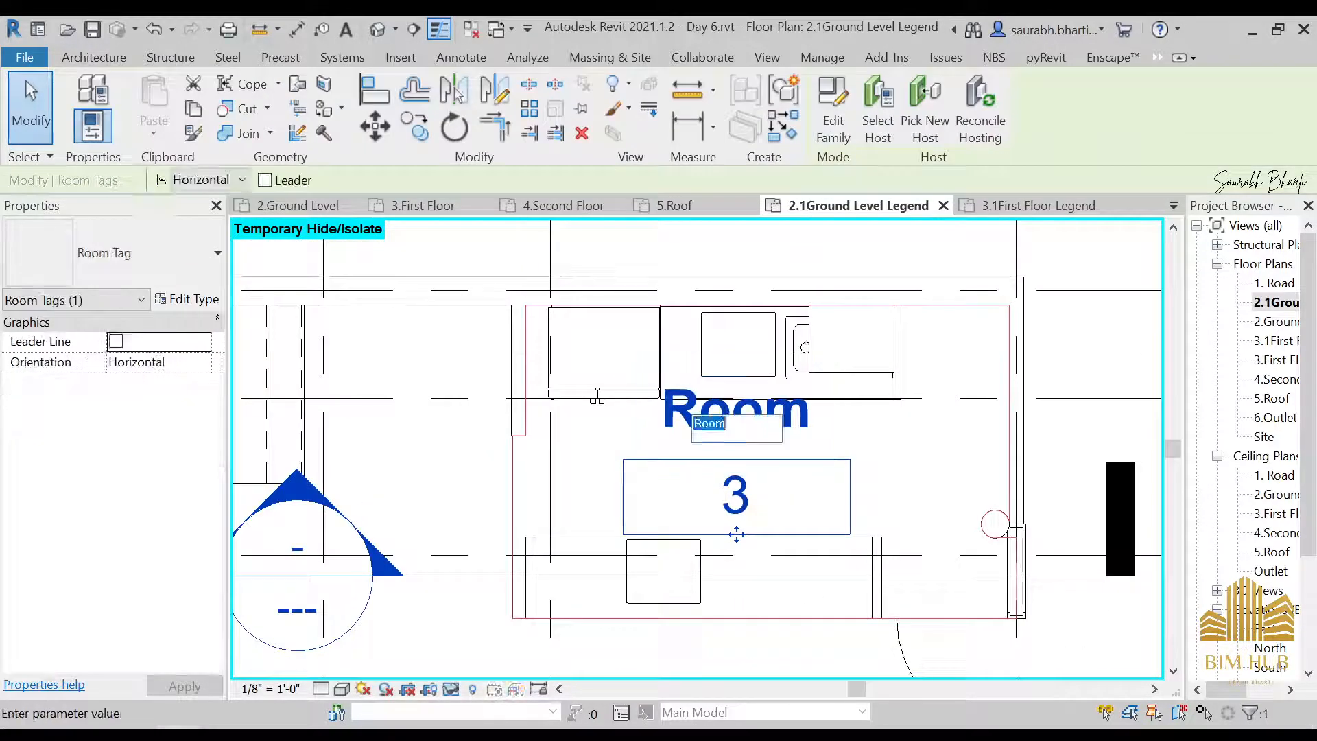
pyautogui.write('Kitchen')
pyautogui.press('Return')
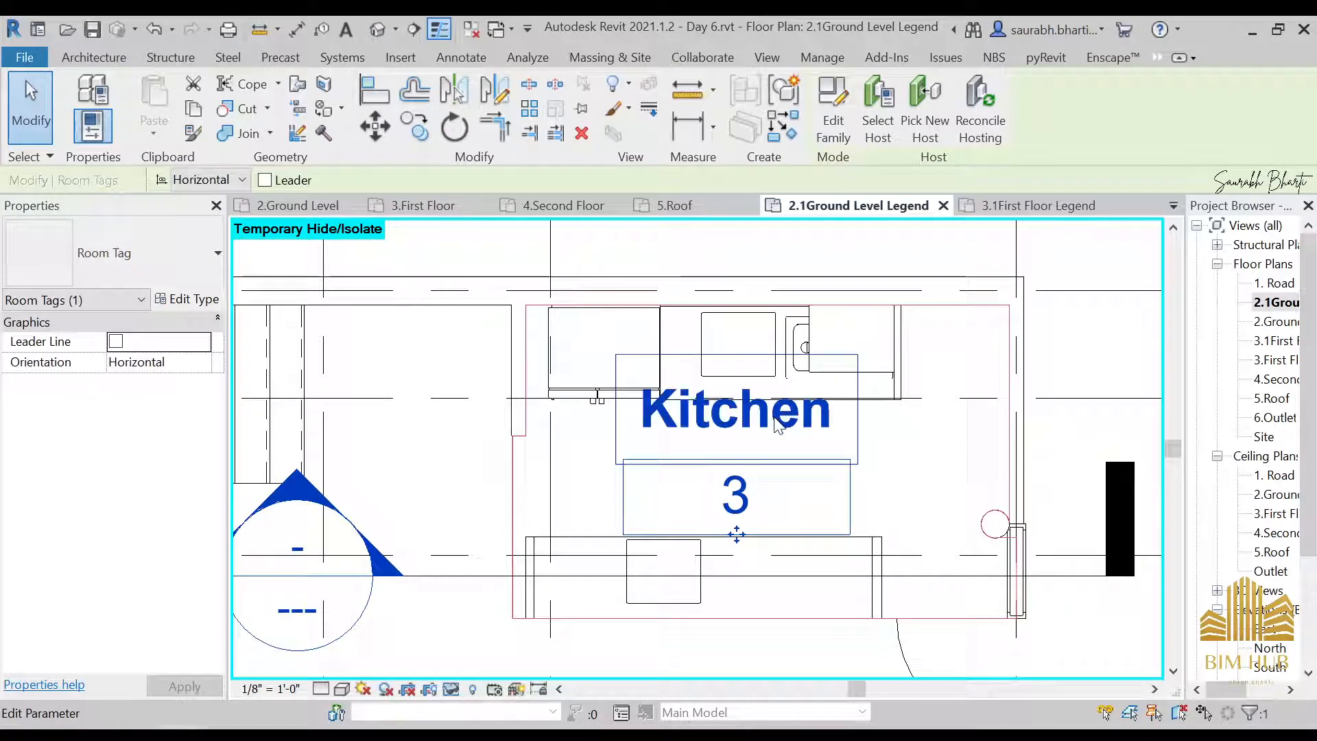
# Open the 3.1First Floor Legend plan and set Room 12's name to the existing choice Toilet
pyautogui.scroll(-5, 782, 422)
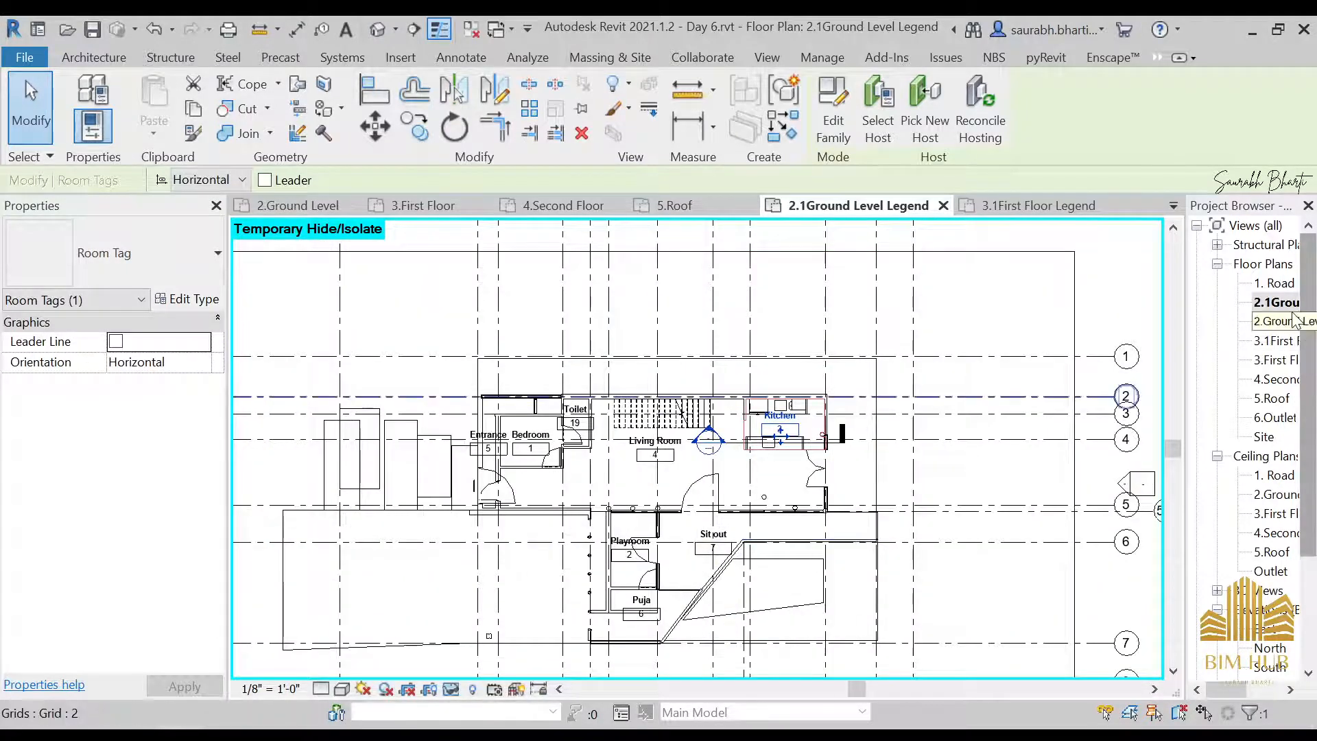
pyautogui.doubleClick(1273, 341)
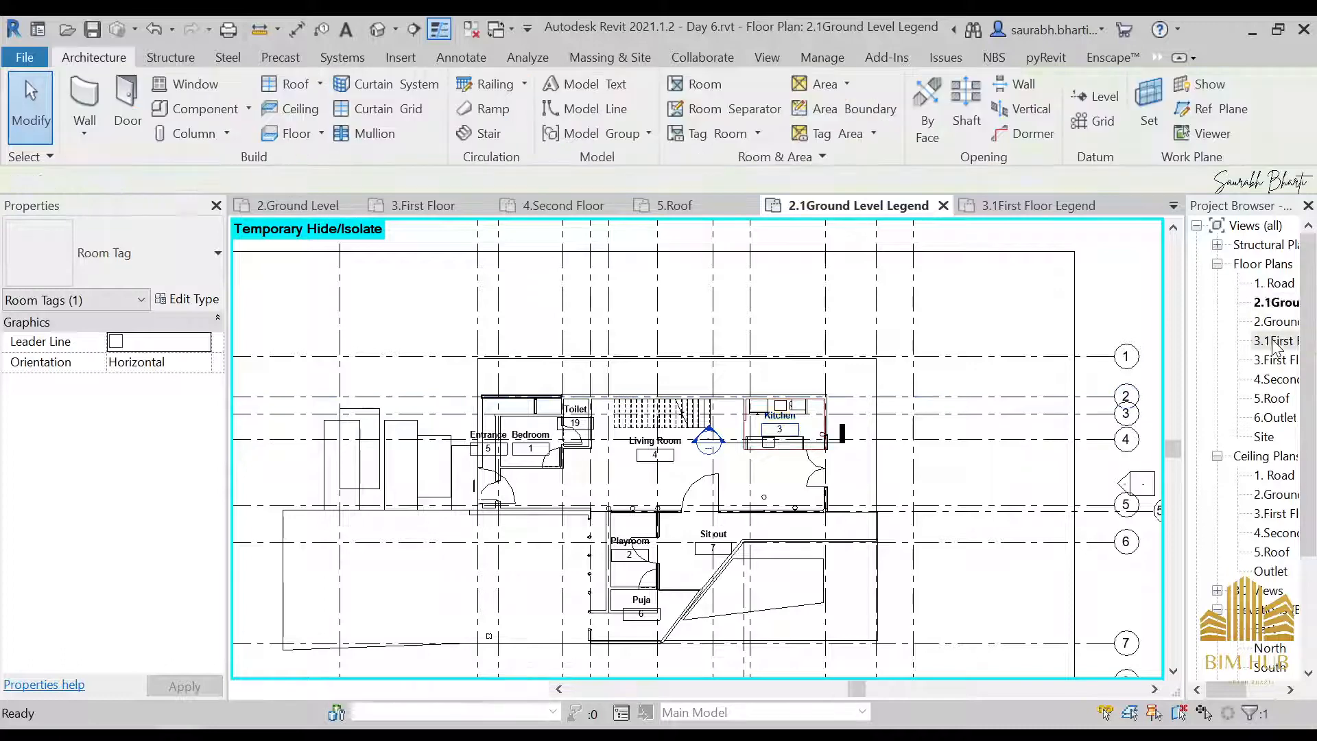
pyautogui.scroll(5, 535, 384)
pyautogui.click(538, 388)
pyautogui.scroll(-2, 540, 398)
pyautogui.scroll(4, 540, 406)
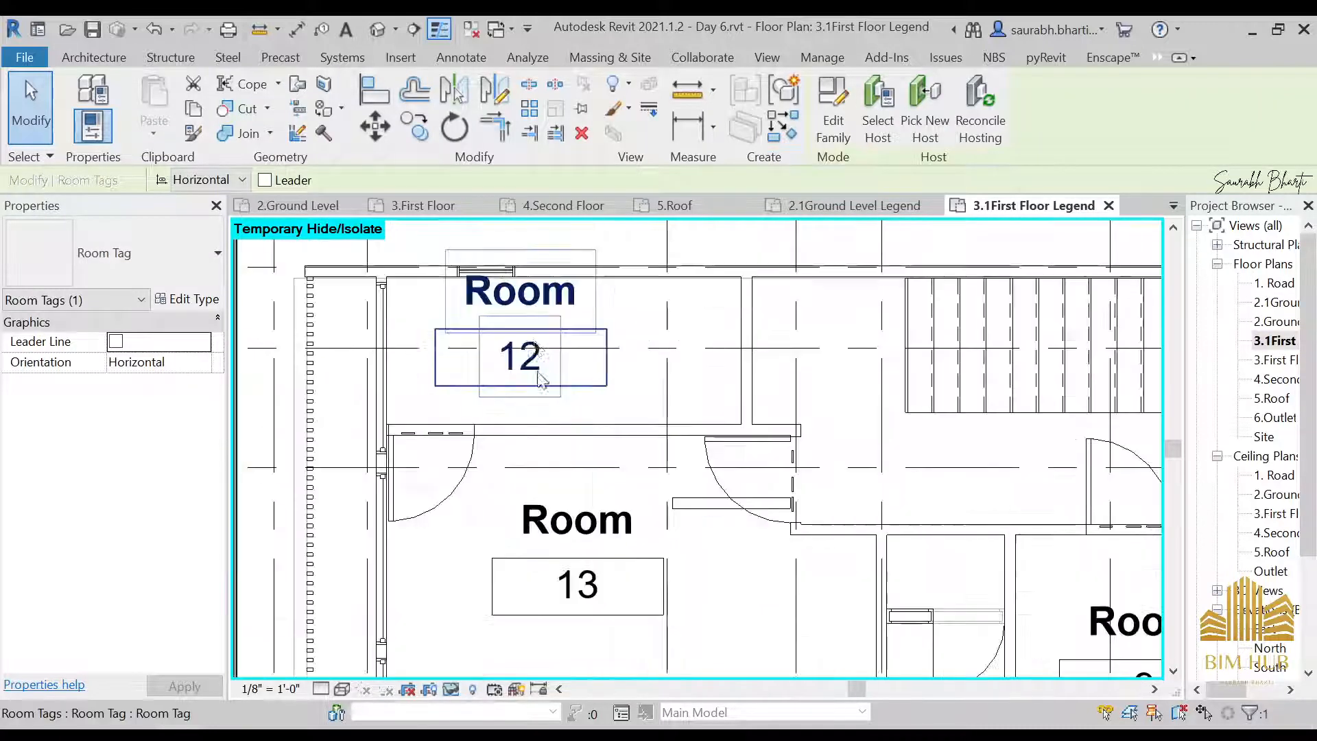
pyautogui.click(615, 406)
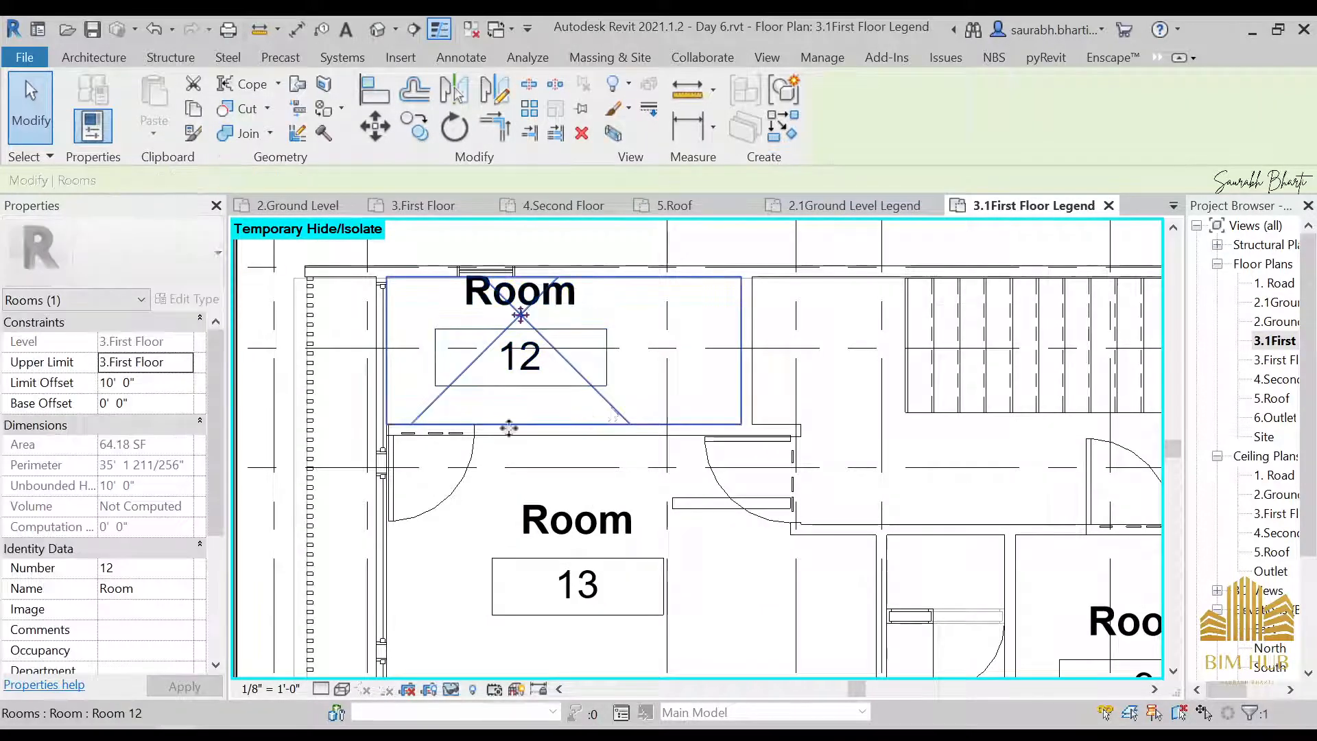
pyautogui.click(185, 594)
pyautogui.scroll(-2, 155, 655)
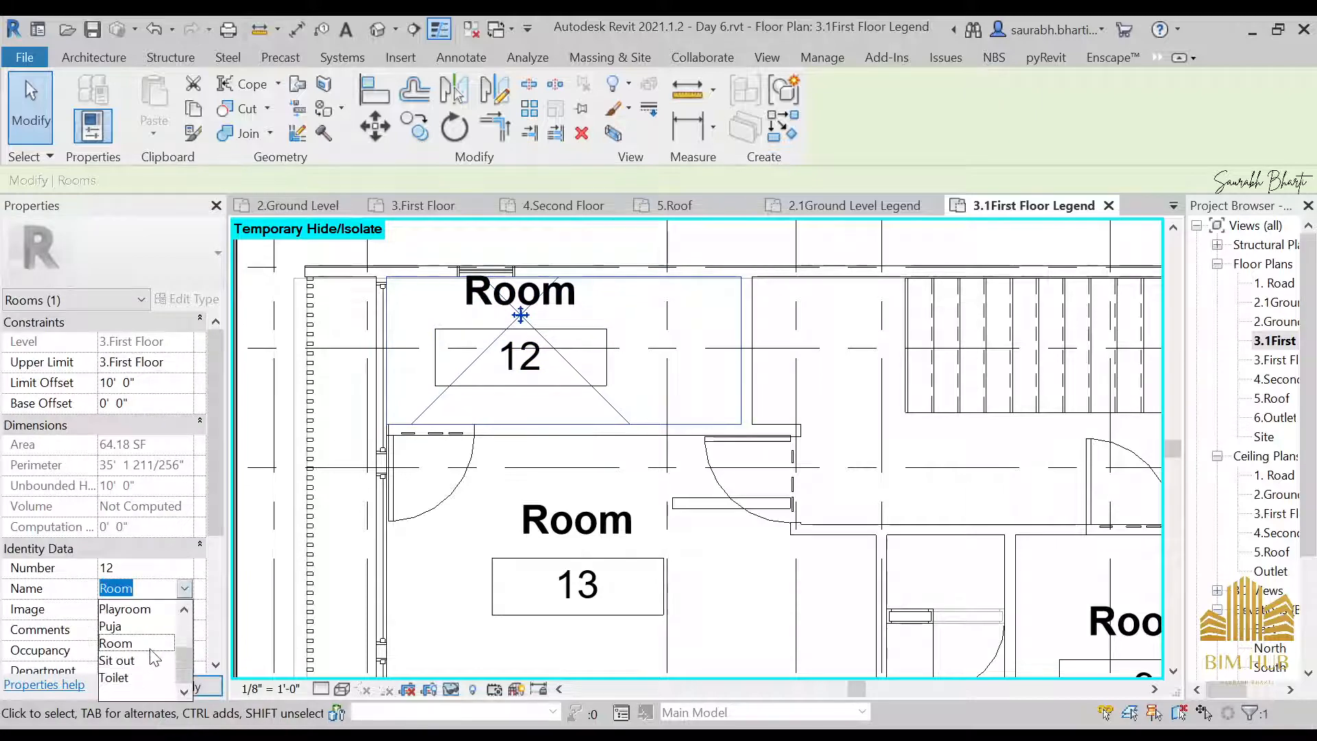
pyautogui.click(114, 677)
# Move the short wall stub below Room 13's door down into line with the adjoining corridor wall
pyautogui.scroll(-2, 604, 511)
pyautogui.moveTo(605, 511); pyautogui.dragTo(651, 285, button='middle')
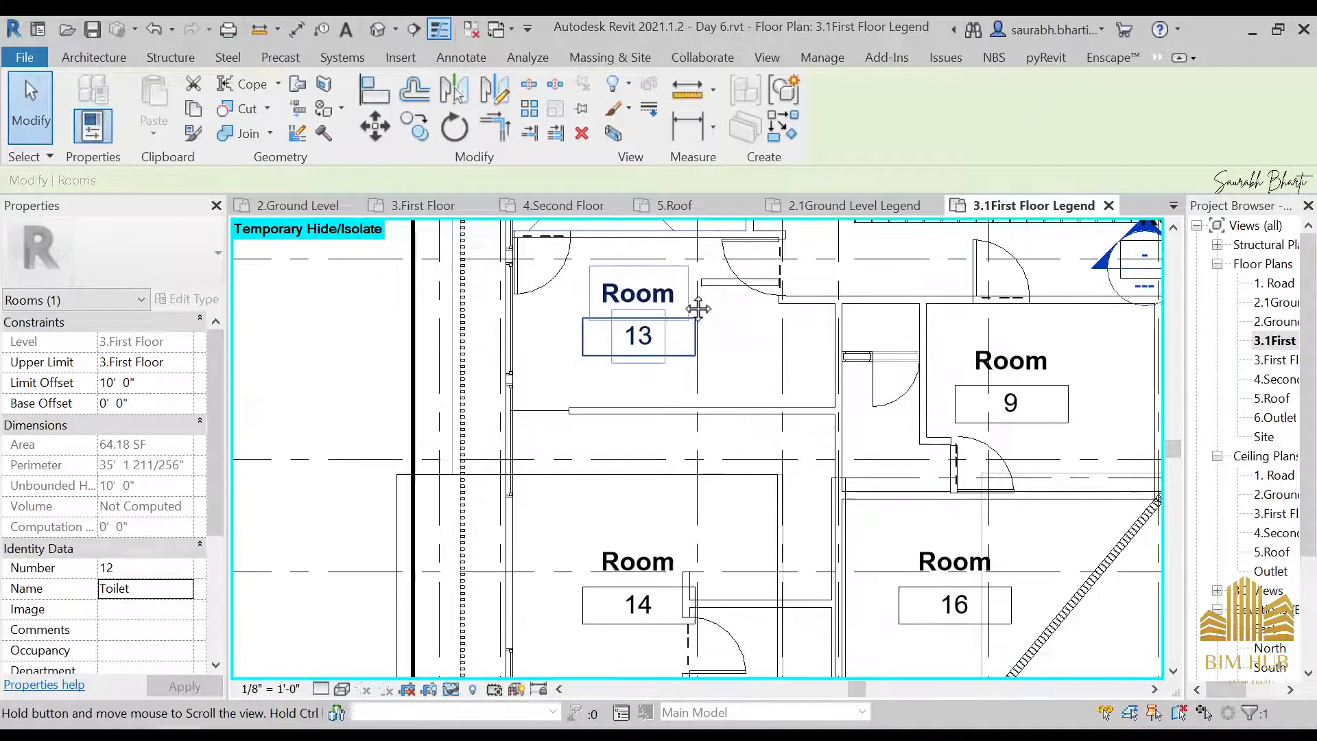
pyautogui.moveTo(772, 343); pyautogui.dragTo(729, 400, button='middle')
pyautogui.press('Escape')
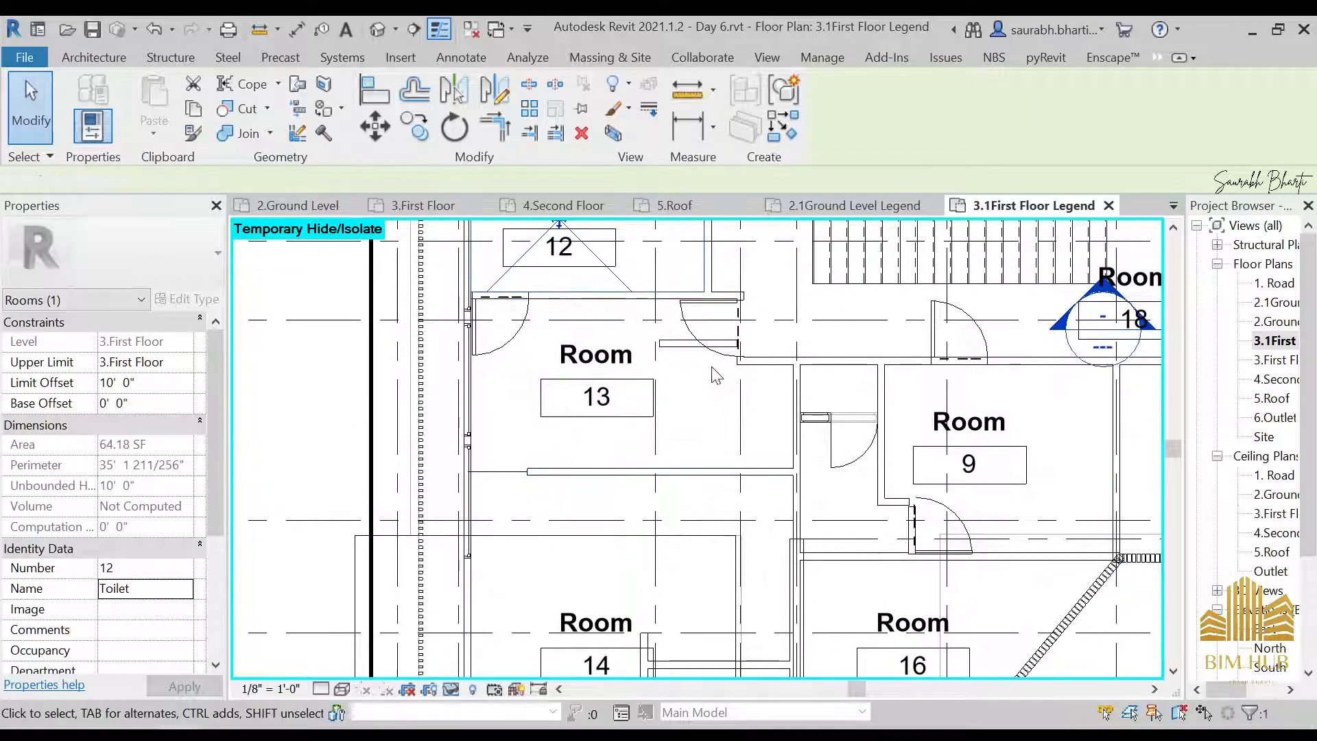
pyautogui.scroll(2, 706, 357)
pyautogui.click(696, 343)
pyautogui.moveTo(696, 343); pyautogui.dragTo(687, 380)
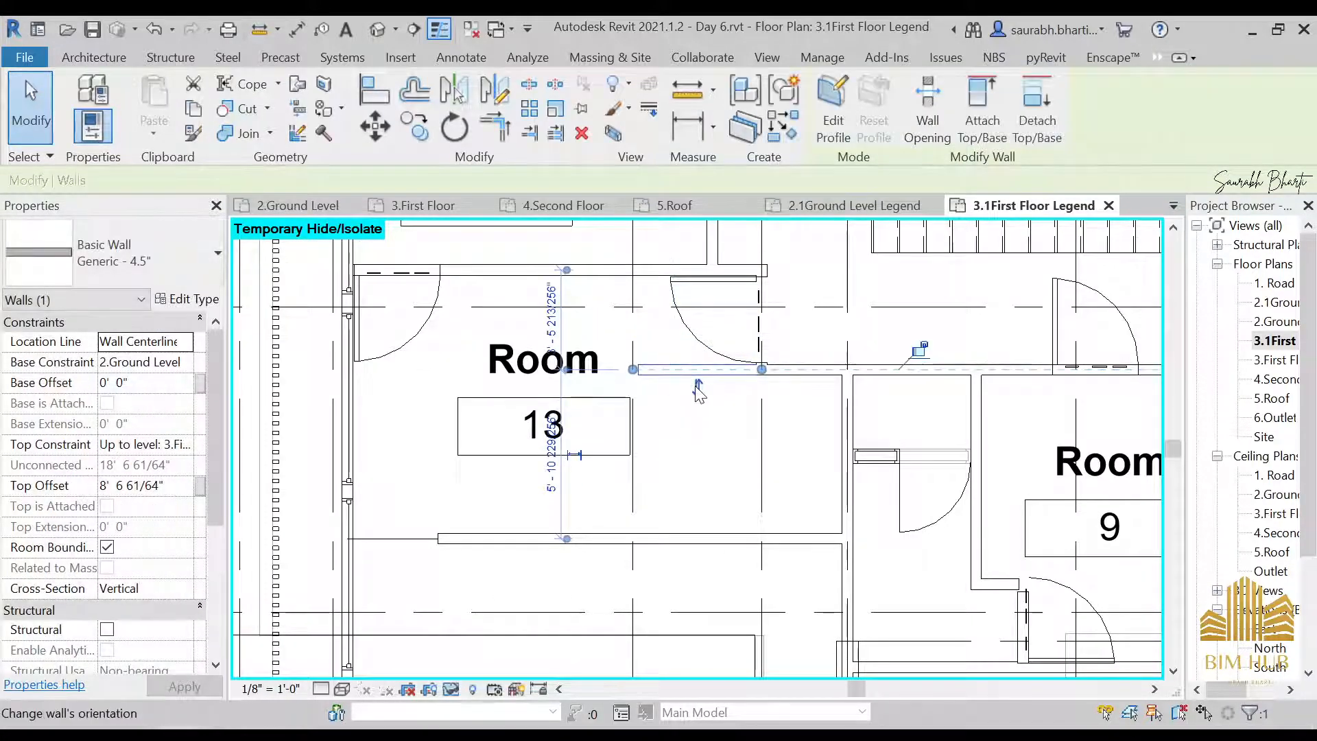
# Draw a Generic - 4.5" wall along Grid E from the corridor wall beside Room 13's door to the room's lower wall
pyautogui.press('w')
pyautogui.press('a')
pyautogui.click(761, 369)
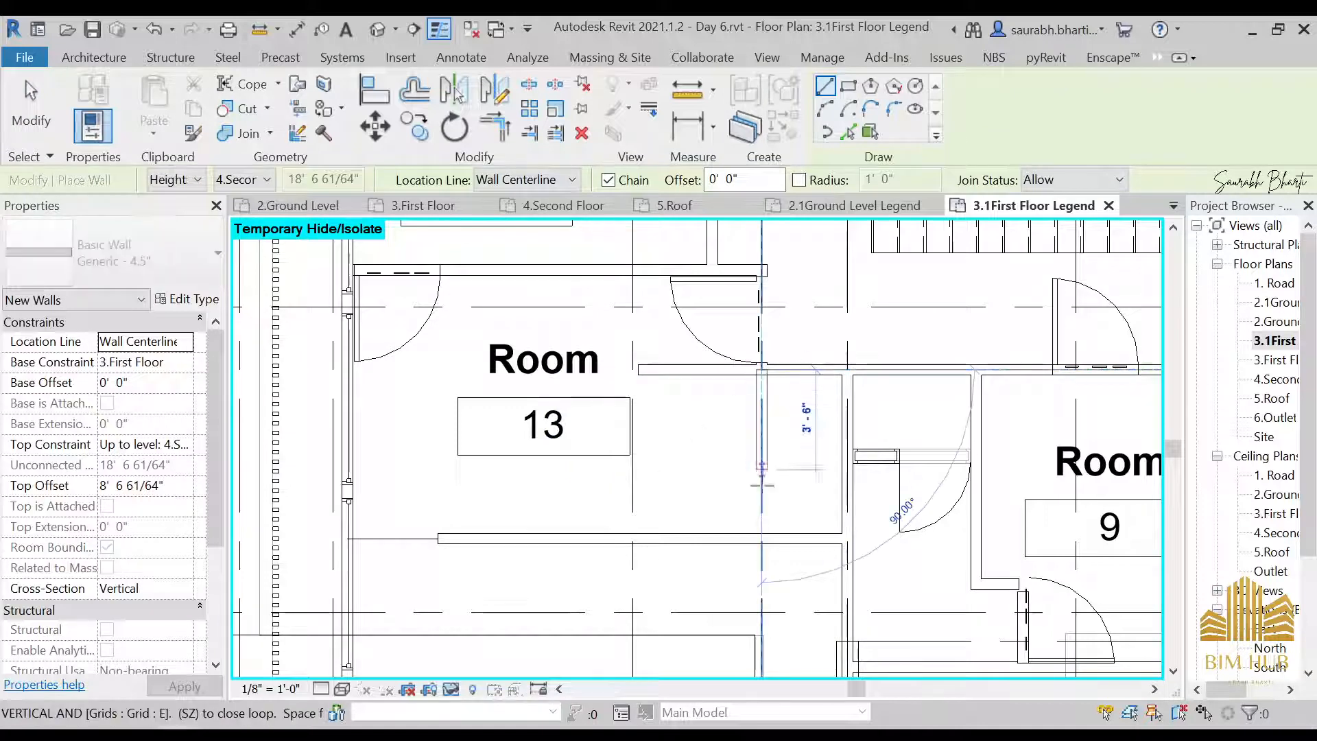
pyautogui.click(761, 533)
pyautogui.press('Escape')
pyautogui.press('Escape')
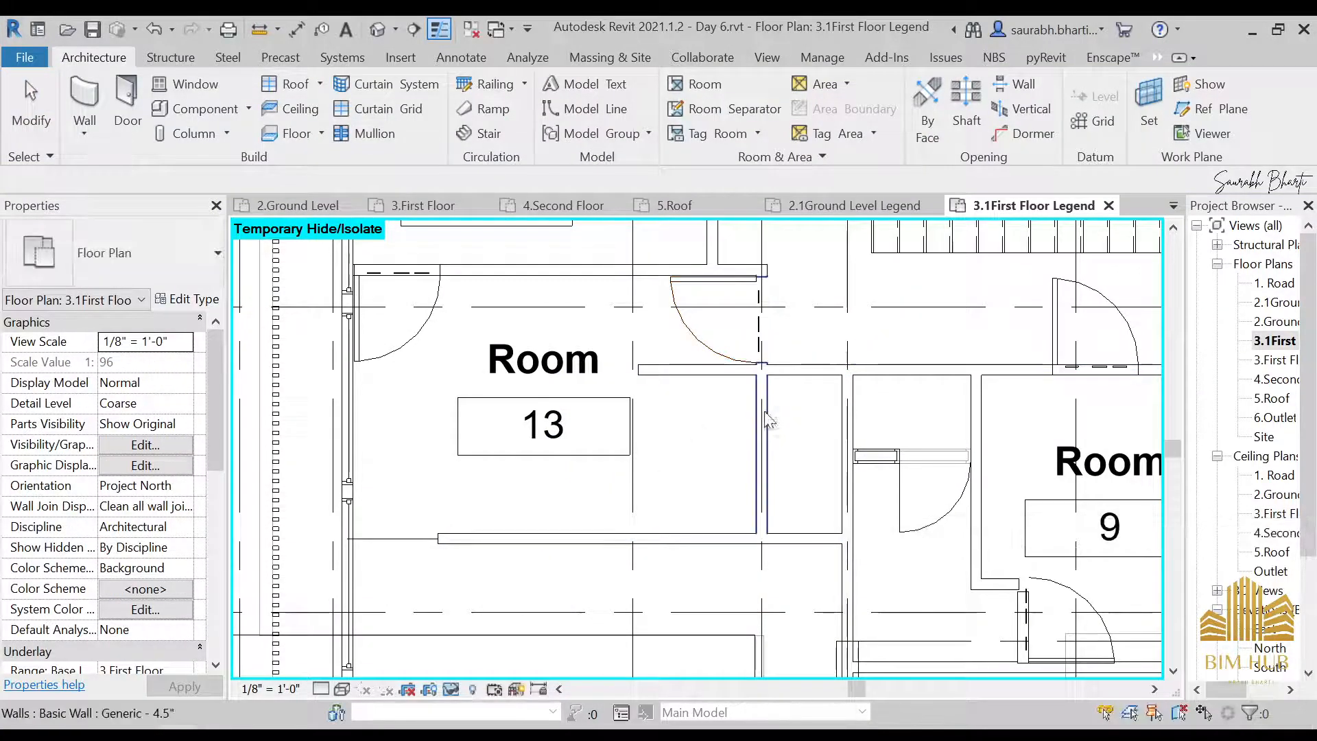
# Try to shift the new Grid E partition toward Room 13's tag, and try to delete it
pyautogui.moveTo(767, 409); pyautogui.dragTo(726, 414)
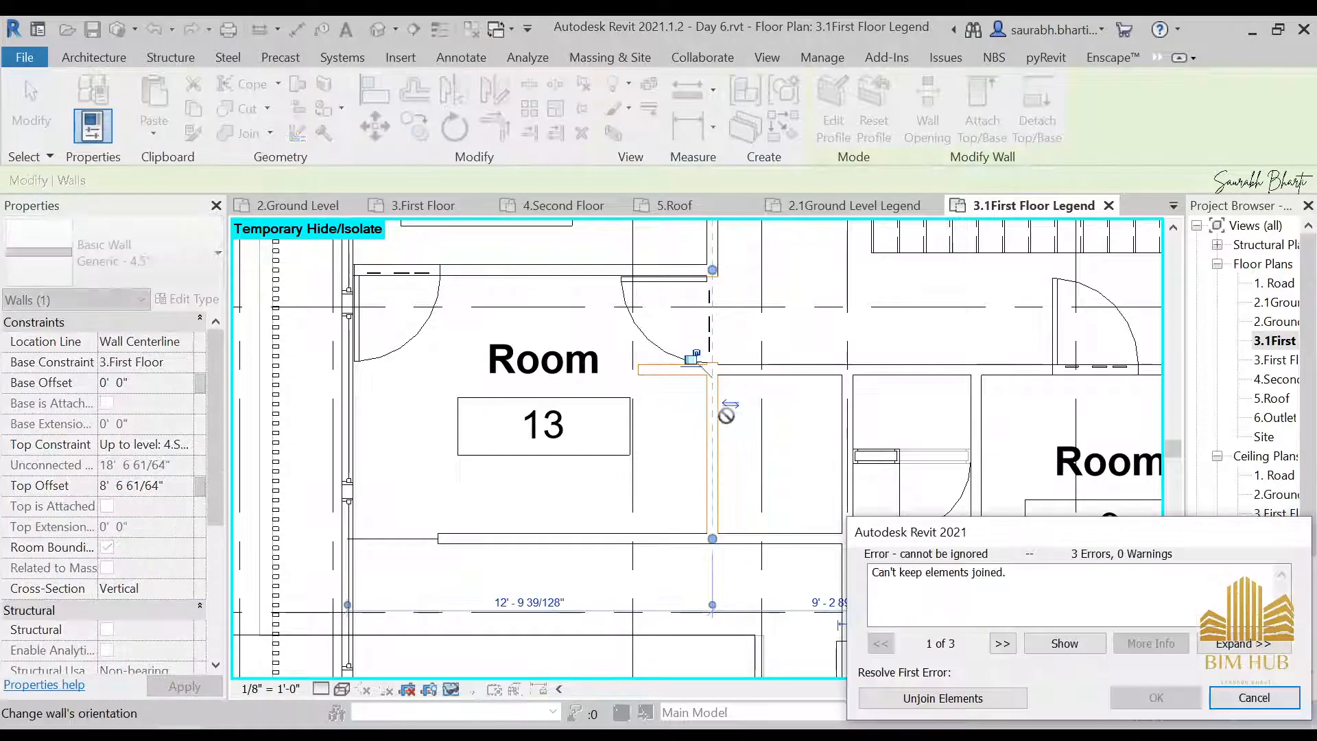
pyautogui.click(1285, 705)
pyautogui.press('Delete')
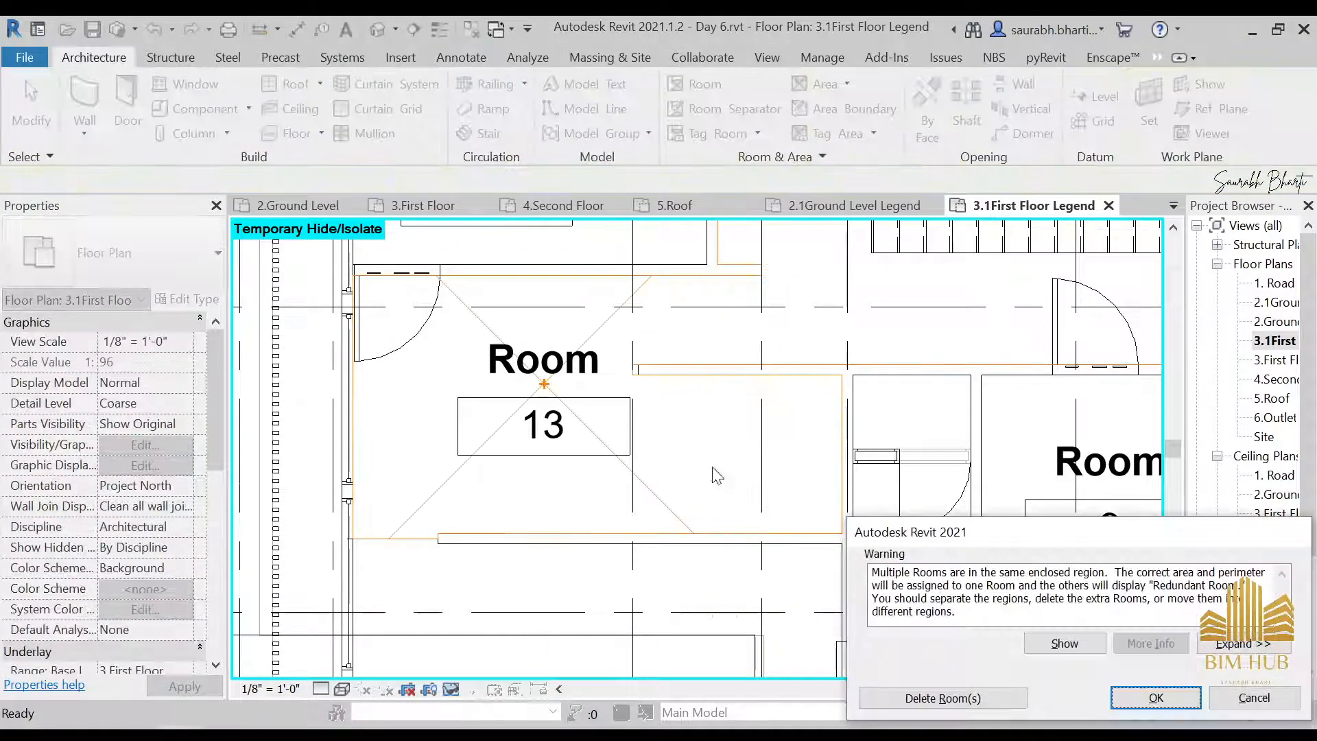
pyautogui.click(1238, 695)
# Shorten the Grid E partition by pulling its lower end back up to the corridor wall
pyautogui.click(755, 455)
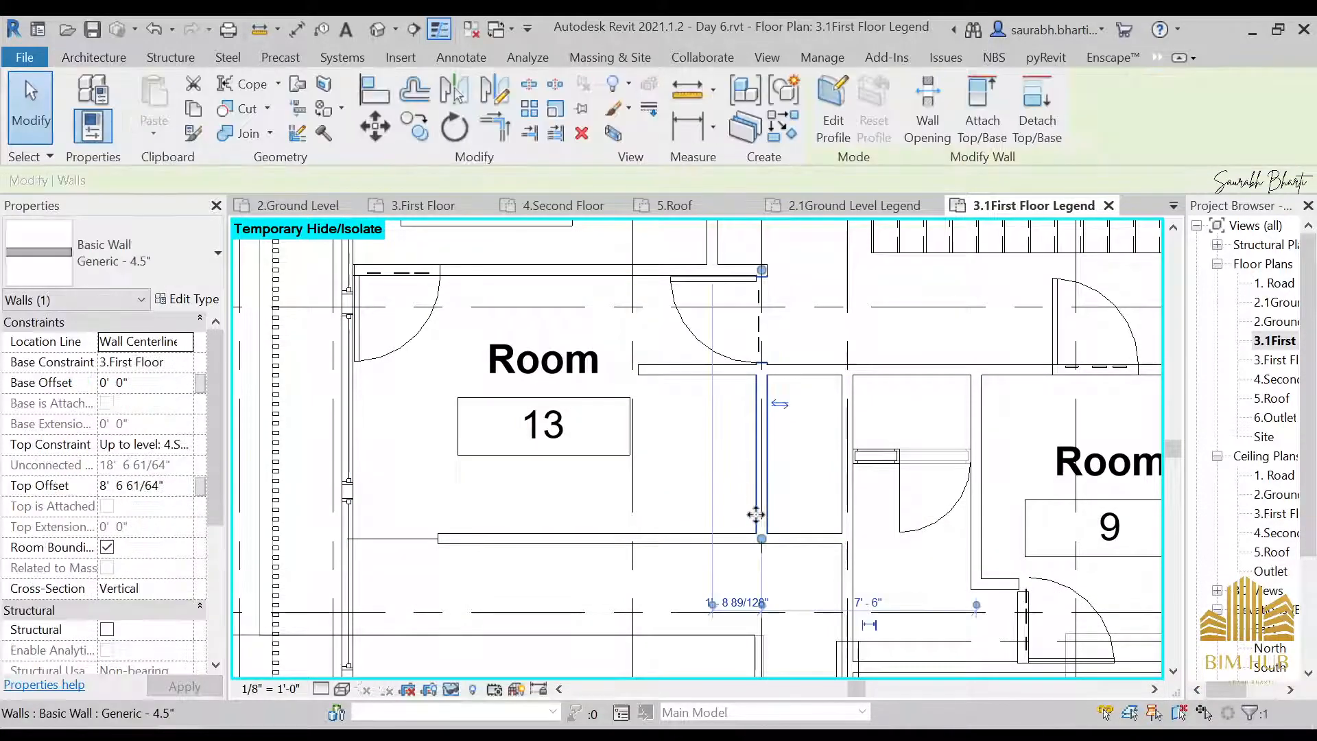
pyautogui.moveTo(763, 540); pyautogui.dragTo(762, 370)
# Draw a Generic - 4.5" wall from the stub to Room 13's lower wall, in line with Room 12's right-hand wall
pyautogui.press('w')
pyautogui.press('a')
pyautogui.click(712, 375)
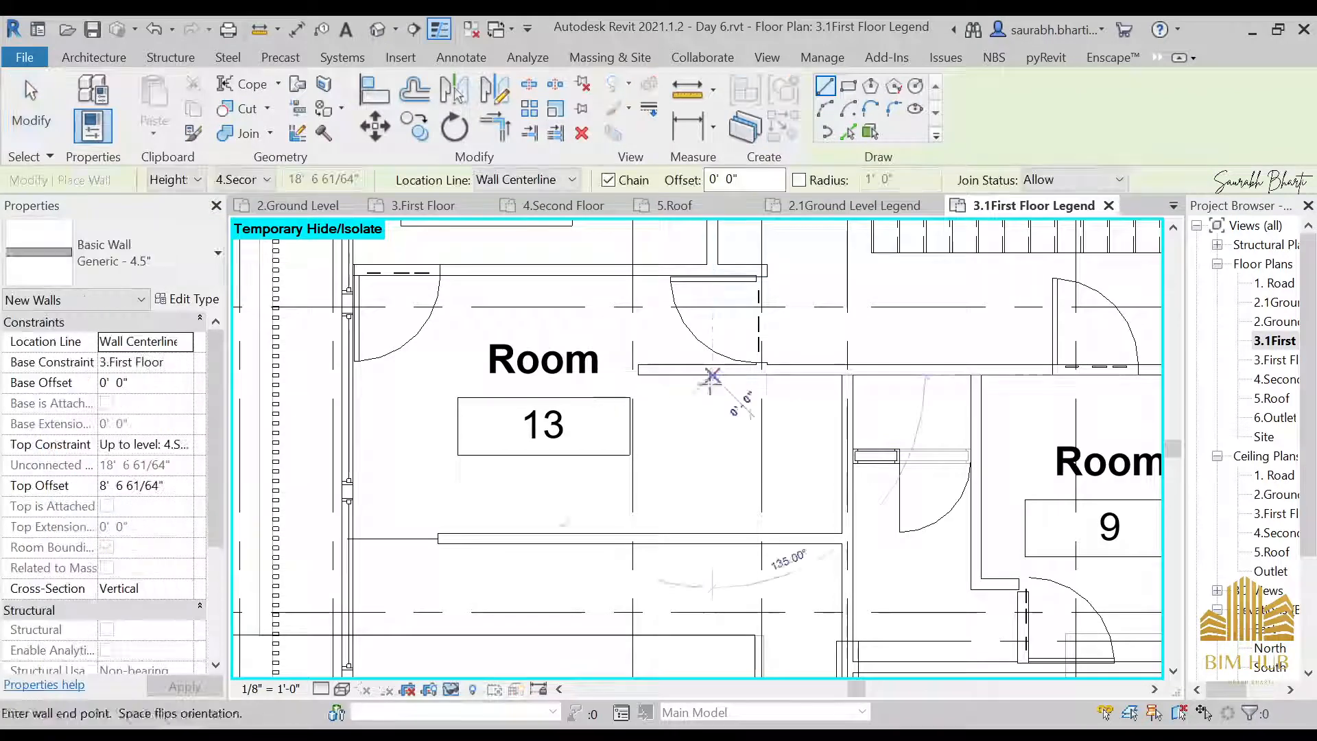
pyautogui.click(712, 539)
pyautogui.press('Escape')
pyautogui.press('Escape')
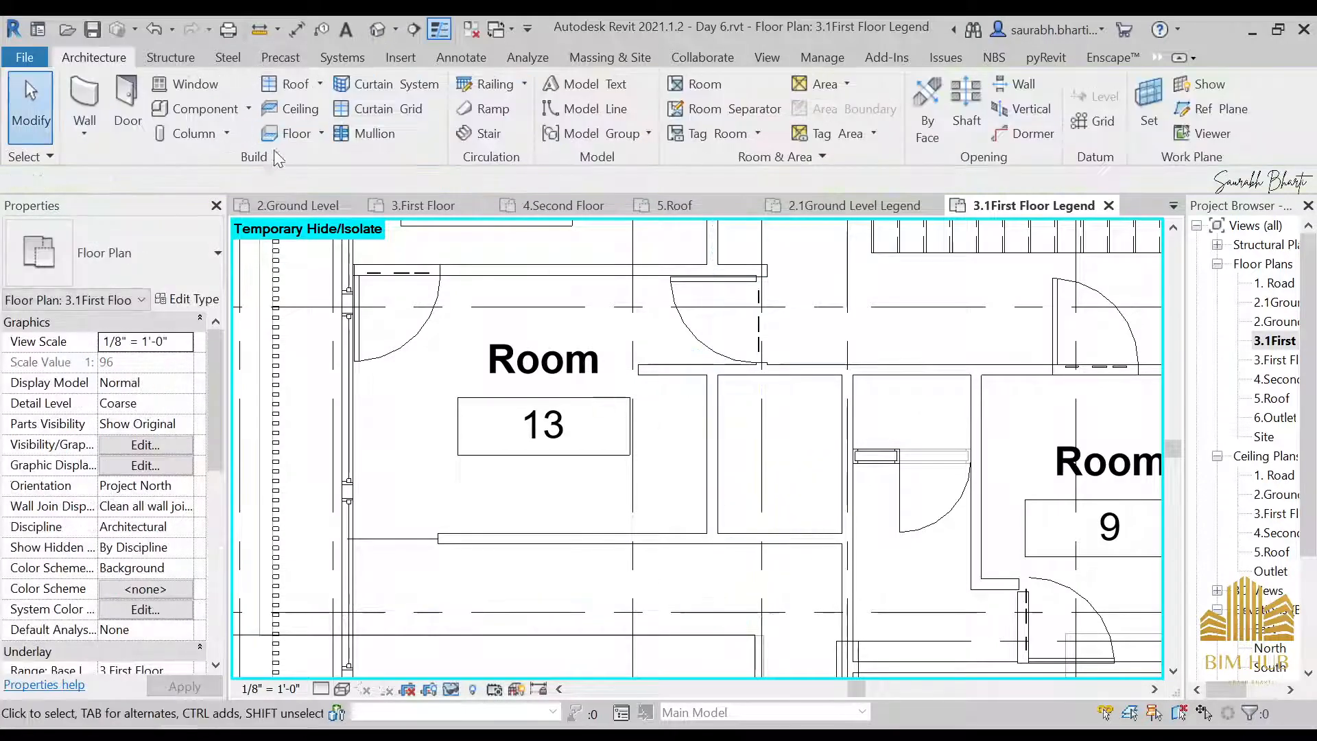
# Place a 36" x 84" 3 door in the new partition beside Room 13, centred about 2'-0" above the lower wall
pyautogui.press('d')
pyautogui.press('r')
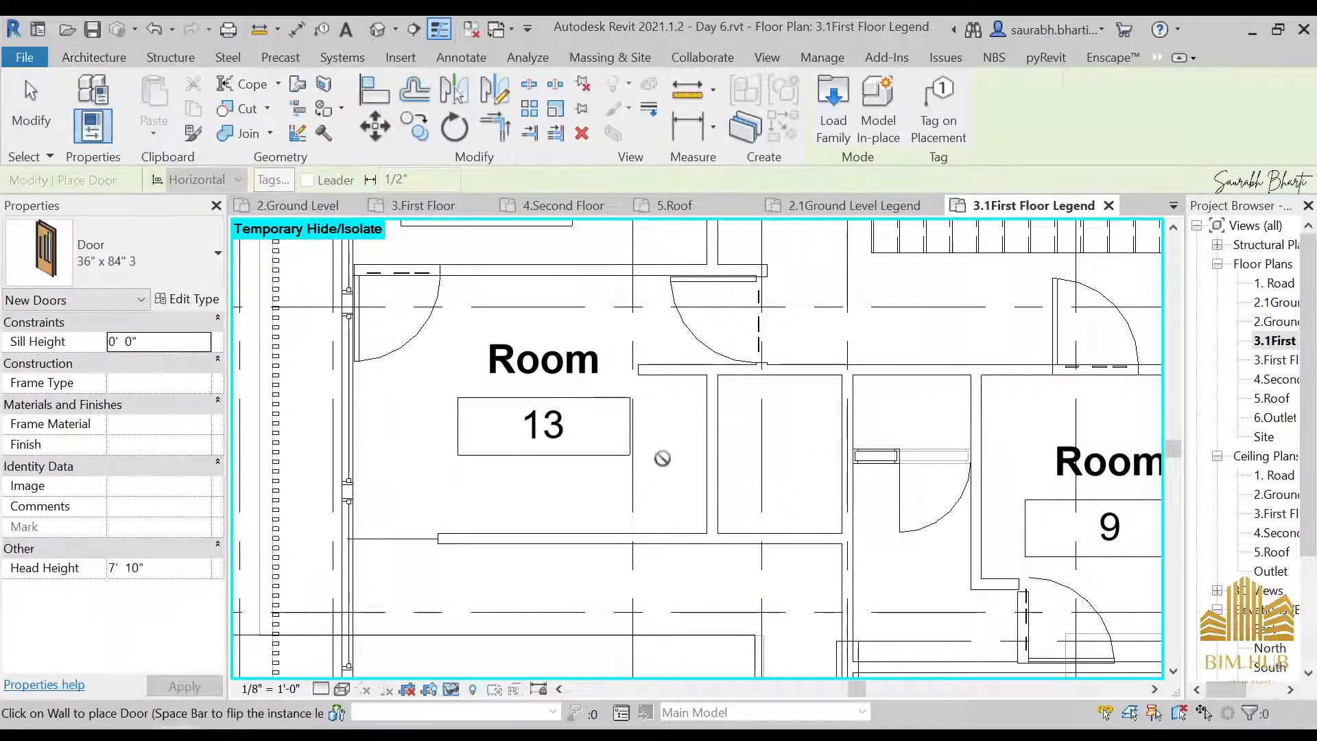
pyautogui.click(721, 490)
pyautogui.press('Escape')
pyautogui.press('Escape')
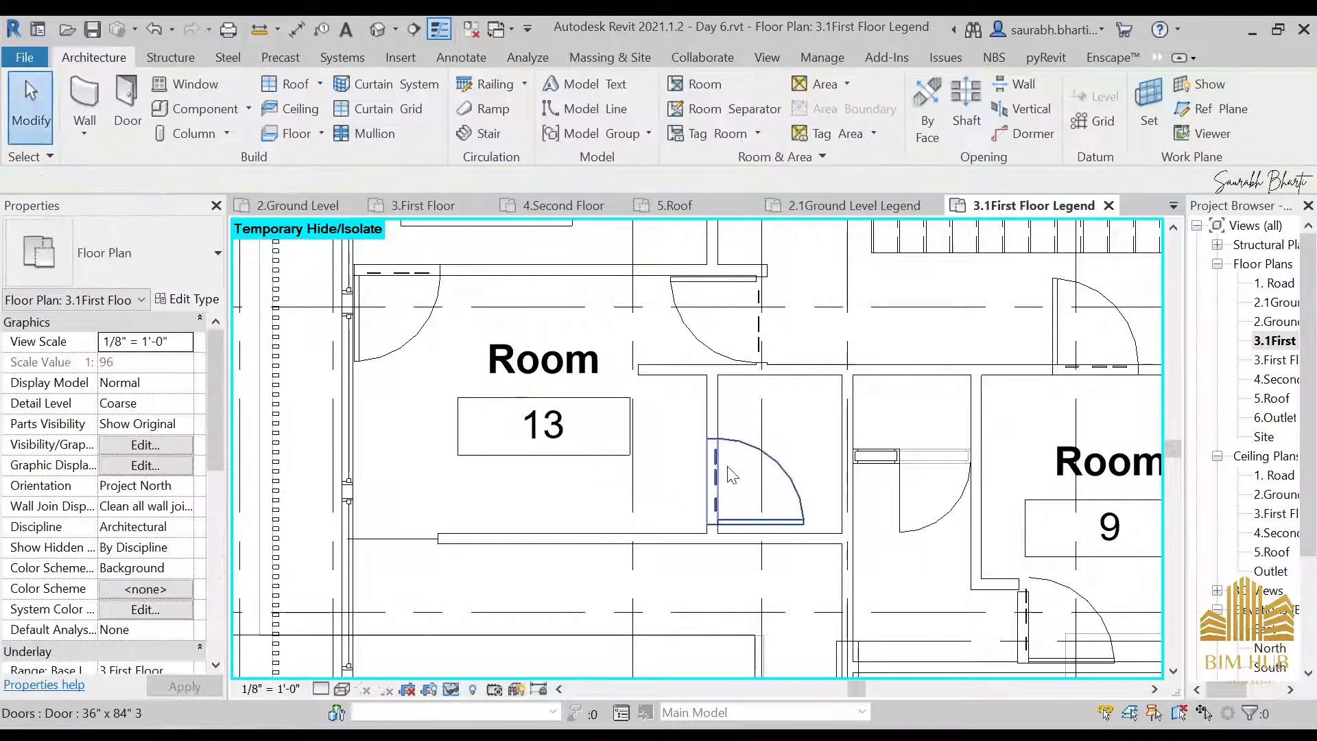
pyautogui.click(749, 456)
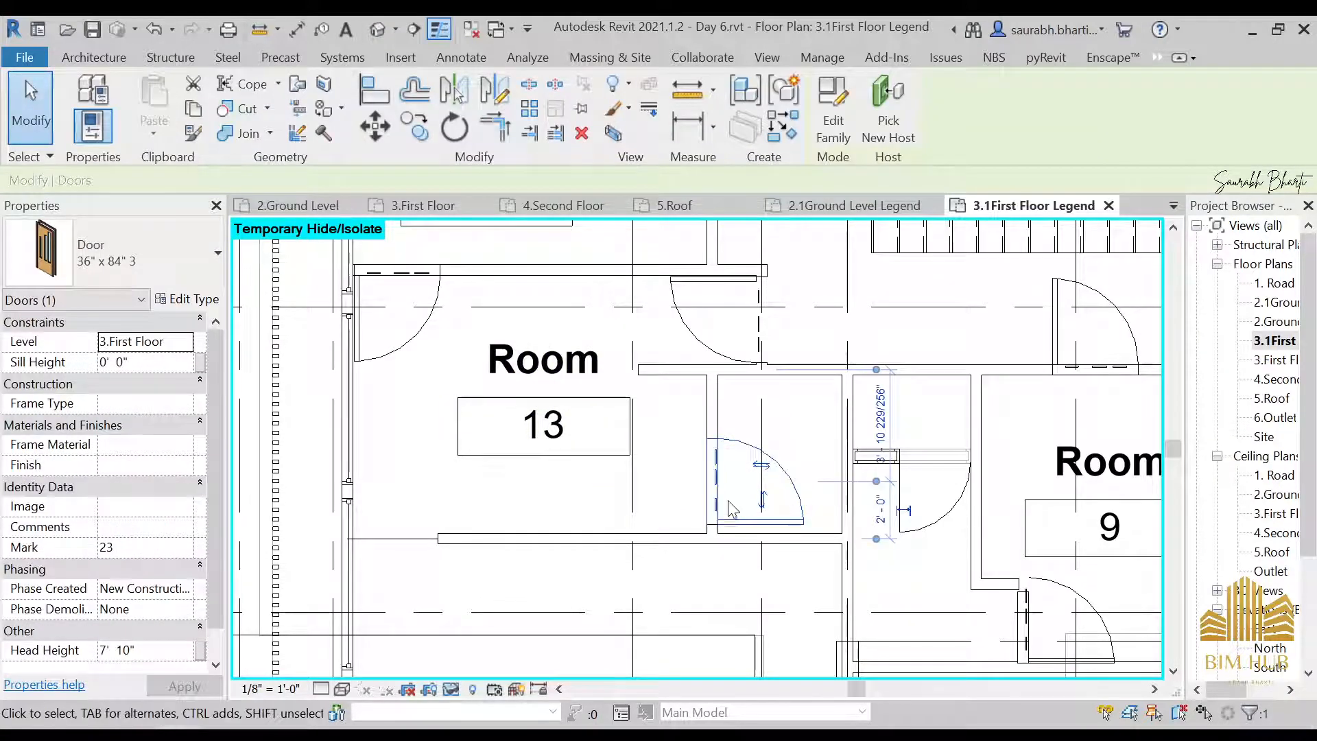
pyautogui.press('Escape')
pyautogui.scroll(-2, 714, 398)
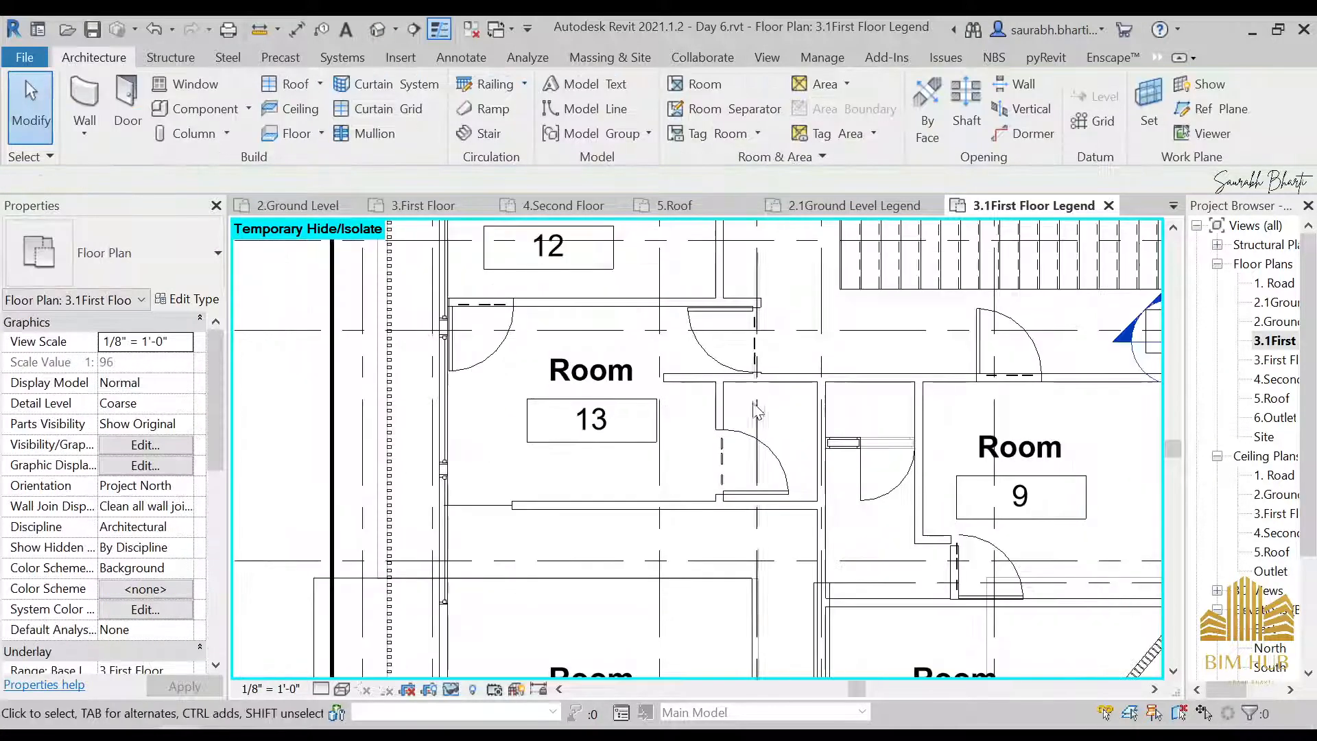
# Place a tagged room in the small enclosure between Room 13 and the shaft beside Room 9
pyautogui.scroll(1, 705, 396)
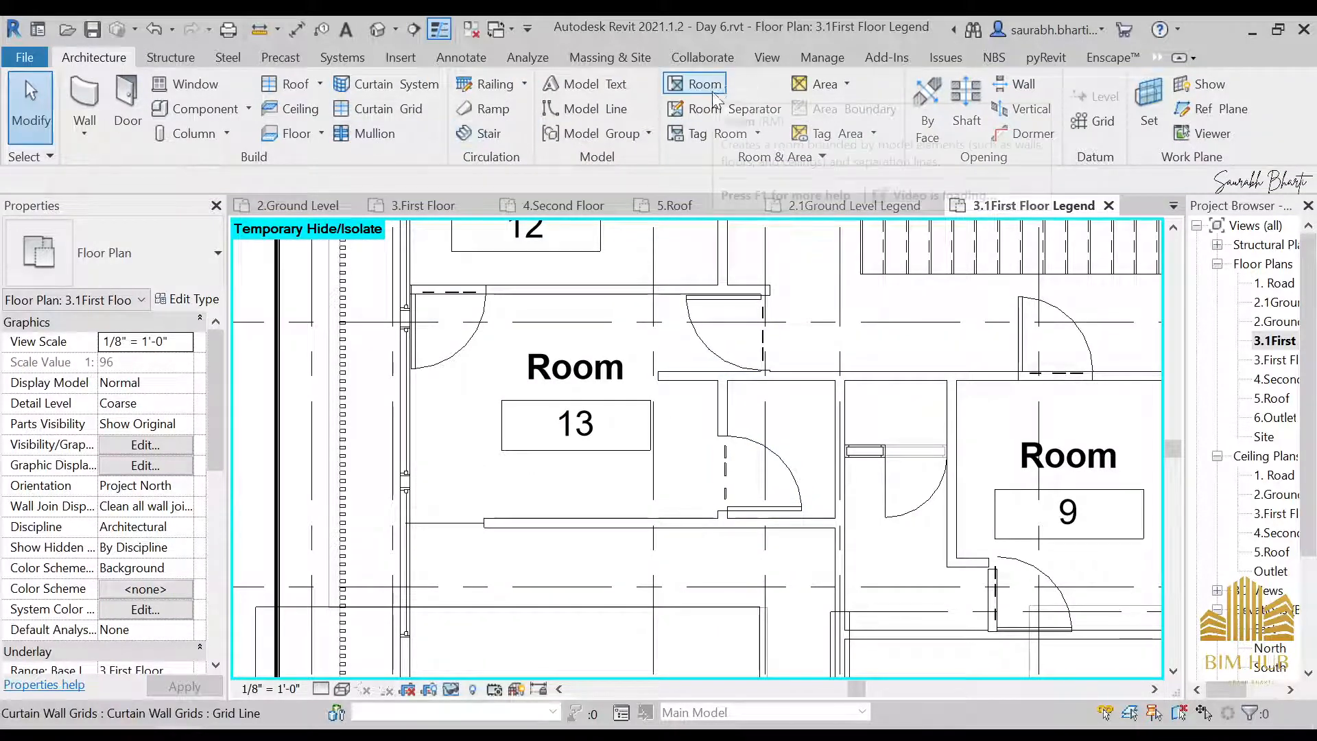
pyautogui.click(710, 85)
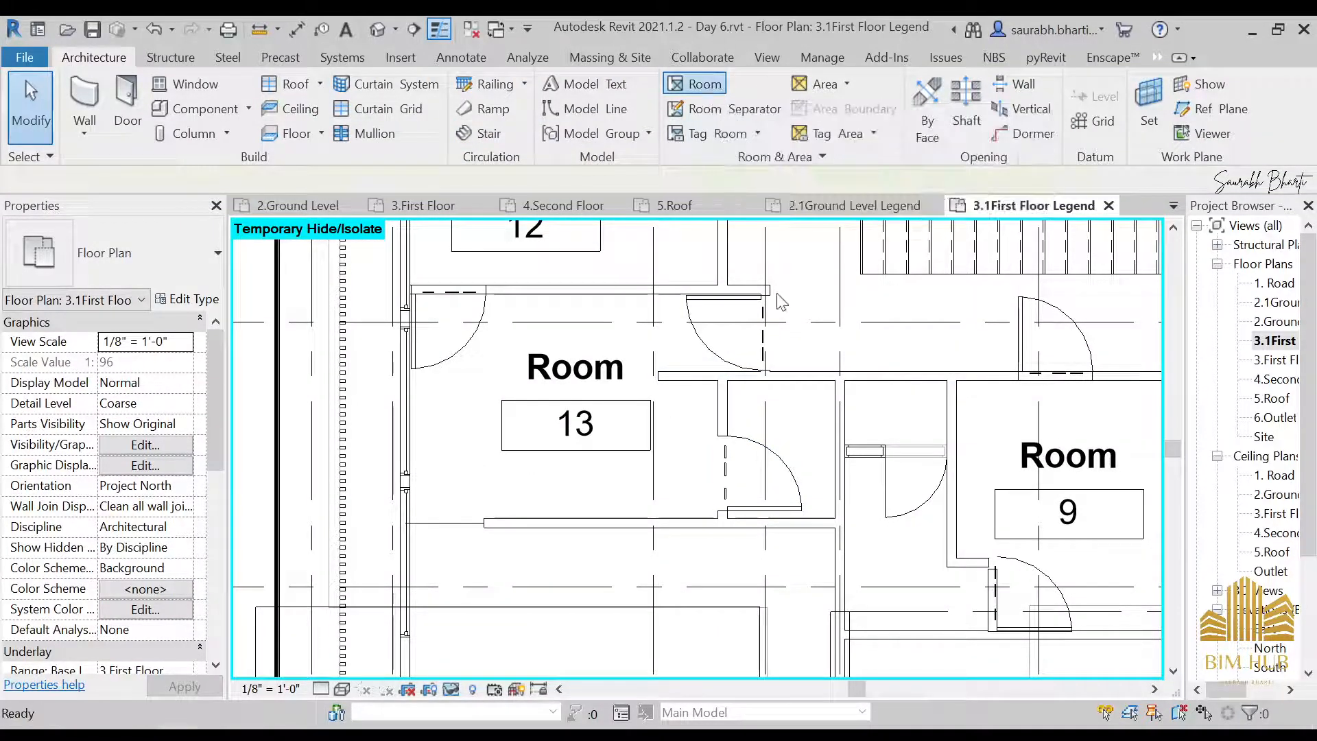
pyautogui.click(782, 445)
pyautogui.press('Escape')
pyautogui.press('Escape')
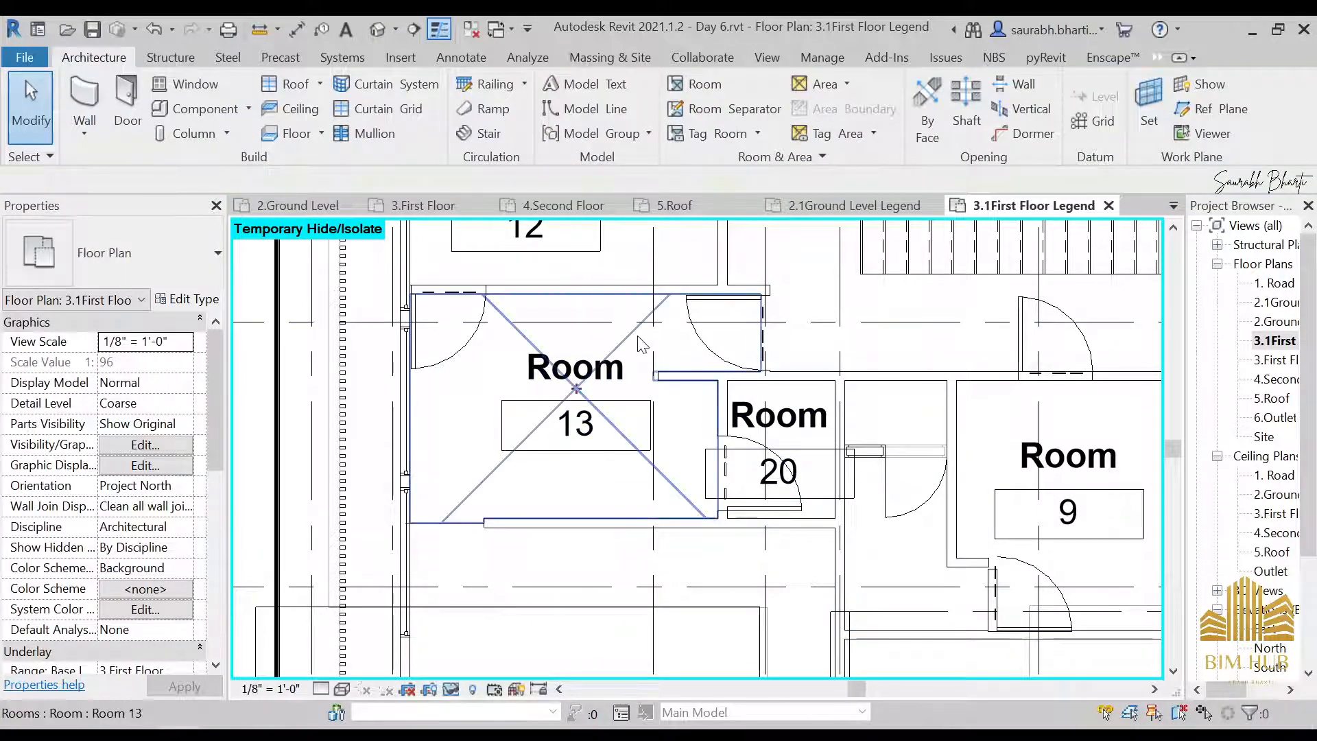
# Set Room 13's name to Bedroom
pyautogui.click(576, 386)
pyautogui.click(184, 588)
pyautogui.scroll(2, 131, 638)
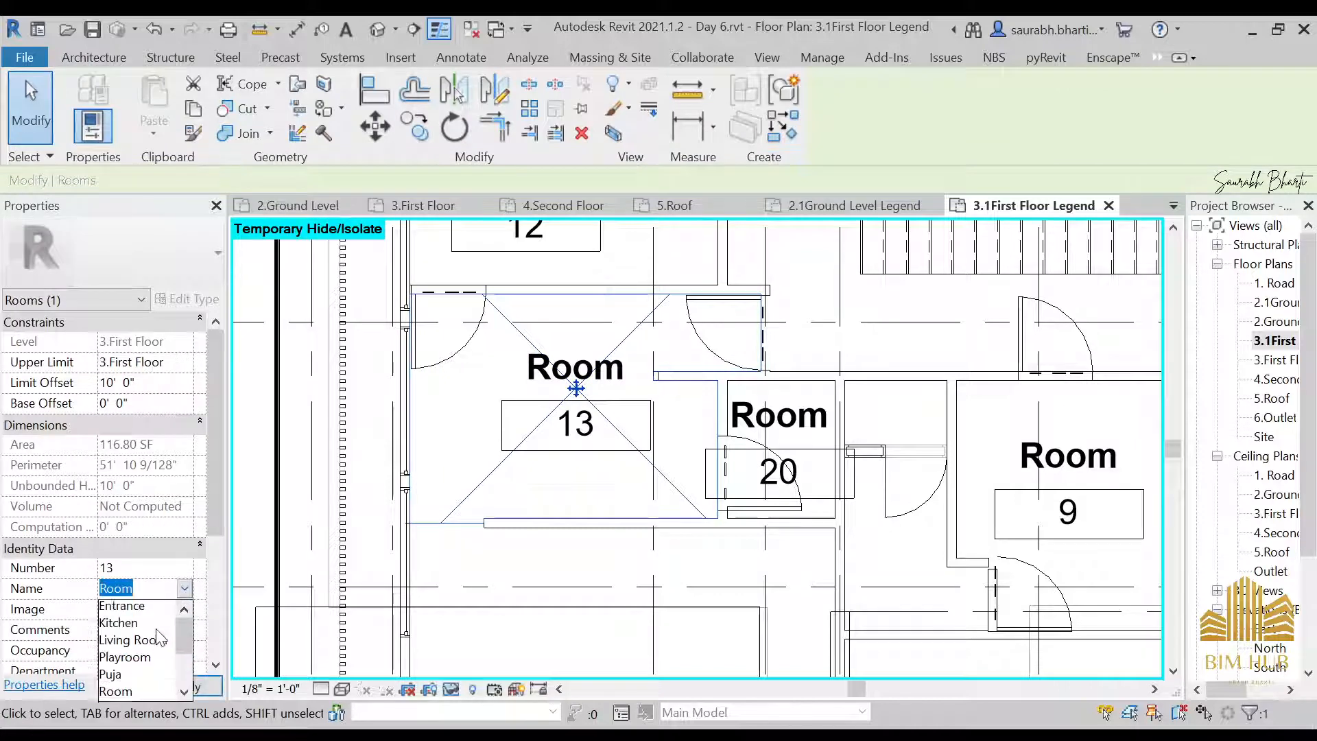
pyautogui.click(120, 609)
# Set the name of Room 20, the small enclosure beside Bedroom 13, to Toilet
pyautogui.click(796, 439)
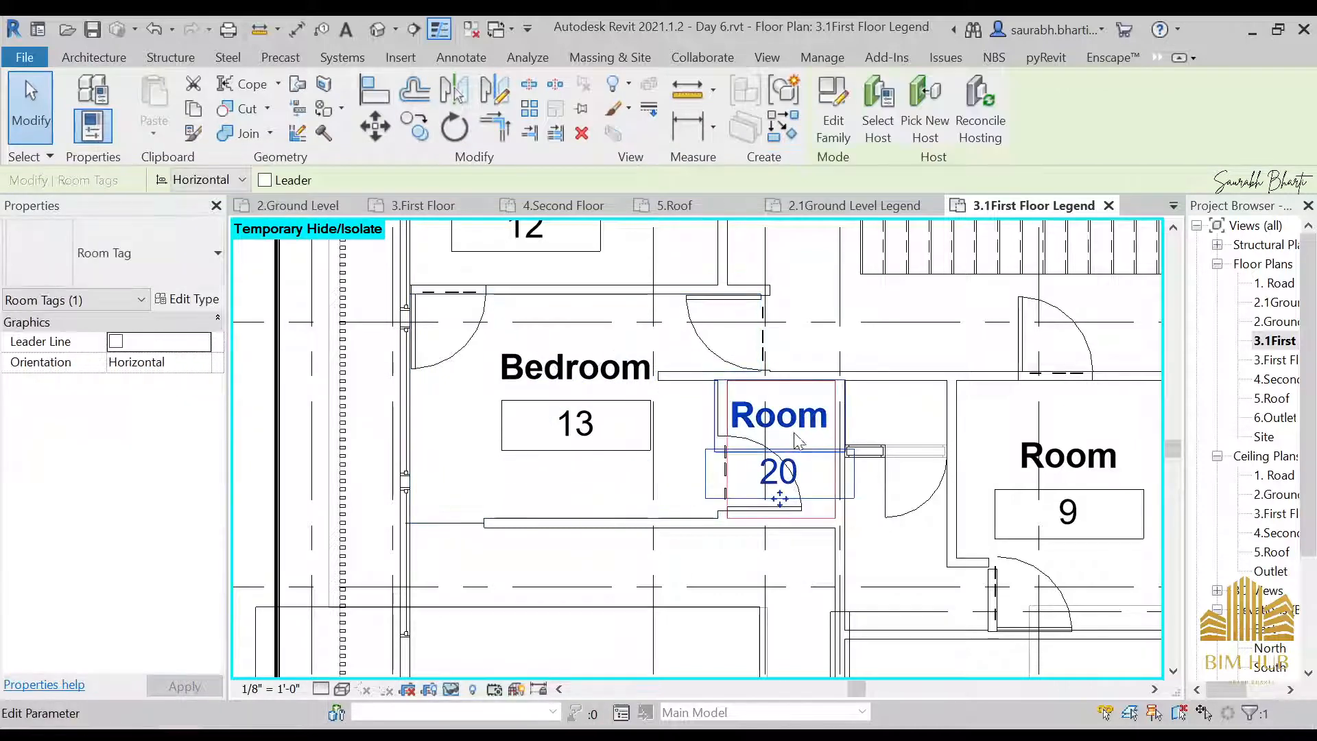
pyautogui.press('Escape')
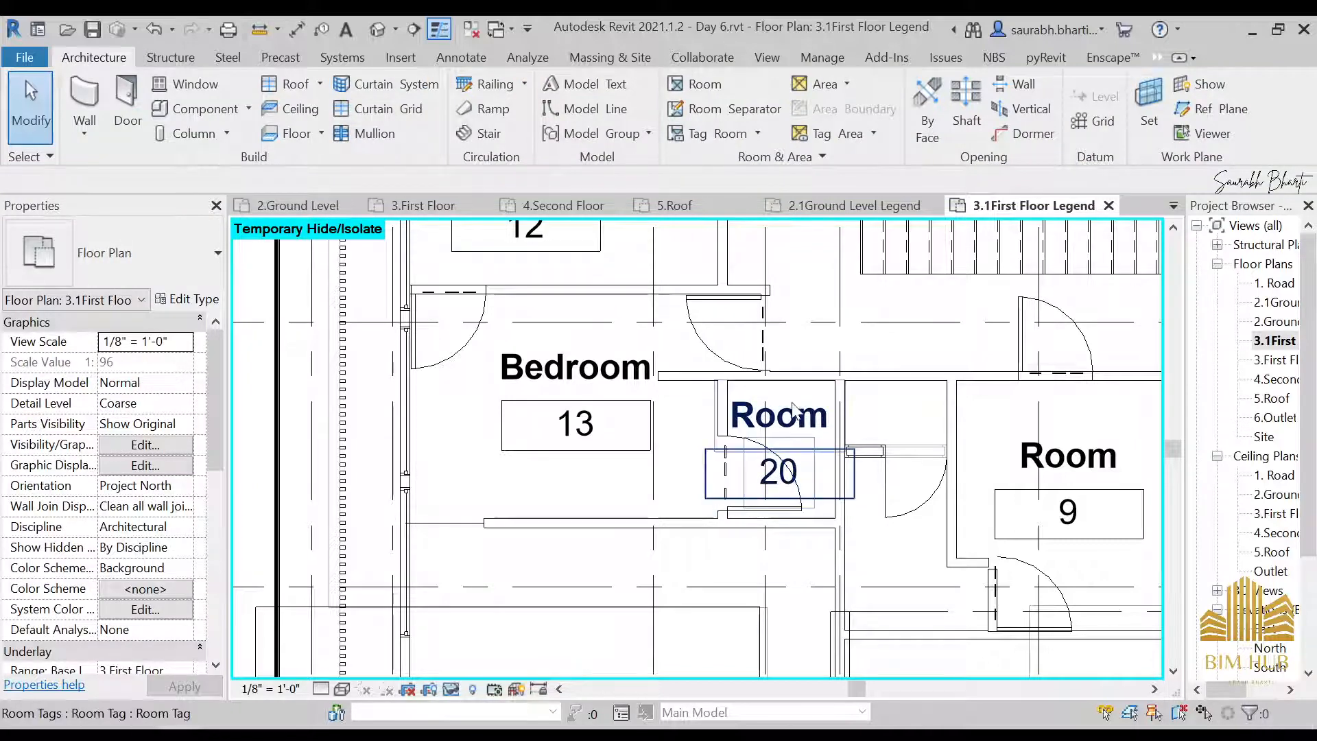
pyautogui.click(816, 486)
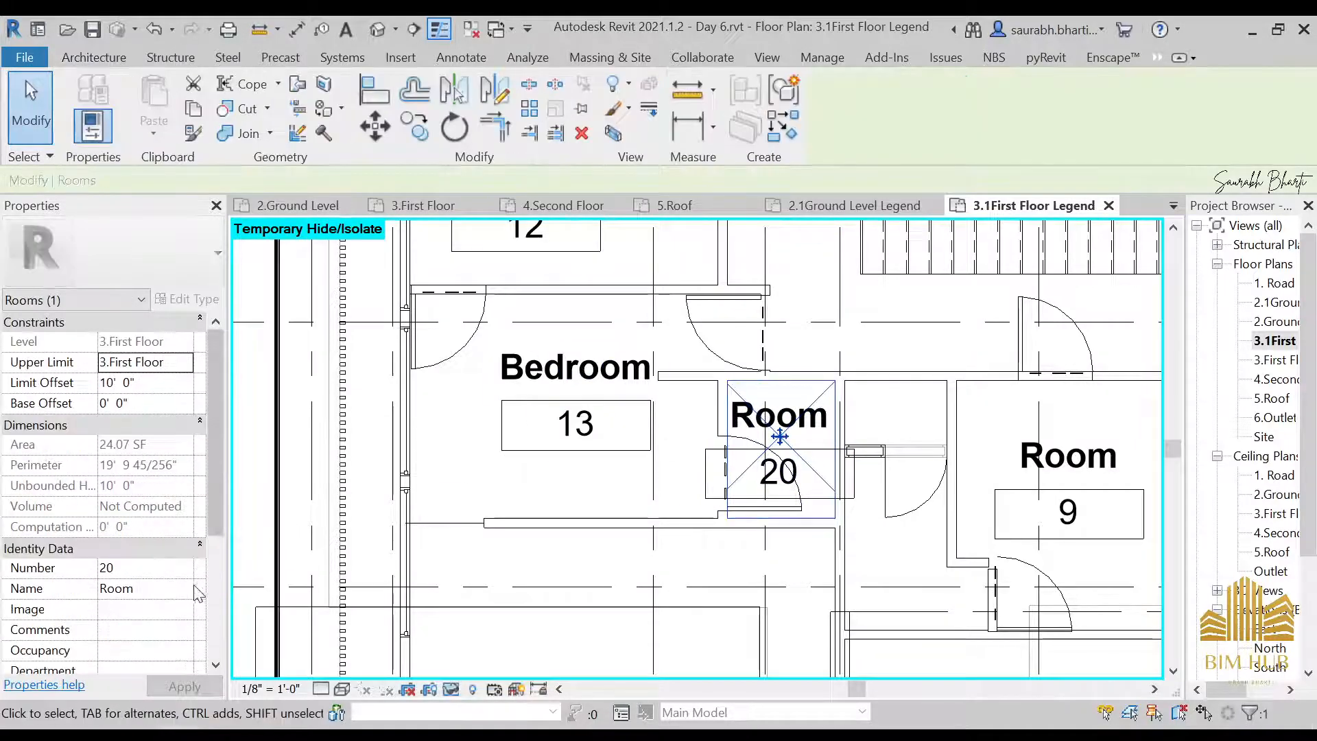
pyautogui.click(194, 590)
pyautogui.scroll(-1, 170, 642)
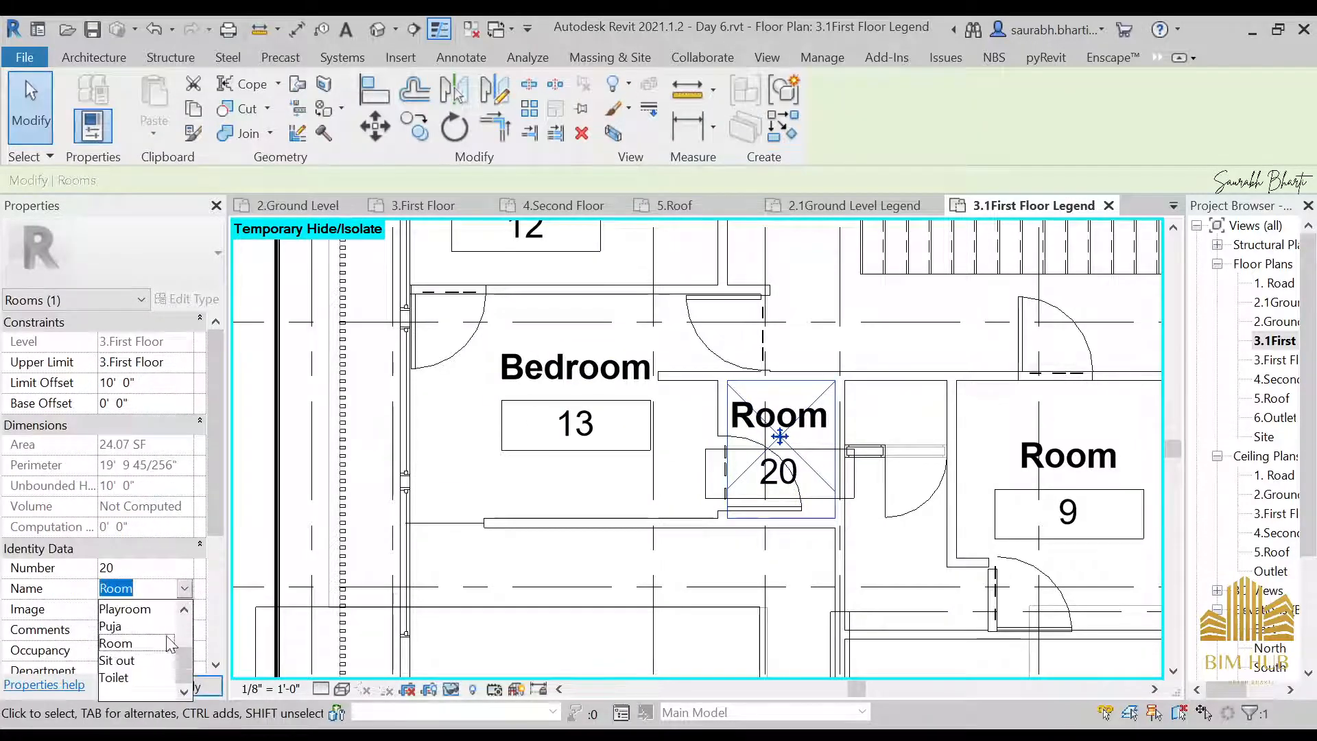
pyautogui.click(134, 677)
# Set the name of Room 14, directly below Bedroom 13, to Bedroom
pyautogui.scroll(-2, 659, 439)
pyautogui.moveTo(623, 627); pyautogui.dragTo(640, 453, button='middle')
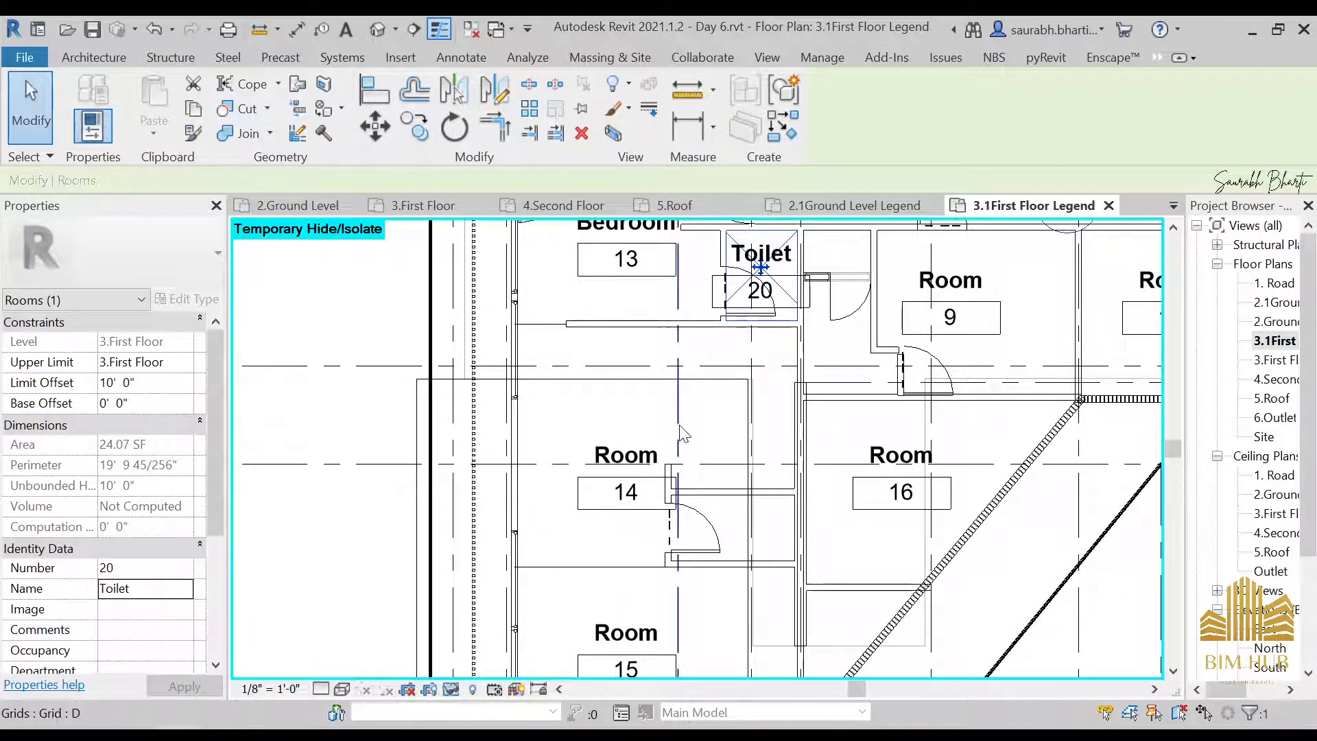
pyautogui.click(701, 410)
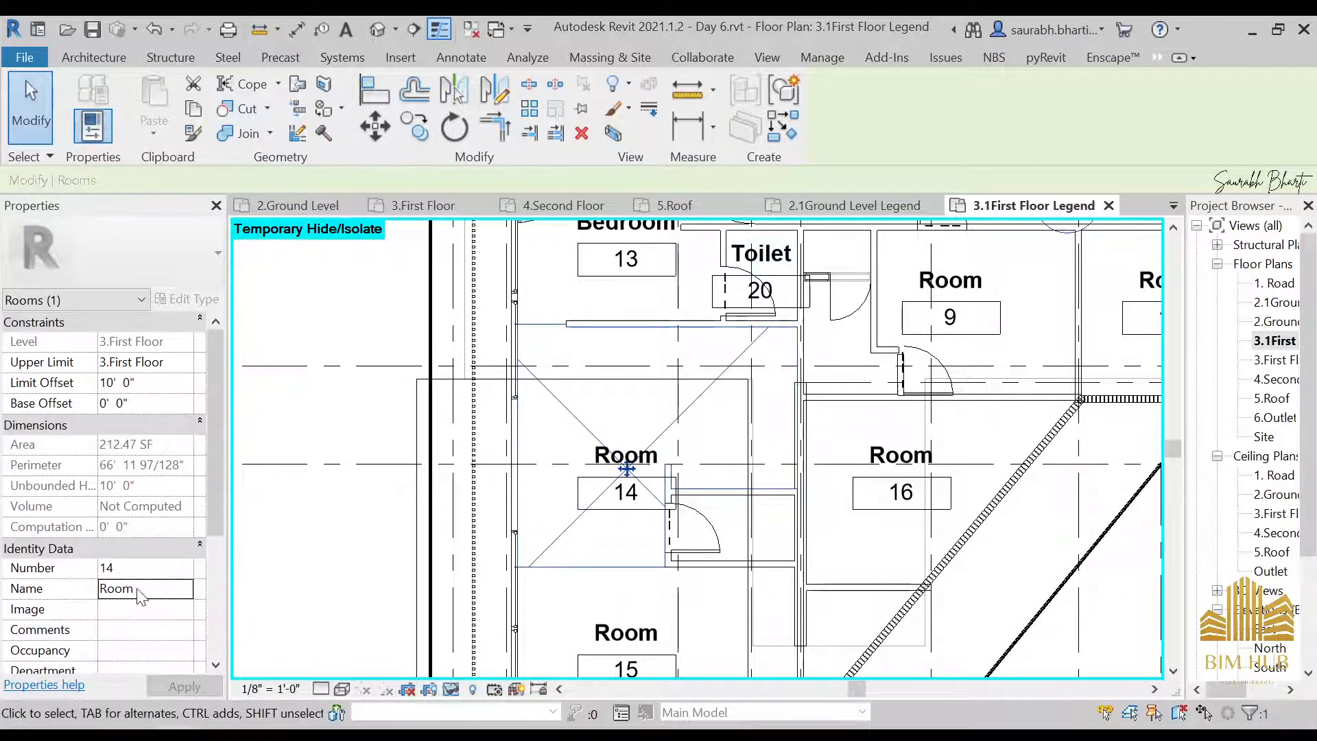
pyautogui.click(187, 589)
pyautogui.scroll(1, 148, 643)
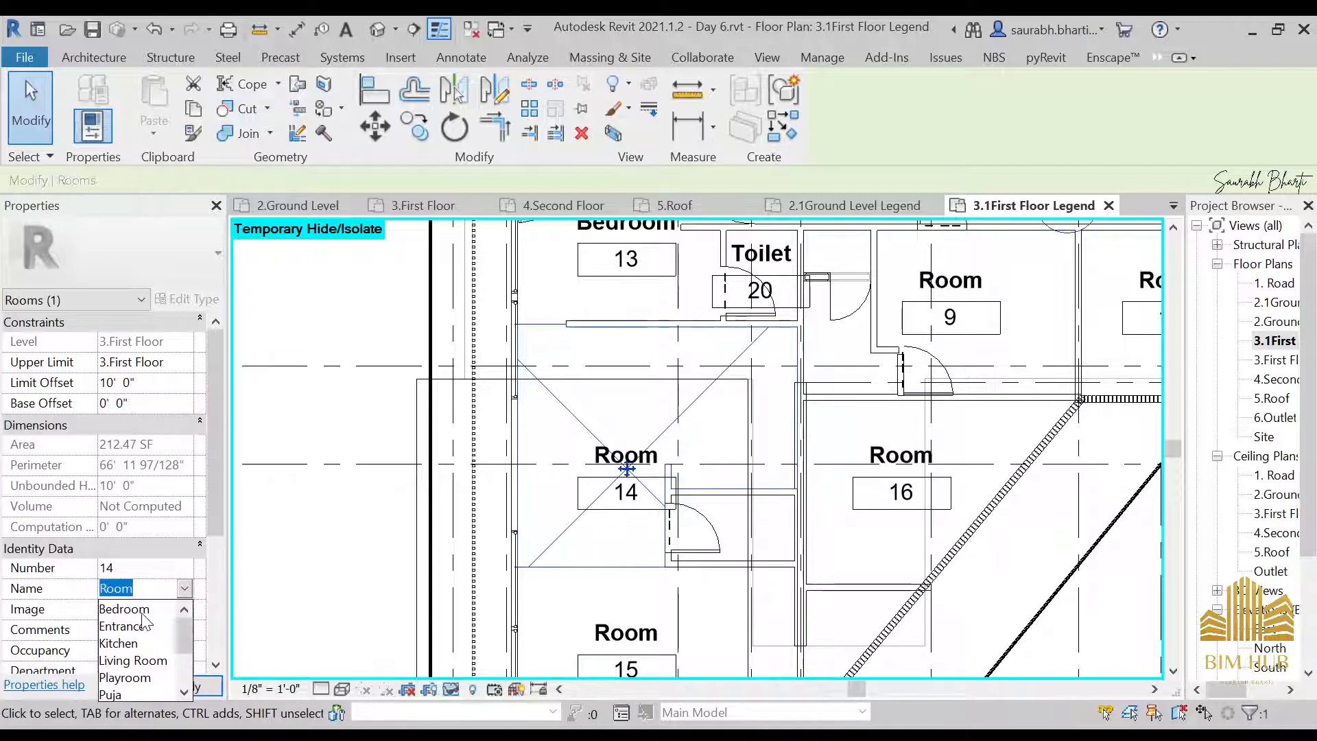
pyautogui.click(130, 608)
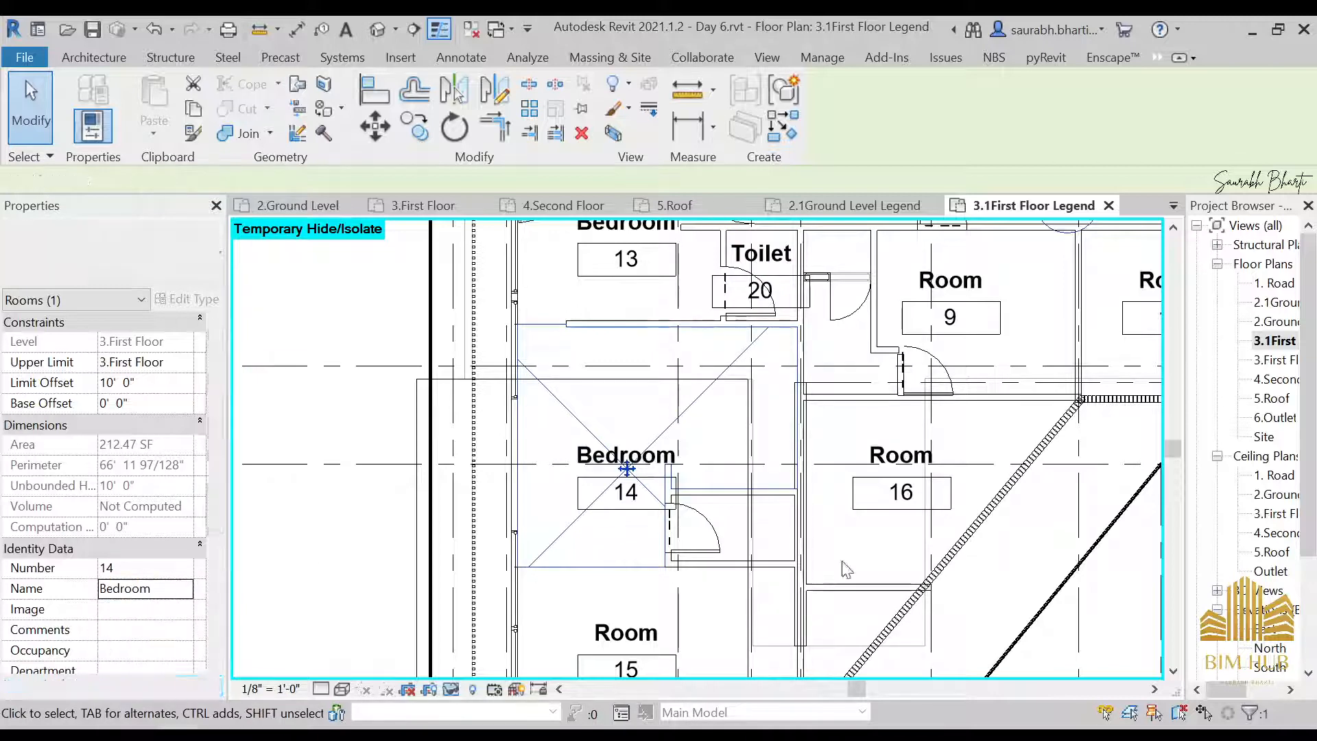
# Place a tagged room in the small enclosure with a door at Bedroom 14's lower right corner
pyautogui.click(745, 542)
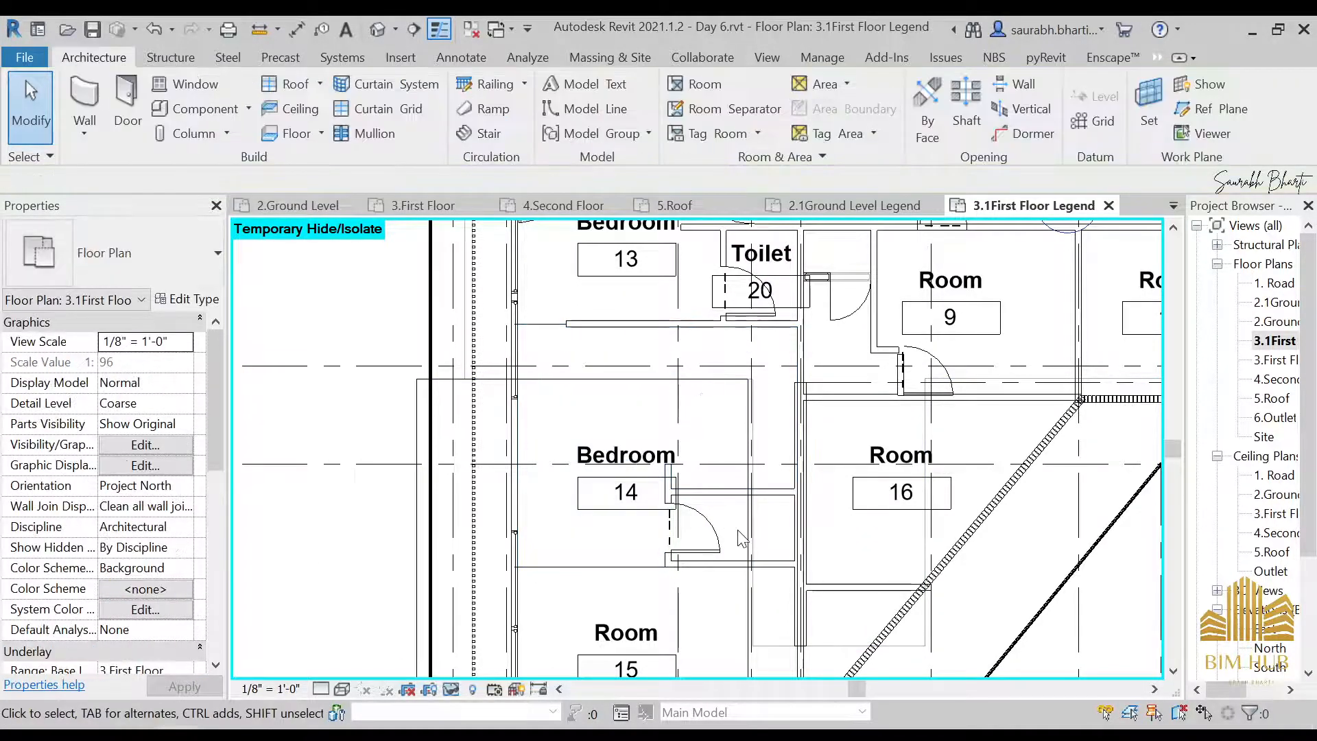
pyautogui.click(687, 86)
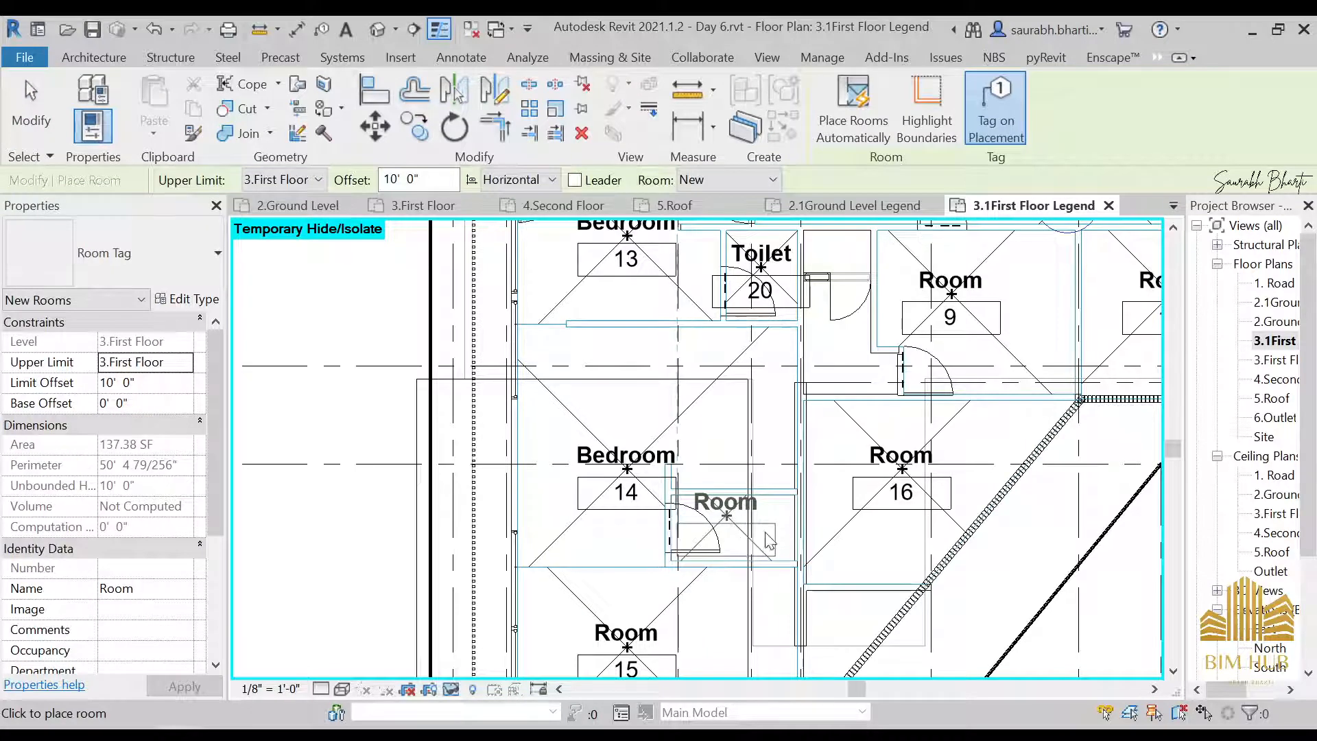
pyautogui.click(717, 561)
pyautogui.press('Escape')
pyautogui.press('Escape')
# Move Room 21's upper Generic - 4.5" wall upward to just below the horizontal grid line, enlarging the enclosure
pyautogui.scroll(3, 751, 513)
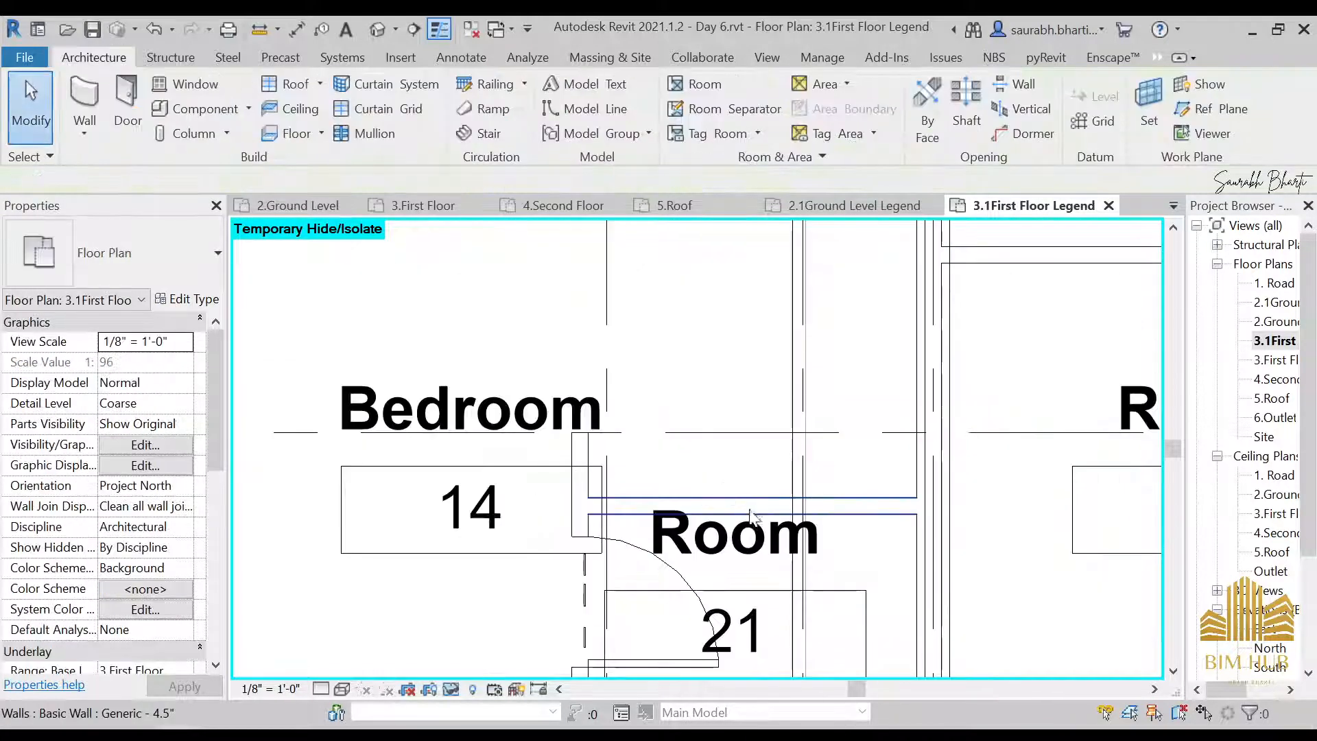
pyautogui.moveTo(751, 513); pyautogui.dragTo(727, 454)
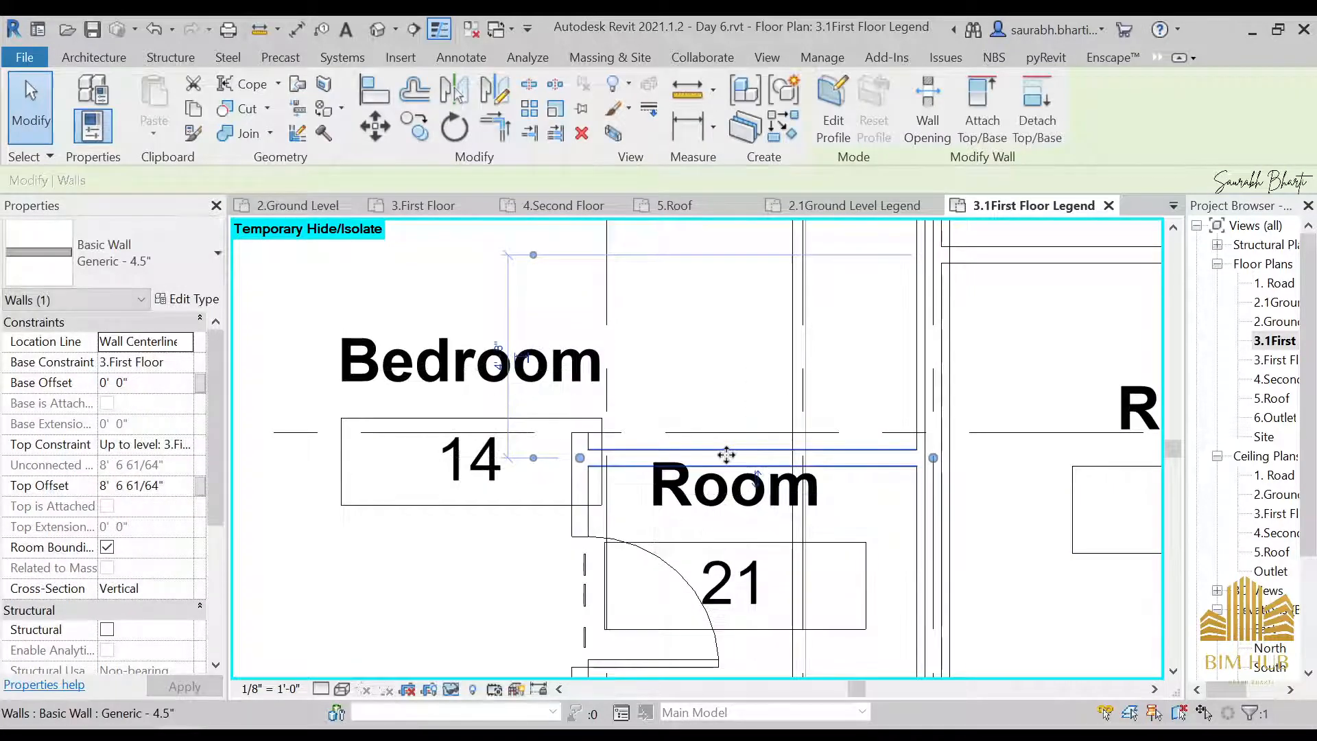
pyautogui.scroll(-2, 724, 349)
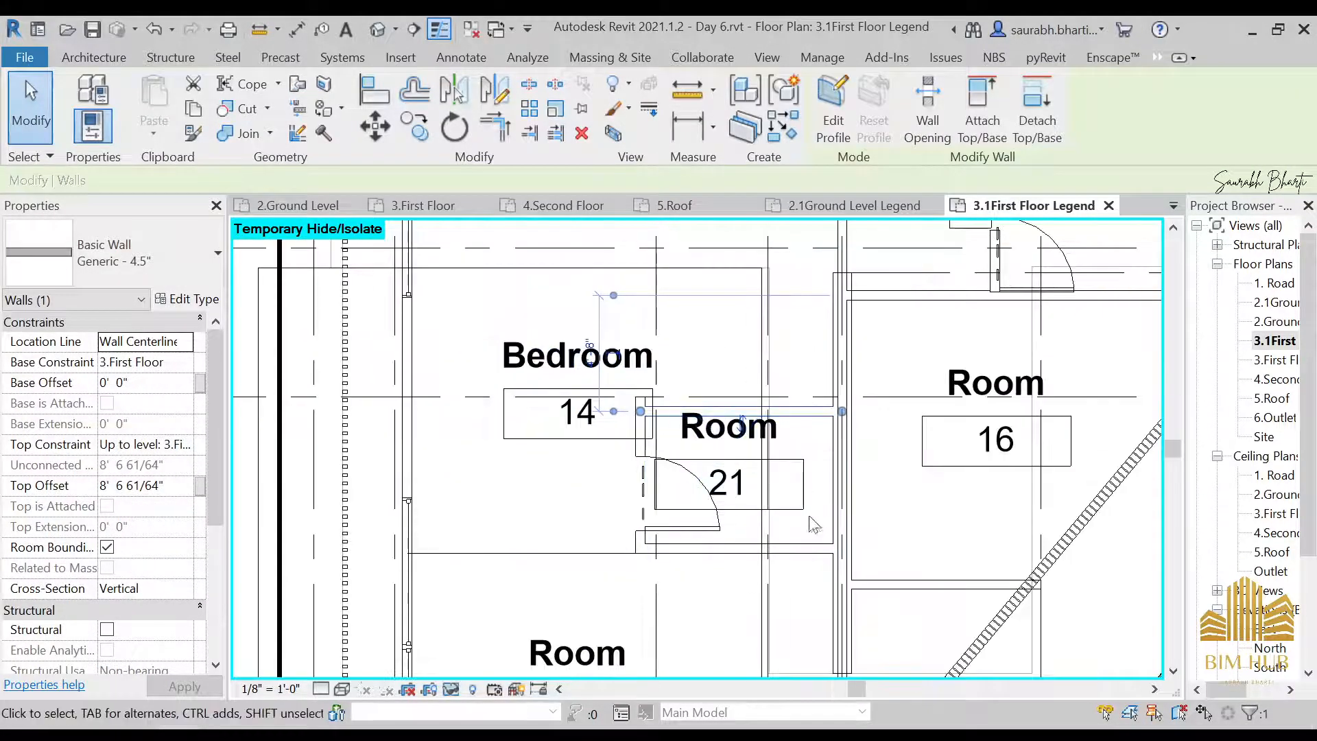
pyautogui.click(802, 511)
pyautogui.press('Escape')
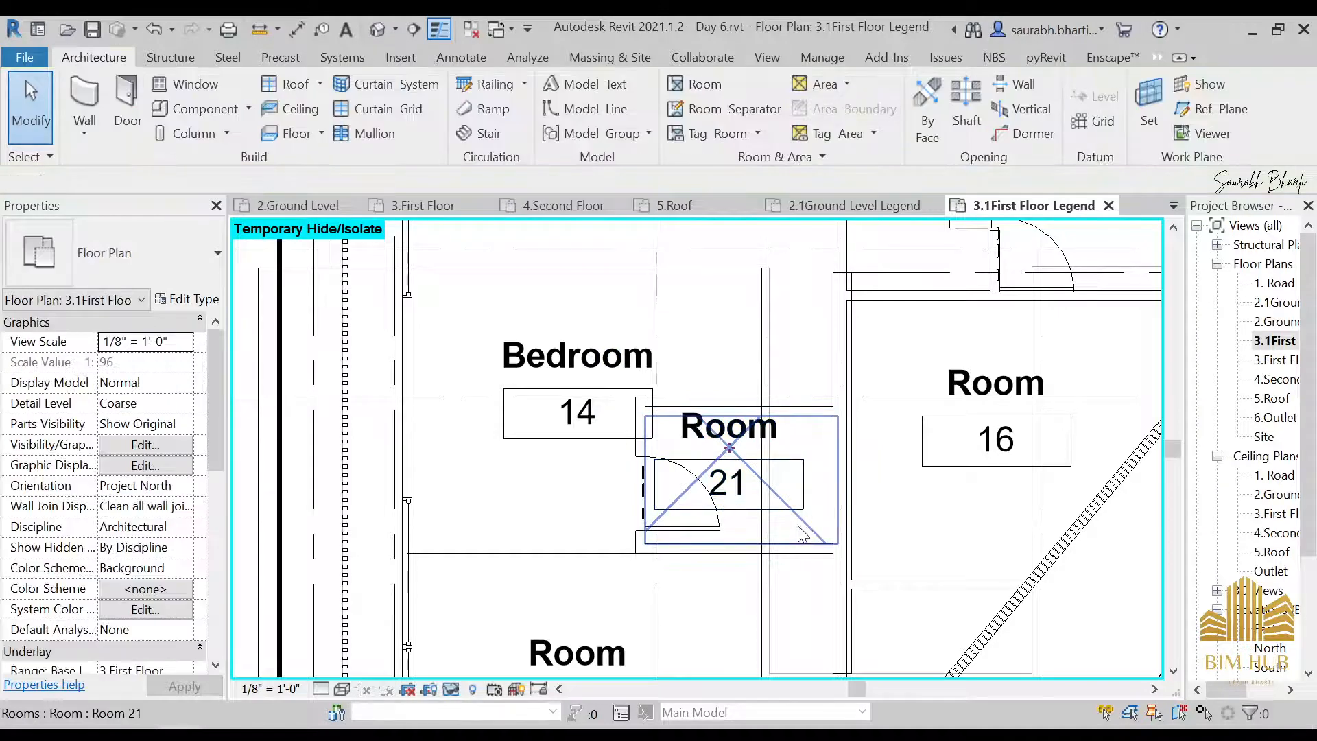
# Set the name of Room 21, beside Bedroom 14, to Toilet
pyautogui.click(803, 534)
pyautogui.click(186, 590)
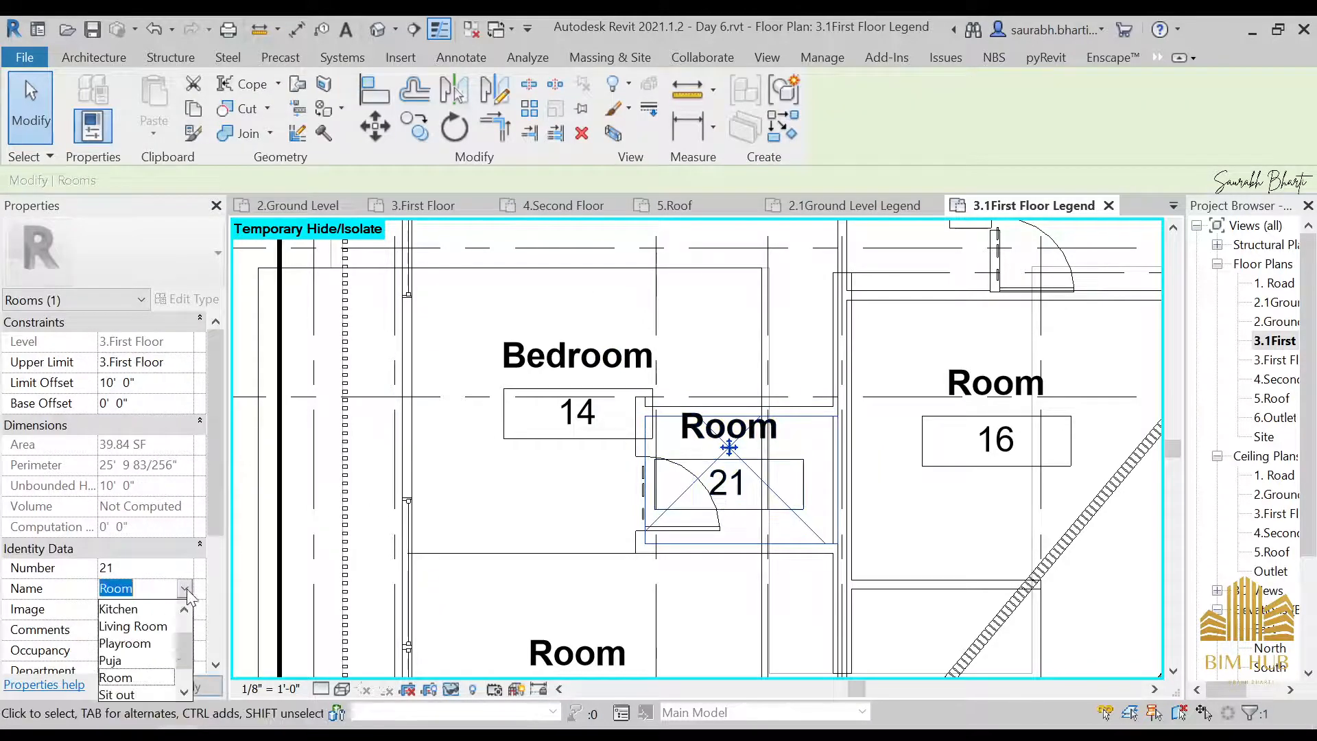
pyautogui.scroll(-1, 168, 661)
pyautogui.click(137, 678)
# Set the name of Room 15, below Bedroom 14, to Sit out
pyautogui.scroll(-3, 777, 457)
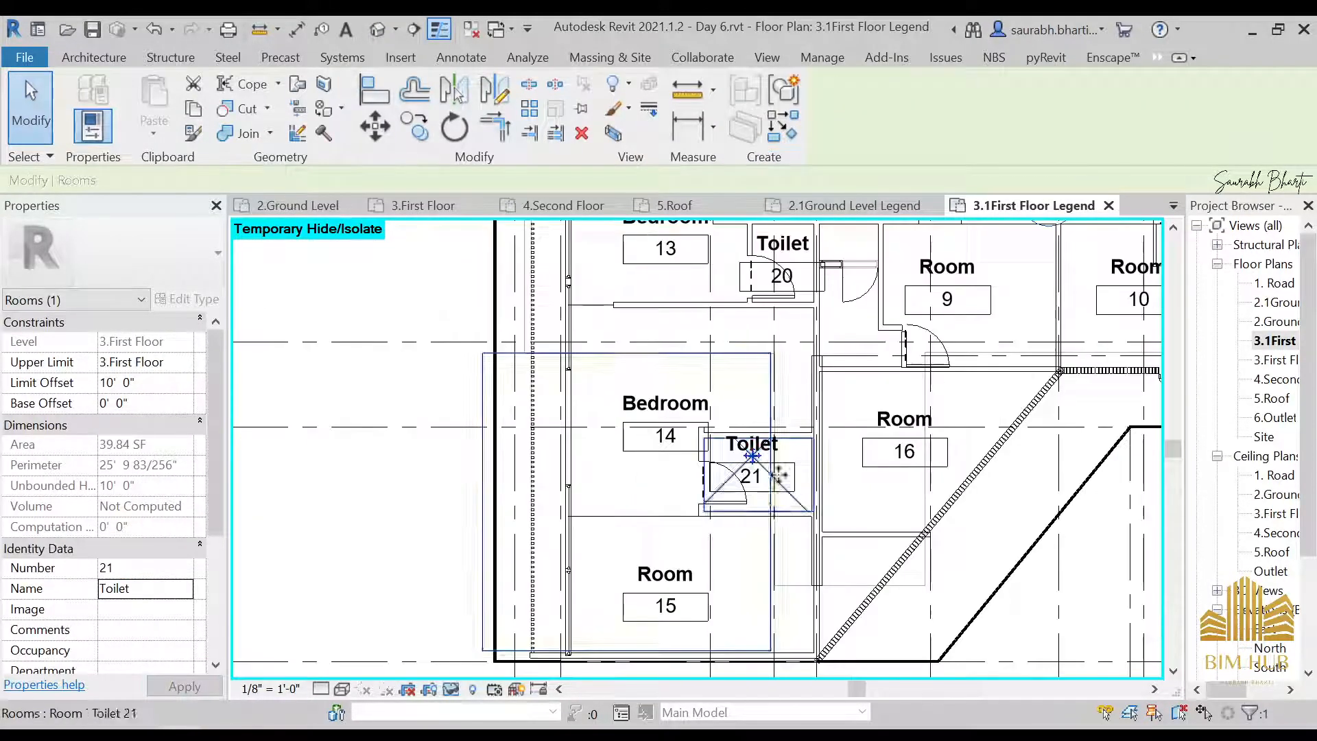
pyautogui.moveTo(813, 559); pyautogui.dragTo(847, 450, button='middle')
pyautogui.press('Escape')
pyautogui.scroll(4, 688, 446)
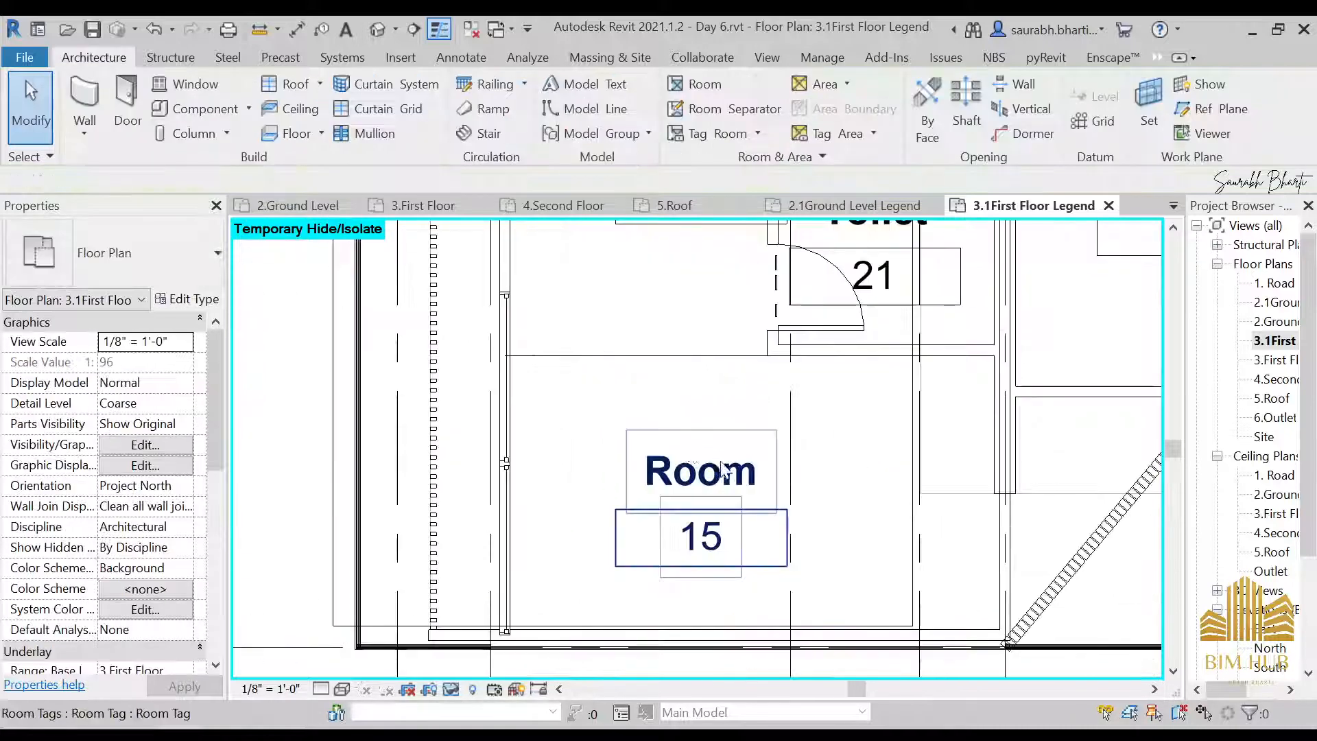
pyautogui.click(810, 408)
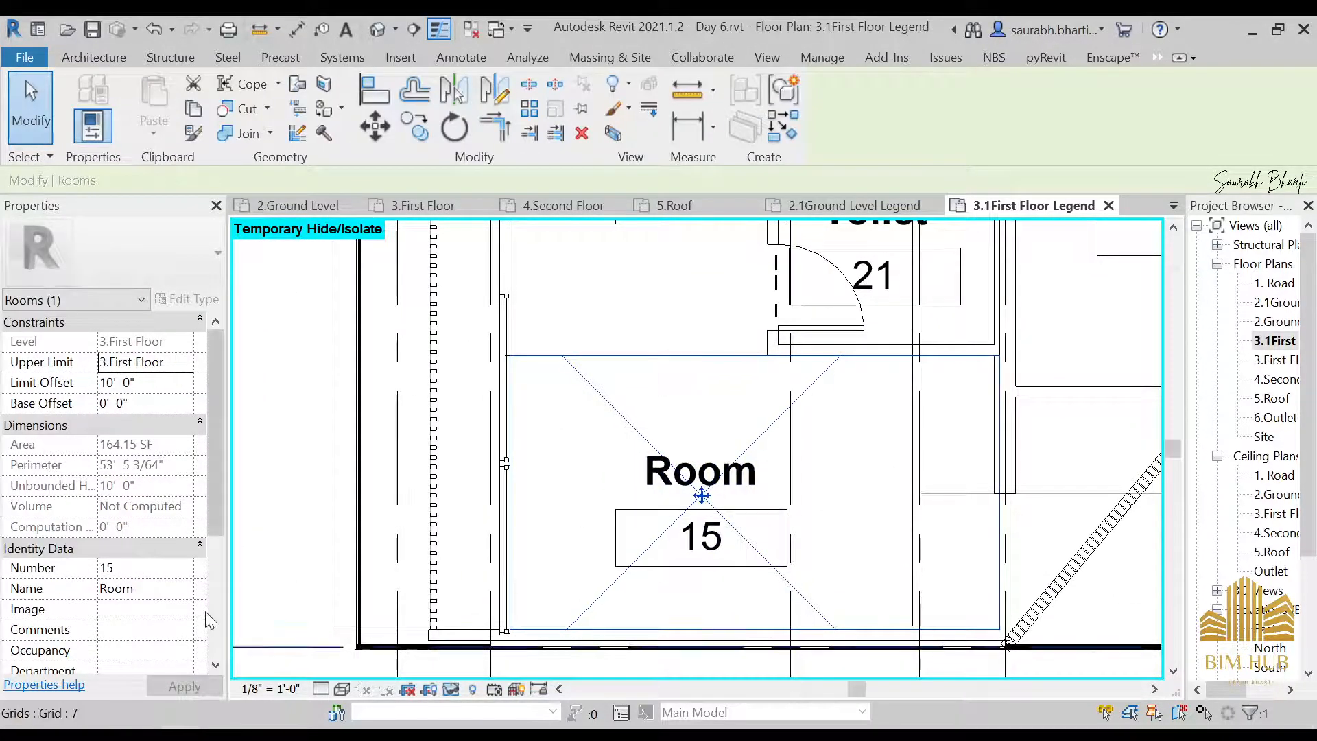
pyautogui.click(186, 590)
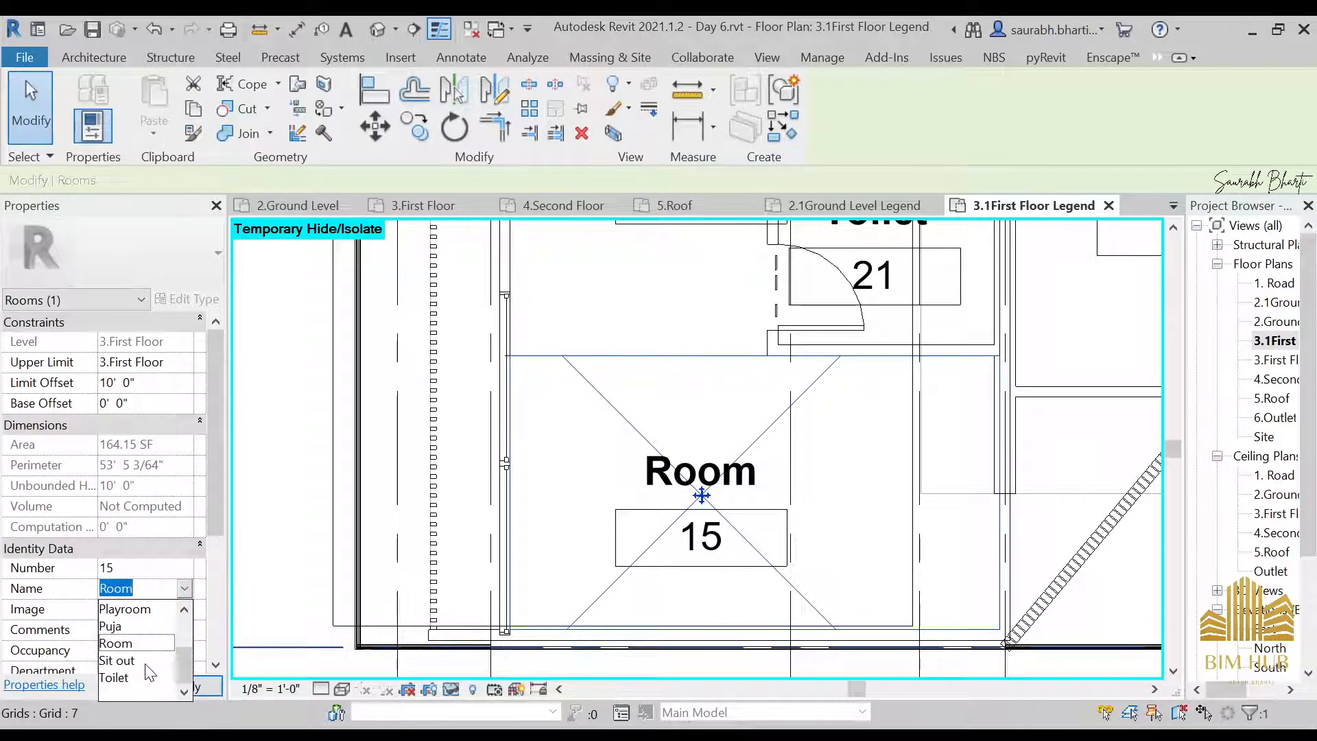
pyautogui.click(117, 660)
# Set the name of Room 16, beside the slanted wall, to Sit out
pyautogui.scroll(-2, 653, 526)
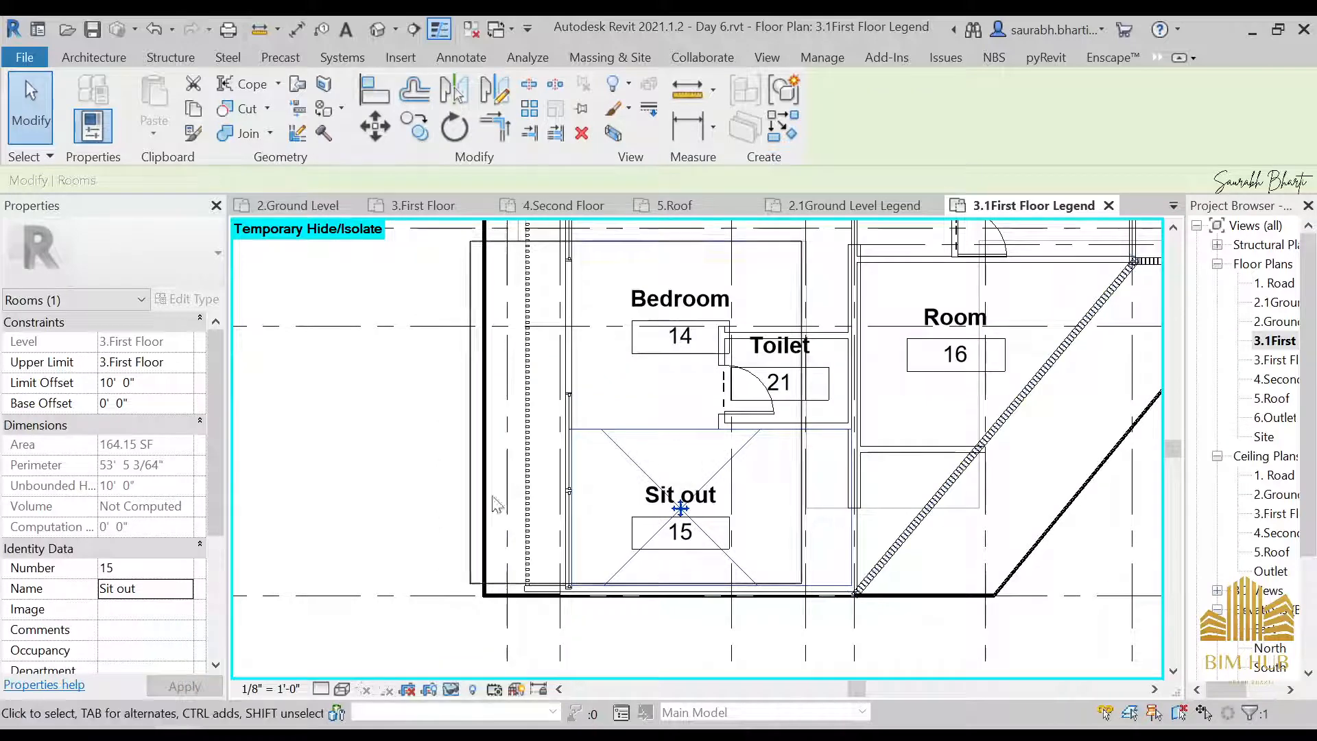
pyautogui.moveTo(771, 475); pyautogui.dragTo(705, 468, button='middle')
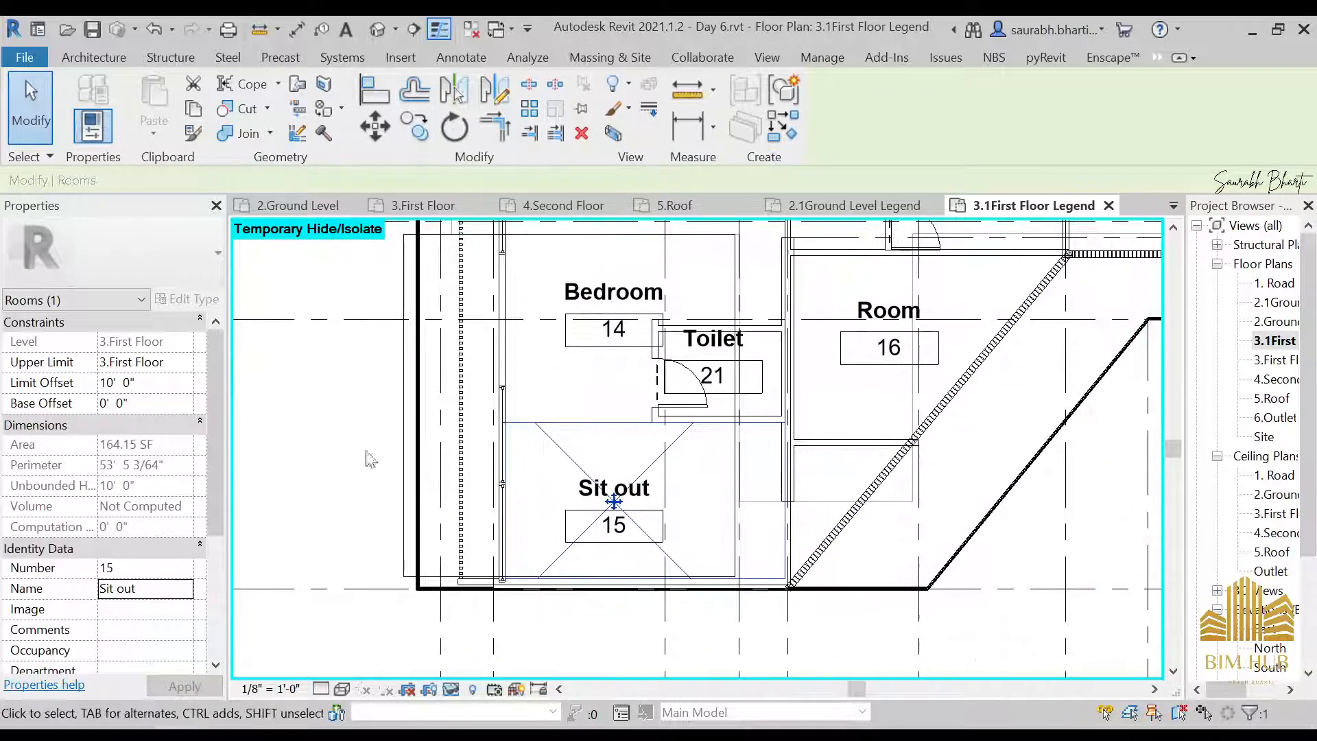
pyautogui.moveTo(1128, 362); pyautogui.dragTo(723, 444, button='middle')
pyautogui.scroll(2, 505, 395)
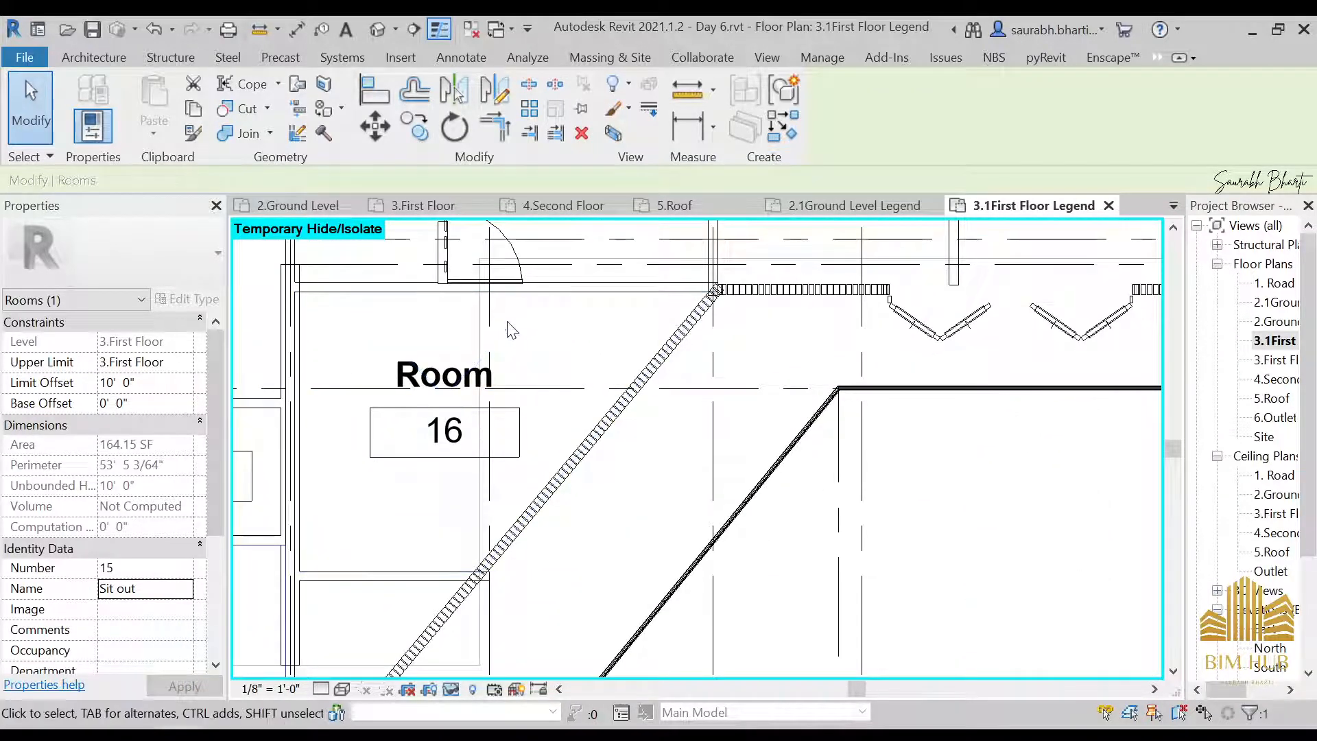
pyautogui.click(513, 335)
pyautogui.click(185, 588)
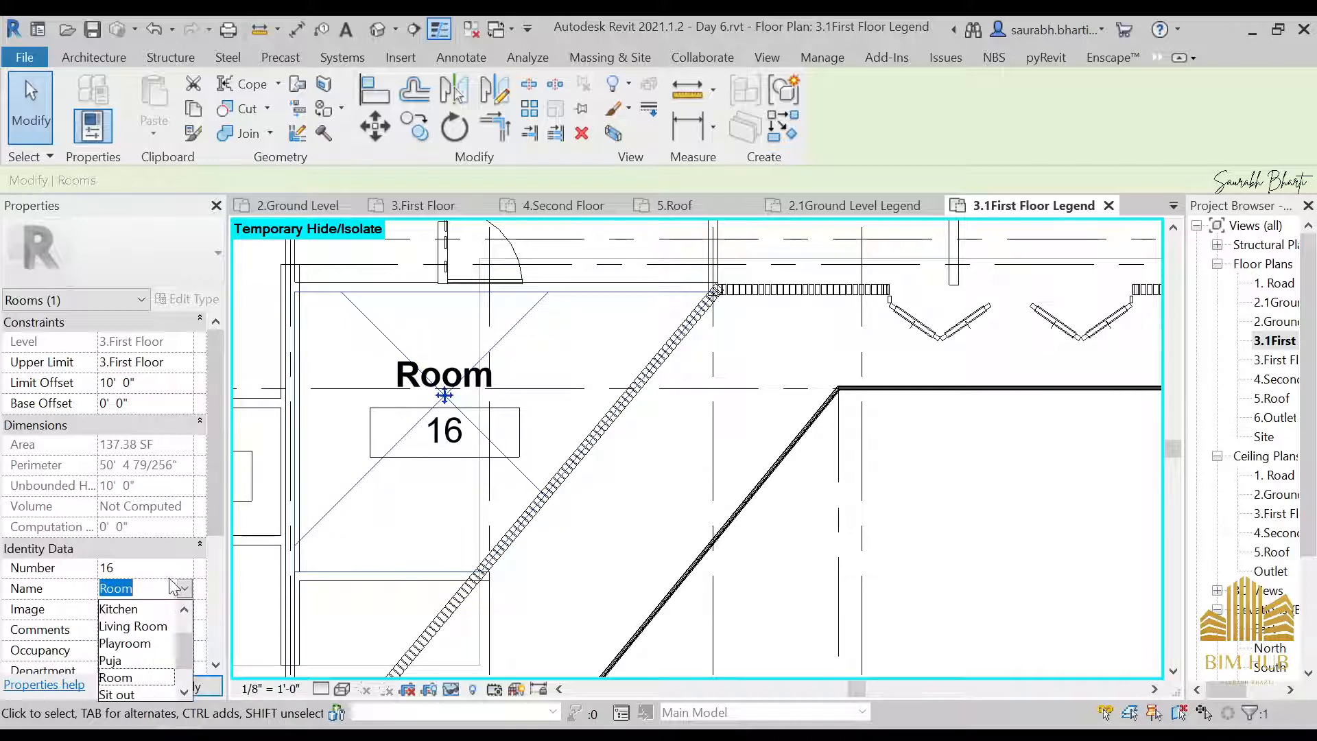
pyautogui.scroll(-2, 137, 645)
pyautogui.click(124, 655)
# Set the name of Room 9, above Sit out 16, to Bedroom
pyautogui.scroll(-1, 601, 527)
pyautogui.scroll(-1, 602, 526)
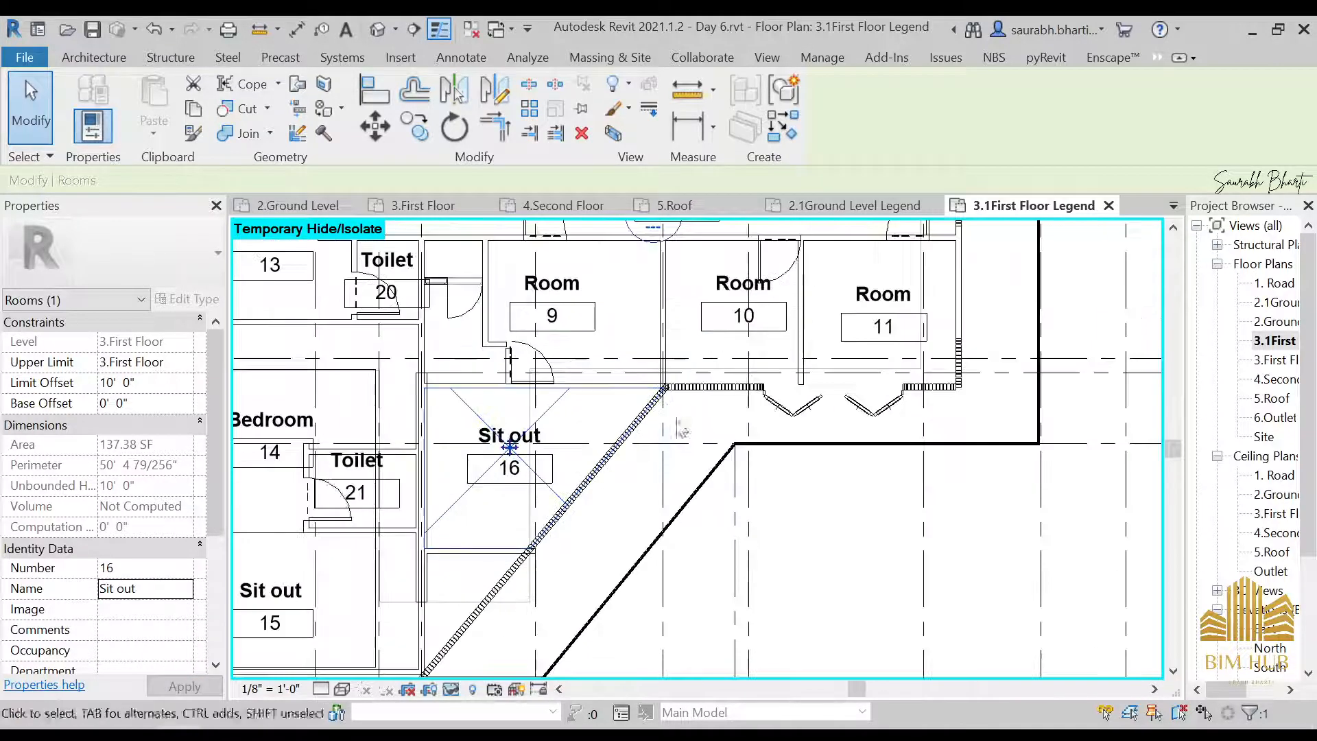
pyautogui.moveTo(698, 446); pyautogui.dragTo(771, 506, button='middle')
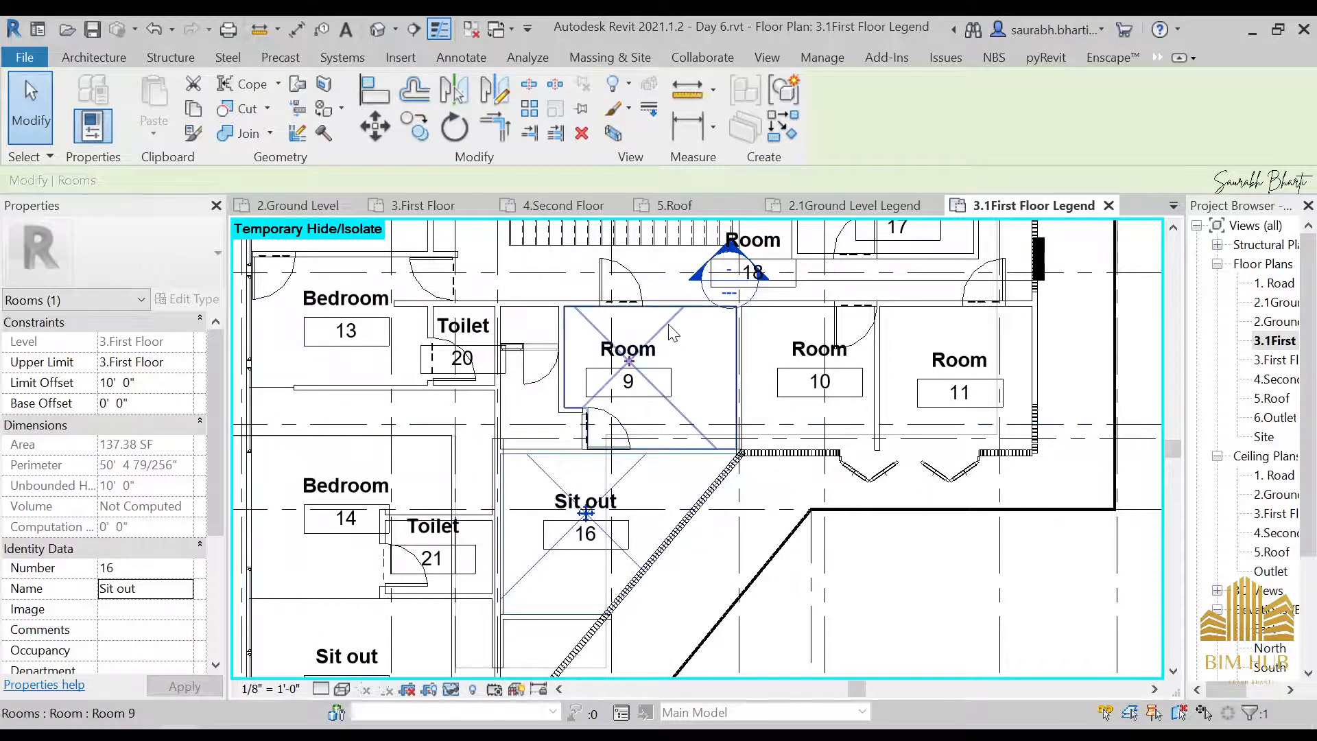
pyautogui.click(659, 336)
pyautogui.click(185, 589)
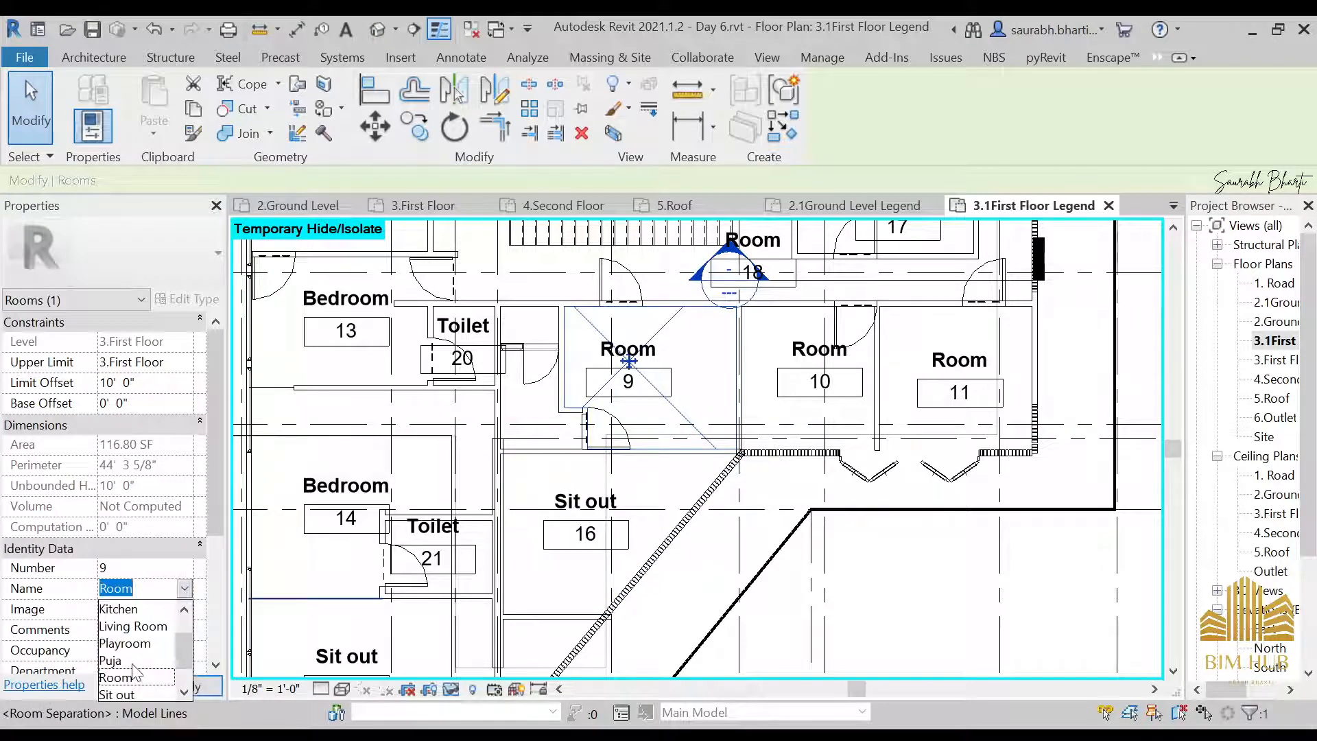
pyautogui.click(131, 612)
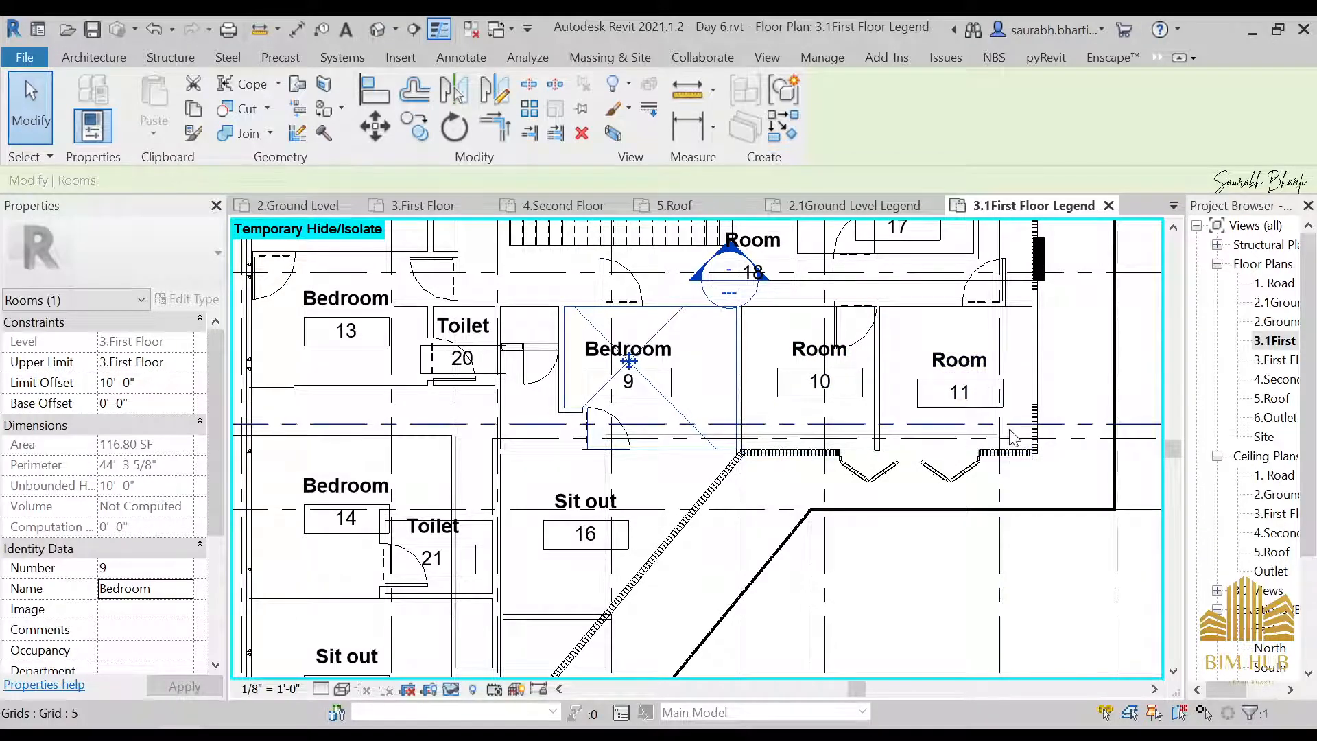
# Set the name of Room 11, at the far end of the row, to Living Room
pyautogui.click(922, 351)
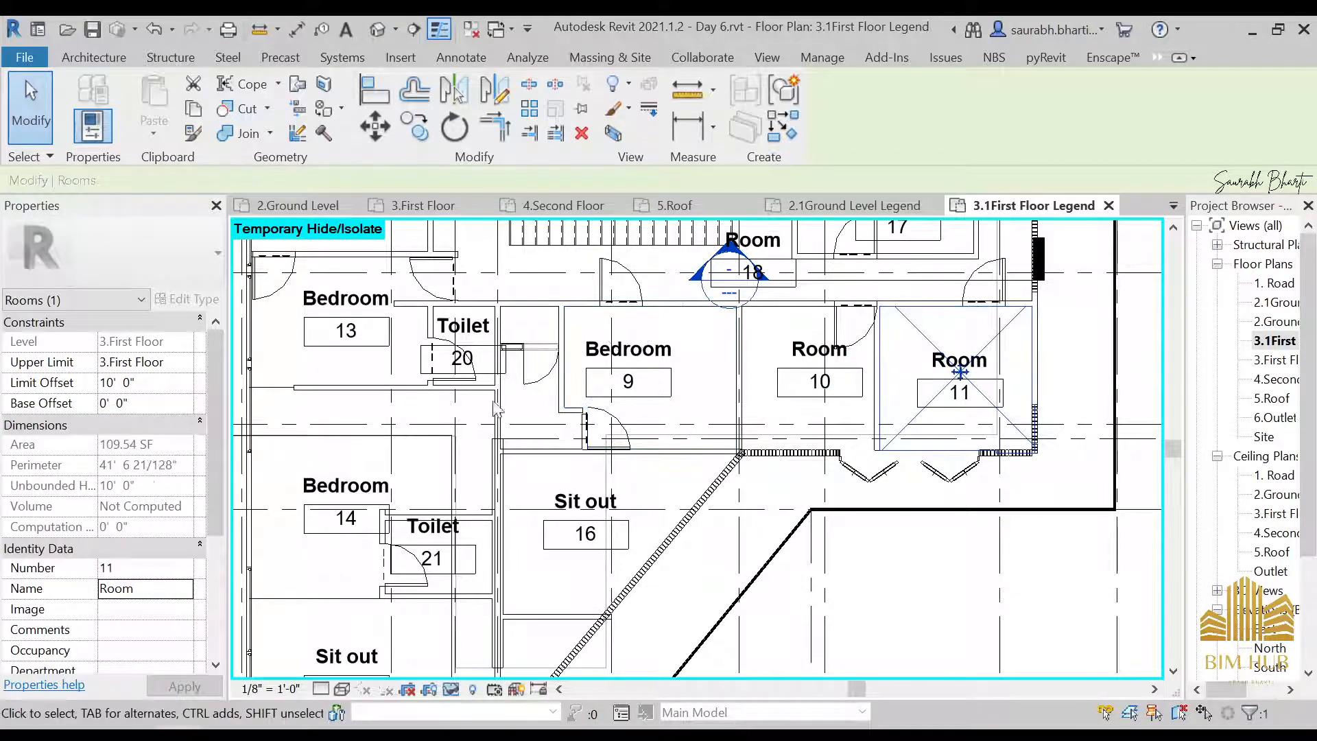
pyautogui.click(182, 592)
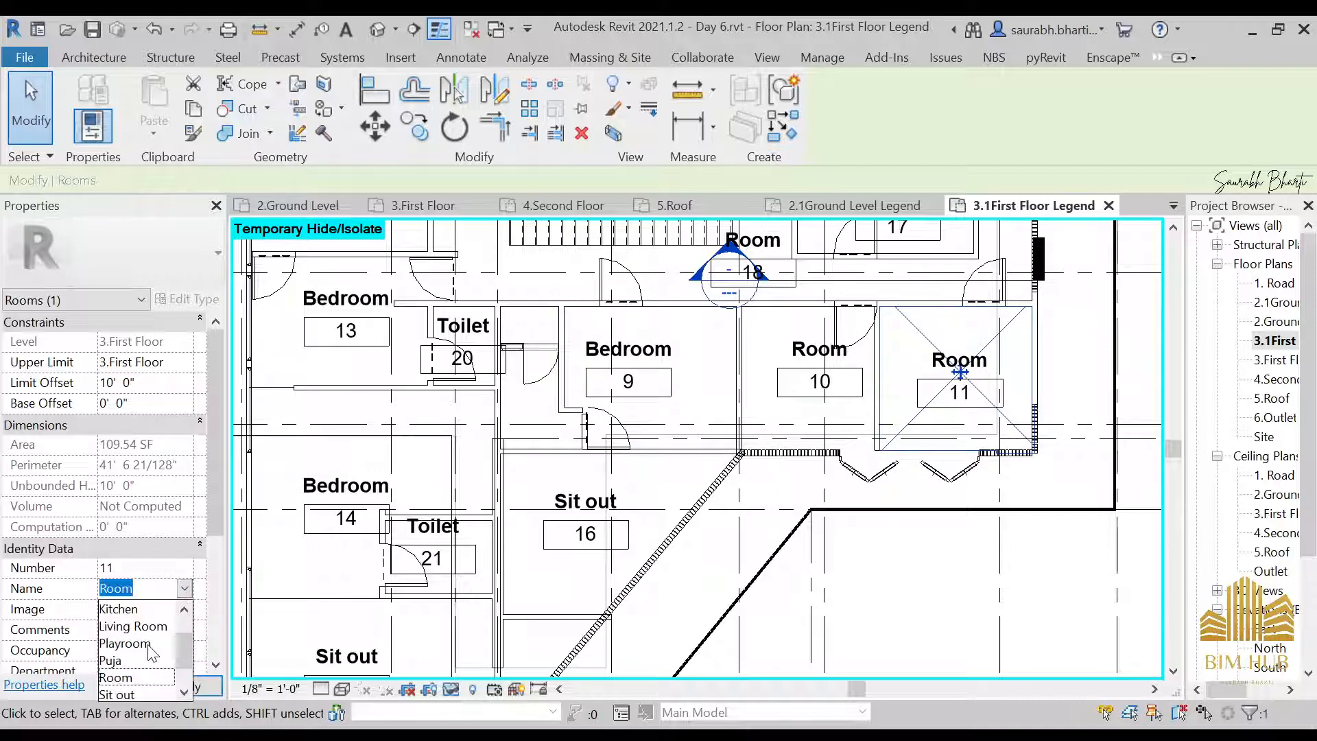
pyautogui.click(137, 626)
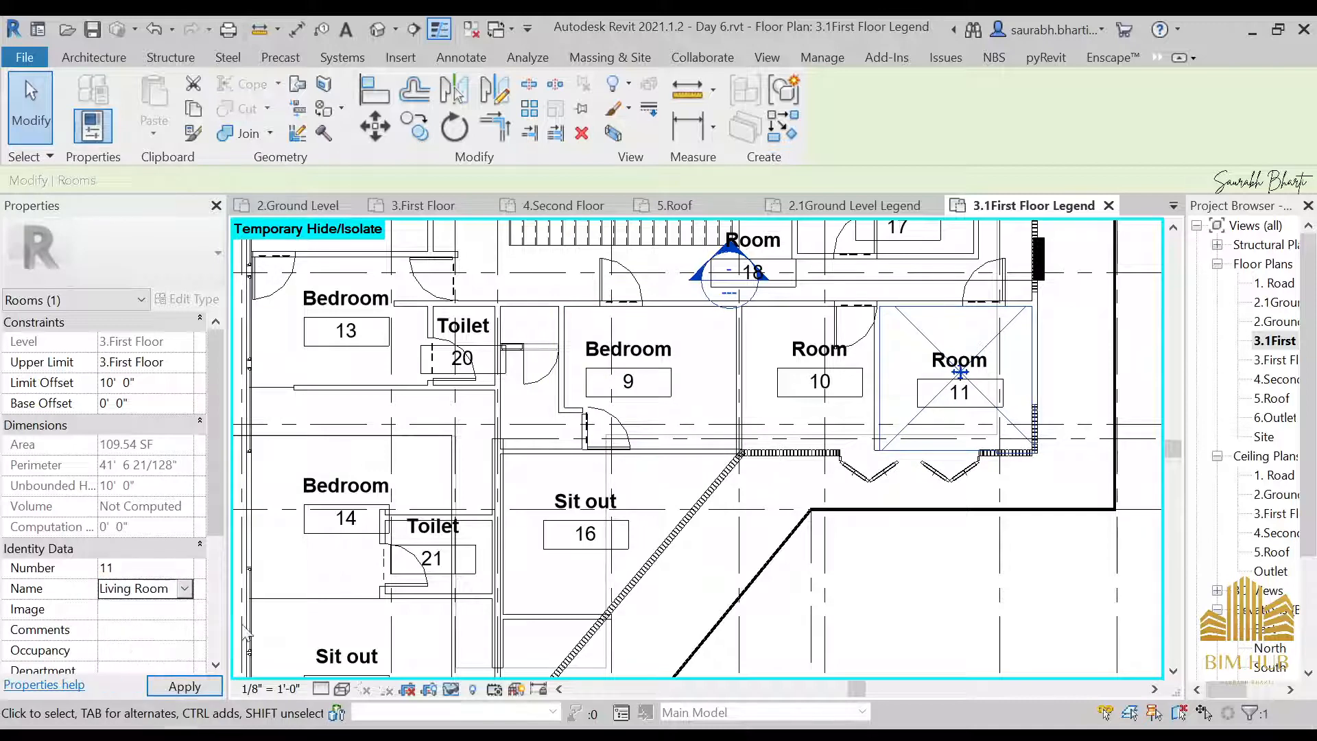
# Set the name of Room 10, between Bedroom 9 and Living Room 11, to Bedroom
pyautogui.click(763, 348)
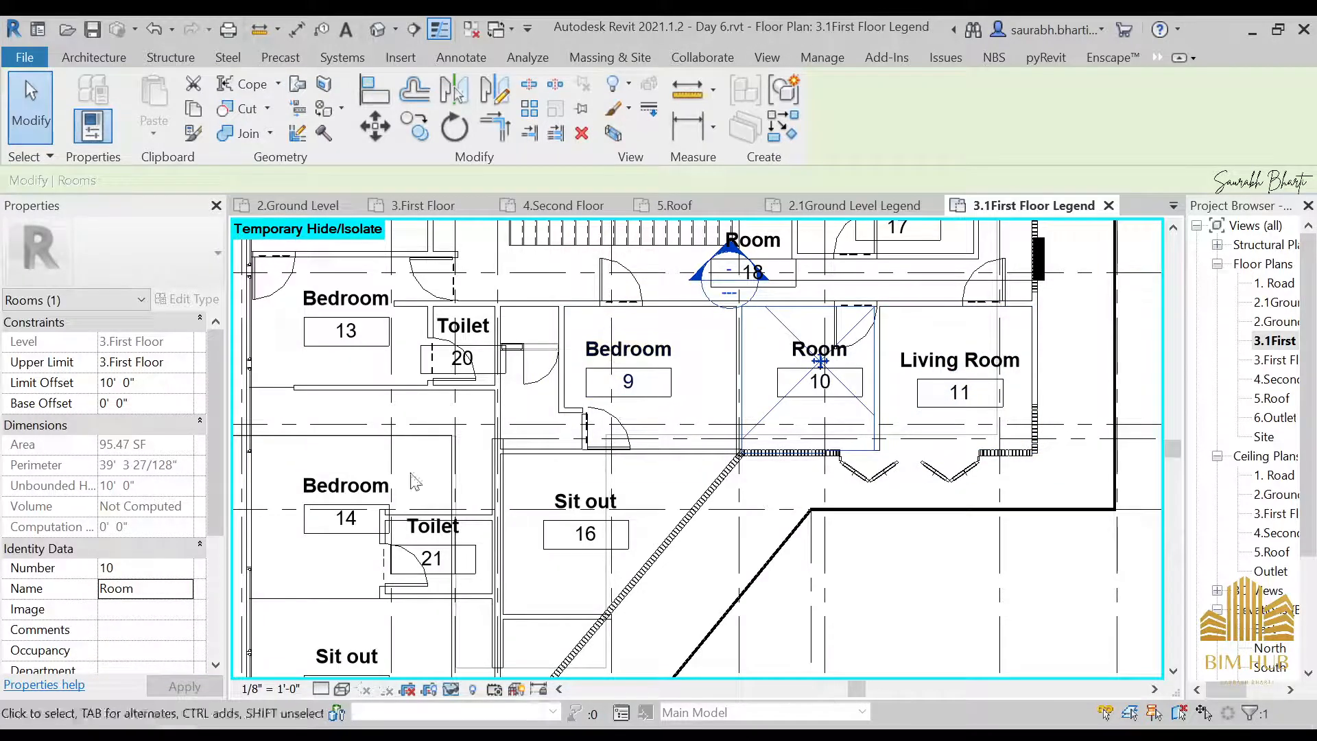
pyautogui.click(186, 592)
pyautogui.scroll(1, 127, 643)
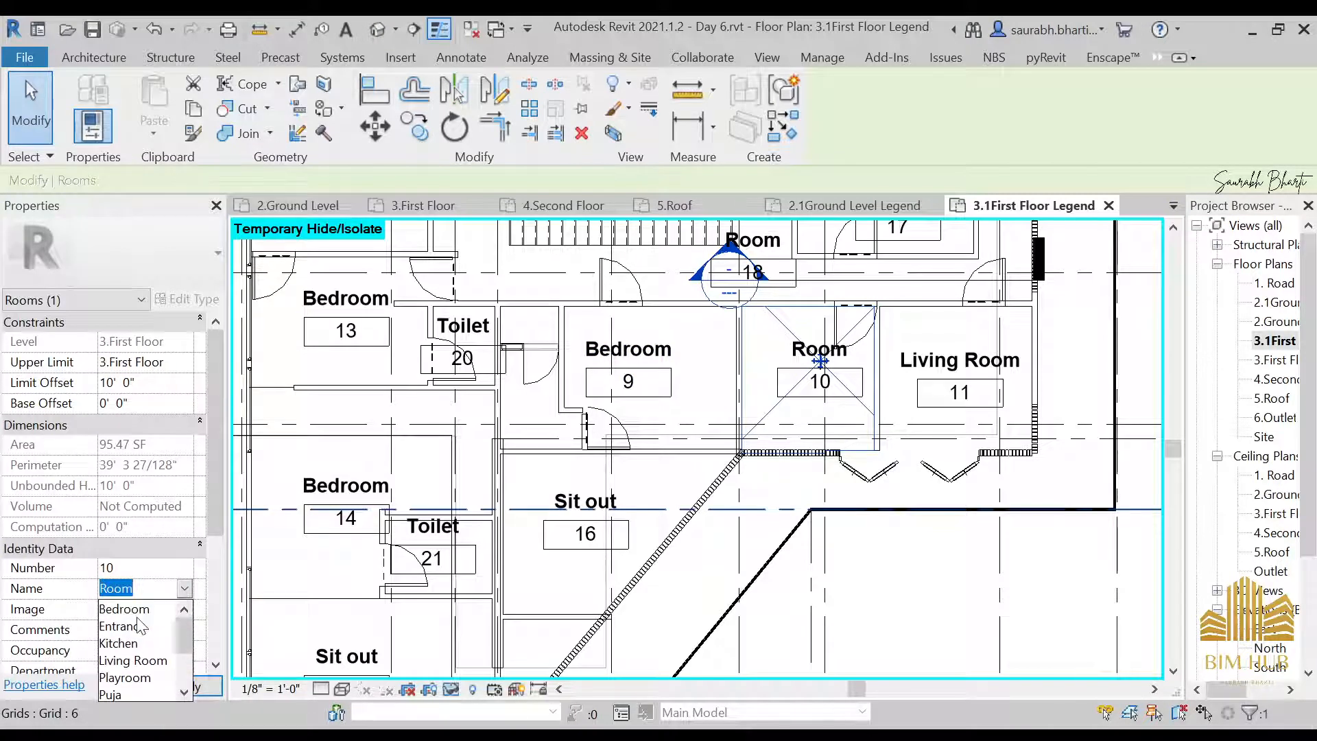
pyautogui.click(138, 611)
pyautogui.moveTo(700, 420); pyautogui.dragTo(703, 503, button='middle')
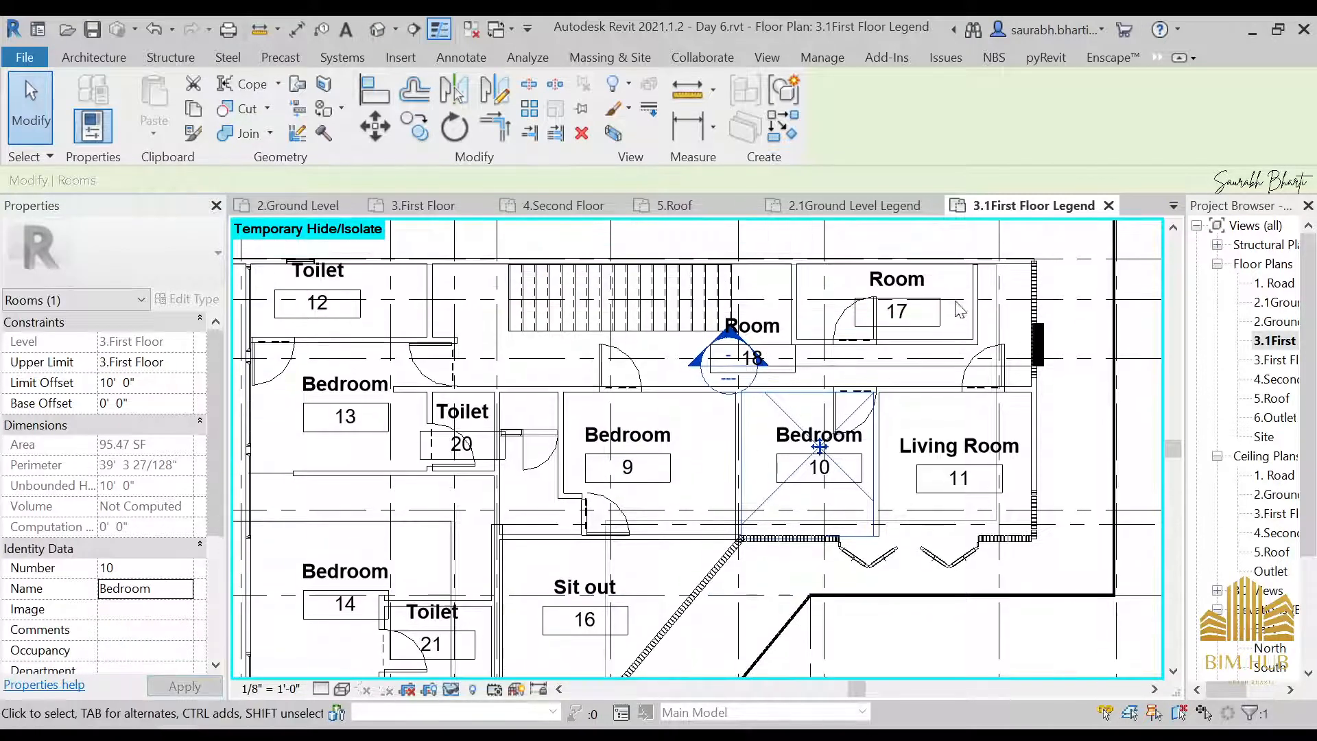
# Set the name of Room 17, in the corner beyond the staircase, to Toilet
pyautogui.scroll(1, 958, 302)
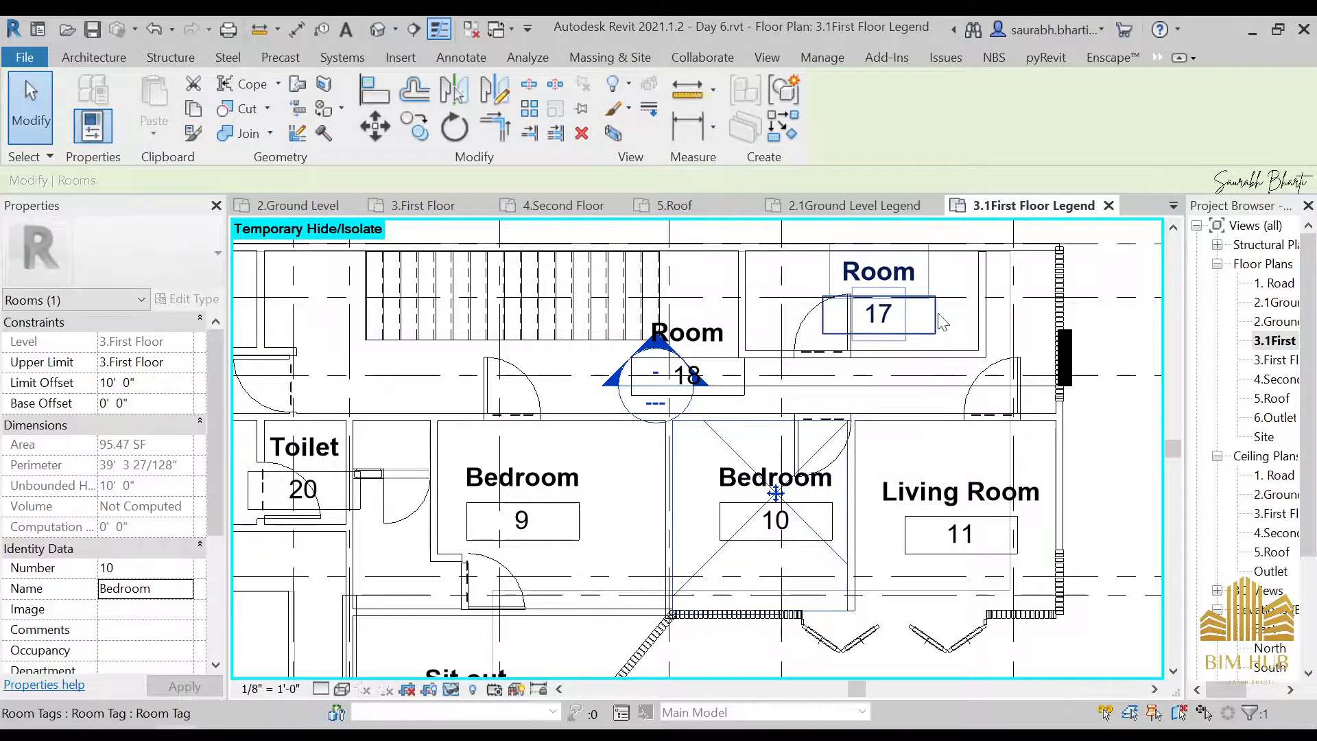
pyautogui.scroll(3, 943, 343)
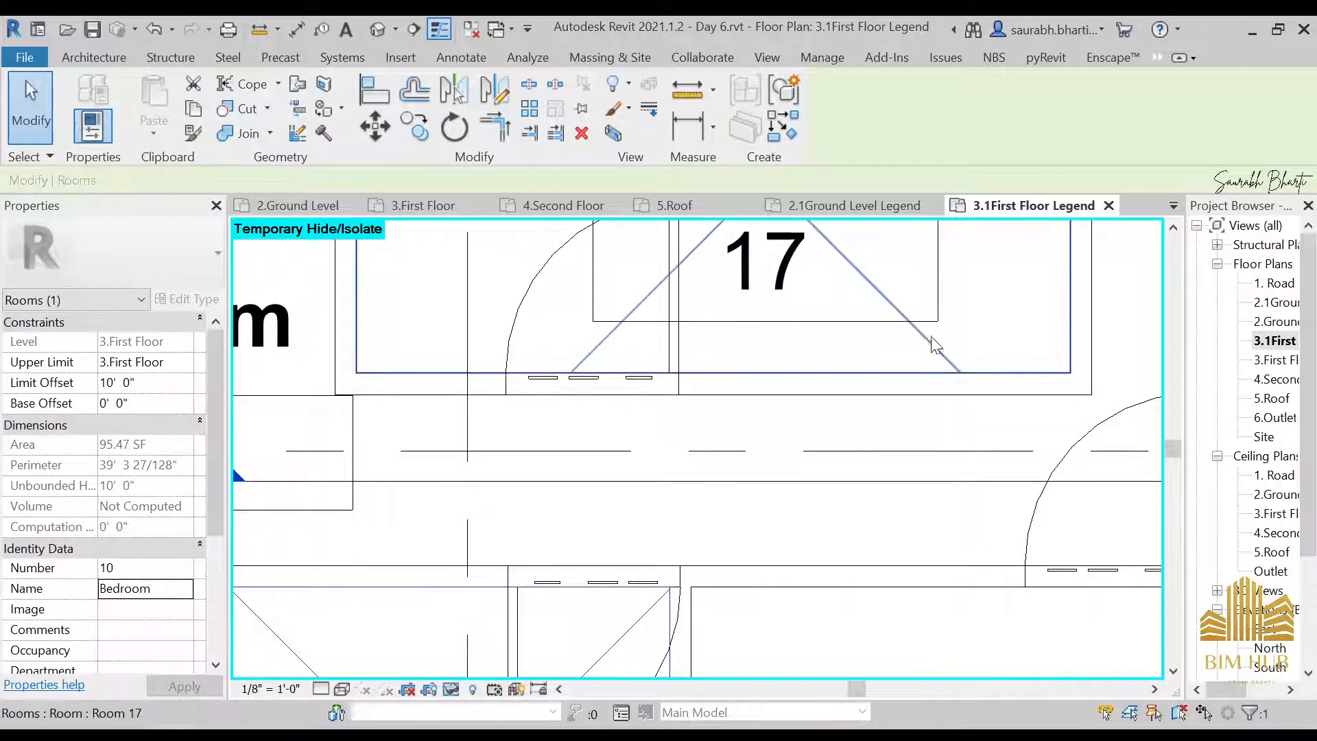
pyautogui.click(937, 345)
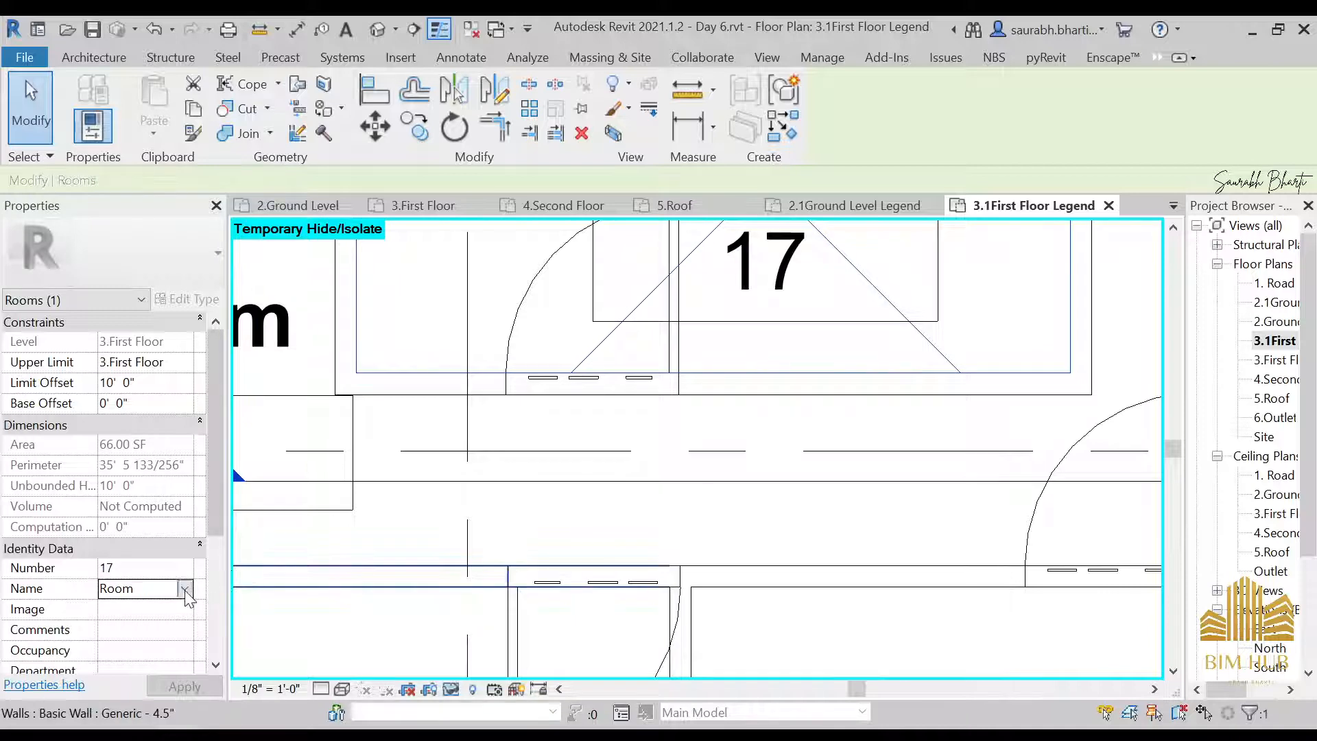
pyautogui.click(185, 590)
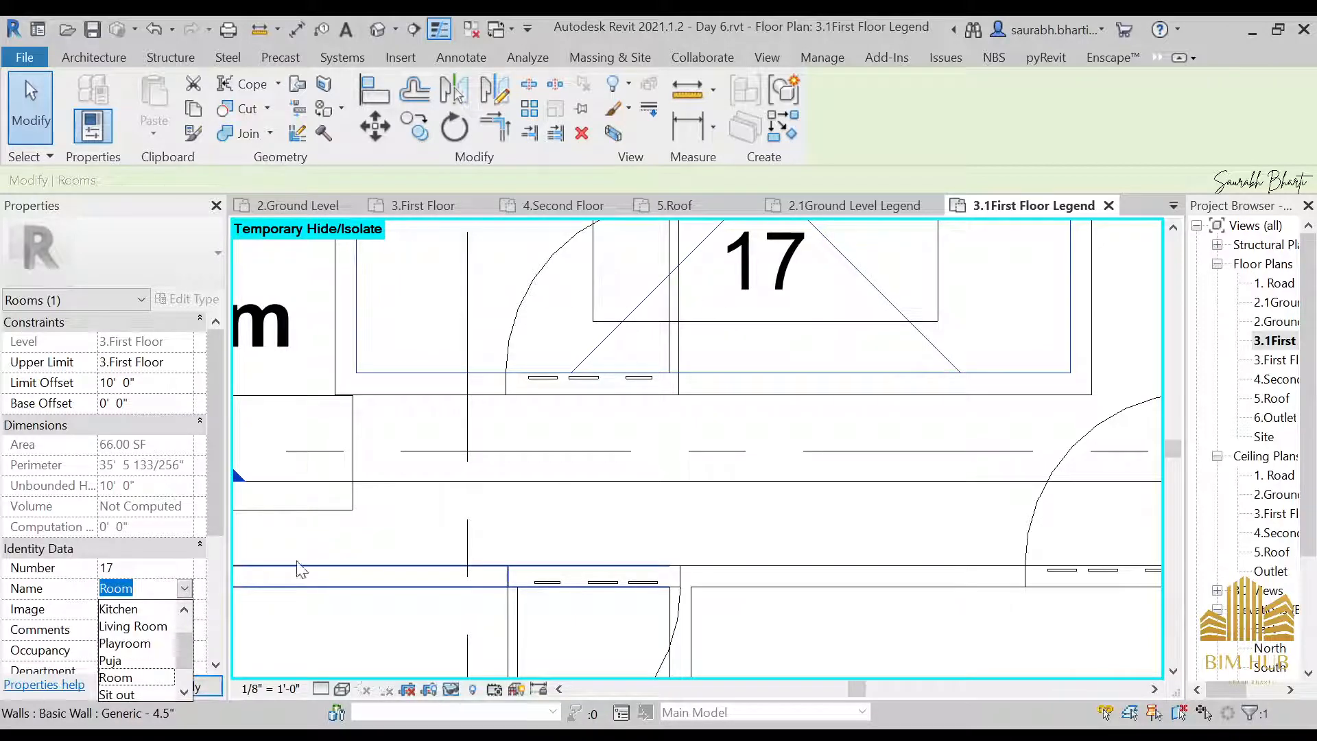
pyautogui.scroll(1, 137, 638)
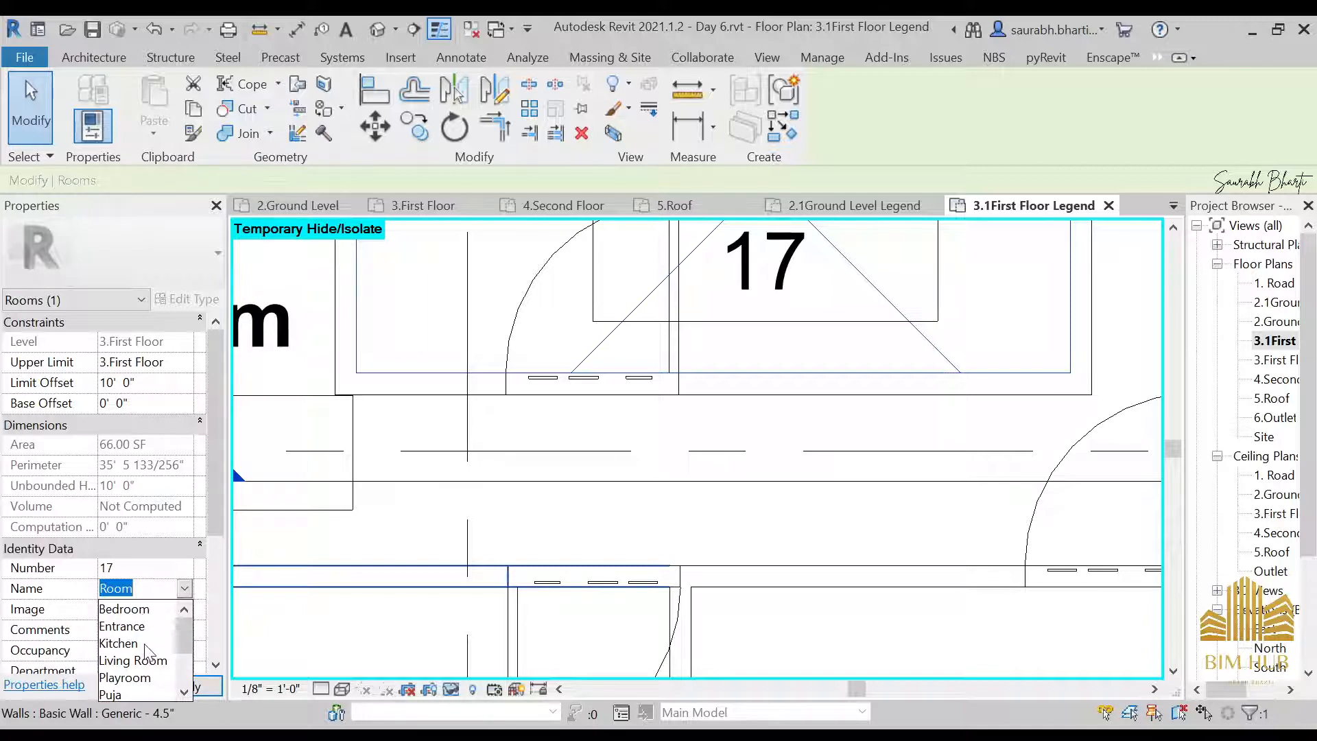
pyautogui.scroll(-2, 631, 397)
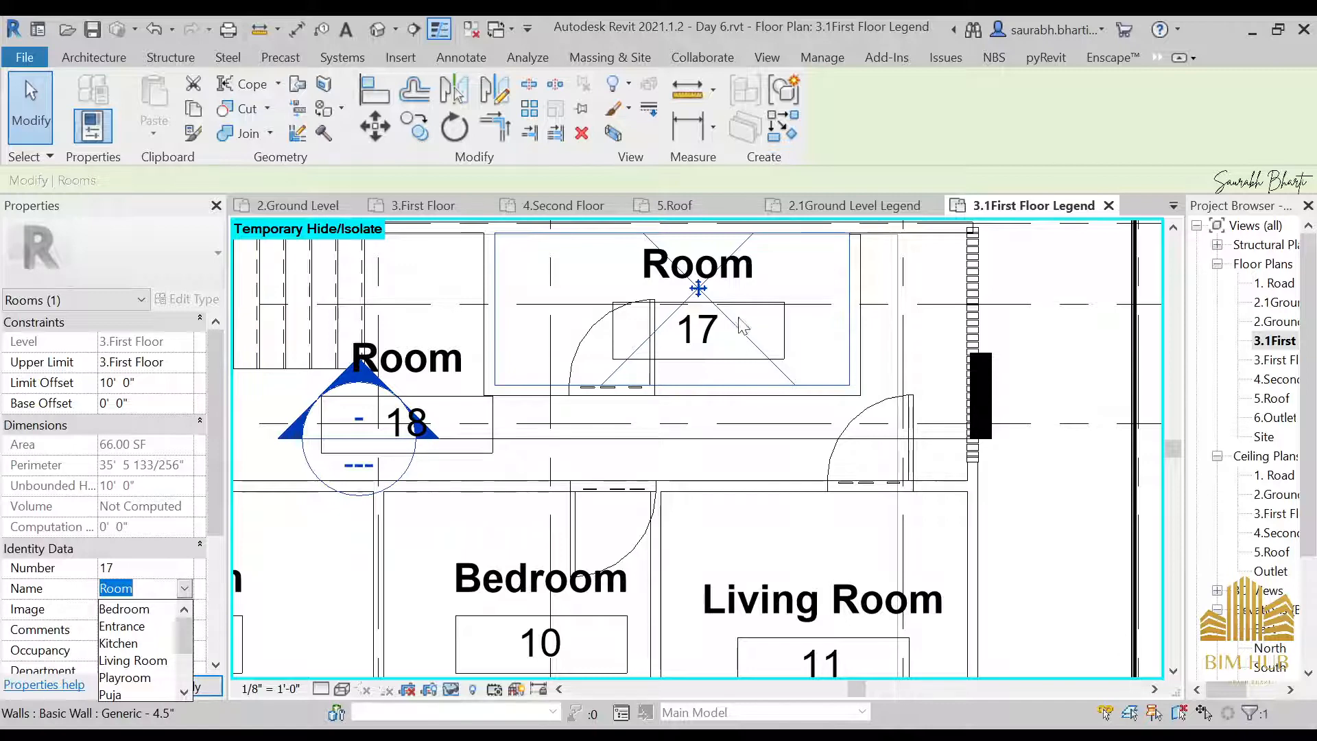
pyautogui.scroll(-2, 104, 637)
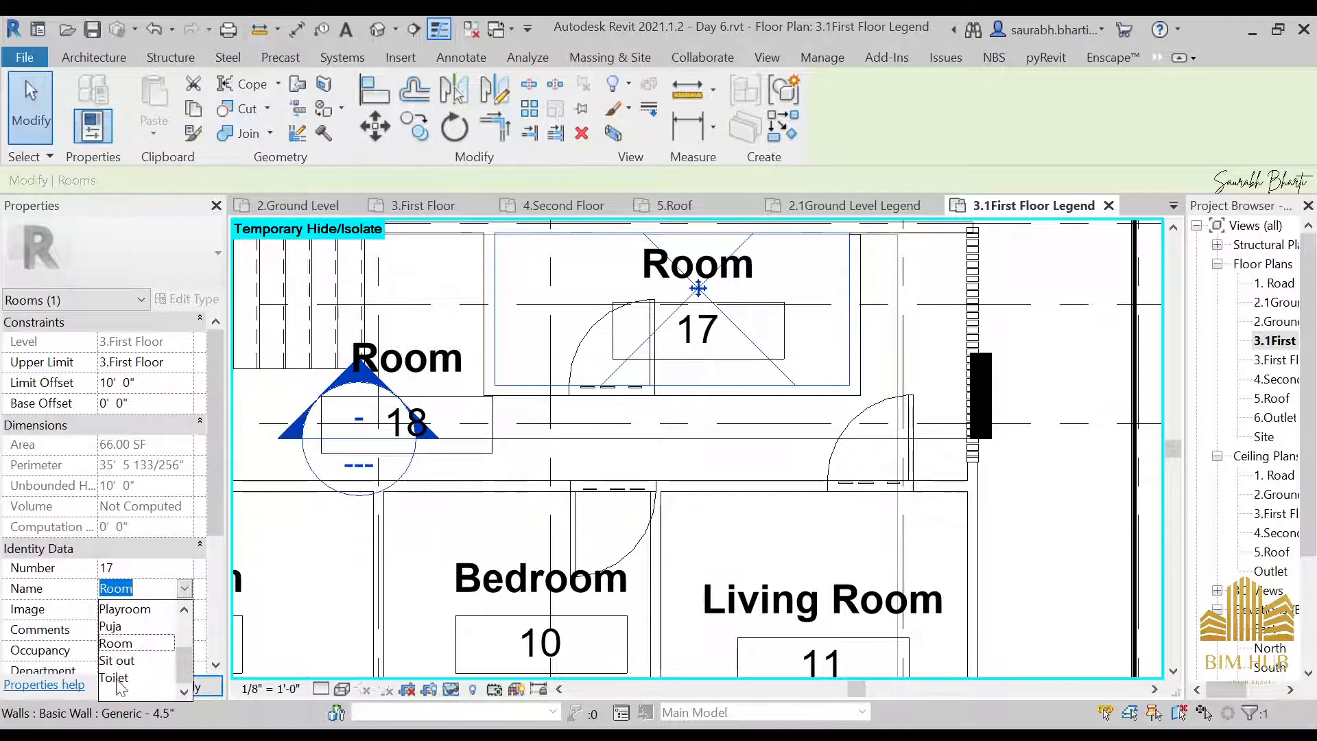
pyautogui.click(118, 678)
pyautogui.scroll(-3, 713, 503)
pyautogui.moveTo(708, 502); pyautogui.dragTo(1009, 491, button='middle')
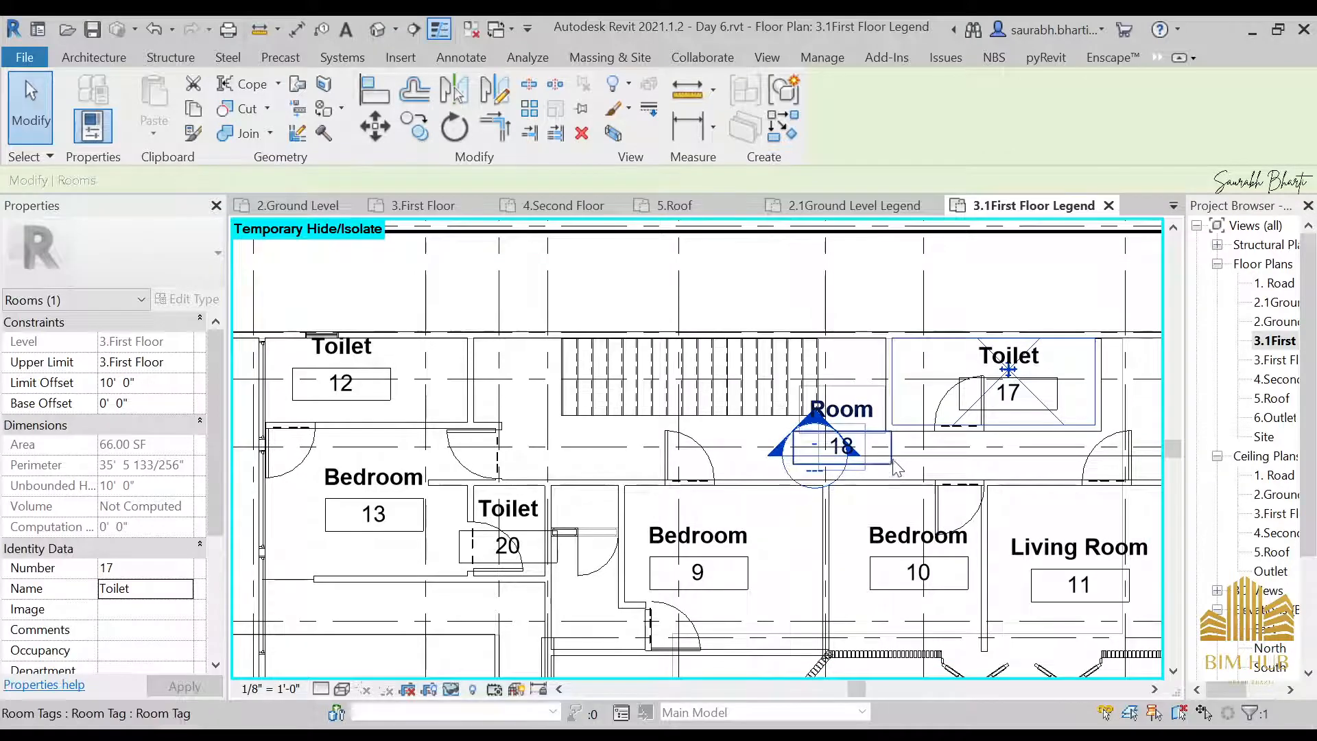
# Rename Room 18, the corridor beside the staircase, to Pathway directly in its room tag
pyautogui.scroll(3, 882, 419)
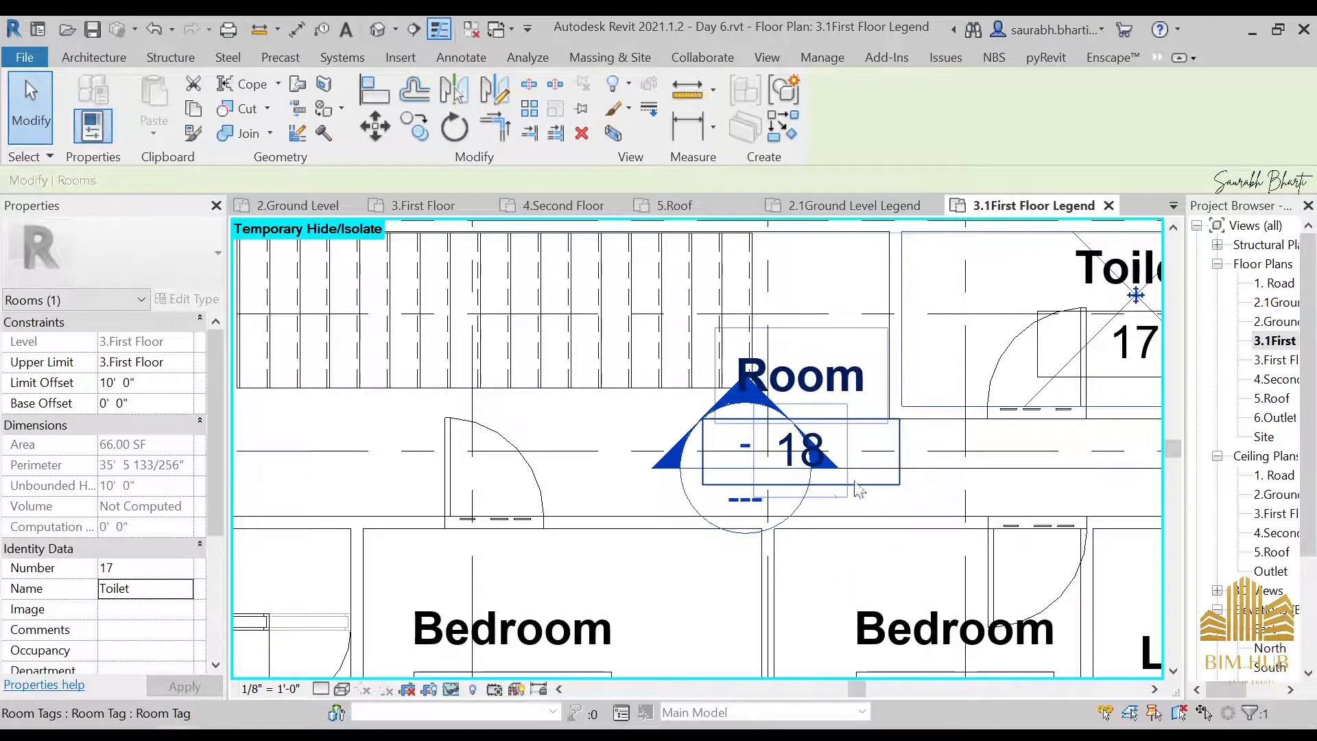
pyautogui.scroll(-4, 920, 474)
pyautogui.moveTo(928, 483); pyautogui.dragTo(777, 465, button='middle')
pyautogui.scroll(2, 777, 465)
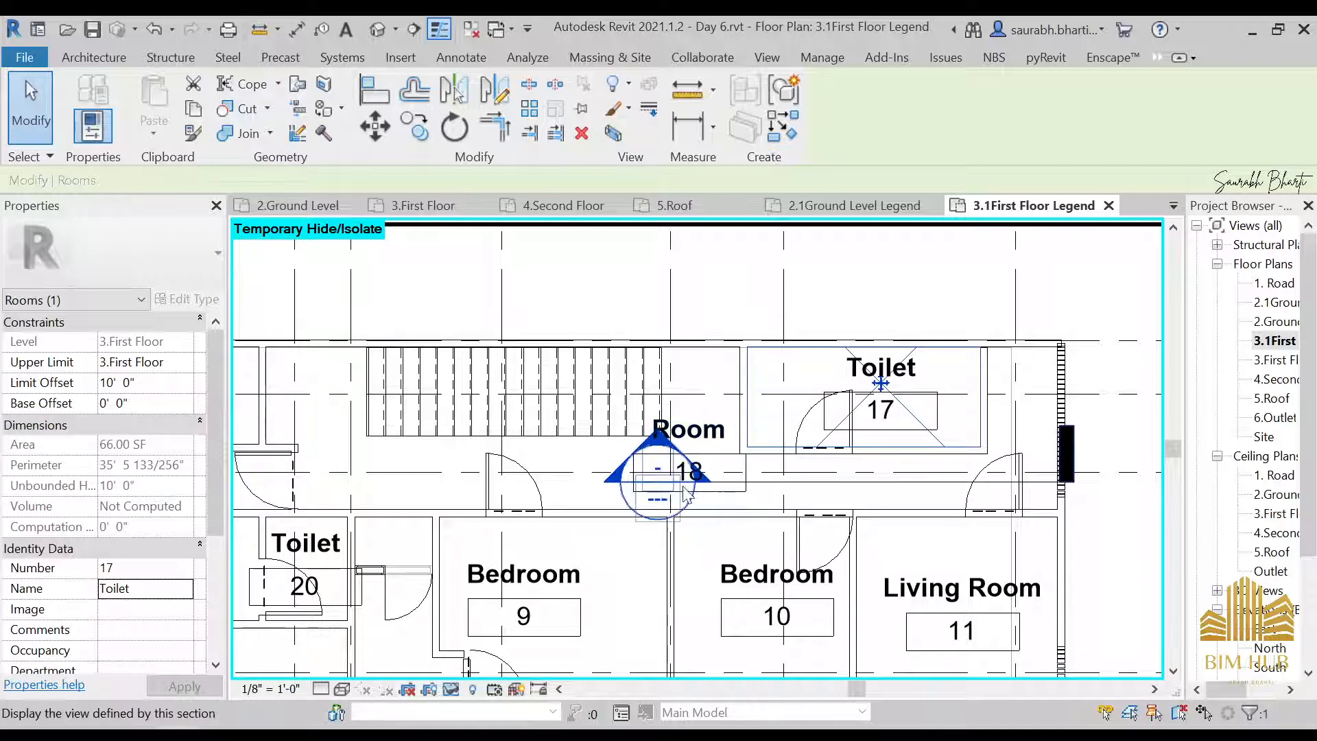
pyautogui.click(711, 430)
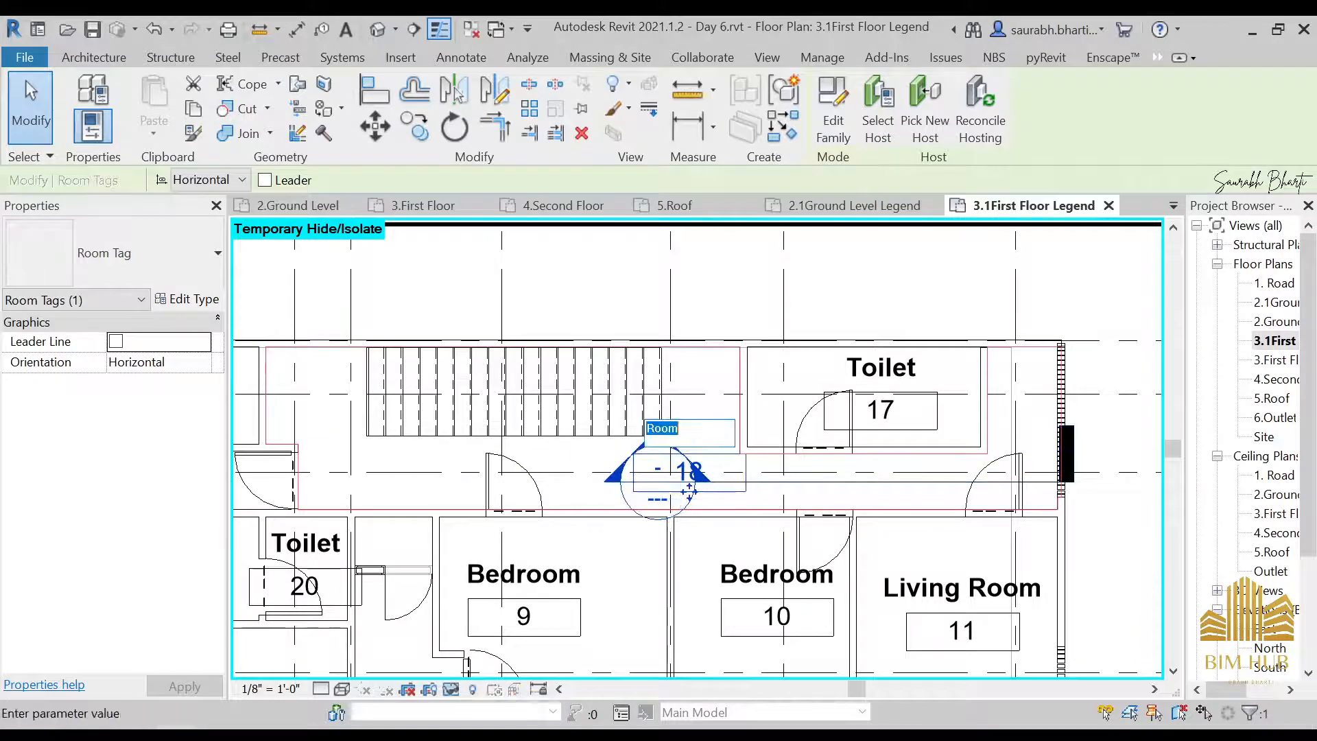
pyautogui.click(692, 429)
pyautogui.press('Return')
pyautogui.scroll(-3, 686, 480)
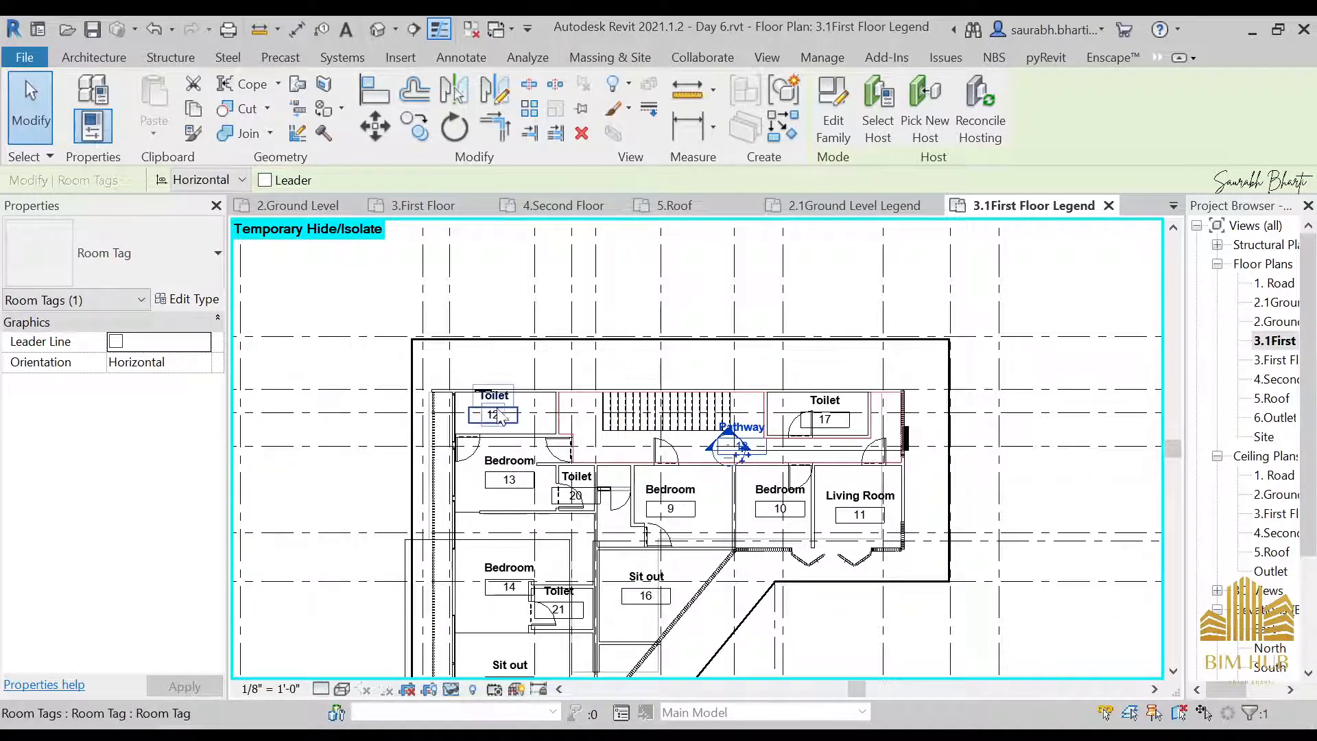
# Review the room names and tags across the whole first floor legend plan
pyautogui.scroll(1, 496, 415)
pyautogui.scroll(-3, 749, 550)
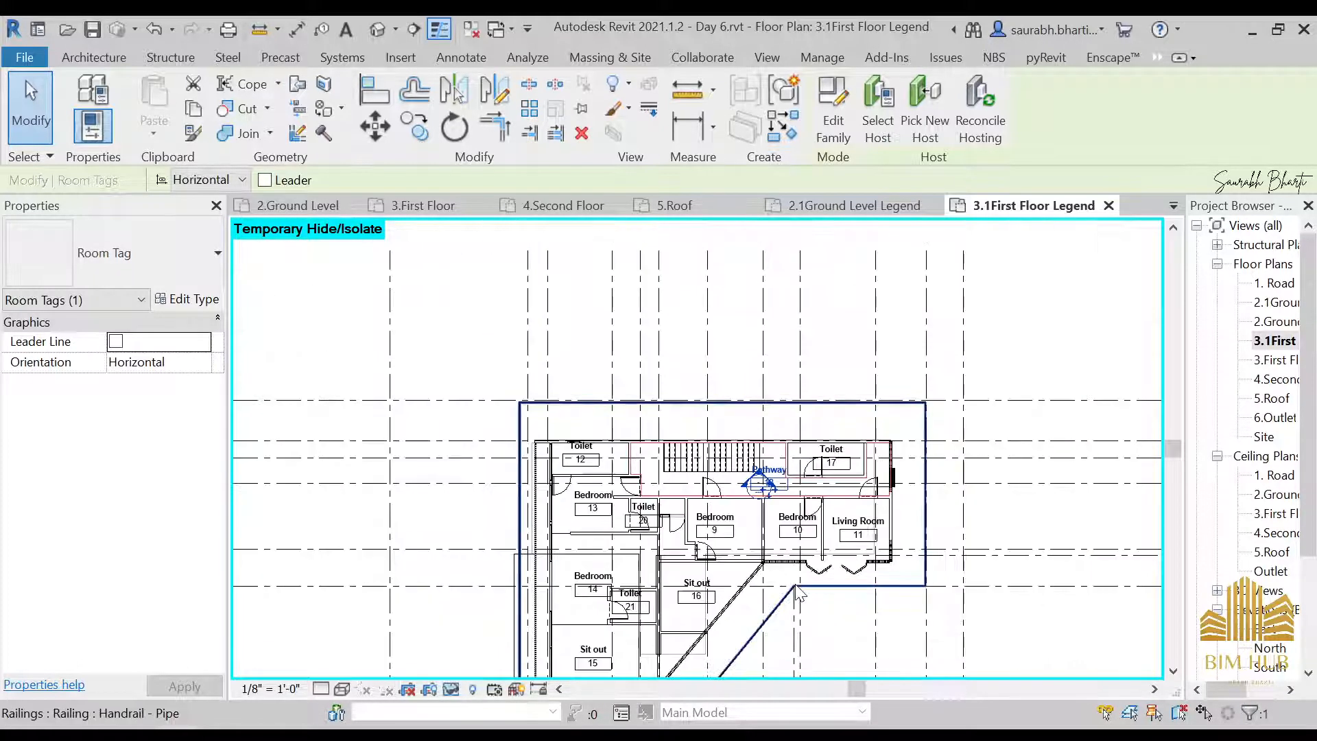
pyautogui.moveTo(798, 592); pyautogui.dragTo(762, 449, button='middle')
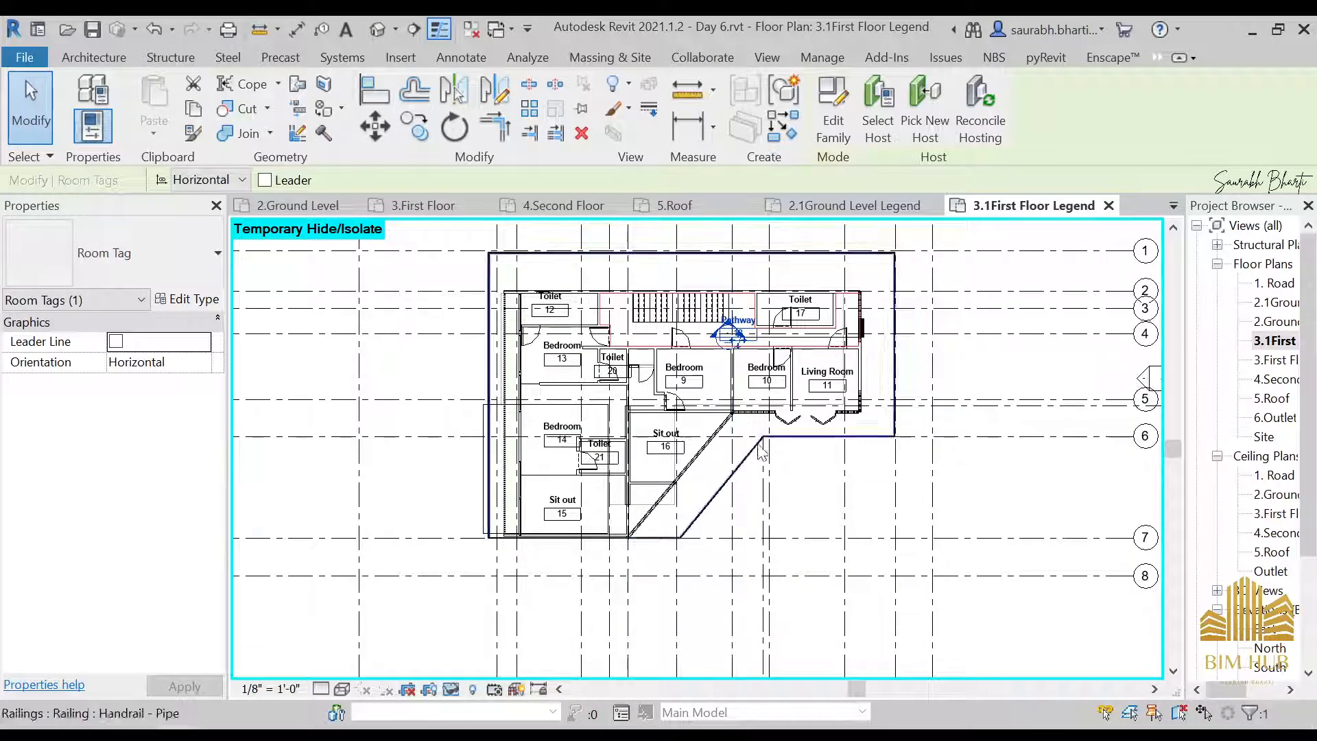
pyautogui.scroll(2, 762, 449)
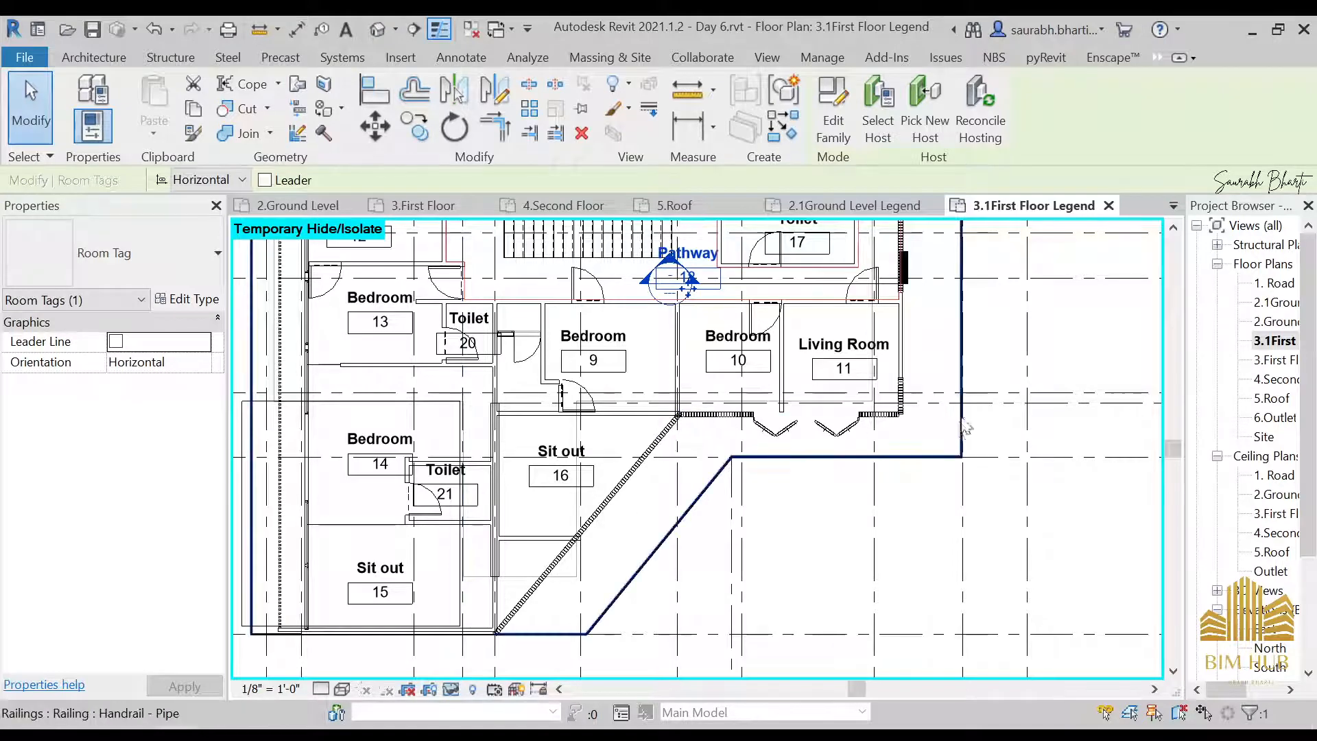
pyautogui.moveTo(947, 396); pyautogui.dragTo(966, 570, button='middle')
pyautogui.scroll(-2, 955, 535)
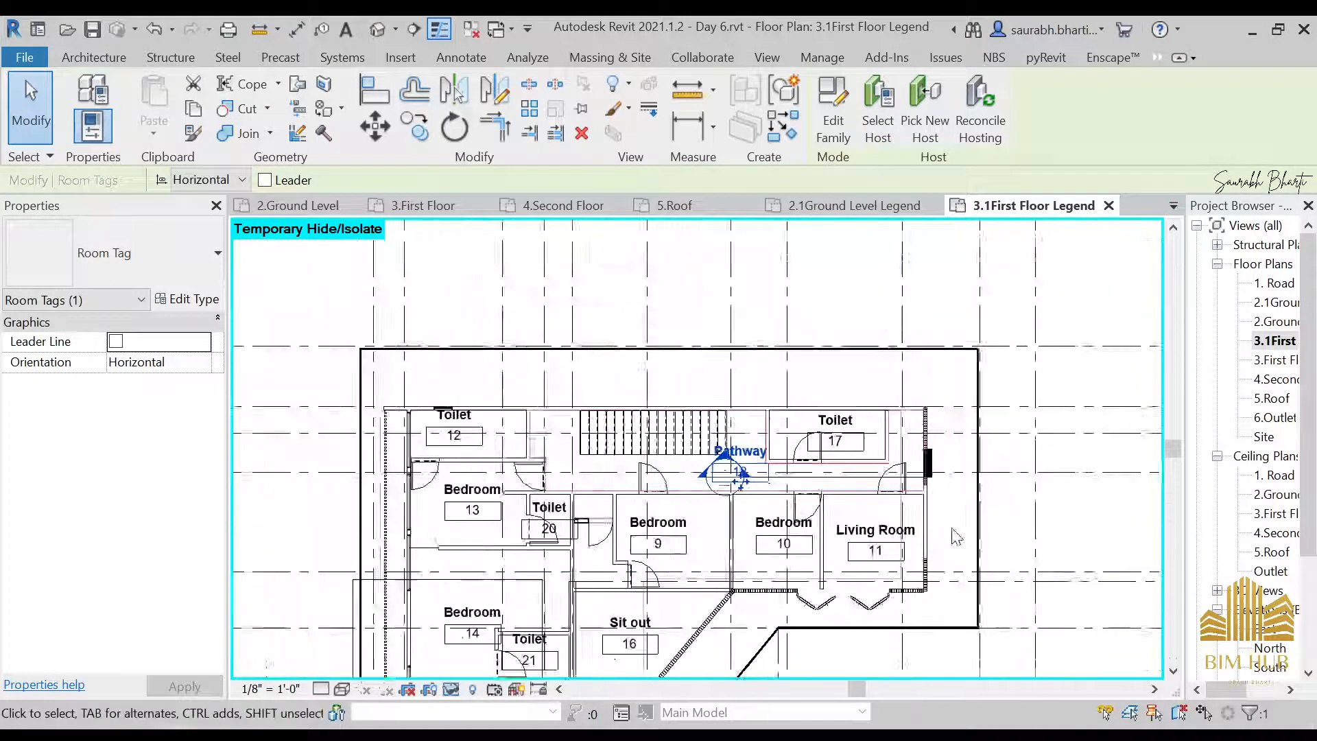
pyautogui.moveTo(699, 512); pyautogui.dragTo(696, 389, button='middle')
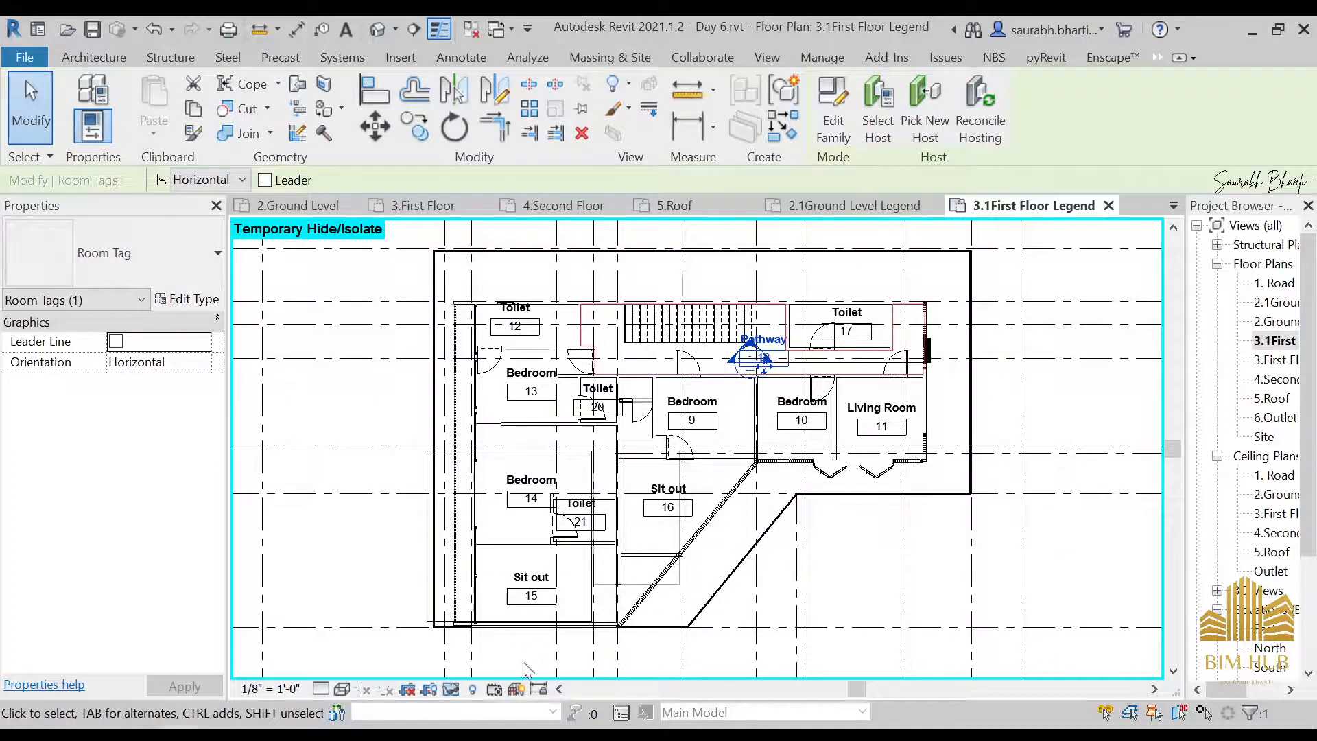
pyautogui.scroll(2, 851, 498)
pyautogui.scroll(-2, 789, 511)
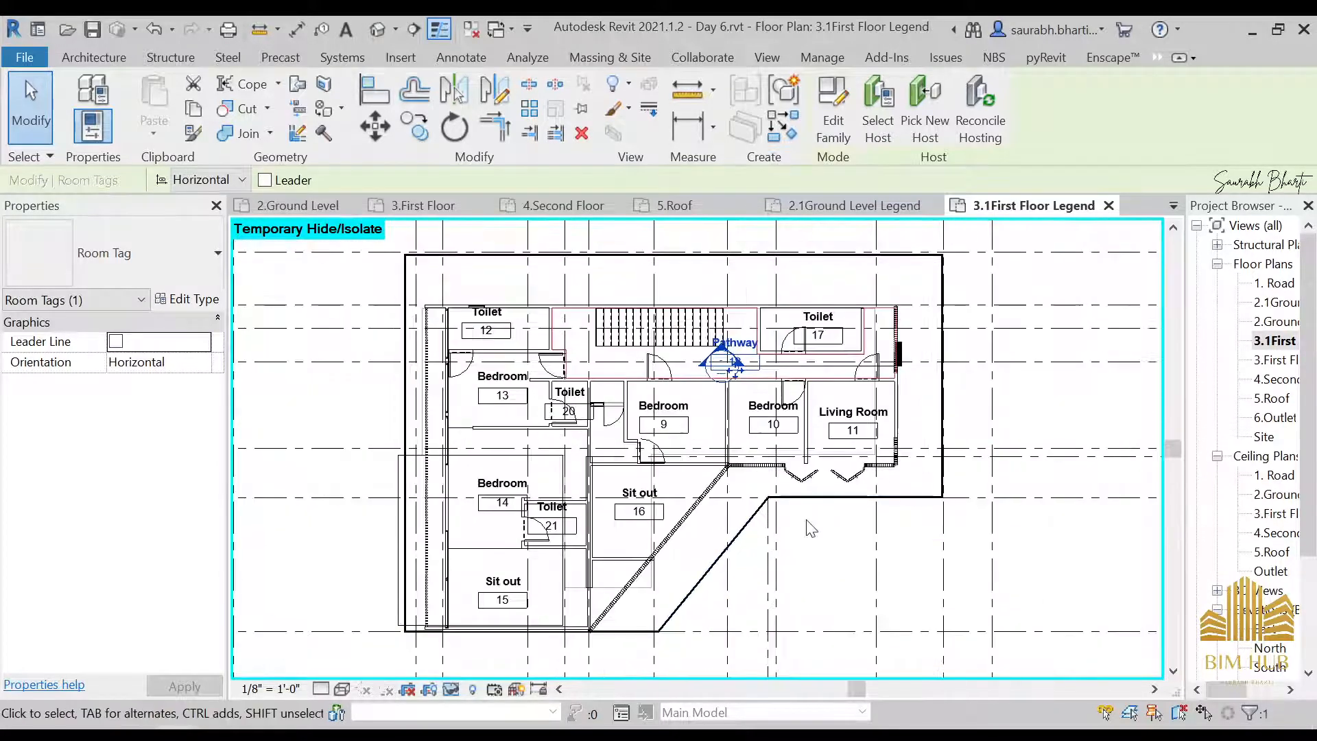
# Adjust the end of the wall between Bedroom 10 and Living Room 11 beside the folding doors
pyautogui.scroll(2, 825, 461)
pyautogui.click(804, 452)
pyautogui.scroll(3, 788, 494)
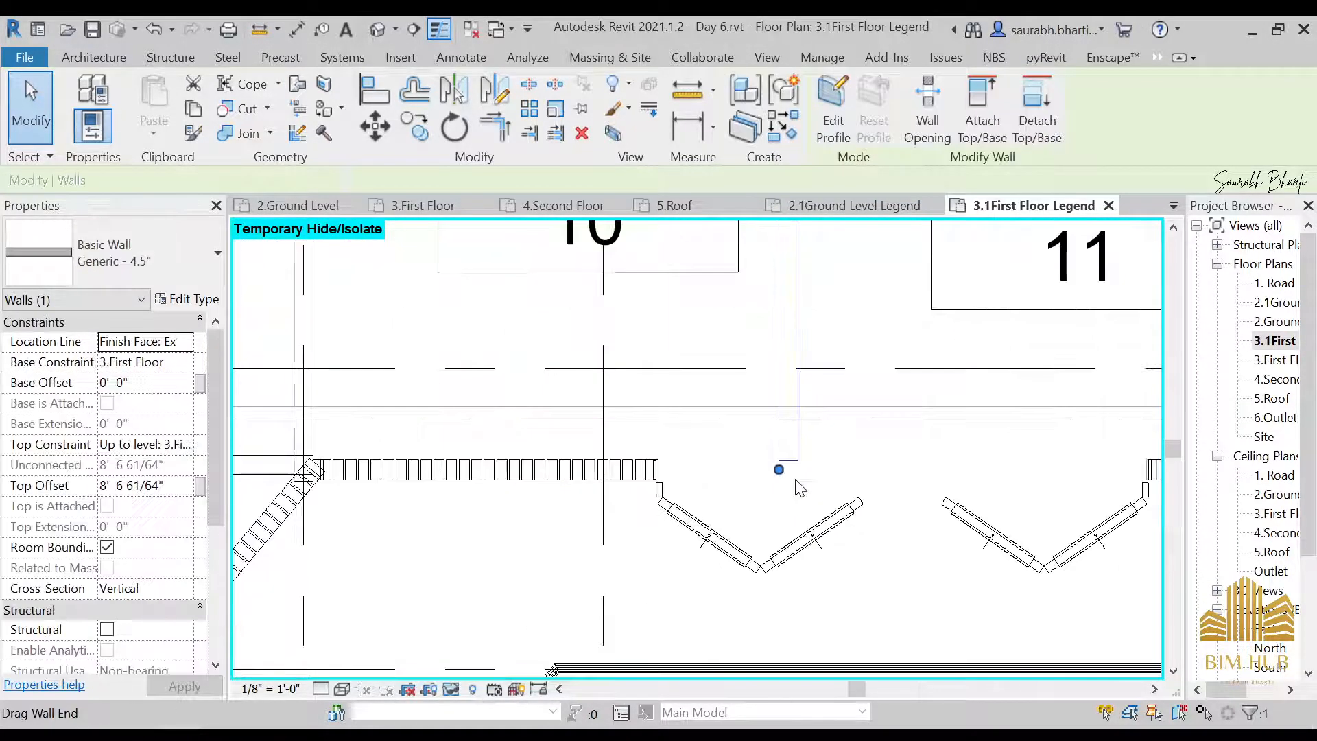
pyautogui.moveTo(776, 467)
pyautogui.mouseDown()
pyautogui.moveTo(781, 489)
pyautogui.moveTo(787, 444)
pyautogui.moveTo(786, 458)
pyautogui.mouseUp()
pyautogui.scroll(-2, 790, 483)
pyautogui.press('Escape')
pyautogui.click(795, 482)
pyautogui.click(818, 441)
pyautogui.click(801, 446)
pyautogui.scroll(-3, 789, 453)
pyautogui.press('Escape')
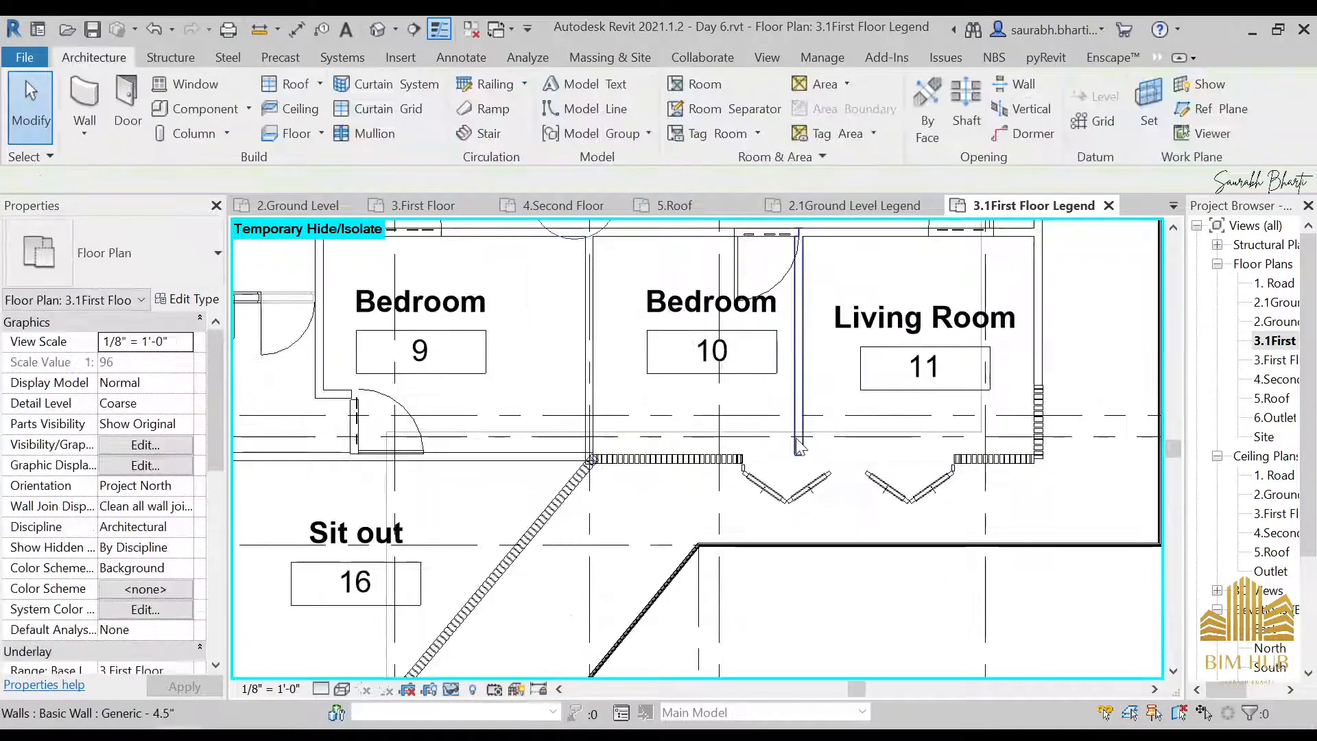
# Move the Bedroom 10 door along its wall to 2' - 0" from the wall shared with Living Room 11
pyautogui.scroll(-1, 790, 322)
pyautogui.scroll(2, 790, 321)
pyautogui.click(799, 348)
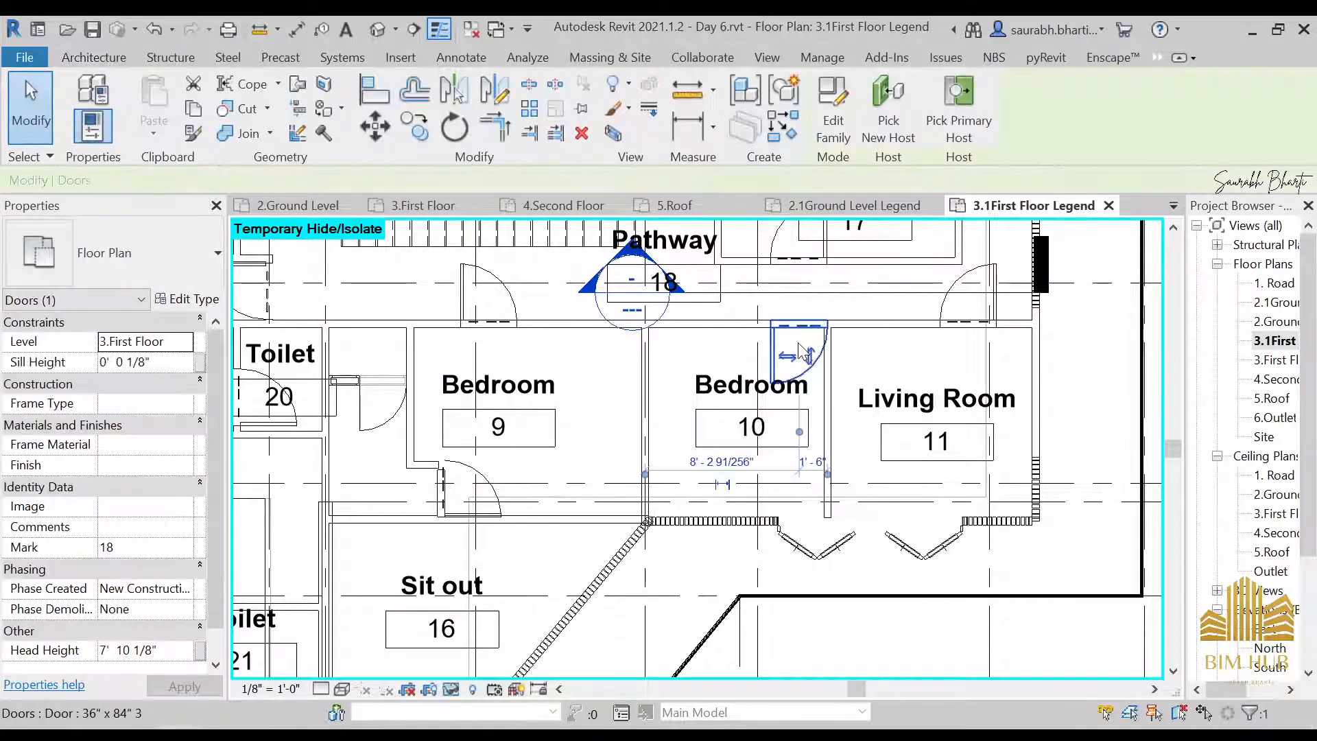
pyautogui.scroll(-2, 652, 376)
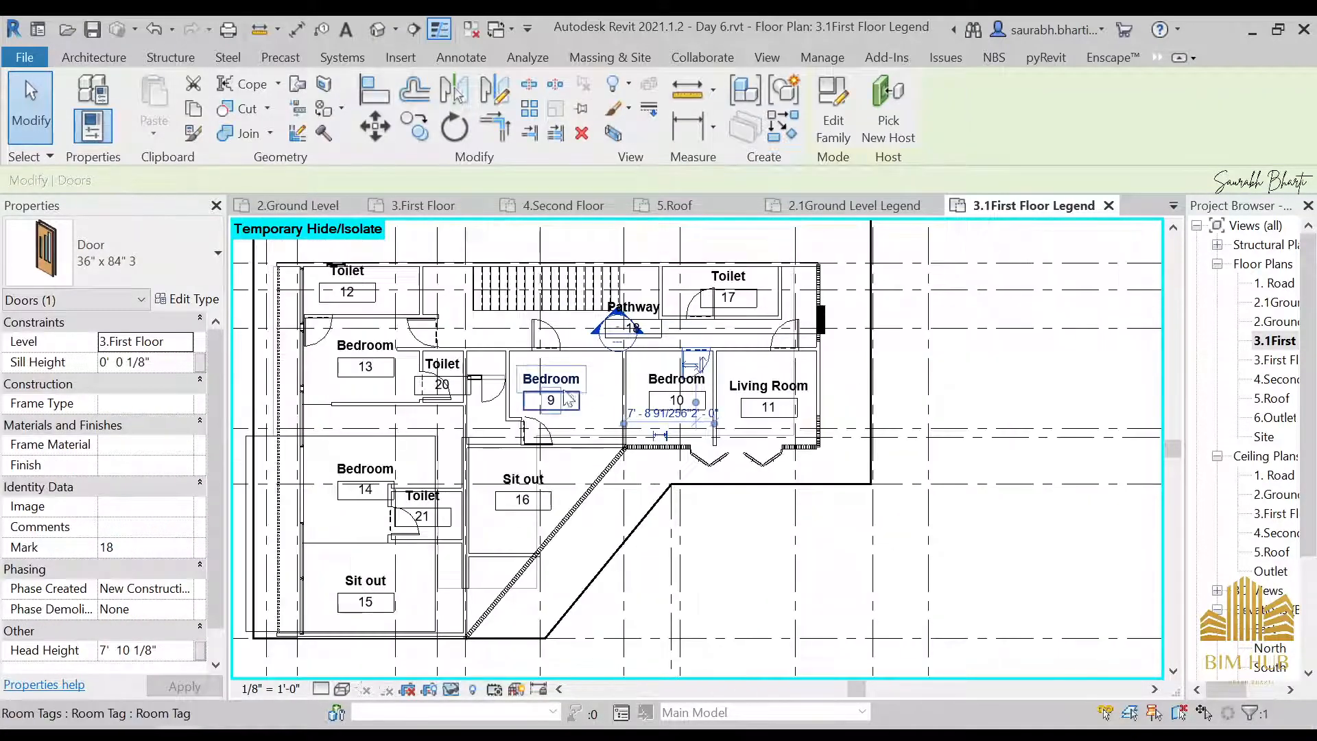
pyautogui.press('Escape')
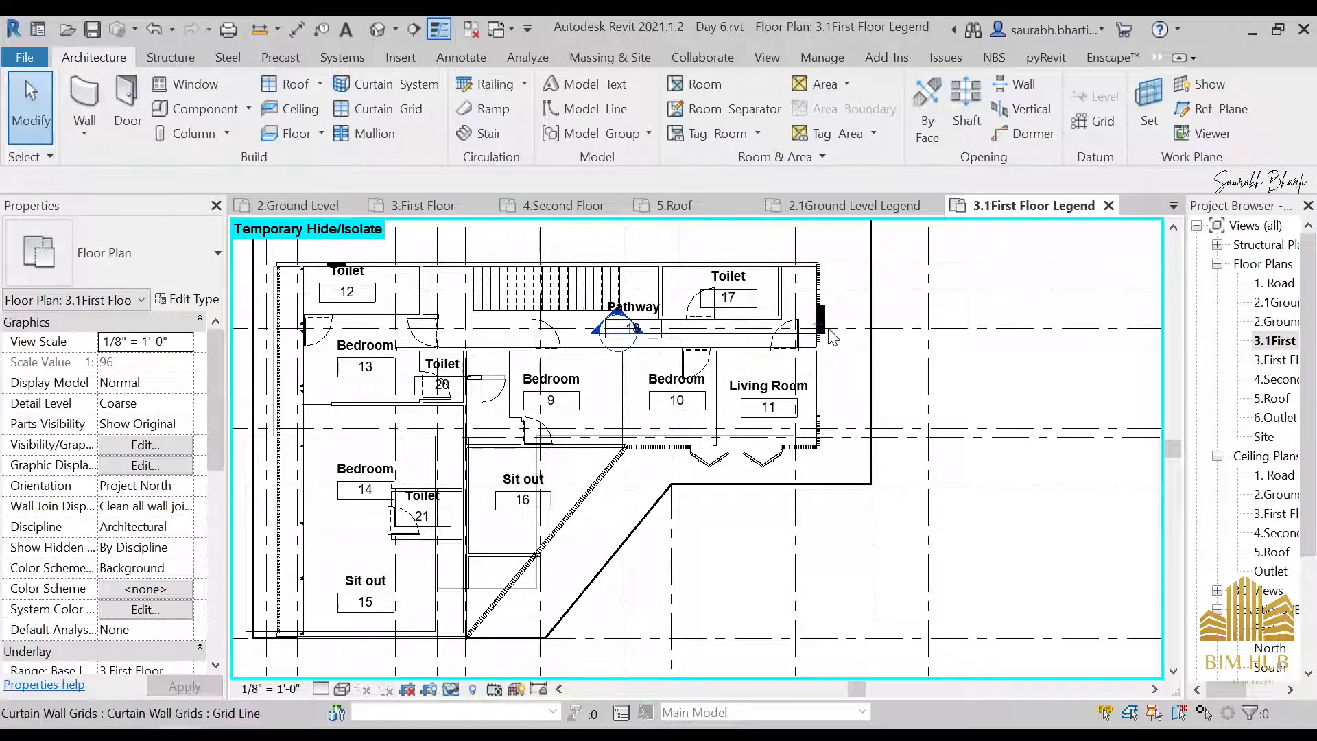
pyautogui.scroll(-2, 799, 382)
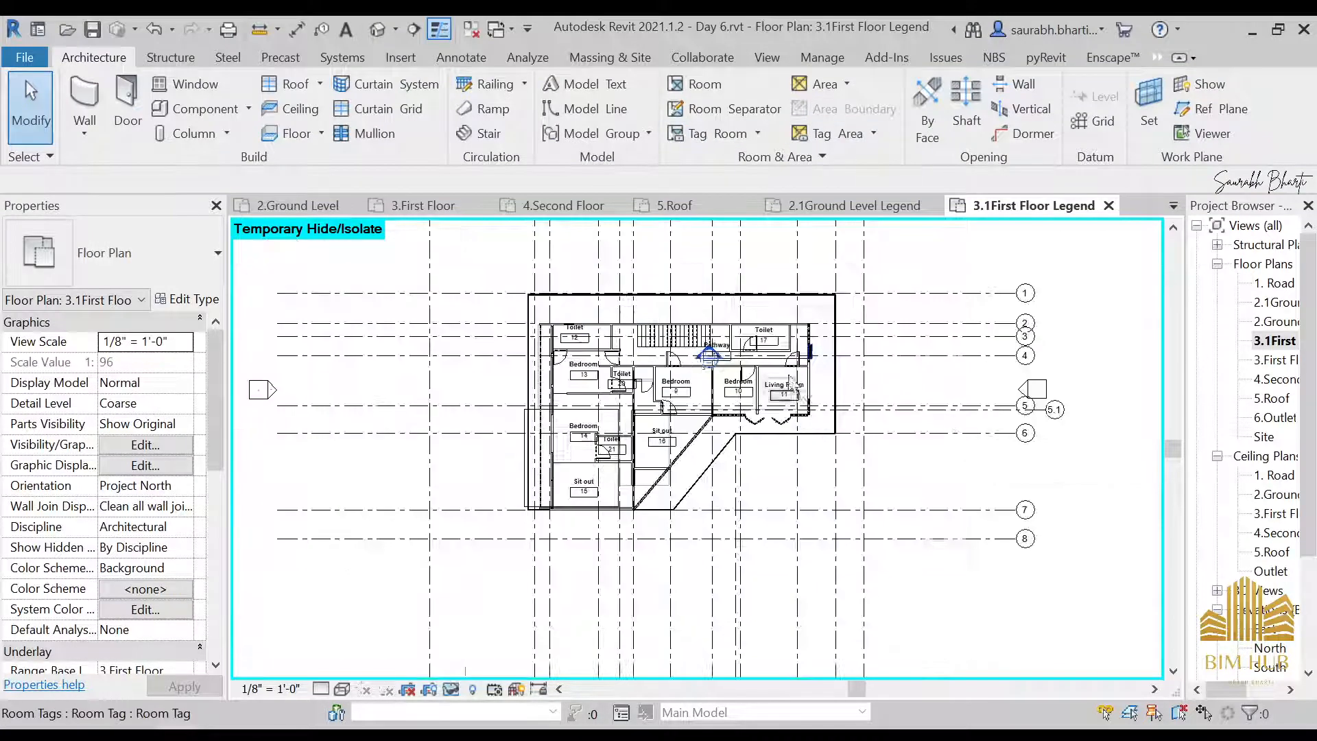
pyautogui.scroll(1, 735, 356)
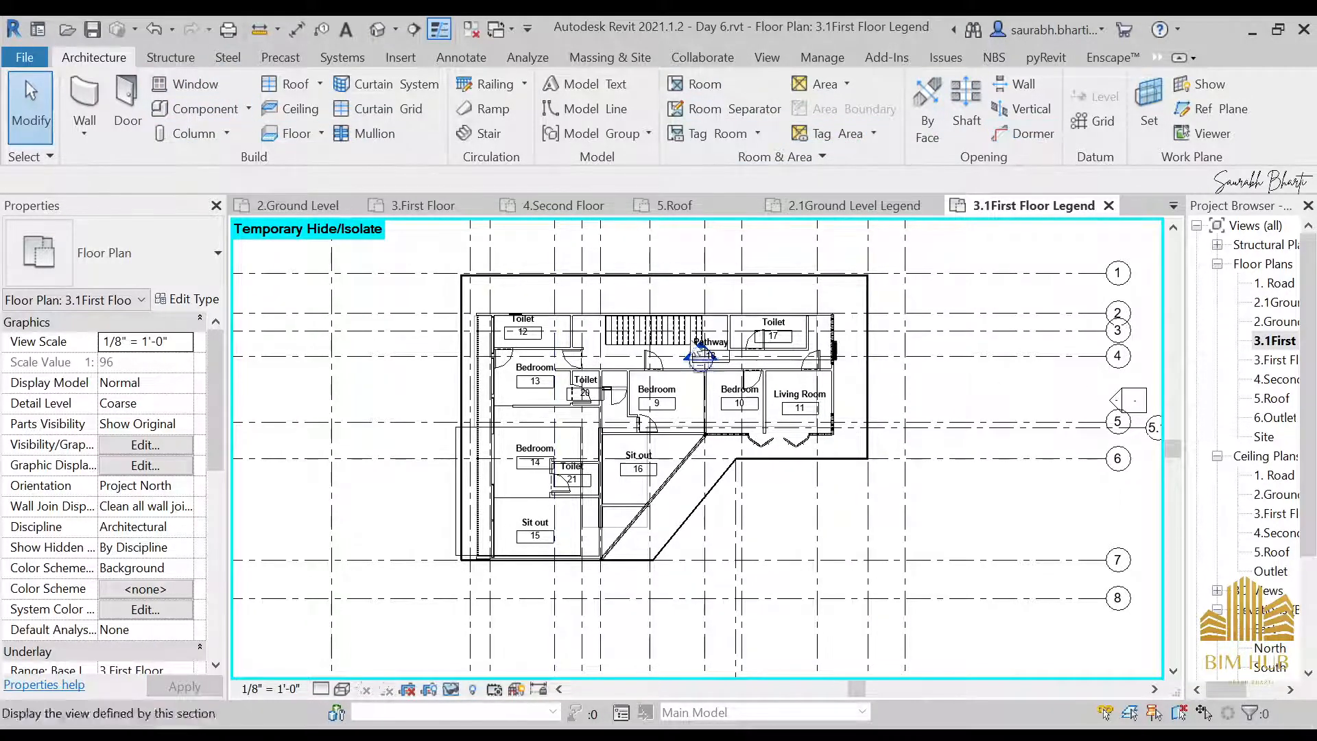
pyautogui.click(480, 57)
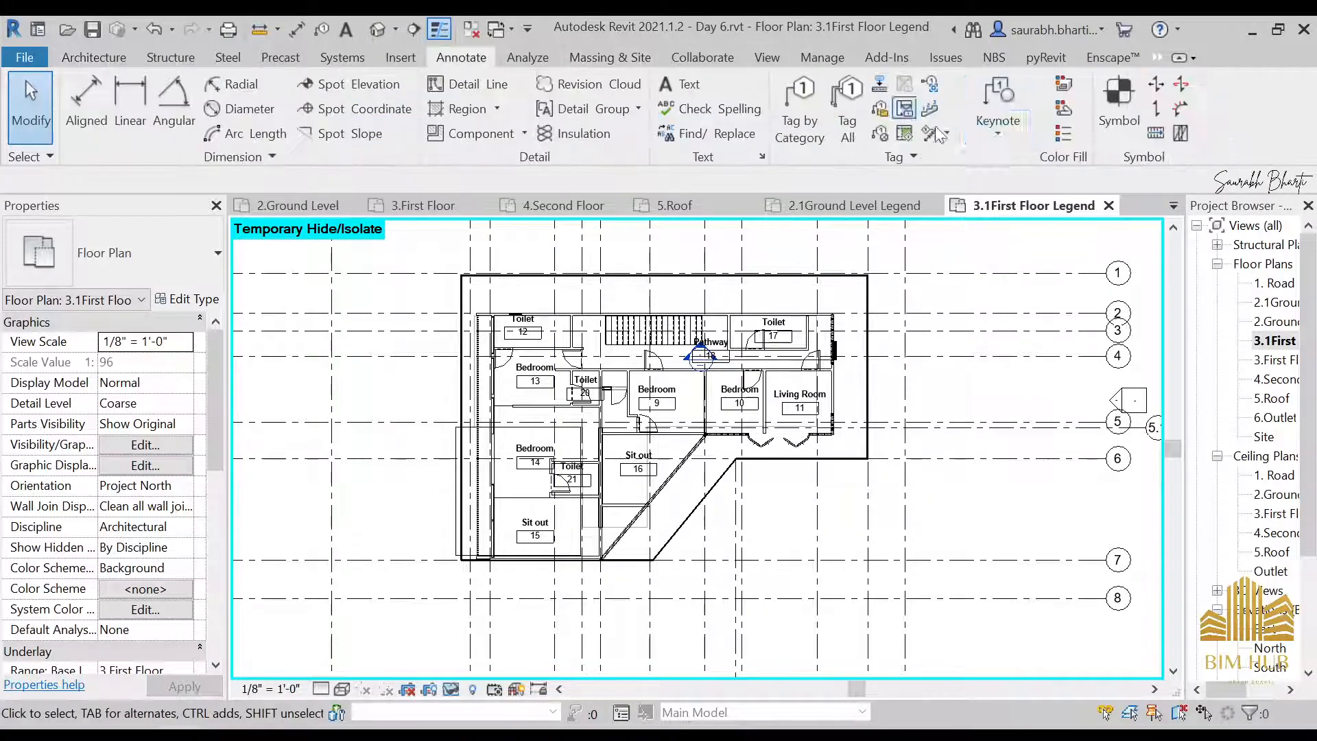
pyautogui.click(1065, 135)
pyautogui.scroll(-3, 1060, 391)
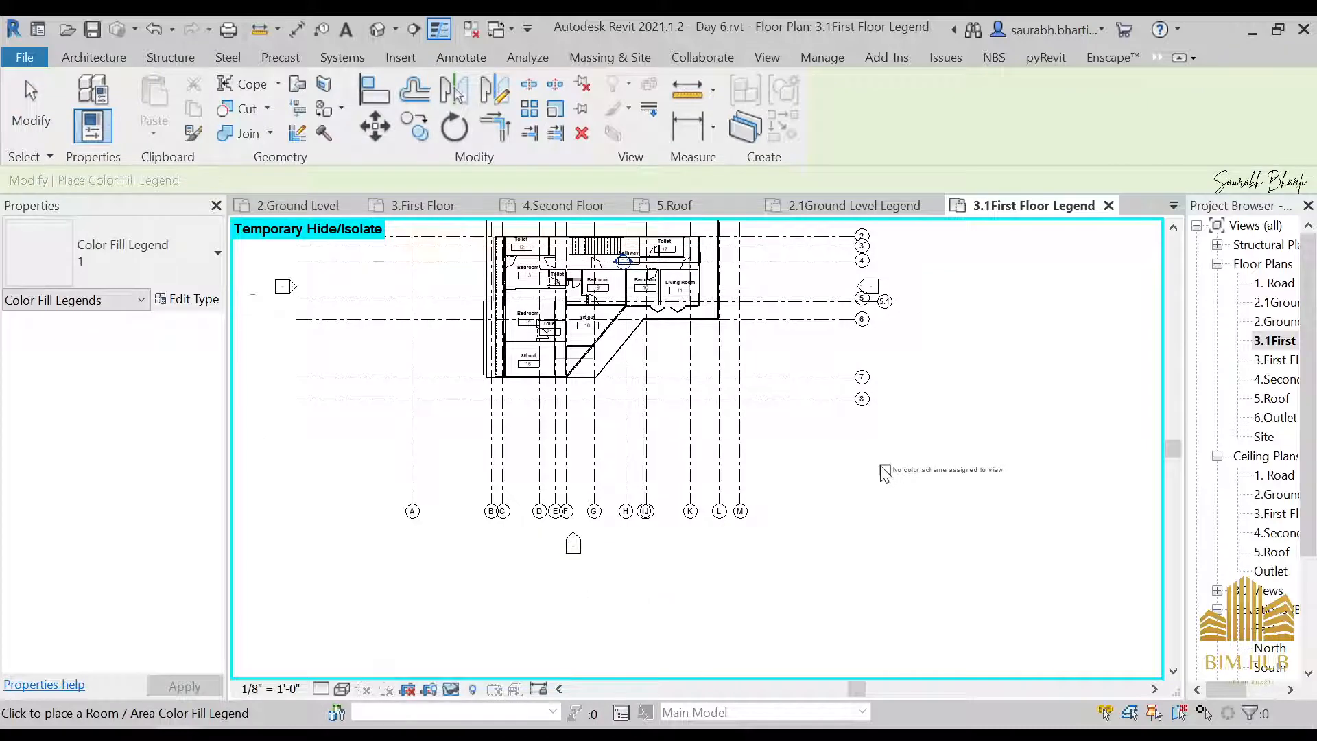
pyautogui.scroll(1, 885, 473)
pyautogui.press('Escape')
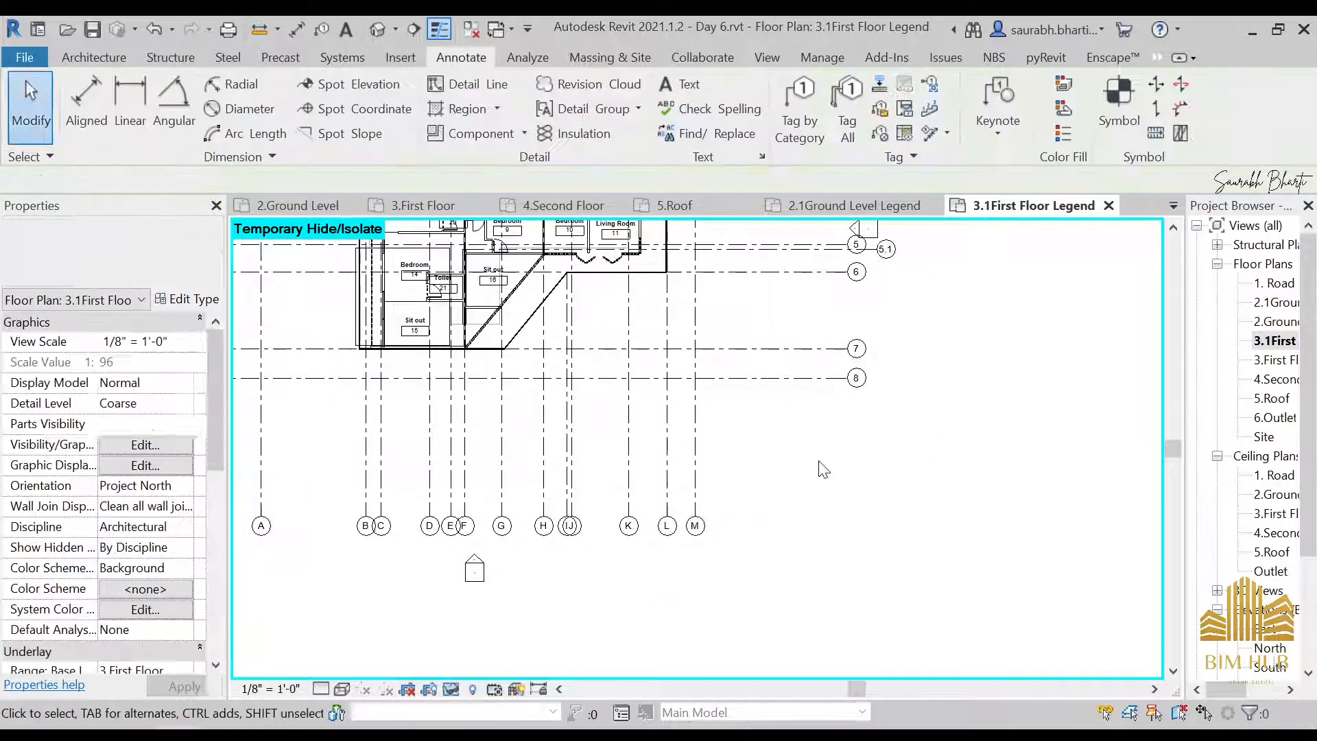
# Open the 2.1Ground Level Legend floor plan and bring the ground floor rooms into view
pyautogui.scroll(-3, 686, 425)
pyautogui.scroll(2, 729, 483)
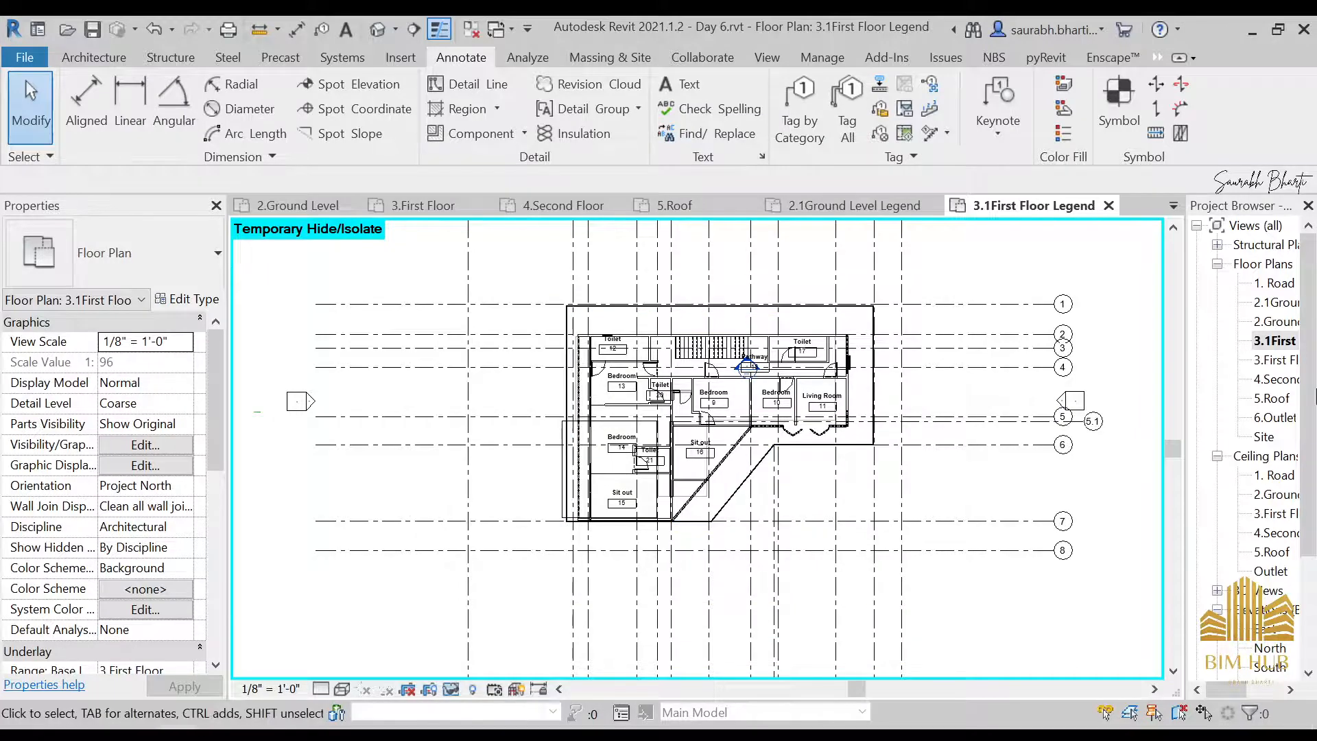
pyautogui.doubleClick(1277, 303)
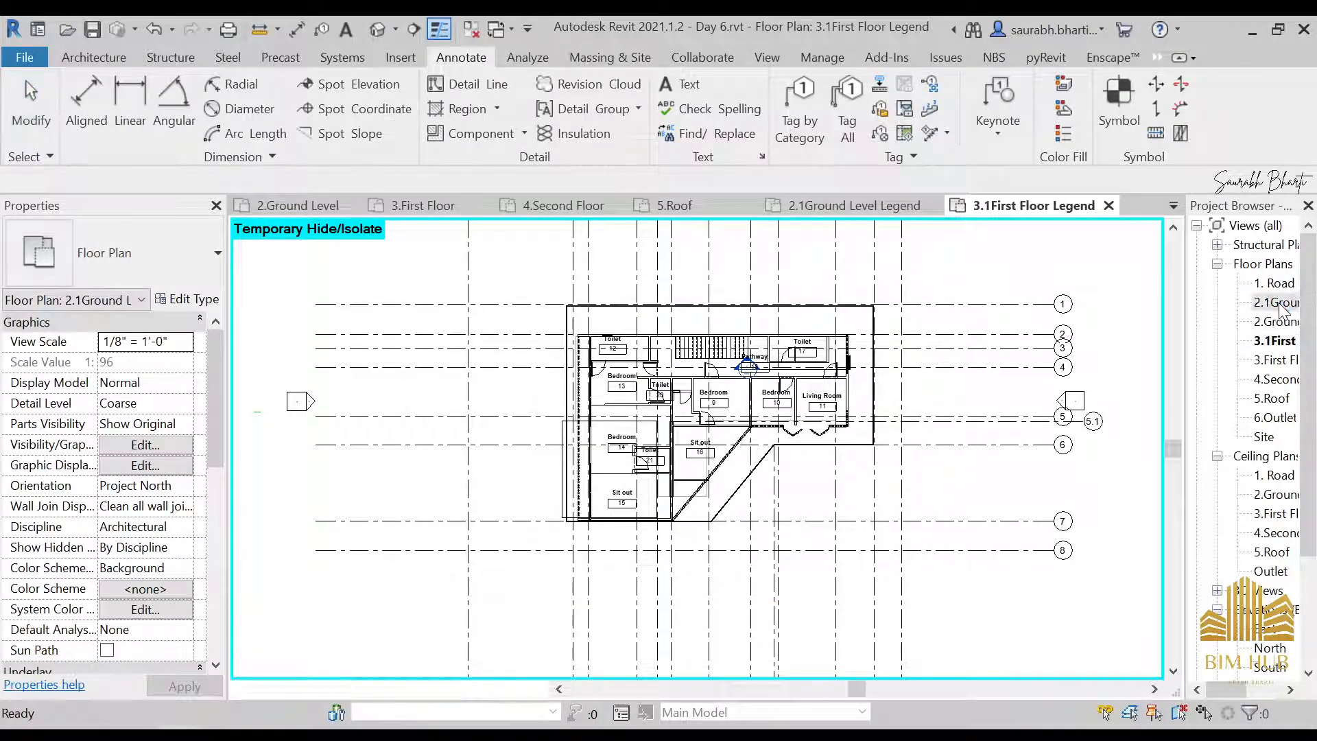
pyautogui.scroll(-2, 139, 500)
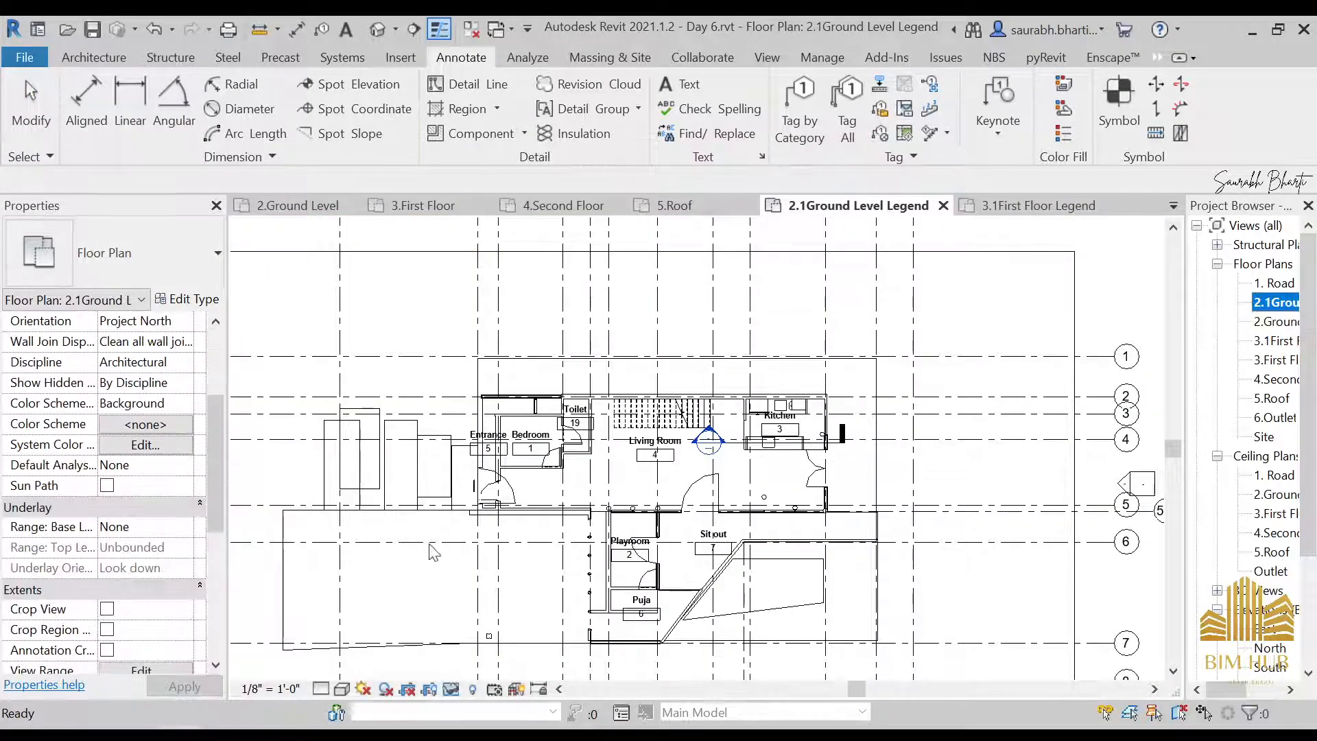
pyautogui.click(431, 545)
pyautogui.moveTo(504, 515); pyautogui.dragTo(614, 432, button='middle')
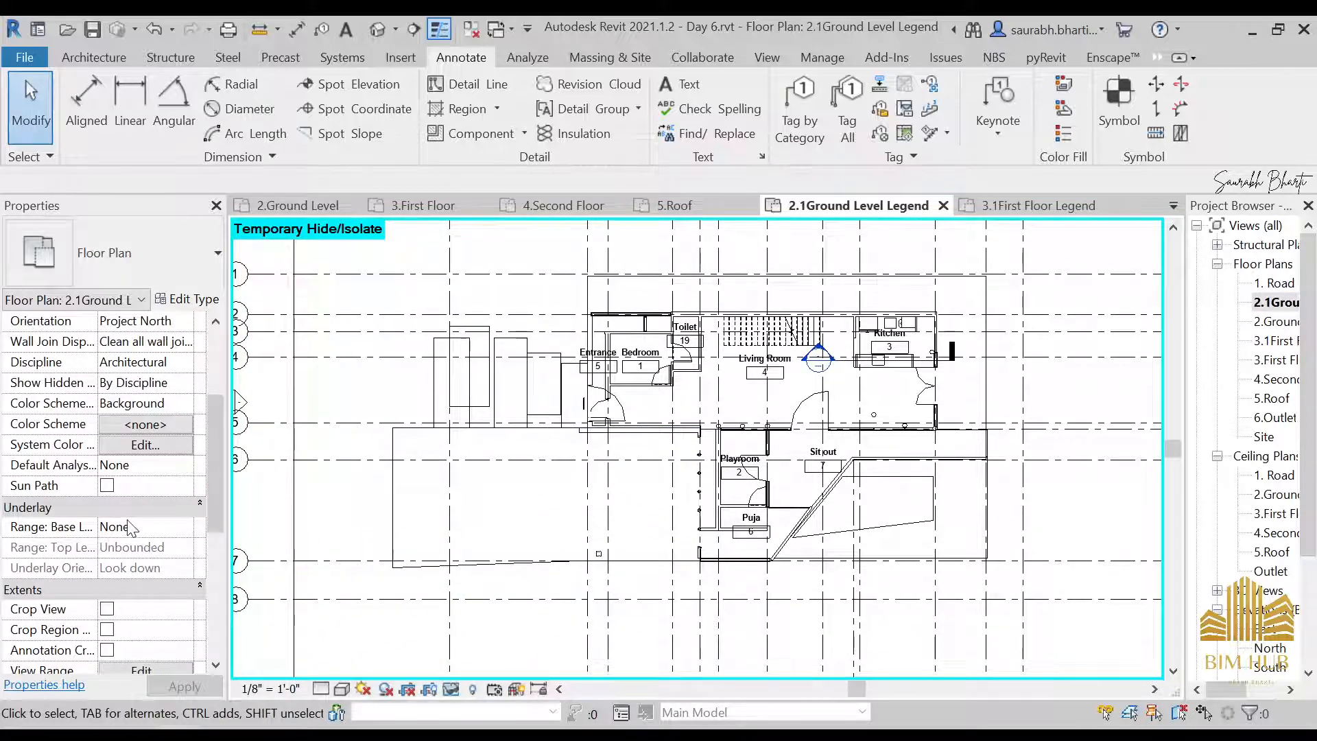
# Apply the Rooms category's Name color scheme to the 2.1Ground Level Legend floor plan
pyautogui.scroll(3, 131, 528)
pyautogui.click(146, 589)
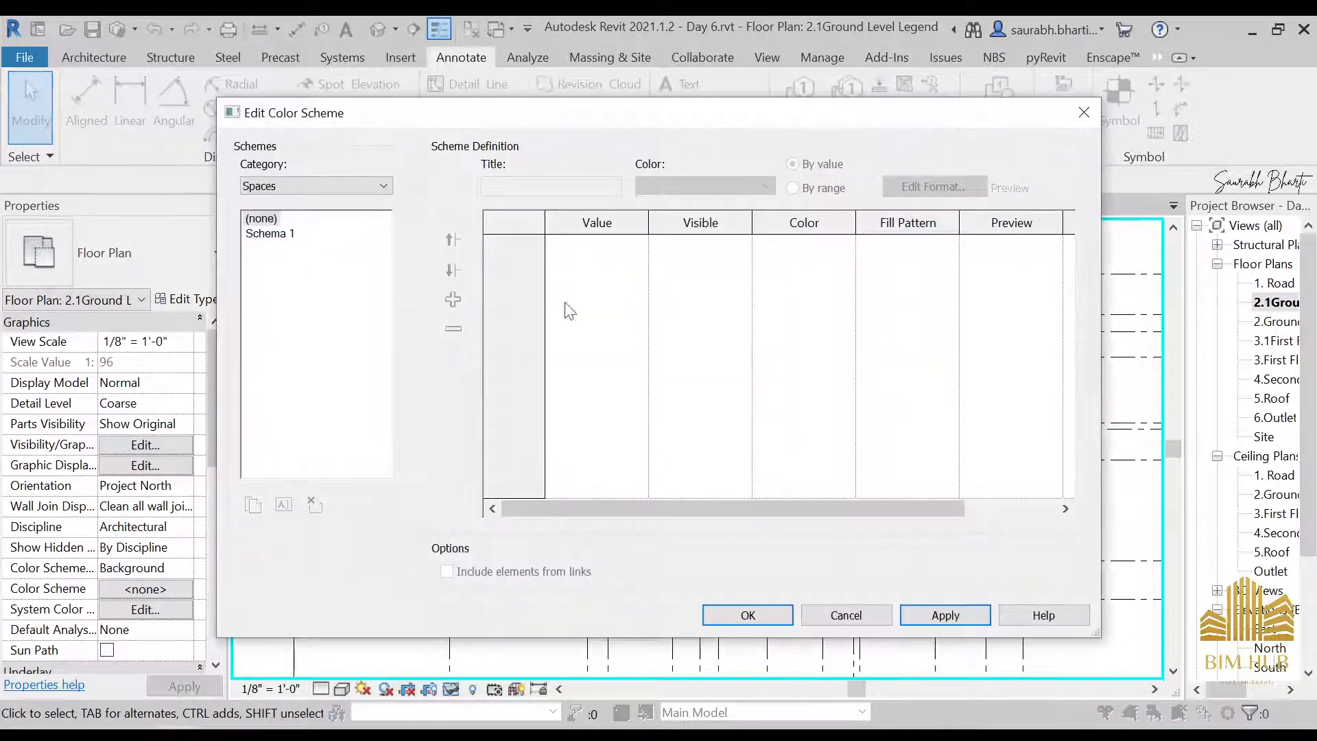
pyautogui.click(302, 186)
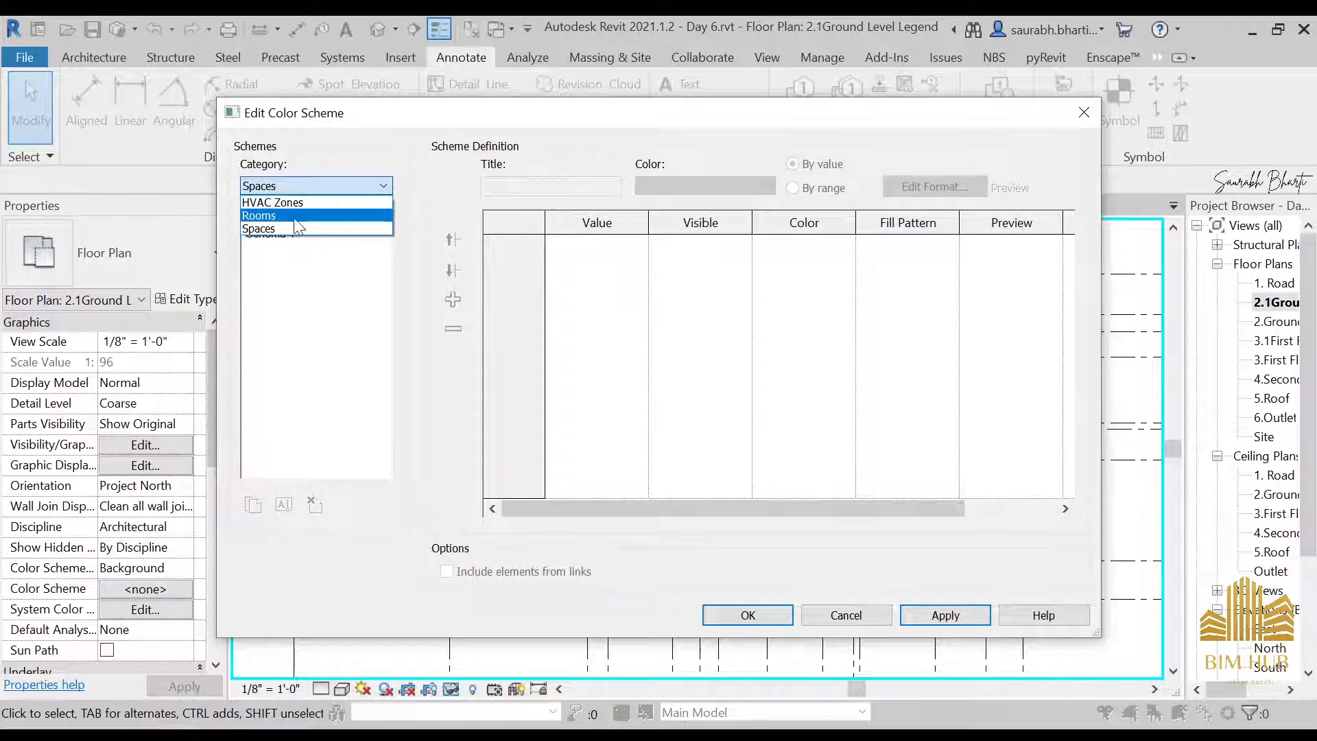
pyautogui.click(295, 215)
pyautogui.click(260, 234)
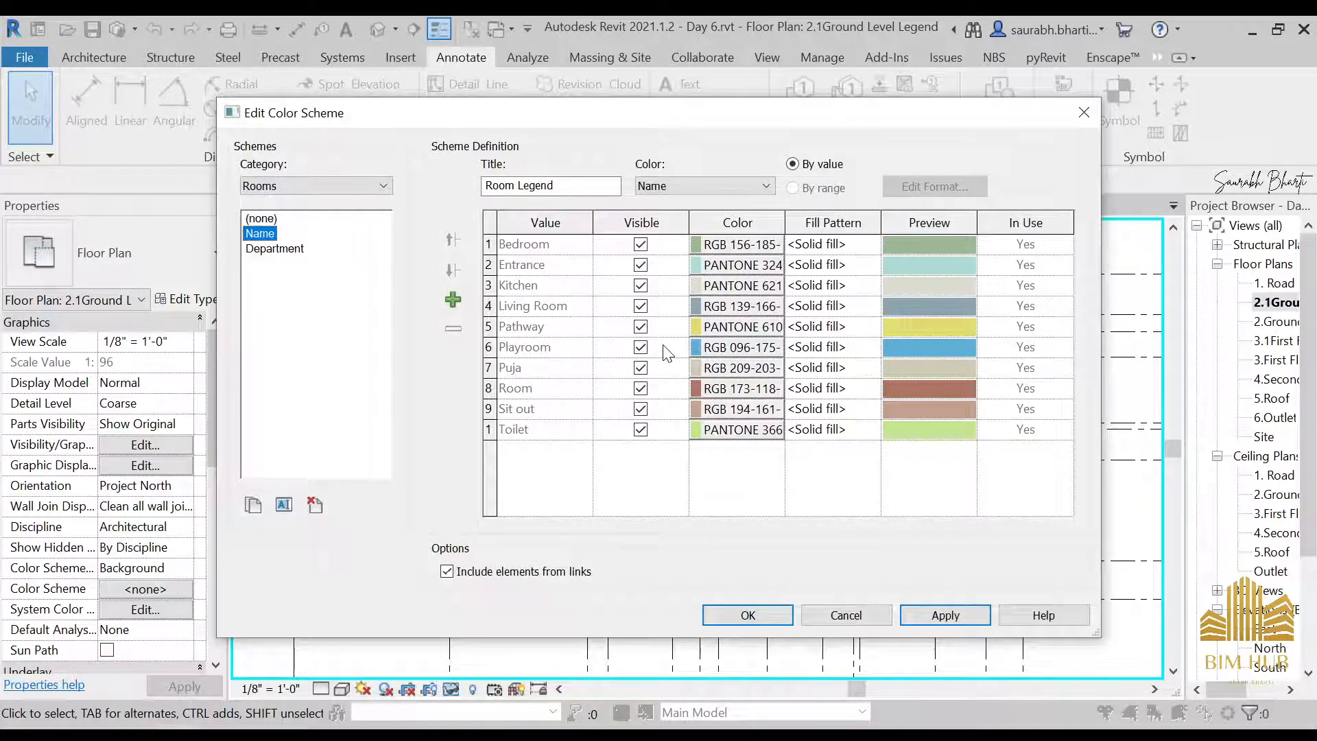
pyautogui.click(748, 616)
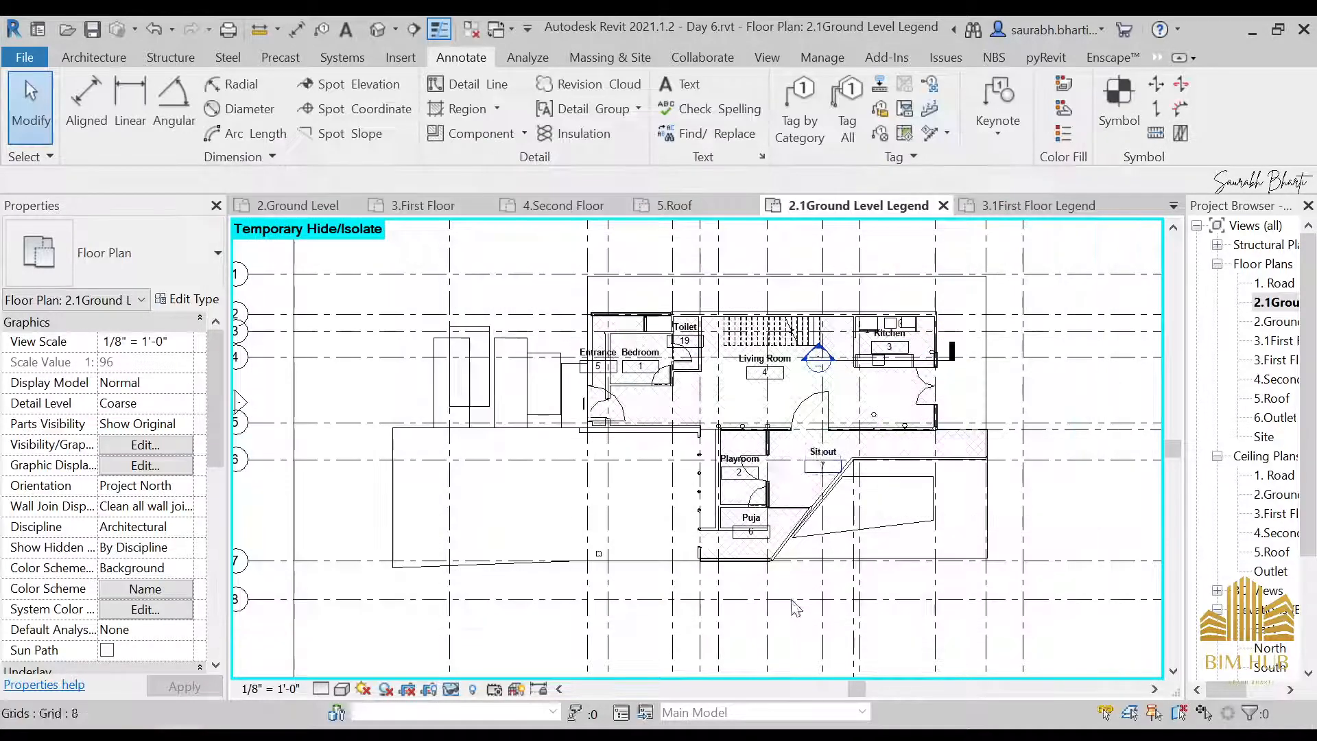
# Examine the color fills across the ground floor rooms for enclosed spaces that have no room
pyautogui.moveTo(704, 316); pyautogui.dragTo(676, 314, button='middle')
pyautogui.scroll(6, 675, 314)
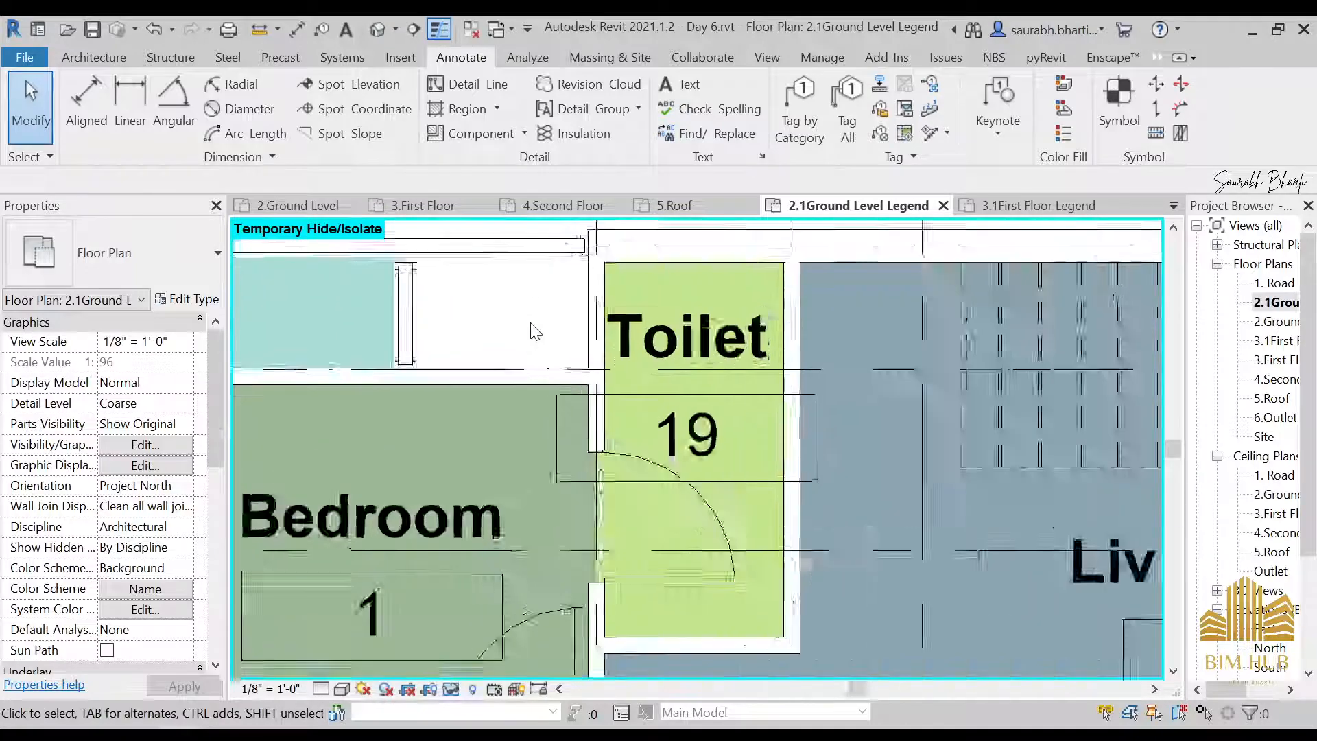
pyautogui.moveTo(533, 329); pyautogui.dragTo(520, 432, button='middle')
pyautogui.scroll(-6, 603, 446)
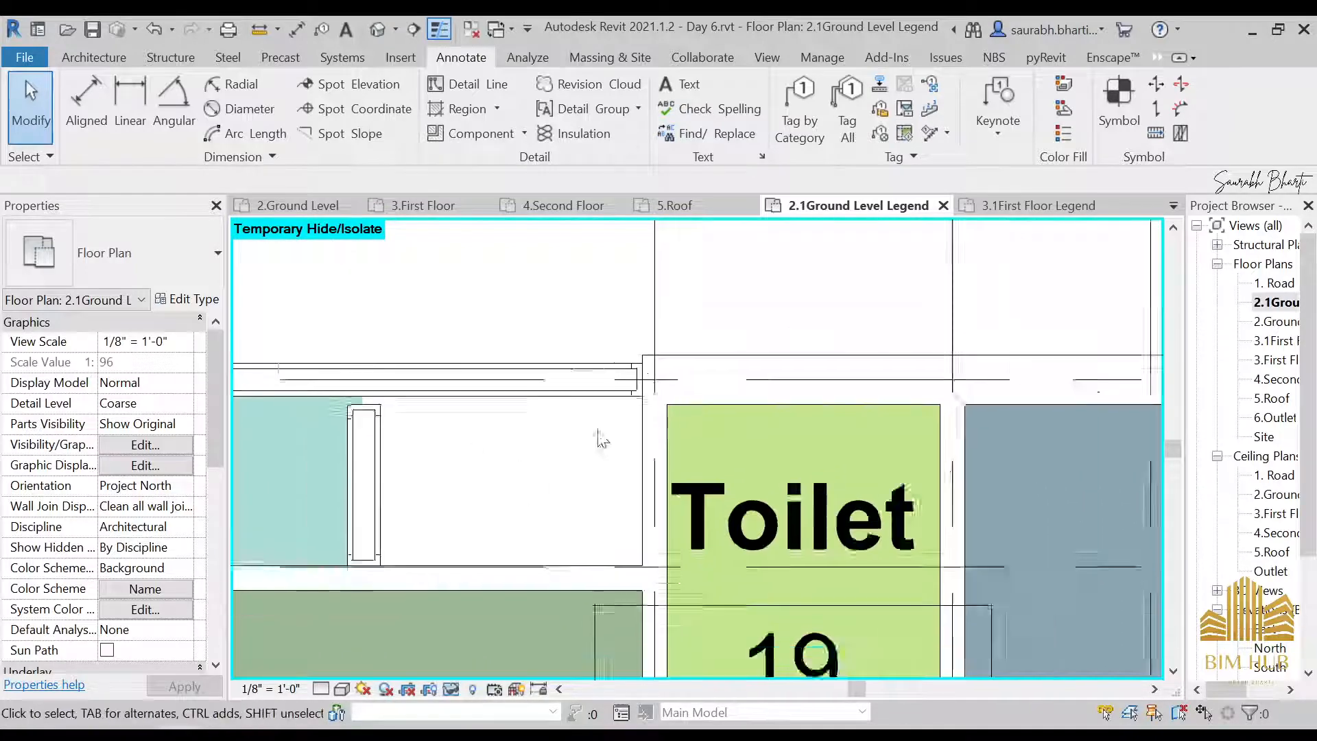
pyautogui.moveTo(887, 393); pyautogui.dragTo(611, 276, button='middle')
pyautogui.scroll(-1, 707, 305)
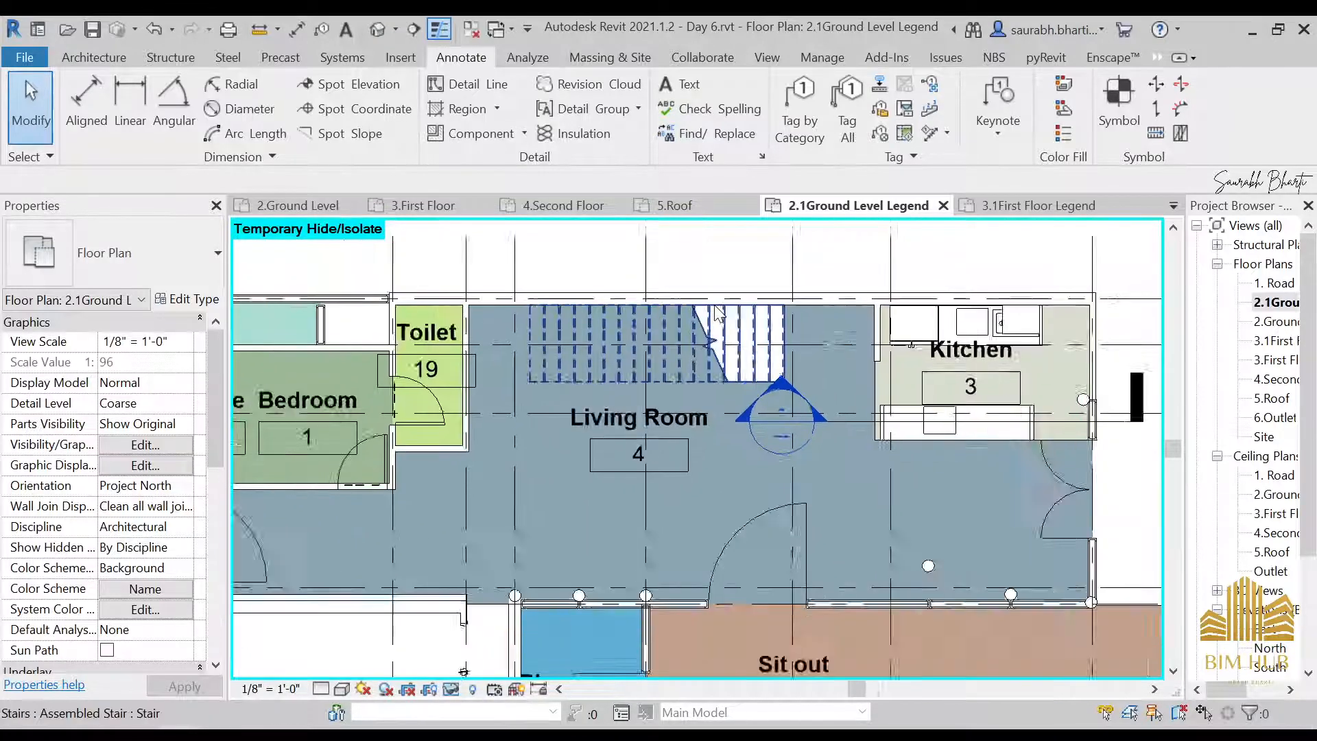
pyautogui.moveTo(981, 340); pyautogui.dragTo(868, 319, button='middle')
pyautogui.scroll(-1, 868, 319)
pyautogui.scroll(1, 868, 319)
pyautogui.moveTo(852, 400); pyautogui.dragTo(1089, 457, button='middle')
pyautogui.scroll(2, 463, 359)
pyautogui.scroll(3, 450, 340)
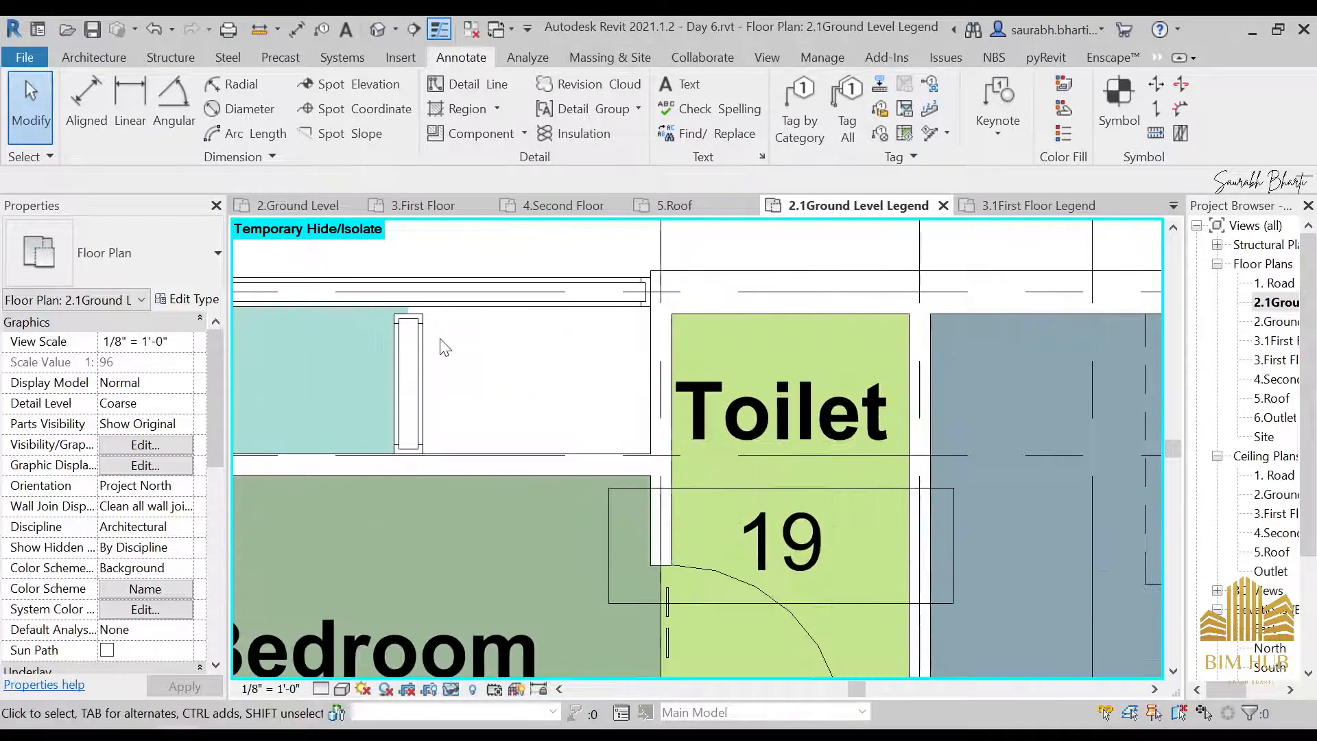
# Place a tagged room in the uncolored space between the Entrance and Toilet 19, above Bedroom 1
pyautogui.click(441, 347)
pyautogui.press('Escape')
pyautogui.click(94, 57)
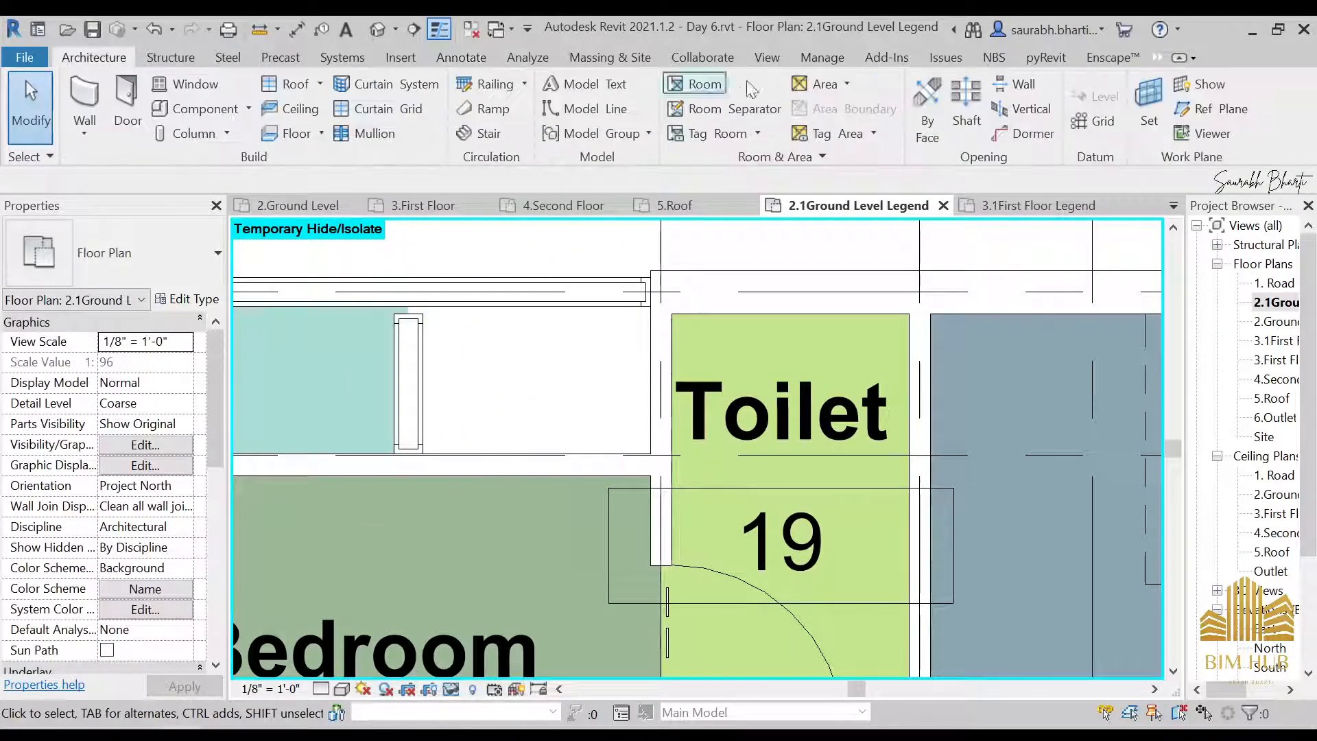
pyautogui.click(681, 85)
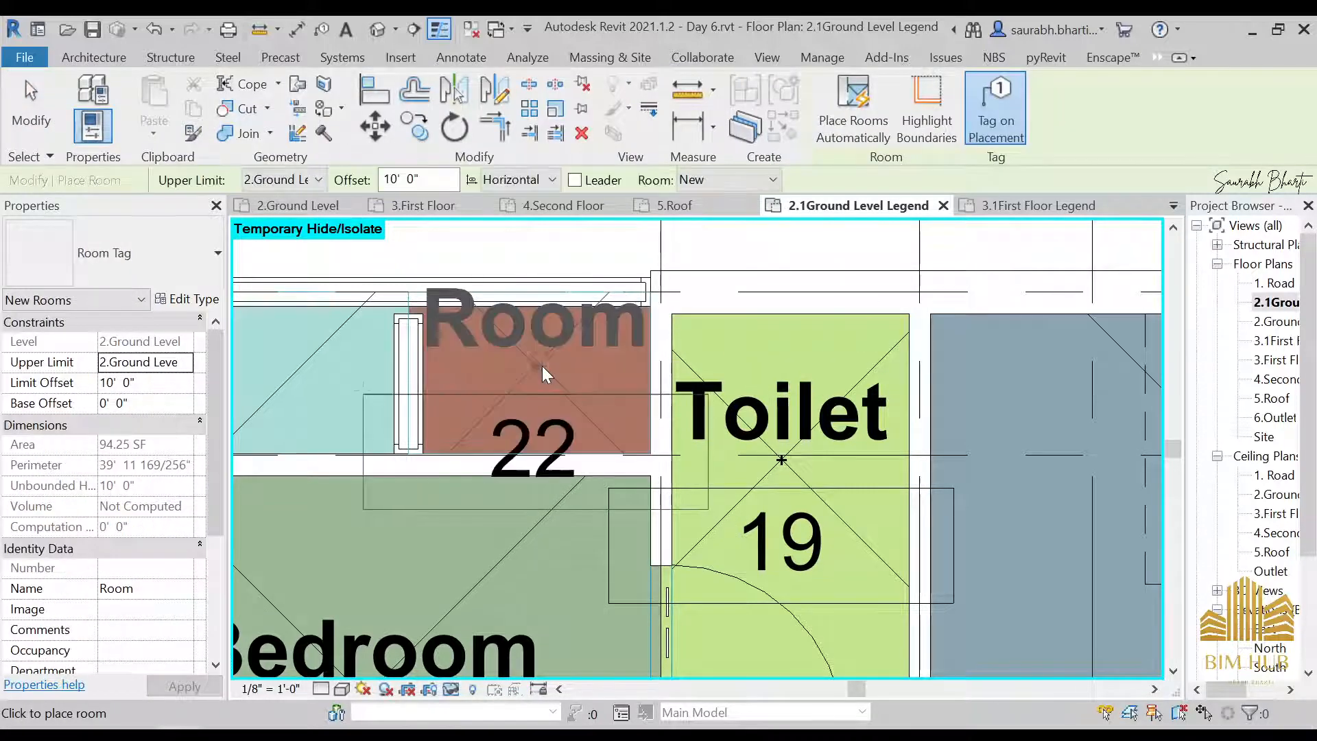
pyautogui.click(542, 367)
pyautogui.press('Escape')
# Rename the new room beside Toilet 19 as OTS
pyautogui.click(554, 332)
pyautogui.click(557, 323)
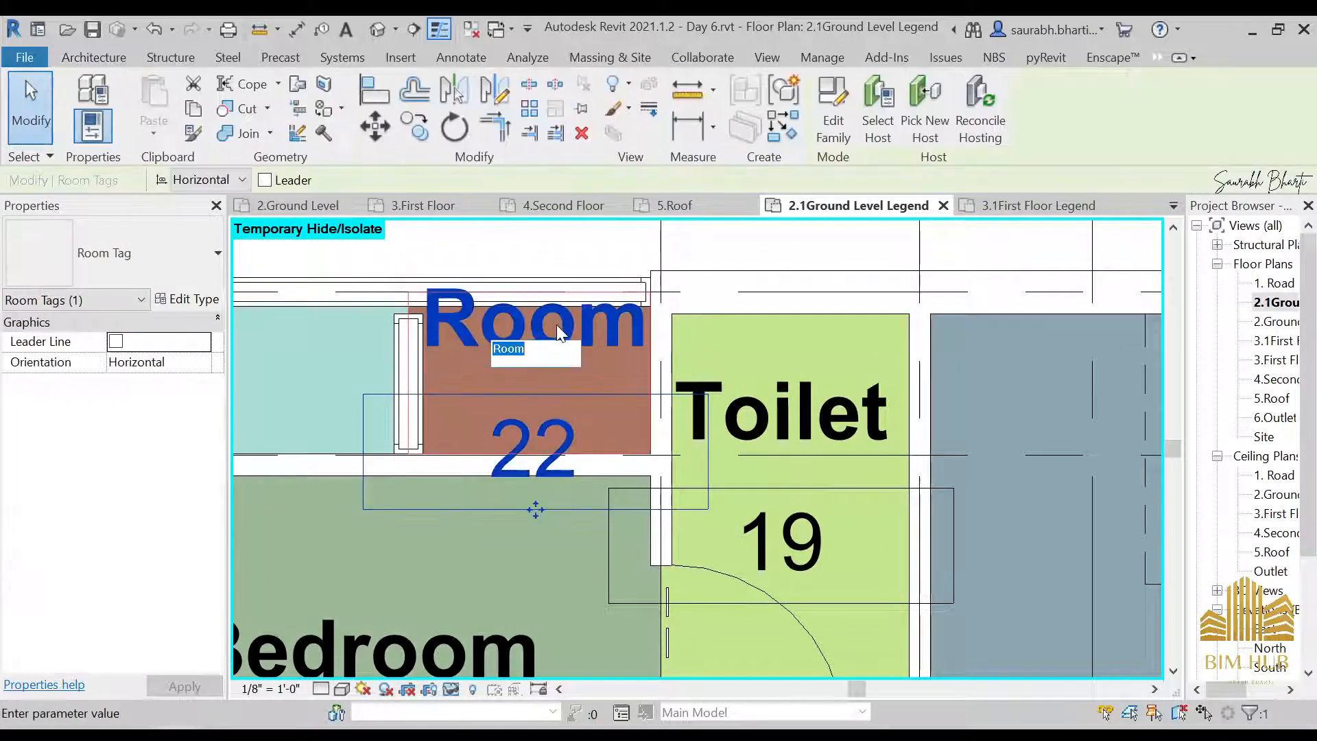
pyautogui.write('OTS')
pyautogui.press('Return')
pyautogui.press('Escape')
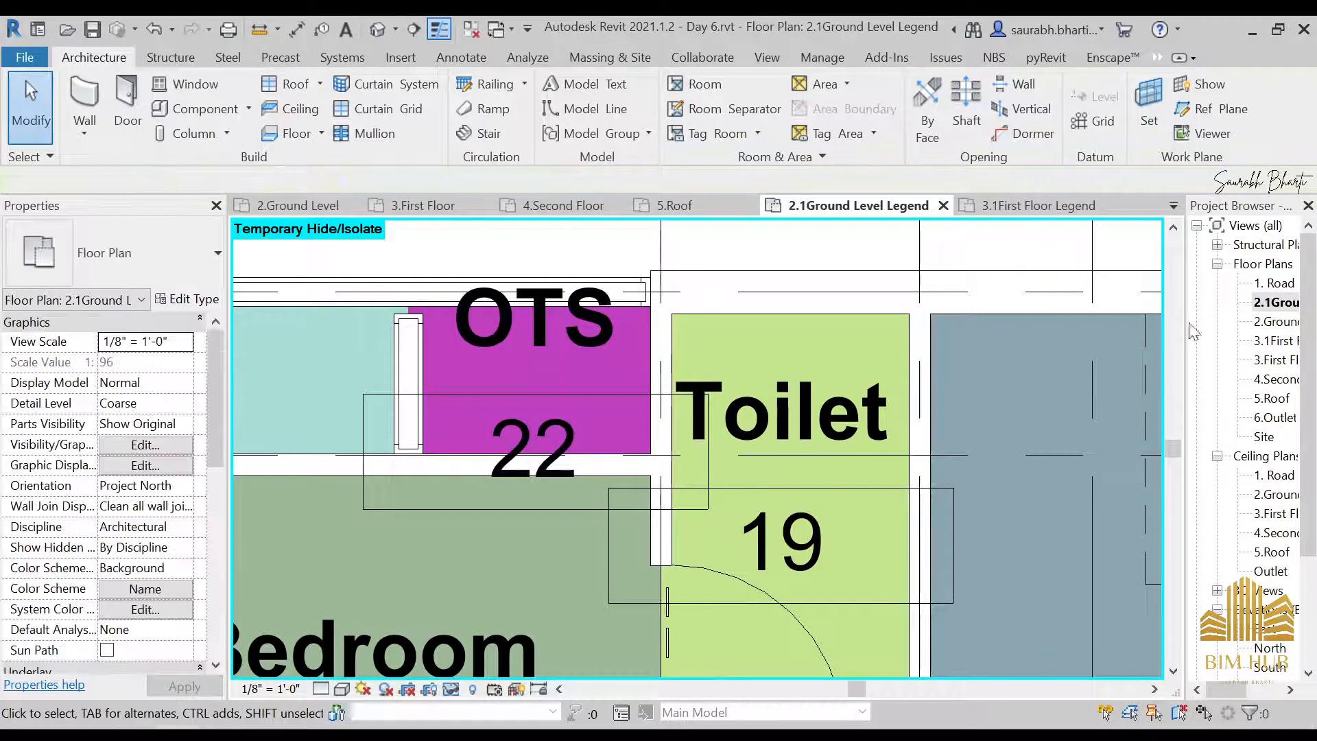
# Place a color fill legend in the empty area southeast of the ground floor plan, outside the grid bubbles
pyautogui.scroll(-7, 601, 463)
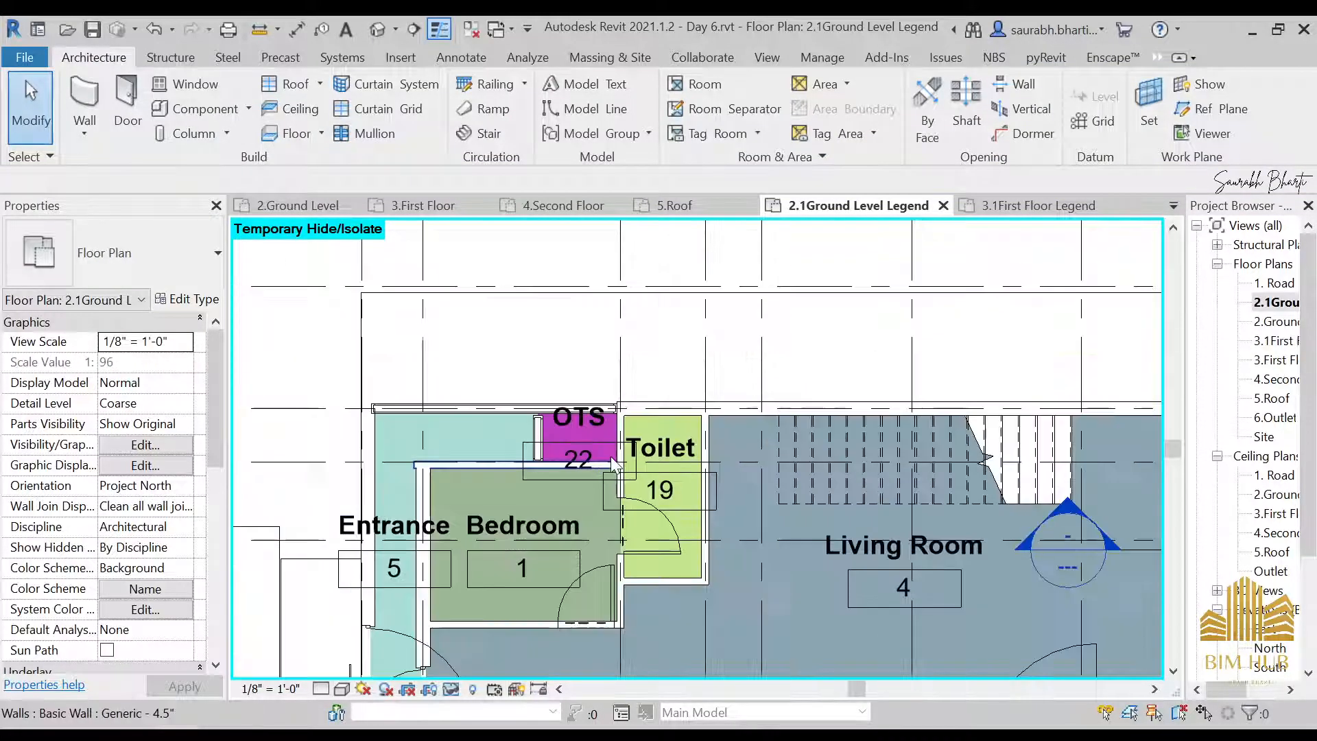
pyautogui.moveTo(848, 566); pyautogui.dragTo(740, 378, button='middle')
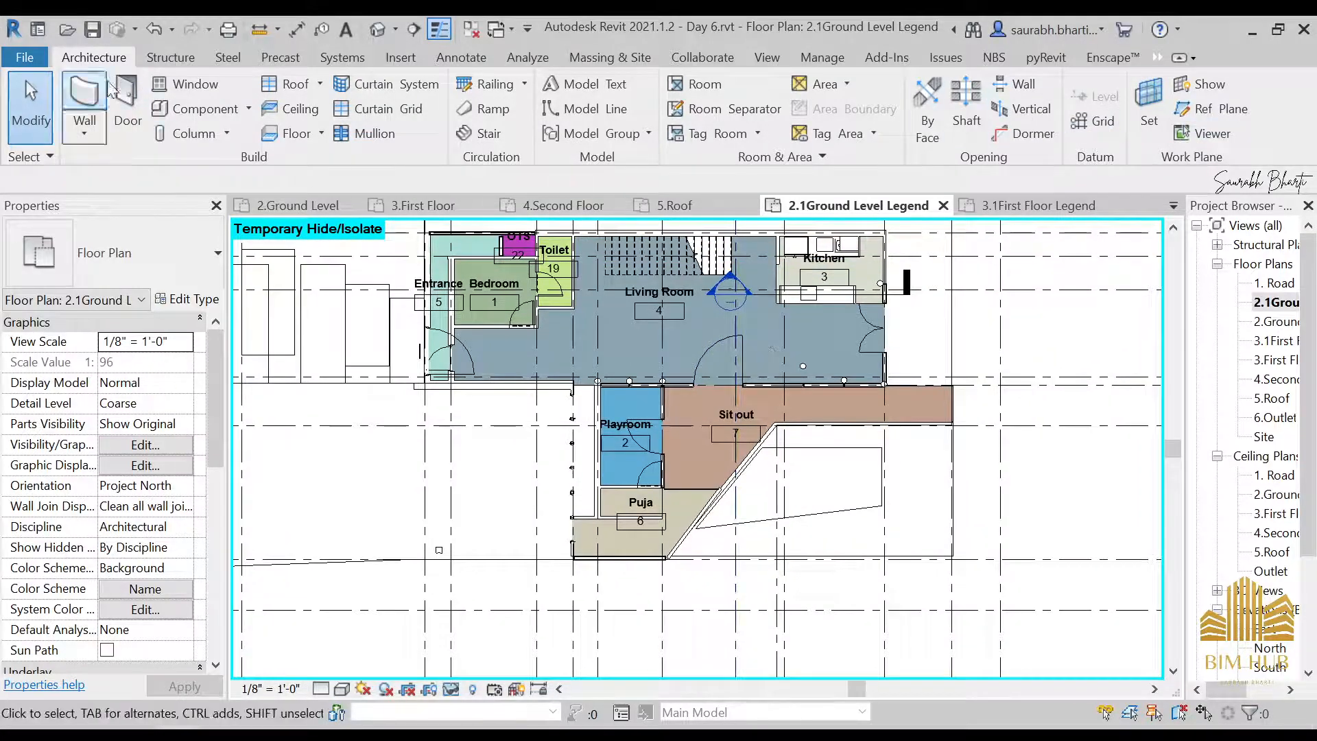
pyautogui.click(459, 58)
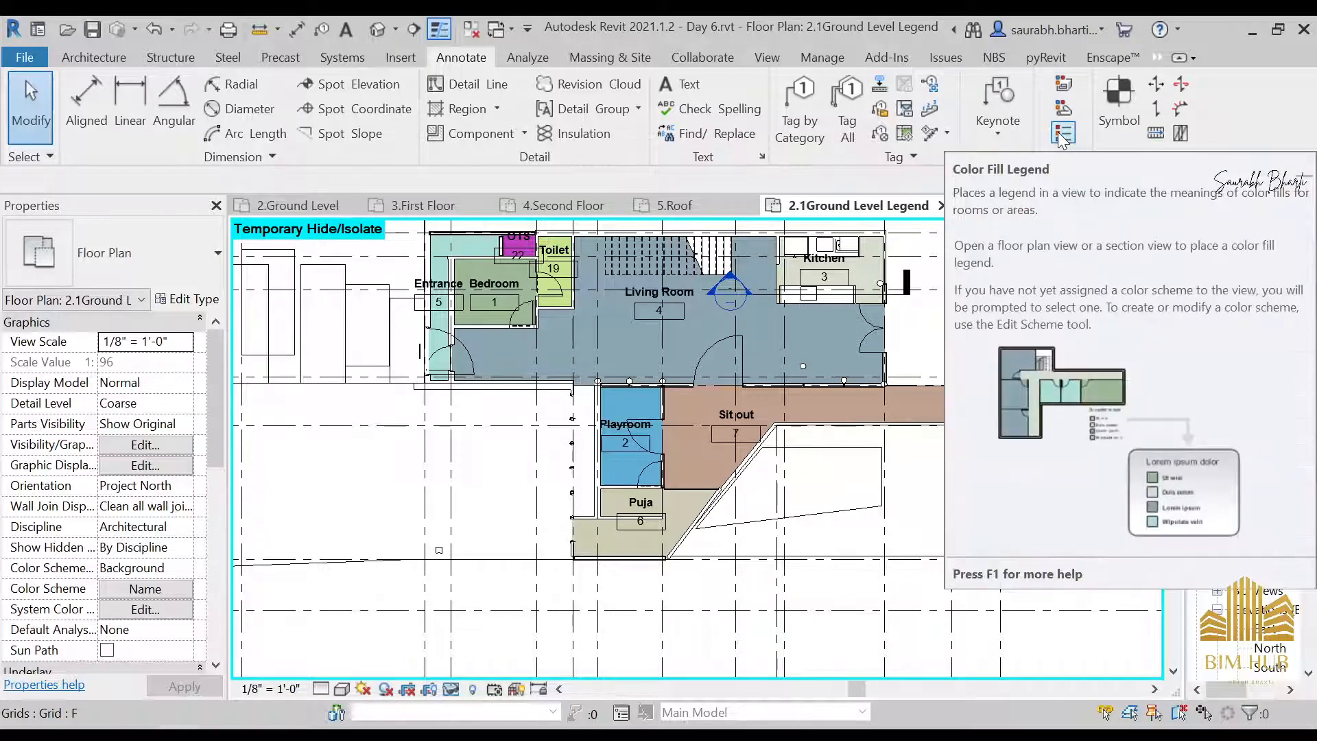
pyautogui.click(1062, 135)
pyautogui.scroll(-1, 755, 302)
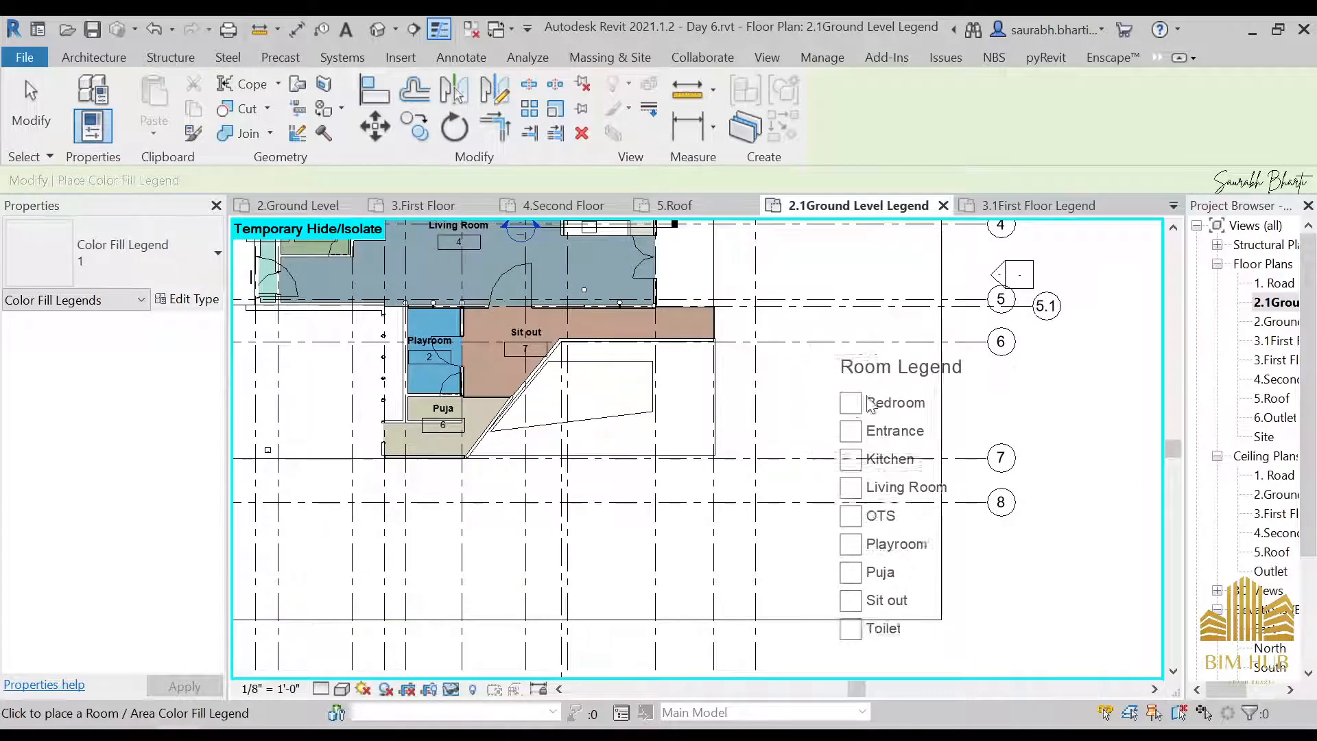
pyautogui.moveTo(918, 351); pyautogui.dragTo(779, 261, button='middle')
pyautogui.scroll(-1, 778, 261)
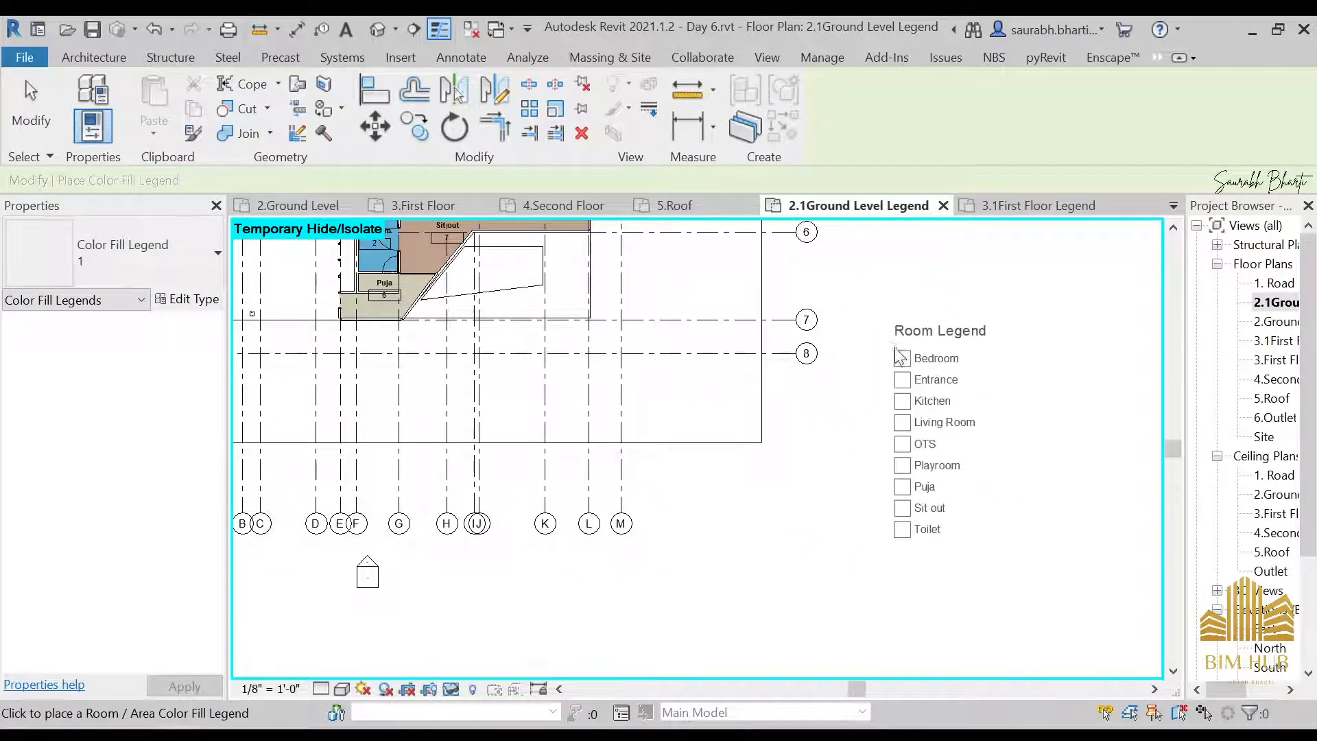
pyautogui.click(878, 339)
pyautogui.scroll(-2, 844, 547)
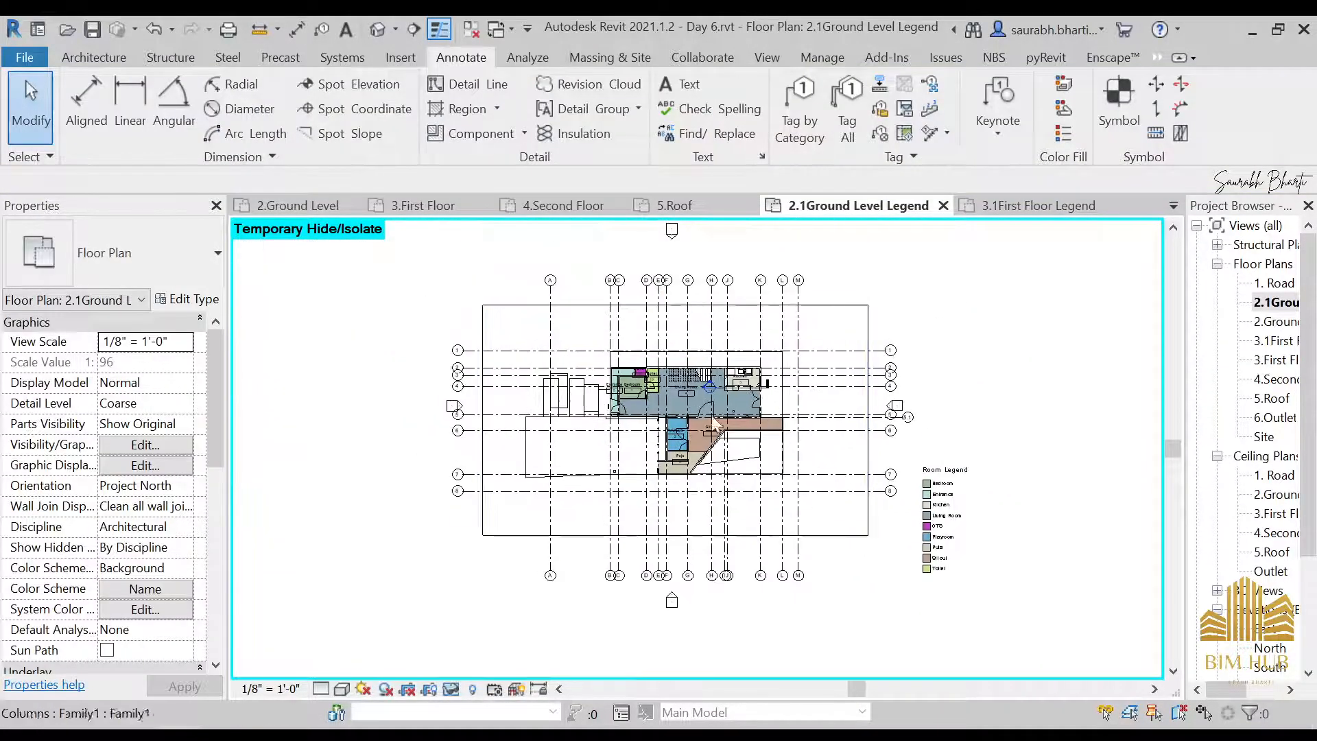
# Check the Room Legend entries against the ground floor color fills and inspect the extent of the outdoor floor slab
pyautogui.scroll(5, 951, 489)
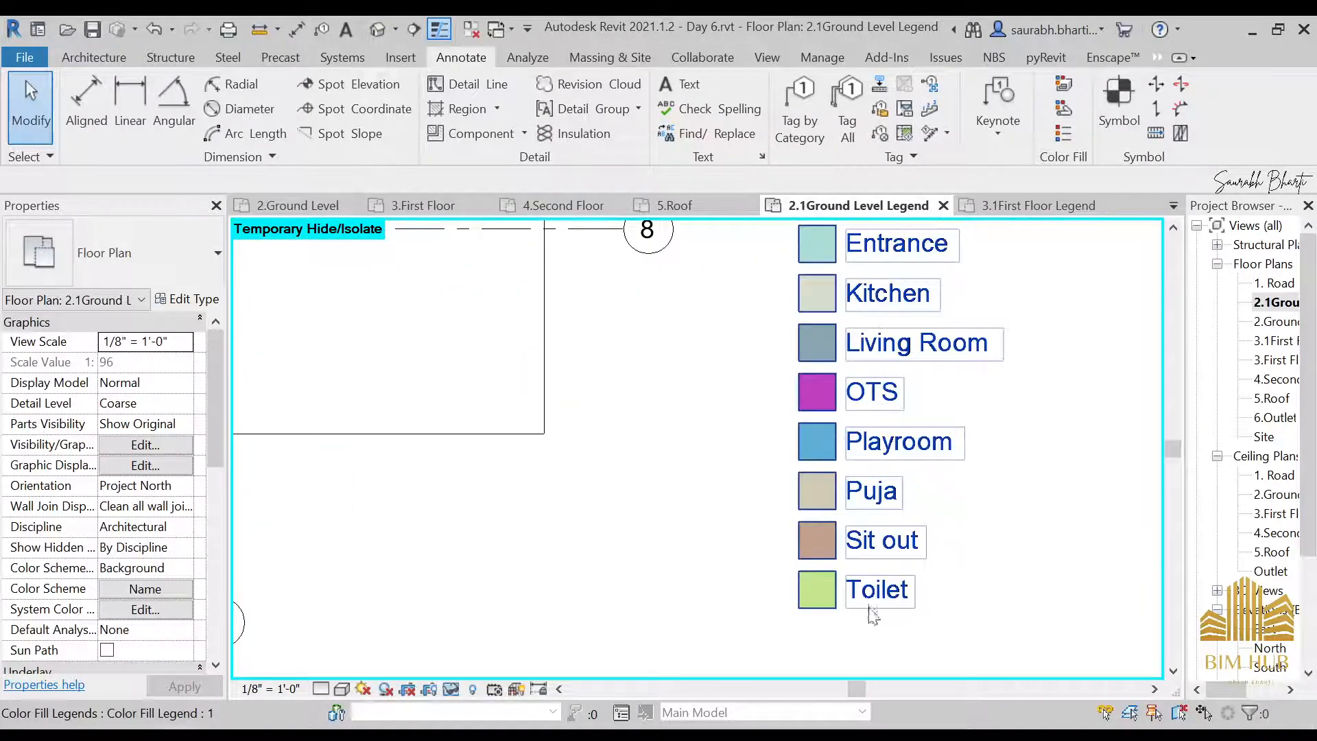
pyautogui.scroll(-5, 858, 487)
pyautogui.scroll(2, 579, 396)
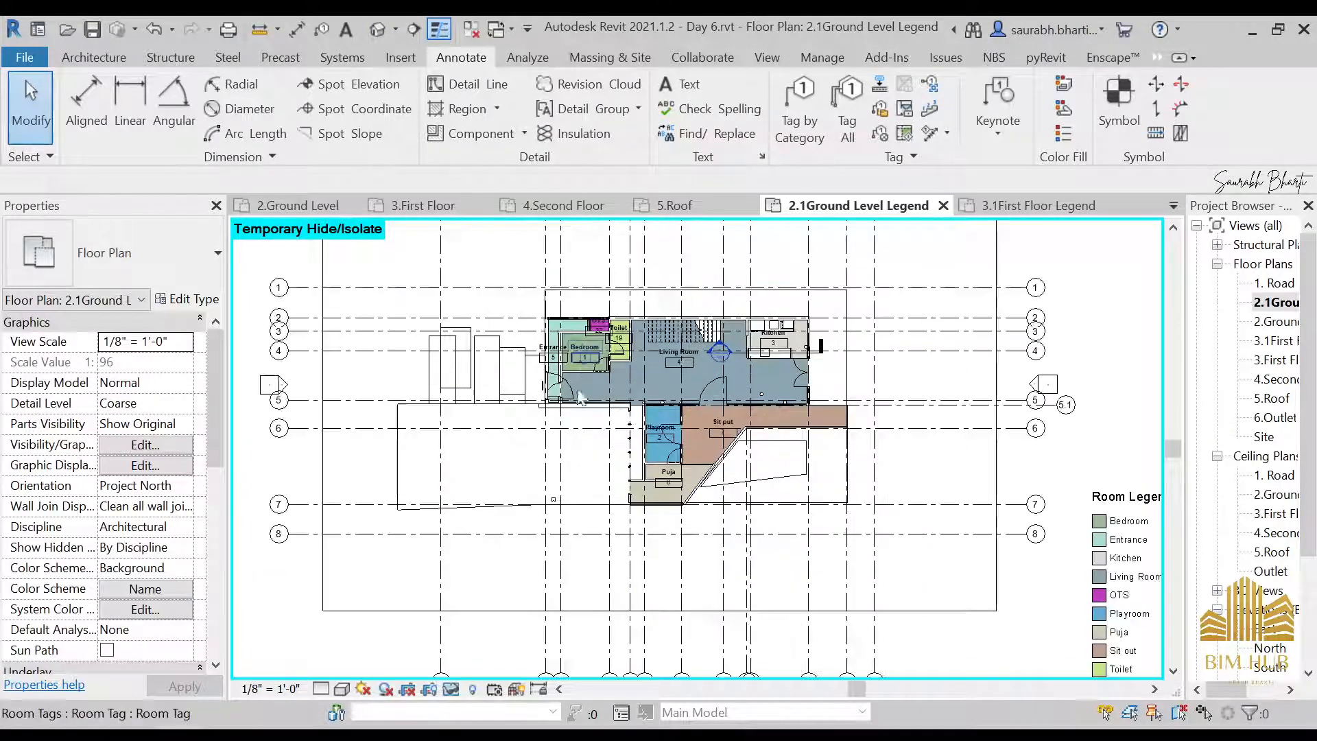
pyautogui.scroll(2, 473, 400)
pyautogui.click(471, 405)
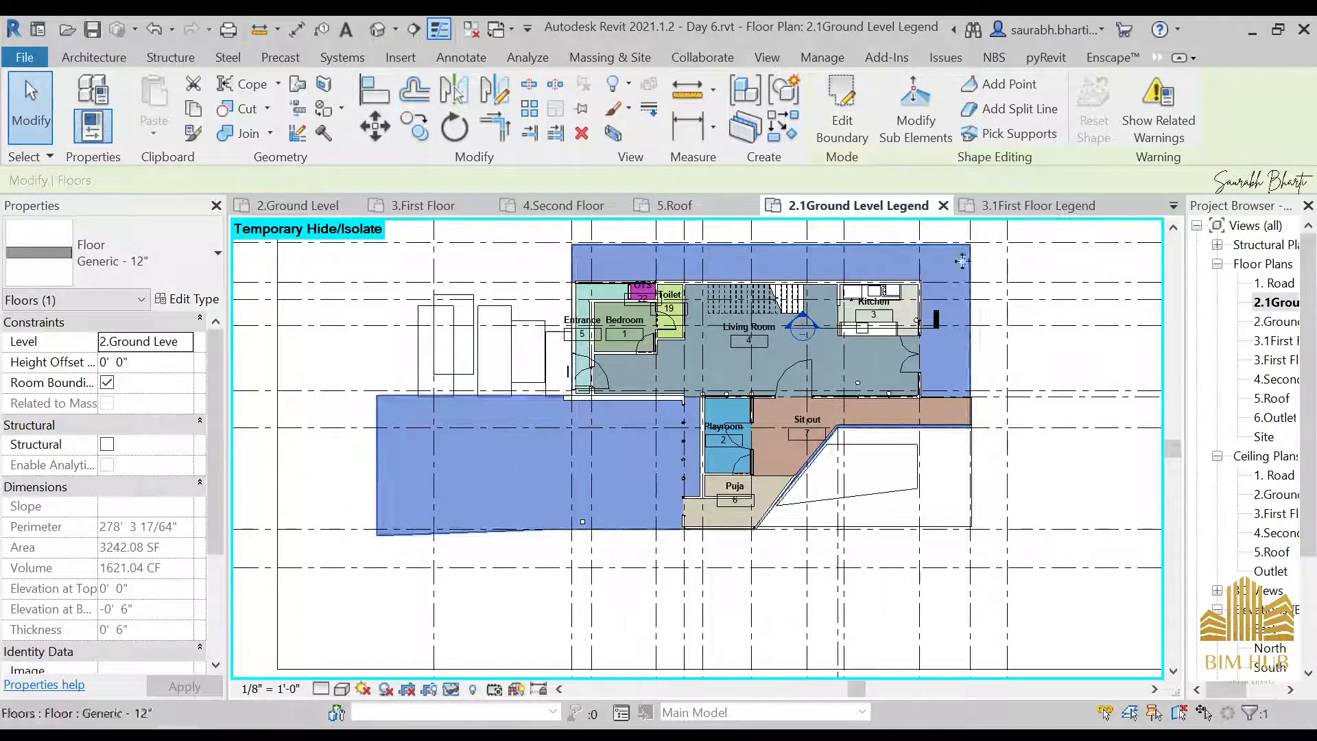
pyautogui.press('Escape')
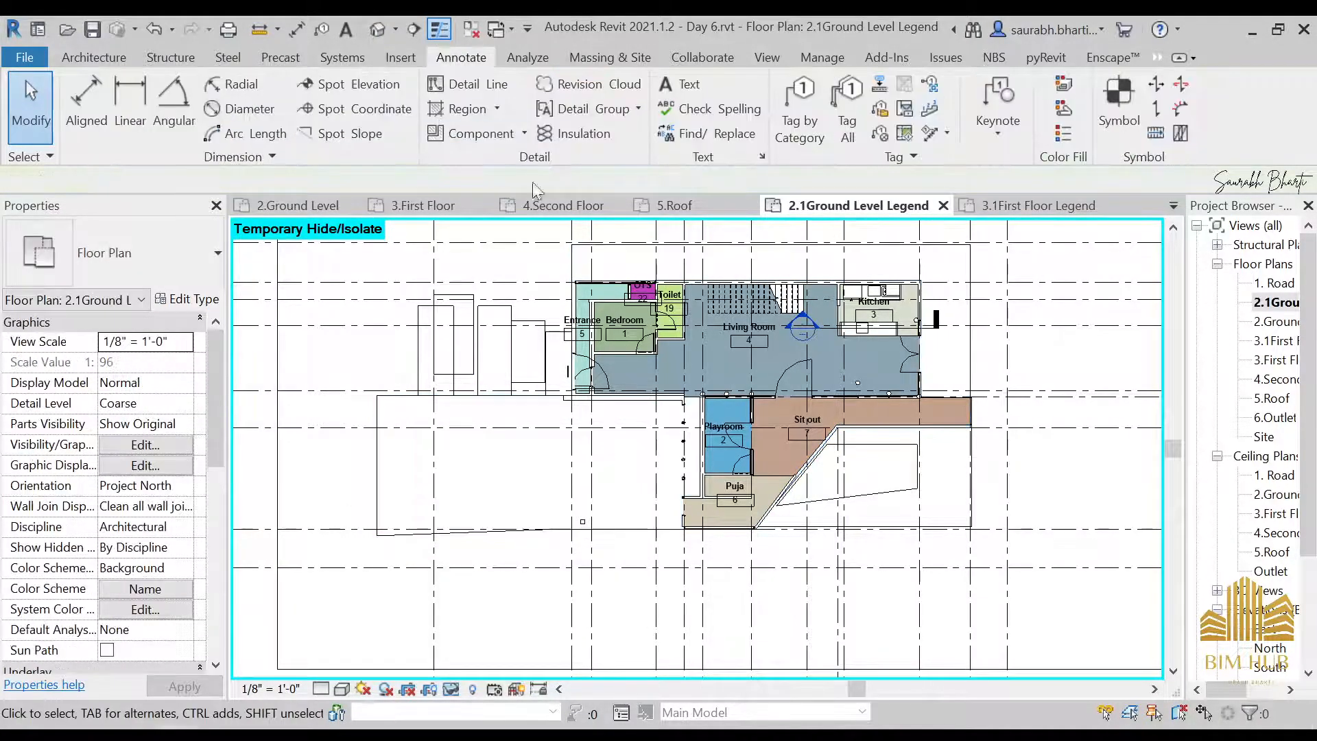
pyautogui.scroll(3, 827, 307)
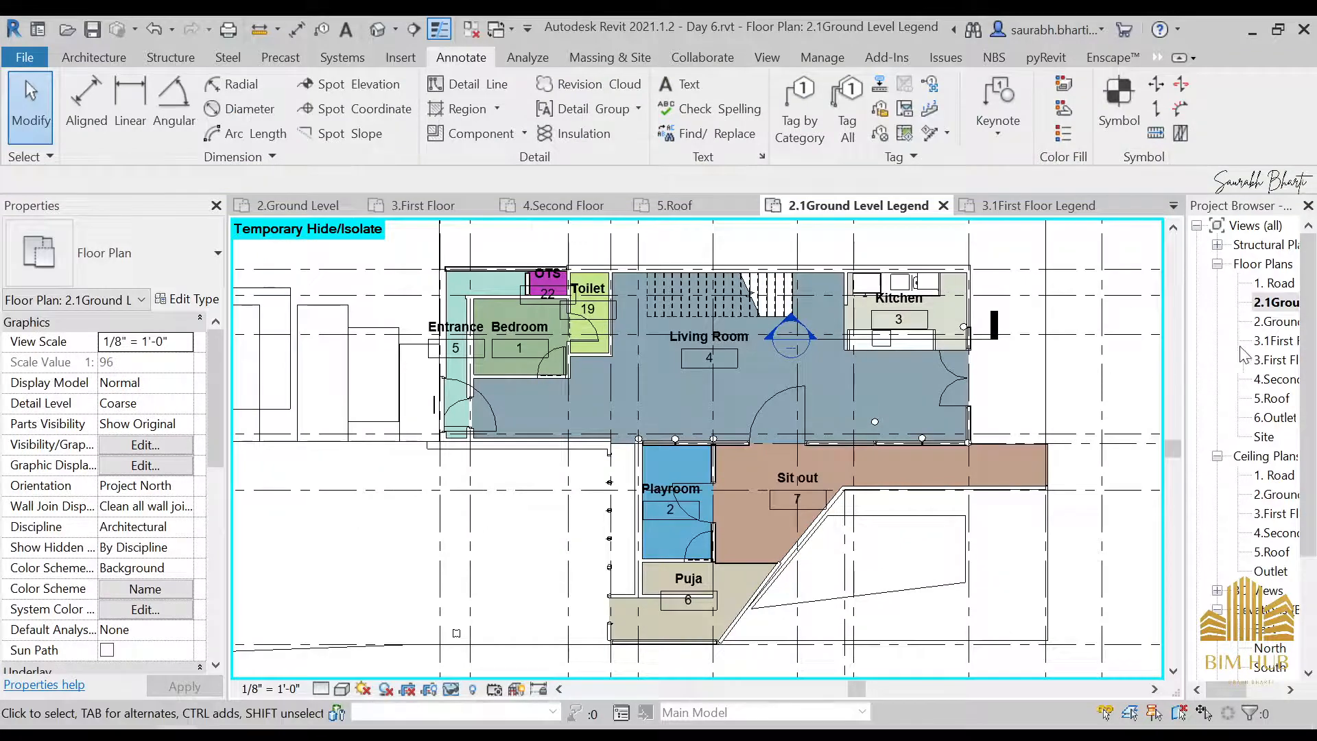
# Open the 3.1First Floor Legend floor plan and apply the Rooms category's Name color scheme to it
pyautogui.doubleClick(1255, 340)
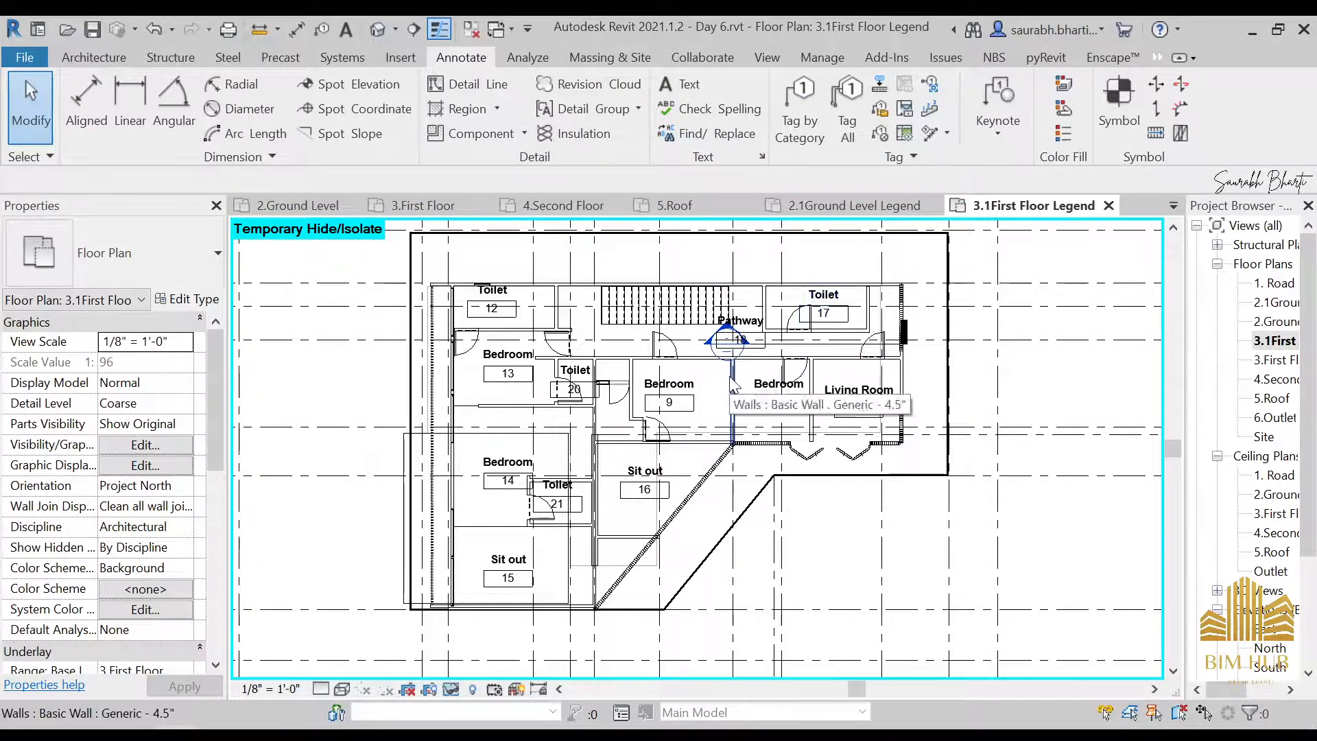
pyautogui.click(142, 591)
pyautogui.click(302, 186)
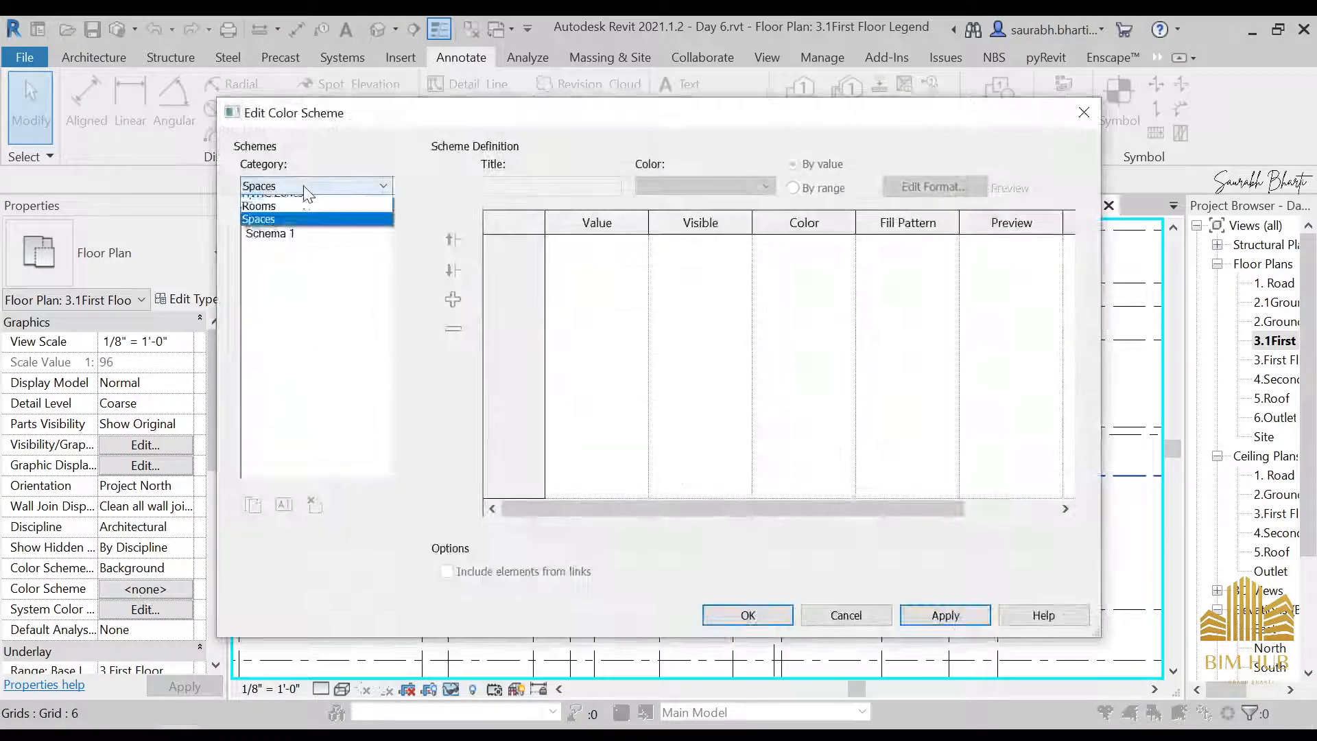
pyautogui.click(300, 216)
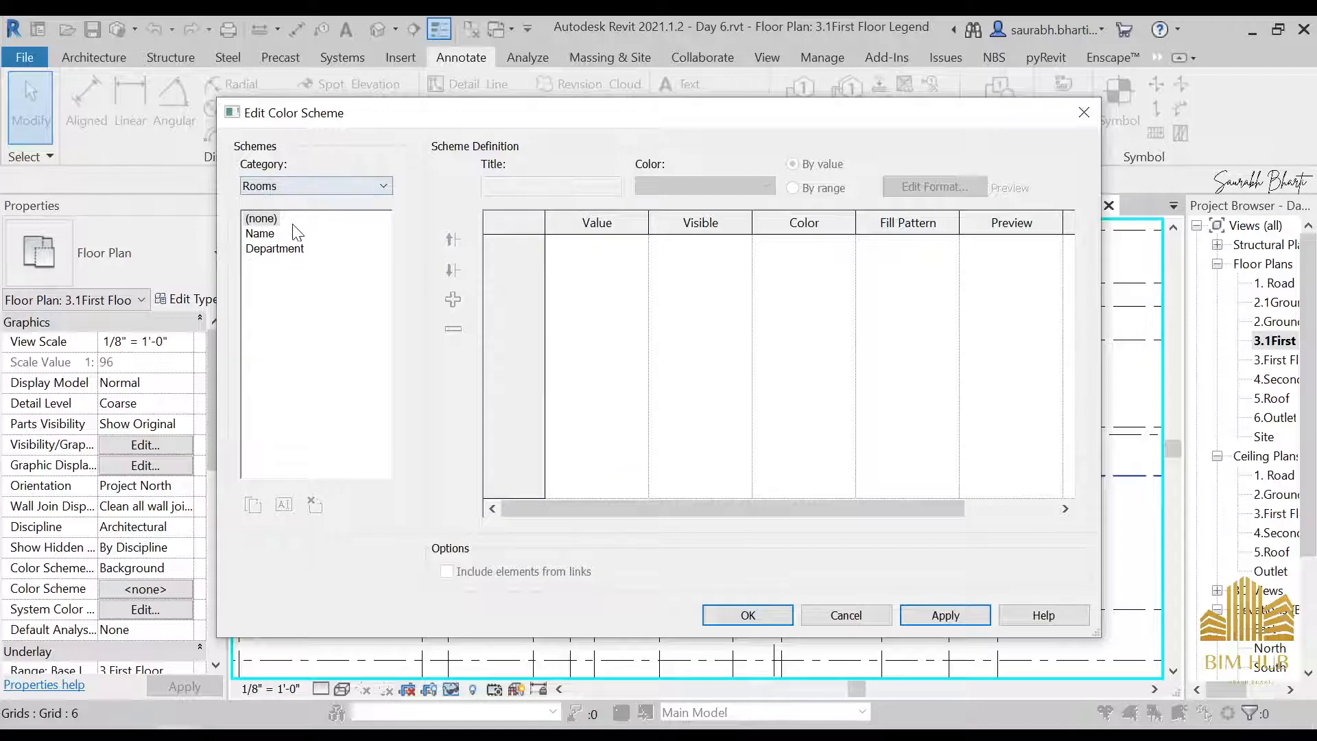
pyautogui.click(260, 234)
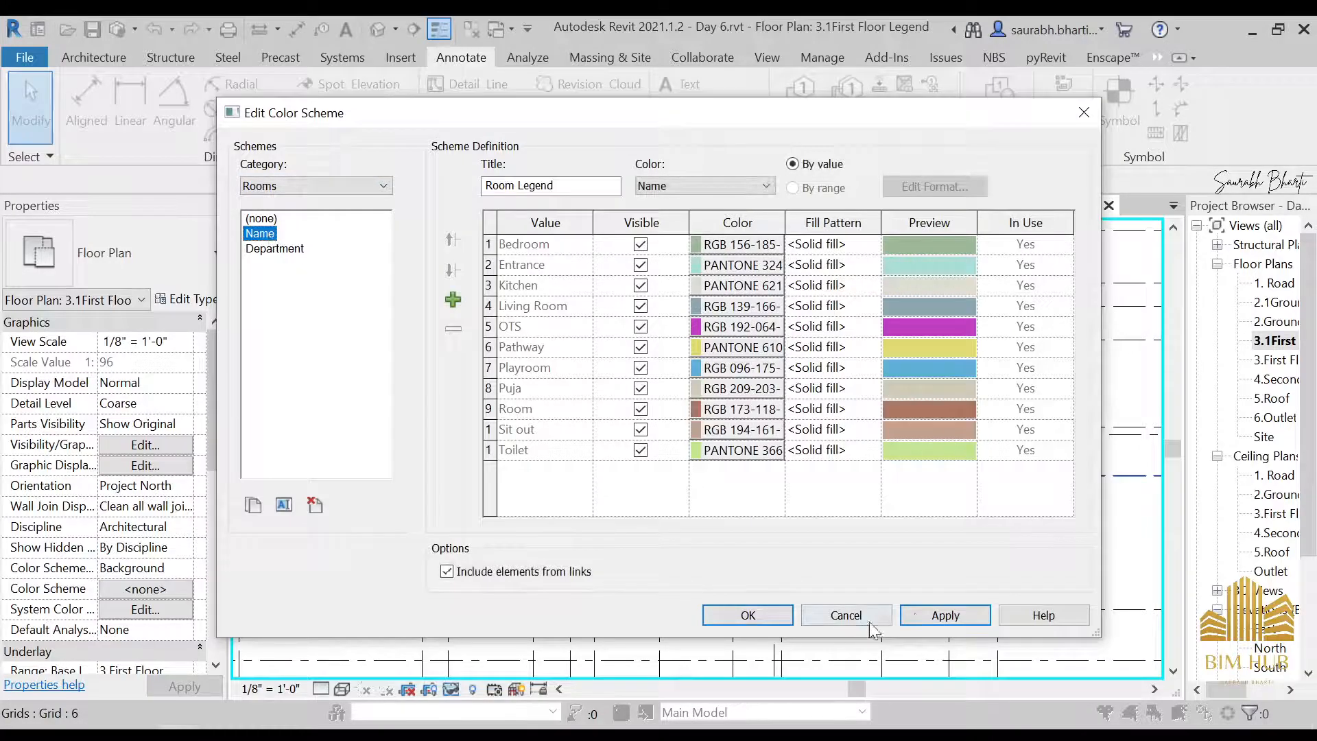
pyautogui.click(747, 615)
# Place a tagged room in the uncolored space between Toilet 20 and Bedroom 9, on the Sit out 16 side of the glass door
pyautogui.scroll(-2, 823, 408)
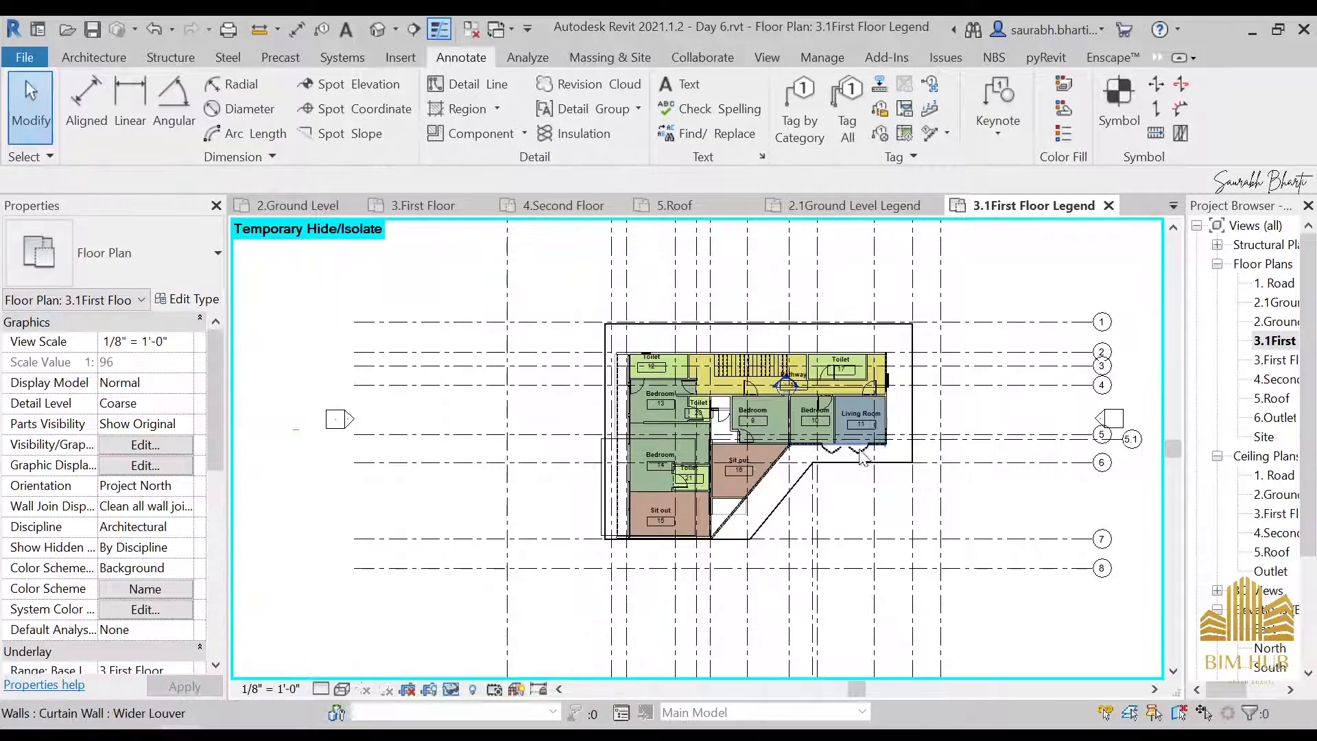
pyautogui.scroll(5, 824, 408)
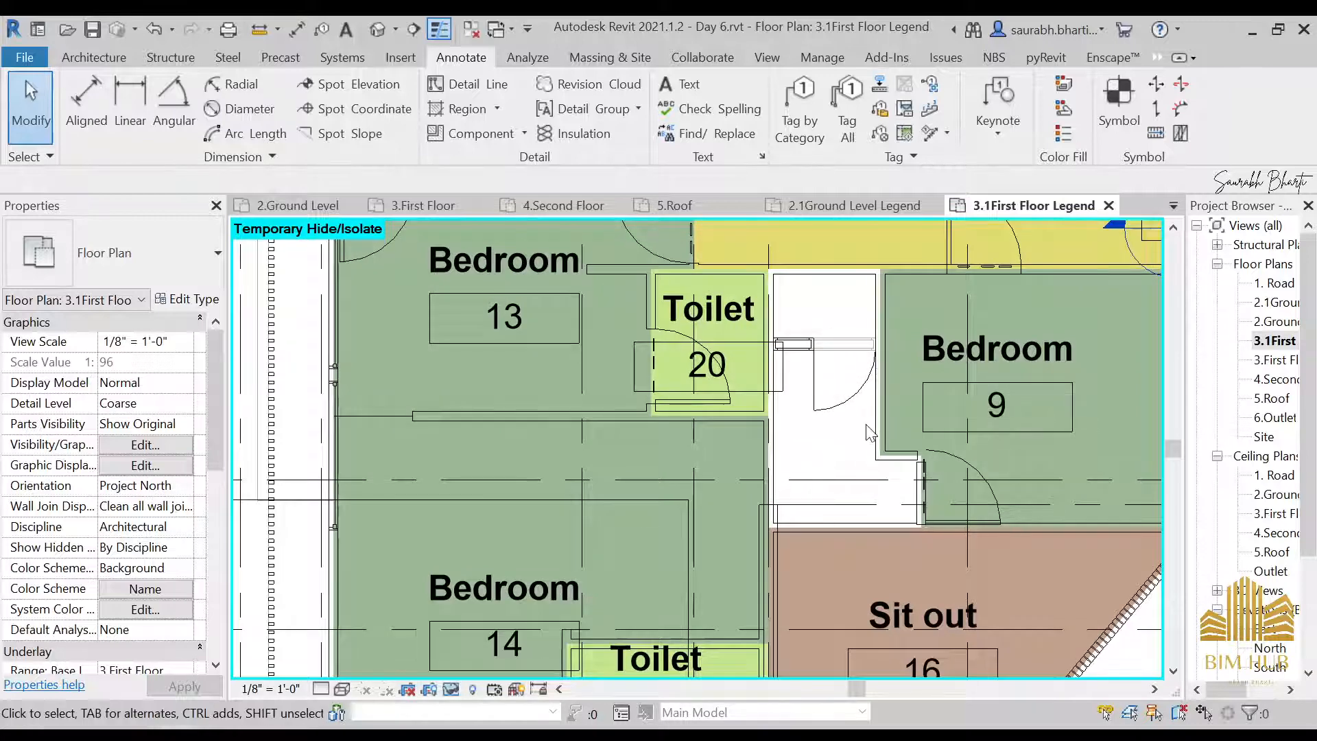
pyautogui.scroll(-2, 850, 362)
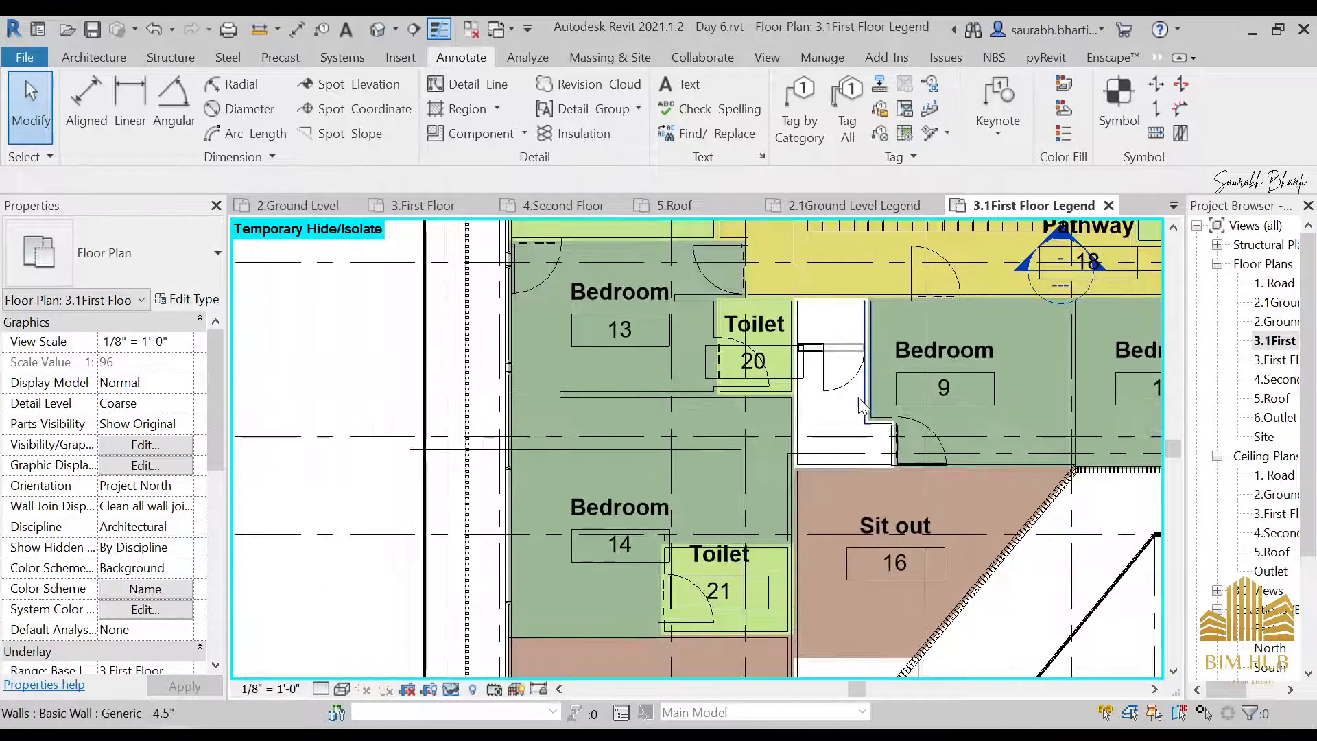
pyautogui.scroll(1, 858, 398)
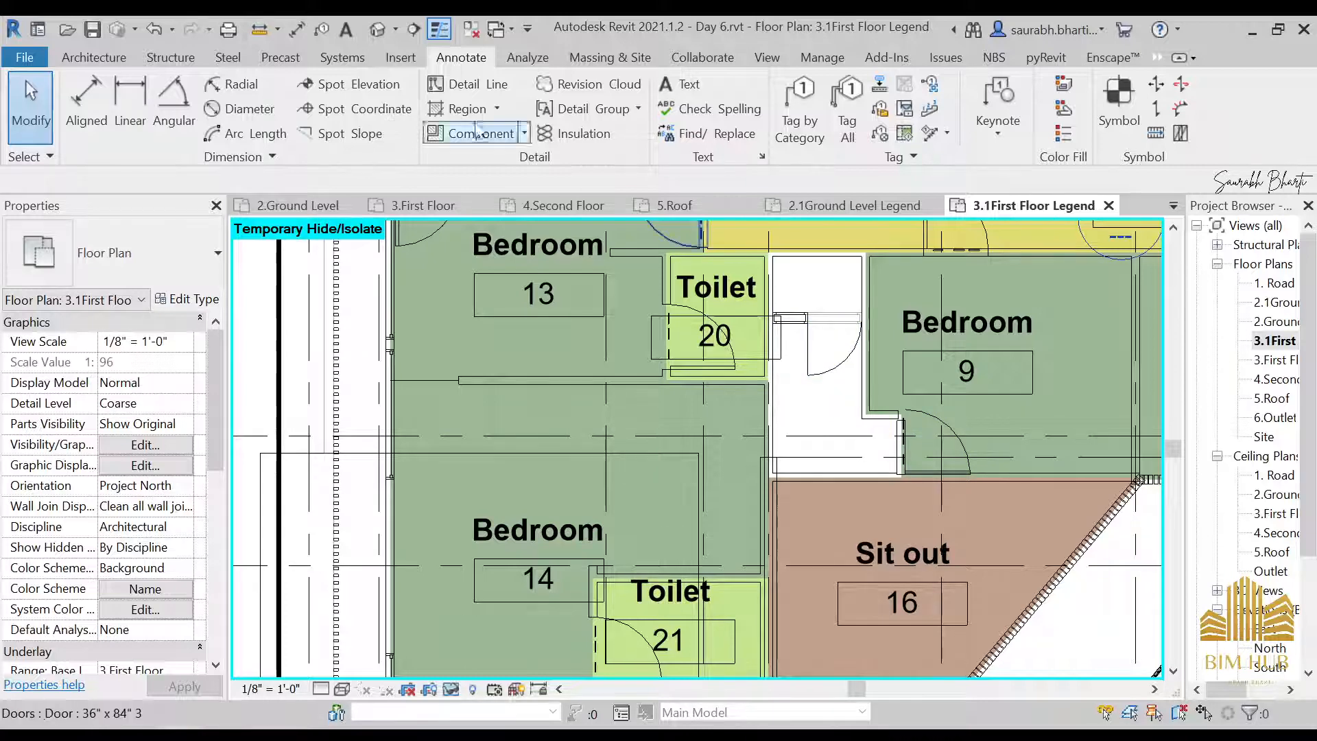
pyautogui.click(93, 57)
pyautogui.scroll(-2, 689, 420)
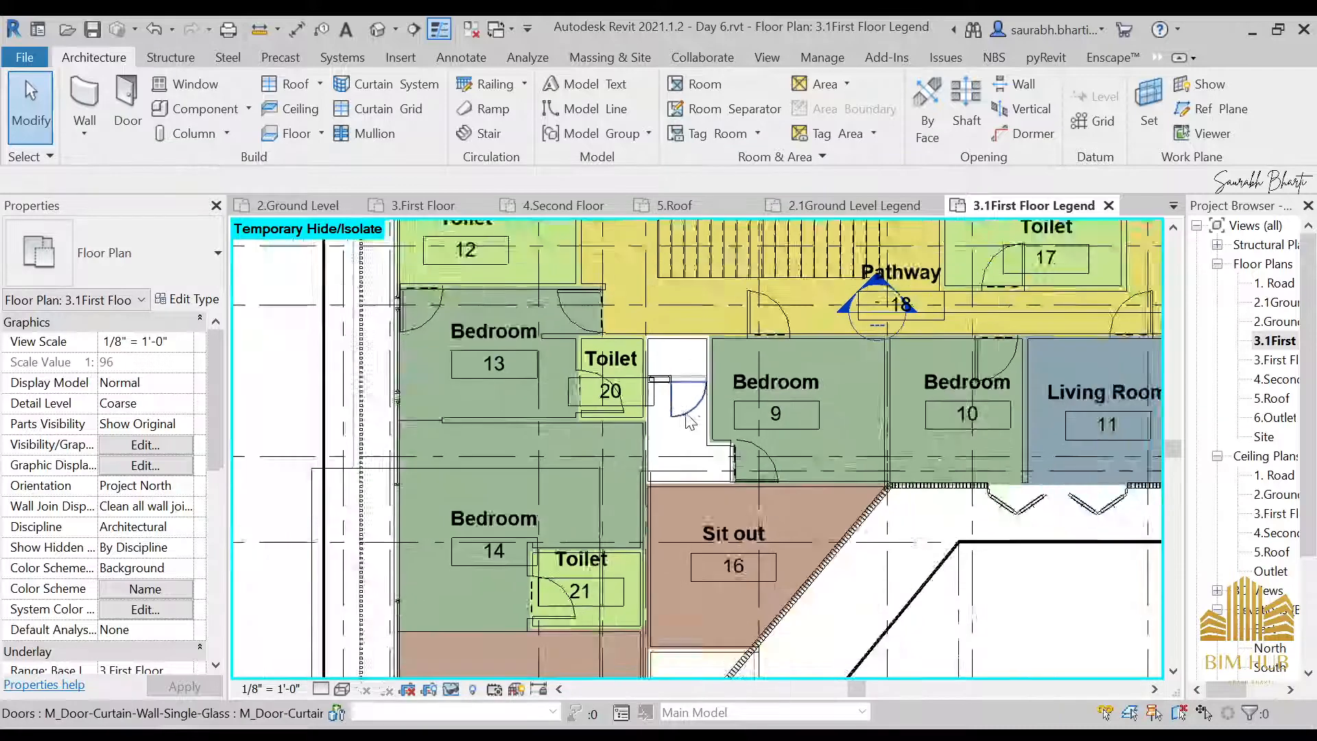
pyautogui.scroll(2, 690, 419)
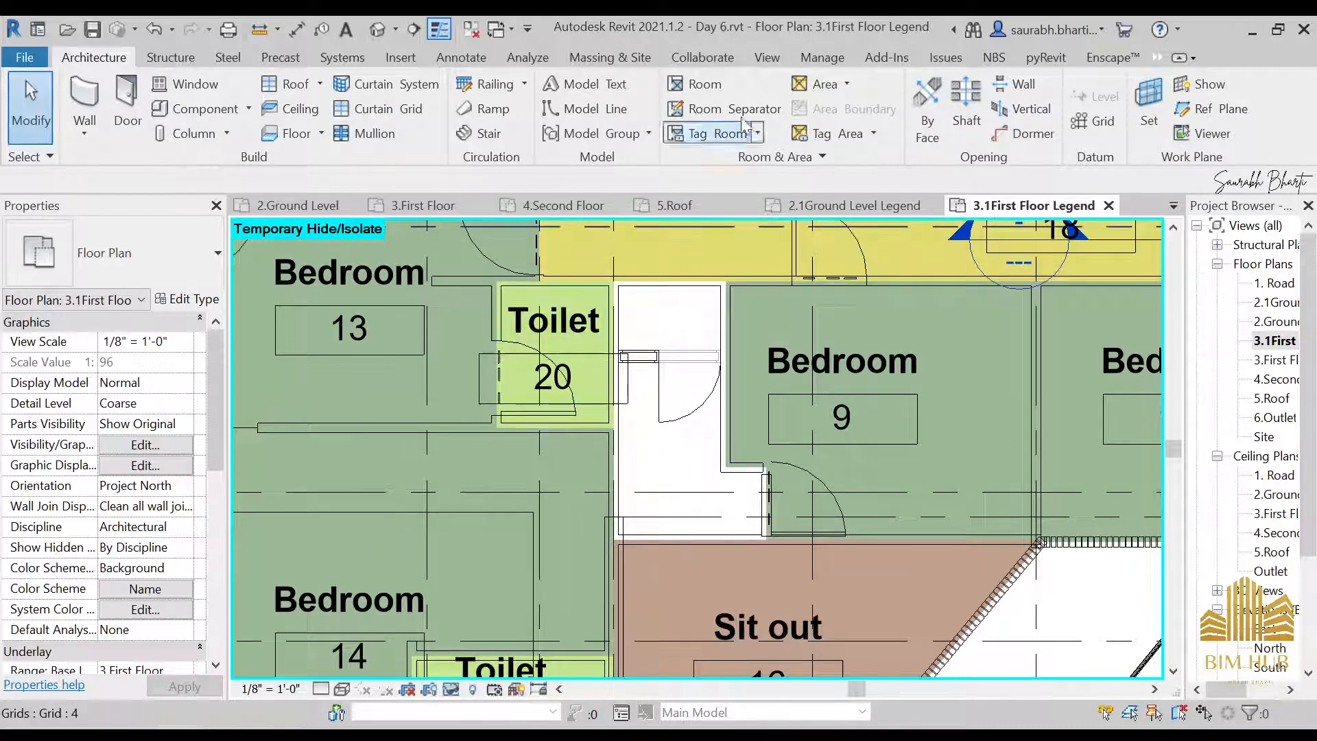
pyautogui.click(693, 86)
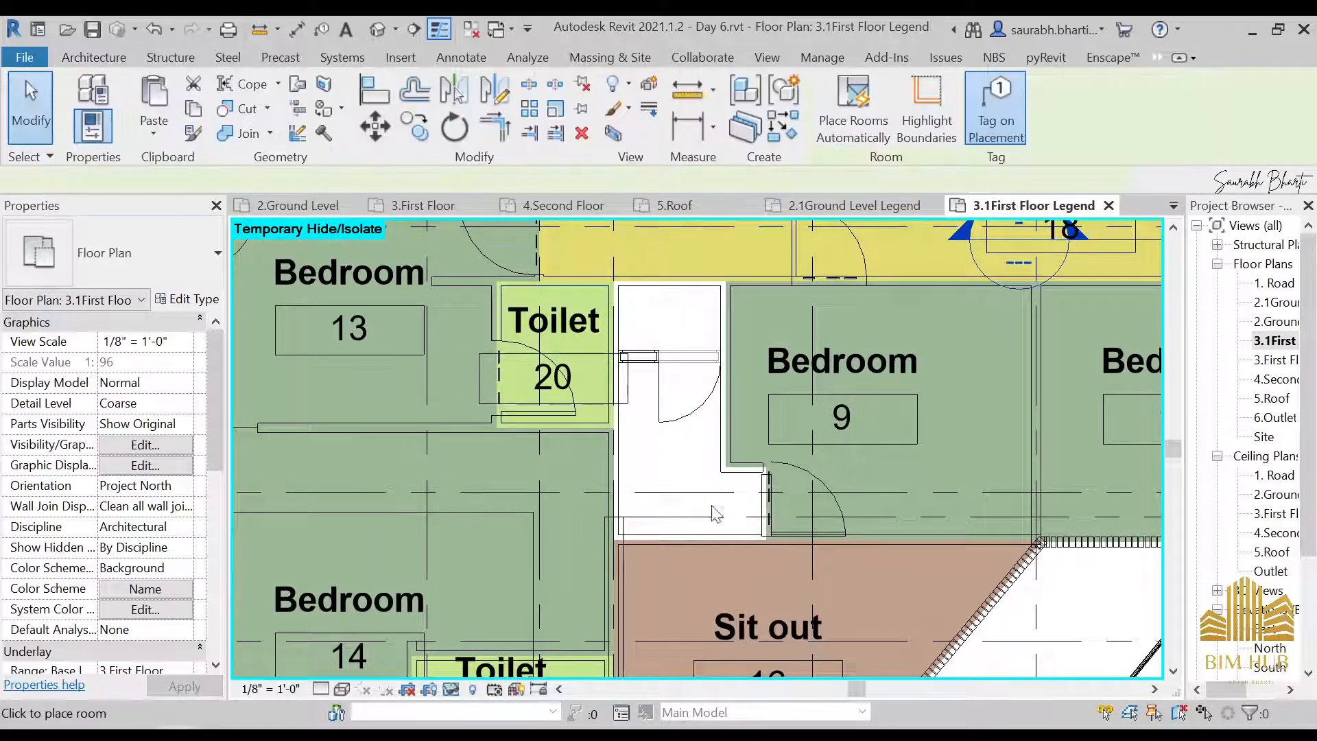
pyautogui.click(677, 461)
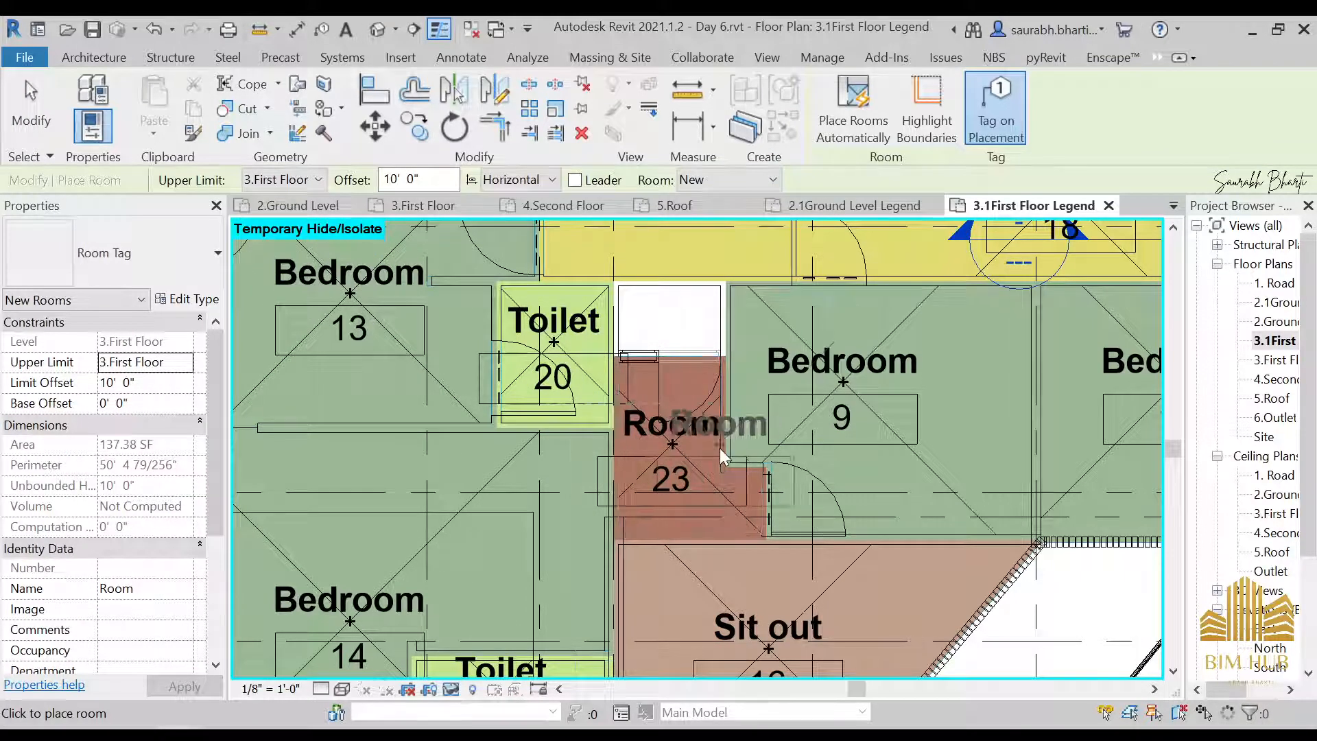
# Name the new room 23, south of the uncolored space between Toilet 20 and Bedroom 9, Toilet
pyautogui.press('Escape')
pyautogui.scroll(3, 696, 449)
pyautogui.click(690, 431)
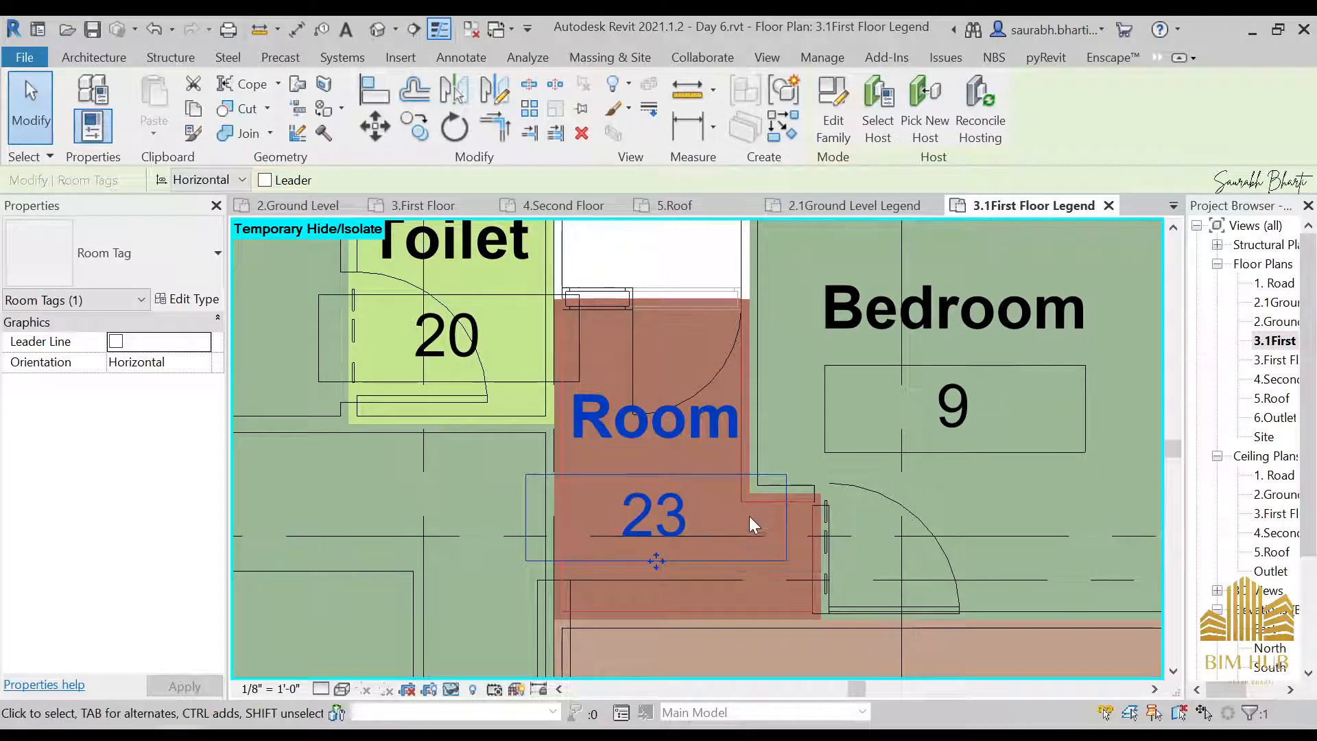
pyautogui.click(729, 523)
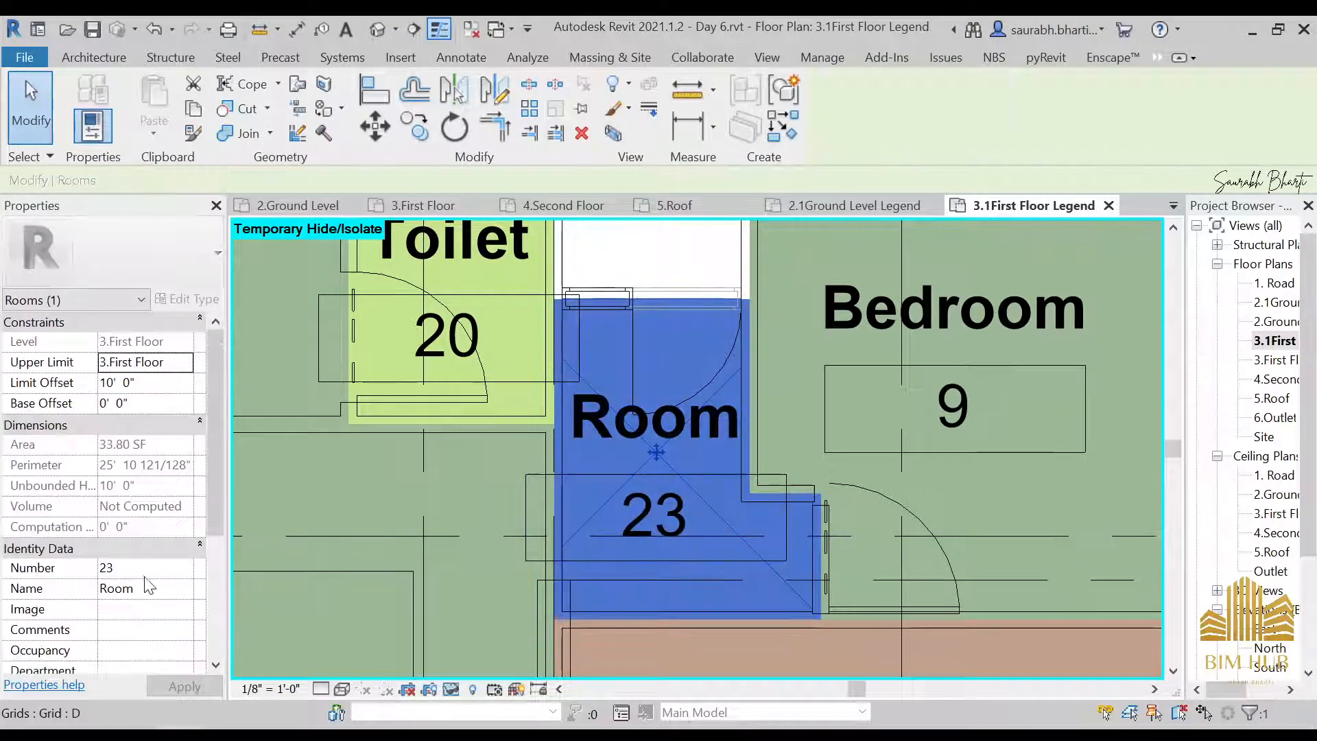
pyautogui.click(185, 590)
pyautogui.click(117, 678)
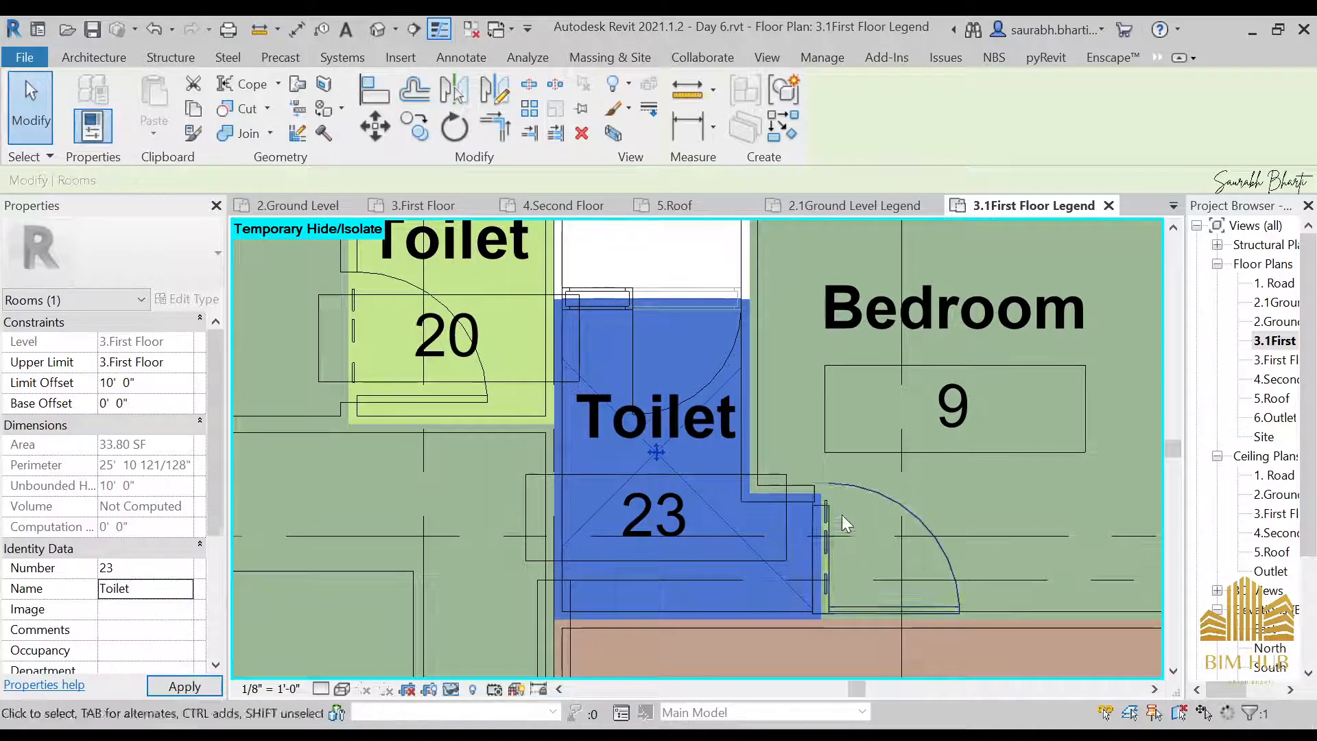
# Place a tagged room in the remaining uncolored space directly north of Toilet 23, between Toilet 20 and Bedroom 9
pyautogui.scroll(-3, 844, 524)
pyautogui.moveTo(686, 306); pyautogui.dragTo(686, 473, button='middle')
pyautogui.scroll(3, 686, 473)
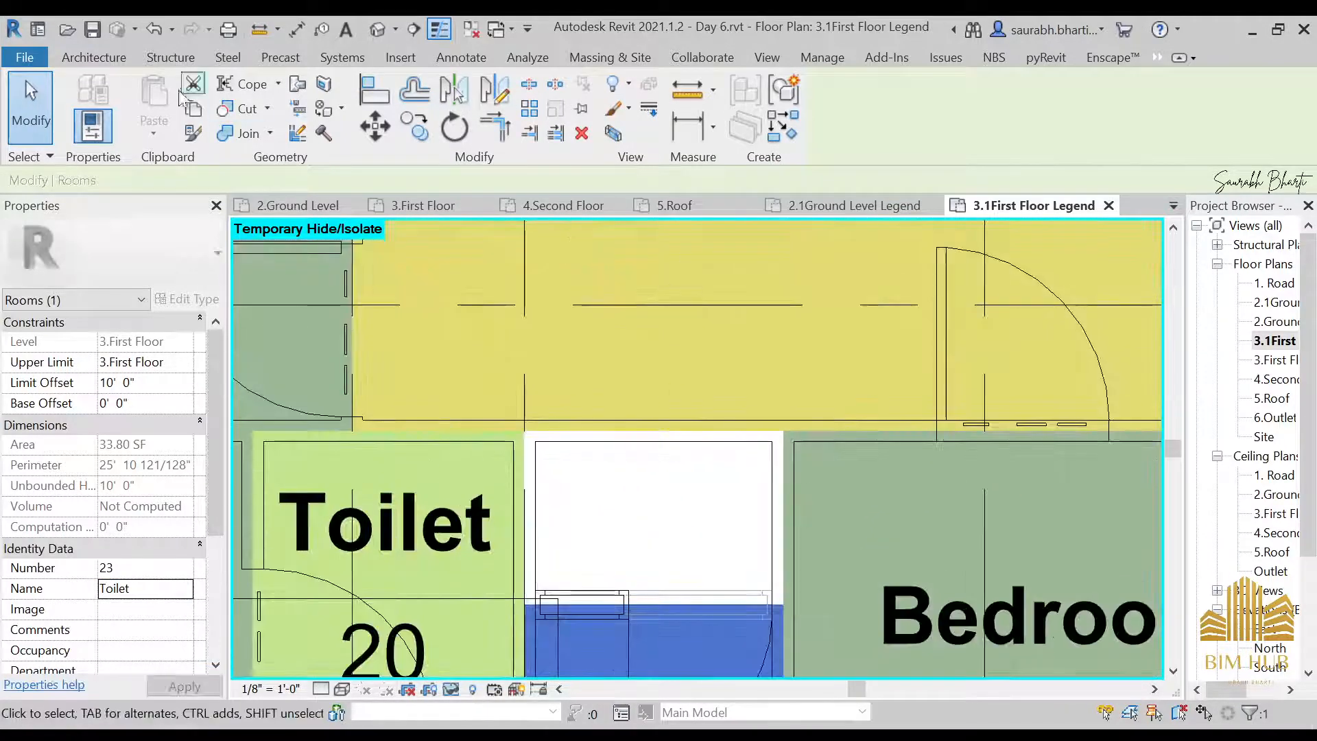
pyautogui.click(93, 57)
pyautogui.press('r')
pyautogui.press('m')
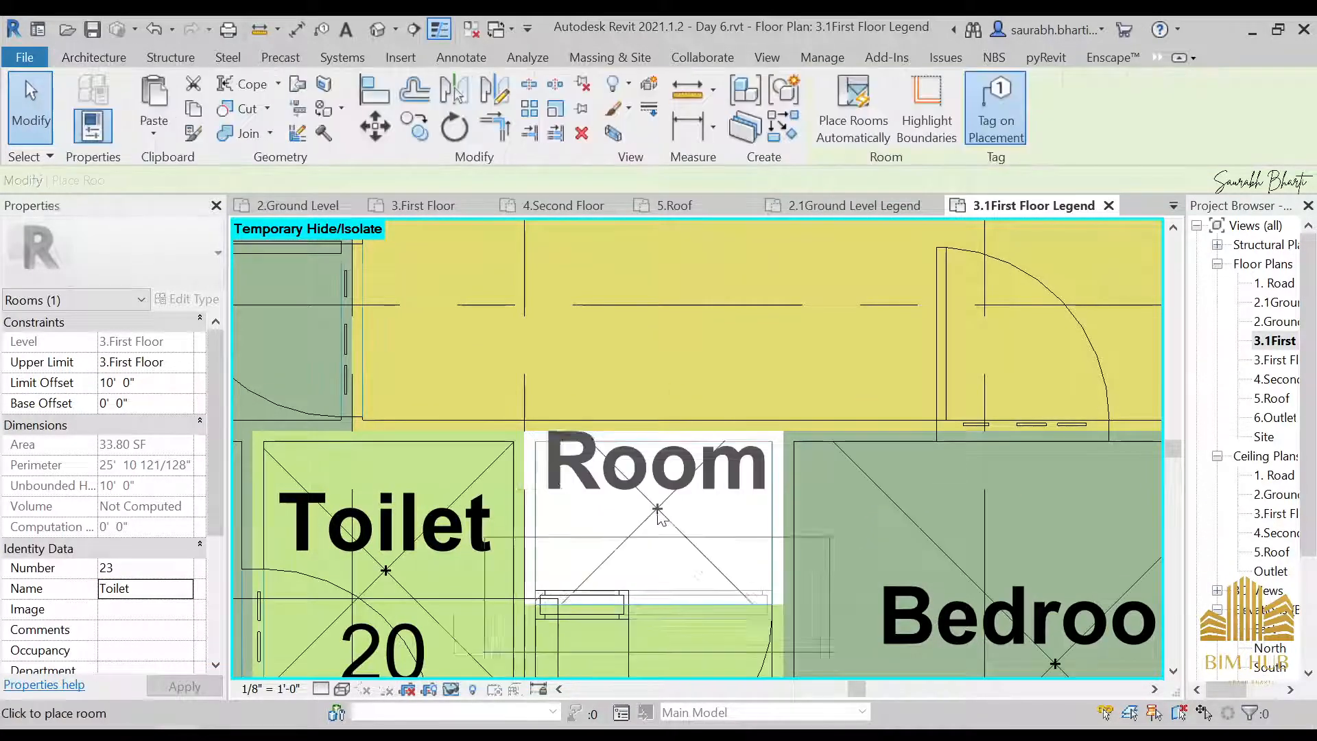
pyautogui.click(656, 512)
pyautogui.press('Escape')
pyautogui.press('Escape')
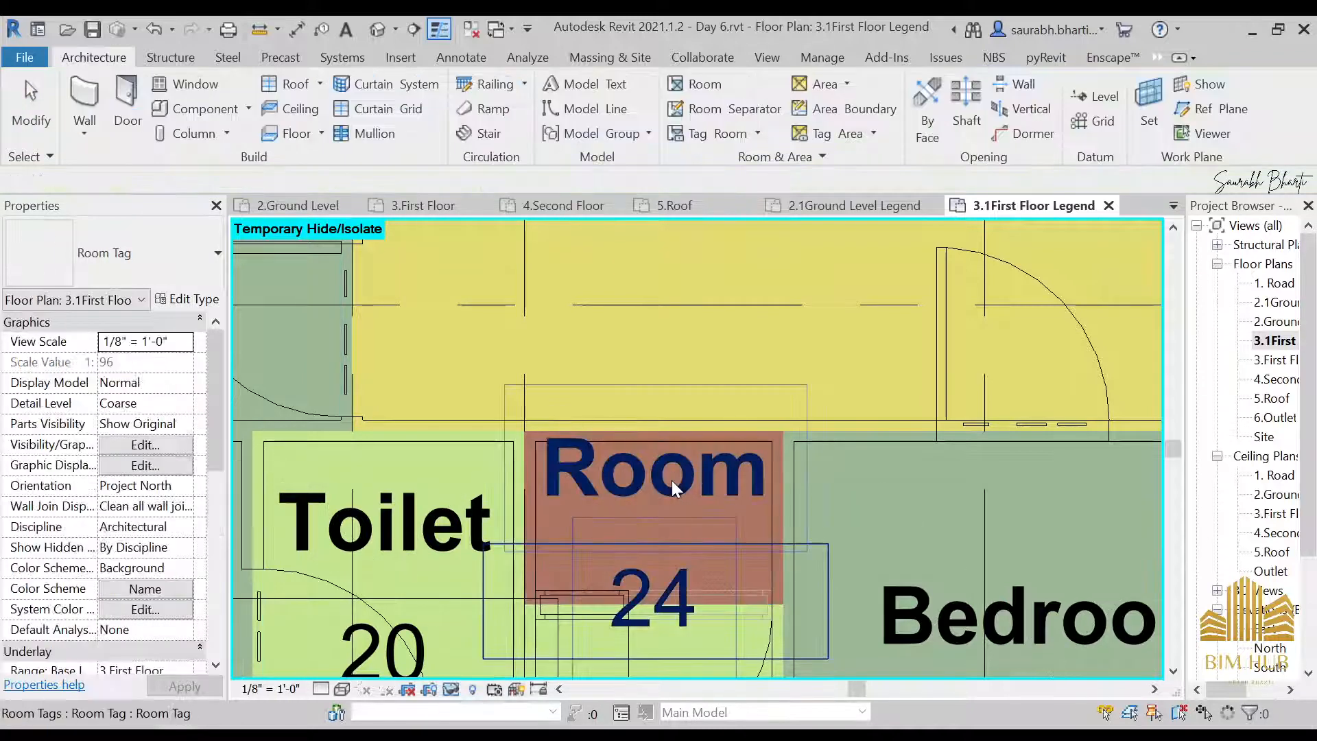
# Rename the room just placed north of Toilet 23 as Dressing Room through its tag
pyautogui.click(673, 476)
pyautogui.click(673, 476)
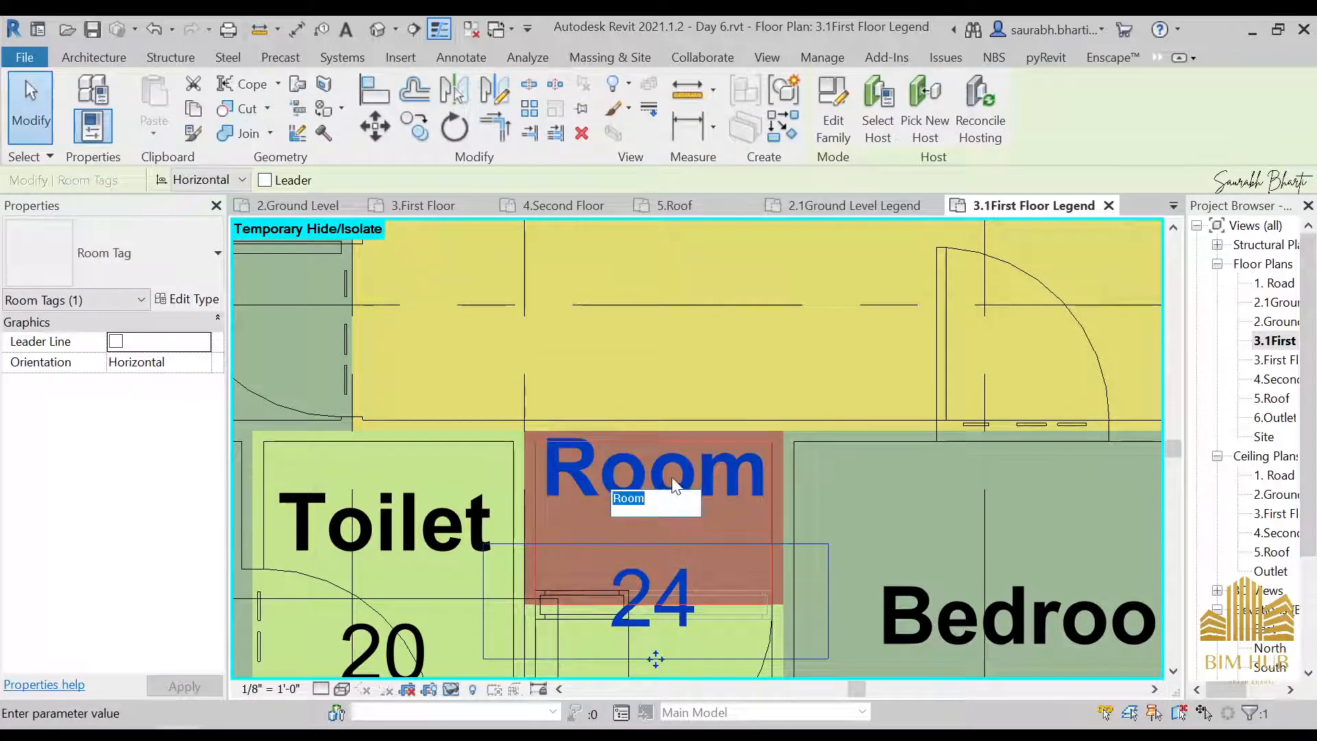
pyautogui.write('Dressing')
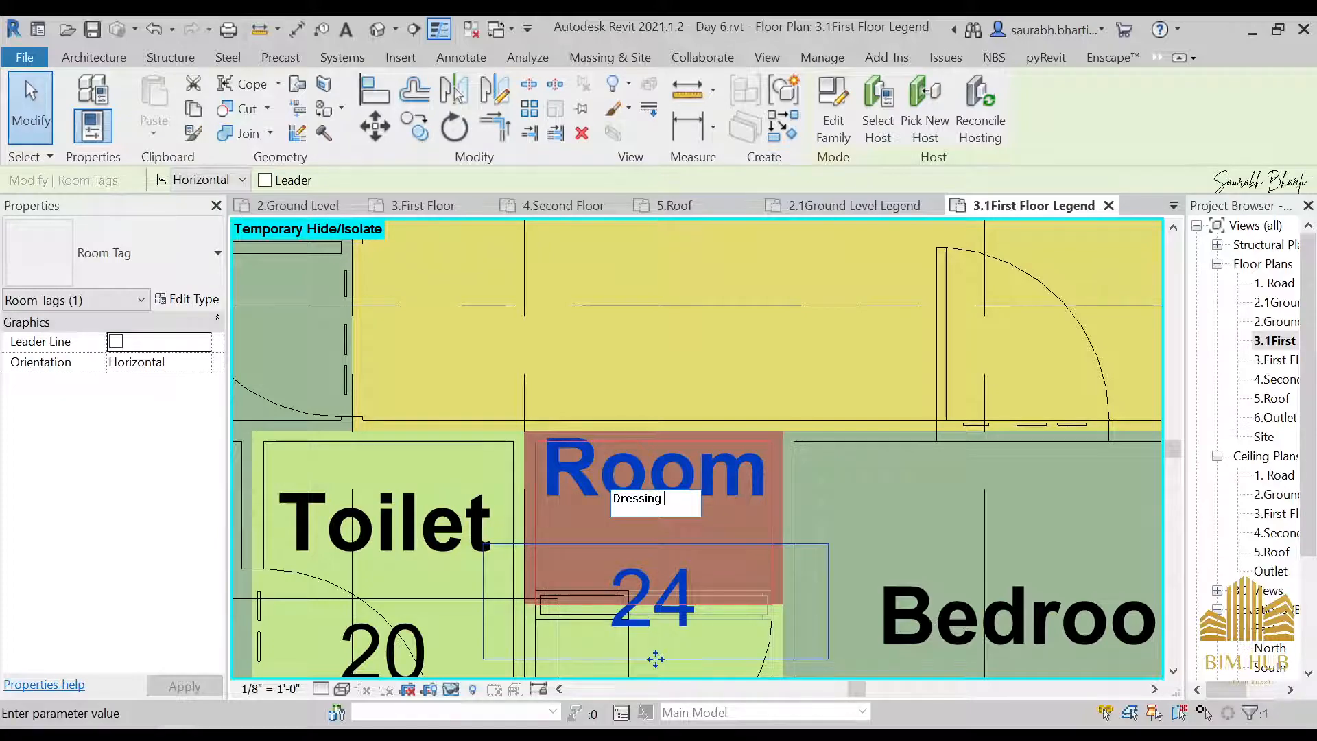
pyautogui.write(' Room')
pyautogui.press('Return')
pyautogui.press('Escape')
# Shorten the Generic - 9" wall between Toilet 21 and Sit out 16 so its south end stops at Sit out 16's south wall
pyautogui.scroll(-5, 693, 477)
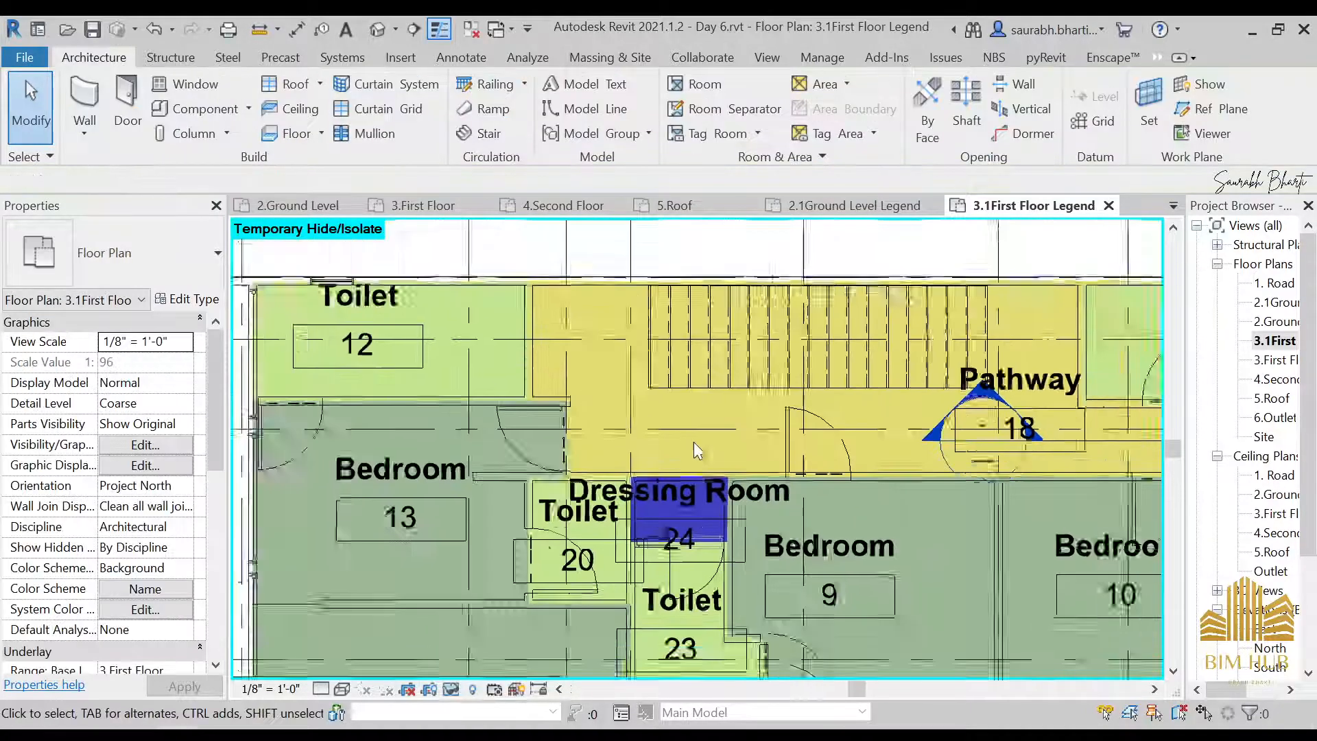
pyautogui.scroll(-4, 858, 485)
pyautogui.moveTo(742, 462); pyautogui.dragTo(400, 350, button='middle')
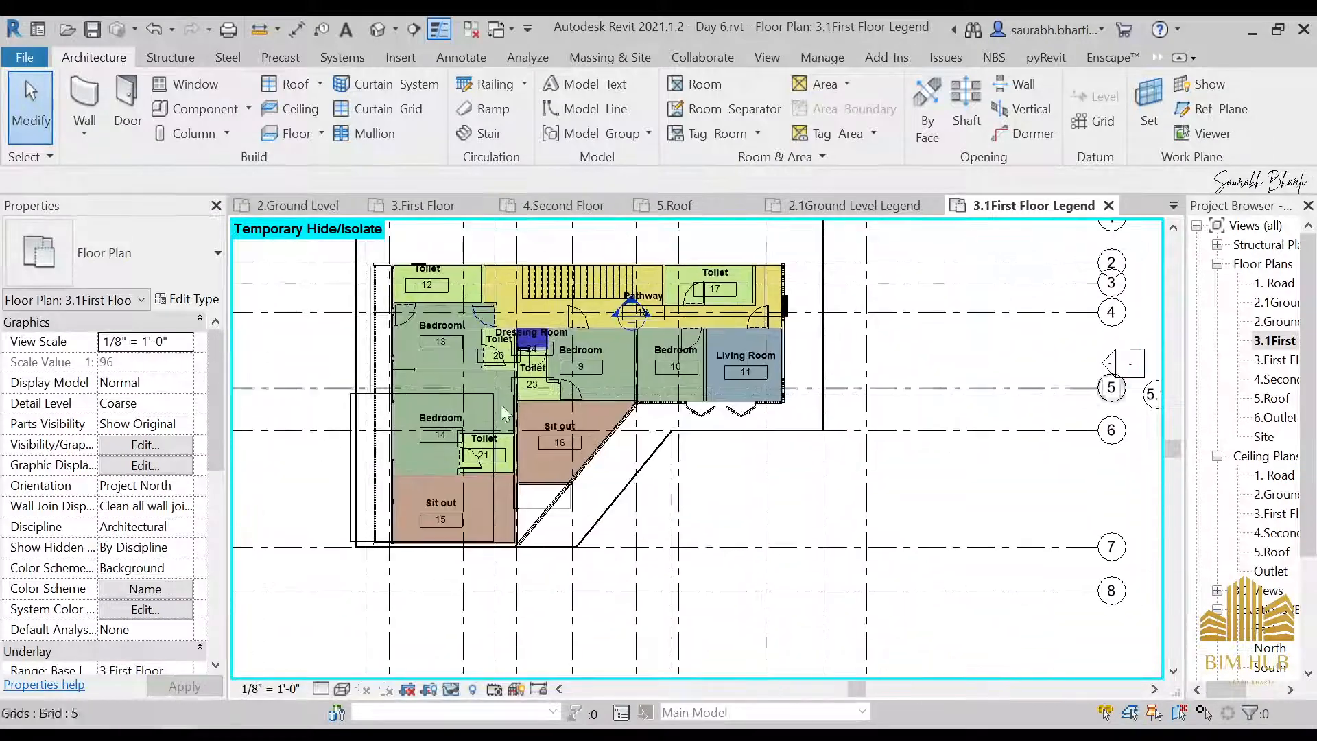
pyautogui.scroll(4, 542, 513)
pyautogui.scroll(2, 525, 518)
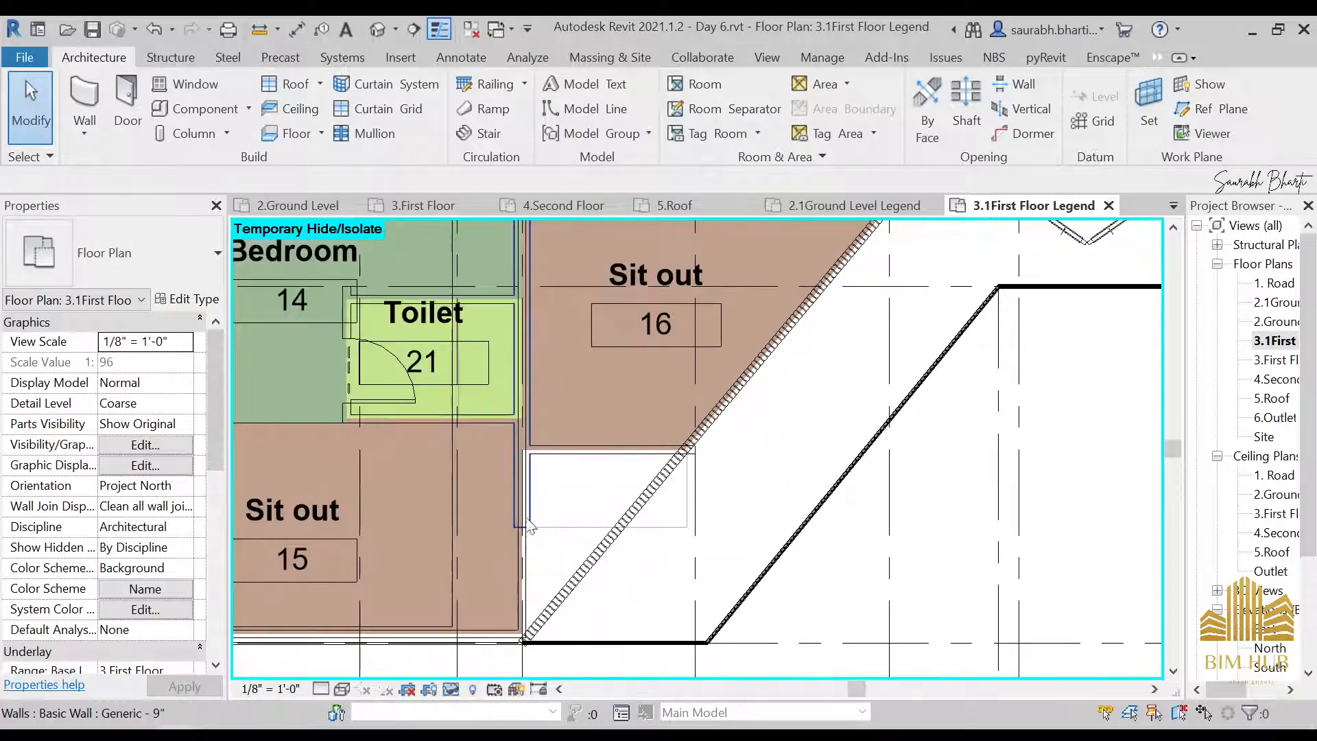
pyautogui.click(528, 525)
pyautogui.scroll(2, 528, 542)
pyautogui.scroll(-3, 519, 528)
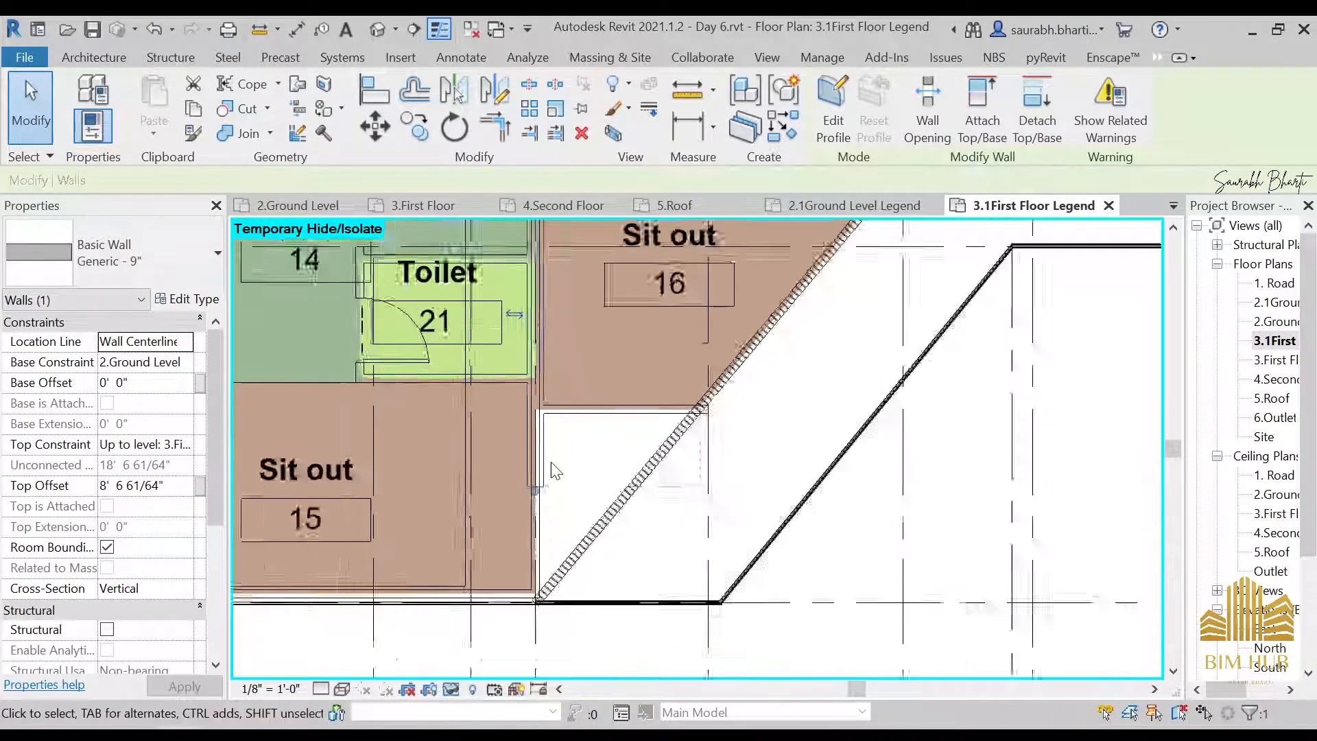
pyautogui.click(538, 509)
pyautogui.press('Escape')
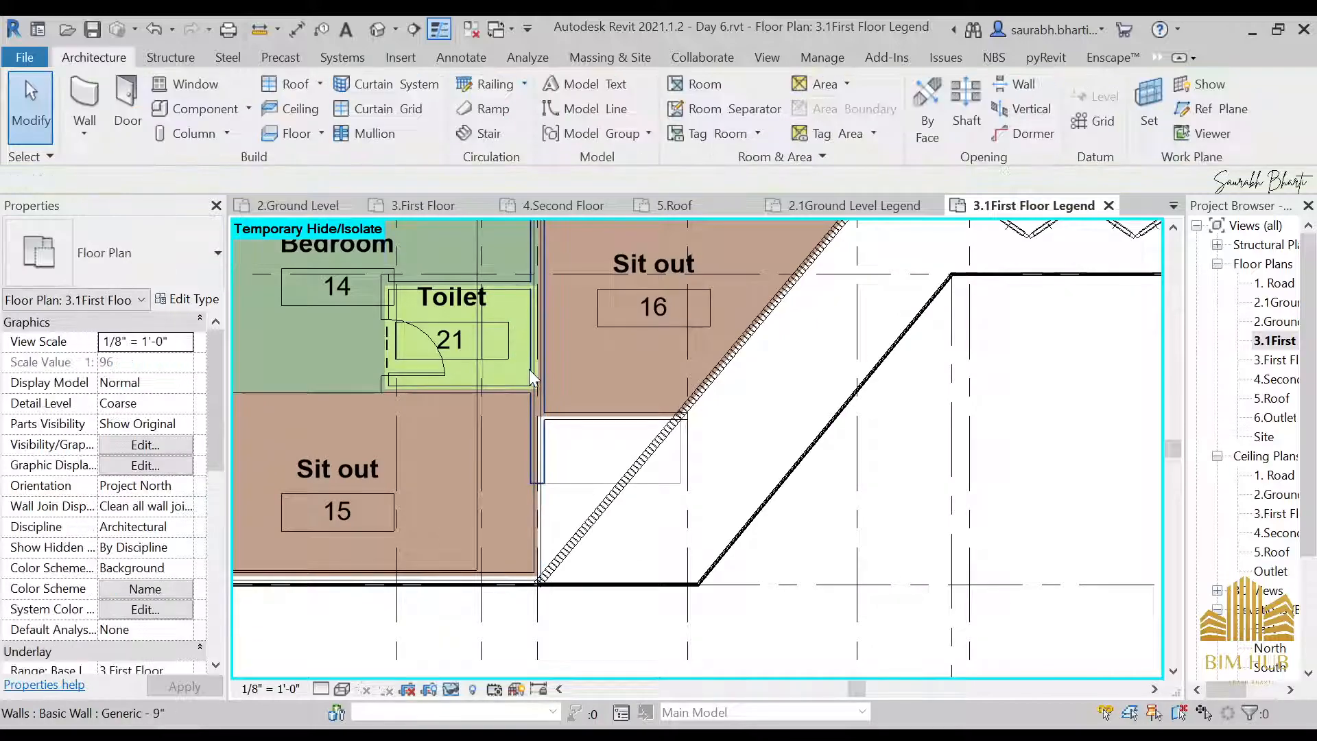
pyautogui.scroll(2, 558, 420)
pyautogui.click(529, 489)
pyautogui.moveTo(517, 554); pyautogui.dragTo(516, 412)
pyautogui.click(569, 458)
pyautogui.scroll(-2, 570, 458)
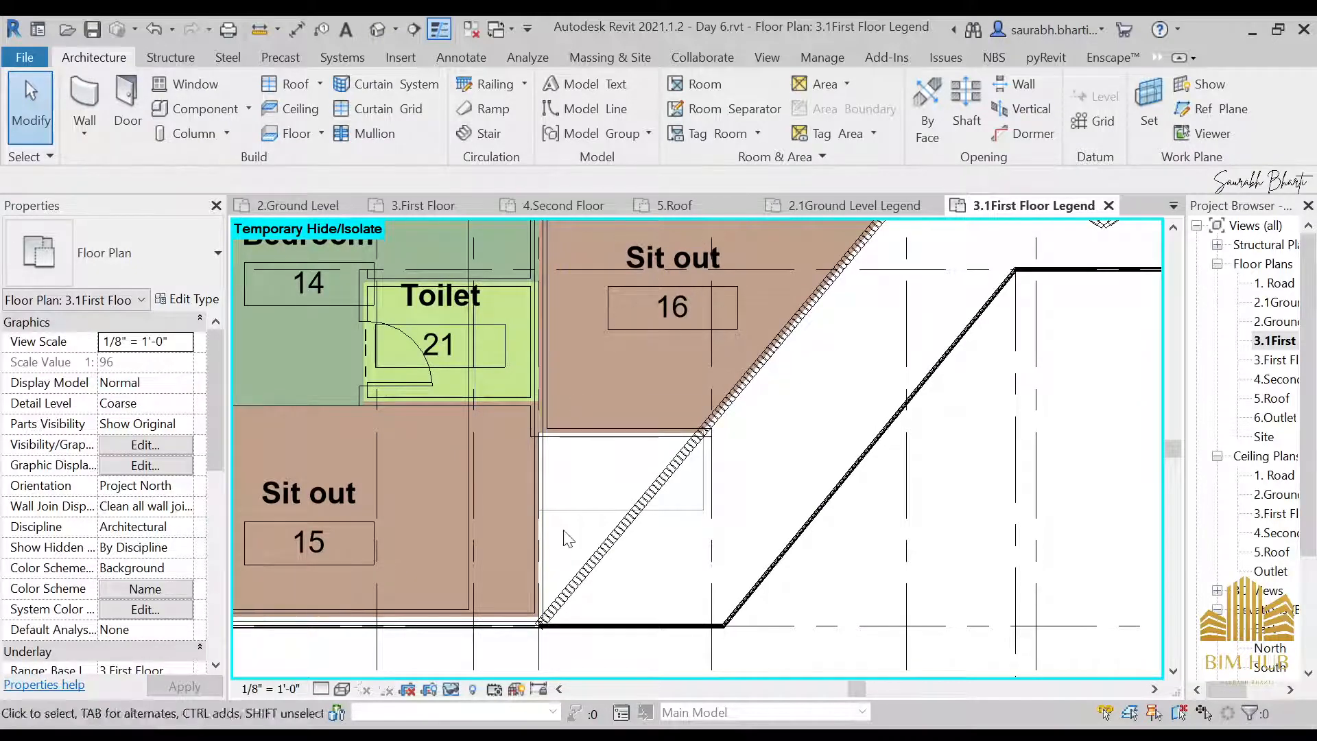
# Try to delete the Generic - 9" wall between Toilet 21 and Sit out 16
pyautogui.click(544, 380)
pyautogui.scroll(-3, 570, 372)
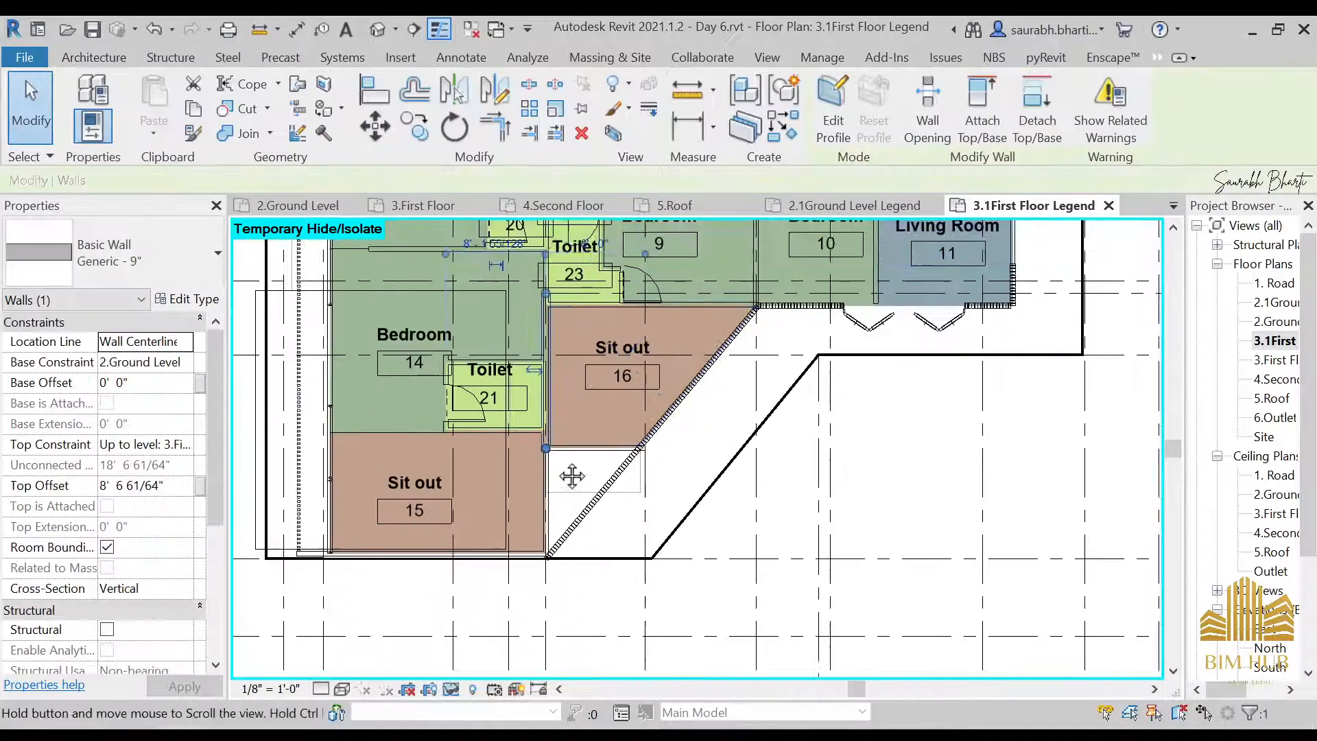
pyautogui.press('Delete')
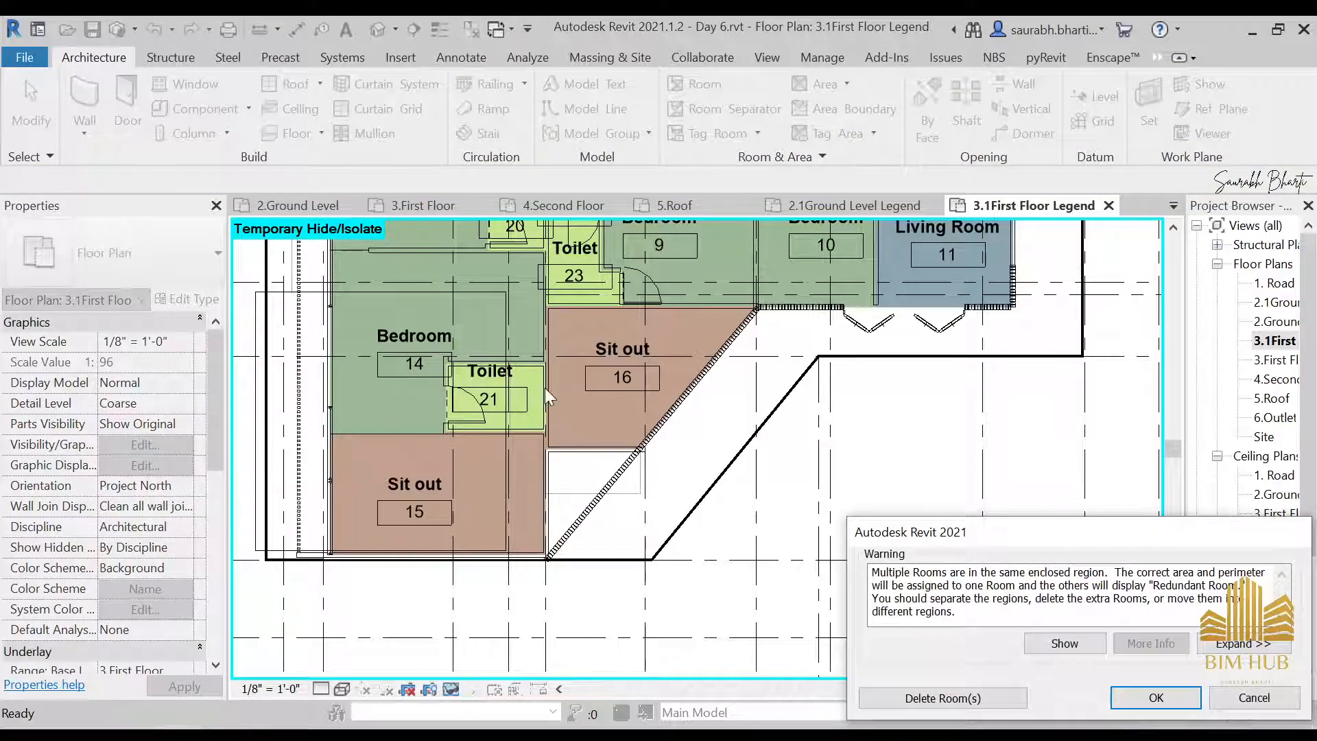
pyautogui.press('Return')
pyautogui.scroll(5, 553, 288)
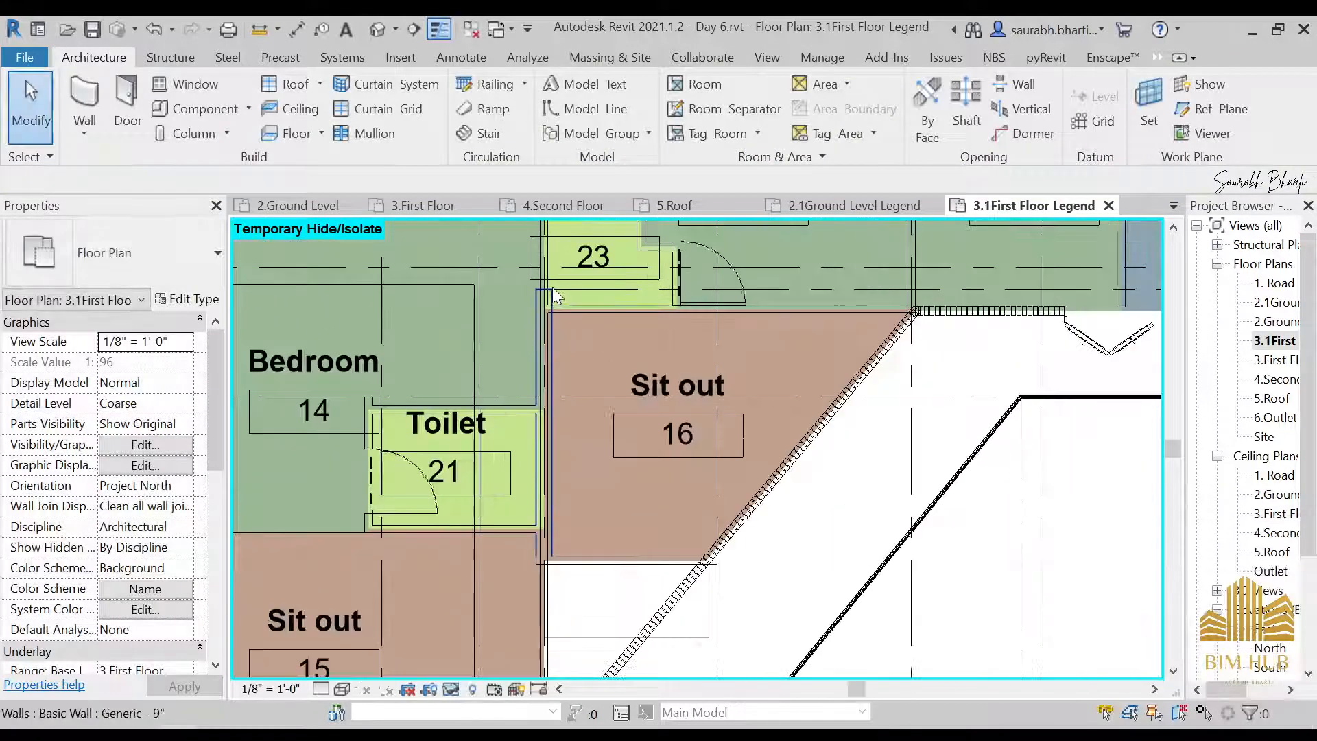
# Examine the overlapping 9" and 4.5" walls where Bedroom 14, Toilet 23 and Sit out 16 meet
pyautogui.click(551, 302)
pyautogui.press('Escape')
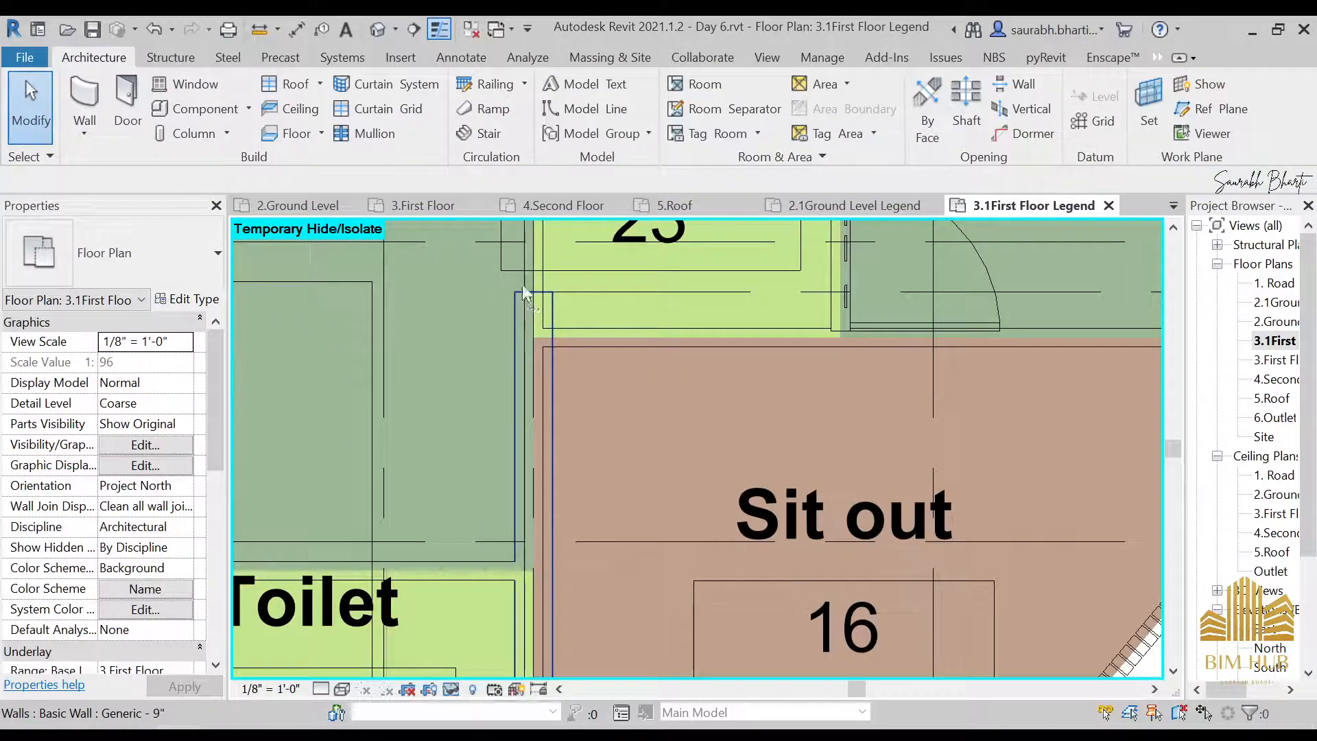
pyautogui.scroll(-5, 532, 307)
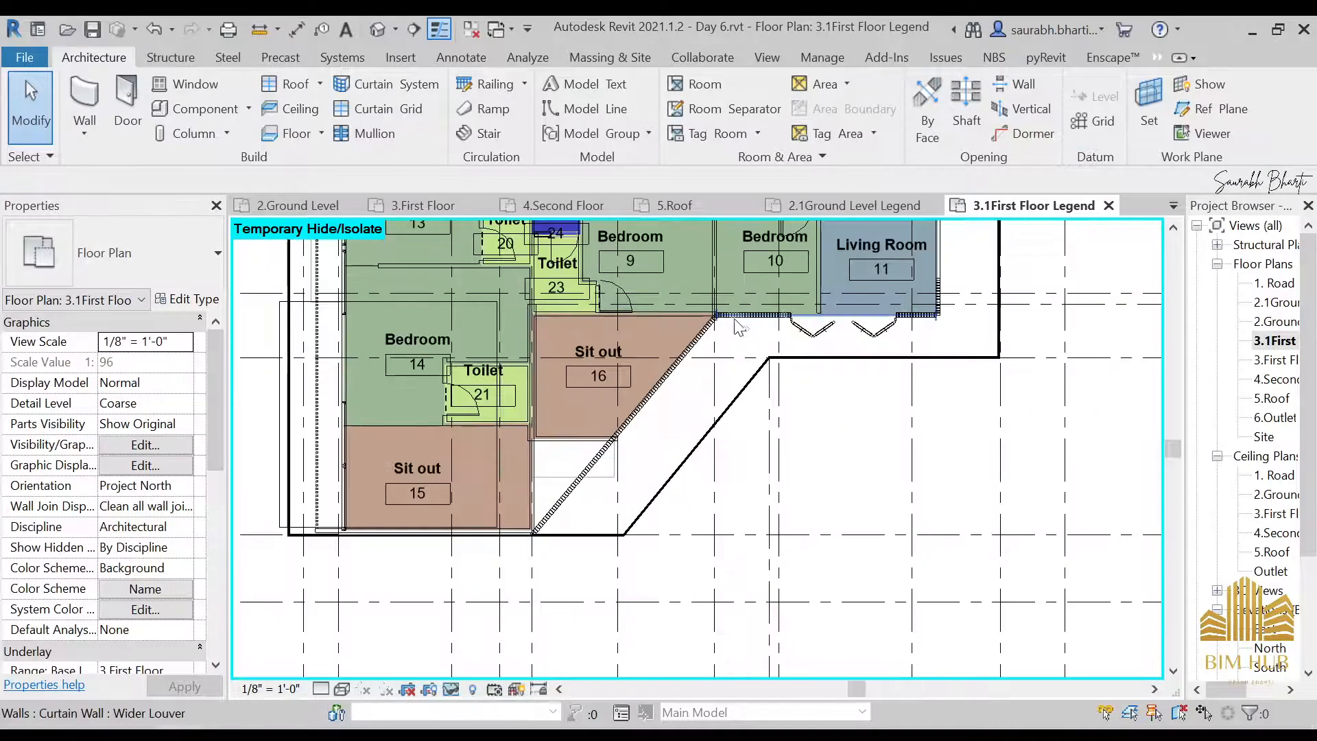
pyautogui.scroll(1, 549, 388)
pyautogui.scroll(2, 548, 388)
pyautogui.click(550, 380)
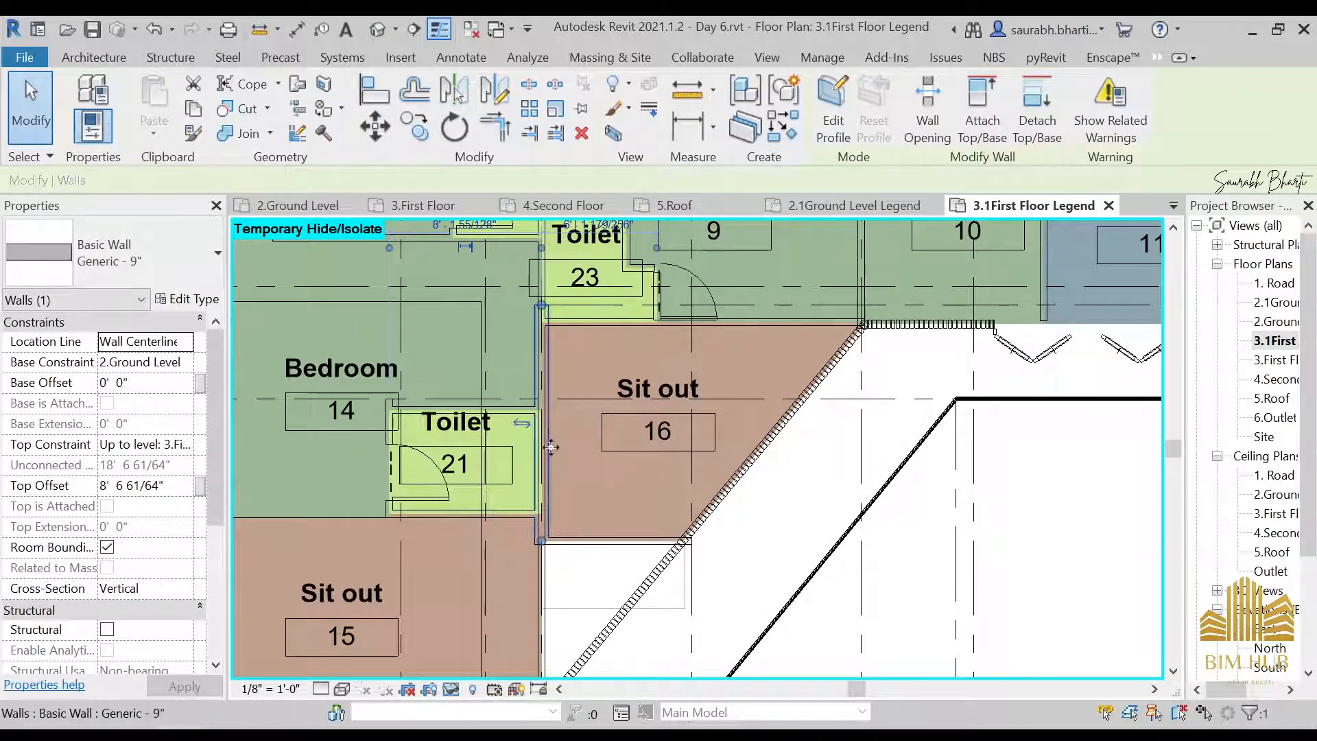
pyautogui.scroll(2, 542, 317)
pyautogui.press('Escape')
pyautogui.scroll(5, 568, 295)
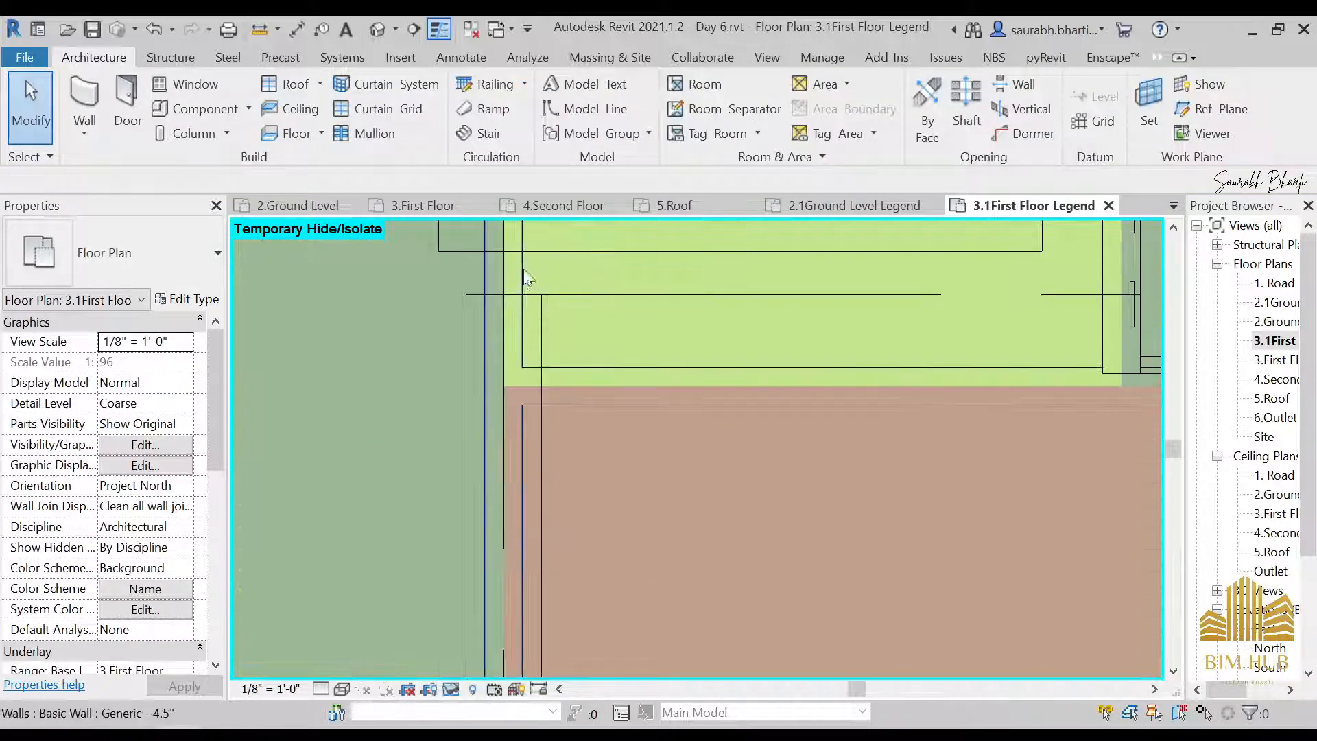
pyautogui.click(520, 273)
pyautogui.scroll(-5, 542, 354)
pyautogui.press('Escape')
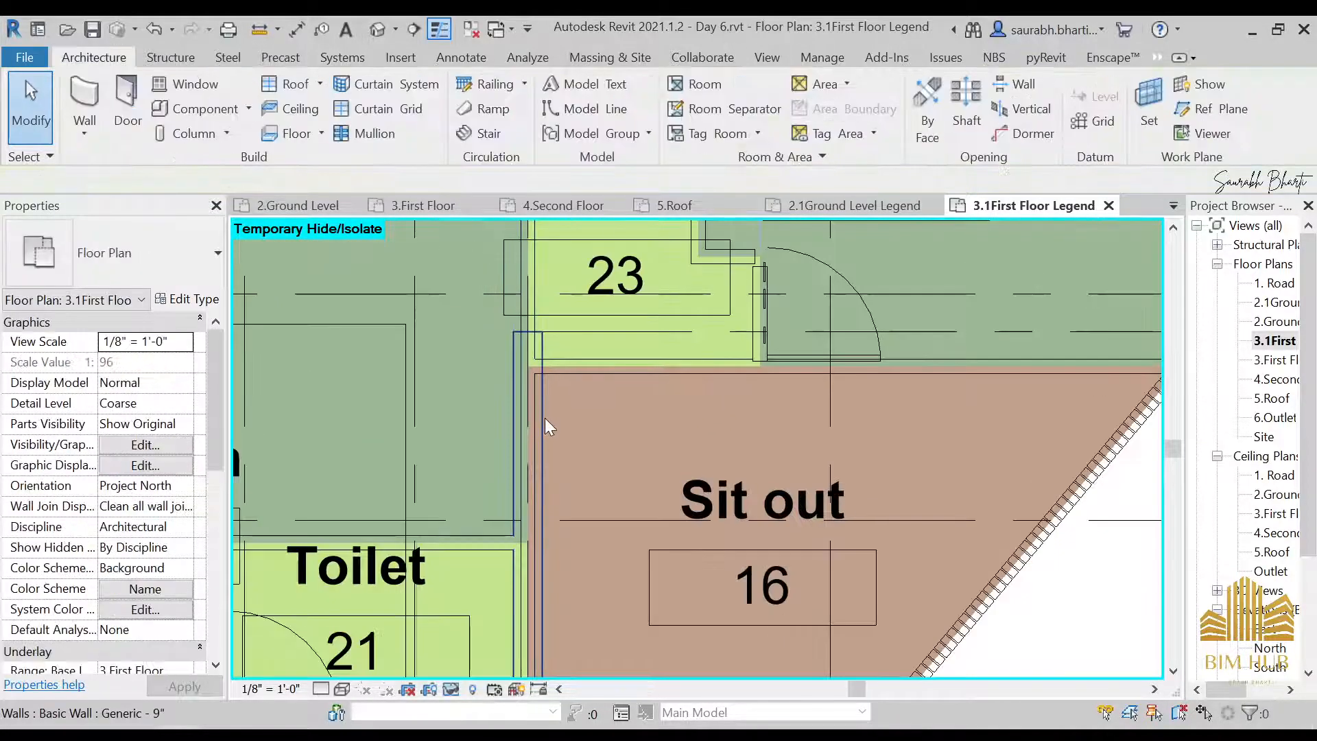
# Delete the overlapping Generic - 9" wall along Sit out 16's west side together with the redundant room, and check the remaining 4.5" wall
pyautogui.click(542, 413)
pyautogui.press('Delete')
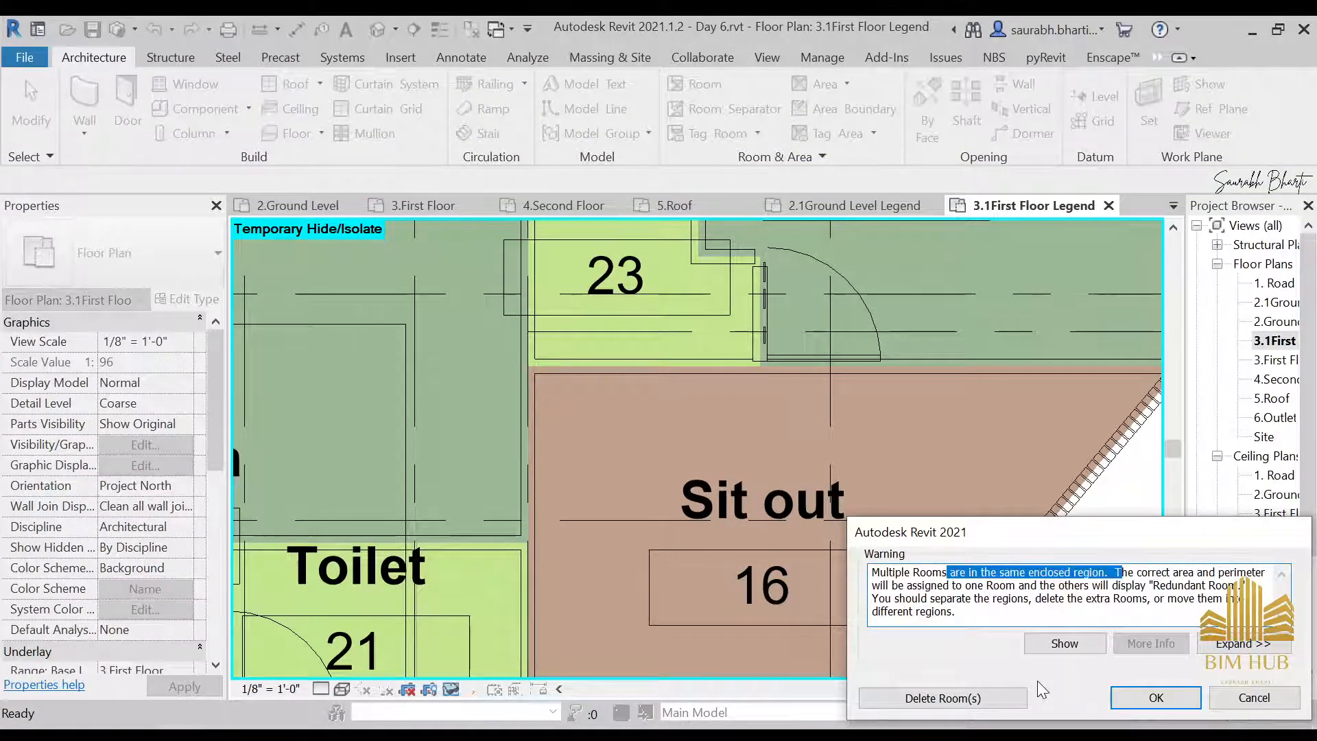
pyautogui.click(1016, 694)
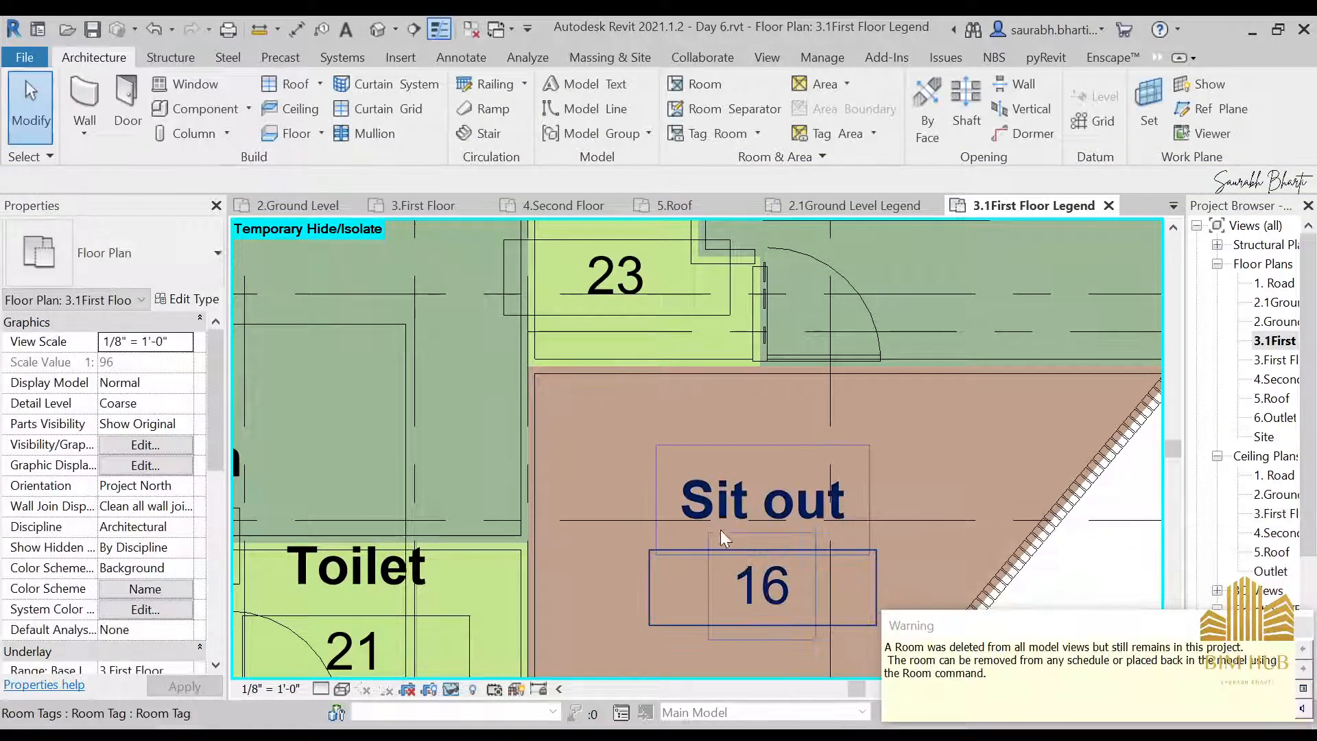
pyautogui.scroll(-2, 679, 515)
pyautogui.click(607, 470)
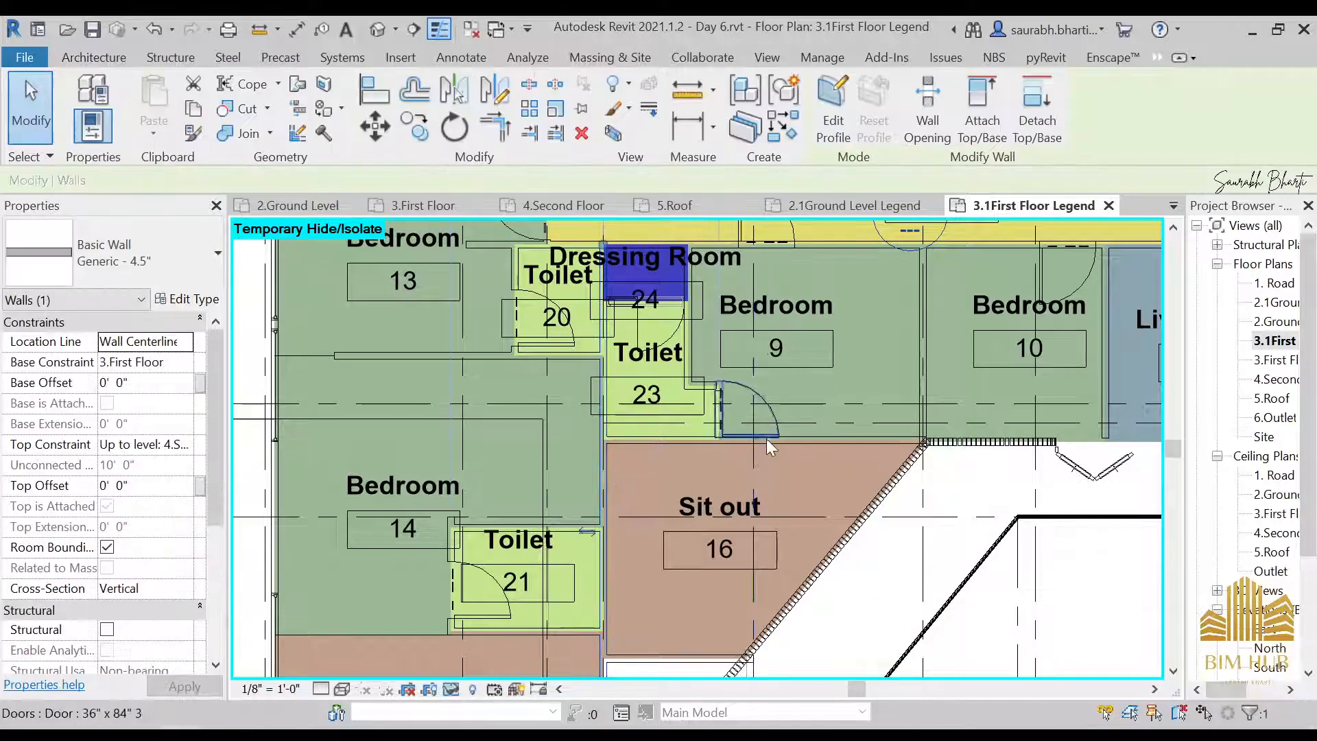
# Place a color fill legend in the empty area southeast of the first floor plan, outside the grid bubbles
pyautogui.scroll(-3, 767, 439)
pyautogui.scroll(3, 800, 520)
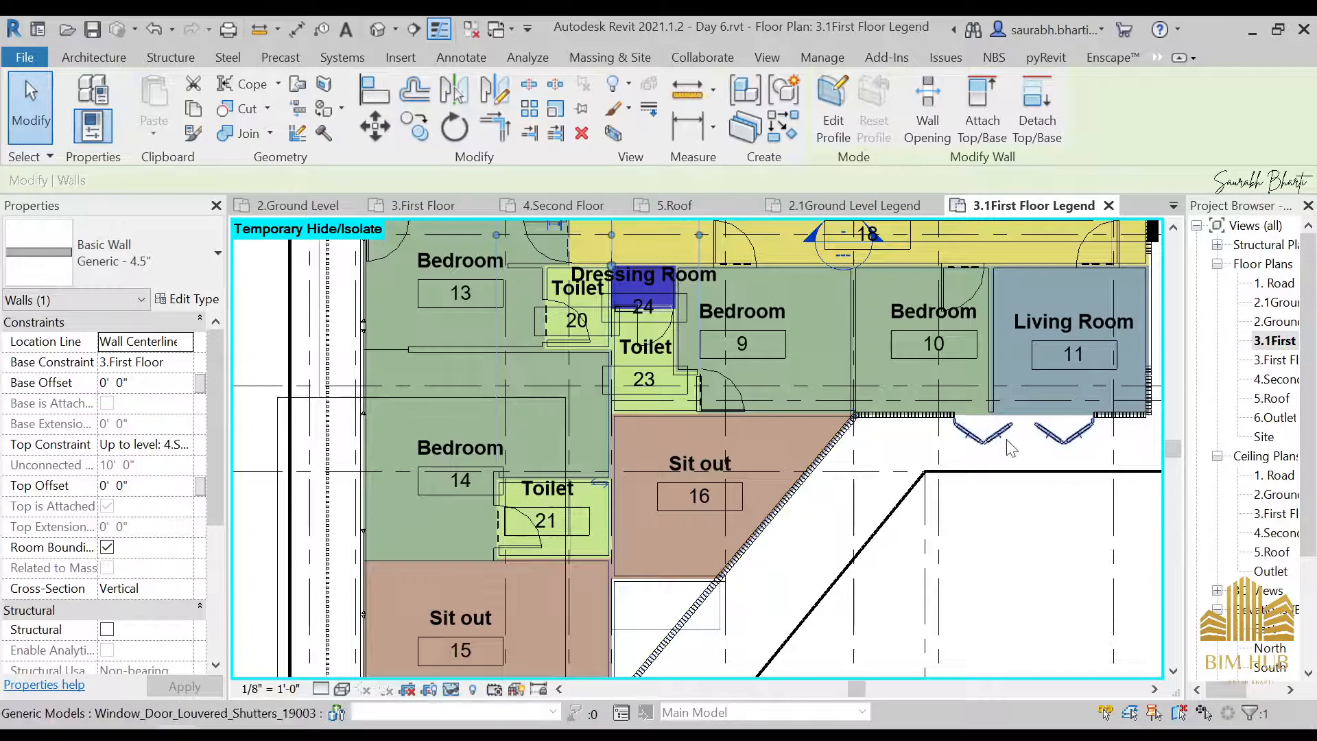
pyautogui.moveTo(829, 475); pyautogui.dragTo(656, 607, button='middle')
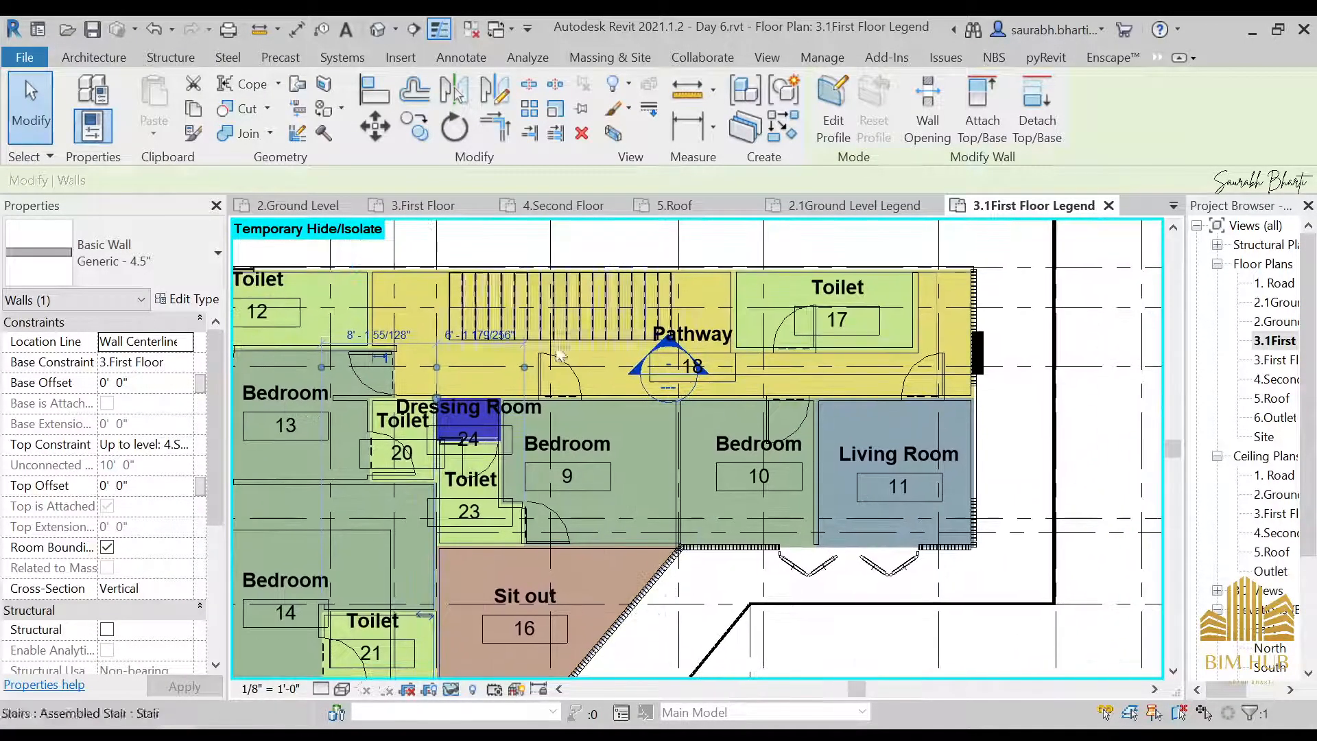
pyautogui.moveTo(527, 372); pyautogui.dragTo(781, 354, button='middle')
pyautogui.scroll(-2, 858, 508)
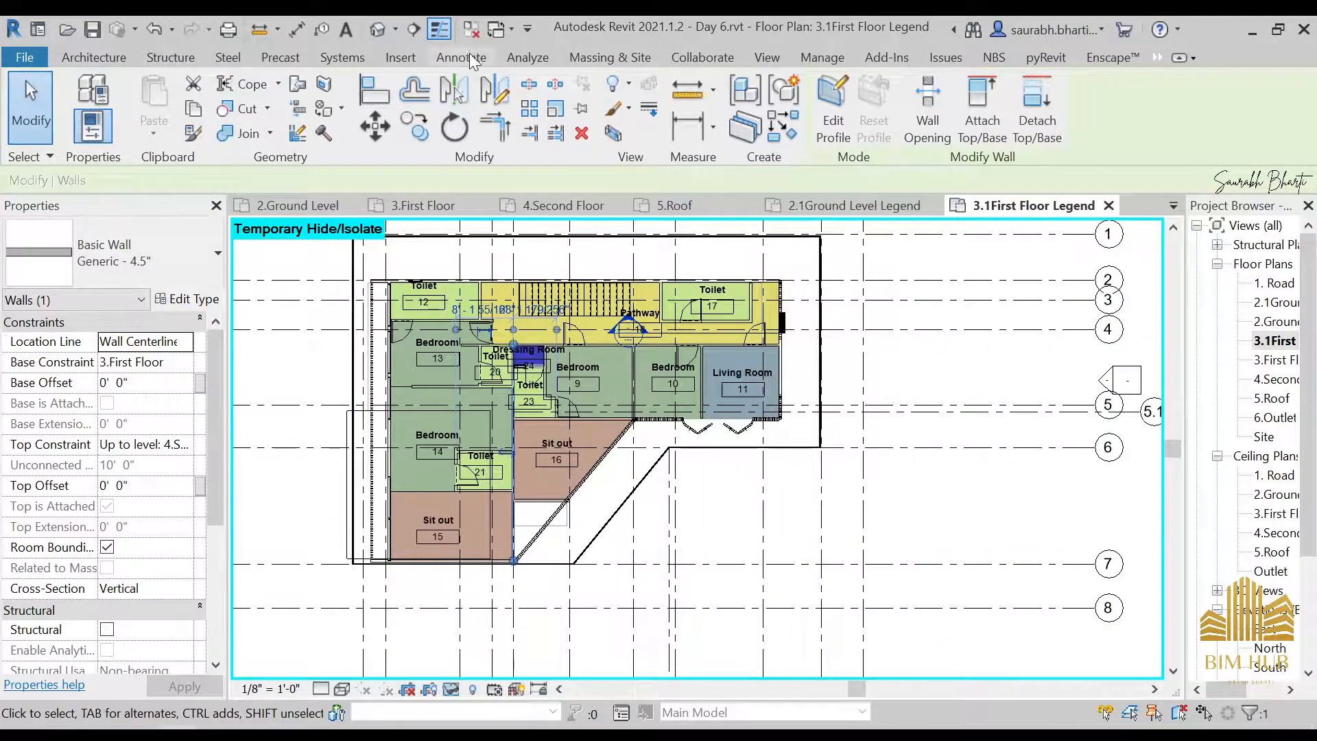
pyautogui.click(472, 59)
pyautogui.click(1064, 134)
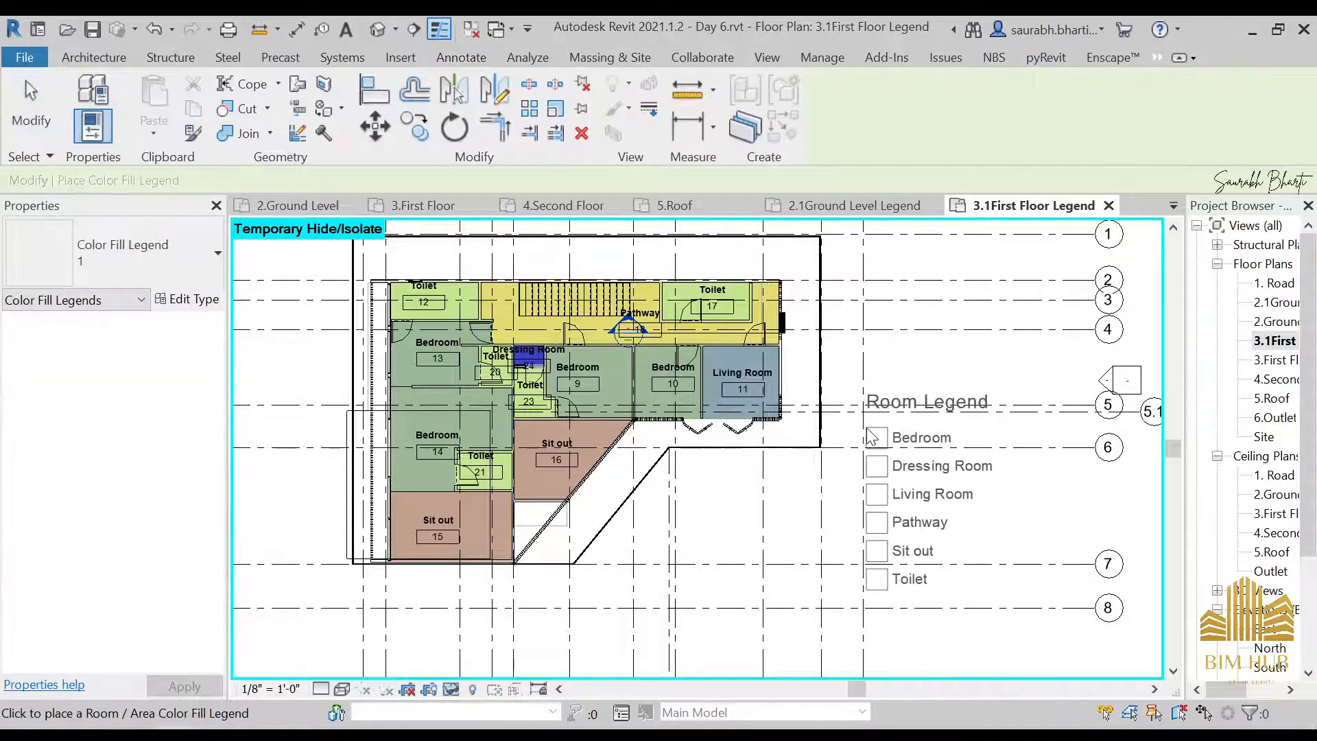
pyautogui.scroll(-2, 774, 429)
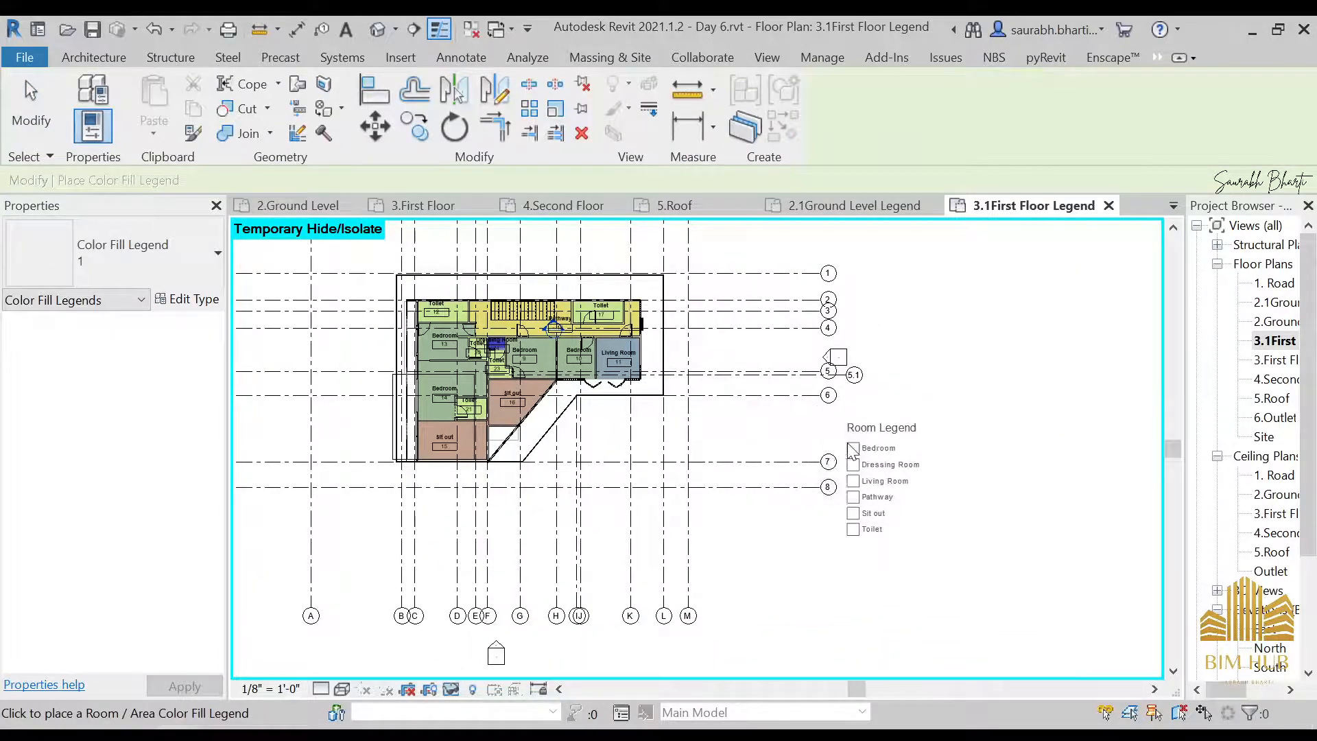
pyautogui.click(851, 445)
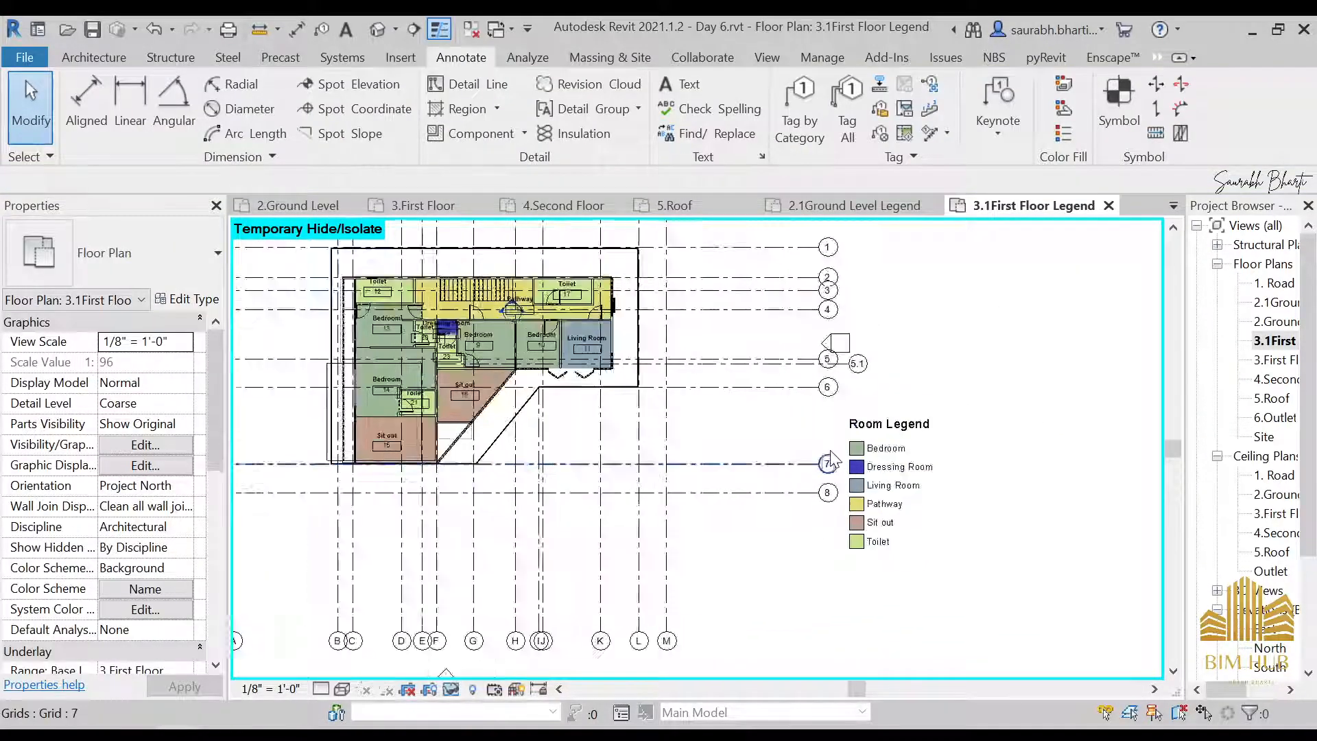
# Review the first floor room colors against the legend and open the Section 1 view from its marker at Pathway 18
pyautogui.scroll(2, 830, 449)
pyautogui.scroll(-3, 937, 407)
pyautogui.scroll(1, 775, 377)
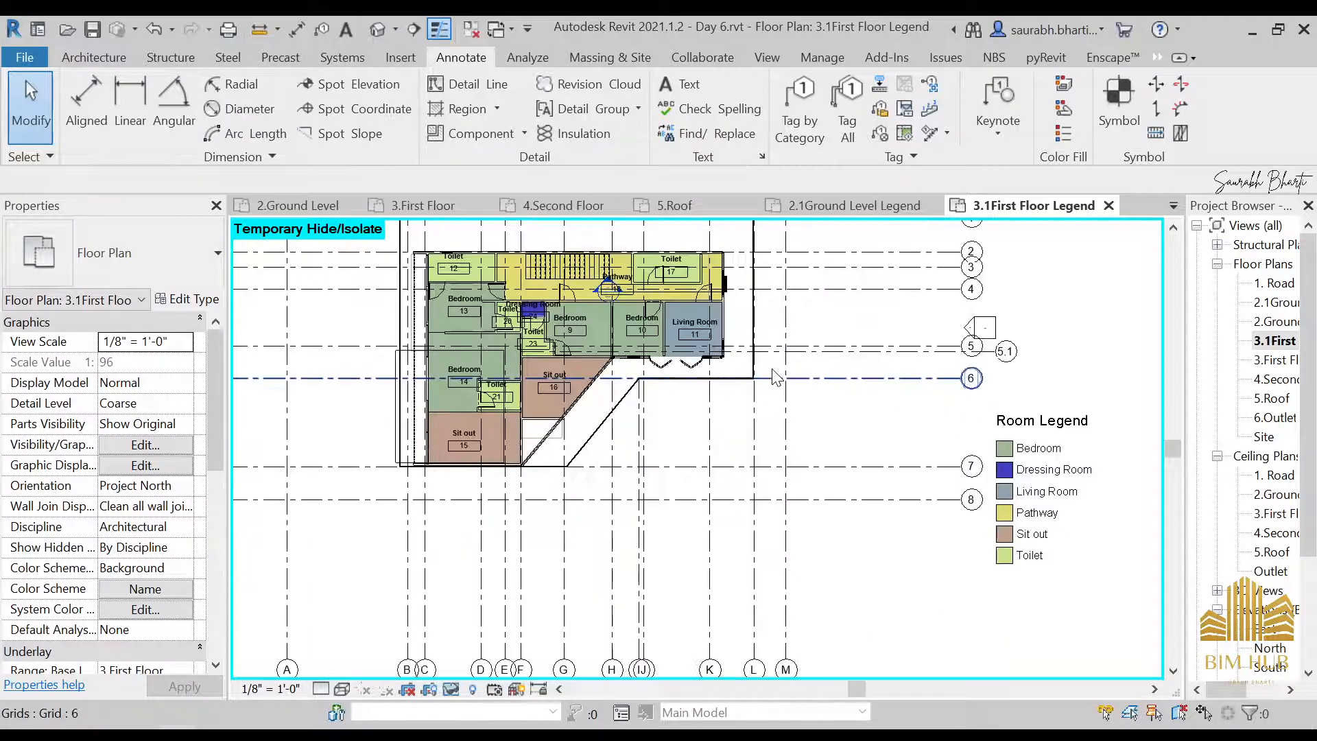
pyautogui.scroll(1, 669, 327)
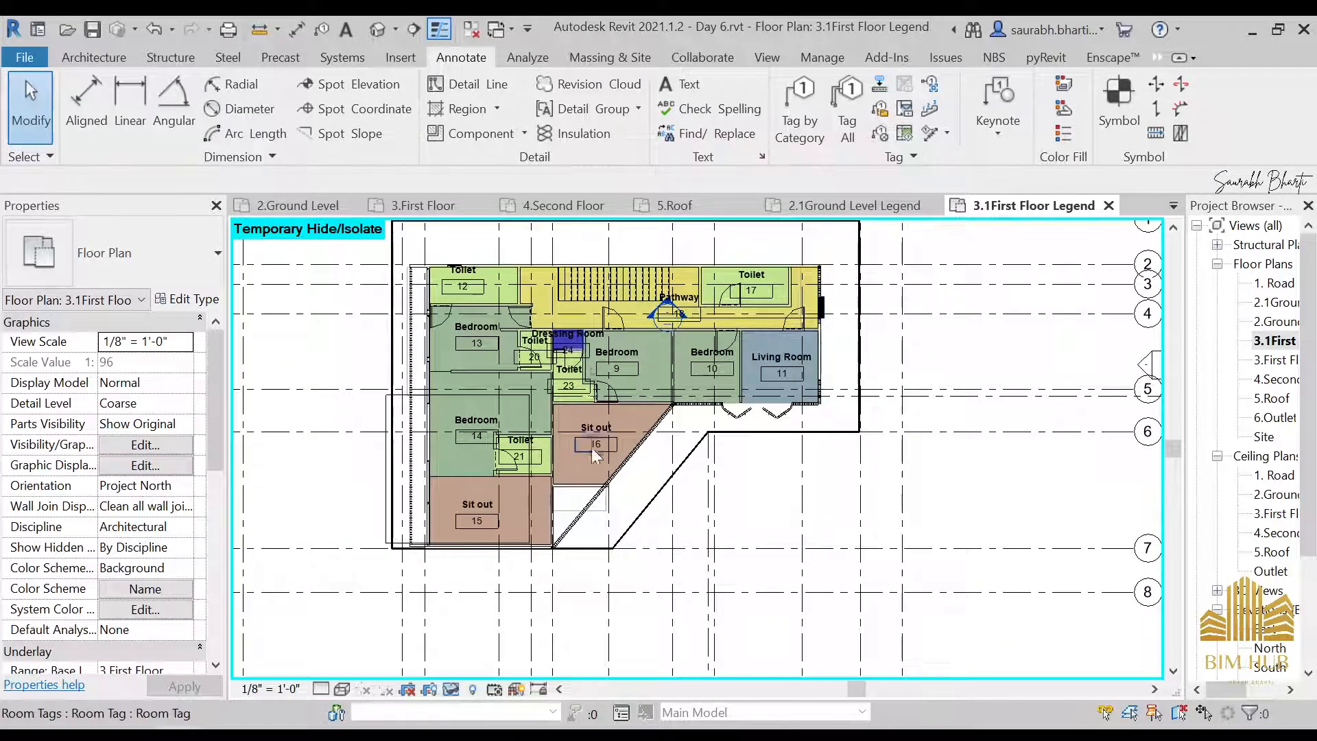
pyautogui.scroll(2, 595, 450)
pyautogui.moveTo(641, 309); pyautogui.dragTo(708, 401, button='middle')
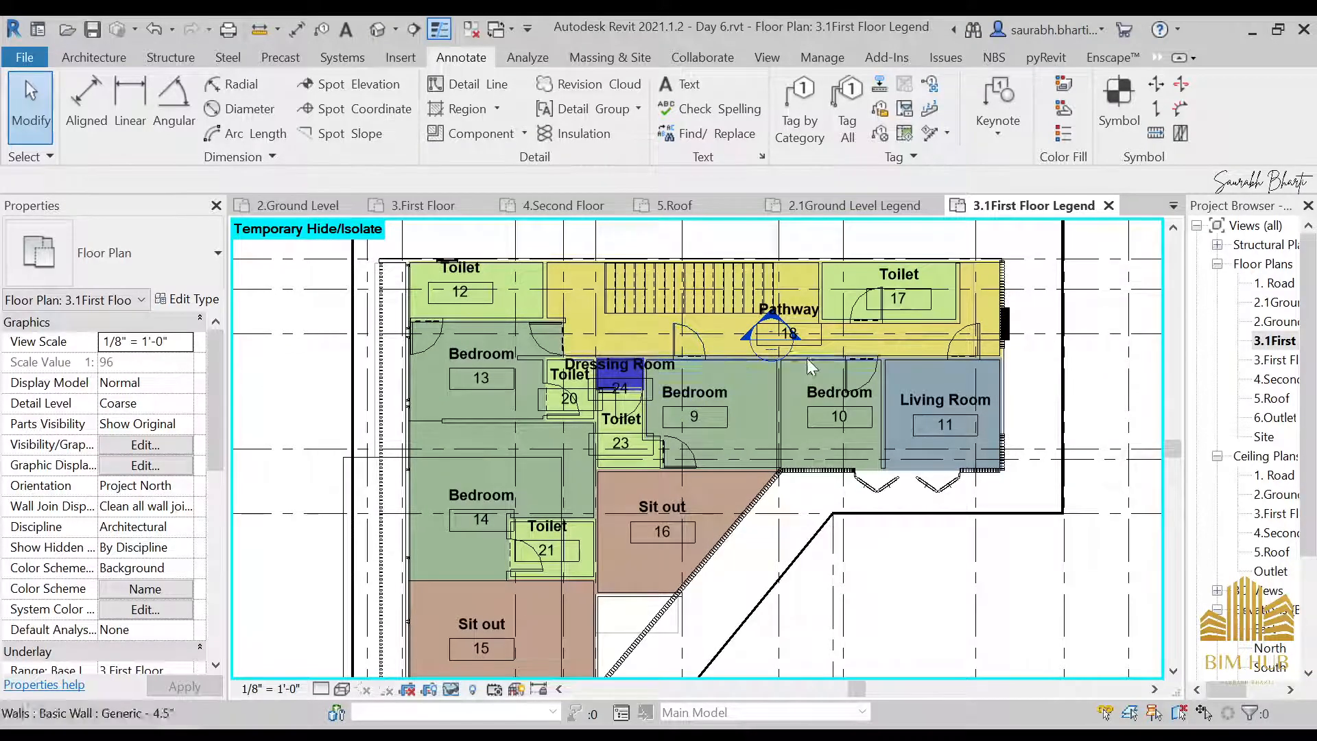
pyautogui.doubleClick(780, 339)
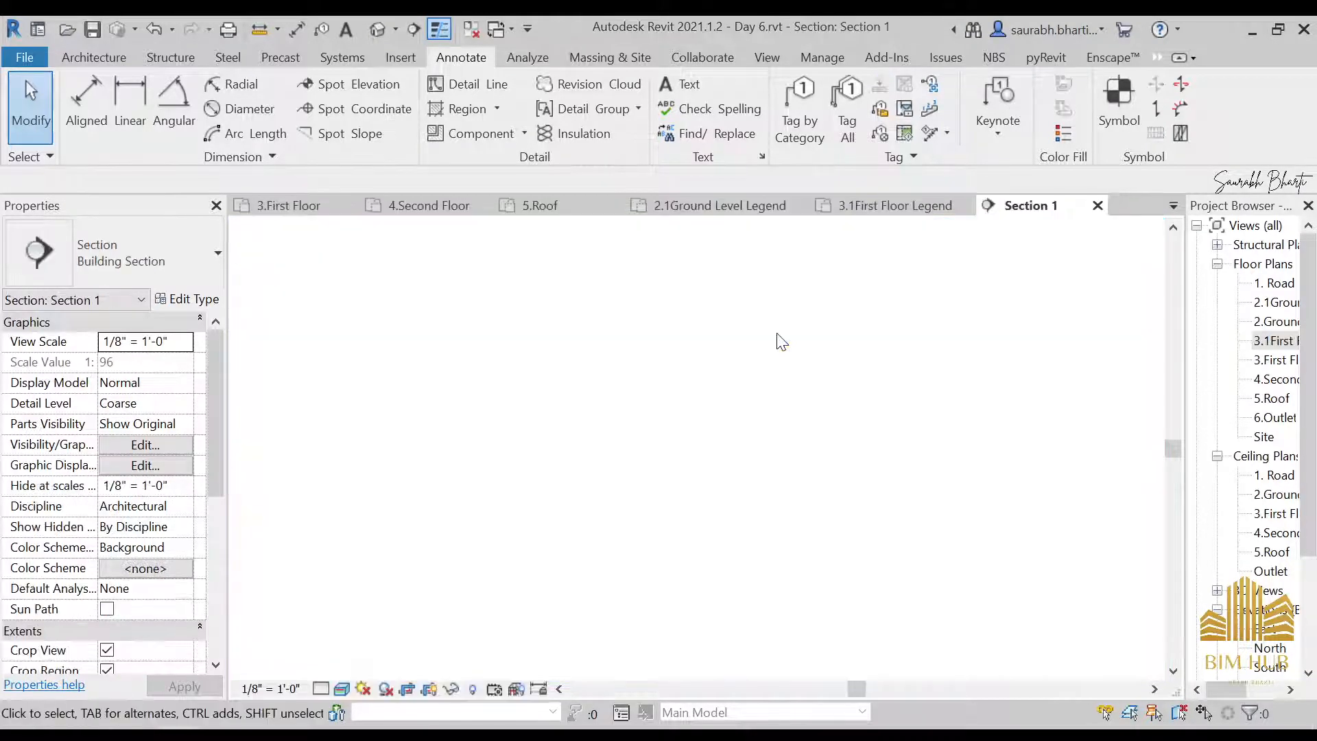
# Extend the west edge of the Section 1 crop region outward, past the left end of the kitchen counter
pyautogui.scroll(5, 711, 462)
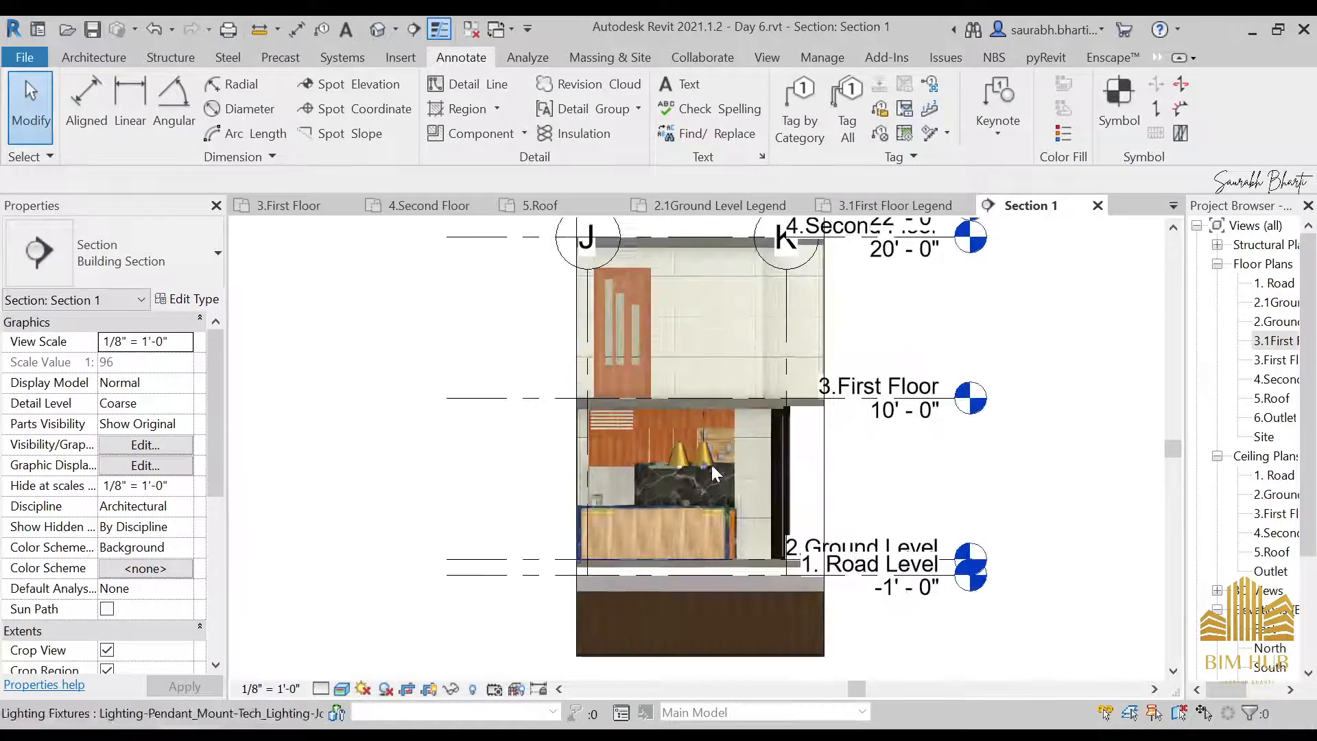
pyautogui.scroll(-1, 696, 486)
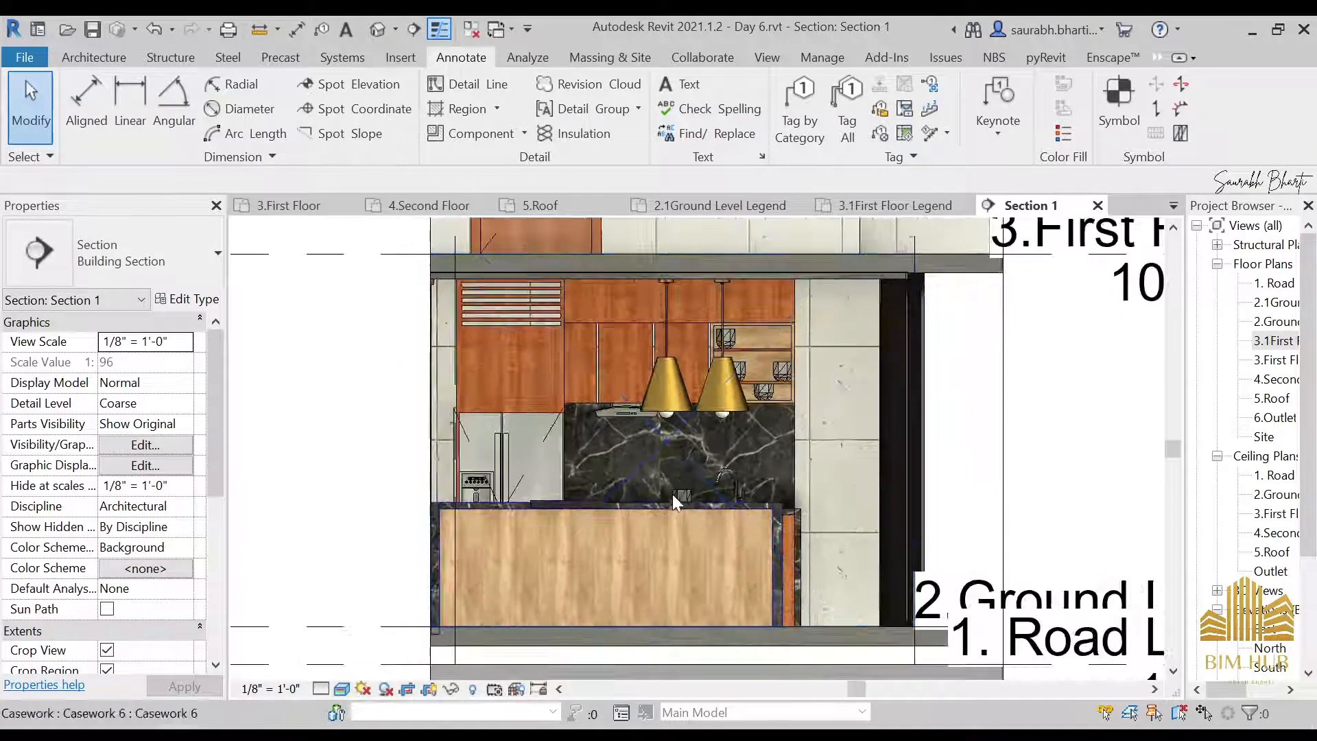
pyautogui.scroll(-3, 651, 399)
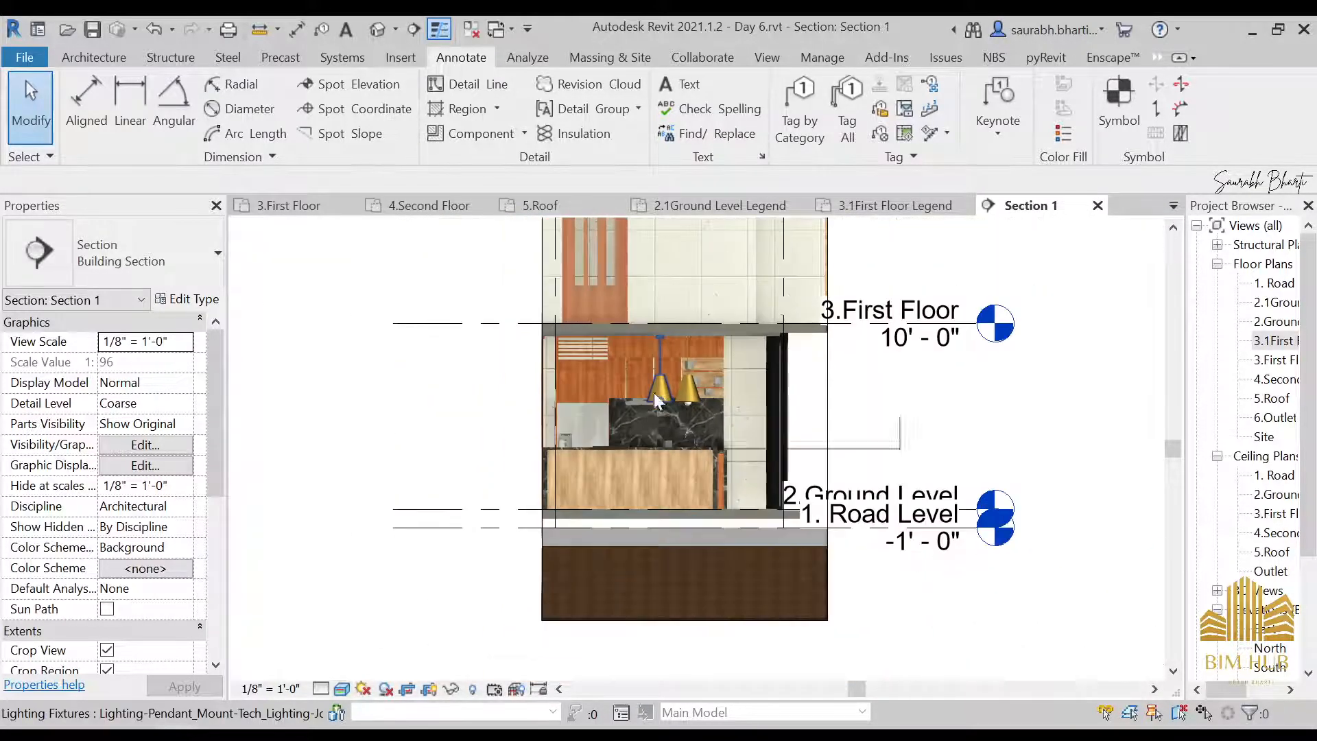
pyautogui.scroll(3, 634, 408)
pyautogui.scroll(-4, 504, 390)
pyautogui.click(480, 269)
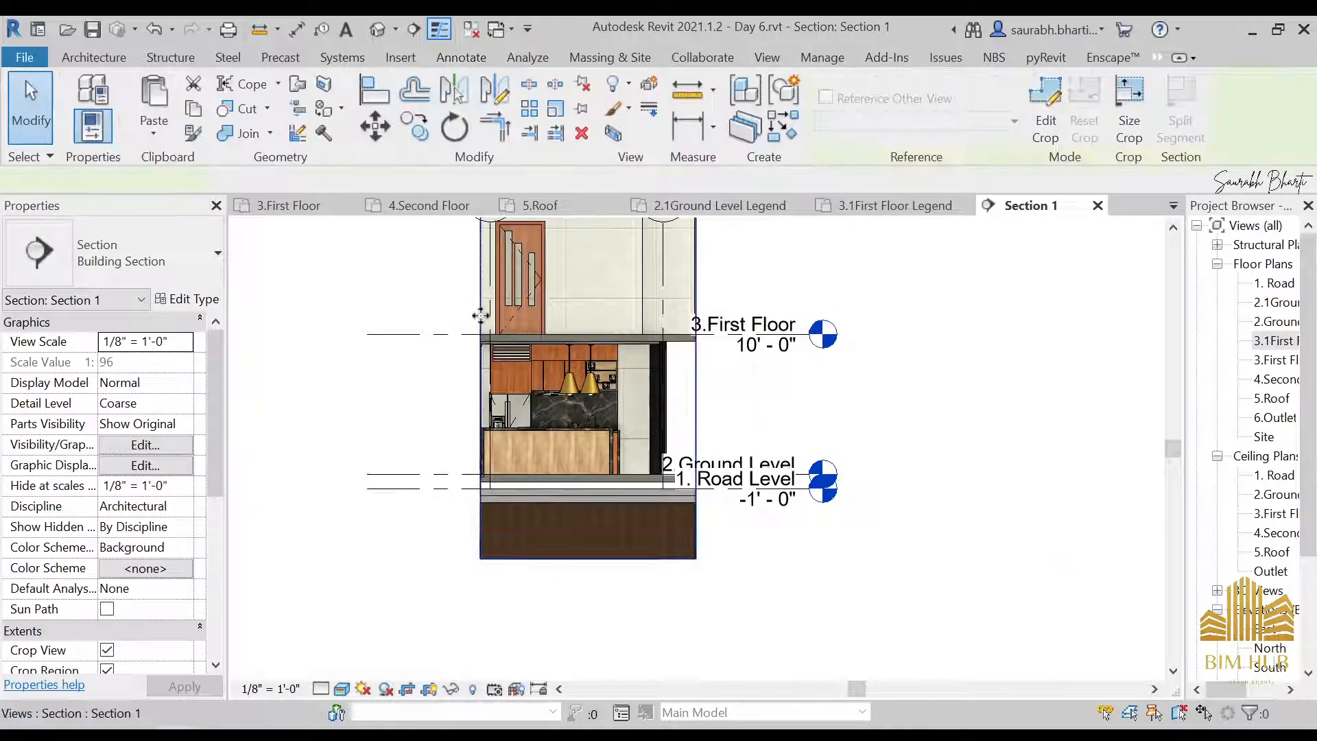
pyautogui.moveTo(481, 348); pyautogui.dragTo(455, 349)
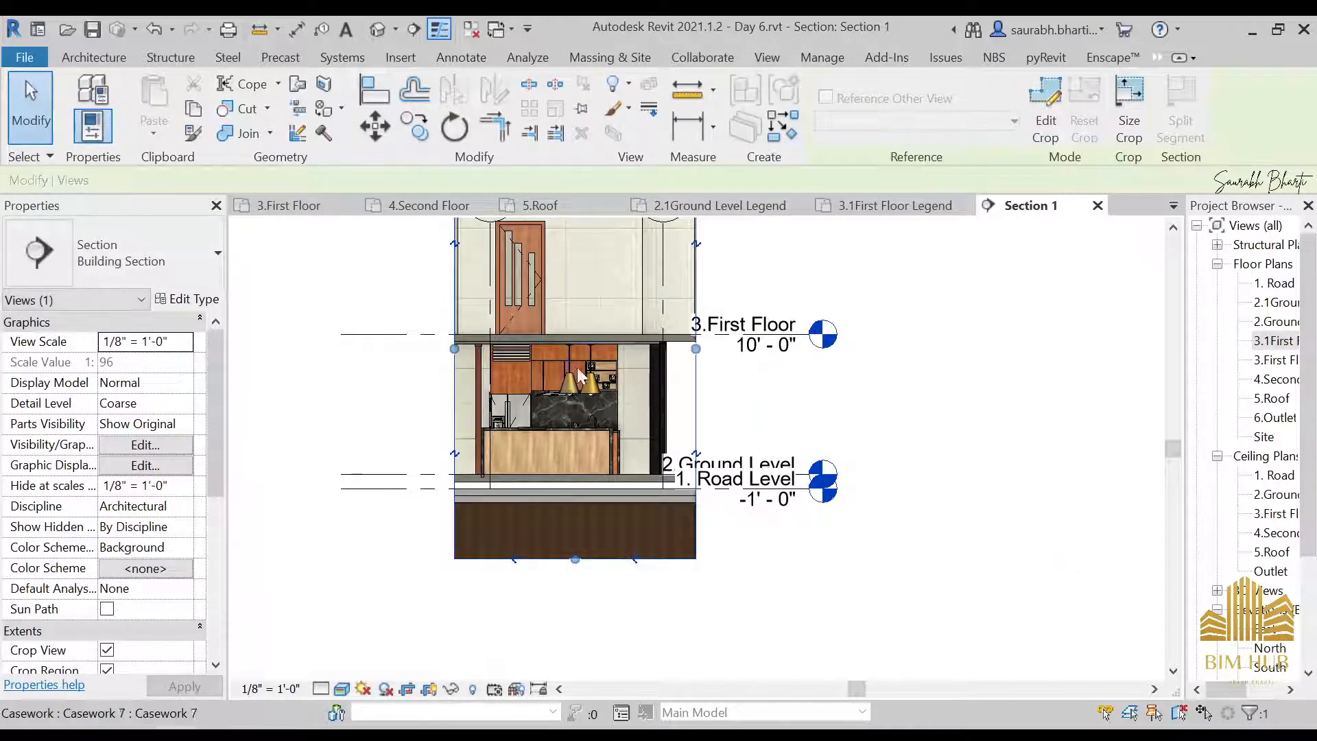
# Pull the Section 1 crop region's top edge down to the first floor slab and its bottom edge up to the ground floor slab
pyautogui.scroll(-4, 575, 336)
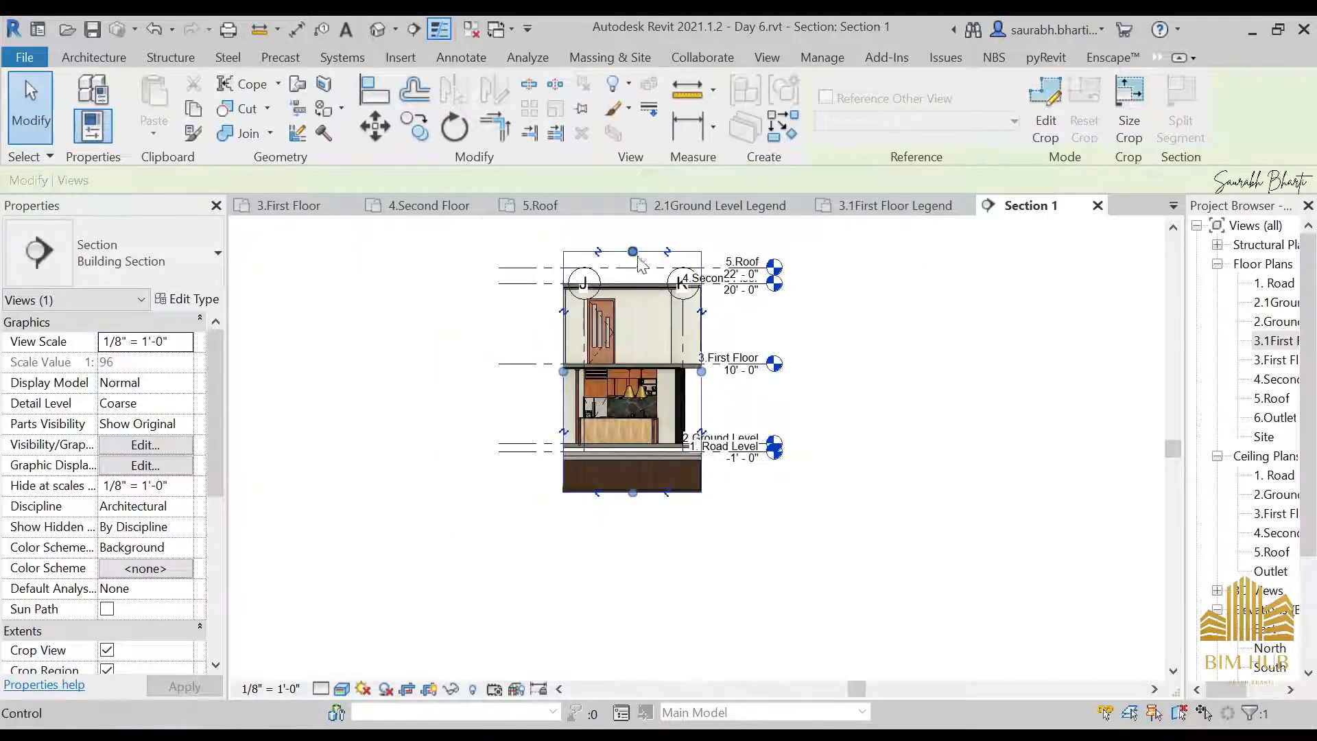
pyautogui.moveTo(636, 253); pyautogui.dragTo(631, 363)
pyautogui.scroll(4, 626, 476)
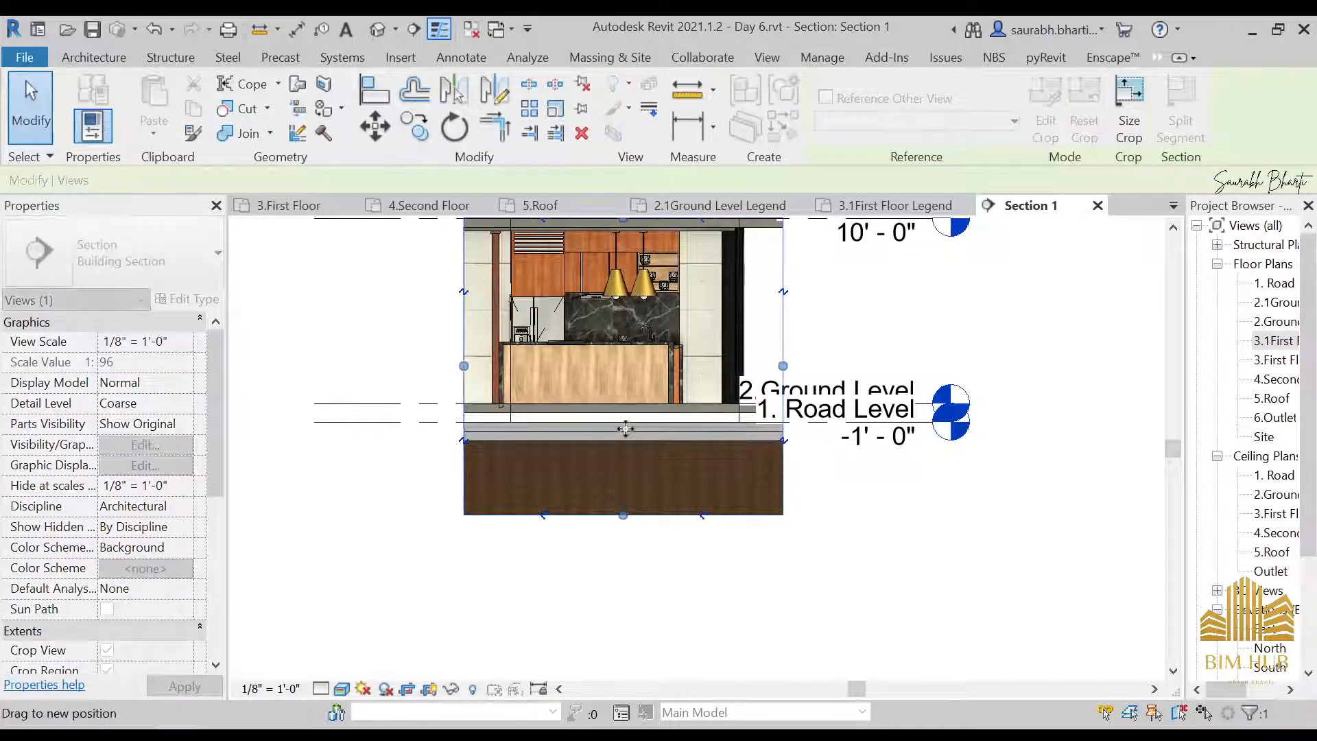
pyautogui.scroll(6, 631, 366)
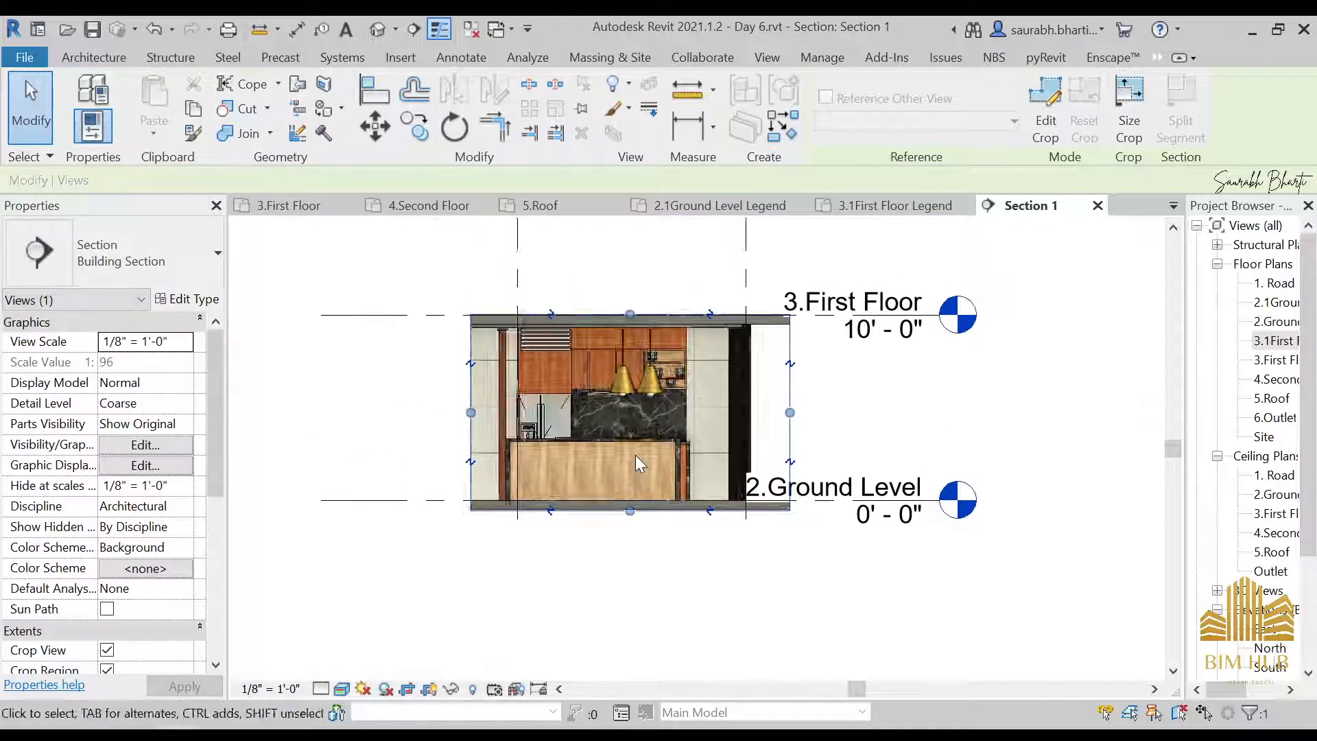
# Examine the kitchen interior in the cropped Section 1 view, including the pendant lights, counter and marble backsplash
pyautogui.scroll(-3, 605, 377)
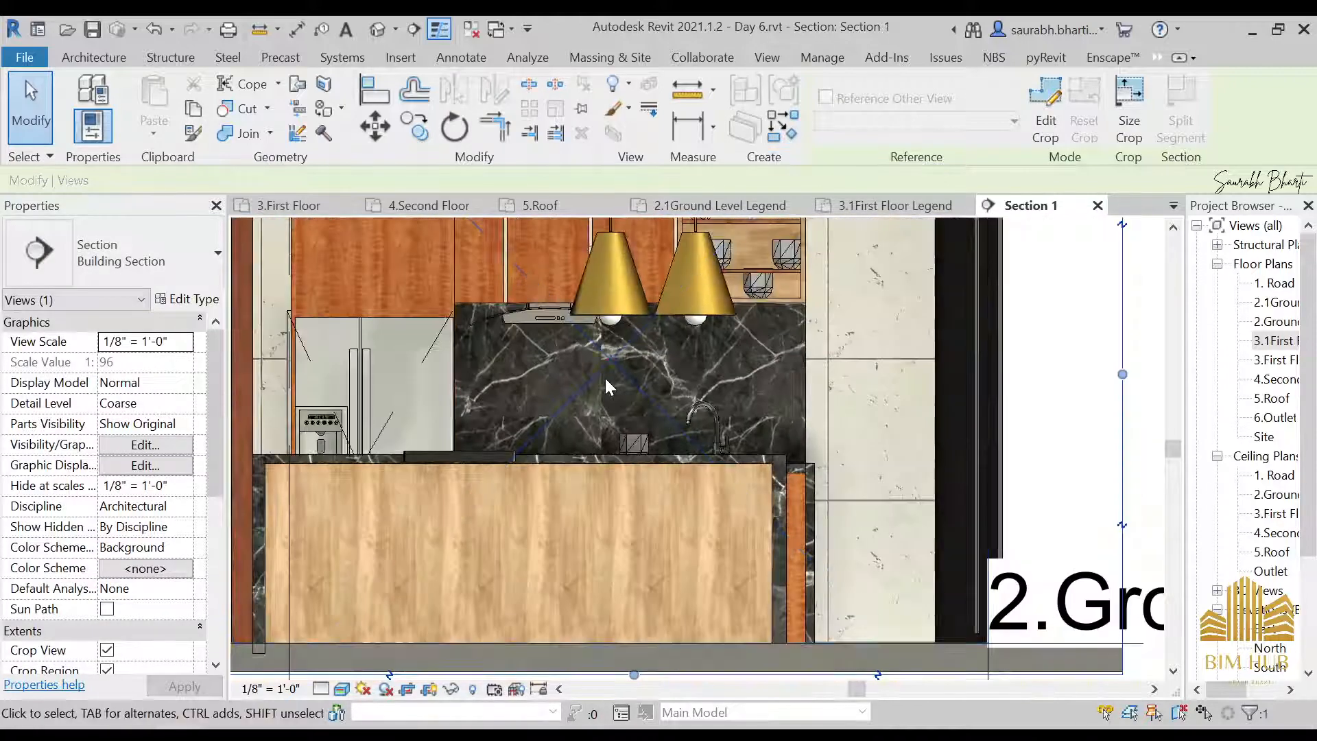
pyautogui.scroll(3, 555, 368)
pyautogui.scroll(-2, 578, 388)
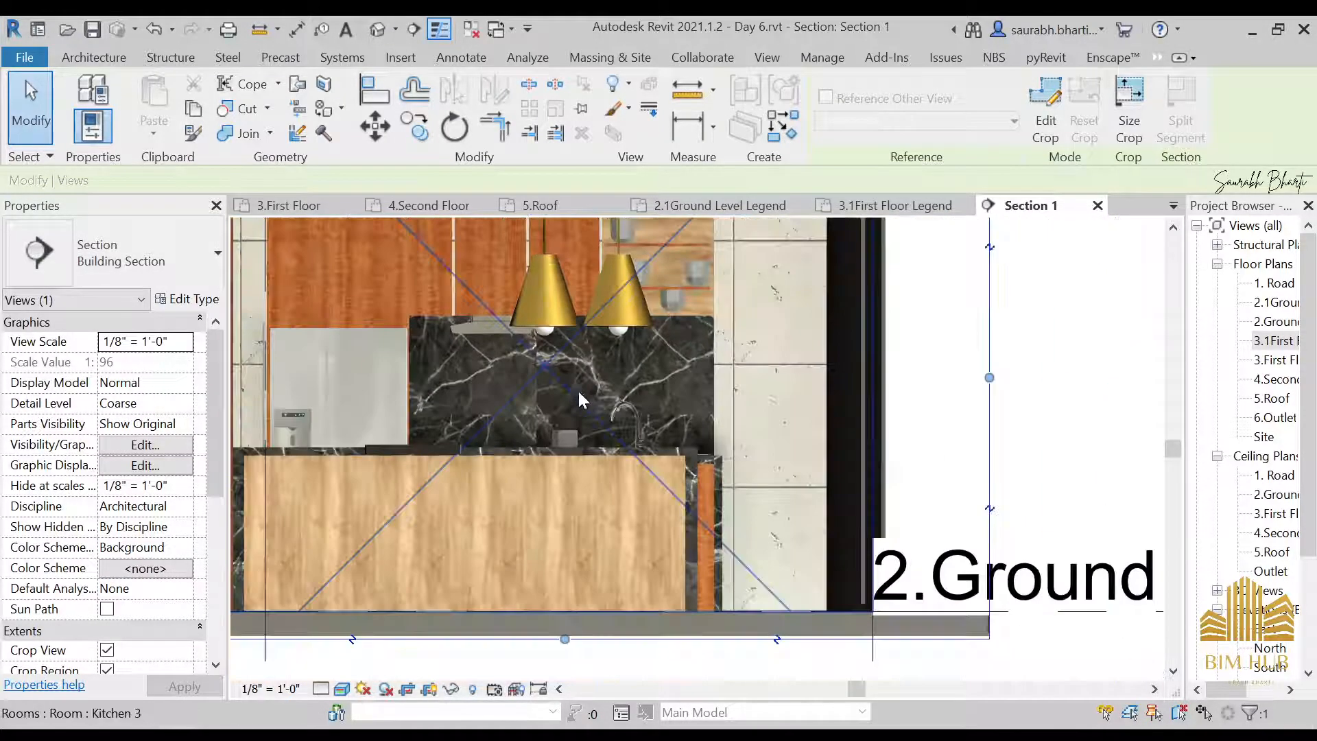
pyautogui.scroll(2, 576, 390)
pyautogui.scroll(-3, 576, 390)
pyautogui.scroll(3, 590, 364)
pyautogui.scroll(-3, 593, 369)
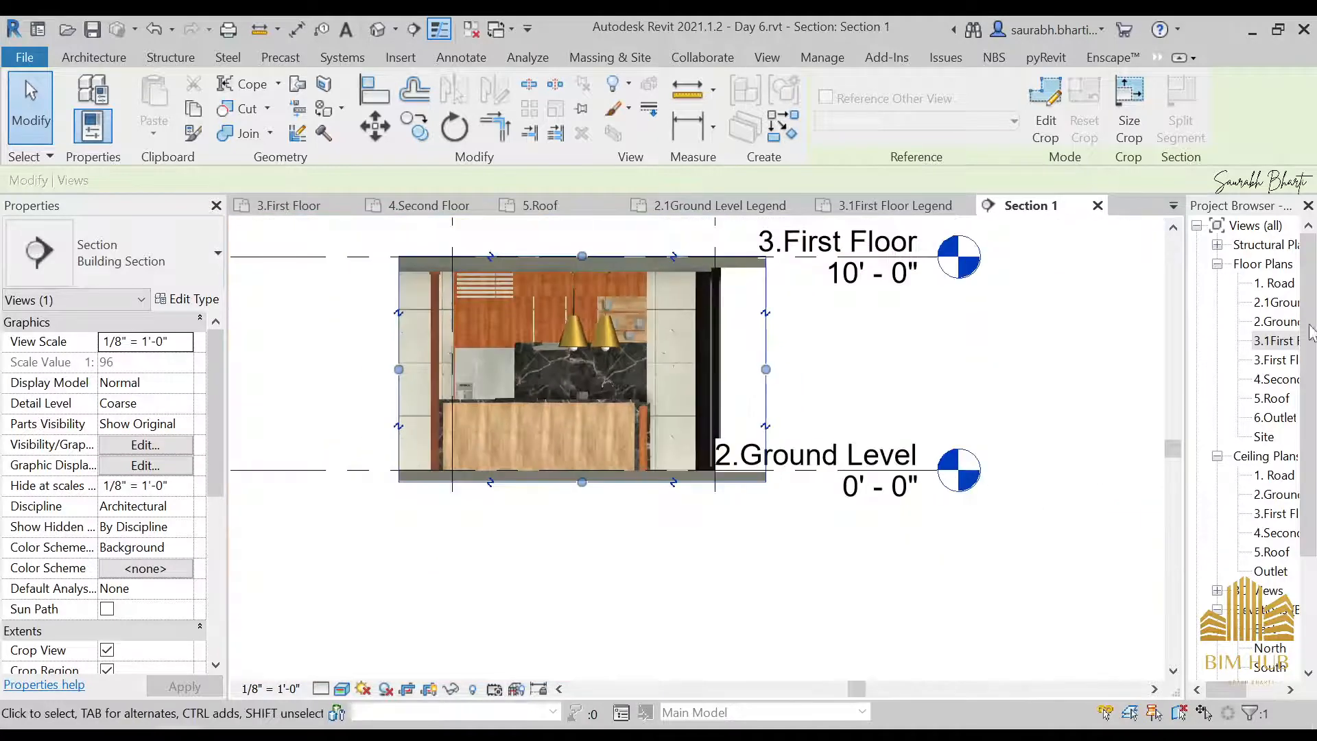
# In the 2.1Ground Level Legend plan, draw a south-facing section straight across the building from east of Kitchen 3 to west of Entrance 5
pyautogui.doubleClick(1270, 341)
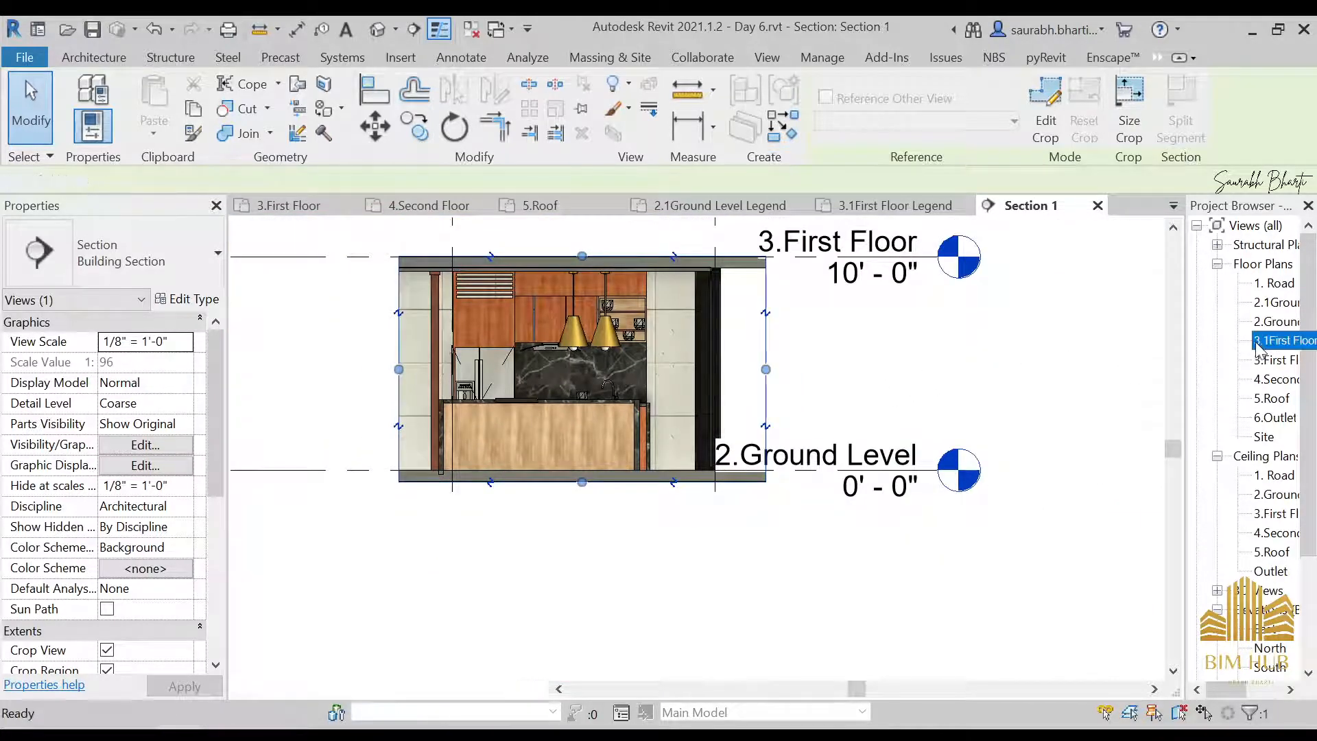
pyautogui.scroll(-2, 760, 384)
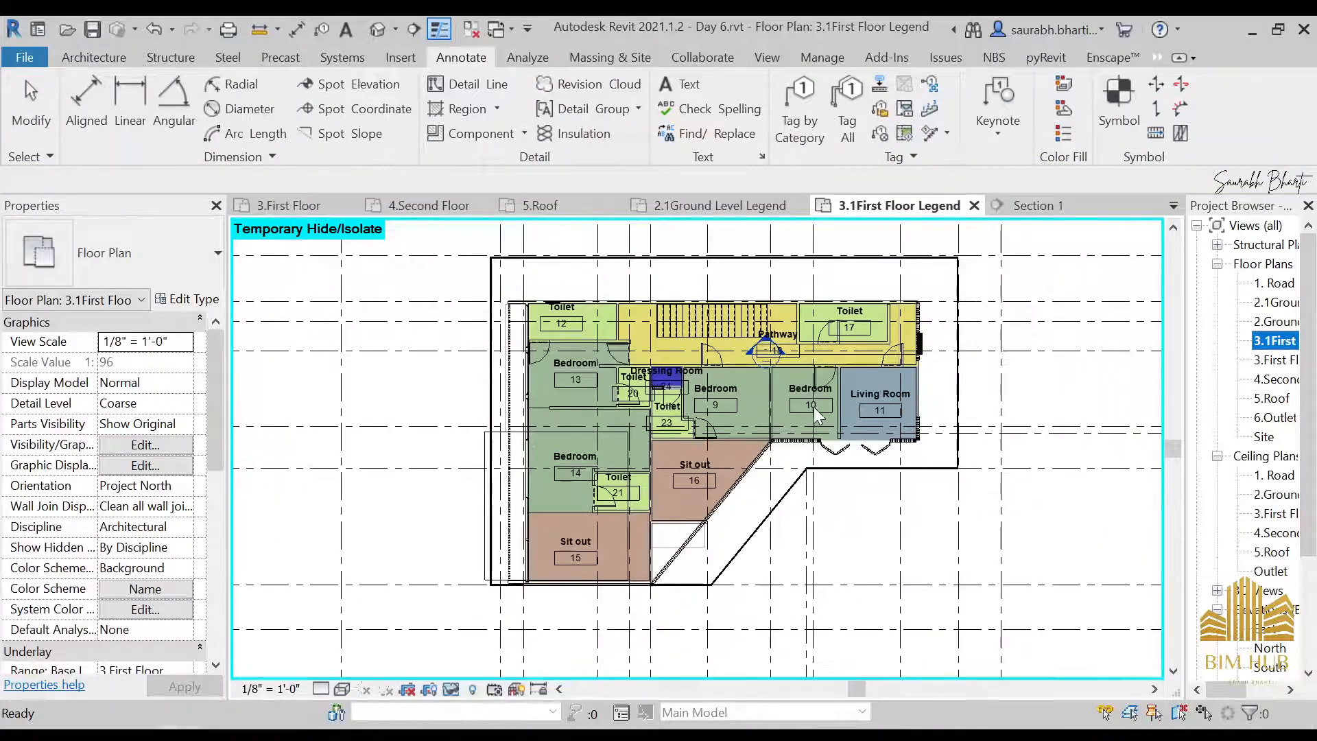
pyautogui.doubleClick(1280, 302)
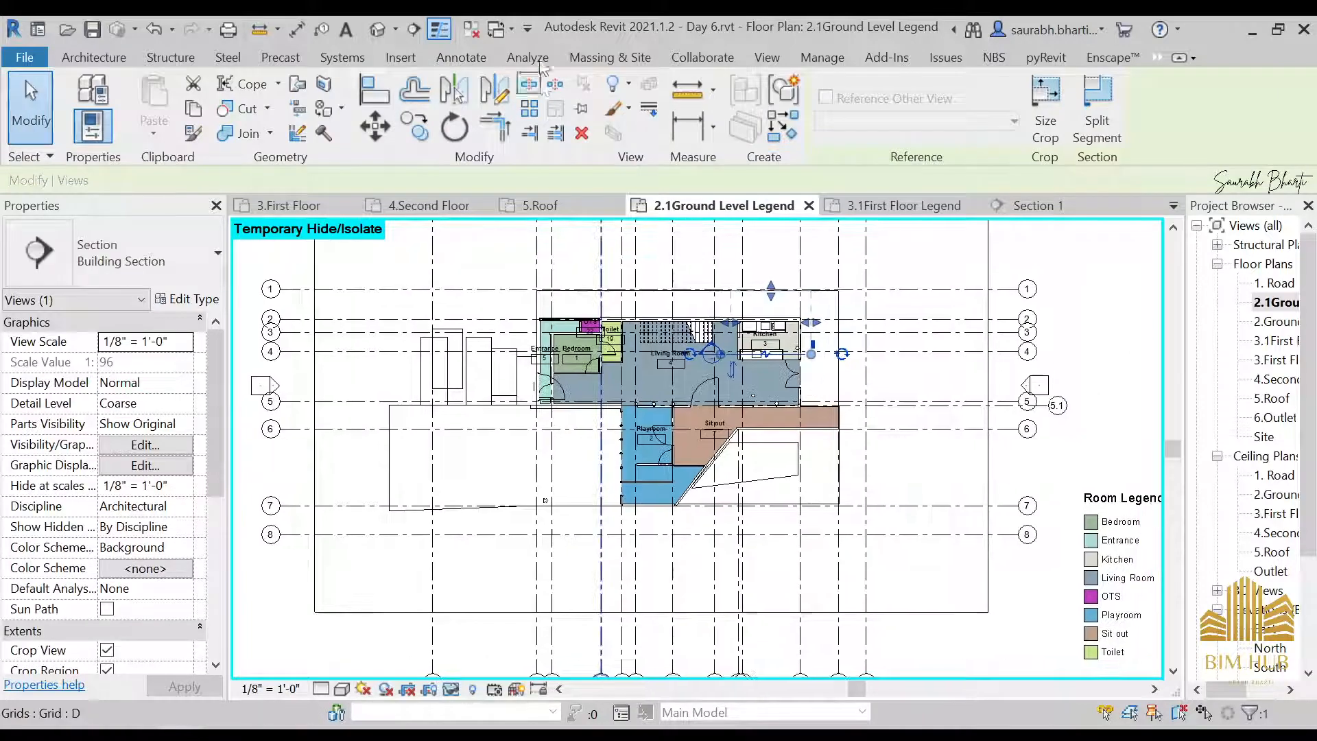
pyautogui.click(407, 29)
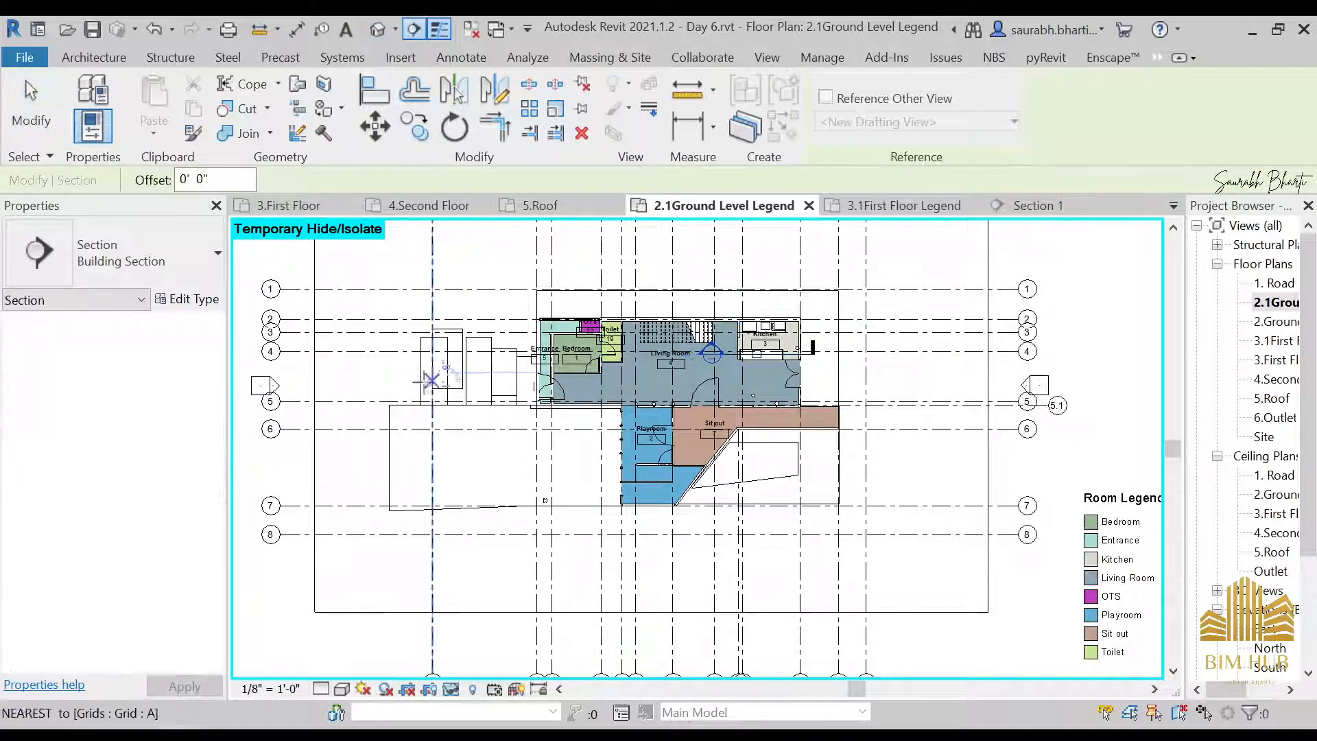
pyautogui.scroll(5, 828, 345)
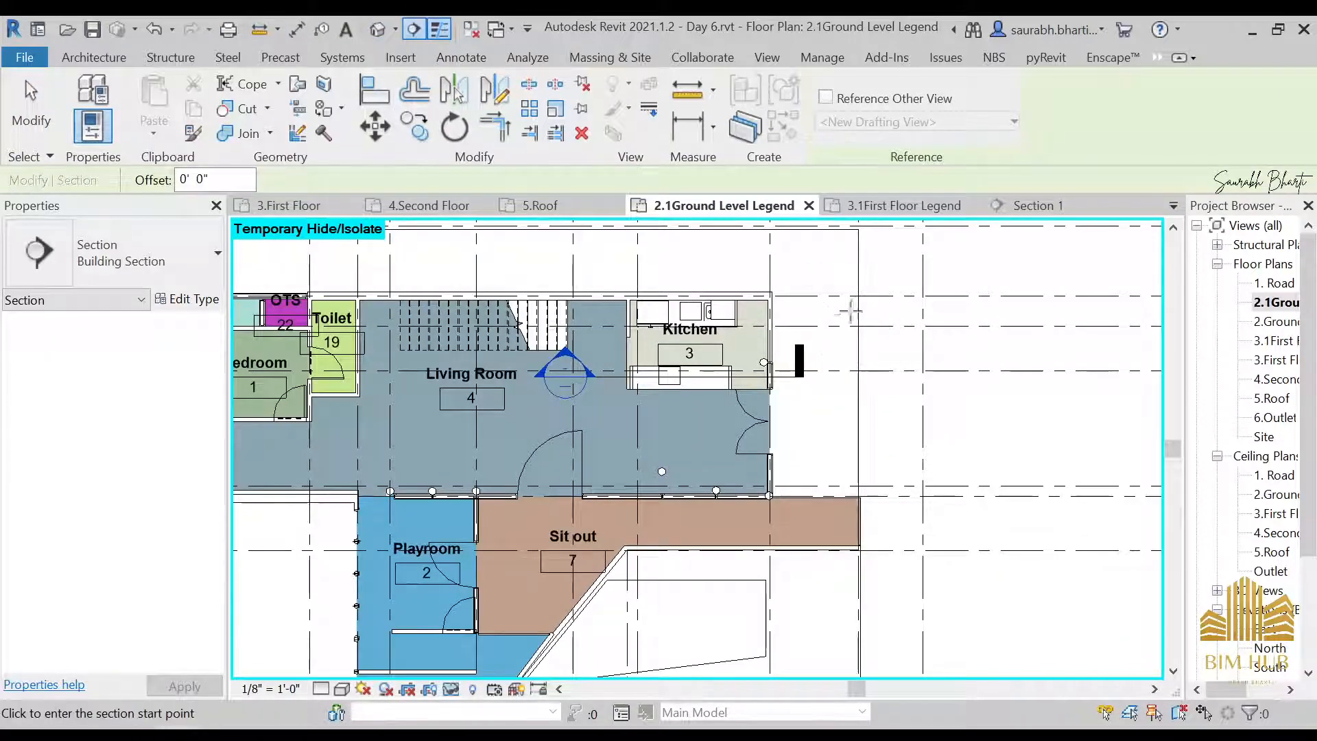
pyautogui.scroll(3, 888, 319)
pyautogui.scroll(-4, 957, 316)
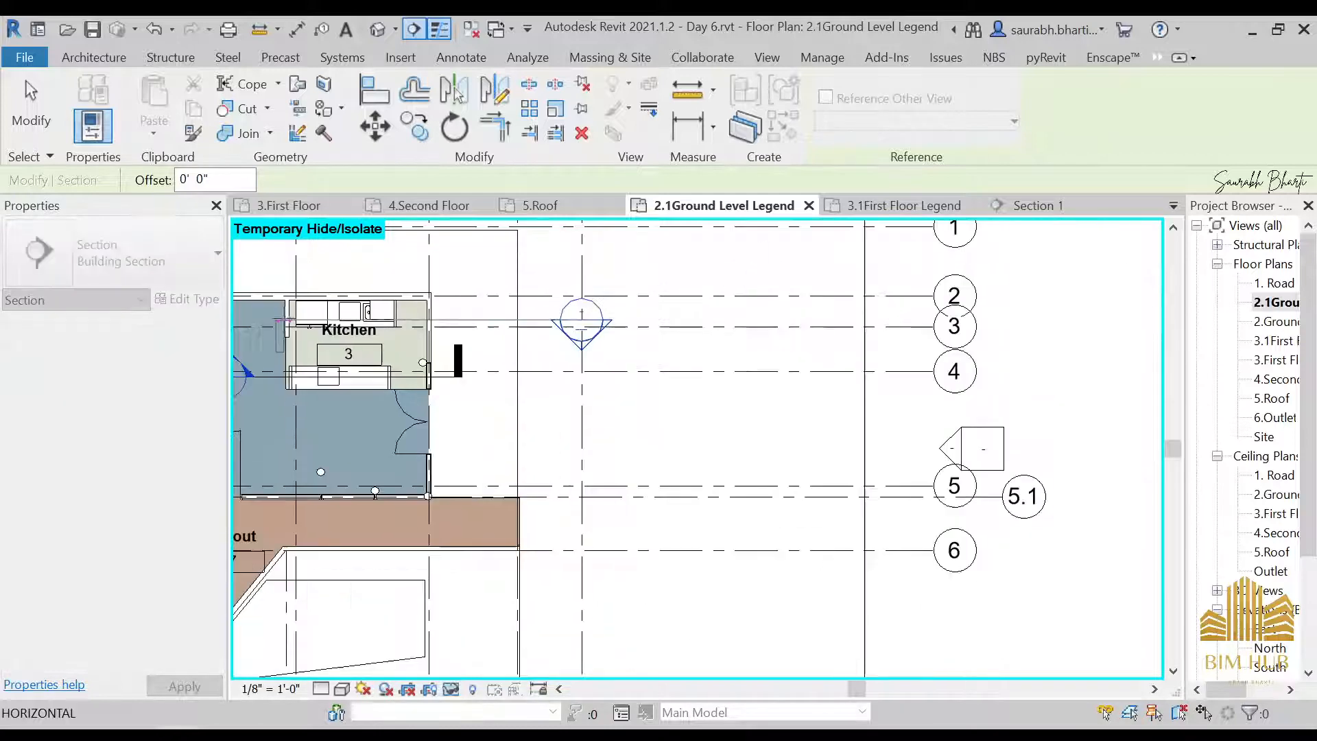
pyautogui.moveTo(349, 291); pyautogui.dragTo(661, 293, button='middle')
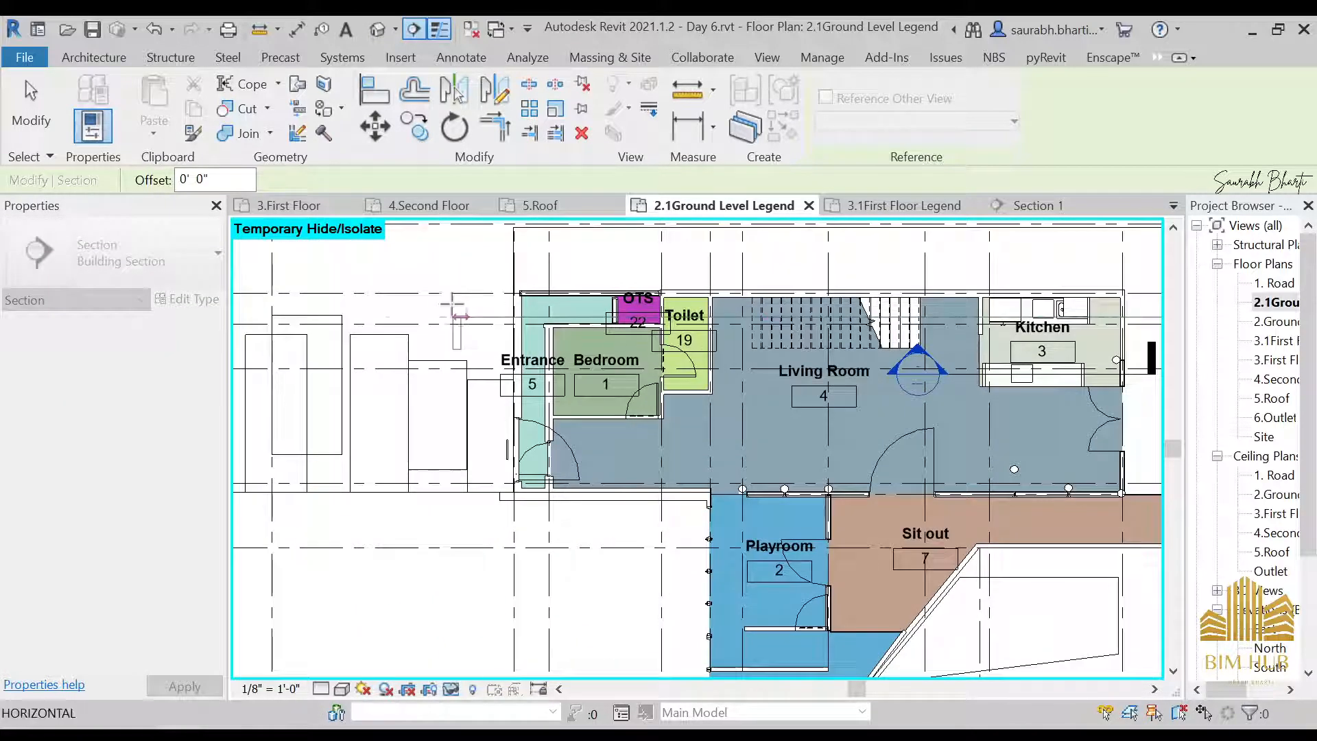
pyautogui.click(494, 318)
pyautogui.click(1156, 317)
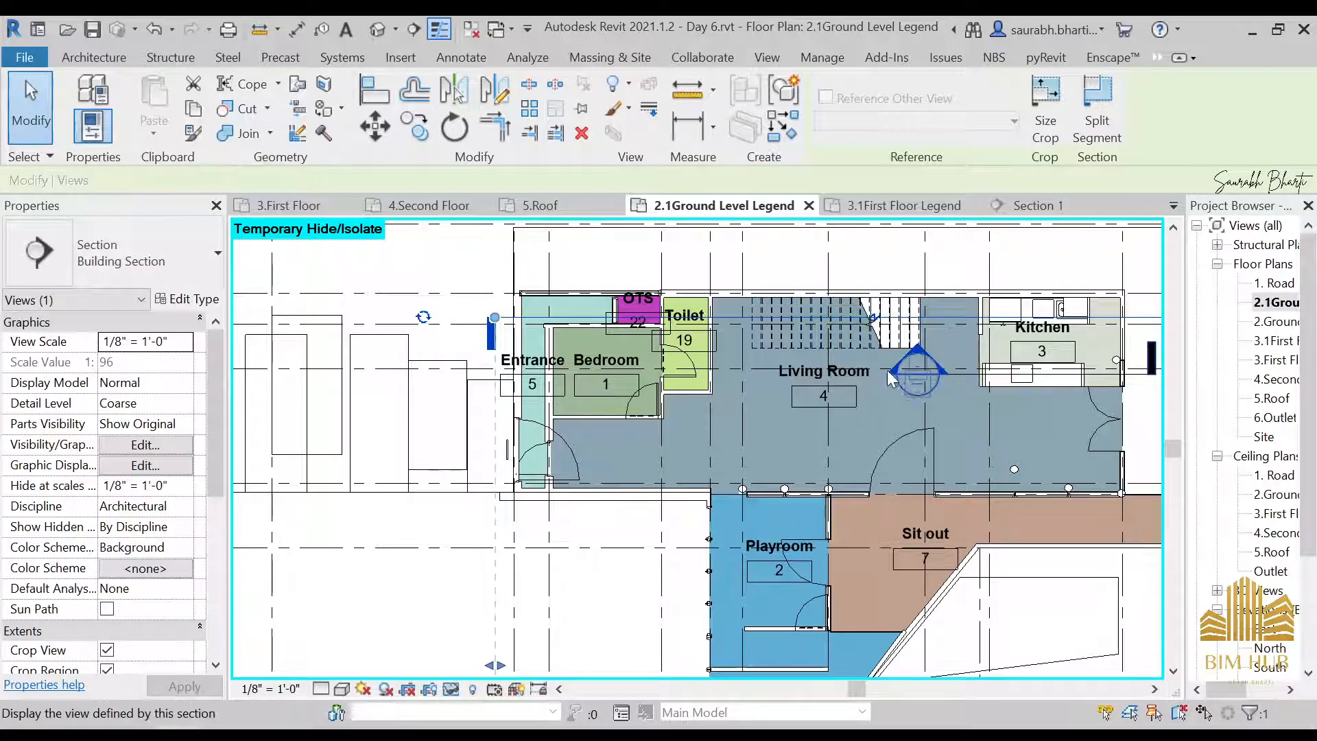
pyautogui.scroll(-2, 888, 371)
pyautogui.moveTo(1065, 364); pyautogui.dragTo(797, 339, button='middle')
pyautogui.click(729, 261)
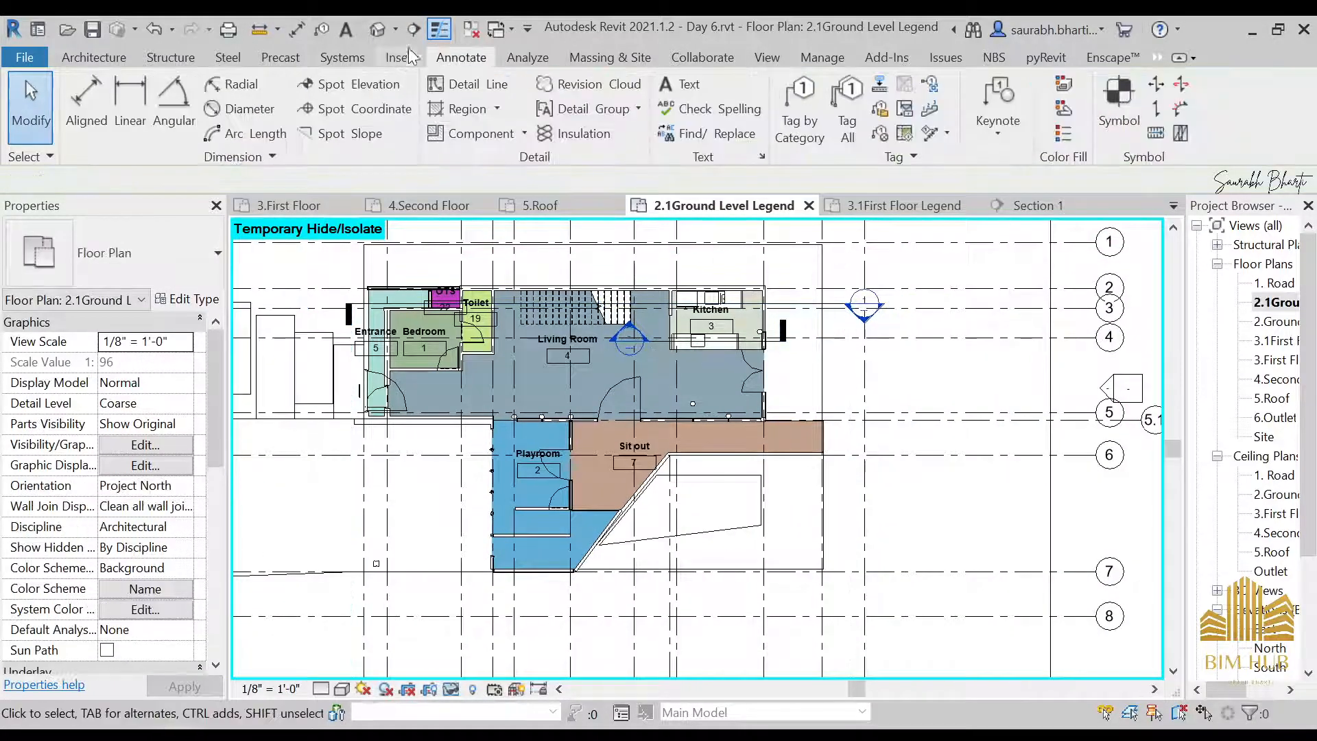
# Draw a diagonal section from southwest of Entrance 5, across the Living Room, to northeast of Kitchen 3
pyautogui.click(417, 27)
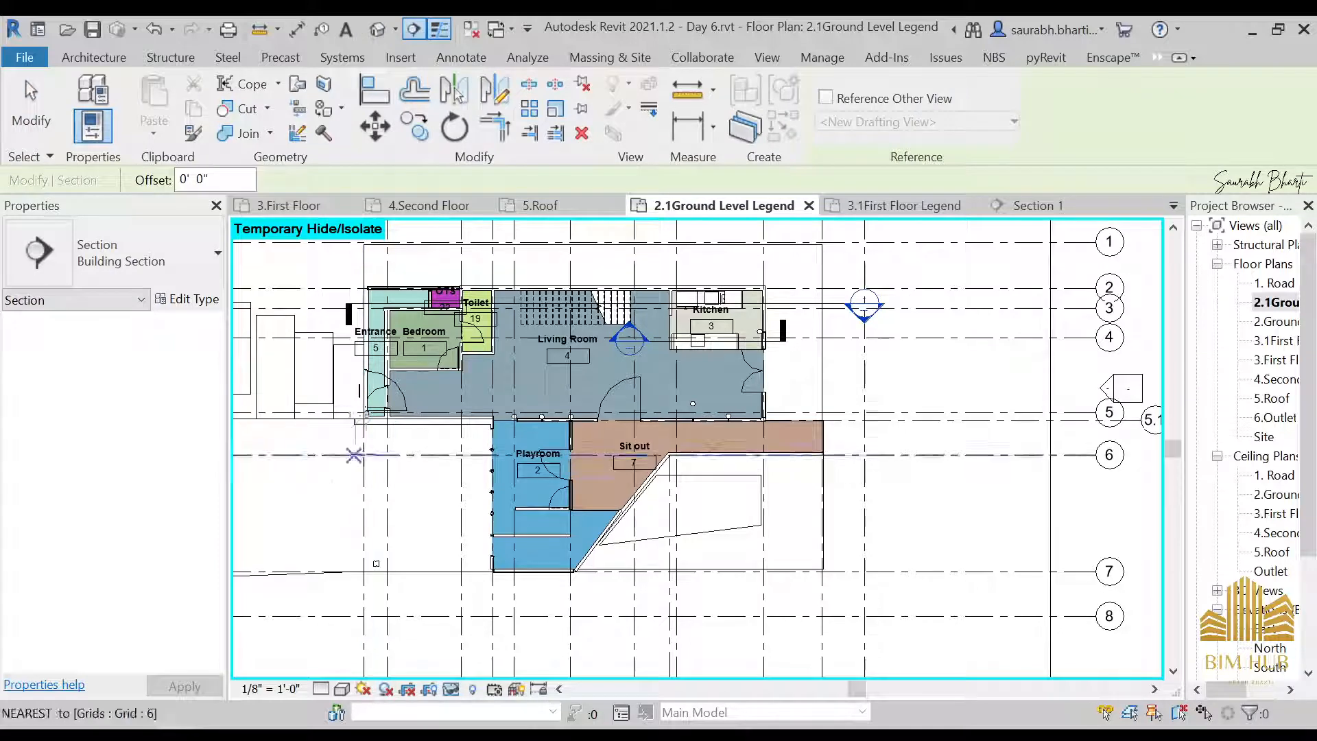
pyautogui.click(404, 492)
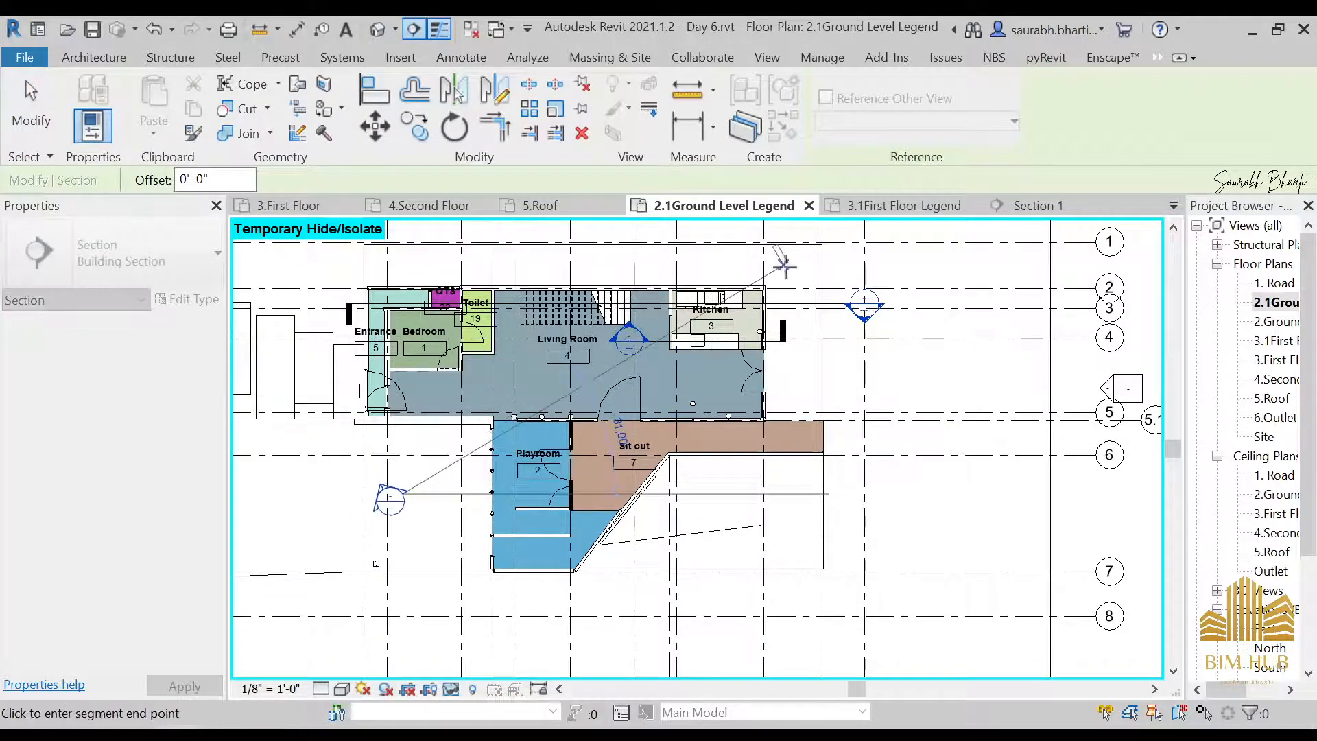
pyautogui.click(805, 270)
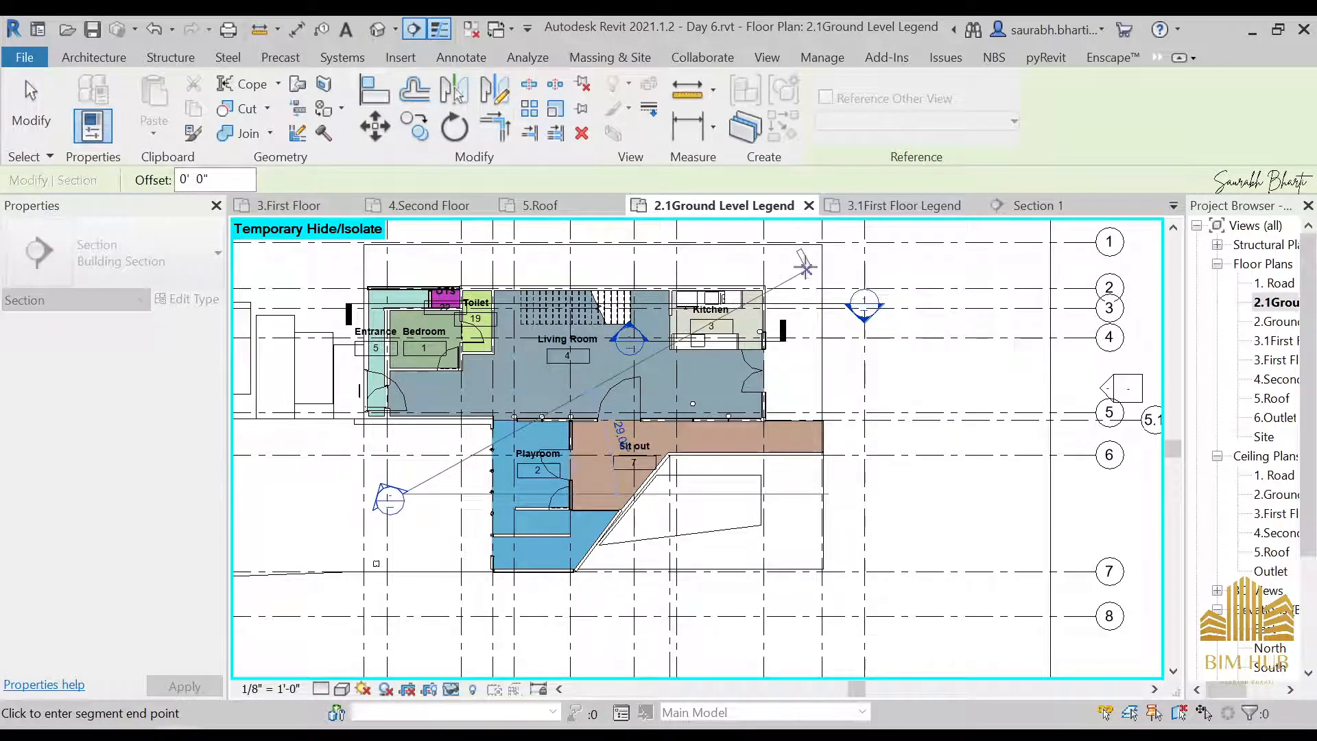
pyautogui.press('Escape')
pyautogui.press('Escape')
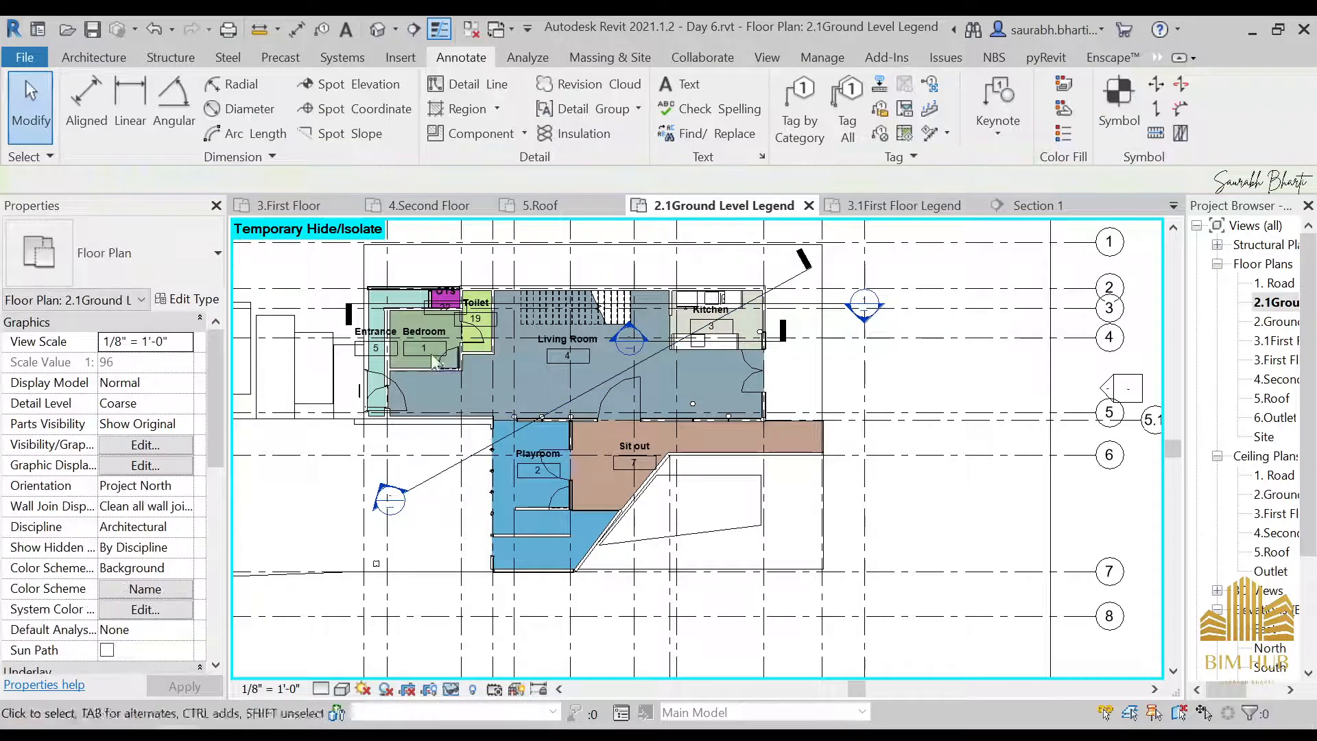
# Draw a second diagonal section from northwest of Entrance 5 to the intersection of grids 7 and L
pyautogui.click(415, 29)
pyautogui.click(348, 273)
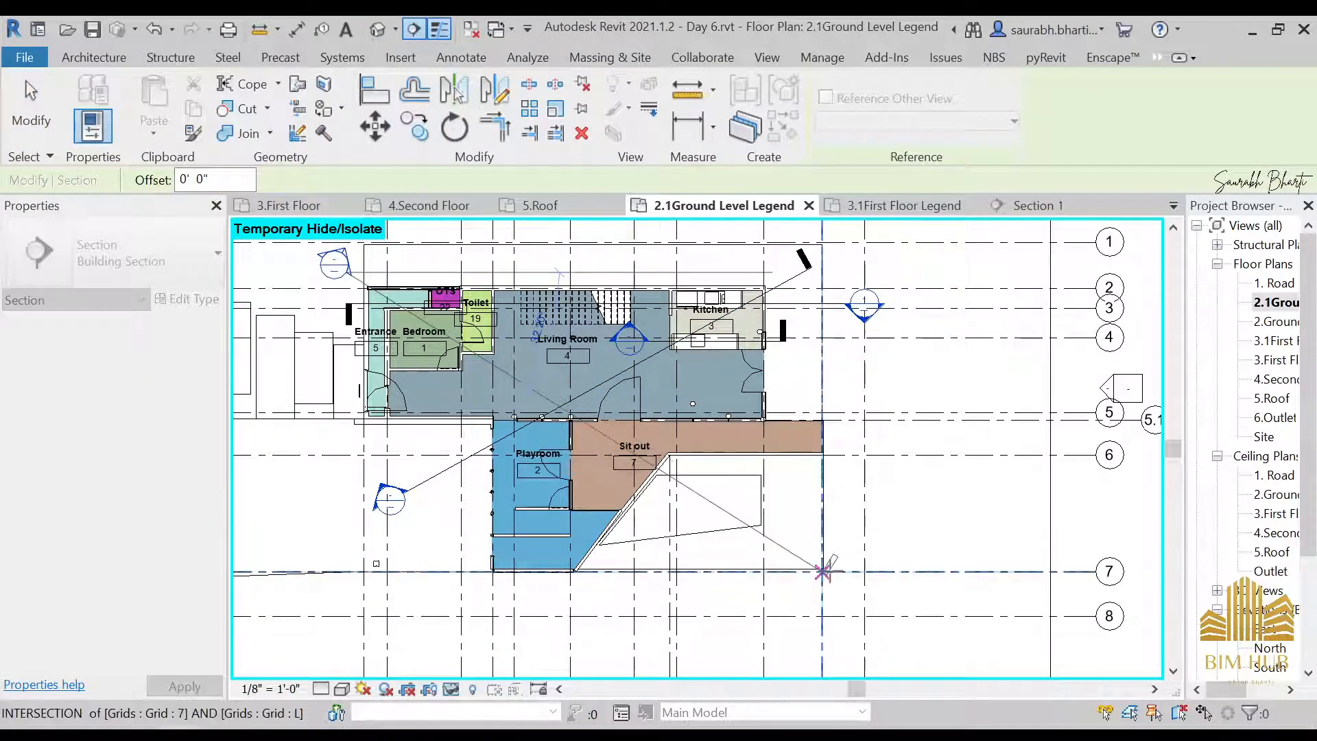
pyautogui.click(823, 571)
pyautogui.press('Escape')
pyautogui.press('Escape')
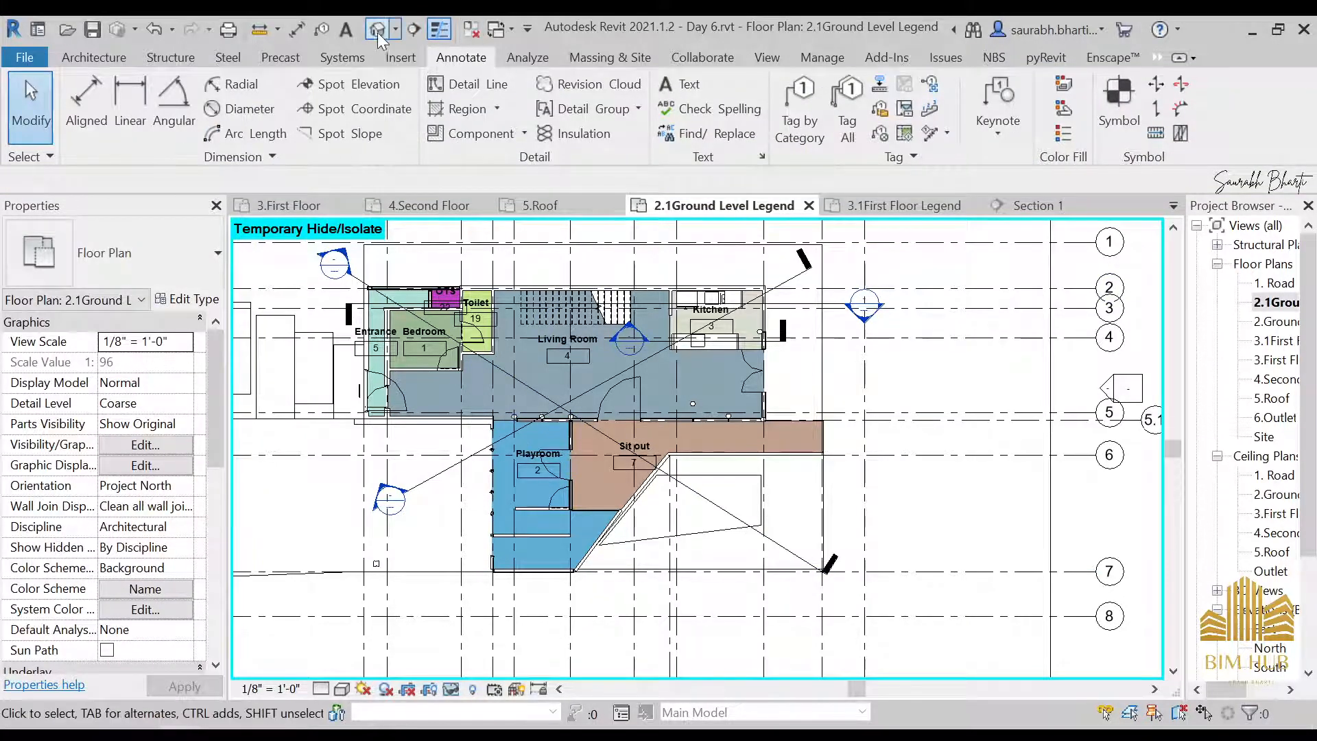
# Draw a vertical section from north of Living Room 4, through Playroom 2, to between grids 7 and 8
pyautogui.click(411, 27)
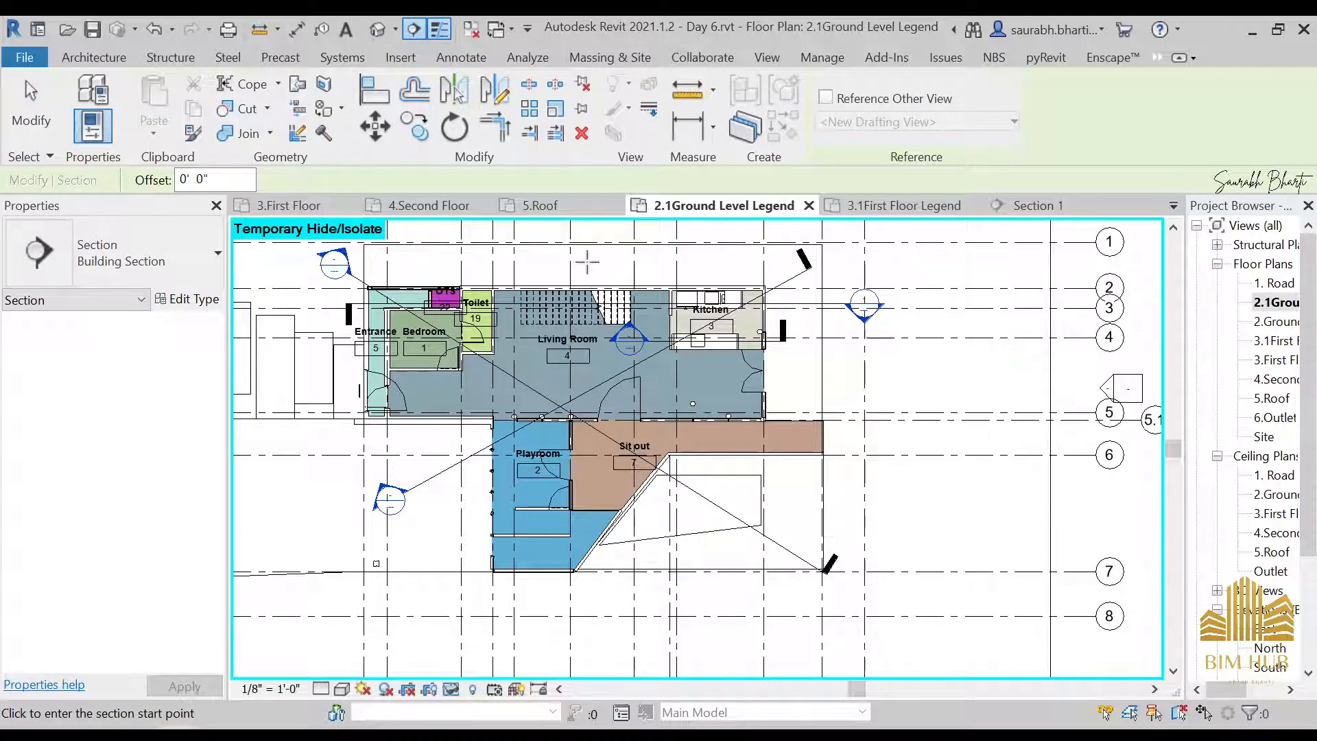
pyautogui.click(558, 263)
pyautogui.click(561, 595)
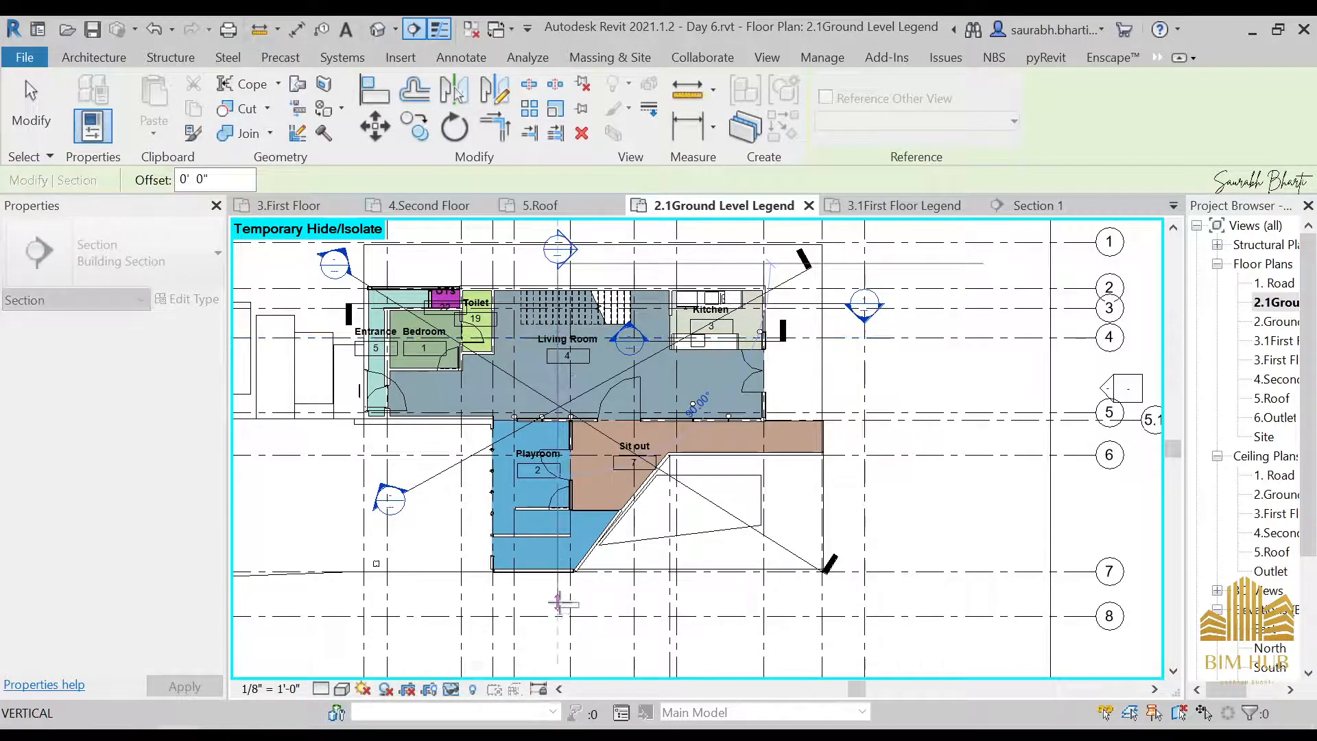
pyautogui.press('Escape')
pyautogui.press('Escape')
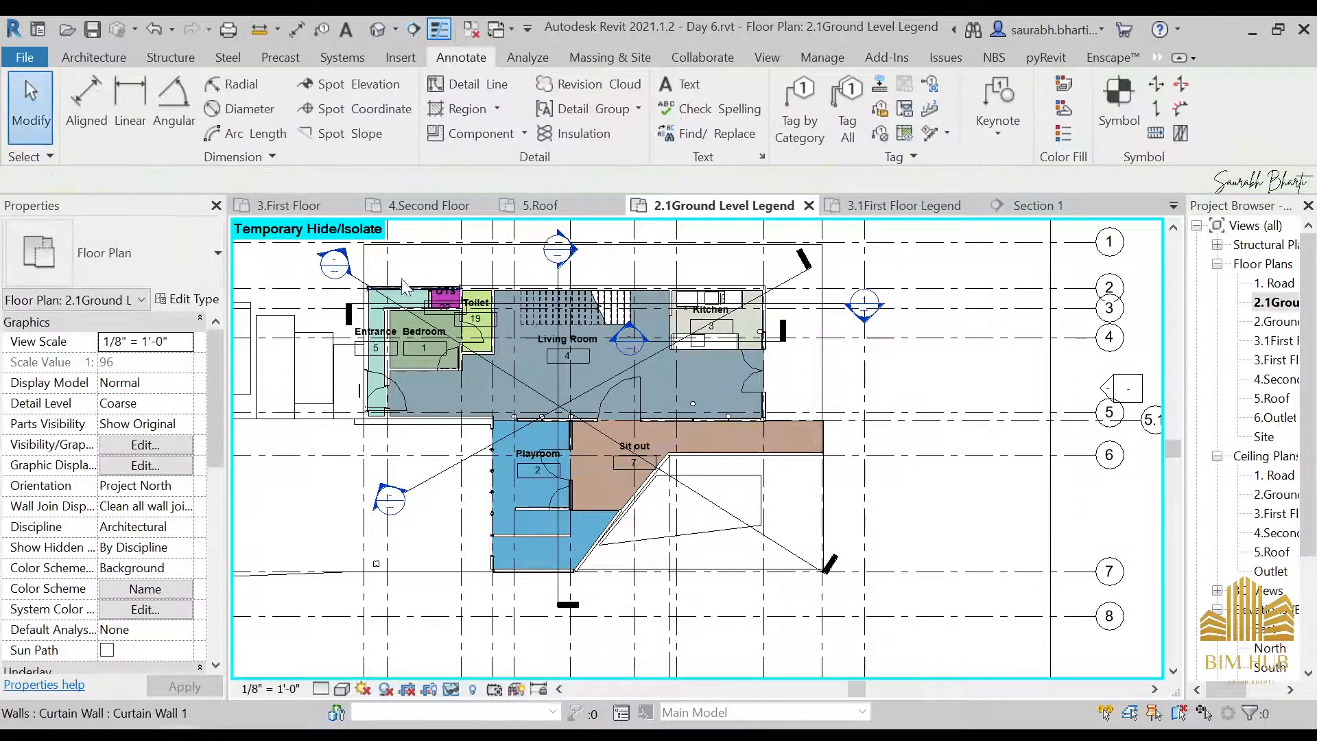
# Open the Section 4 view from its marker northwest of Entrance 5 and inspect the first floor's louvered shutters
pyautogui.doubleClick(337, 274)
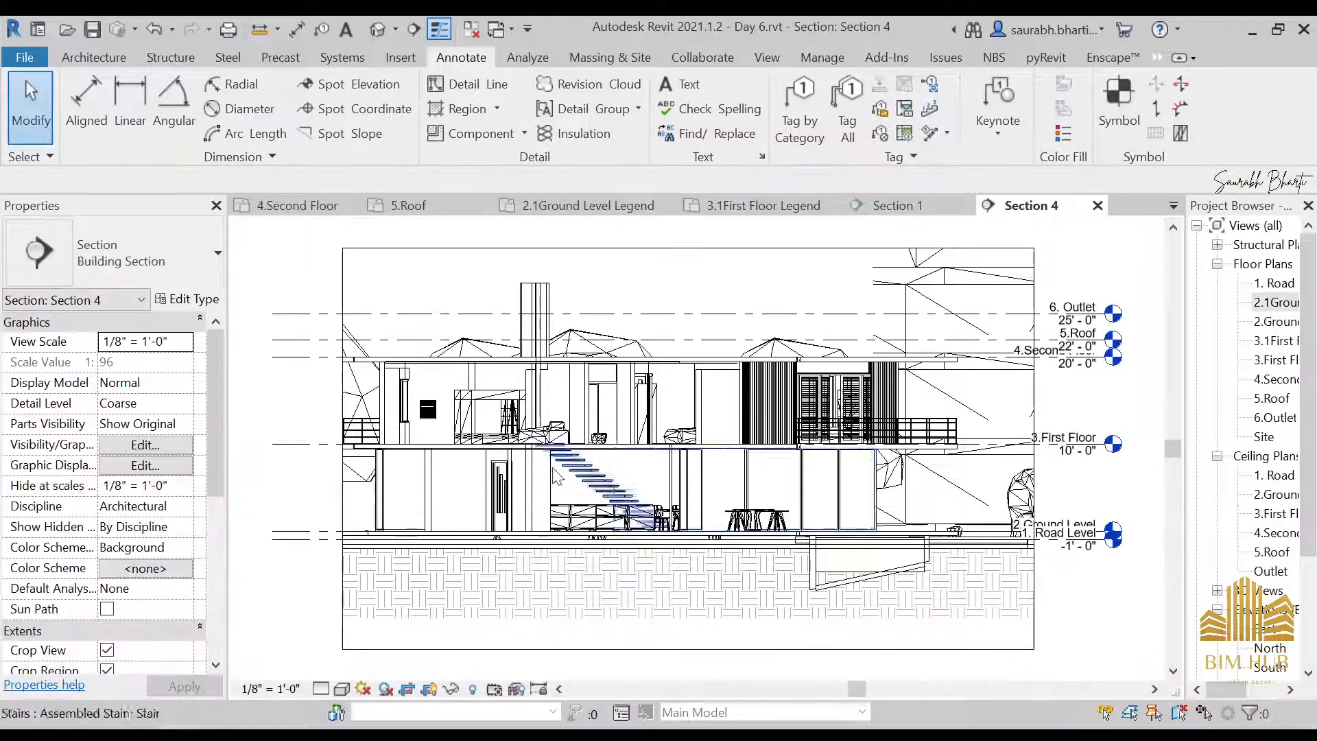
pyautogui.scroll(3, 844, 411)
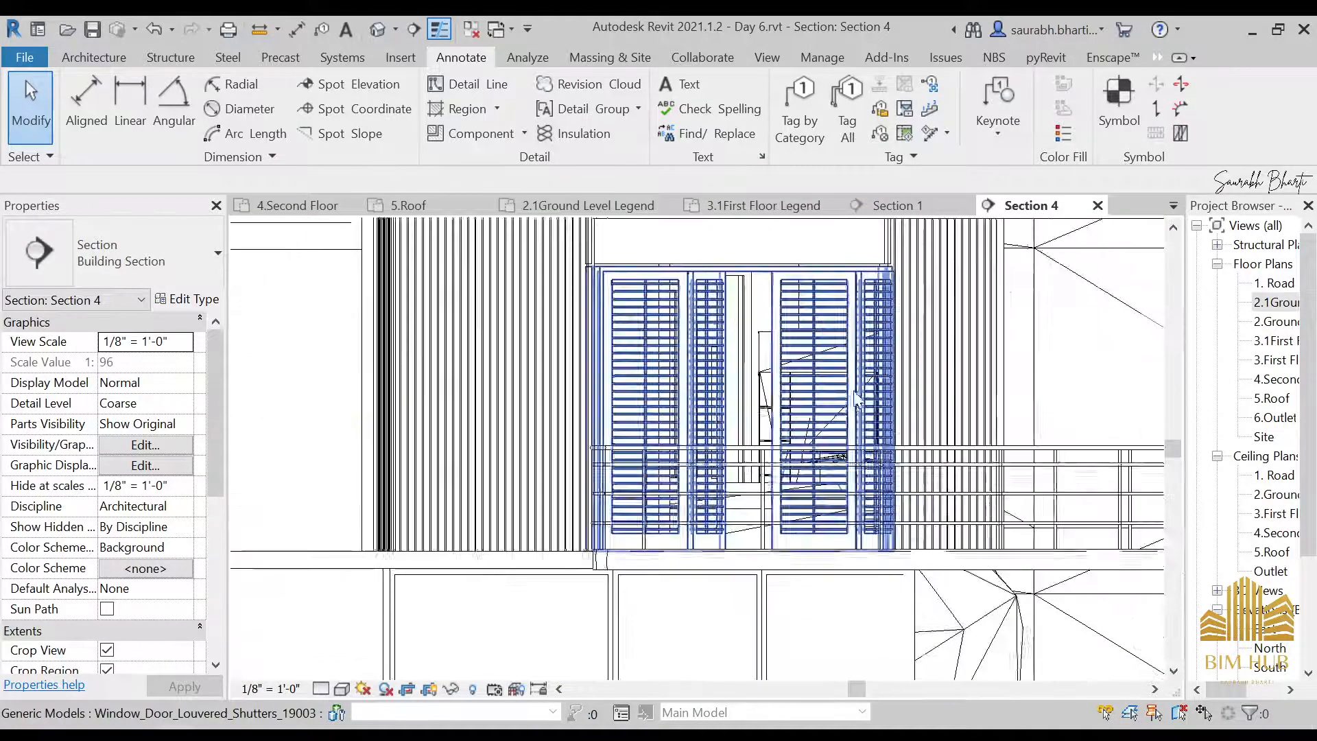
pyautogui.scroll(-2, 850, 412)
pyautogui.scroll(-3, 851, 410)
# Hide the Planting category in the Section 4 view, using the English Laurel plant at the building's right side
pyautogui.click(988, 465)
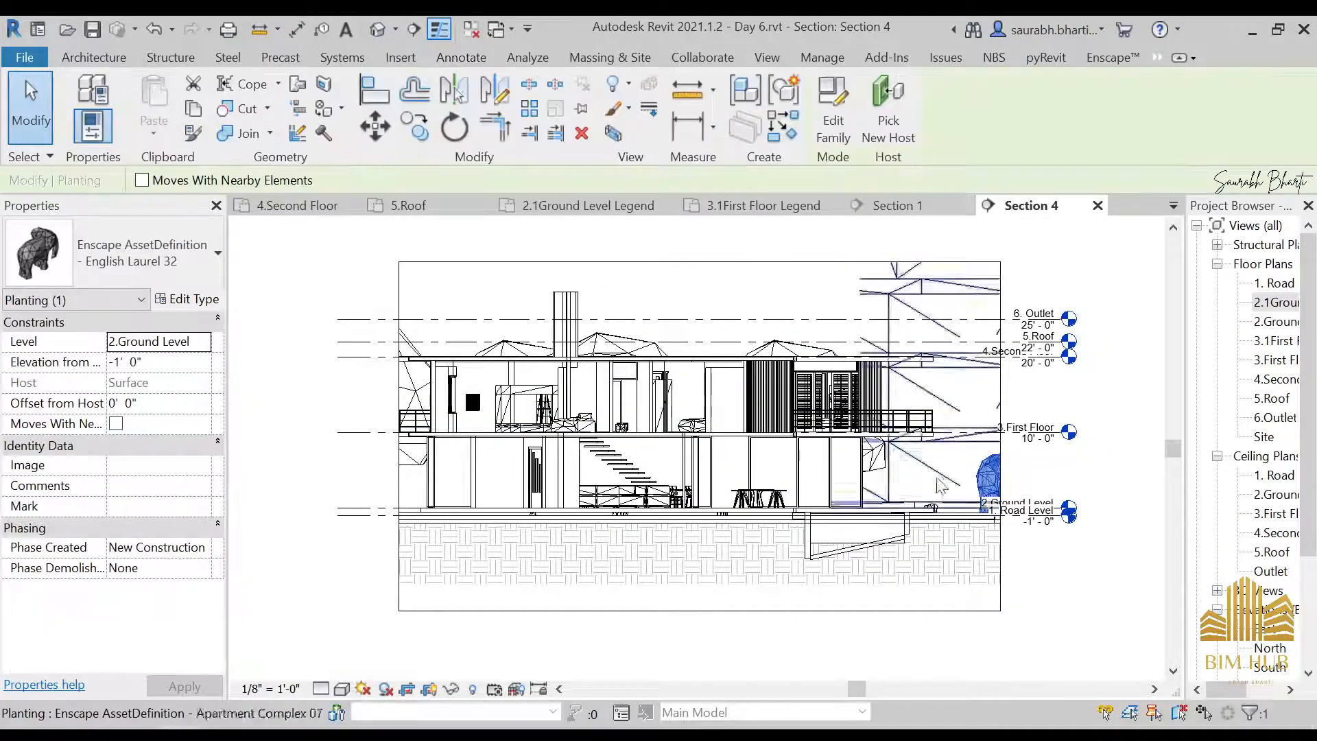
pyautogui.rightClick(988, 465)
pyautogui.moveTo(1042, 401)
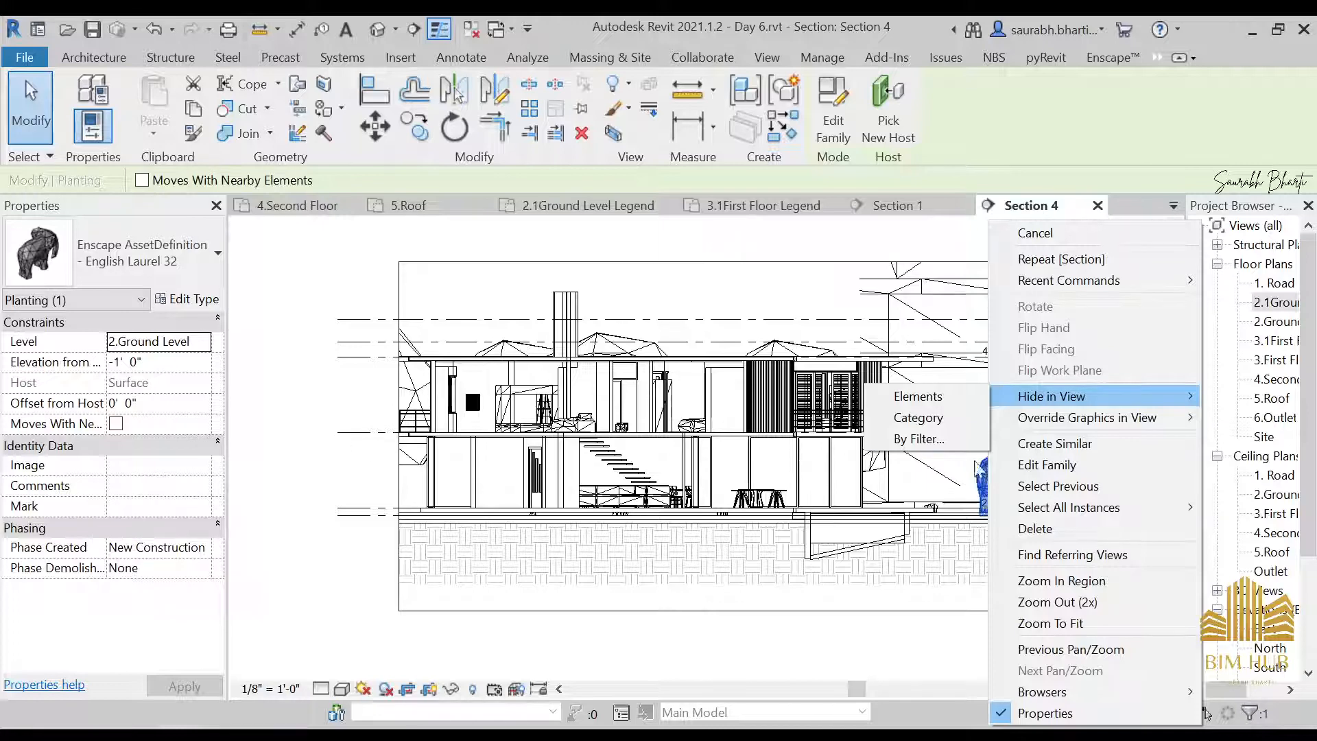
pyautogui.click(1062, 404)
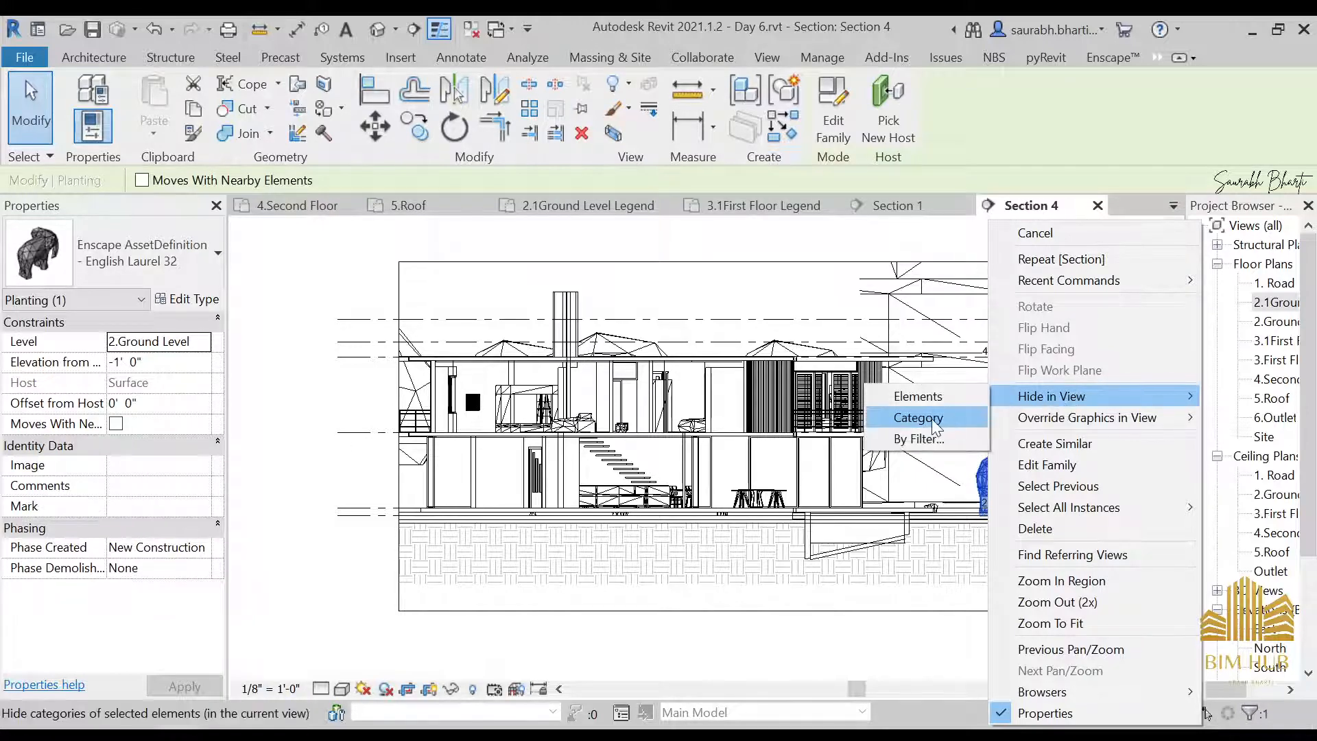
pyautogui.click(916, 420)
pyautogui.scroll(2, 664, 454)
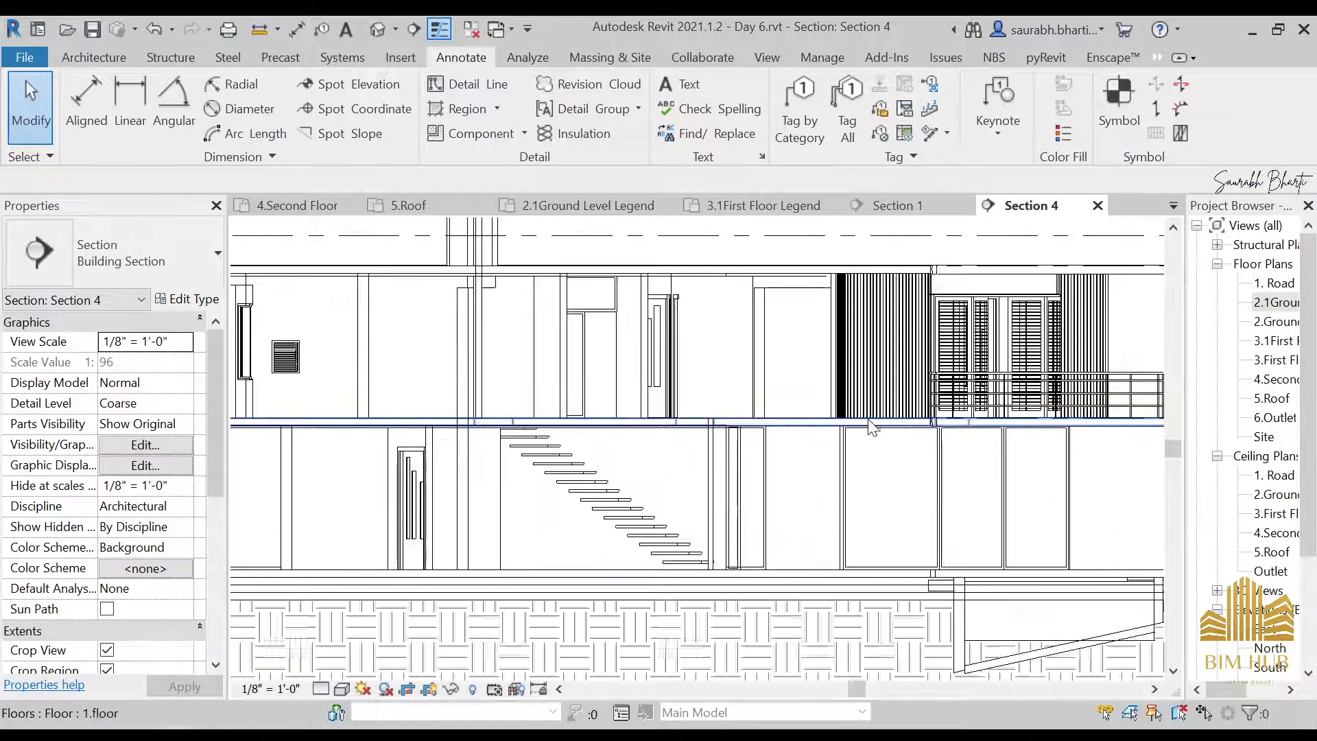
# Open the Section 5 view from its marker north of the building in the 2.1Ground Level Legend plan
pyautogui.scroll(-3, 760, 425)
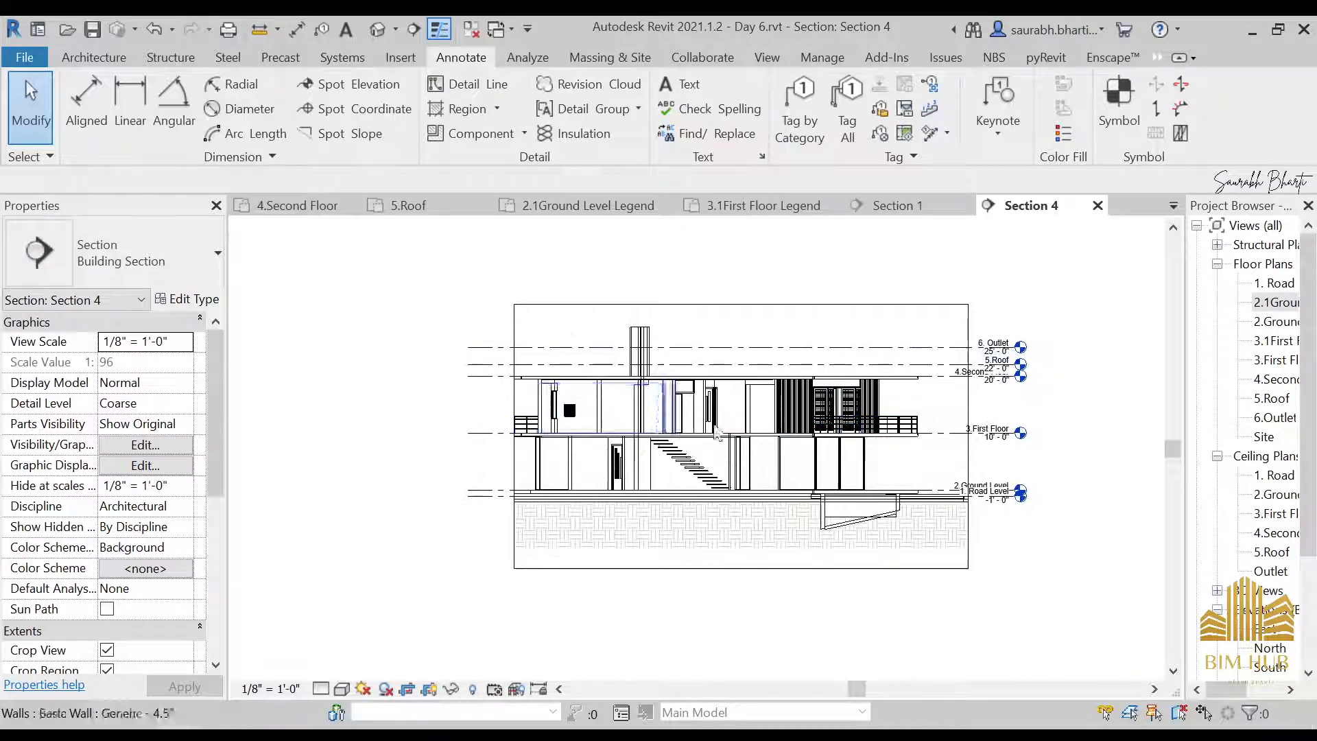
pyautogui.scroll(1, 1015, 419)
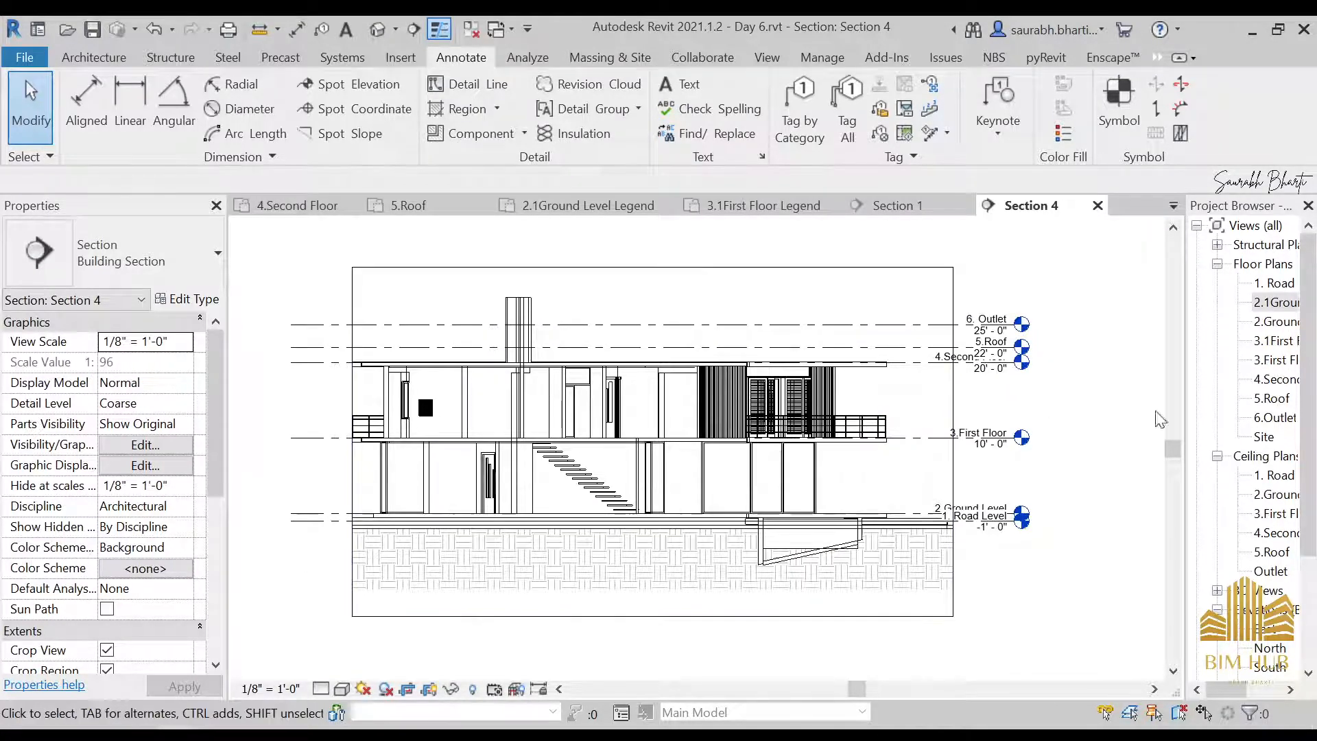
pyautogui.doubleClick(1270, 302)
pyautogui.scroll(-2, 706, 278)
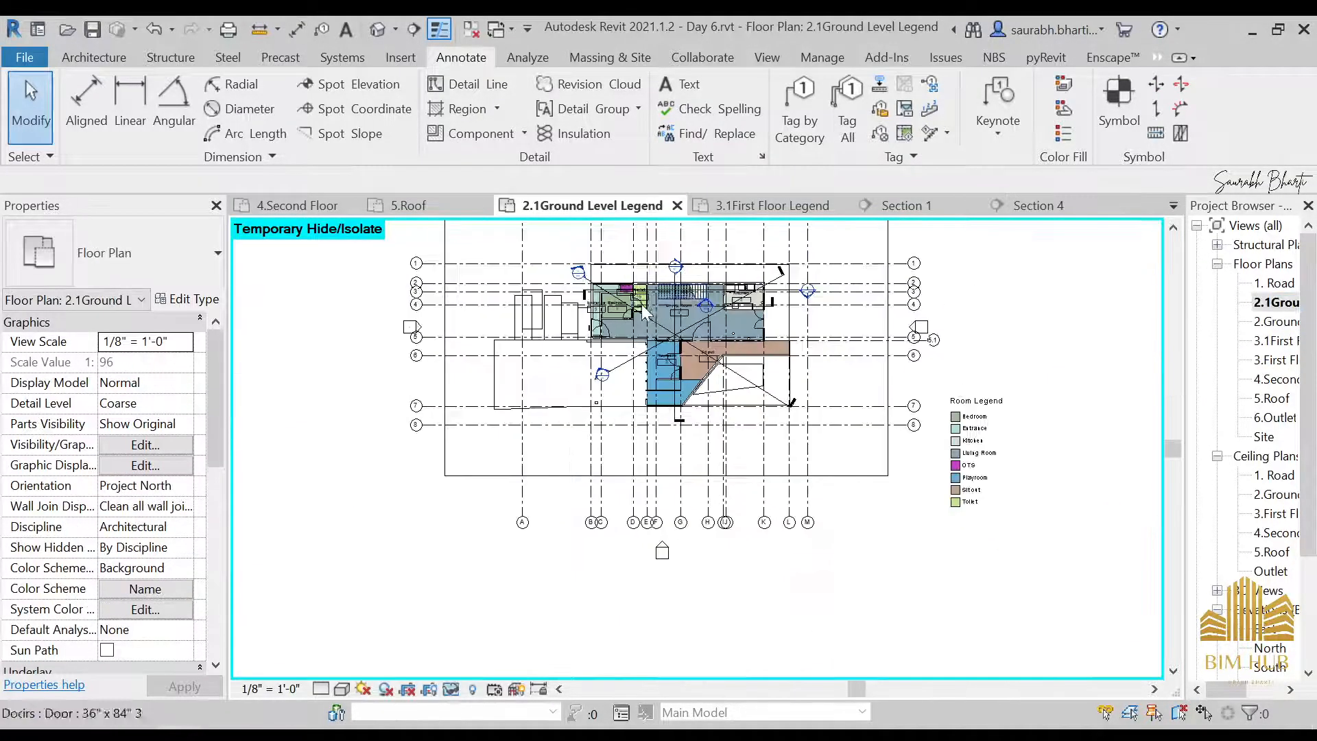
pyautogui.scroll(1, 706, 278)
pyautogui.doubleClick(705, 269)
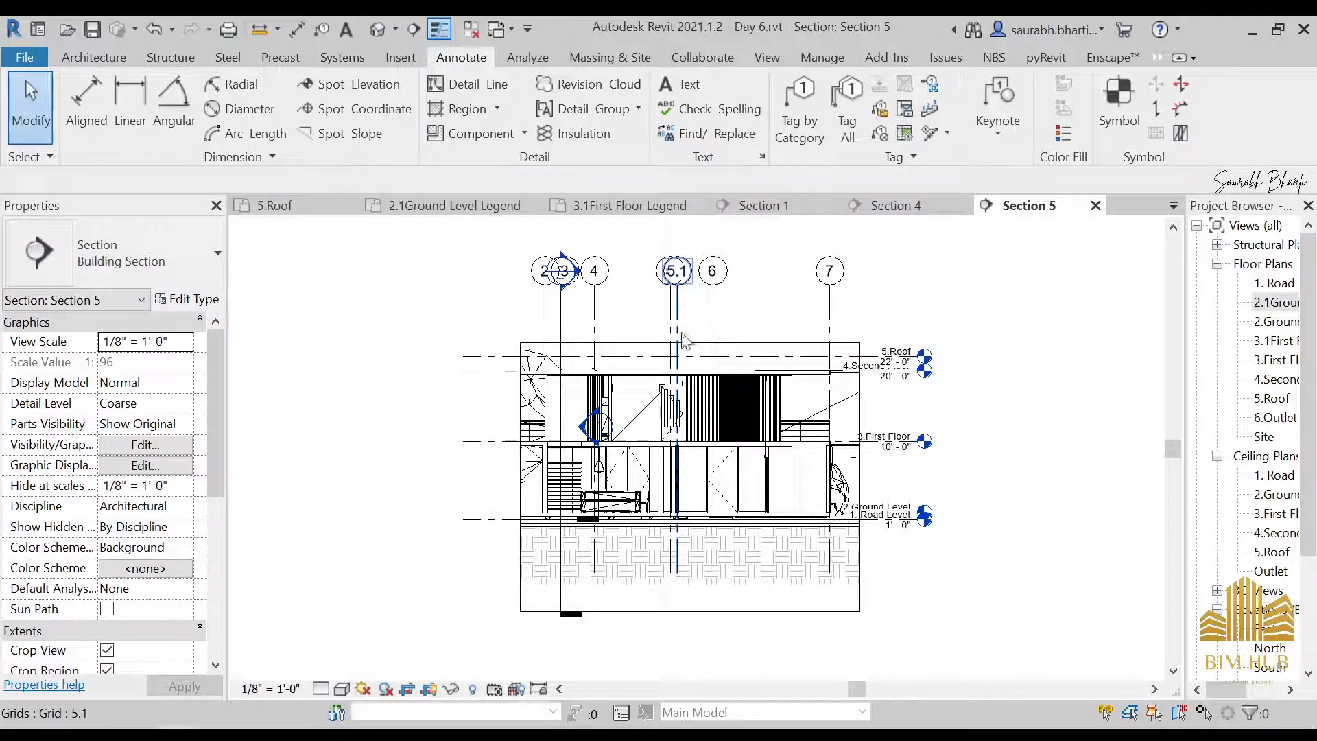
# Hide the Planting category in the Section 5 view, using the English Laurel 32 plant at the ground level
pyautogui.scroll(2, 638, 494)
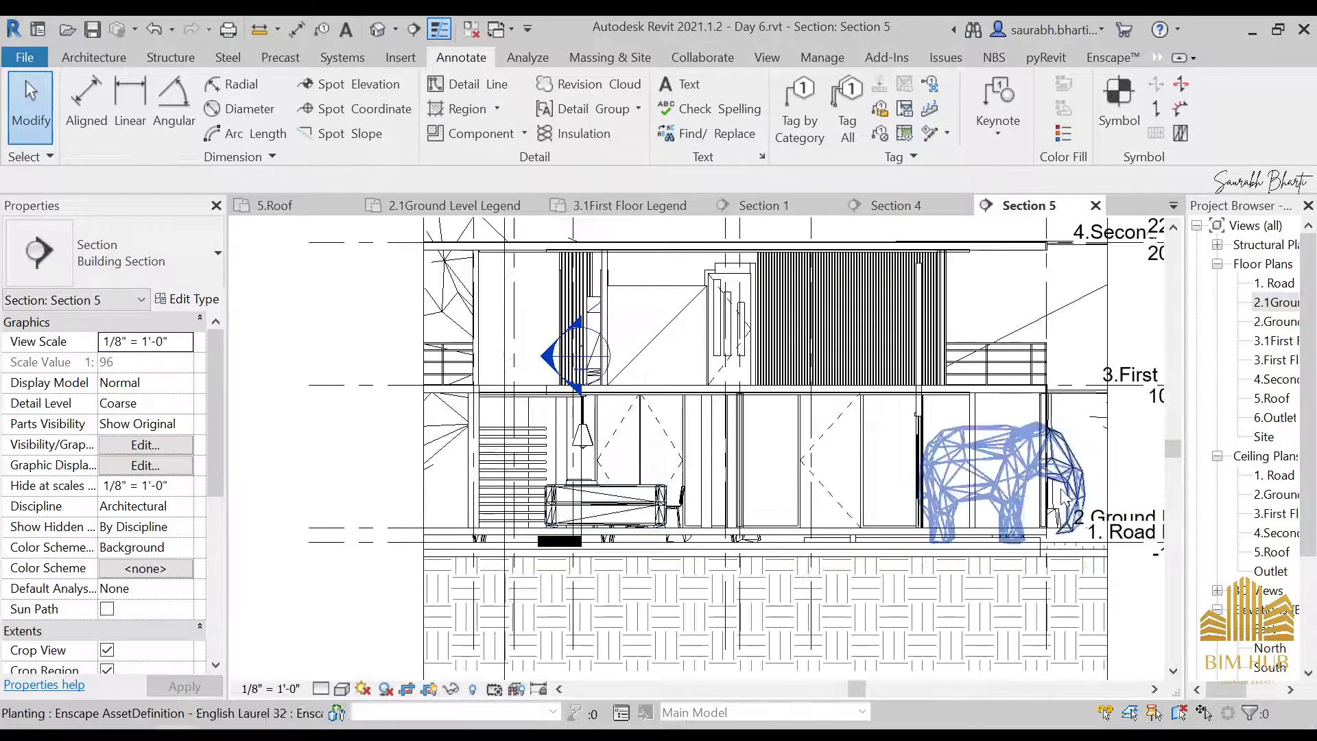
pyautogui.click(1061, 496)
pyautogui.rightClick(1063, 495)
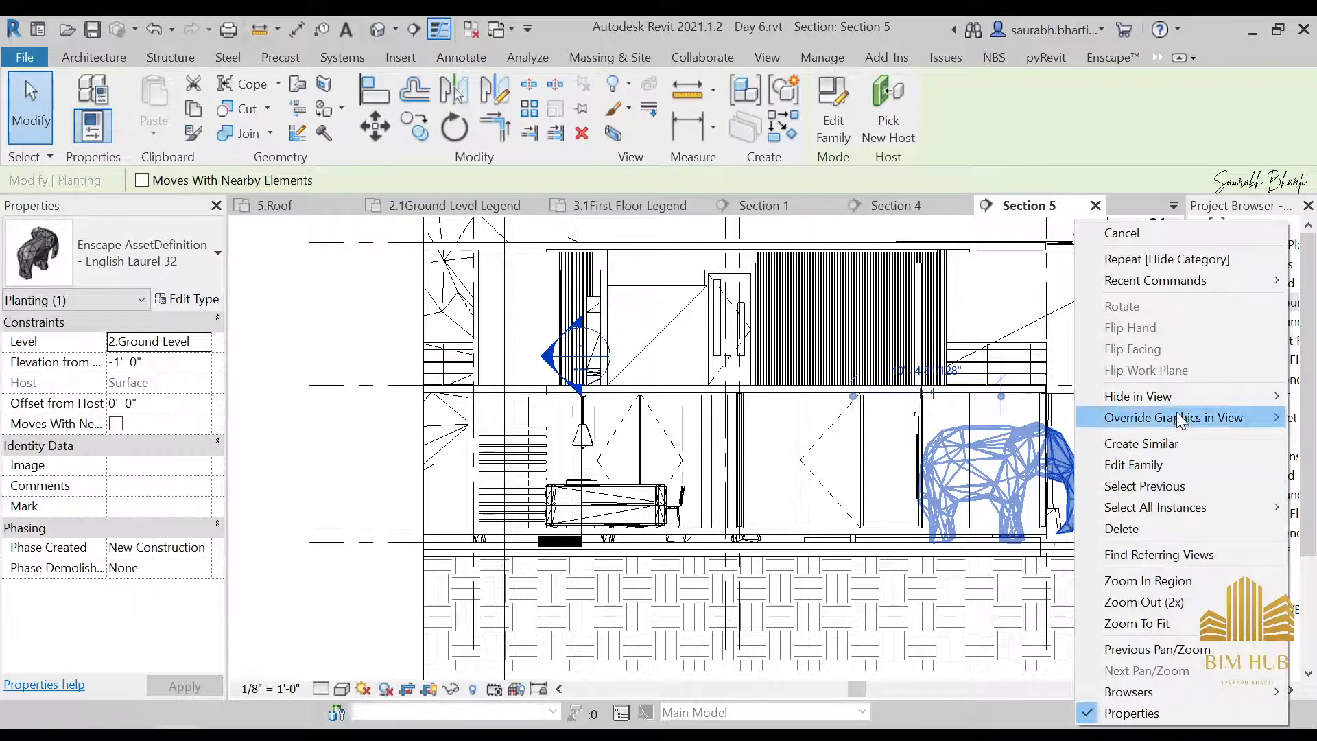
pyautogui.moveTo(1166, 396)
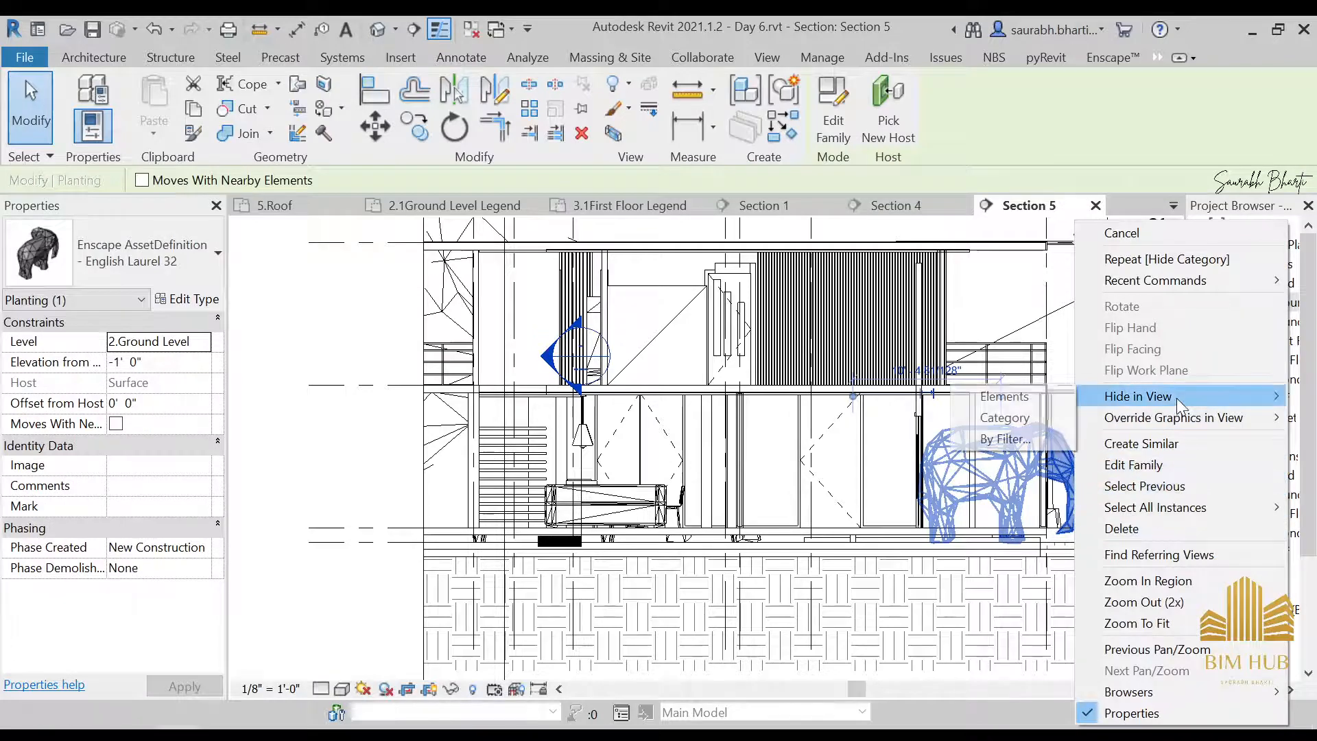
pyautogui.click(1037, 423)
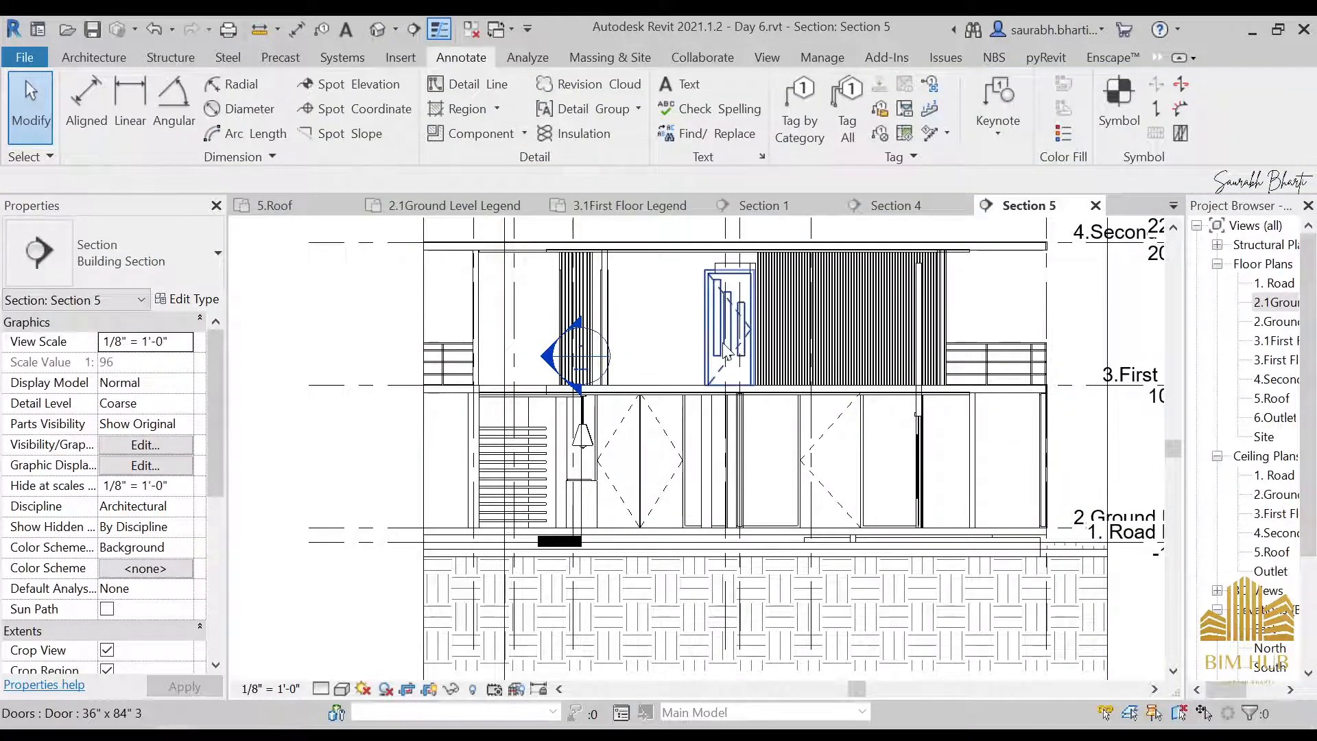
pyautogui.scroll(-2, 728, 351)
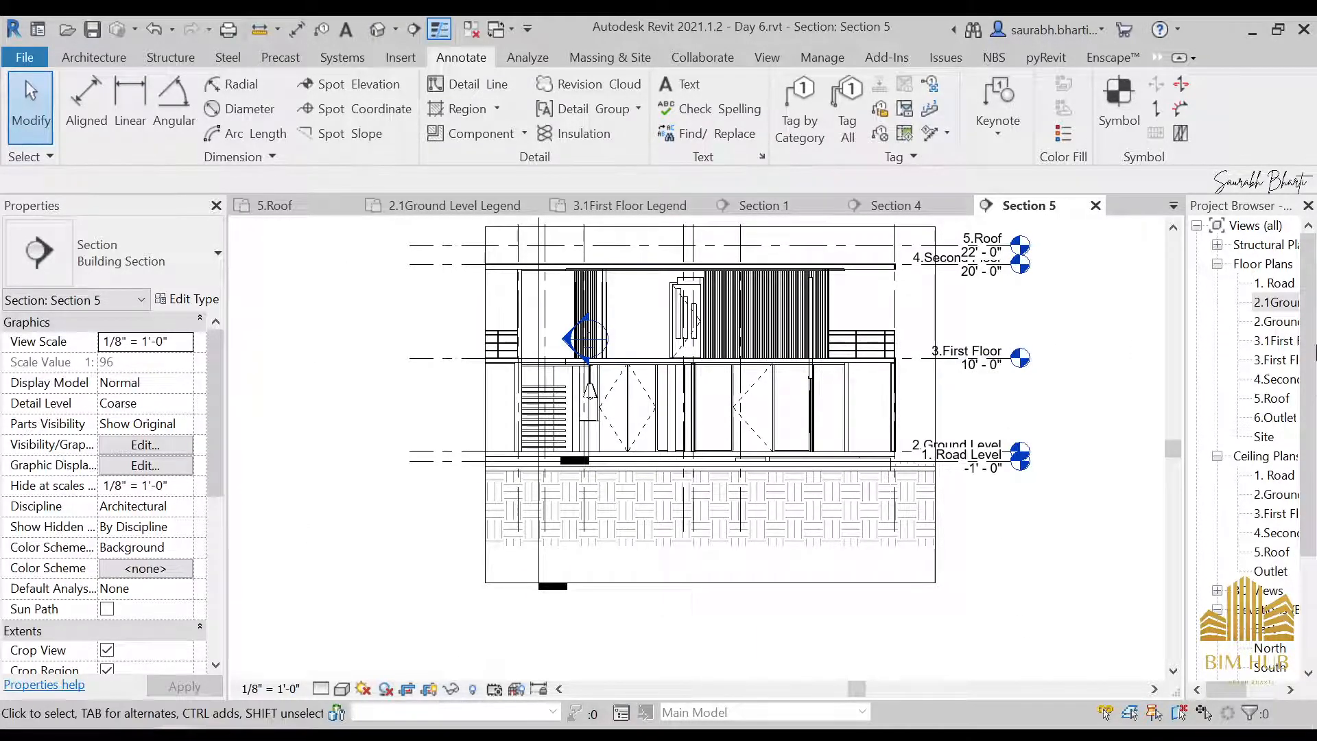
# View Section 4 and Section 2 from their markers in the 3.1First Floor Legend plan
pyautogui.rightClick(1266, 302)
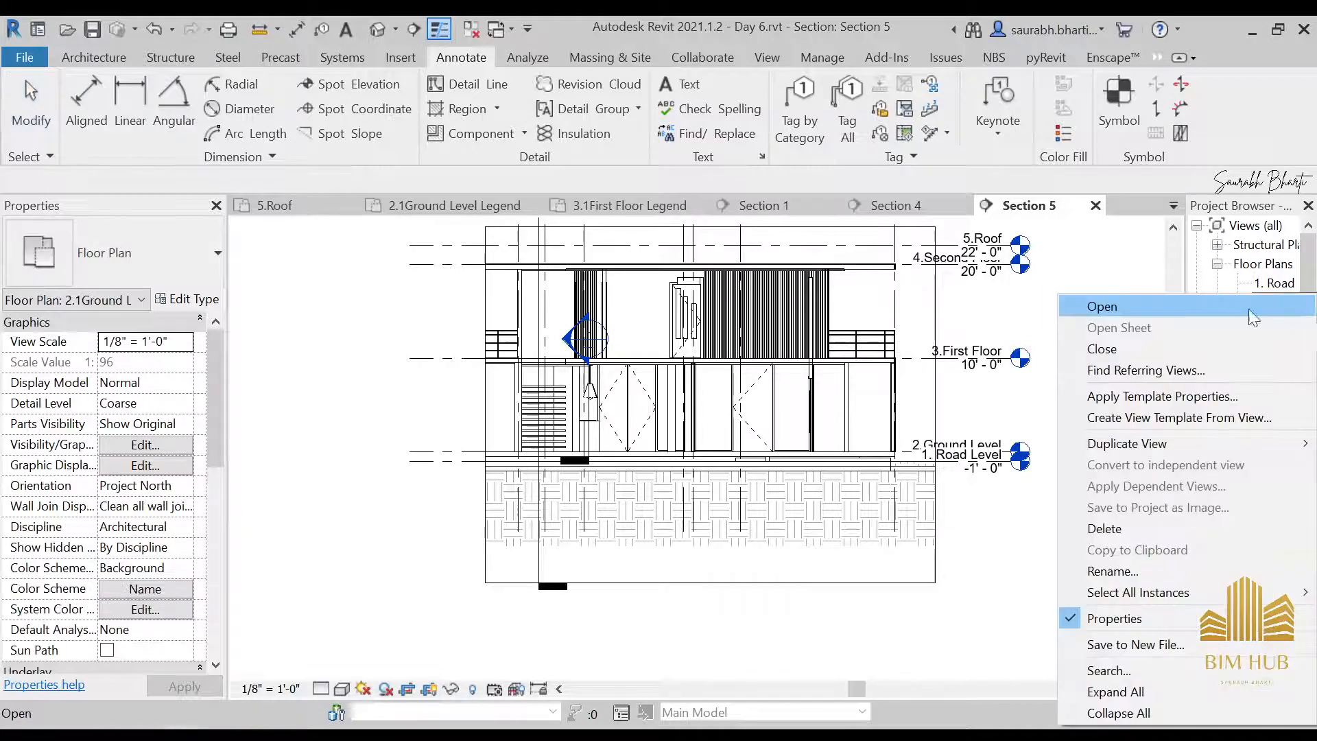
pyautogui.click(1118, 249)
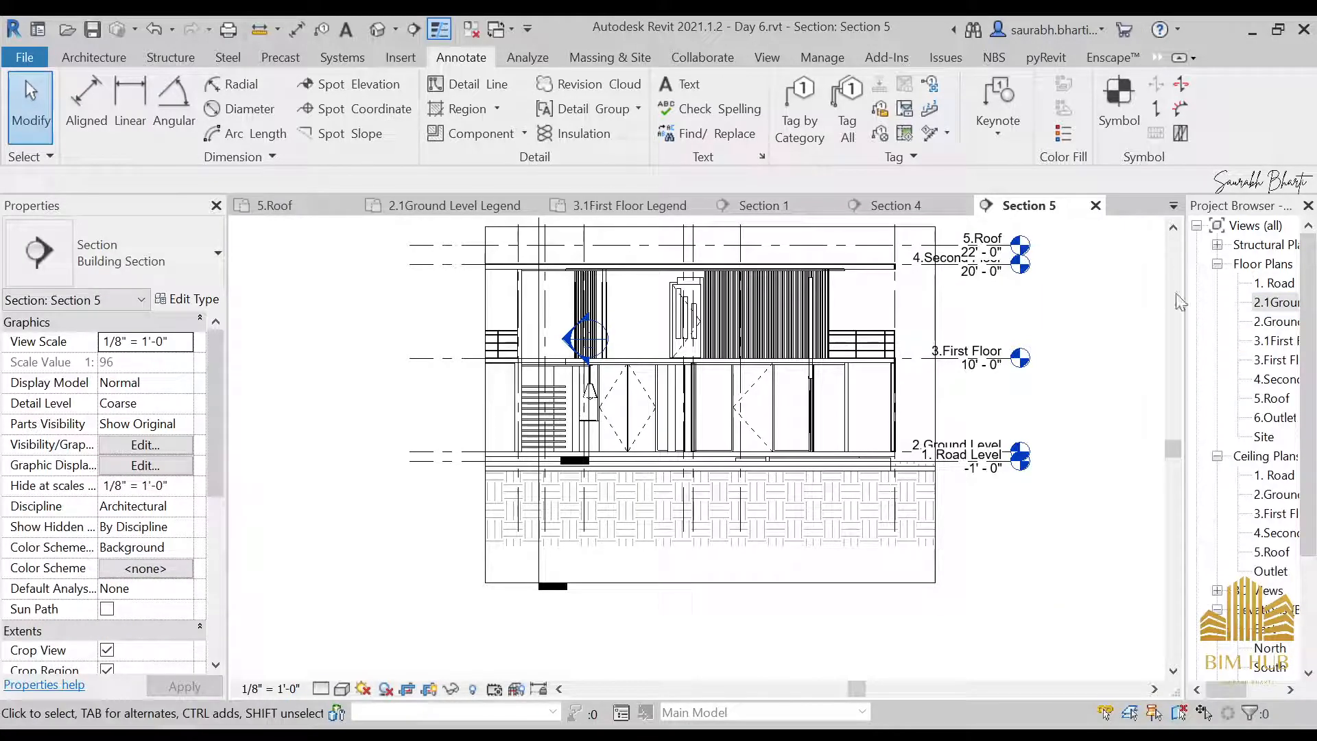
pyautogui.doubleClick(1278, 341)
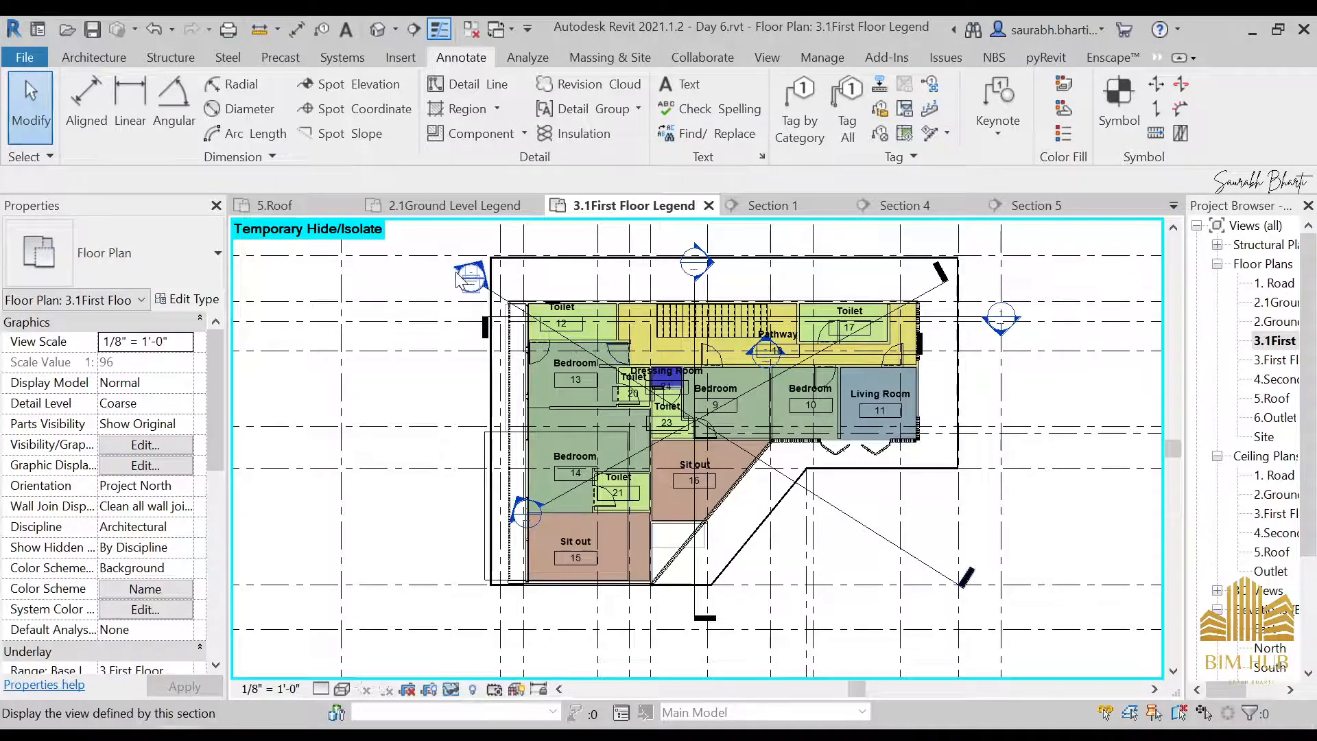
pyautogui.doubleClick(457, 275)
pyautogui.click(1290, 342)
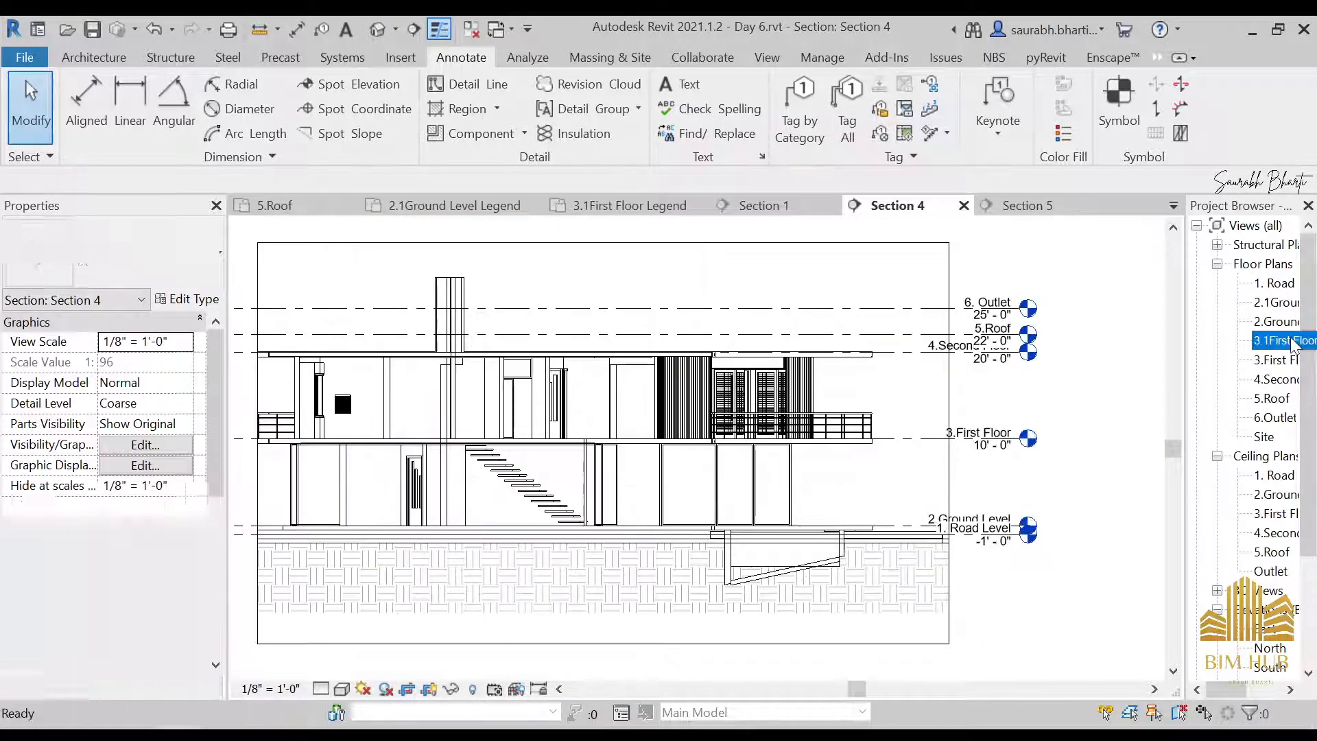
pyautogui.doubleClick(1289, 342)
pyautogui.doubleClick(1001, 306)
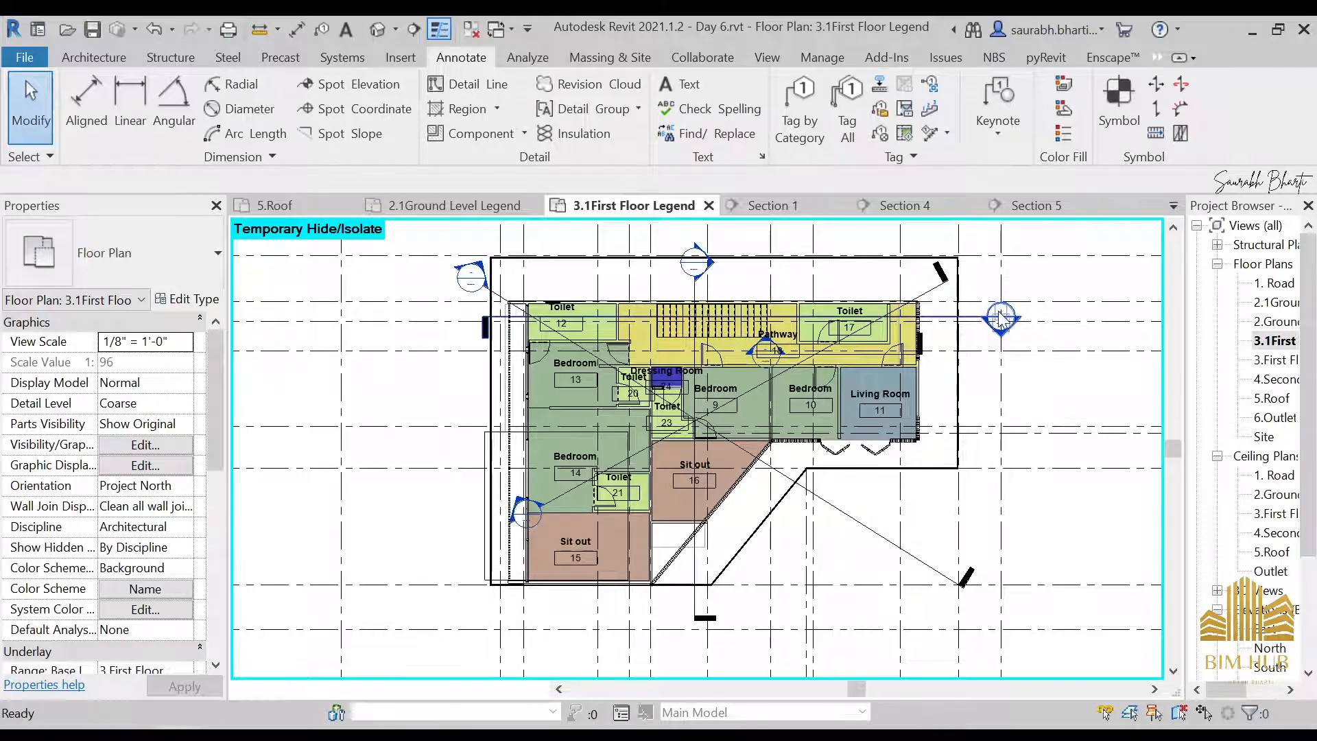
pyautogui.scroll(2, 767, 462)
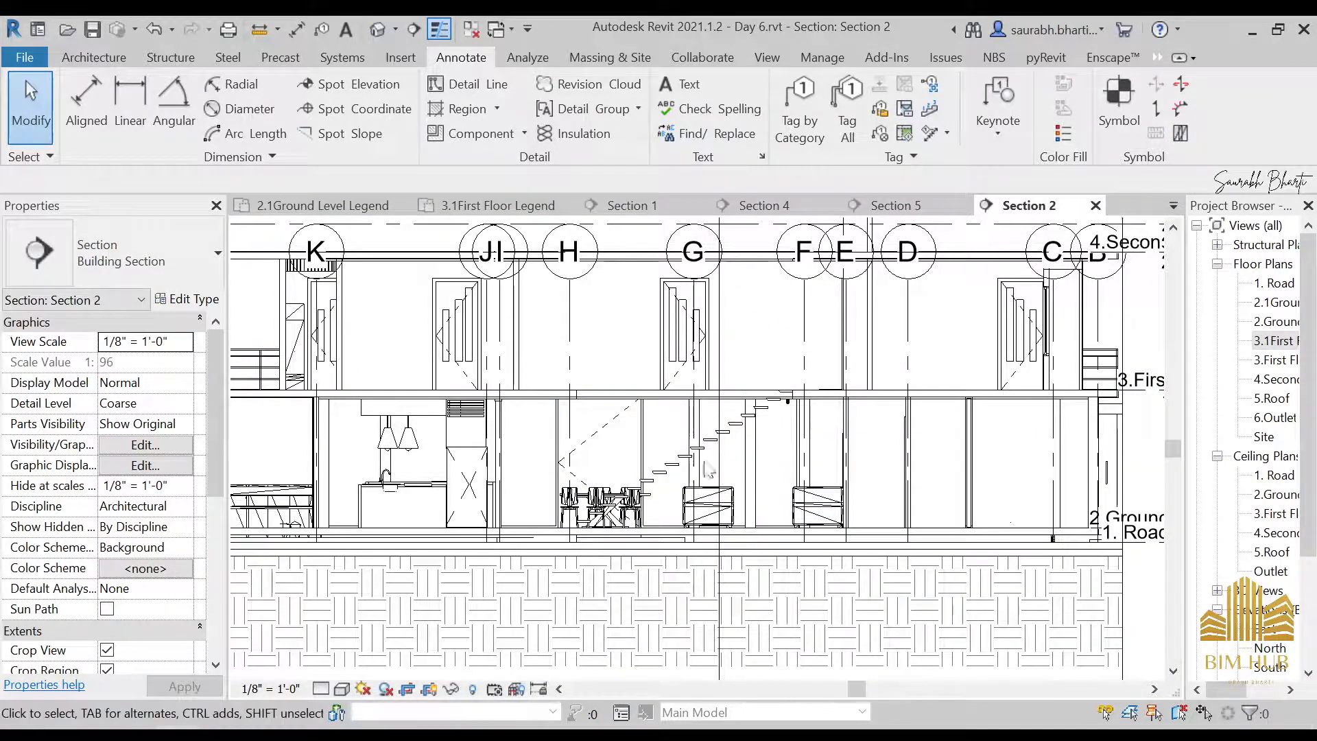
# Open the Section 3 view from its marker at the building's southwest in the 3.First Floor plan
pyautogui.doubleClick(1280, 360)
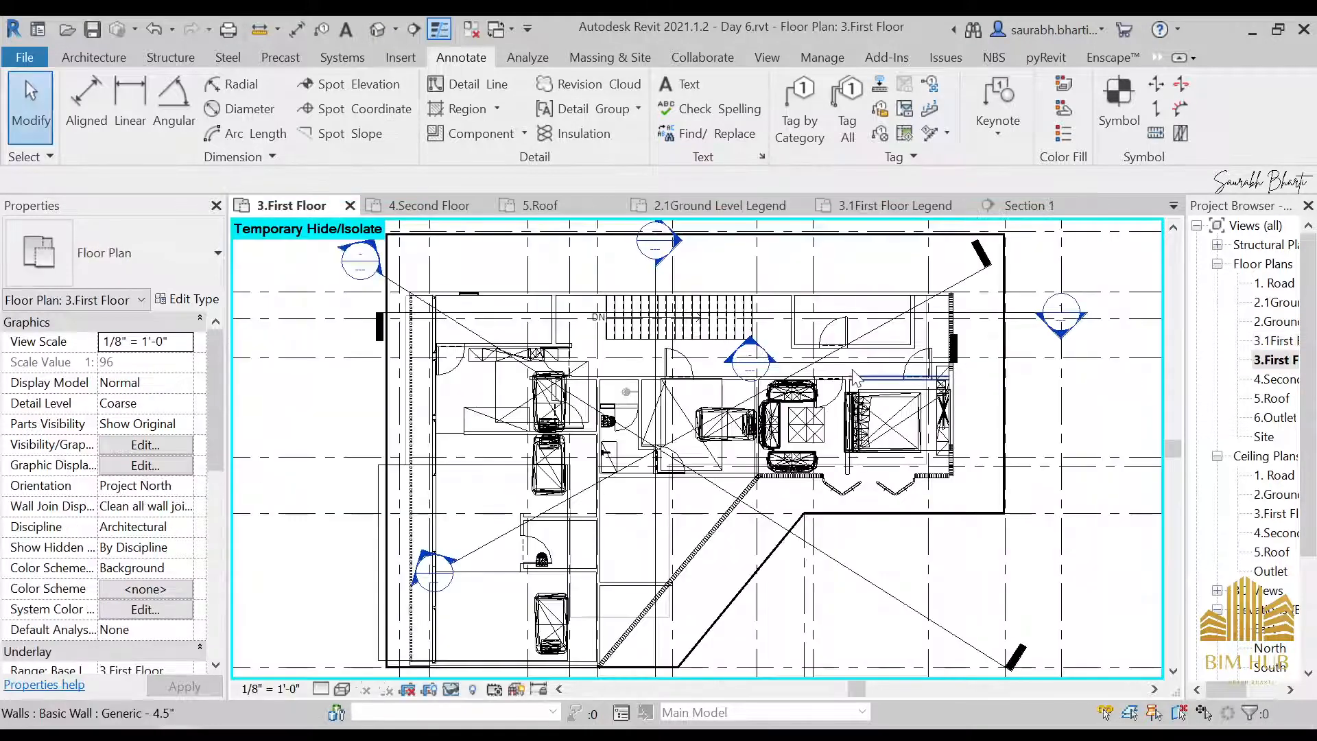
pyautogui.doubleClick(439, 576)
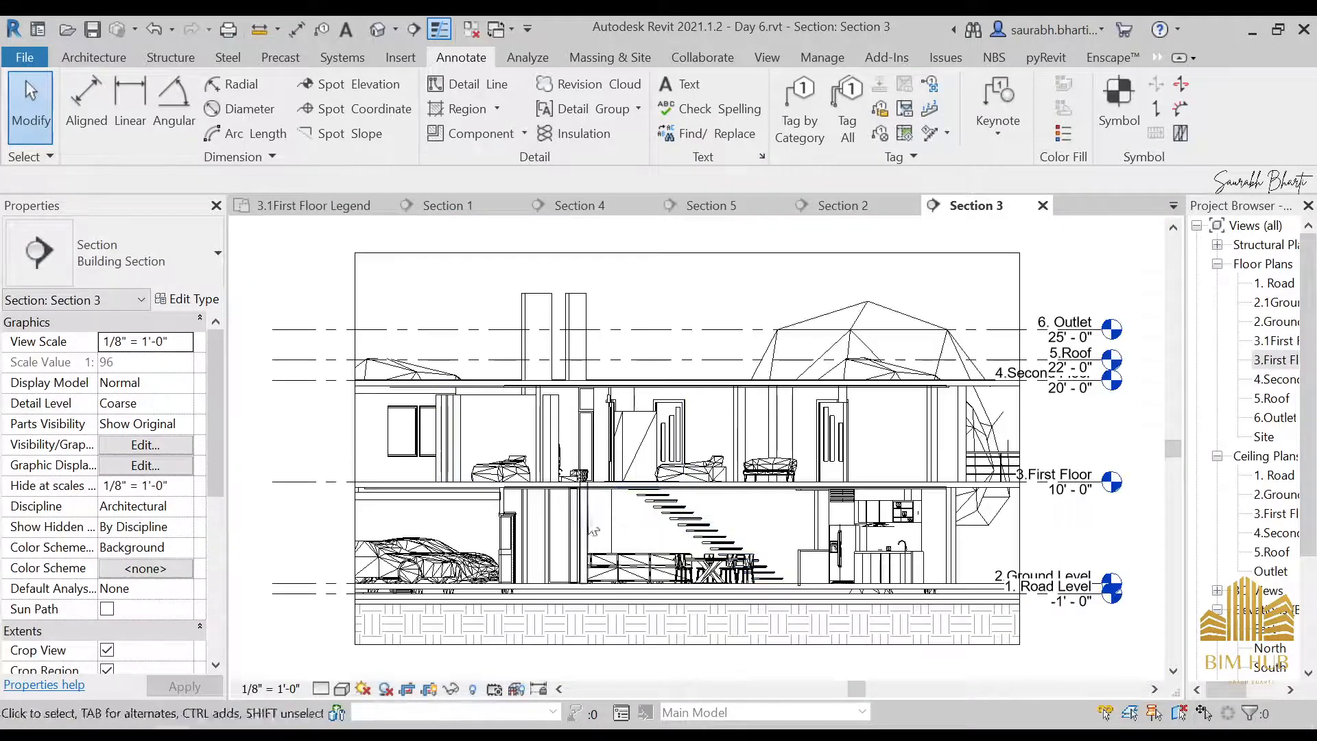
pyautogui.scroll(1, 740, 570)
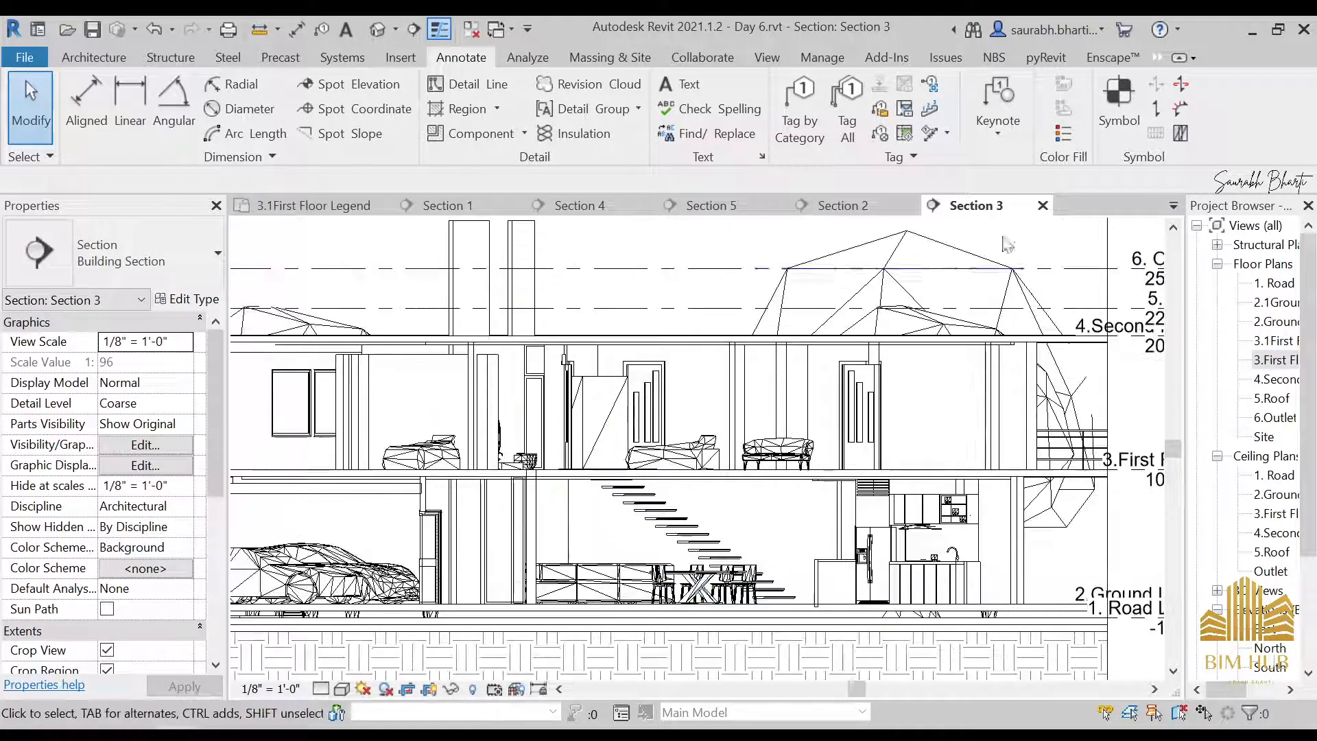
# Temporarily hide the three trees overlapping the building in the Section 3 view, including the Coral Bark Maple
pyautogui.click(933, 244)
pyautogui.press('h')
pyautogui.press('h')
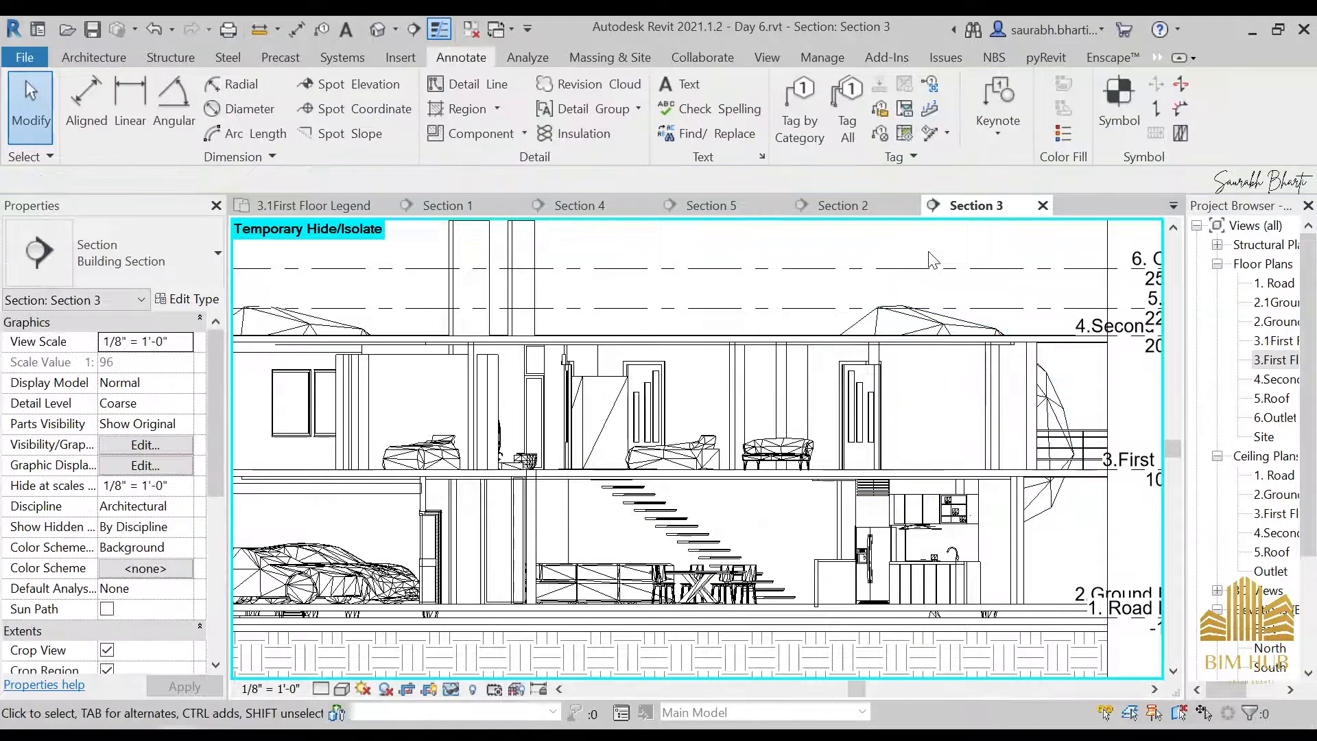
pyautogui.scroll(-2, 928, 251)
pyautogui.moveTo(936, 256); pyautogui.dragTo(842, 265, button='middle')
pyautogui.click(833, 291)
pyautogui.press('h')
pyautogui.press('h')
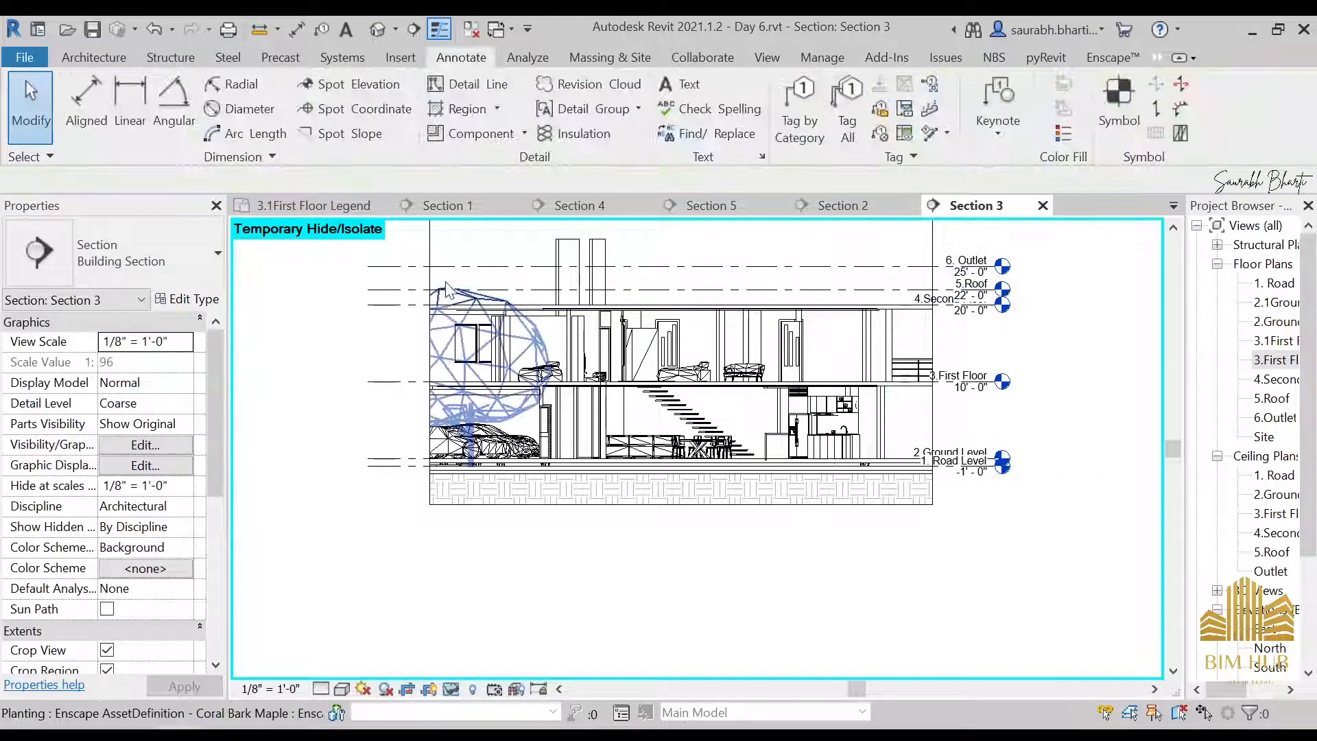
pyautogui.click(445, 288)
pyautogui.press('h')
pyautogui.press('h')
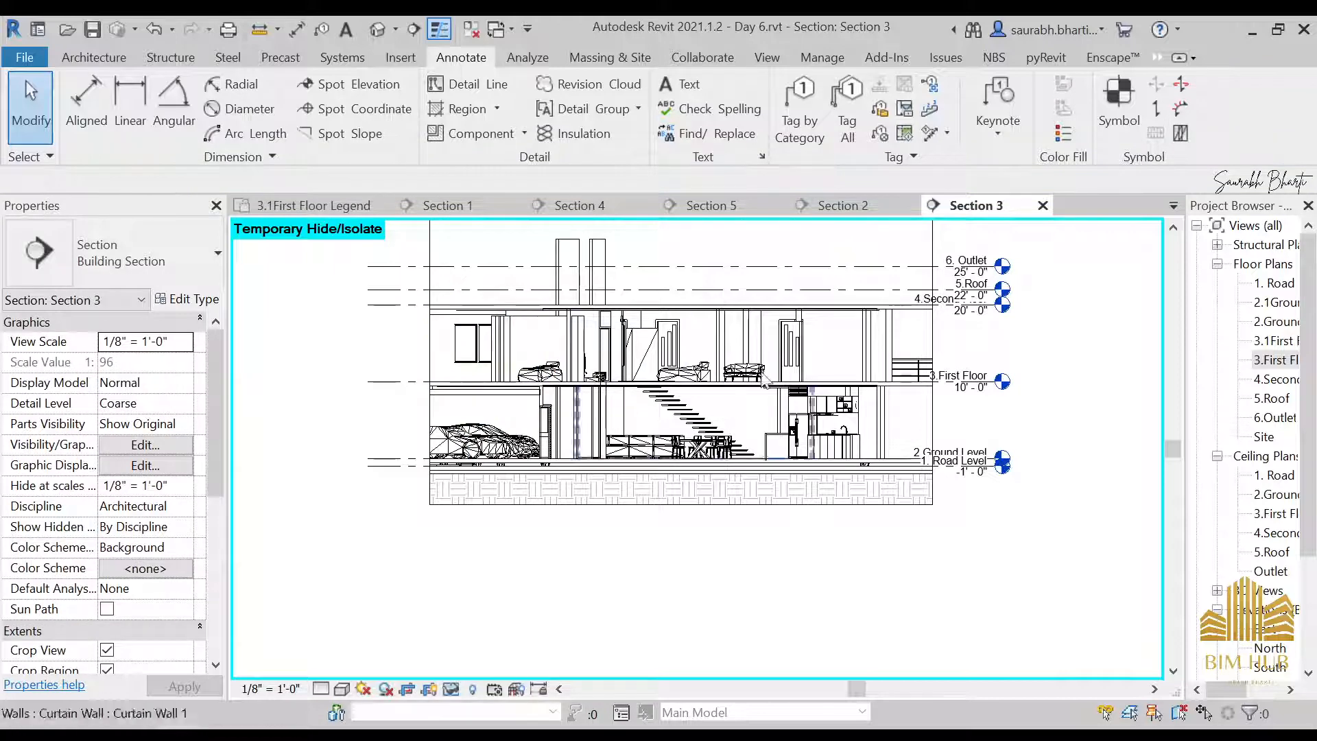
pyautogui.scroll(-4, 993, 433)
pyautogui.scroll(3, 957, 379)
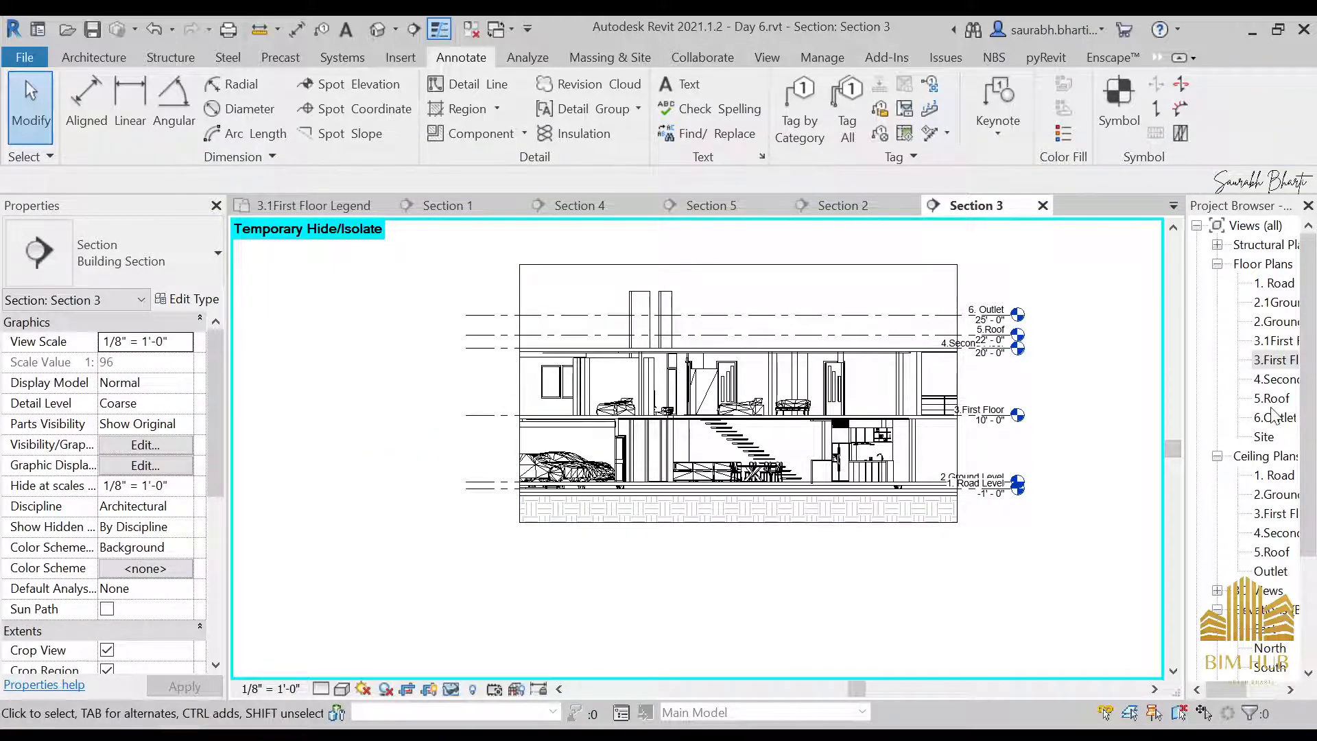
# Create a new schedule of building components for the Doors category, named Door Schedule, in the New Construction phase
pyautogui.scroll(-1, 857, 438)
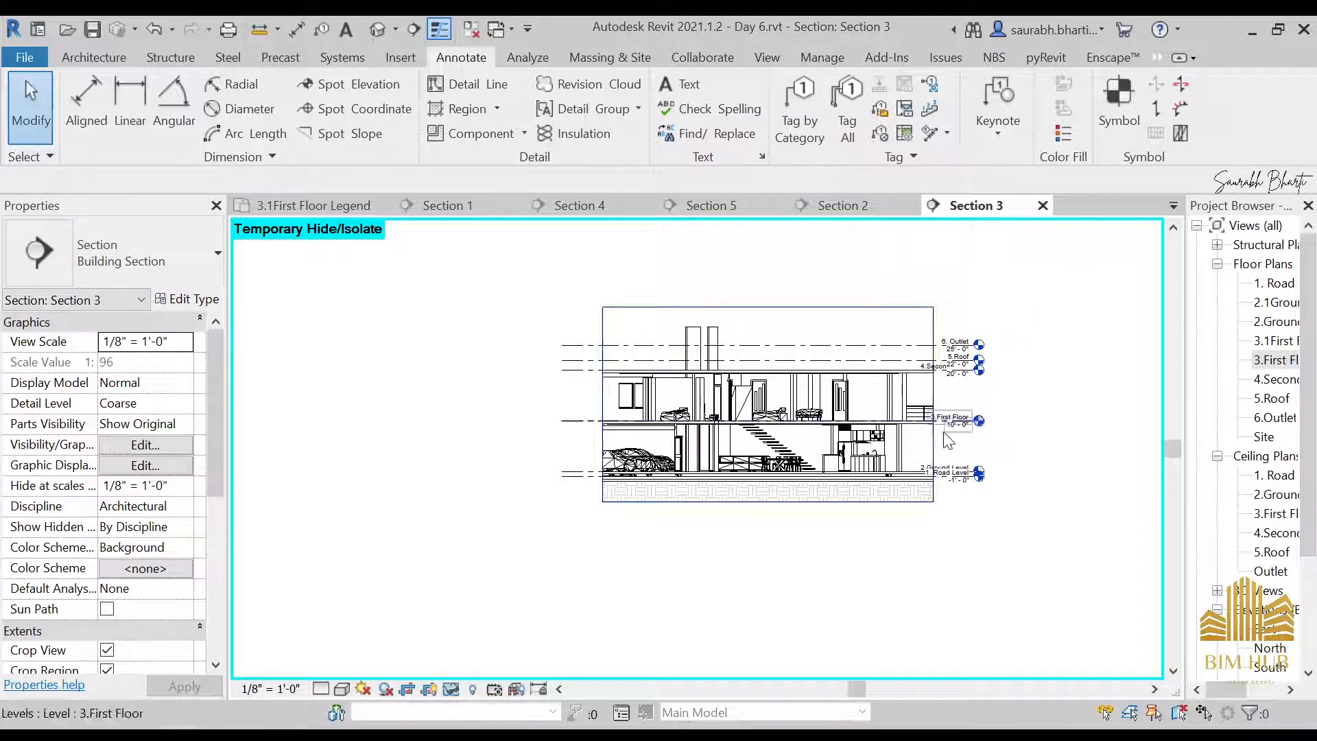
pyautogui.scroll(-3, 1228, 488)
pyautogui.scroll(-1, 1247, 560)
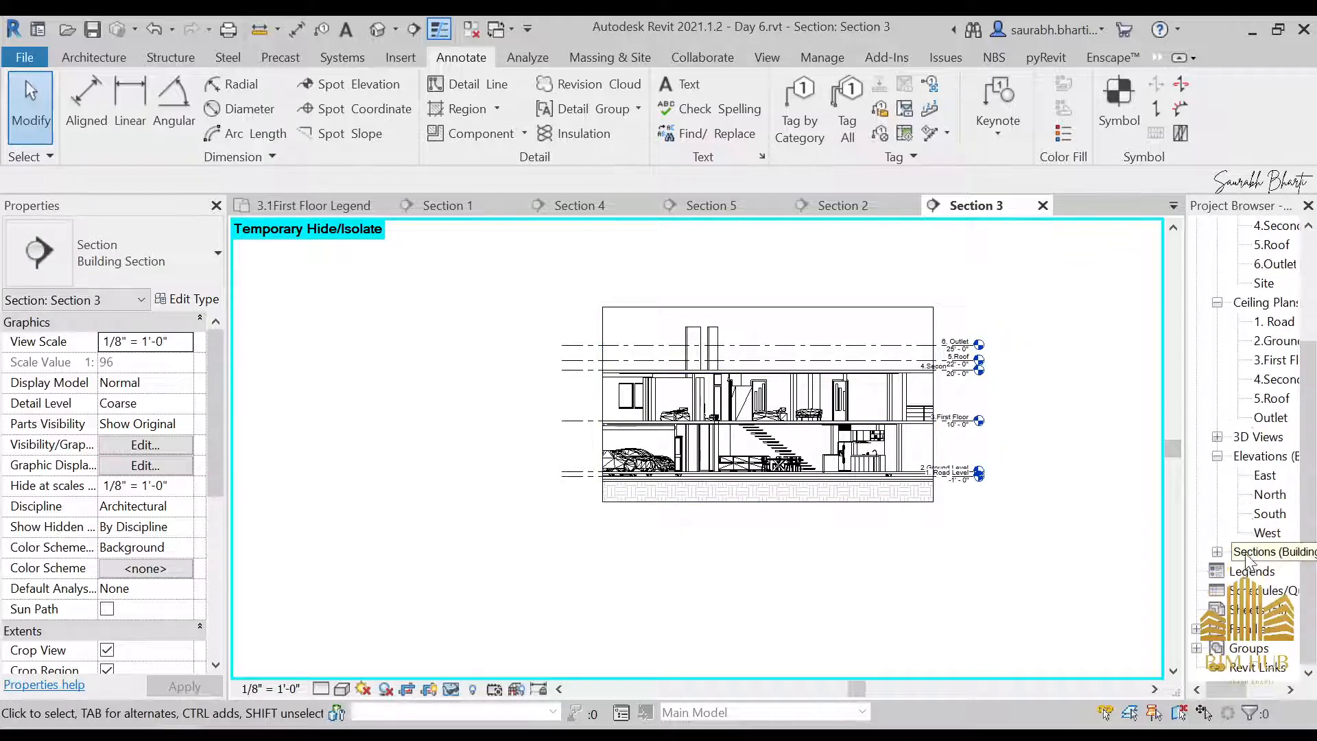
pyautogui.click(1259, 594)
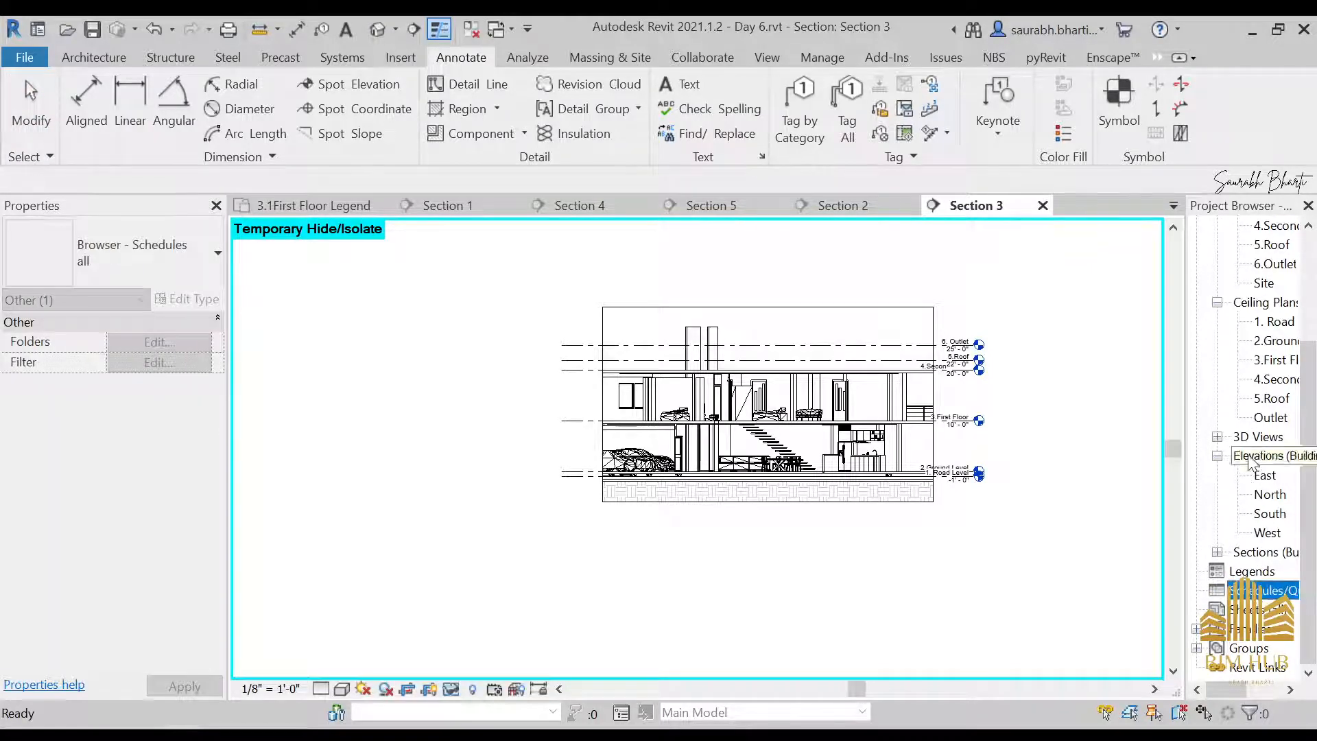
pyautogui.scroll(2, 1248, 458)
pyautogui.scroll(-2, 1249, 545)
pyautogui.rightClick(1259, 591)
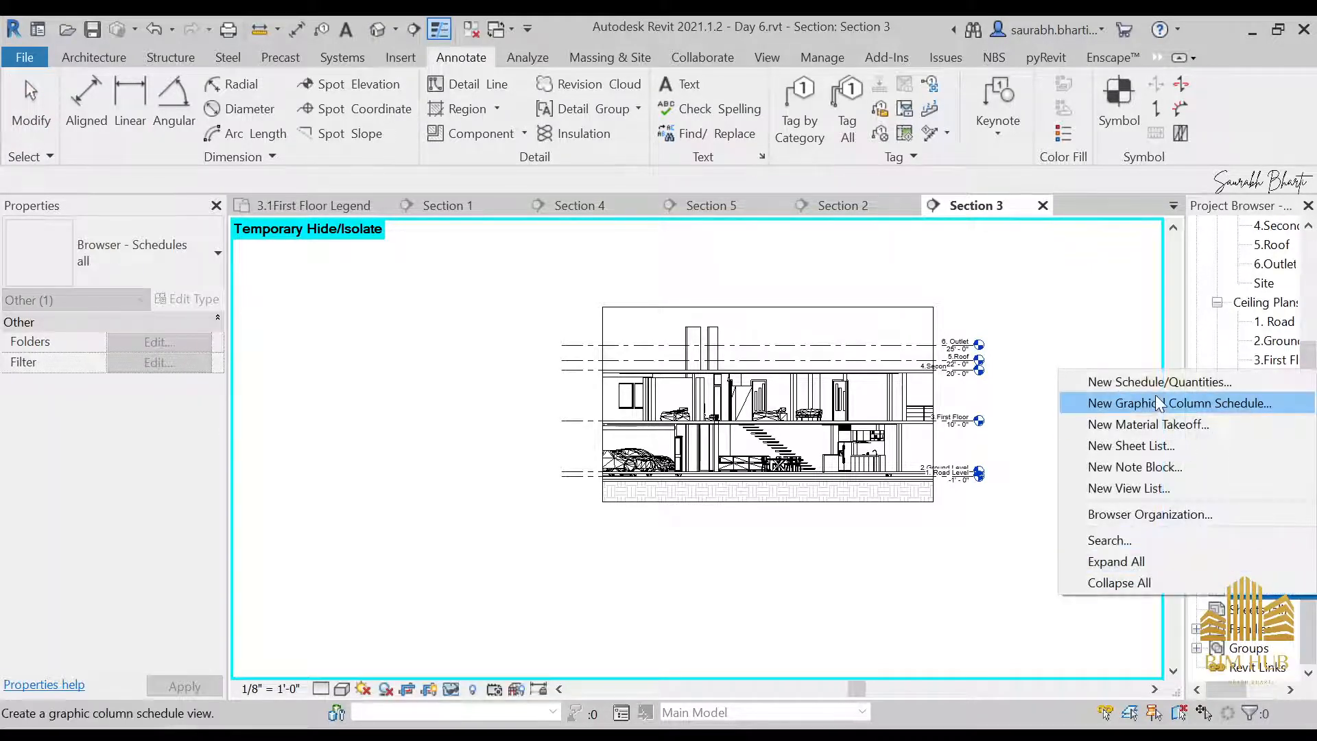
pyautogui.click(1098, 378)
pyautogui.scroll(-3, 522, 391)
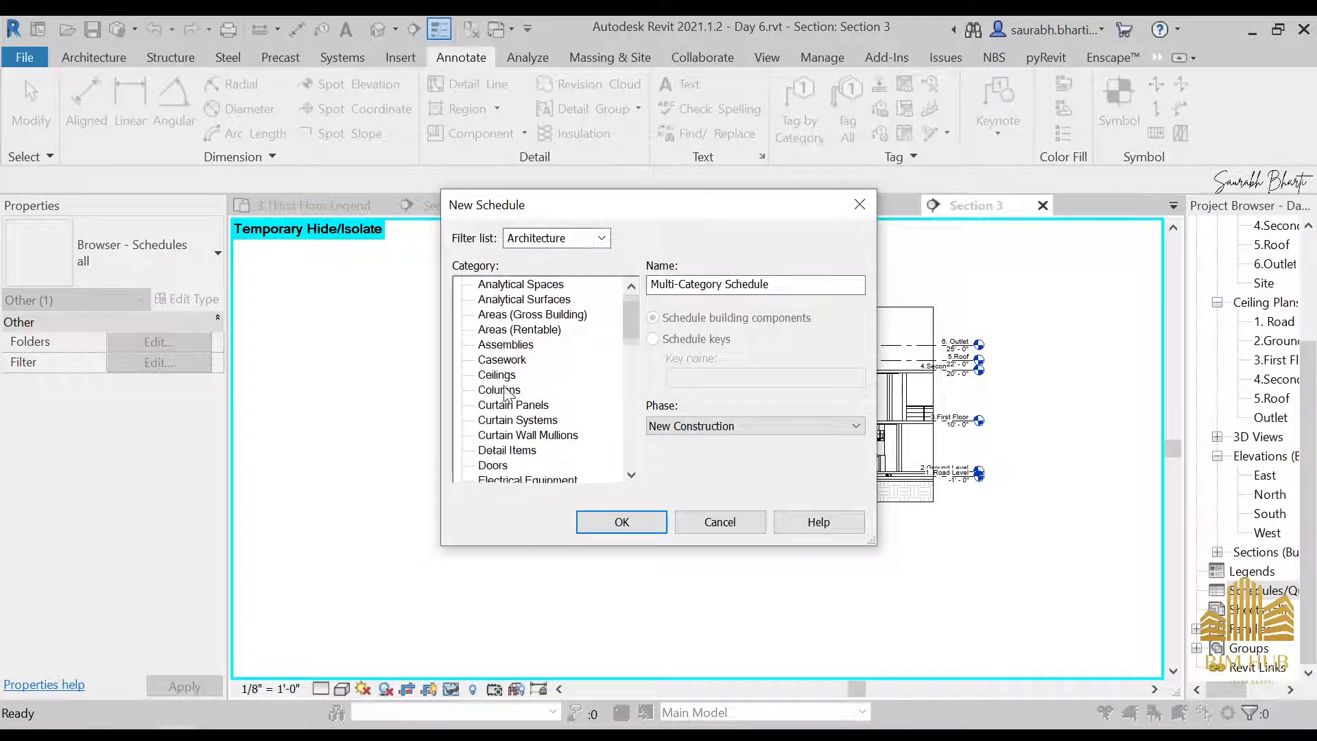
pyautogui.click(513, 362)
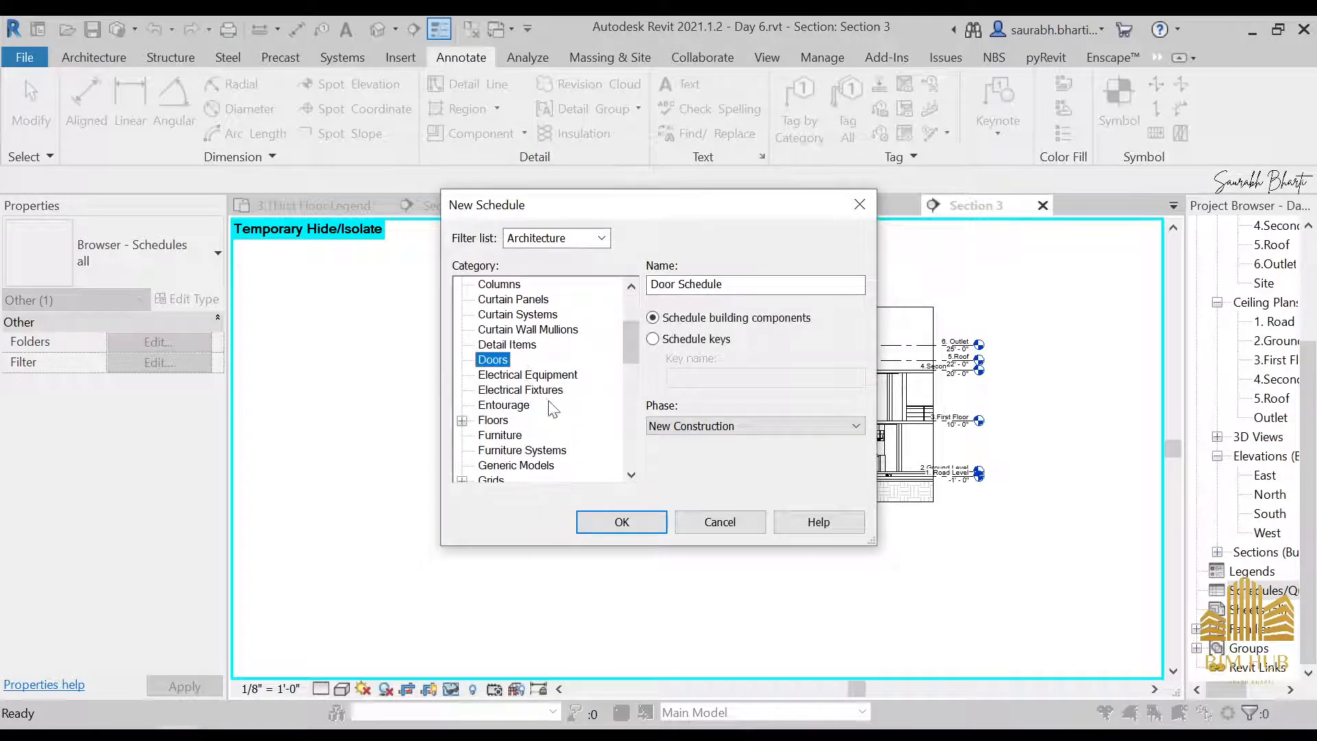
pyautogui.click(608, 523)
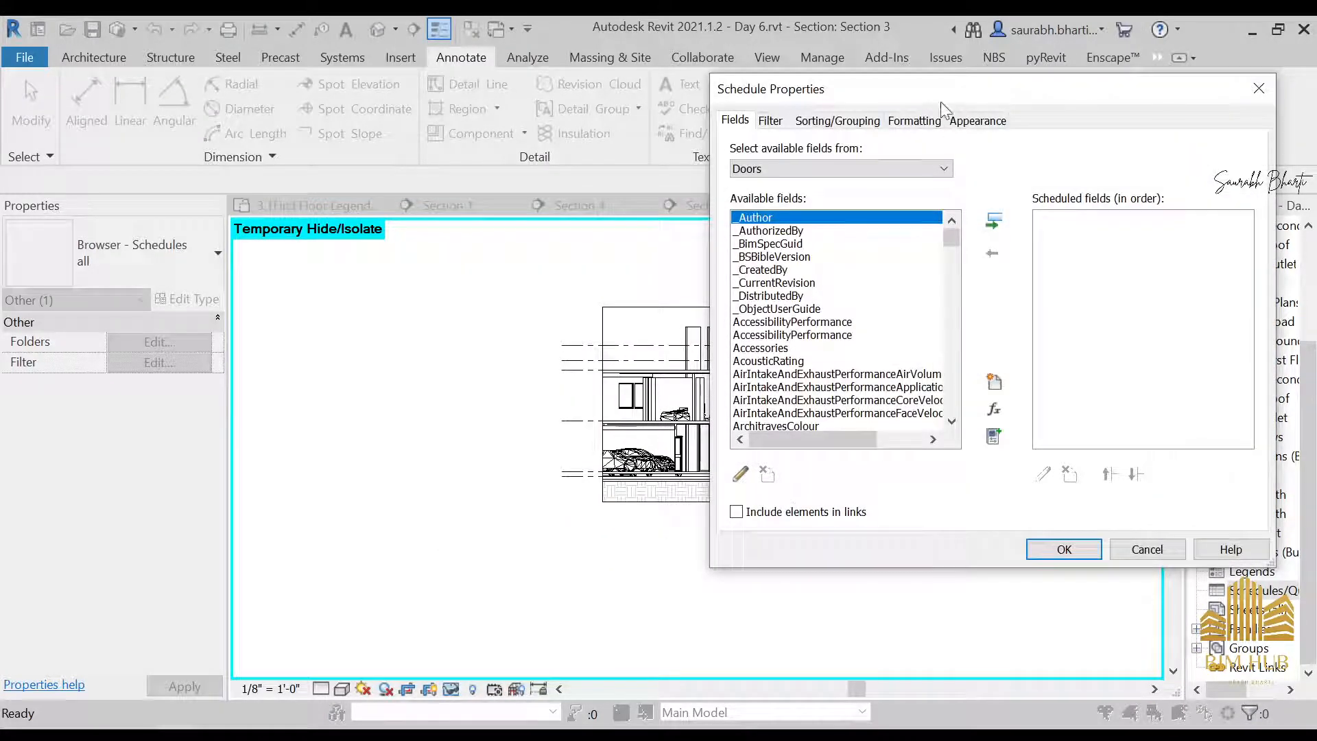
# Add the Count and Cost fields to the door schedule's scheduled fields
pyautogui.moveTo(944, 108); pyautogui.dragTo(601, 114)
pyautogui.scroll(-10, 463, 343)
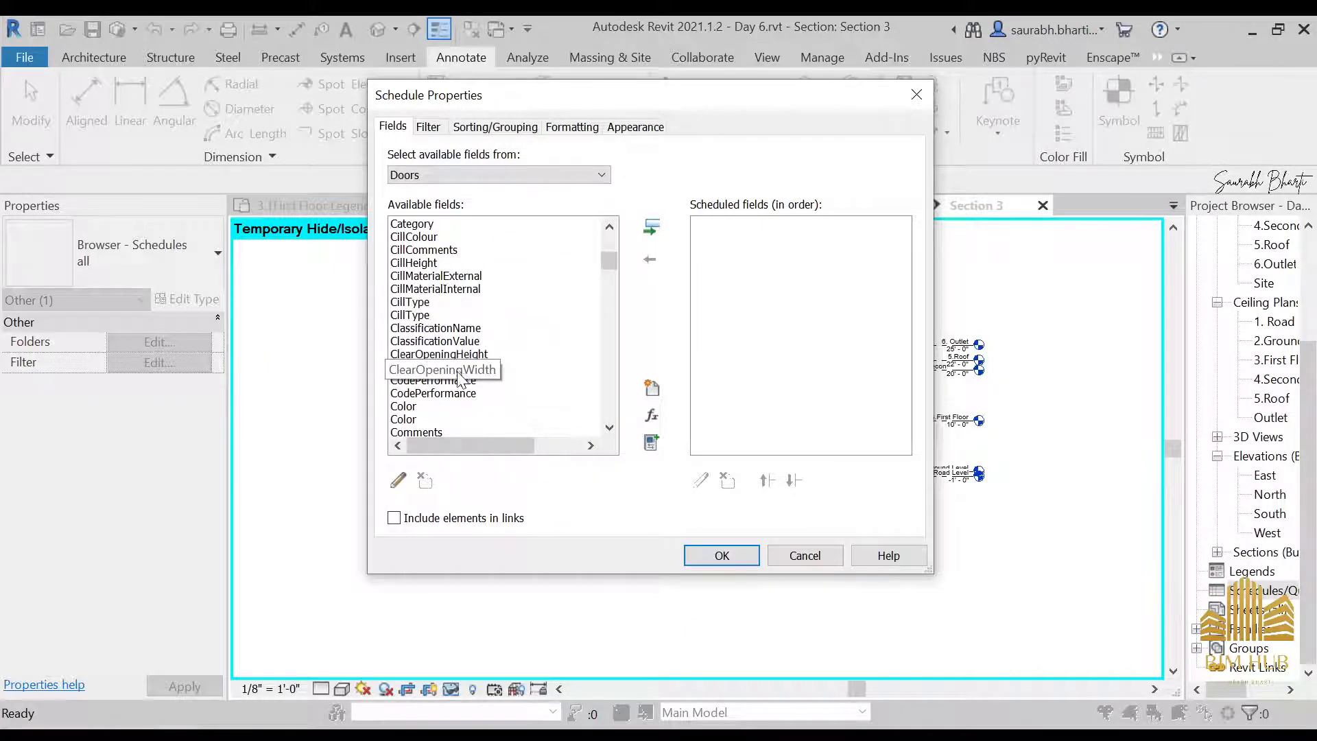
pyautogui.scroll(-1, 426, 405)
pyautogui.scroll(10, 420, 374)
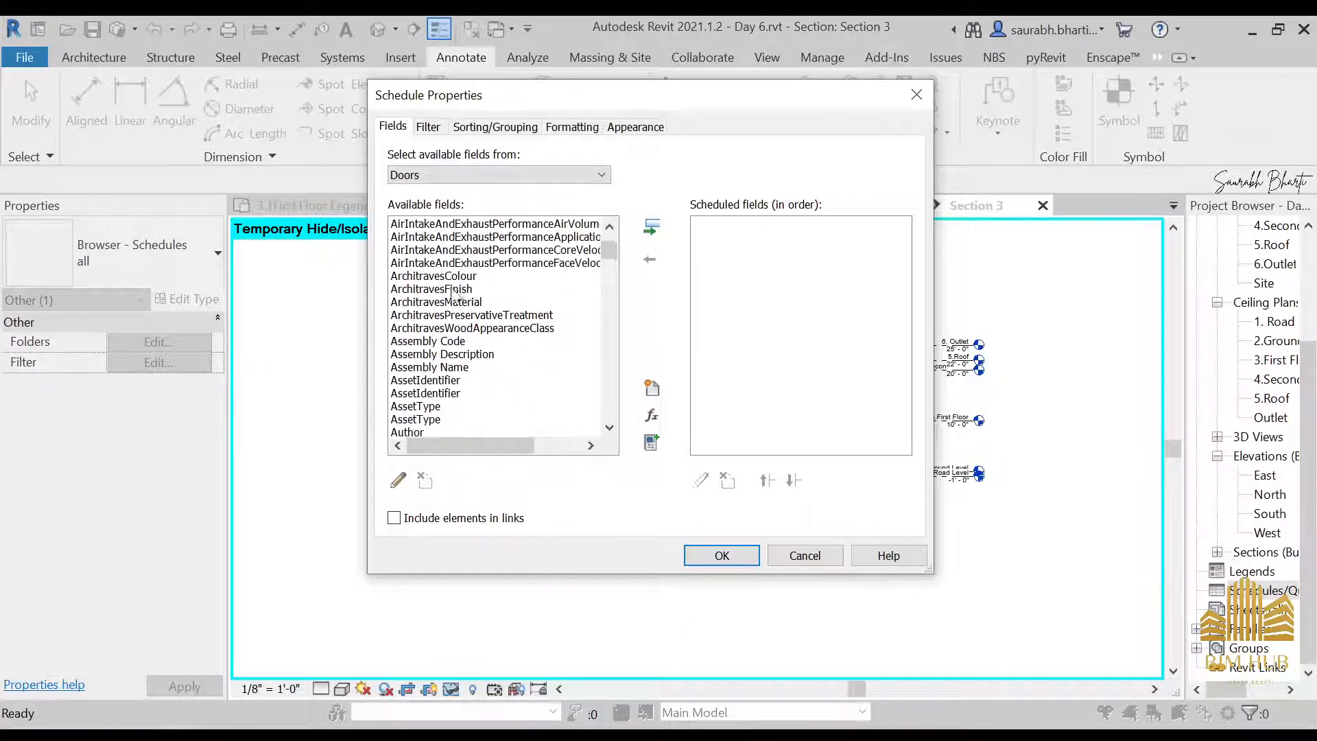
pyautogui.scroll(-7, 426, 336)
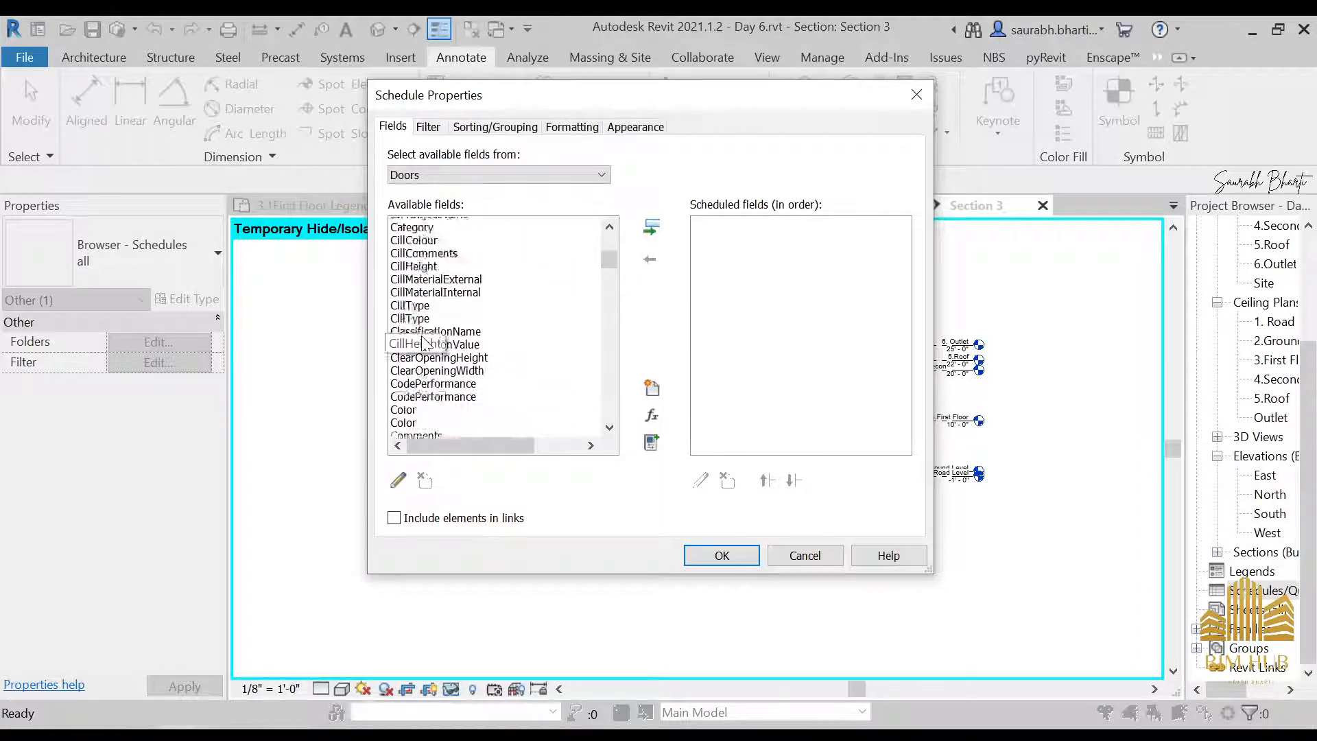
pyautogui.scroll(3, 446, 274)
pyautogui.scroll(-6, 427, 374)
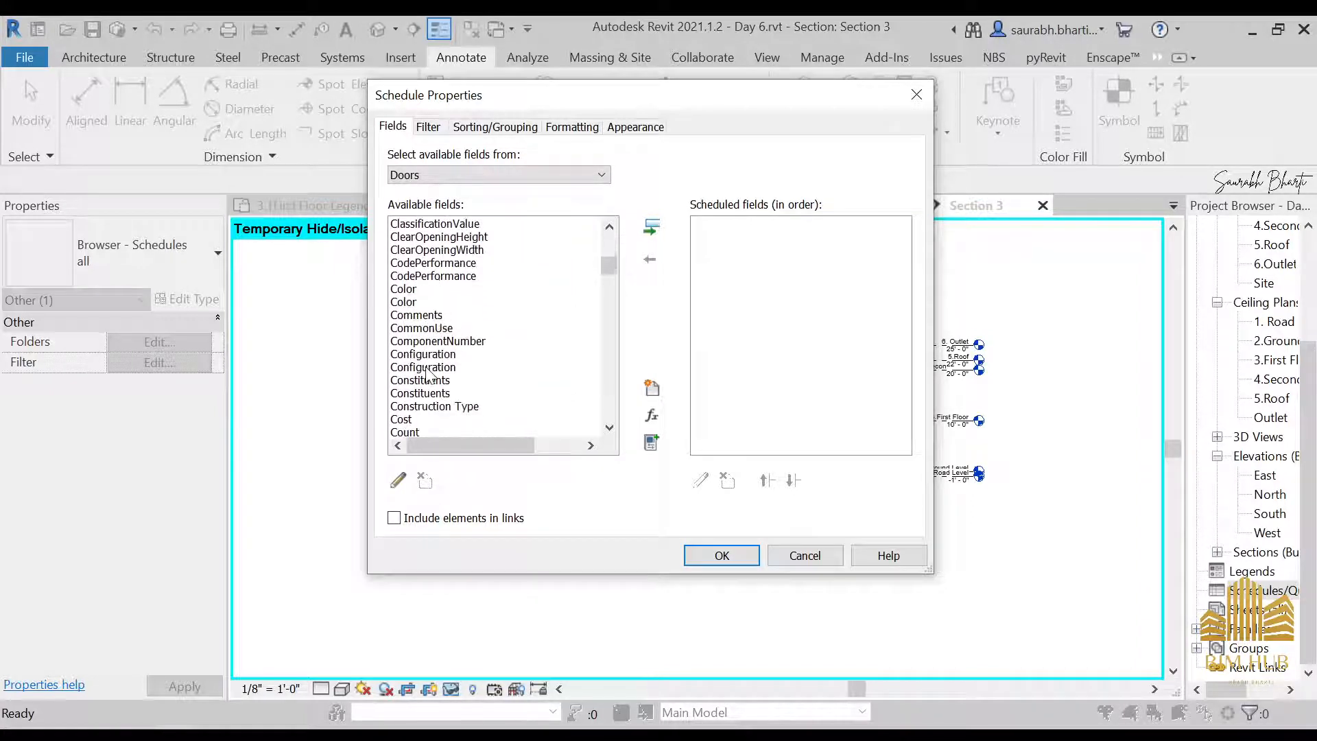
pyautogui.scroll(-3, 424, 332)
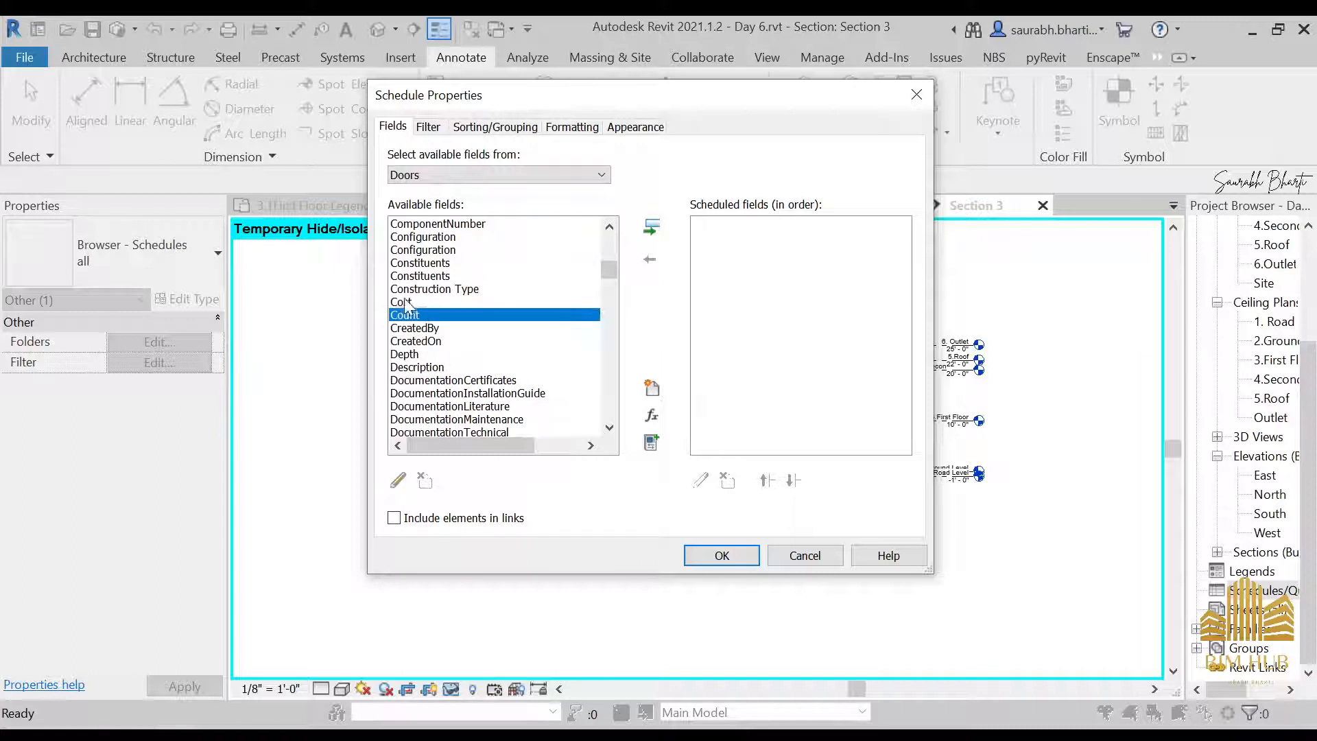
pyautogui.click(652, 228)
pyautogui.click(441, 288)
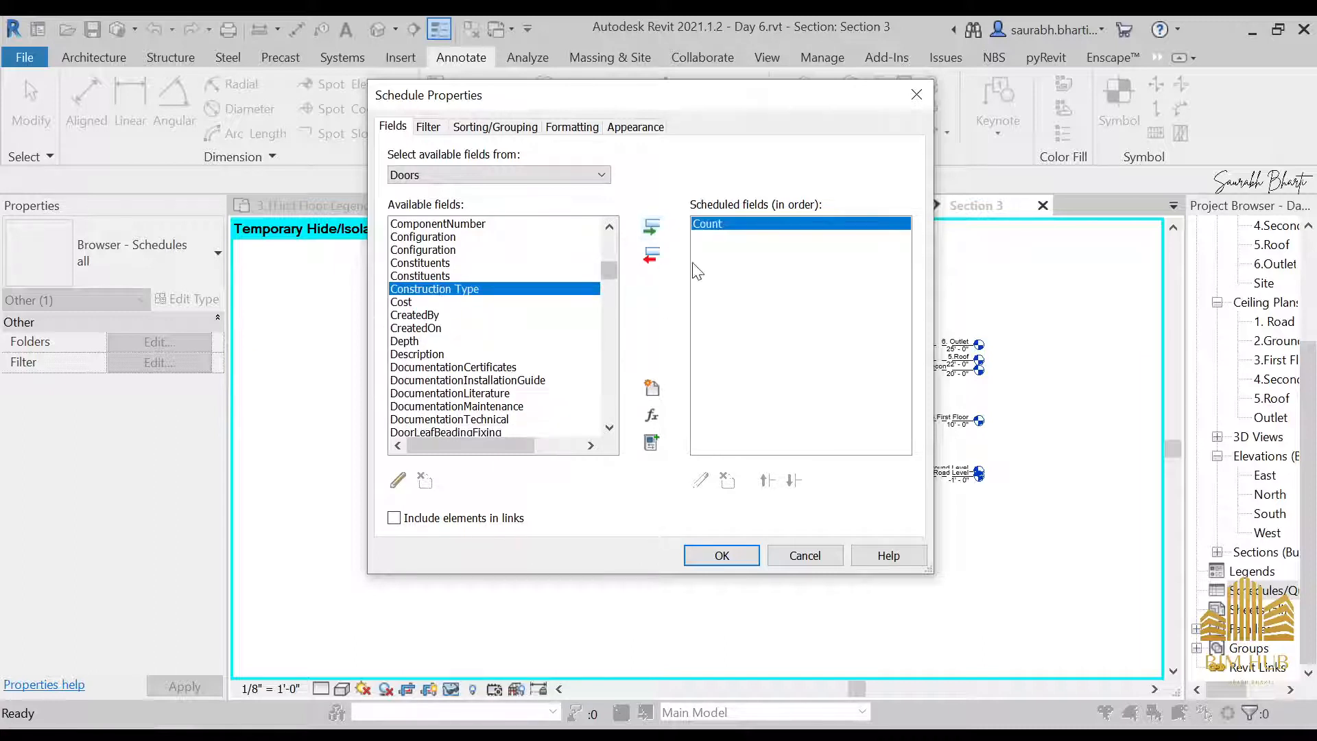
pyautogui.click(439, 302)
pyautogui.click(651, 227)
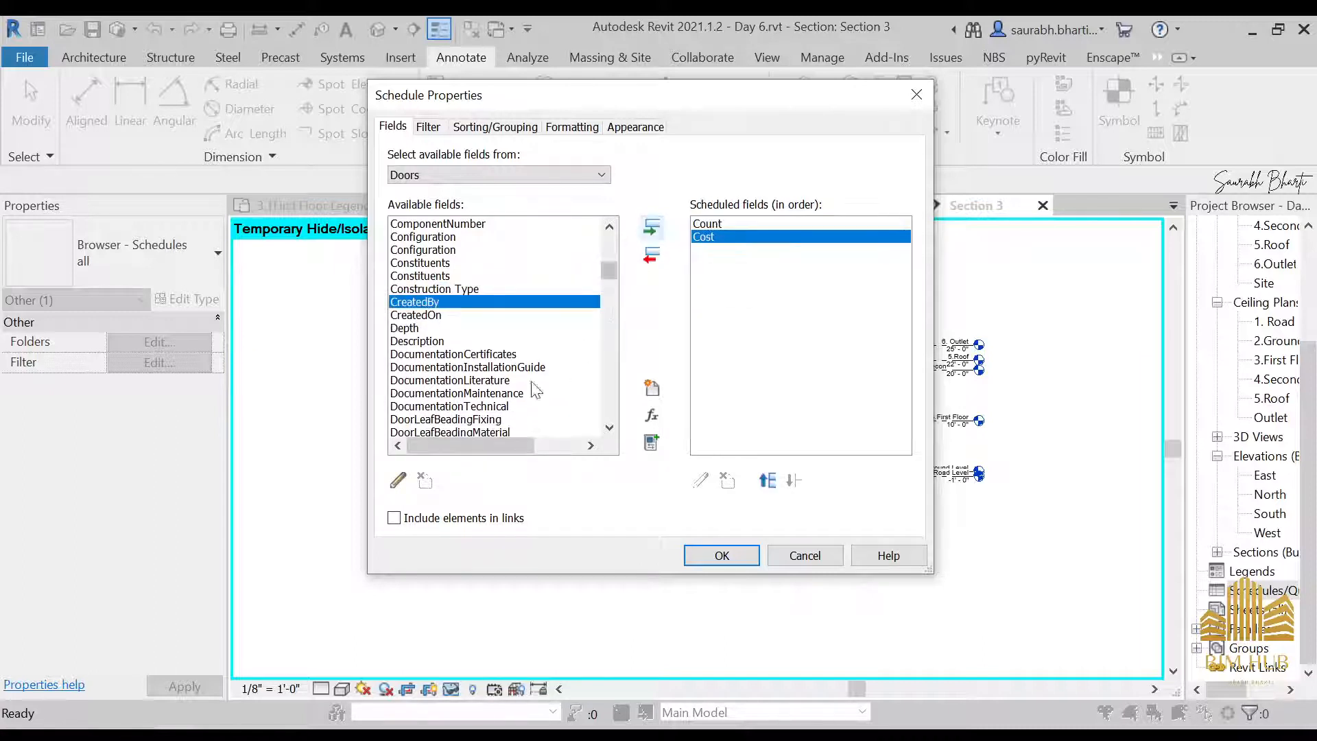
# Add the Family and Type field to the door schedule
pyautogui.scroll(-5, 446, 384)
pyautogui.scroll(-5, 447, 385)
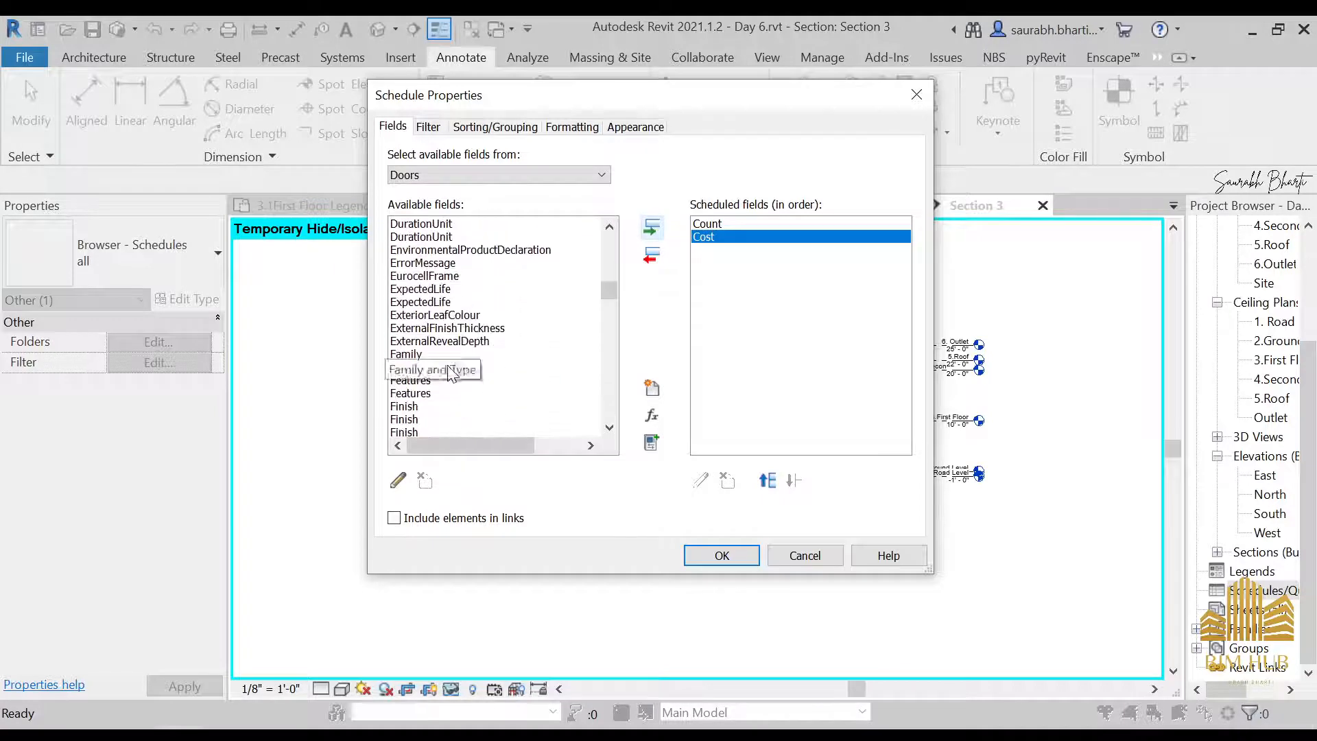
pyautogui.scroll(-3, 488, 366)
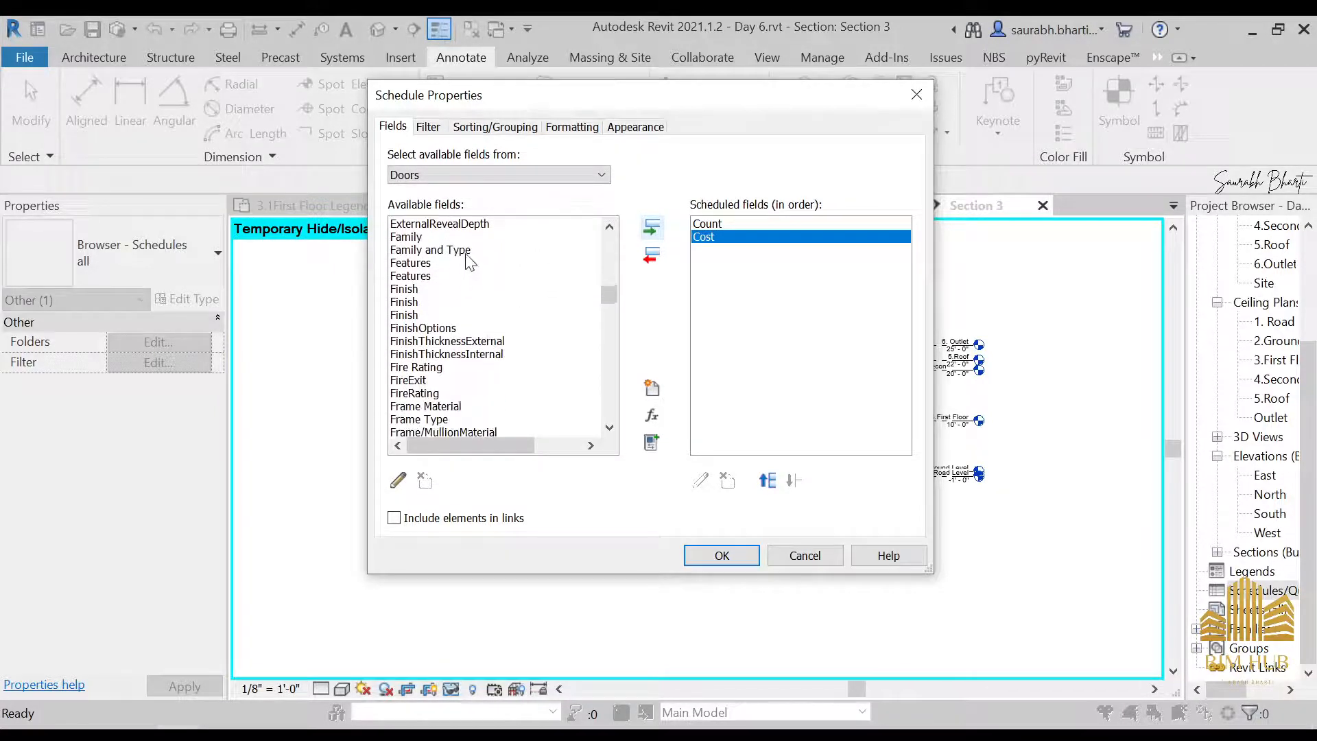
pyautogui.click(652, 229)
# Find the Width field among the available door fields and add it to the schedule
pyautogui.scroll(-5, 466, 317)
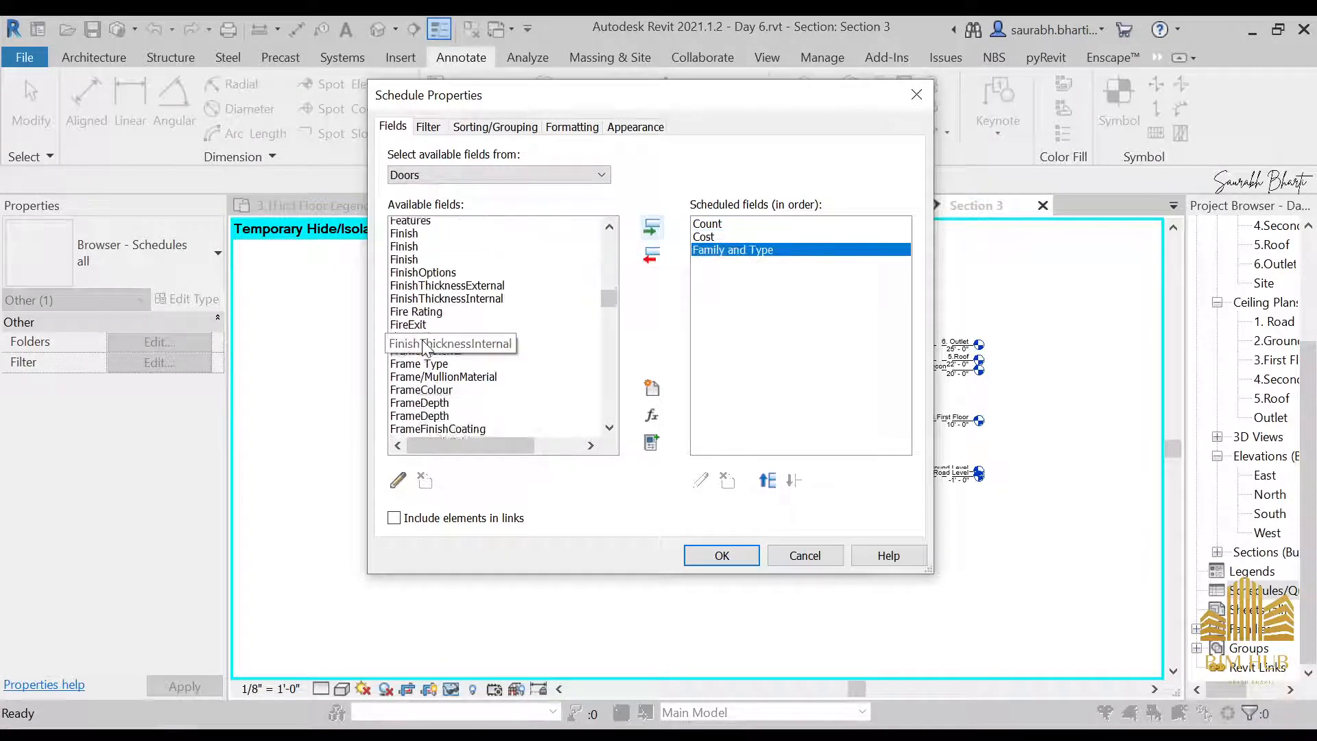
pyautogui.scroll(-5, 466, 317)
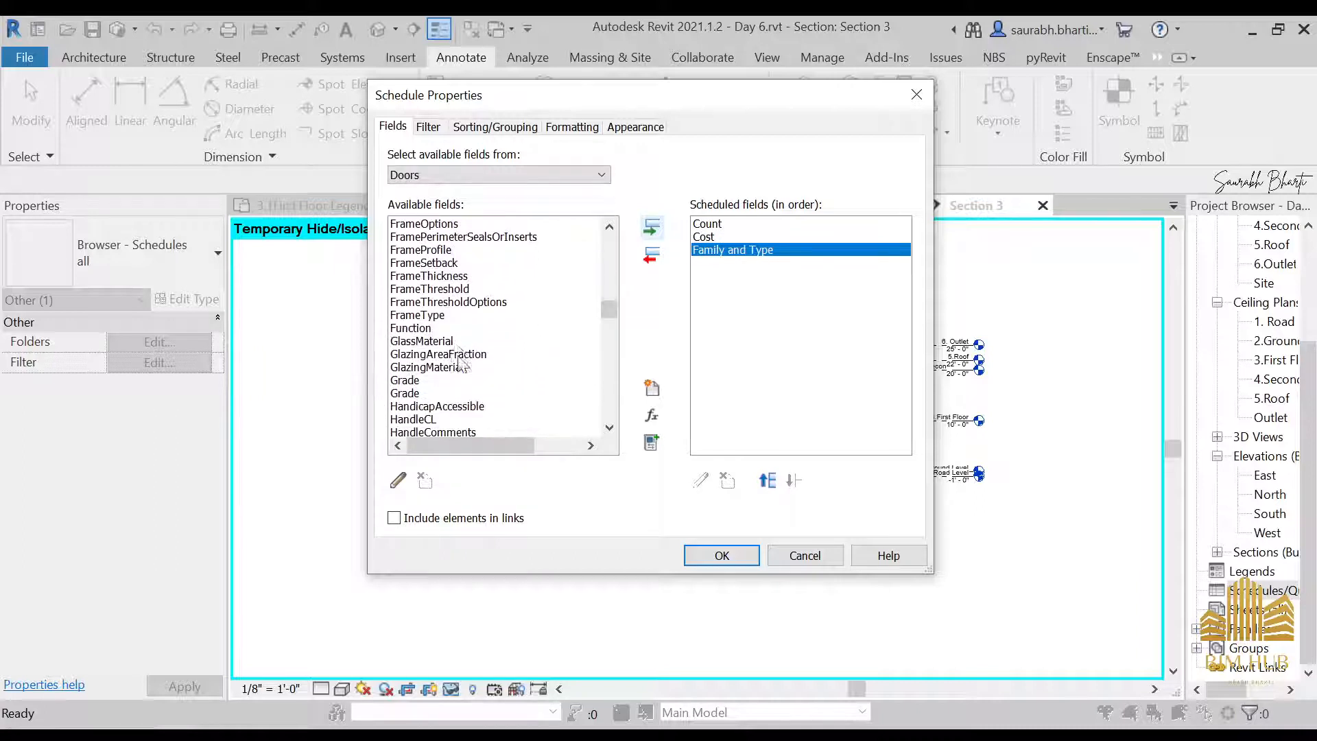
pyautogui.scroll(-6, 453, 370)
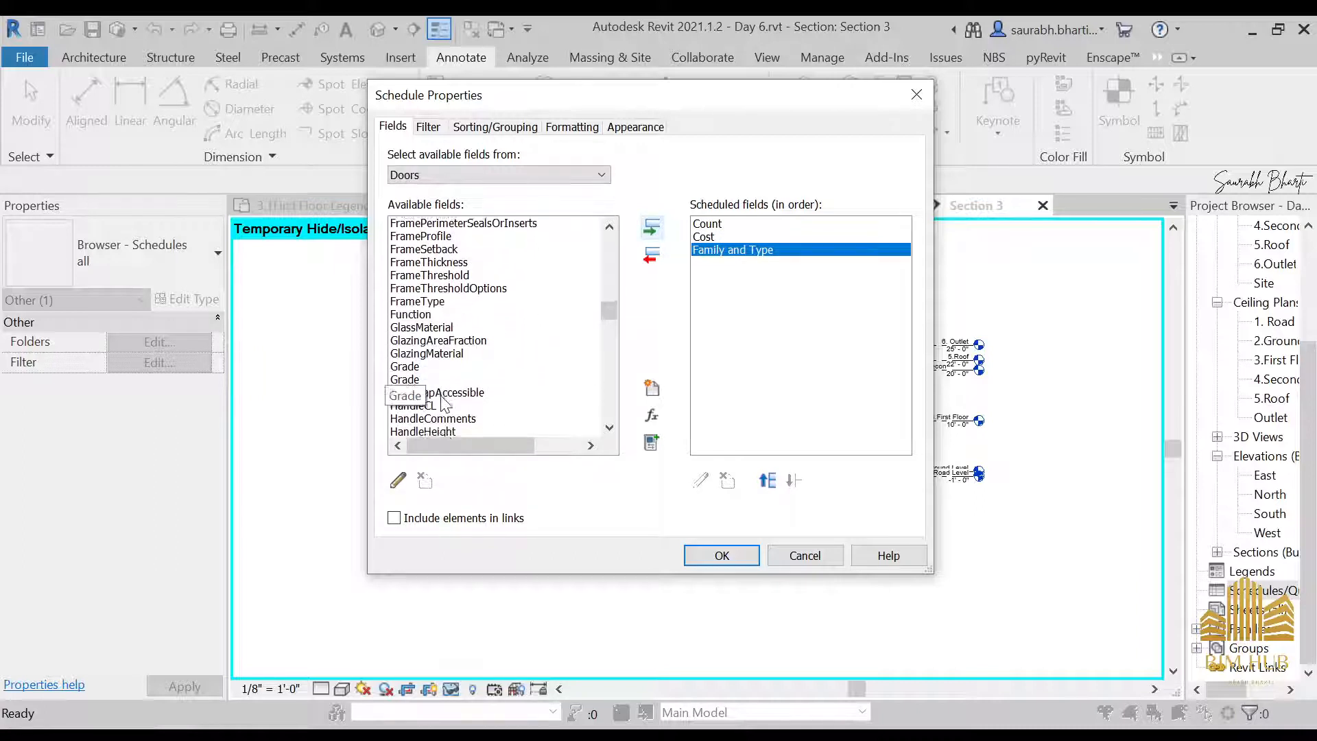
pyautogui.scroll(-7, 465, 343)
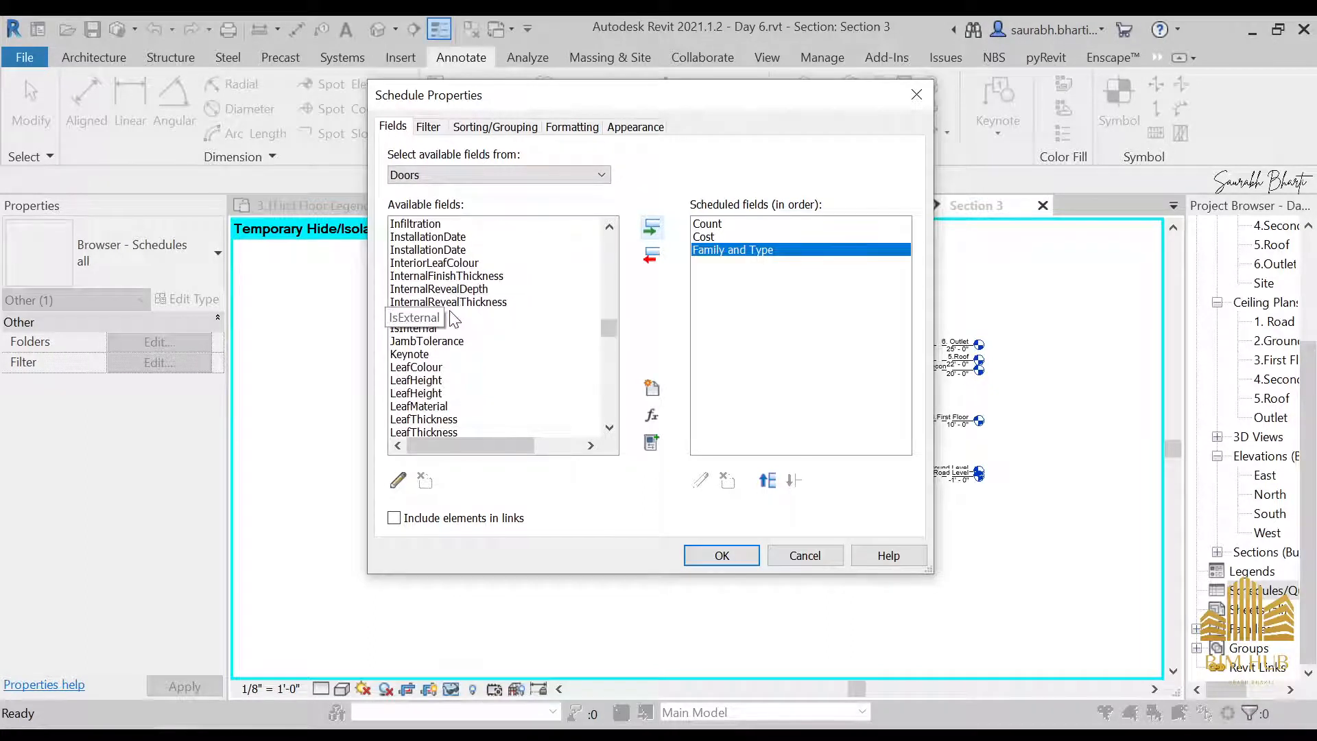
pyautogui.scroll(-2, 453, 319)
pyautogui.scroll(-5, 451, 367)
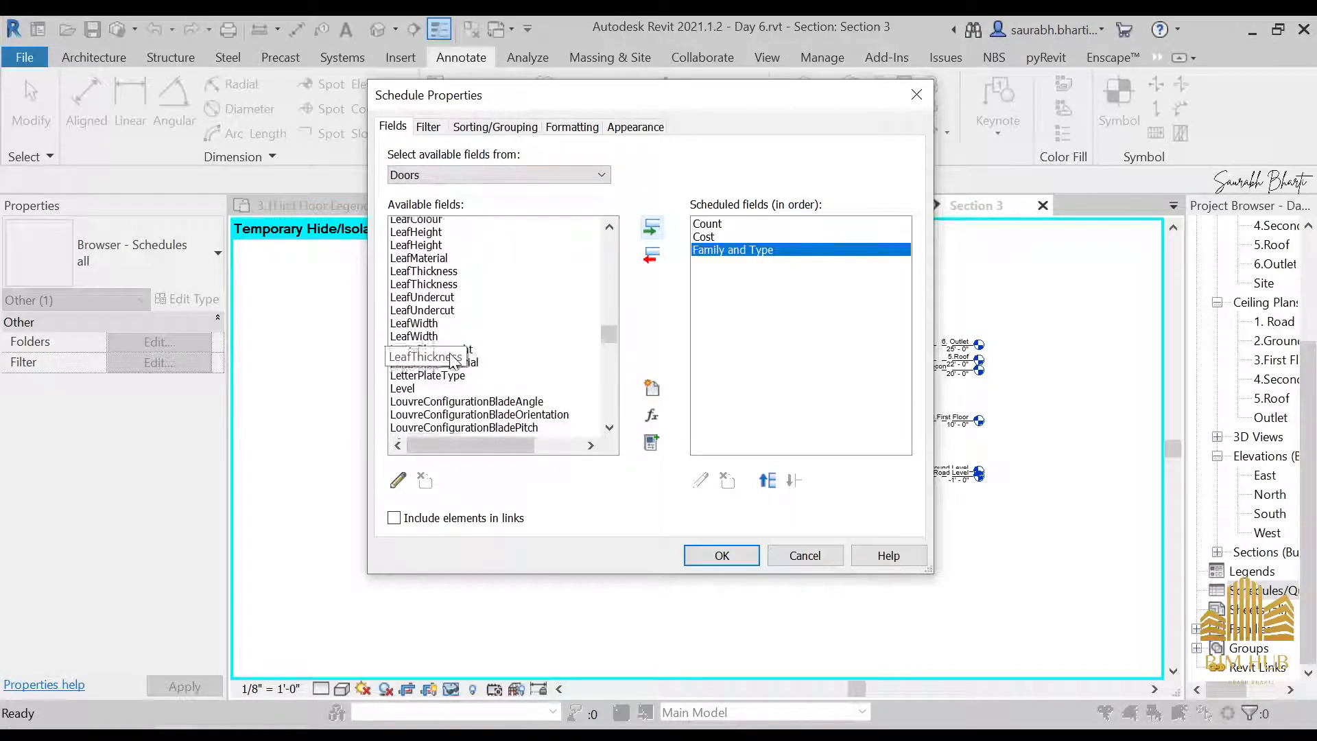
pyautogui.scroll(-1, 432, 367)
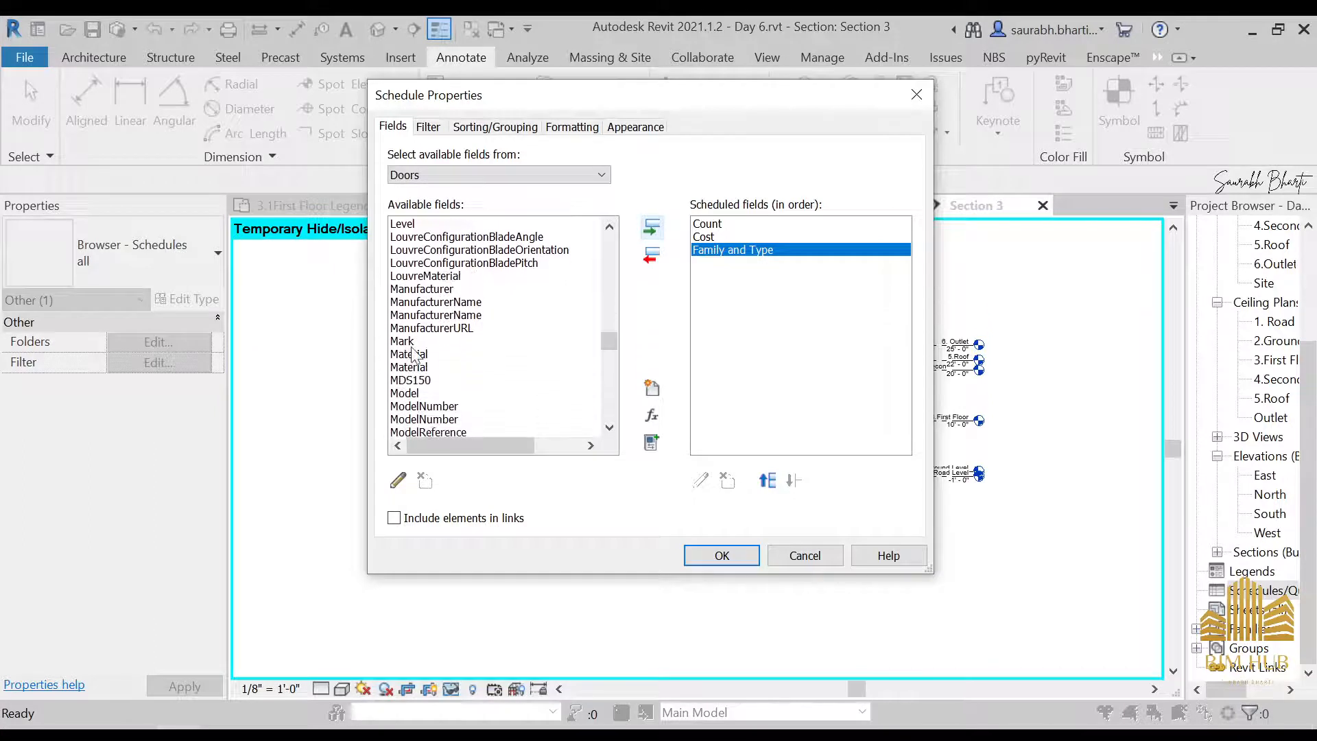
pyautogui.scroll(-3, 432, 364)
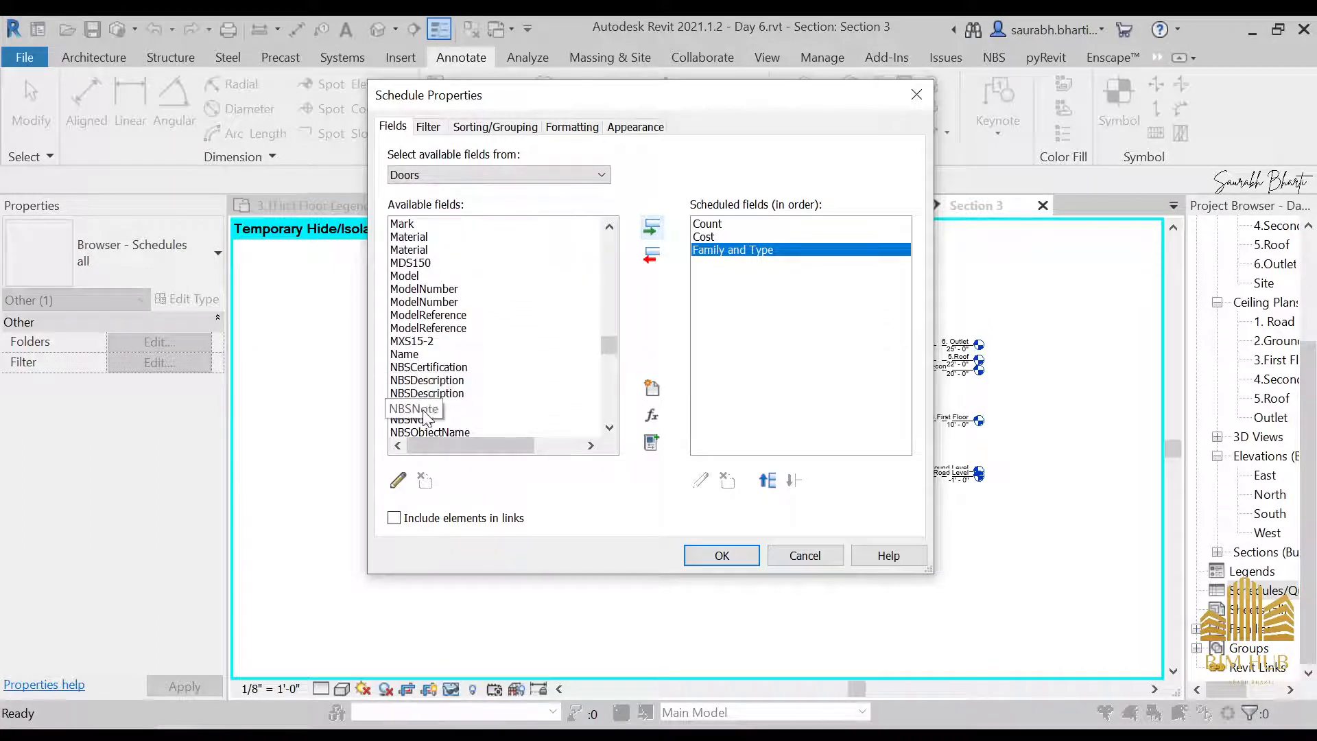
pyautogui.scroll(-8, 429, 405)
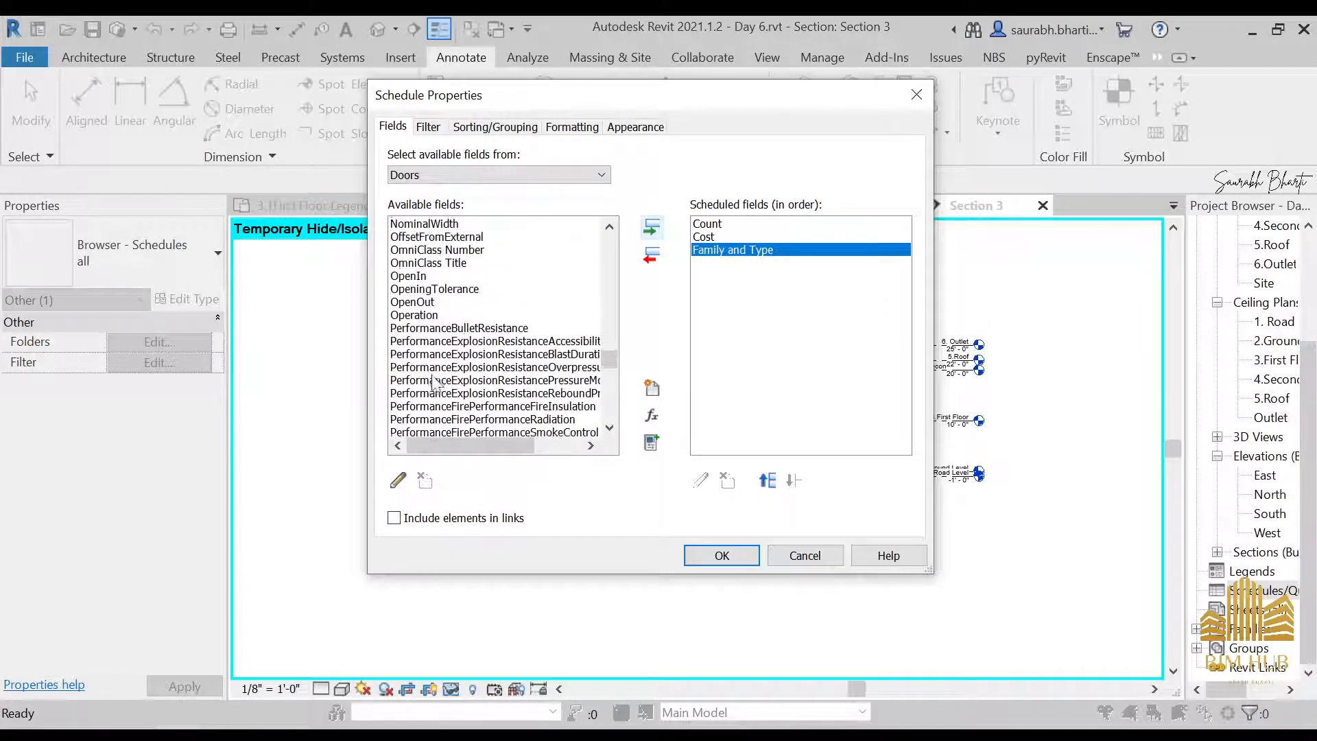
pyautogui.scroll(-7, 433, 384)
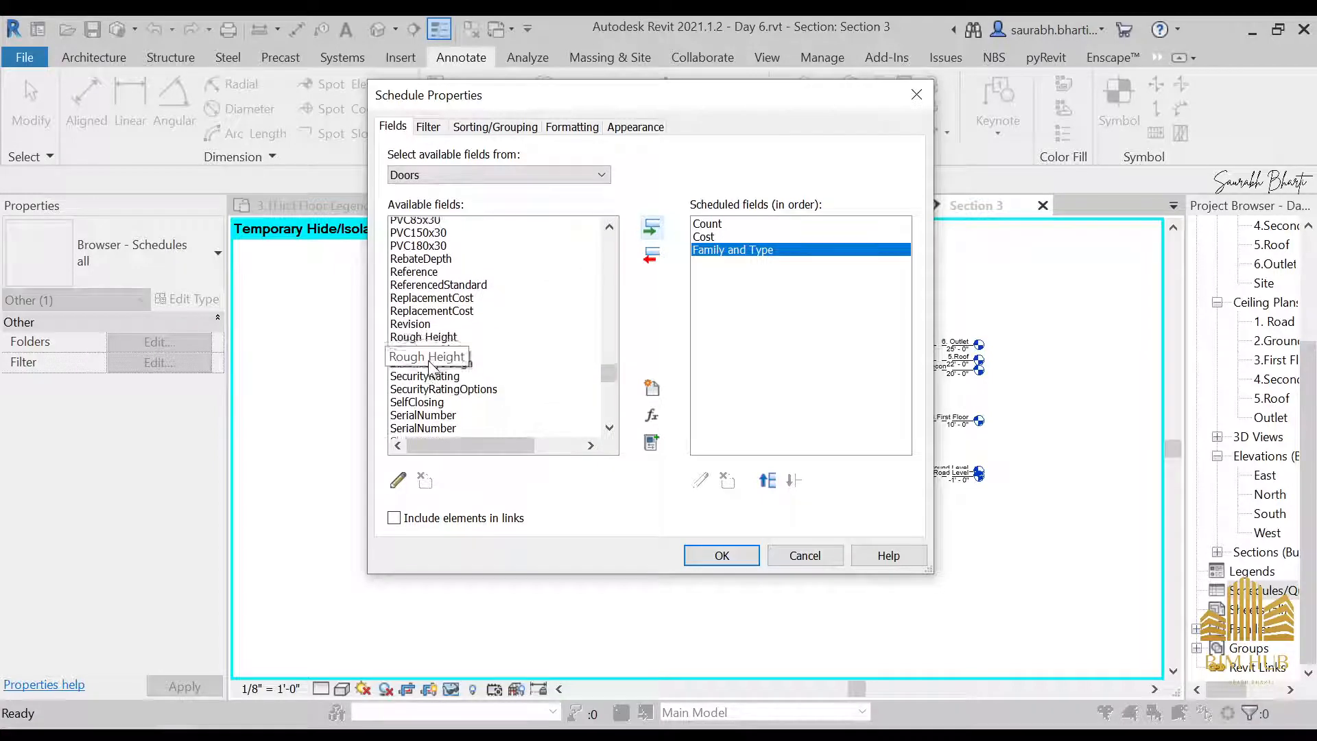
pyautogui.scroll(-5, 429, 370)
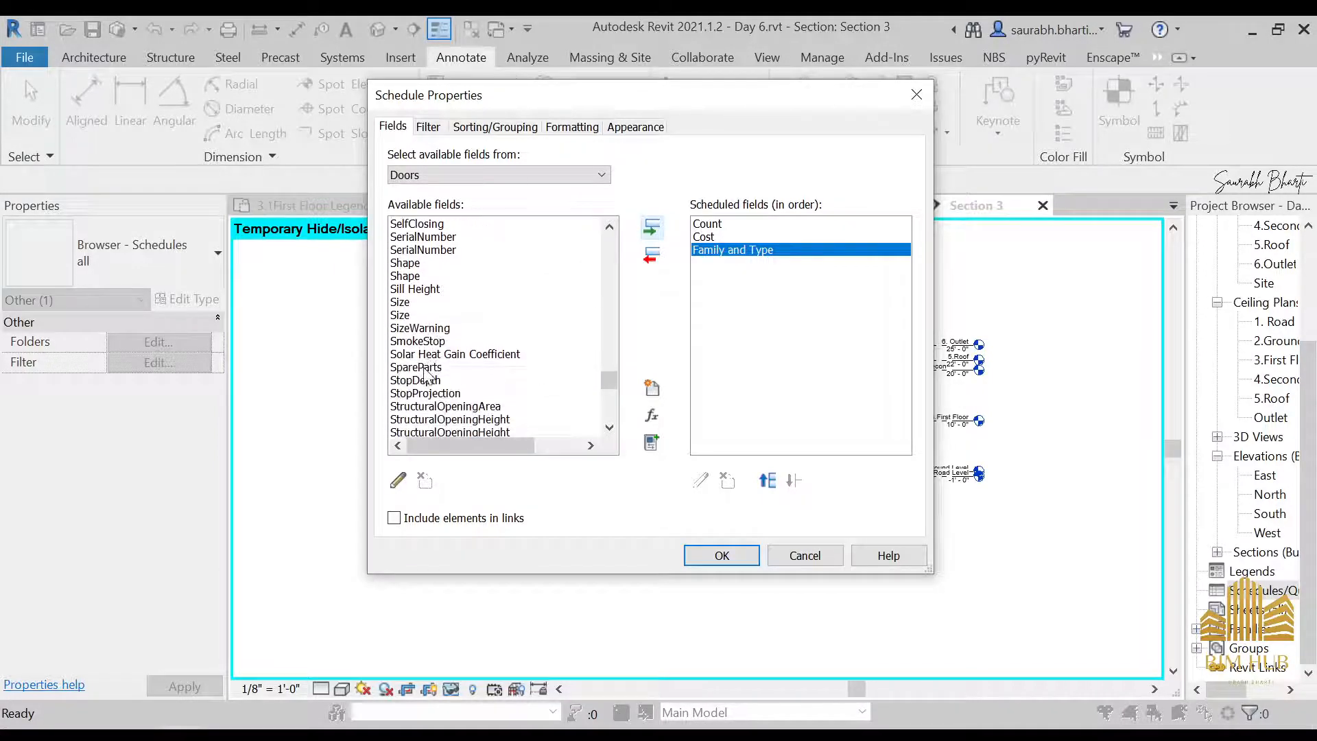
pyautogui.scroll(-10, 406, 322)
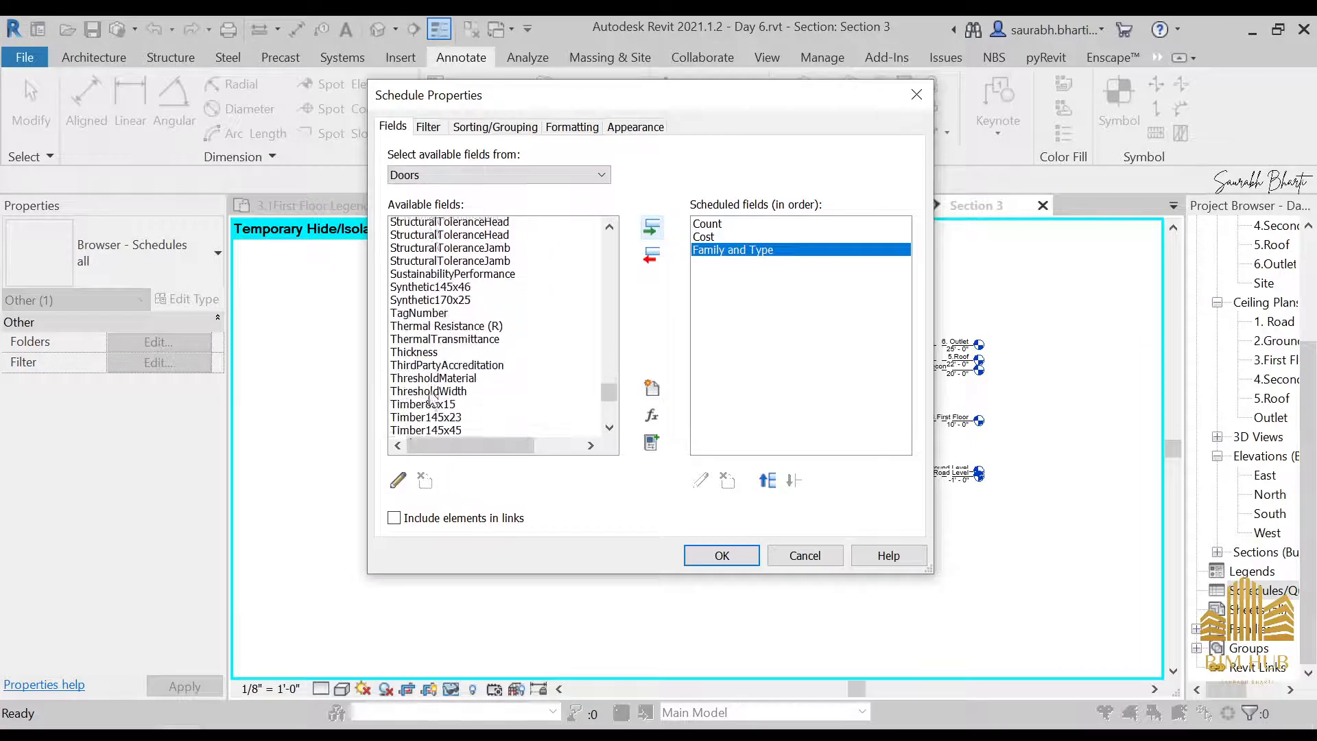
pyautogui.scroll(-8, 436, 384)
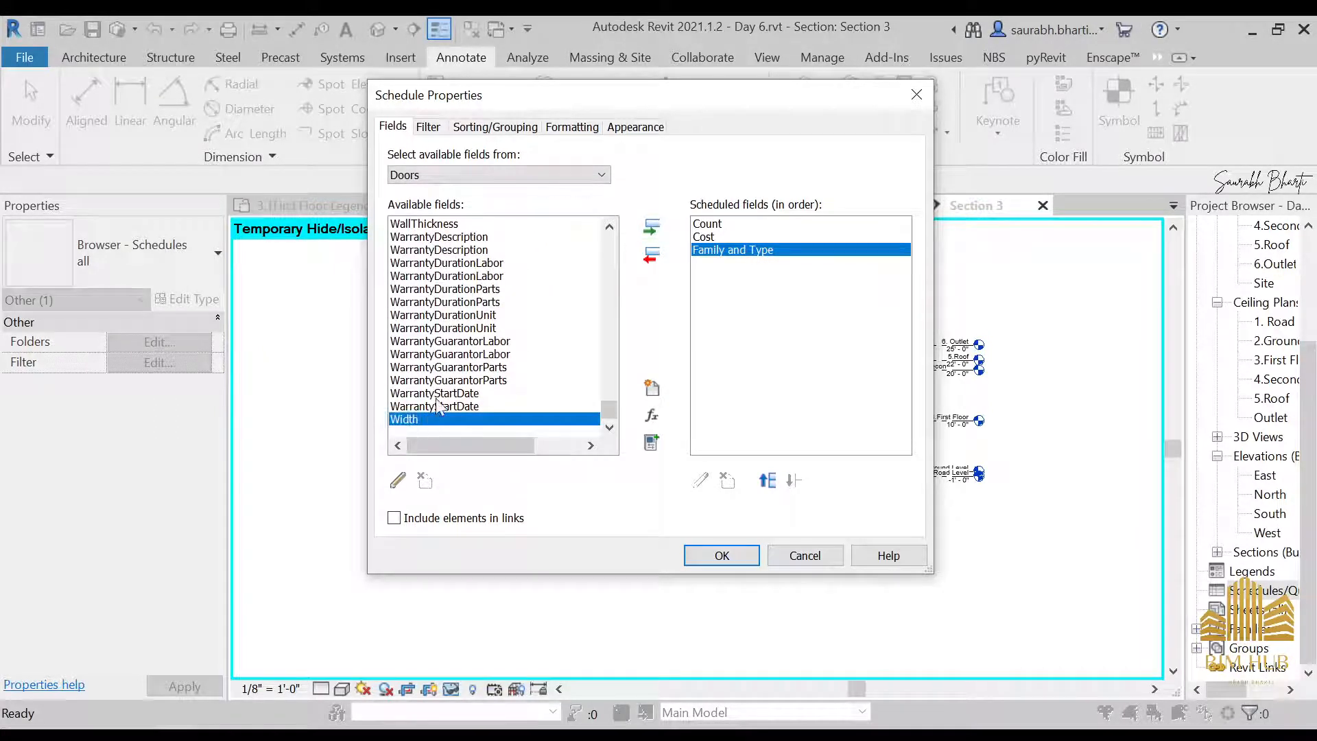
pyautogui.click(652, 227)
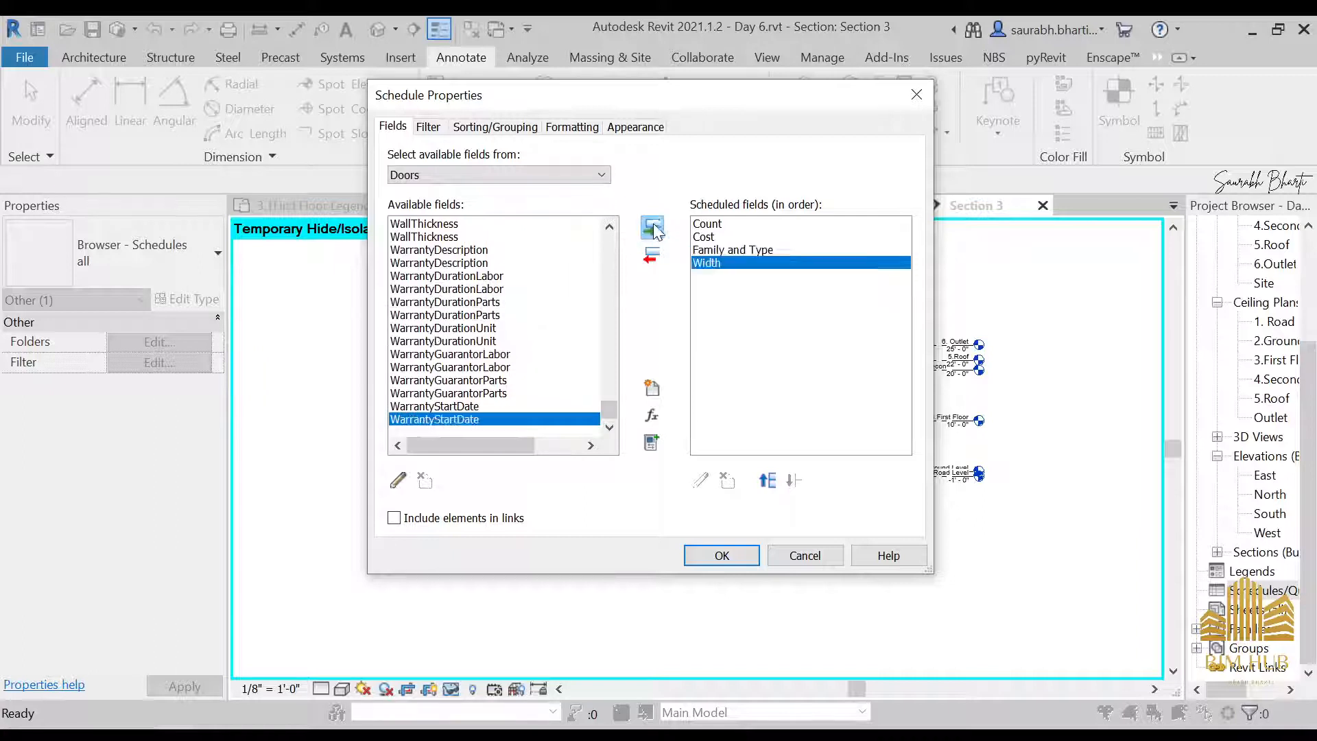
# Add the Type Mark field to the door schedule's scheduled fields
pyautogui.scroll(6, 456, 414)
pyautogui.scroll(-4, 453, 412)
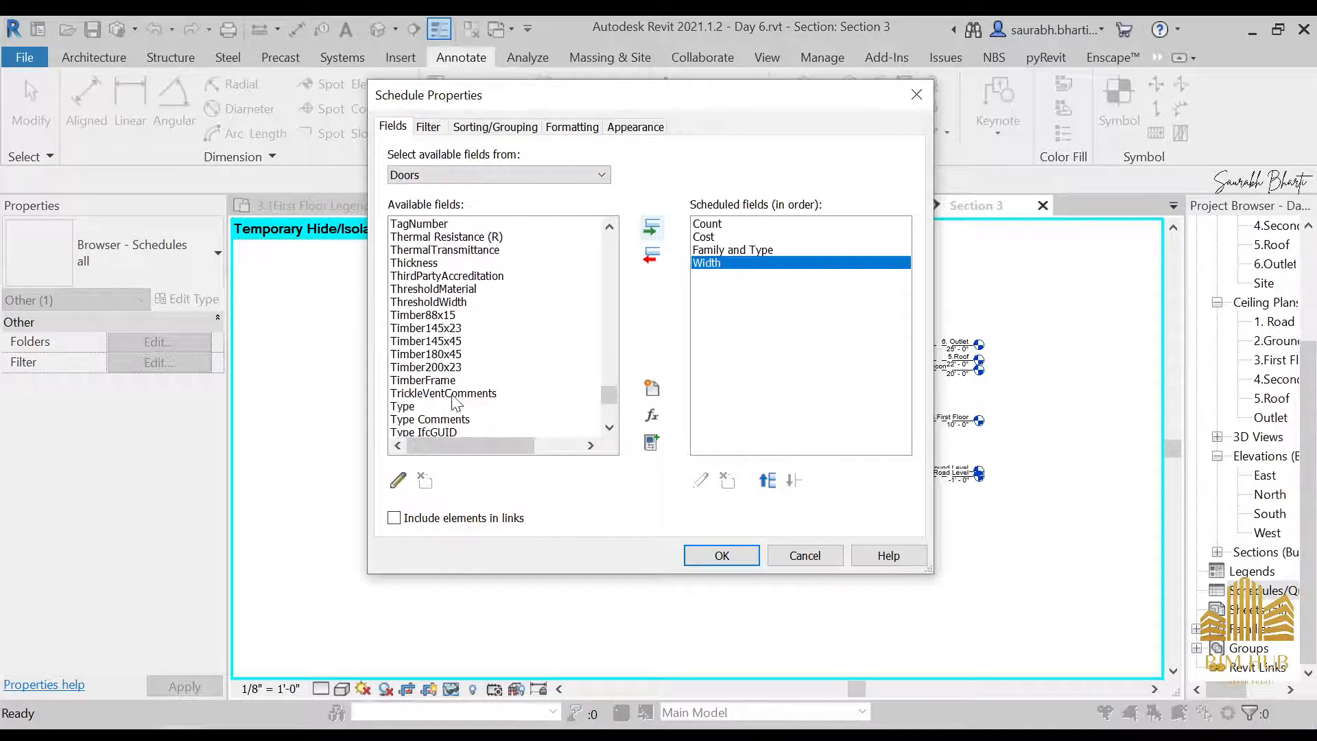
pyautogui.click(439, 354)
pyautogui.scroll(-2, 433, 412)
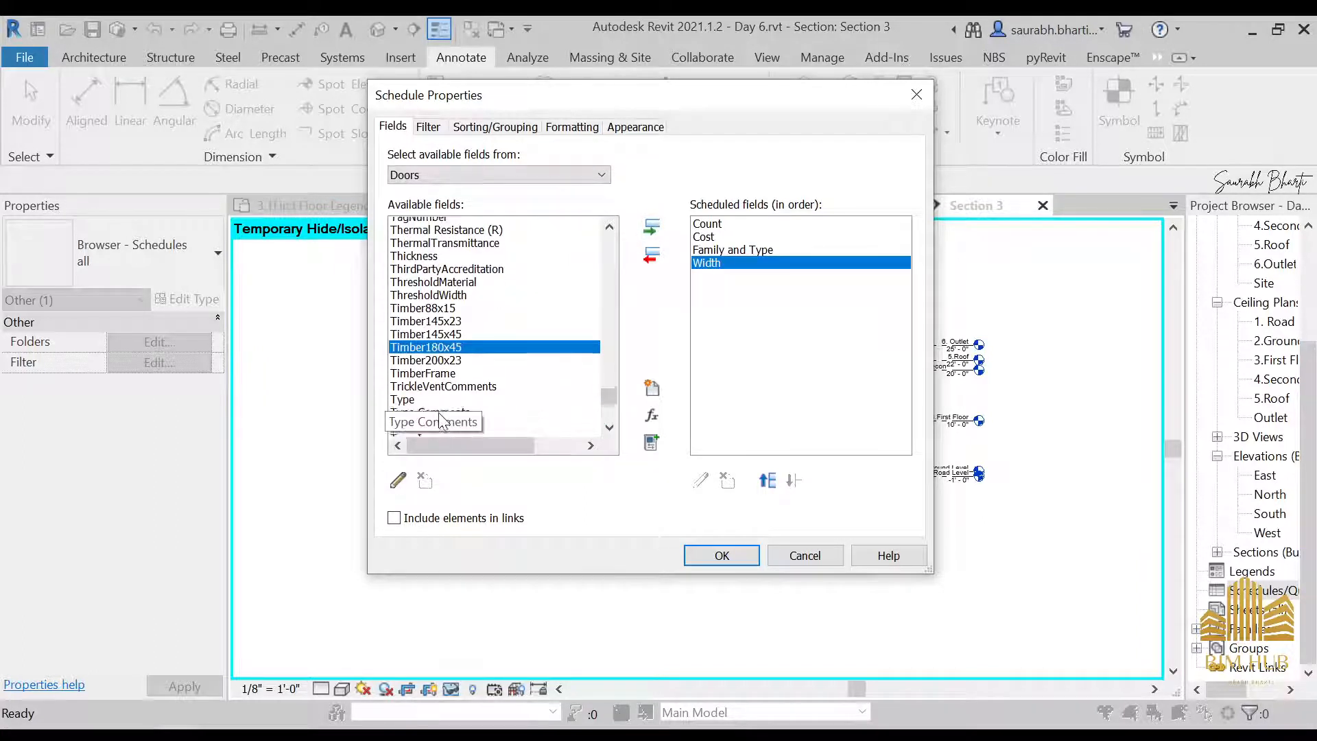
pyautogui.click(432, 380)
pyautogui.click(650, 227)
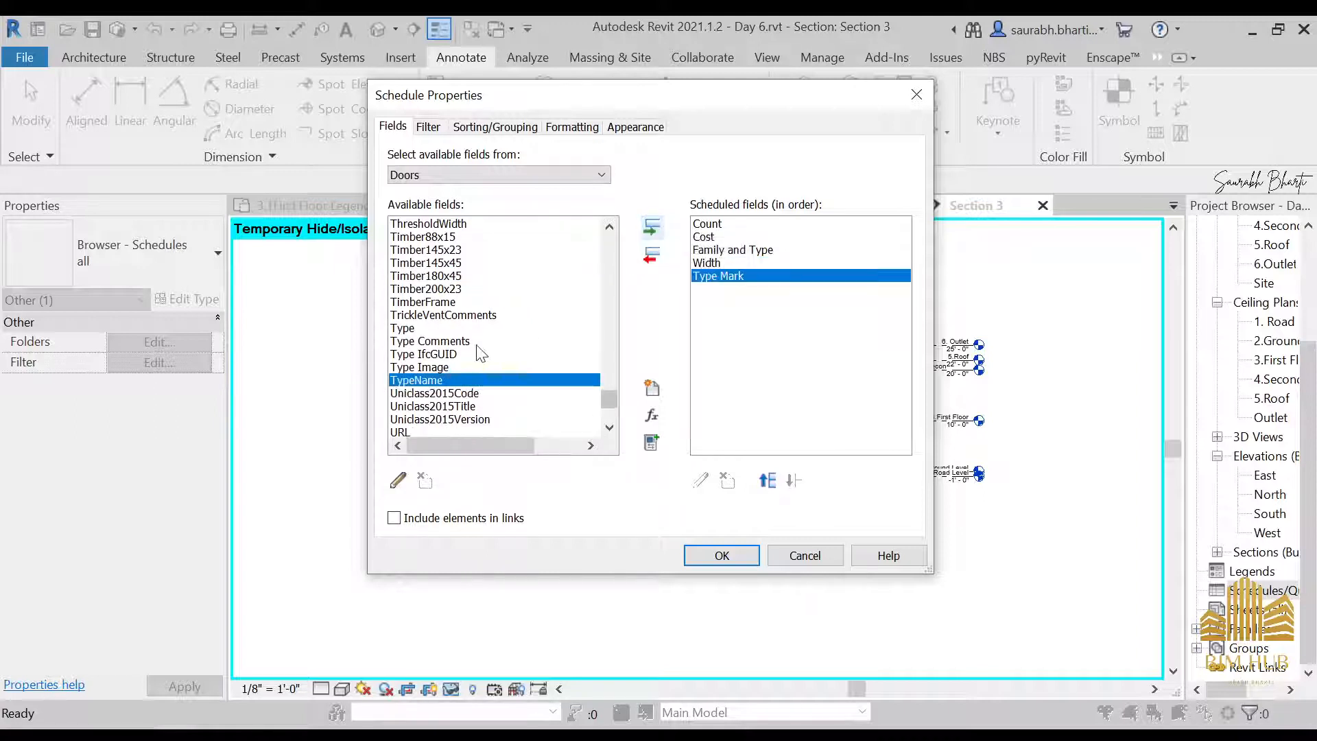
# Find the Height field among the available door fields and add it to the schedule
pyautogui.scroll(12, 464, 385)
pyautogui.scroll(3, 463, 386)
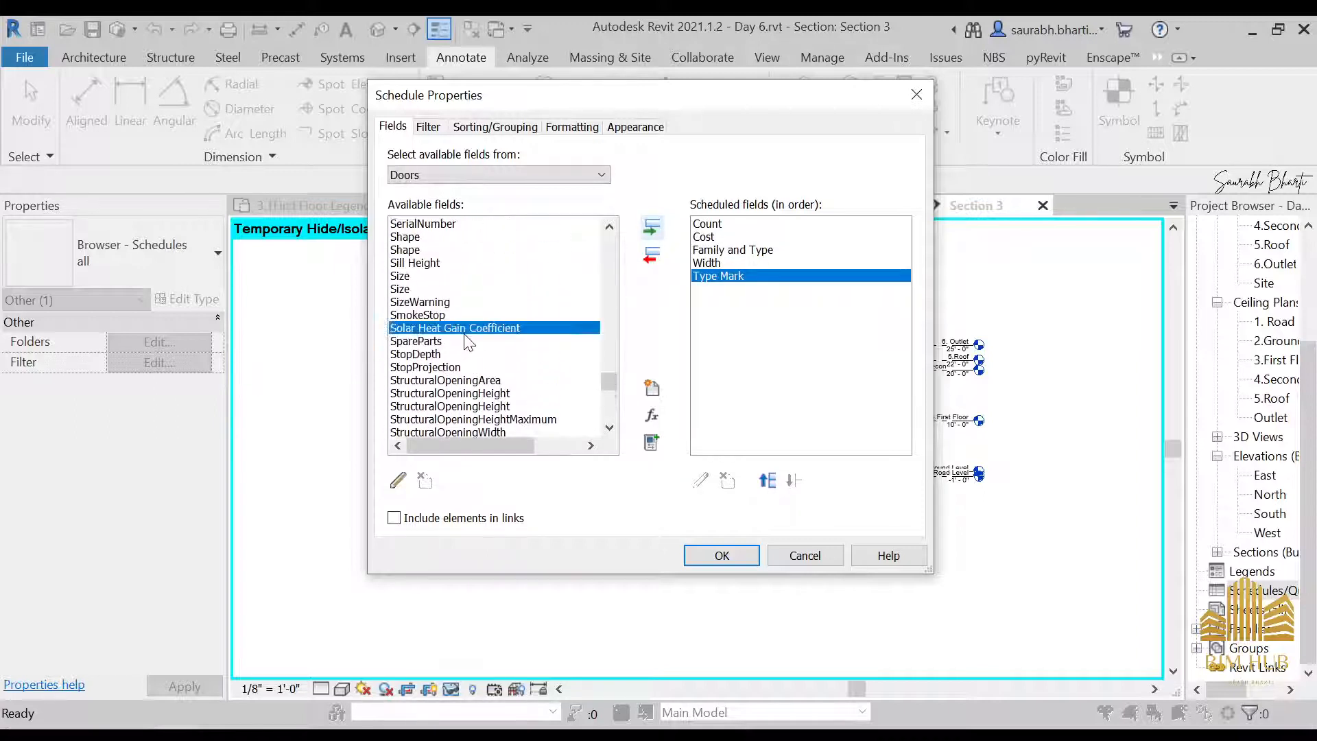
pyautogui.press('h')
pyautogui.press('Down')
pyautogui.press('Down')
pyautogui.press('Down')
pyautogui.press('Down')
pyautogui.press('Down')
pyautogui.press('Down')
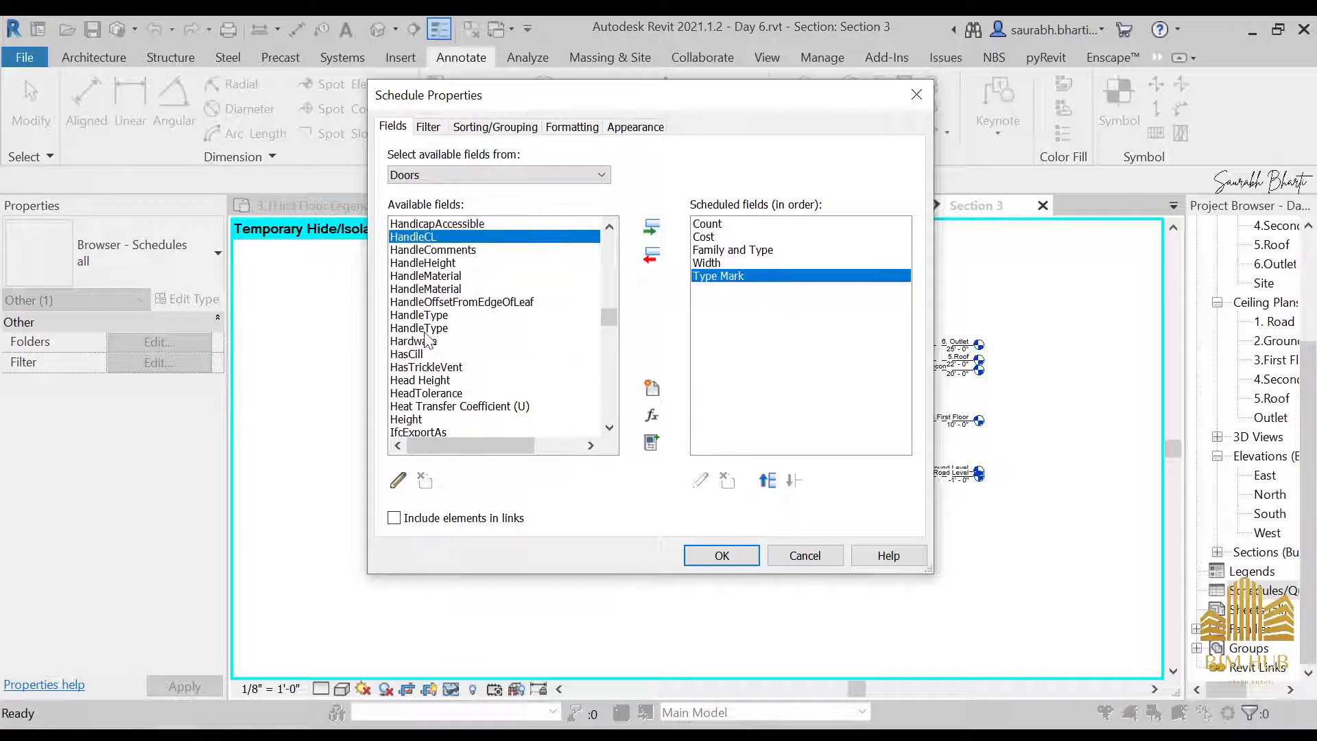
pyautogui.press('Down')
pyautogui.press('Down')
pyautogui.press('Down')
pyautogui.press('Down')
pyautogui.press('Down')
pyautogui.press('Down')
pyautogui.press('Down')
pyautogui.press('Down')
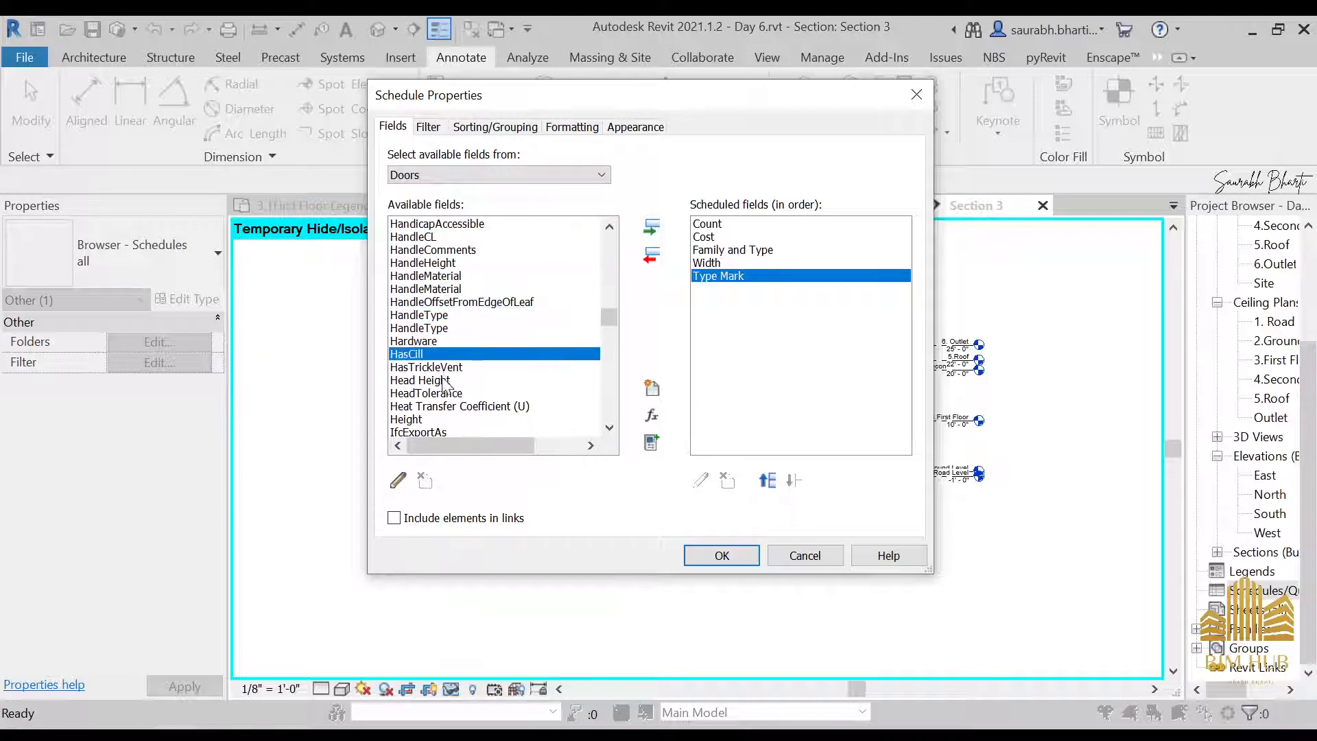
pyautogui.press('Down')
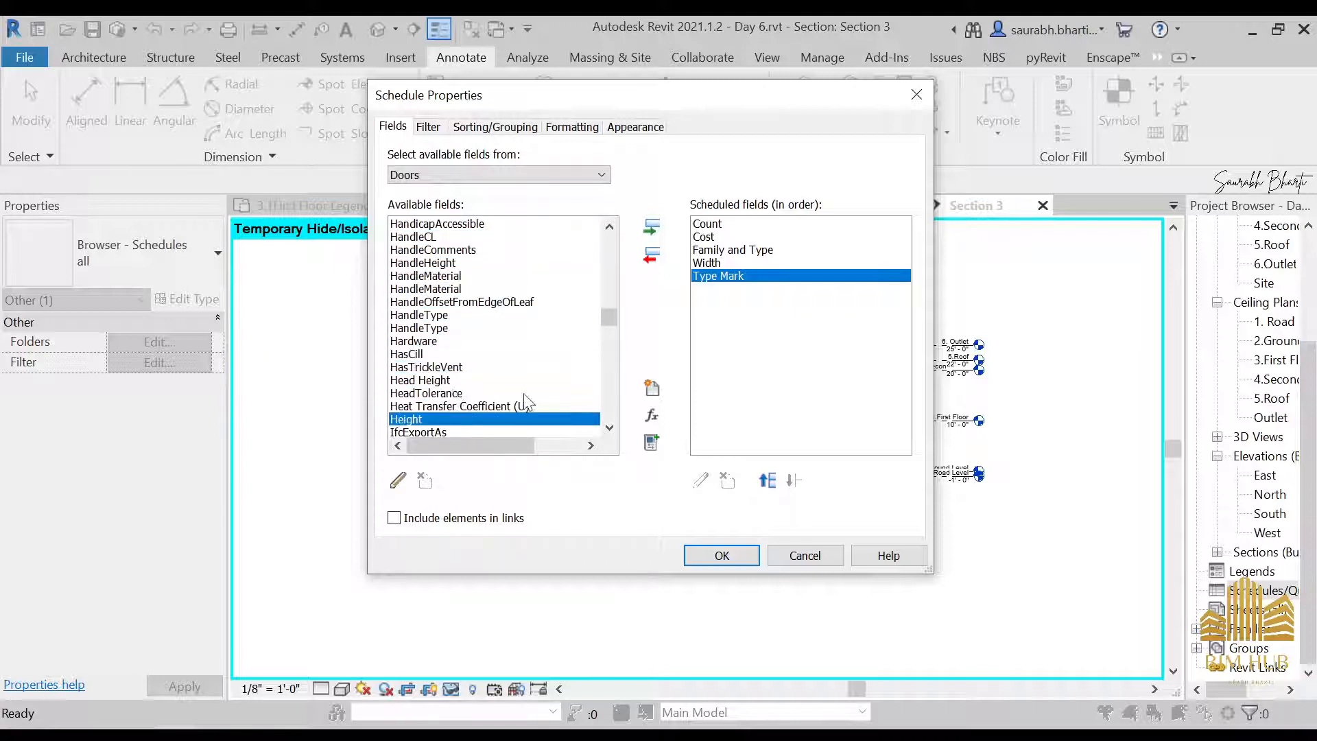
pyautogui.click(652, 228)
# Move Family and Type to the first place in the scheduled fields order
pyautogui.click(755, 251)
pyautogui.click(767, 481)
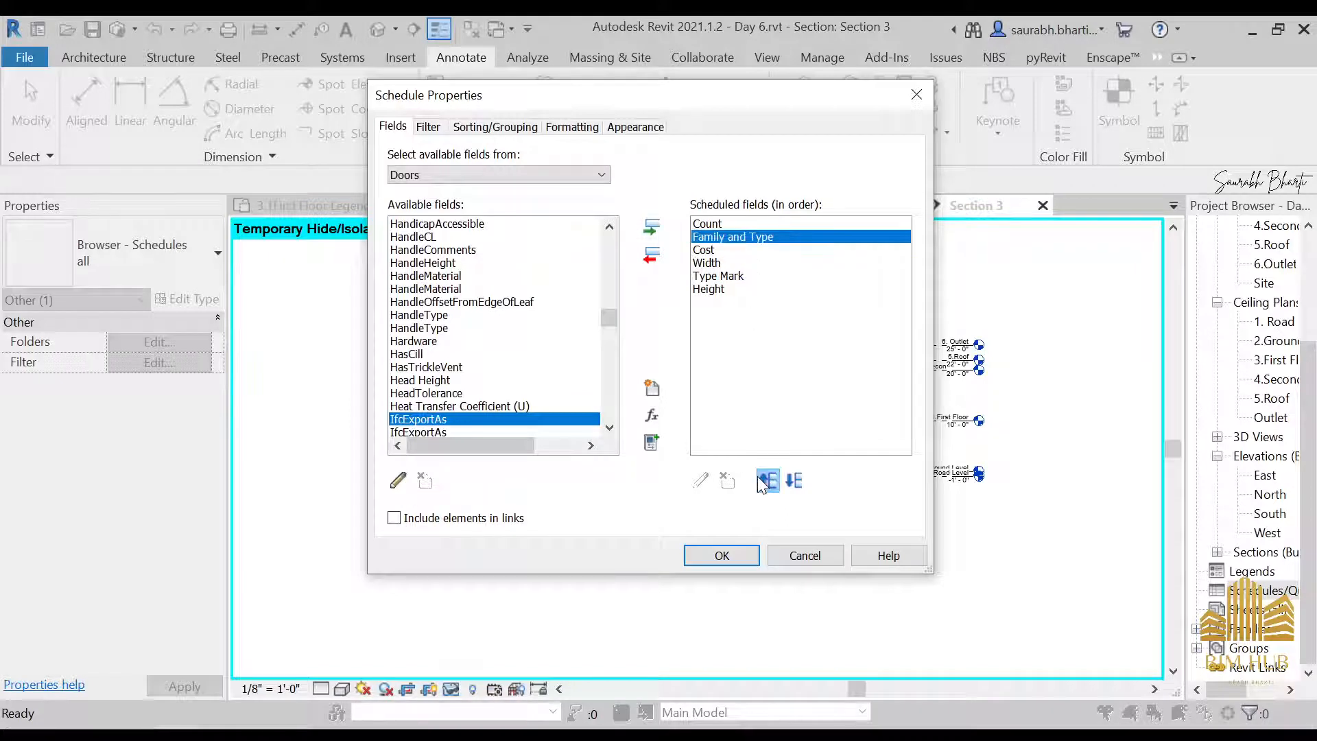
pyautogui.click(767, 480)
# Move Count and Cost to the end of the scheduled fields, with Cost last
pyautogui.click(713, 236)
pyautogui.click(794, 480)
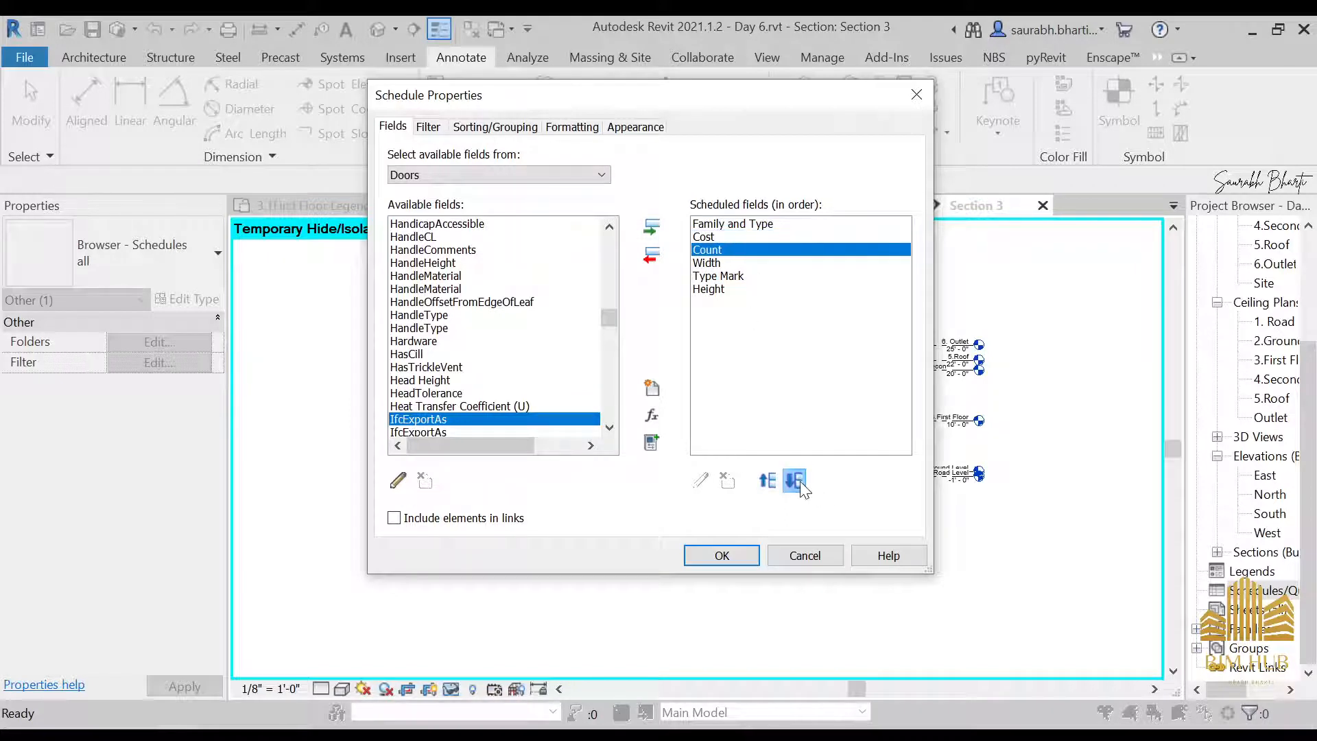
pyautogui.click(795, 480)
pyautogui.click(795, 480)
pyautogui.click(795, 481)
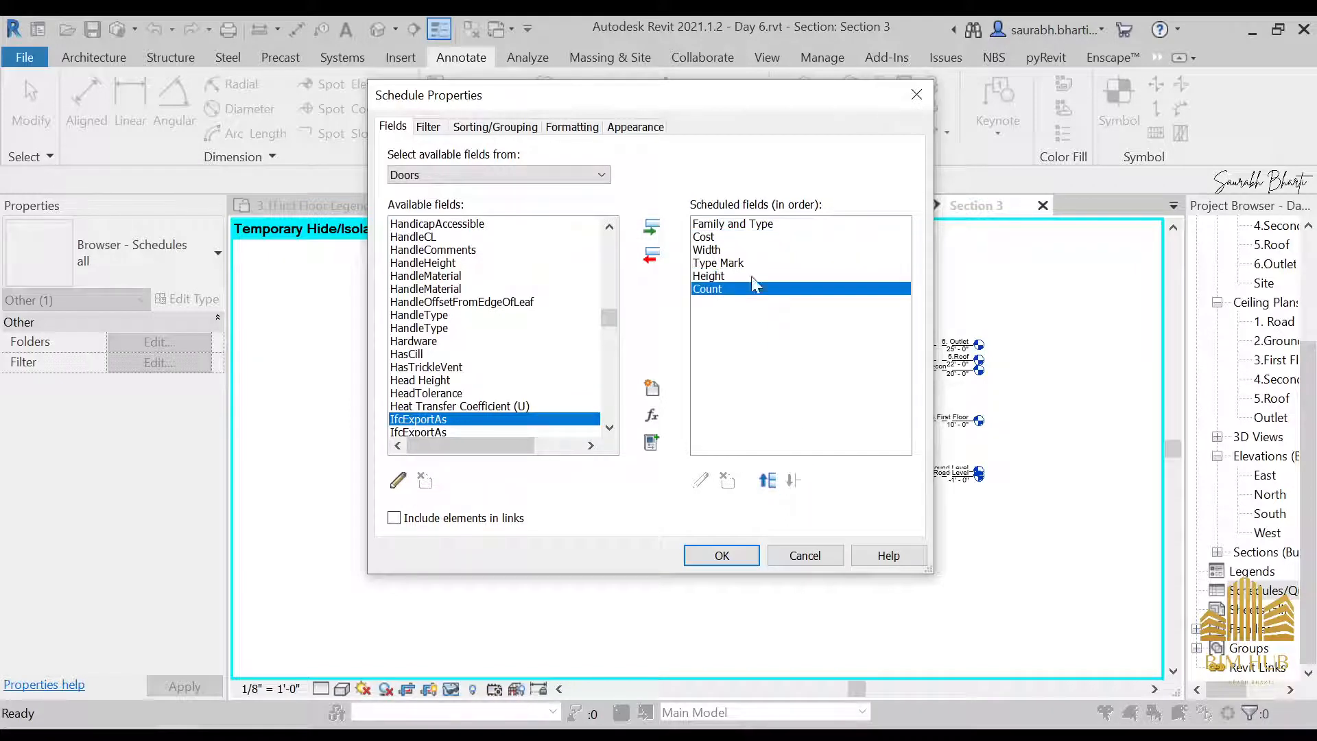
pyautogui.click(741, 237)
pyautogui.click(794, 480)
pyautogui.click(795, 480)
pyautogui.click(795, 481)
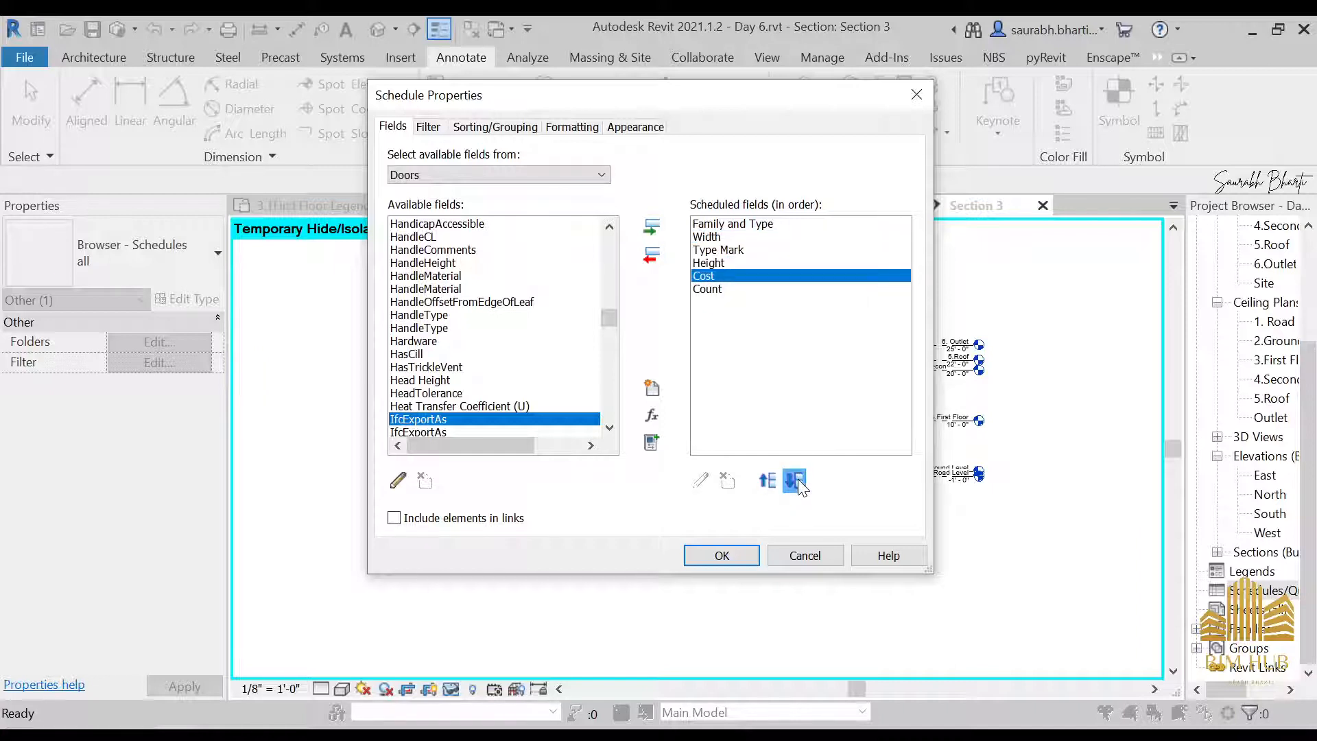
pyautogui.click(794, 480)
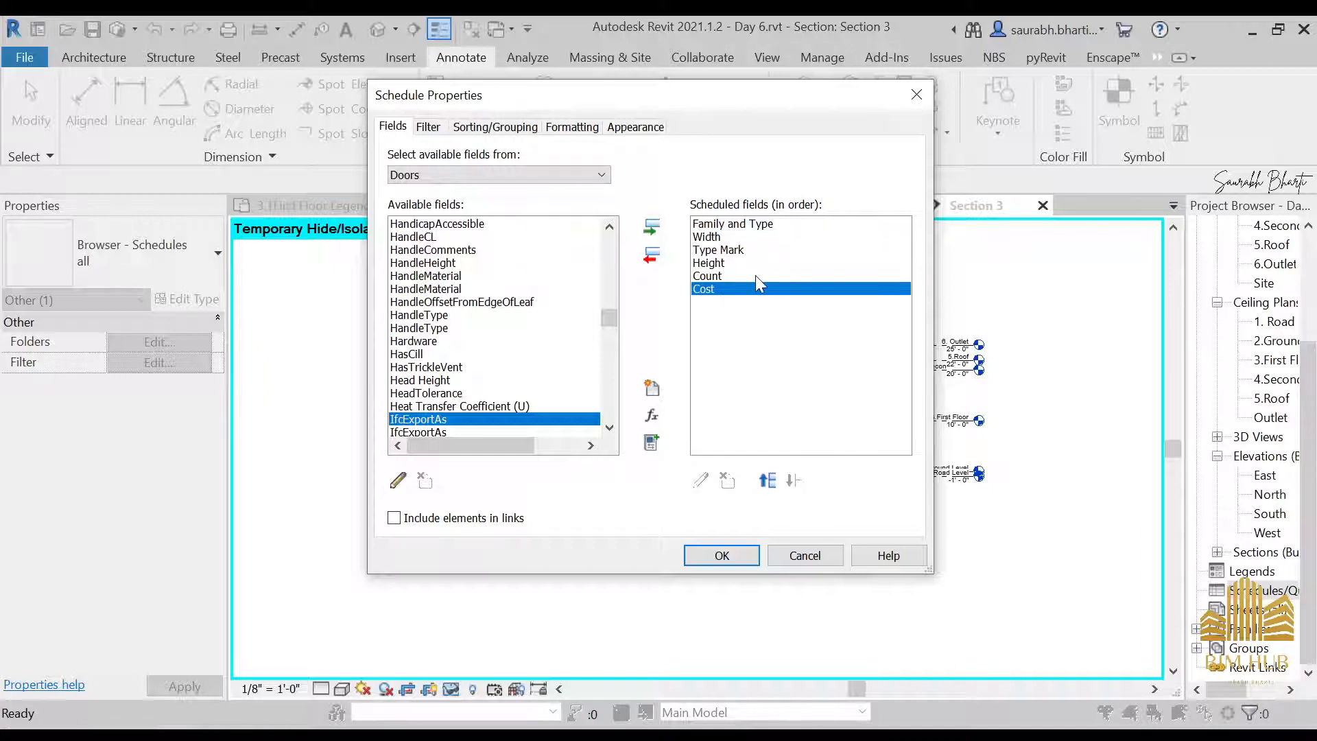
# Place Type Mark directly after Family and Type in the field order and generate the Door Schedule
pyautogui.click(758, 251)
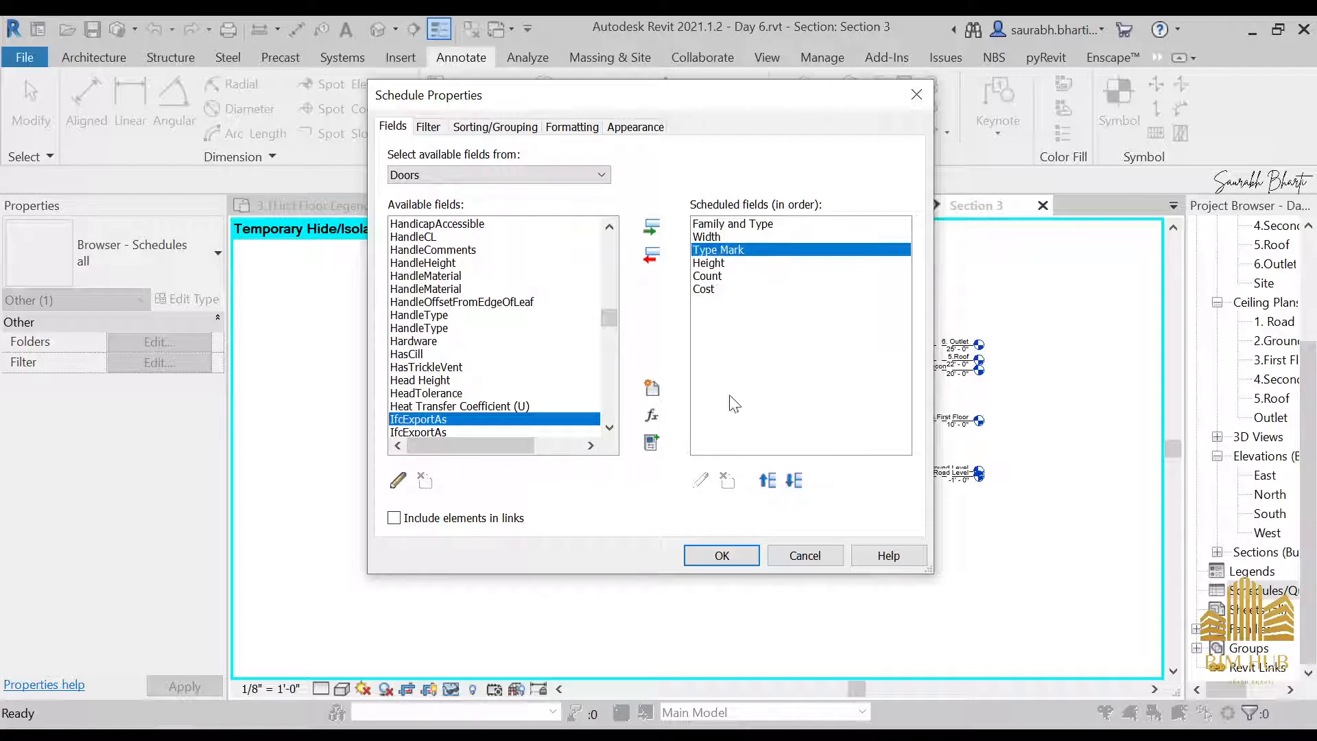
pyautogui.click(767, 480)
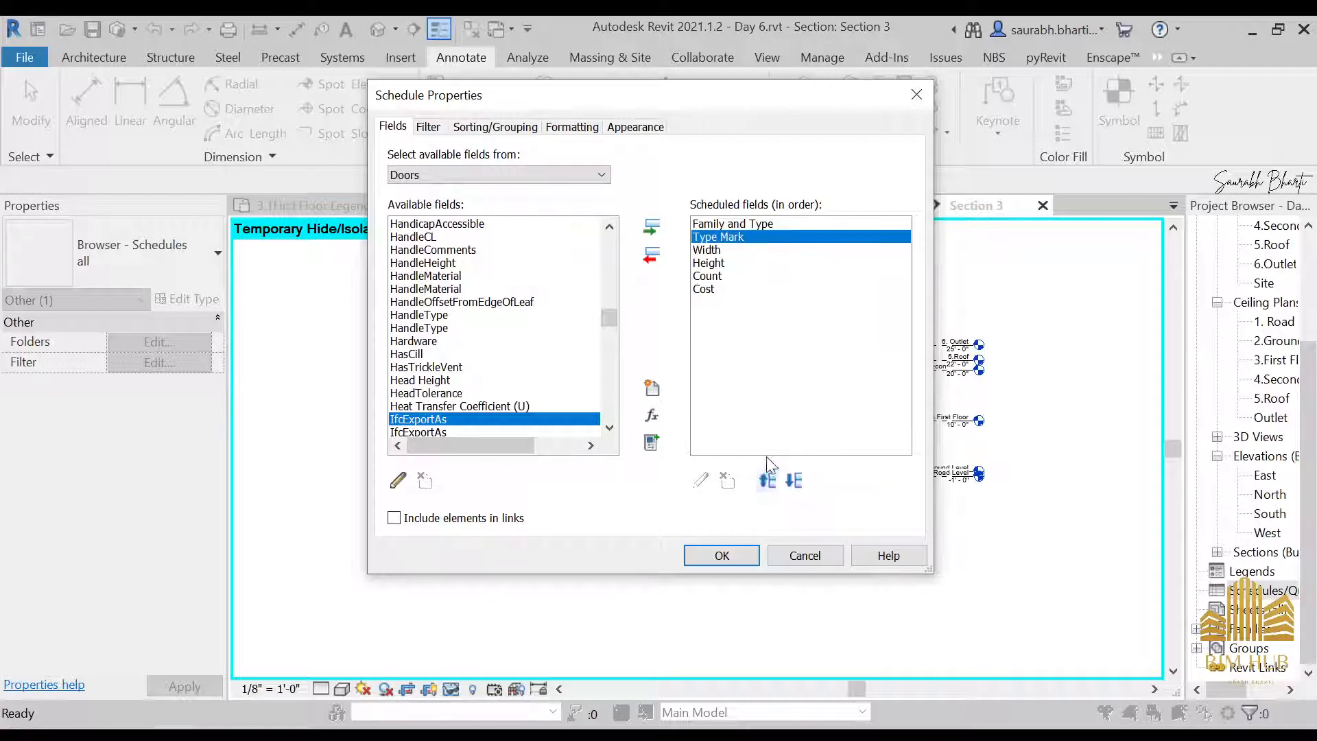
pyautogui.click(755, 557)
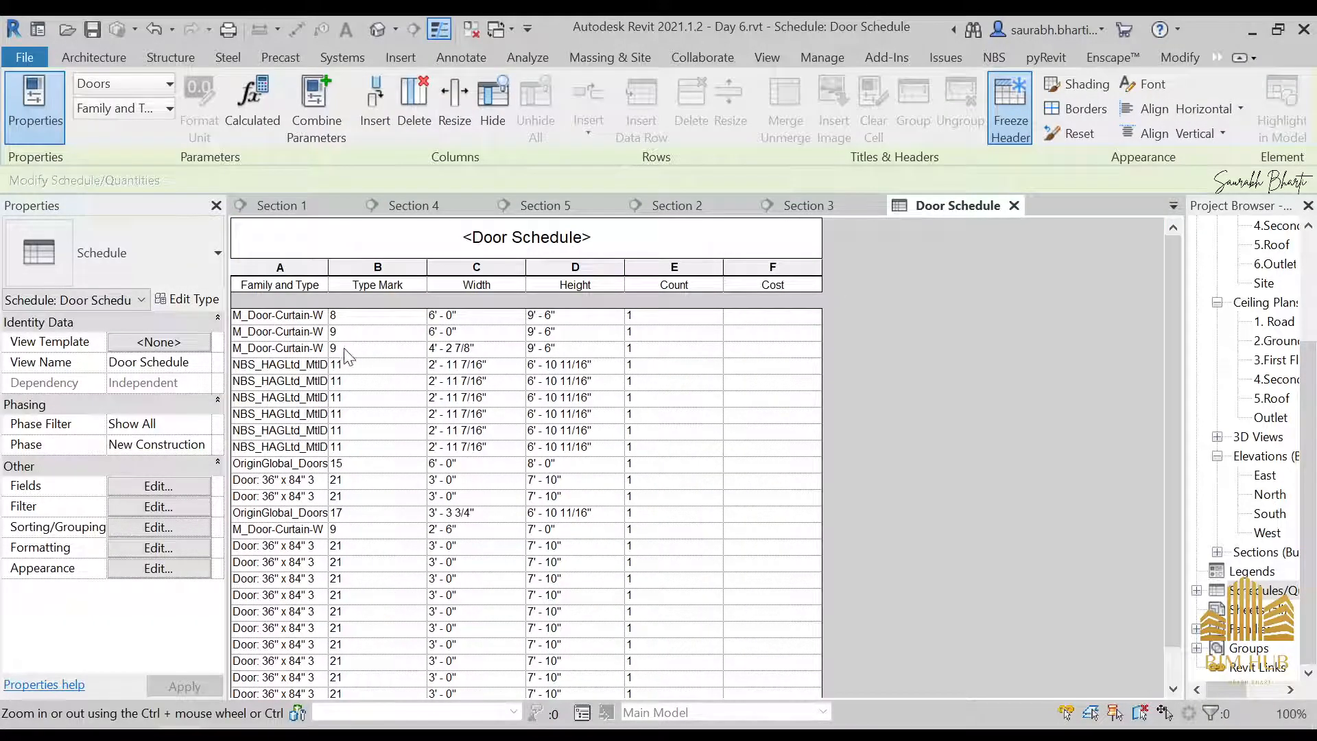
# Widen the Family and Type column of the Door Schedule to show more of the door names
pyautogui.click(361, 315)
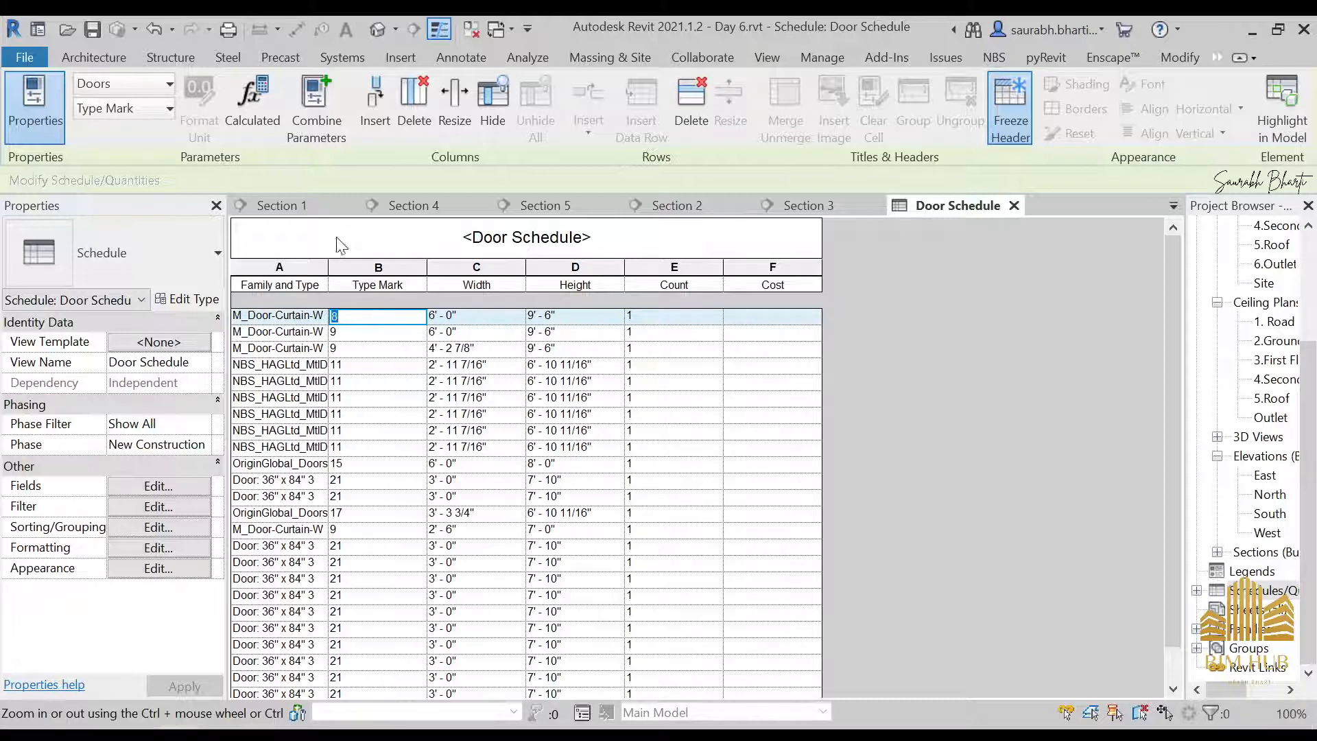
pyautogui.moveTo(330, 274); pyautogui.dragTo(544, 274)
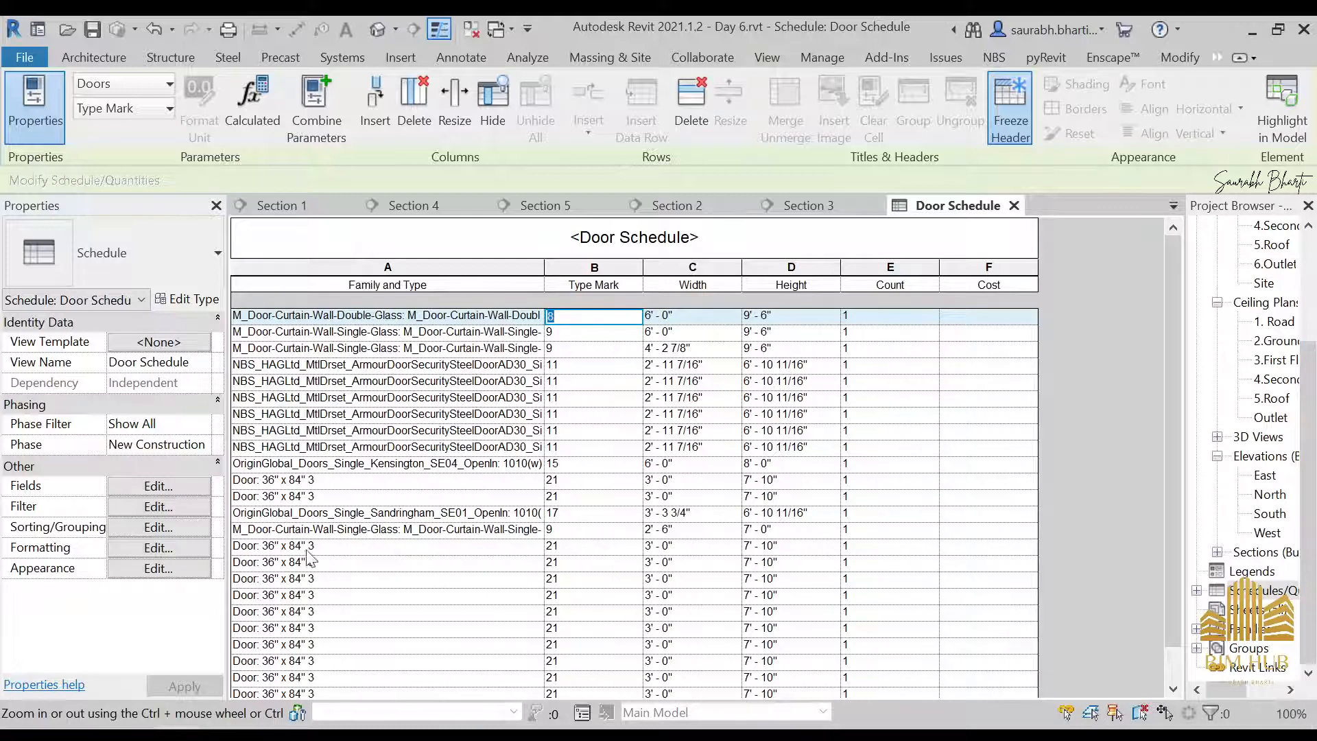
# Set the Type Mark of the Door: 36" x 84" 3 type to D1 and apply it to all its elements
pyautogui.click(579, 546)
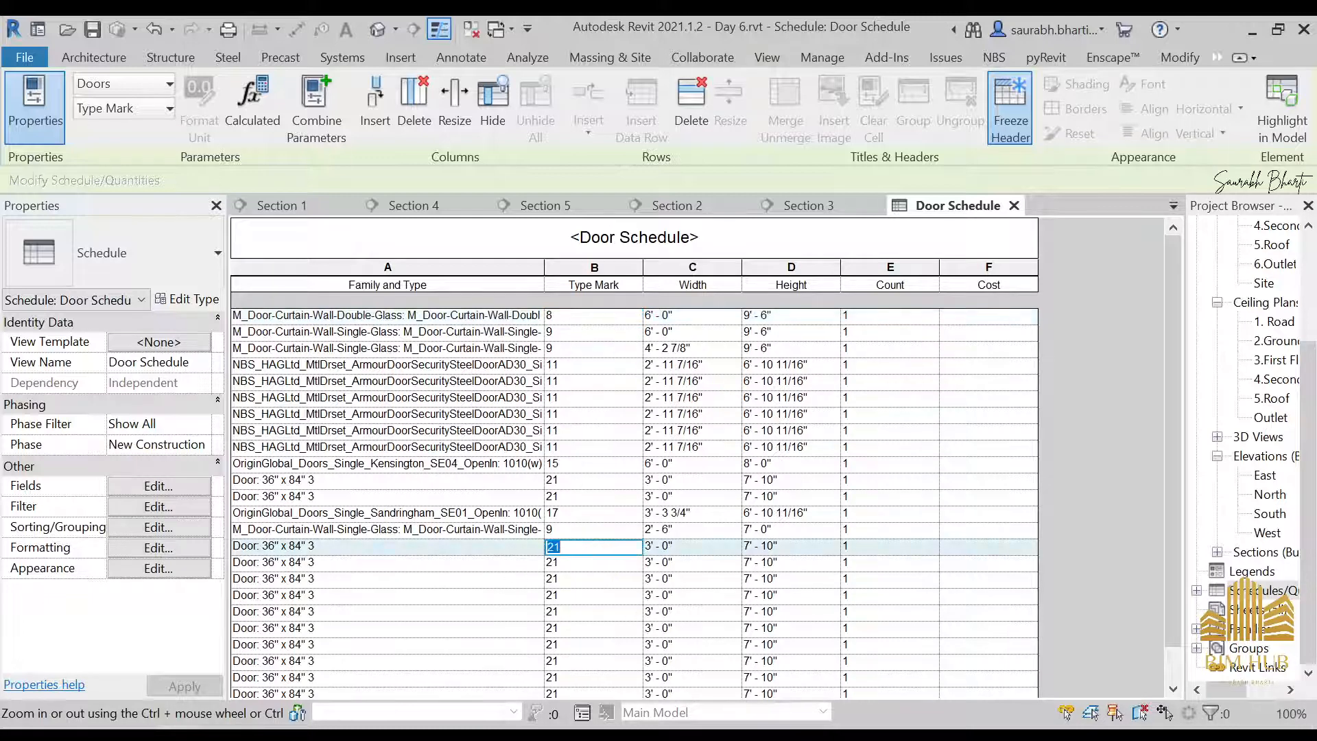
pyautogui.write('D1')
pyautogui.press('Return')
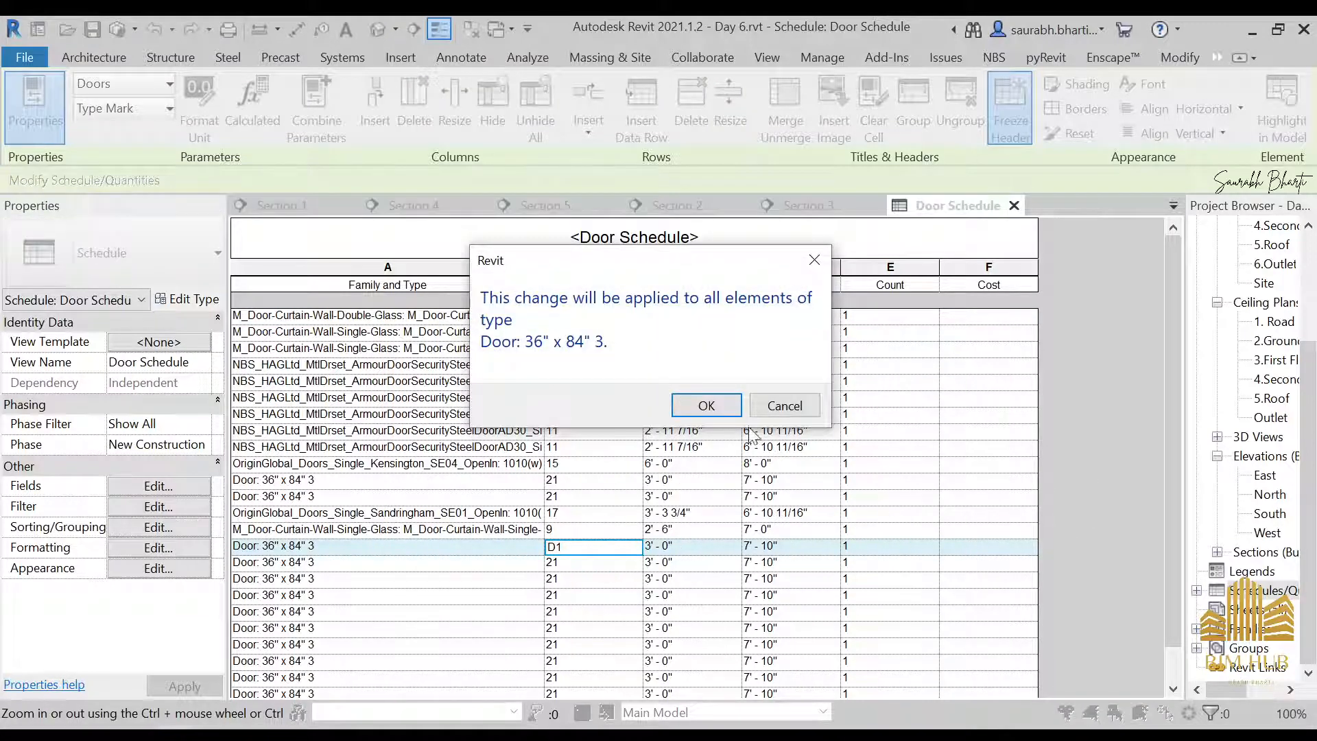
pyautogui.click(706, 405)
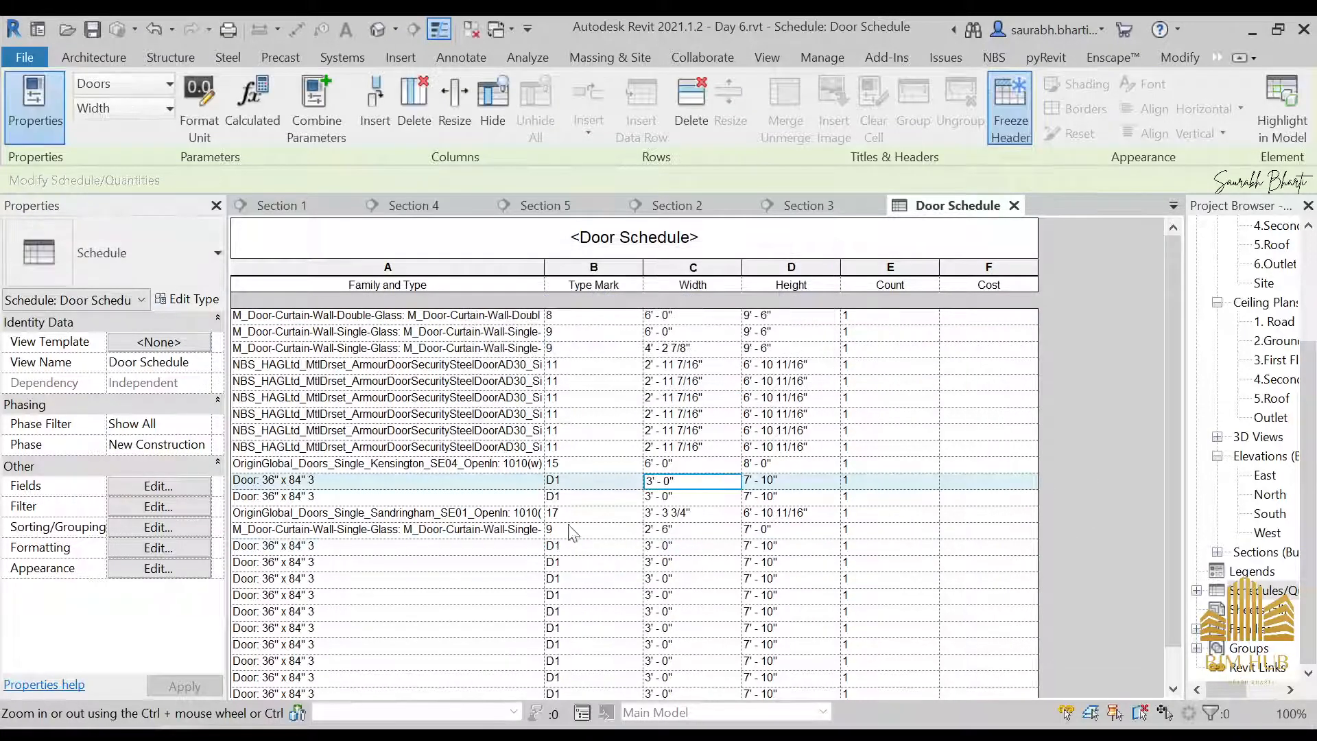
# Set the Type Mark of the NBS_HAGLtd armour security steel door type to D2 for all its elements
pyautogui.scroll(-1, 571, 621)
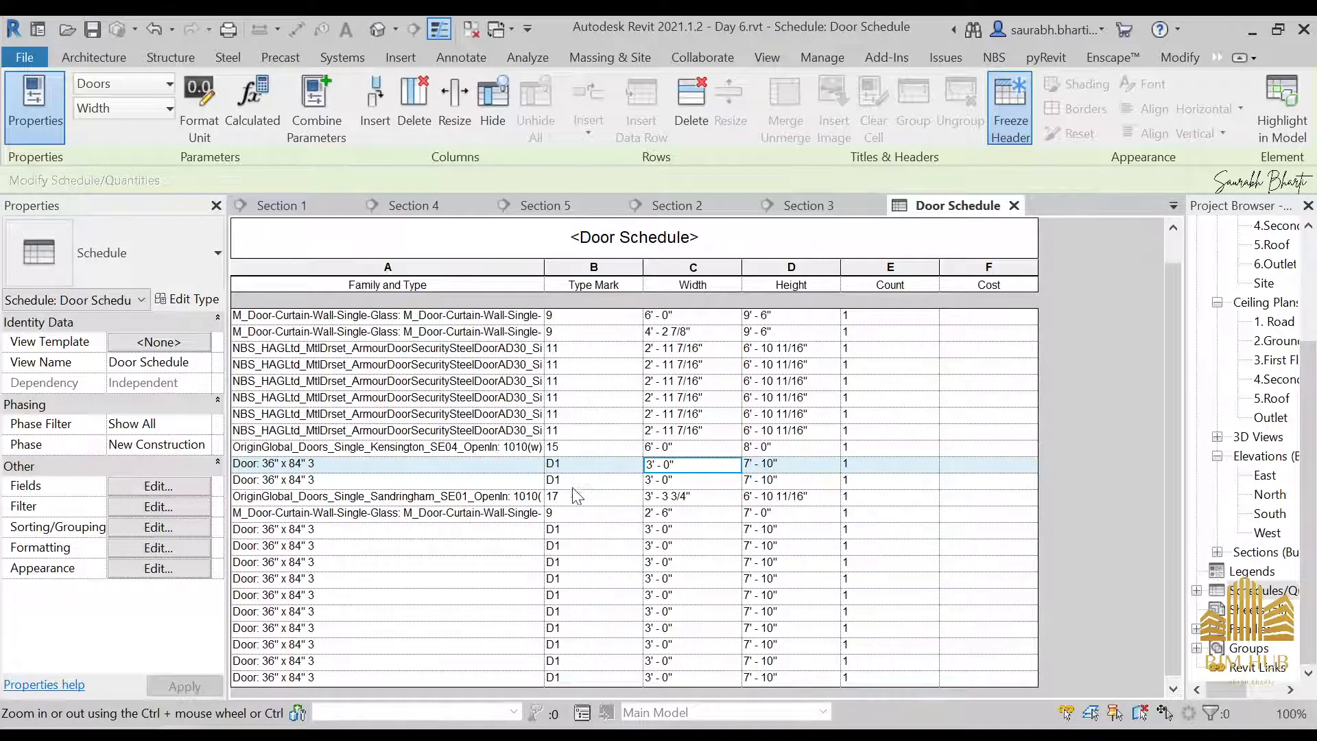
pyautogui.click(574, 349)
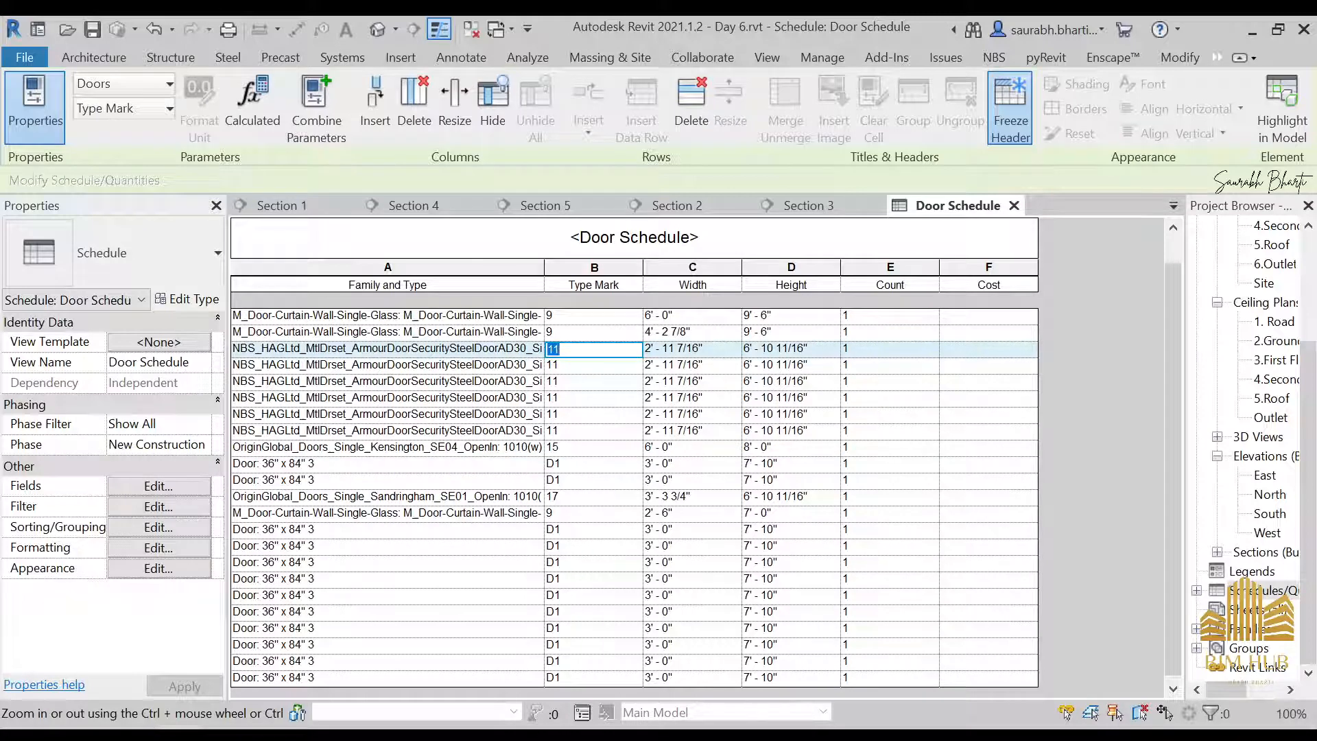
pyautogui.click(691, 477)
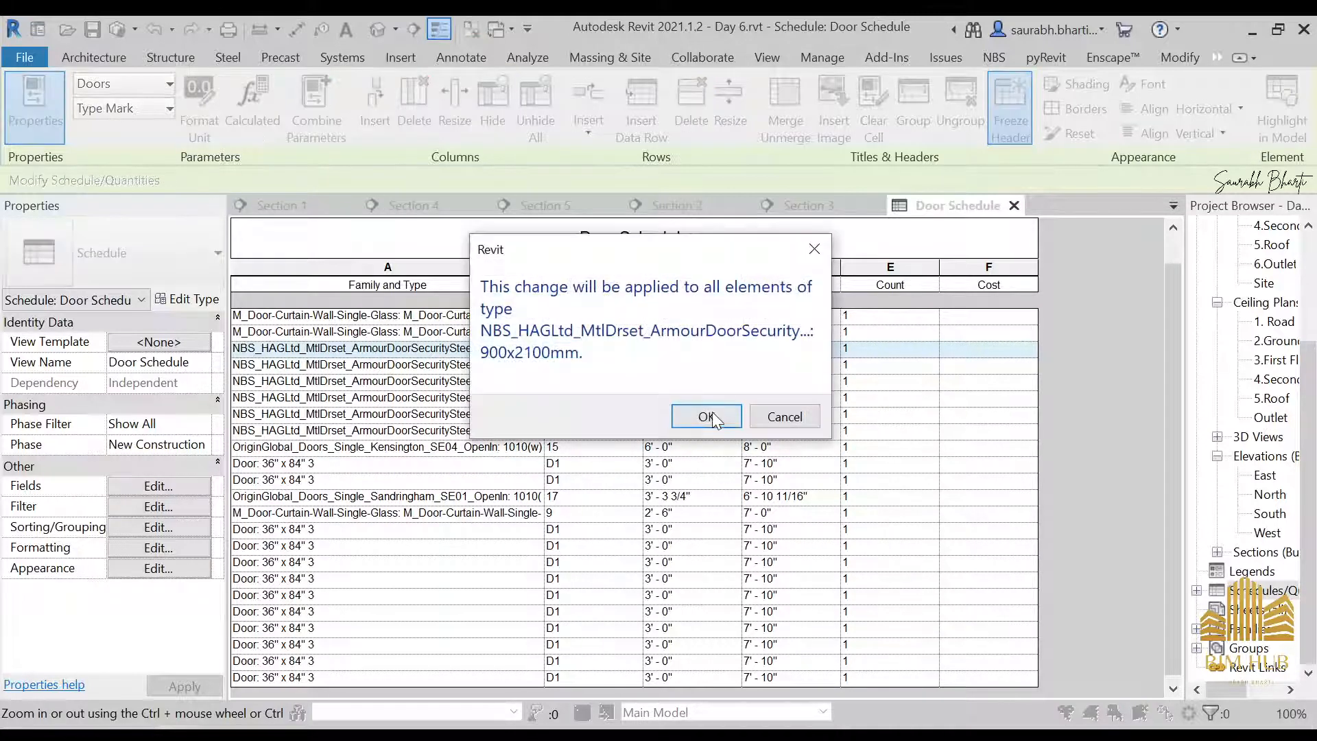
pyautogui.click(710, 417)
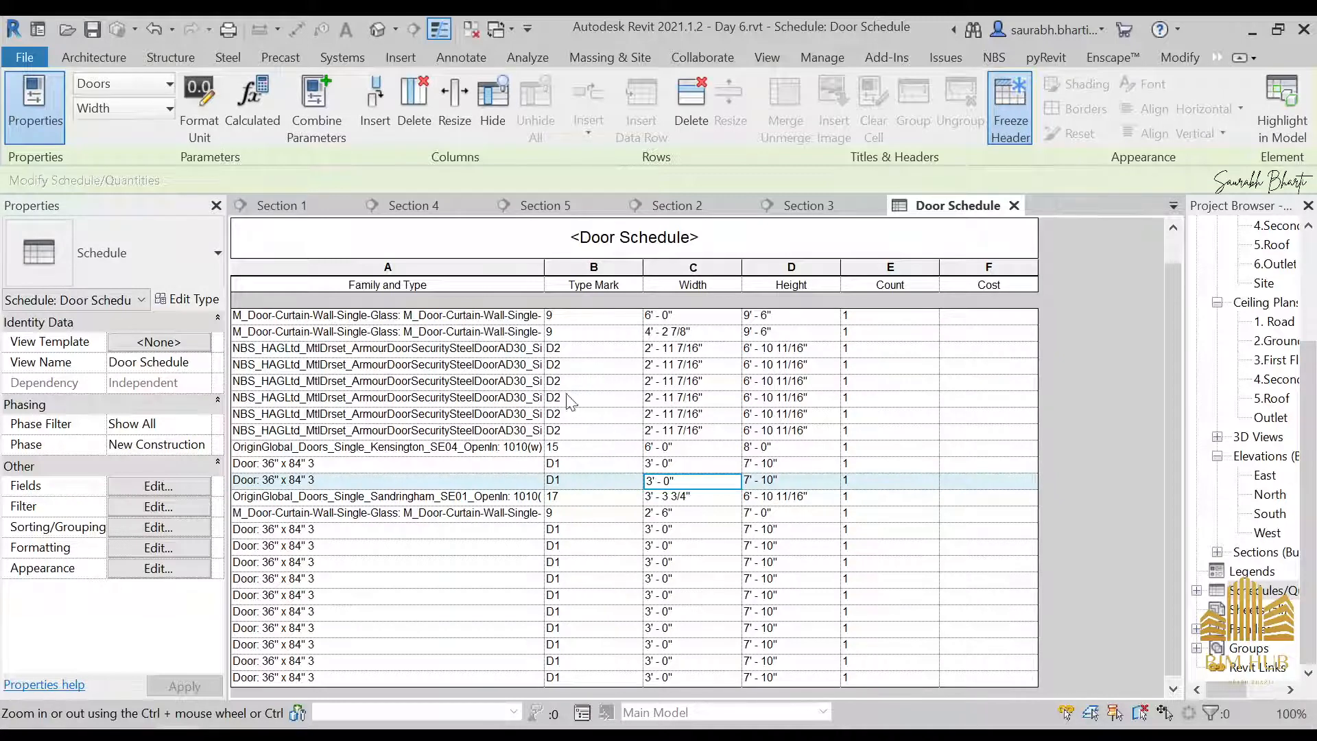
# Set the Type Mark of the M_Door-Curtain-Wall-Single-Glass type to D3 for all its elements
pyautogui.click(582, 333)
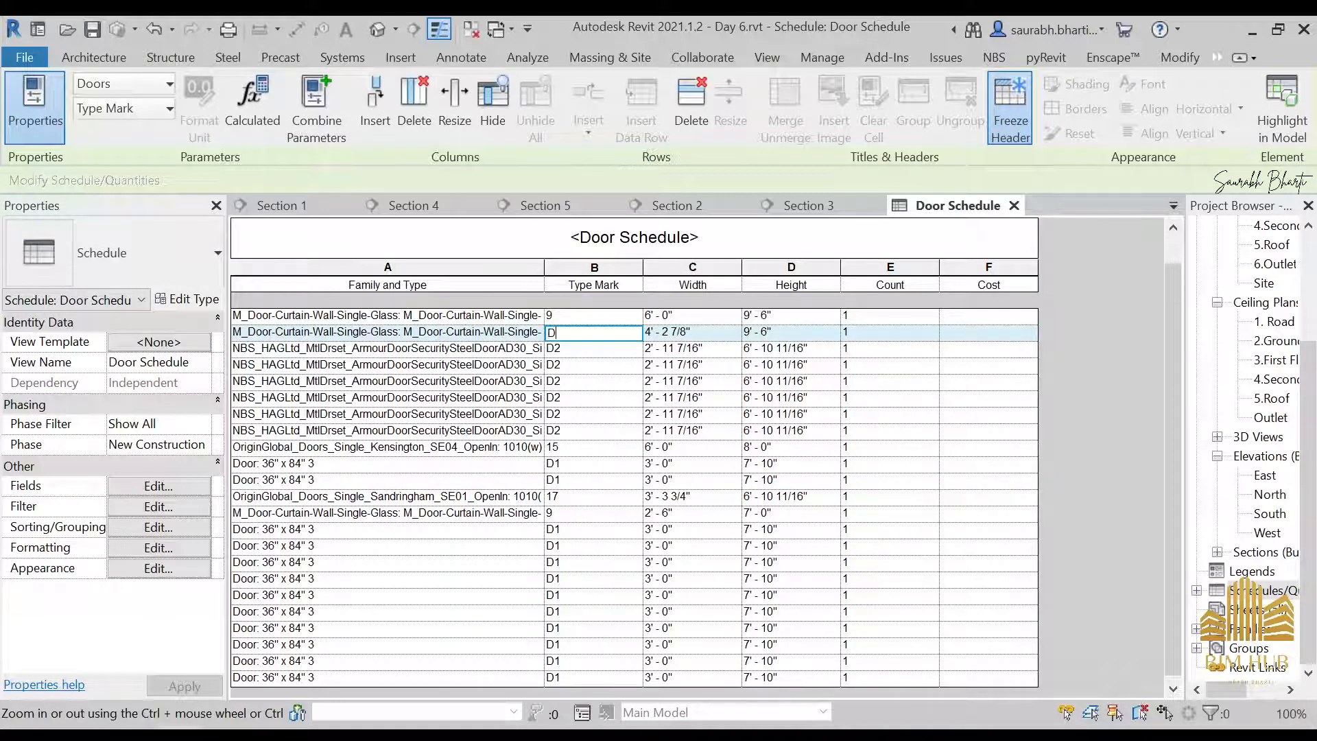
pyautogui.click(676, 418)
pyautogui.click(709, 411)
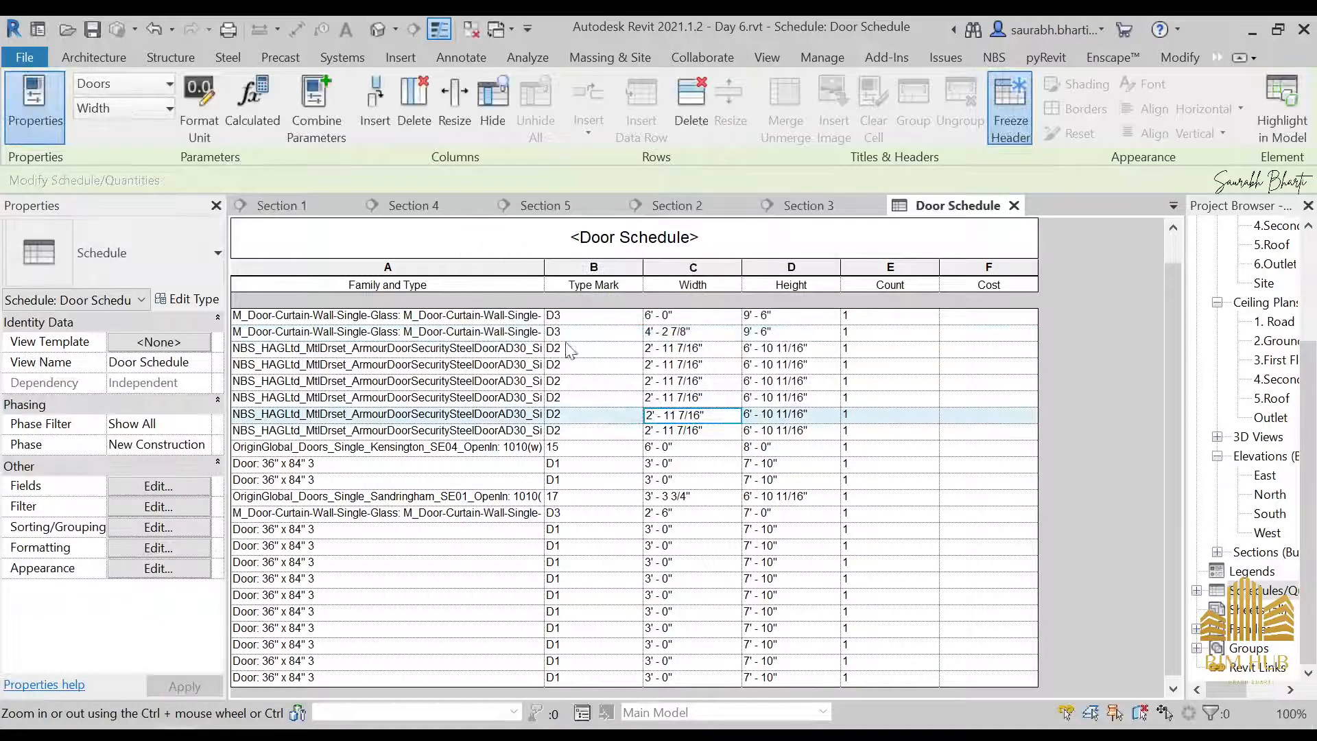
# Set the Type Mark of the OriginGlobal Kensington door type to D4 and the Sandringham door type to D5
pyautogui.click(577, 447)
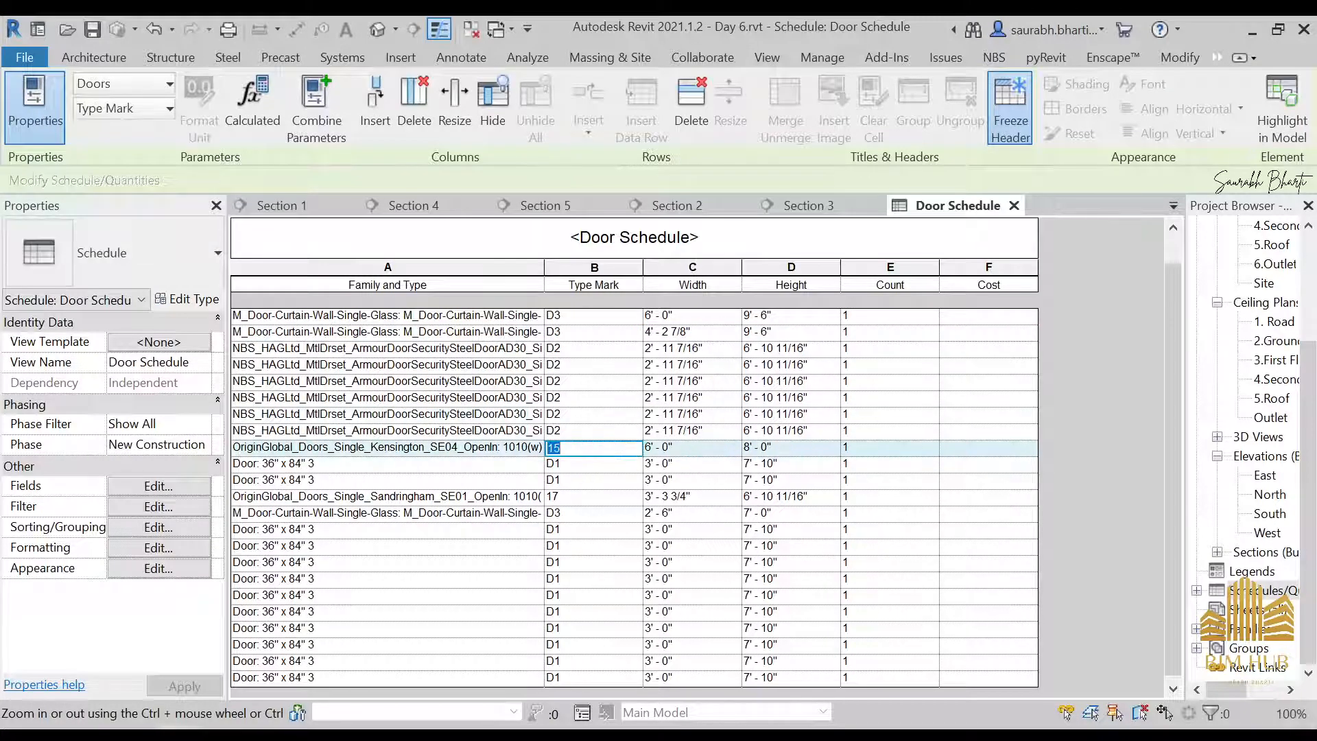
pyautogui.click(604, 495)
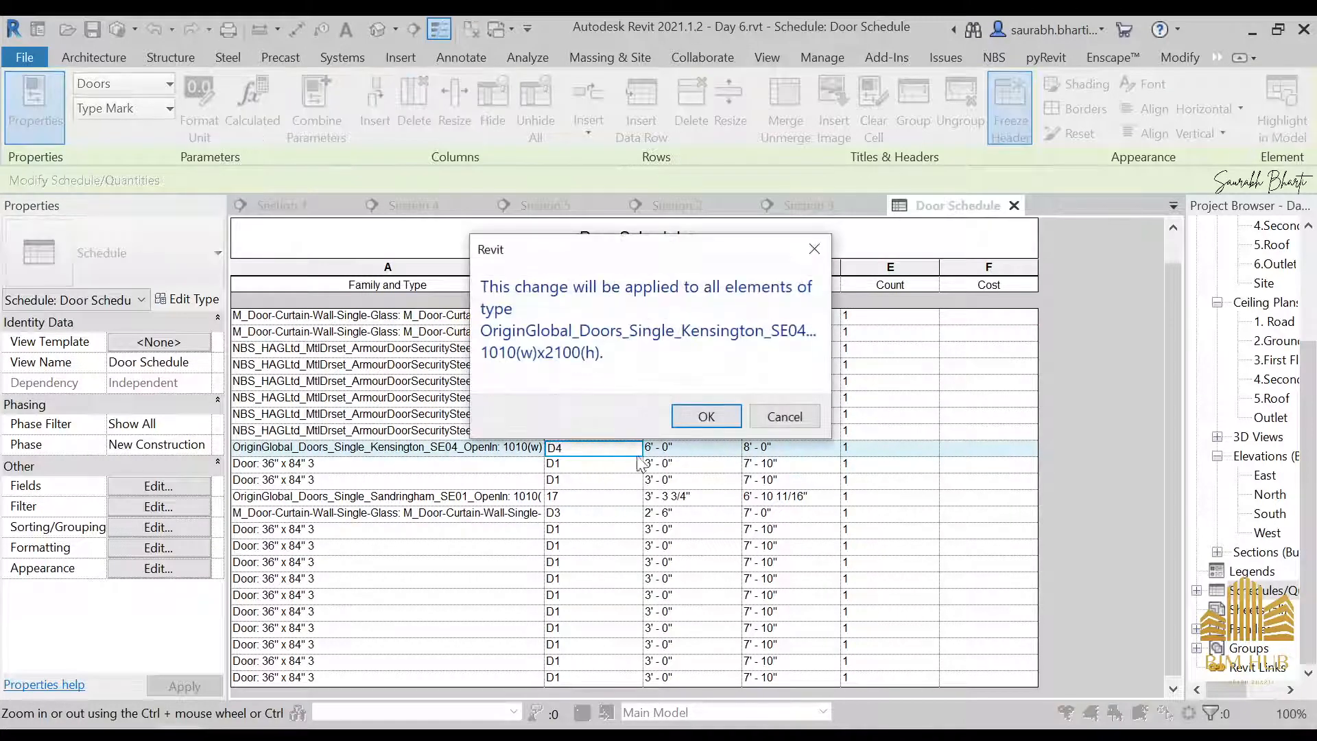
pyautogui.click(709, 414)
pyautogui.click(584, 497)
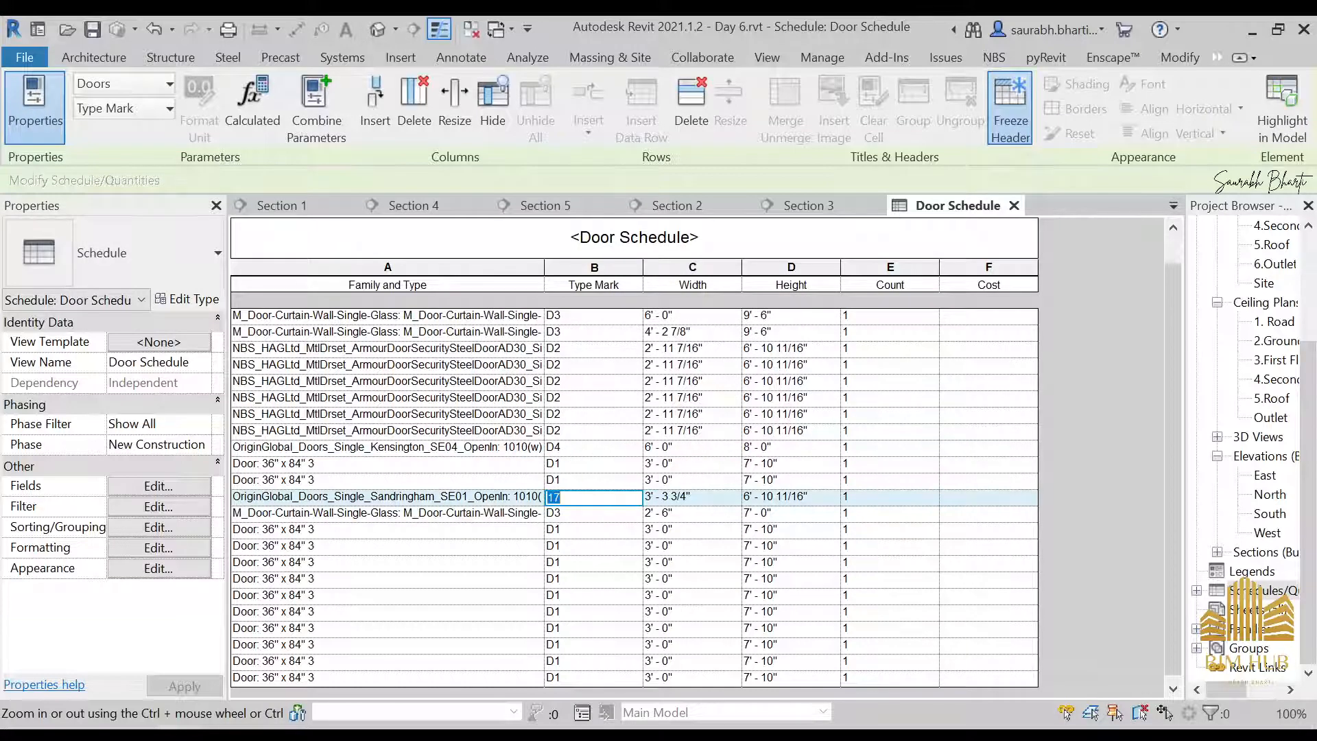
pyautogui.click(658, 399)
pyautogui.click(706, 414)
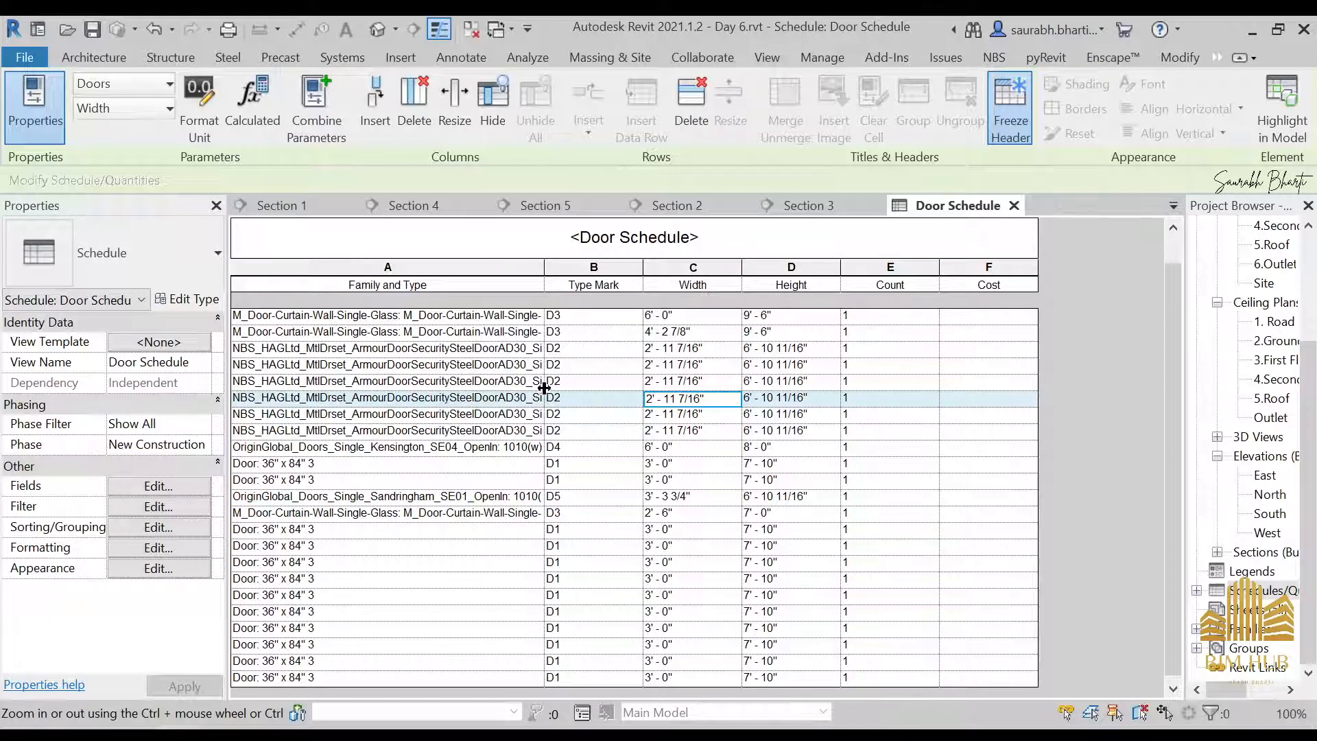
# Add the Level field to the Door Schedule's scheduled fields
pyautogui.click(183, 489)
pyautogui.scroll(-6, 461, 286)
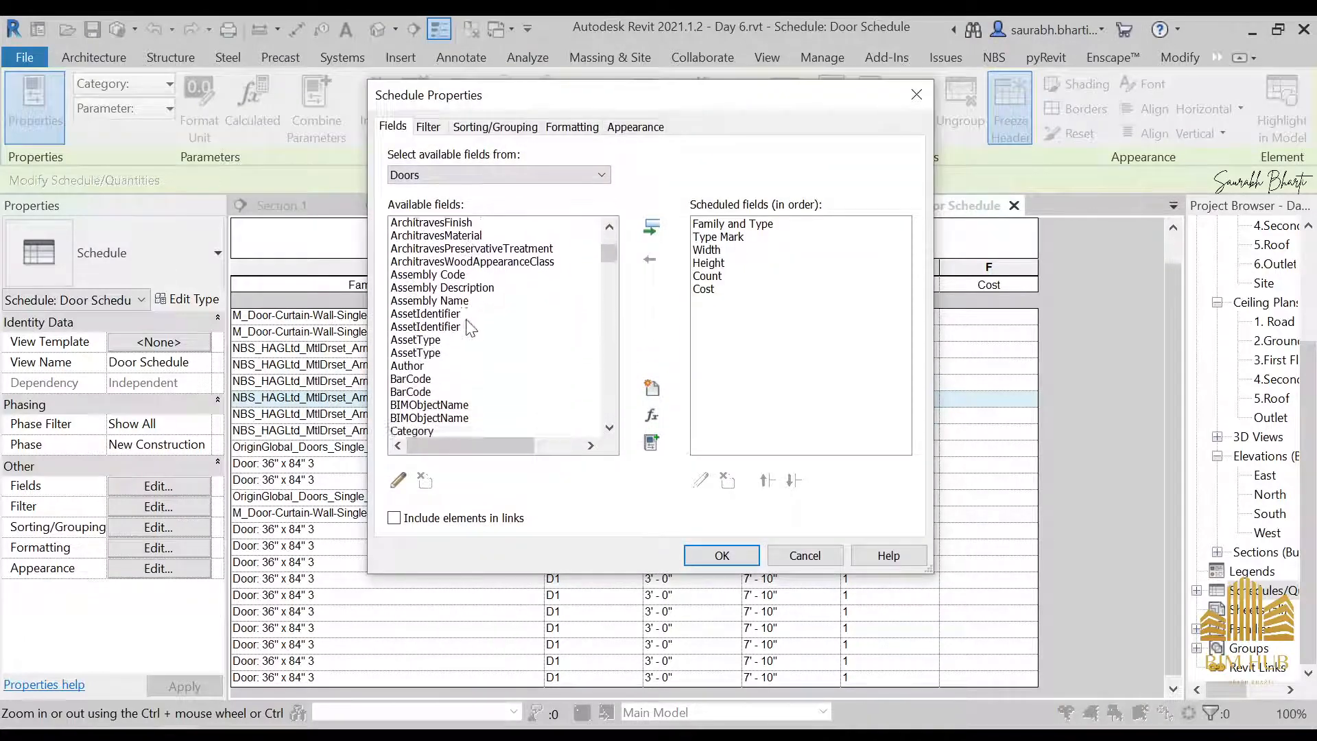
pyautogui.click(460, 316)
pyautogui.press('l')
pyautogui.press('l')
pyautogui.press('l')
pyautogui.press('l')
pyautogui.press('l')
pyautogui.press('l')
pyautogui.press('l')
pyautogui.press('l')
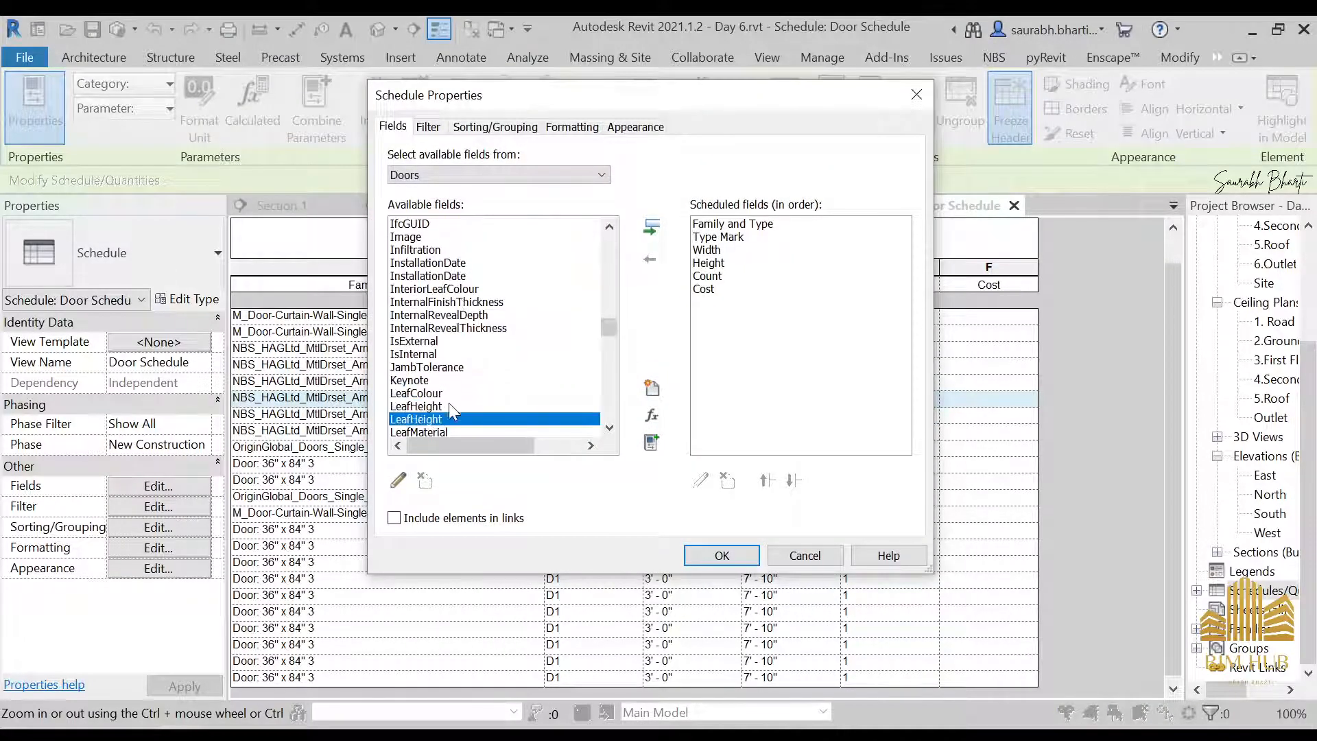
pyautogui.press('l')
pyautogui.press('l')
pyautogui.press('l')
pyautogui.press('l')
pyautogui.press('l')
pyautogui.press('l')
pyautogui.press('l')
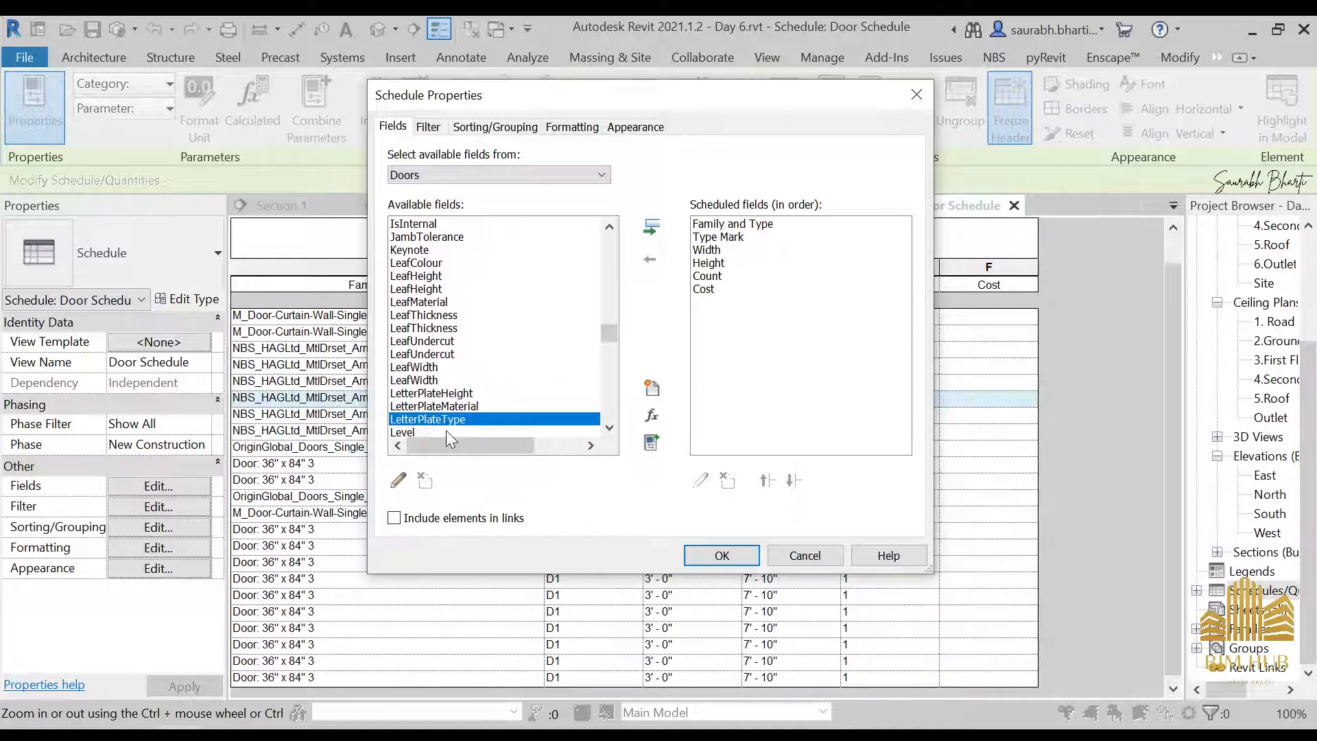
pyautogui.click(439, 406)
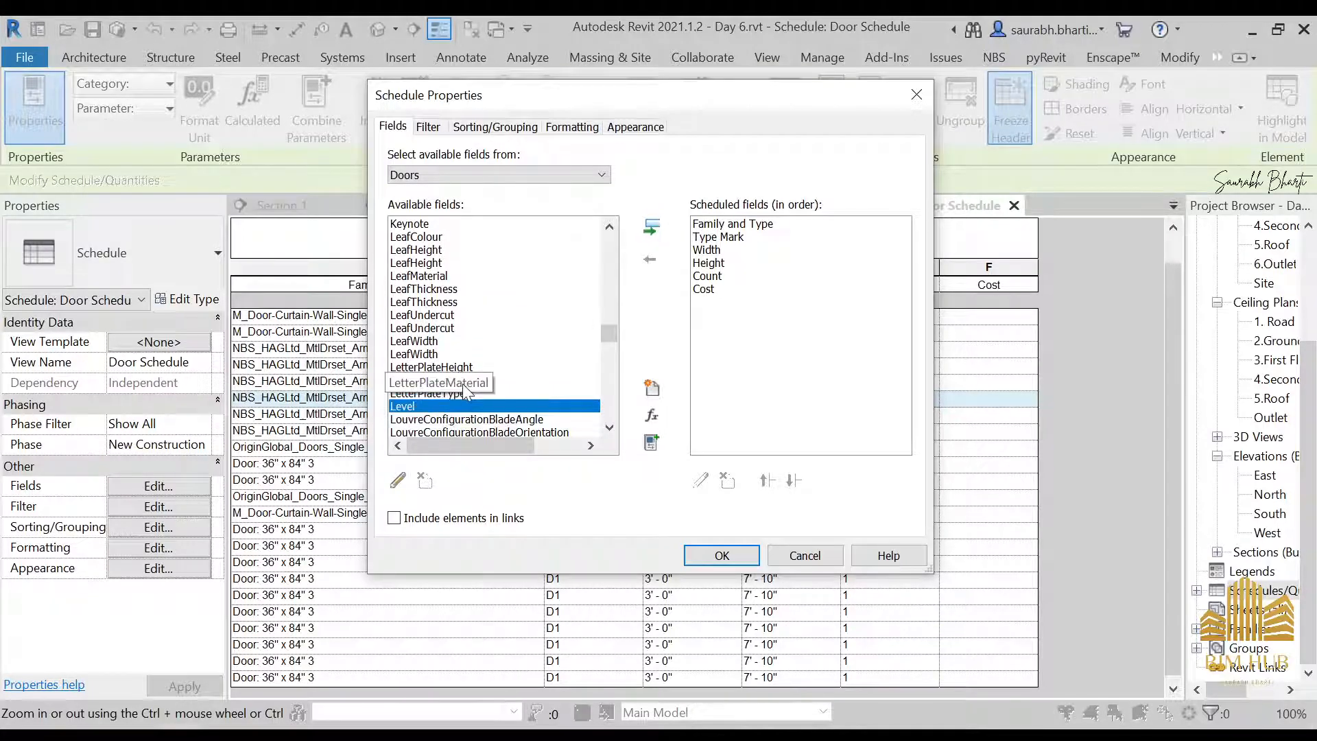
pyautogui.click(651, 227)
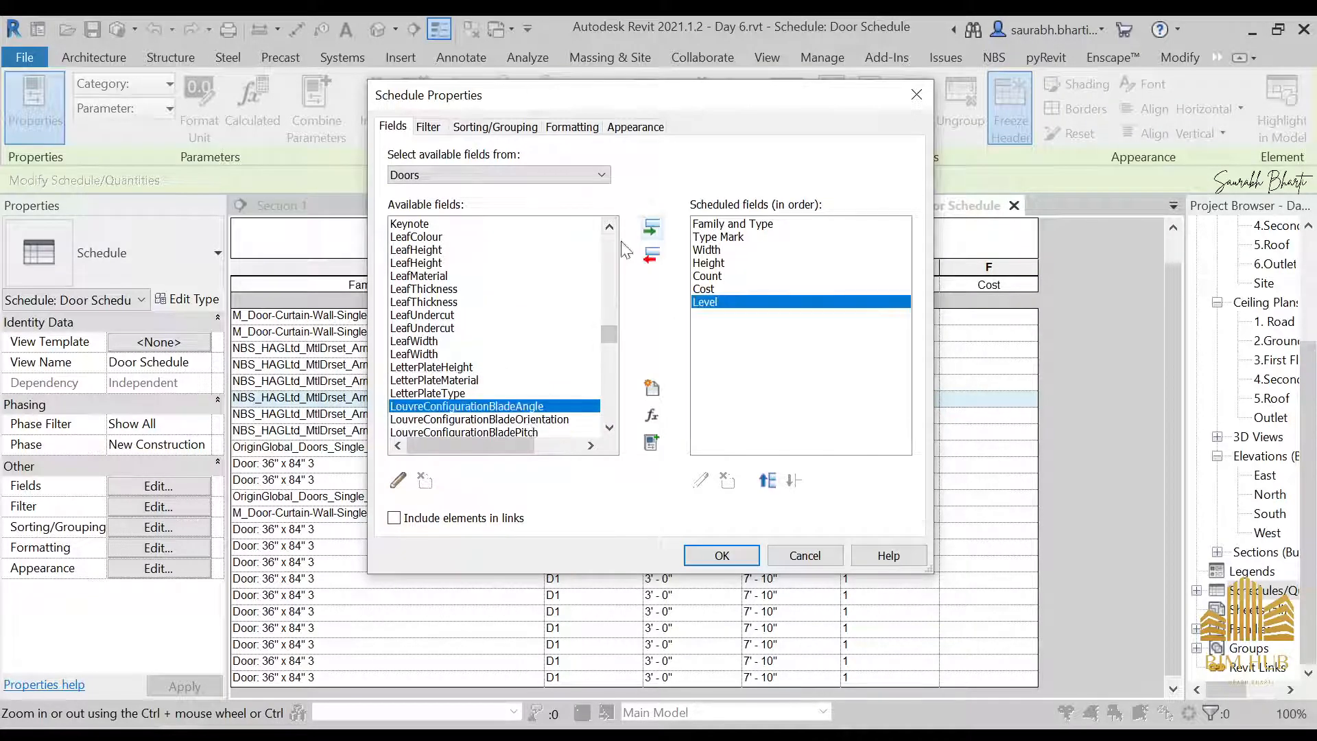
# Move Level to the first place in the scheduled fields order and apply it to the schedule
pyautogui.click(770, 480)
pyautogui.click(770, 481)
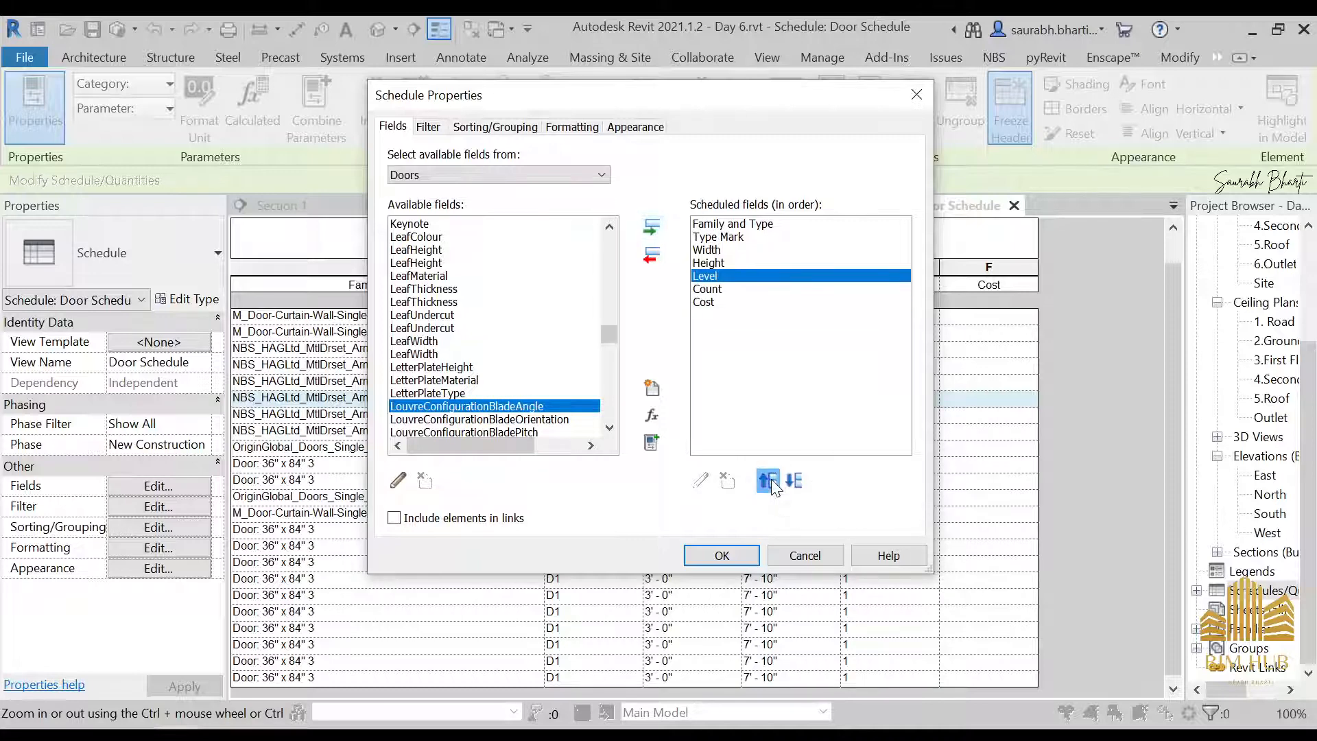
pyautogui.click(770, 481)
pyautogui.click(770, 481)
pyautogui.click(769, 481)
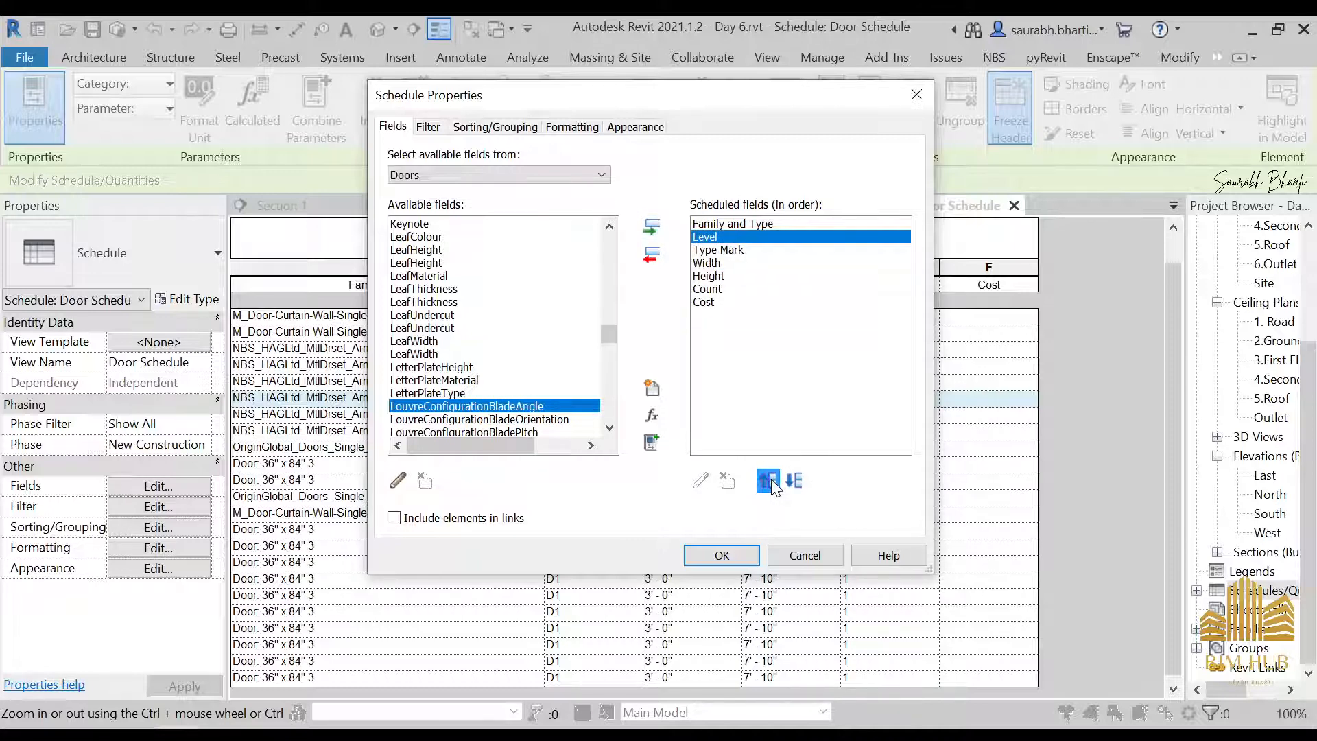
pyautogui.click(769, 480)
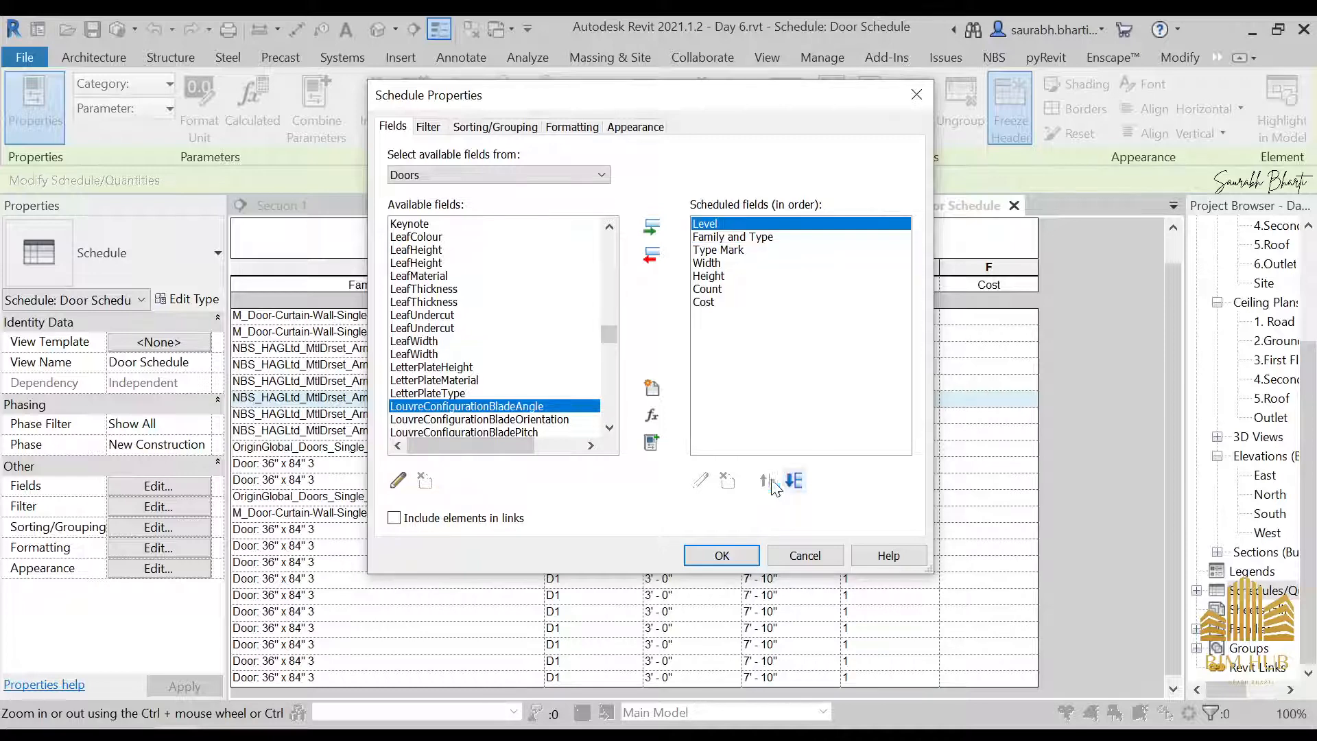
pyautogui.click(707, 554)
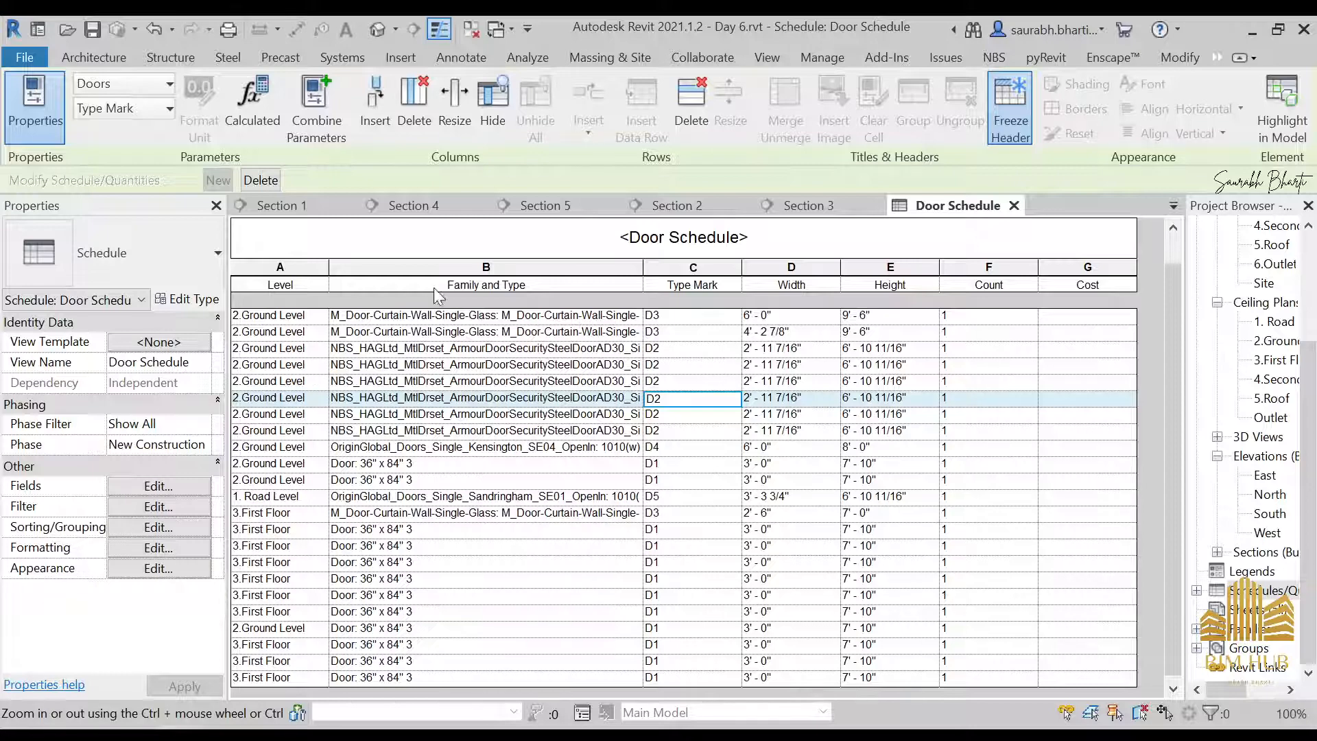
# Sort the Door Schedule by Level in ascending order
pyautogui.click(179, 509)
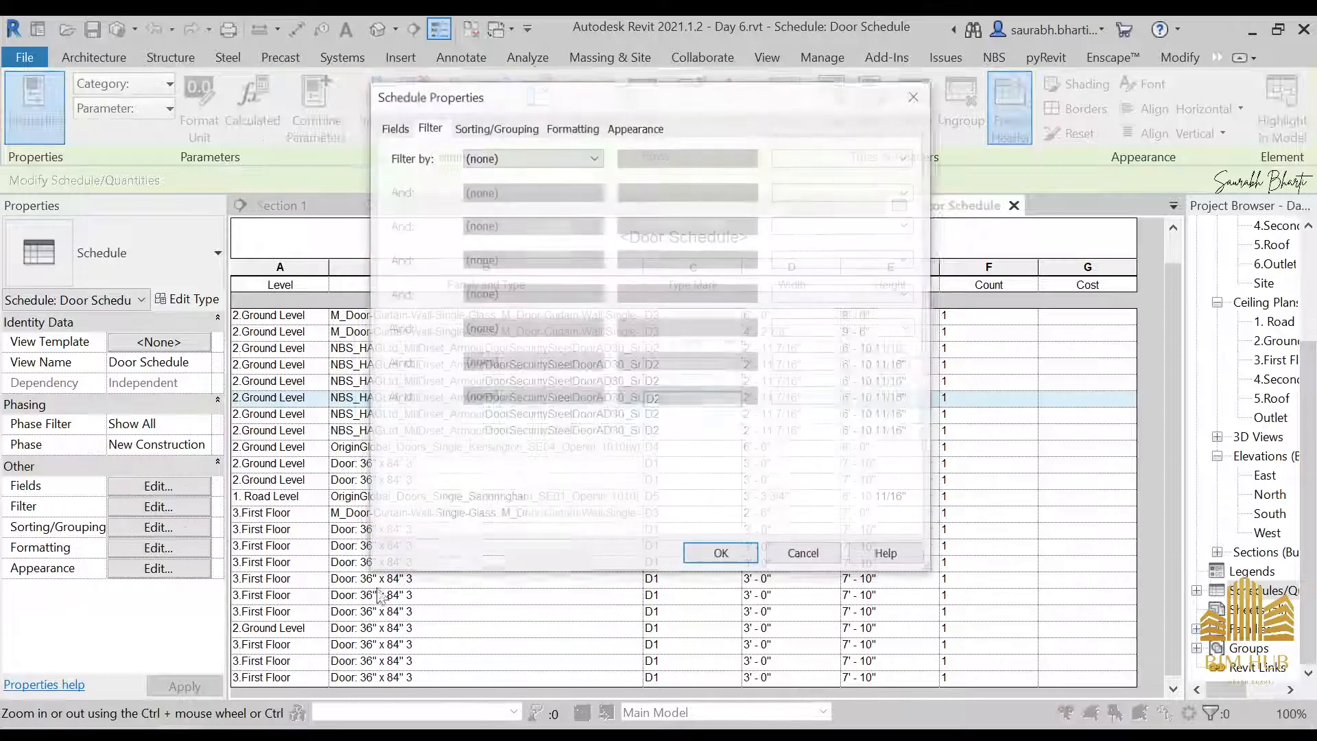
pyautogui.click(481, 128)
pyautogui.click(591, 159)
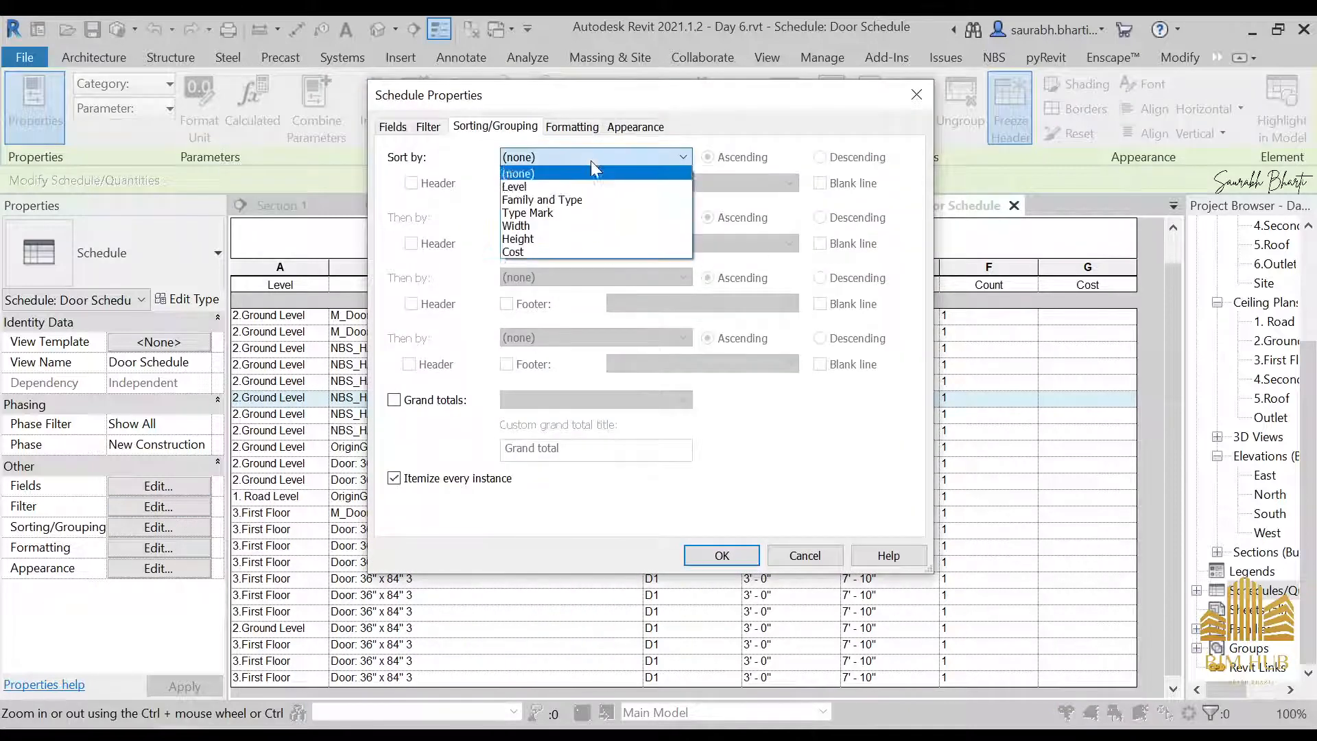
pyautogui.click(542, 186)
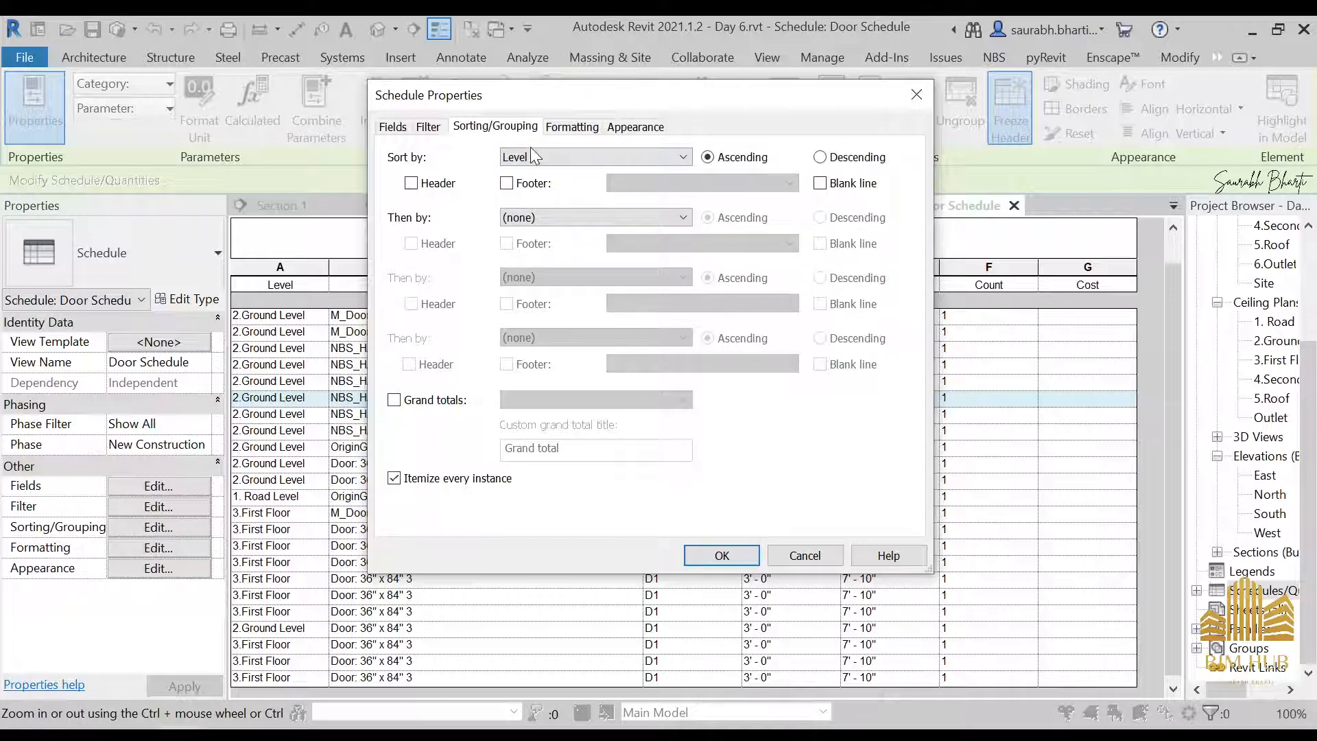
pyautogui.click(721, 555)
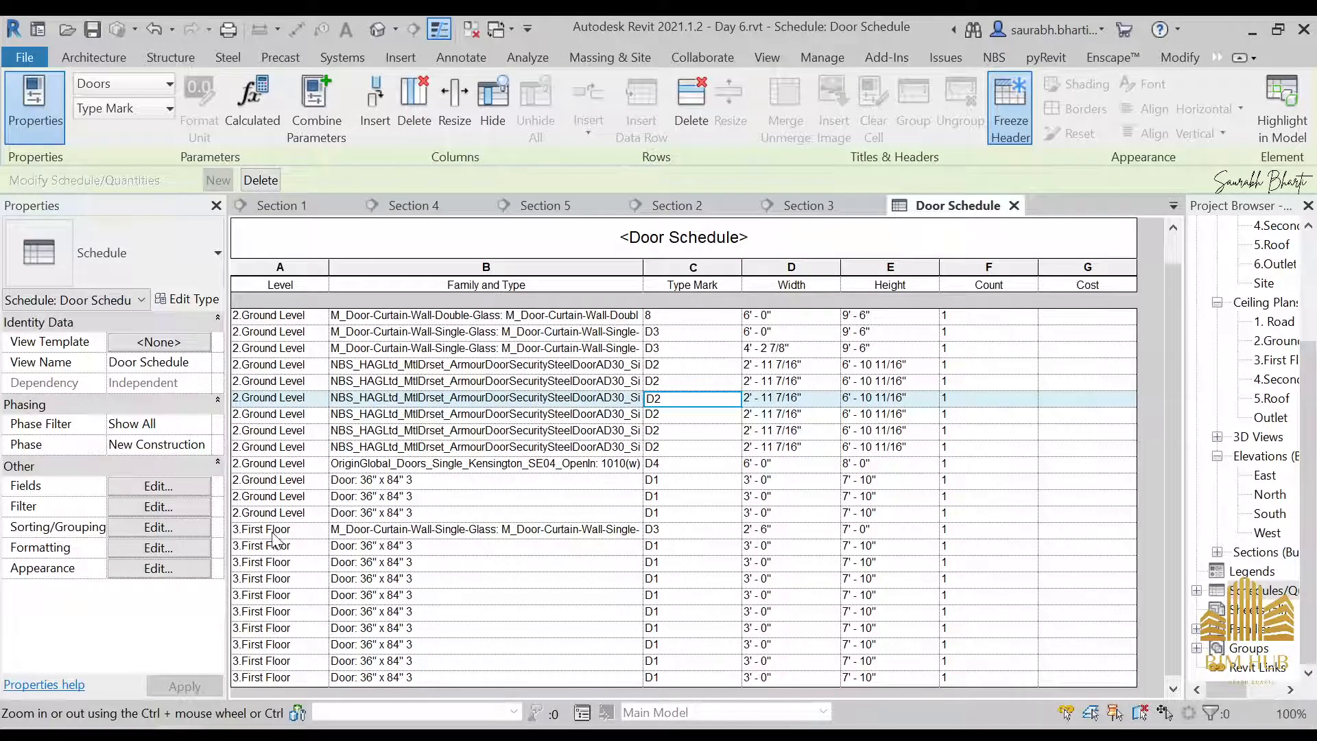
# Turn on a header for each Level group in the Door Schedule's sorting settings
pyautogui.click(158, 485)
pyautogui.click(467, 127)
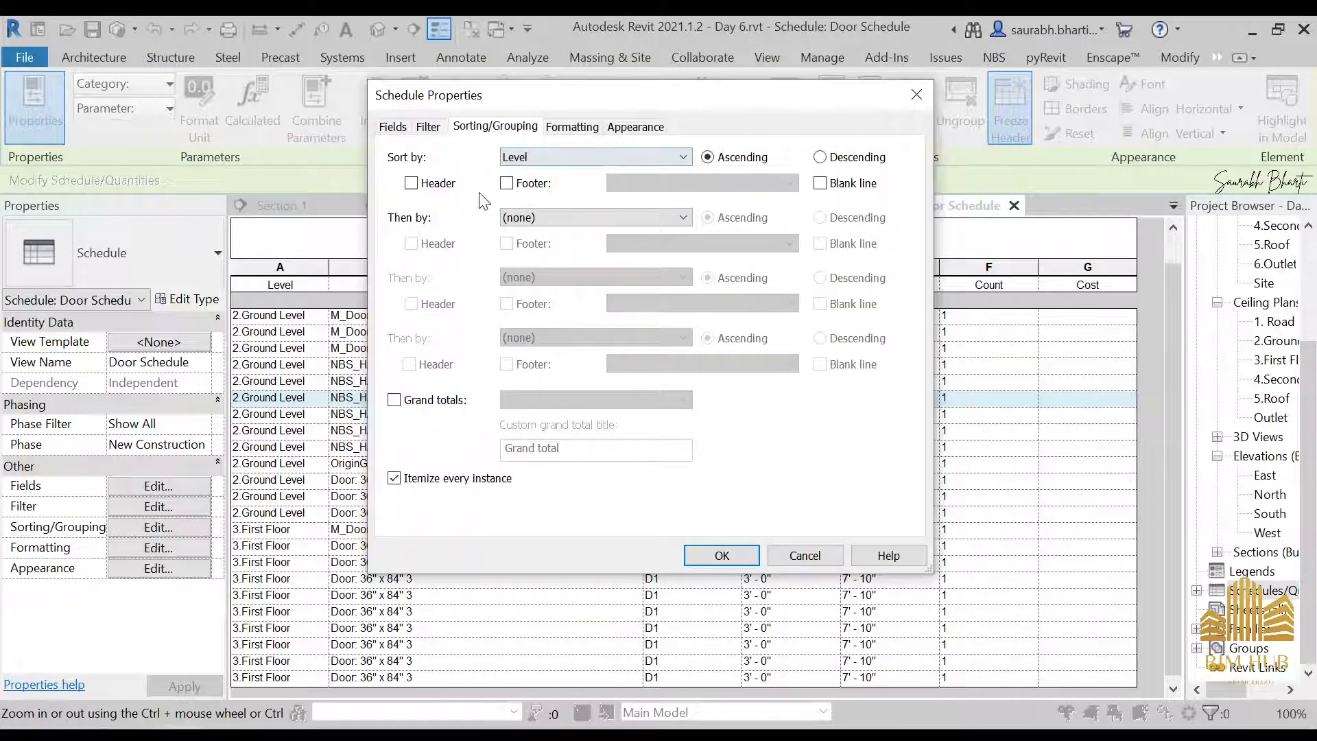
pyautogui.click(411, 184)
pyautogui.click(691, 557)
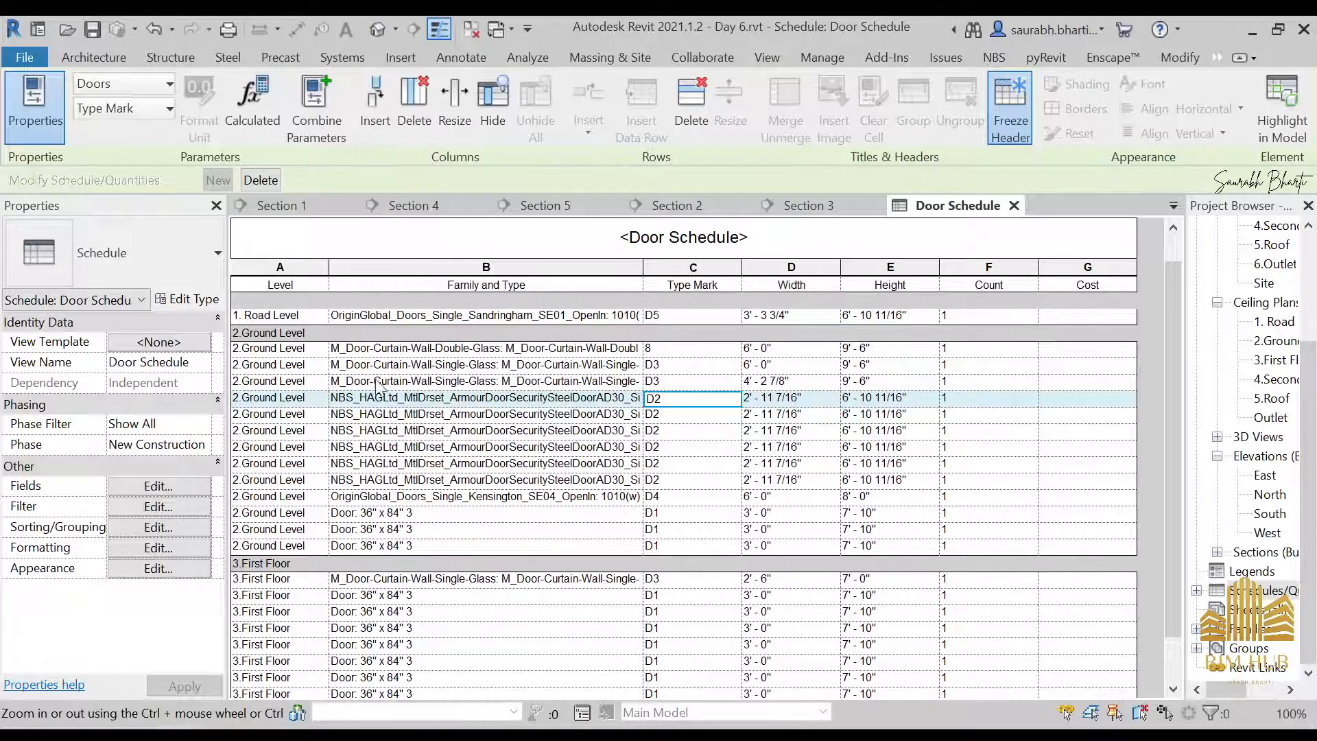
# Examine the Type Mark, Count, and Family and Type values of the ground level and first floor doors
pyautogui.scroll(-1, 447, 491)
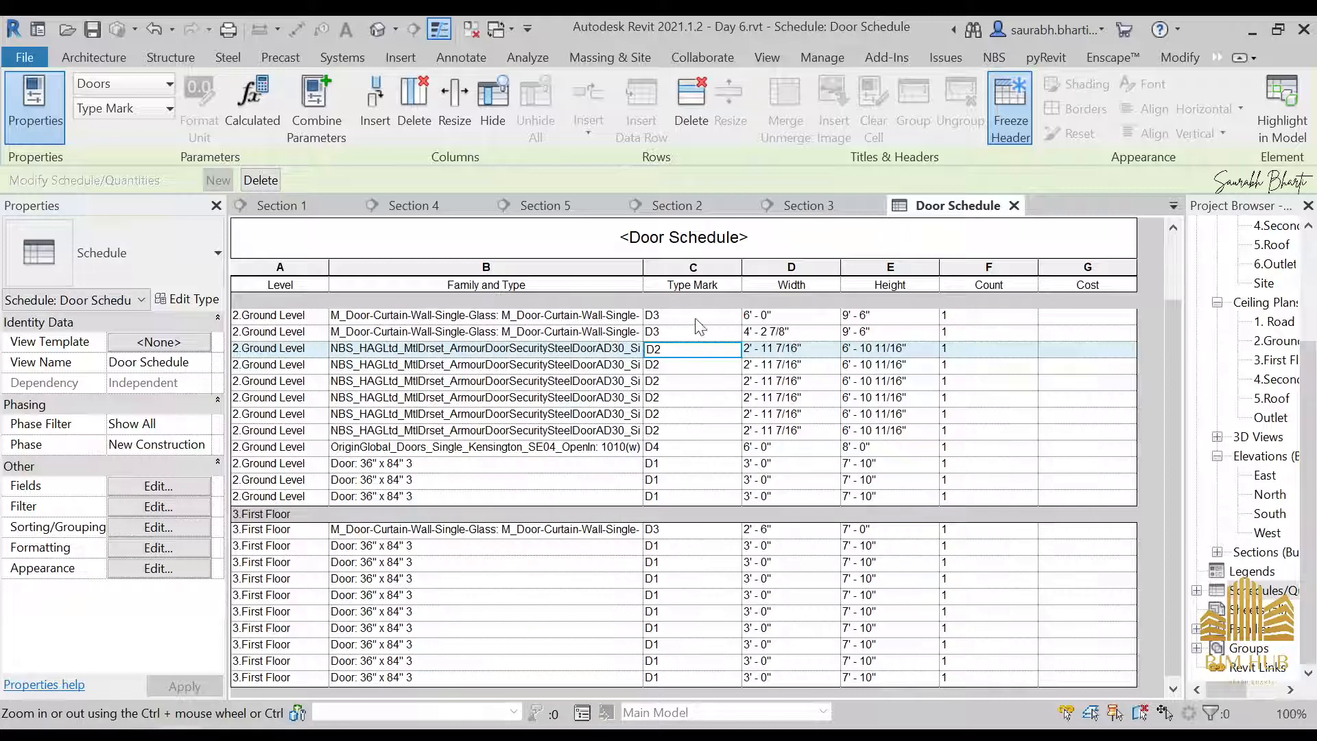
pyautogui.click(658, 548)
pyautogui.click(660, 564)
pyautogui.click(663, 581)
pyautogui.click(664, 610)
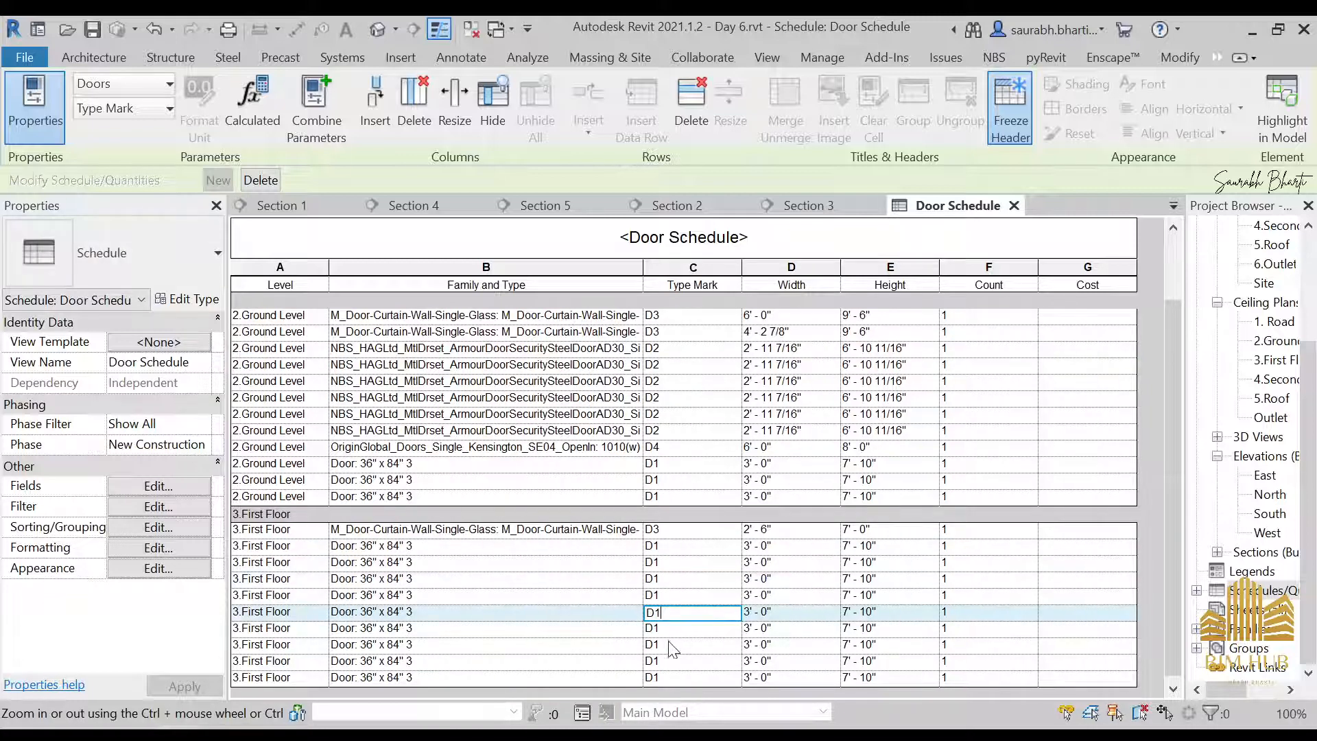
pyautogui.click(412, 547)
pyautogui.click(657, 447)
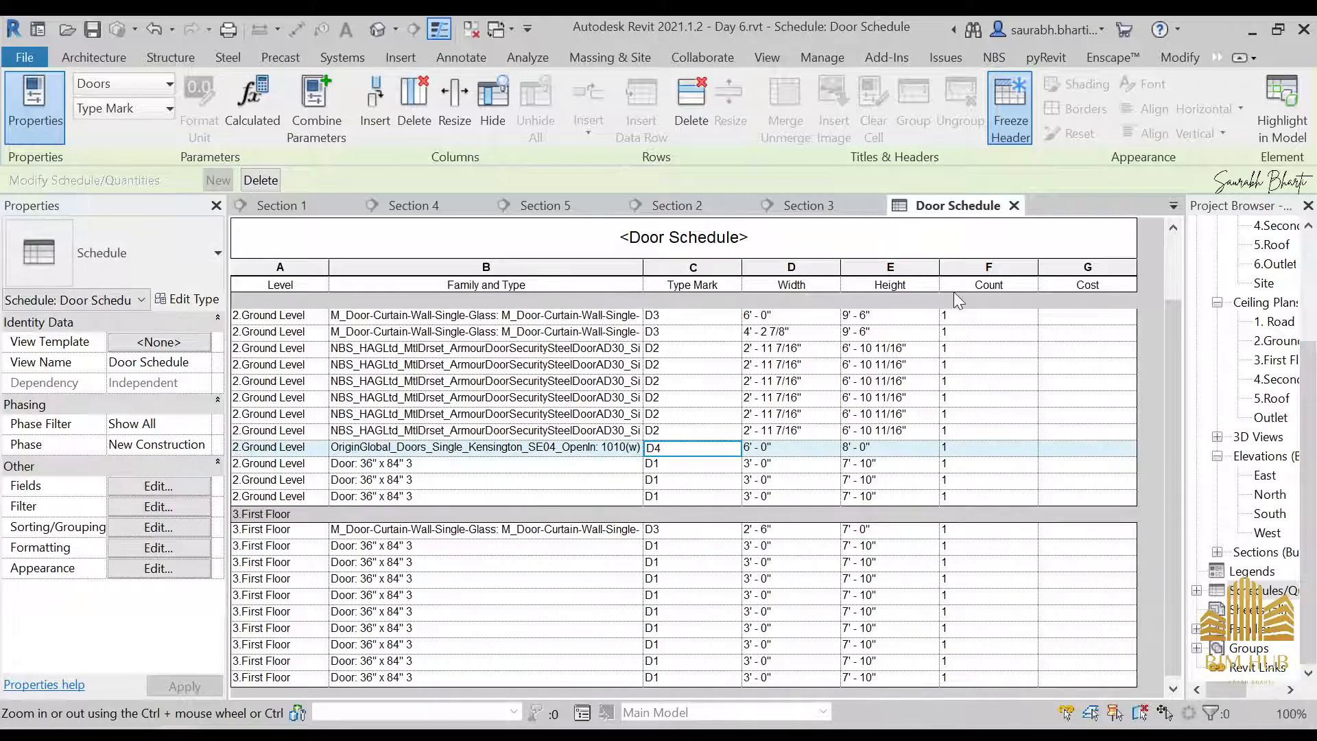
pyautogui.click(962, 497)
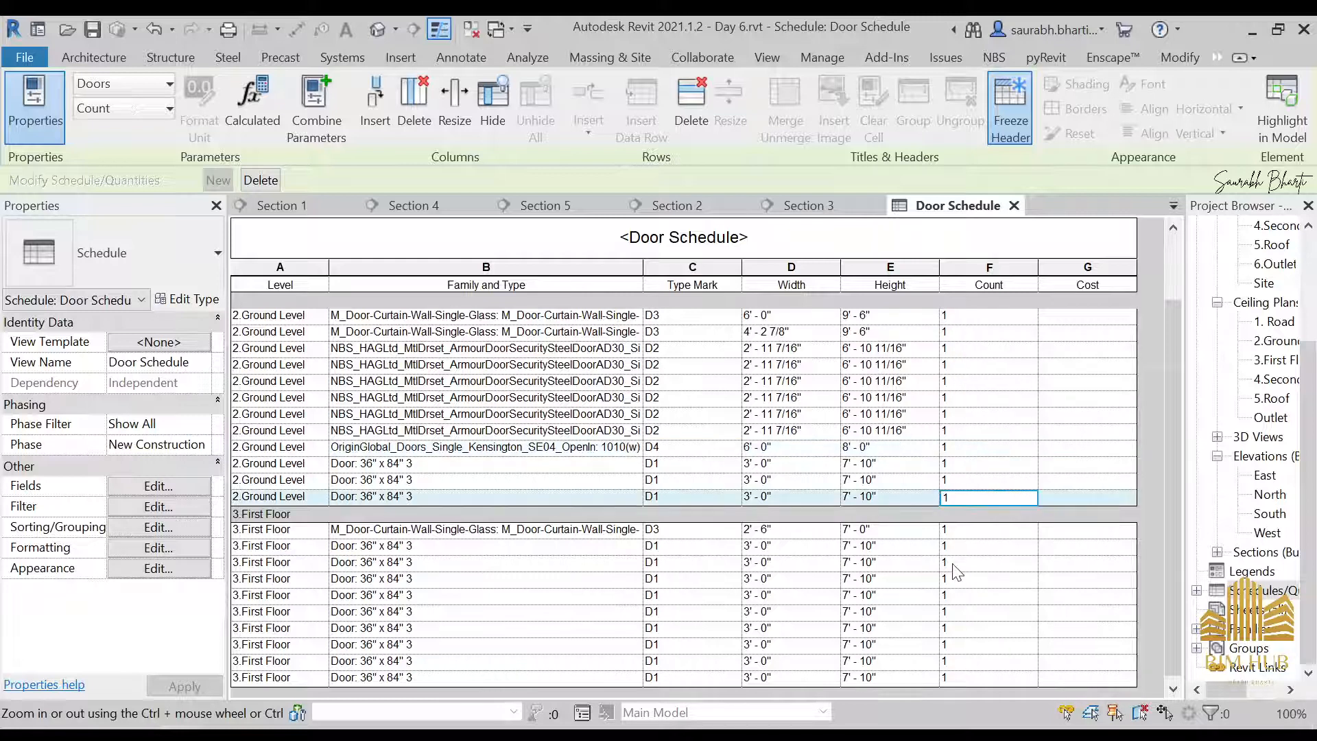
pyautogui.click(967, 382)
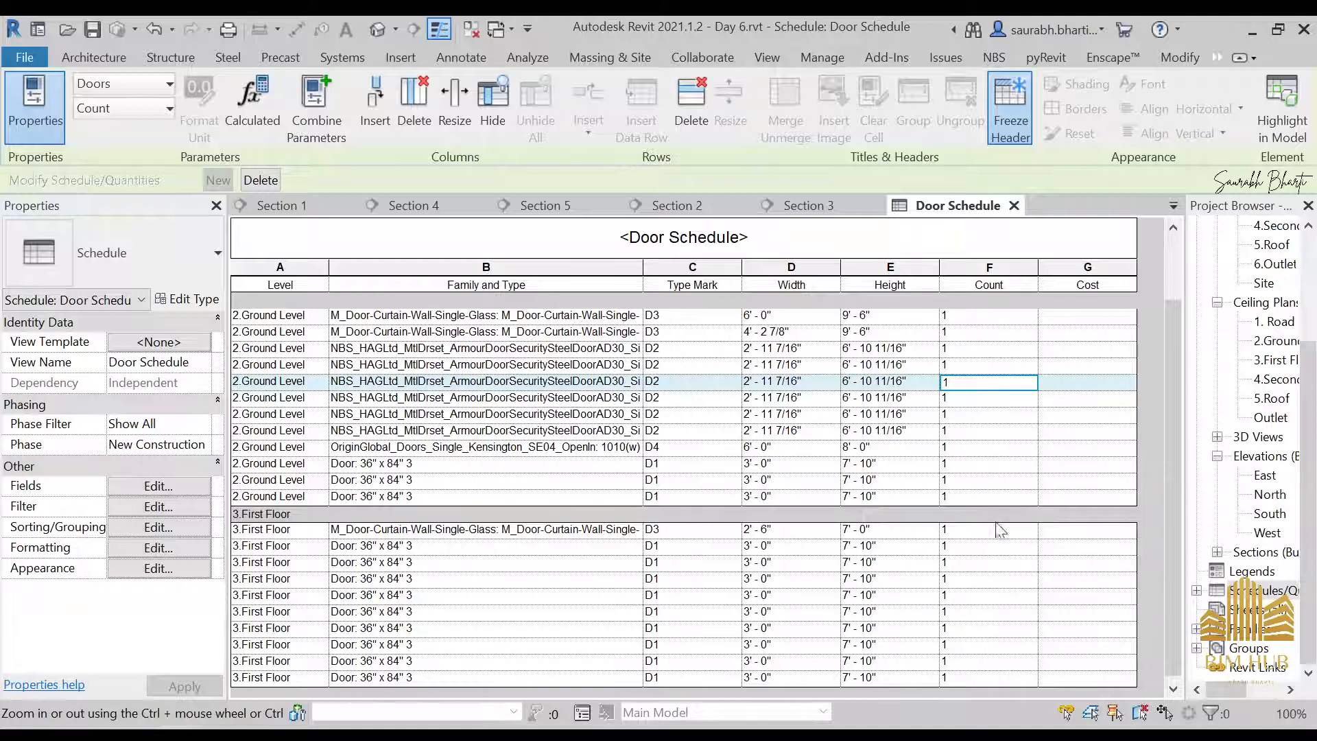
pyautogui.click(1018, 465)
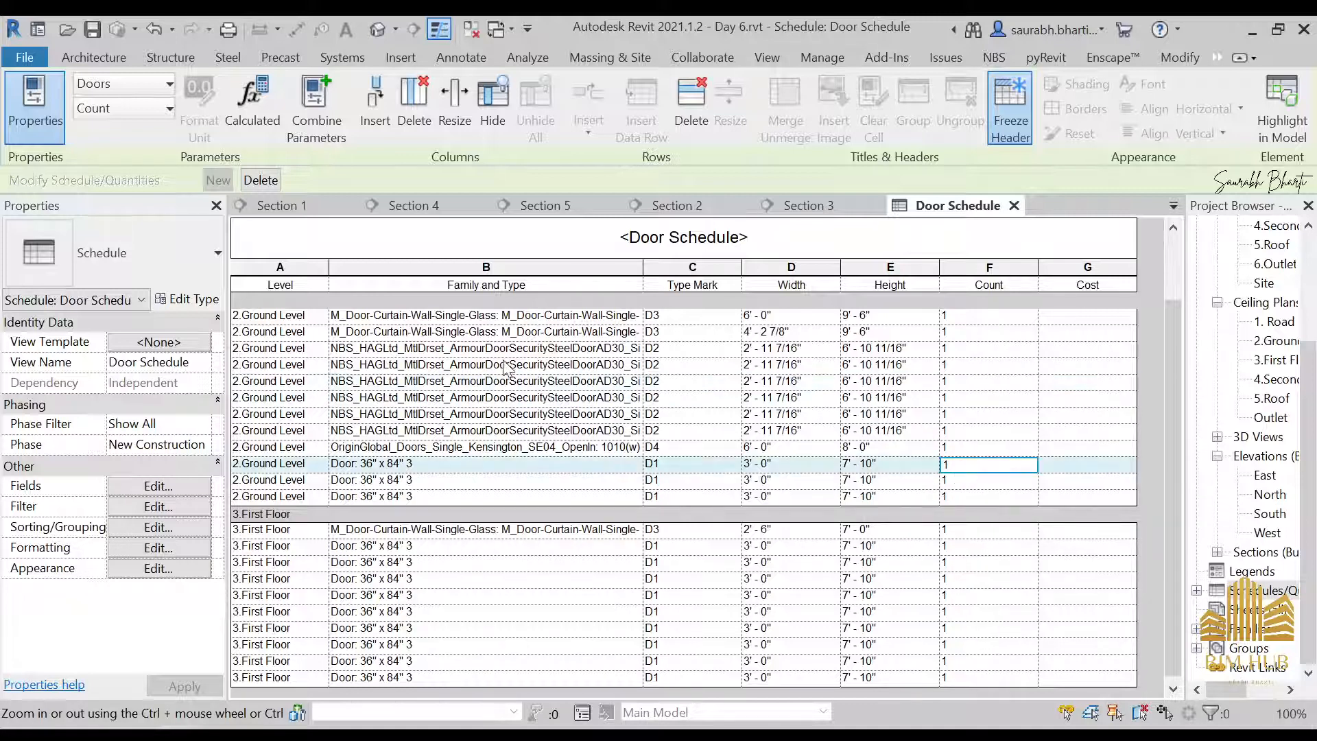
pyautogui.click(594, 398)
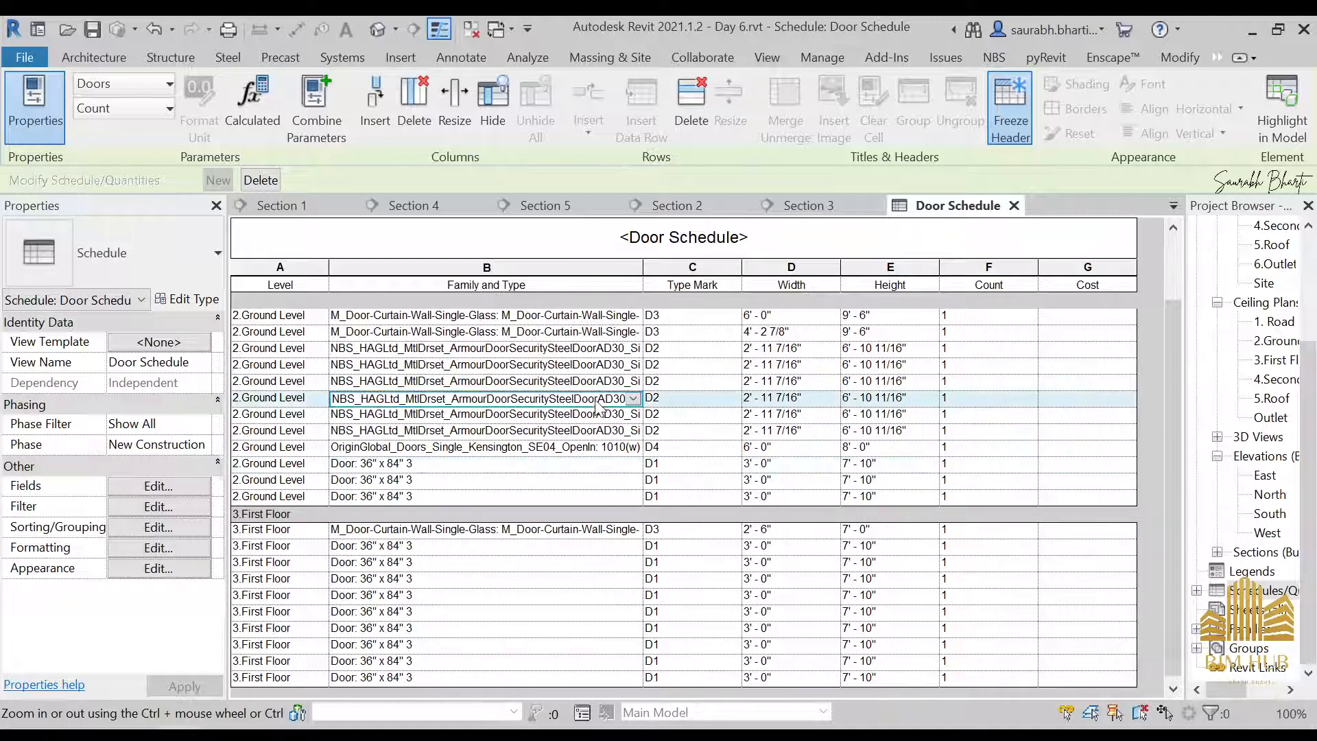
# Turn off itemizing every instance in the Door Schedule's sorting and grouping settings
pyautogui.click(542, 453)
pyautogui.click(160, 508)
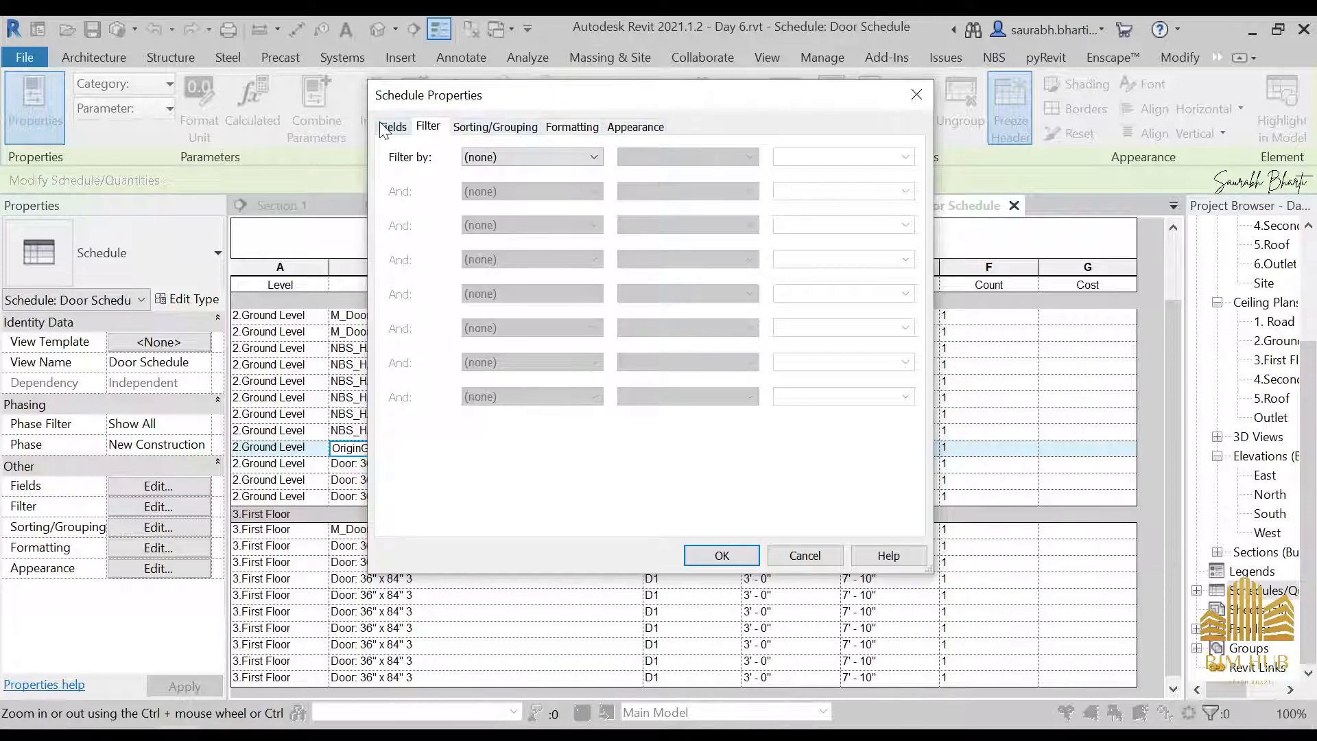
pyautogui.click(495, 128)
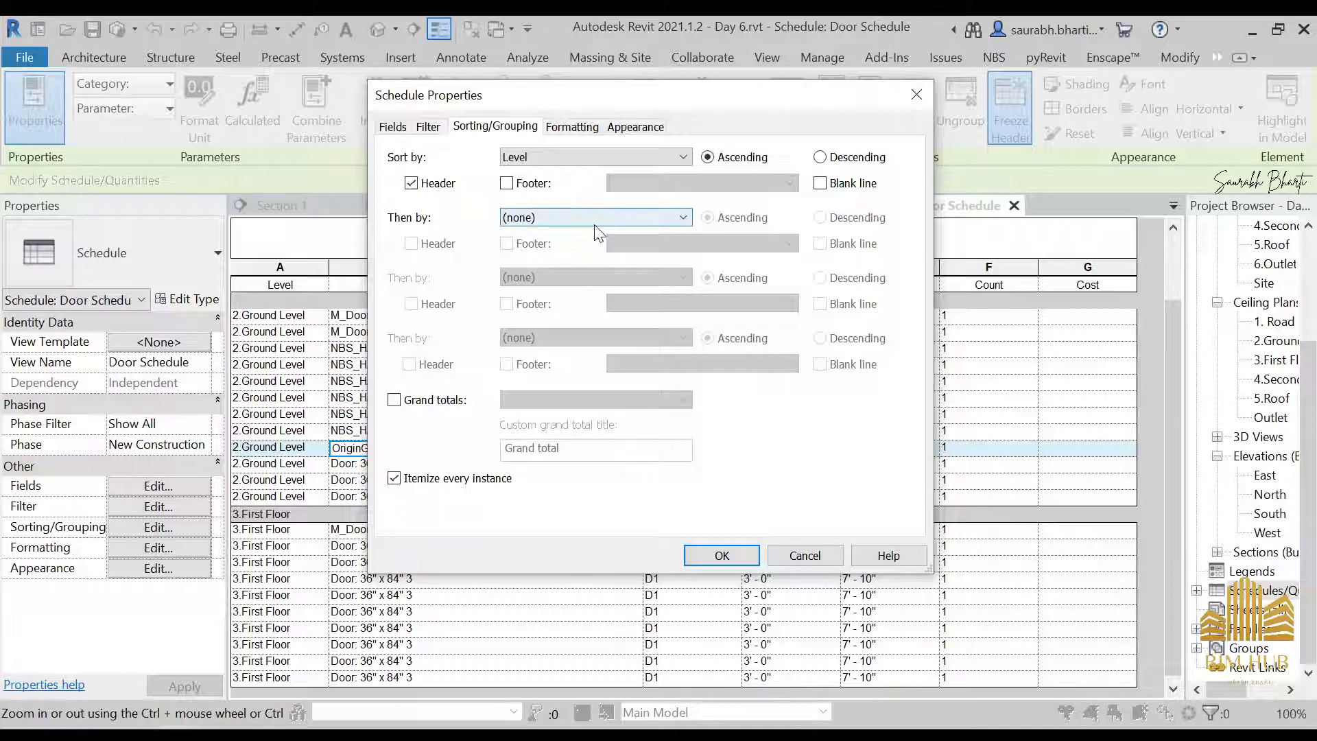
pyautogui.click(501, 480)
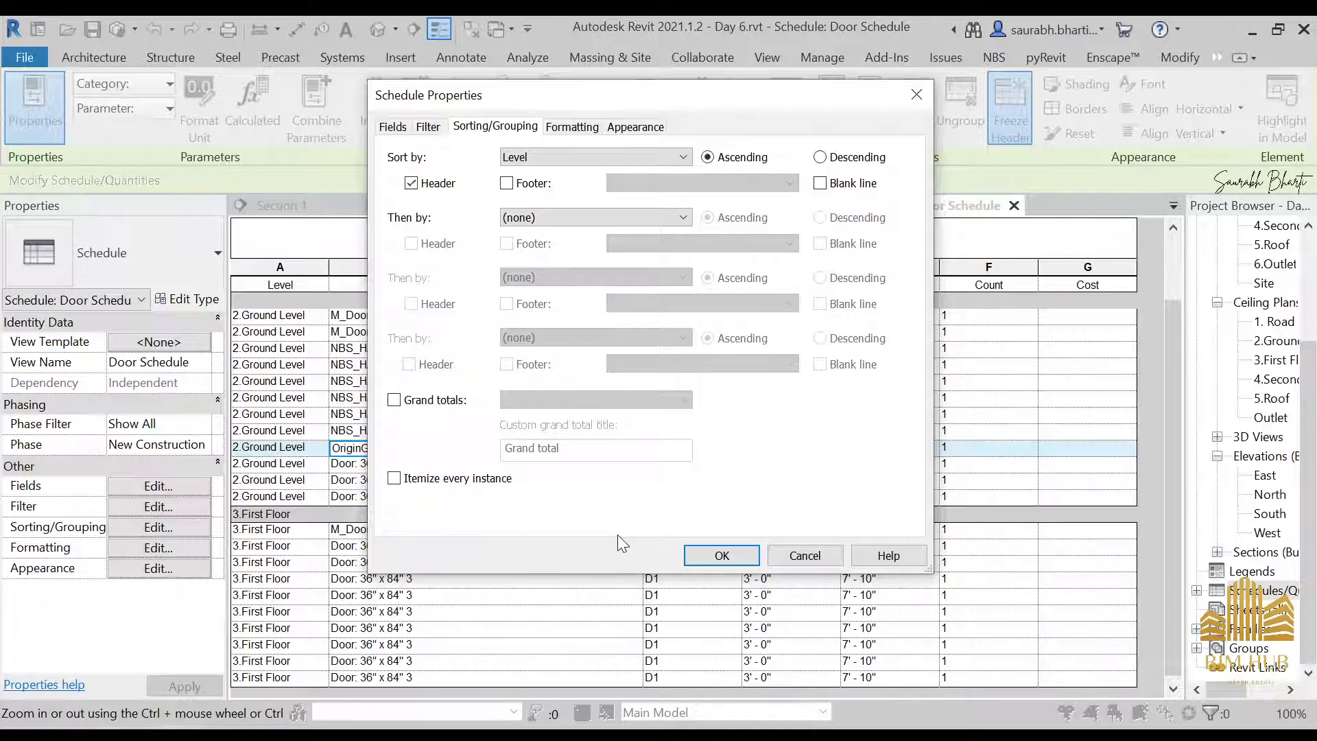
pyautogui.click(720, 555)
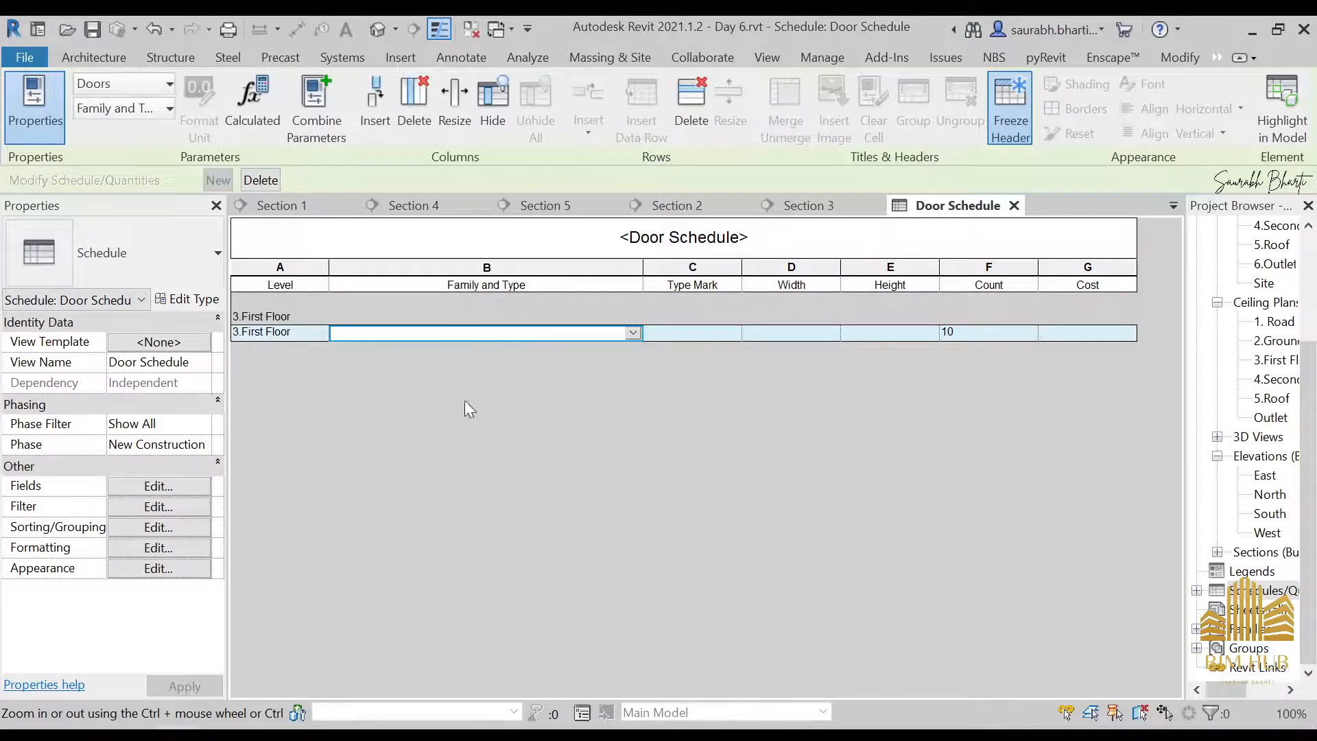
# Sort the Door Schedule by Family and Type instead of Level, keeping the group header
pyautogui.click(192, 527)
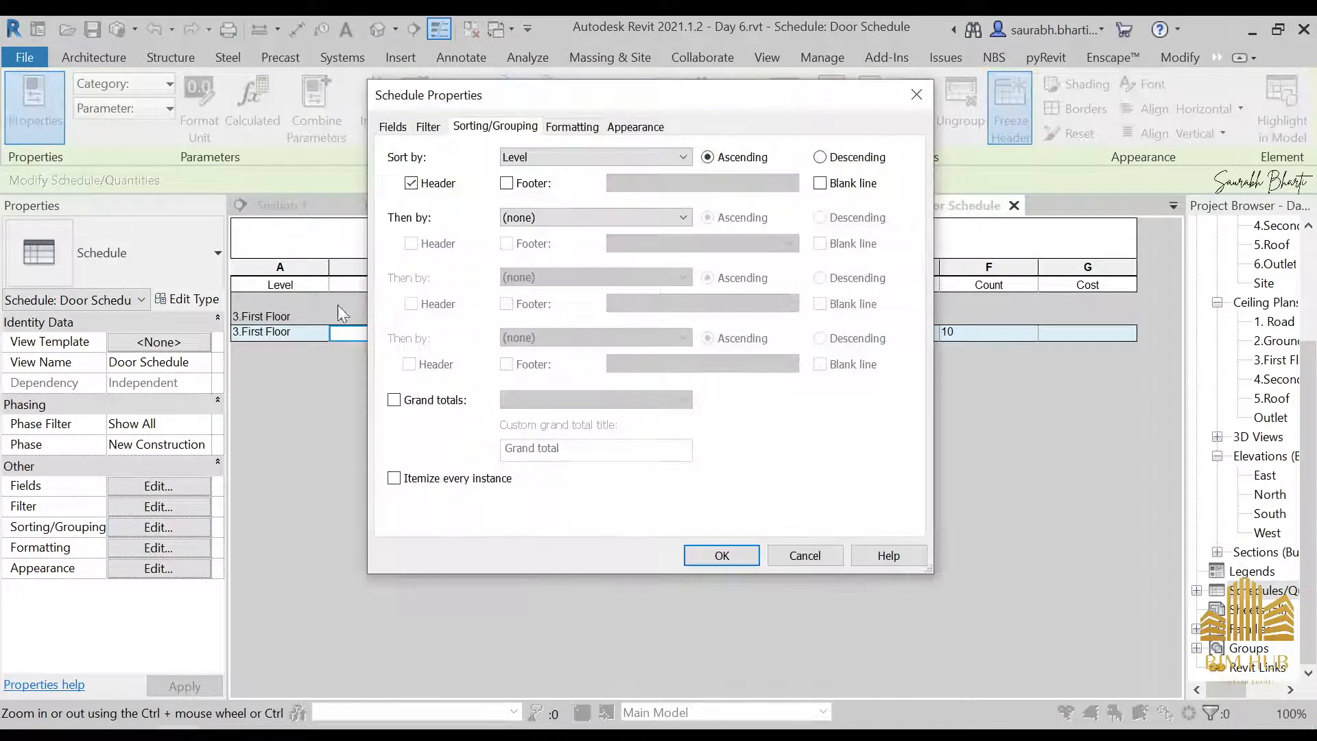
pyautogui.click(545, 158)
pyautogui.click(584, 200)
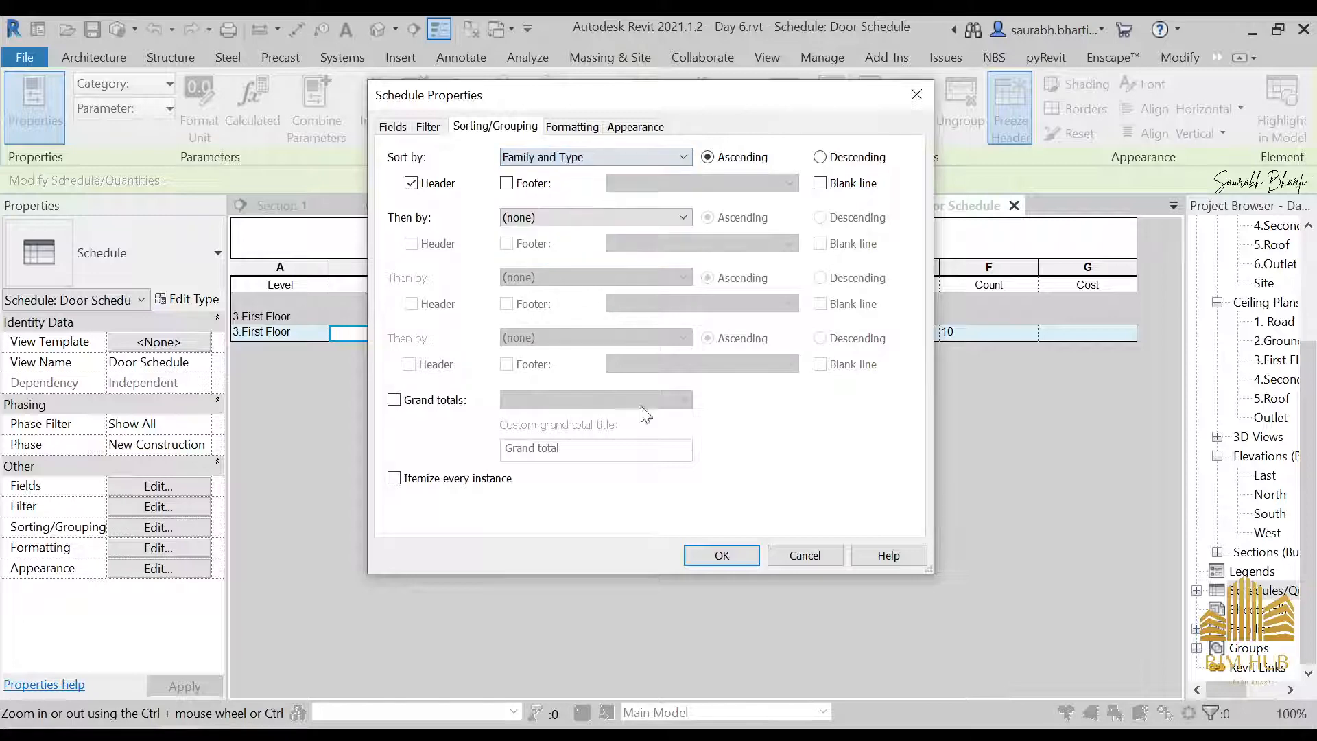
pyautogui.click(738, 561)
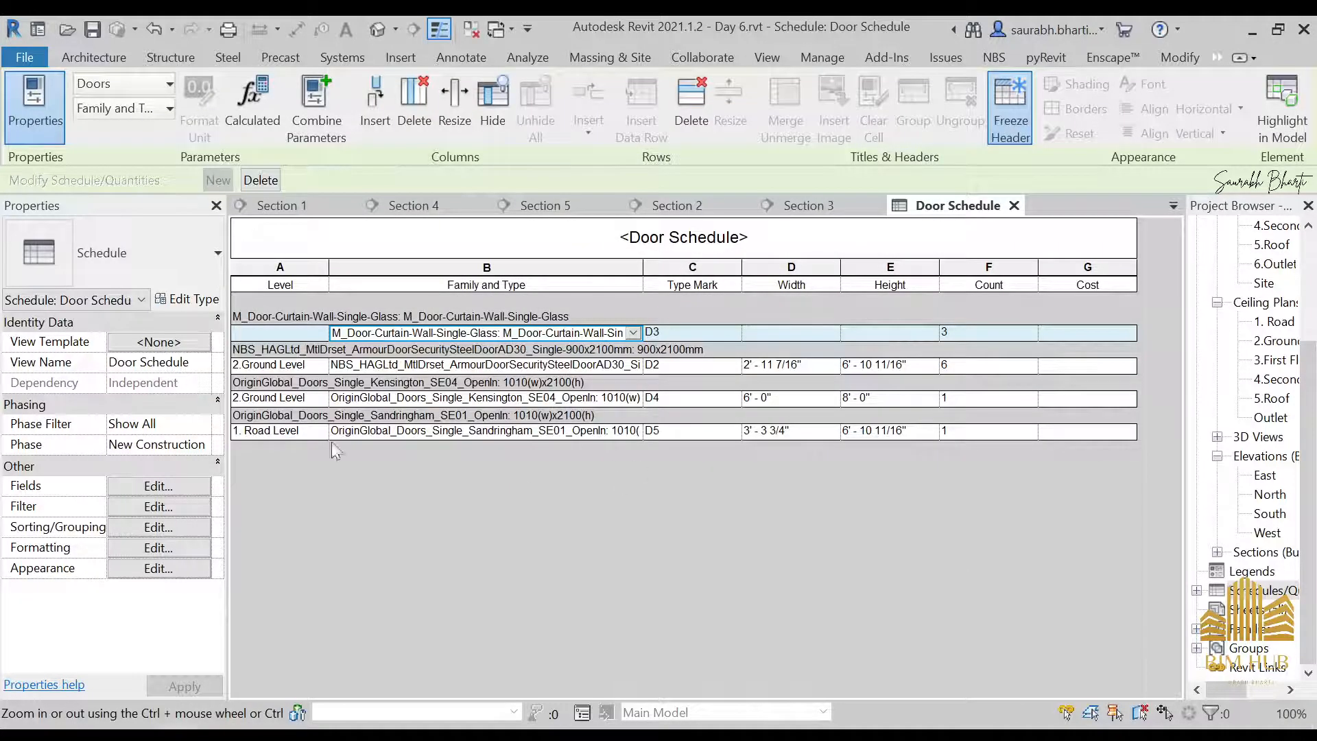
# Filter the Door Schedule by Level equals 1. Road Level
pyautogui.click(159, 507)
pyautogui.click(574, 158)
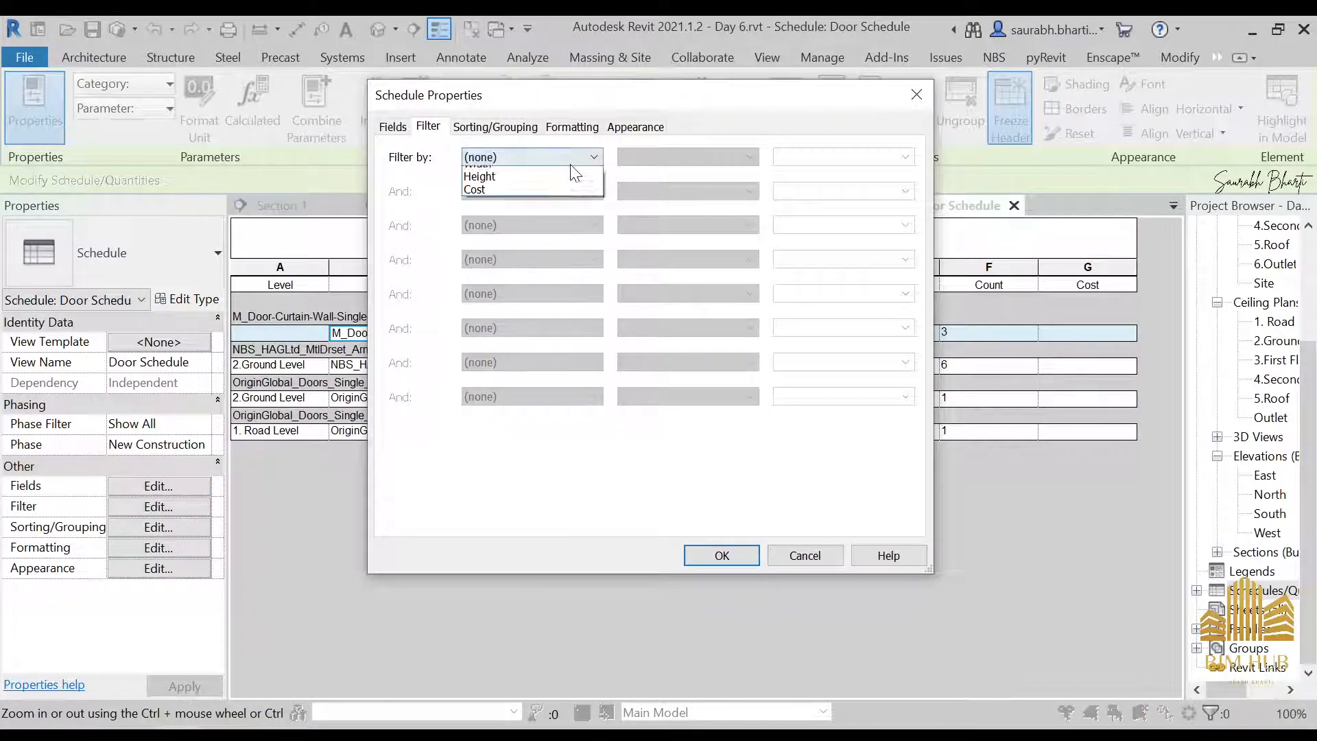
pyautogui.click(523, 175)
pyautogui.click(731, 559)
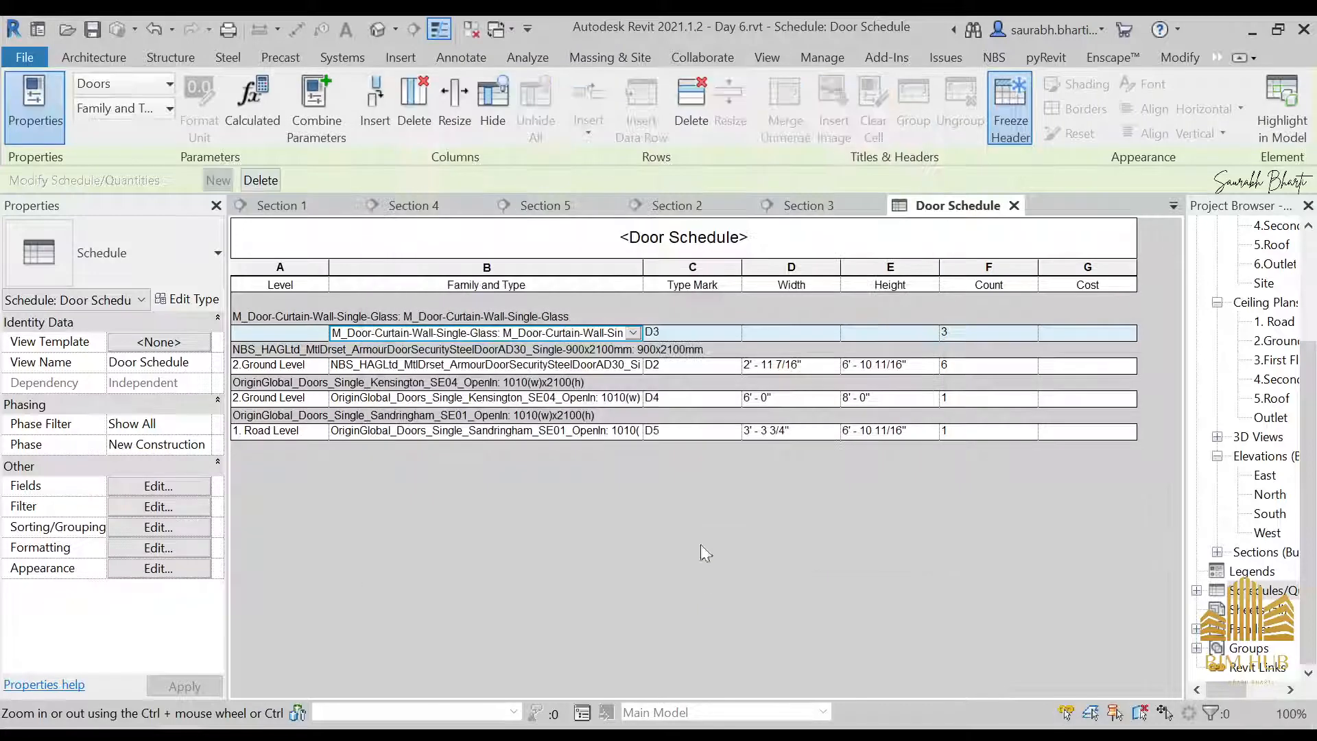
pyautogui.click(204, 506)
pyautogui.click(535, 158)
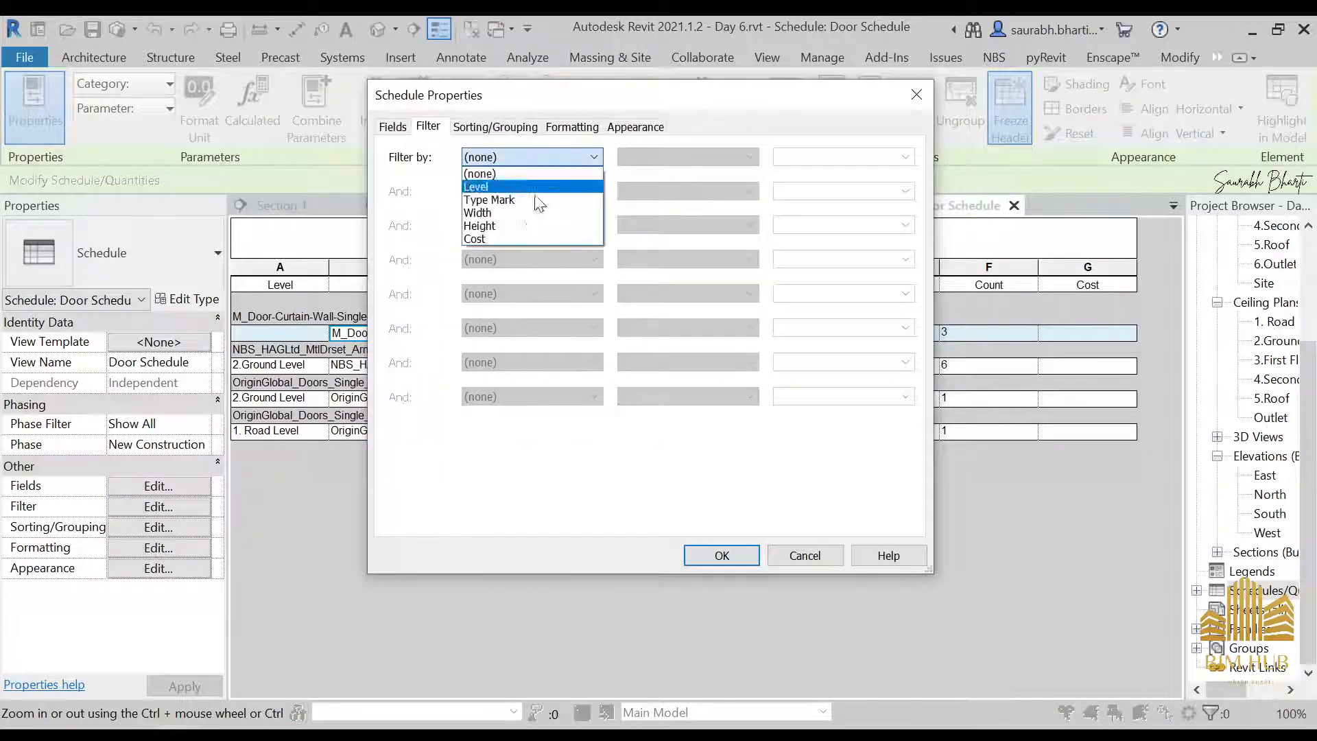
pyautogui.click(515, 199)
pyautogui.click(535, 157)
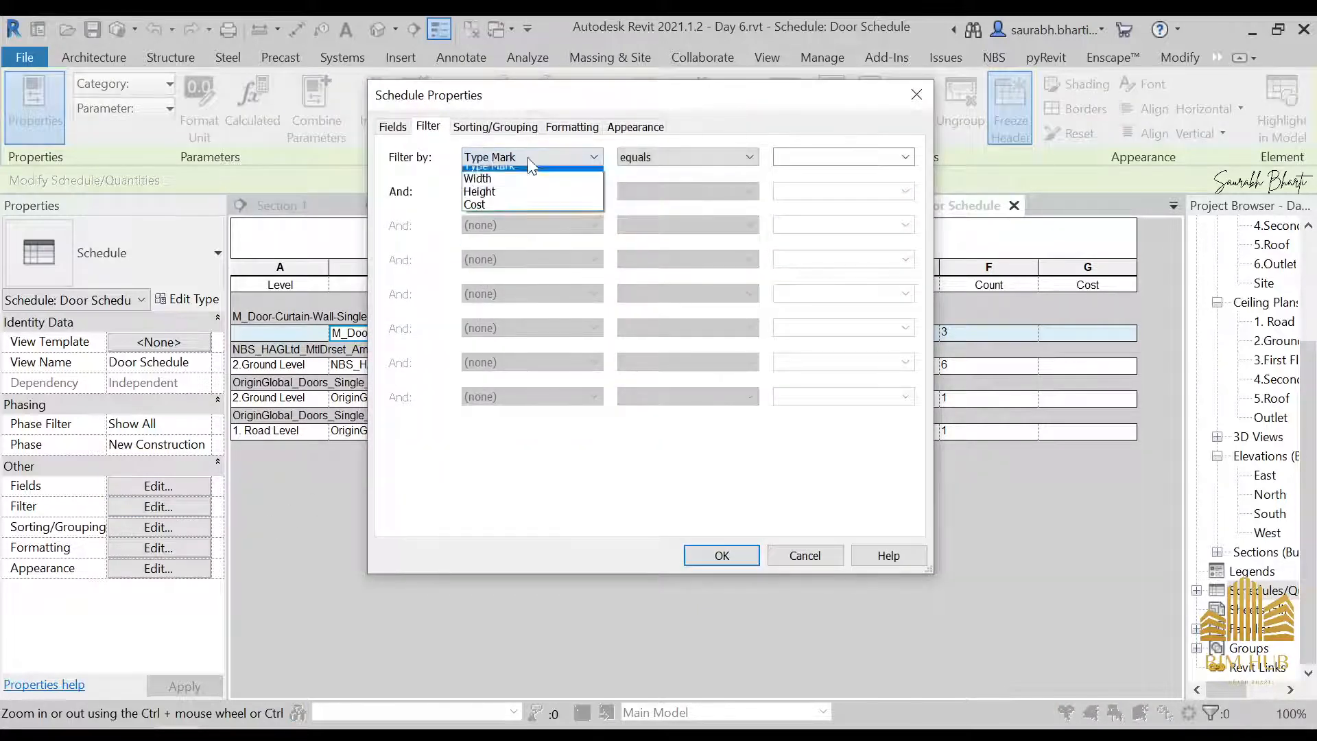
pyautogui.click(508, 187)
pyautogui.click(717, 557)
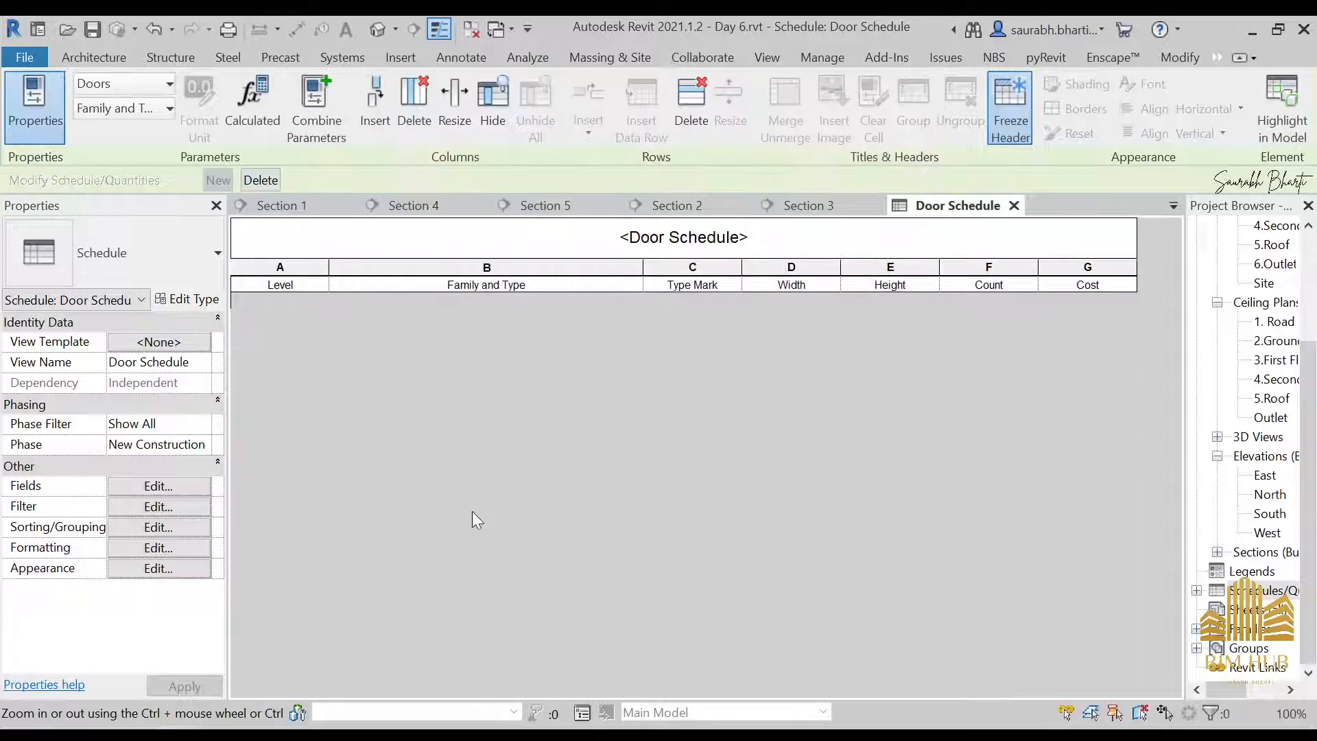
# Remove the Level filter from the Door Schedule and sort it by Level again
pyautogui.click(168, 507)
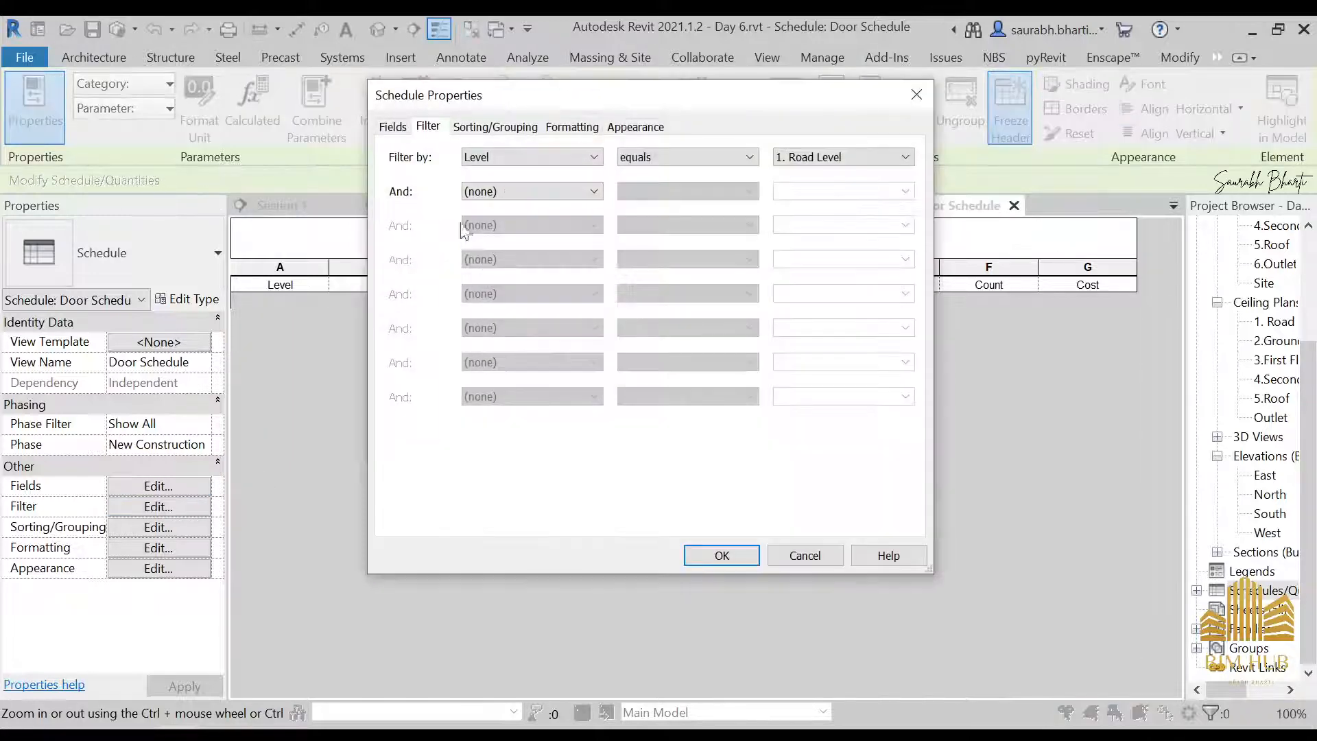
pyautogui.click(522, 157)
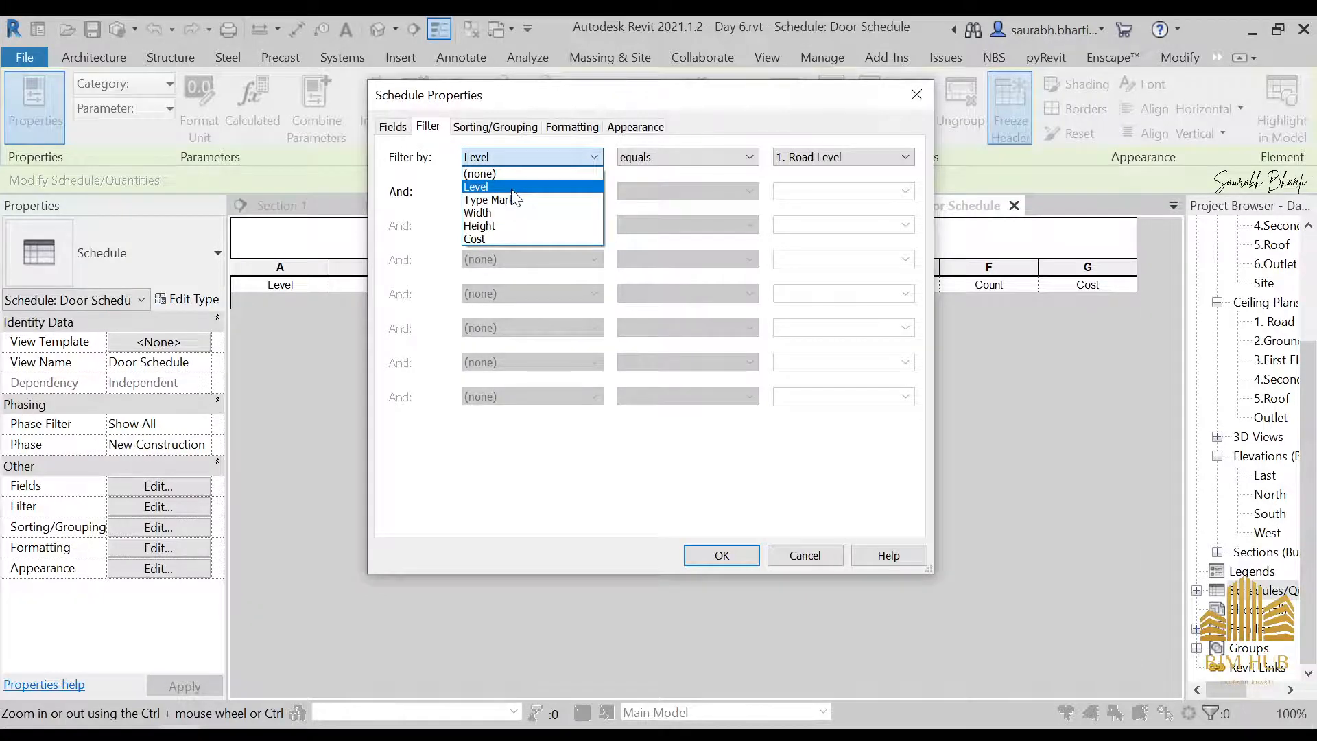
pyautogui.click(513, 174)
pyautogui.click(495, 126)
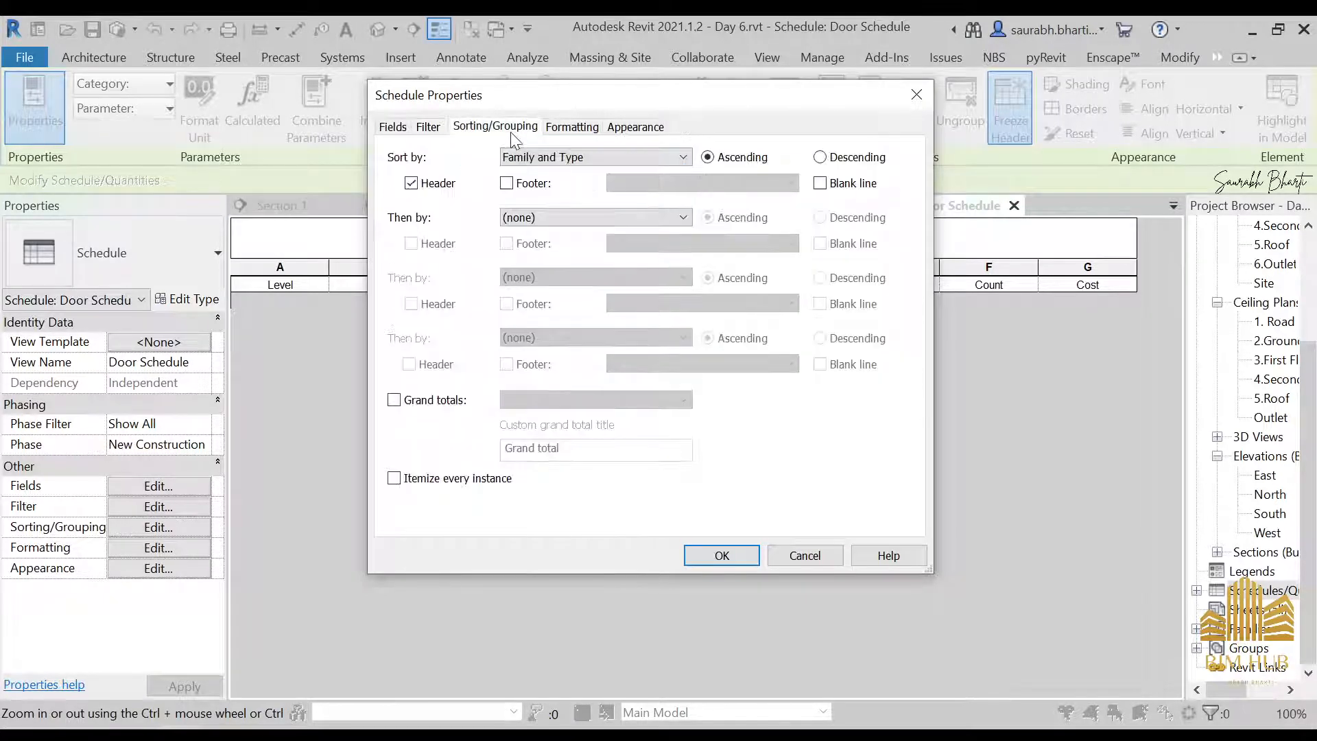
pyautogui.click(532, 157)
pyautogui.click(549, 185)
pyautogui.click(724, 557)
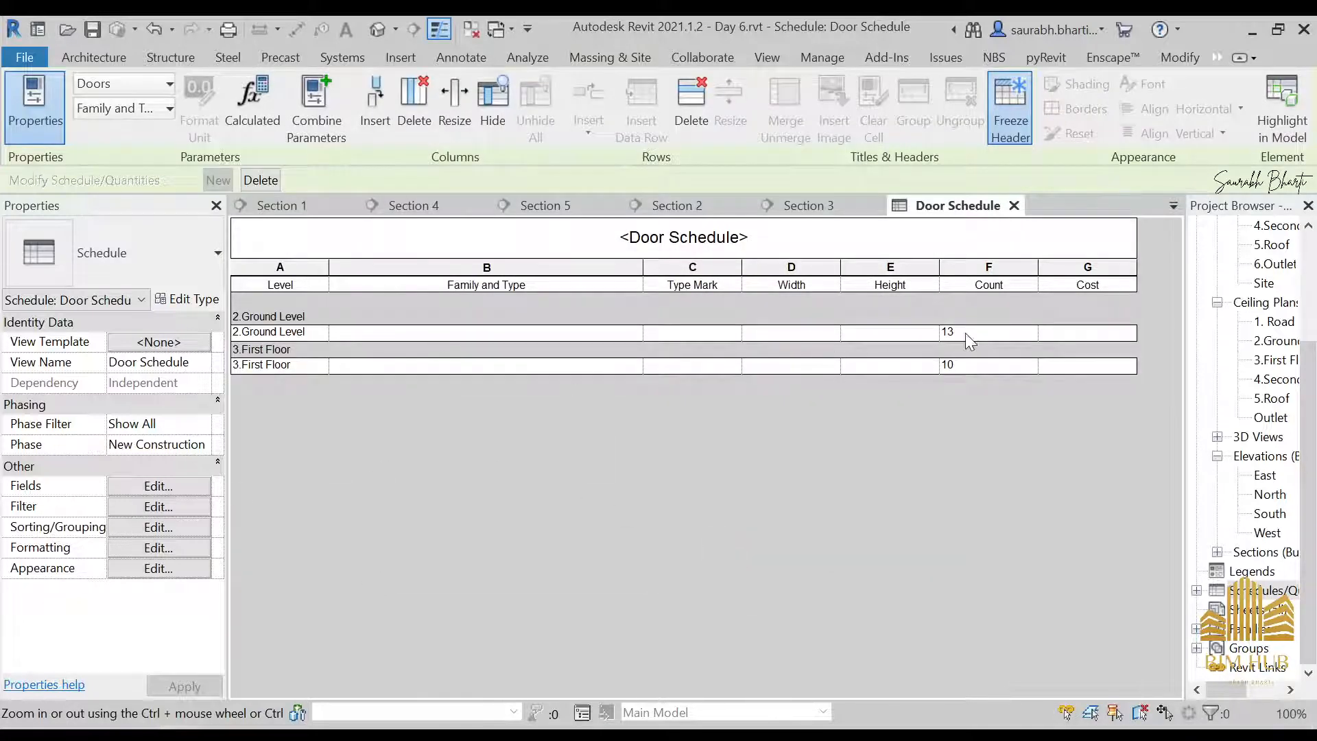
pyautogui.click(965, 332)
pyautogui.click(985, 360)
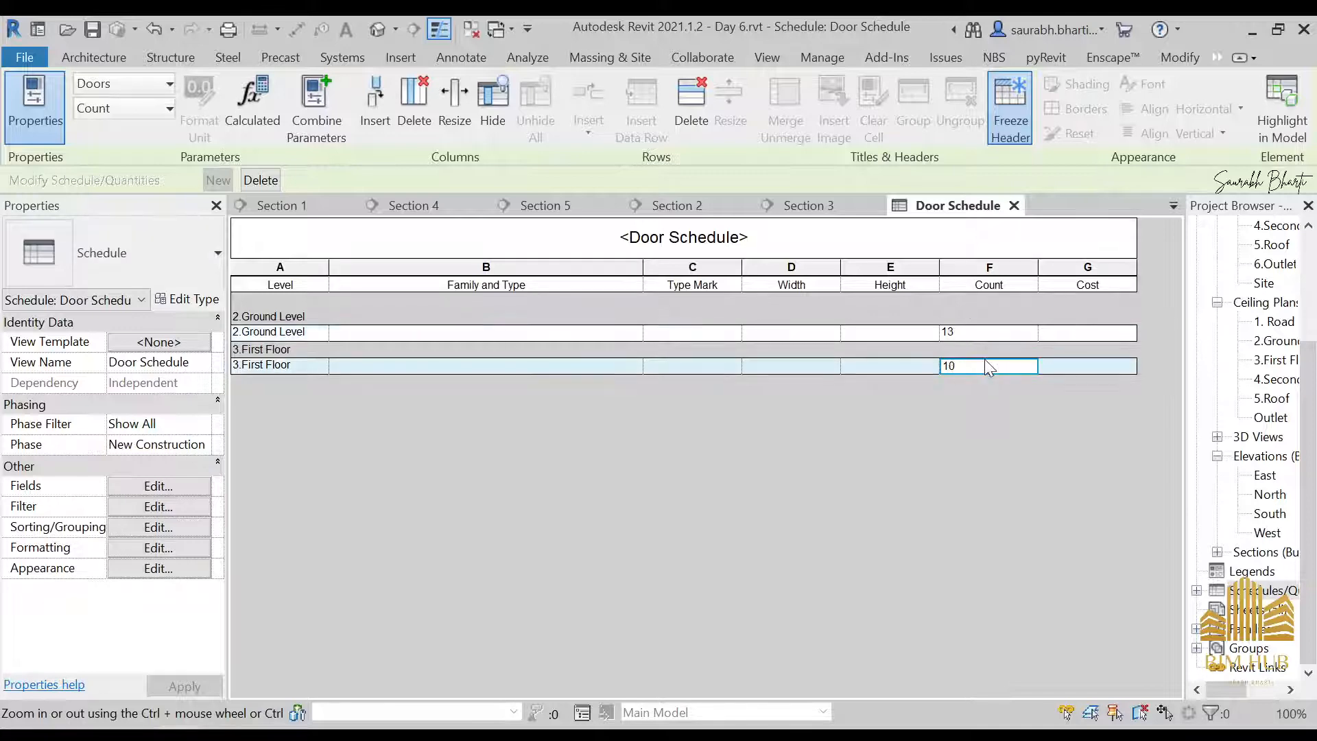
# Sort the Door Schedule by Type Mark with a header and then by Level, both ascending
pyautogui.click(199, 506)
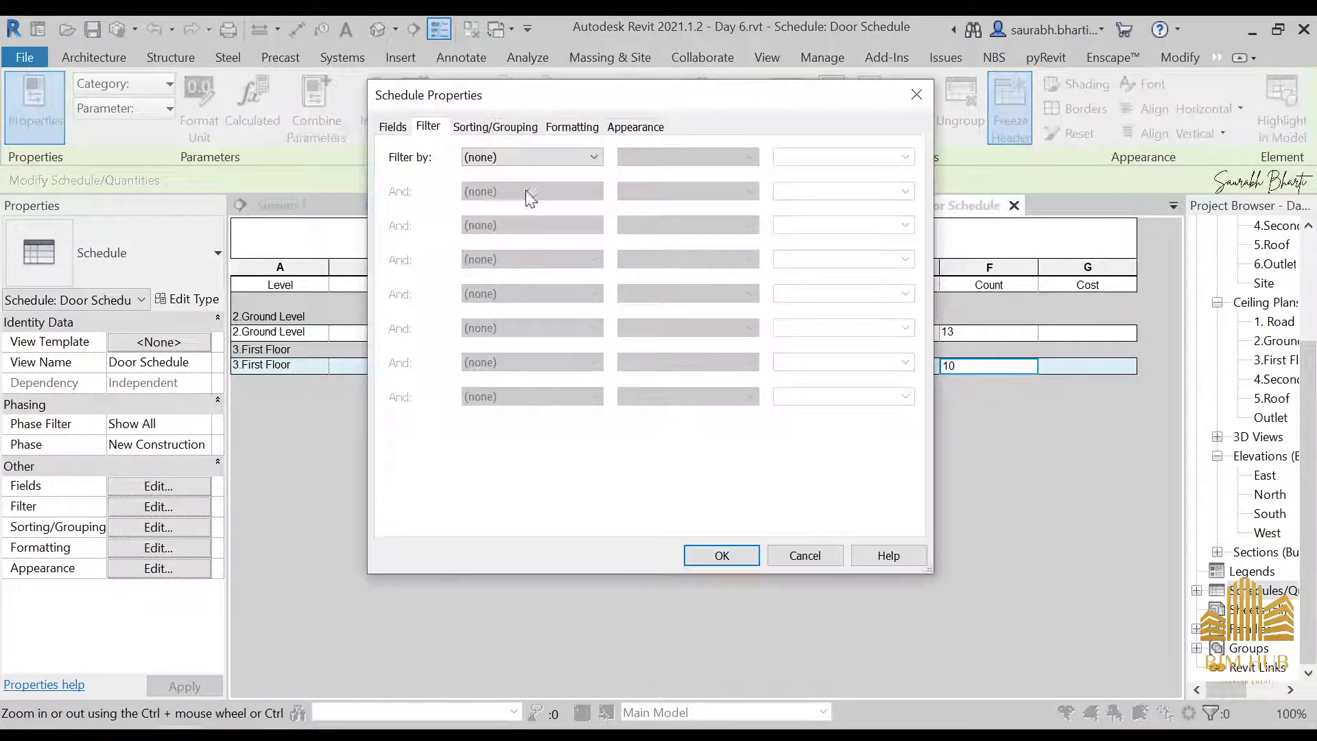
pyautogui.click(522, 127)
pyautogui.click(554, 162)
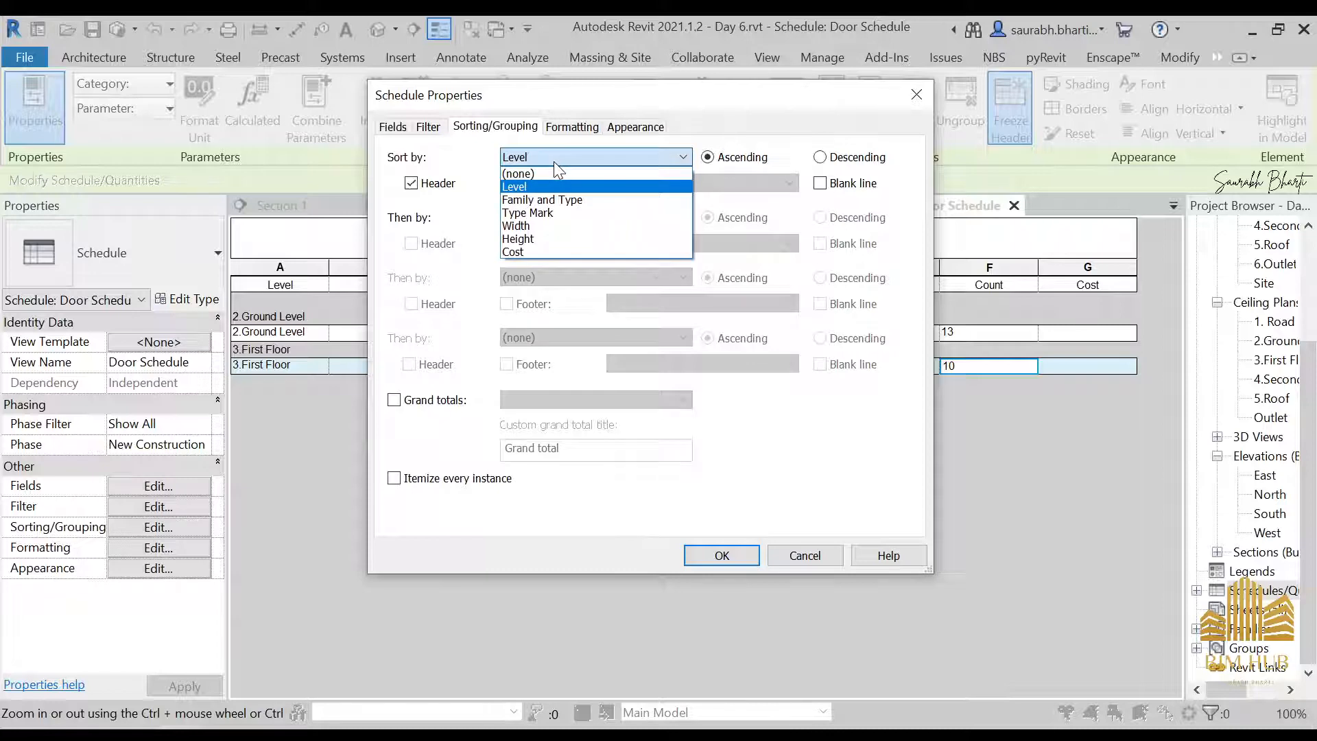
pyautogui.click(556, 170)
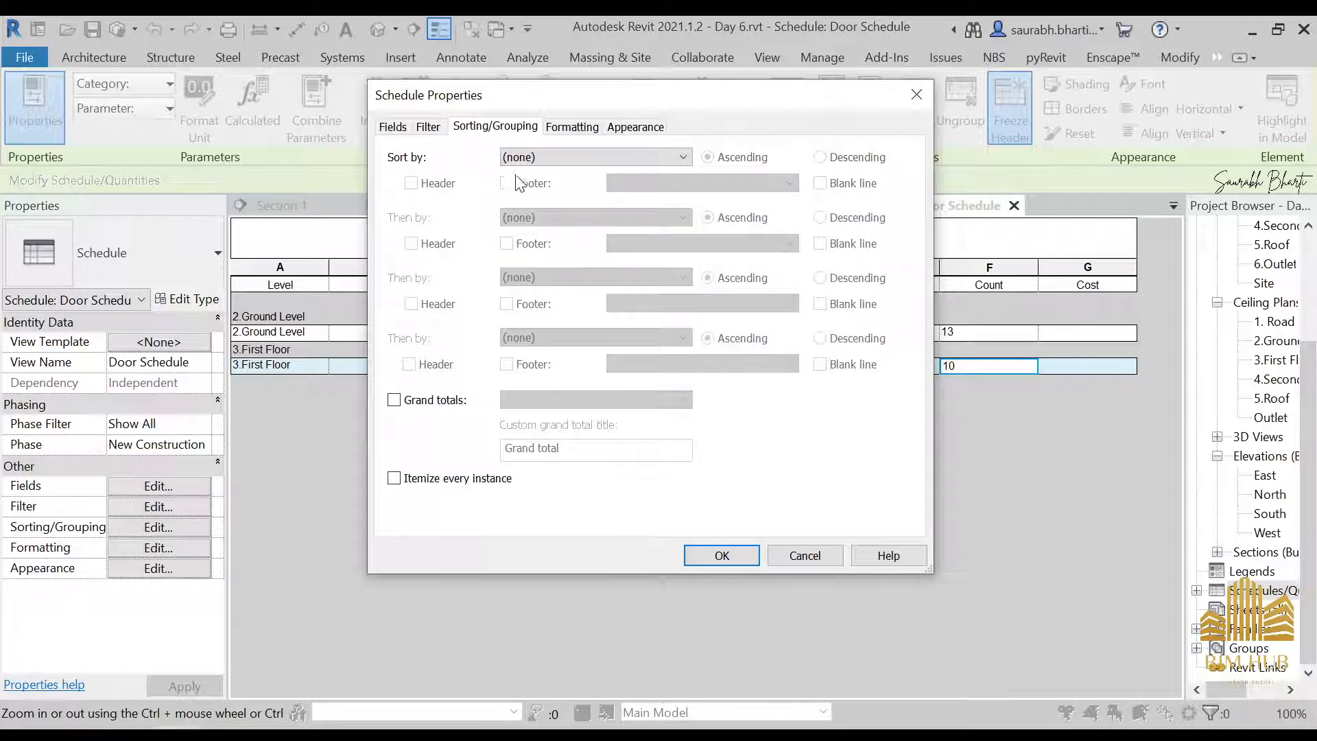
pyautogui.click(607, 162)
pyautogui.click(577, 213)
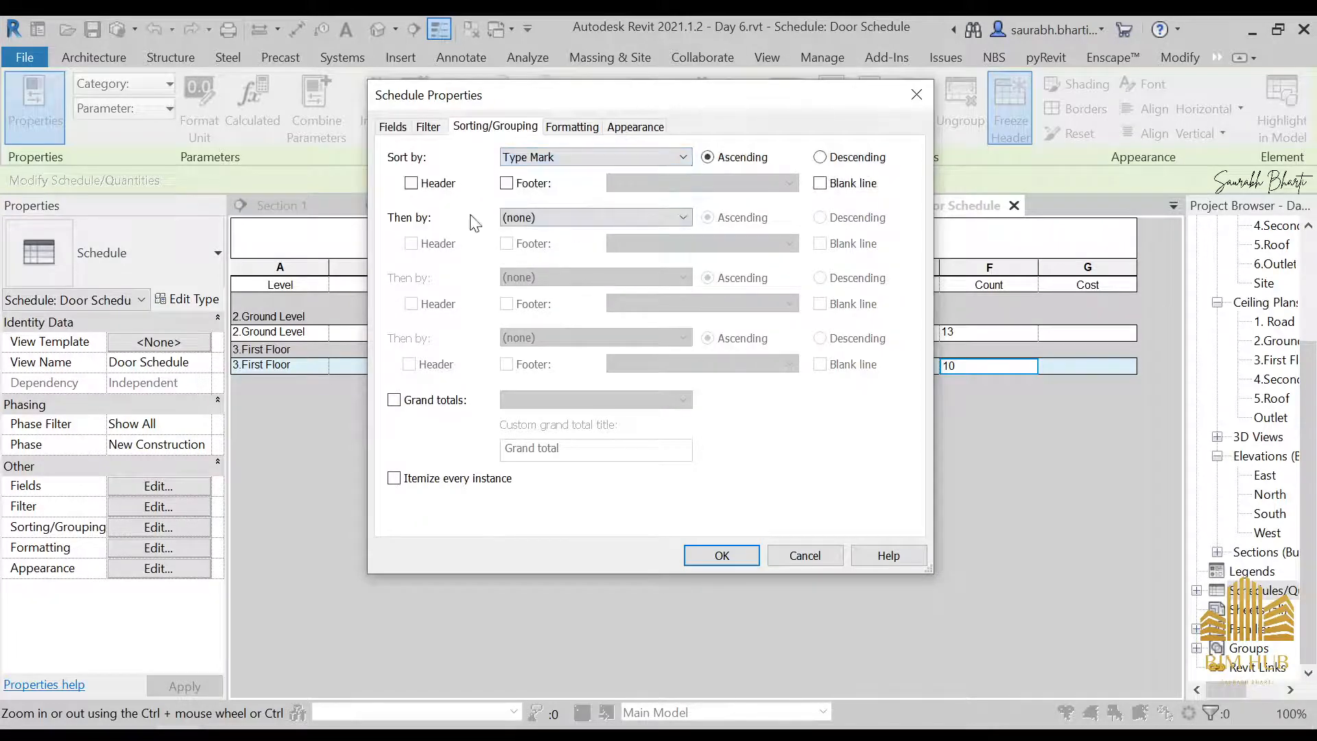
pyautogui.click(444, 190)
pyautogui.click(595, 218)
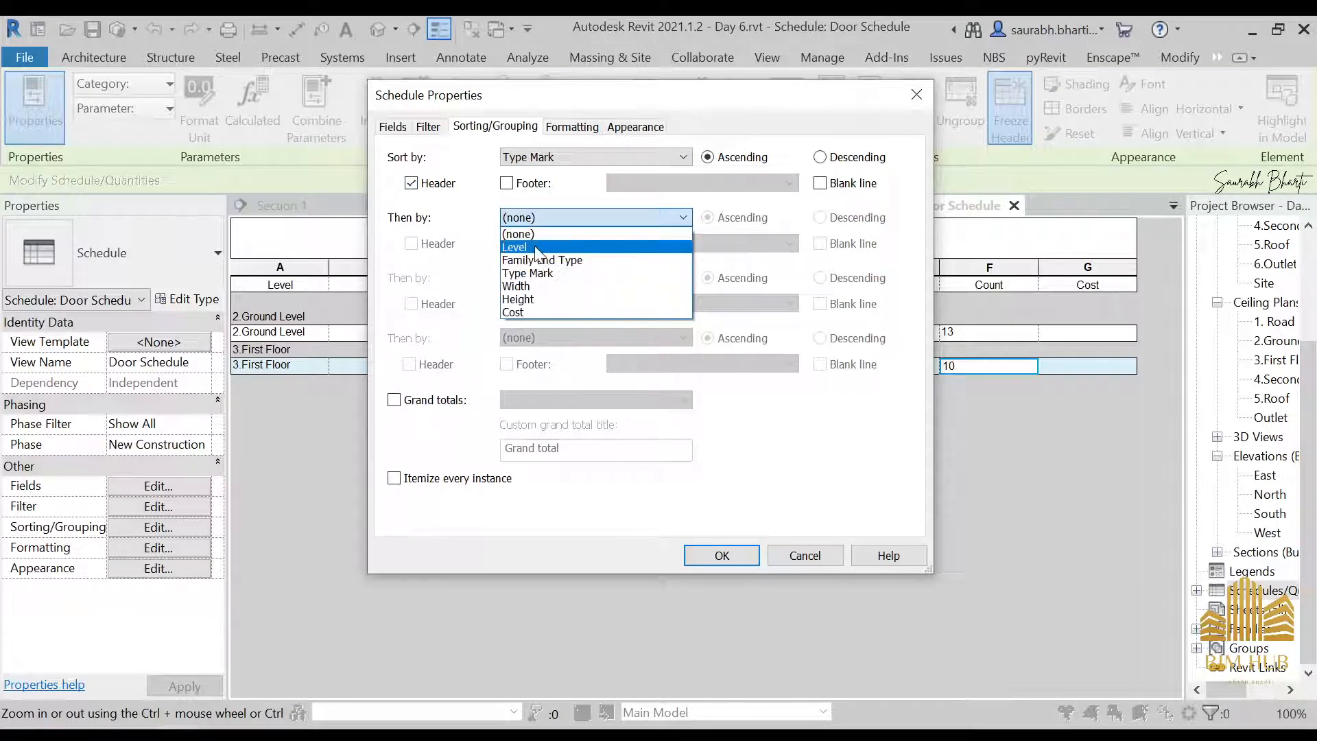
pyautogui.click(529, 247)
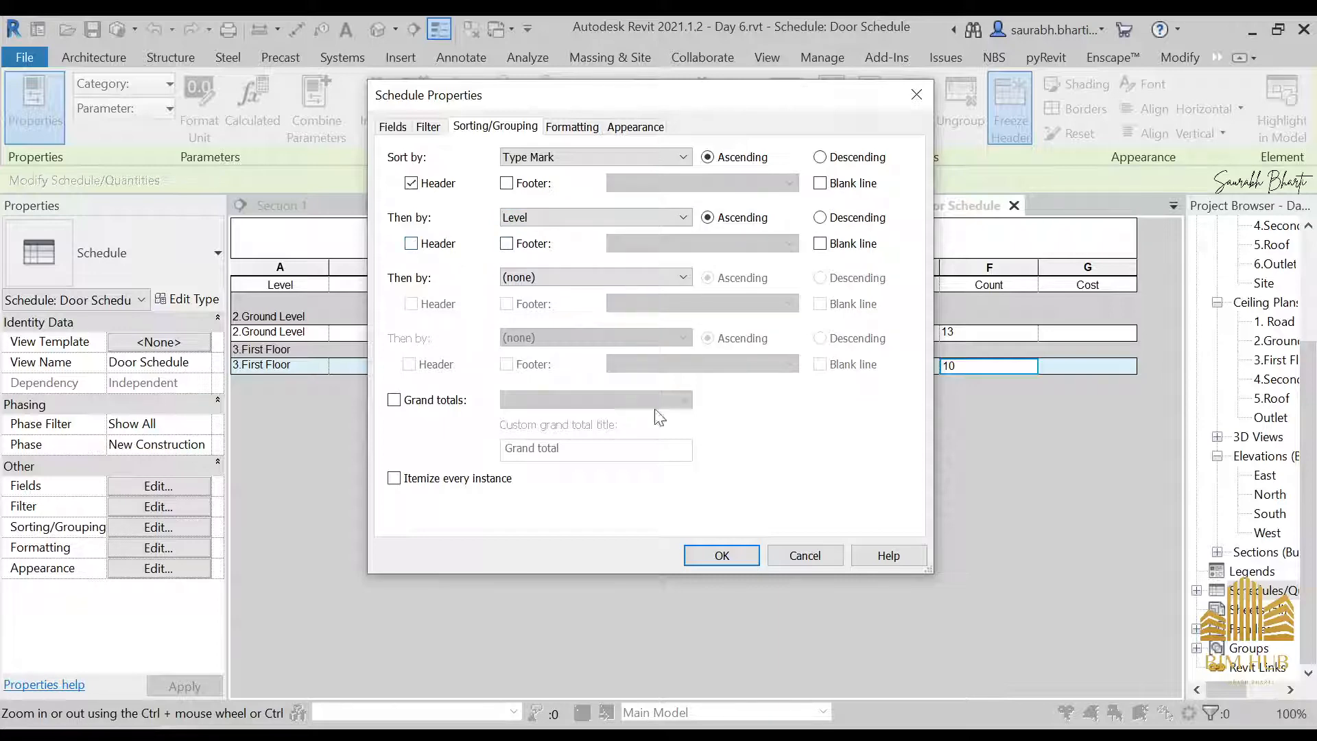
pyautogui.click(720, 554)
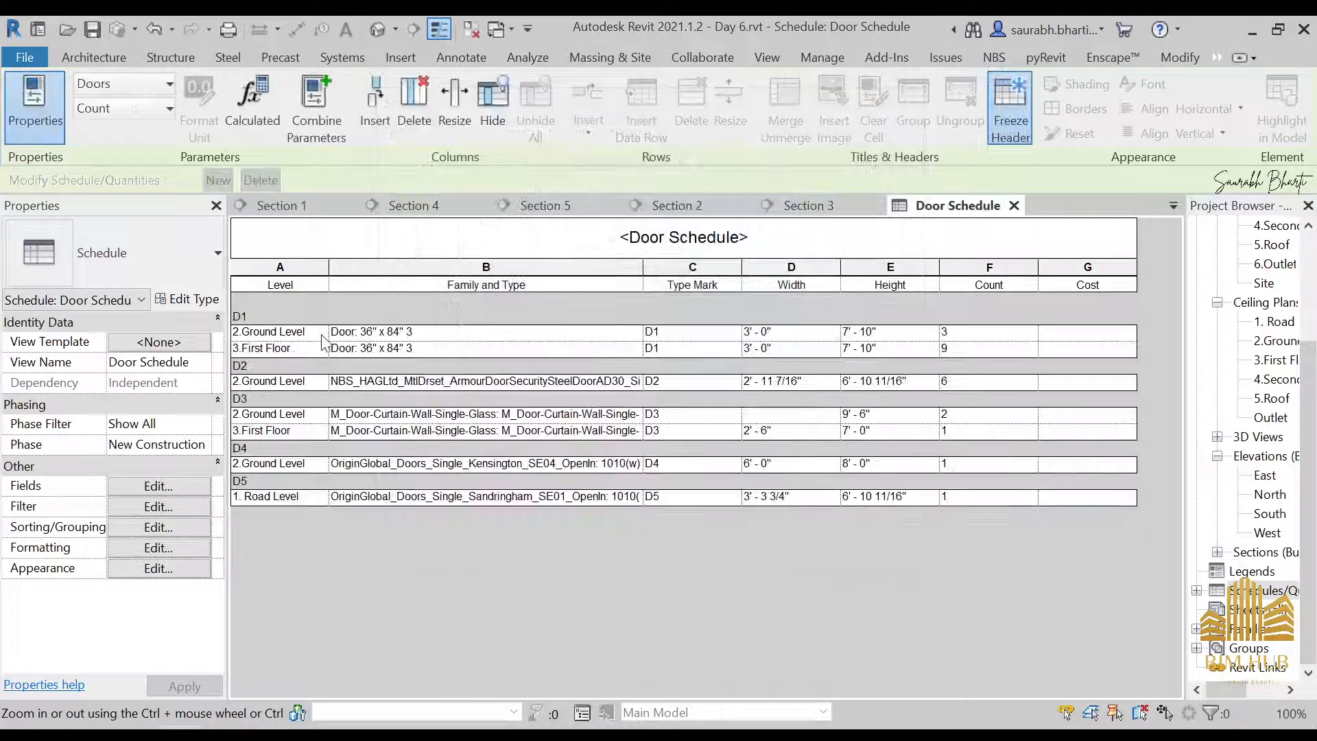
# Check the door counts and add a blank line between the Type Mark groups of the Door Schedule
pyautogui.click(994, 336)
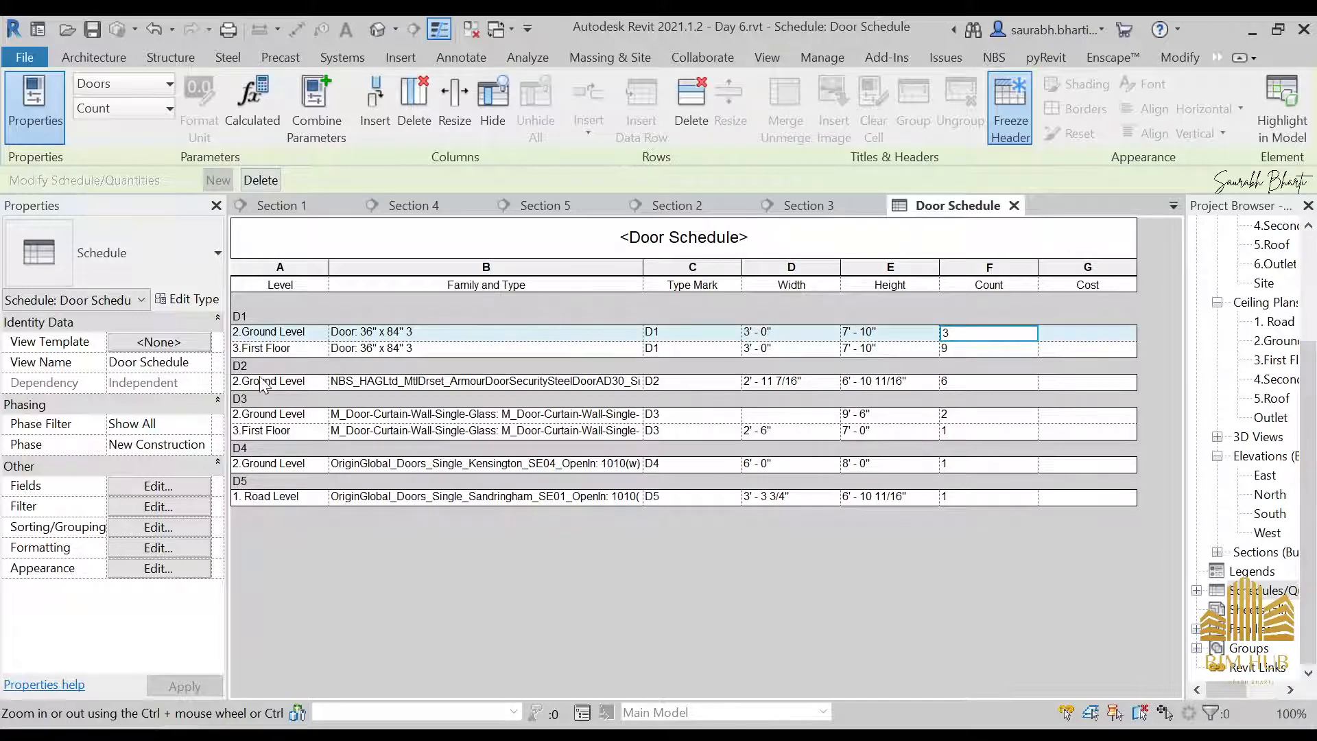
pyautogui.click(981, 383)
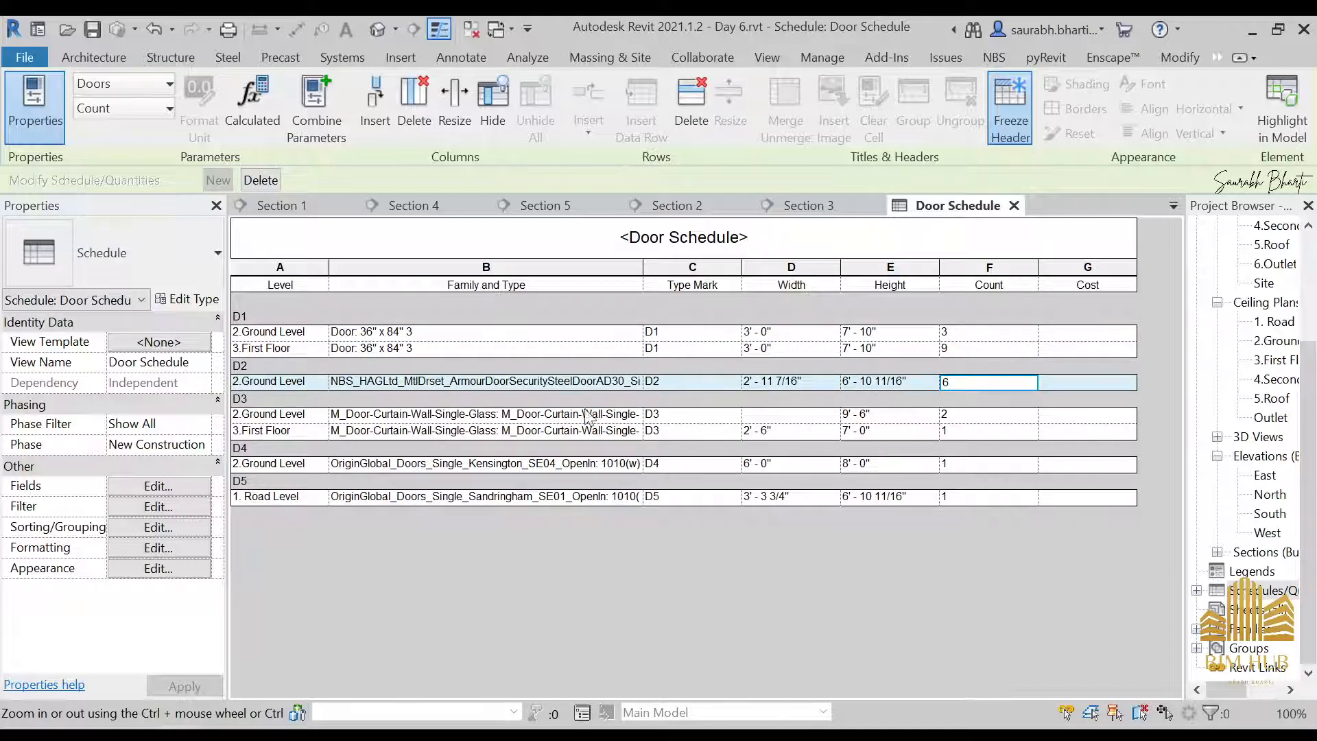
pyautogui.click(958, 420)
pyautogui.click(963, 464)
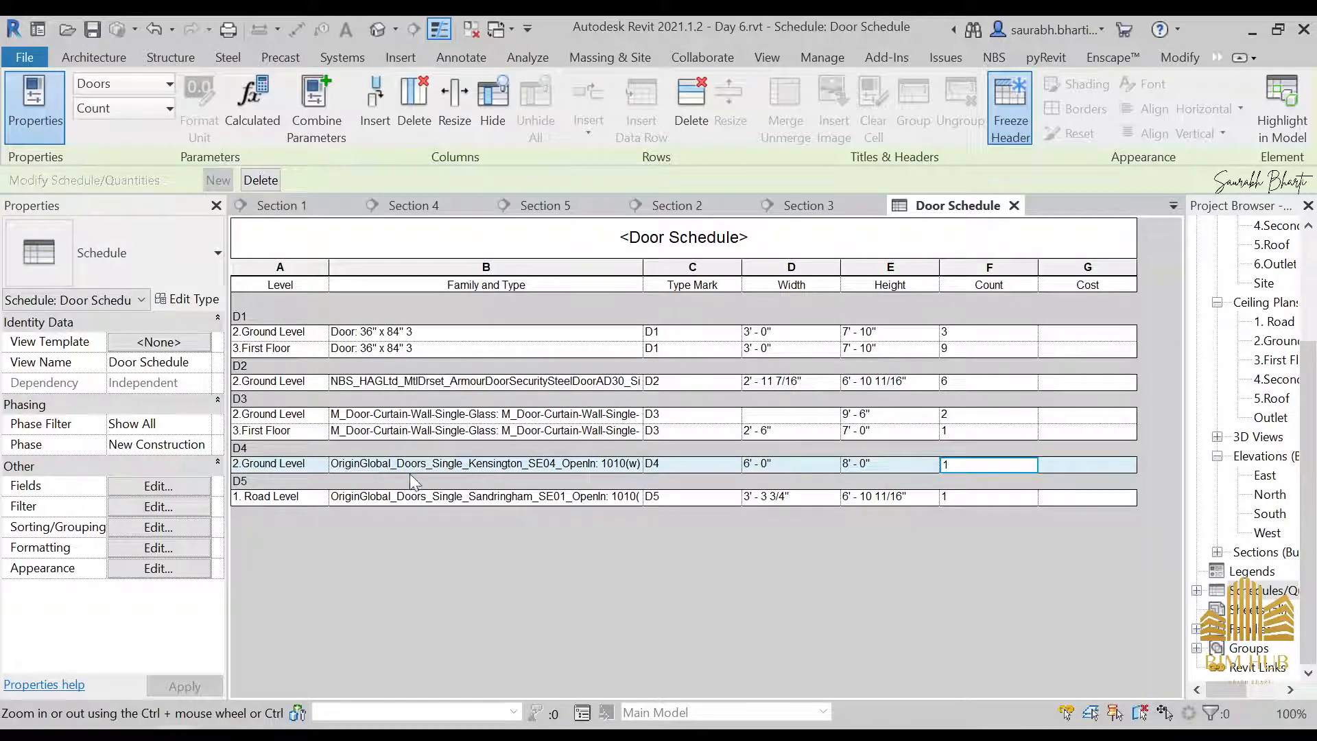
pyautogui.click(174, 524)
pyautogui.click(820, 183)
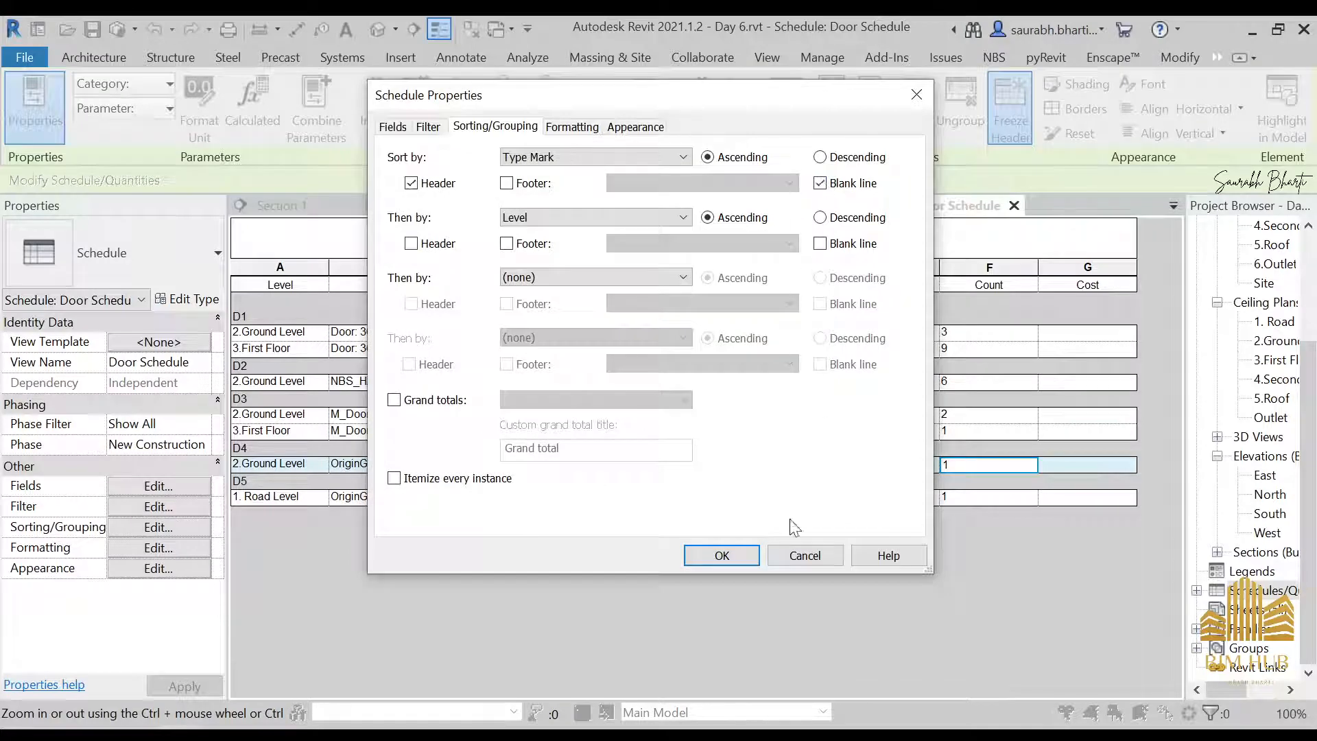
pyautogui.click(722, 555)
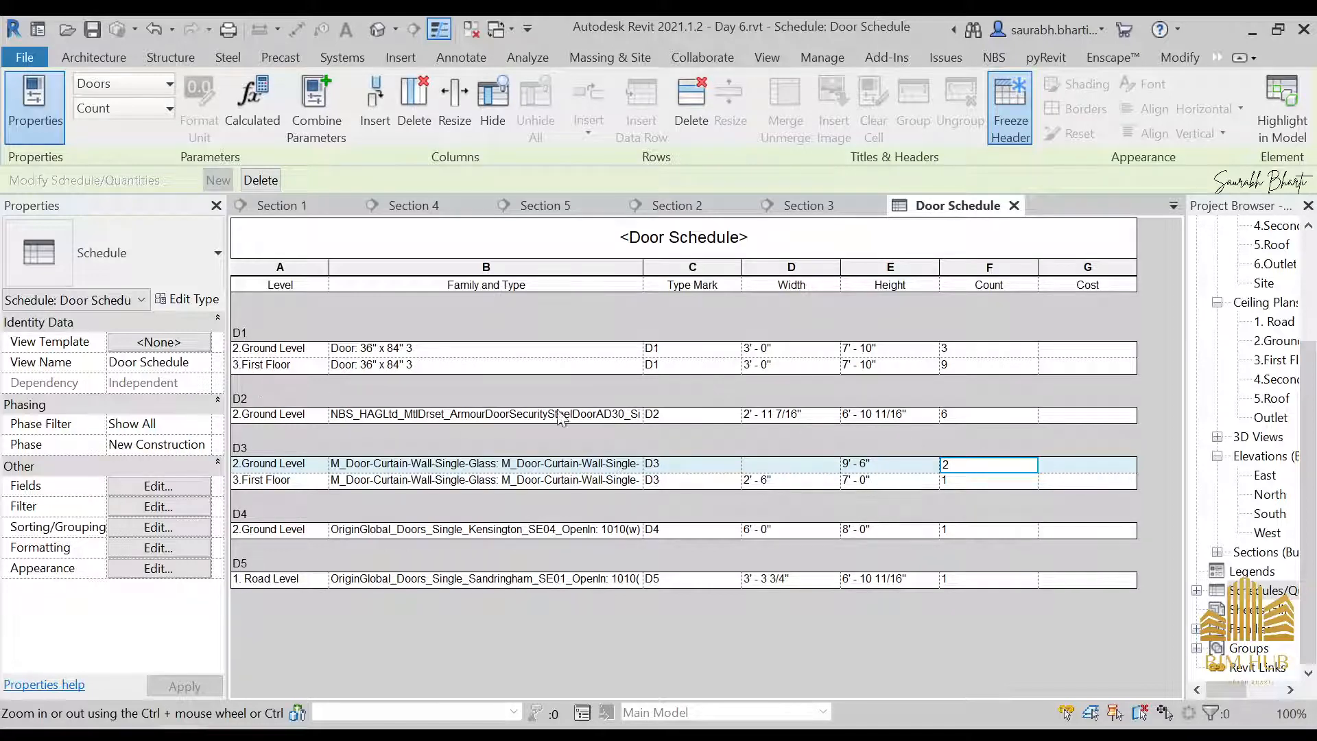
# Turn on a header for each Level subgroup within the Type Mark groups
pyautogui.click(145, 507)
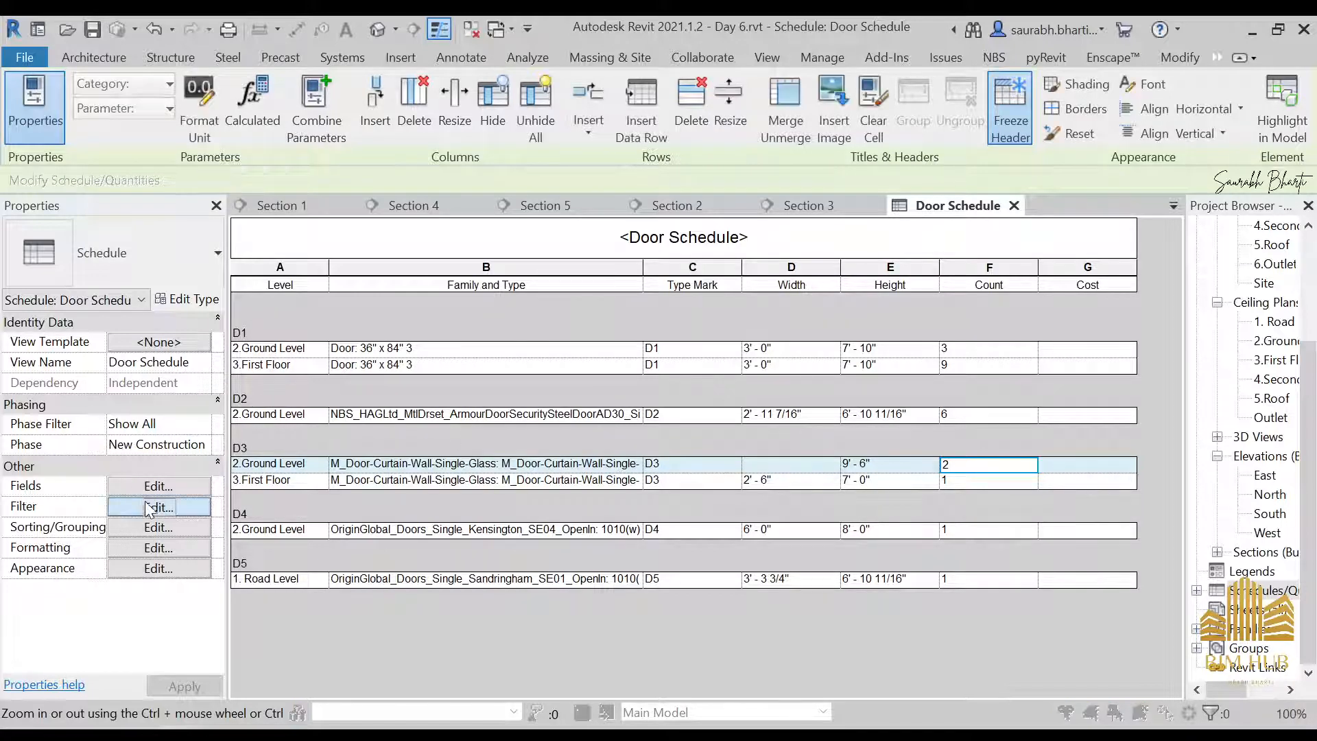
pyautogui.click(496, 126)
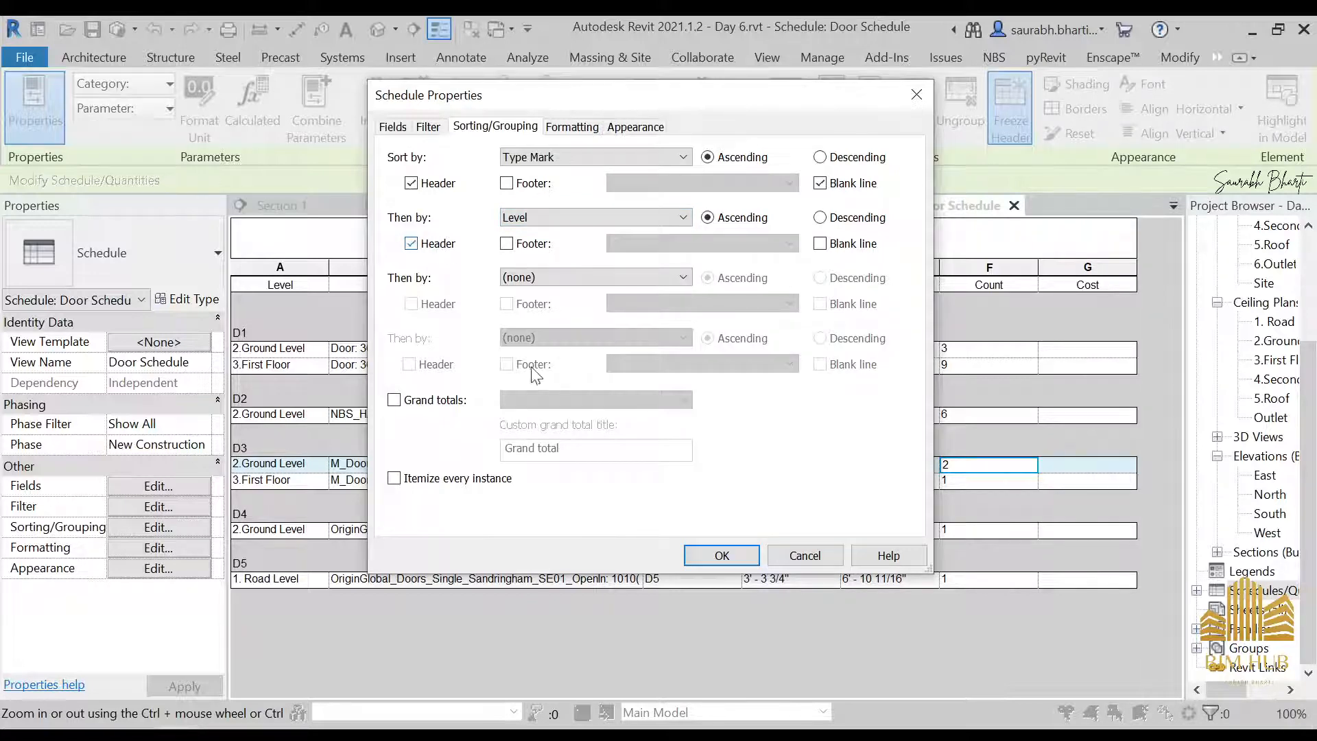
pyautogui.click(720, 554)
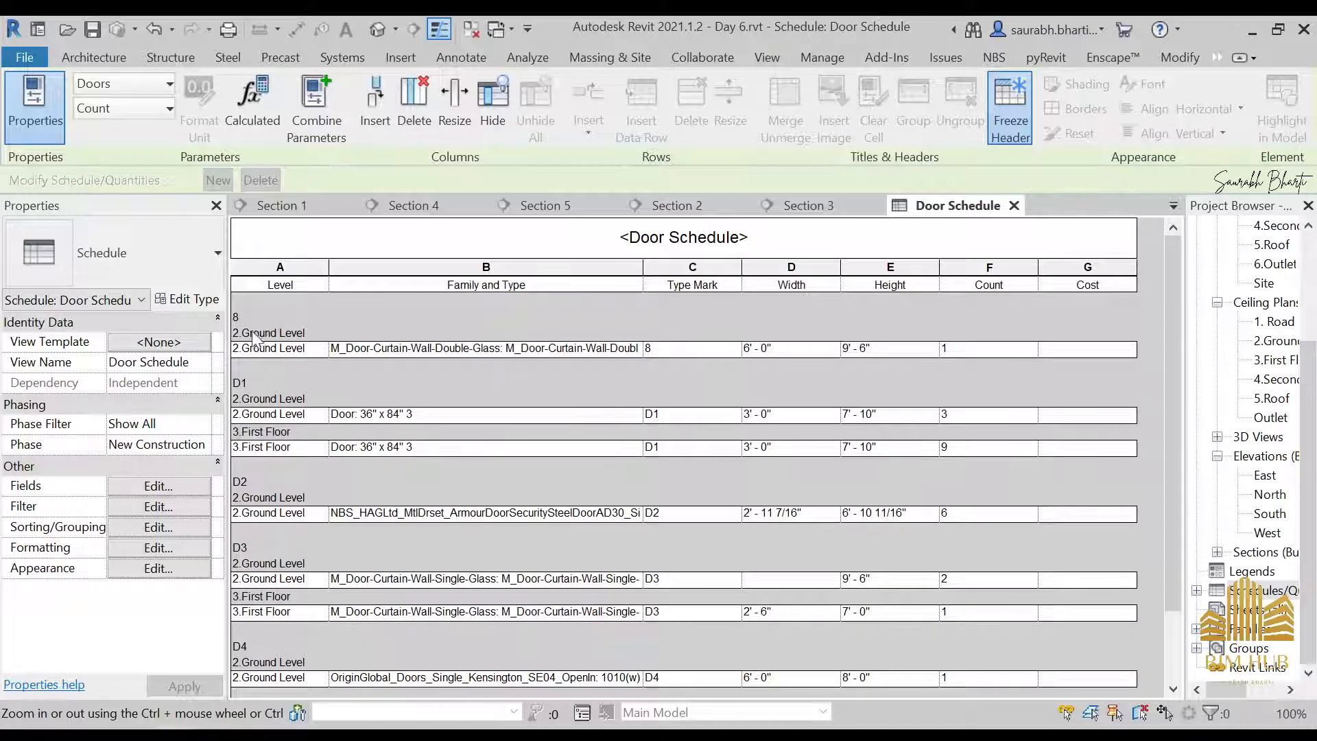
pyautogui.scroll(-2, 305, 415)
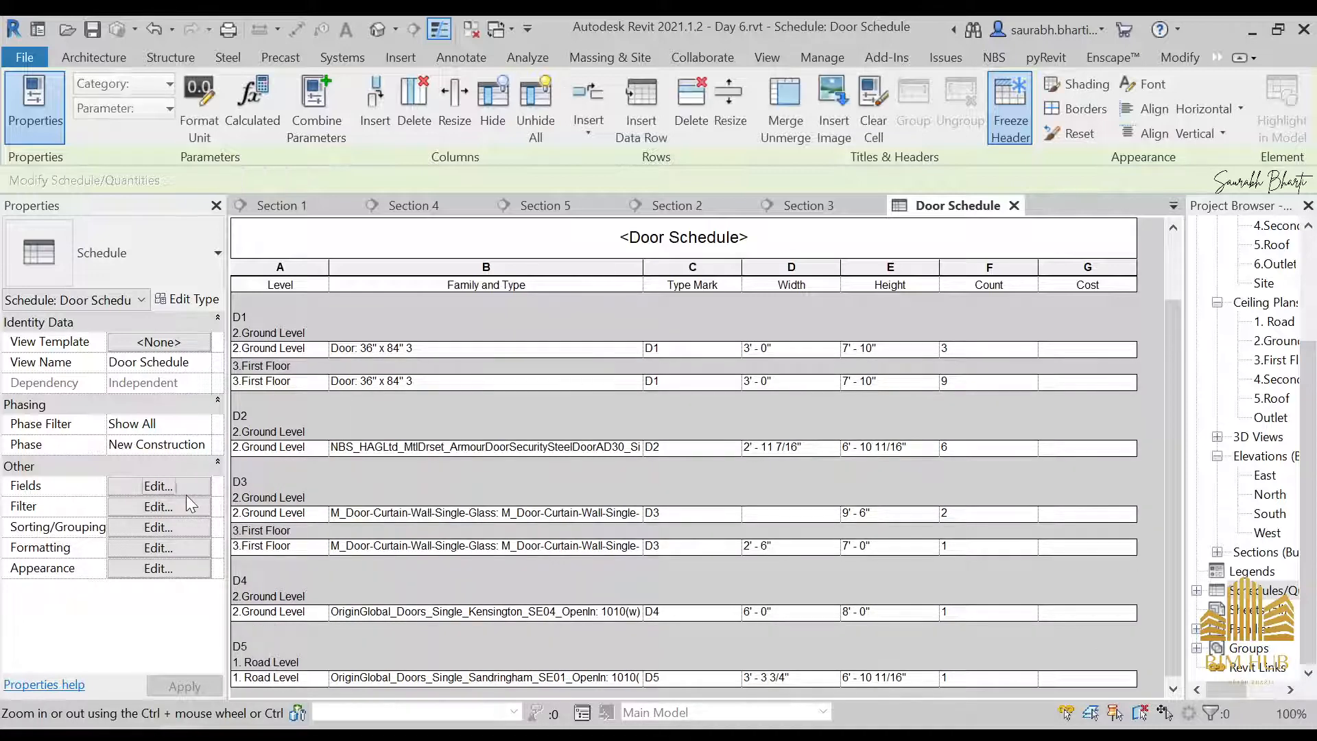
# Set the Door Schedule's primary sorting to none to clear its Type Mark grouping
pyautogui.click(157, 506)
pyautogui.click(505, 127)
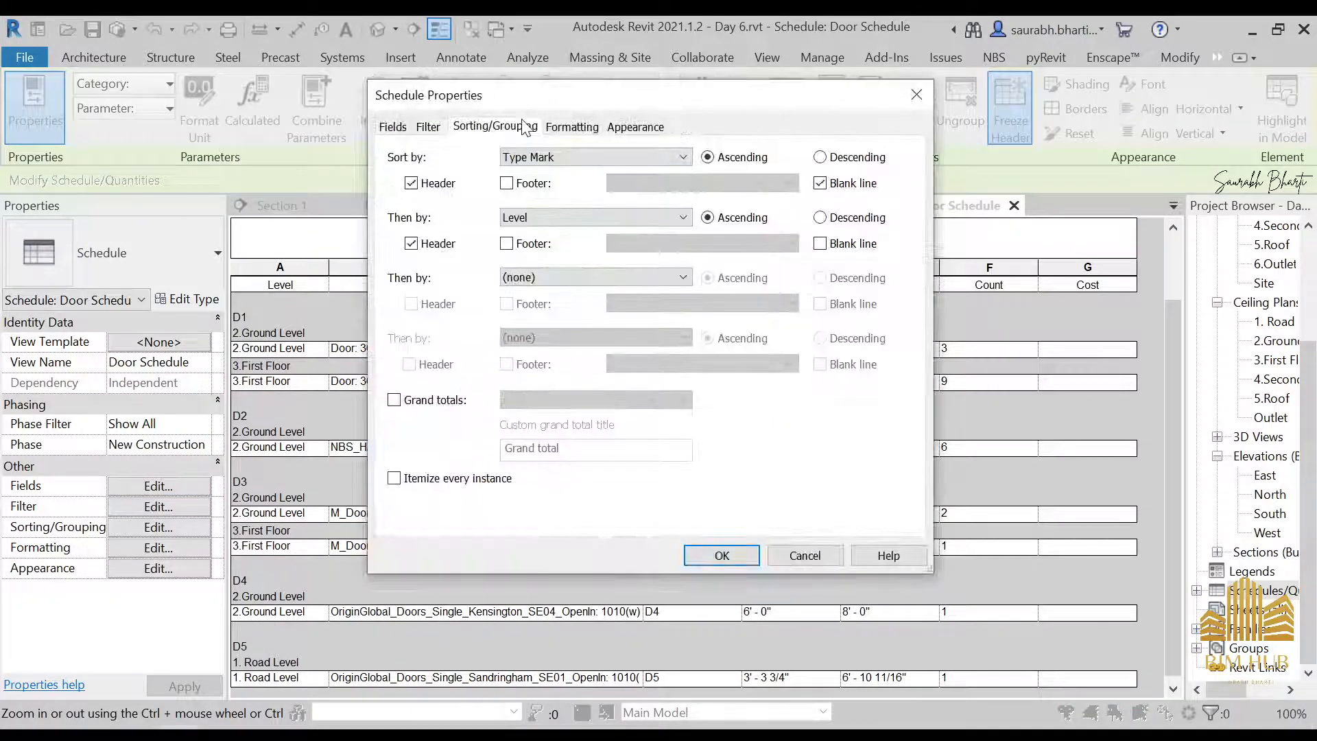
pyautogui.click(538, 157)
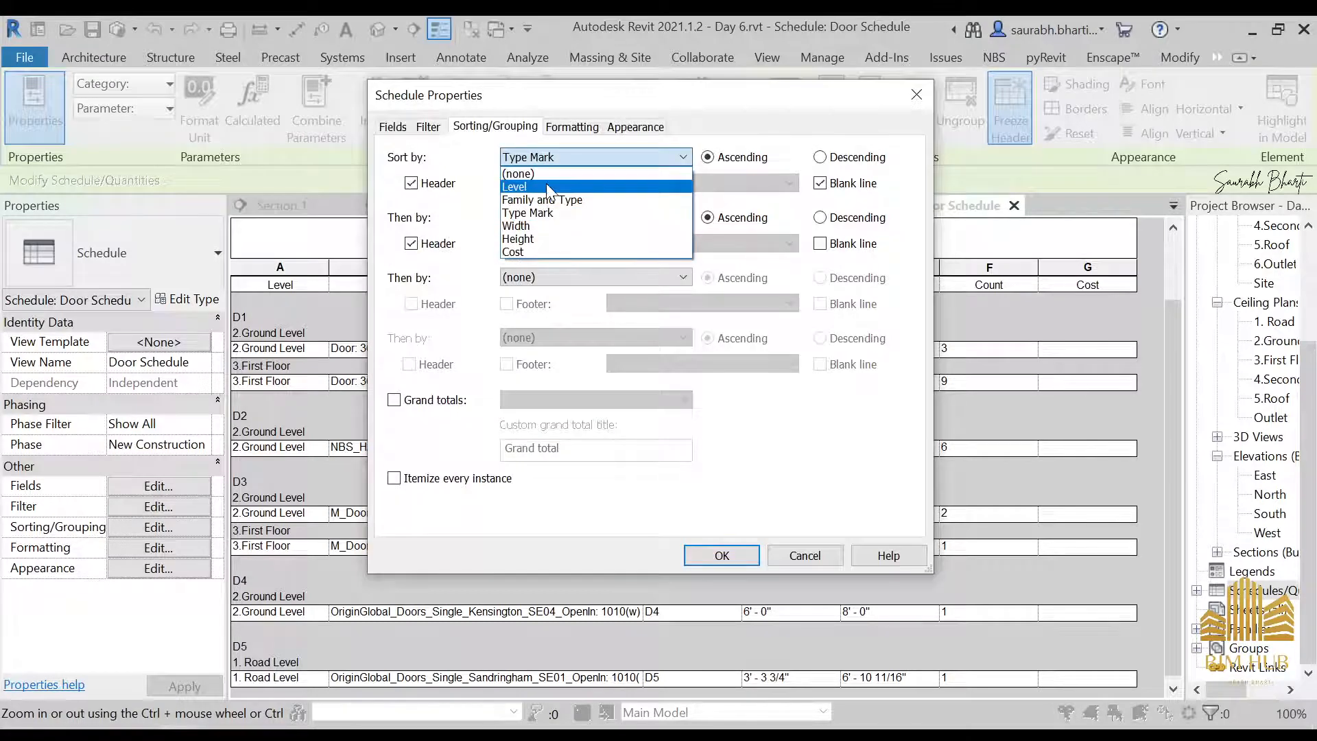
pyautogui.click(519, 174)
pyautogui.click(722, 555)
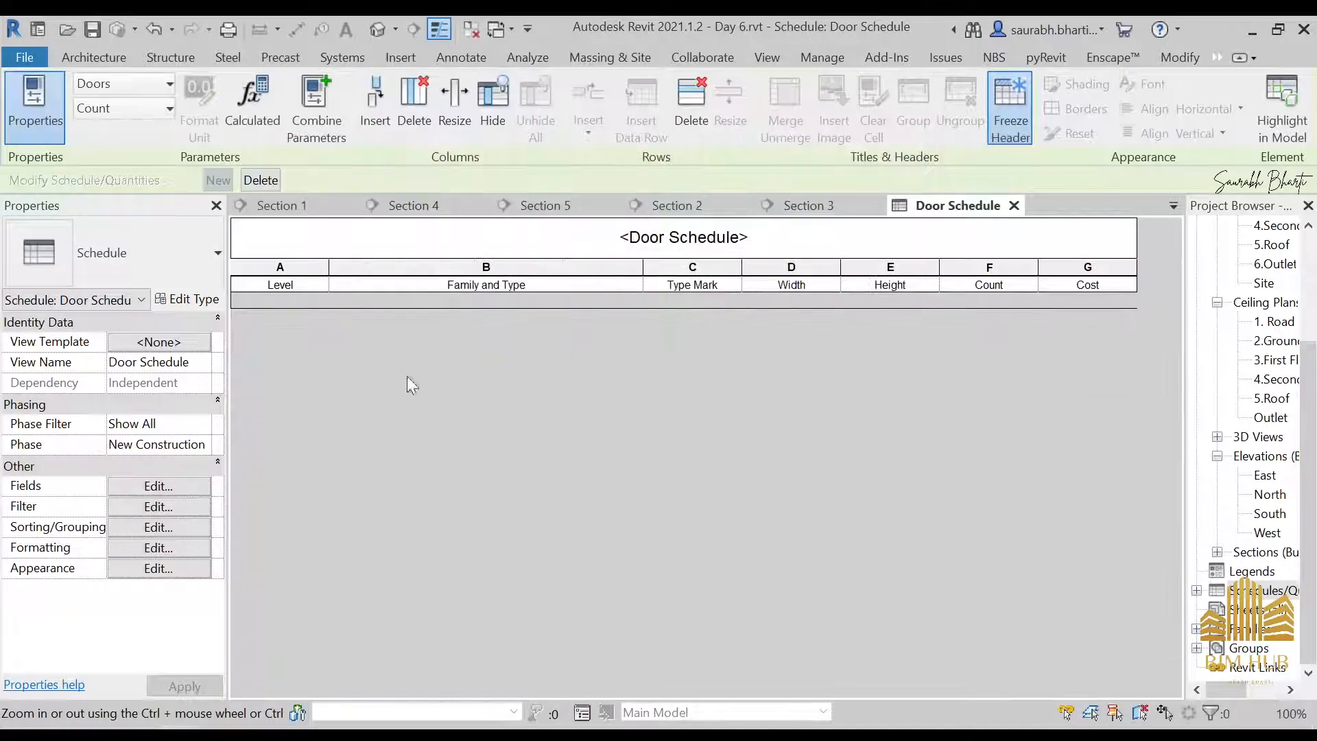
# Sort the Door Schedule by Family and Type and then by Level, both ascending, with a header for each Level
pyautogui.click(174, 509)
pyautogui.click(518, 129)
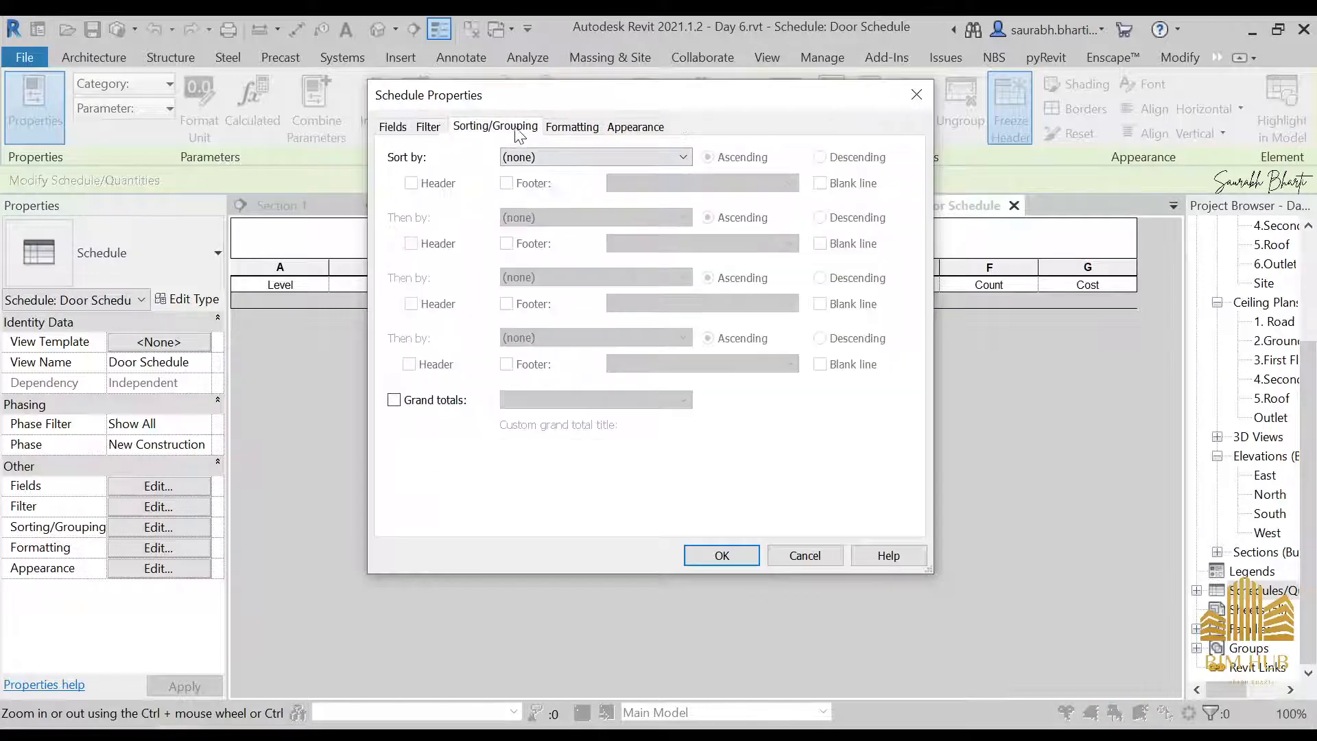
pyautogui.click(547, 158)
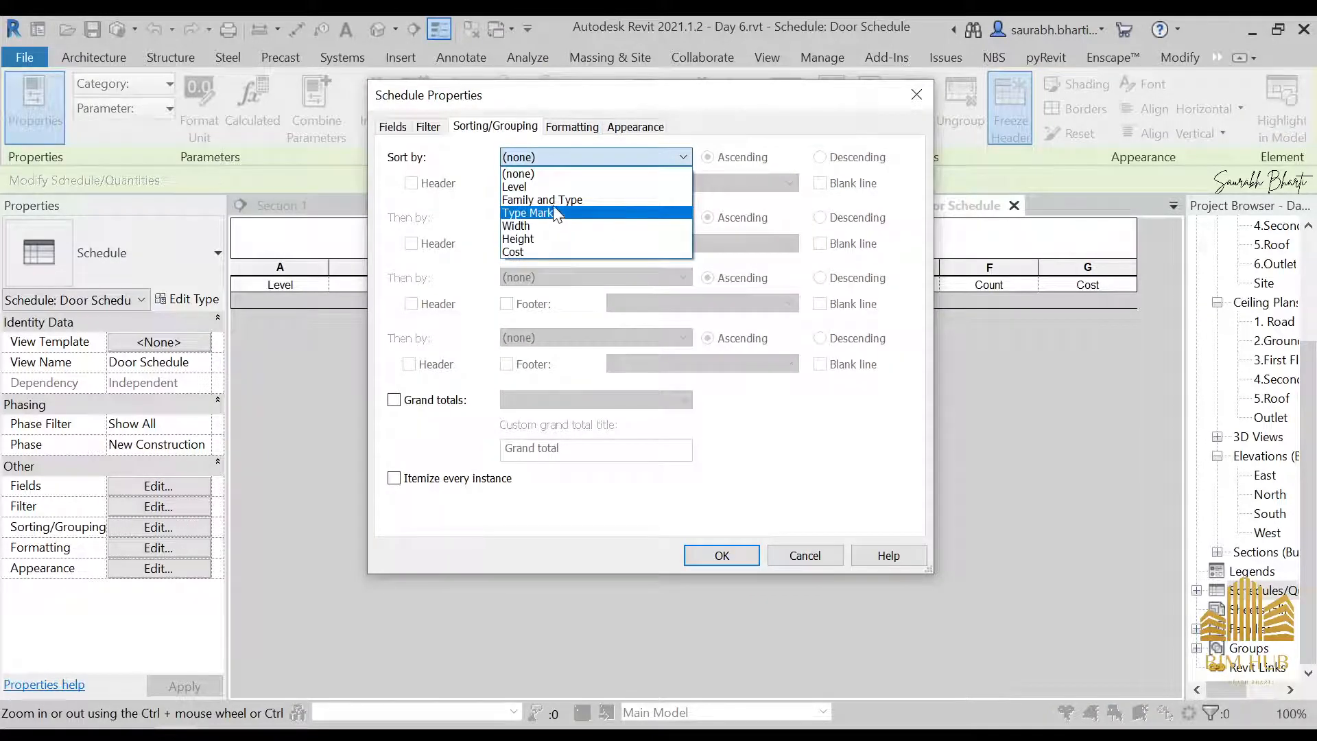
pyautogui.click(553, 200)
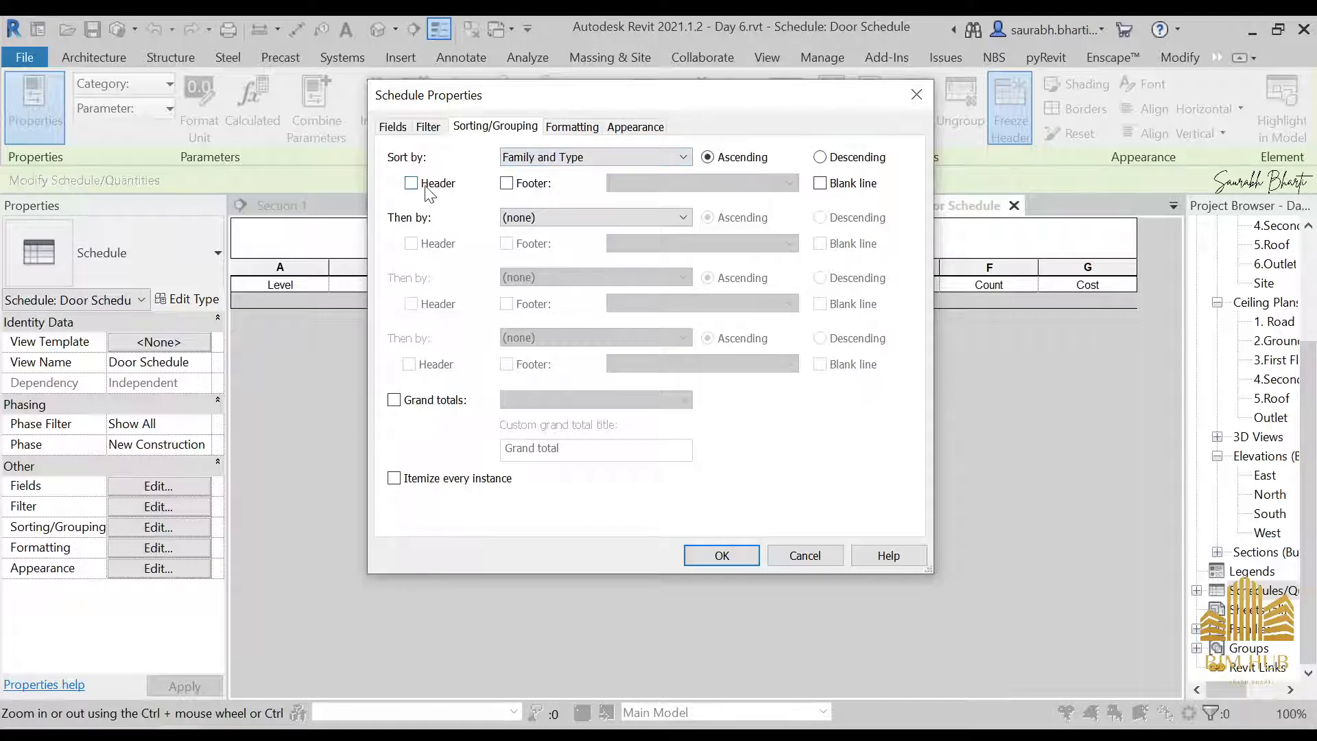
pyautogui.click(529, 217)
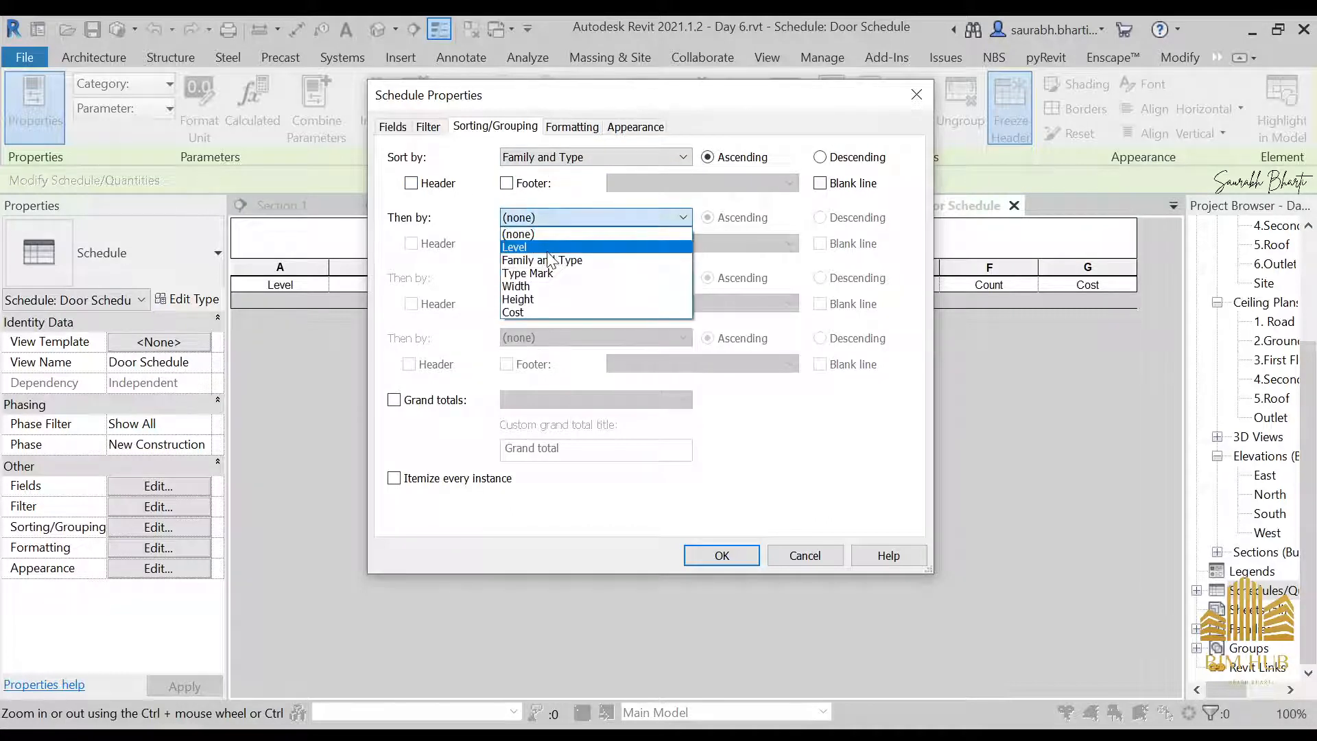
pyautogui.click(532, 246)
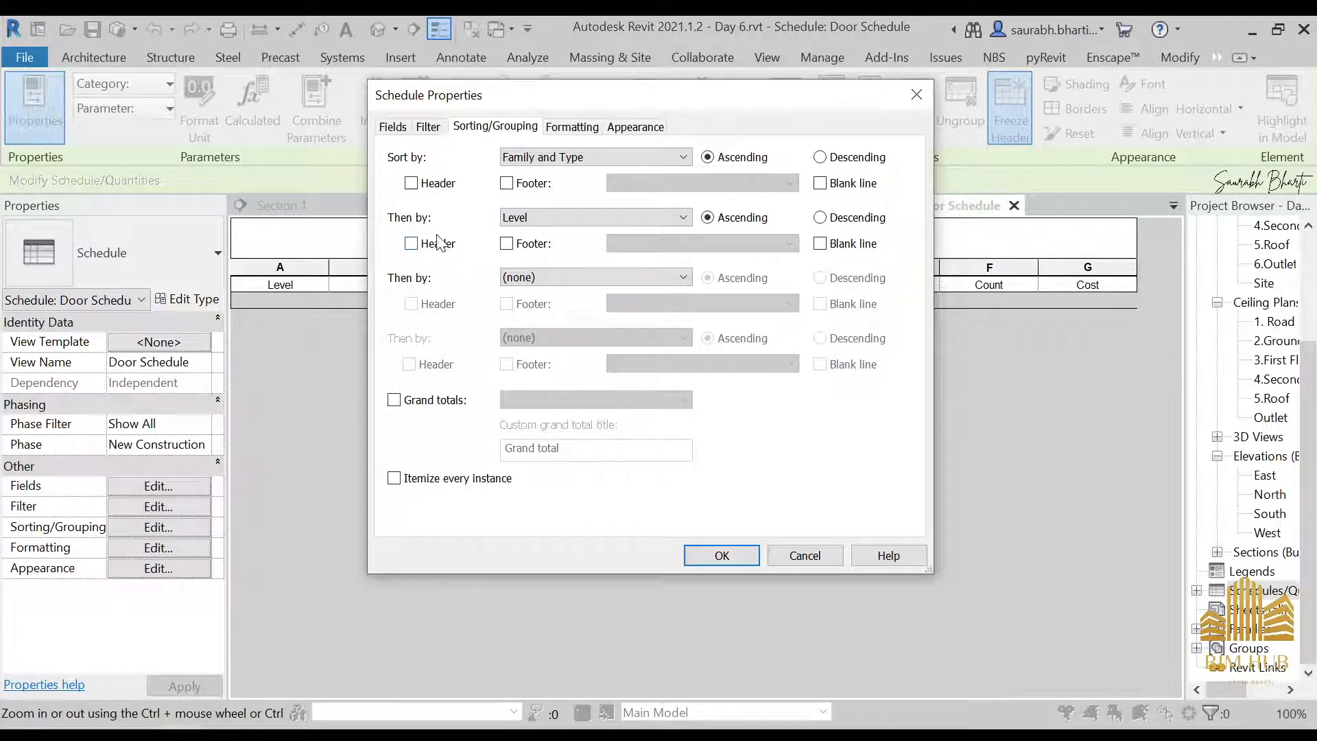
pyautogui.click(412, 243)
pyautogui.click(692, 554)
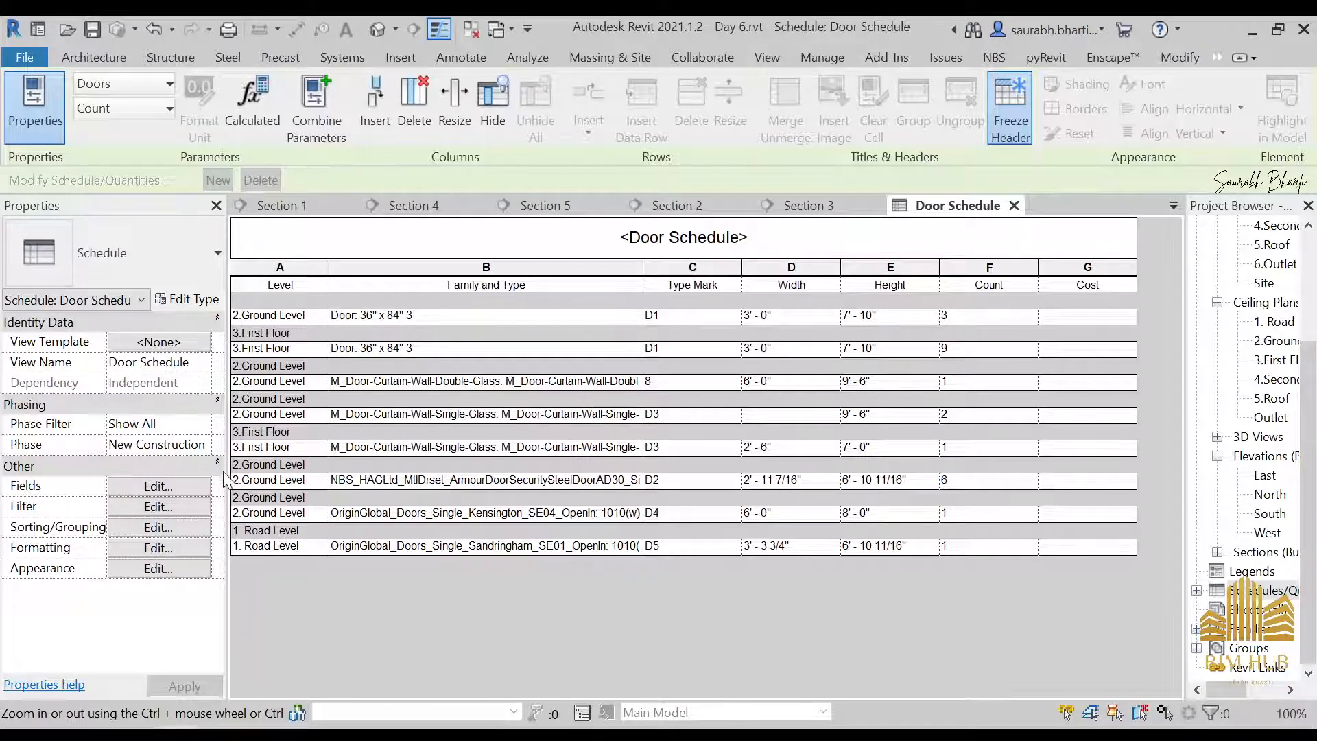
# Add a blank line between the Family and Type groups of the Door Schedule
pyautogui.click(183, 507)
pyautogui.click(505, 127)
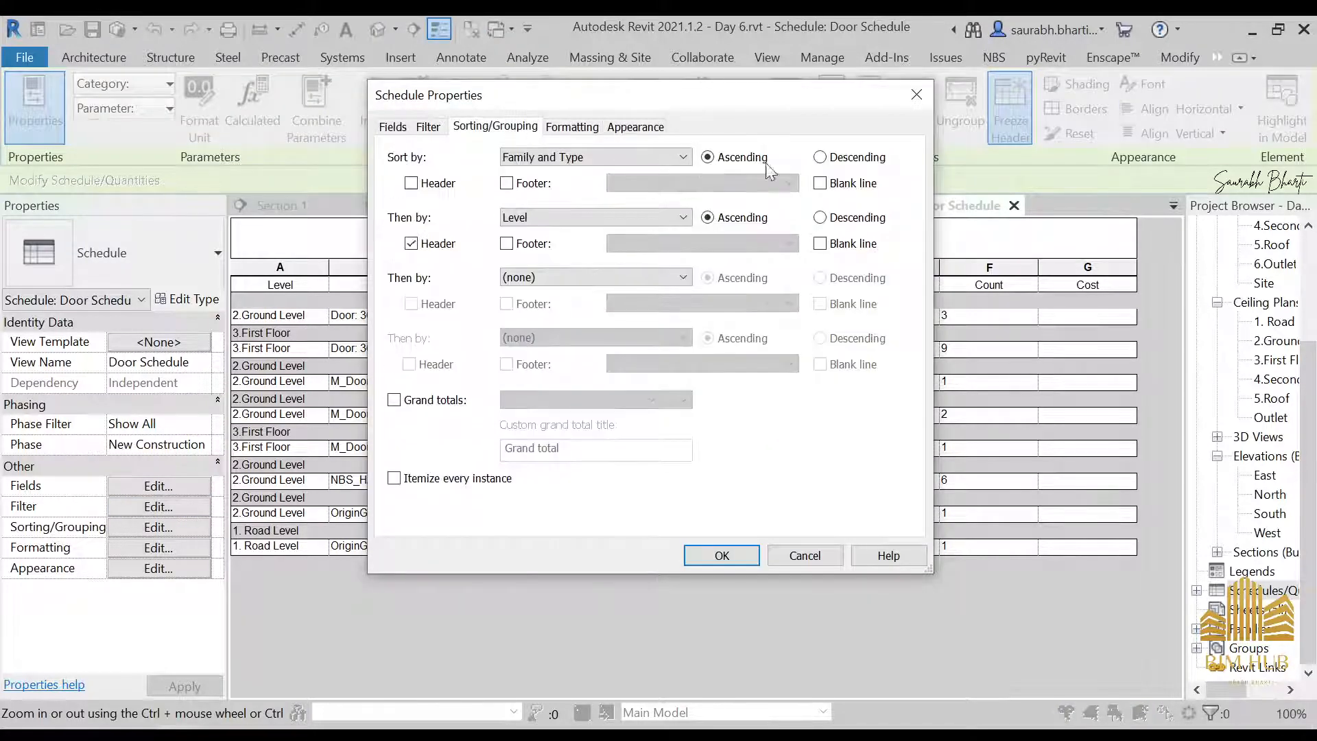
pyautogui.click(820, 183)
pyautogui.click(722, 556)
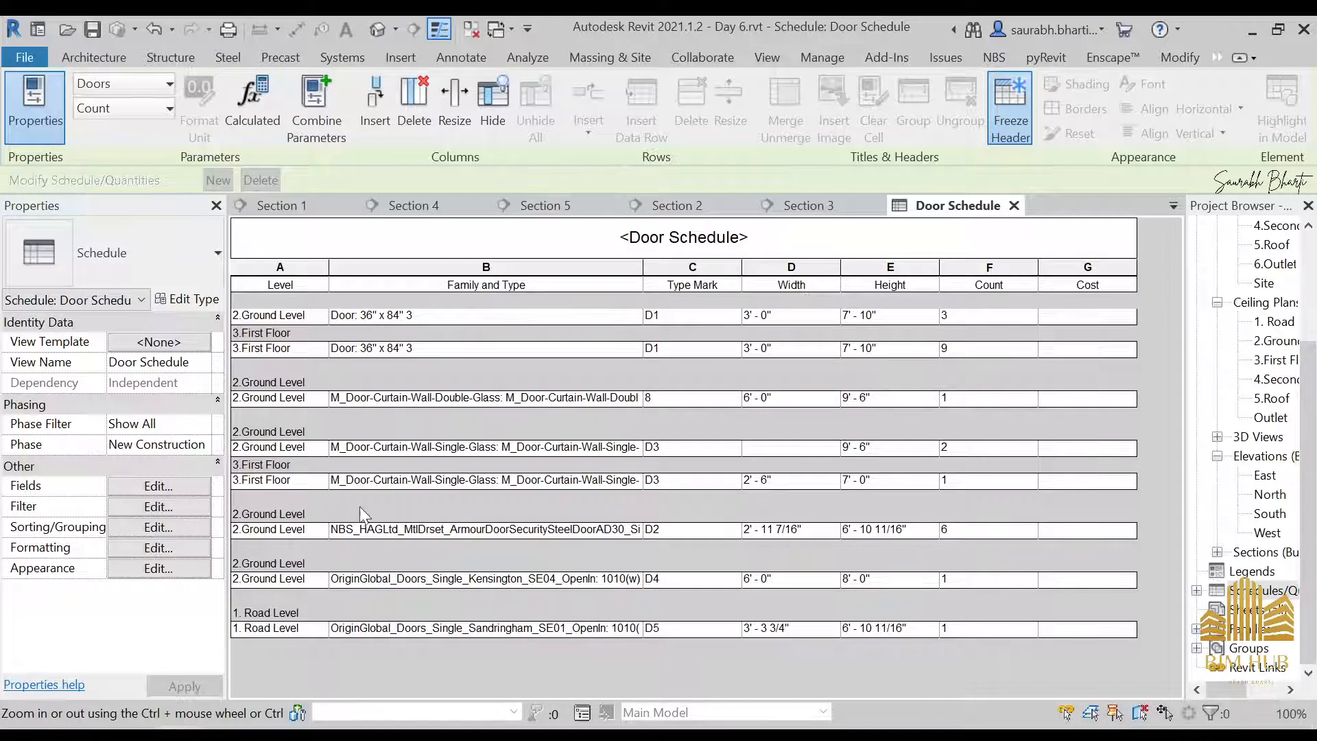
# Remove the Family and Type field from the Door Schedule, keeping Level with a header as the primary sorting
pyautogui.click(196, 508)
pyautogui.click(393, 126)
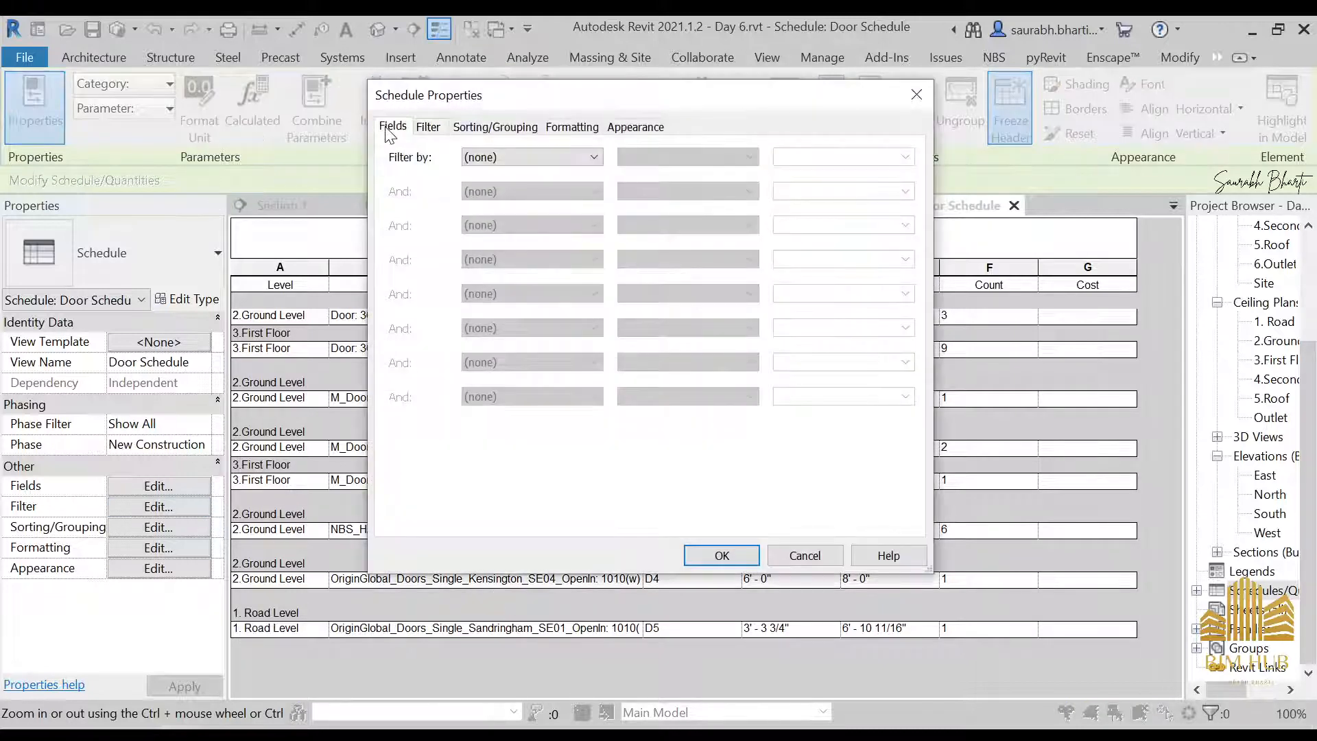
pyautogui.click(750, 237)
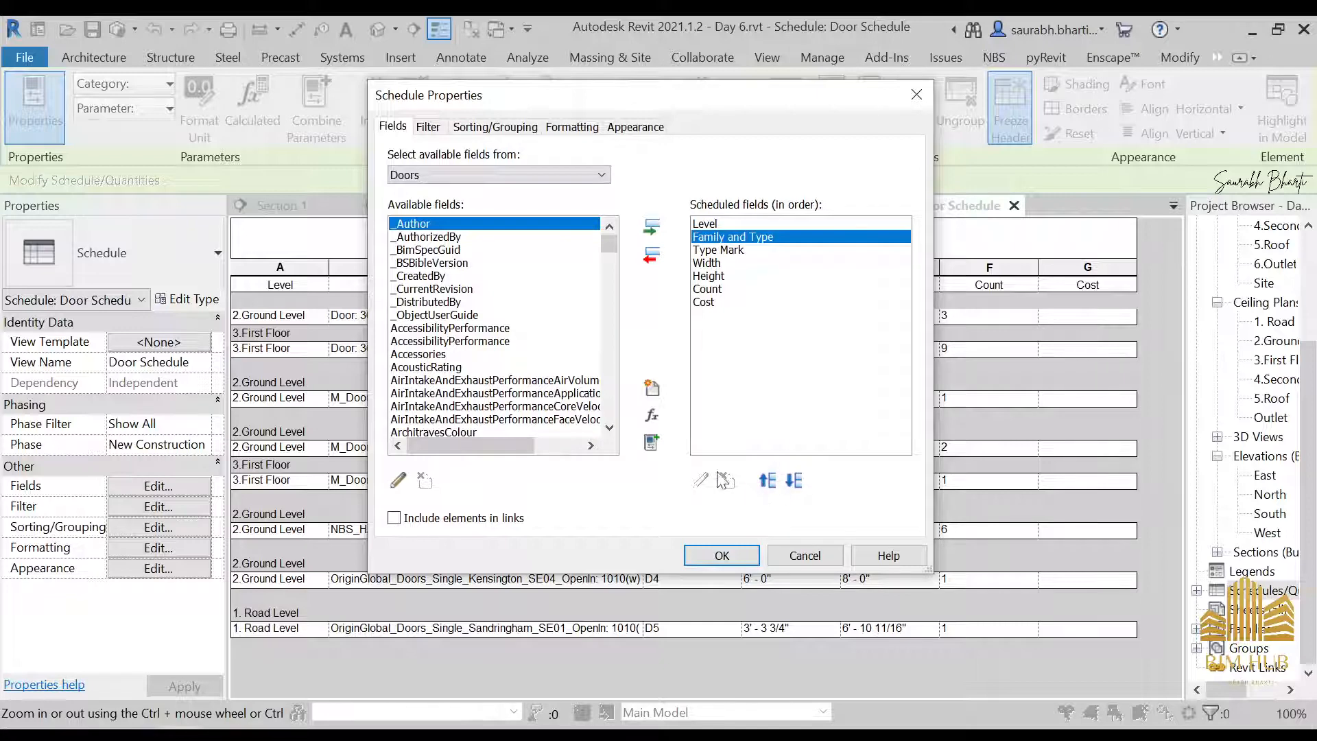
pyautogui.click(651, 255)
pyautogui.click(494, 126)
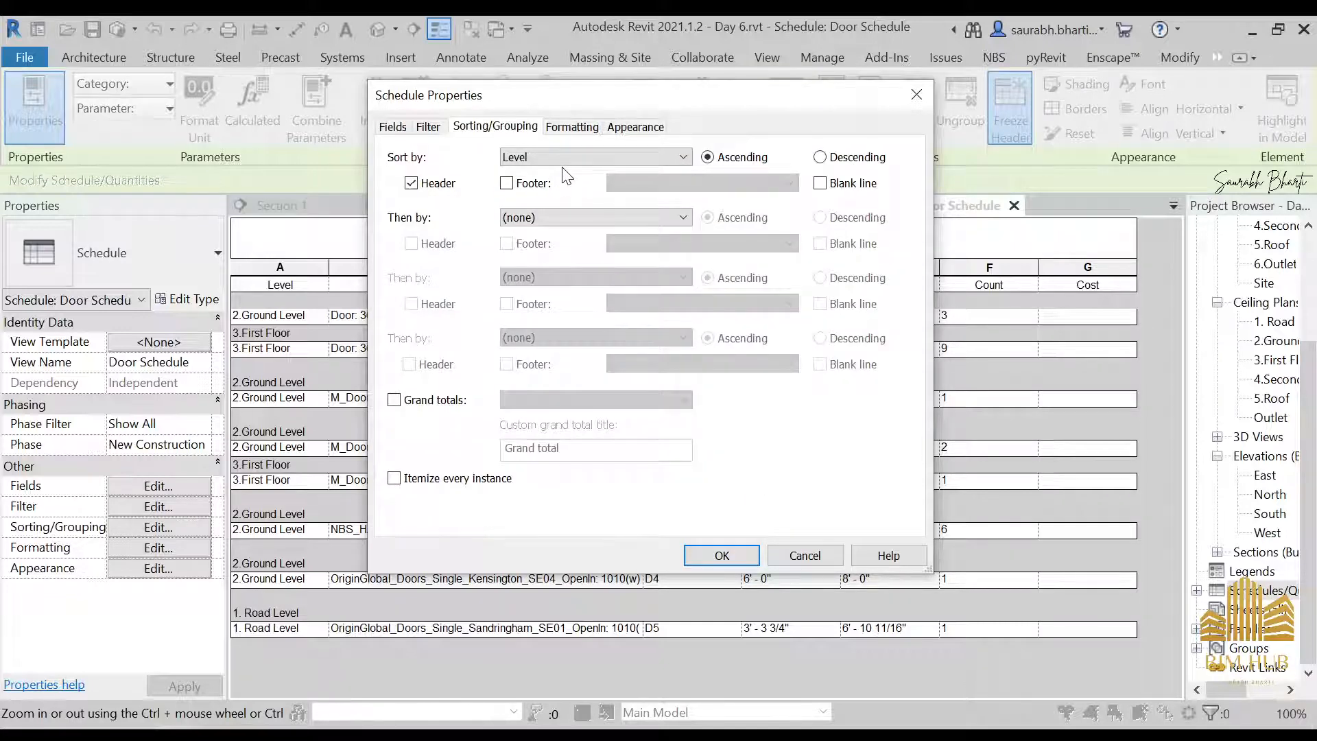
pyautogui.click(581, 155)
pyautogui.click(581, 155)
pyautogui.click(615, 163)
pyautogui.click(608, 184)
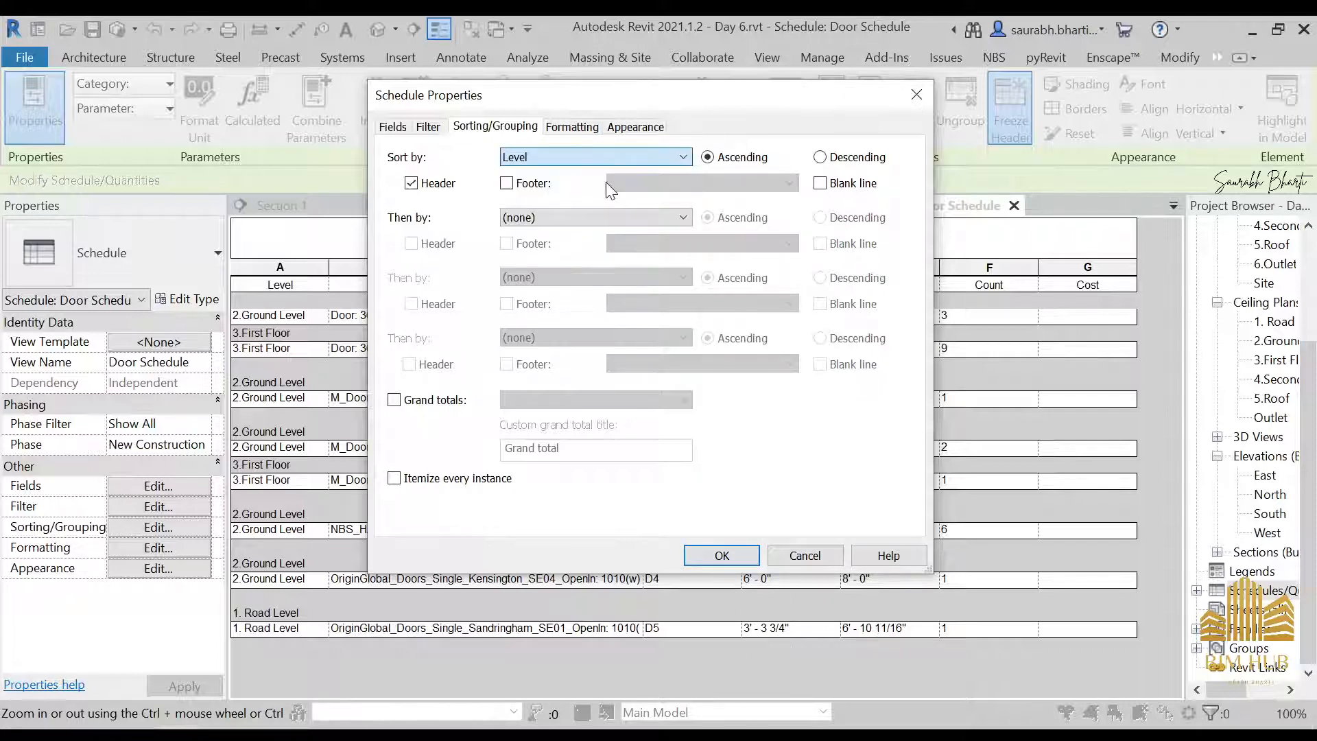
pyautogui.click(585, 217)
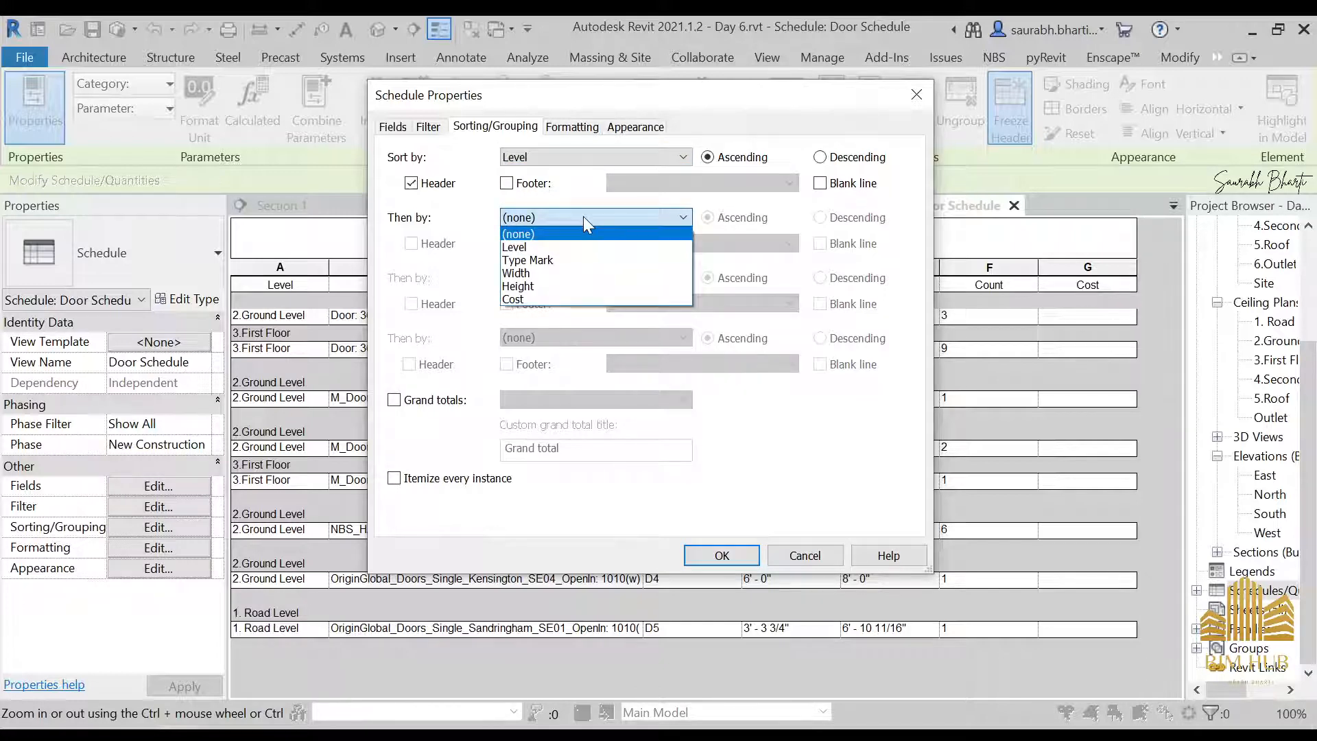
pyautogui.click(583, 216)
pyautogui.click(735, 559)
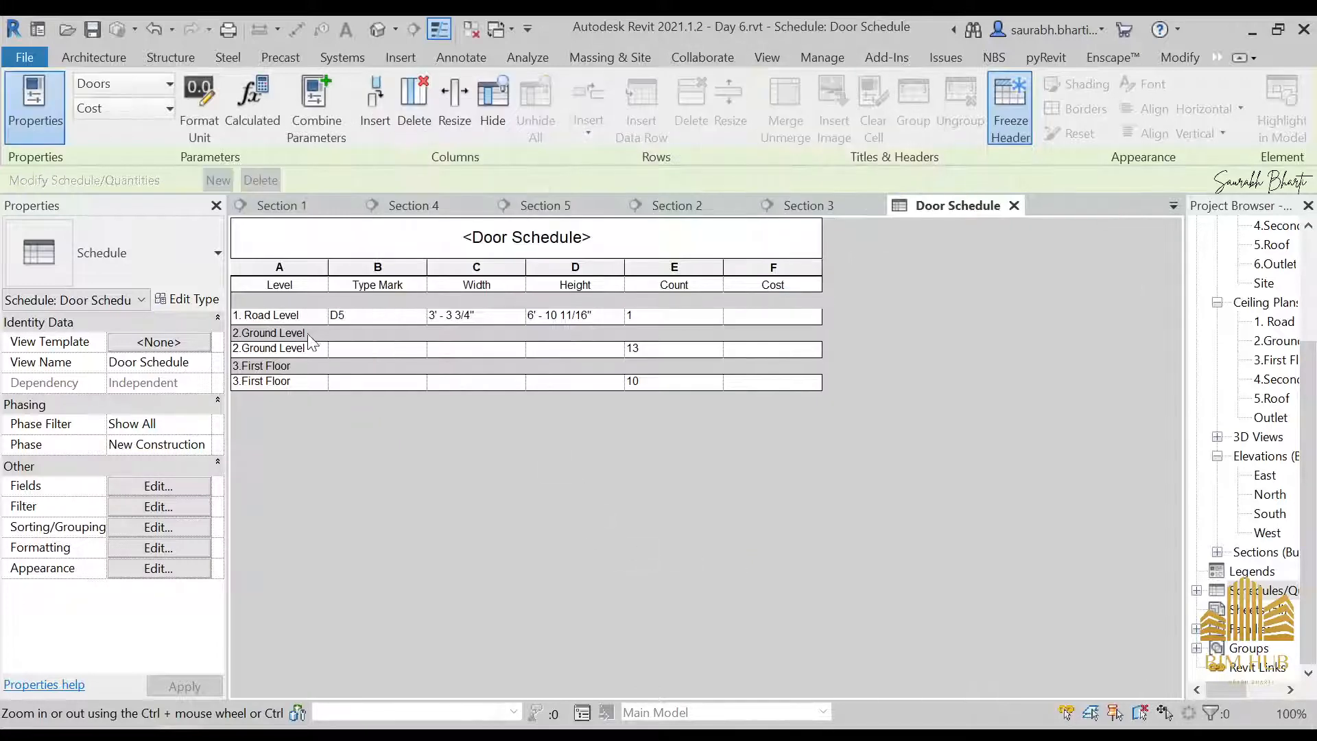
# Add Type Mark in ascending order as the Door Schedule's second sorting criterion under Level
pyautogui.click(363, 317)
pyautogui.click(396, 350)
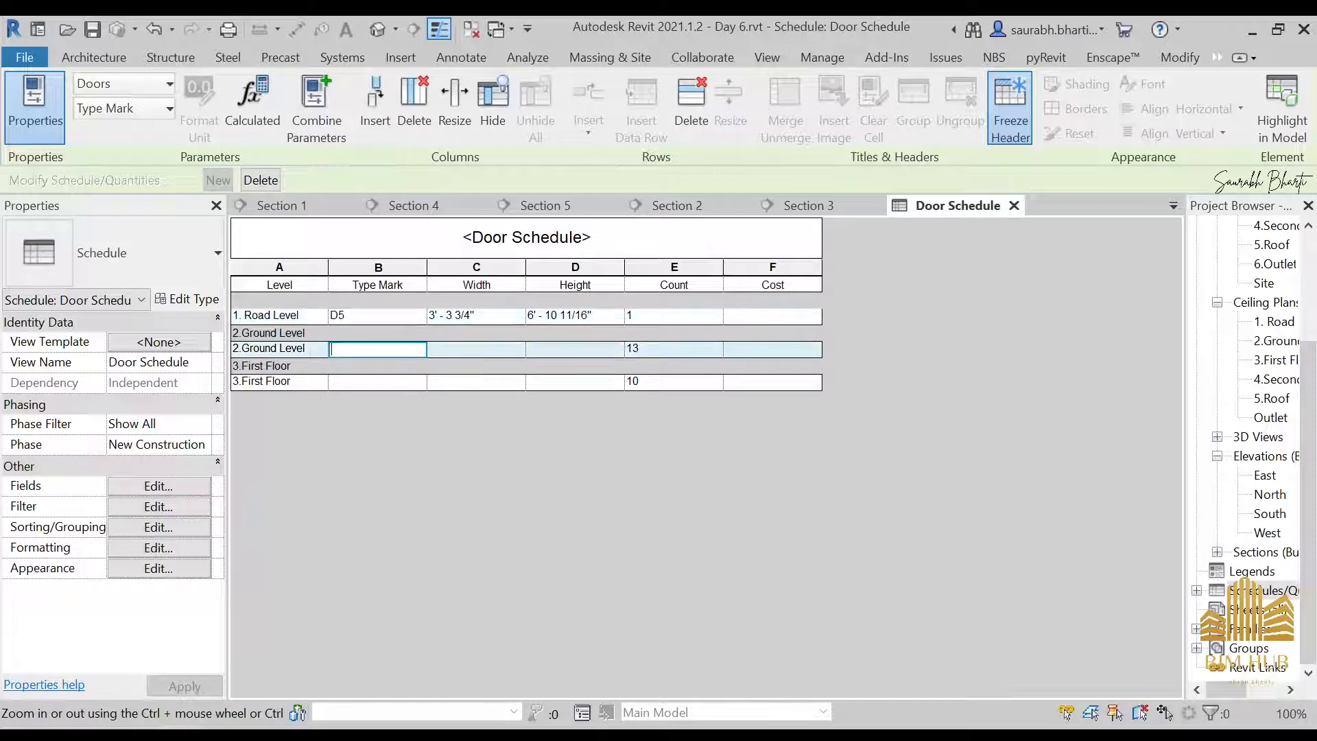
pyautogui.click(182, 506)
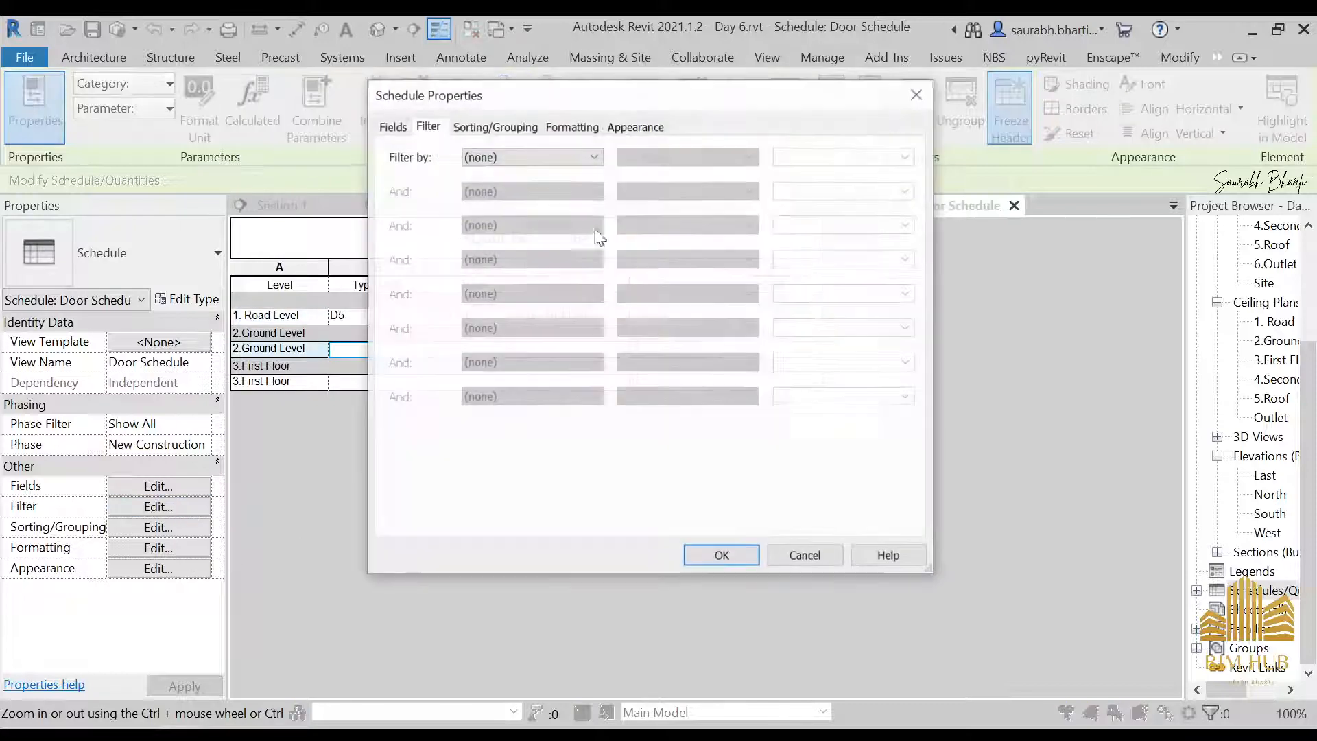
pyautogui.click(525, 127)
pyautogui.click(576, 218)
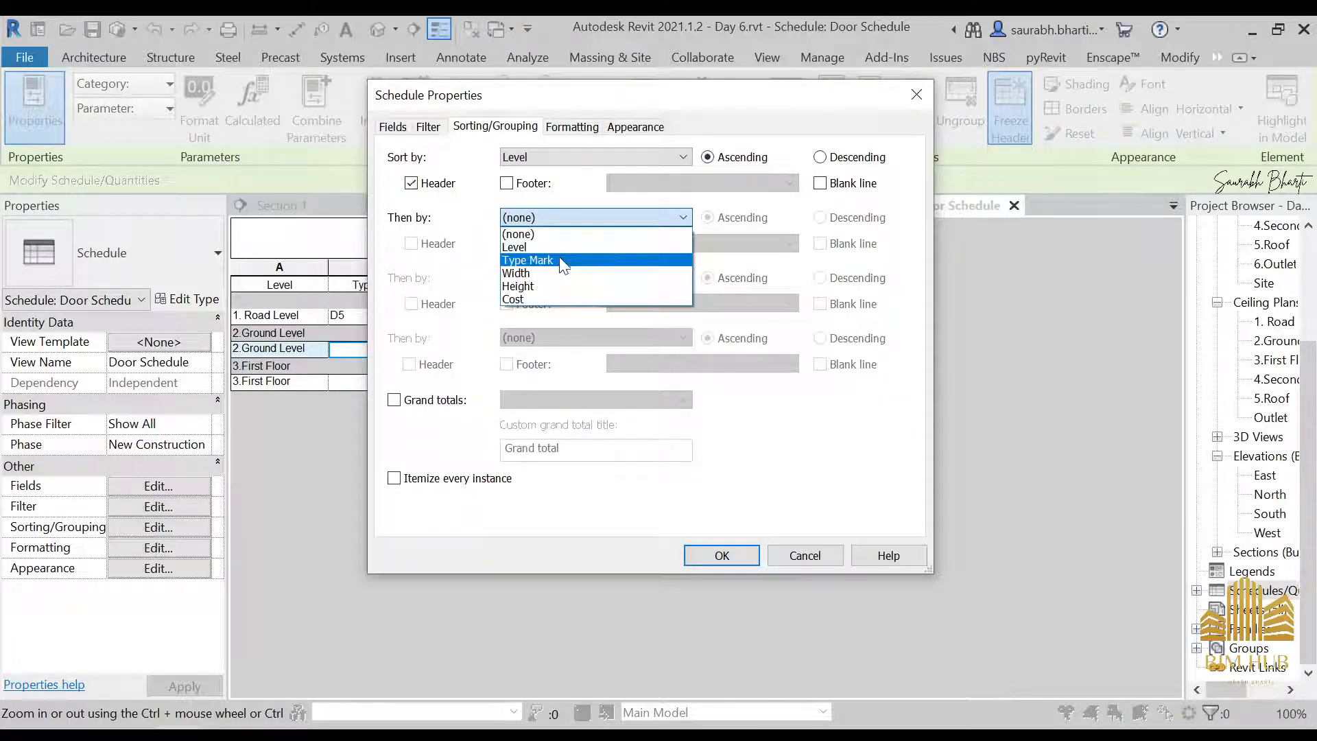
pyautogui.click(561, 260)
pyautogui.click(703, 555)
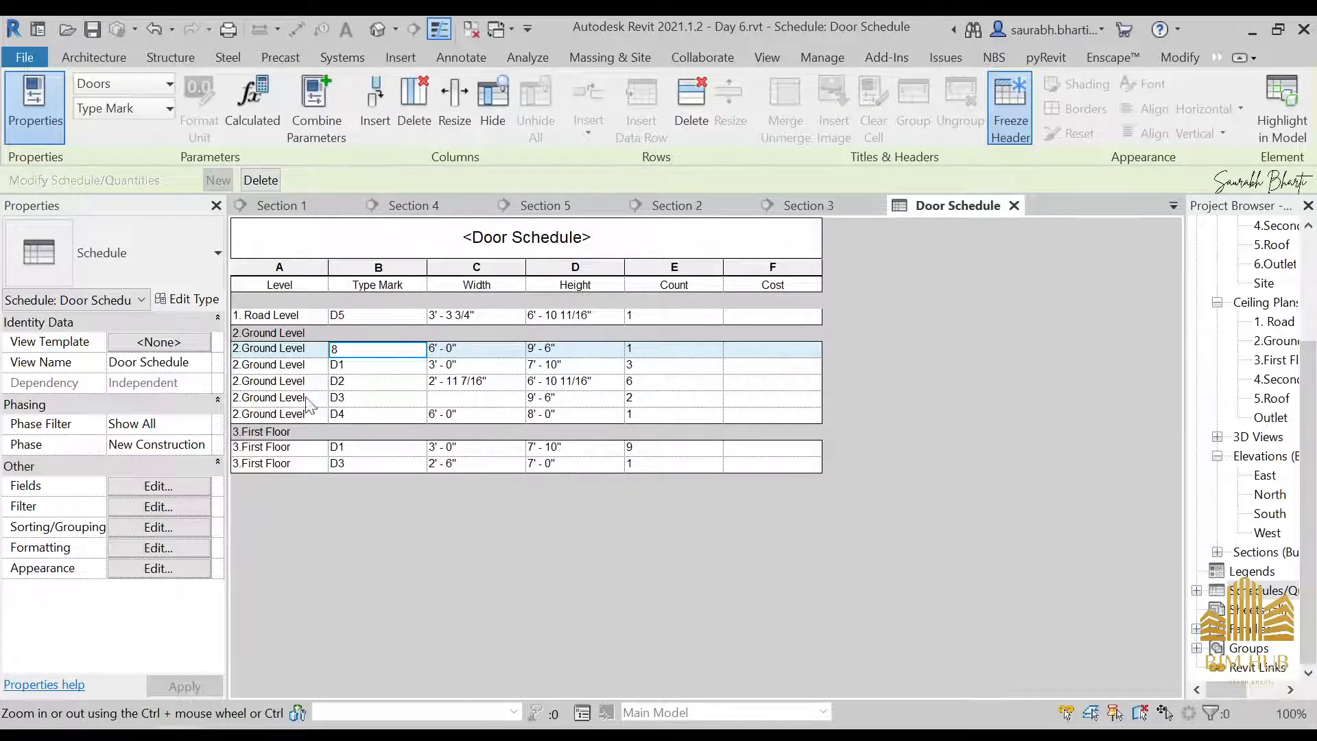
# Change the Type Mark of the Ground Level door marked 8 to D6 and apply it to all elements of its type
pyautogui.click(260, 349)
pyautogui.click(279, 370)
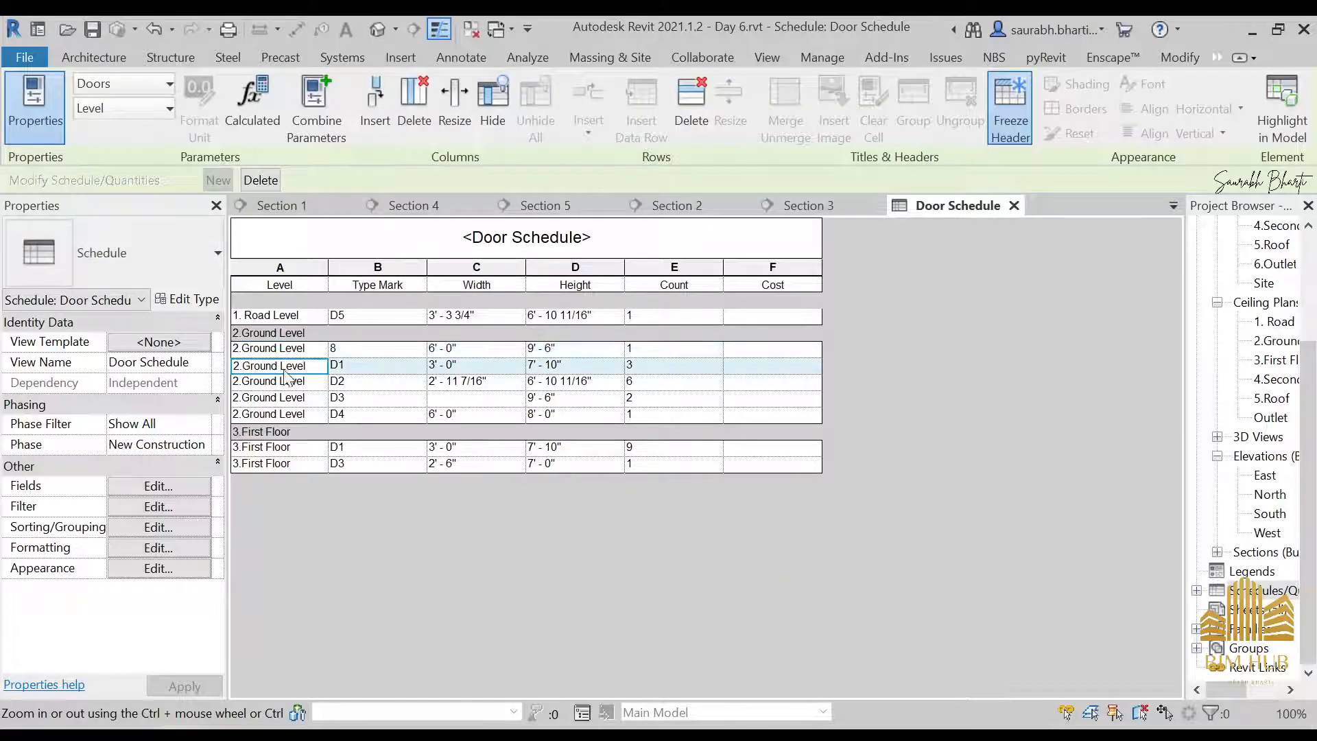
pyautogui.click(332, 350)
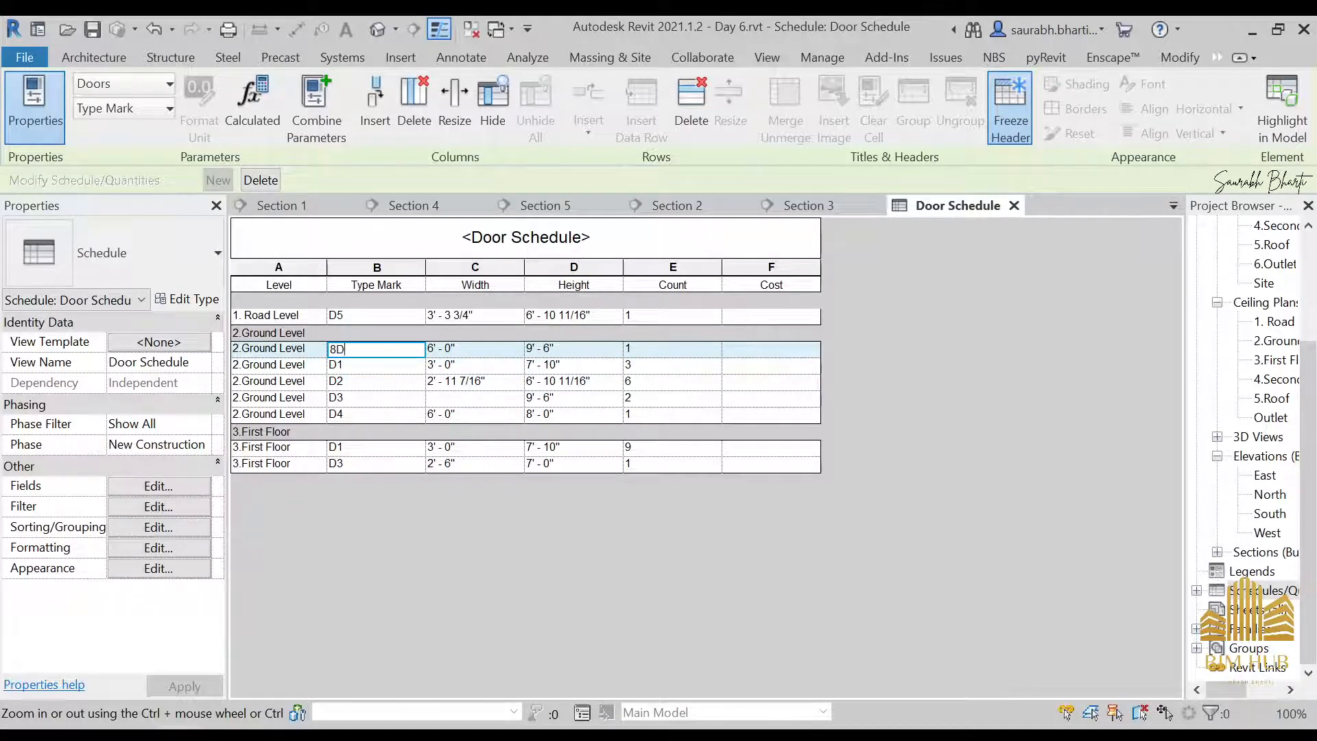
pyautogui.write('D6')
pyautogui.click(615, 385)
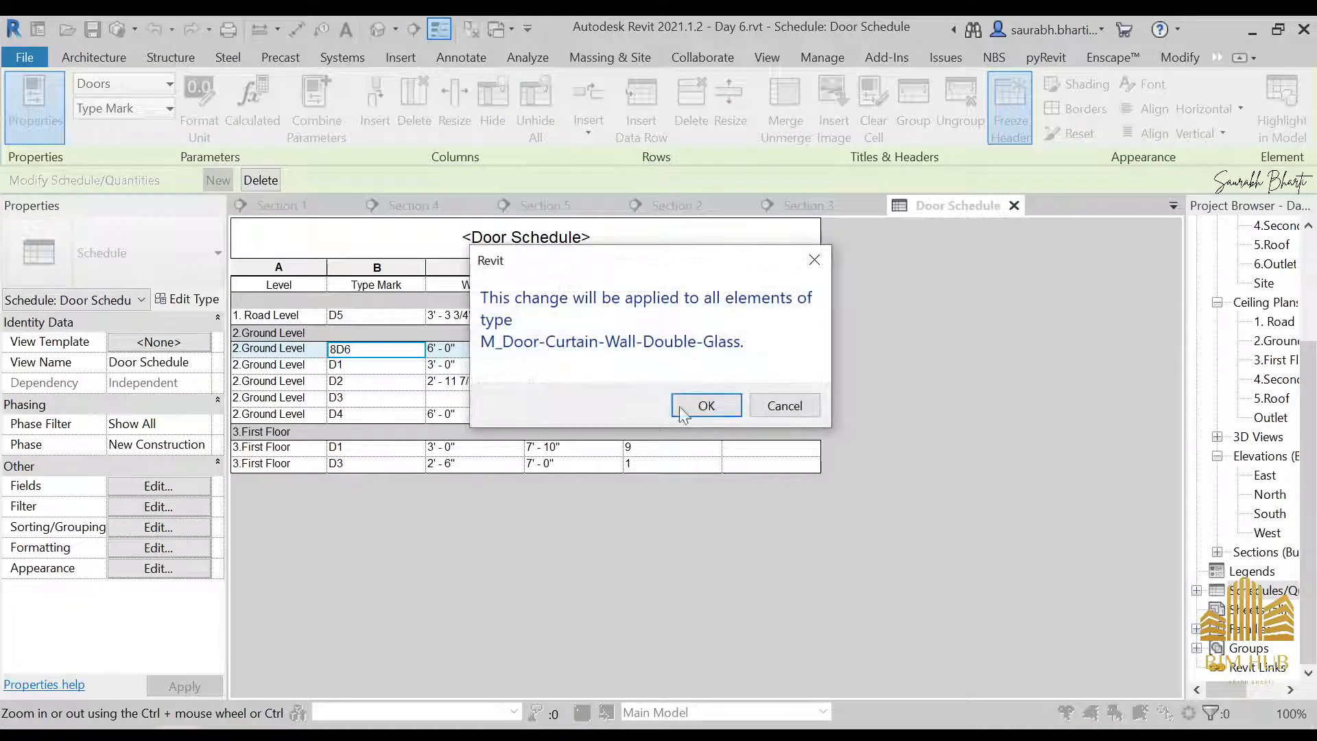
pyautogui.click(700, 408)
pyautogui.click(347, 349)
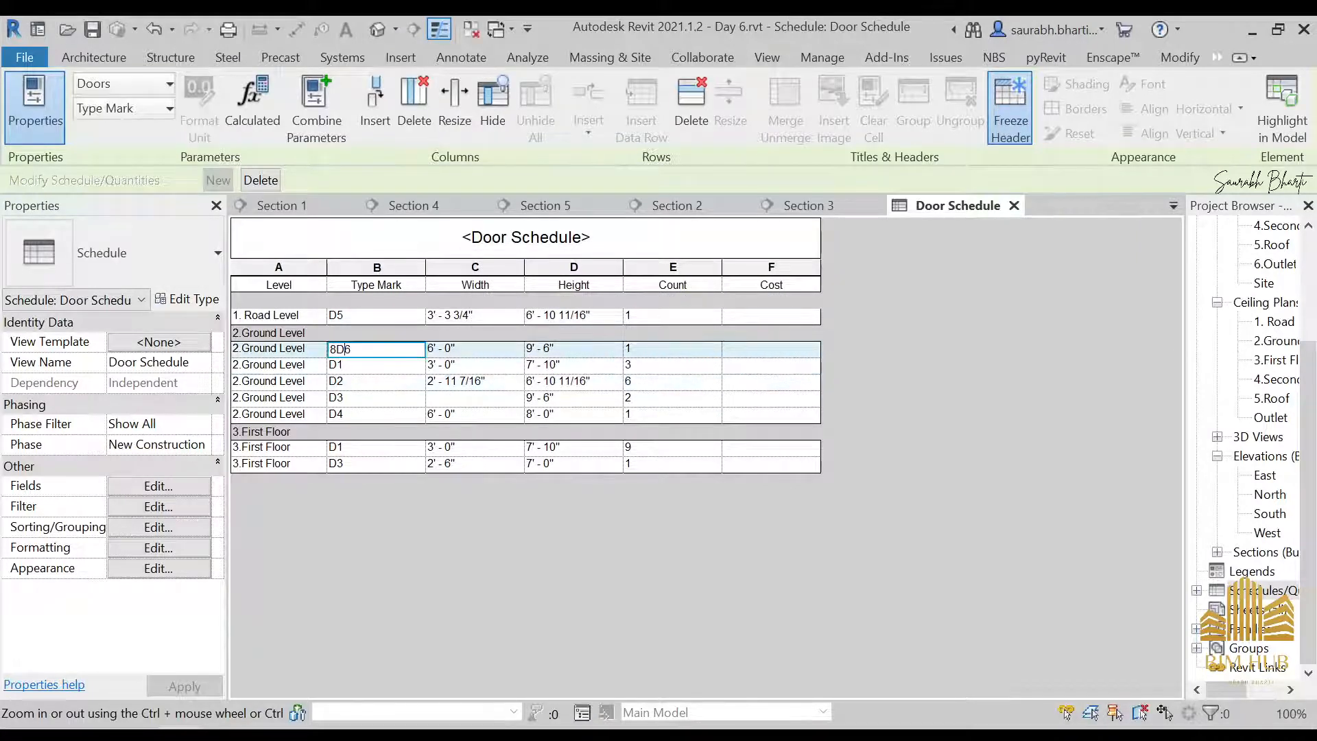
pyautogui.press('BackSpace')
pyautogui.click(534, 410)
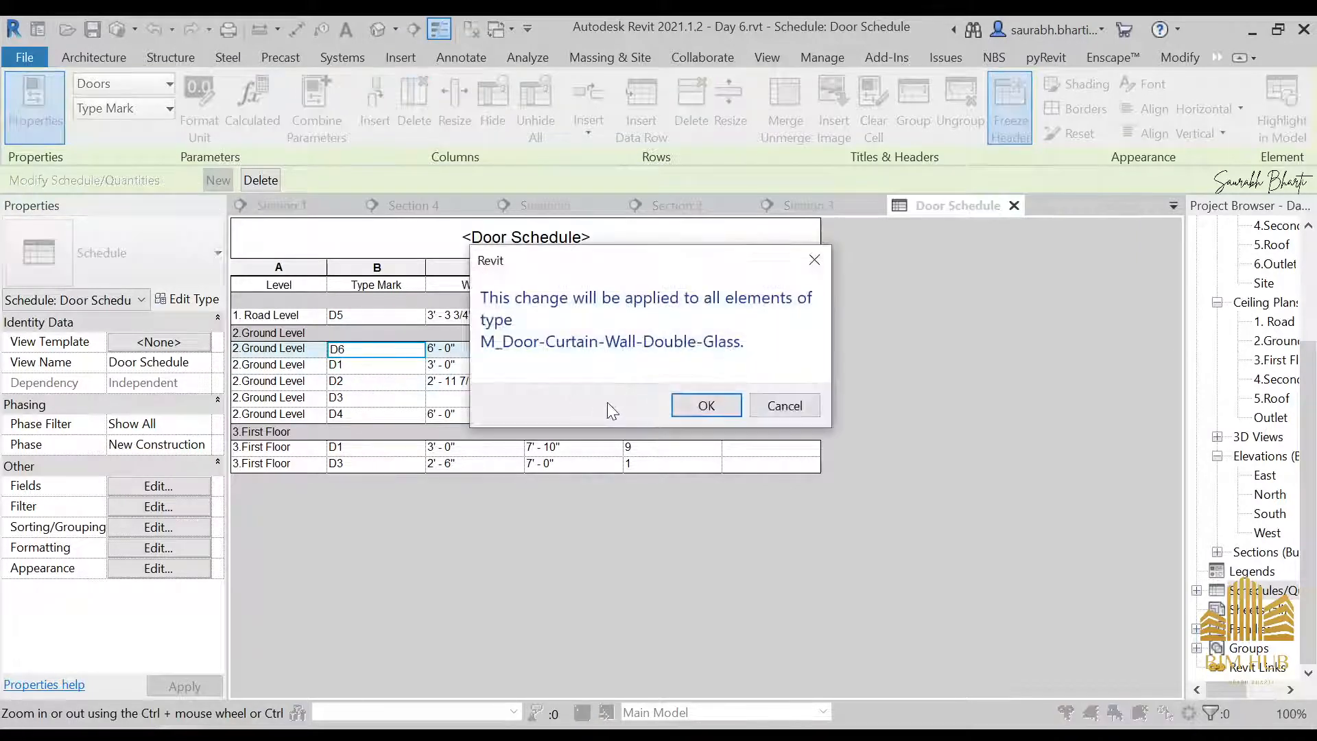
pyautogui.click(706, 405)
# Add a blank line between the Level groups of the Door Schedule
pyautogui.click(207, 506)
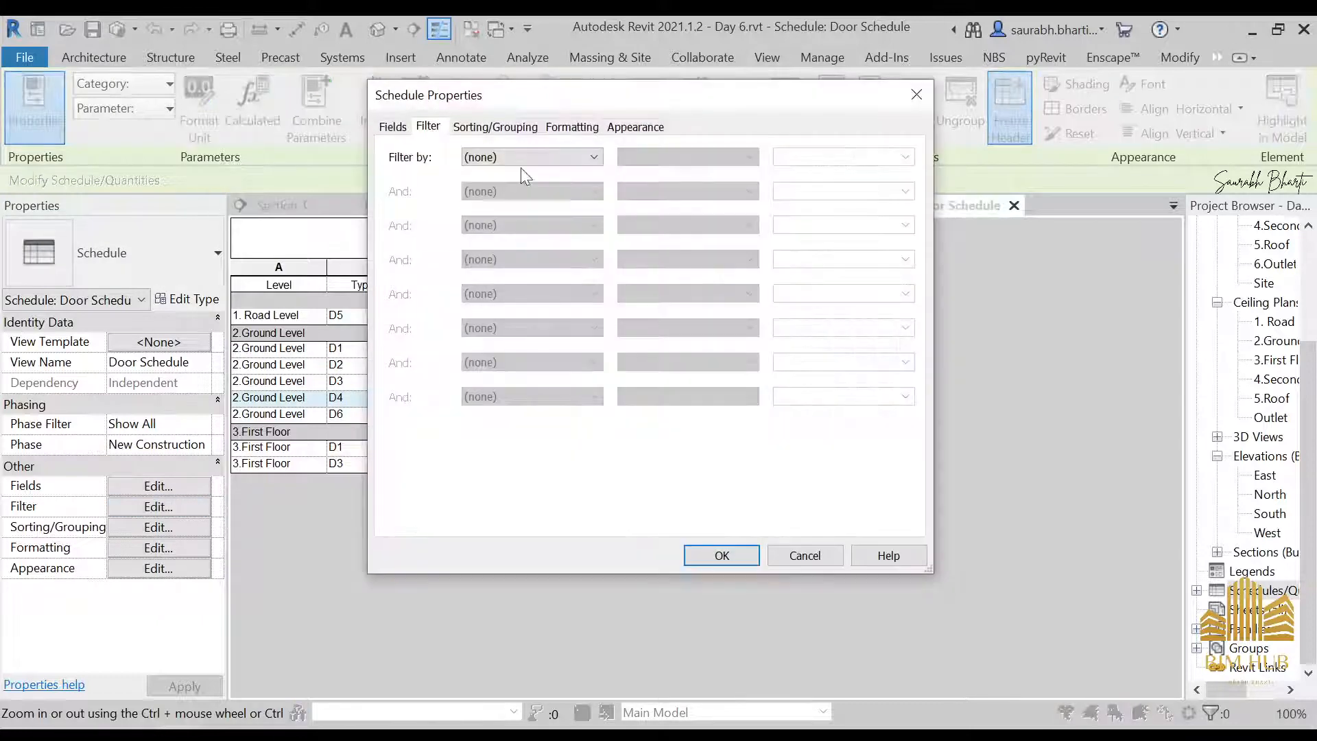
pyautogui.click(519, 131)
pyautogui.click(833, 183)
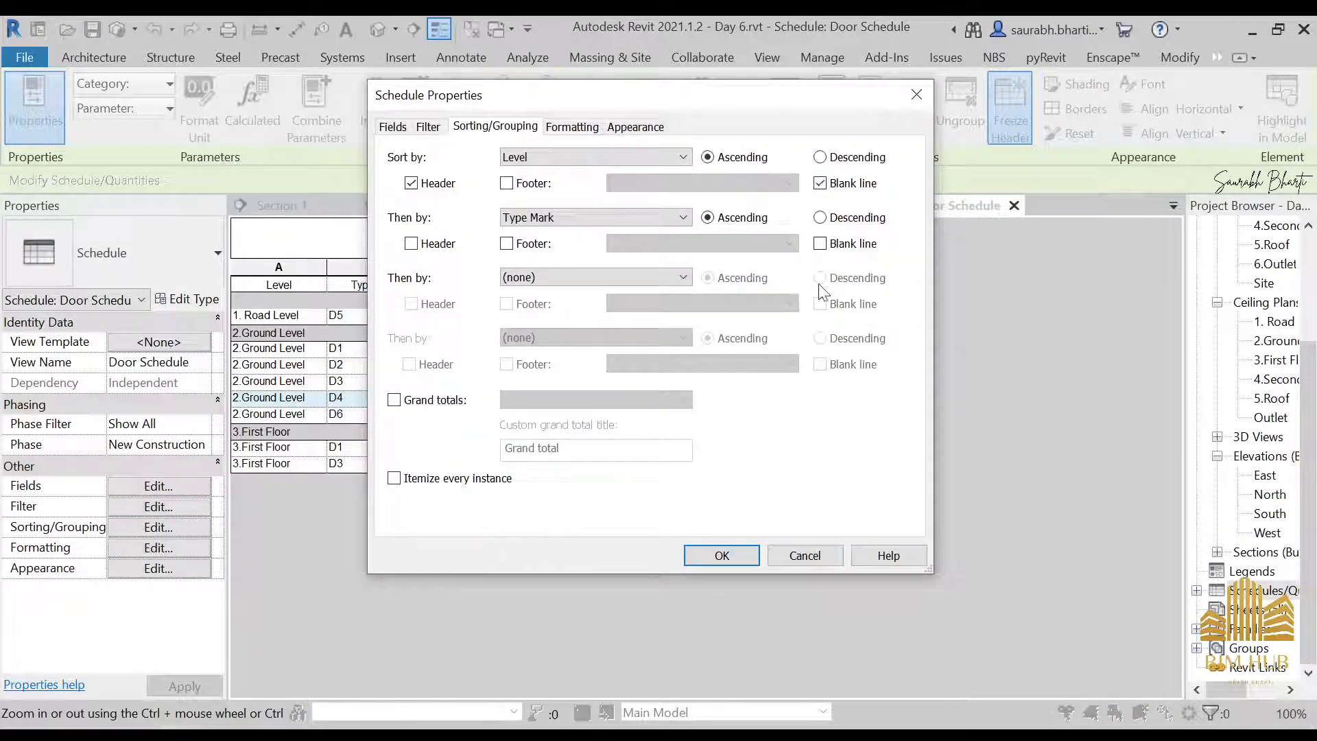
pyautogui.click(721, 555)
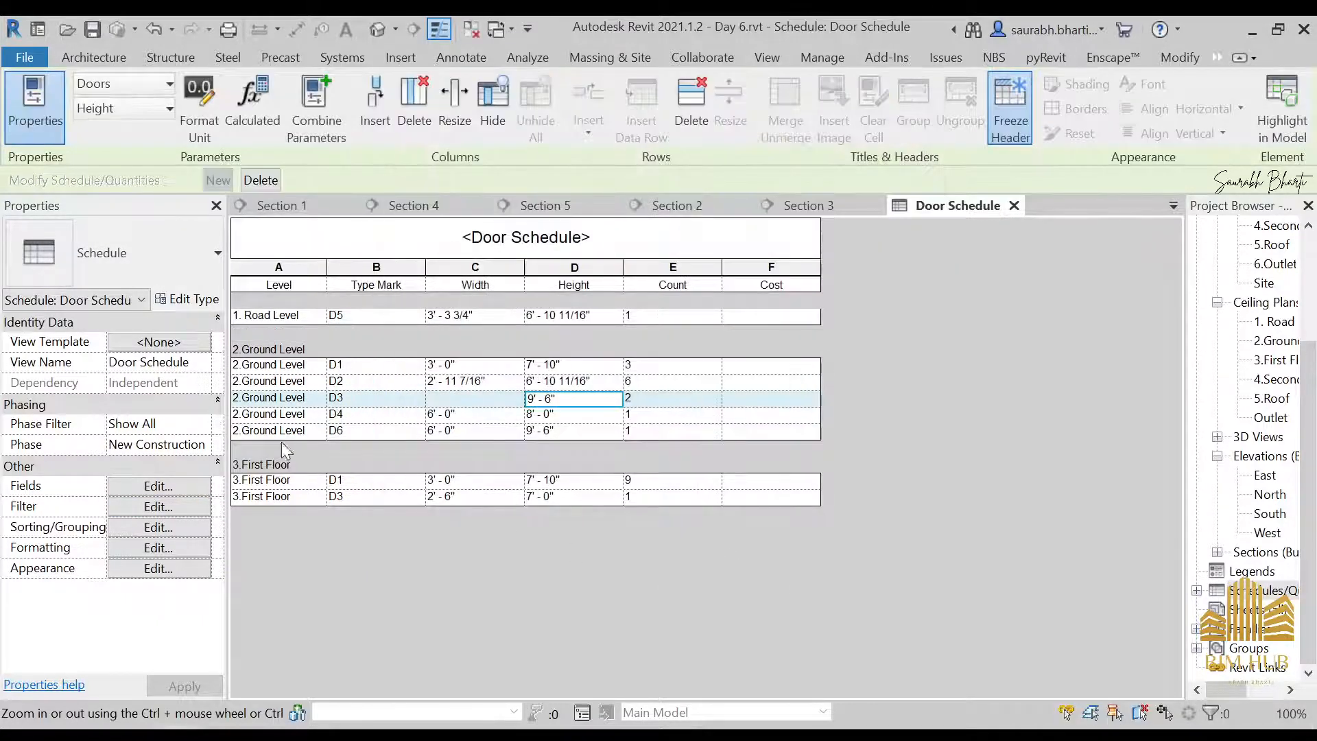
pyautogui.click(296, 367)
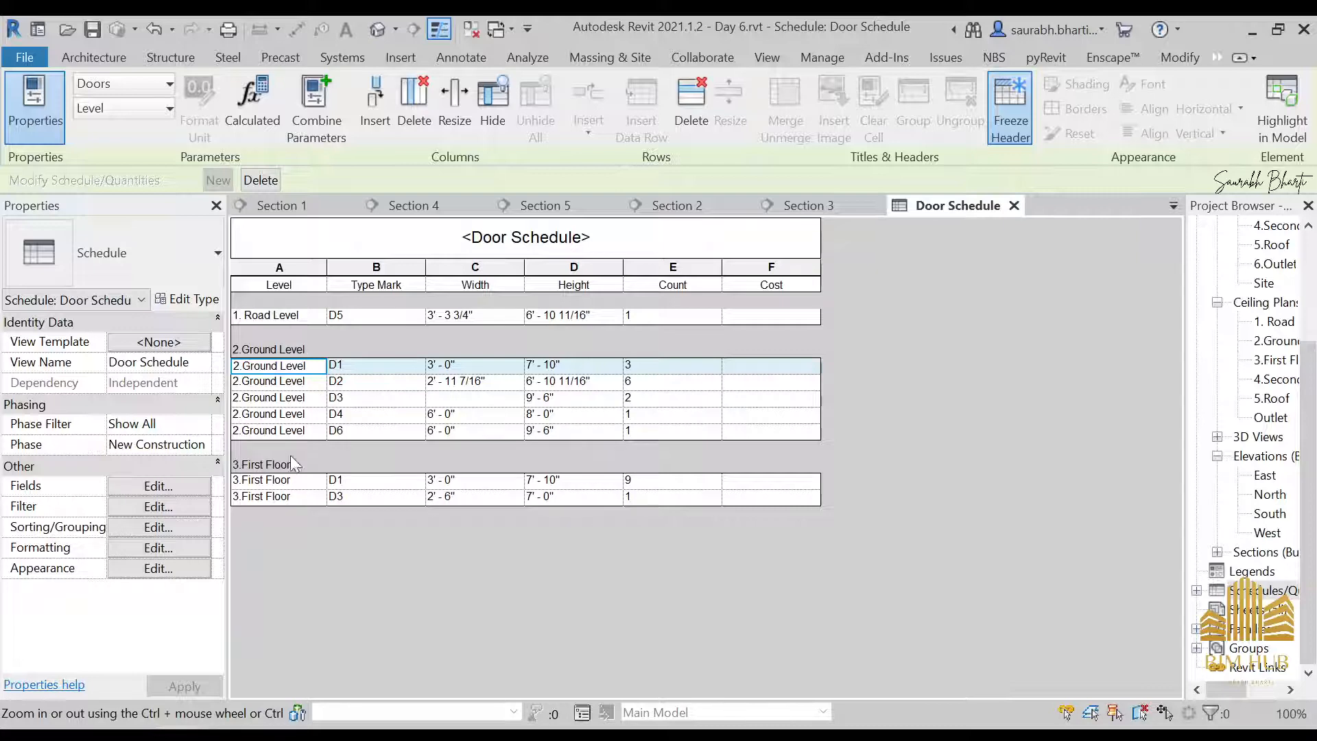
pyautogui.click(181, 511)
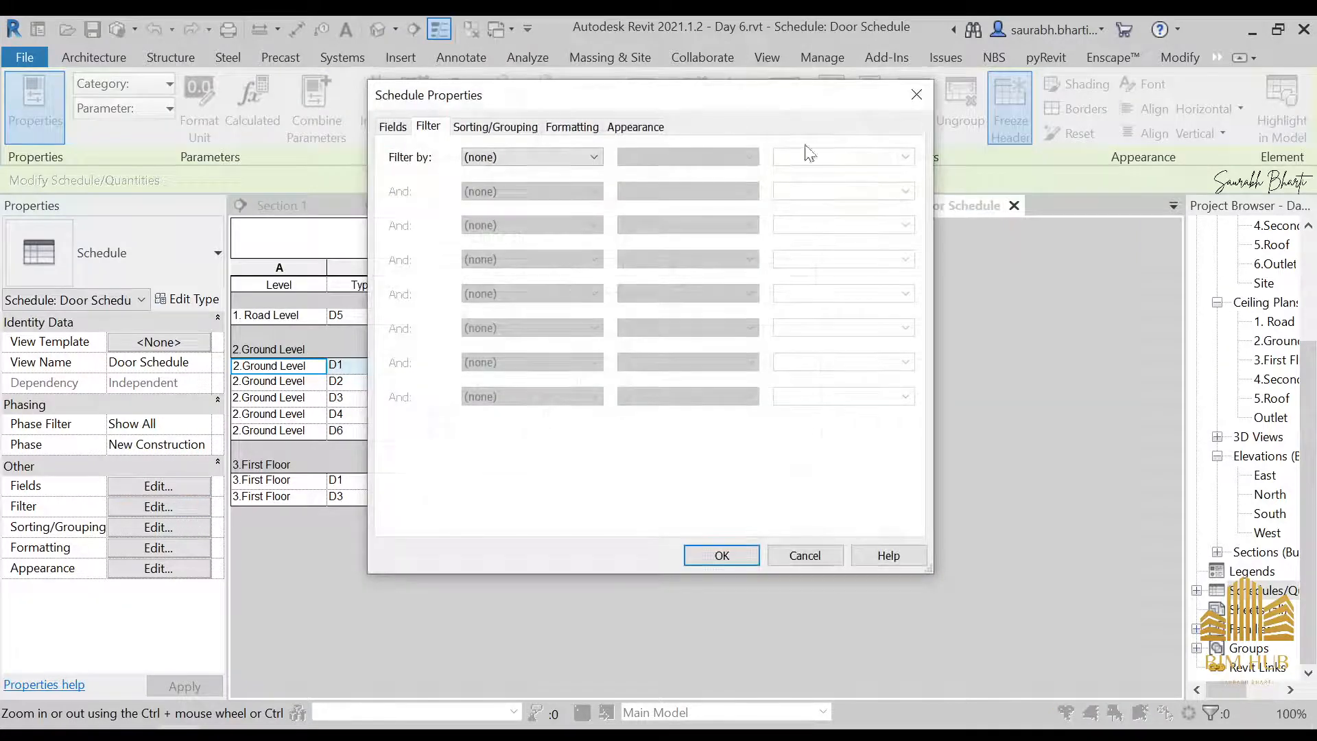
pyautogui.click(912, 97)
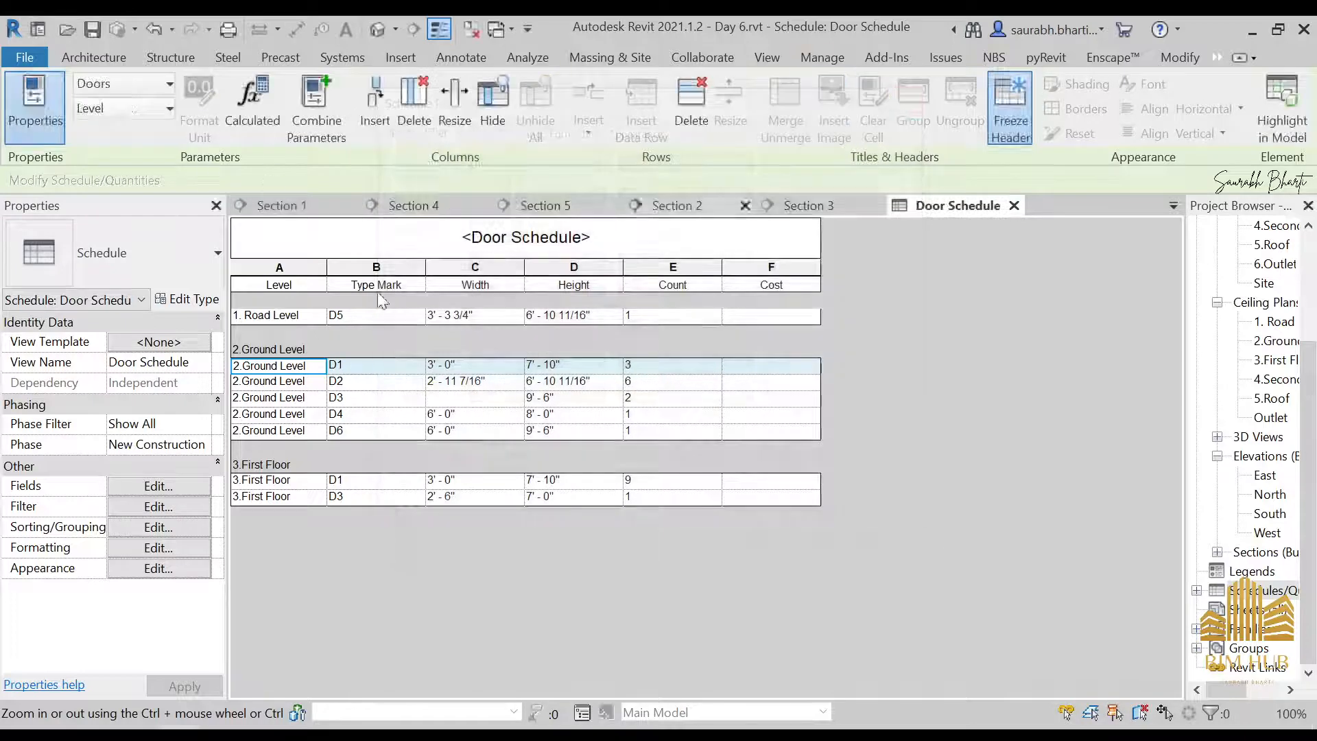
pyautogui.rightClick(302, 283)
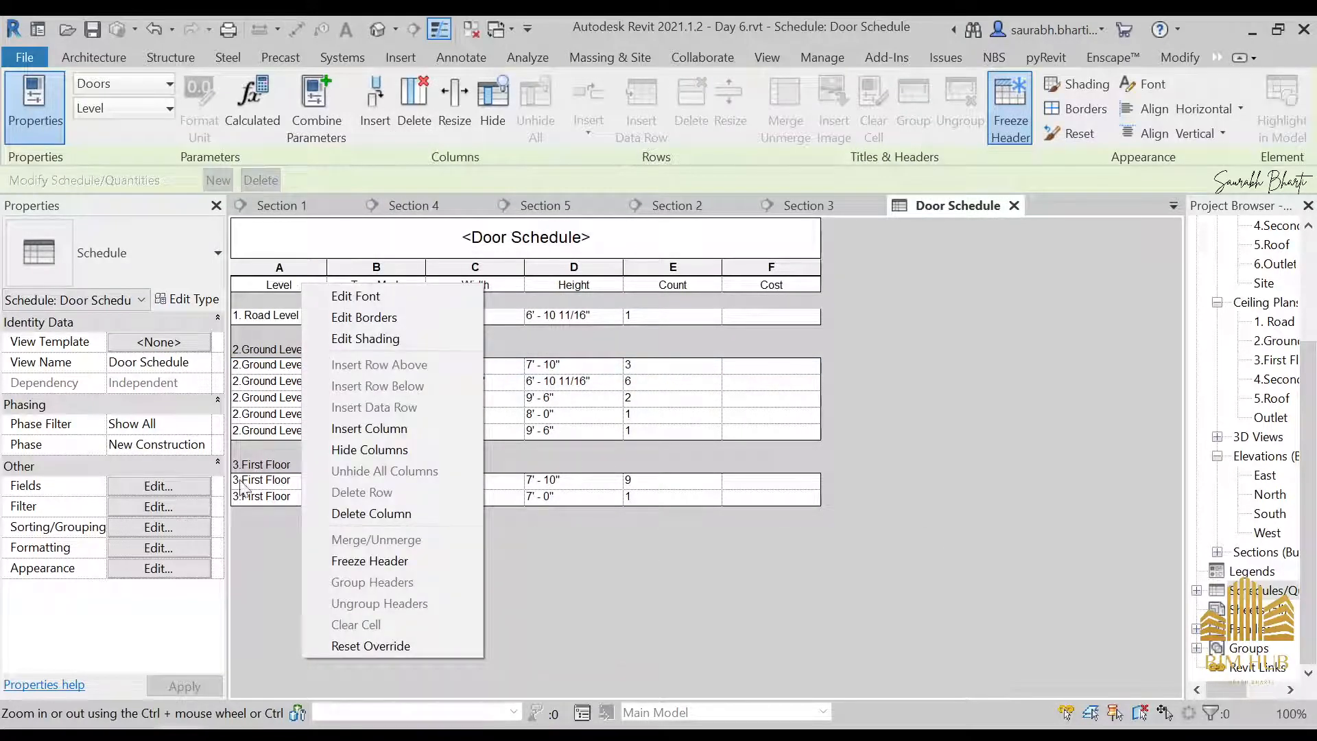
pyautogui.click(230, 570)
pyautogui.rightClick(299, 283)
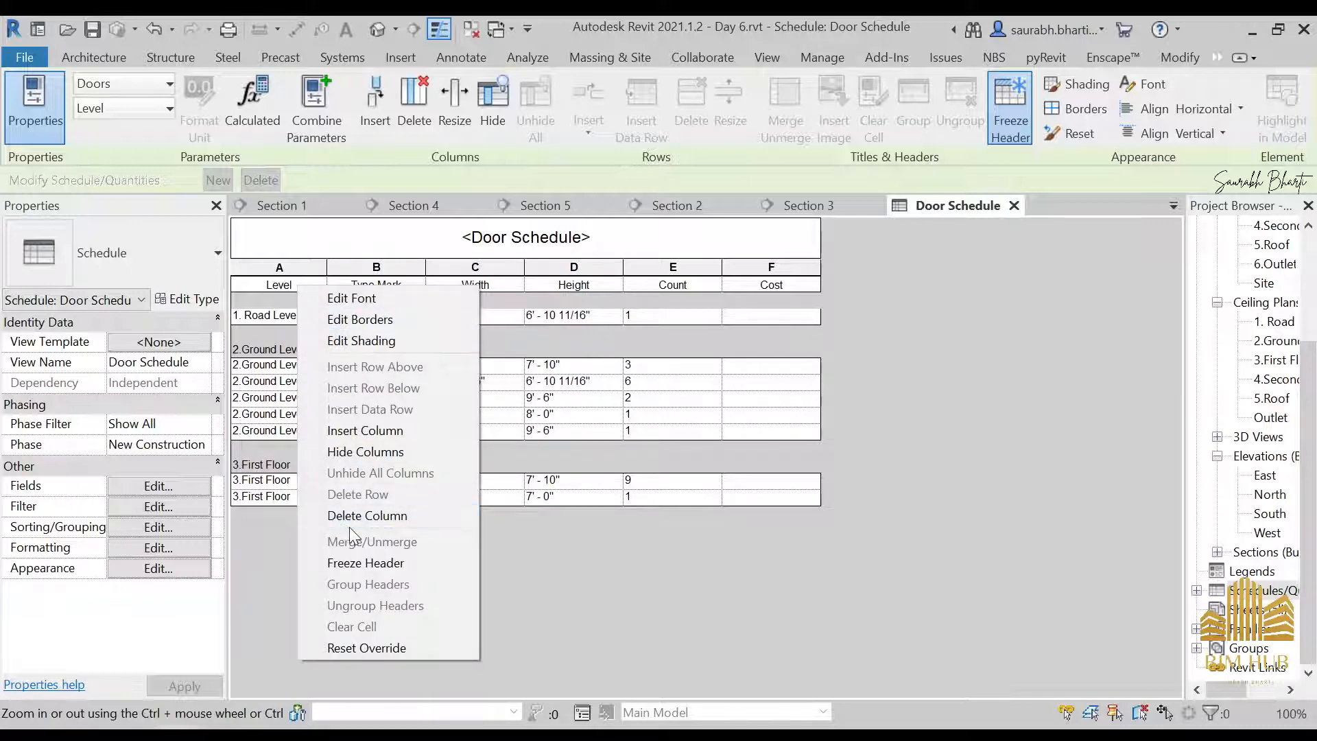
pyautogui.click(577, 596)
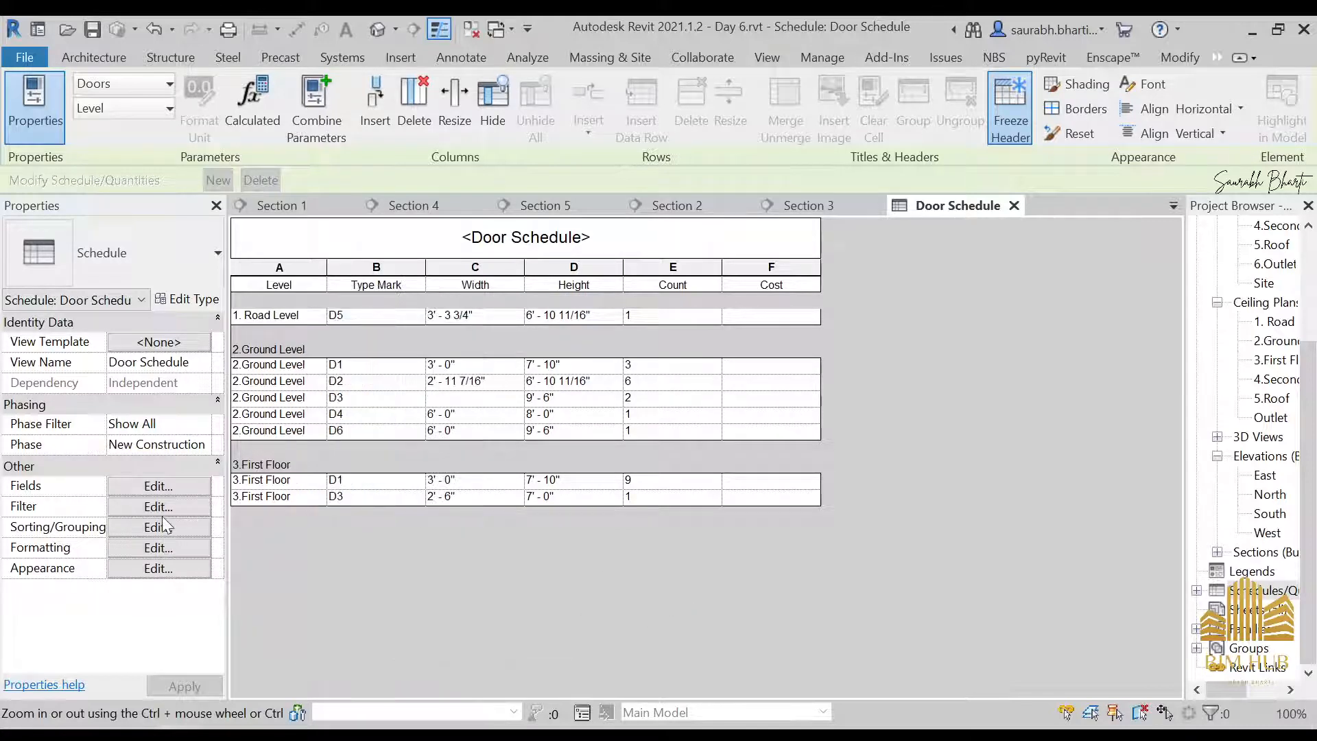
# Make Type Mark the Door Schedule's primary sorting criterion, keeping its header and blank line, and set the second criterion to none
pyautogui.click(175, 504)
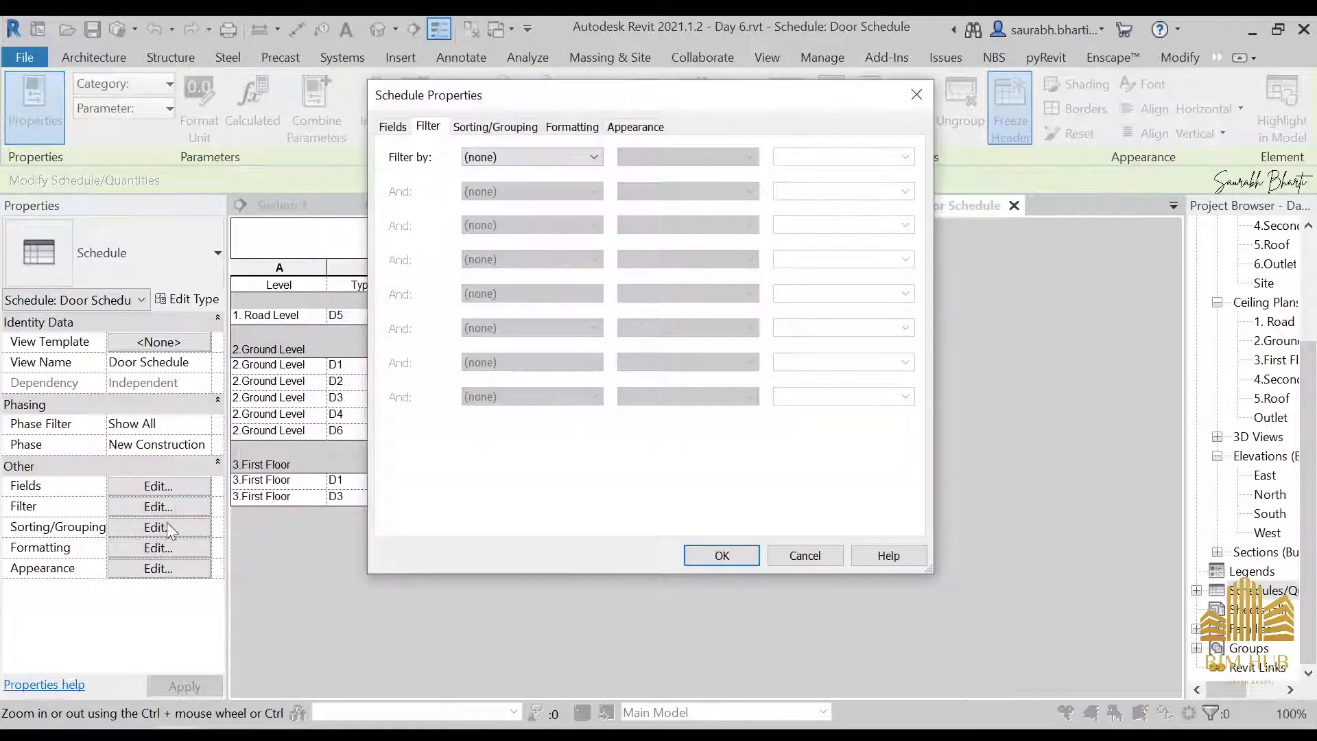
pyautogui.click(508, 126)
pyautogui.click(546, 162)
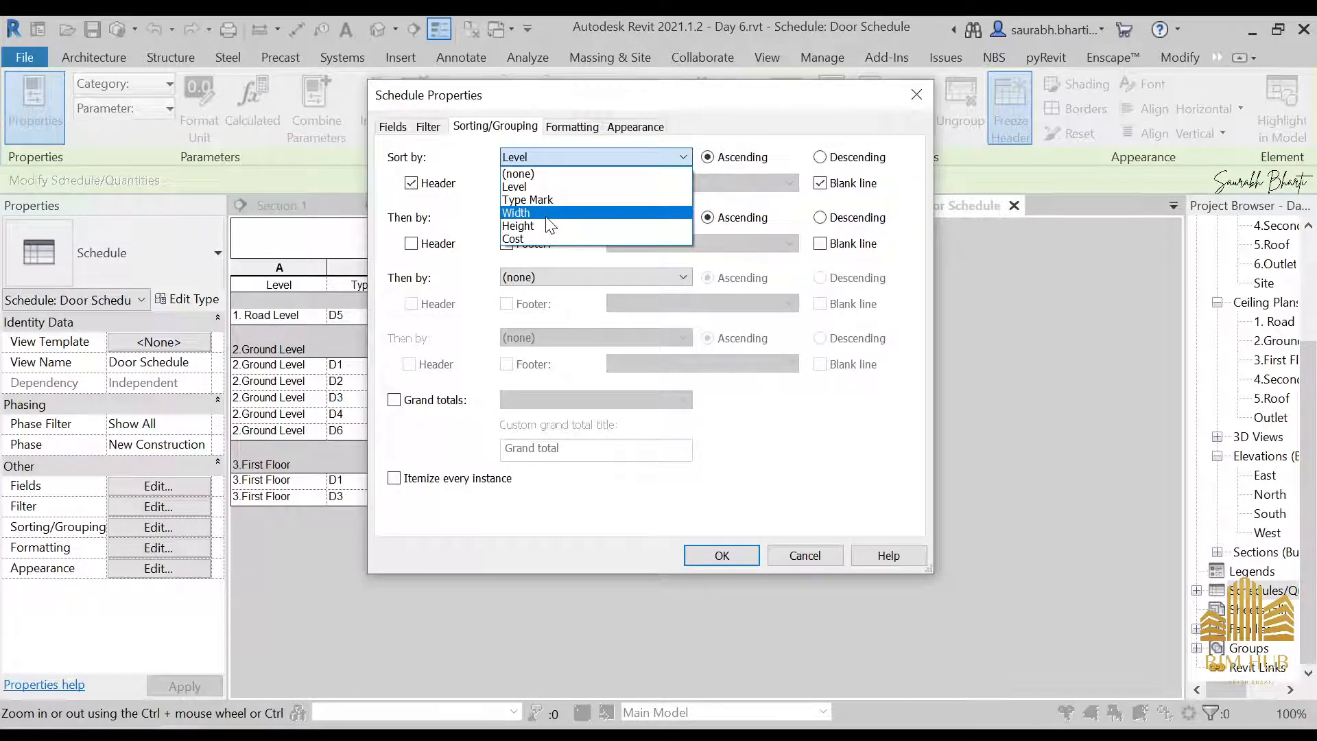
pyautogui.click(538, 199)
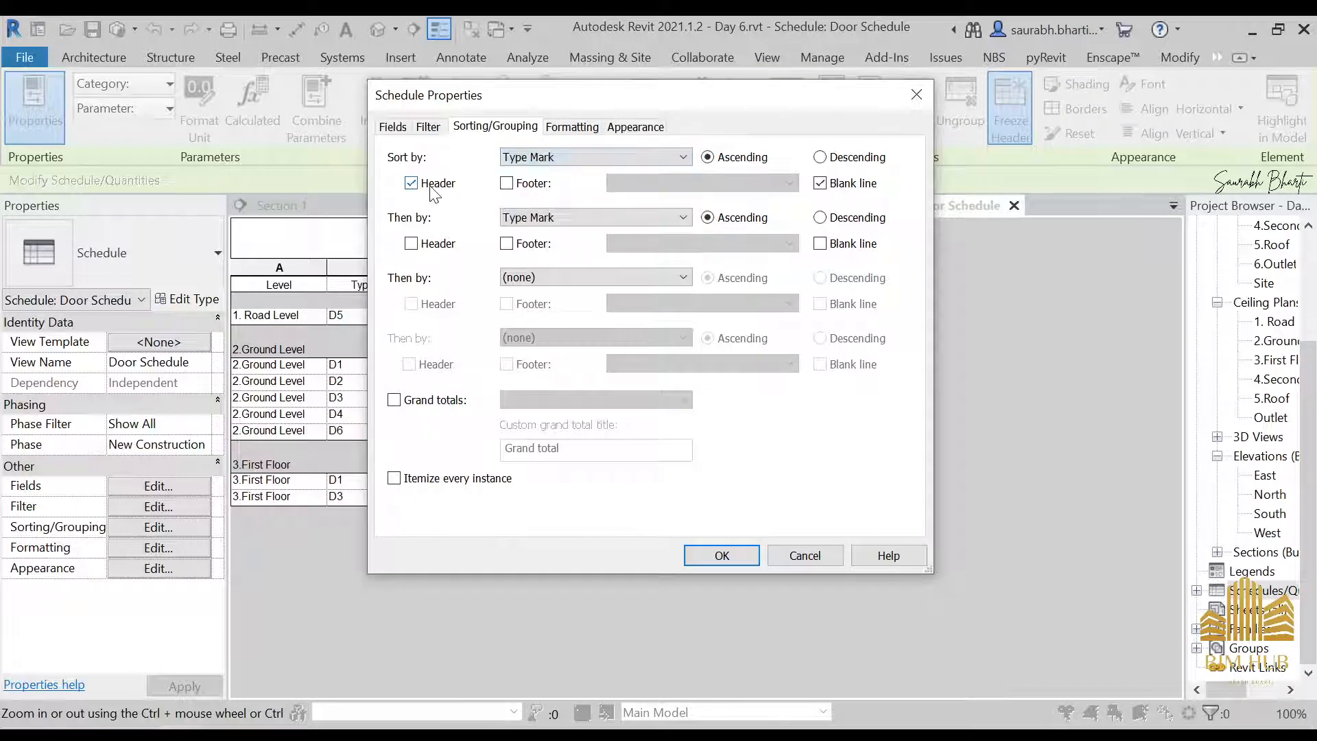
pyautogui.click(546, 218)
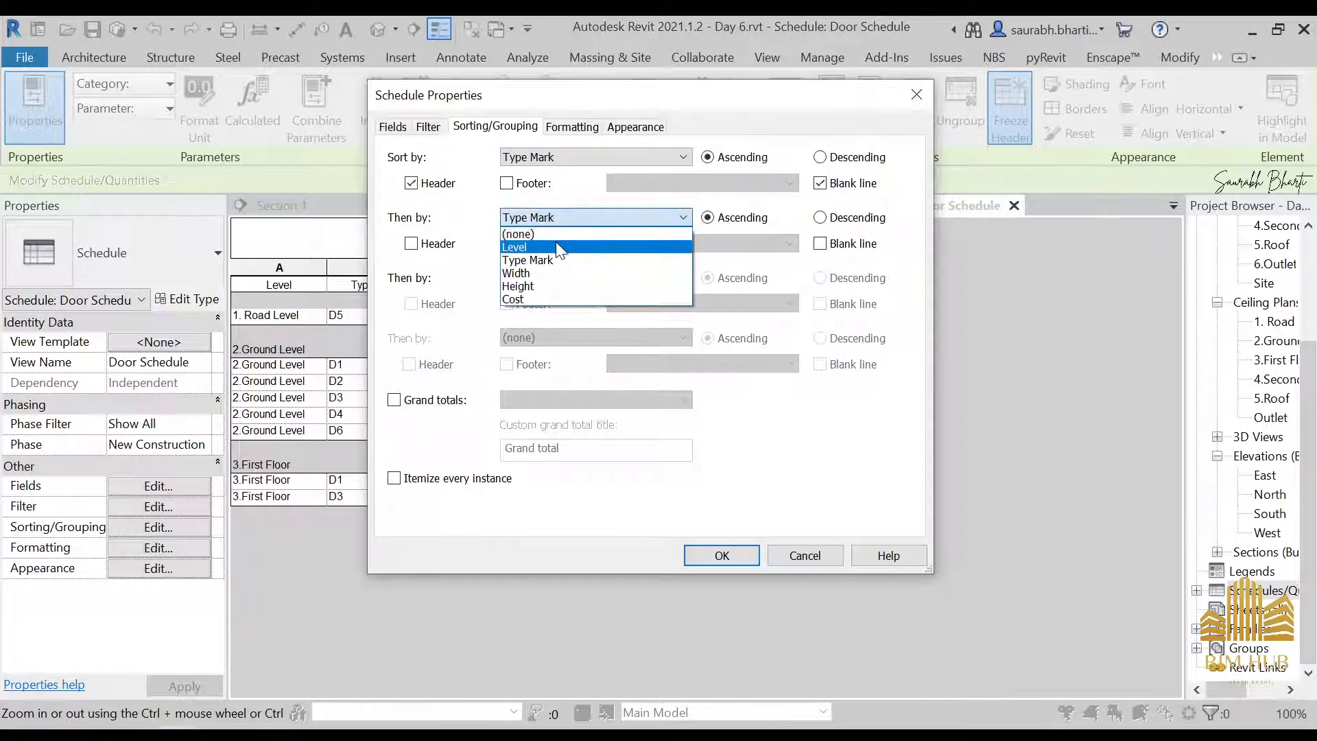
pyautogui.click(557, 244)
pyautogui.click(539, 218)
pyautogui.click(533, 225)
pyautogui.click(722, 555)
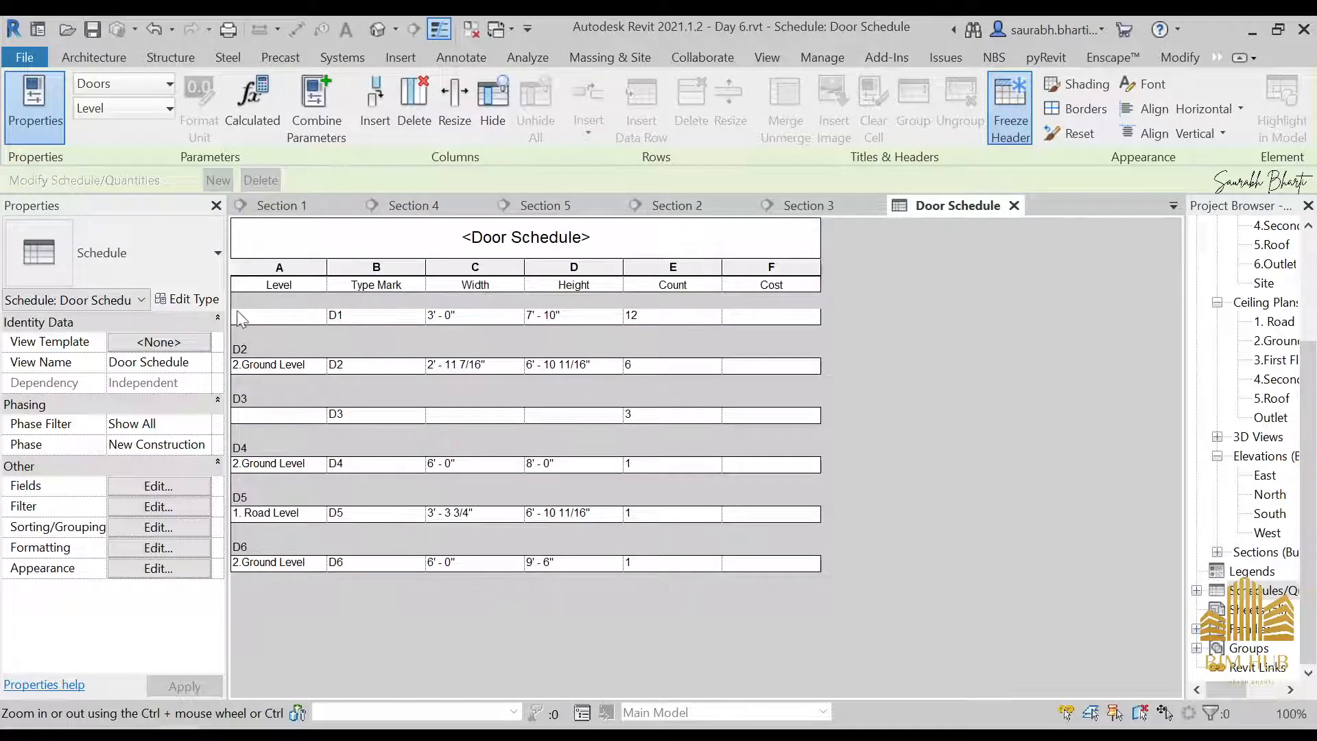
# Add Level in ascending order as the Door Schedule's second sorting criterion under Type Mark
pyautogui.click(269, 364)
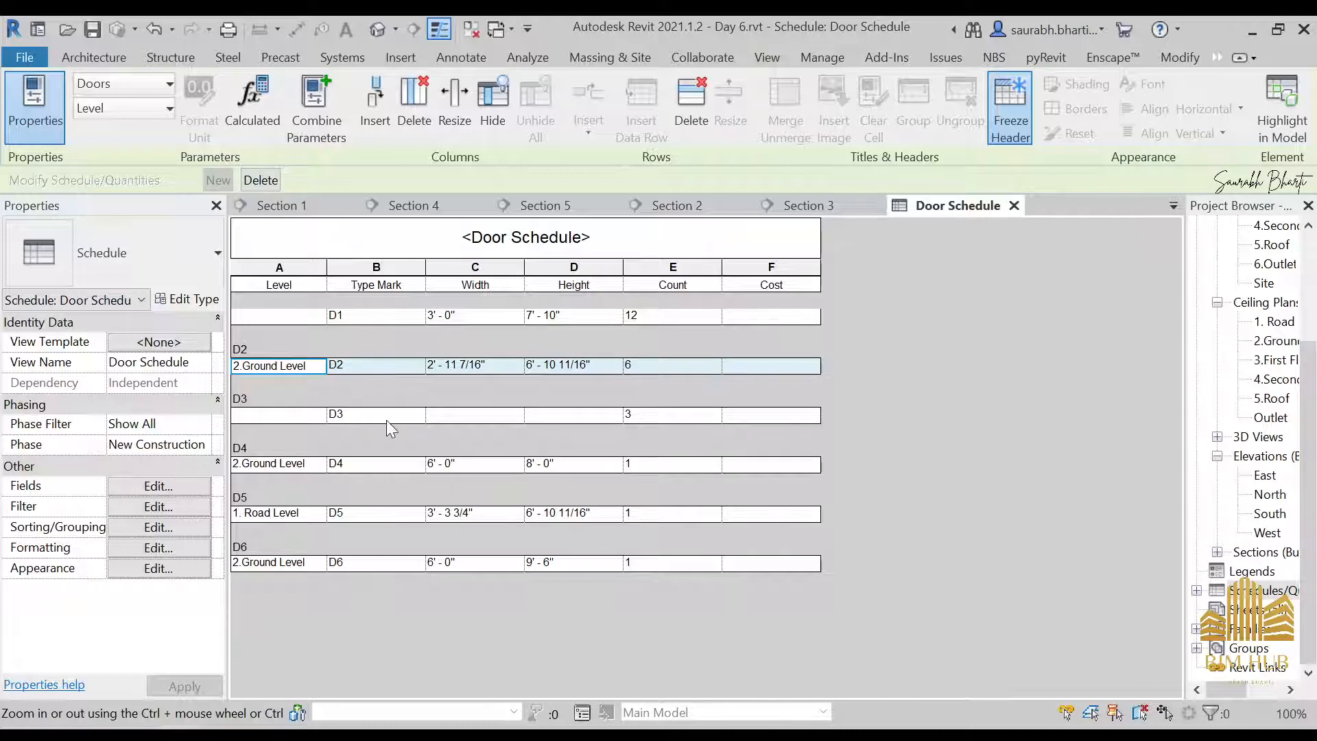
pyautogui.press('Up')
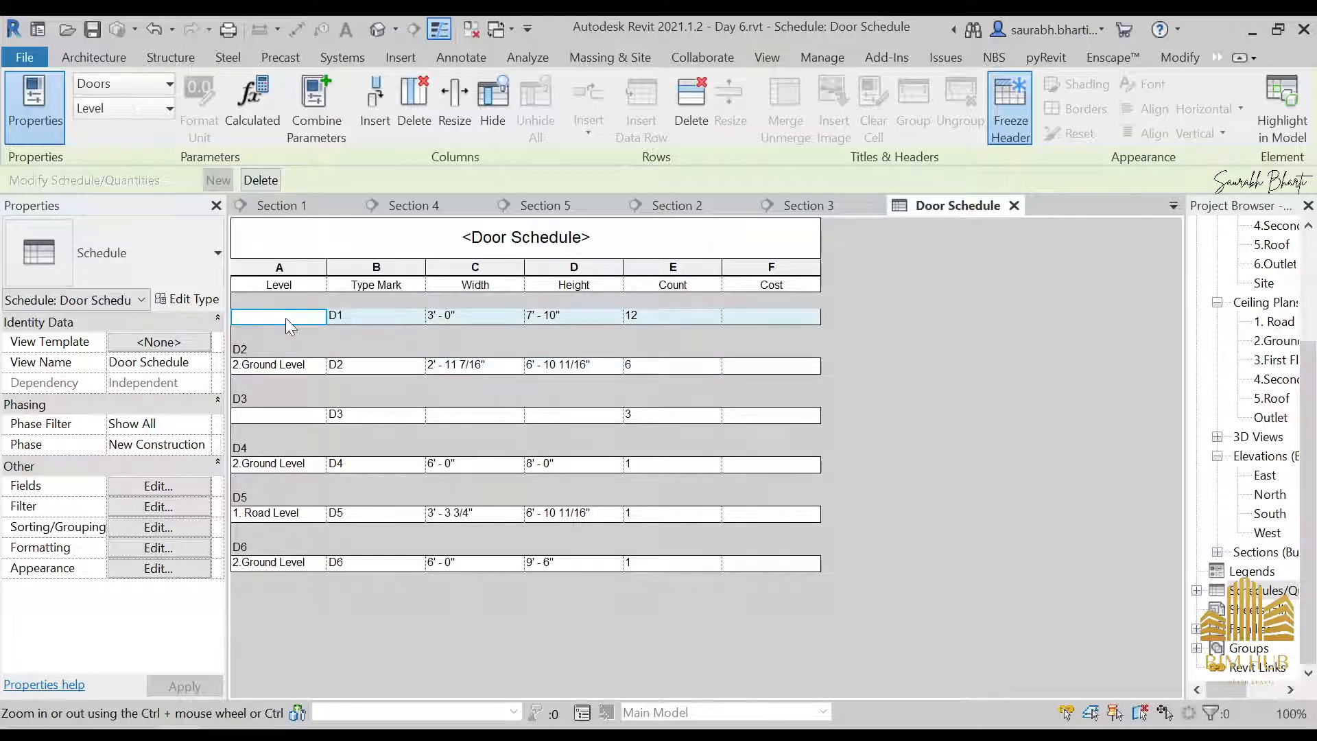
pyautogui.click(532, 367)
pyautogui.click(157, 506)
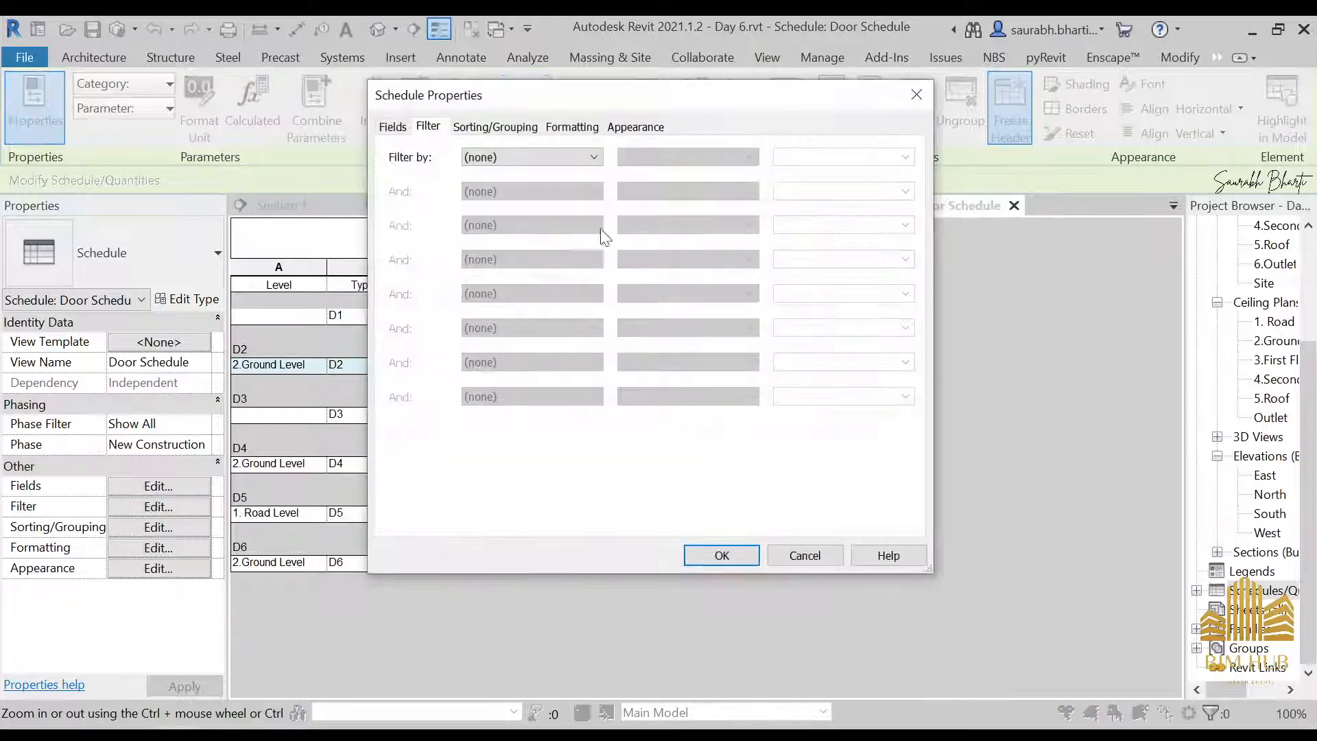
pyautogui.click(495, 126)
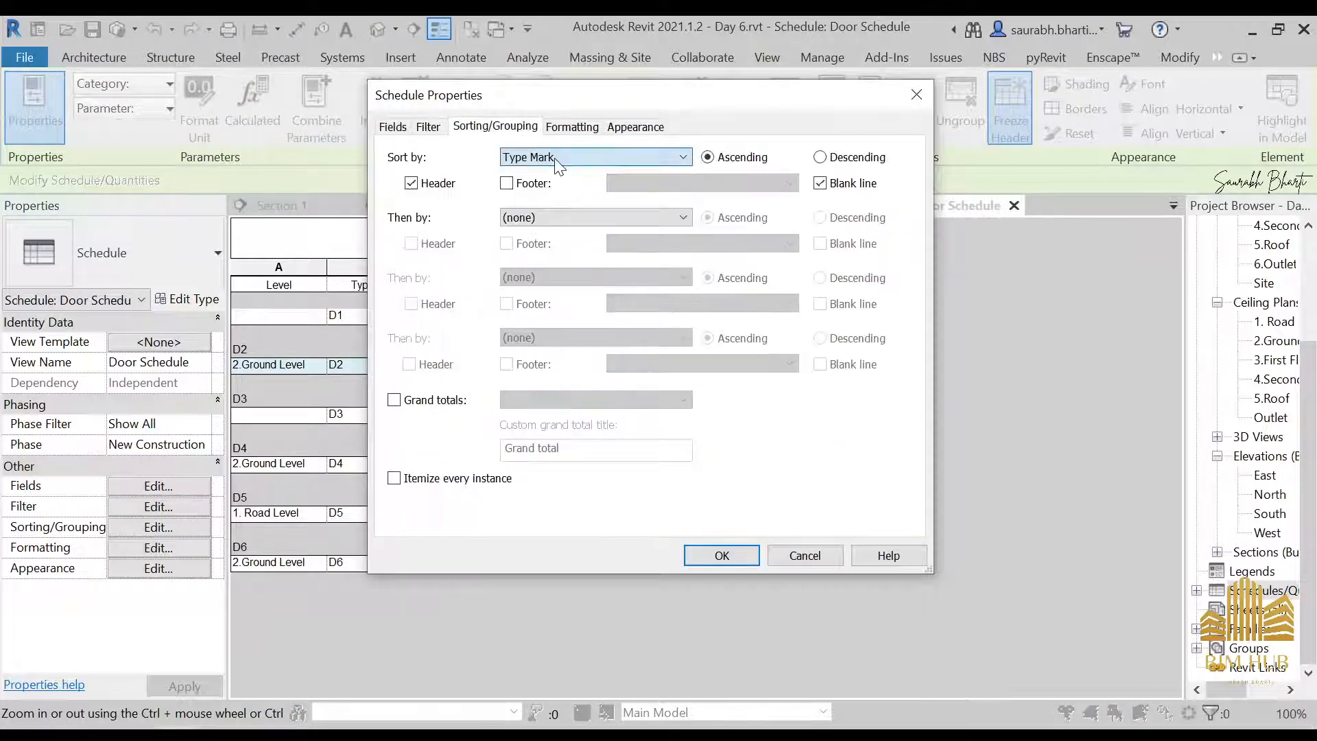
pyautogui.click(549, 218)
pyautogui.click(537, 248)
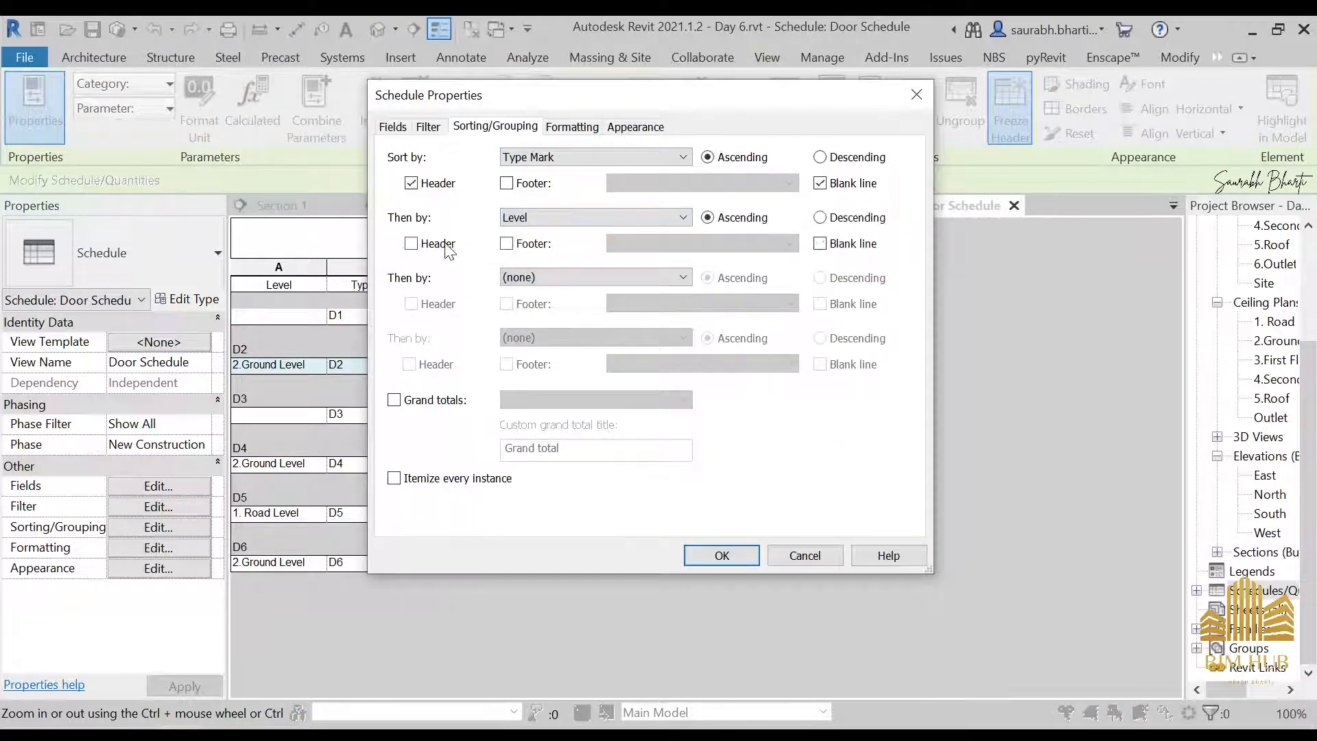
pyautogui.click(717, 553)
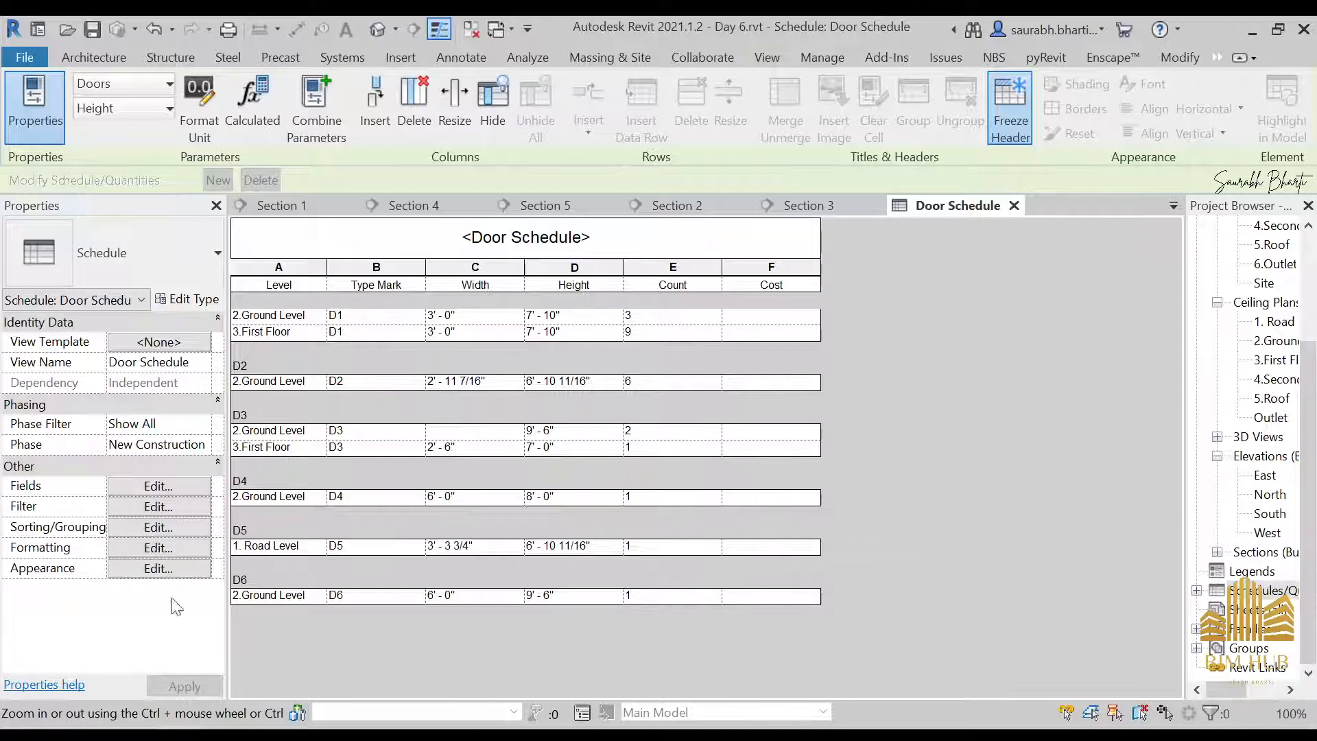
# Enable grand totals for the Door Schedule and set them to Totals only
pyautogui.click(158, 548)
pyautogui.press('Escape')
pyautogui.click(158, 507)
pyautogui.click(494, 126)
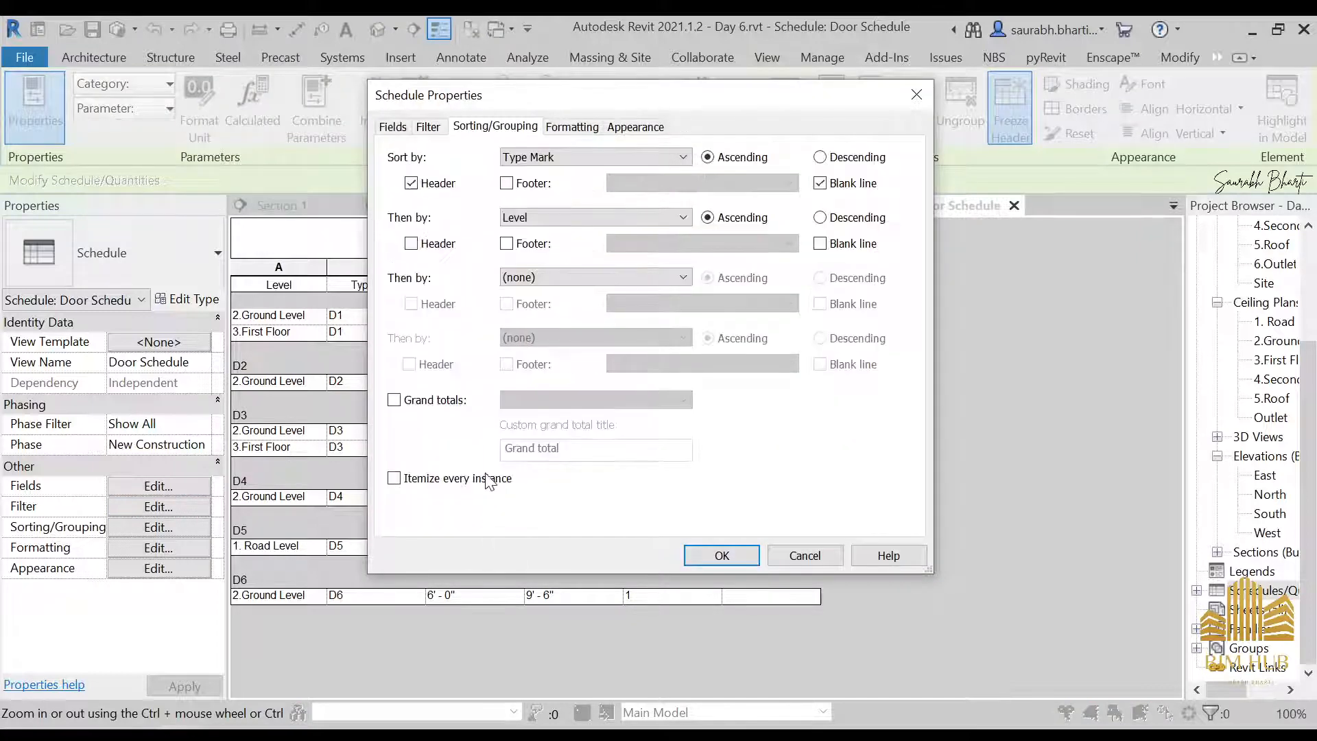
pyautogui.click(486, 480)
pyautogui.click(445, 401)
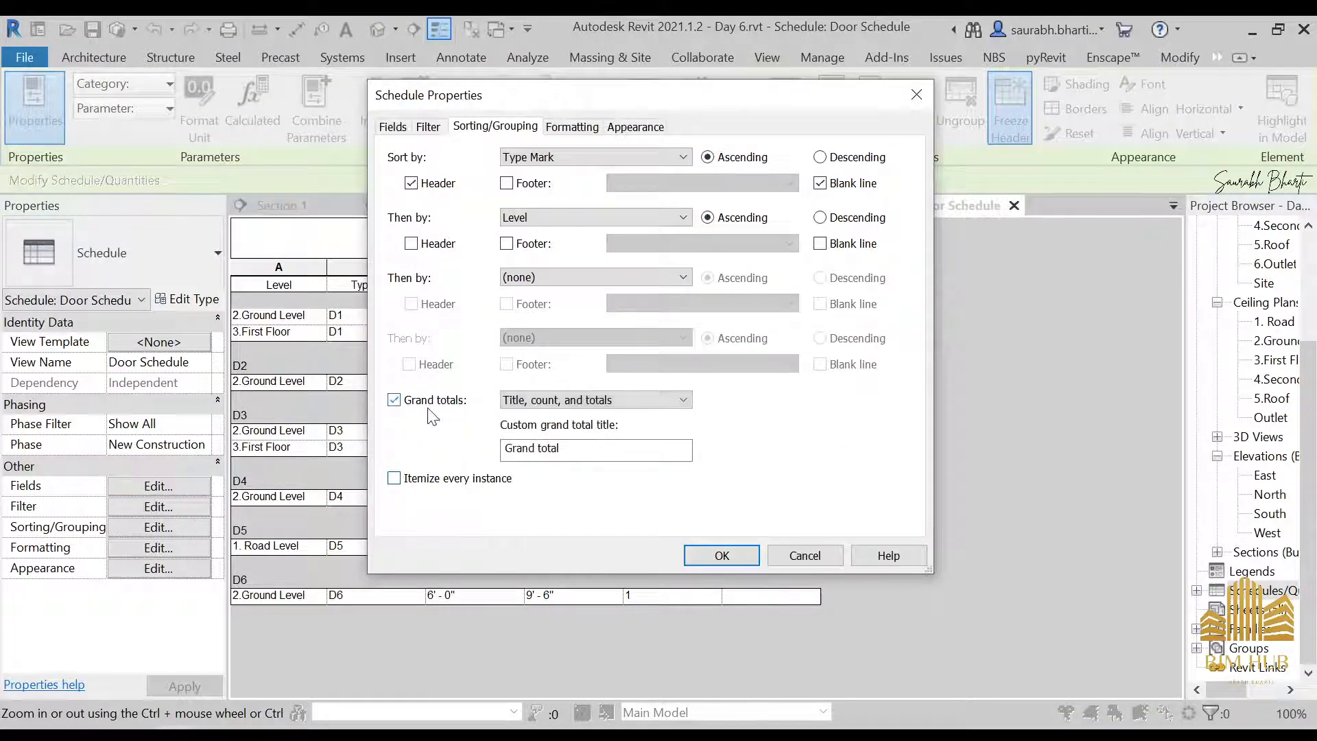
pyautogui.click(594, 400)
pyautogui.click(557, 450)
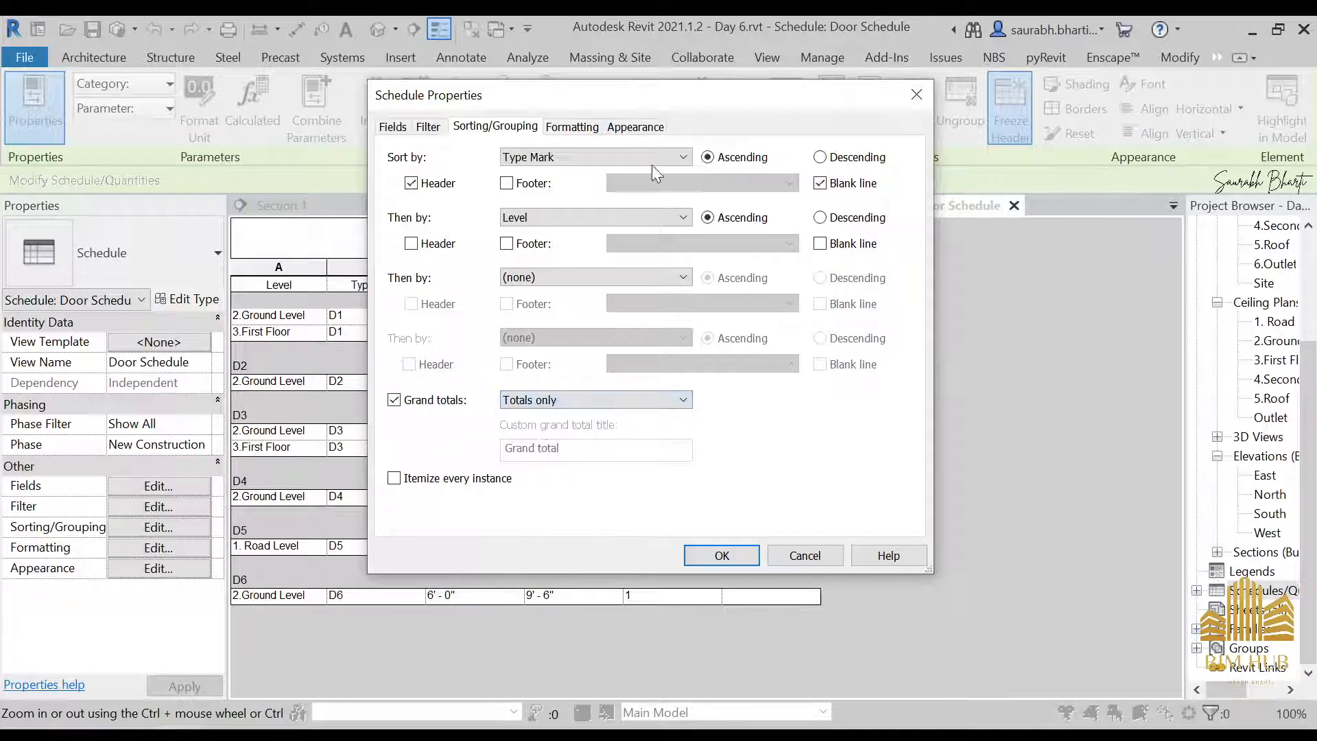
# Format the Door Schedule's Count field to calculate totals and apply the schedule settings
pyautogui.click(616, 131)
pyautogui.click(577, 127)
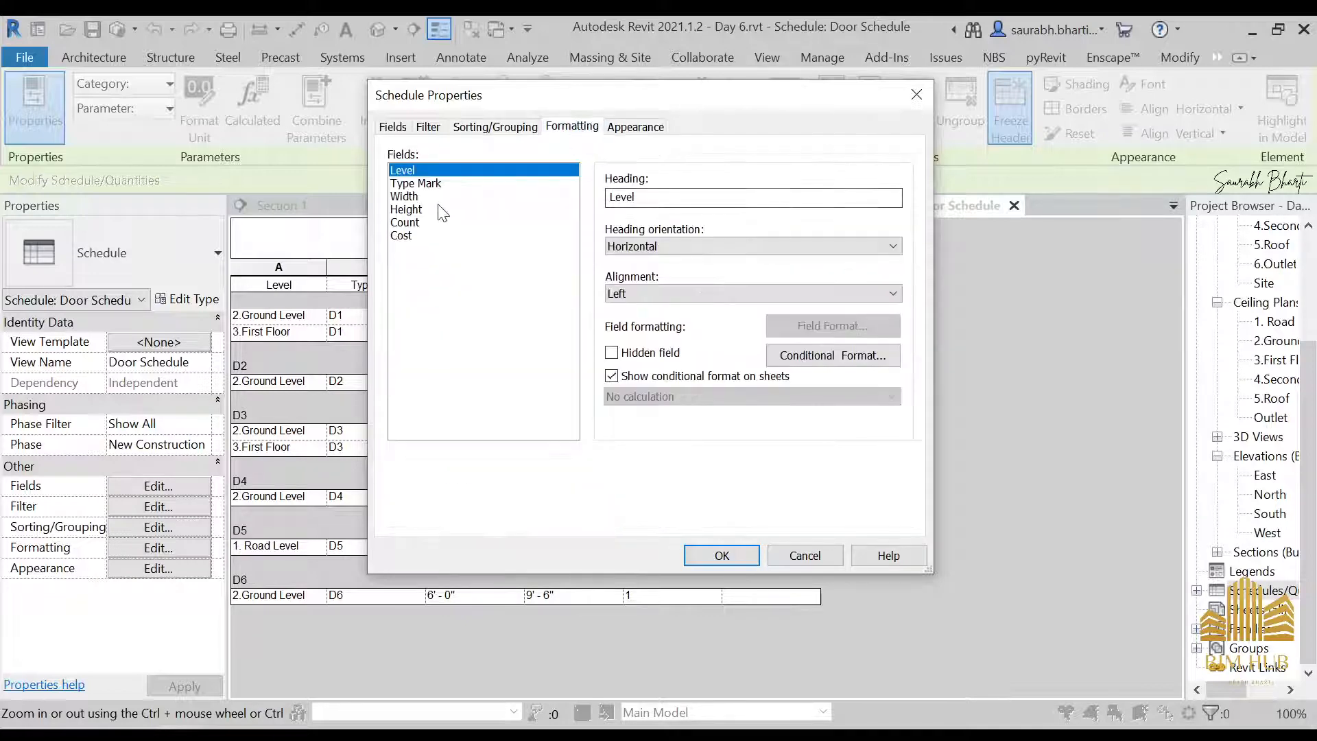
pyautogui.click(422, 236)
pyautogui.click(422, 222)
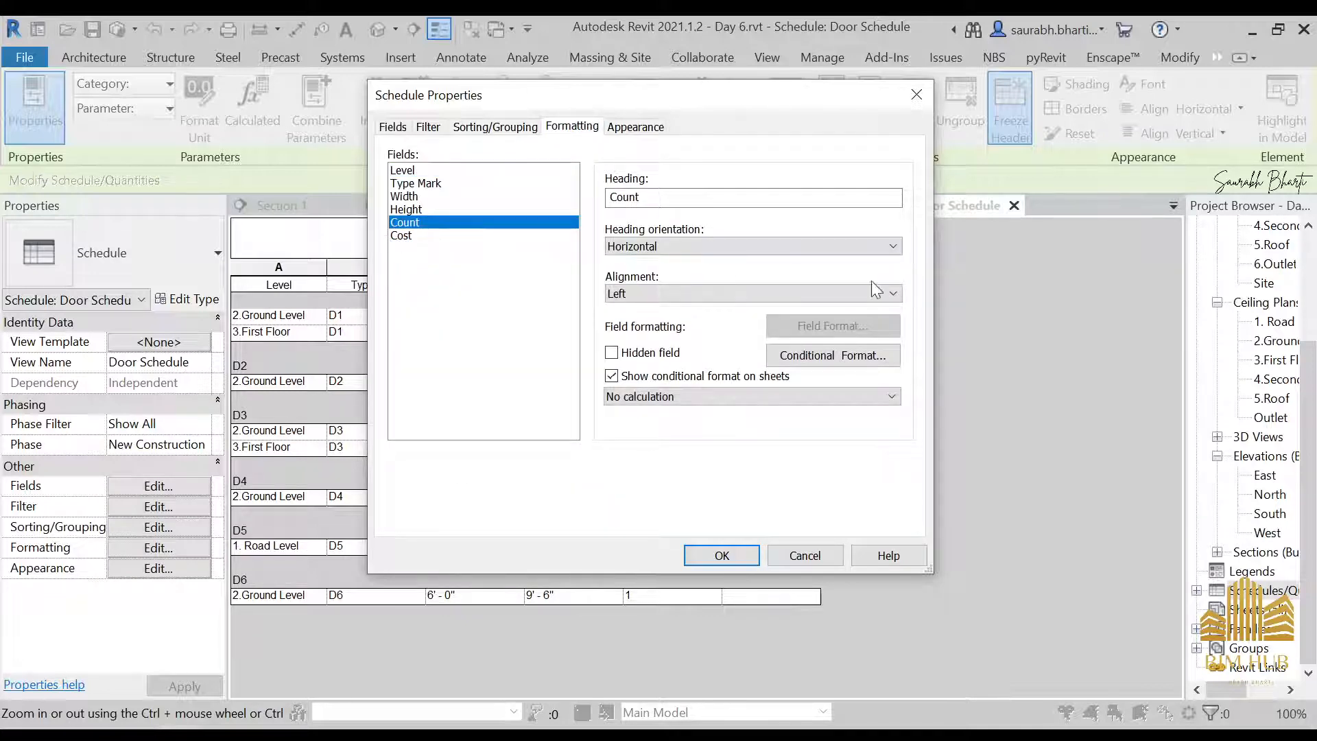
pyautogui.click(747, 397)
pyautogui.click(744, 420)
pyautogui.click(742, 557)
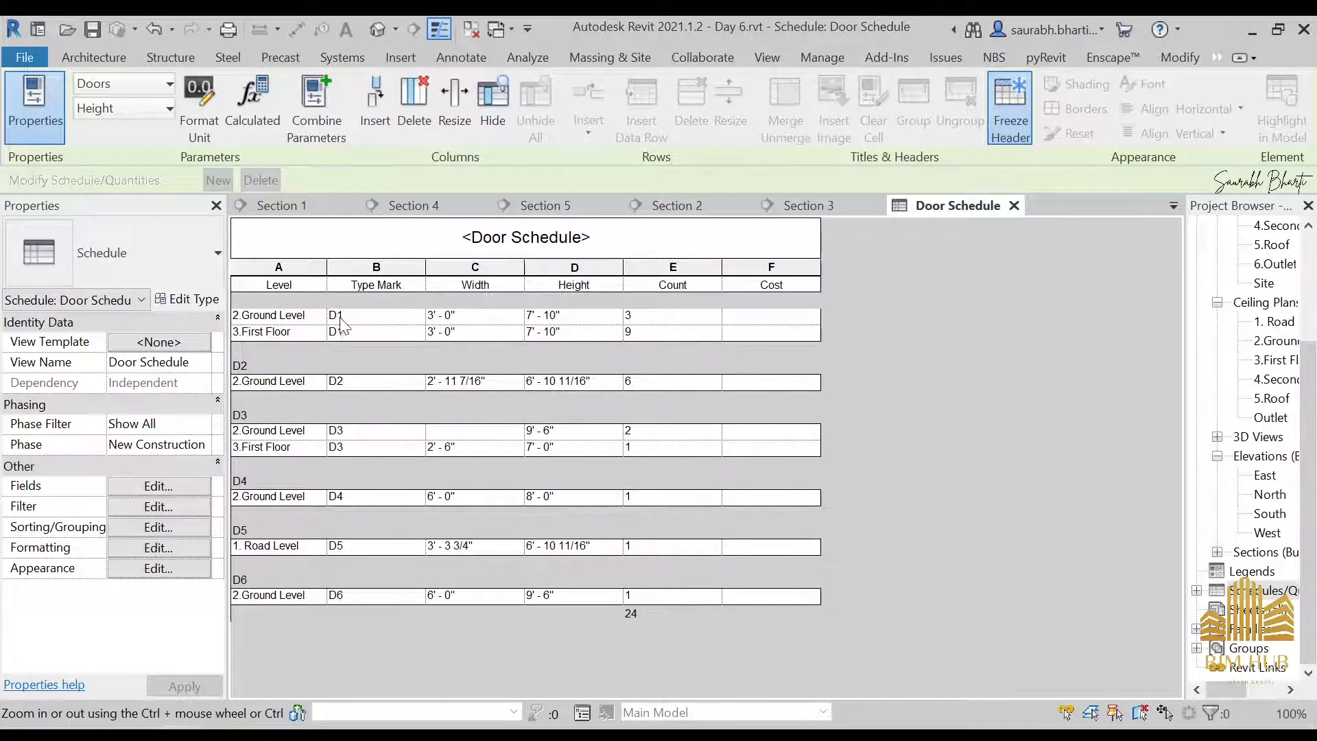
# Enter a cost of 7000 for door type D1 and 8000 for D2, applying each to all elements of its type
pyautogui.click(794, 317)
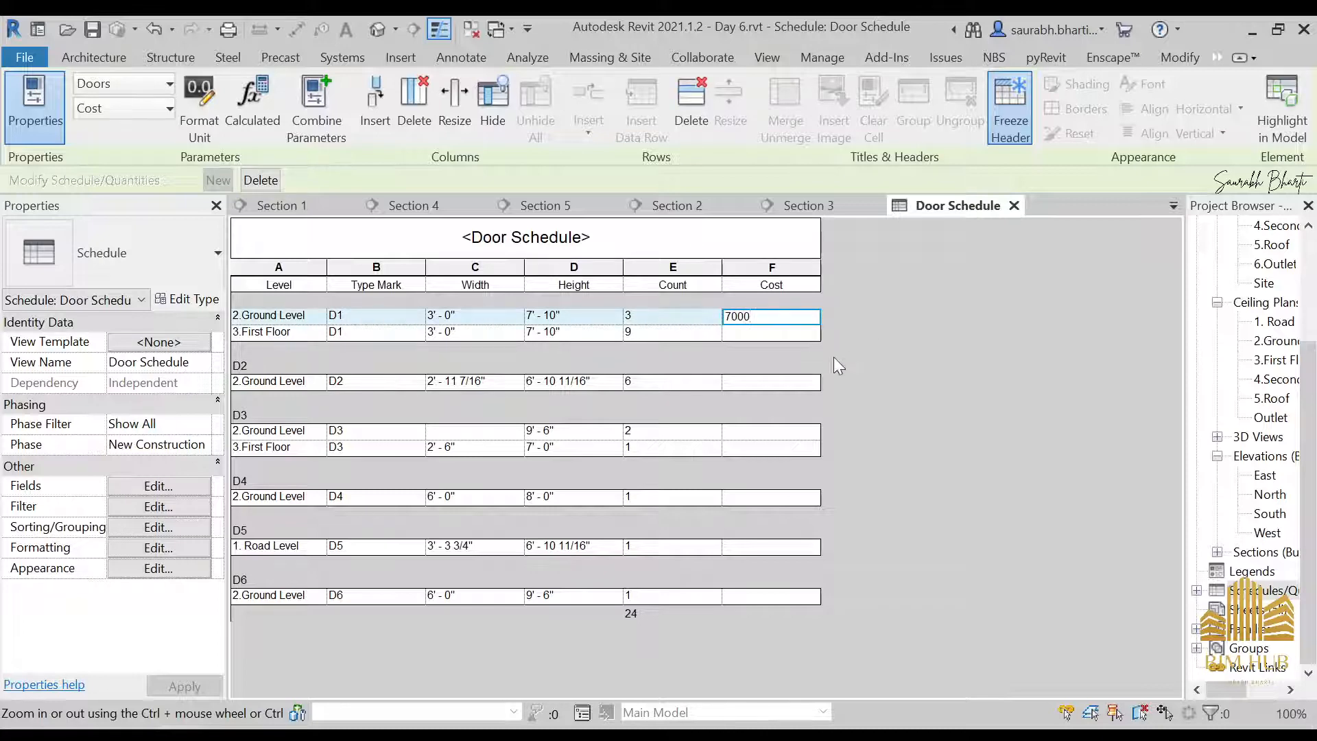
pyautogui.press('Return')
pyautogui.click(723, 404)
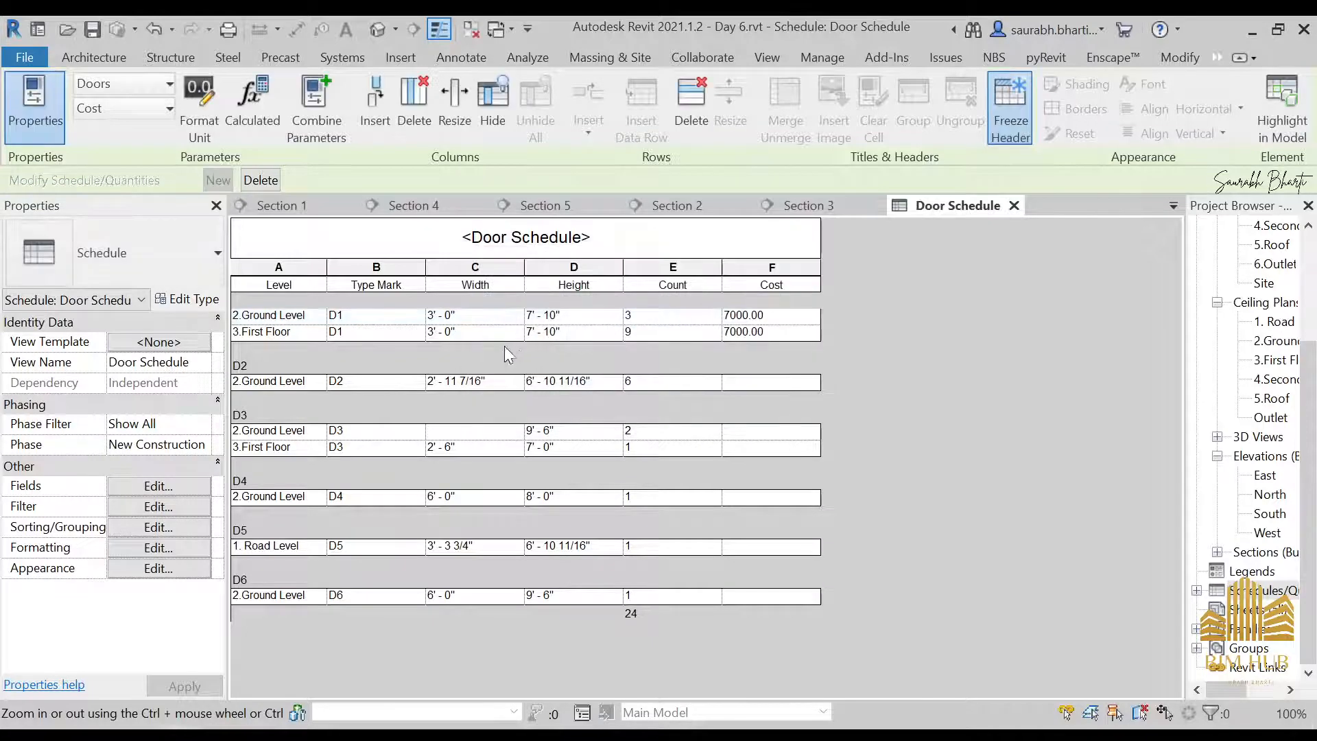
pyautogui.click(741, 379)
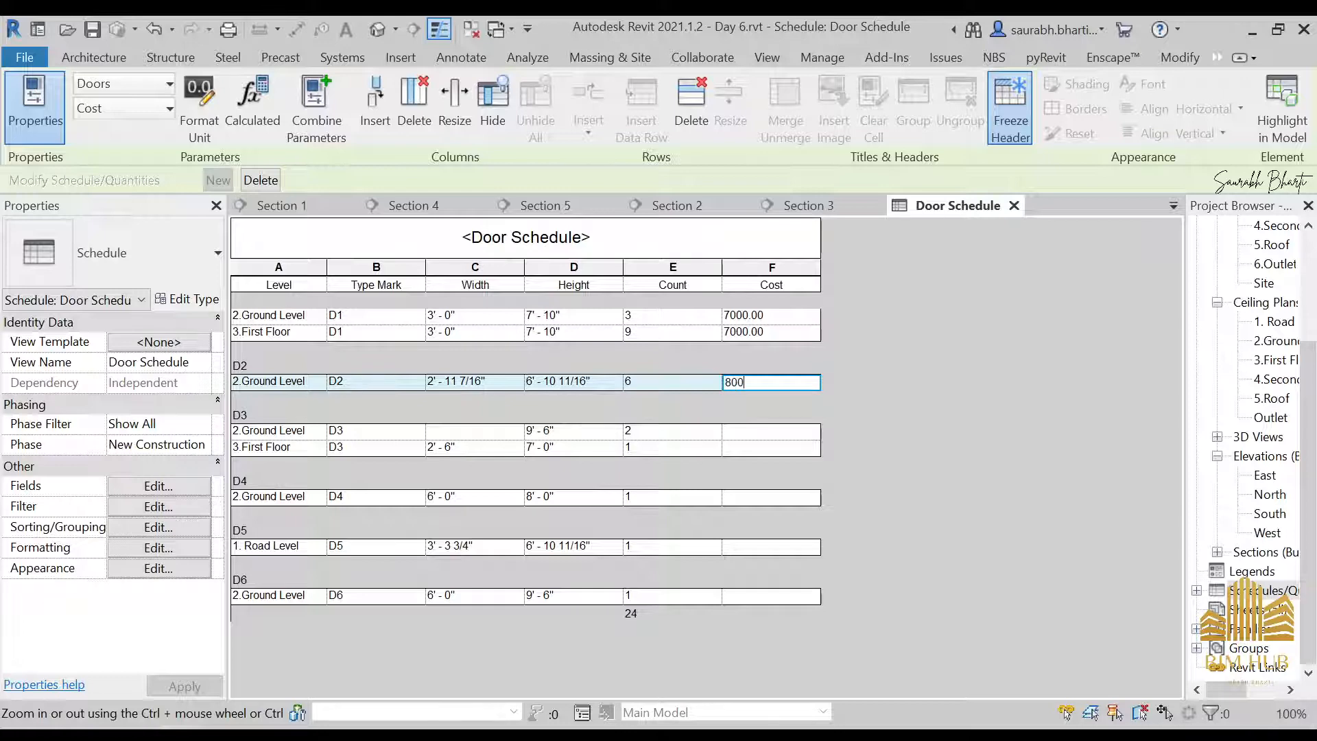
pyautogui.write('8000')
pyautogui.press('Return')
pyautogui.click(727, 416)
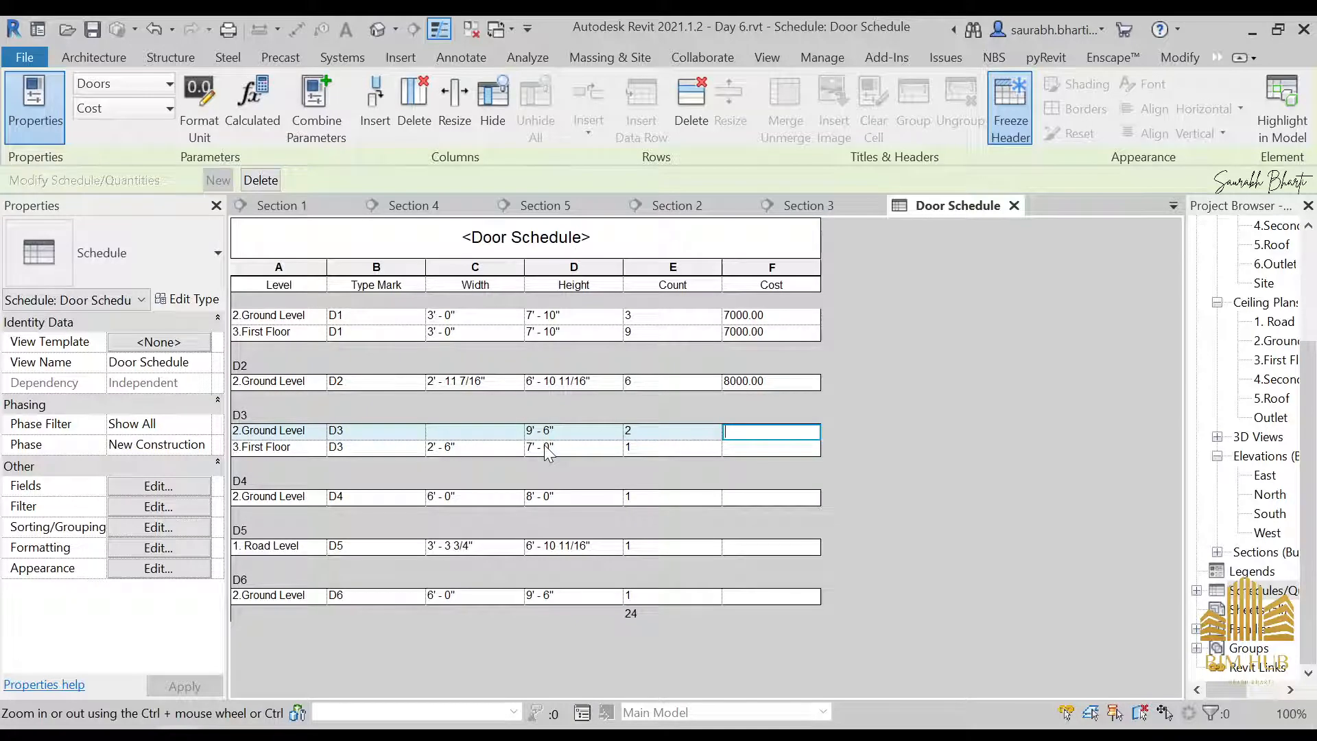
# Enter a cost of 90000 for door type D3 and 12000 for D4, applying each to all elements of its type
pyautogui.write('90000')
pyautogui.press('Return')
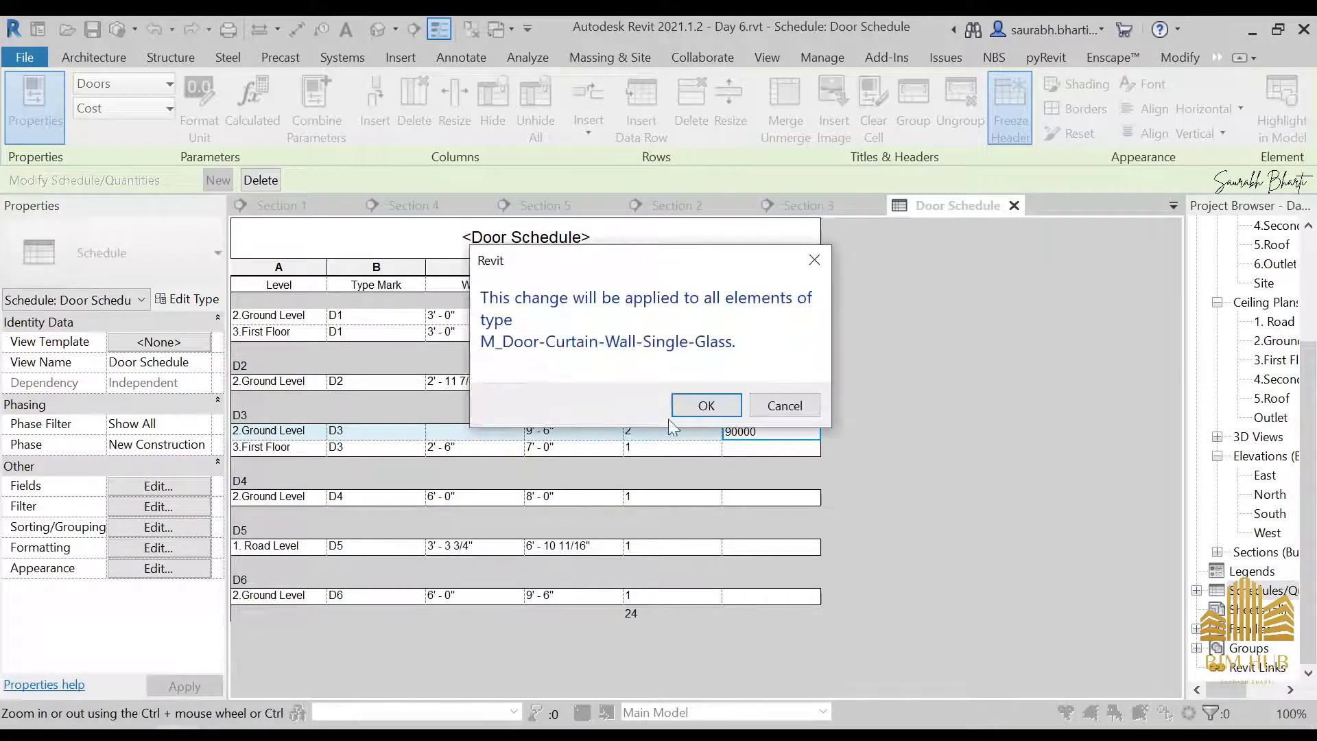
pyautogui.click(706, 406)
pyautogui.click(744, 504)
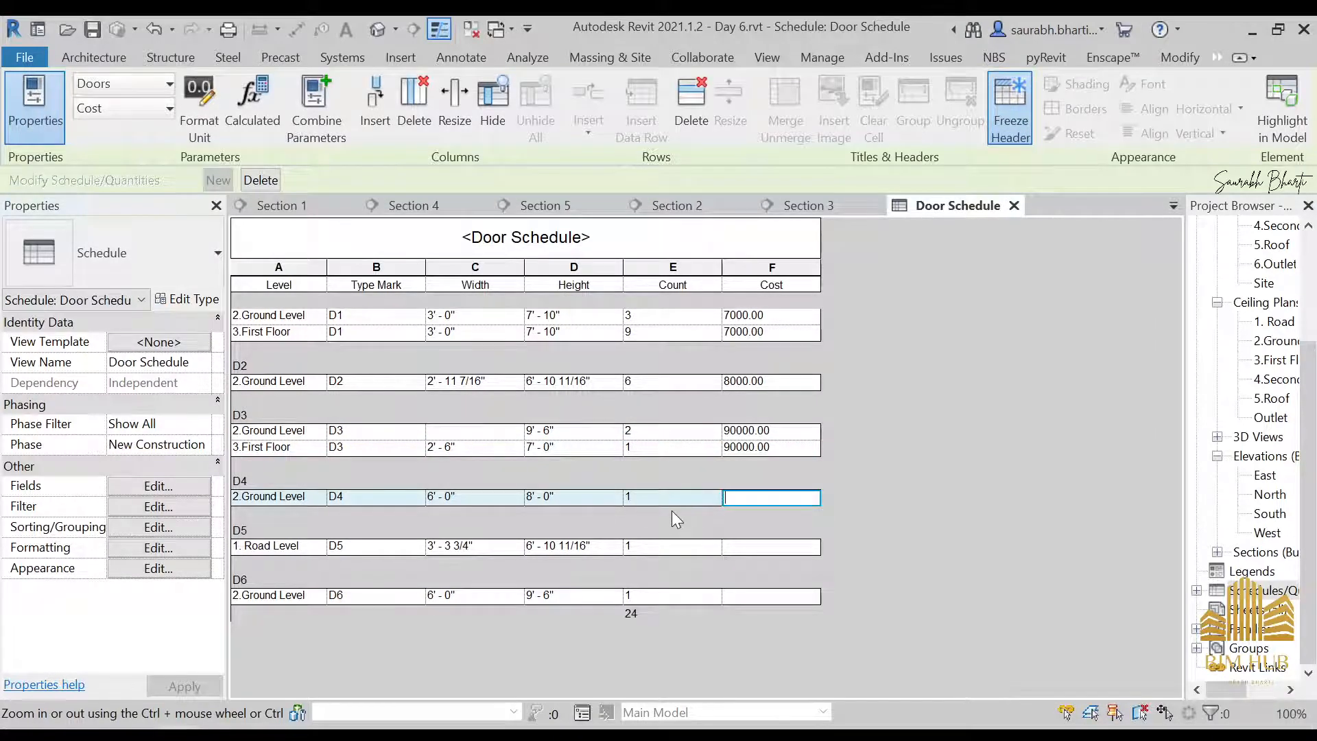
pyautogui.write('120000')
pyautogui.press('Return')
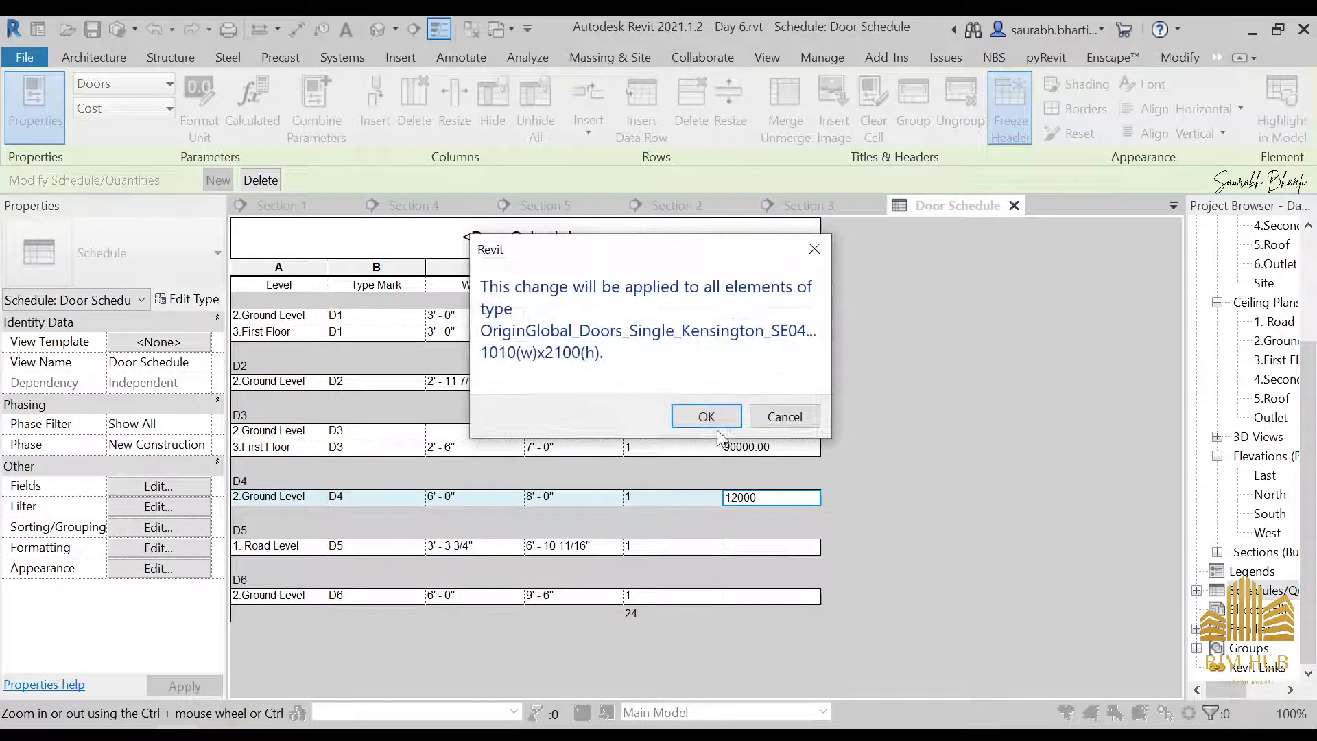
pyautogui.click(714, 415)
# Enter a cost of 140000 for door type D5 and 11000 for D6, applying each to all elements of its type
pyautogui.click(758, 548)
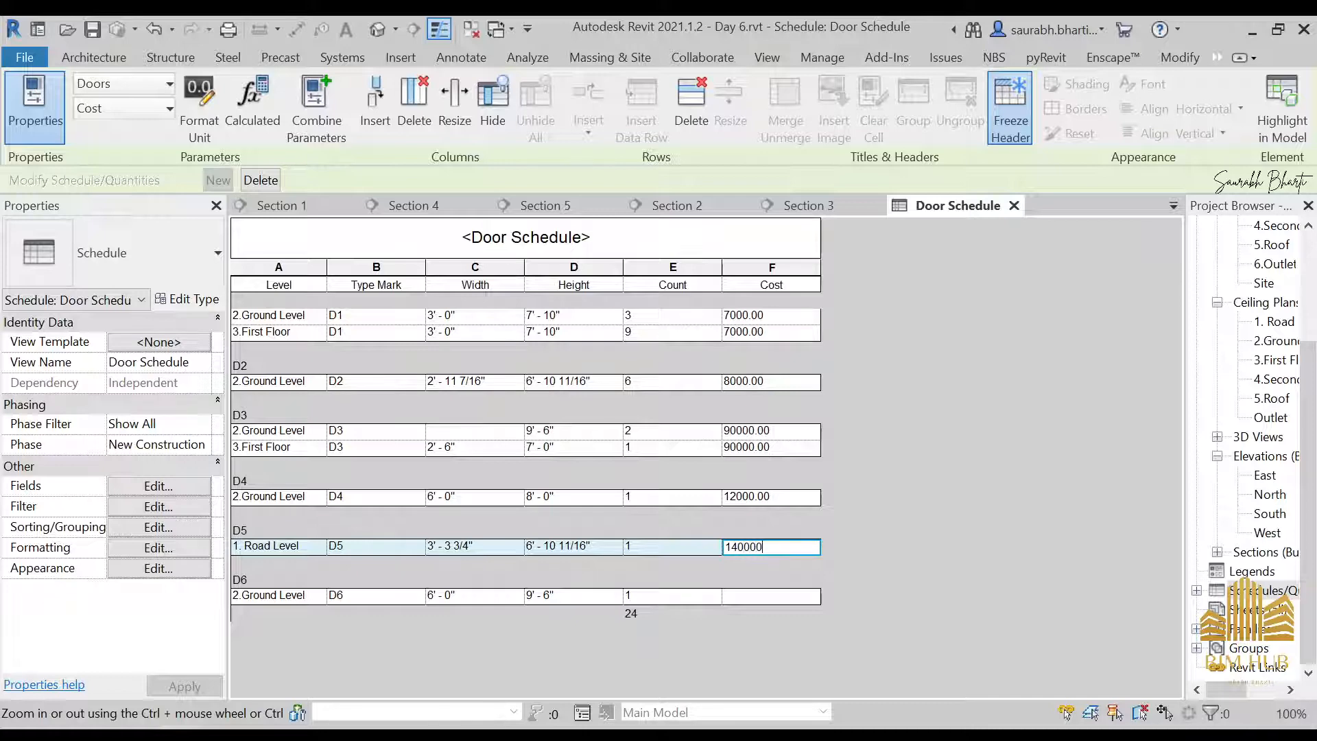
pyautogui.press('Return')
pyautogui.click(713, 416)
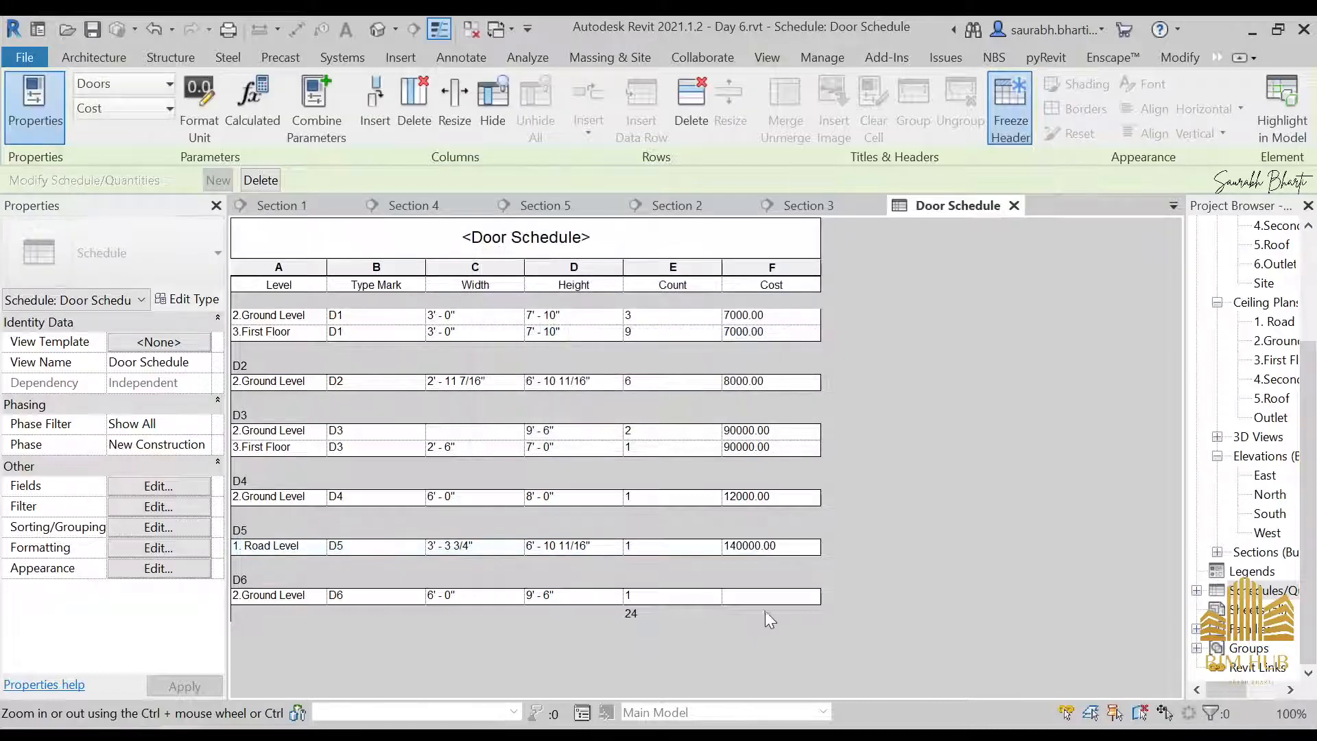
pyautogui.click(765, 596)
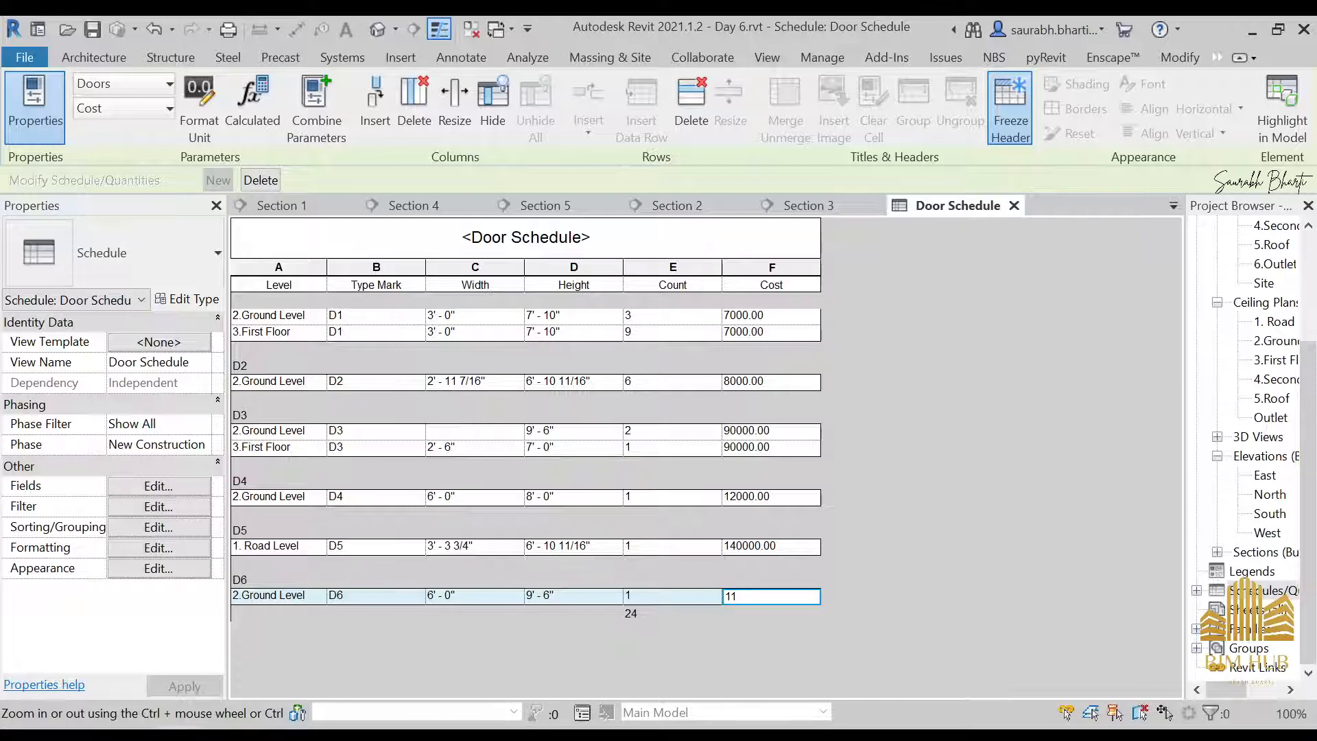
pyautogui.press('Return')
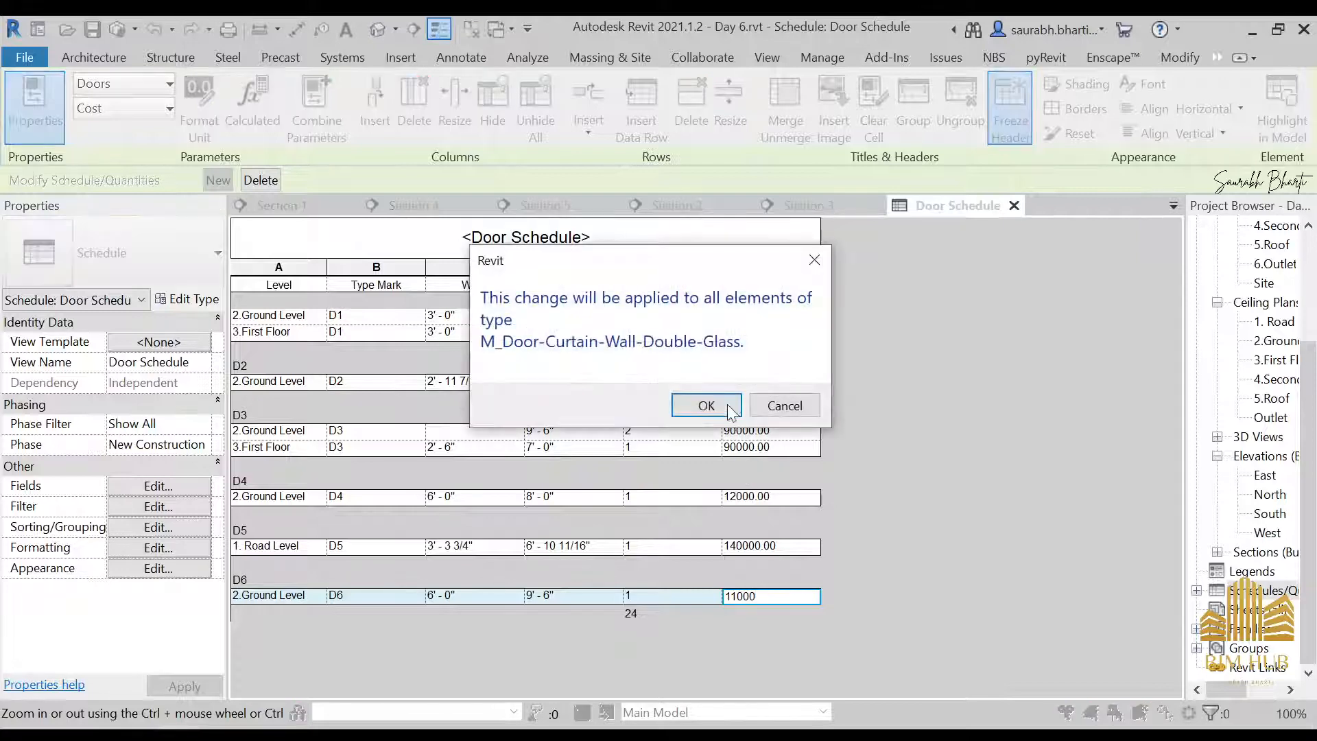
pyautogui.click(707, 403)
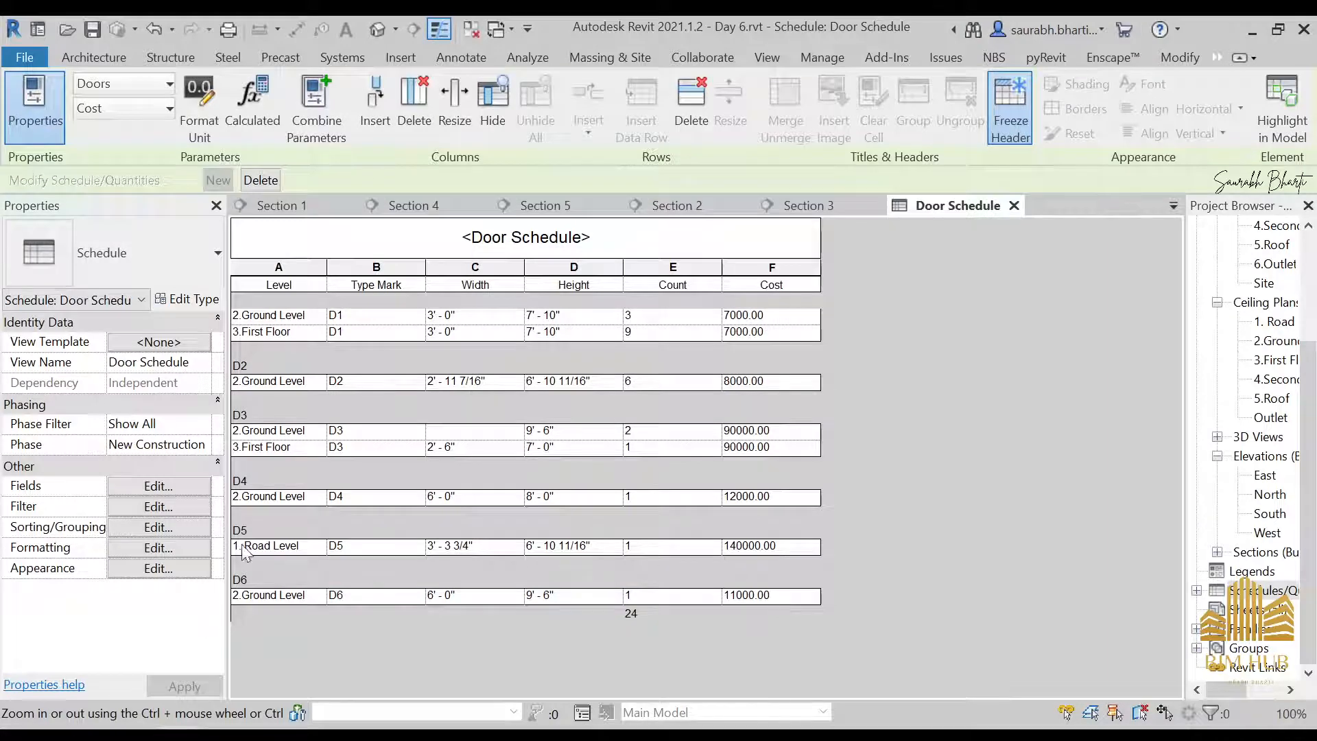
# Format the Door Schedule's Cost field to calculate totals
pyautogui.click(160, 507)
pyautogui.click(572, 127)
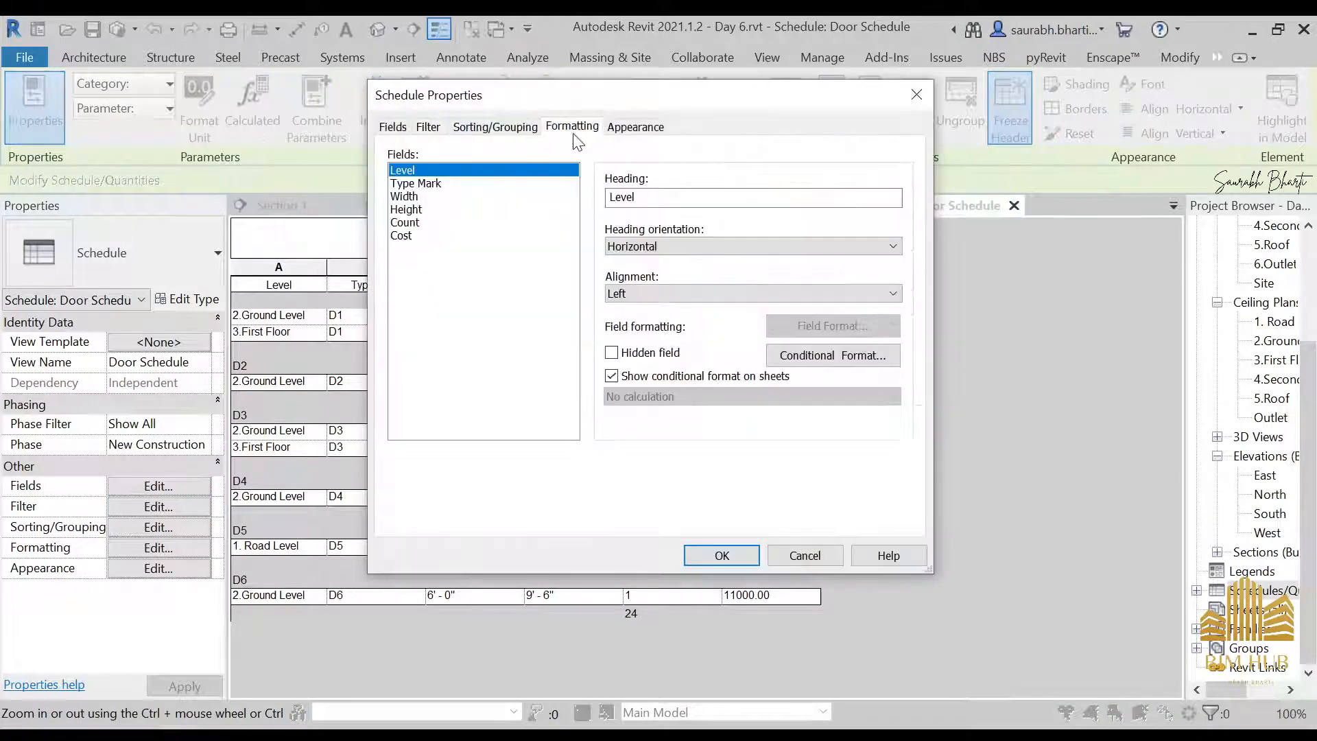
pyautogui.click(410, 223)
pyautogui.click(402, 235)
pyautogui.click(807, 396)
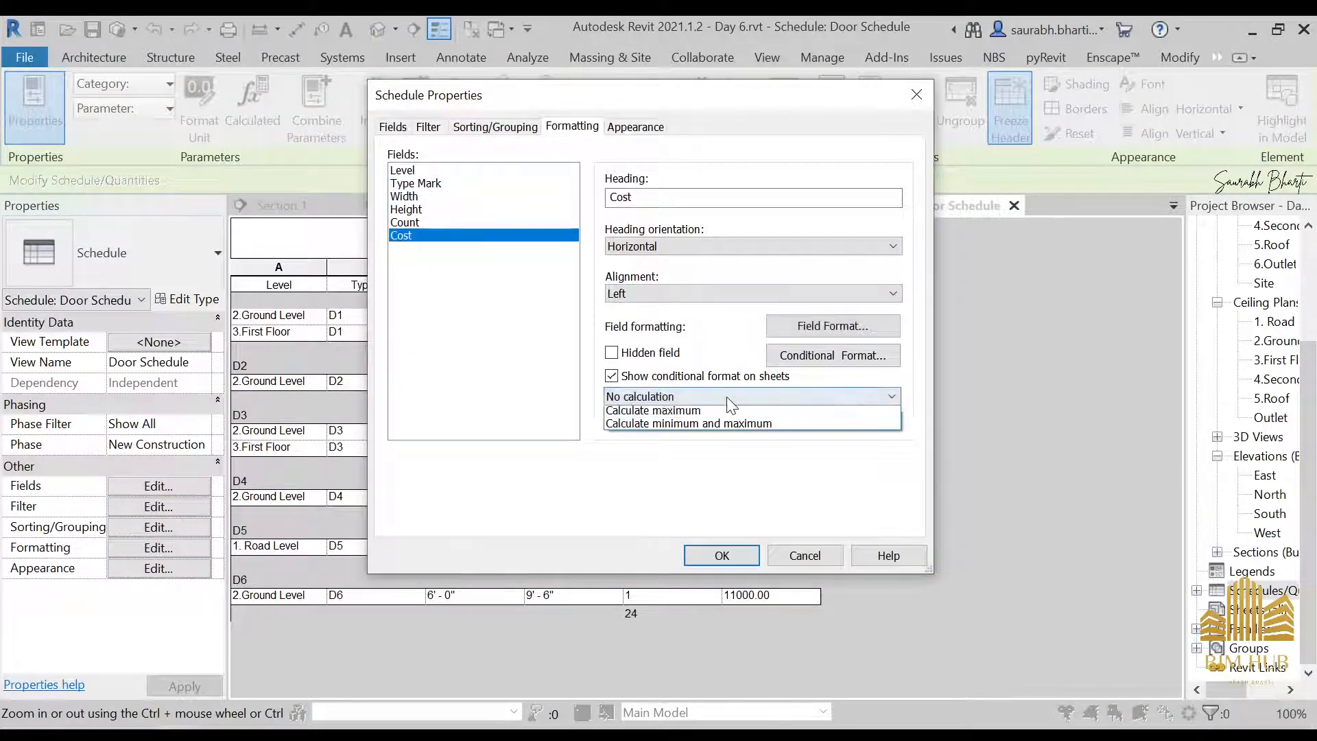
pyautogui.click(650, 427)
pyautogui.click(738, 556)
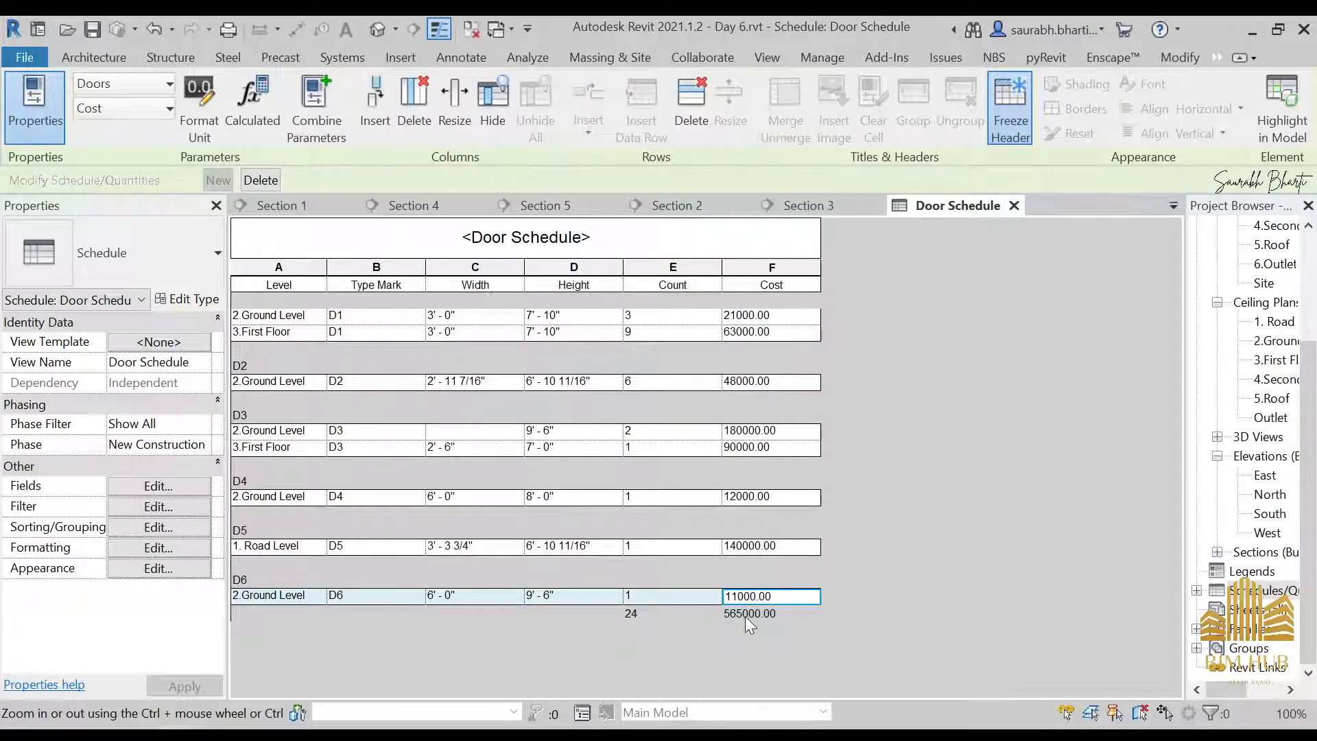
pyautogui.click(764, 433)
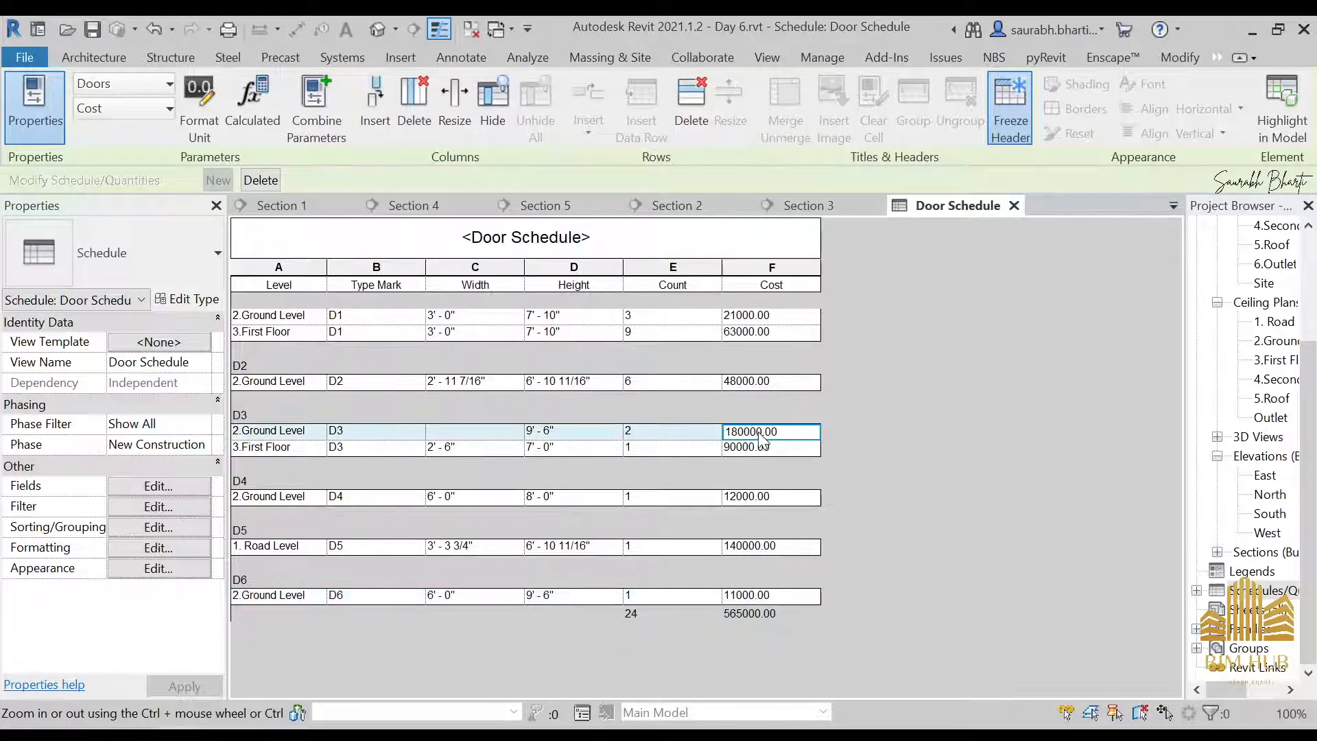
pyautogui.rightClick(755, 436)
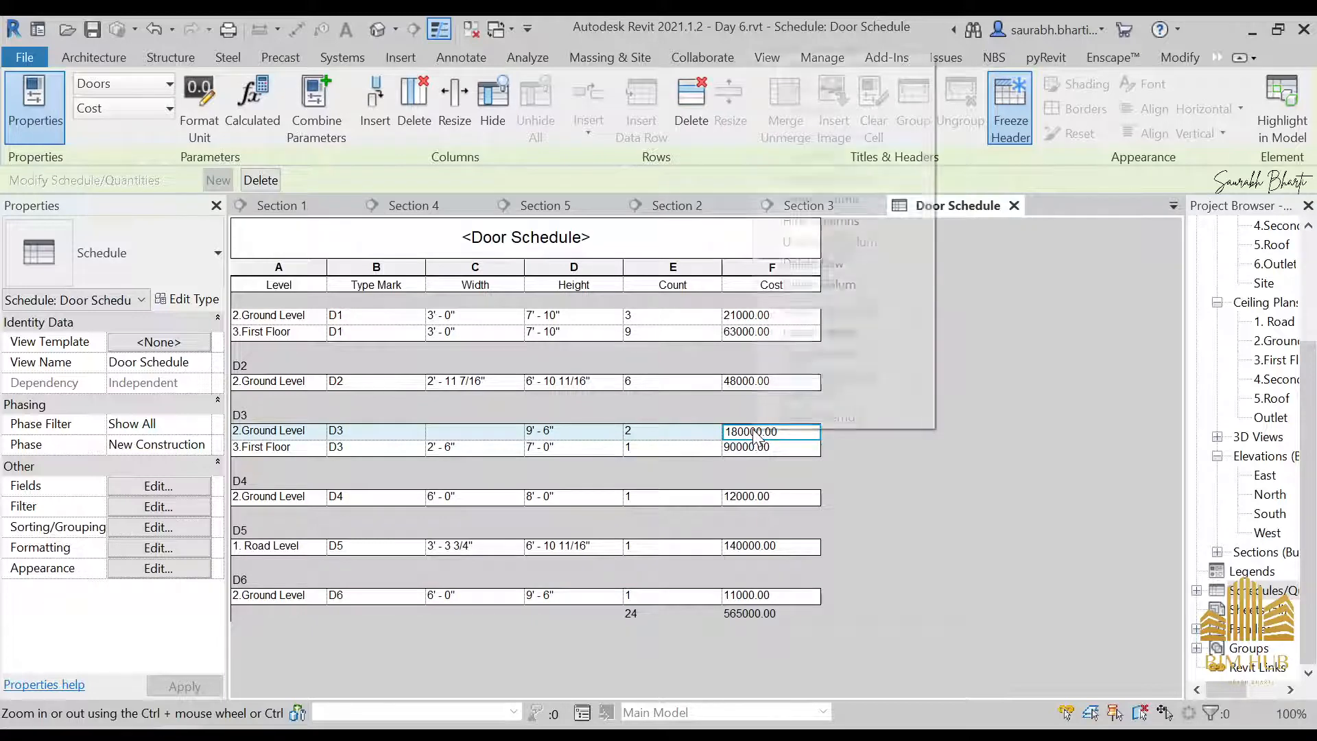
pyautogui.click(799, 437)
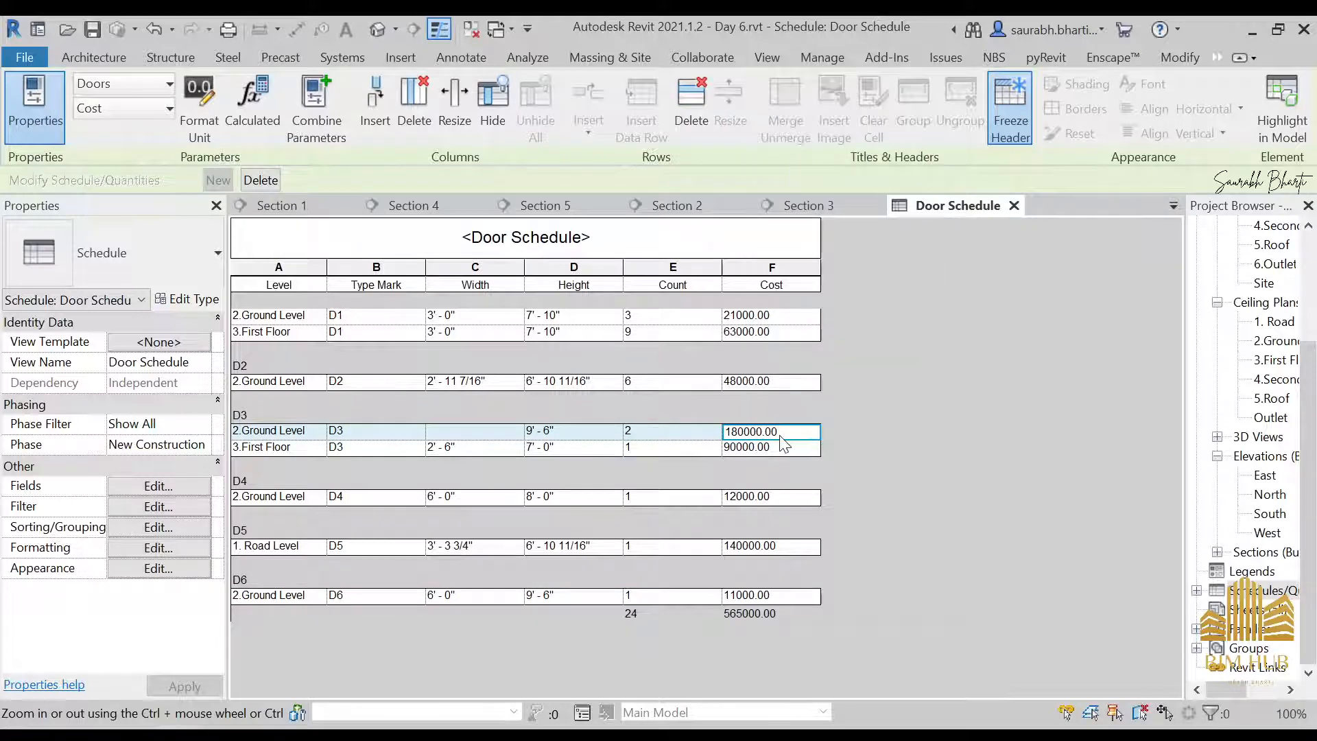
pyautogui.rightClick(781, 437)
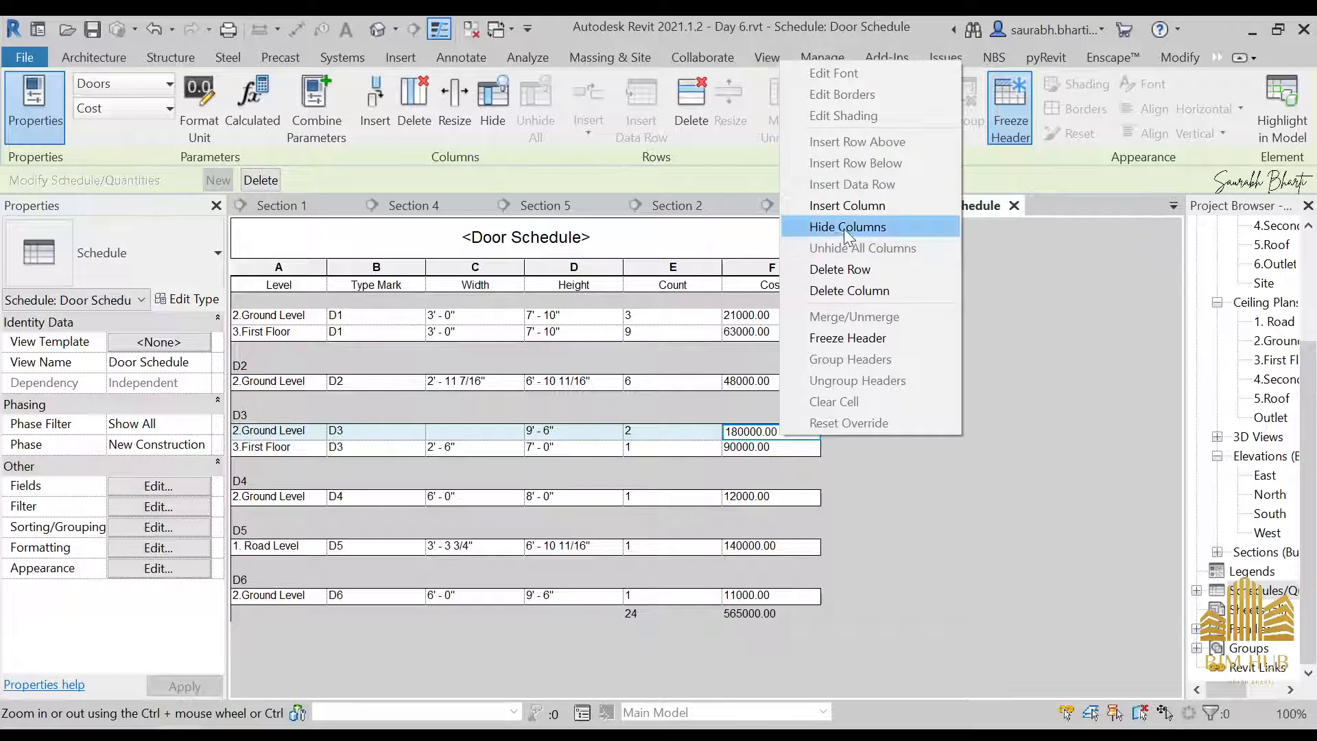
pyautogui.press('Escape')
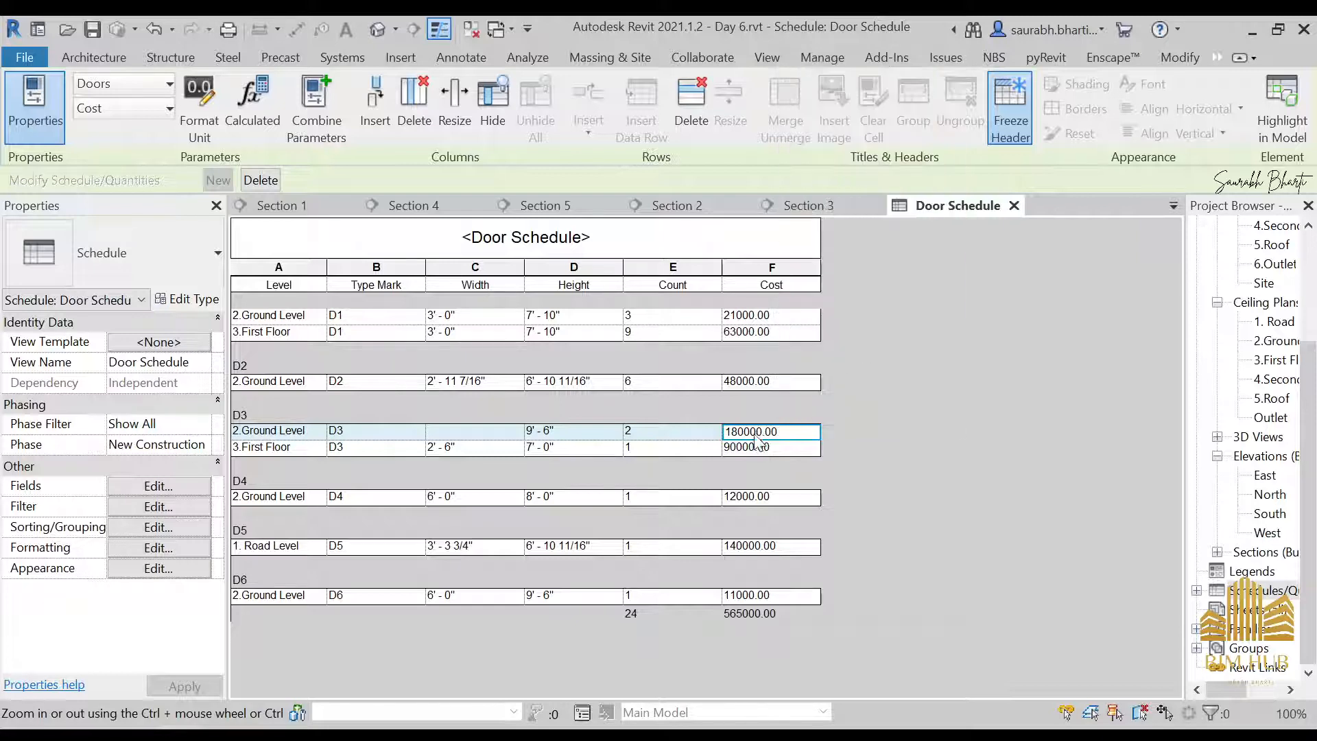
pyautogui.click(751, 447)
pyautogui.click(748, 432)
pyautogui.rightClick(781, 460)
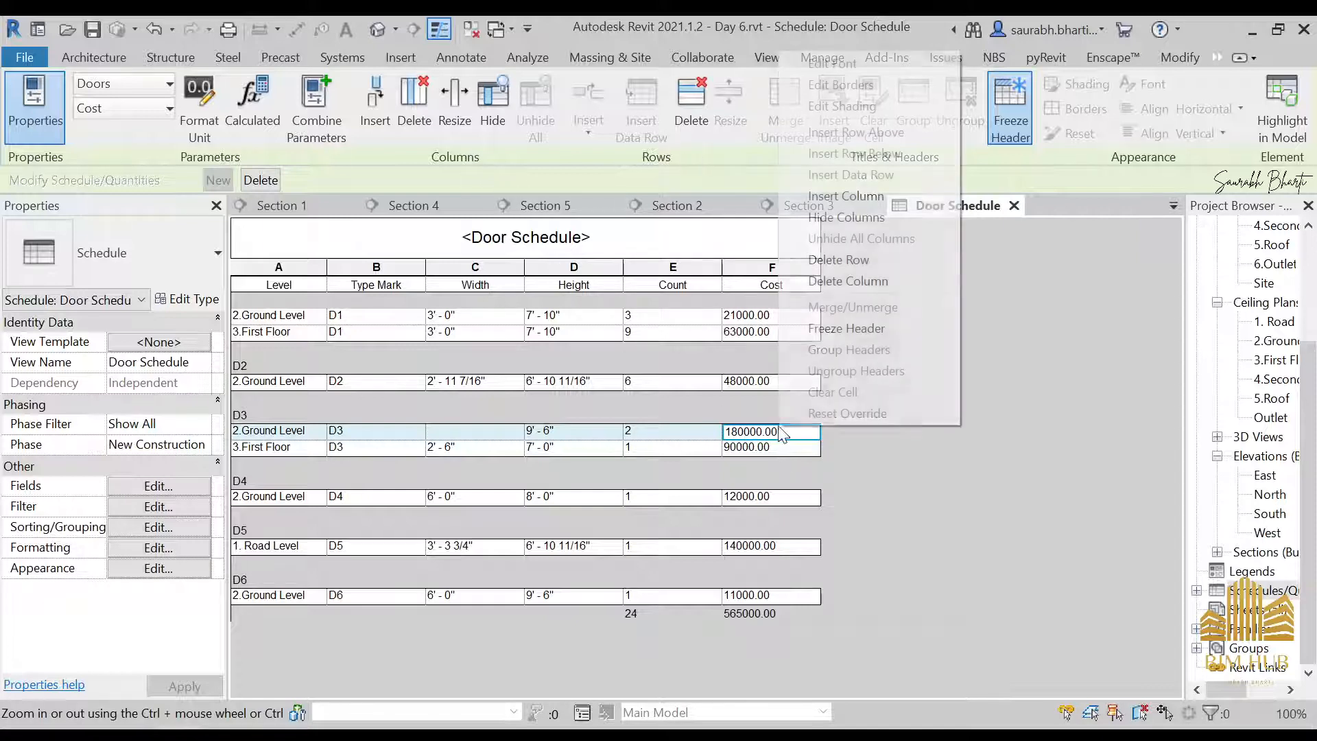
pyautogui.click(851, 329)
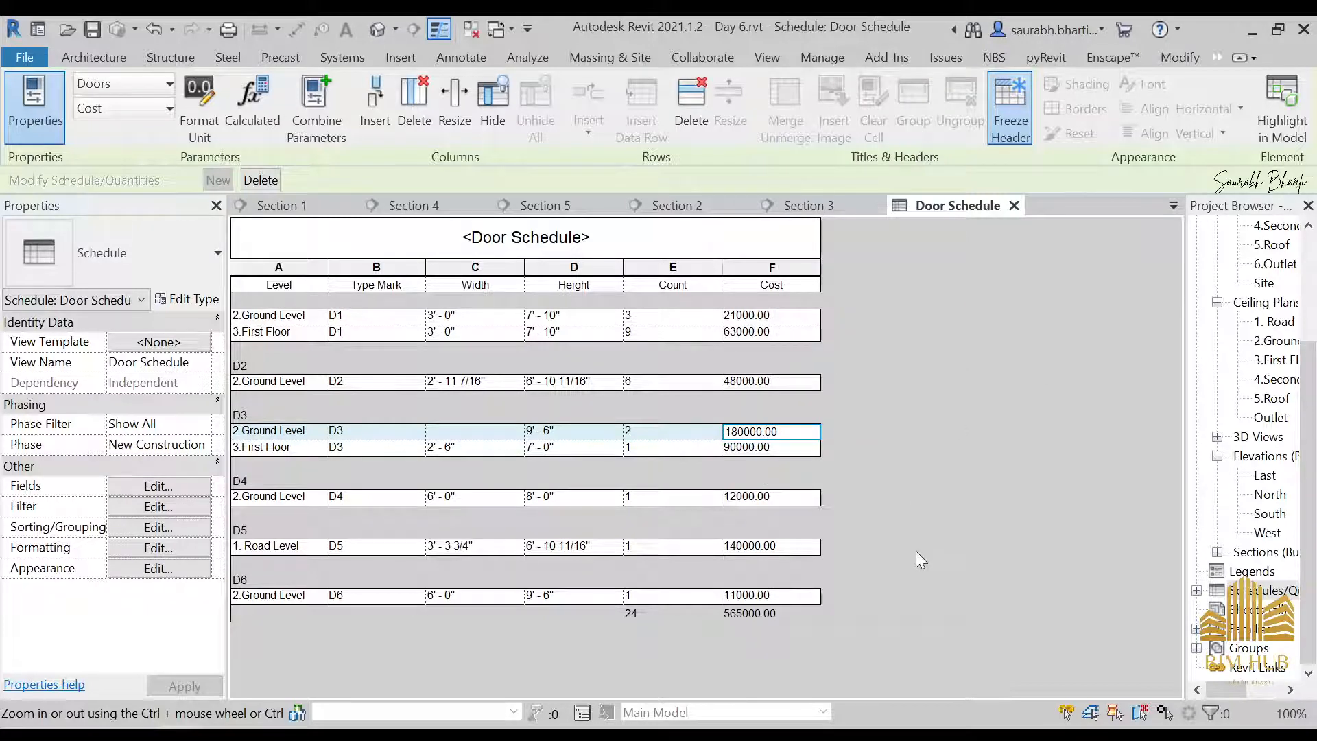
# Undo the Cost totals formatting and set the cost of door type D3 to 9000, applying it to all elements of the type
pyautogui.hotkey('ctrl', 'z')
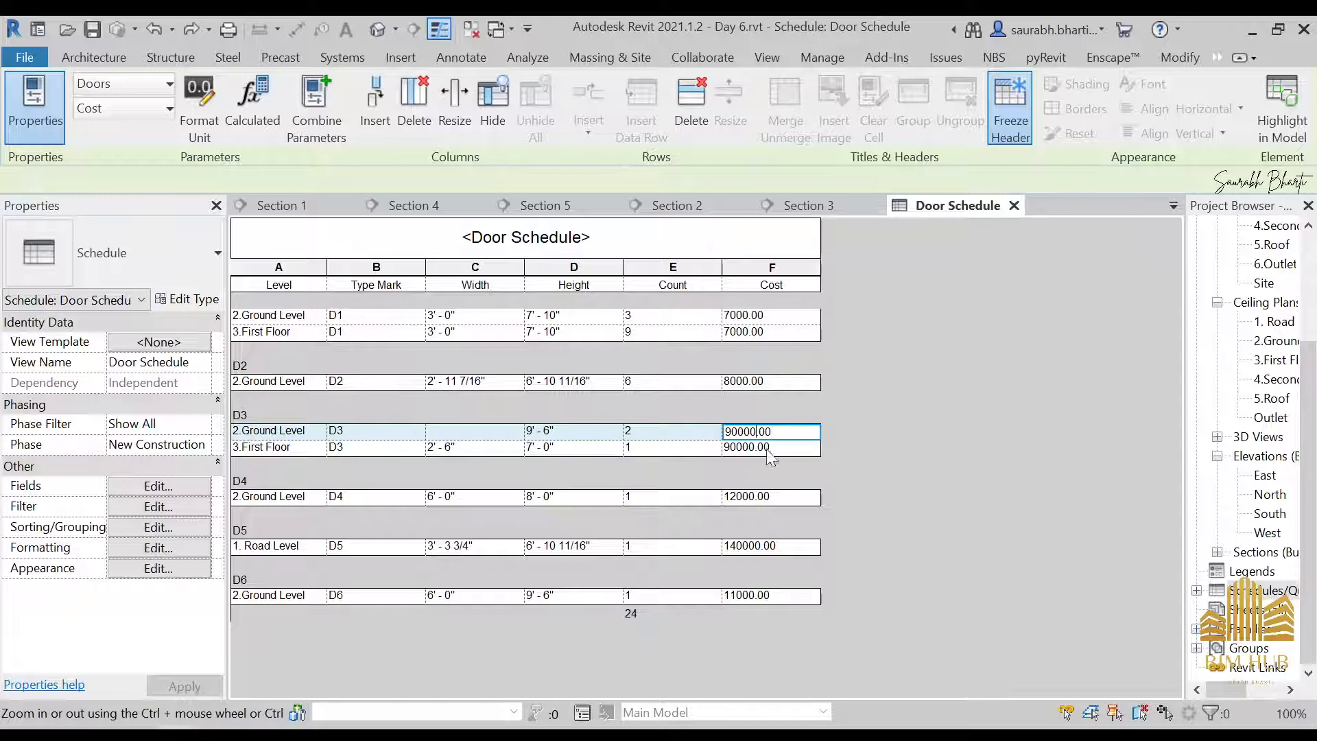
pyautogui.click(759, 455)
pyautogui.click(699, 402)
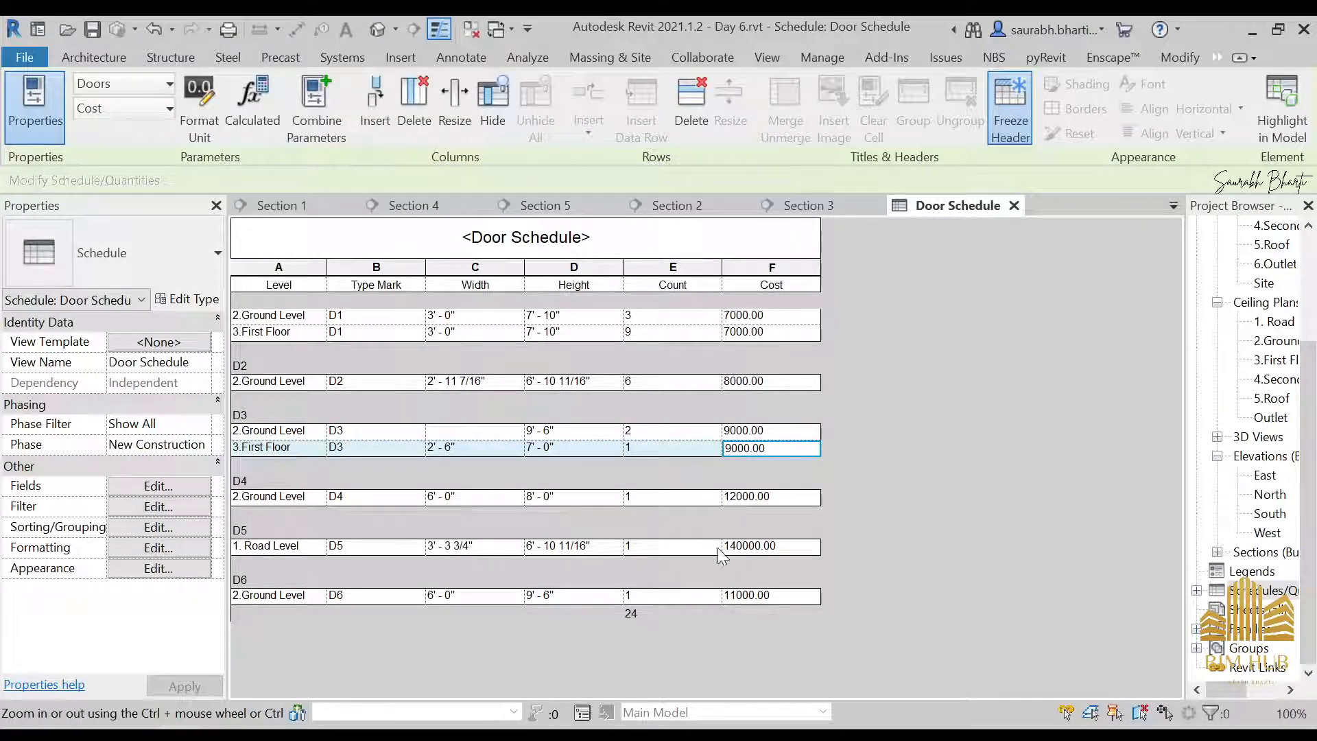
# Set the cost of door type D5 to 14000, applying it to all elements of the type
pyautogui.click(752, 547)
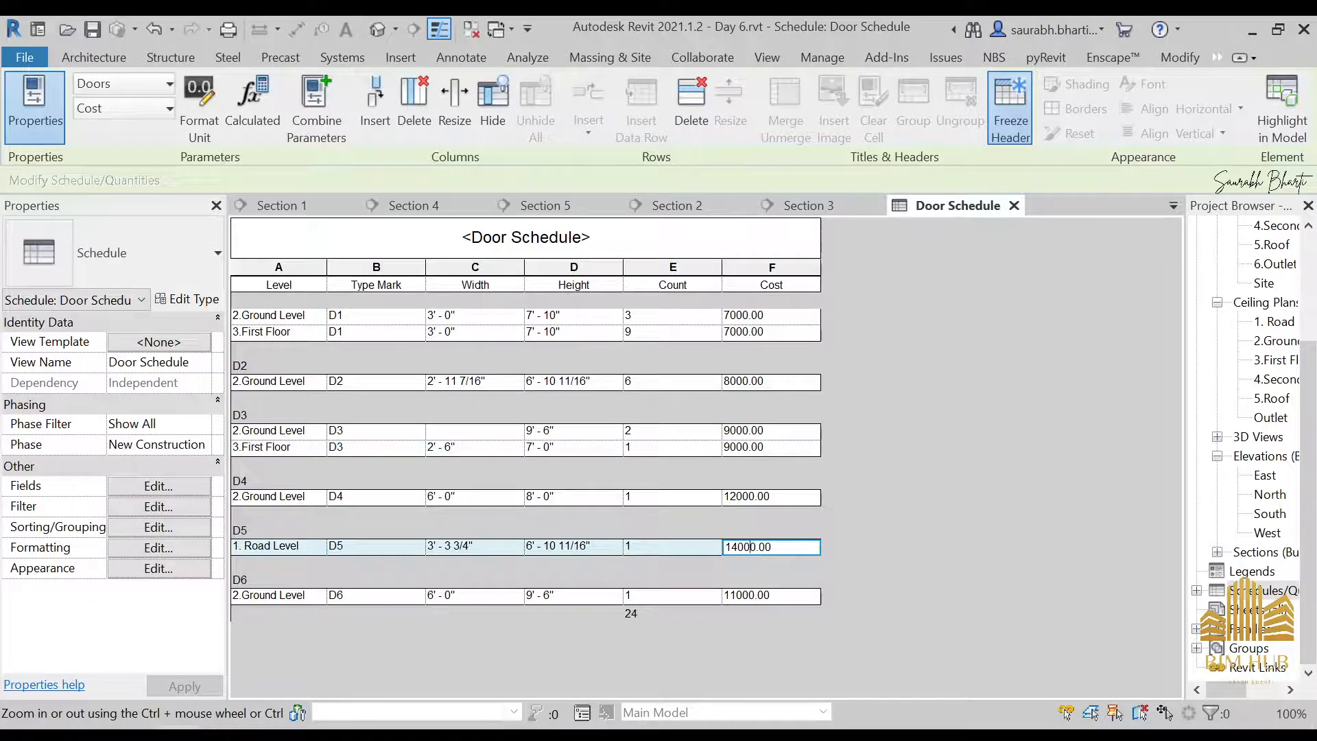
pyautogui.click(739, 570)
pyautogui.click(706, 414)
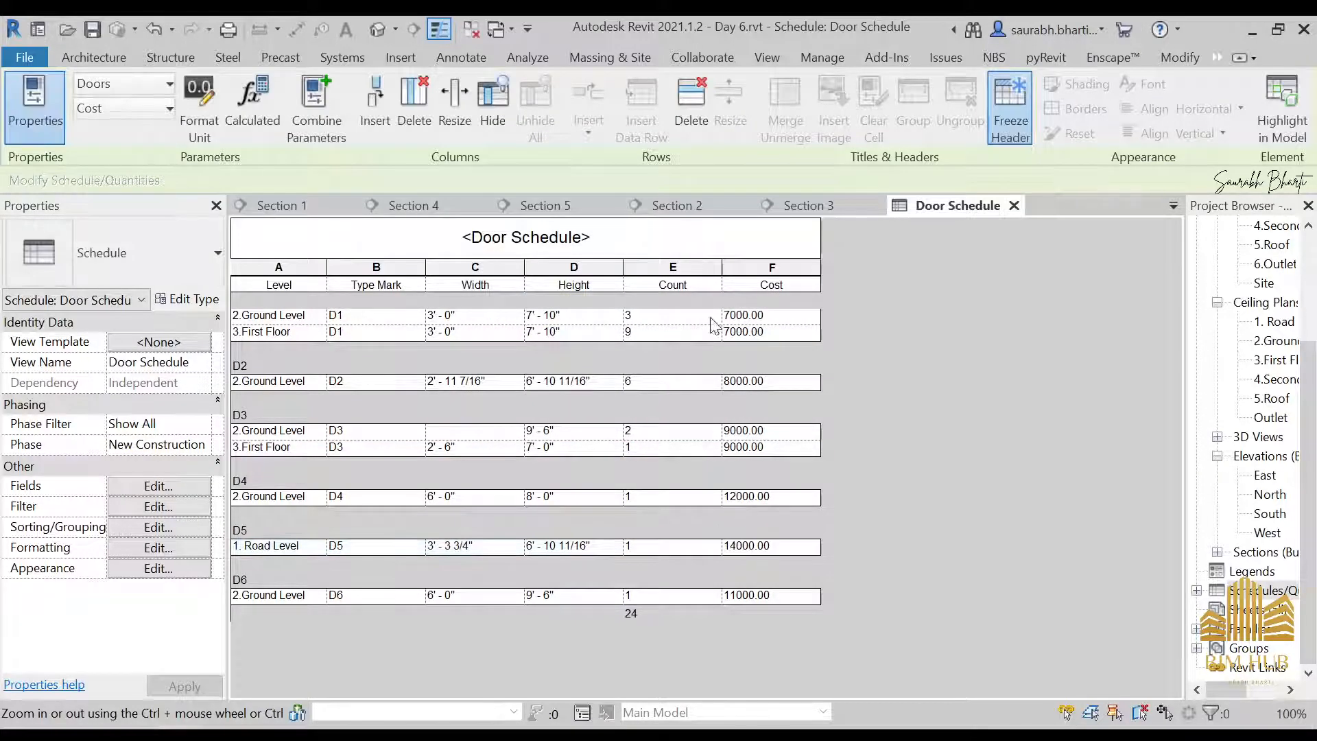
# Set the Cost field's formatting in the Door Schedule to Calculate totals
pyautogui.click(171, 507)
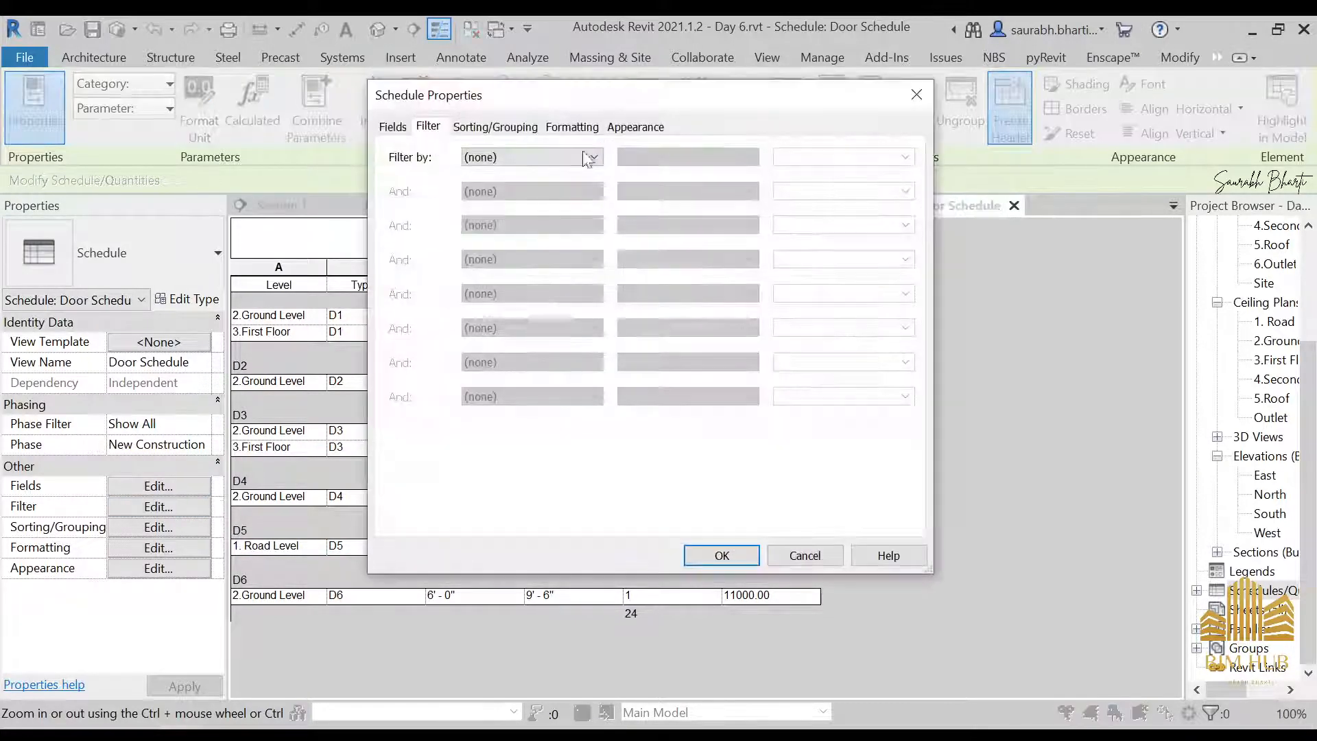
pyautogui.click(572, 126)
pyautogui.click(412, 222)
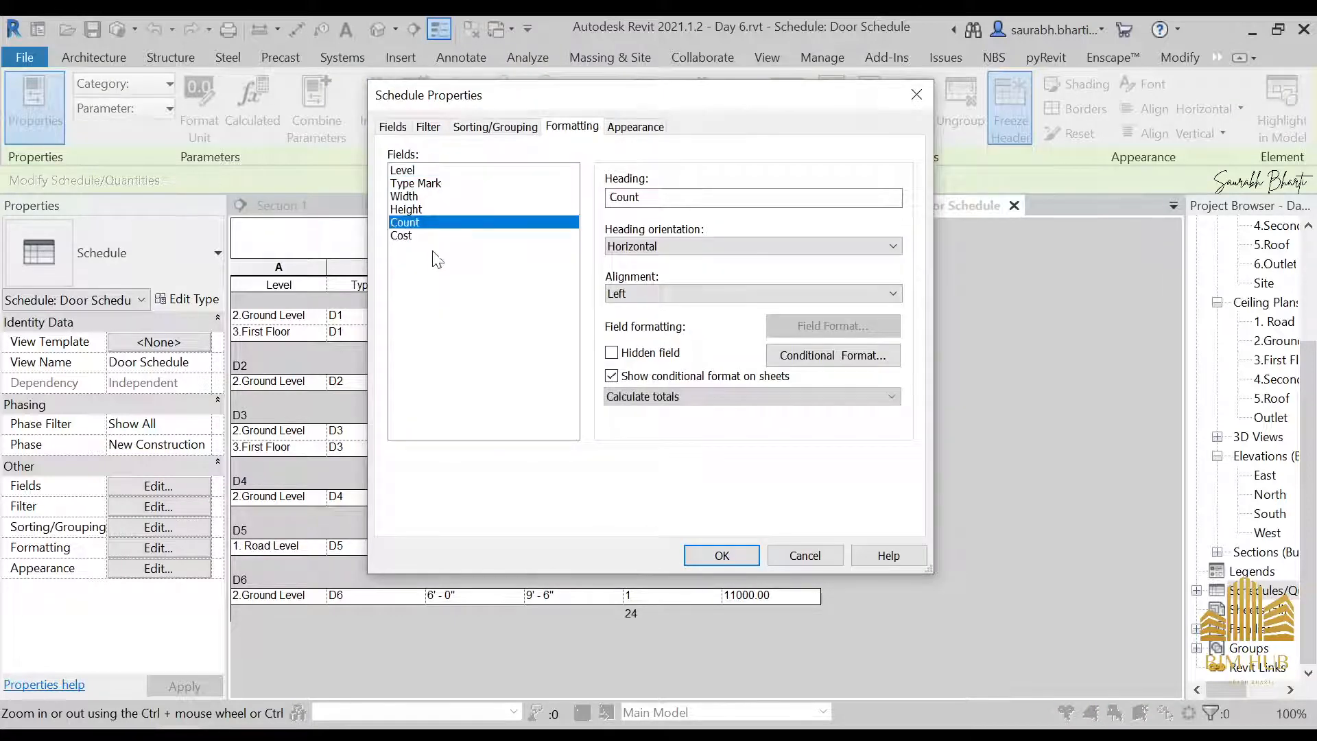
pyautogui.click(411, 236)
pyautogui.click(664, 397)
pyautogui.click(669, 426)
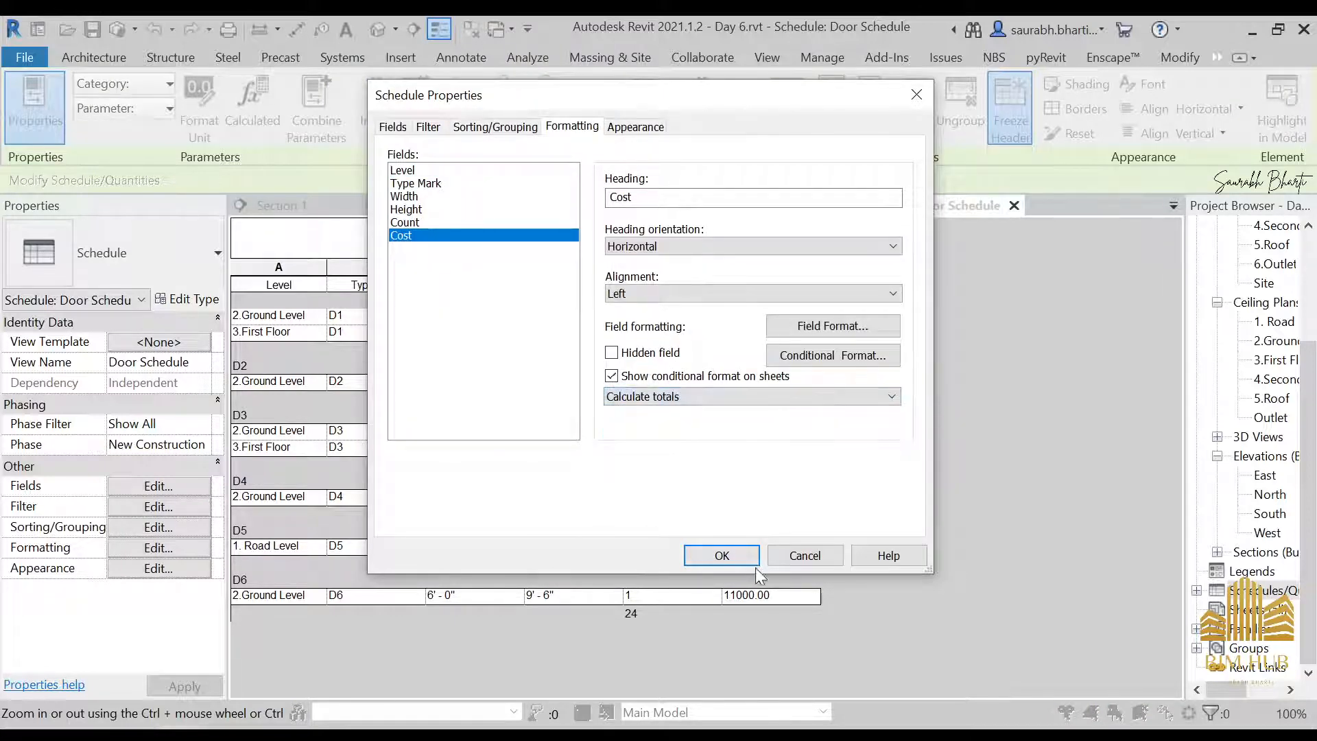
pyautogui.click(748, 556)
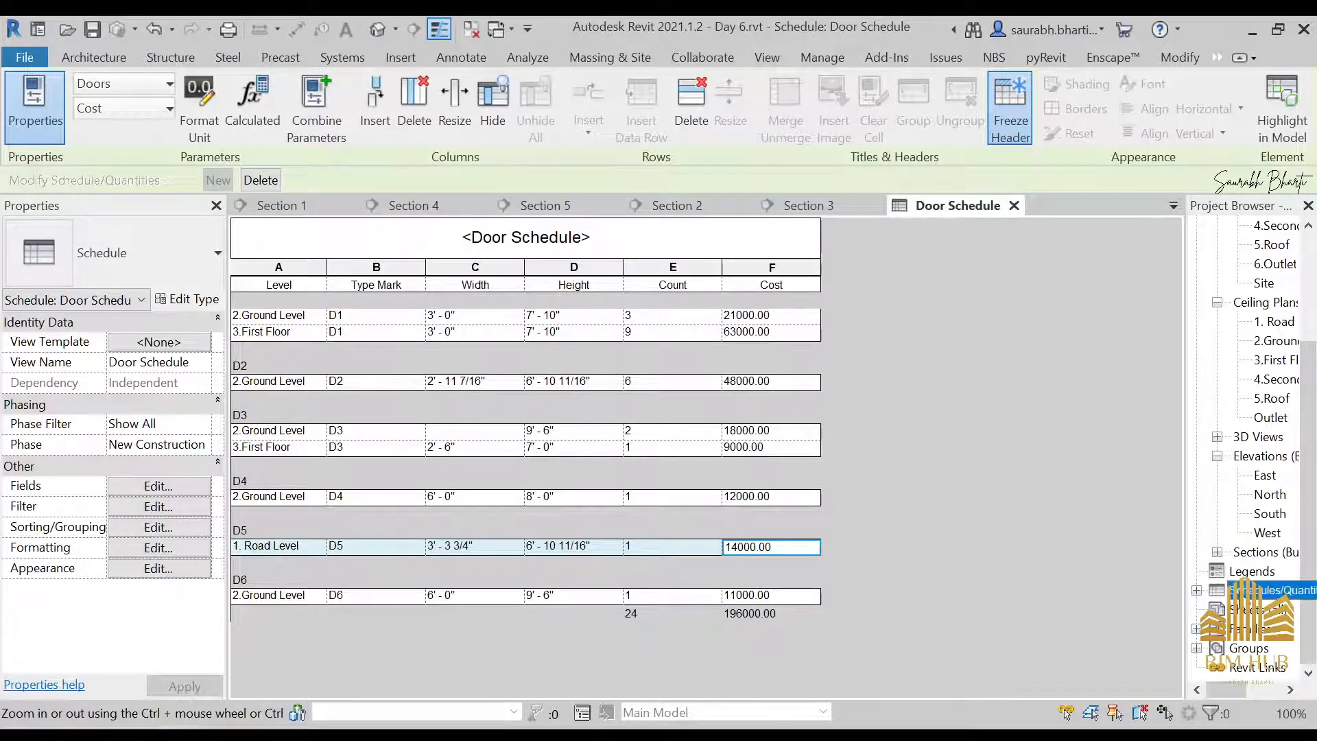
# Create a new schedule of building components for the Windows category
pyautogui.rightClick(1256, 590)
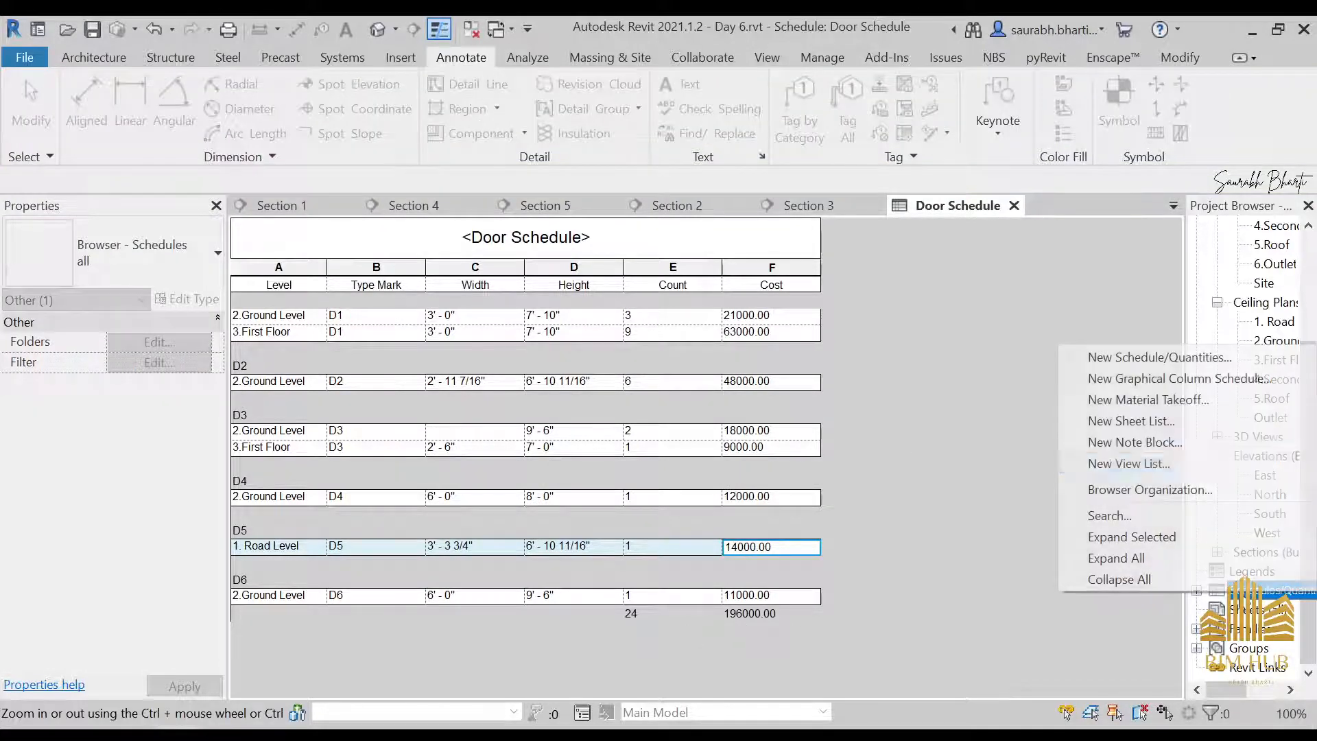
pyautogui.click(1161, 358)
pyautogui.click(600, 321)
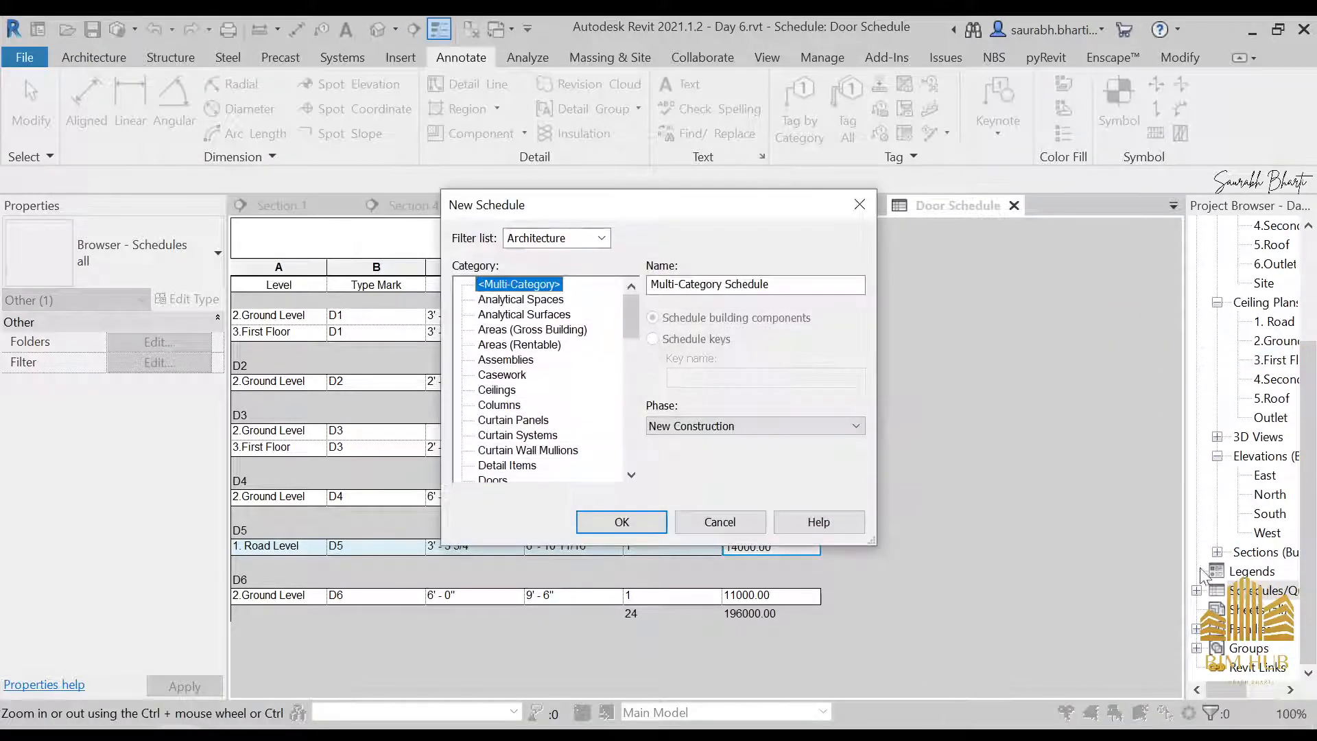
pyautogui.scroll(-4, 537, 416)
pyautogui.scroll(-10, 537, 416)
pyautogui.click(494, 448)
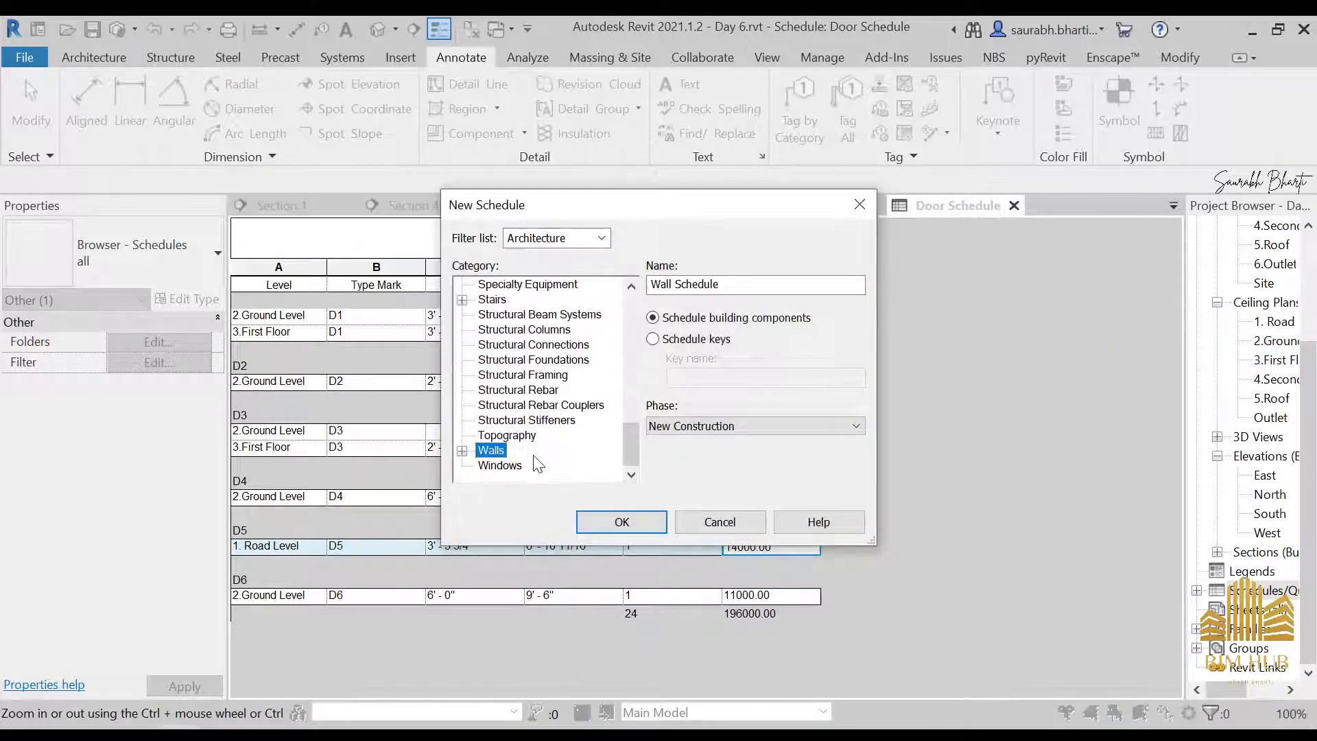
pyautogui.click(503, 463)
pyautogui.click(622, 521)
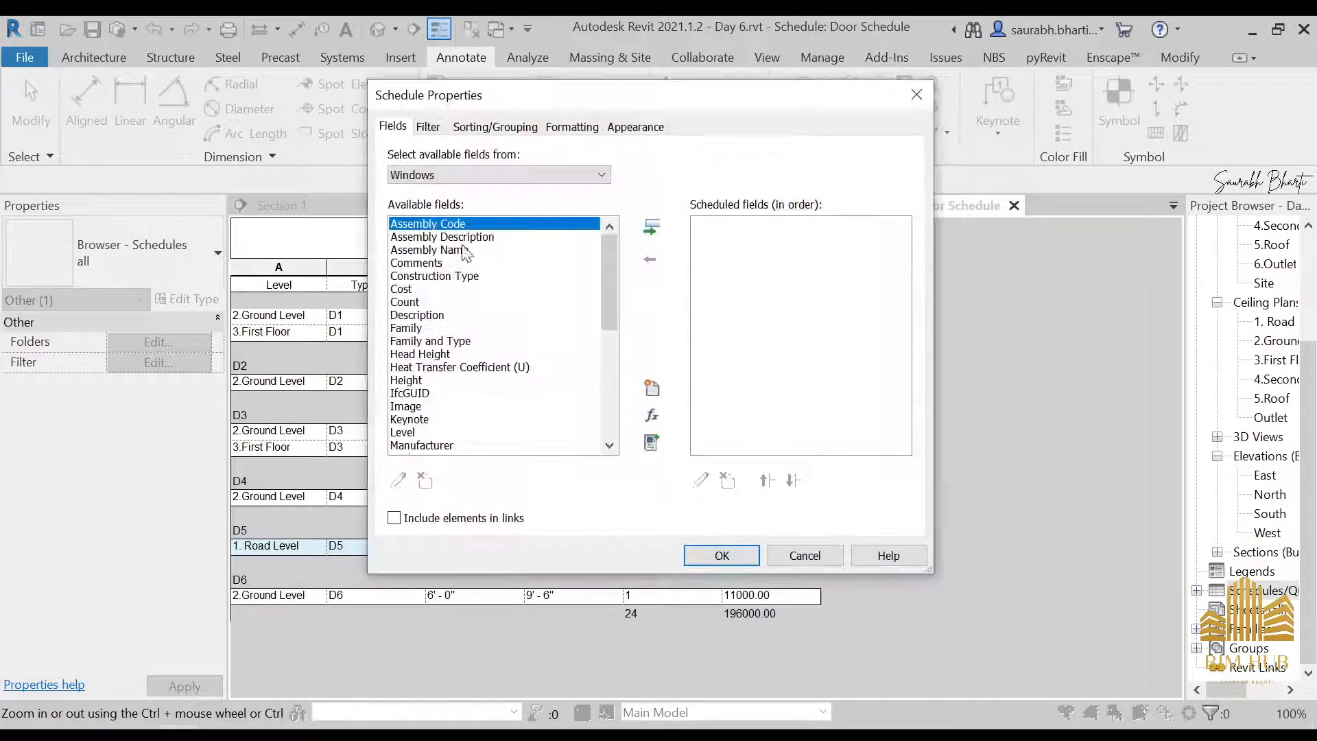
# Add the Level, Family and Type, and Type Mark fields to the window schedule in that order
pyautogui.scroll(-6, 408, 423)
pyautogui.scroll(6, 409, 423)
pyautogui.click(408, 432)
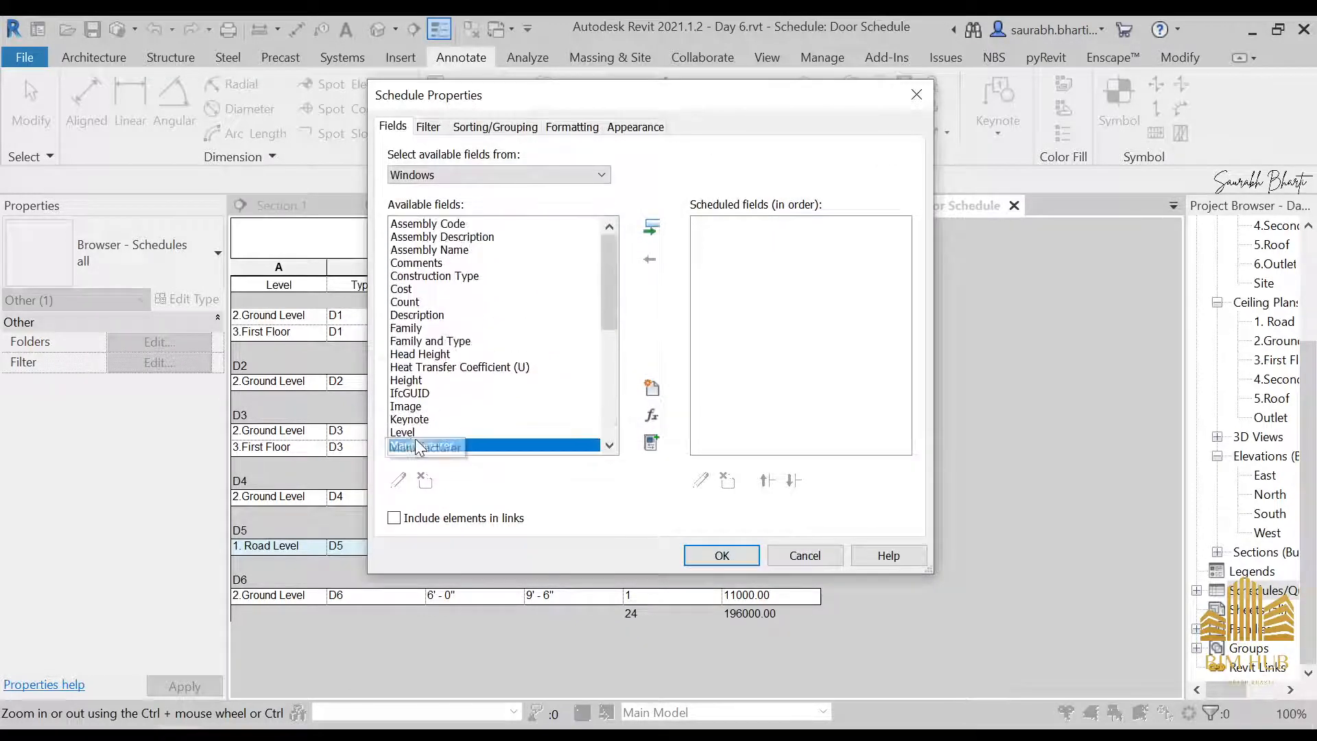
pyautogui.click(652, 227)
pyautogui.click(438, 354)
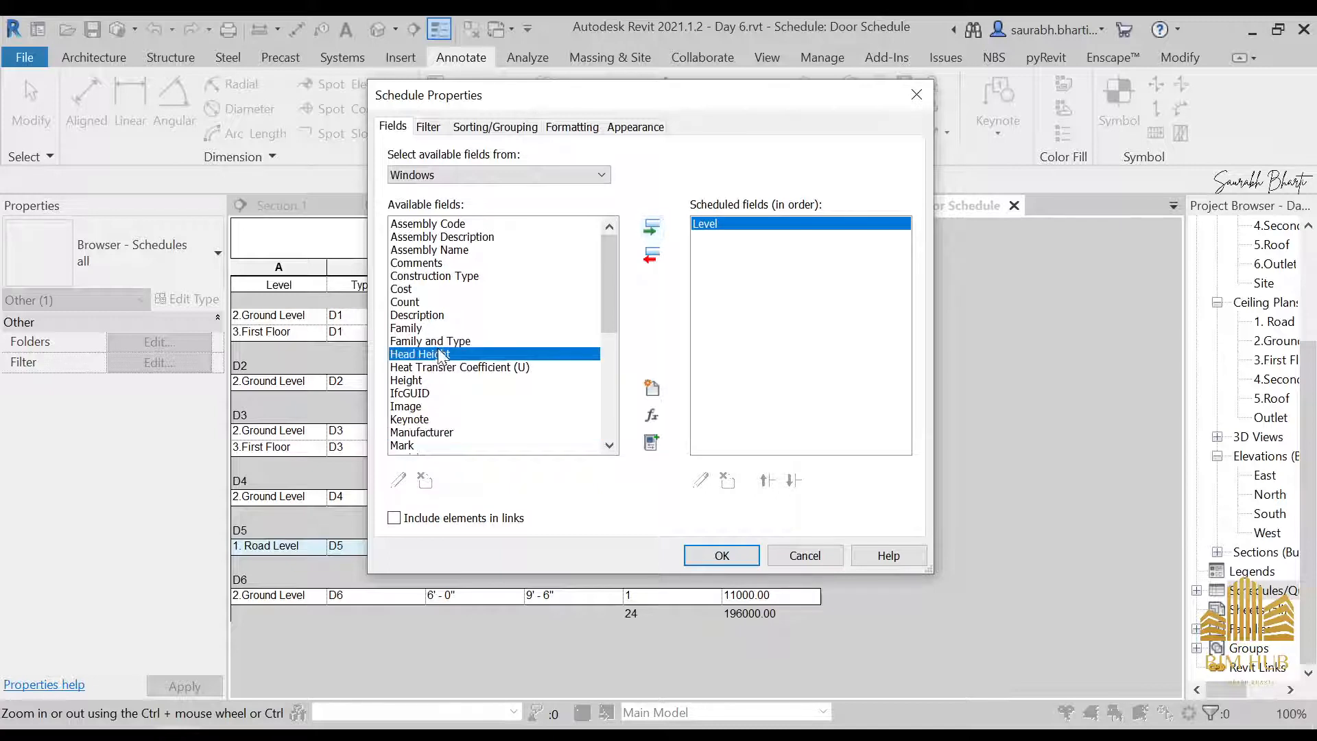
pyautogui.click(475, 341)
pyautogui.click(652, 228)
pyautogui.scroll(-1, 503, 405)
pyautogui.scroll(-4, 503, 404)
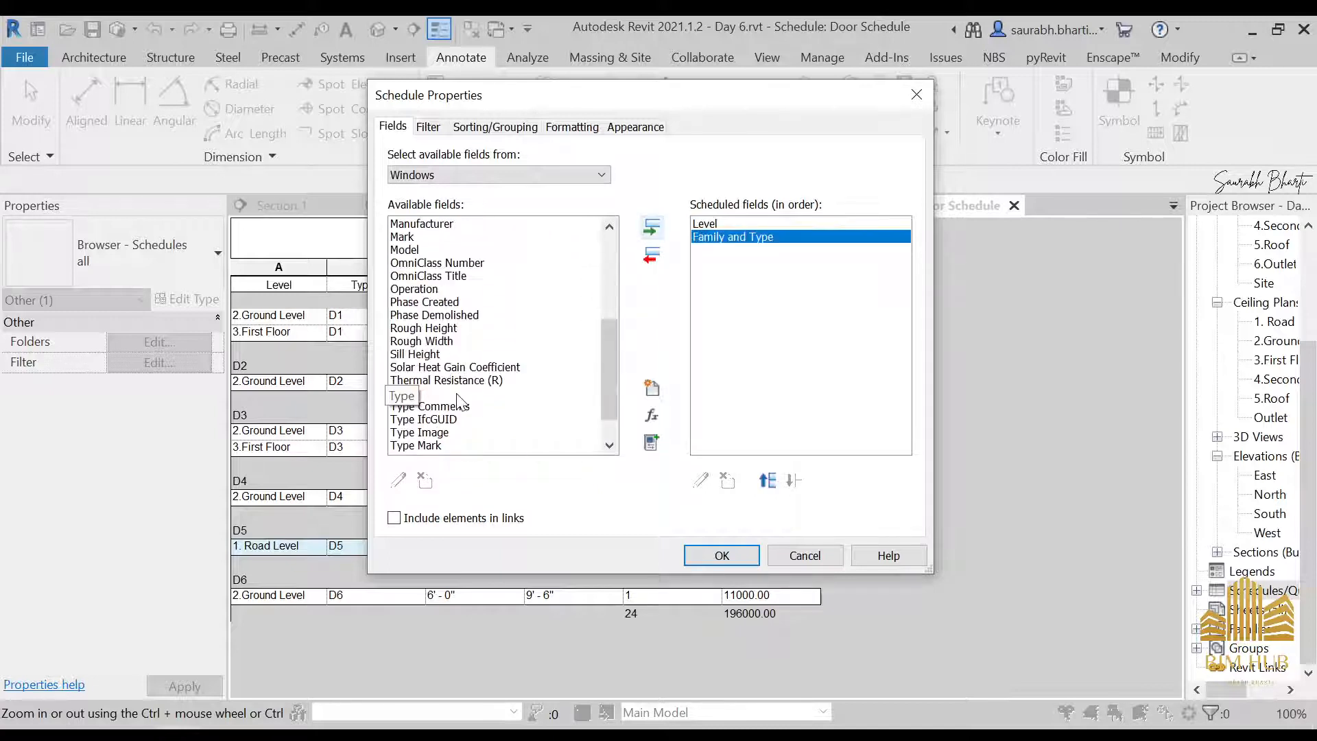
pyautogui.click(439, 445)
pyautogui.click(652, 227)
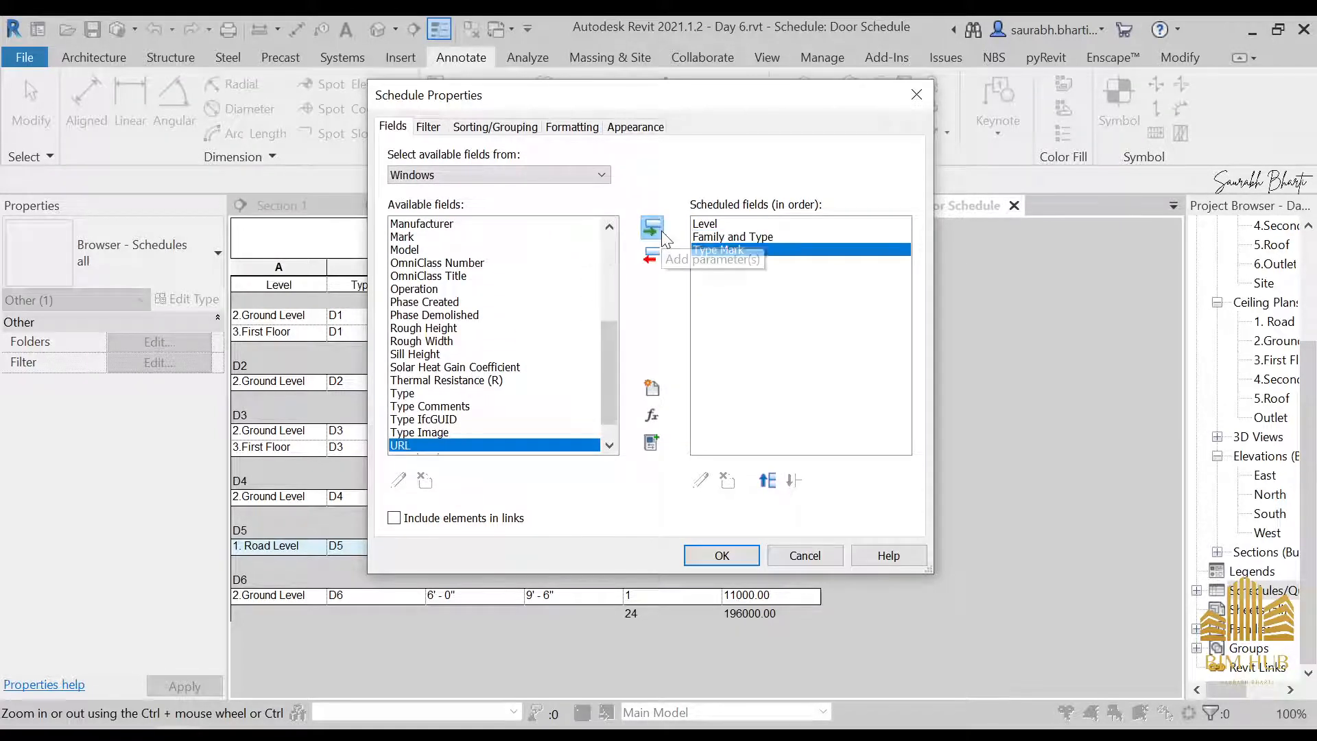
# Add the Cost and Count fields after Type Mark and generate the Window Schedule
pyautogui.scroll(1, 456, 418)
pyautogui.scroll(-1, 431, 423)
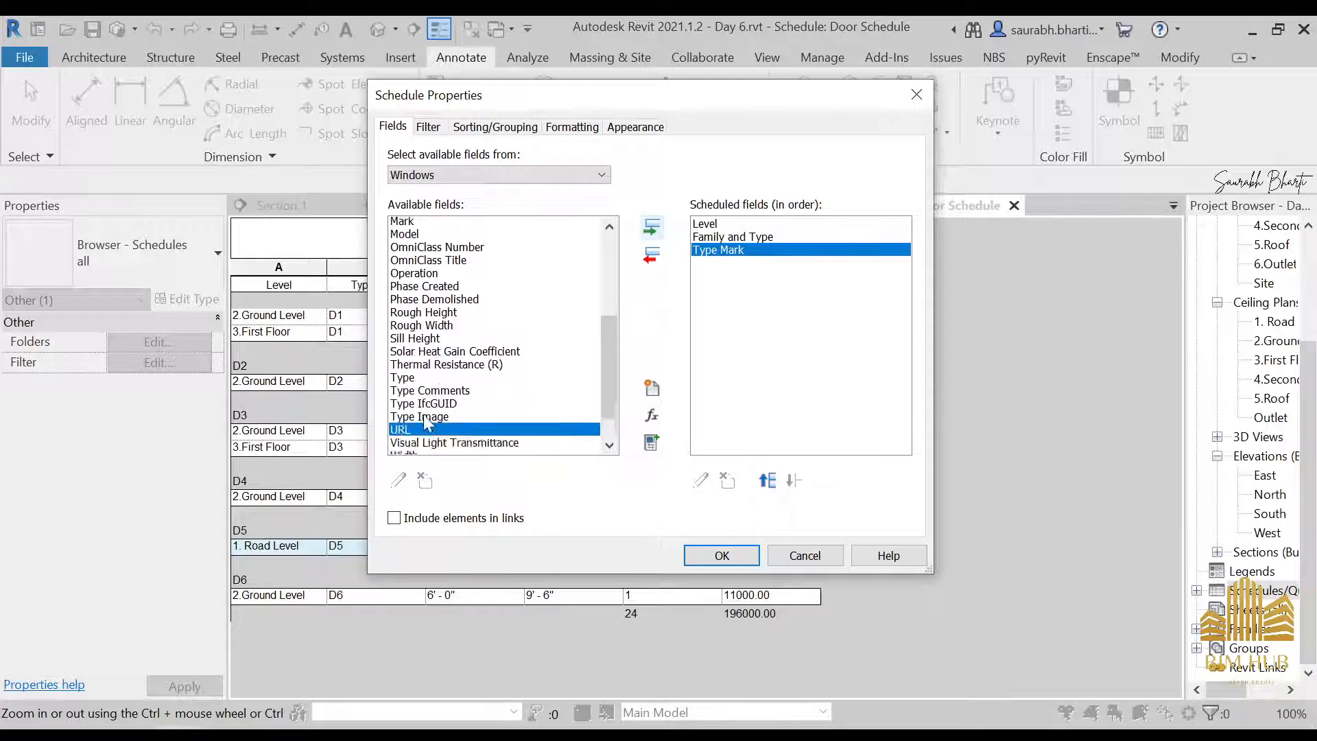
pyautogui.scroll(2, 427, 412)
pyautogui.click(419, 342)
pyautogui.press('c')
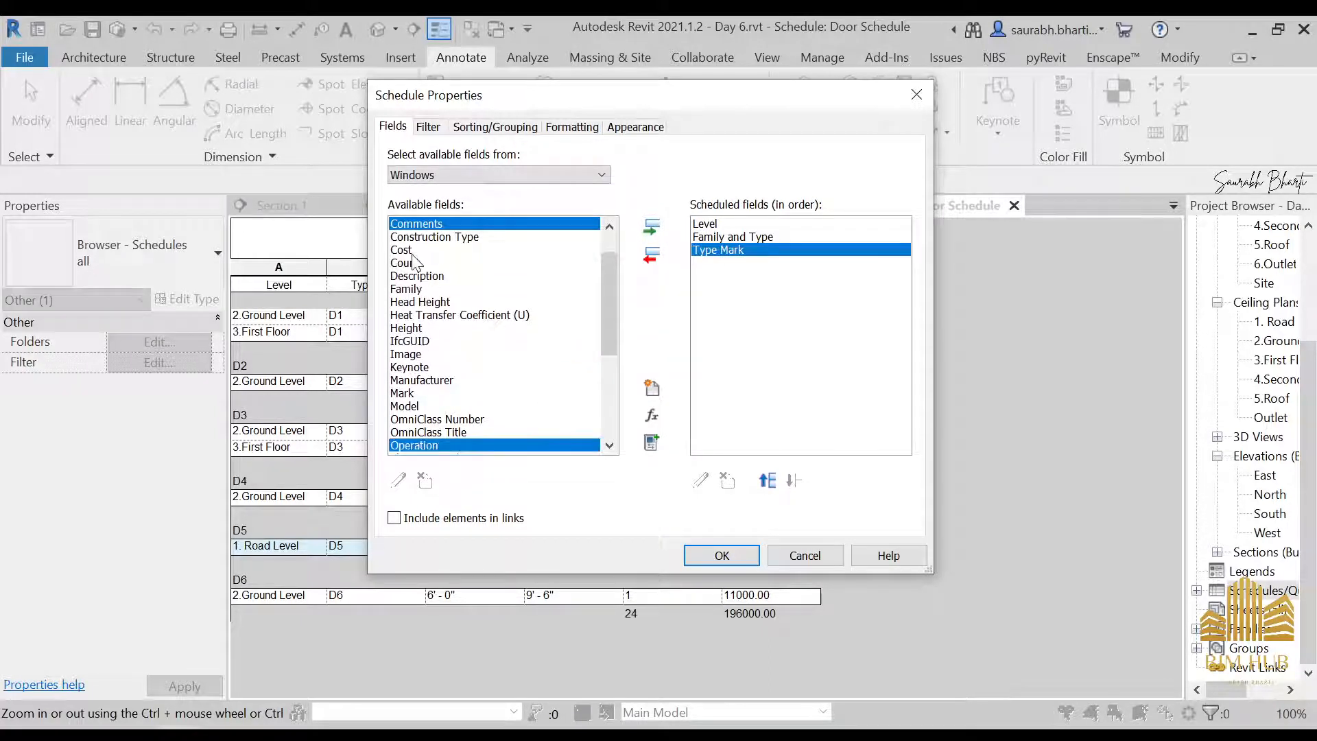
pyautogui.click(412, 250)
pyautogui.click(652, 227)
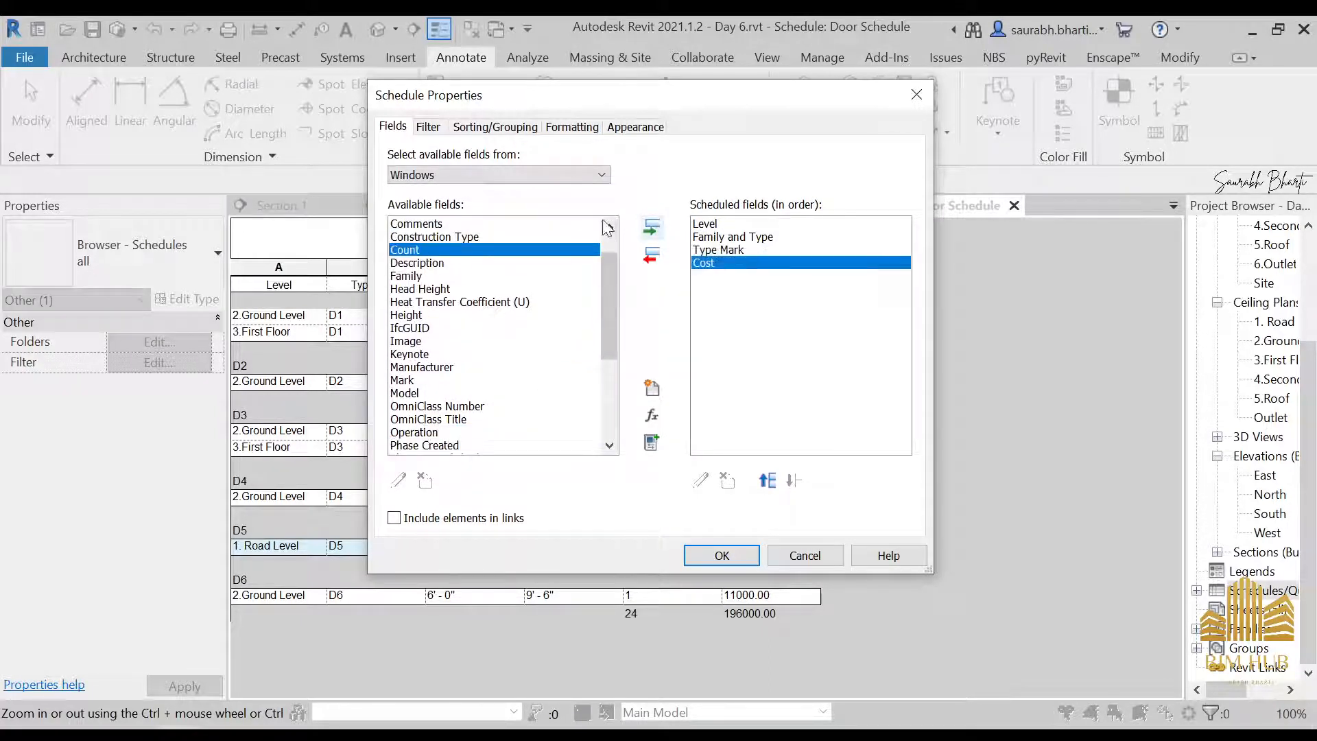
pyautogui.click(651, 227)
pyautogui.click(746, 555)
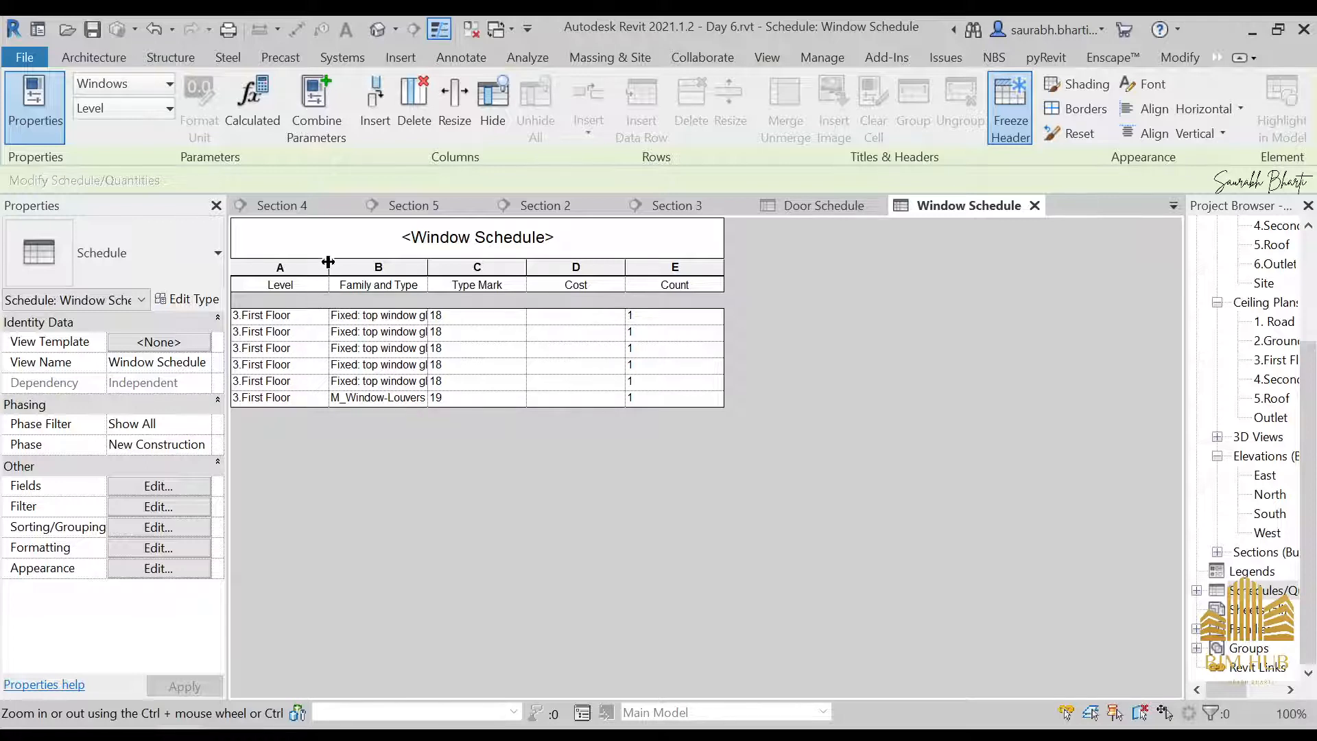
# Widen the Level and the Family and Type columns of the Window Schedule so the full type names fit
pyautogui.moveTo(328, 267); pyautogui.dragTo(452, 266)
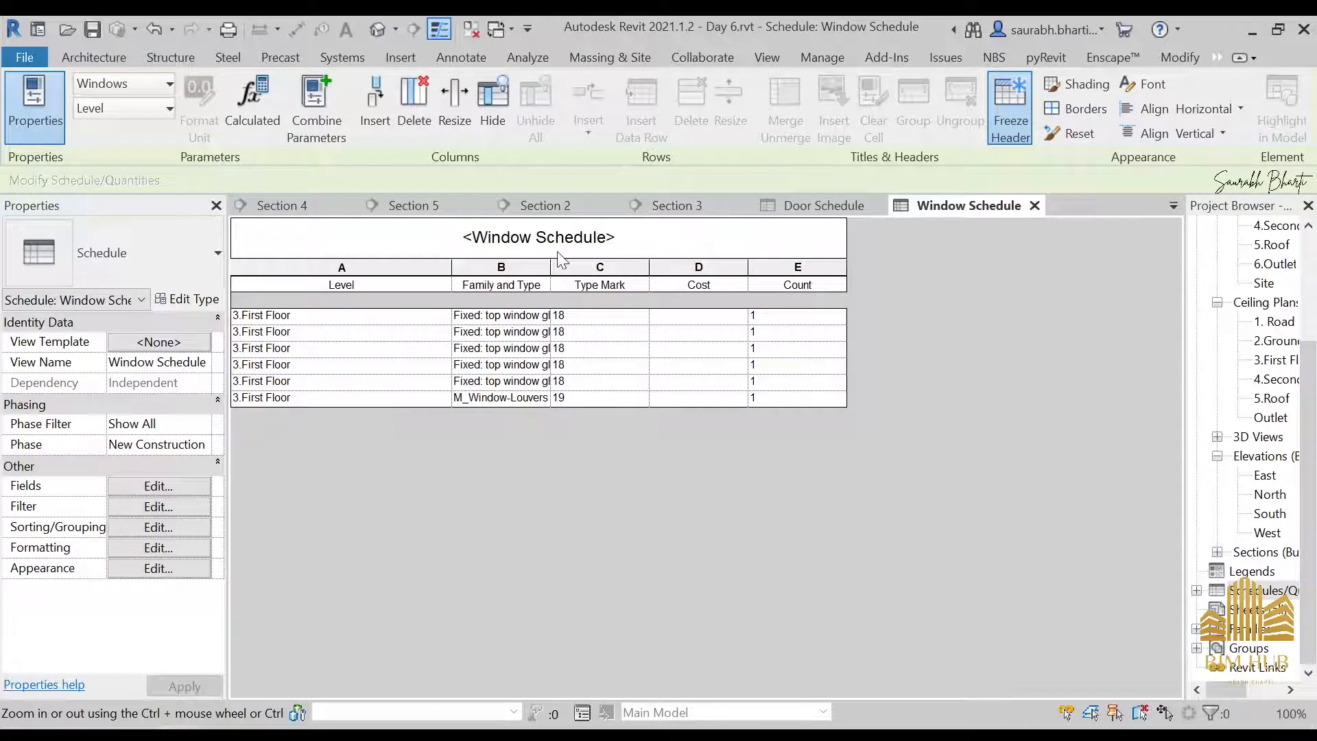
pyautogui.click(549, 271)
pyautogui.click(570, 365)
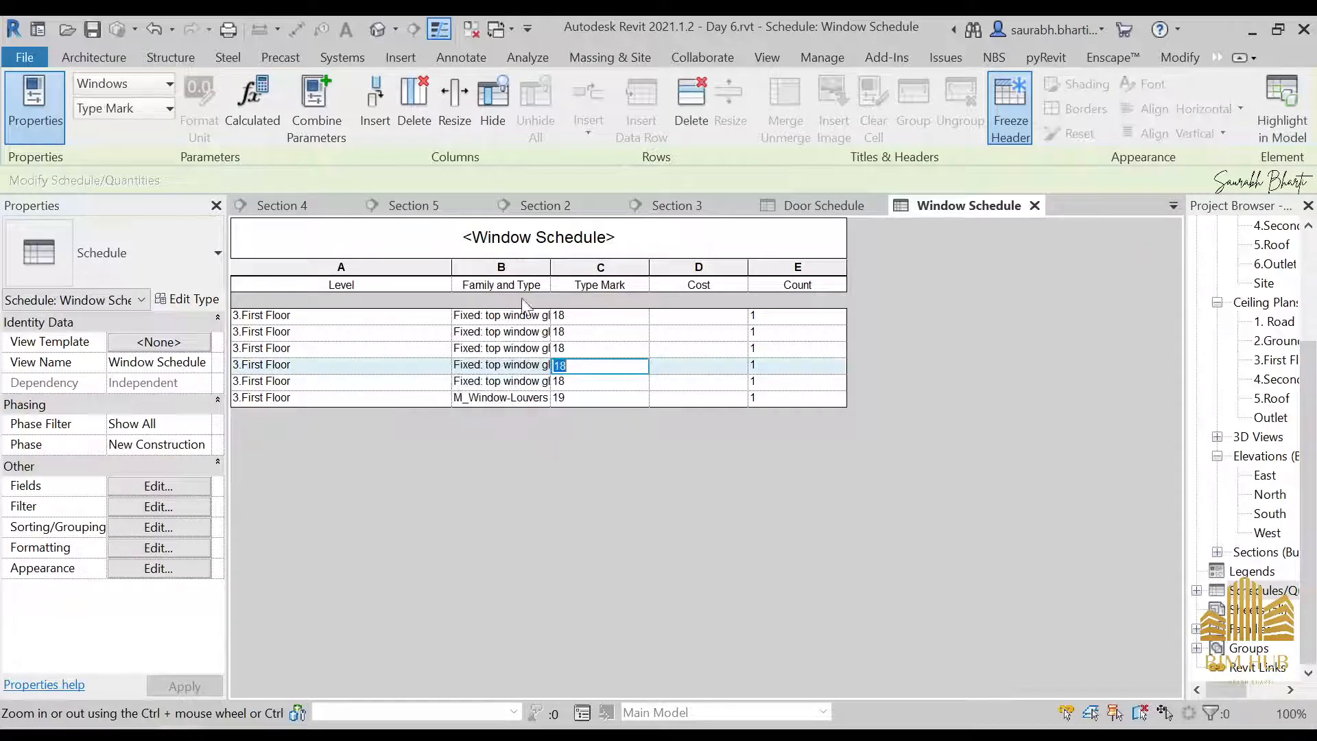
pyautogui.moveTo(552, 270); pyautogui.dragTo(759, 271)
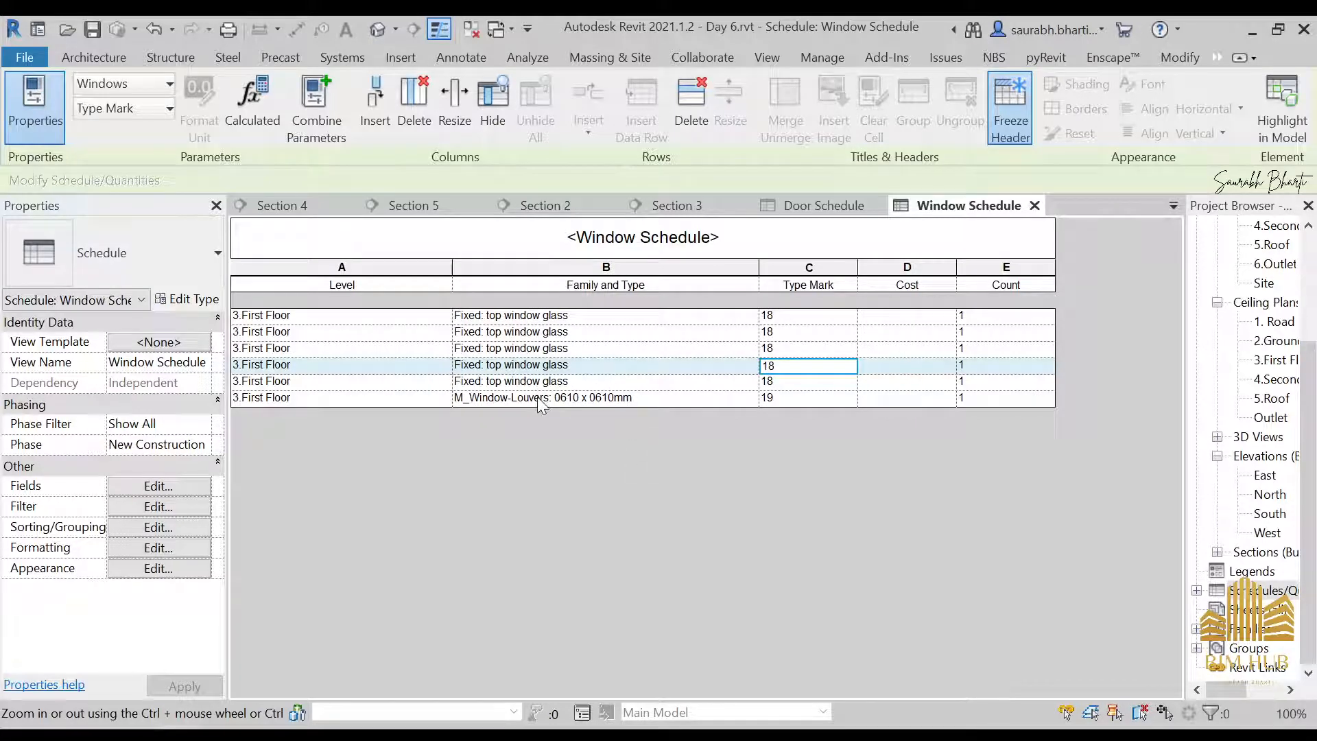
# Sort the Window Schedule by Family and Type in ascending order
pyautogui.click(343, 350)
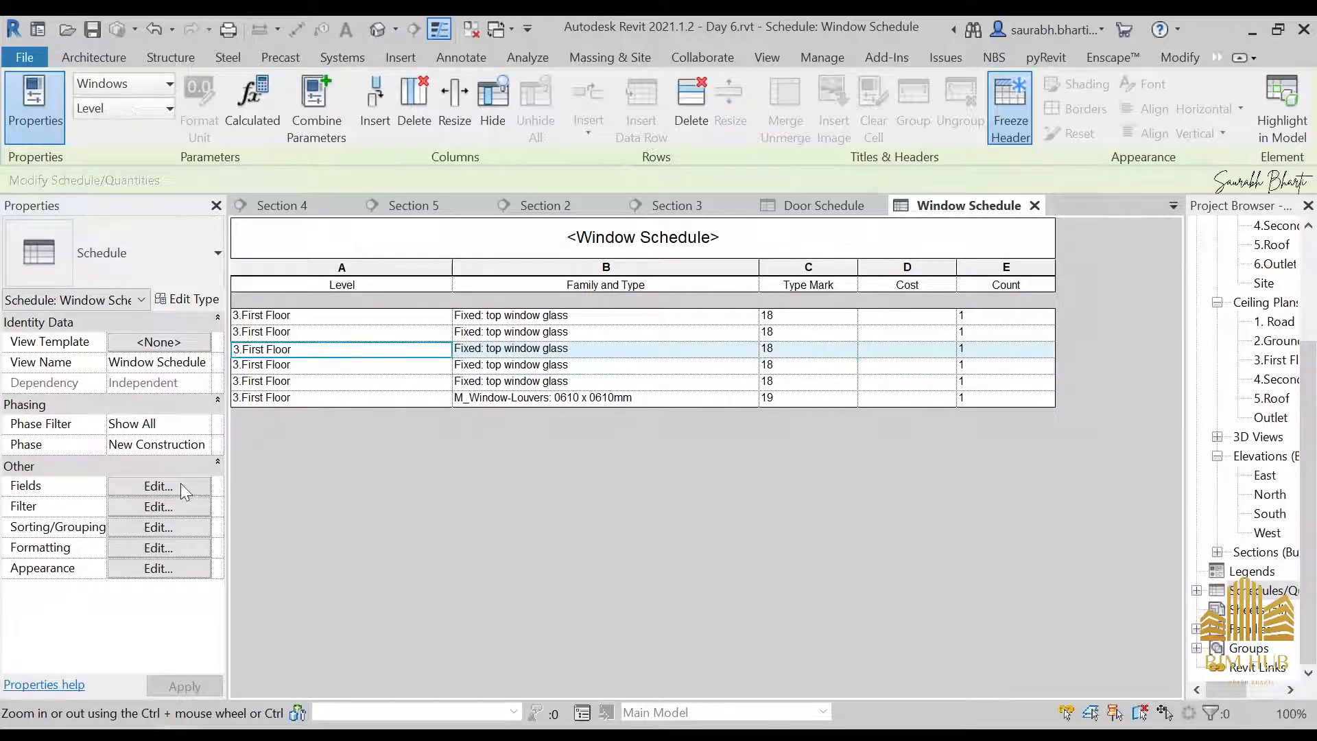
pyautogui.click(172, 503)
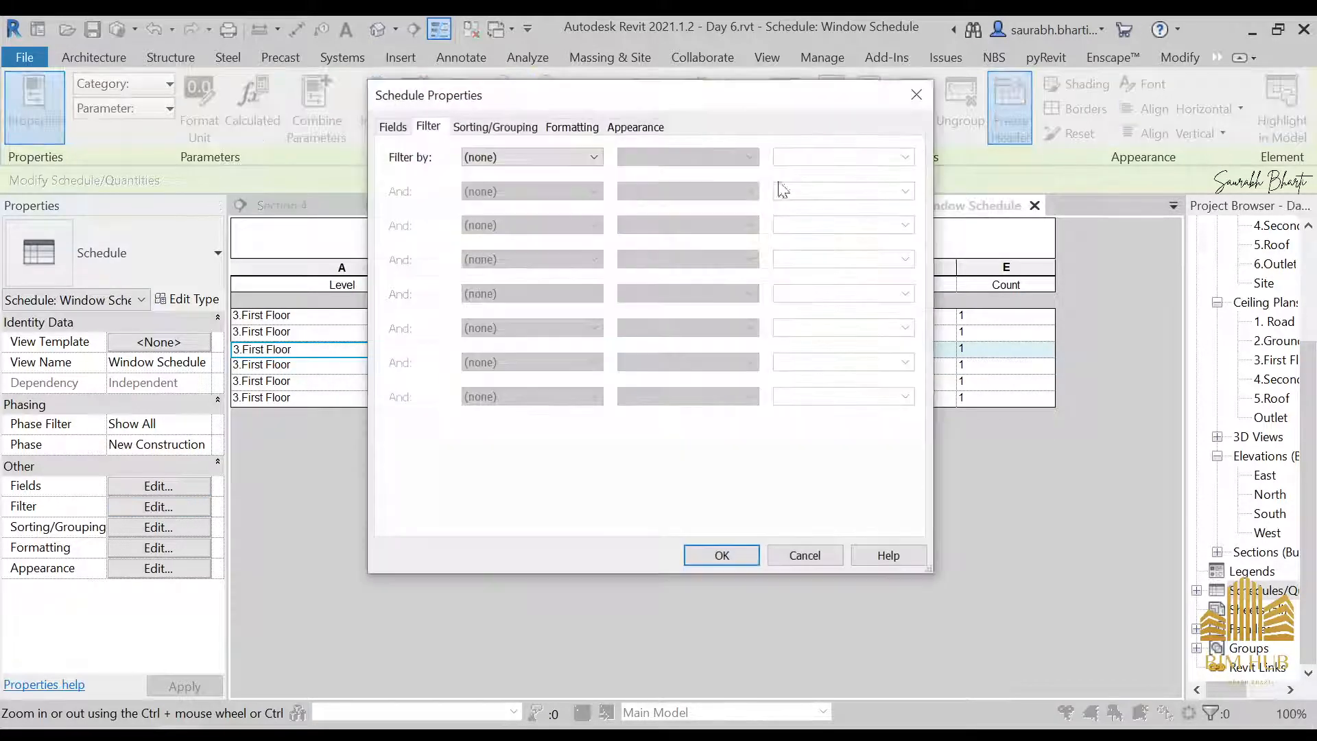
pyautogui.click(508, 130)
pyautogui.click(566, 161)
pyautogui.click(570, 199)
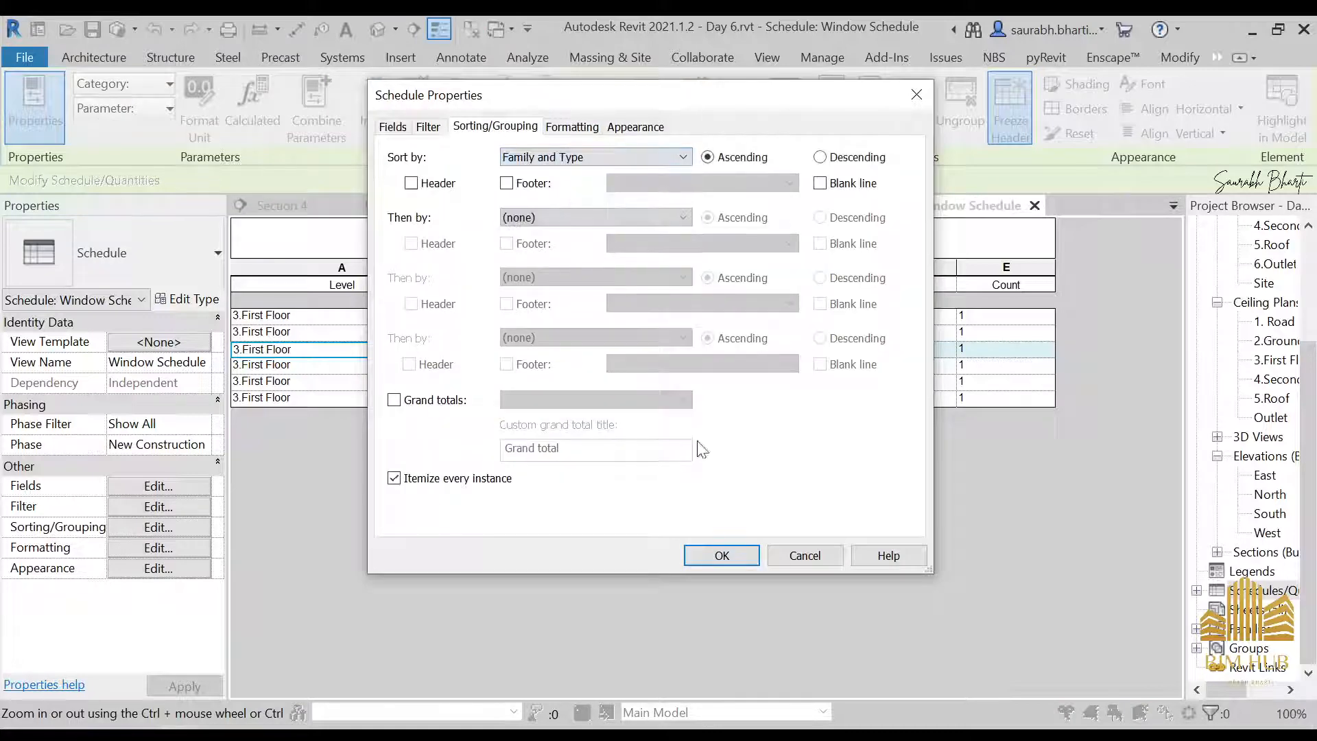
pyautogui.click(736, 554)
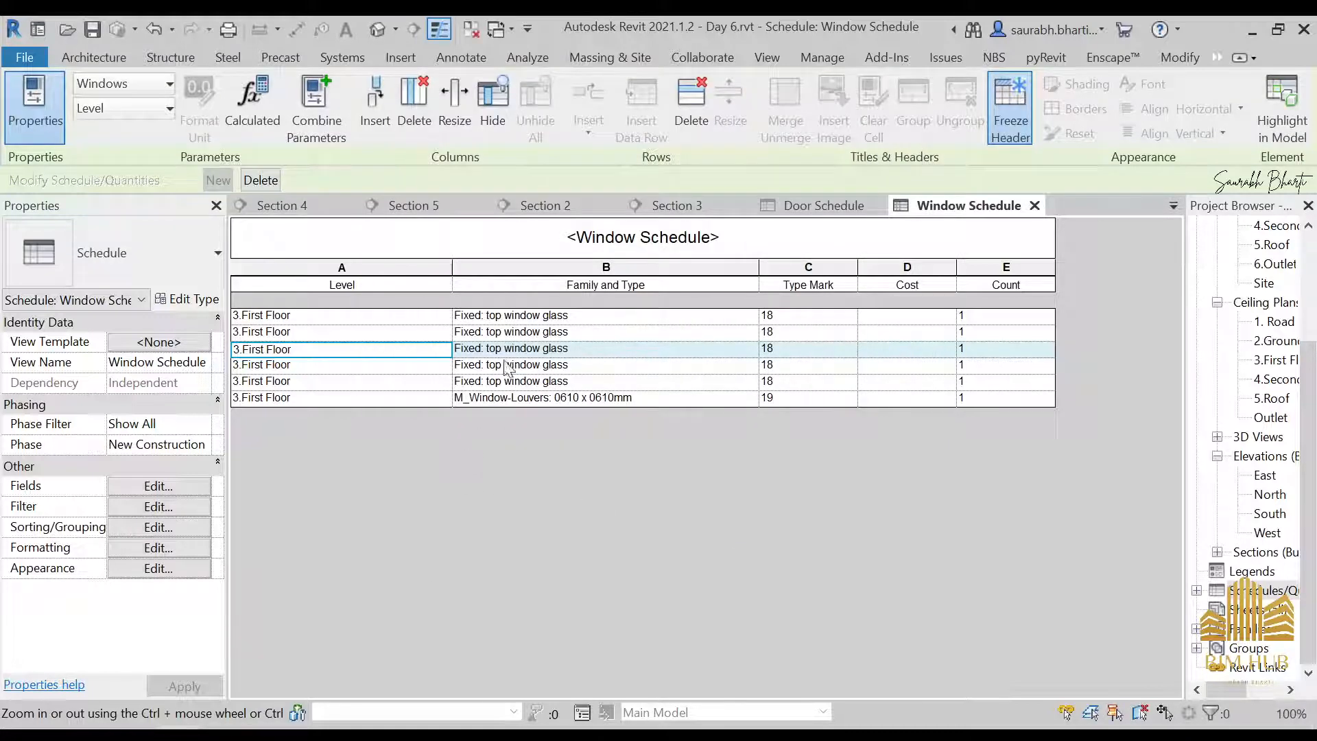
# Turn off itemizing every instance in the Window Schedule so identical windows are grouped into one row
pyautogui.click(161, 506)
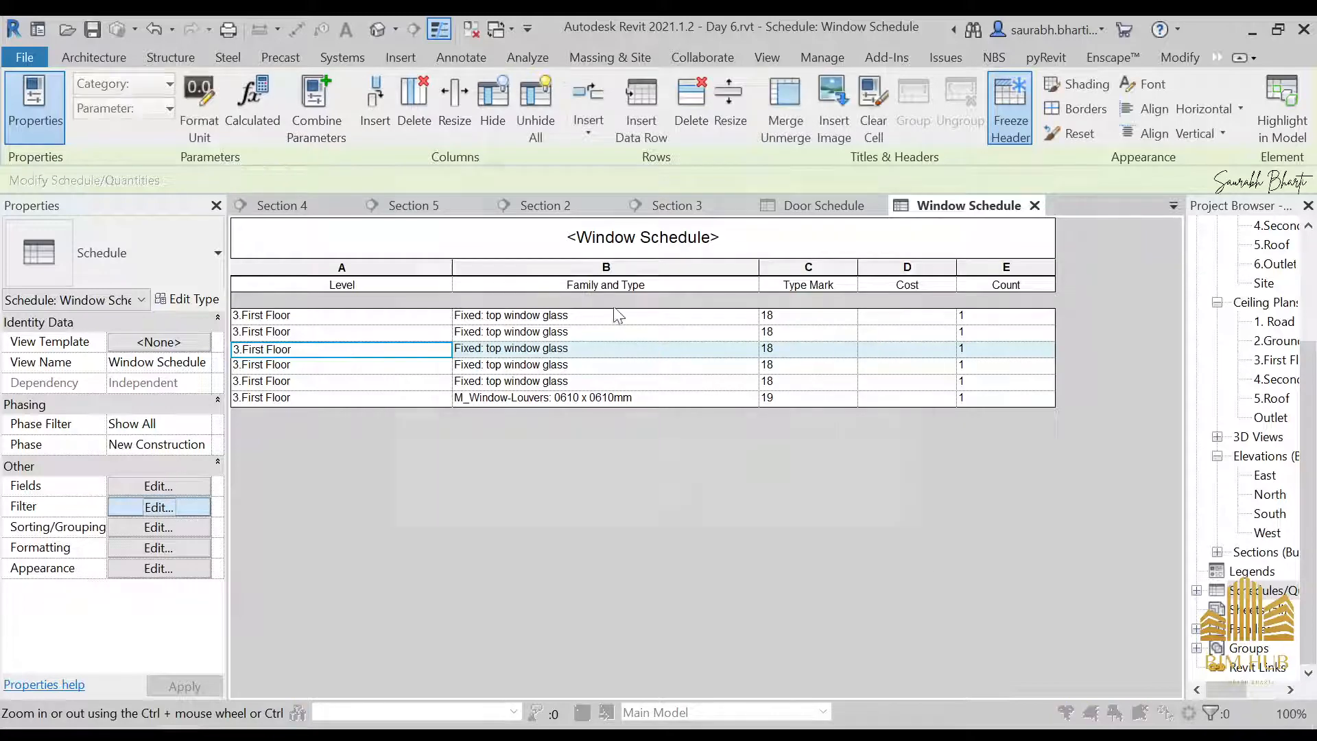
pyautogui.click(518, 130)
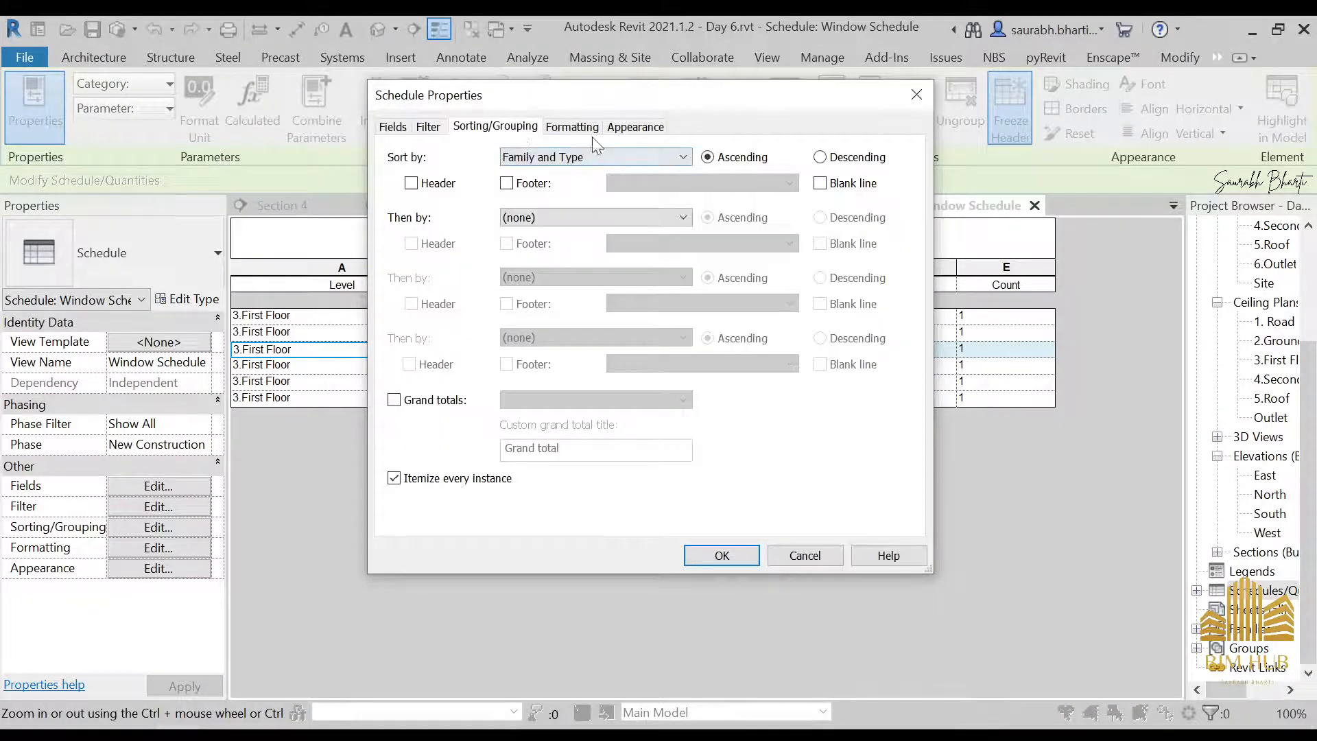
pyautogui.click(458, 478)
pyautogui.click(731, 555)
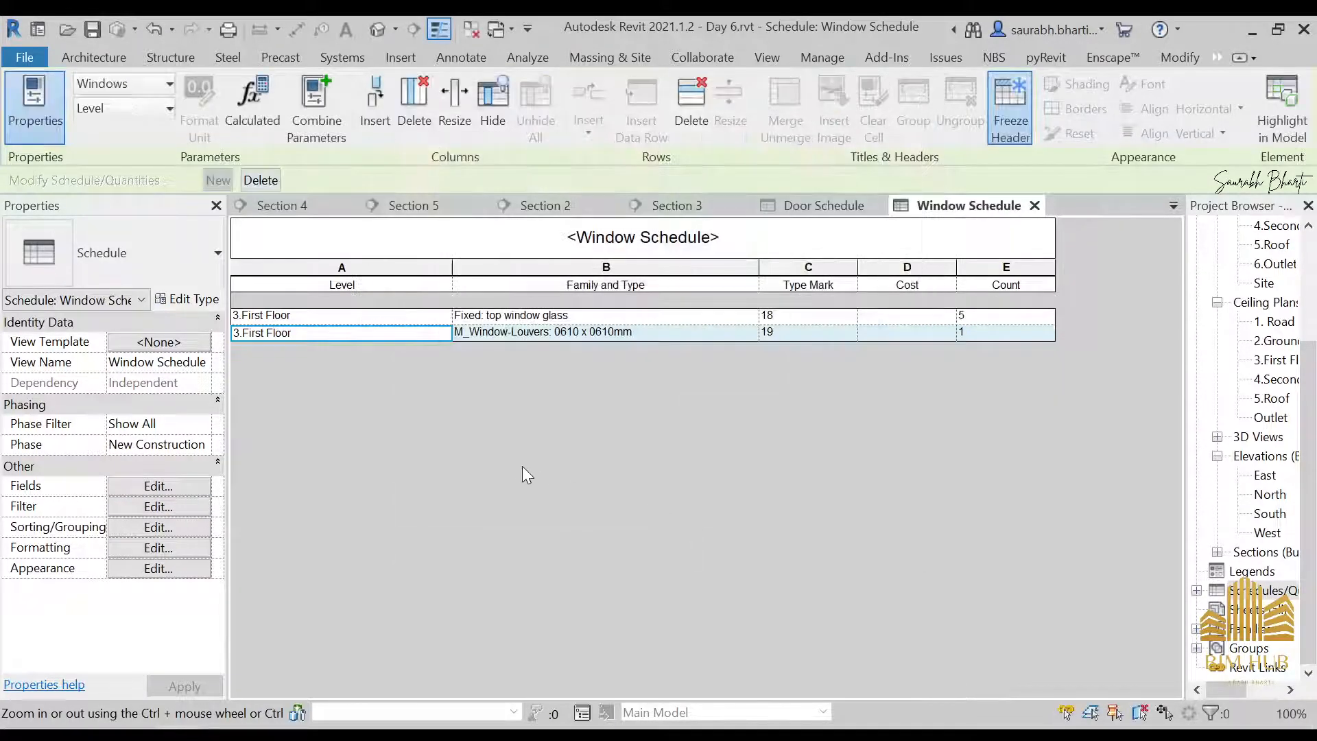
# Set the type mark to w1 for the Fixed: top window glass windows and w2 for the M_Window-Louvers window
pyautogui.click(809, 316)
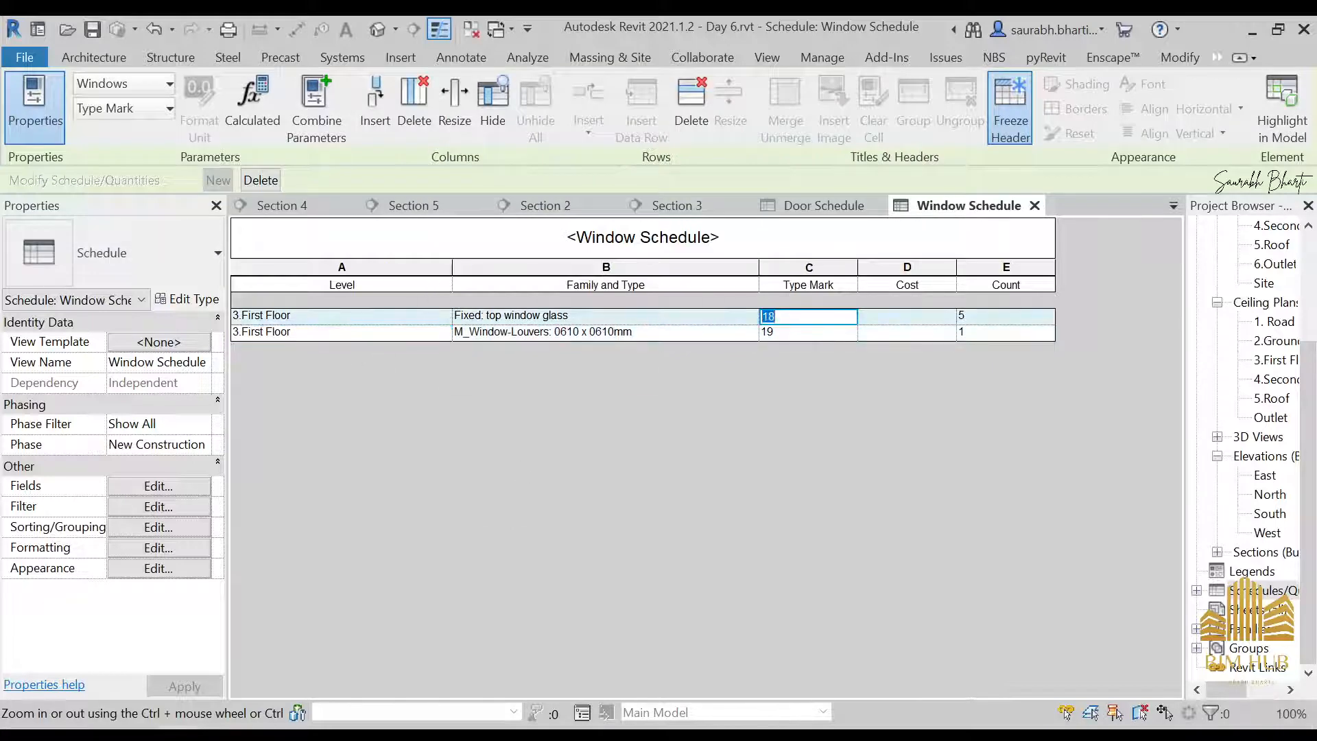
pyautogui.click(735, 338)
pyautogui.click(710, 406)
pyautogui.click(811, 336)
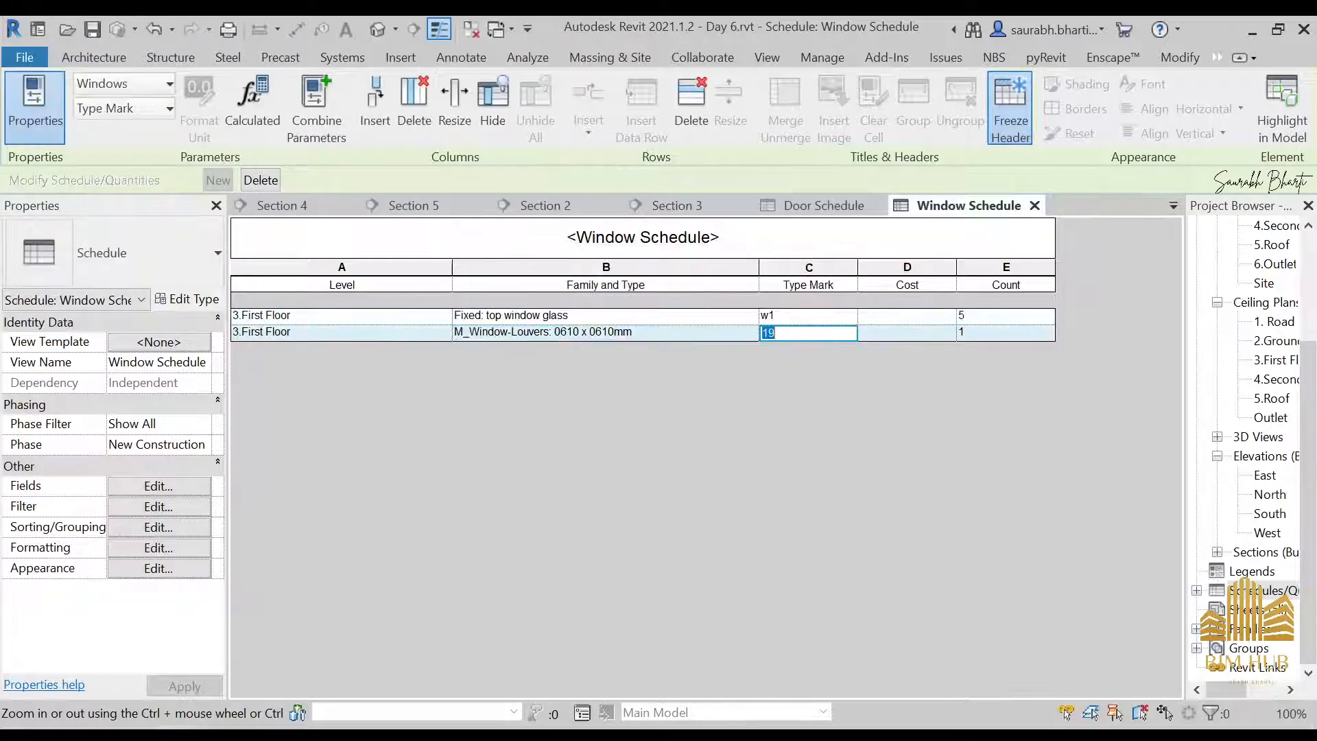
pyautogui.write('w2')
pyautogui.click(677, 337)
pyautogui.click(707, 405)
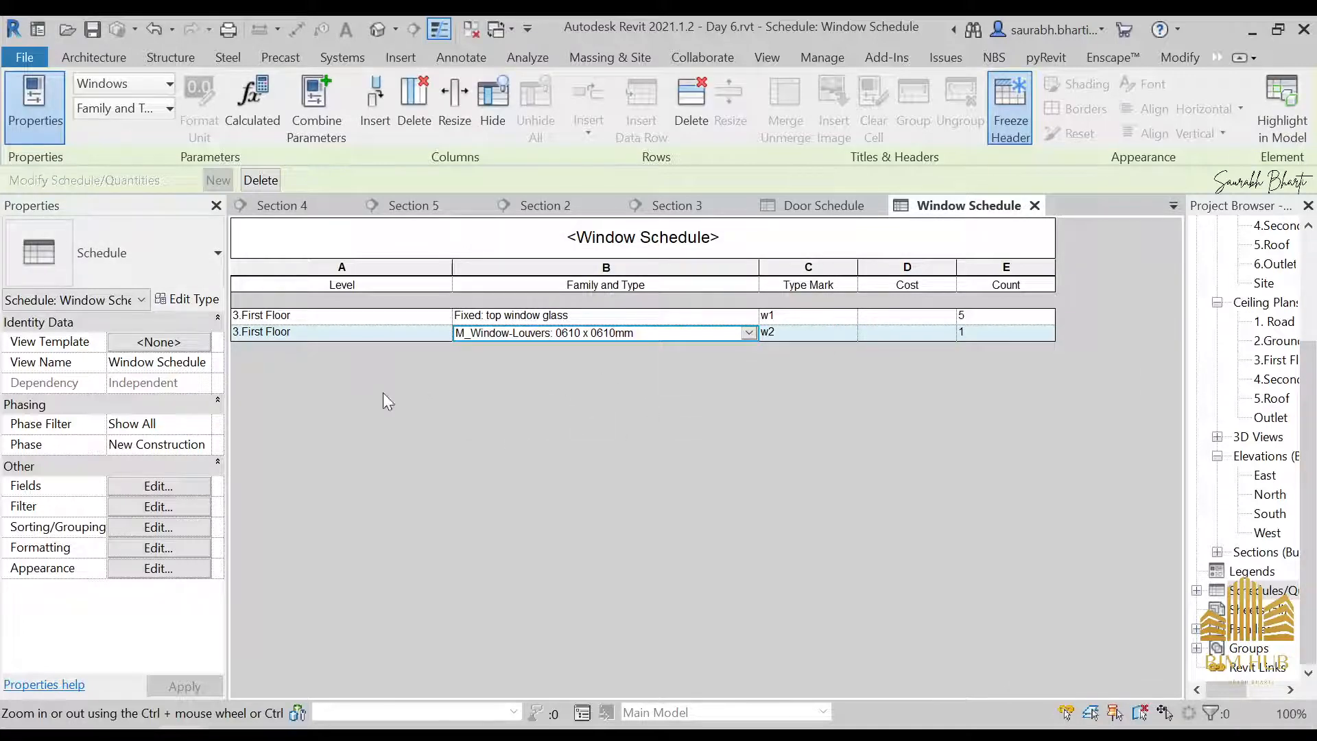
# Enter a cost of 10000 for the top window glass type and 8000 for the louvered window type
pyautogui.click(866, 317)
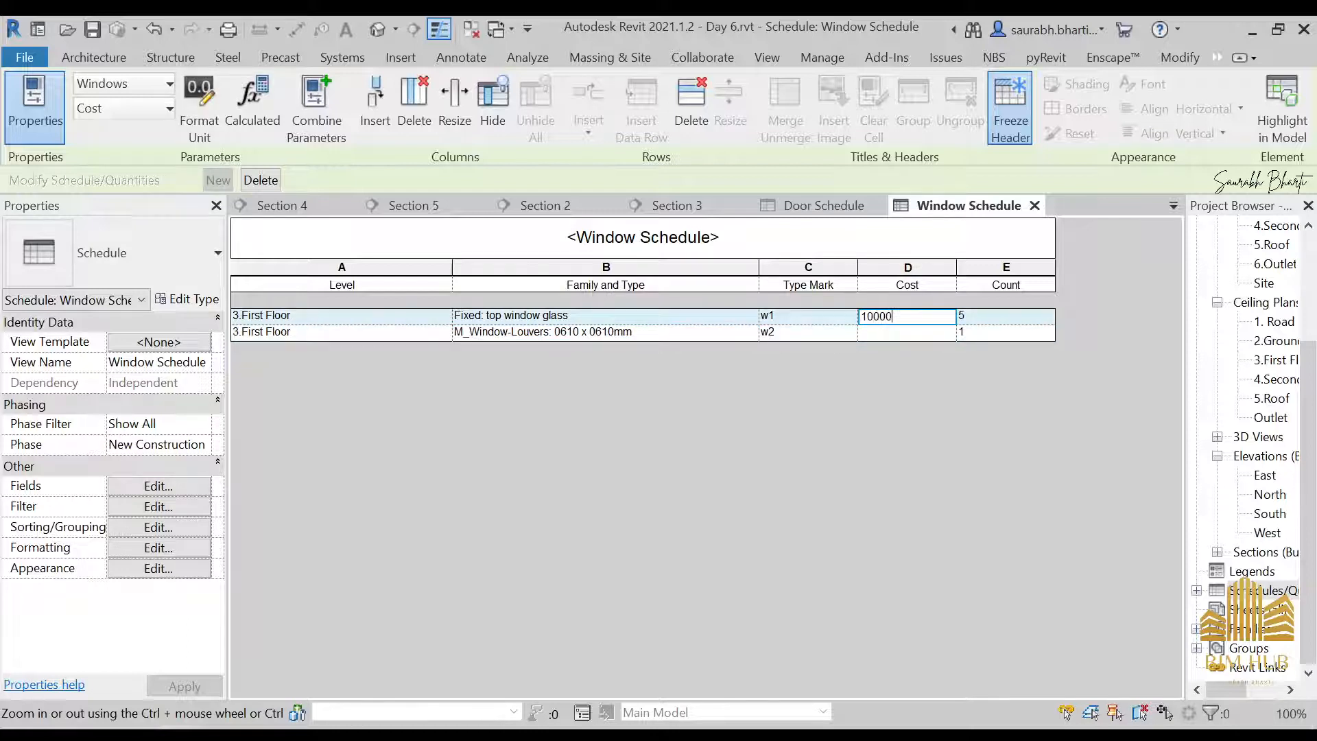
pyautogui.click(903, 332)
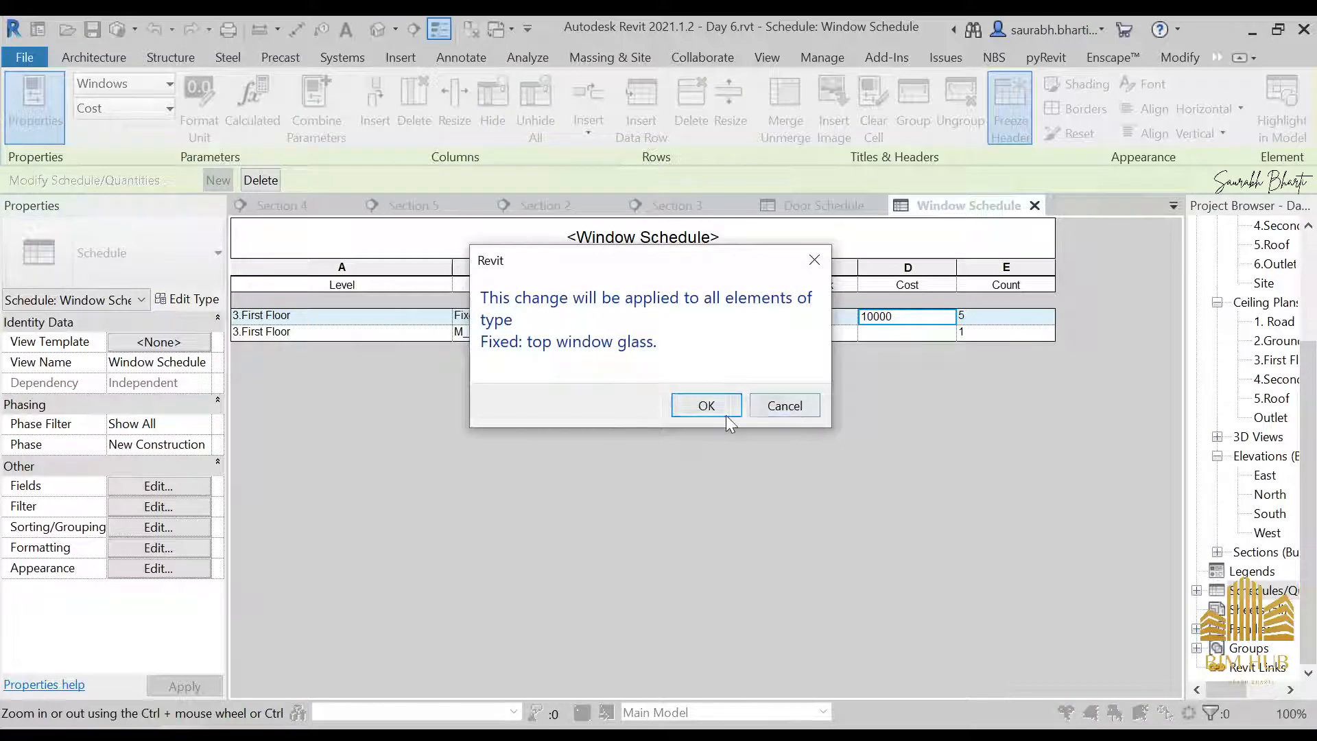
pyautogui.click(710, 405)
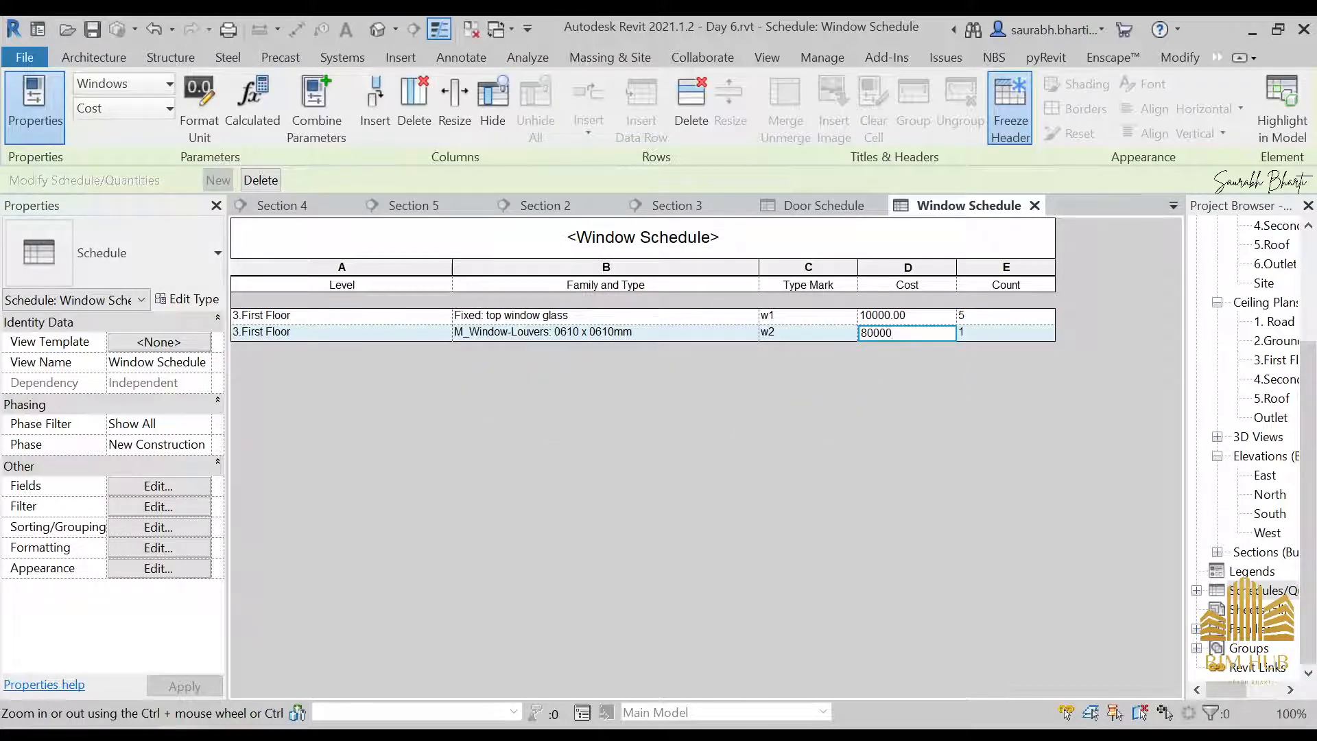
pyautogui.click(932, 323)
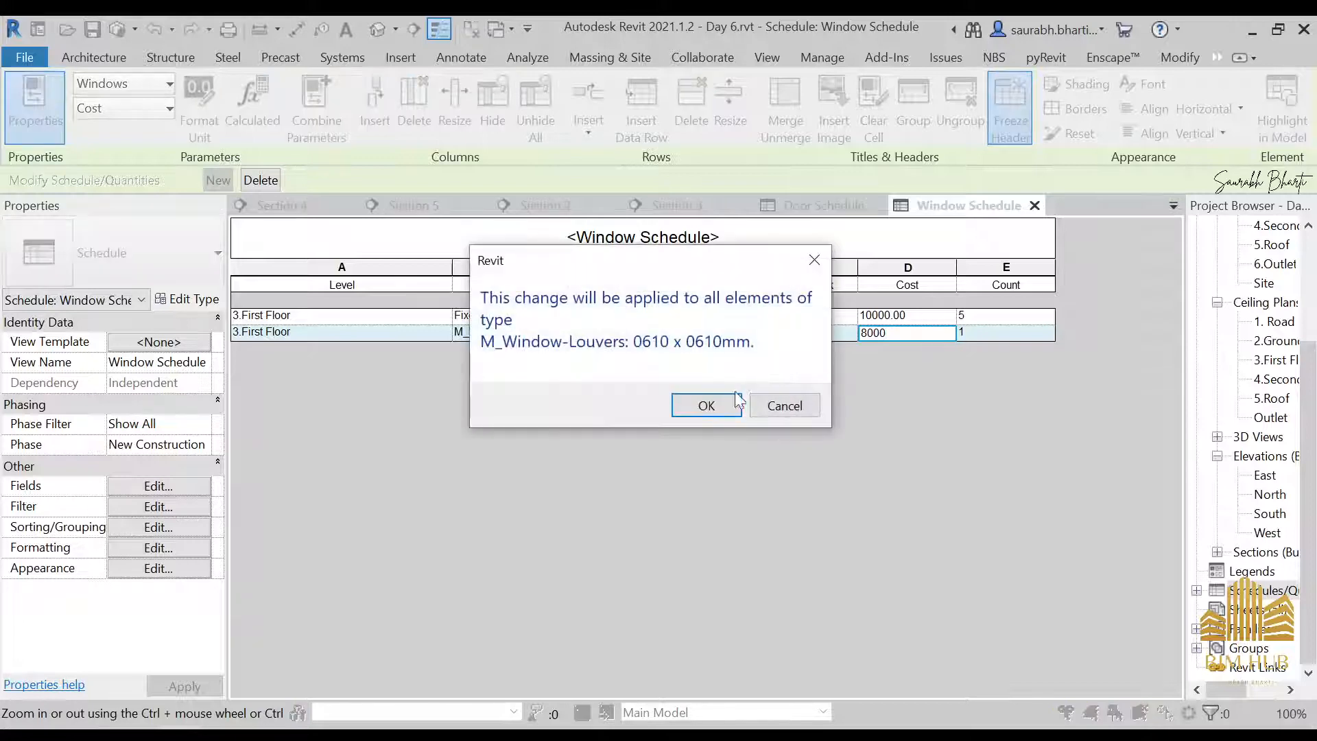
pyautogui.click(707, 404)
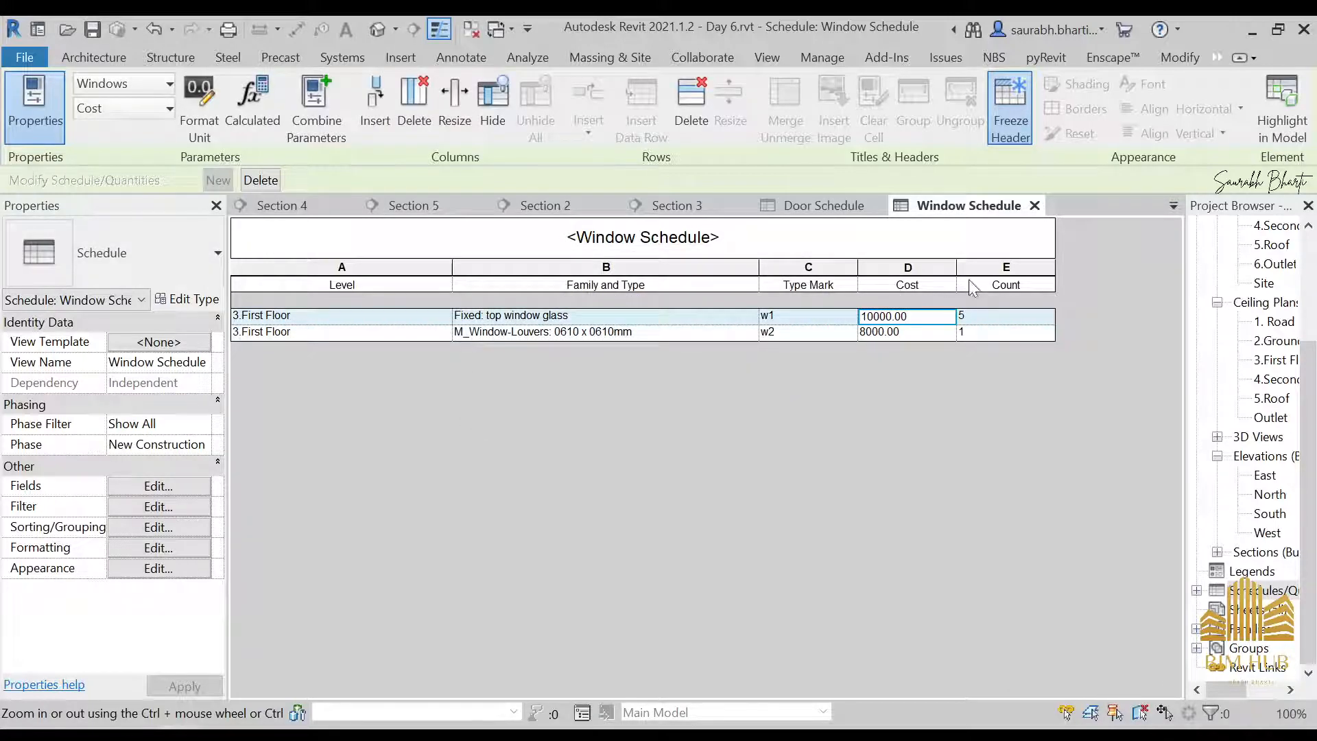
# Reorder the Window Schedule fields so that Count comes before Cost
pyautogui.click(188, 526)
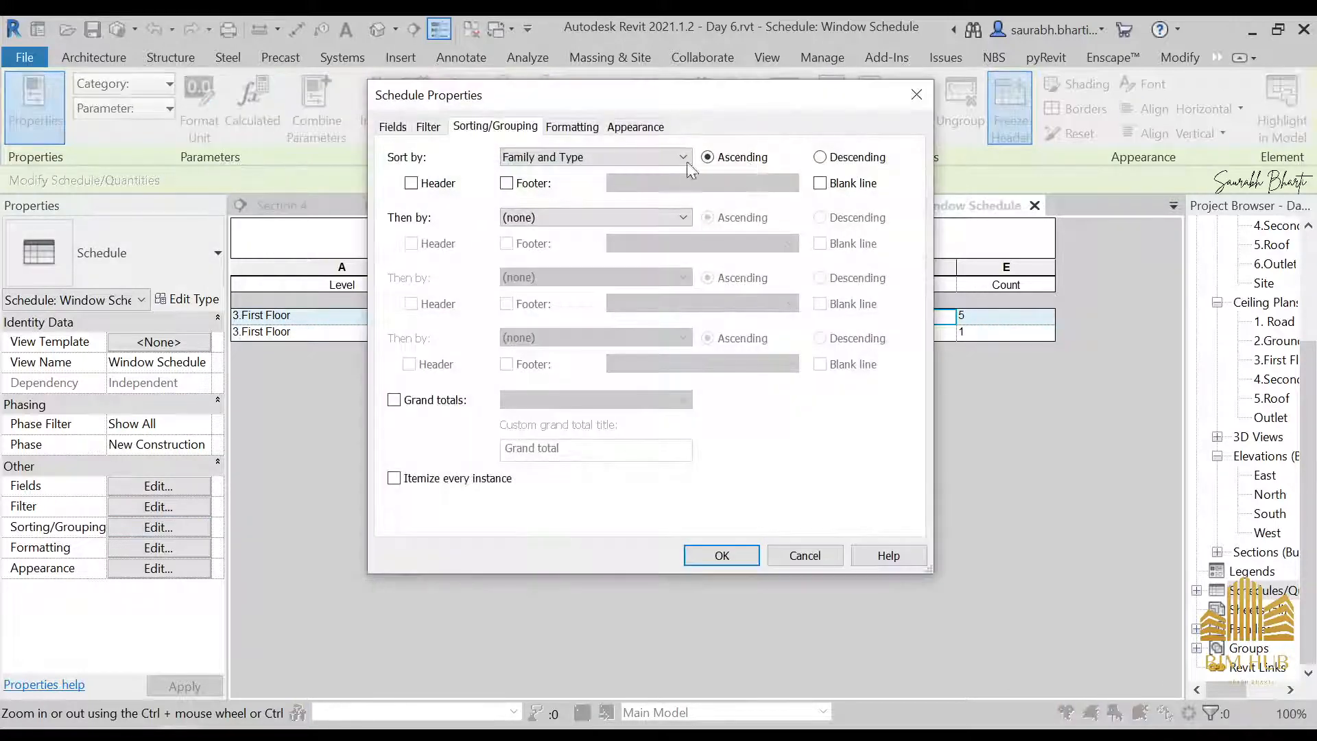
pyautogui.click(635, 127)
pyautogui.click(392, 127)
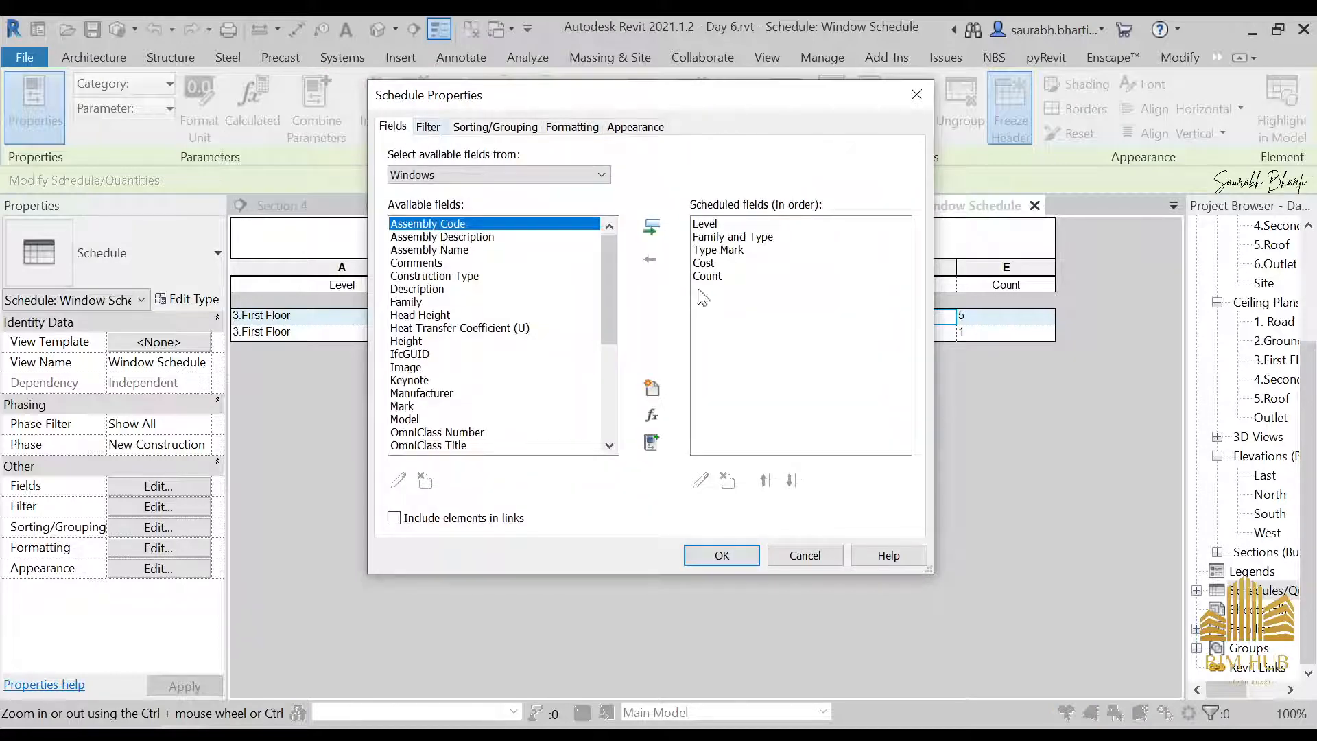
pyautogui.click(705, 276)
pyautogui.click(765, 480)
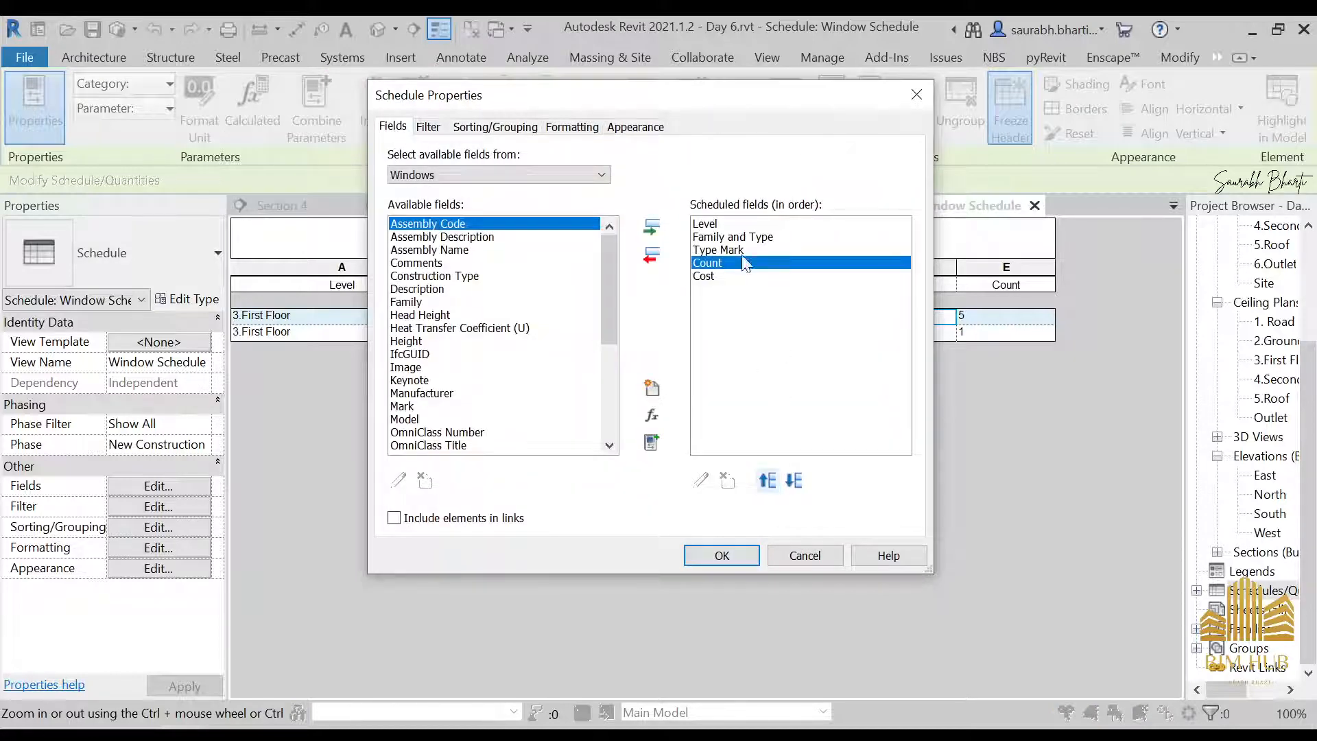
pyautogui.click(721, 555)
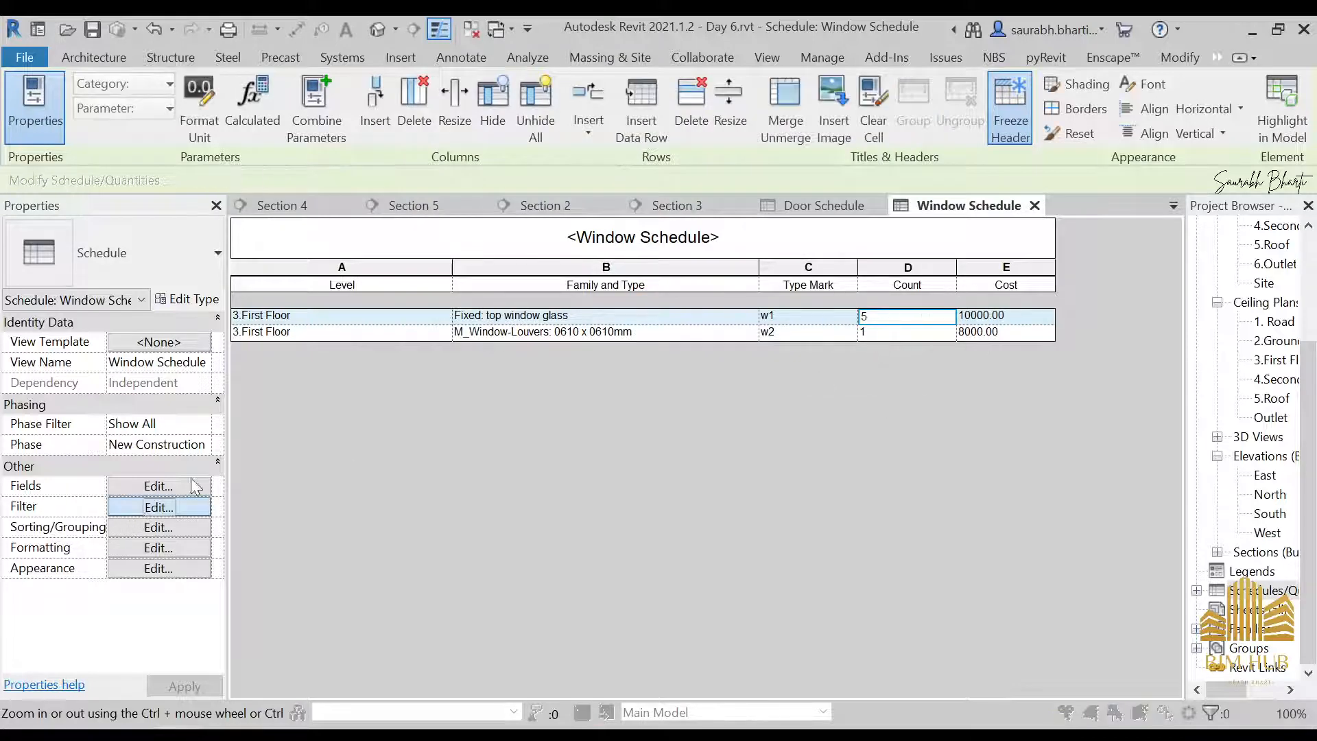
# Turn on grand totals for the Window Schedule and set them to Totals only
pyautogui.click(158, 506)
pyautogui.click(572, 126)
pyautogui.click(421, 209)
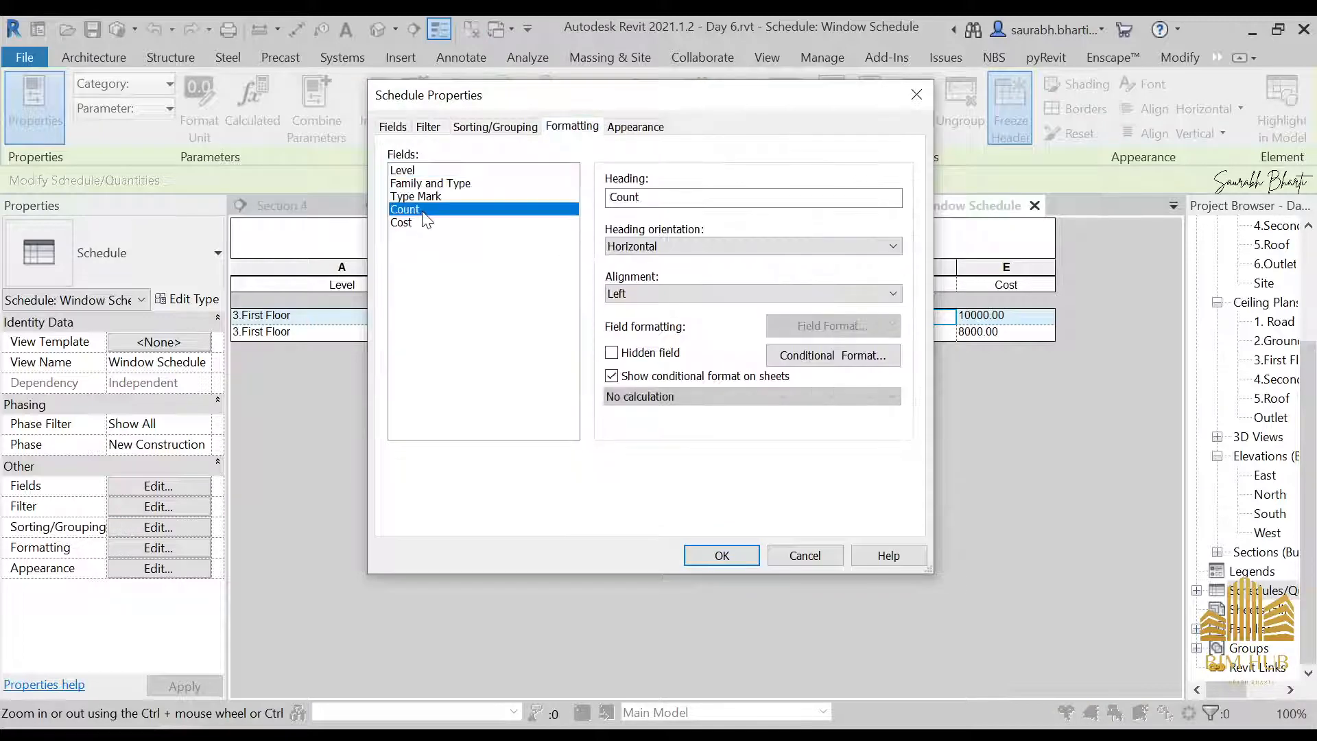
pyautogui.click(432, 130)
pyautogui.click(496, 133)
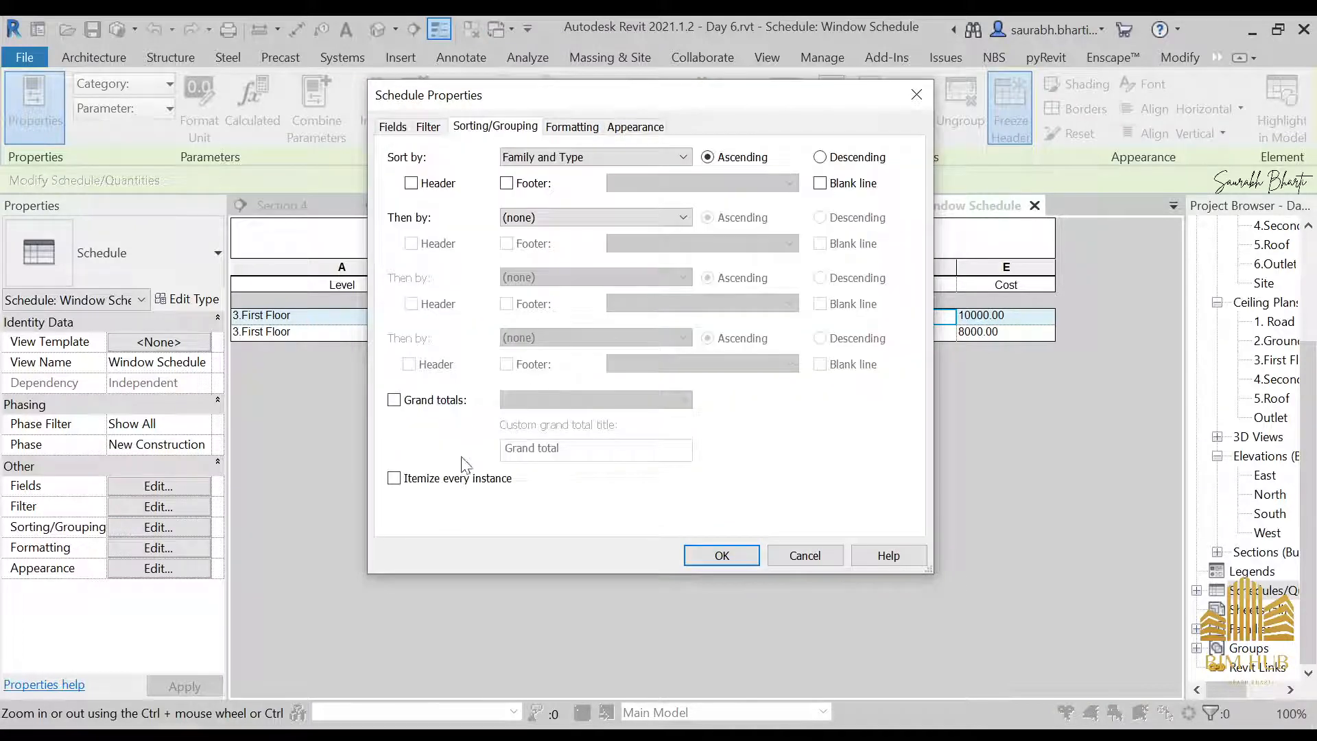
pyautogui.click(451, 400)
pyautogui.click(547, 400)
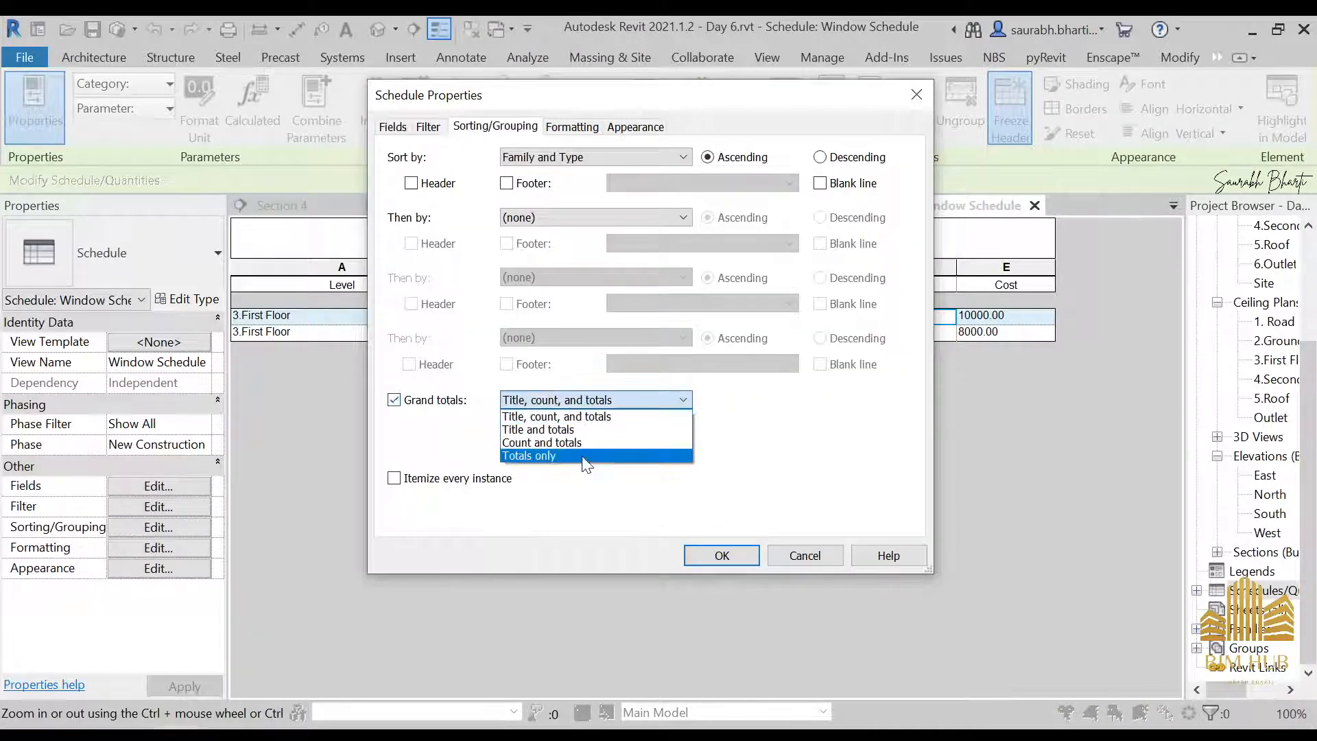
pyautogui.click(584, 456)
# Set both the Count and Cost fields of the Window Schedule to calculate totals
pyautogui.click(606, 129)
pyautogui.click(596, 128)
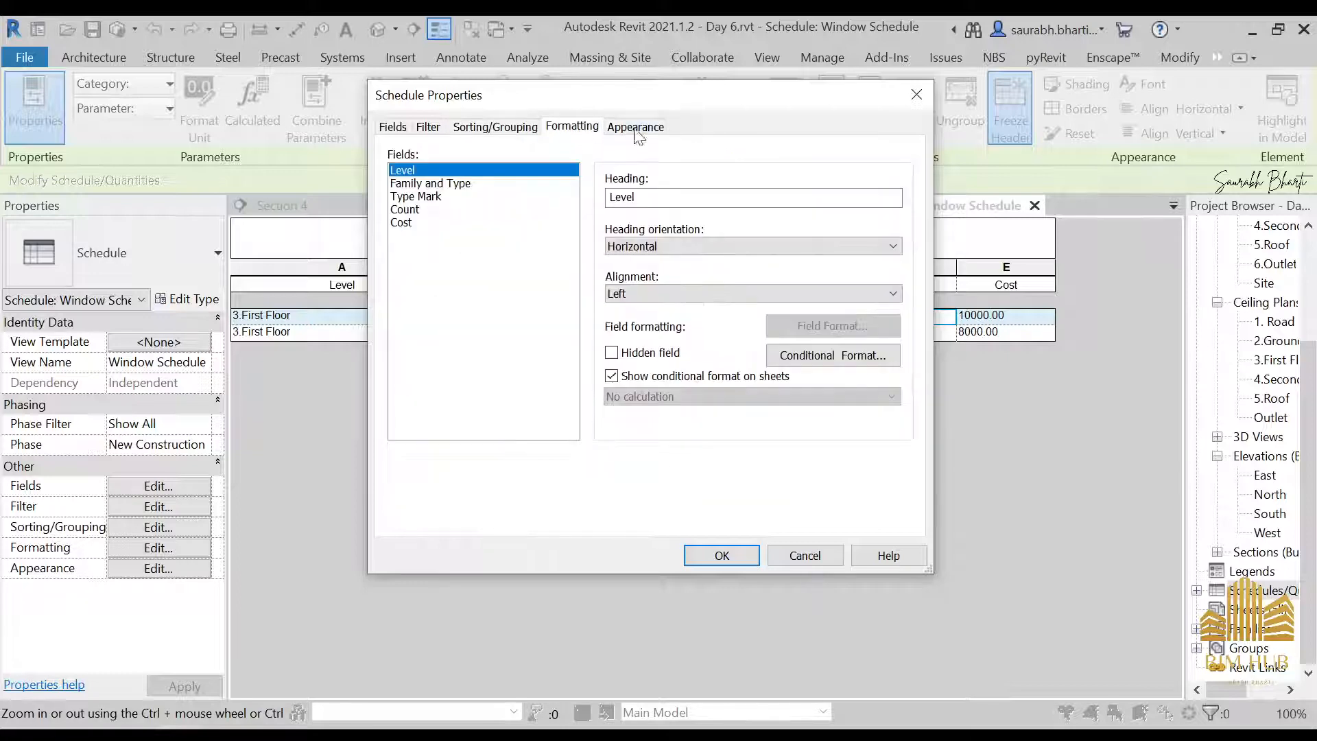
pyautogui.click(421, 209)
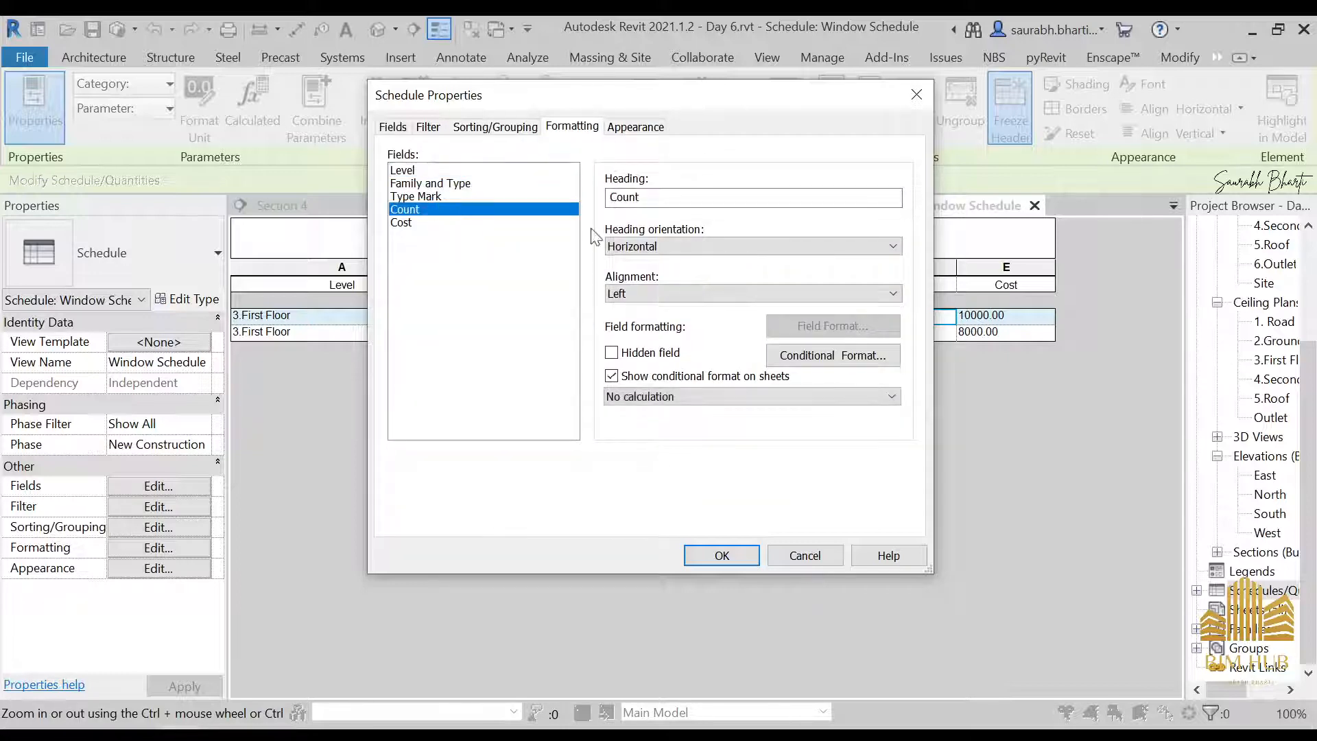
pyautogui.click(658, 398)
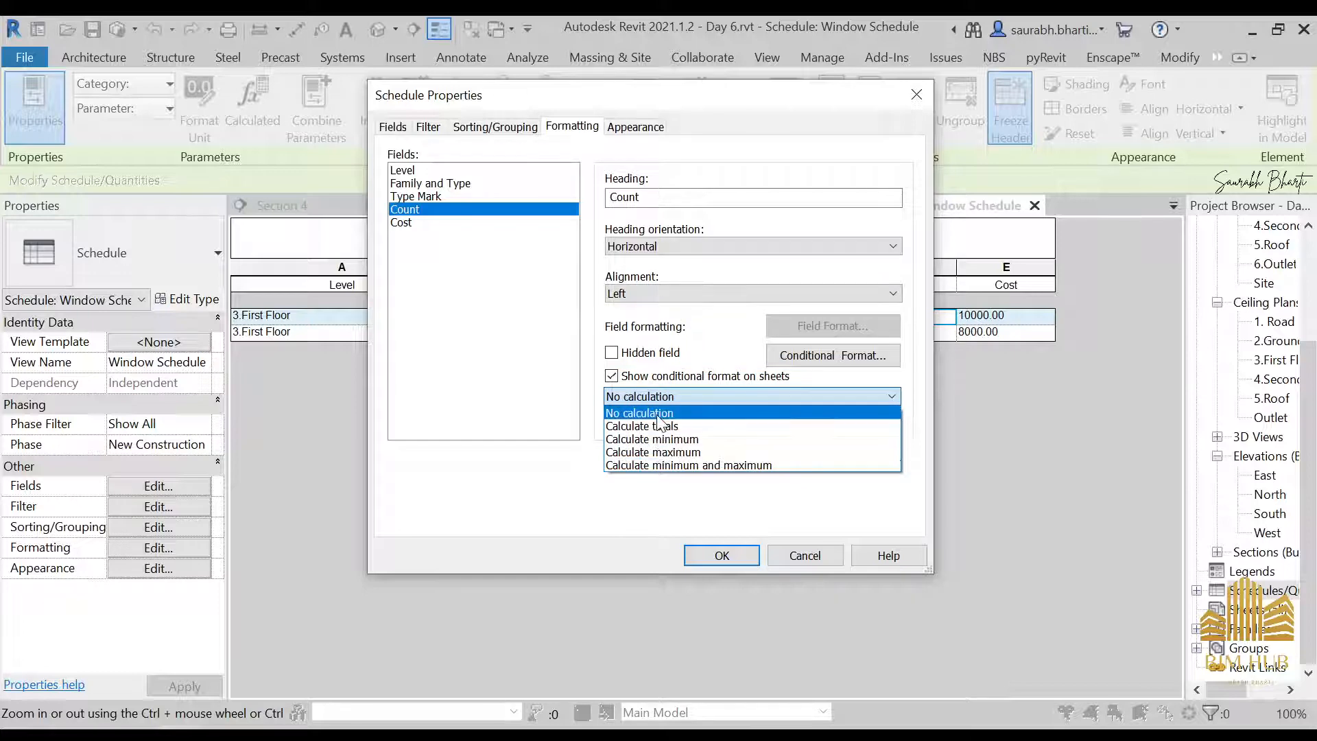
pyautogui.click(657, 426)
pyautogui.click(439, 222)
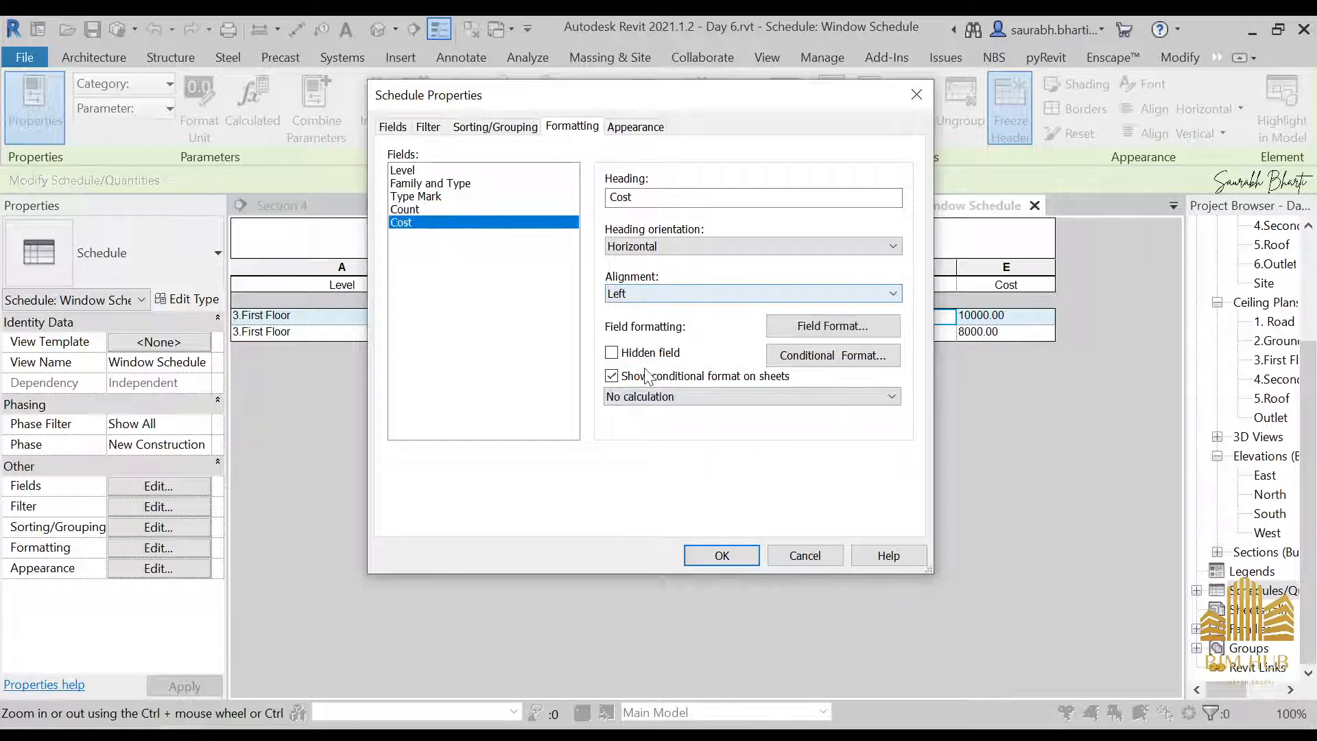
pyautogui.click(658, 397)
pyautogui.click(659, 425)
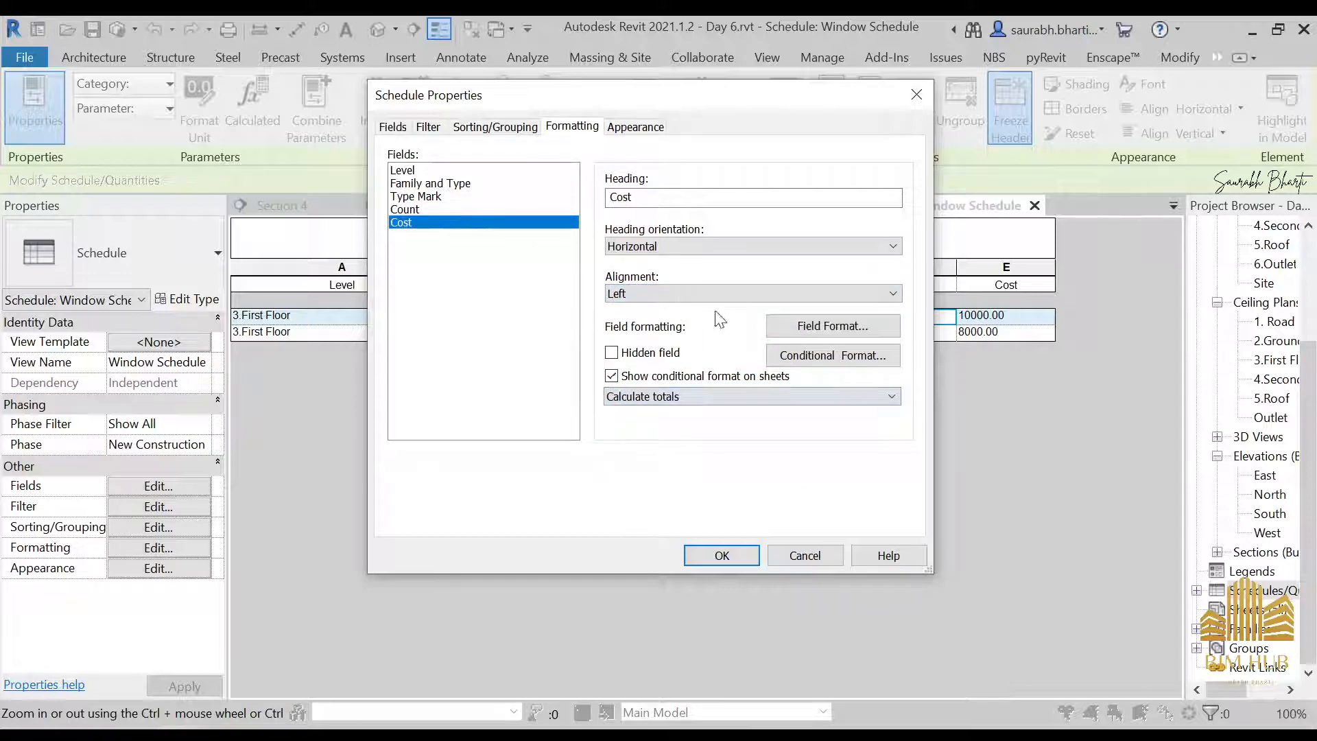
# Center the alignment of the Level, Family and Type, and Type Mark fields in the Window Schedule
pyautogui.moveTo(729, 108); pyautogui.dragTo(625, 380)
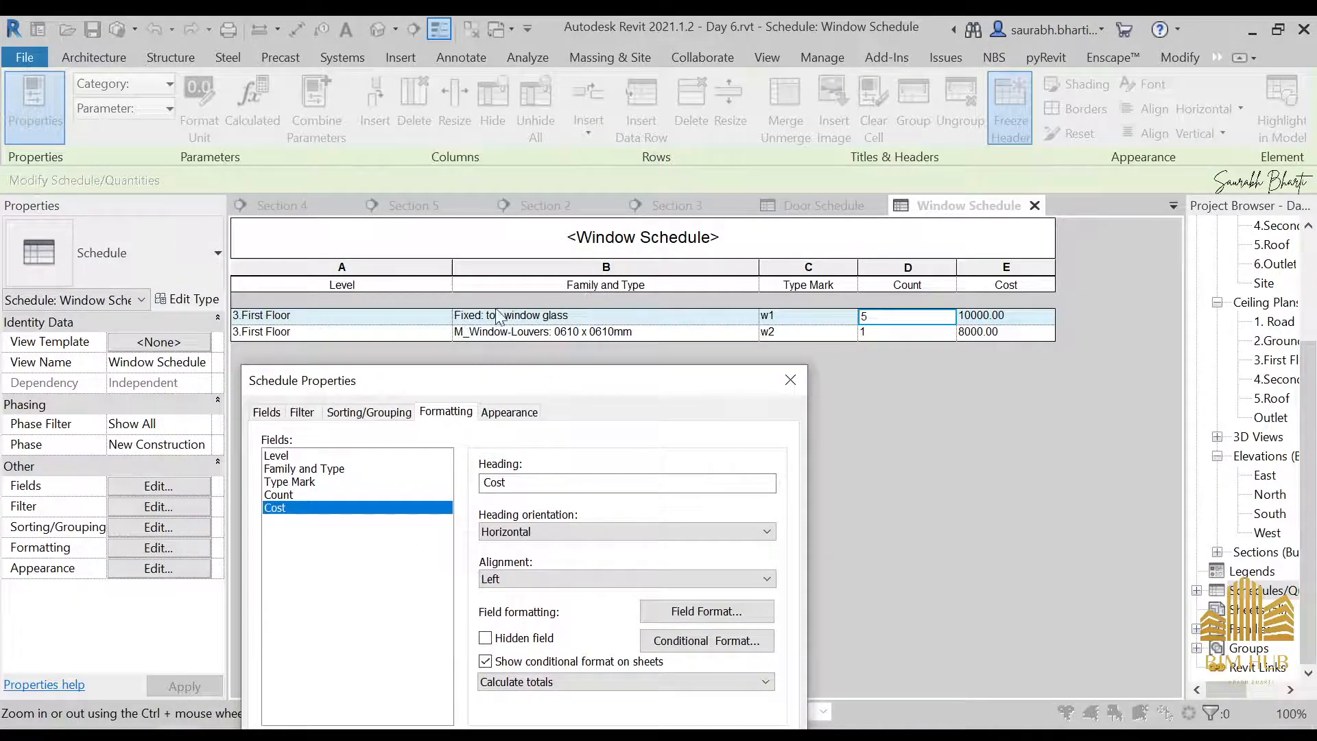
pyautogui.moveTo(480, 381); pyautogui.dragTo(651, 204)
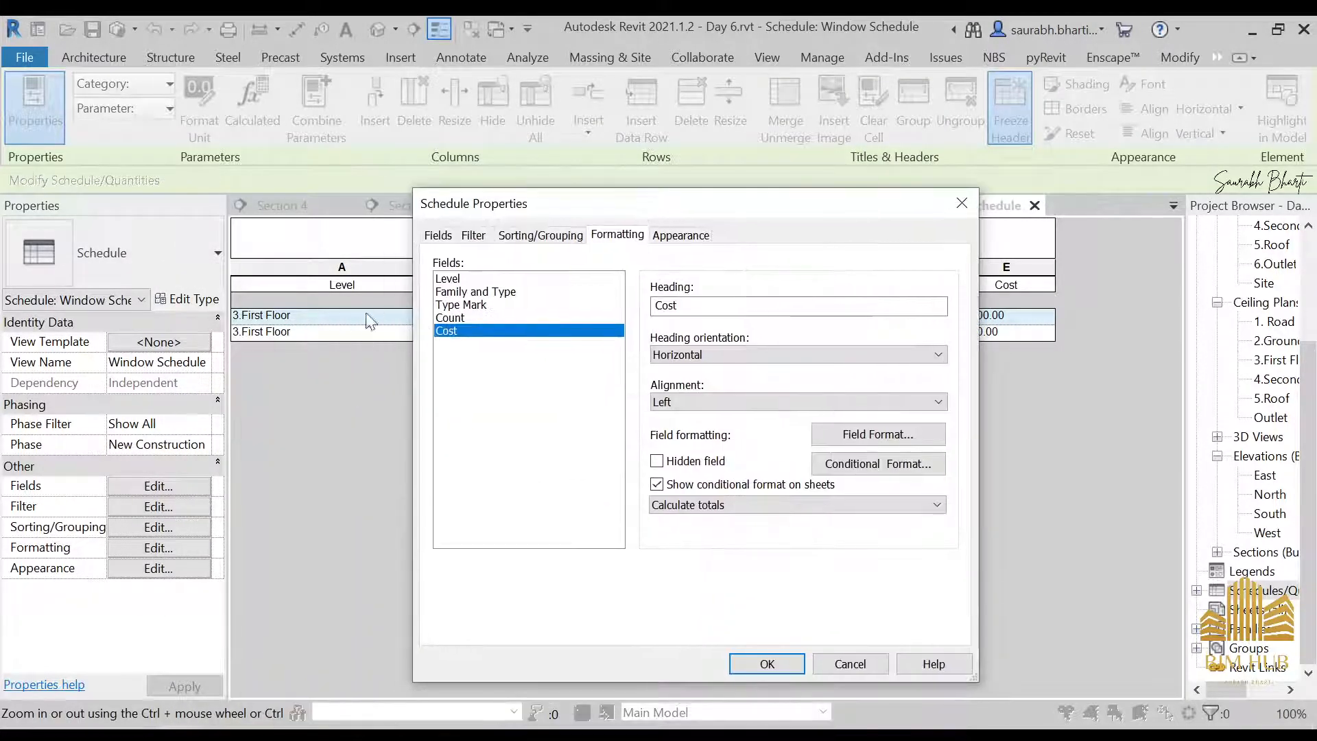
pyautogui.click(461, 280)
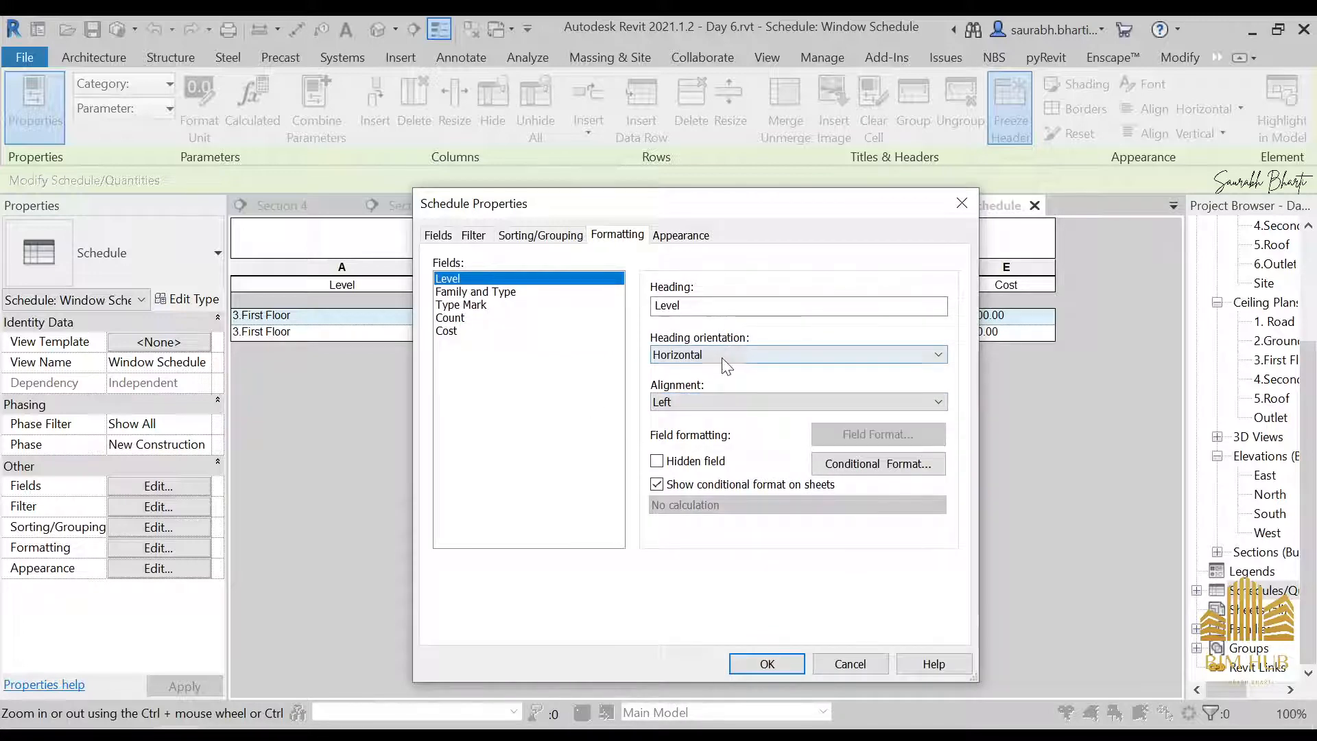
pyautogui.click(706, 403)
pyautogui.click(702, 427)
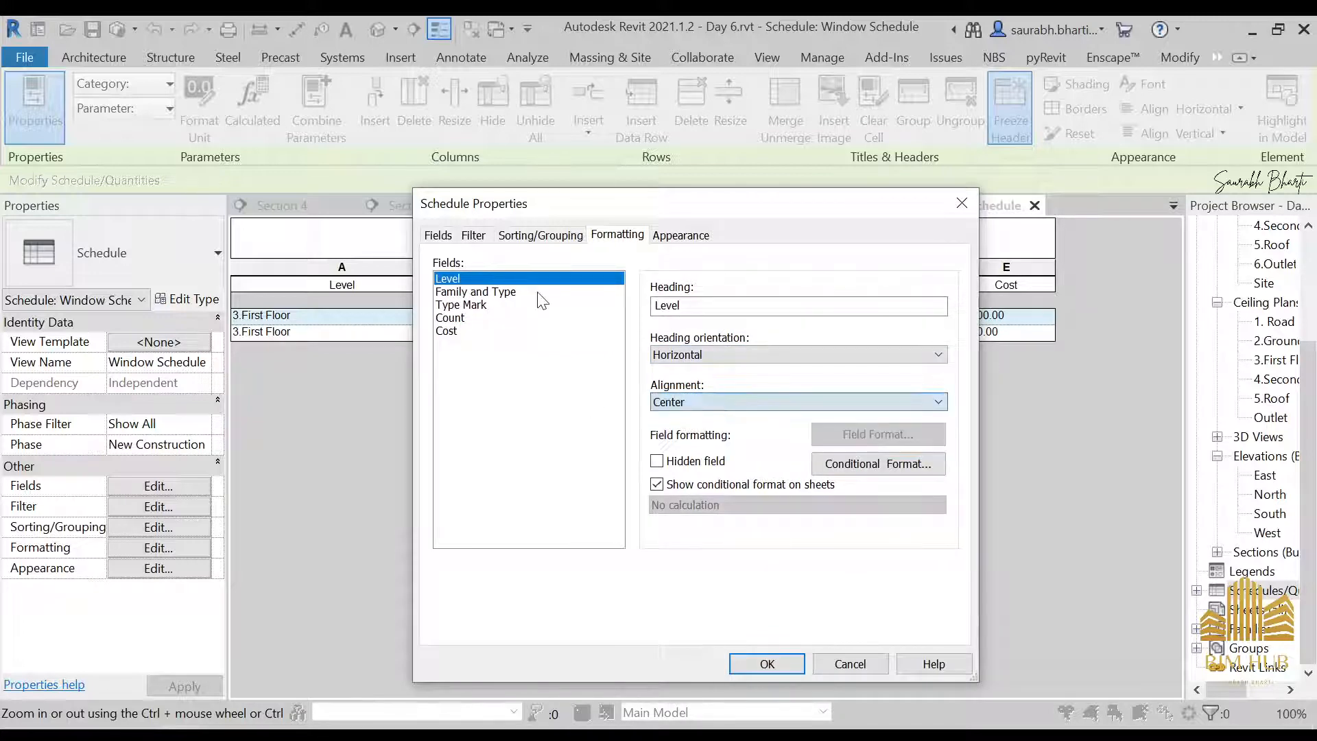
pyautogui.click(542, 293)
pyautogui.click(700, 402)
pyautogui.click(700, 430)
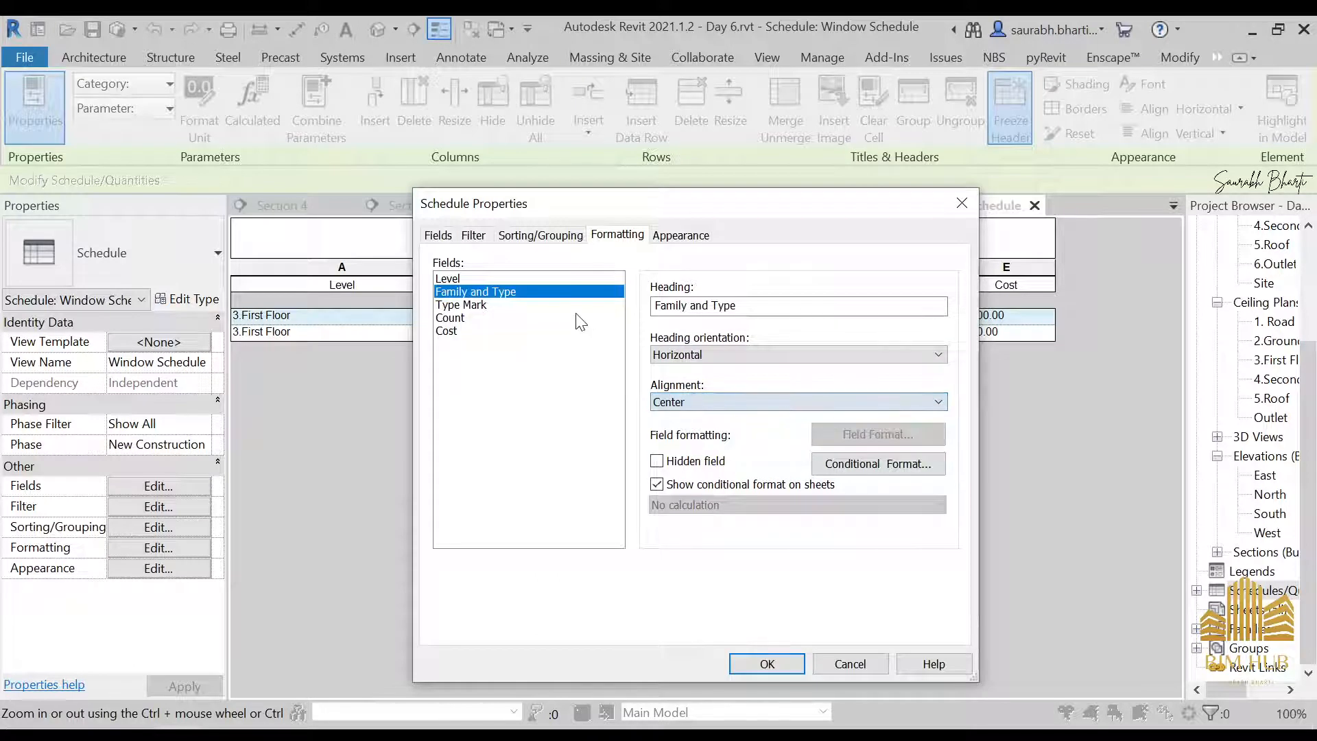
pyautogui.click(563, 305)
pyautogui.click(699, 402)
pyautogui.click(699, 428)
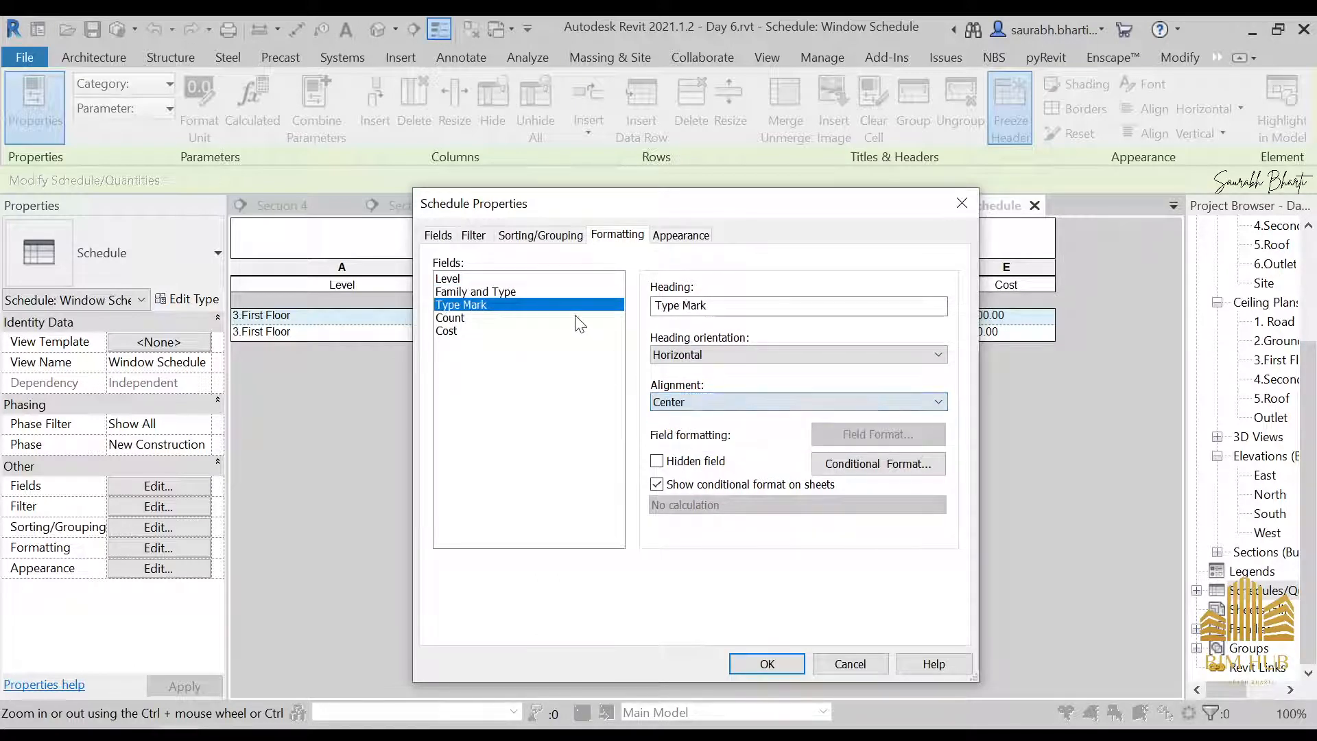
# Center the alignment of the Count and Cost fields and apply the formatting to the Window Schedule
pyautogui.click(522, 318)
pyautogui.click(700, 402)
pyautogui.click(693, 429)
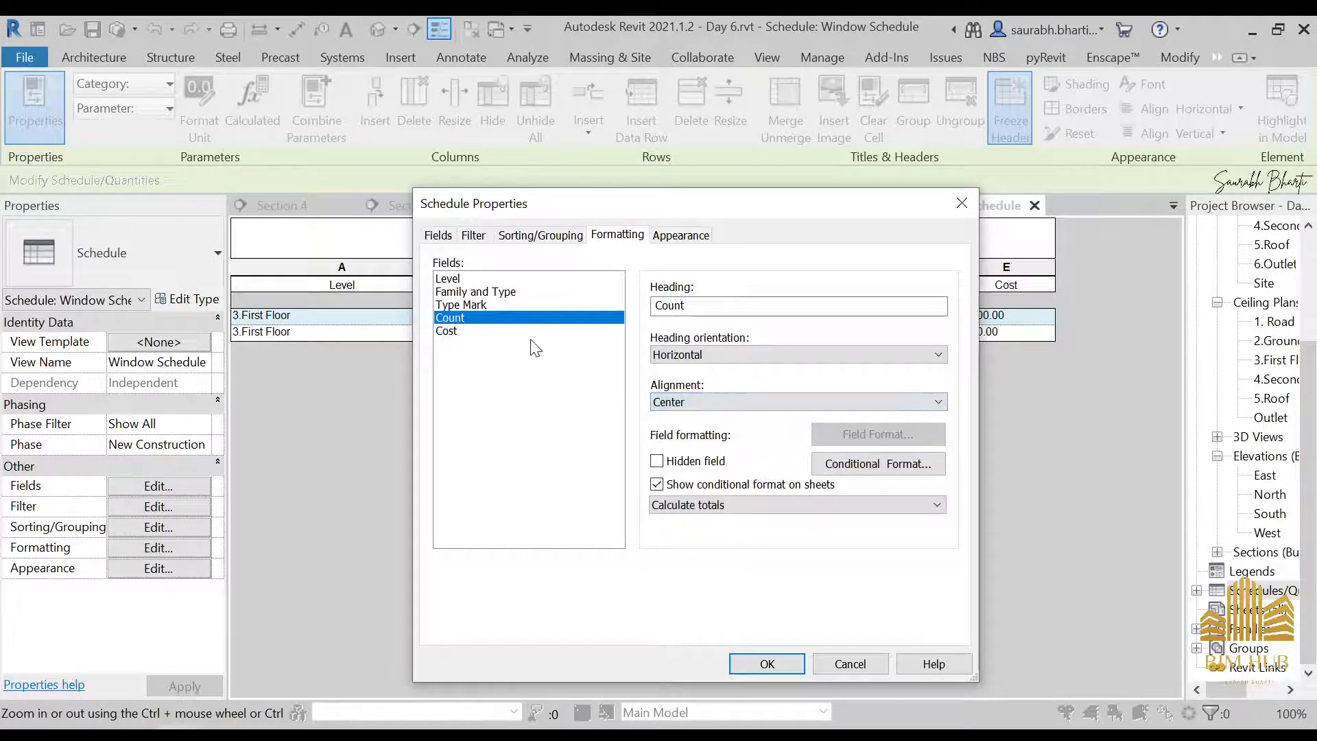
pyautogui.click(521, 330)
pyautogui.click(700, 402)
pyautogui.click(689, 428)
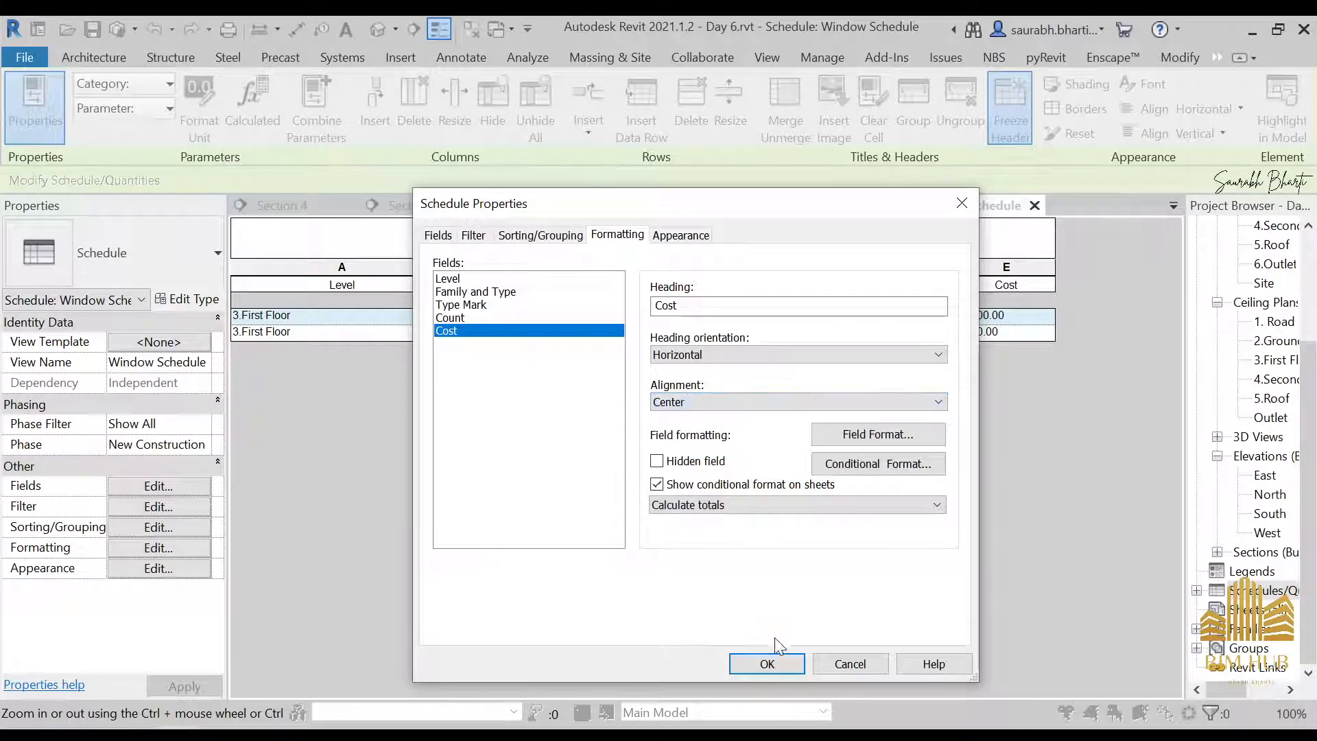
pyautogui.click(767, 664)
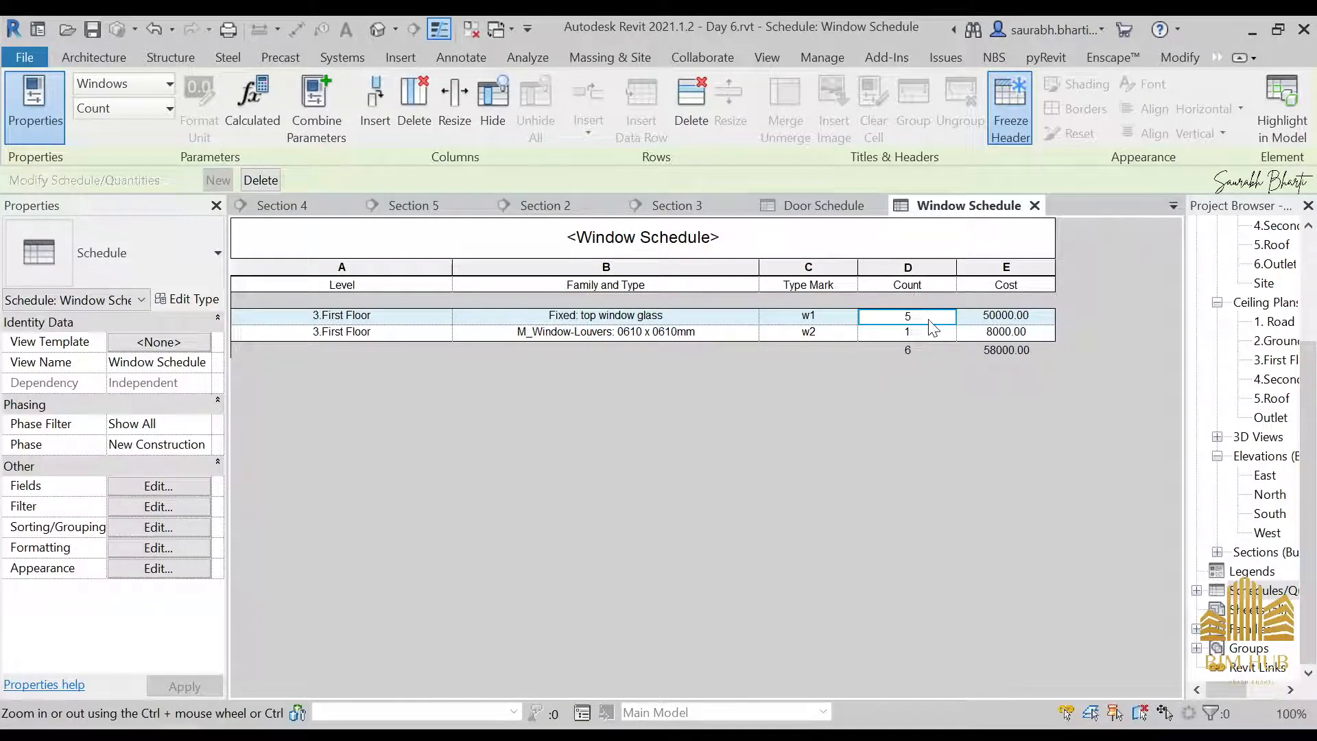
# Create a new building-component schedule for the Walls category, named Wall Schedule, in the New Construction phase
pyautogui.rightClick(1262, 591)
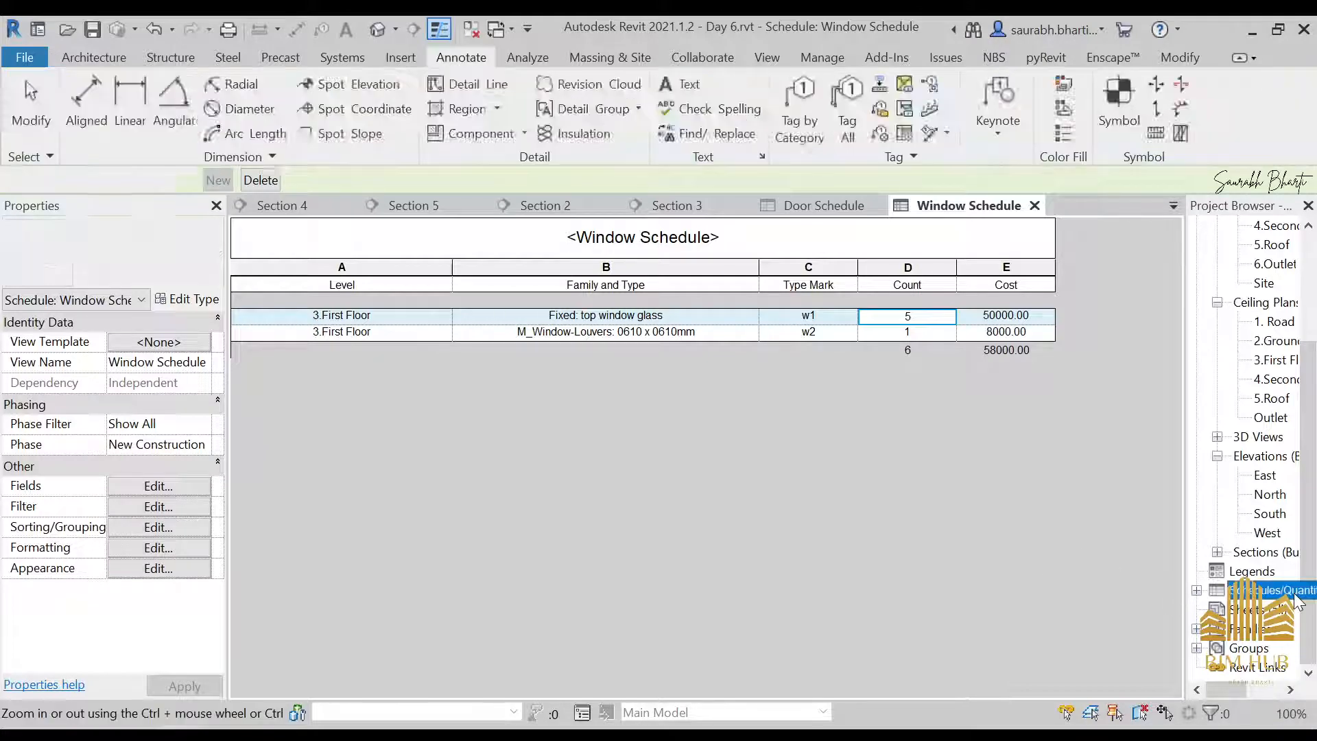
pyautogui.click(1132, 358)
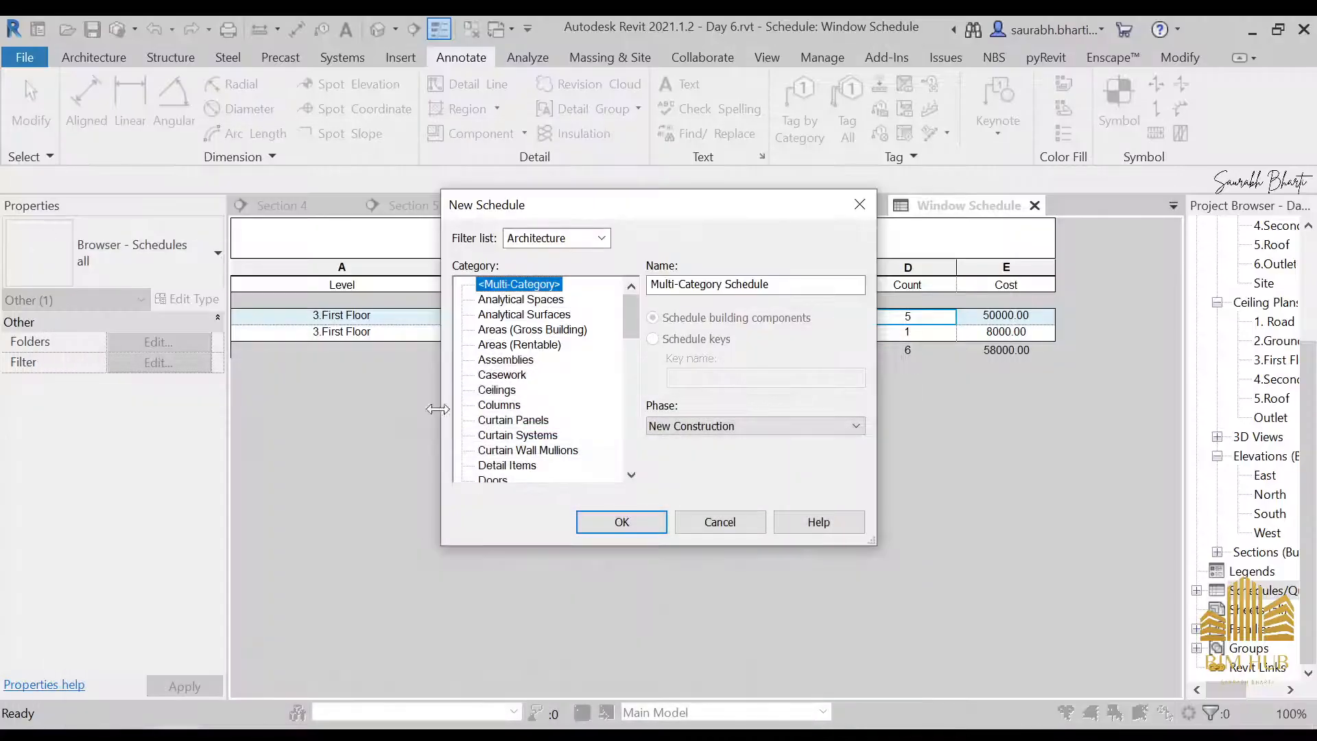
pyautogui.scroll(-2, 521, 385)
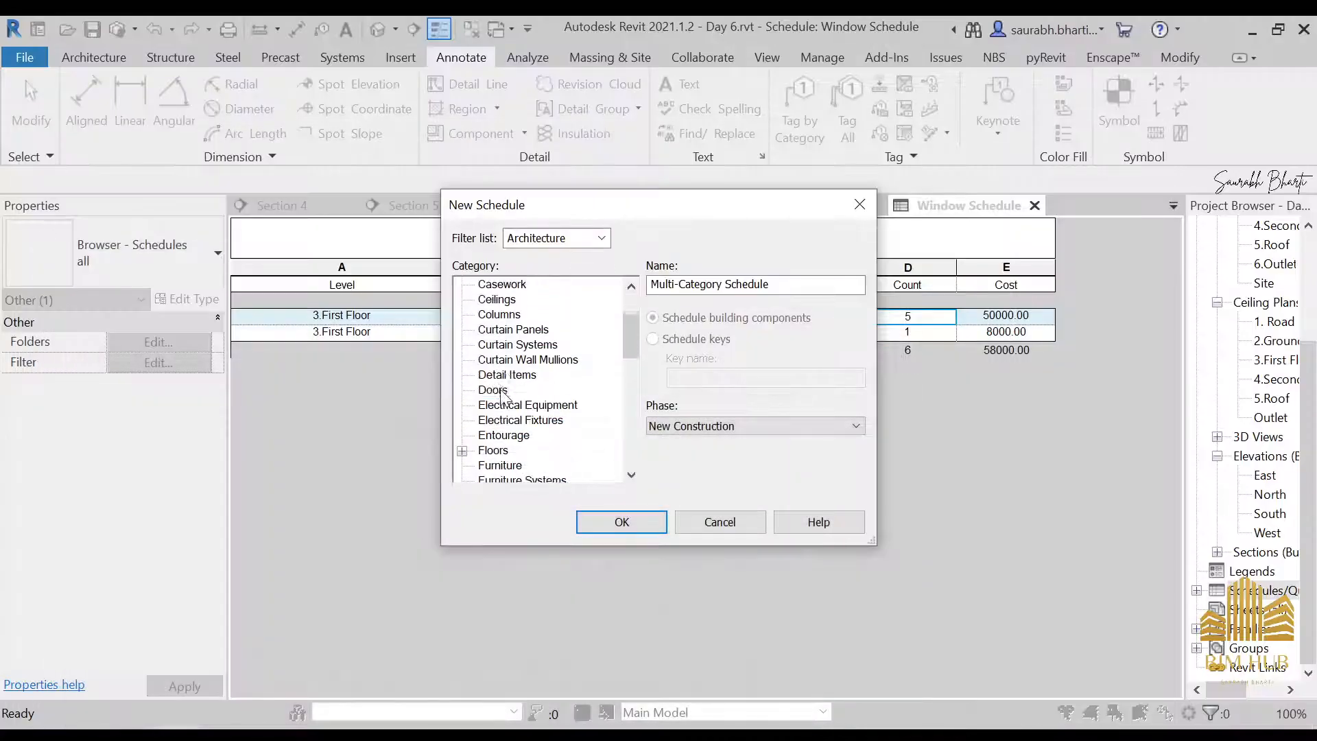
pyautogui.click(500, 389)
pyautogui.scroll(-9, 500, 389)
pyautogui.click(491, 450)
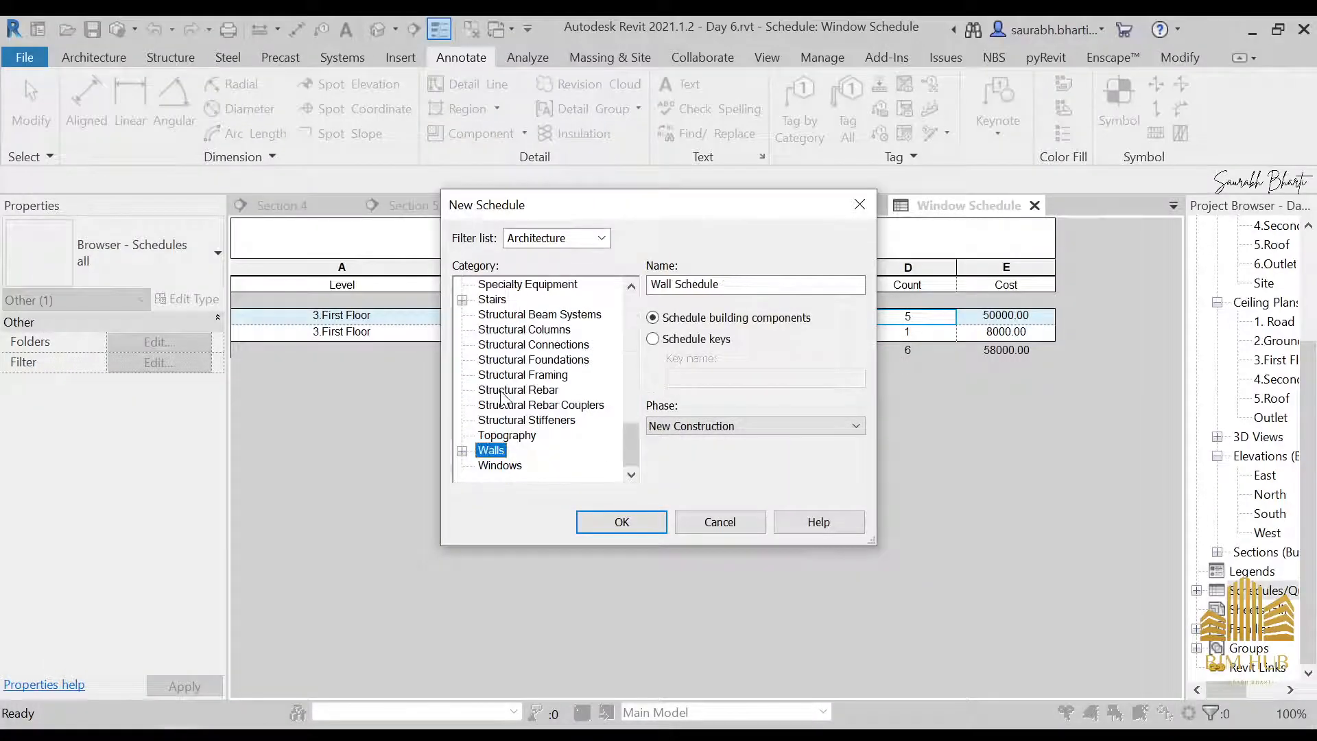
pyautogui.click(643, 519)
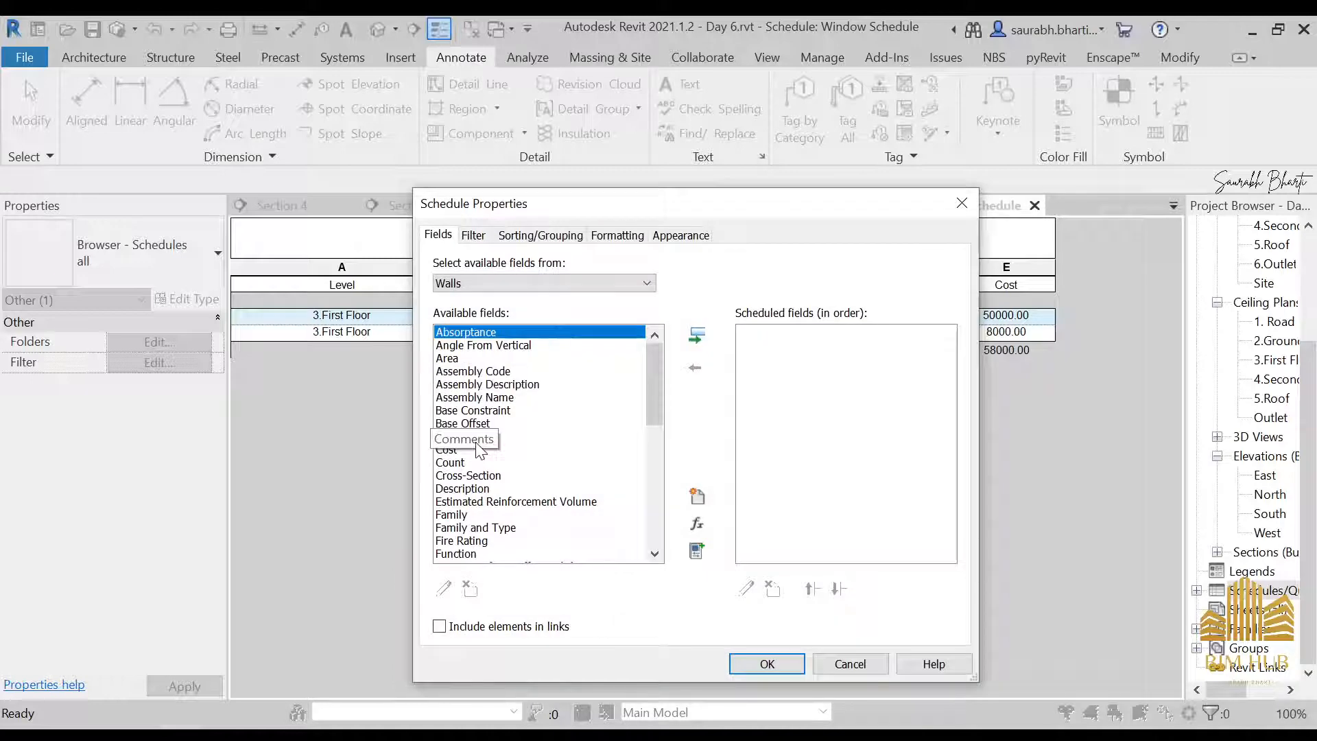
# Add the Family and Type field and the Area field to the Wall Schedule's scheduled fields
pyautogui.click(458, 515)
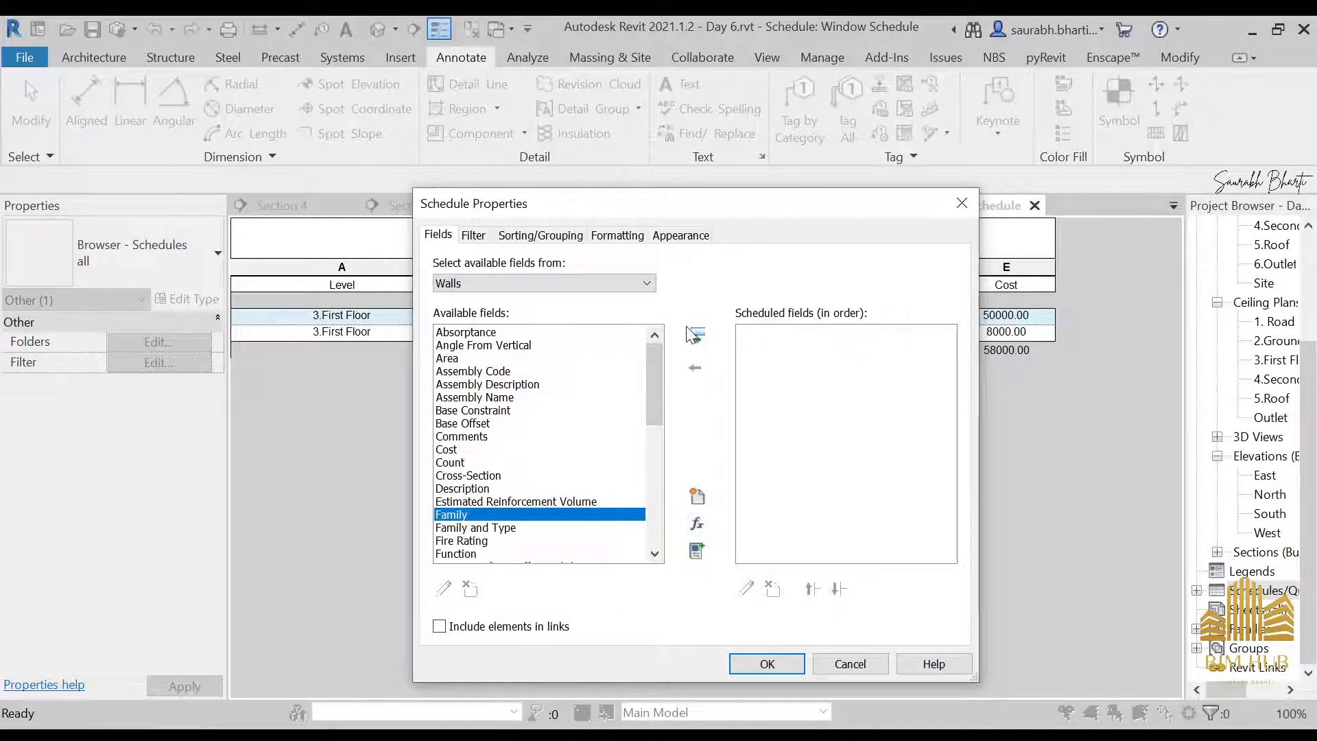
pyautogui.click(480, 528)
pyautogui.click(697, 335)
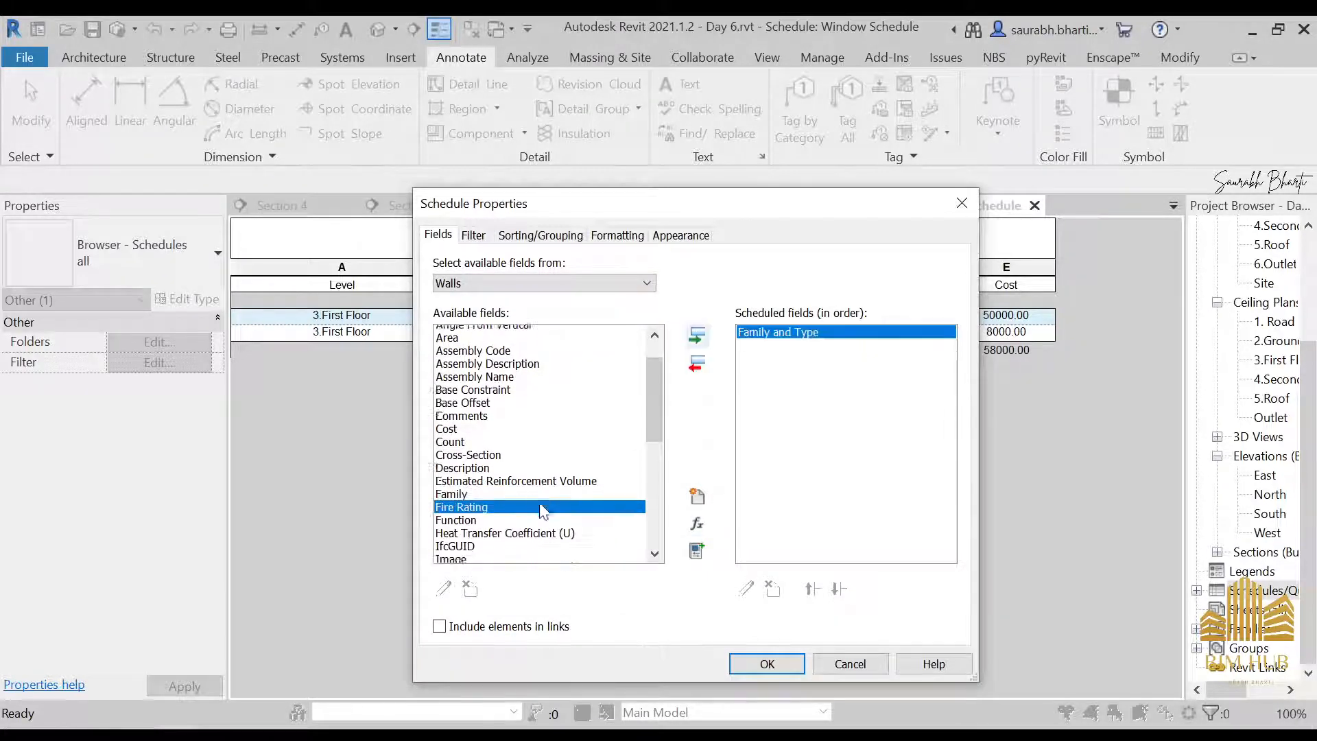
pyautogui.scroll(-3, 542, 511)
pyautogui.click(475, 425)
pyautogui.click(596, 398)
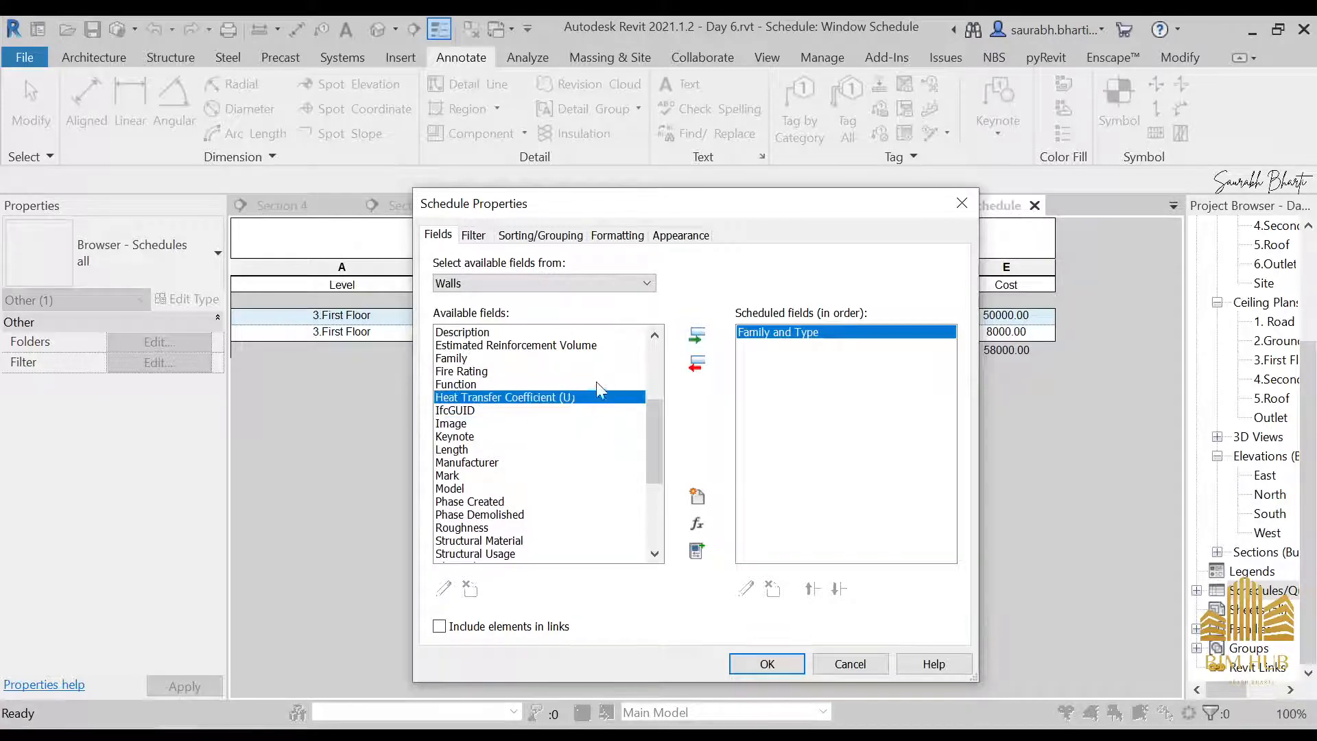
pyautogui.scroll(-2, 489, 458)
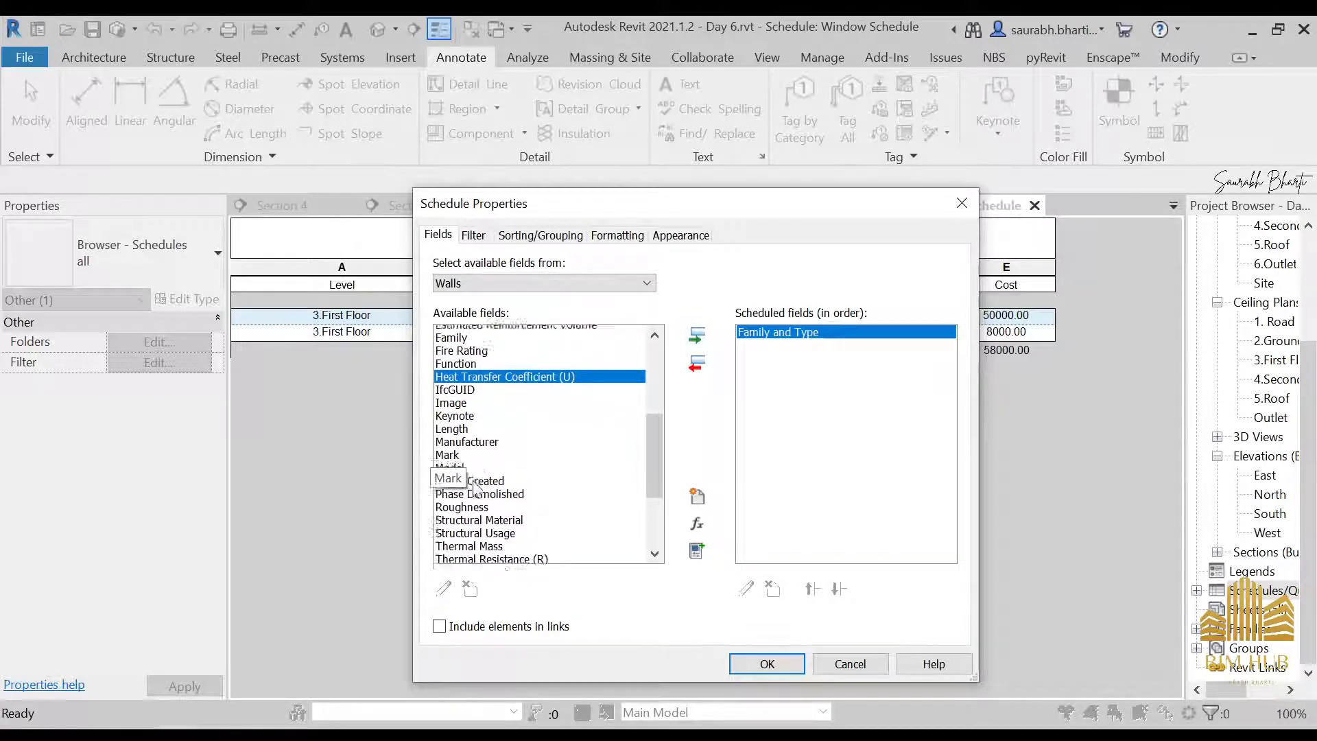
pyautogui.click(471, 412)
pyautogui.scroll(5, 481, 425)
pyautogui.click(481, 358)
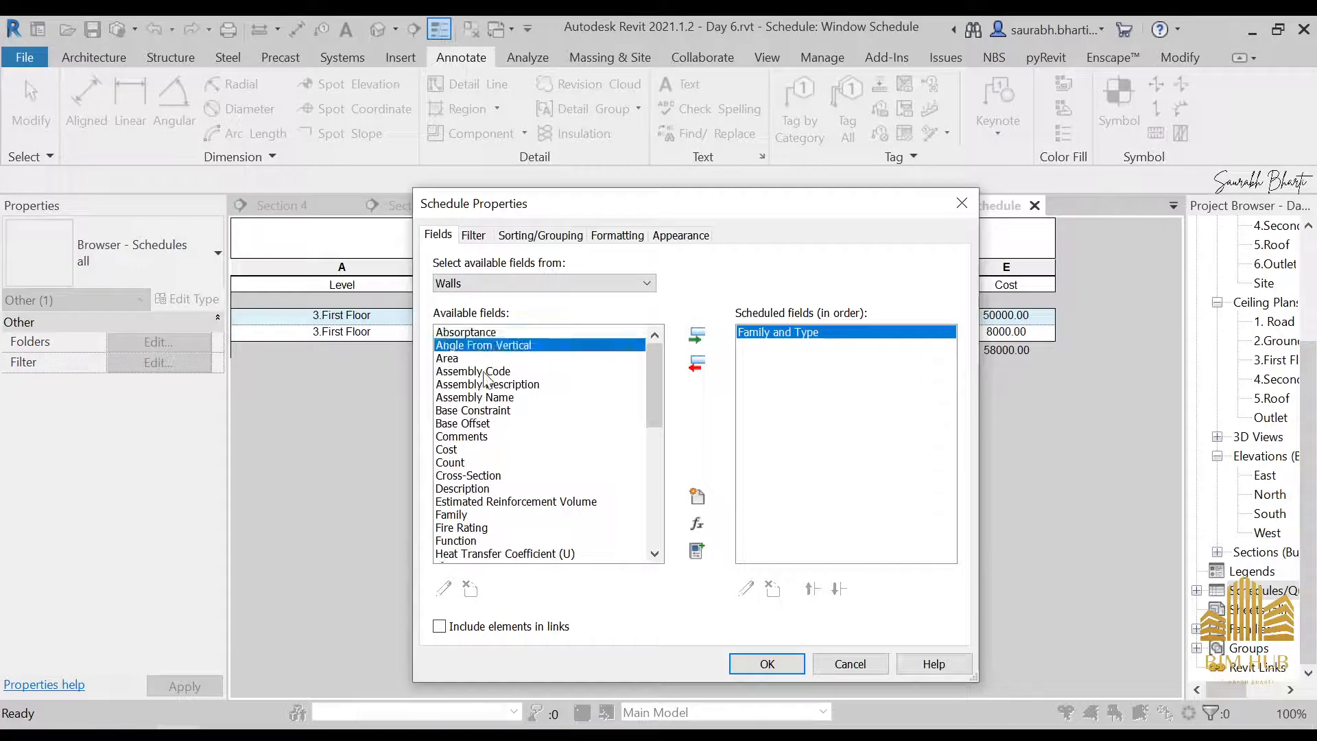
pyautogui.click(698, 335)
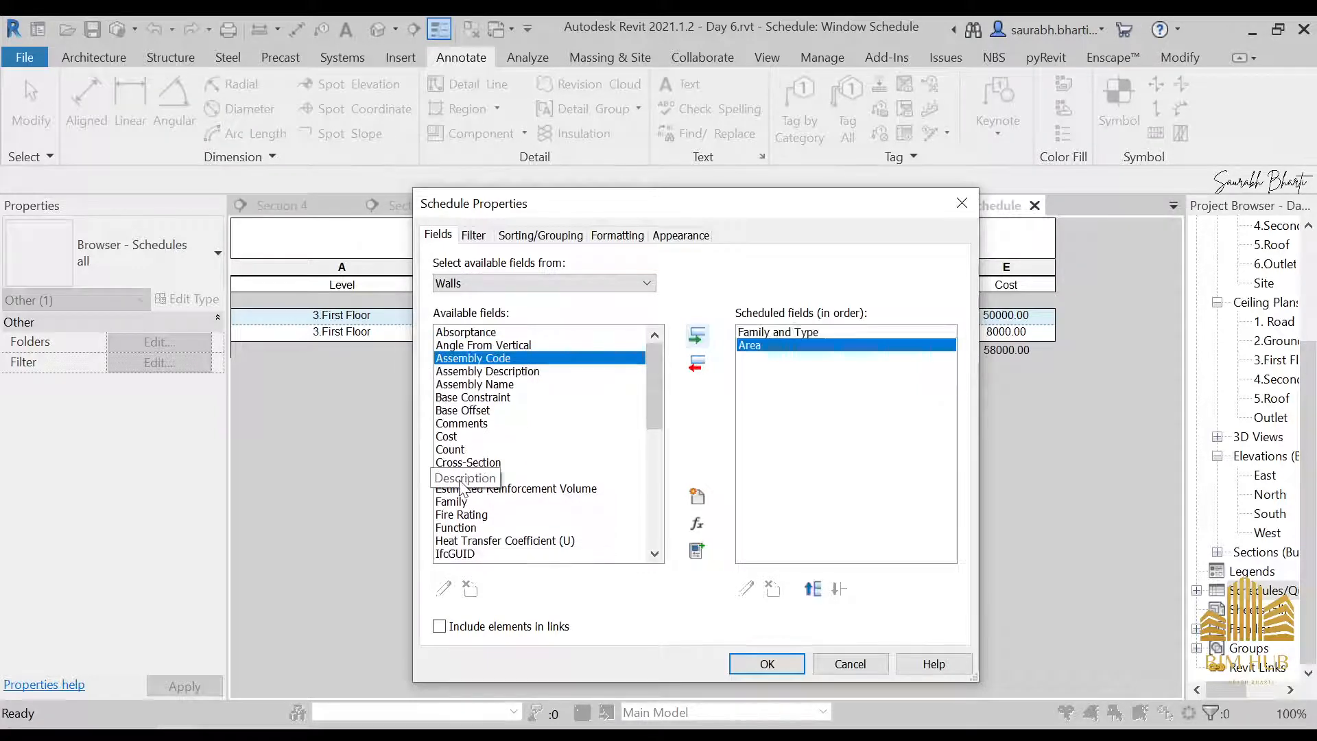
pyautogui.click(449, 436)
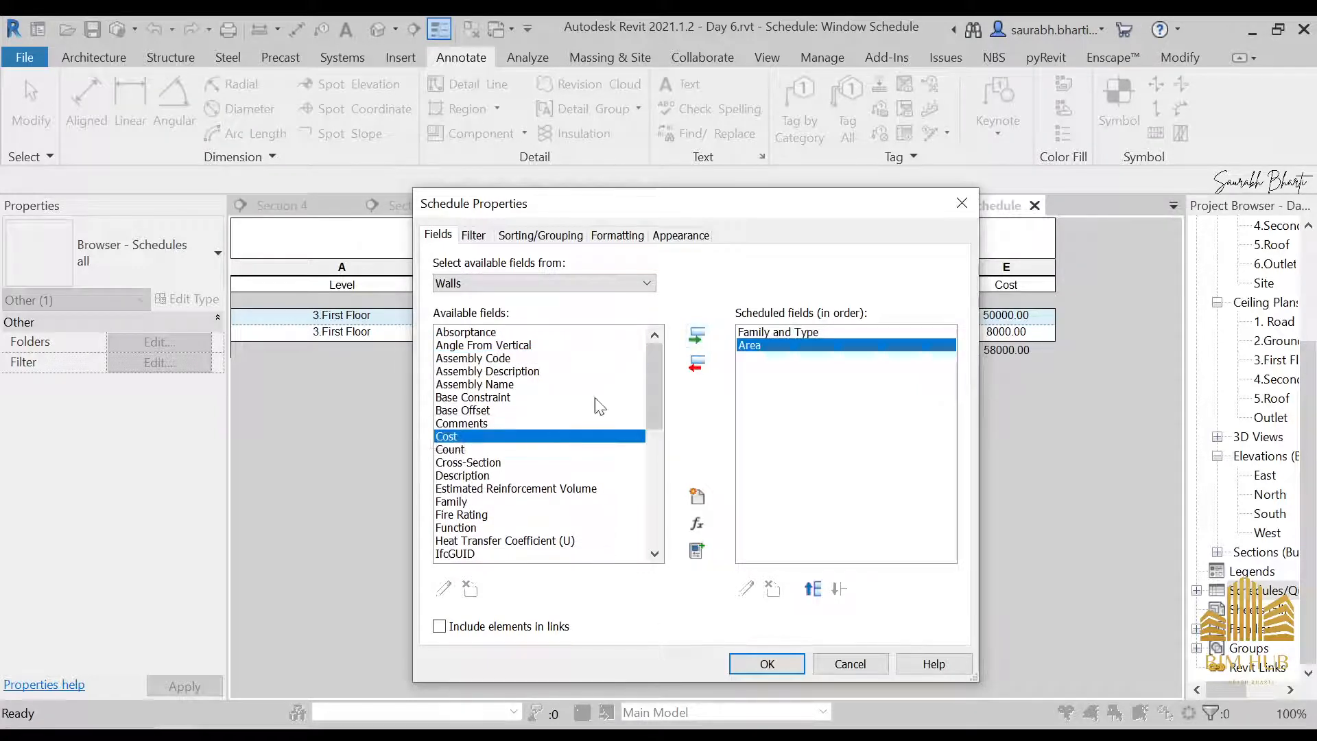
pyautogui.click(698, 335)
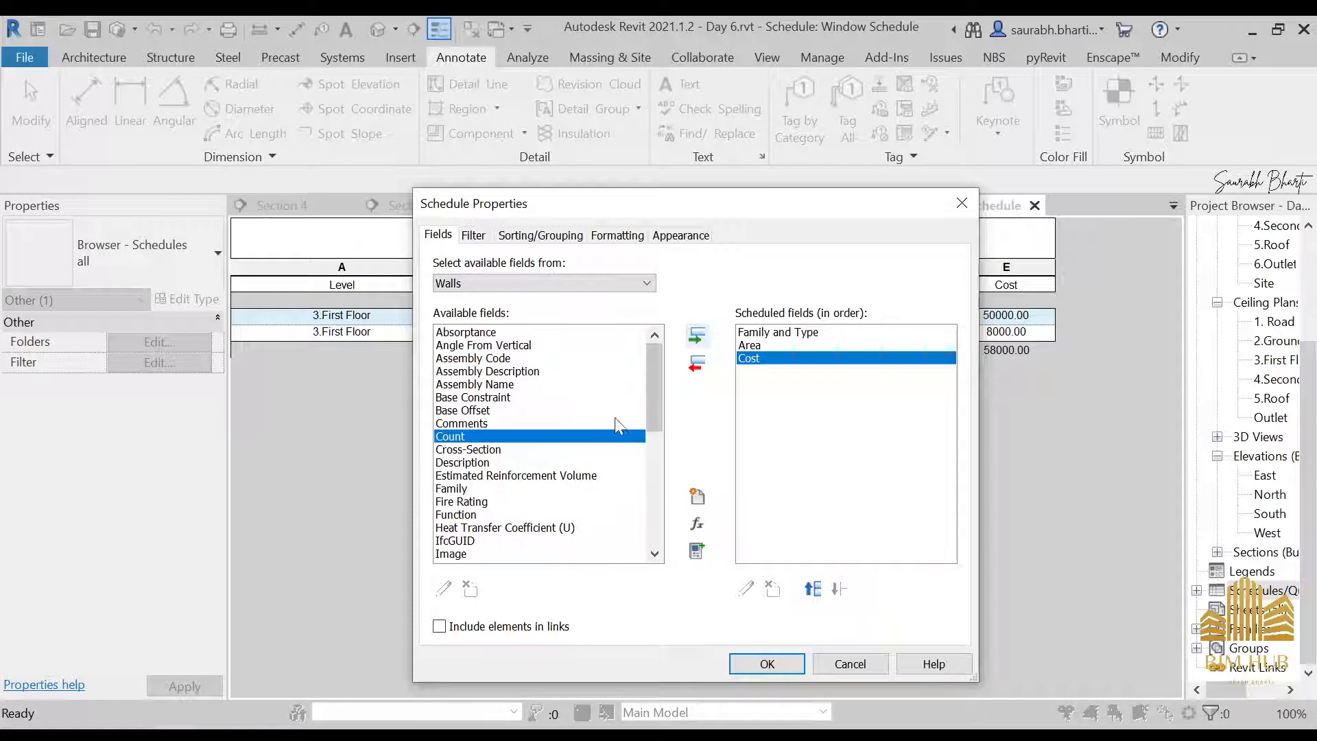
pyautogui.click(688, 367)
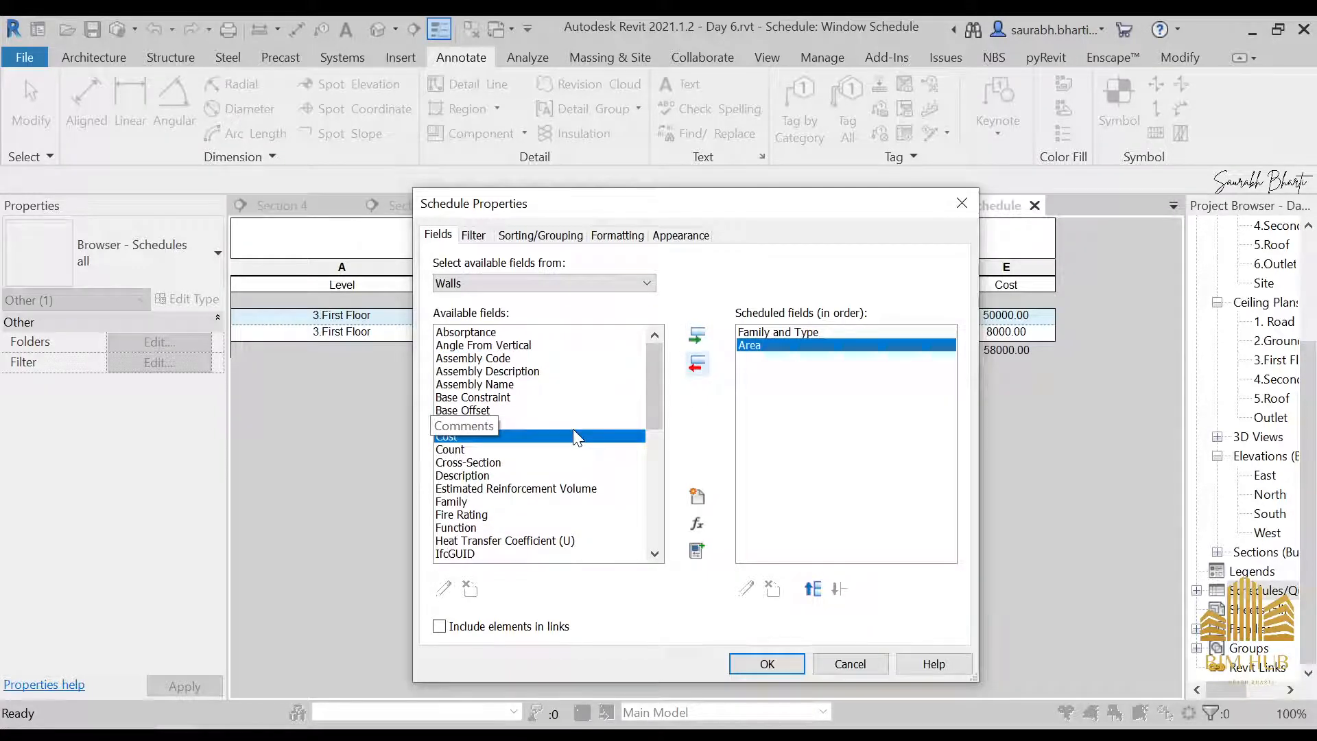
# Add the Type Mark, Volume and Width fields to the Wall Schedule's scheduled fields
pyautogui.scroll(-3, 573, 460)
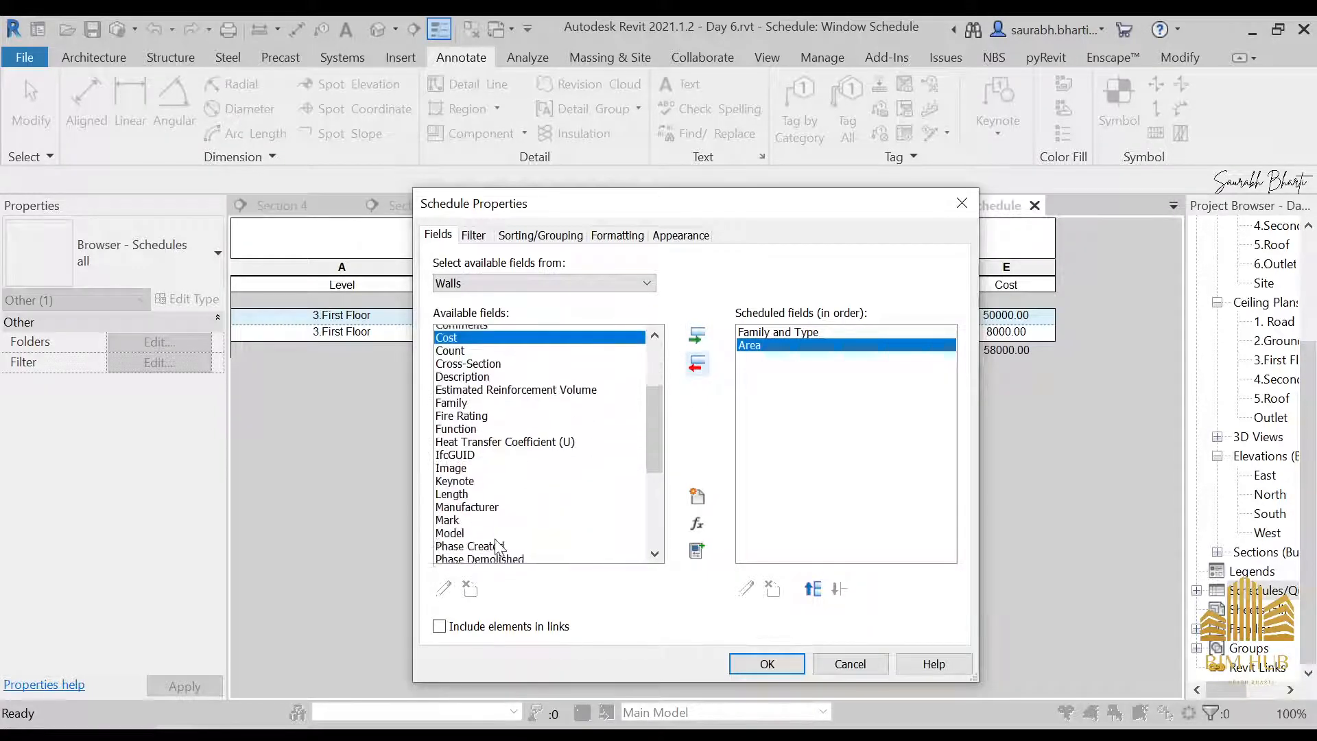
pyautogui.scroll(-1, 496, 547)
pyautogui.scroll(-1, 489, 487)
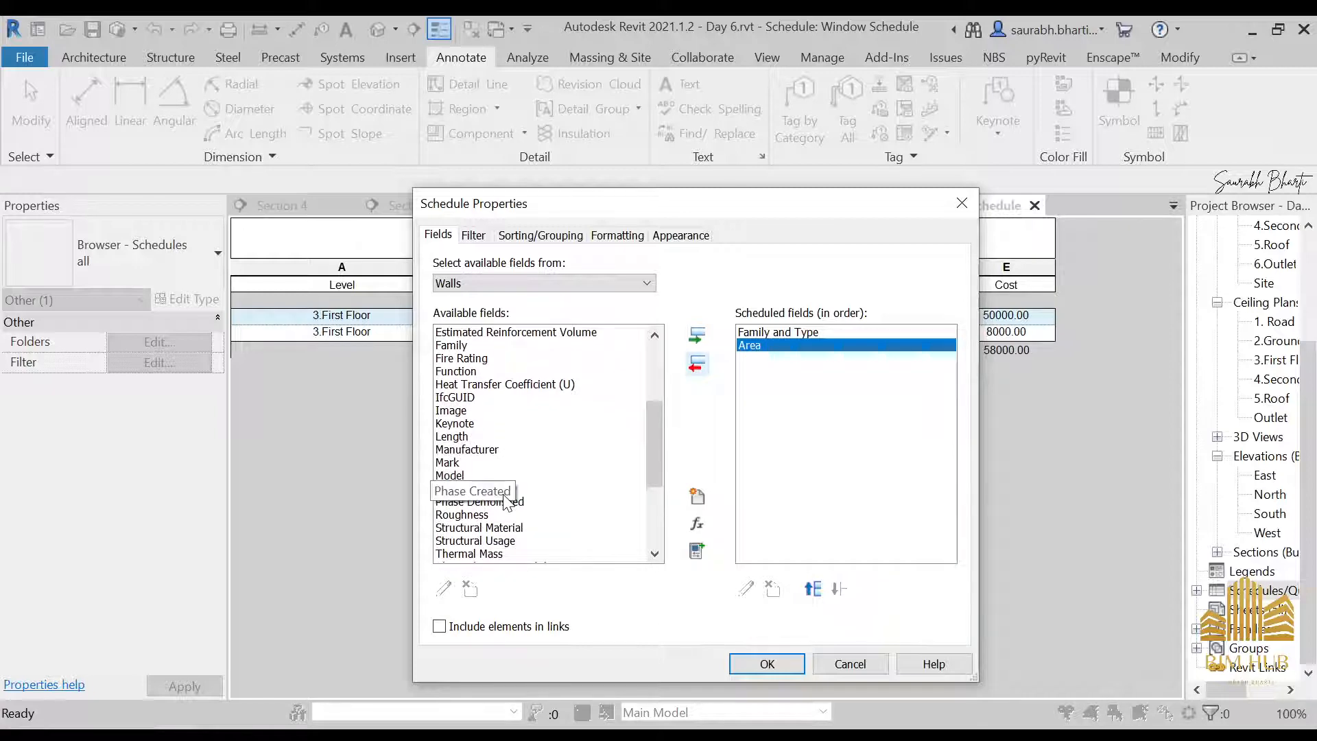
pyautogui.scroll(-1, 480, 474)
pyautogui.scroll(-3, 484, 484)
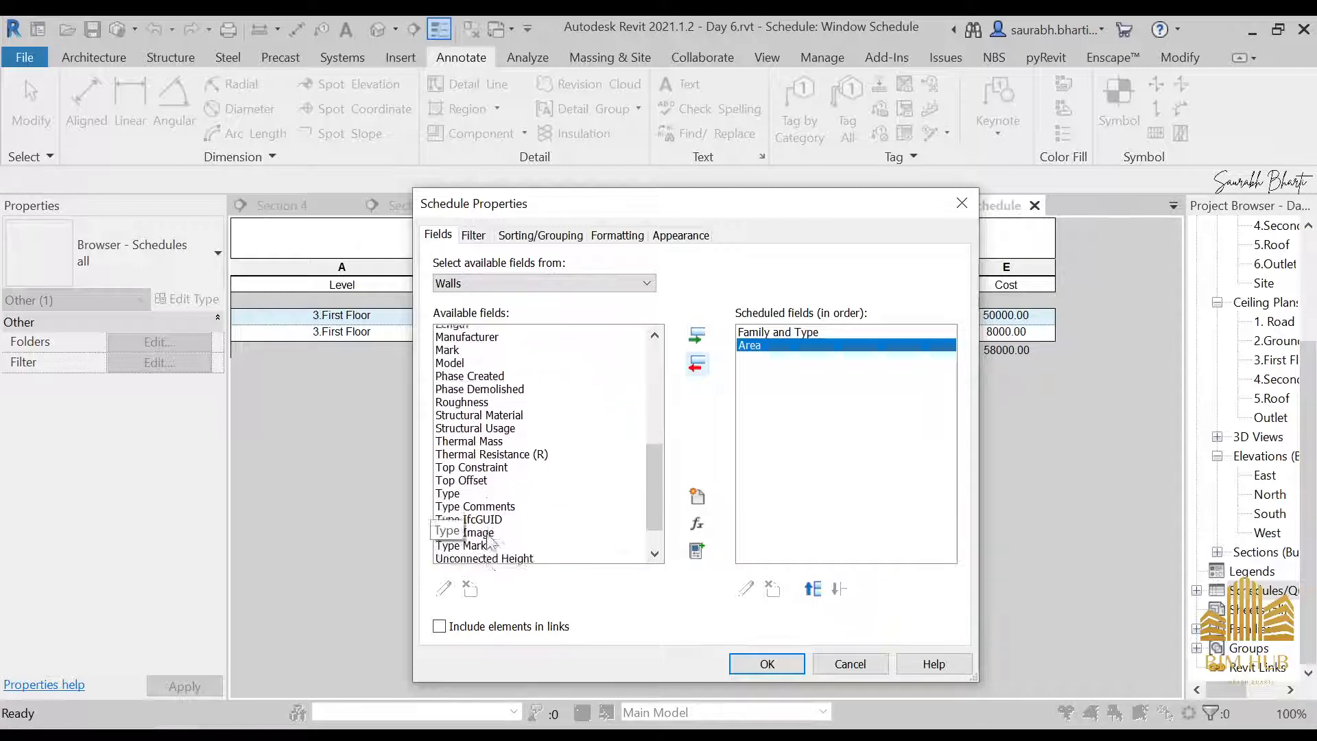
pyautogui.click(474, 502)
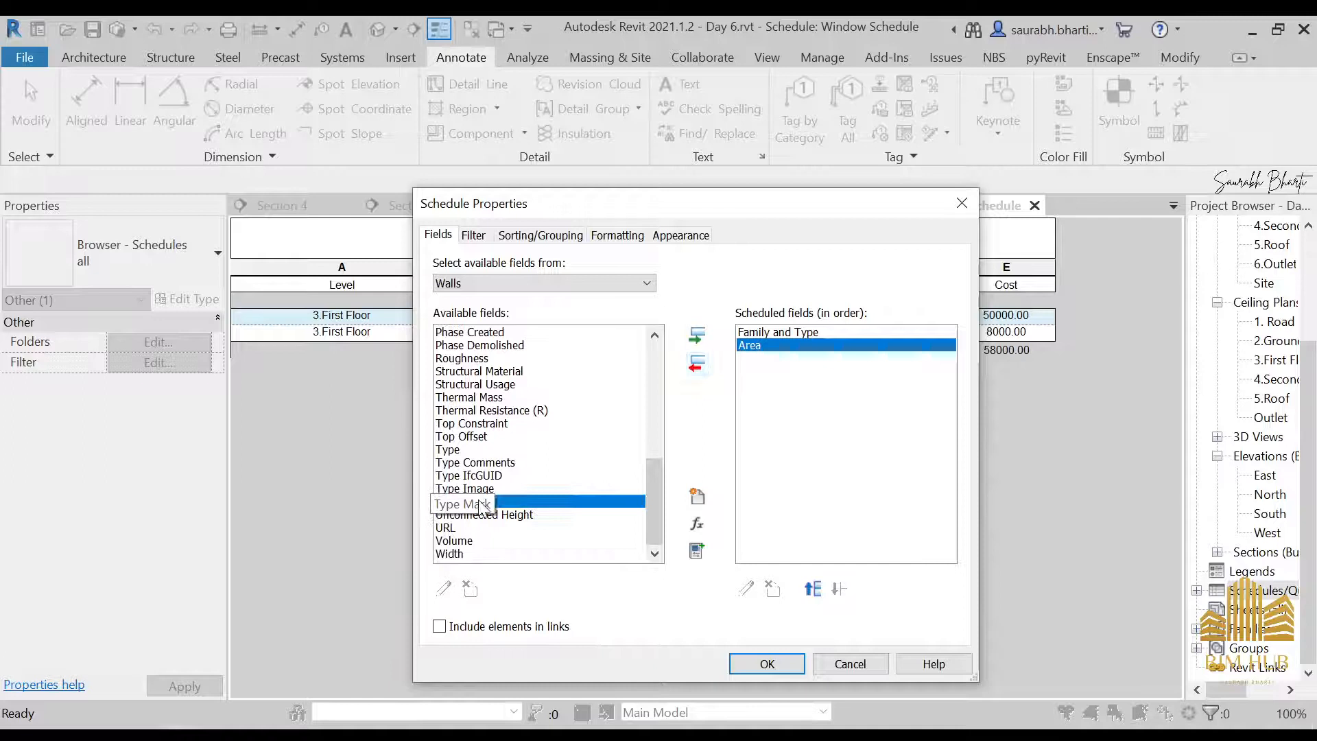
pyautogui.click(697, 336)
pyautogui.click(511, 540)
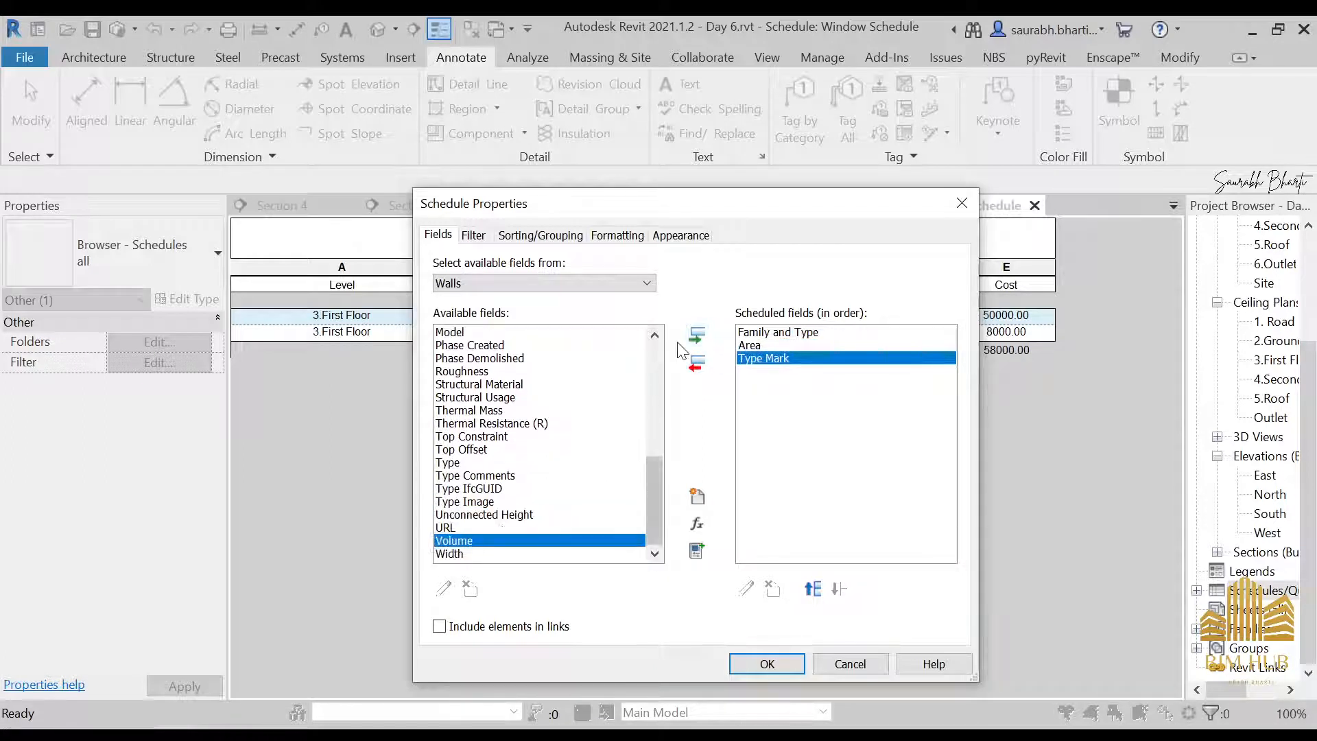
pyautogui.doubleClick(538, 539)
pyautogui.click(697, 336)
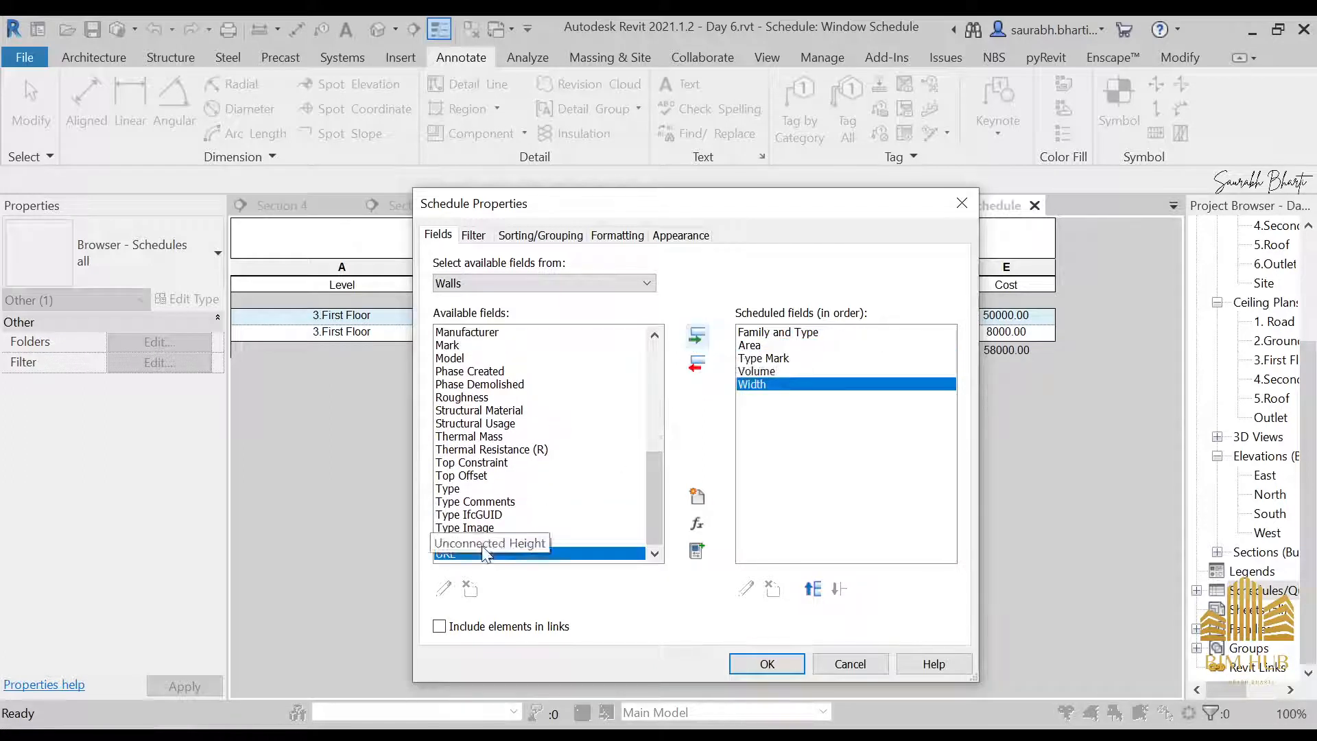
# Add the Count field to the end of the Wall Schedule's scheduled fields
pyautogui.scroll(3, 466, 473)
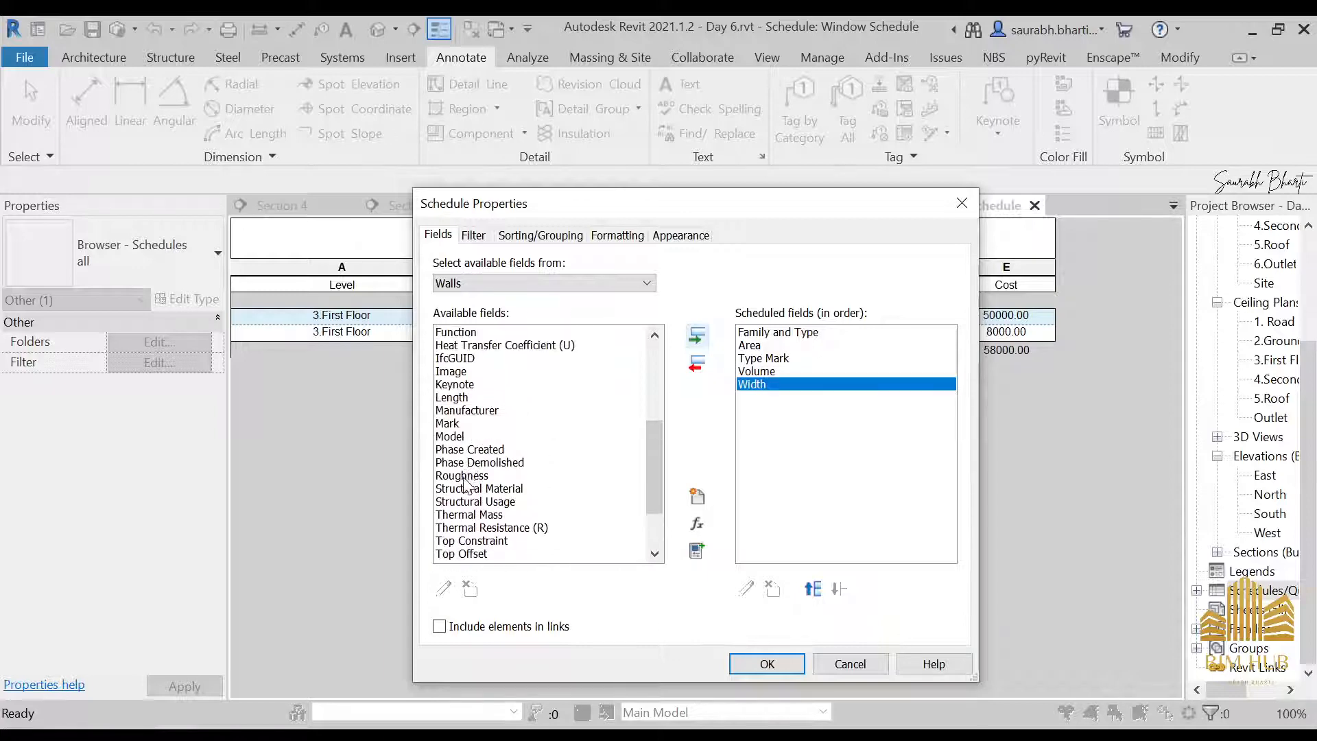
pyautogui.scroll(2, 459, 466)
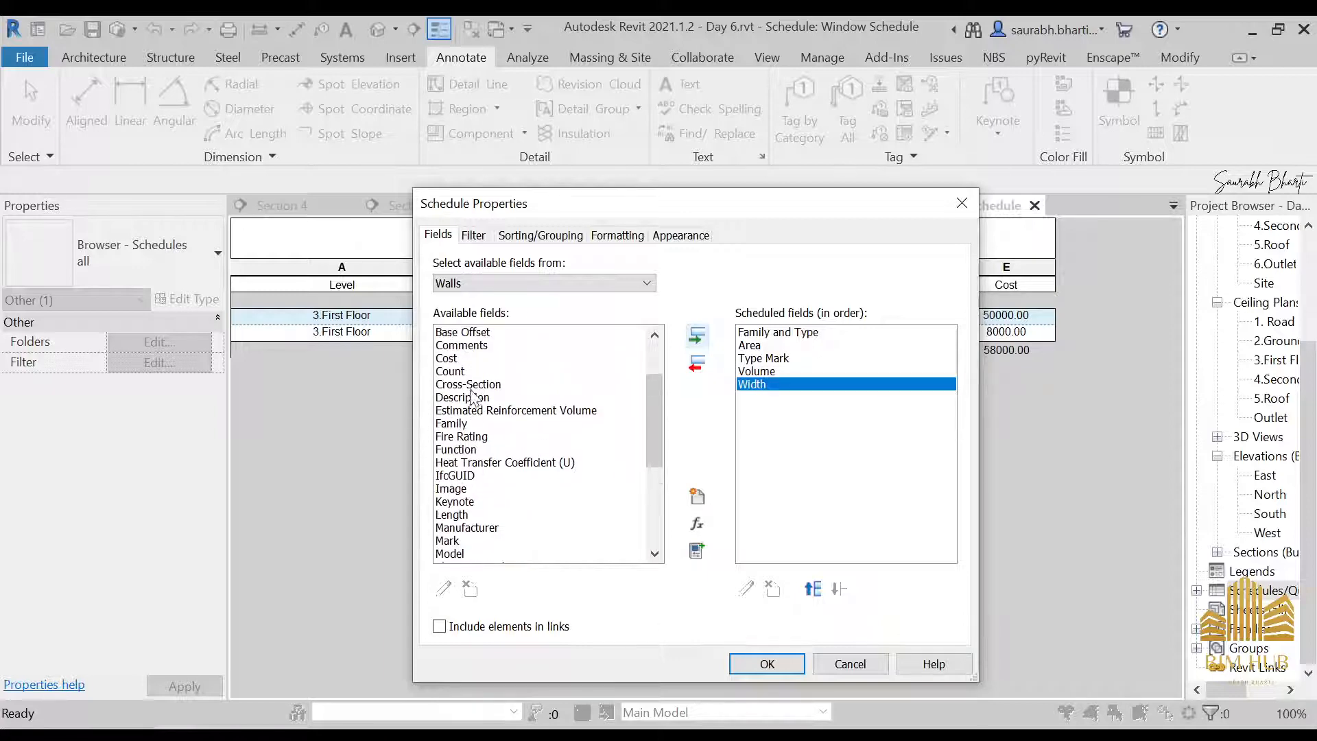
pyautogui.scroll(2, 464, 505)
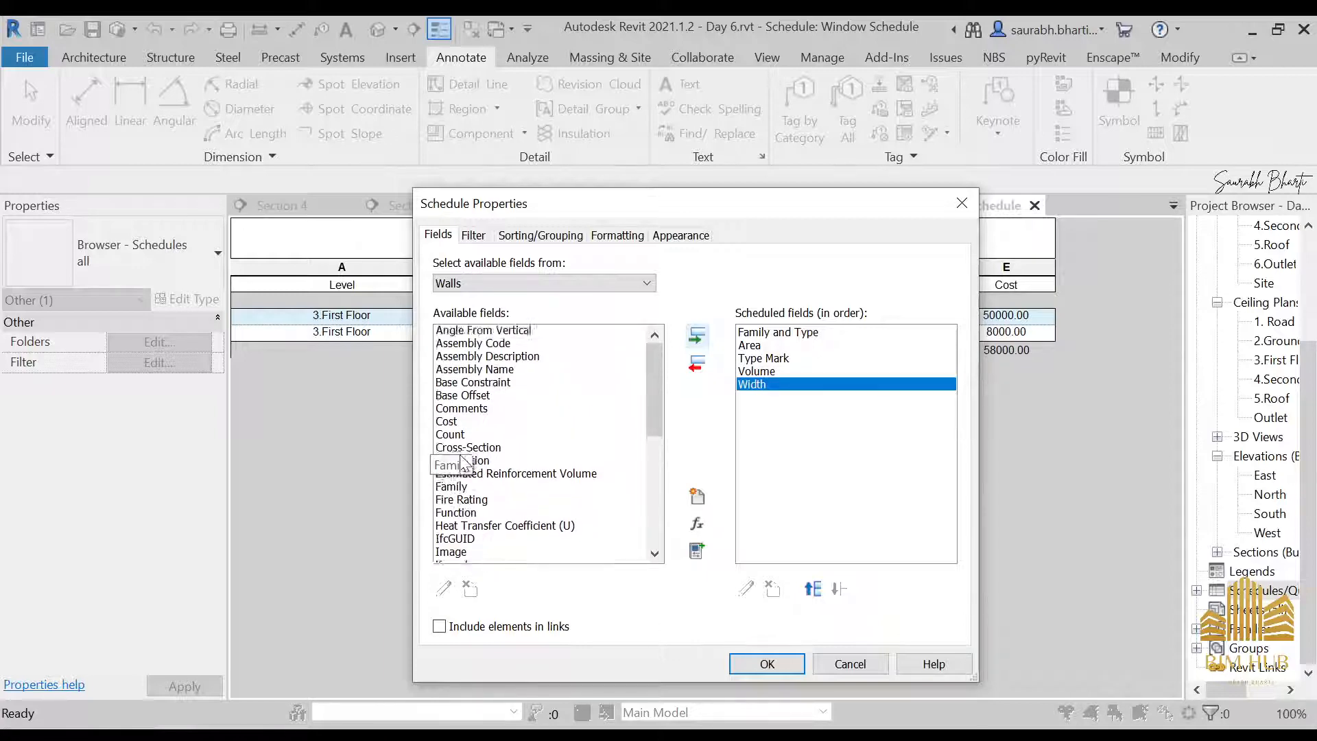
pyautogui.click(452, 449)
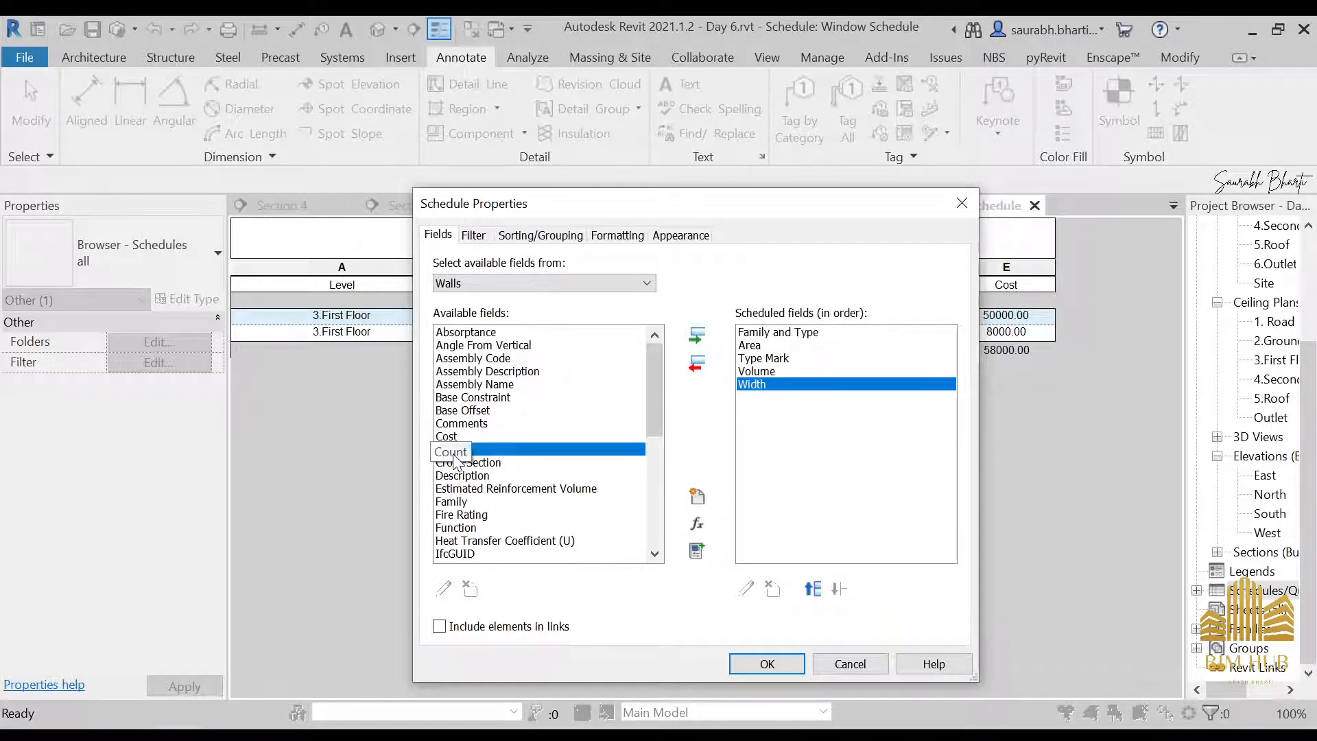
pyautogui.click(697, 335)
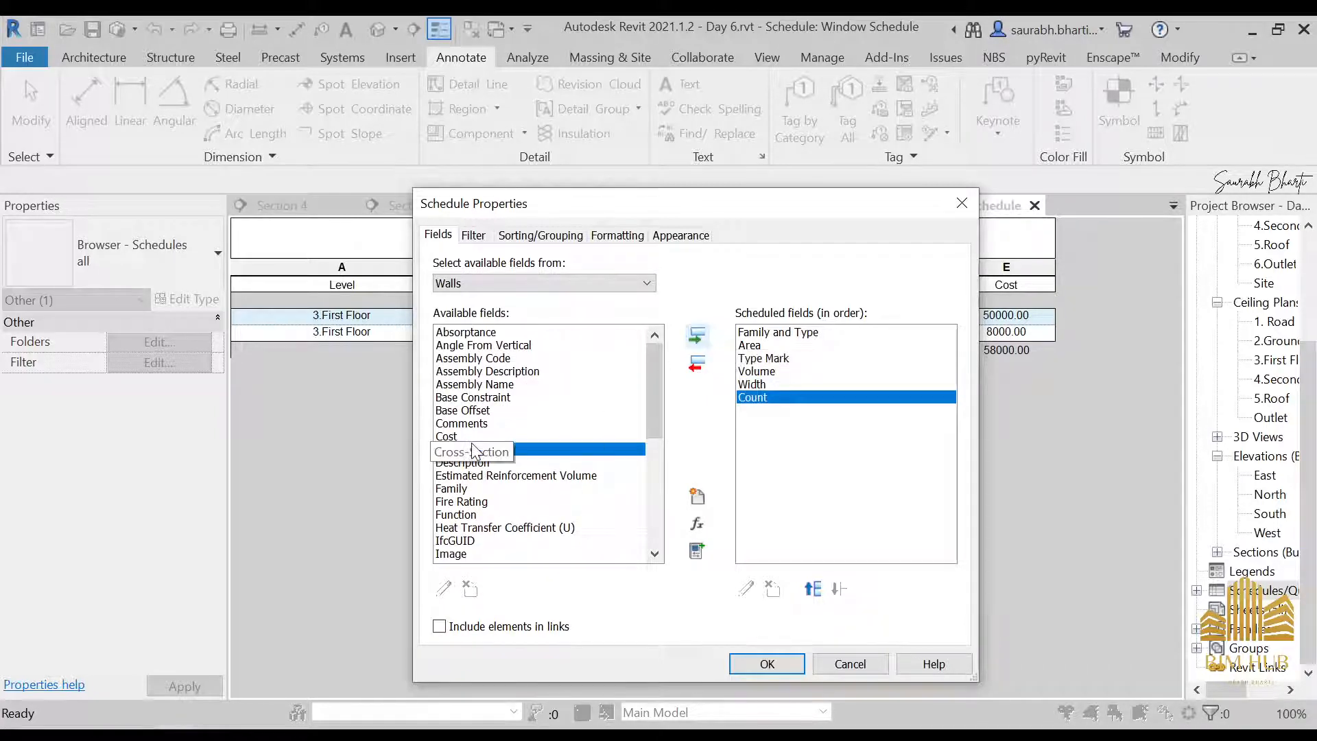
# Move the Type Mark field above Area in the field order and generate the Wall Schedule
pyautogui.click(782, 359)
pyautogui.click(814, 588)
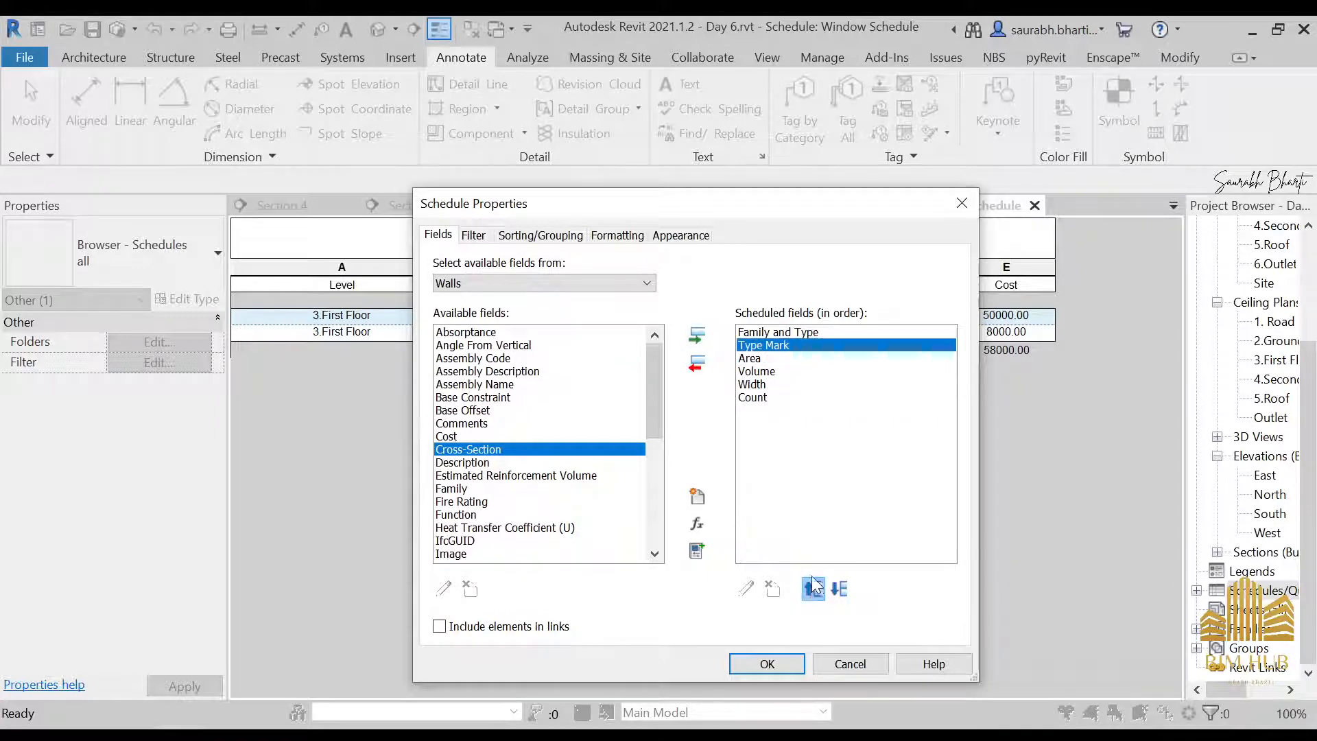
pyautogui.click(787, 373)
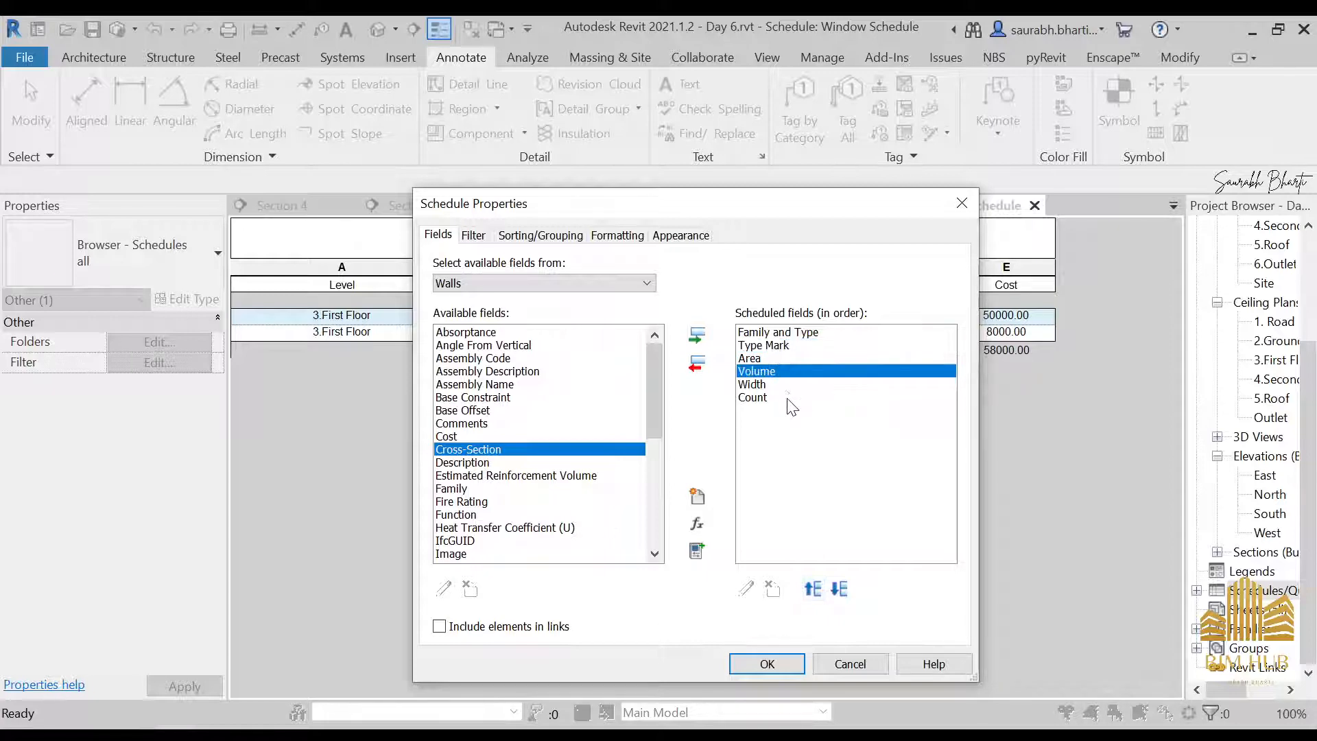
pyautogui.click(789, 398)
pyautogui.click(799, 661)
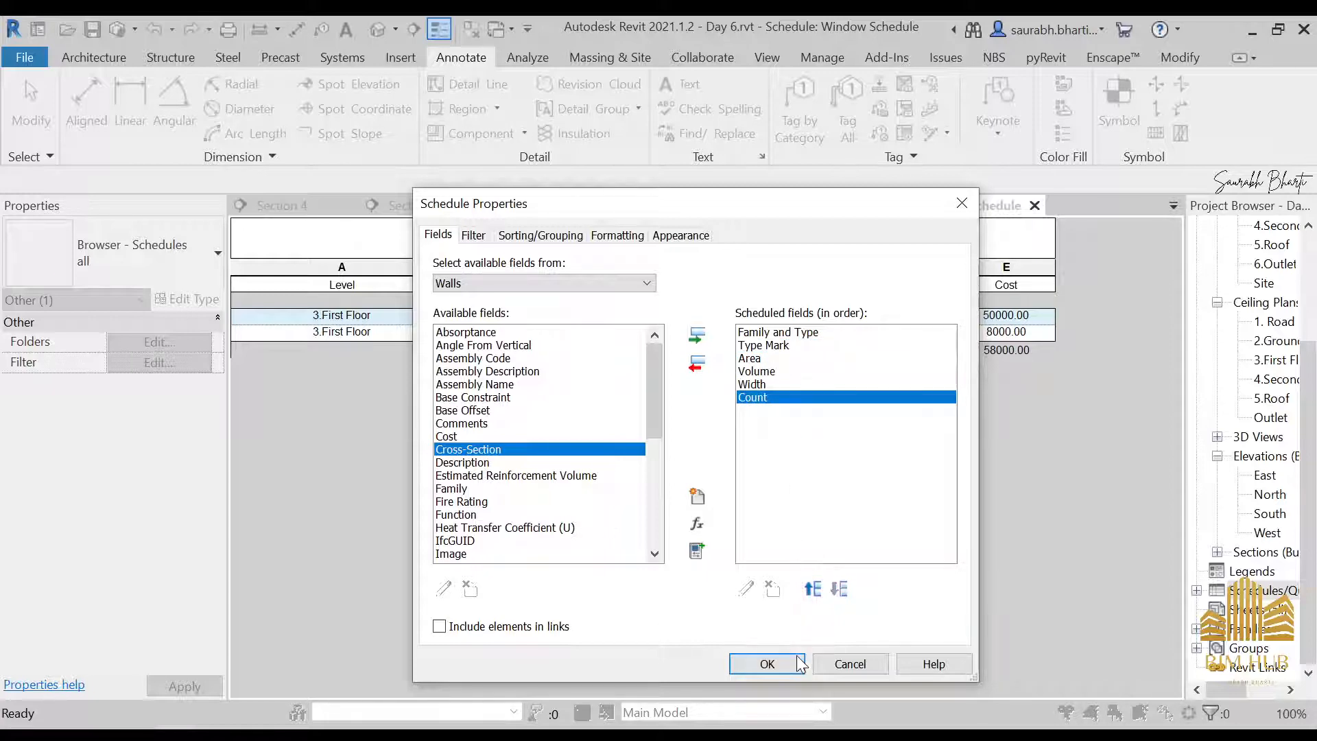
# Widen the Family and Type column of the Wall Schedule so the full wall type names fit
pyautogui.scroll(-10, 603, 445)
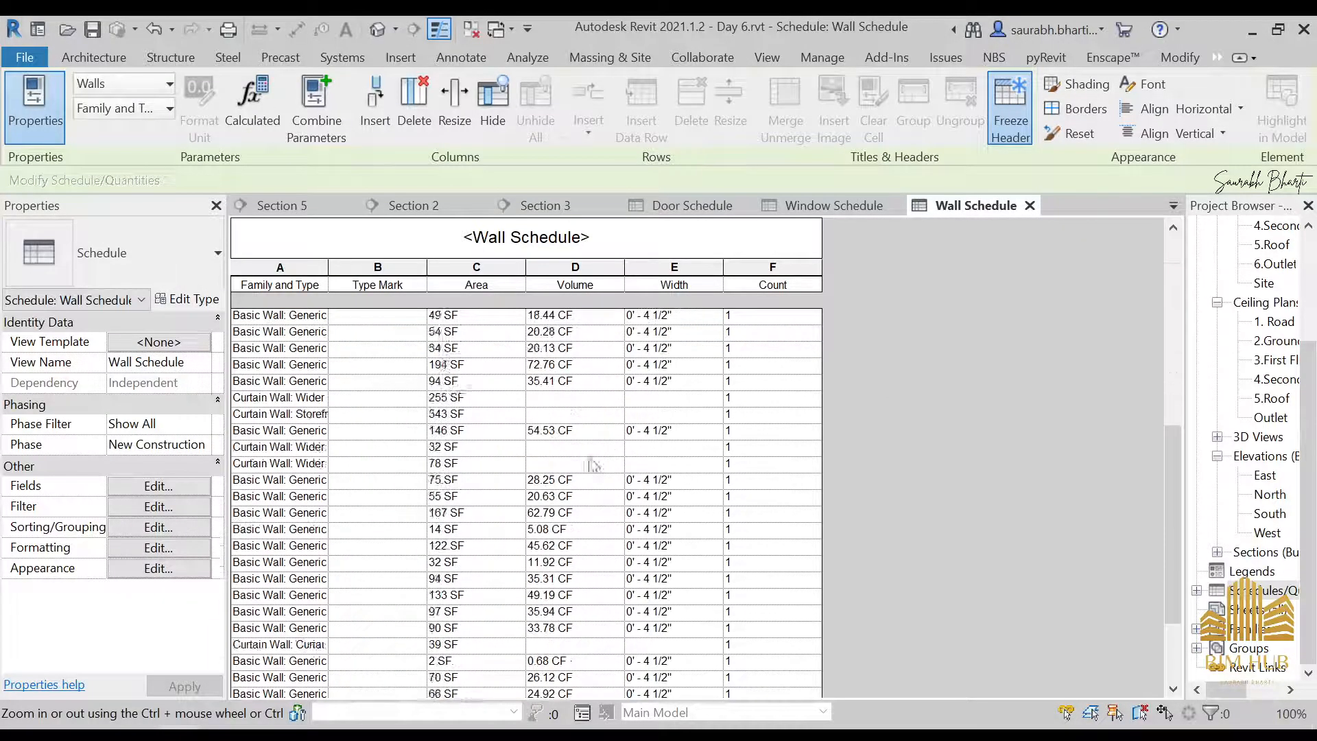
pyautogui.scroll(10, 377, 431)
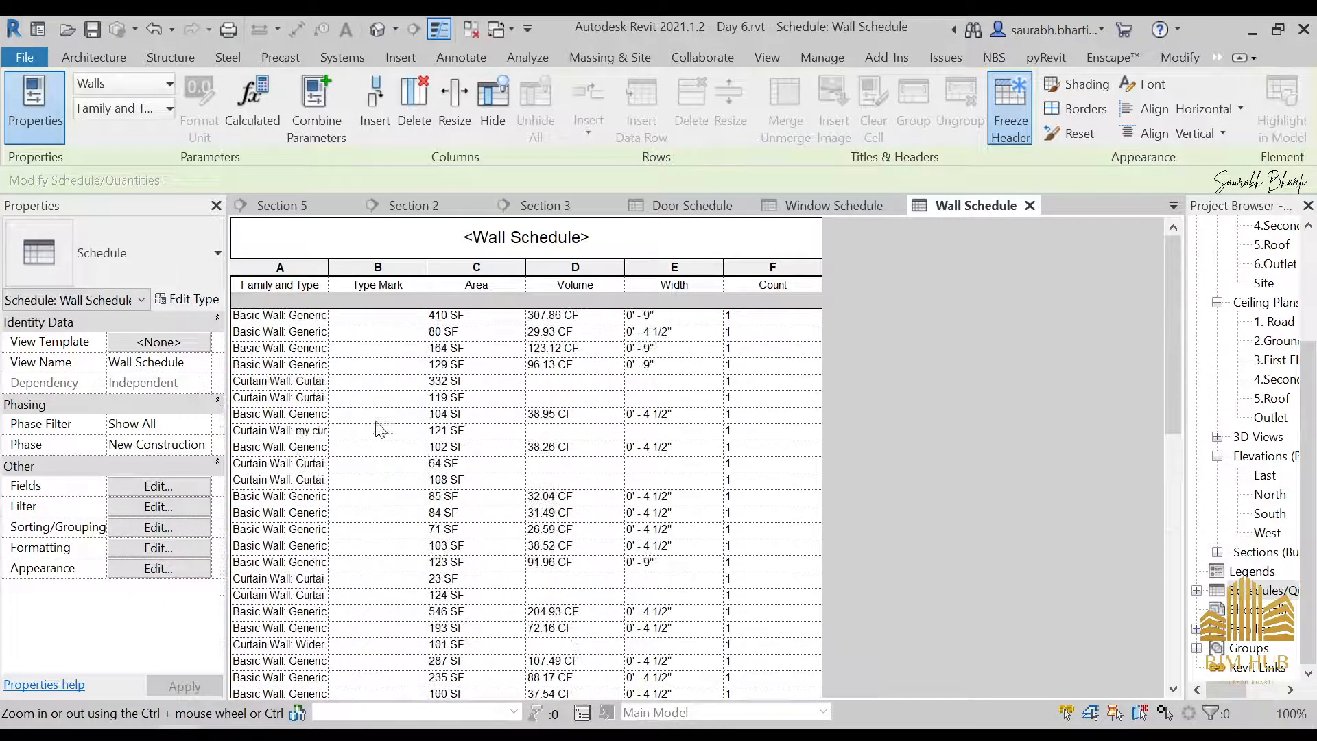
pyautogui.click(377, 316)
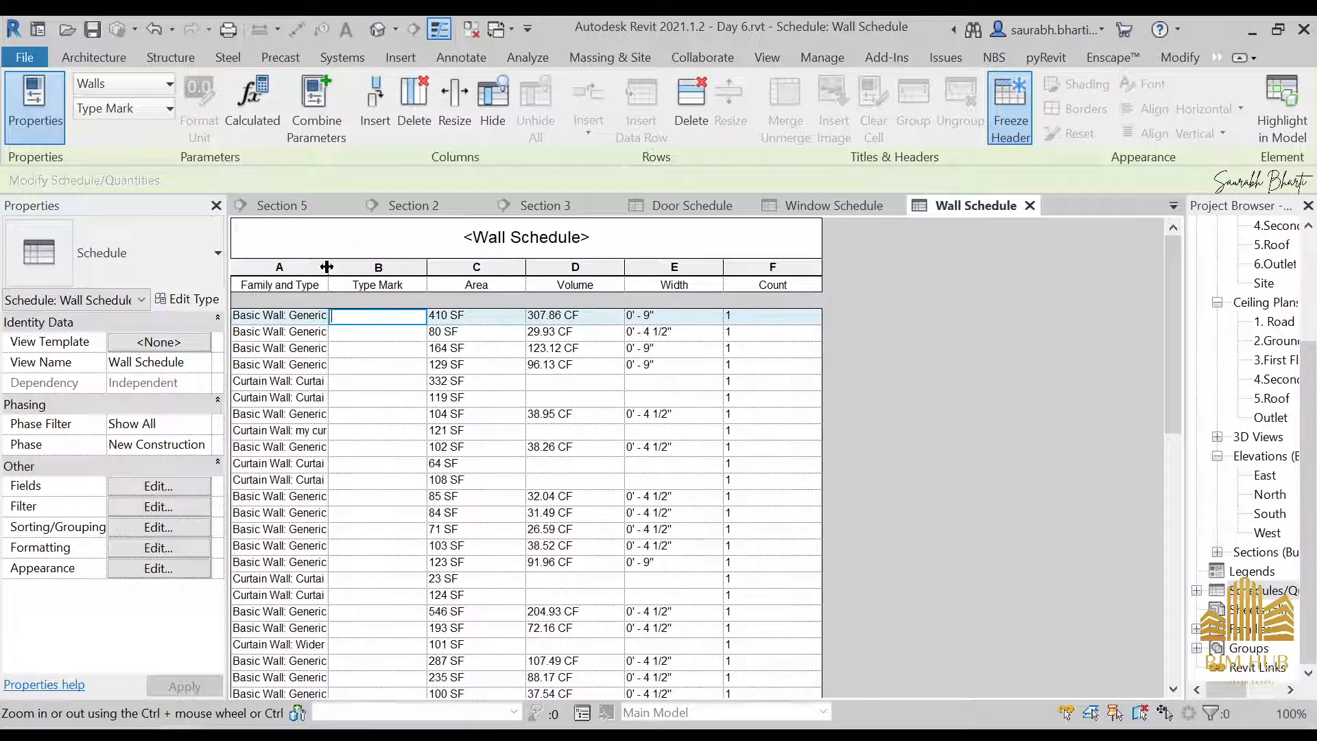
pyautogui.moveTo(327, 267); pyautogui.dragTo(504, 267)
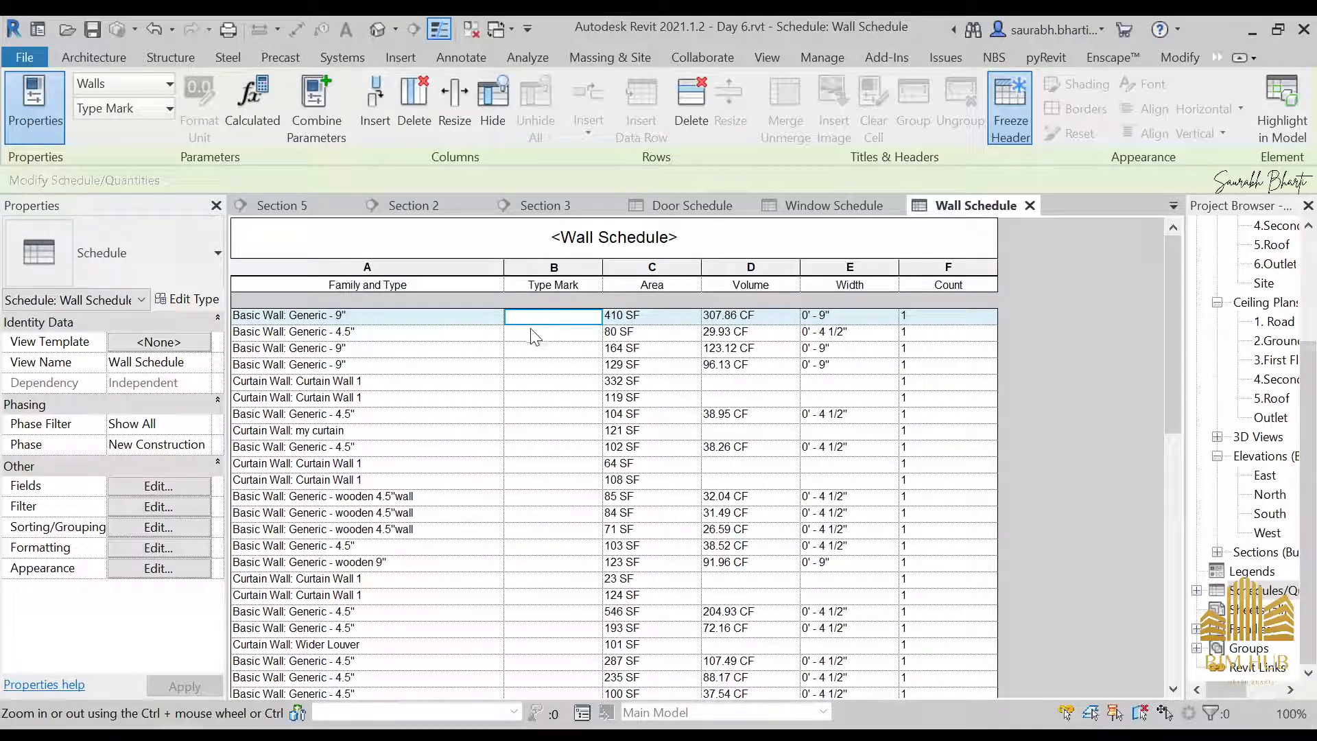
# Set the type mark of the Basic Wall Generic - 9" type to W1 and apply it to all its elements
pyautogui.click(565, 319)
pyautogui.click(575, 386)
pyautogui.click(690, 409)
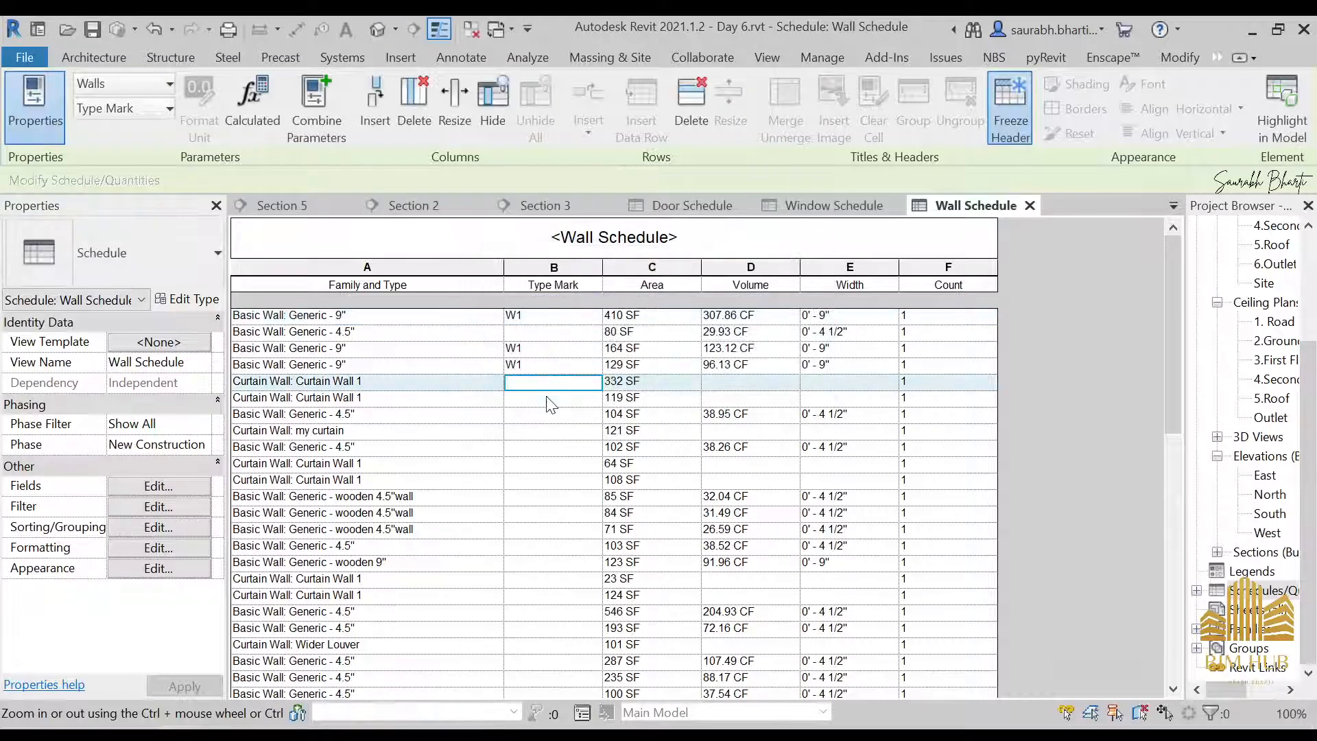
# Change the type mark of the Basic Wall Generic - 9" type to WA1 for all its elements
pyautogui.click(542, 334)
pyautogui.press('Up')
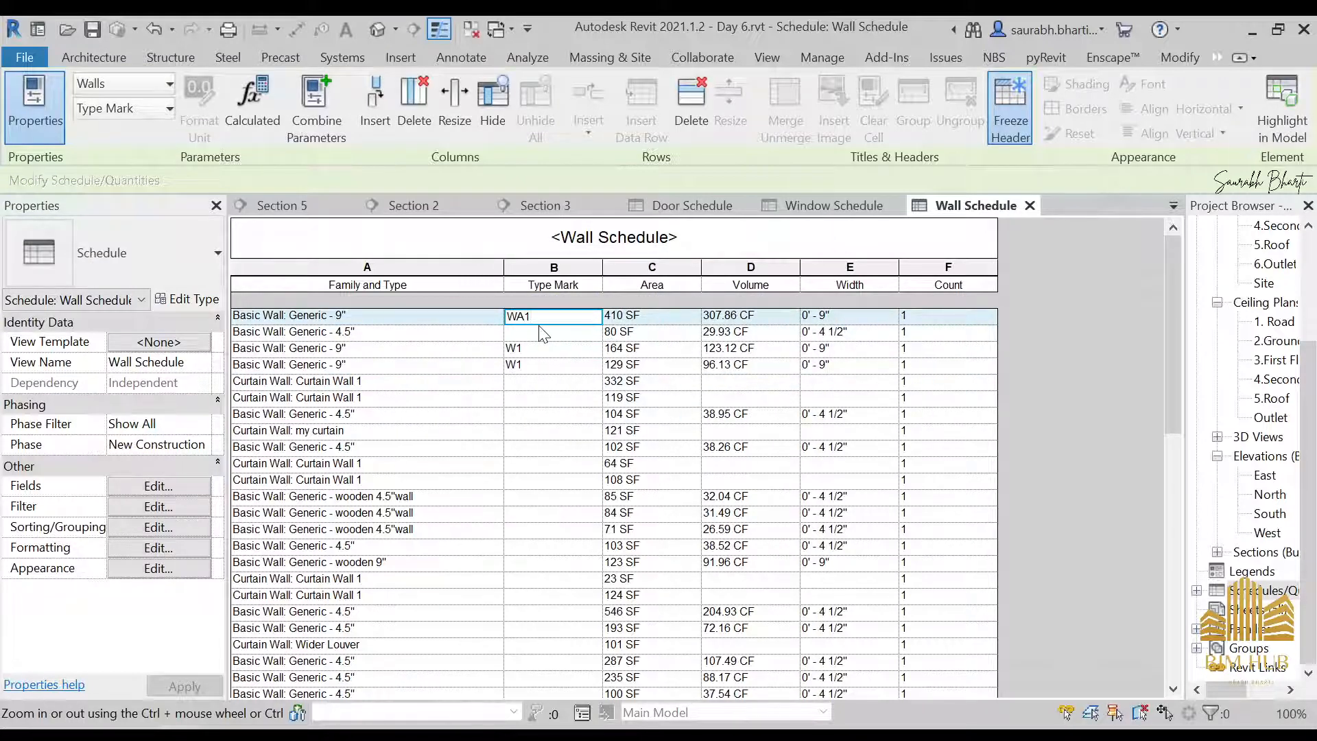
pyautogui.click(557, 363)
pyautogui.click(707, 406)
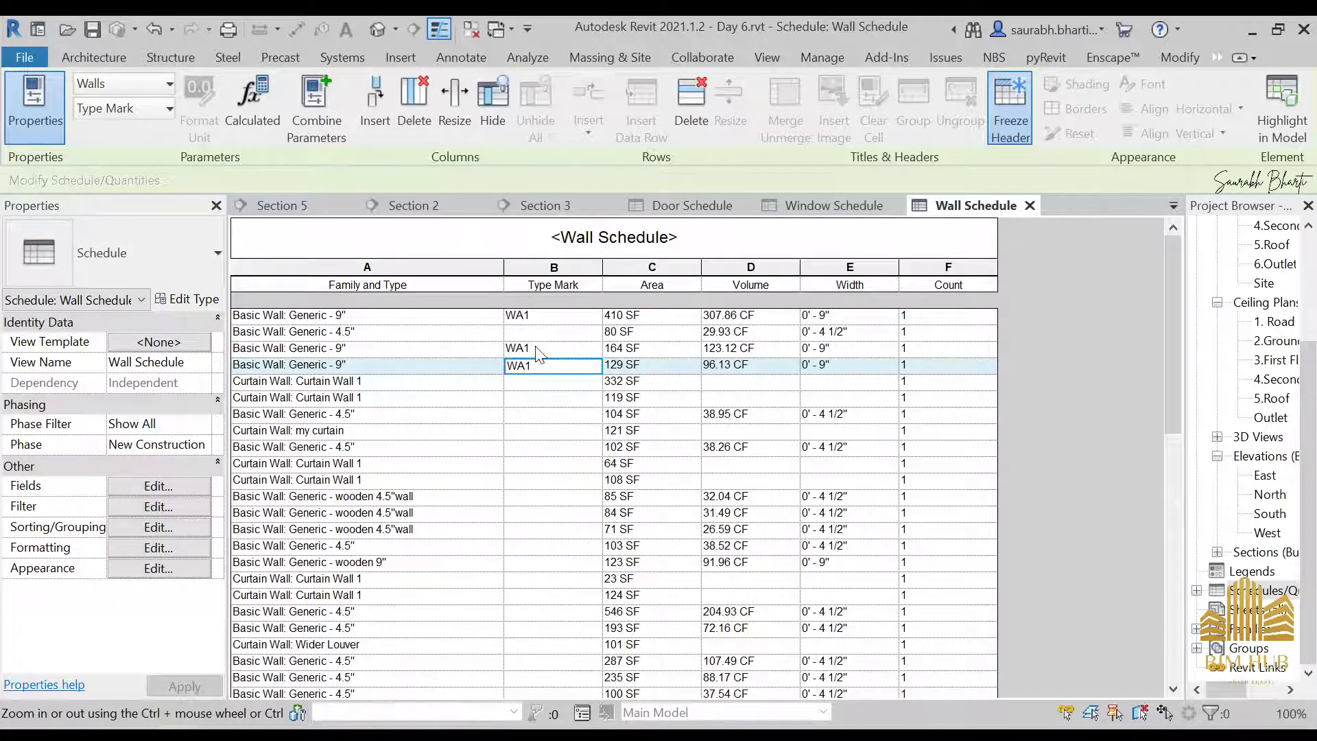
# Set the type mark of the Basic Wall Generic - 4.5" type to W2 for all its elements
pyautogui.click(539, 335)
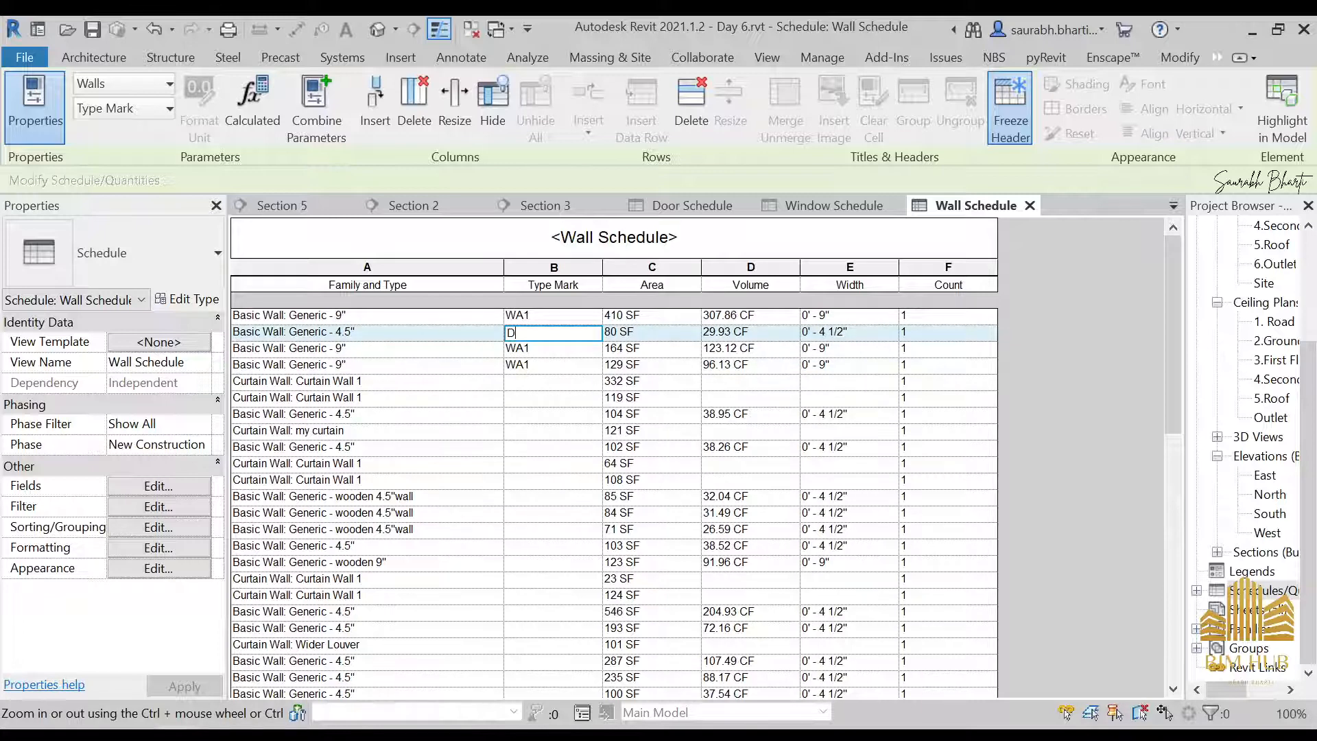
pyautogui.write('W2')
pyautogui.click(581, 397)
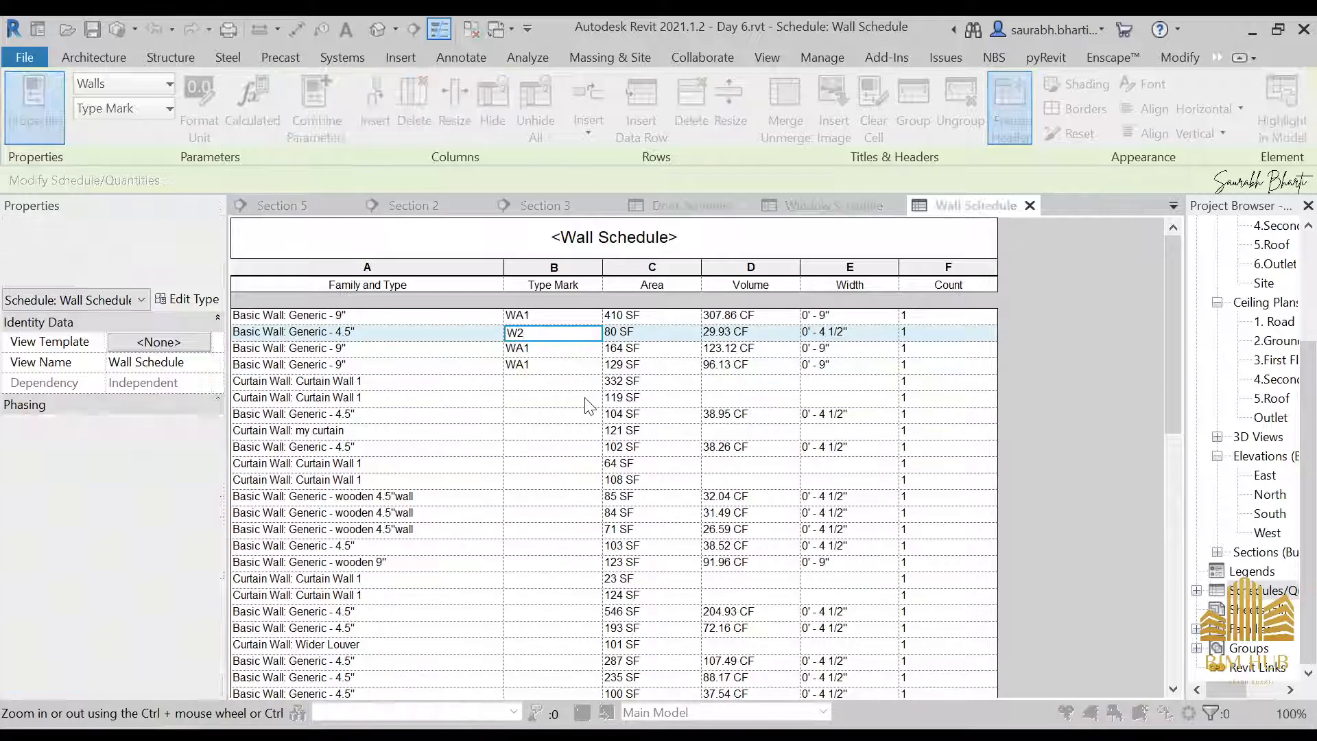
pyautogui.click(782, 405)
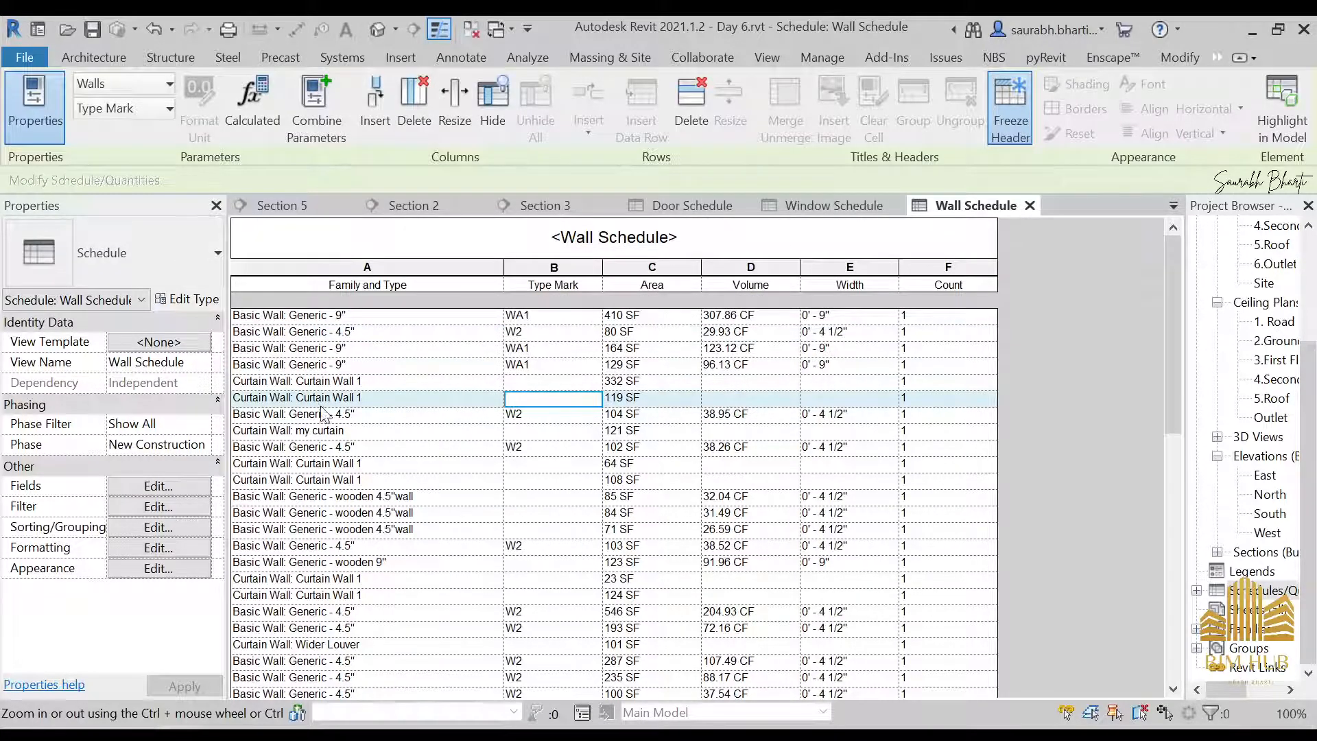
# Set the type mark of Curtain Wall 1 to G1 and of the my curtain type to G2, applying each to all its elements
pyautogui.click(511, 382)
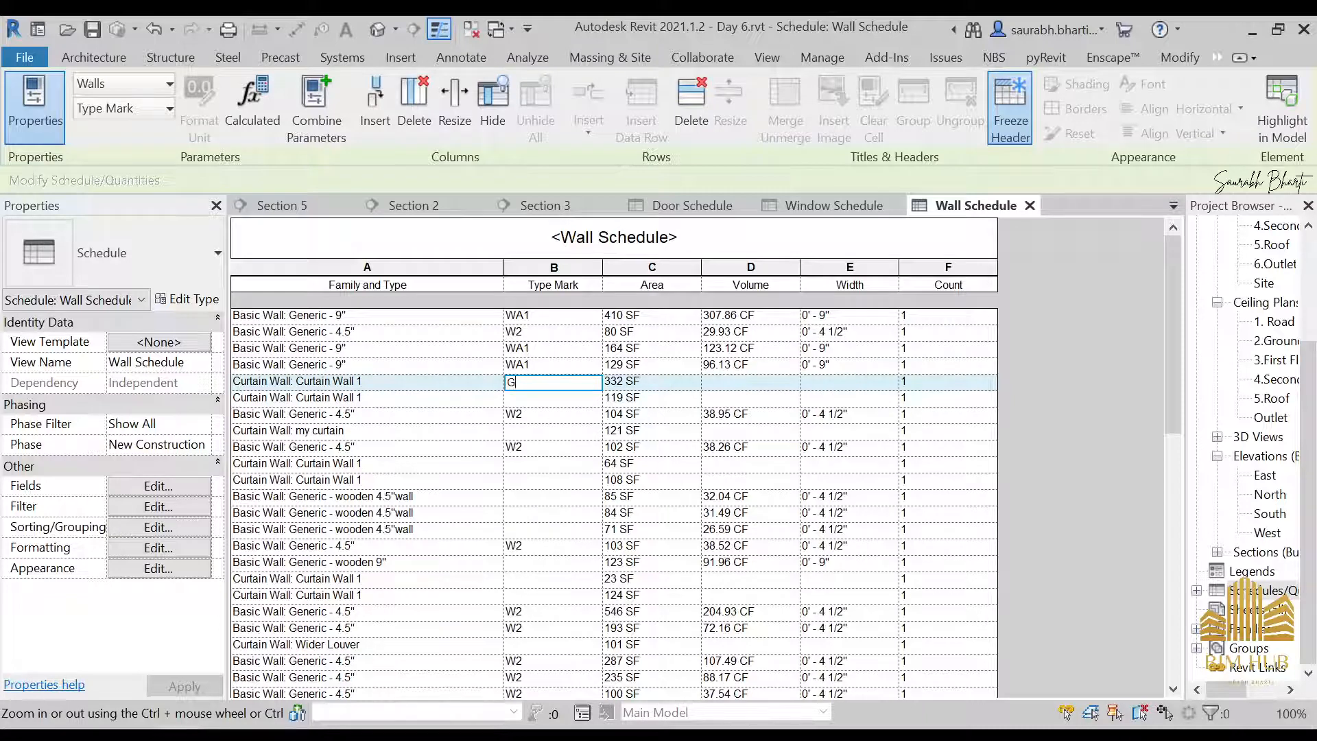
pyautogui.write('G1')
pyautogui.click(546, 431)
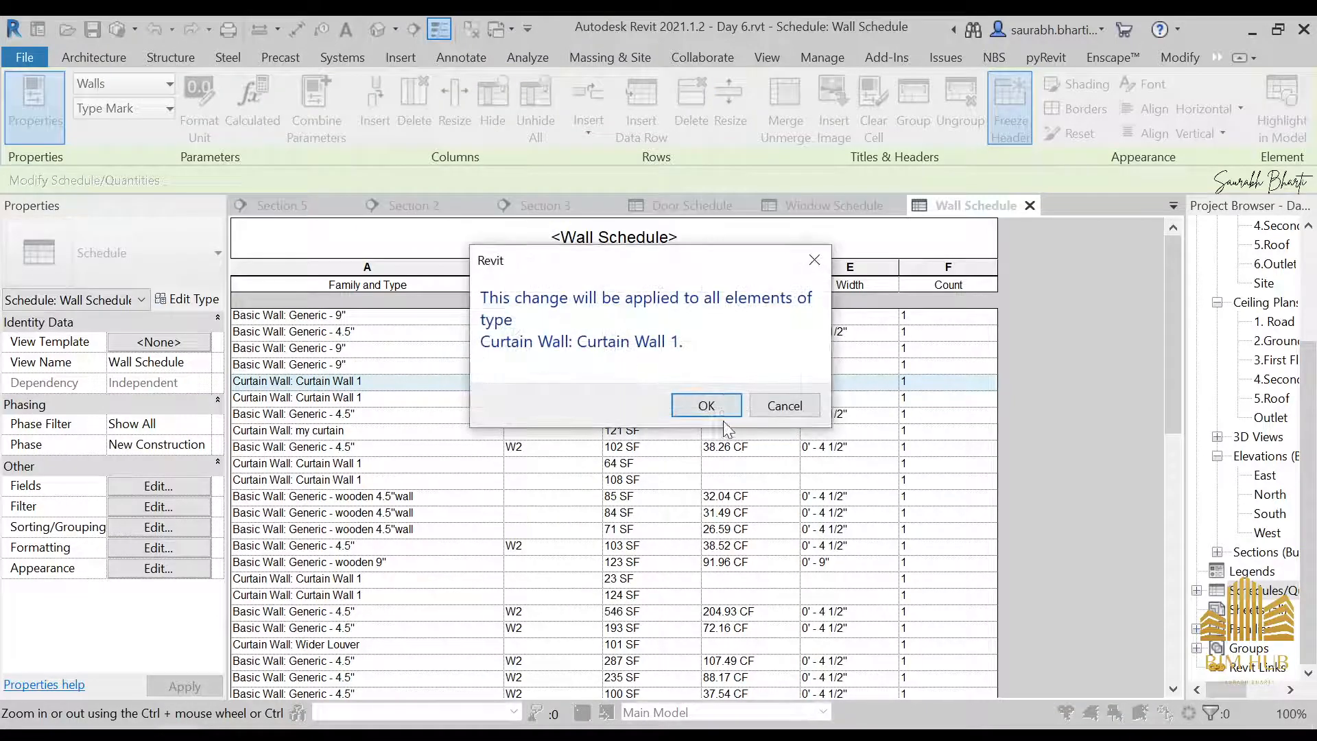
pyautogui.click(713, 408)
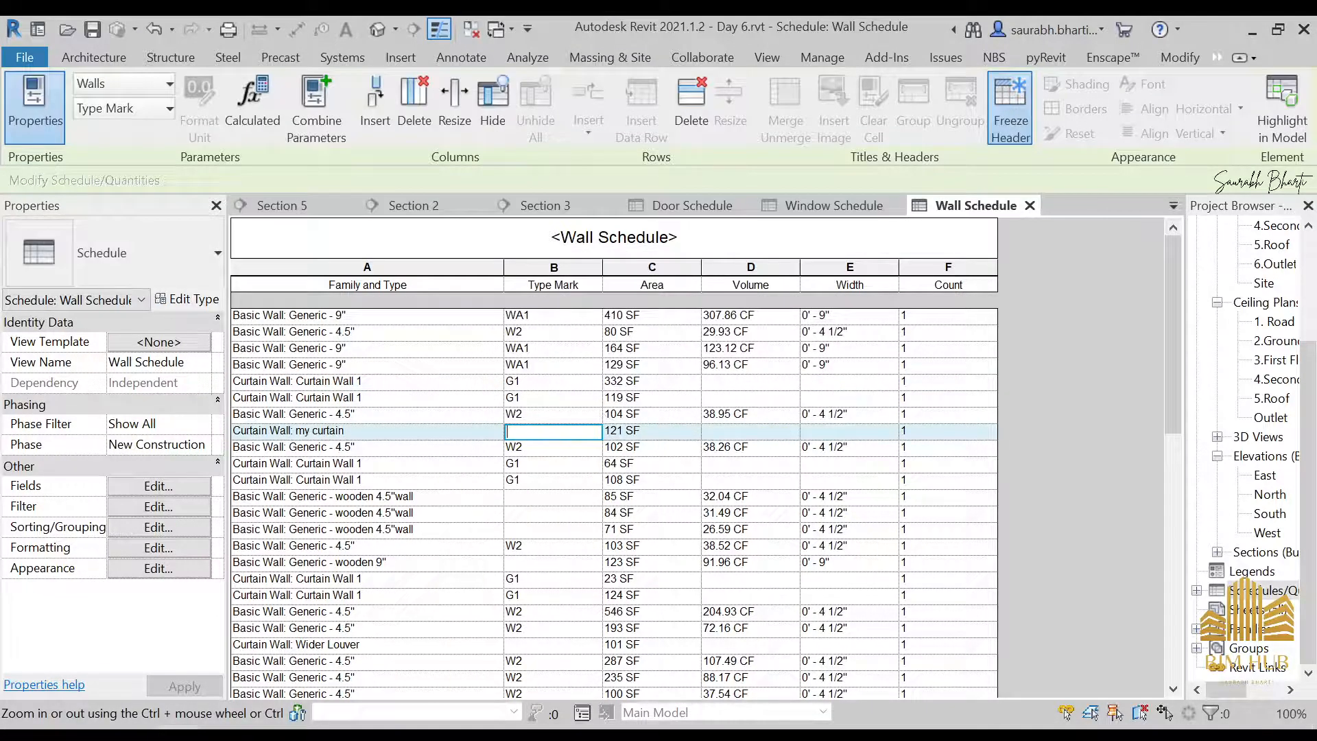
pyautogui.write('G2')
pyautogui.click(582, 480)
pyautogui.click(706, 403)
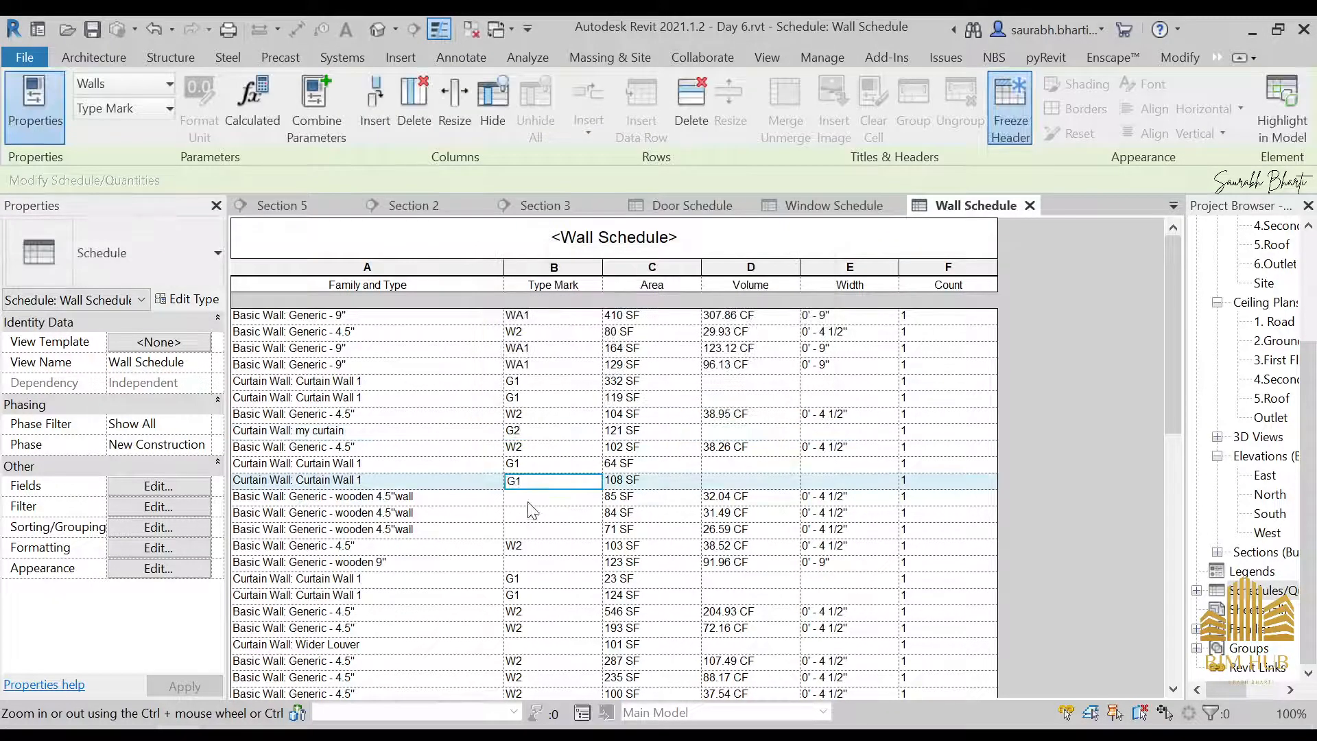
# Set the type mark of Generic - wooden 4.5"wall to L1 and of Generic - wooden 9" to L2 for all their elements
pyautogui.press('Down')
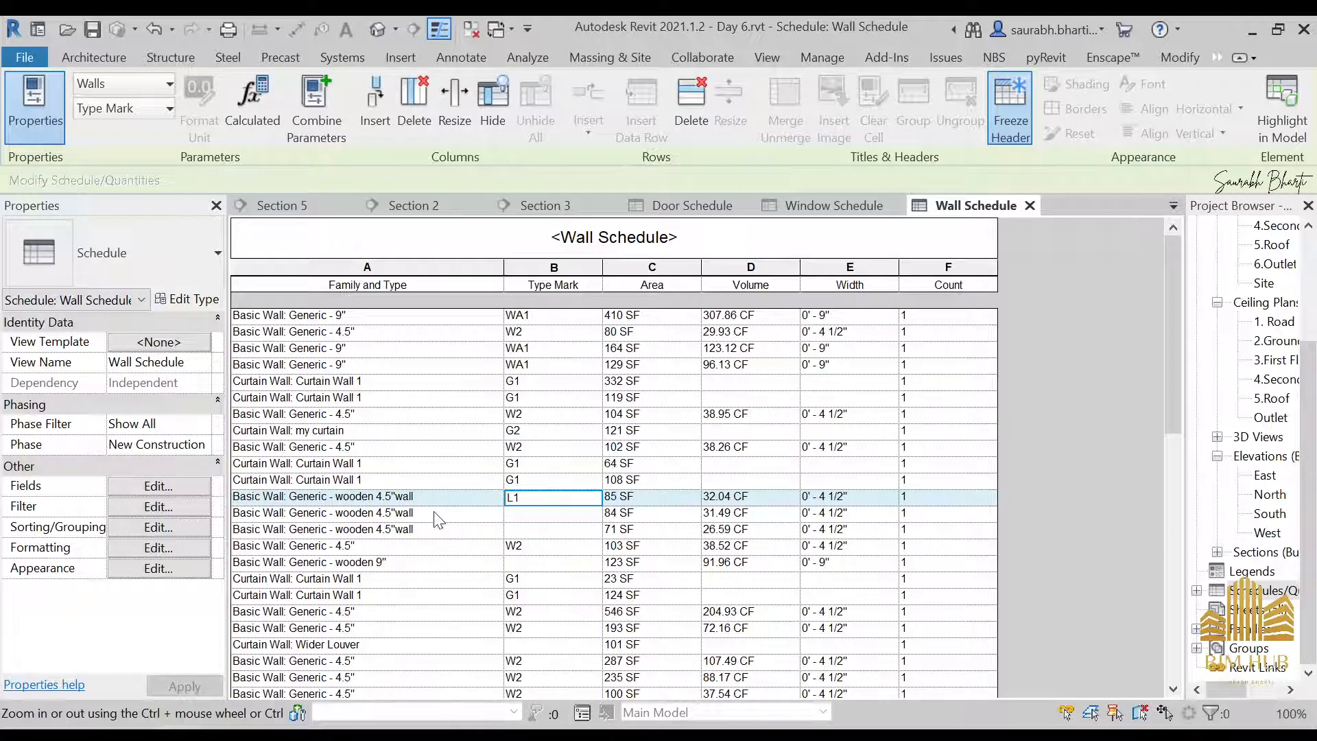
pyautogui.click(421, 531)
pyautogui.click(705, 403)
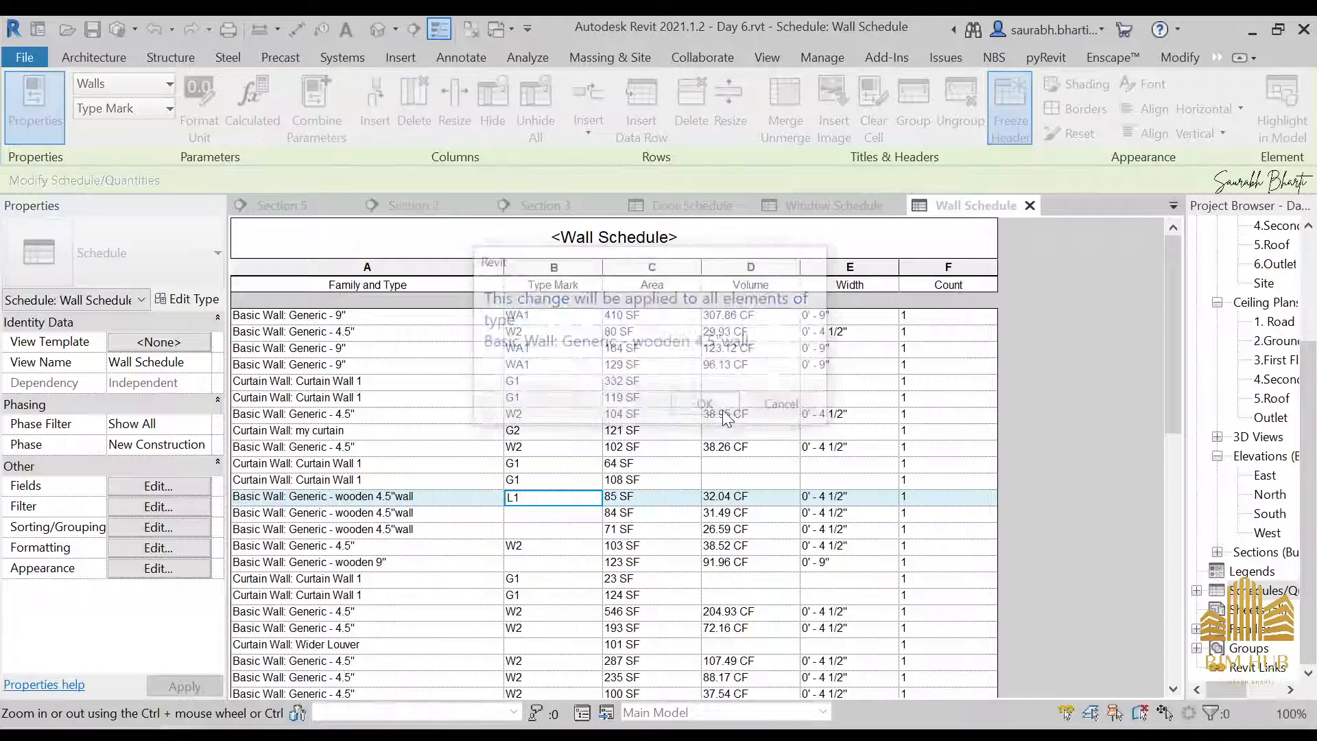
pyautogui.click(538, 564)
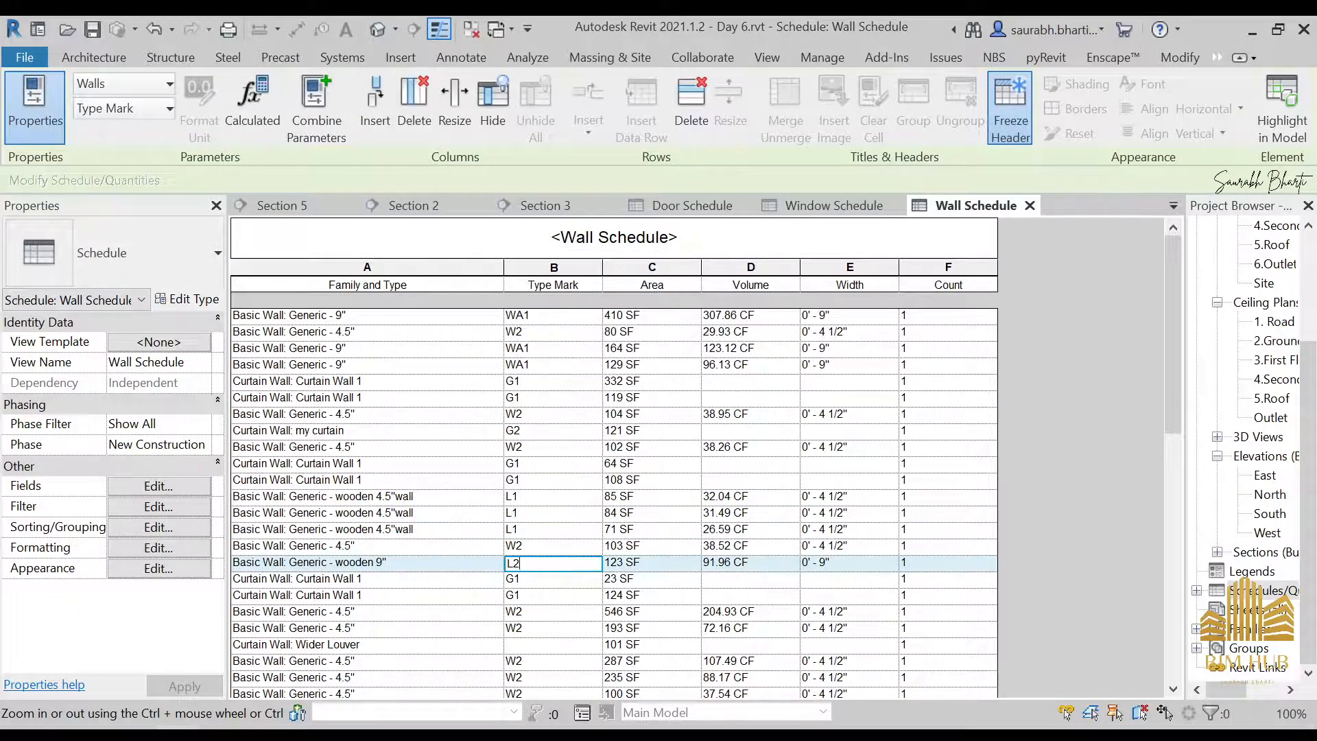
pyautogui.click(754, 499)
pyautogui.click(706, 404)
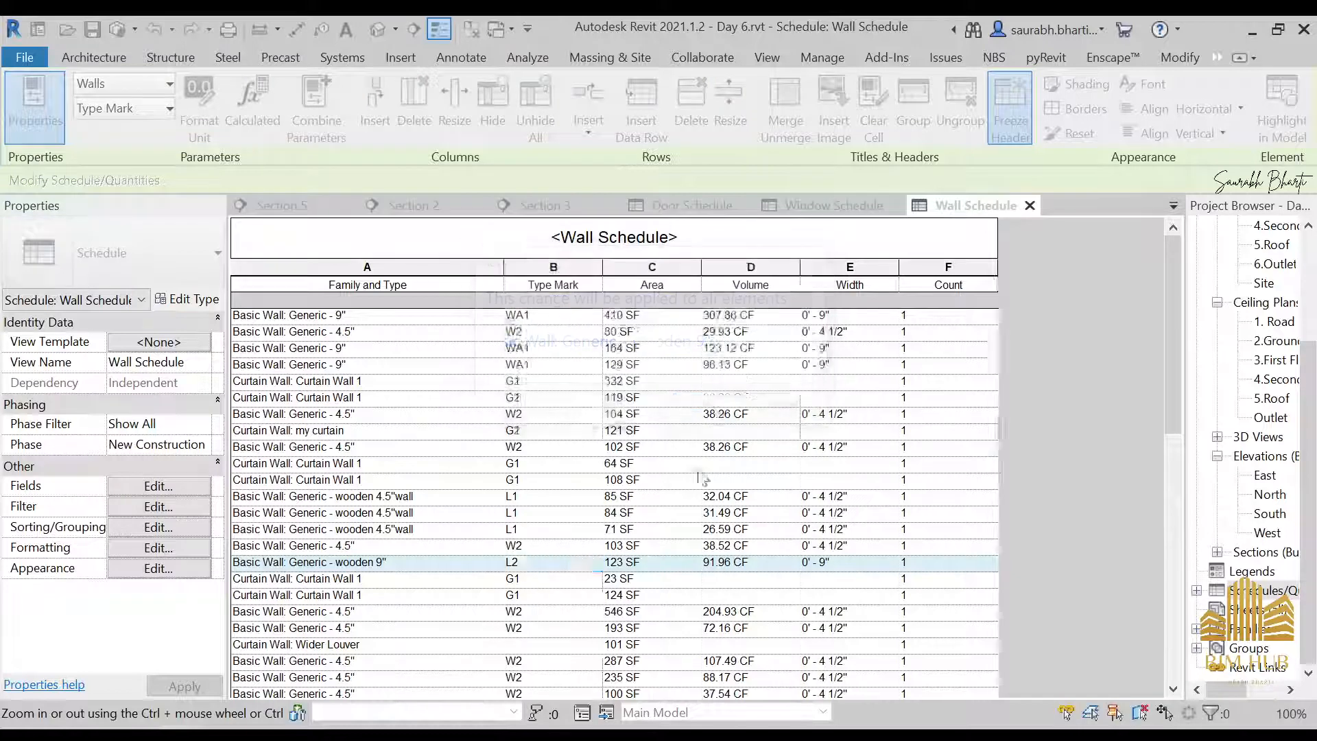
# Set the type mark of the Curtain Wall Wider Louver type to L3 and apply it to all its elements
pyautogui.scroll(-2, 578, 570)
pyautogui.click(553, 546)
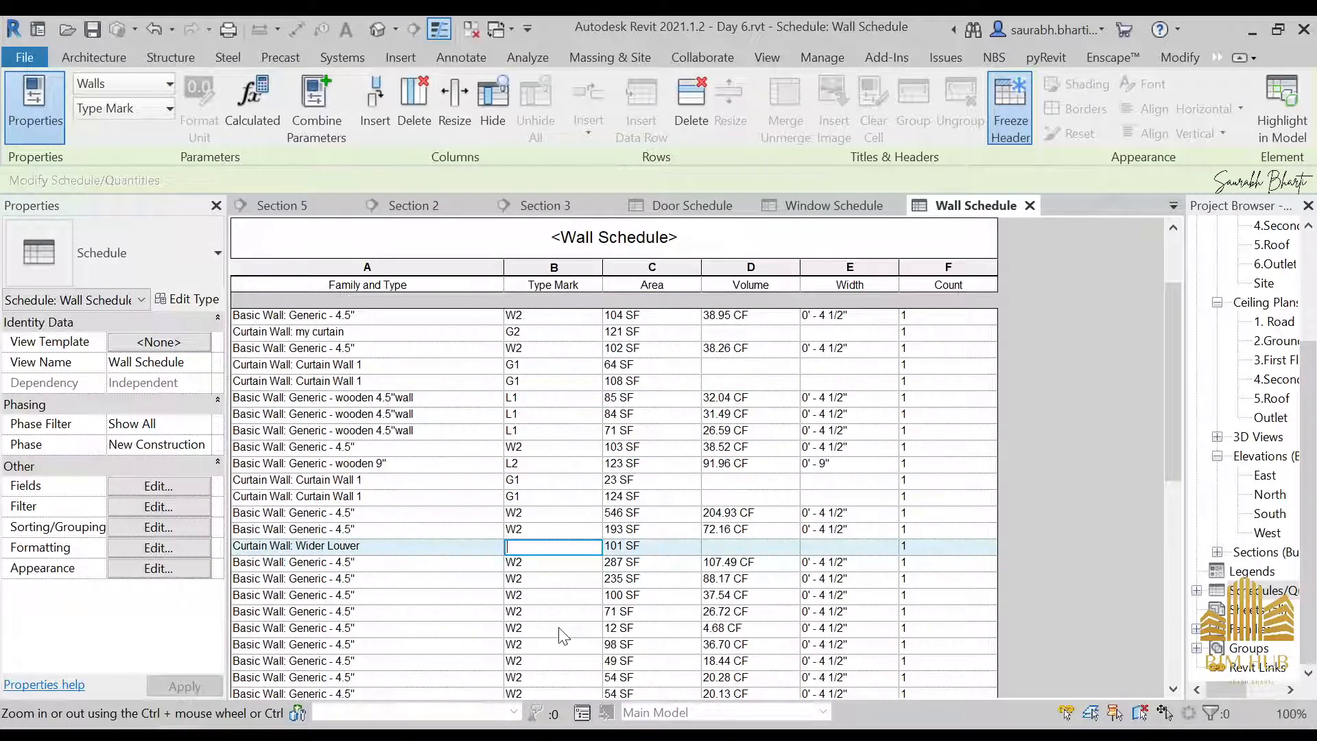
pyautogui.write('w3')
pyautogui.click(594, 607)
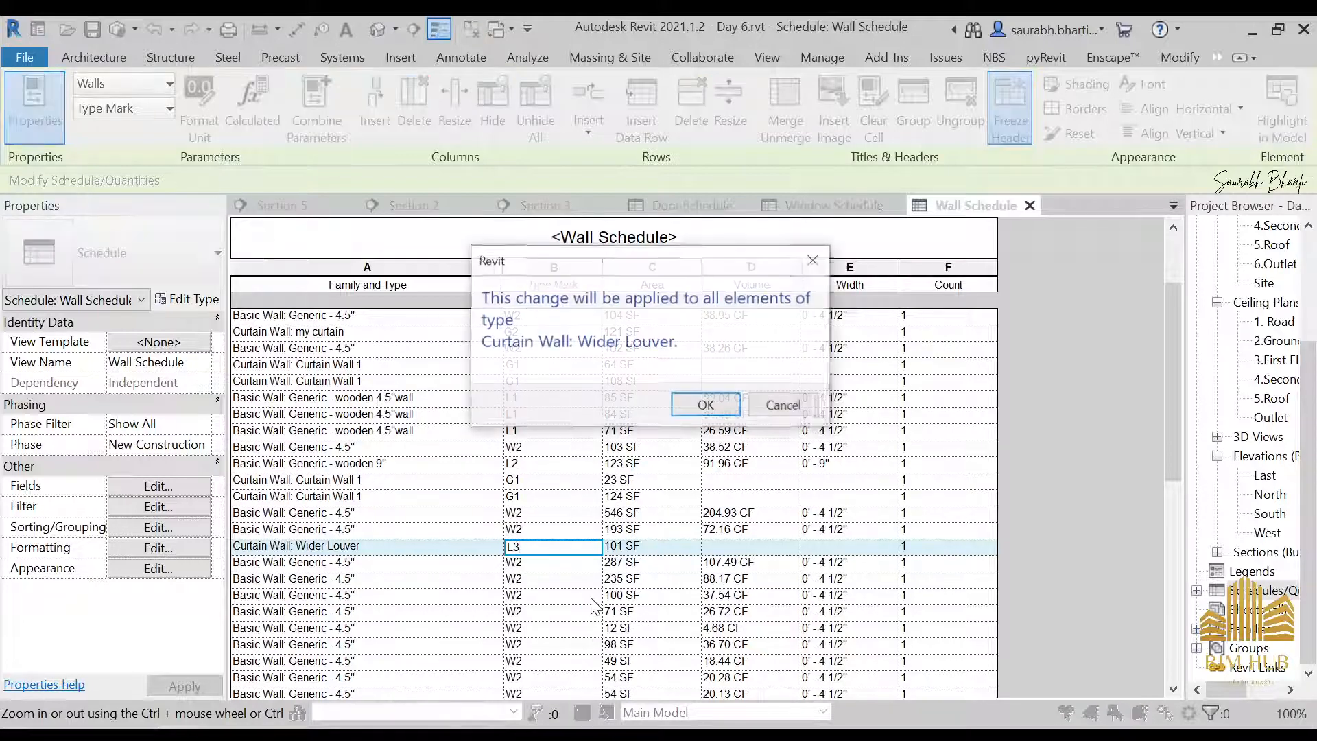
pyautogui.click(729, 405)
# Turn off itemizing of every instance in the Wall Schedule's sorting and grouping settings
pyautogui.scroll(-10, 542, 466)
pyautogui.scroll(10, 542, 466)
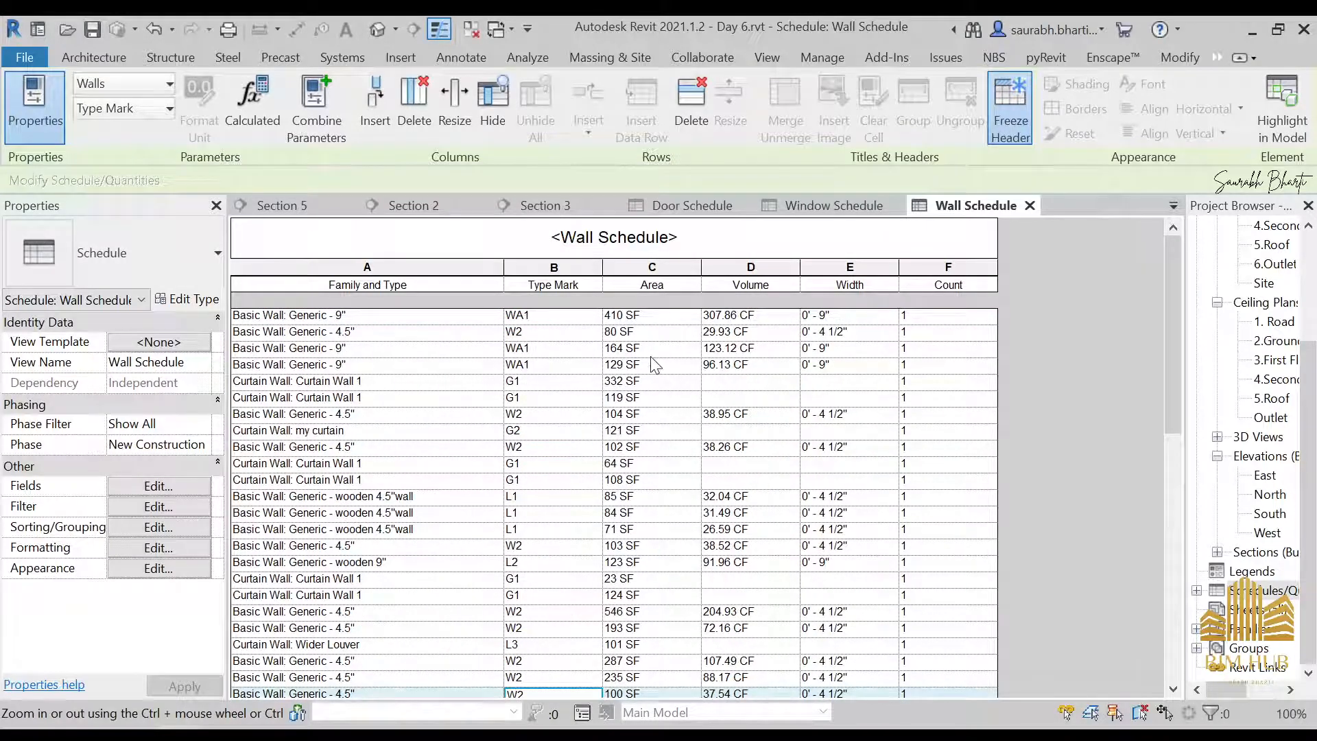
pyautogui.scroll(-7, 686, 333)
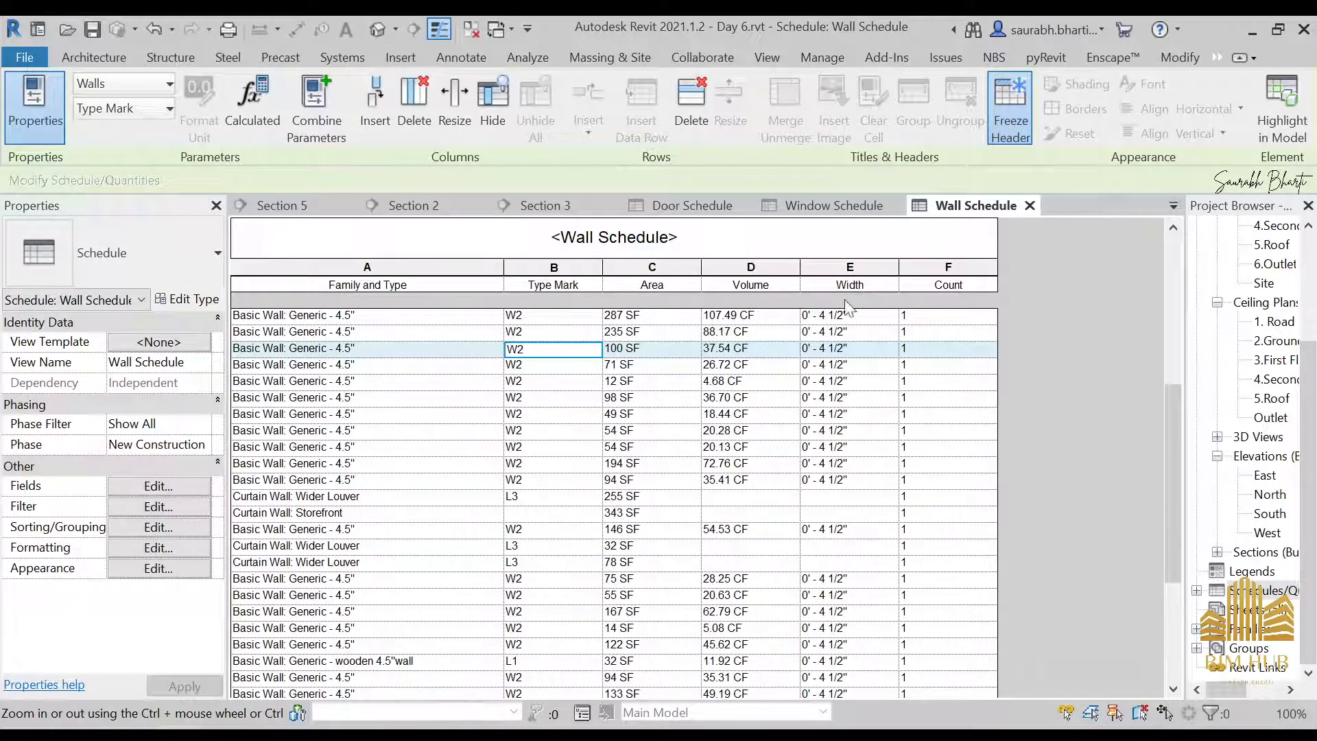
pyautogui.scroll(-5, 865, 596)
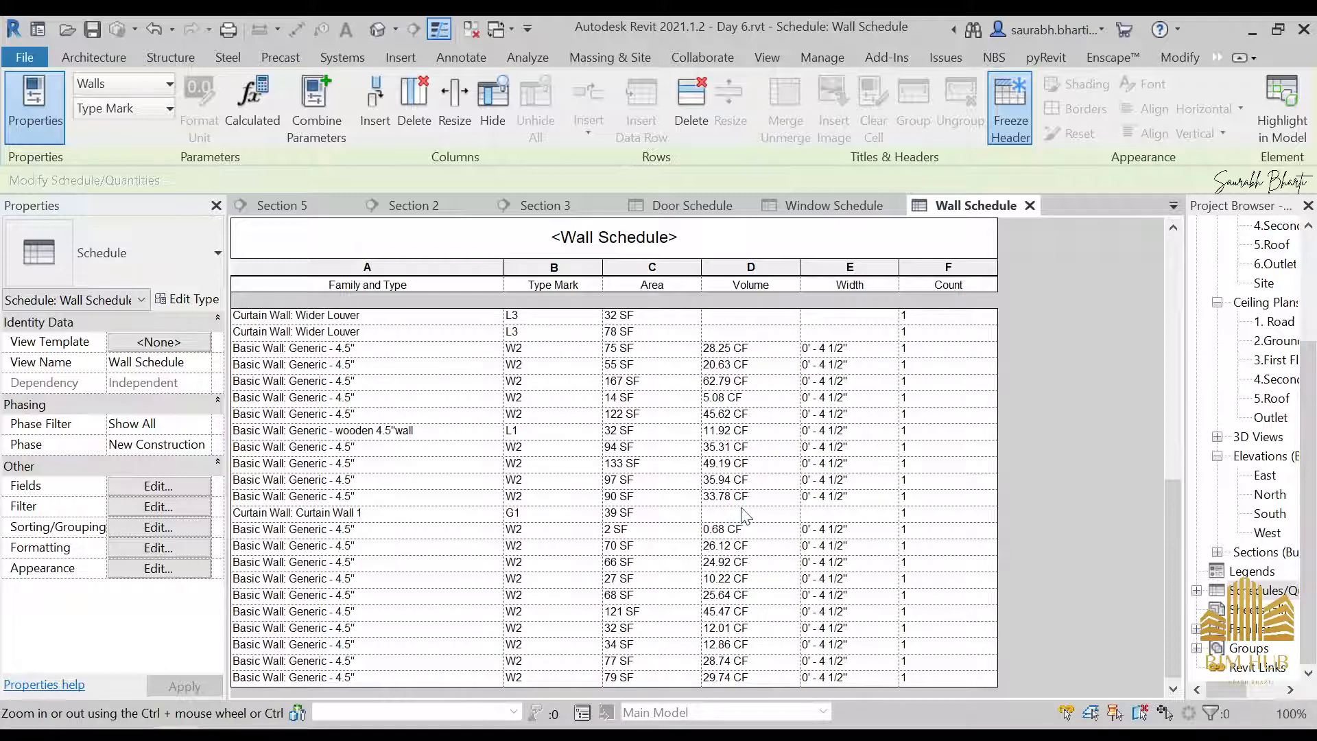
pyautogui.click(168, 507)
pyautogui.click(569, 237)
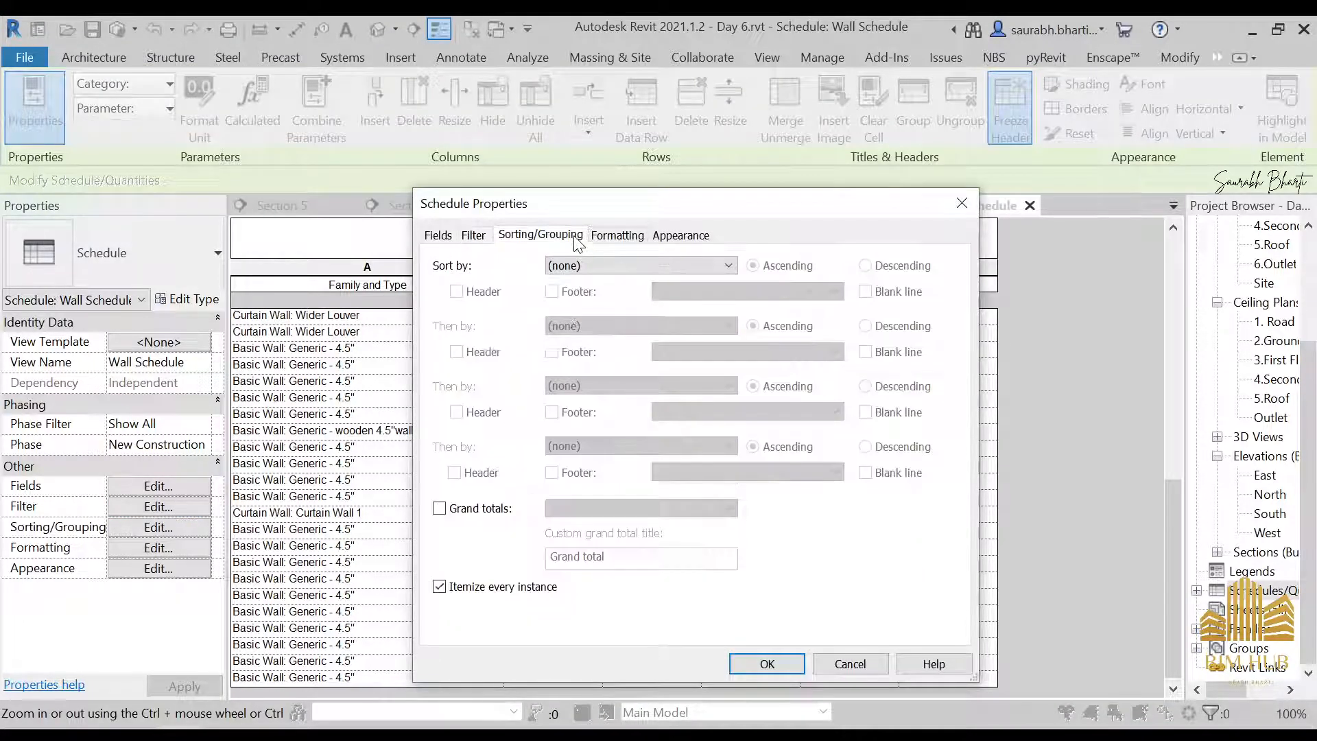
pyautogui.click(533, 592)
pyautogui.click(767, 660)
pyautogui.hotkey('alt', 'Tab')
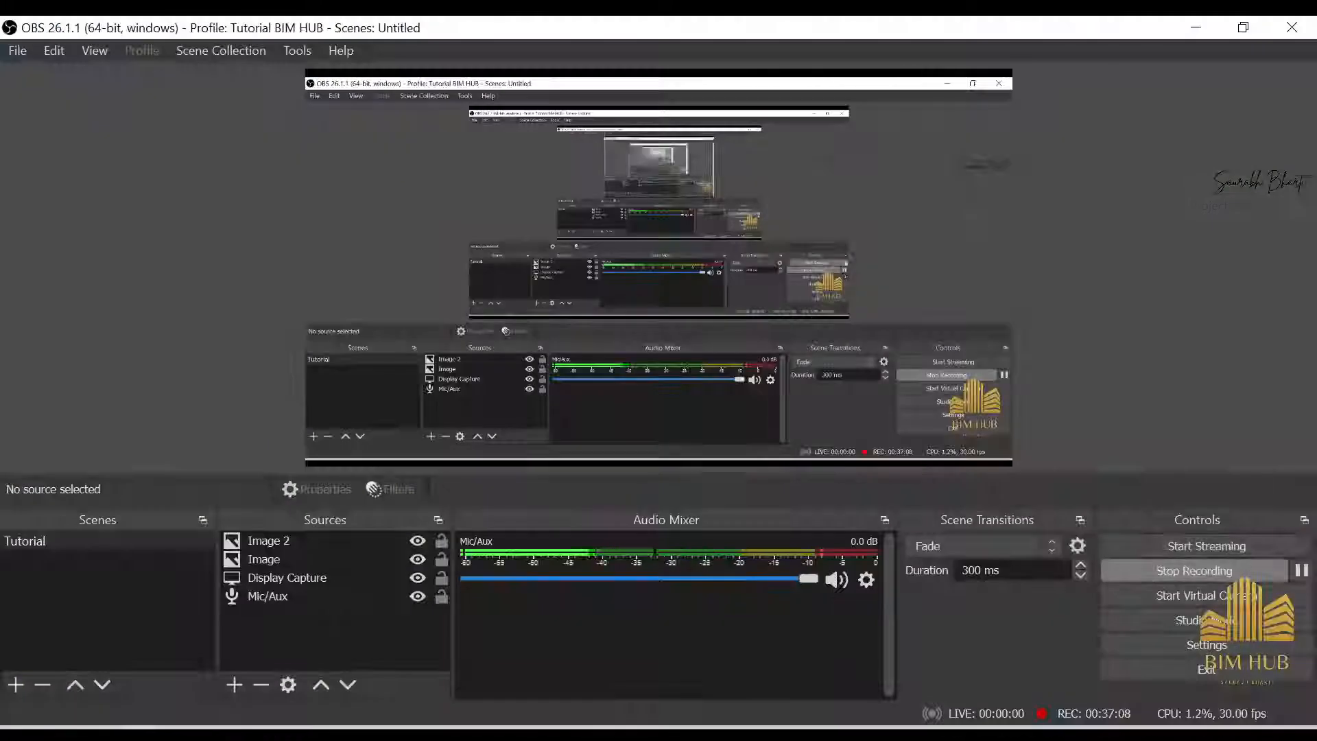
pyautogui.click(1306, 579)
pyautogui.click(1305, 579)
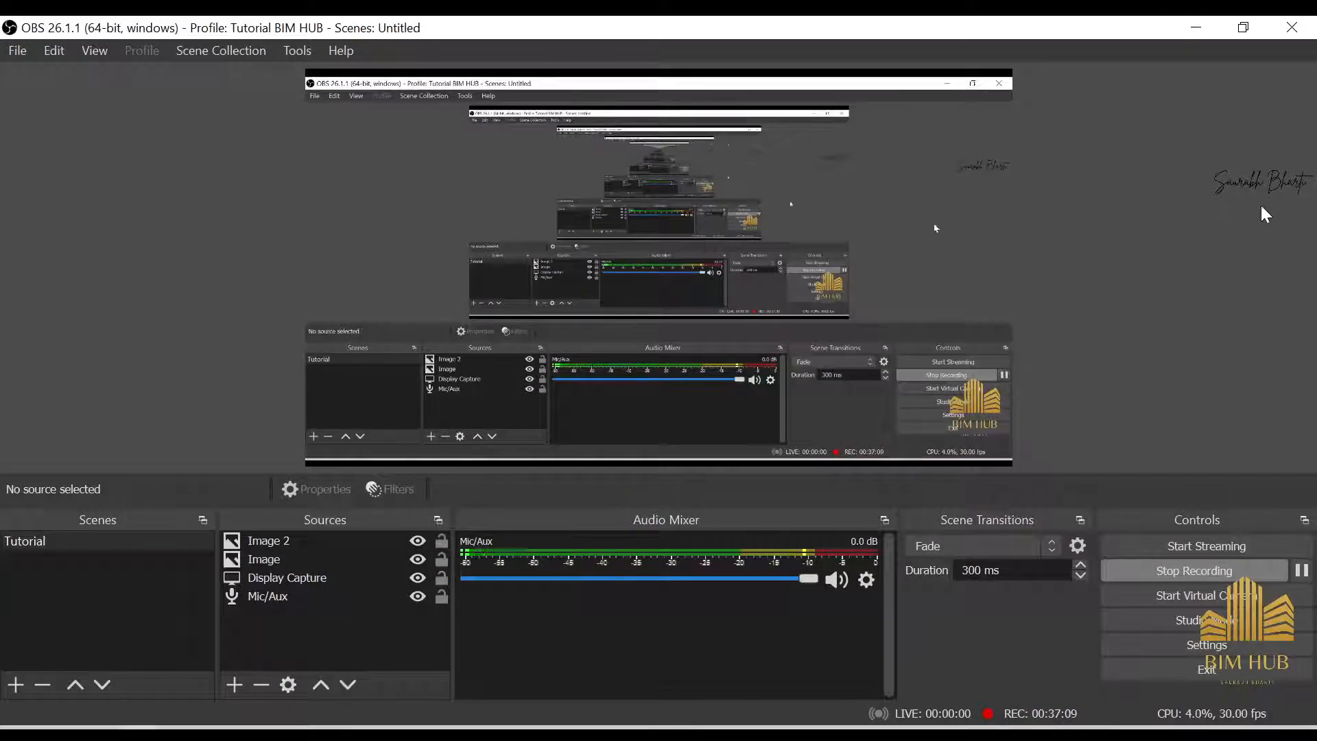
pyautogui.click(1197, 27)
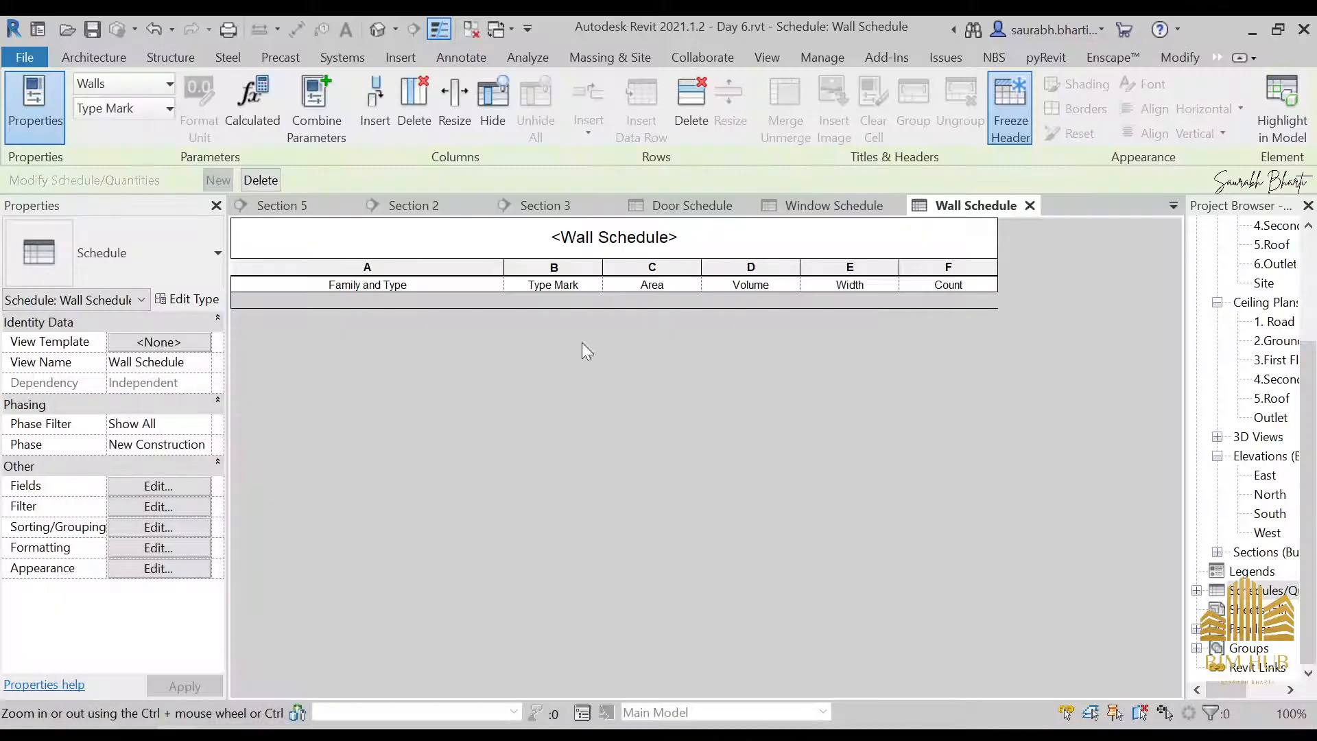
# Sort the Wall Schedule by Family and Type in ascending order, with a header for each group
pyautogui.click(142, 493)
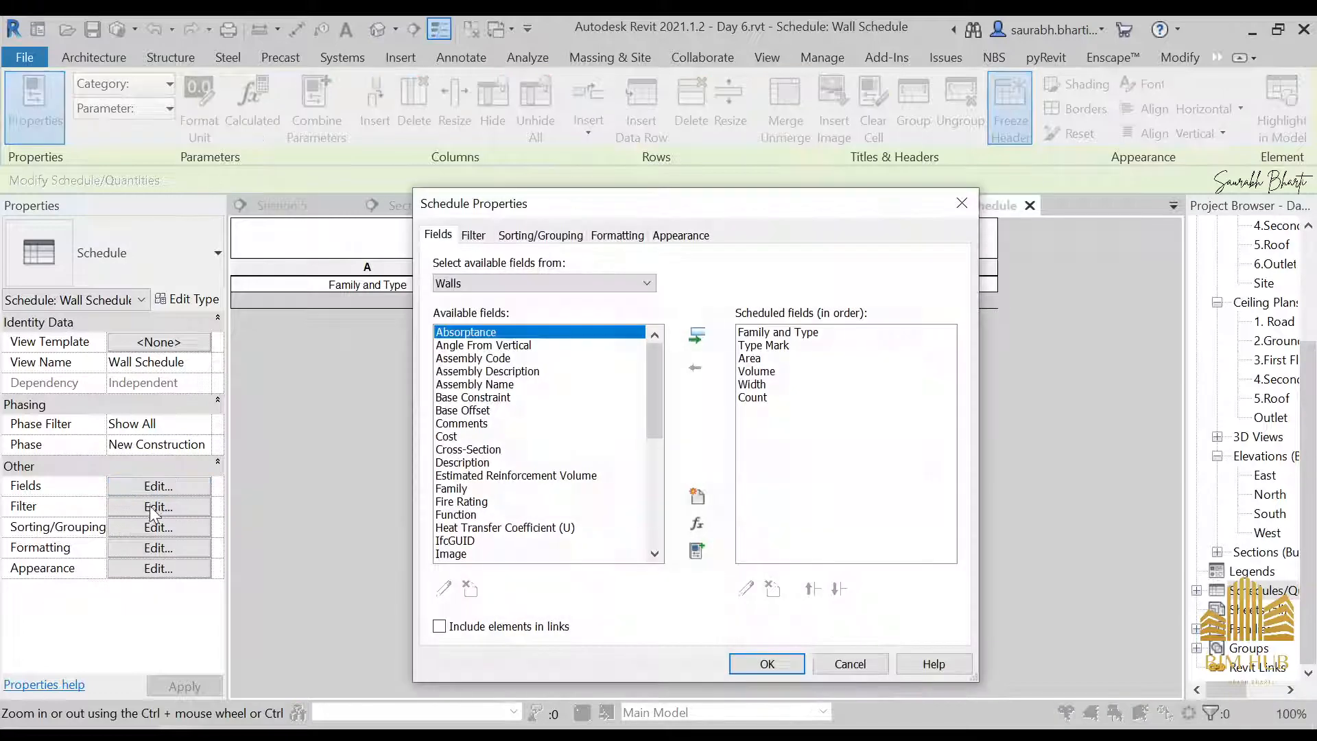
pyautogui.press('Escape')
pyautogui.click(150, 507)
pyautogui.click(540, 235)
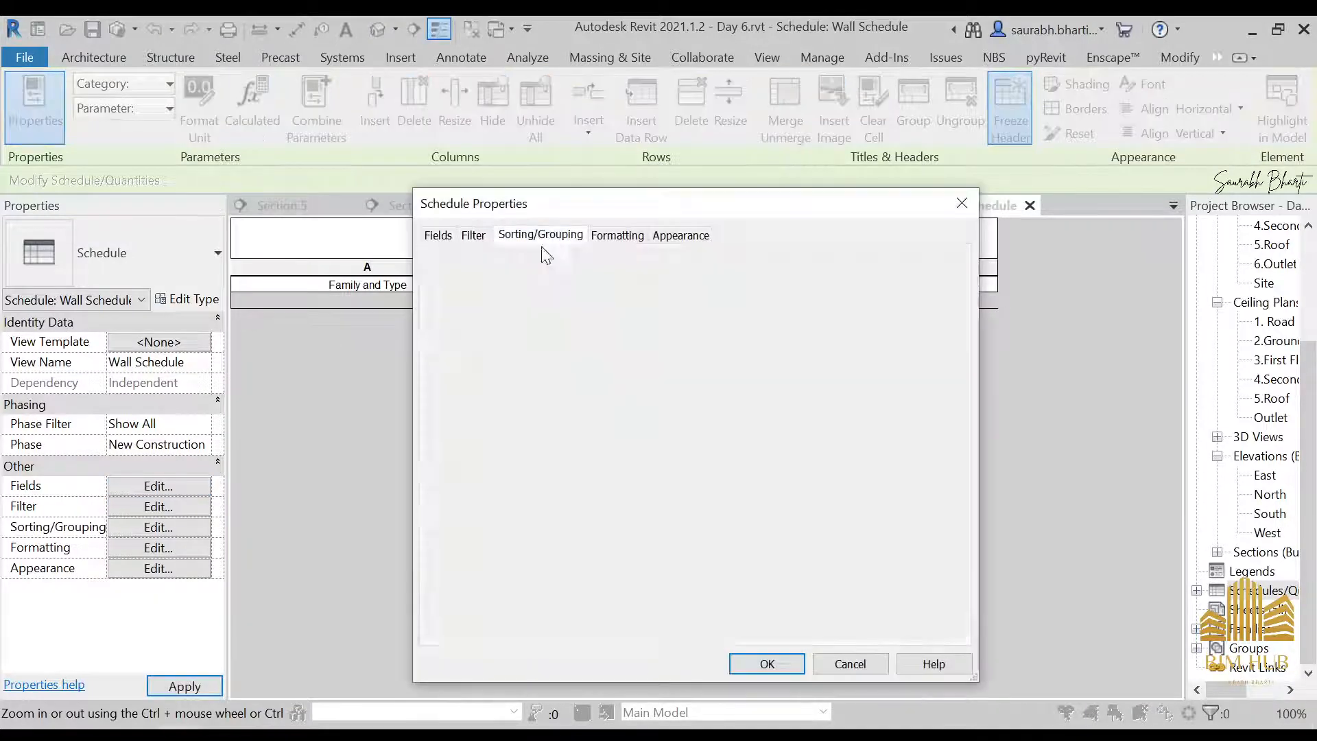
pyautogui.click(641, 265)
pyautogui.click(622, 296)
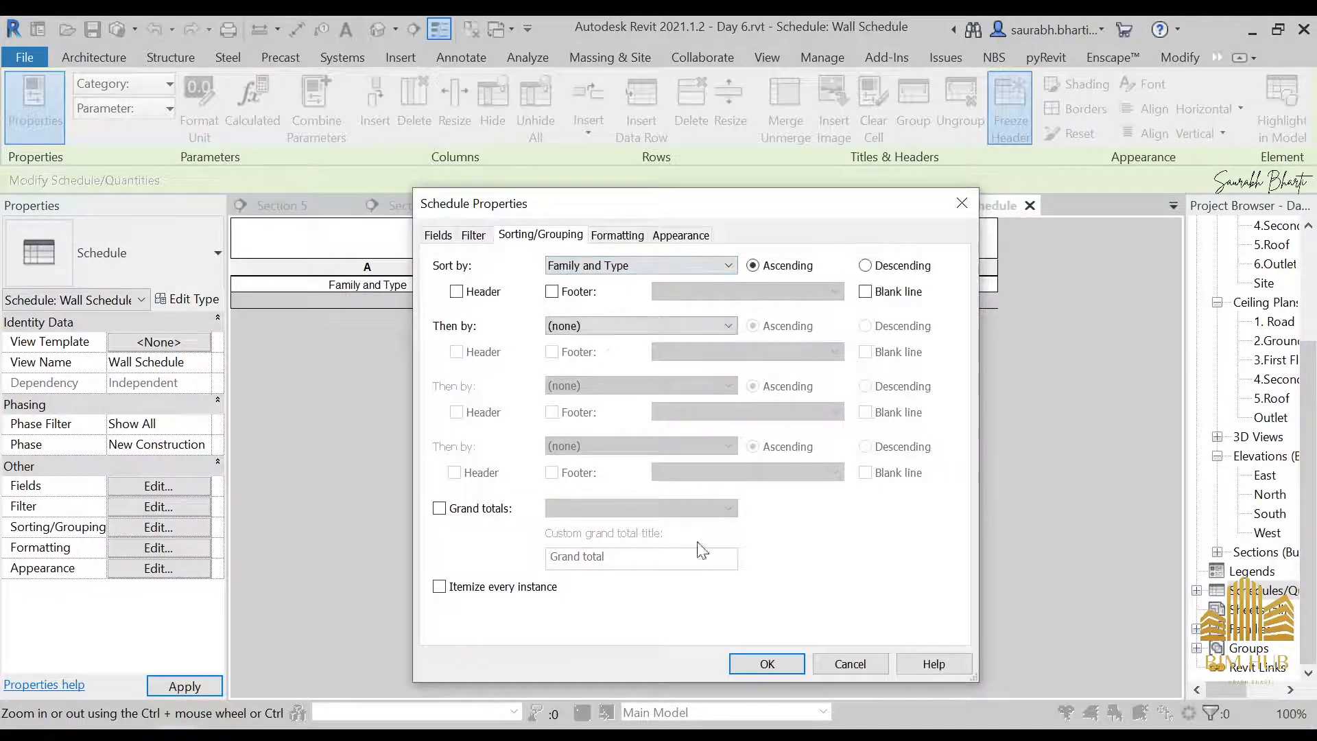
pyautogui.click(779, 653)
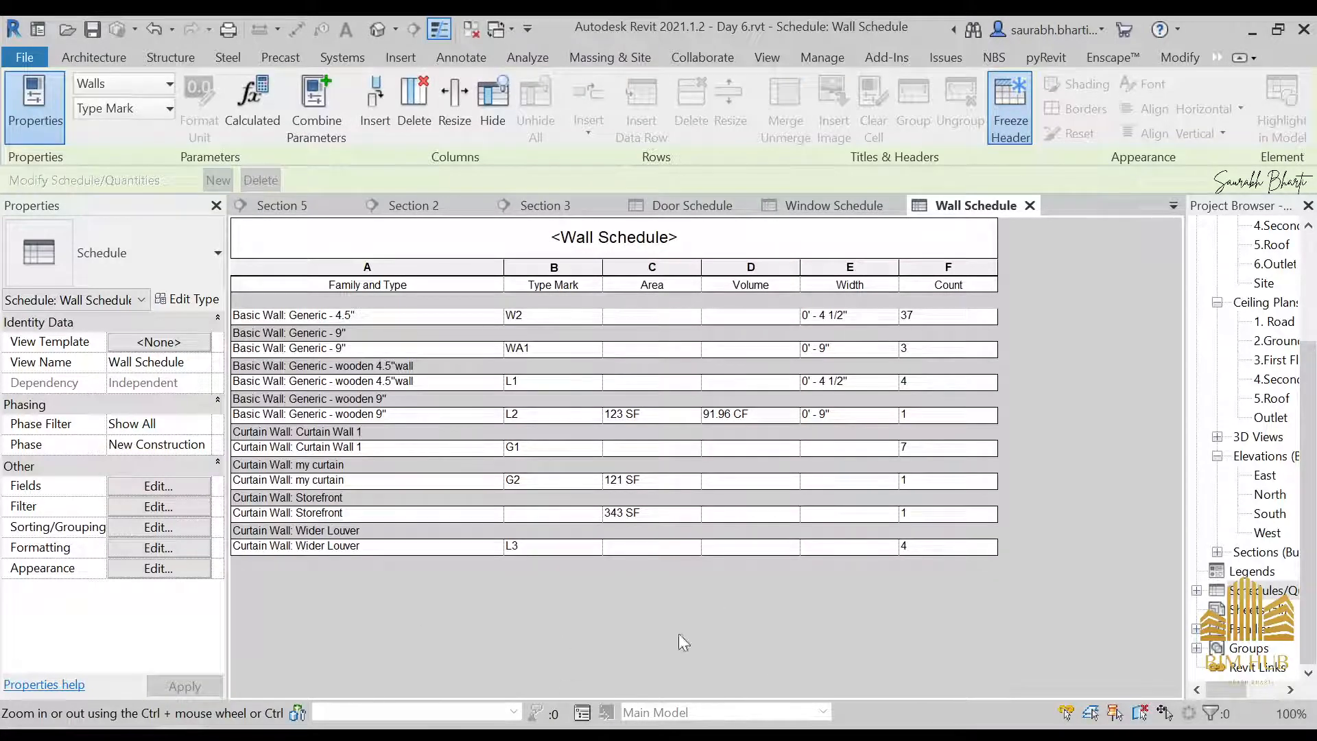
# Set the type mark of the Curtain Wall Storefront type to S1 and apply it to all its elements
pyautogui.click(544, 514)
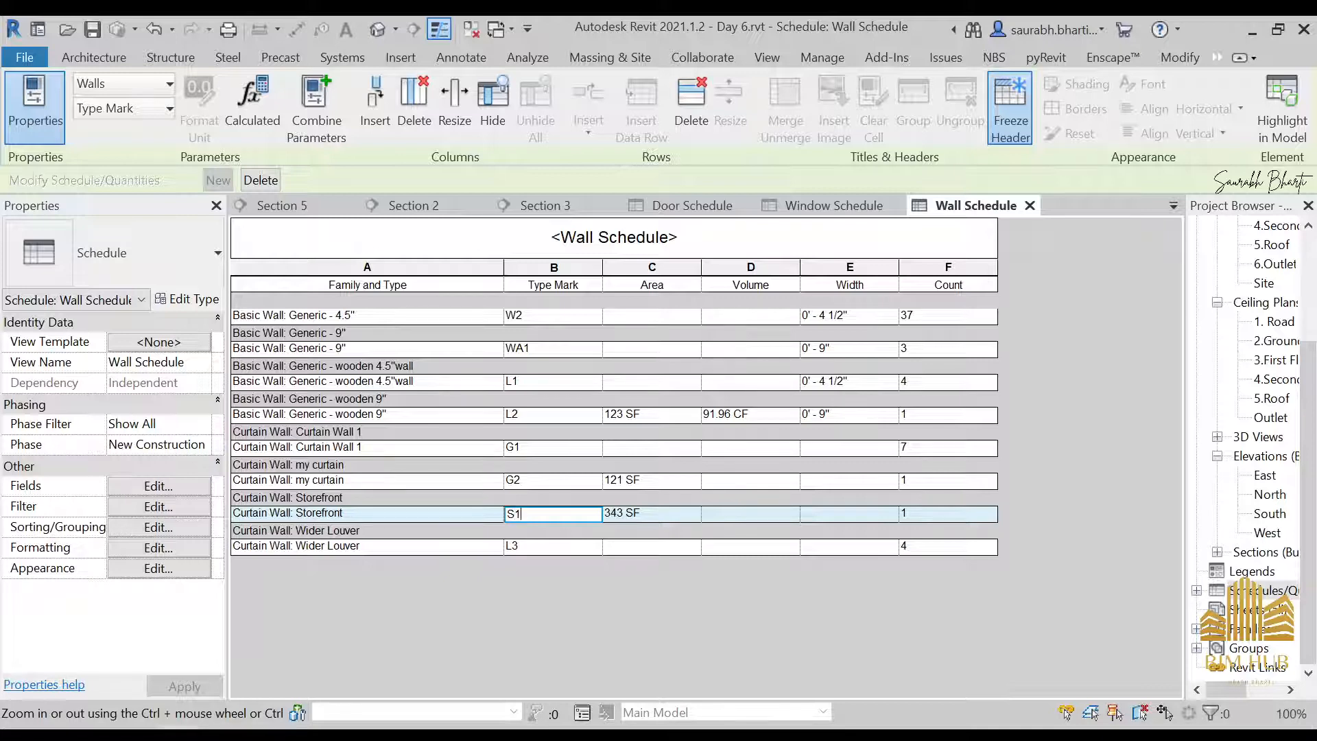
pyautogui.click(546, 478)
pyautogui.click(716, 405)
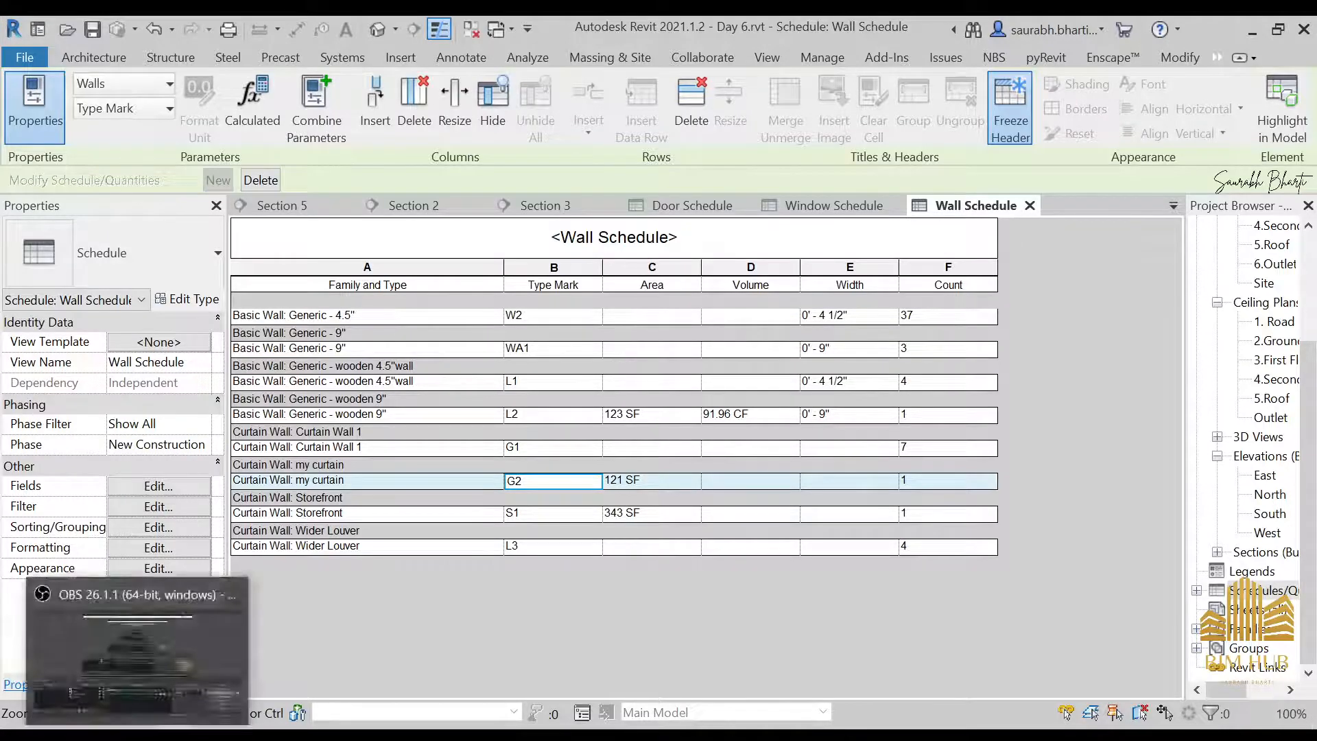
pyautogui.click(137, 733)
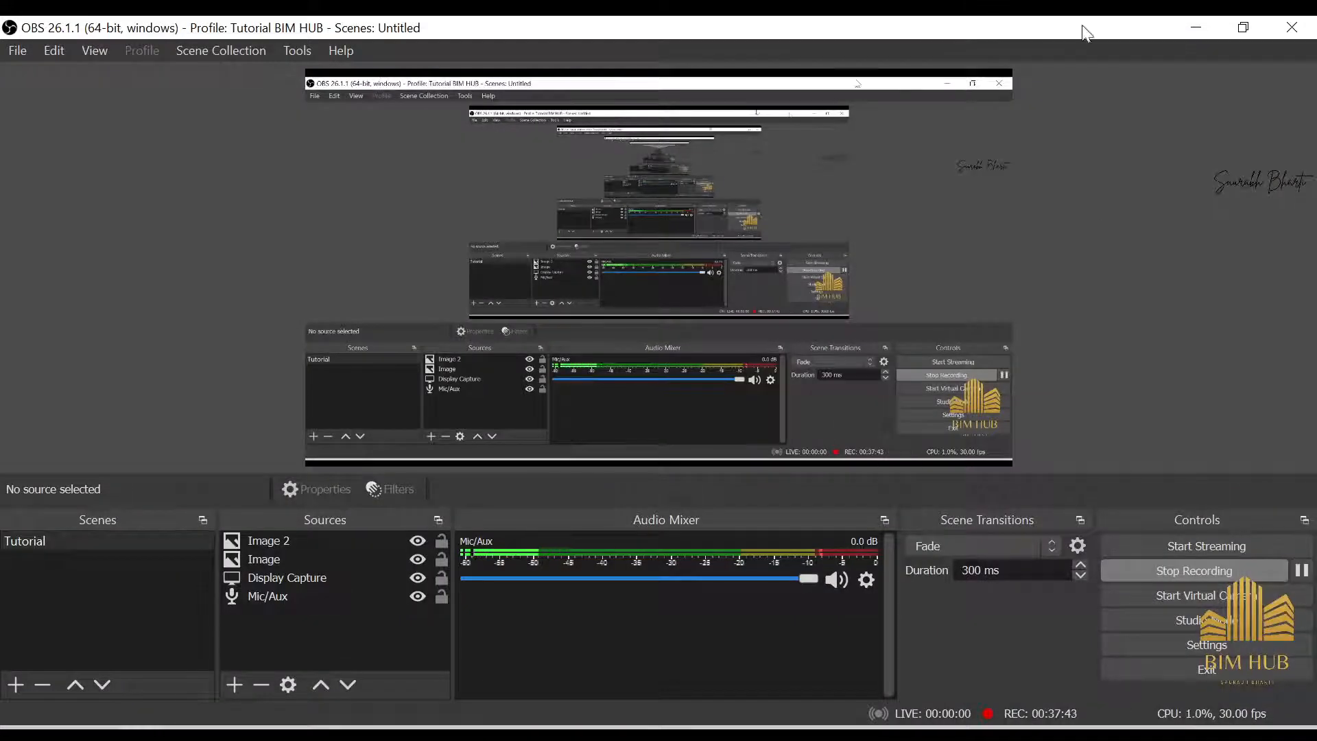
pyautogui.click(1196, 27)
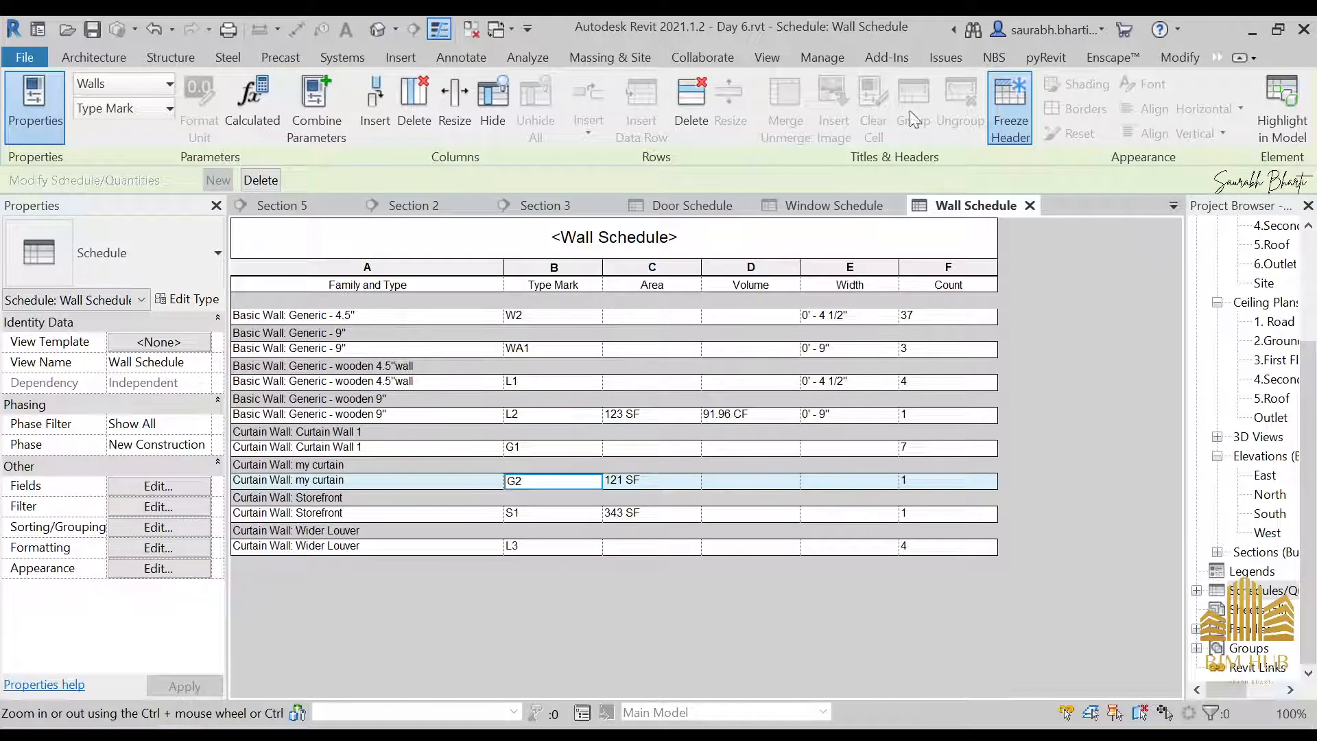
pyautogui.click(664, 319)
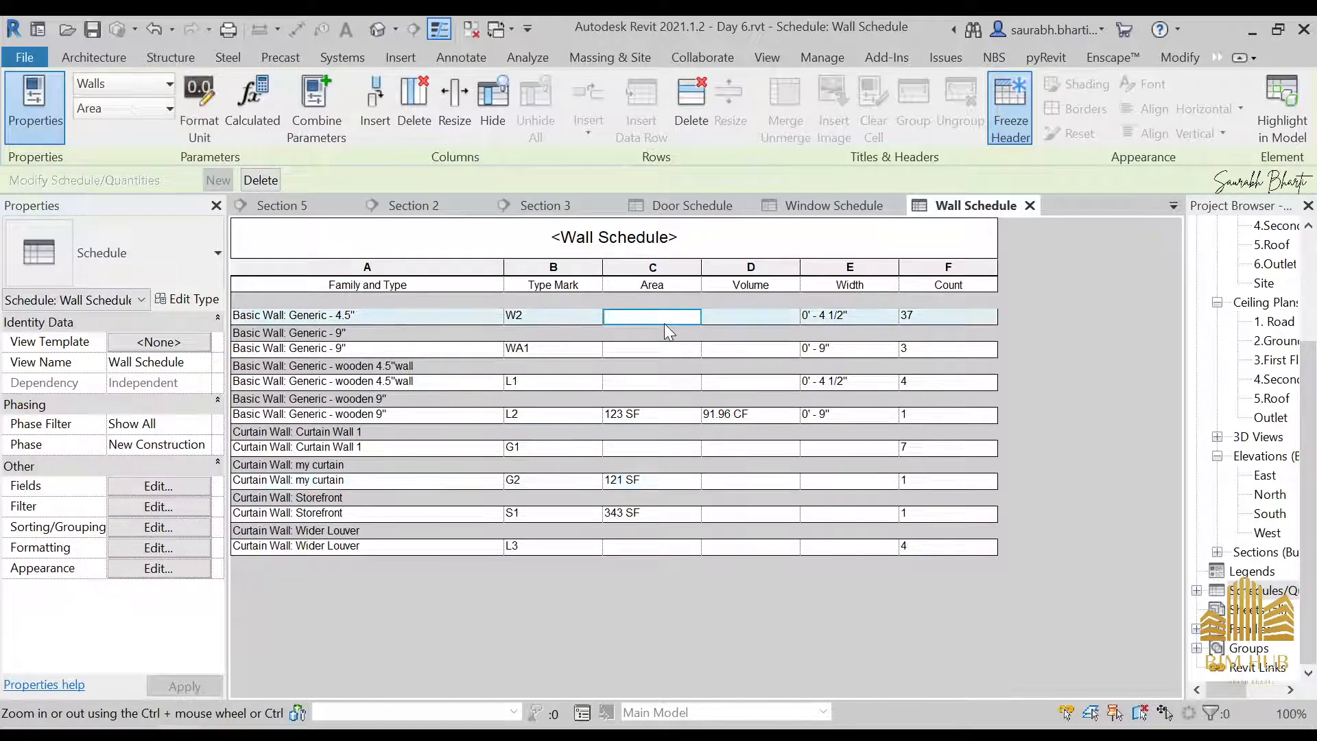
pyautogui.click(664, 350)
pyautogui.click(673, 387)
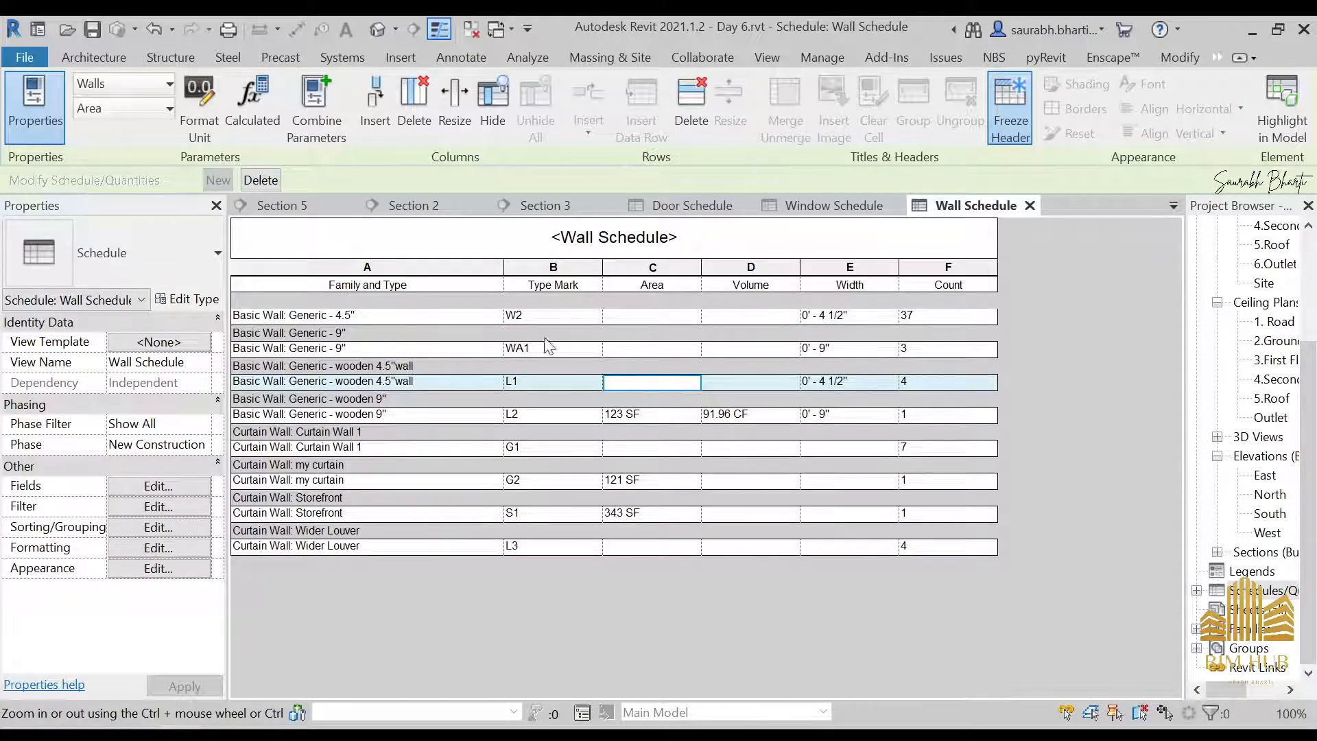
pyautogui.click(679, 546)
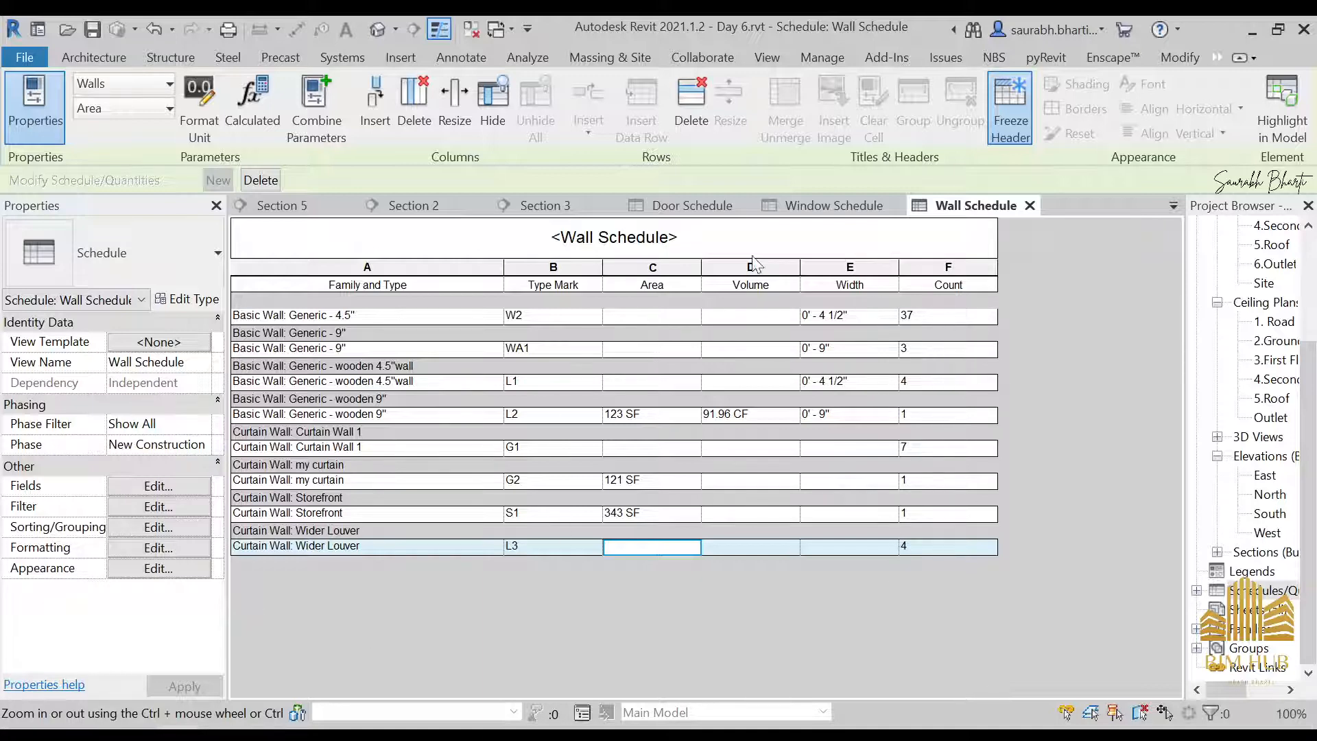
# Enable grand totals for the Wall Schedule with the Totals only option
pyautogui.click(185, 509)
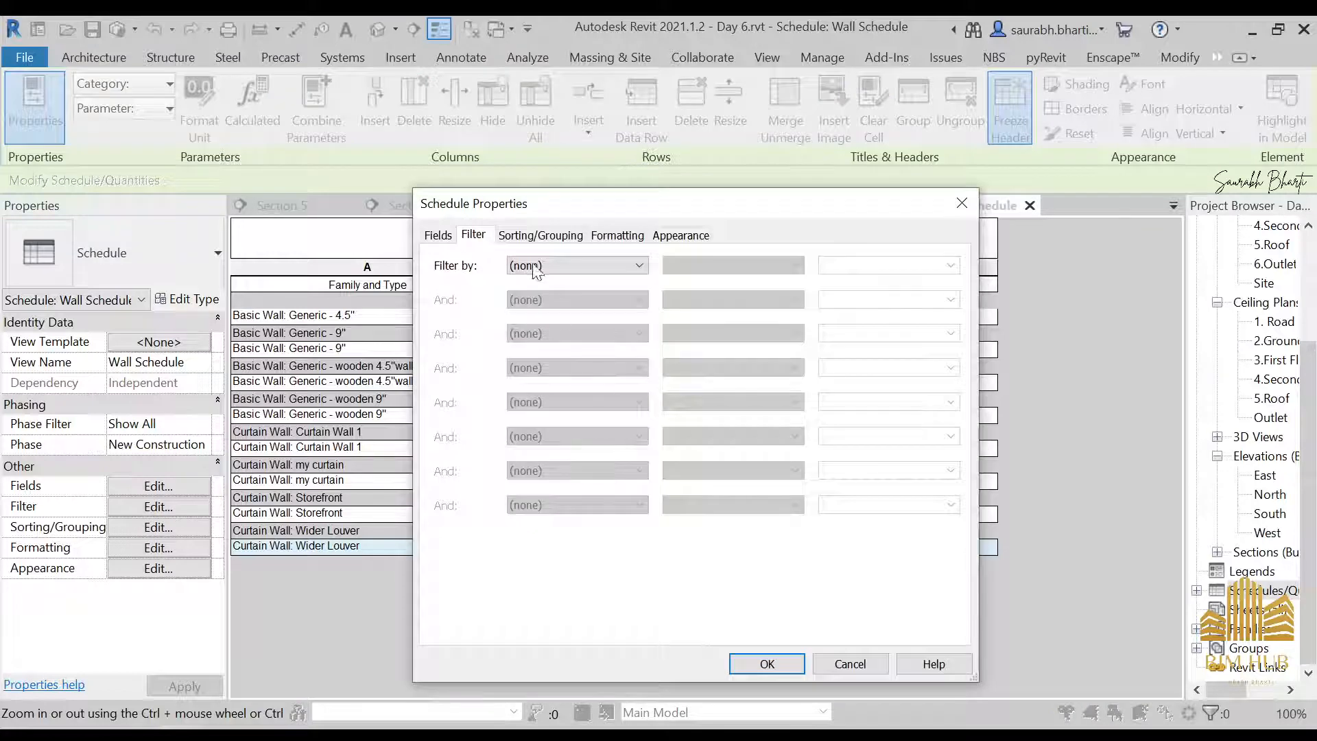
pyautogui.click(516, 236)
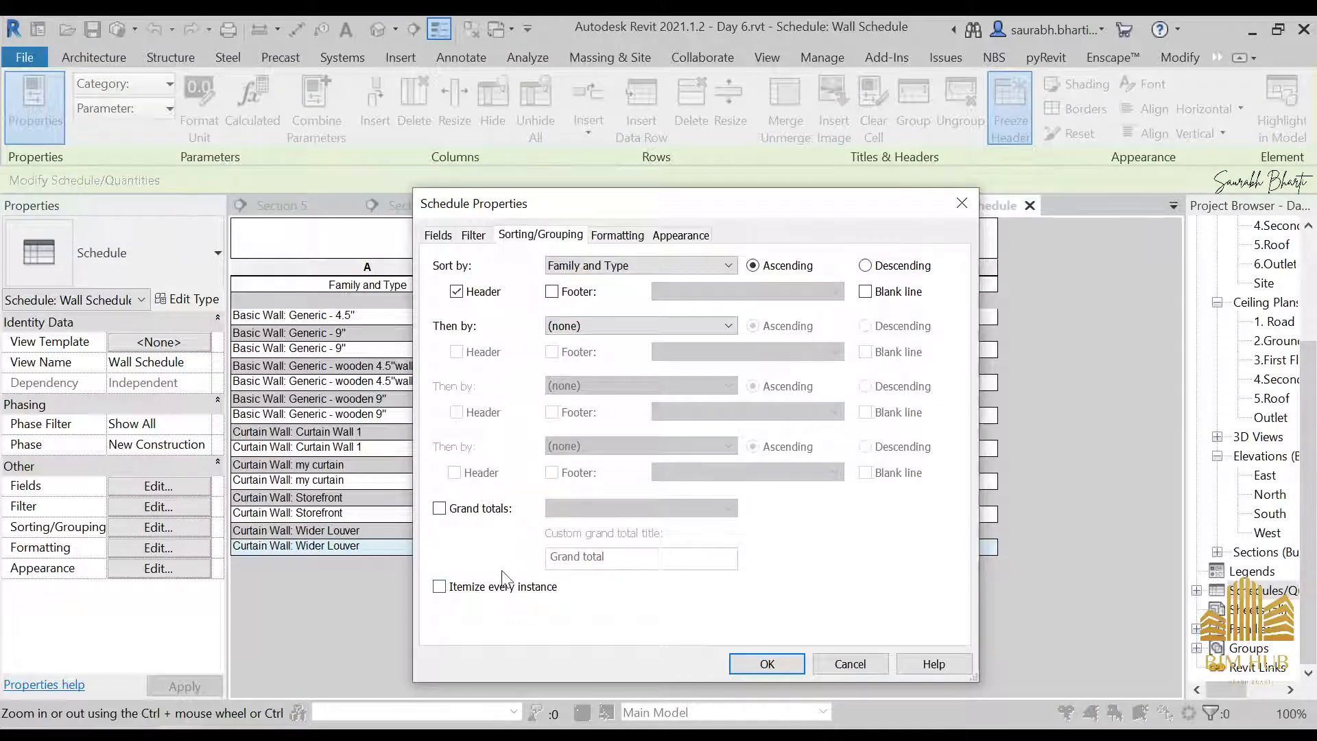
pyautogui.click(481, 508)
pyautogui.click(619, 513)
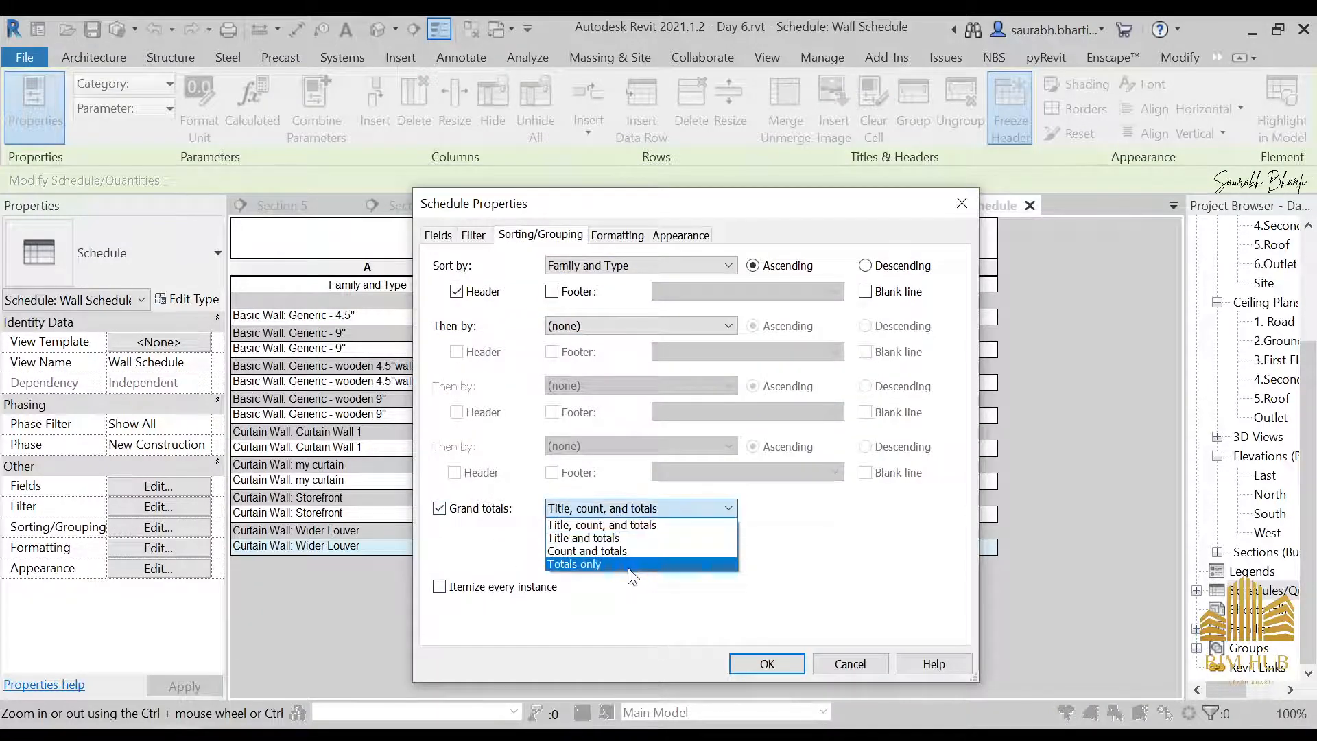
pyautogui.click(627, 566)
# Set the Volume field's formatting in the Wall Schedule to Calculate totals
pyautogui.click(617, 235)
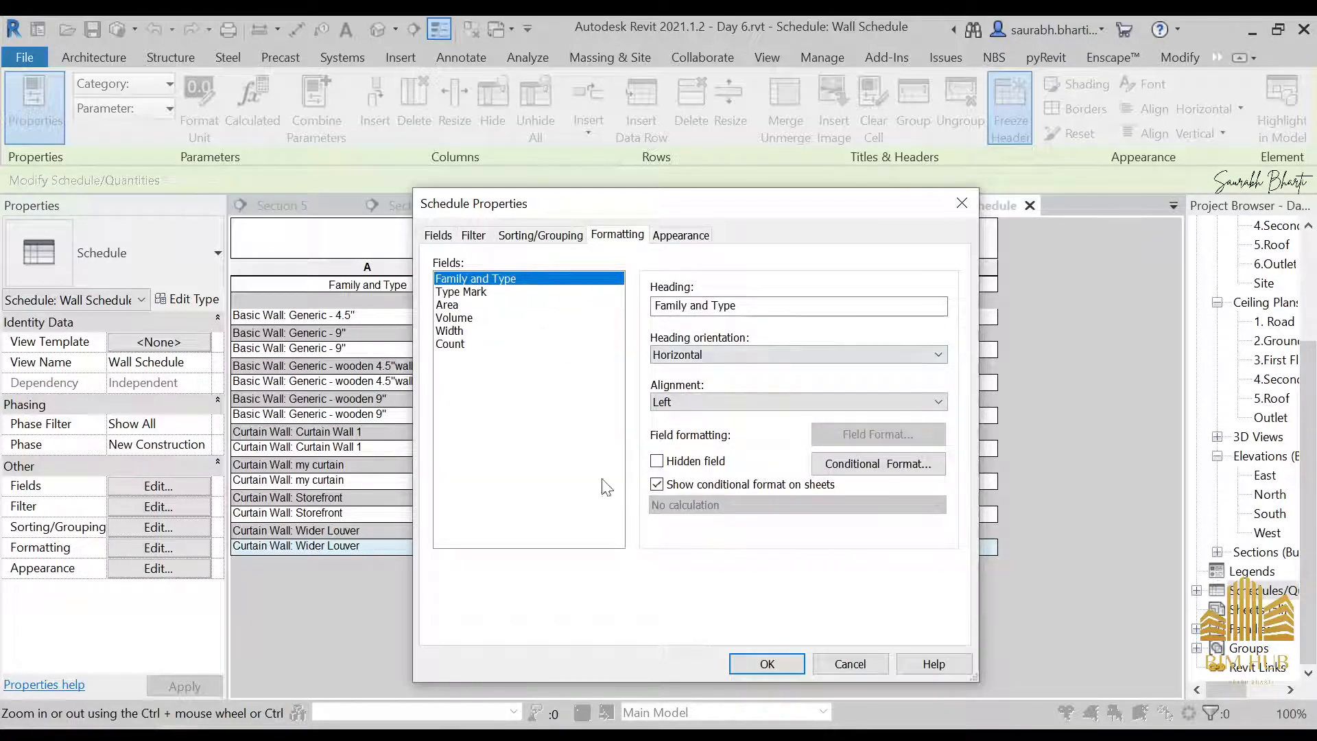
pyautogui.click(512, 327)
pyautogui.click(513, 318)
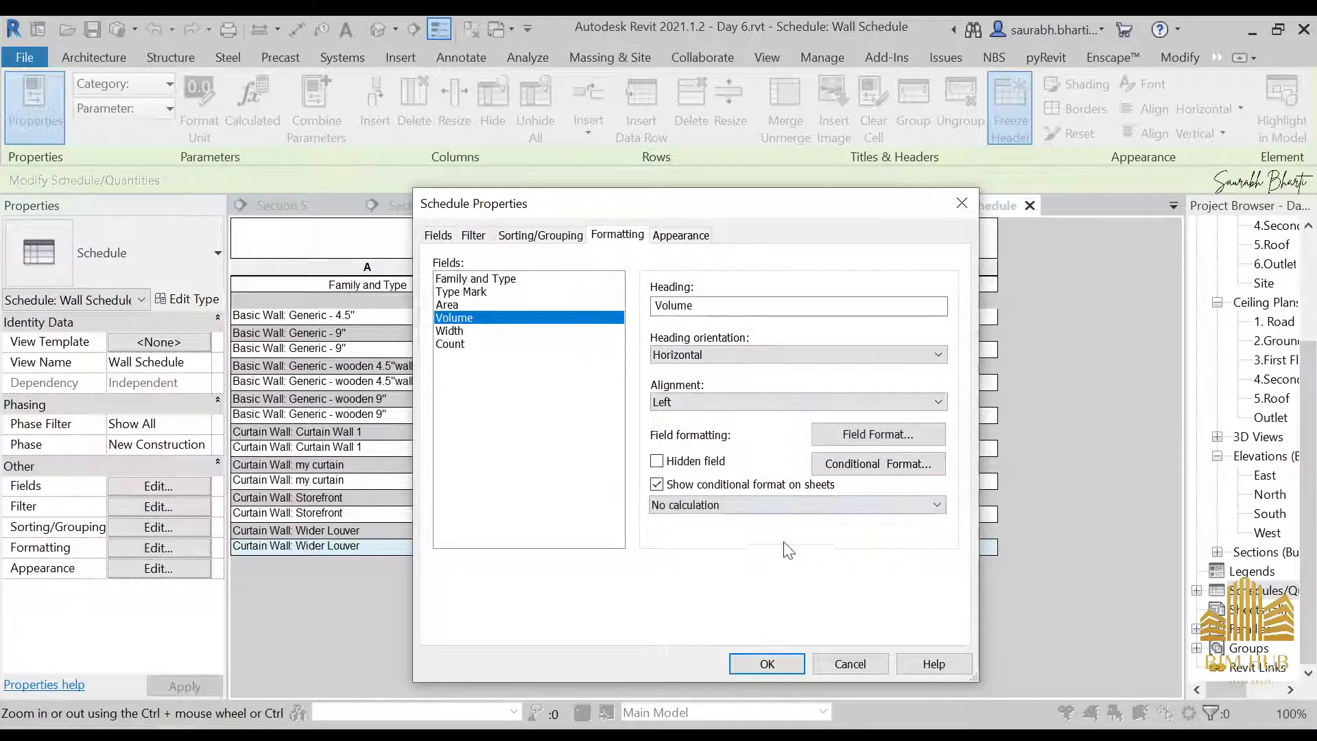
pyautogui.click(793, 505)
pyautogui.click(757, 498)
pyautogui.click(758, 501)
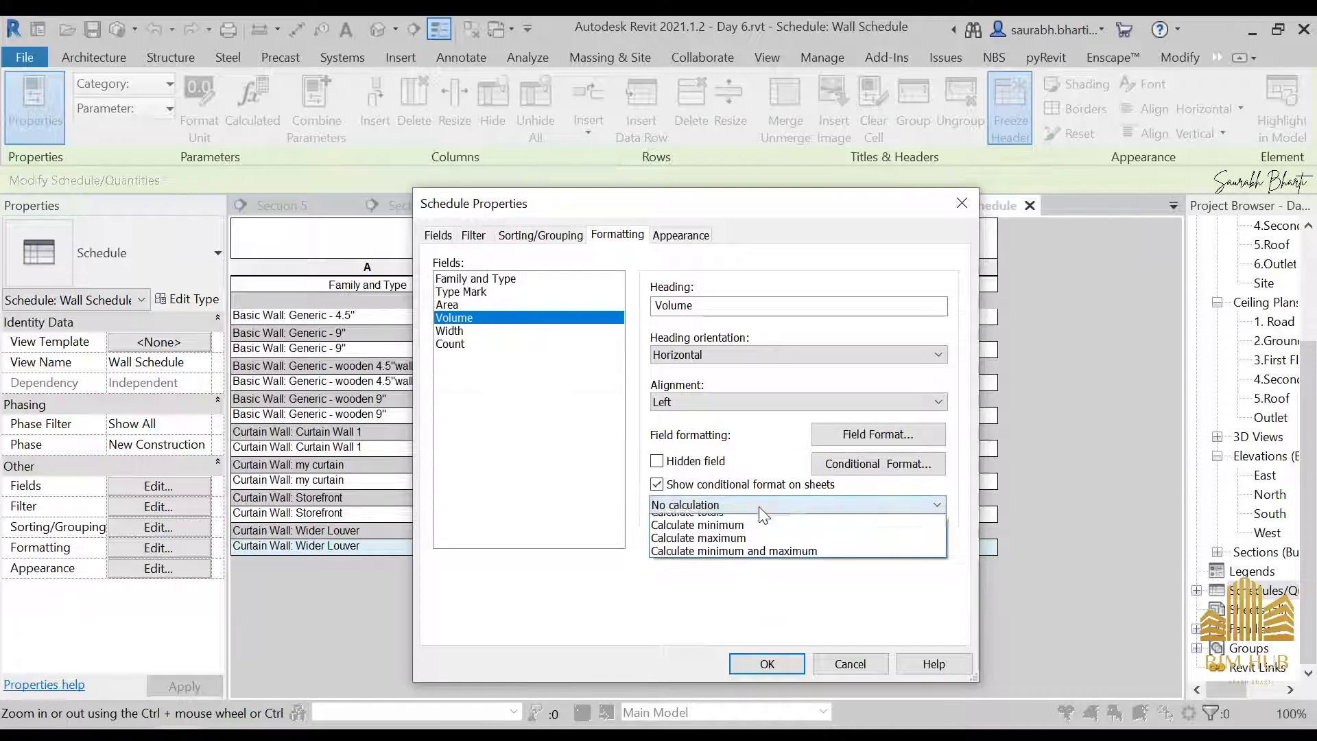
pyautogui.click(726, 538)
# Set the Width and Count fields of the Wall Schedule to Calculate totals
pyautogui.click(538, 344)
pyautogui.click(535, 330)
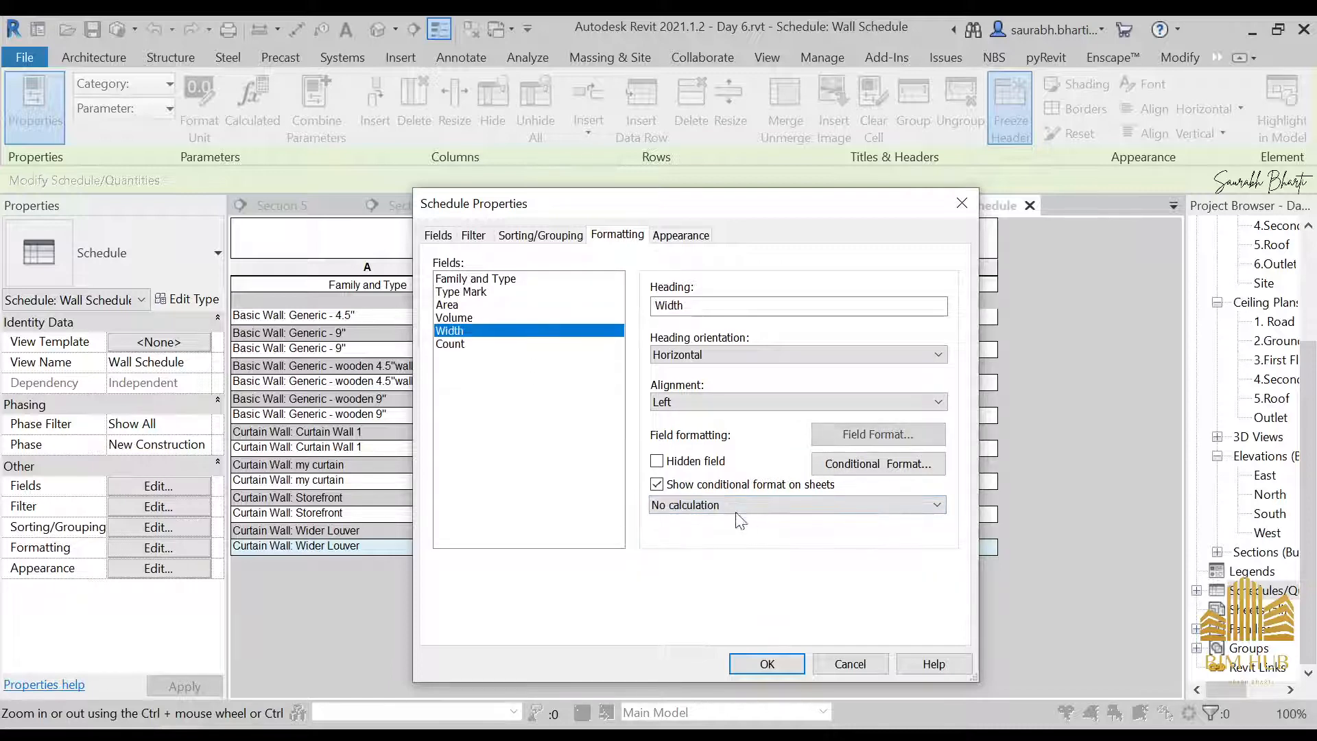
pyautogui.click(744, 505)
pyautogui.click(727, 534)
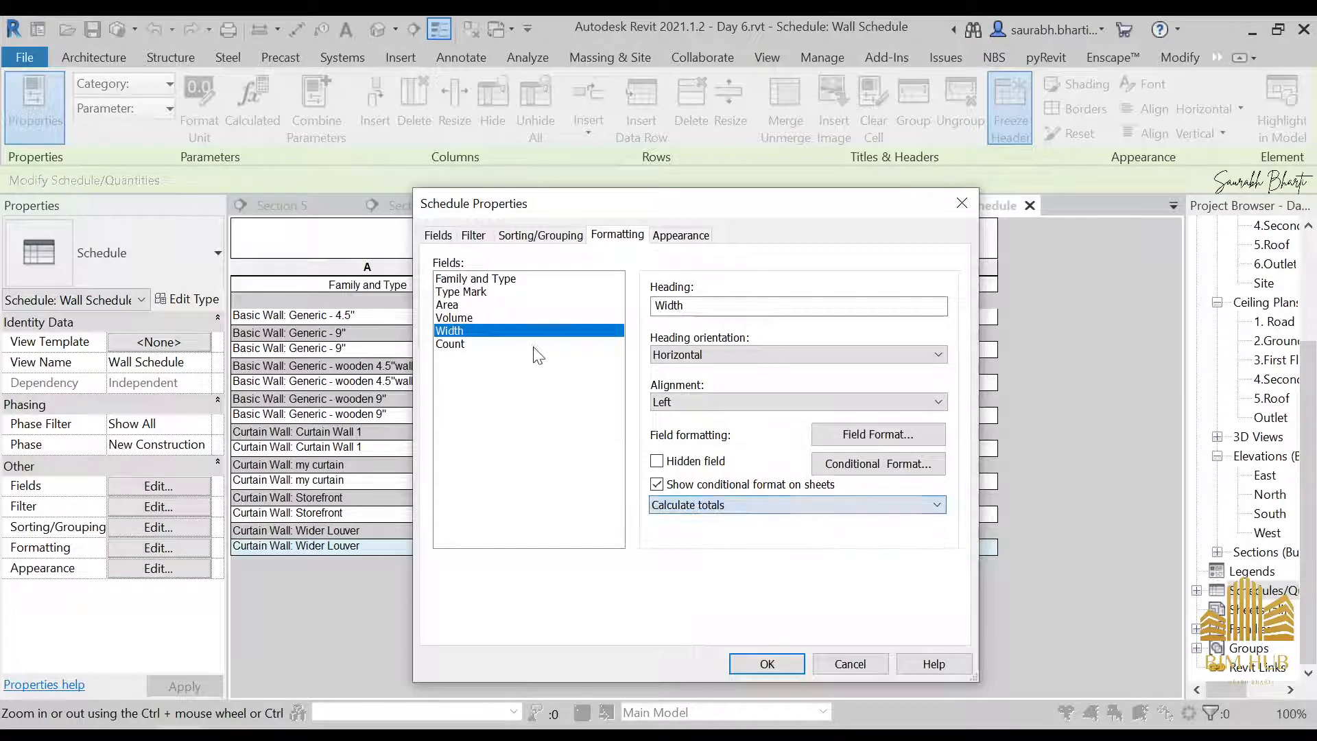
pyautogui.click(532, 344)
pyautogui.click(735, 504)
pyautogui.click(727, 535)
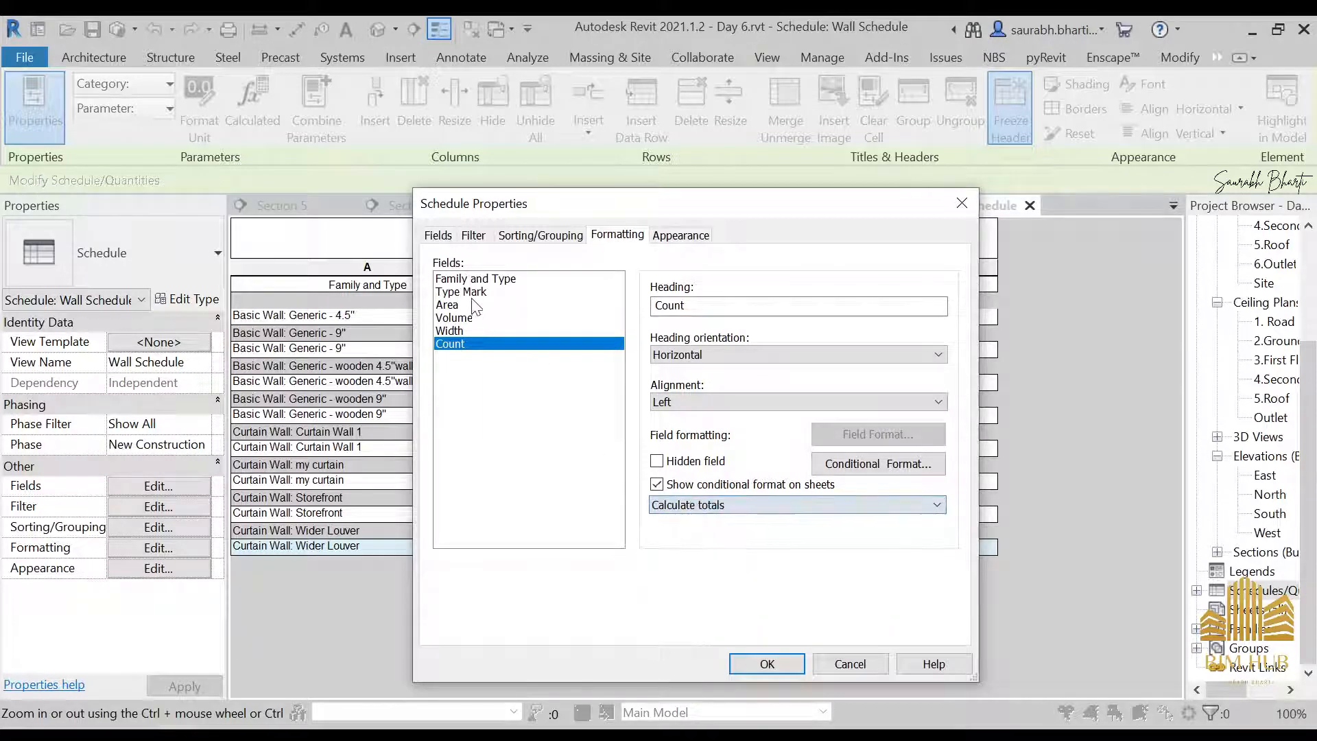
# Format the Area field of the Wall Schedule with Calculate totals and Center alignment
pyautogui.click(466, 305)
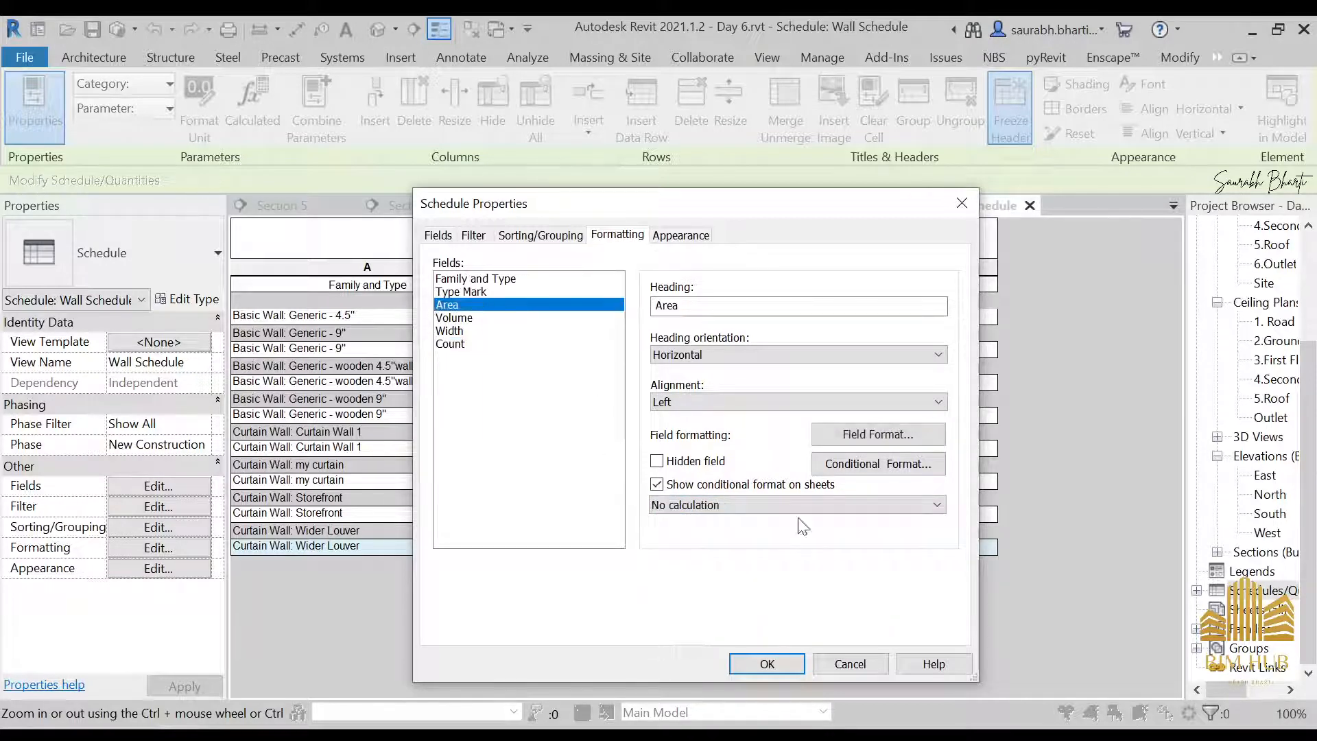
pyautogui.click(754, 505)
pyautogui.click(749, 536)
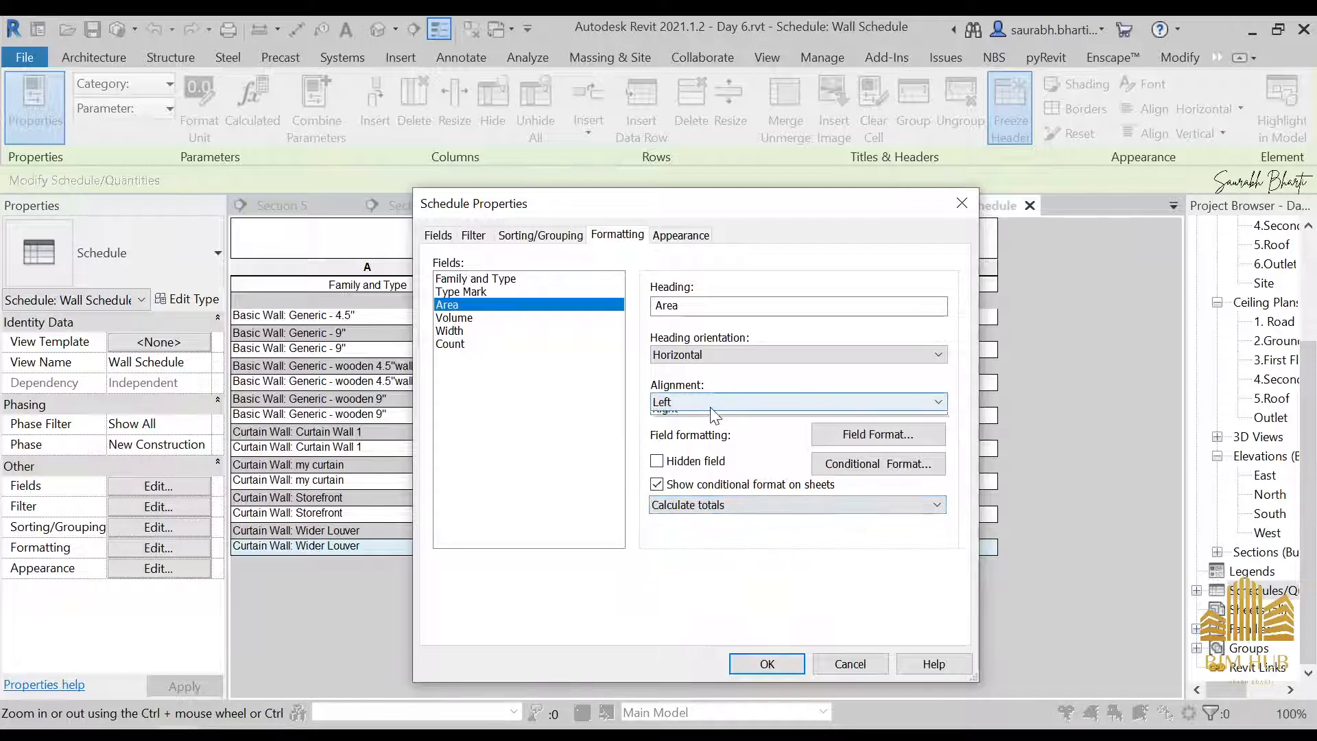
pyautogui.click(728, 402)
pyautogui.click(707, 433)
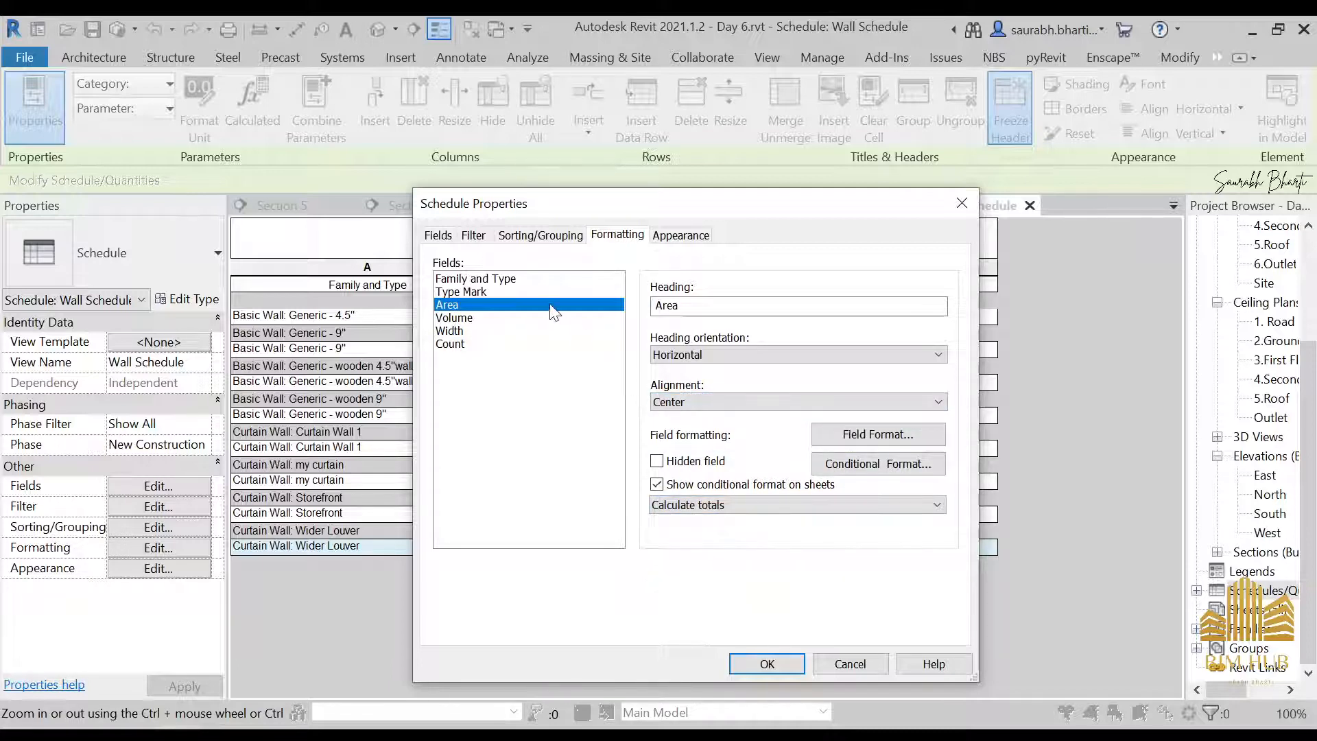
# Set the alignment of the Volume, Width and Count fields to Center
pyautogui.click(539, 318)
pyautogui.click(713, 404)
pyautogui.click(709, 426)
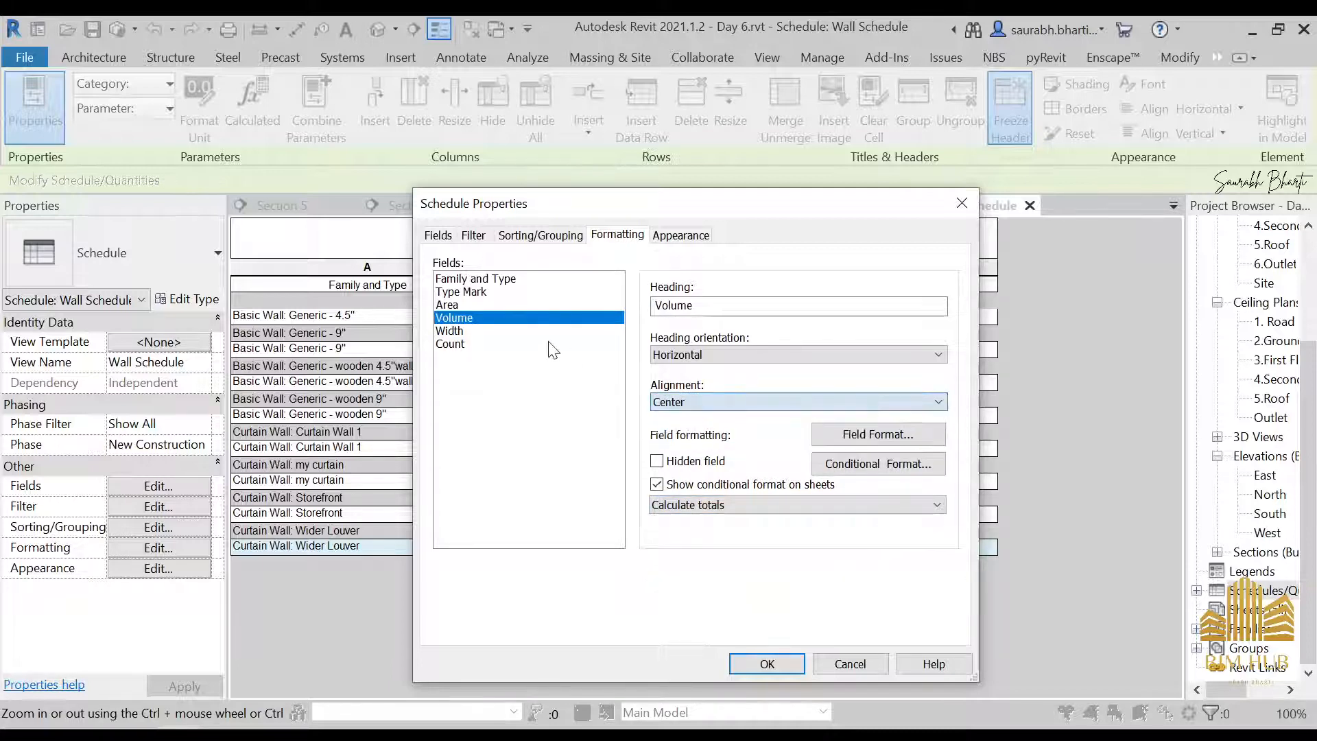
pyautogui.click(452, 331)
pyautogui.click(730, 403)
pyautogui.click(713, 430)
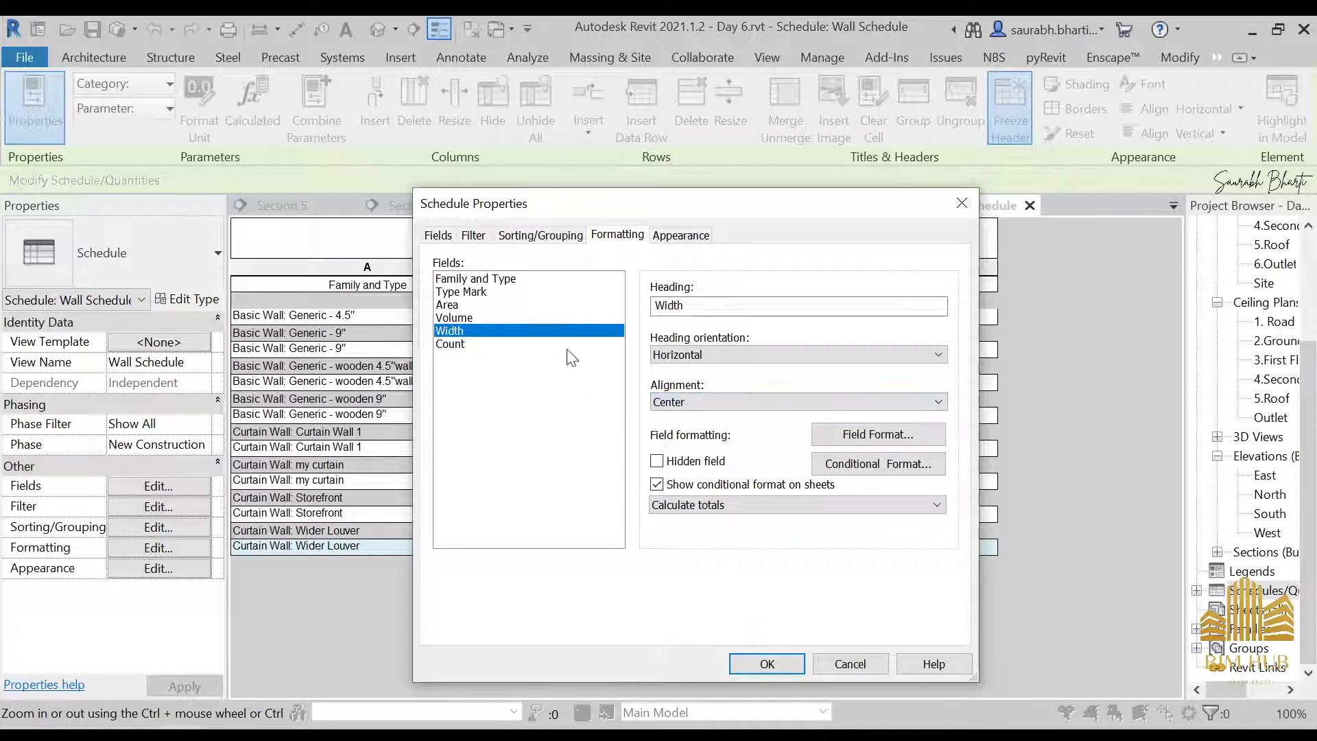
pyautogui.click(453, 343)
pyautogui.click(727, 402)
pyautogui.click(698, 430)
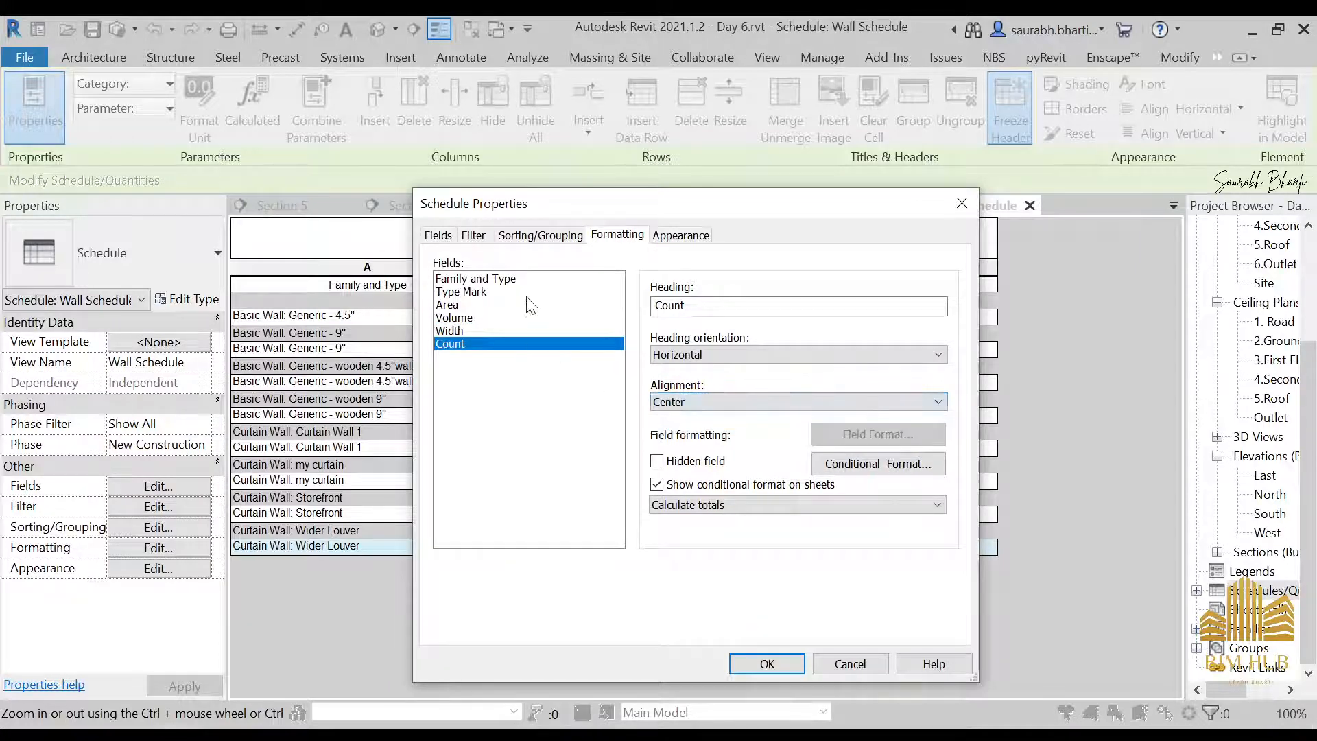
# Center the Type Mark field's alignment and apply the formatting changes to the Wall Schedule
pyautogui.click(461, 291)
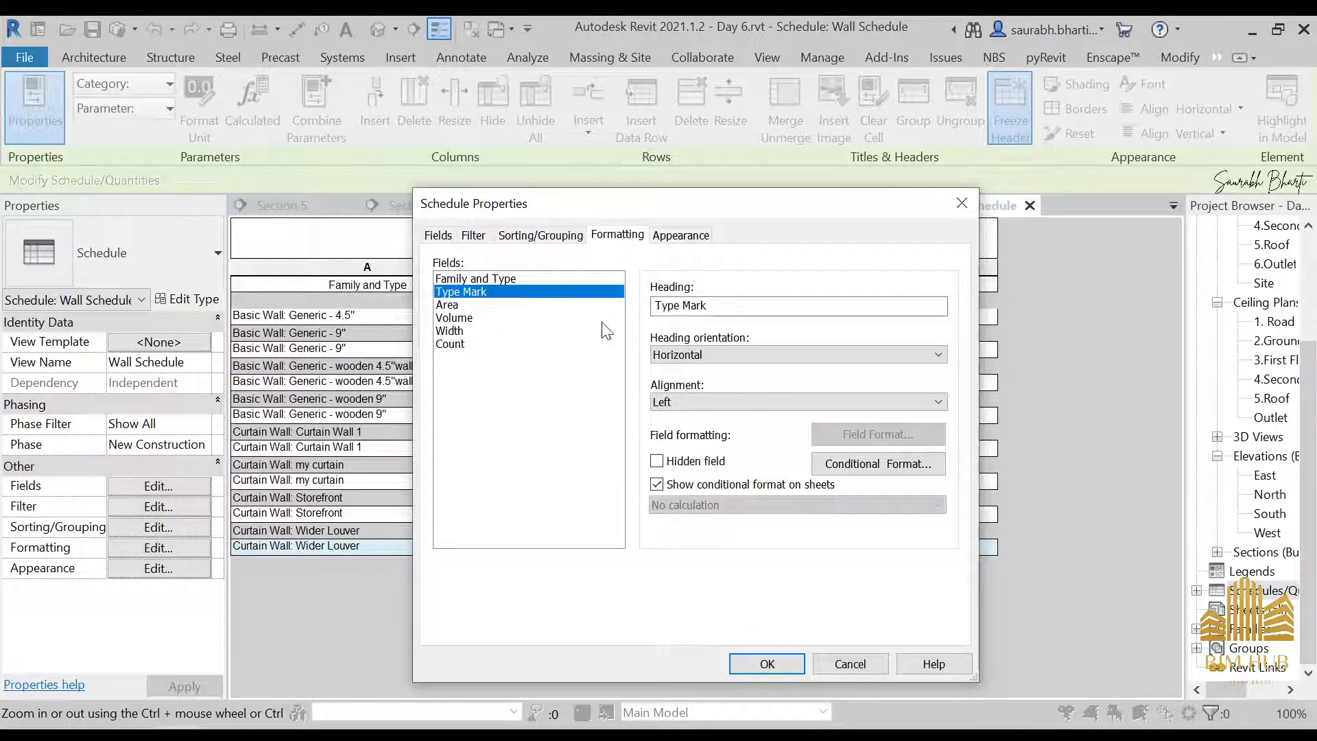
pyautogui.click(737, 403)
pyautogui.click(727, 432)
pyautogui.click(788, 658)
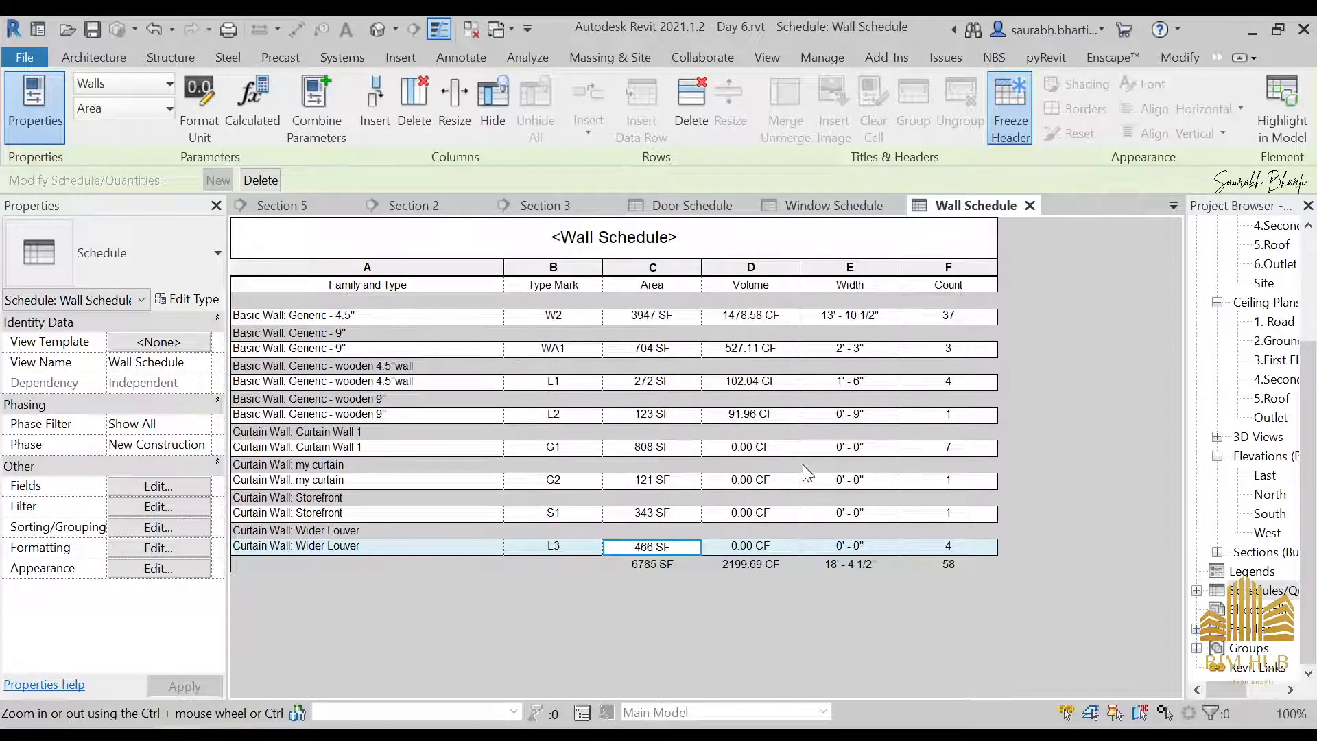
pyautogui.click(753, 517)
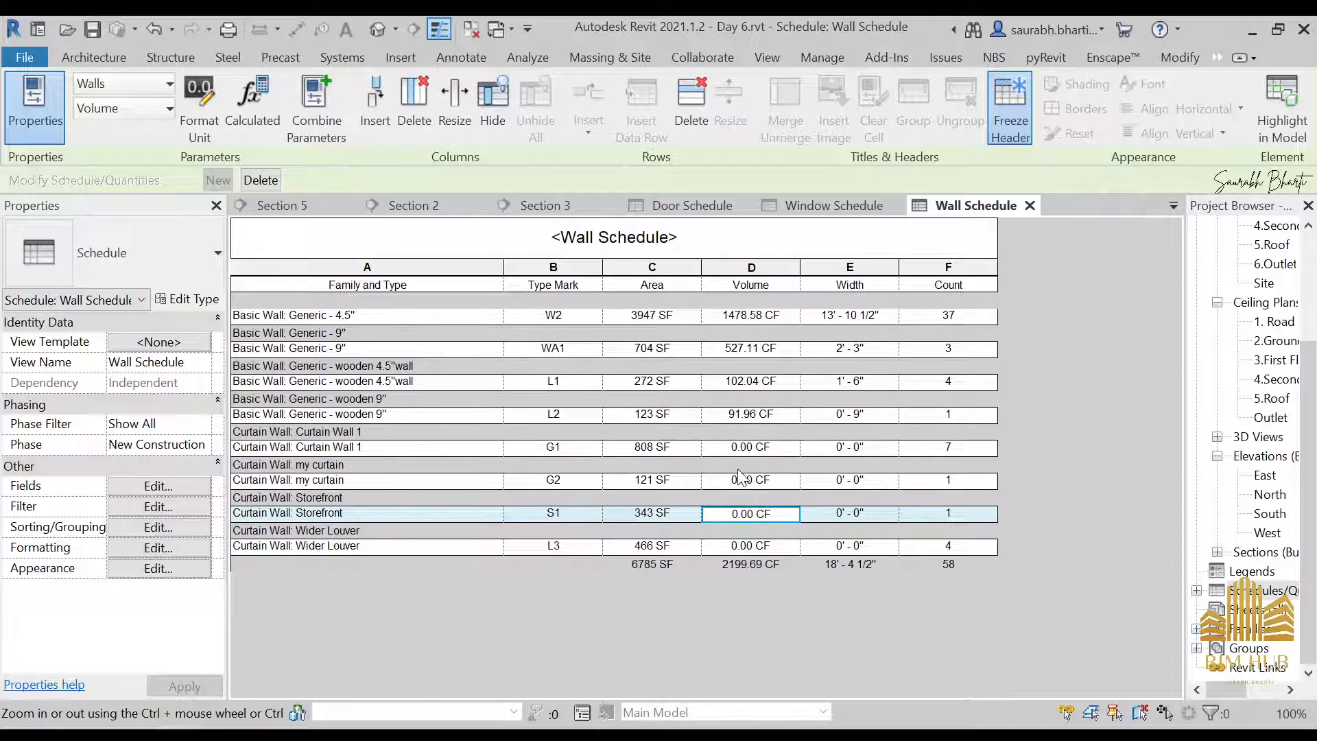
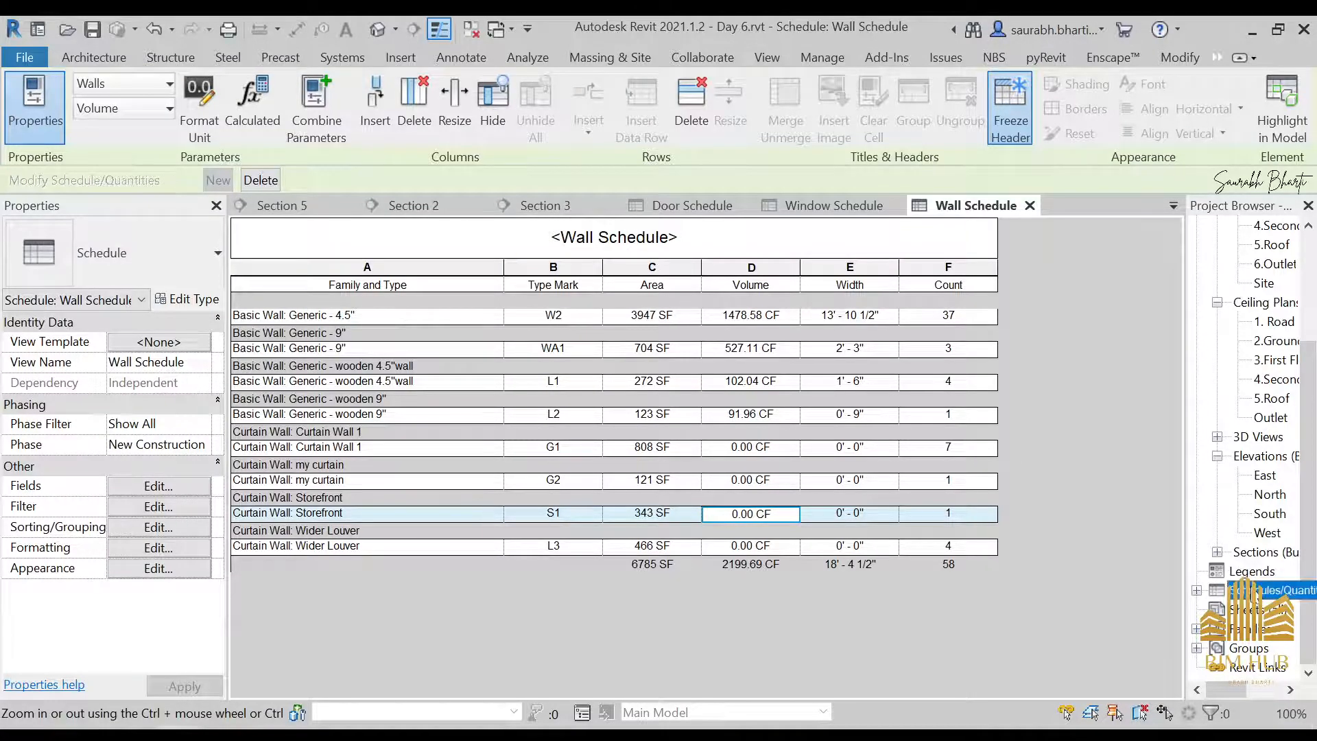
# Create a new sheet with the titleblock My Sheet sheet.0001.rfa, loaded from the To Be used folder on the desktop
pyautogui.click(1266, 611)
pyautogui.rightClick(1263, 609)
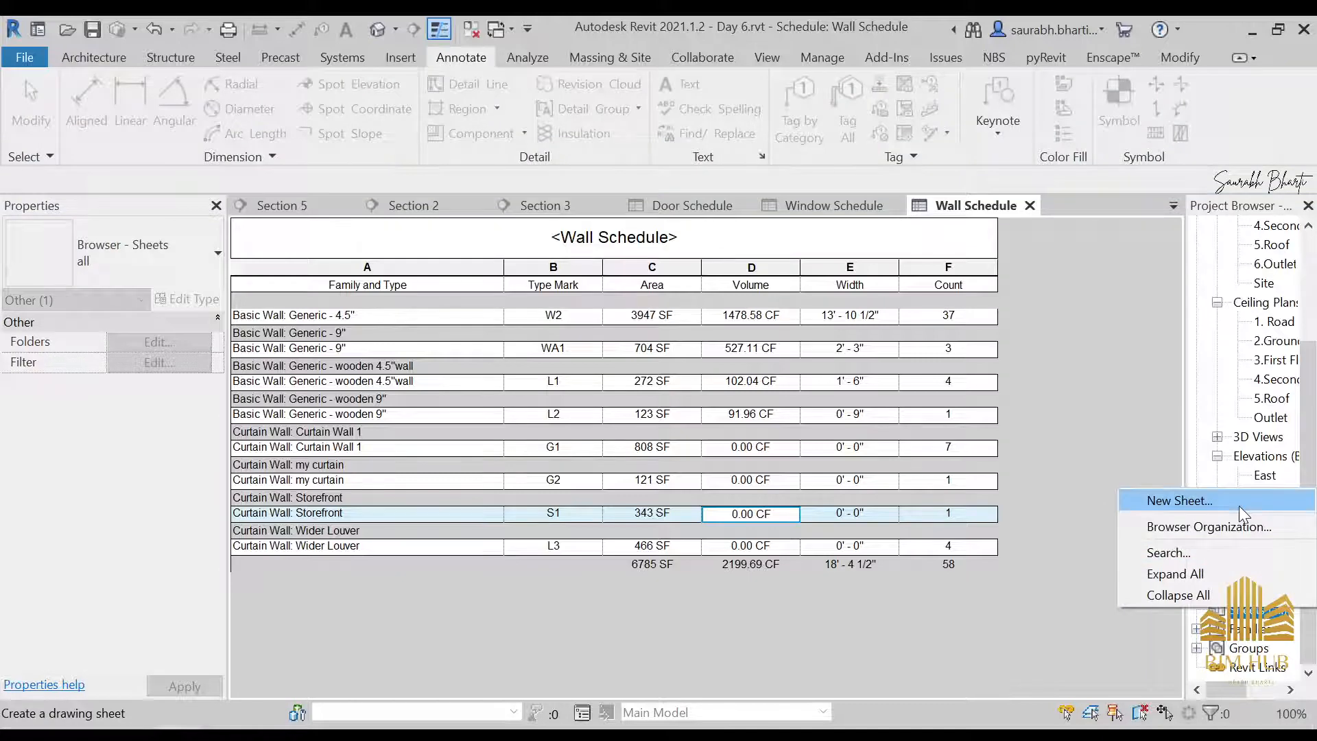
pyautogui.click(1238, 505)
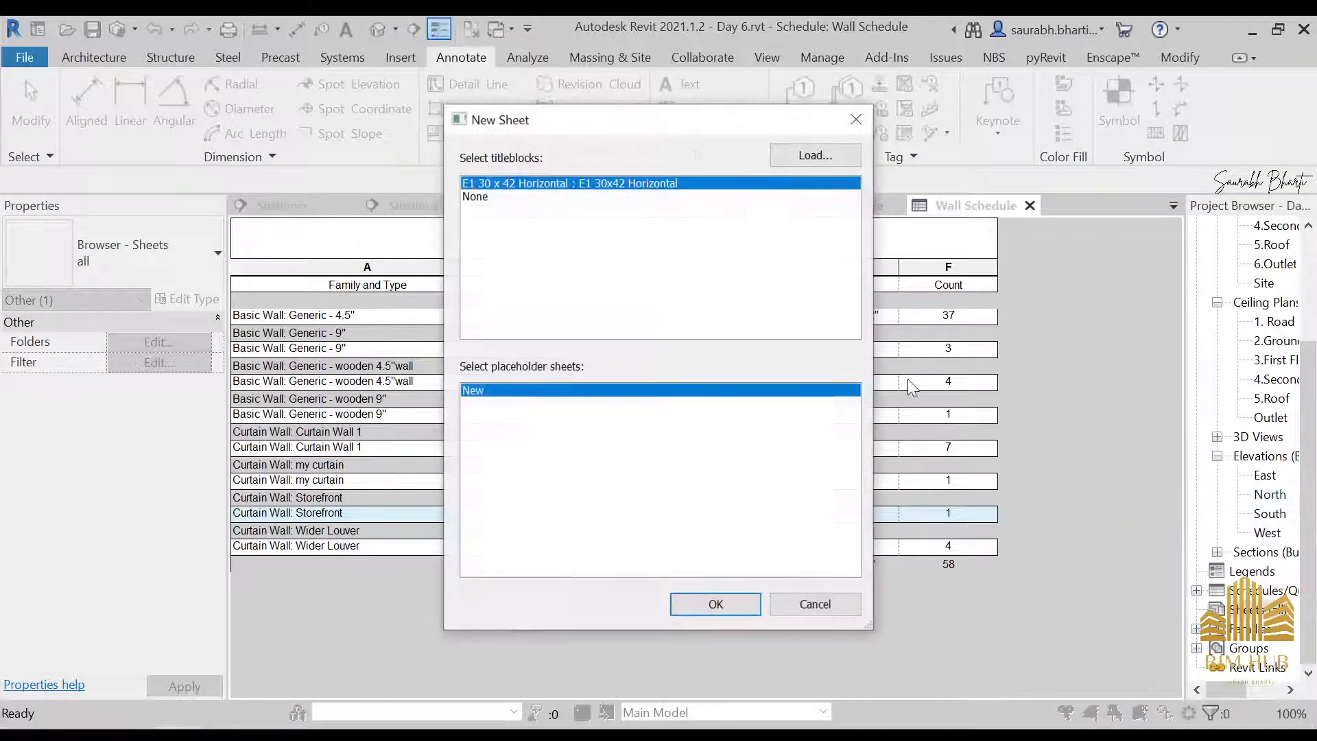
pyautogui.click(833, 156)
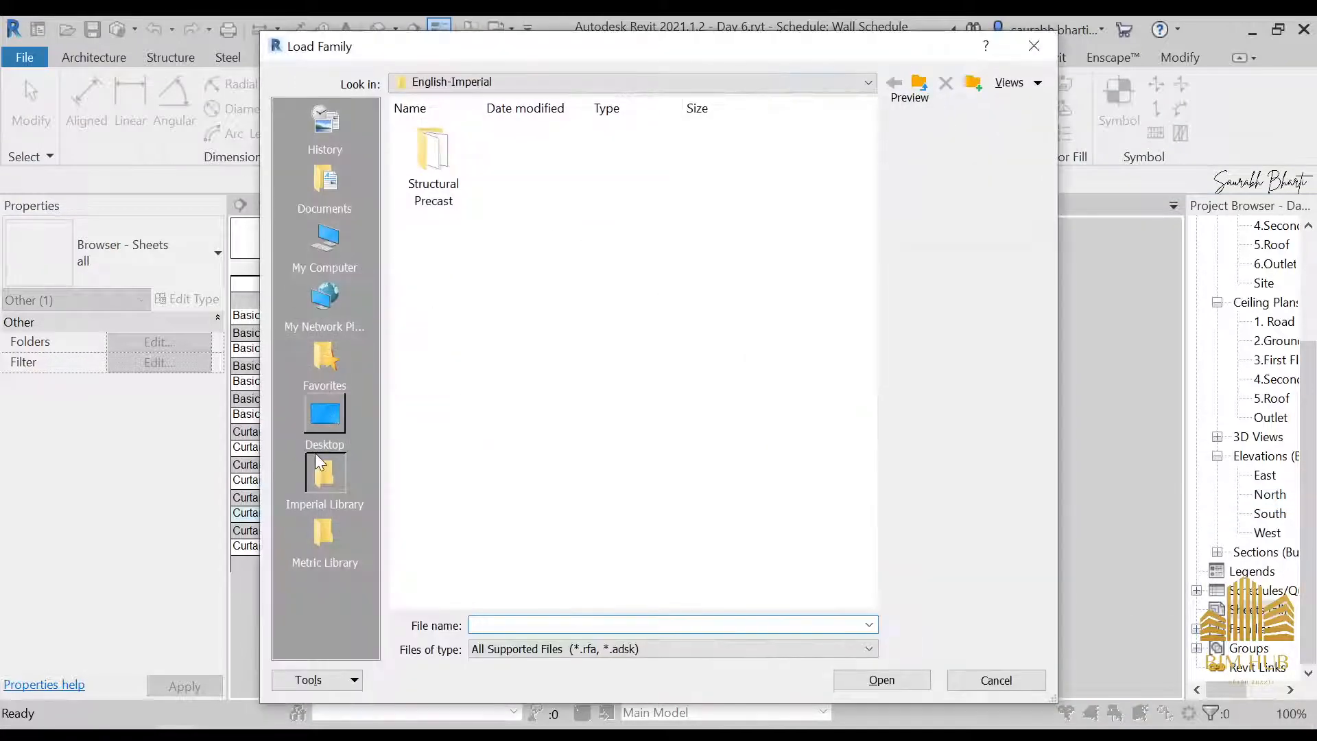
pyautogui.click(325, 419)
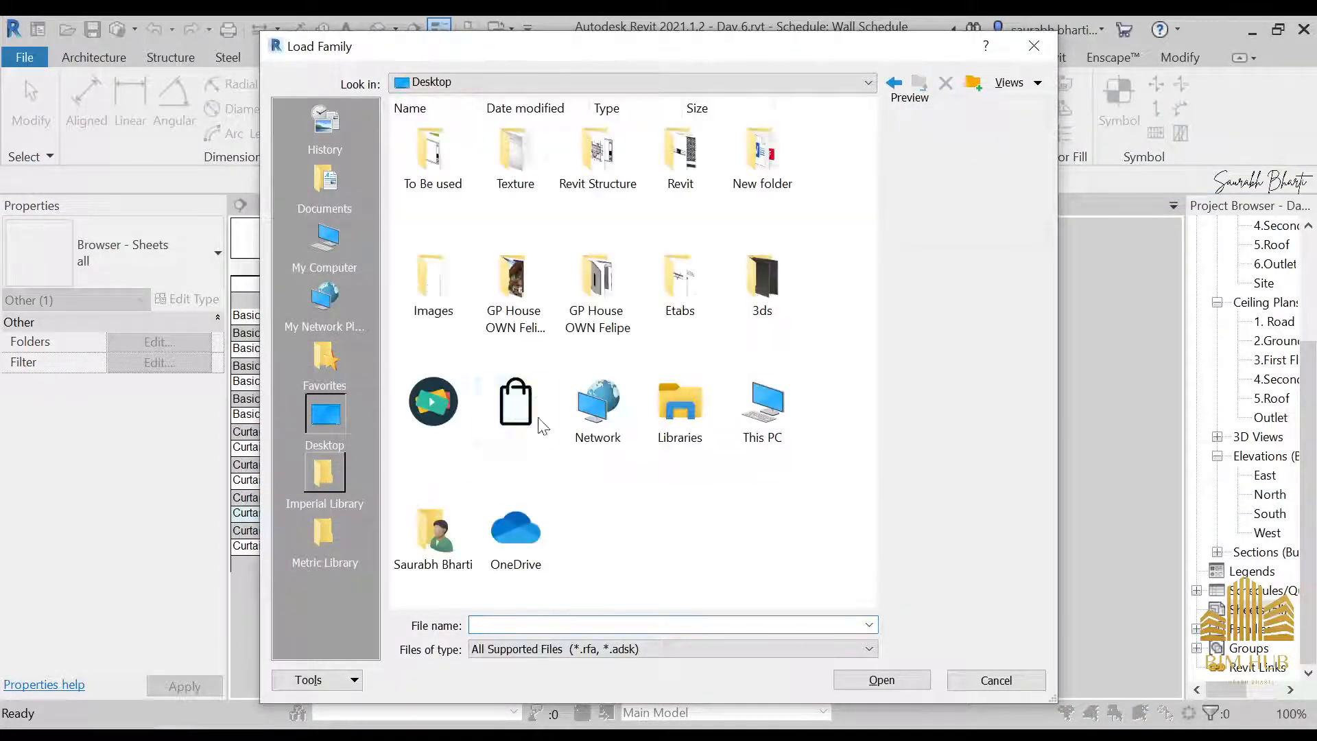
pyautogui.click(514, 301)
pyautogui.doubleClick(437, 165)
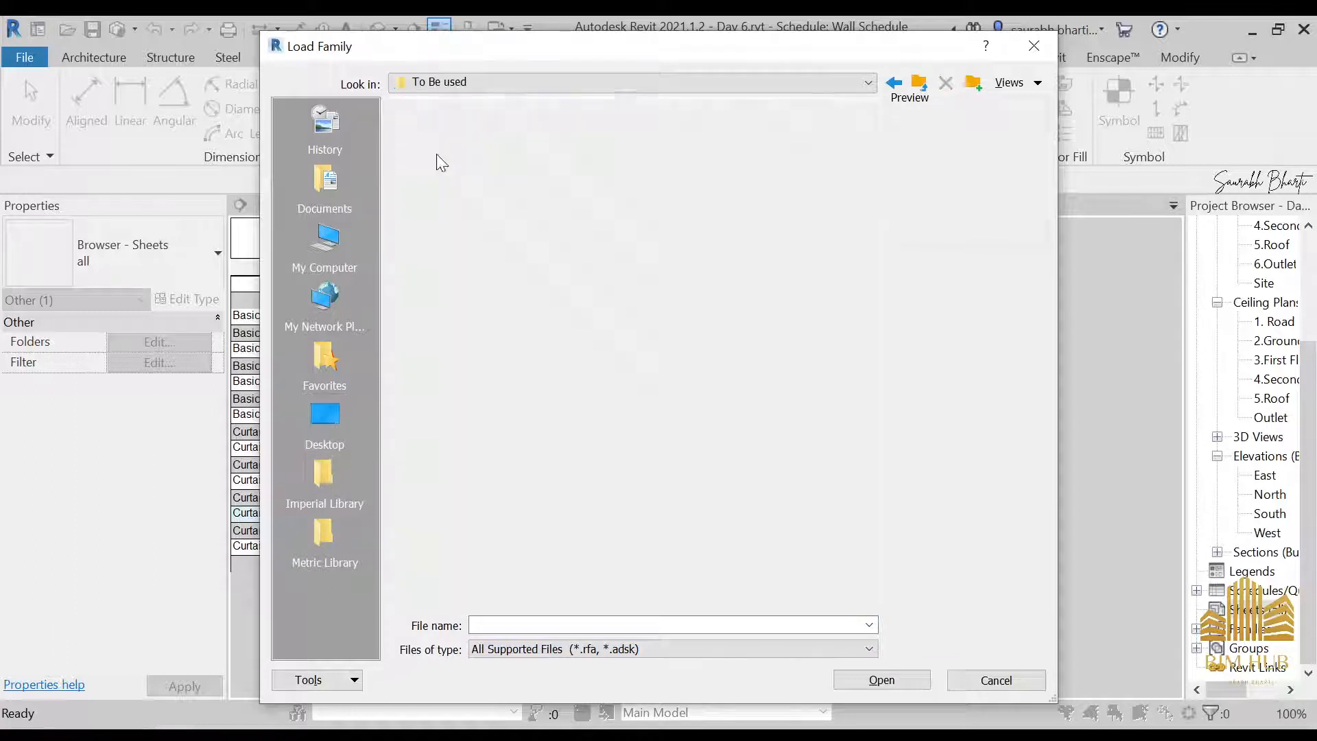
pyautogui.click(532, 189)
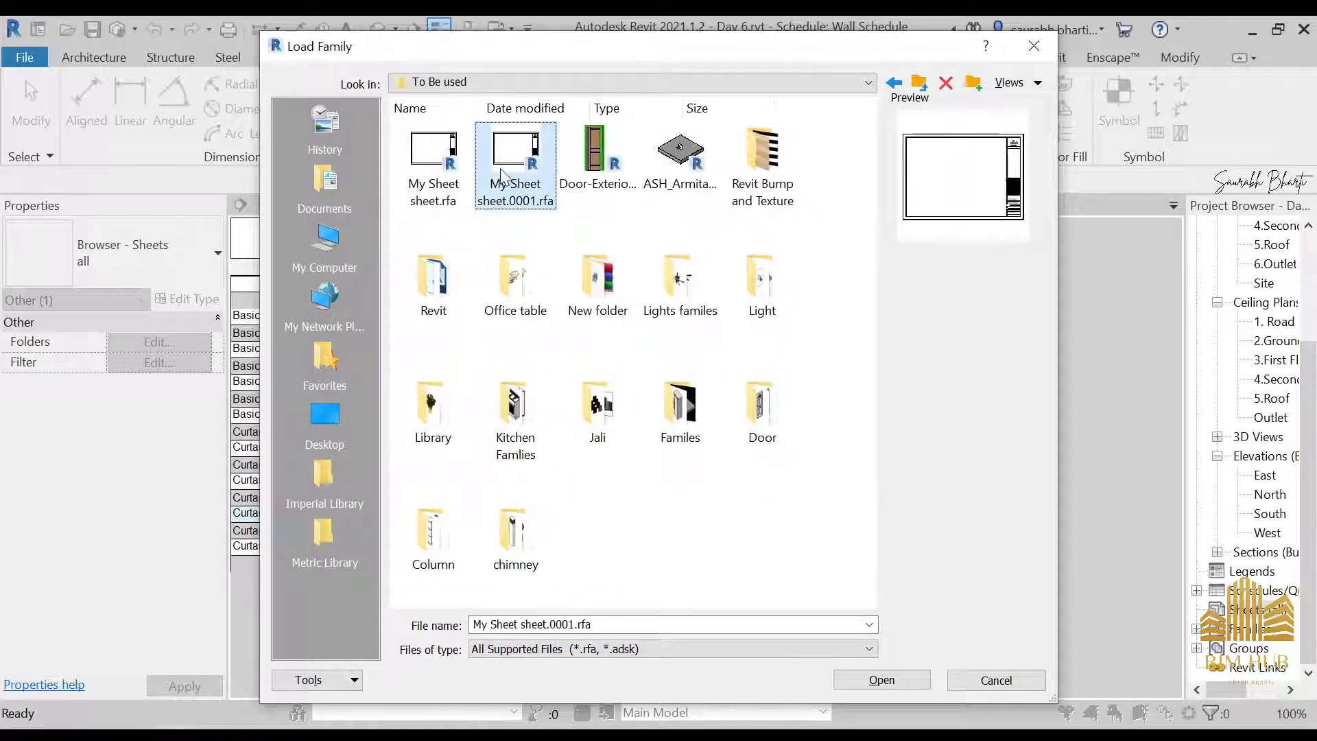
pyautogui.click(885, 683)
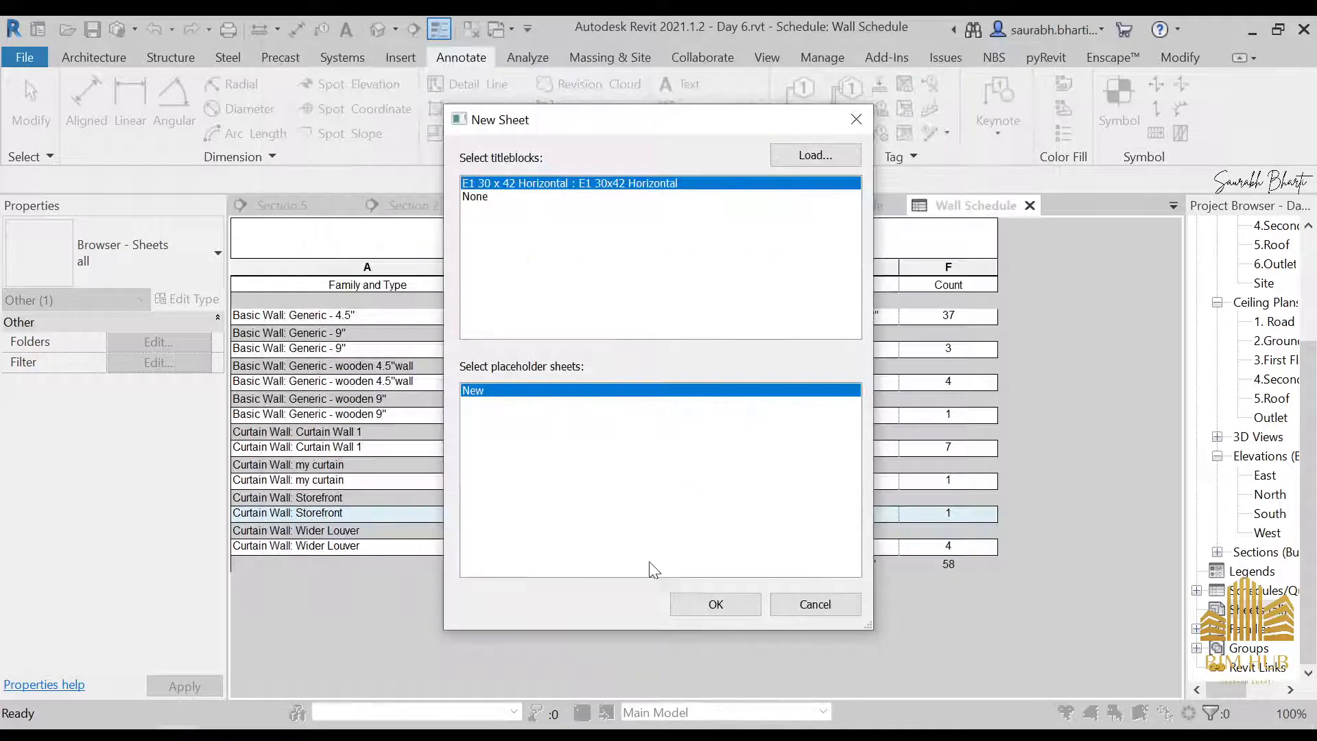
pyautogui.click(715, 603)
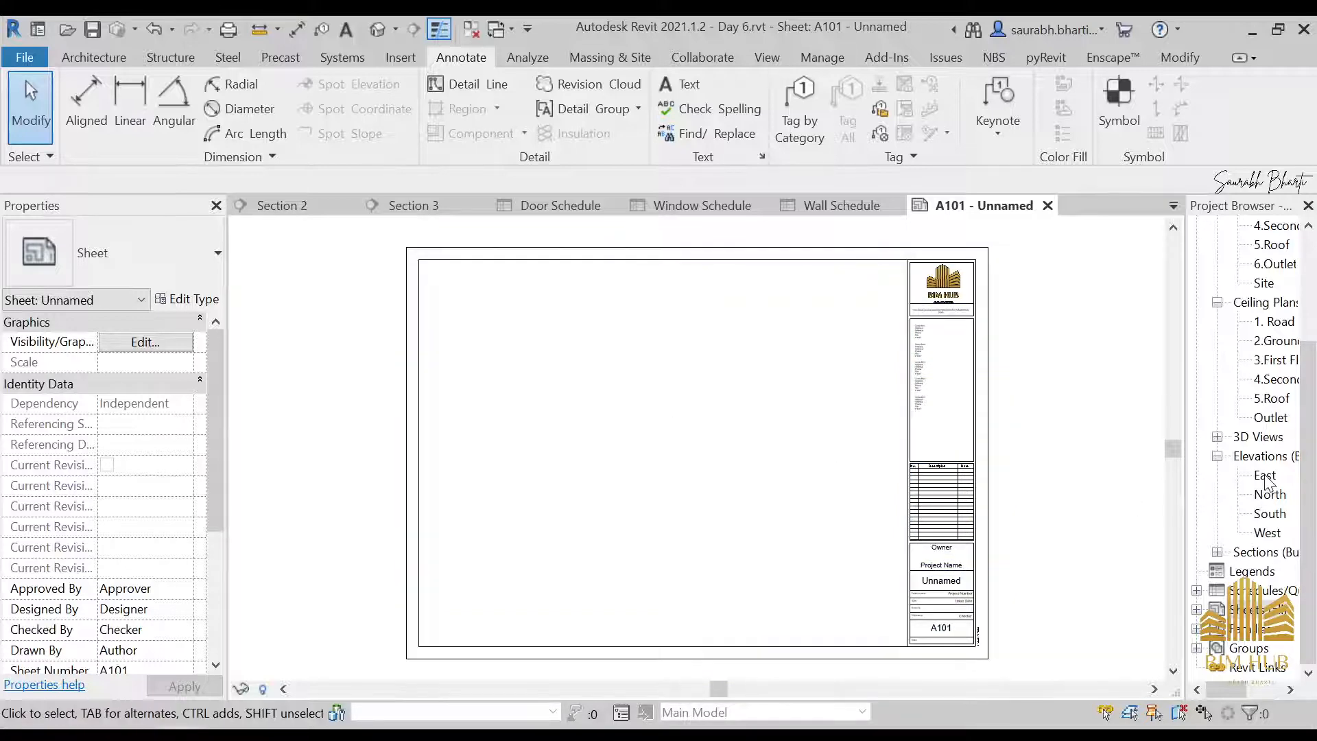
pyautogui.moveTo(1266, 477); pyautogui.dragTo(532, 377)
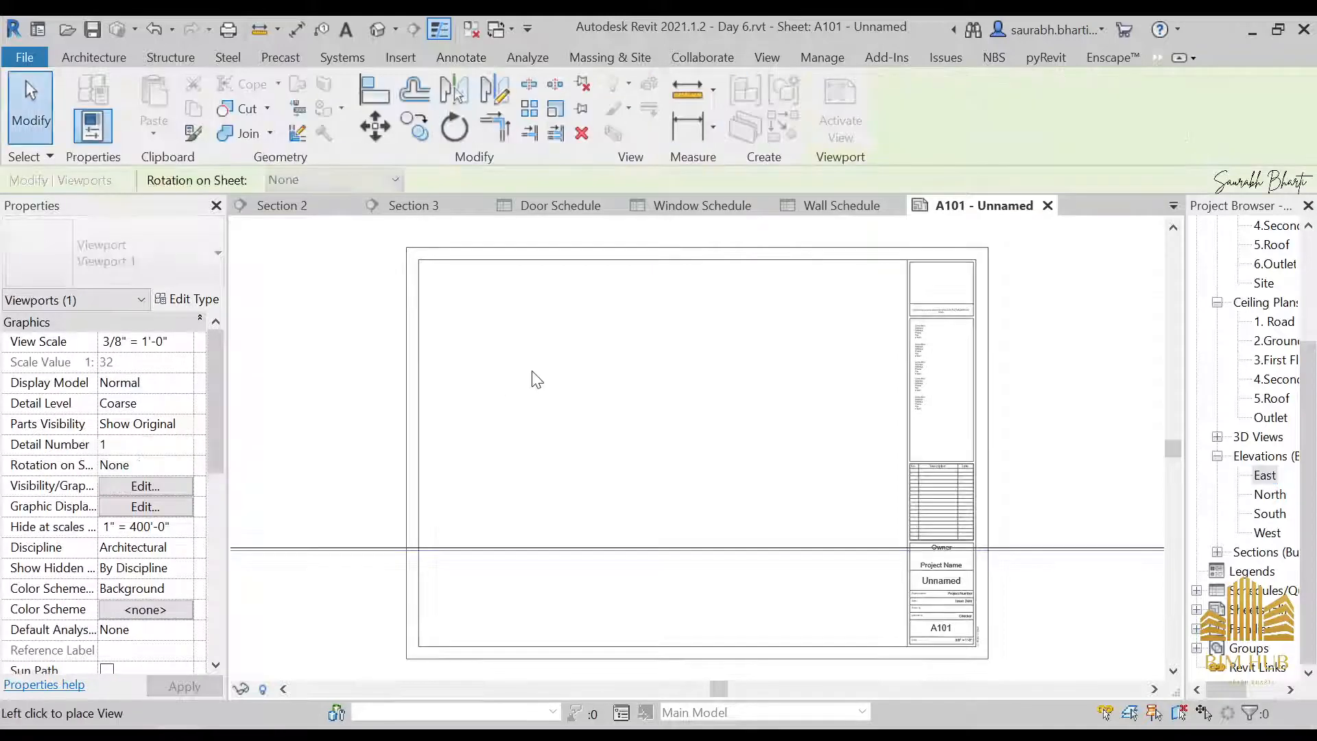
pyautogui.scroll(-2, 565, 444)
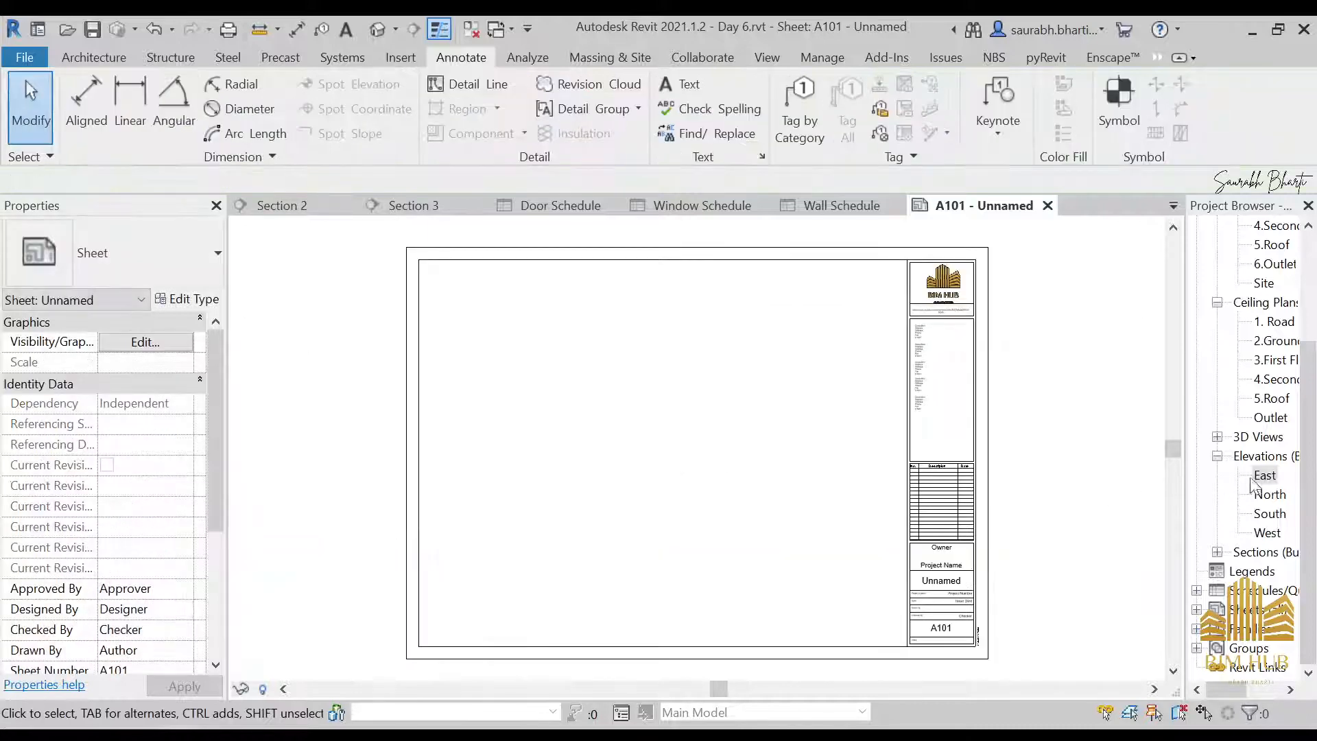
pyautogui.click(1264, 479)
# Open the East elevation and hide the Planting category in that view
pyautogui.doubleClick(1265, 477)
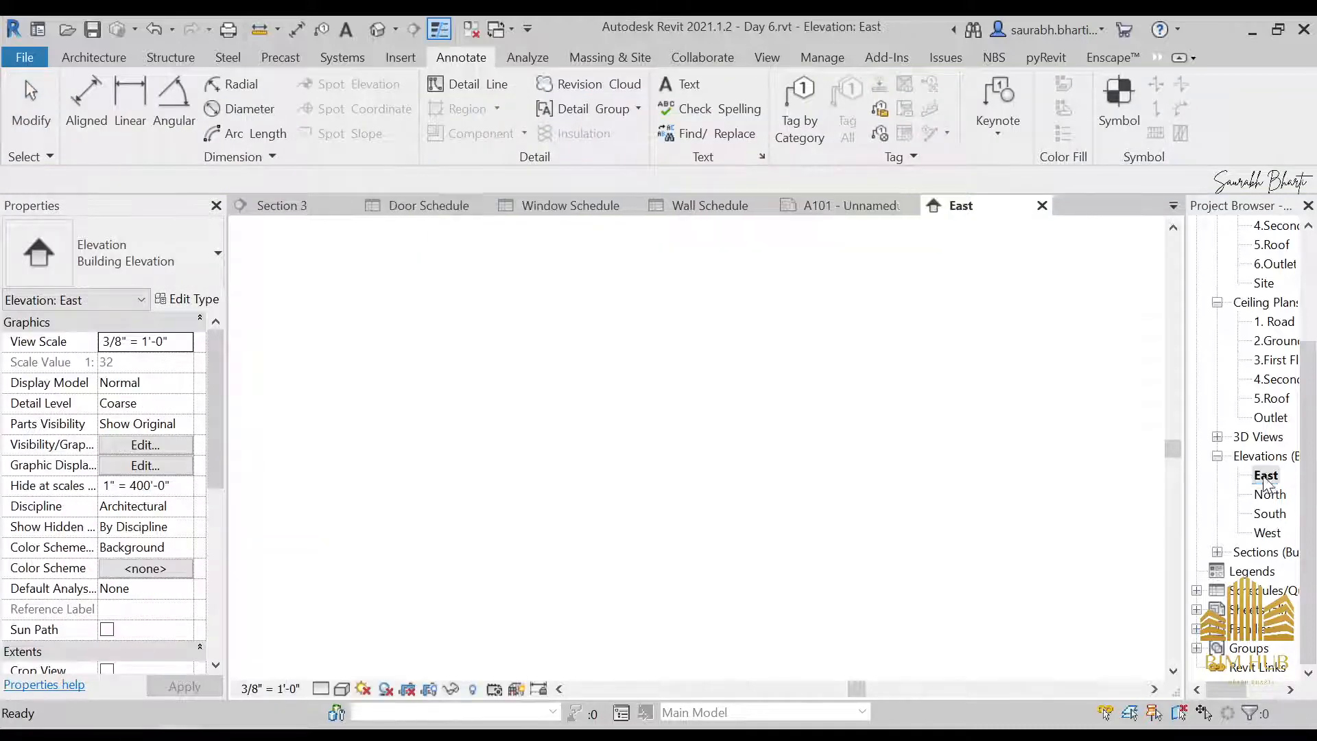
pyautogui.scroll(1, 623, 467)
pyautogui.click(559, 423)
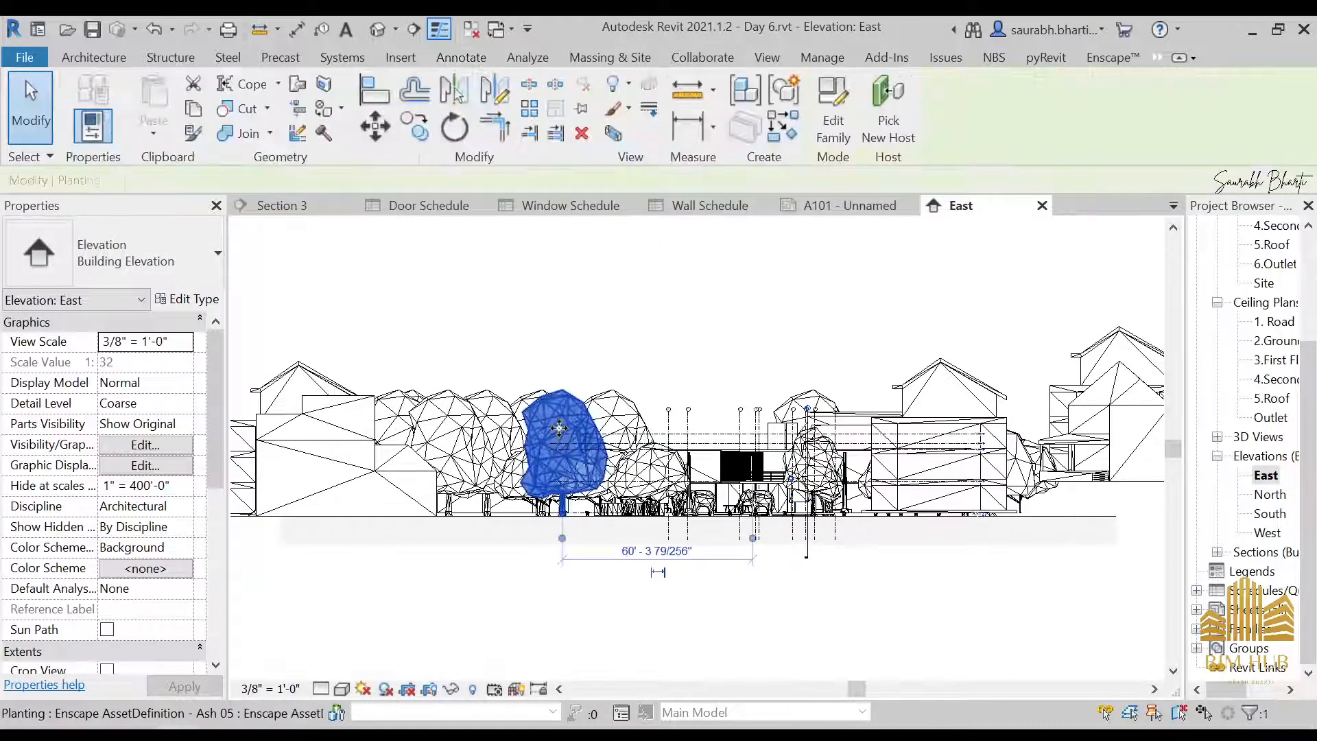
pyautogui.rightClick(557, 413)
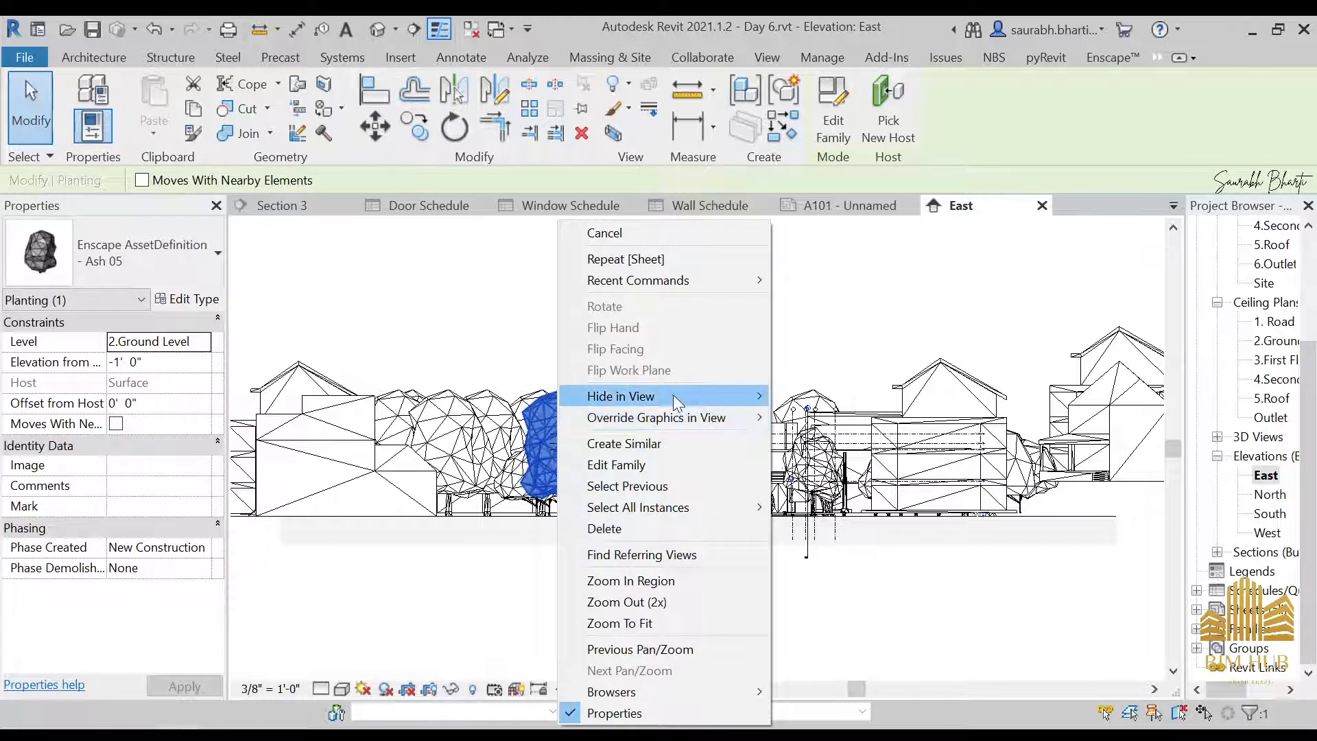
pyautogui.moveTo(673, 395)
pyautogui.click(838, 420)
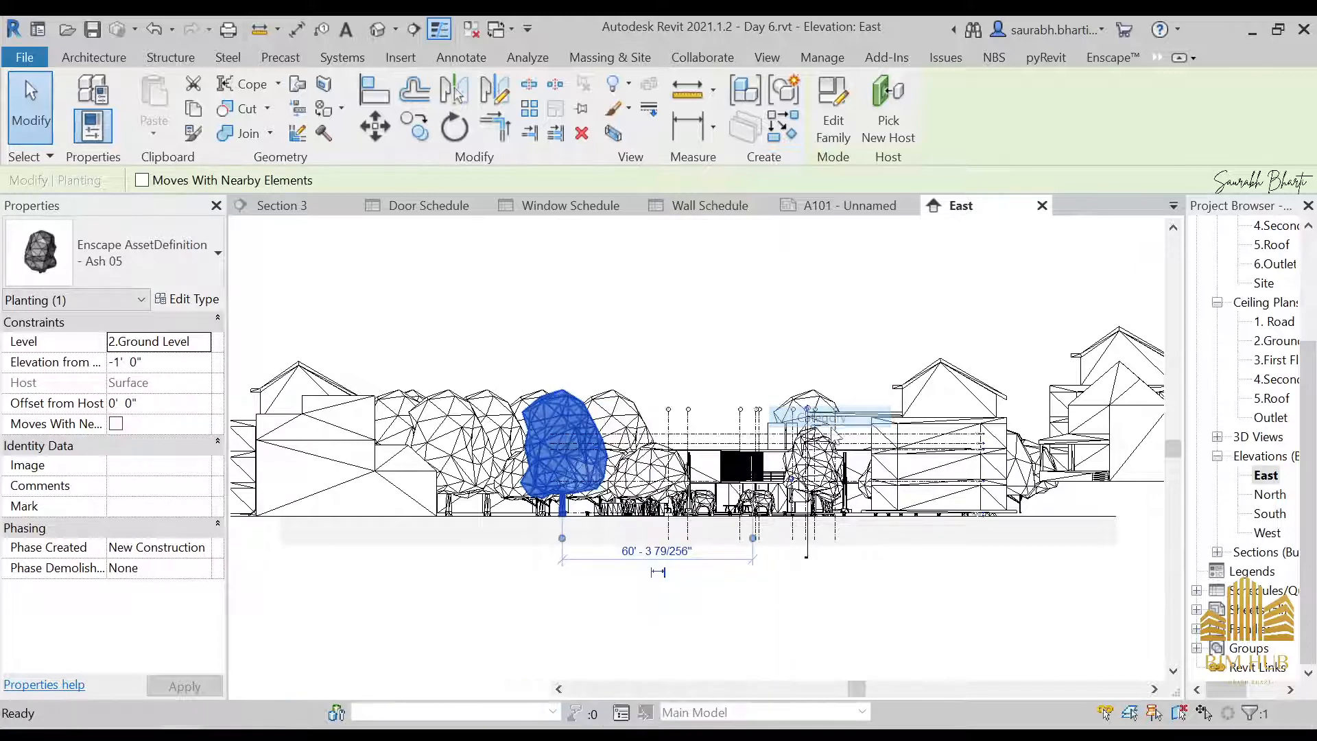
# Open the North elevation and hide the whole category of the planting assets there
pyautogui.doubleClick(1269, 495)
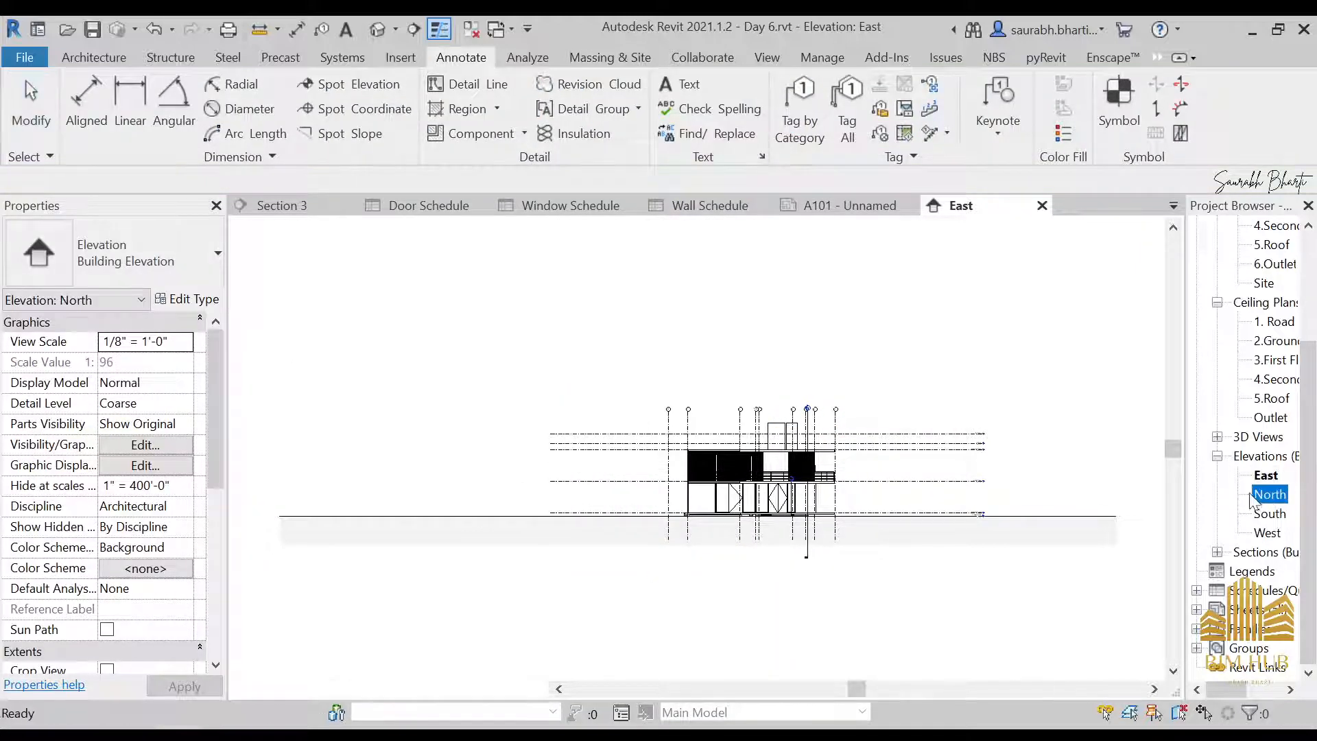
pyautogui.rightClick(628, 400)
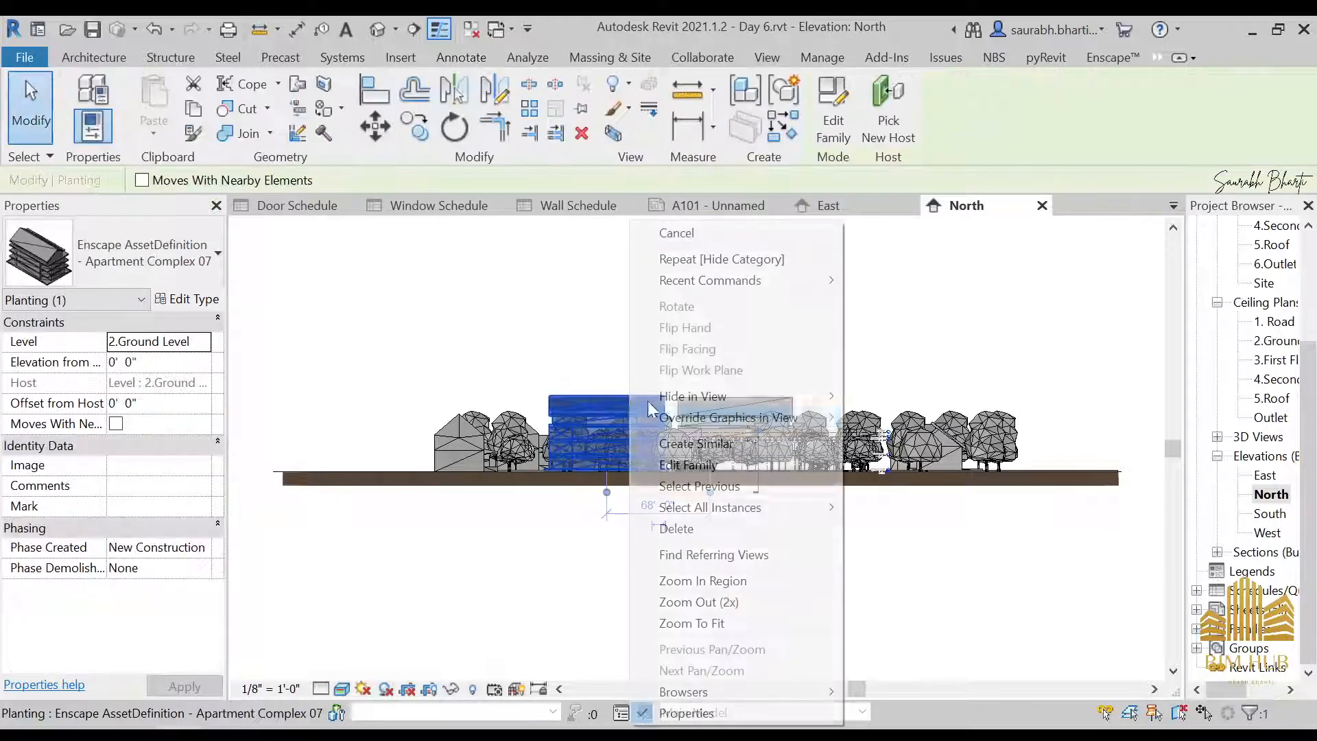
pyautogui.moveTo(788, 395)
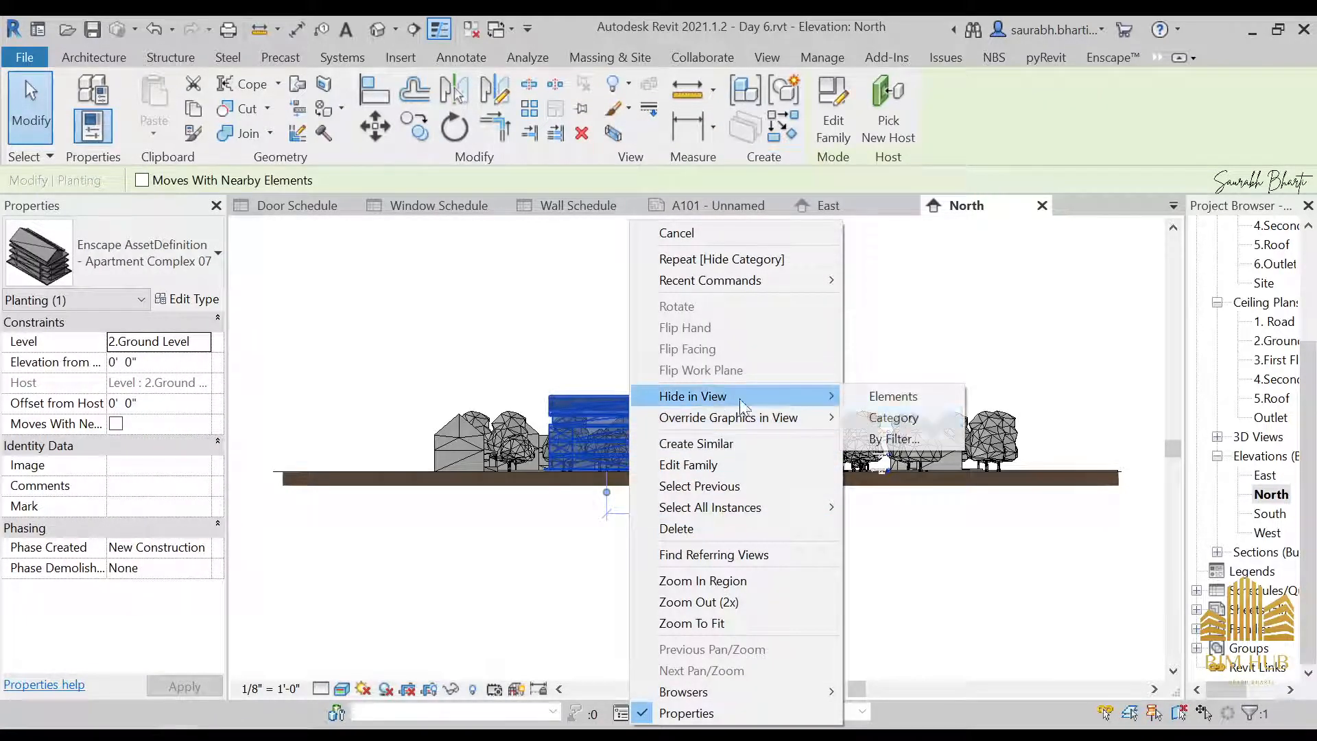
pyautogui.click(892, 419)
# Open the South elevation and hide its Planting category, including the apartment and tree assets
pyautogui.doubleClick(1270, 514)
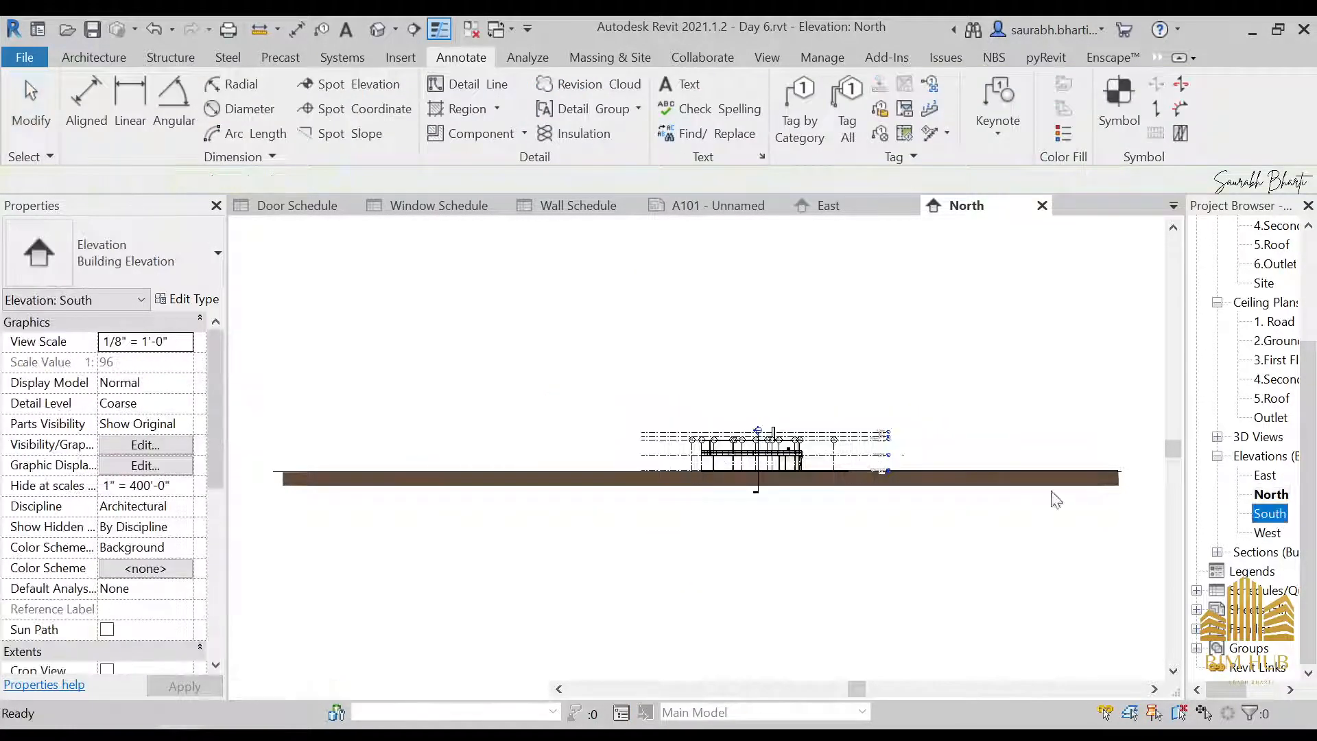
pyautogui.rightClick(553, 420)
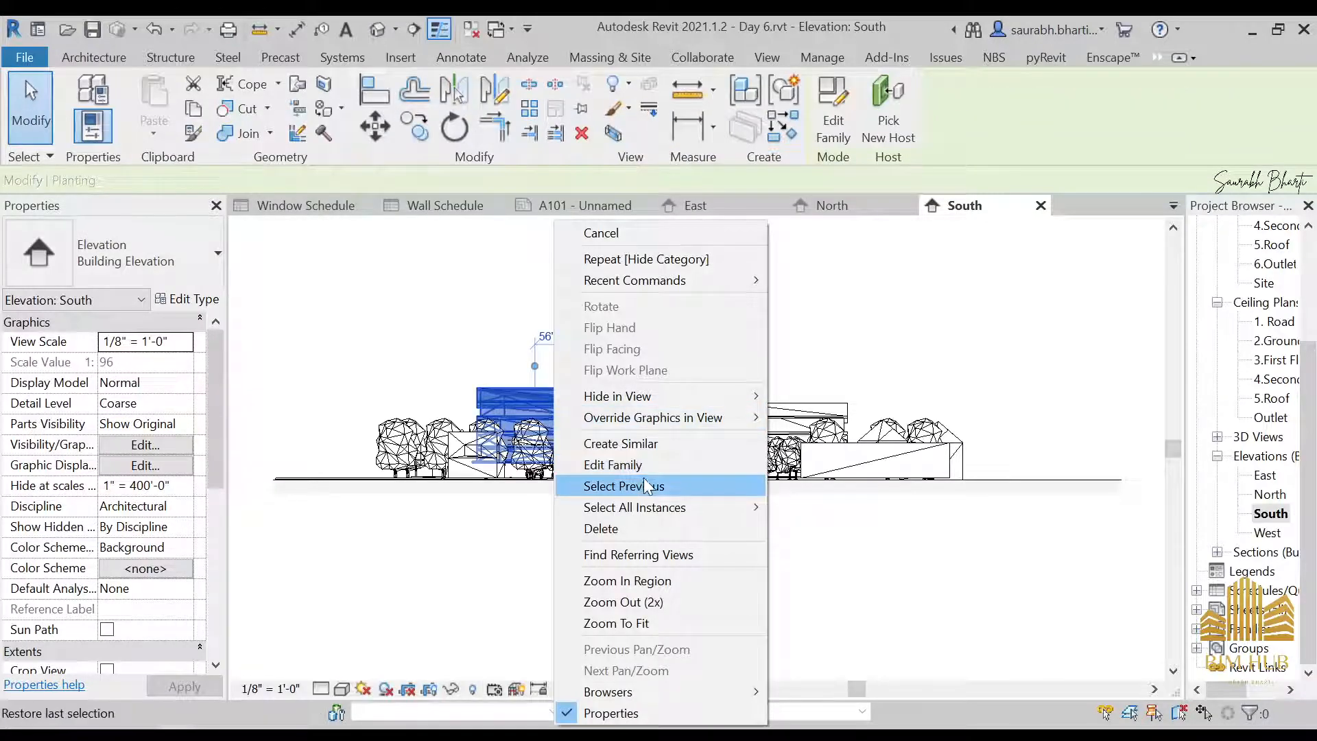
pyautogui.moveTo(693, 396)
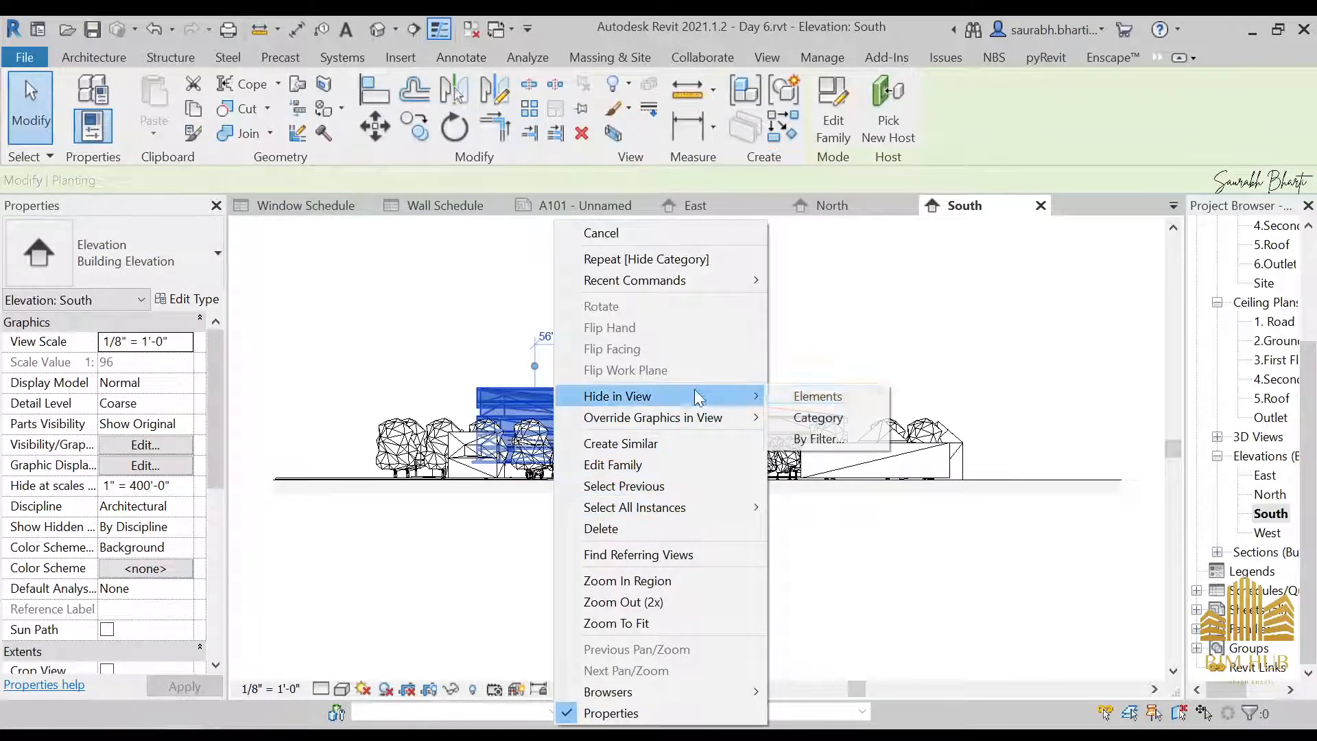
pyautogui.click(837, 414)
# Open the West elevation and hide all planting assets by category in this view
pyautogui.doubleClick(1267, 533)
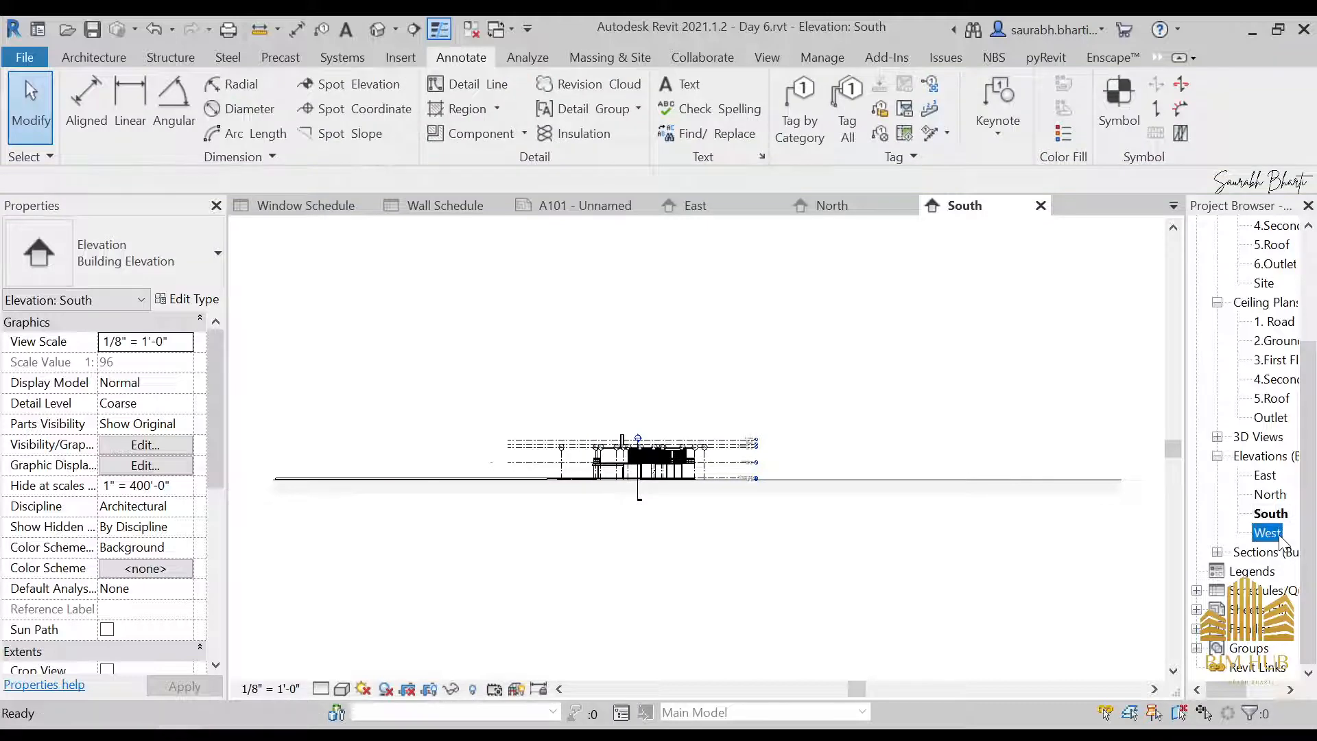
pyautogui.click(429, 419)
pyautogui.rightClick(445, 405)
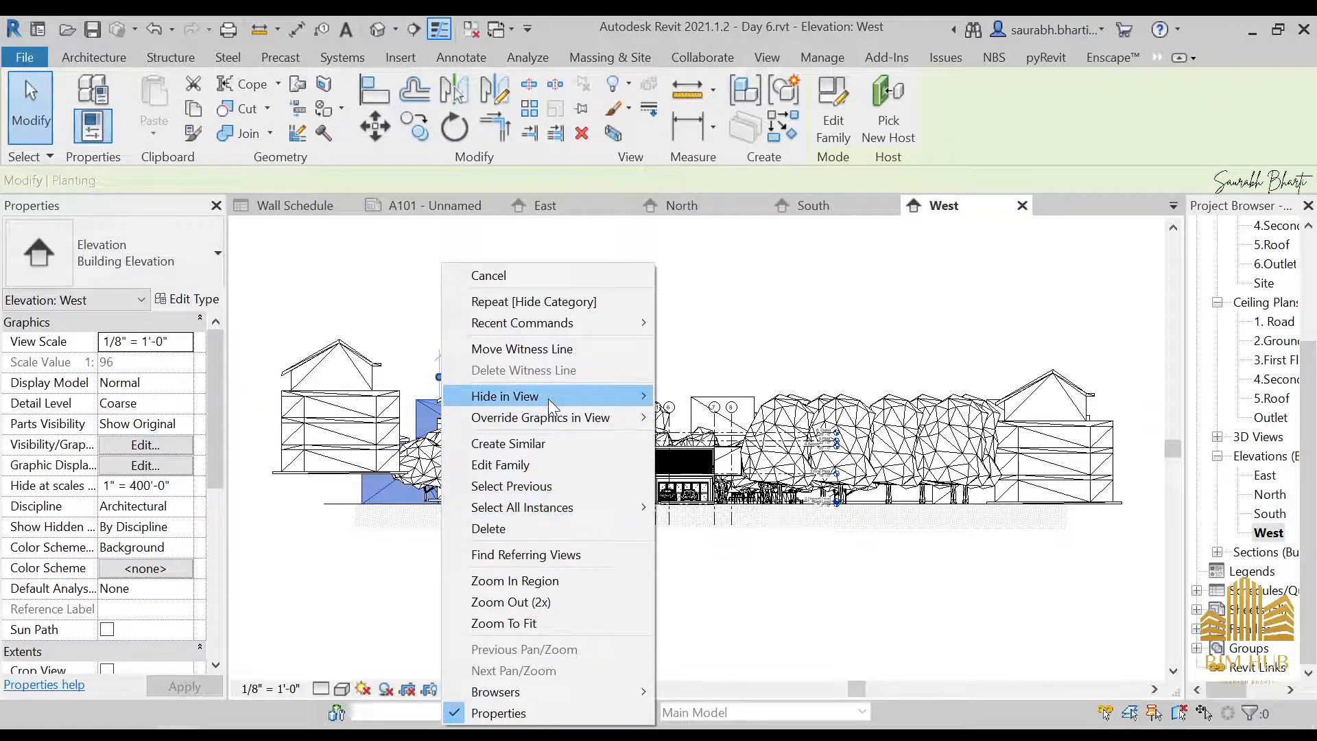
pyautogui.moveTo(549, 397)
pyautogui.click(710, 416)
# Set the top constraint of the three Generic - 4.5" walls rising above the roof to Up to level: 3.First Floor
pyautogui.scroll(4, 666, 437)
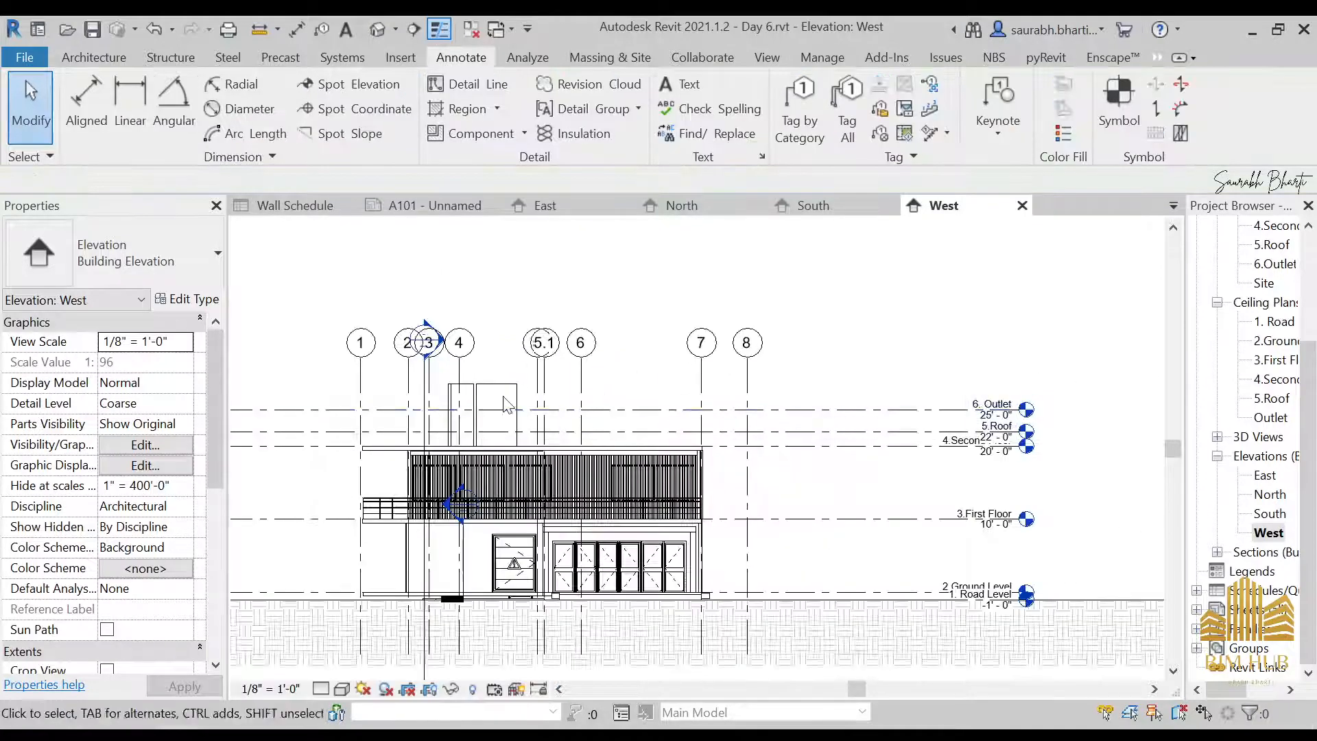
pyautogui.click(521, 412)
pyautogui.scroll(4, 526, 406)
pyautogui.keyDown('ctrl'); pyautogui.click(453, 381); pyautogui.keyUp('ctrl')
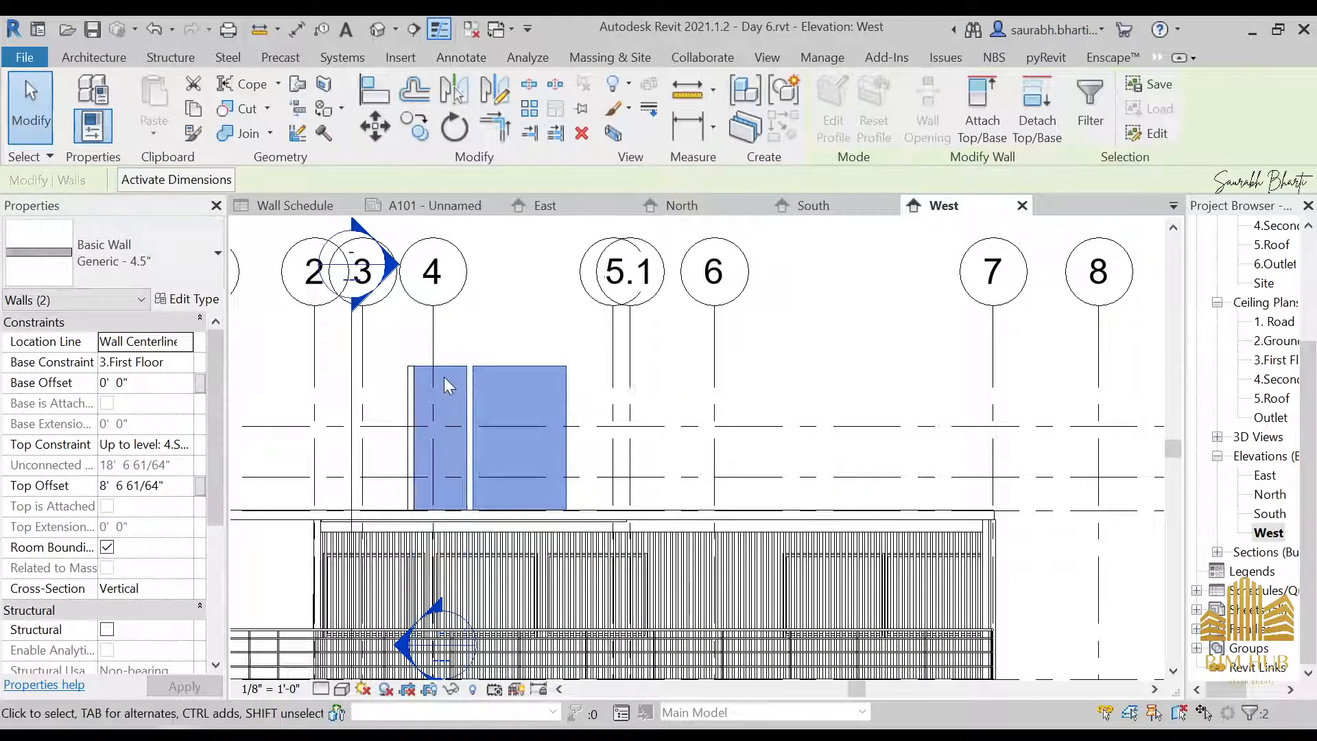
pyautogui.scroll(3, 439, 376)
pyautogui.keyDown('ctrl'); pyautogui.click(358, 352); pyautogui.keyUp('ctrl')
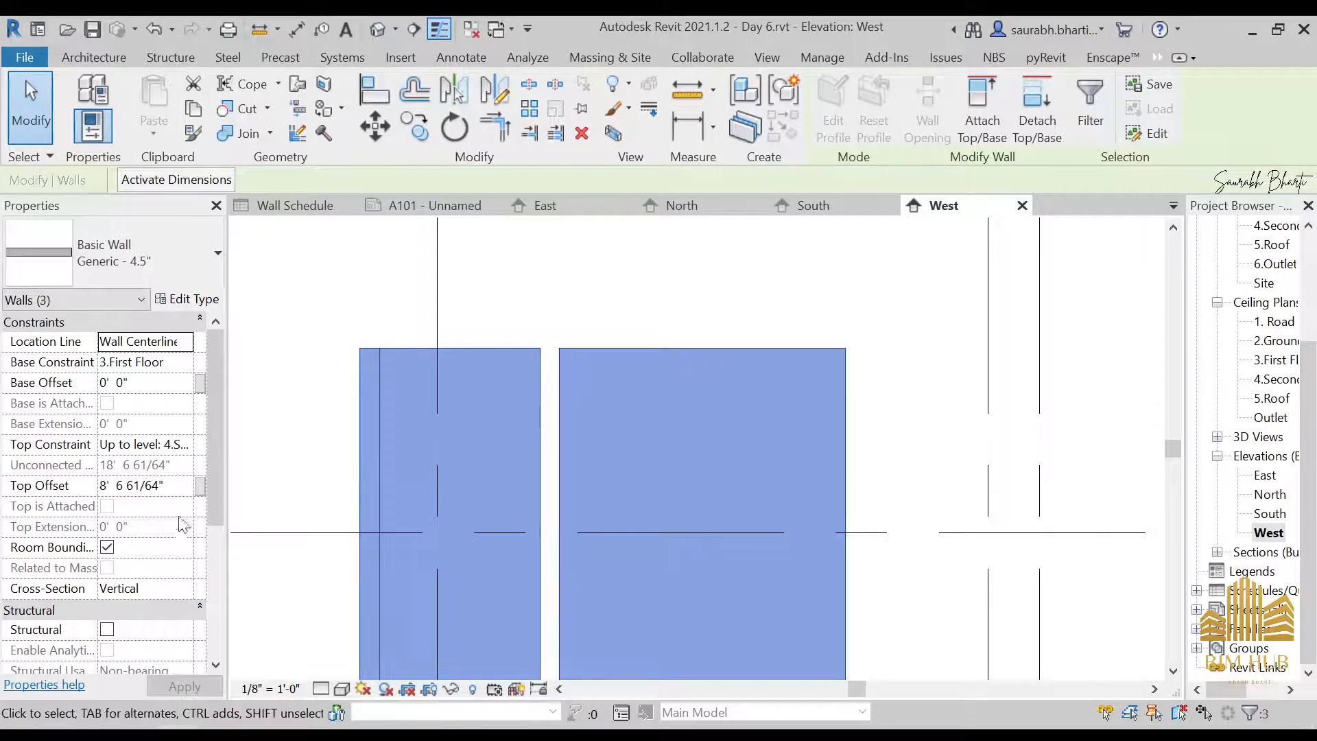
pyautogui.click(184, 445)
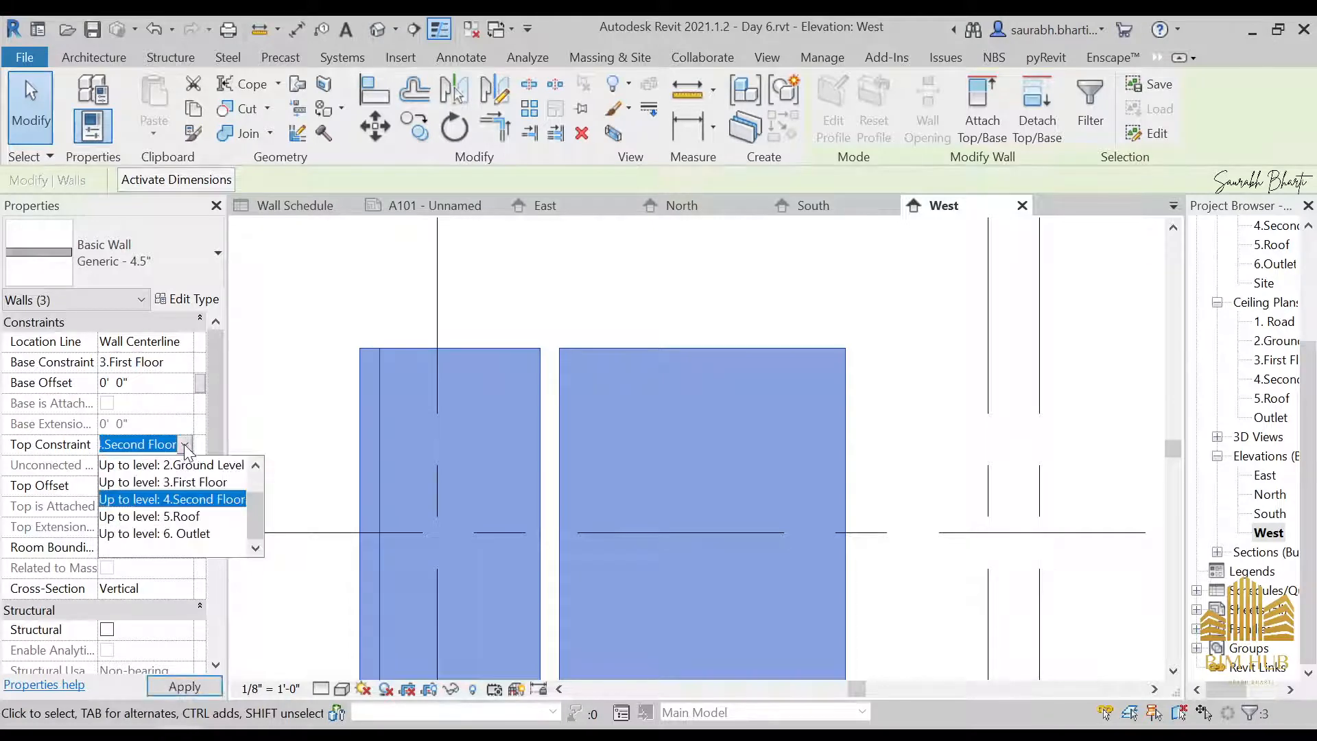
pyautogui.click(172, 482)
pyautogui.click(935, 435)
# Examine the West elevation's facade, level lines and the extent of the surrounding topography
pyautogui.scroll(-3, 770, 442)
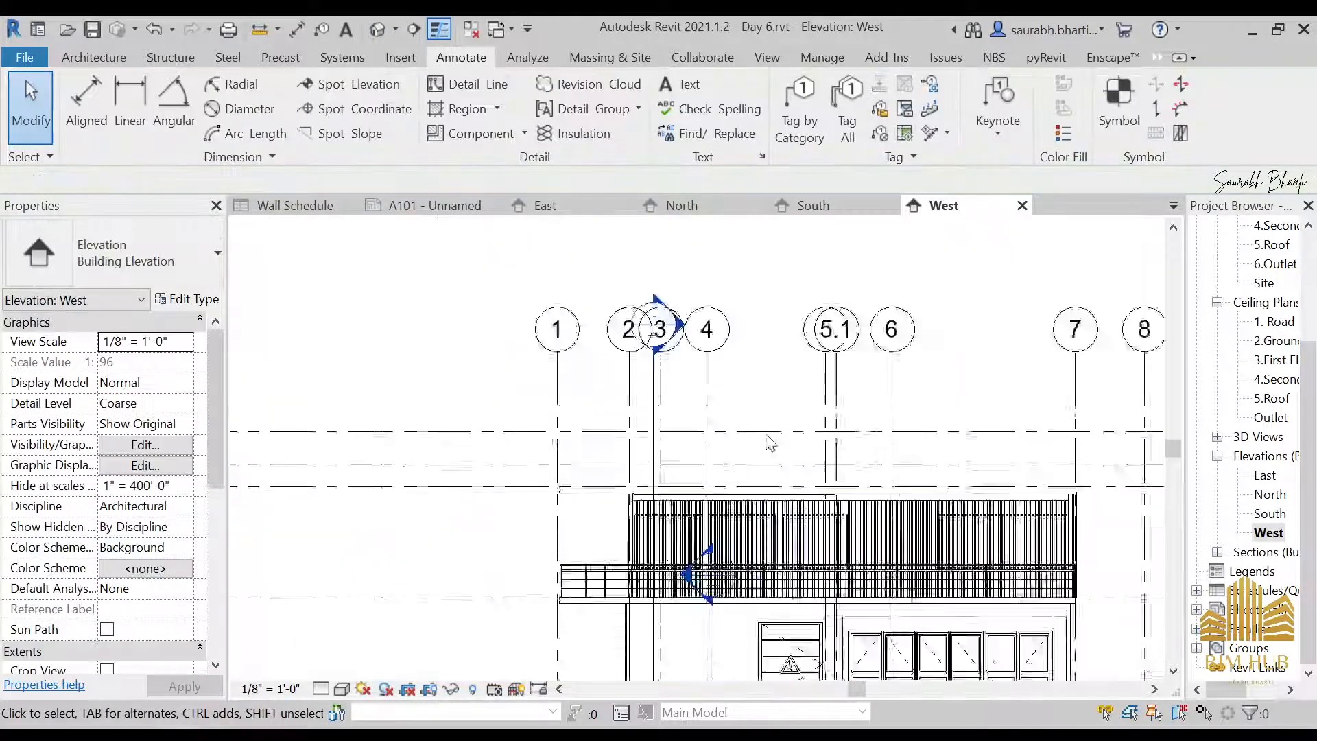
pyautogui.scroll(-1, 768, 436)
pyautogui.moveTo(622, 408); pyautogui.dragTo(579, 372, button='middle')
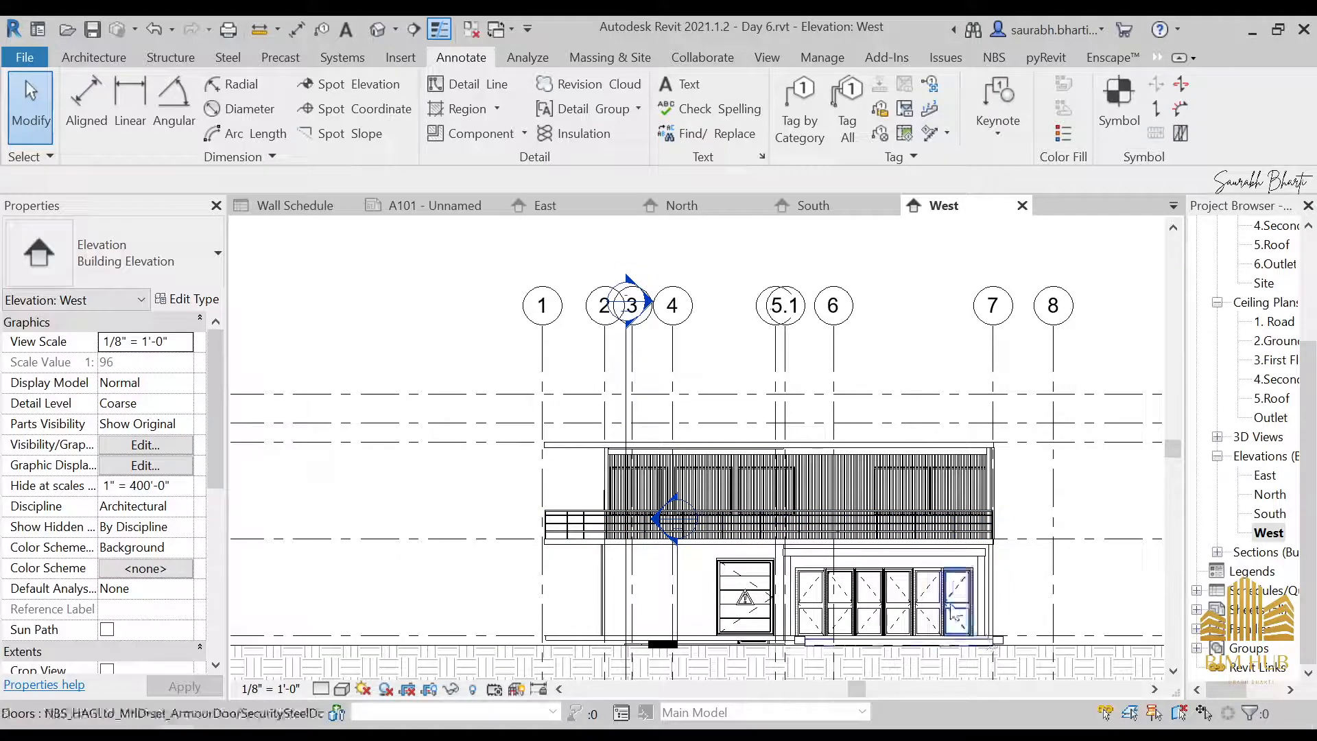
pyautogui.moveTo(934, 605); pyautogui.dragTo(803, 521, button='middle')
pyautogui.scroll(-3, 673, 443)
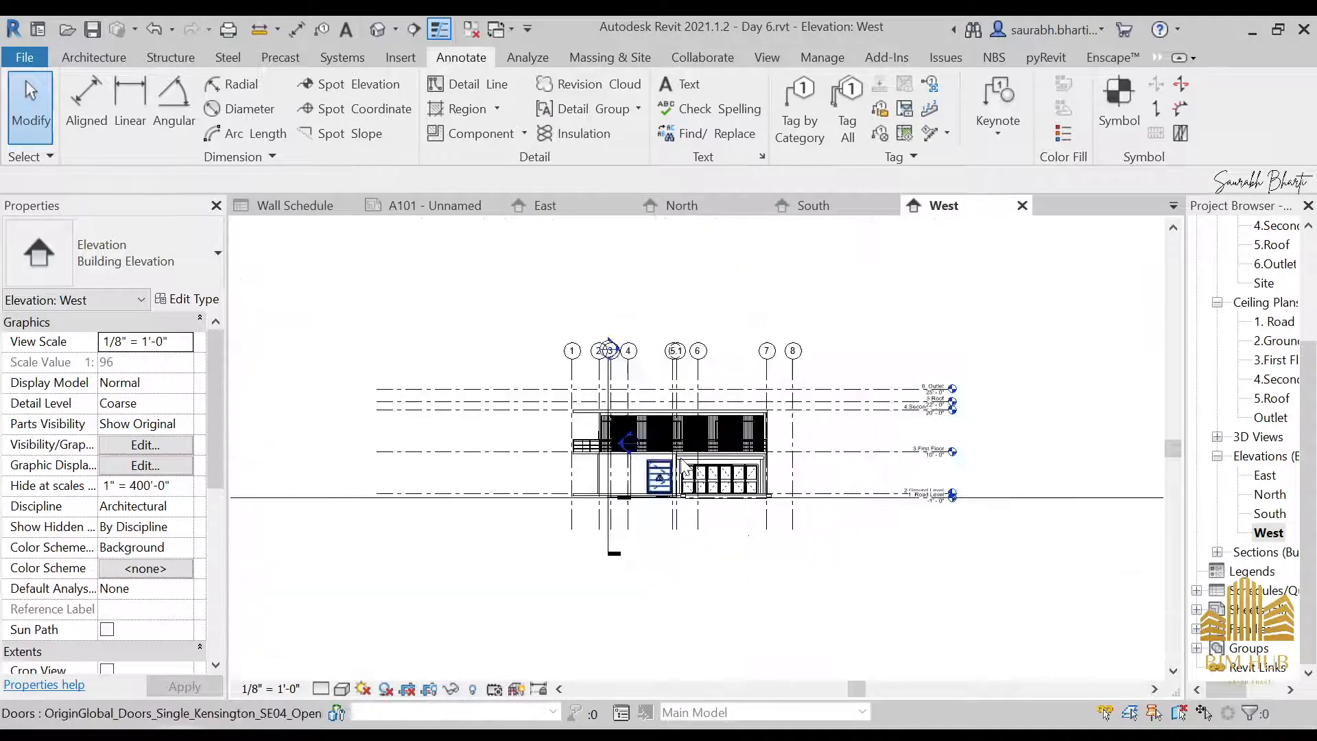
pyautogui.scroll(-2, 686, 468)
pyautogui.click(1045, 485)
pyautogui.scroll(-2, 965, 470)
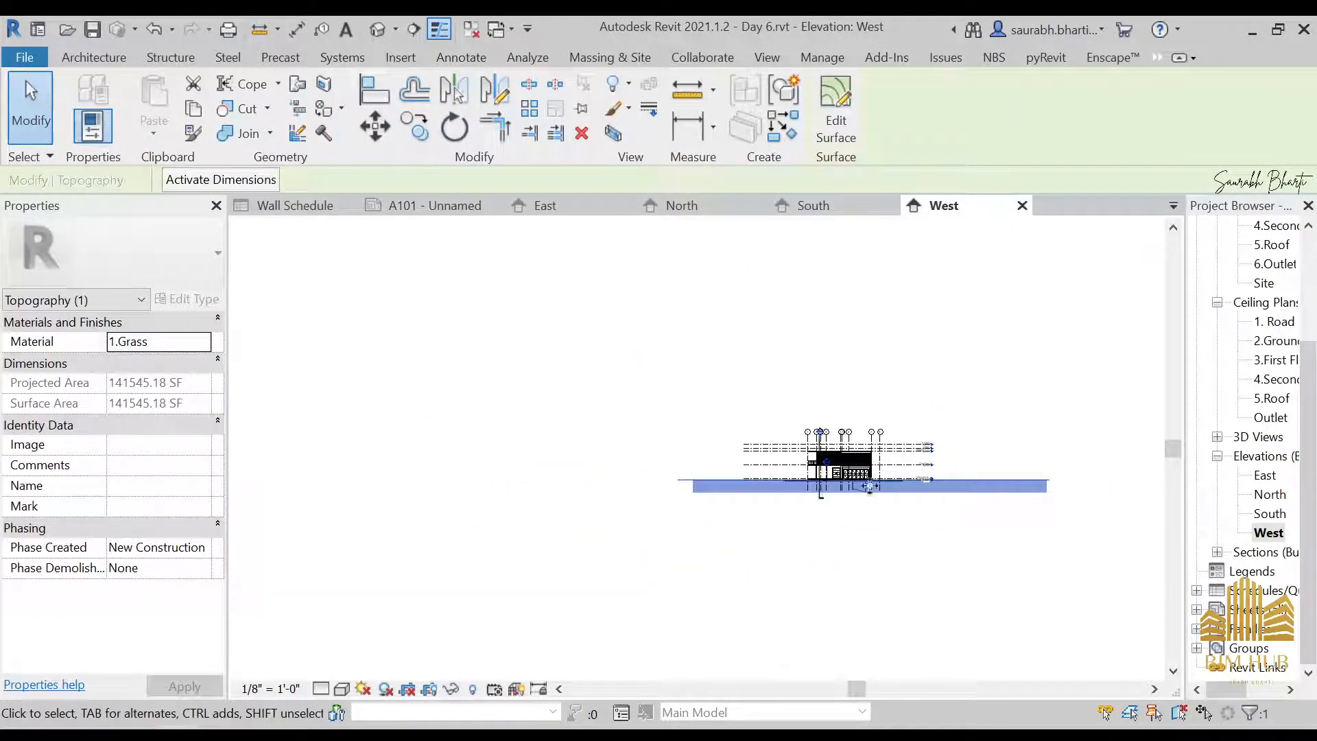
pyautogui.scroll(3, 947, 481)
pyautogui.click(386, 588)
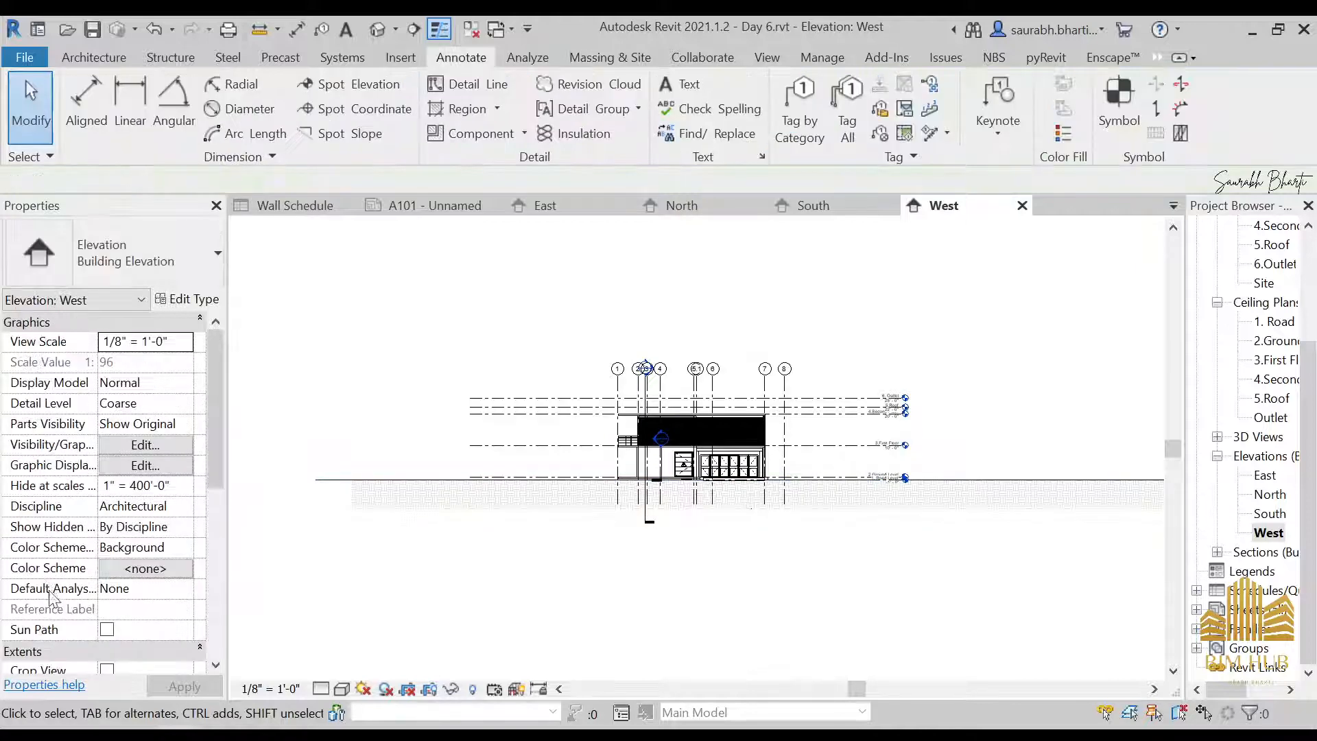
# Enable Crop View and the visible crop region for the West elevation, and narrow the crop from both sides around the building
pyautogui.scroll(-3, 130, 590)
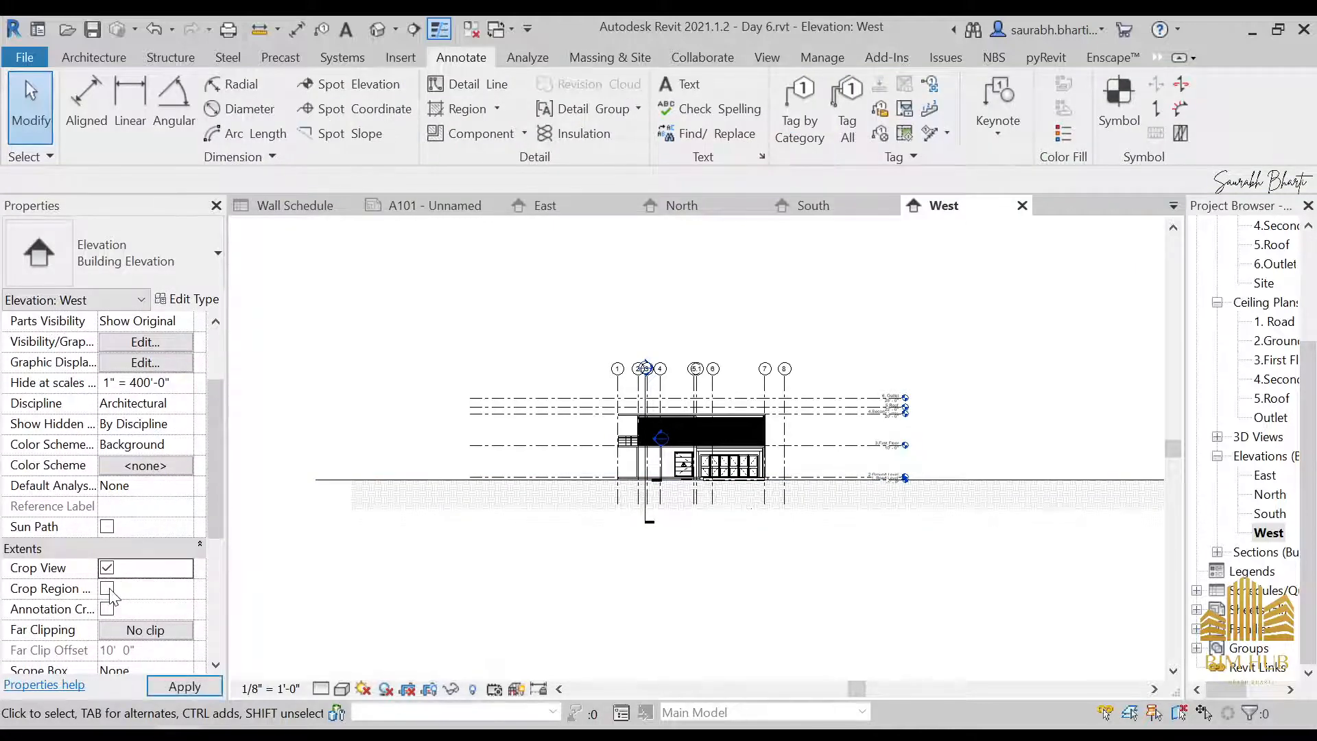
pyautogui.scroll(-2, 420, 487)
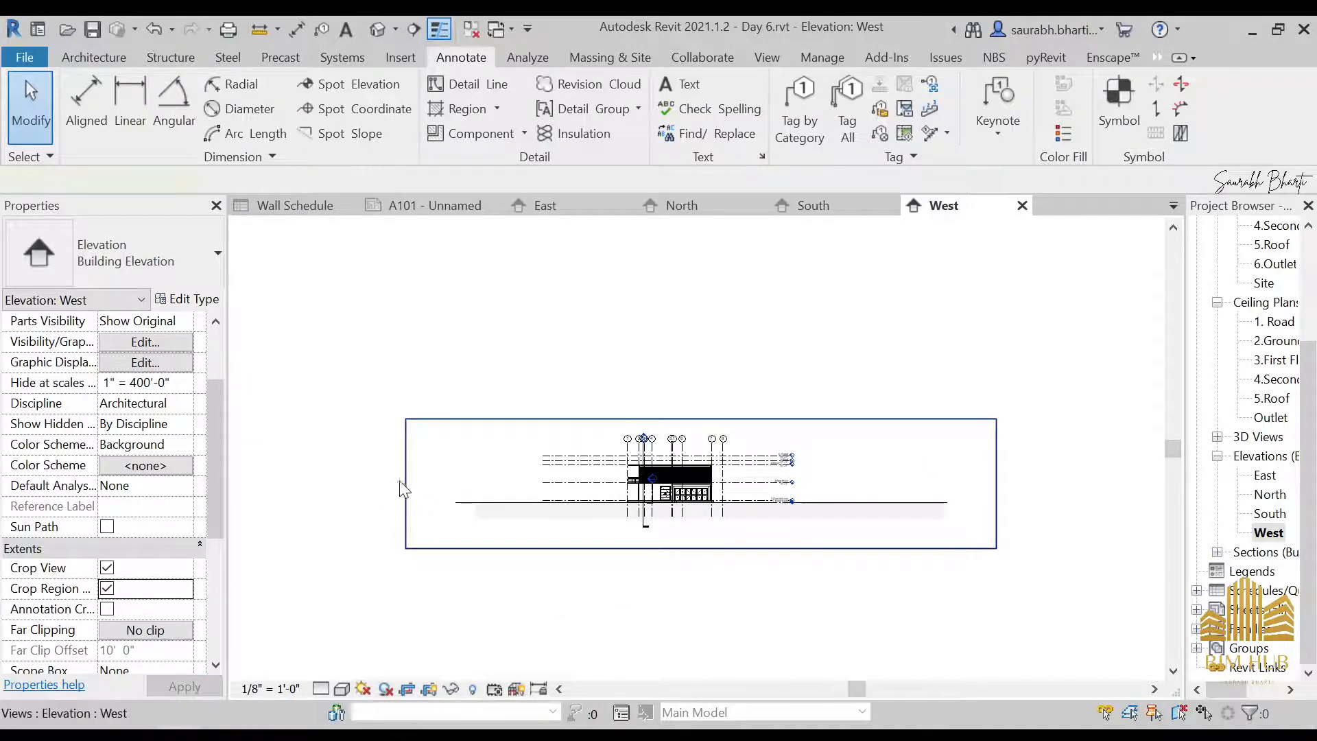
pyautogui.click(406, 500)
pyautogui.moveTo(406, 484); pyautogui.dragTo(532, 484)
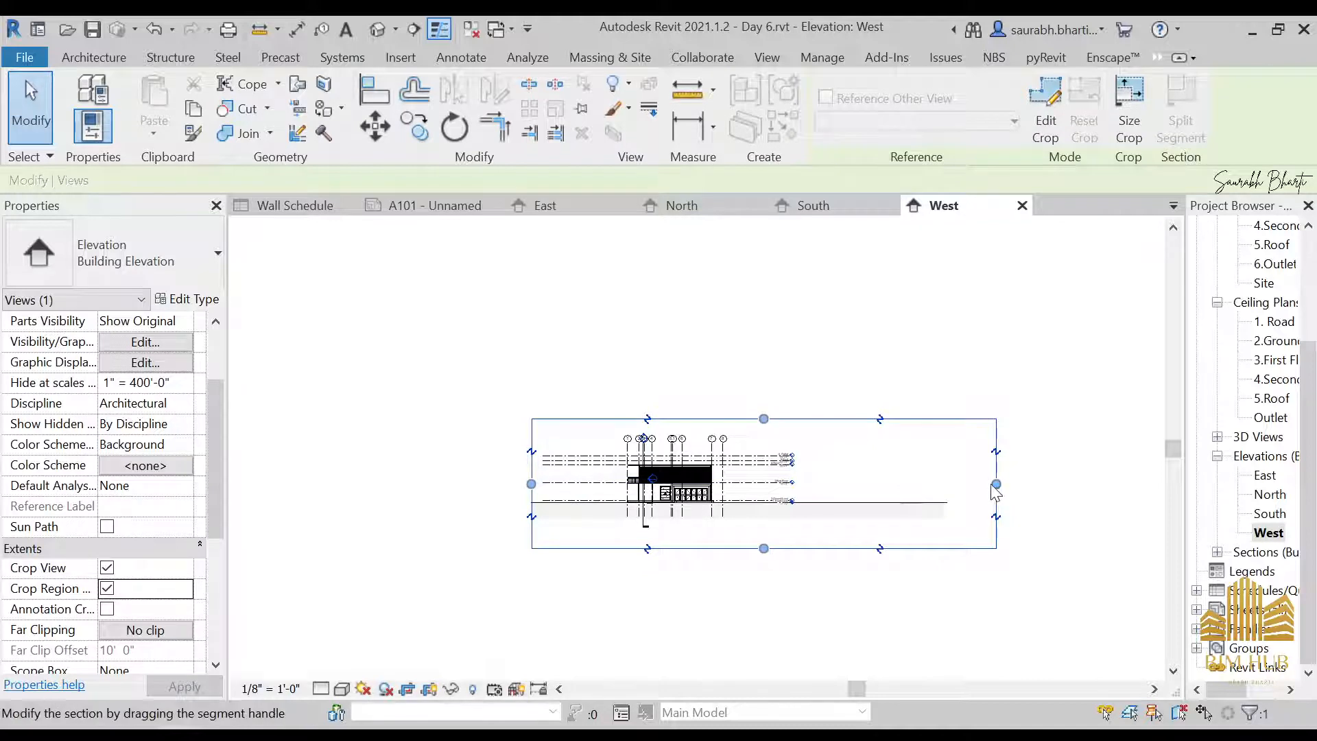
pyautogui.moveTo(996, 484); pyautogui.dragTo(779, 483)
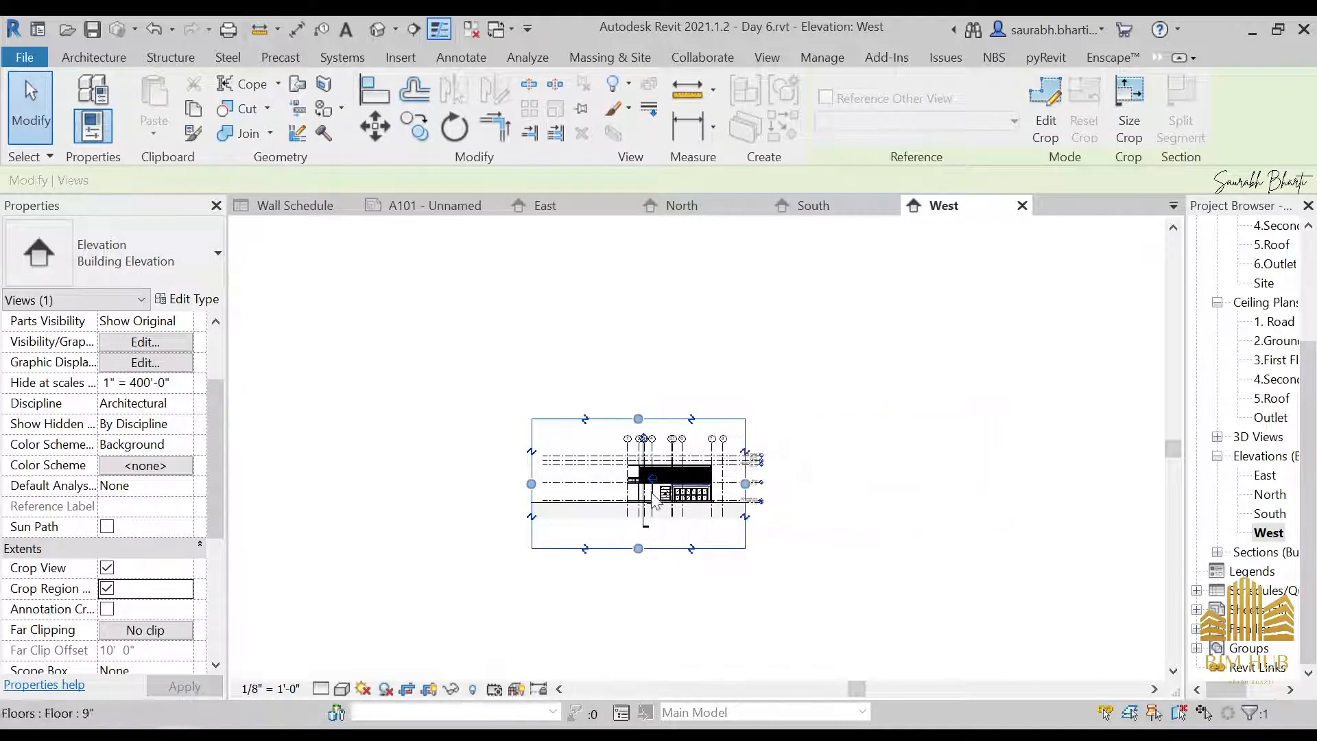
# Tighten the West elevation's crop region at its side, bottom and top edges, leaving a strip of ground below the building
pyautogui.scroll(2, 782, 480)
pyautogui.moveTo(403, 490); pyautogui.dragTo(555, 490)
pyautogui.scroll(3, 682, 616)
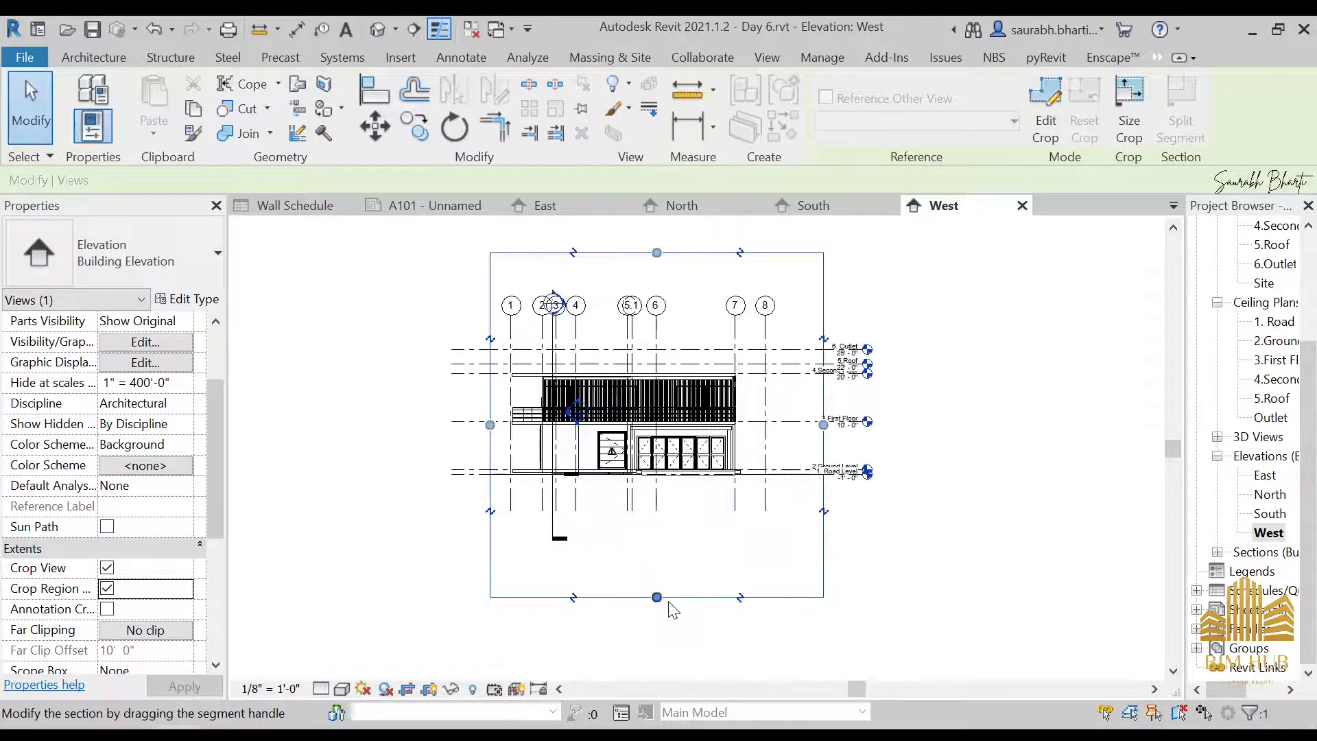
pyautogui.moveTo(656, 596); pyautogui.dragTo(669, 476)
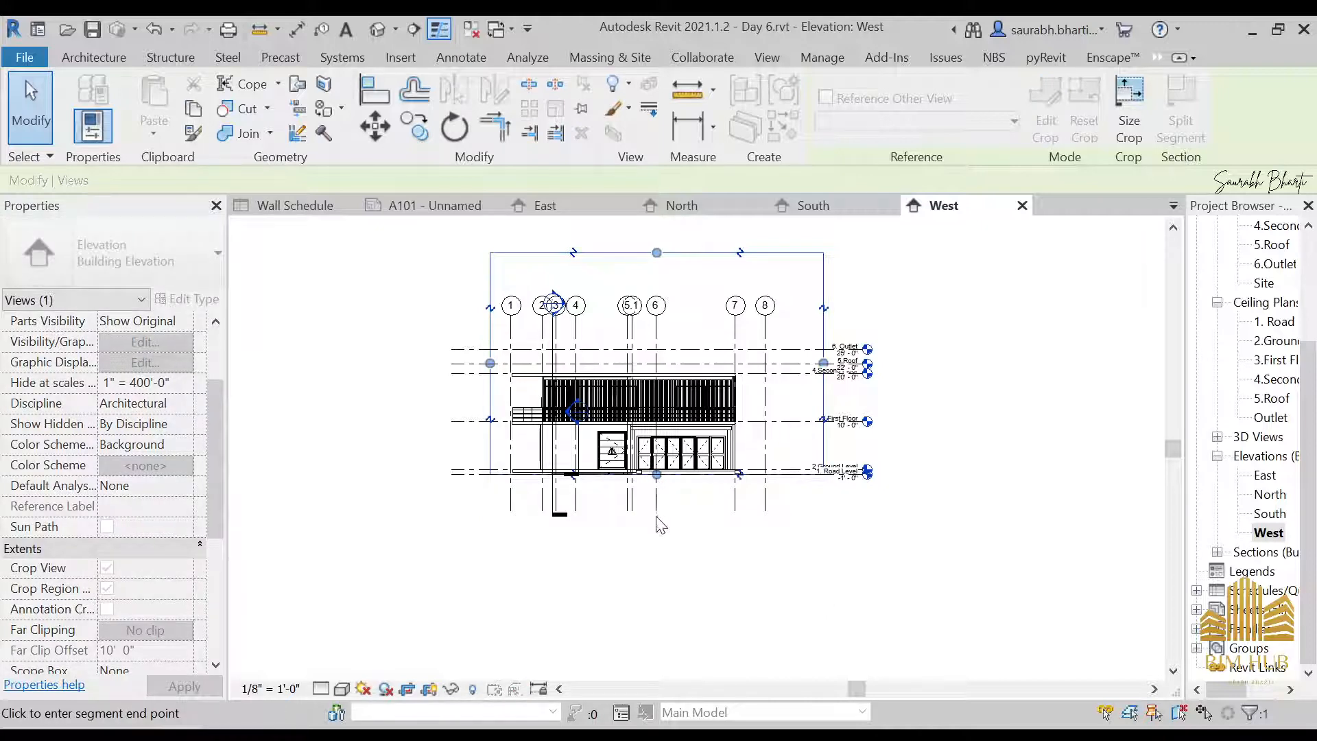
pyautogui.scroll(3, 657, 500)
pyautogui.moveTo(655, 515); pyautogui.dragTo(649, 544)
pyautogui.moveTo(634, 489); pyautogui.dragTo(613, 582, button='middle')
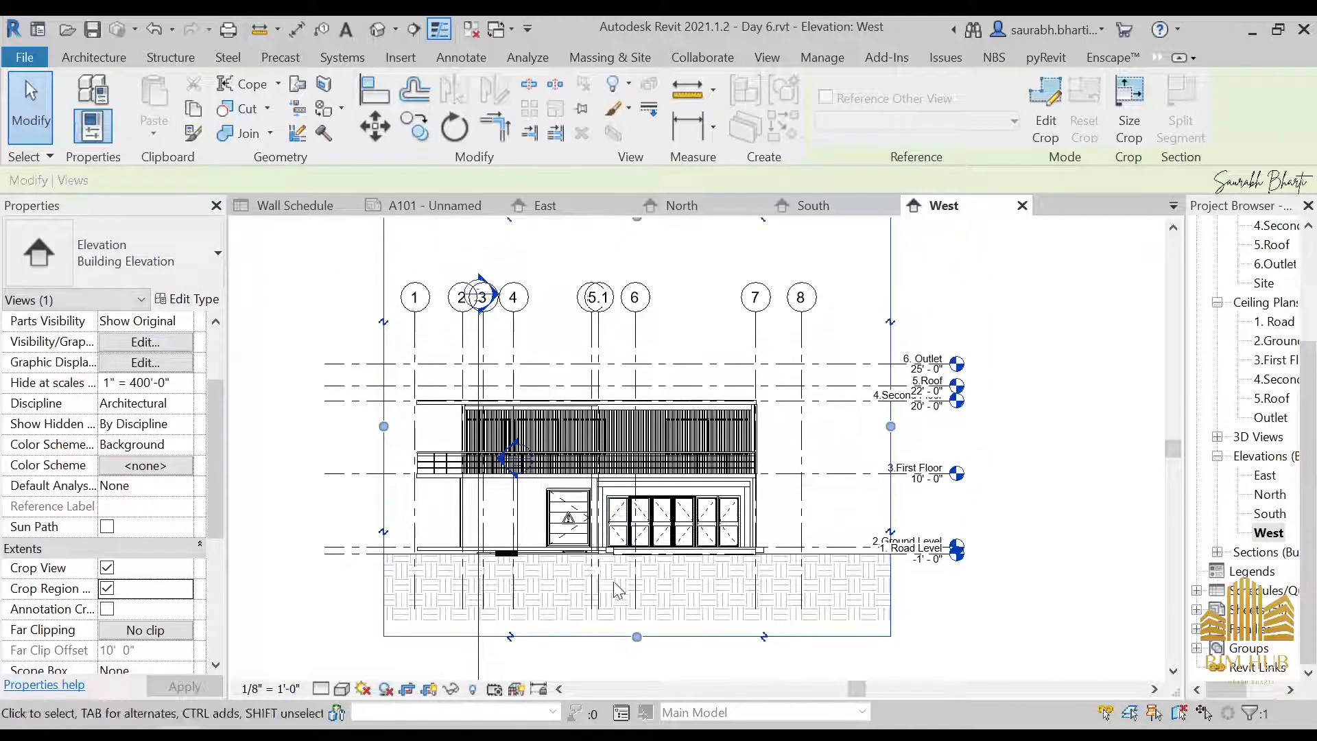
pyautogui.scroll(-3, 605, 397)
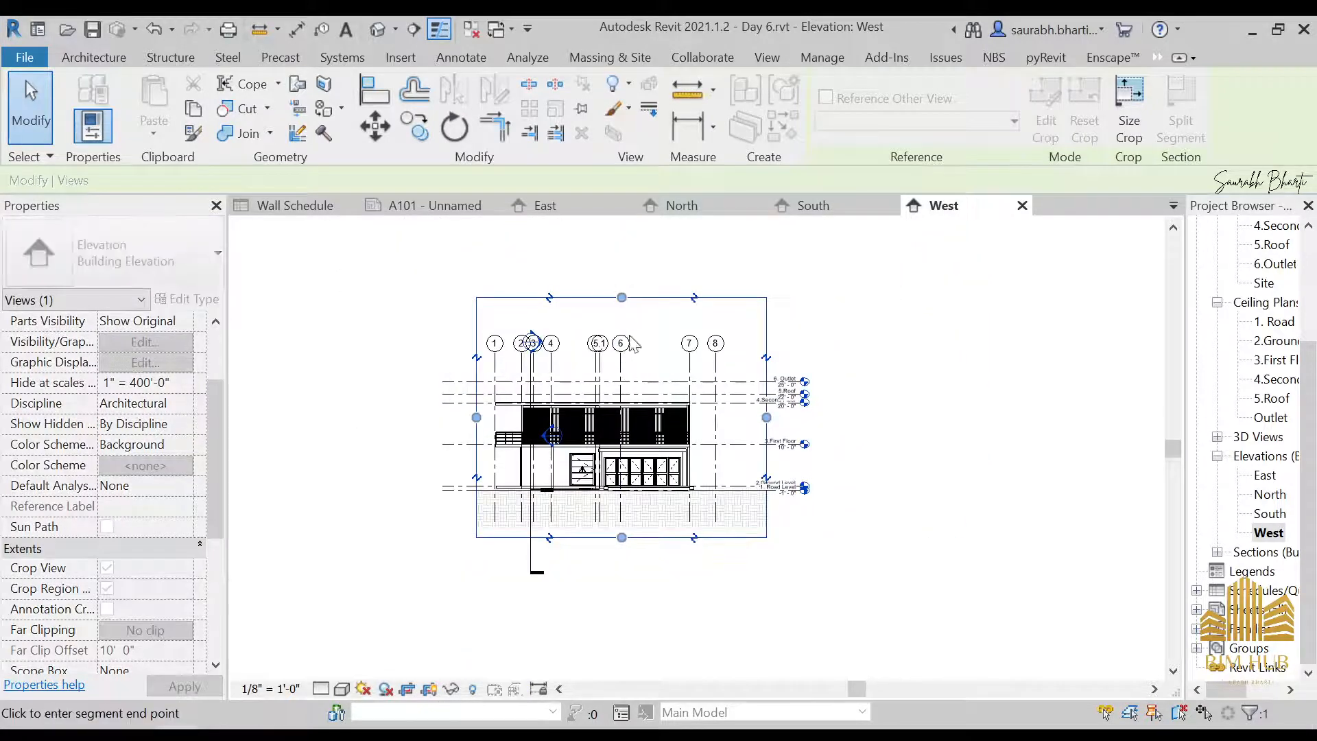
pyautogui.moveTo(630, 323); pyautogui.dragTo(628, 325)
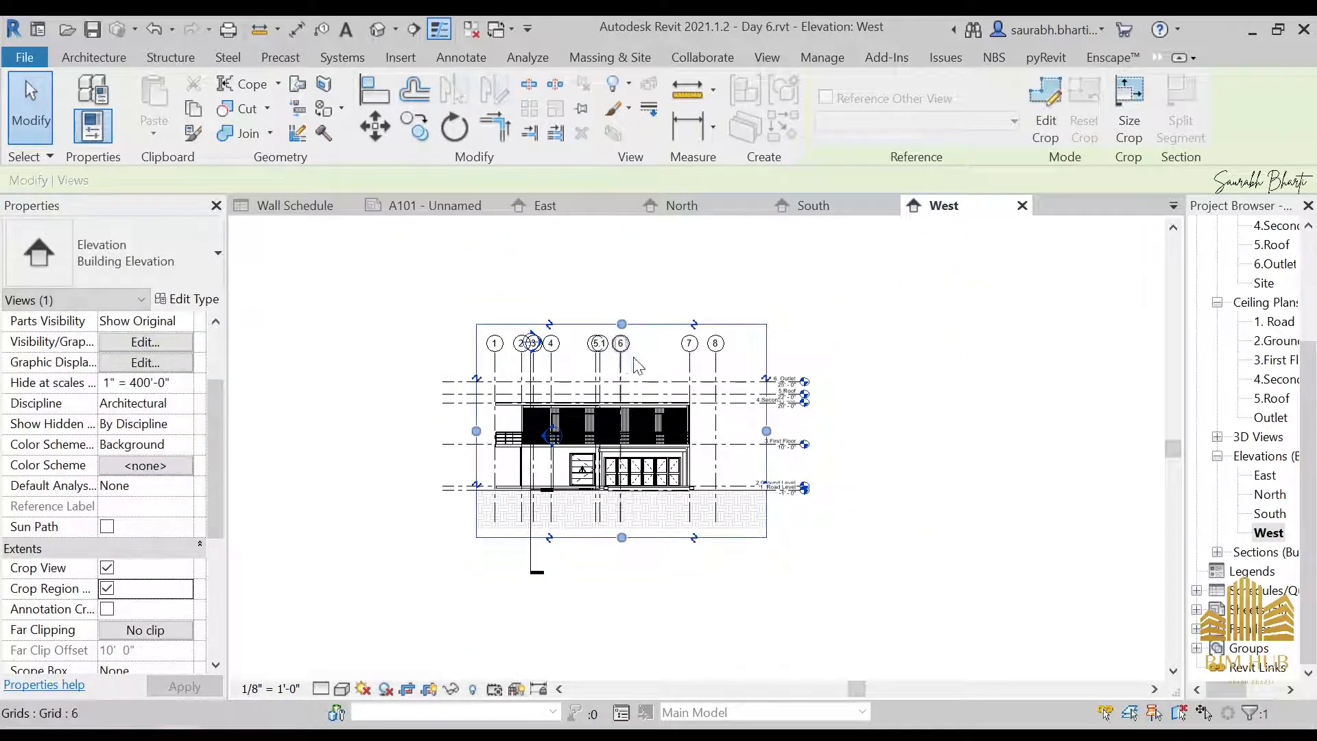
# Open the South elevation and enable its Crop View and visible crop region
pyautogui.doubleClick(1269, 513)
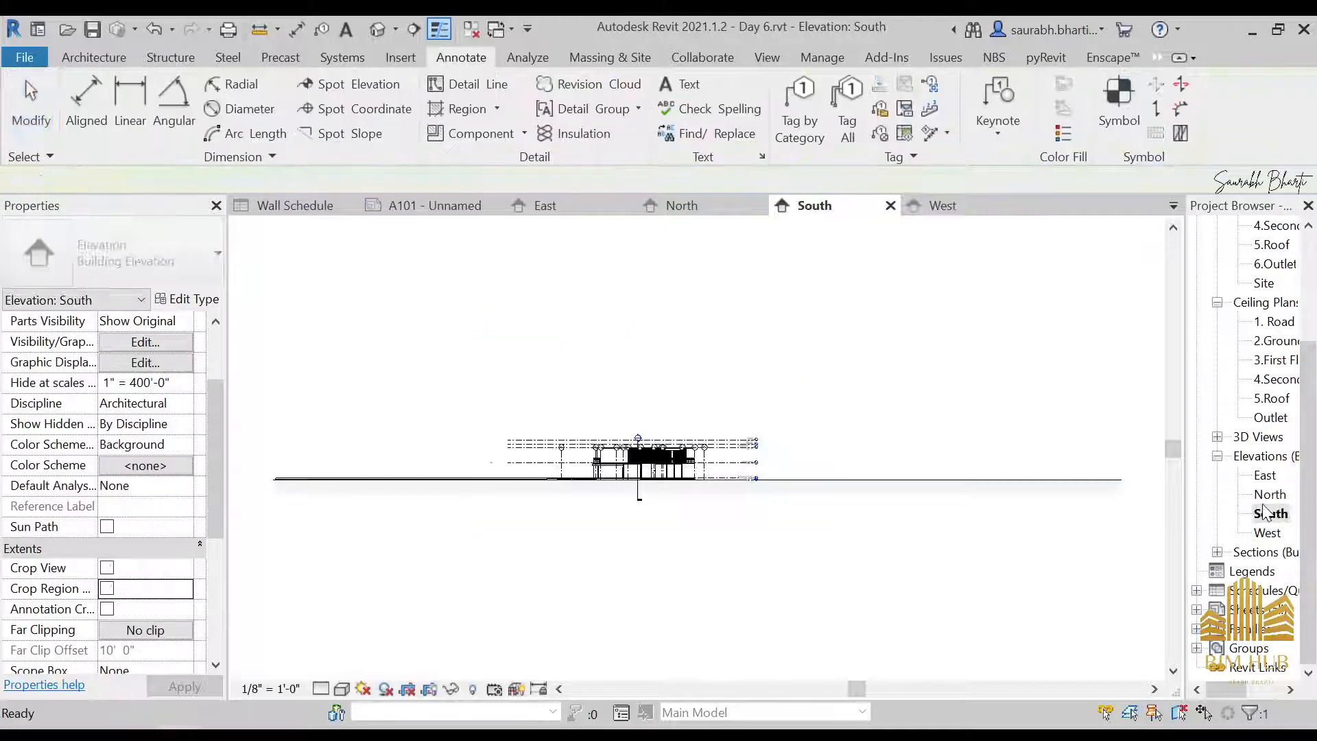
pyautogui.click(656, 609)
pyautogui.scroll(-5, 688, 475)
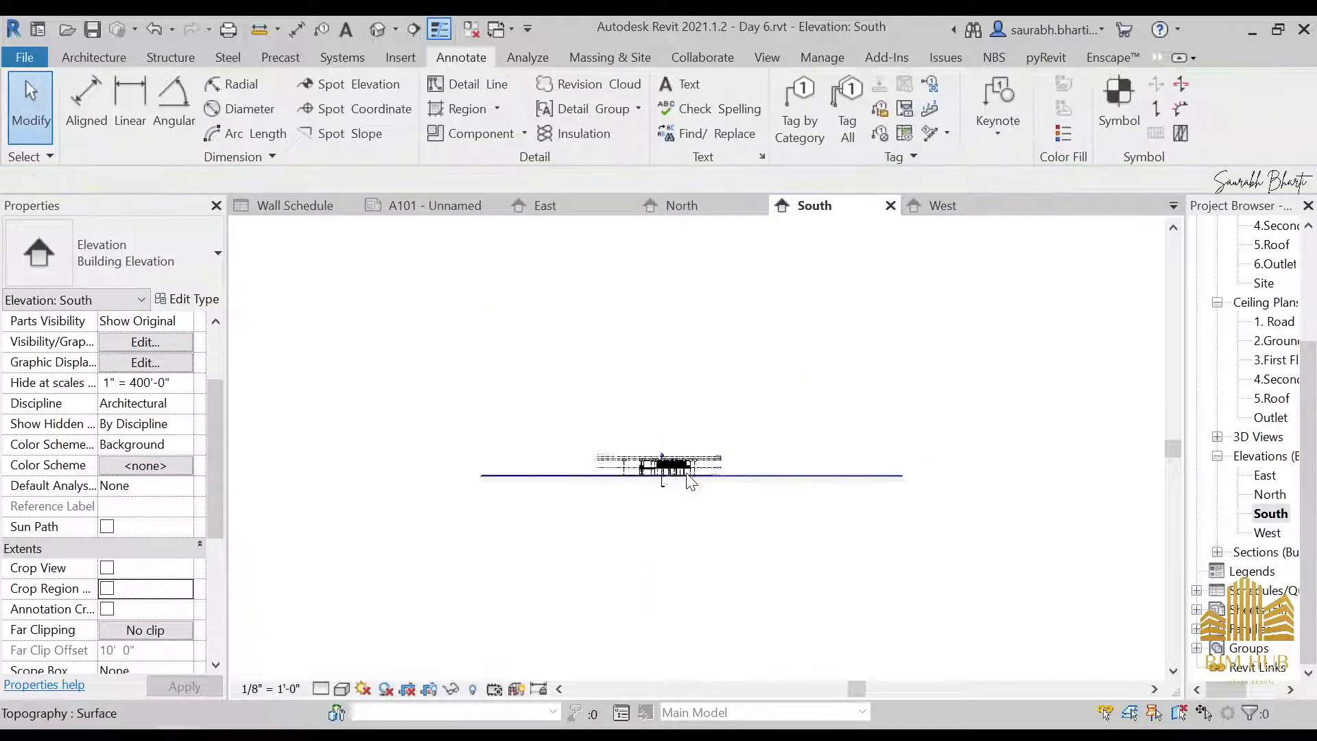
pyautogui.click(108, 589)
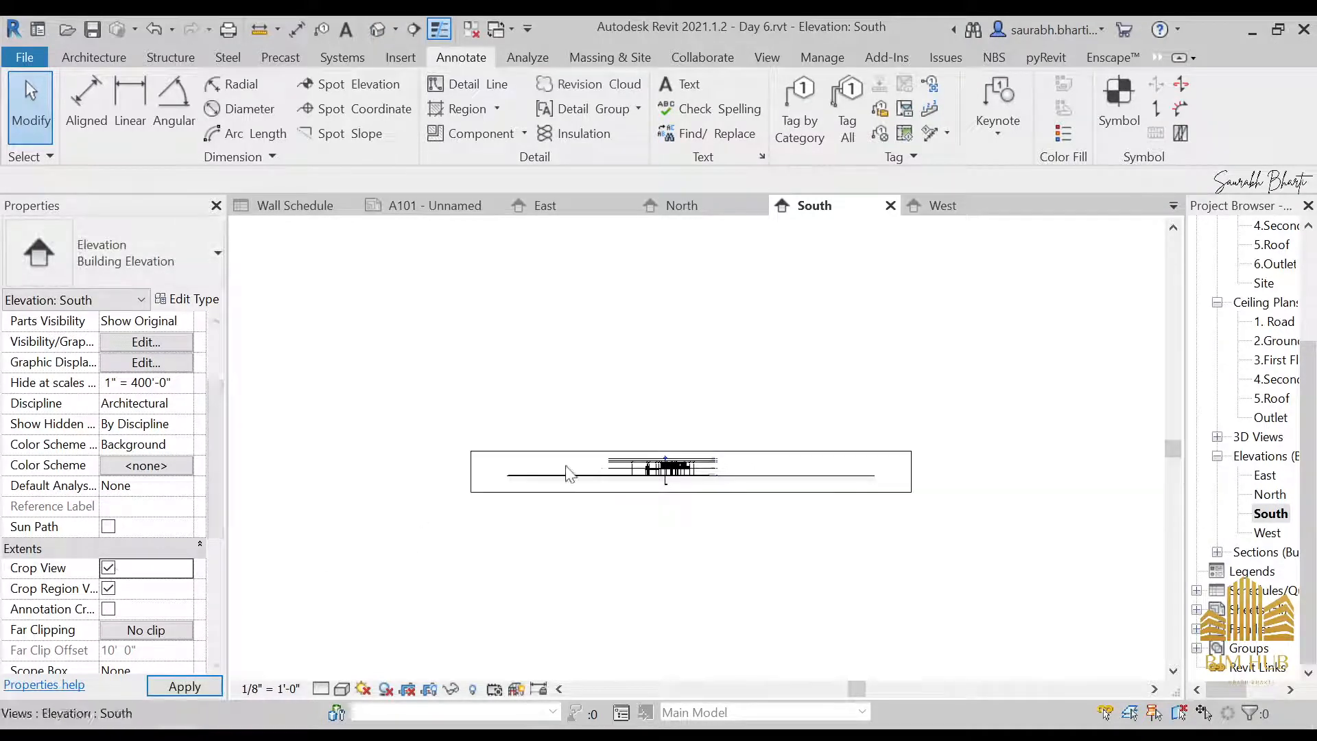
# Narrow the South elevation's crop region from both sides around the building and set the view scale to 1/4" = 1'-0"
pyautogui.click(472, 473)
pyautogui.scroll(2, 461, 479)
pyautogui.click(459, 477)
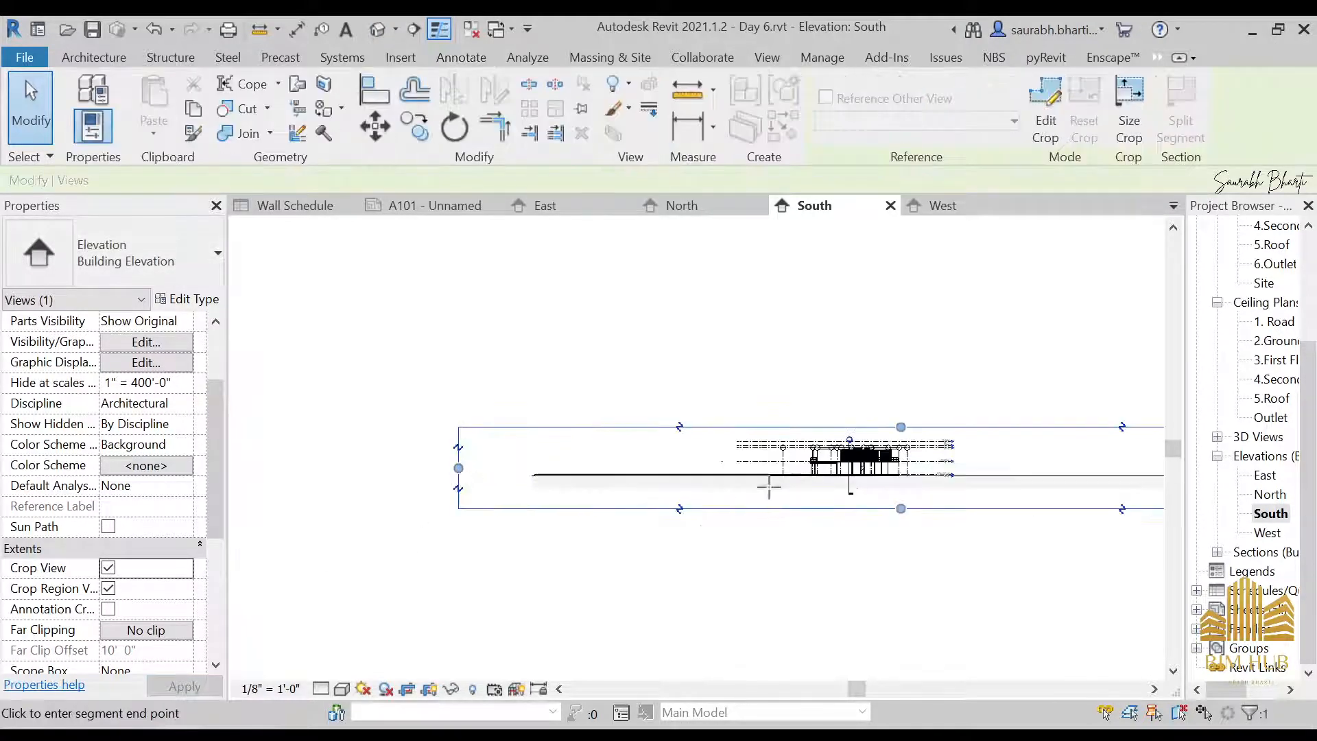
pyautogui.moveTo(830, 482); pyautogui.dragTo(829, 482)
pyautogui.scroll(3, 797, 482)
pyautogui.moveTo(922, 506); pyautogui.dragTo(548, 509, button='middle')
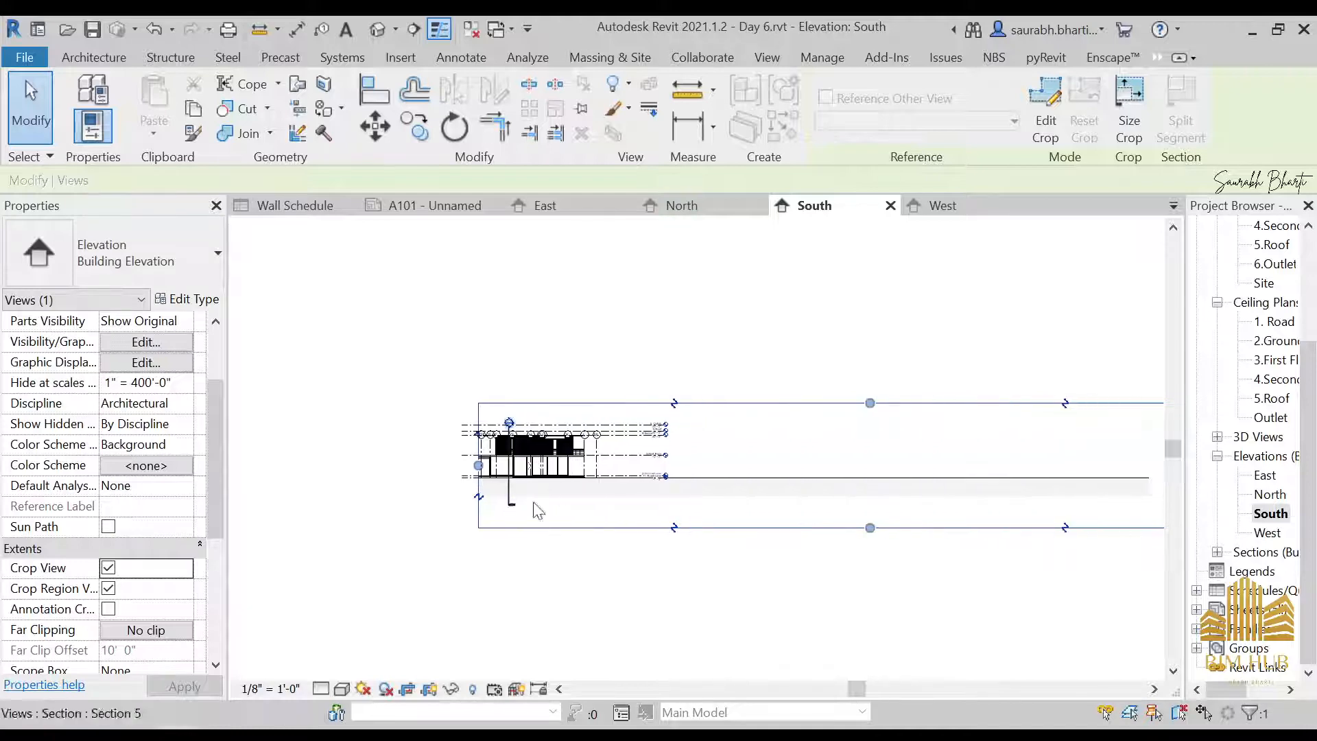
pyautogui.scroll(-4, 981, 491)
pyautogui.click(1133, 476)
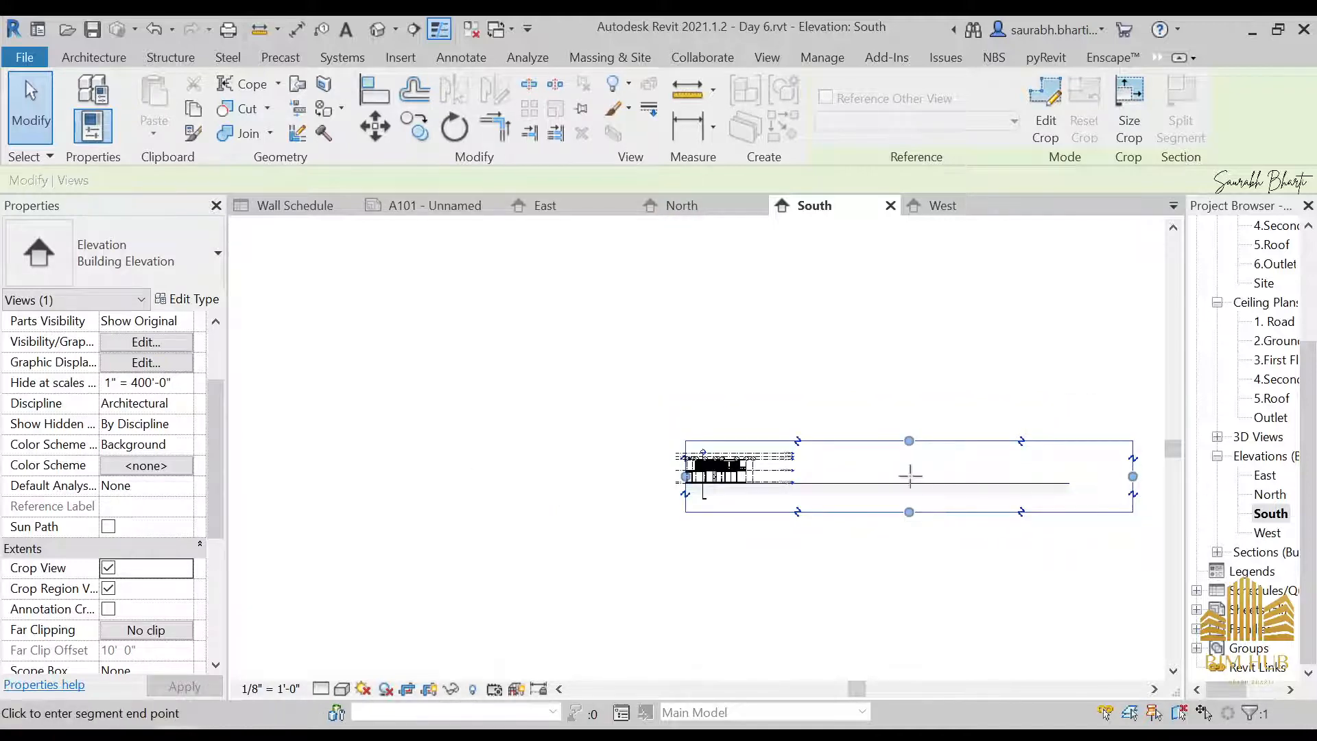
pyautogui.click(766, 476)
pyautogui.click(472, 655)
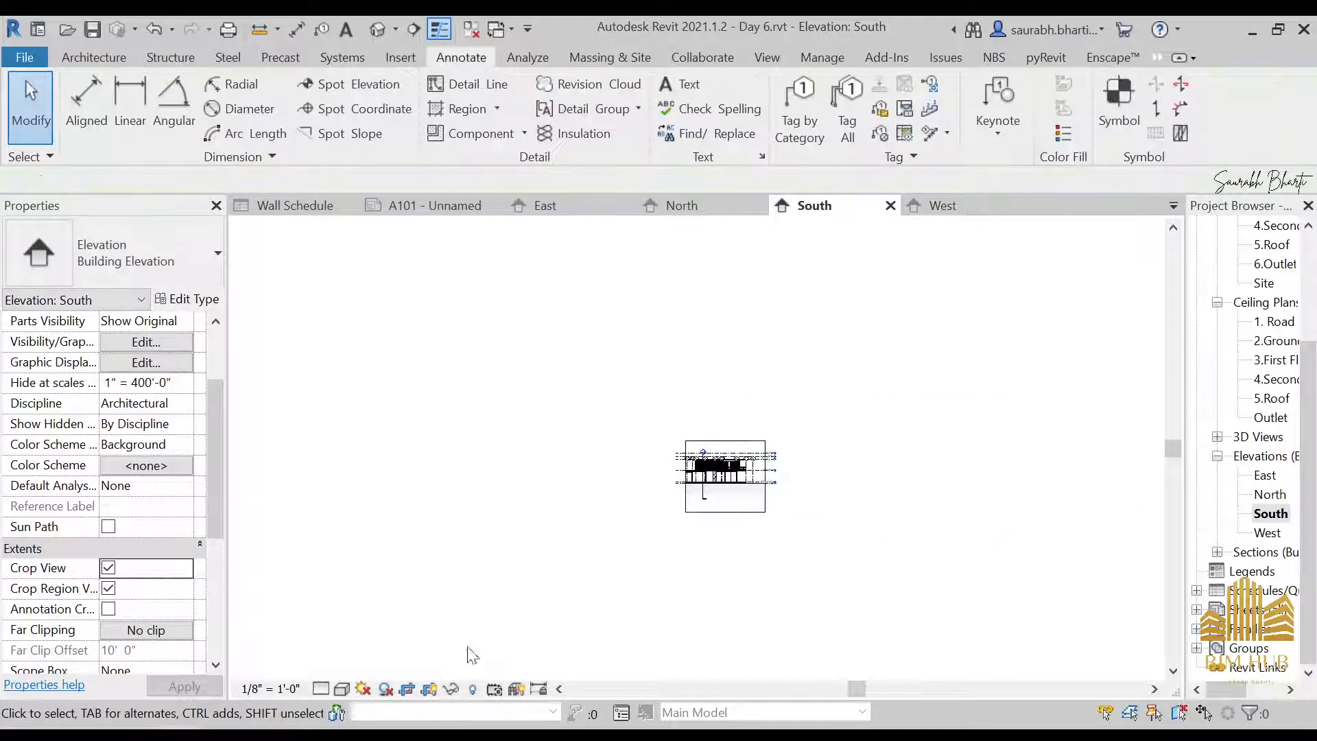
pyautogui.click(271, 688)
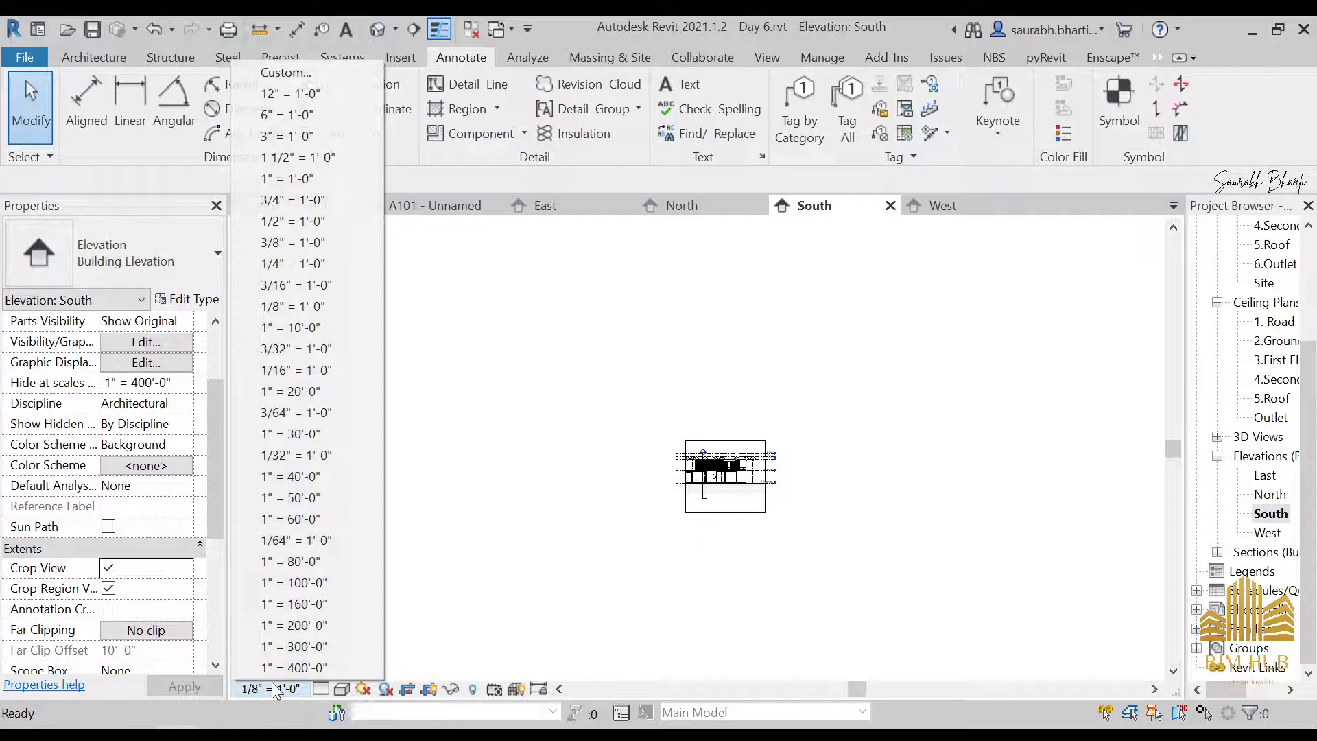
pyautogui.click(285, 270)
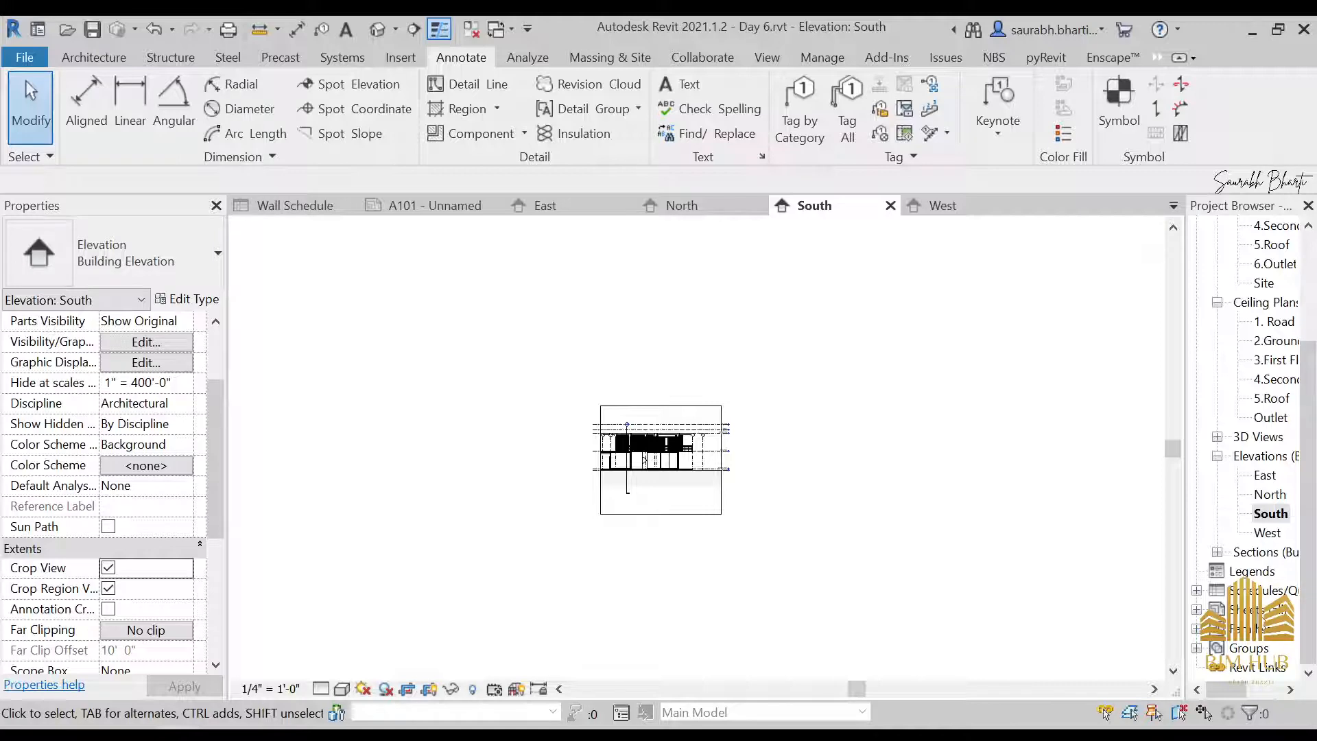
# Rename sheet A101 as Elevation and open it
pyautogui.doubleClick(1250, 609)
pyautogui.click(1273, 628)
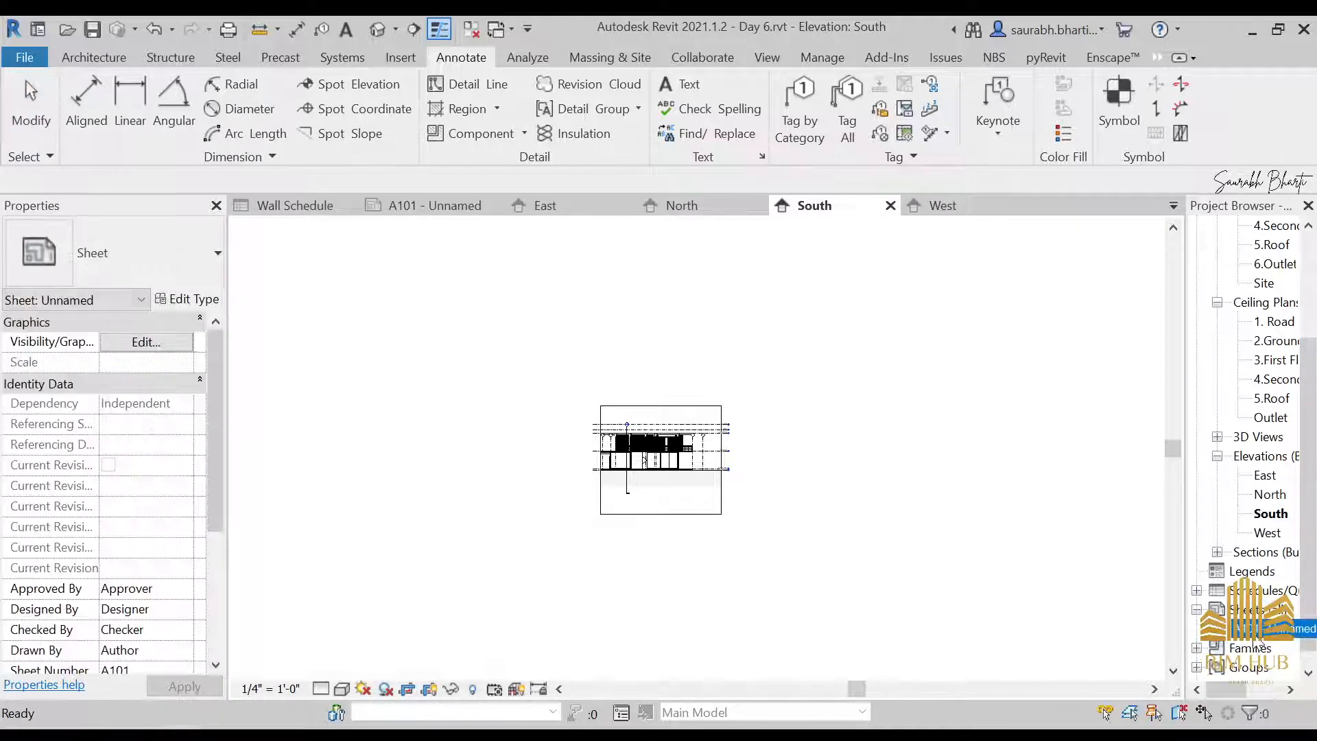
pyautogui.click(1289, 629)
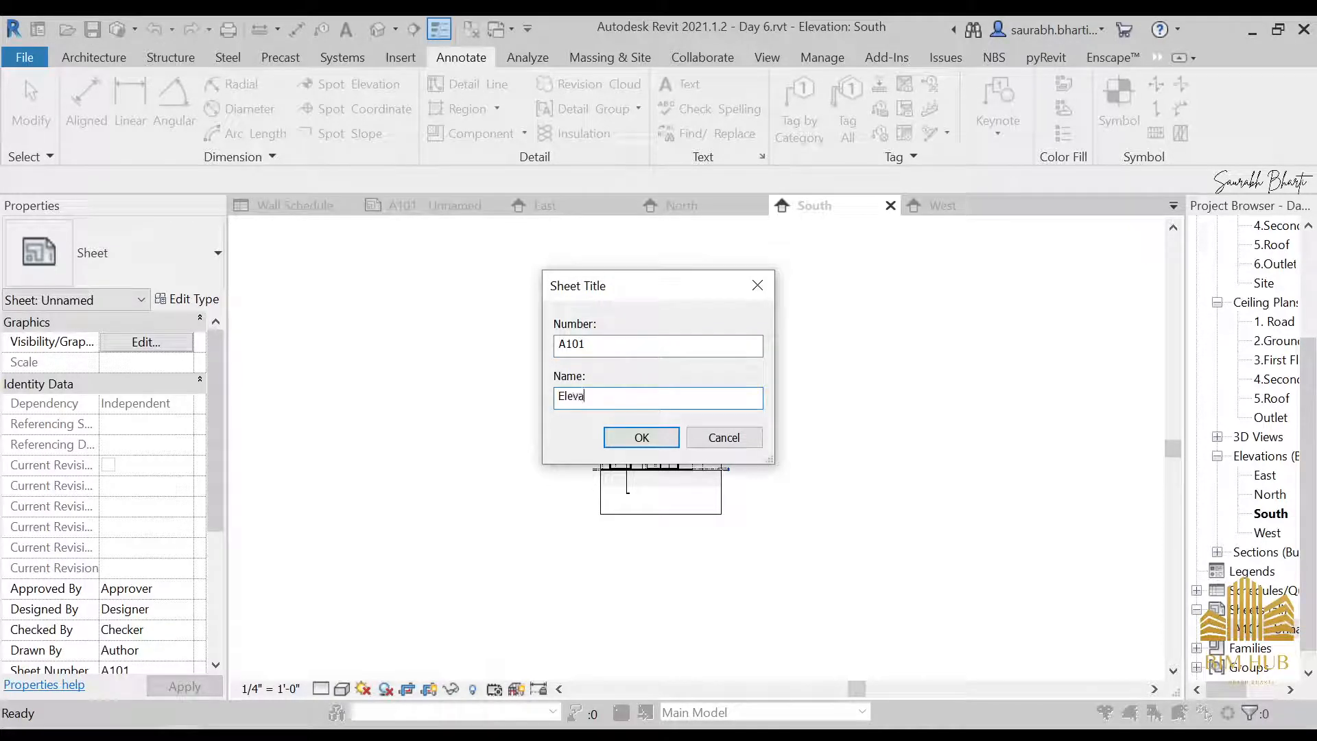
pyautogui.press('Return')
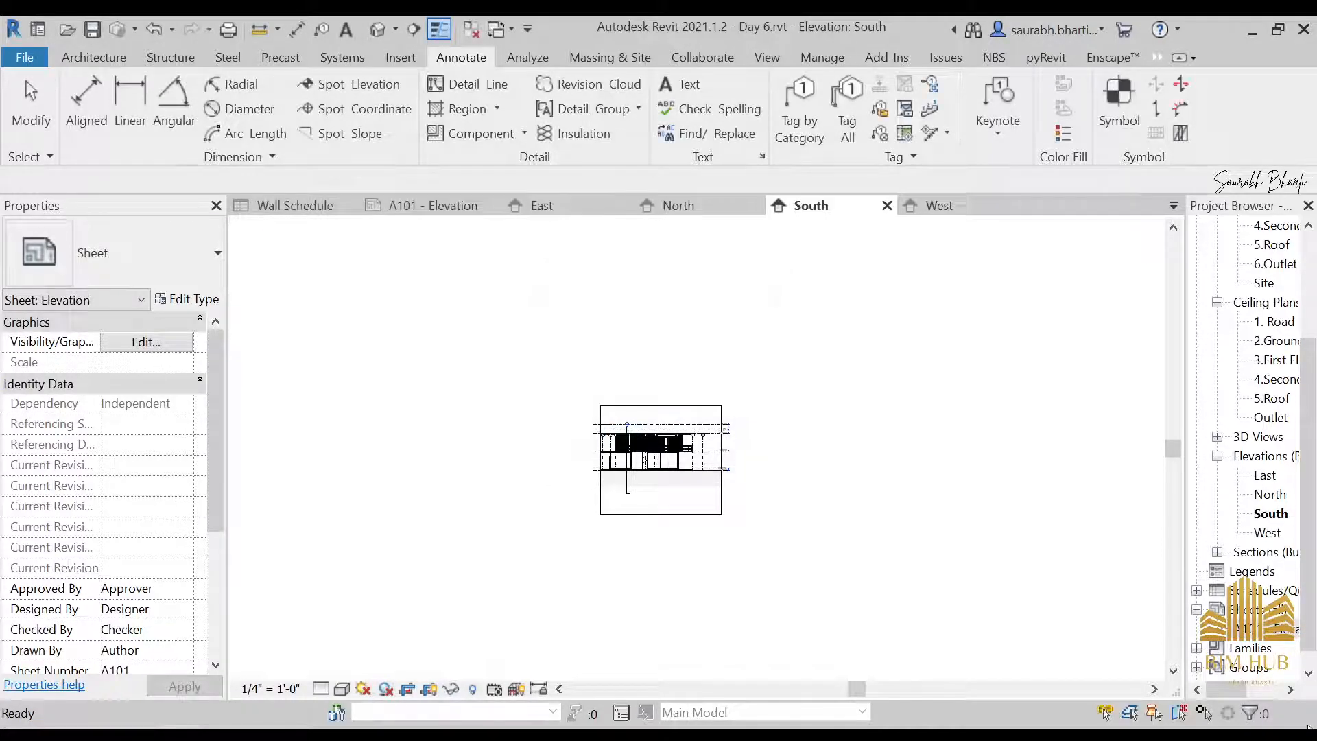
pyautogui.doubleClick(1273, 634)
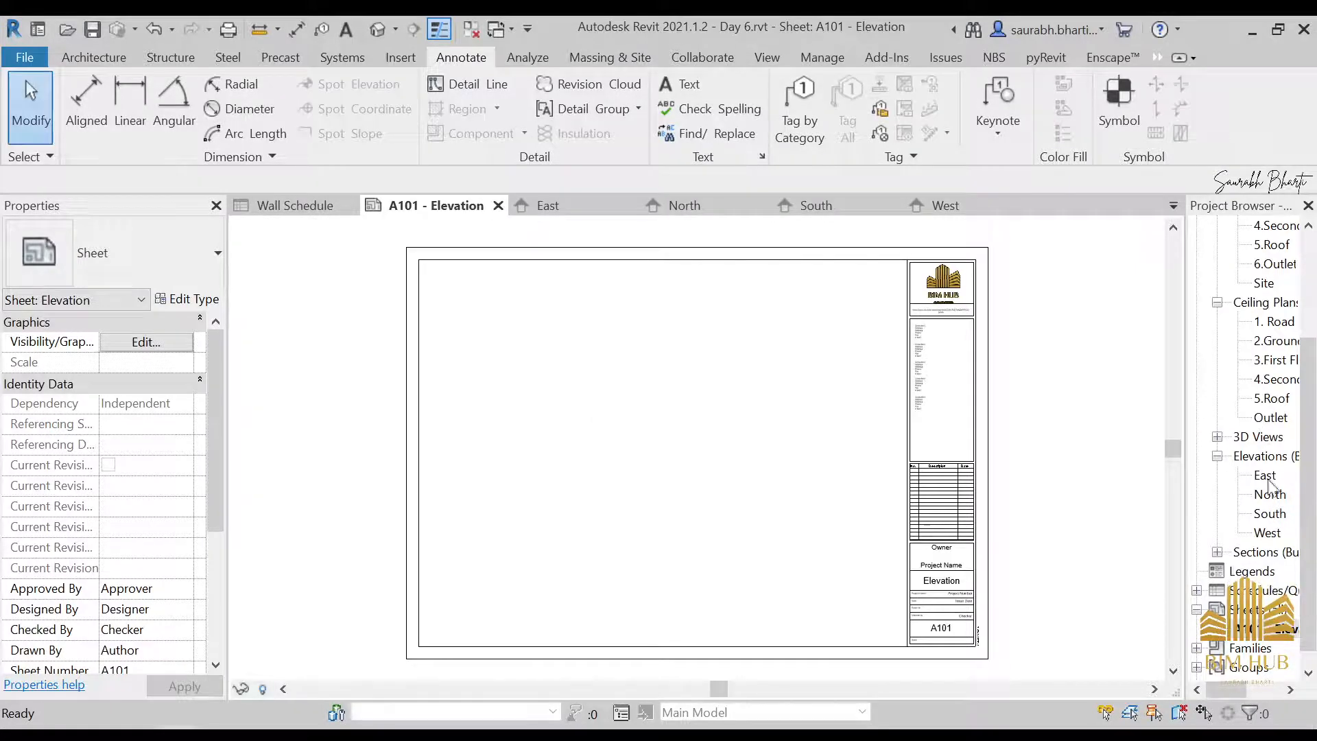
pyautogui.moveTo(1266, 475); pyautogui.dragTo(868, 446)
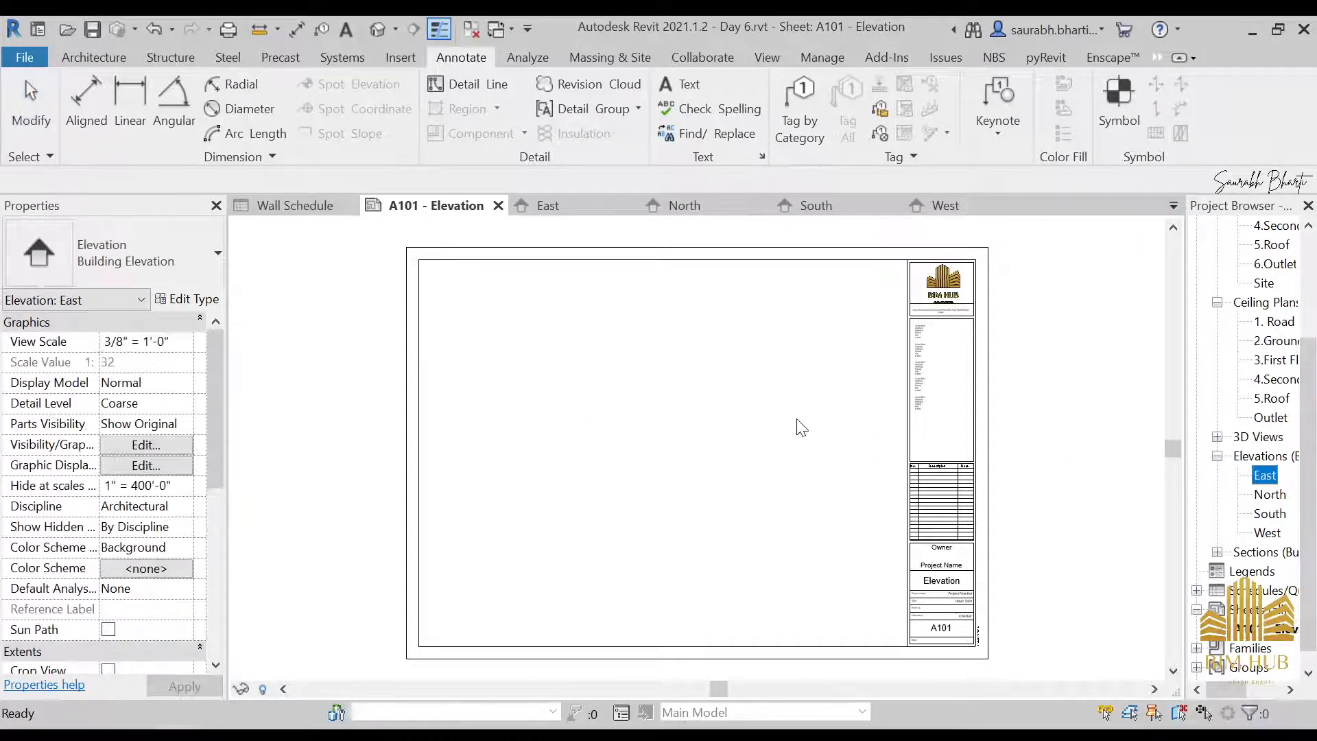
pyautogui.press('Escape')
pyautogui.moveTo(1269, 496)
pyautogui.mouseDown()
pyautogui.moveTo(1231, 515)
pyautogui.moveTo(685, 471)
pyautogui.mouseUp()
pyautogui.press('Escape')
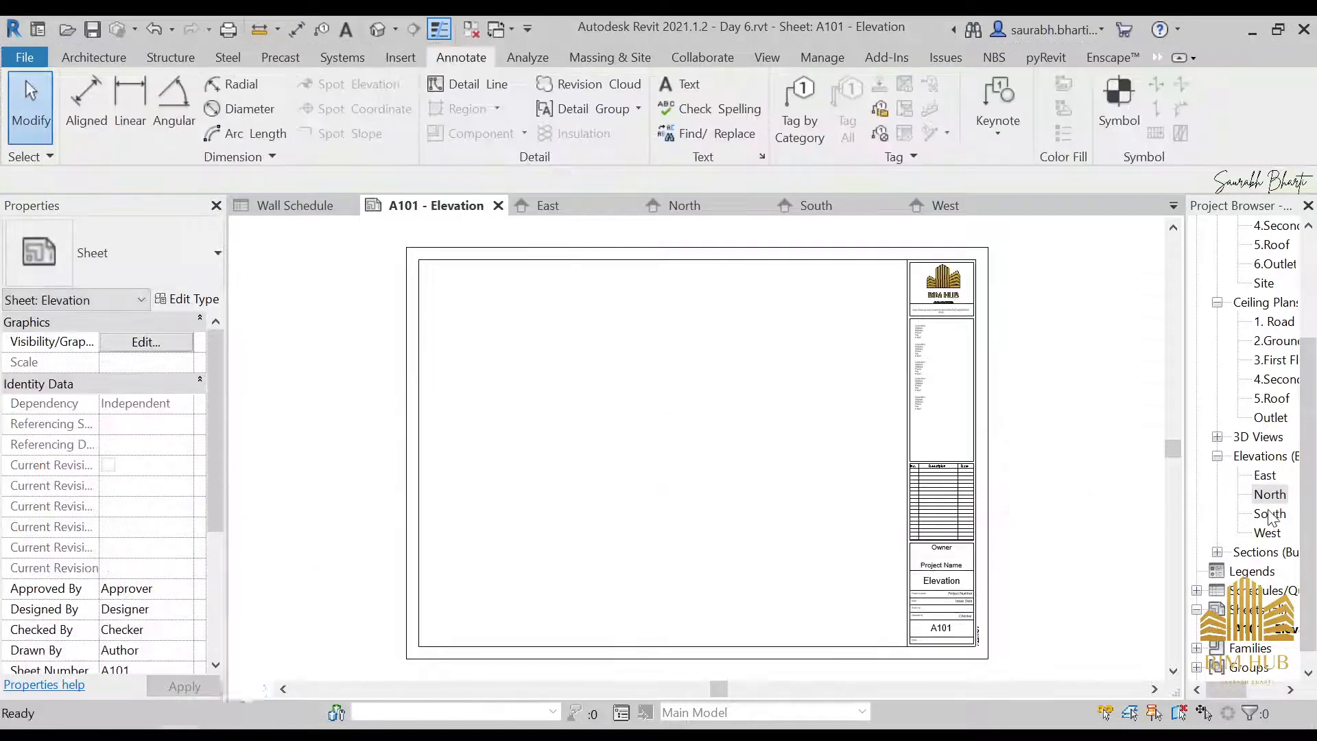
# Place the South elevation in the upper-left area of sheet A101 and the West elevation to its right
pyautogui.moveTo(1269, 516); pyautogui.dragTo(773, 438)
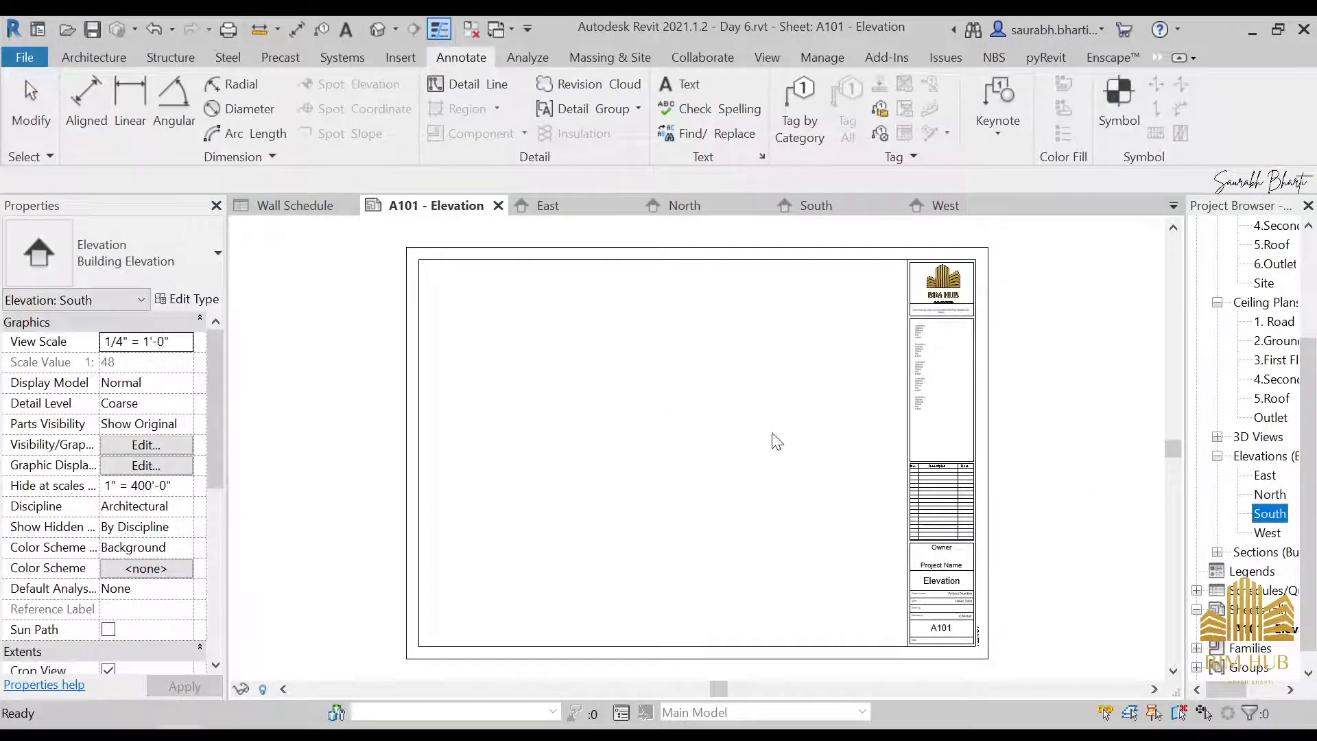
pyautogui.click(550, 374)
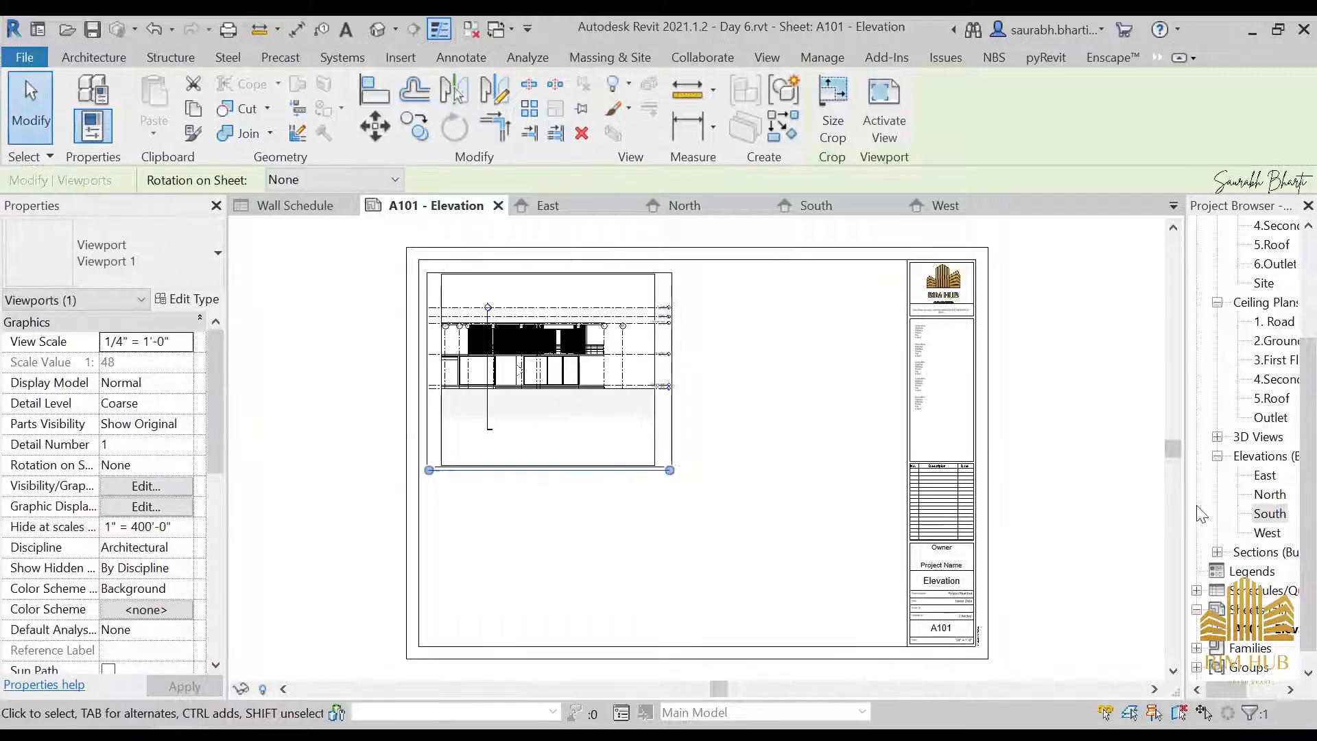
pyautogui.moveTo(1267, 533); pyautogui.dragTo(788, 353)
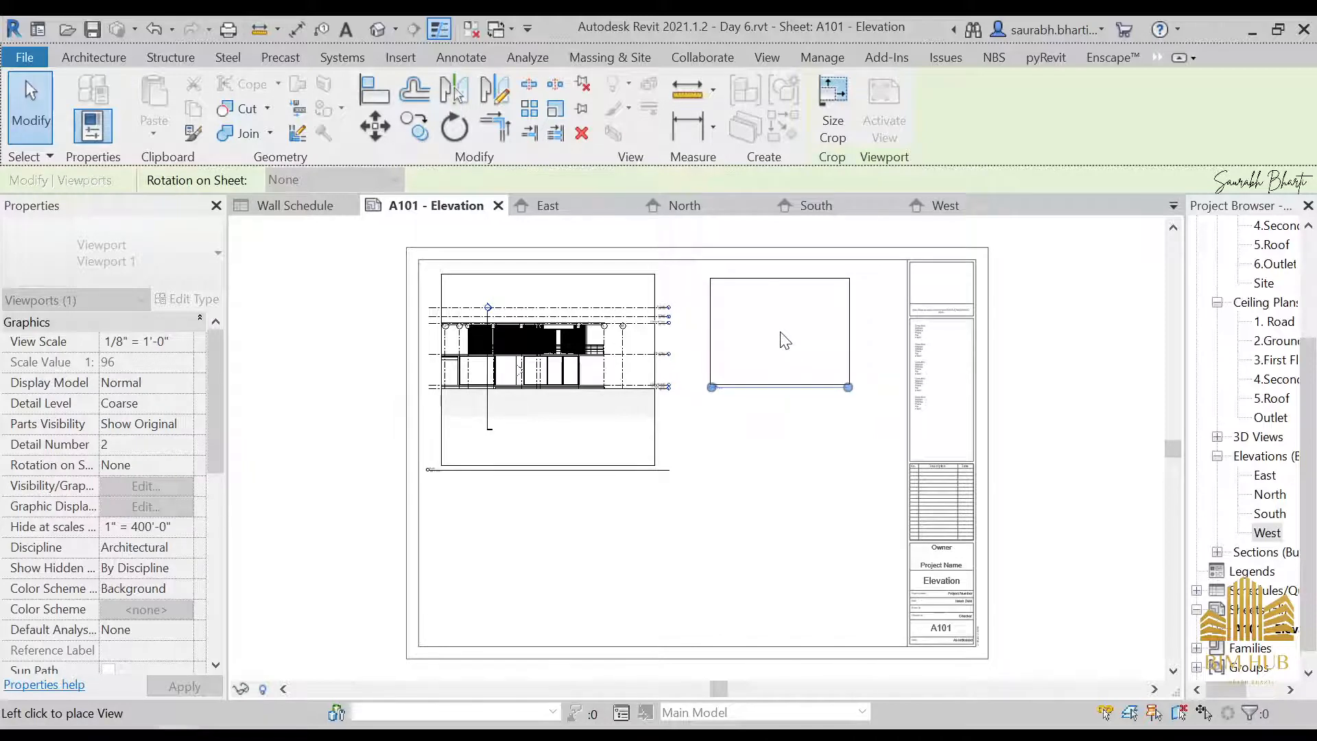
pyautogui.click(781, 333)
pyautogui.press('Escape')
pyautogui.scroll(3, 789, 384)
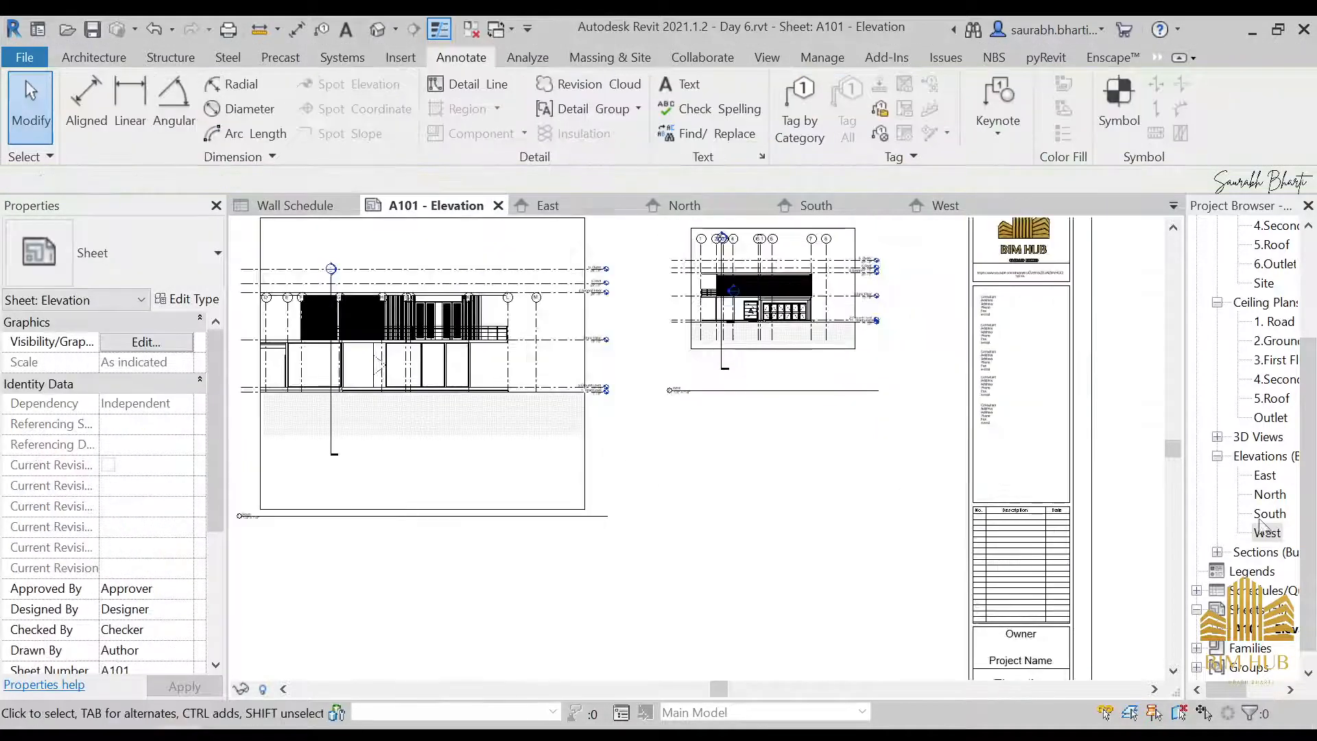
# Open the North elevation and enable its Crop View and visible crop region
pyautogui.doubleClick(1269, 495)
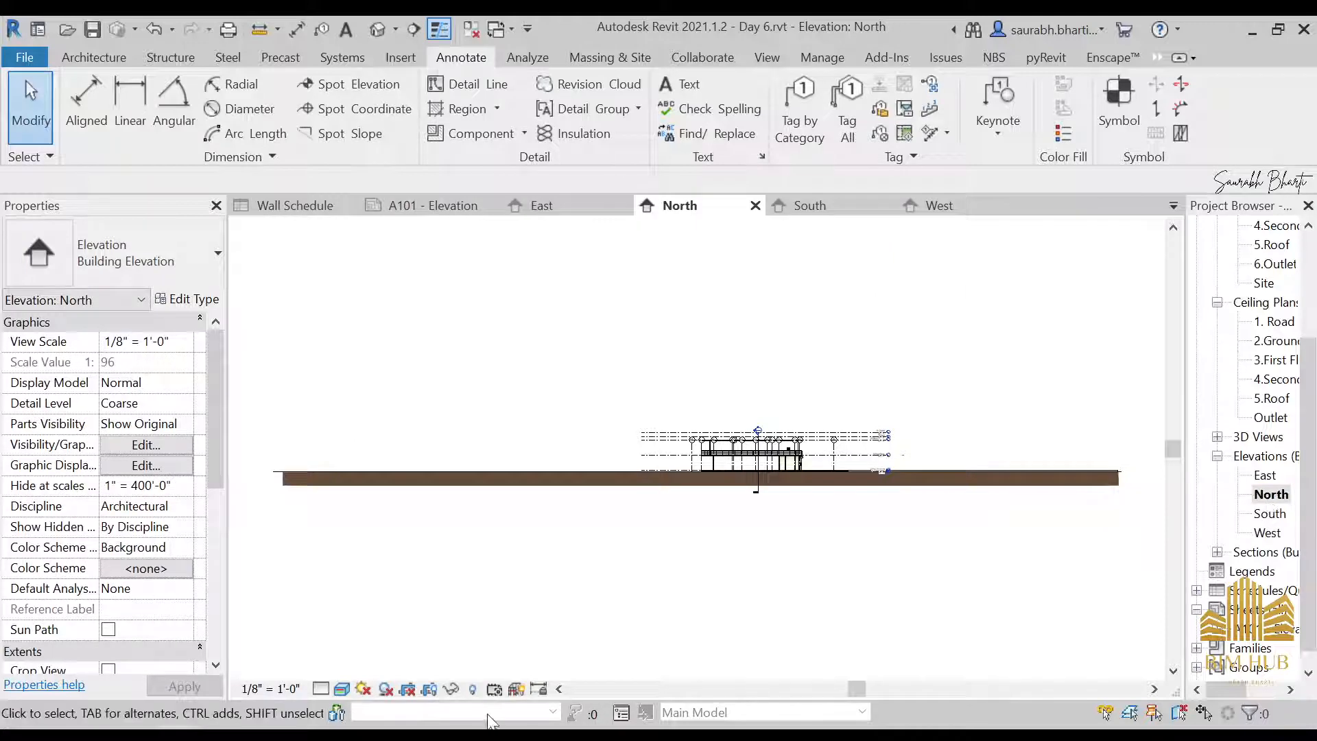
pyautogui.click(555, 472)
pyautogui.press('Escape')
pyautogui.scroll(-4, 117, 652)
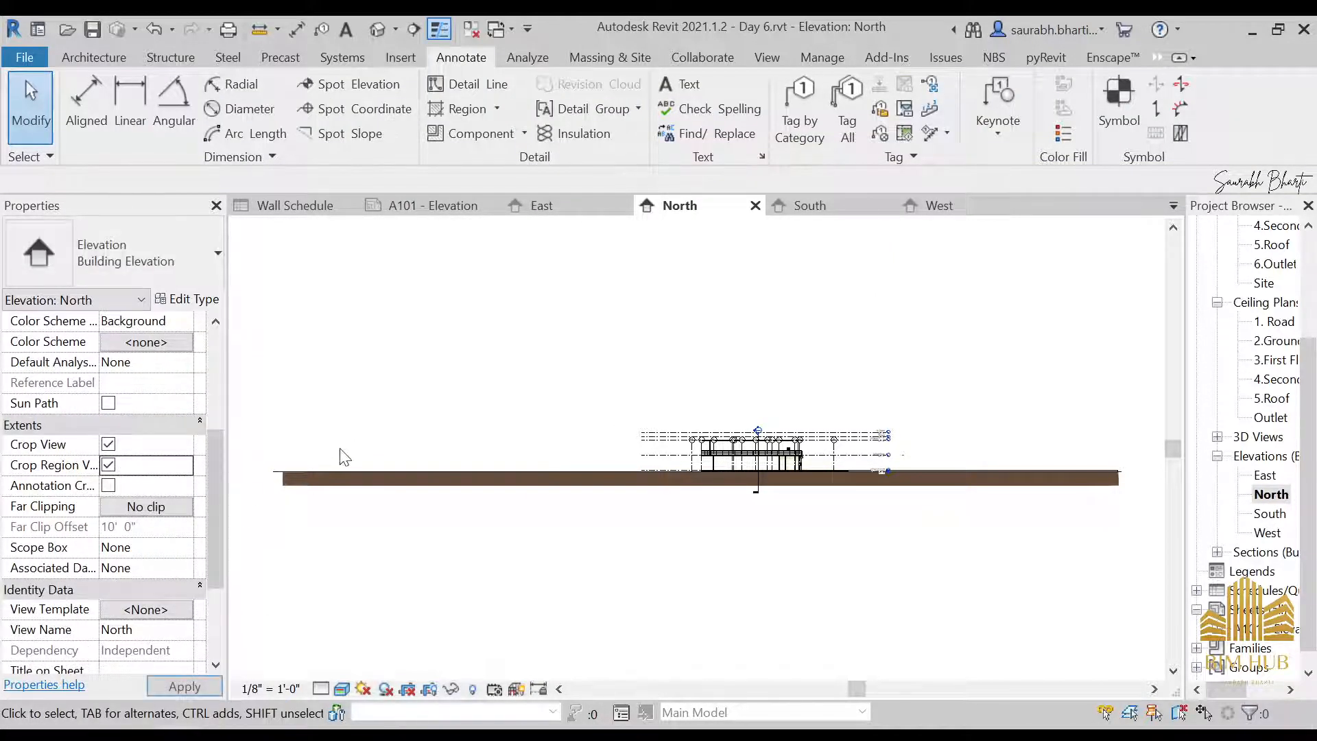
pyautogui.scroll(-2, 344, 458)
# Narrow the North elevation's crop region from both sides so it closely frames the building
pyautogui.click(253, 458)
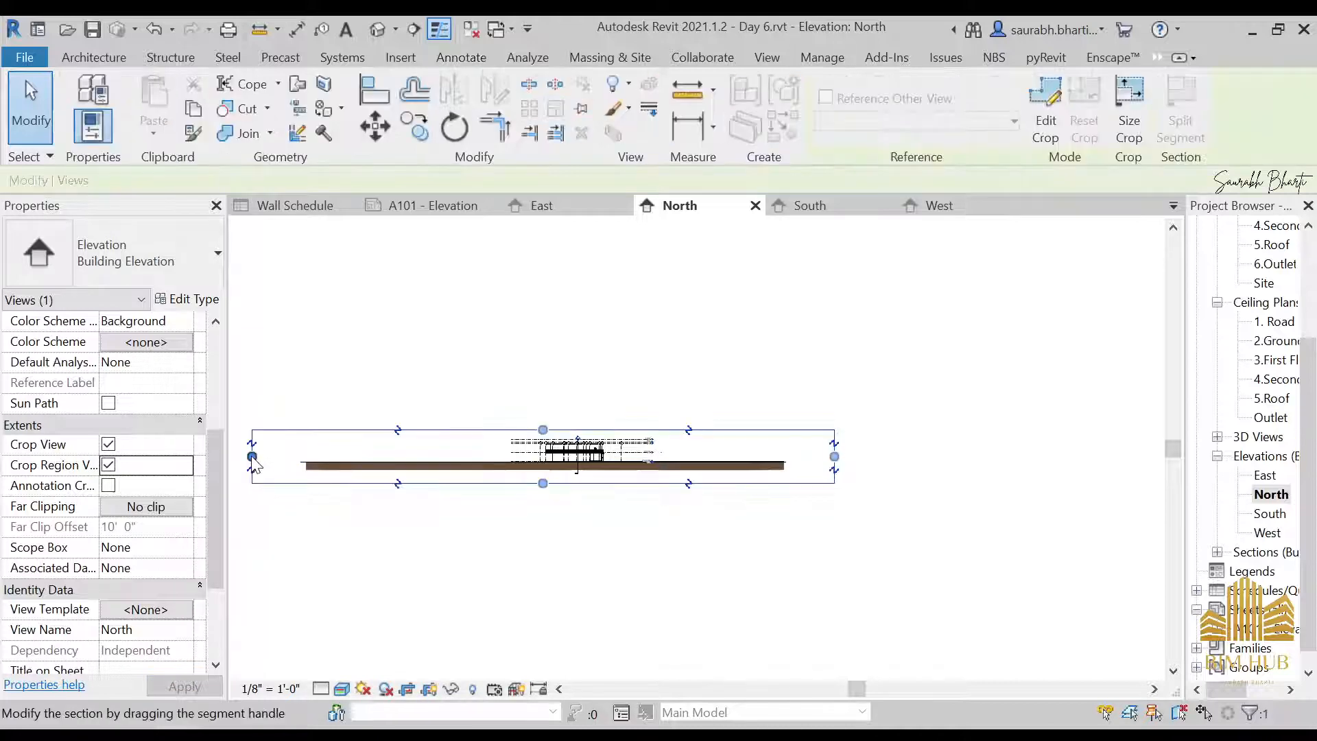
pyautogui.click(252, 456)
pyautogui.click(536, 456)
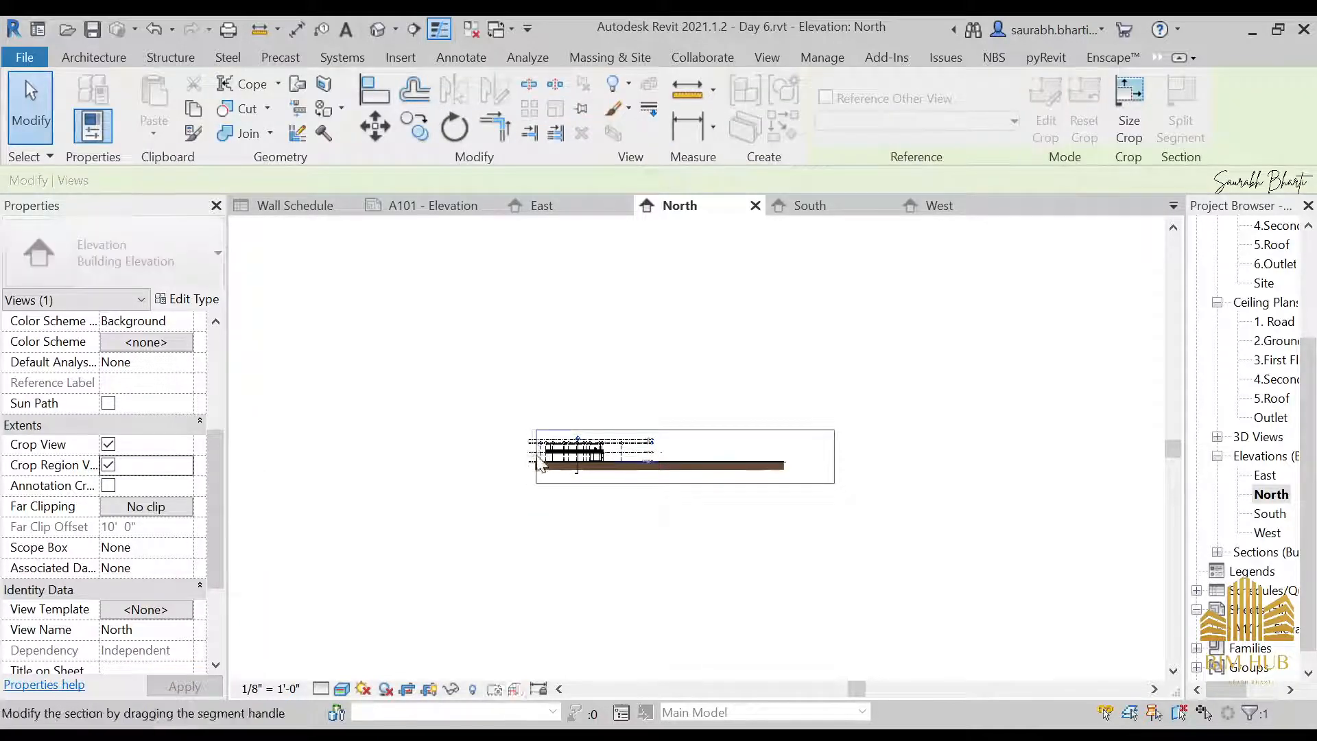
pyautogui.click(834, 456)
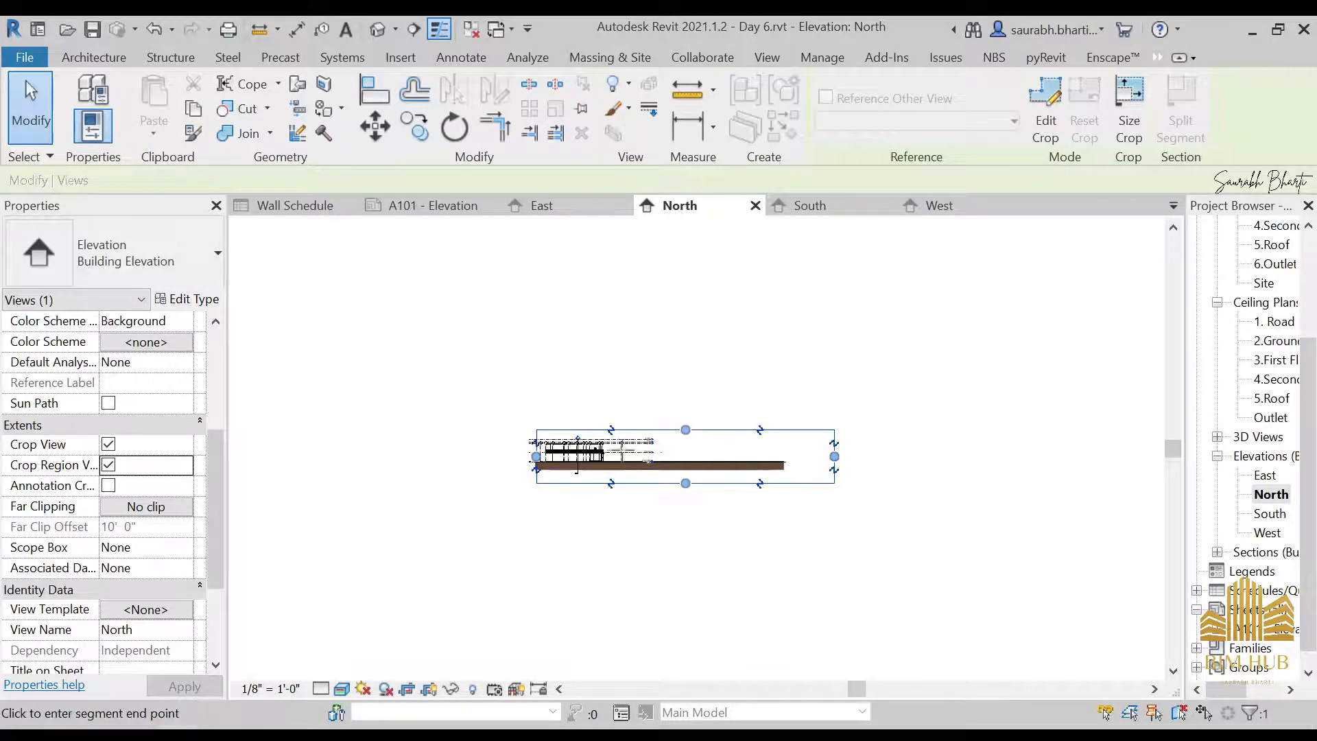
pyautogui.click(618, 454)
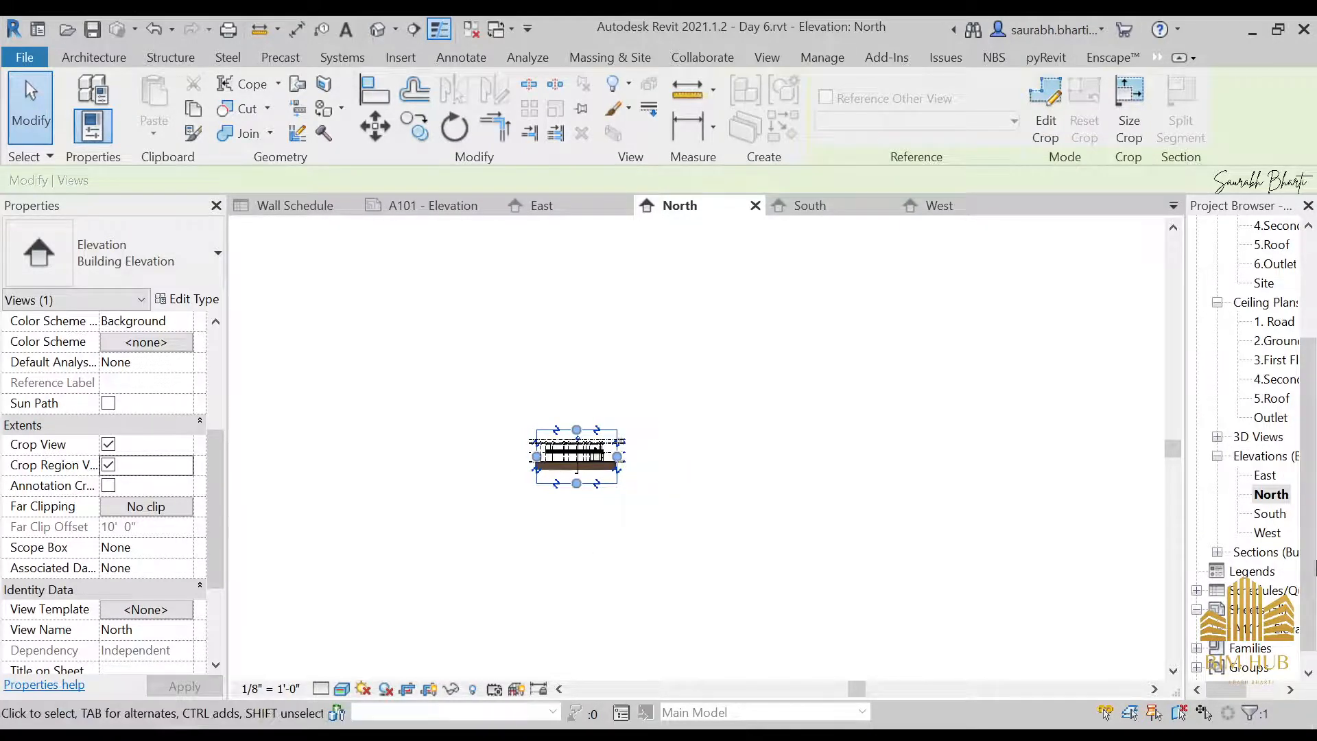
# Return to sheet A101 and place the North elevation below the West elevation
pyautogui.doubleClick(1271, 628)
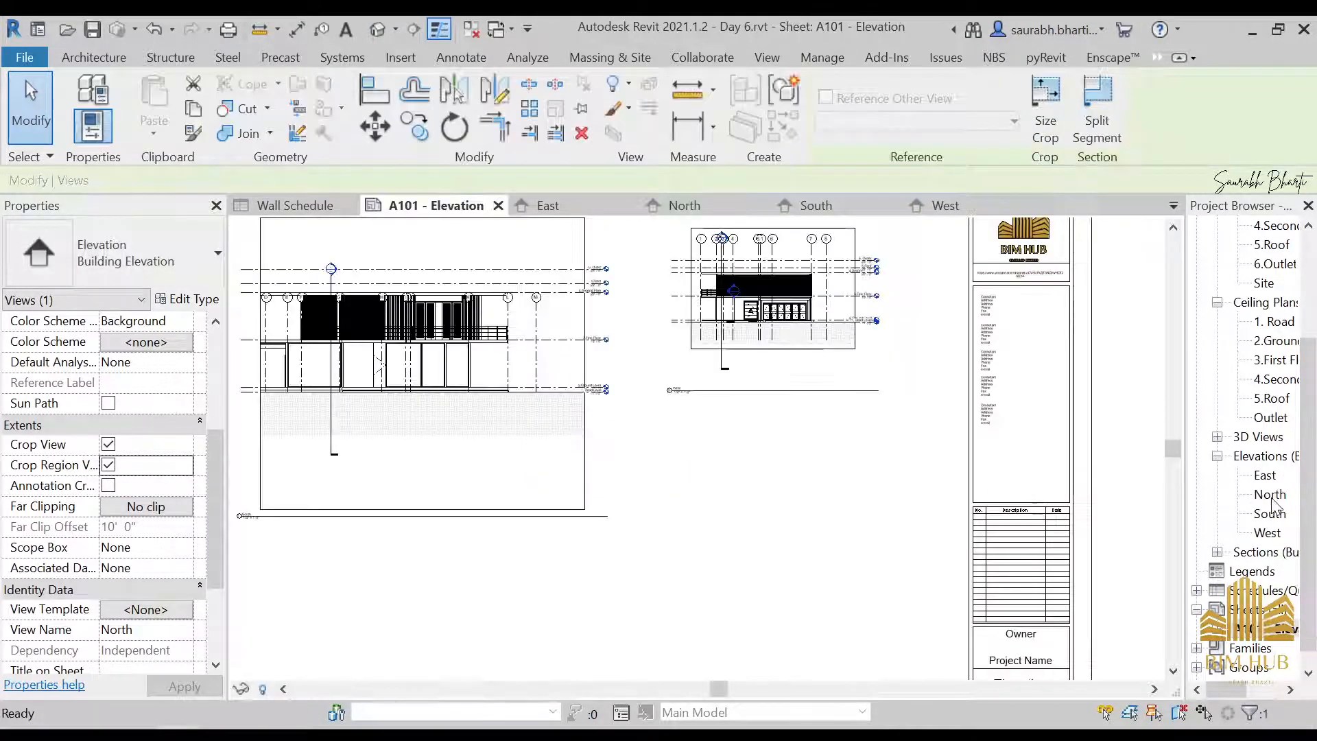
pyautogui.moveTo(792, 544); pyautogui.dragTo(801, 541)
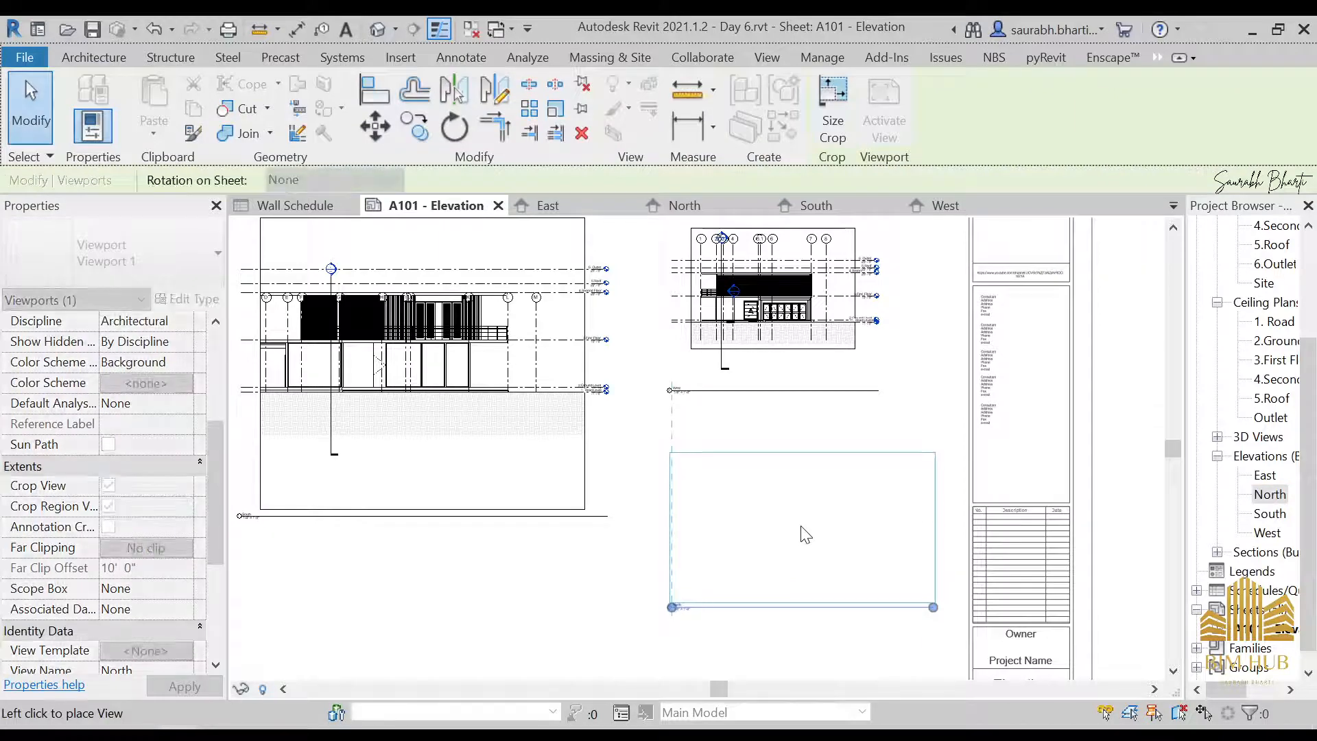
pyautogui.click(804, 533)
pyautogui.scroll(-2, 800, 522)
pyautogui.scroll(2, 776, 554)
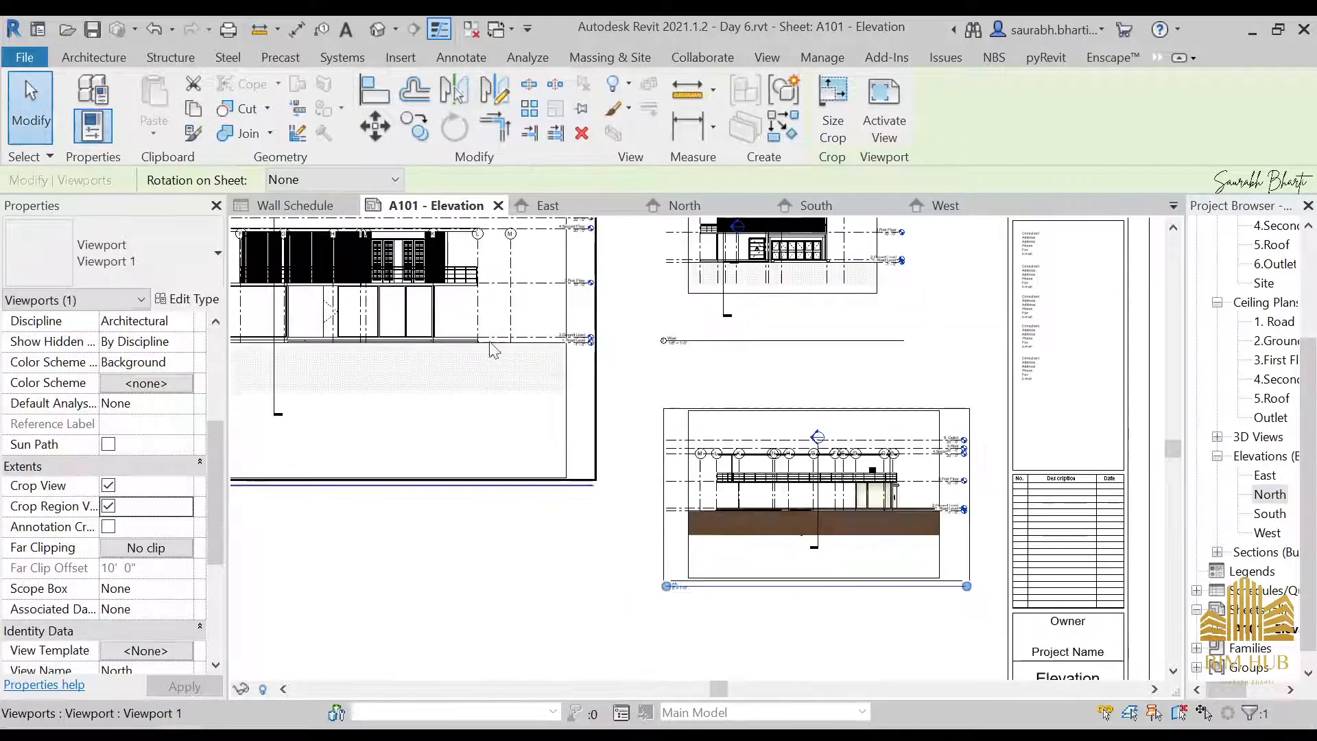
pyautogui.scroll(-1, 384, 384)
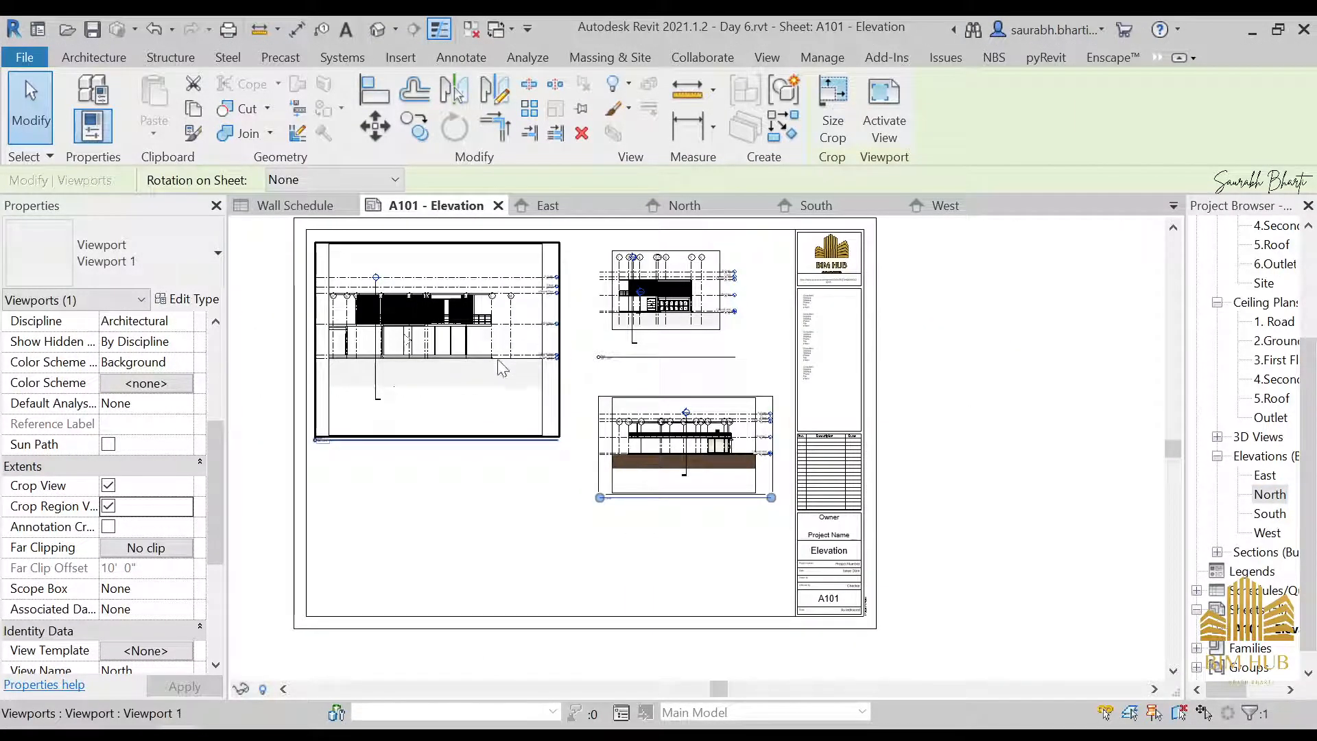
pyautogui.scroll(3, 390, 340)
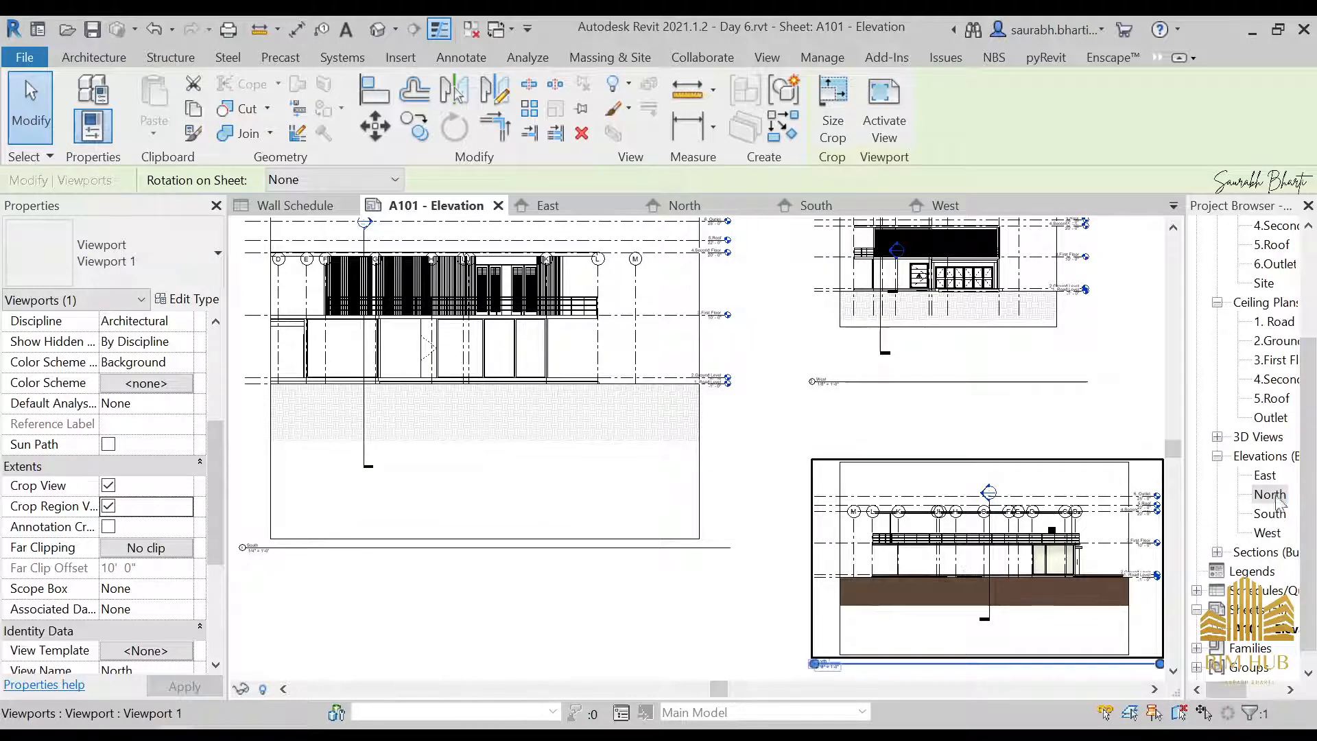
# Open the East elevation and enable its Crop View and visible crop region
pyautogui.doubleClick(1265, 476)
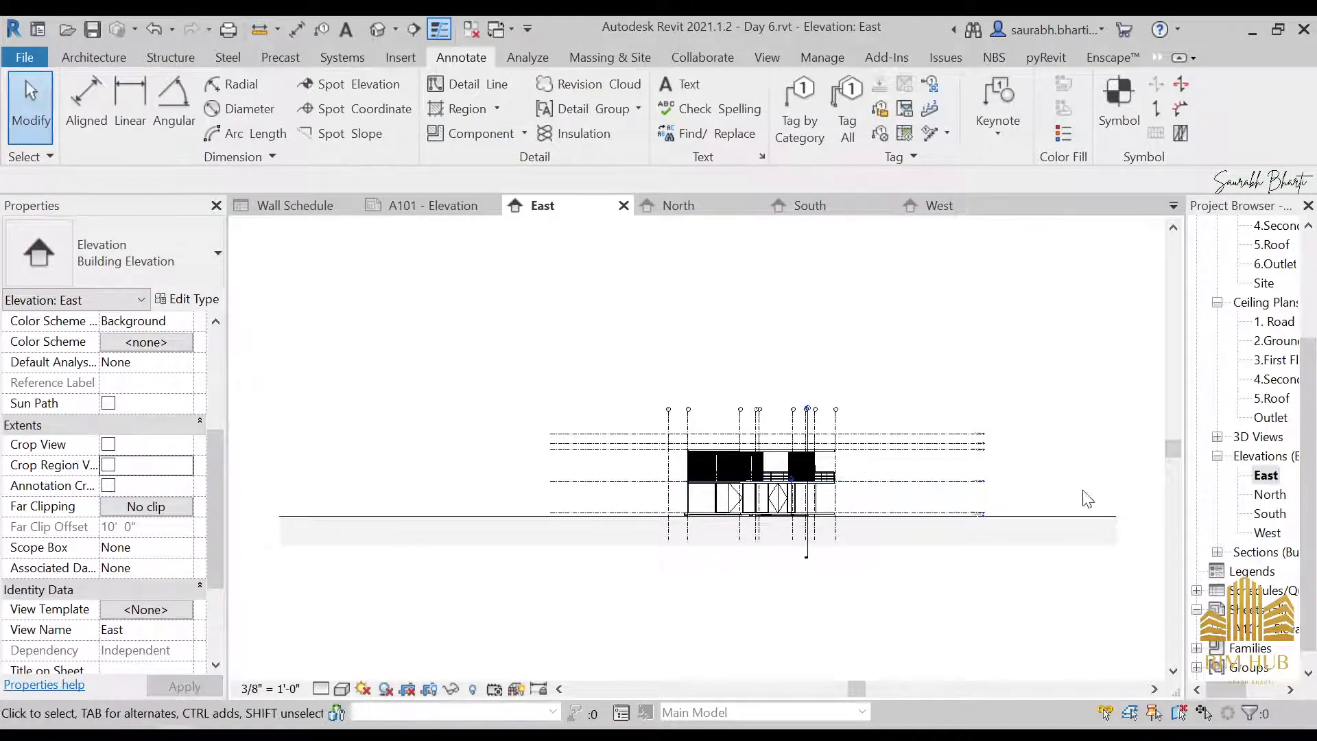
pyautogui.scroll(-3, 84, 609)
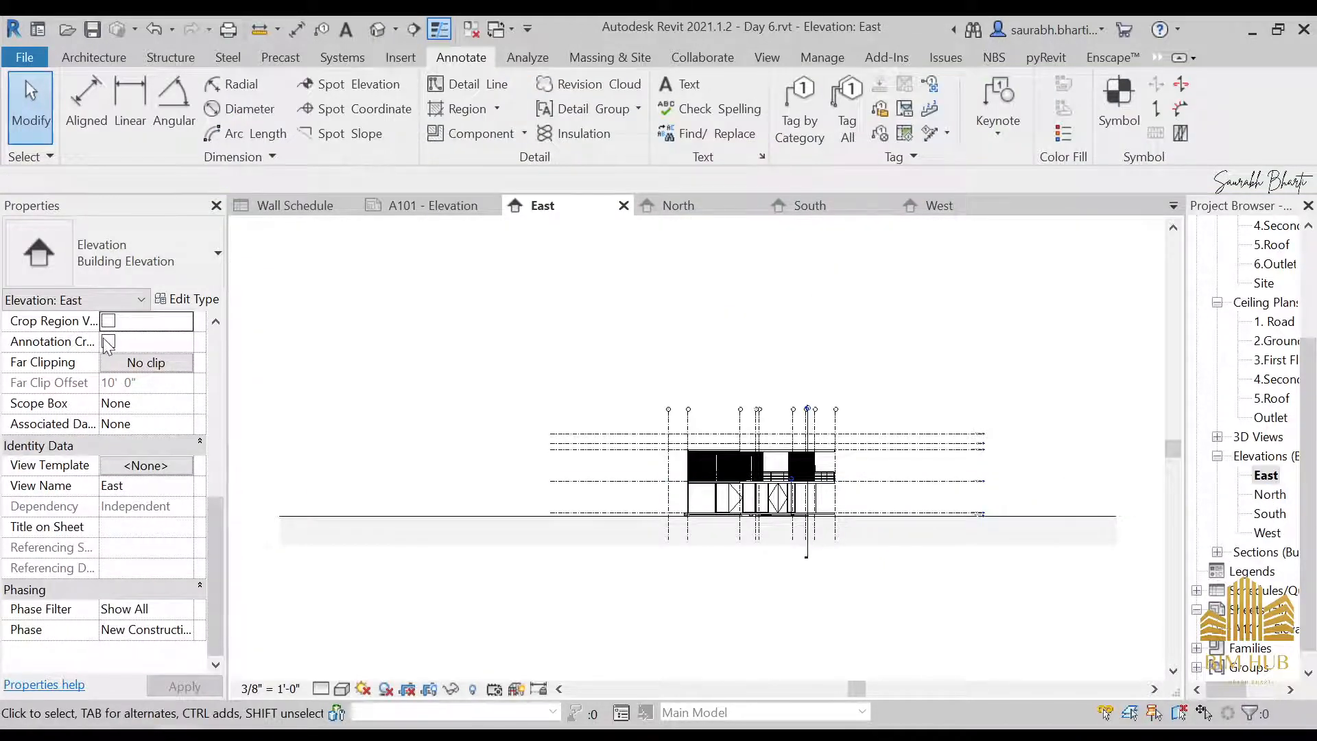
pyautogui.scroll(3, 108, 398)
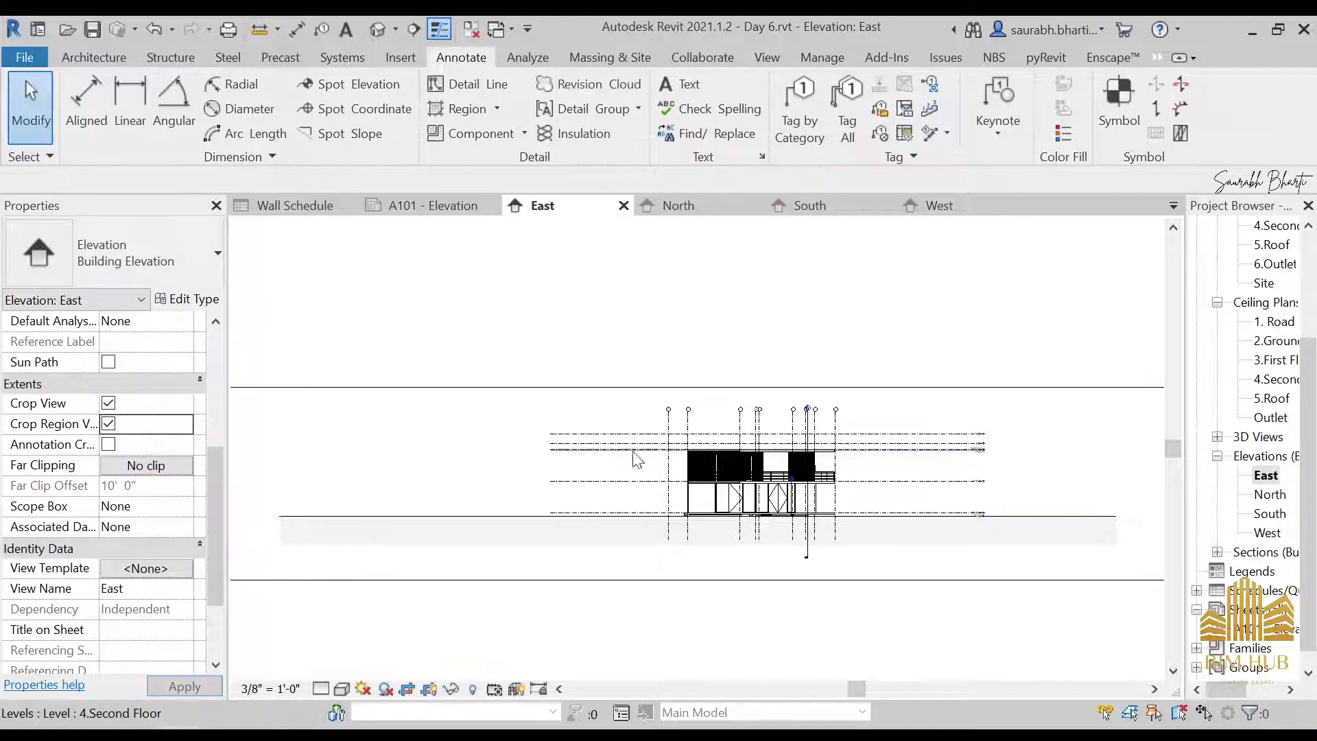
# Narrow the East elevation's crop region from both sides so it closely frames the building
pyautogui.scroll(-3, 547, 459)
pyautogui.click(411, 473)
pyautogui.click(412, 466)
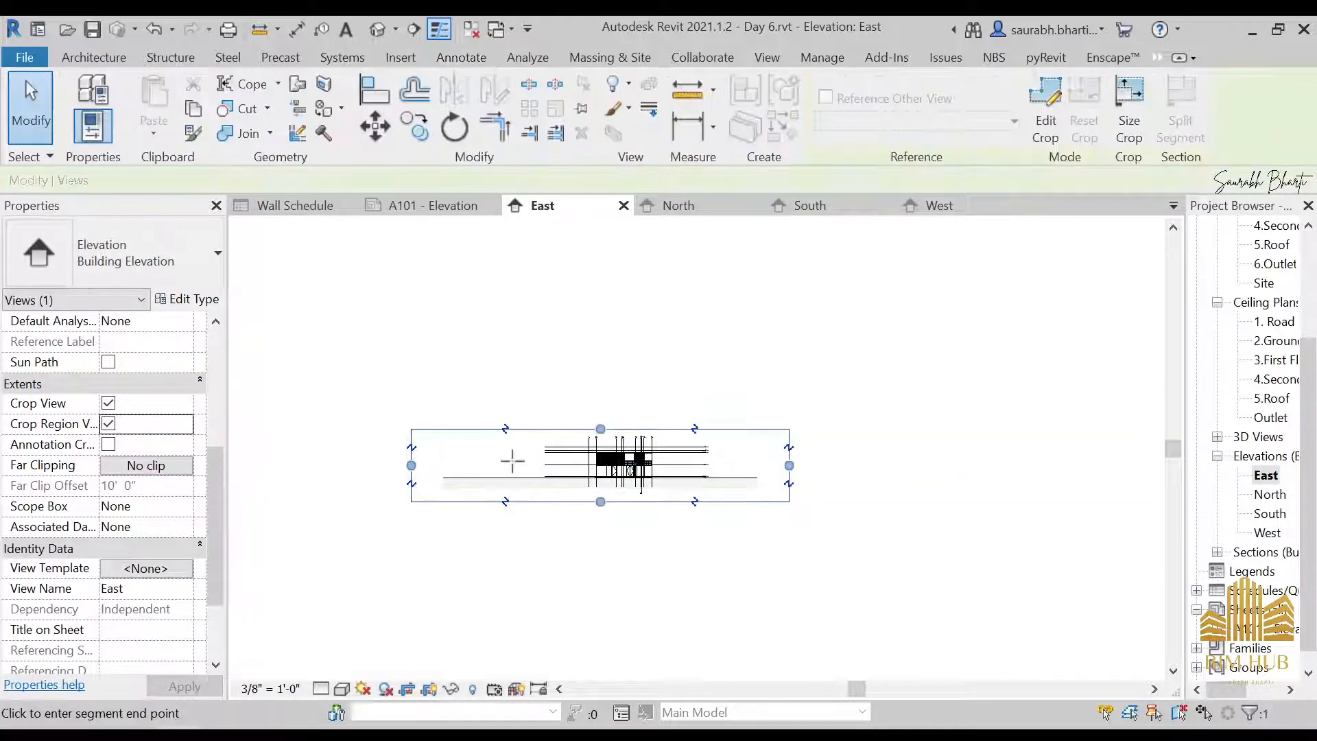
pyautogui.click(570, 461)
pyautogui.scroll(2, 775, 470)
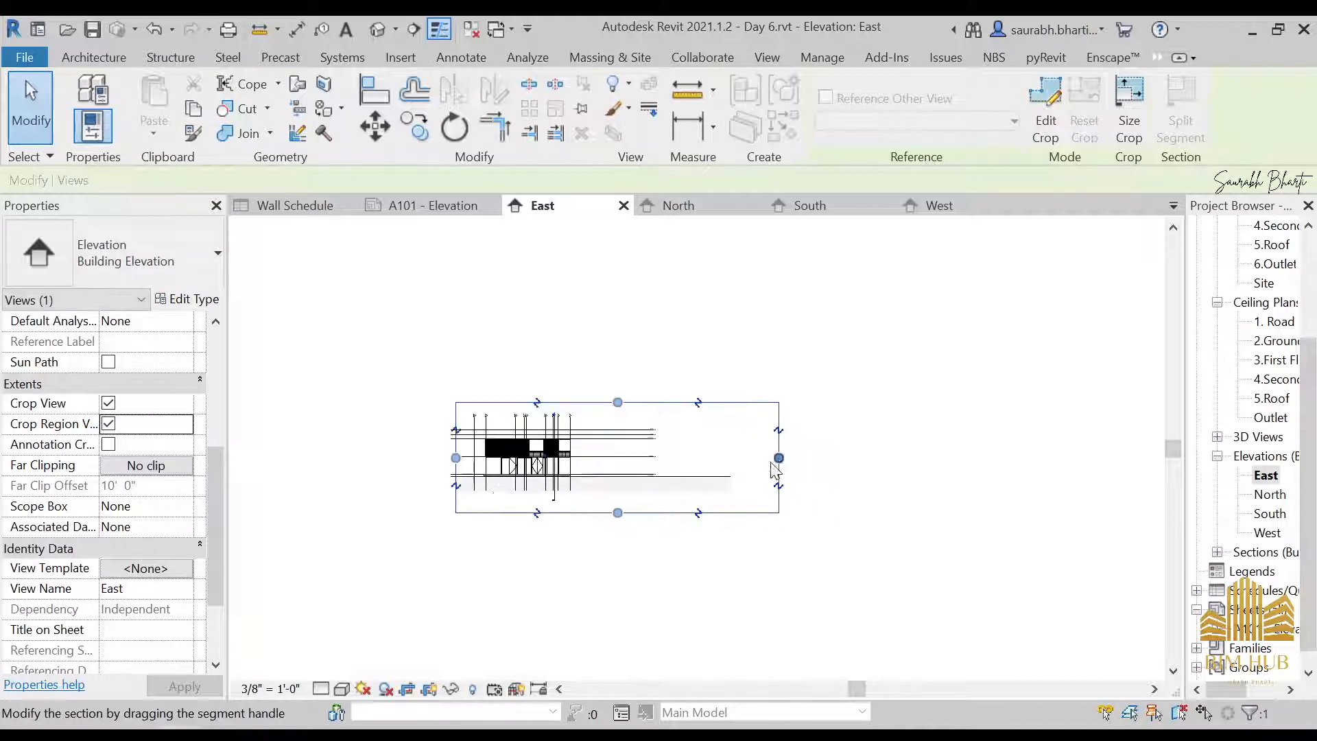
pyautogui.moveTo(779, 457); pyautogui.dragTo(591, 453)
pyautogui.click(587, 454)
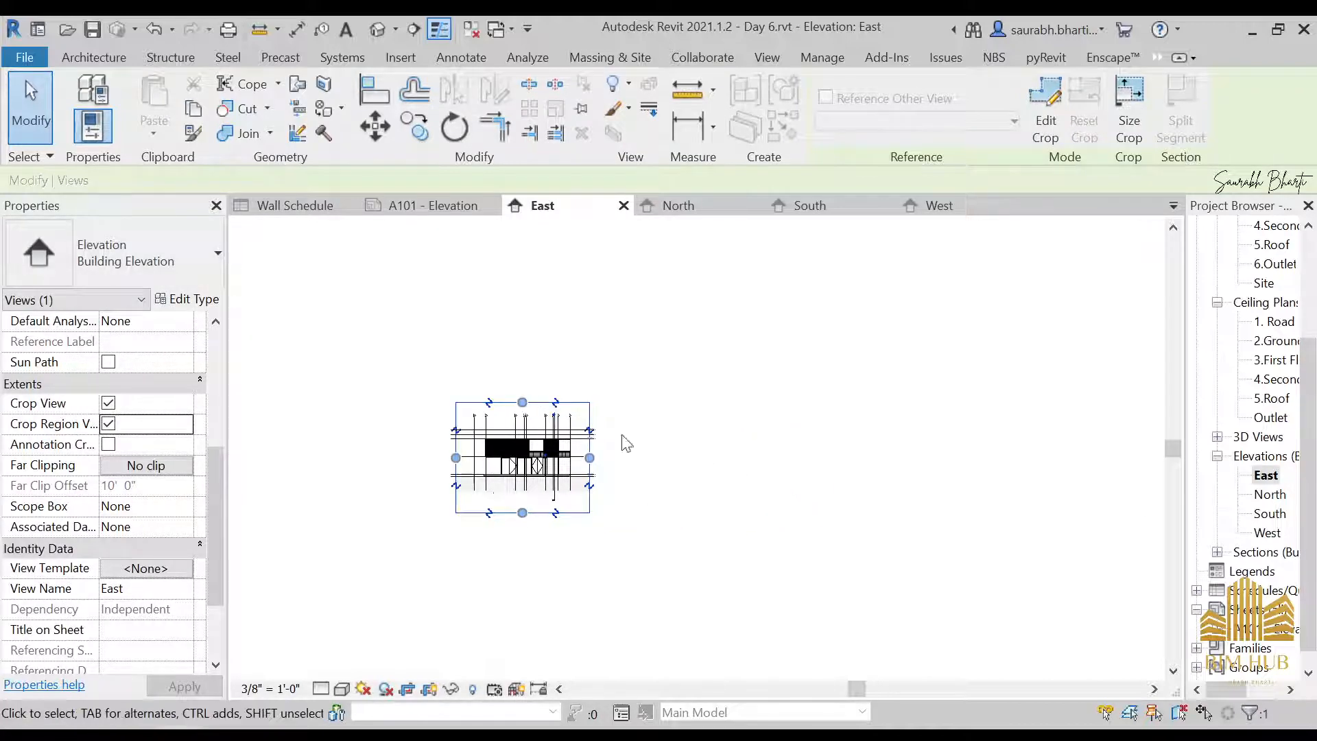
# Return to sheet A101 and place the East elevation below the South elevation
pyautogui.scroll(-1, 1245, 515)
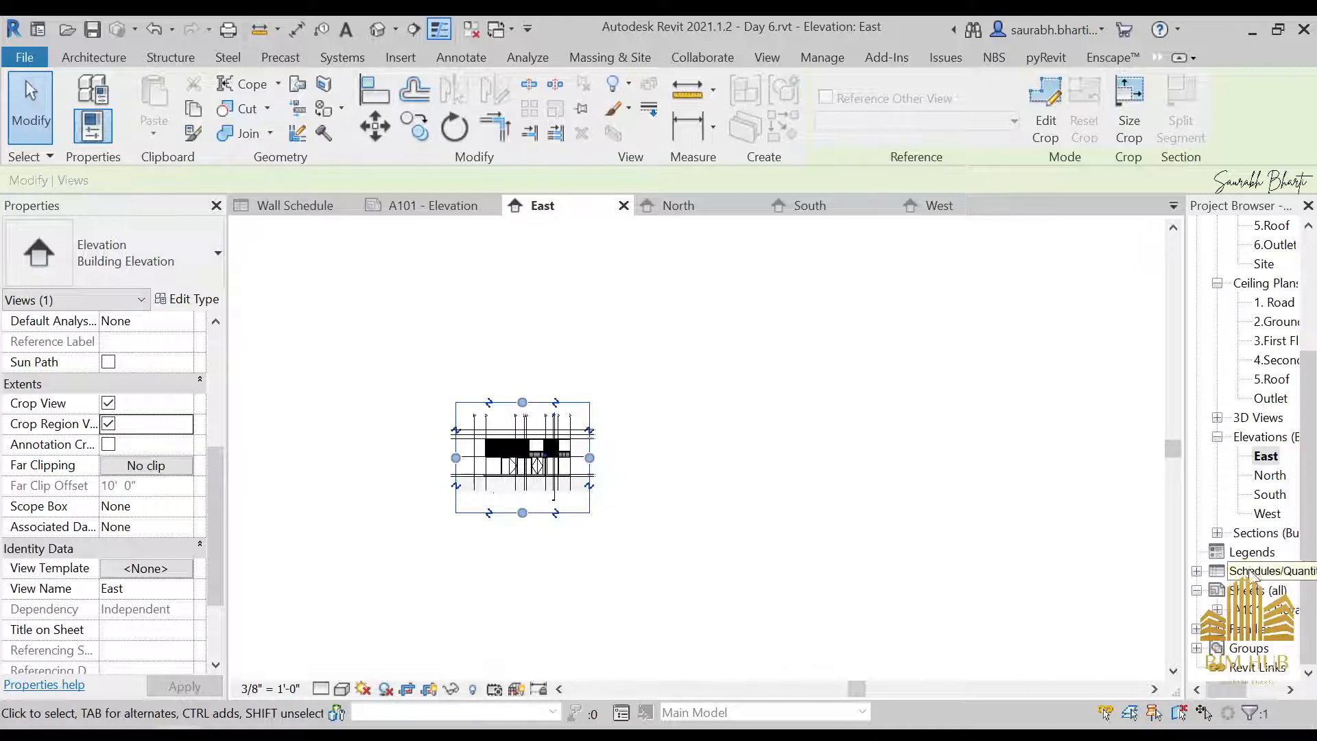
pyautogui.doubleClick(1263, 609)
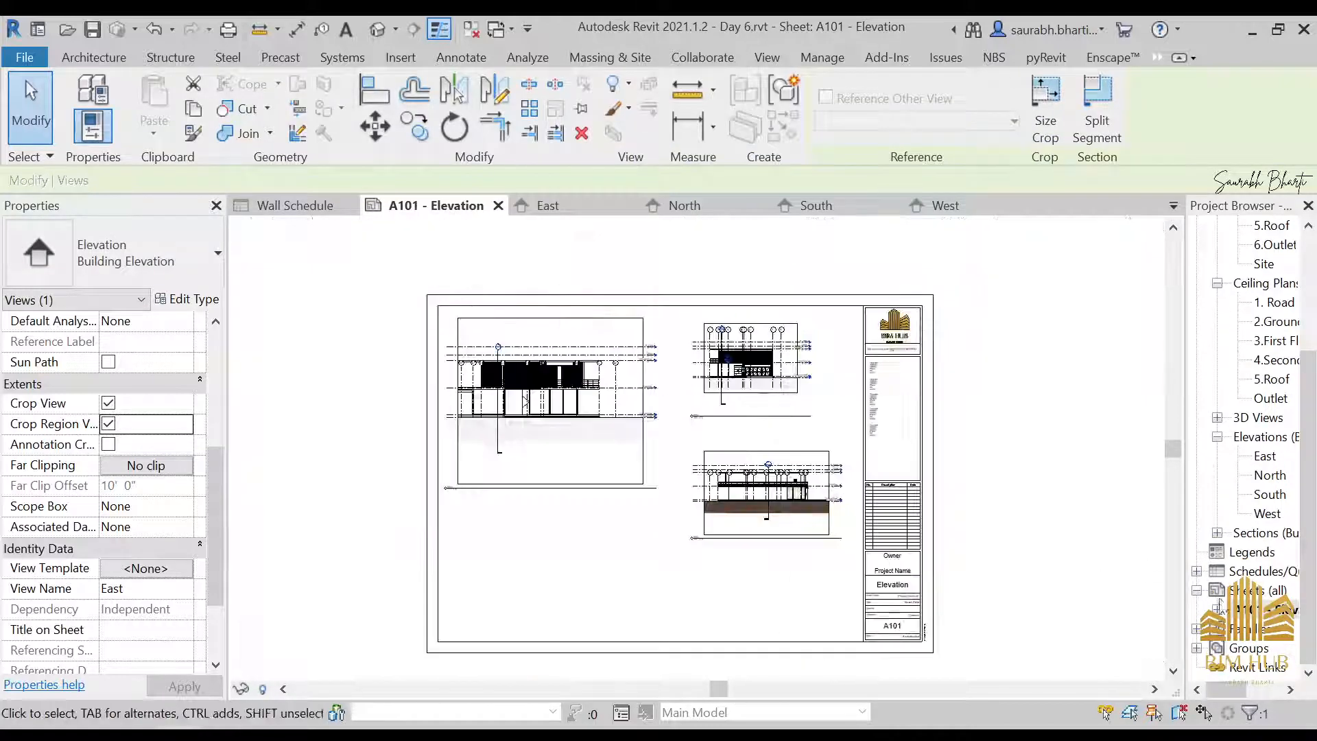
pyautogui.click(1264, 457)
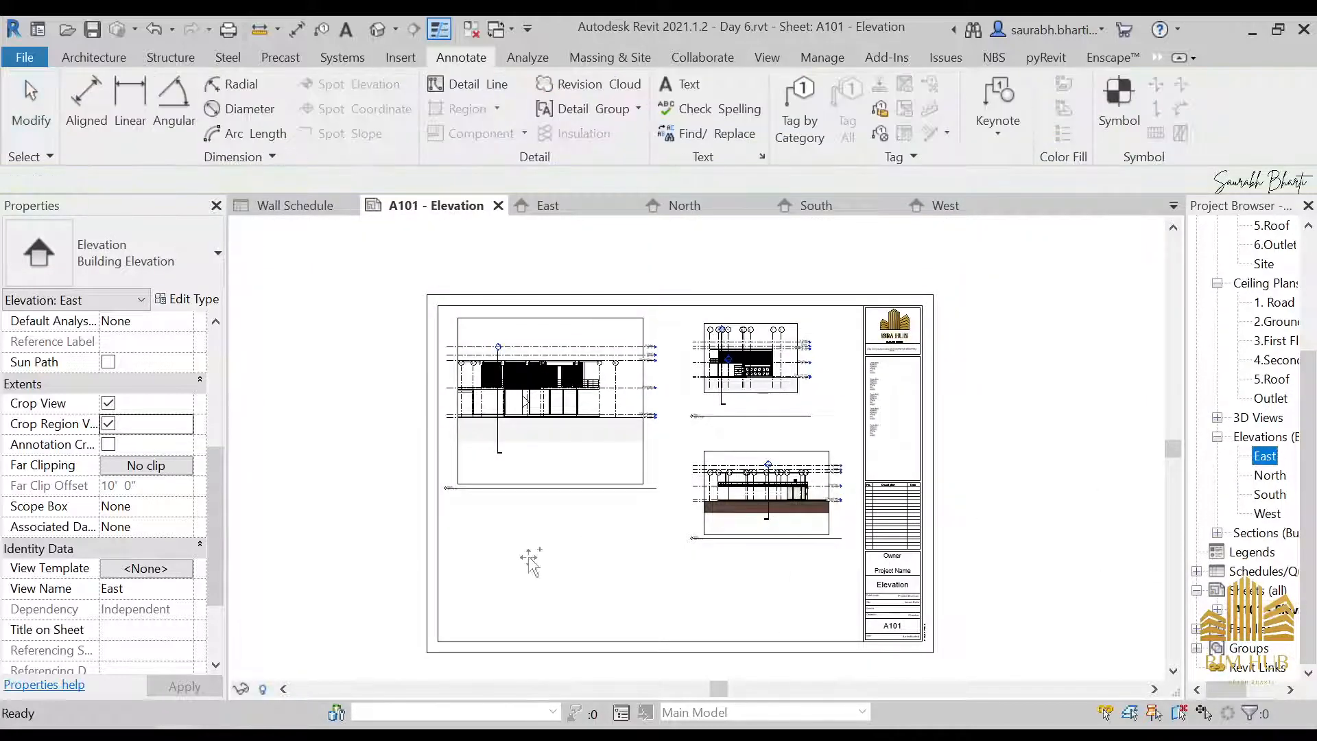
pyautogui.moveTo(528, 547); pyautogui.dragTo(530, 548)
pyautogui.scroll(-1, 595, 539)
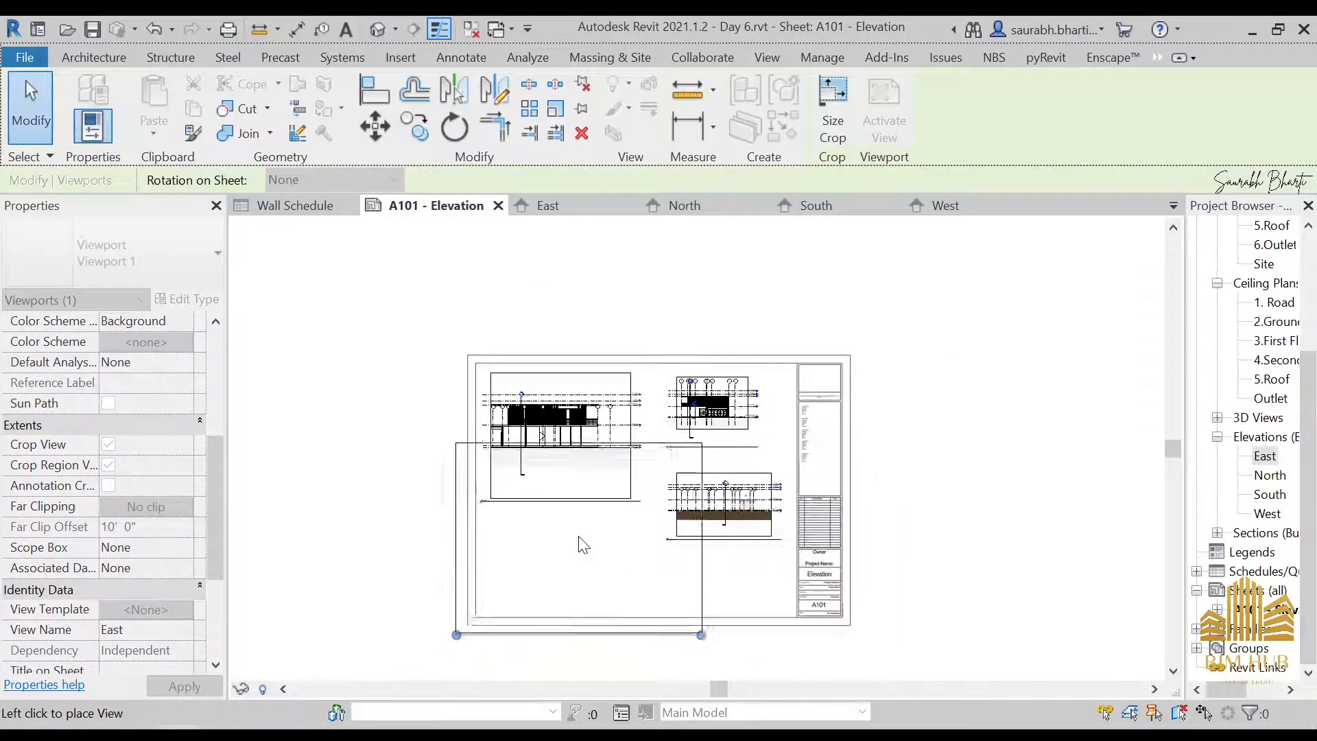
pyautogui.click(573, 561)
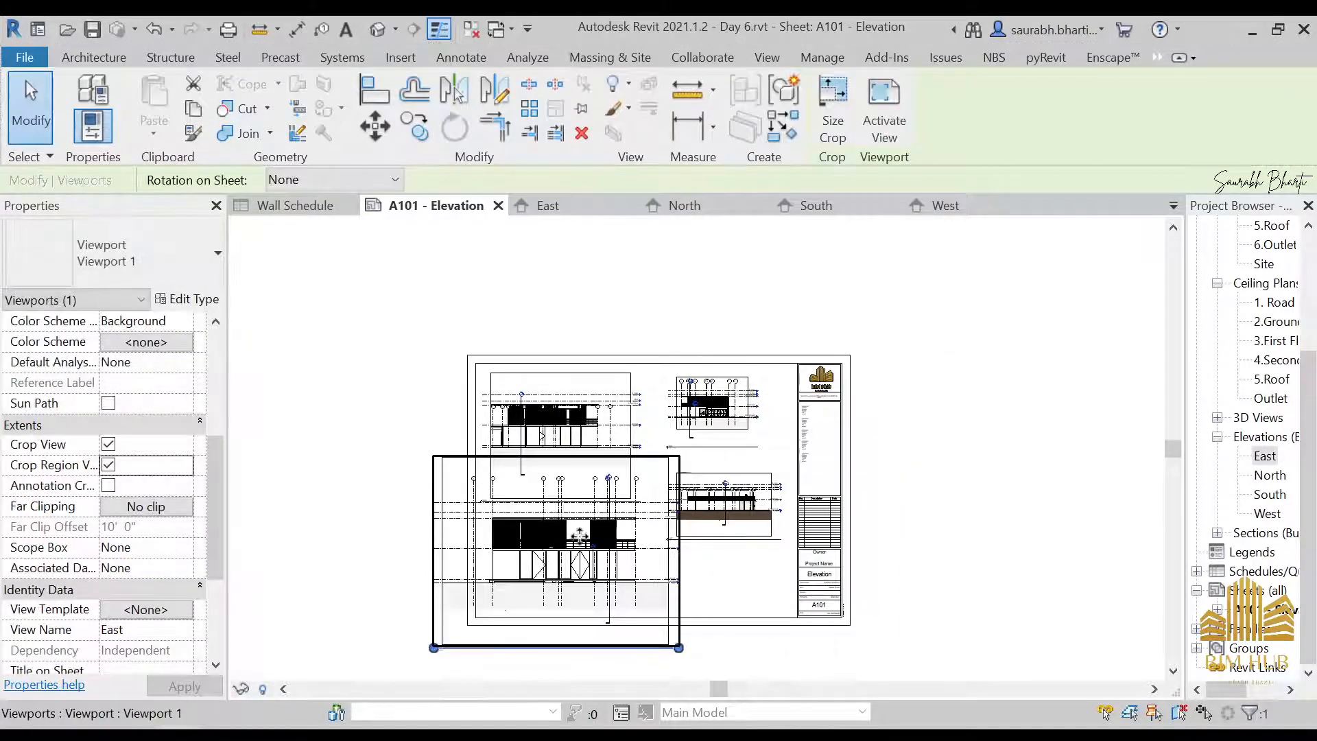
# Try a view scale of 1/2" = 1'-0" for the East elevation and check its viewport on sheet A101
pyautogui.doubleClick(1264, 456)
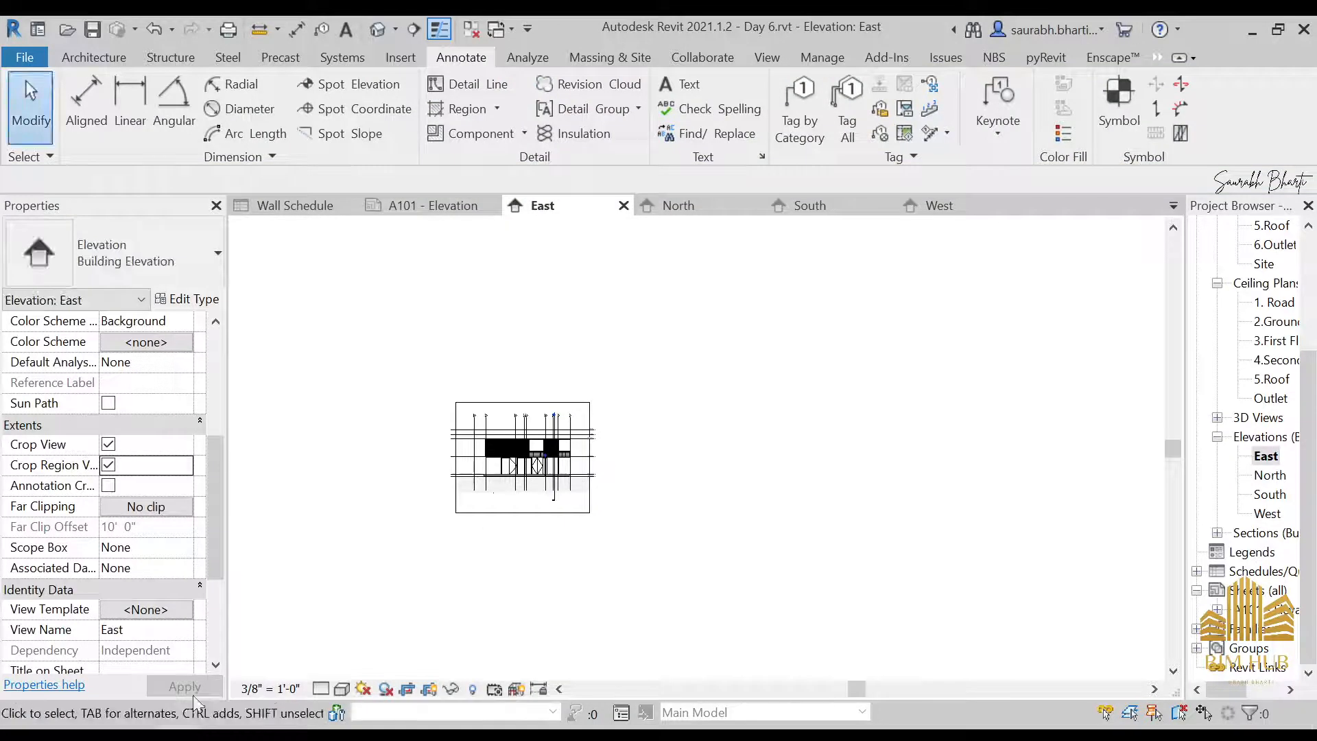
pyautogui.click(281, 689)
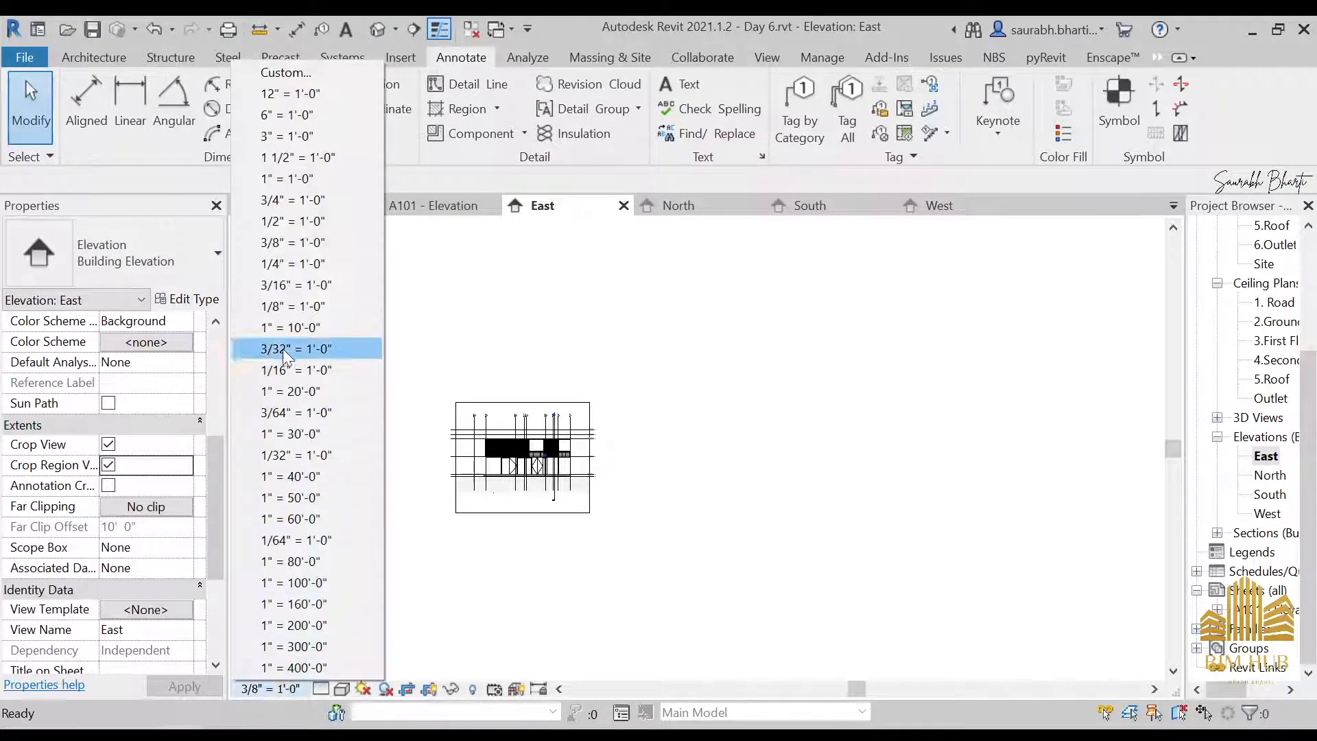
pyautogui.click(293, 221)
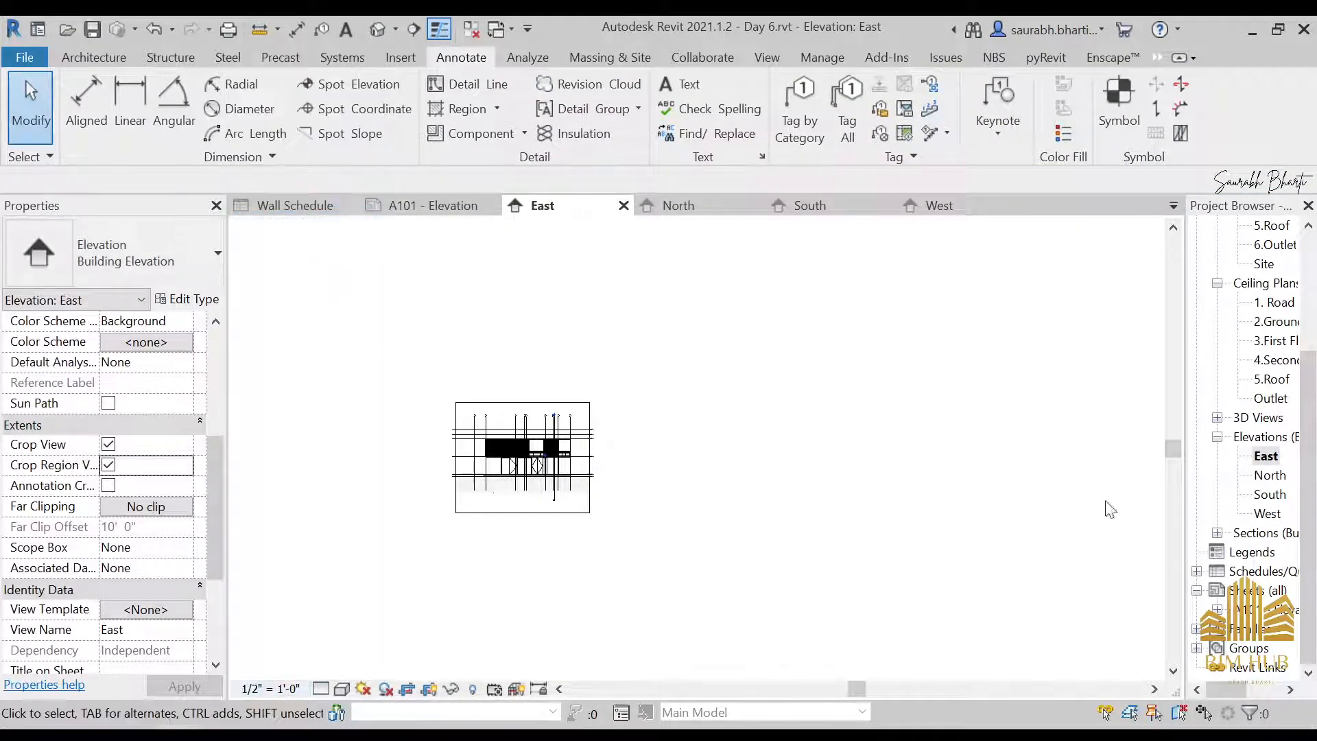
pyautogui.doubleClick(1278, 575)
pyautogui.click(1275, 591)
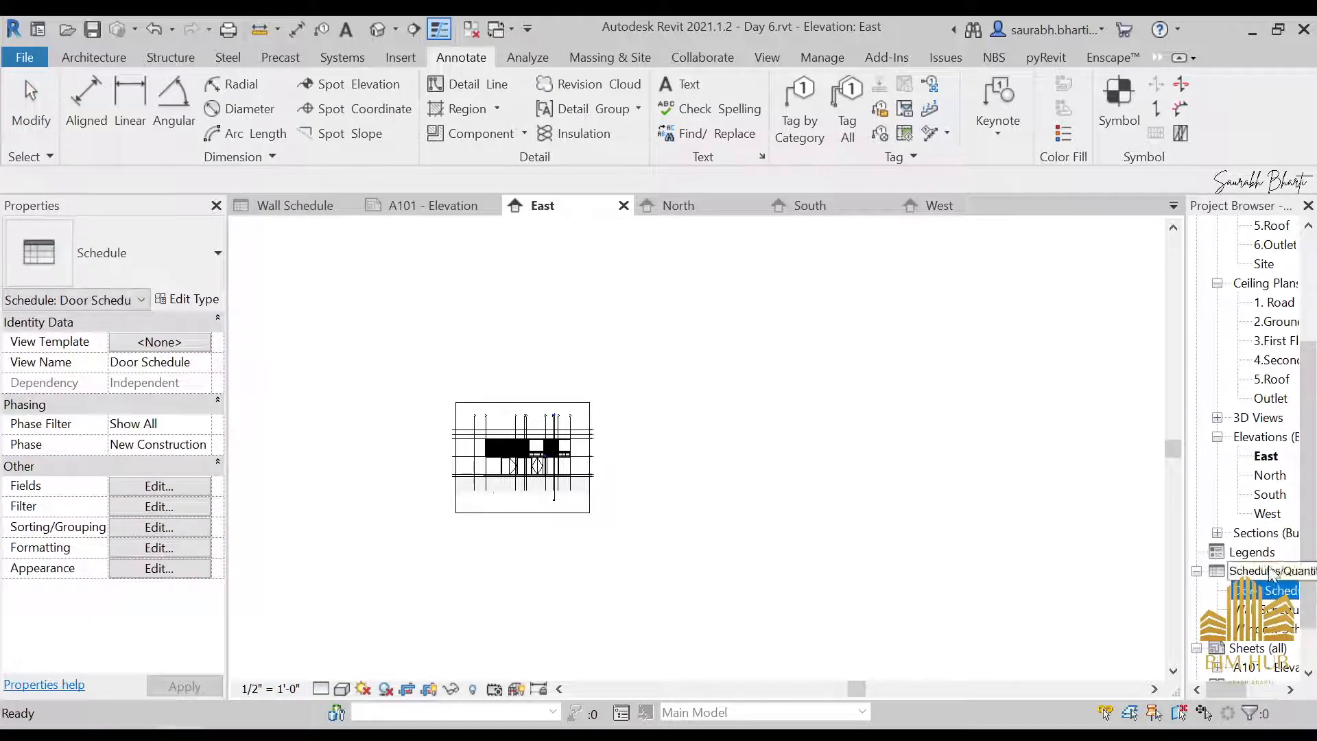
pyautogui.doubleClick(1263, 651)
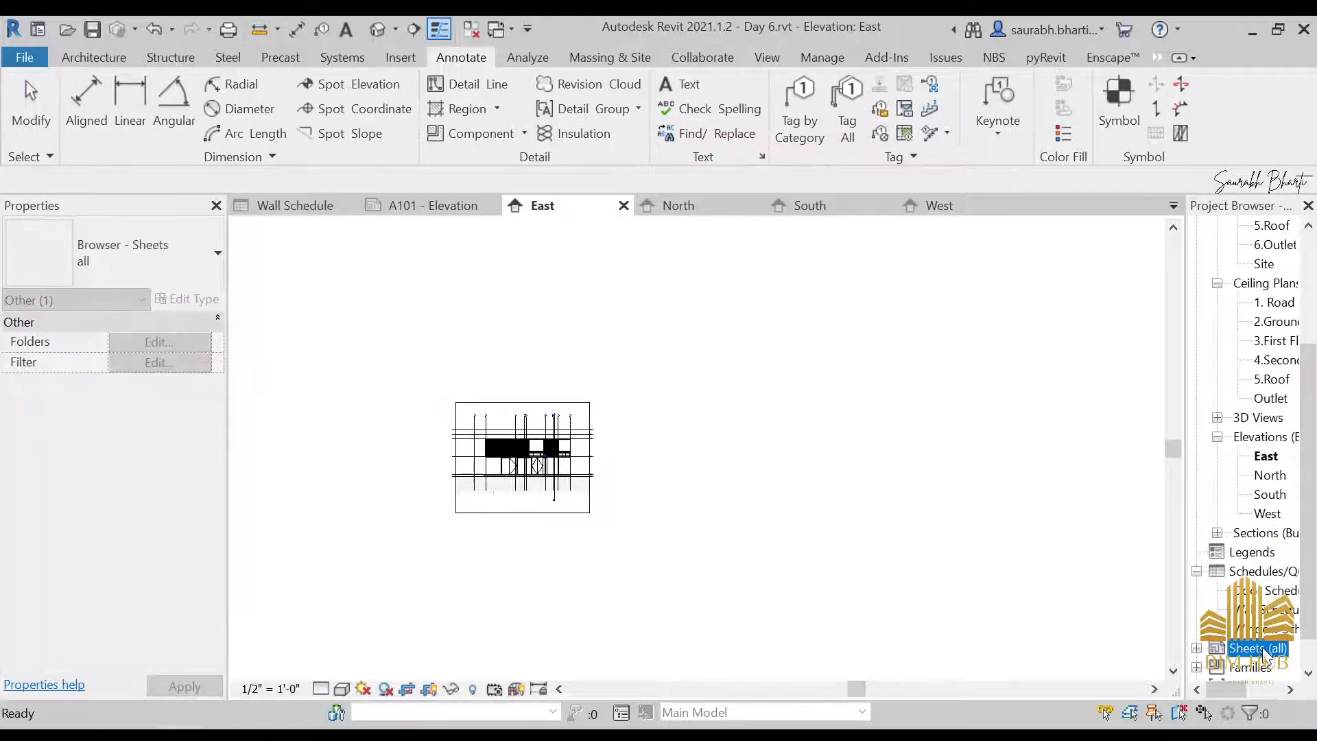
pyautogui.doubleClick(1259, 666)
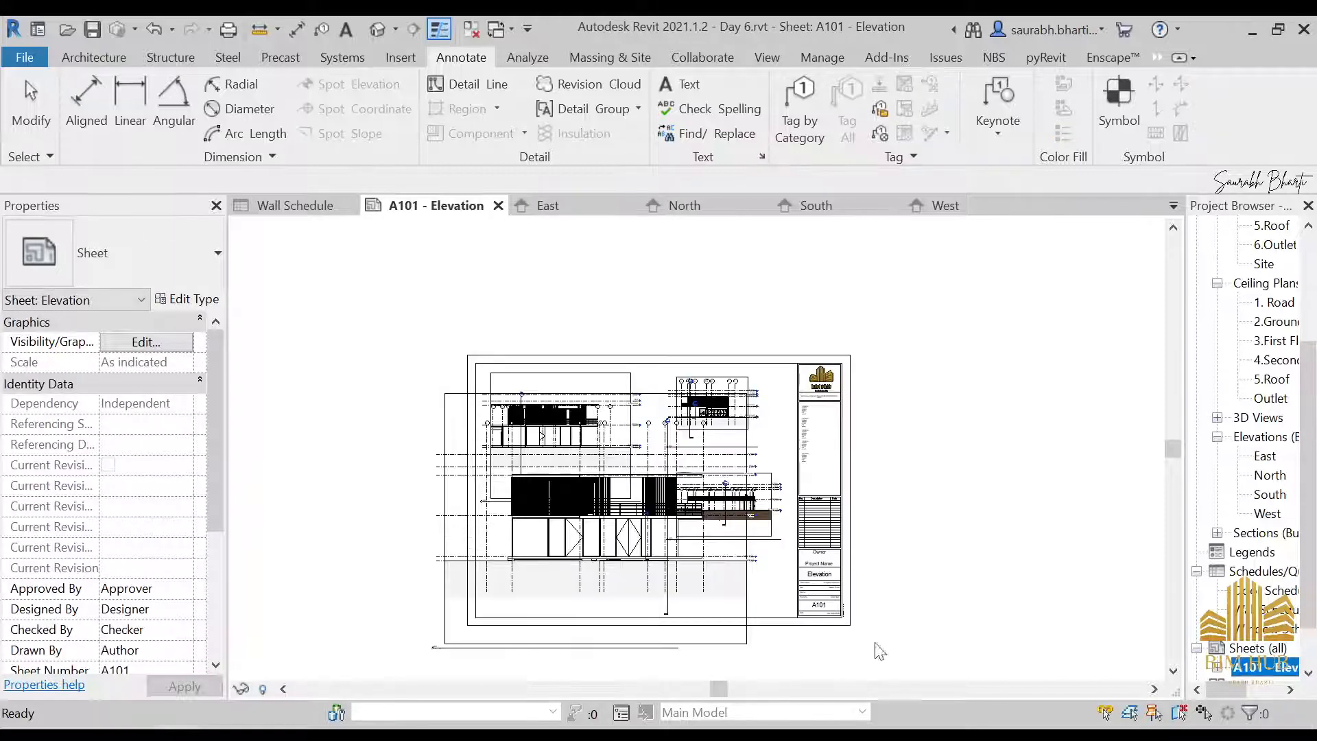
pyautogui.scroll(-1, 563, 542)
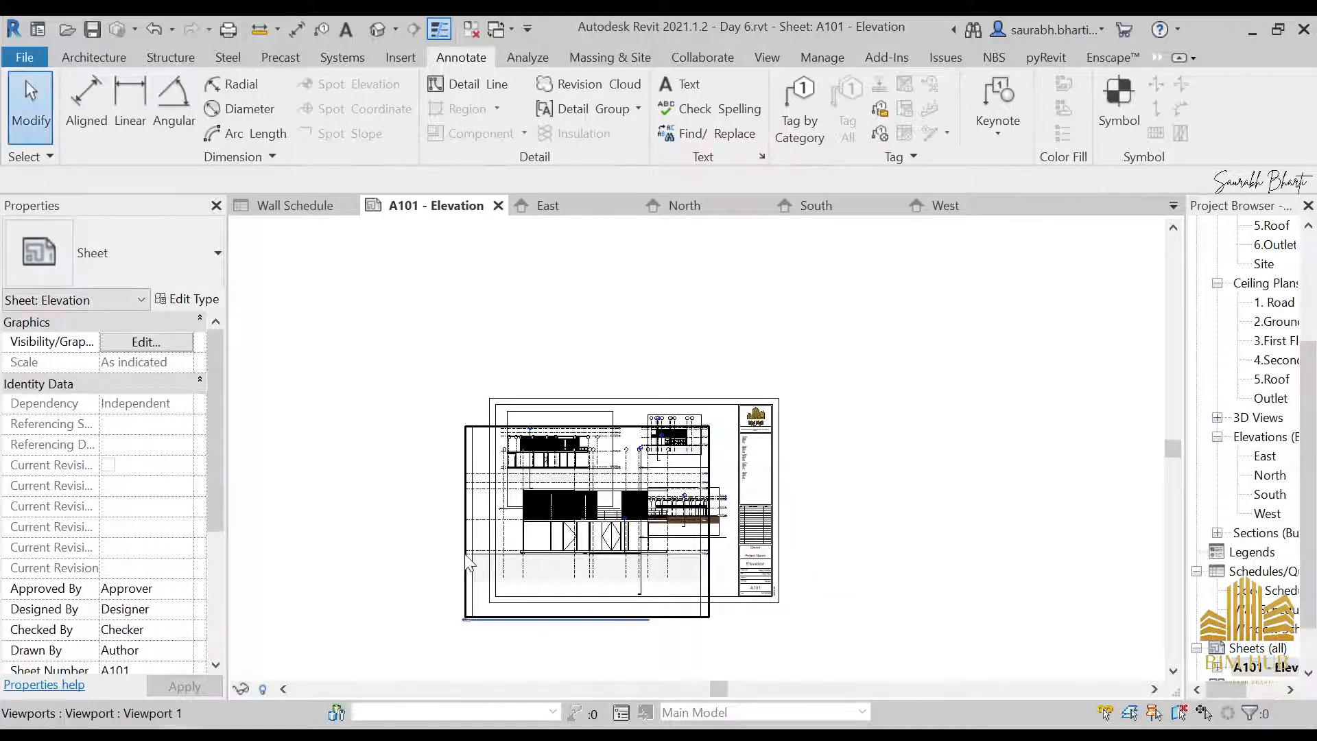
pyautogui.click(469, 562)
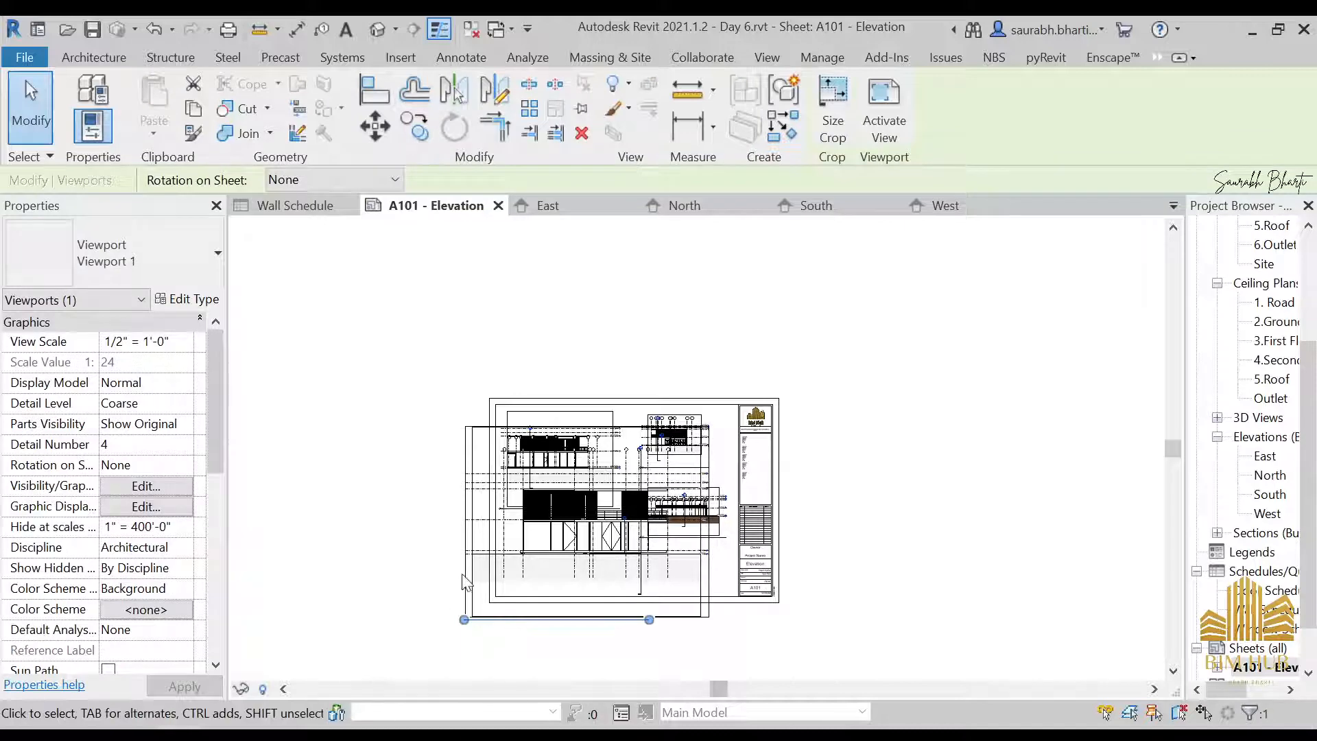
# Reopen the East elevation and set its view scale to 1/8" = 1'-0"
pyautogui.doubleClick(1265, 456)
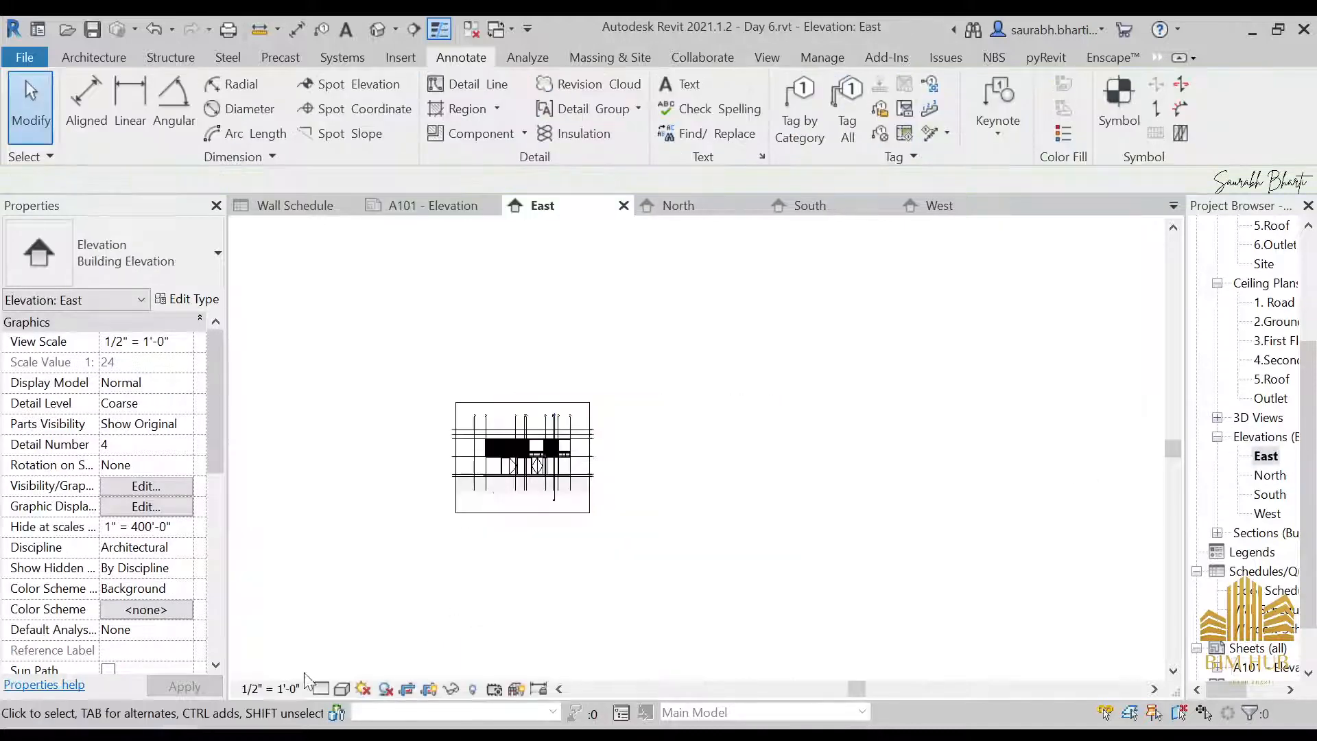
pyautogui.click(271, 688)
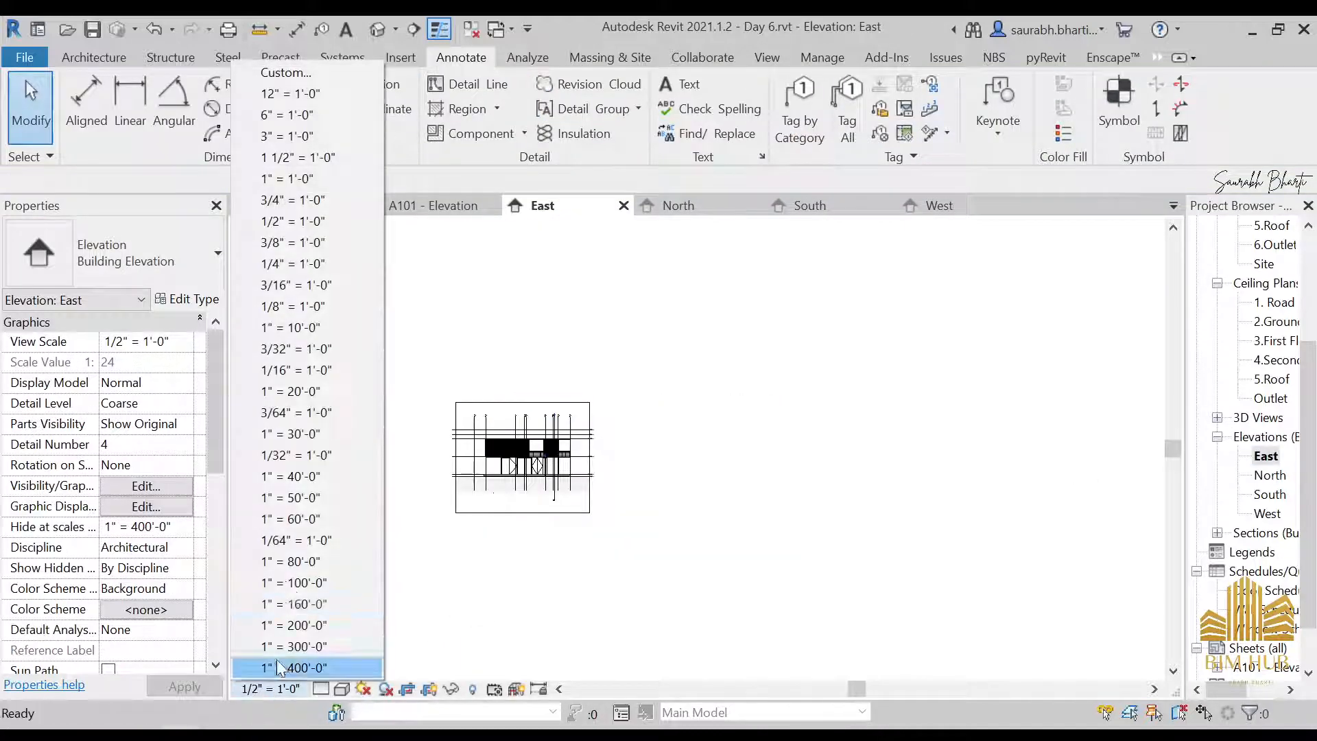
pyautogui.click(288, 306)
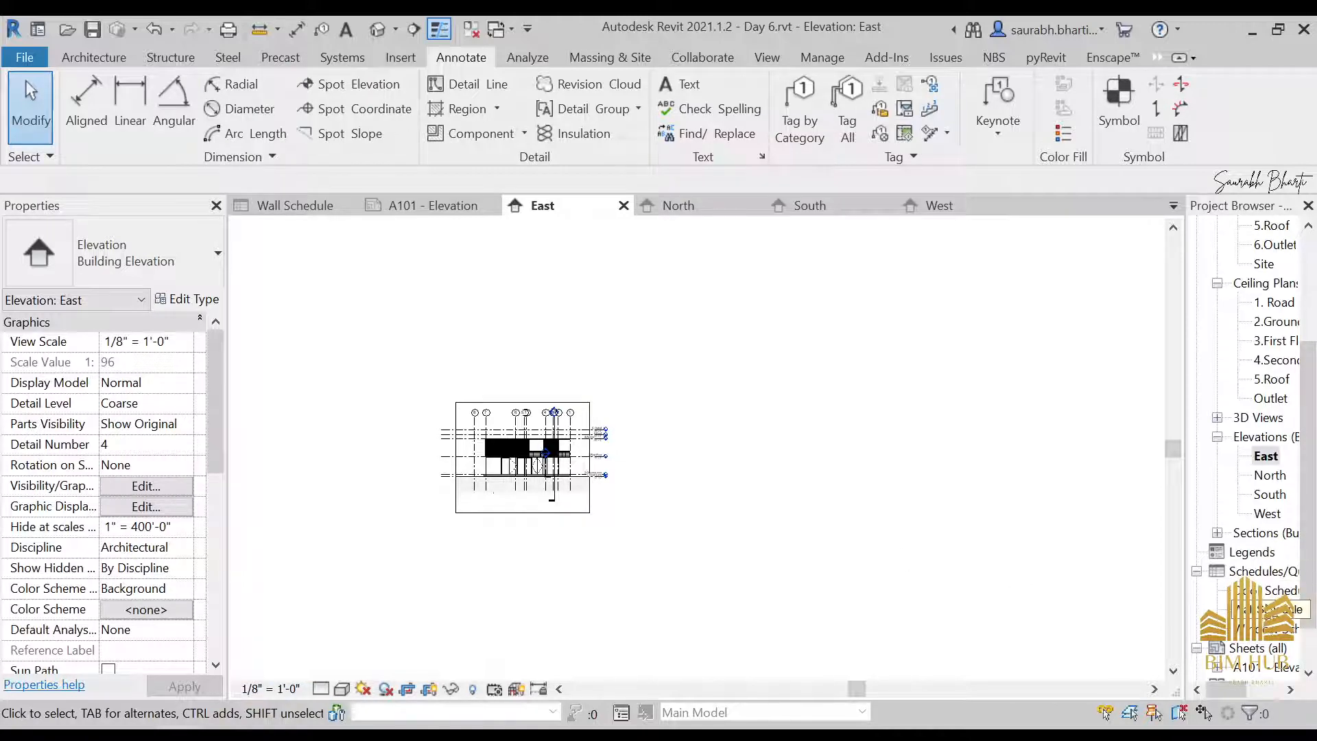
# Return to sheet A101 and move the East elevation viewport inside the border, into the sheet's lower-left area below the South elevation
pyautogui.doubleClick(1259, 666)
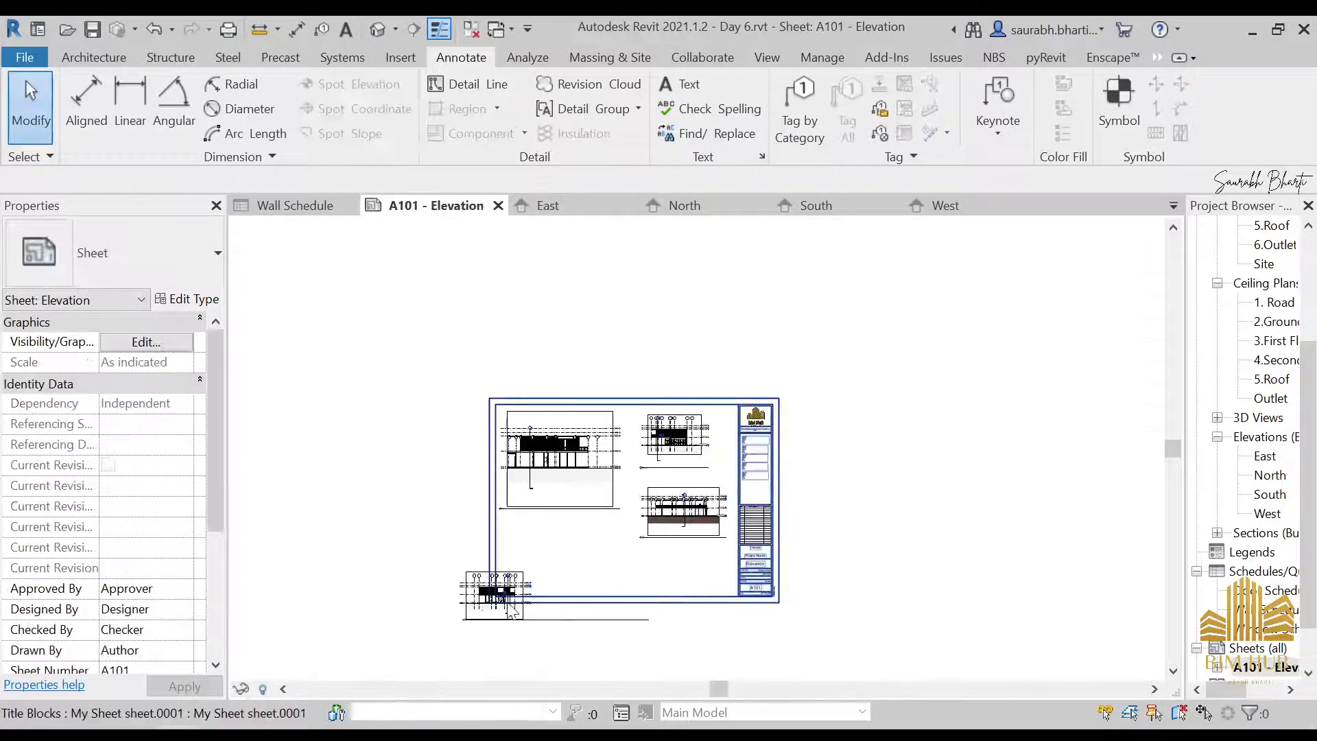
pyautogui.click(527, 585)
pyautogui.scroll(3, 527, 583)
pyautogui.moveTo(528, 581); pyautogui.dragTo(614, 507)
pyautogui.scroll(5, 474, 611)
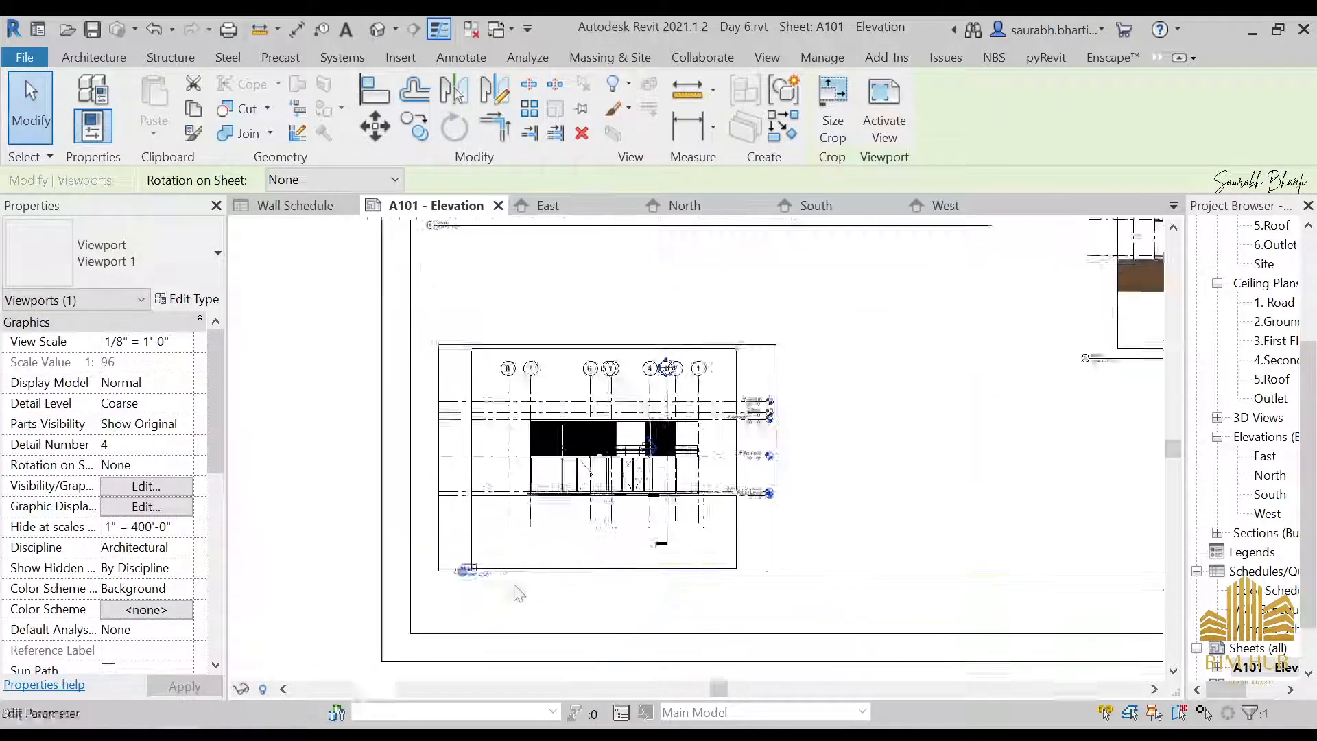
pyautogui.scroll(-3, 552, 569)
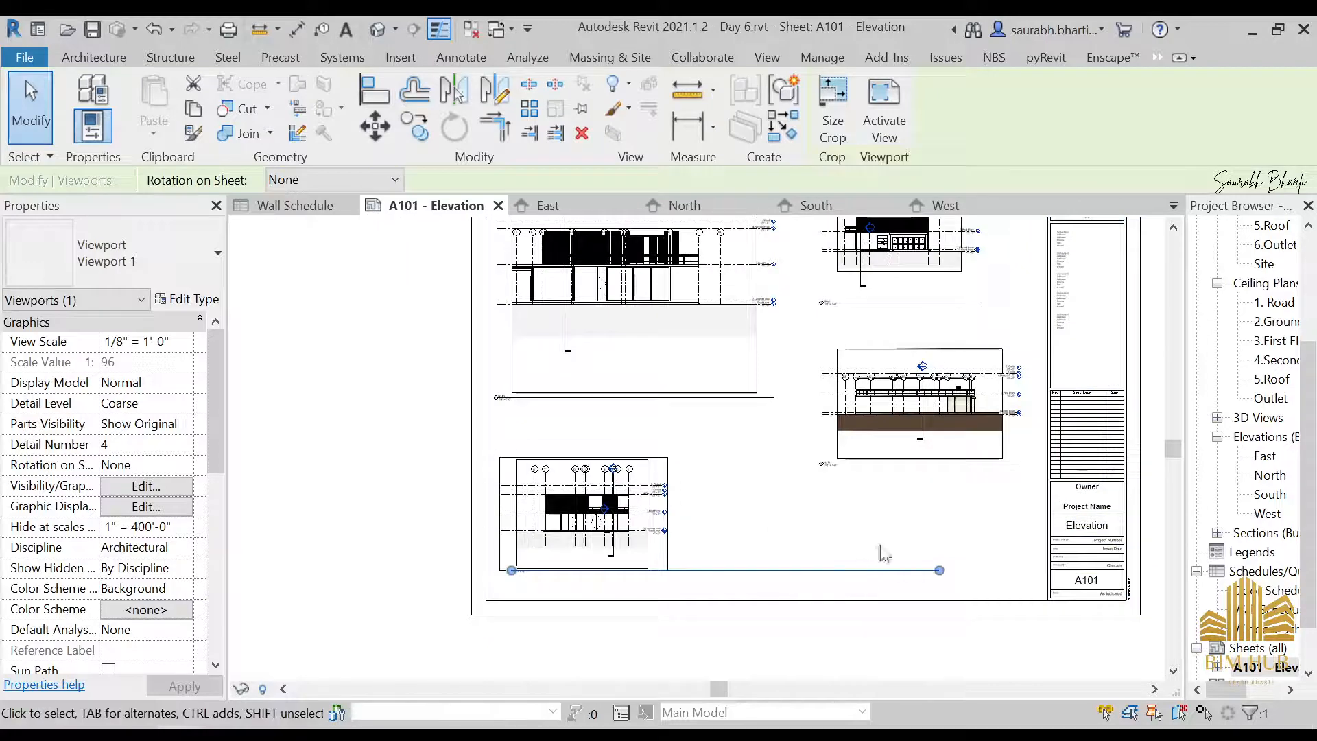
# Turn off Show Extension Line in the Viewport 1 type properties
pyautogui.scroll(2, 589, 471)
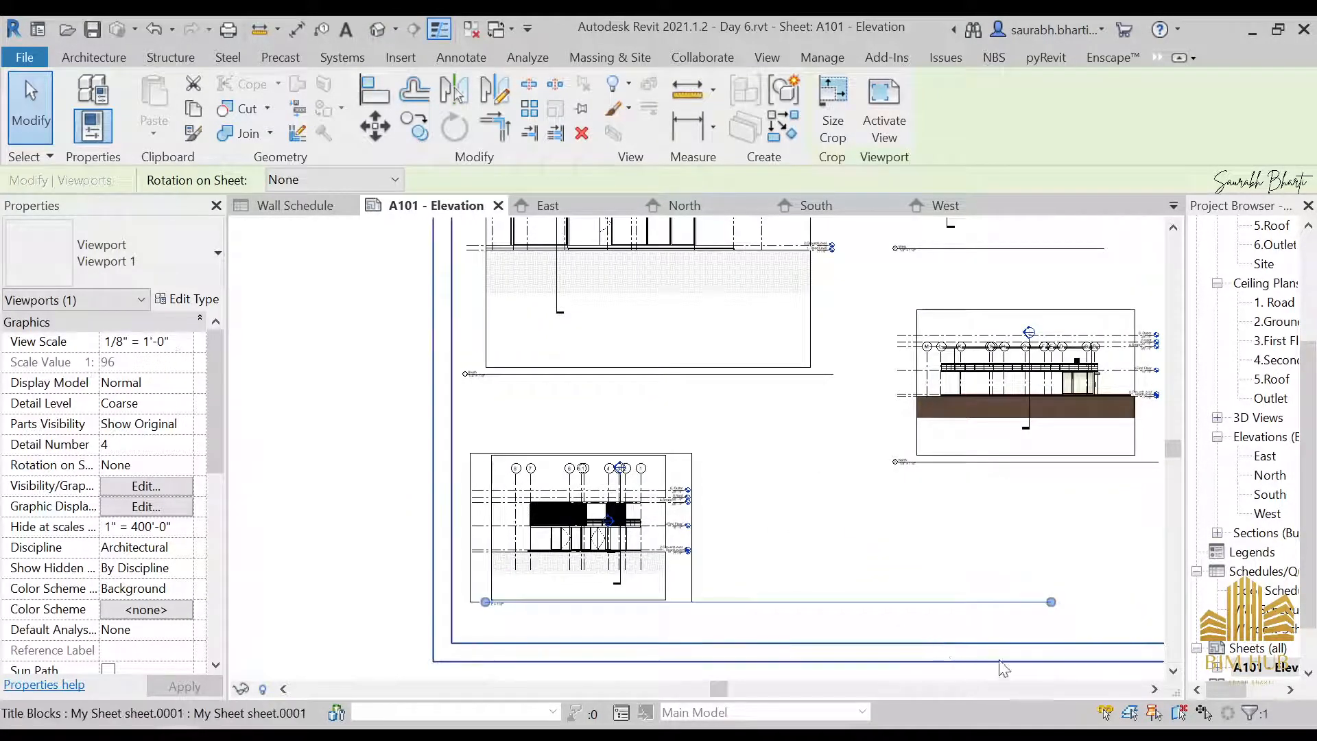
pyautogui.click(187, 299)
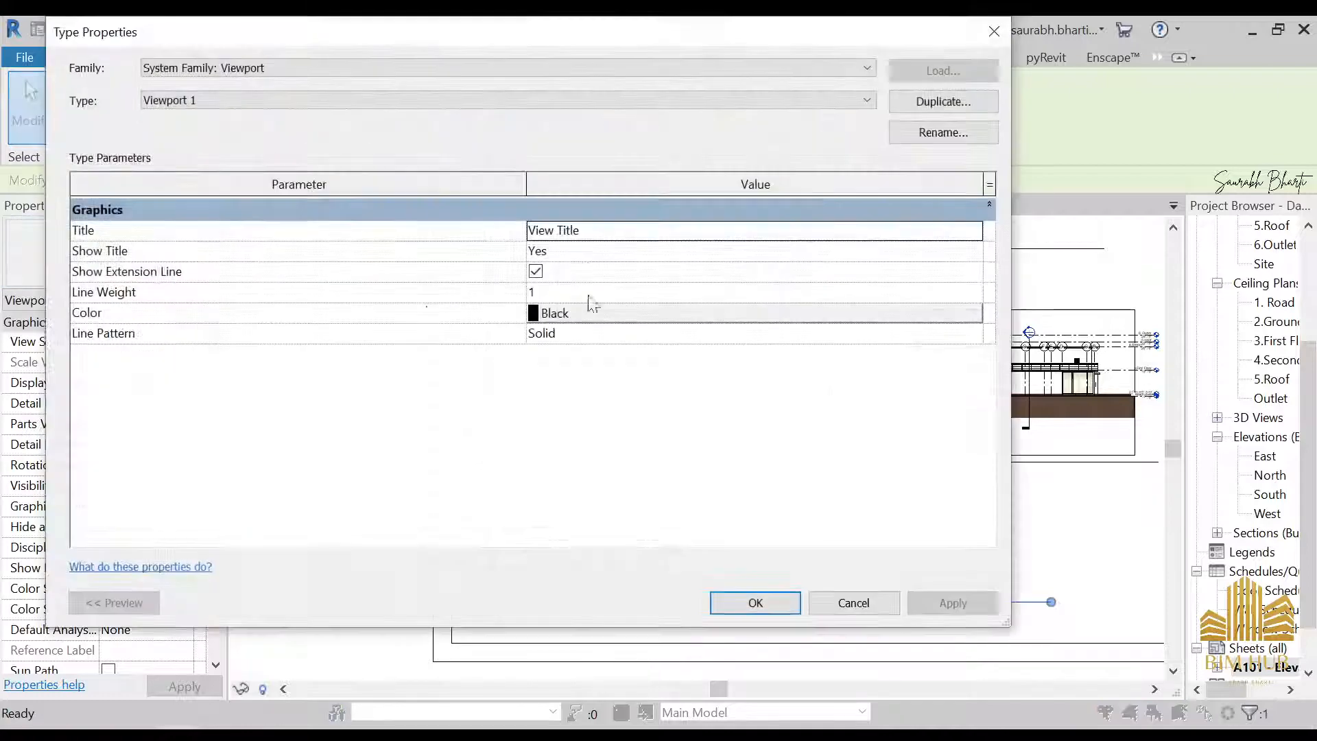
pyautogui.click(536, 272)
pyautogui.click(755, 604)
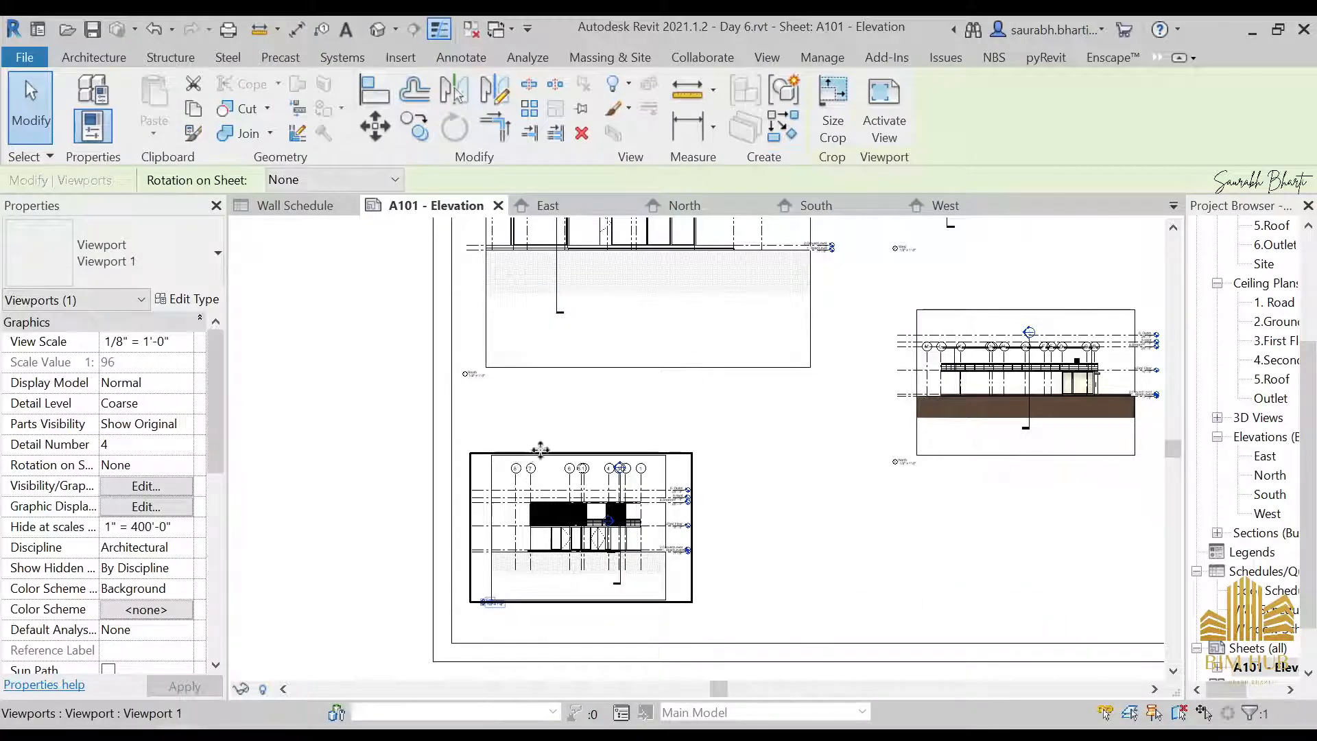
pyautogui.scroll(3, 534, 444)
pyautogui.scroll(-5, 832, 446)
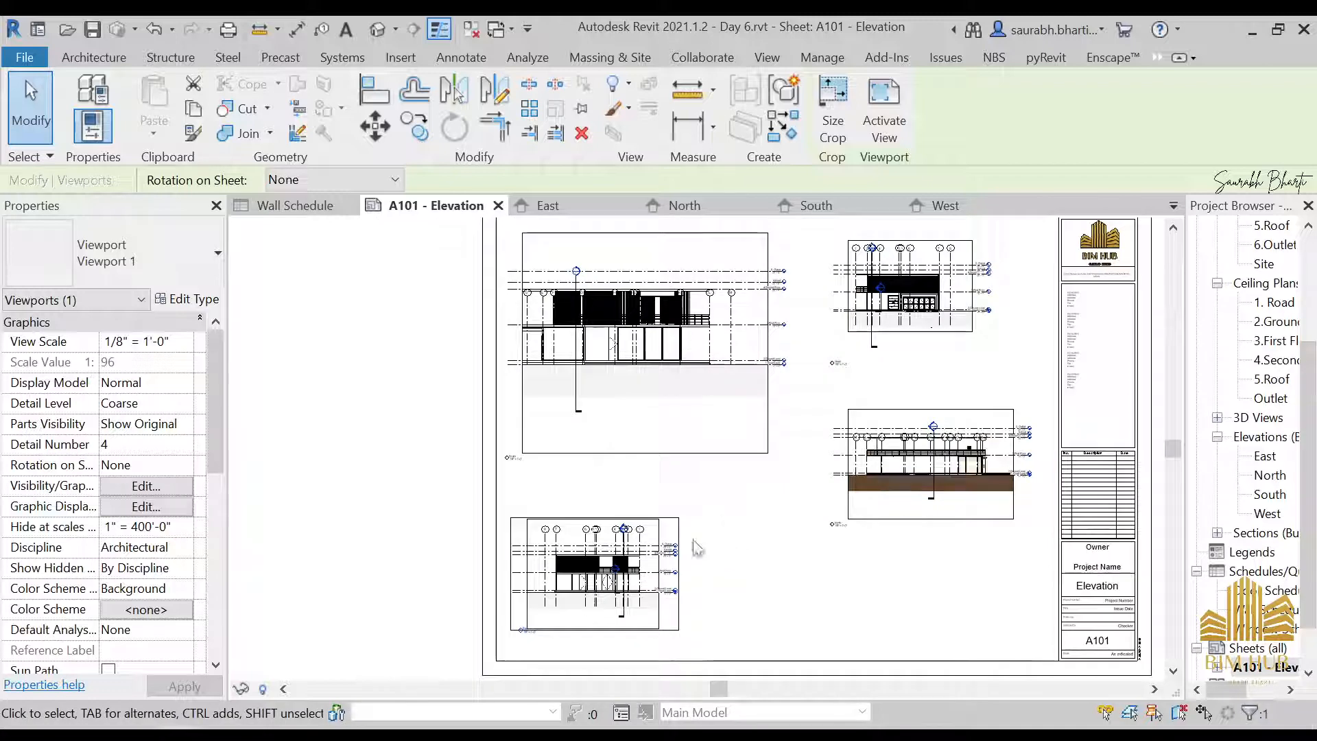
pyautogui.moveTo(754, 445); pyautogui.dragTo(575, 447, button='middle')
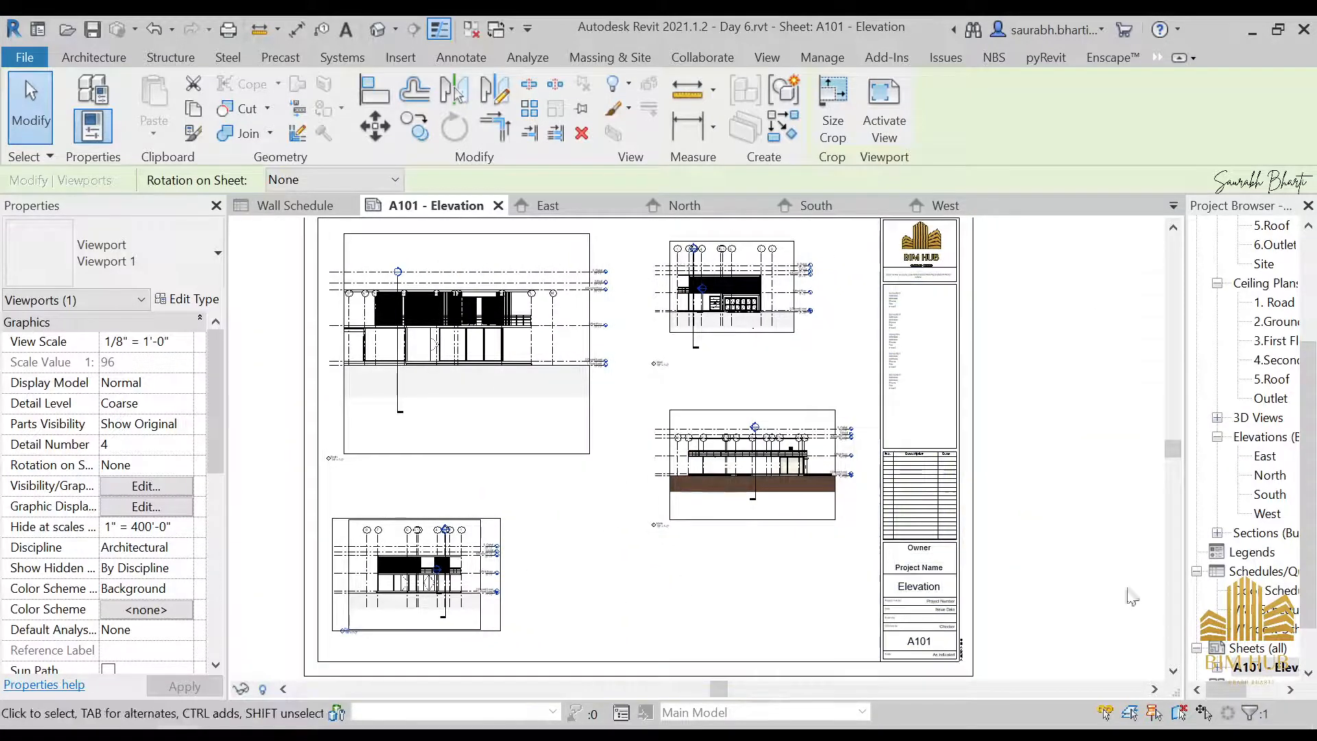
# Create a new sheet using the My Sheet sheet.0001 titleblock
pyautogui.scroll(-1, 1269, 602)
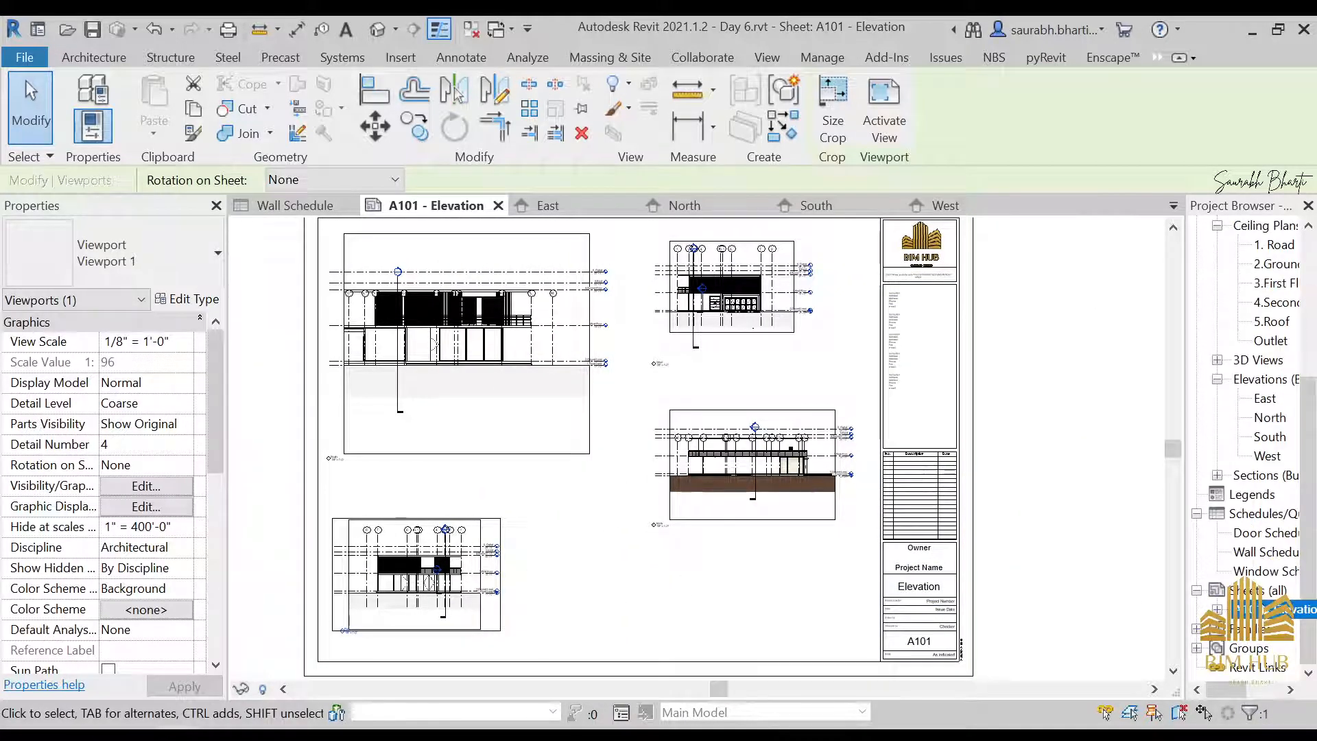
pyautogui.press('Escape')
pyautogui.rightClick(1255, 590)
pyautogui.click(1214, 437)
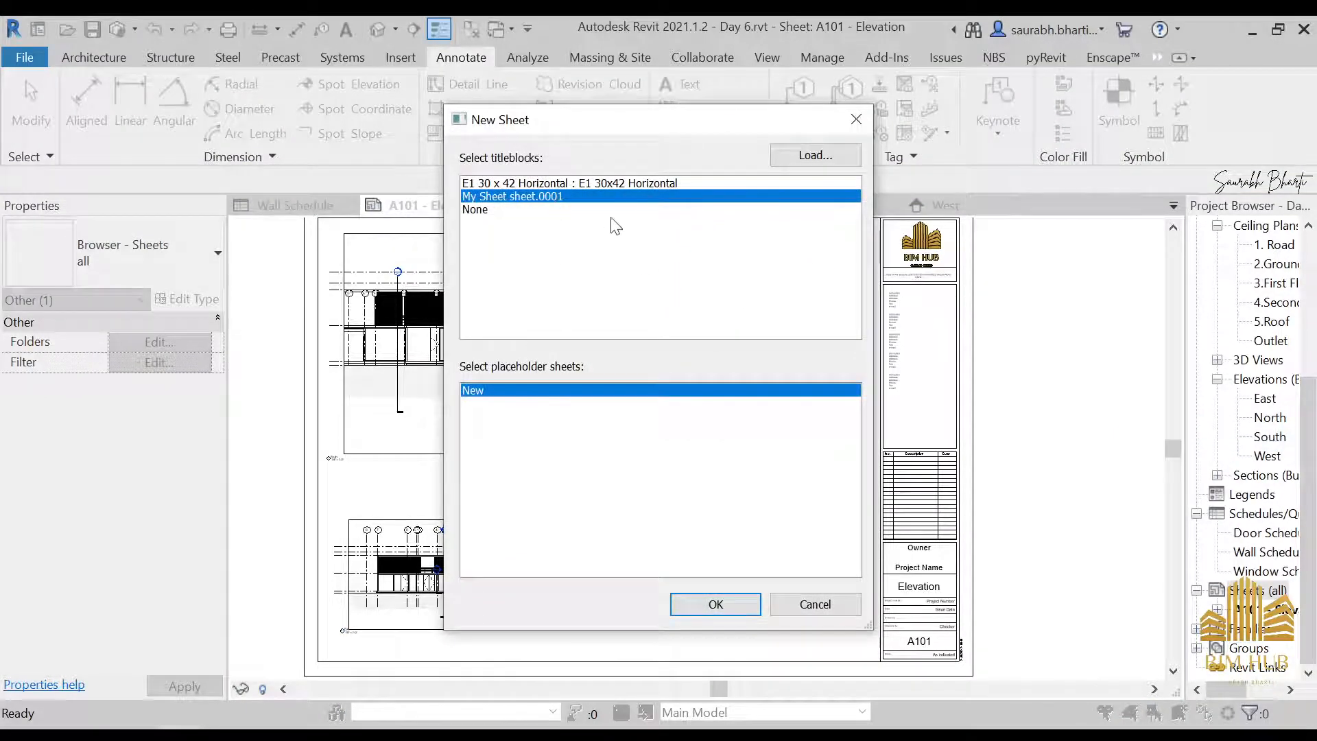
pyautogui.click(724, 607)
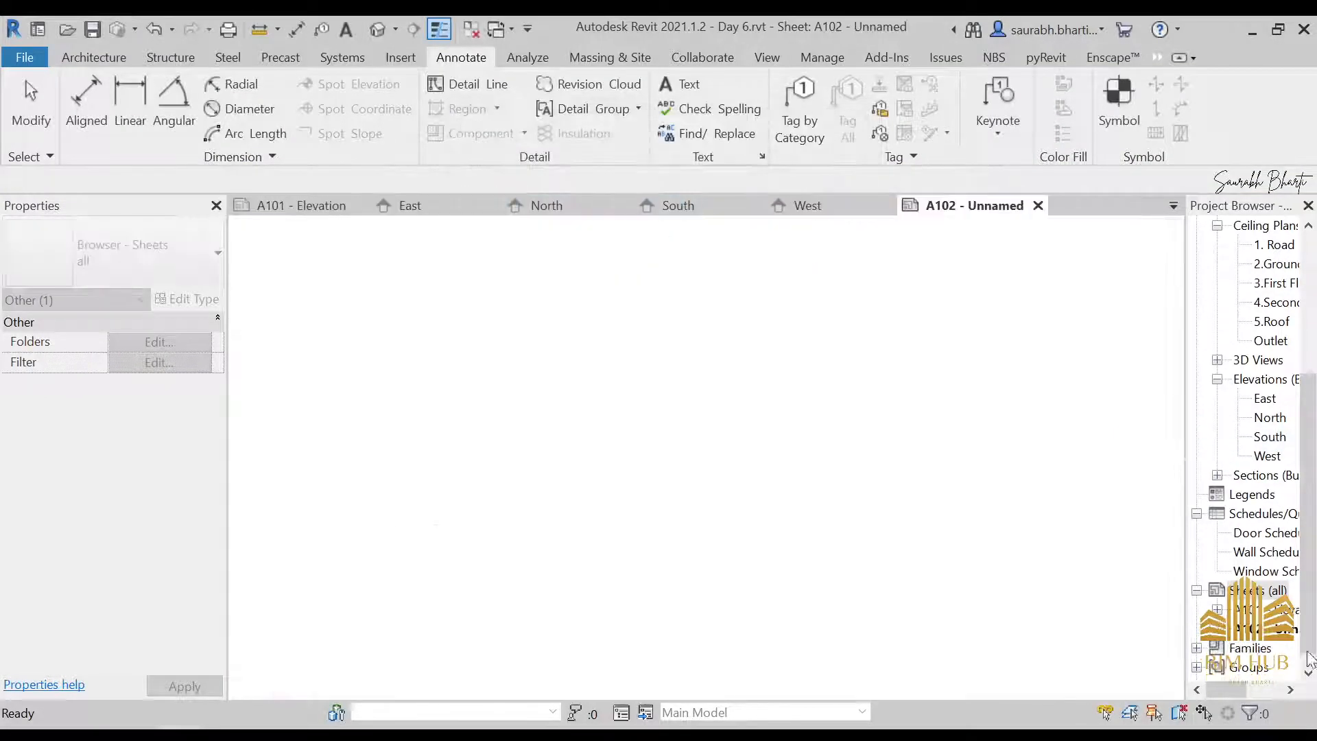
# Rename sheet A102 as Schedule
pyautogui.press('F2')
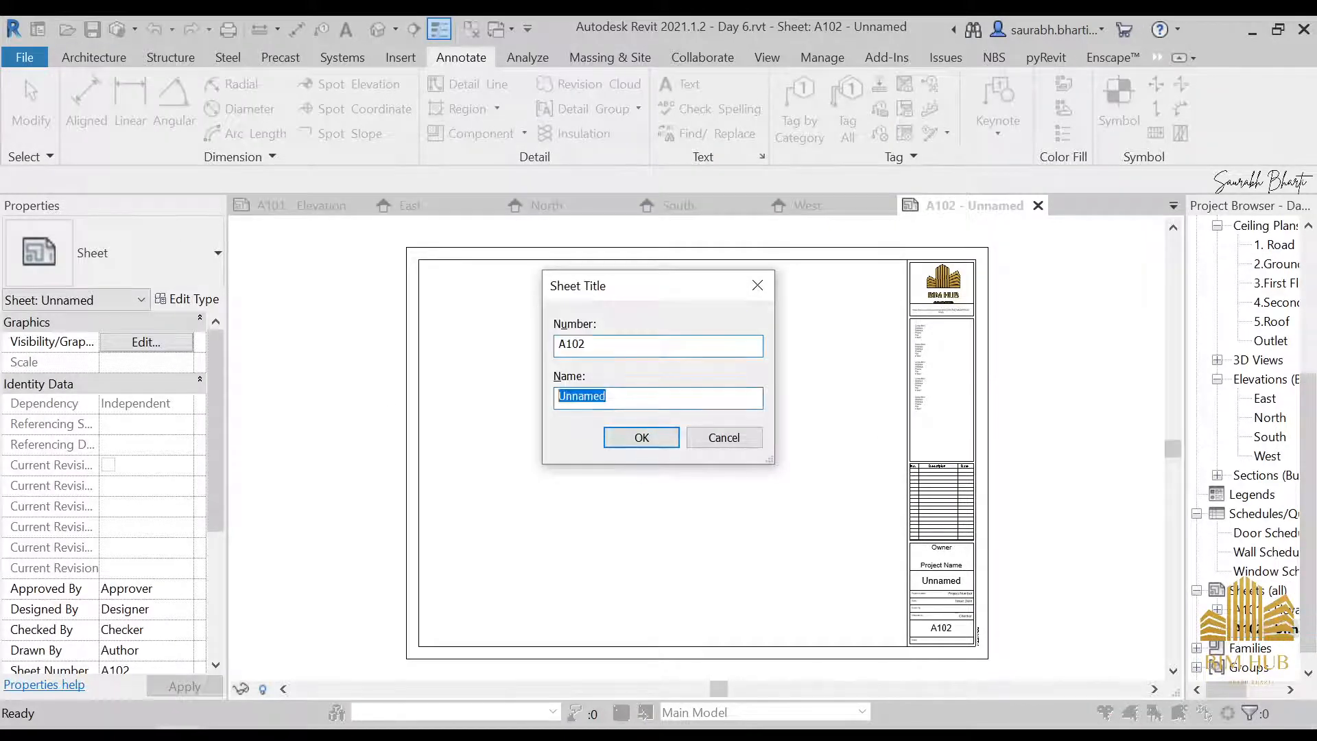
pyautogui.write('Schedul')
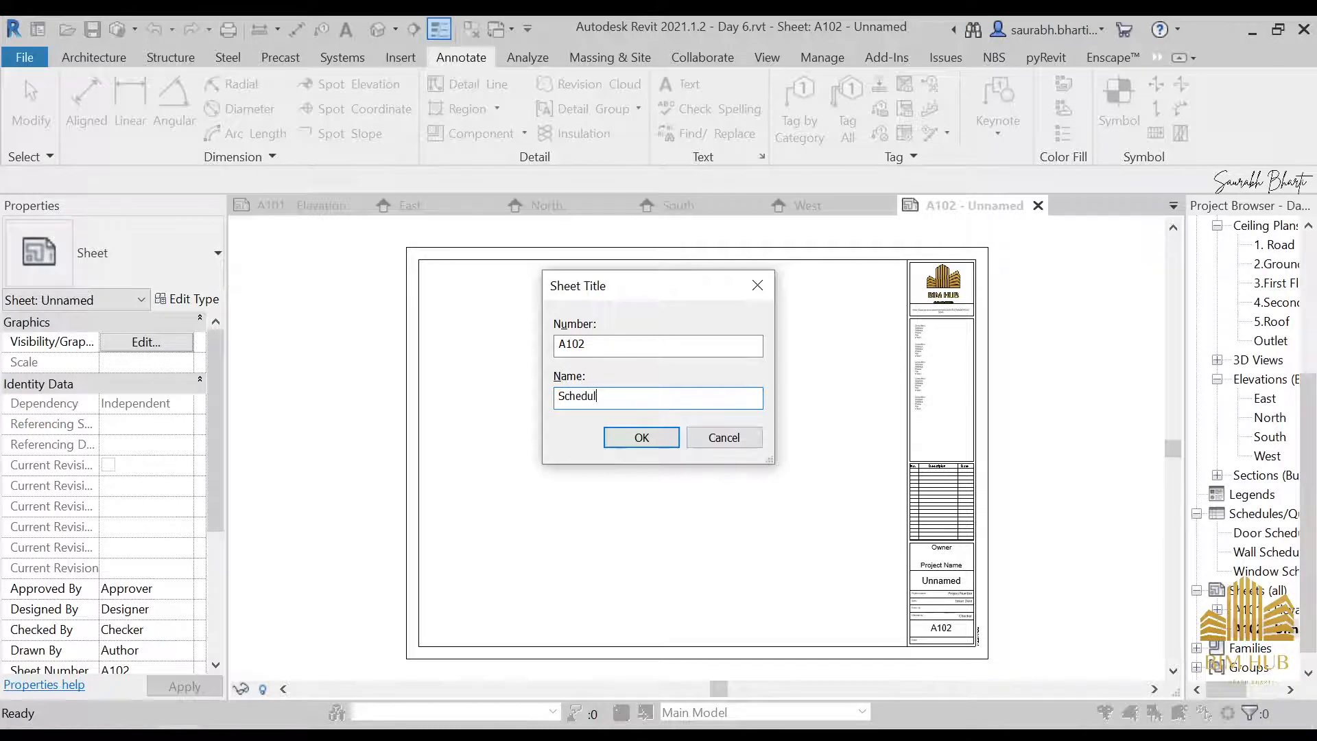
pyautogui.write('e')
pyautogui.press('Return')
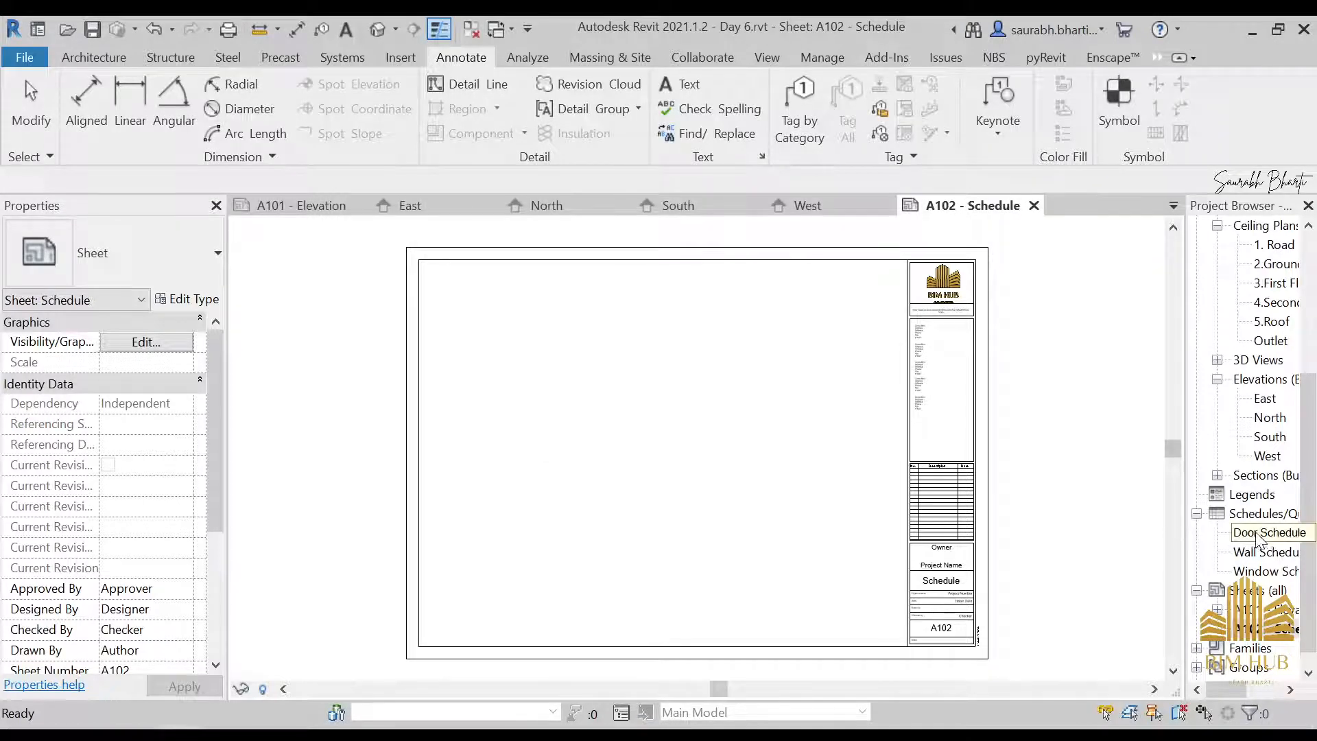
# Place the Door and Wall Schedules side by side at the top of sheet A102, with the Window Schedule below them
pyautogui.moveTo(1256, 533); pyautogui.dragTo(525, 337)
pyautogui.click(495, 342)
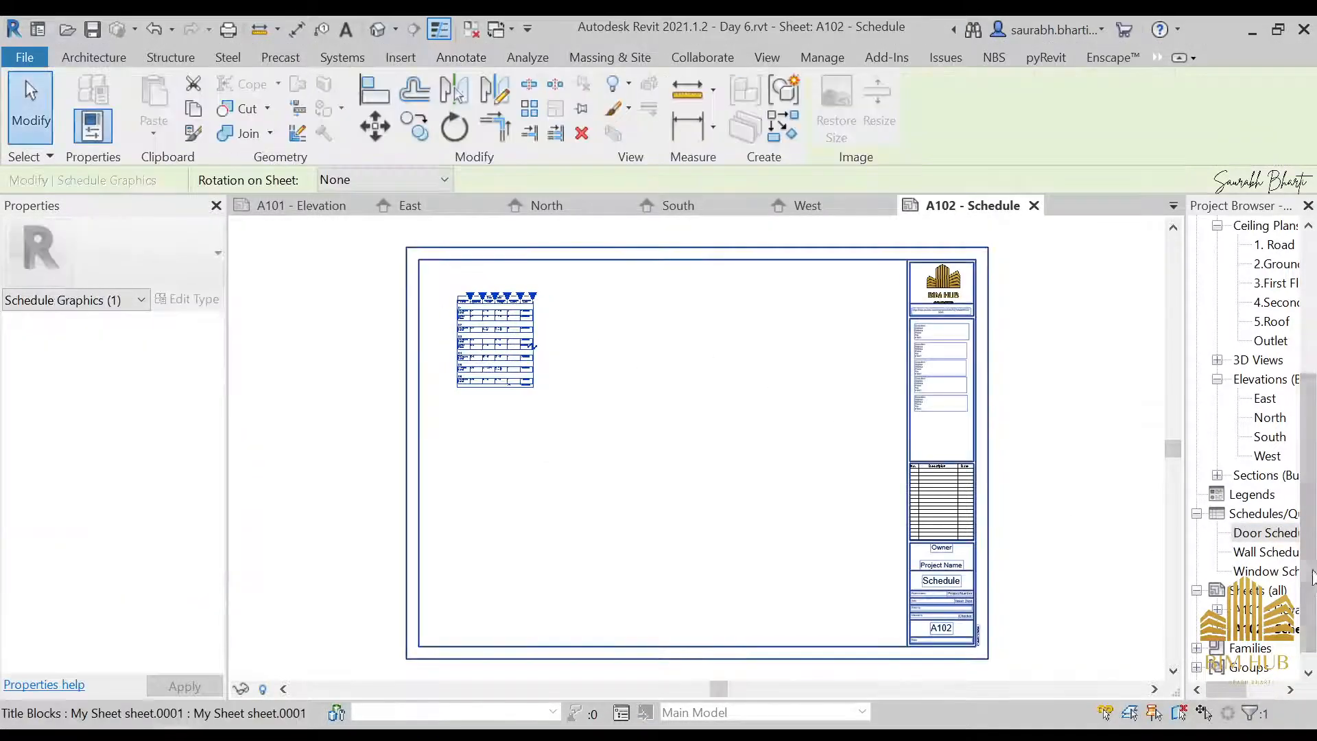
pyautogui.moveTo(1266, 553); pyautogui.dragTo(720, 356)
pyautogui.click(672, 347)
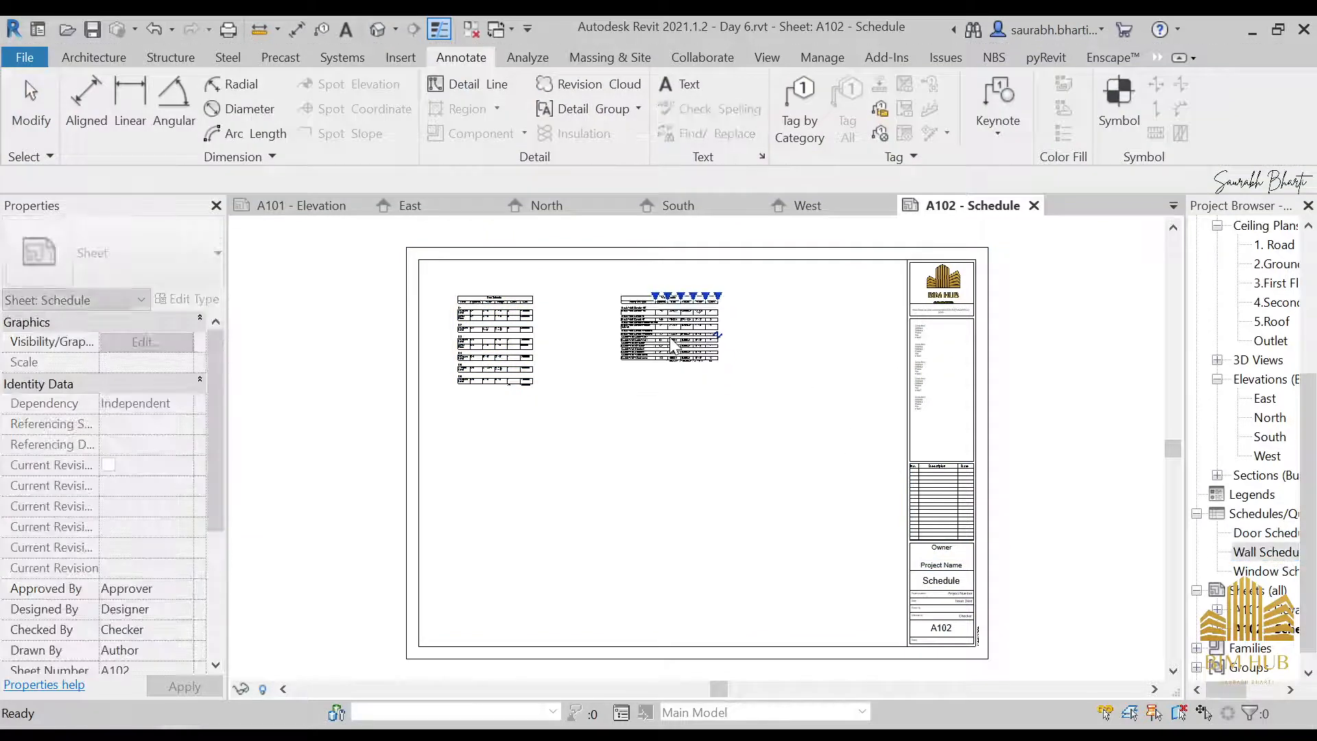
pyautogui.moveTo(1266, 570); pyautogui.dragTo(554, 494)
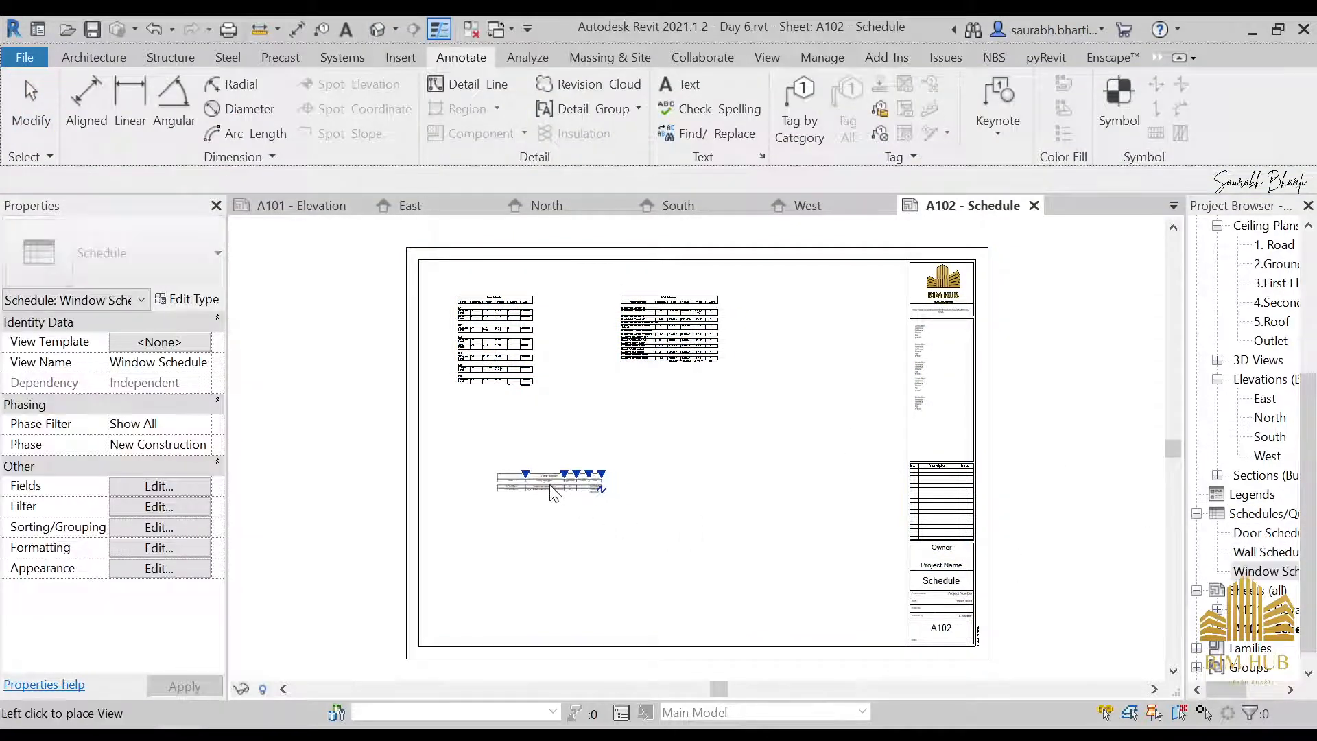
pyautogui.click(553, 492)
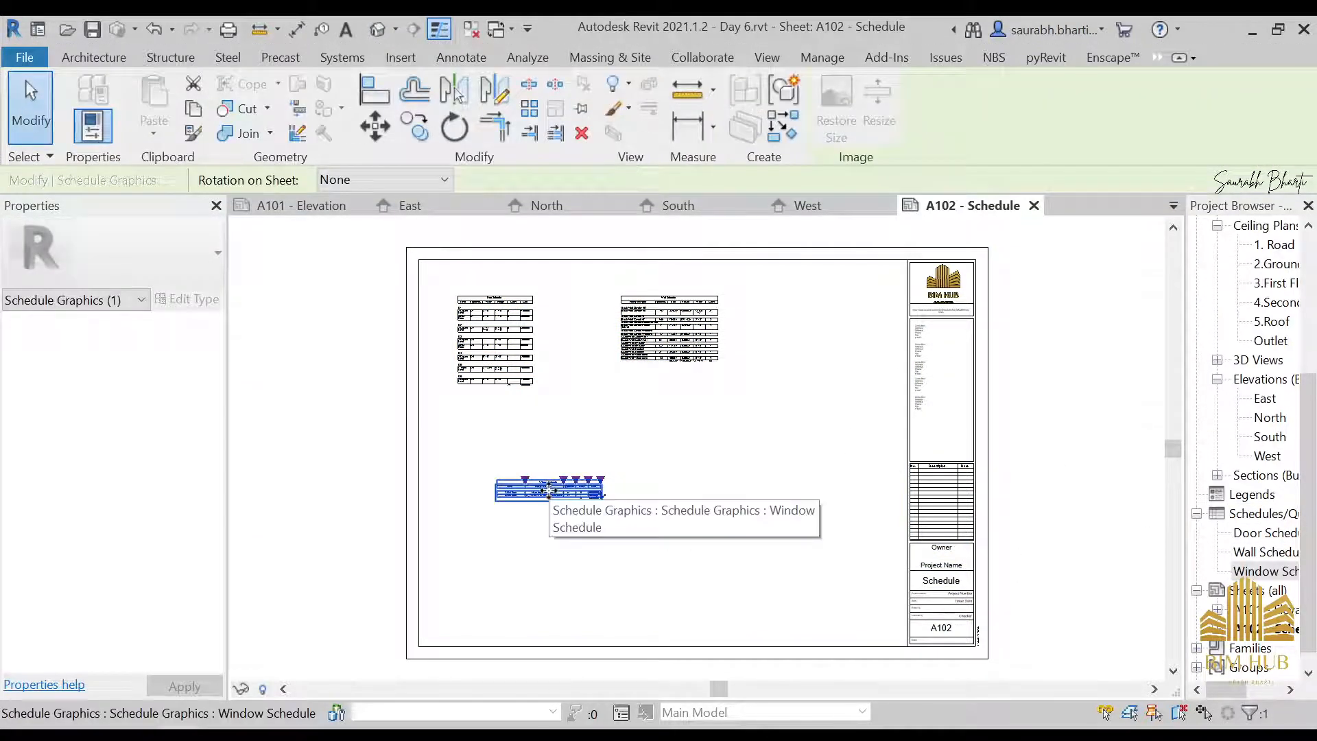
# Create sheet A103 with the My Sheet sheet.0001 titleblock and name it Section view
pyautogui.rightClick(1259, 589)
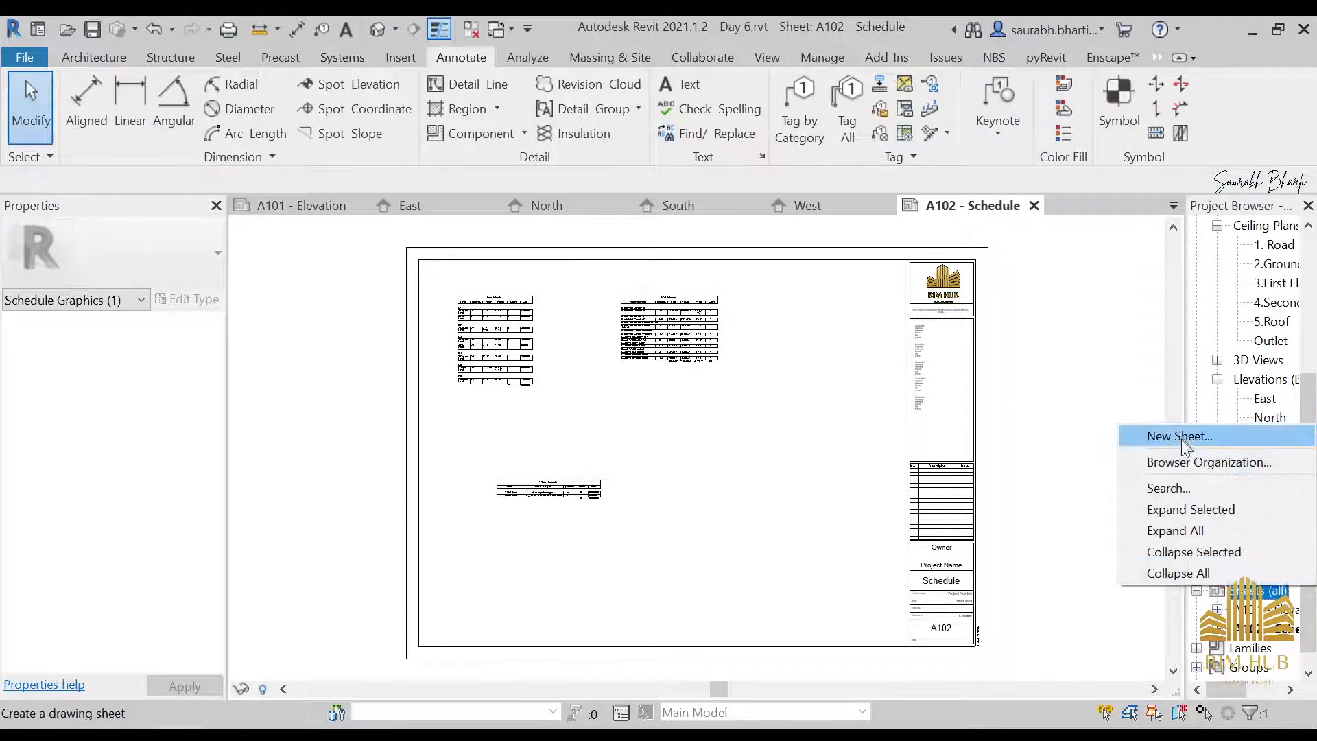
pyautogui.click(1180, 436)
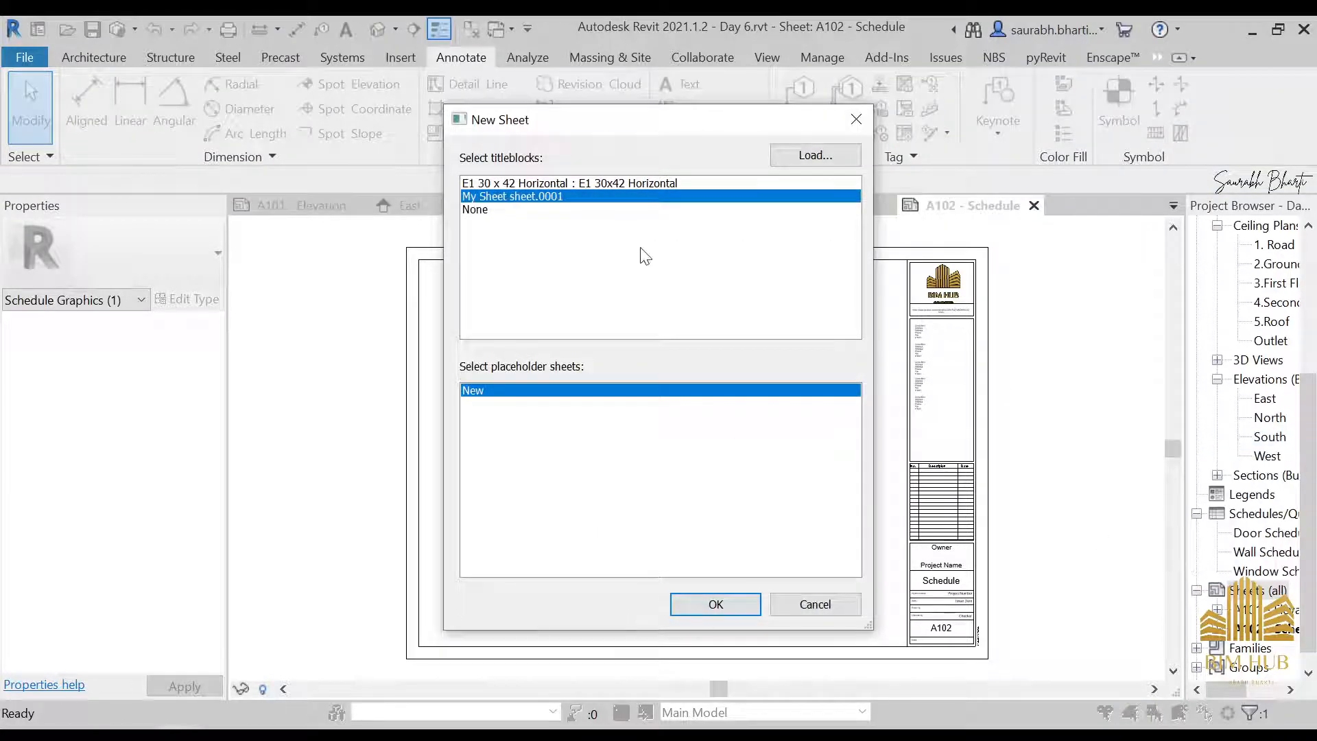
pyautogui.click(750, 612)
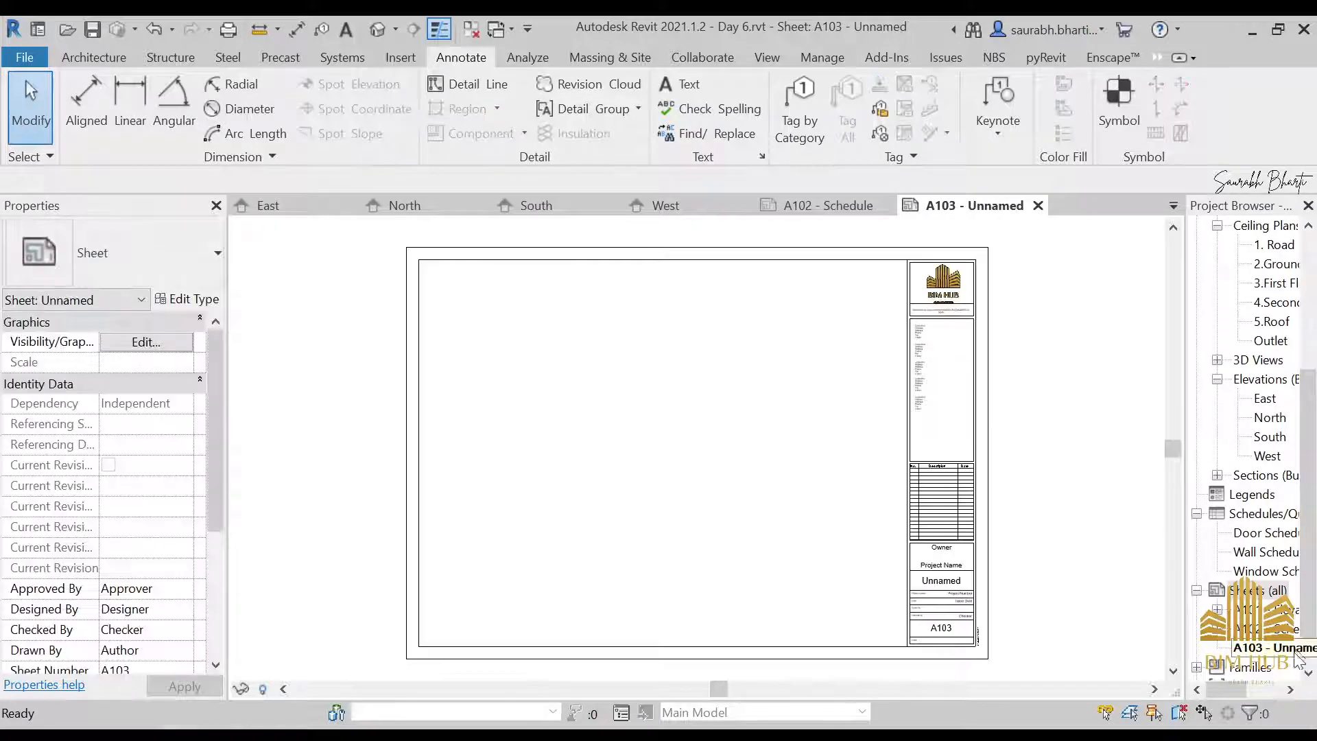
pyautogui.rightClick(1252, 653)
pyautogui.click(1136, 499)
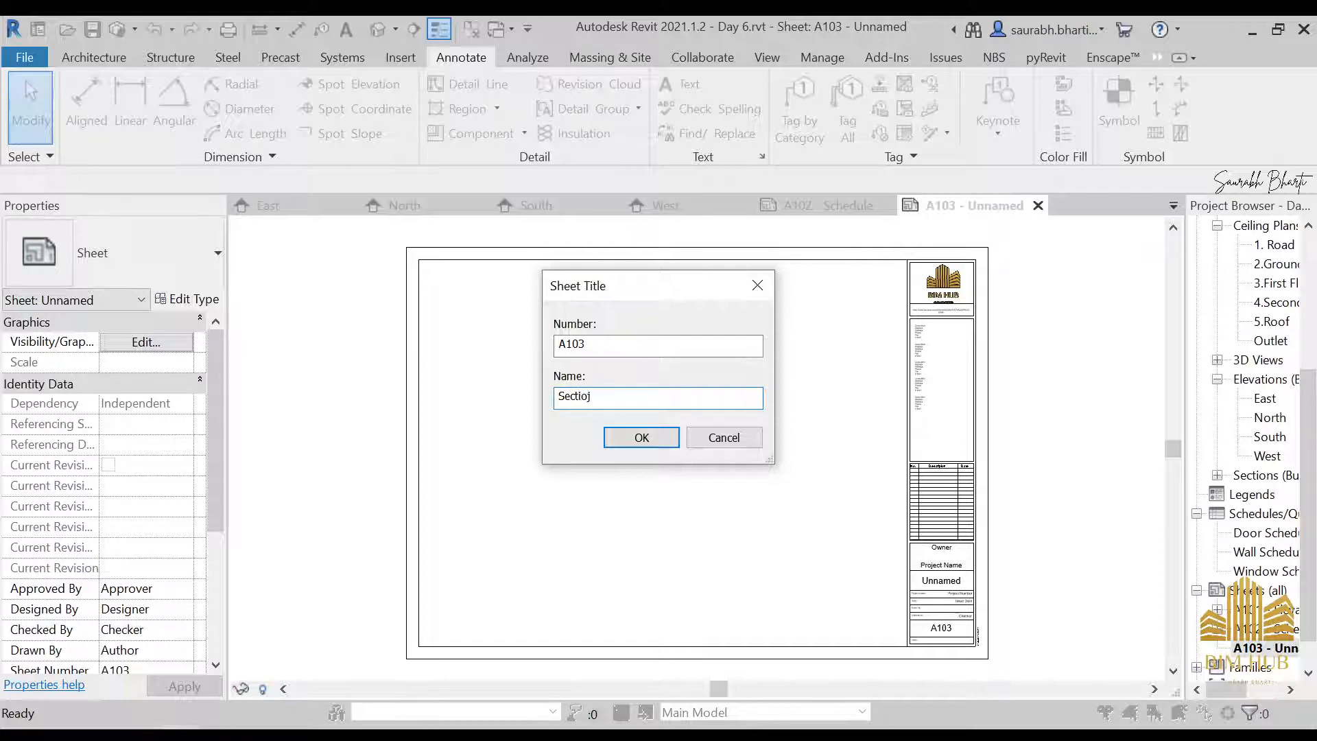
pyautogui.write('Section view')
pyautogui.press('Return')
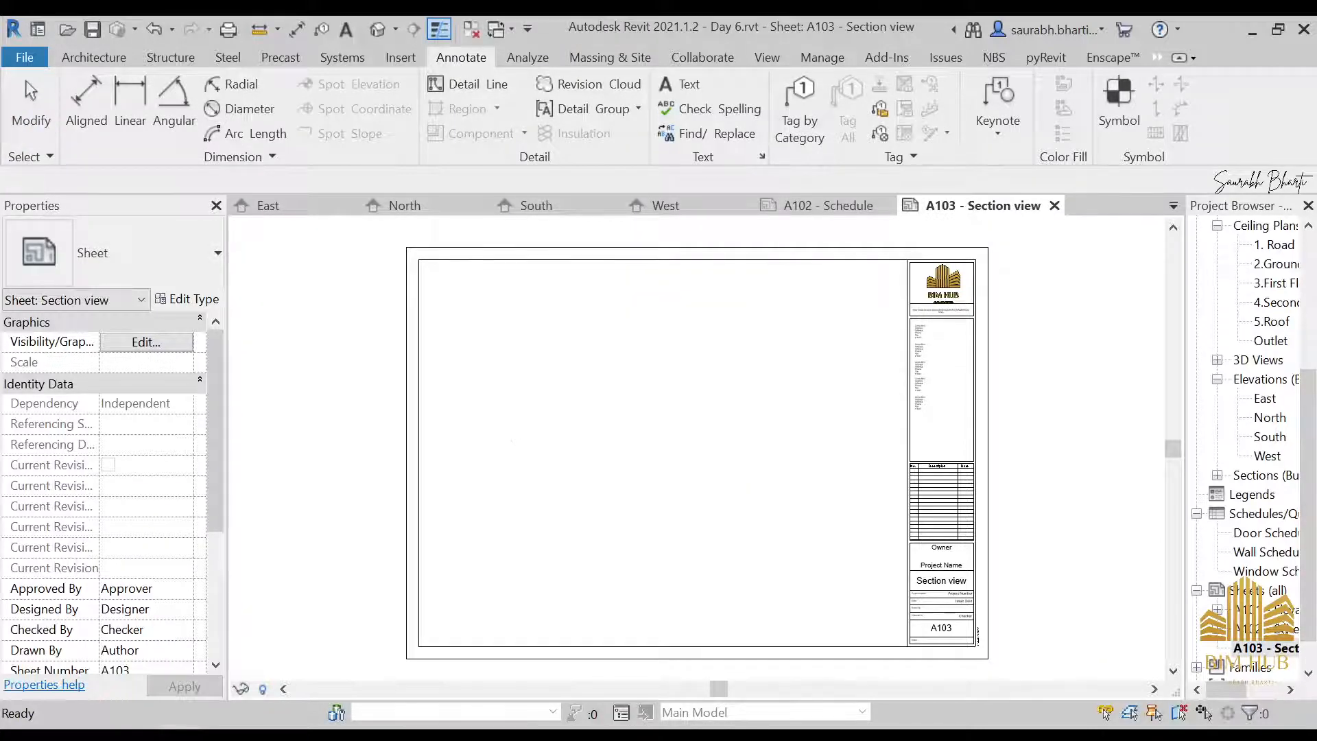
# Place Section 1, Section 2 and Section 3 in a row along the top of sheet A103
pyautogui.scroll(4, 1263, 545)
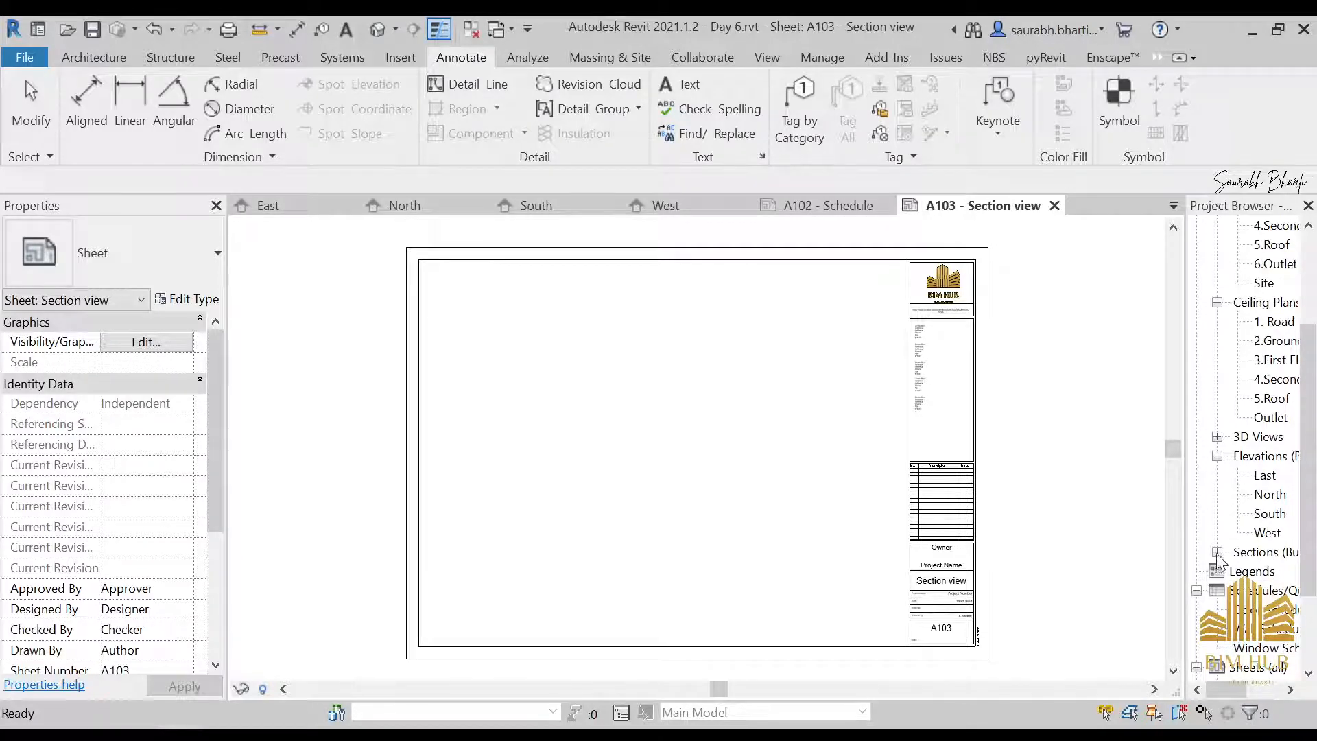
pyautogui.click(1218, 553)
pyautogui.moveTo(1273, 572); pyautogui.dragTo(410, 308)
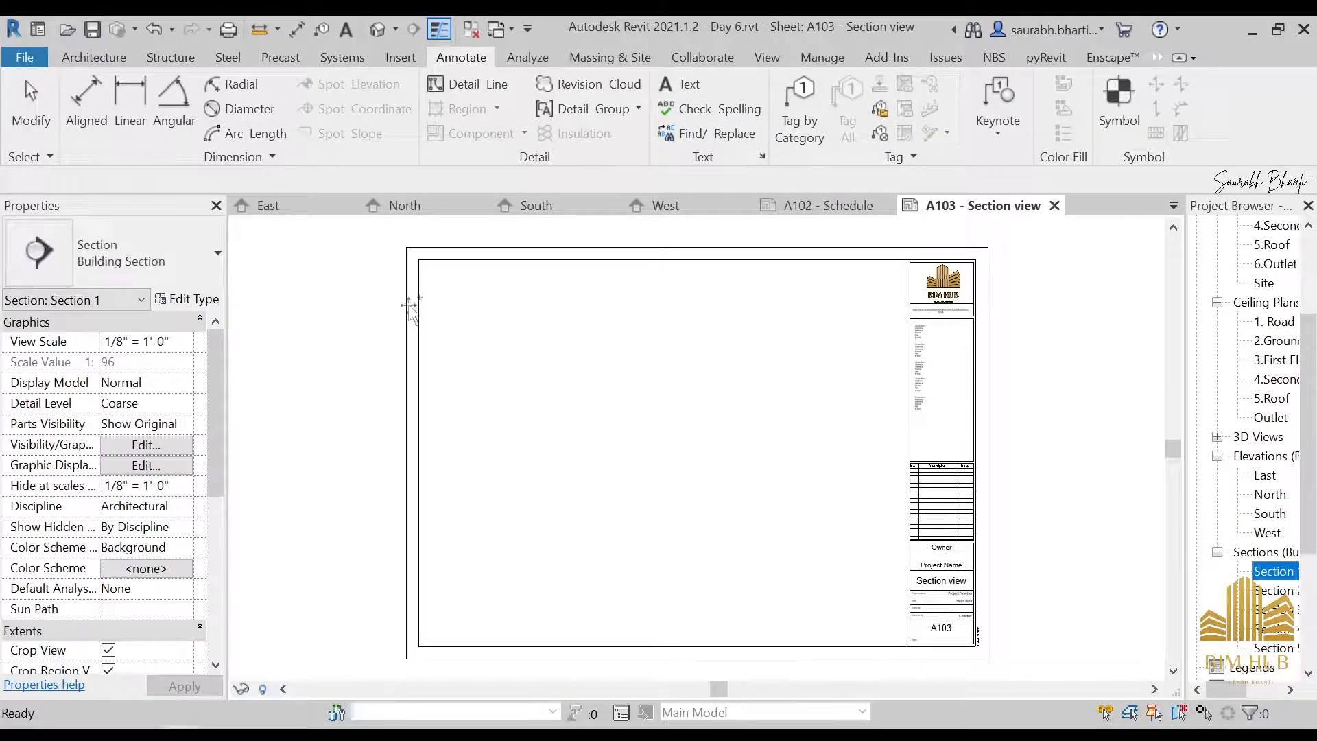
pyautogui.click(484, 307)
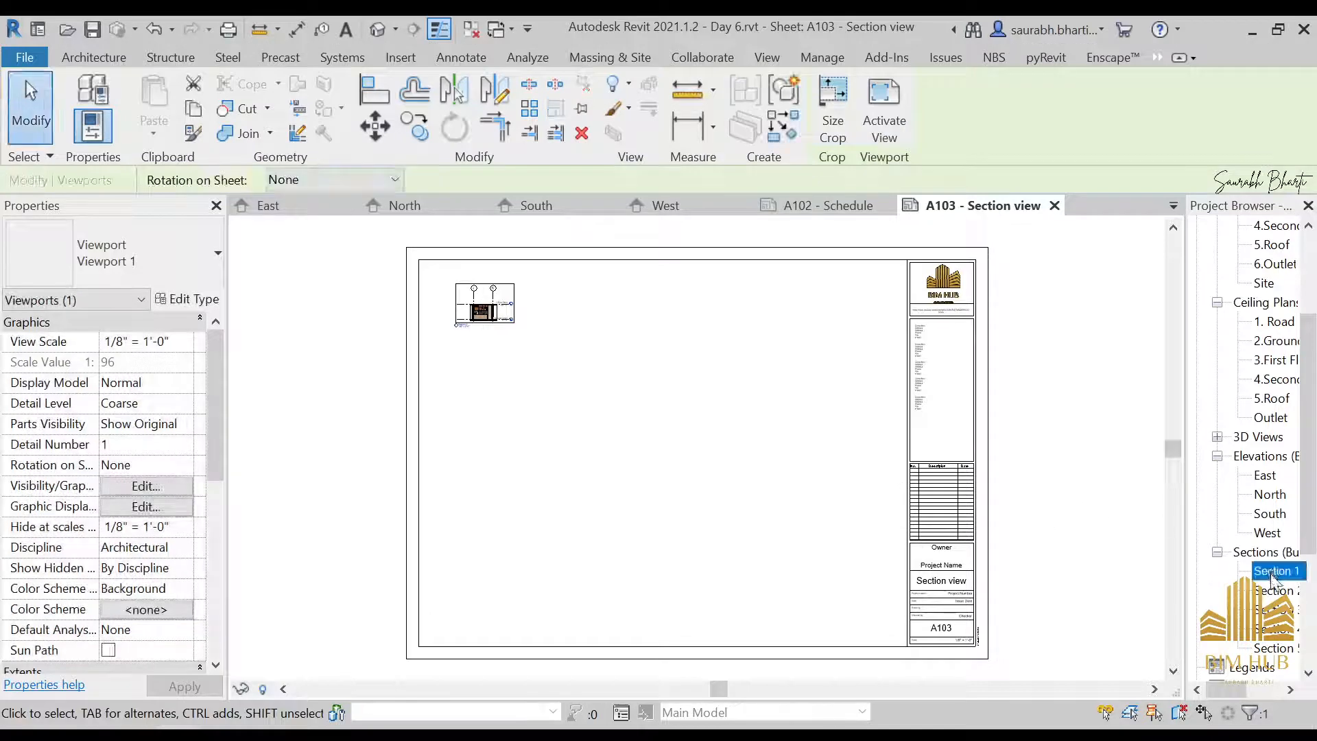
pyautogui.moveTo(1273, 590); pyautogui.dragTo(616, 301)
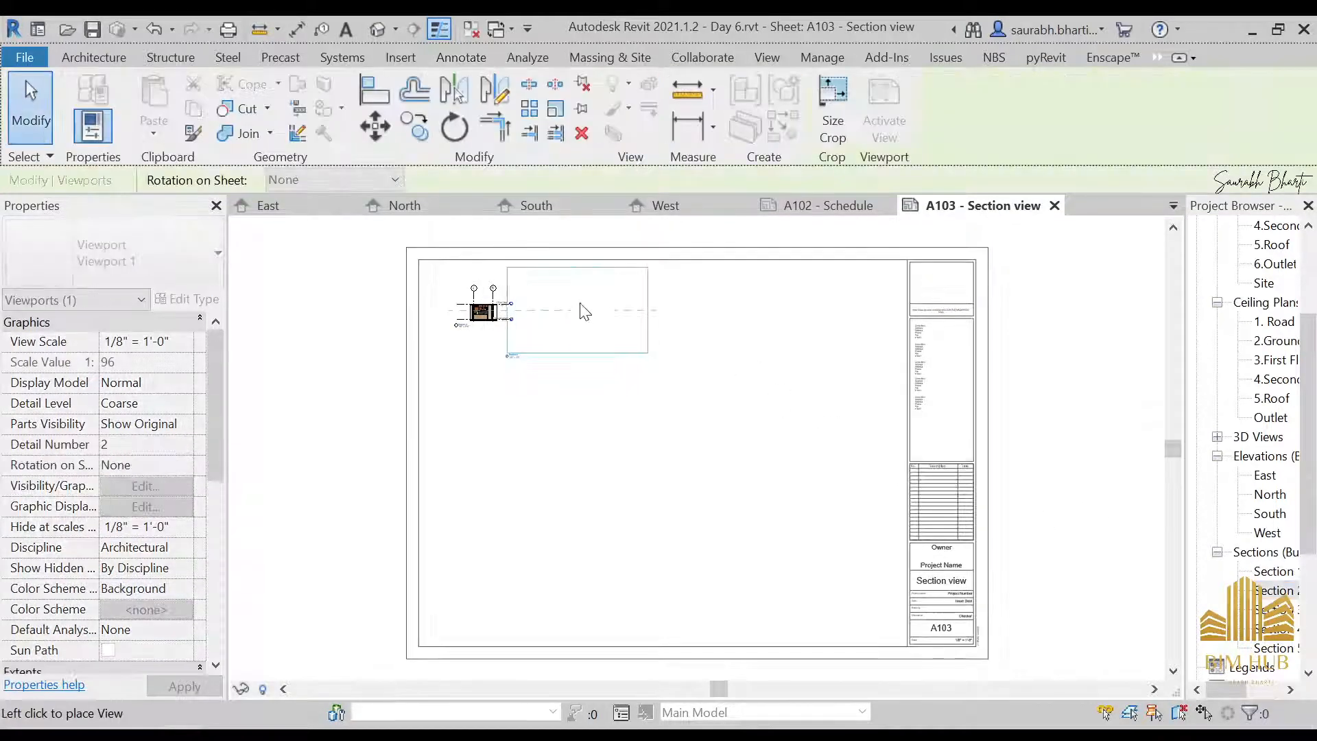
pyautogui.click(607, 312)
pyautogui.moveTo(1295, 615)
pyautogui.mouseDown()
pyautogui.moveTo(988, 535)
pyautogui.moveTo(775, 326)
pyautogui.mouseUp()
pyautogui.click(774, 307)
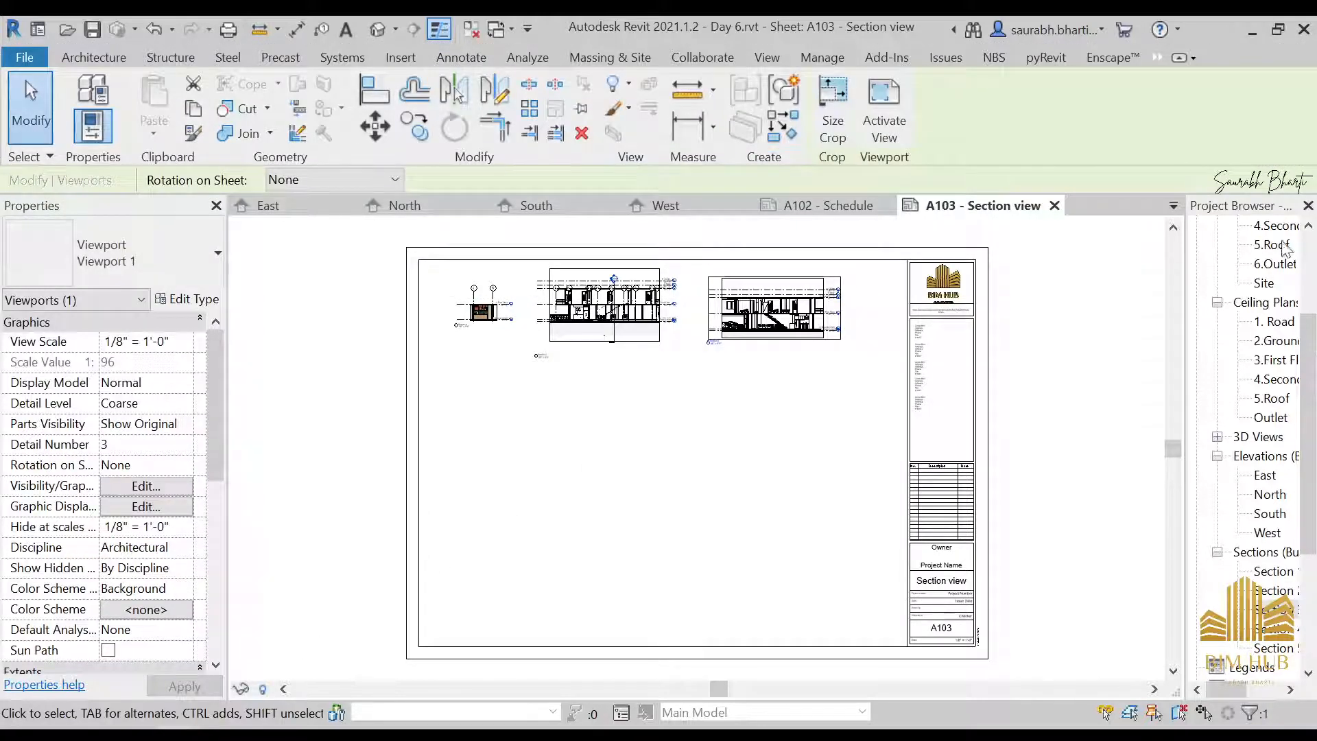
# Place Section 4 and Section 5 in a second row on the sheet, below the first three sections
pyautogui.scroll(2, 1246, 295)
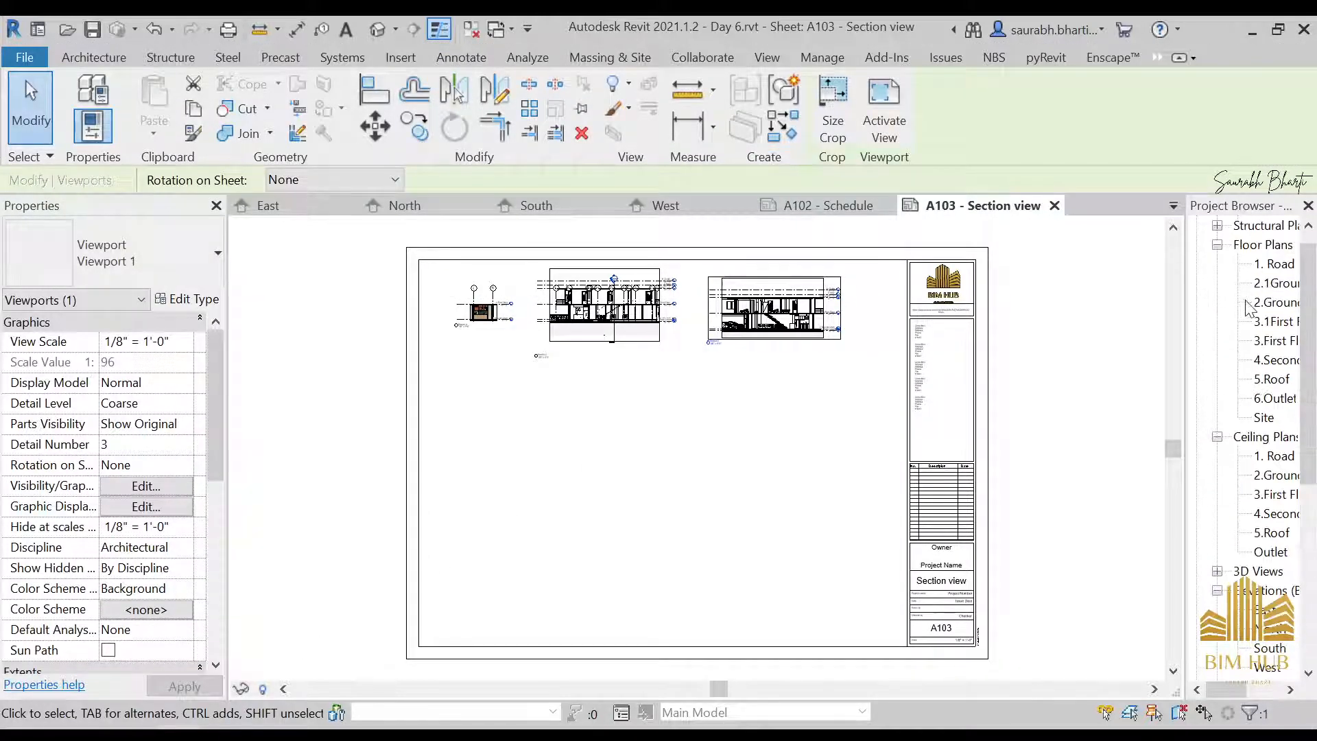
pyautogui.scroll(-4, 1243, 554)
pyautogui.moveTo(1273, 533); pyautogui.dragTo(624, 431)
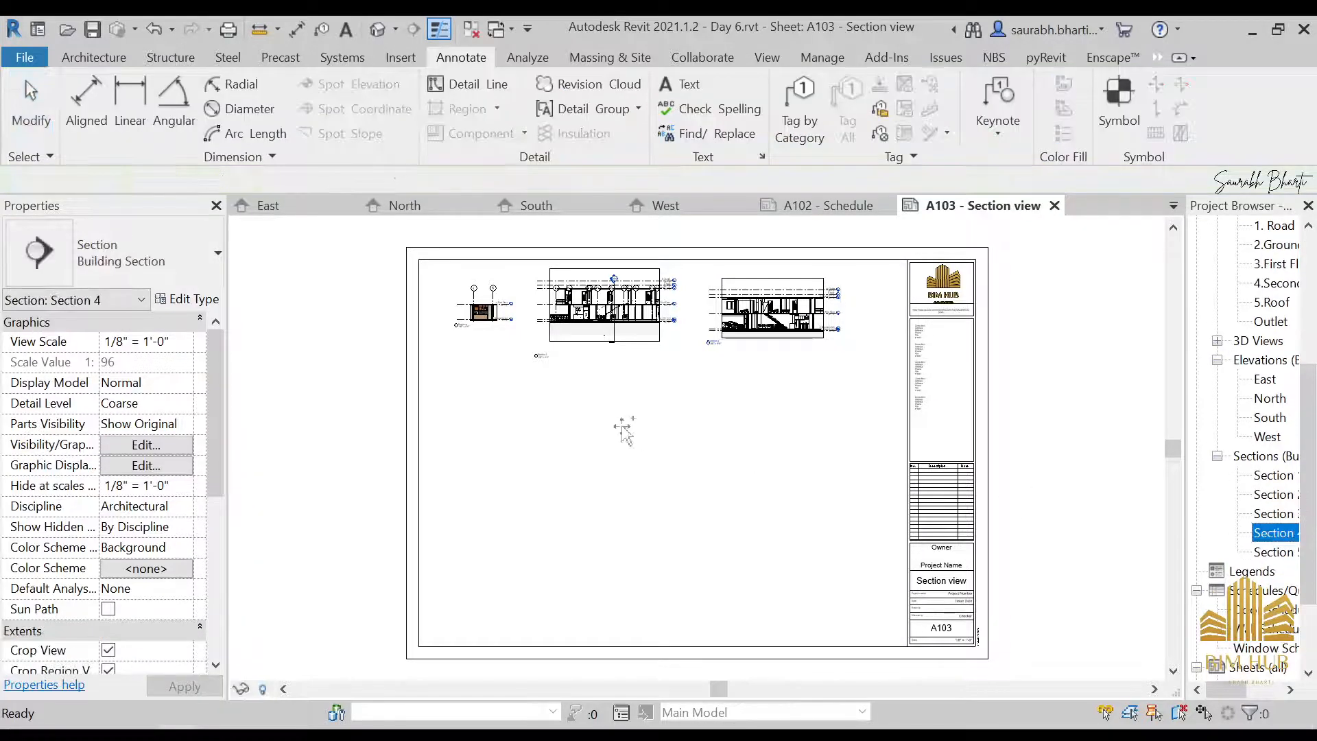
pyautogui.click(525, 429)
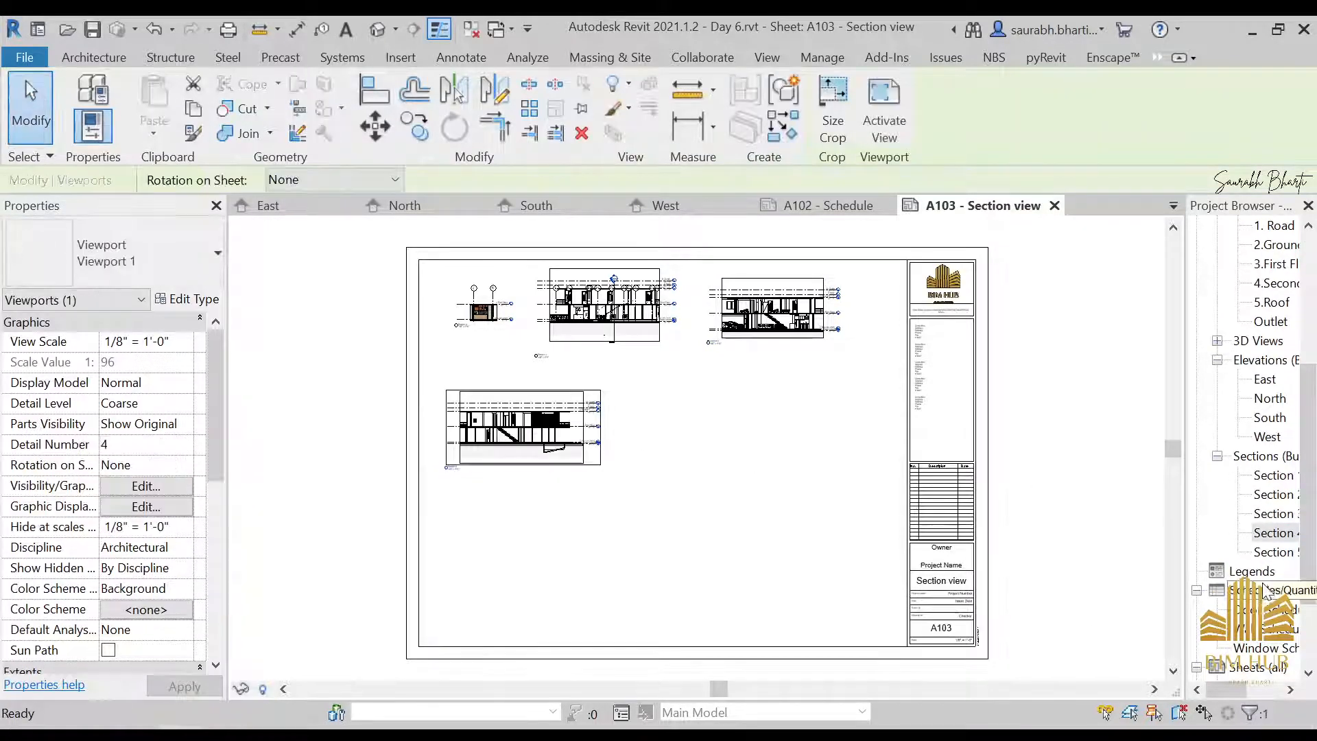
pyautogui.moveTo(1276, 552); pyautogui.dragTo(707, 432)
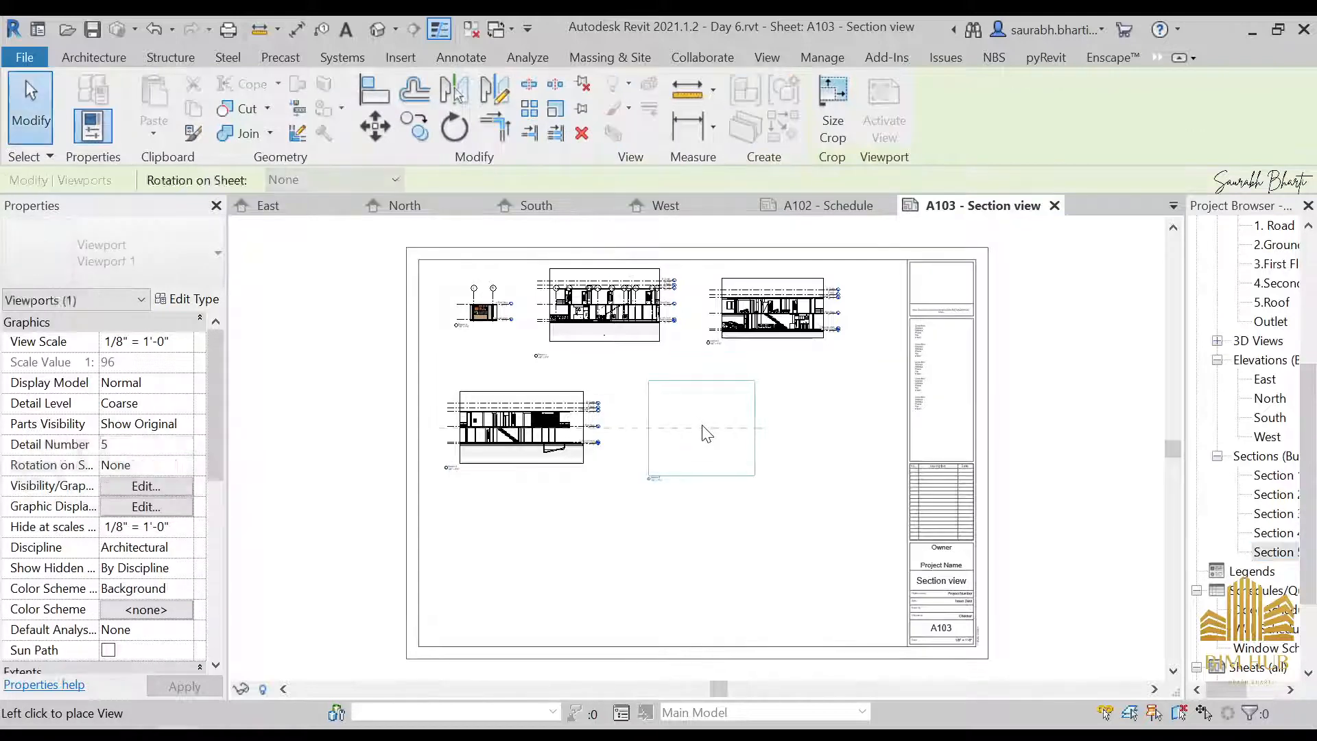
pyautogui.click(707, 432)
# Place the 2.1 Ground floor plan in the sheet's lower-left area, below Section 4
pyautogui.scroll(3, 762, 456)
pyautogui.moveTo(809, 414); pyautogui.dragTo(775, 423, button='middle')
pyautogui.scroll(-5, 775, 422)
pyautogui.scroll(5, 1292, 346)
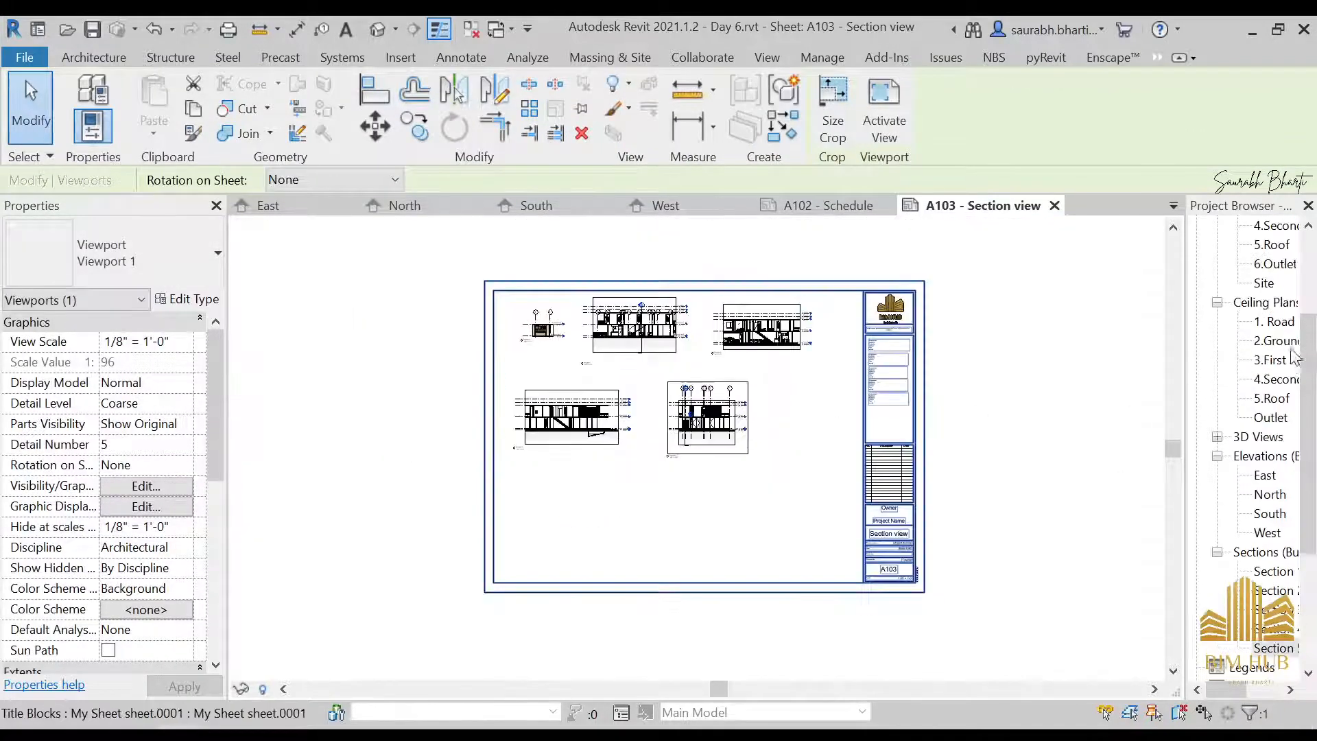
pyautogui.click(1280, 304)
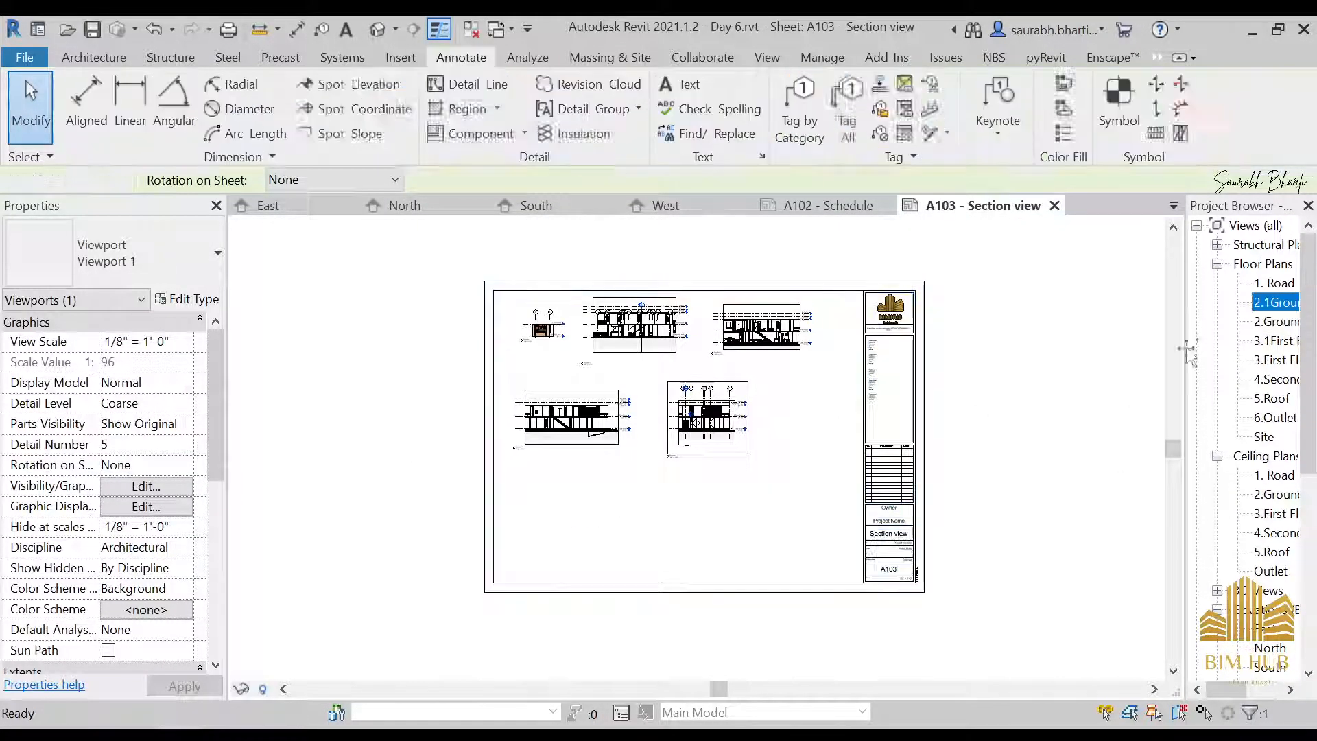
pyautogui.moveTo(574, 509); pyautogui.dragTo(571, 514)
pyautogui.scroll(1, 571, 514)
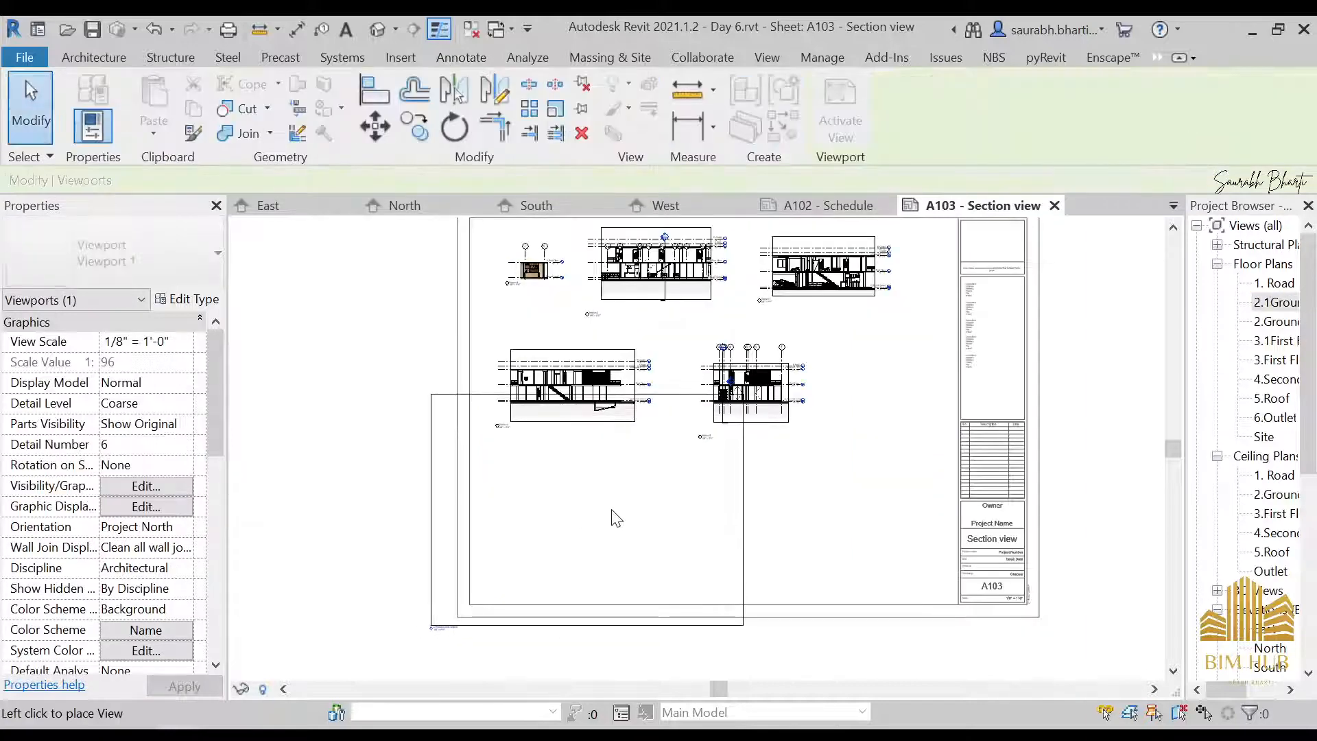
pyautogui.click(630, 508)
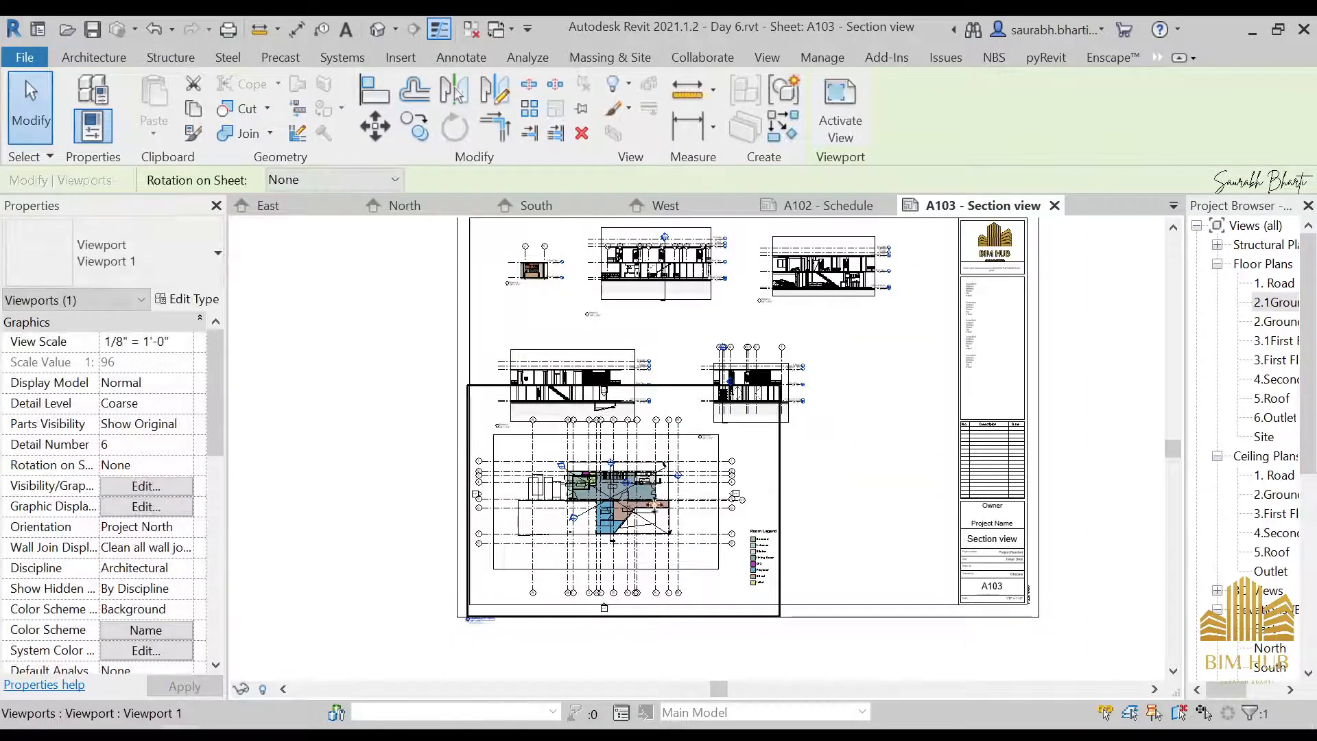
# Place the 3.1 First Floor plan on the sheet, beside the 2.1 Ground floor plan and below Section 5
pyautogui.click(1245, 322)
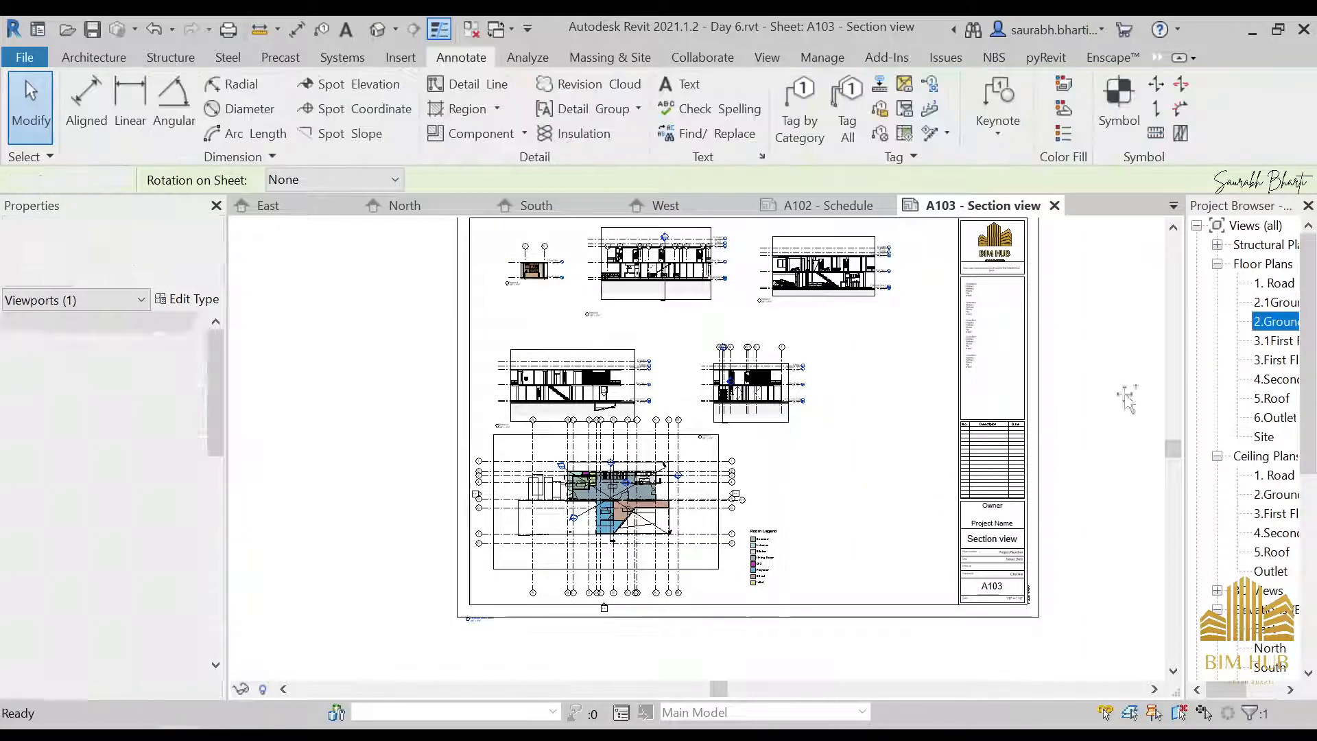
pyautogui.click(1268, 344)
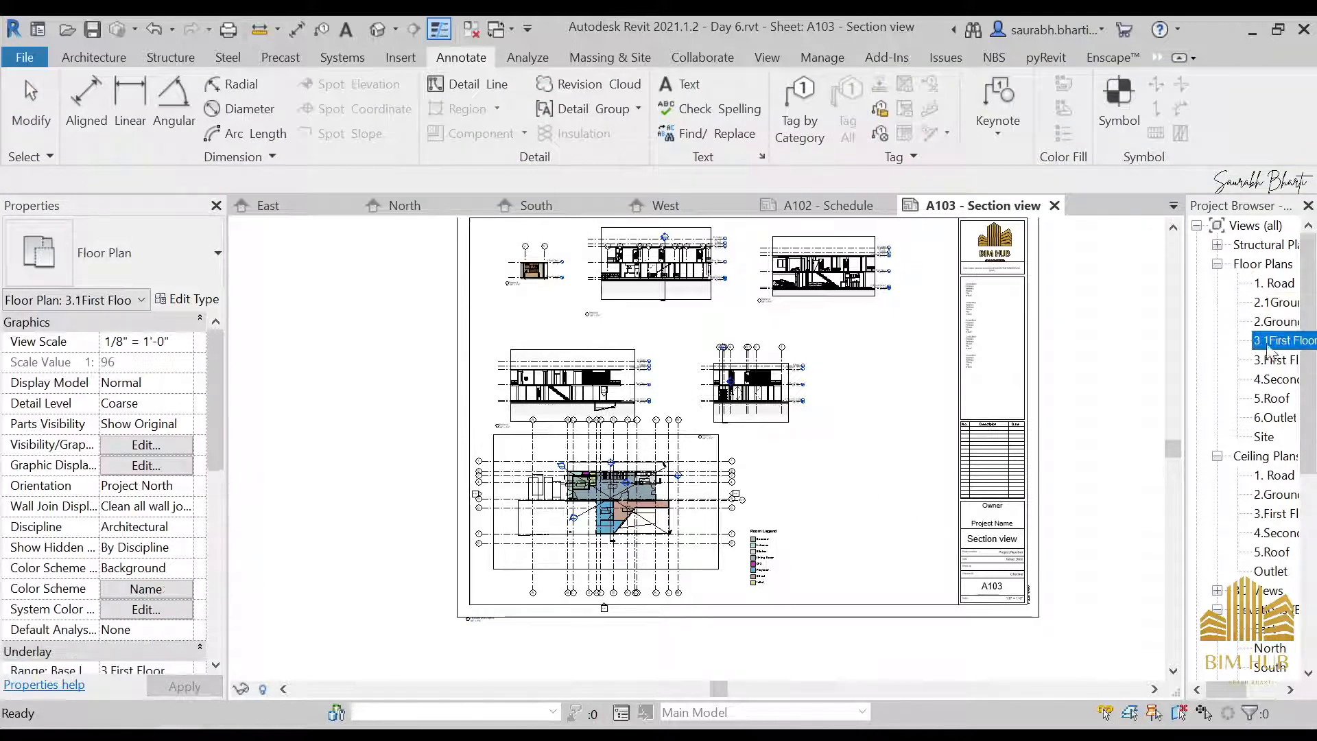
pyautogui.moveTo(866, 490); pyautogui.dragTo(854, 494)
pyautogui.click(854, 501)
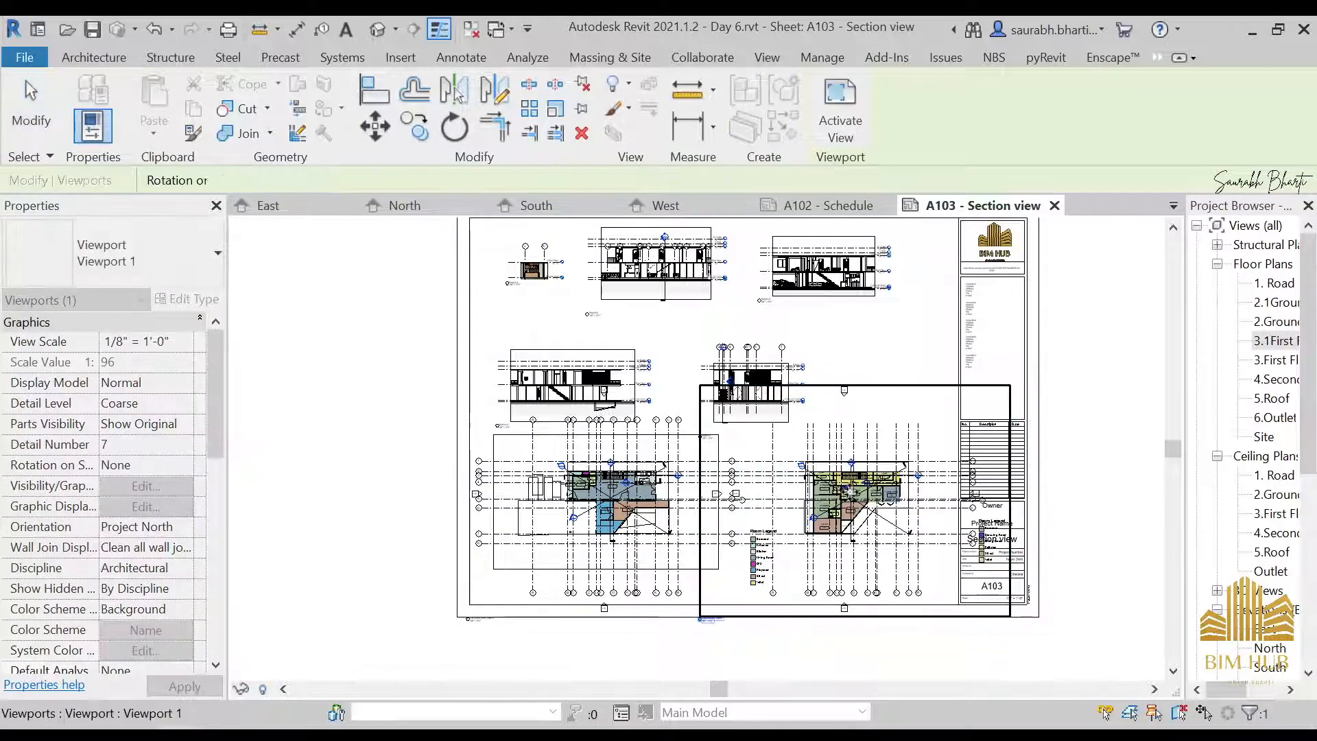
# Move the first floor plan viewport horizontally away from the titleblock, closer to the ground floor plan
pyautogui.scroll(3, 892, 535)
pyautogui.scroll(2, 894, 538)
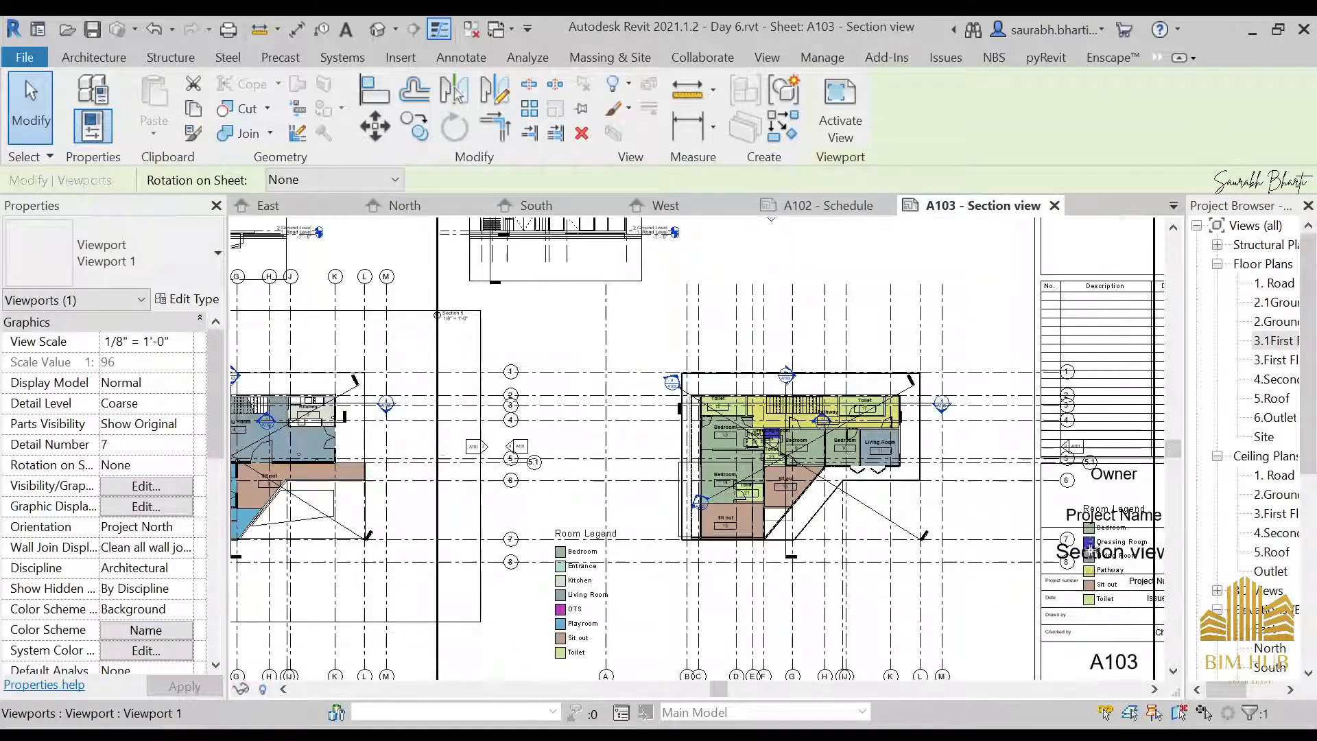
pyautogui.scroll(-6, 831, 467)
pyautogui.scroll(4, 832, 447)
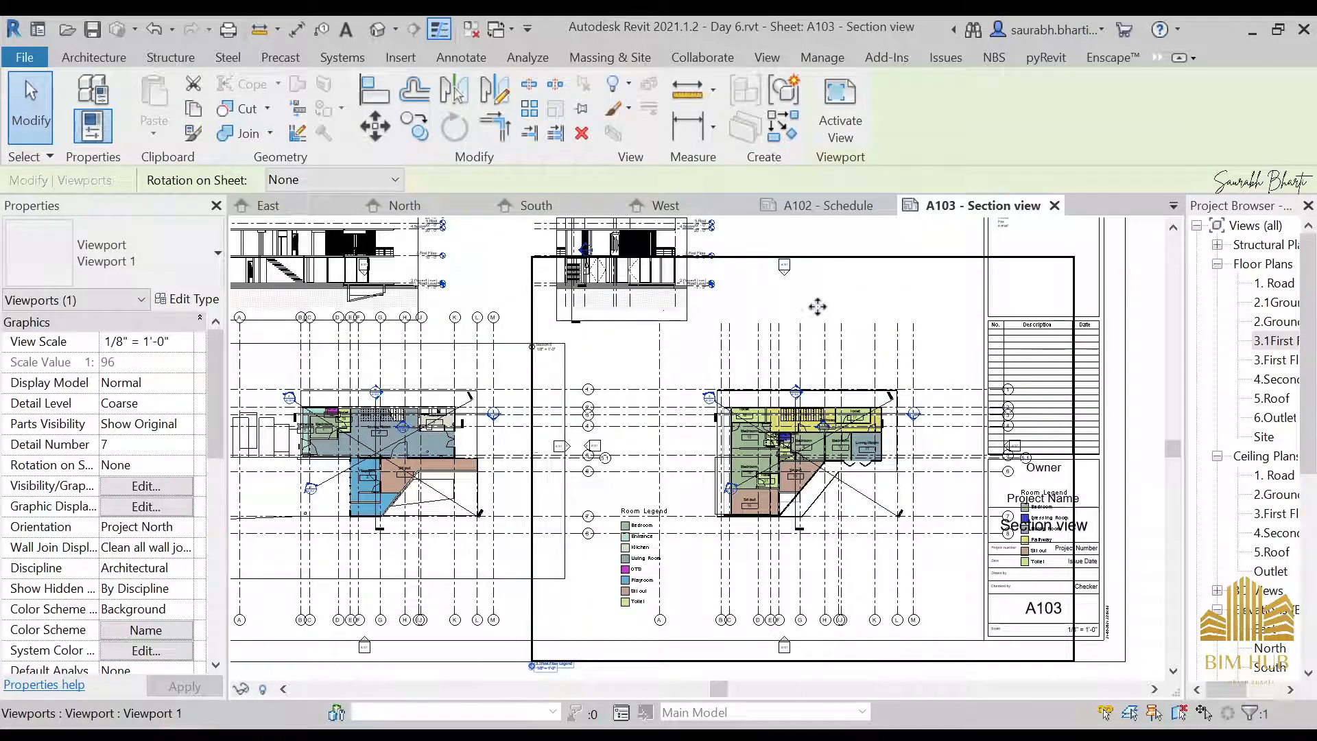
pyautogui.moveTo(827, 355); pyautogui.dragTo(772, 355)
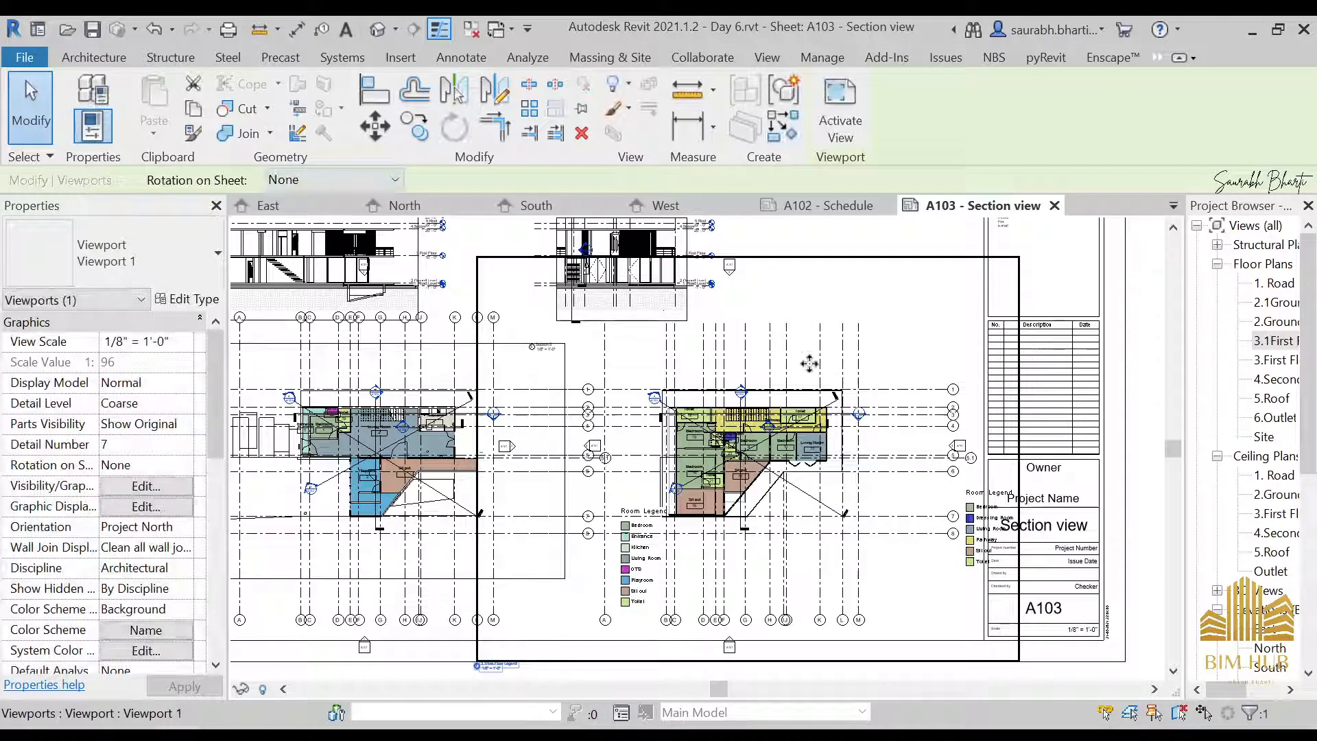
# Turn on Crop View and Crop Region Visible for the first floor plan viewport and move it horizontally toward the titleblock
pyautogui.scroll(-5, 184, 642)
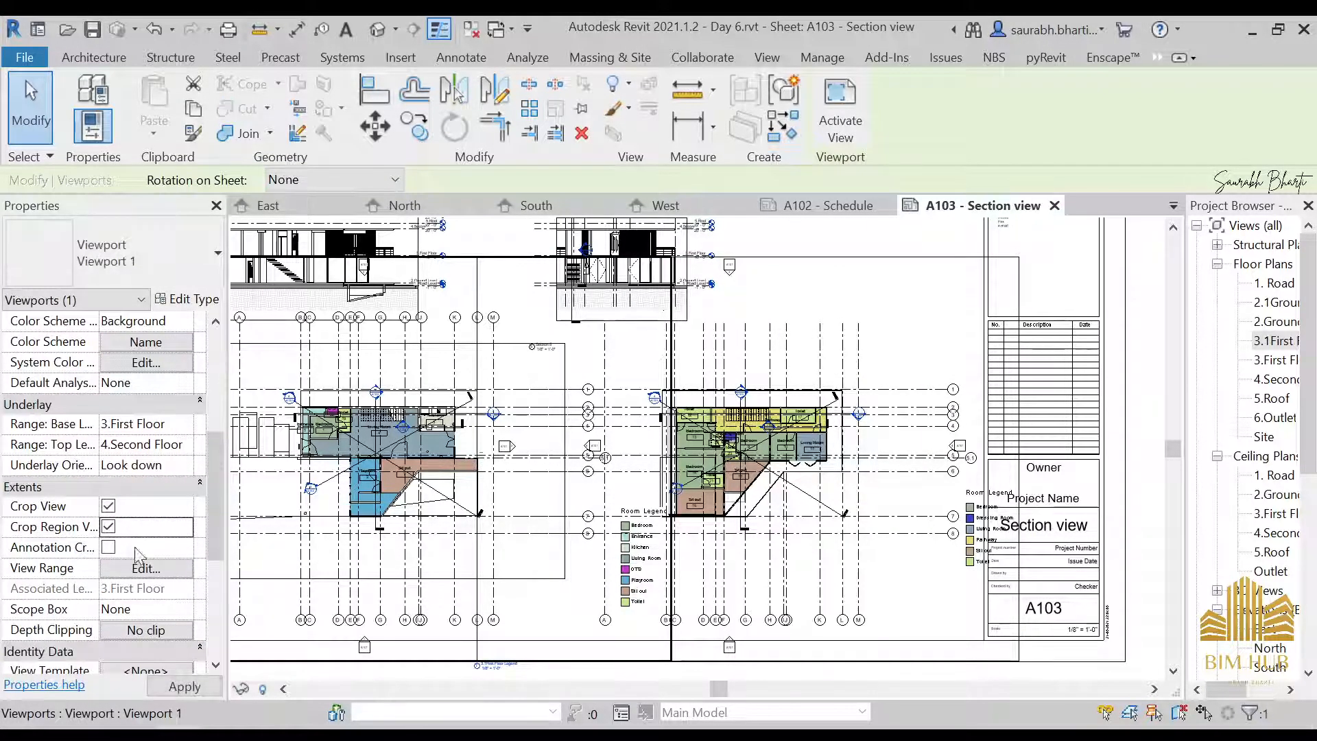
pyautogui.scroll(-2, 604, 399)
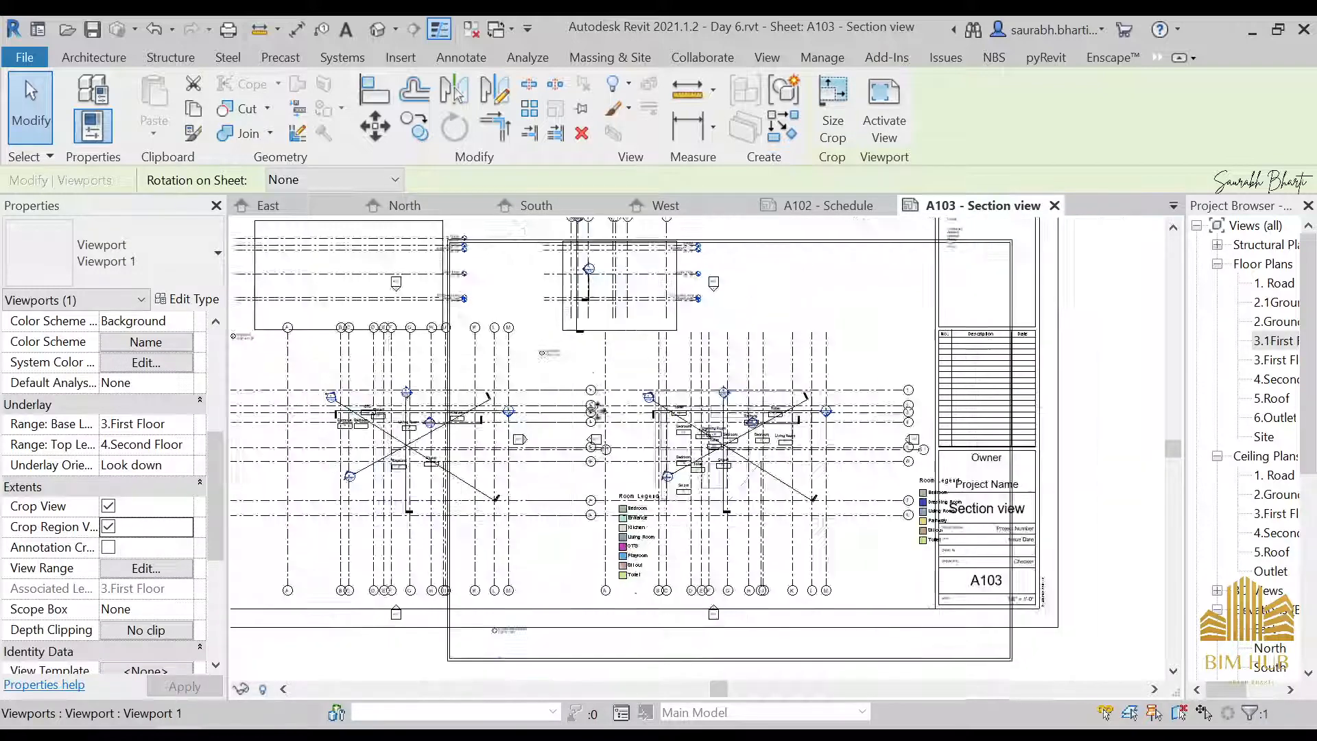
pyautogui.scroll(1, 496, 469)
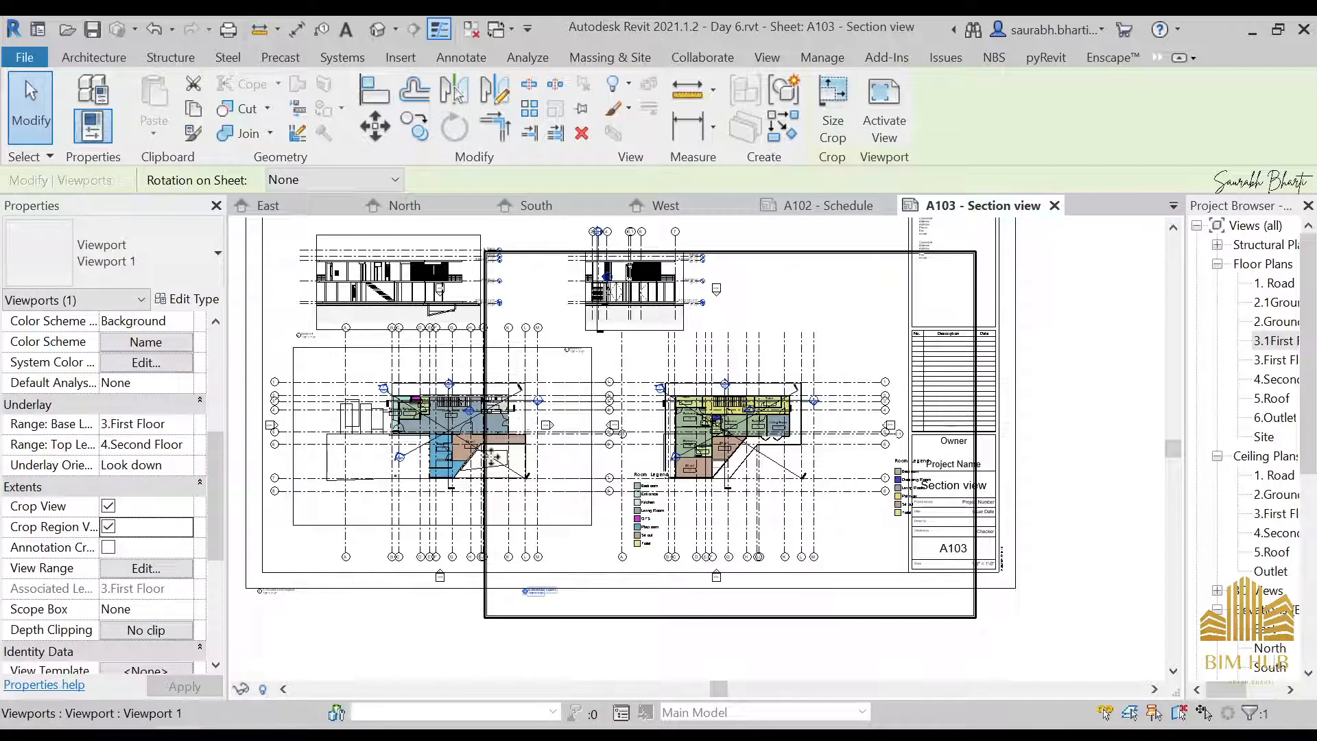
pyautogui.moveTo(491, 450); pyautogui.dragTo(587, 450)
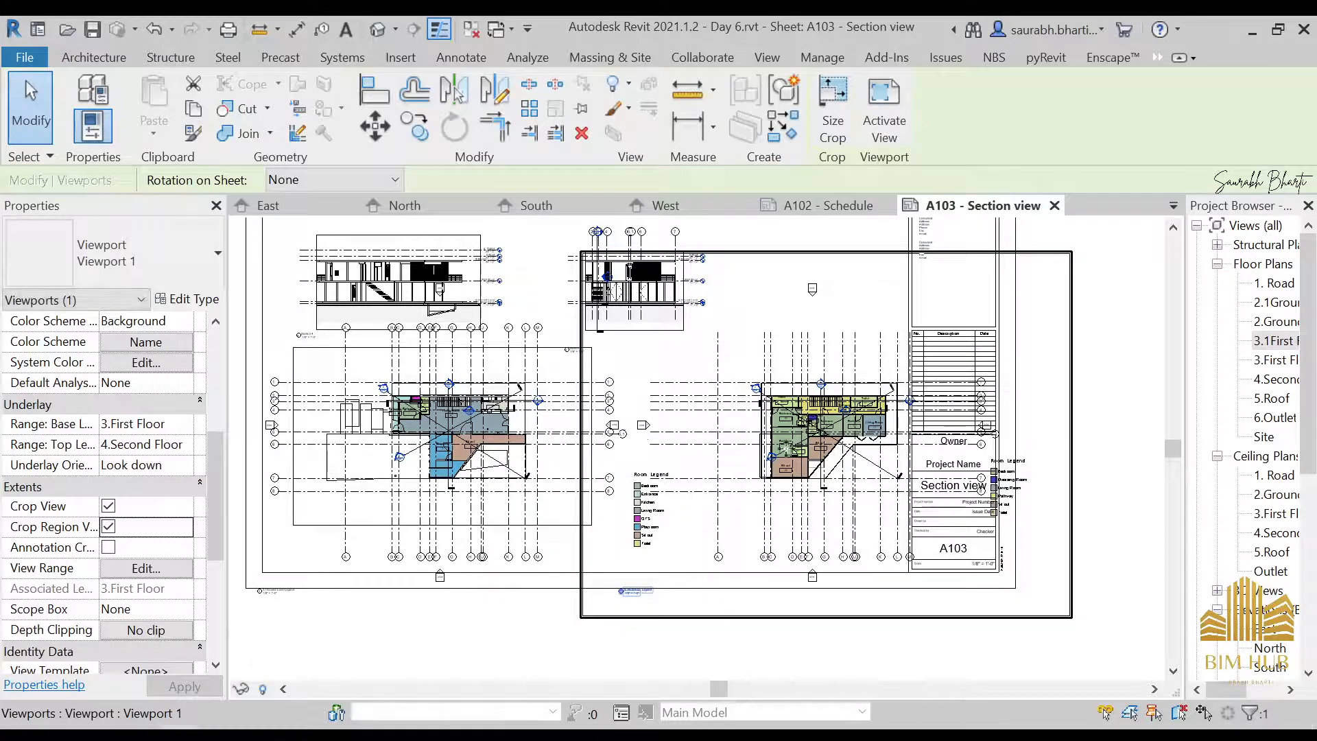
# Activate the first floor plan viewport and pull its crop region edges inward around the plan
pyautogui.click(833, 114)
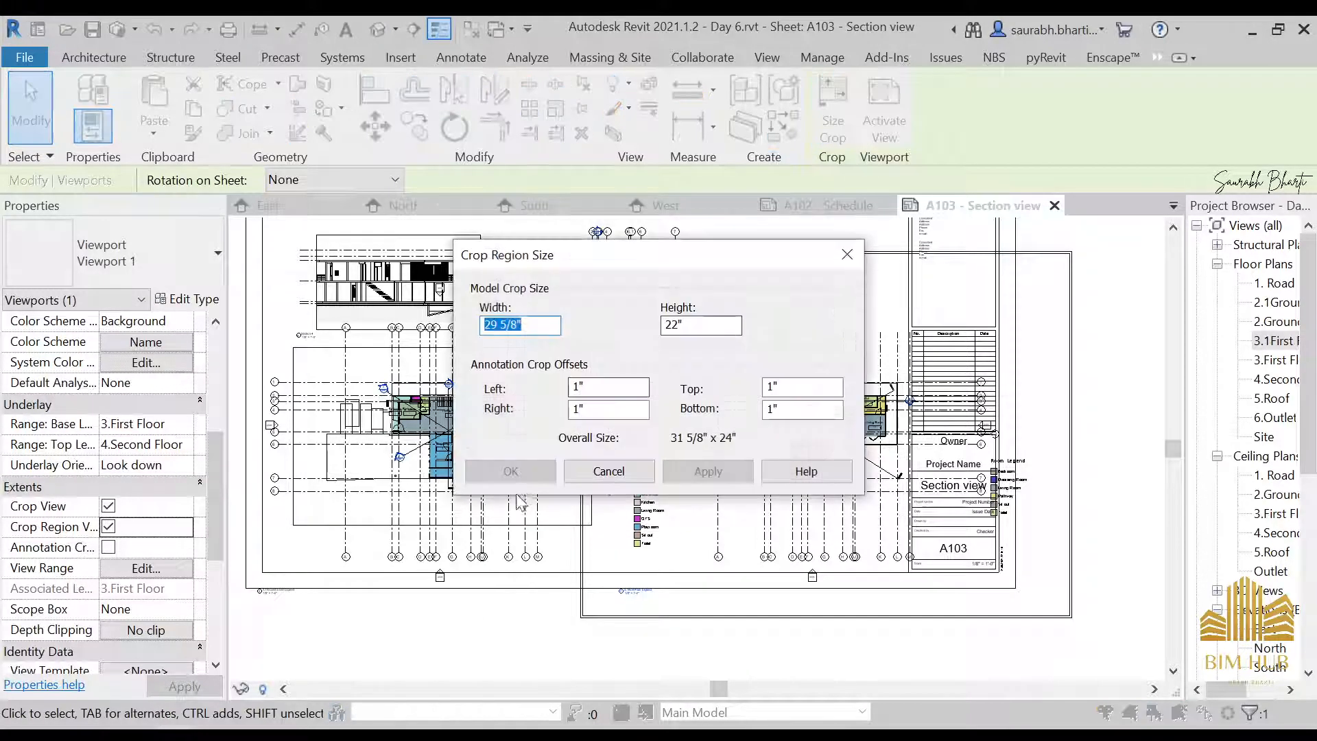
pyautogui.click(552, 471)
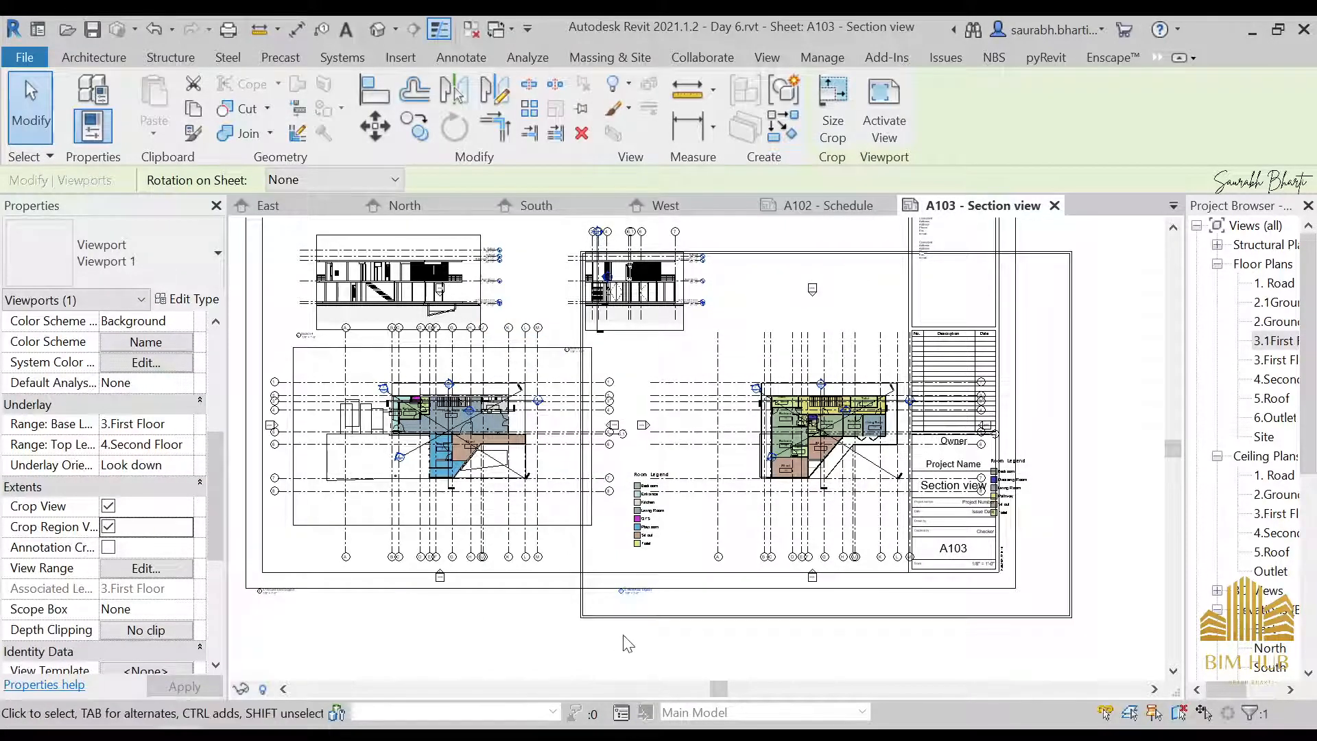
pyautogui.doubleClick(868, 293)
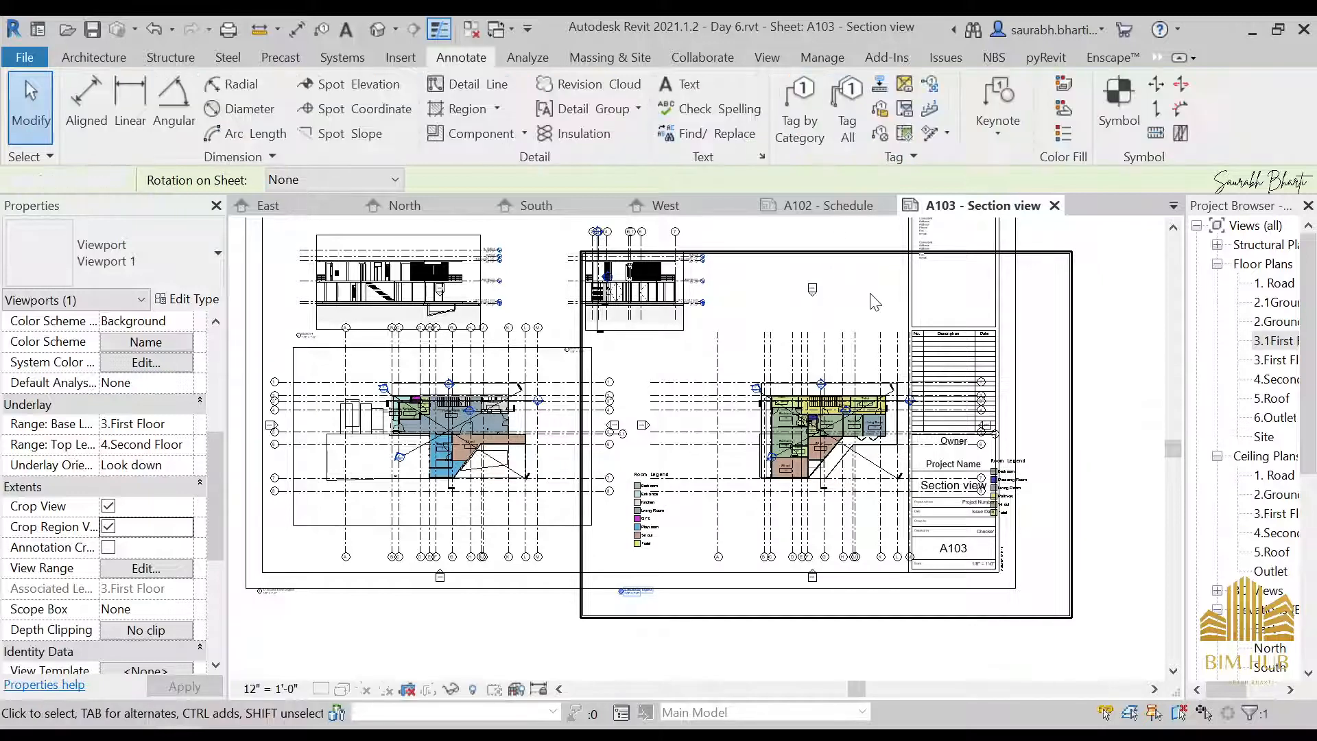
pyautogui.click(583, 434)
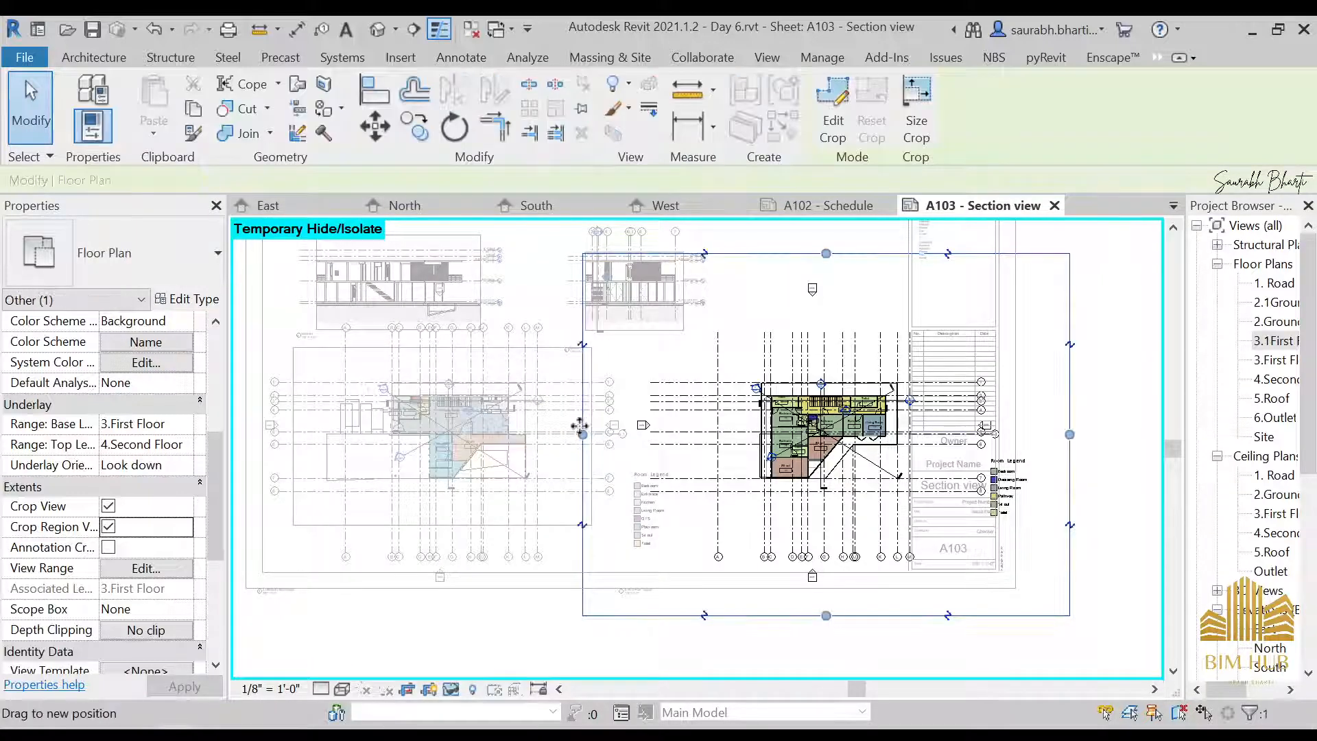
pyautogui.moveTo(582, 434); pyautogui.dragTo(693, 433)
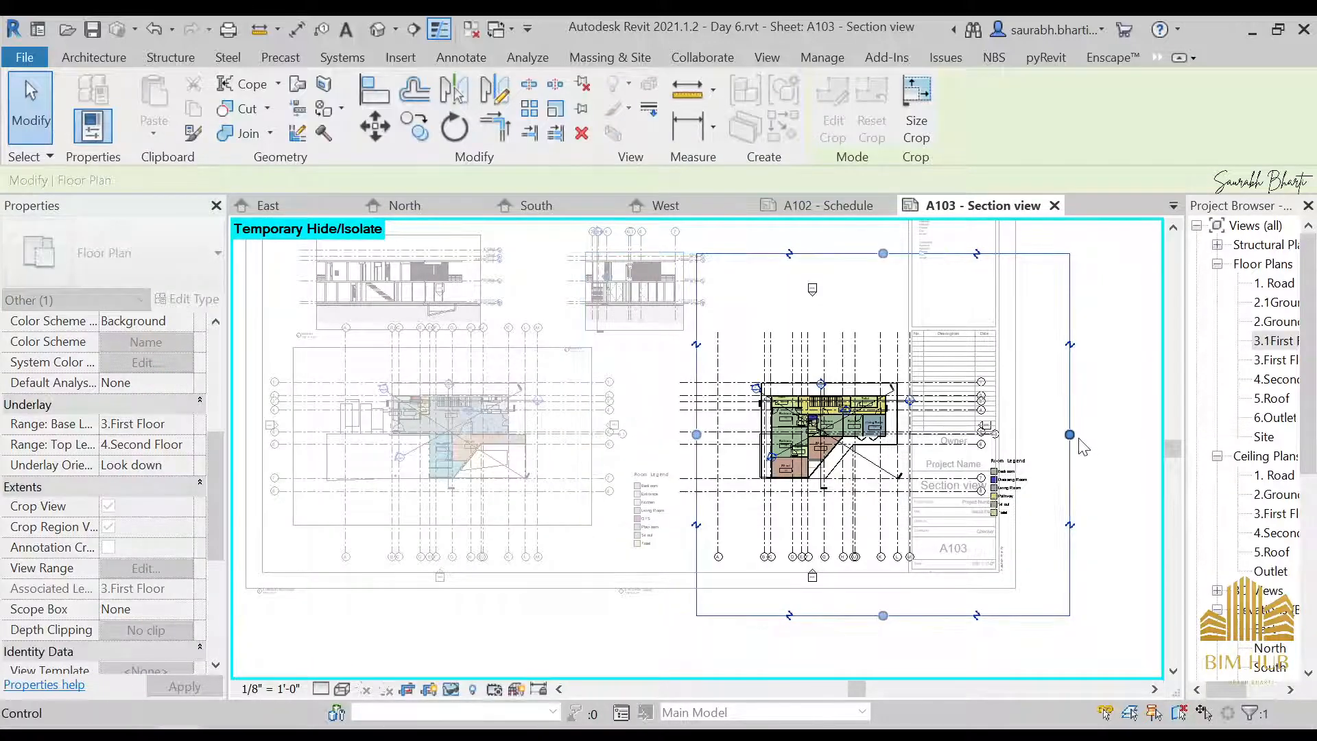
pyautogui.moveTo(1069, 434)
pyautogui.mouseDown()
pyautogui.moveTo(964, 435)
pyautogui.moveTo(1191, 438)
pyautogui.moveTo(1057, 439)
pyautogui.mouseUp()
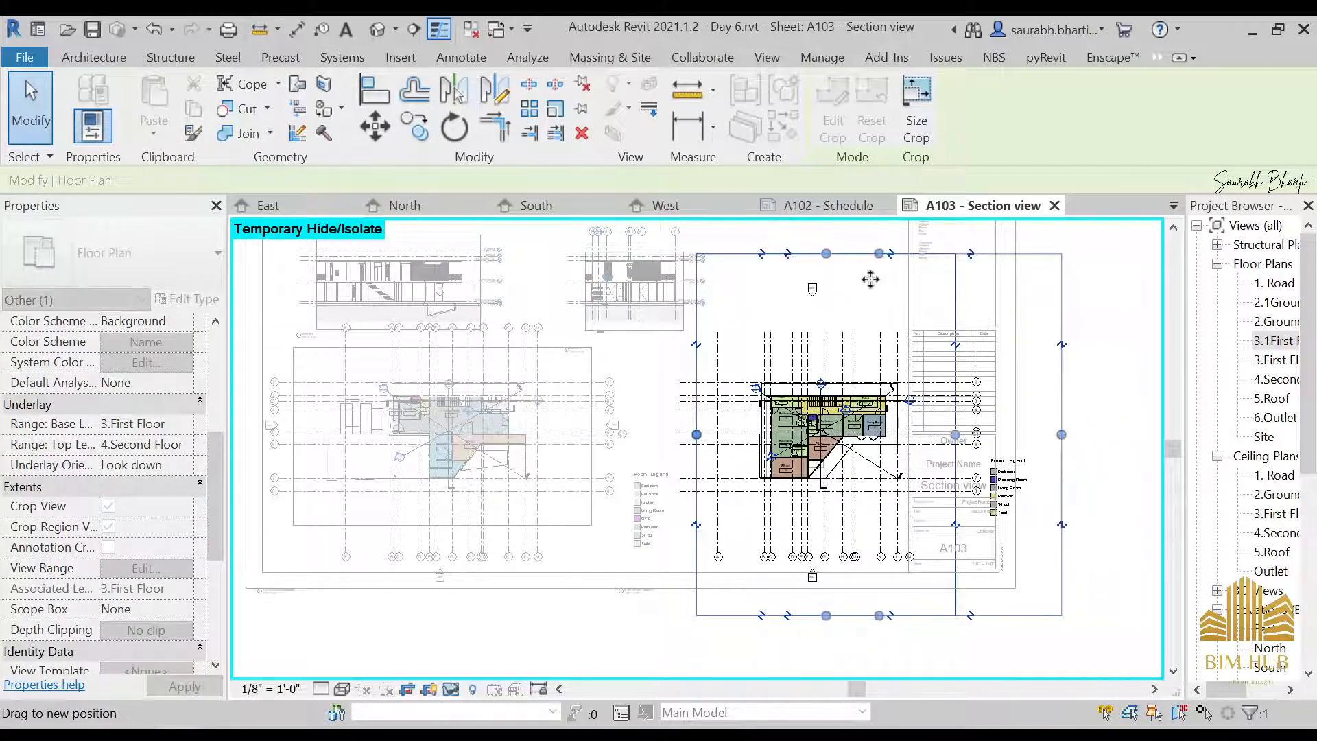
pyautogui.moveTo(878, 253); pyautogui.dragTo(875, 369)
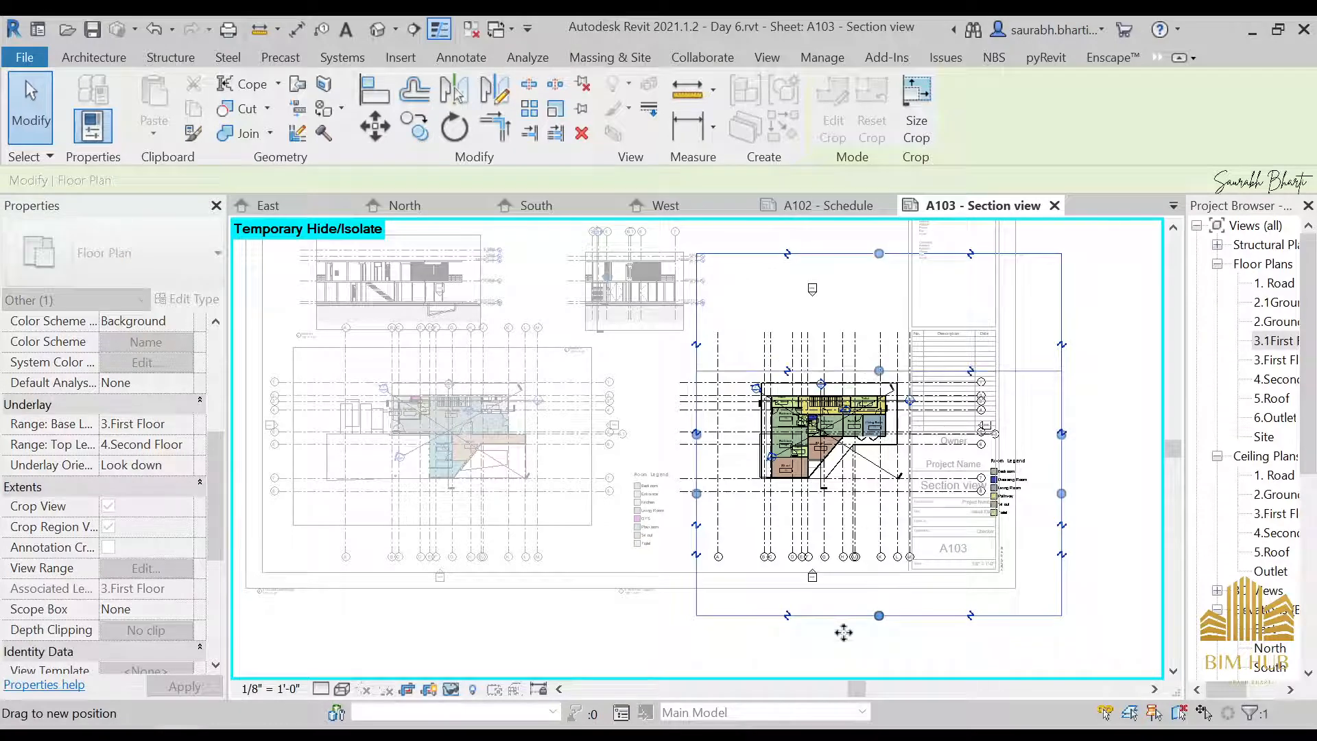
pyautogui.scroll(2, 880, 621)
pyautogui.moveTo(881, 616); pyautogui.dragTo(889, 502)
pyautogui.click(852, 634)
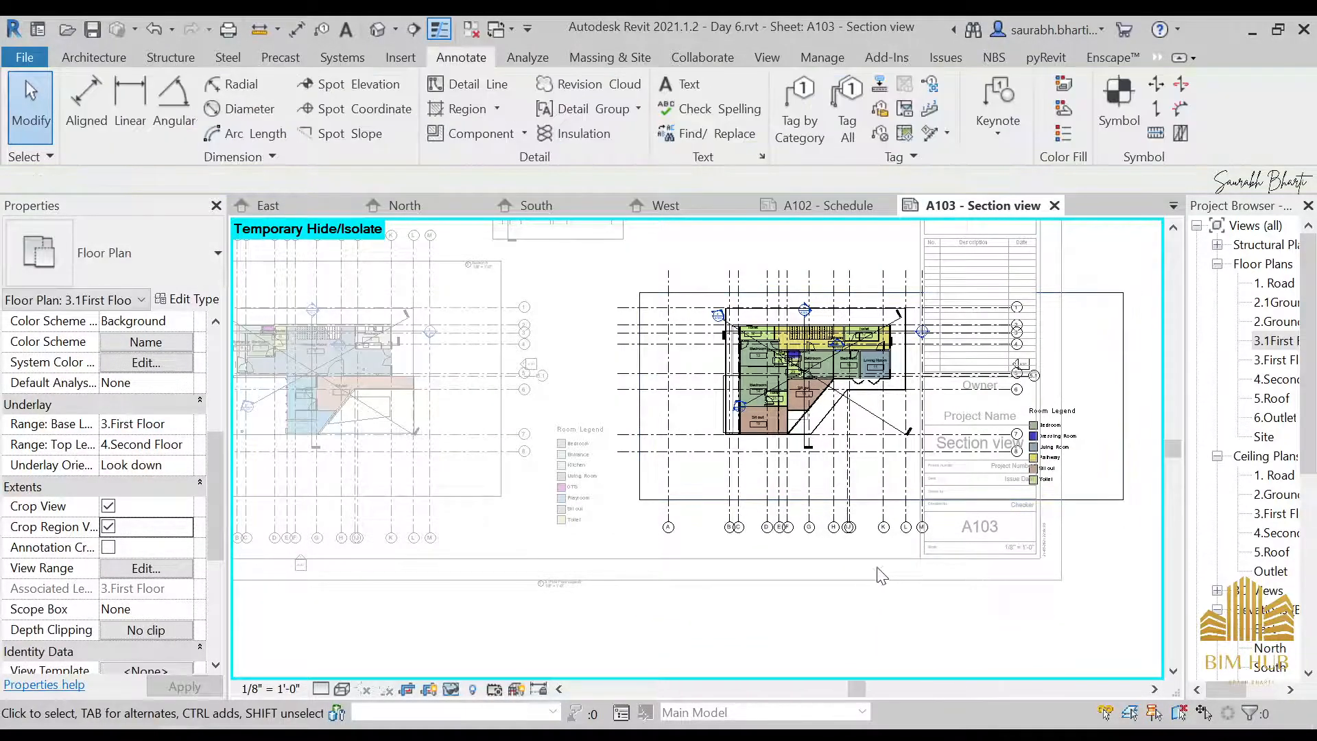
# Shift the first floor plan's crop region slightly toward the ground floor plan and finish editing it
pyautogui.scroll(-2, 859, 565)
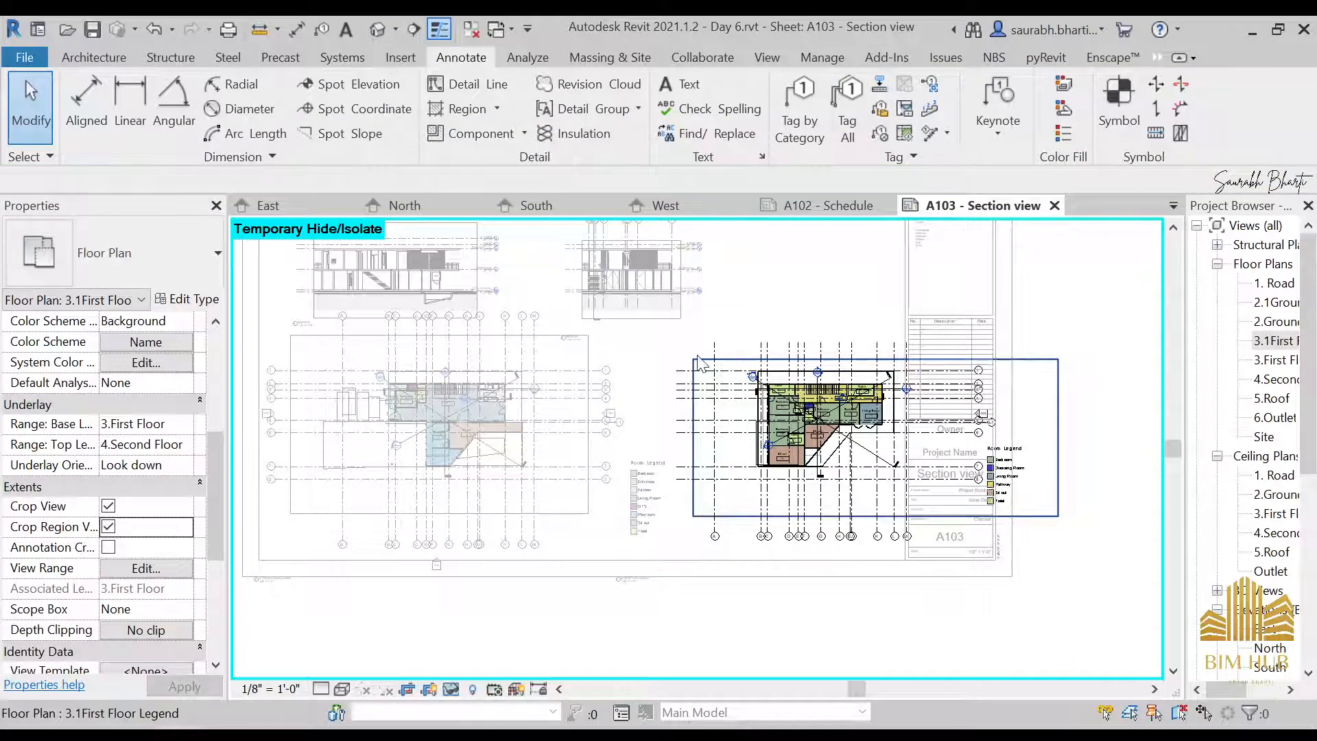
pyautogui.moveTo(700, 363); pyautogui.dragTo(680, 364)
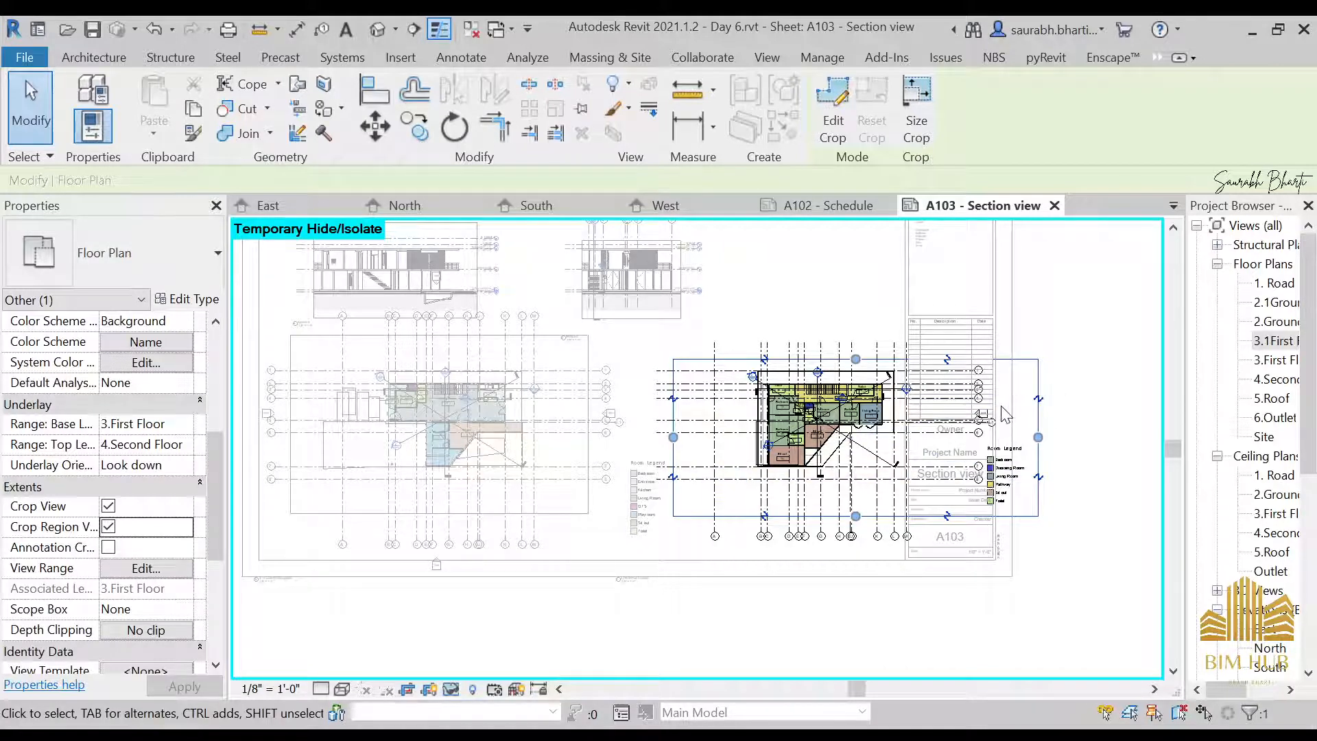
pyautogui.doubleClick(1100, 479)
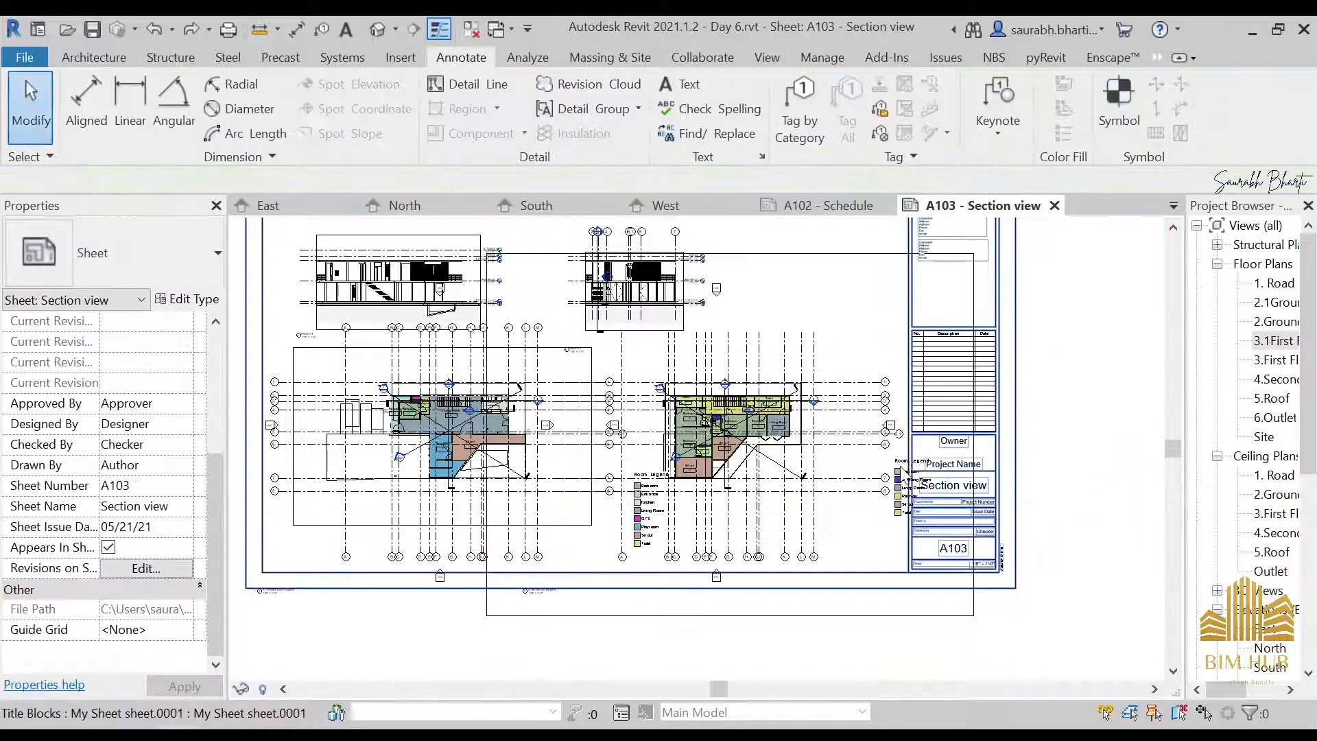
# Delete the first floor plan and ground floor plan viewports from sheet A103, keeping only the sections
pyautogui.click(804, 388)
pyautogui.press('Delete')
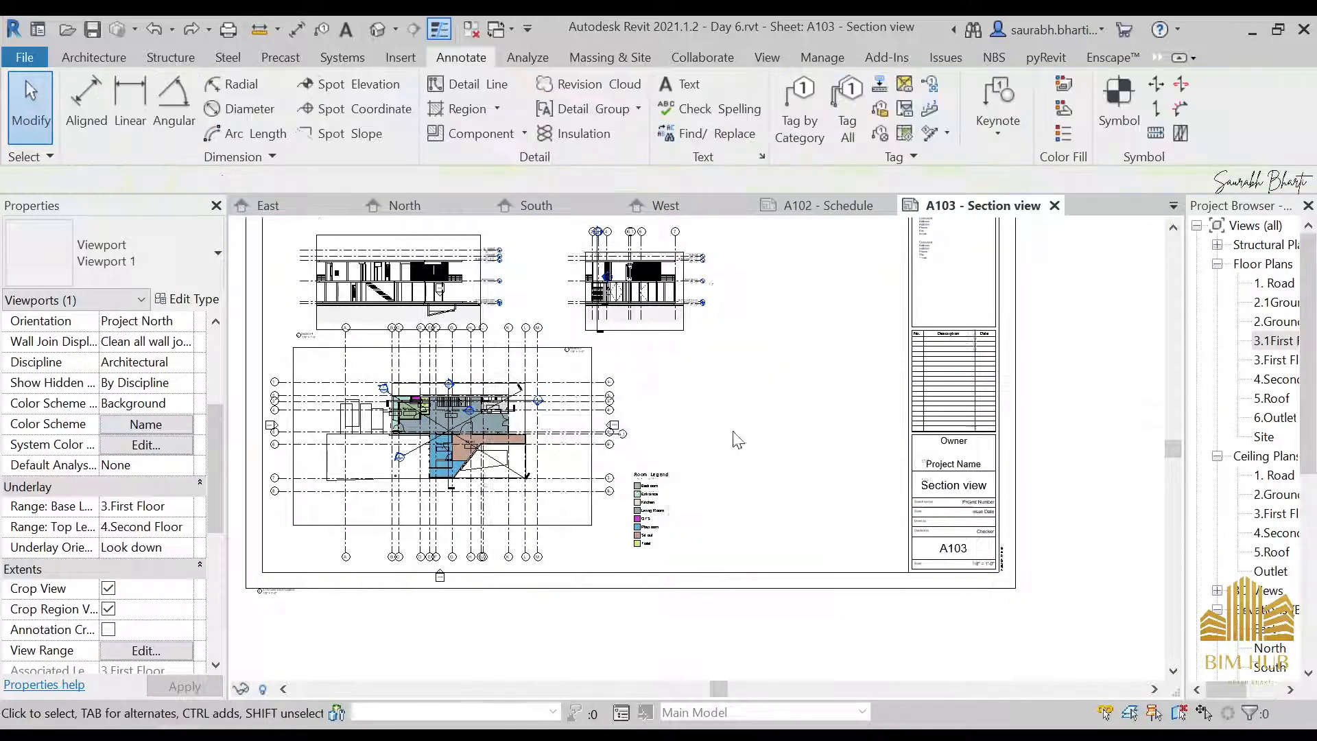
pyautogui.scroll(-2, 717, 431)
pyautogui.scroll(2, 553, 434)
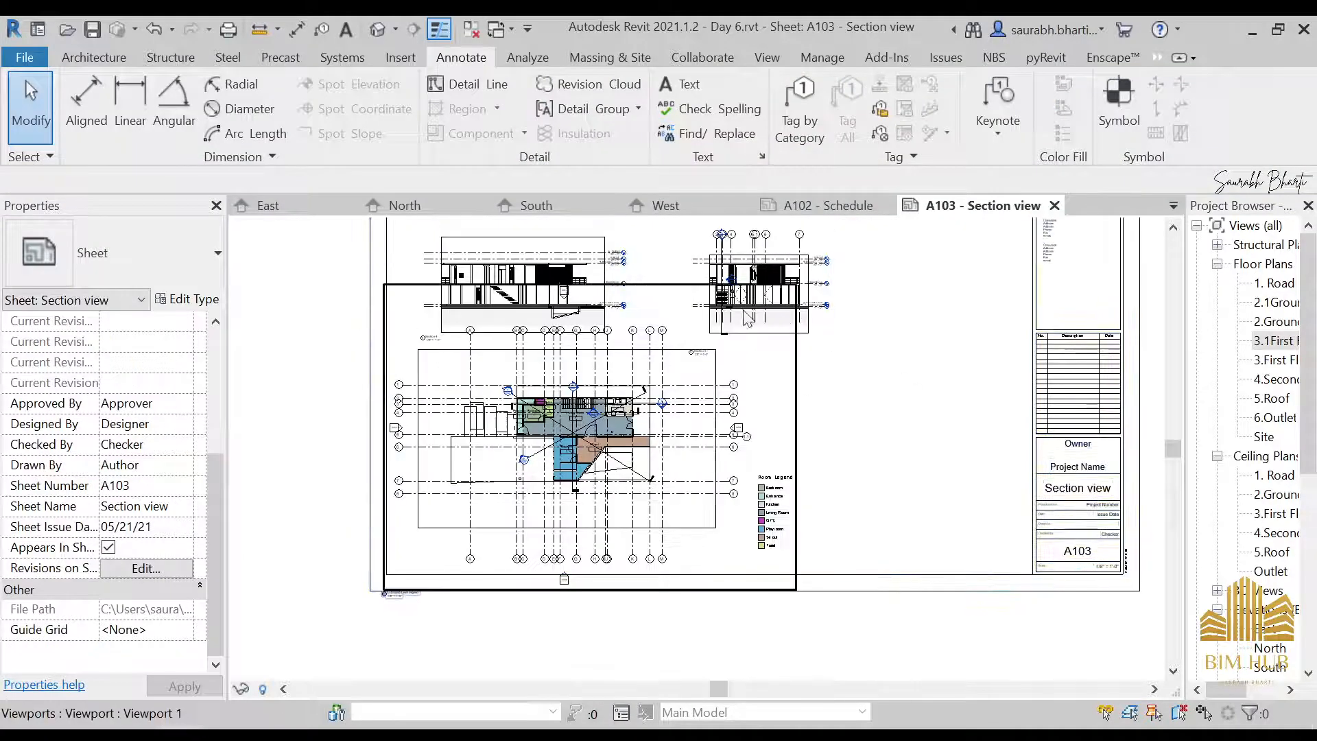
pyautogui.click(677, 308)
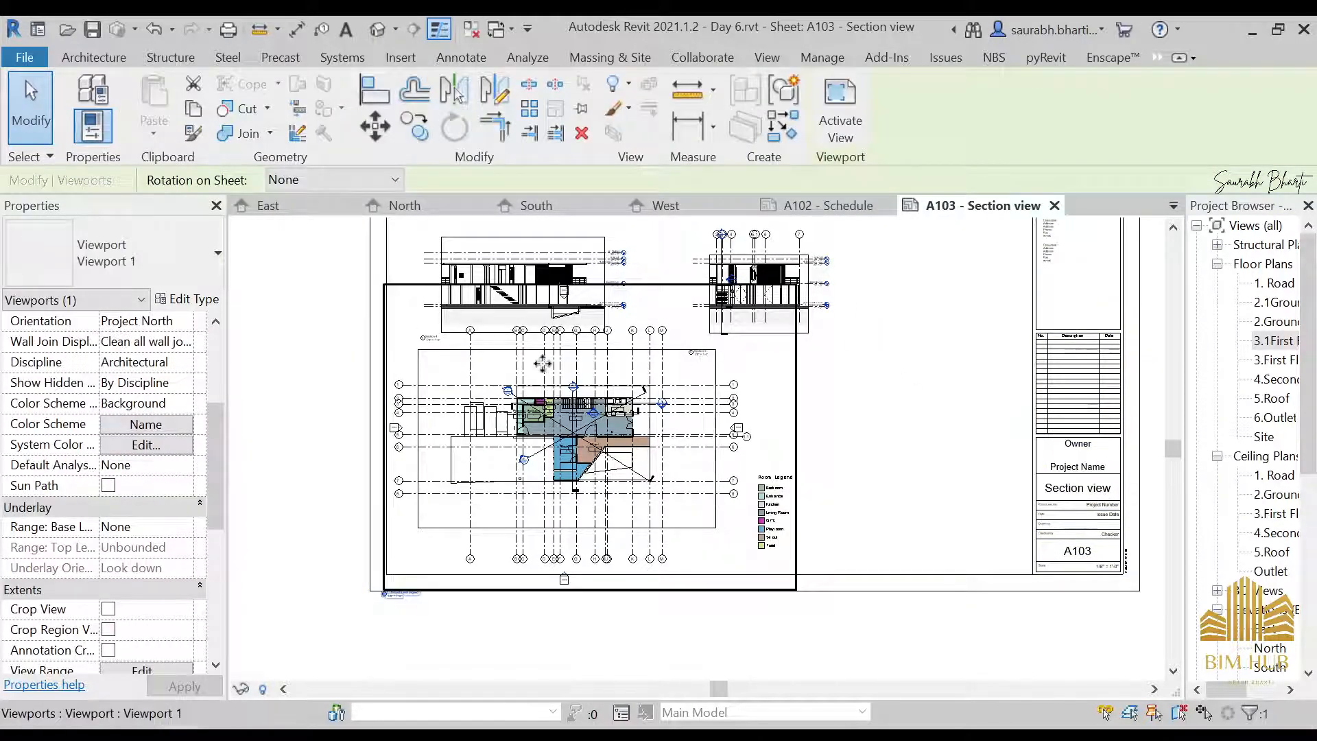
pyautogui.press('Delete')
pyautogui.scroll(-2, 626, 411)
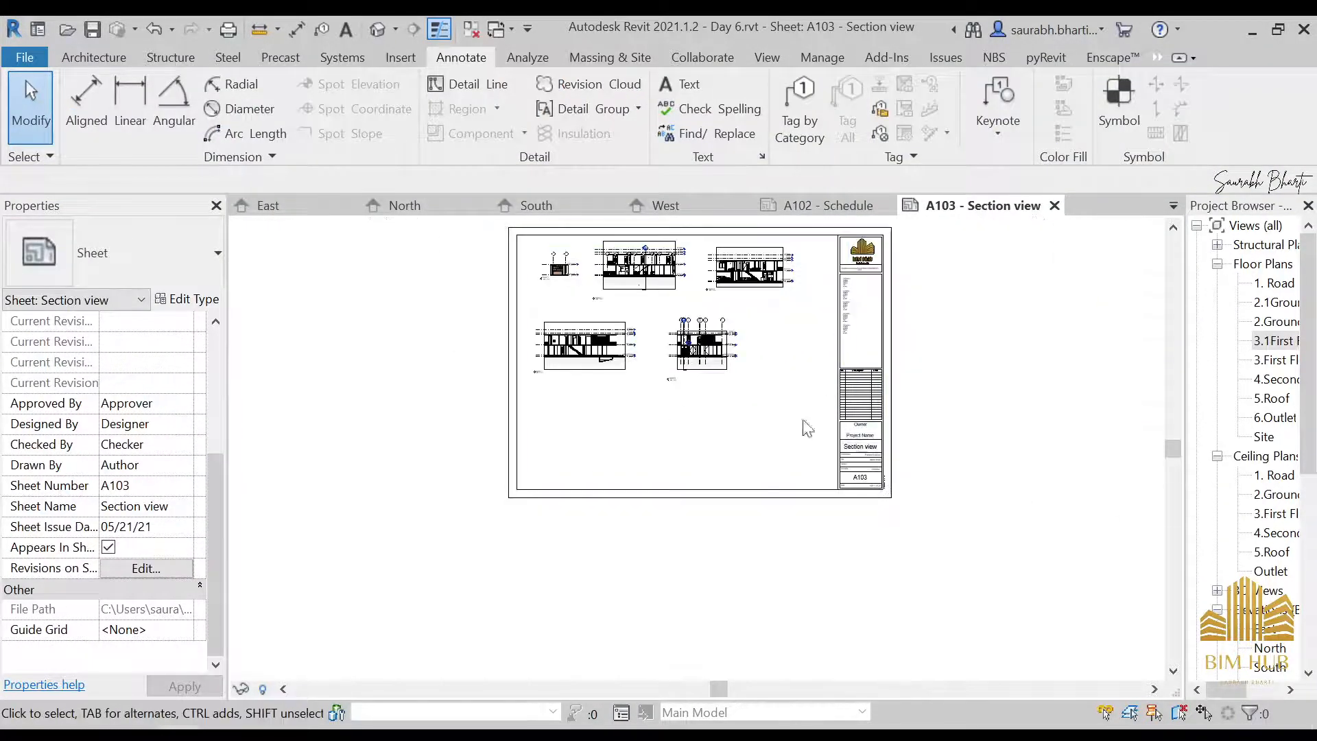
# Create a new sheet A104 using the My Sheet sheet.0001 titleblock
pyautogui.scroll(-3, 1264, 590)
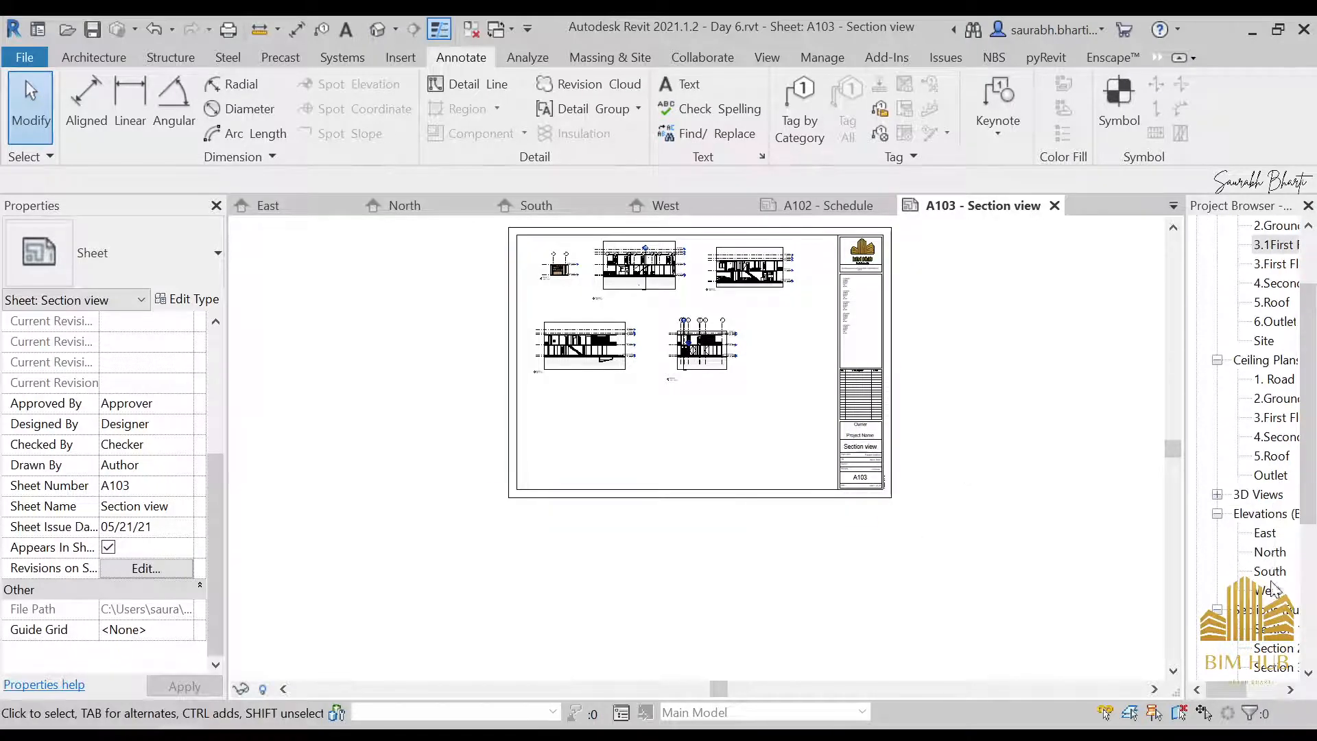
pyautogui.scroll(-4, 1272, 586)
pyautogui.scroll(-2, 1269, 590)
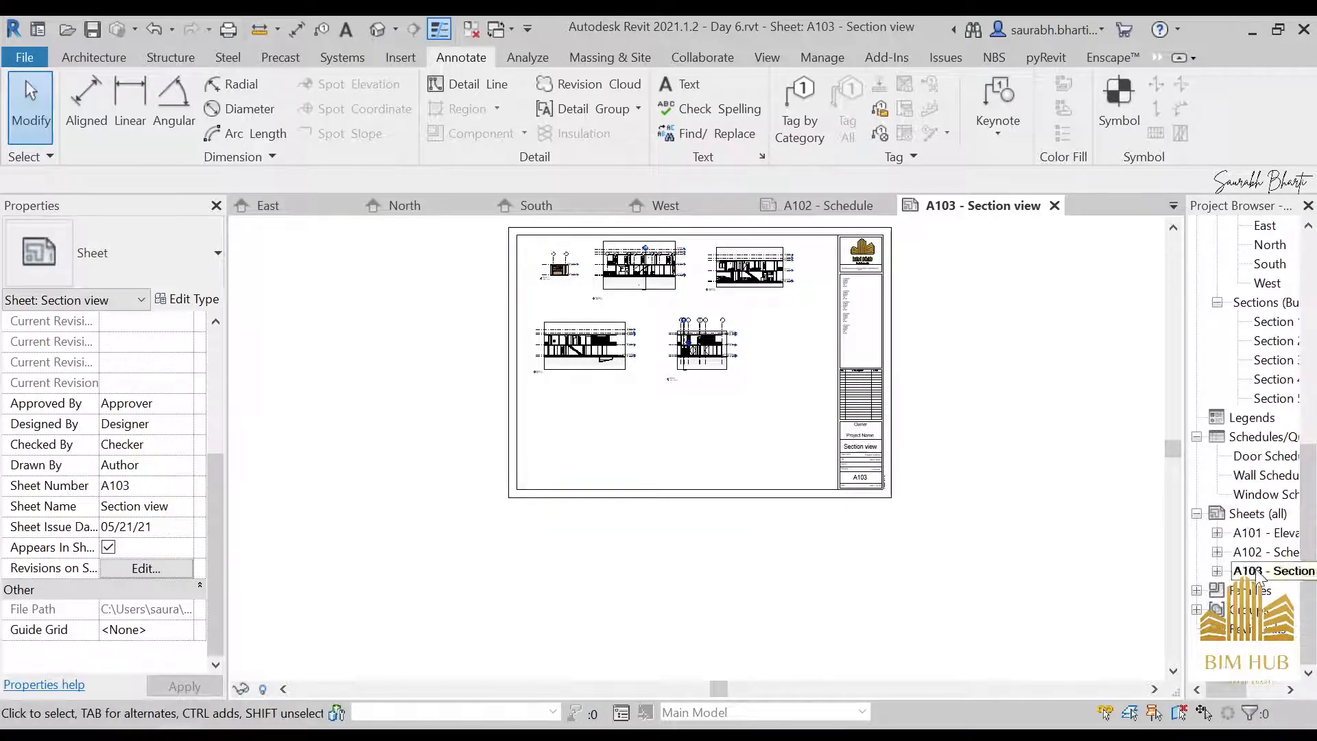
pyautogui.rightClick(1258, 513)
pyautogui.click(1152, 521)
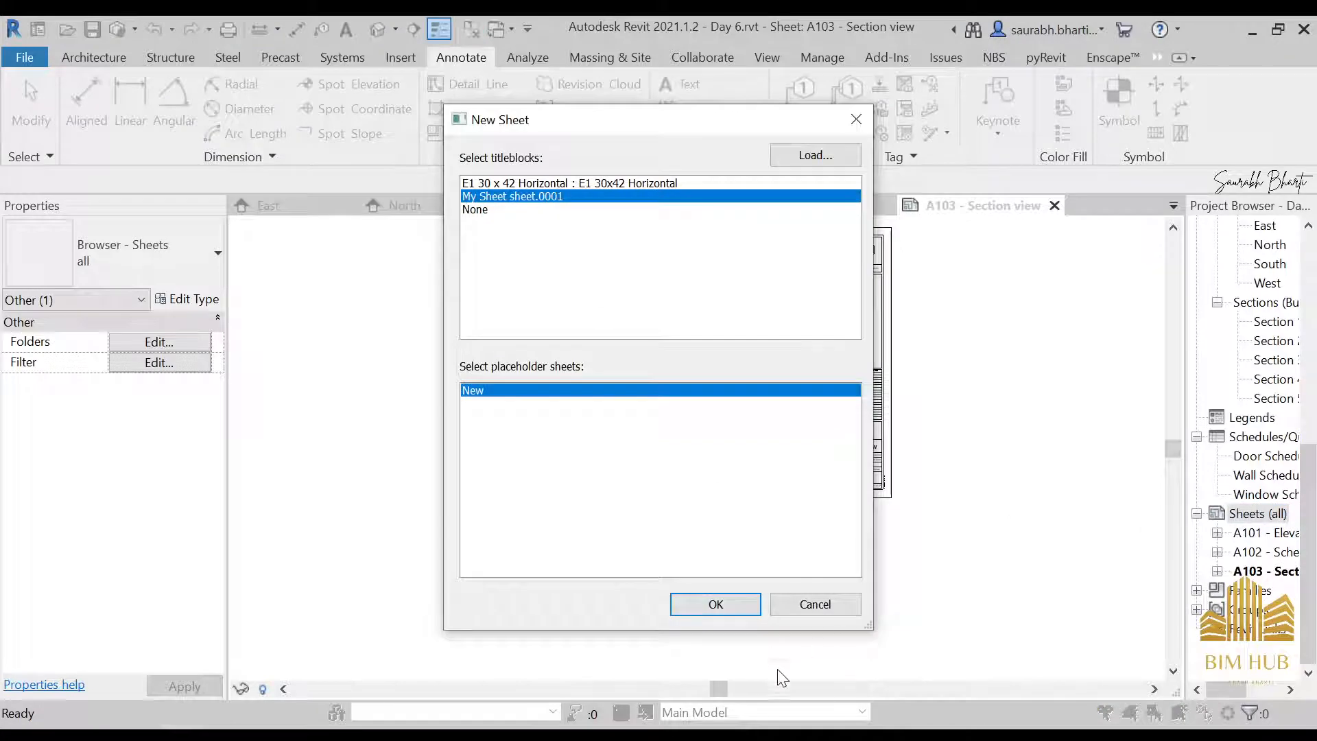
pyautogui.click(742, 608)
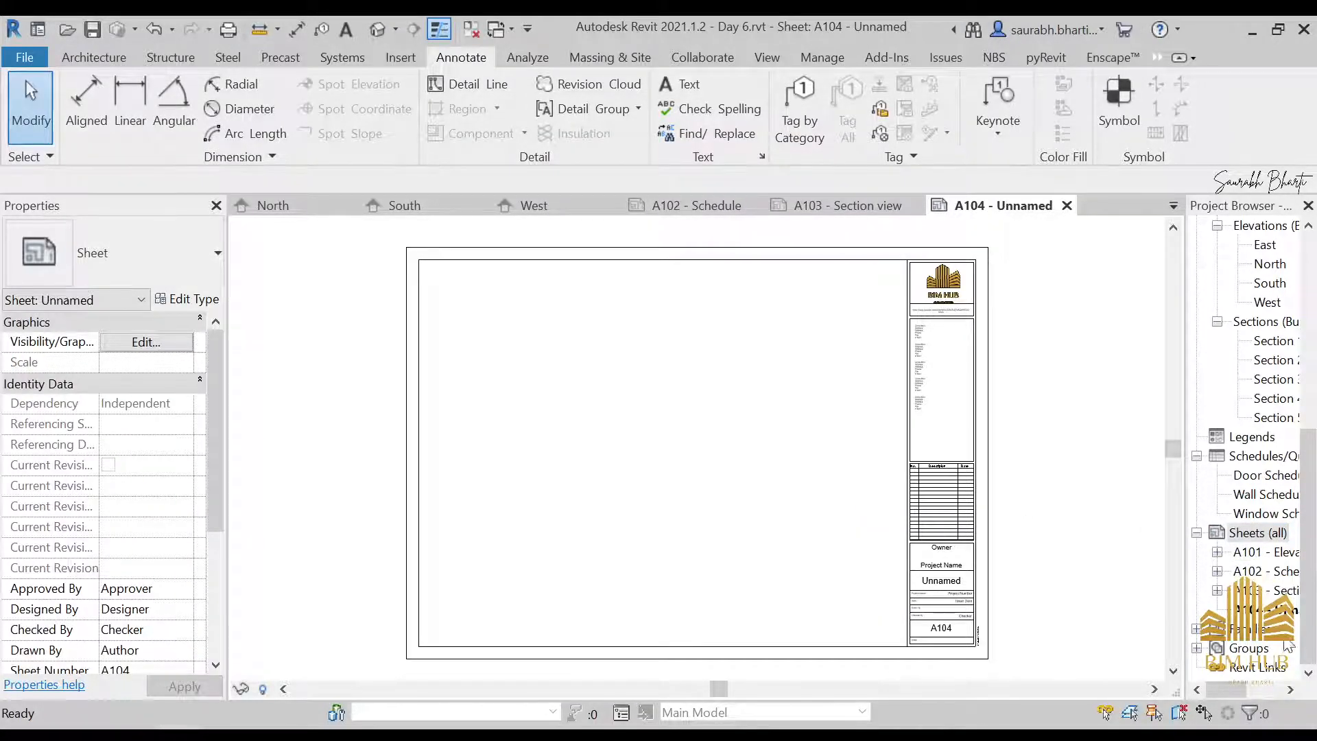
# Rename sheet A104 as Floor Plan
pyautogui.click(1293, 616)
pyautogui.press('F2')
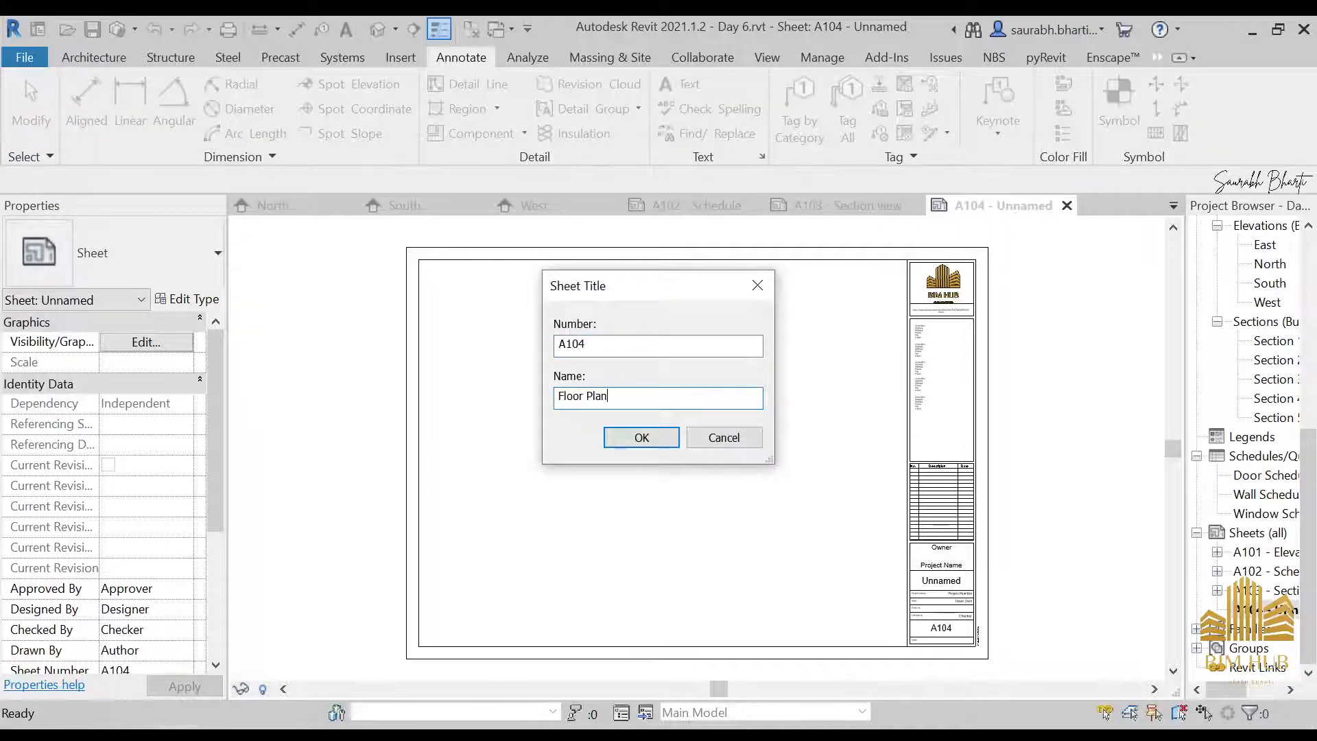
pyautogui.write('Floor Plan')
pyautogui.press('Return')
# Open the 2.1 Ground Level Legend floor plan and add an aligned dimension across the Entrance's width, placed above the plan
pyautogui.scroll(7, 1271, 295)
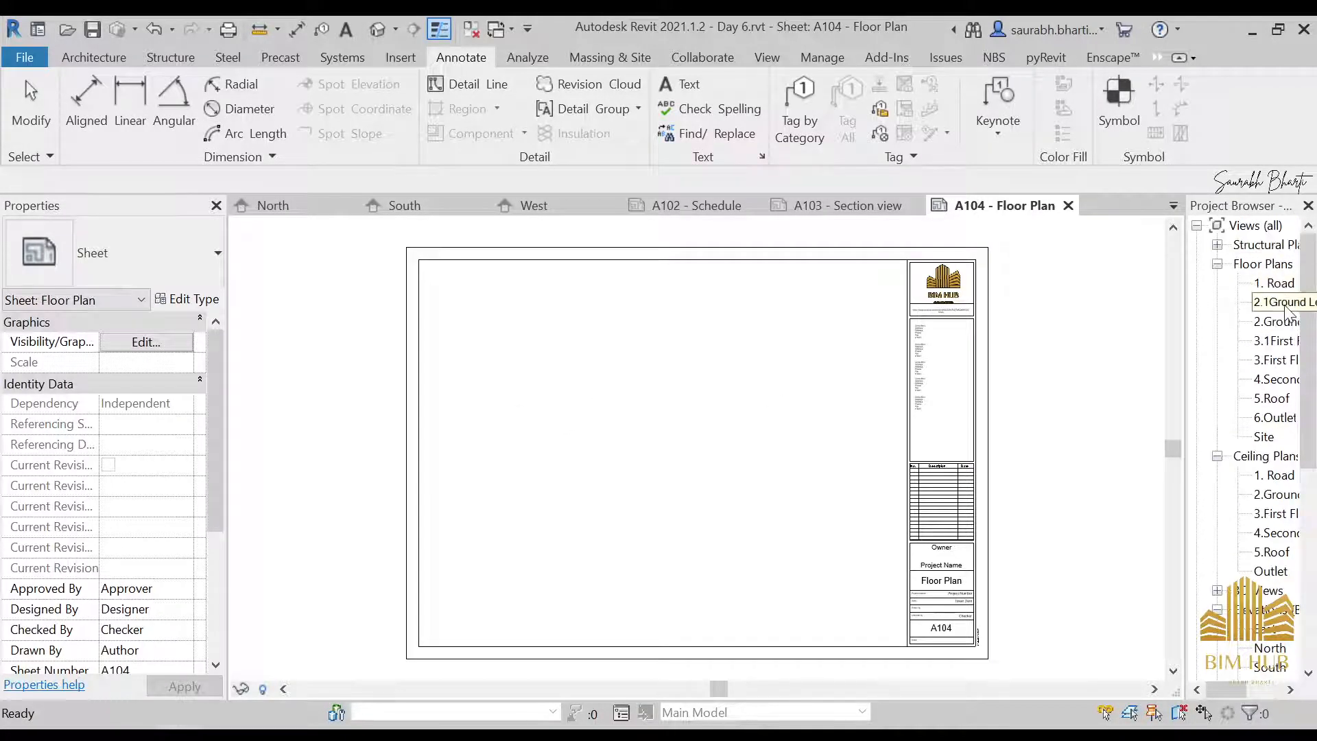
pyautogui.doubleClick(1283, 303)
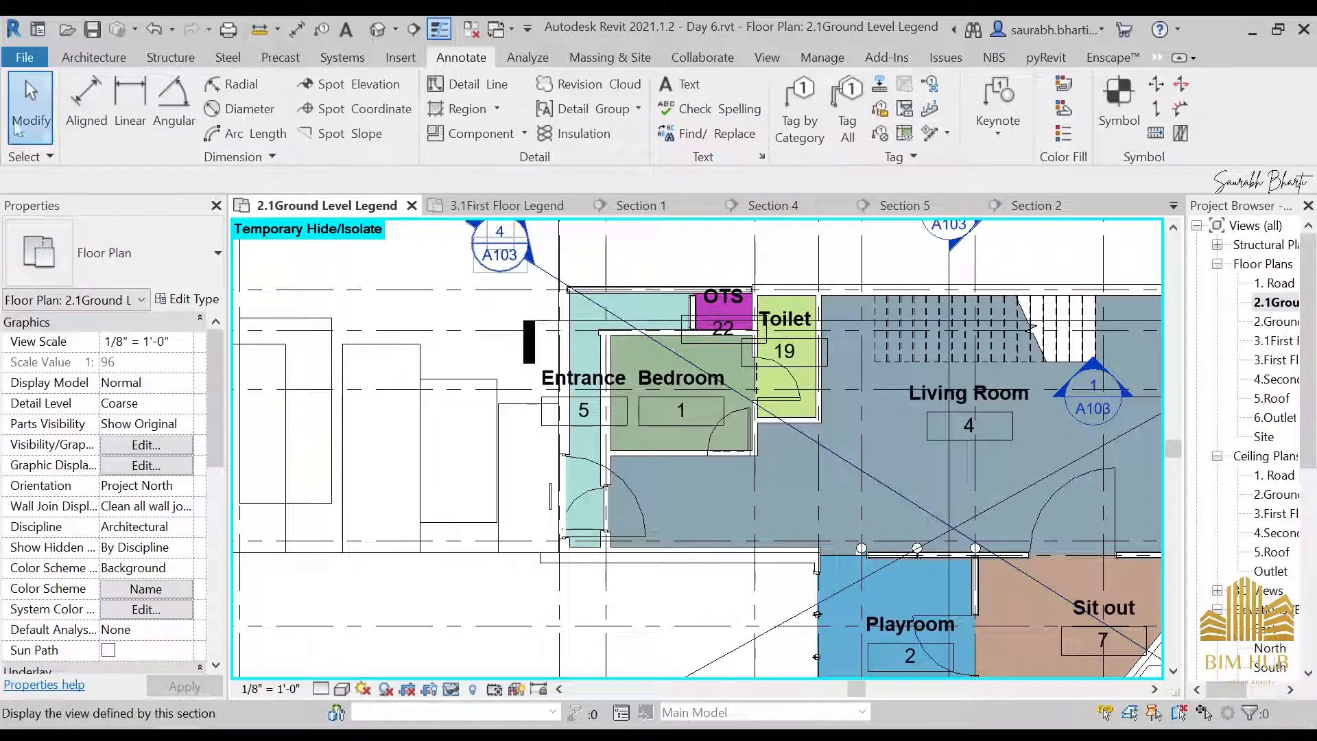
pyautogui.click(86, 96)
pyautogui.scroll(4, 406, 315)
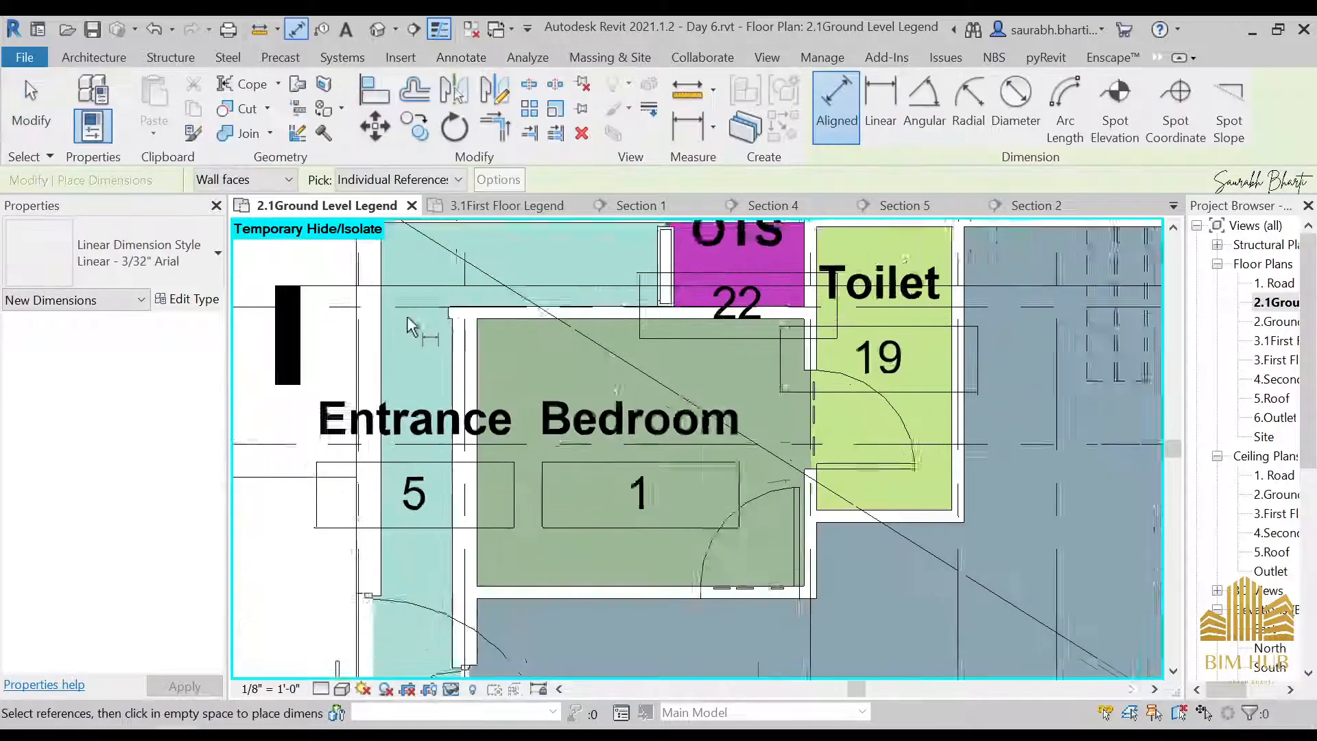
pyautogui.scroll(1, 407, 317)
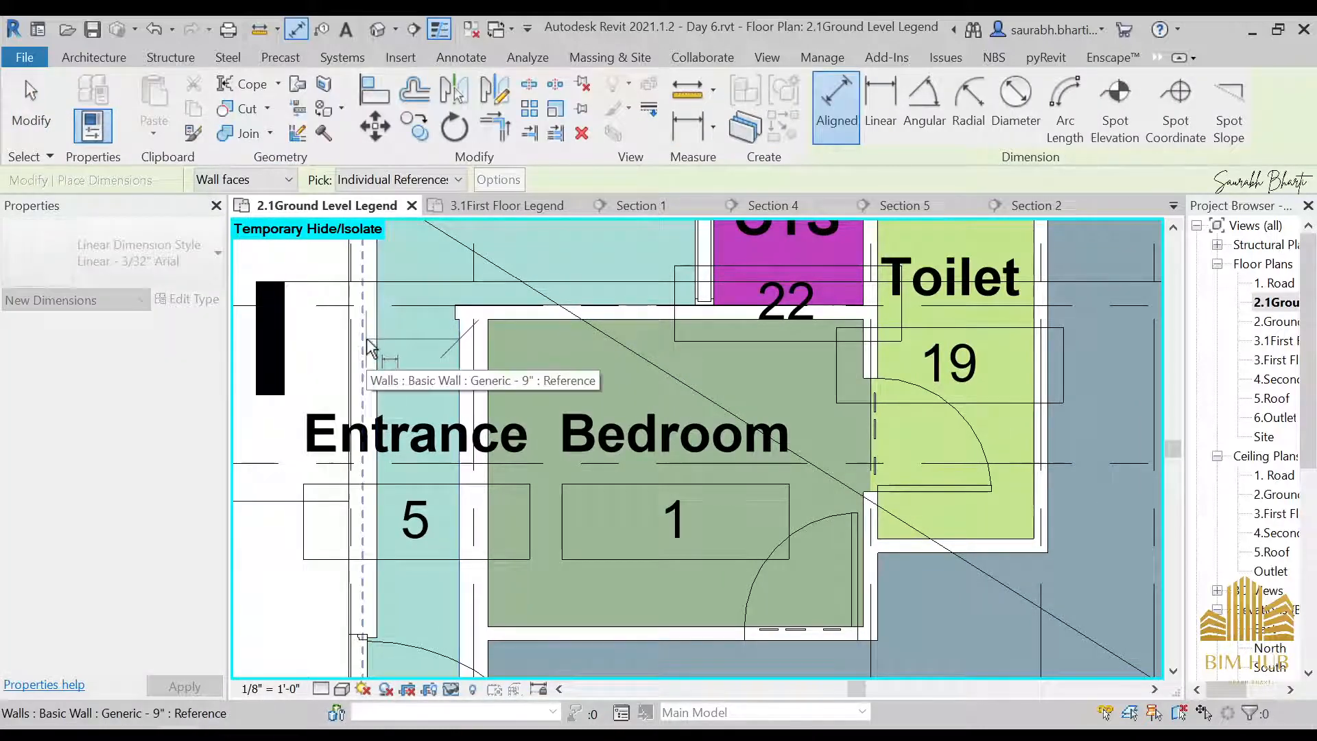
pyautogui.click(367, 347)
pyautogui.scroll(-3, 363, 350)
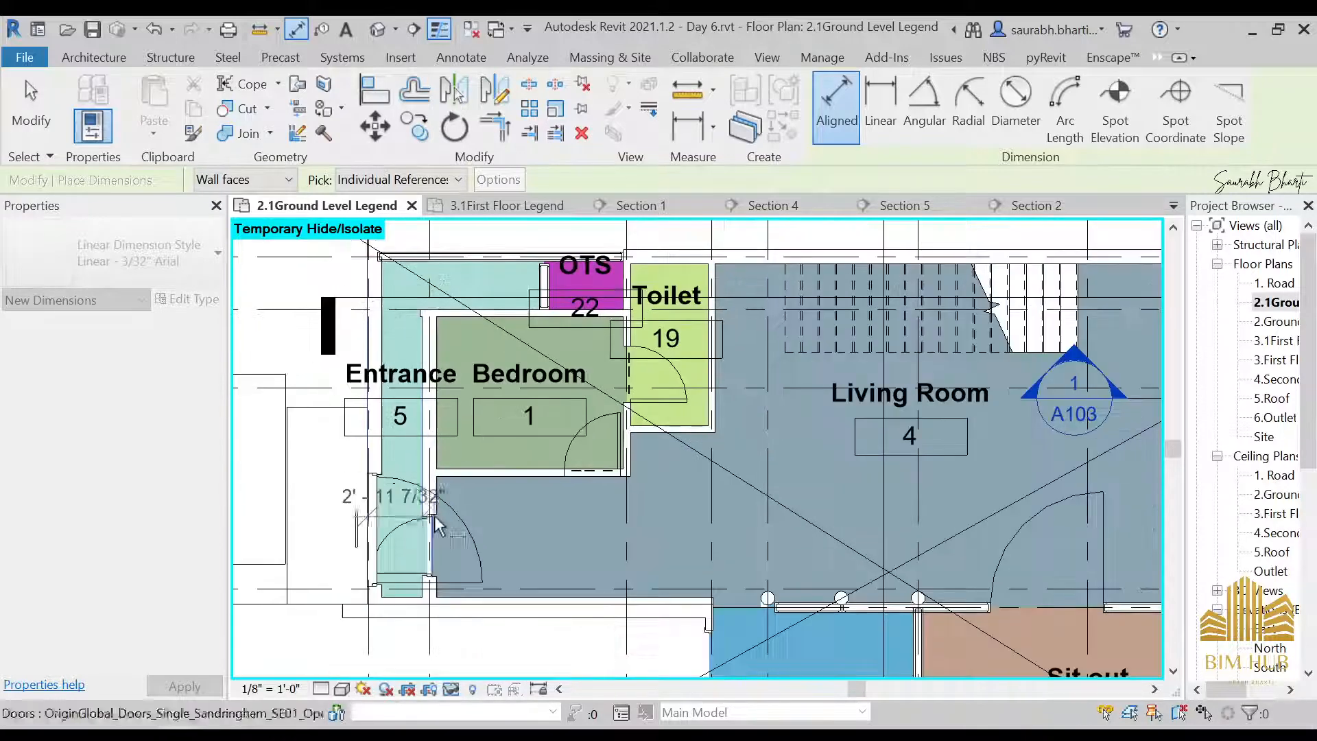
pyautogui.moveTo(437, 453); pyautogui.dragTo(461, 663, button='middle')
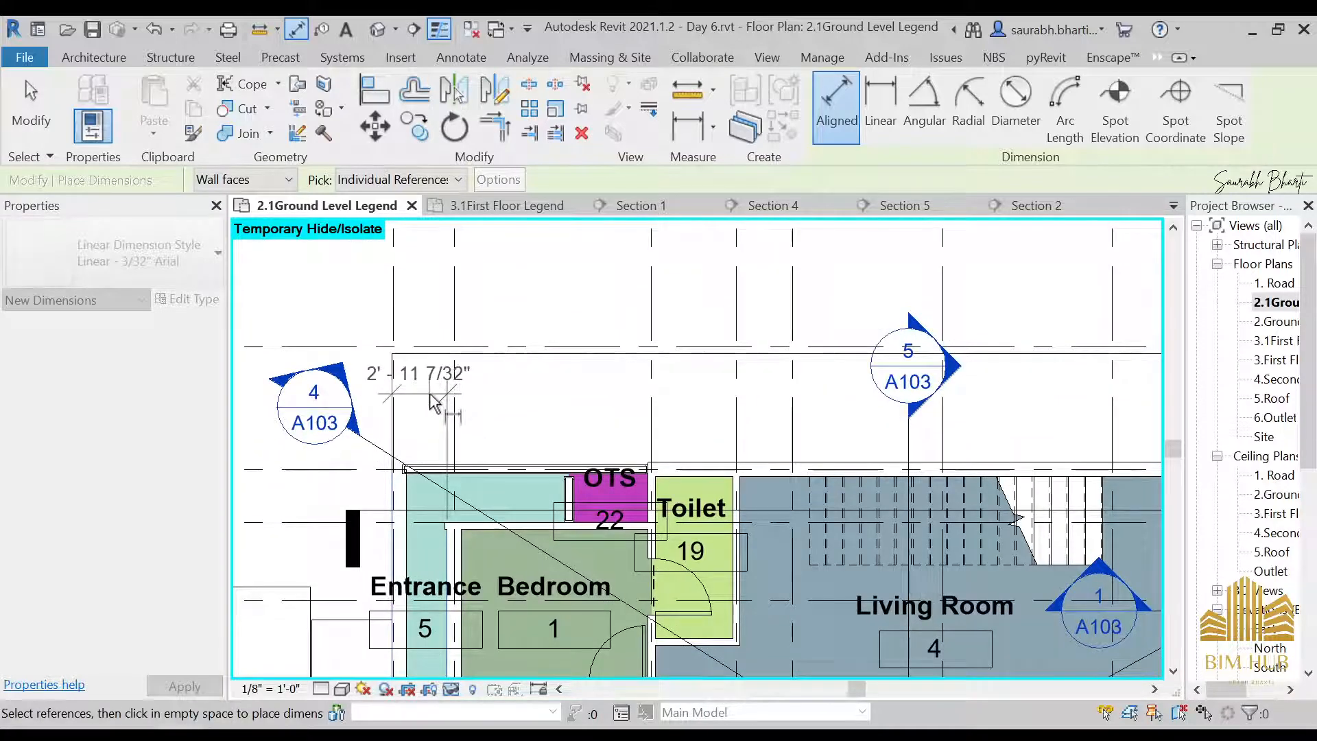
pyautogui.click(434, 403)
# Dimension the depth of the Entrance strip between the Bedroom's upper wall and the exterior wall, placing it outside the plan beside the Entrance
pyautogui.scroll(1, 522, 518)
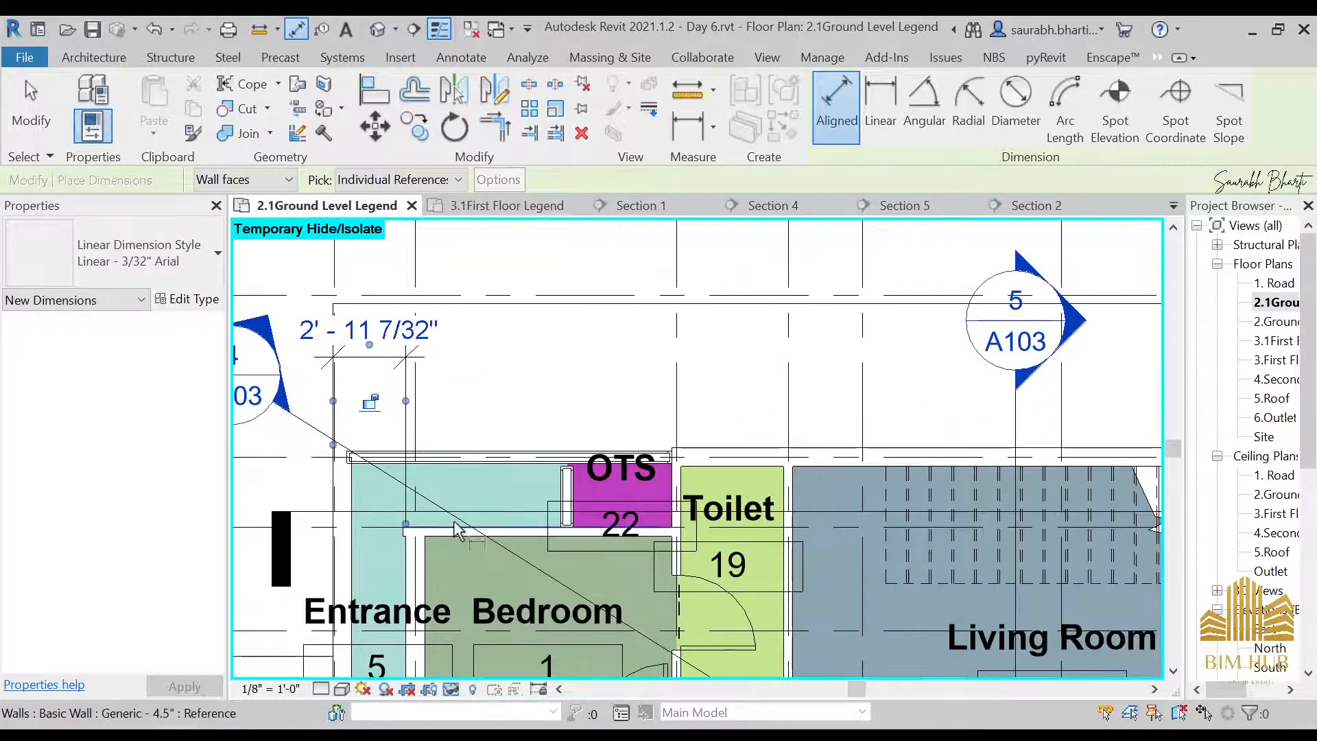
pyautogui.click(454, 523)
pyautogui.click(469, 460)
pyautogui.scroll(-2, 512, 441)
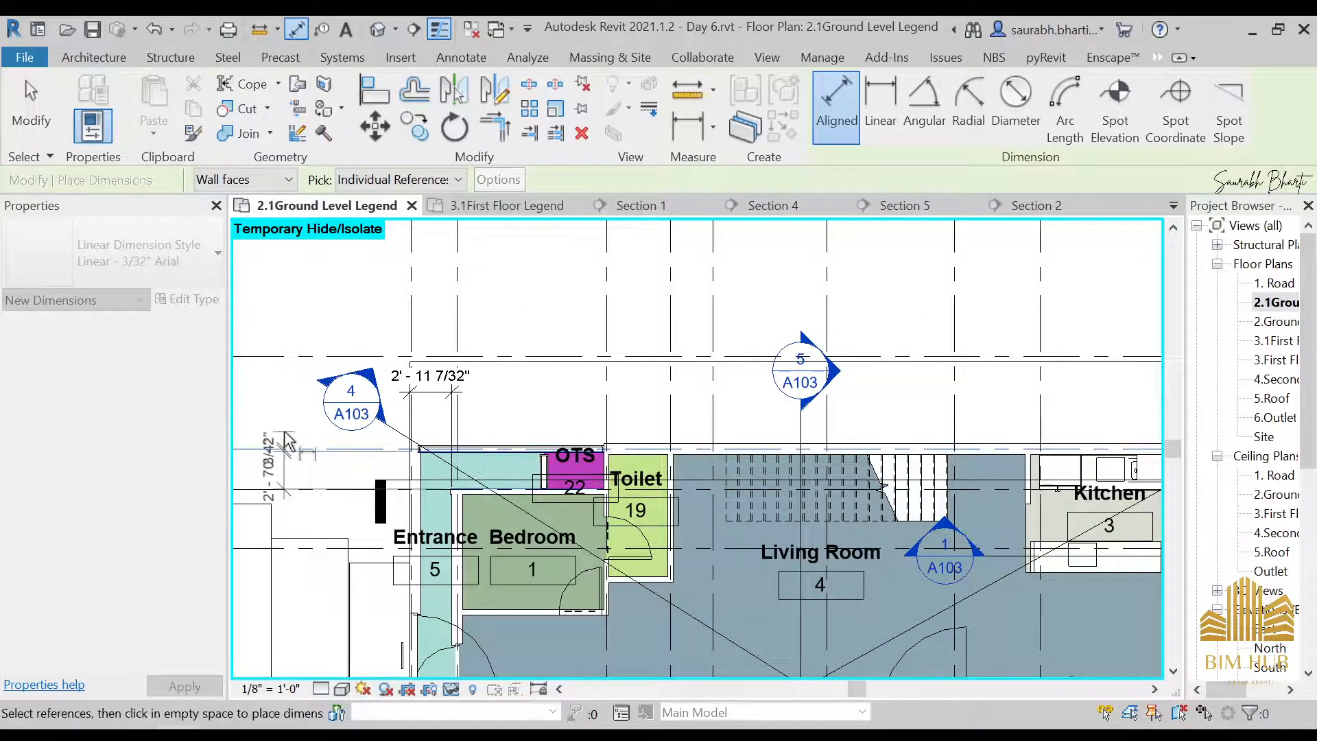
pyautogui.click(287, 439)
# Dimension the Living Room's width from the Toilet wall to the Kitchen wall, placing it above the plan
pyautogui.scroll(-2, 295, 436)
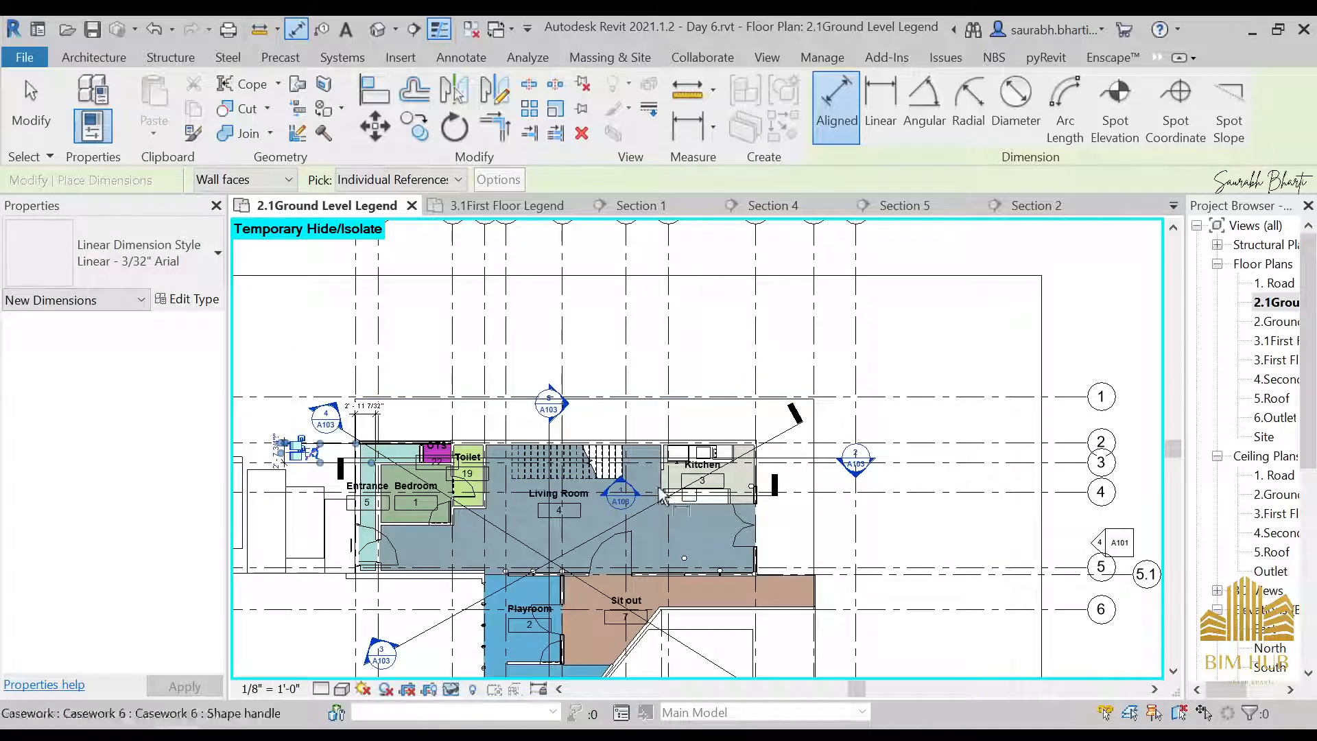
pyautogui.scroll(1, 617, 474)
pyautogui.scroll(2, 447, 452)
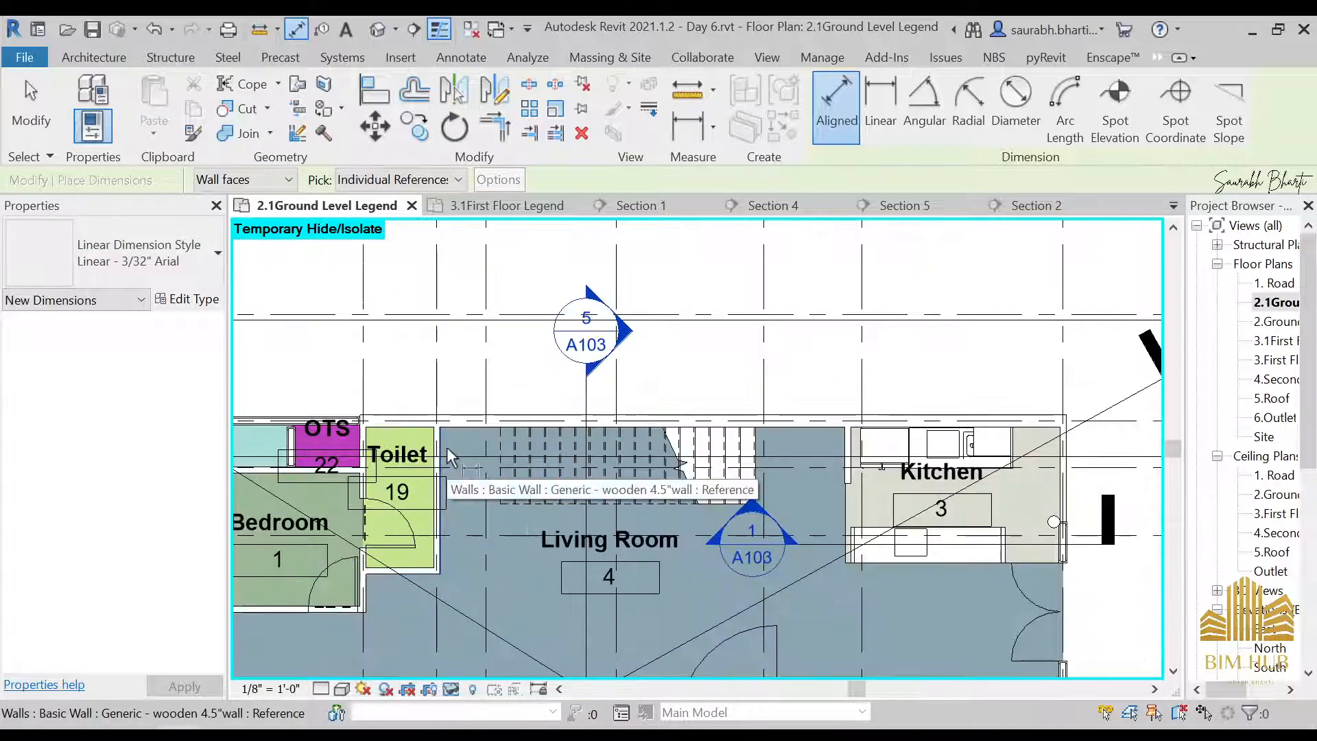
pyautogui.click(846, 461)
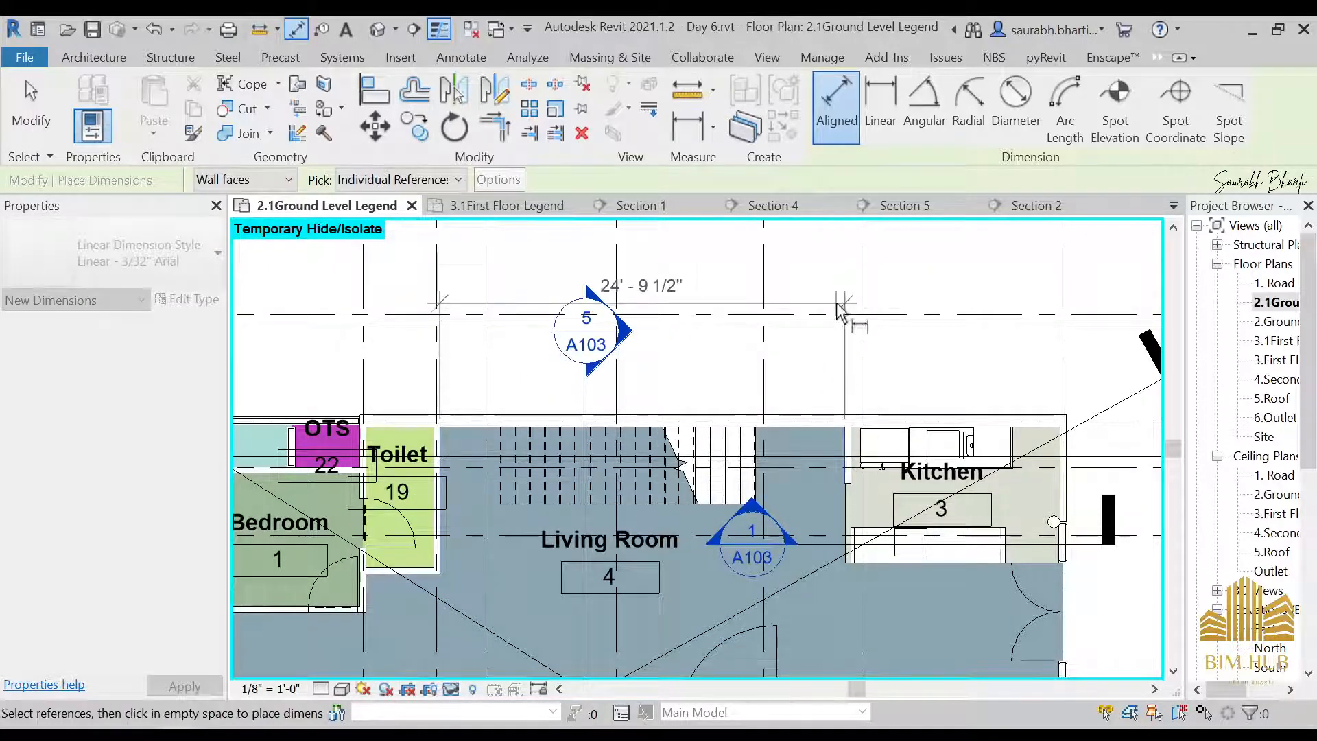
pyautogui.click(841, 299)
# Try to dimension the Kitchen's width from its inner wall to the outer wall, in line with the Living Room dimension
pyautogui.scroll(-4, 844, 367)
pyautogui.scroll(5, 885, 469)
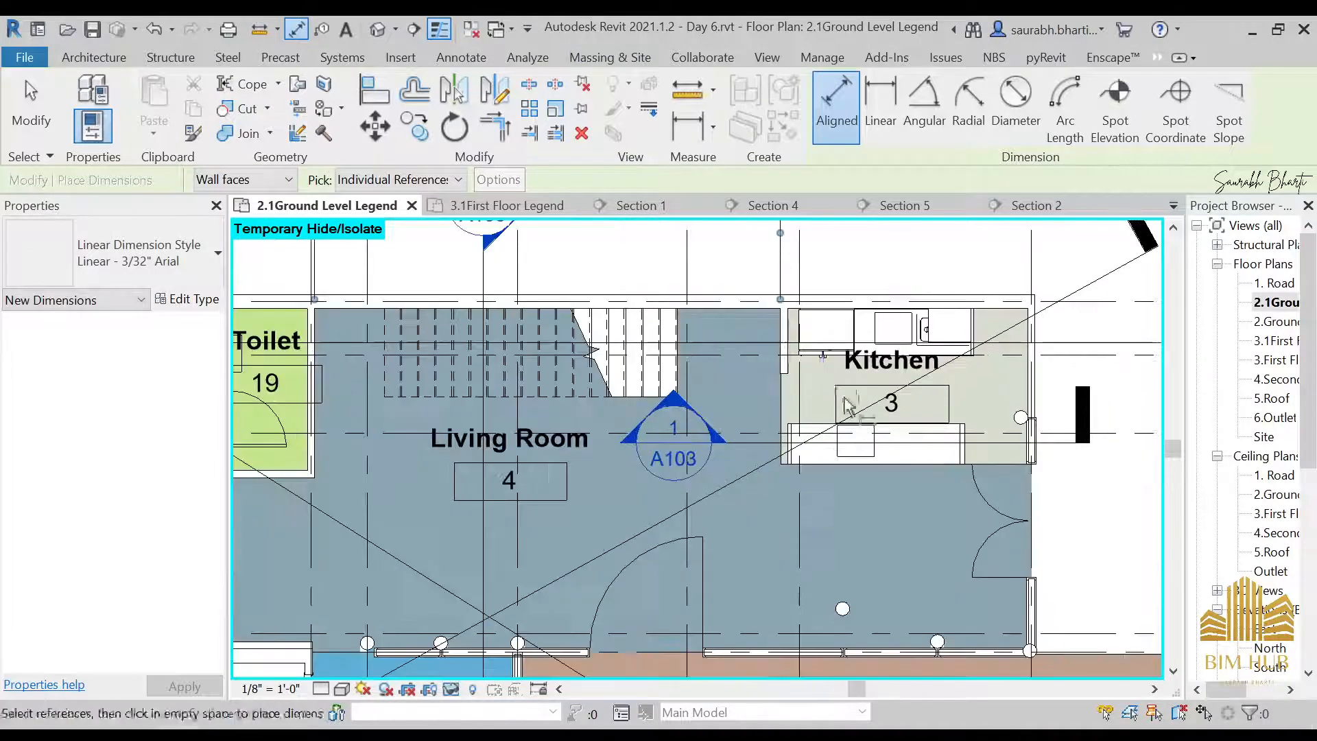
pyautogui.click(791, 335)
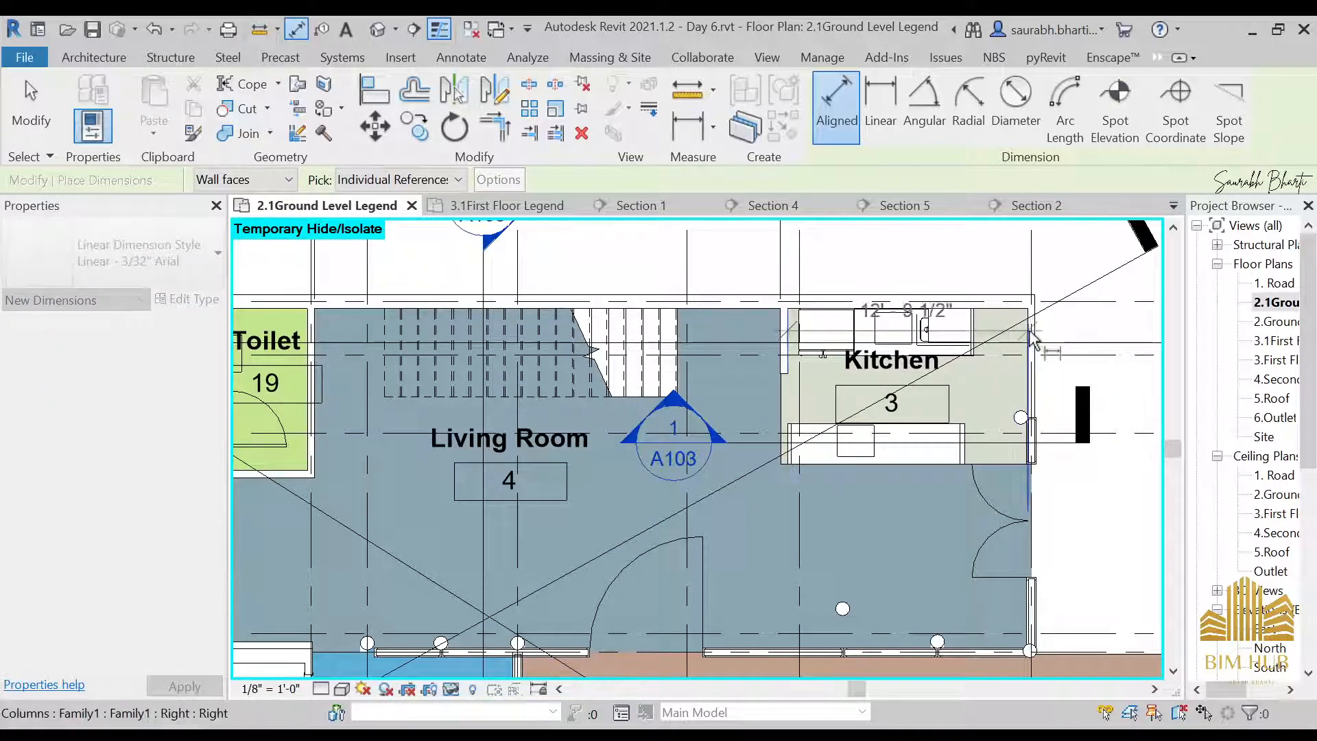
pyautogui.moveTo(998, 221); pyautogui.dragTo(983, 378, button='middle')
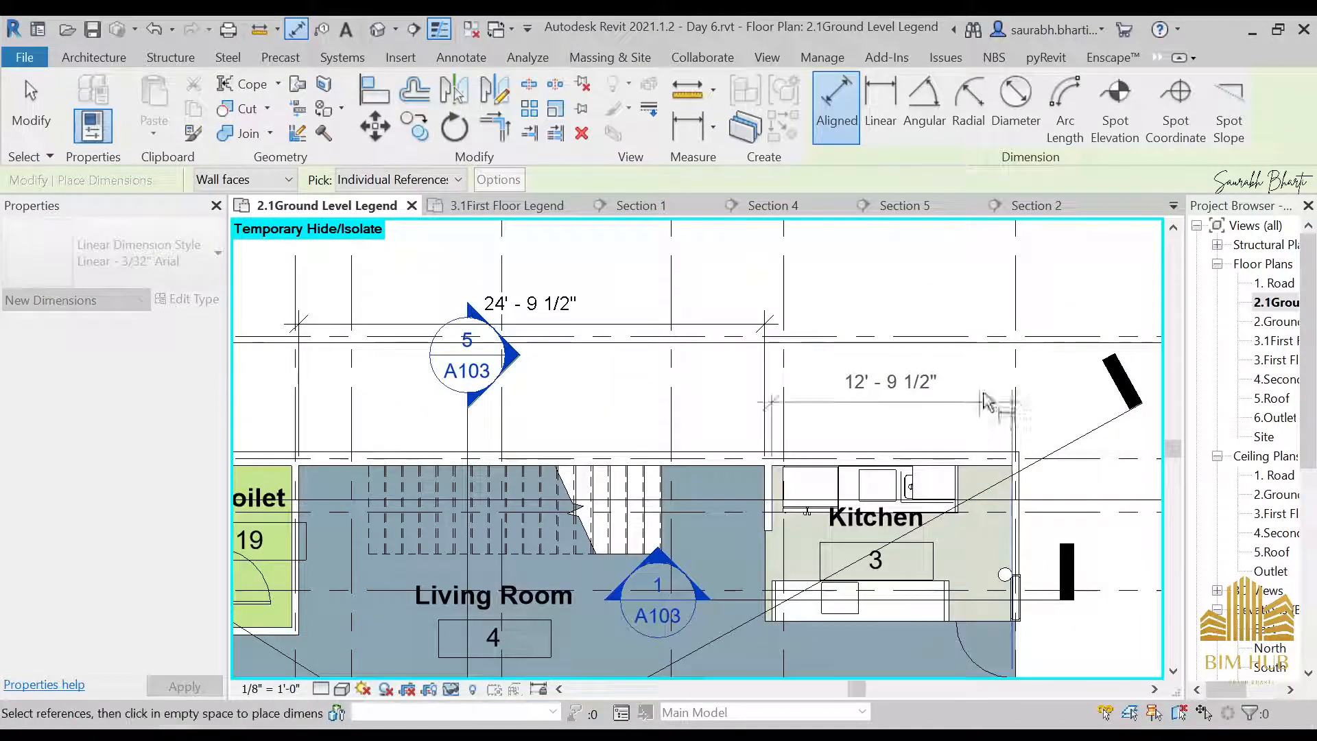
pyautogui.click(1008, 325)
pyautogui.press('Escape')
pyautogui.press('Escape')
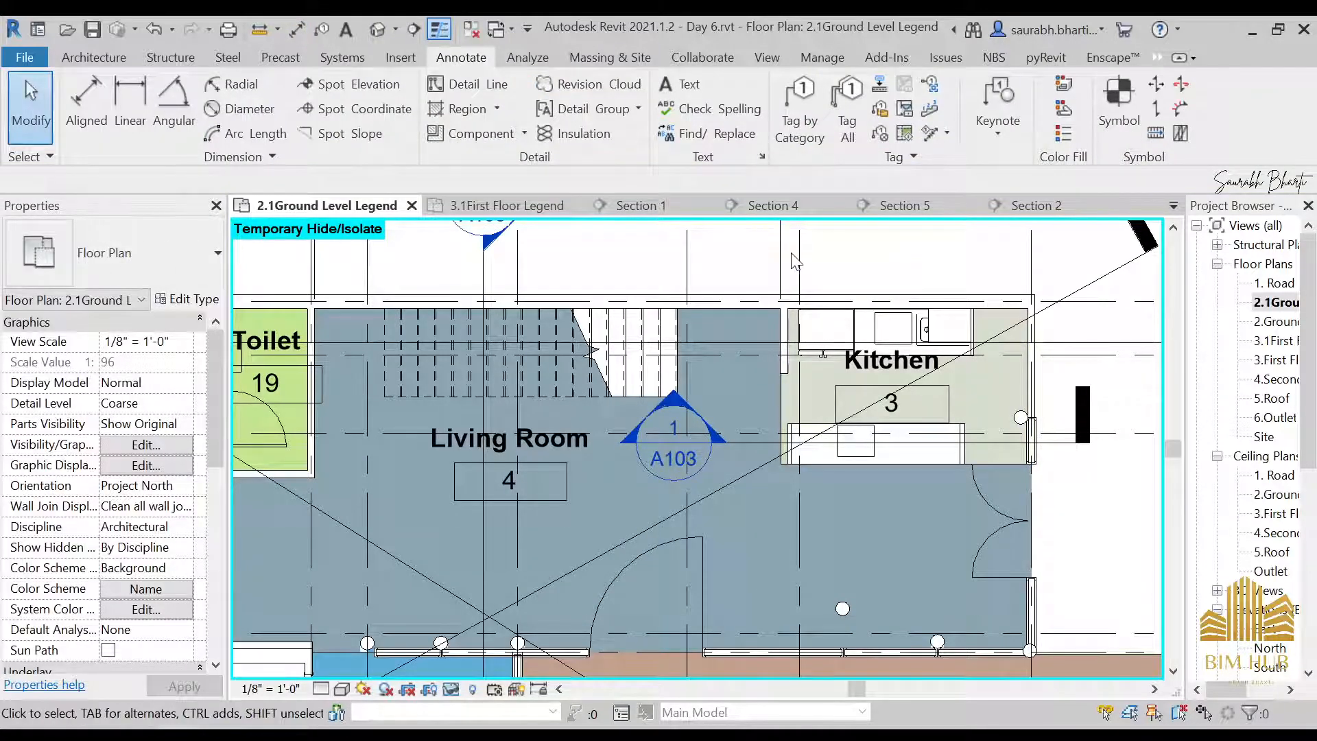
# Hide the dimensions category and the grids category in the 2.1 Ground Level Legend plan
pyautogui.click(781, 251)
pyautogui.rightClick(786, 260)
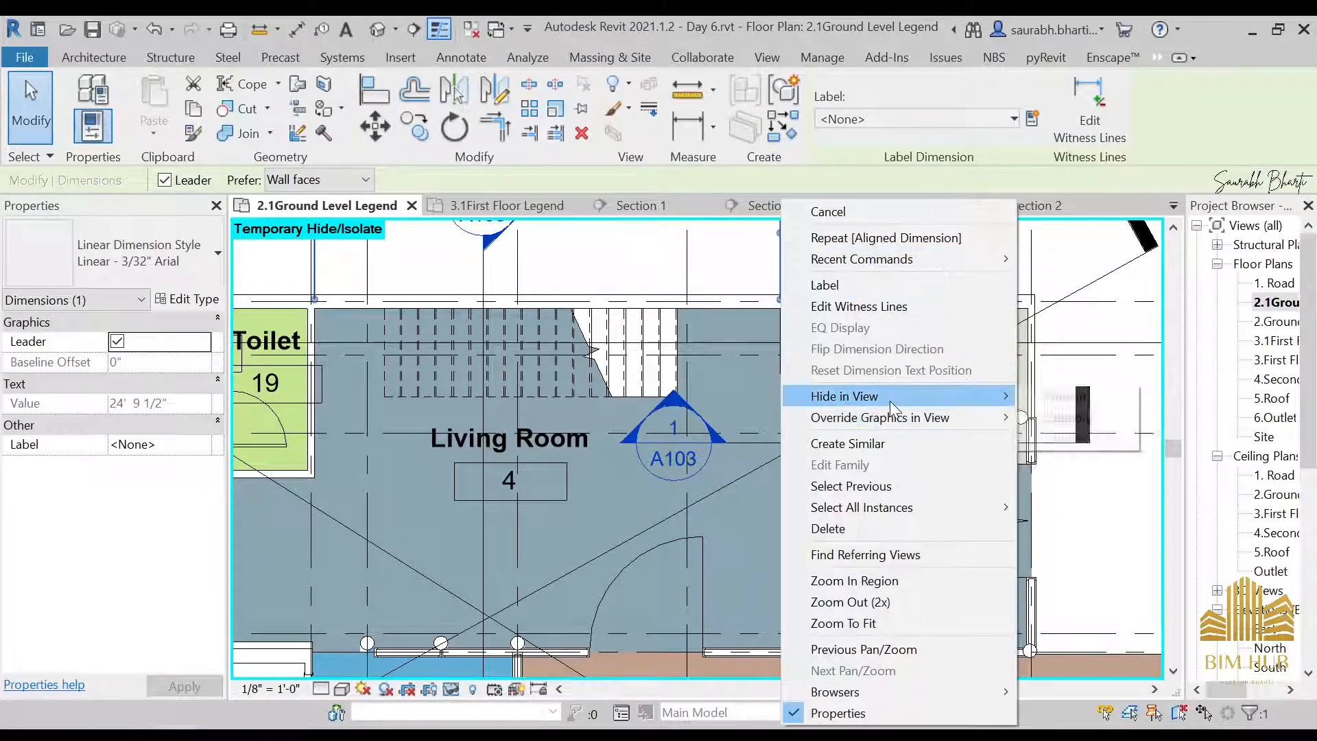
pyautogui.moveTo(960, 396)
pyautogui.click(1063, 417)
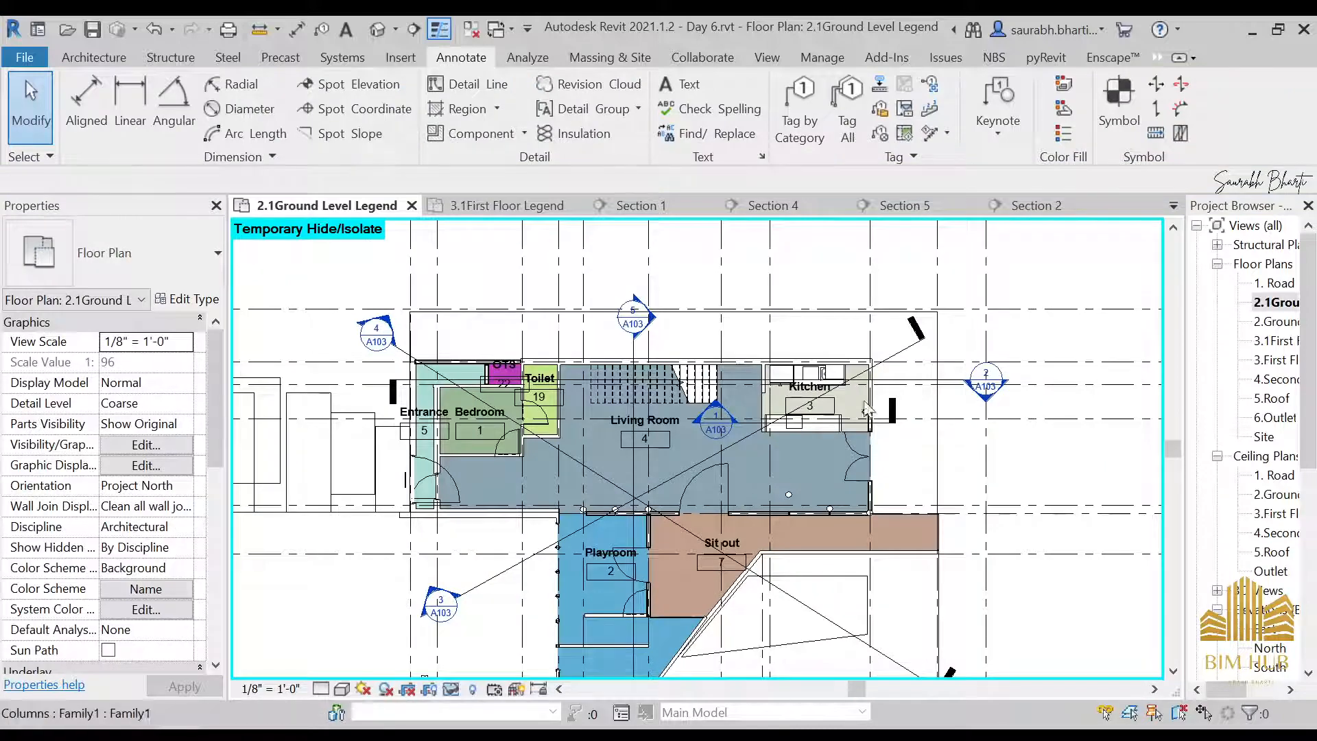
pyautogui.rightClick(1079, 311)
pyautogui.moveTo(1135, 396)
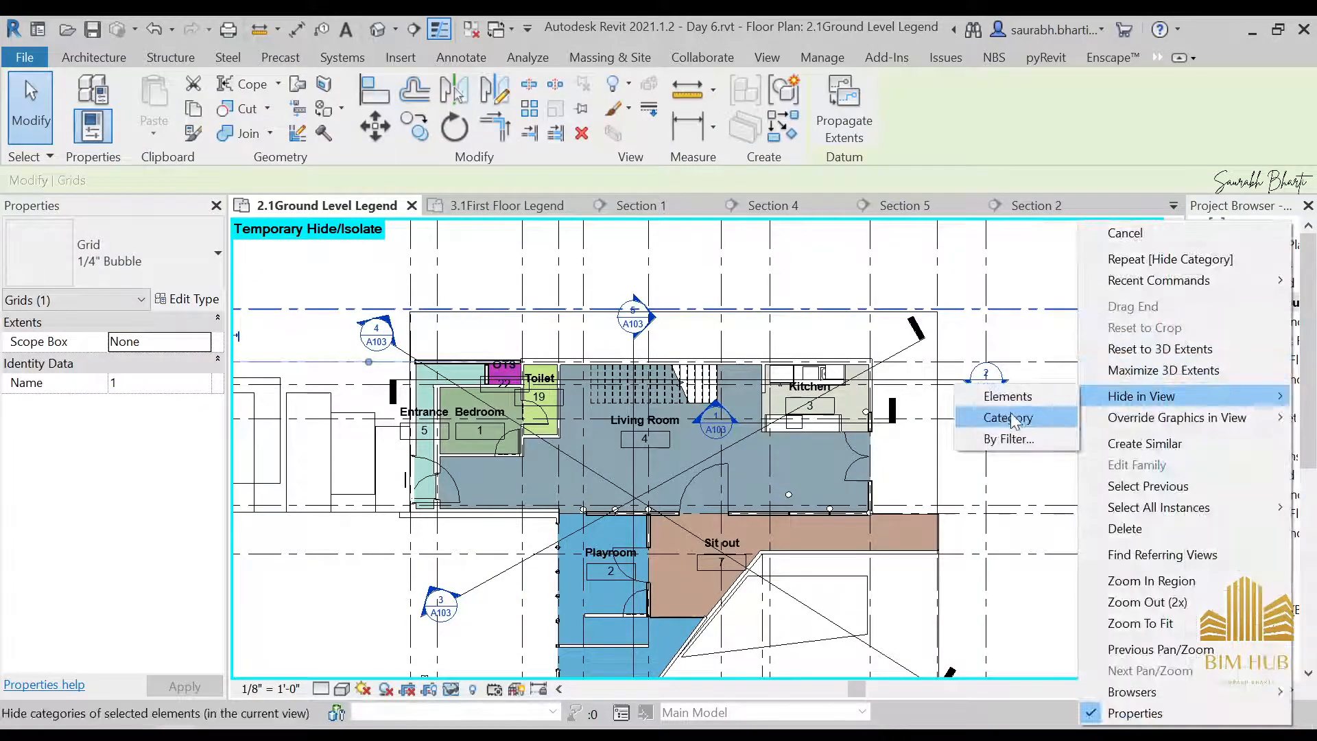
pyautogui.click(1014, 419)
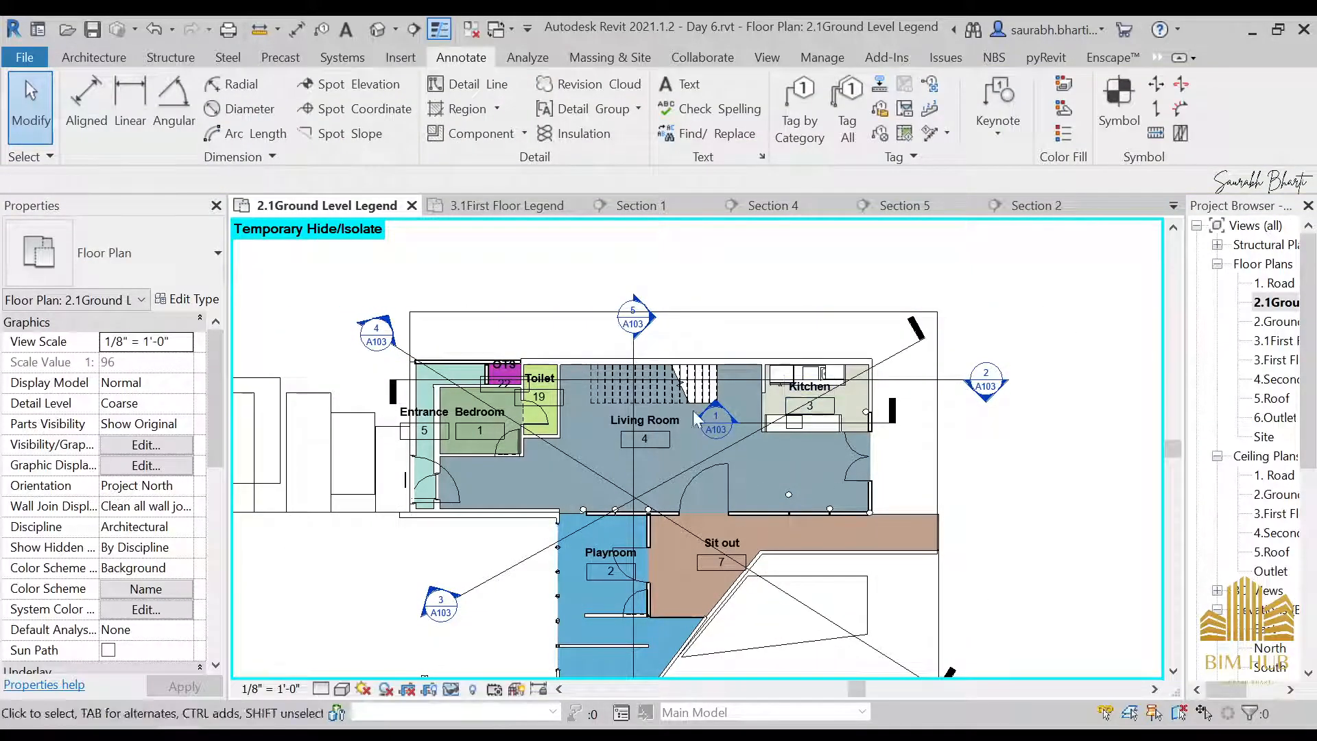
# Undo the category hiding for both the grids and the dimensions in the ground level plan
pyautogui.moveTo(695, 419); pyautogui.dragTo(955, 380, button='middle')
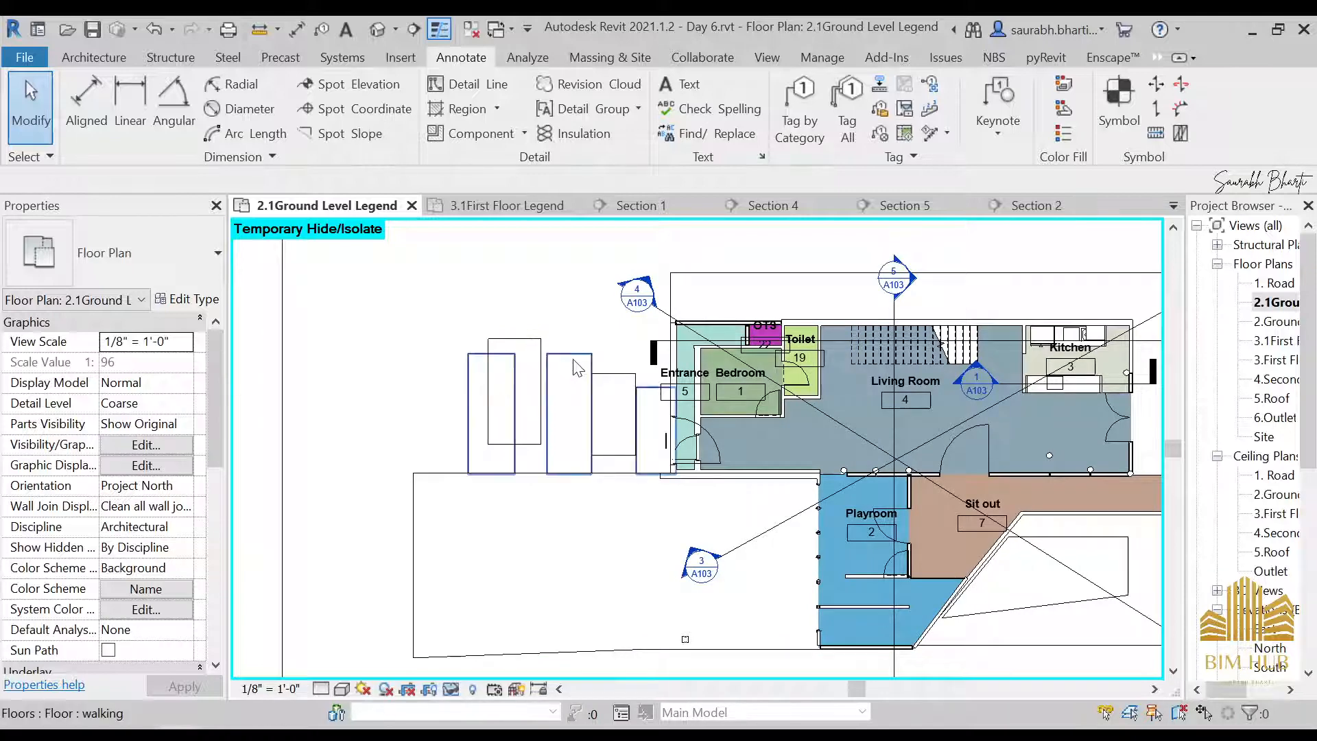
pyautogui.click(558, 371)
pyautogui.moveTo(480, 467); pyautogui.dragTo(376, 443, button='middle')
pyautogui.press('Escape')
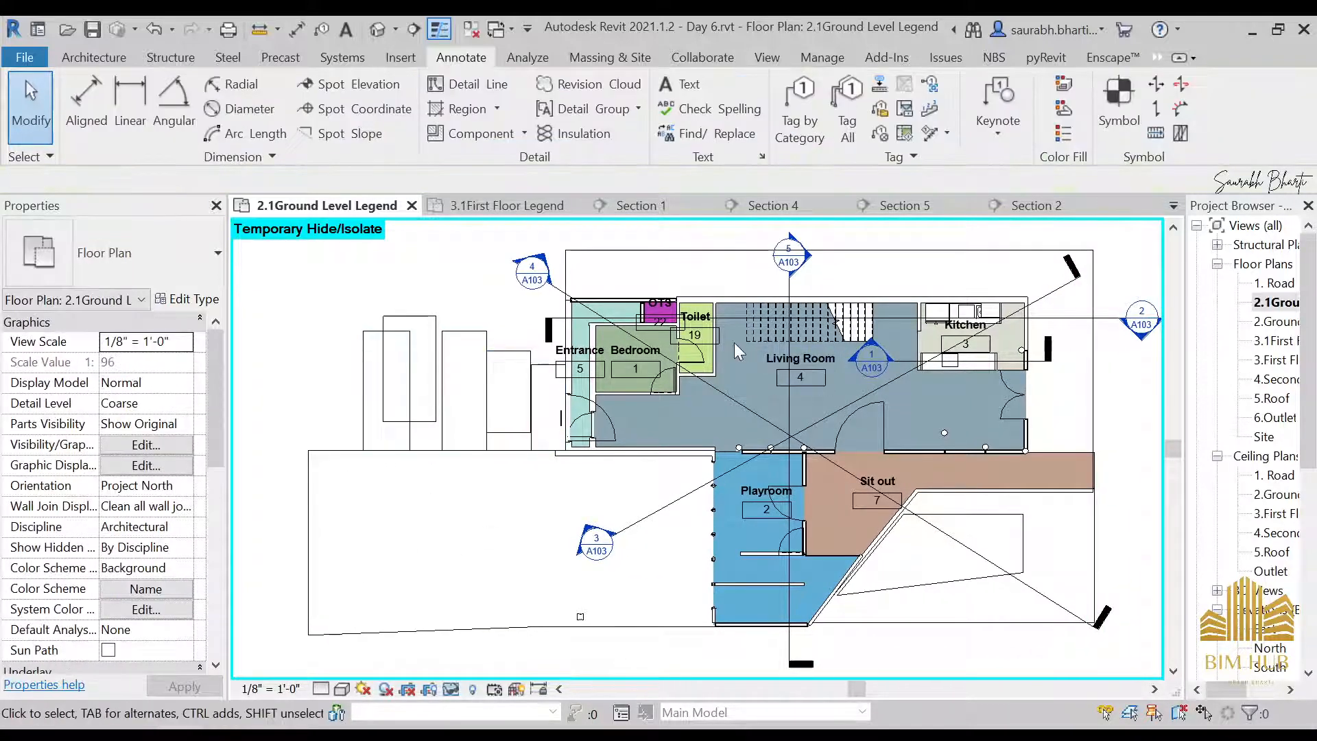
pyautogui.scroll(1, 734, 343)
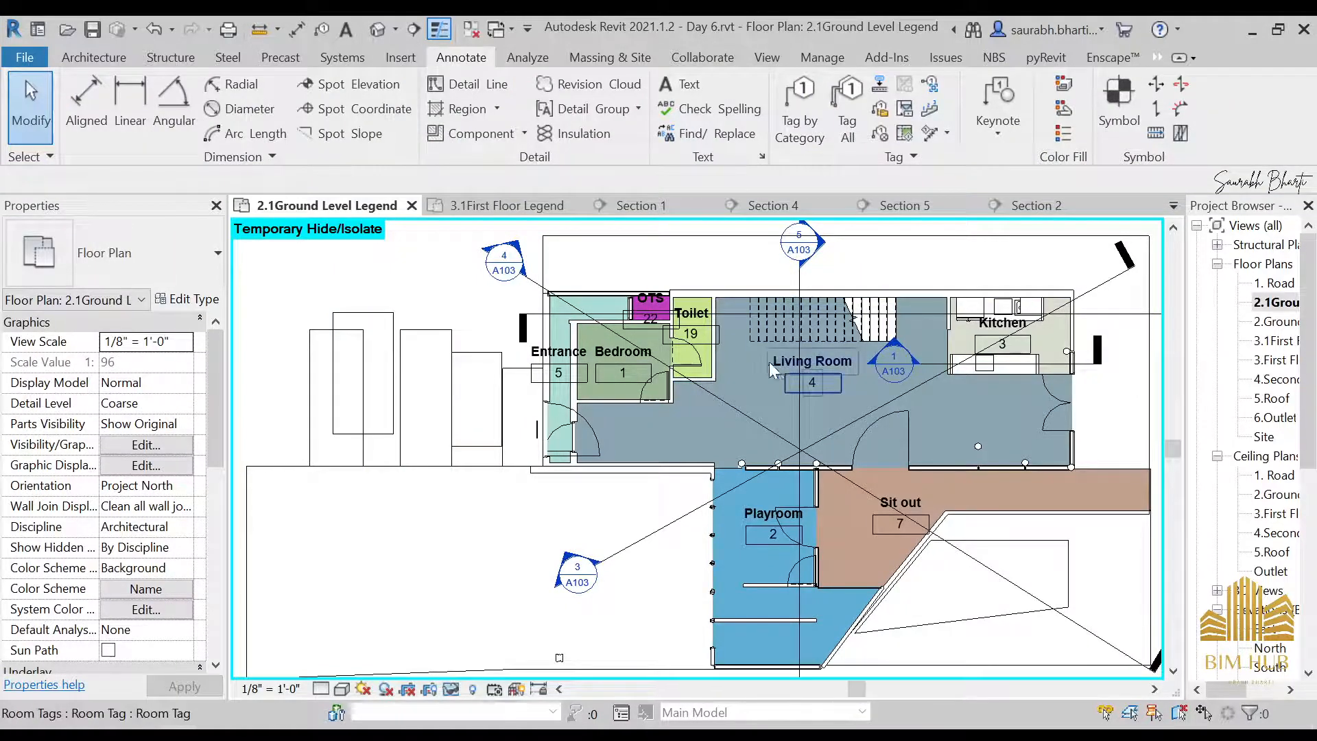
pyautogui.scroll(-3, 740, 344)
pyautogui.scroll(5, 777, 326)
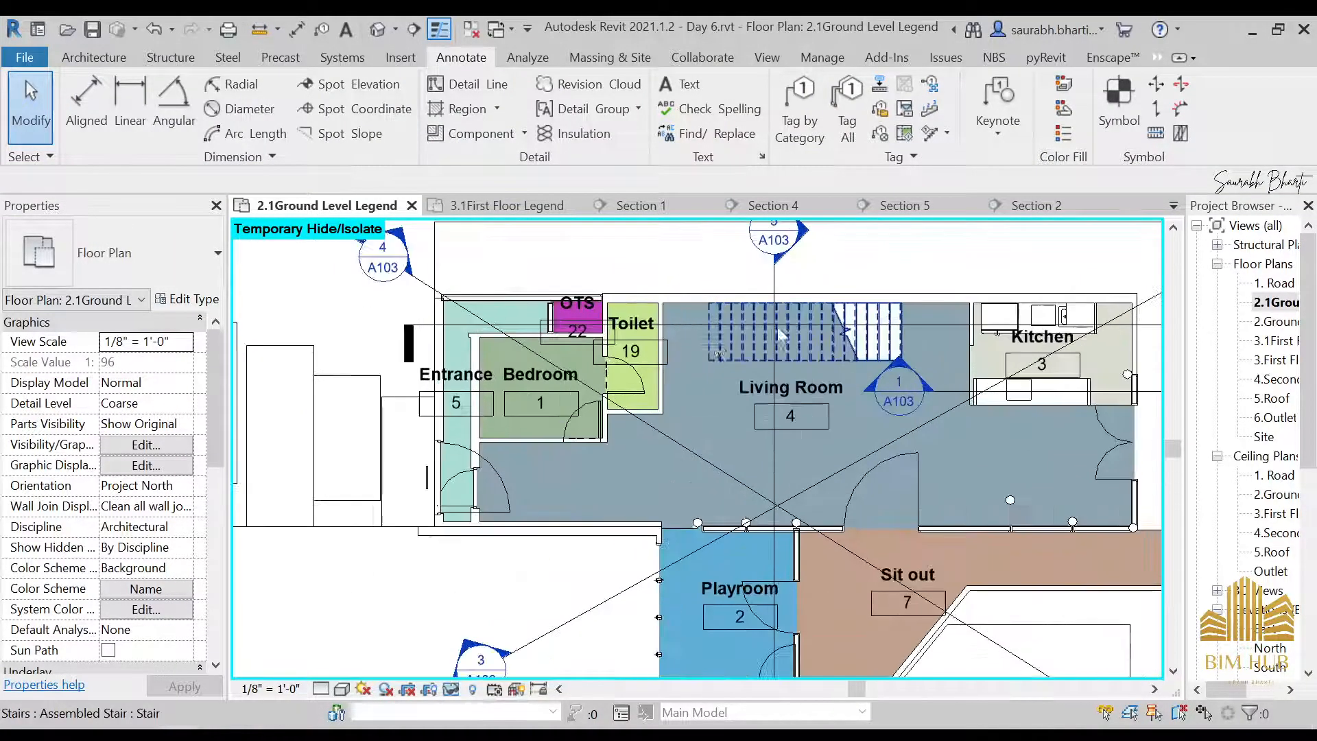
pyautogui.scroll(-2, 714, 342)
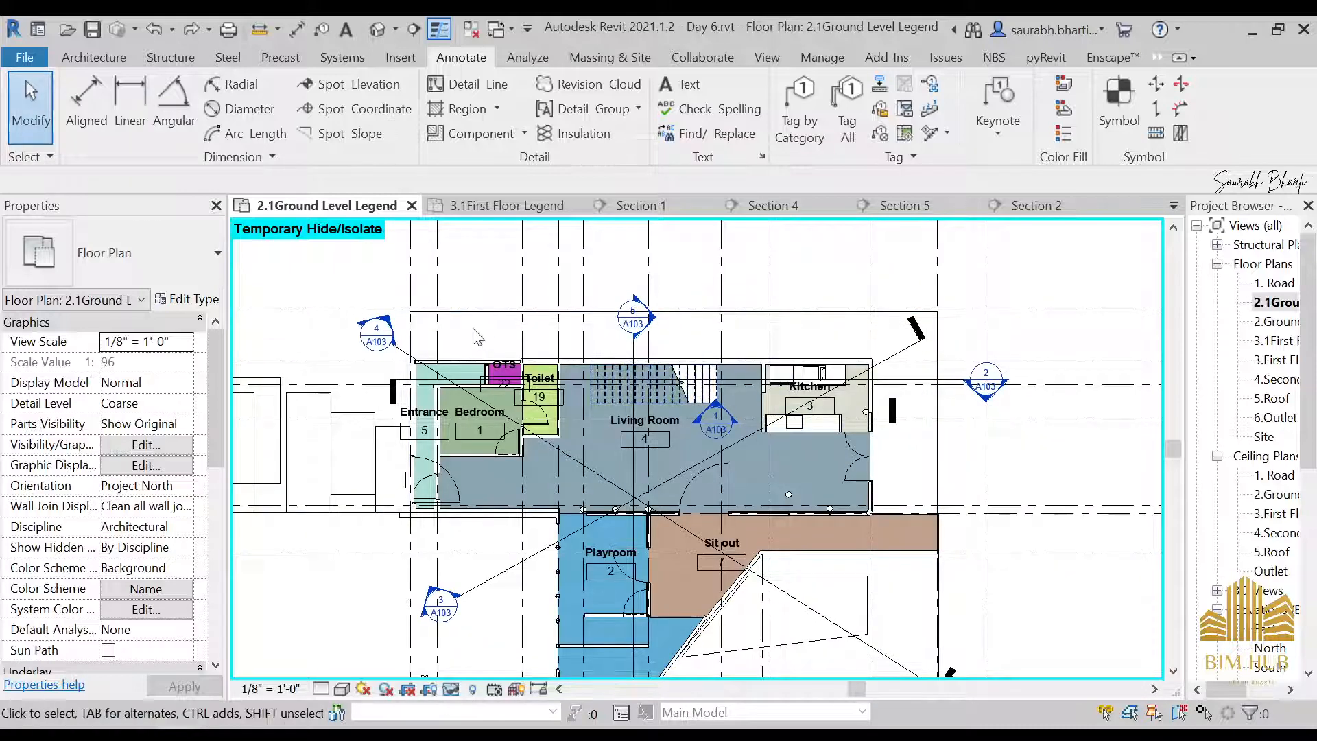
pyautogui.scroll(5, 634, 365)
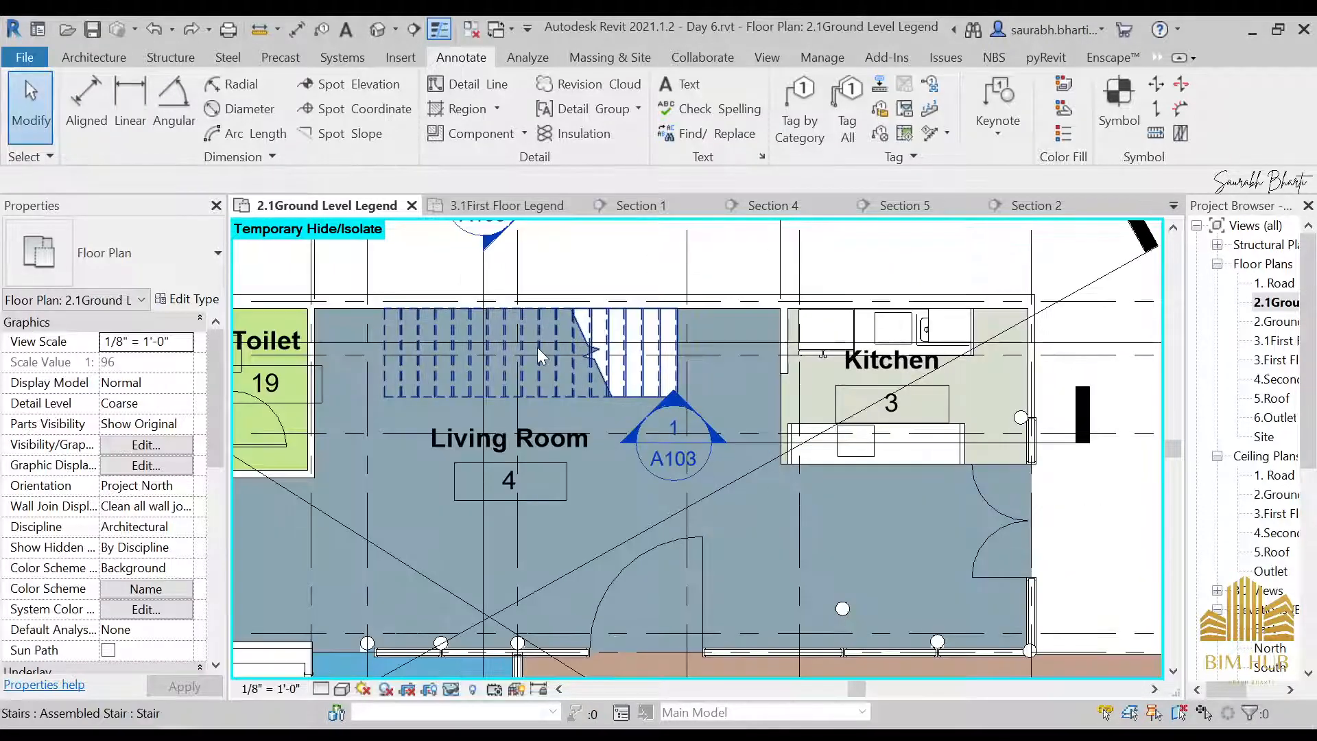
pyautogui.scroll(-5, 534, 340)
pyautogui.scroll(1, 402, 322)
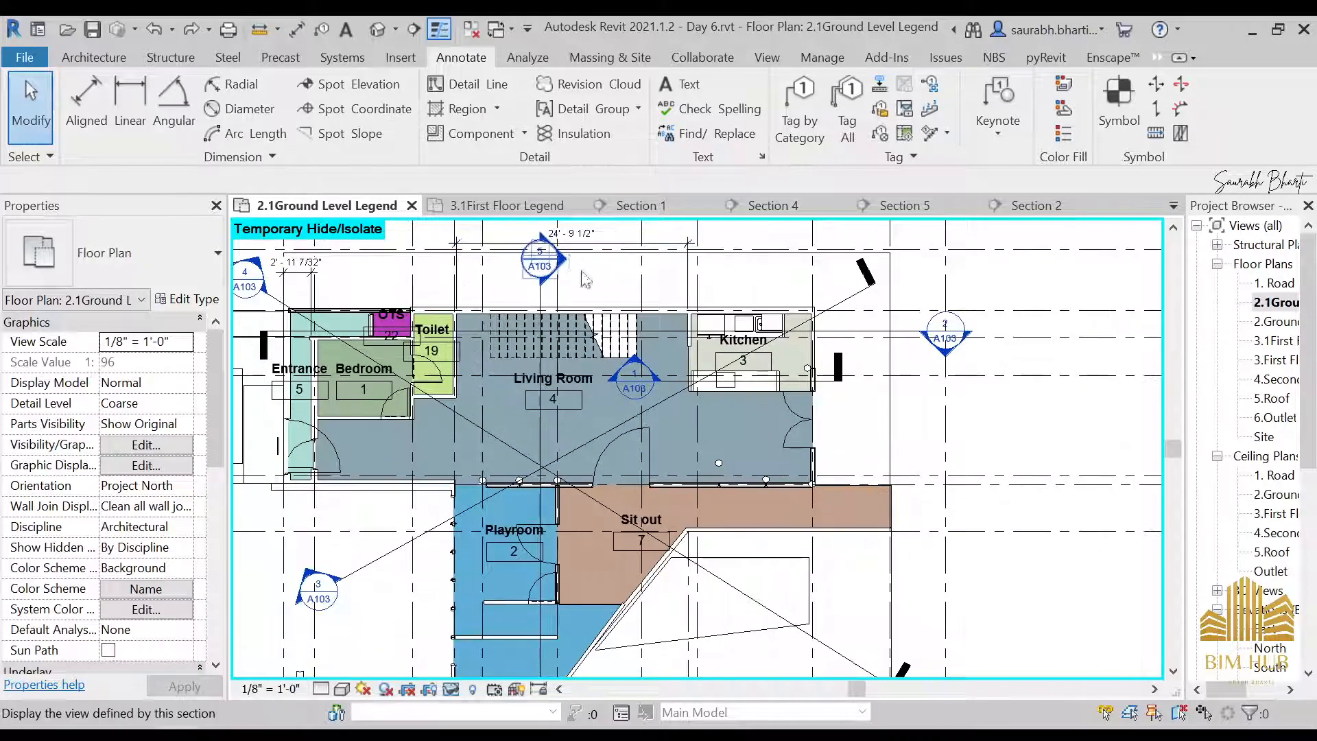
# Hide only the grids category in the ground level plan
pyautogui.click(1019, 485)
pyautogui.rightClick(1020, 489)
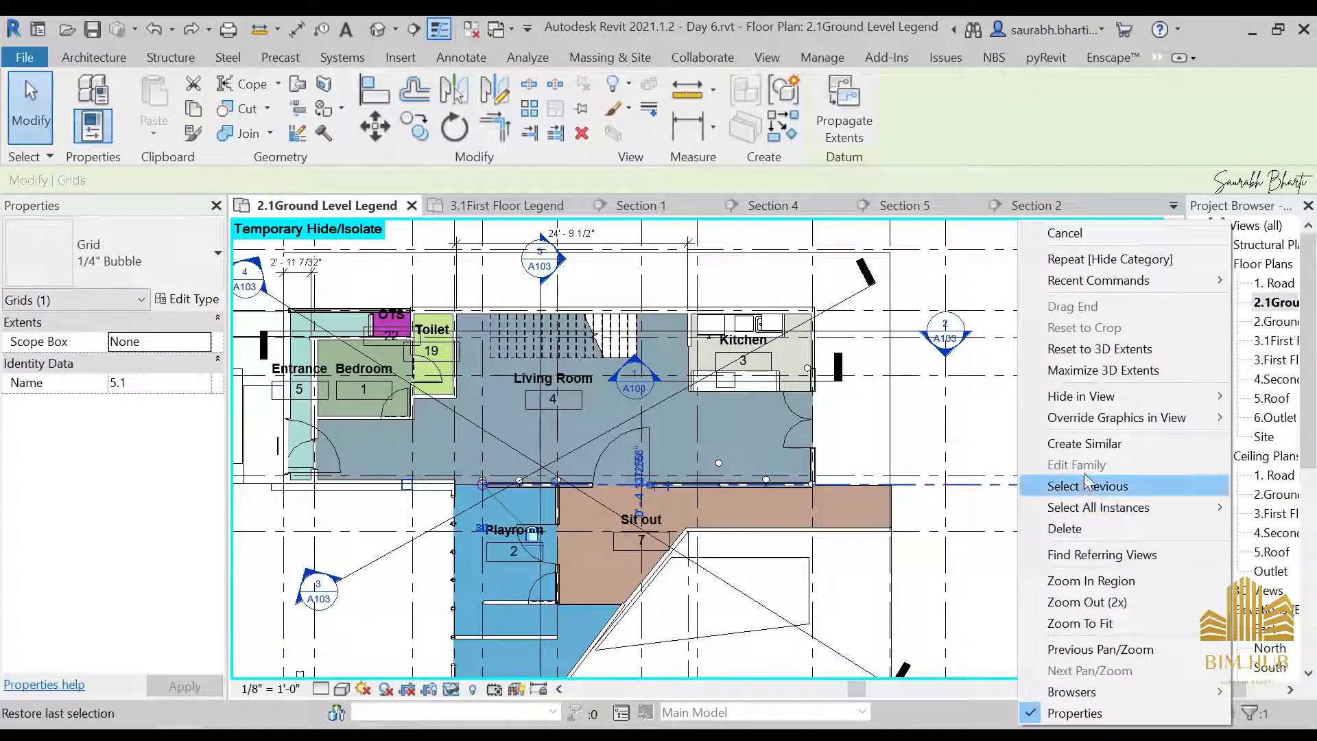
pyautogui.moveTo(1112, 398)
pyautogui.click(947, 424)
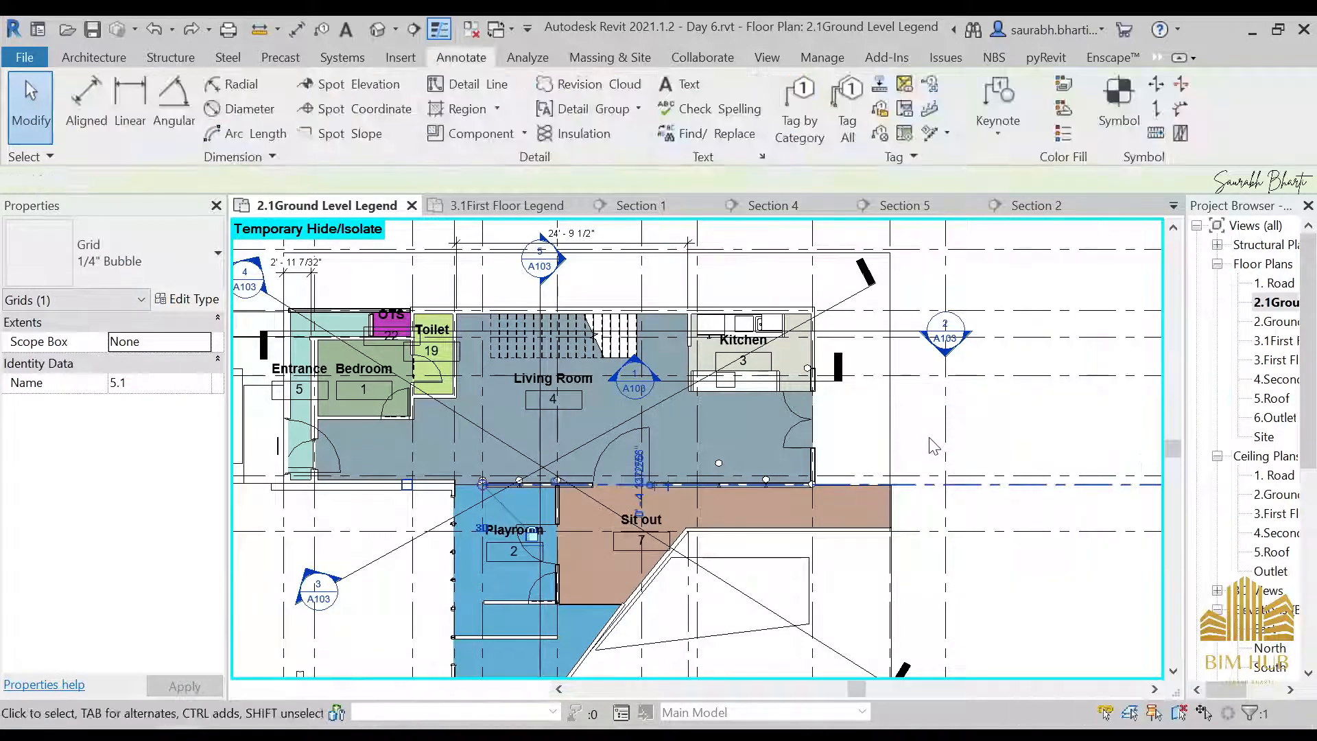
pyautogui.scroll(-2, 890, 552)
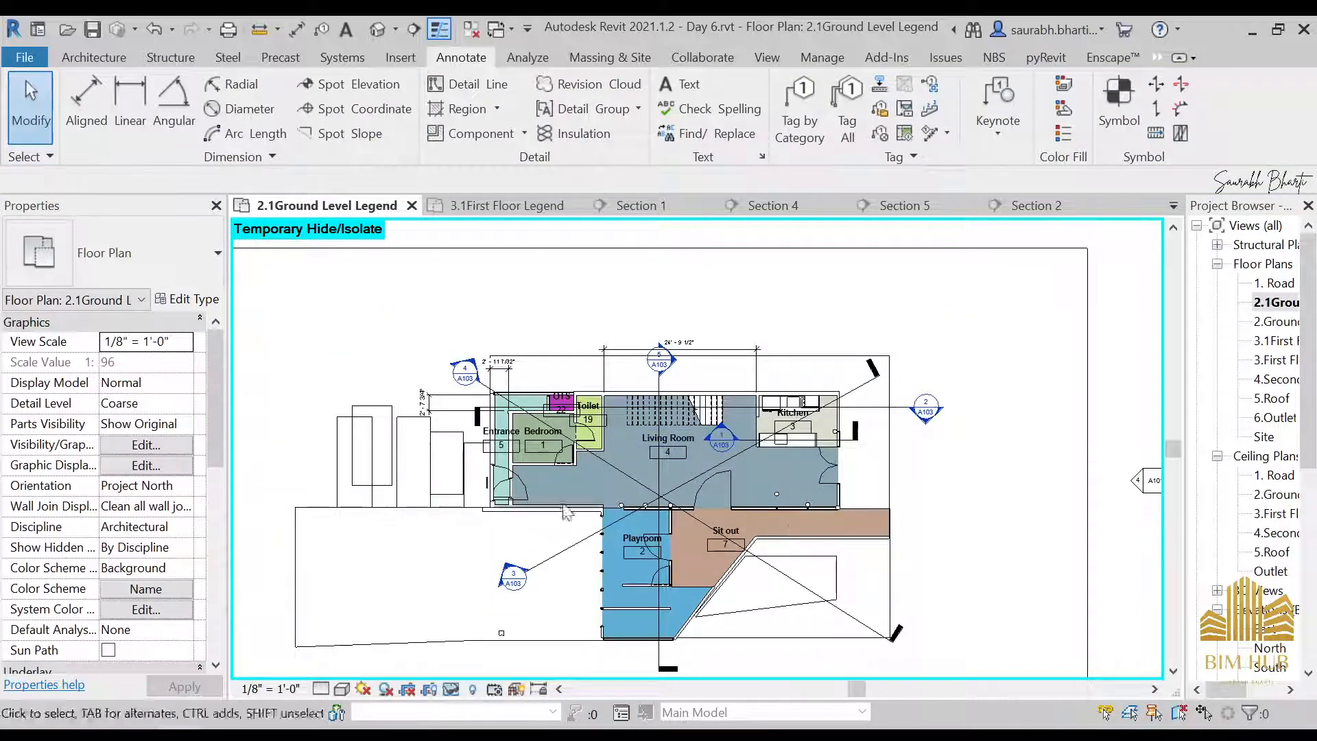
pyautogui.scroll(2, 679, 561)
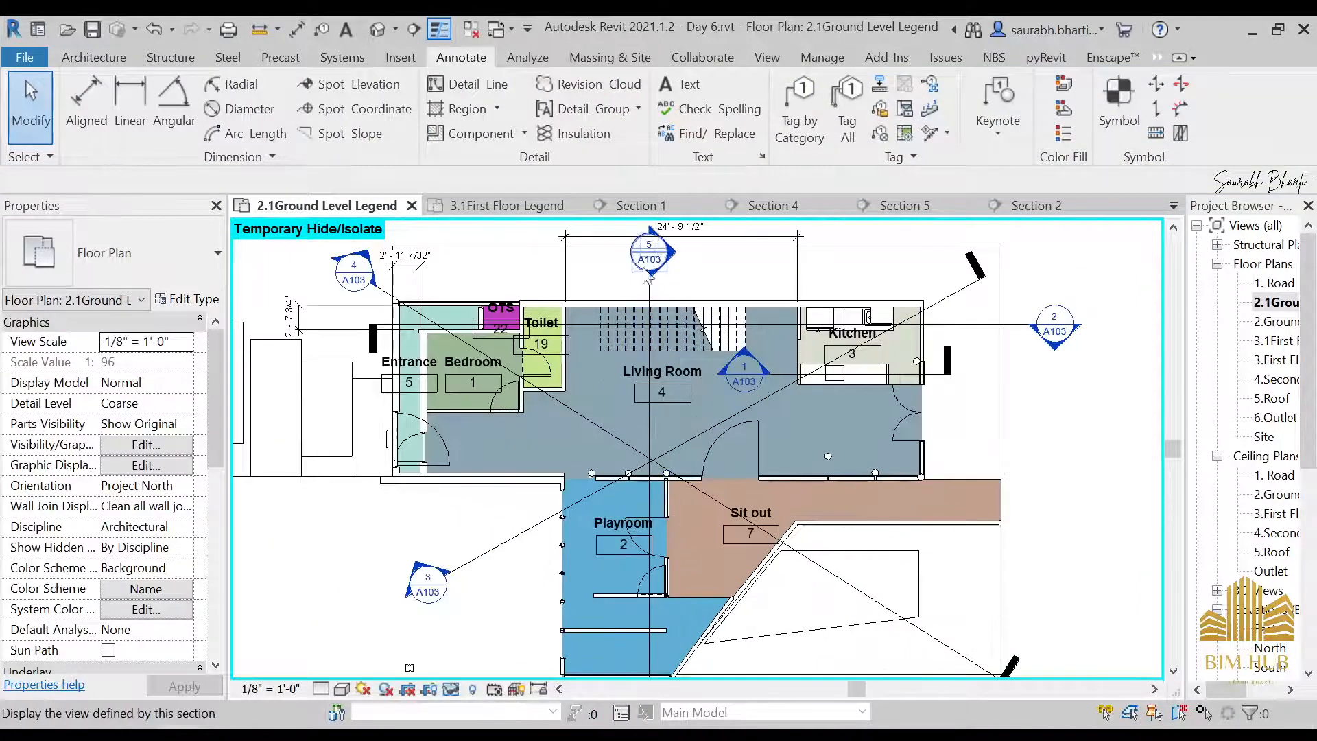
# Temporarily hide the section lines 5, 3 and 4 that cross the Living Room in the ground level plan
pyautogui.click(650, 288)
pyautogui.scroll(5, 650, 291)
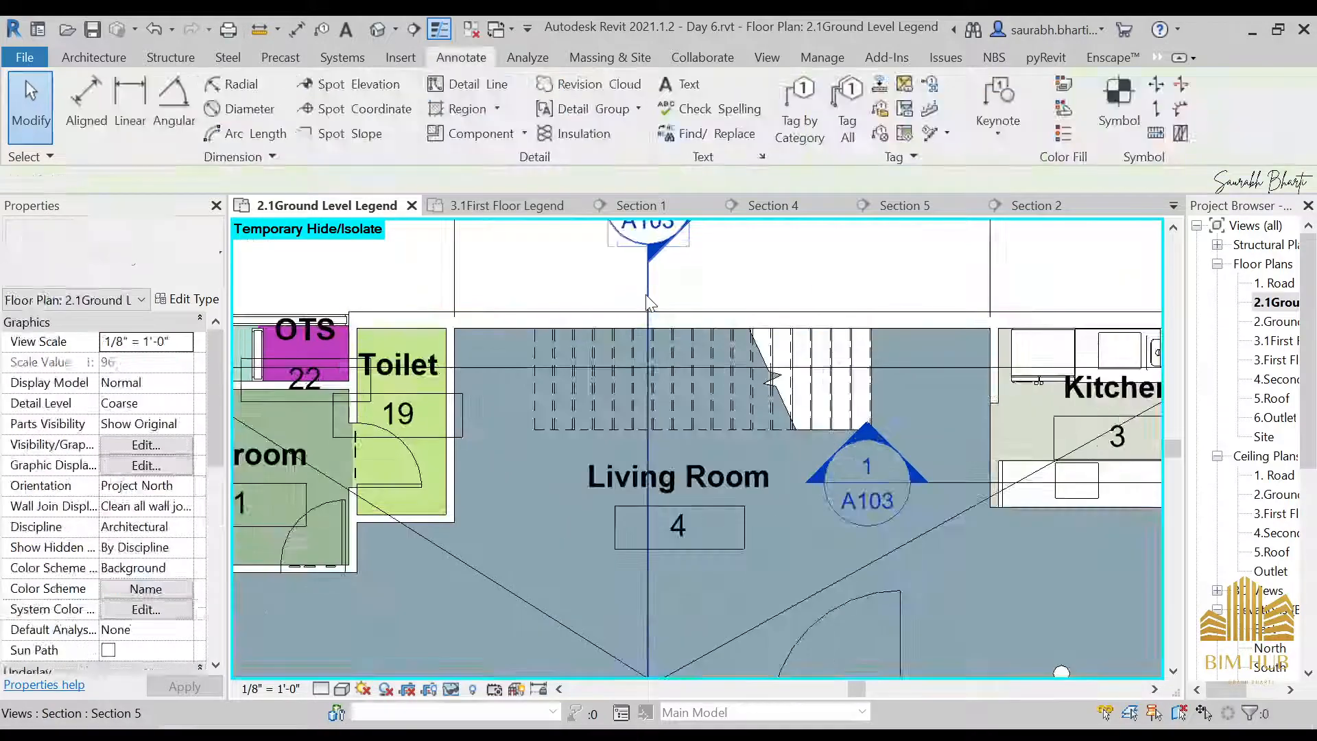
pyautogui.press('h')
pyautogui.press('h')
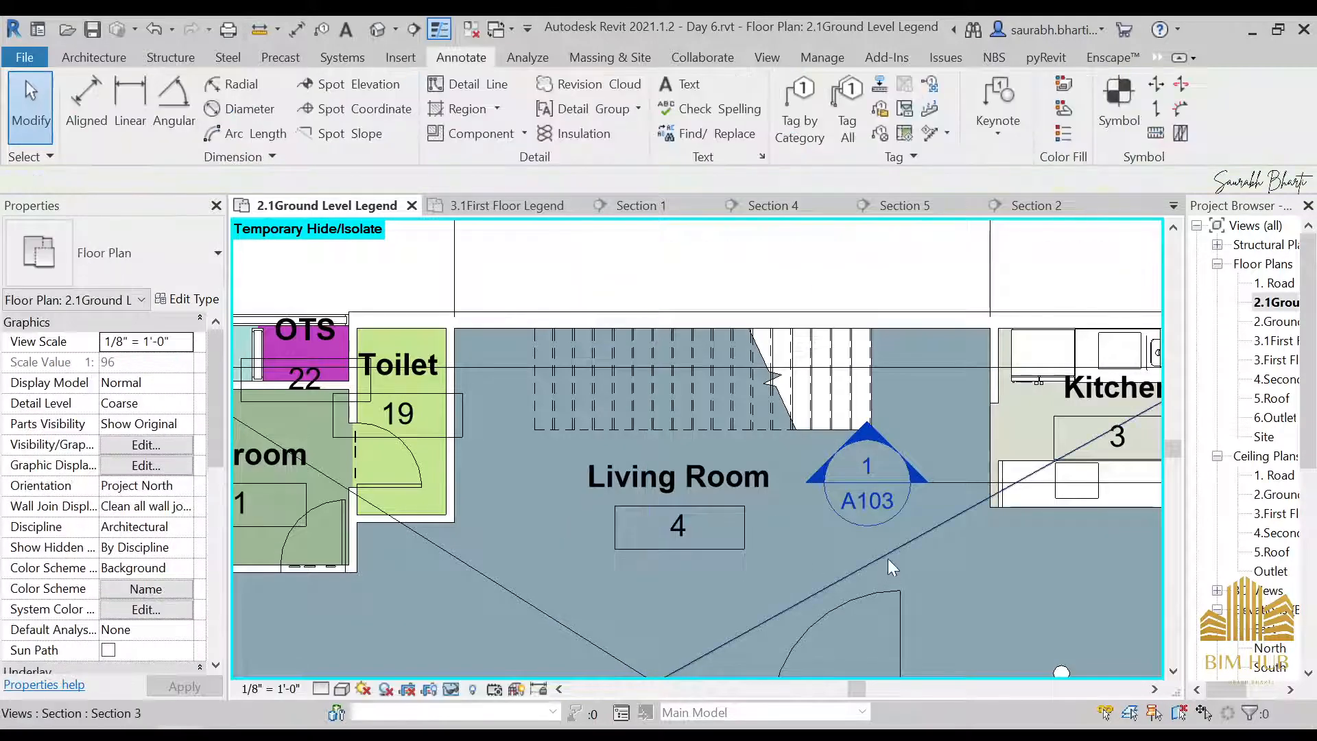
pyautogui.click(888, 559)
pyautogui.press('Escape')
pyautogui.click(493, 586)
pyautogui.scroll(-5, 514, 569)
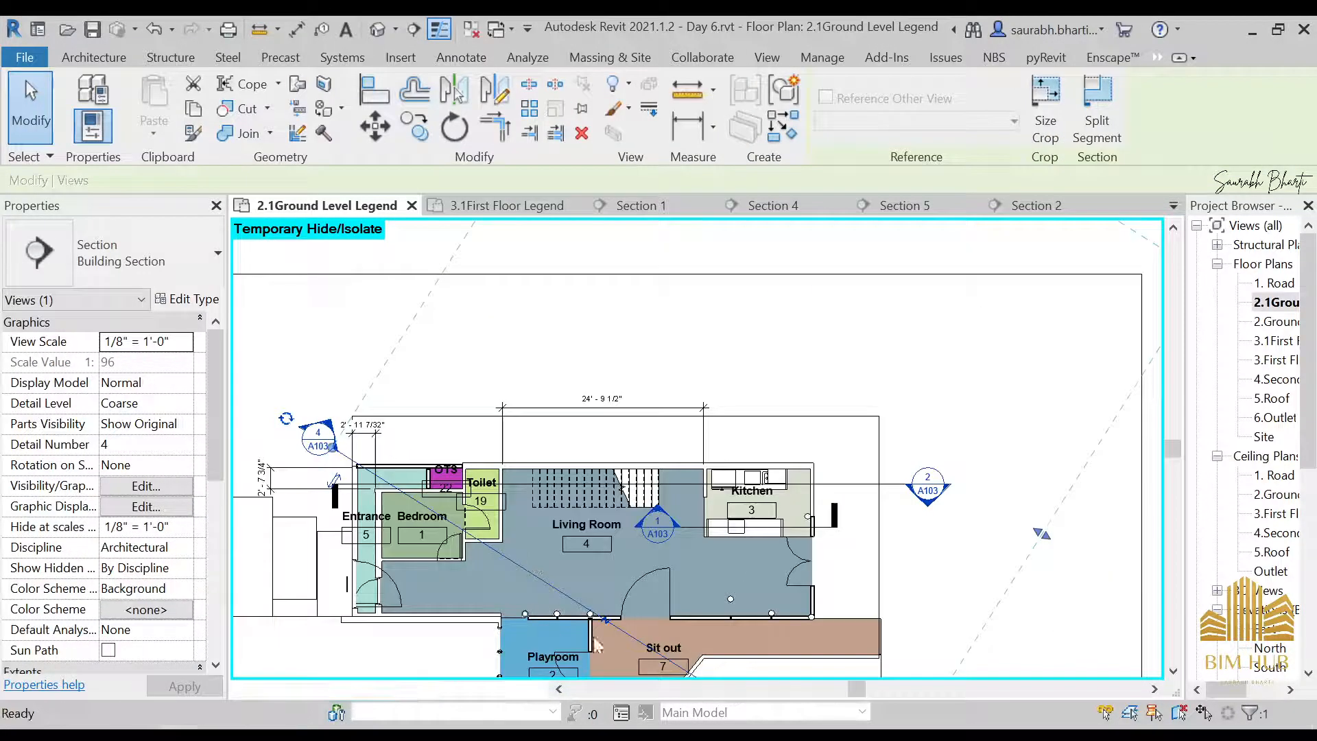
pyautogui.press('h')
pyautogui.press('h')
pyautogui.scroll(-1, 883, 559)
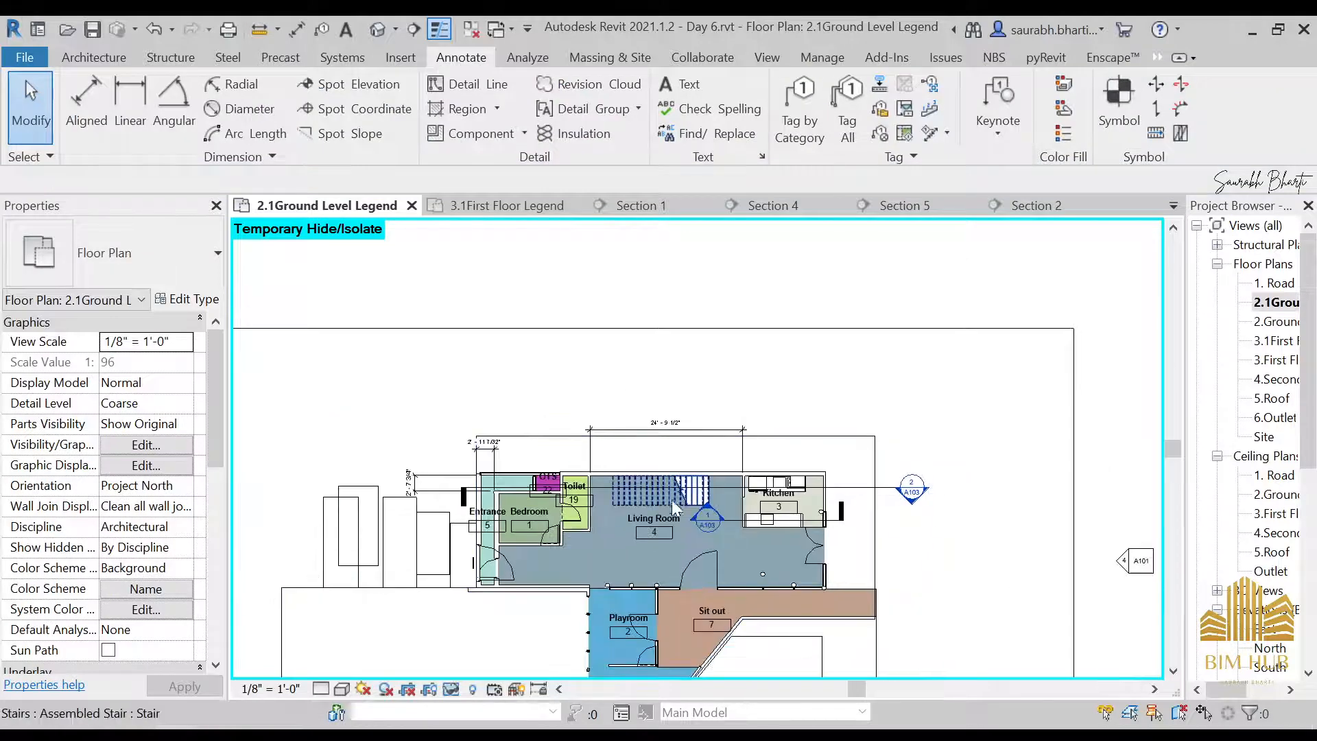
# Add an aligned dimension across the Kitchen's width between its inner wall faces, placing it above the plan in line with the Living Room dimension
pyautogui.scroll(1, 674, 508)
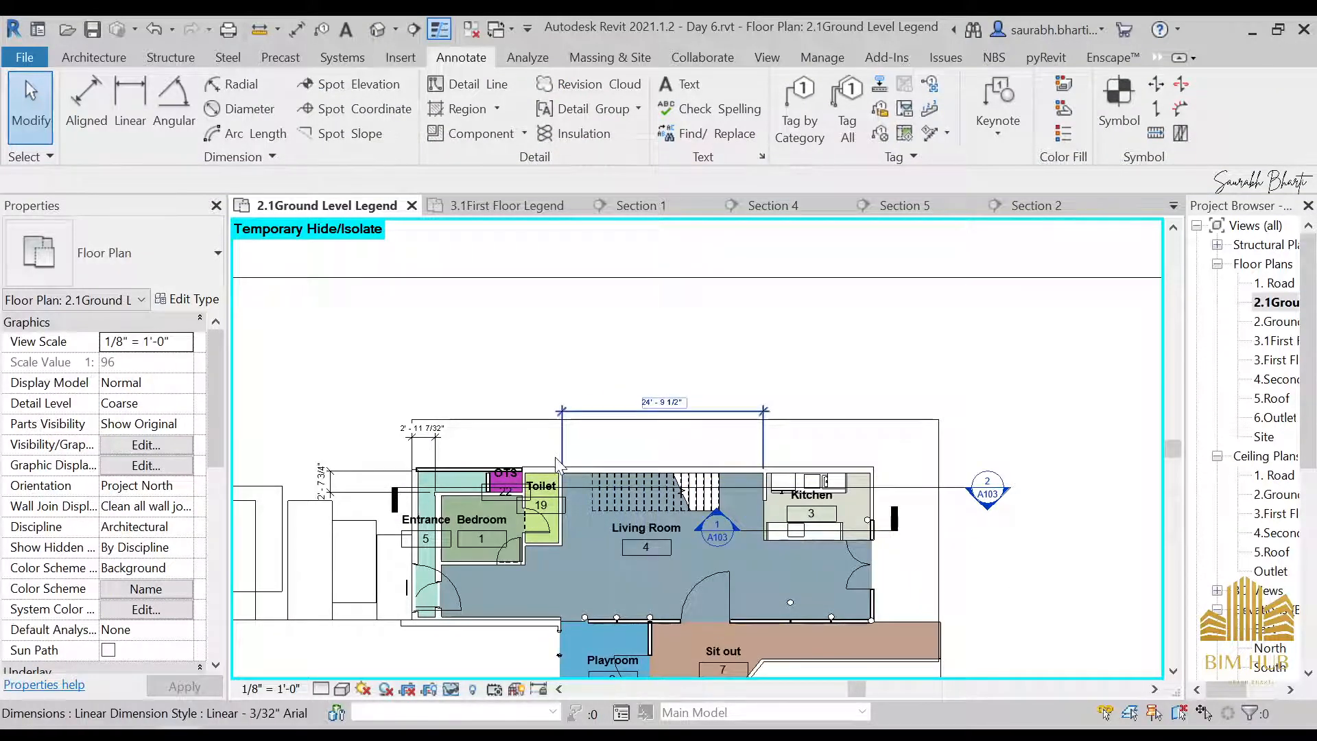
pyautogui.press('d')
pyautogui.press('i')
pyautogui.scroll(3, 792, 483)
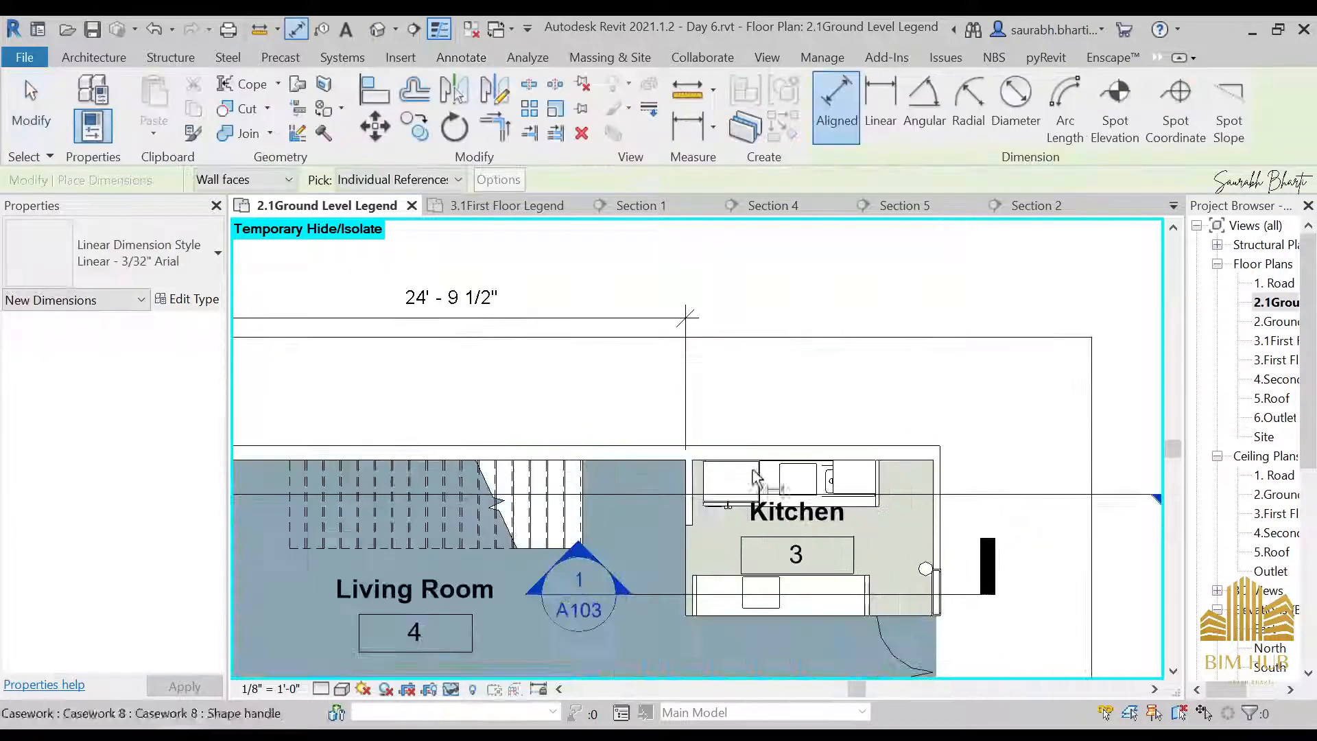
pyautogui.click(695, 488)
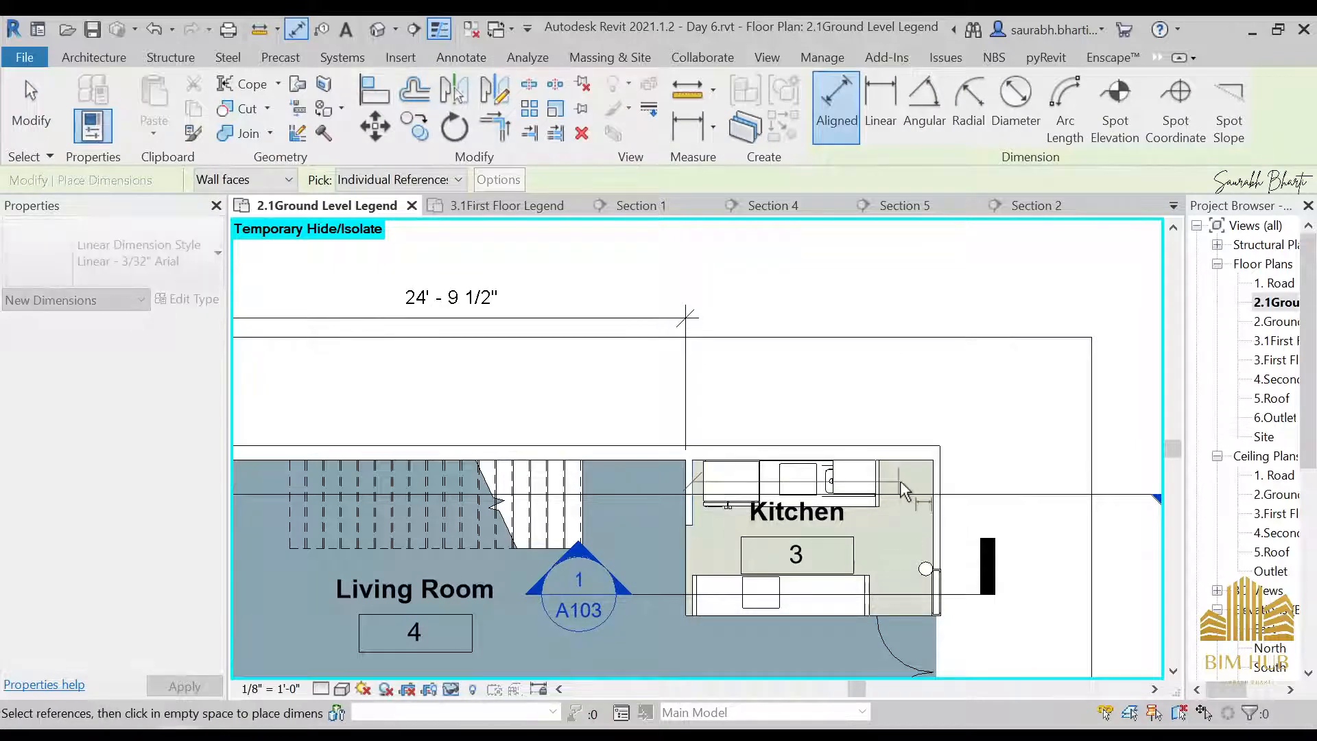
pyautogui.click(935, 488)
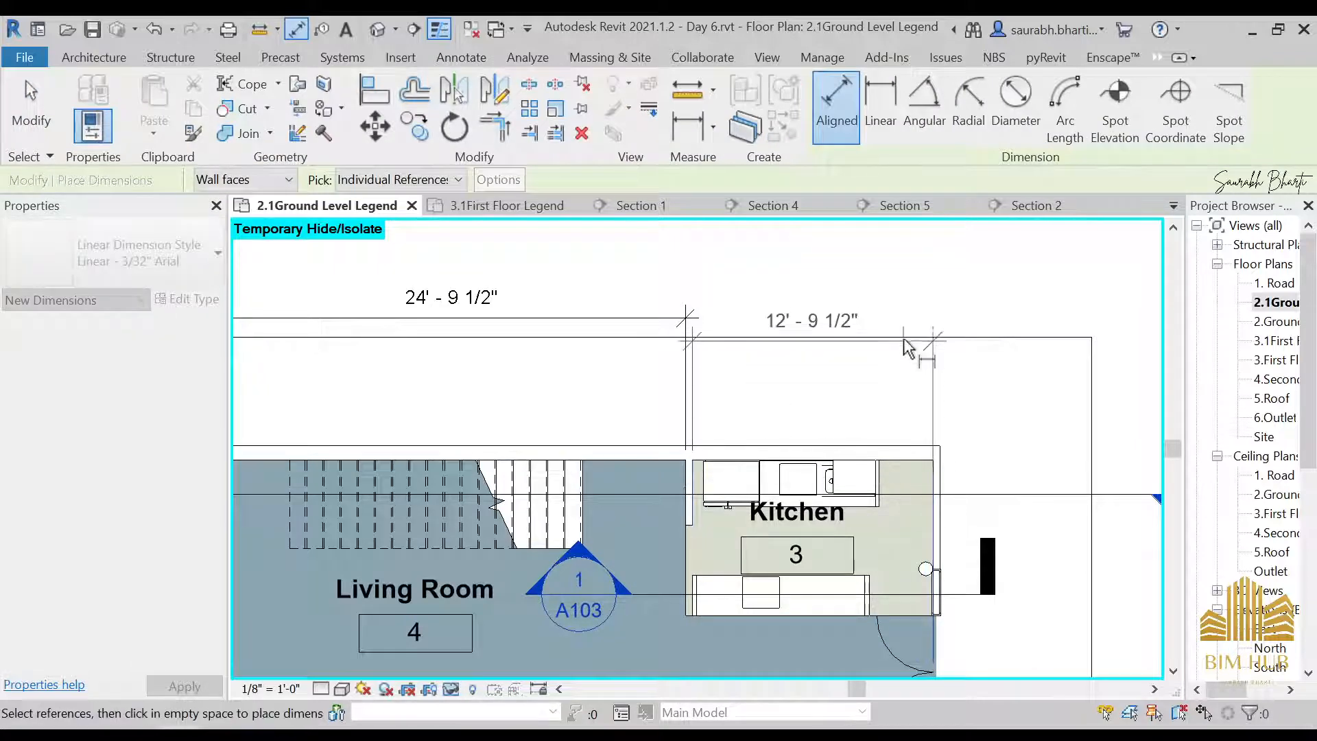
pyautogui.click(911, 332)
pyautogui.scroll(-3, 694, 402)
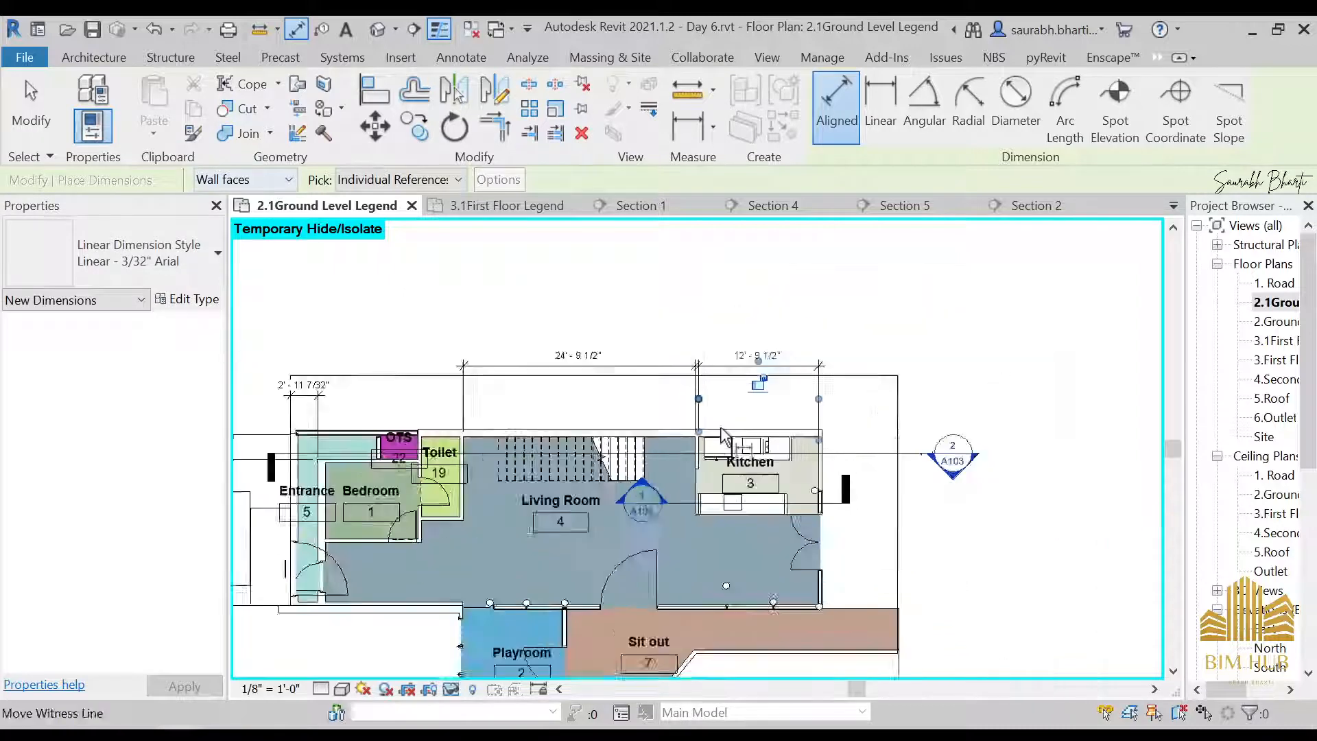
# Dimension the Kitchen's depth from its upper wall face to its lower edge, placing it outside the plan beside the Kitchen
pyautogui.scroll(3, 762, 439)
pyautogui.click(770, 414)
pyautogui.click(746, 570)
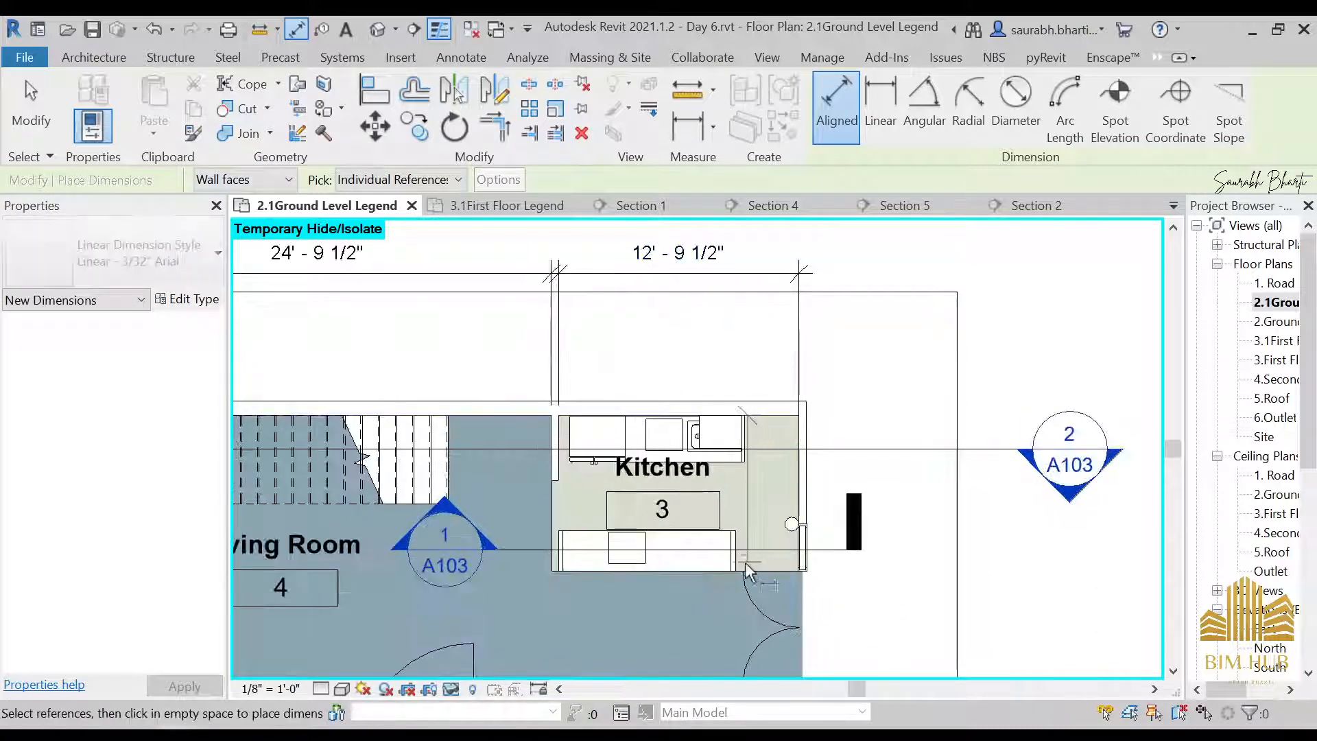
pyautogui.click(1021, 558)
pyautogui.scroll(-3, 1021, 558)
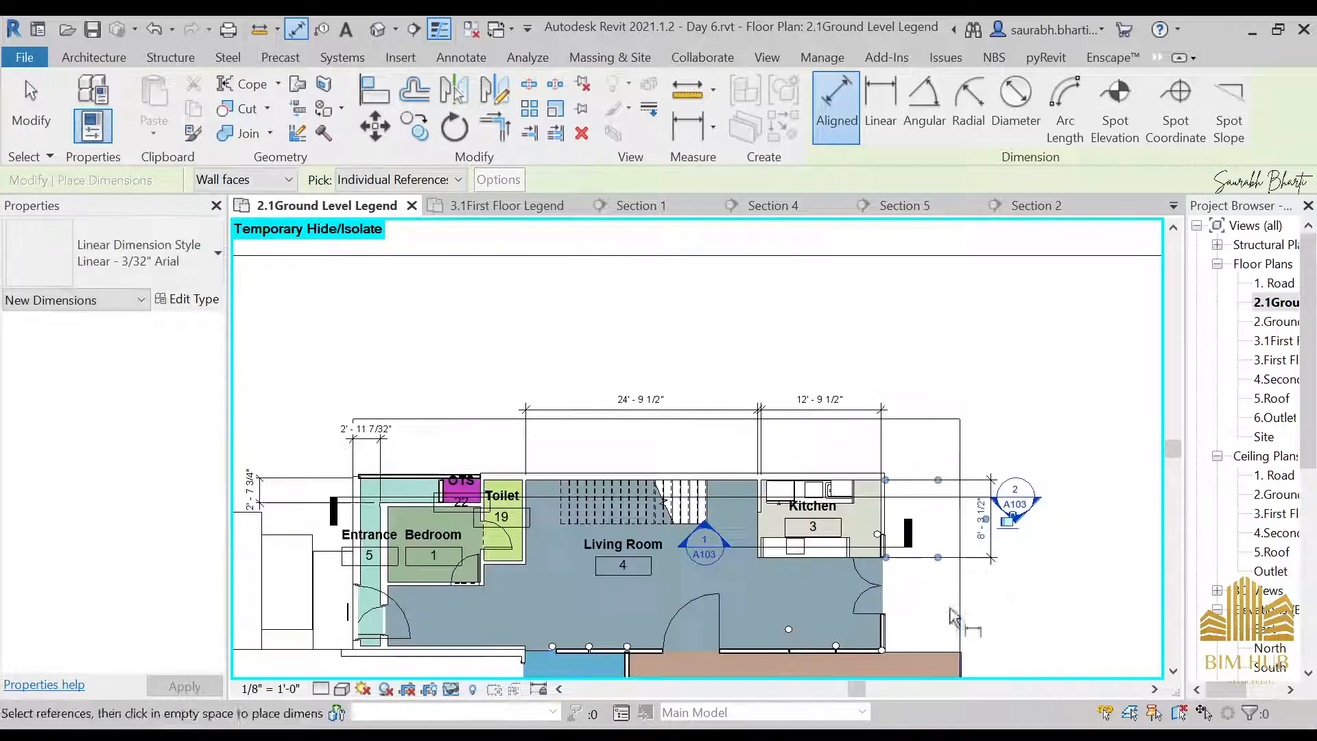
# Dimension the full interior length from the Entrance door wall to the outer double-door wall below the Kitchen, placing it above the room dimensions
pyautogui.scroll(2, 931, 609)
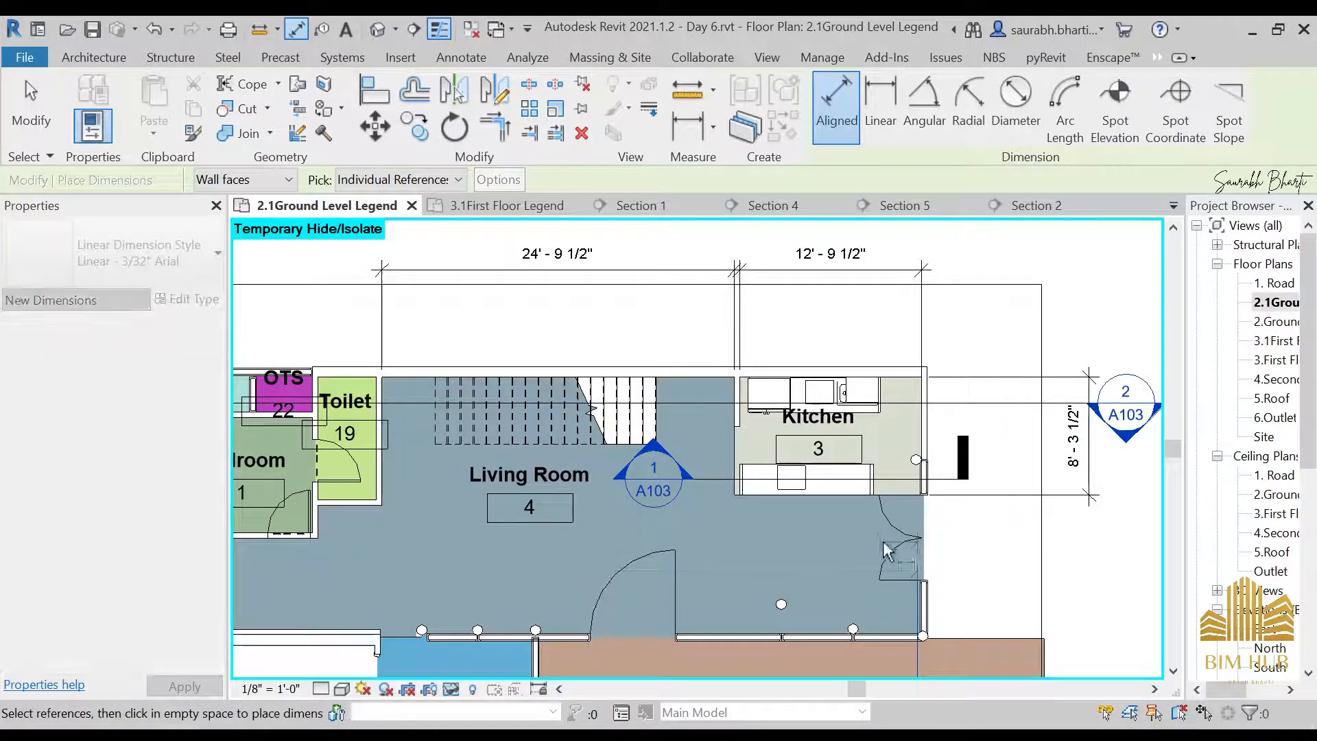
pyautogui.moveTo(560, 602); pyautogui.dragTo(890, 552, button='middle')
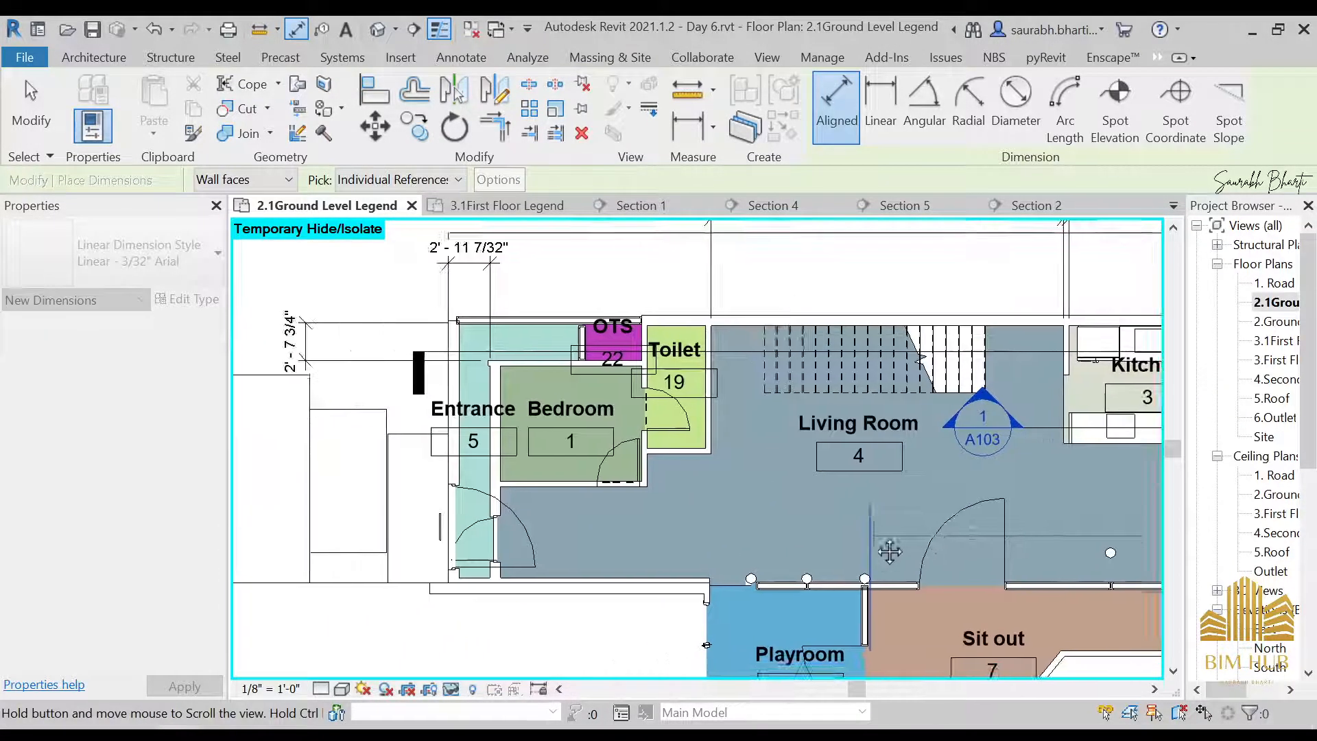
pyautogui.click(504, 568)
pyautogui.moveTo(564, 276); pyautogui.dragTo(514, 375, button='middle')
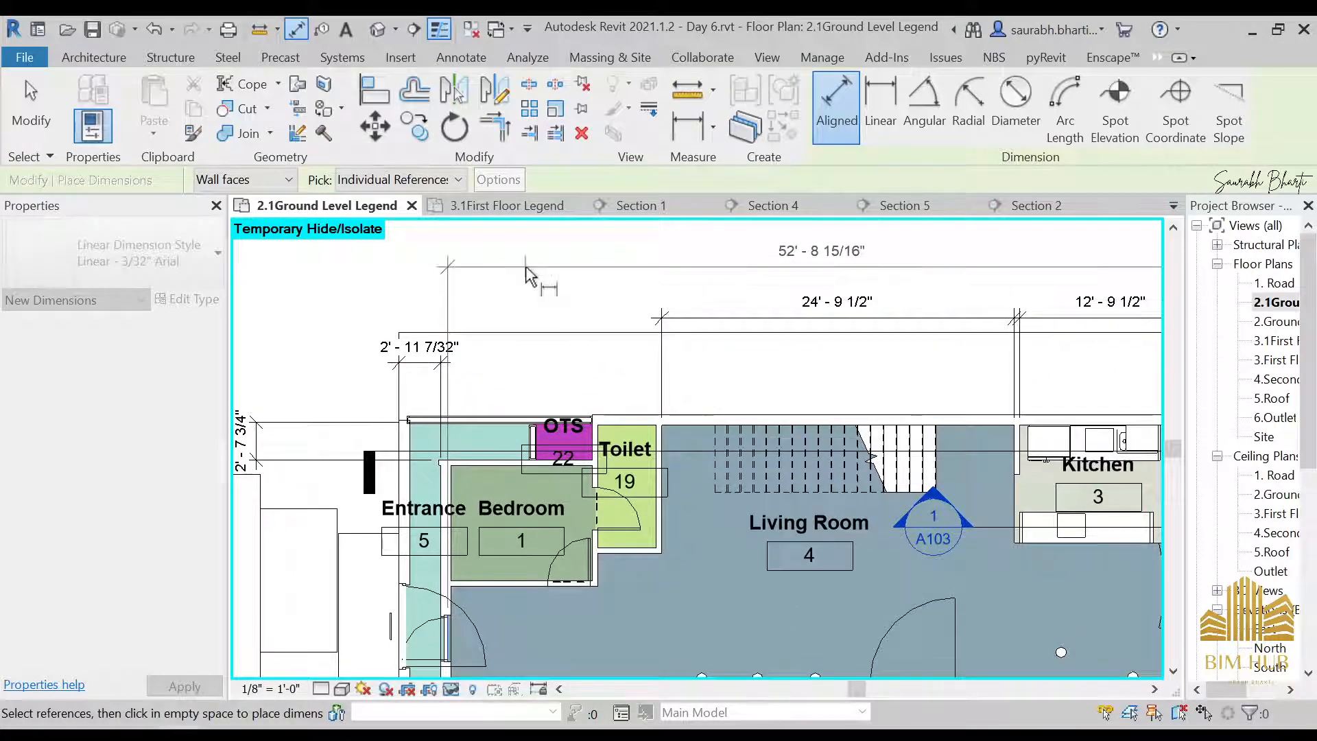
pyautogui.click(526, 267)
pyautogui.scroll(-4, 523, 273)
pyautogui.moveTo(611, 435); pyautogui.dragTo(523, 318, button='middle')
pyautogui.scroll(5, 524, 436)
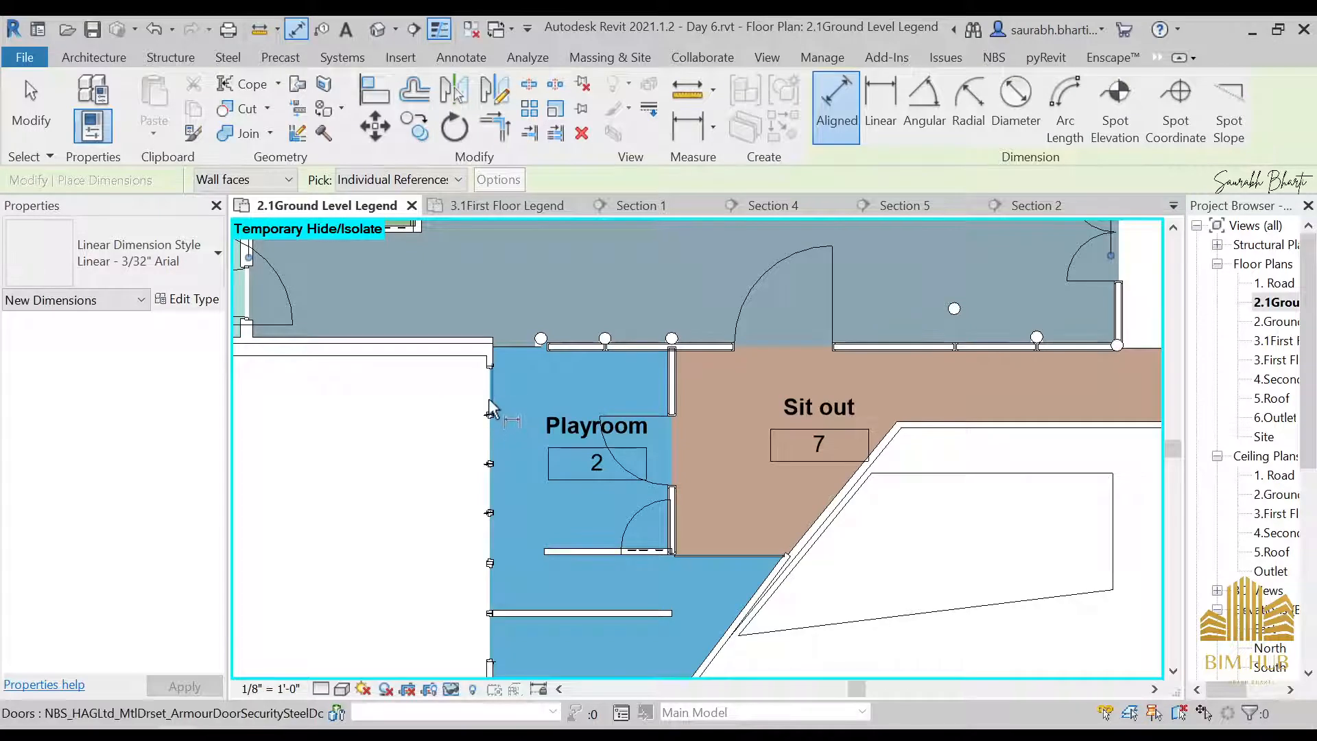
pyautogui.click(493, 371)
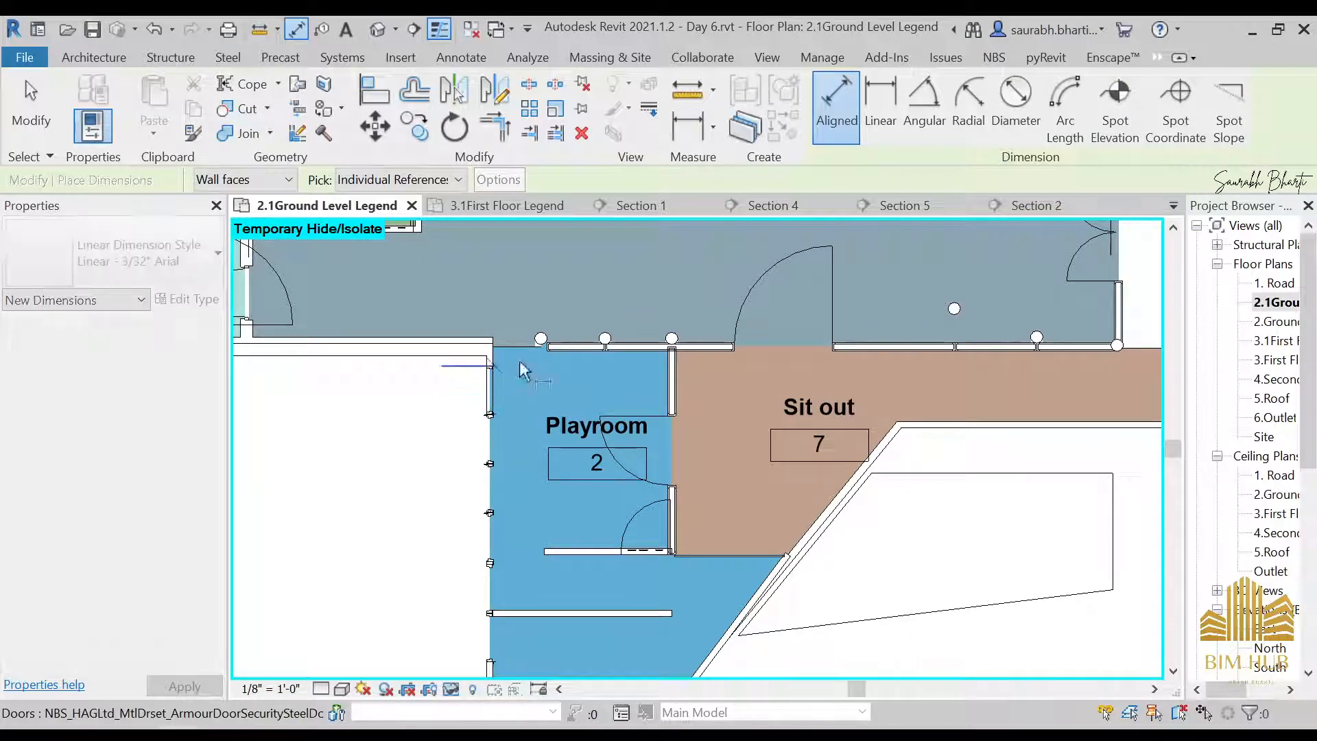
pyautogui.scroll(-3, 672, 376)
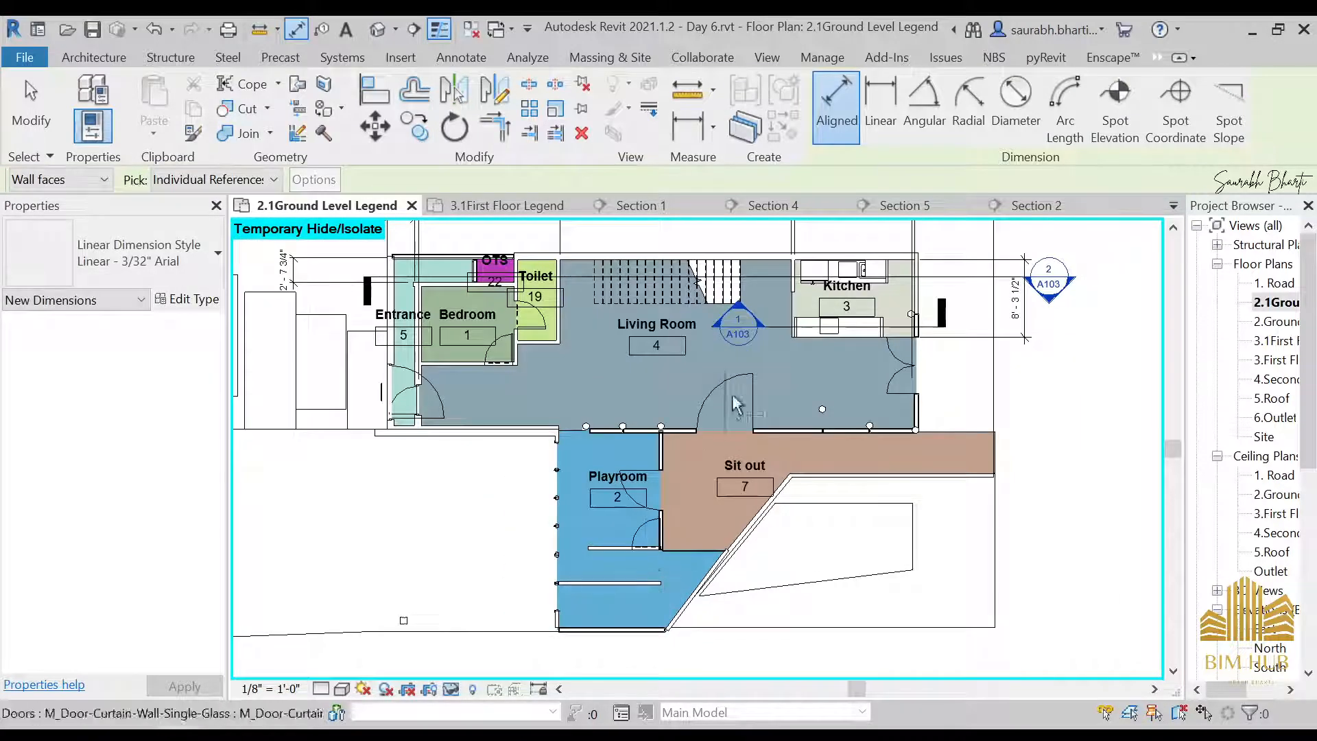
pyautogui.scroll(3, 682, 542)
pyautogui.click(668, 533)
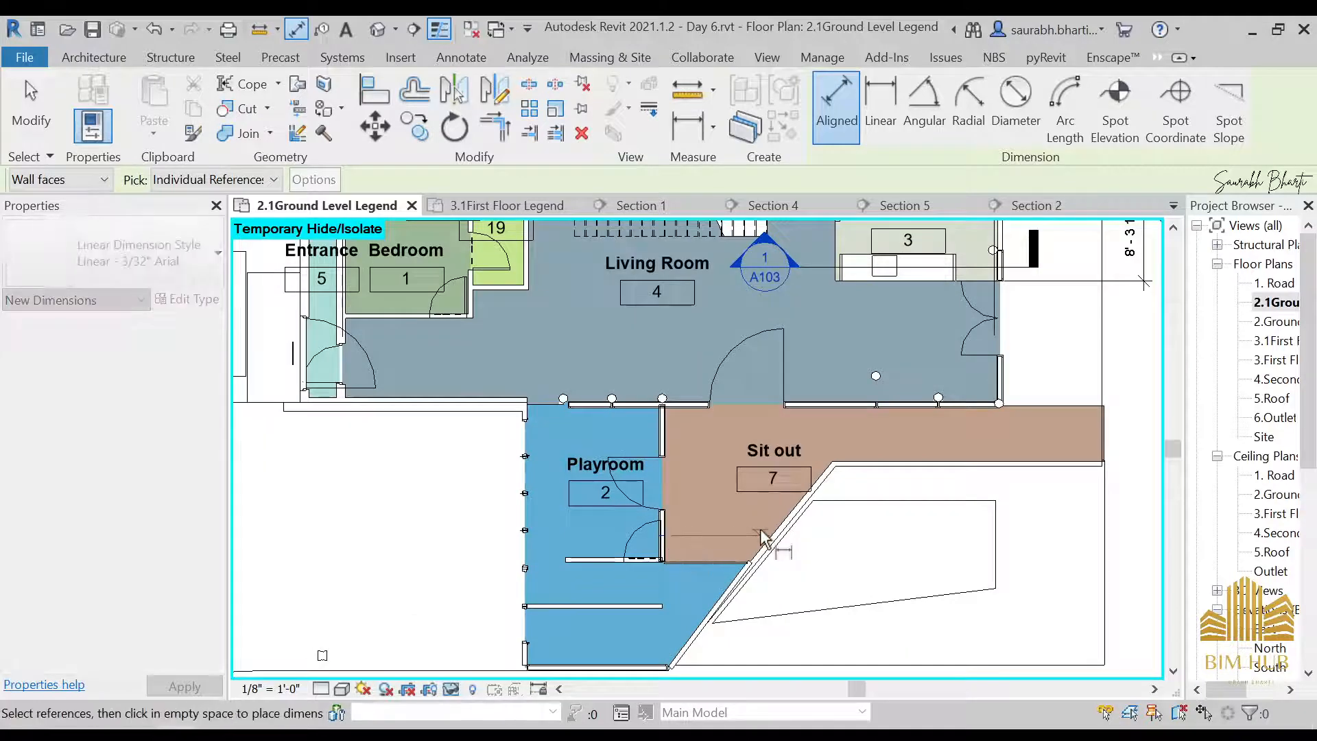
pyautogui.press('Escape')
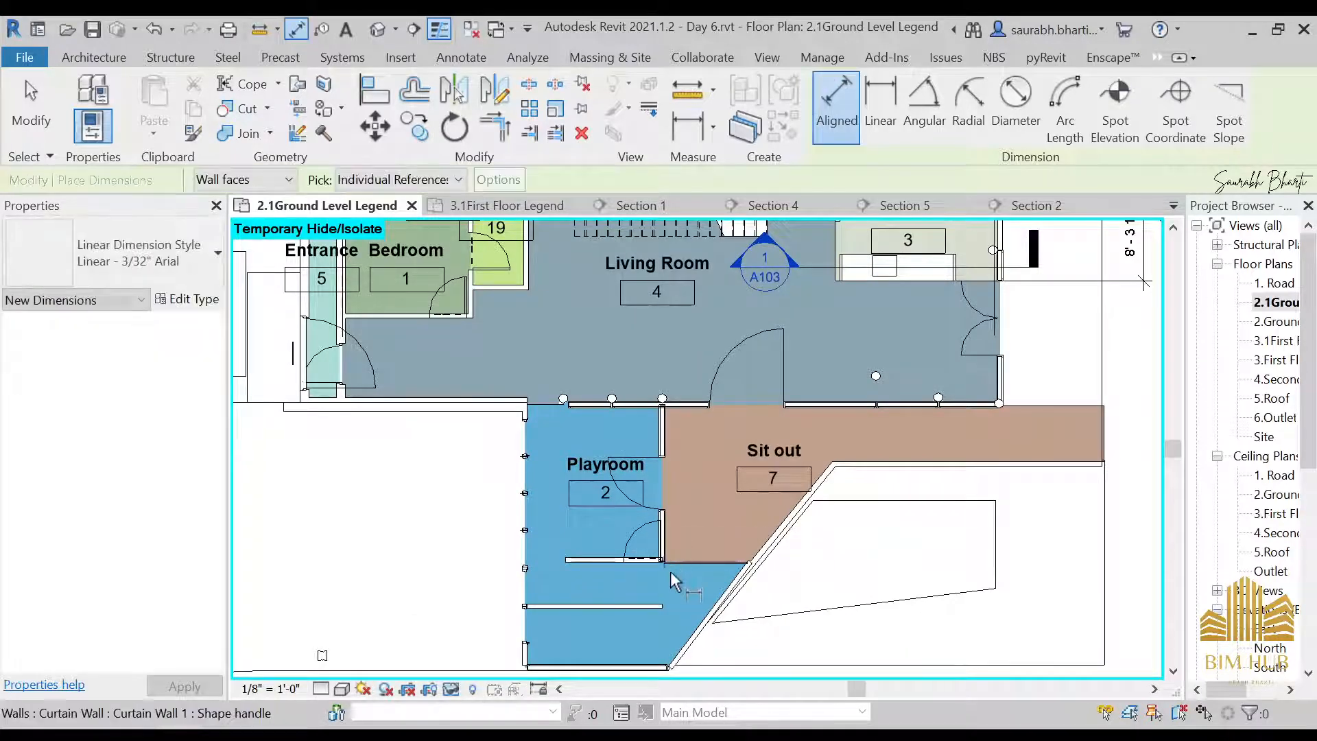
# Dimension the area below the Playroom from the Sit out's lower curtain wall through the bottom wall's thickness, placing the string outside the plan
pyautogui.click(688, 563)
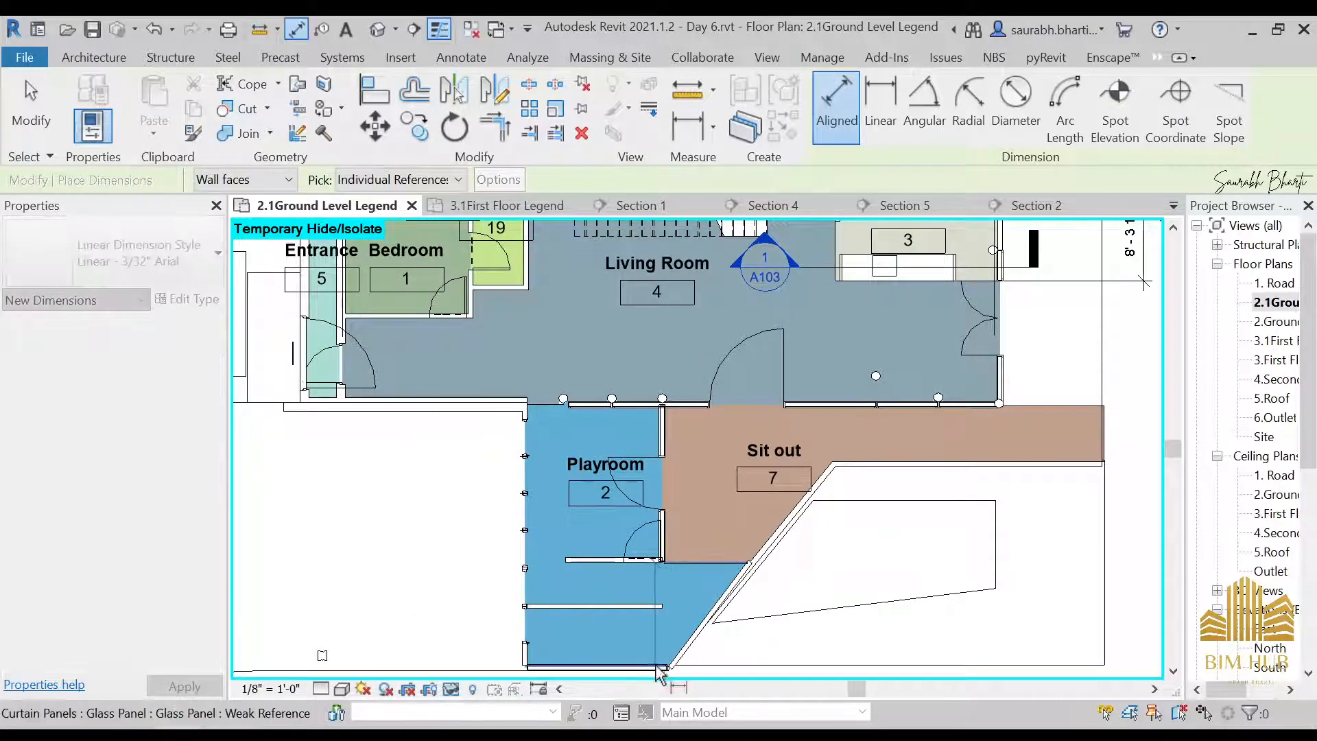
pyautogui.click(538, 666)
pyautogui.click(427, 669)
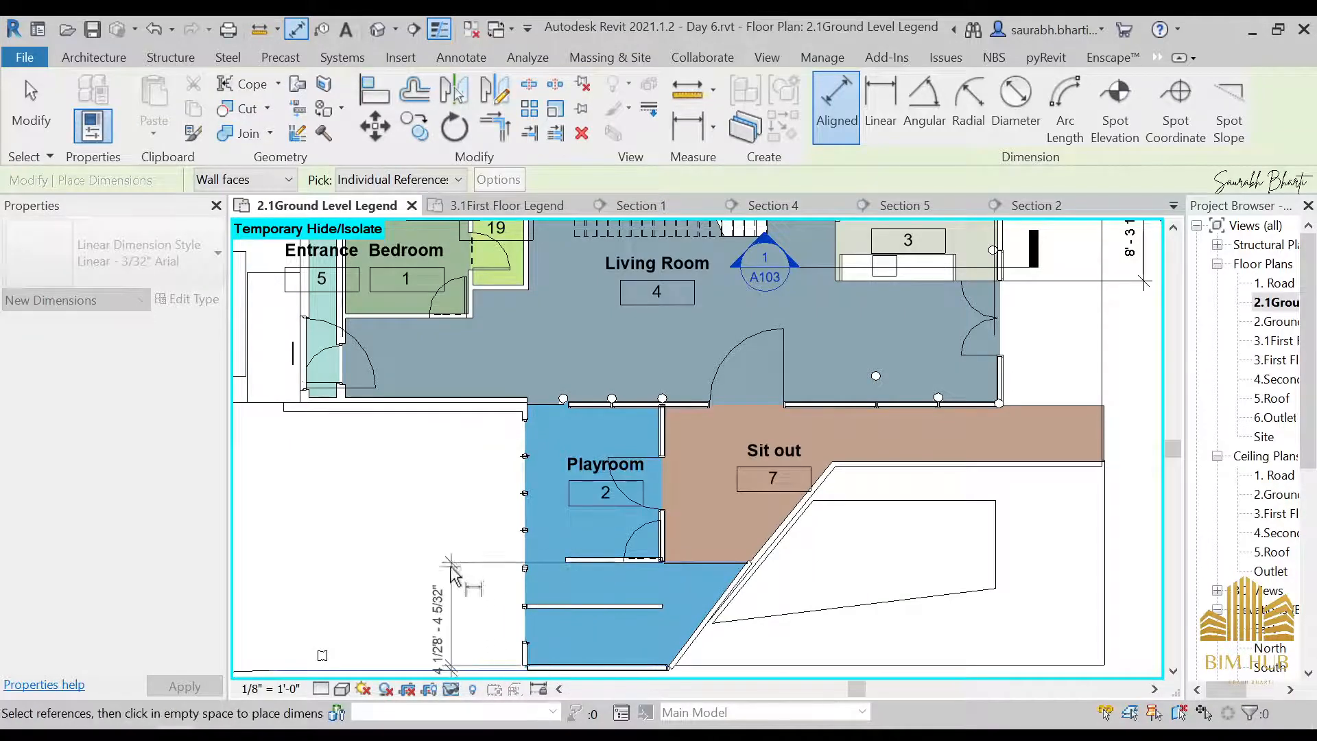
pyautogui.click(450, 567)
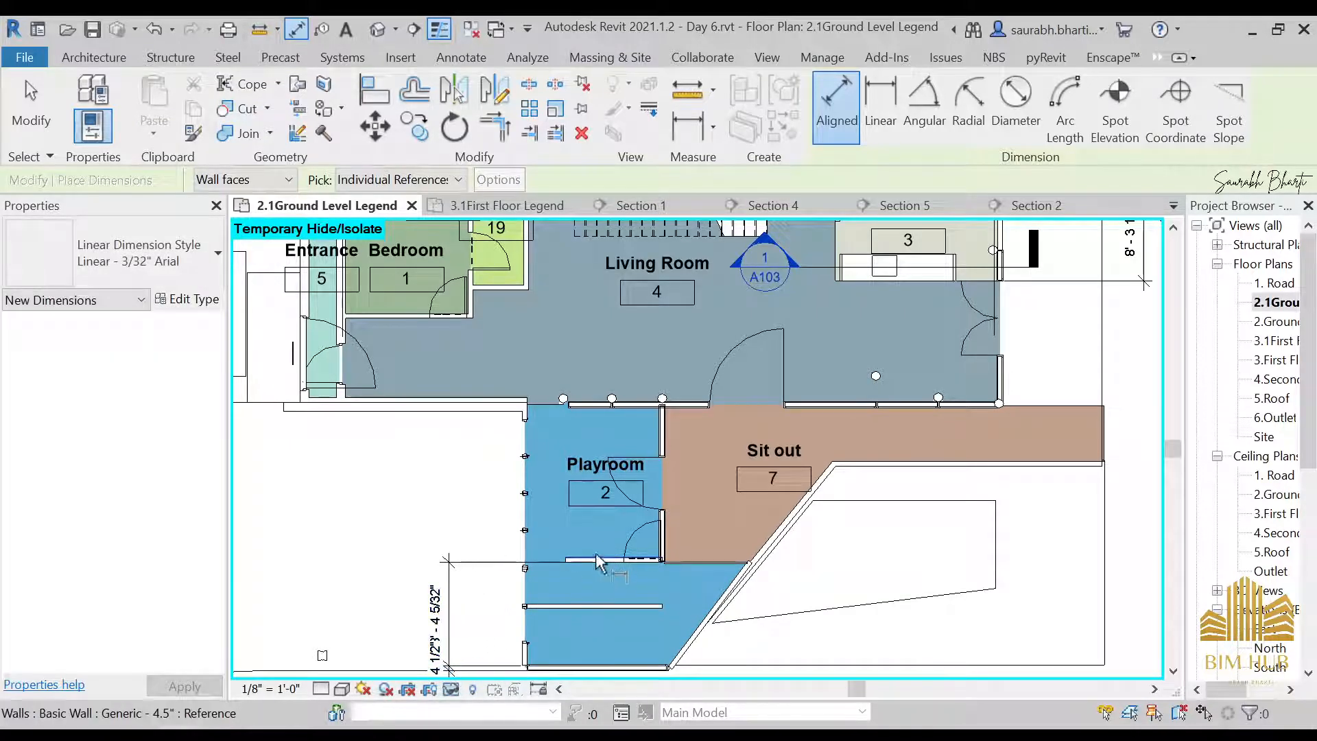
# Dimension the Playroom's depth from its upper wall to its lower partition, placing the dimension outside the plan on the Entrance side
pyautogui.click(595, 553)
pyautogui.scroll(-2, 597, 412)
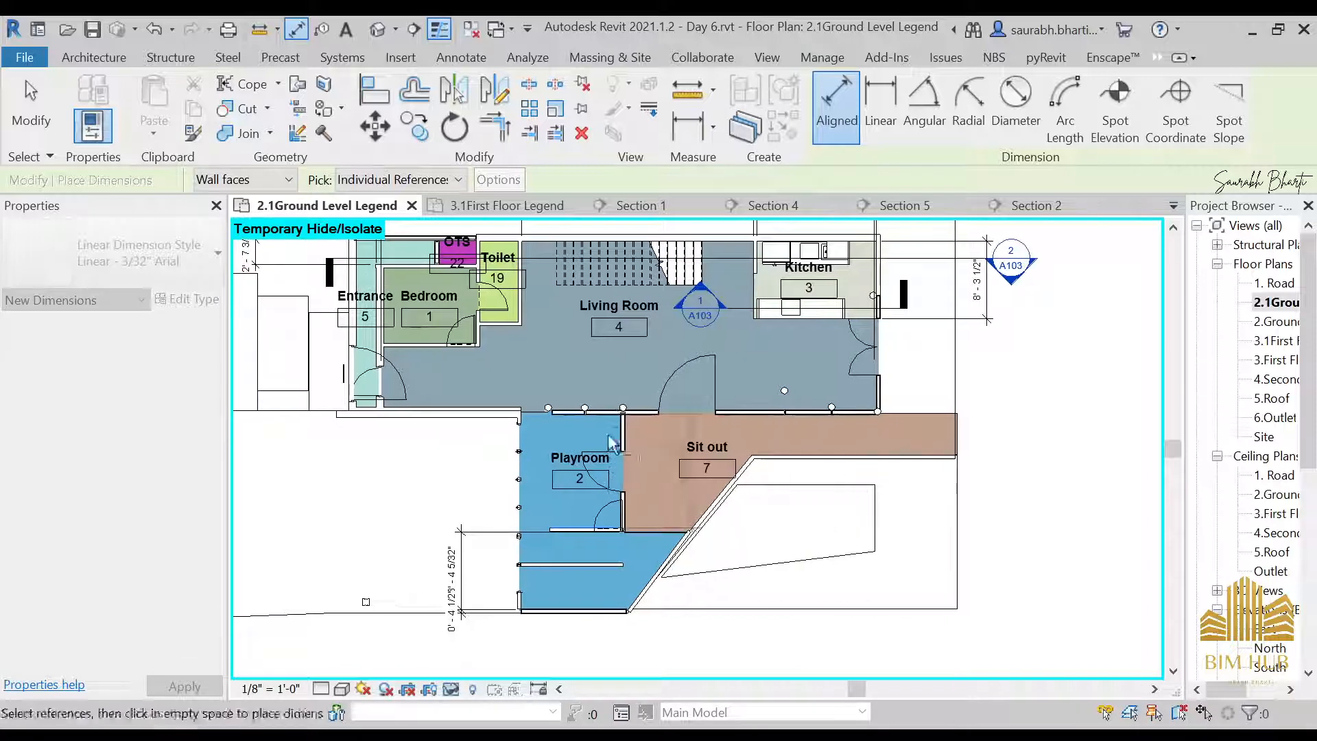
pyautogui.moveTo(295, 439); pyautogui.dragTo(728, 473, button='middle')
pyautogui.press('Escape')
pyautogui.press('Escape')
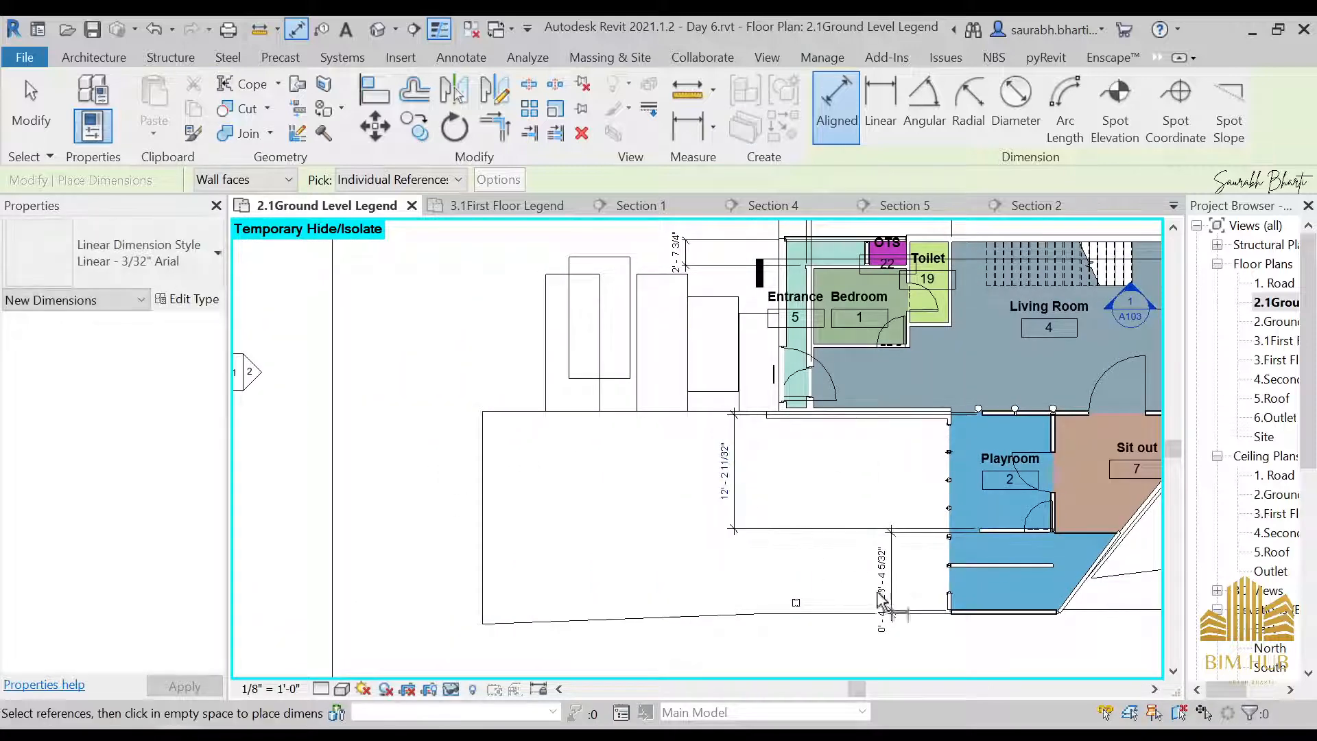
# Move the 8' - 4 5/32" dimension text away from its dimension line to clear the overlapping wall-thickness text
pyautogui.scroll(2, 894, 583)
pyautogui.click(891, 580)
pyautogui.moveTo(892, 573); pyautogui.dragTo(851, 564)
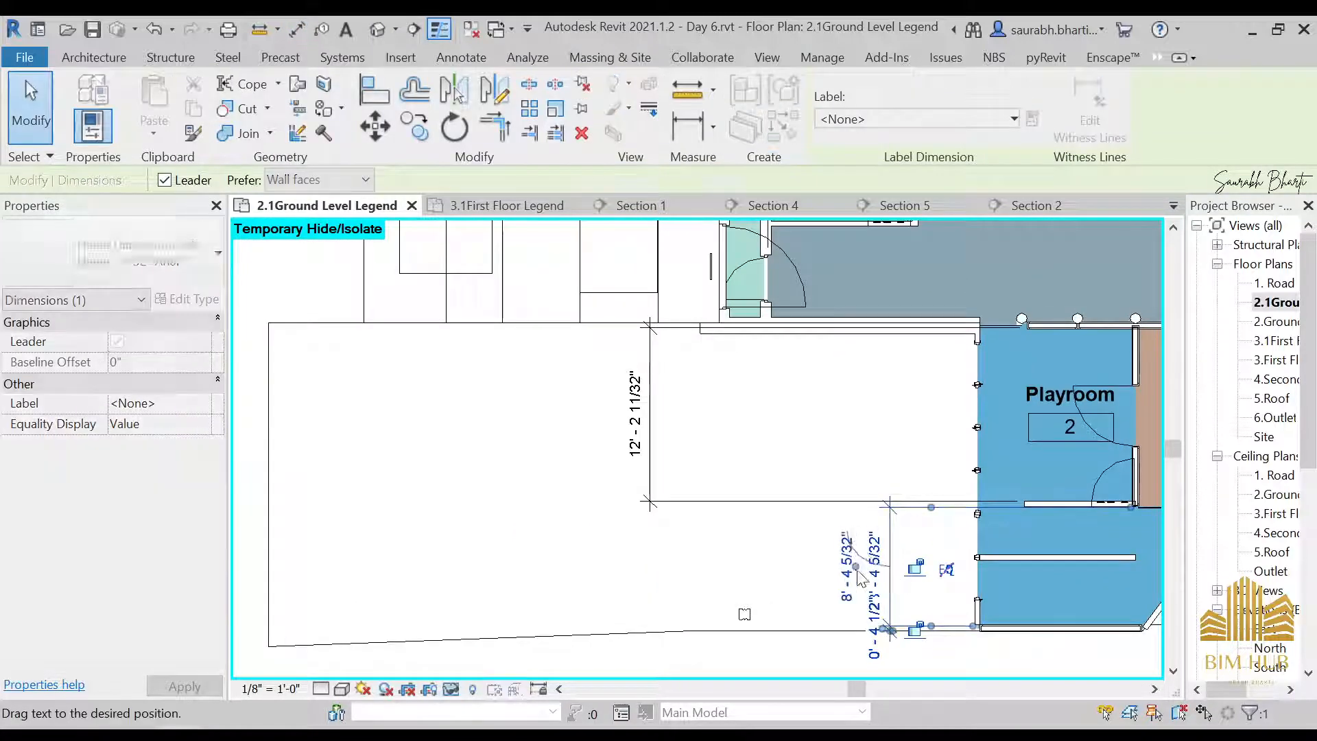
pyautogui.press('Escape')
pyautogui.click(892, 564)
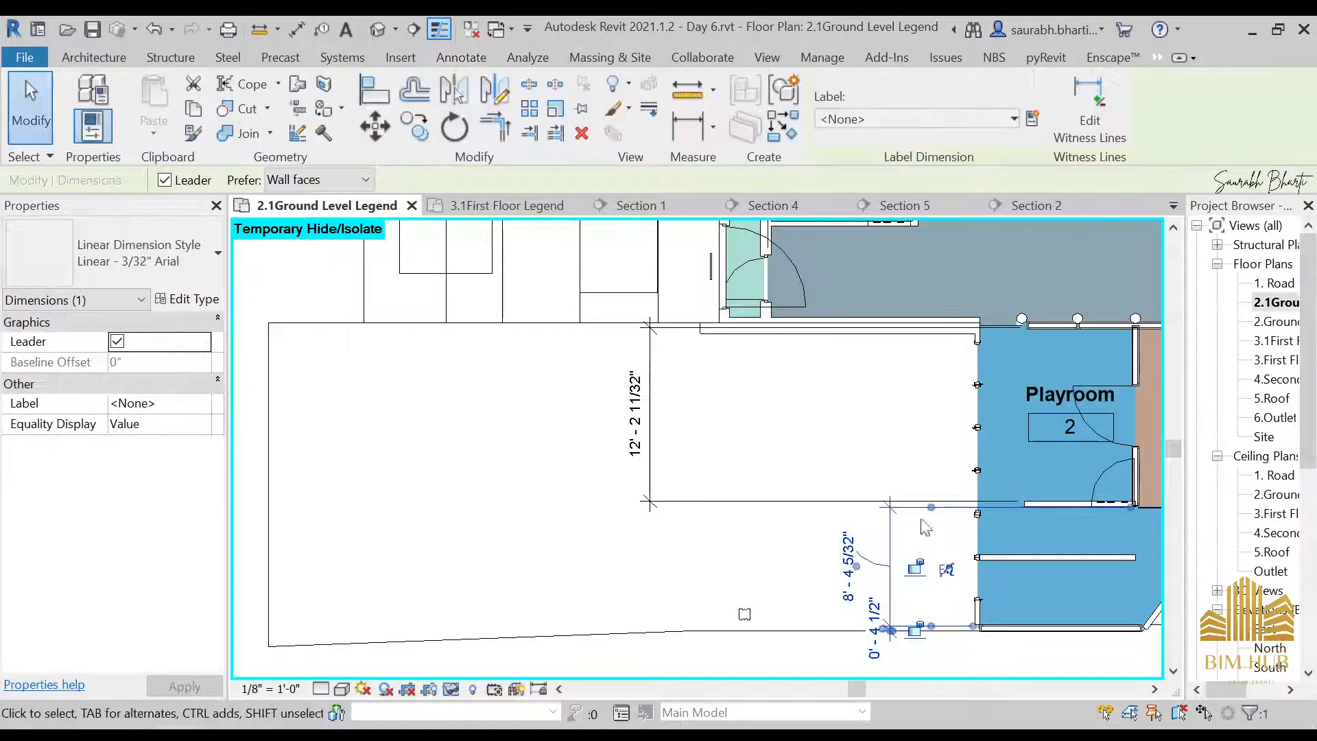
pyautogui.press('Escape')
# Move the dimension string below the Playroom into line with the Playroom depth dimension
pyautogui.click(891, 590)
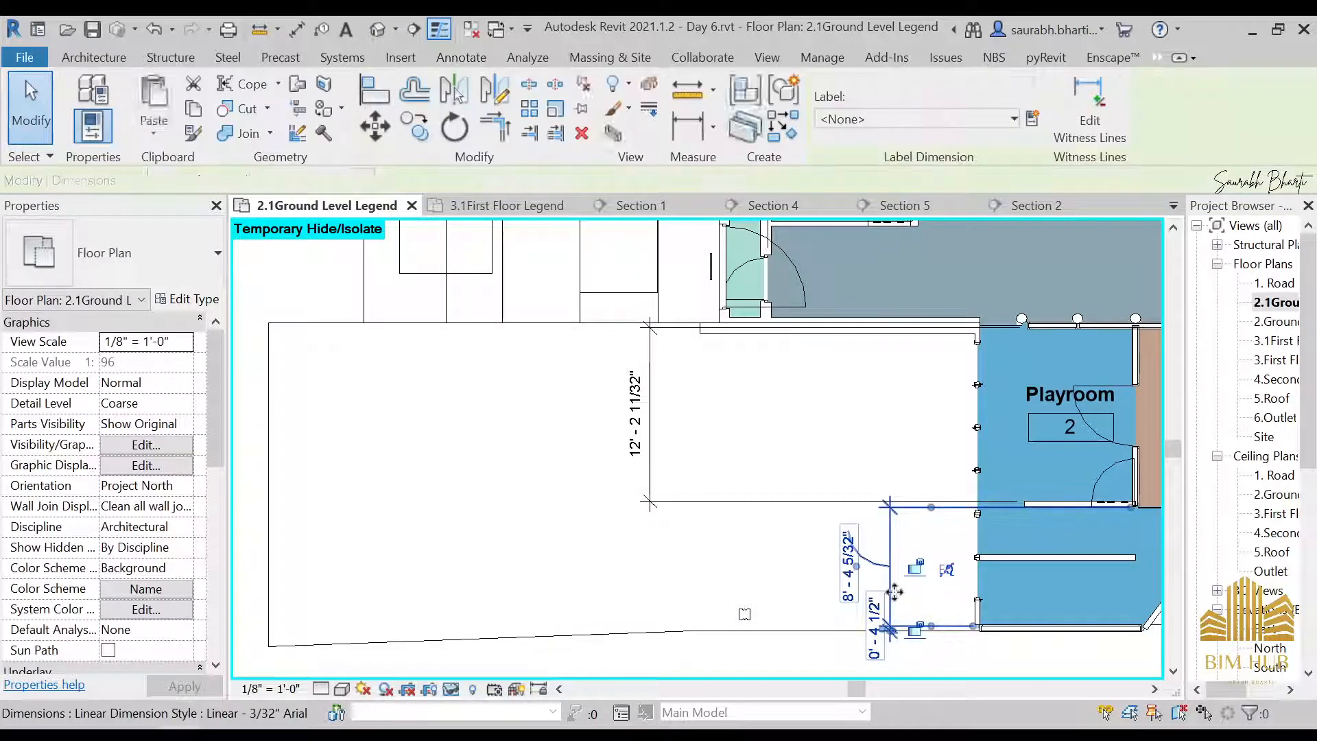
pyautogui.moveTo(892, 590); pyautogui.dragTo(652, 590)
pyautogui.scroll(-3, 709, 364)
pyautogui.press('Escape')
# Add an aligned dimension from the Living Room's lower wall to the Bedroom's lower wall, placing it in line with the Playroom depth dimension
pyautogui.scroll(3, 714, 515)
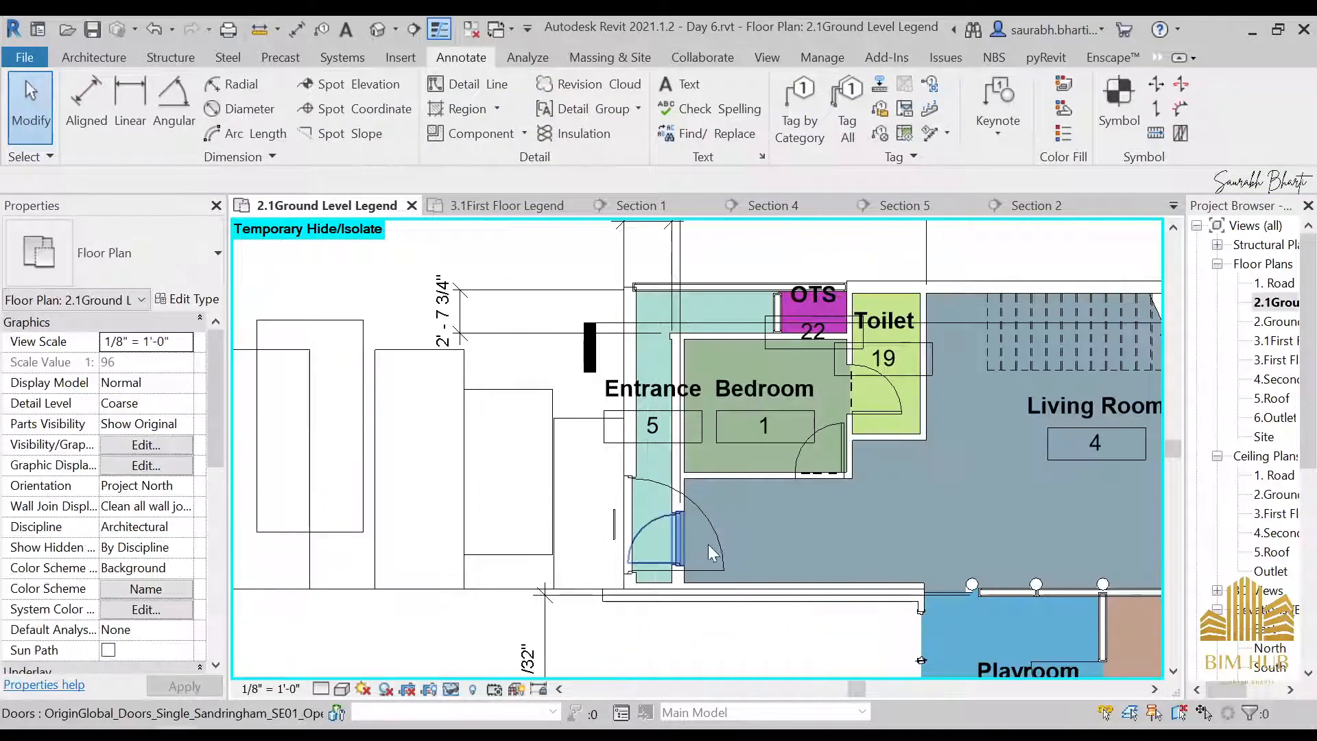
pyautogui.press('d')
pyautogui.press('i')
pyautogui.scroll(2, 768, 577)
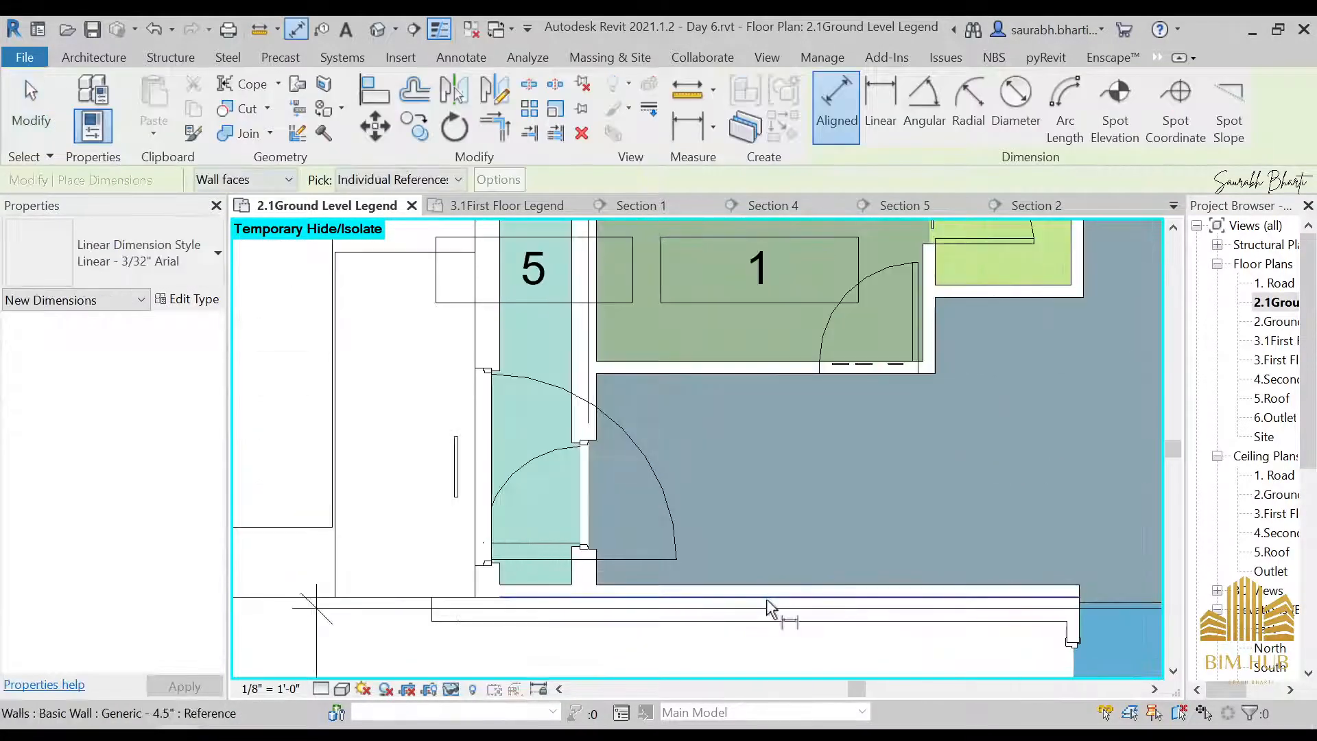
pyautogui.scroll(-2, 768, 567)
pyautogui.moveTo(776, 346); pyautogui.dragTo(772, 426, button='middle')
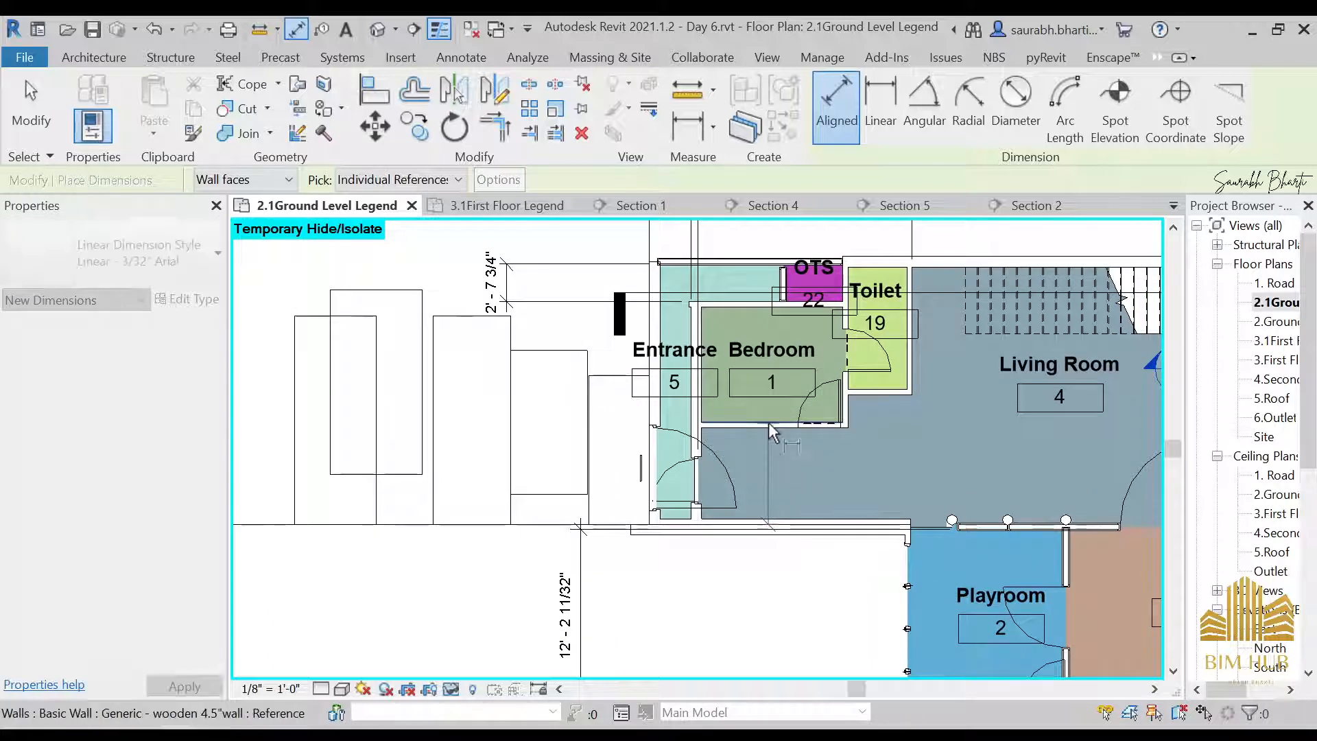
pyautogui.click(769, 429)
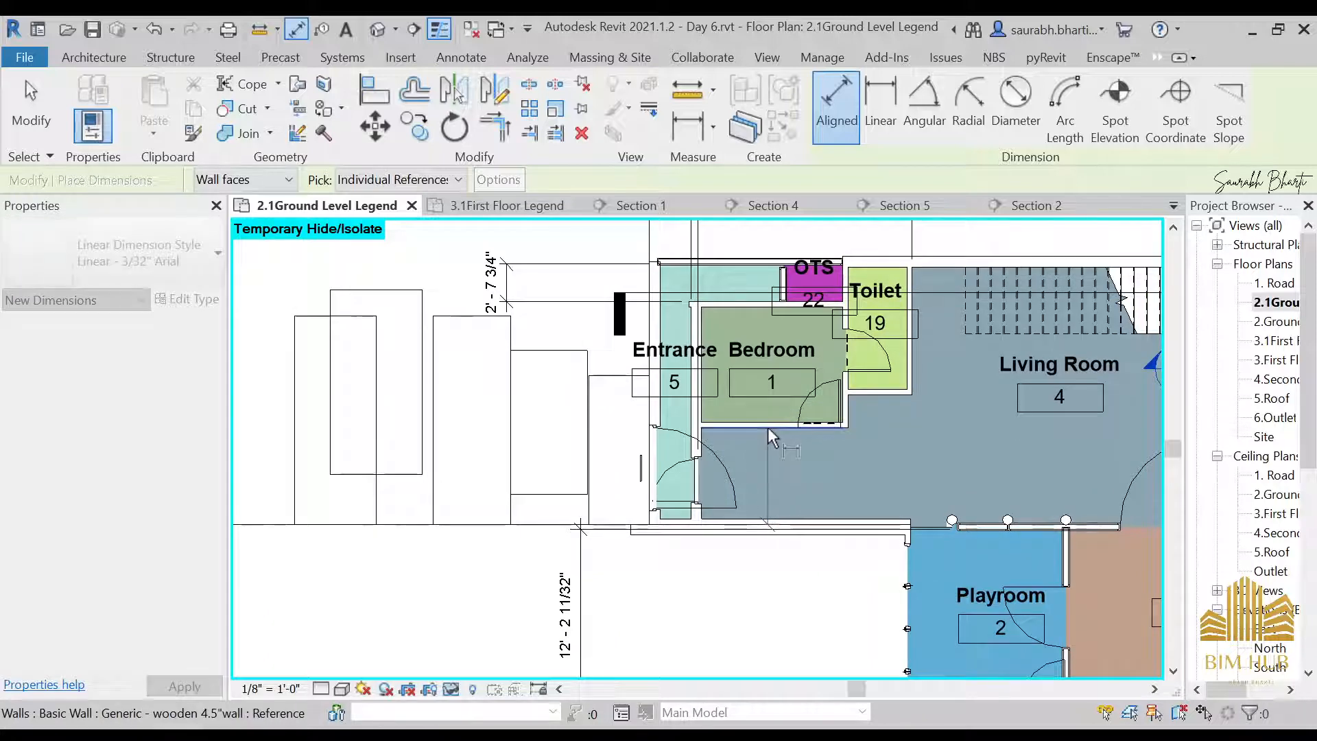
pyautogui.click(587, 439)
pyautogui.click(580, 421)
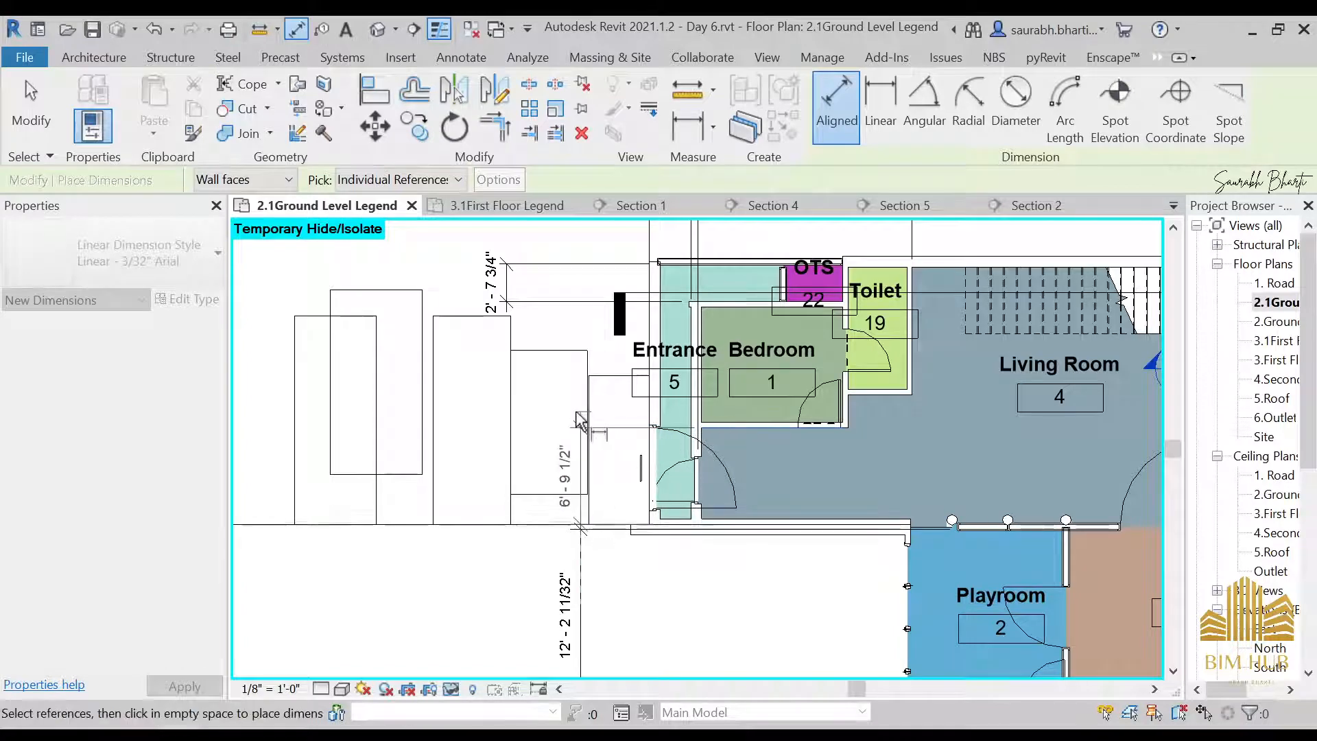
# Dimension the Bedroom's depth between its lower and upper walls, placing it in line with the dimension beneath it
pyautogui.scroll(3, 789, 391)
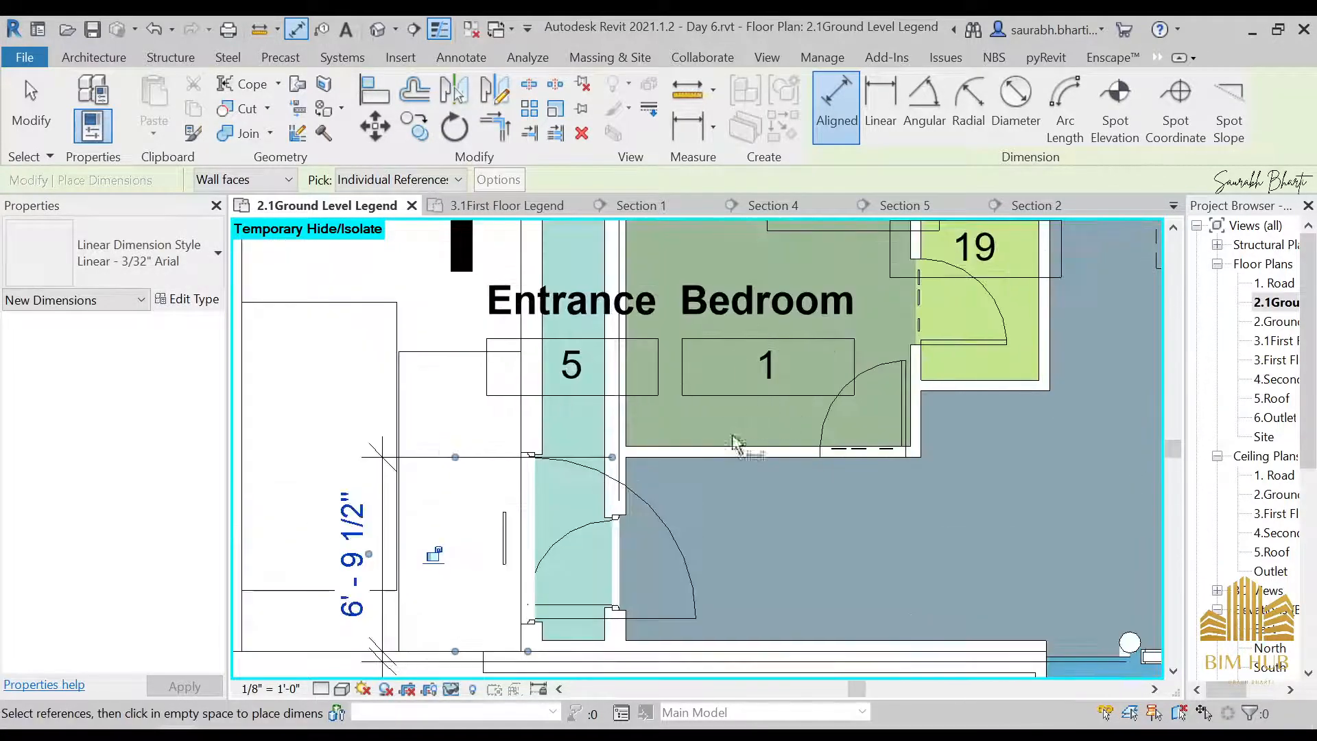
pyautogui.moveTo(724, 216); pyautogui.dragTo(755, 376, button='middle')
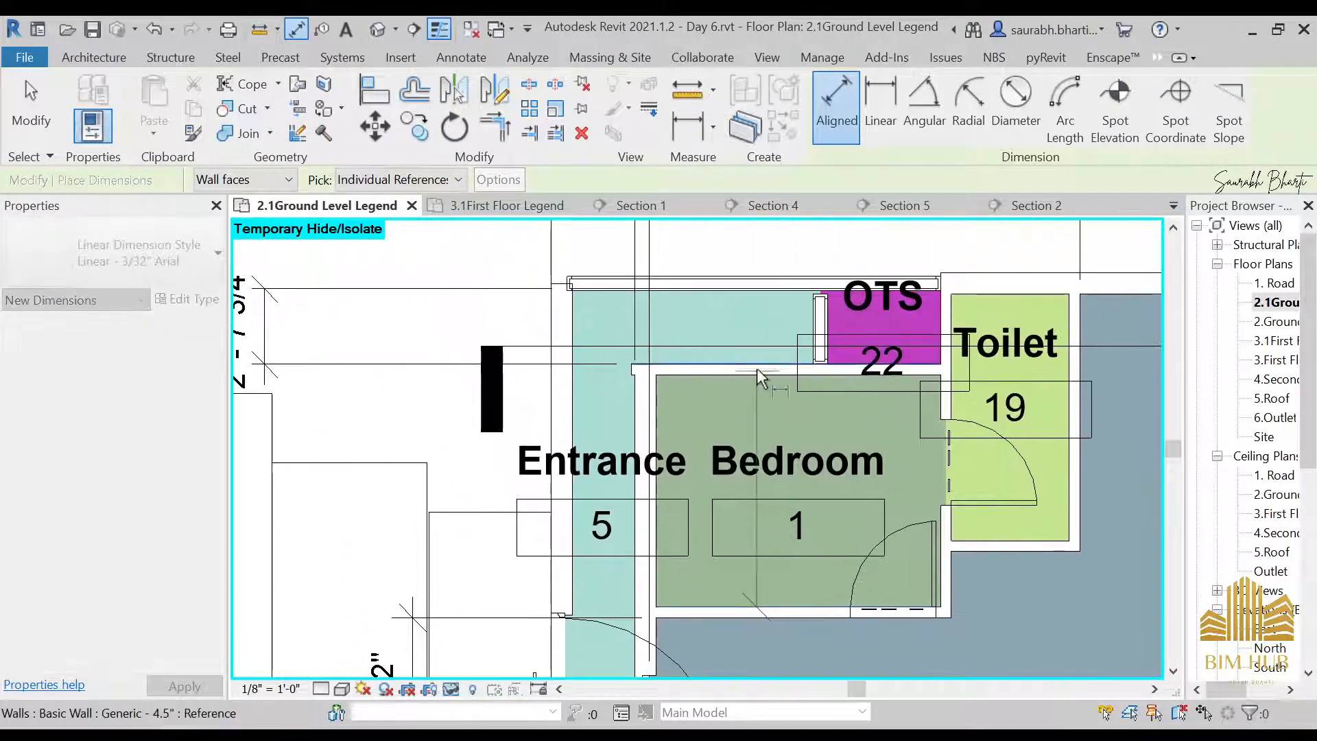
pyautogui.scroll(-2, 521, 384)
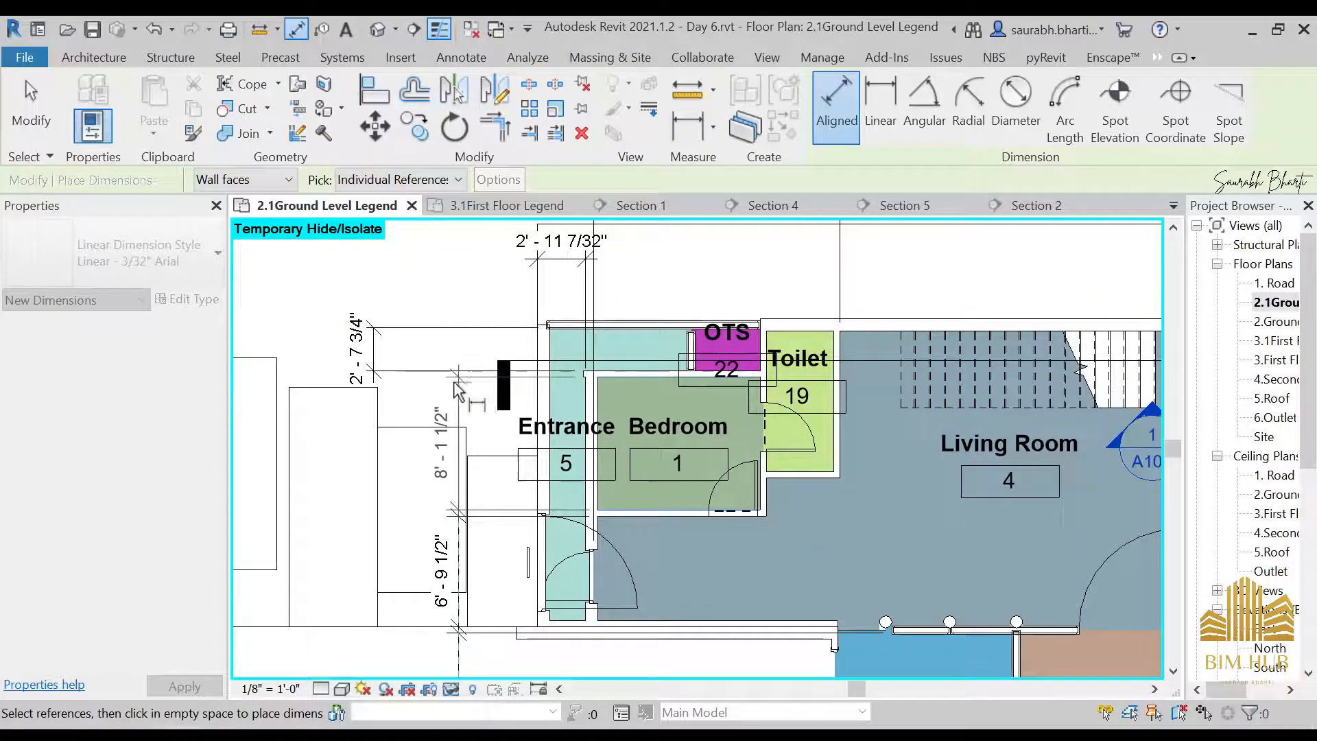
pyautogui.press('Escape')
# Try to move the 2' - 7 3/4" Entrance passage dimension towards the Bedroom depth dimension
pyautogui.scroll(3, 374, 354)
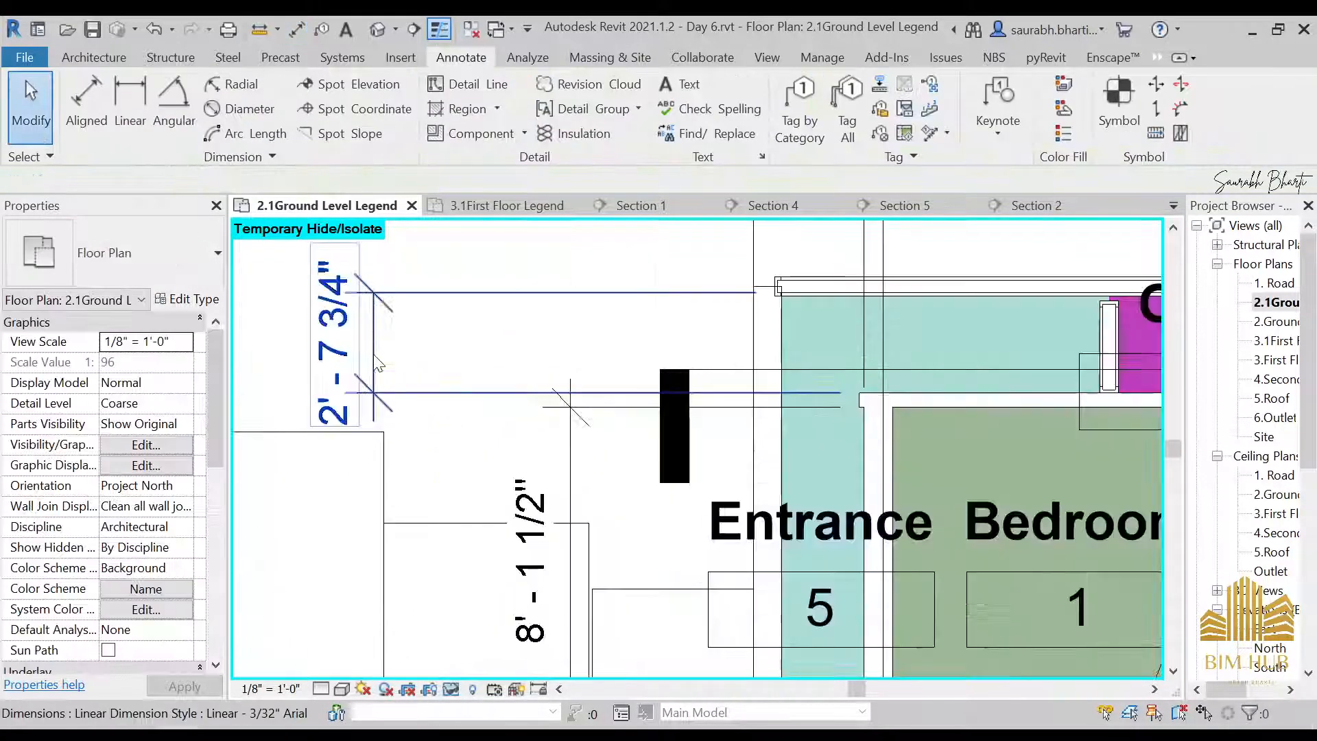
pyautogui.click(373, 354)
pyautogui.moveTo(368, 351); pyautogui.dragTo(569, 392)
pyautogui.hotkey('ctrl', 'z')
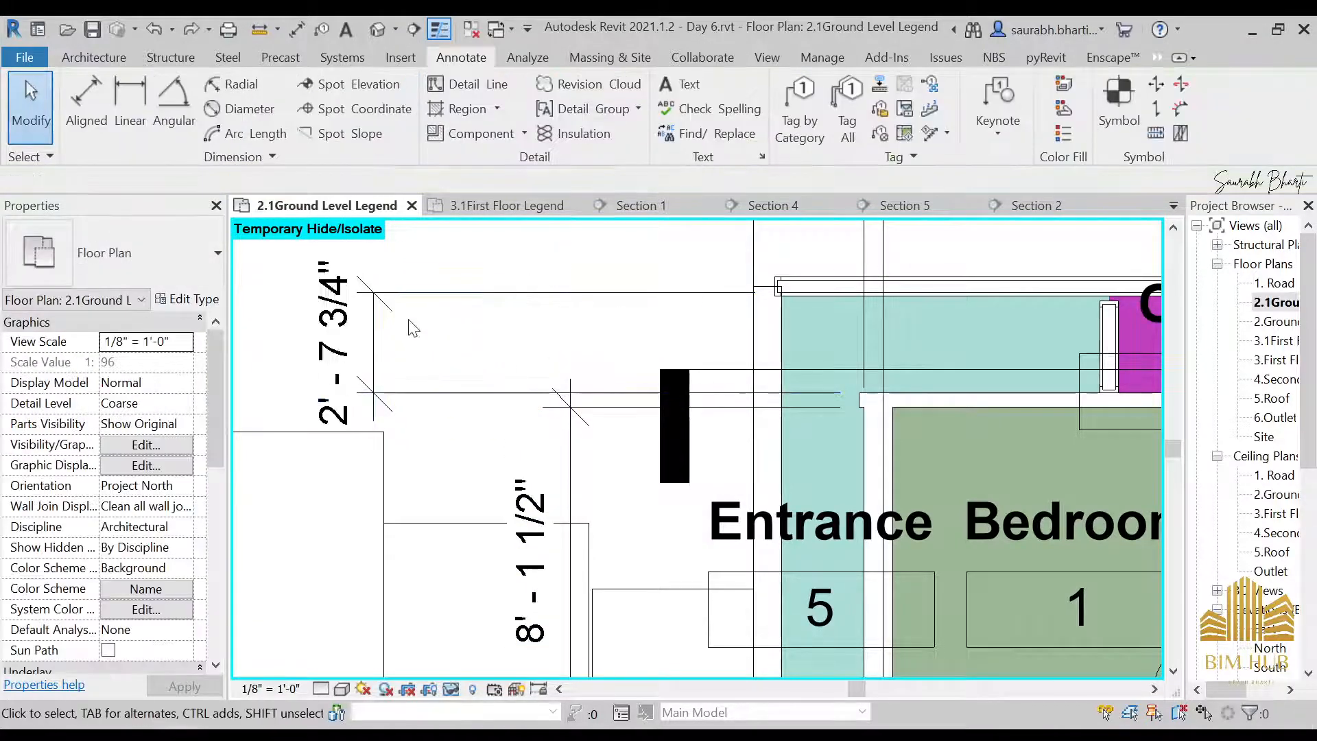
# Move the 2' - 7 3/4" Entrance passage dimension into line with the Bedroom depth dimension
pyautogui.moveTo(379, 337); pyautogui.dragTo(576, 348)
pyautogui.scroll(-3, 575, 346)
pyautogui.moveTo(764, 379); pyautogui.dragTo(505, 415, button='middle')
pyautogui.scroll(2, 514, 351)
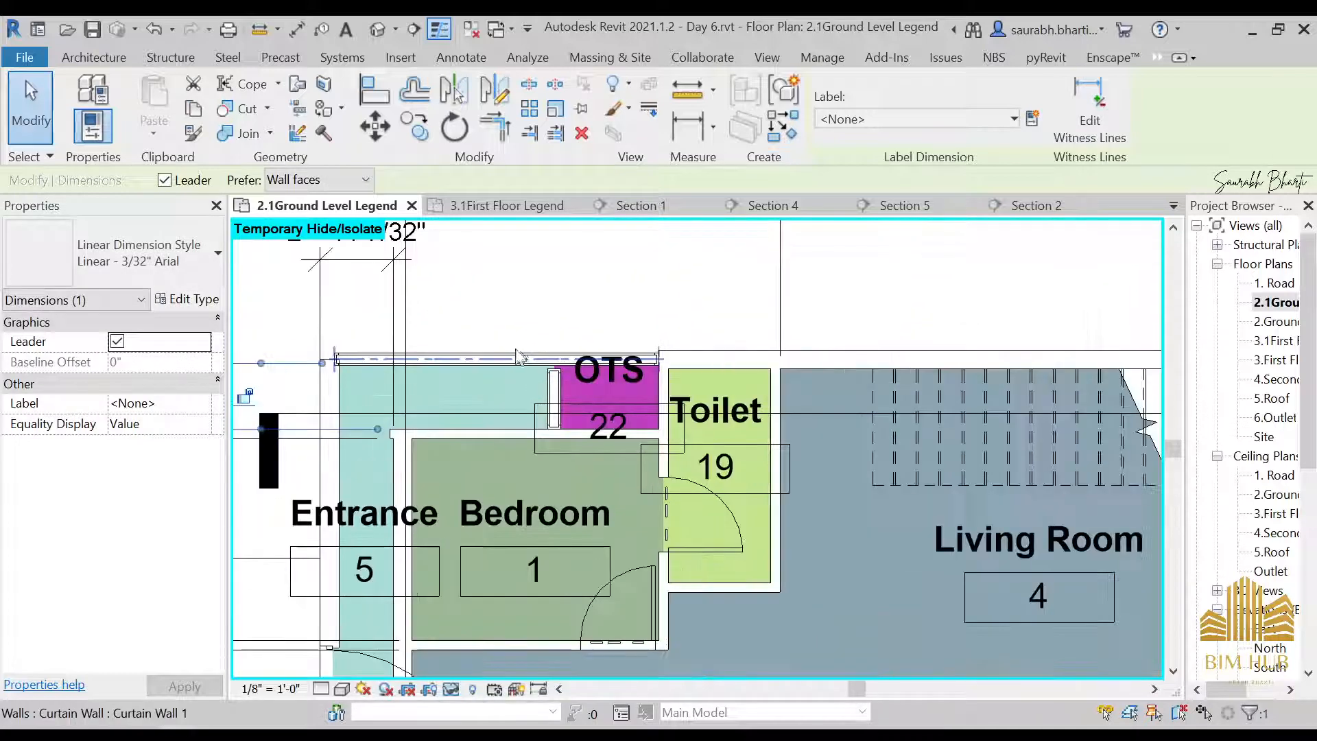
pyautogui.scroll(-5, 483, 373)
pyautogui.moveTo(764, 644); pyautogui.dragTo(731, 523, button='middle')
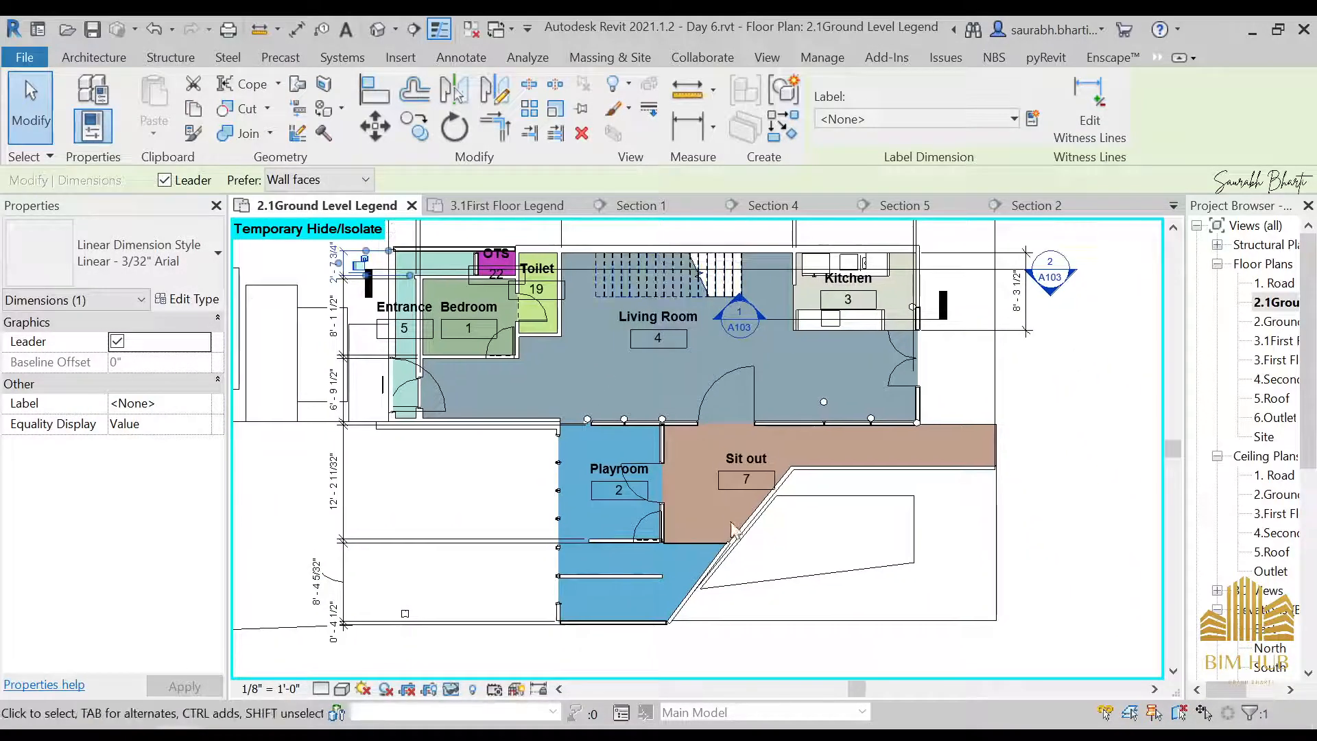
# Start an aligned dimension at the Playroom
pyautogui.moveTo(607, 587); pyautogui.dragTo(661, 496, button='middle')
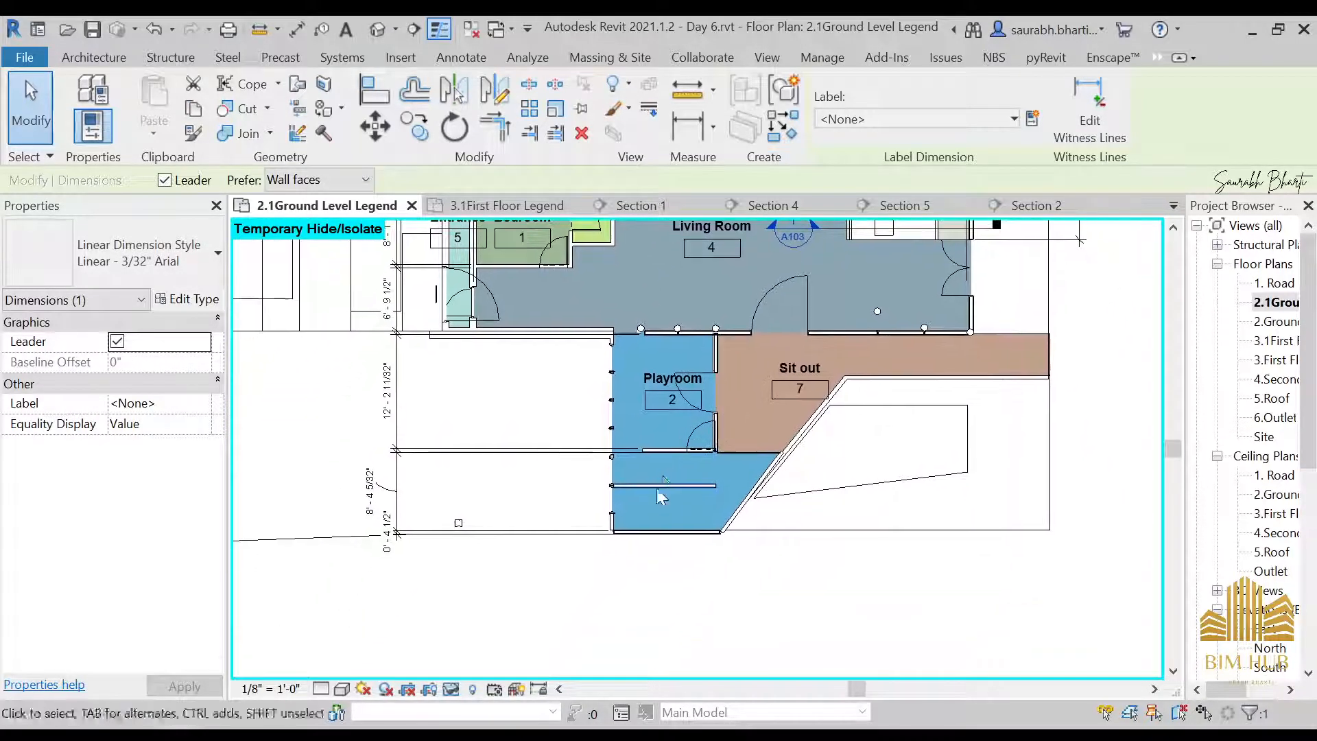
pyautogui.press('i')
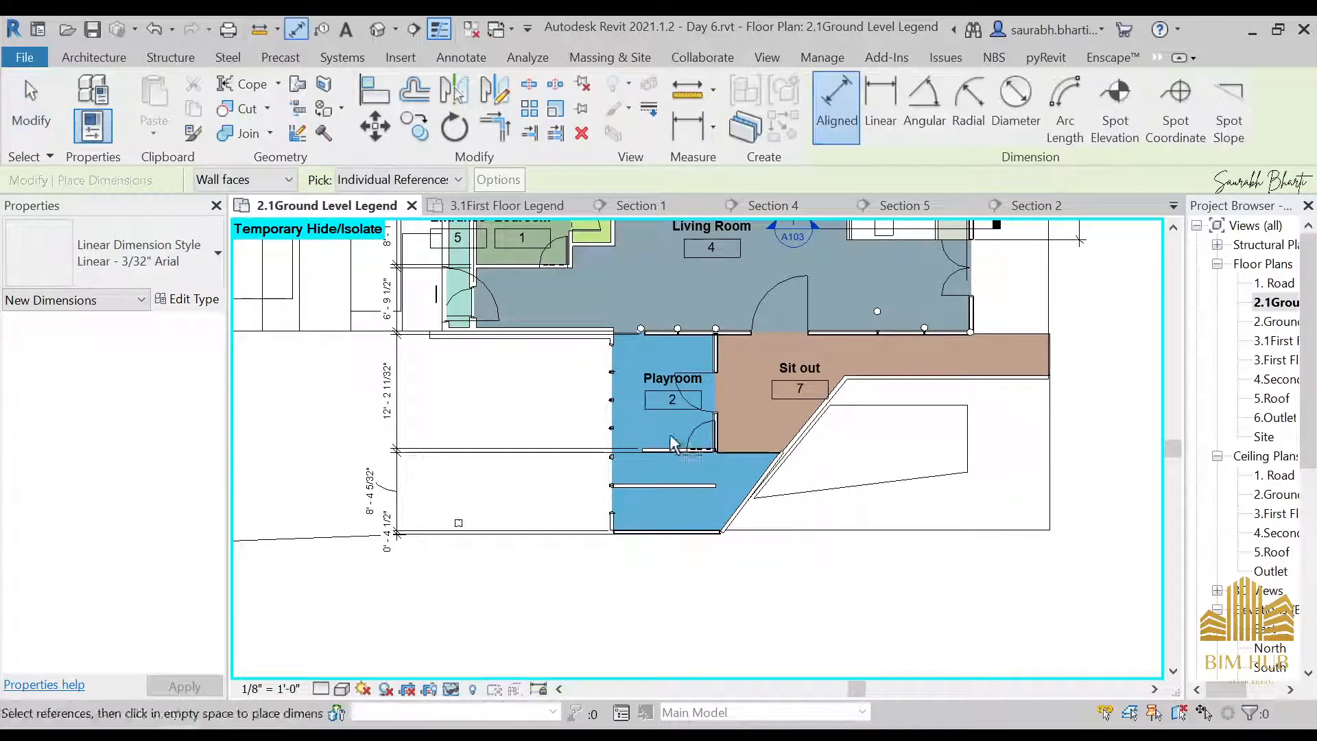
pyautogui.scroll(3, 617, 371)
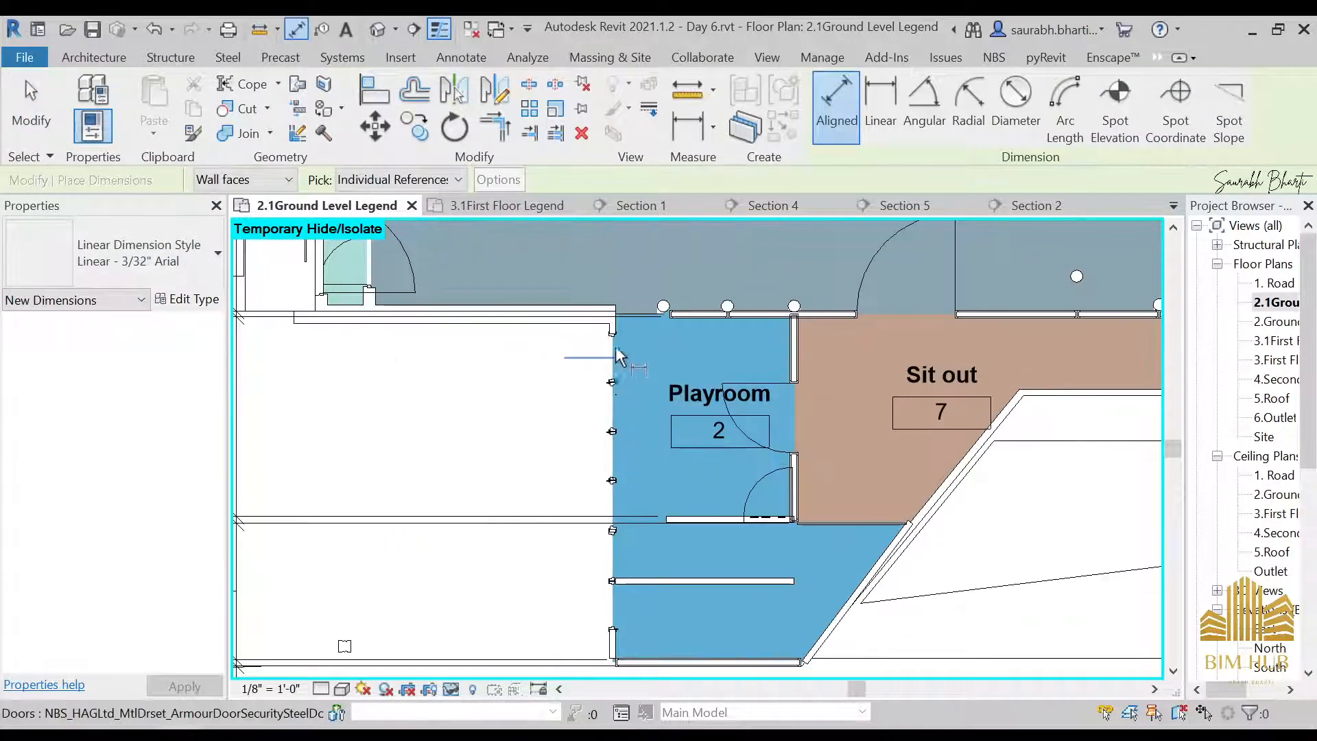
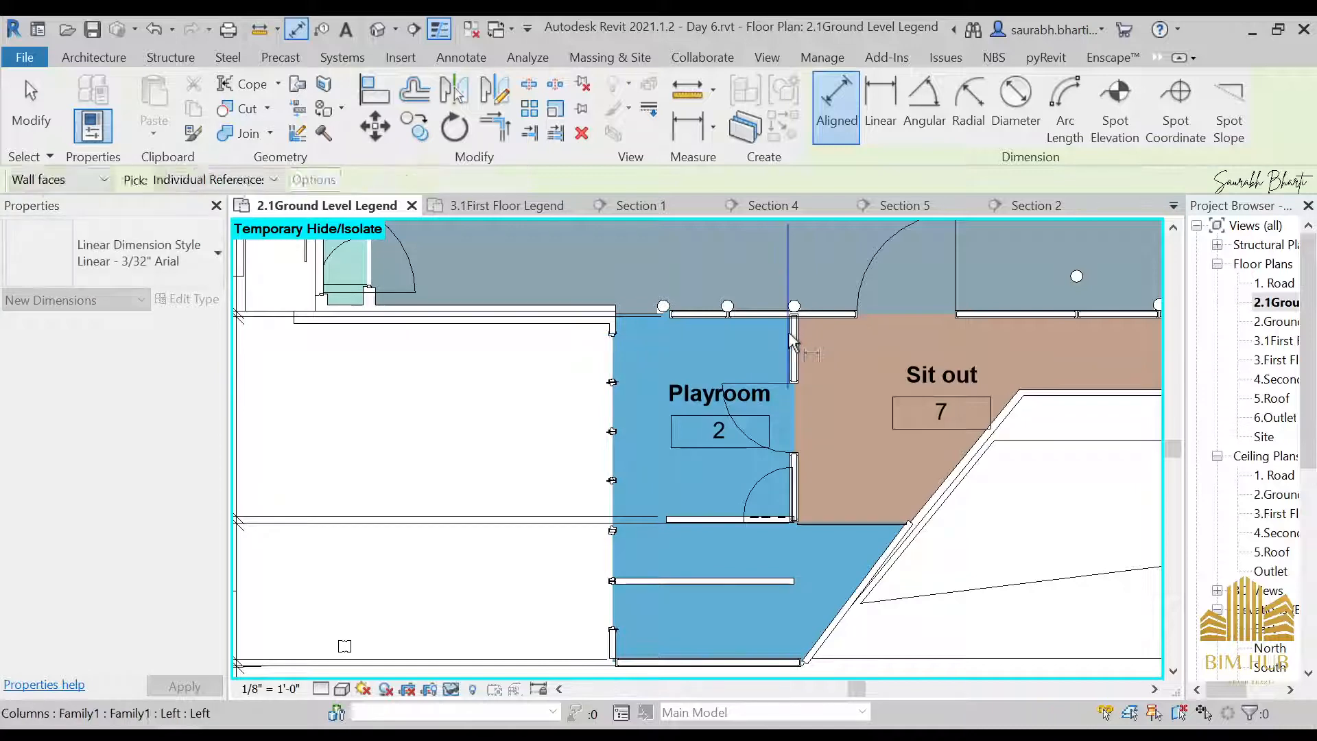
# Add an aligned dimension across the Playroom's width in the ground level plan, placing it below the building
pyautogui.press('Escape')
pyautogui.press('Escape')
pyautogui.scroll(5, 581, 320)
pyautogui.press('d')
pyautogui.press('i')
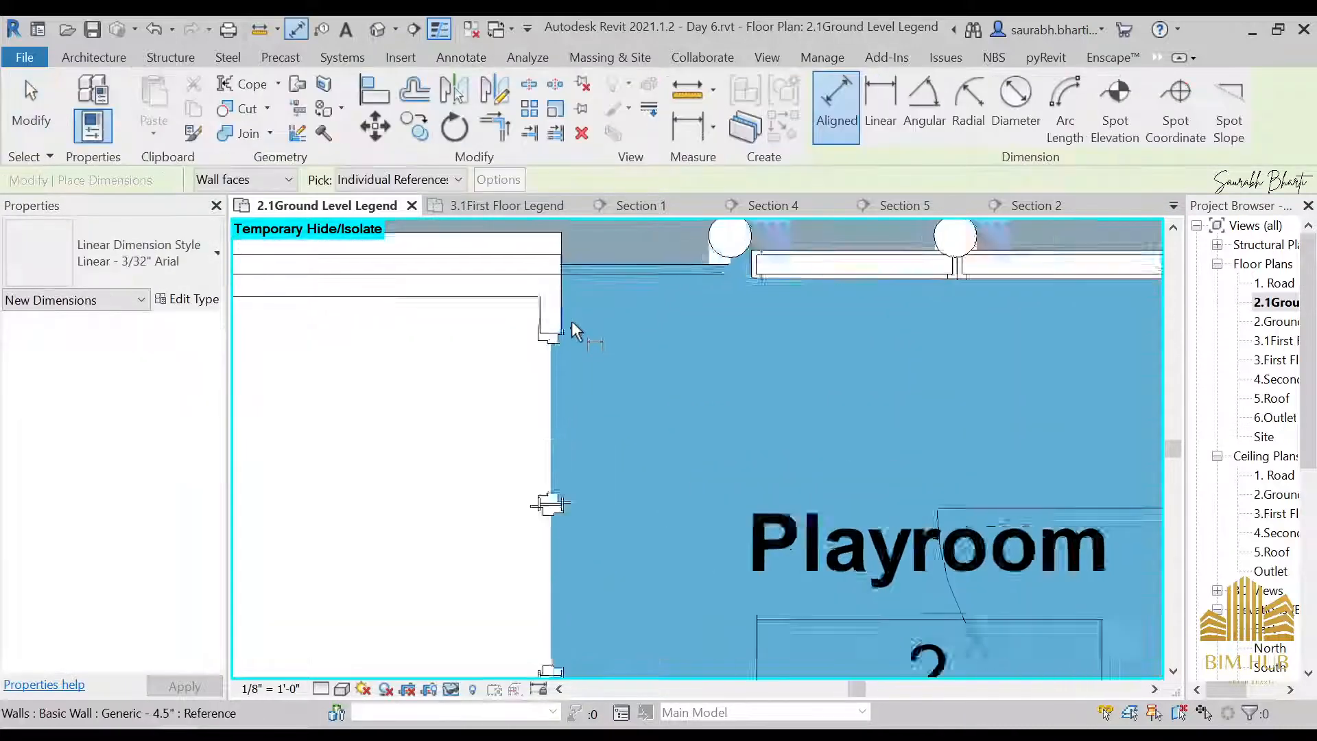
pyautogui.scroll(-2, 686, 323)
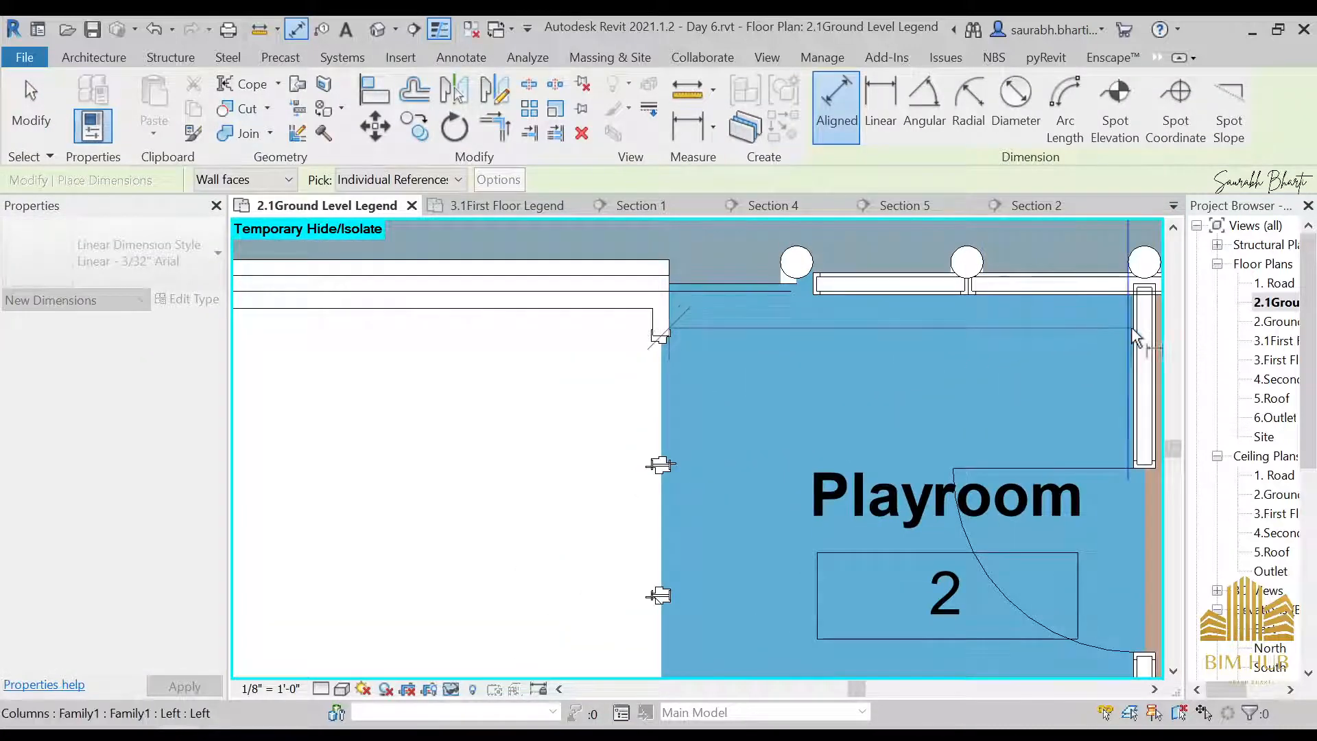
pyautogui.click(1131, 327)
pyautogui.scroll(-3, 1061, 409)
pyautogui.scroll(3, 945, 378)
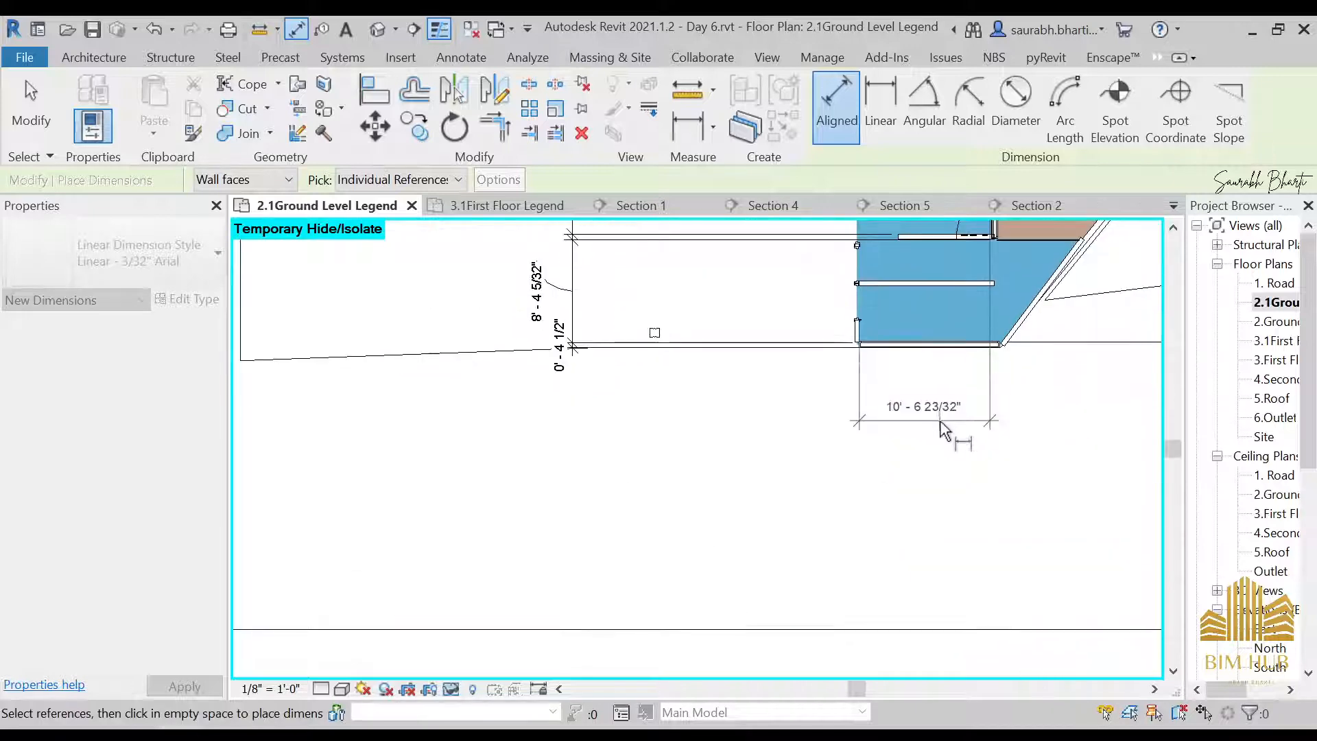
pyautogui.moveTo(1009, 404); pyautogui.dragTo(653, 583, button='middle')
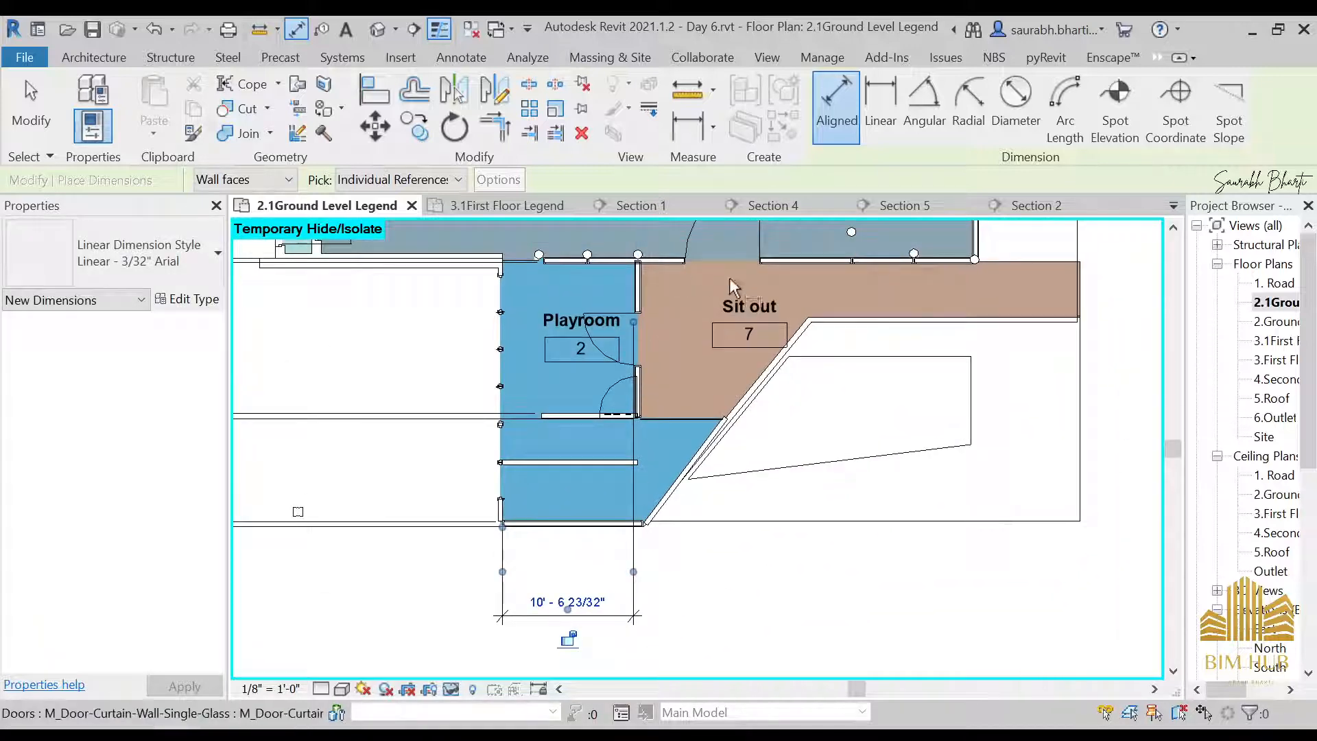
pyautogui.scroll(-2, 698, 461)
pyautogui.scroll(-2, 779, 372)
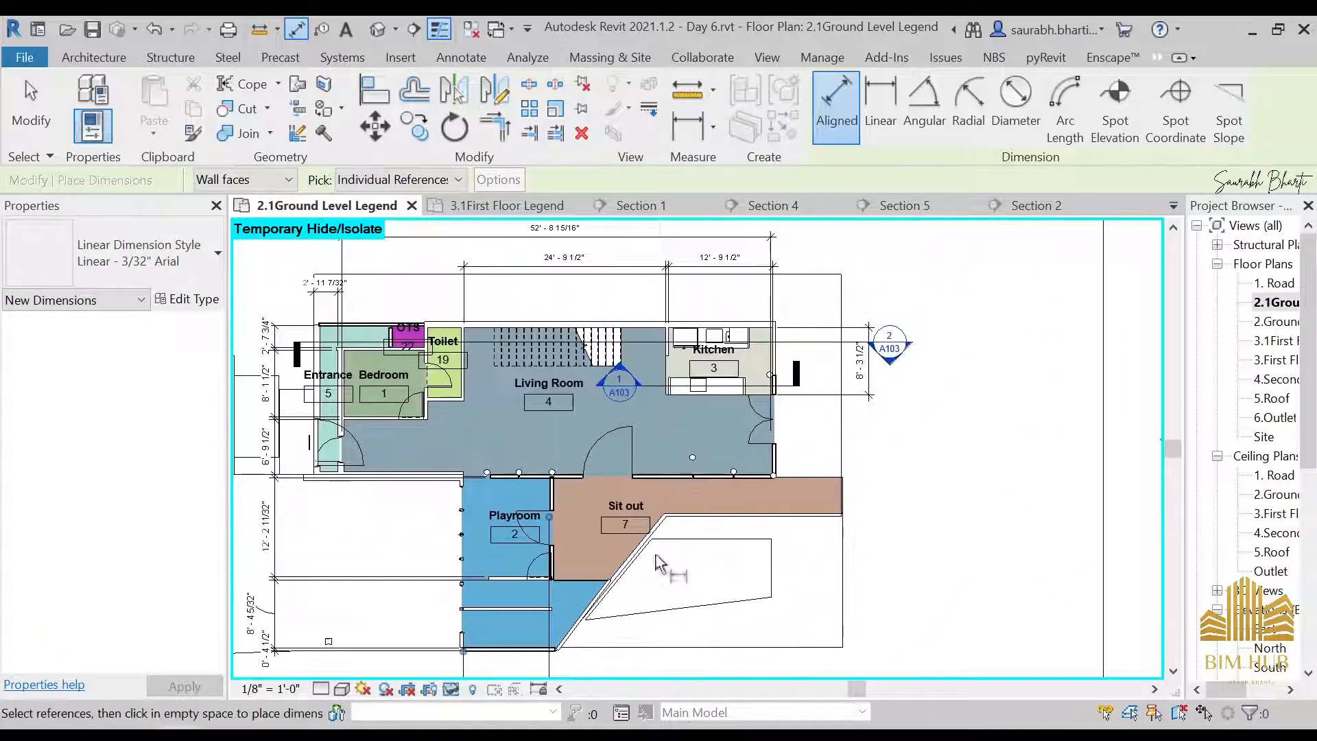
pyautogui.press('Escape')
pyautogui.press('Escape')
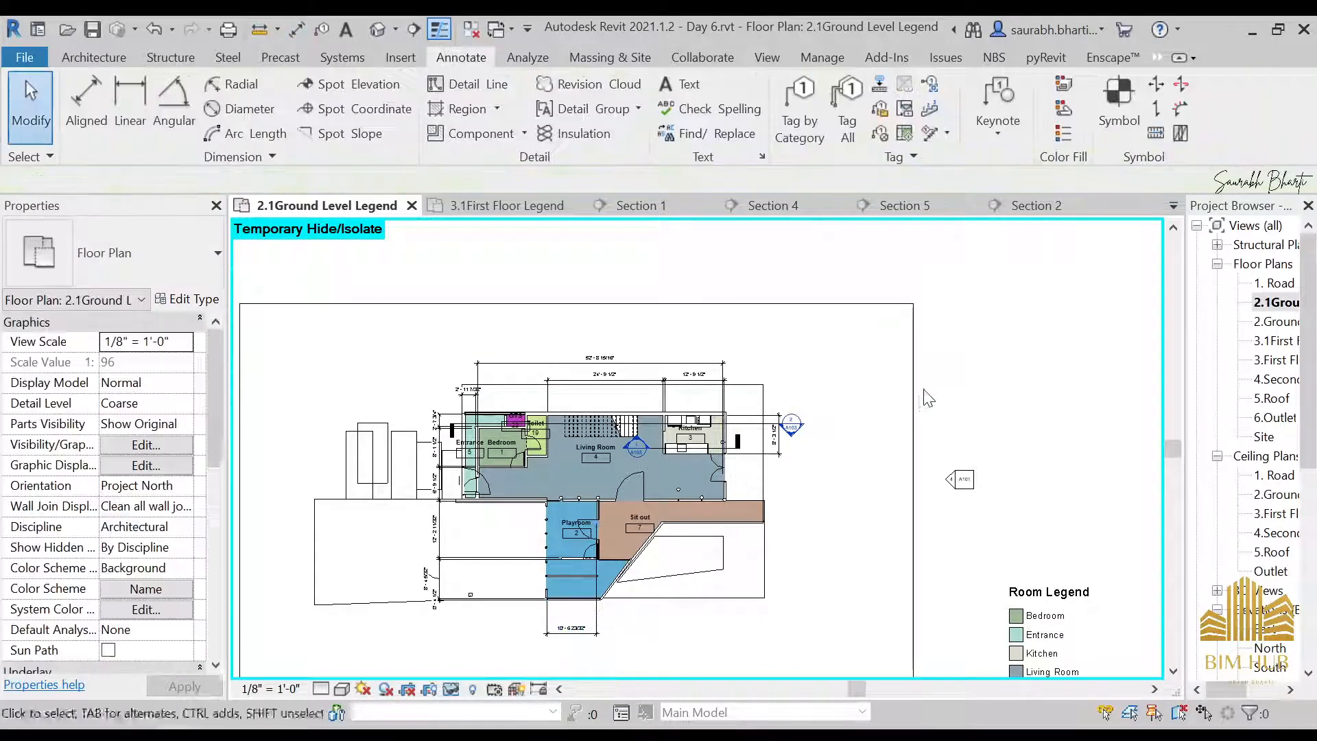
# Open the sheet A104 - Floor Plan
pyautogui.scroll(-2, 925, 391)
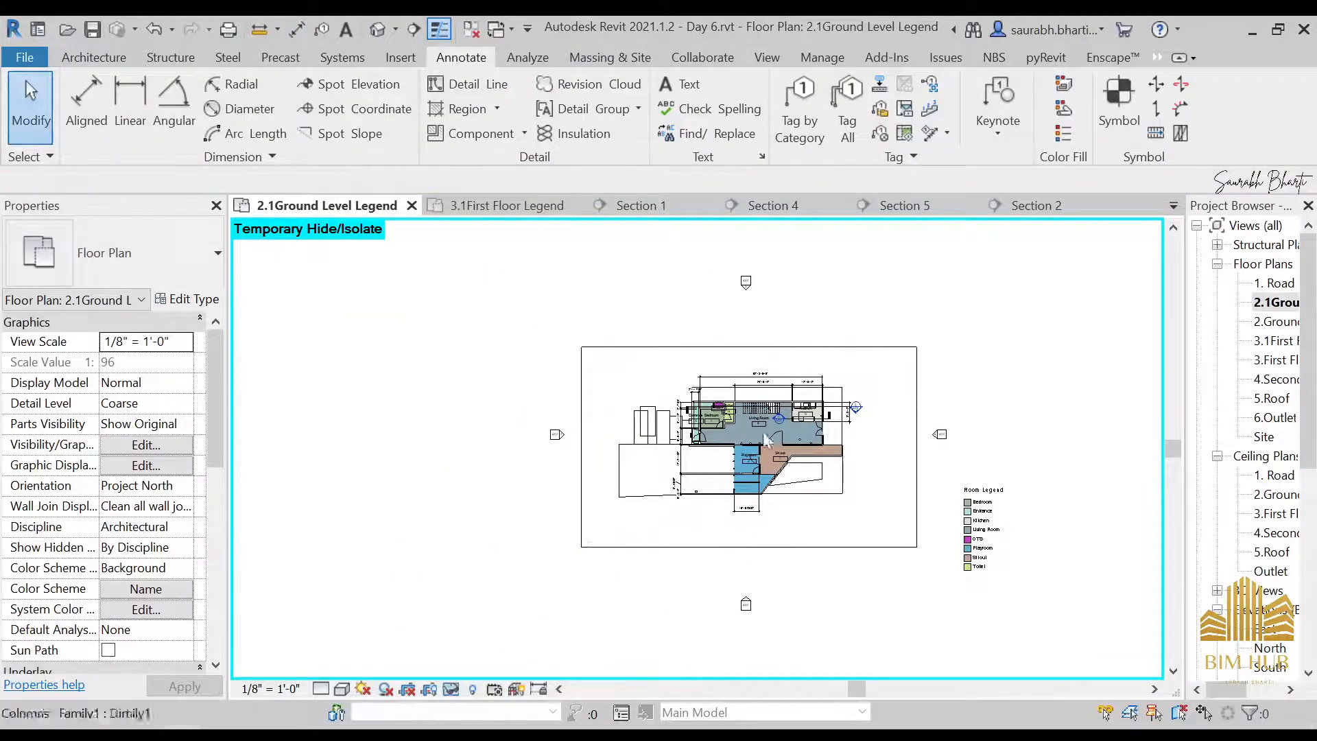
pyautogui.scroll(2, 823, 480)
pyautogui.scroll(-3, 1268, 595)
pyautogui.scroll(-2, 1272, 596)
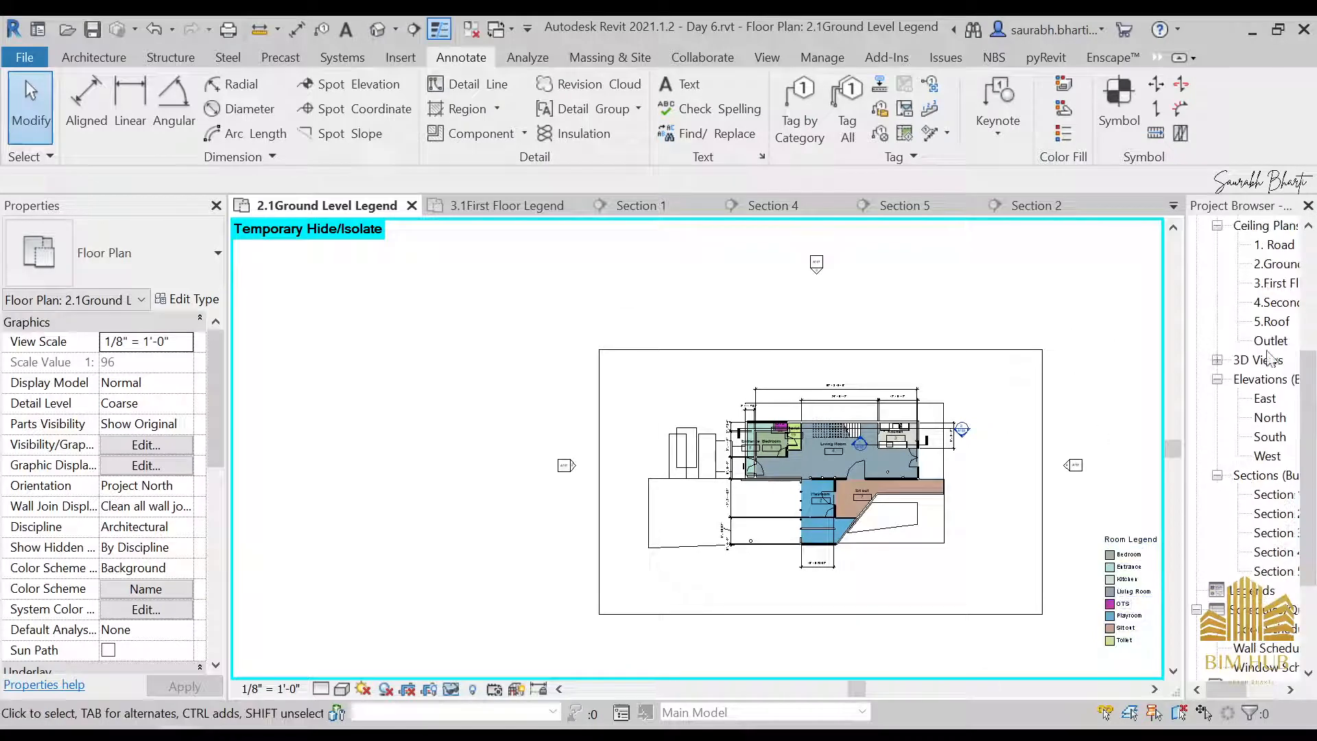
pyautogui.scroll(-3, 1055, 565)
pyautogui.scroll(1, 1266, 591)
pyautogui.scroll(-2, 1273, 589)
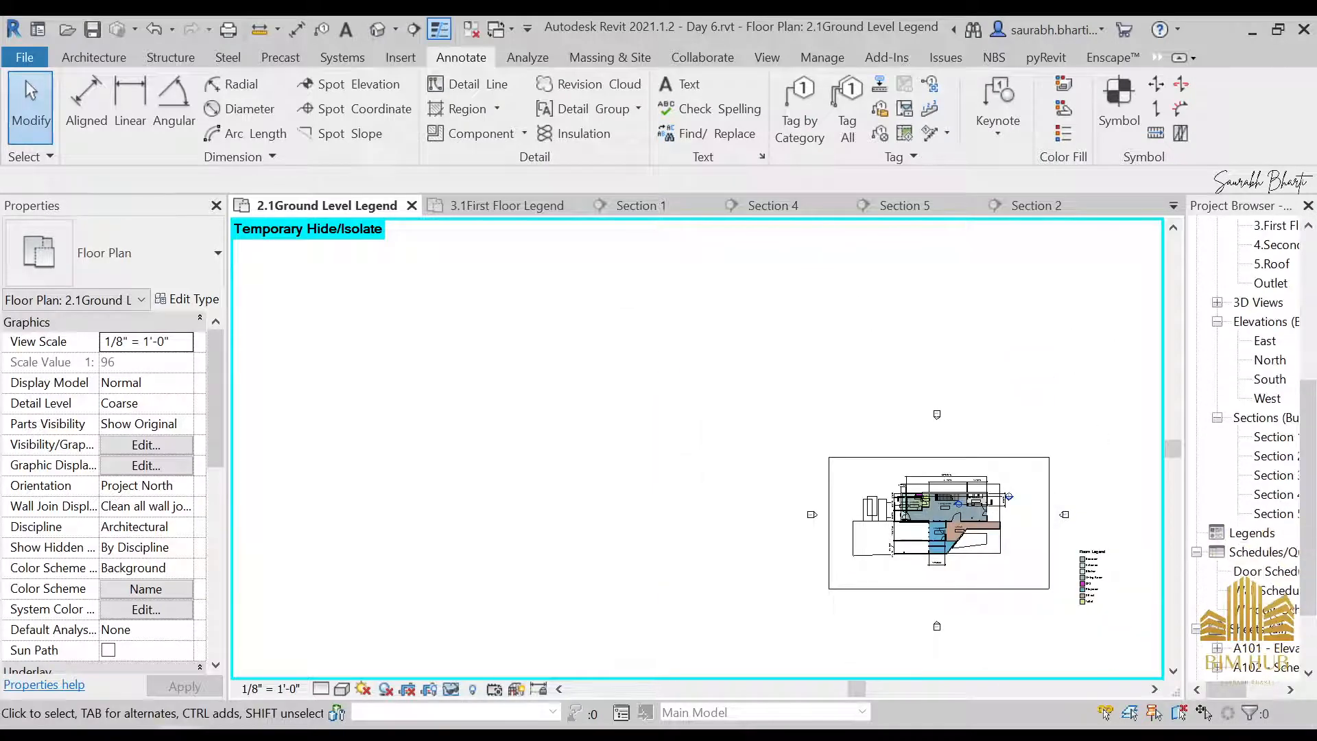
pyautogui.scroll(-2, 1275, 653)
pyautogui.doubleClick(1256, 609)
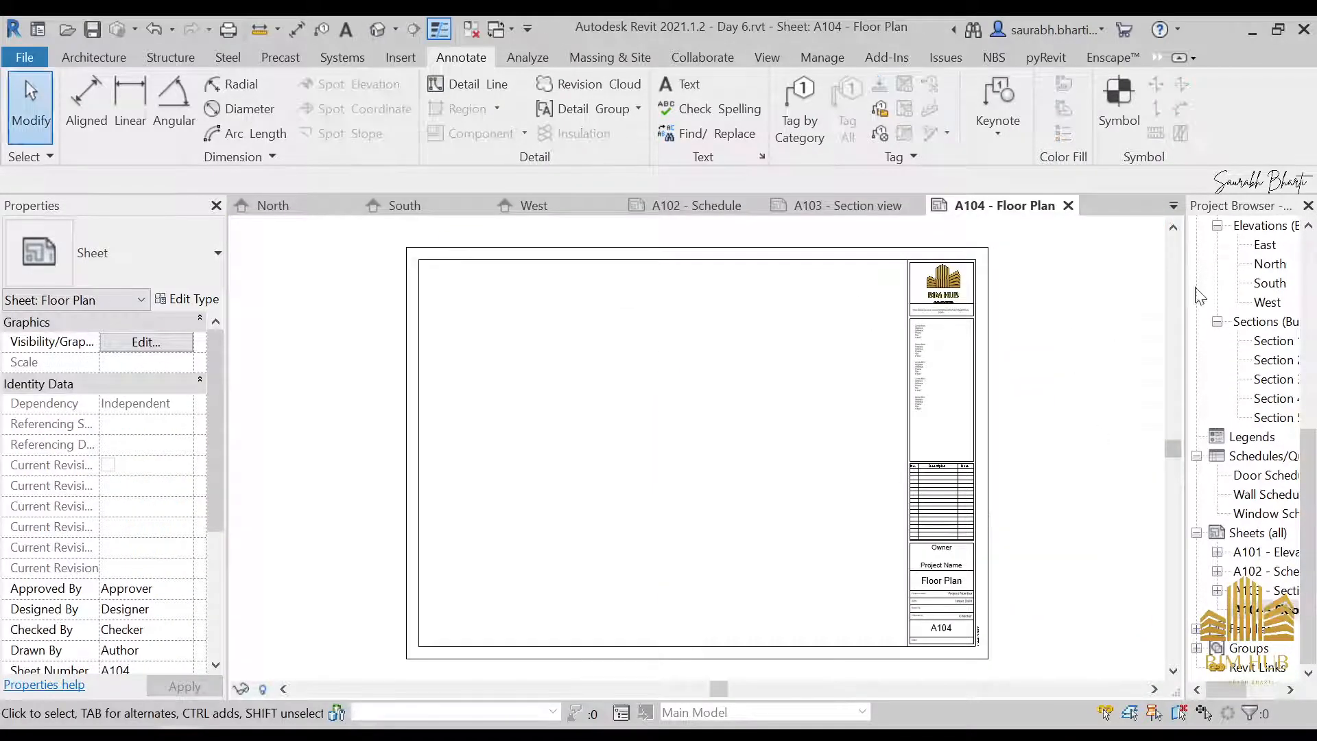
# Place the 2.1Ground Level Legend floor plan view in the upper-left area of sheet A104
pyautogui.scroll(6, 1261, 347)
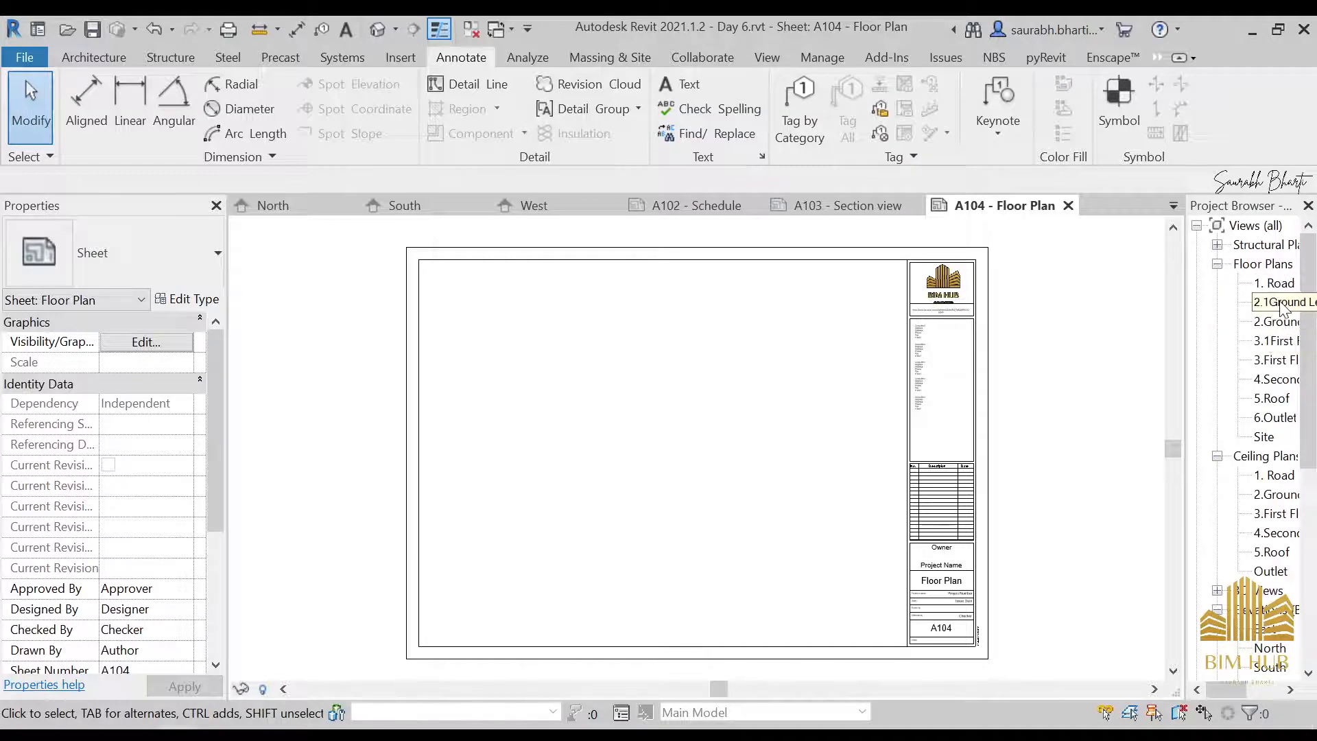
pyautogui.moveTo(1270, 310); pyautogui.dragTo(552, 391)
pyautogui.click(600, 396)
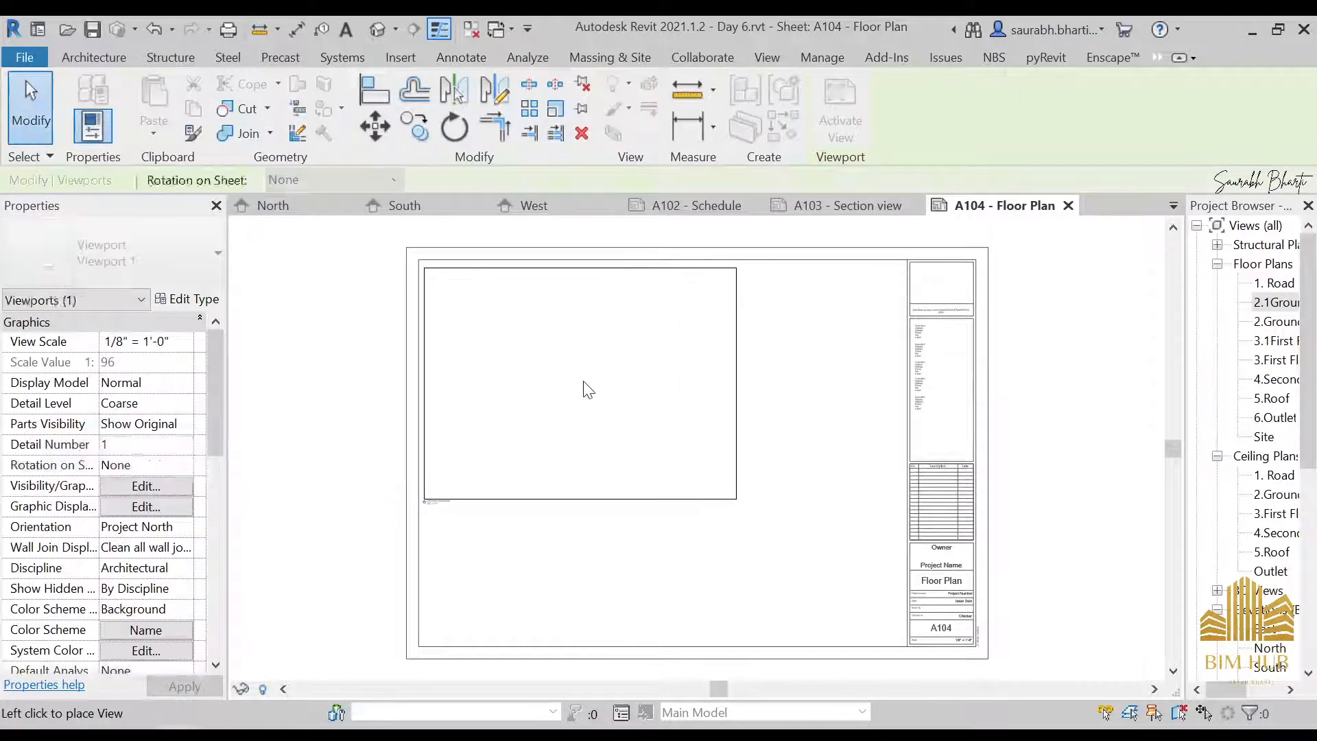
# Place the 3.1First Floor Legend floor plan view on sheet A104, lower and to the right of the ground level plan
pyautogui.click(1282, 343)
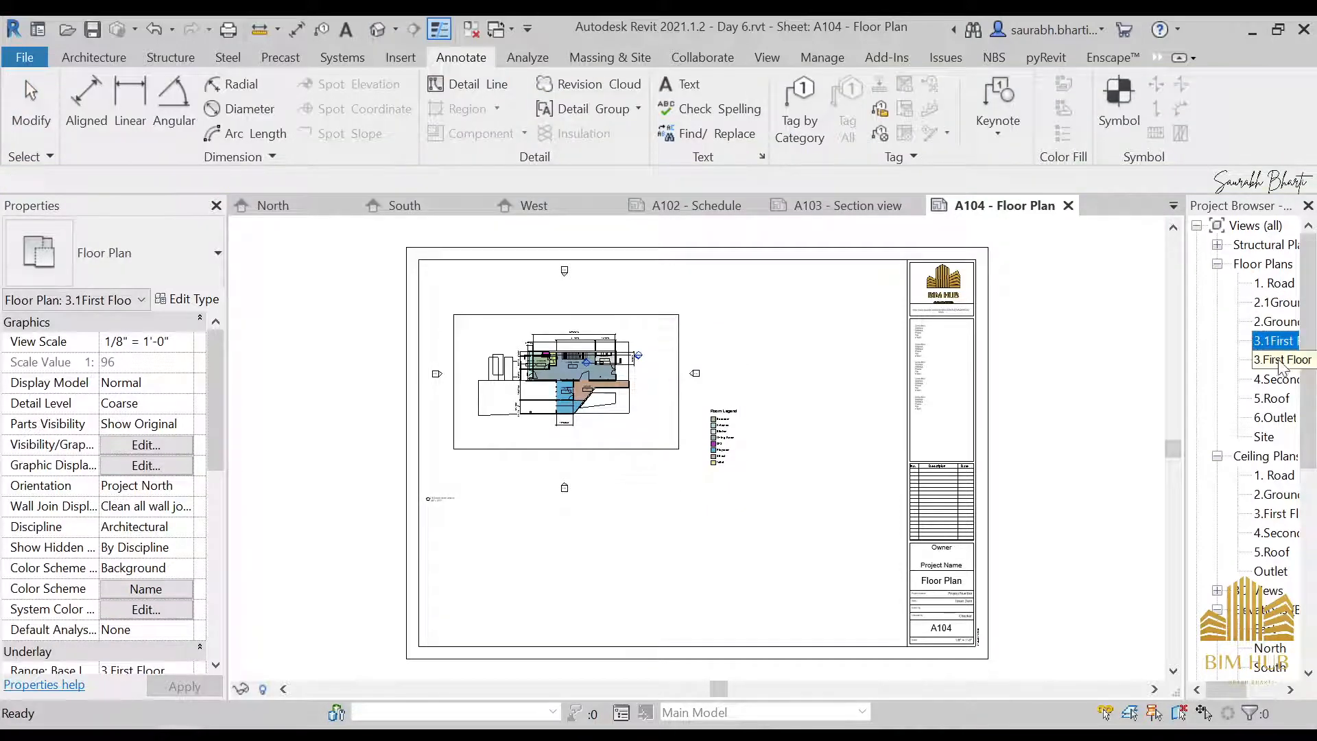
pyautogui.click(1278, 342)
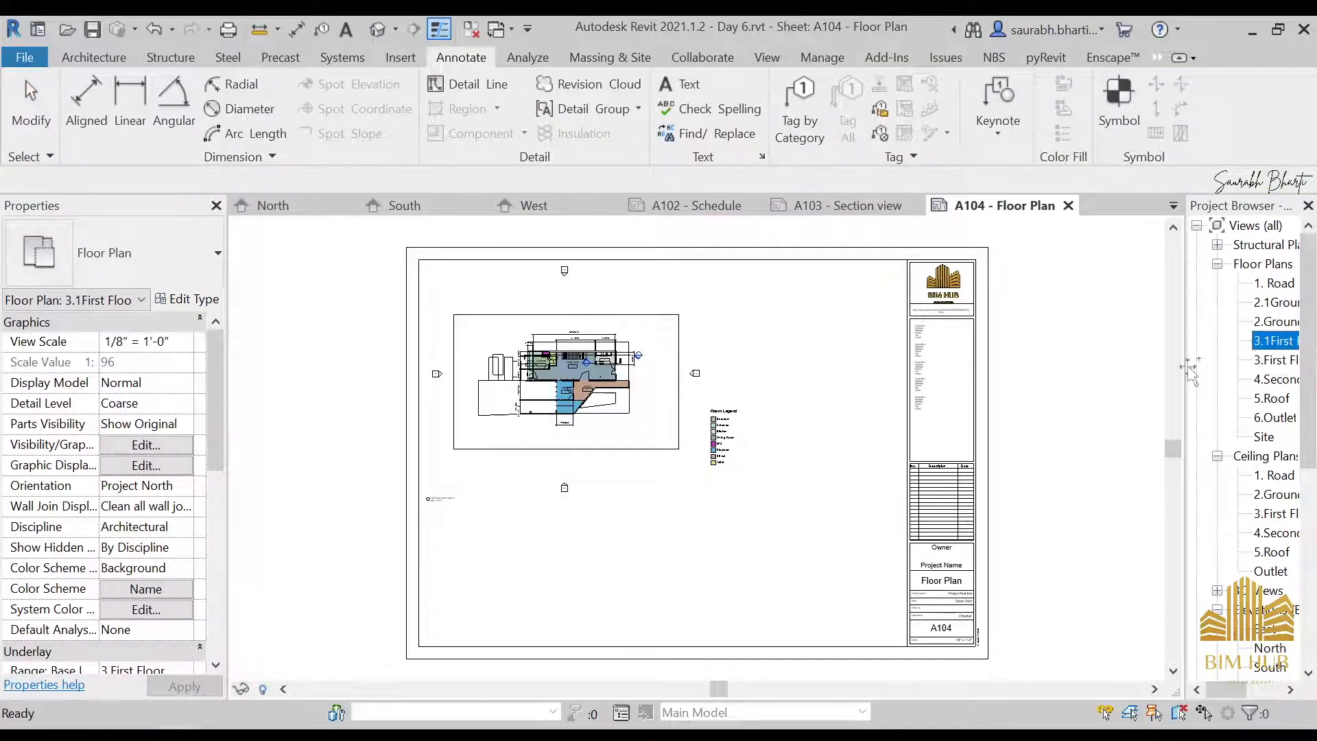
pyautogui.moveTo(625, 536); pyautogui.dragTo(624, 535)
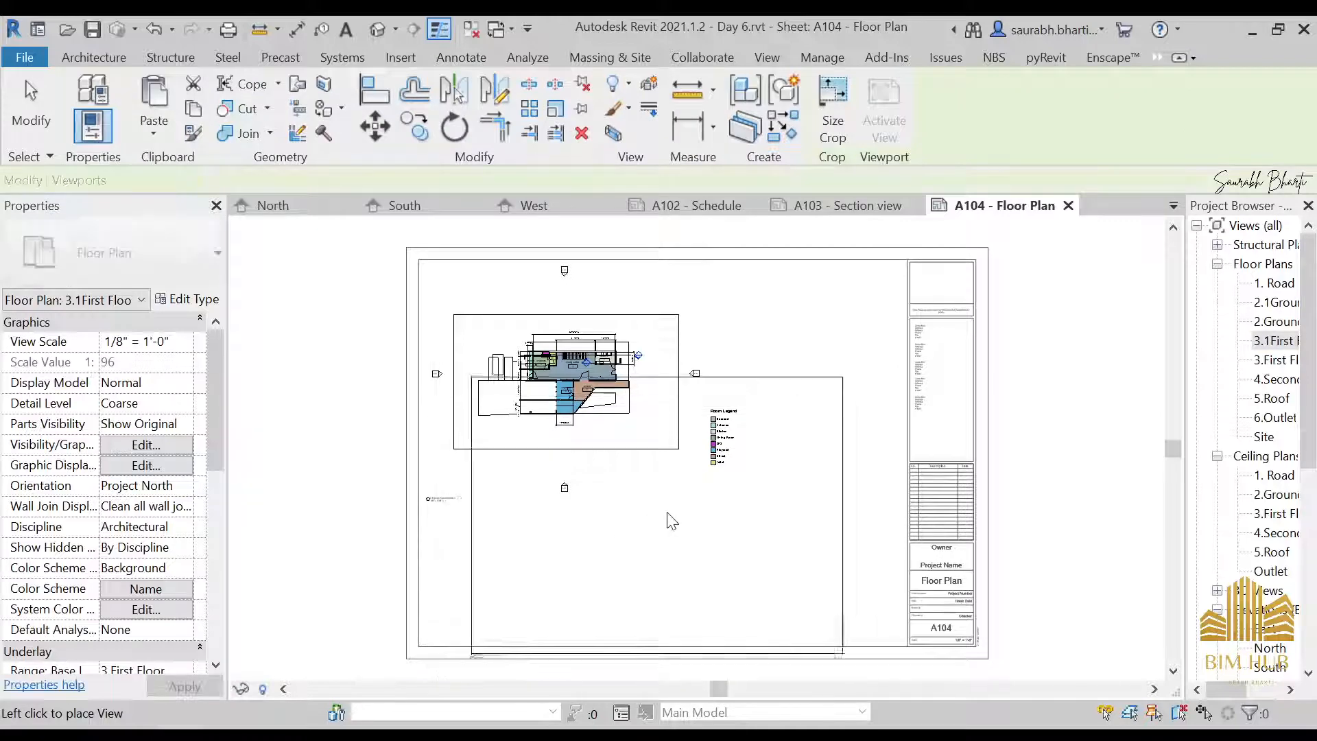
pyautogui.click(694, 507)
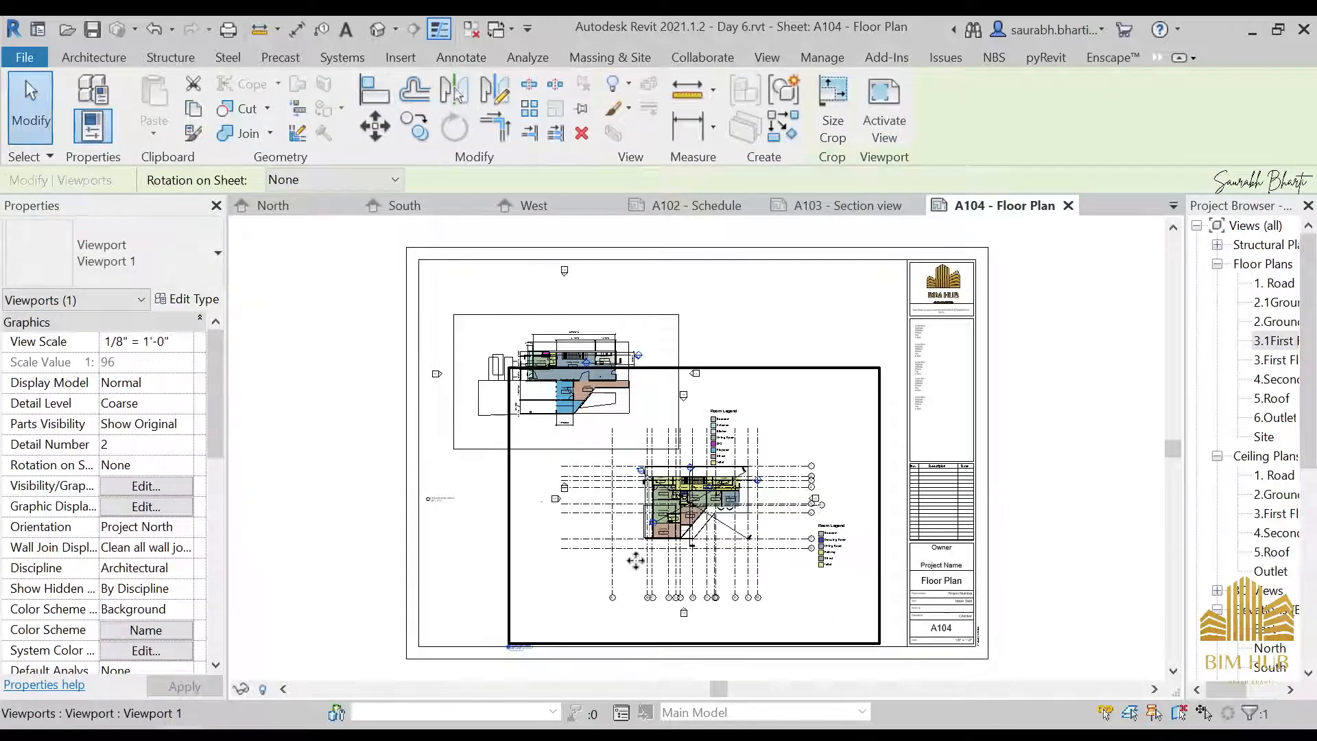
pyautogui.press('Escape')
# Open the 3.1First Floor Legend view and hide the grids category in it
pyautogui.doubleClick(1277, 341)
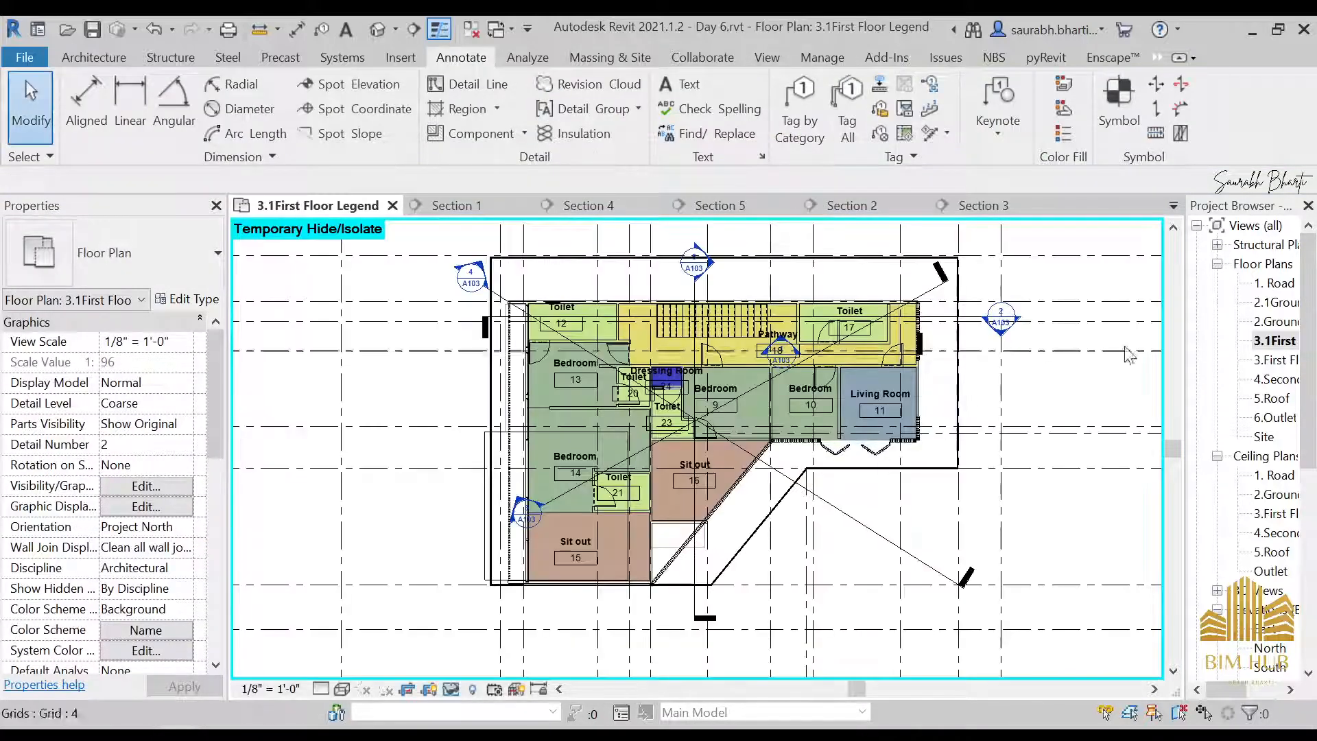
pyautogui.click(1098, 351)
pyautogui.rightClick(1101, 364)
pyautogui.moveTo(1159, 311)
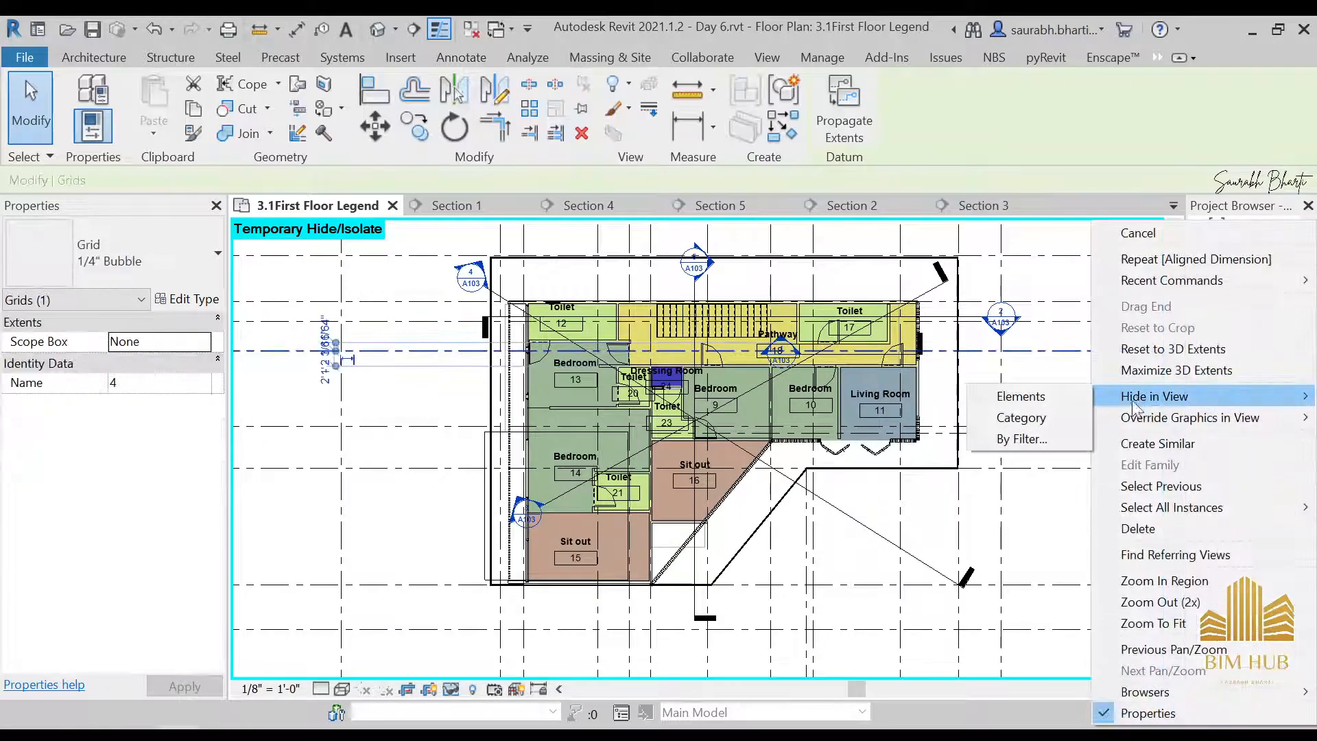
pyautogui.click(1014, 394)
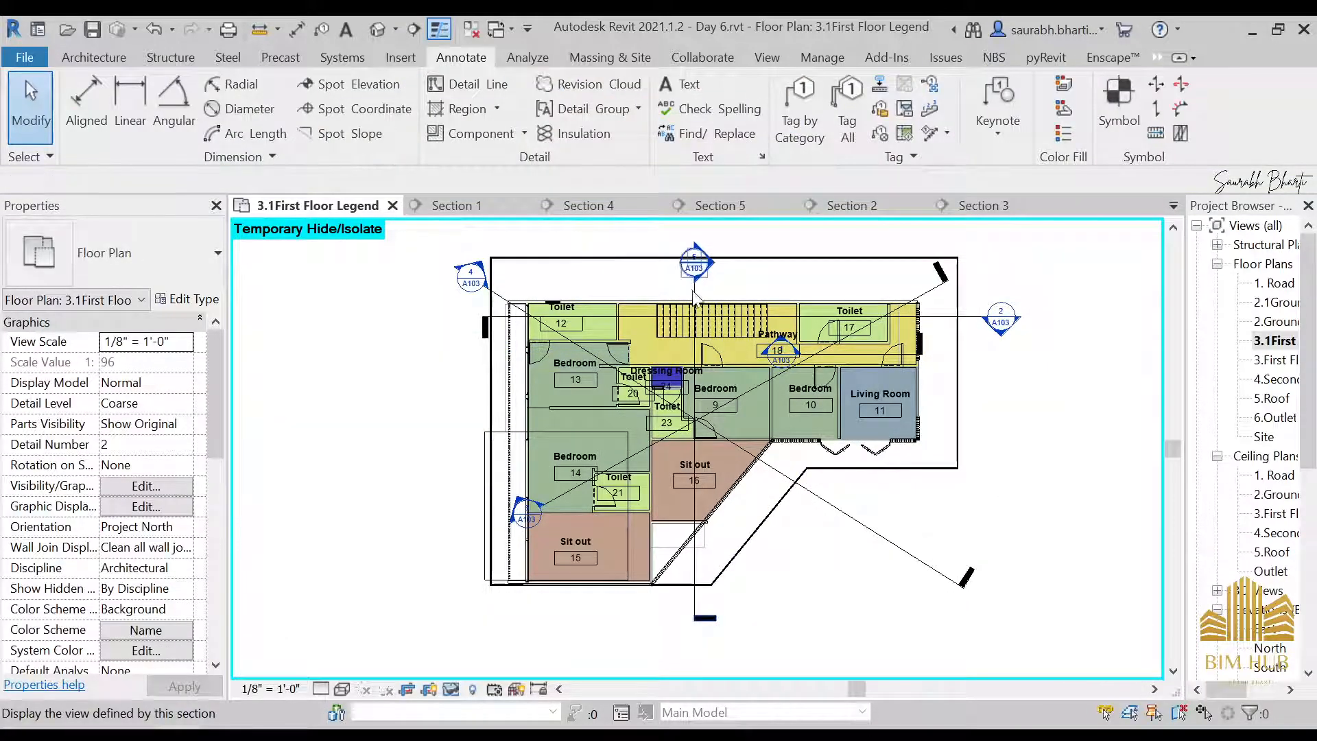
# Temporarily hide the diagonal section line 4 and the vertical section line crossing the first floor plan
pyautogui.scroll(3, 694, 296)
pyautogui.click(695, 310)
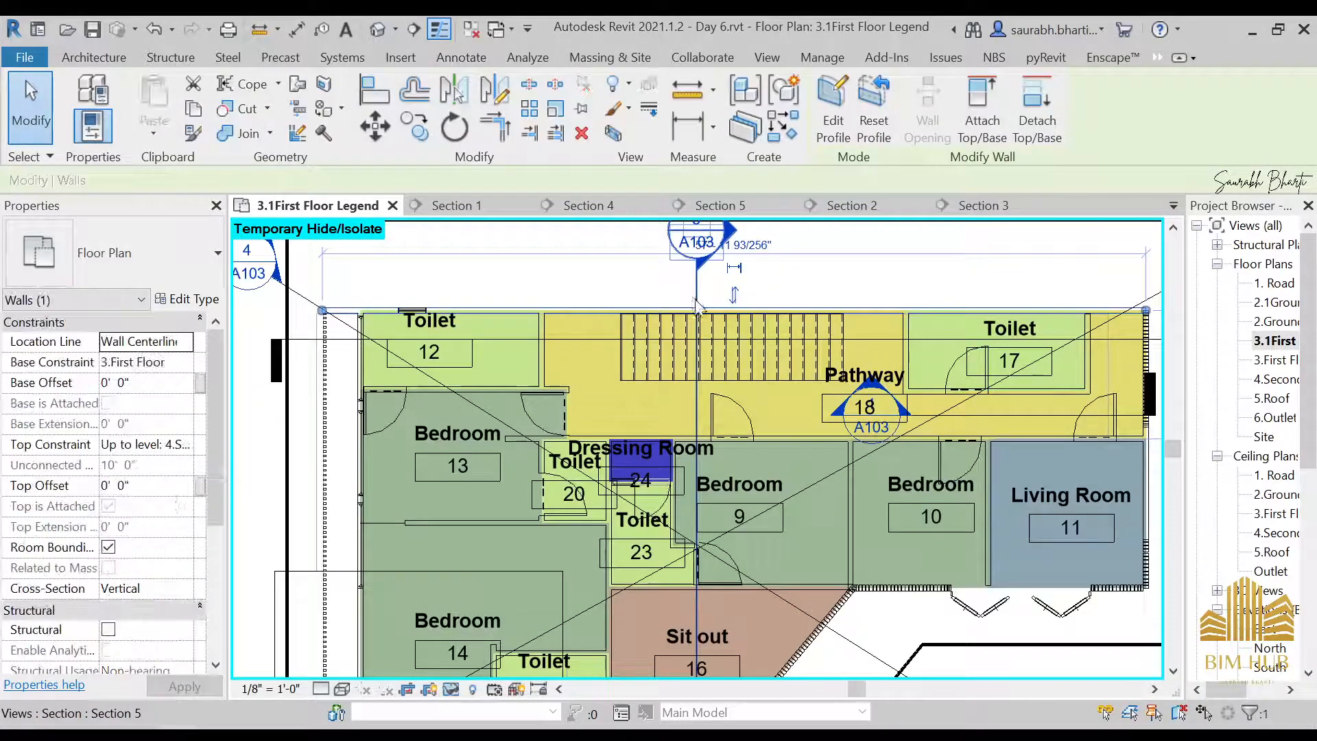
pyautogui.click(306, 301)
pyautogui.press('h')
pyautogui.press('h')
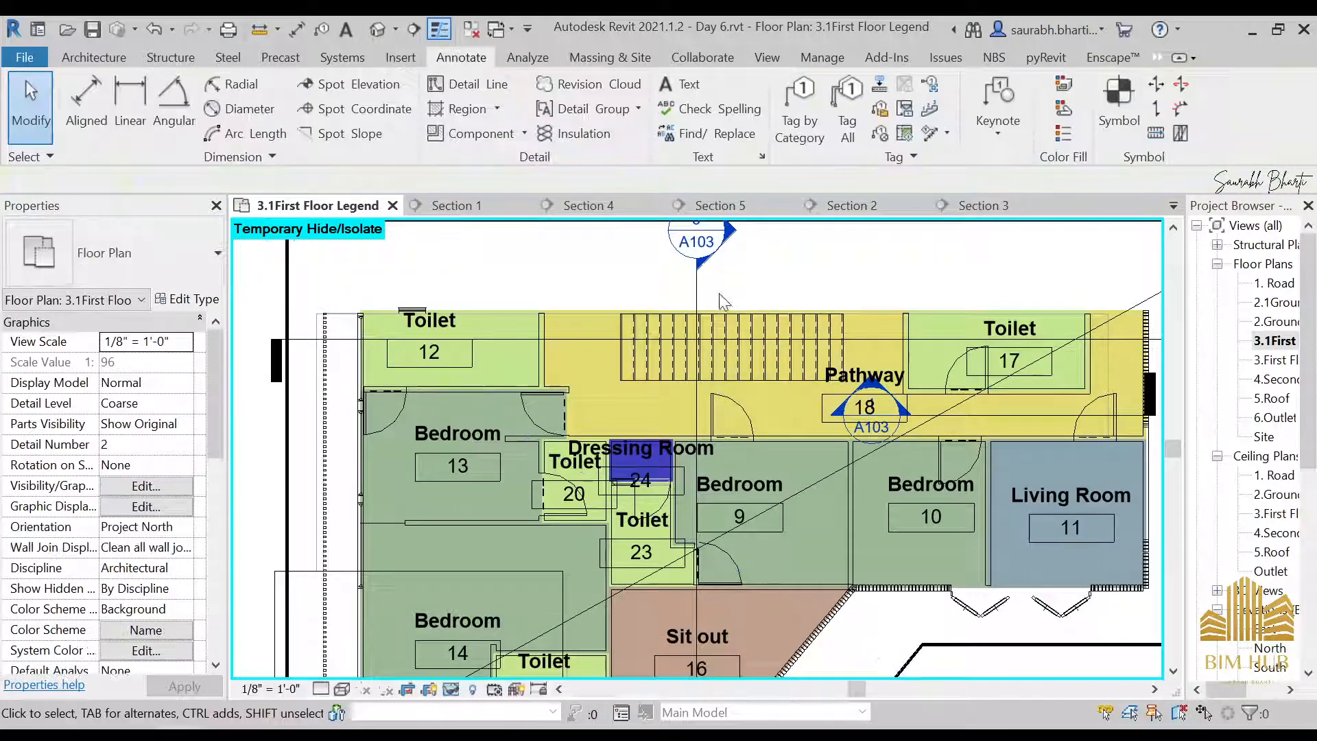
pyautogui.click(696, 295)
pyautogui.press('h')
pyautogui.press('h')
pyautogui.scroll(-4, 669, 298)
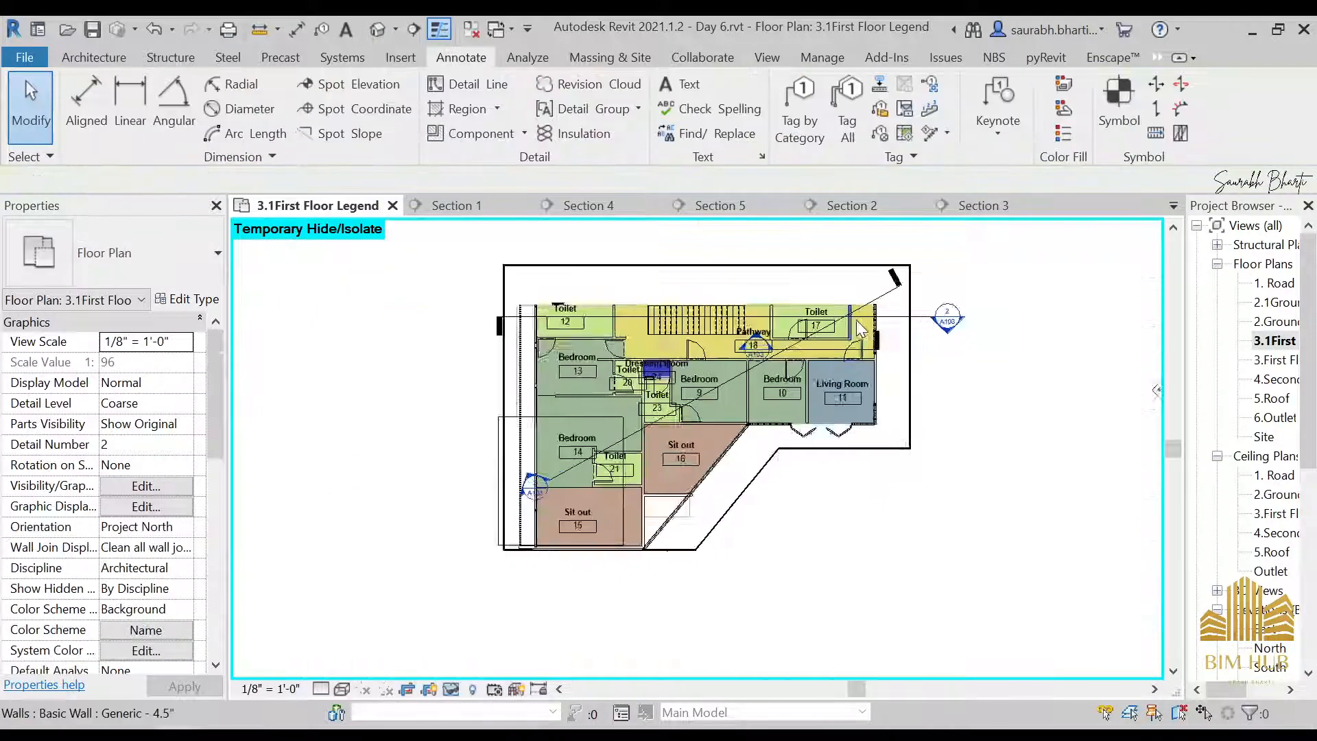
# Temporarily hide the remaining diagonal section line and the horizontal Section 2 line on the first floor plan
pyautogui.scroll(3, 859, 320)
pyautogui.click(894, 273)
pyautogui.press('h')
pyautogui.press('h')
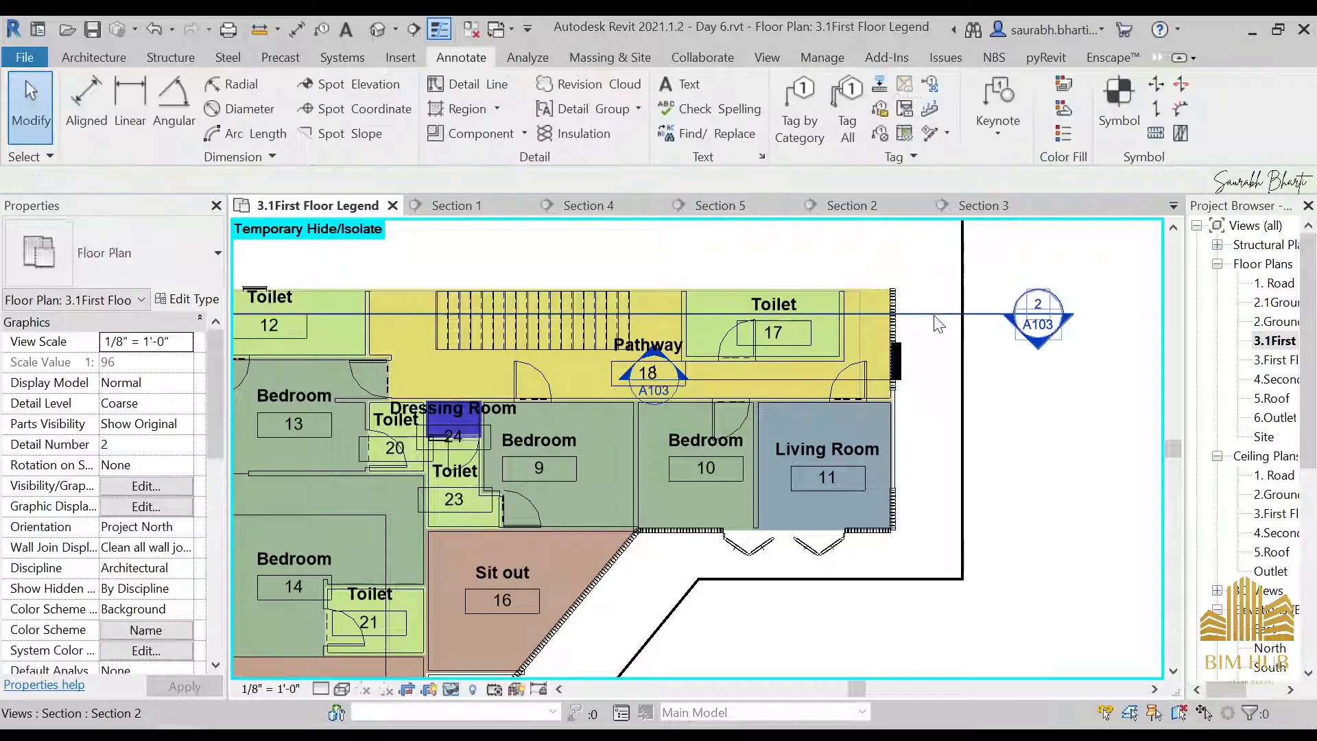
pyautogui.click(937, 315)
pyautogui.press('h')
pyautogui.press('h')
pyautogui.scroll(-4, 926, 337)
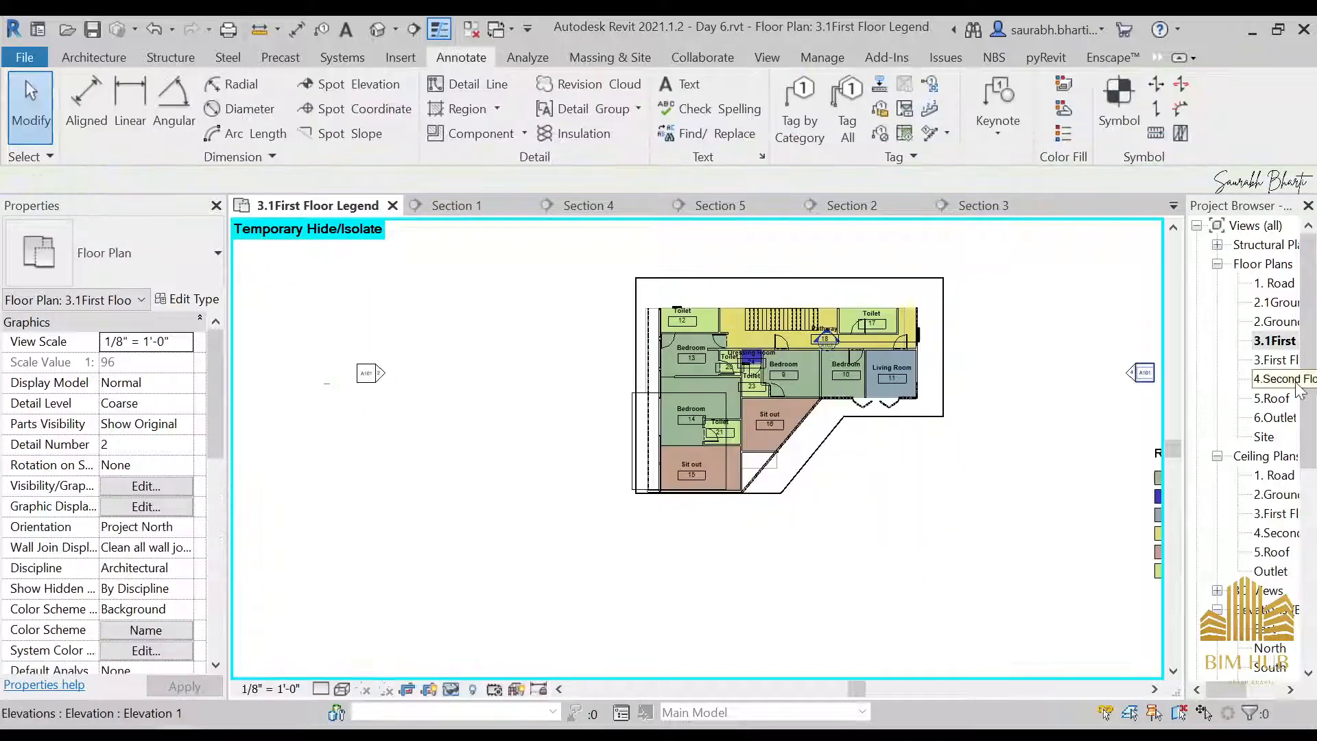
# Return to sheet A104 - Floor Plan and check the first floor viewport's extents and crop properties
pyautogui.scroll(-7, 1213, 536)
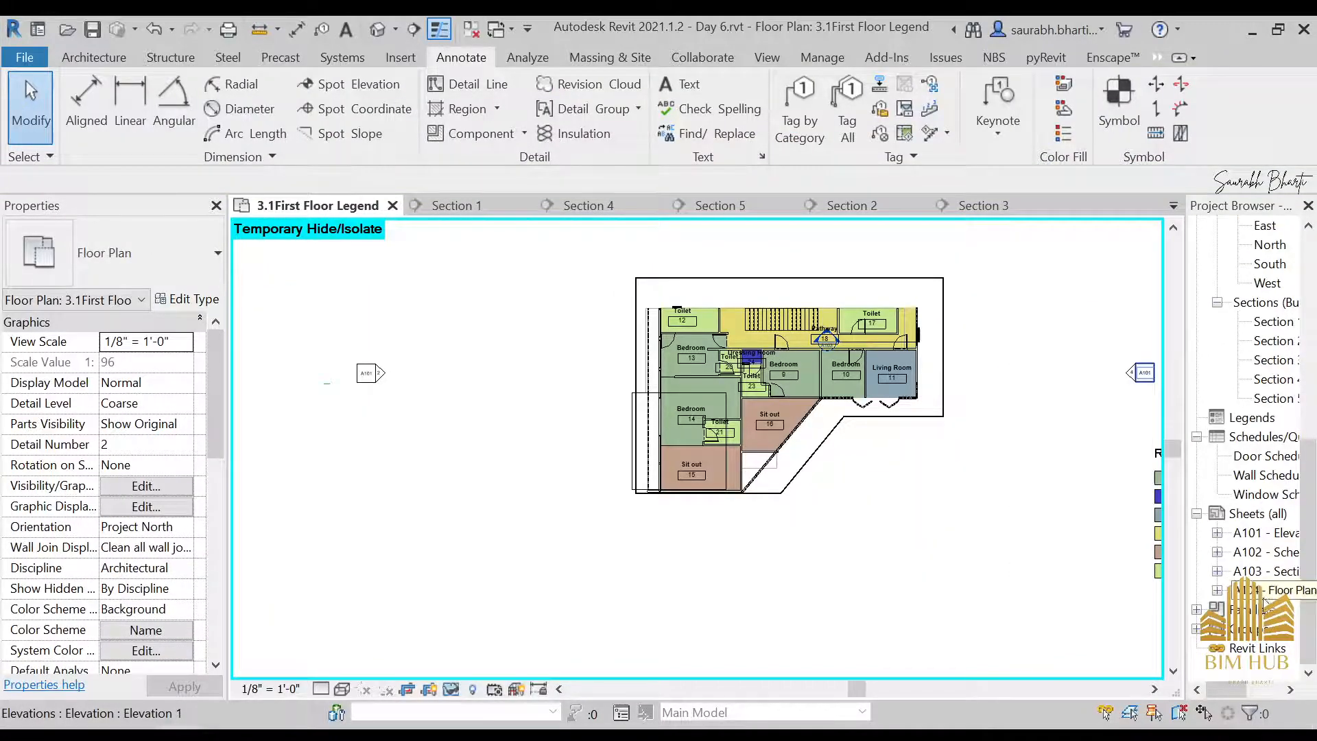
pyautogui.doubleClick(1266, 599)
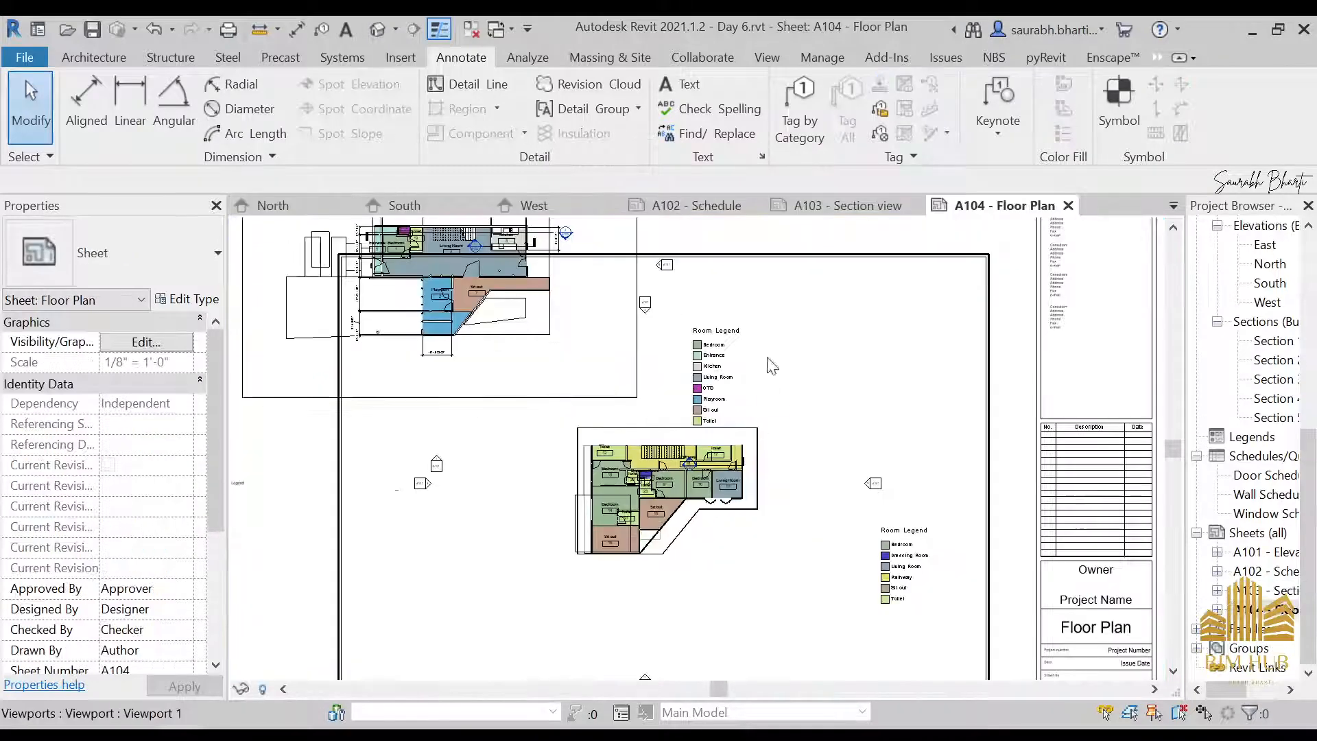
pyautogui.scroll(-3, 861, 312)
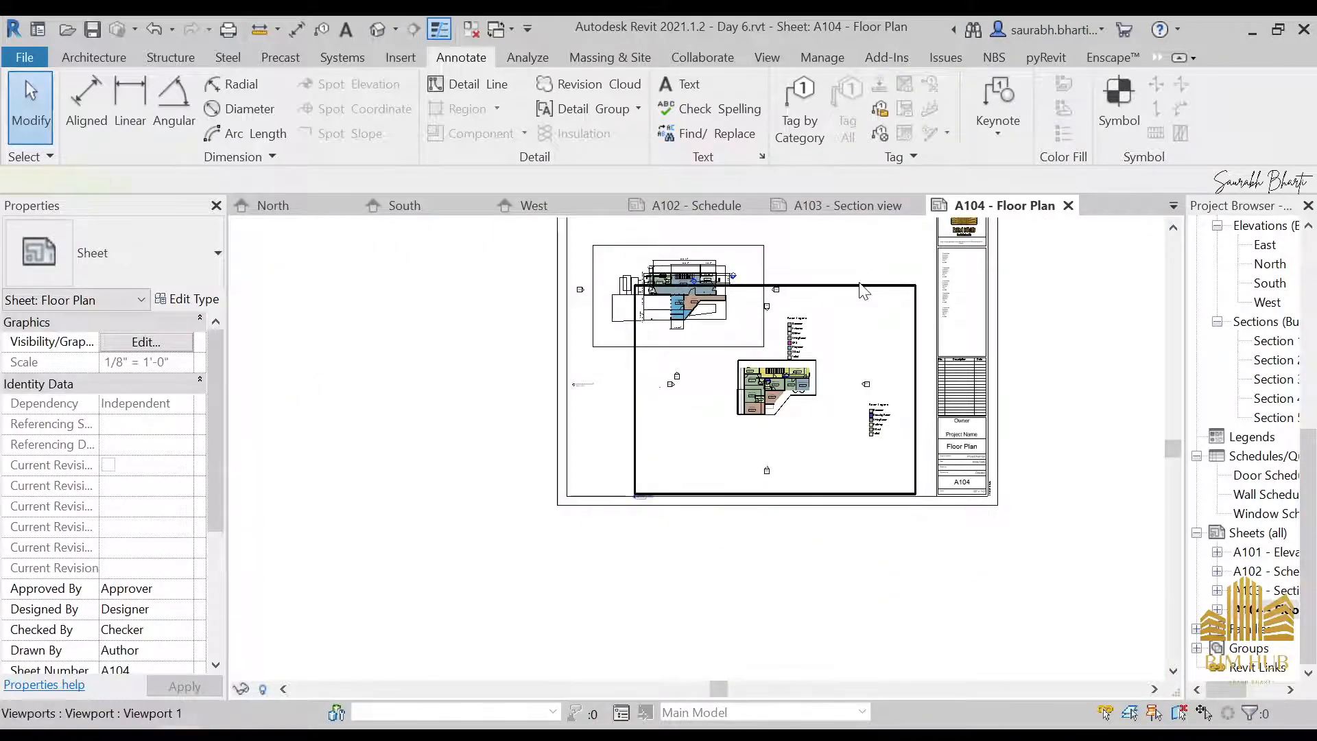
pyautogui.click(849, 287)
pyautogui.scroll(-8, 157, 535)
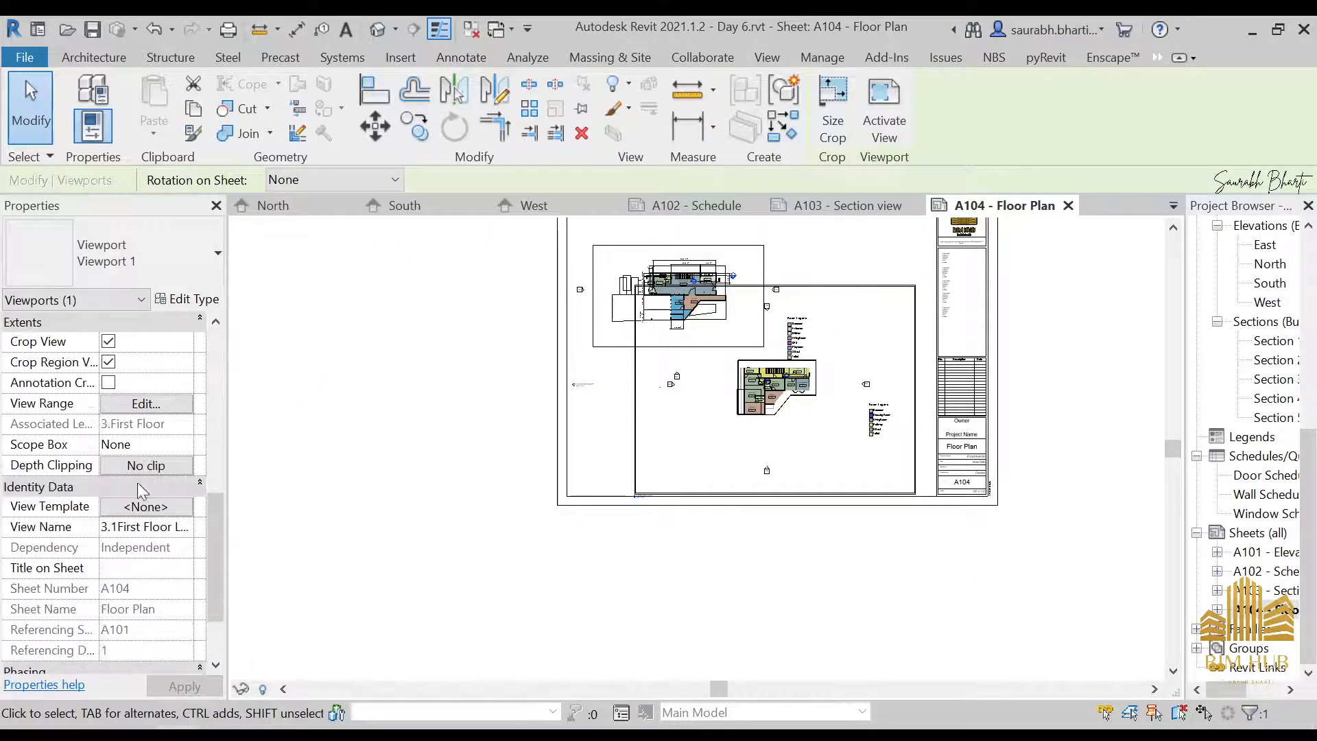
pyautogui.scroll(3, 113, 408)
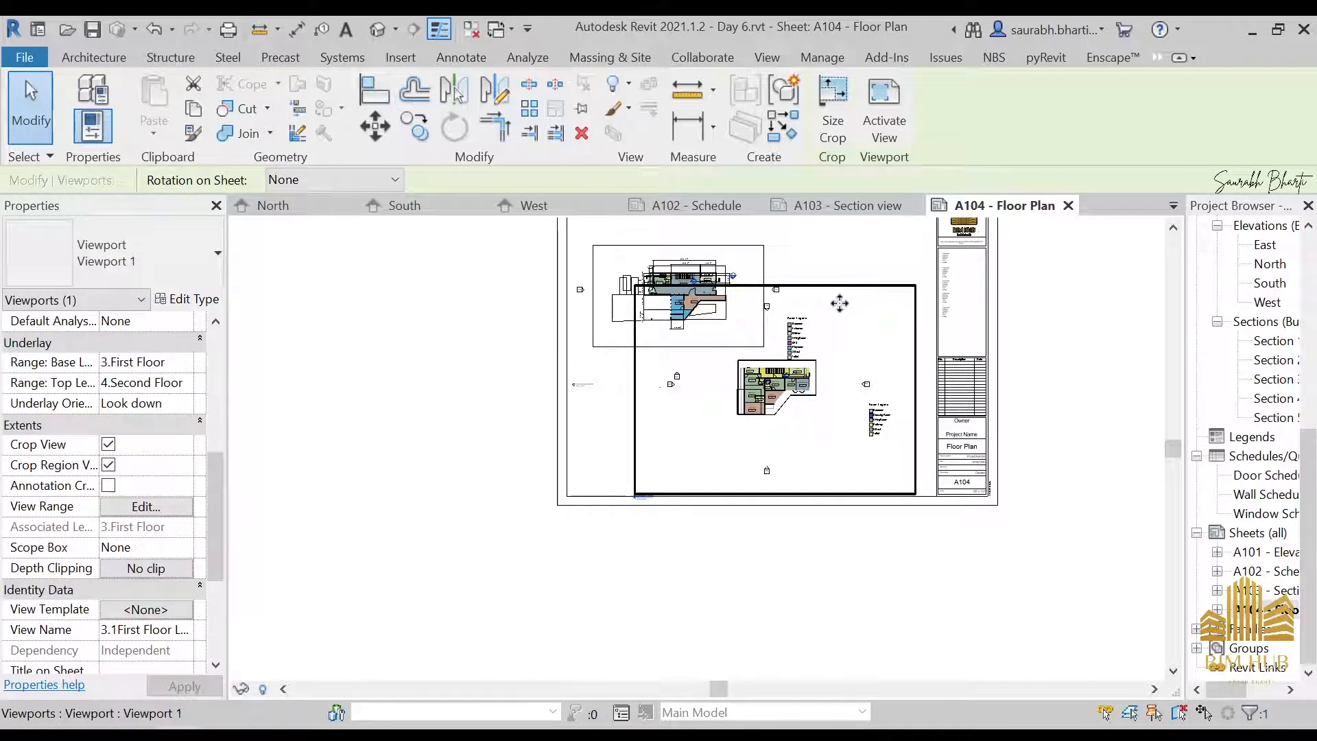
pyautogui.scroll(5, 1282, 402)
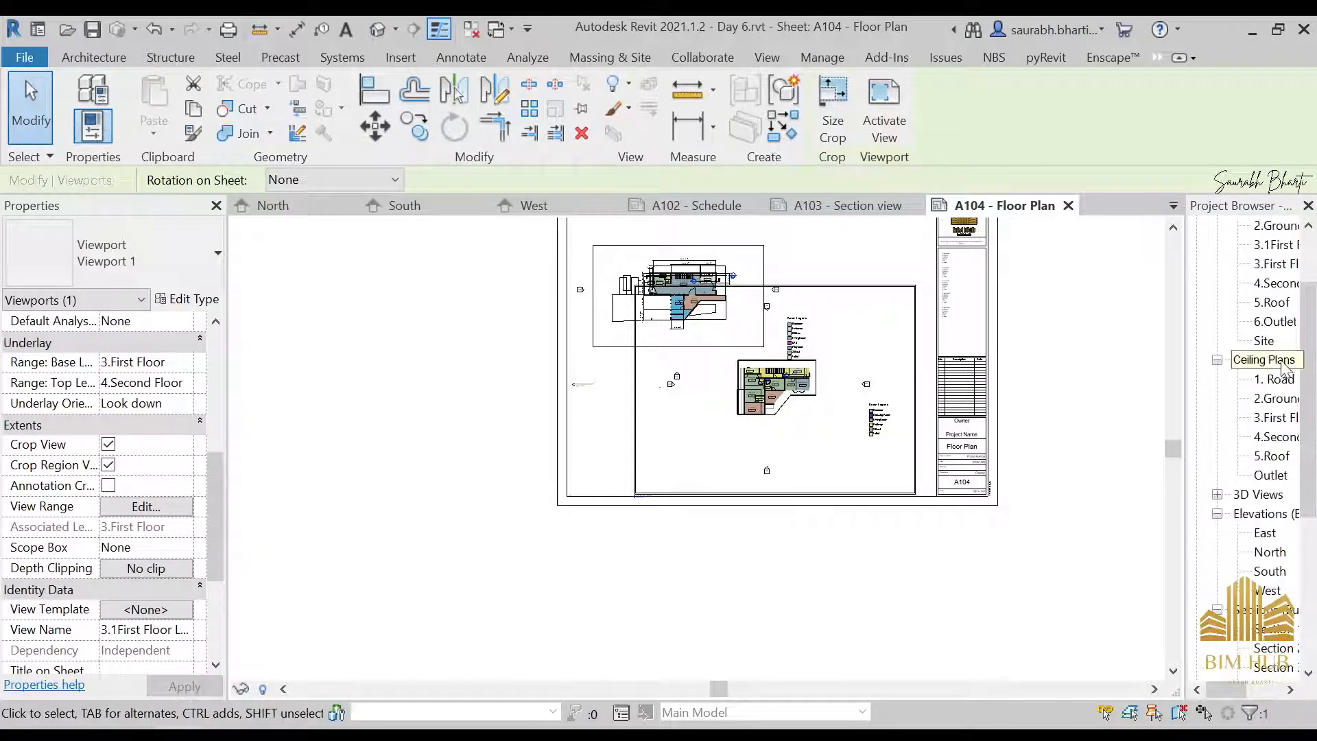
pyautogui.scroll(2, 1288, 318)
# Open the 3.1First Floor Legend view and shrink its crop region on all four sides around the plan and room legend
pyautogui.doubleClick(1279, 343)
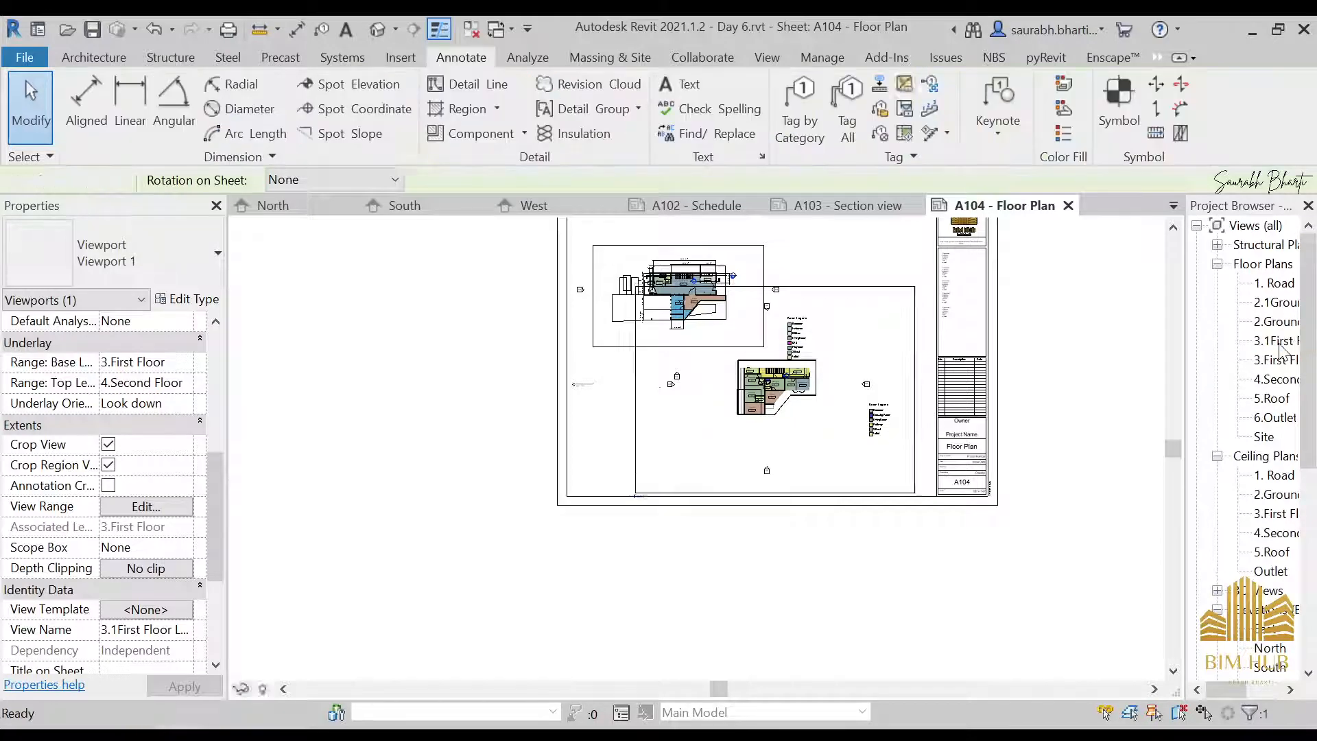
pyautogui.scroll(-6, 49, 521)
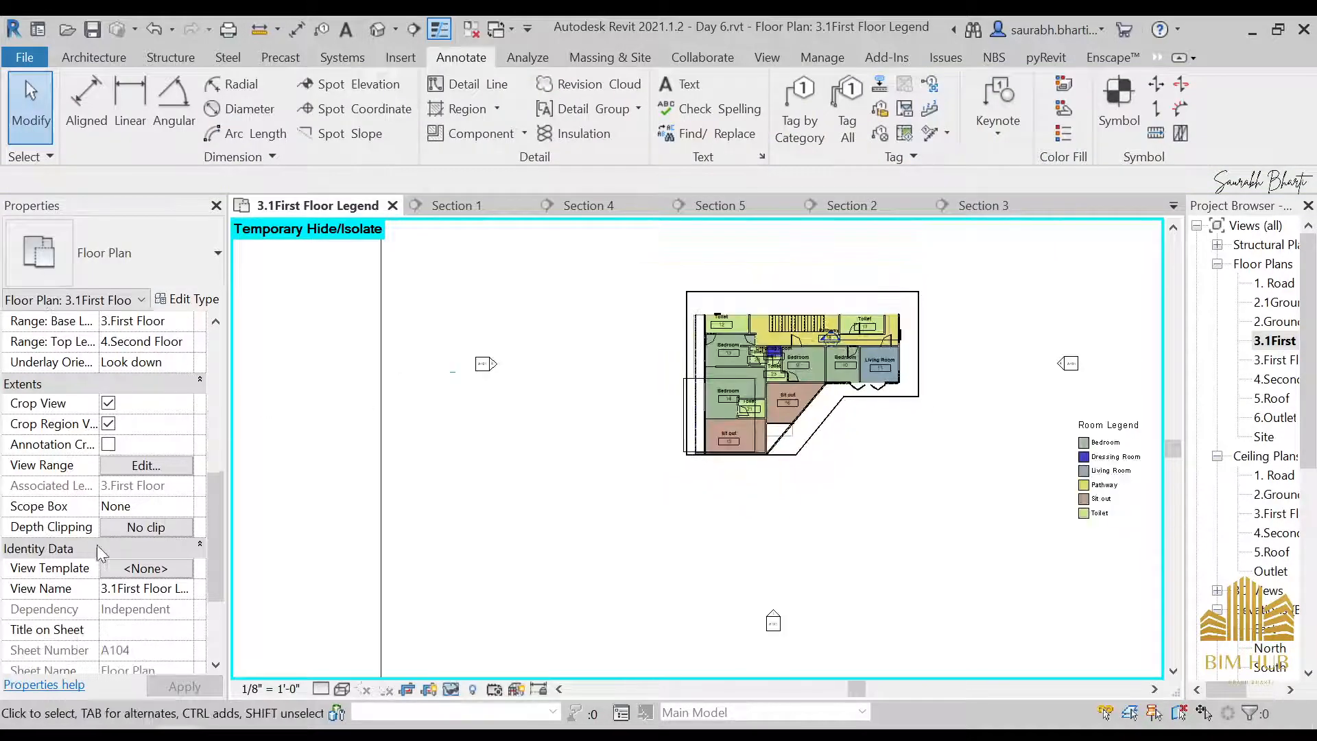
pyautogui.scroll(15, 109, 508)
pyautogui.scroll(-5, 130, 497)
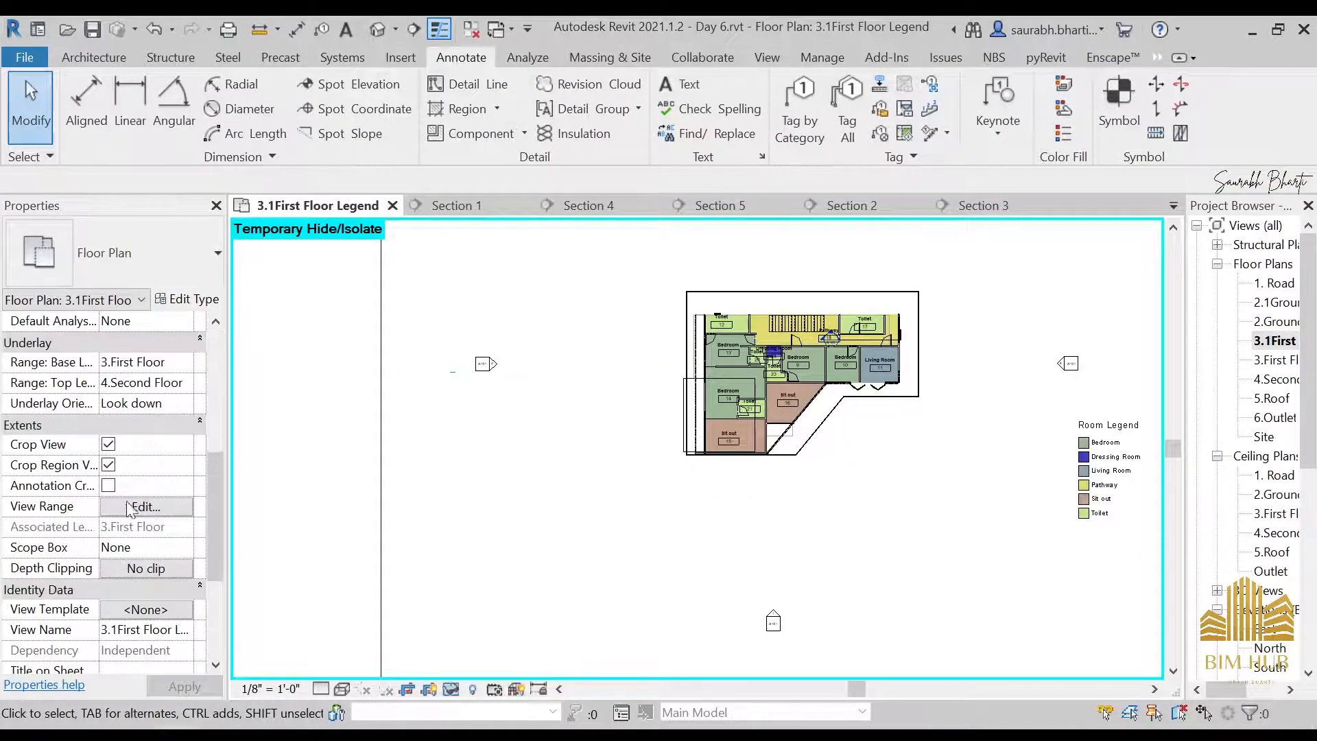
pyautogui.scroll(-4, 498, 405)
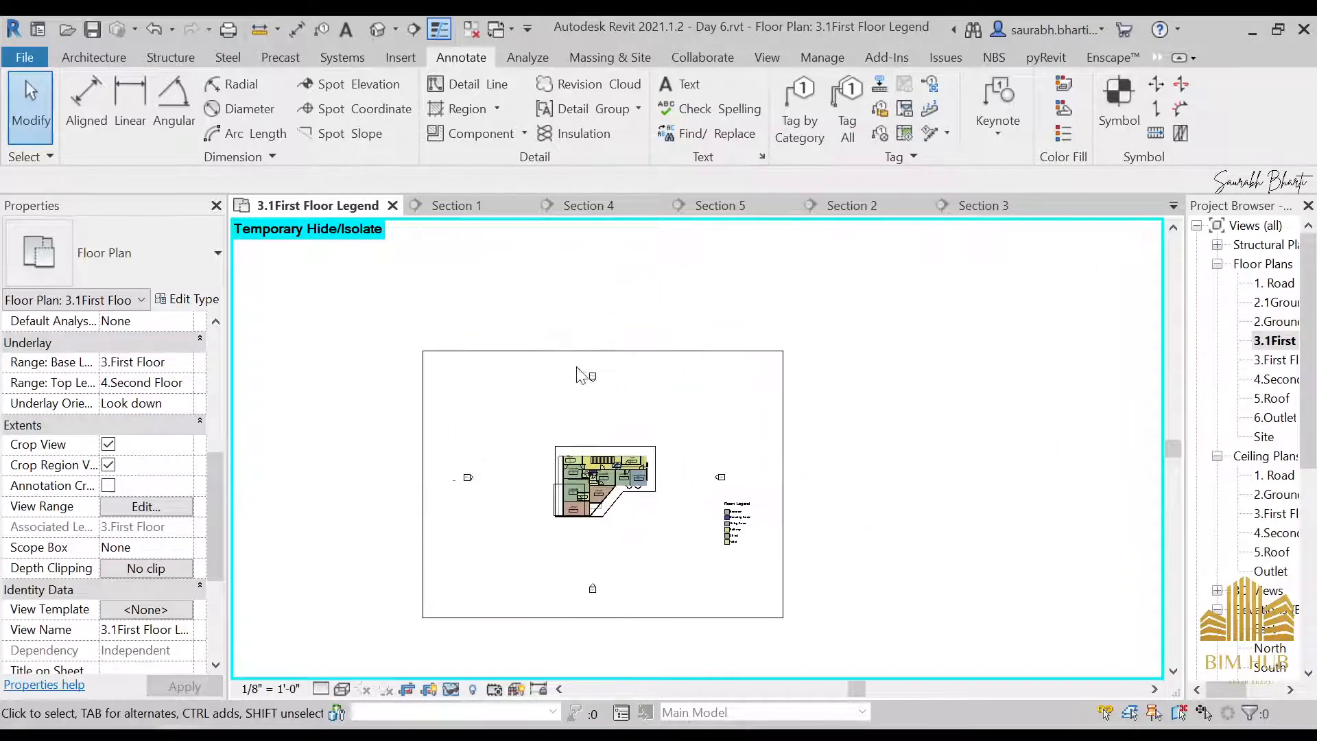
pyautogui.click(603, 351)
pyautogui.moveTo(602, 353); pyautogui.dragTo(604, 352)
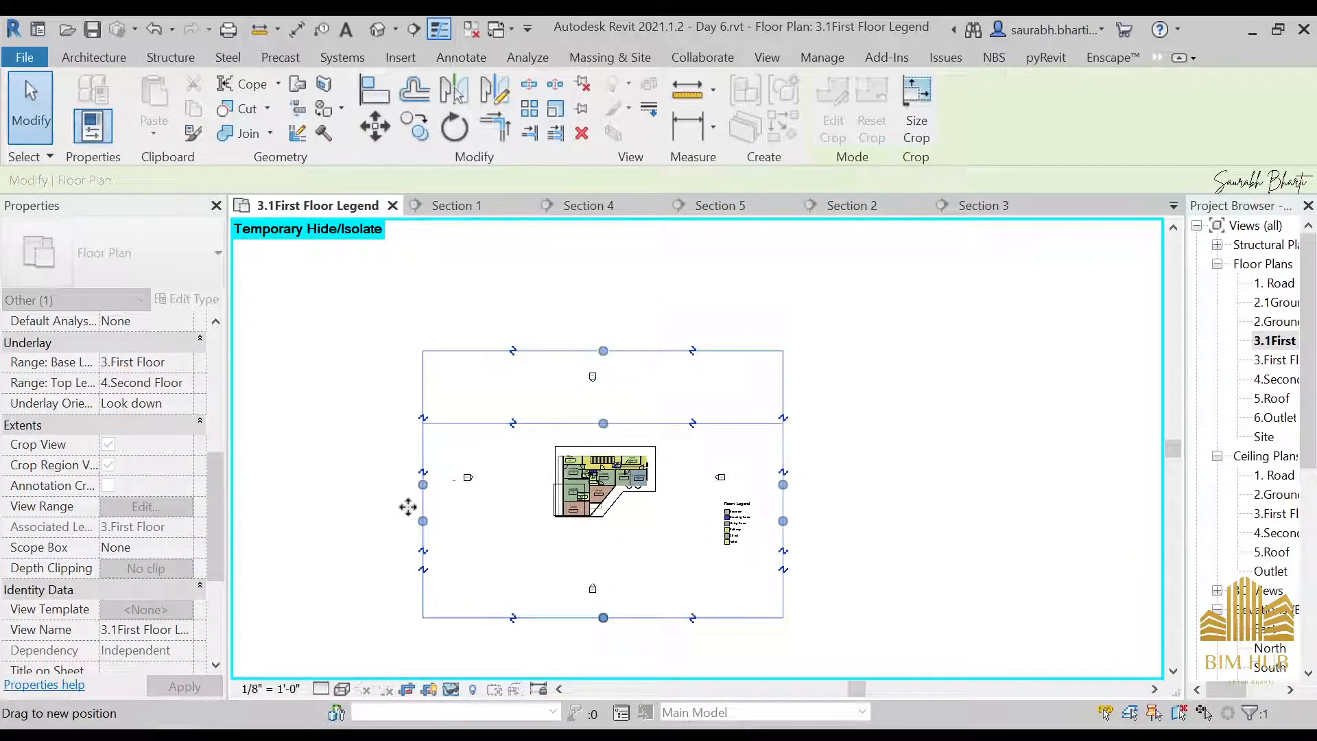
pyautogui.moveTo(408, 507); pyautogui.dragTo(530, 559)
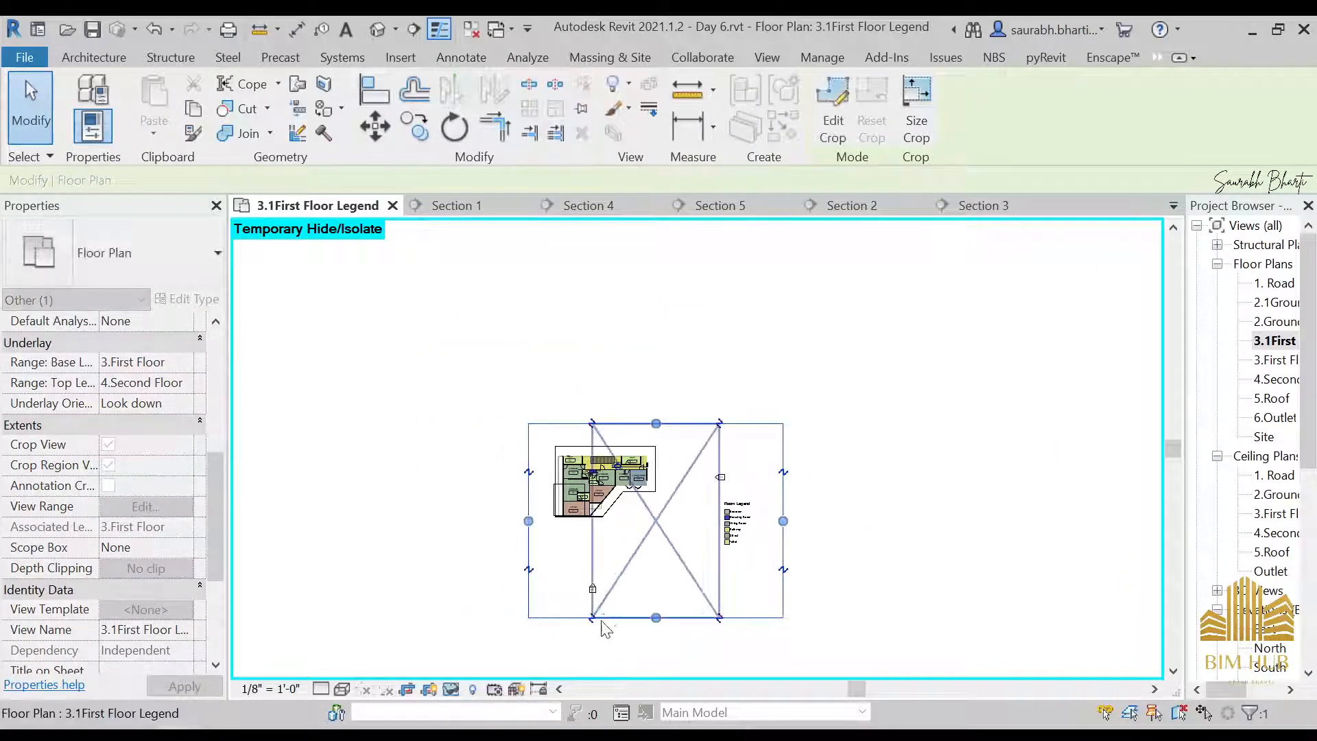
pyautogui.moveTo(656, 618); pyautogui.dragTo(666, 559)
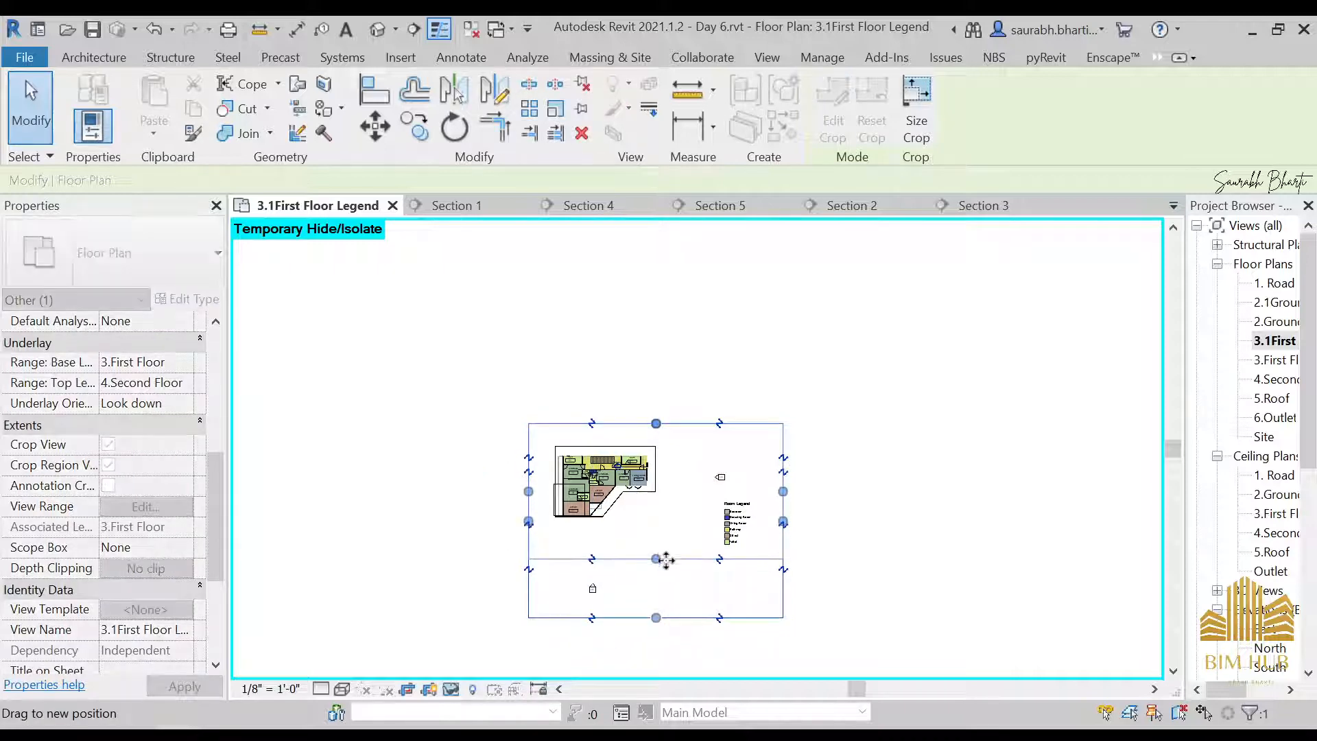
pyautogui.moveTo(782, 491); pyautogui.dragTo(755, 491)
pyautogui.press('Escape')
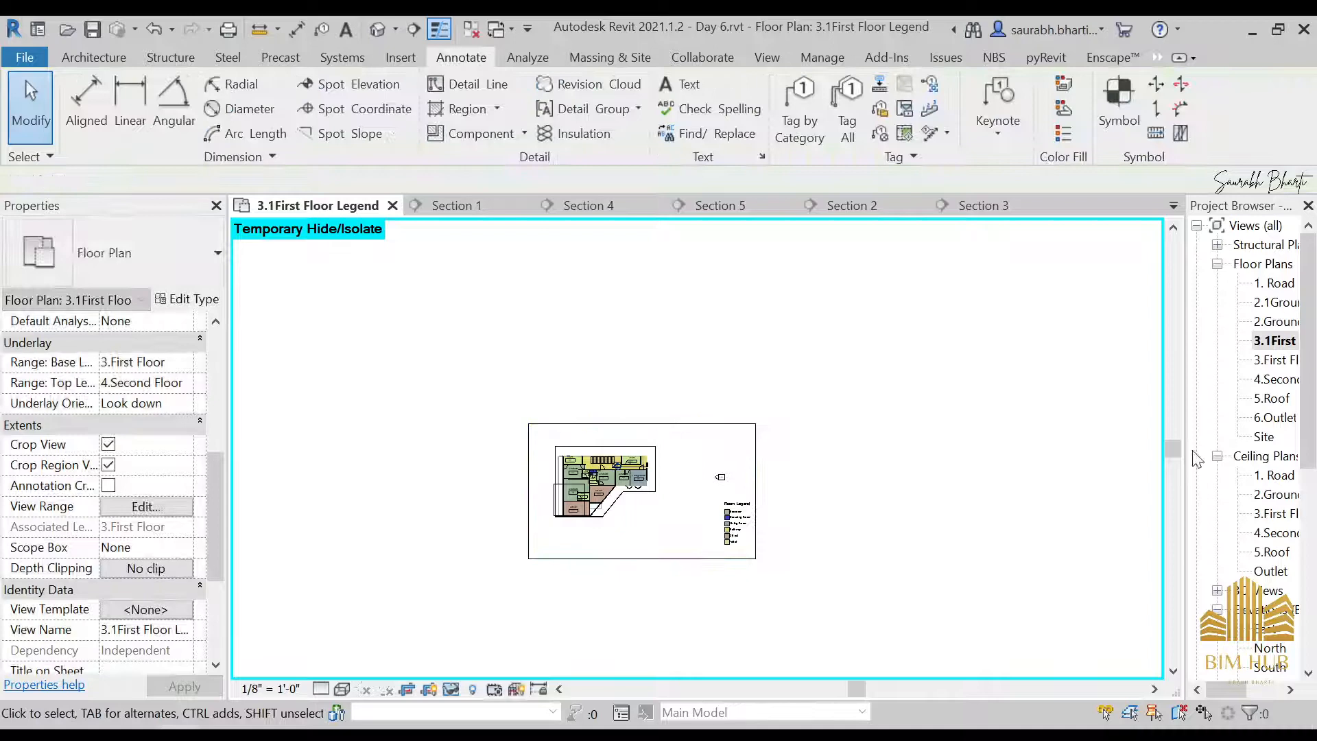
# Open the 2.1Ground Level Legend view and move the room legend inside the floor outline, beside the plan
pyautogui.doubleClick(1275, 302)
pyautogui.scroll(-2, 803, 453)
pyautogui.scroll(4, 860, 478)
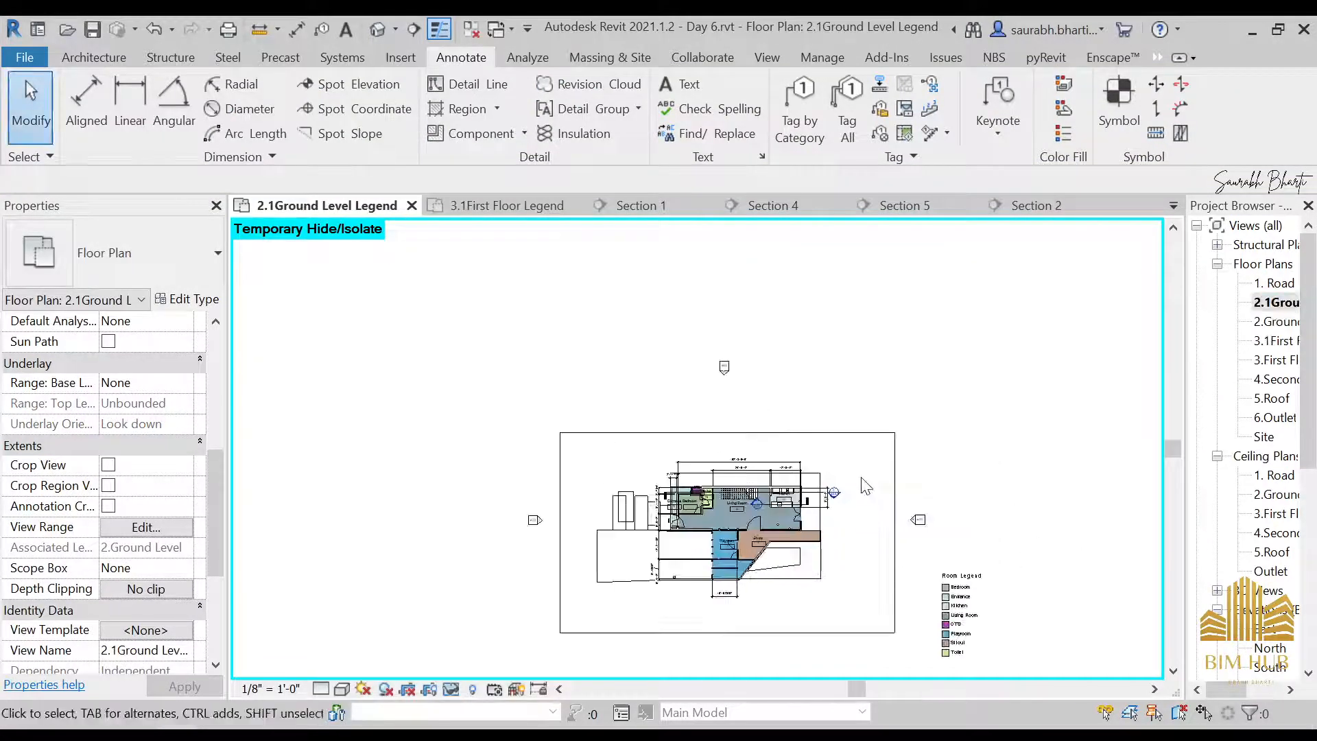
pyautogui.click(871, 433)
pyautogui.click(960, 576)
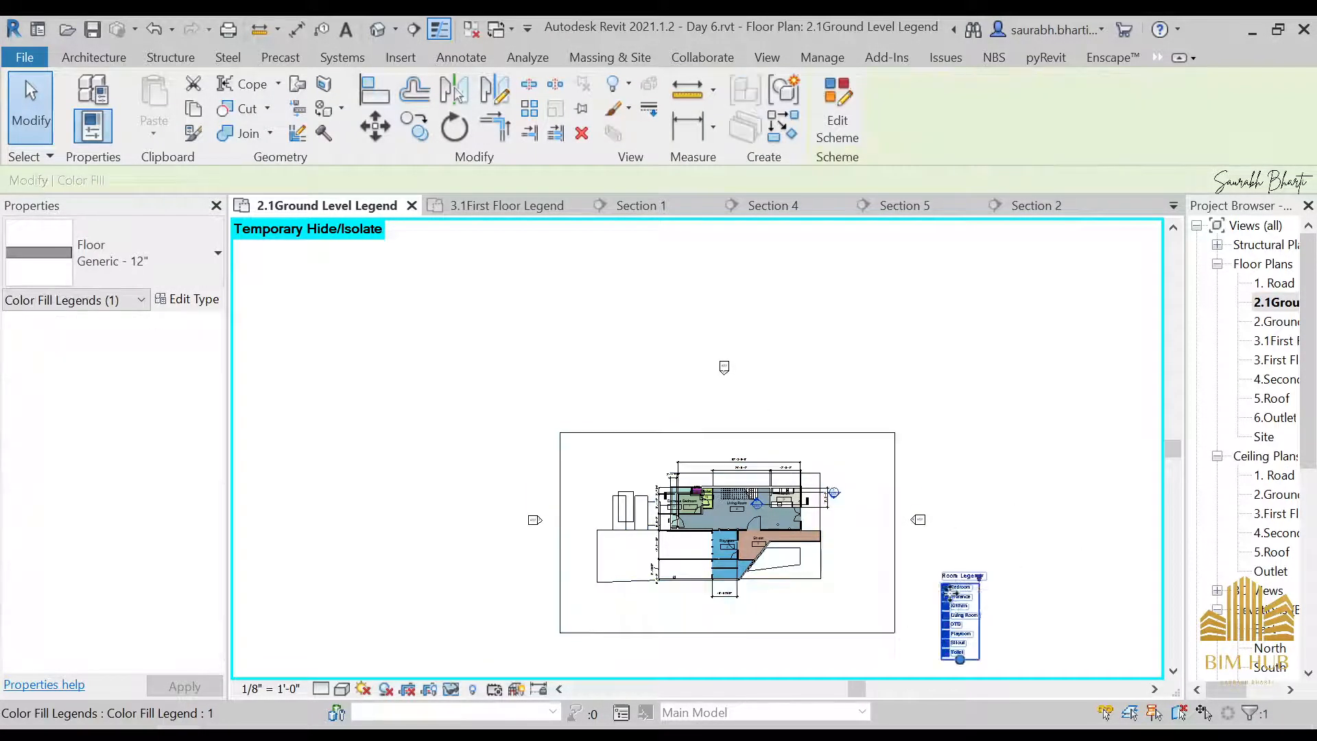
pyautogui.moveTo(960, 576); pyautogui.dragTo(849, 549)
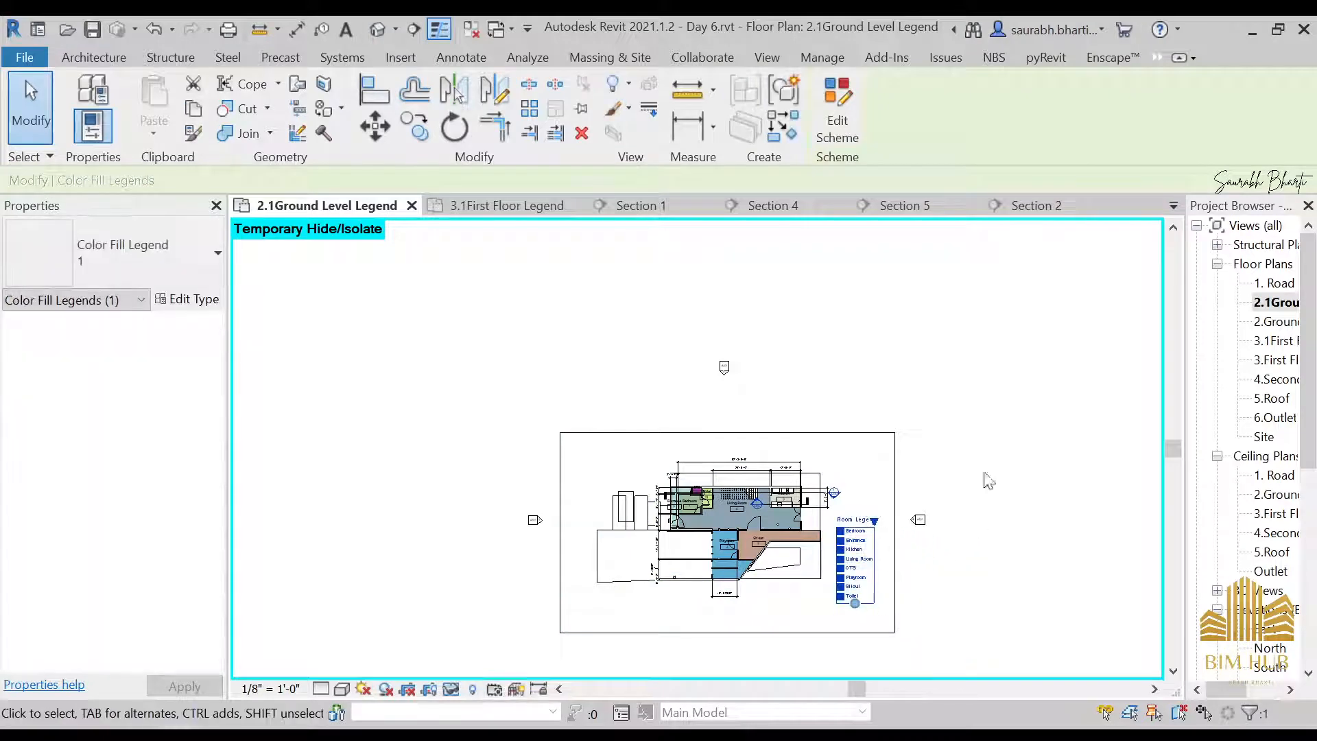
pyautogui.click(985, 479)
pyautogui.click(789, 448)
pyautogui.click(941, 403)
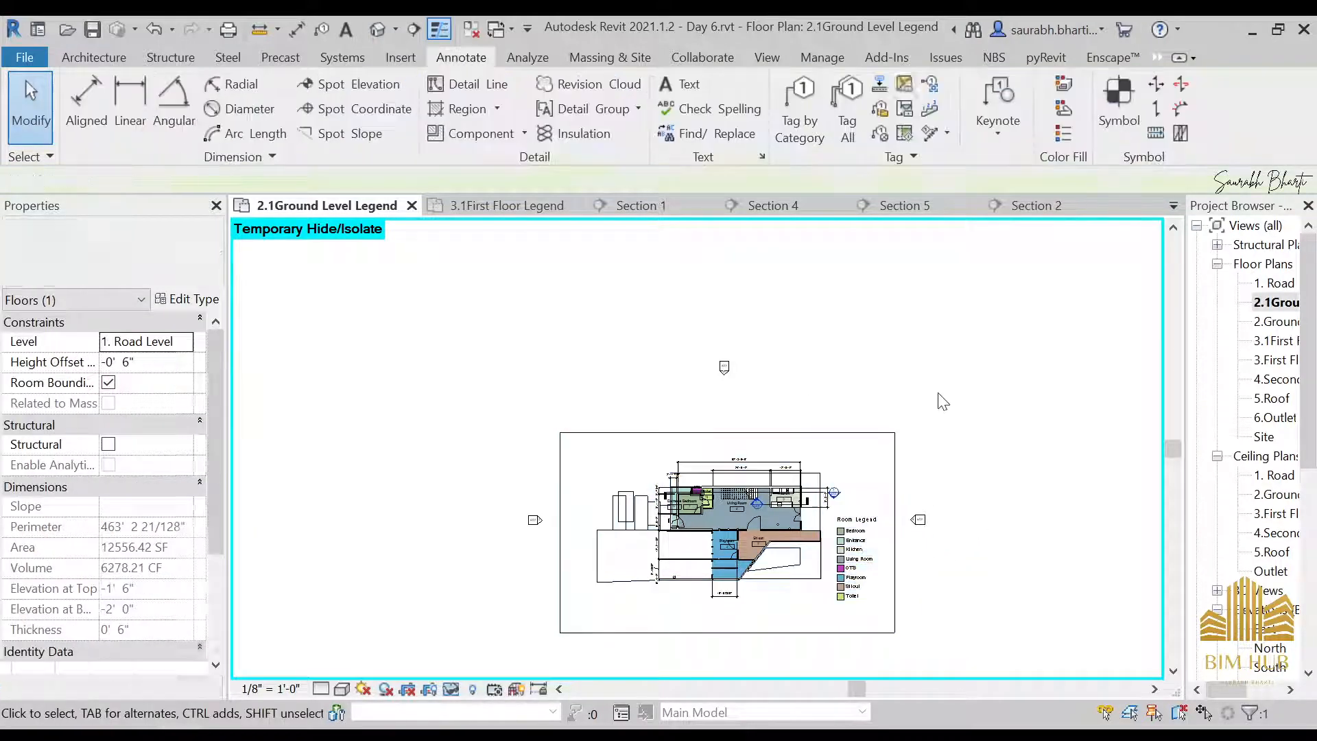
# Return to sheet A104 - Floor Plan and move the first floor viewport diagonally away from the ground level plan
pyautogui.scroll(-7, 1255, 446)
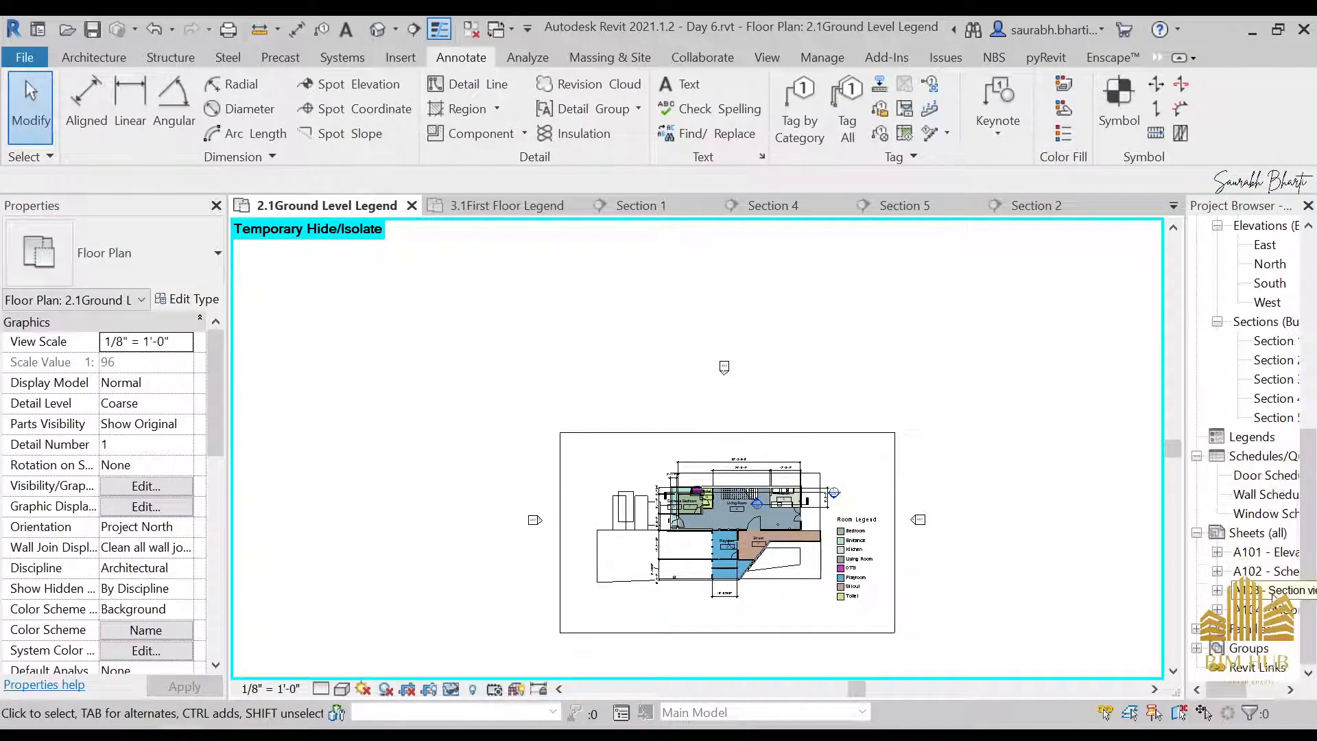
pyautogui.doubleClick(1269, 609)
pyautogui.scroll(-2, 723, 492)
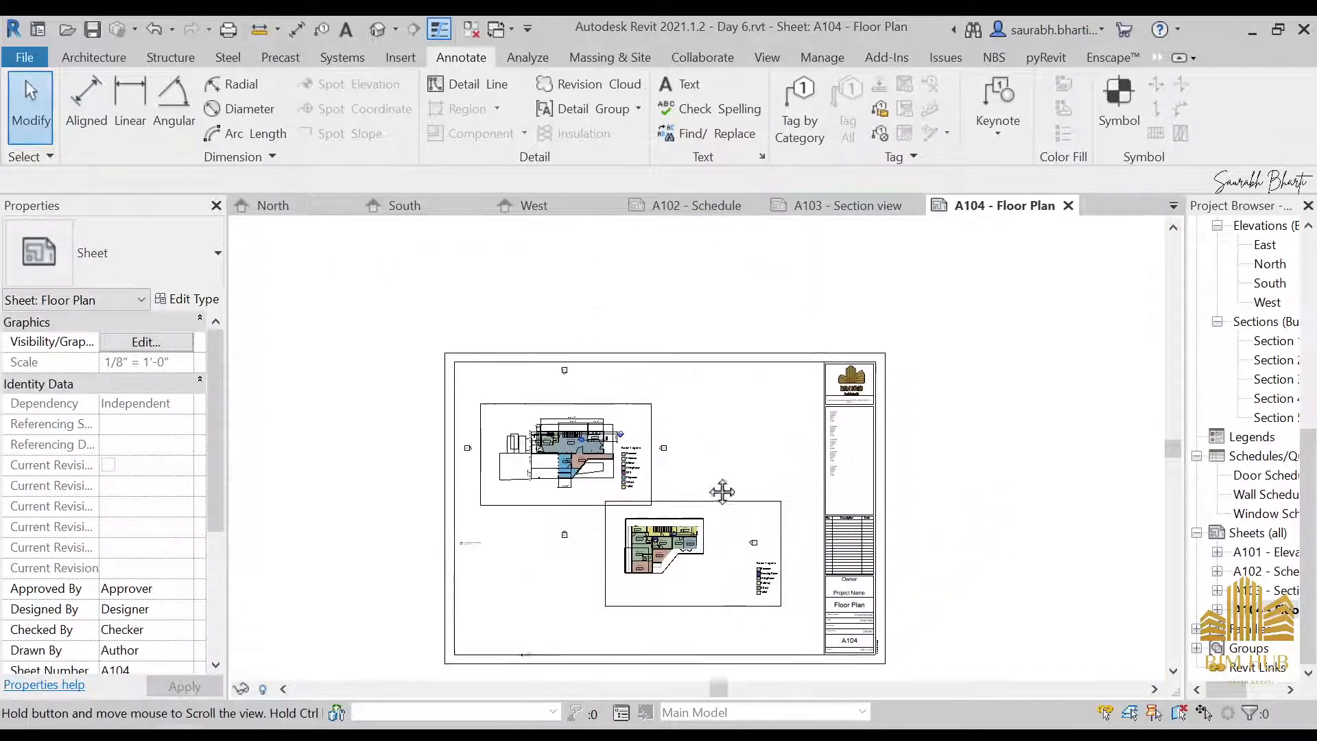
pyautogui.click(727, 511)
pyautogui.moveTo(730, 513); pyautogui.dragTo(746, 544)
pyautogui.click(1097, 491)
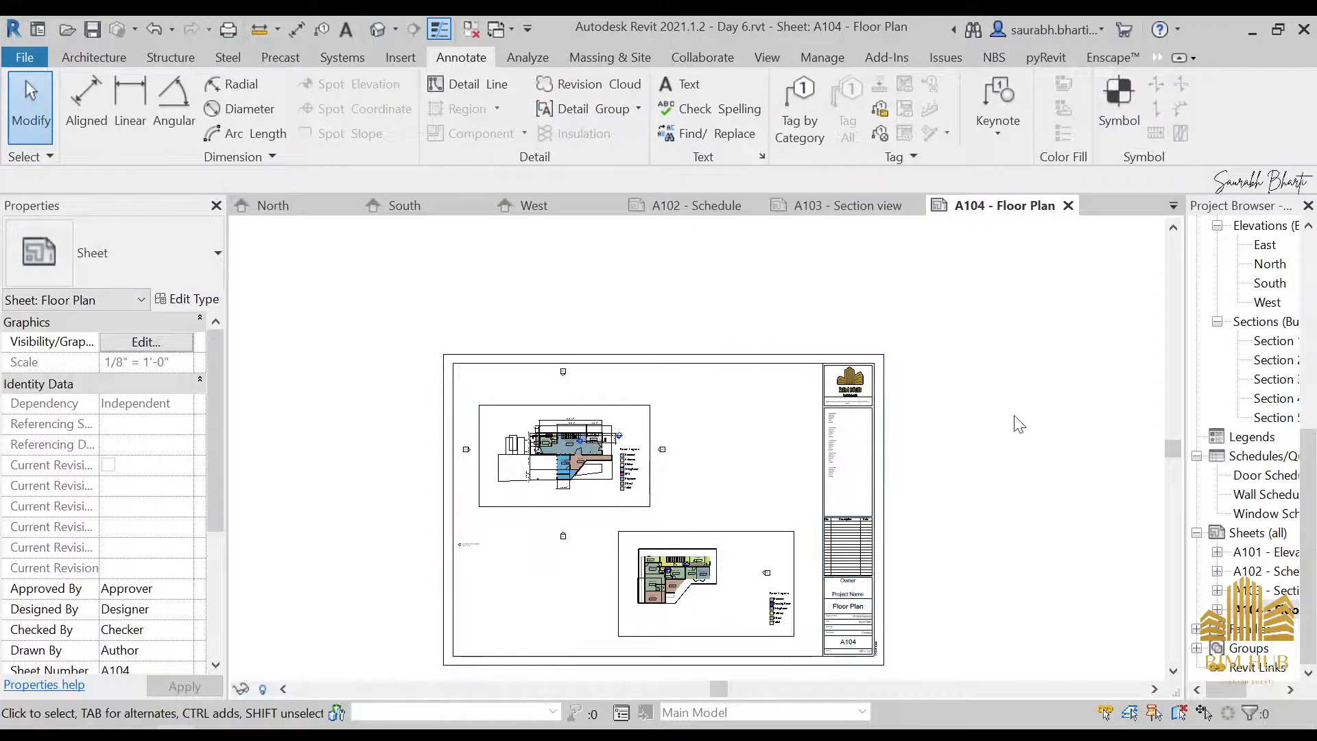
# Try turning on Crop View, Crop Region Visible and Annotation Crop for the ground level viewport on the sheet
pyautogui.scroll(-3, 141, 590)
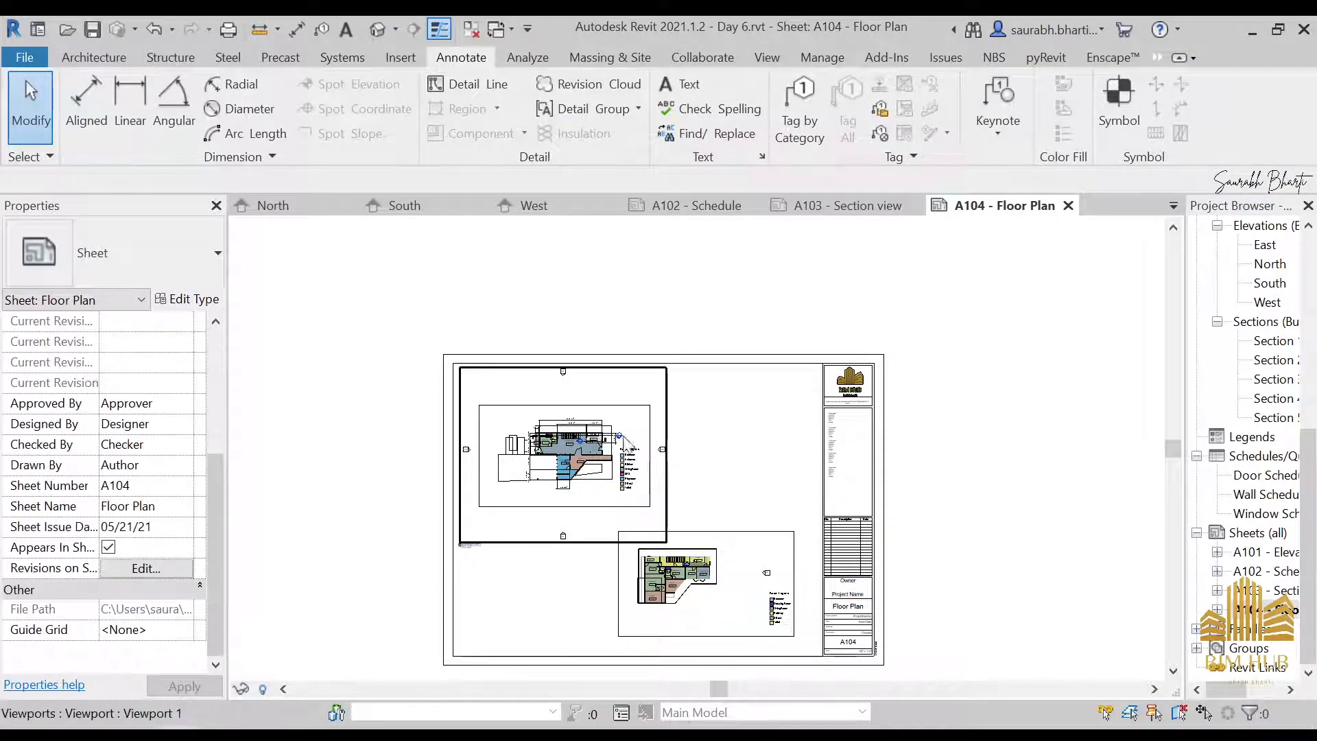
pyautogui.click(511, 495)
pyautogui.scroll(-1, 268, 617)
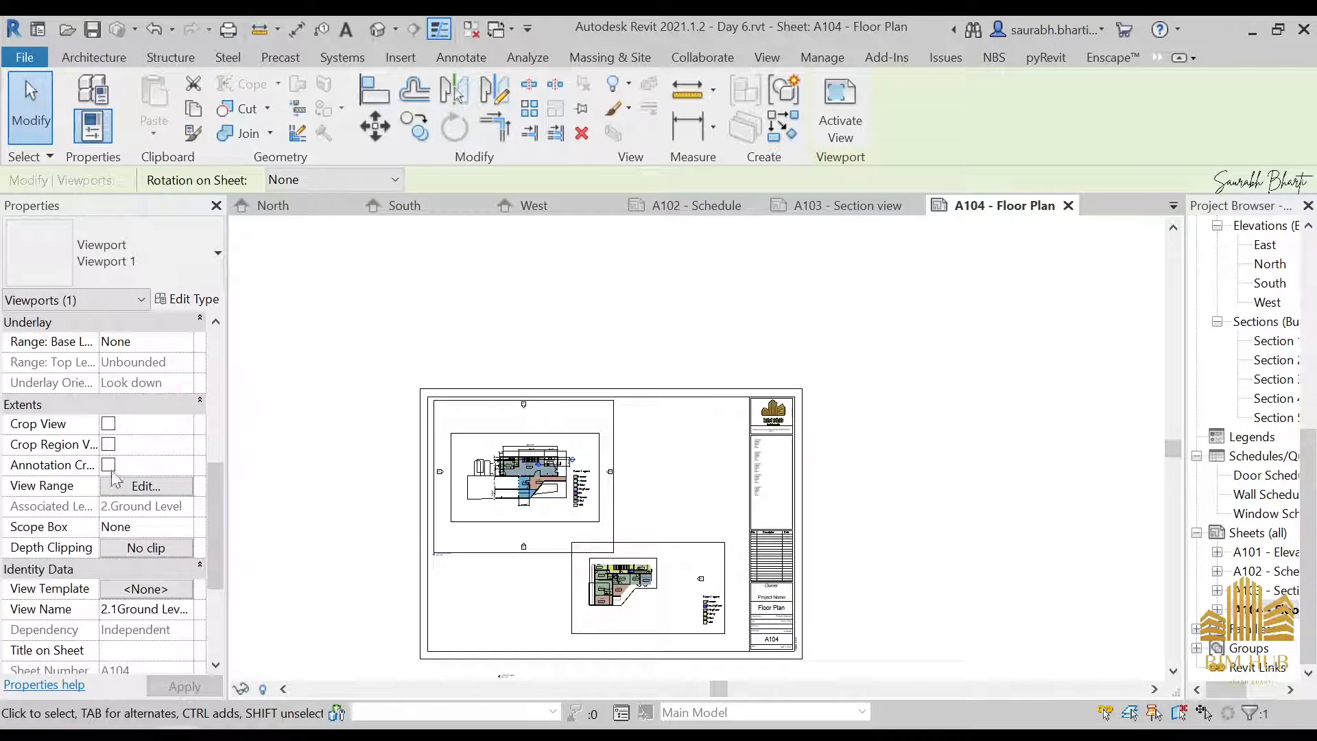
pyautogui.click(108, 445)
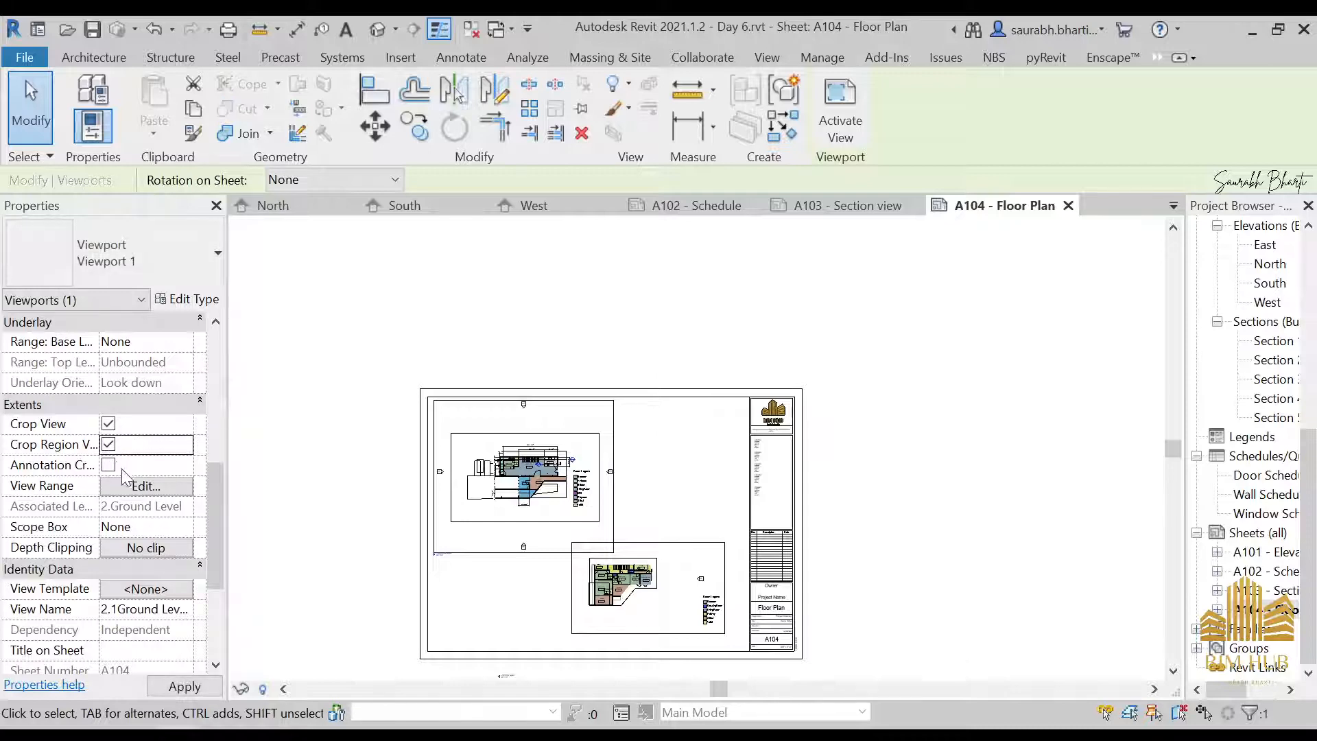
pyautogui.click(108, 466)
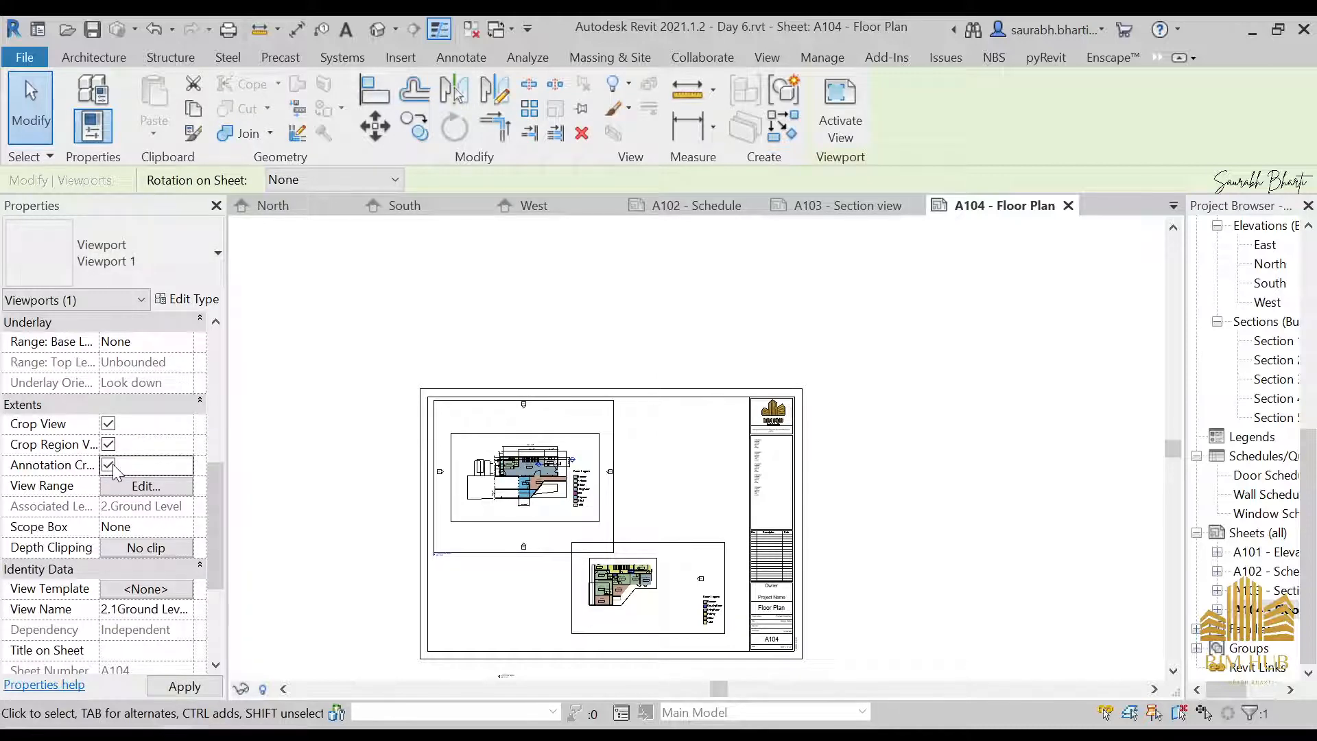
pyautogui.click(653, 329)
pyautogui.scroll(2, 617, 450)
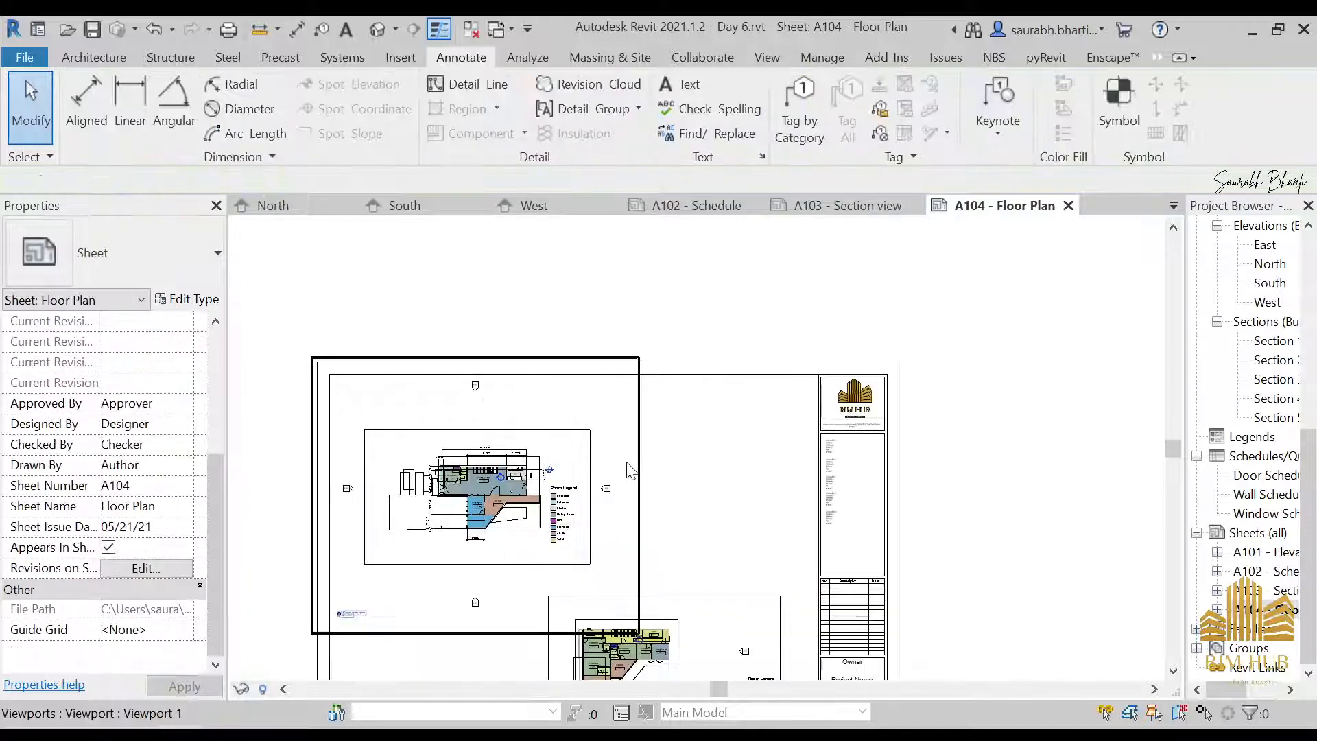
# Turn off Crop View, Crop Region Visible and Annotation Crop for the ground level viewport
pyautogui.click(630, 471)
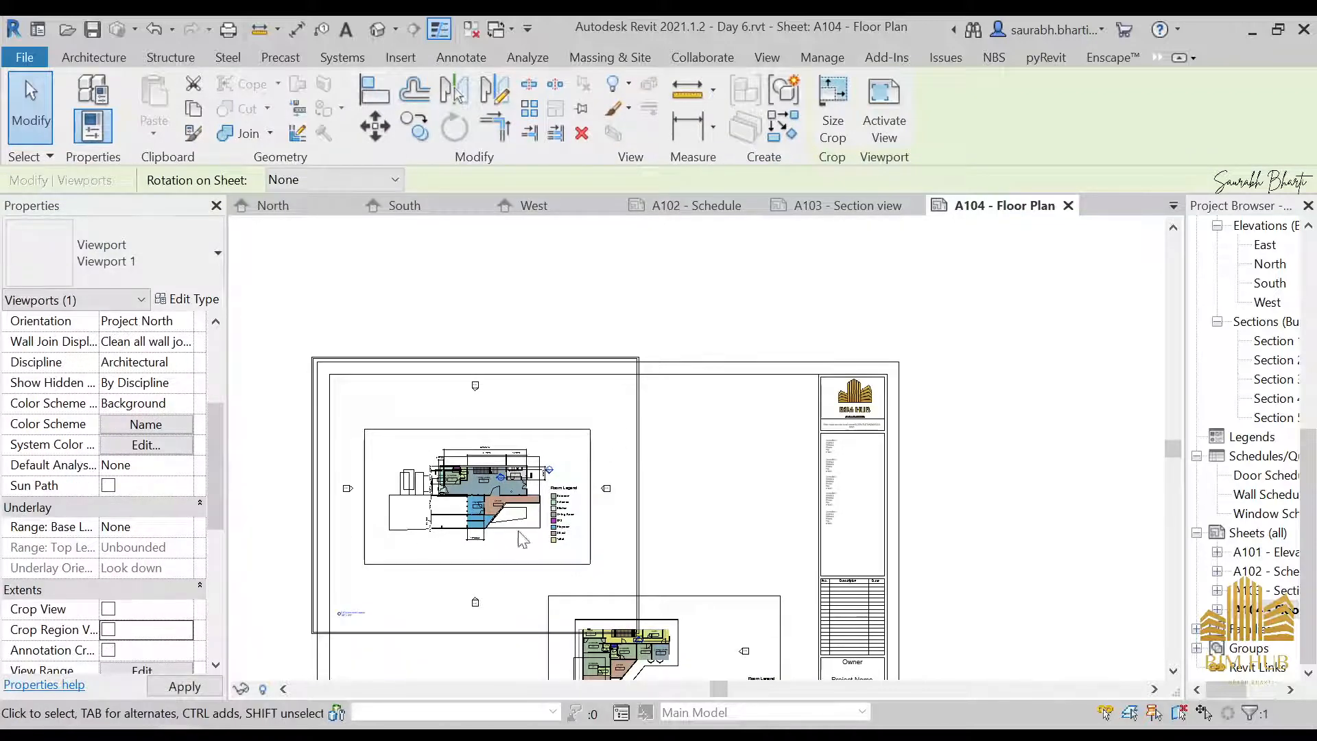
pyautogui.click(743, 297)
pyautogui.moveTo(769, 455); pyautogui.dragTo(852, 368, button='middle')
pyautogui.click(694, 405)
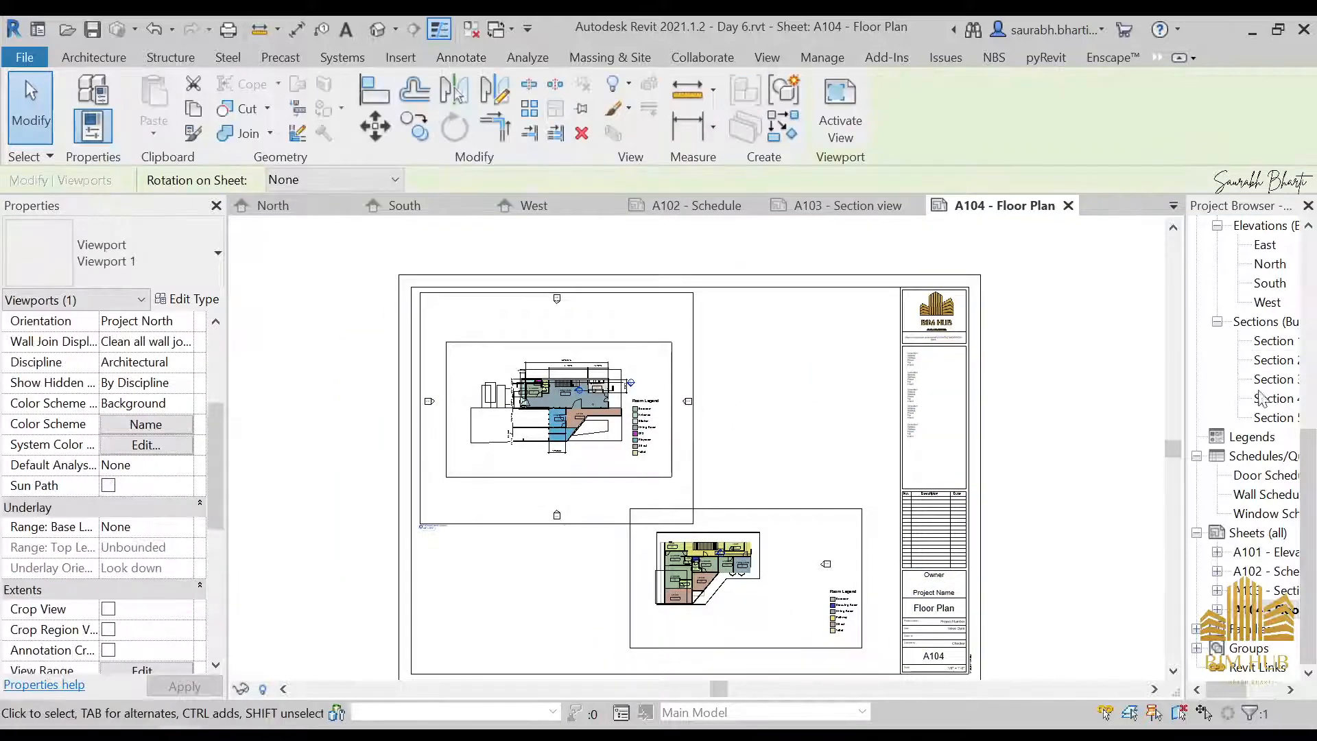
# Open the 2.1Ground Level Legend floor plan view
pyautogui.scroll(7, 1271, 387)
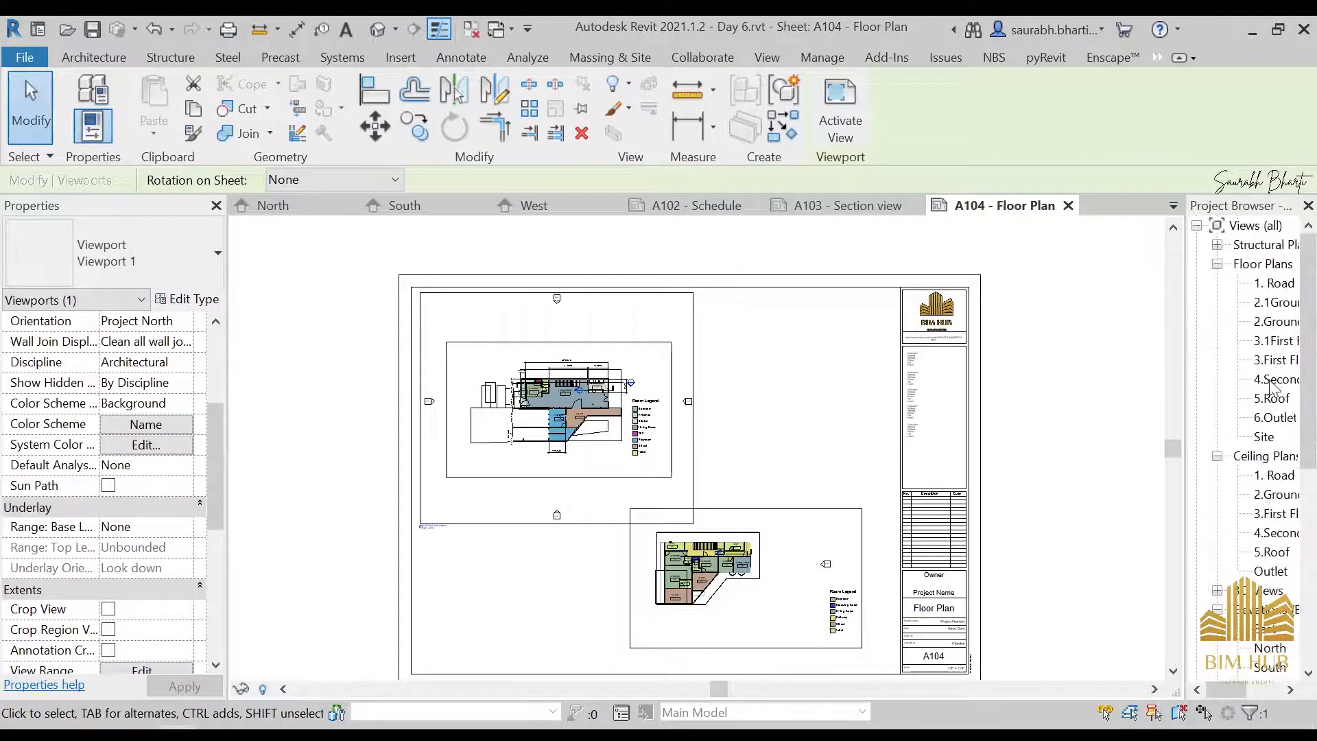
pyautogui.doubleClick(1276, 302)
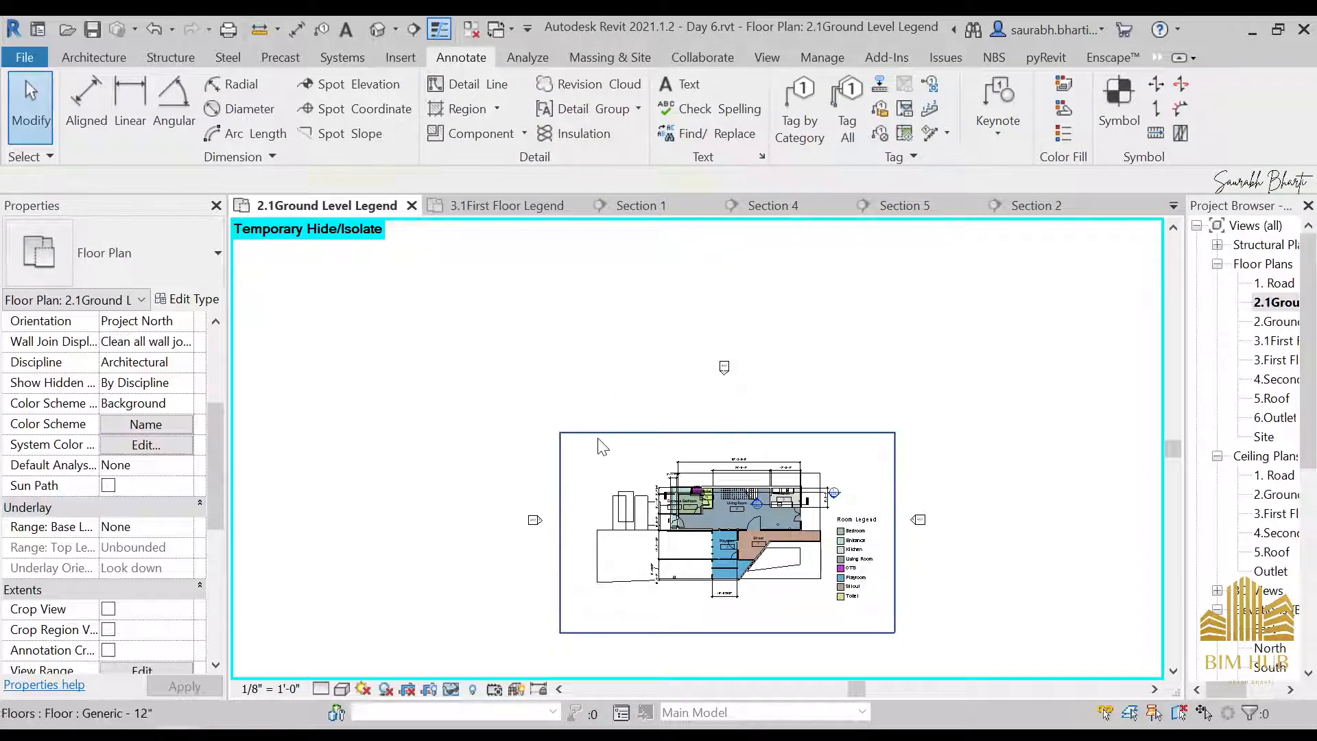
pyautogui.click(598, 439)
pyautogui.click(319, 578)
pyautogui.moveTo(474, 453); pyautogui.dragTo(556, 583)
pyautogui.keyDown('ctrl'); pyautogui.moveTo(717, 314); pyautogui.dragTo(803, 432); pyautogui.keyUp('ctrl')
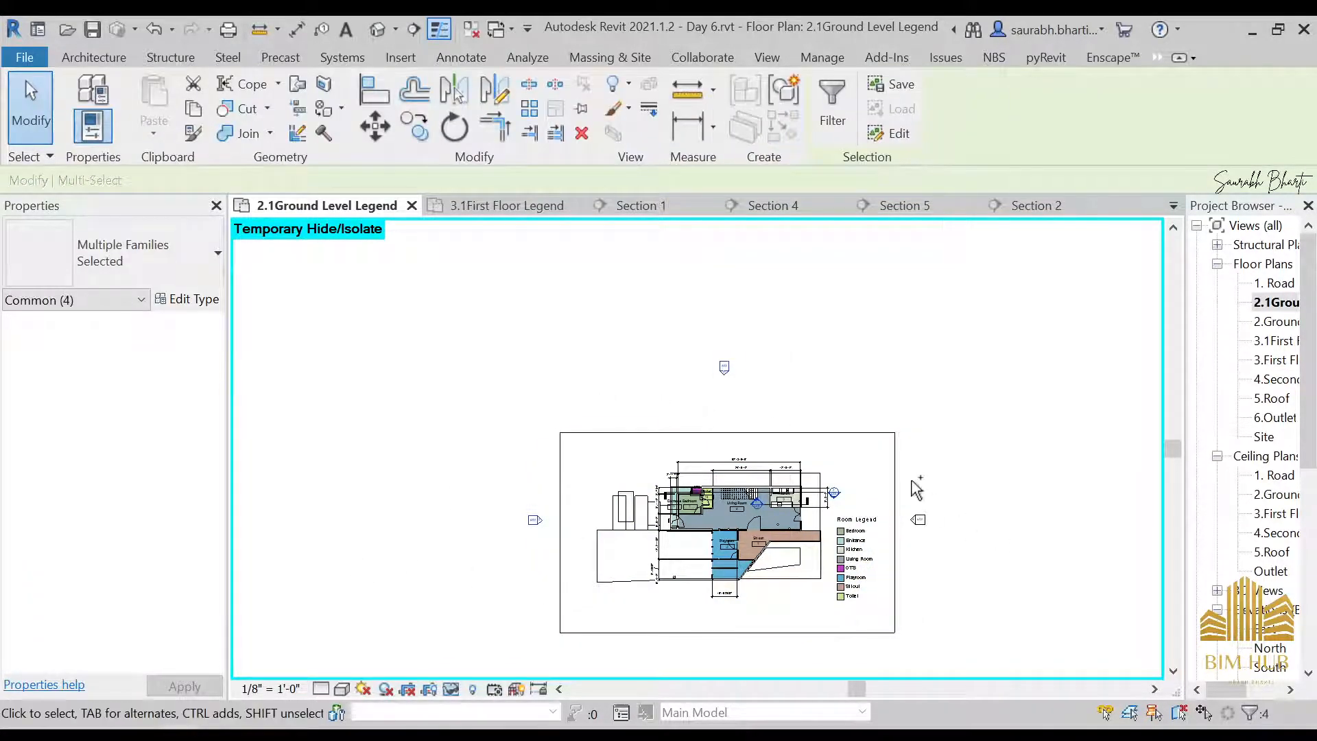
pyautogui.keyDown('ctrl'); pyautogui.moveTo(909, 478); pyautogui.dragTo(975, 603); pyautogui.keyUp('ctrl')
pyautogui.moveTo(995, 501); pyautogui.dragTo(1063, 367, button='middle')
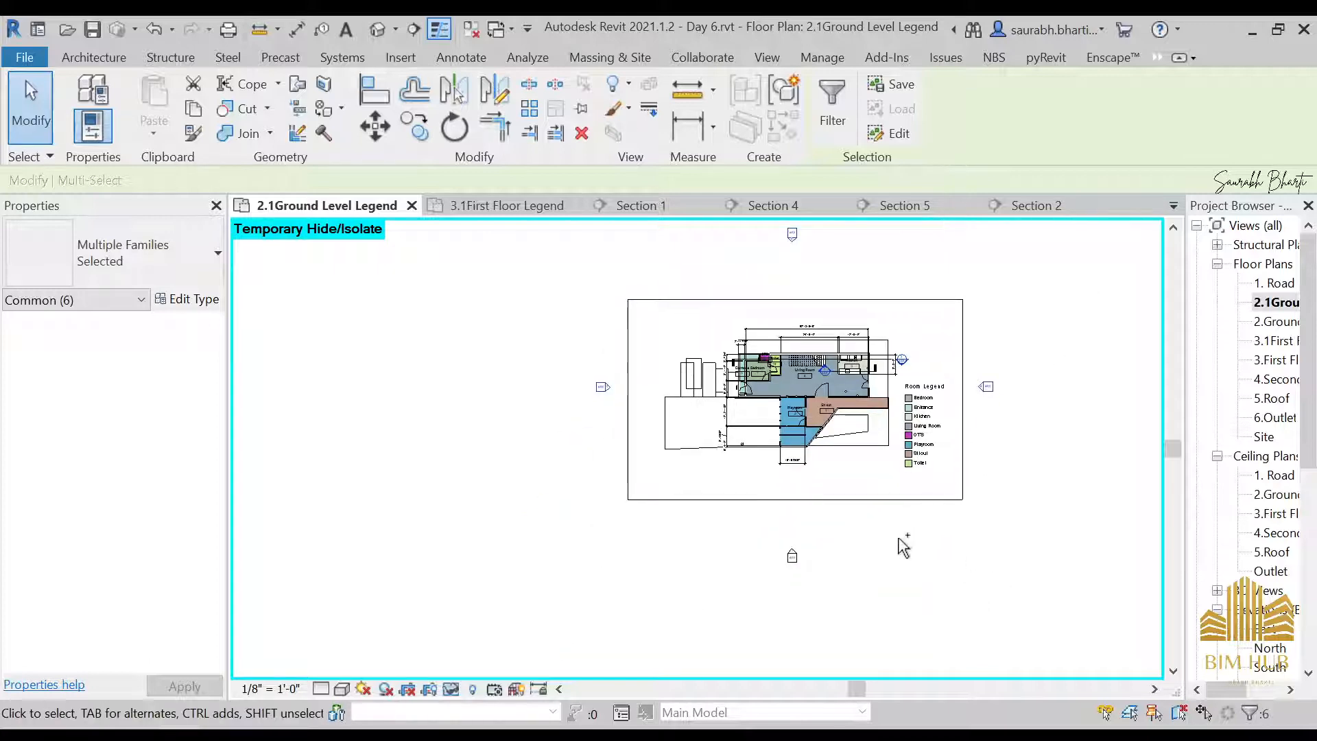
pyautogui.moveTo(979, 535)
pyautogui.mouseDown()
pyautogui.moveTo(714, 608)
pyautogui.moveTo(731, 579)
pyautogui.mouseUp()
pyautogui.press('Escape')
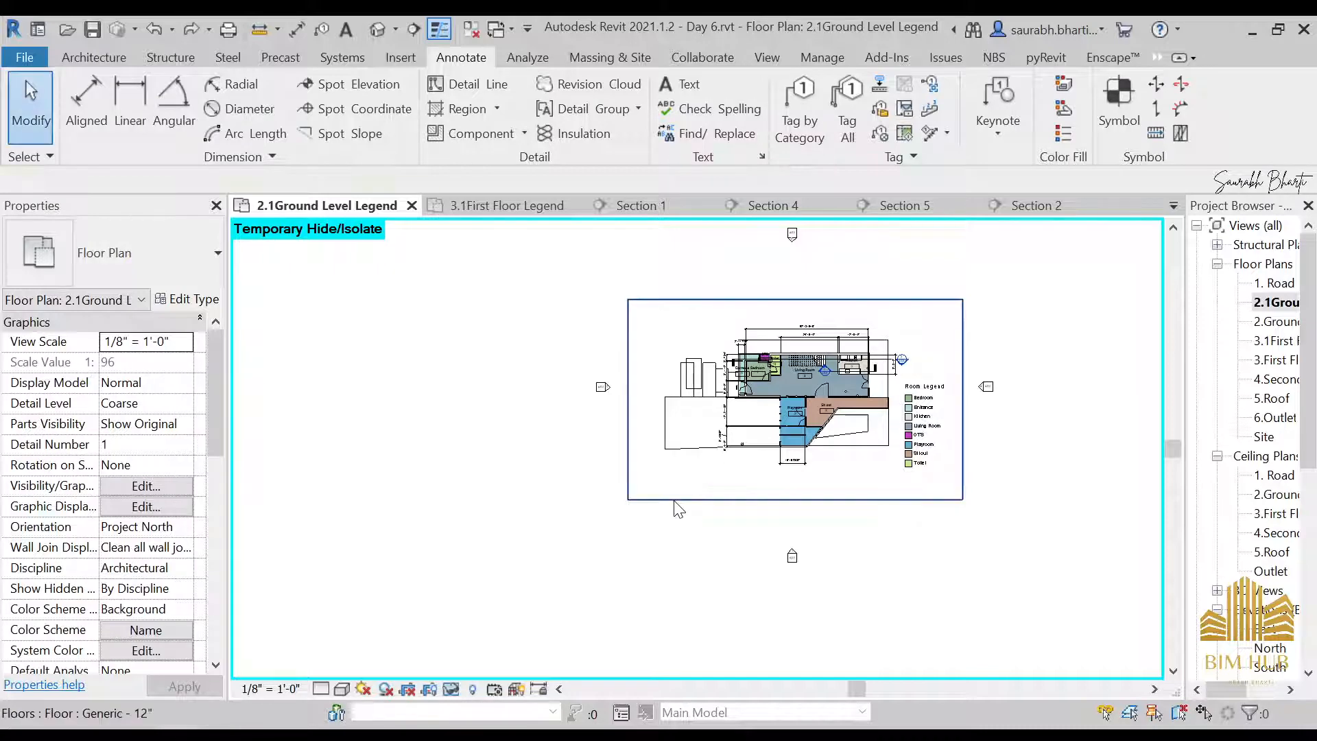
# Turn on Crop View and Crop Region Visible for the 2.1Ground Level Legend view
pyautogui.click(683, 477)
pyautogui.scroll(3, 137, 495)
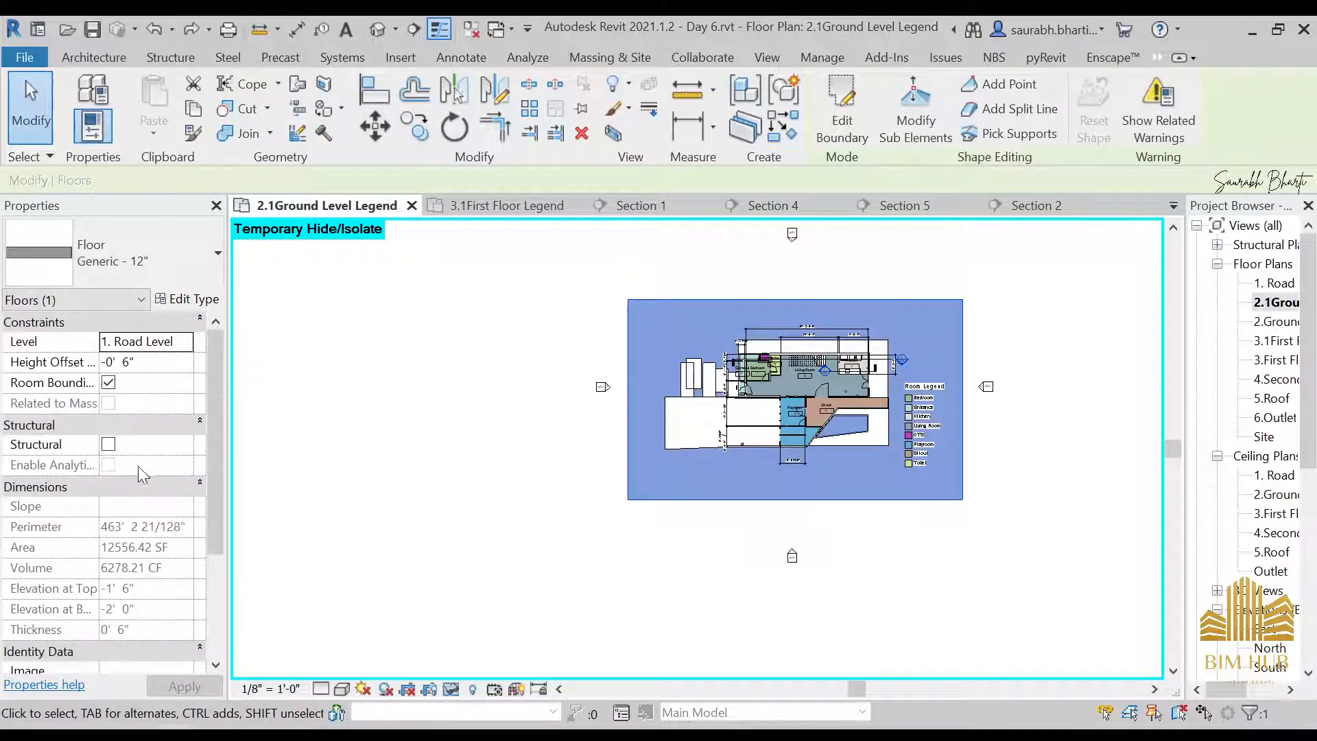
pyautogui.click(525, 502)
pyautogui.scroll(-5, 130, 596)
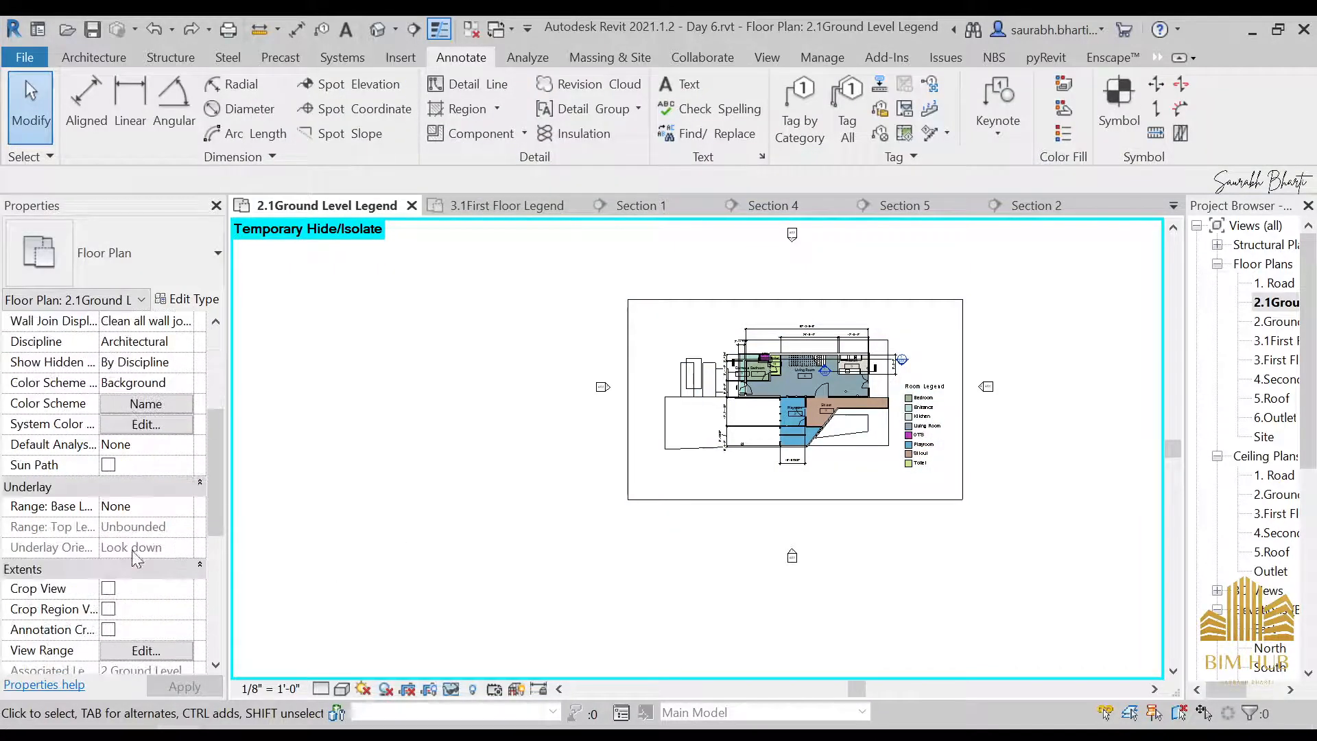
pyautogui.click(108, 609)
pyautogui.click(109, 588)
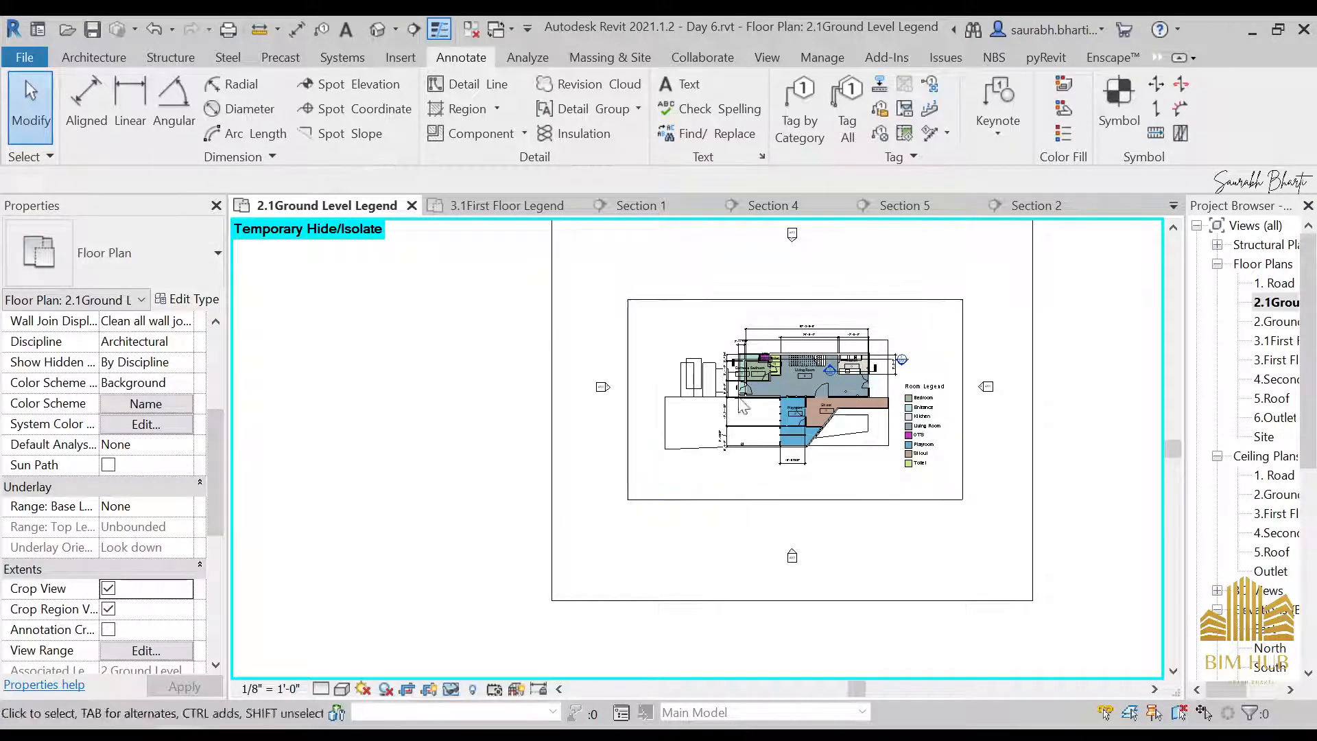
# Shrink the ground level crop region on all four sides to the floor outline, keeping the plan and room legend inside
pyautogui.scroll(-3, 743, 407)
pyautogui.click(746, 342)
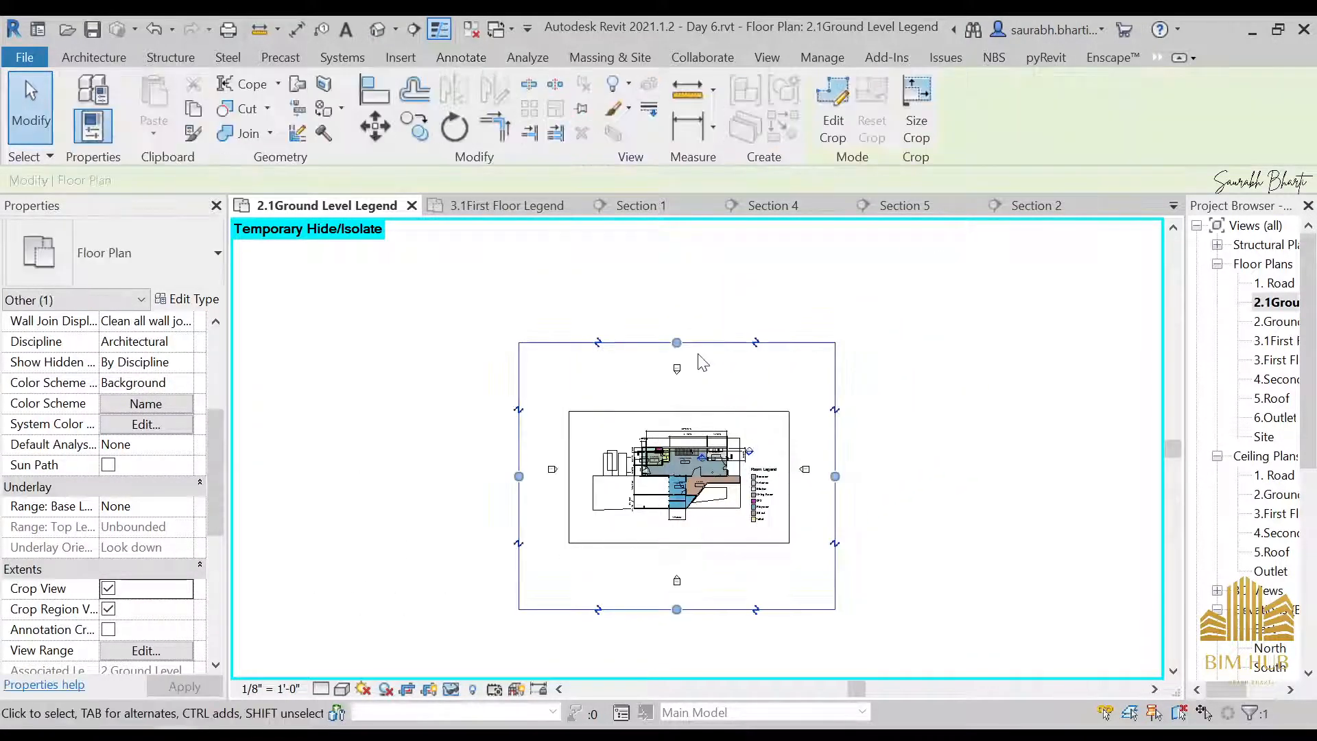
pyautogui.moveTo(677, 342); pyautogui.dragTo(670, 421)
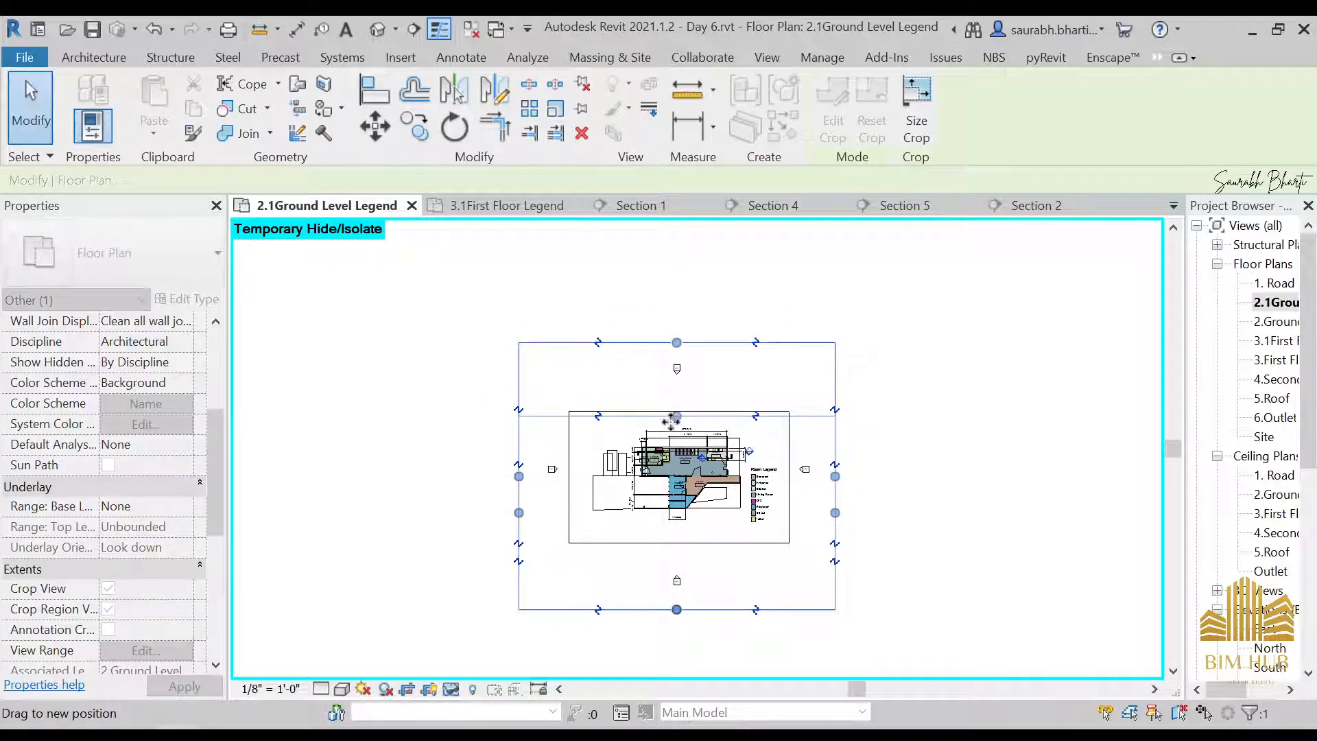
pyautogui.moveTo(676, 609); pyautogui.dragTo(699, 548)
pyautogui.moveTo(519, 478); pyautogui.dragTo(571, 479)
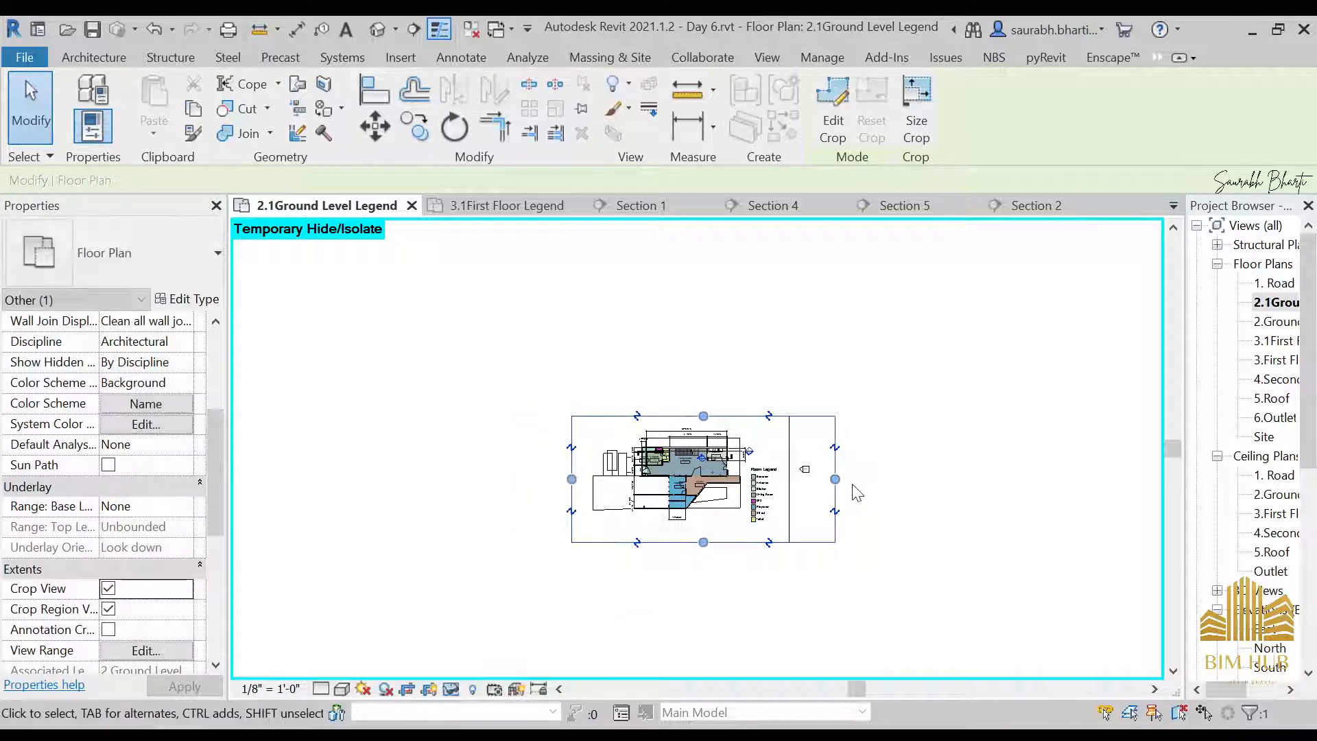
pyautogui.moveTo(835, 479); pyautogui.dragTo(785, 479)
pyautogui.click(956, 411)
# Open sheet A104 - Floor Plan and check the cropped plan viewports
pyautogui.scroll(-1, 1240, 572)
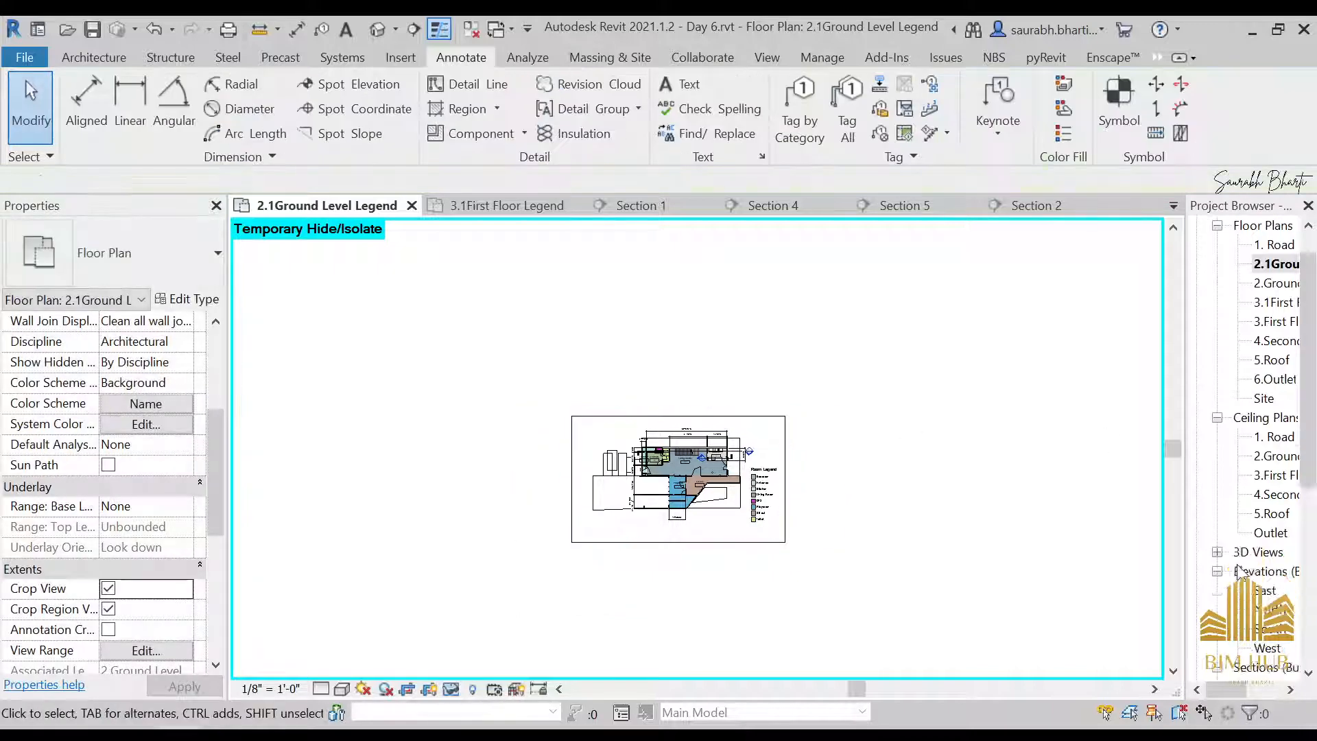
pyautogui.scroll(-3, 1241, 571)
pyautogui.doubleClick(1266, 667)
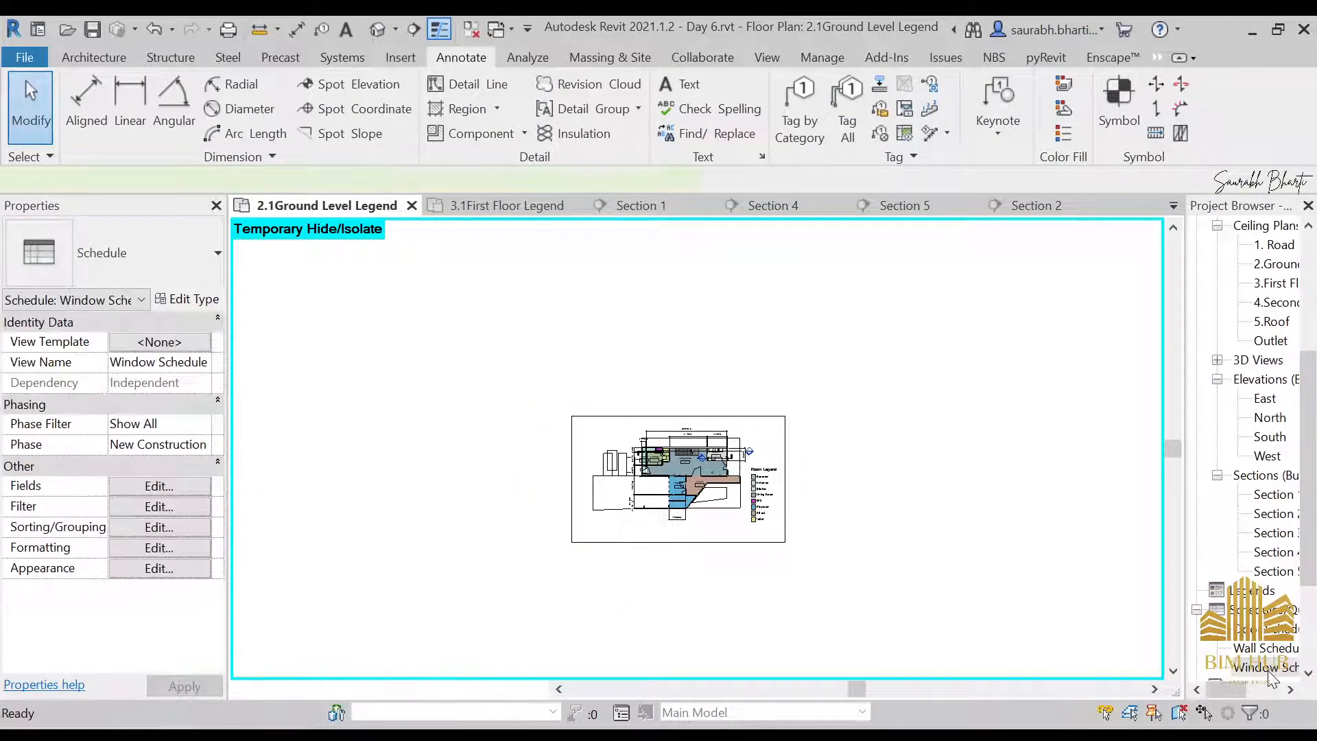
pyautogui.scroll(-1, 1283, 655)
pyautogui.doubleClick(1291, 608)
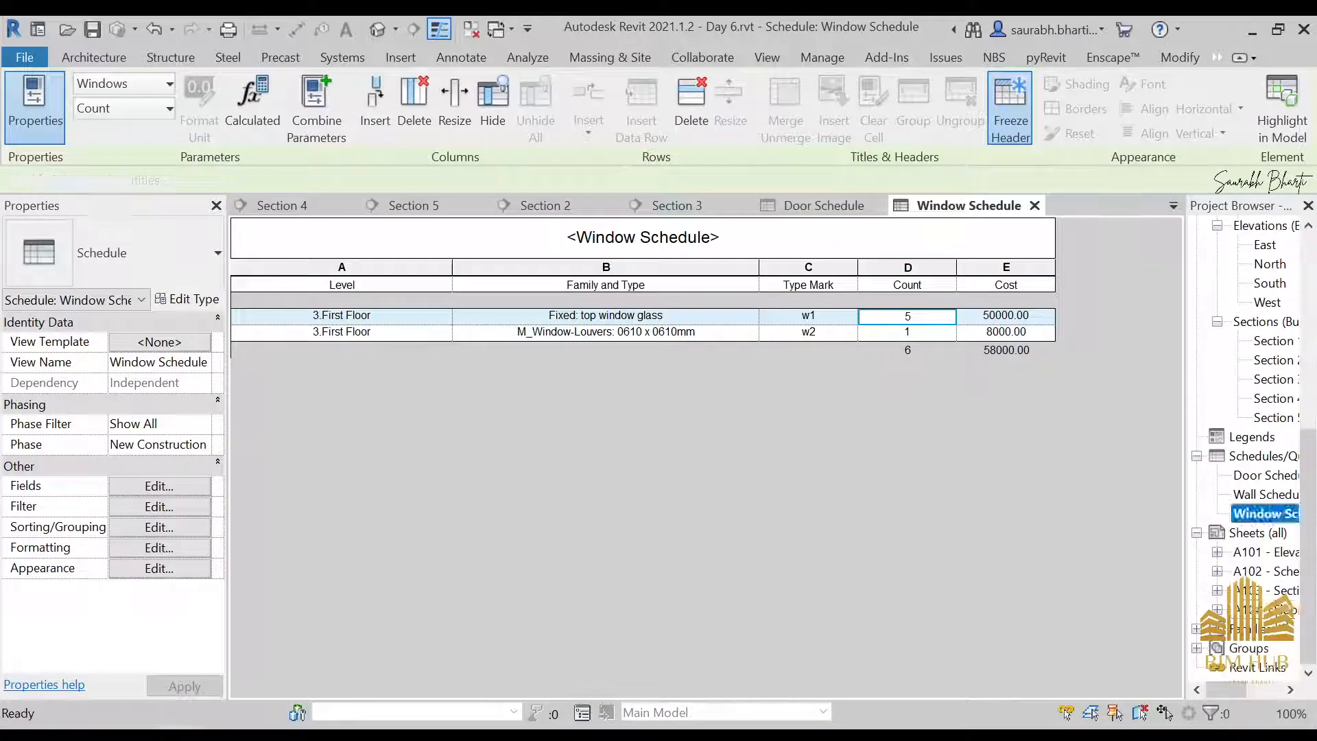
pyautogui.scroll(-3, 725, 415)
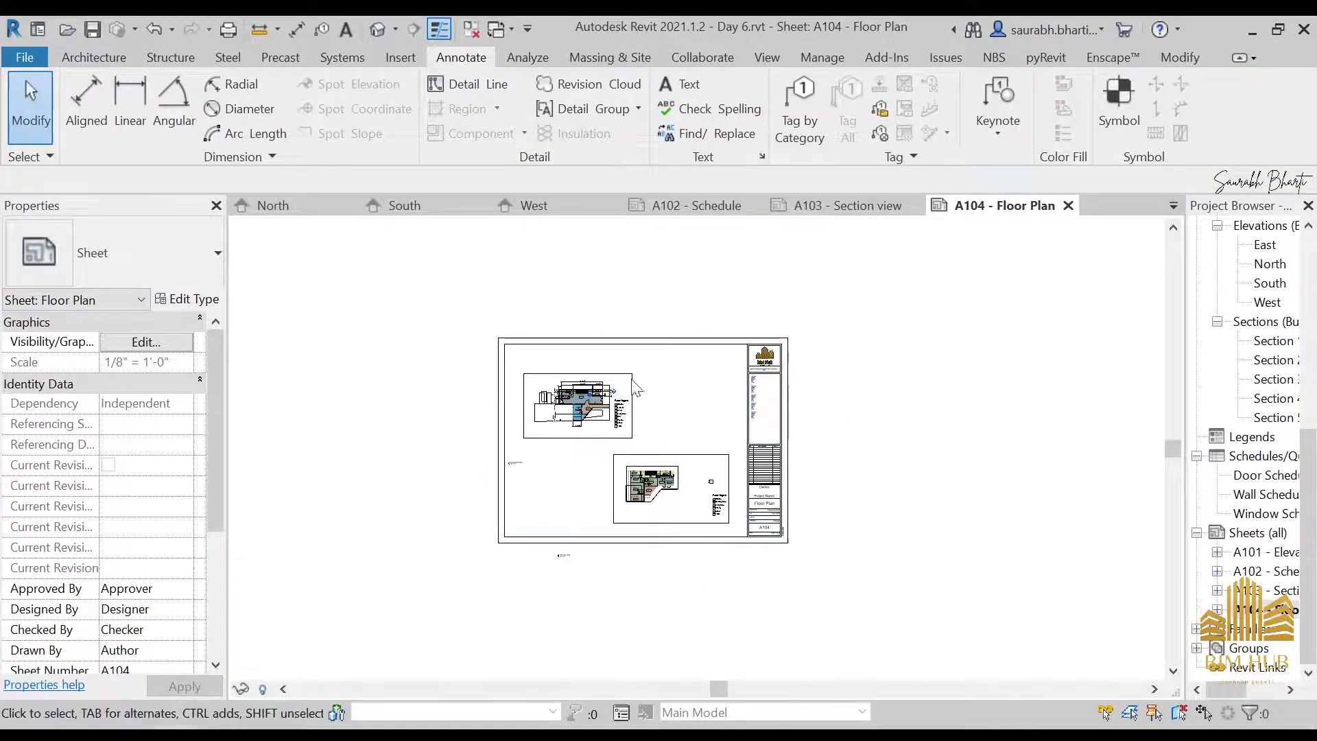
pyautogui.scroll(3, 645, 441)
pyautogui.scroll(-2, 645, 441)
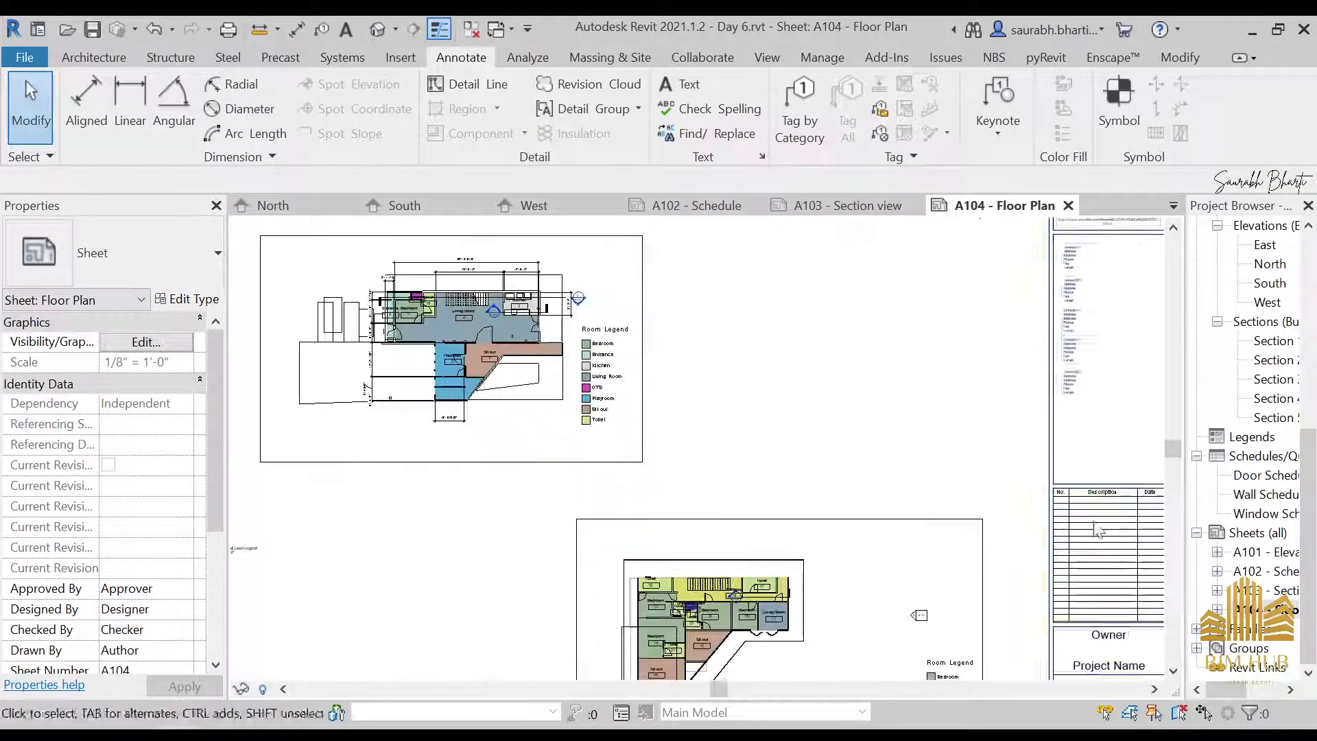
# Open sheet A101 - Elevation and set the title block's project name to GP House
pyautogui.doubleClick(1269, 552)
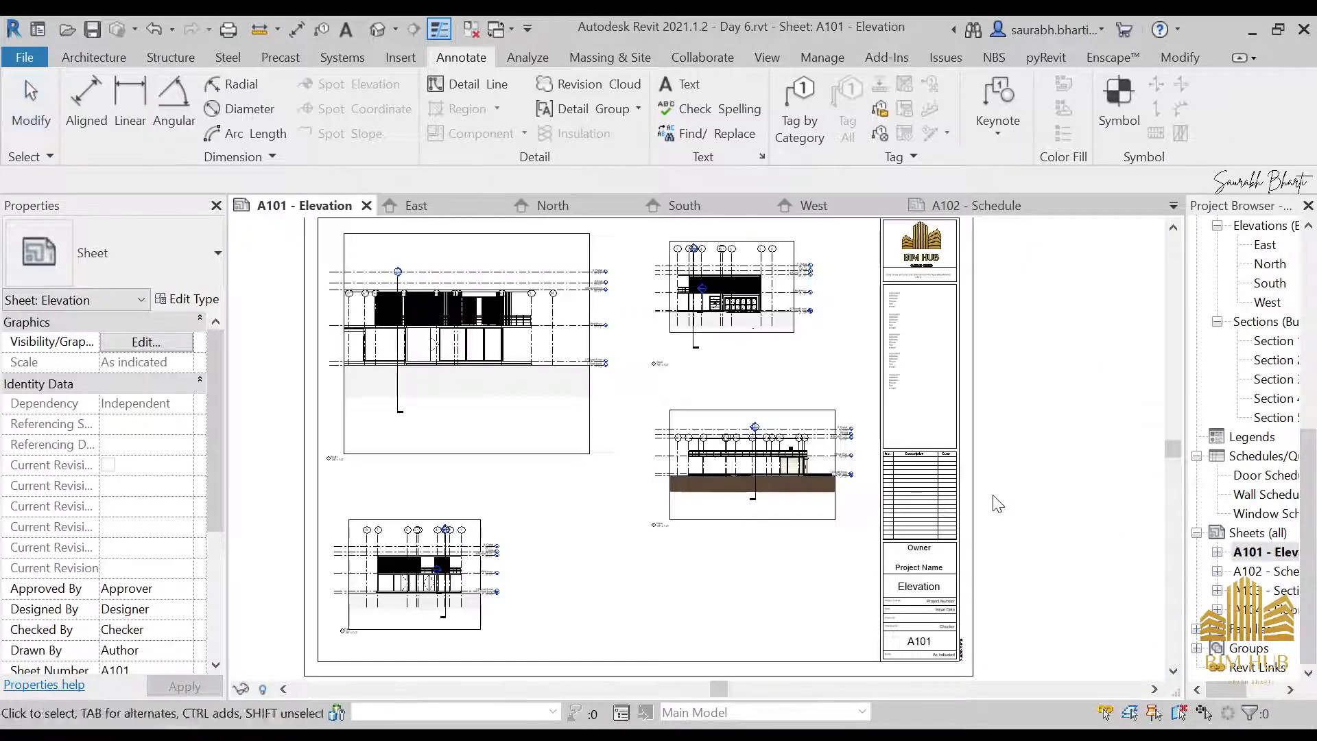
pyautogui.scroll(5, 994, 508)
pyautogui.click(896, 460)
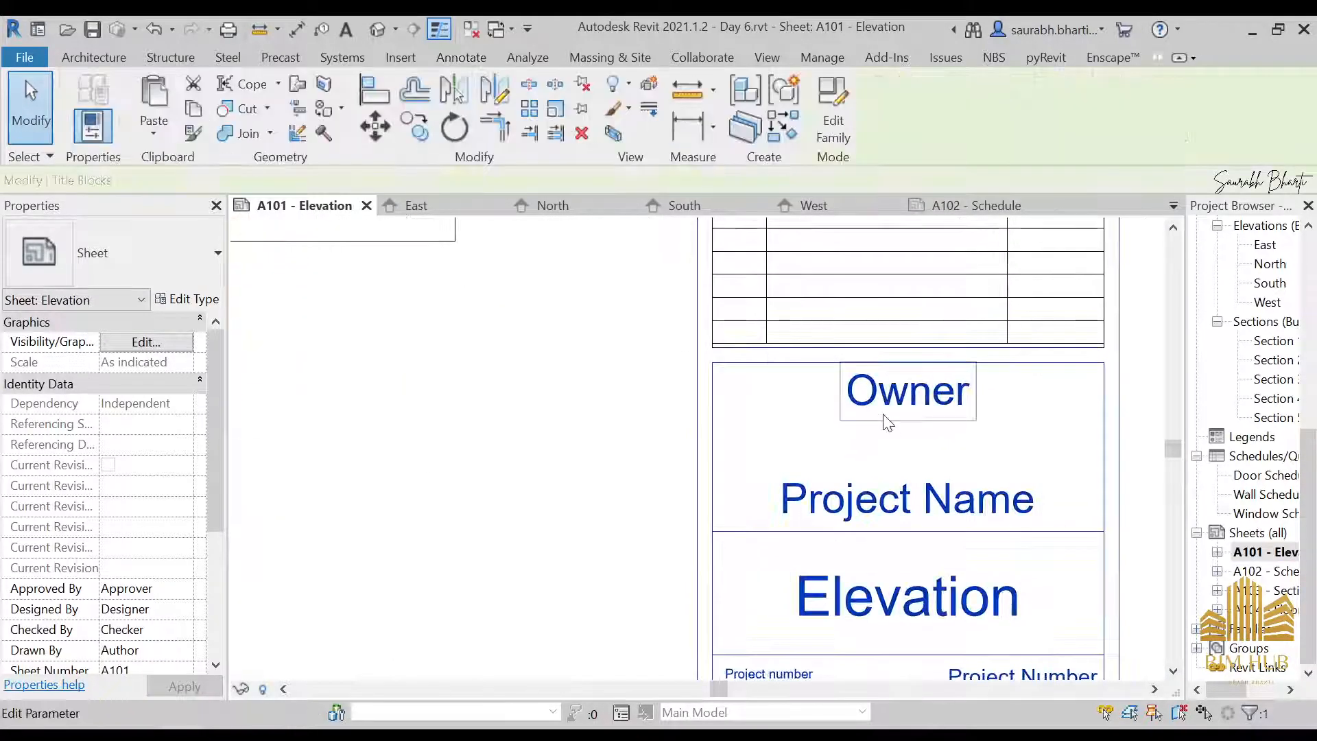
pyautogui.click(898, 502)
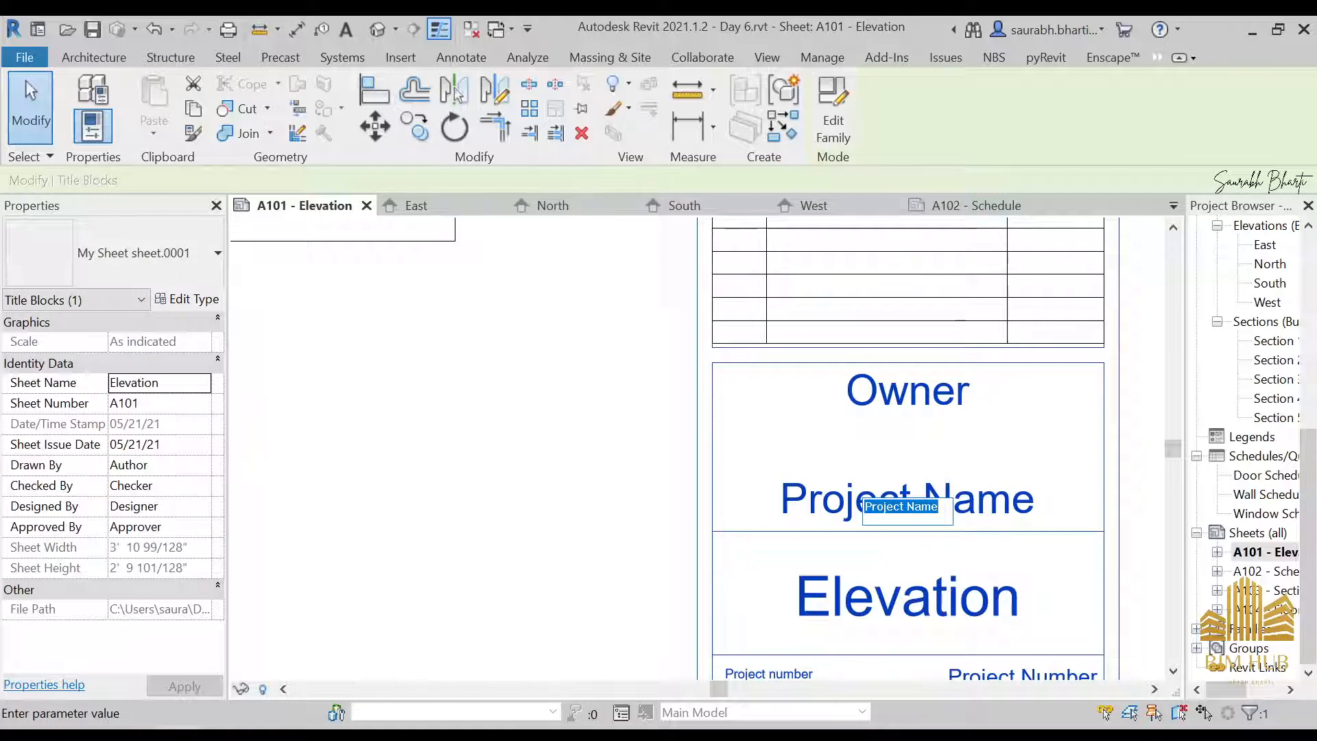
pyautogui.write('GP H')
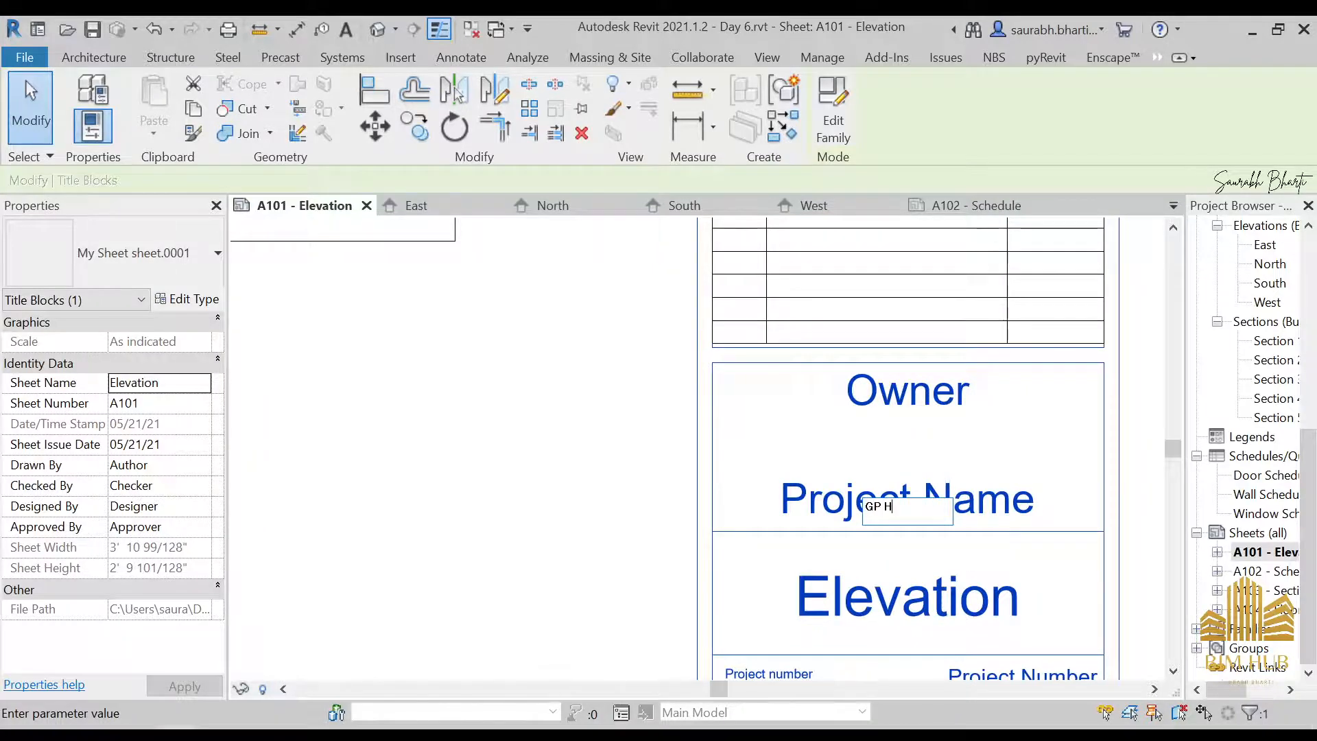
pyautogui.write('ouse')
pyautogui.press('Return')
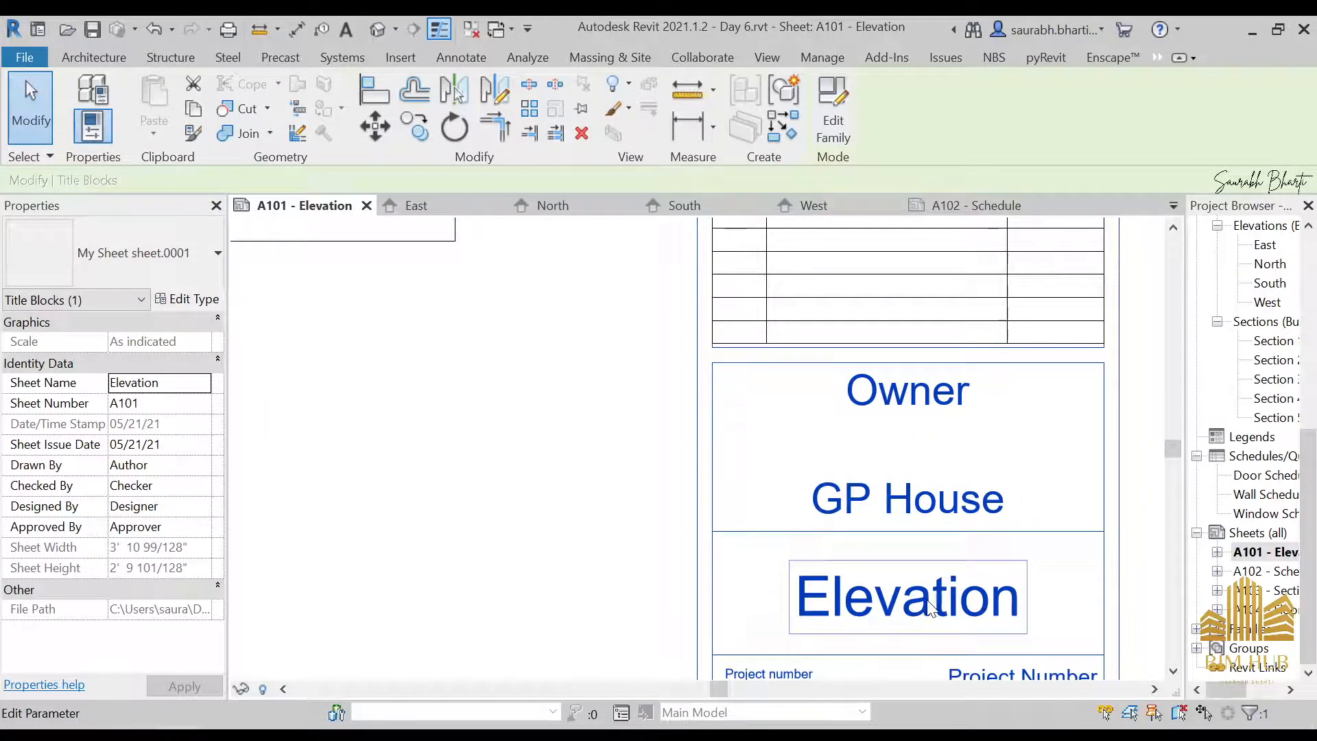
# Replace the Owner placeholder in the title block with the owner's full name, correcting its spelling
pyautogui.click(891, 403)
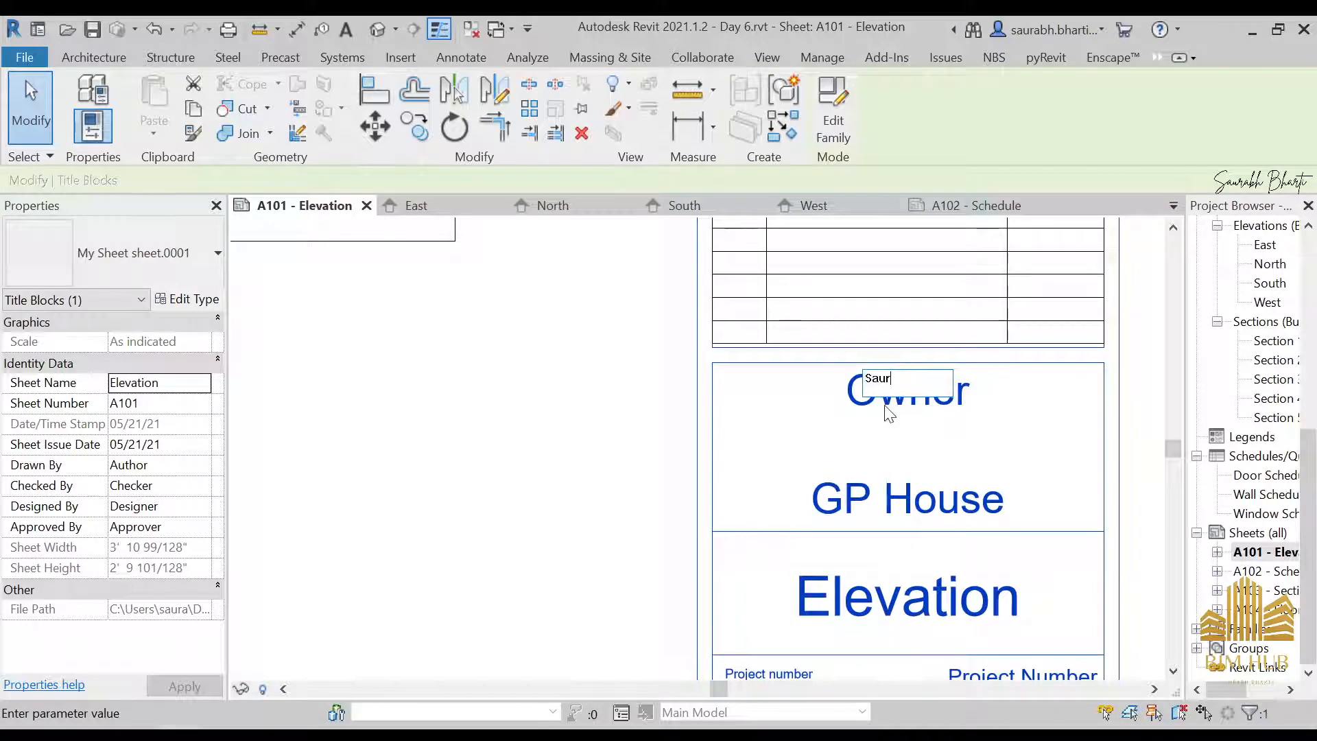
pyautogui.press('Return')
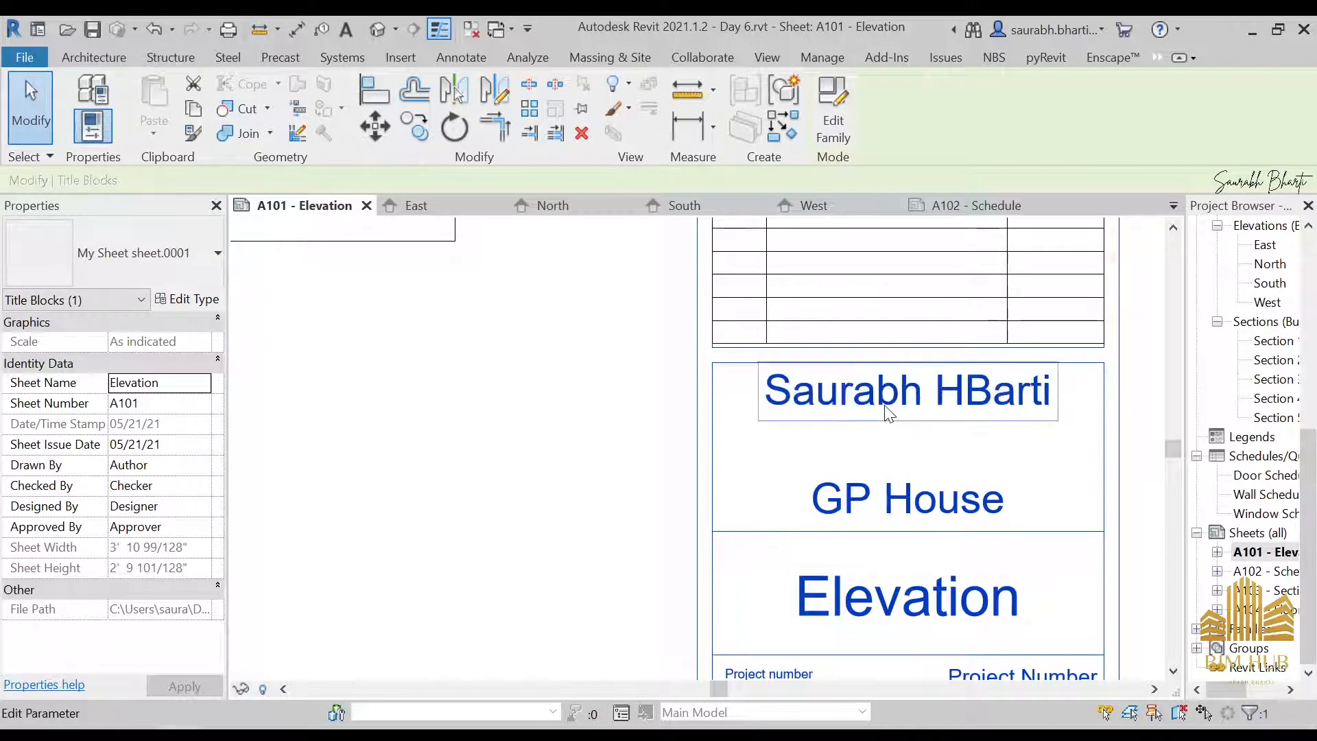
pyautogui.scroll(-3, 886, 412)
pyautogui.scroll(2, 905, 388)
pyautogui.click(907, 398)
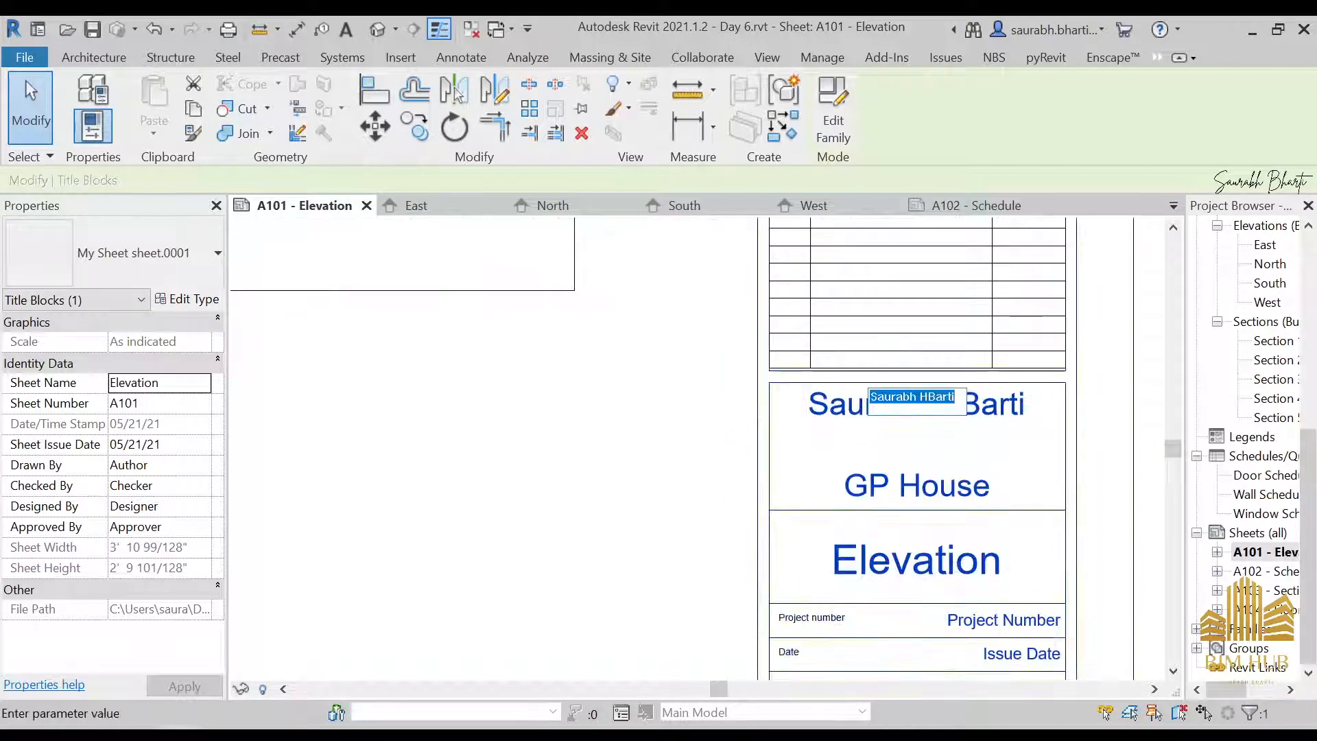
pyautogui.click(927, 397)
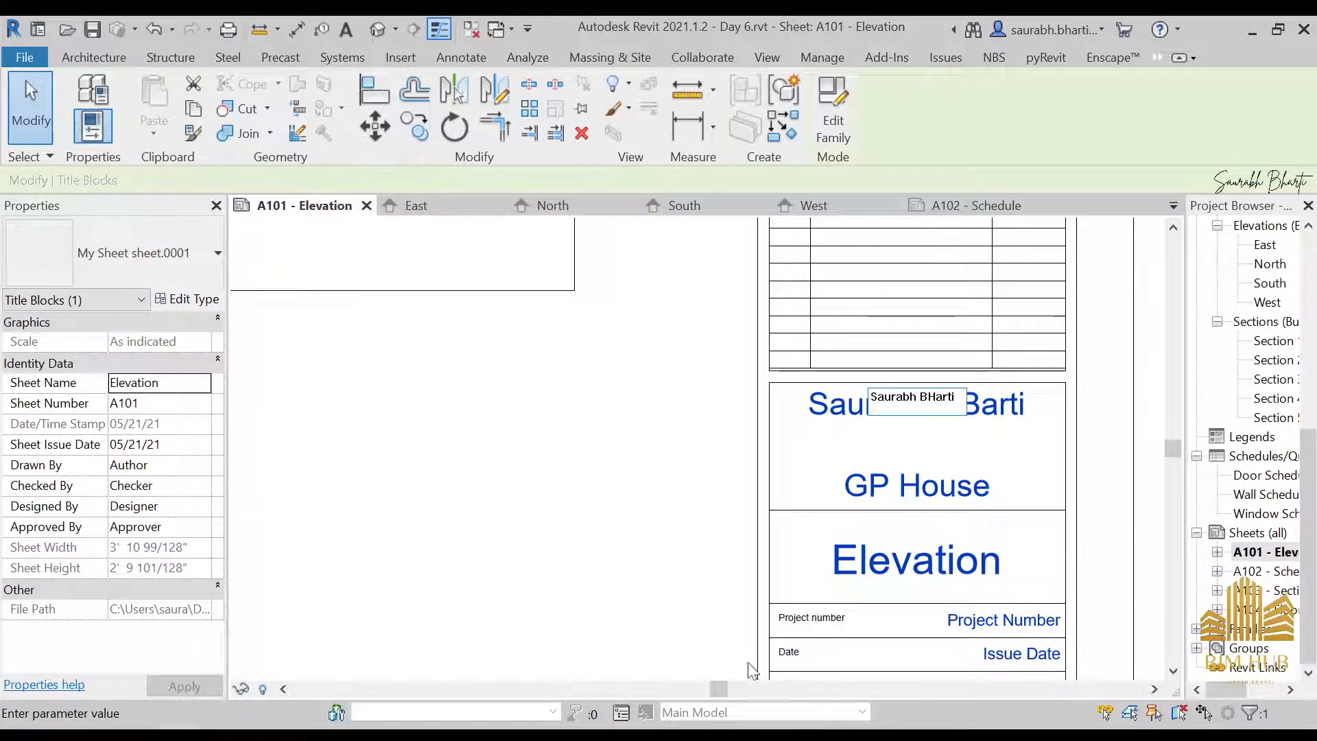
pyautogui.click(610, 480)
# Set the title block's project number to GP House
pyautogui.scroll(-3, 609, 453)
pyautogui.scroll(4, 755, 576)
pyautogui.click(789, 465)
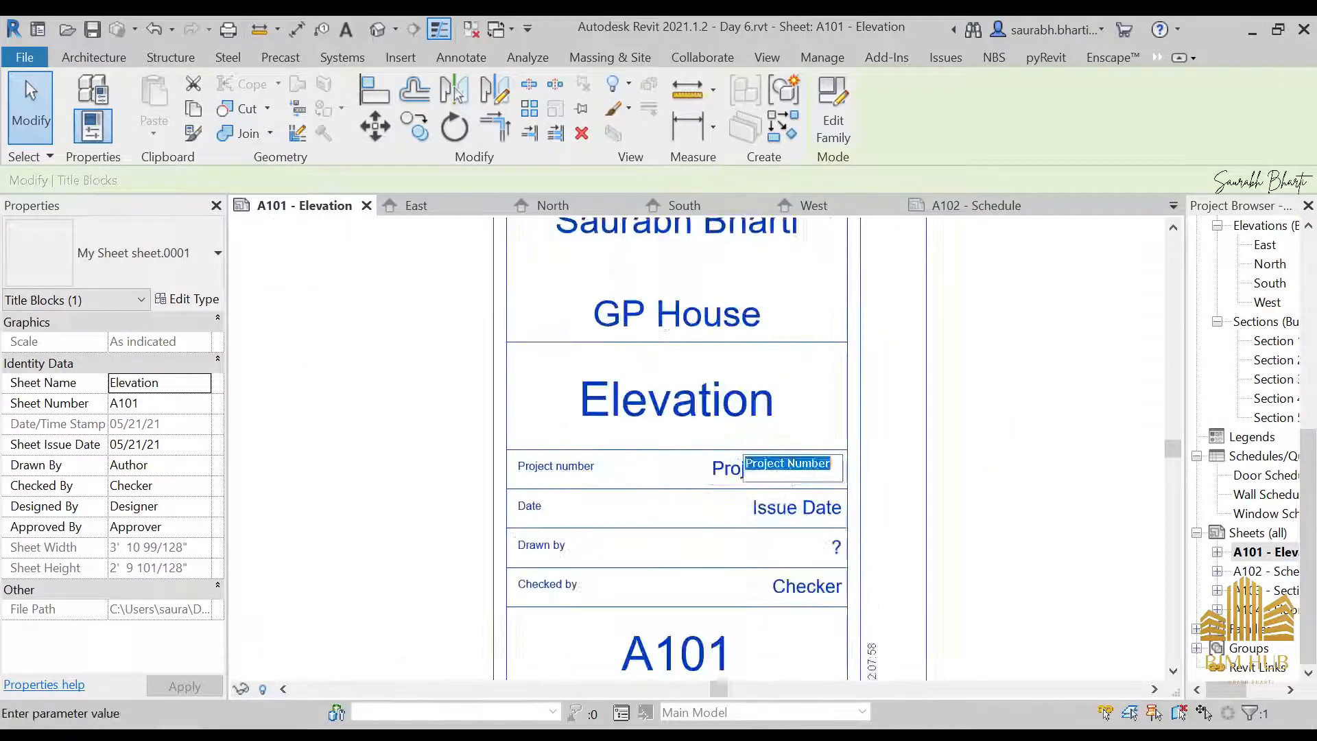
pyautogui.write('GP House')
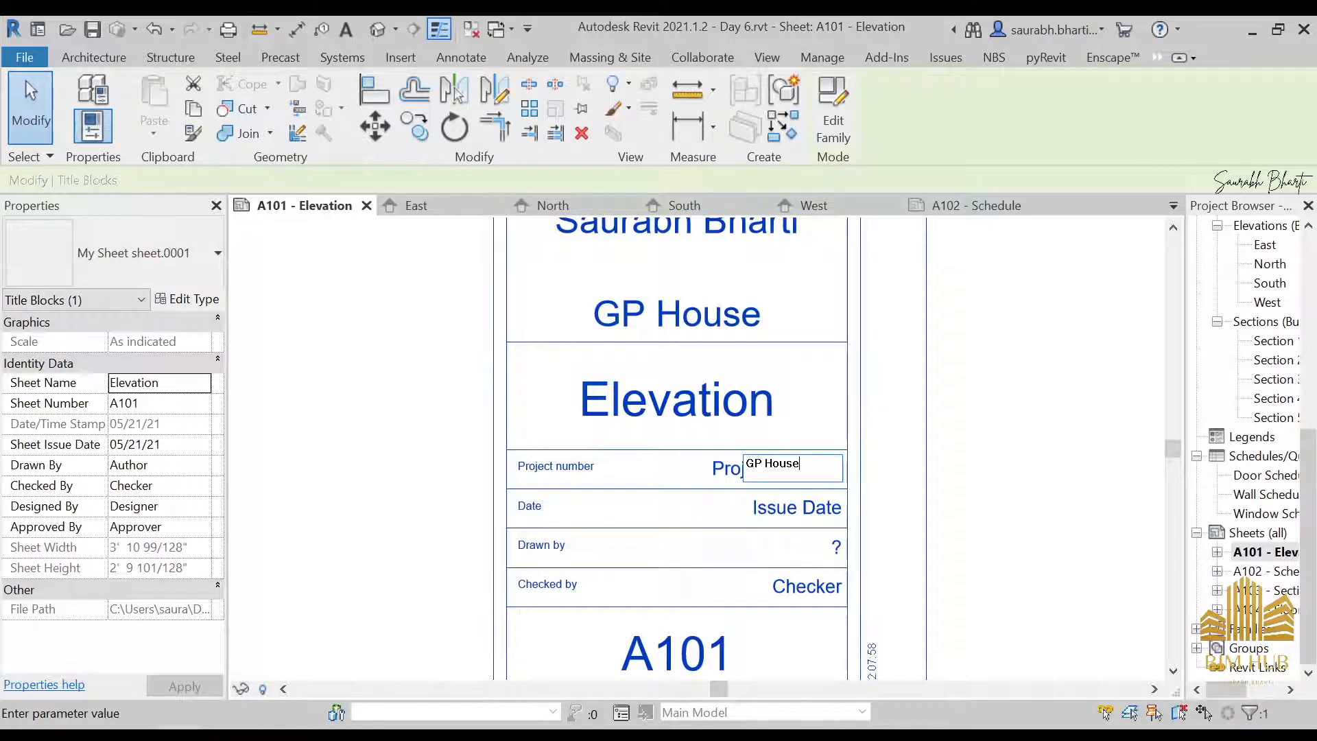
pyautogui.press('Return')
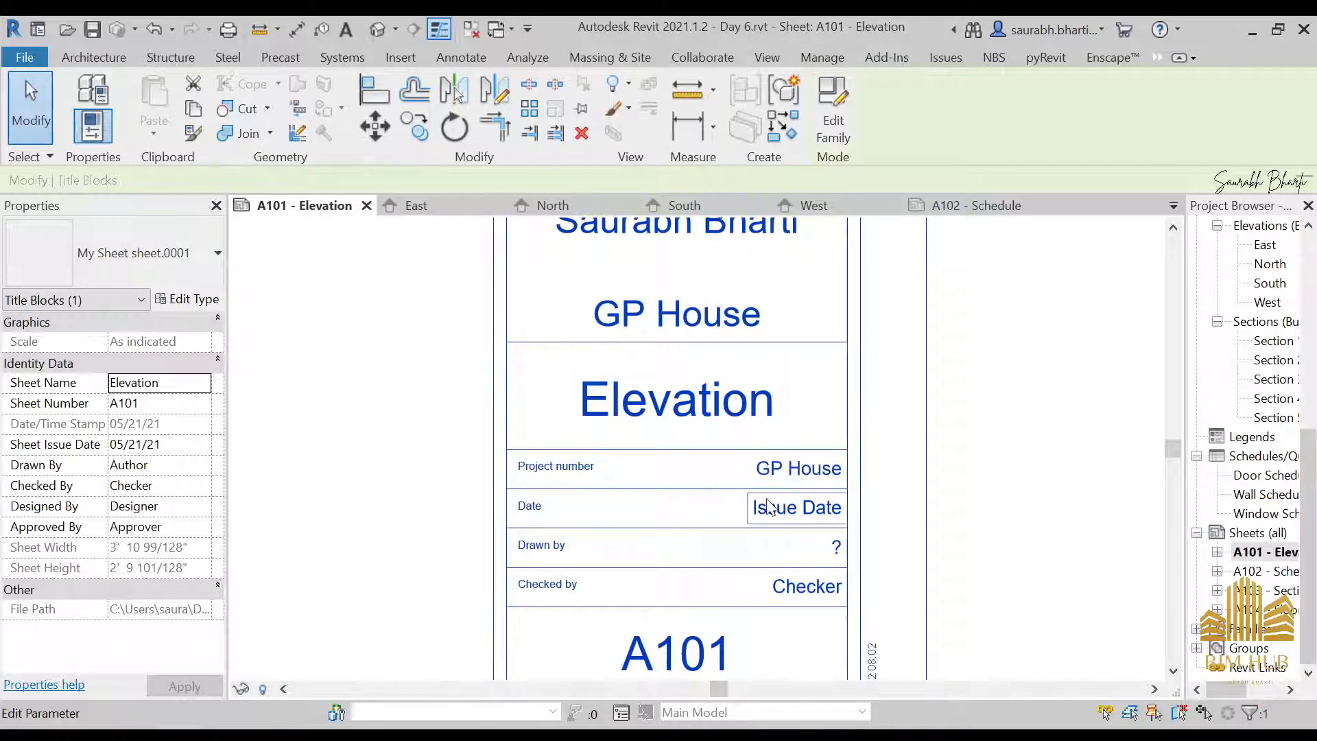
pyautogui.press('Escape')
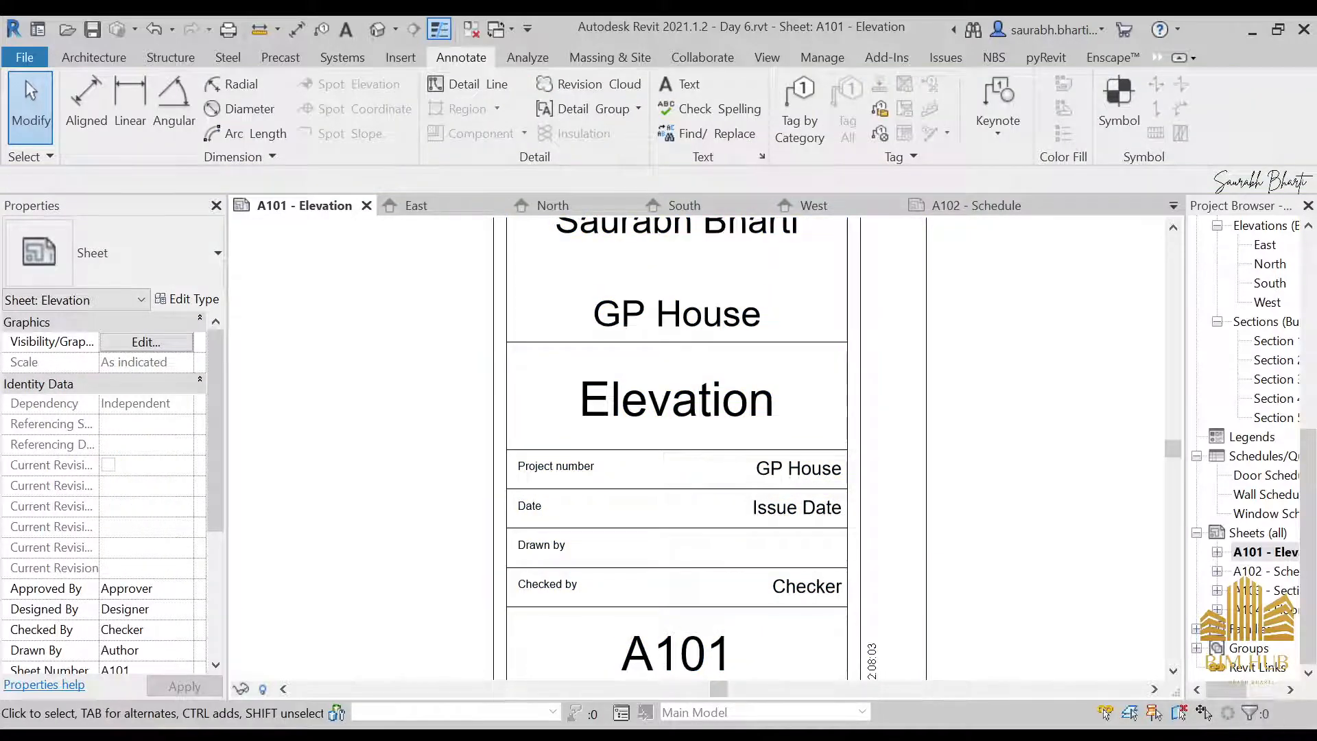
# Look up today's date in the system calendar and set the title block's issue date to 21/05/21
pyautogui.click(1244, 735)
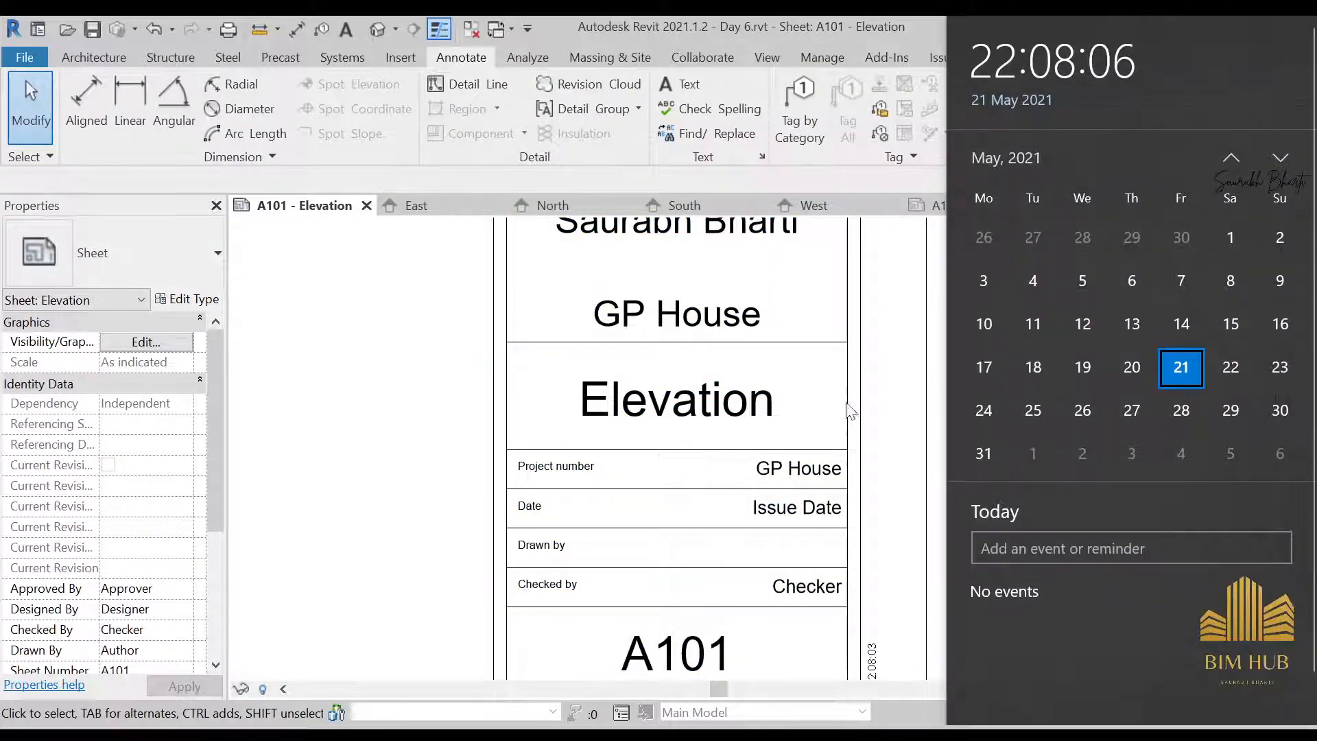
pyautogui.click(803, 454)
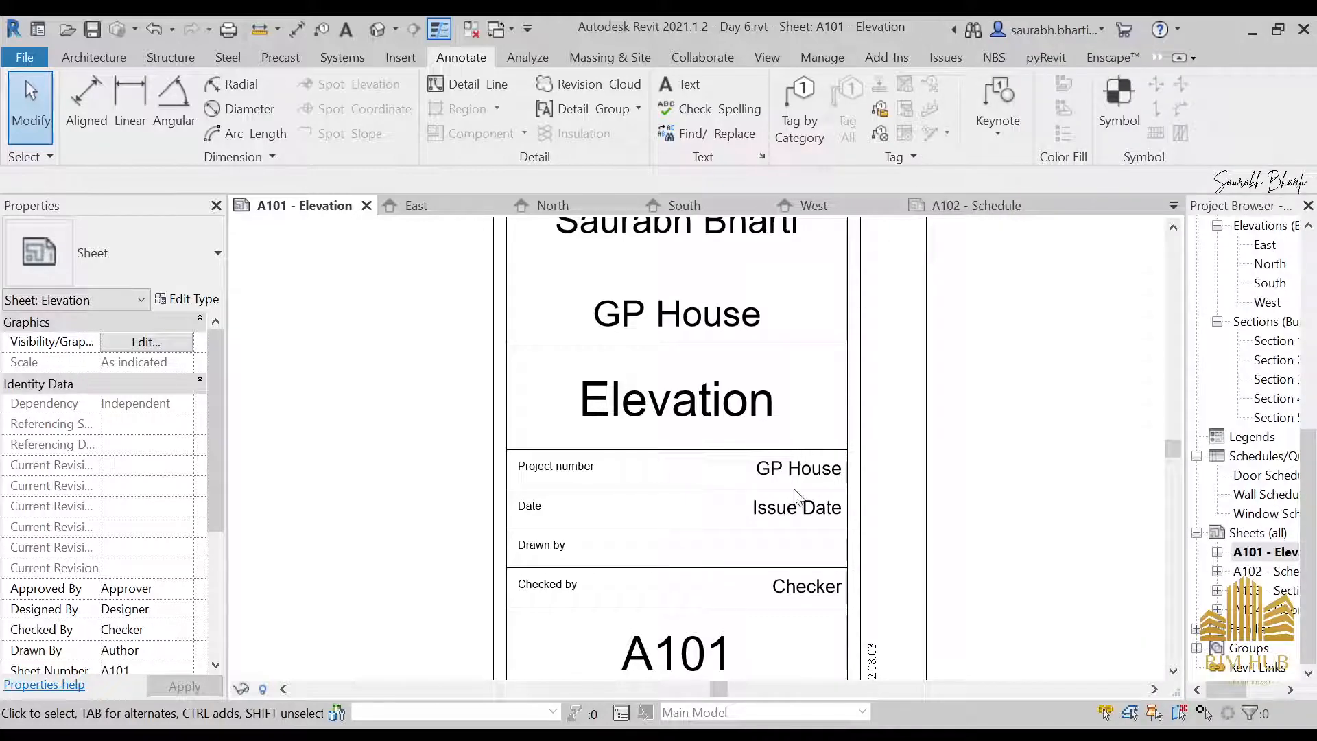
pyautogui.click(796, 508)
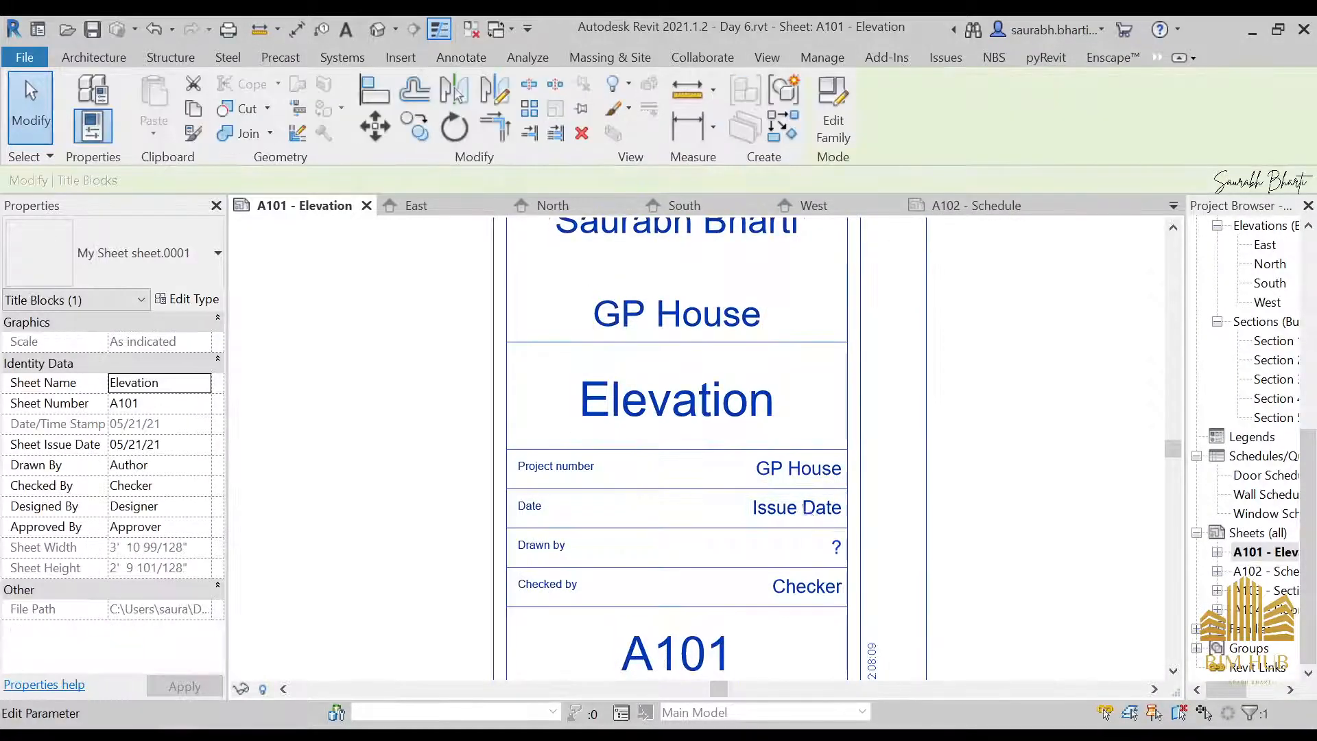
pyautogui.click(797, 508)
pyautogui.write('21/05/21')
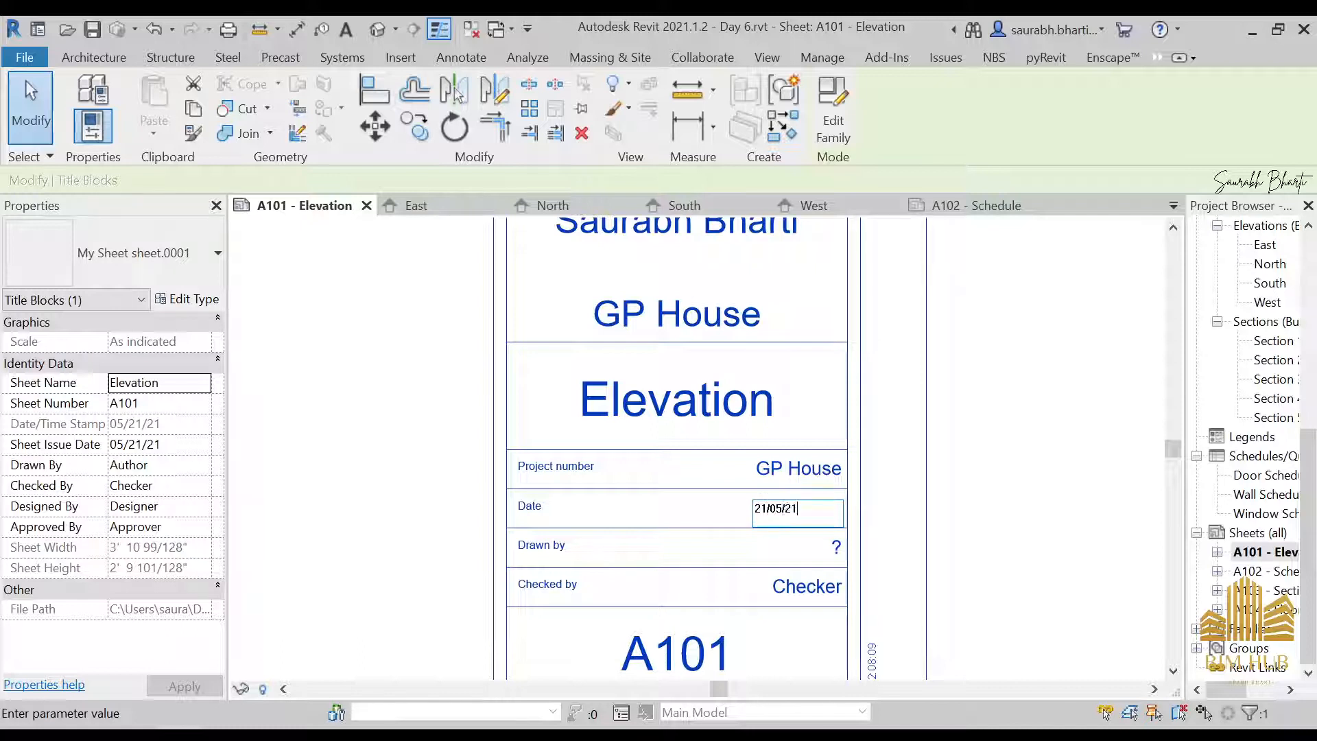
pyautogui.press('Return')
# Enter the checker's full name in the Checked by field and try to fill in the Drawn by name
pyautogui.click(816, 590)
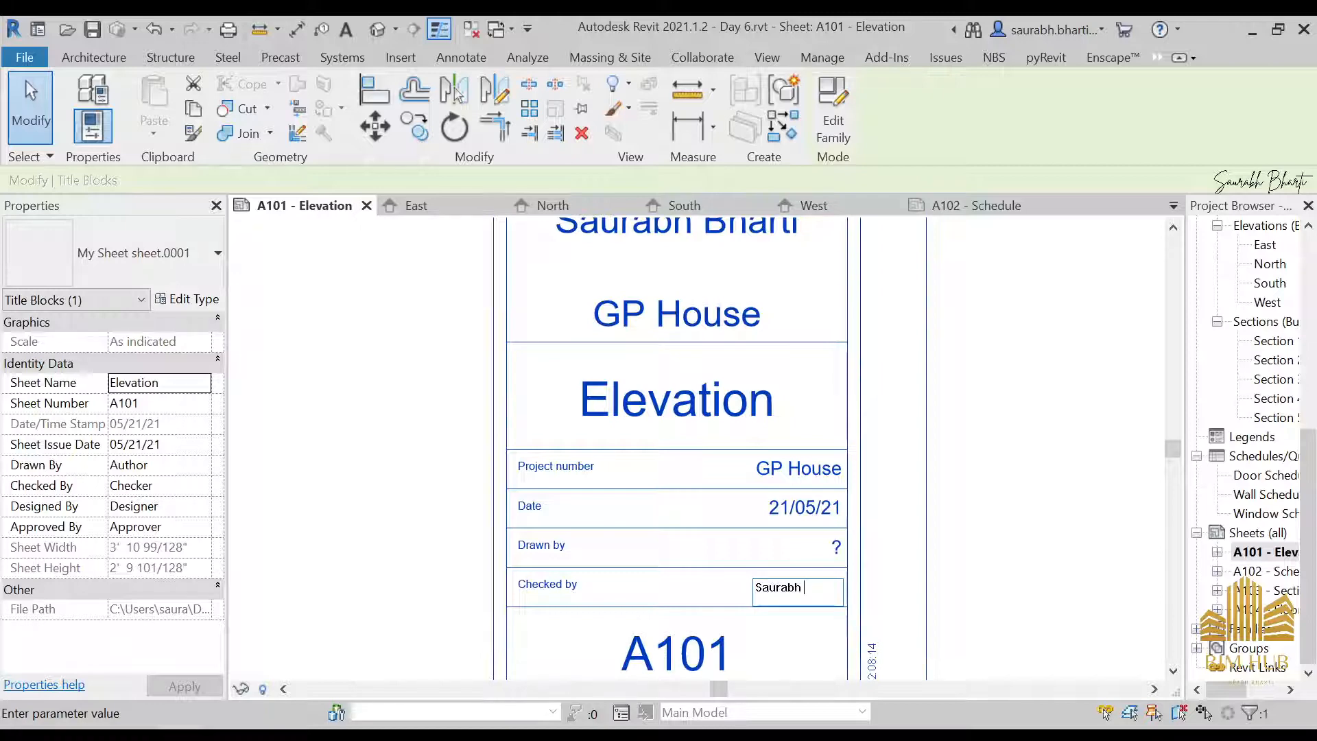
pyautogui.press('Return')
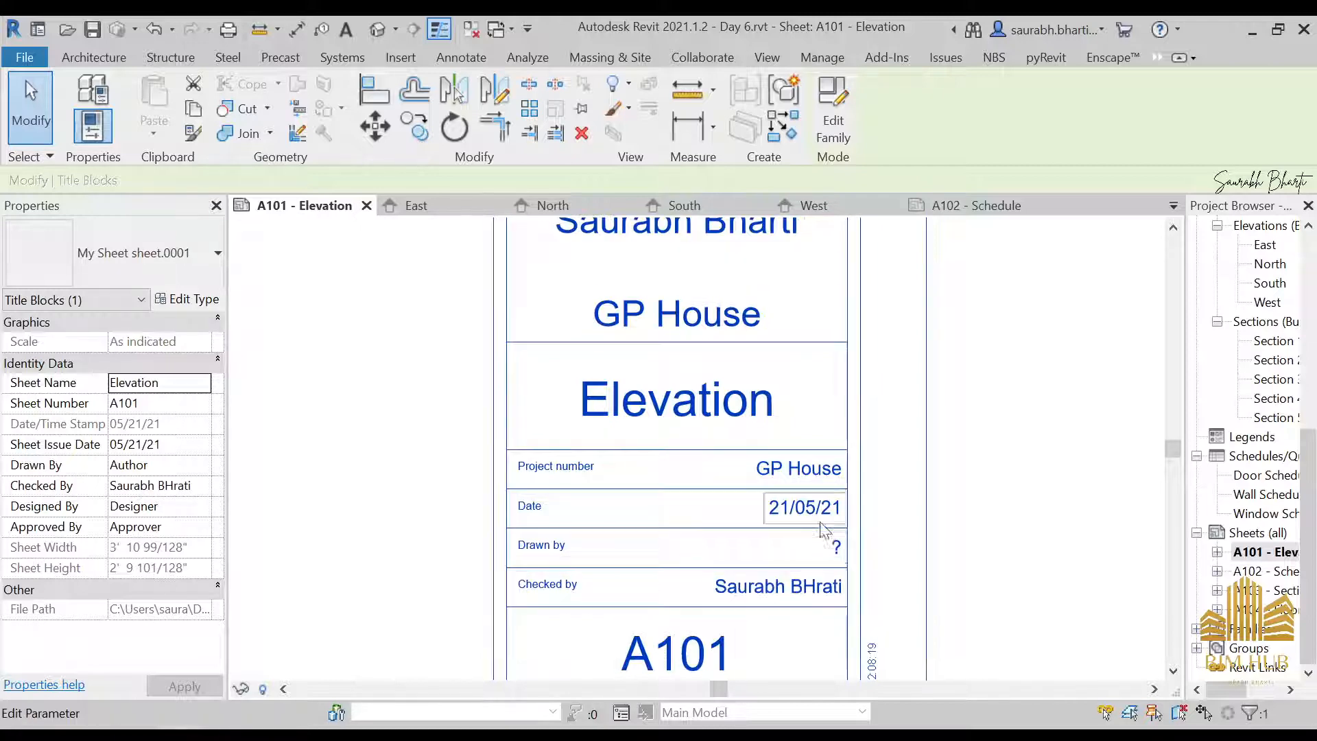
pyautogui.click(836, 547)
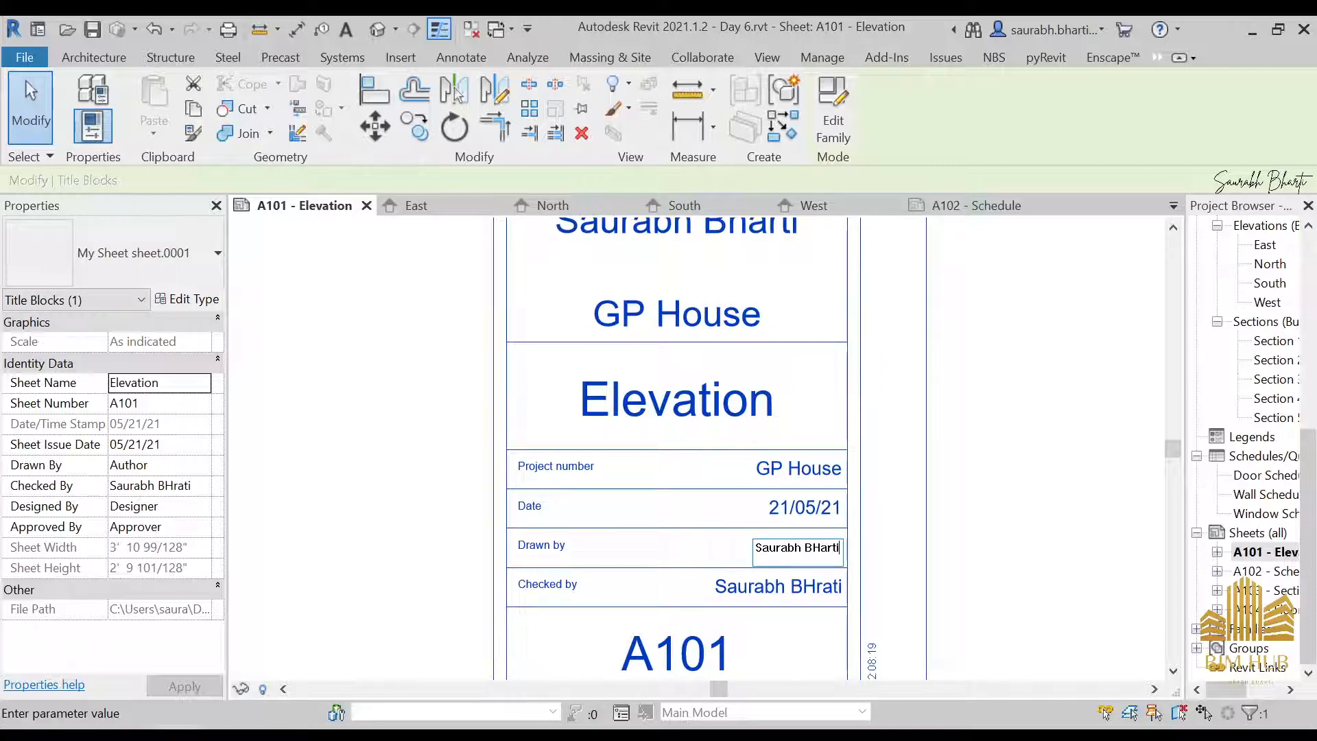
pyautogui.press('Escape')
pyautogui.click(836, 549)
# Correct the capitalization of the surname in the Checked by field
pyautogui.click(823, 587)
pyautogui.click(823, 587)
pyautogui.click(747, 588)
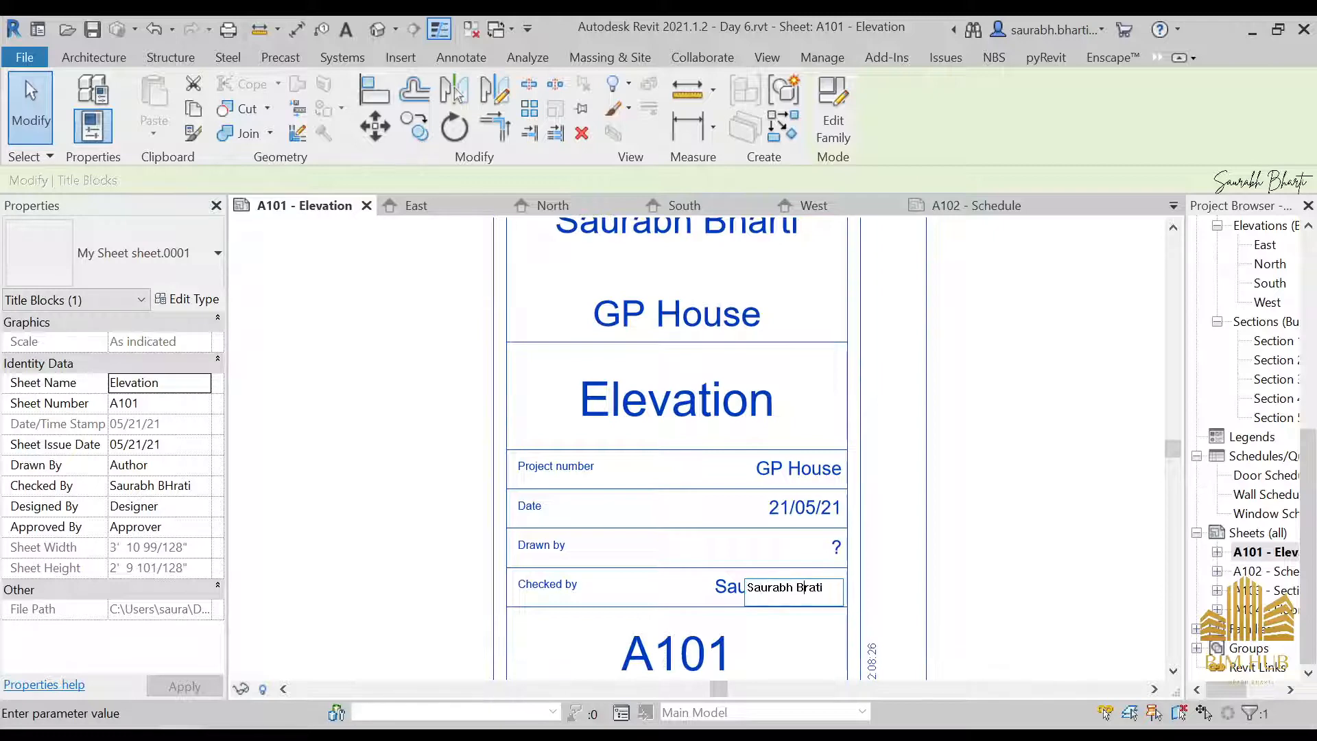
pyautogui.press('Return')
# Copy the Checked by name into the Drawn by field and correct the surname's spelling there
pyautogui.click(820, 591)
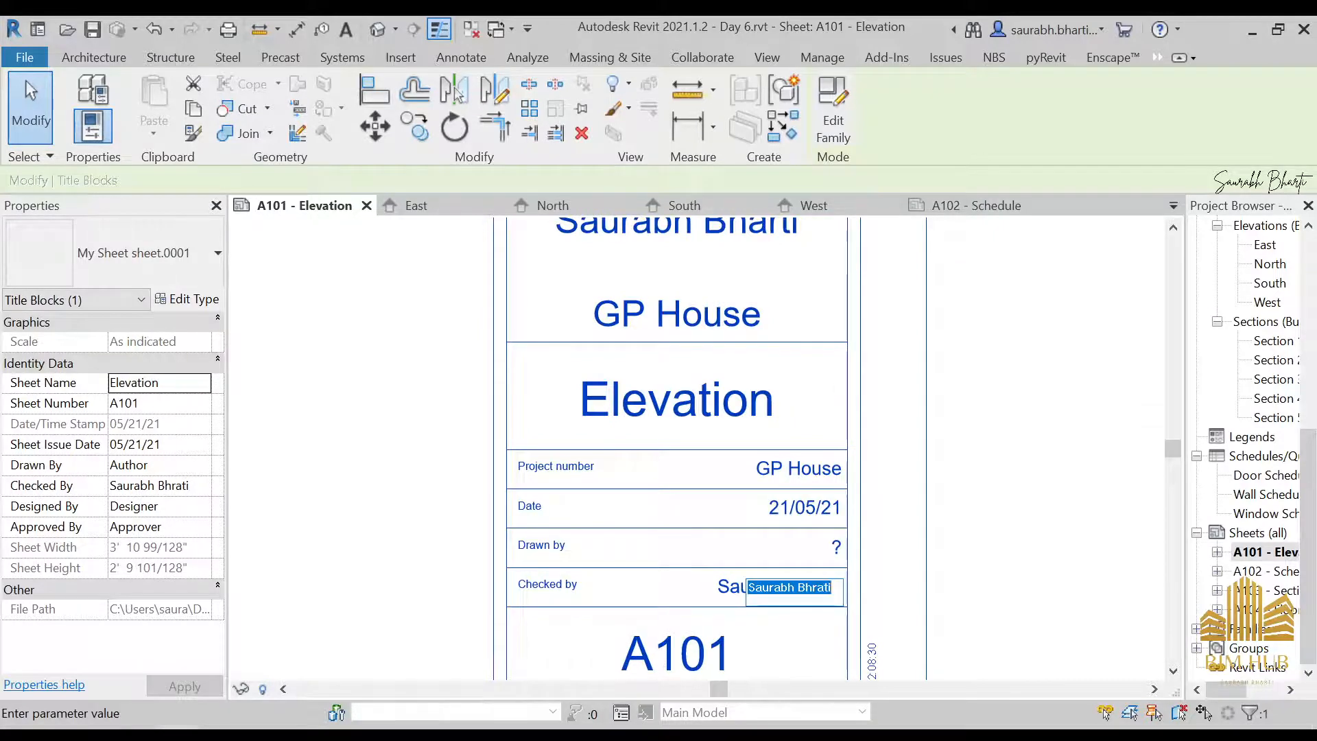
pyautogui.click(839, 546)
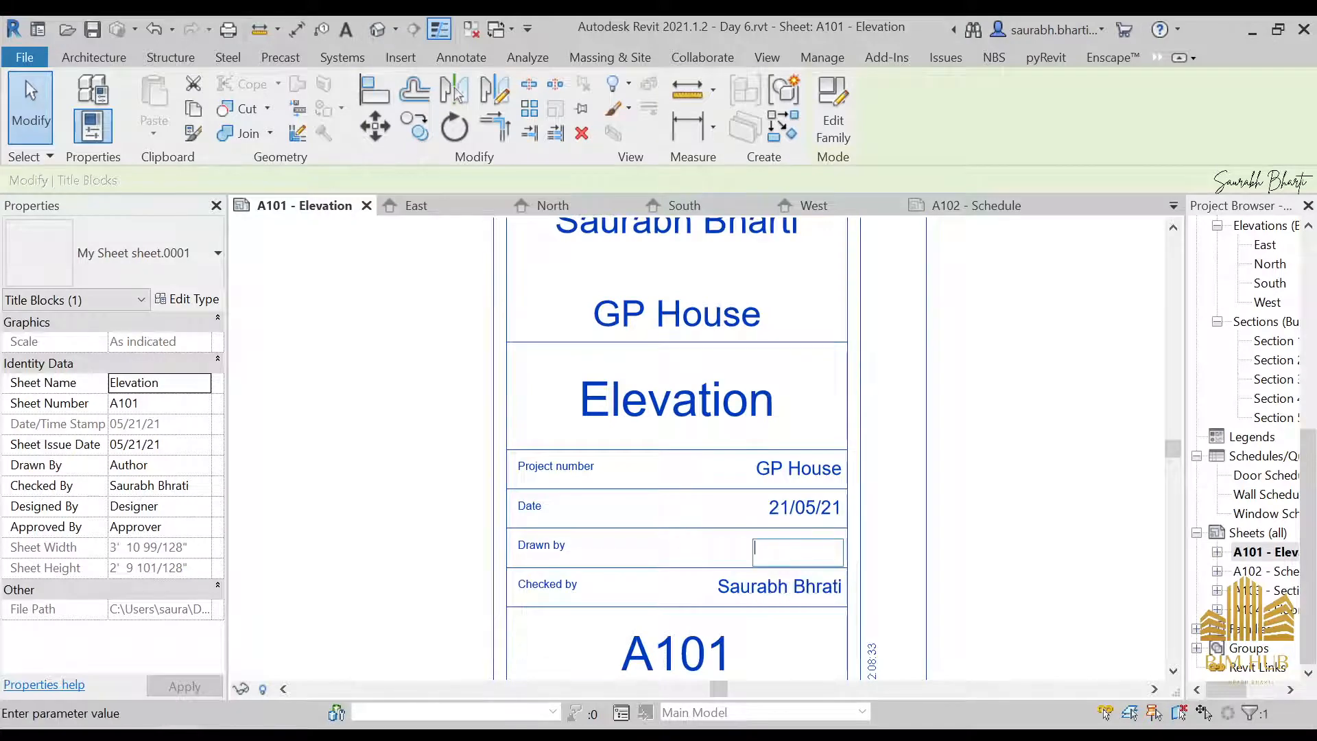
pyautogui.press('Return')
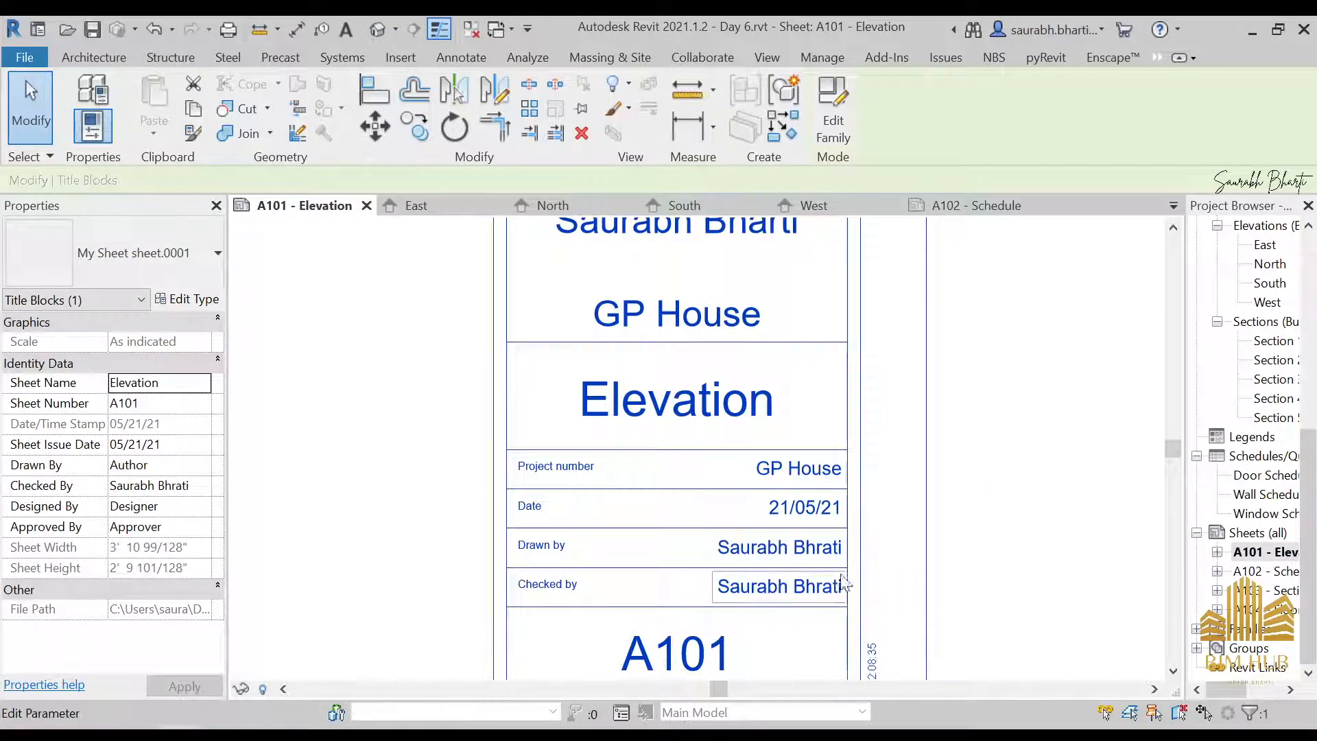
pyautogui.click(810, 547)
pyautogui.press('End')
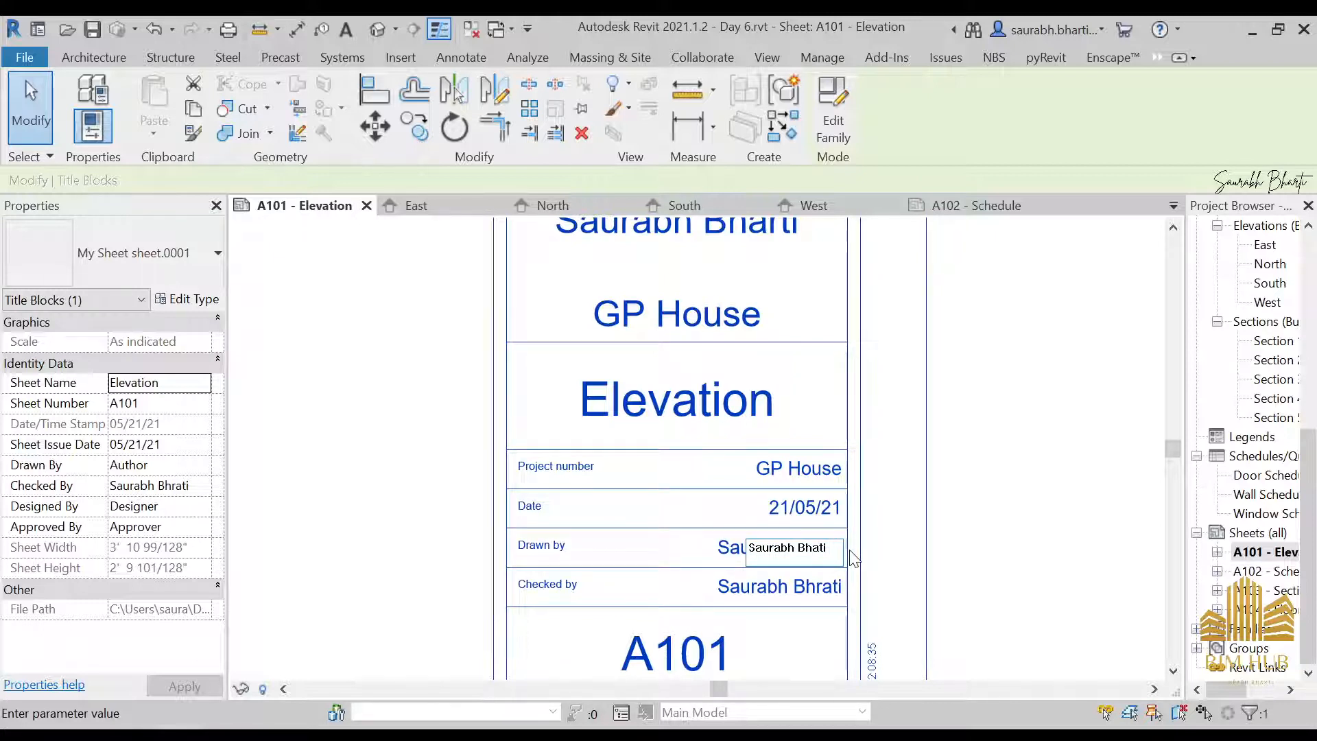
pyautogui.click(996, 570)
# Correct the surname's spelling in the Checked by field to match the Drawn by name
pyautogui.click(817, 588)
pyautogui.click(817, 588)
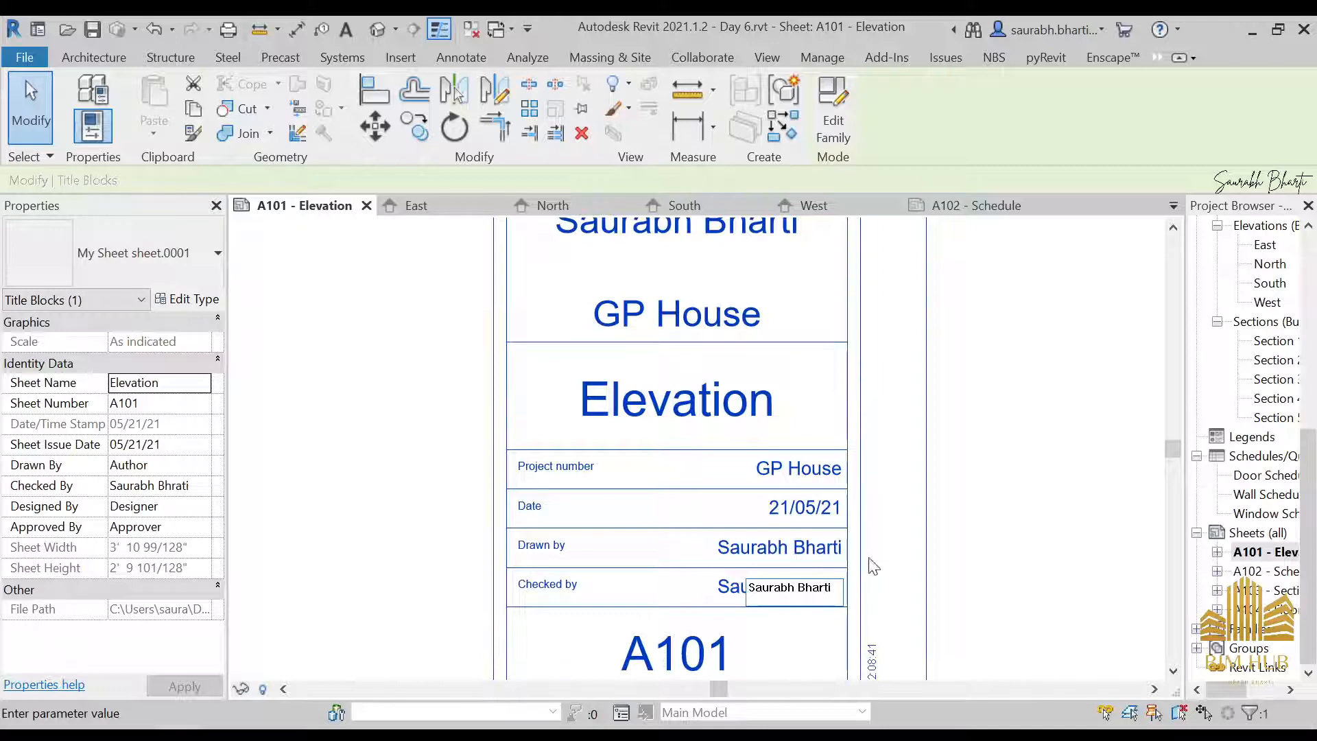
pyautogui.click(1015, 485)
# Open sheet A102 - Schedule and check which title block entries carried over from sheet A101
pyautogui.scroll(-6, 985, 514)
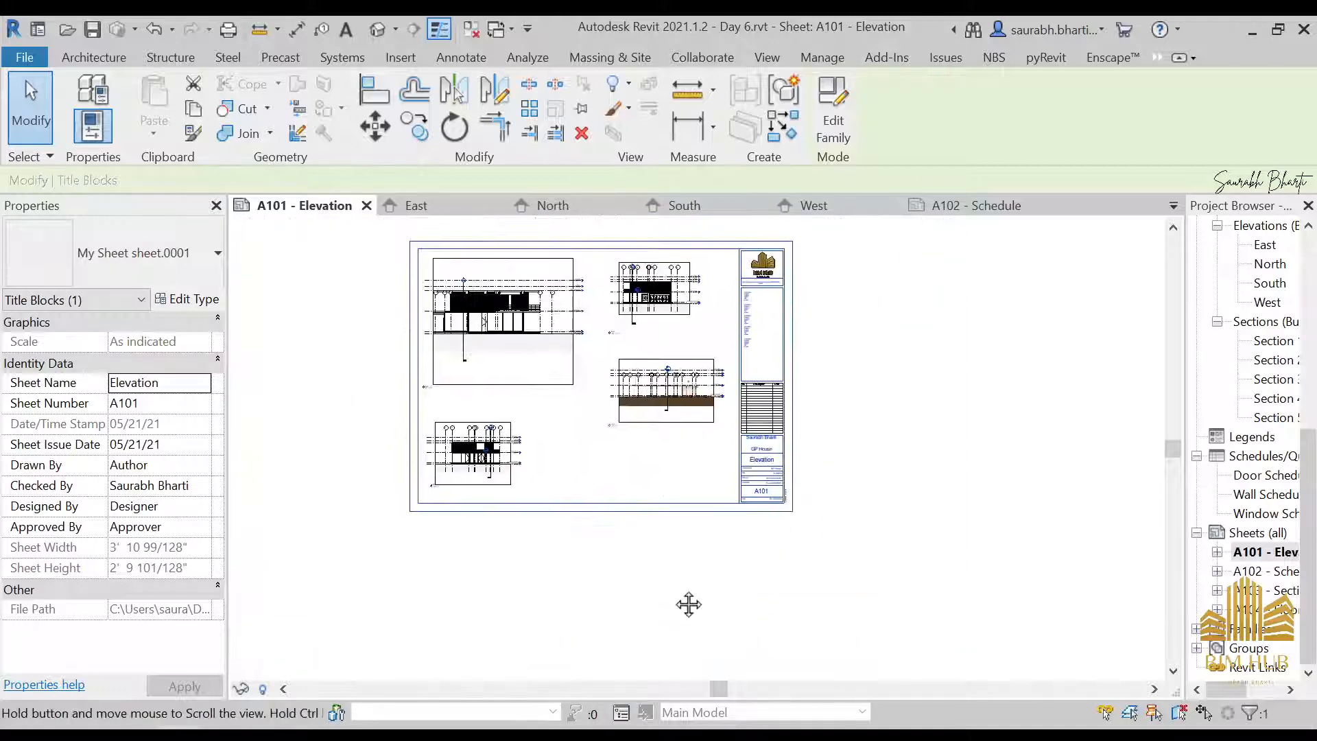
pyautogui.moveTo(689, 604); pyautogui.dragTo(724, 727, button='middle')
pyautogui.doubleClick(1265, 572)
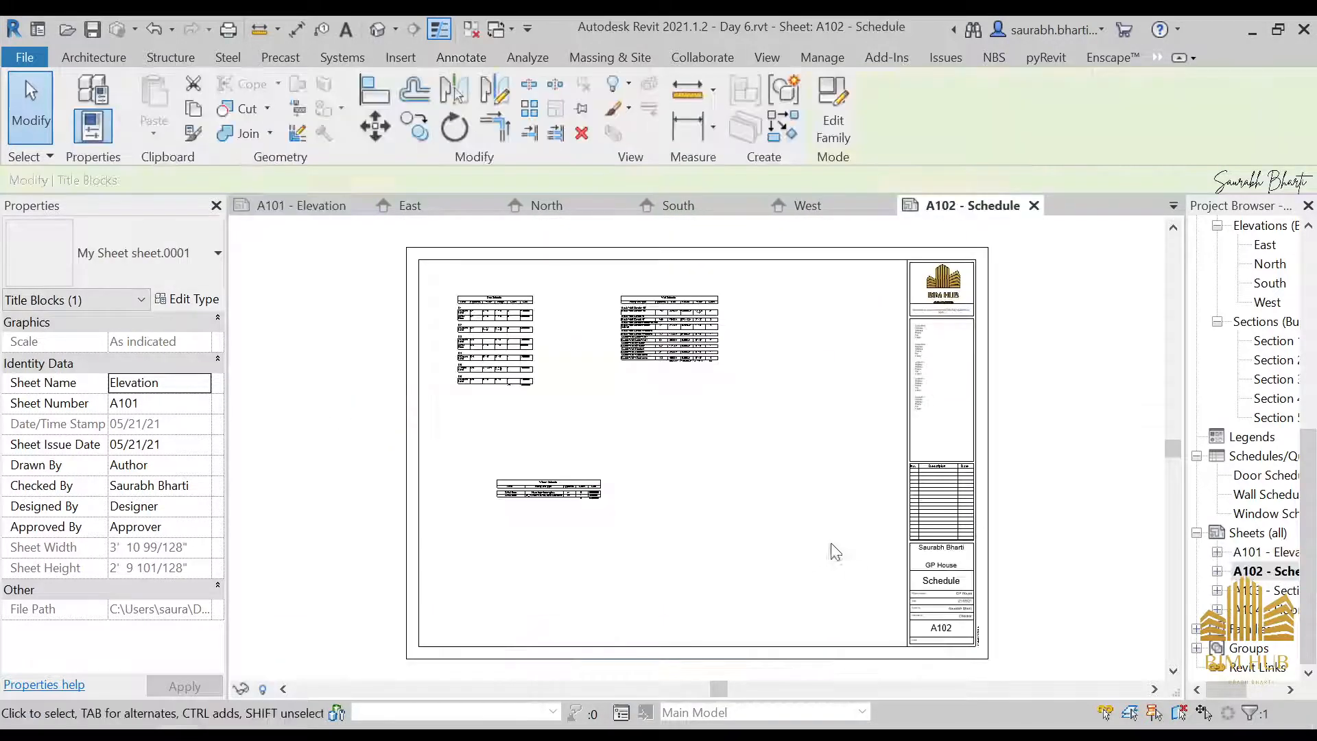
pyautogui.scroll(3, 881, 562)
pyautogui.moveTo(975, 504); pyautogui.dragTo(945, 472, button='middle')
pyautogui.moveTo(1021, 623); pyautogui.dragTo(883, 438, button='middle')
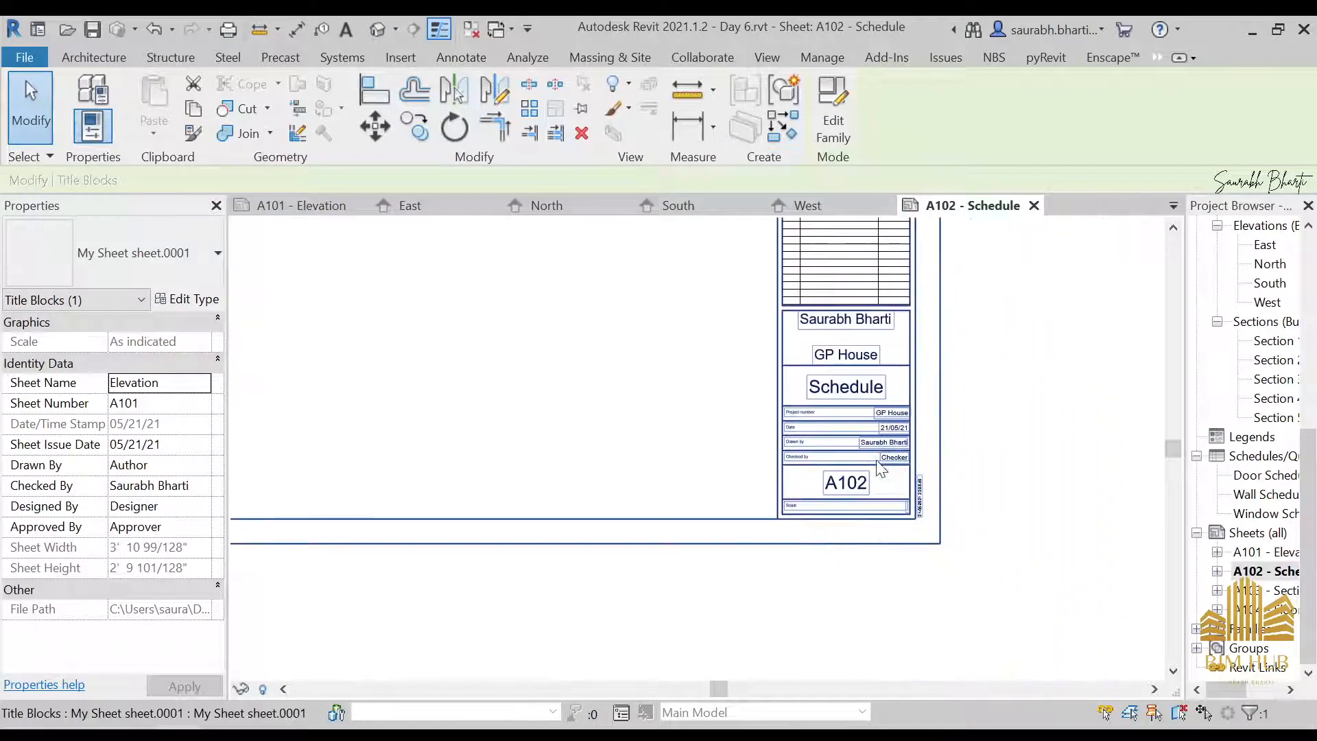
pyautogui.scroll(2, 886, 422)
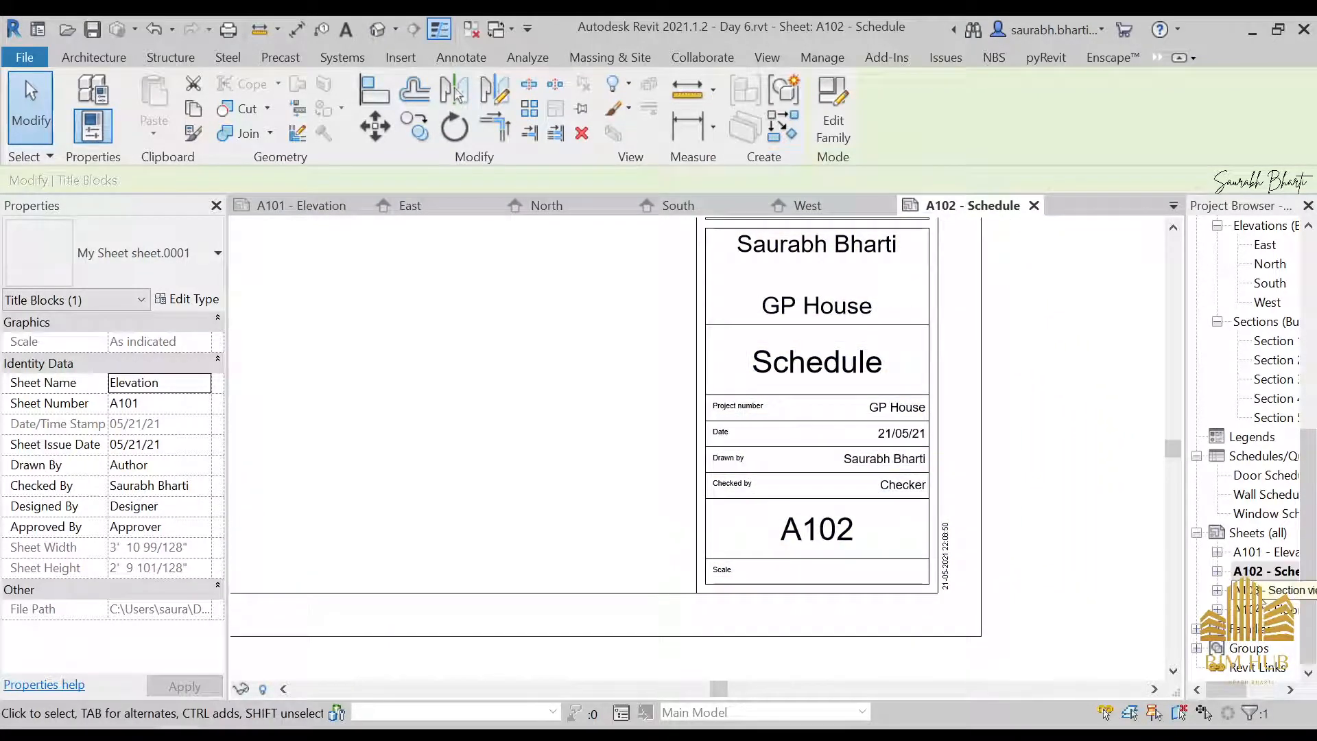
# Open sheets A103 - Section view and A101 - Elevation to check their title block entries and view layout
pyautogui.doubleClick(1266, 590)
pyautogui.scroll(3, 816, 381)
pyautogui.scroll(3, 817, 381)
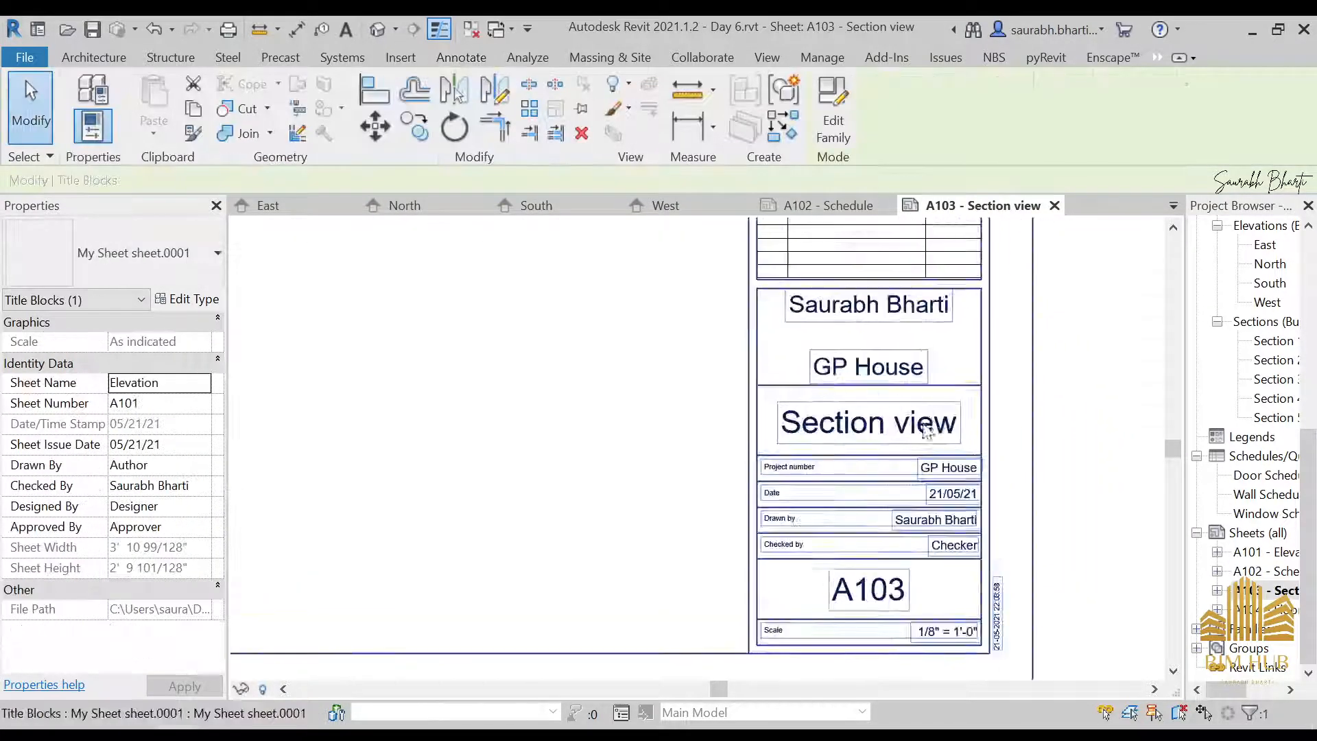
pyautogui.scroll(-6, 922, 429)
pyautogui.moveTo(547, 459); pyautogui.dragTo(483, 544, button='middle')
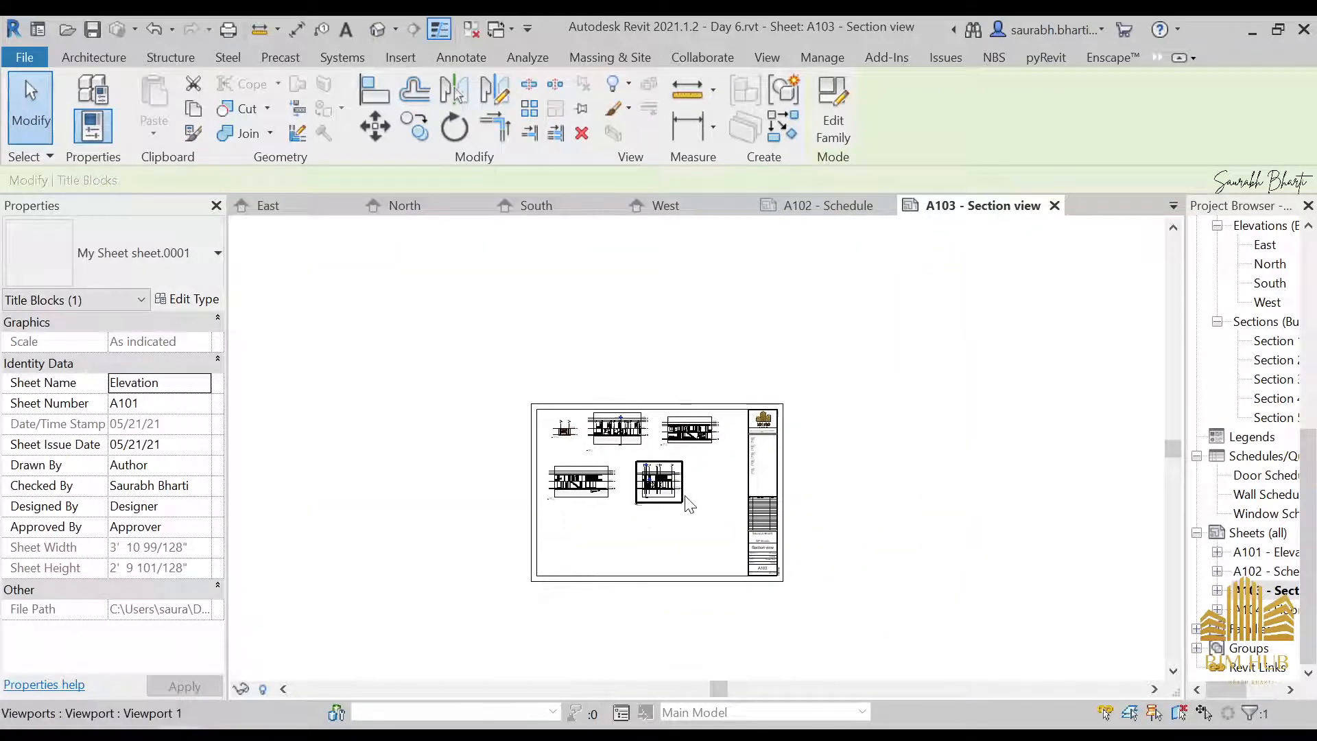
pyautogui.scroll(1, 688, 504)
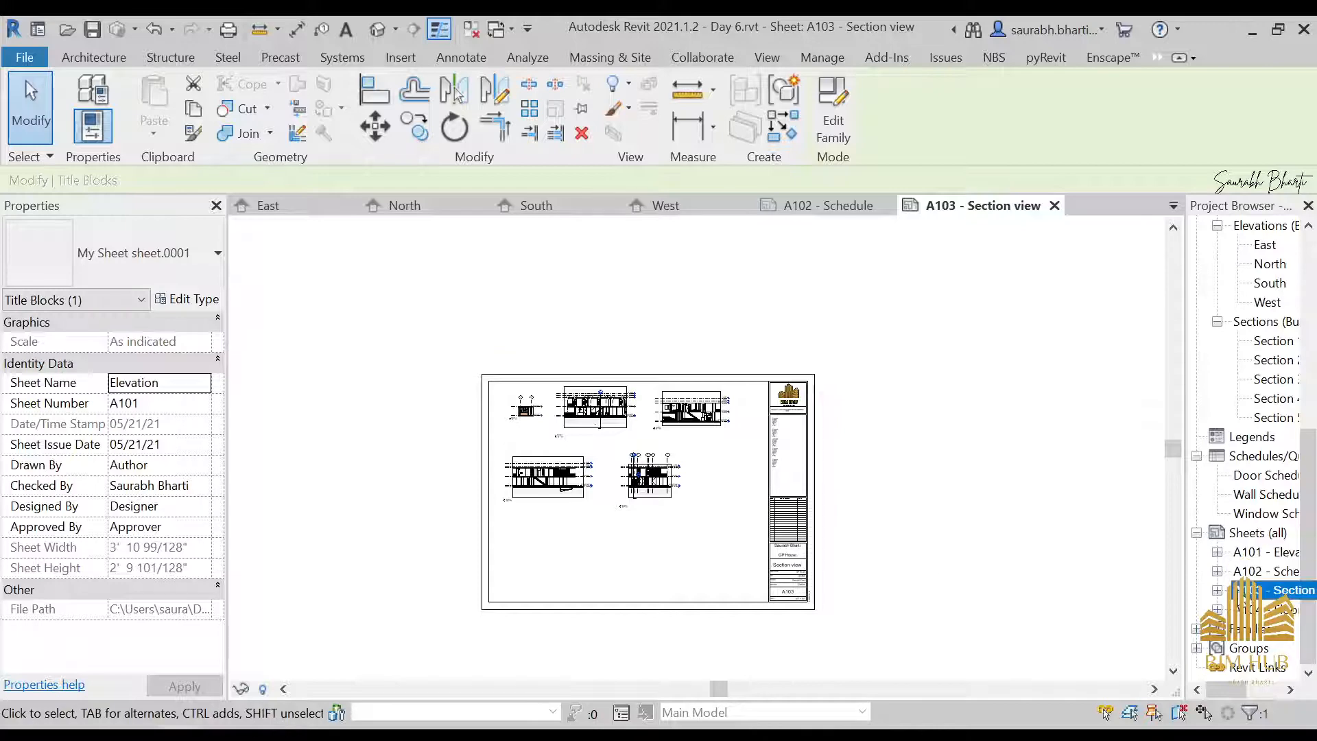
pyautogui.doubleClick(1256, 573)
pyautogui.click(1257, 555)
pyautogui.doubleClick(1257, 556)
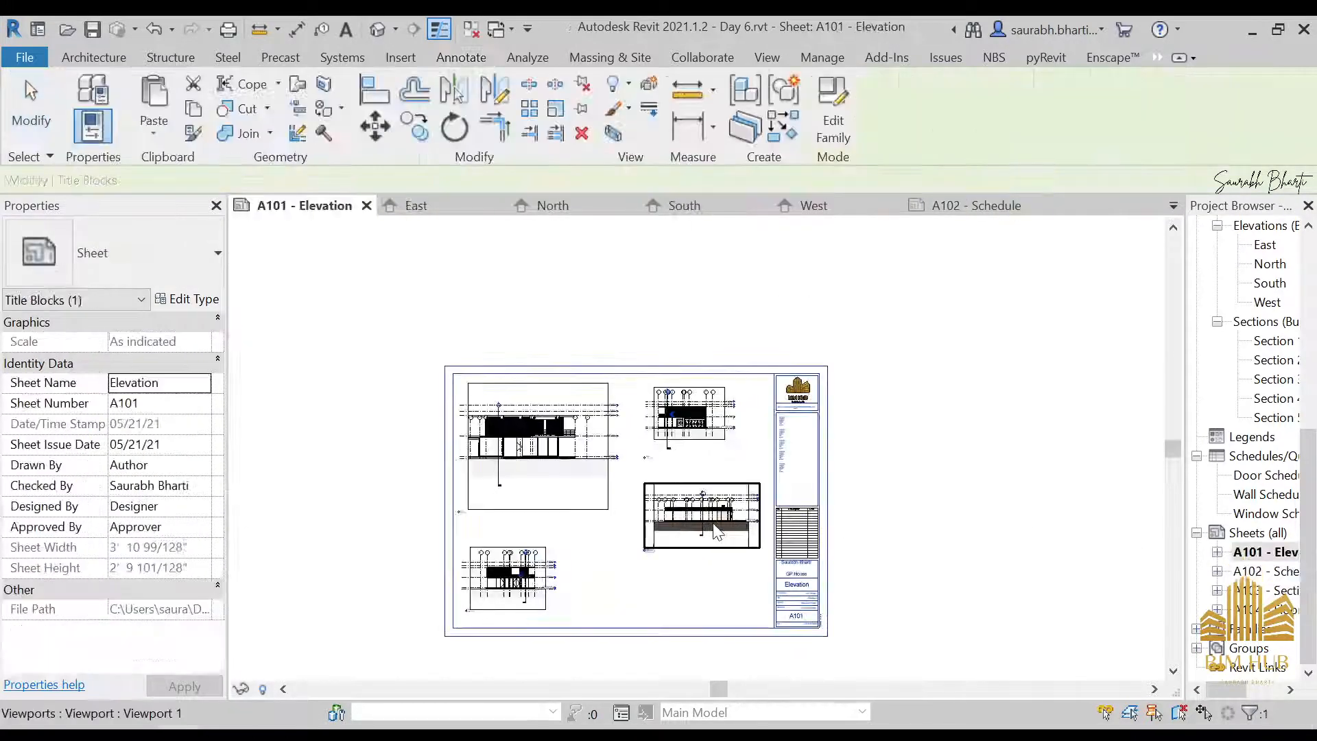
# Open the default 3D view and orbit it to face the front of the house
pyautogui.scroll(1, 1253, 514)
pyautogui.scroll(3, 1253, 514)
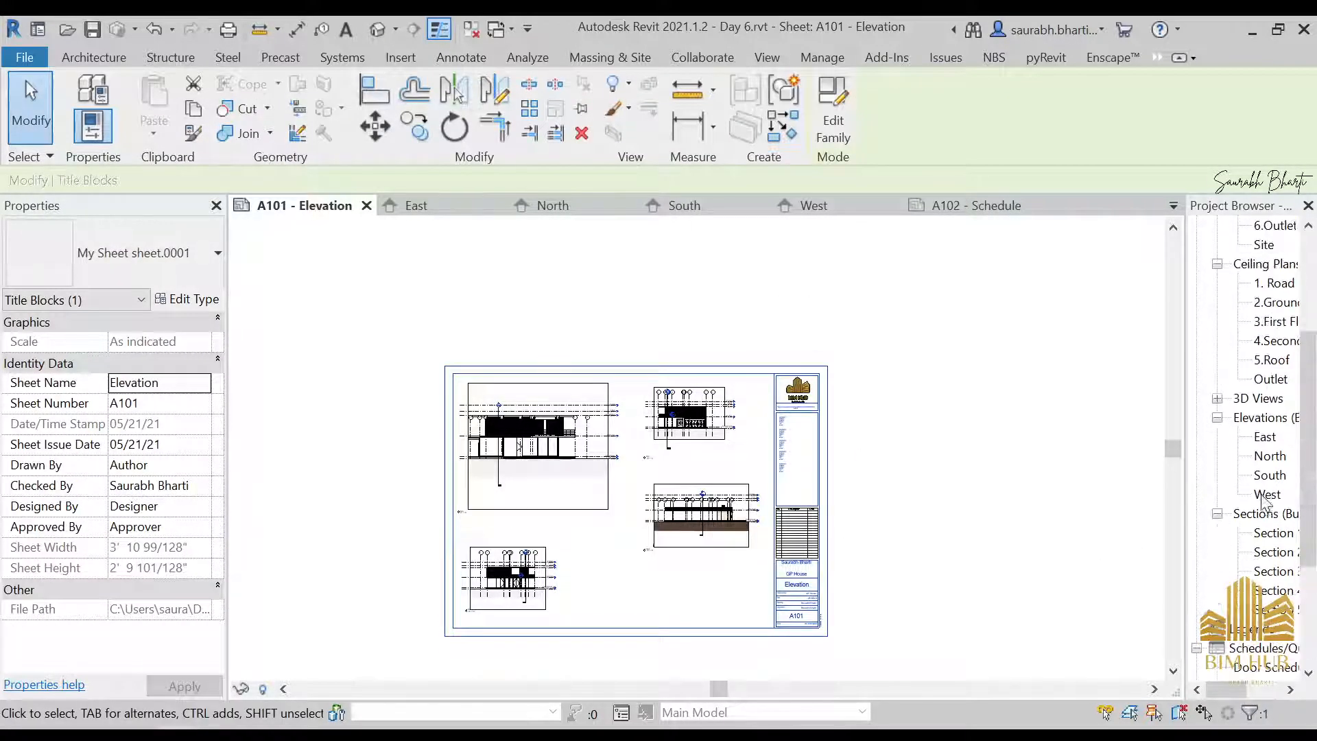
pyautogui.scroll(1, 982, 509)
pyautogui.scroll(-2, 896, 542)
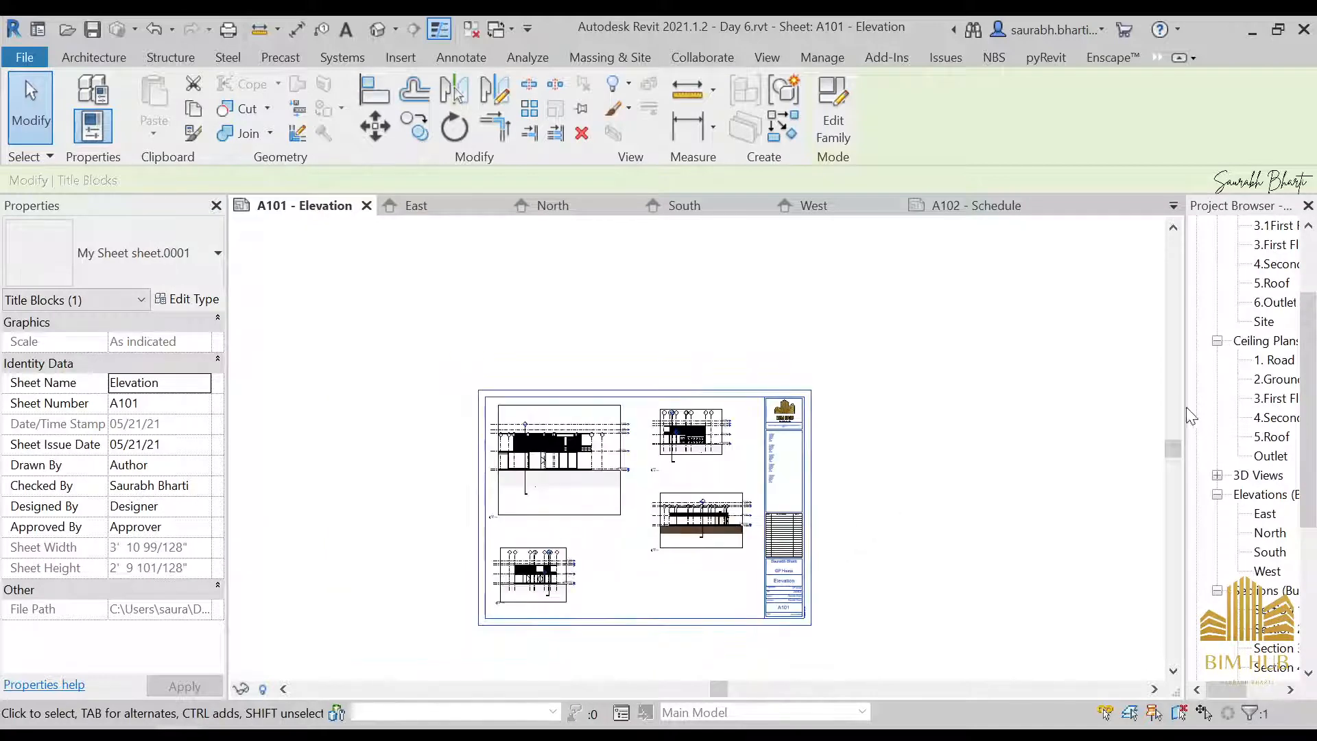
pyautogui.scroll(2, 1252, 412)
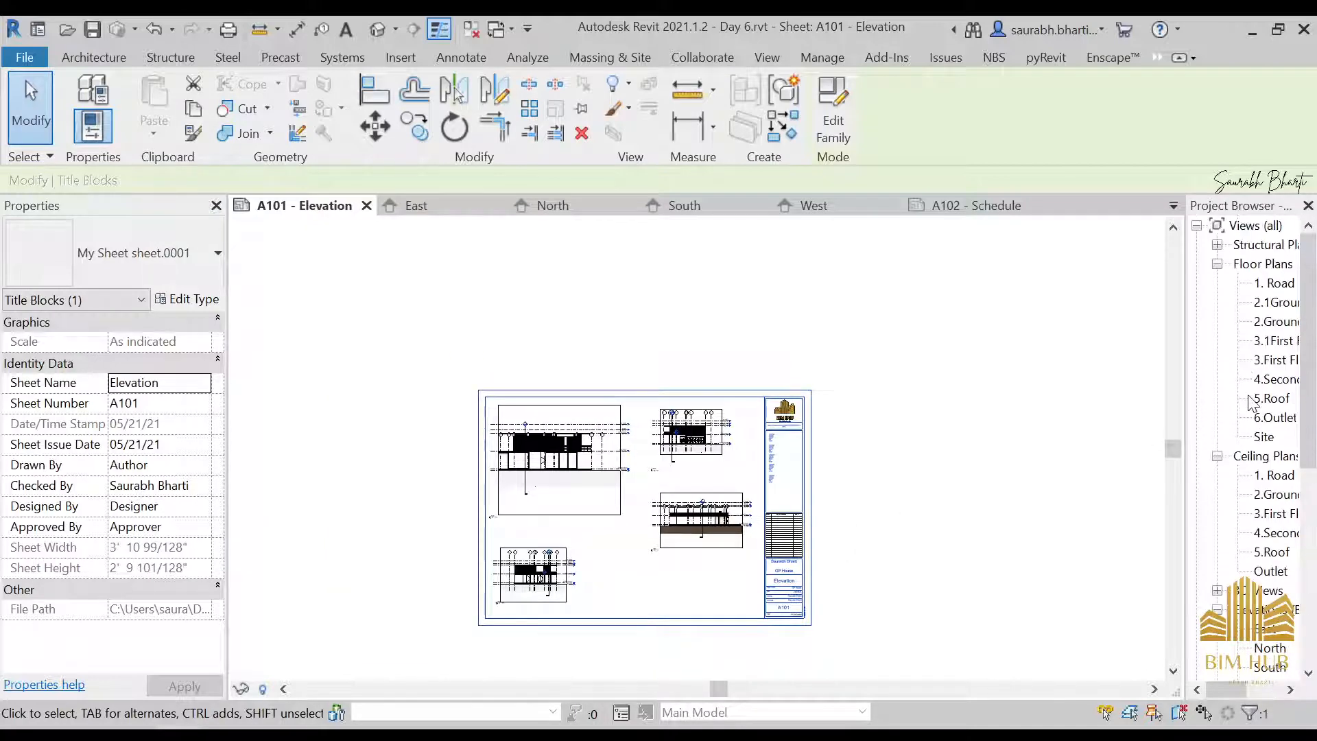
pyautogui.click(379, 29)
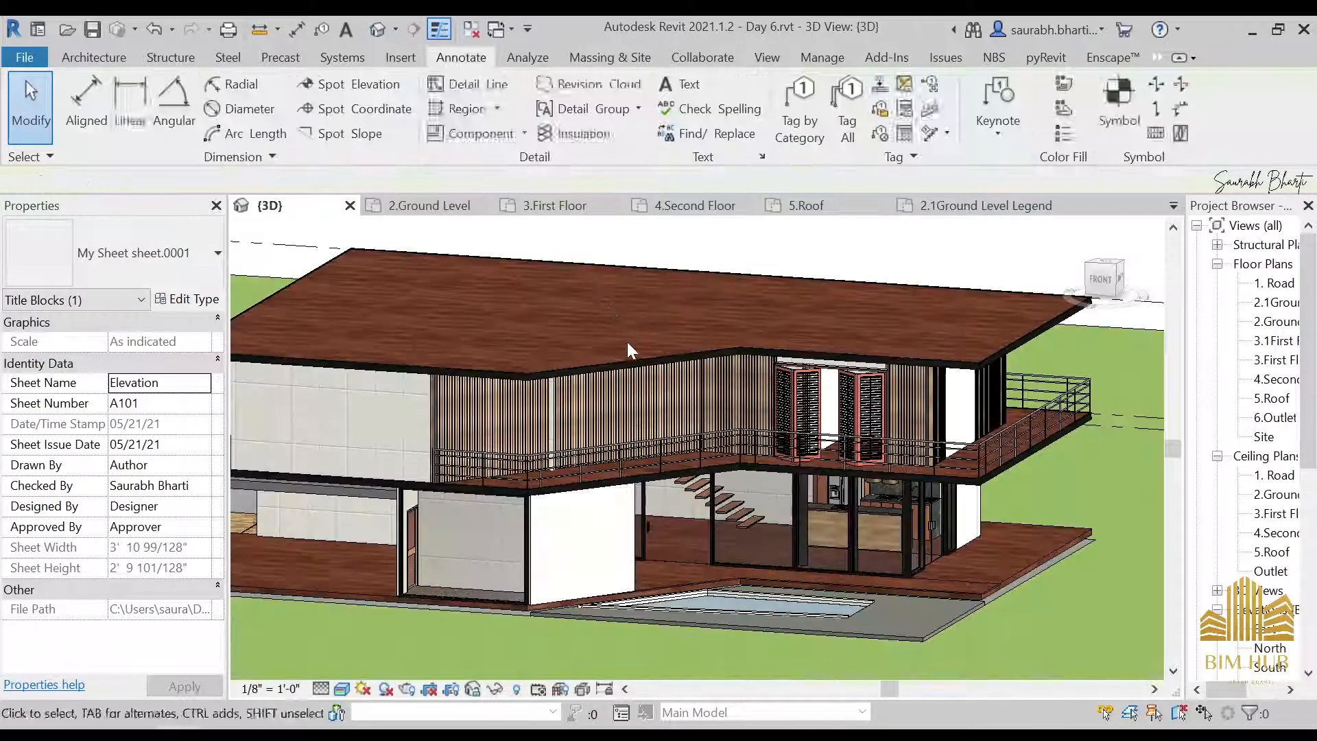
pyautogui.scroll(-3, 888, 506)
pyautogui.scroll(-2, 1252, 453)
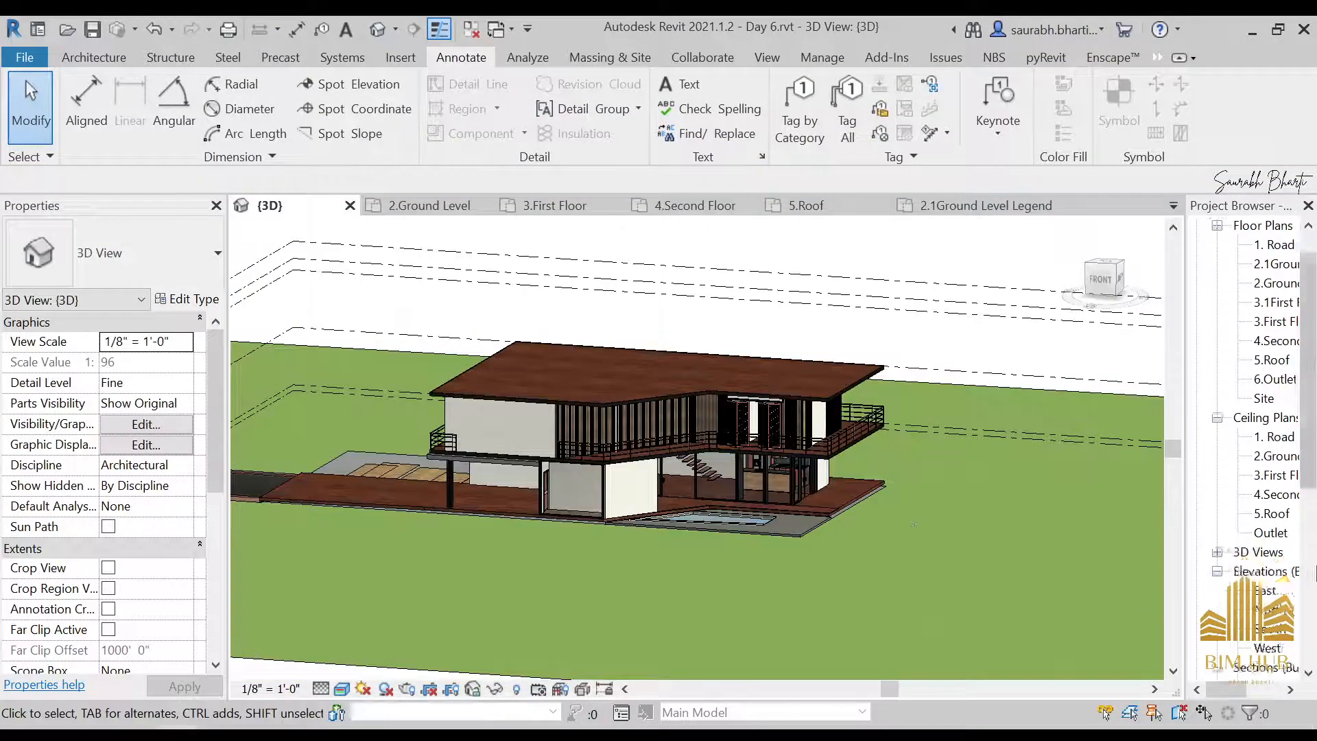
pyautogui.scroll(-1, 659, 443)
pyautogui.keyDown('shift'); pyautogui.moveTo(659, 442); pyautogui.dragTo(906, 563, button='middle'); pyautogui.keyUp('shift')
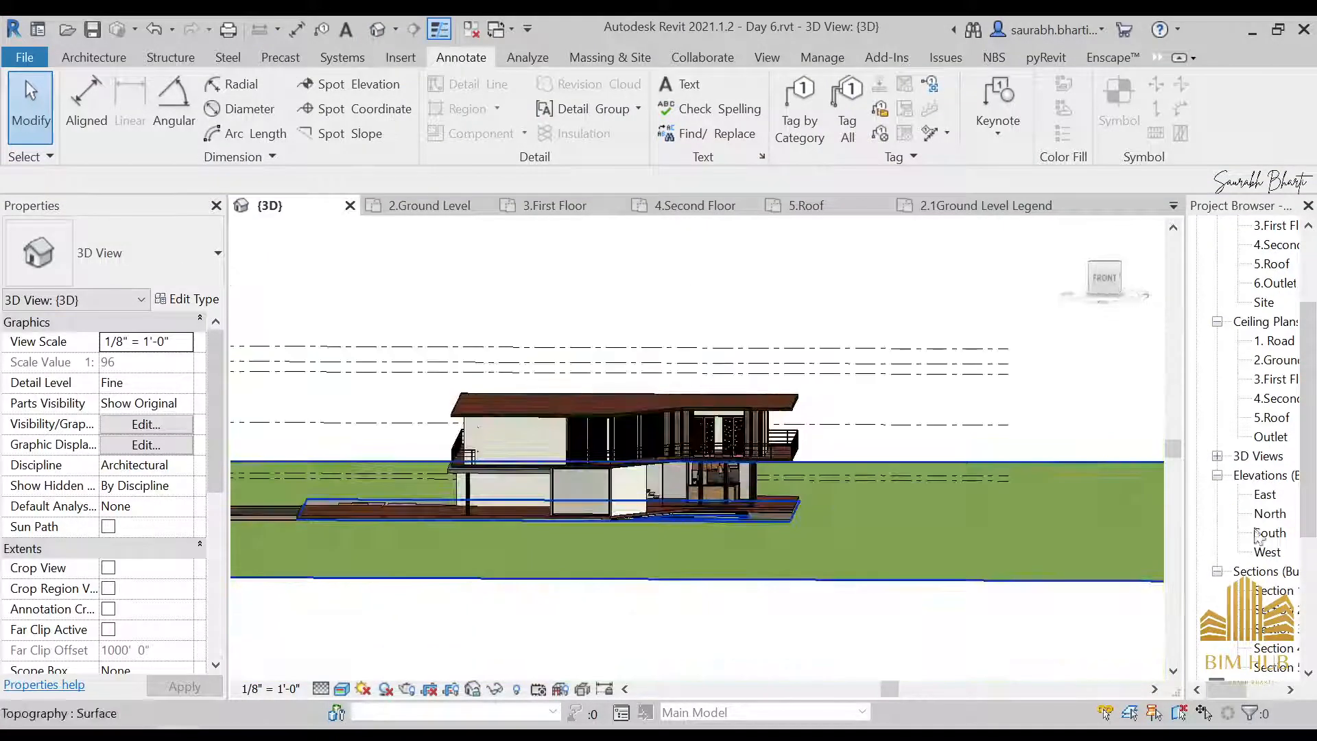
# Duplicate the {3D} view and briefly reveal the hidden elements in the copy
pyautogui.click(1219, 457)
pyautogui.rightClick(1265, 475)
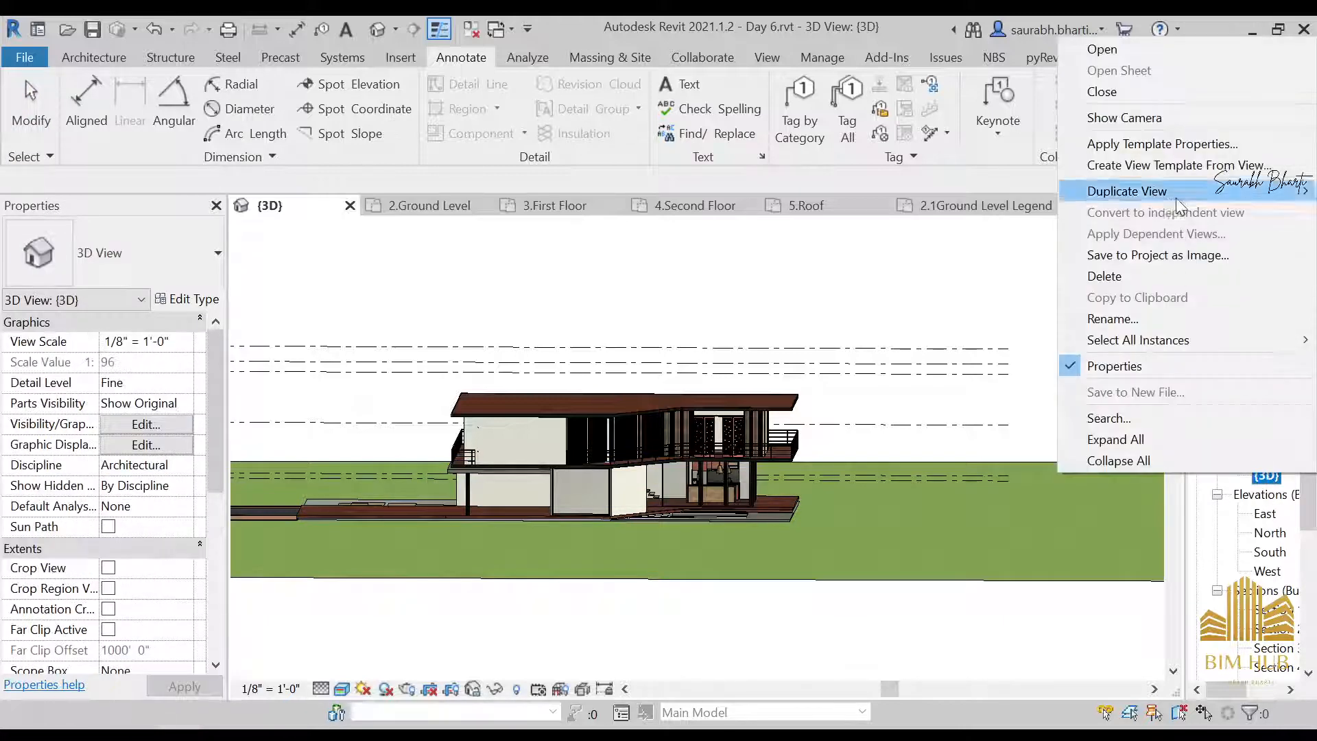
pyautogui.moveTo(1177, 199)
pyautogui.click(938, 209)
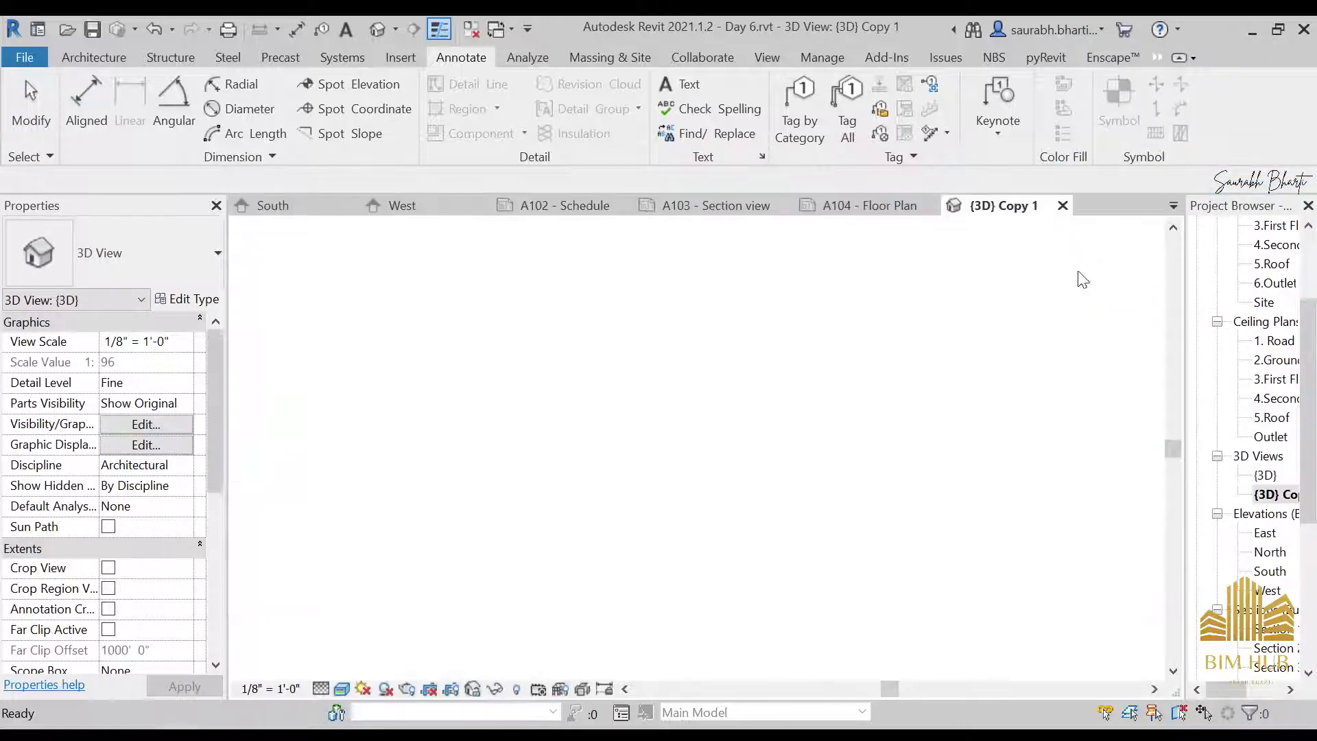
pyautogui.click(1266, 495)
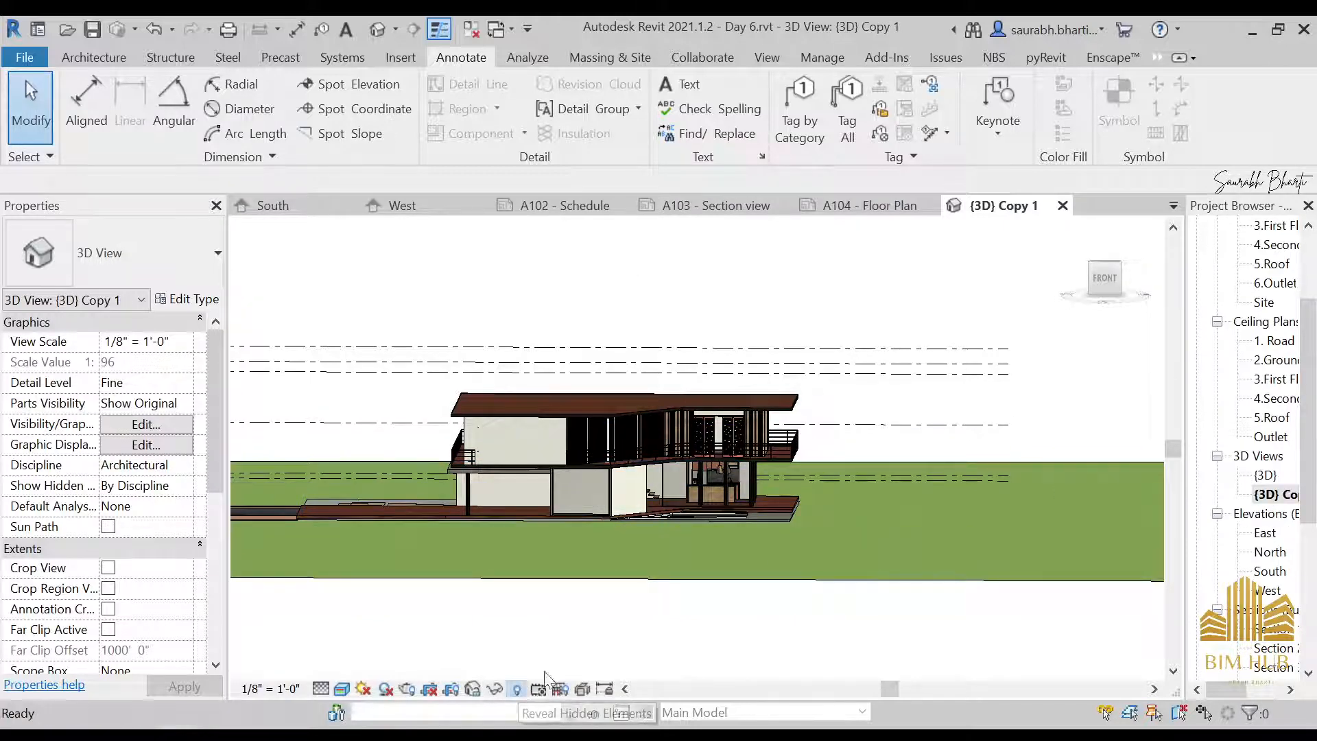
pyautogui.click(515, 688)
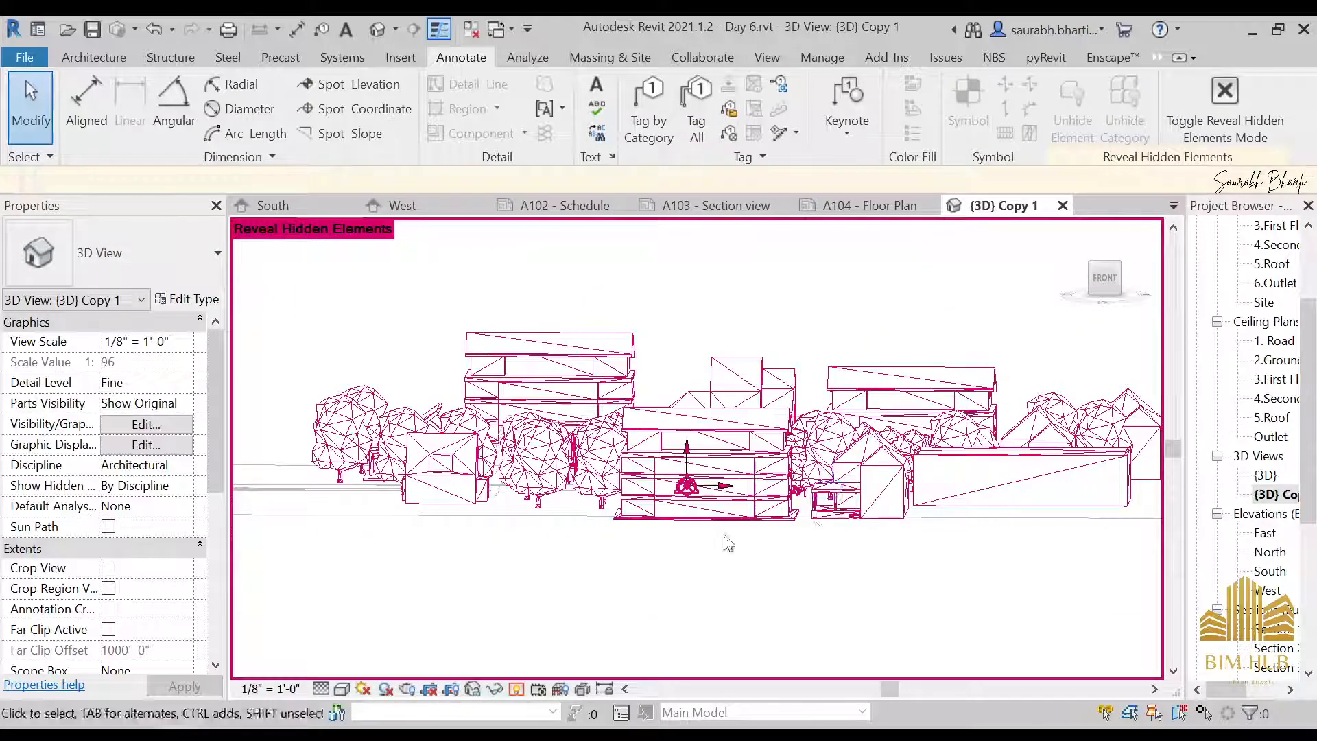
pyautogui.click(515, 689)
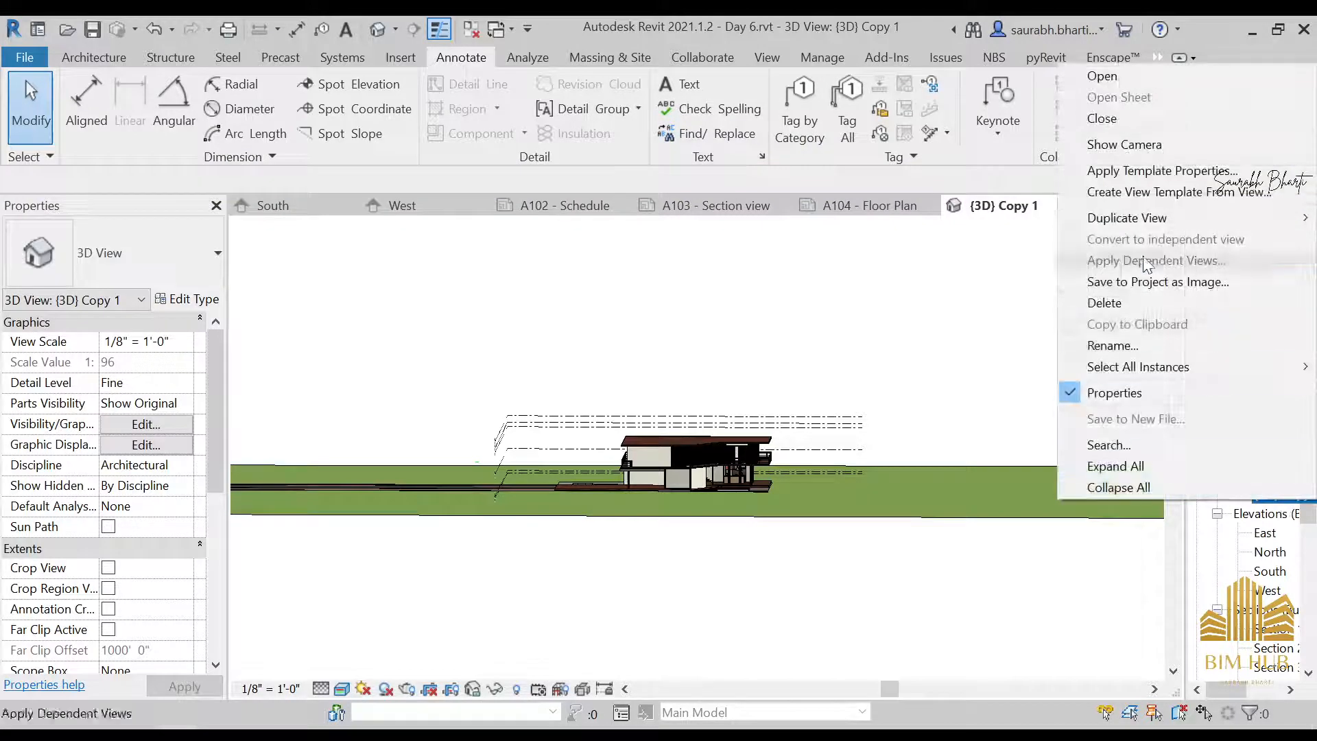
# Duplicate the copied 3D view, and duplicate the resulting view once more to have three copies of {3D}
pyautogui.moveTo(1144, 221)
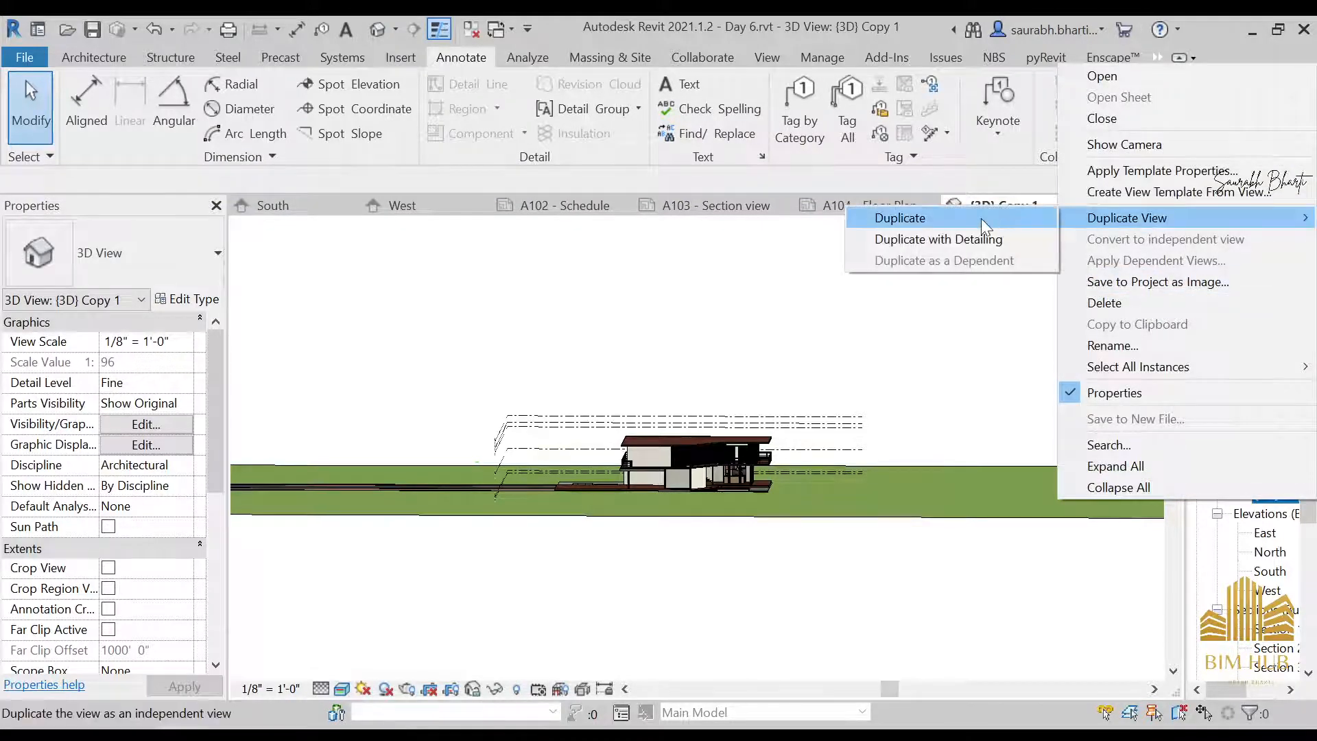
pyautogui.click(898, 218)
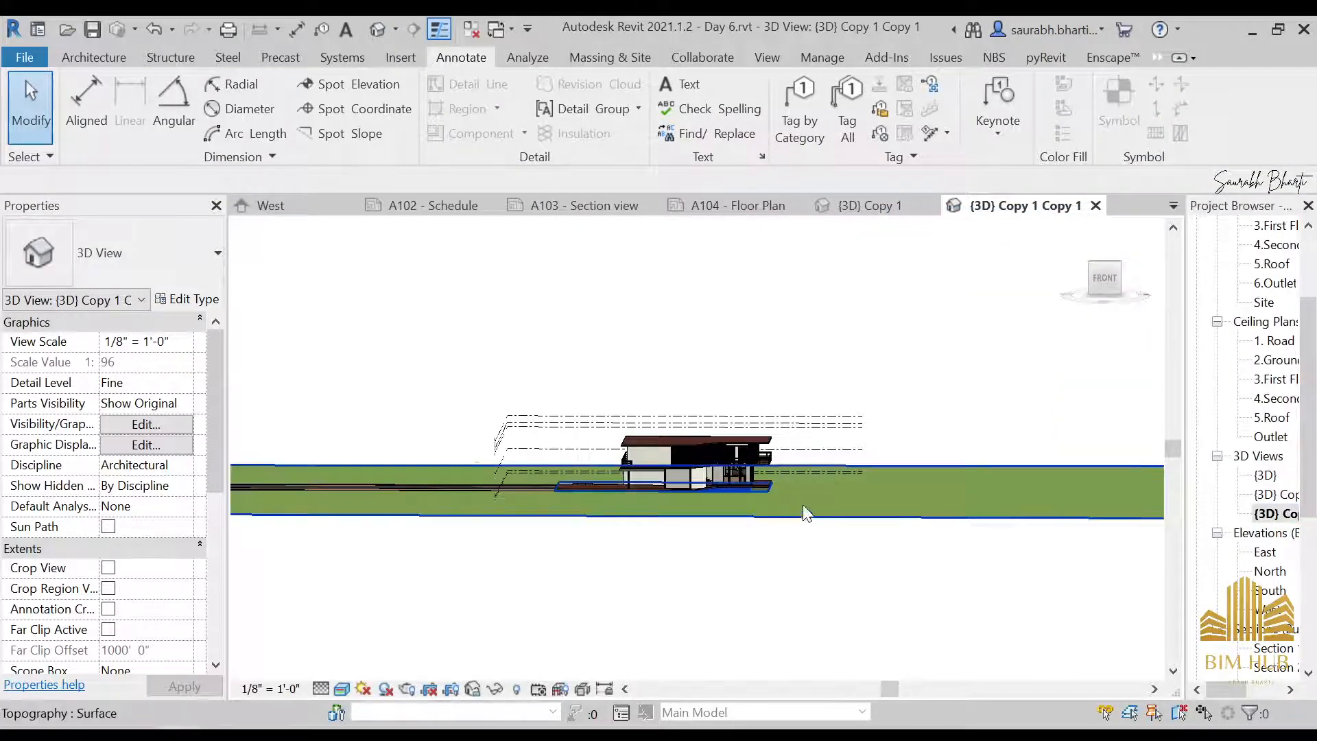
pyautogui.scroll(3, 802, 506)
pyautogui.click(1281, 518)
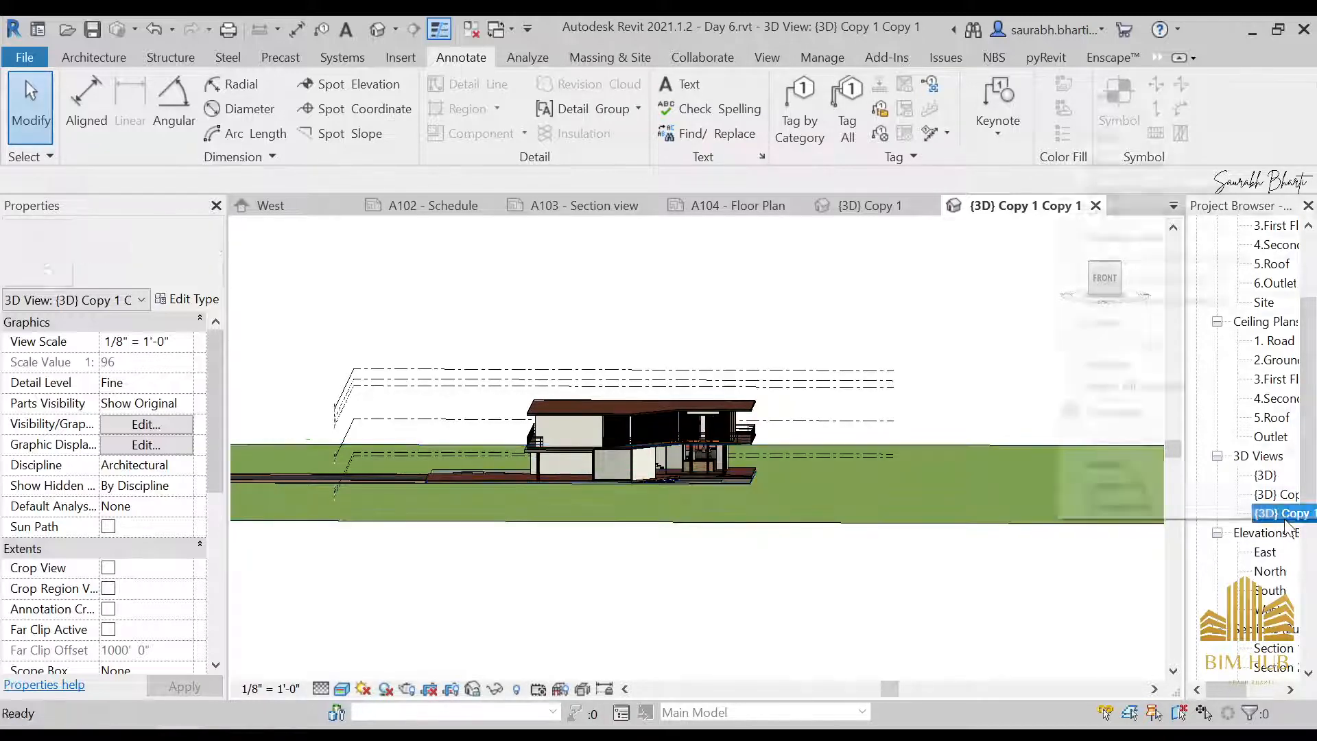
pyautogui.rightClick(1282, 520)
pyautogui.moveTo(1127, 237)
pyautogui.click(898, 234)
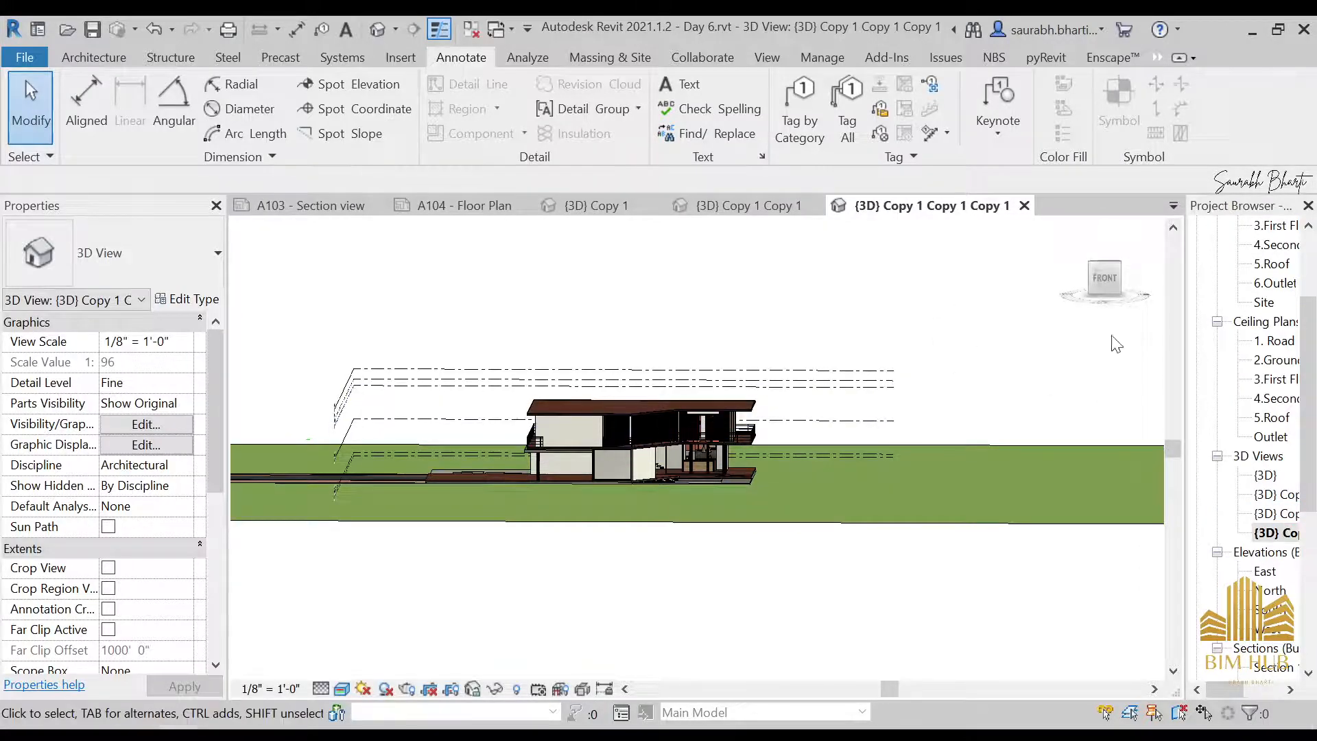
# Orient the third 3D copy straight to the front and enable its section box
pyautogui.click(1113, 281)
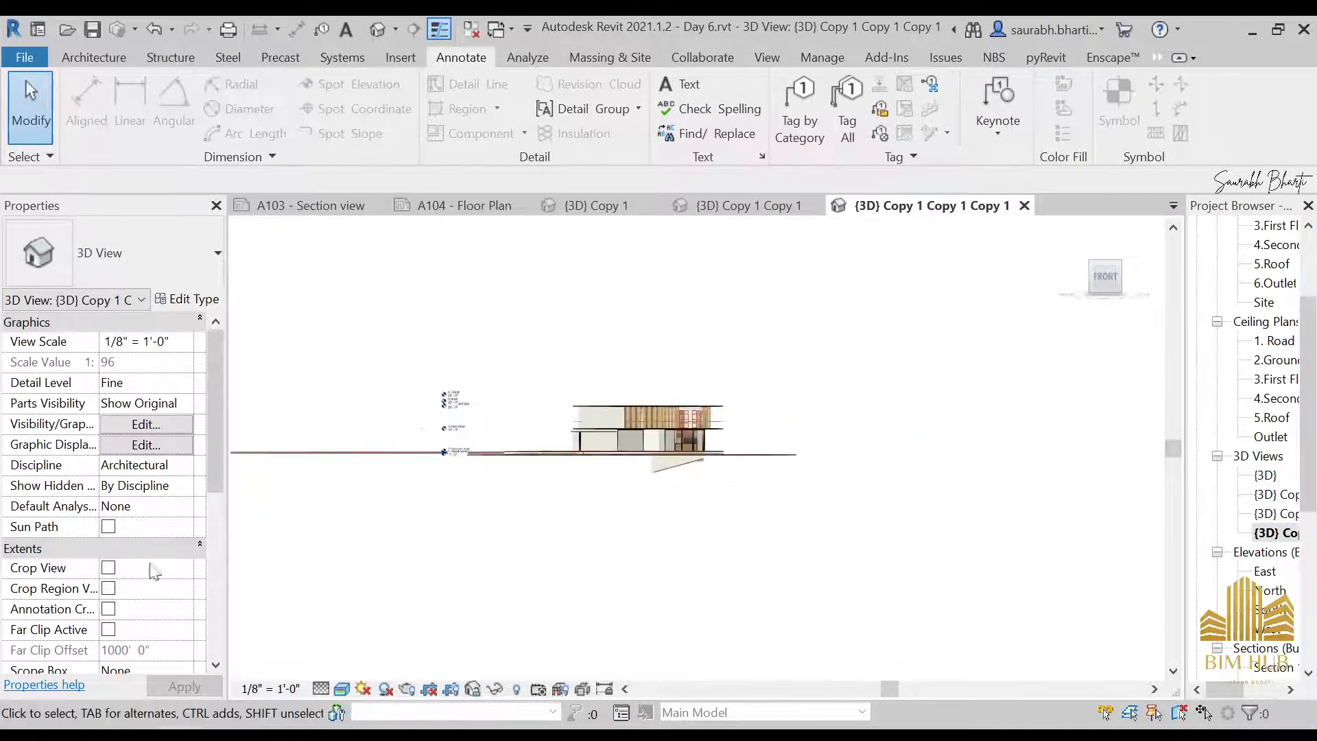
pyautogui.scroll(-5, 107, 594)
pyautogui.click(108, 362)
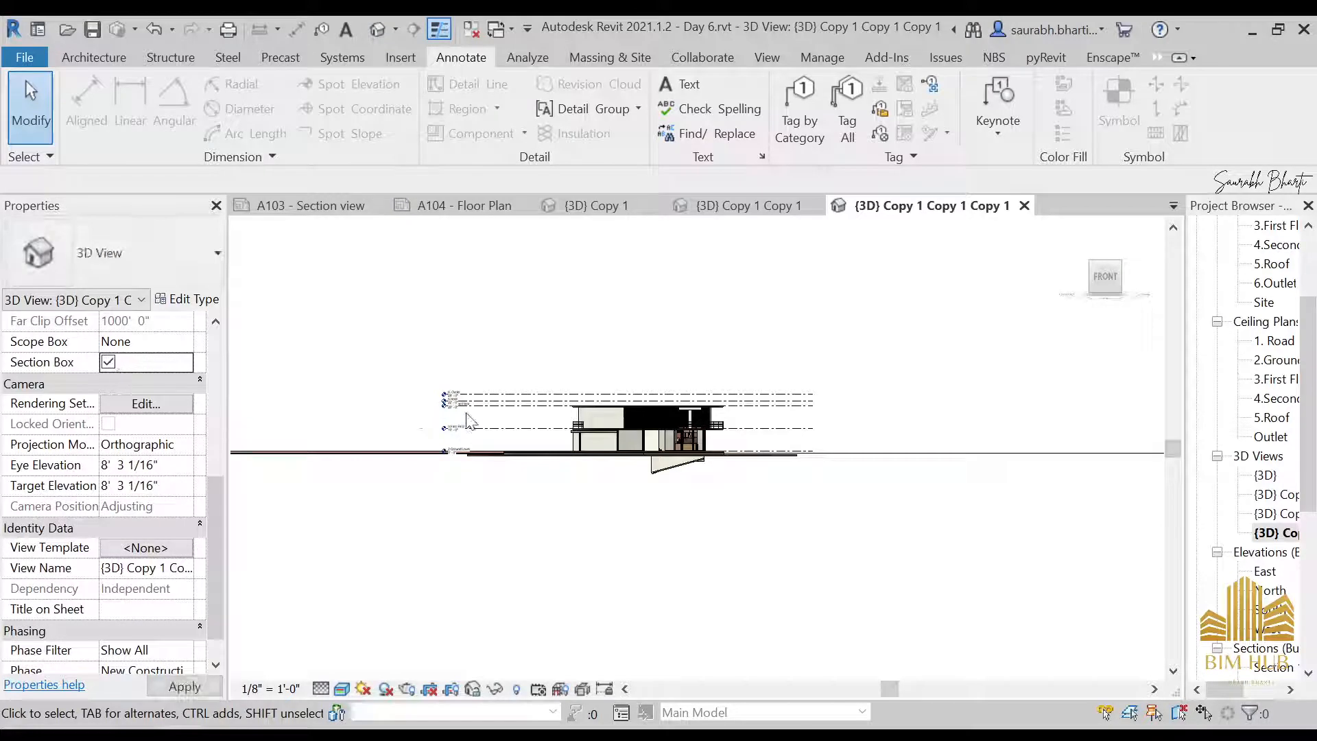
# Pull the section box's left and right sides in to the ends of the house
pyautogui.scroll(2, 236, 423)
pyautogui.click(261, 429)
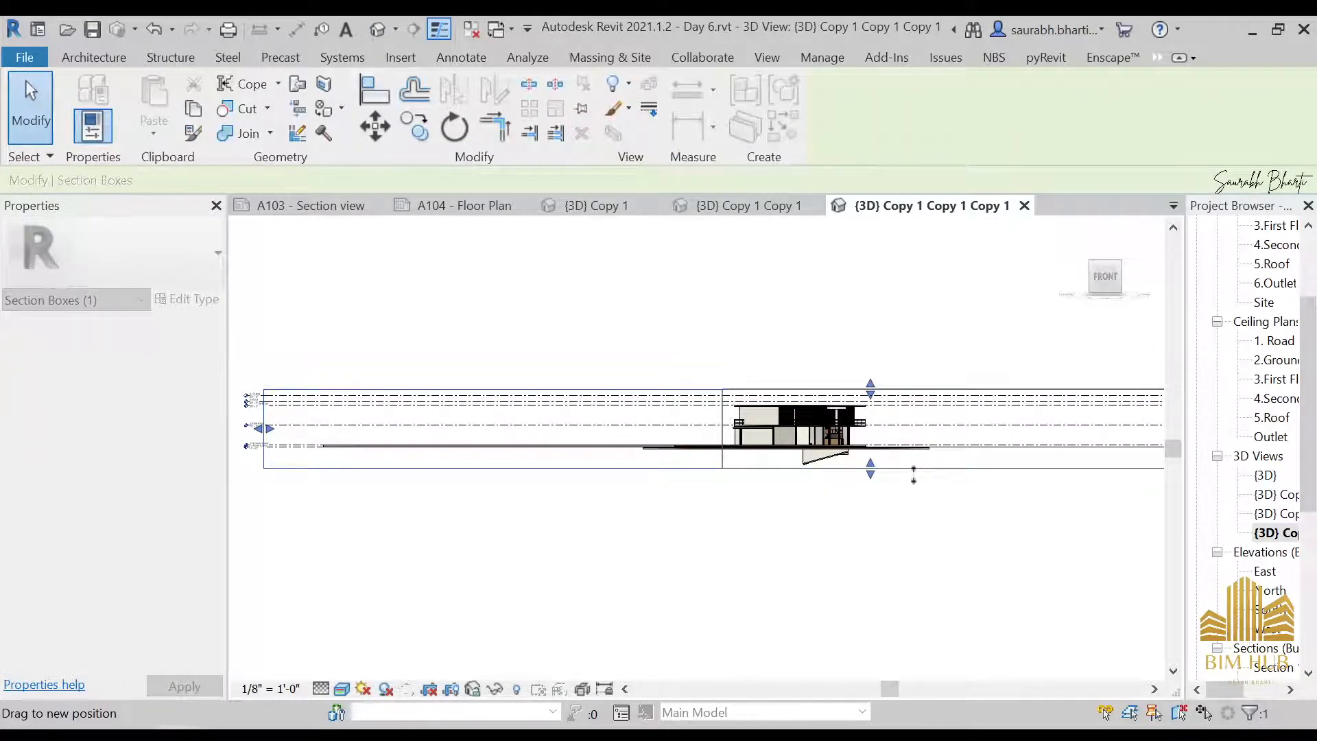
pyautogui.moveTo(940, 499); pyautogui.dragTo(646, 501, button='middle')
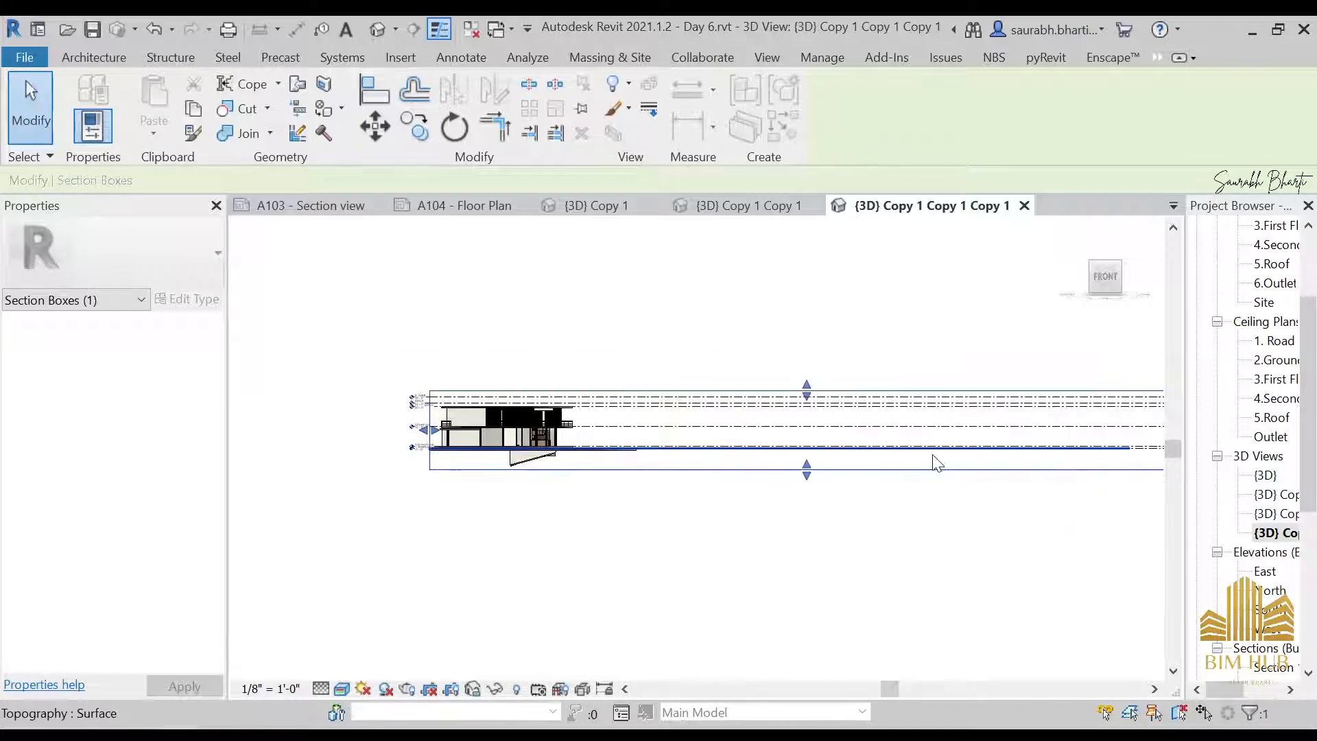
pyautogui.scroll(-2, 934, 453)
pyautogui.moveTo(1072, 446); pyautogui.dragTo(789, 445)
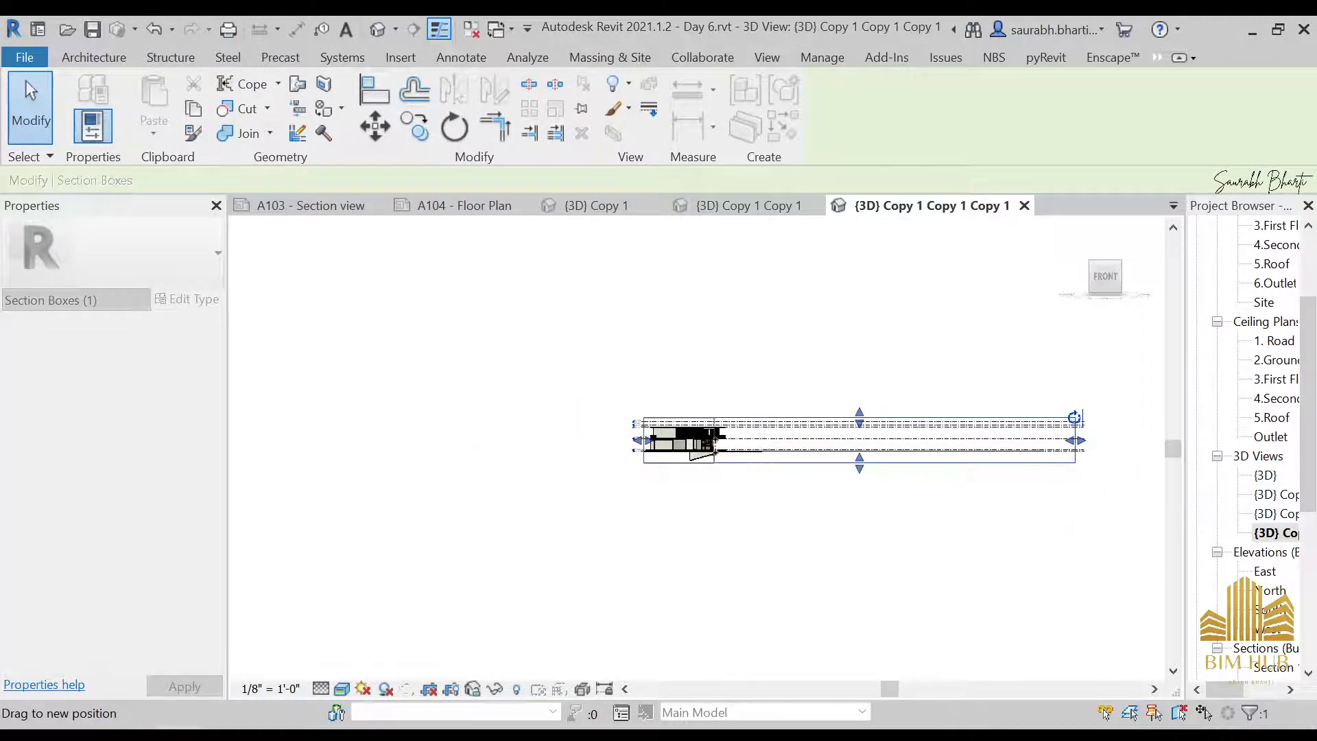
pyautogui.scroll(2, 734, 466)
# Rename the section-boxed 3D view as kitchen
pyautogui.click(1275, 534)
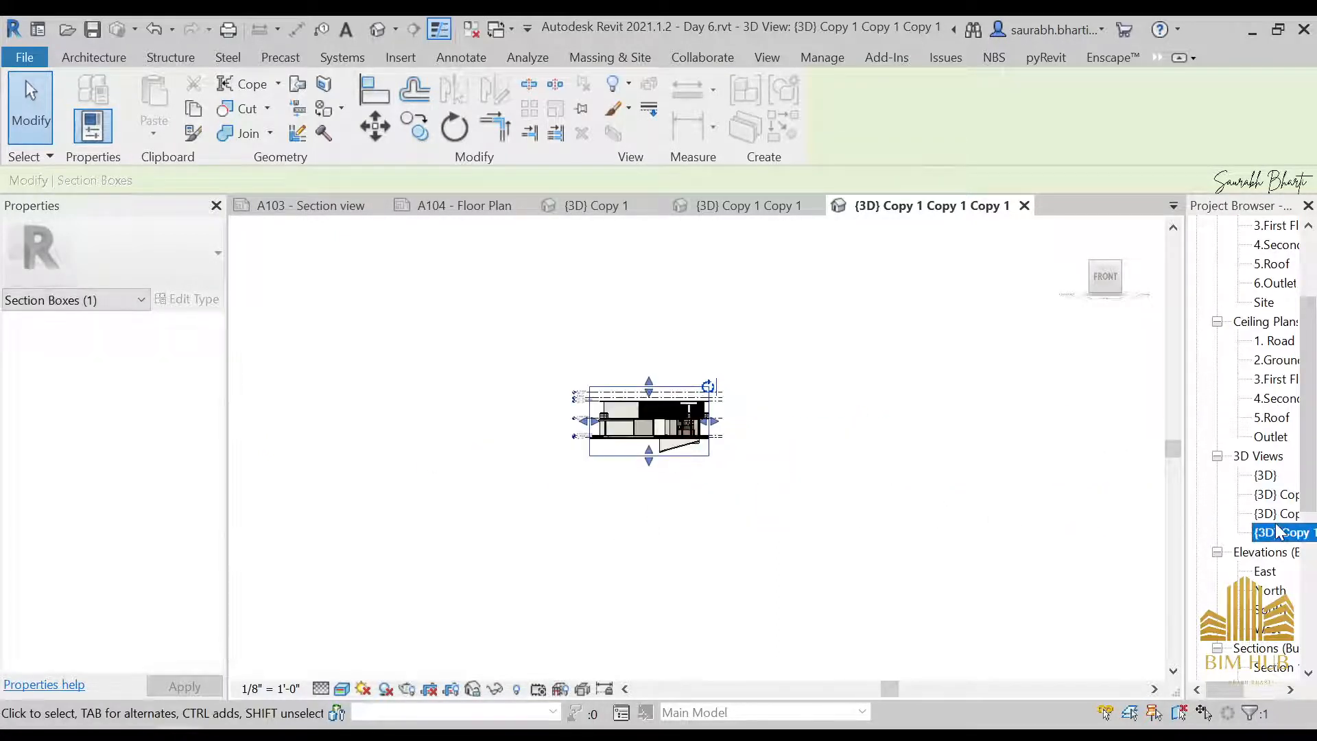
pyautogui.rightClick(1275, 534)
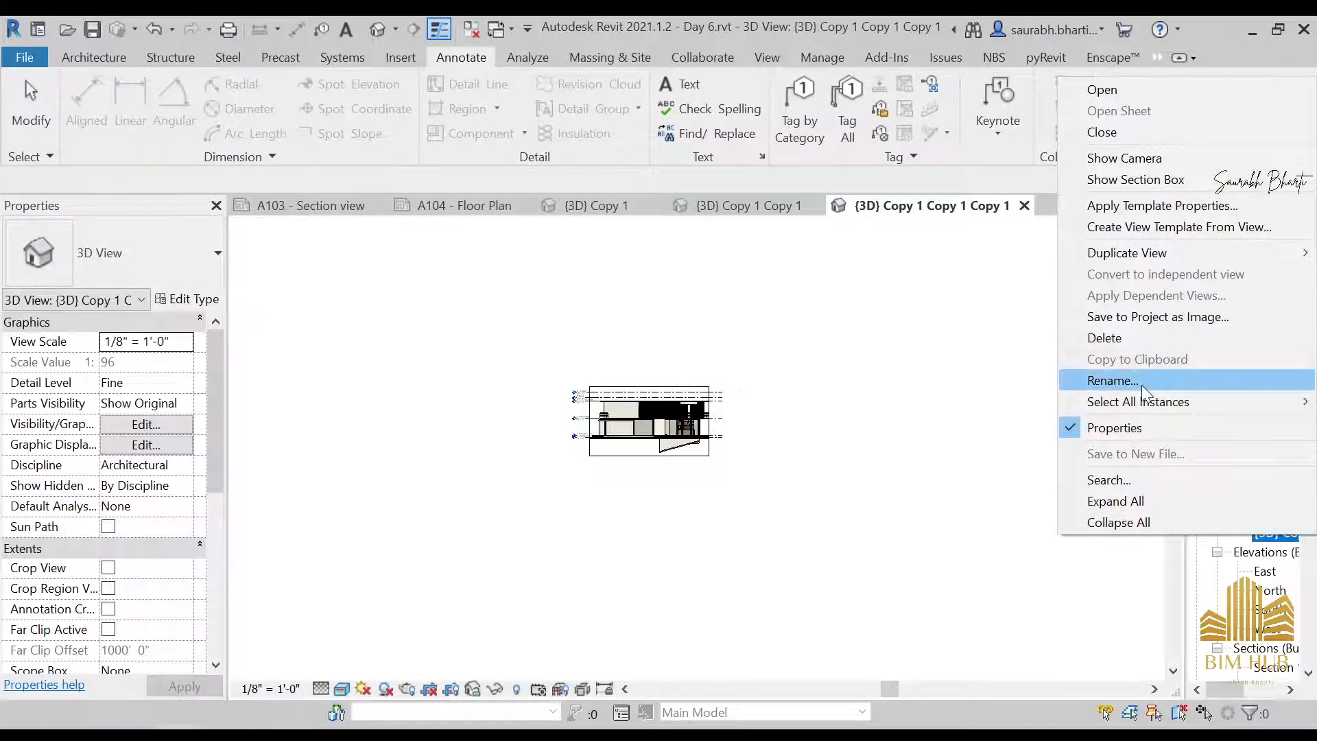
pyautogui.click(1142, 383)
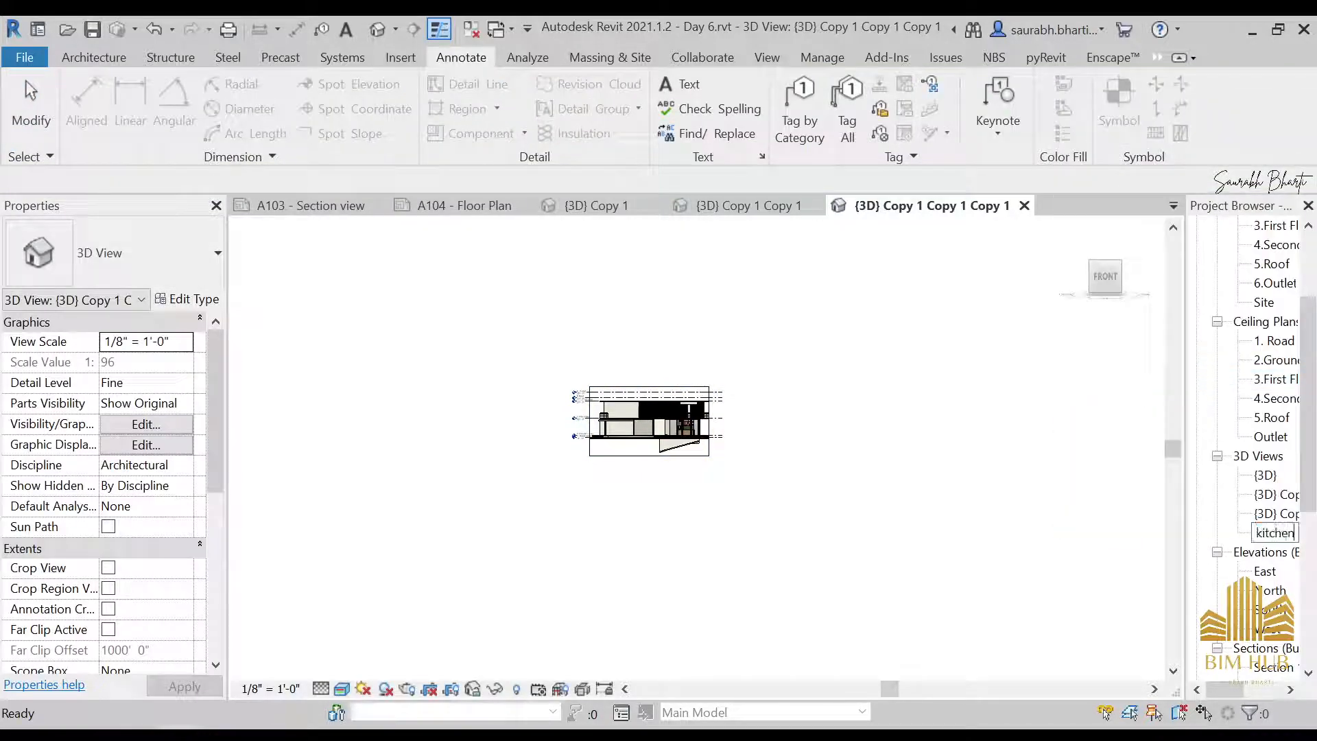
pyautogui.press('Return')
pyautogui.scroll(4, 628, 432)
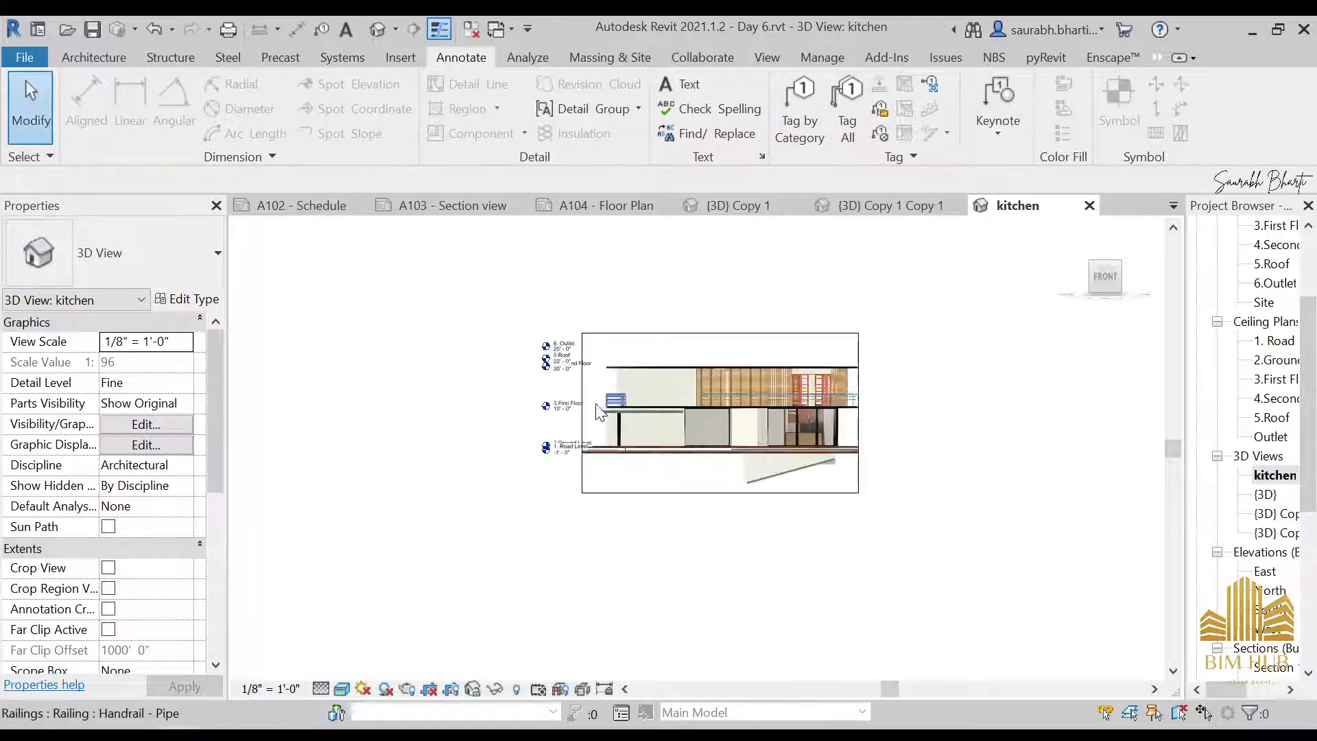
pyautogui.click(629, 389)
pyautogui.moveTo(629, 390); pyautogui.dragTo(708, 389)
pyautogui.press('Escape')
pyautogui.scroll(3, 724, 364)
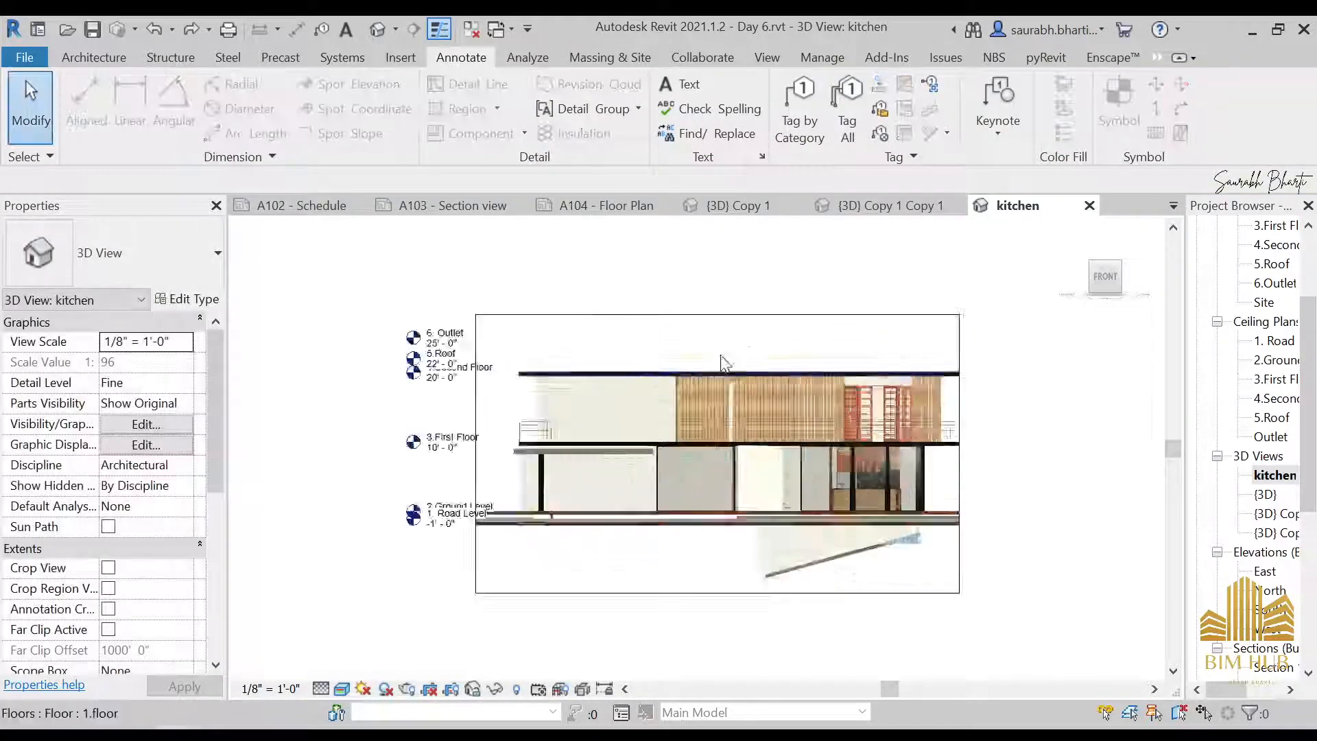
# Tighten the section box around the kitchen by moving its left side in, its top just below First Floor and its bottom up to Ground Level
pyautogui.scroll(2, 724, 364)
pyautogui.click(753, 301)
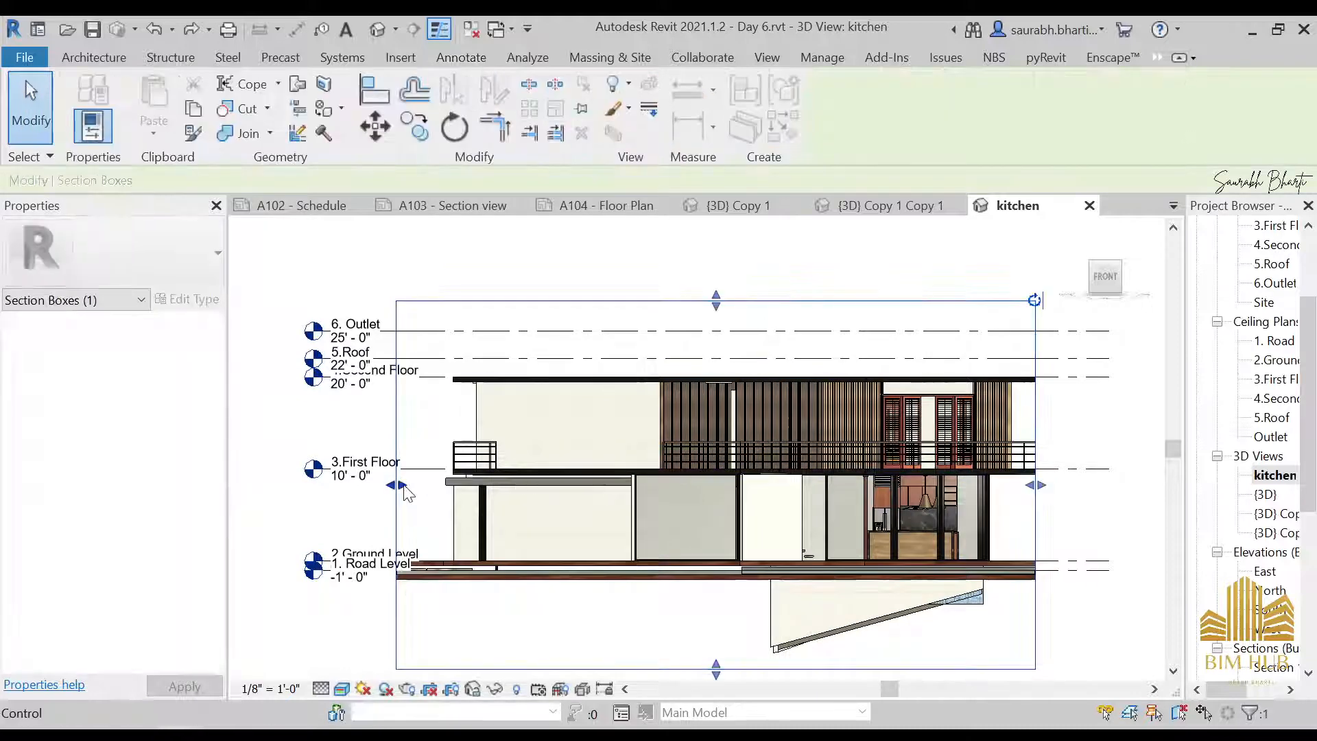
pyautogui.moveTo(404, 487); pyautogui.dragTo(638, 484)
pyautogui.moveTo(808, 491); pyautogui.dragTo(857, 491)
pyautogui.moveTo(946, 300); pyautogui.dragTo(948, 318)
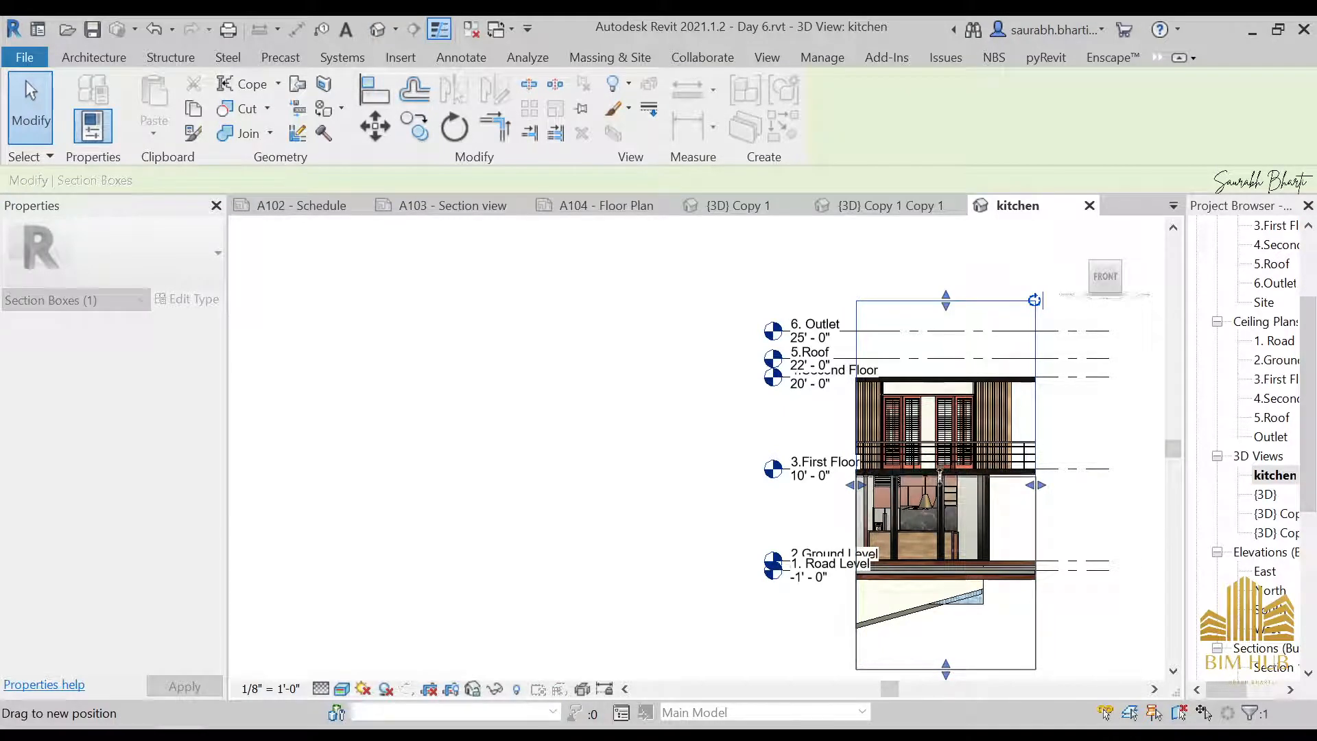
pyautogui.moveTo(940, 473); pyautogui.dragTo(940, 475)
pyautogui.moveTo(946, 664); pyautogui.dragTo(949, 649)
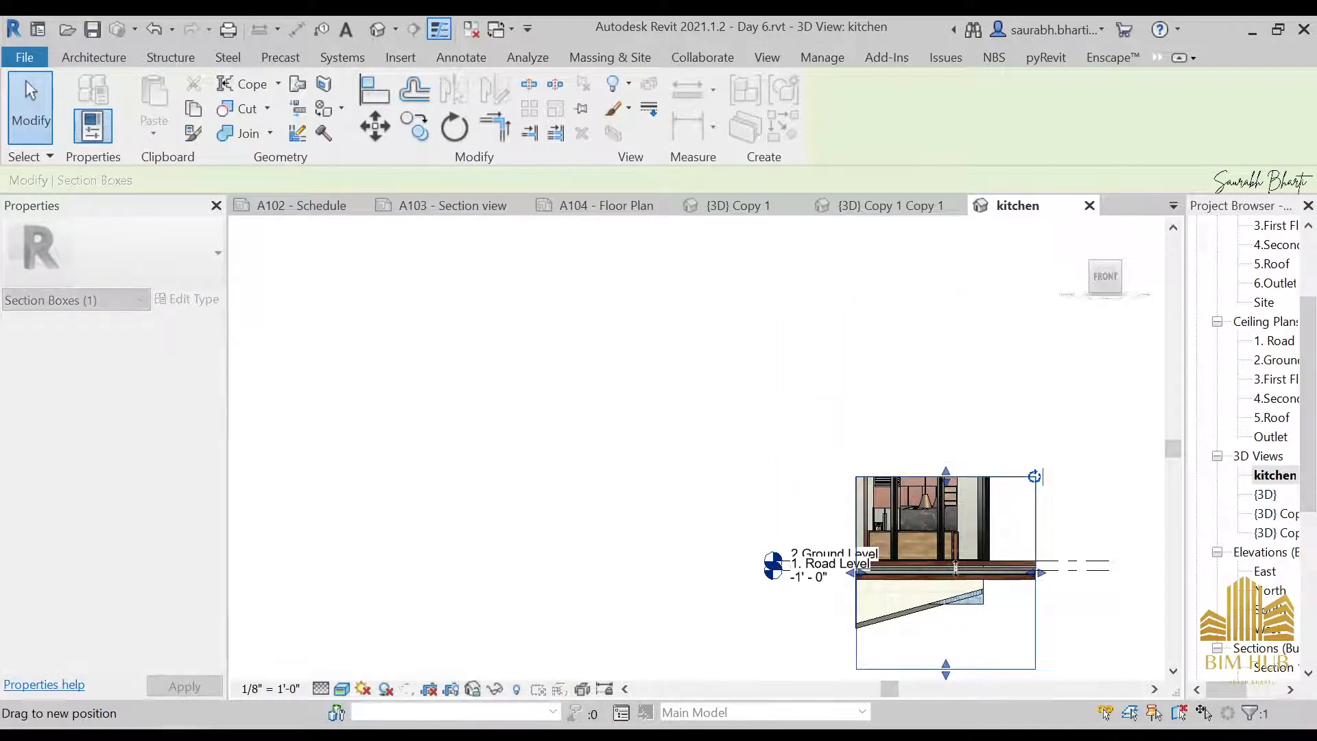
pyautogui.moveTo(956, 562); pyautogui.dragTo(921, 541)
# From the left side of the kitchen view, pull the front and back of the section box in to the house's outer walls
pyautogui.scroll(-2, 920, 520)
pyautogui.scroll(3, 995, 514)
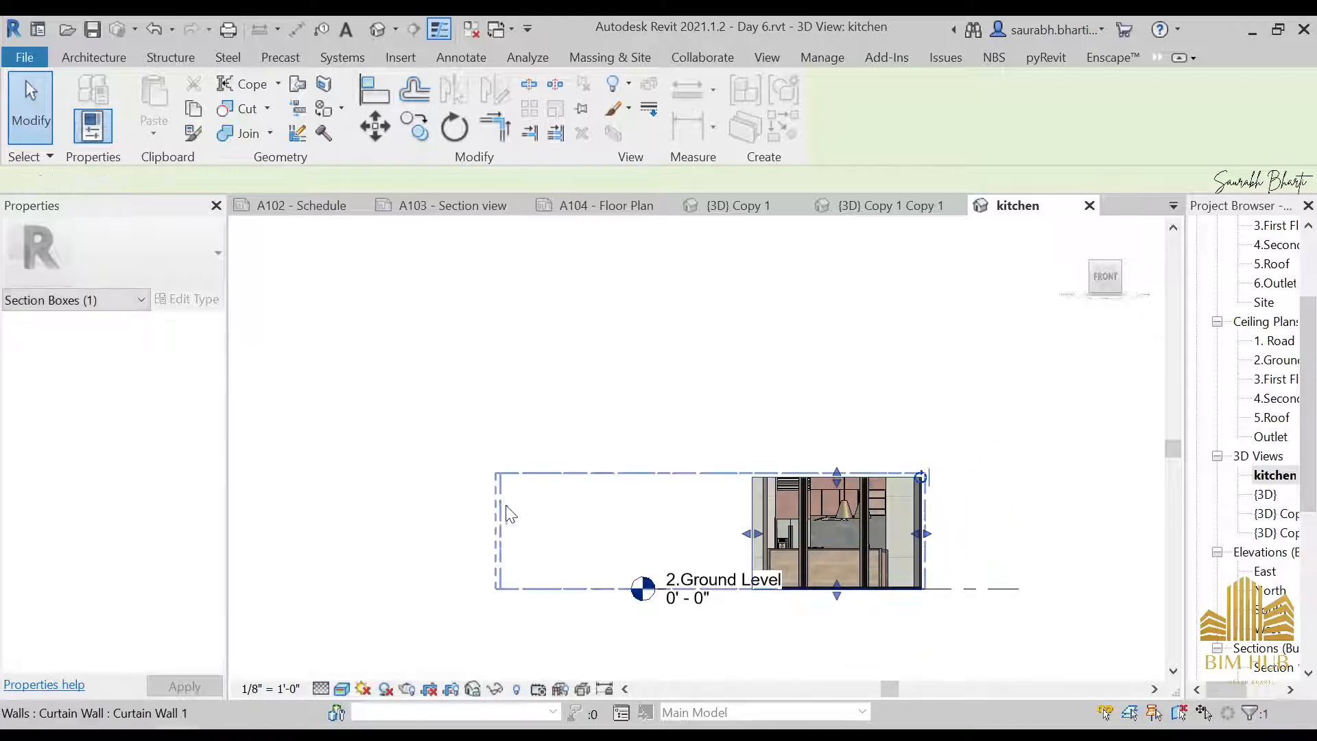
pyautogui.click(503, 507)
pyautogui.click(948, 432)
pyautogui.scroll(-2, 900, 496)
pyautogui.keyDown('shift'); pyautogui.moveTo(900, 497); pyautogui.dragTo(920, 672, button='middle'); pyautogui.keyUp('shift')
pyautogui.scroll(2, 851, 463)
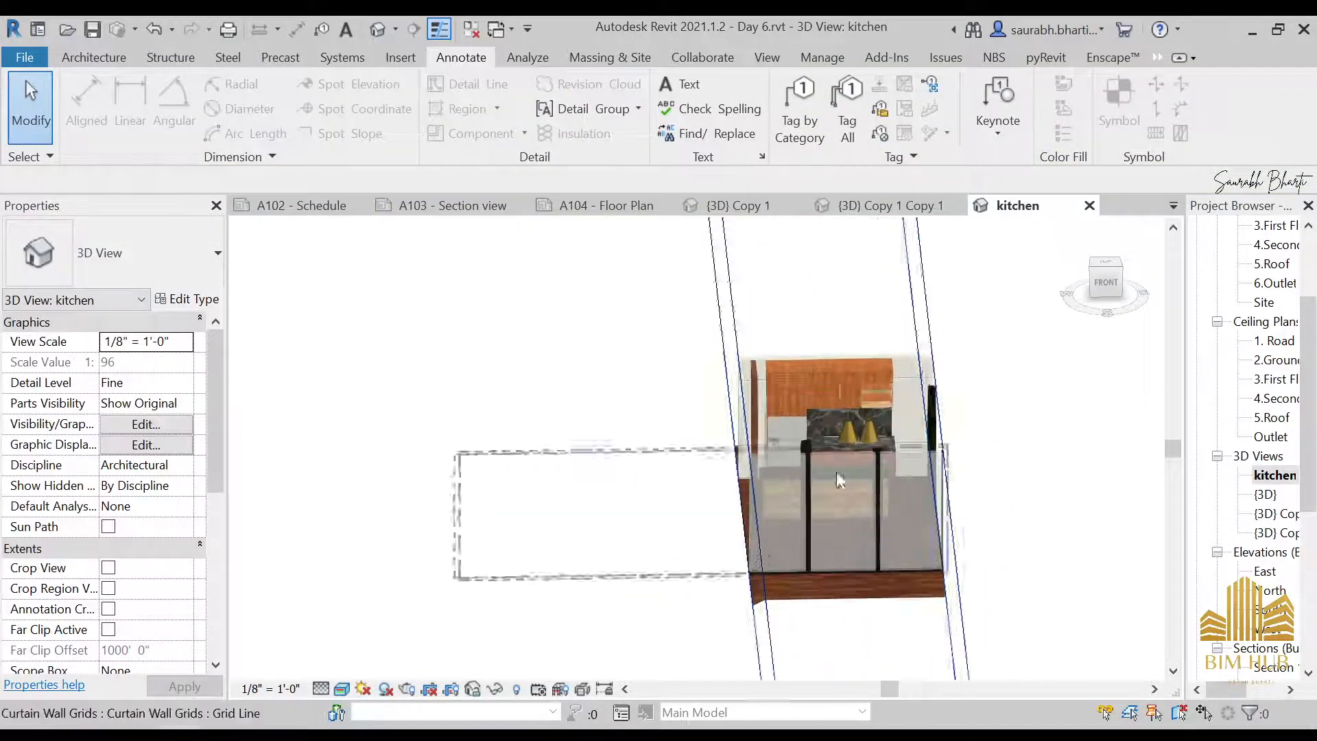
pyautogui.keyDown('shift'); pyautogui.moveTo(692, 536); pyautogui.dragTo(677, 588, button='middle'); pyautogui.keyUp('shift')
pyautogui.click(1091, 295)
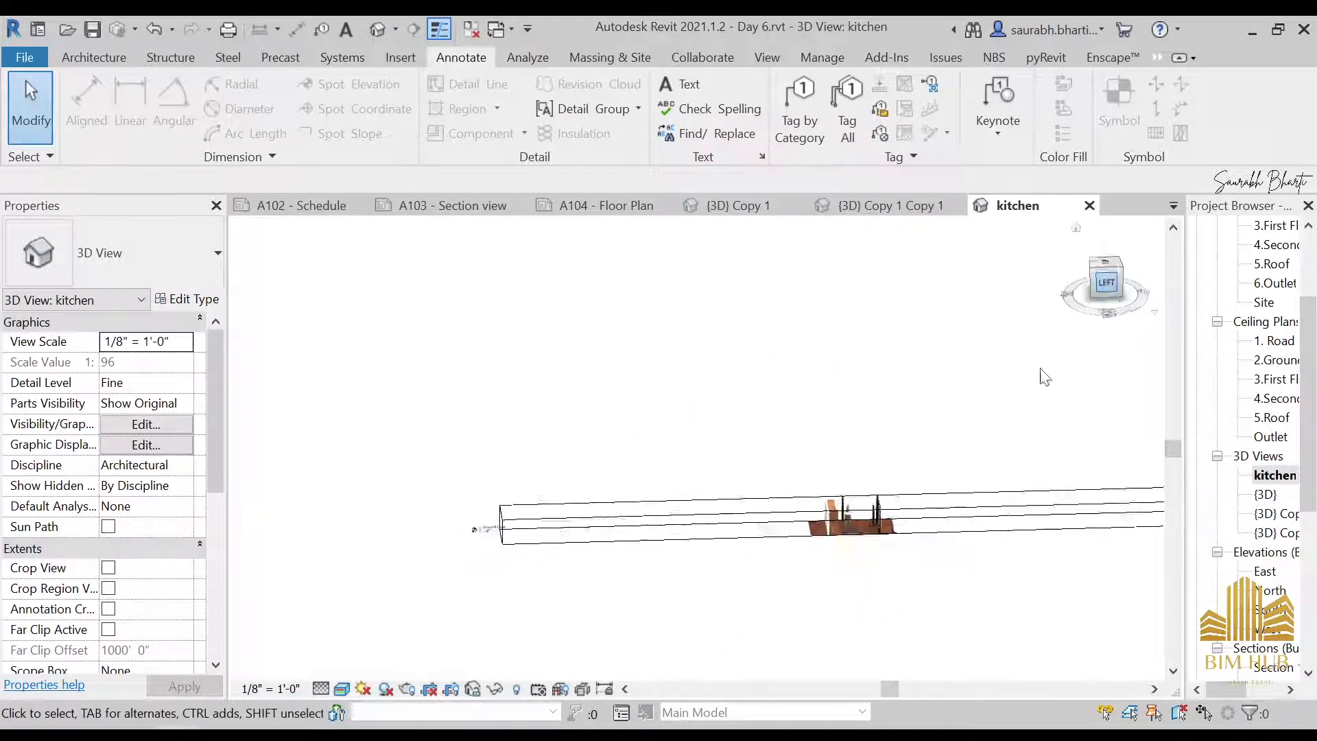
pyautogui.click(1075, 450)
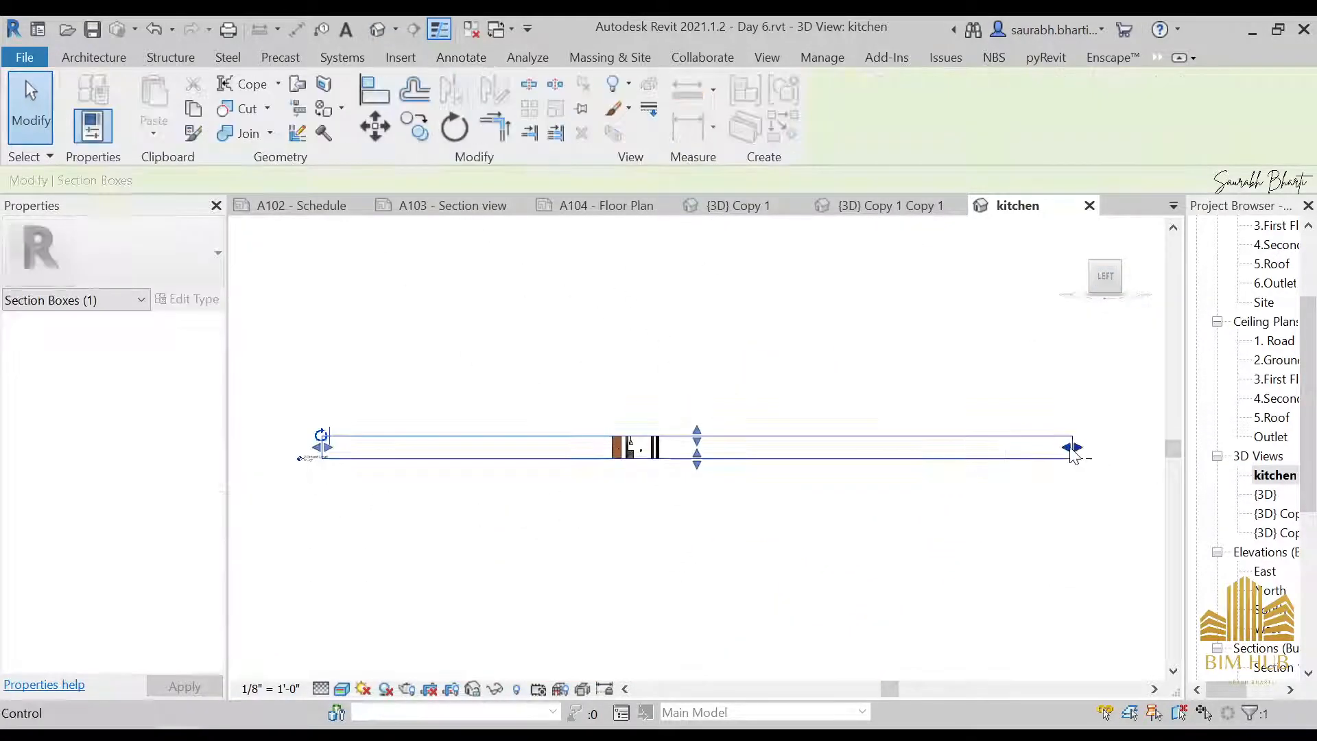
pyautogui.moveTo(661, 439); pyautogui.dragTo(663, 447)
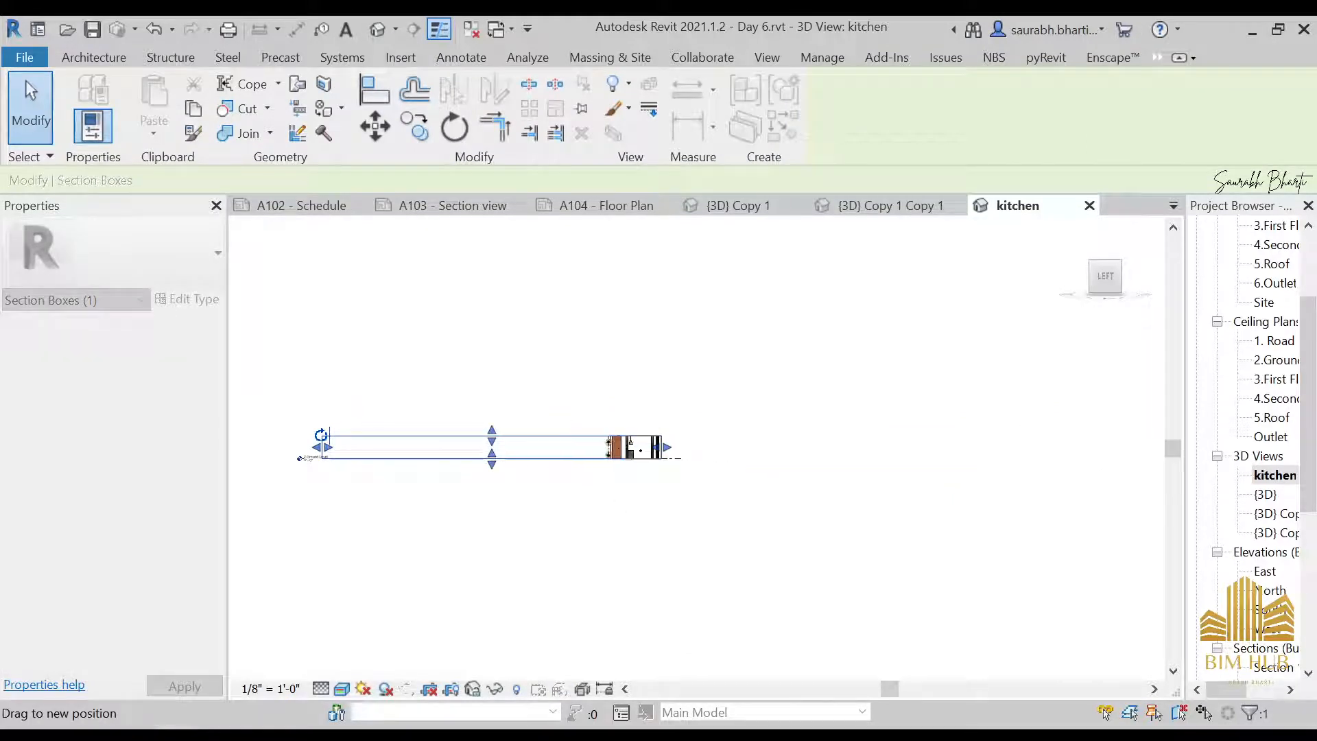
pyautogui.moveTo(323, 448); pyautogui.dragTo(586, 447)
pyautogui.click(706, 464)
# From the left side, move the kitchen section box's front side farther in, excluding the front glazing and its columns
pyautogui.keyDown('shift'); pyautogui.moveTo(603, 566); pyautogui.dragTo(729, 403, button='middle'); pyautogui.keyUp('shift')
pyautogui.scroll(4, 597, 423)
pyautogui.scroll(2, 596, 424)
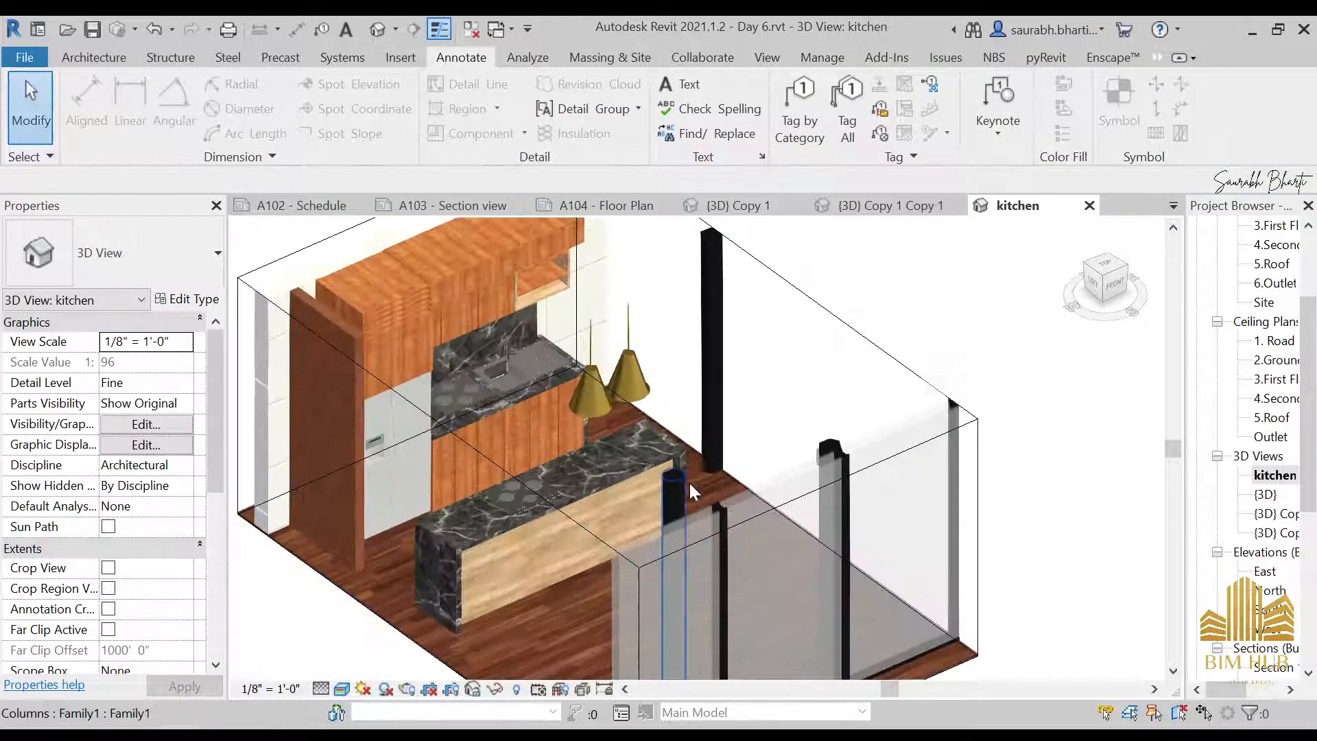
pyautogui.scroll(-8, 632, 600)
pyautogui.keyDown('shift'); pyautogui.moveTo(632, 600); pyautogui.dragTo(972, 502, button='middle'); pyautogui.keyUp('shift')
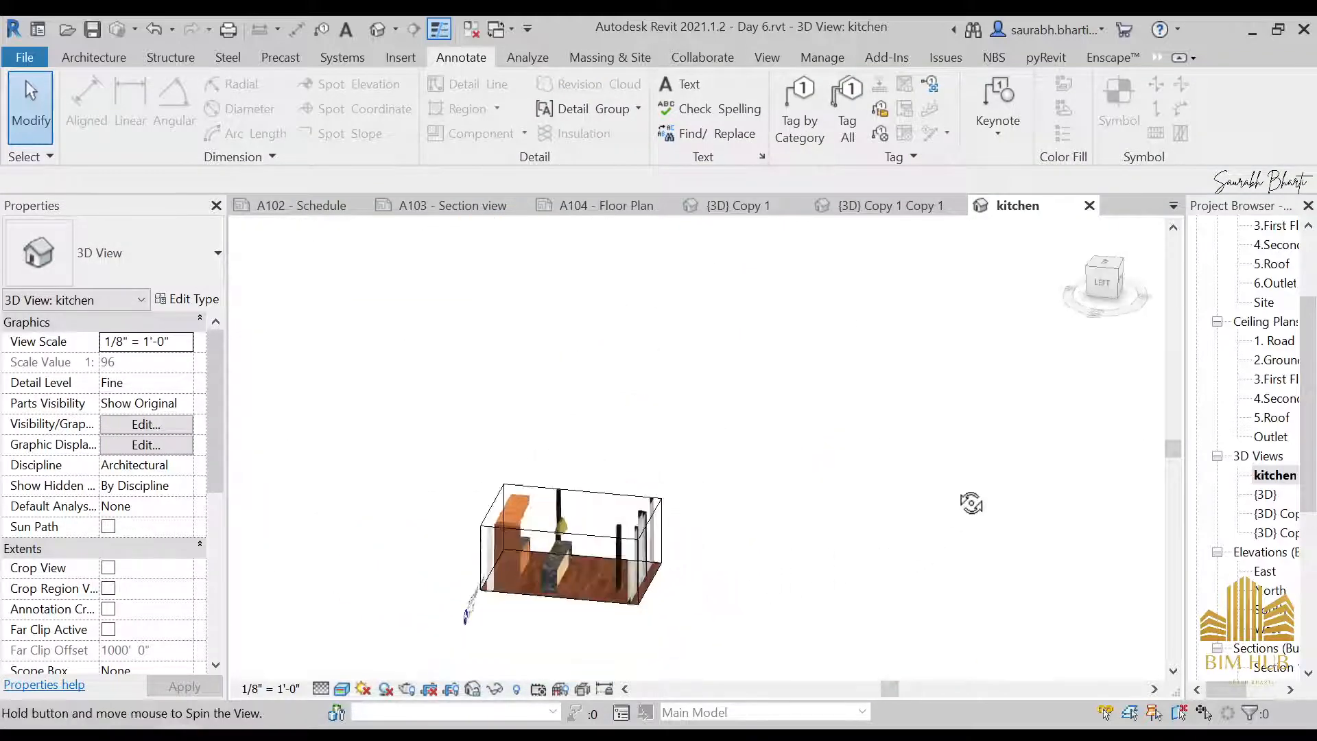
pyautogui.click(1103, 279)
pyautogui.click(790, 481)
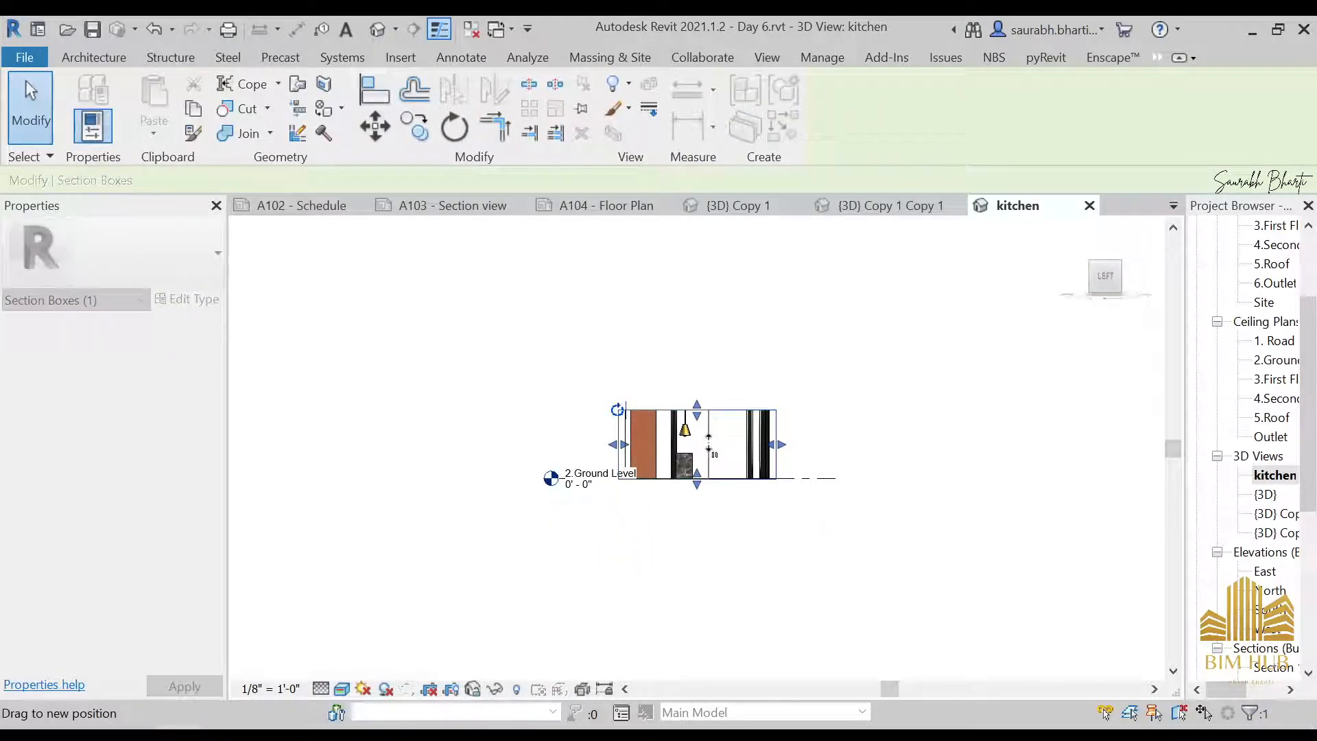
pyautogui.scroll(-2, 857, 473)
pyautogui.keyDown('shift'); pyautogui.moveTo(855, 479); pyautogui.dragTo(933, 484, button='middle'); pyautogui.keyUp('shift')
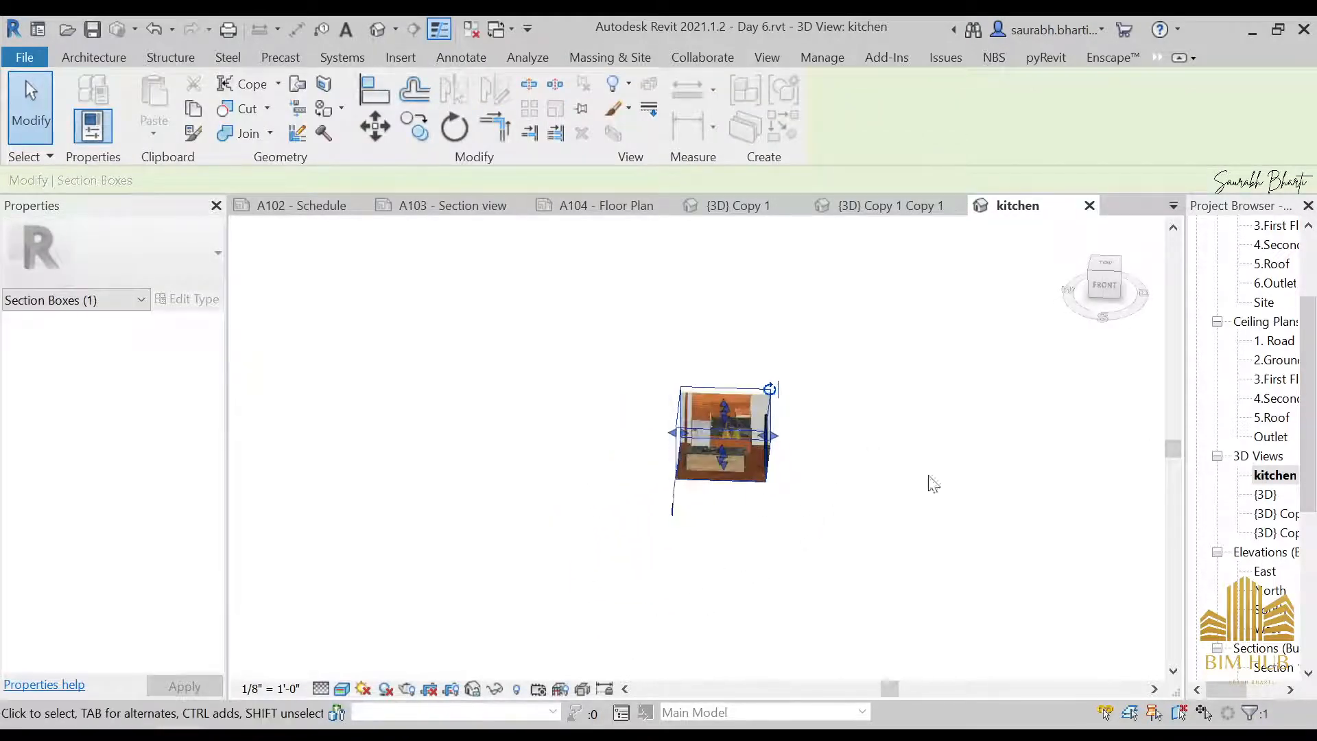
# Orbit the kitchen view to a low three-quarter angle from the front left, showing the cabinets and island
pyautogui.click(706, 520)
pyautogui.scroll(5, 726, 464)
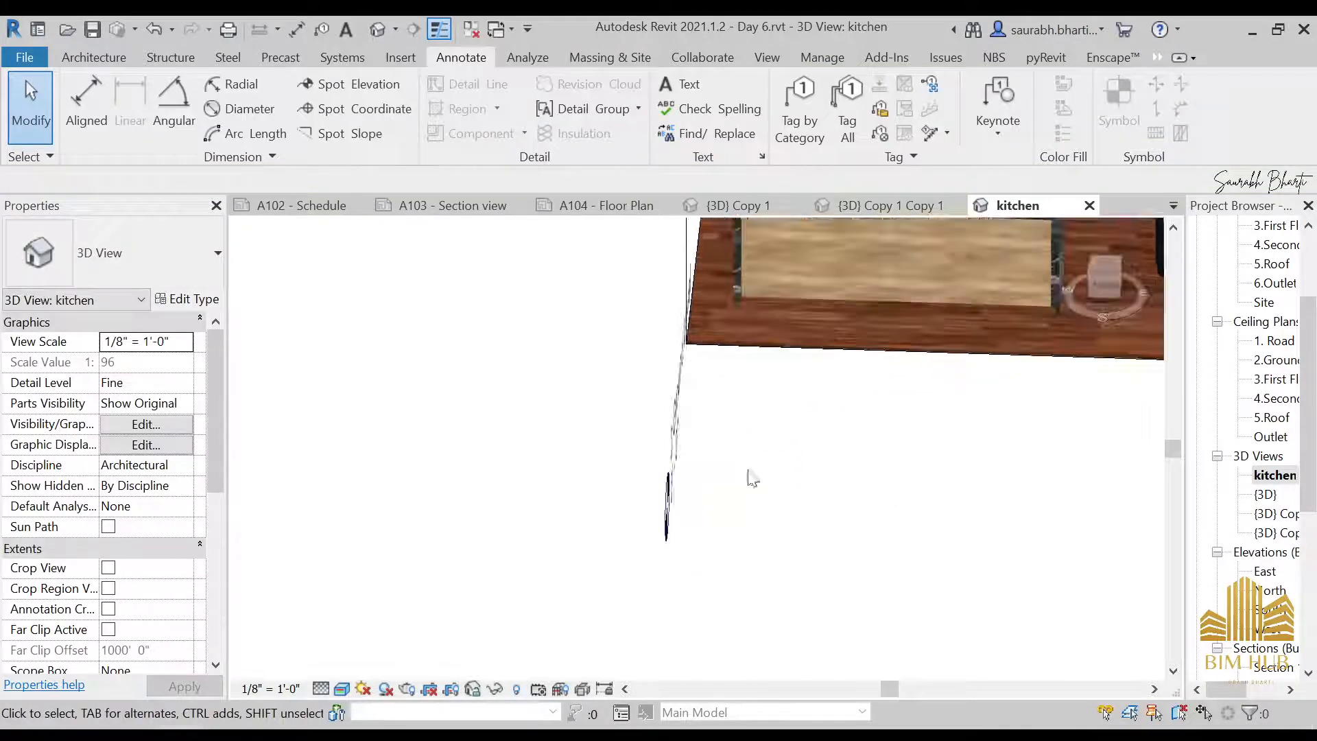
pyautogui.scroll(-3, 473, 568)
pyautogui.moveTo(526, 594)
pyautogui.keyDown('shift'); pyautogui.mouseDown(button='middle')
pyautogui.moveTo(603, 505)
pyautogui.moveTo(720, 464)
pyautogui.mouseUp(button='middle'); pyautogui.keyUp('shift')
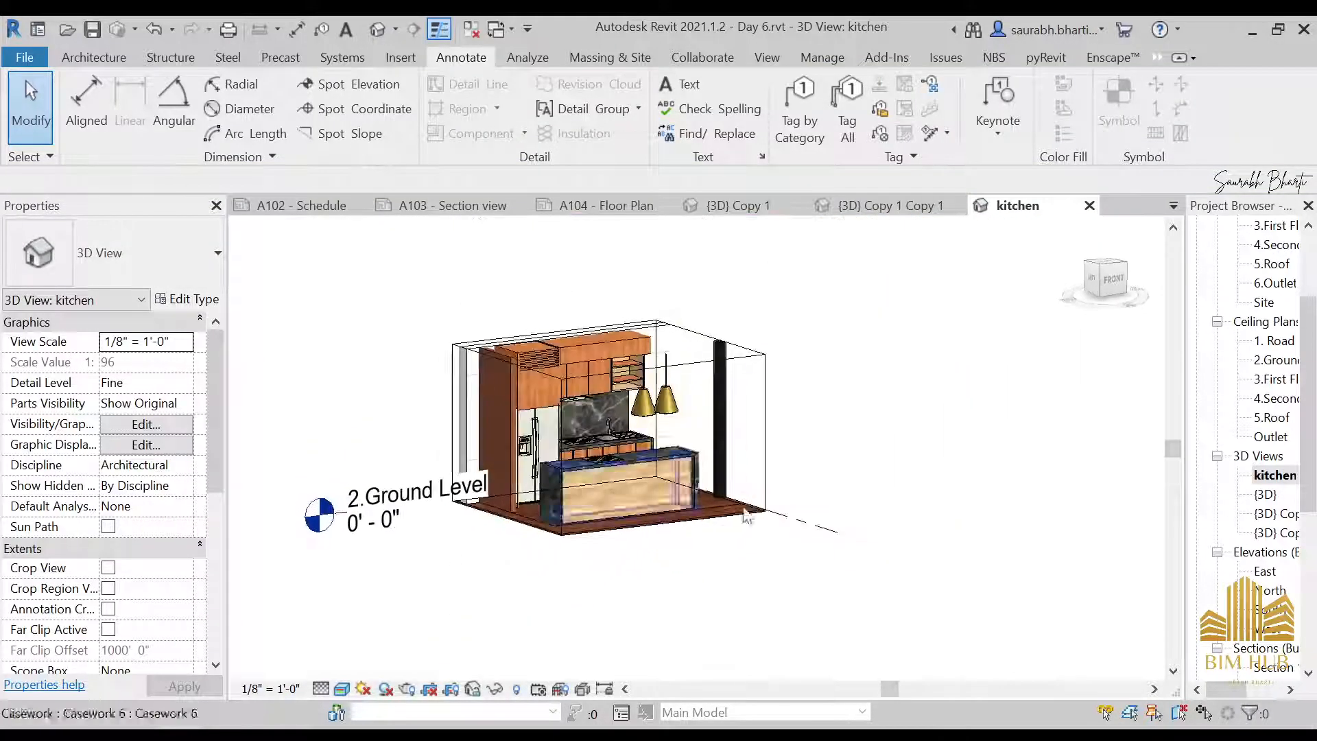
pyautogui.scroll(-3, 720, 465)
# Open the 3D view {3D} Copy 1
pyautogui.click(1277, 532)
pyautogui.keyDown('ctrl'); pyautogui.click(1280, 522); pyautogui.keyUp('ctrl')
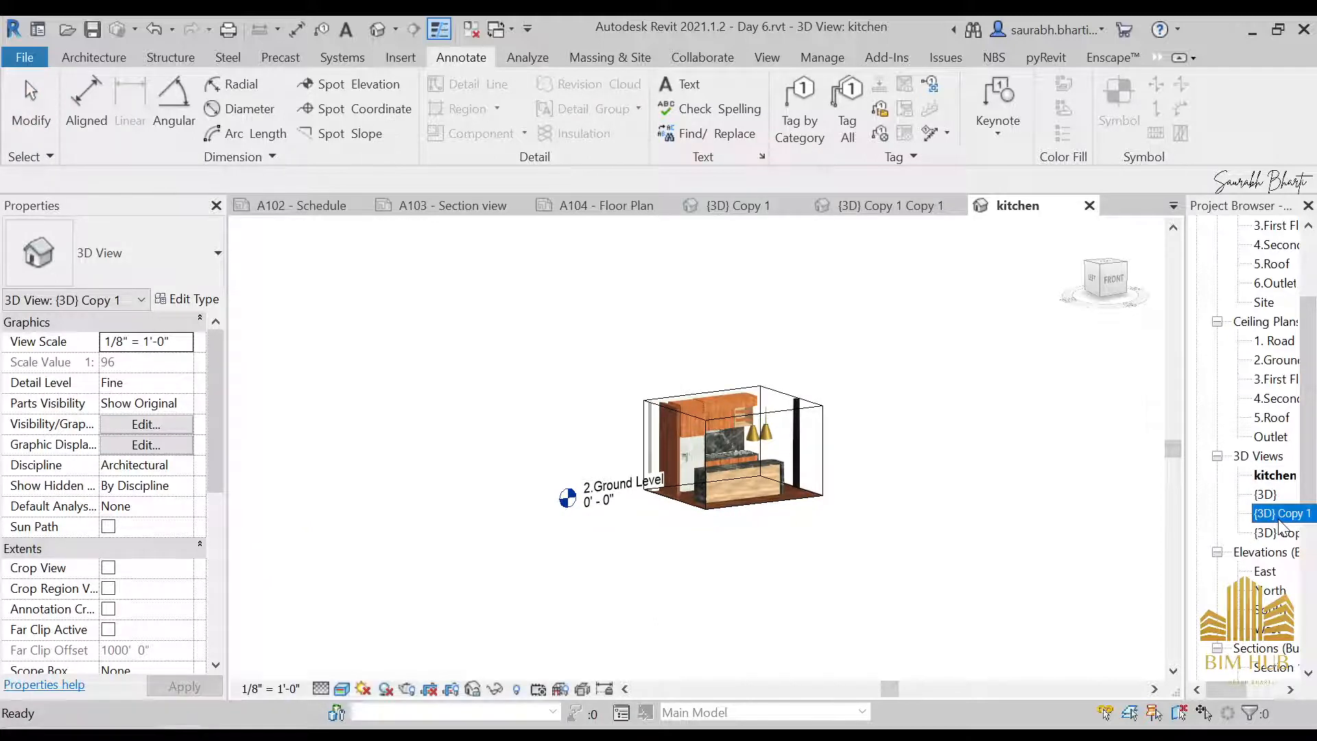
pyautogui.click(1245, 571)
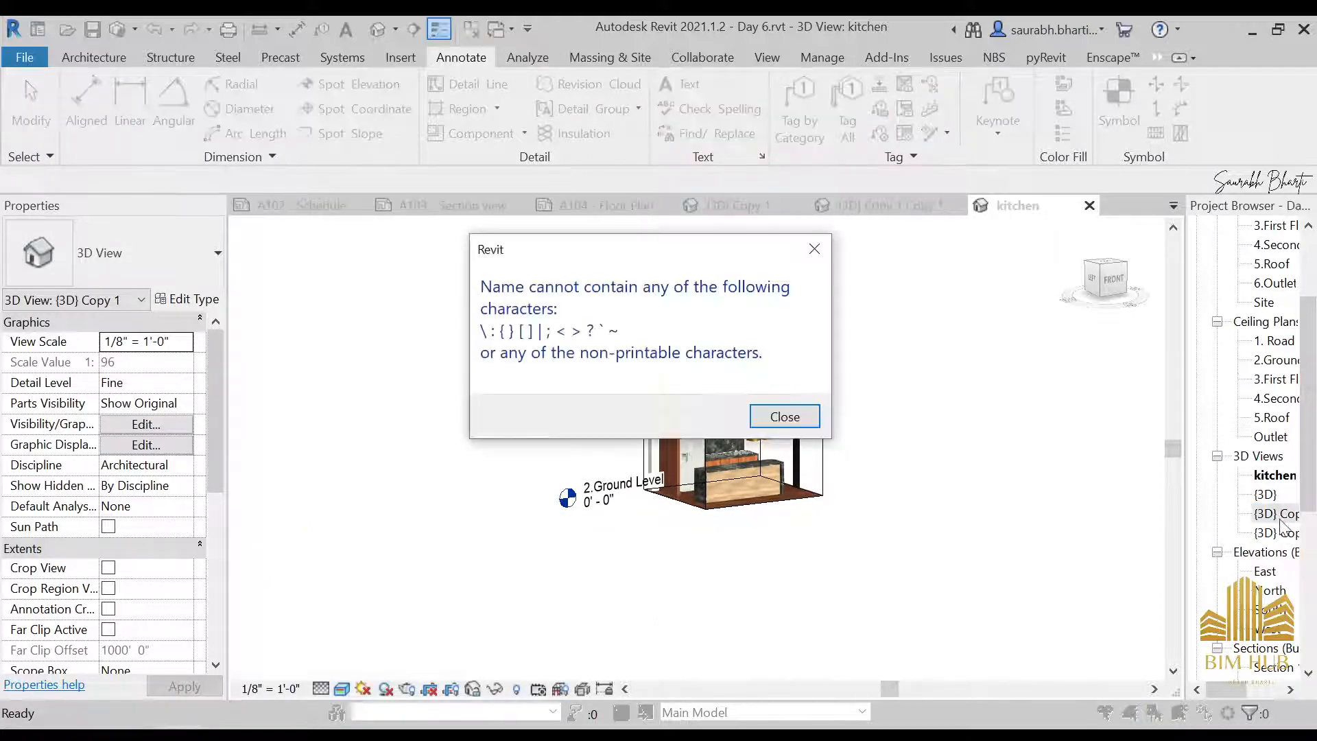
pyautogui.press('Return')
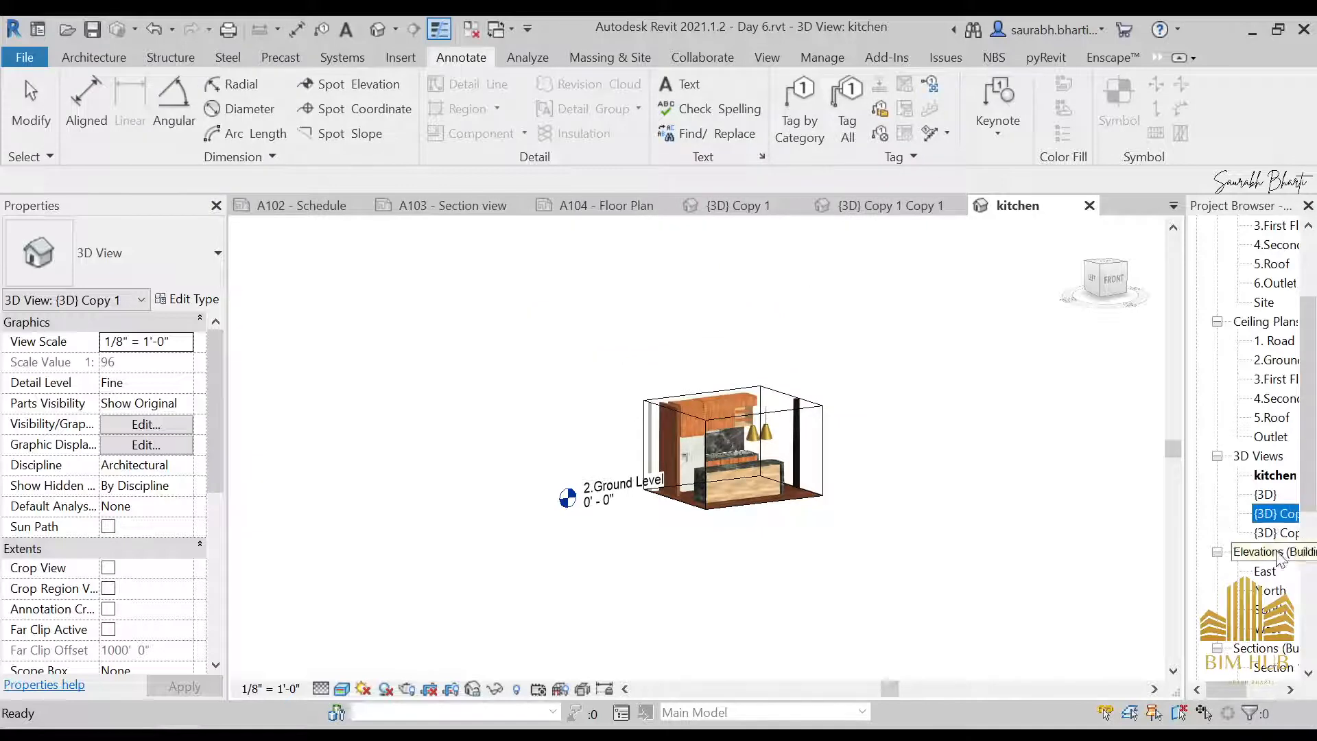
pyautogui.doubleClick(1277, 516)
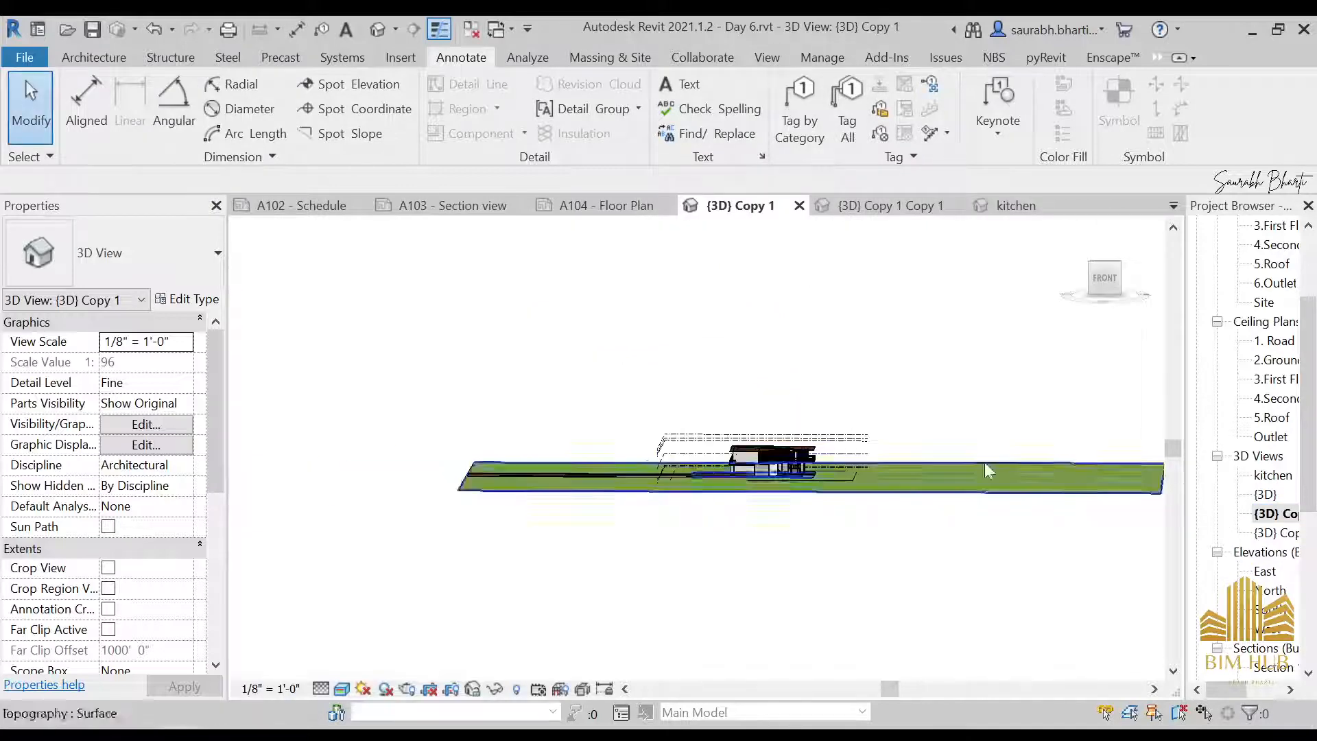
# Orient the {3D} Copy 1 view straight to the front and enable its section box
pyautogui.click(1113, 280)
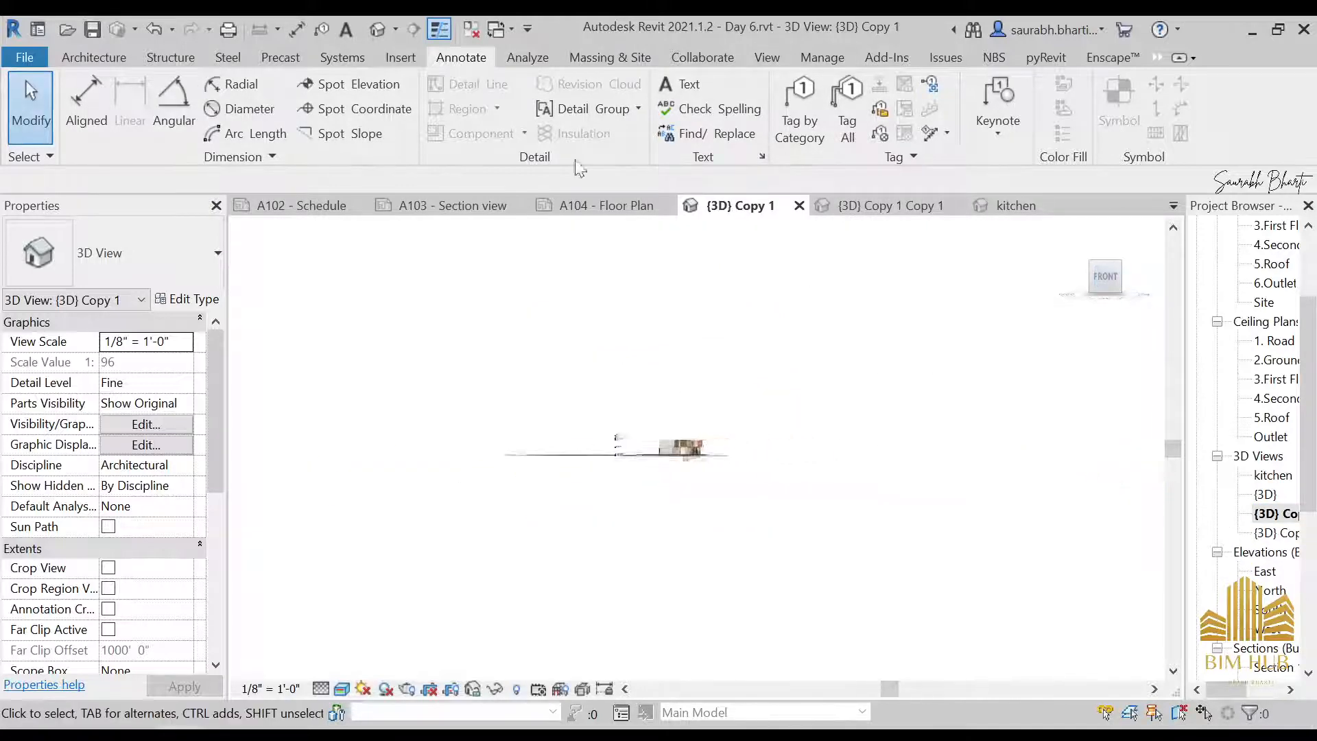
pyautogui.scroll(-1, 118, 667)
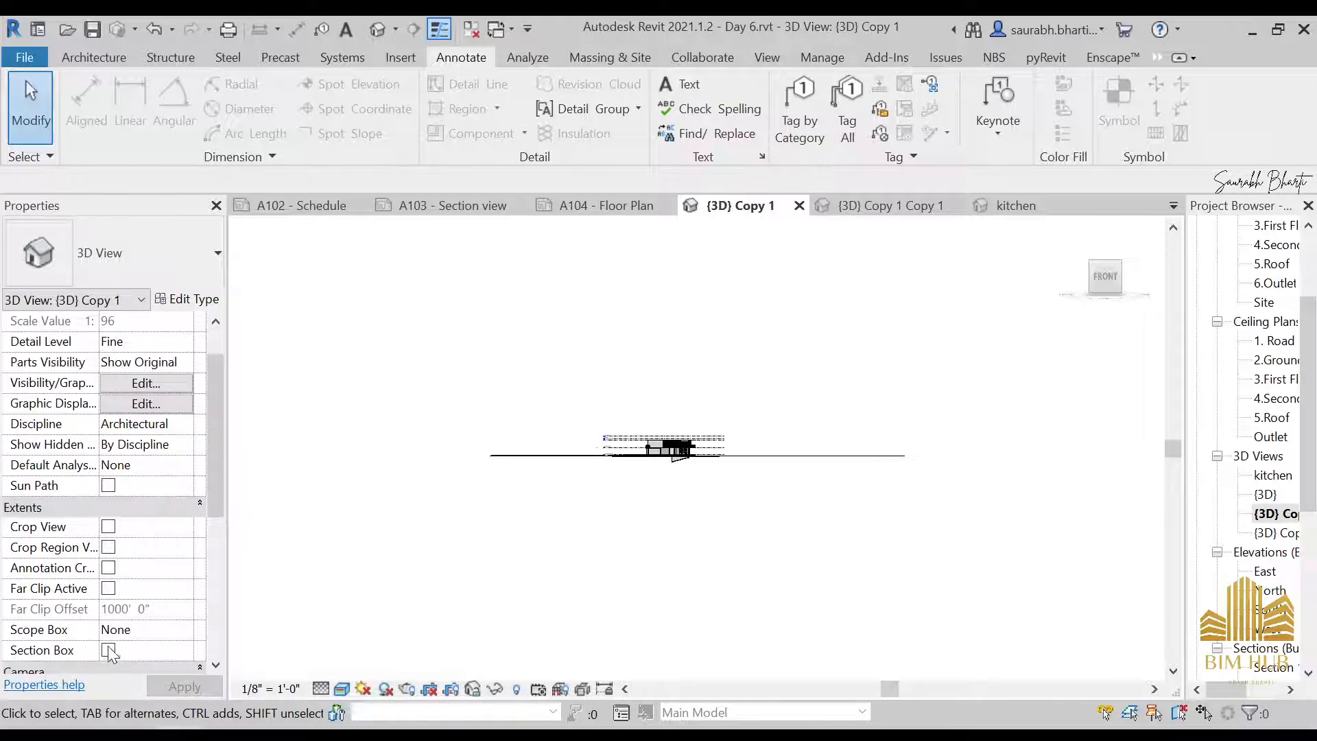
pyautogui.scroll(5, 503, 464)
pyautogui.scroll(-1, 100, 662)
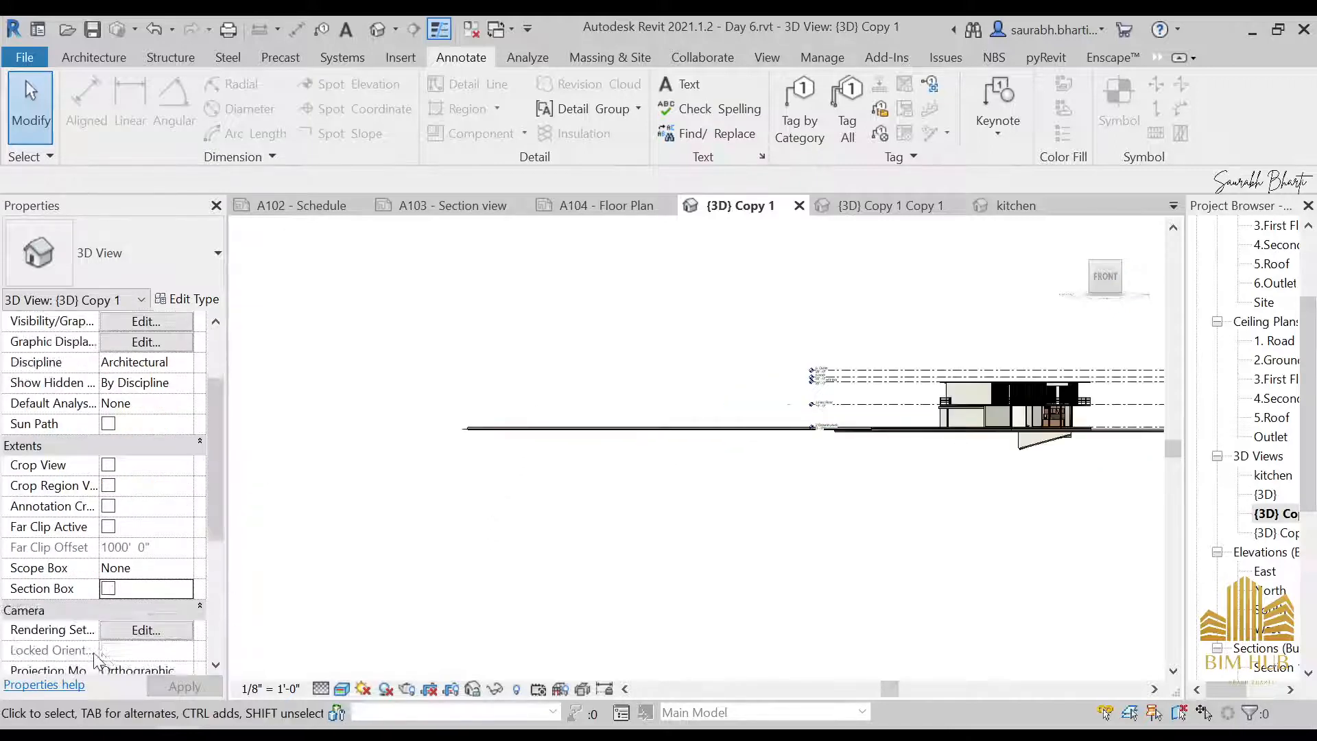
pyautogui.scroll(-2, 863, 482)
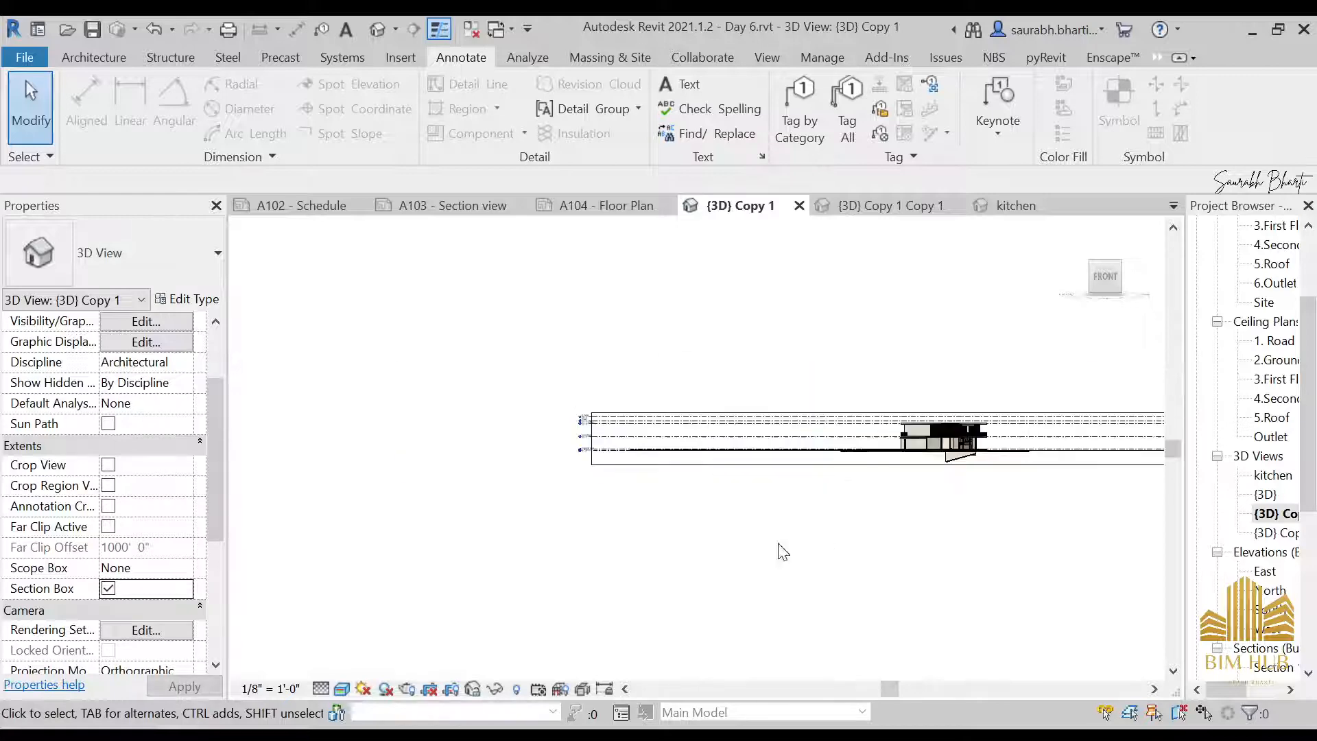
# Pull the left and right sides of this view's section box in to the two ends of the house
pyautogui.scroll(3, 343, 472)
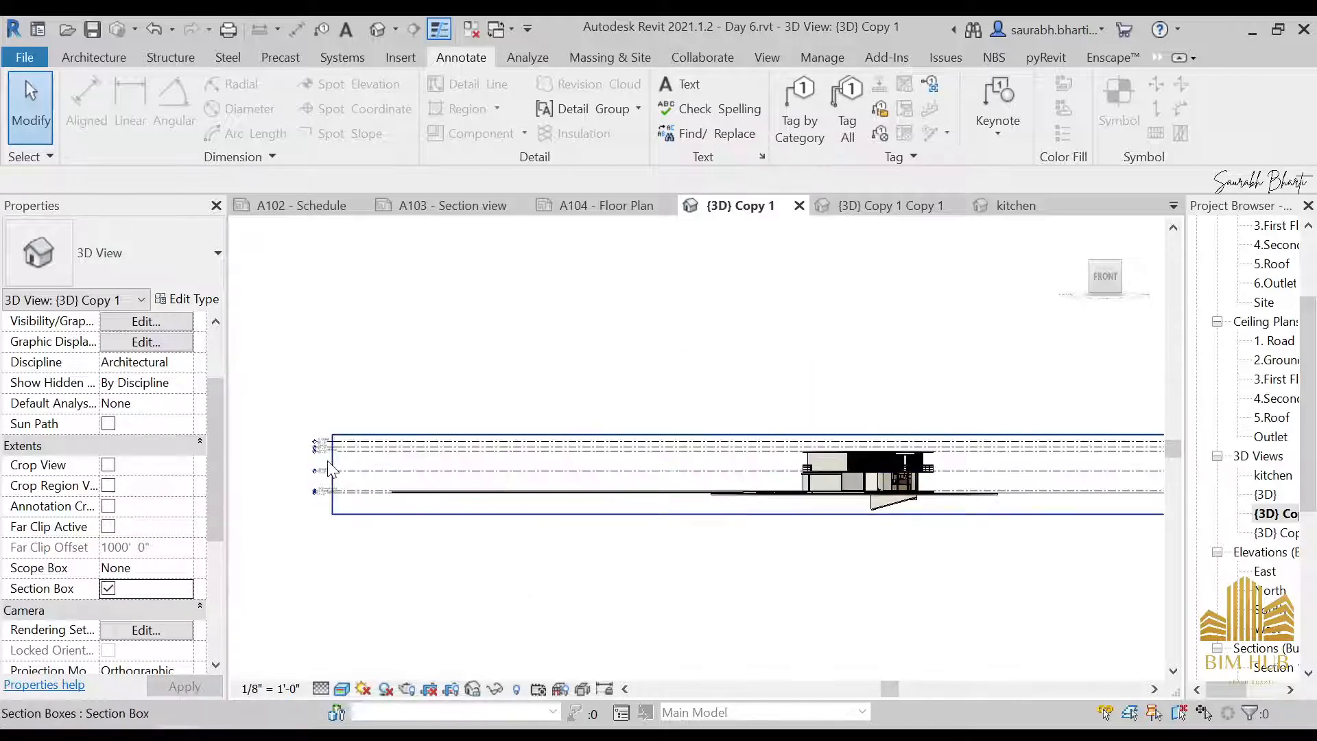
pyautogui.click(333, 477)
pyautogui.moveTo(333, 477); pyautogui.dragTo(657, 472)
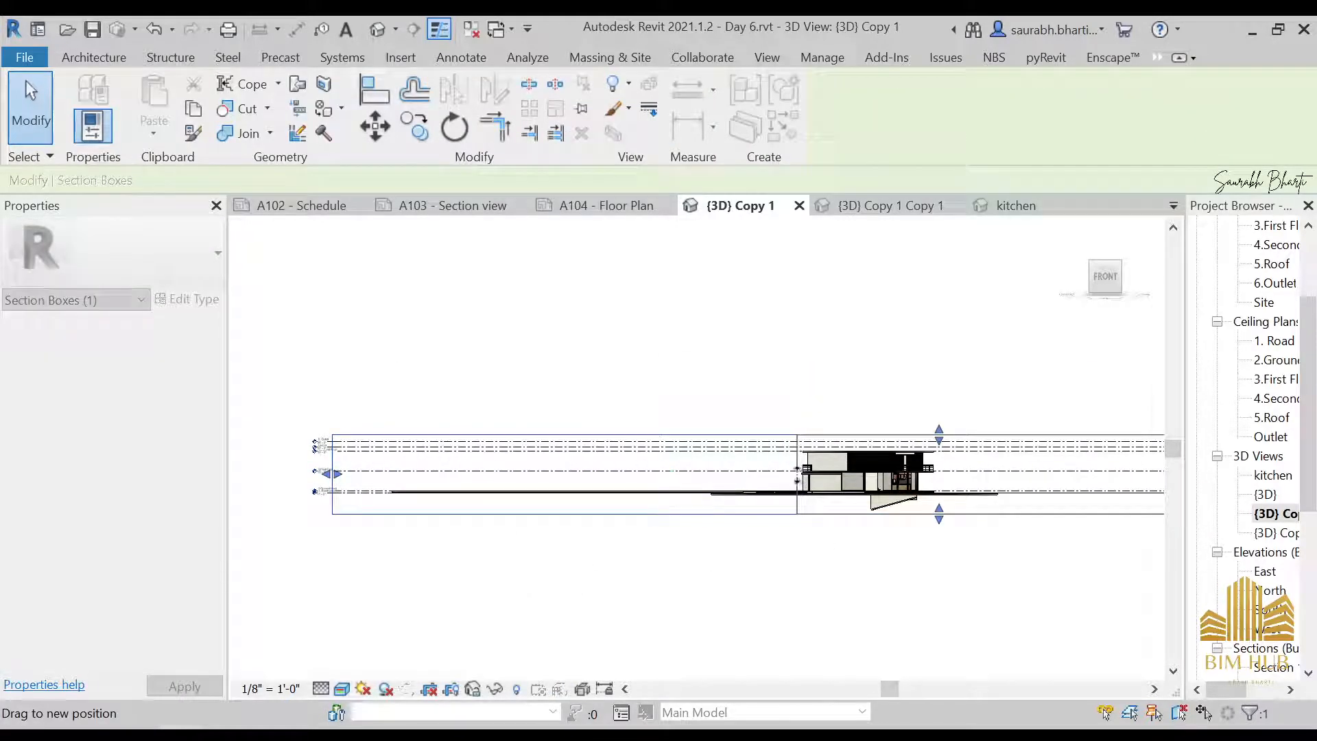
pyautogui.scroll(-2, 971, 577)
pyautogui.moveTo(900, 595); pyautogui.dragTo(663, 595, button='middle')
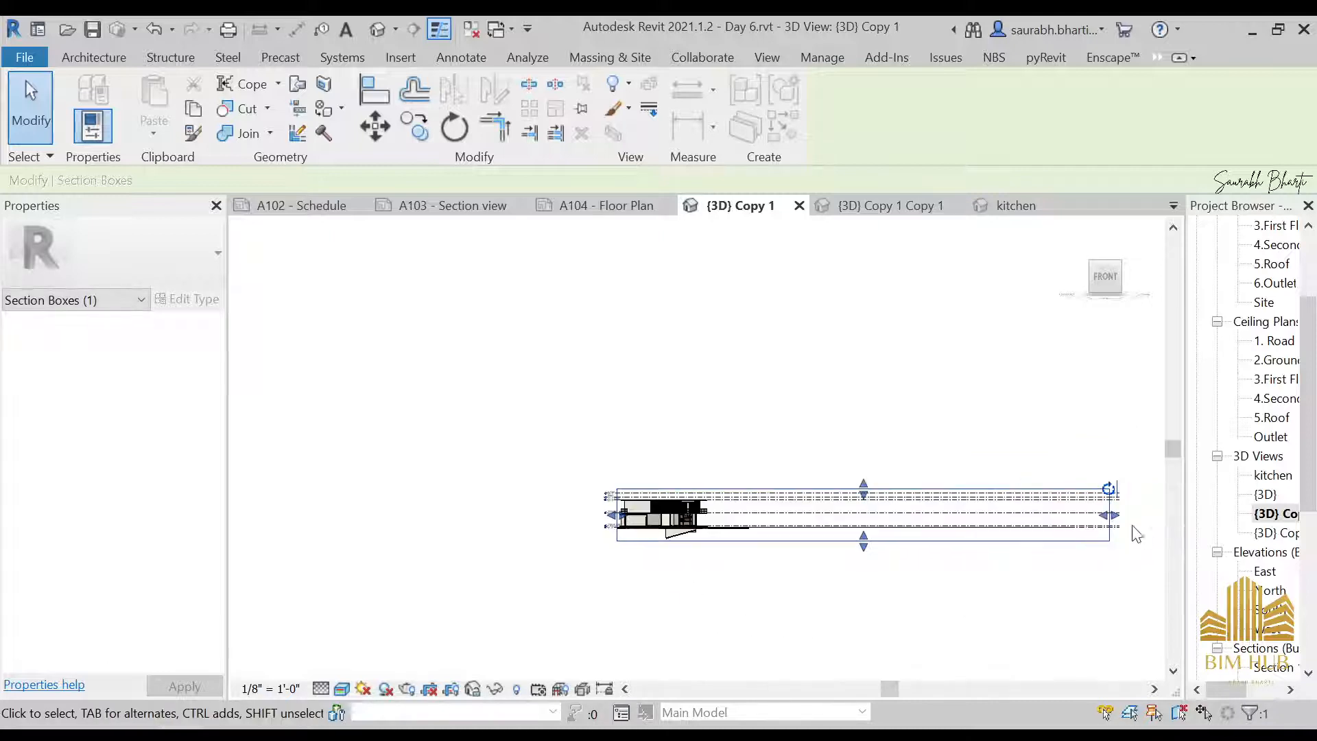
pyautogui.moveTo(1107, 516); pyautogui.dragTo(742, 525)
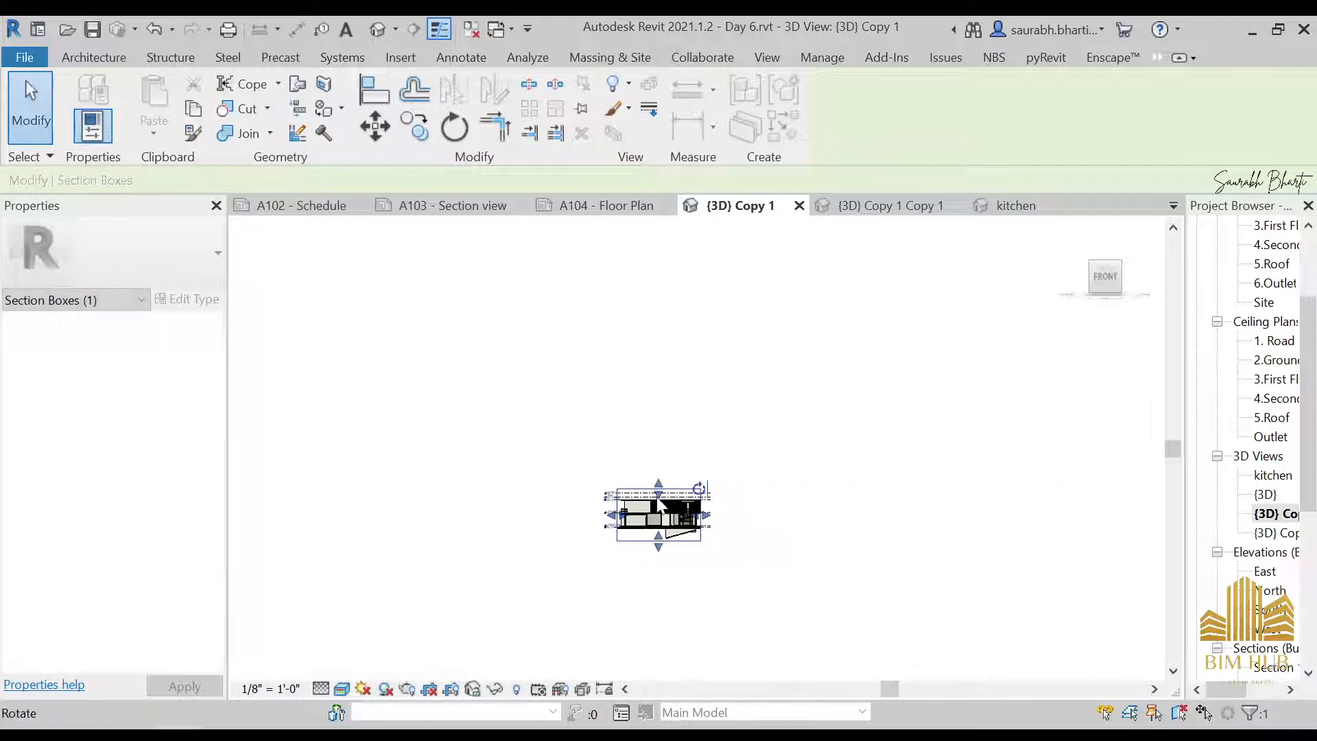
# Lower the top of the section box to just below First Floor, exposing the ground floor interior
pyautogui.scroll(5, 706, 535)
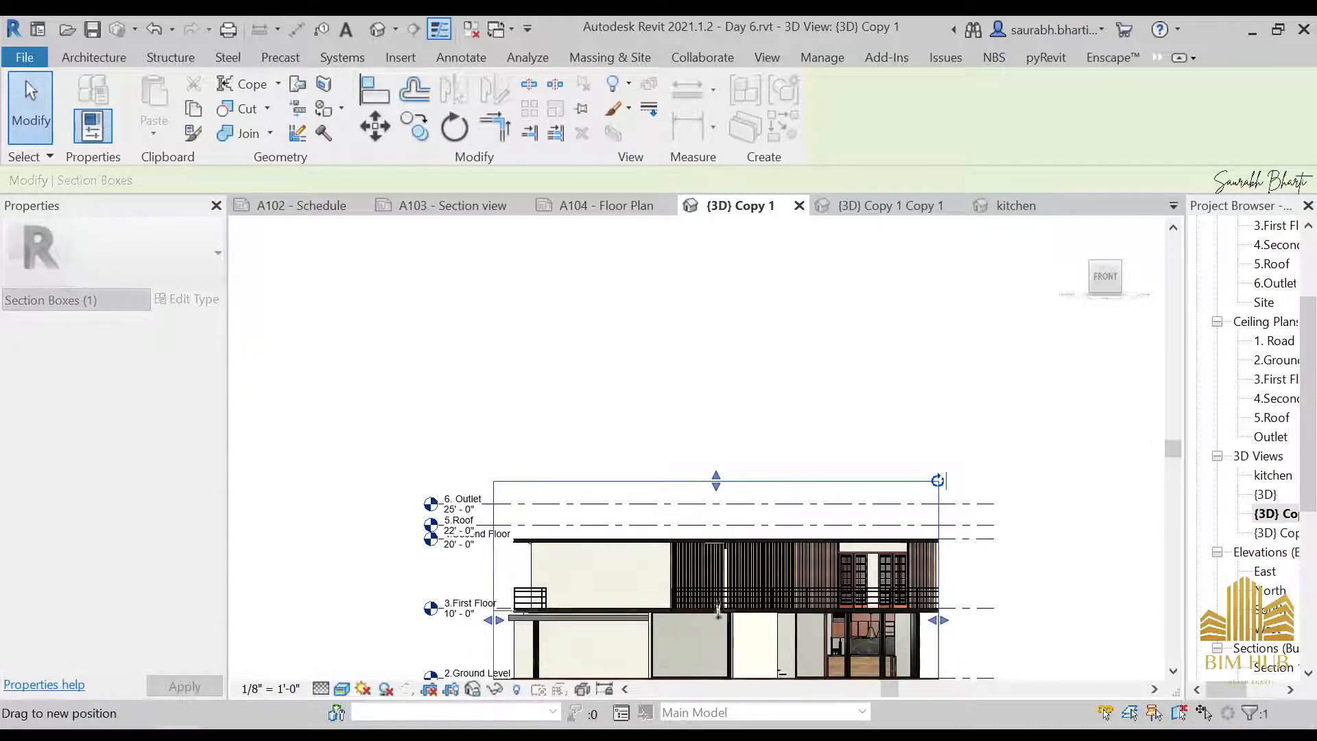
pyautogui.moveTo(712, 616); pyautogui.dragTo(714, 621)
pyautogui.scroll(-4, 732, 527)
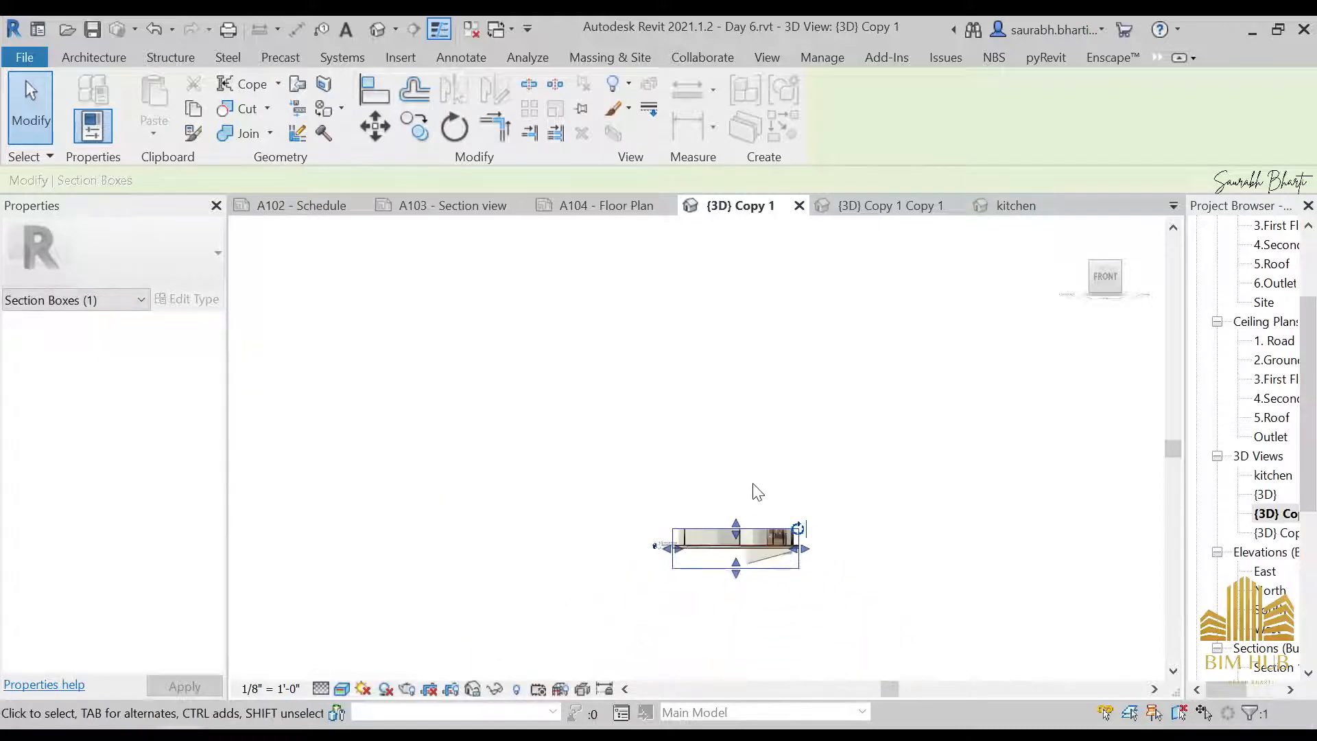
pyautogui.keyDown('shift'); pyautogui.moveTo(756, 488); pyautogui.dragTo(760, 679, button='middle'); pyautogui.keyUp('shift')
pyautogui.scroll(3, 753, 498)
pyautogui.scroll(4, 752, 502)
pyautogui.scroll(-3, 765, 443)
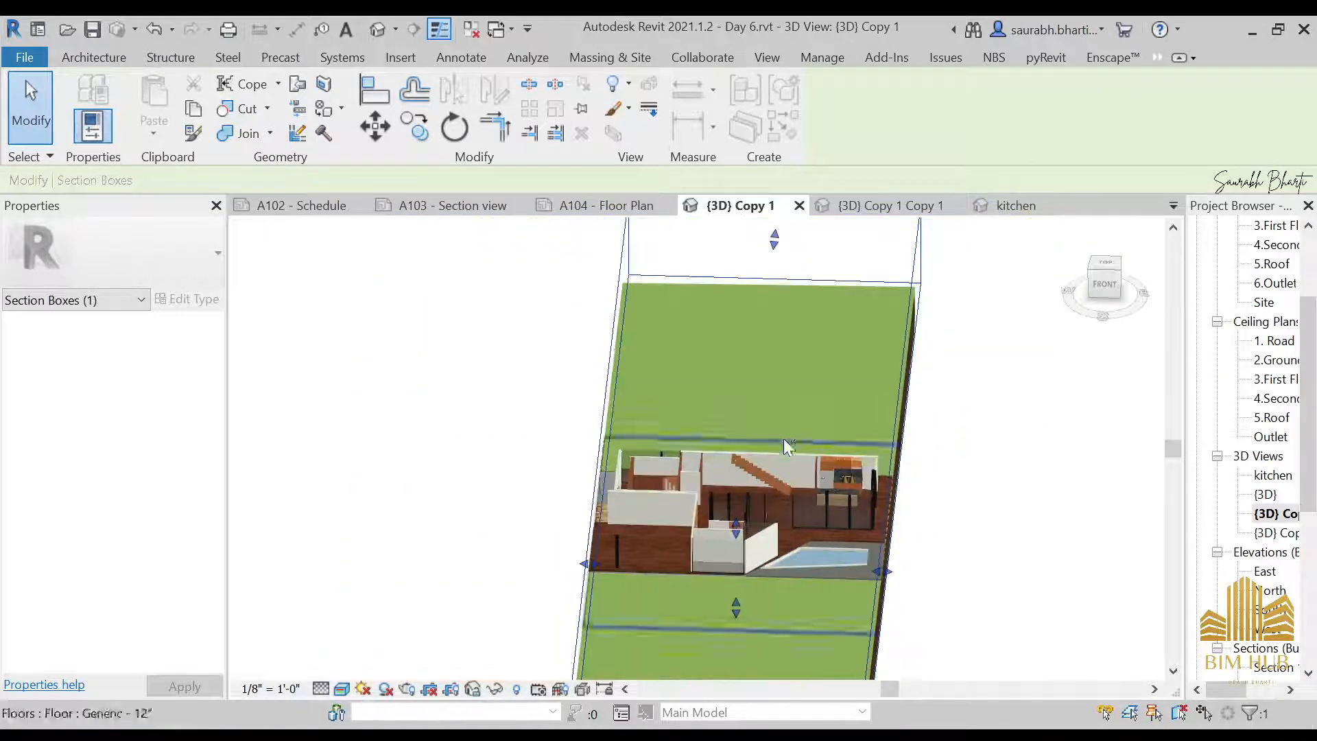
# From the top view, pull both long ends of the section box in to the house's edges, cutting off the surrounding lawn
pyautogui.scroll(-4, 748, 441)
pyautogui.keyDown('shift'); pyautogui.moveTo(570, 506); pyautogui.dragTo(940, 603, button='middle'); pyautogui.keyUp('shift')
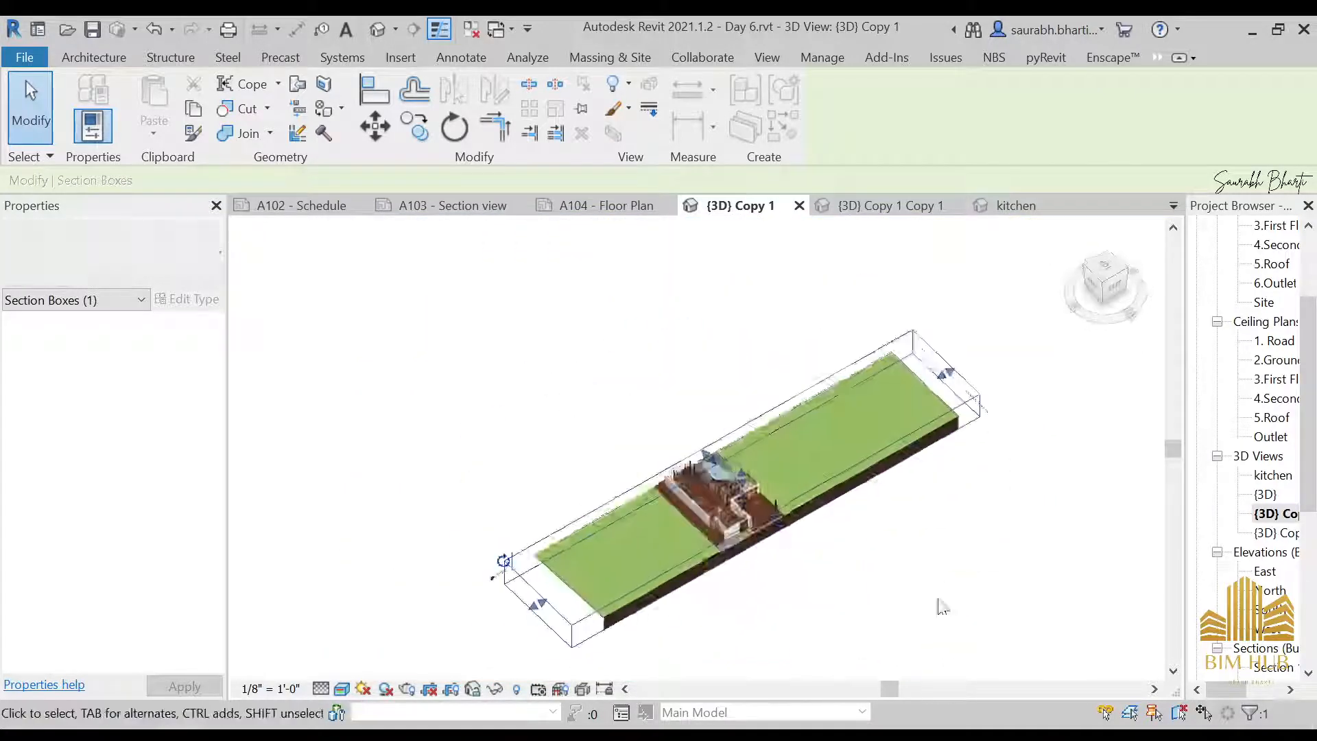
pyautogui.click(1113, 274)
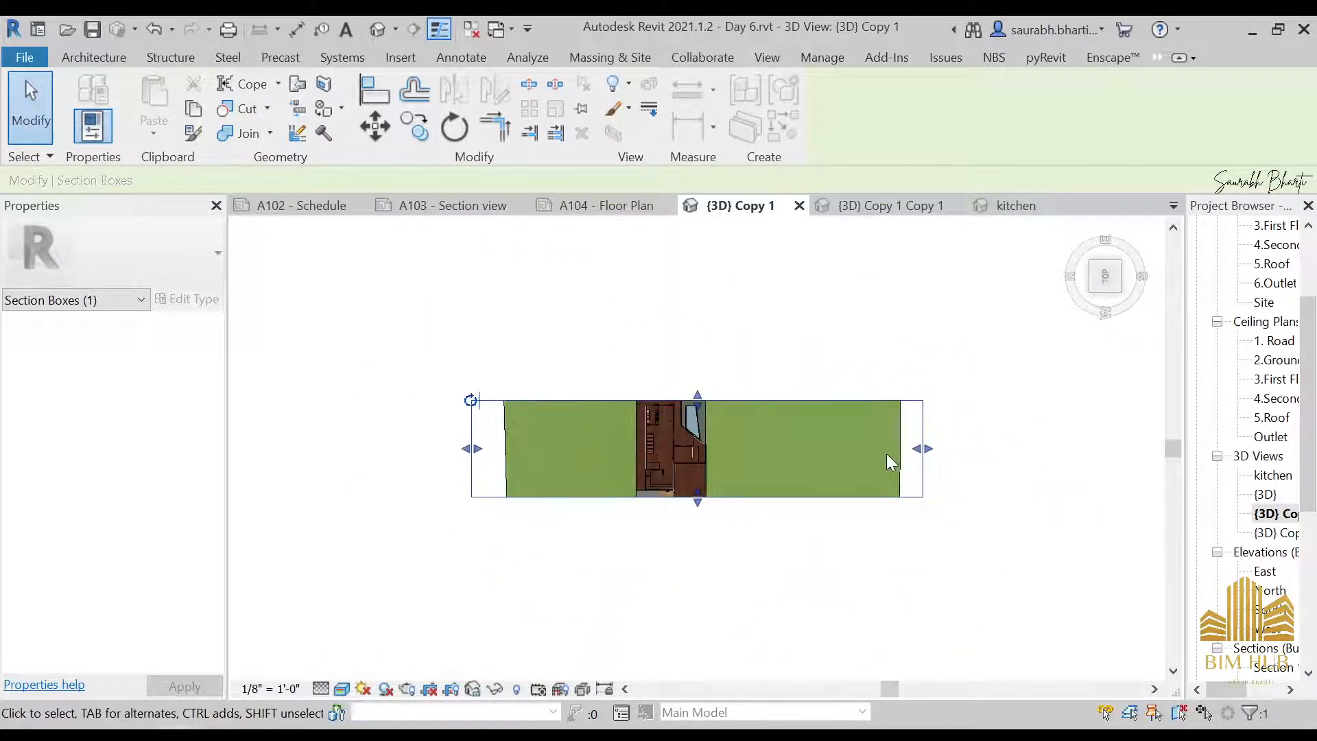
pyautogui.moveTo(920, 453); pyautogui.dragTo(922, 452)
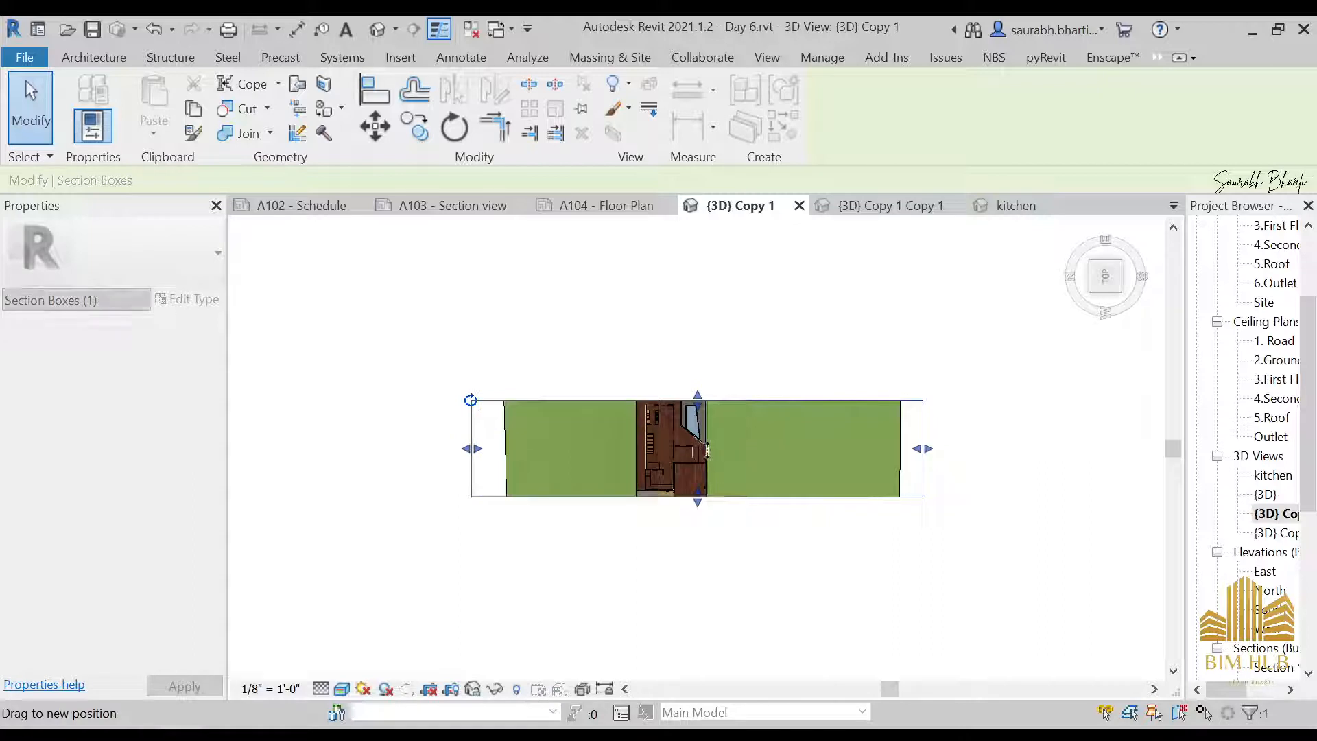
pyautogui.moveTo(707, 450); pyautogui.dragTo(707, 450)
pyautogui.moveTo(477, 450); pyautogui.dragTo(579, 449)
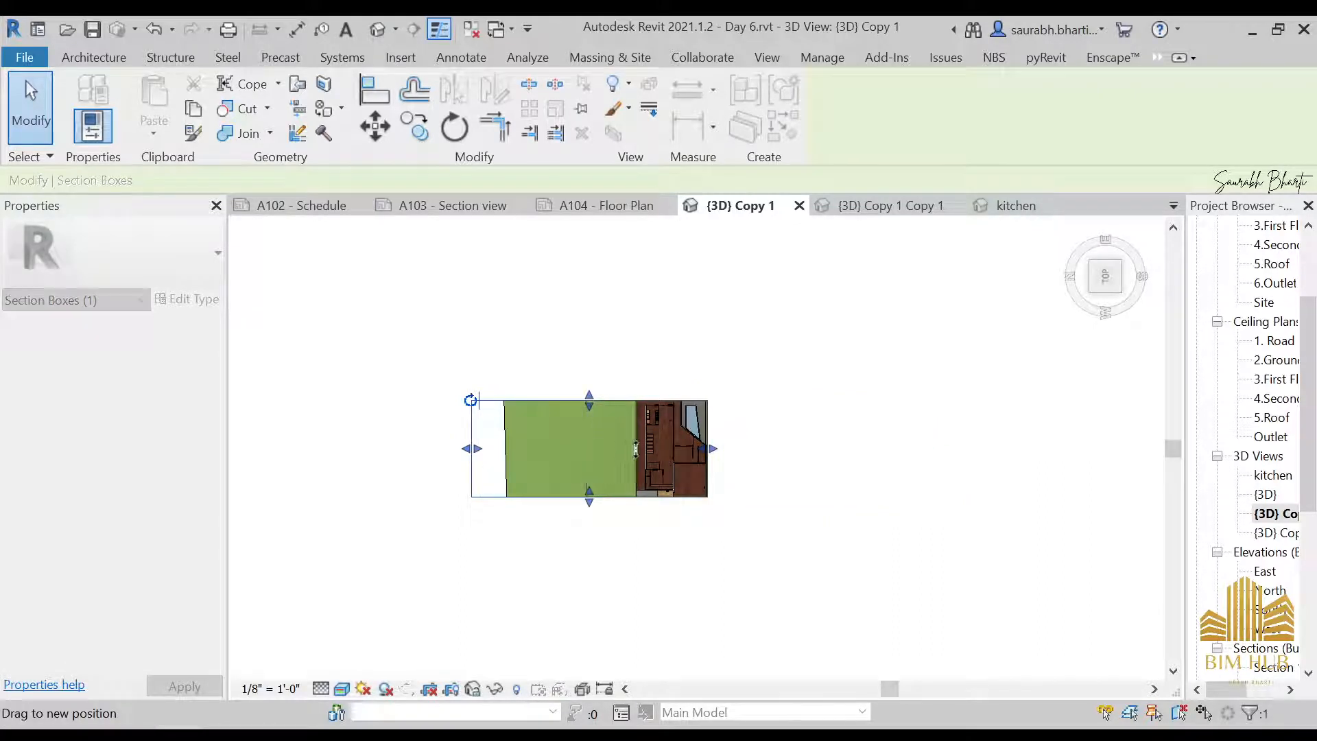
pyautogui.scroll(-5, 694, 500)
pyautogui.keyDown('shift'); pyautogui.moveTo(803, 559); pyautogui.dragTo(744, 546, button='middle'); pyautogui.keyUp('shift')
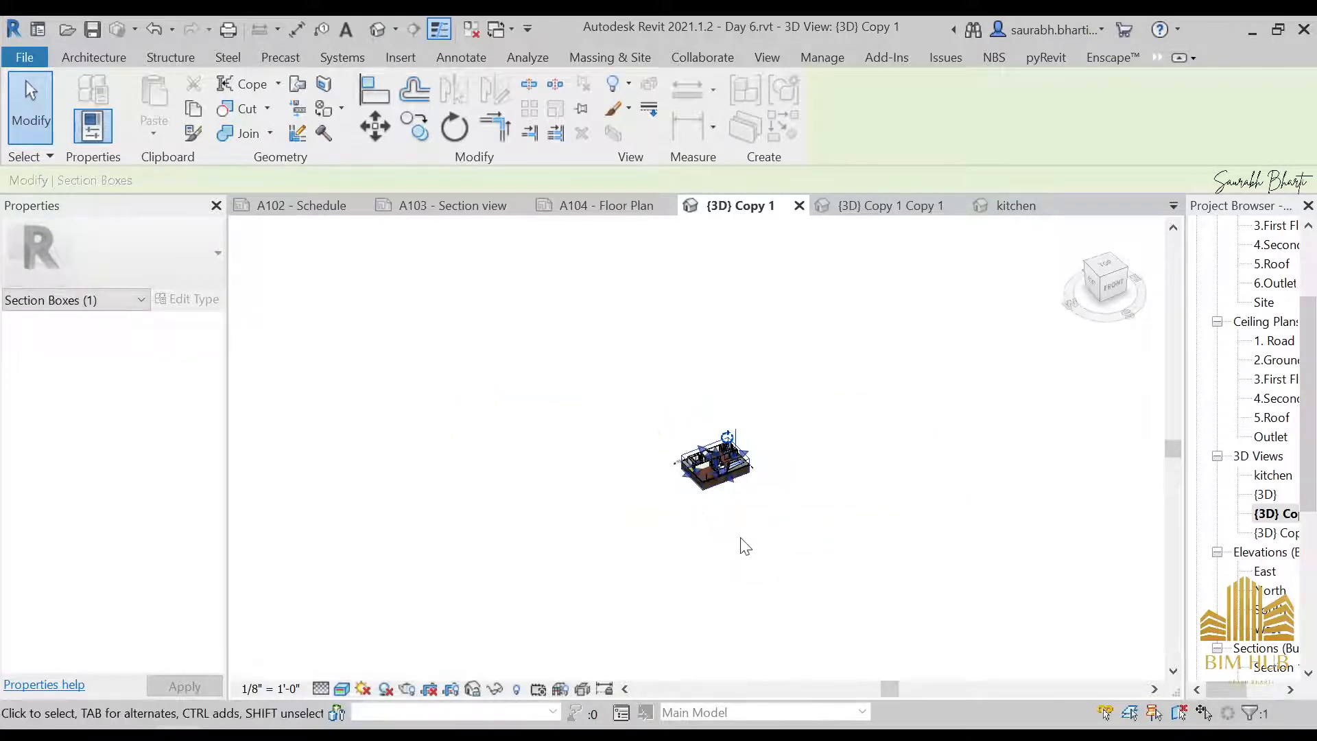
# Examine the section-boxed ground floor of the house from several angles
pyautogui.scroll(6, 745, 547)
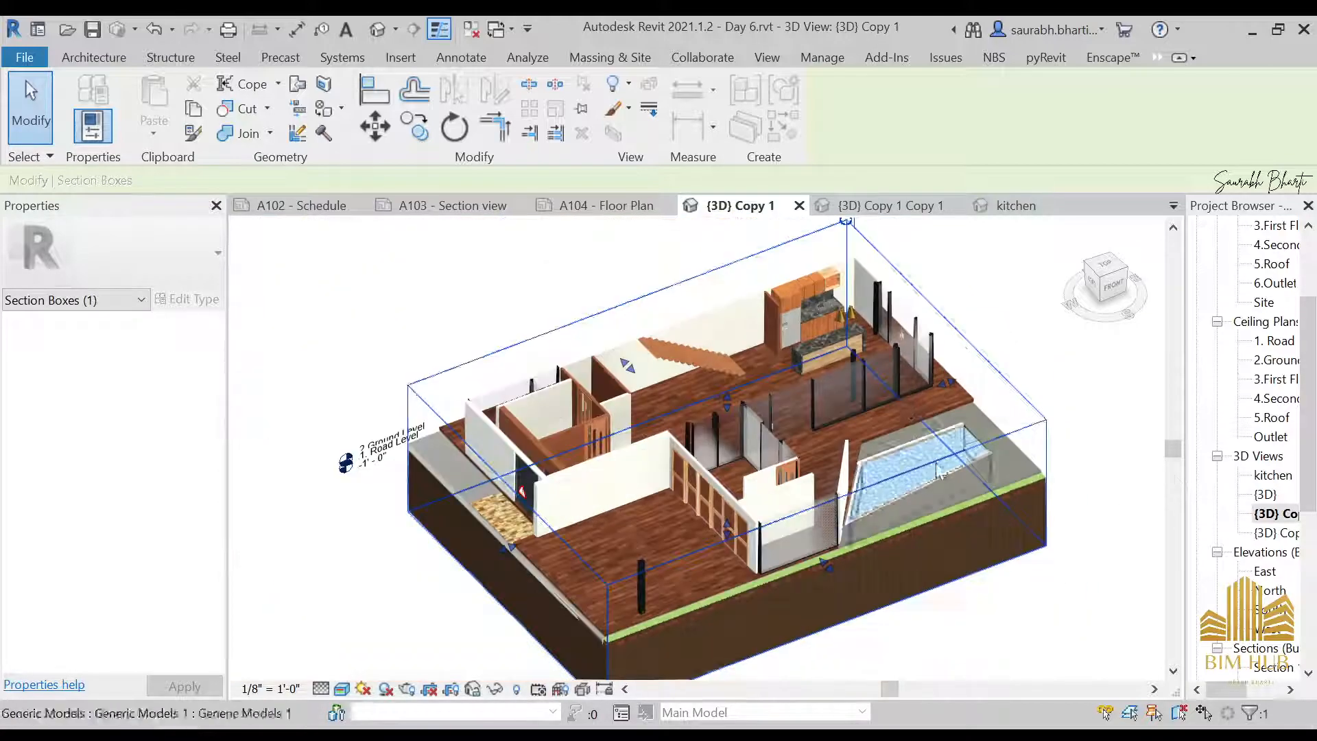
pyautogui.keyDown('shift'); pyautogui.moveTo(1057, 592); pyautogui.dragTo(1029, 585, button='middle'); pyautogui.keyUp('shift')
pyautogui.click(1068, 418)
pyautogui.scroll(-3, 1018, 522)
pyautogui.keyDown('shift'); pyautogui.moveTo(1018, 532); pyautogui.dragTo(981, 365, button='middle'); pyautogui.keyUp('shift')
pyautogui.keyDown('shift'); pyautogui.moveTo(890, 582); pyautogui.dragTo(724, 559, button='middle'); pyautogui.keyUp('shift')
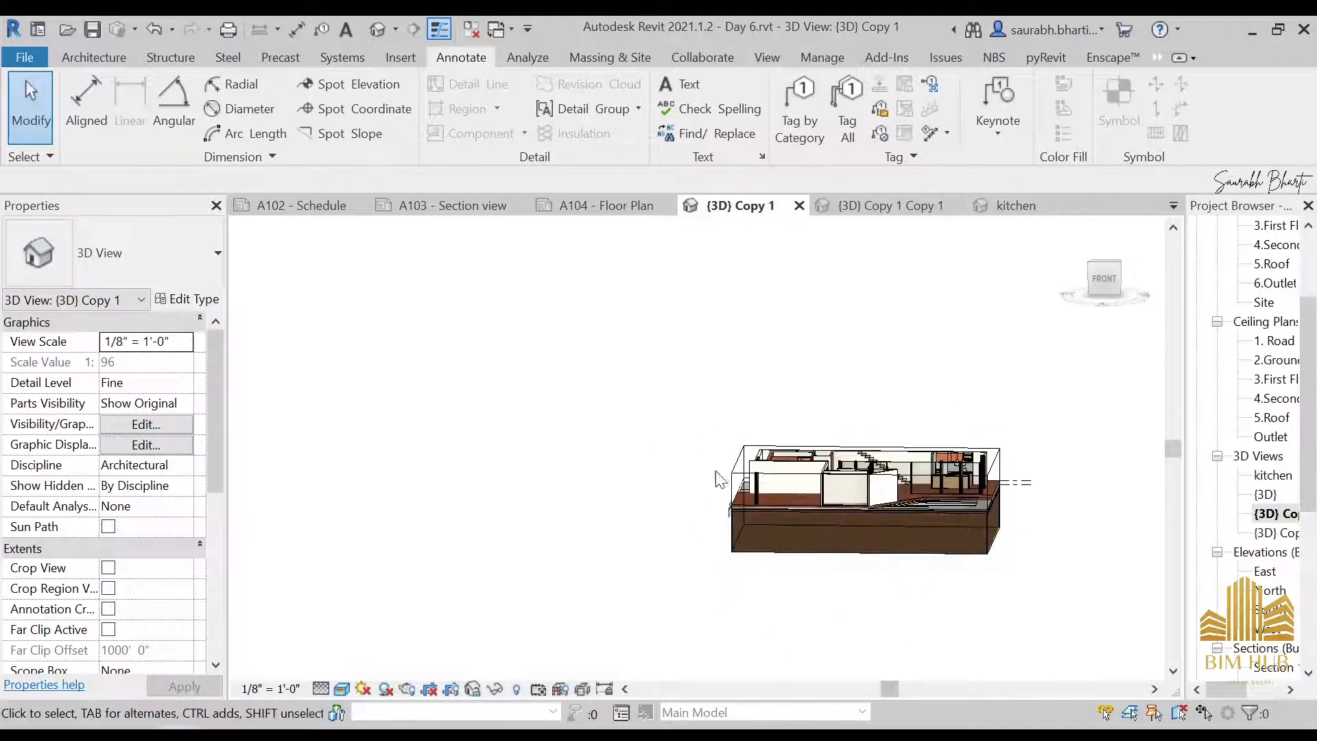
pyautogui.keyDown('shift'); pyautogui.moveTo(715, 473); pyautogui.dragTo(795, 608, button='middle'); pyautogui.keyUp('shift')
pyautogui.scroll(3, 837, 496)
pyautogui.scroll(-3, 837, 495)
pyautogui.keyDown('shift'); pyautogui.moveTo(963, 603); pyautogui.dragTo(928, 490, button='middle'); pyautogui.keyUp('shift')
# Select the section box from the front view and check the cropped ground floor from an angle above
pyautogui.click(1108, 283)
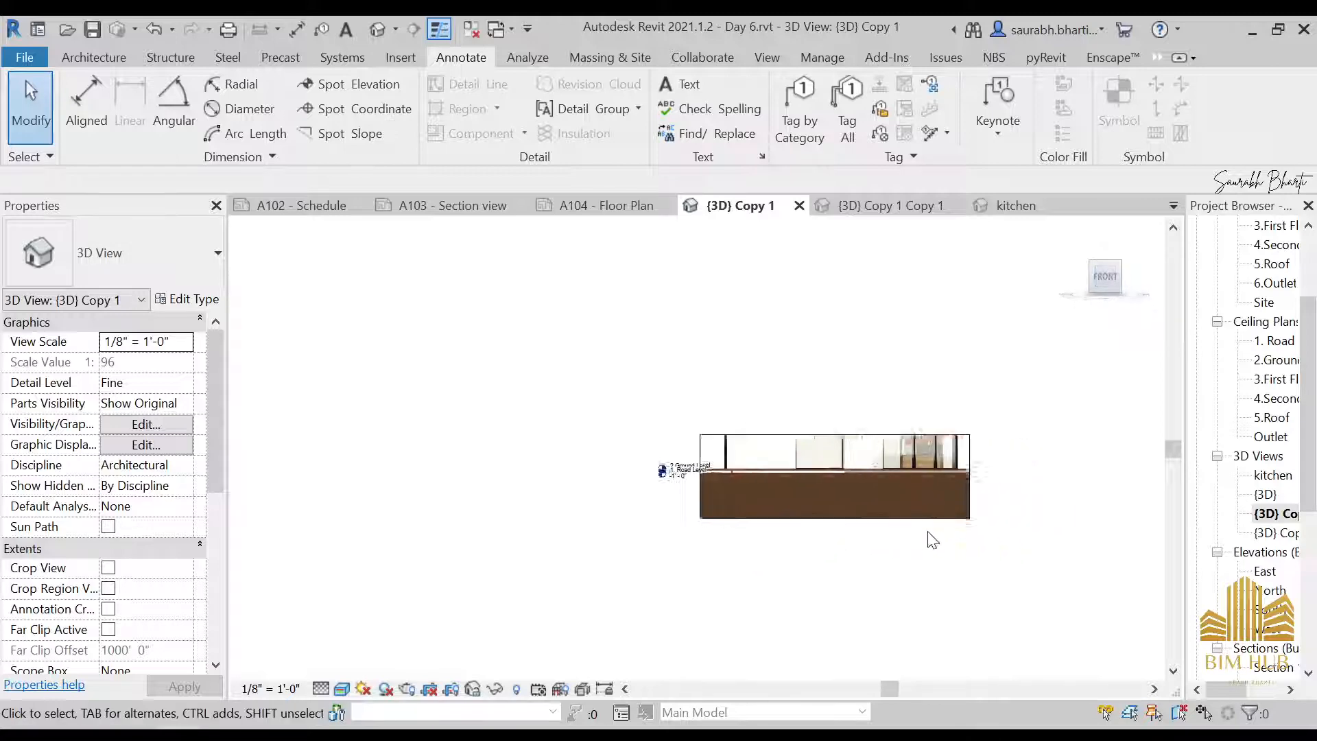
pyautogui.moveTo(933, 541); pyautogui.dragTo(734, 503, button='middle')
pyautogui.click(733, 503)
pyautogui.keyDown('shift'); pyautogui.moveTo(737, 445); pyautogui.dragTo(759, 645, button='middle'); pyautogui.keyUp('shift')
pyautogui.scroll(6, 840, 540)
pyautogui.scroll(-6, 840, 540)
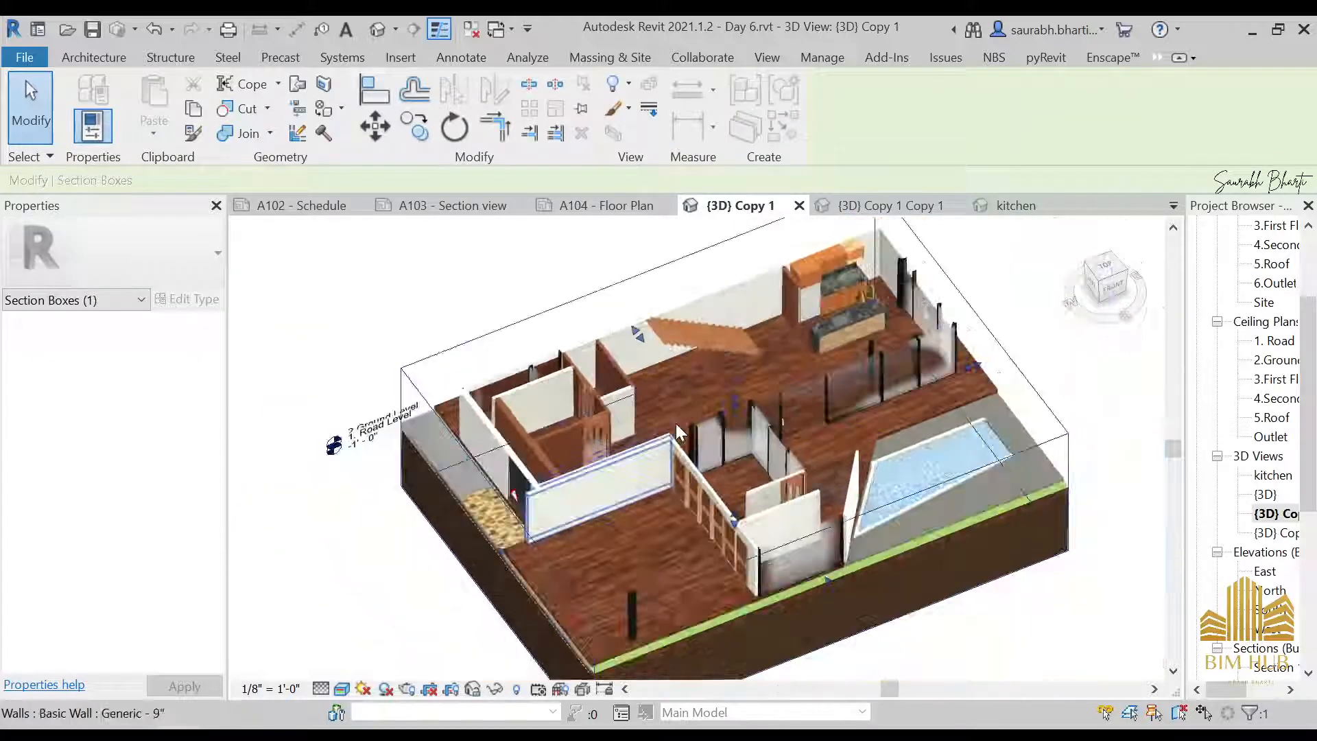
# Rename the duplicated 3D view of the cropped ground floor as Ground Floor
pyautogui.keyDown('shift'); pyautogui.moveTo(722, 394); pyautogui.dragTo(822, 543, button='middle'); pyautogui.keyUp('shift')
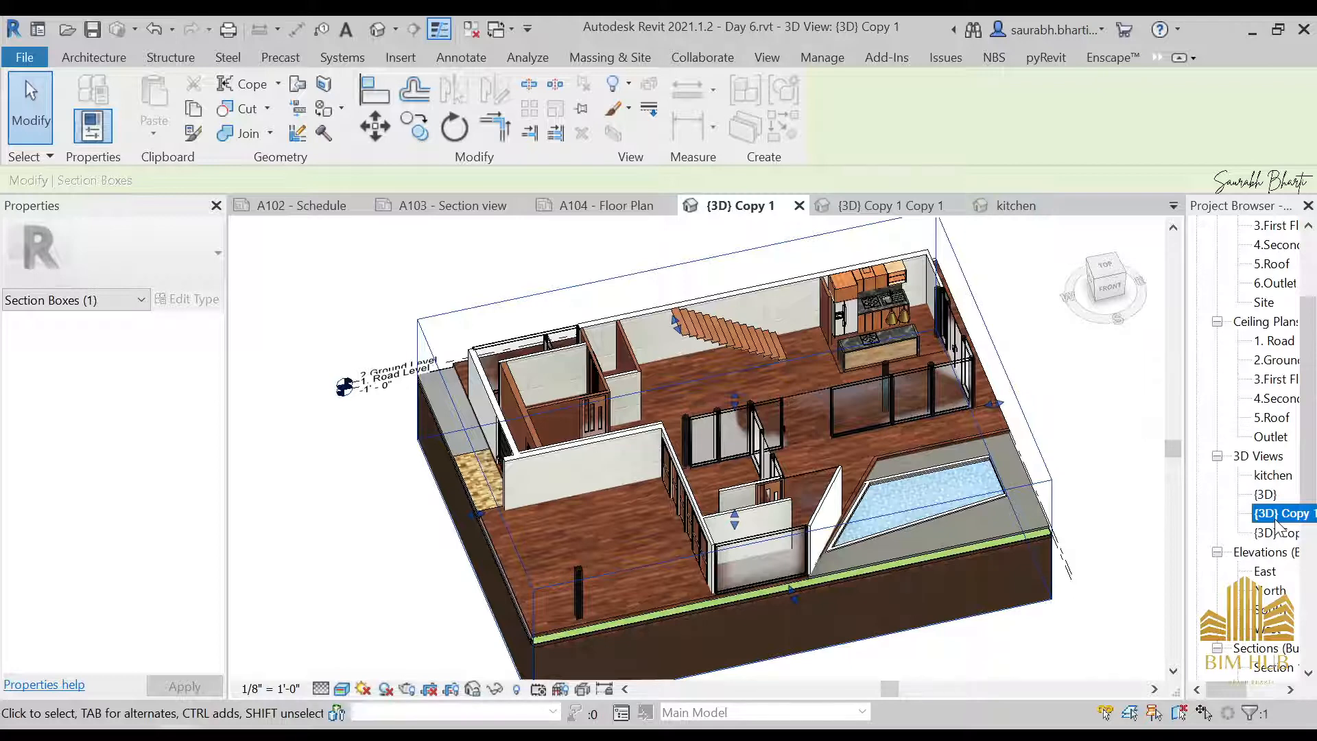
pyautogui.rightClick(1276, 525)
pyautogui.click(1129, 364)
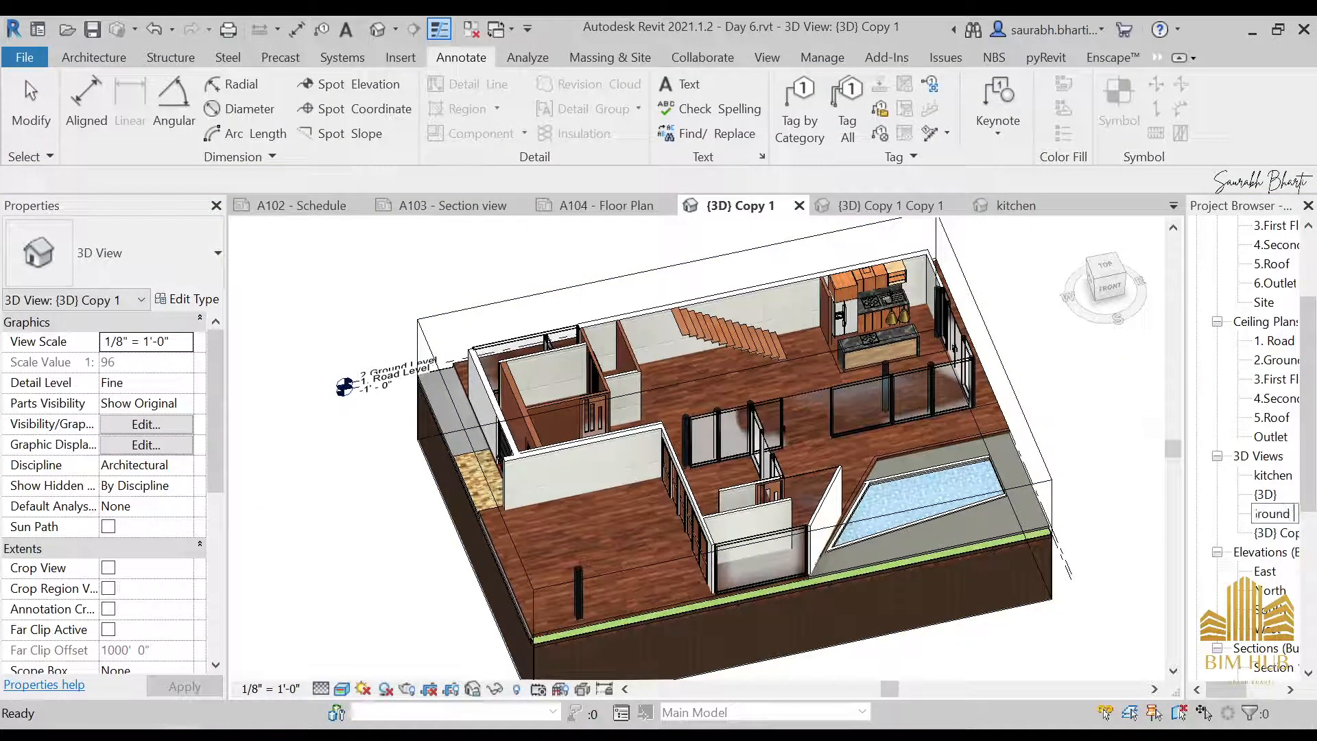
pyautogui.write('Ground Floor')
pyautogui.press('Return')
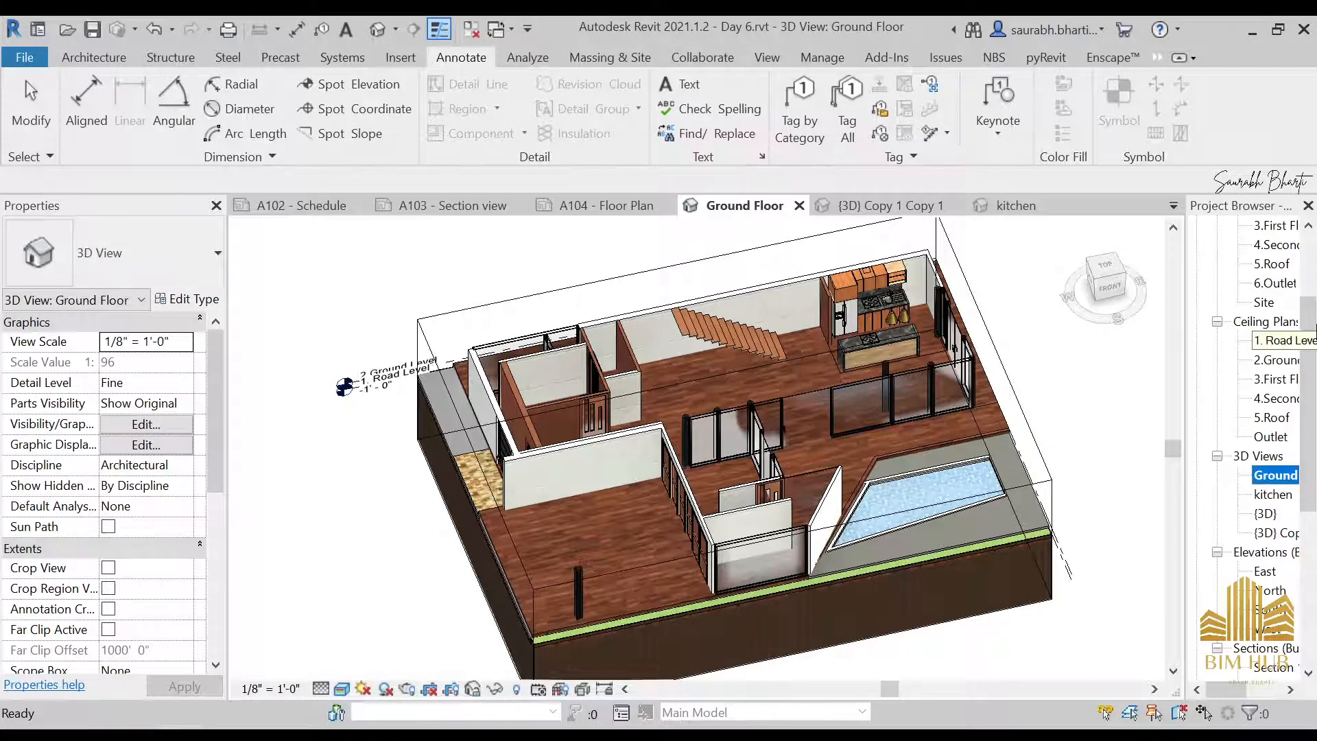
# Rename the remaining duplicate, {3D} Copy 1 Copy 1, as First flor
pyautogui.rightClick(1266, 533)
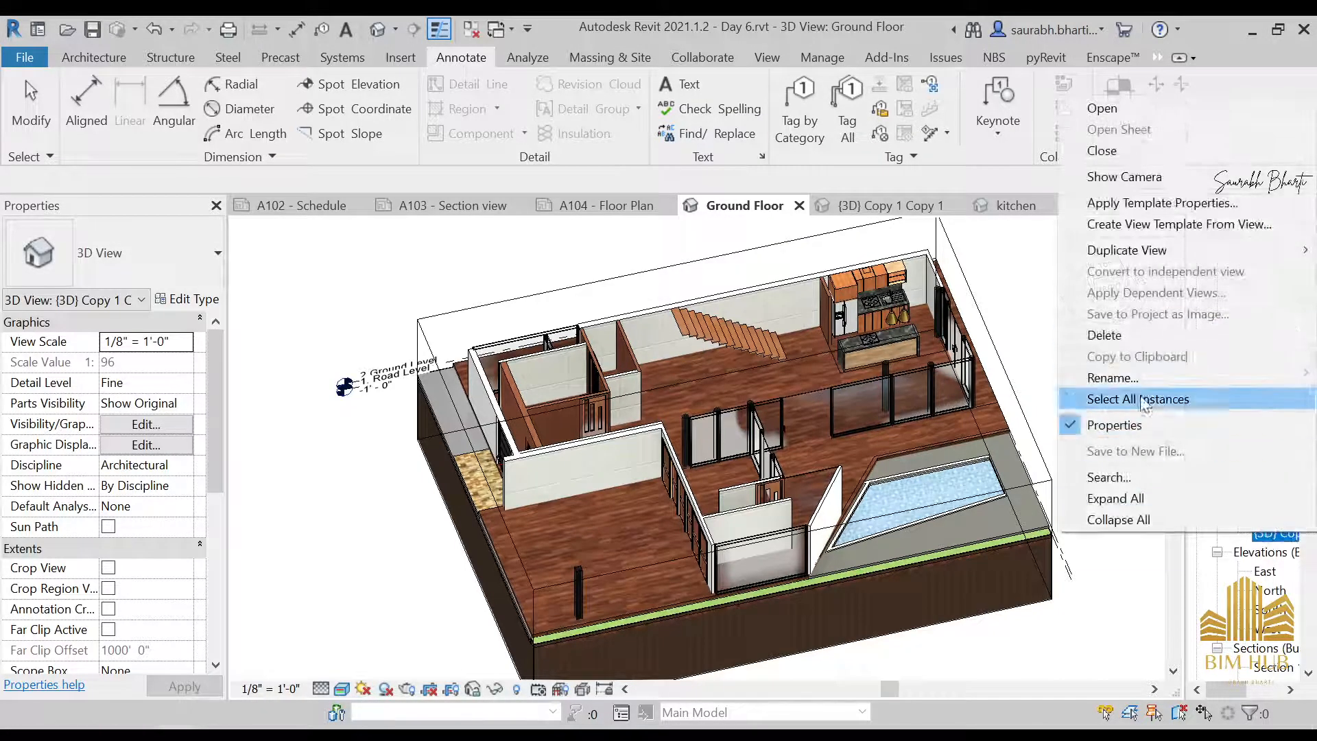
pyautogui.click(1118, 378)
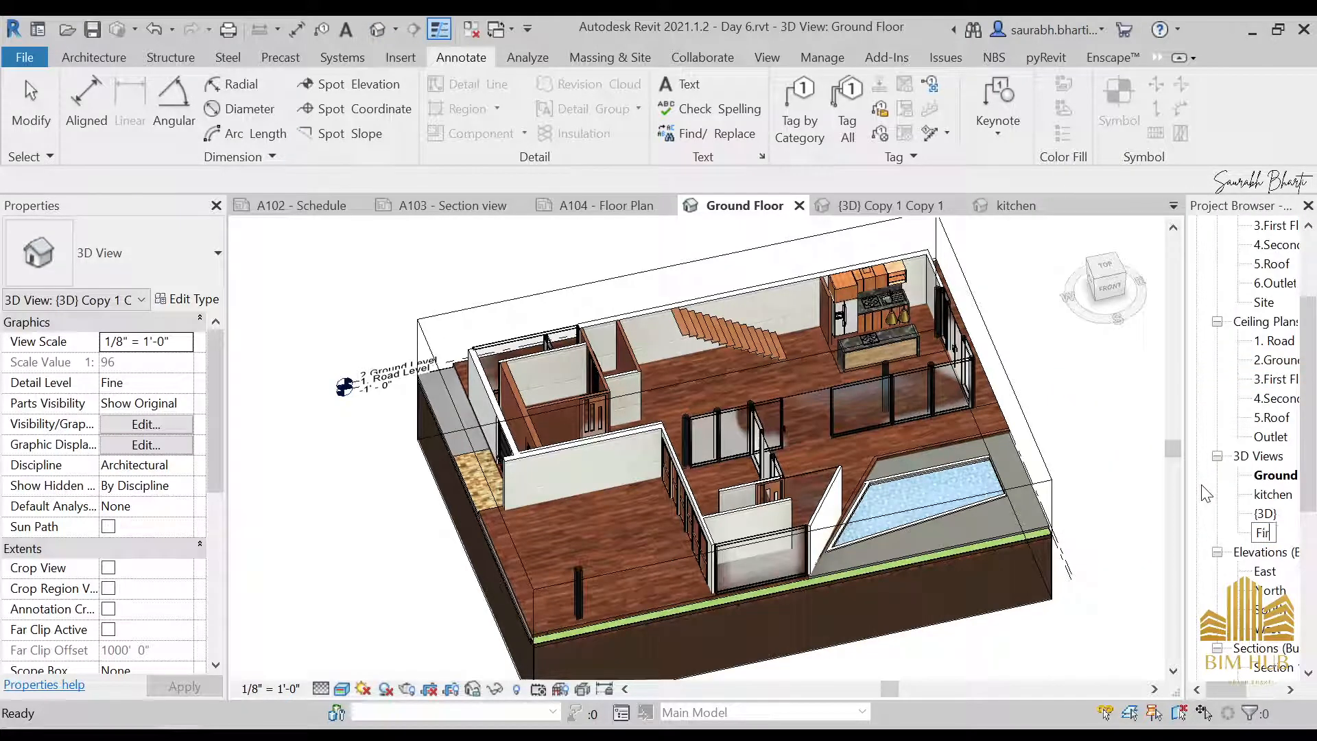
pyautogui.press('Return')
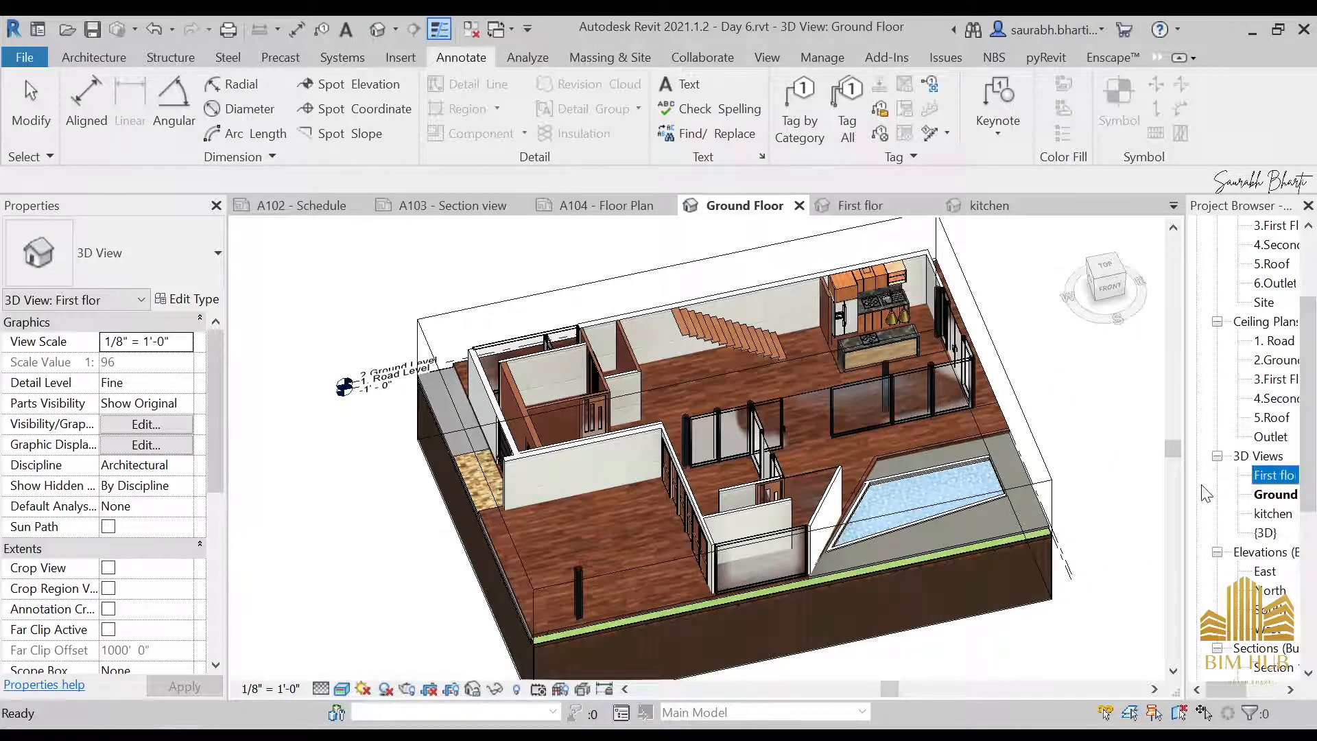
# Open the First flor 3D view, orient it to the front and turn on its section box
pyautogui.moveTo(1308, 402); pyautogui.dragTo(1308, 395)
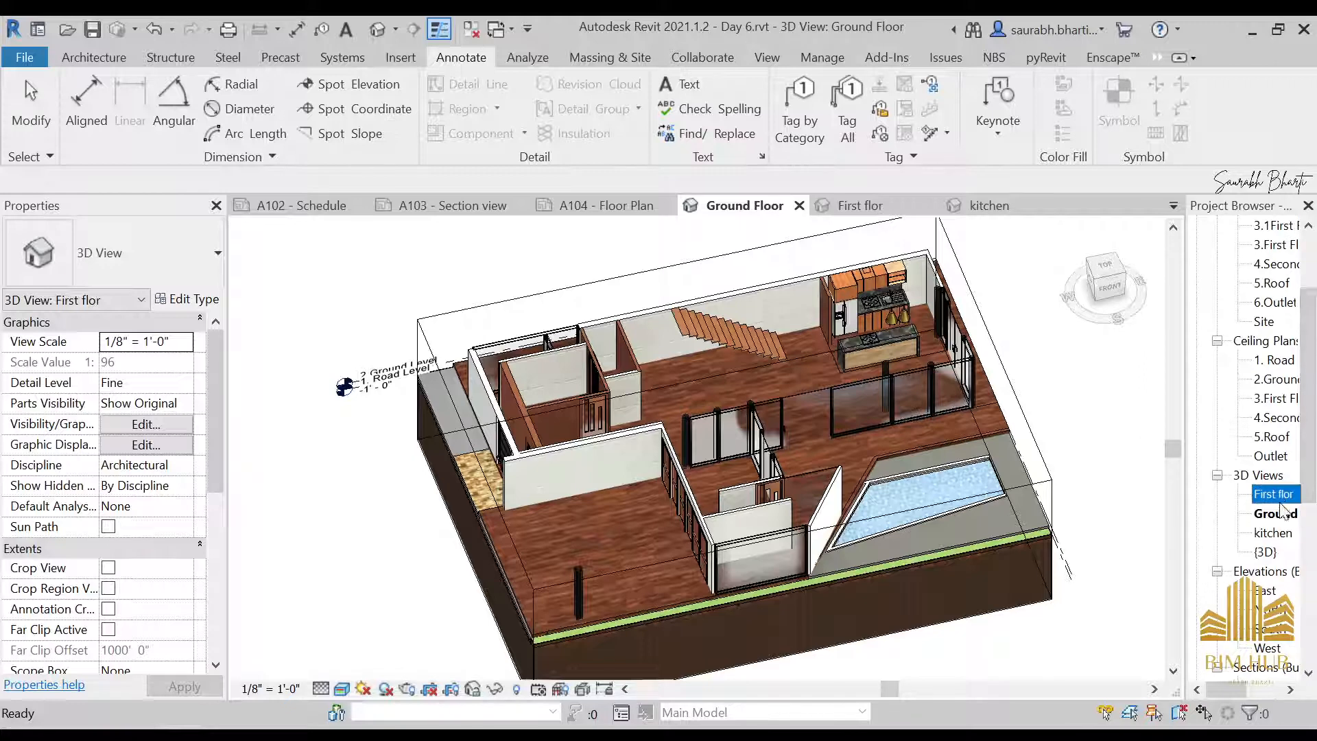
pyautogui.doubleClick(1273, 495)
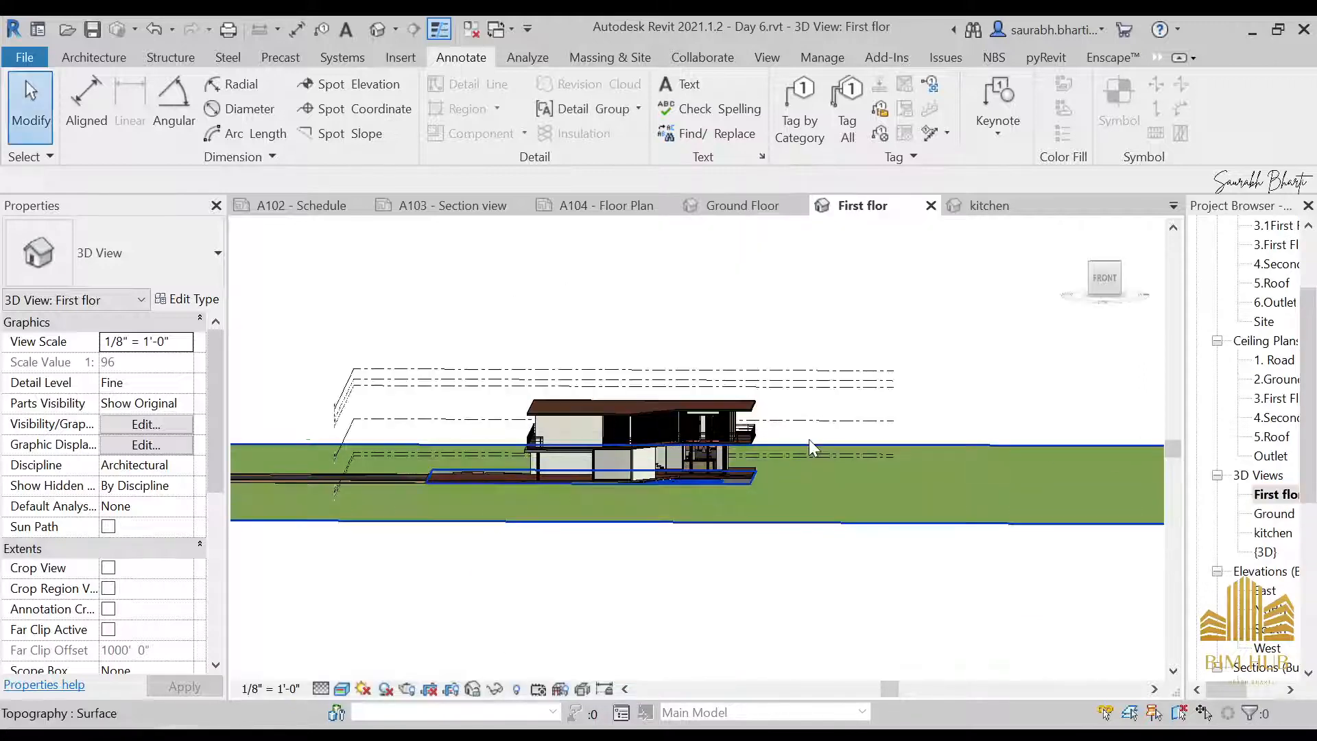
pyautogui.click(1106, 279)
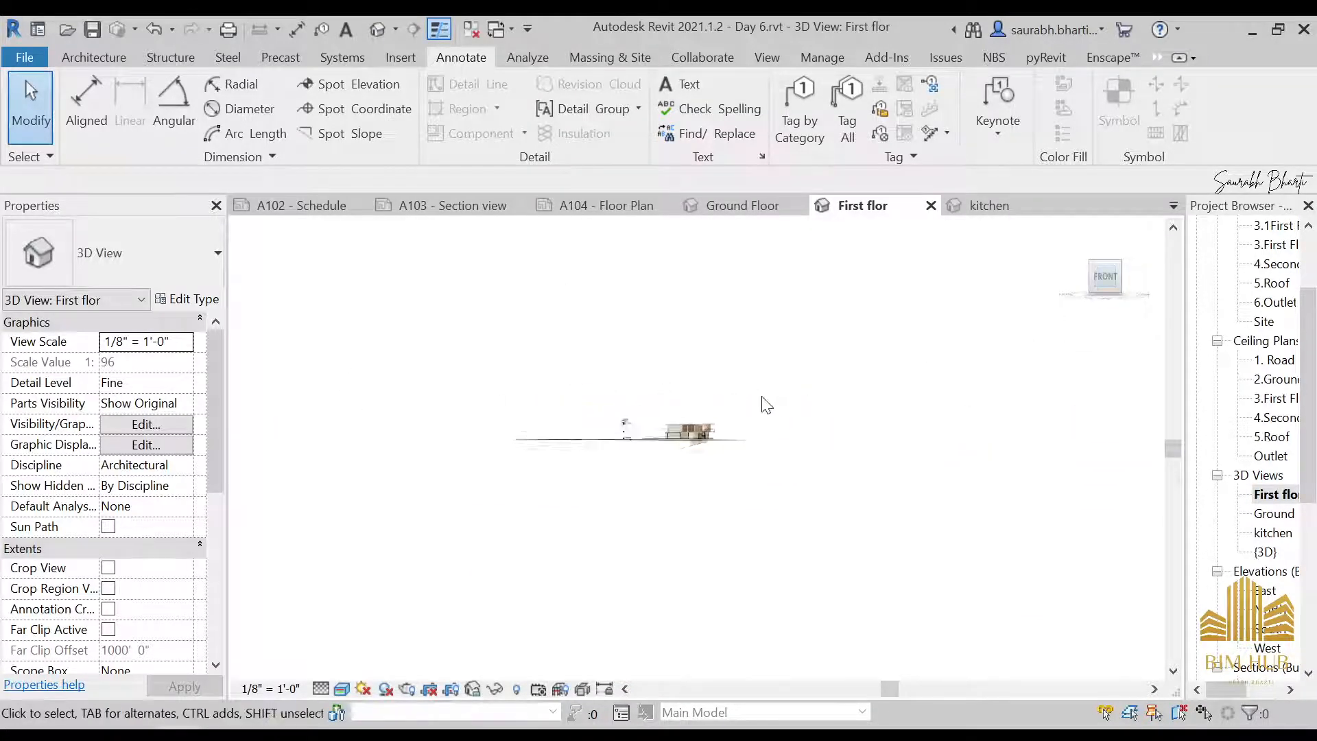
pyautogui.scroll(-4, 164, 445)
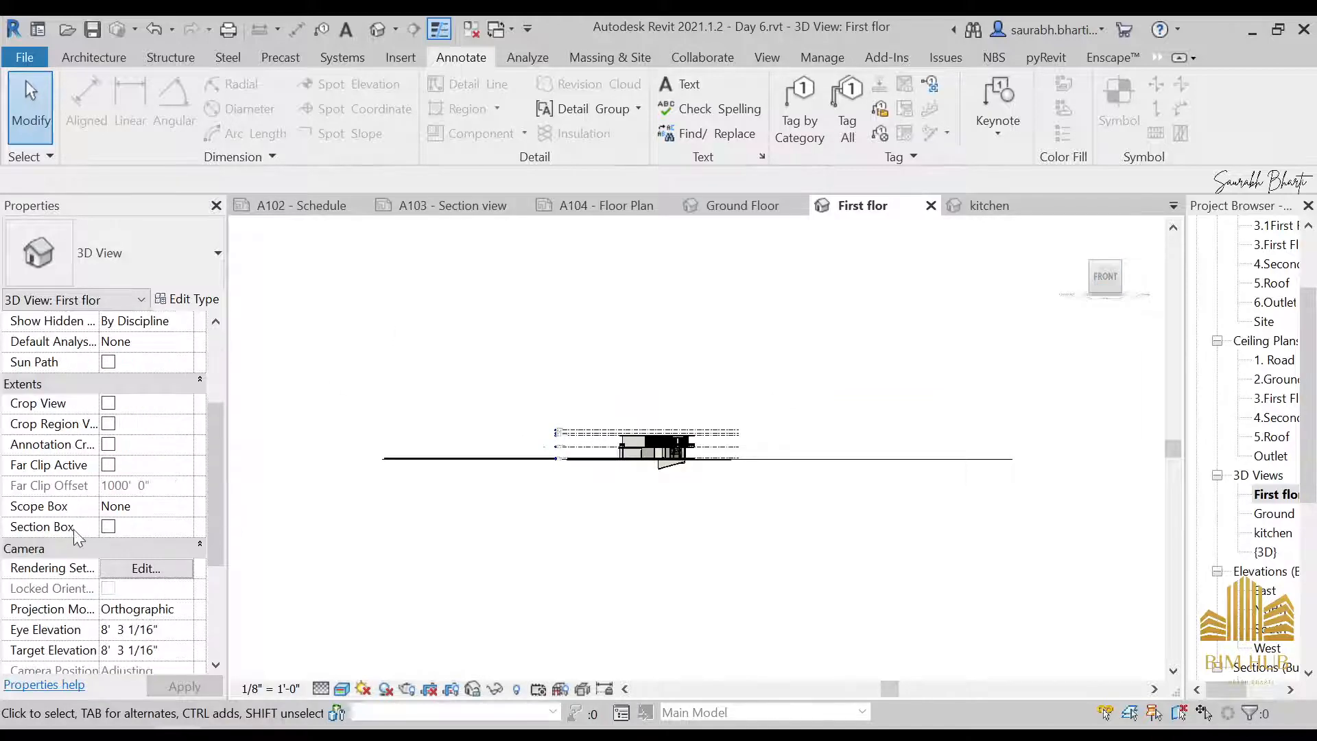
pyautogui.click(108, 526)
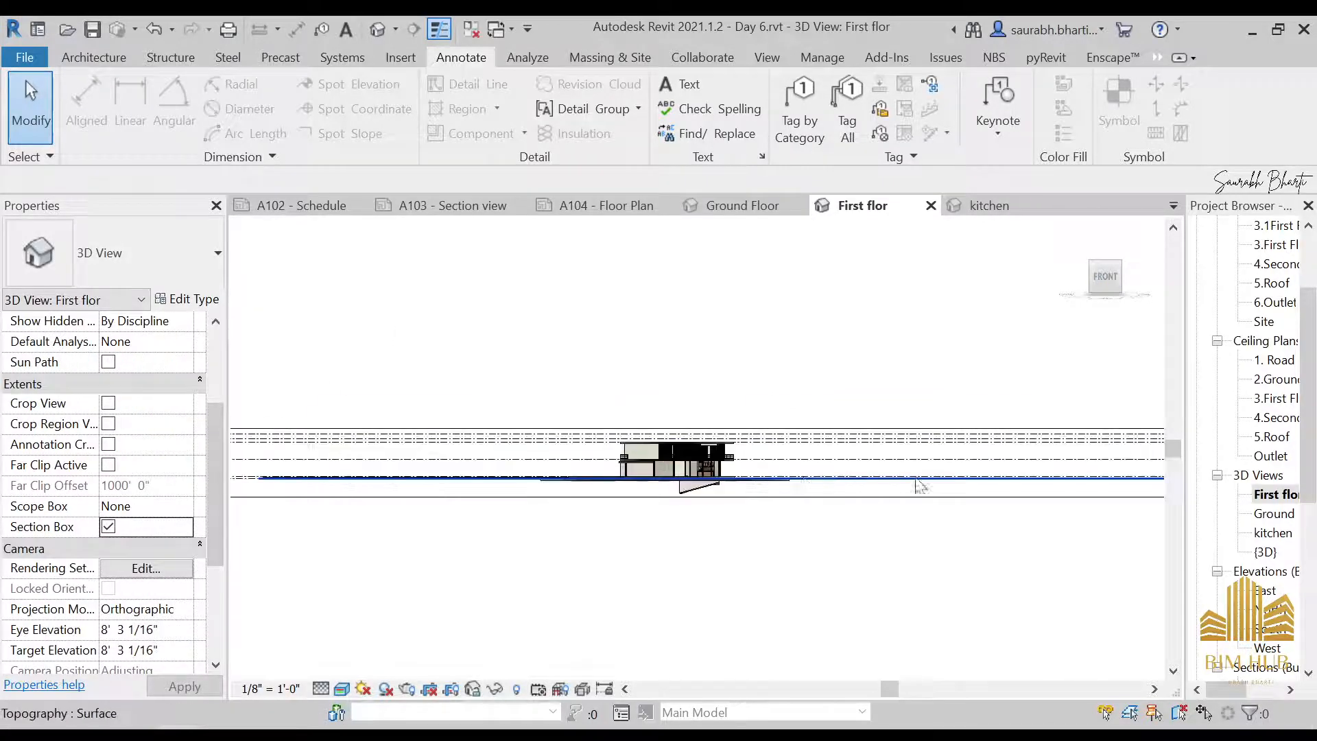
# From the front view, pull both sides of the section box in to the side edges of the house
pyautogui.scroll(4, 527, 467)
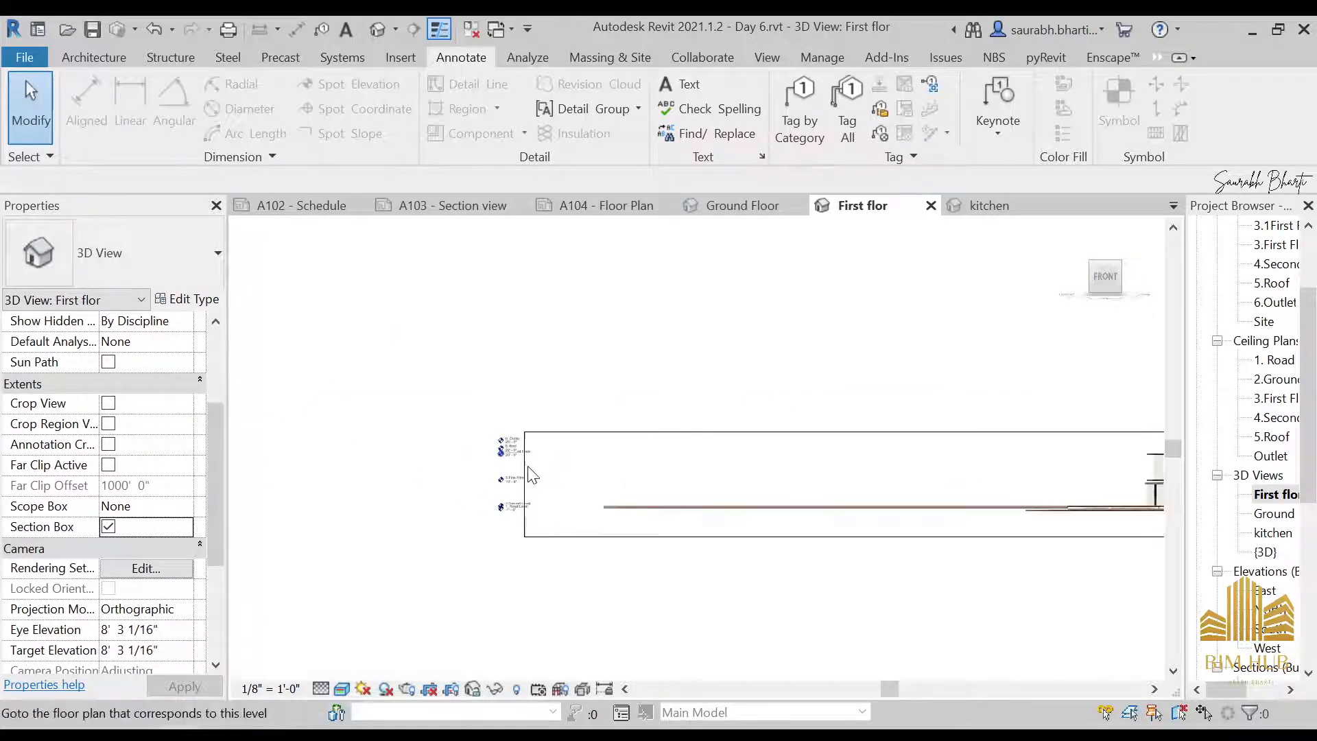
pyautogui.click(527, 470)
pyautogui.scroll(-2, 751, 440)
pyautogui.moveTo(751, 441); pyautogui.dragTo(380, 474, button='middle')
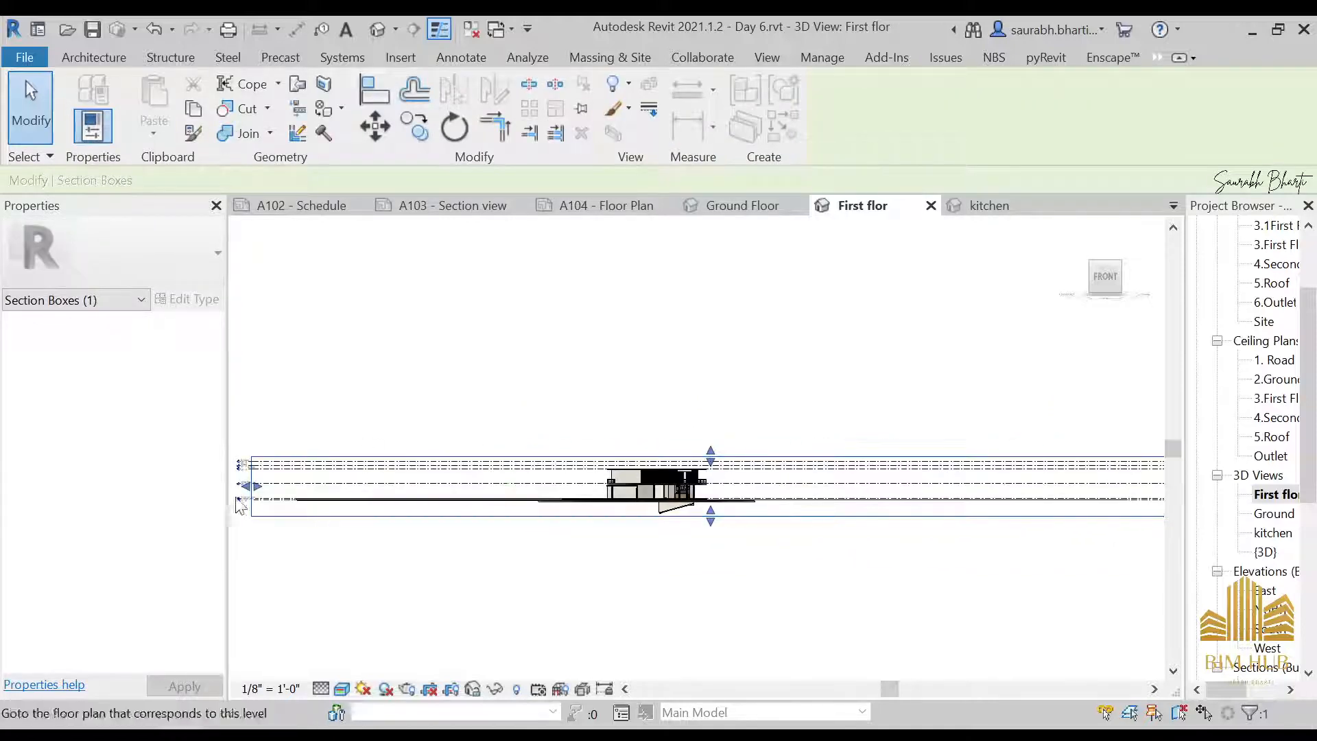
pyautogui.moveTo(256, 487); pyautogui.dragTo(464, 487)
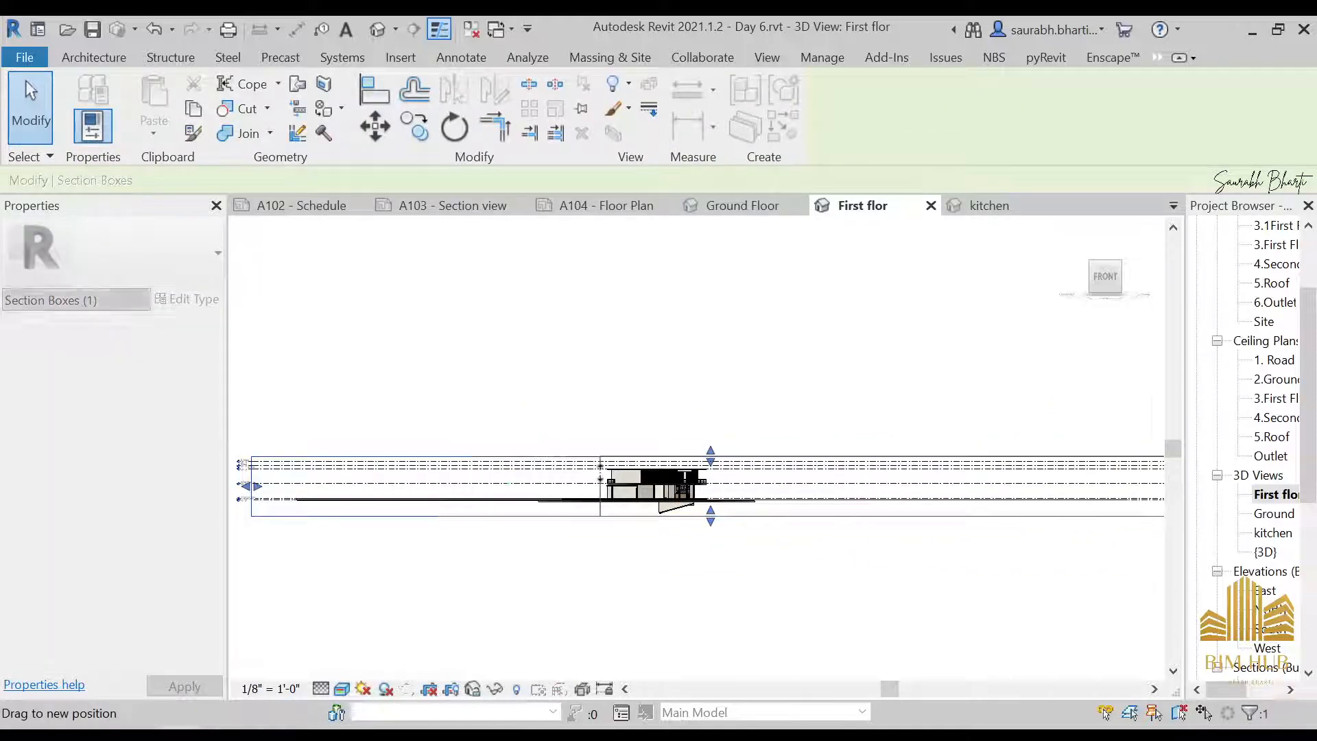
pyautogui.moveTo(601, 479); pyautogui.dragTo(601, 480)
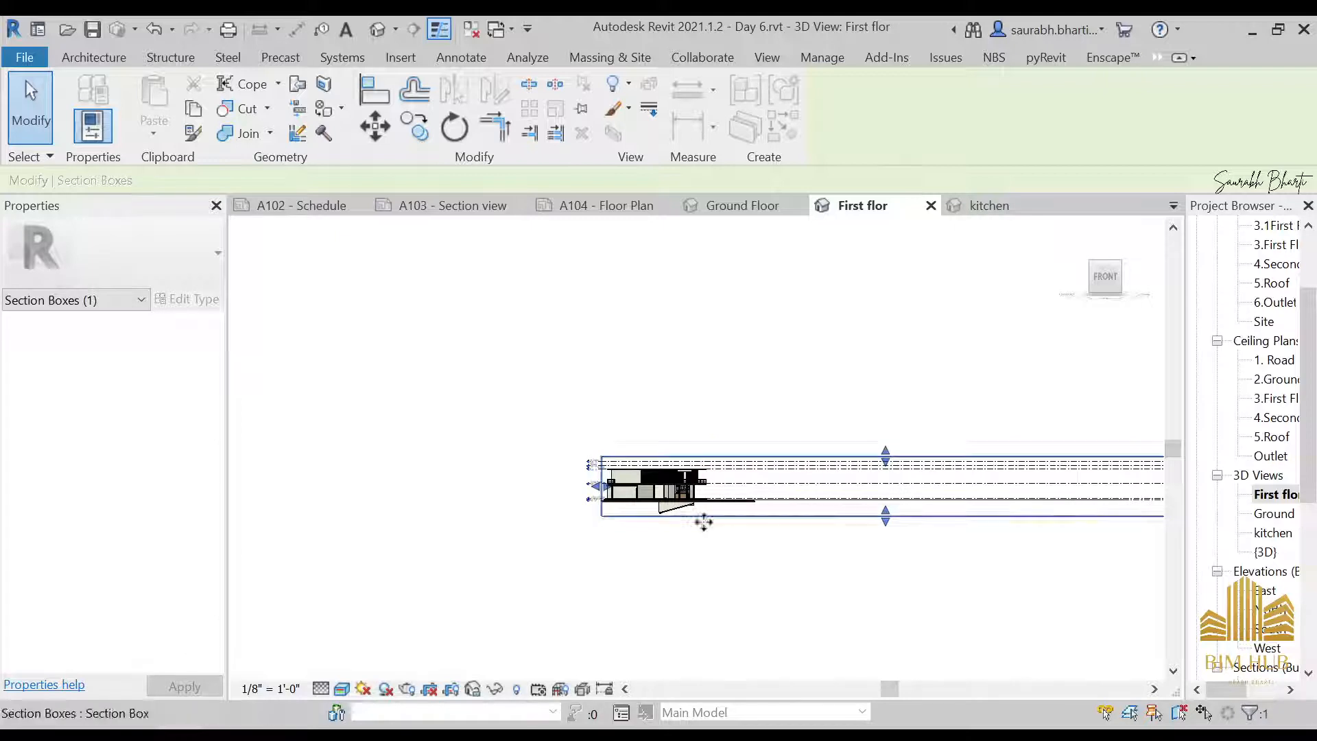
pyautogui.scroll(-2, 699, 520)
pyautogui.moveTo(679, 572); pyautogui.dragTo(606, 573, button='middle')
pyautogui.scroll(3, 953, 510)
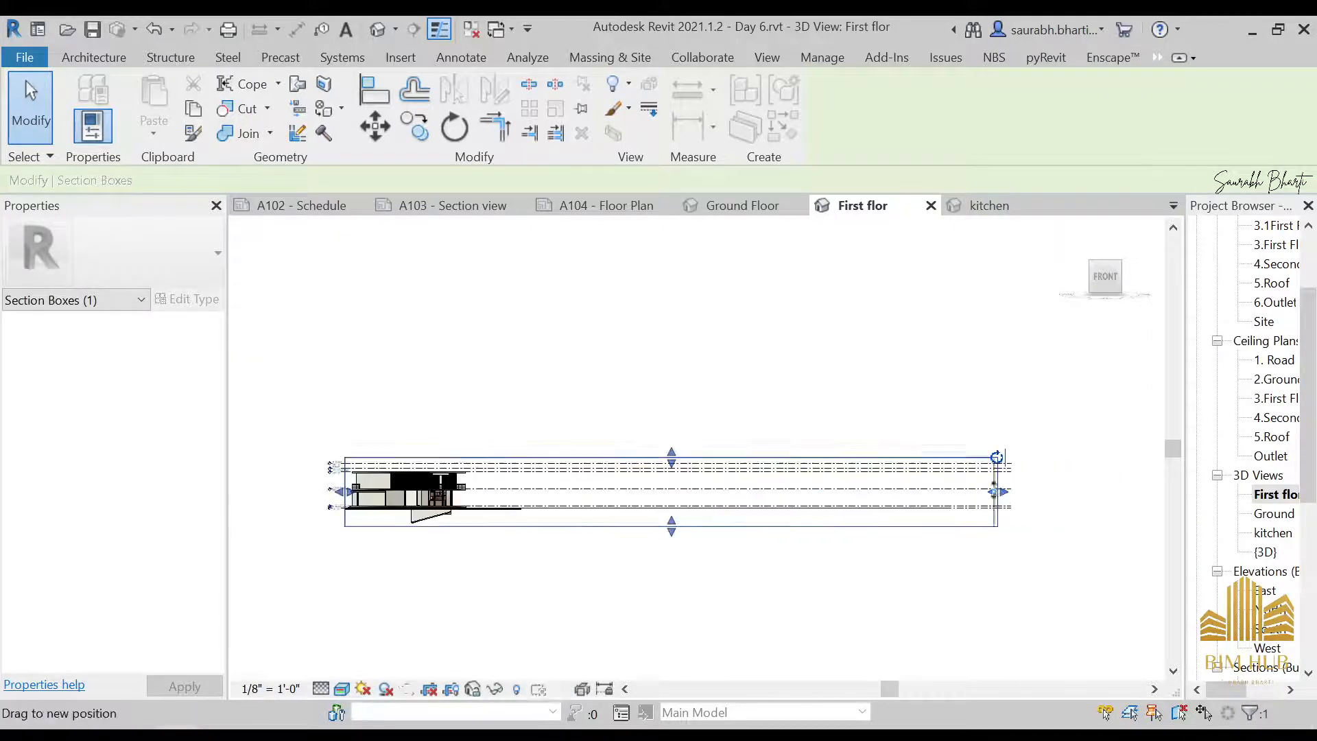
pyautogui.moveTo(994, 491); pyautogui.dragTo(544, 484)
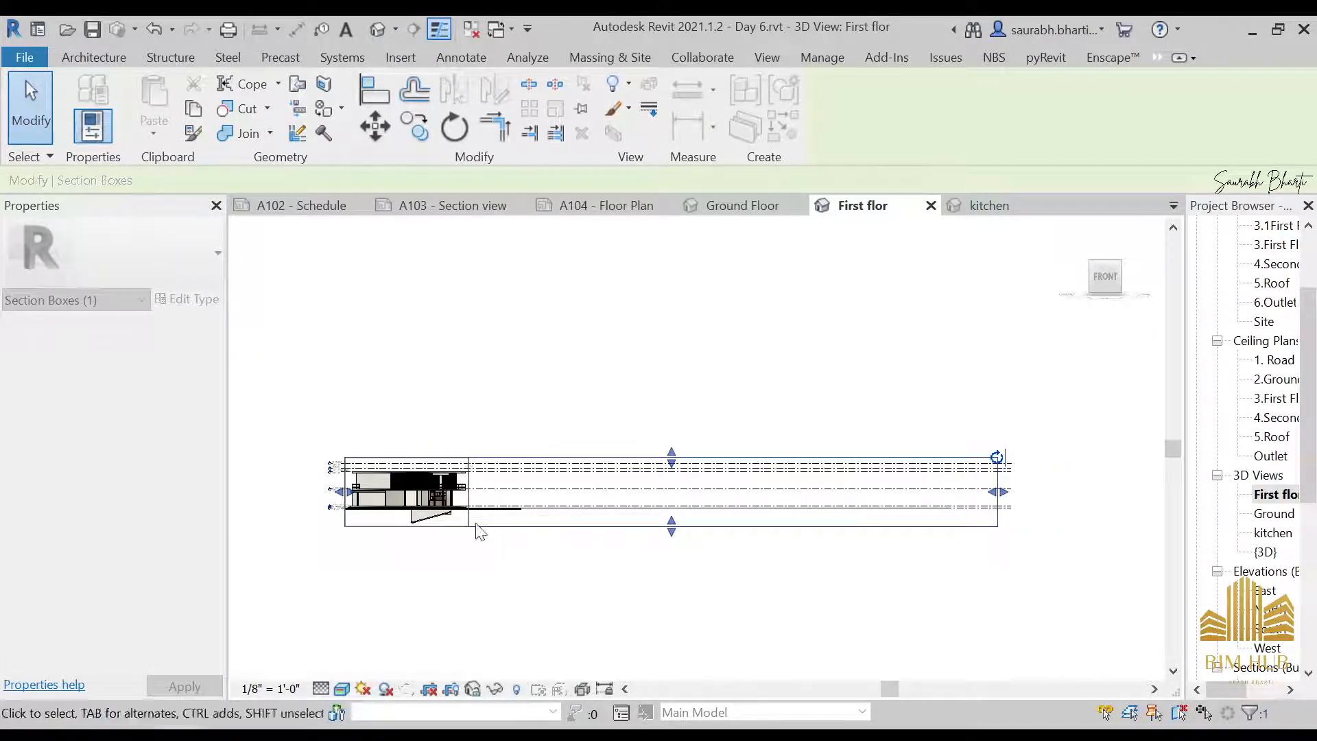
pyautogui.moveTo(476, 523); pyautogui.dragTo(473, 525)
# Raise the bottom of the section box to First Floor level and lower its top to just below the roof
pyautogui.scroll(1, 414, 507)
pyautogui.moveTo(414, 506); pyautogui.dragTo(673, 498, button='middle')
pyautogui.scroll(4, 645, 489)
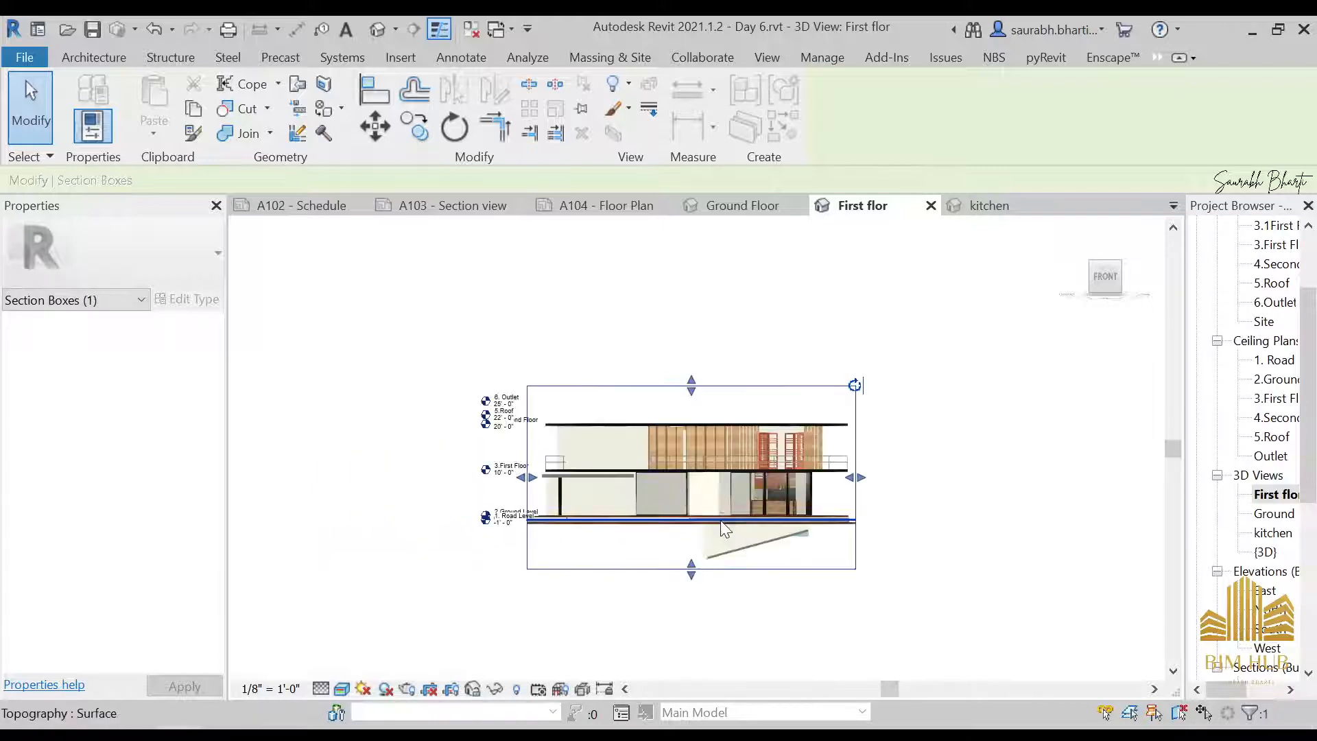
pyautogui.scroll(1, 720, 520)
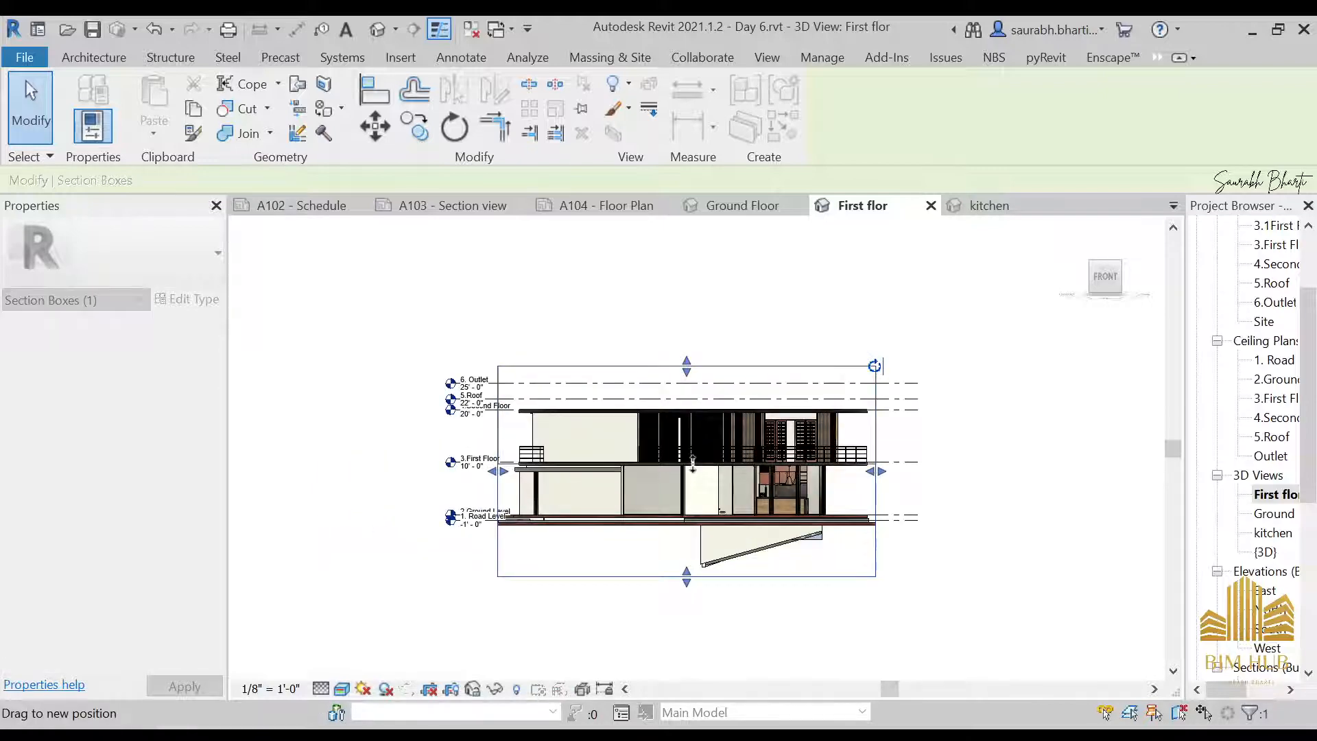
pyautogui.moveTo(692, 464); pyautogui.dragTo(692, 465)
pyautogui.scroll(5, 690, 464)
pyautogui.moveTo(682, 244); pyautogui.dragTo(681, 352)
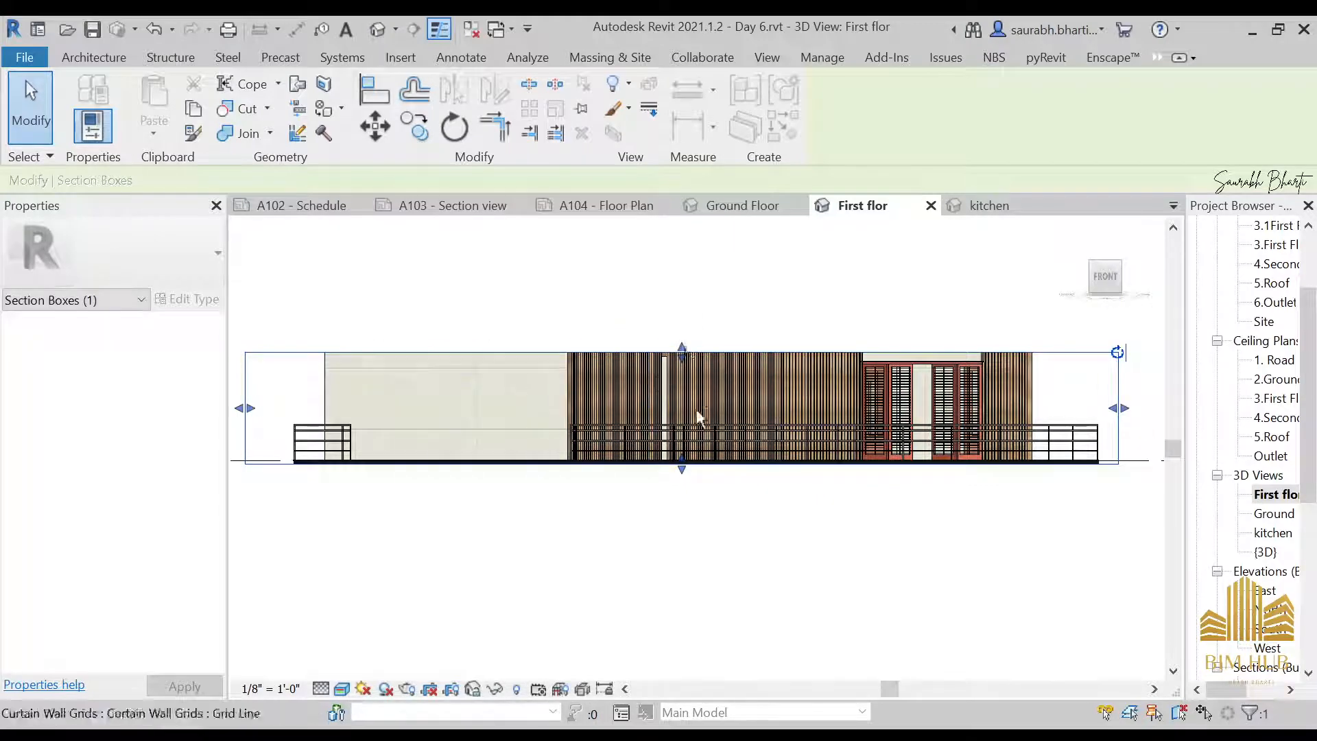
# From the top view, pull both long ends of the section box in close to the first floor's edges
pyautogui.keyDown('shift'); pyautogui.moveTo(694, 411); pyautogui.dragTo(785, 461, button='middle'); pyautogui.keyUp('shift')
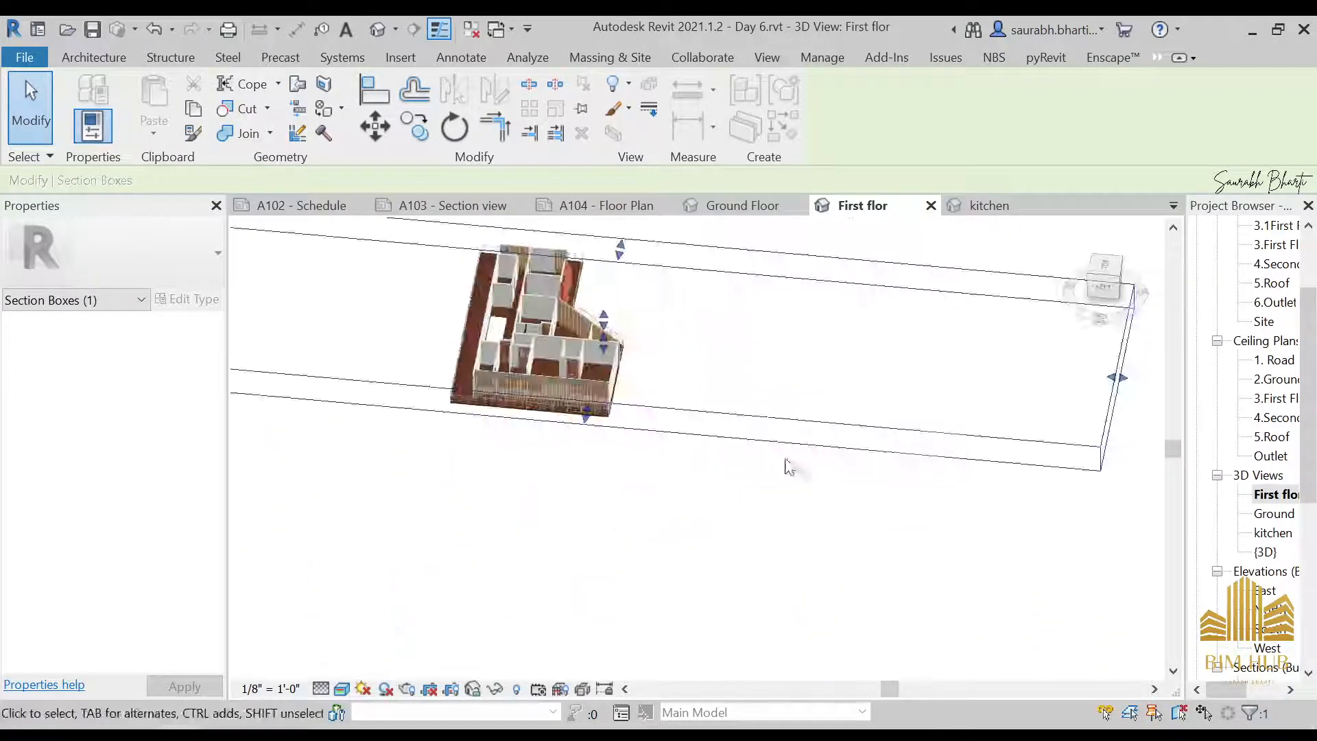
pyautogui.click(1104, 266)
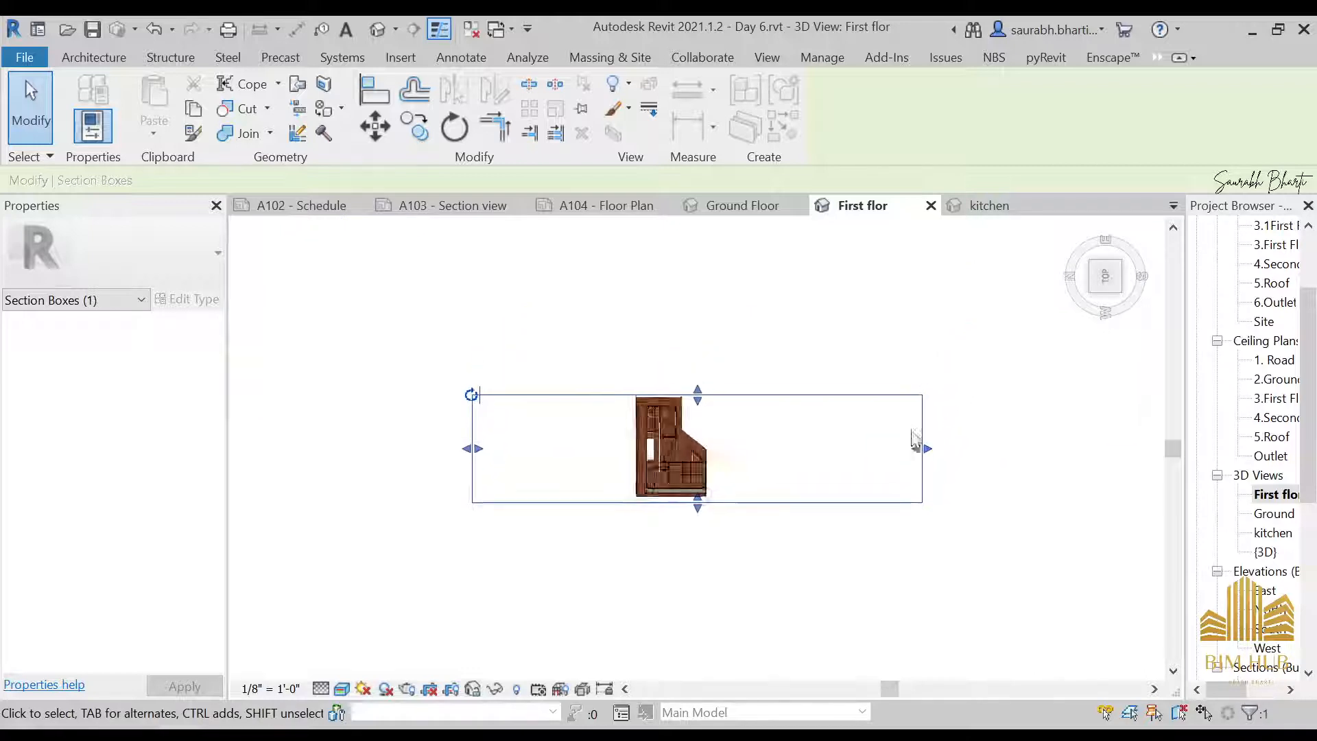
pyautogui.moveTo(921, 456); pyautogui.dragTo(742, 455)
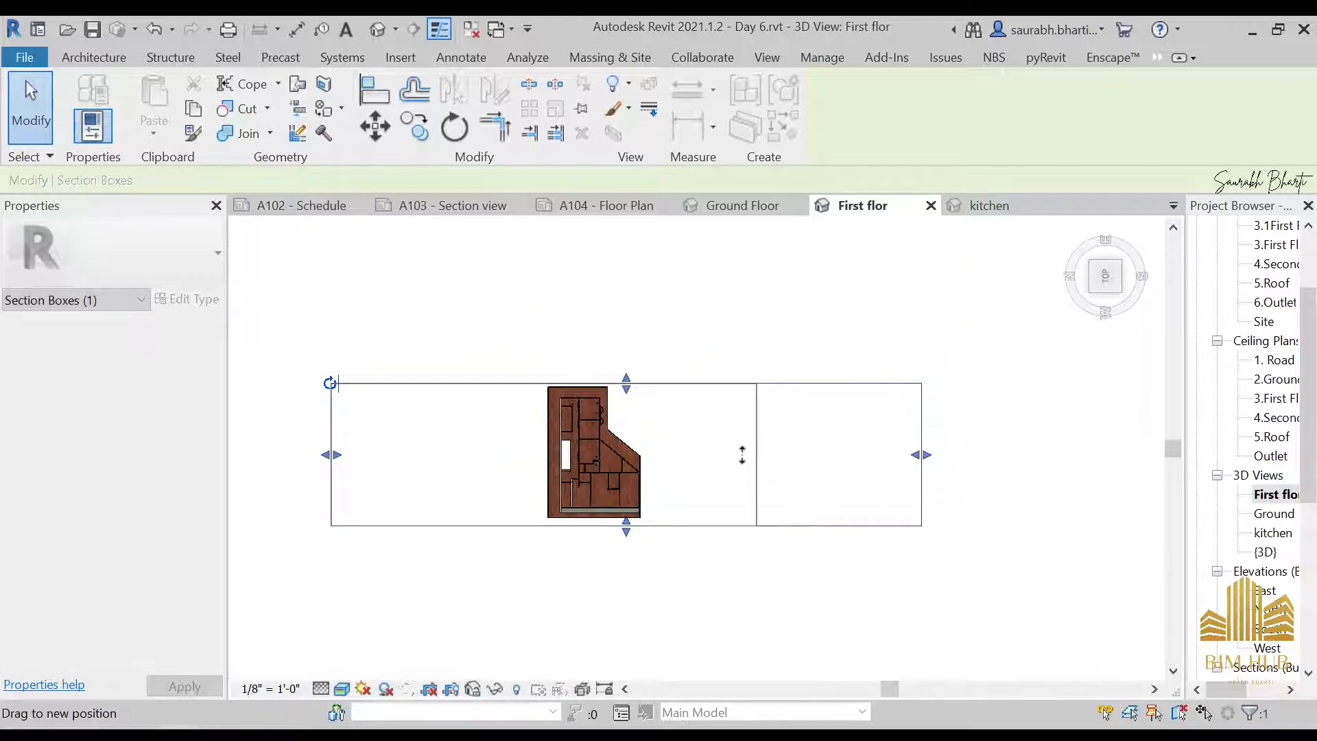
pyautogui.moveTo(485, 466); pyautogui.dragTo(484, 466)
pyautogui.moveTo(332, 454); pyautogui.dragTo(539, 452)
# Examine the section-boxed first floor and its rooms from several angles
pyautogui.keyDown('shift'); pyautogui.moveTo(735, 550); pyautogui.dragTo(603, 446, button='middle'); pyautogui.keyUp('shift')
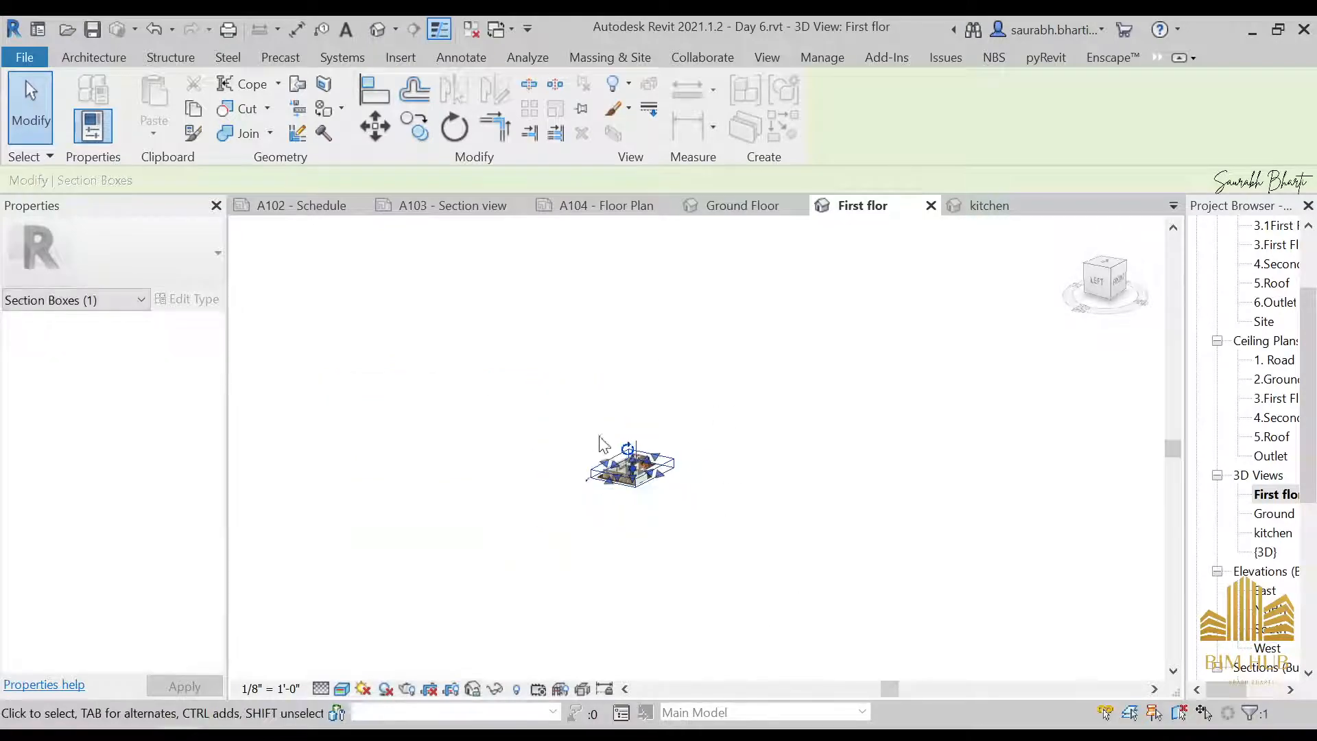
pyautogui.scroll(3, 668, 518)
pyautogui.scroll(1, 768, 573)
pyautogui.scroll(2, 693, 609)
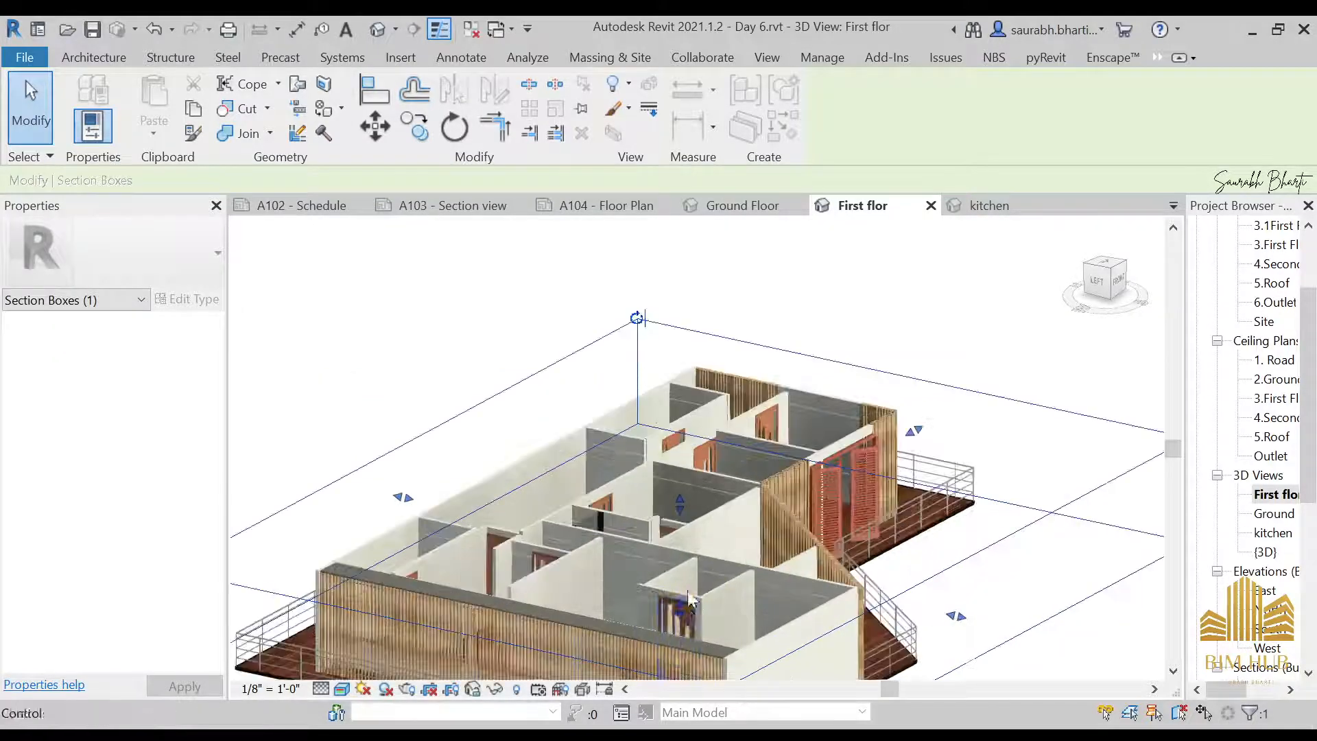
pyautogui.scroll(-1, 693, 610)
pyautogui.moveTo(730, 432); pyautogui.dragTo(874, 508, button='middle')
pyautogui.click(1016, 584)
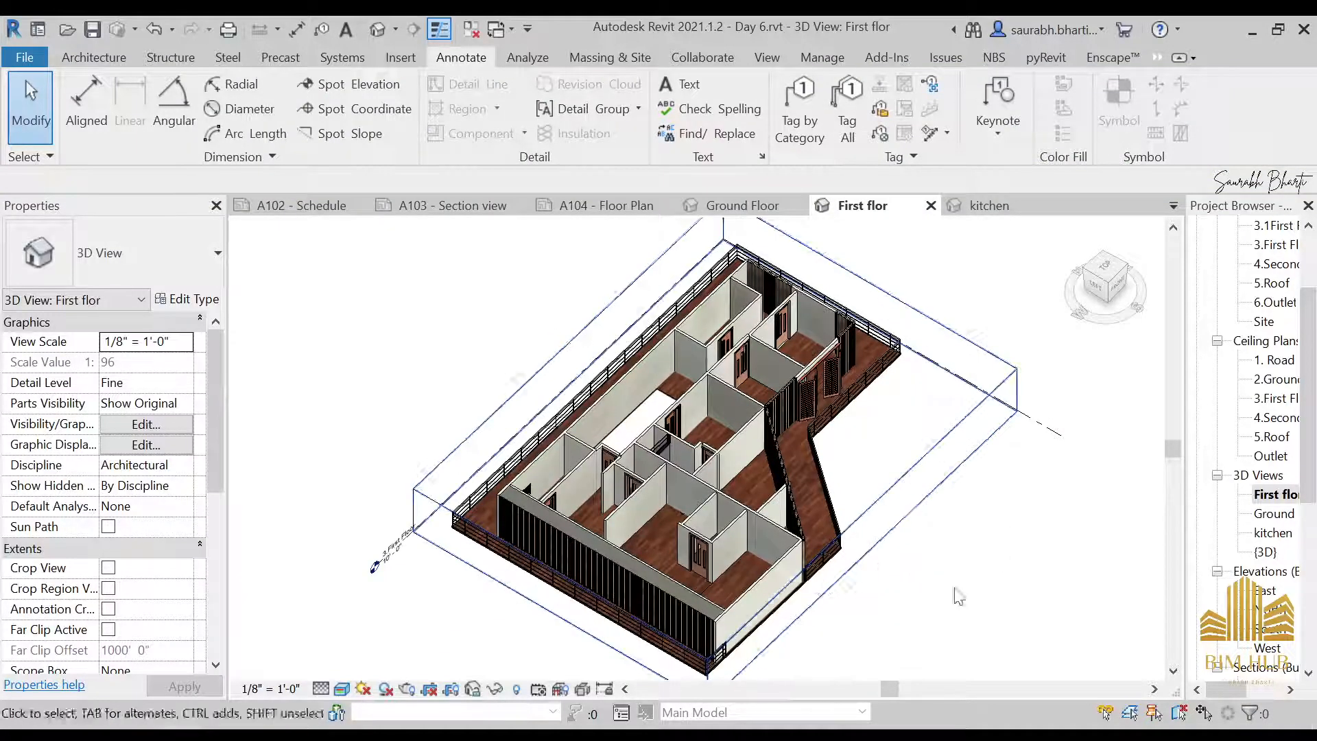
pyautogui.keyDown('shift'); pyautogui.moveTo(953, 597); pyautogui.dragTo(913, 508, button='middle'); pyautogui.keyUp('shift')
pyautogui.scroll(-1, 914, 511)
pyautogui.scroll(3, 691, 537)
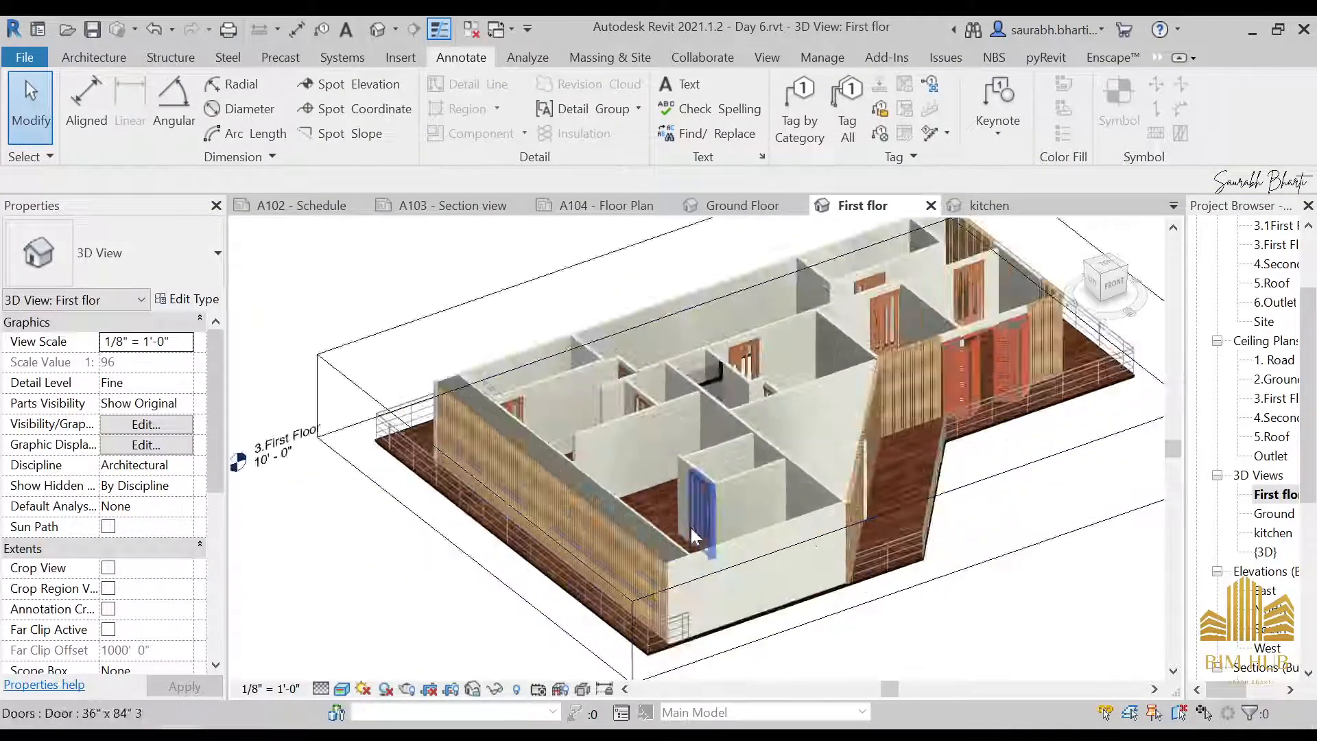
pyautogui.scroll(-3, 941, 521)
pyautogui.moveTo(987, 589)
pyautogui.keyDown('shift'); pyautogui.mouseDown(button='middle')
pyautogui.moveTo(987, 574)
pyautogui.moveTo(966, 597)
pyautogui.mouseUp(button='middle'); pyautogui.keyUp('shift')
pyautogui.moveTo(817, 288); pyautogui.dragTo(681, 285, button='middle')
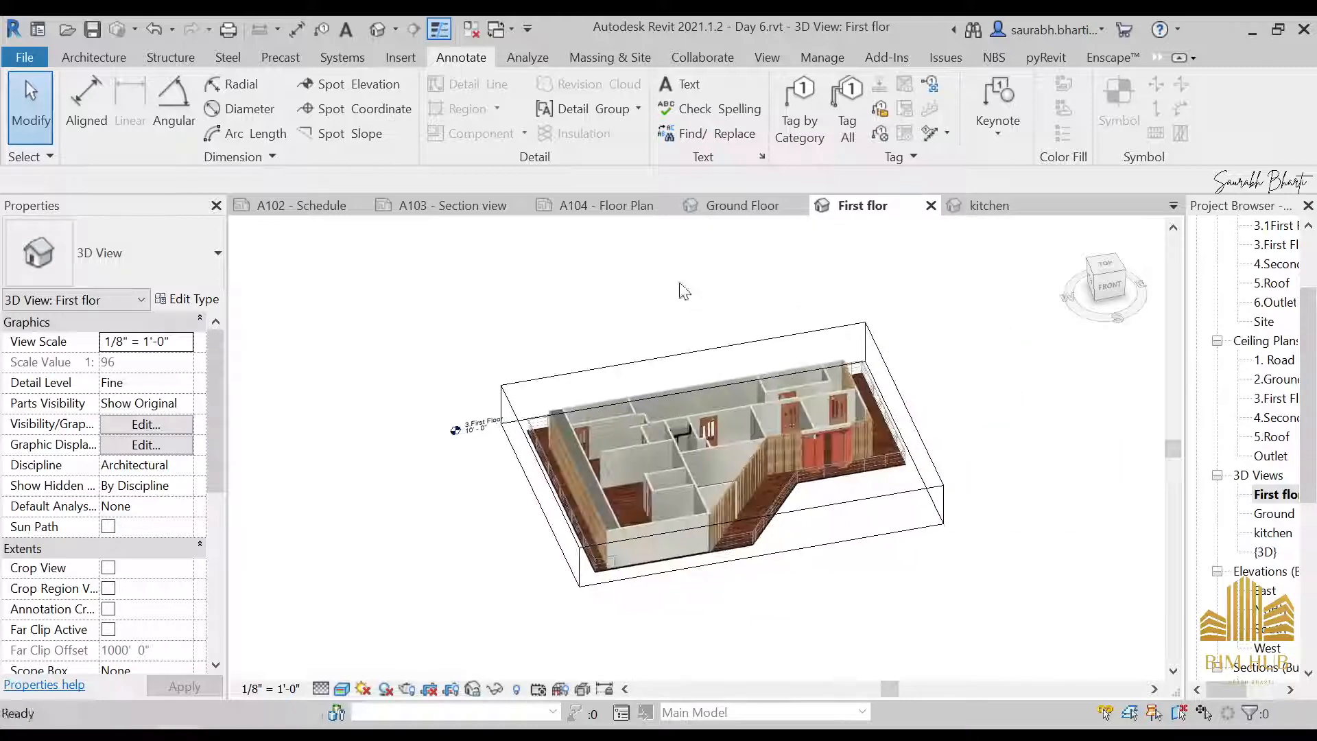
# Create a new sheet with the My Sheet sheet.0001 title block
pyautogui.scroll(-5, 1264, 519)
pyautogui.scroll(-2, 1255, 521)
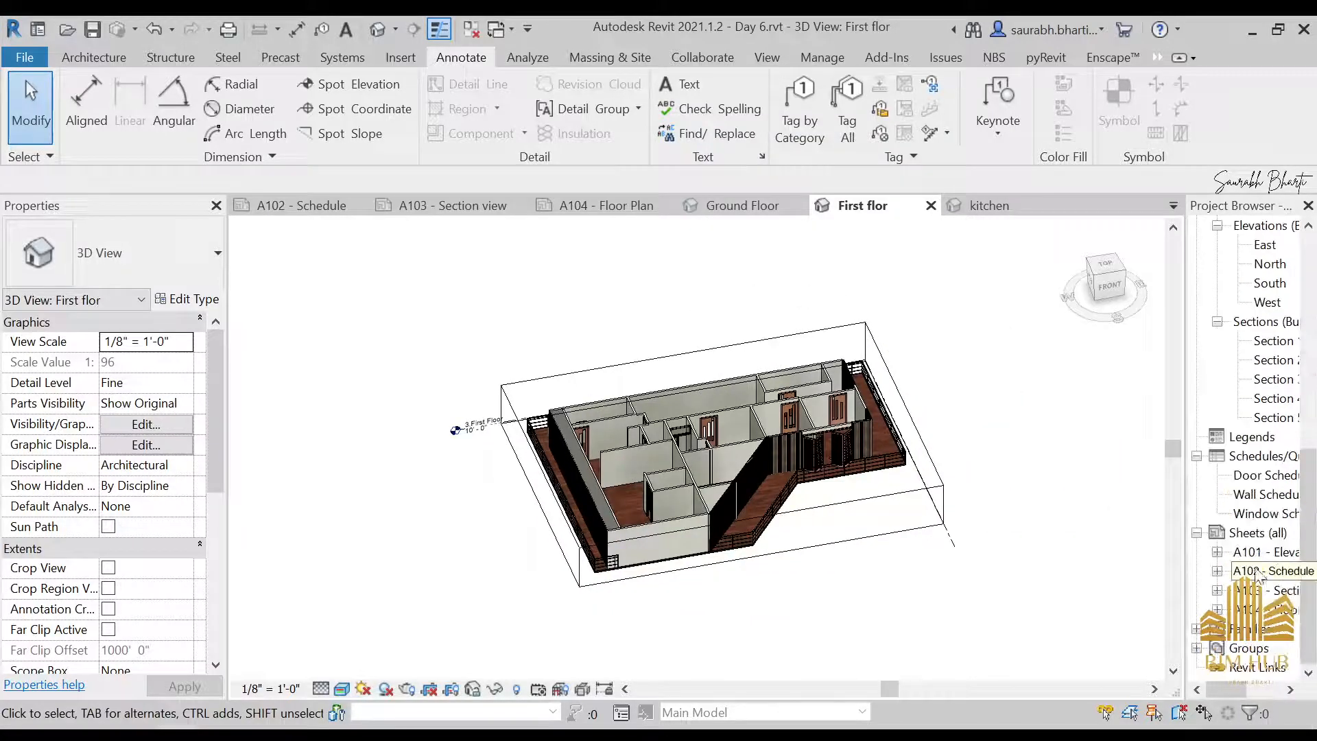
pyautogui.rightClick(1255, 530)
pyautogui.click(1232, 545)
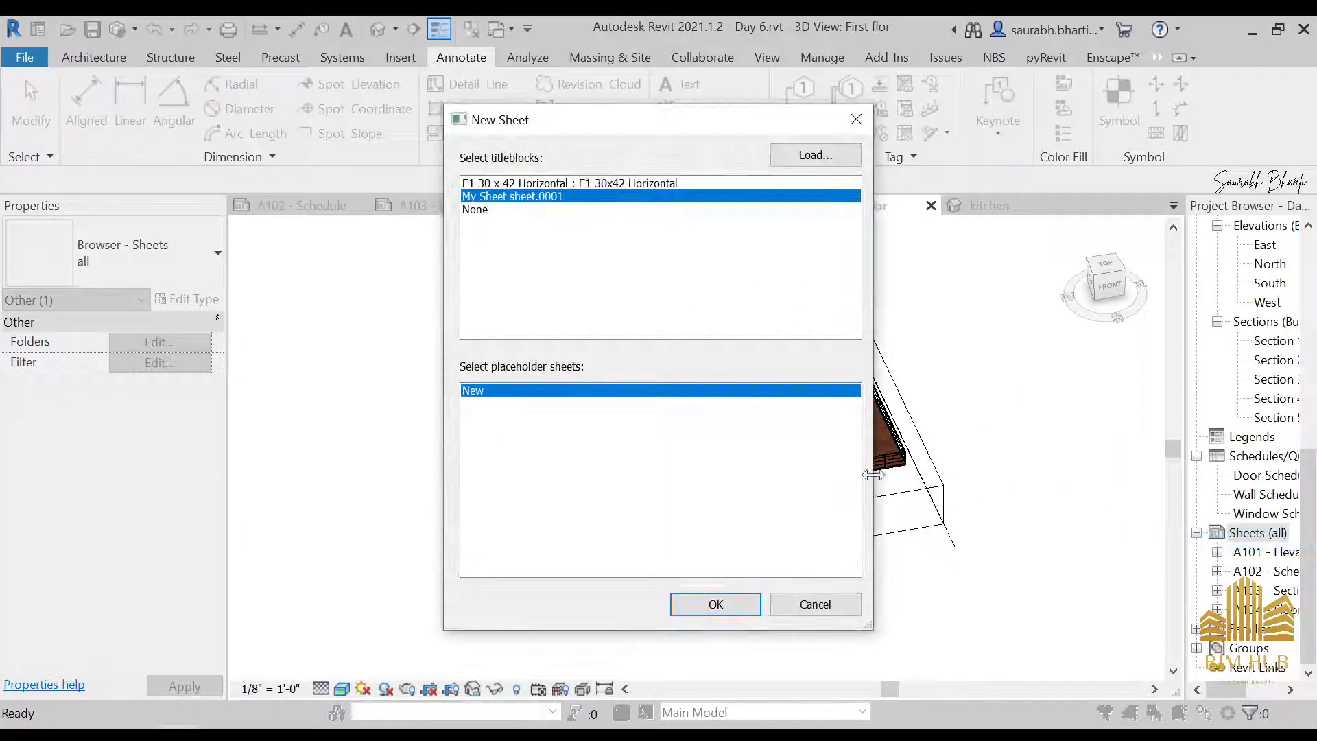
pyautogui.click(716, 604)
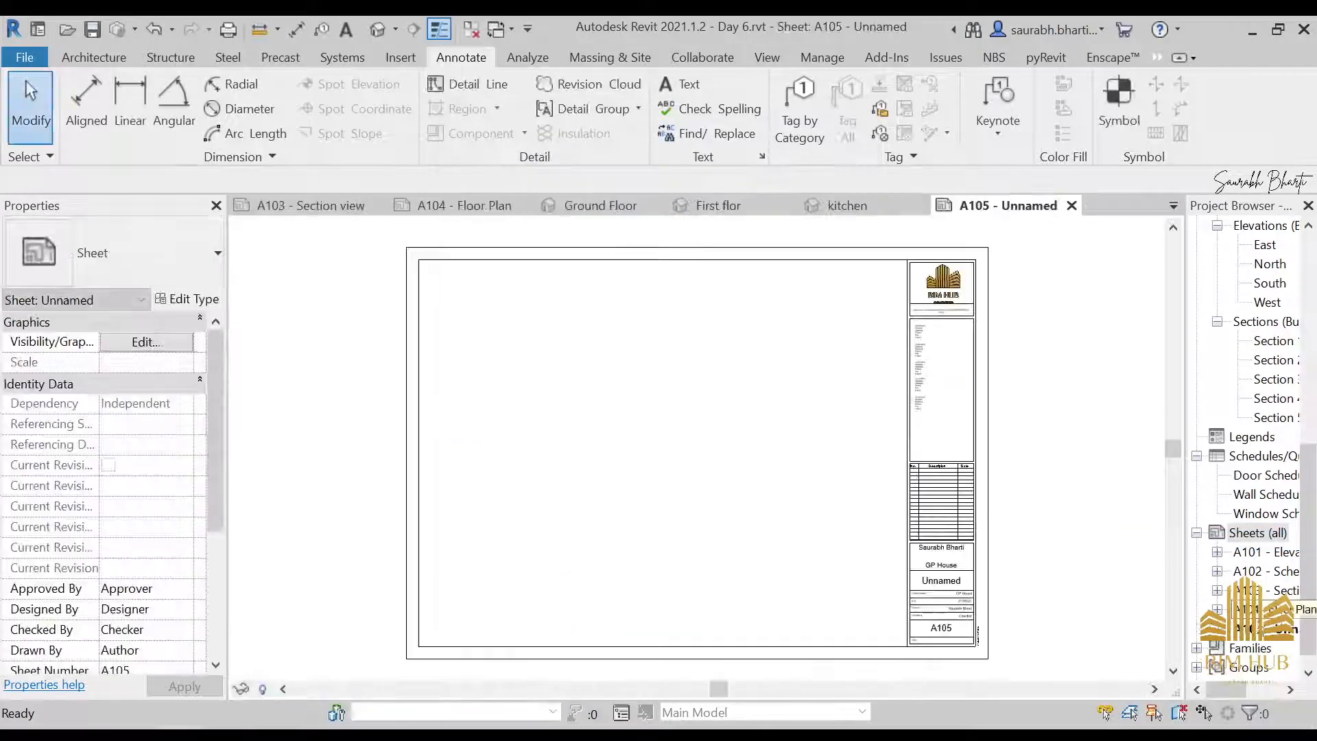
# Name the new sheet A105 3D Views
pyautogui.rightClick(1275, 640)
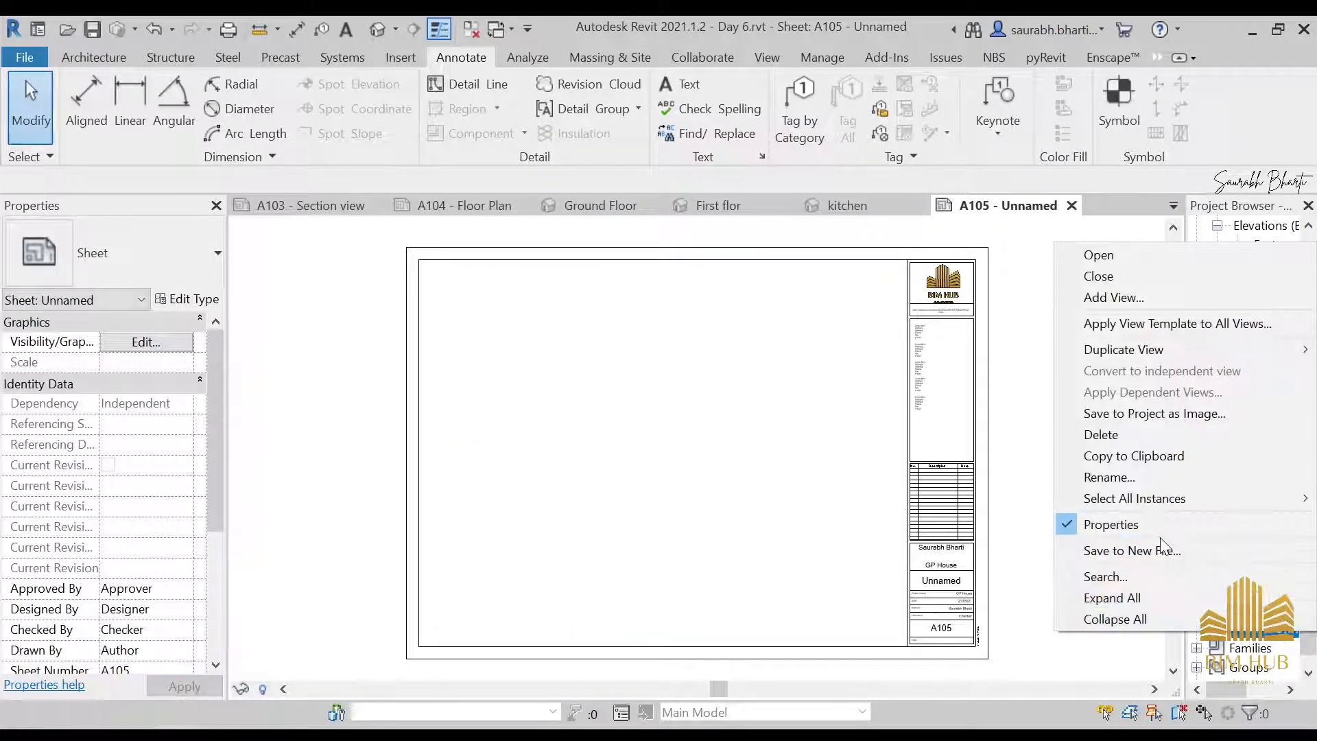
pyautogui.click(1153, 476)
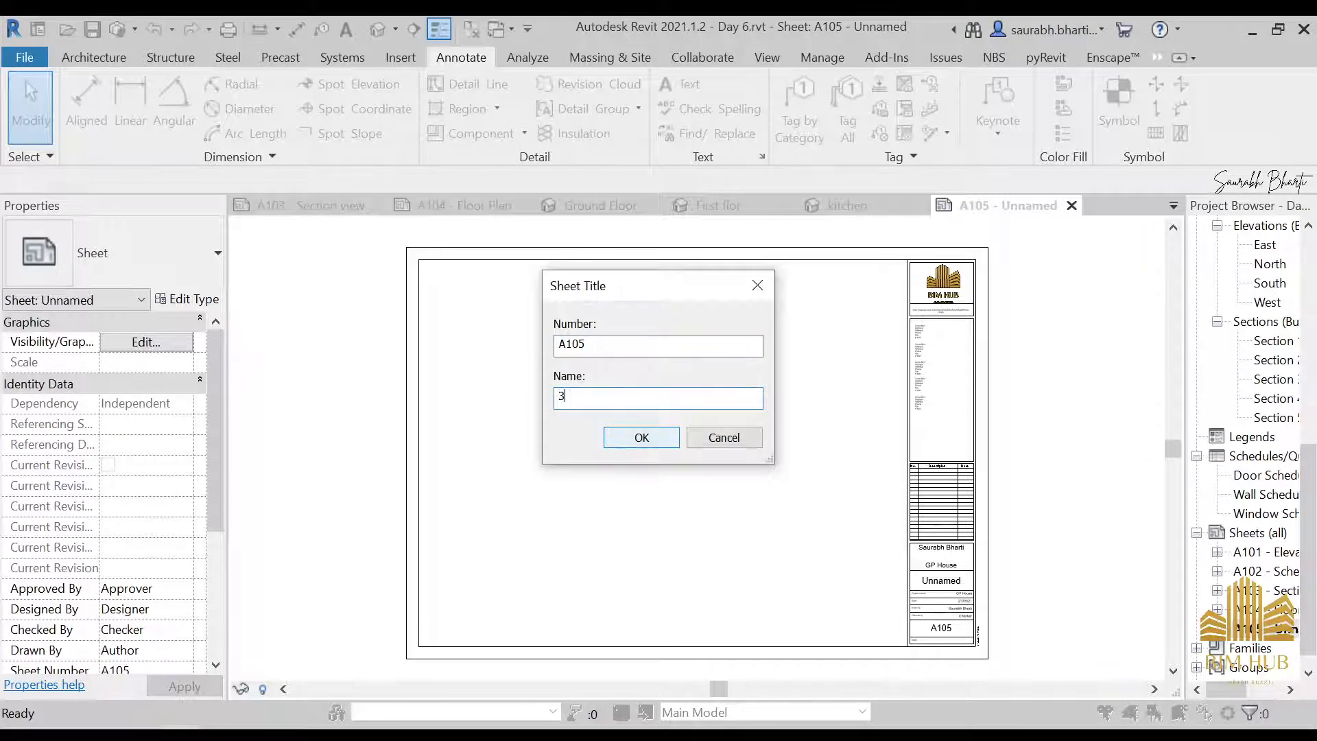
pyautogui.write('3D Vi')
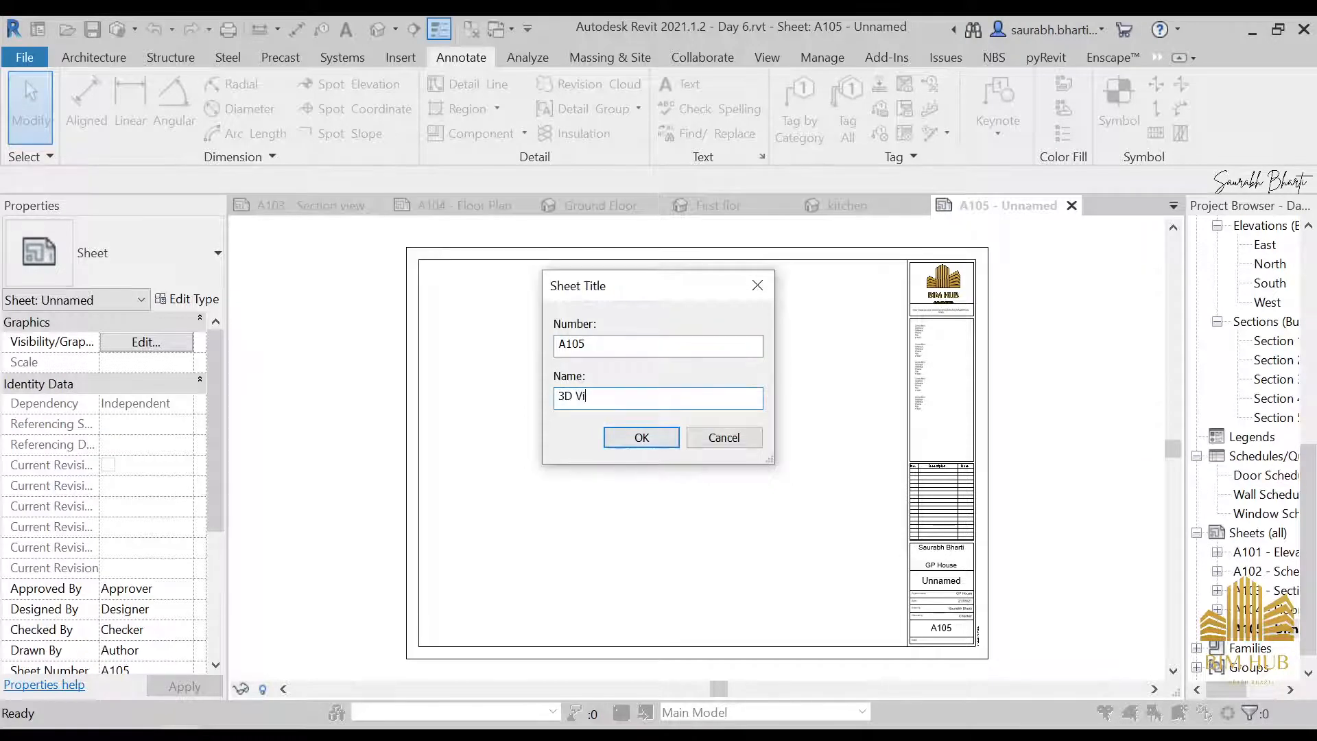
pyautogui.write('ews')
pyautogui.click(645, 442)
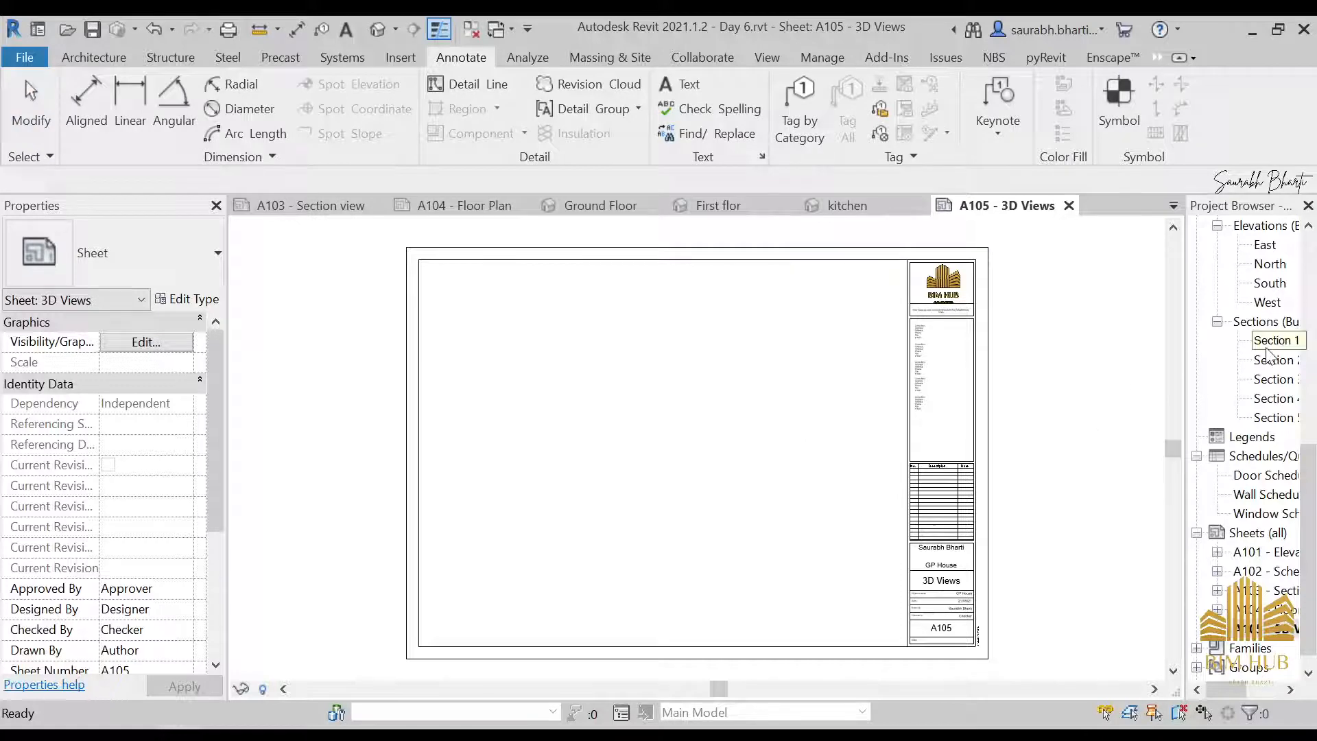
# Place the First flor and Ground Floor 3D views side by side in the upper half of sheet A105
pyautogui.scroll(4, 1268, 353)
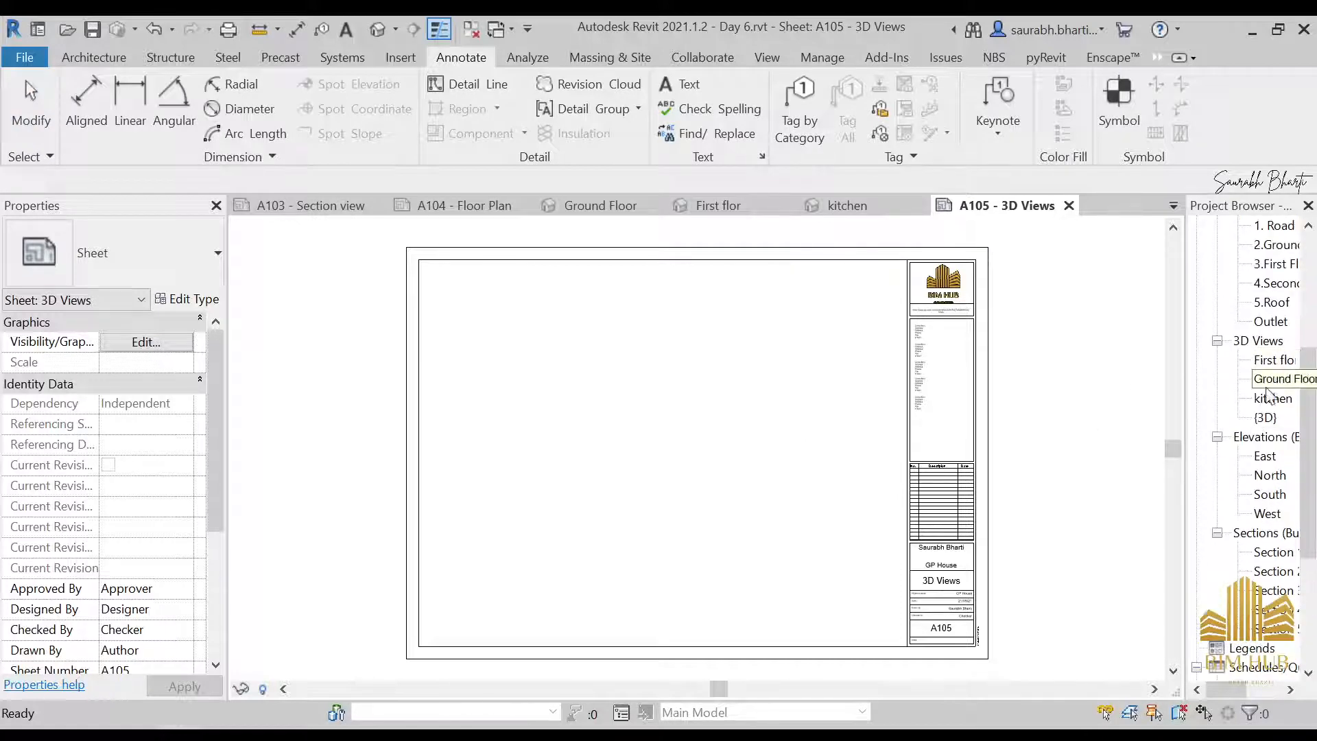
pyautogui.moveTo(1272, 364); pyautogui.dragTo(788, 378)
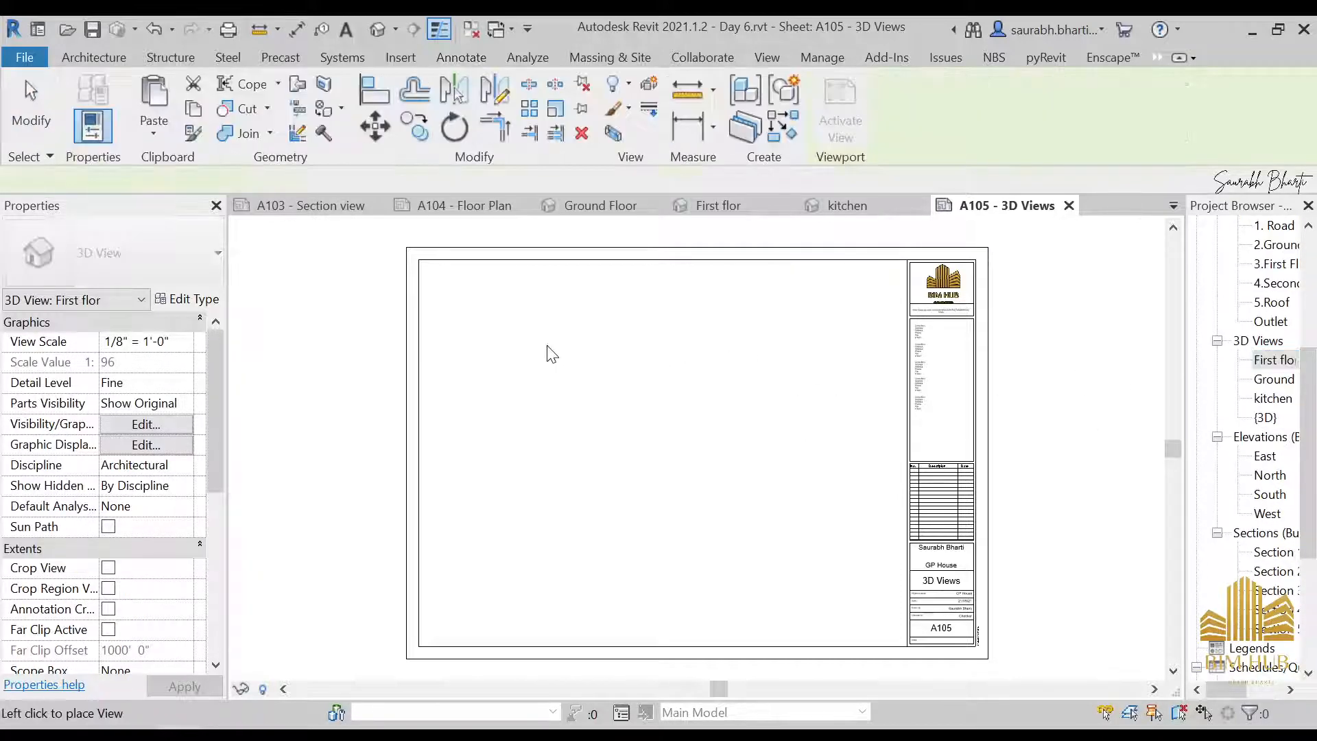
pyautogui.click(523, 343)
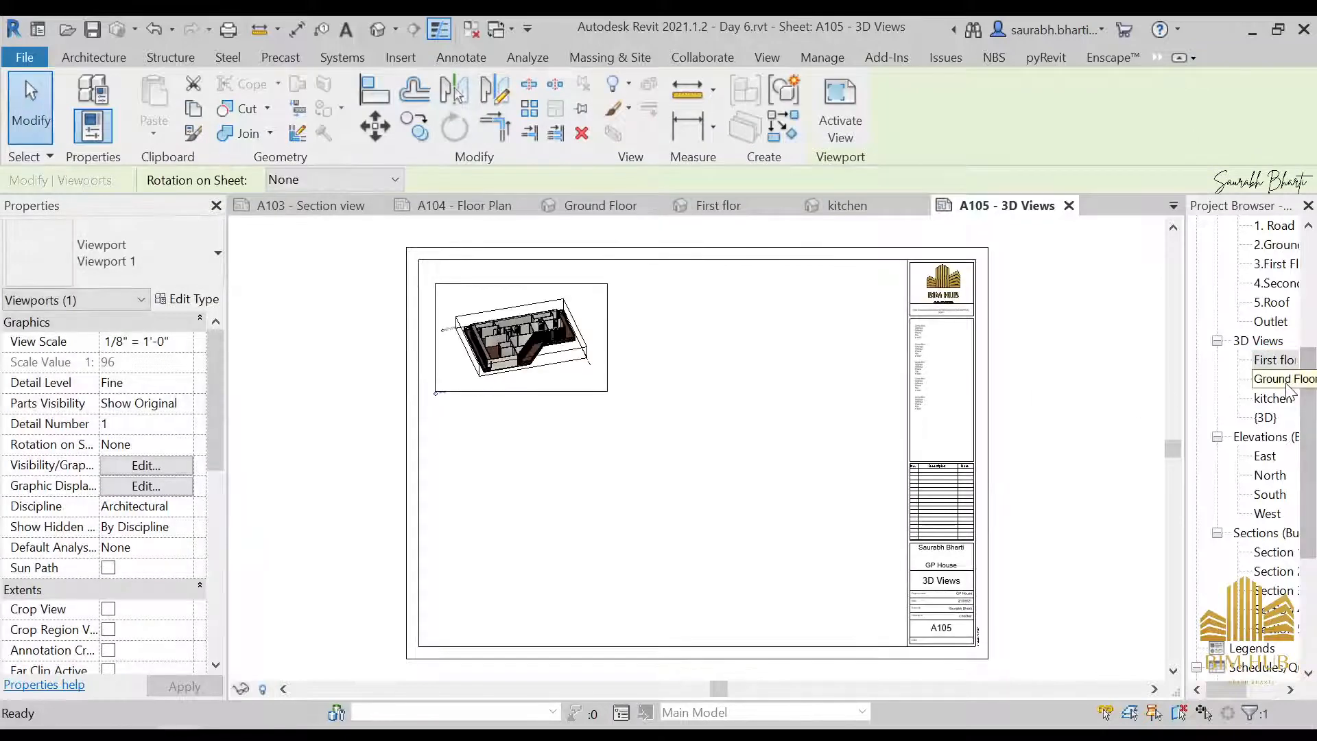
pyautogui.moveTo(1274, 379); pyautogui.dragTo(683, 373)
pyautogui.click(748, 343)
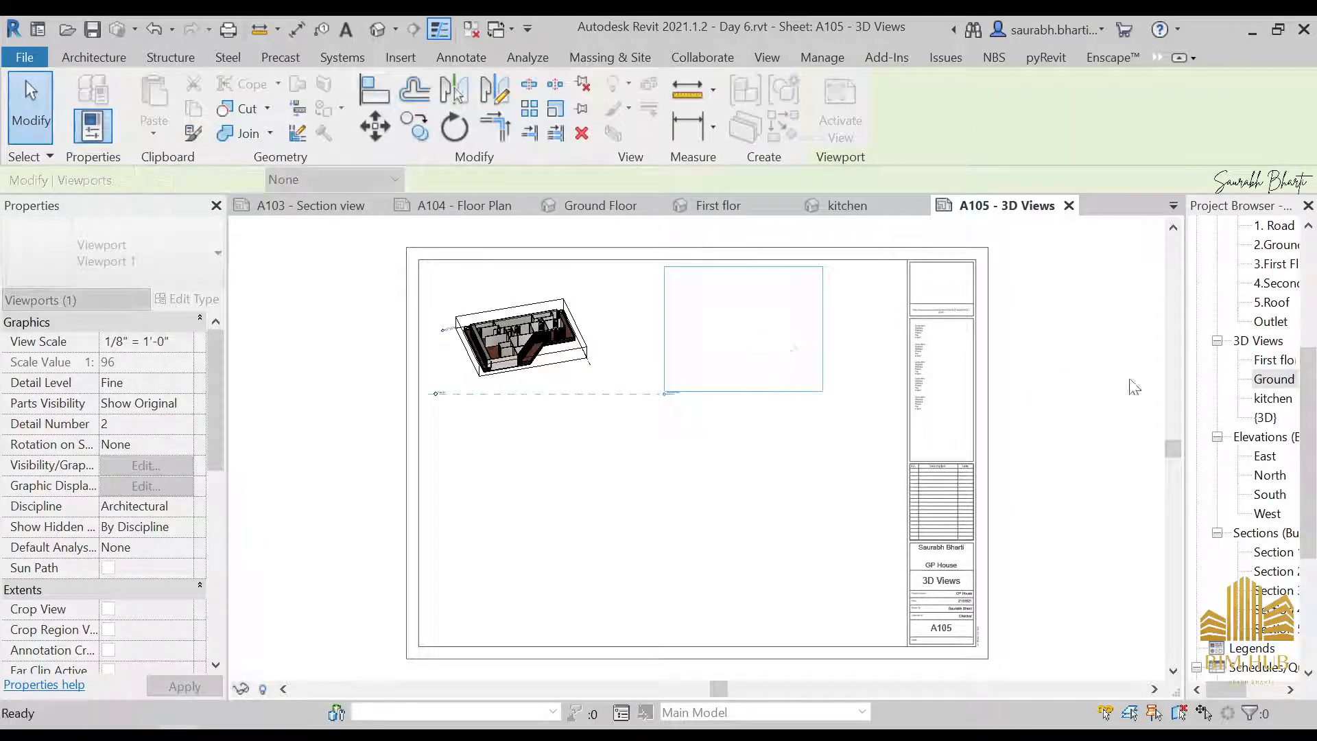
# Place the kitchen and {3D} views in the lower half of sheet A105
pyautogui.click(859, 450)
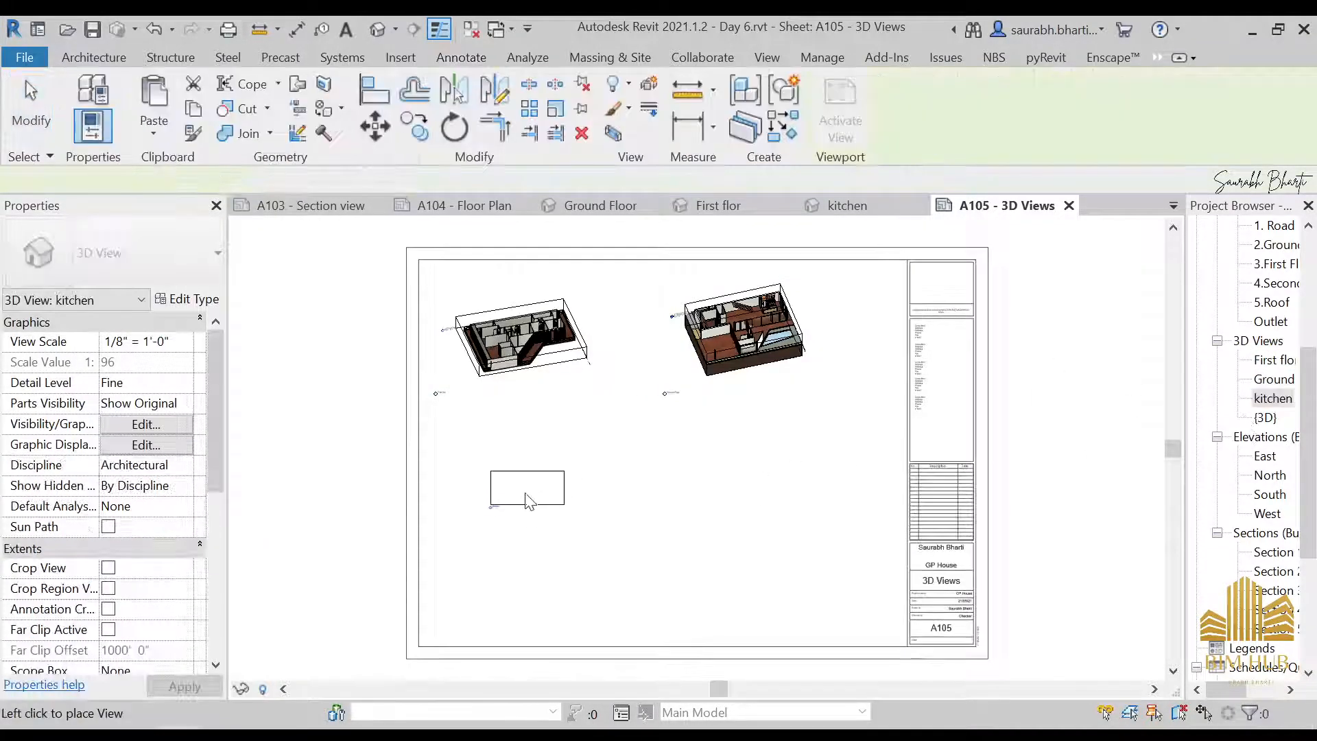
pyautogui.click(525, 491)
pyautogui.moveTo(1266, 417); pyautogui.dragTo(723, 499)
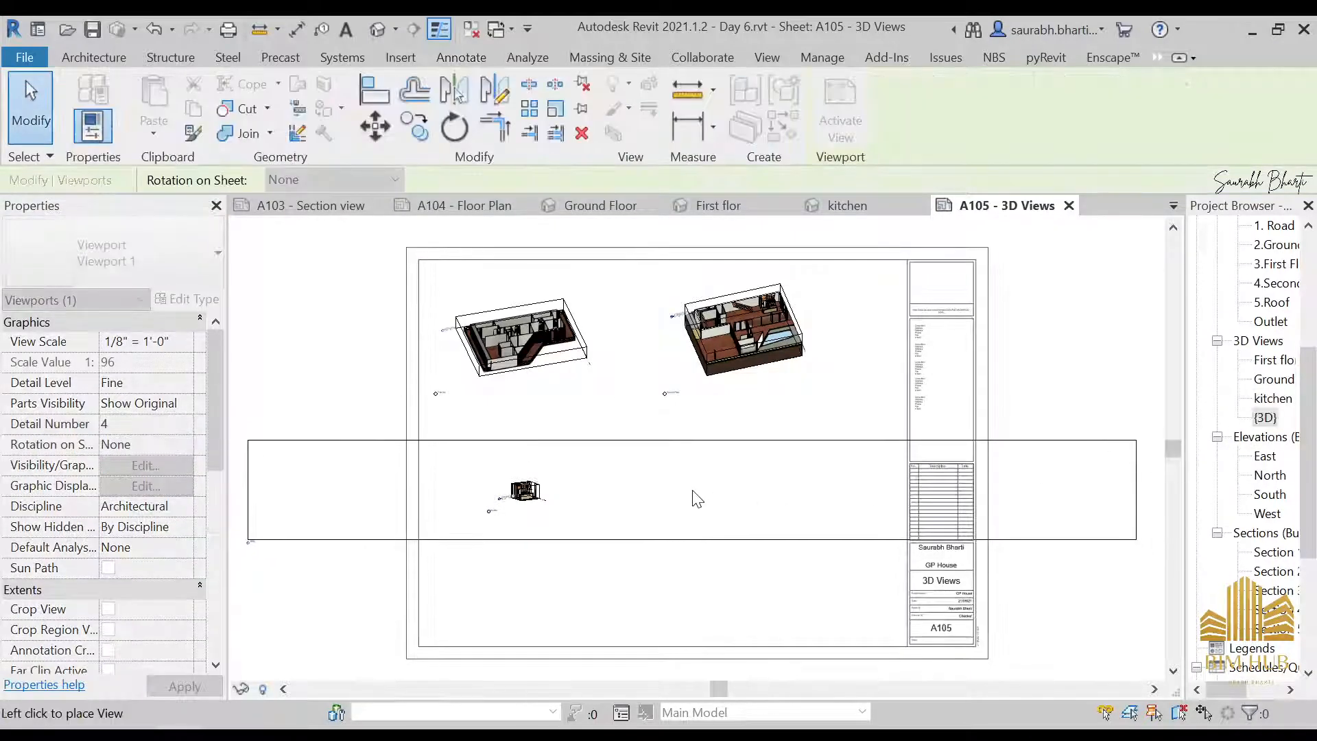
pyautogui.click(692, 505)
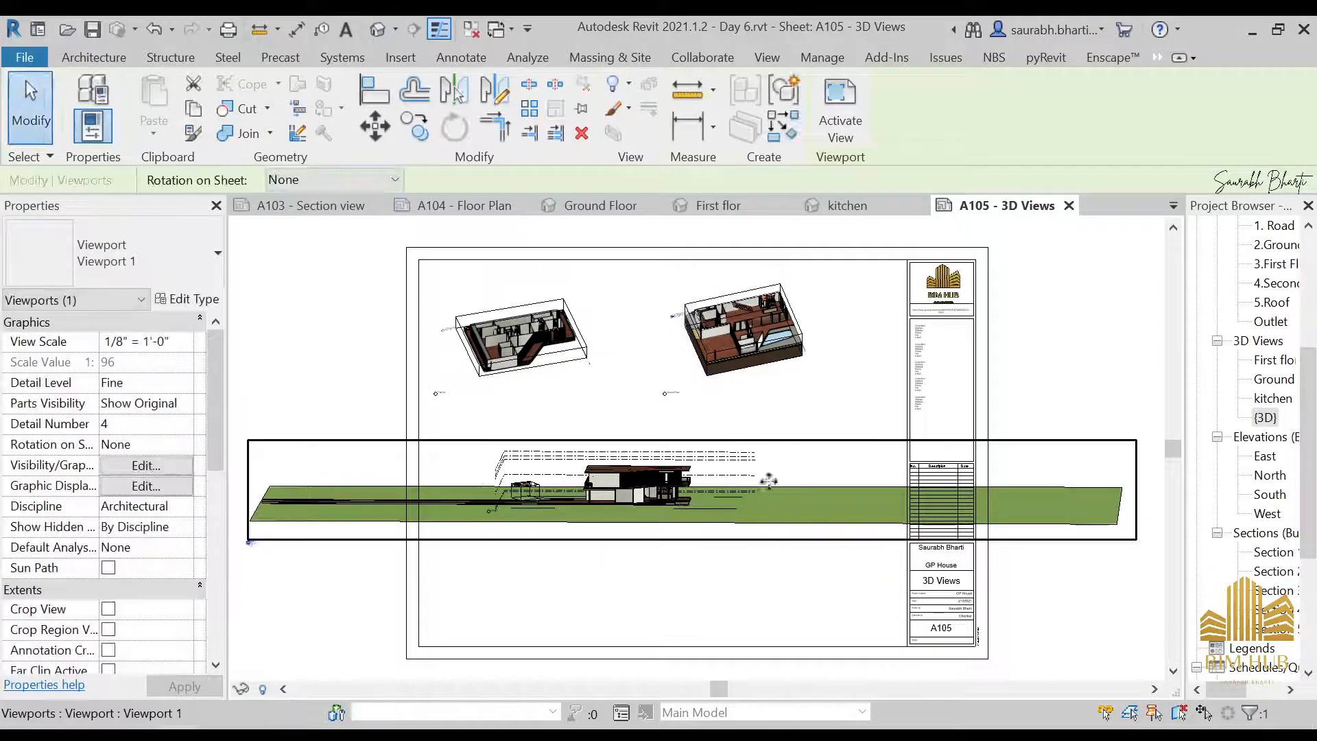
# Open the {3D} view, orient it from the top and turn on its section box
pyautogui.doubleClick(1266, 420)
pyautogui.scroll(-3, 804, 453)
pyautogui.keyDown('shift'); pyautogui.moveTo(765, 486); pyautogui.dragTo(791, 566, button='middle'); pyautogui.keyUp('shift')
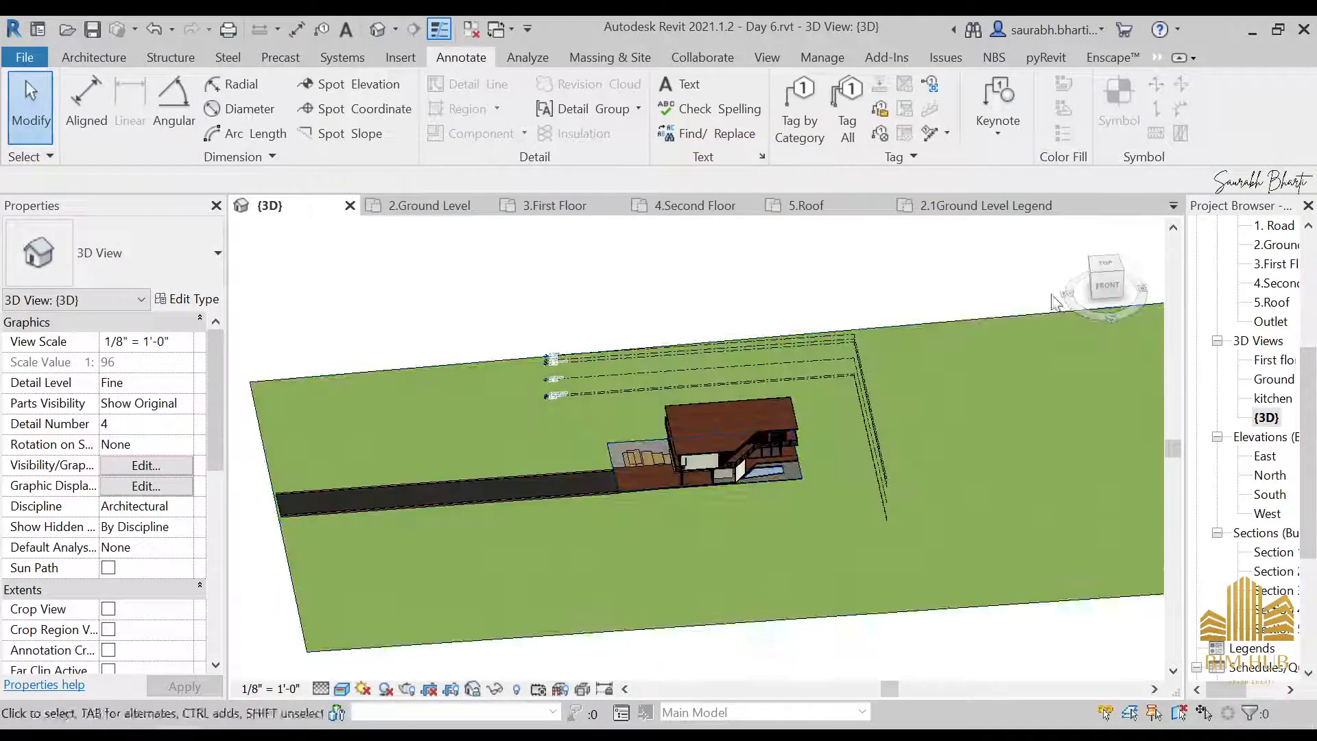
pyautogui.click(1105, 266)
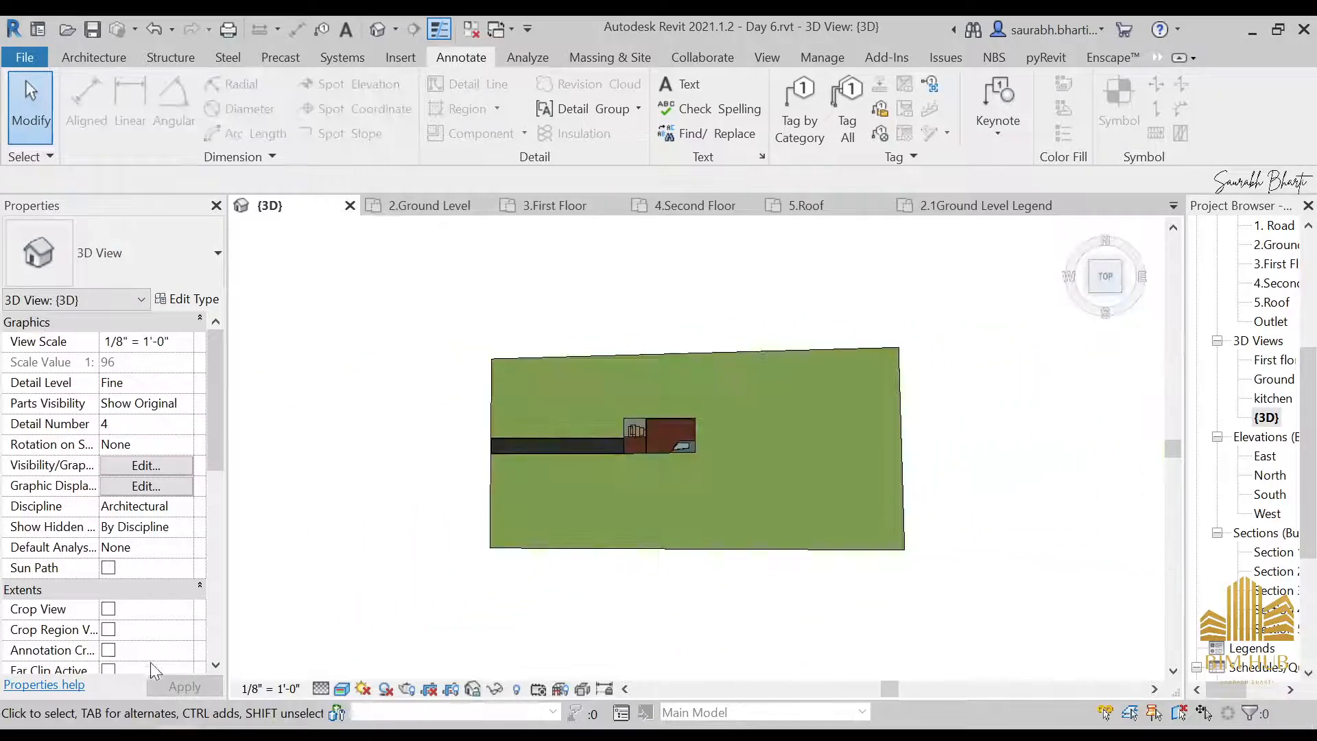
pyautogui.scroll(-6, 140, 652)
pyautogui.click(108, 465)
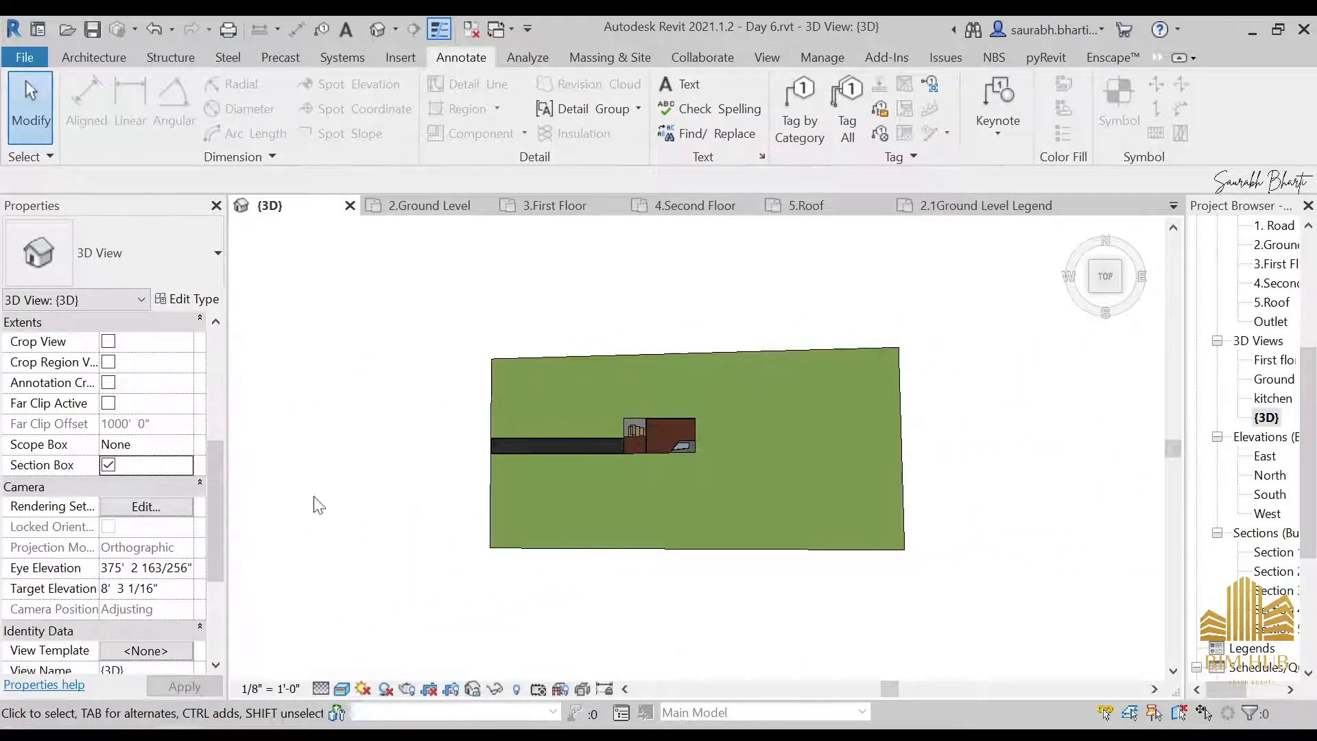
# Shrink the {3D} view's section box around the house, leaving a narrow margin of lawn on each side
pyautogui.scroll(-2, 523, 456)
pyautogui.scroll(3, 714, 466)
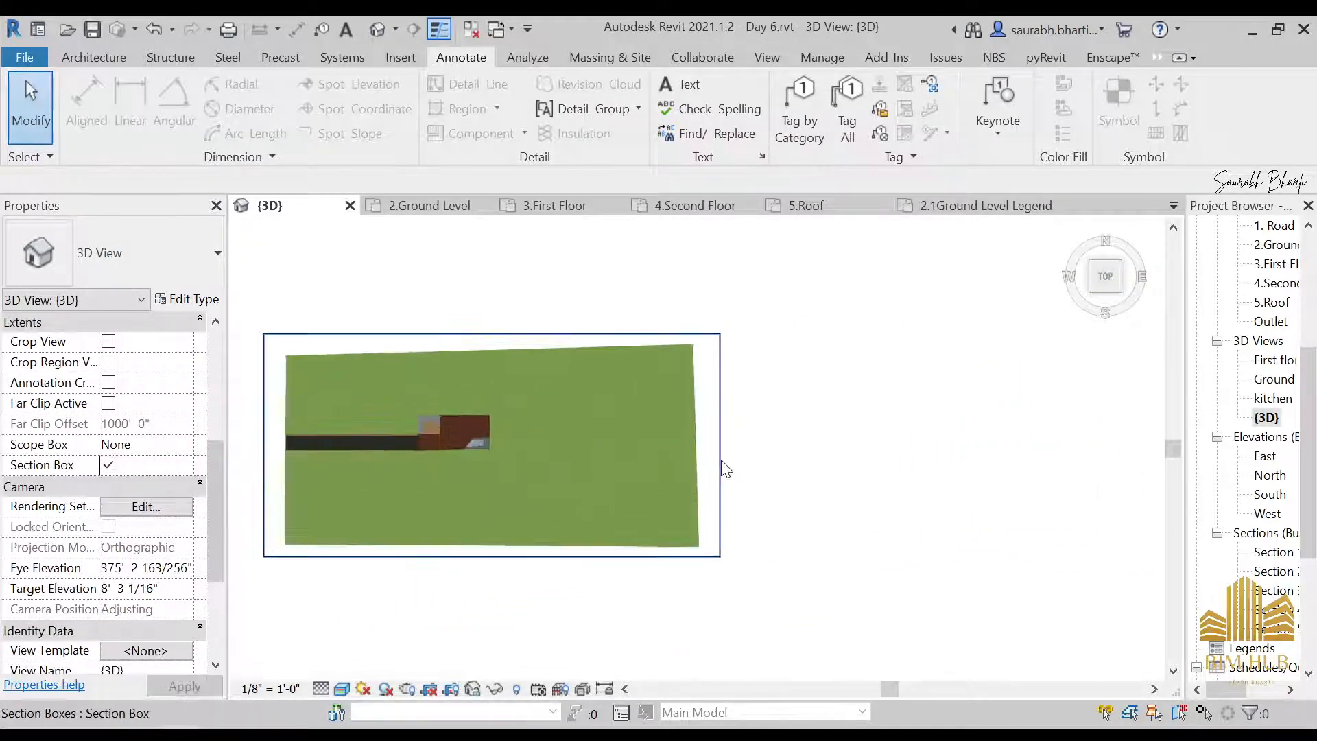
pyautogui.click(722, 460)
pyautogui.moveTo(720, 446); pyautogui.dragTo(402, 445)
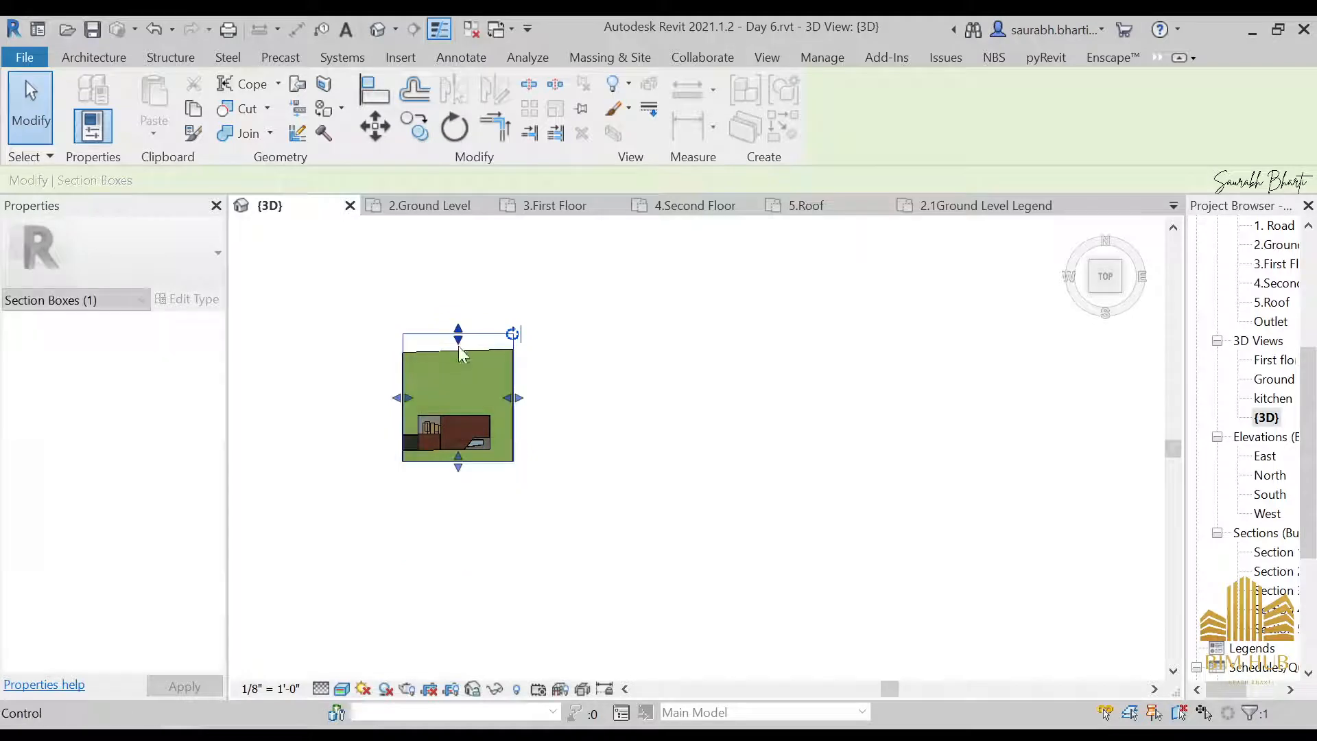
pyautogui.moveTo(458, 341); pyautogui.dragTo(460, 404)
pyautogui.scroll(5, 454, 473)
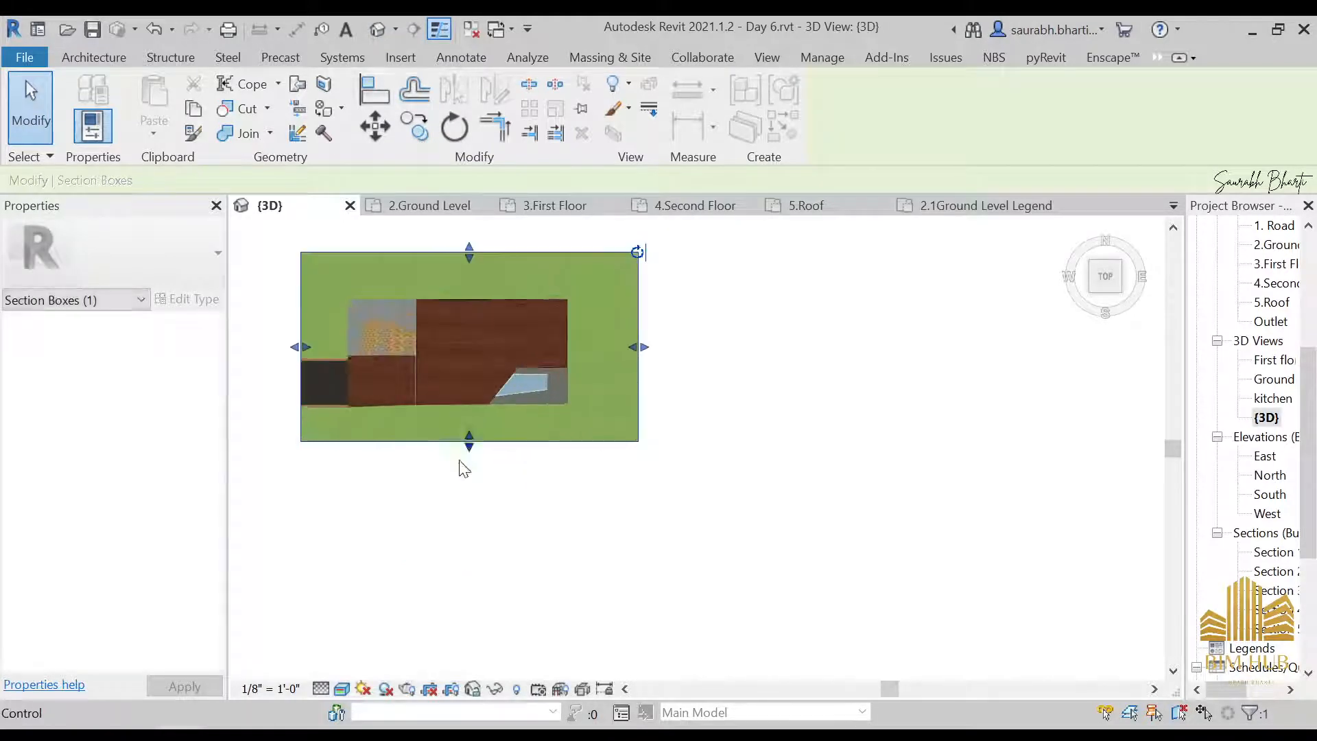
# Orient the section-boxed {3D} view to a low three-quarter angle showing the house's left and front sides
pyautogui.keyDown('shift'); pyautogui.moveTo(532, 439); pyautogui.dragTo(605, 329, button='middle'); pyautogui.keyUp('shift')
pyautogui.moveTo(642, 400); pyautogui.dragTo(821, 540, button='middle')
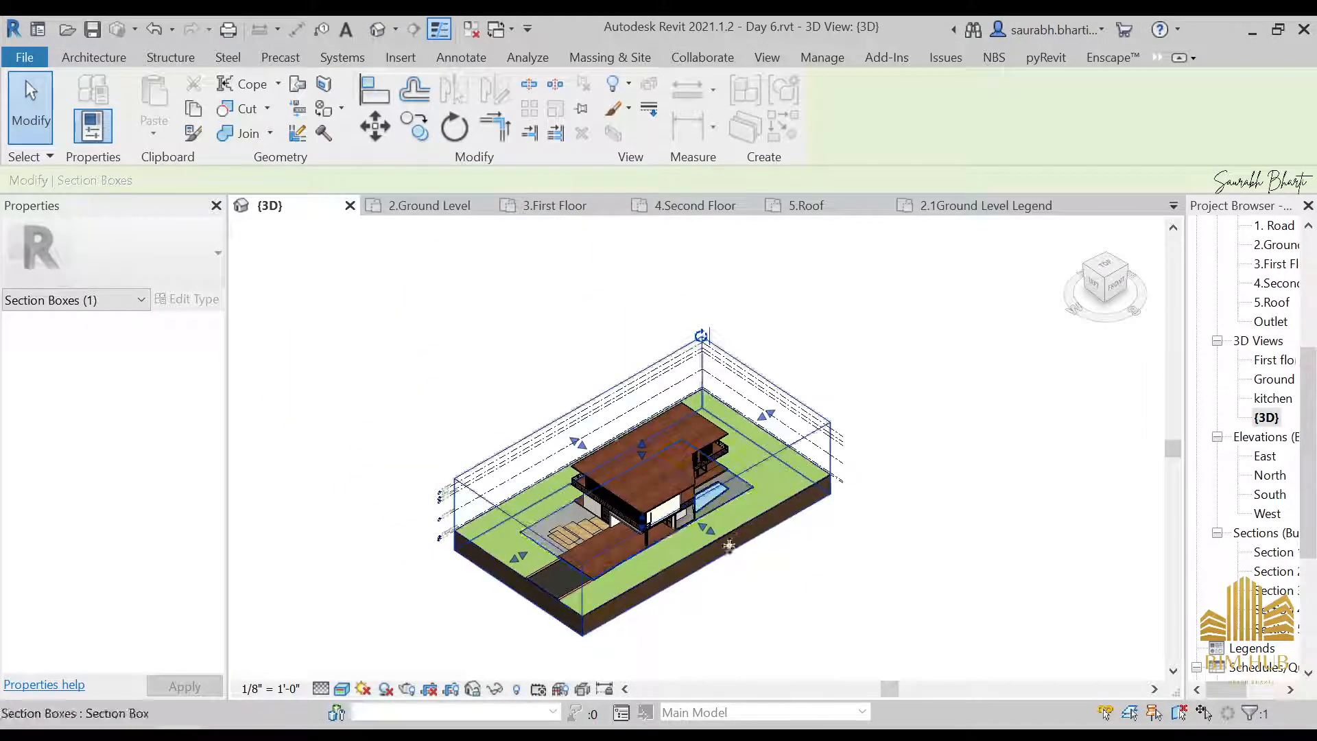
pyautogui.keyDown('shift'); pyautogui.moveTo(732, 484); pyautogui.dragTo(756, 391, button='middle'); pyautogui.keyUp('shift')
pyautogui.scroll(-2, 1277, 578)
pyautogui.scroll(-2, 1278, 578)
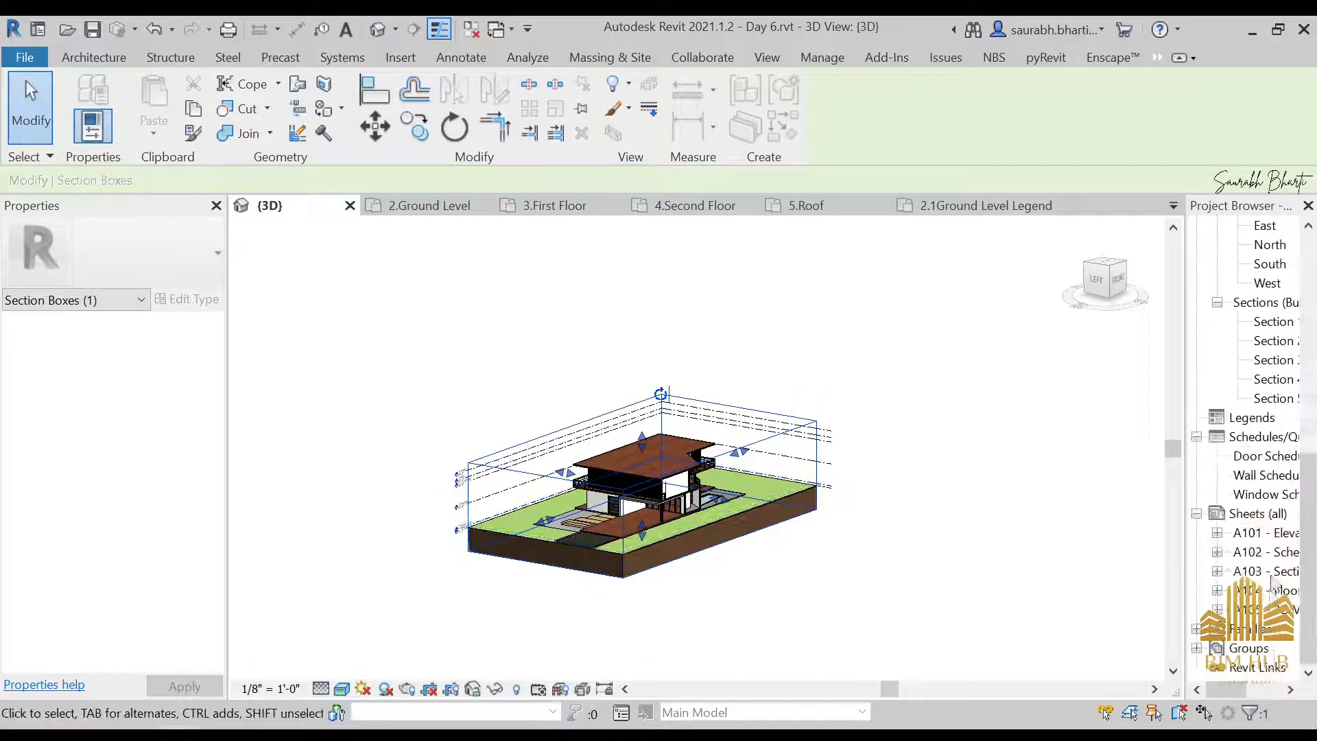
# On sheet A105, move the cropped {3D} viewport to the lower right, clear of the other views
pyautogui.doubleClick(1270, 611)
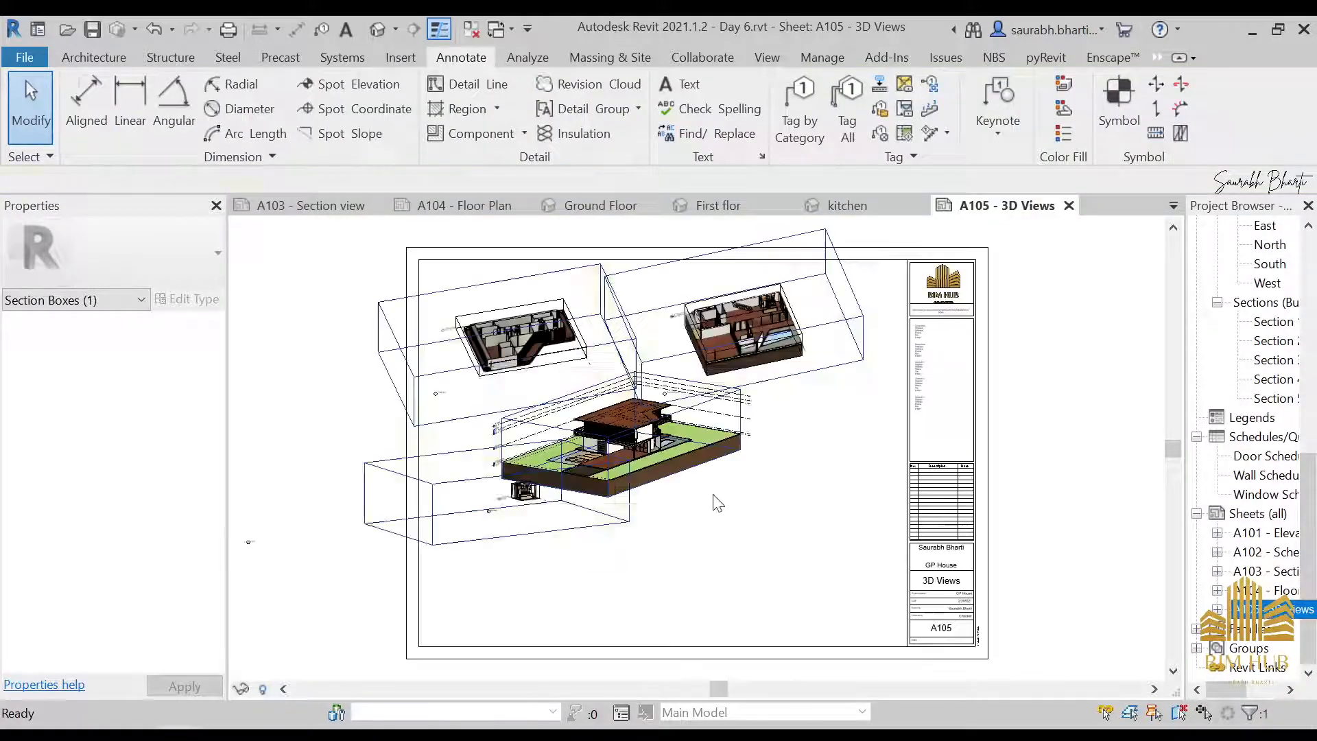
pyautogui.moveTo(714, 495); pyautogui.dragTo(832, 594)
pyautogui.scroll(1, 813, 533)
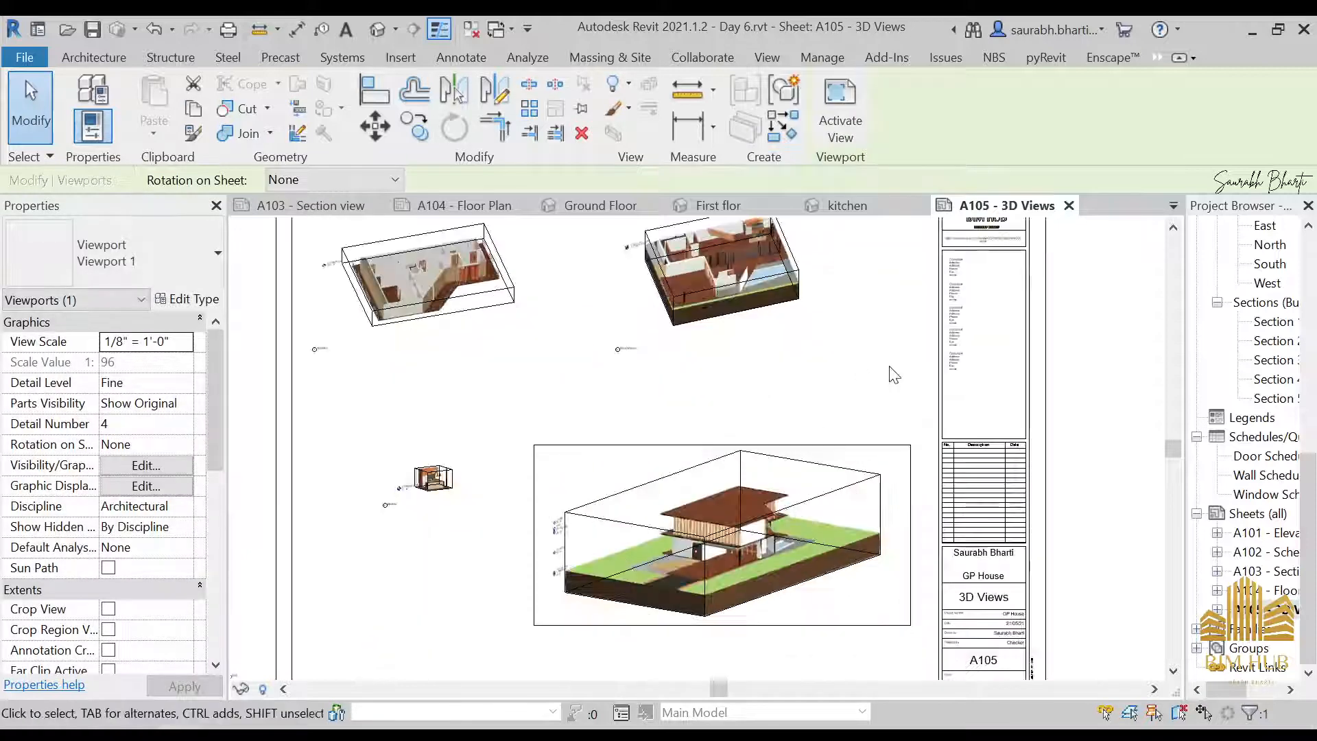
pyautogui.click(1152, 386)
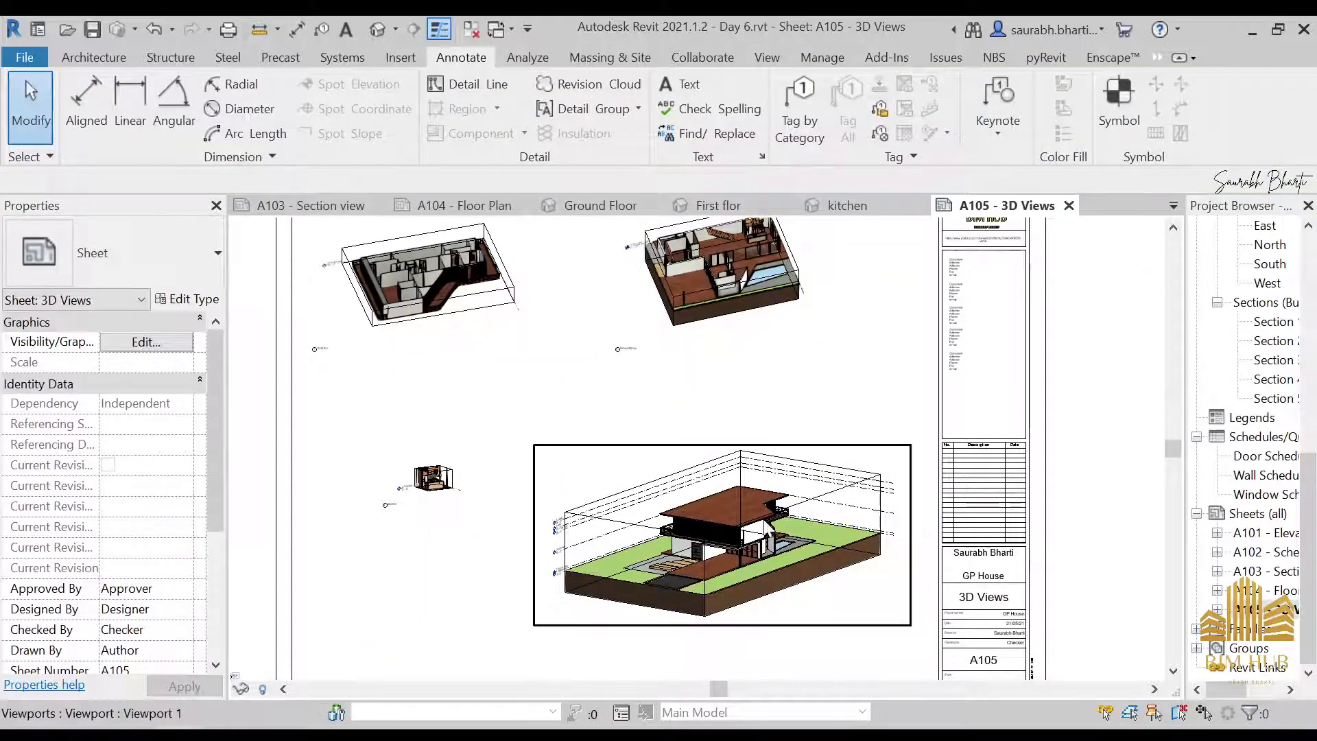
# Set the kitchen 3D view's scale to 3/8" = 1'-0"
pyautogui.scroll(3, 757, 549)
pyautogui.scroll(-2, 557, 529)
pyautogui.scroll(-1, 557, 529)
pyautogui.moveTo(539, 498); pyautogui.dragTo(799, 505, button='middle')
pyautogui.scroll(2, 591, 491)
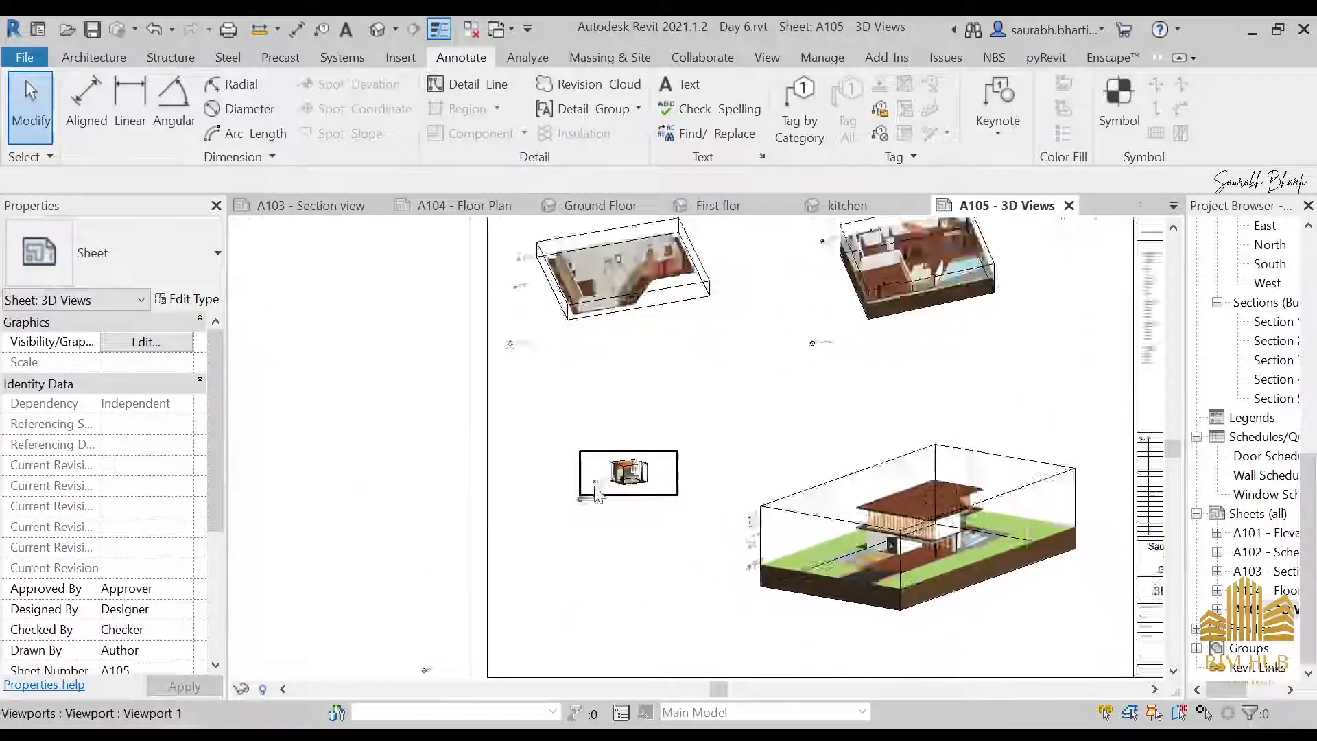
pyautogui.click(625, 500)
pyautogui.scroll(2, 711, 514)
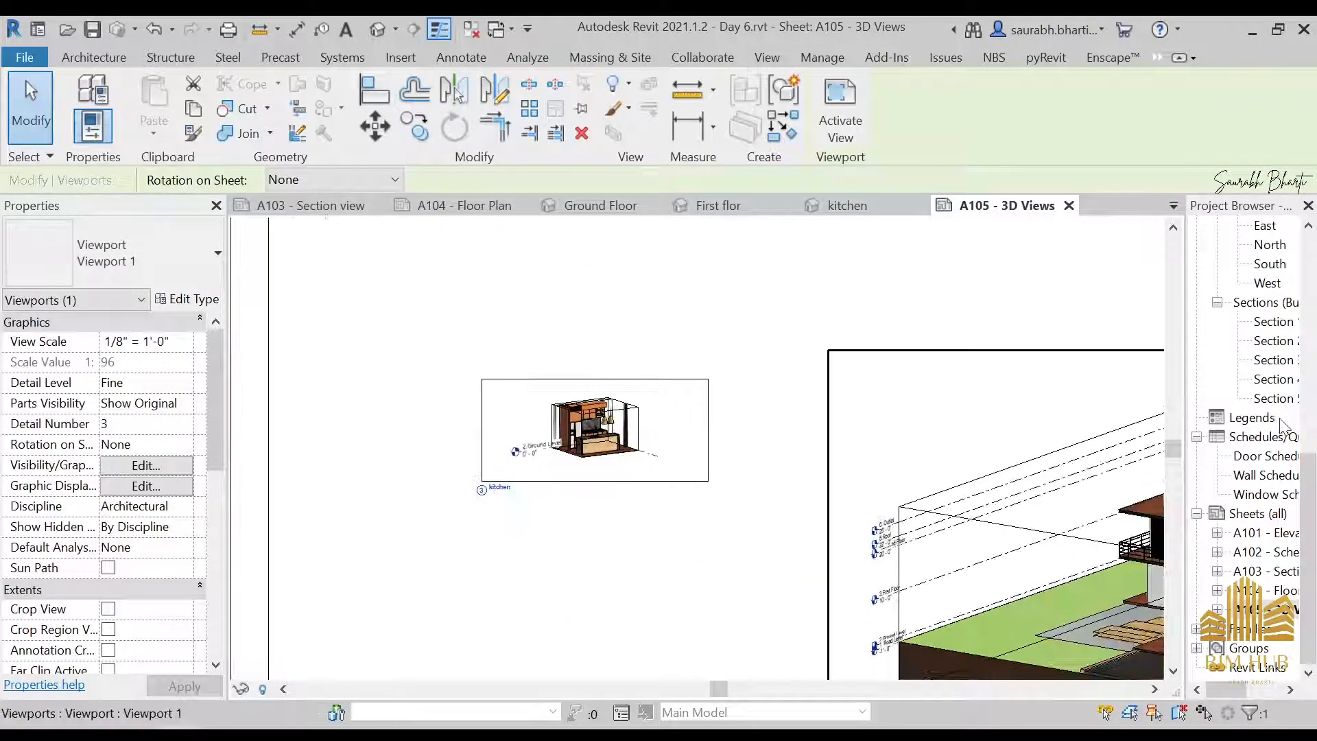
pyautogui.scroll(1, 1269, 508)
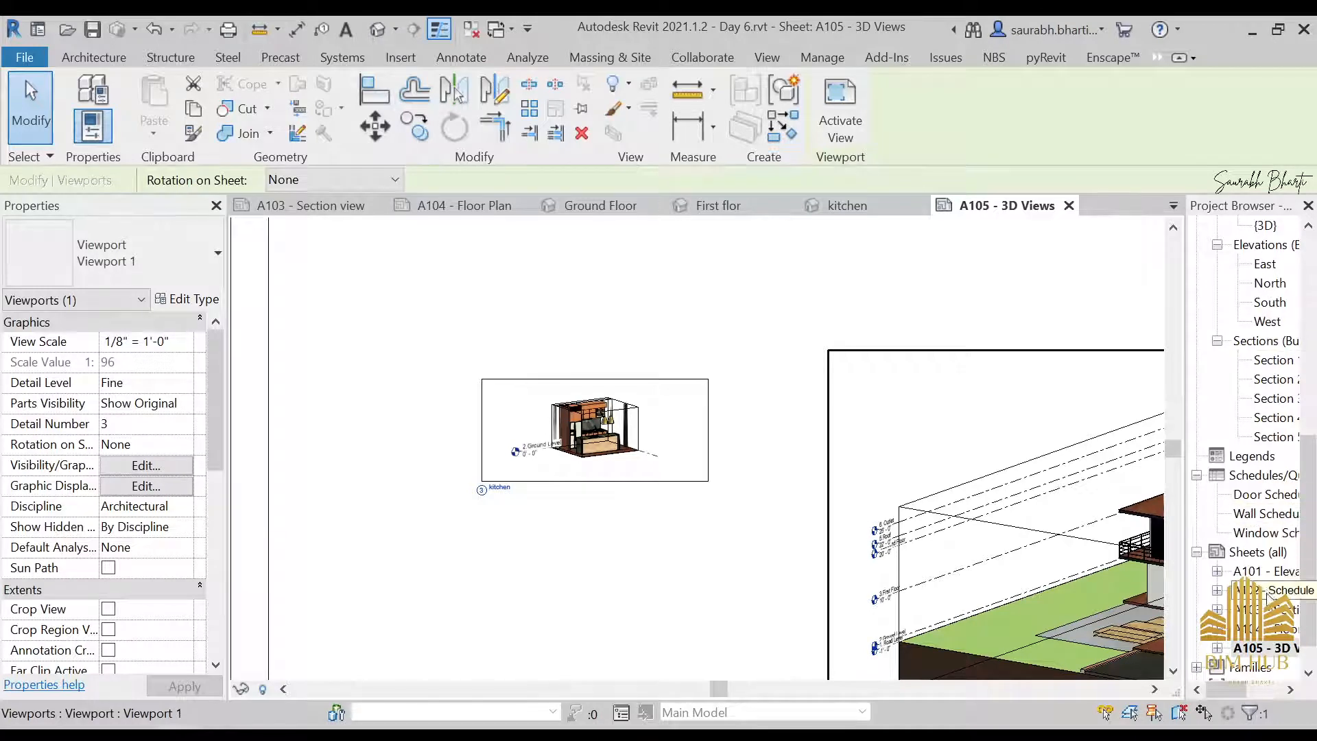
pyautogui.scroll(3, 1245, 346)
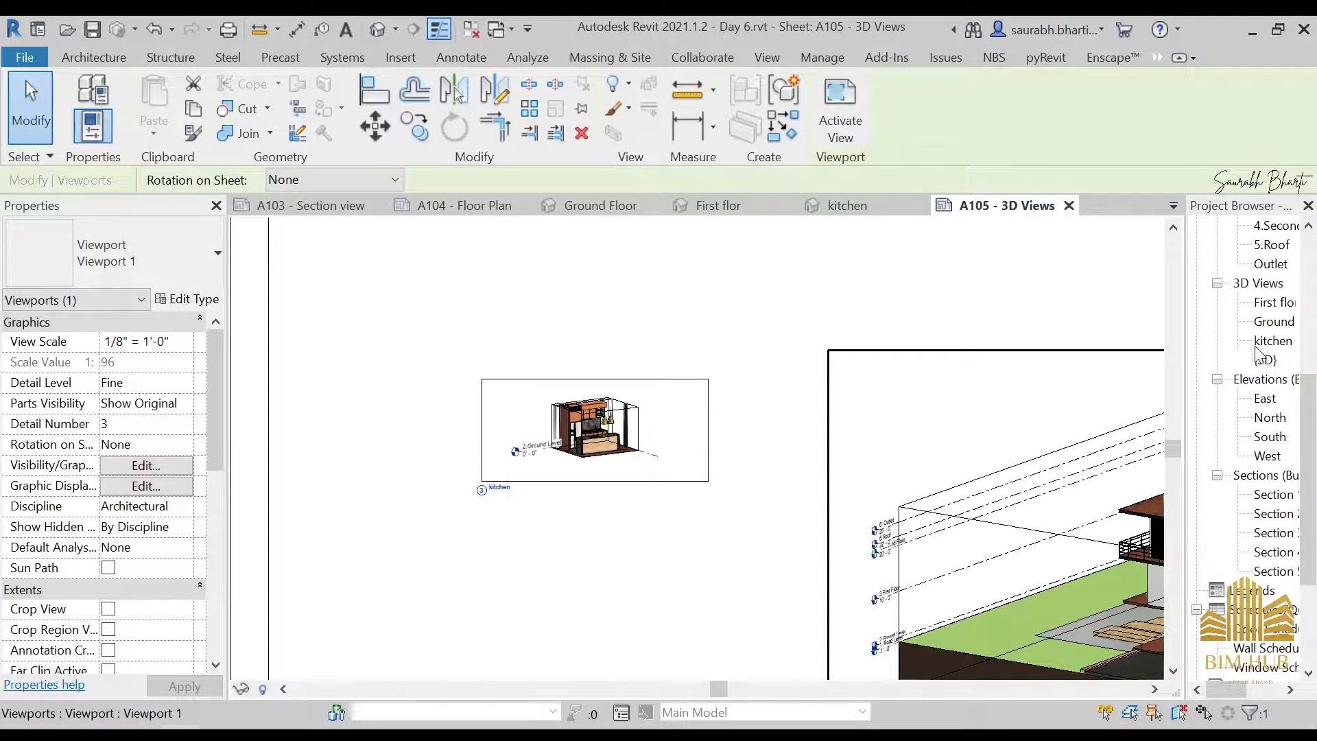
pyautogui.doubleClick(1277, 343)
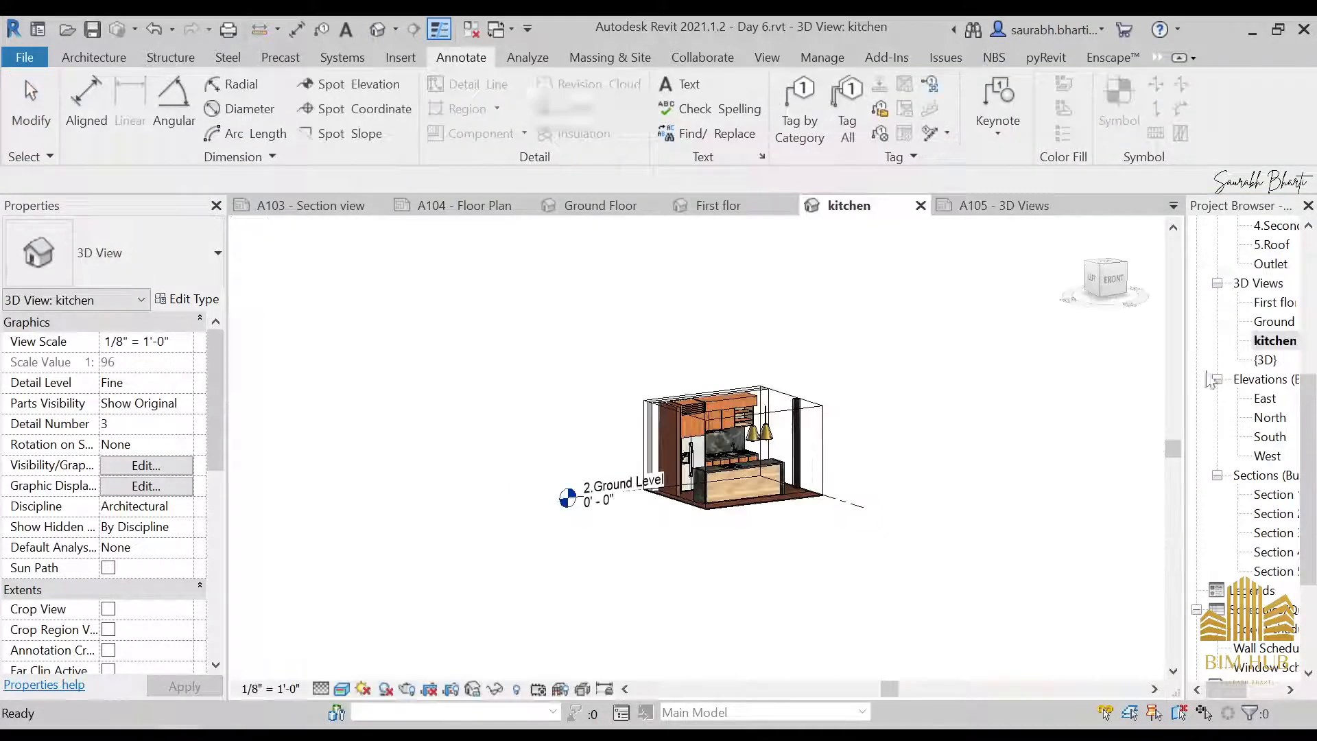
pyautogui.click(269, 688)
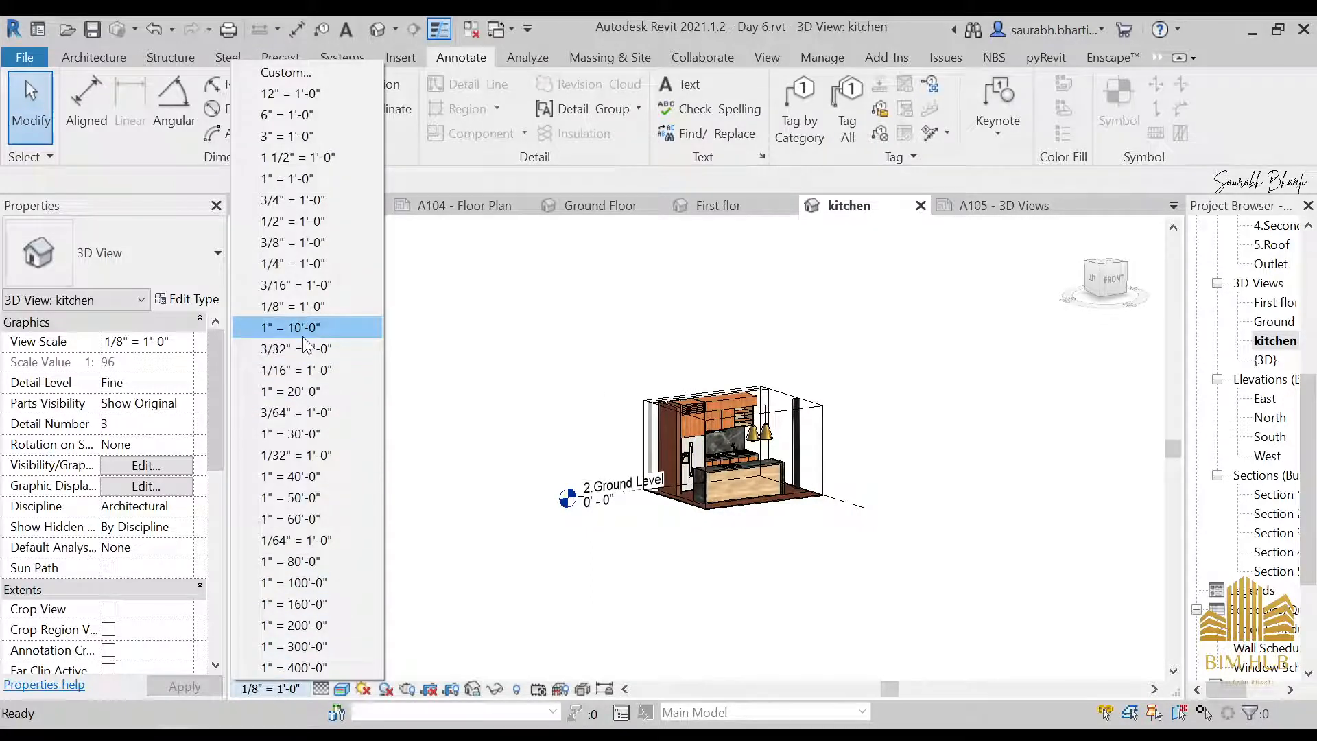
pyautogui.click(307, 243)
# Return to sheet A105 and move the enlarged kitchen viewport to the lower left, beside the {3D} view
pyautogui.scroll(-5, 1255, 480)
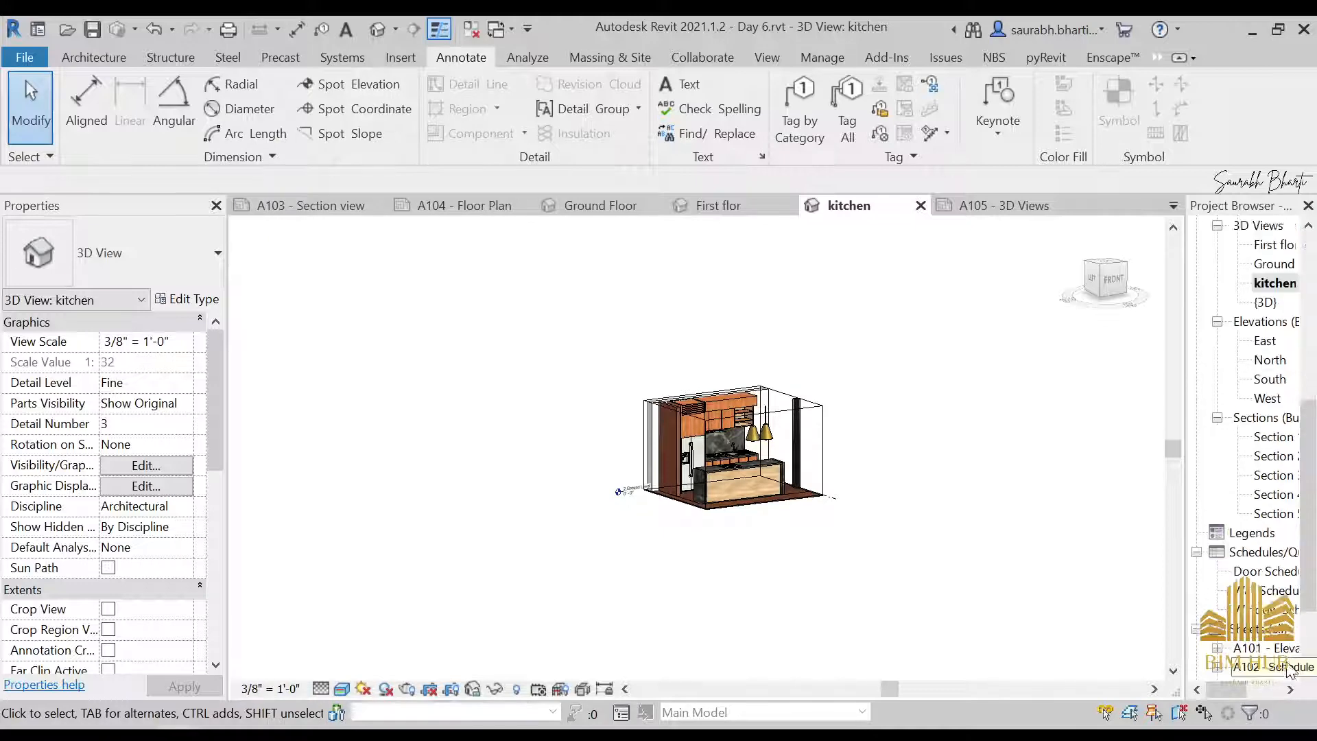
pyautogui.doubleClick(1267, 591)
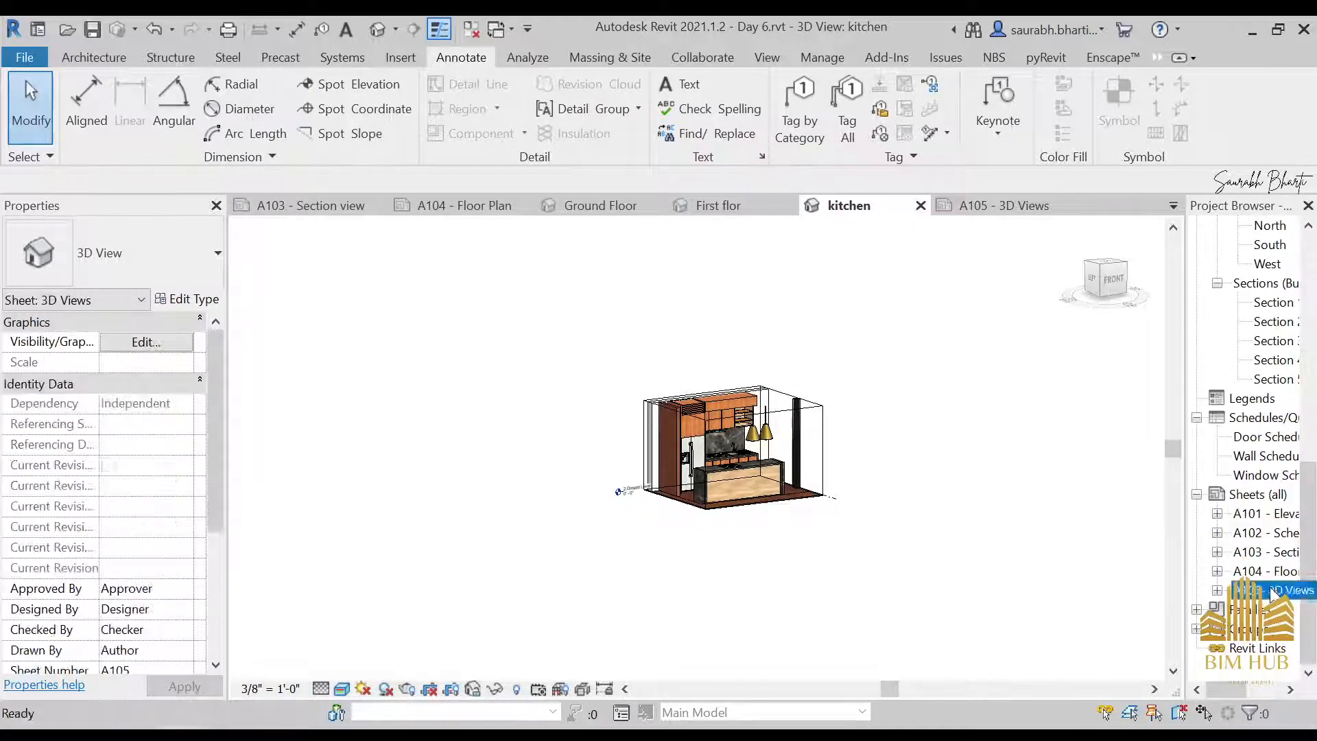
pyautogui.scroll(-5, 872, 488)
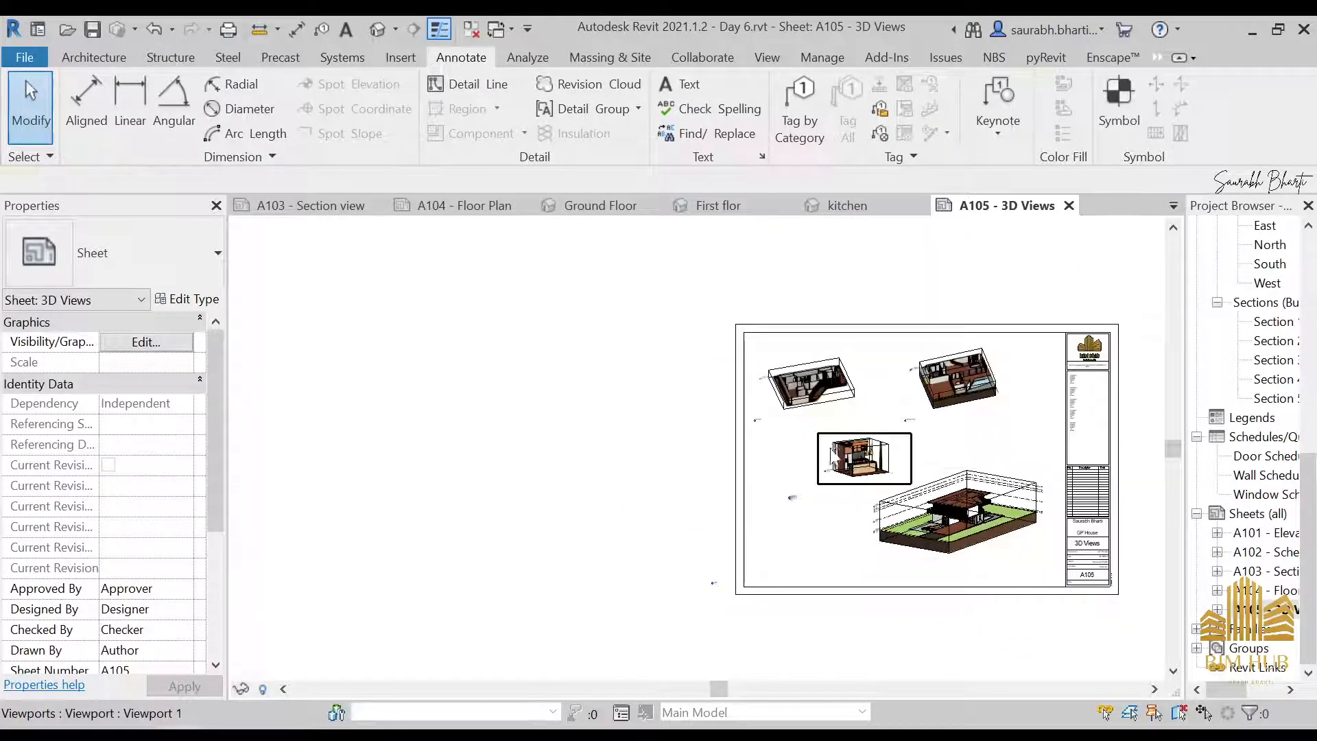
pyautogui.click(850, 454)
pyautogui.scroll(4, 834, 445)
pyautogui.moveTo(798, 446); pyautogui.dragTo(693, 524)
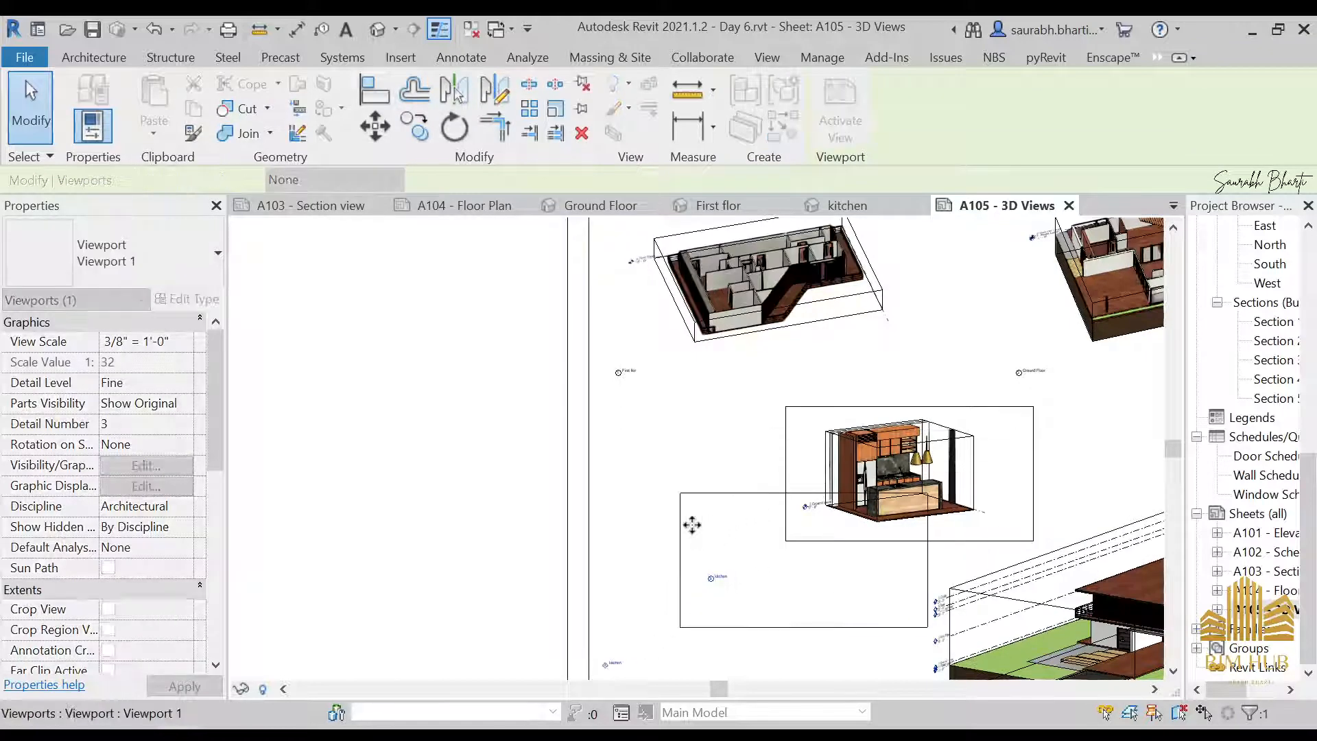
pyautogui.scroll(4, 775, 549)
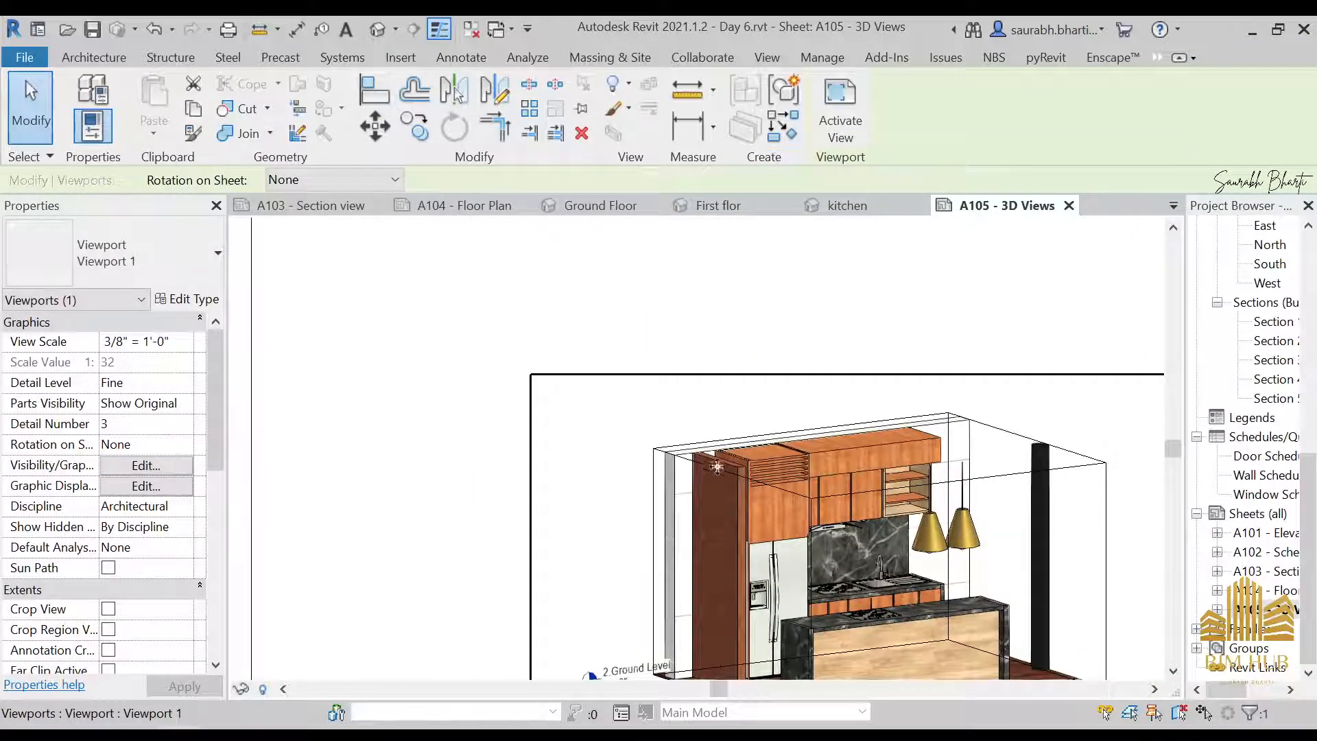
pyautogui.scroll(-2, 809, 432)
pyautogui.moveTo(811, 433); pyautogui.dragTo(487, 610, button='middle')
pyautogui.scroll(-4, 579, 471)
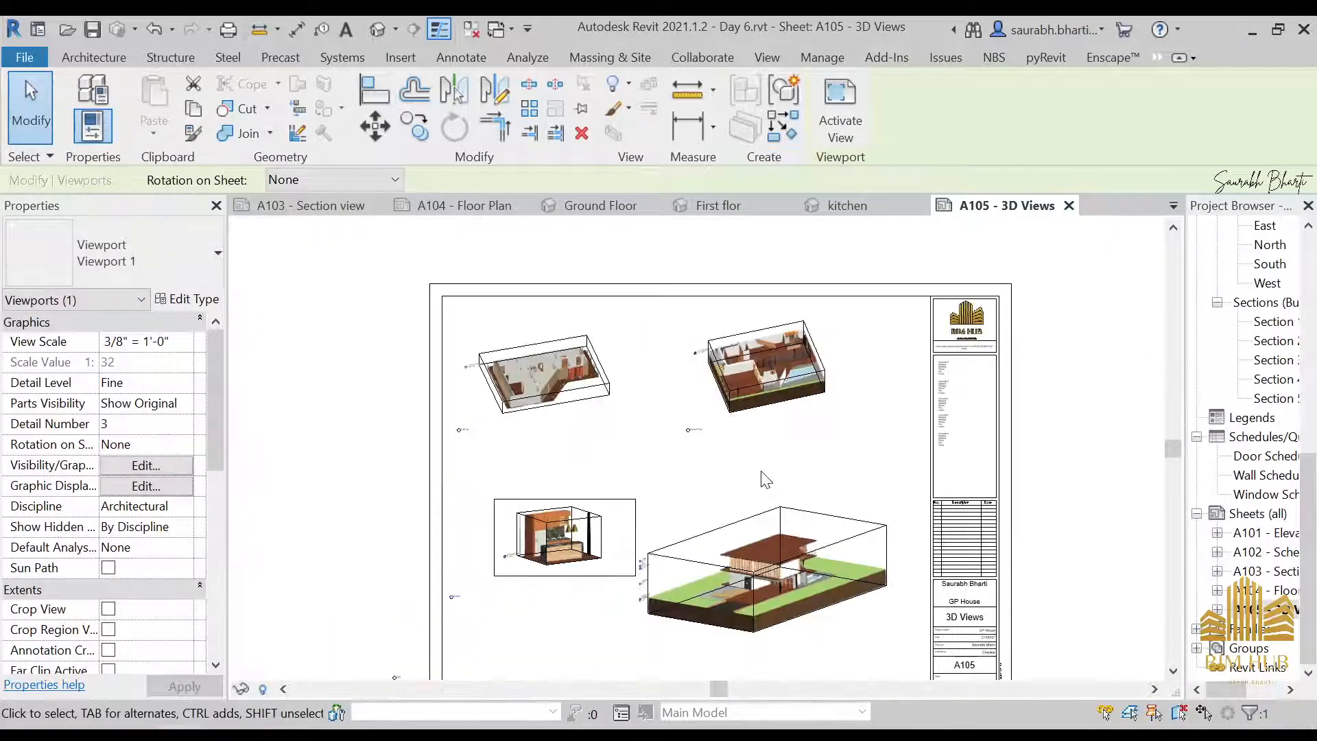
pyautogui.scroll(-1, 766, 484)
pyautogui.scroll(3, 767, 515)
pyautogui.click(830, 436)
pyautogui.scroll(-5, 828, 438)
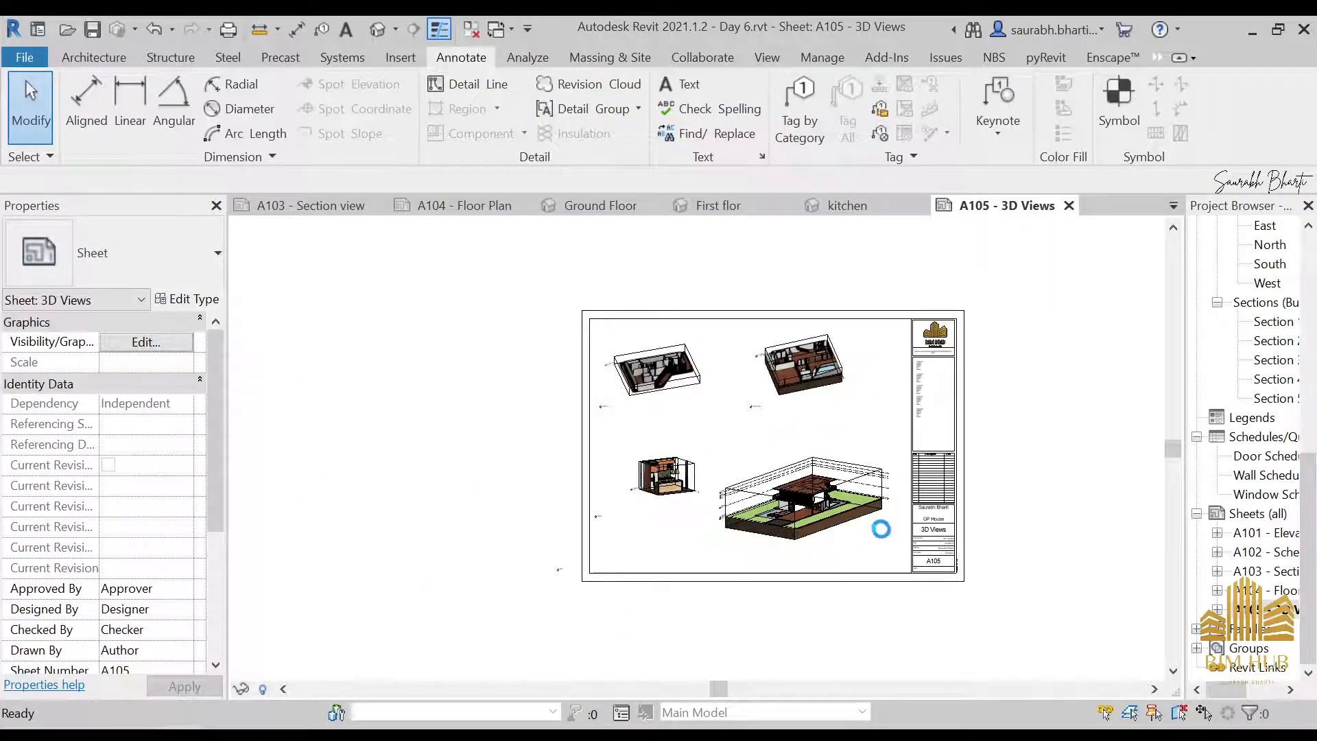
# Switch to the Enscape rendering and look around the rendered kitchen from several viewpoints
pyautogui.scroll(3, 866, 516)
pyautogui.moveTo(739, 427); pyautogui.dragTo(695, 522, button='middle')
pyautogui.click(1110, 57)
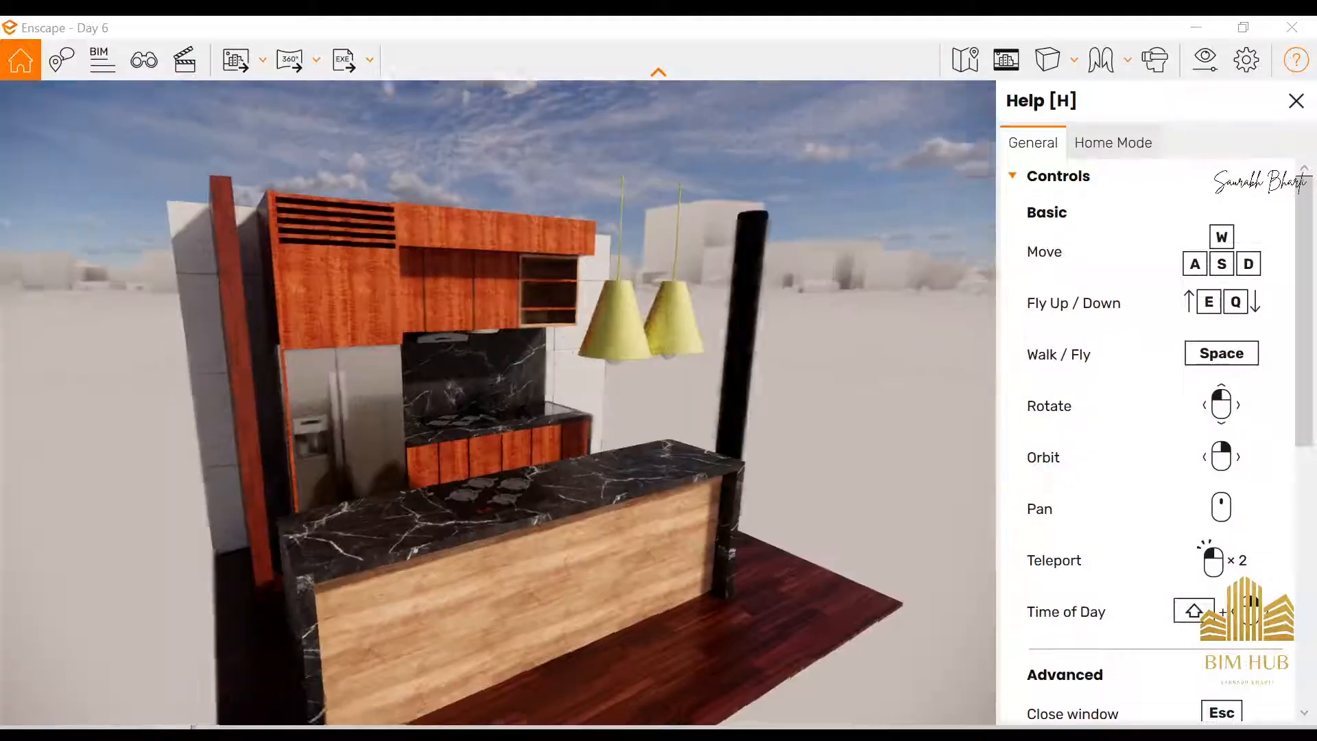
pyautogui.moveTo(498, 402); pyautogui.dragTo(659, 446)
pyautogui.scroll(-5, 497, 402)
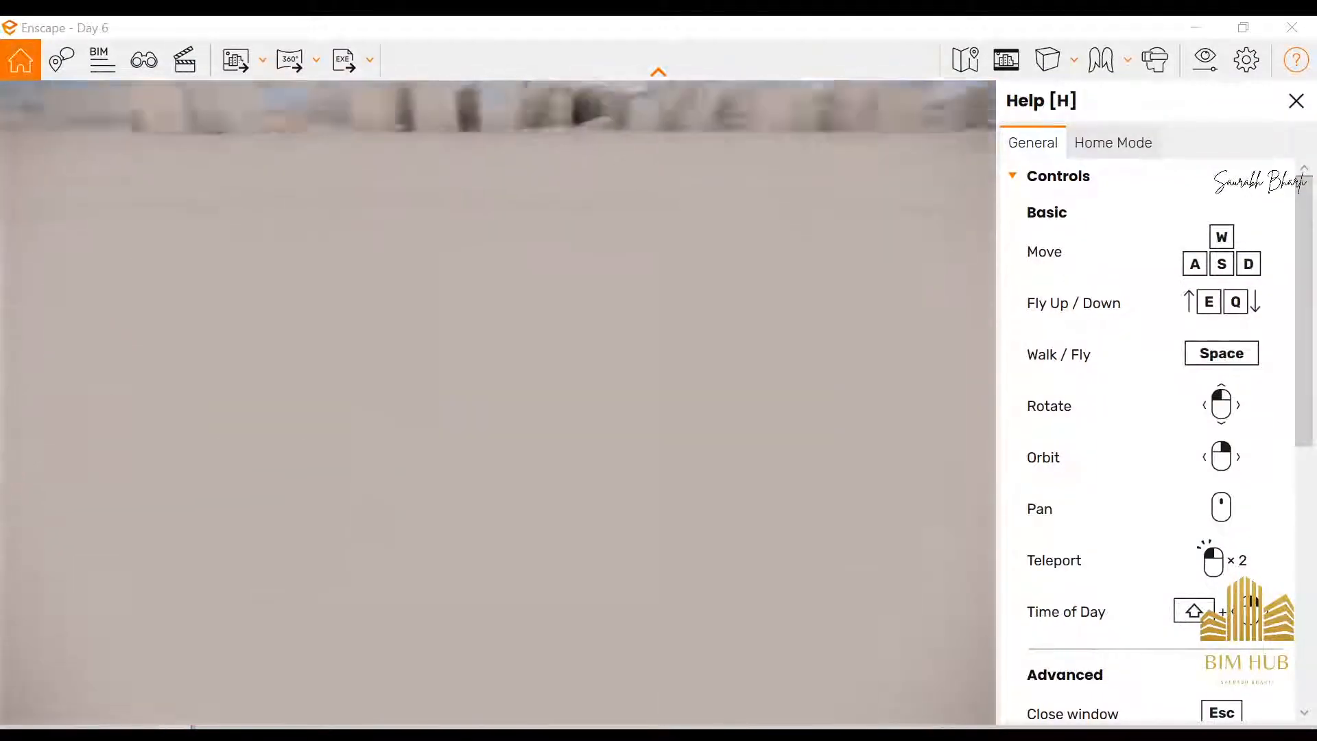
pyautogui.moveTo(659, 446); pyautogui.dragTo(117, 99, button='right')
pyautogui.scroll(5, 412, 370)
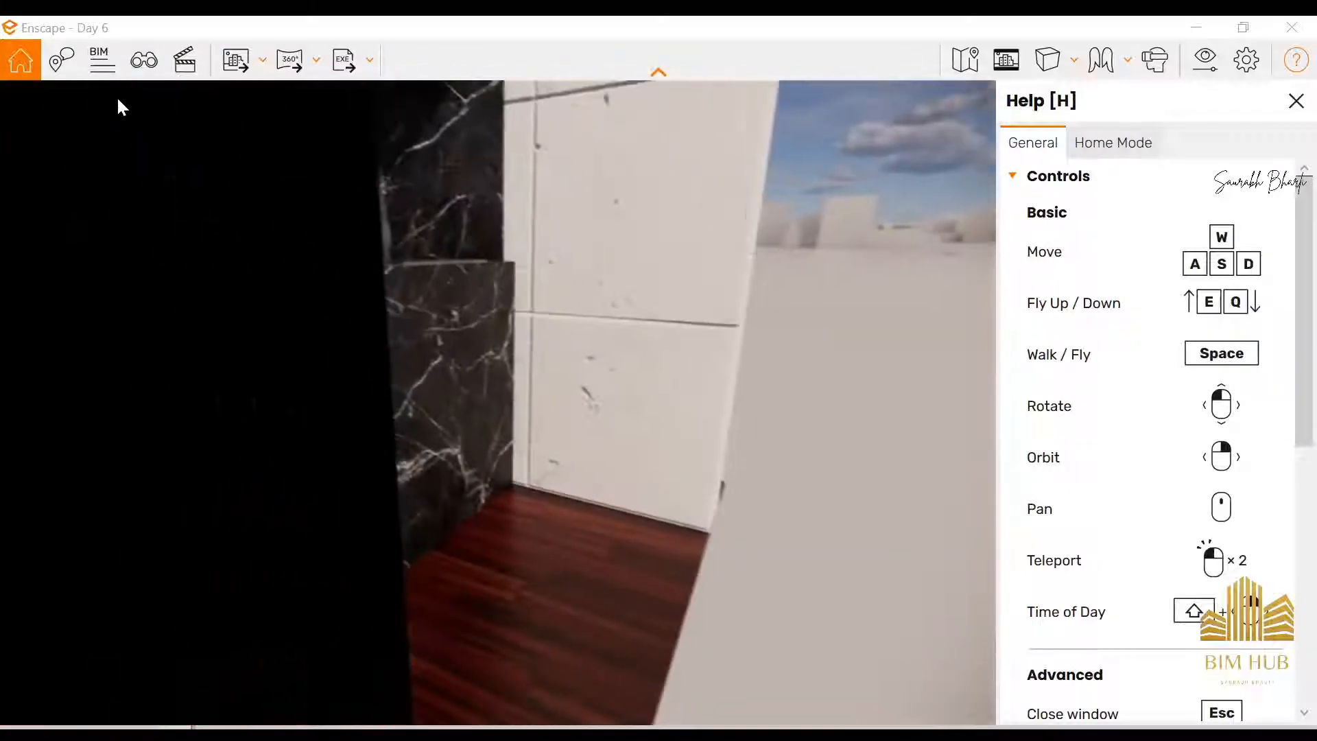
# Review Enscape's projection options, the Collaborative Annotation mode and the model's element list in BIM Information
pyautogui.click(1063, 66)
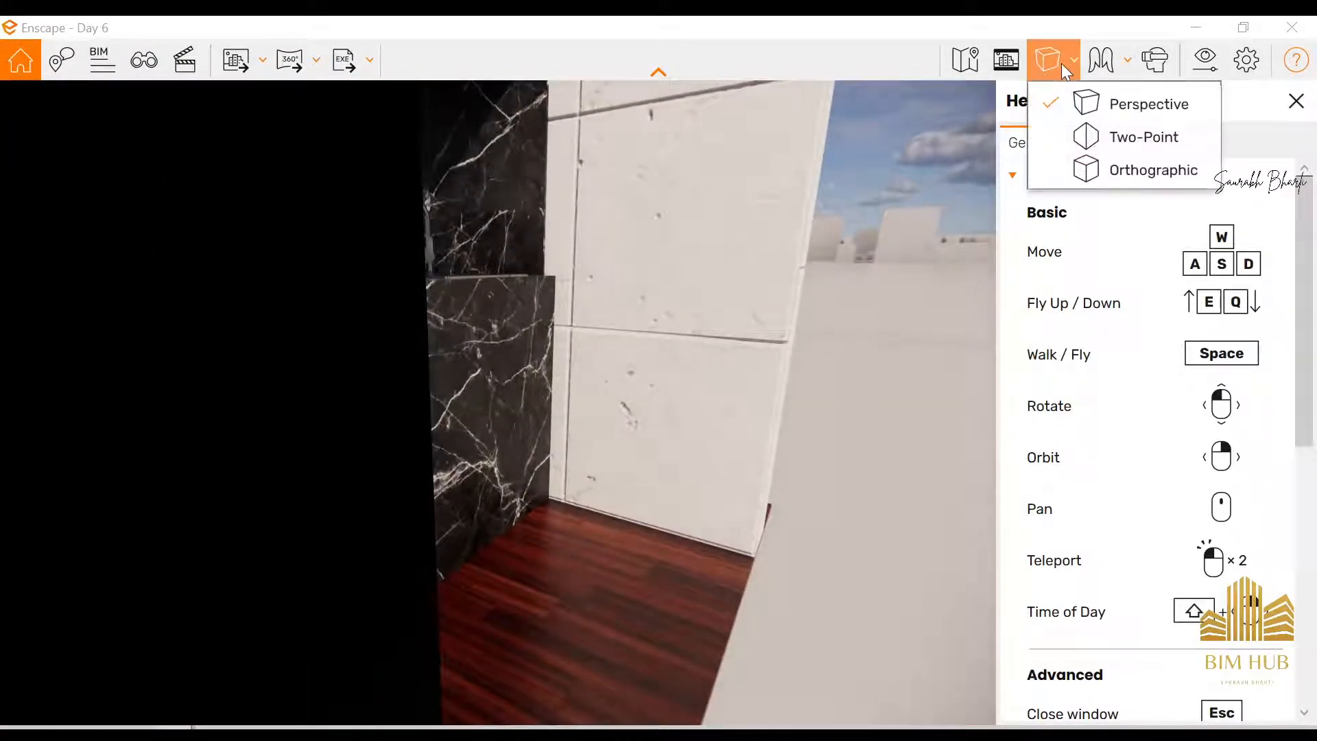
pyautogui.click(62, 60)
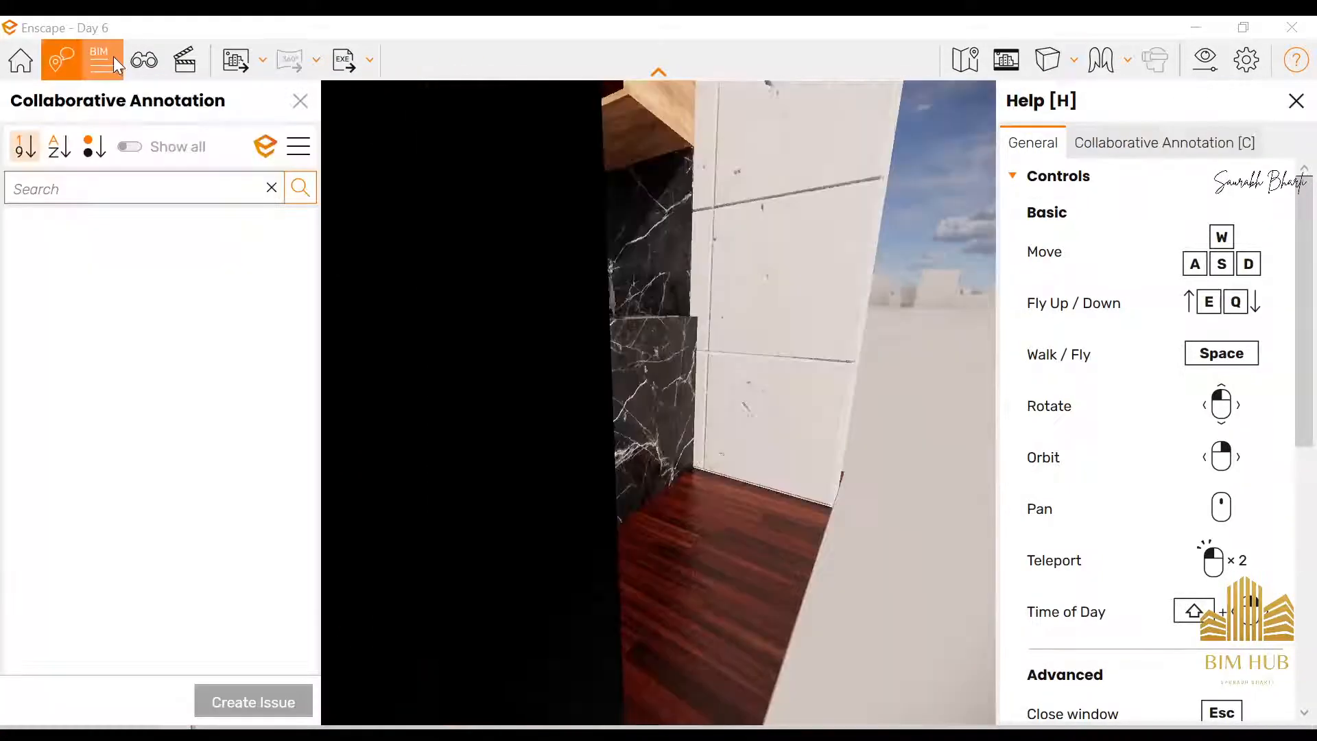
pyautogui.click(101, 62)
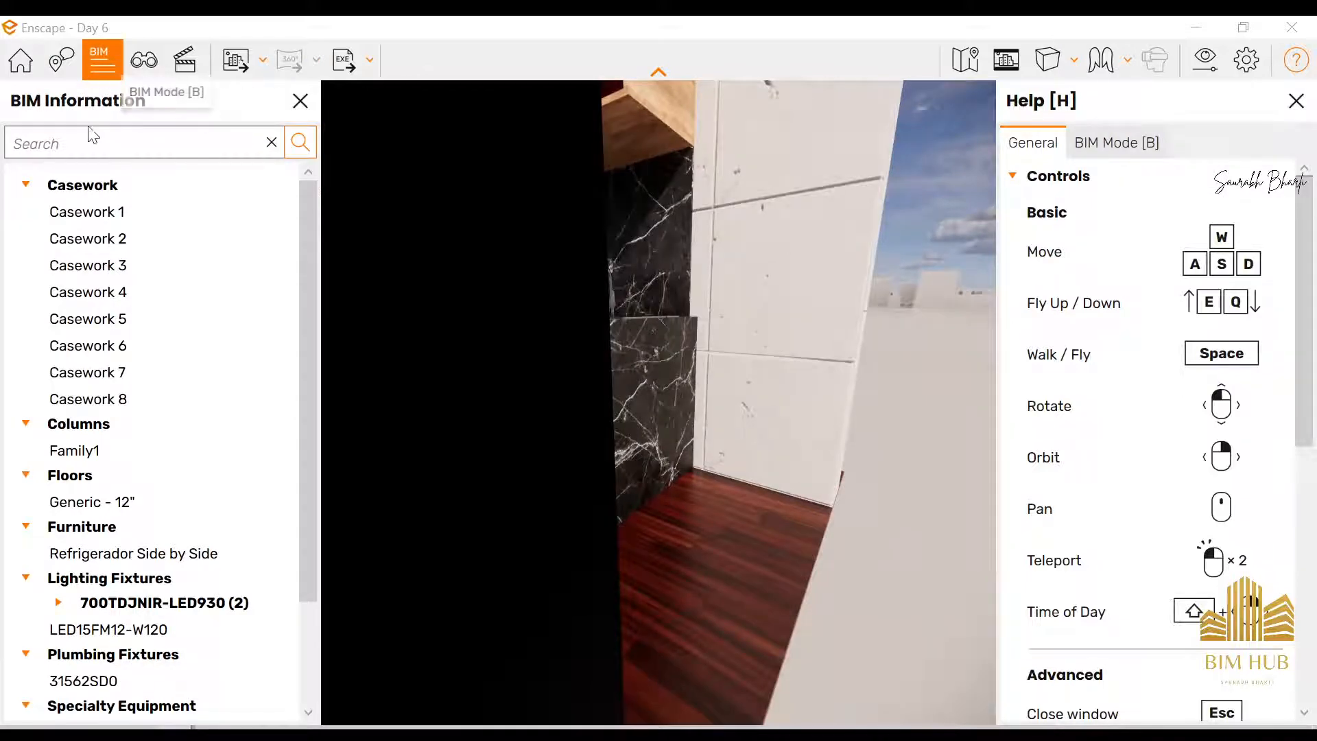
pyautogui.click(62, 60)
pyautogui.click(27, 72)
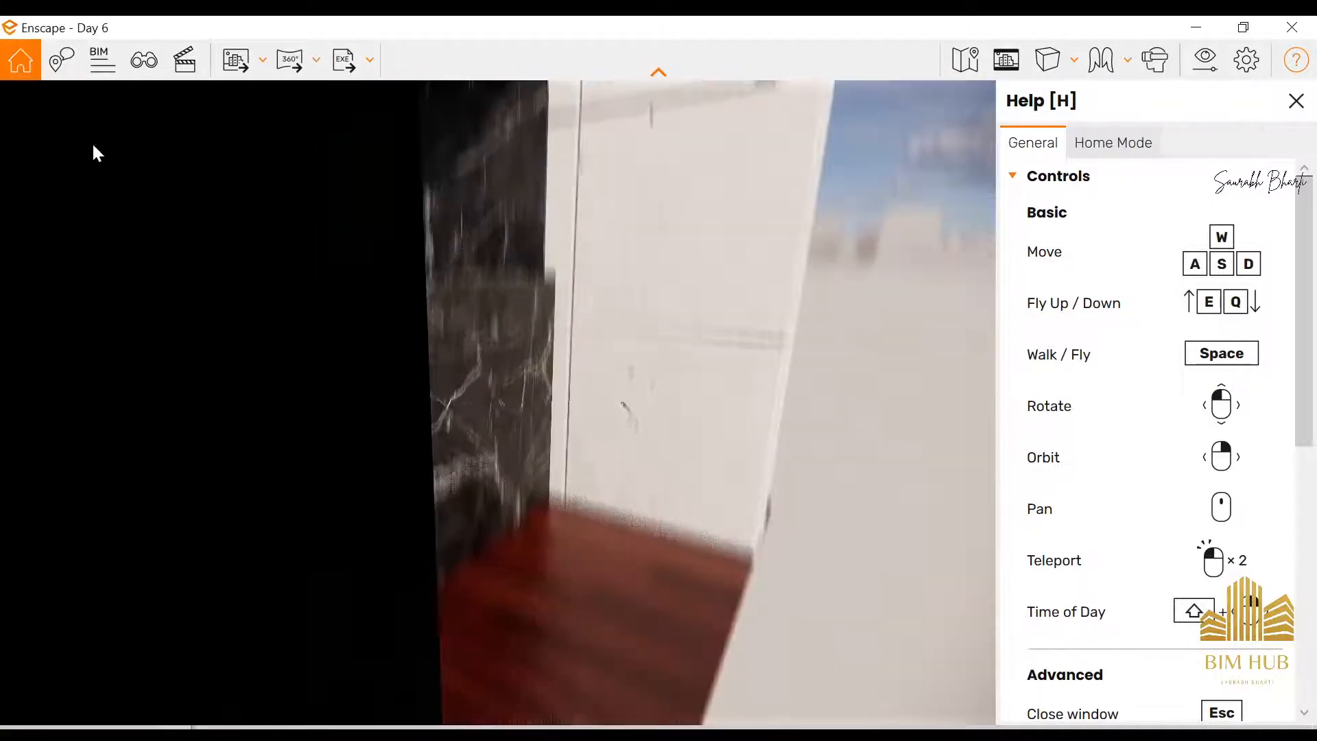
pyautogui.click(53, 72)
pyautogui.click(103, 60)
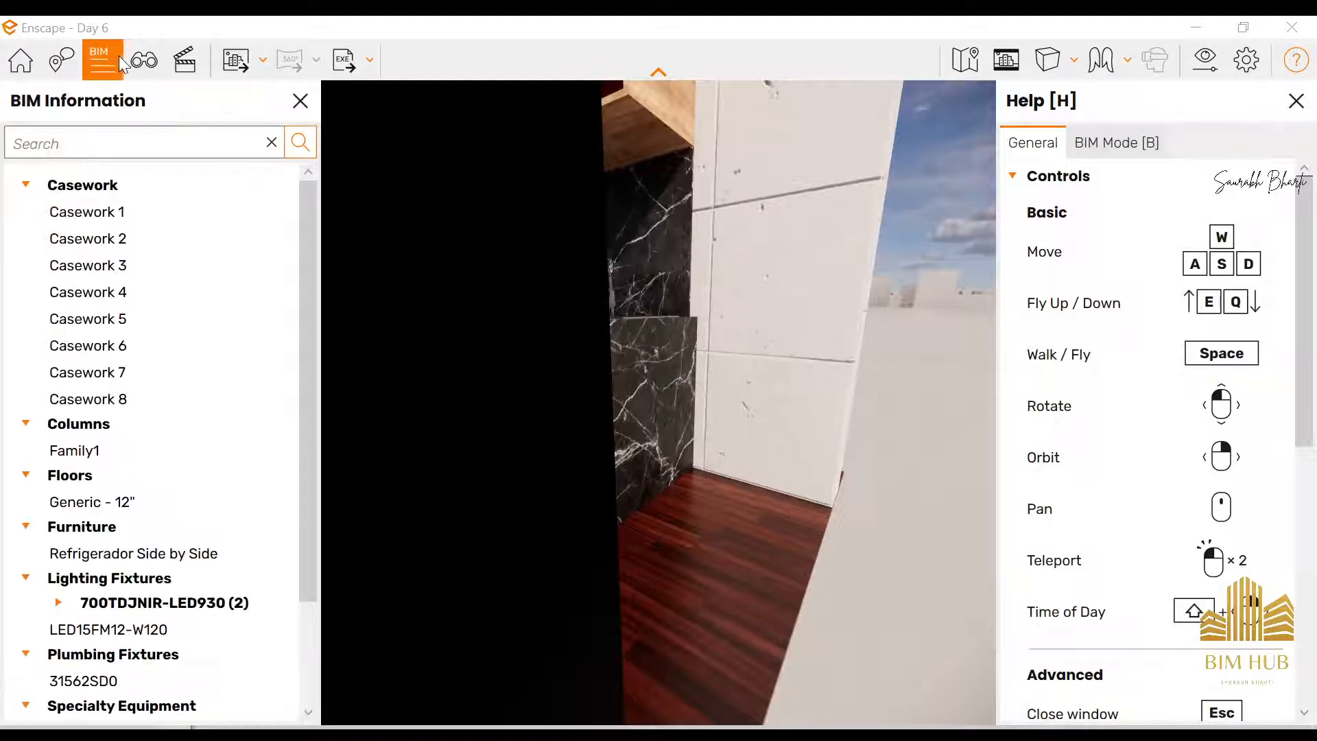
pyautogui.scroll(-3, 170, 420)
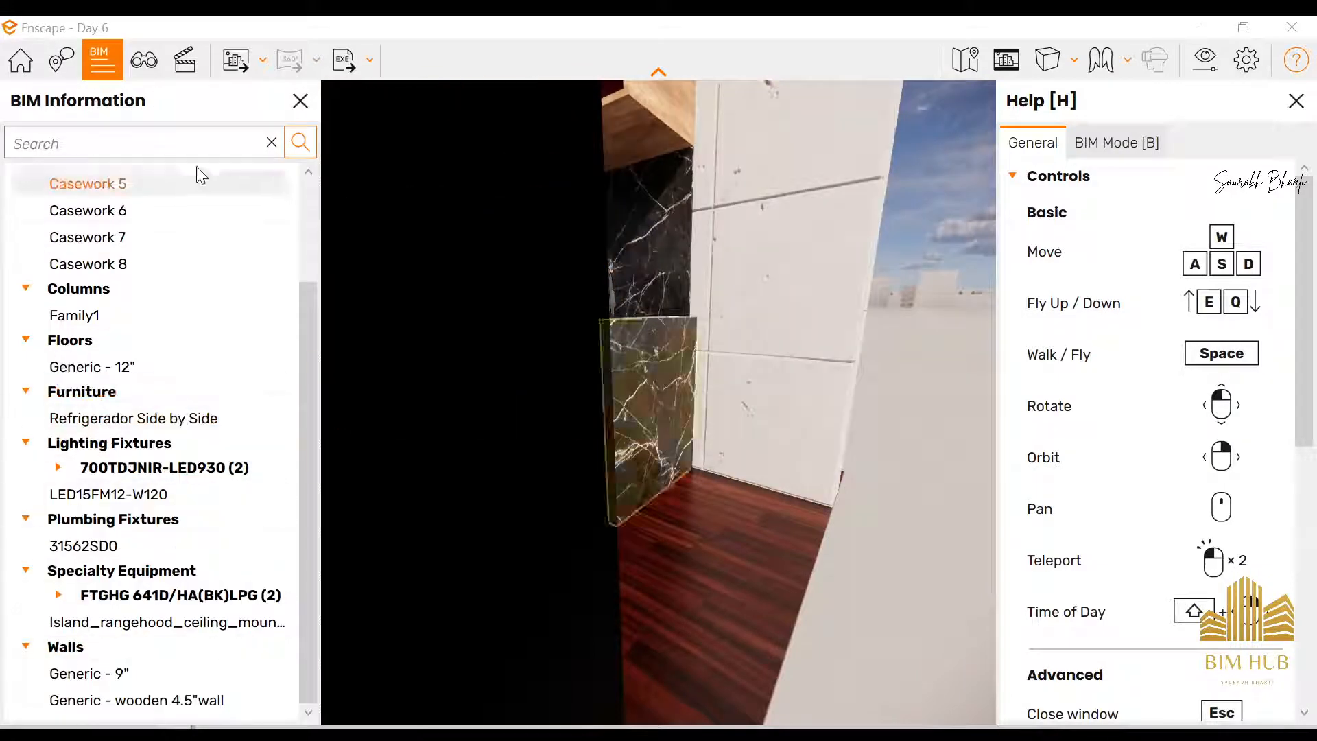
# Load the {3D} view into the Enscape rendering through View Management and close the view list
pyautogui.click(144, 60)
pyautogui.click(122, 310)
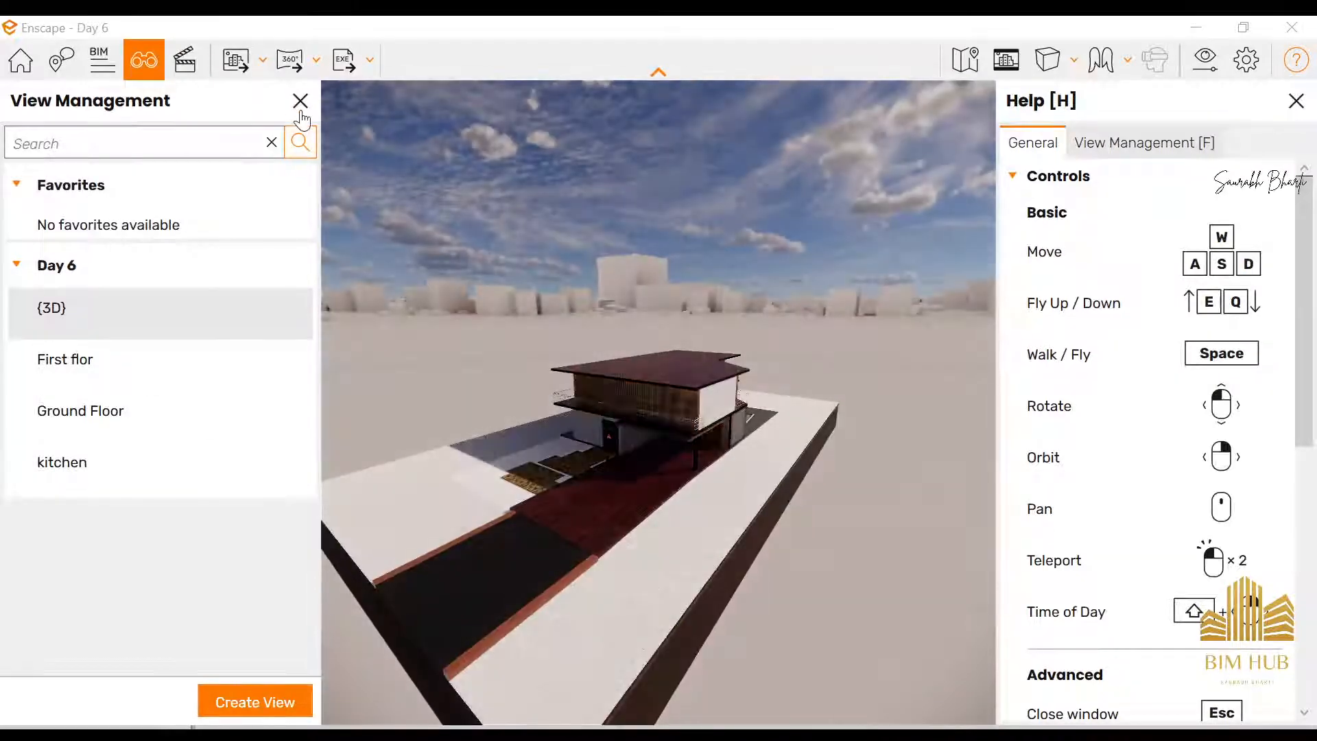
pyautogui.click(300, 101)
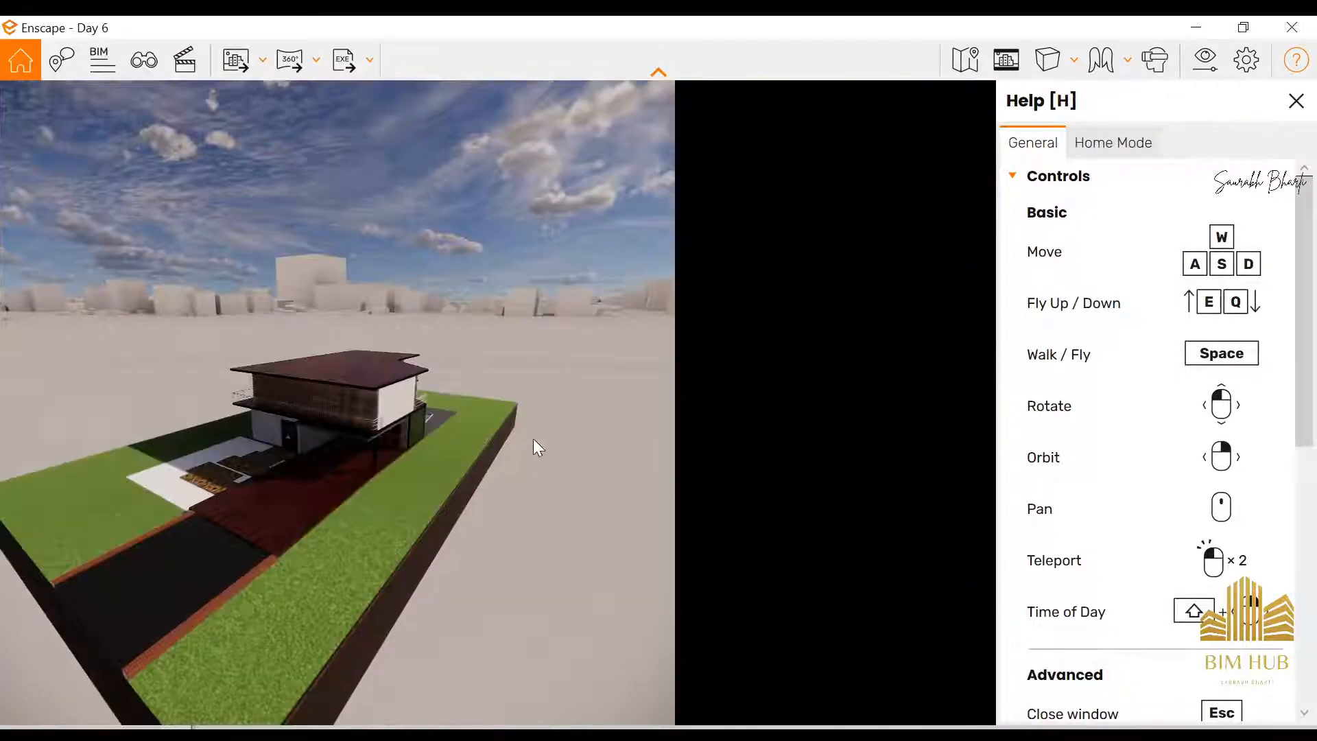
# Fly around the rendered house to examine its exterior and the paved entrance area
pyautogui.click(453, 435)
pyautogui.press('w')
pyautogui.moveTo(452, 435); pyautogui.dragTo(288, 377)
pyautogui.press('s')
pyautogui.press('w')
pyautogui.press('s')
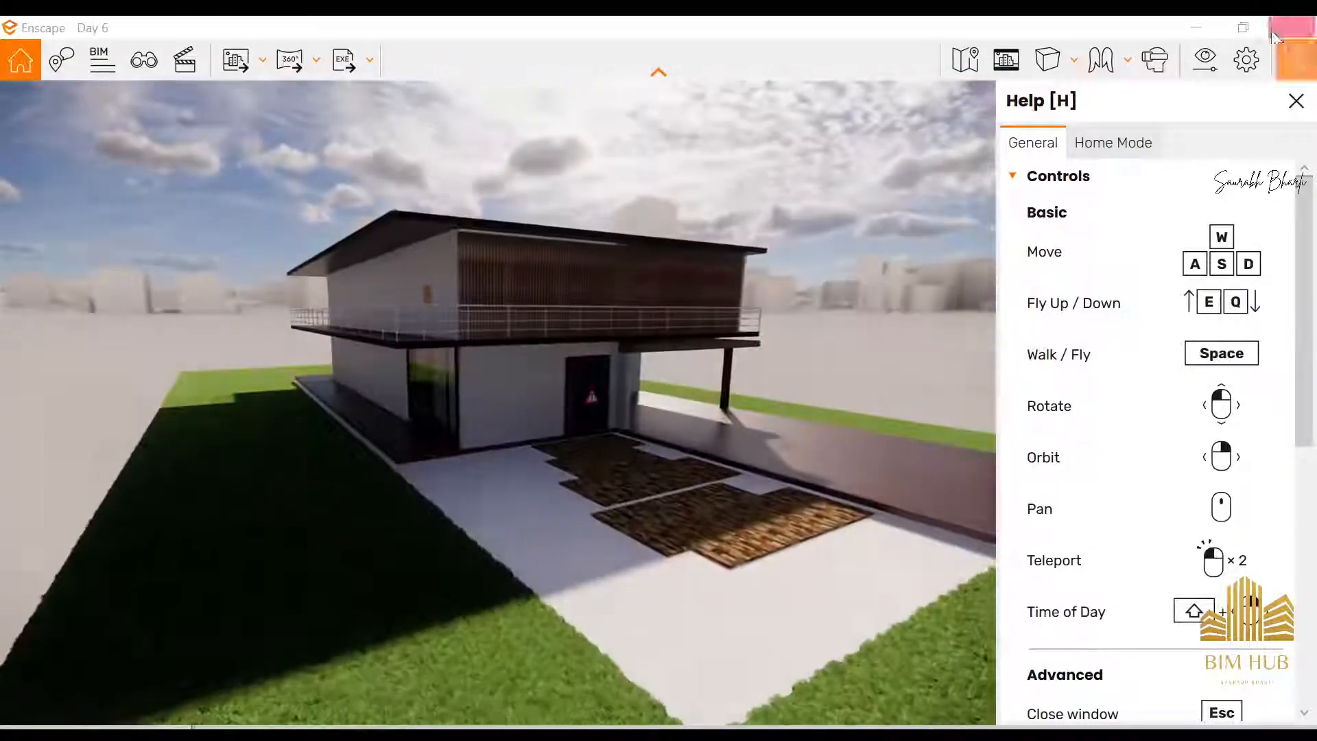
# Switch back to Revit, open the {3D} view and reveal its hidden elements
pyautogui.click(1196, 27)
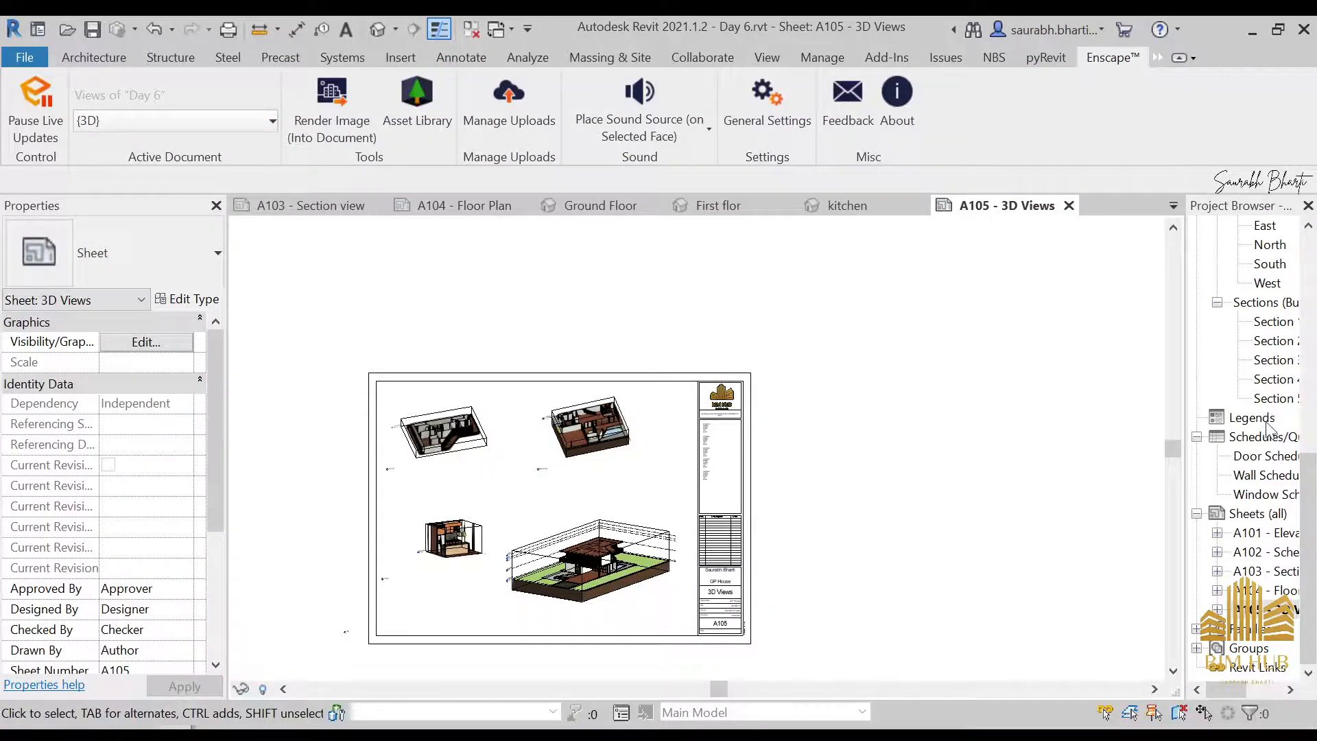
pyautogui.scroll(-1, 1268, 274)
pyautogui.scroll(10, 1259, 513)
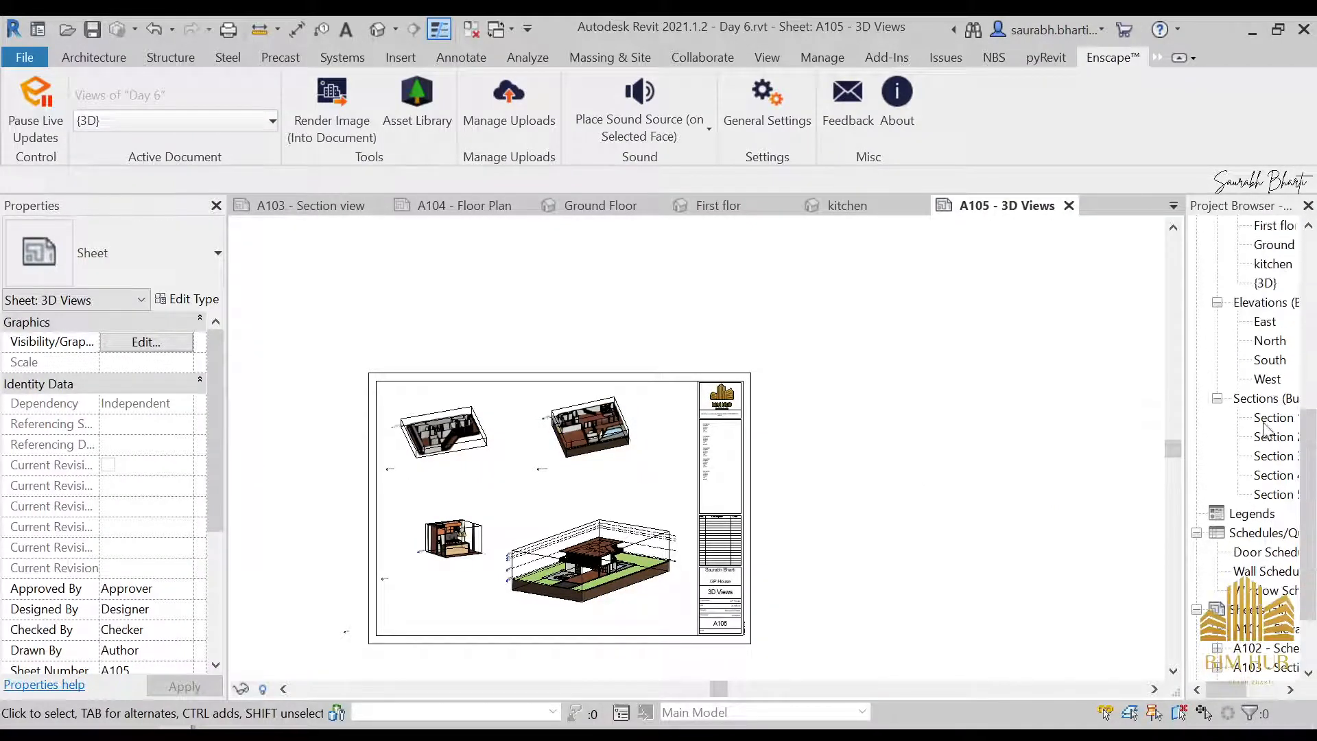
pyautogui.doubleClick(1266, 360)
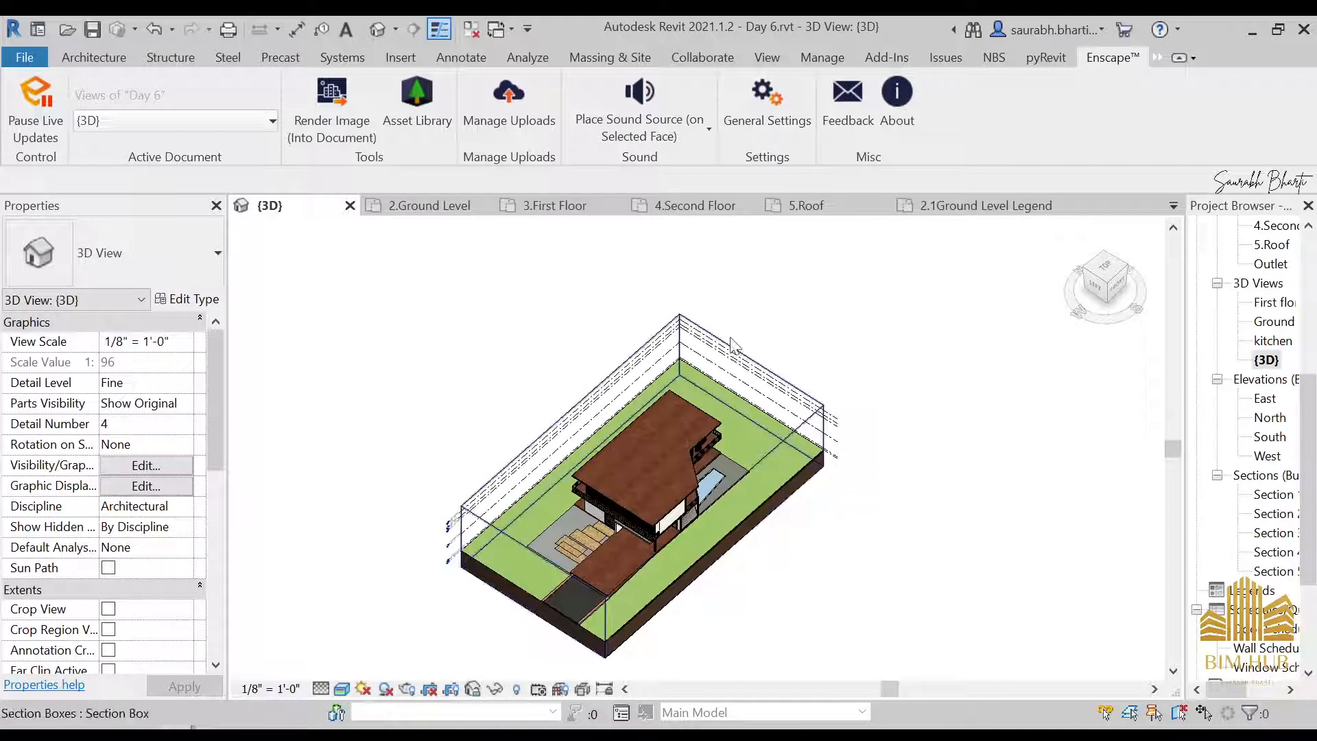
pyautogui.click(517, 690)
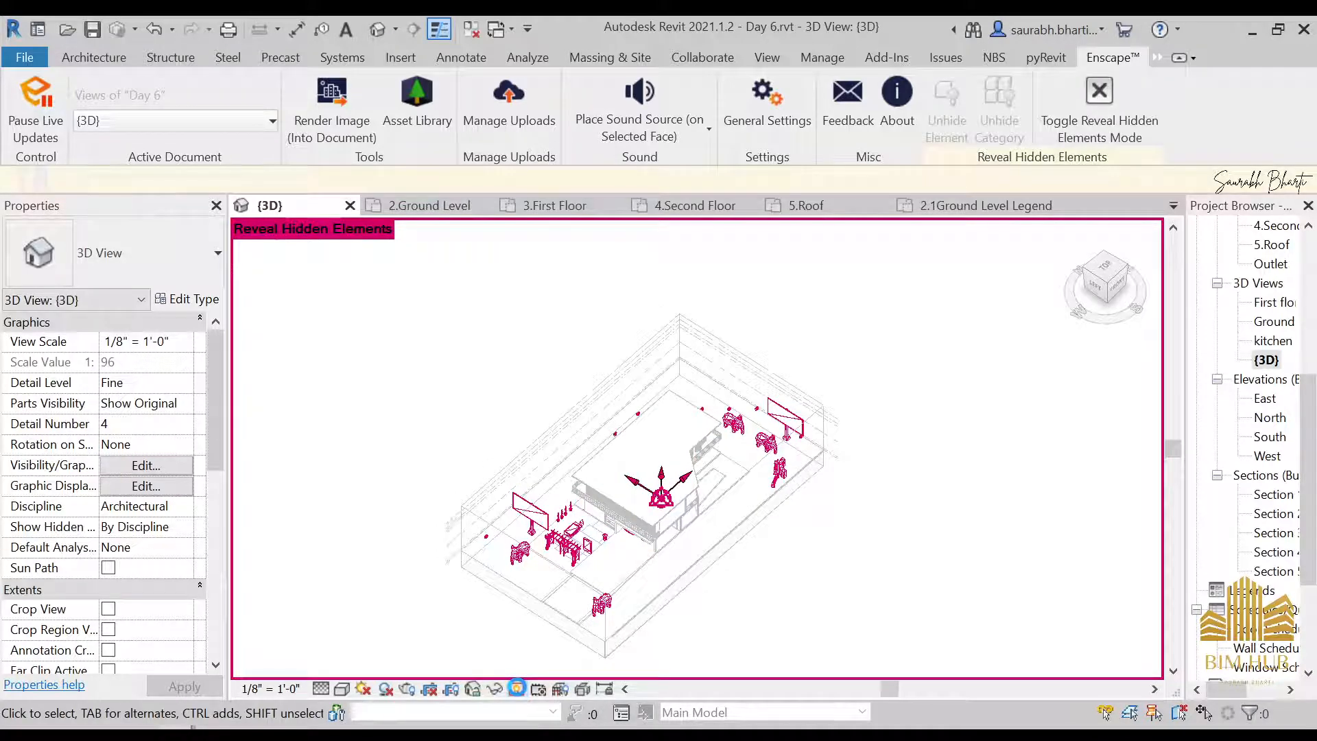
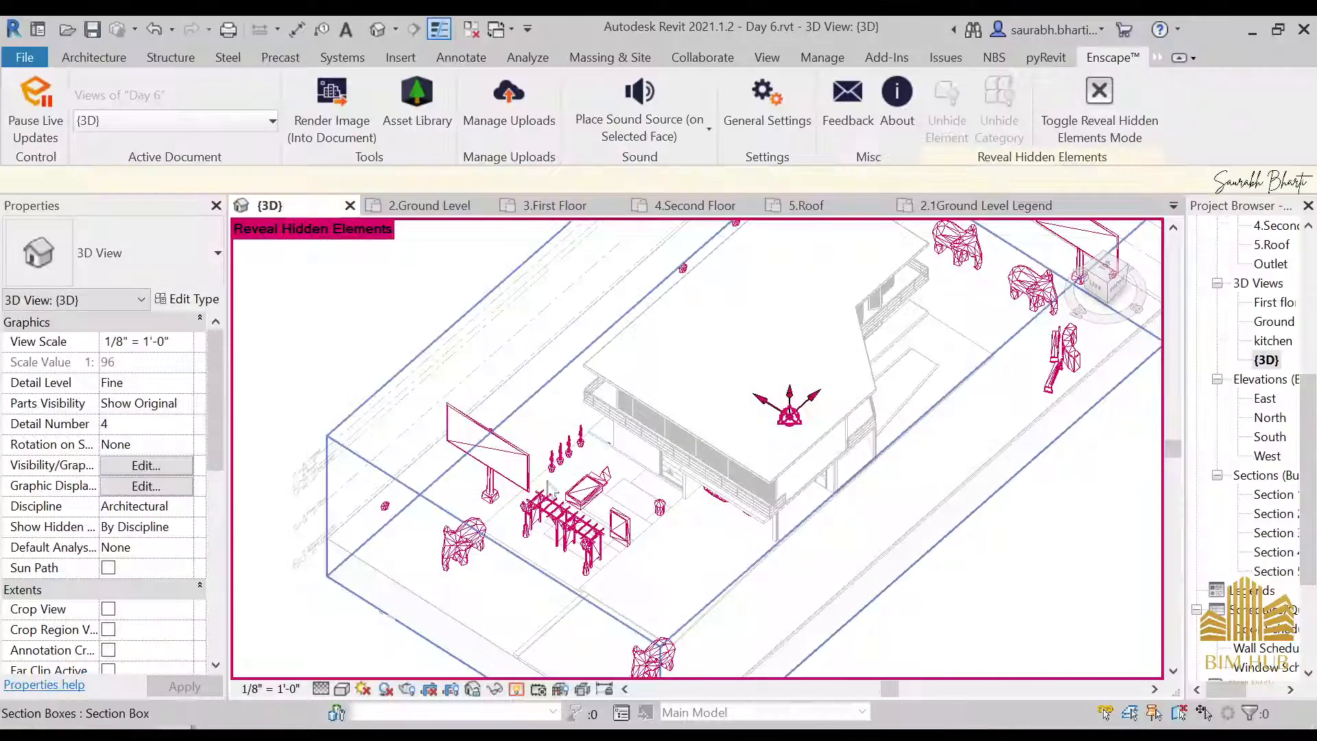
# Hide the roadside billboard as an individual element in the {3D} view
pyautogui.rightClick(536, 461)
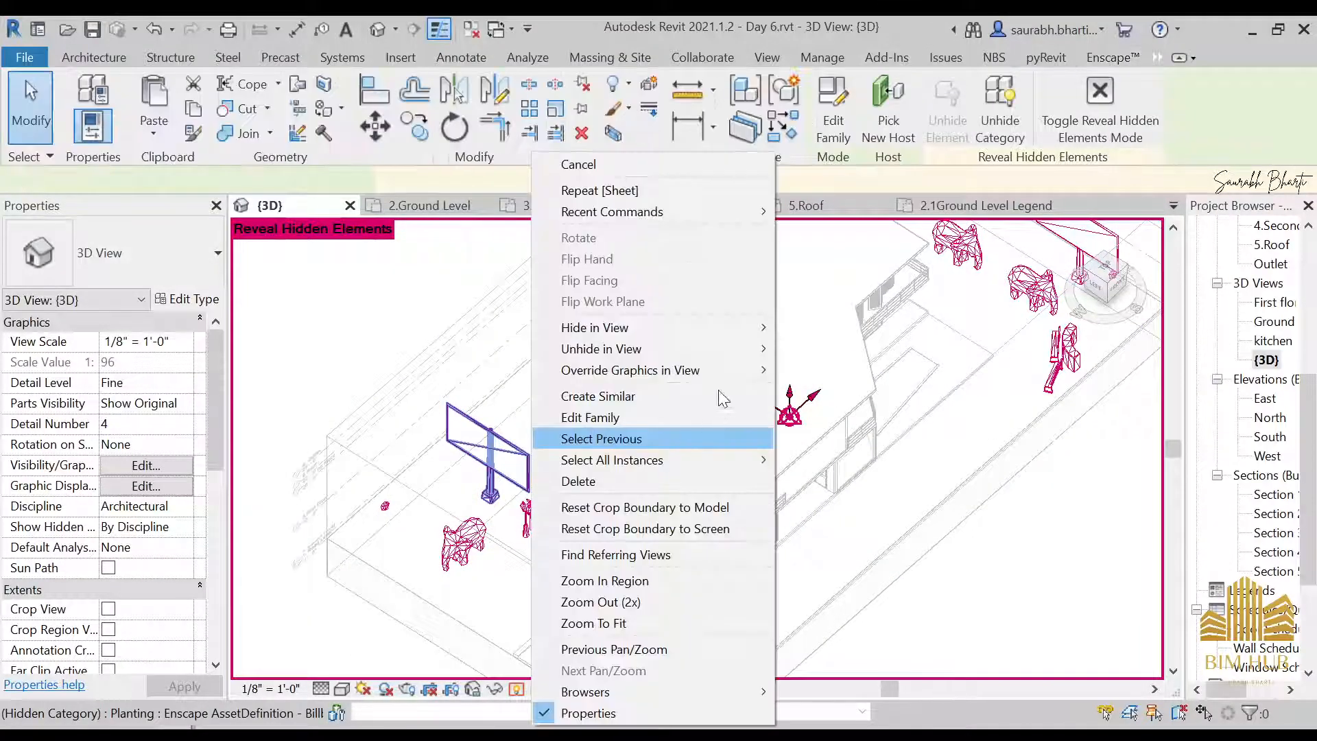
pyautogui.moveTo(755, 328)
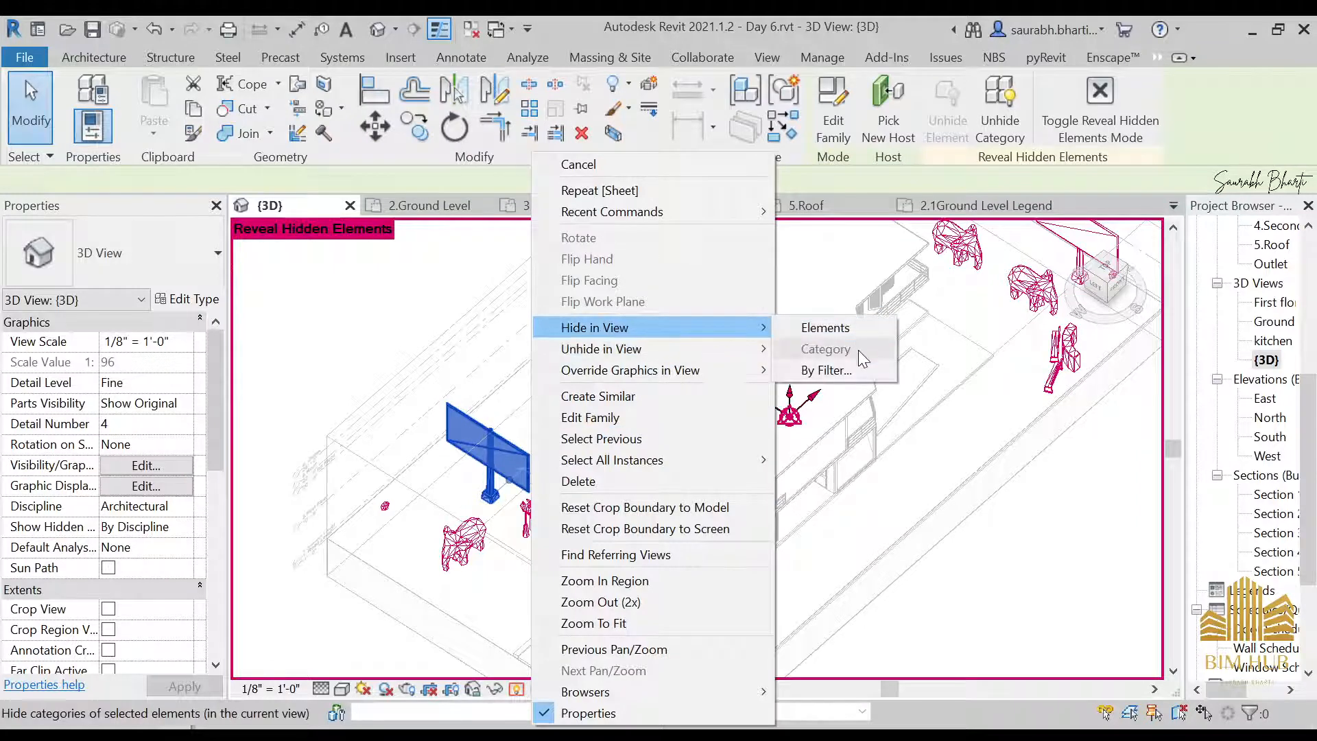
pyautogui.click(854, 332)
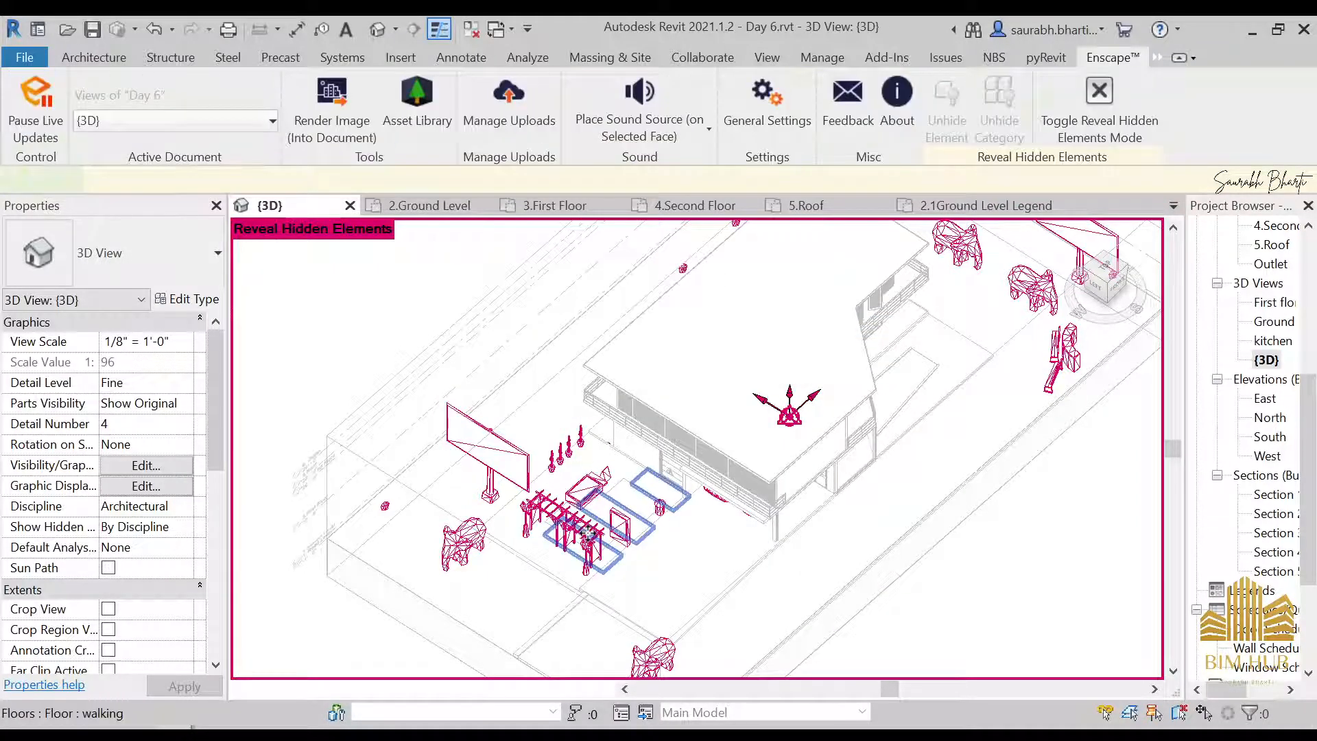
# Unhide the whole Planting category in the {3D} view, using the Pergola 04 asset as the selected element
pyautogui.click(561, 520)
pyautogui.rightClick(562, 520)
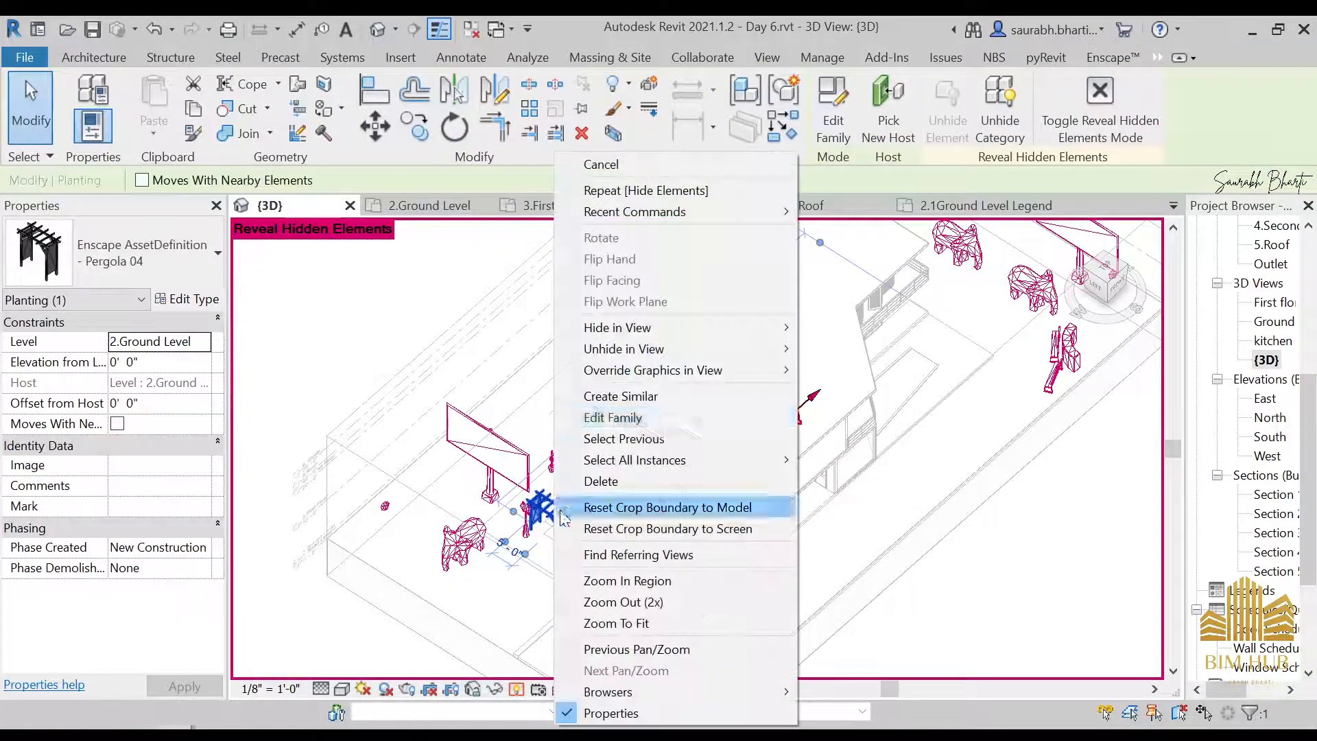
pyautogui.moveTo(734, 348)
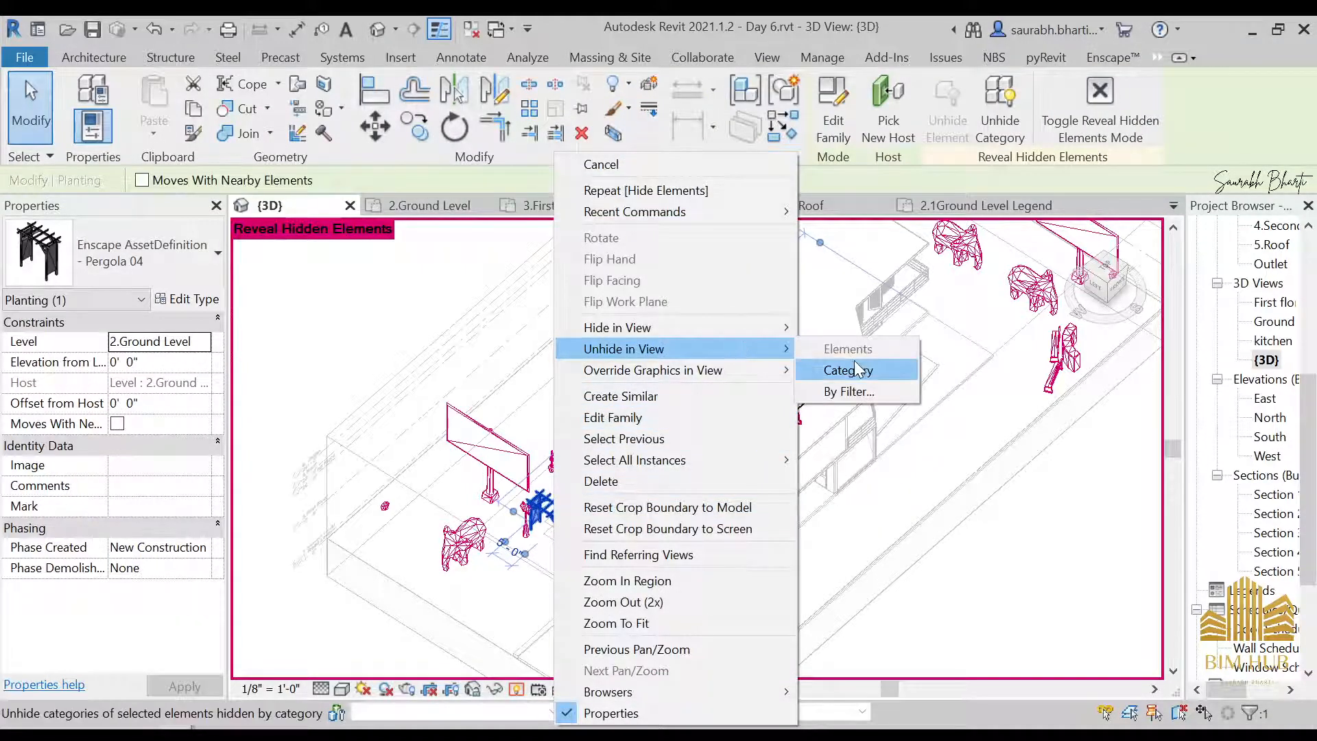
pyautogui.click(856, 370)
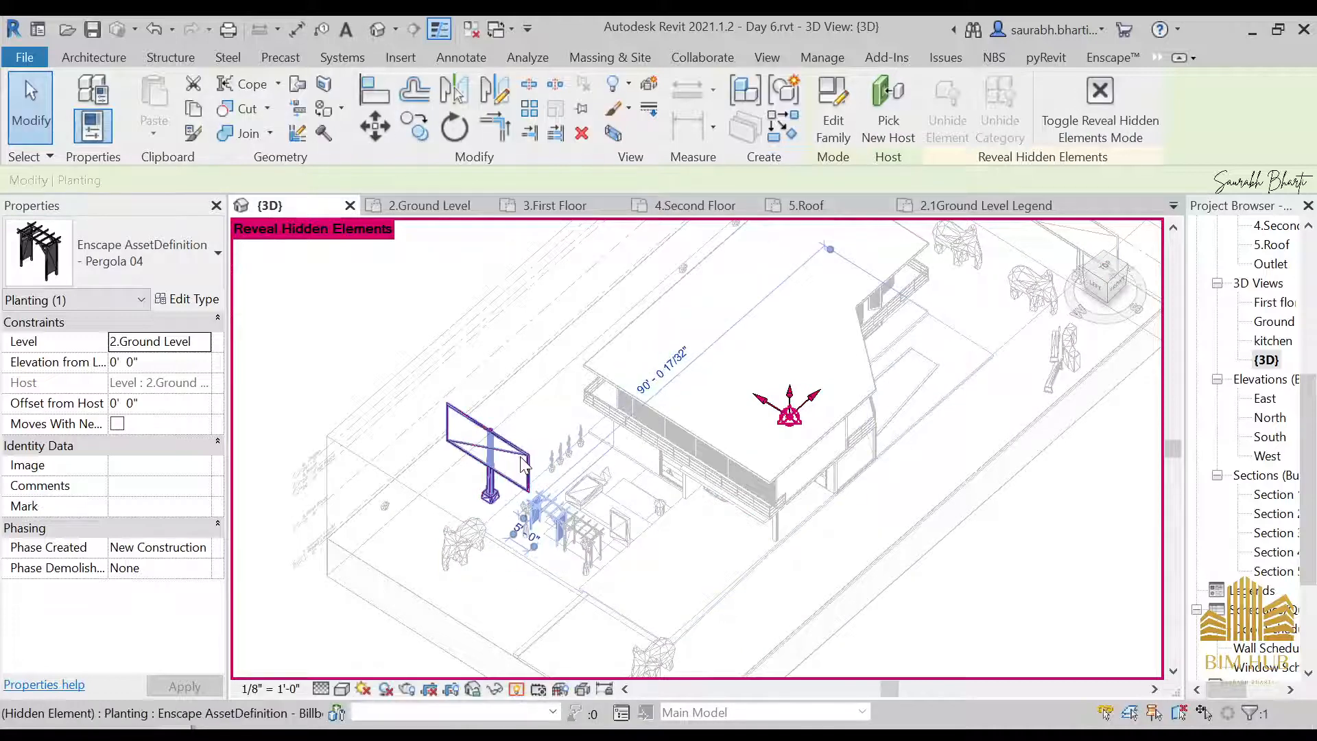
# Unhide the billboard element beside the pergola in the {3D} view
pyautogui.rightClick(521, 453)
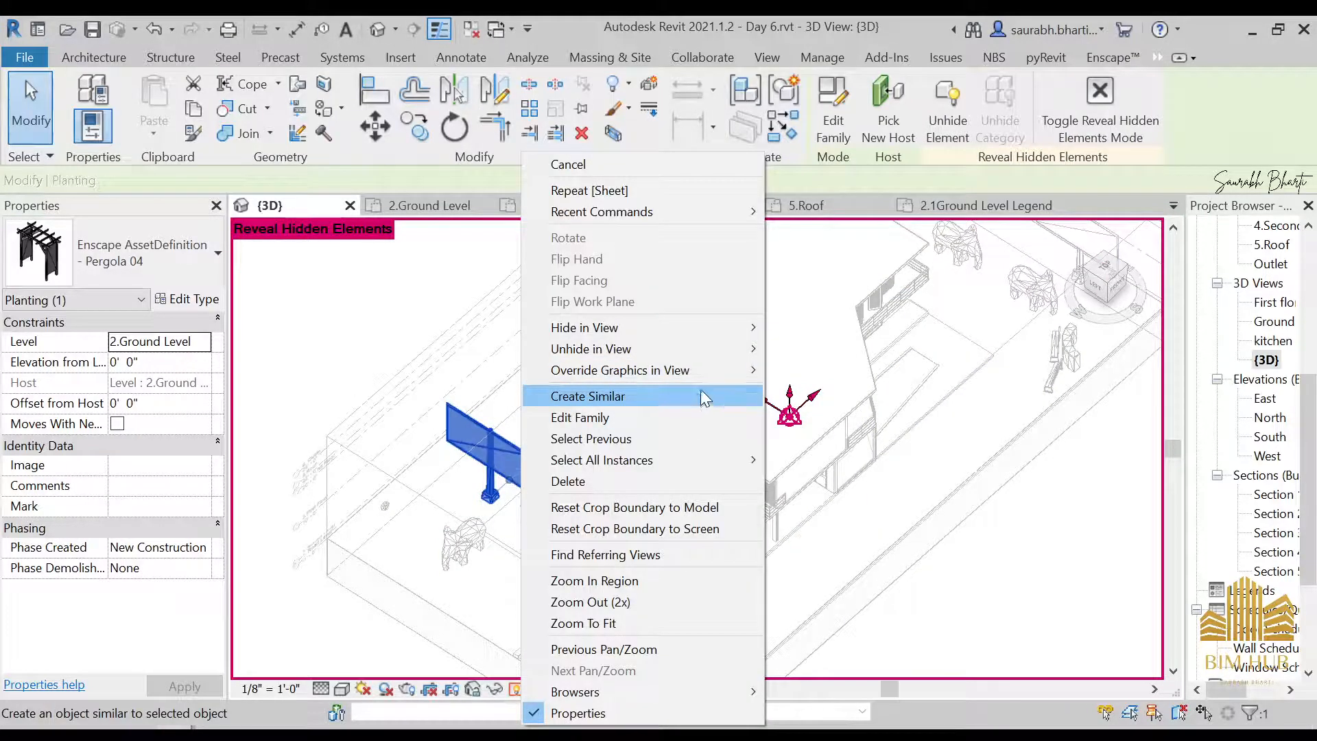
pyautogui.moveTo(727, 349)
pyautogui.click(839, 354)
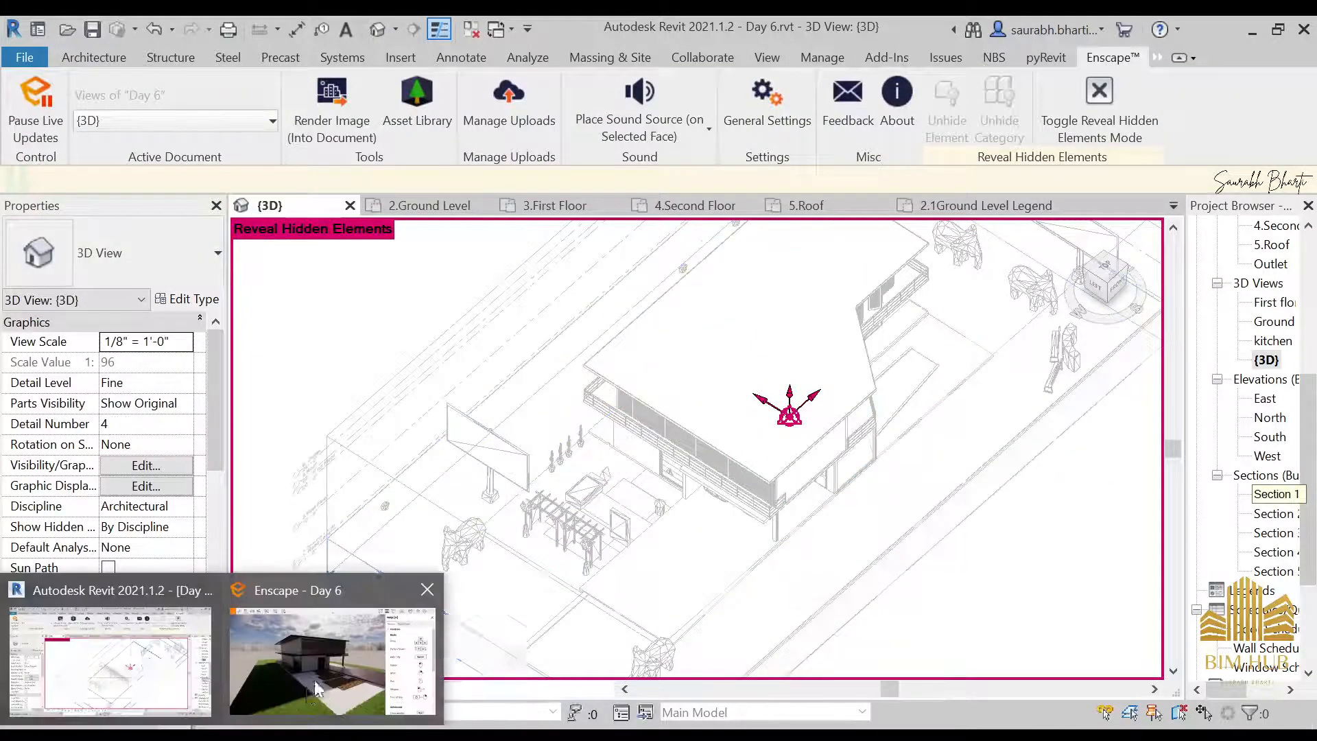
# Switch to the Enscape rendering and examine the garden assets and house front, approaching along the driveway to the parked cars
pyautogui.click(314, 681)
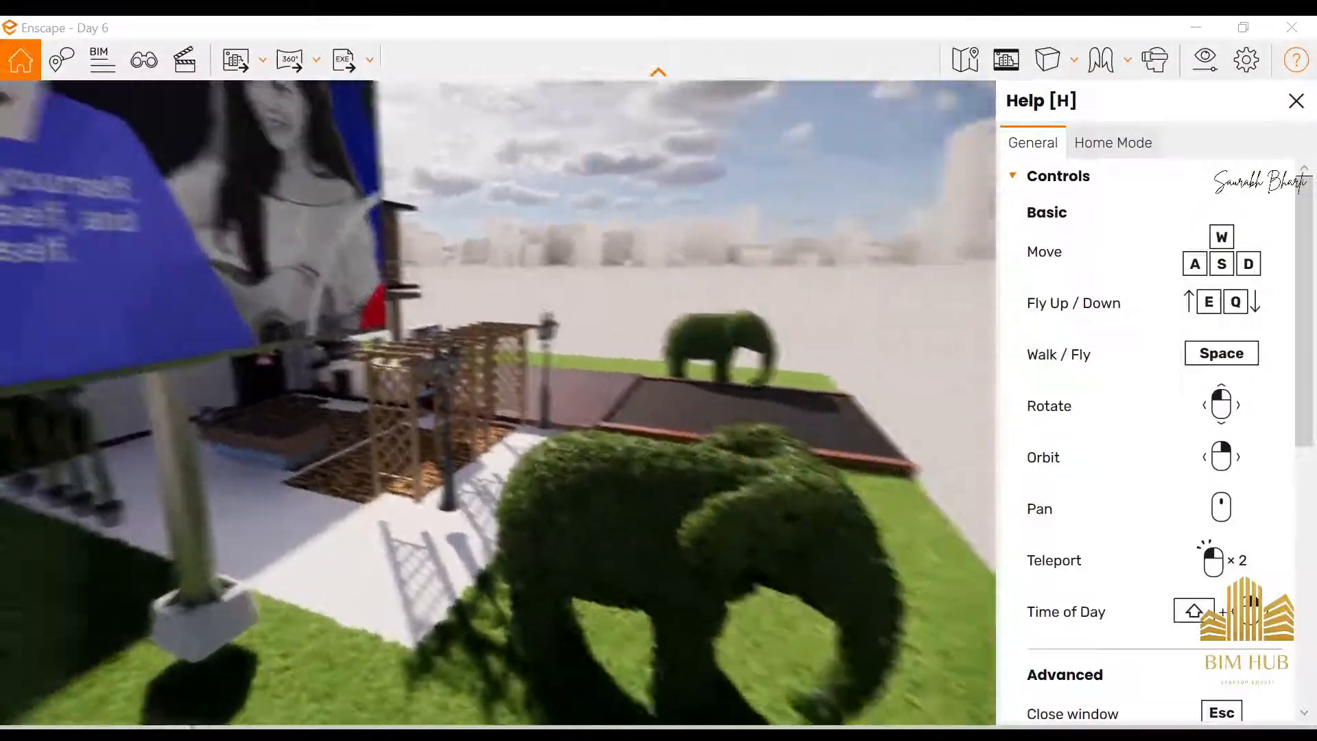
pyautogui.press('d')
pyautogui.press('w')
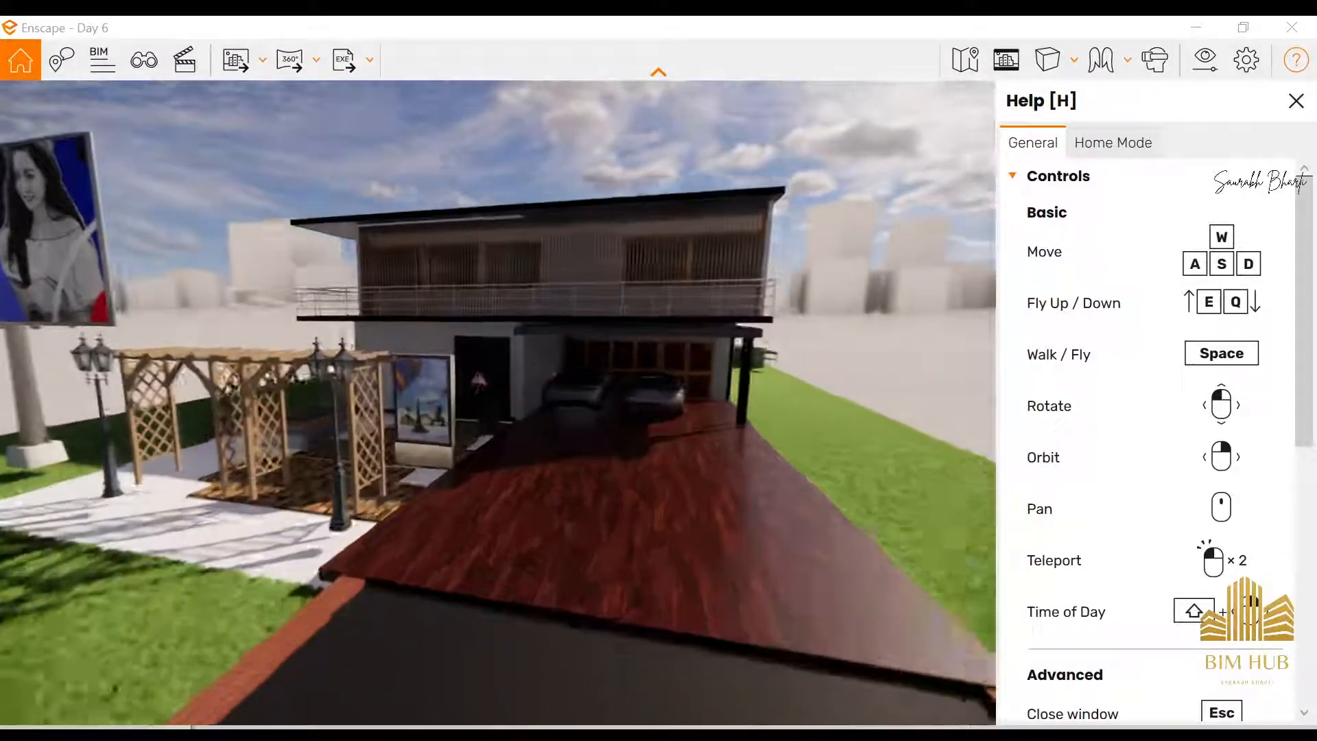
pyautogui.press('space')
pyautogui.press('w')
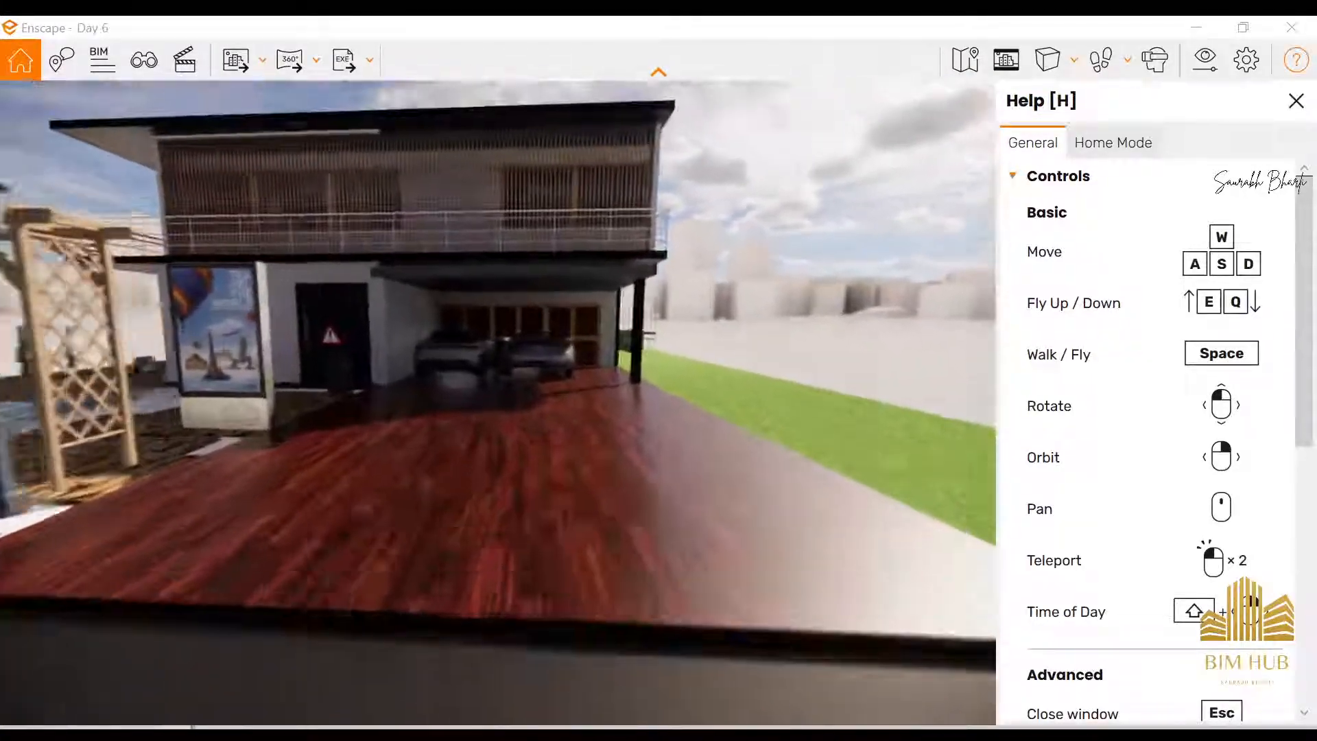
pyautogui.press('w')
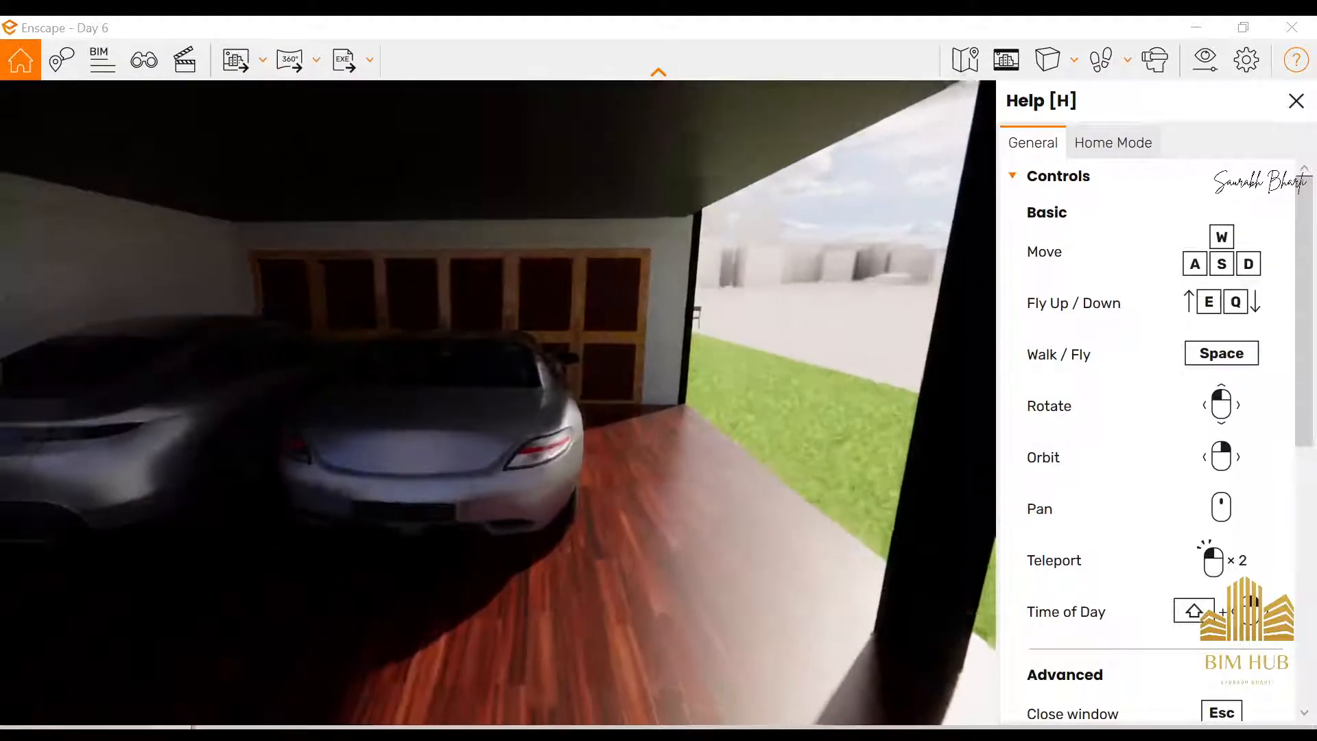
# Walk through the front door and examine the entrance hall and the living area beyond it
pyautogui.press('a')
pyautogui.press('w')
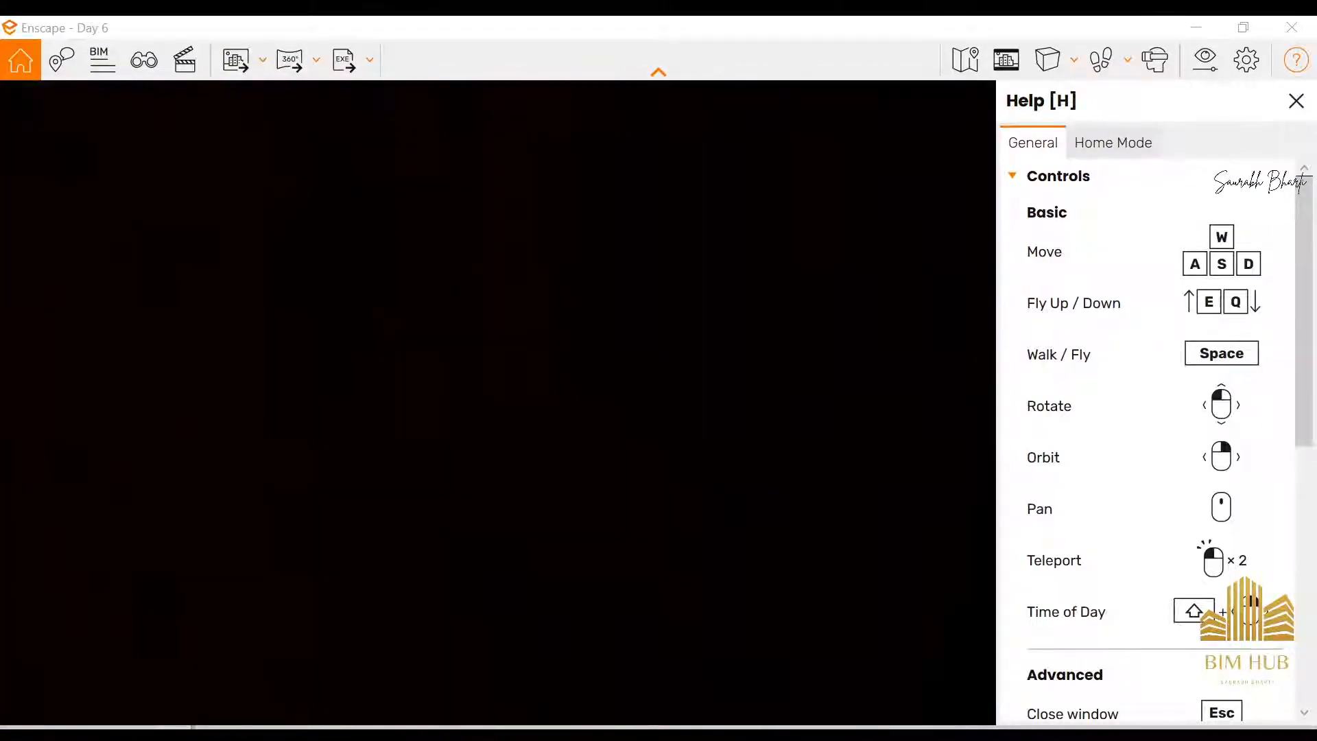
pyautogui.press('s')
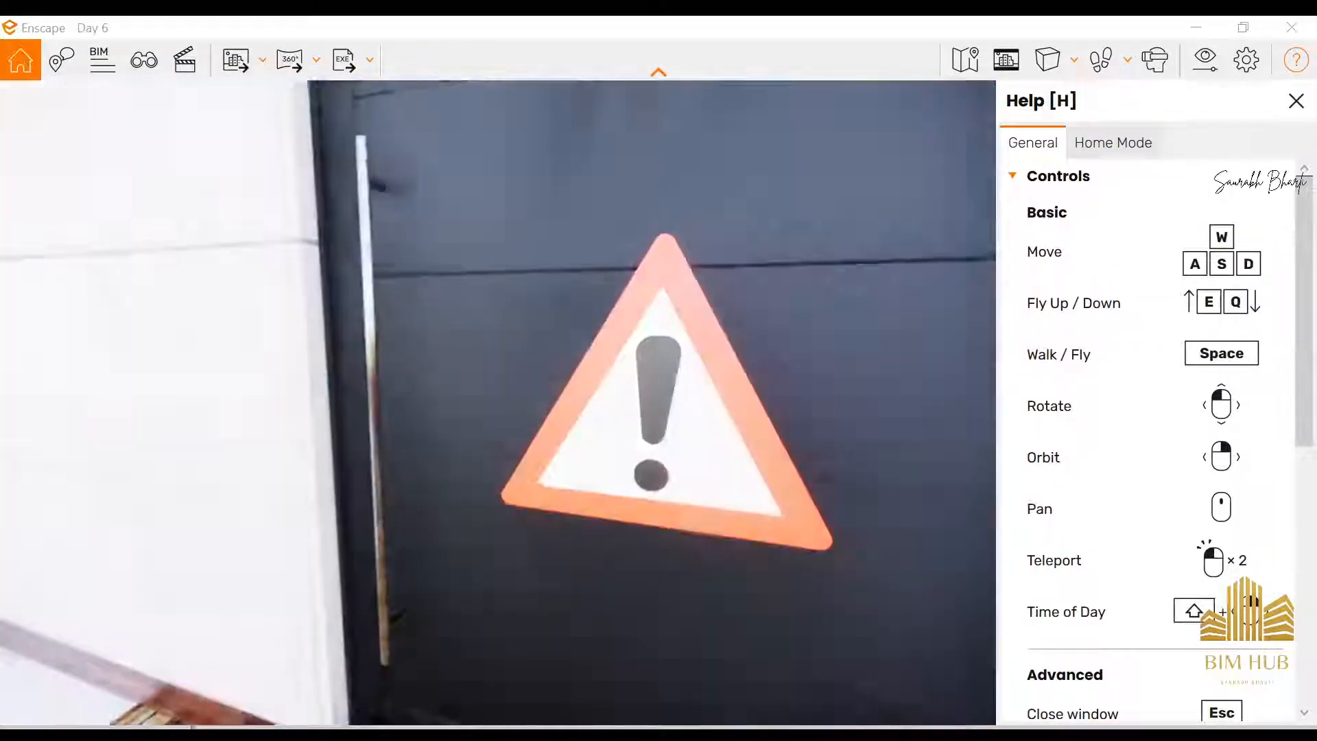
pyautogui.press('w')
pyautogui.press('w')
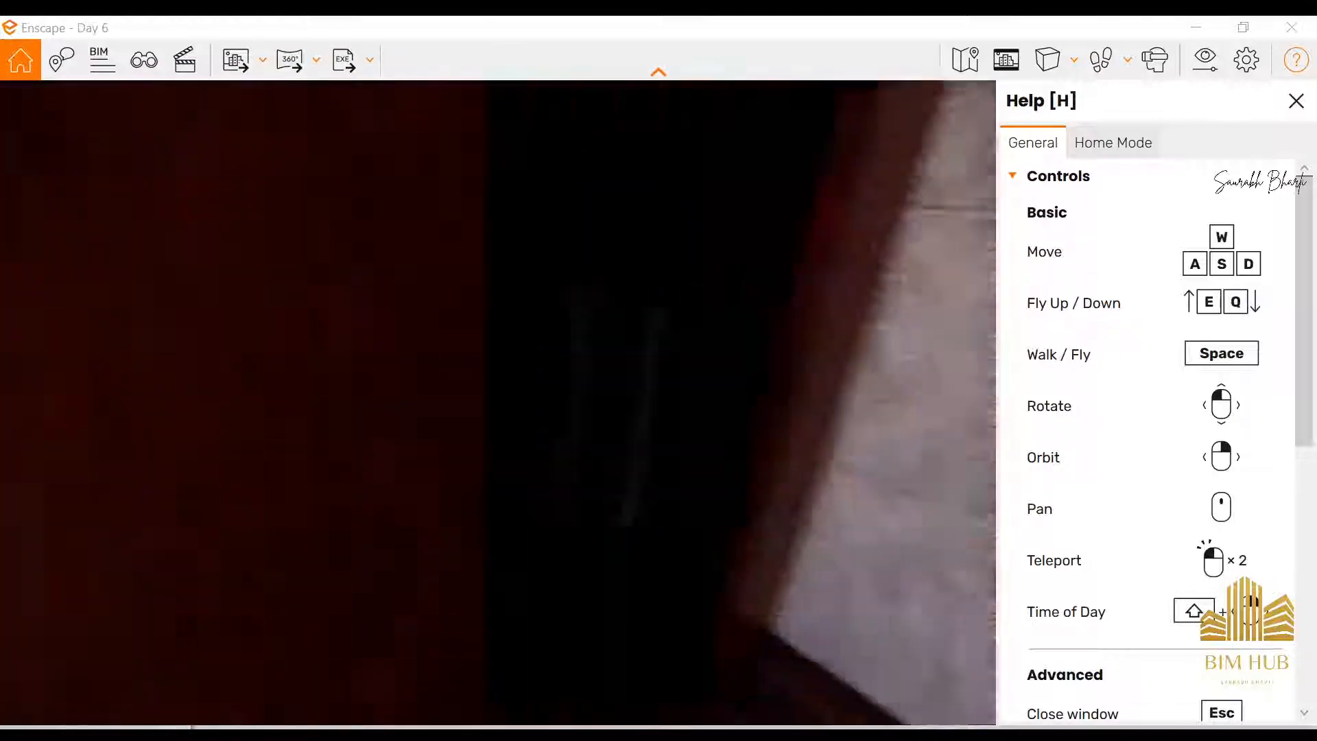
pyautogui.press('w')
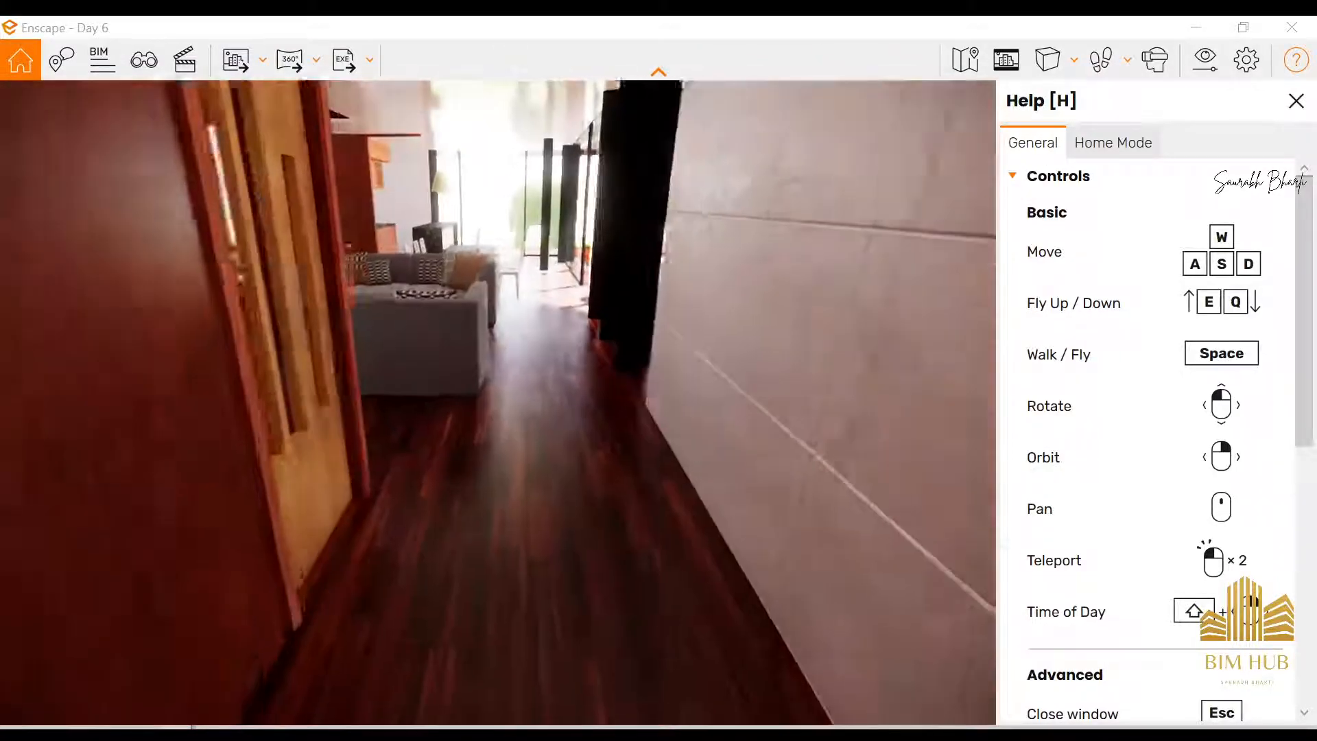
pyautogui.press('w')
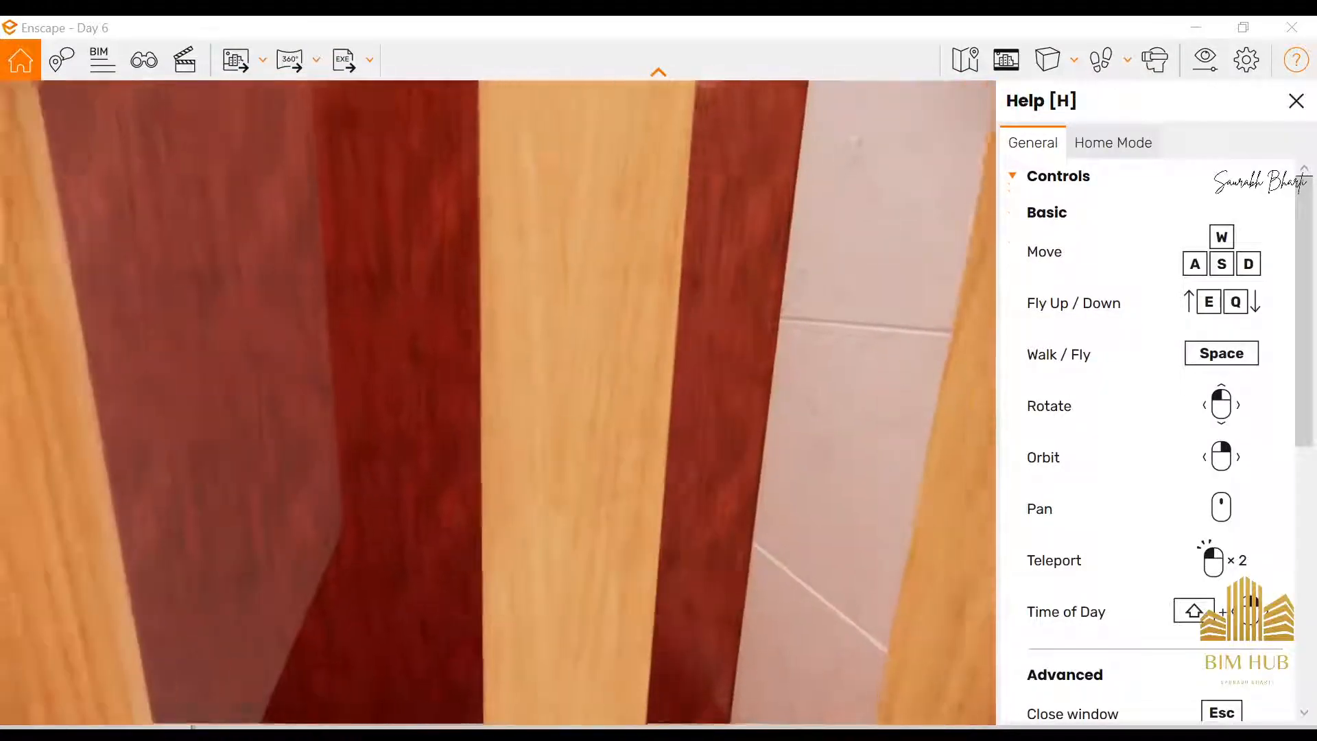
# Alternate between fly and walk modes to examine the upper balcony, the front driveway and the terrace beside the pool
pyautogui.press('space')
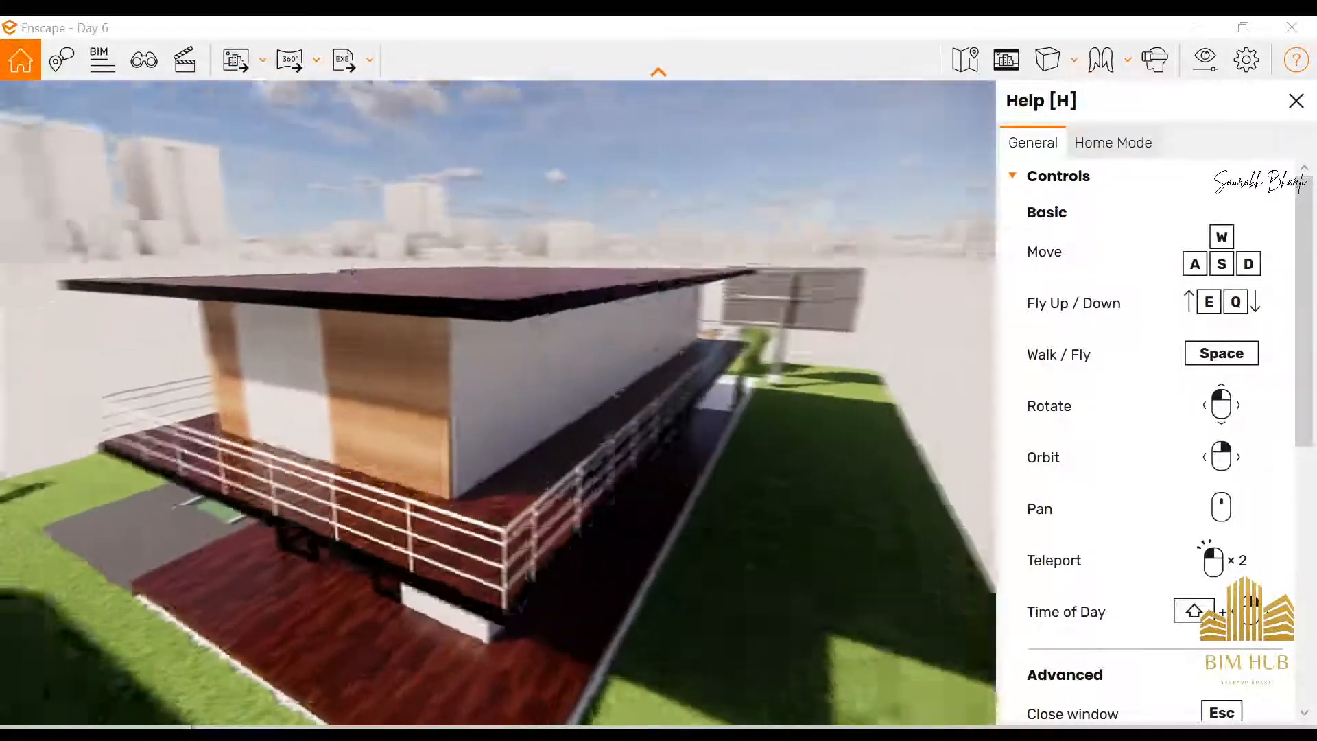
pyautogui.press('space')
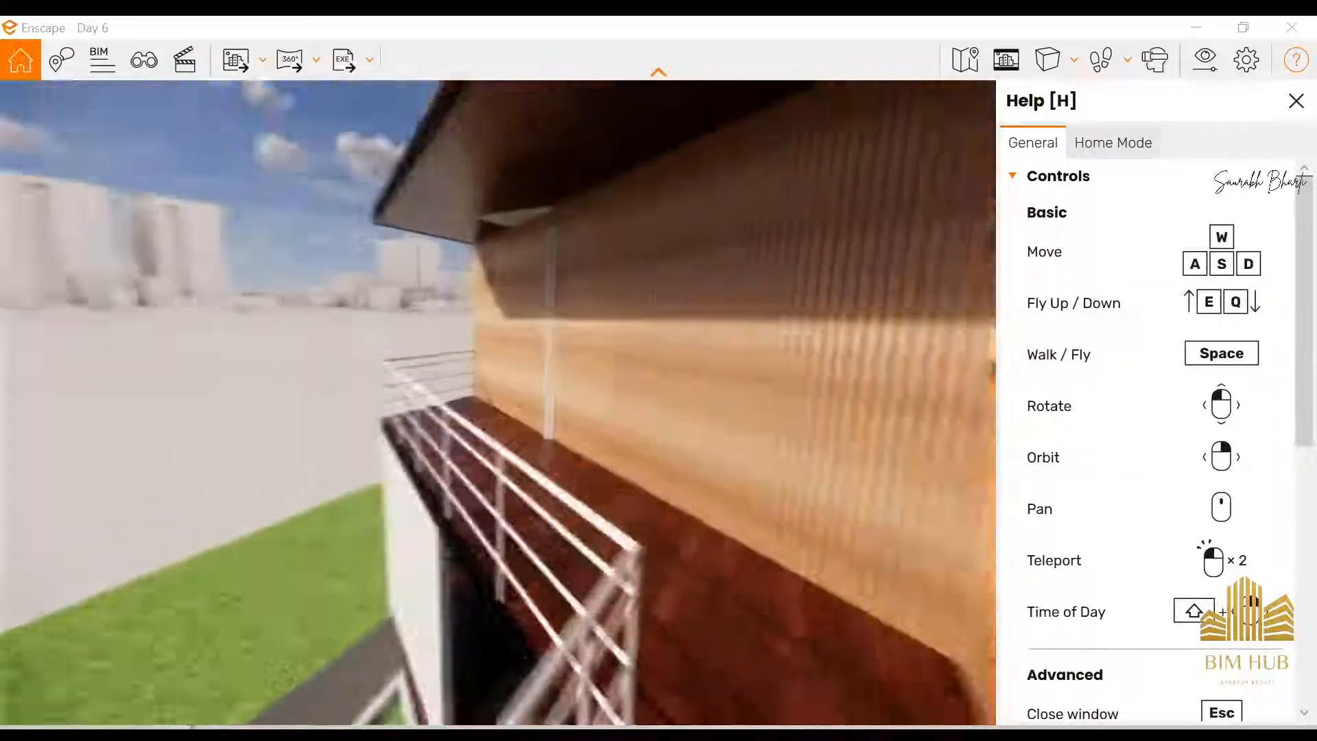
pyautogui.press('space')
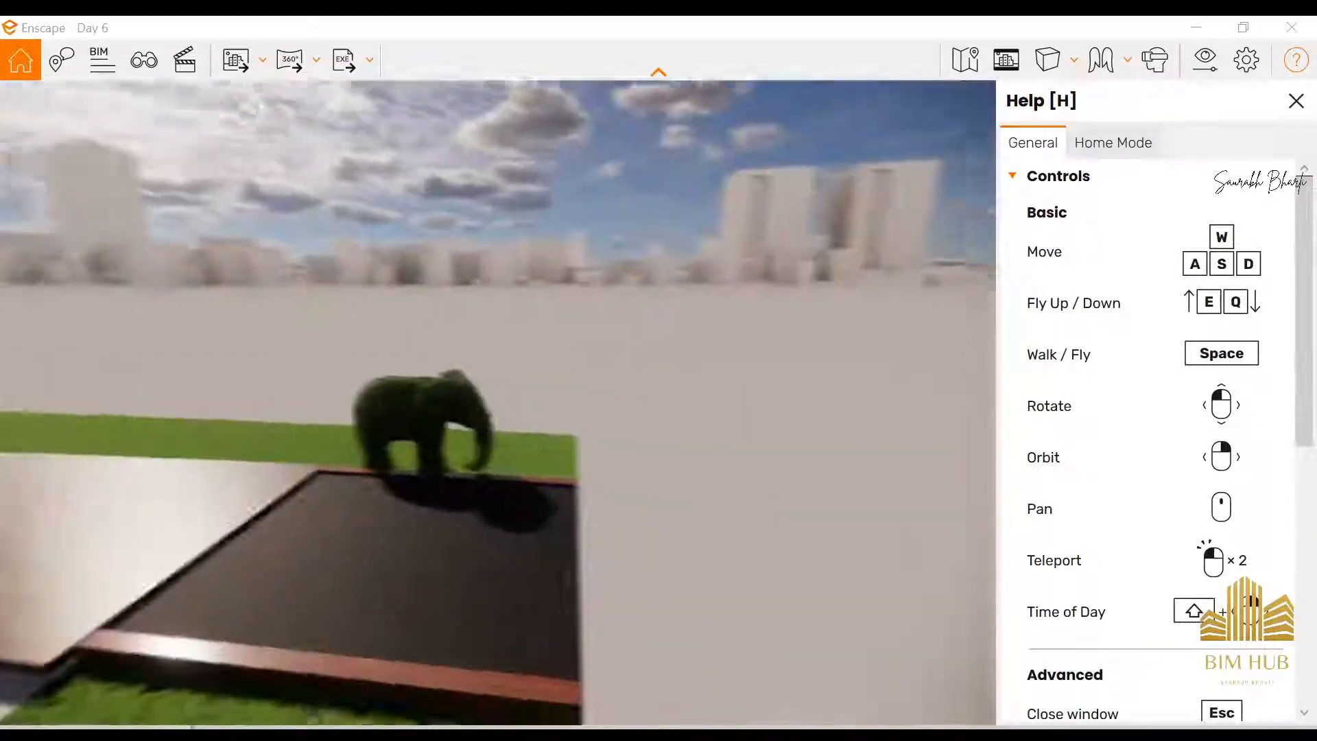
pyautogui.press('space')
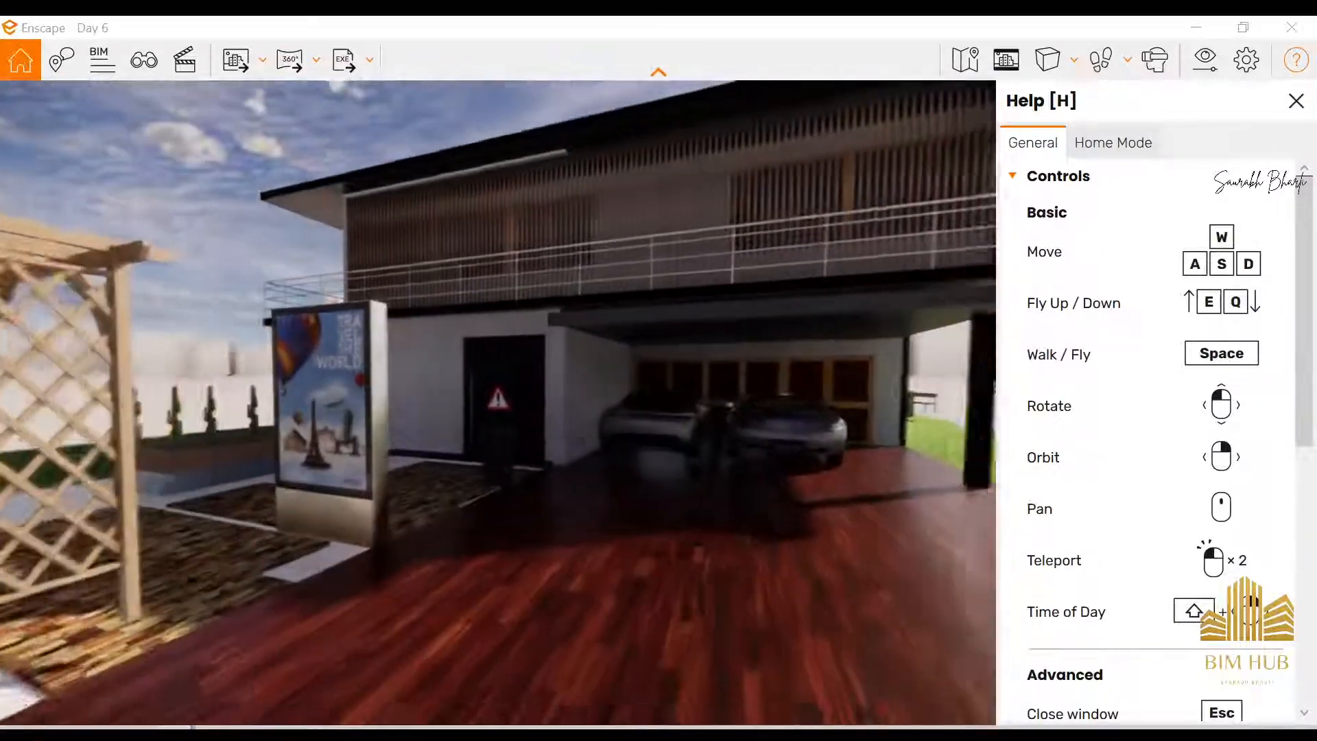
pyautogui.press('space')
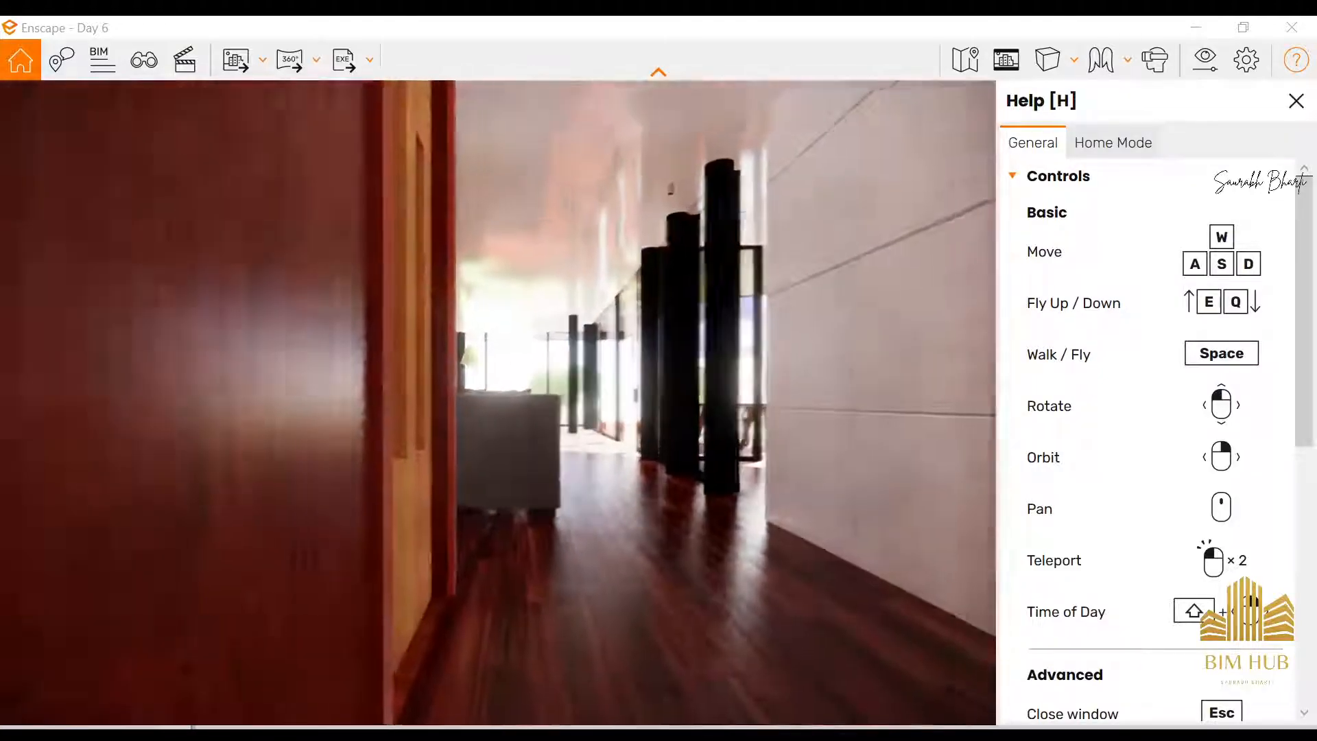
pyautogui.press('space')
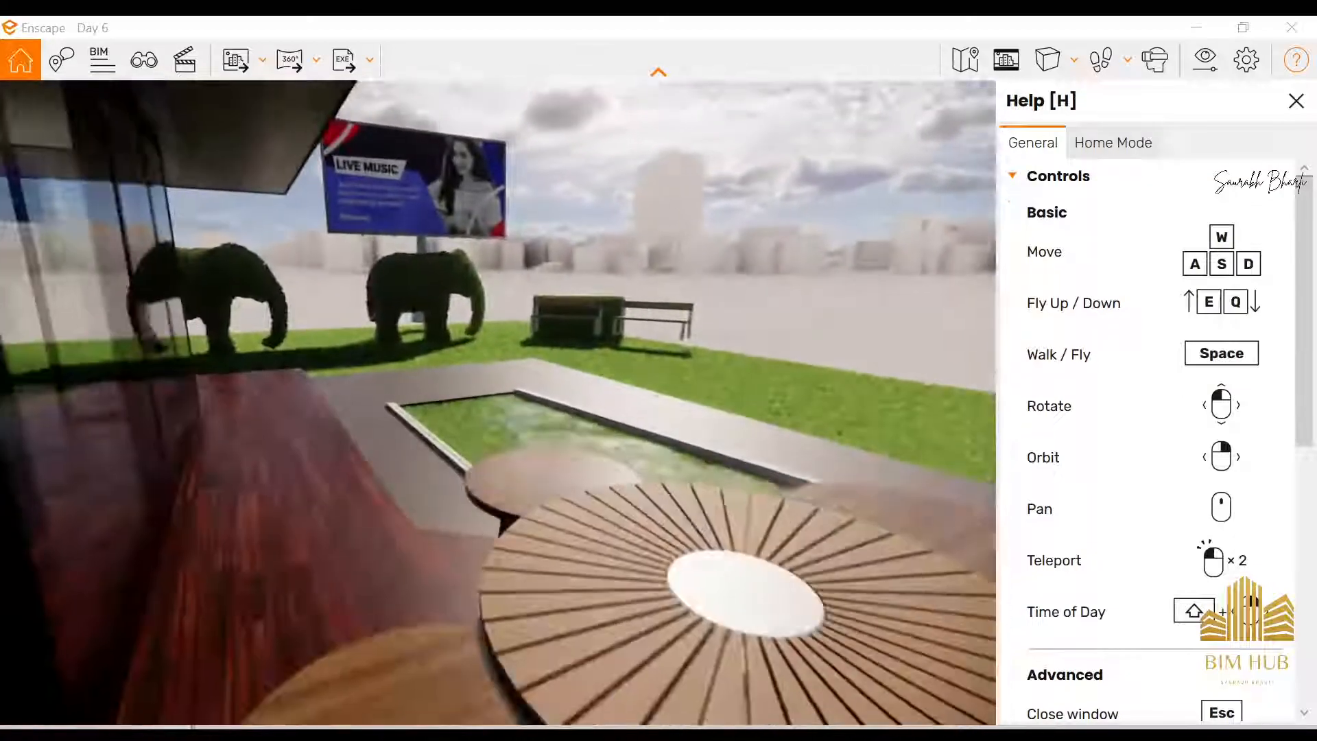
pyautogui.press('space')
pyautogui.press('space')
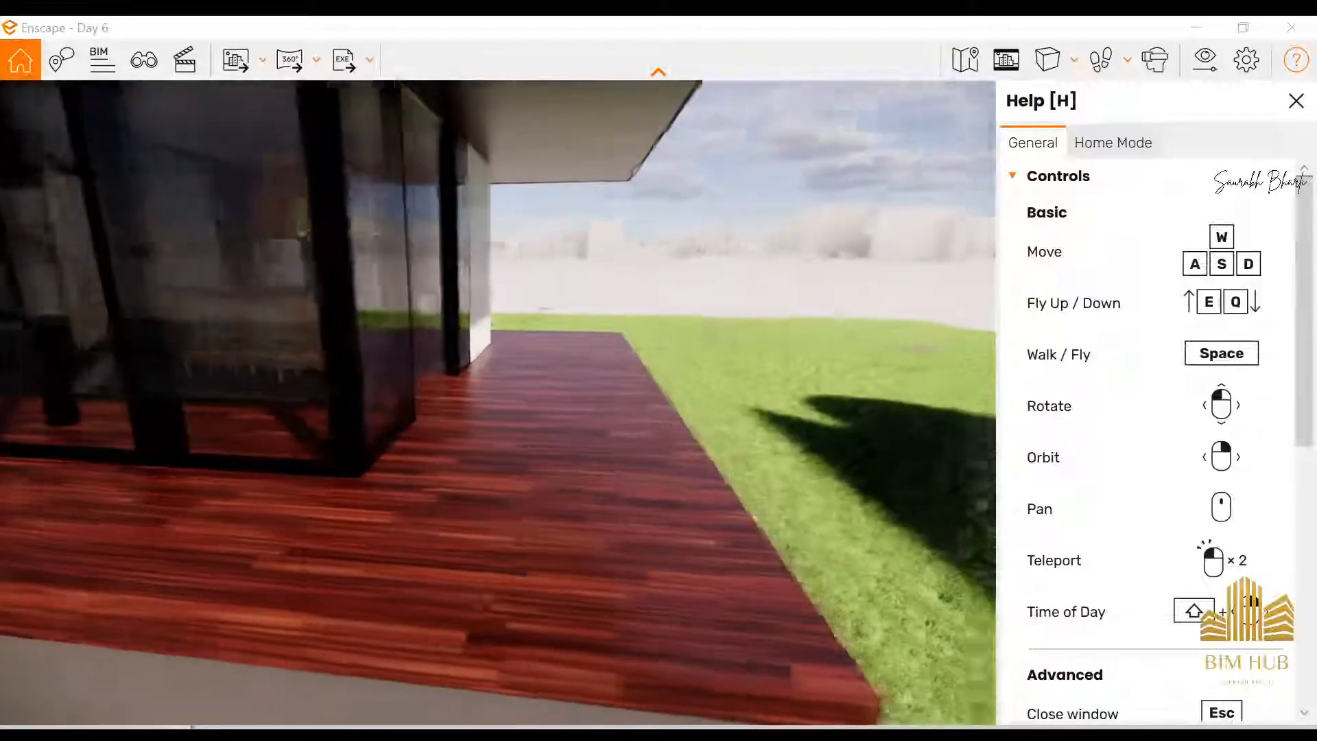
pyautogui.press('space')
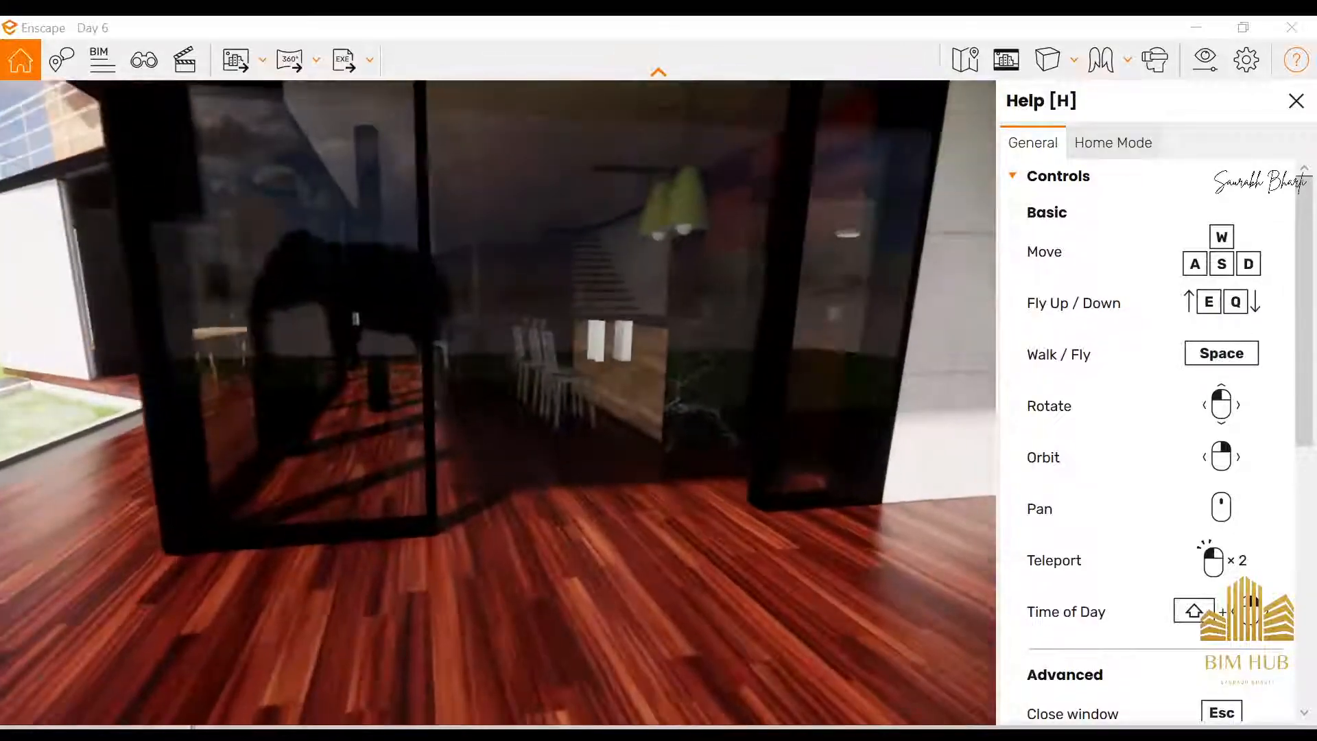
# Walk through the upper-floor rooms to examine their walls, doors and flooring, and minimize Enscape to return to Revit
pyautogui.press('space')
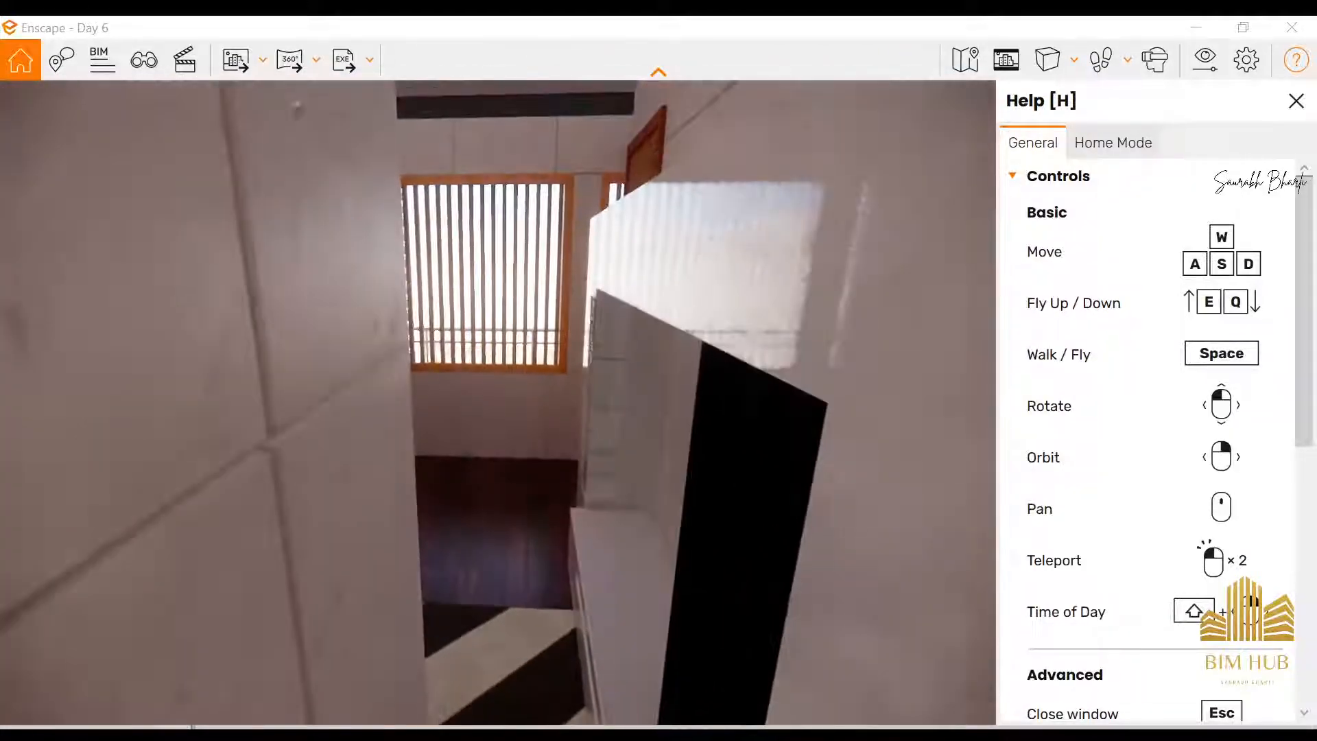
pyautogui.press('space')
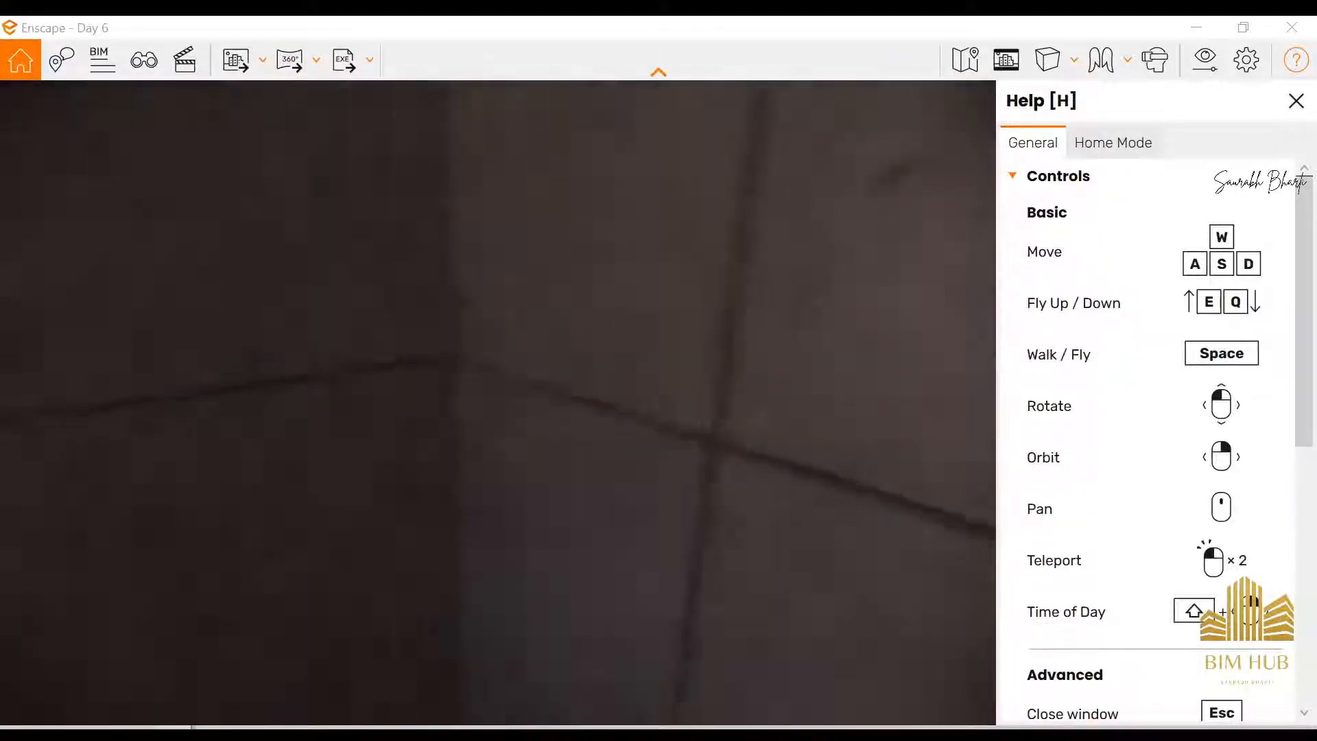
pyautogui.press('w')
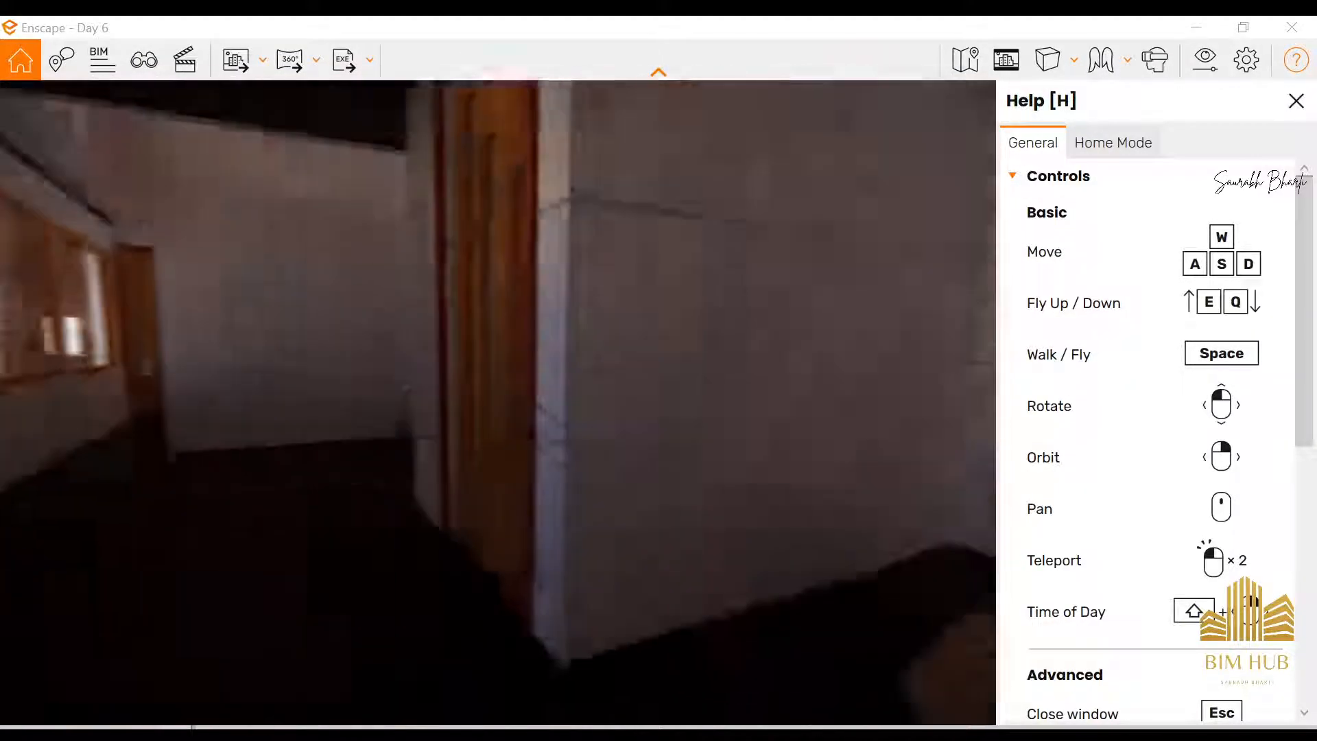
pyautogui.press('space')
pyautogui.press('w')
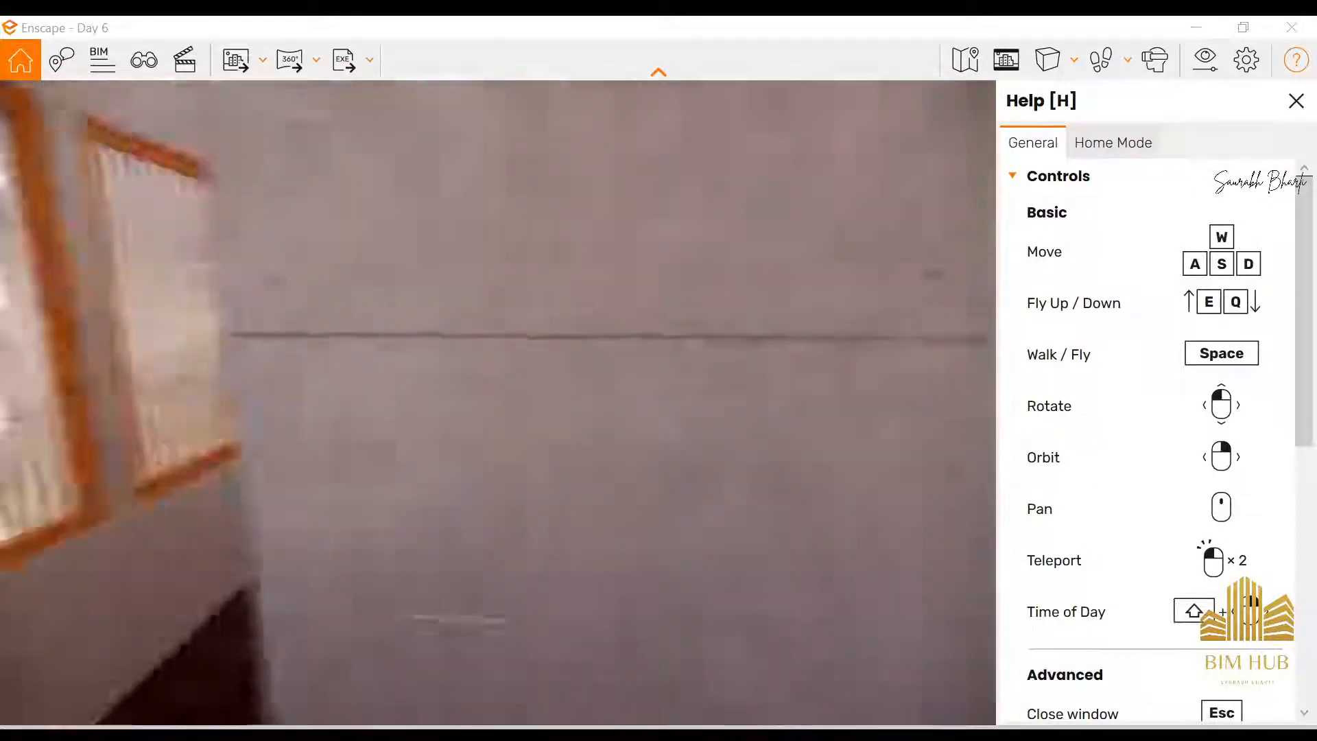
pyautogui.press('w')
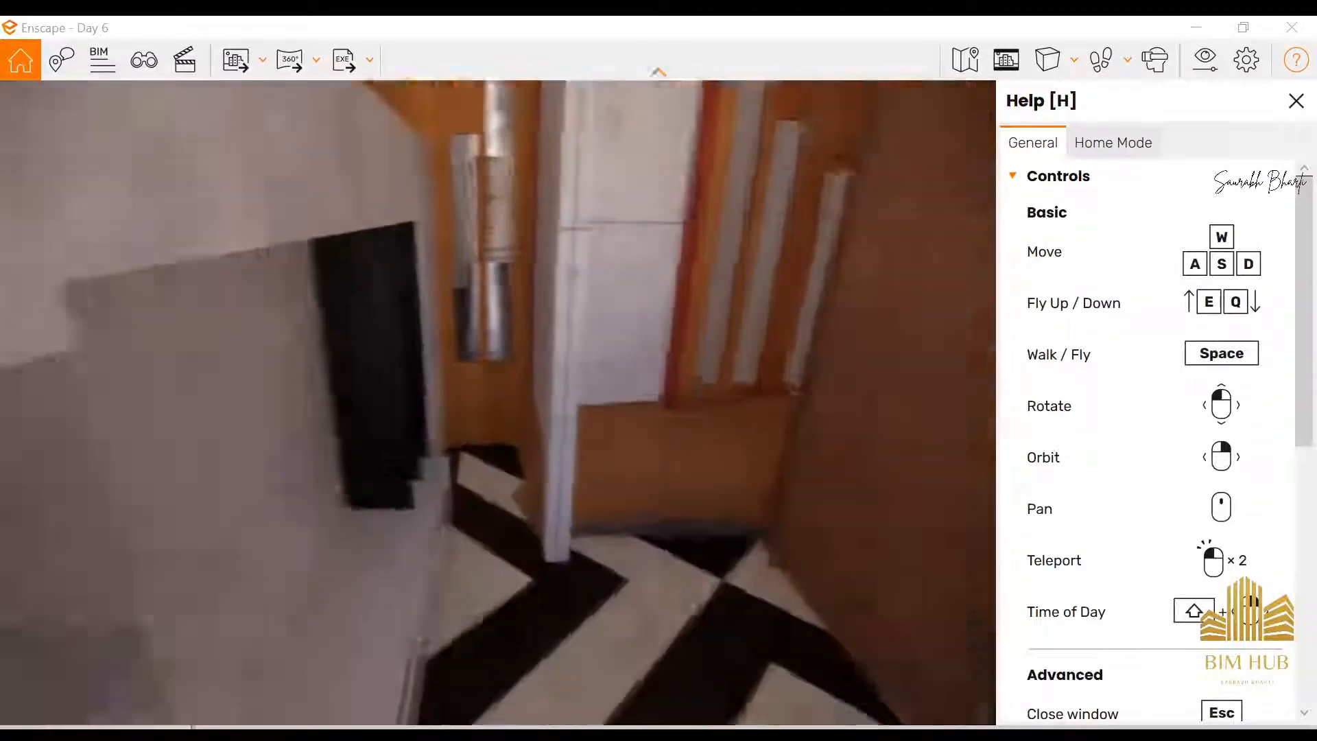
pyautogui.press('w')
pyautogui.press('space')
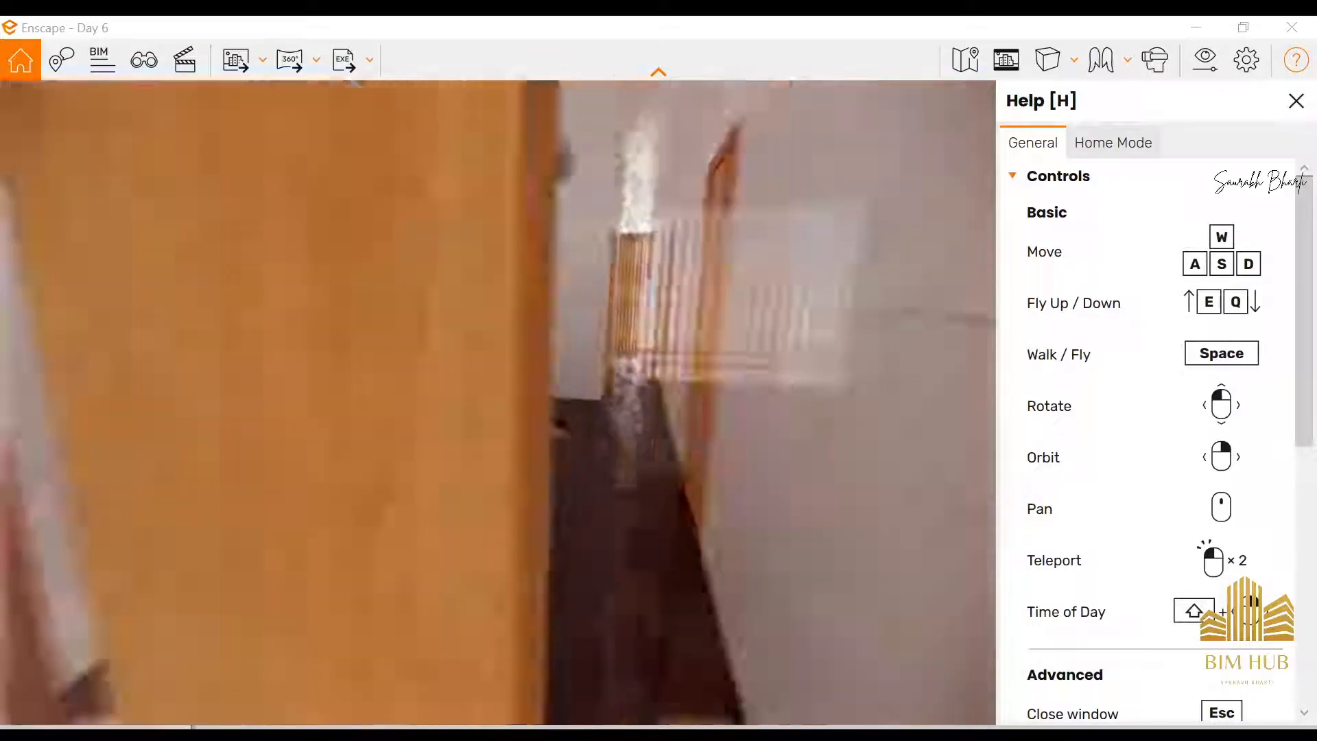
pyautogui.press('w')
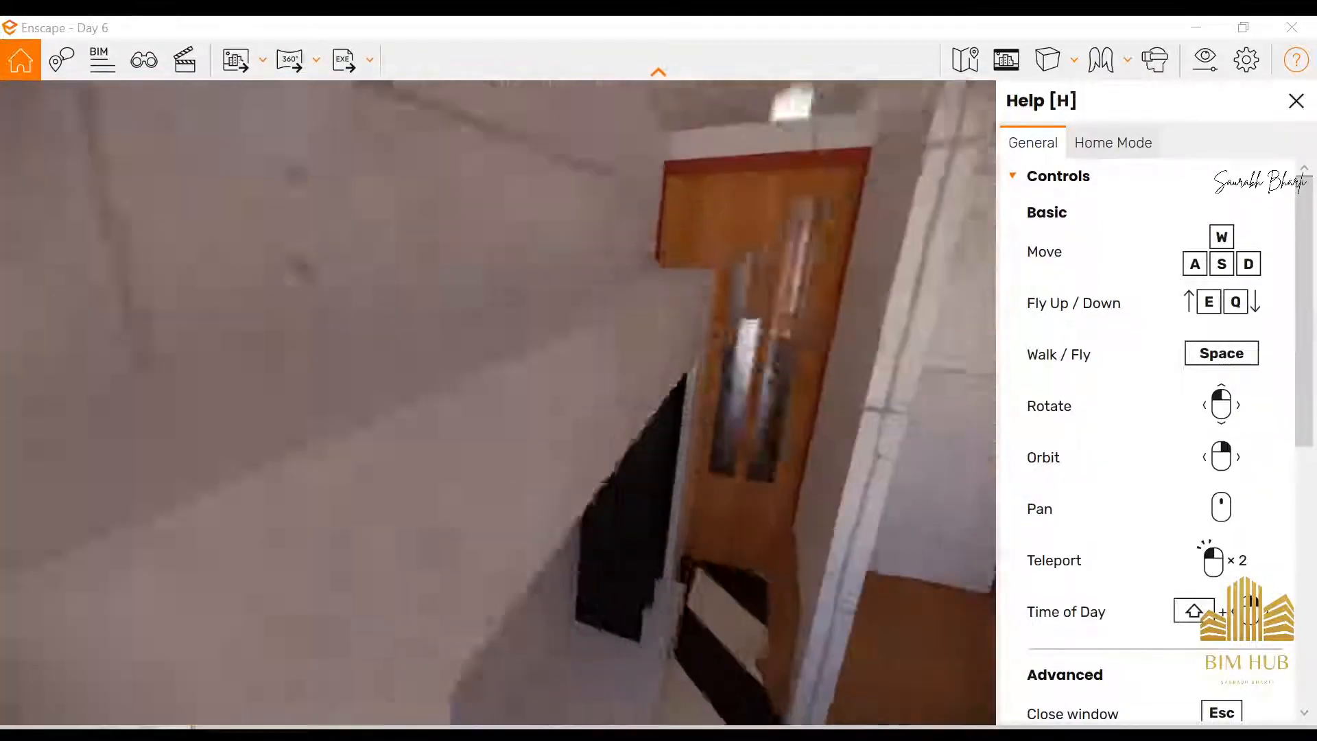
pyautogui.press('w')
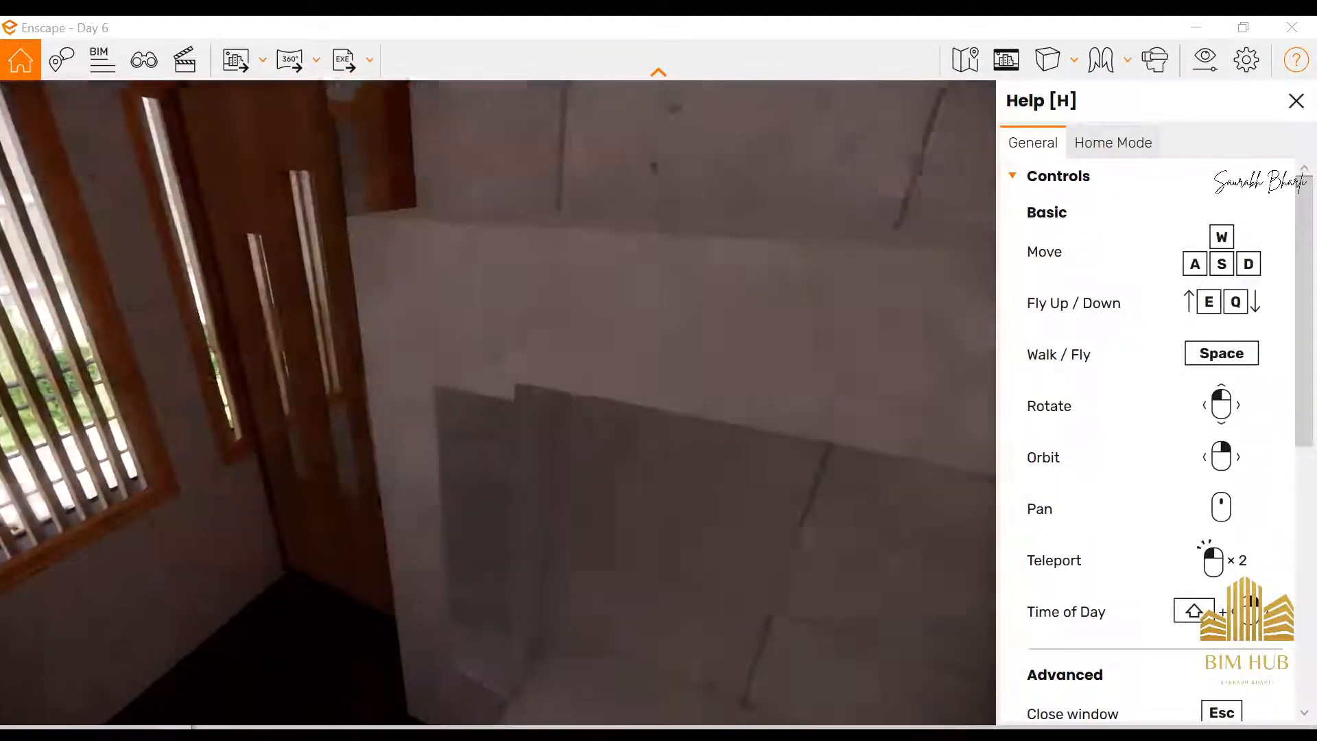
pyautogui.press('w')
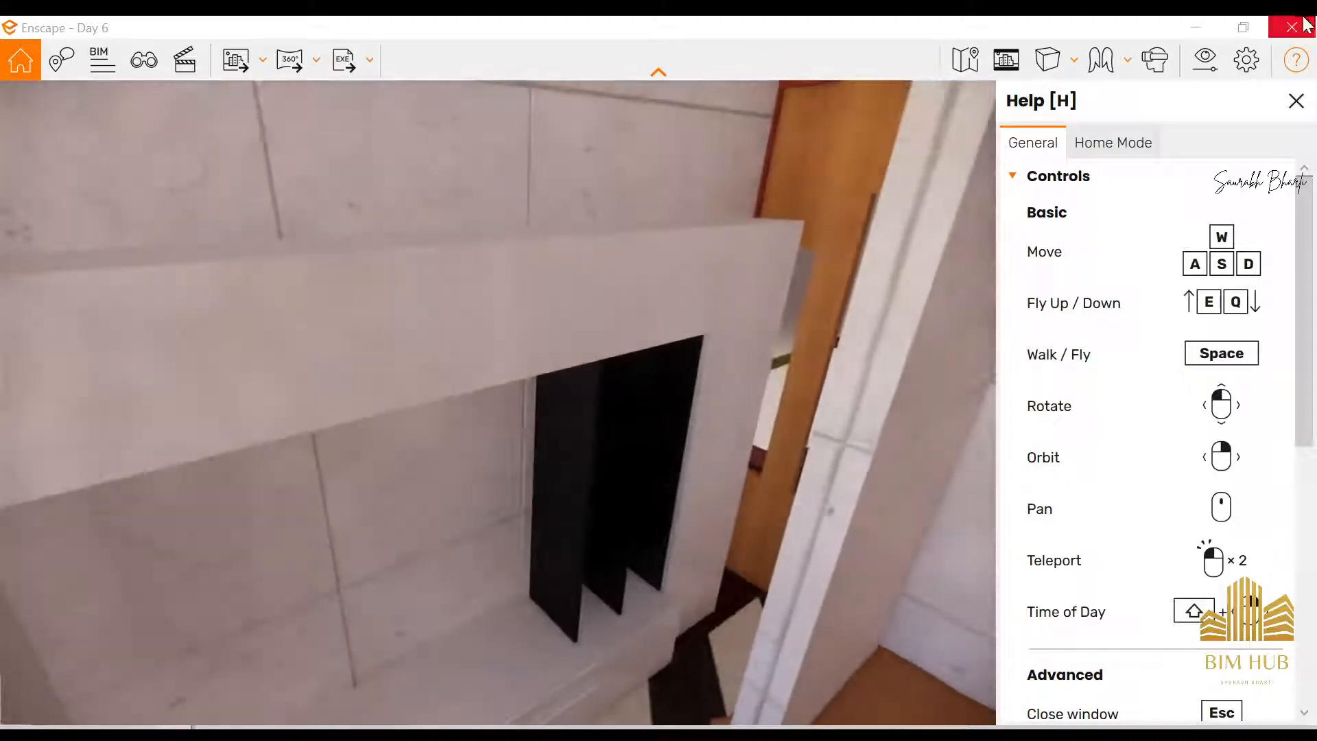
pyautogui.click(1195, 28)
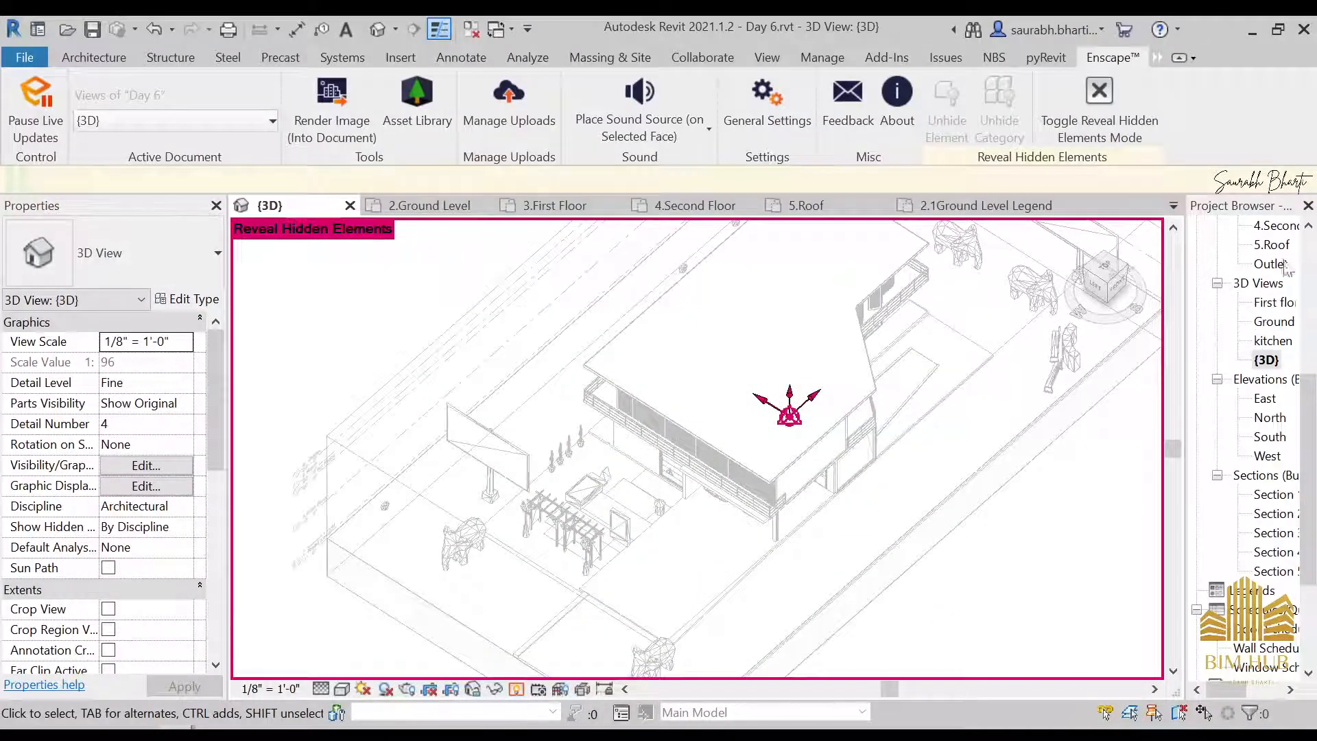
# Open the 2.Ground Level floor plan and examine its layout around the pergola, garage and rooms
pyautogui.scroll(5, 1284, 267)
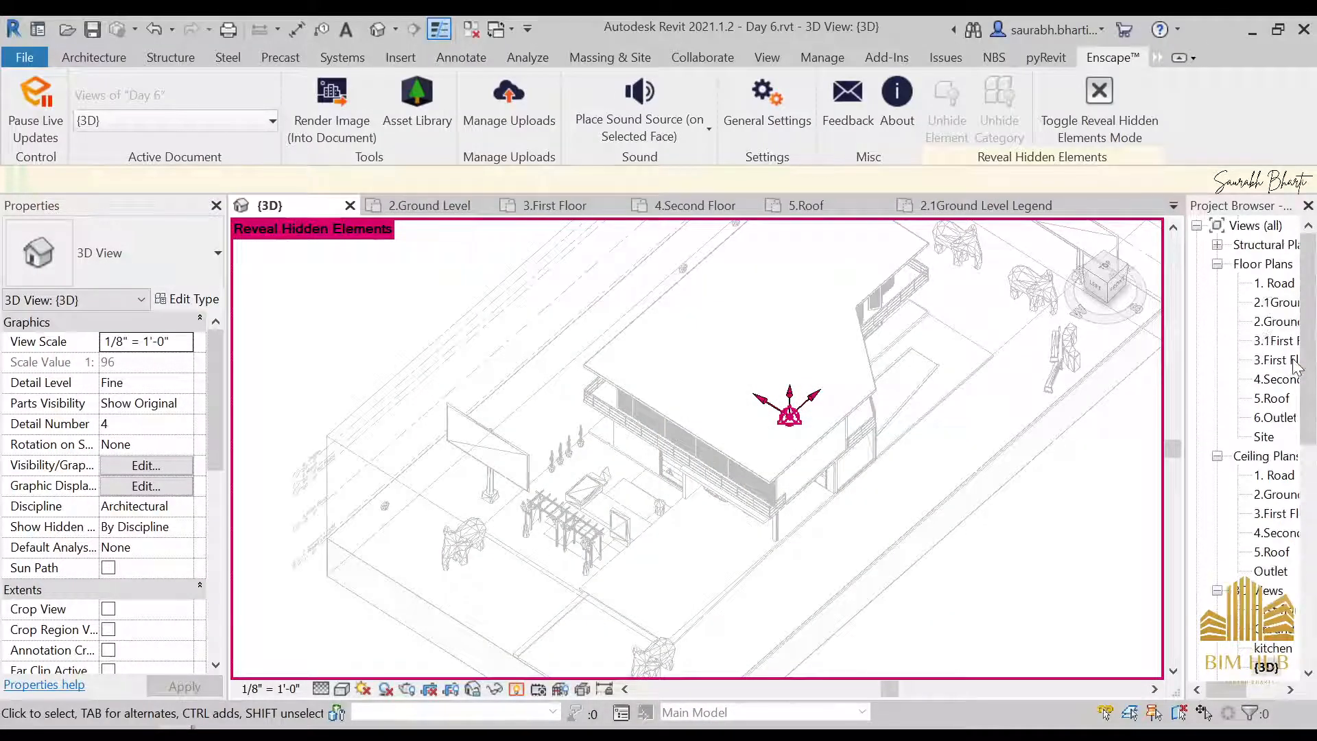
pyautogui.click(1277, 323)
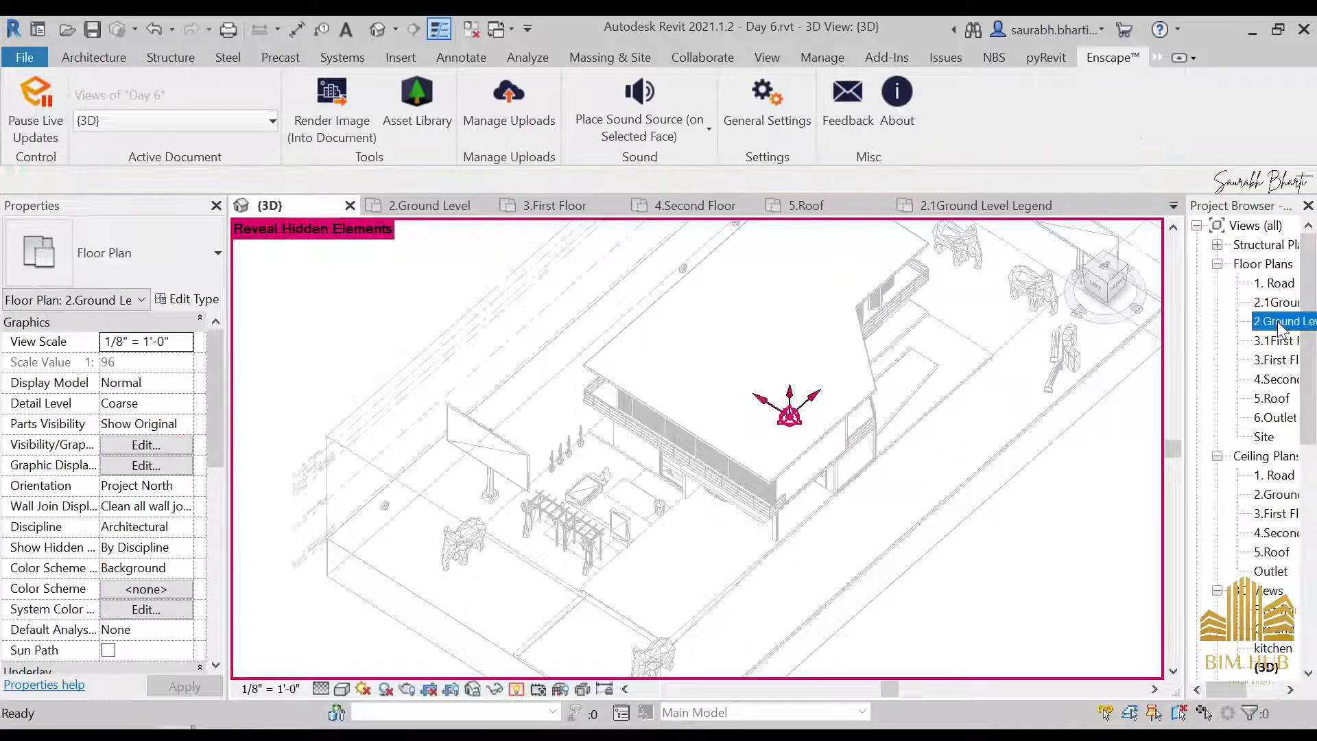
pyautogui.doubleClick(1278, 322)
pyautogui.moveTo(595, 463); pyautogui.dragTo(528, 567, button='middle')
pyautogui.scroll(-3, 323, 402)
pyautogui.moveTo(302, 399); pyautogui.dragTo(760, 388, button='middle')
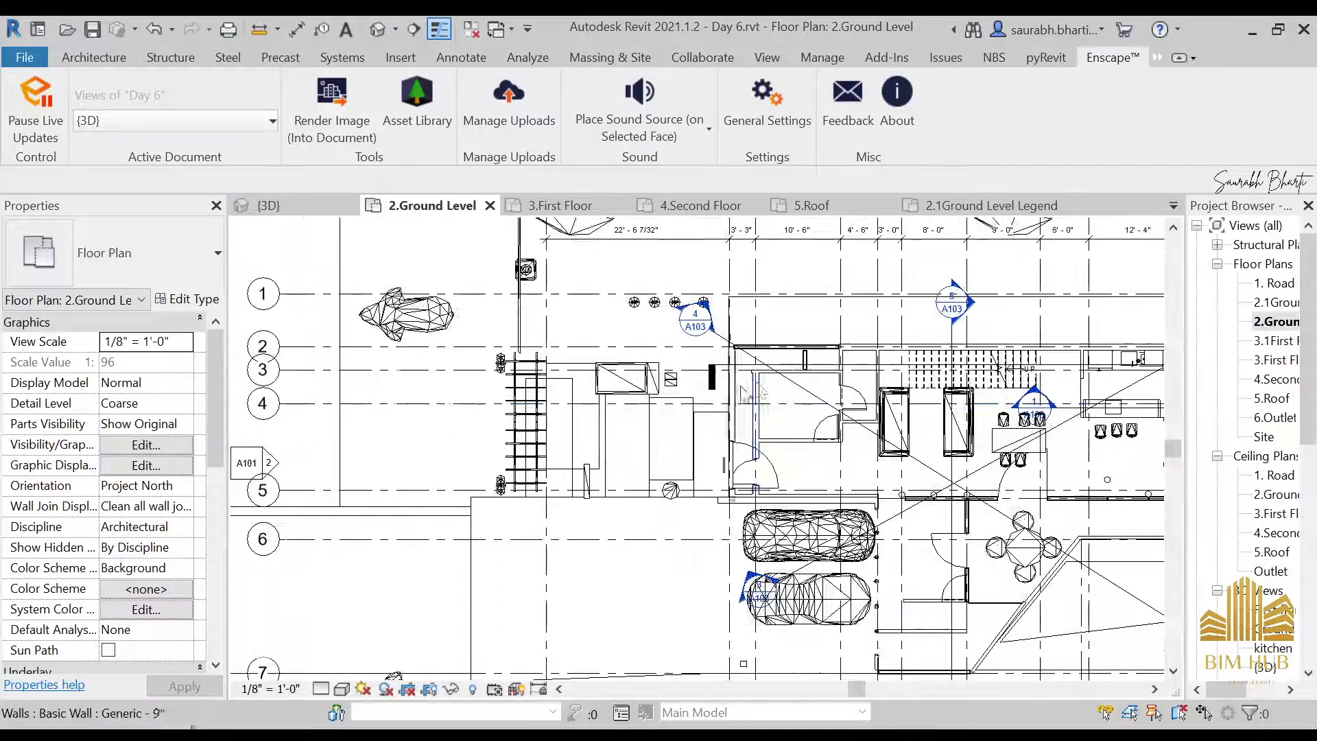
# Open the 3.First Floor plan and delete the row of cabinets beside the bedroom door
pyautogui.doubleClick(1275, 360)
pyautogui.scroll(5, 666, 343)
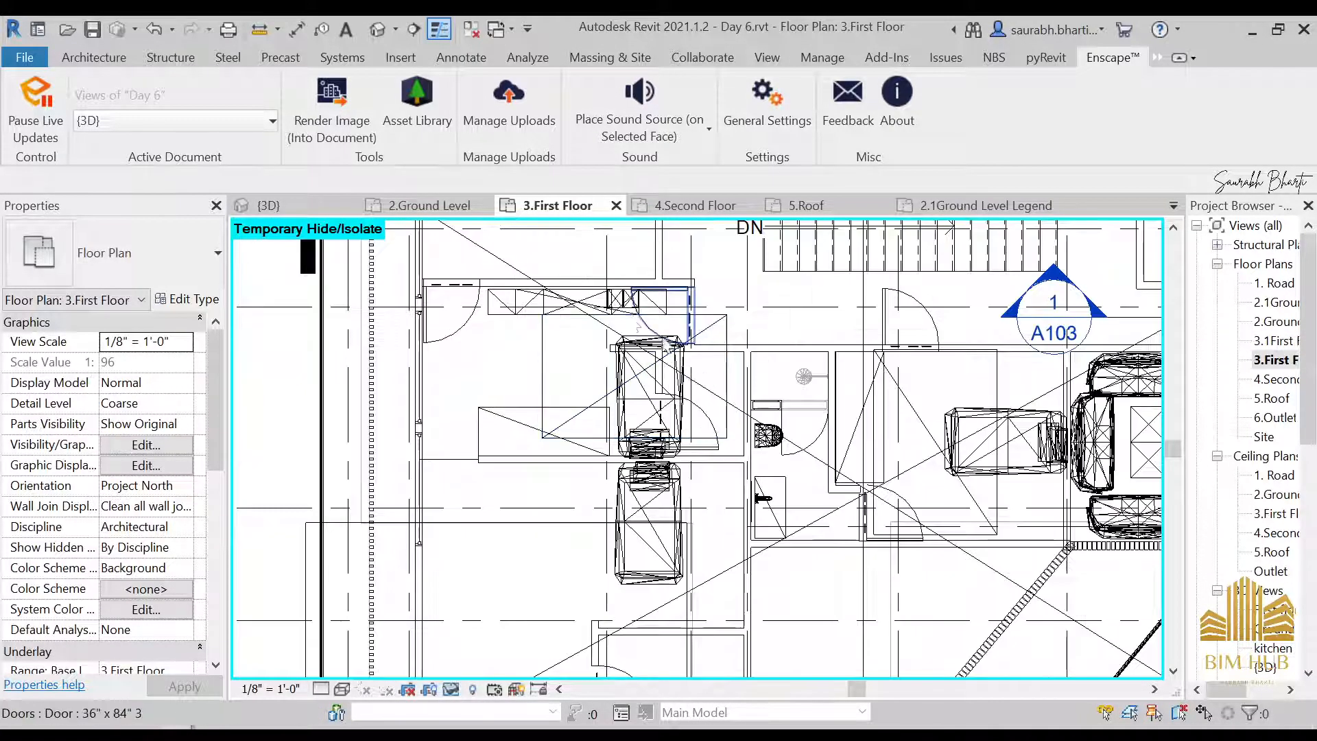
pyautogui.click(535, 309)
pyautogui.press('Delete')
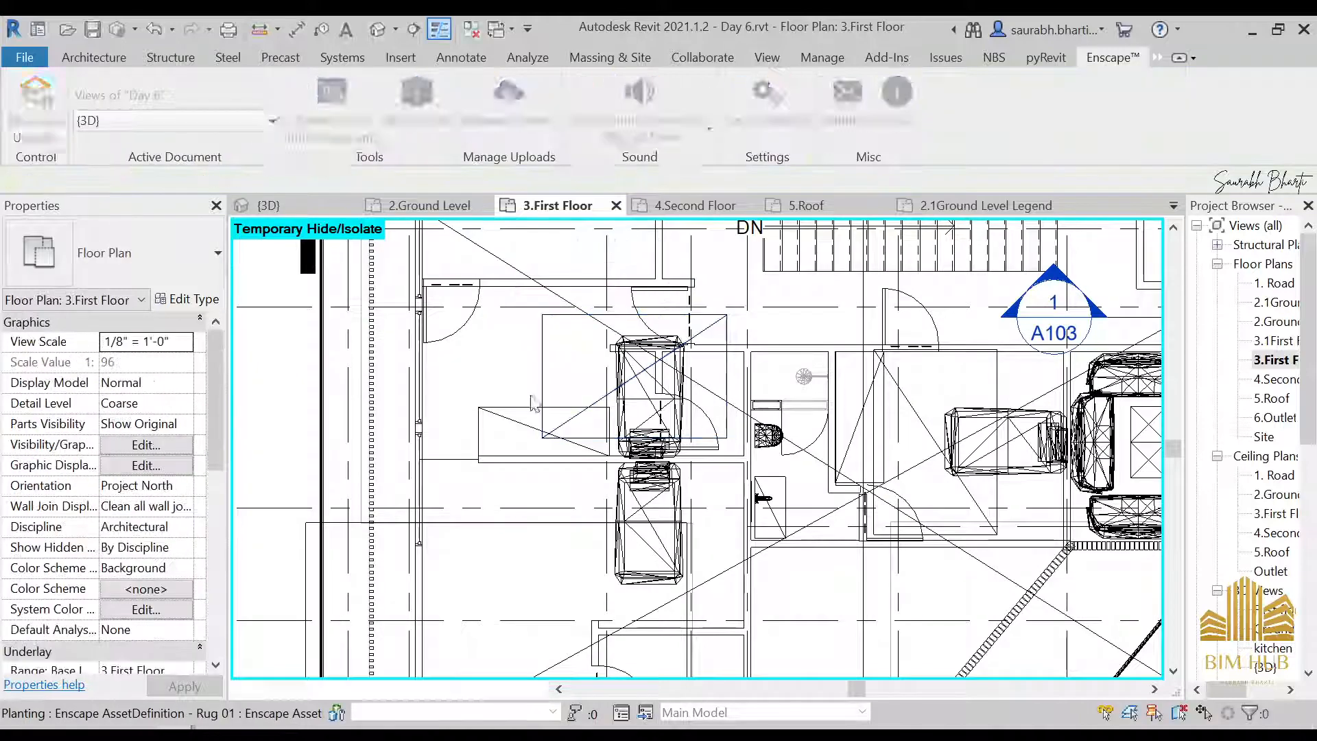
pyautogui.scroll(-2, 727, 361)
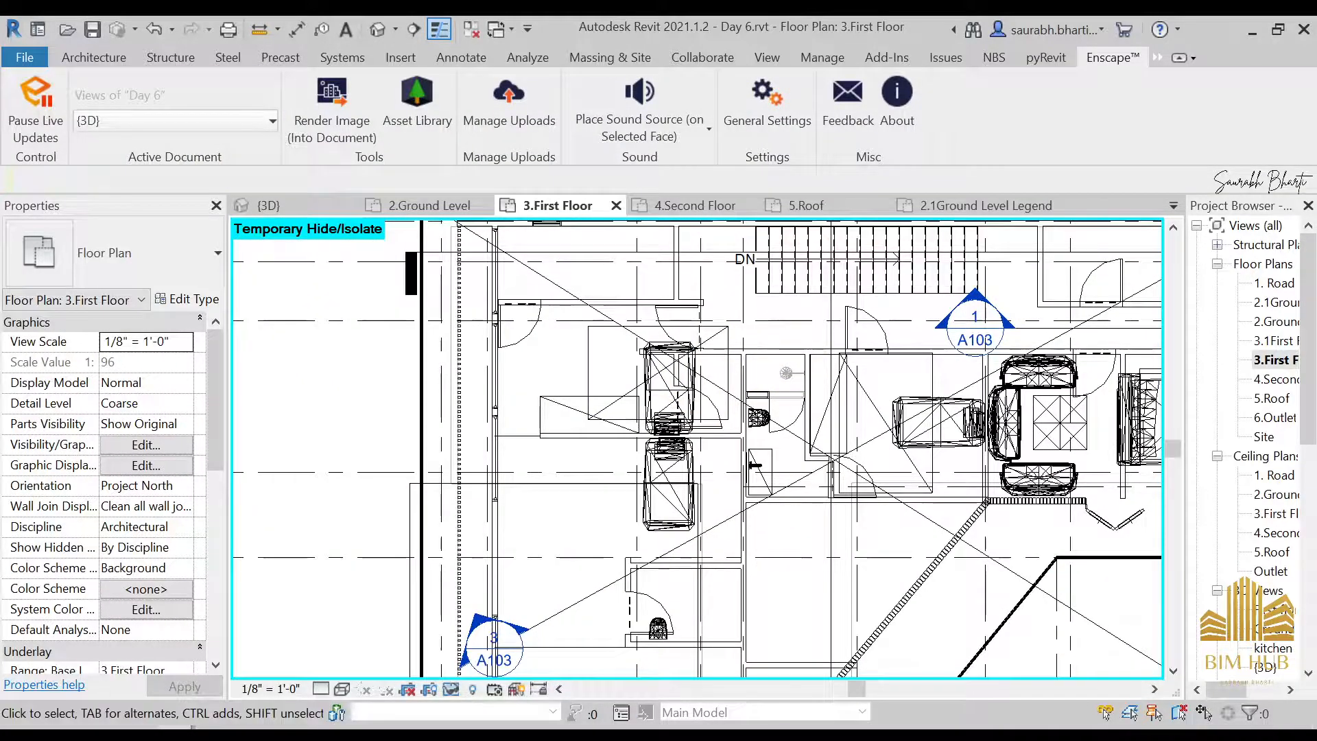
# Switch to Enscape, examine the upper-floor stairwell opening and minimize the rendering to return to the first-floor plan
pyautogui.moveTo(176, 731)
pyautogui.click(316, 659)
pyautogui.moveTo(641, 518); pyautogui.dragTo(501, 645)
pyautogui.press('w')
pyautogui.press('space')
pyautogui.press('w')
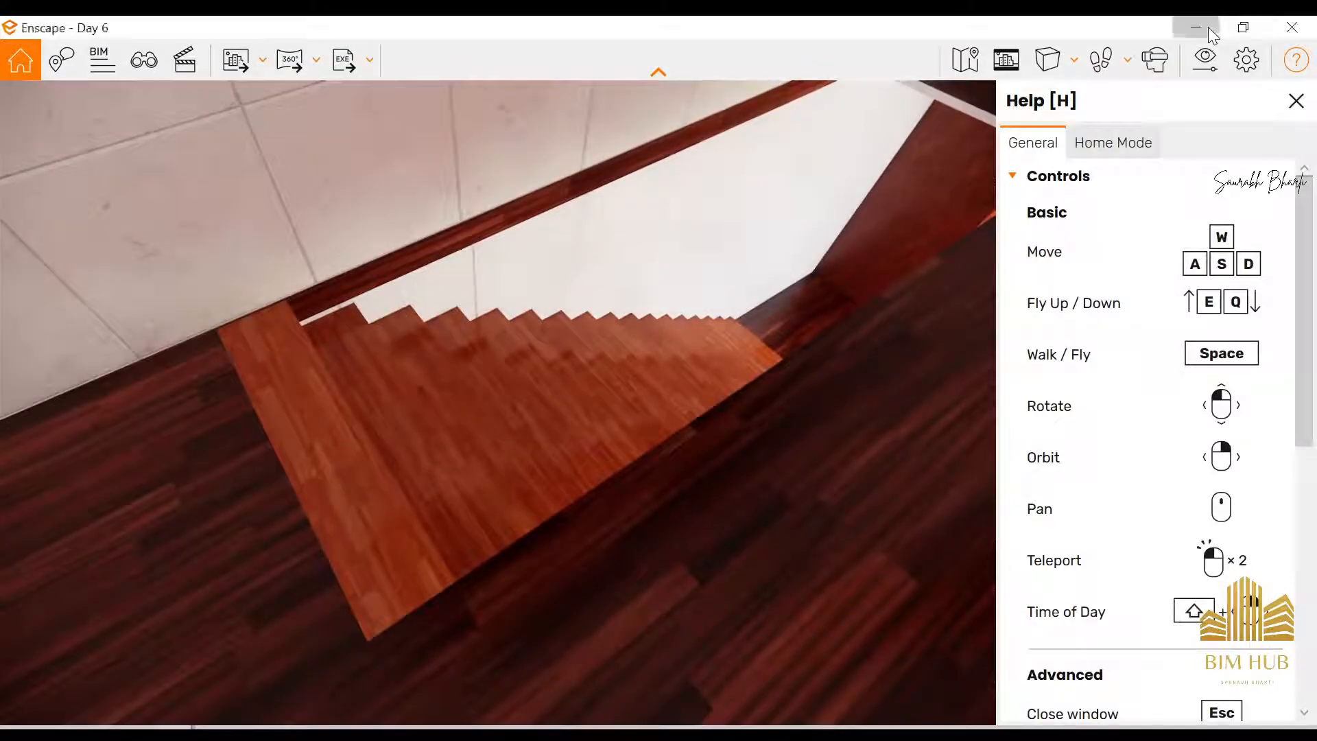
pyautogui.click(1205, 31)
# Sketch a railing path on the first floor along the stairwell's long open edge and its adjoining short end, about 20' 4 1/2" in total
pyautogui.scroll(-3, 760, 260)
pyautogui.moveTo(789, 255); pyautogui.dragTo(572, 362, button='middle')
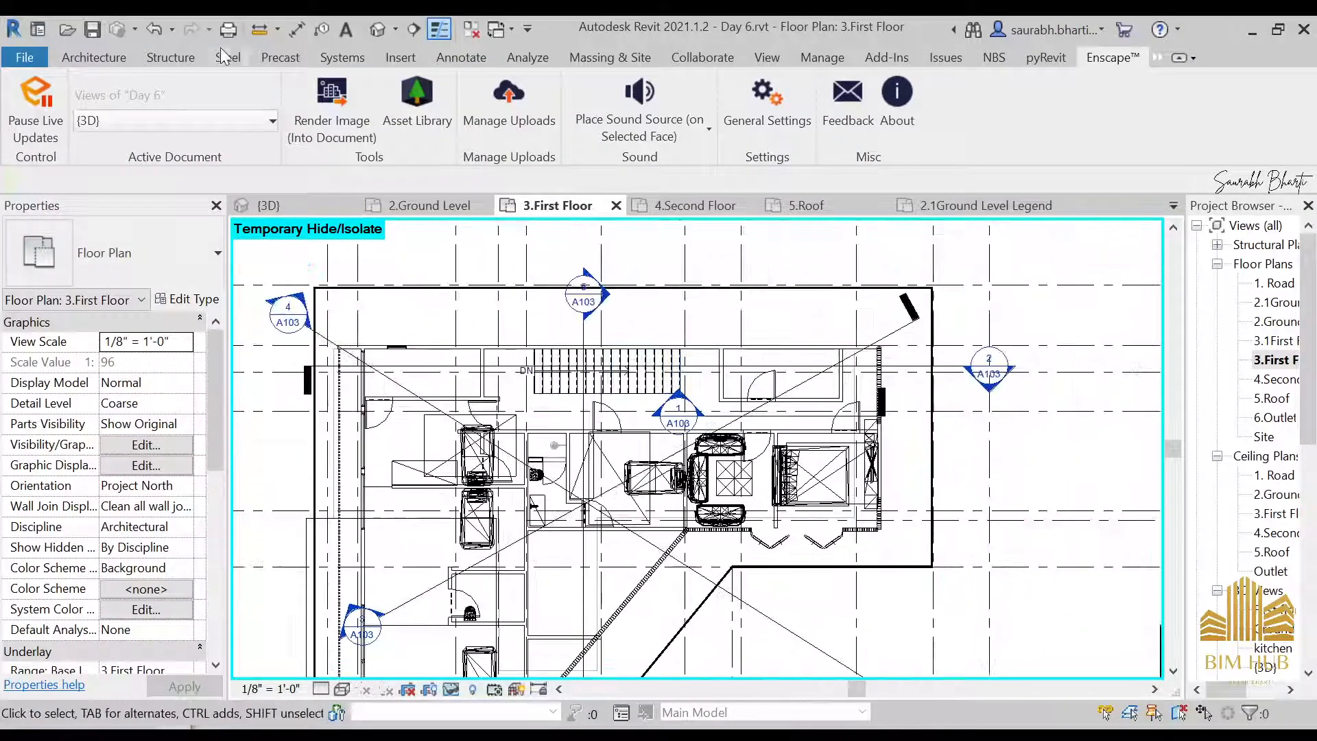
pyautogui.click(122, 62)
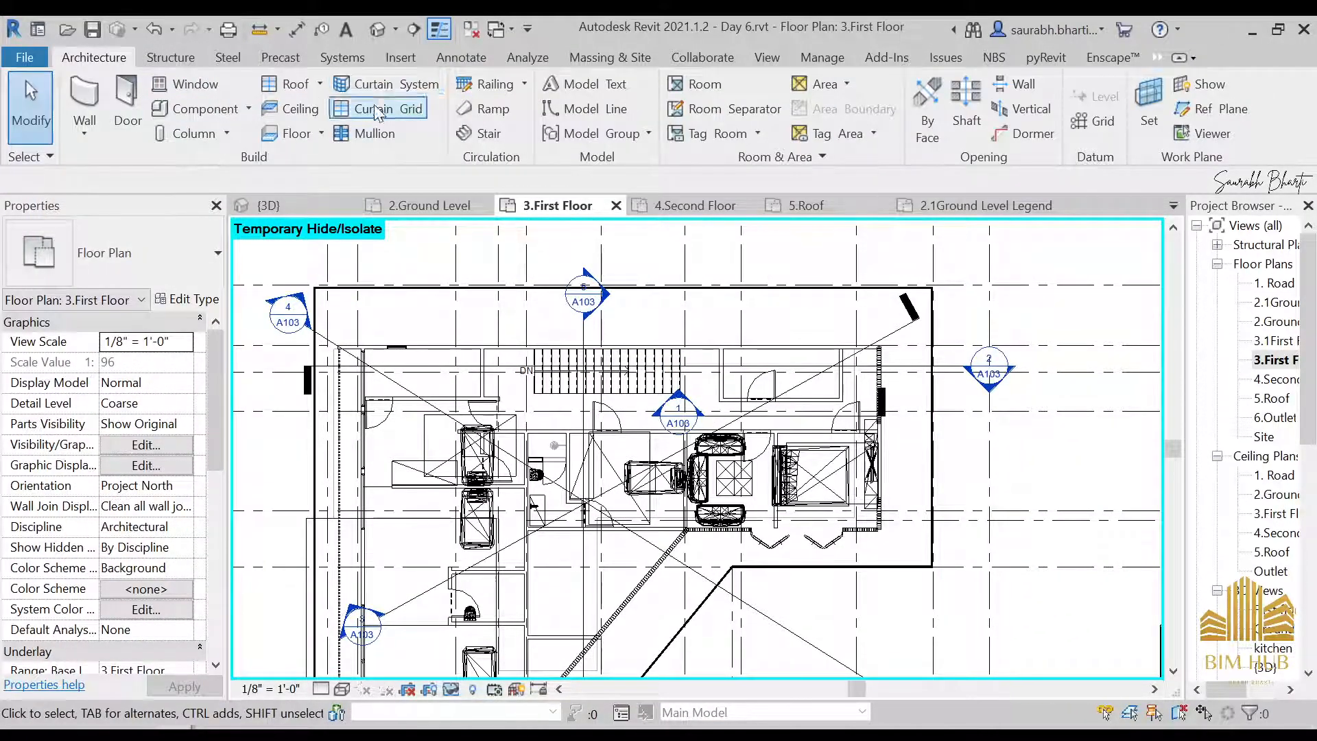
pyautogui.click(474, 86)
pyautogui.scroll(4, 459, 396)
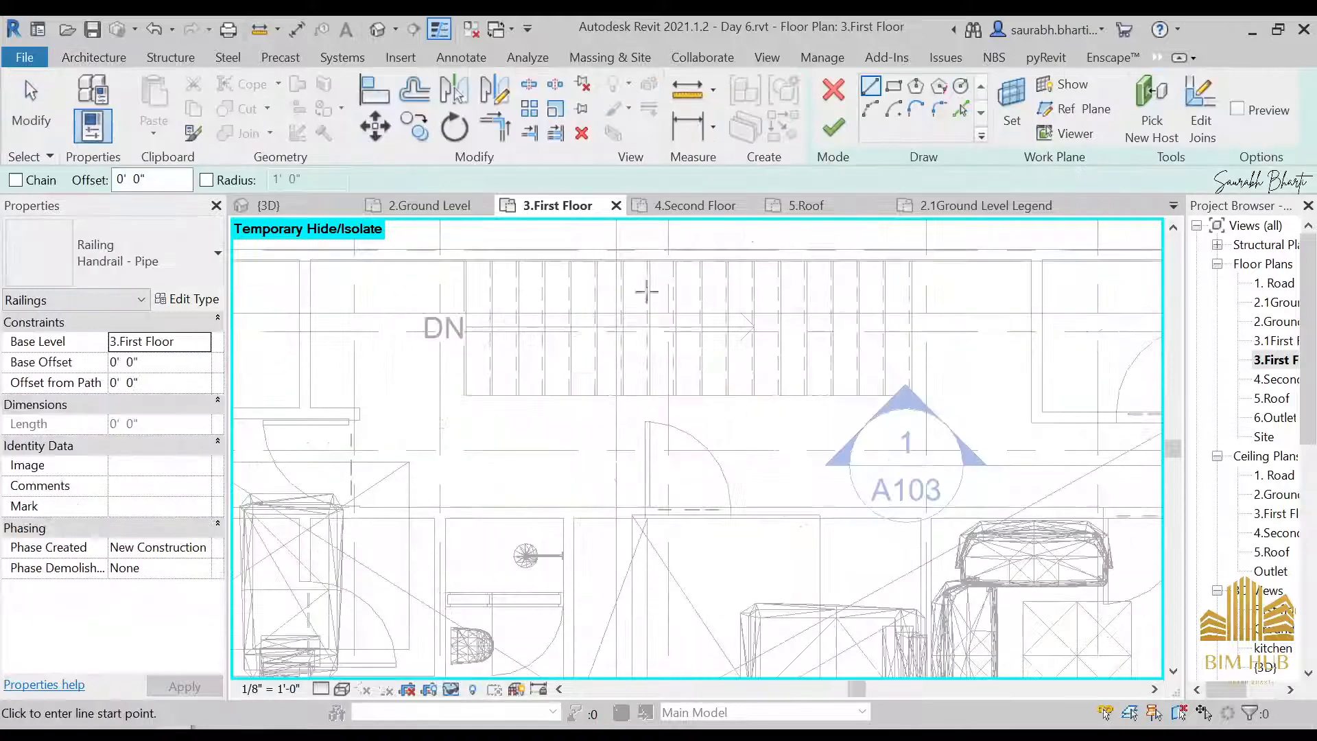
pyautogui.click(459, 397)
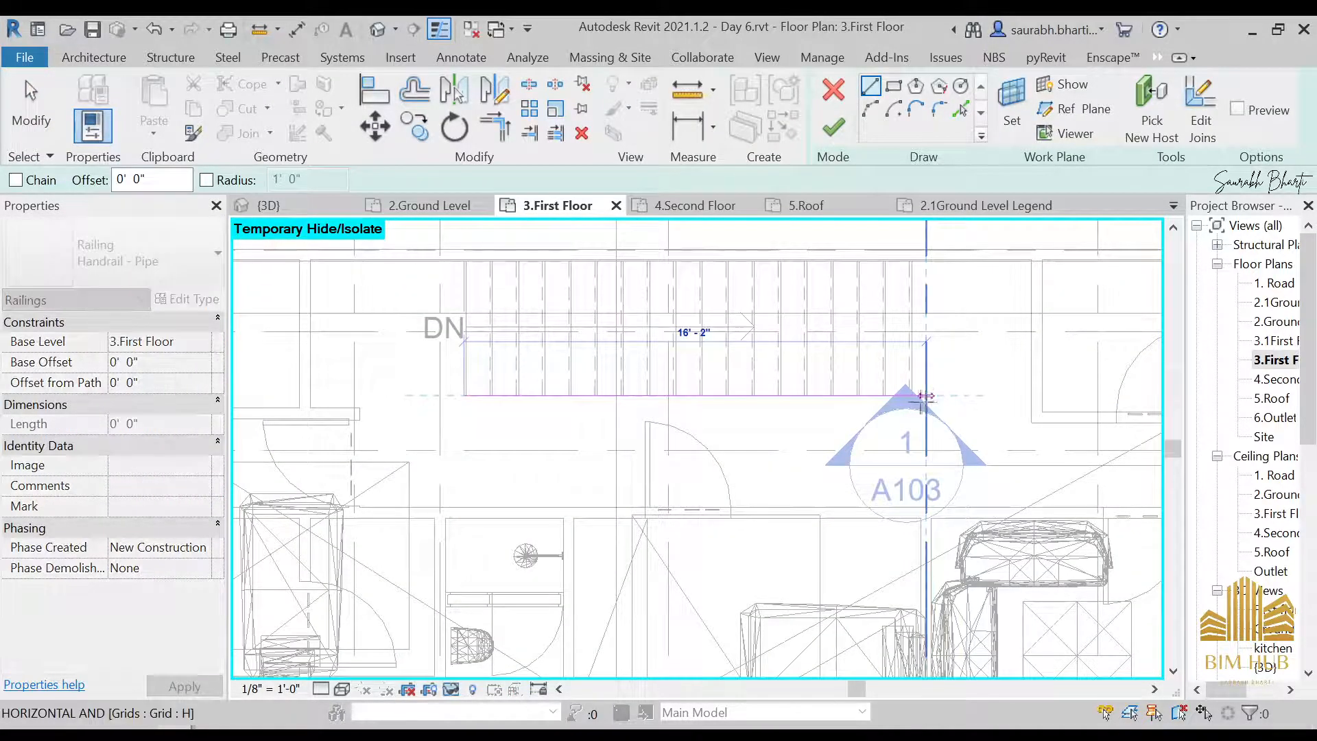
pyautogui.click(914, 395)
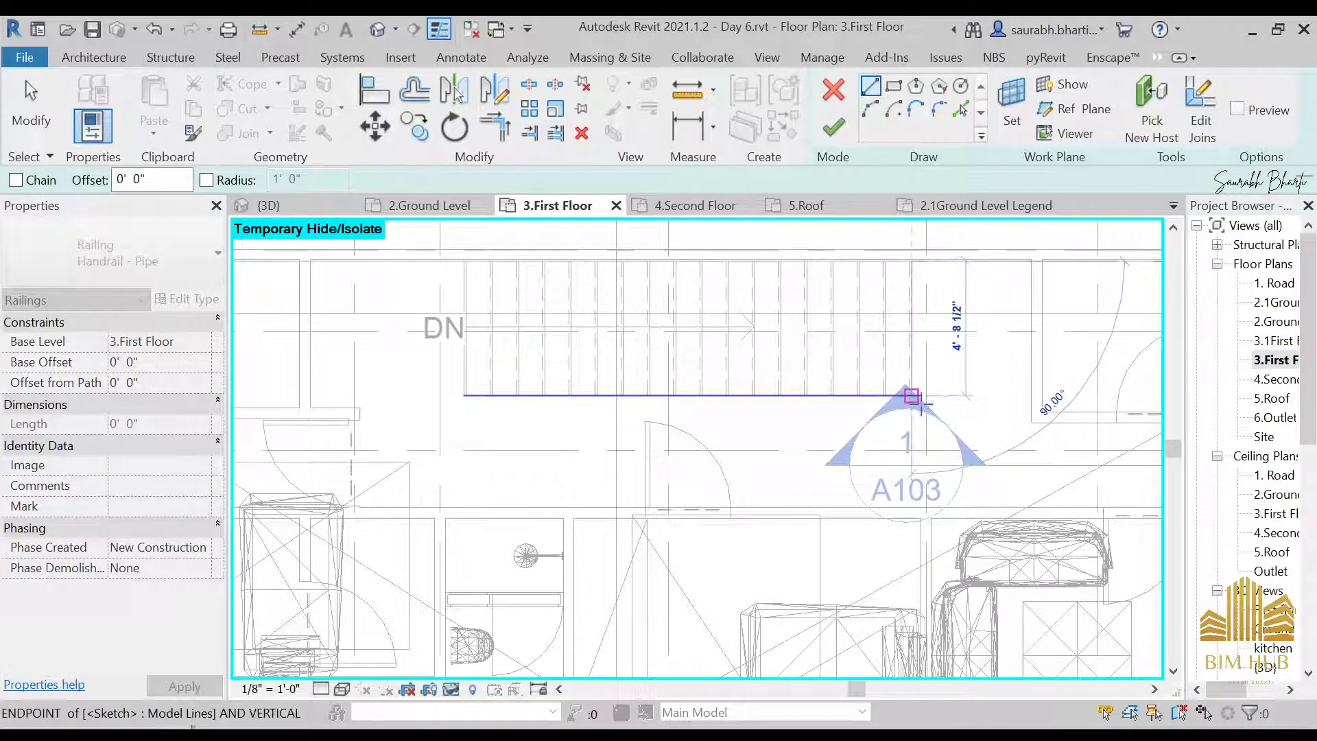
pyautogui.click(912, 395)
pyautogui.press('Escape')
pyautogui.scroll(2, 905, 387)
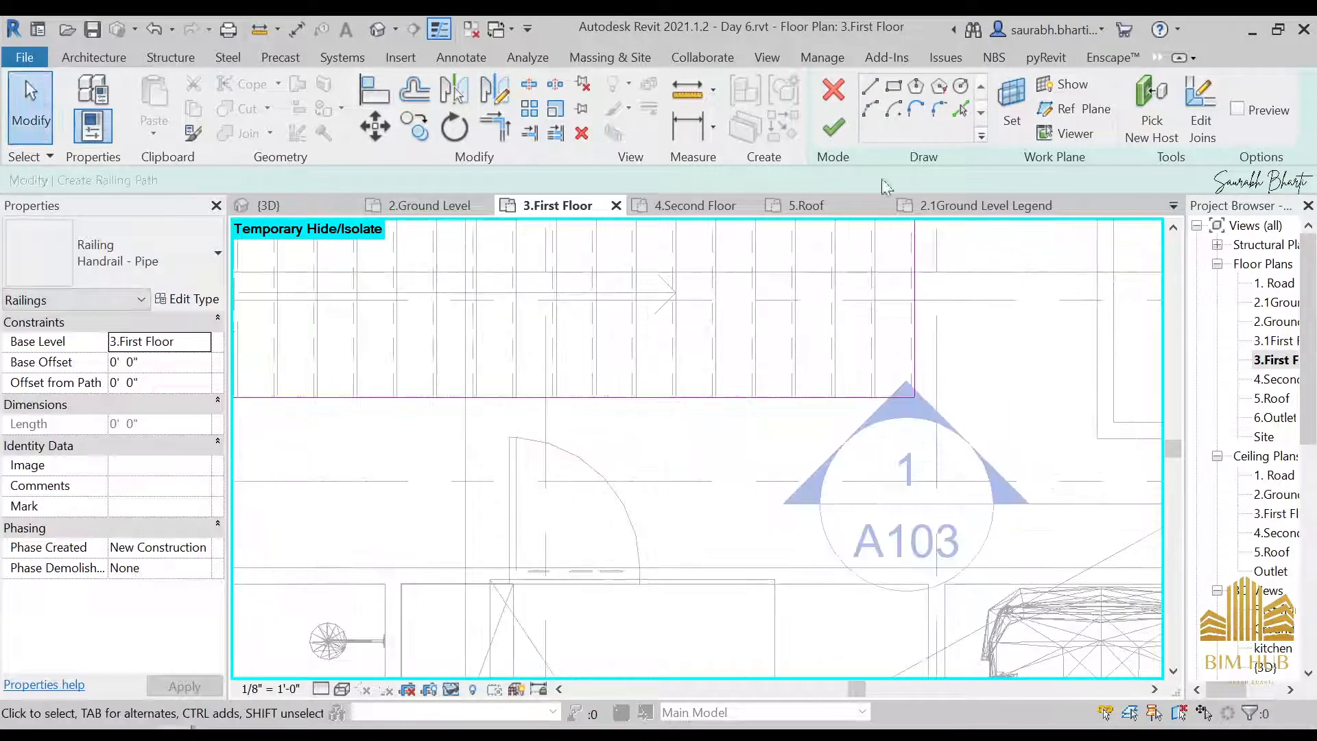
# Finish the stairwell railing and change its type to Glass Panel - Bottom Fill
pyautogui.click(834, 128)
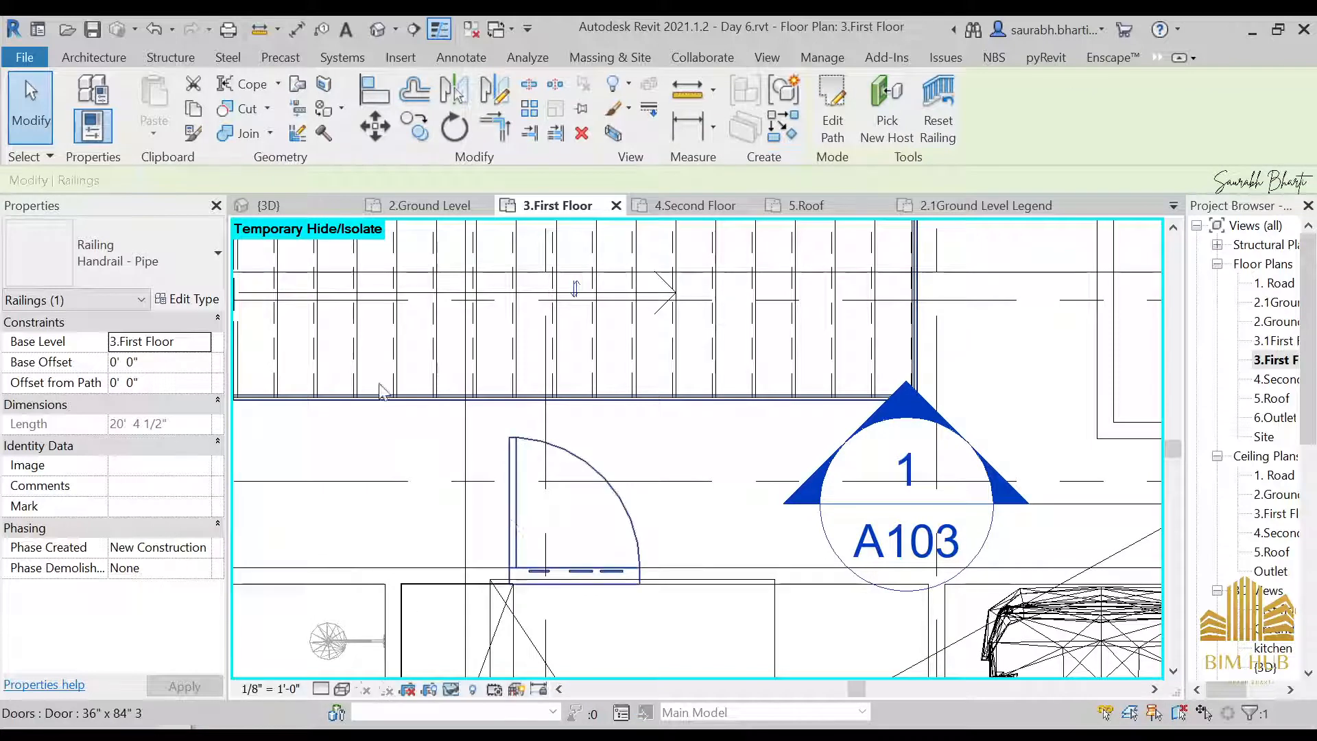
pyautogui.click(162, 258)
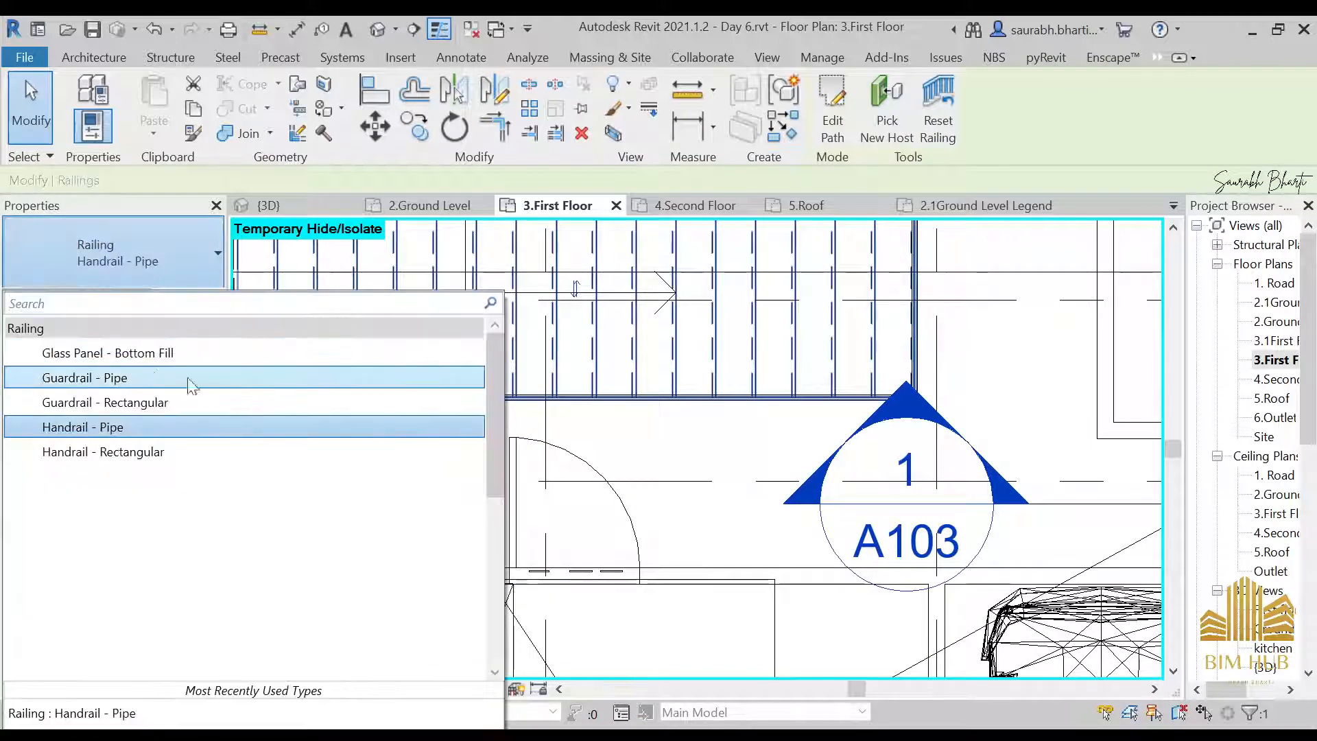
pyautogui.click(151, 352)
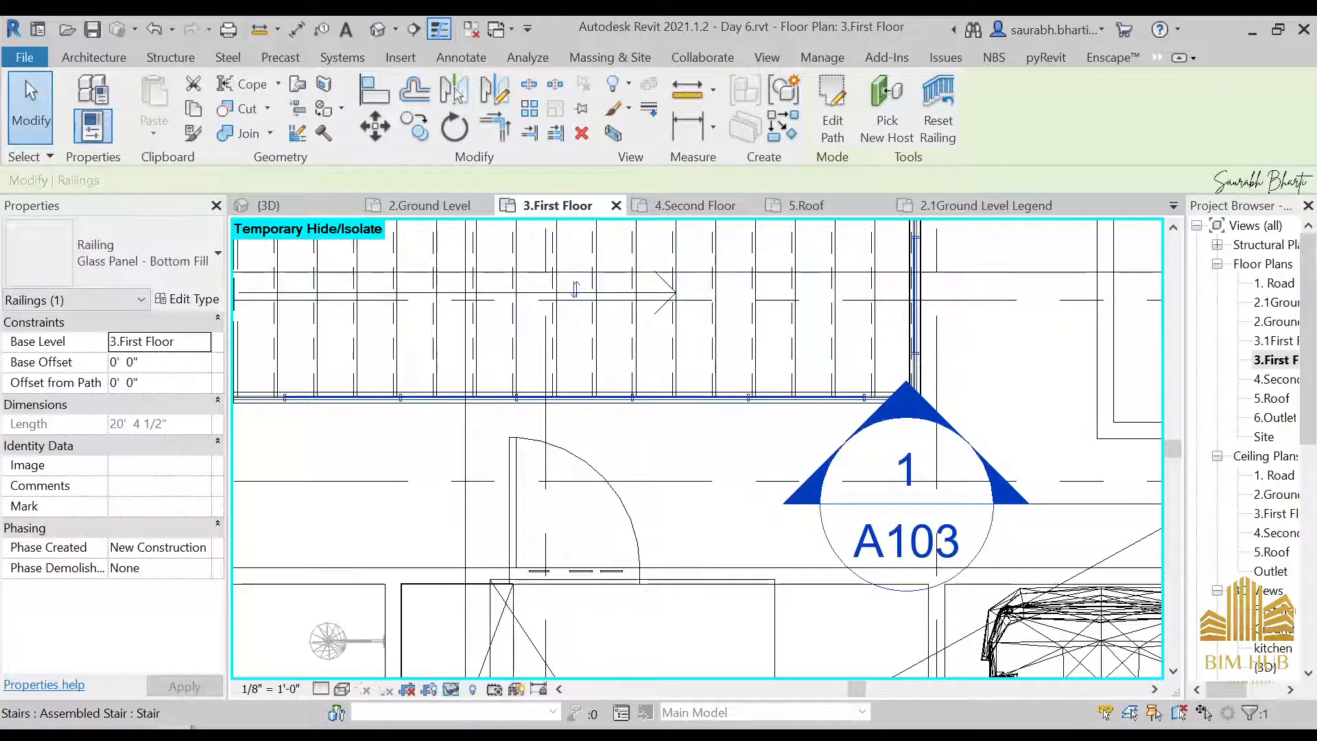
# Switch to Enscape and walk past the stairwell railing along the upper-floor corridor and out to the balcony
pyautogui.click(302, 668)
pyautogui.moveTo(323, 656); pyautogui.dragTo(494, 432)
pyautogui.press('w')
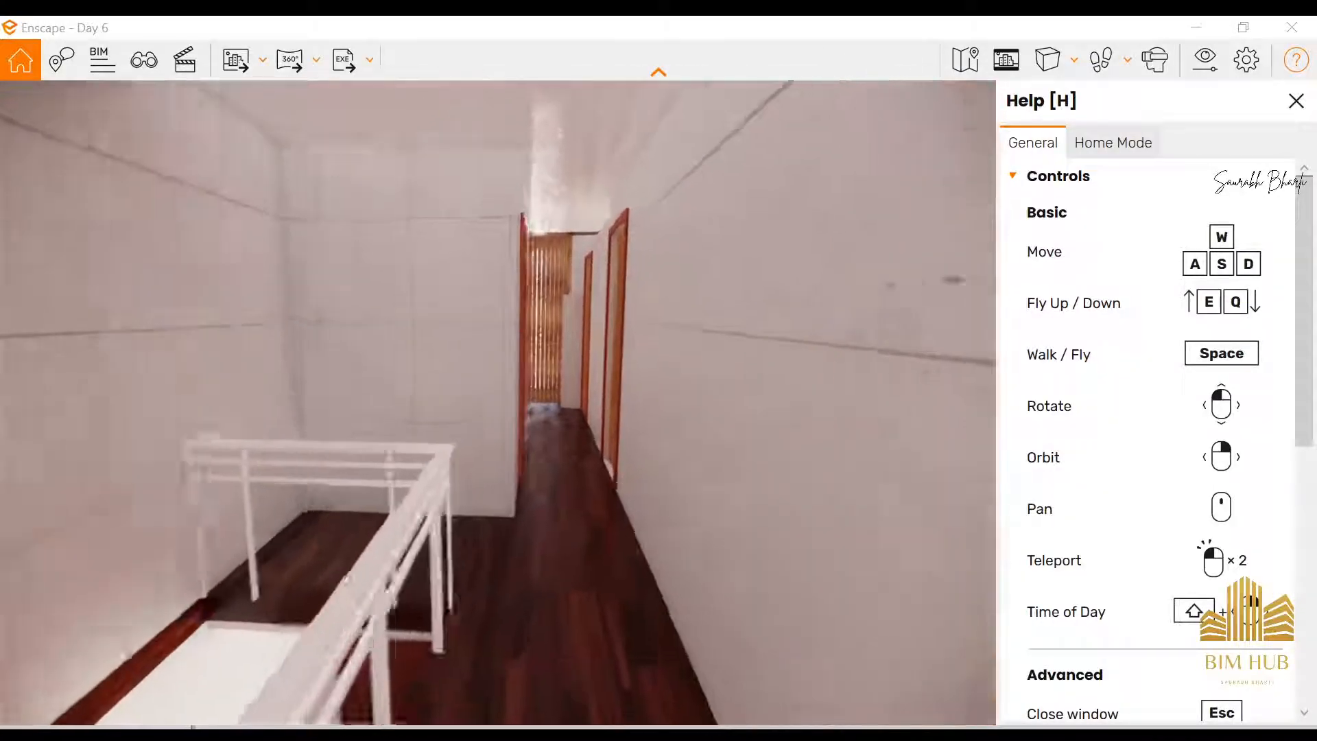
pyautogui.press('w')
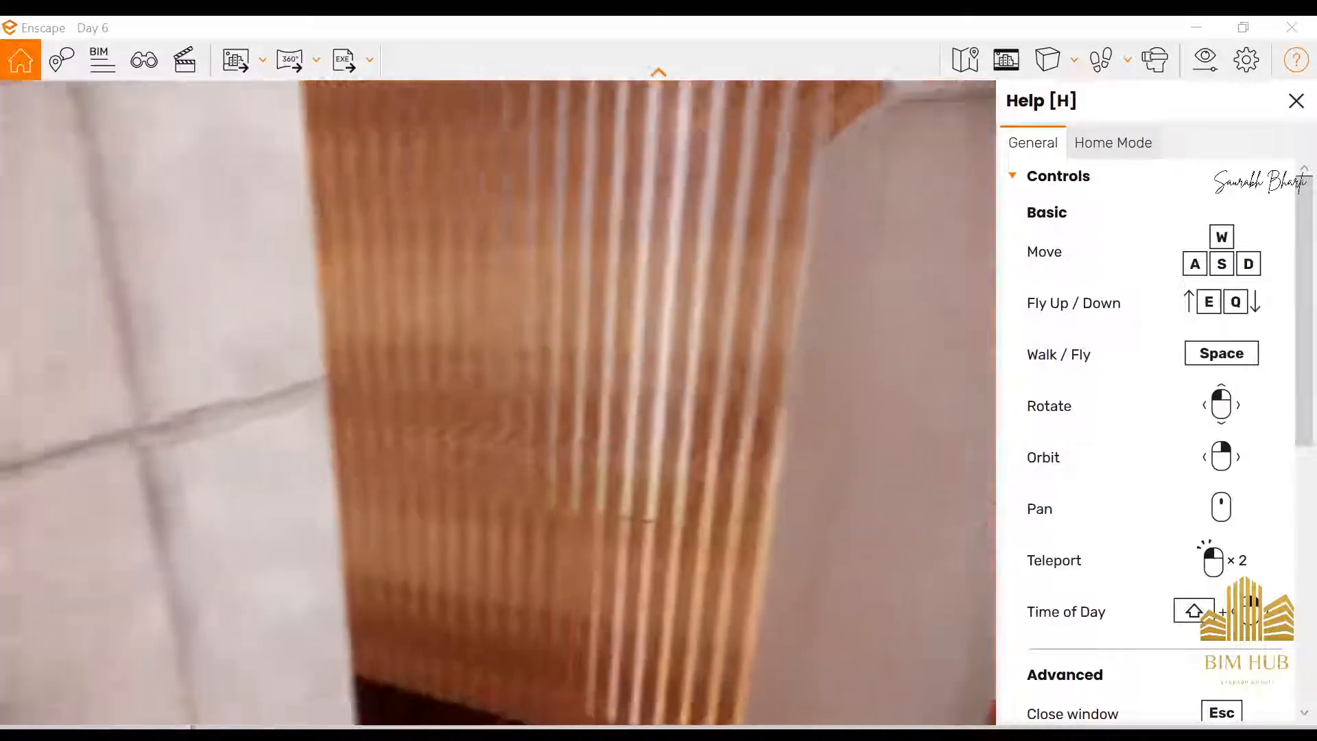
pyautogui.moveTo(618, 405); pyautogui.dragTo(264, 377)
pyautogui.press('w')
pyautogui.press('s')
pyautogui.press('w')
pyautogui.press('w')
pyautogui.press('space')
pyautogui.press('w')
pyautogui.press('space')
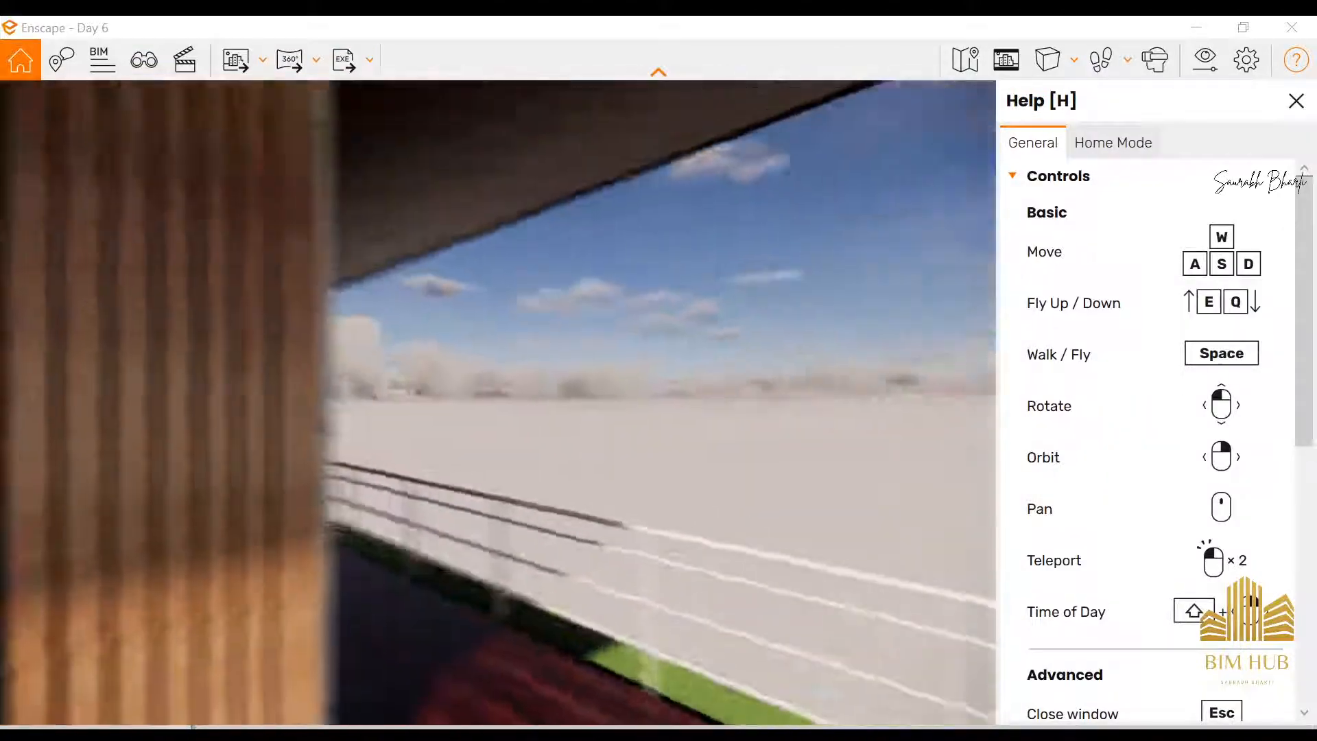
# Alternate between fly and walk modes around the exterior, from the elephant topiaries to the driveway in front of the house
pyautogui.press('space')
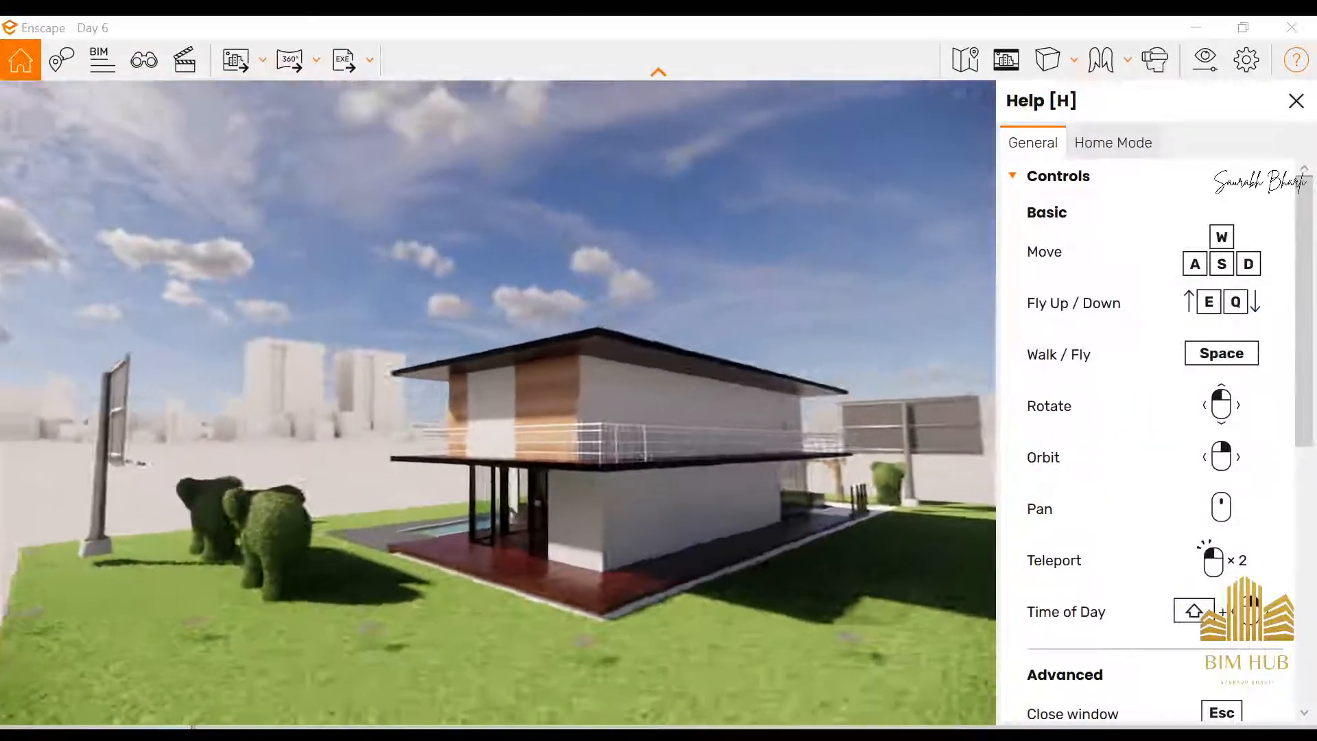
pyautogui.press('space')
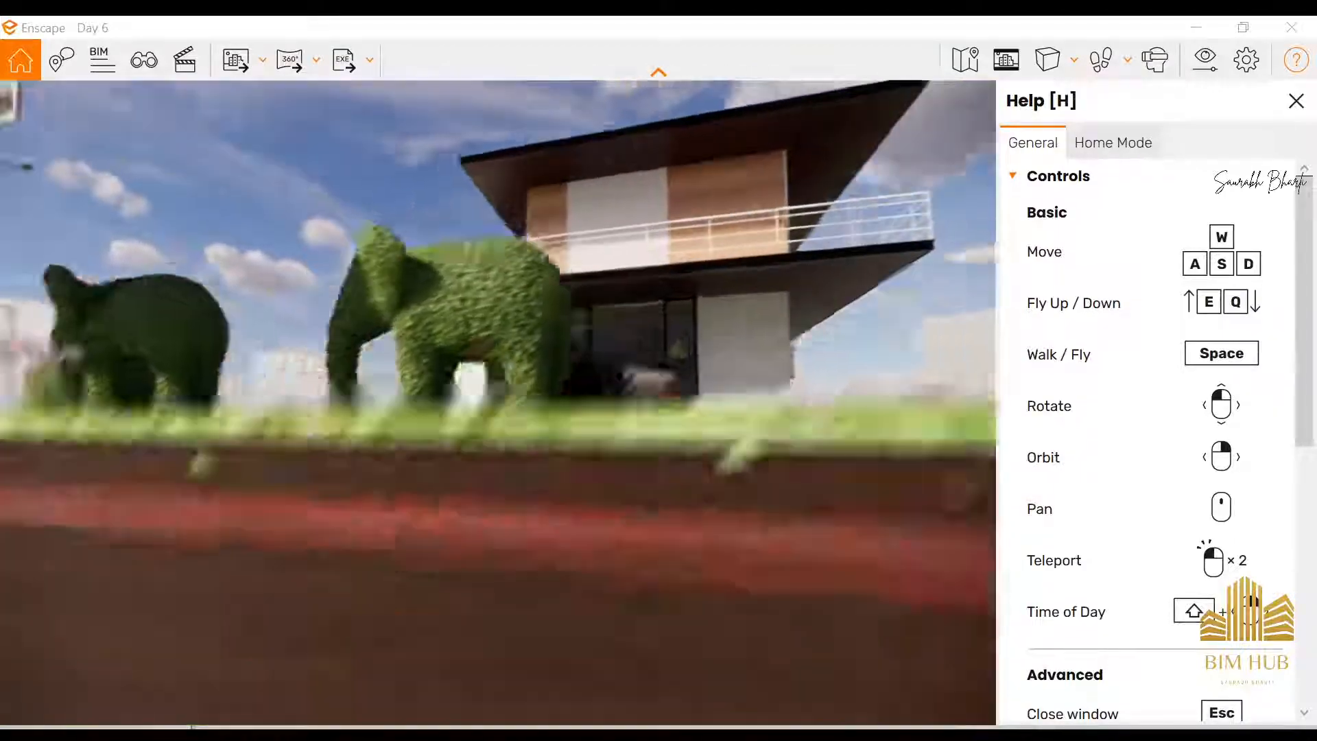
pyautogui.press('space')
pyautogui.moveTo(384, 370); pyautogui.dragTo(659, 432, button='right')
pyautogui.moveTo(521, 432); pyautogui.dragTo(775, 432, button='right')
pyautogui.press('space')
pyautogui.moveTo(638, 618); pyautogui.dragTo(606, 535)
pyautogui.press('s')
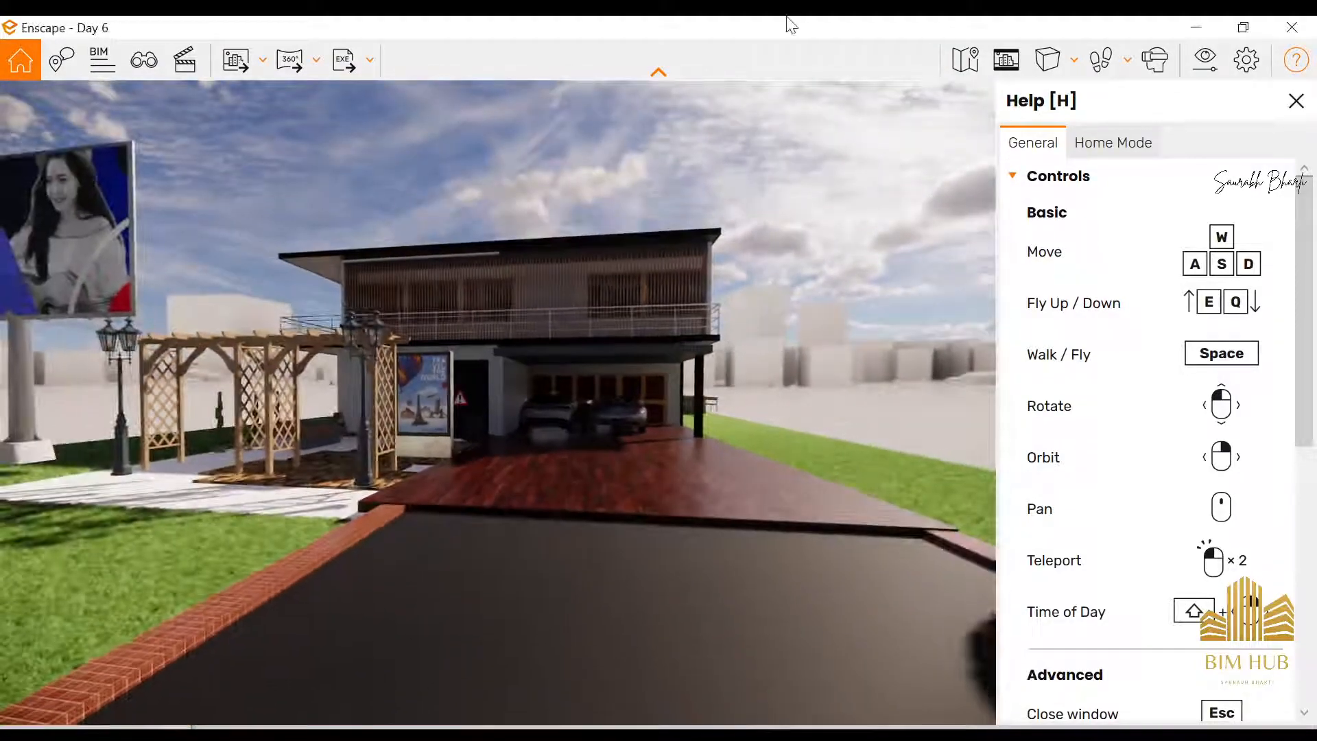
# Restore the Enscape window to a smaller size, minimize Revit and File Explorer, and move Enscape clear of the desktop icons
pyautogui.doubleClick(781, 21)
pyautogui.doubleClick(761, 31)
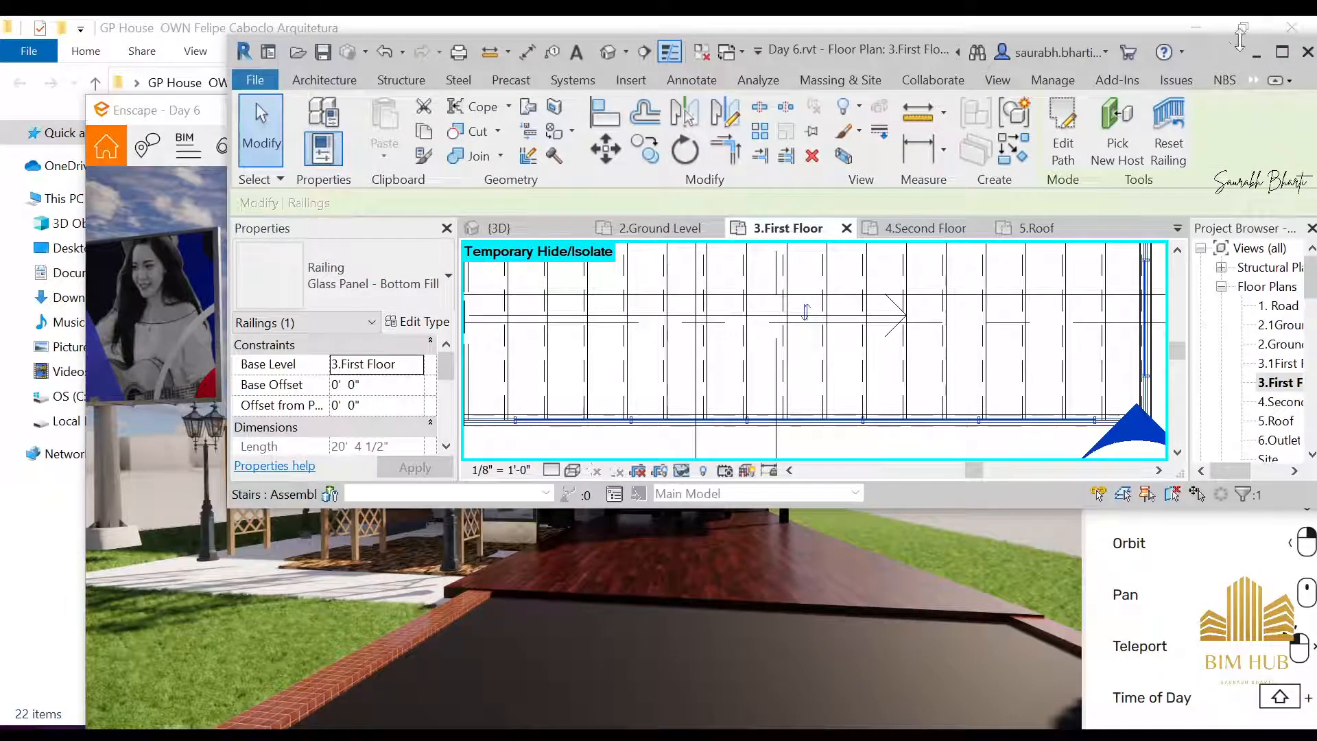
pyautogui.click(1256, 53)
pyautogui.click(1195, 27)
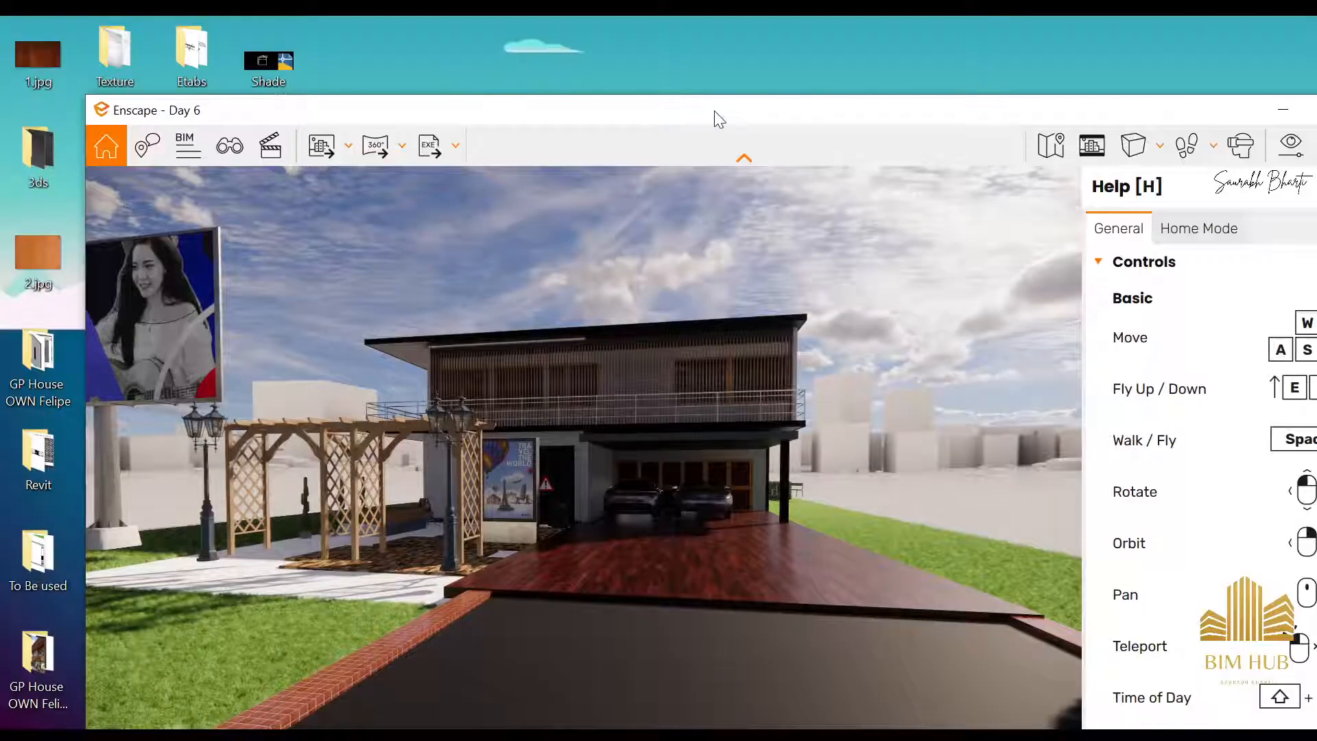
pyautogui.moveTo(714, 111); pyautogui.dragTo(1031, 37)
# Move closer to the carport and shift the time of day to night and back to daylight to compare the lighting
pyautogui.moveTo(885, 284); pyautogui.dragTo(988, 327, button='right')
pyautogui.scroll(4, 988, 326)
pyautogui.press('i')
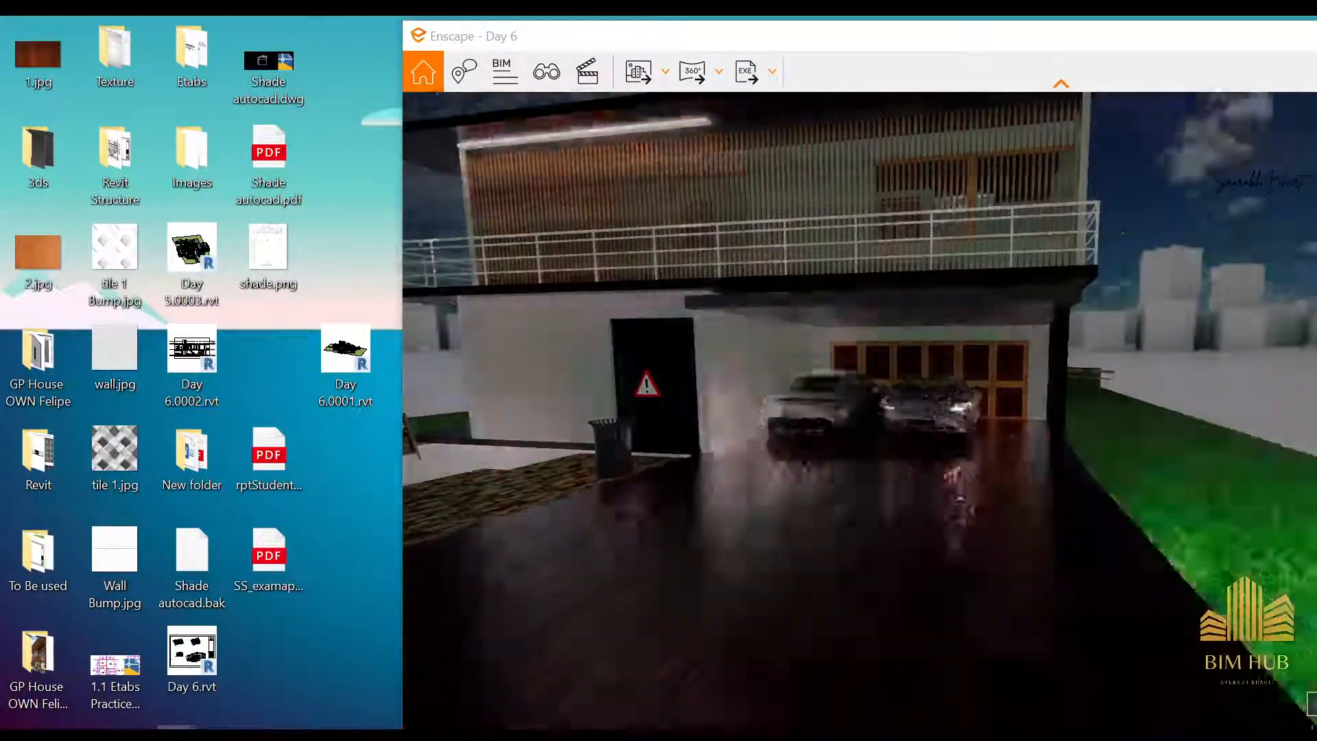
pyautogui.press('u')
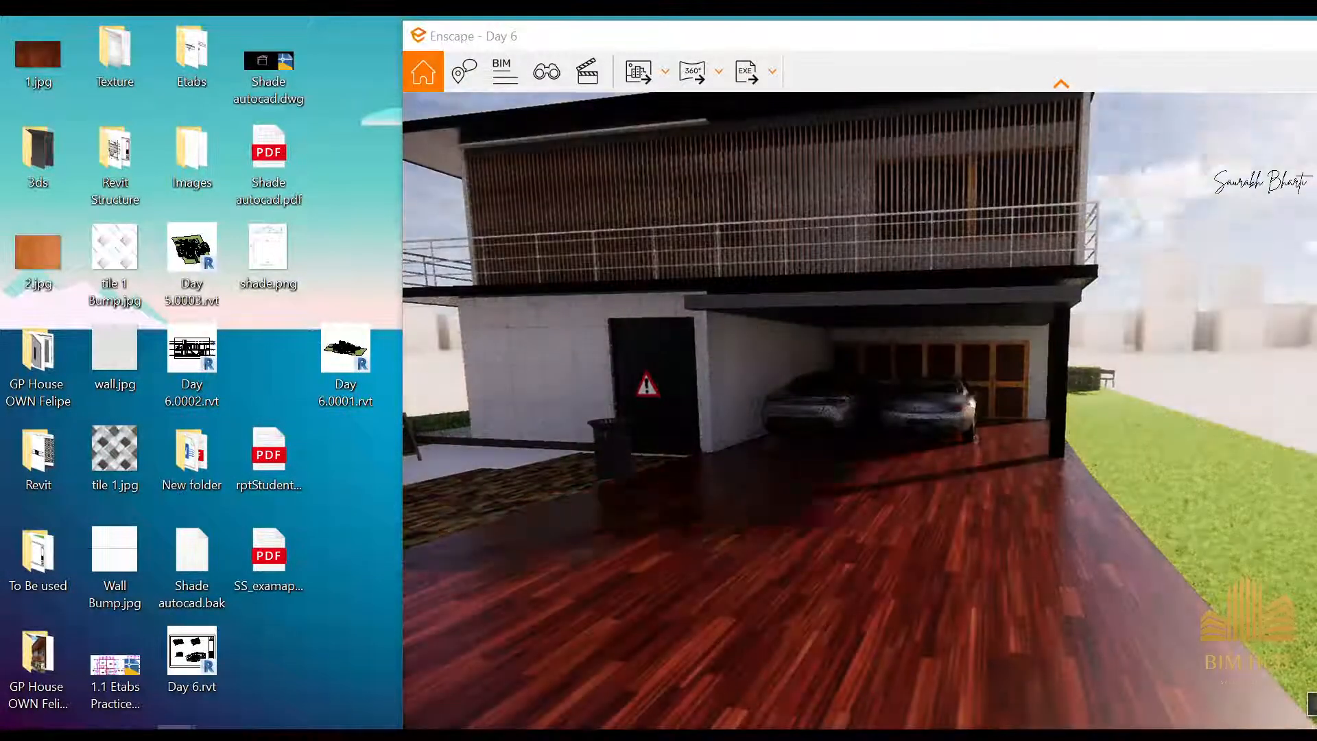
pyautogui.moveTo(822, 315)
pyautogui.keyDown('shift'); pyautogui.mouseDown(button='right')
pyautogui.moveTo(905, 315)
pyautogui.moveTo(823, 315)
pyautogui.mouseUp(button='right'); pyautogui.keyUp('shift')
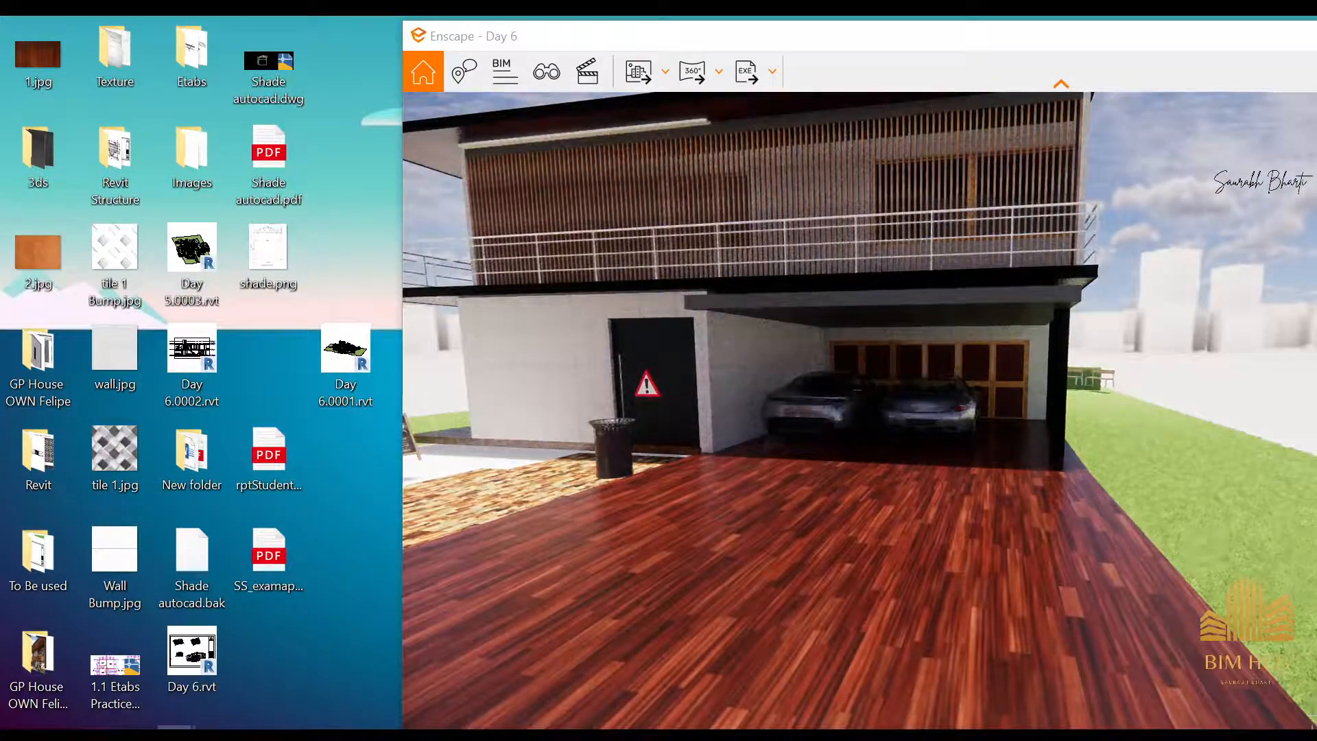
pyautogui.moveTo(858, 316); pyautogui.dragTo(823, 243)
pyautogui.press('s')
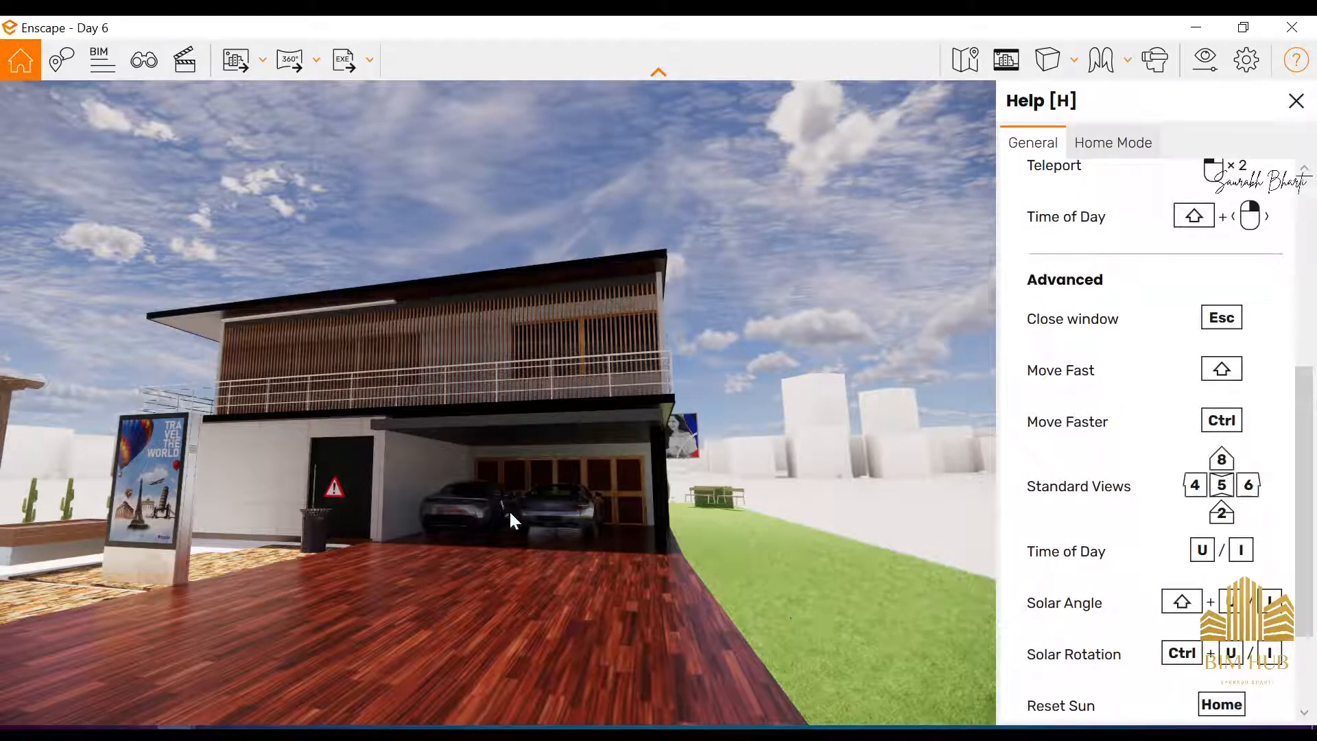
# Run the time of day through night, dawn and full daylight to examine the lighting on the house front
pyautogui.moveTo(529, 405); pyautogui.dragTo(521, 406)
pyautogui.keyDown('shift'); pyautogui.moveTo(513, 409); pyautogui.dragTo(413, 420, button='right'); pyautogui.keyUp('shift')
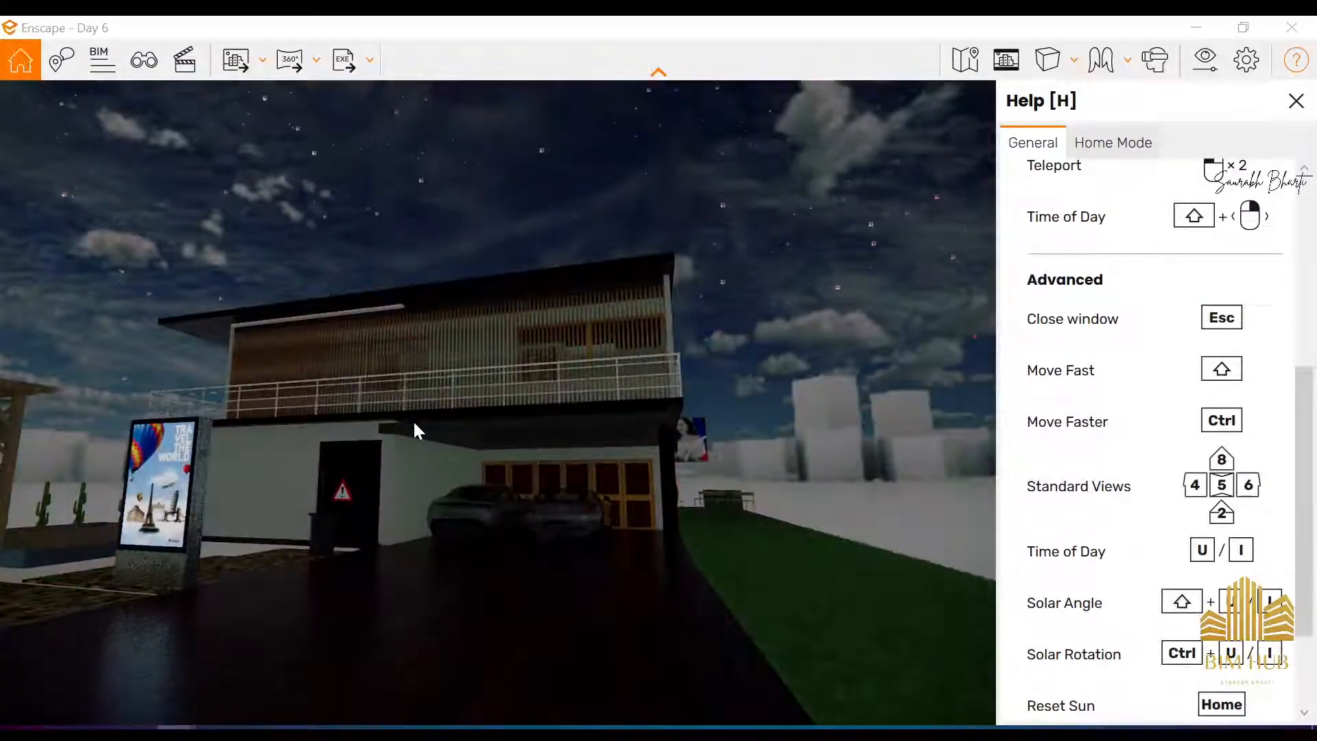
pyautogui.press('i')
pyautogui.press('i')
pyautogui.press('i')
pyautogui.press('i')
pyautogui.press('i')
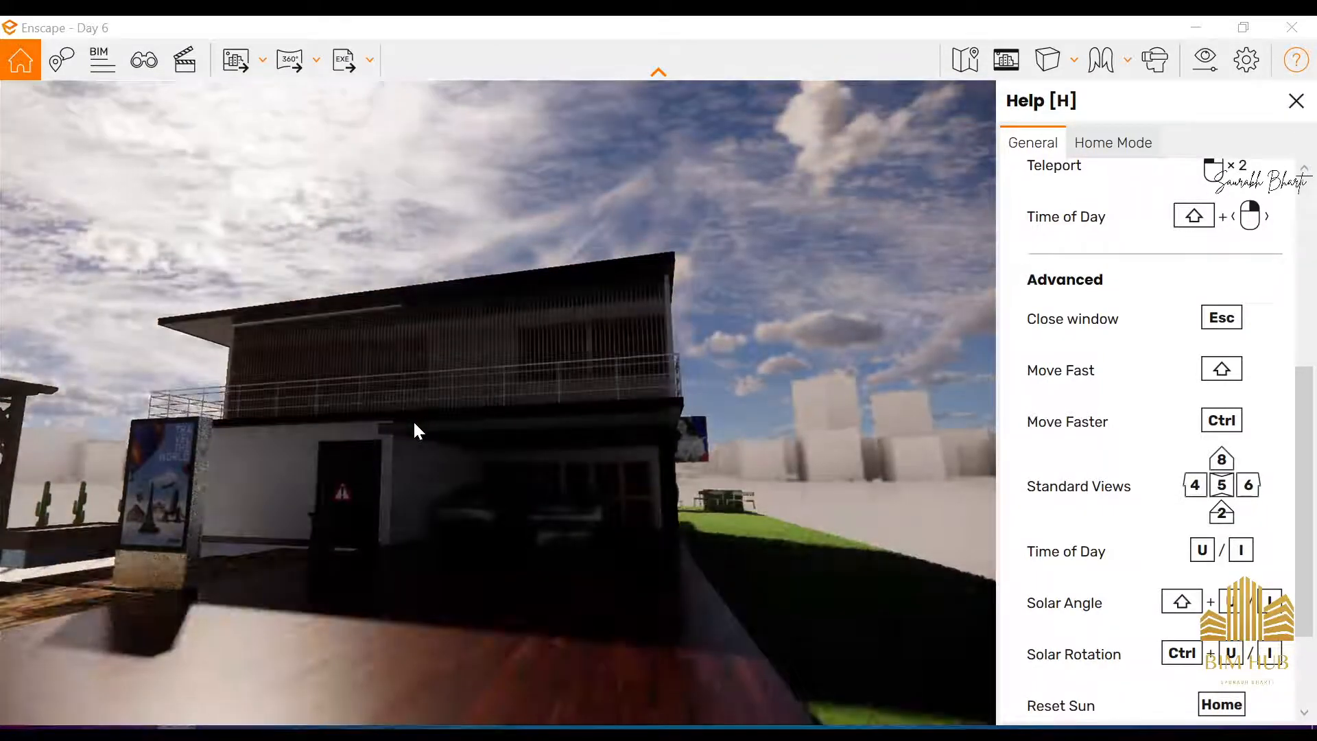
pyautogui.press('i')
pyautogui.press('i')
pyautogui.press('i')
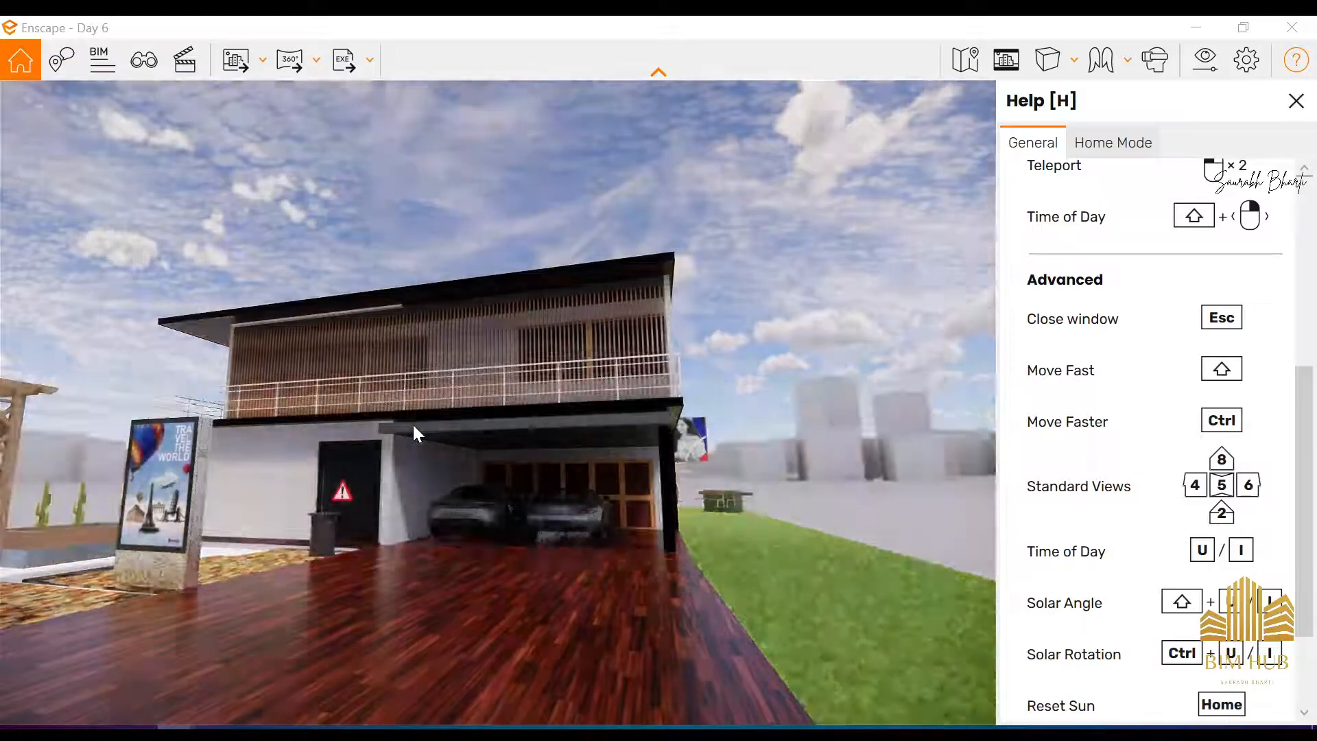
pyautogui.press('i')
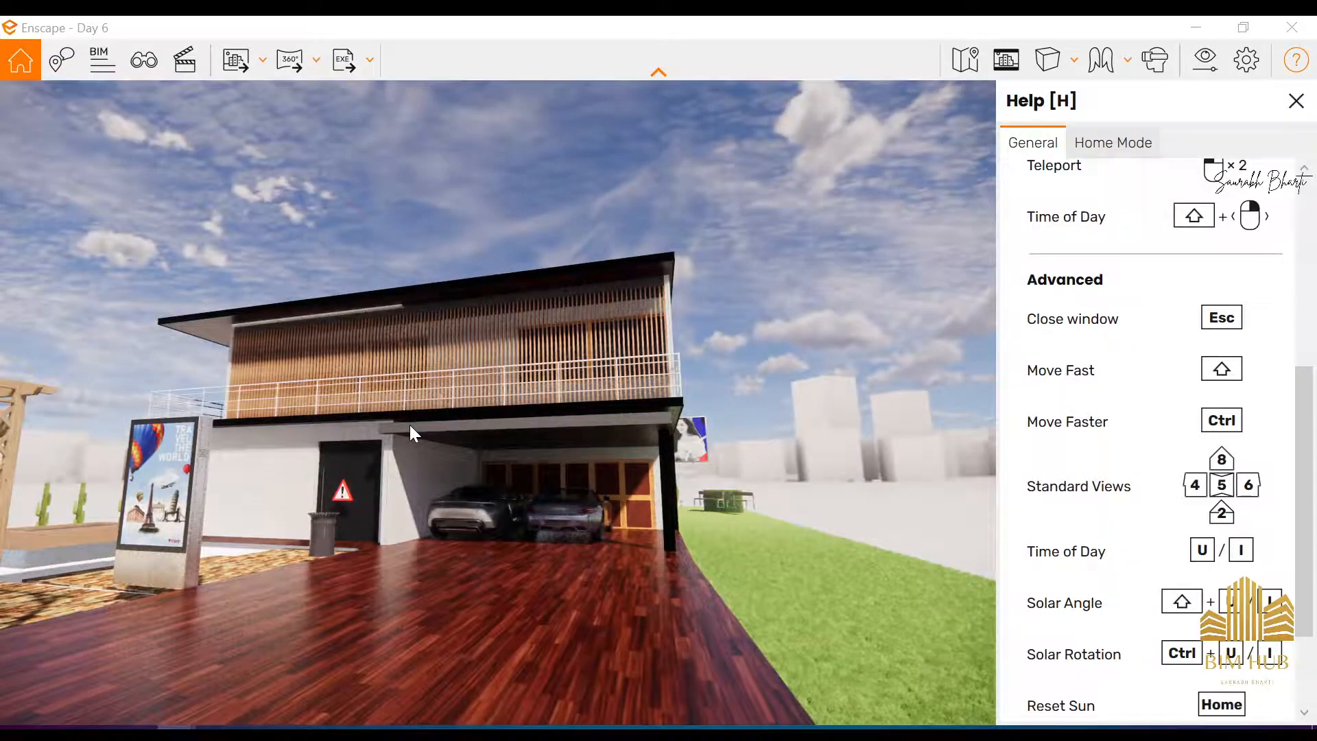
pyautogui.press('i')
pyautogui.press('i')
# Turn the view towards the pergola, advance the time of day again to bright daylight, and restore the smaller Enscape window
pyautogui.moveTo(406, 425); pyautogui.dragTo(353, 410)
pyautogui.press('i')
pyautogui.press('i')
pyautogui.press('i')
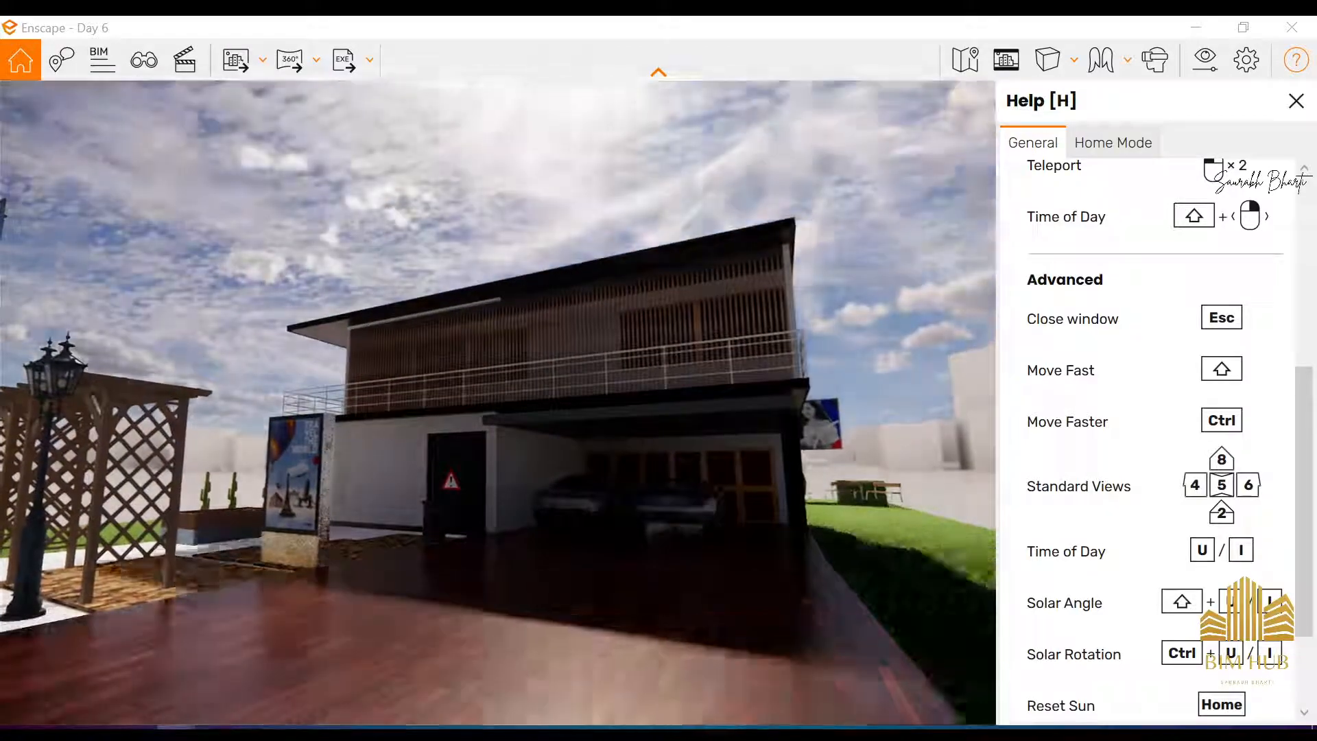
pyautogui.press('i')
pyautogui.press('i')
pyautogui.press('i')
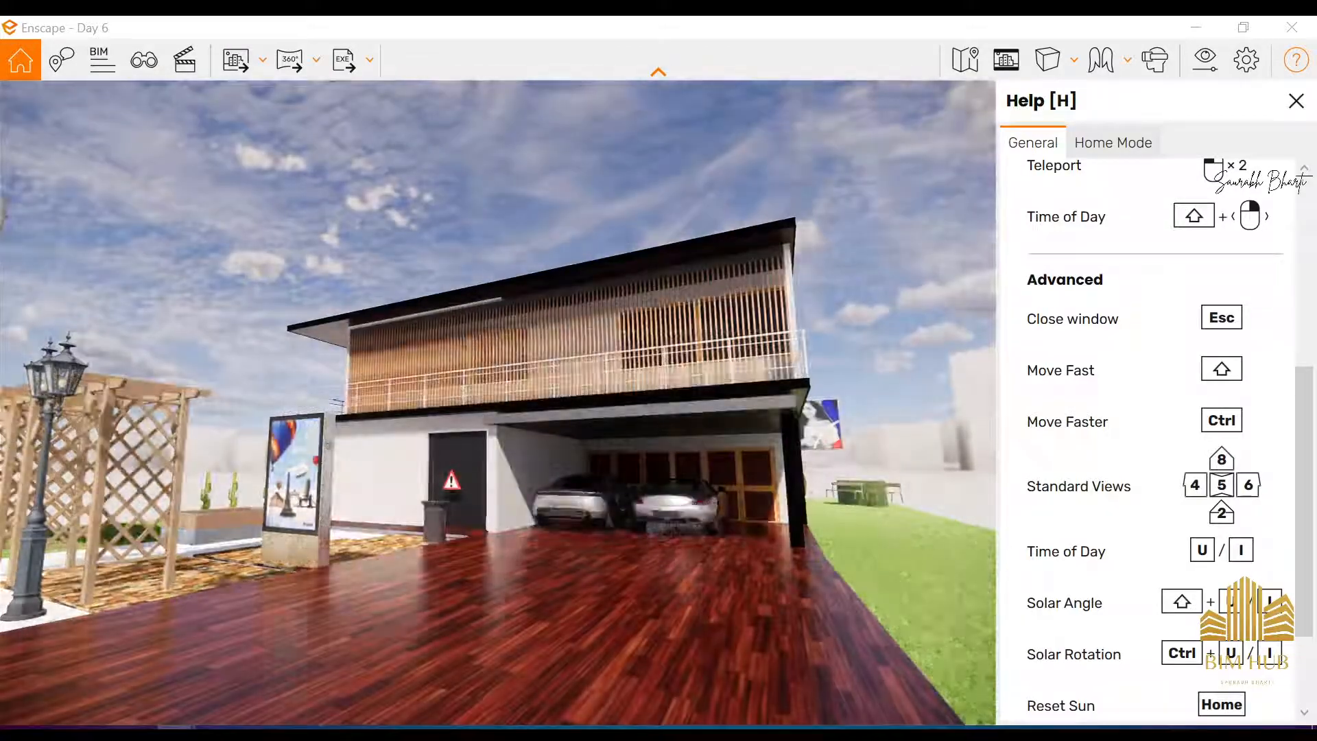
pyautogui.moveTo(328, 445); pyautogui.dragTo(426, 405)
pyautogui.doubleClick(810, 25)
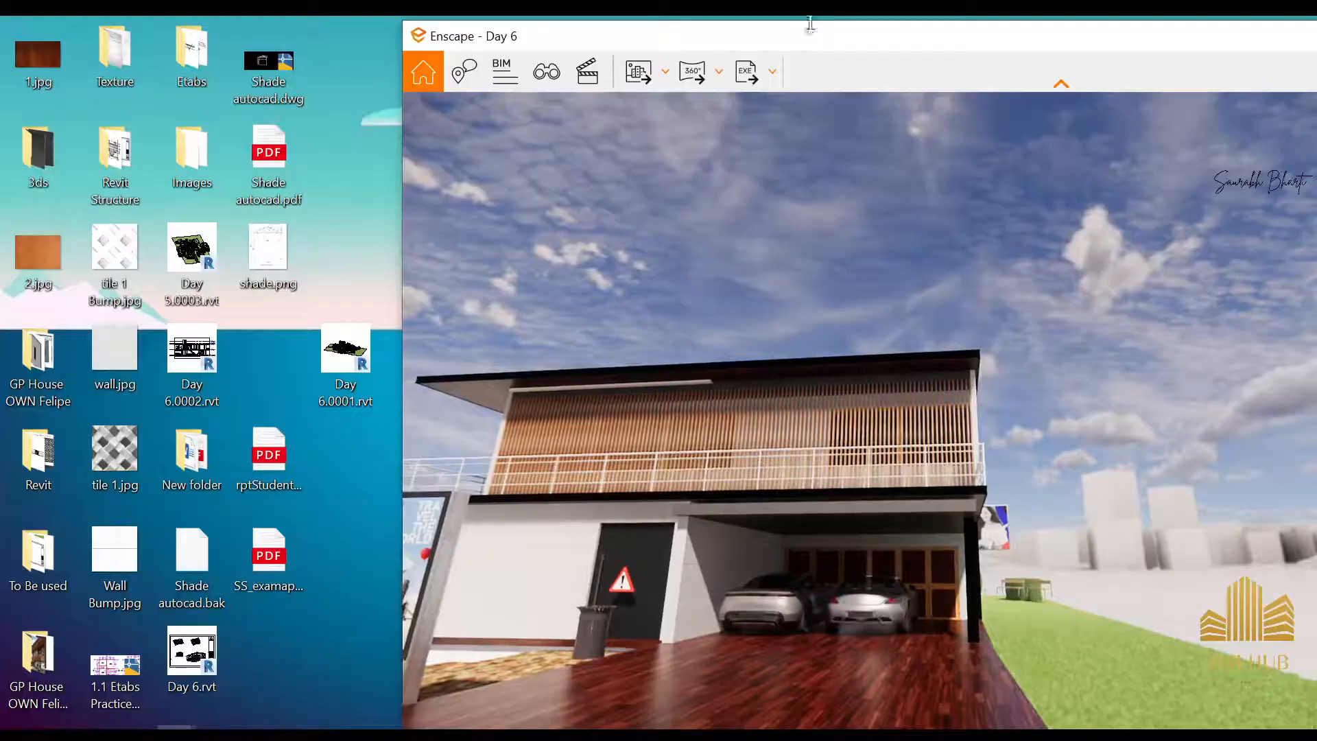
# Pull the view back from the carport to frame the house front with its driveway, pergola and billboard
pyautogui.press('s')
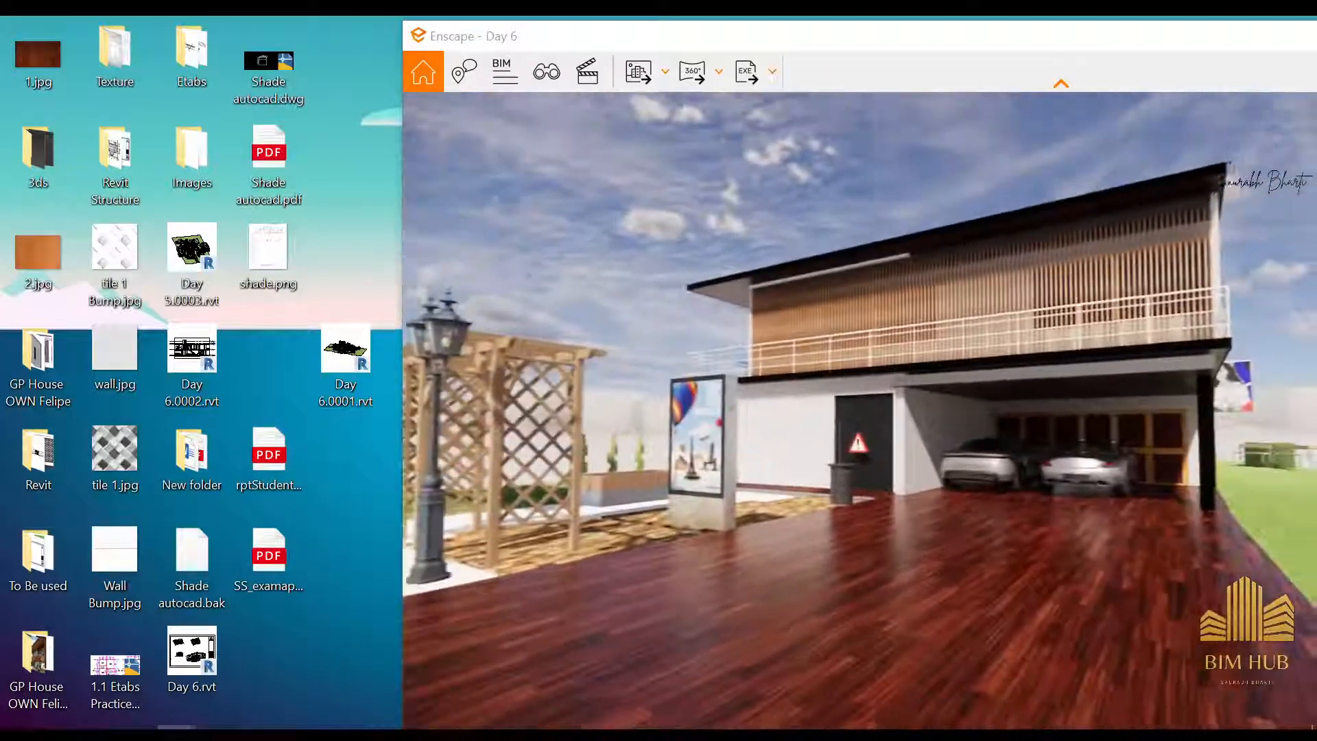
pyautogui.press('a')
pyautogui.press('d')
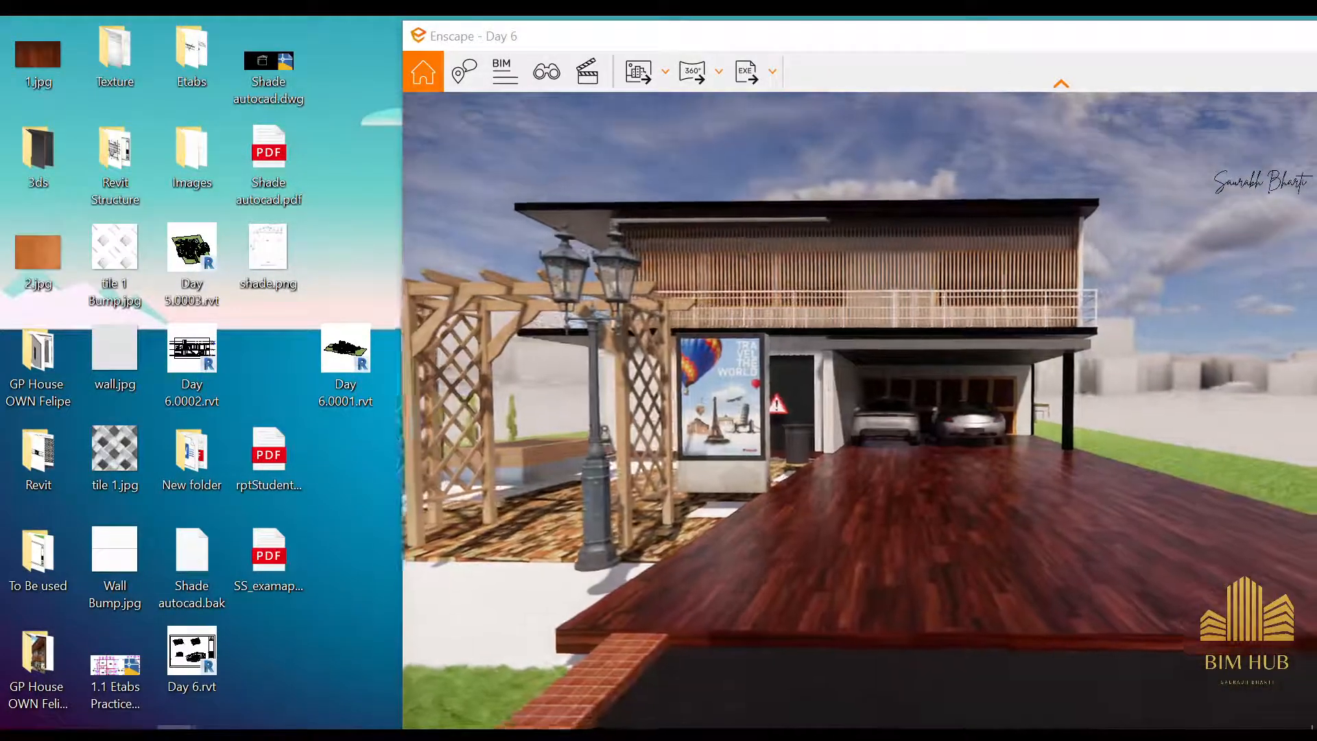
pyautogui.press('d')
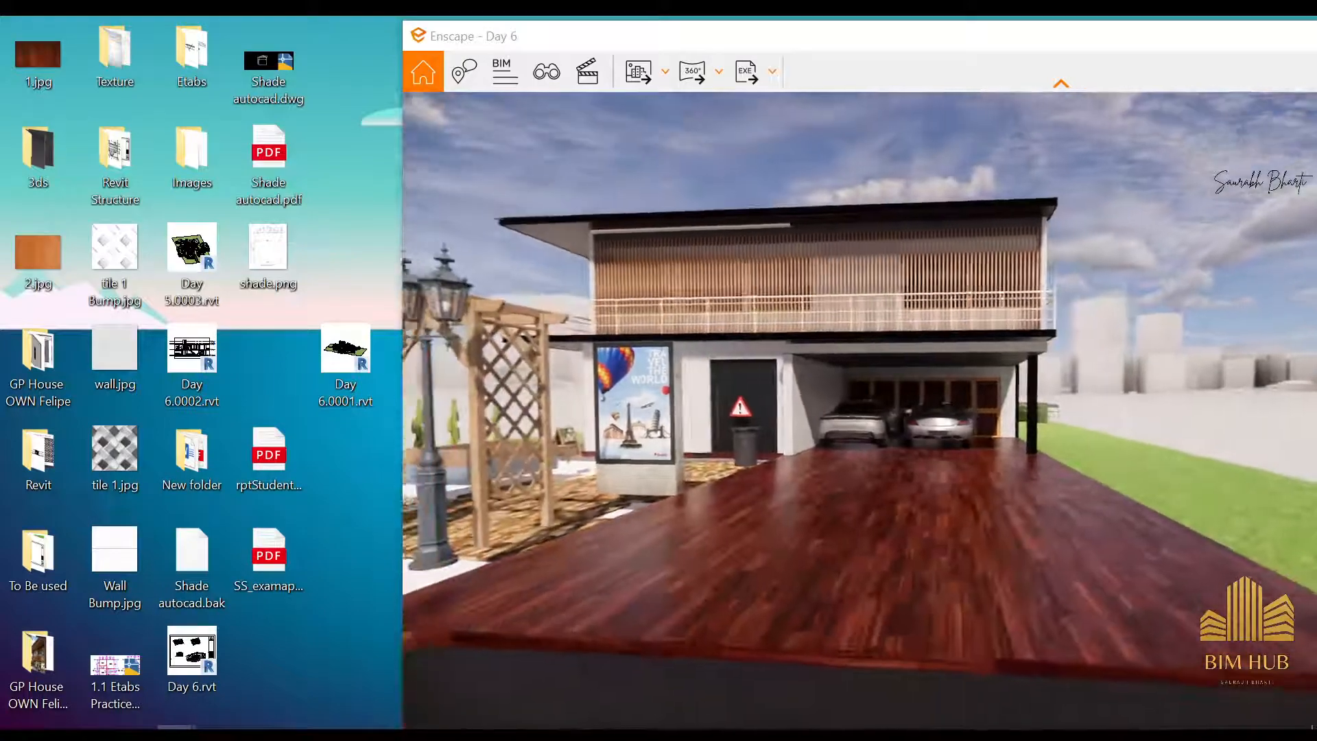
pyautogui.press('d')
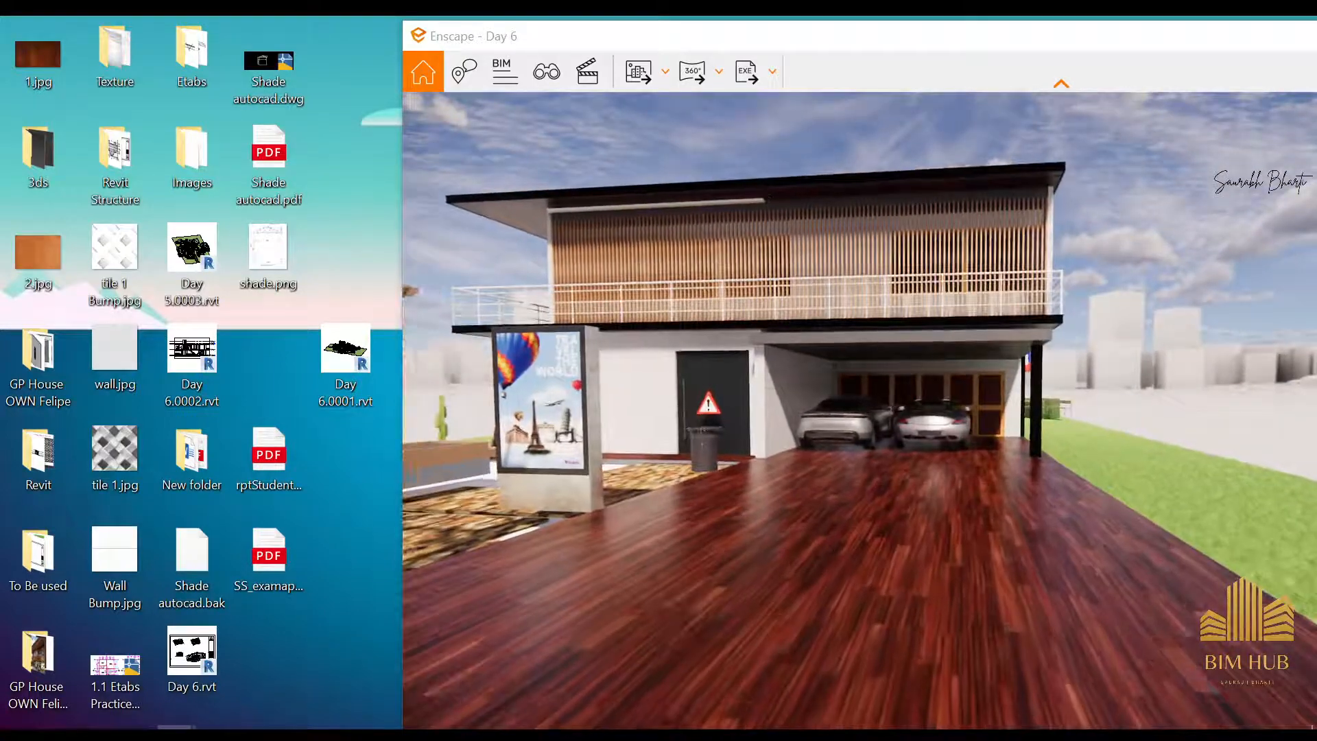
# Open the reference photo Front.jpg from the GP House folder in a smaller window, minimize the folder, and place Enscape beside the photo
pyautogui.doubleClick(27, 661)
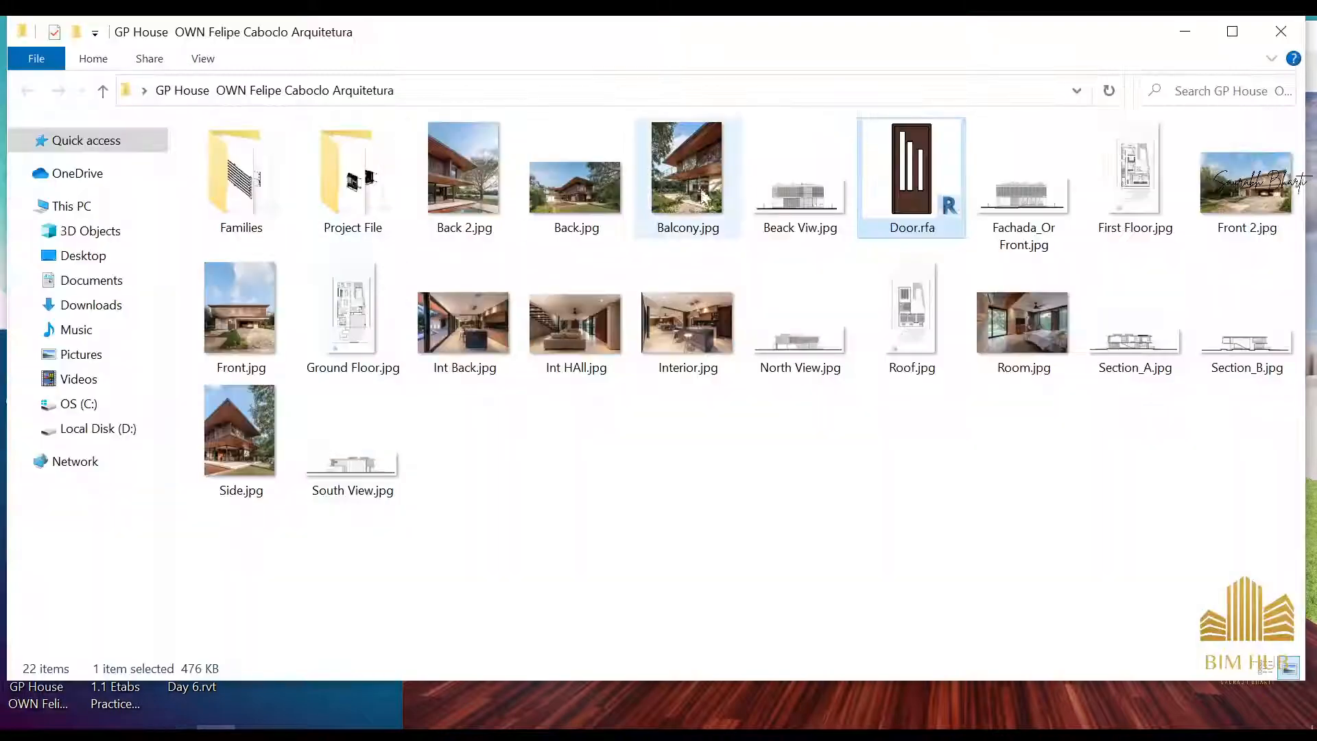
pyautogui.doubleClick(271, 329)
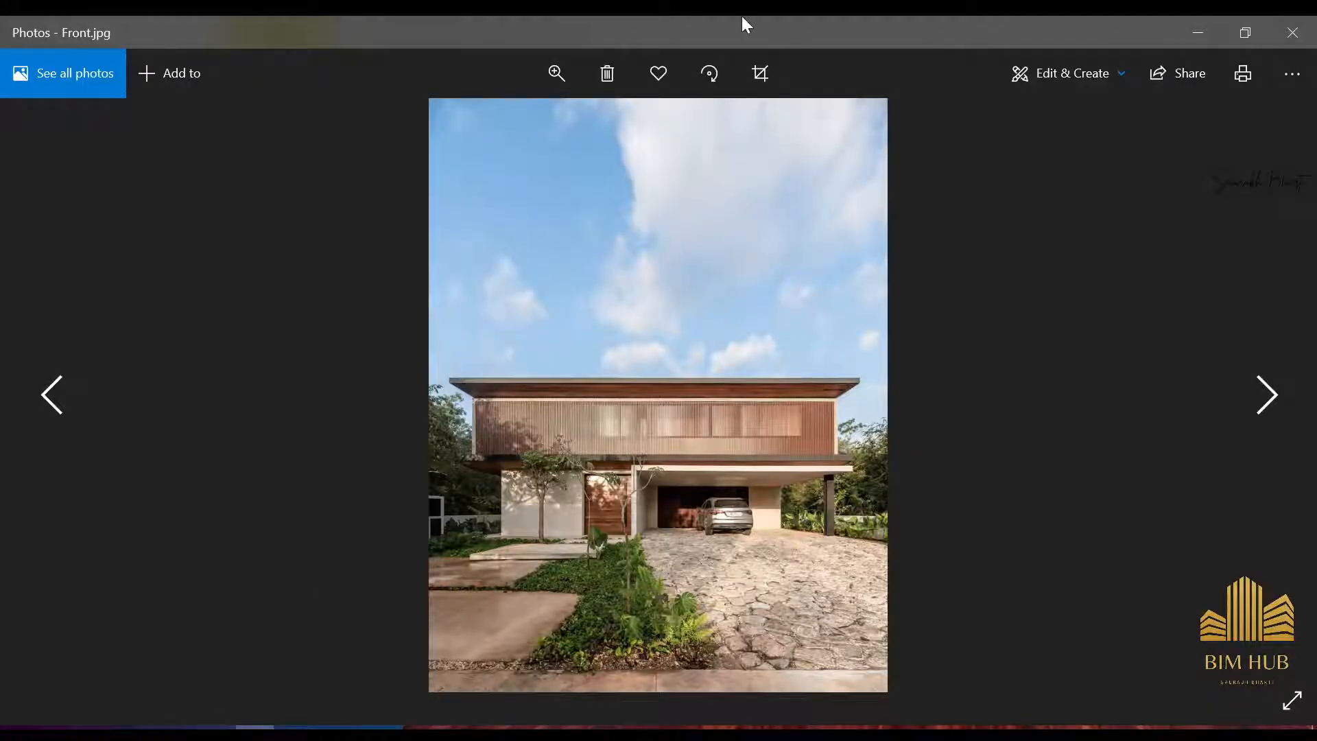
pyautogui.doubleClick(747, 24)
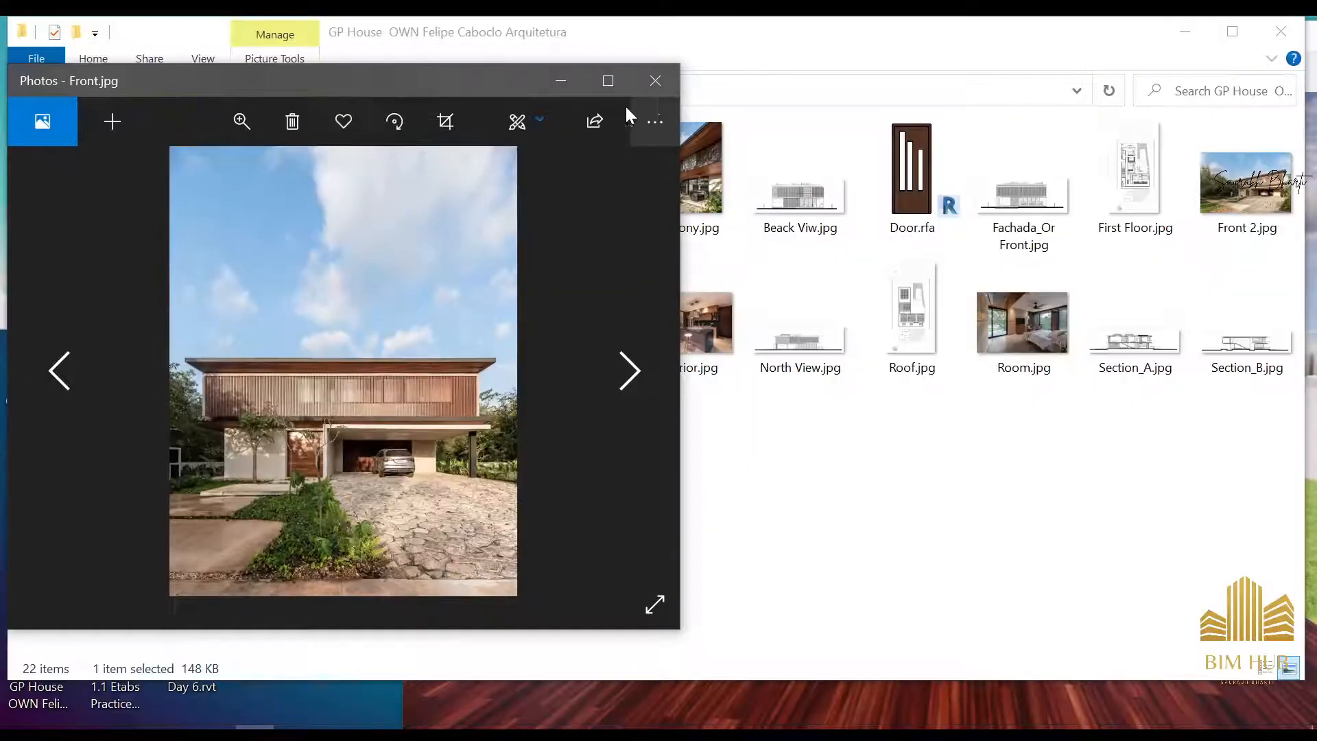
pyautogui.click(1184, 33)
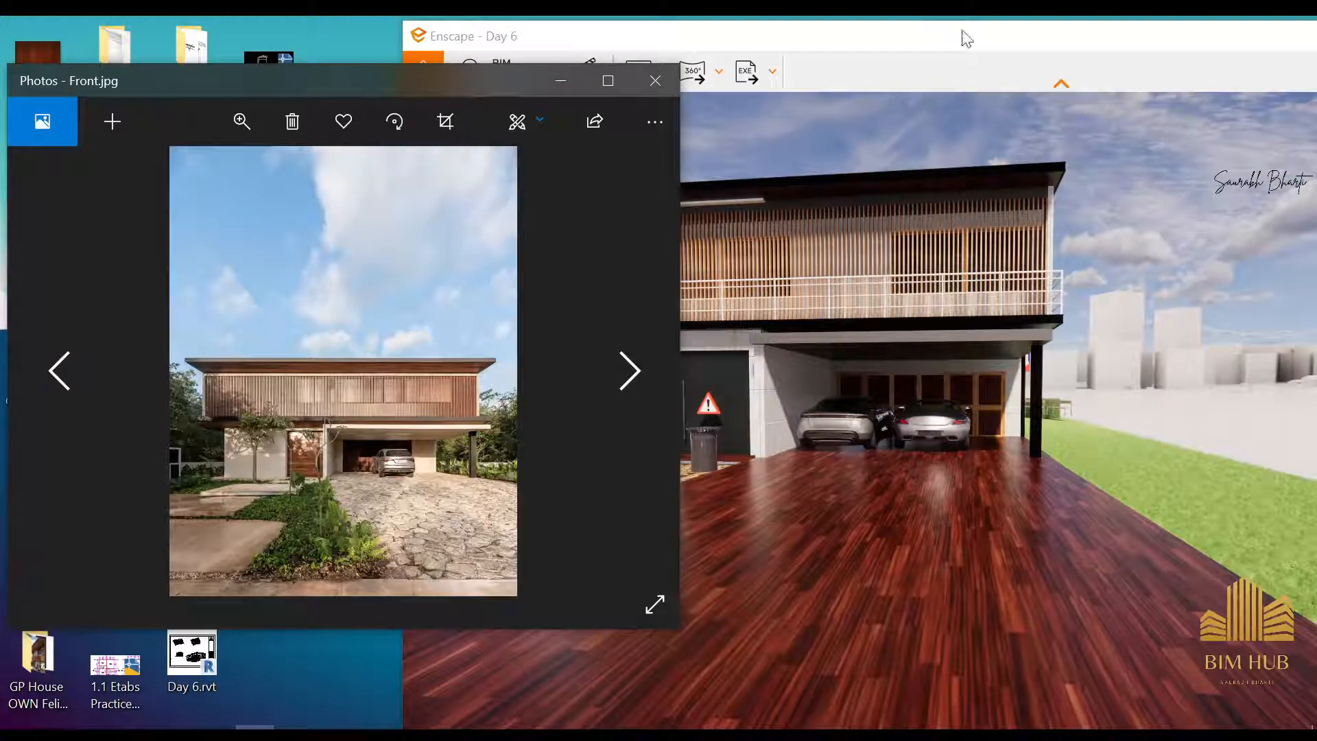
pyautogui.moveTo(967, 39); pyautogui.dragTo(1116, 43)
# Move in on the carport slab below the balcony railing to compare it with the reference photo
pyautogui.click(1039, 416)
pyautogui.moveTo(1018, 352); pyautogui.dragTo(1025, 274)
pyautogui.scroll(5, 1050, 344)
pyautogui.scroll(3, 1025, 275)
# Switch to Revit, maximize it, and show the slab above the carport in the default 3D view
pyautogui.moveTo(177, 726)
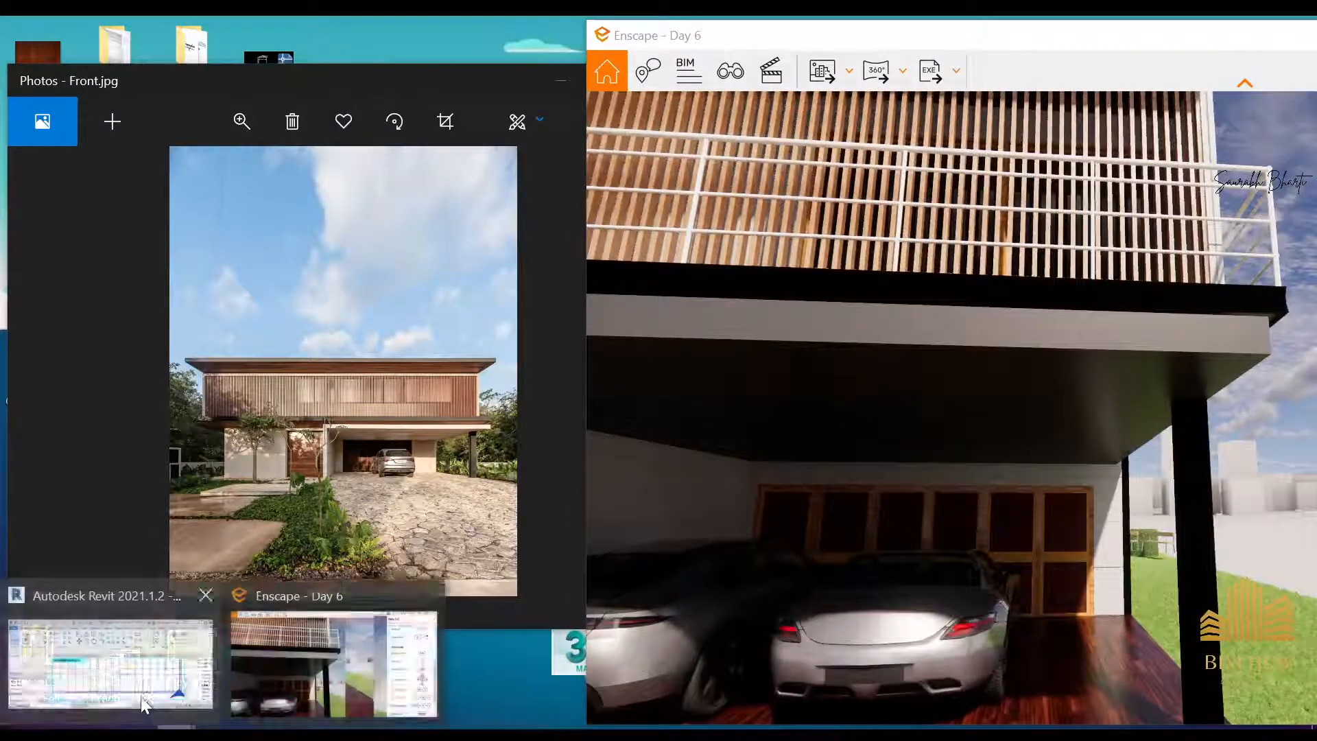
pyautogui.click(109, 669)
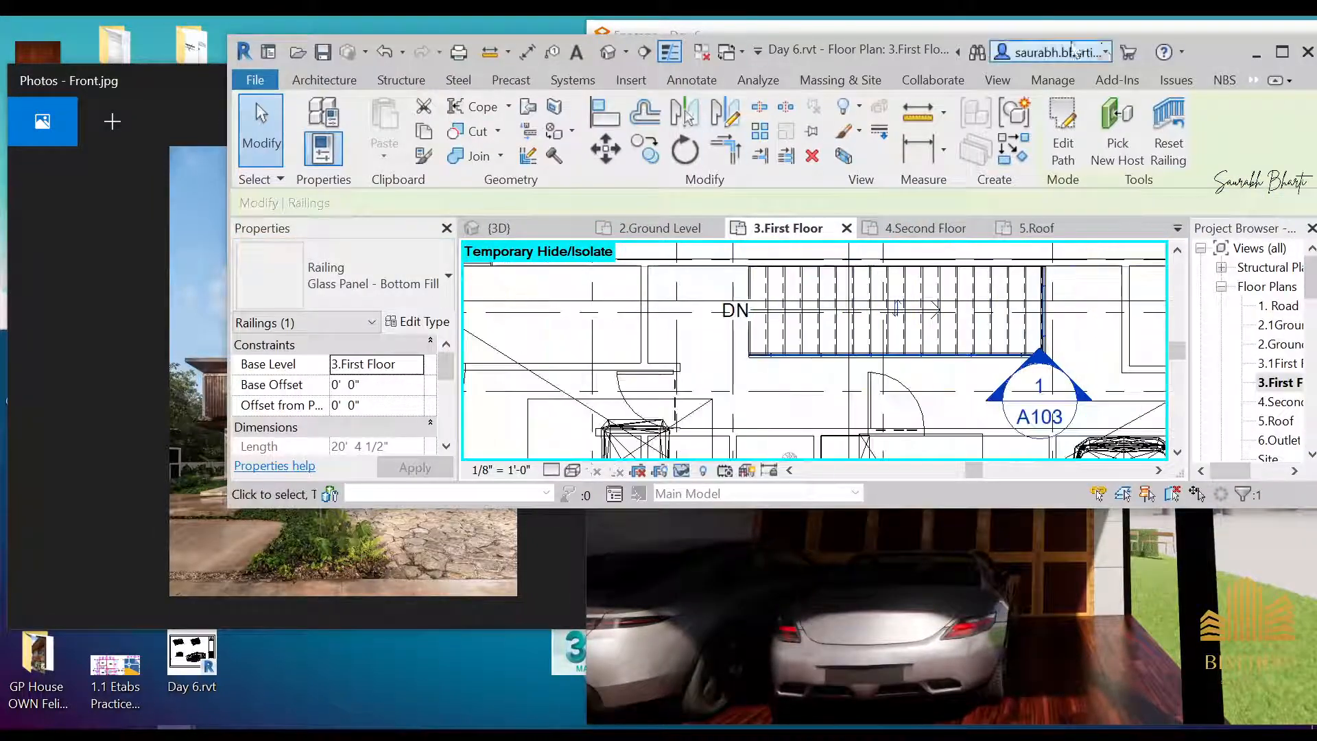
pyautogui.click(1286, 55)
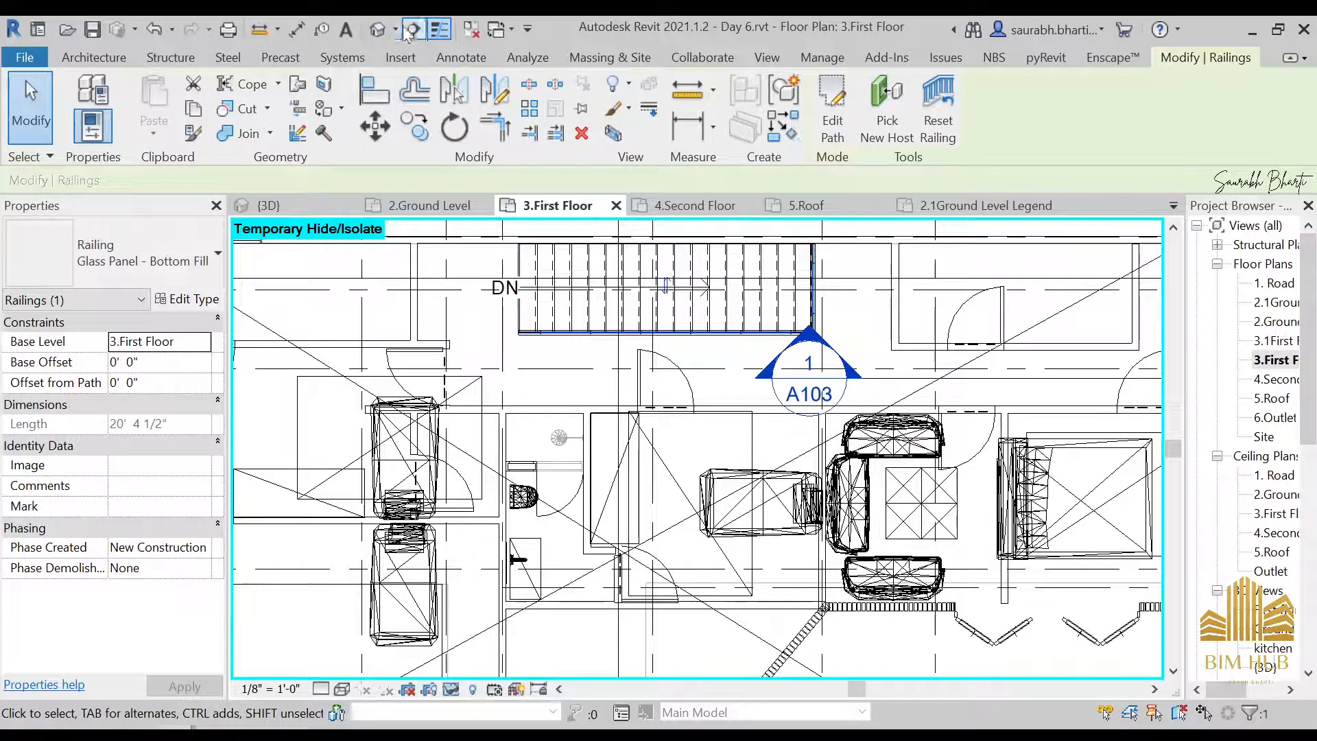
pyautogui.click(377, 30)
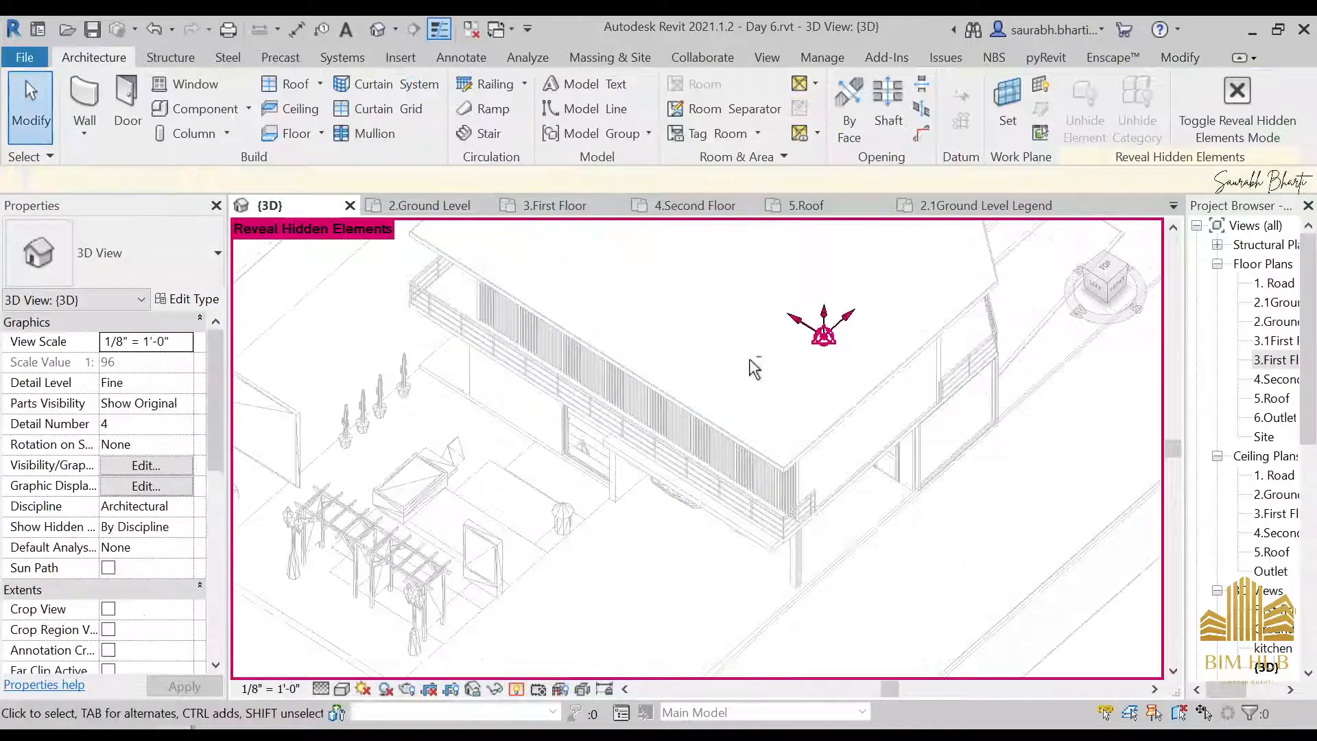
pyautogui.keyDown('shift'); pyautogui.moveTo(777, 532); pyautogui.dragTo(814, 343, button='middle'); pyautogui.keyUp('shift')
pyautogui.scroll(3, 821, 419)
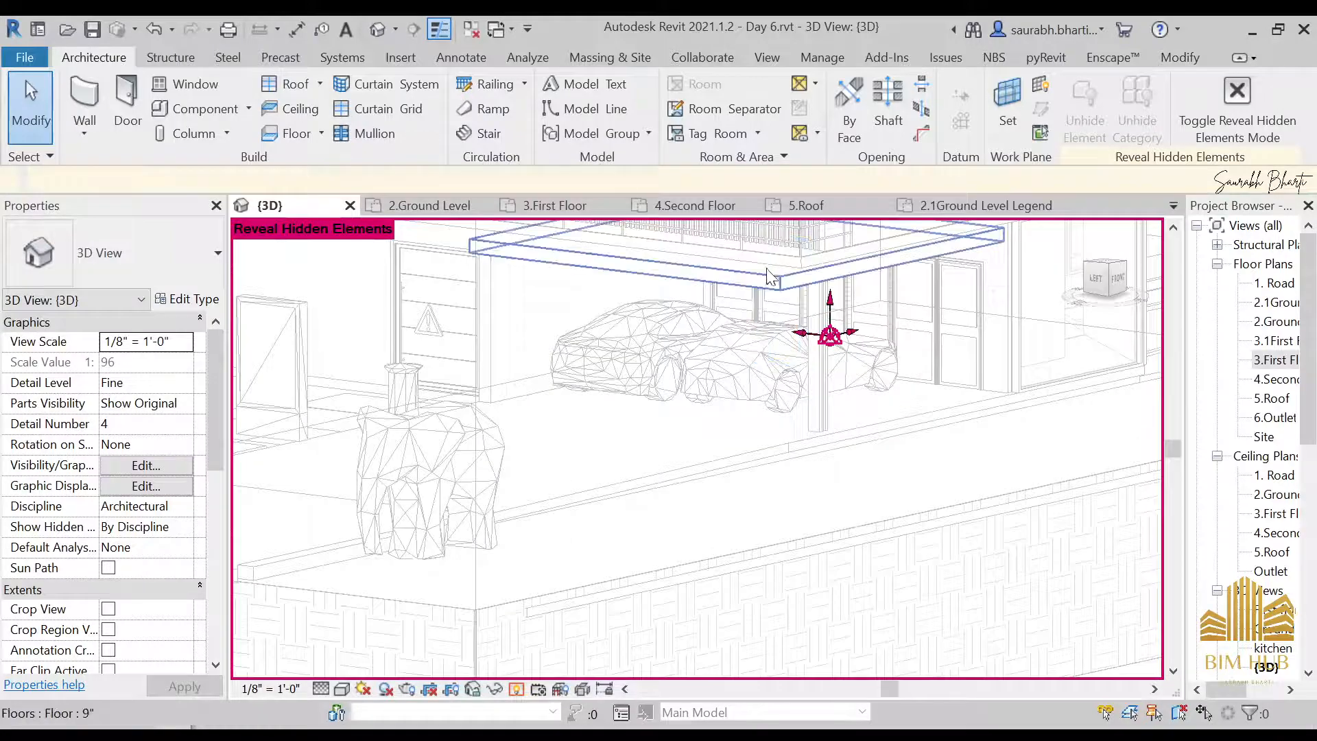
# Open the layer structure of the 9" floor above the carport and try Polyvinyl Chloride, Rigid as its material
pyautogui.click(185, 300)
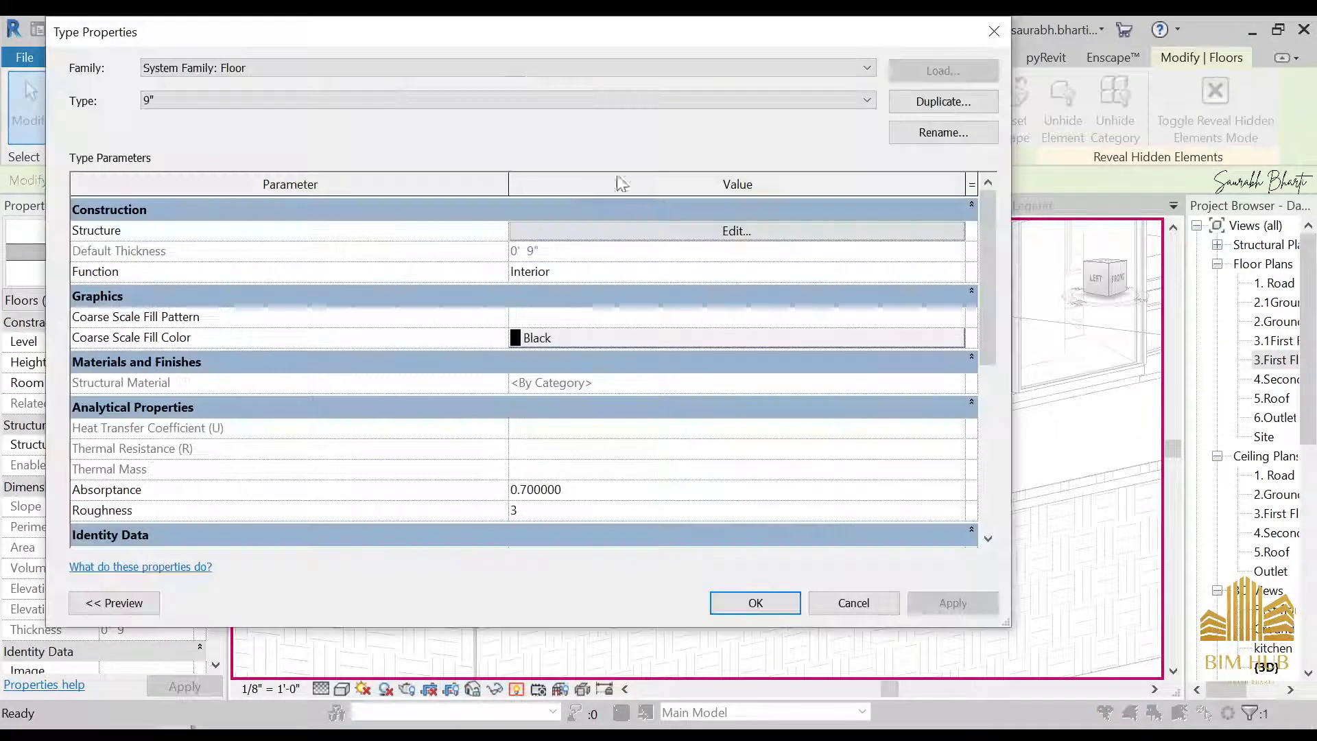
pyautogui.click(690, 233)
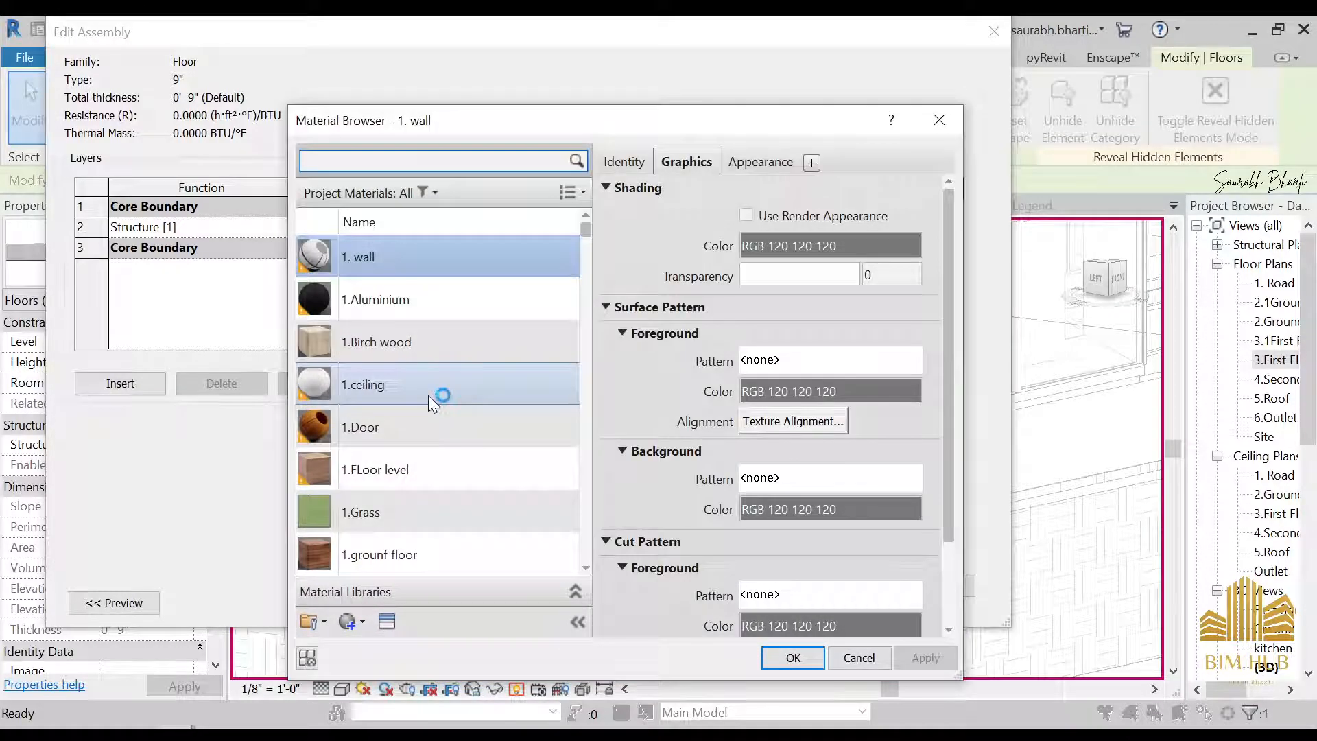
pyautogui.scroll(-12, 413, 493)
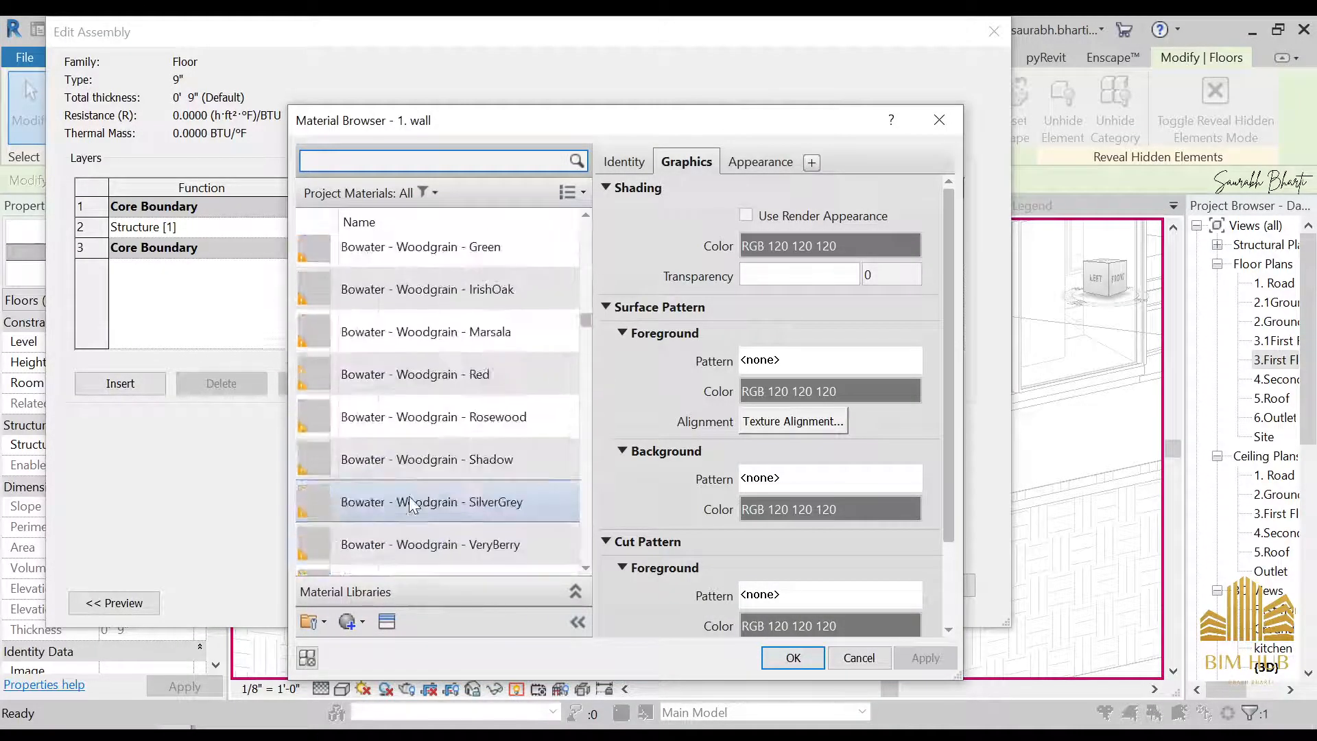
pyautogui.scroll(-10, 409, 495)
pyautogui.click(407, 494)
pyautogui.press('p')
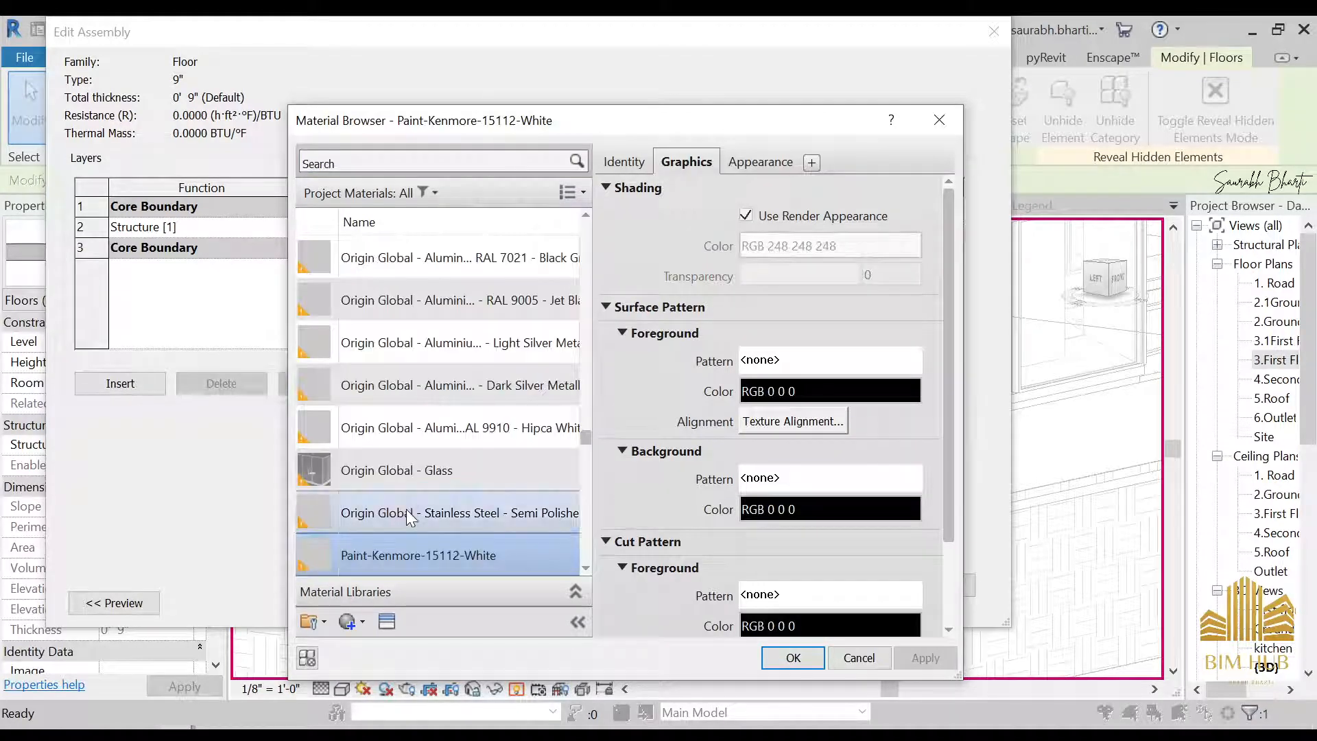
pyautogui.scroll(-10, 412, 511)
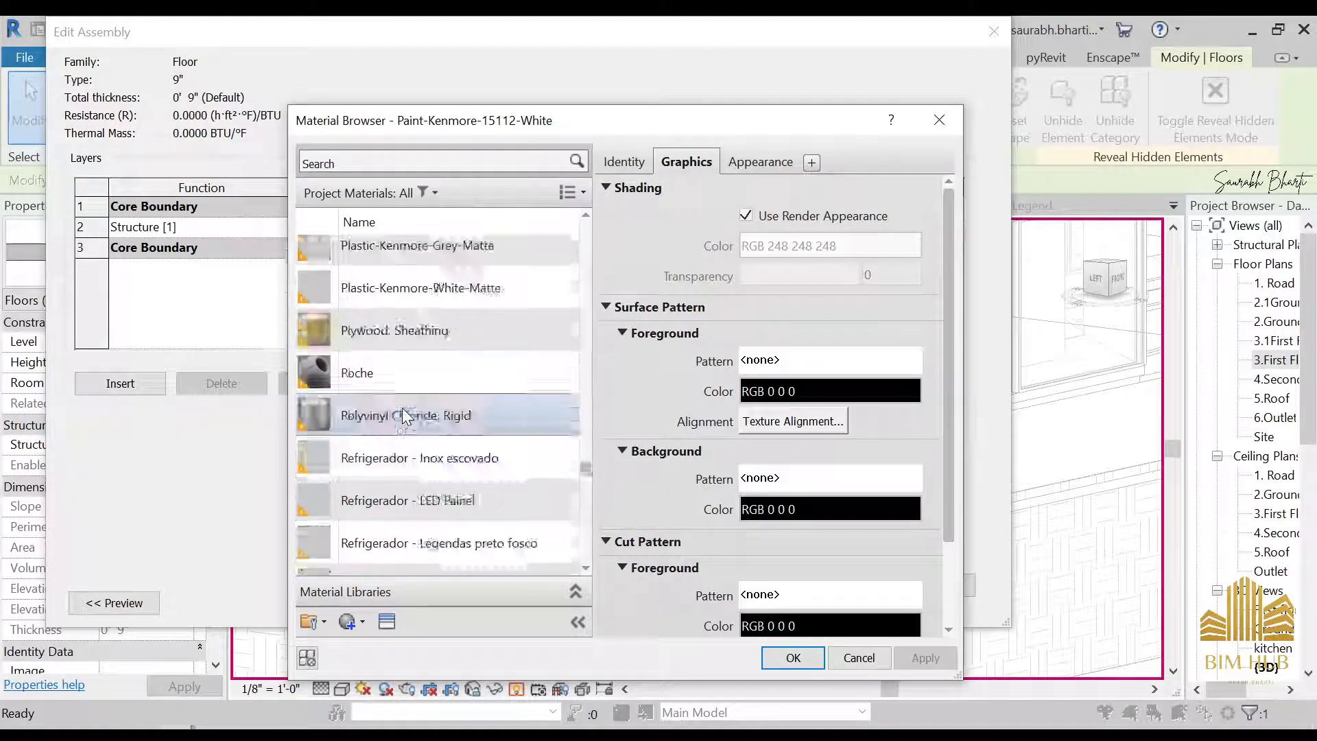
pyautogui.scroll(2, 387, 480)
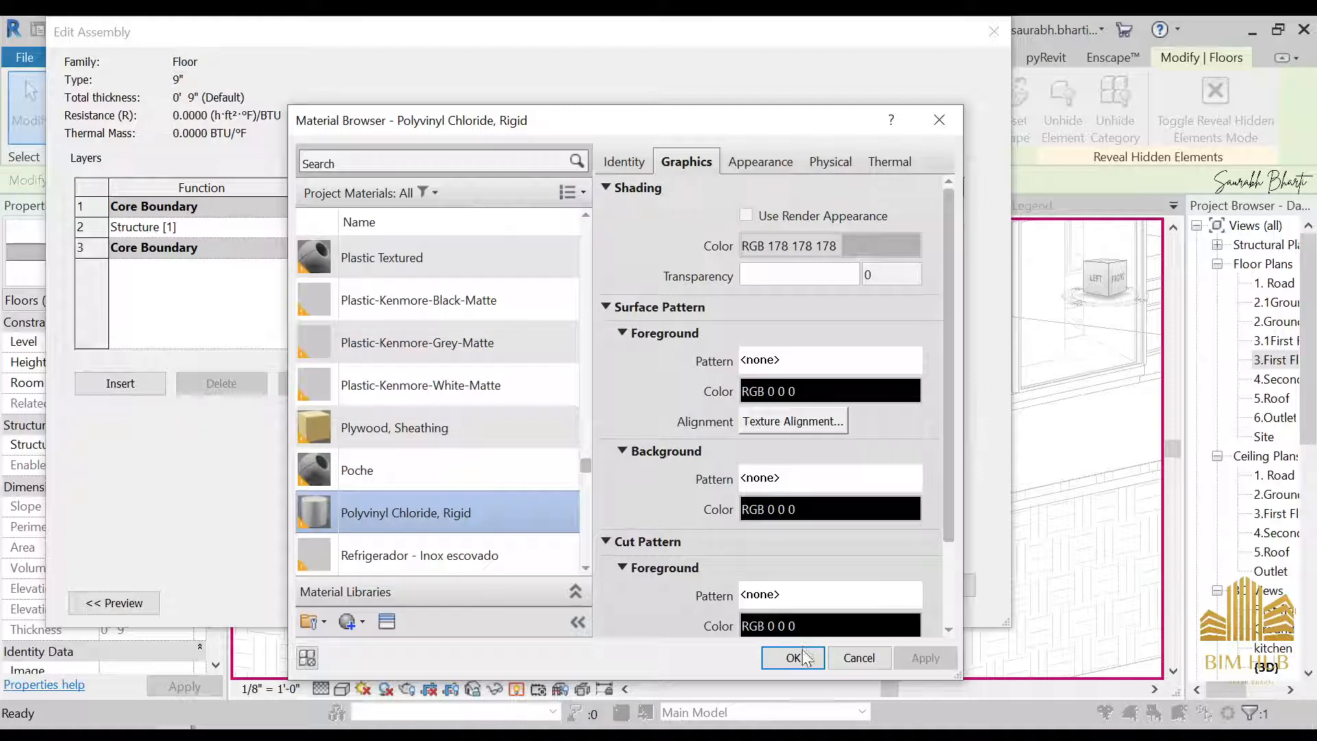
# Set the carport floor's structure layer material to Tile, Porcelain, 4in and accept the type change
pyautogui.scroll(-8, 394, 485)
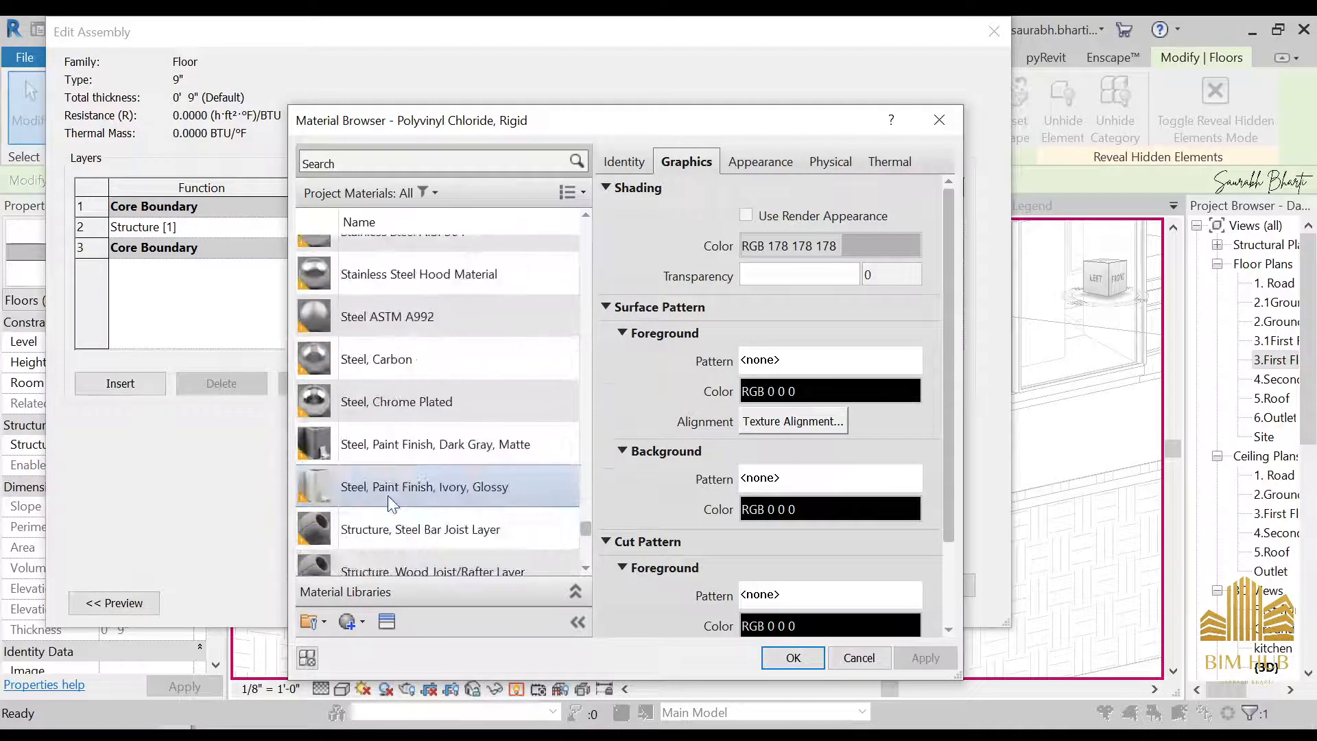
pyautogui.scroll(-5, 388, 493)
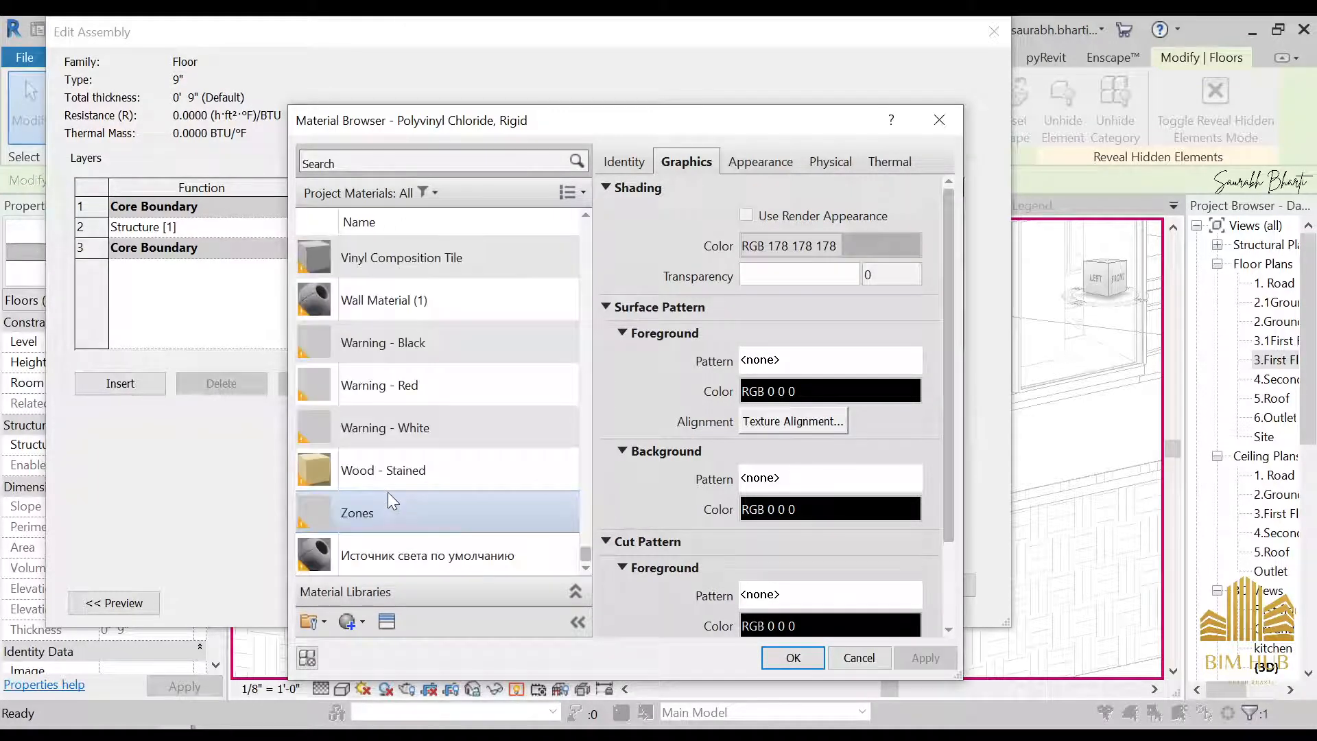
pyautogui.scroll(2, 377, 459)
pyautogui.scroll(10, 377, 453)
pyautogui.click(385, 428)
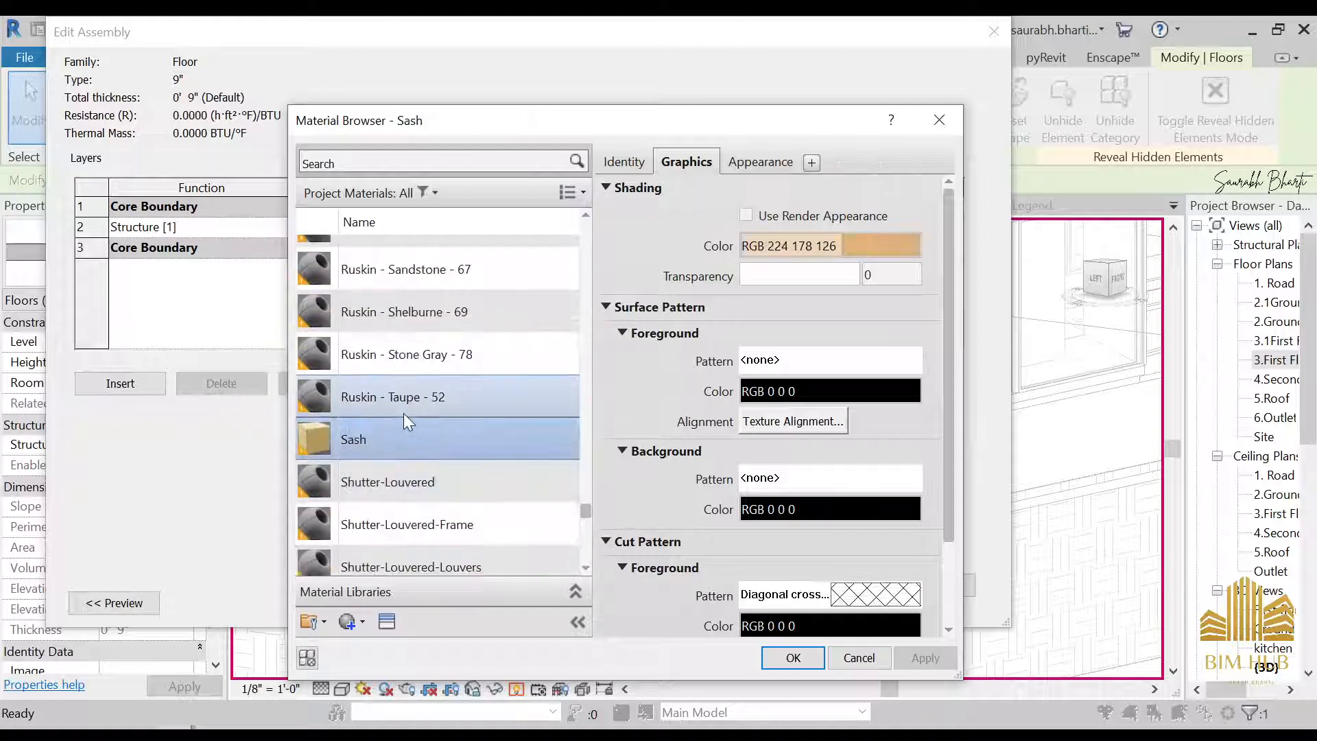
pyautogui.press('p')
pyautogui.scroll(-3, 405, 481)
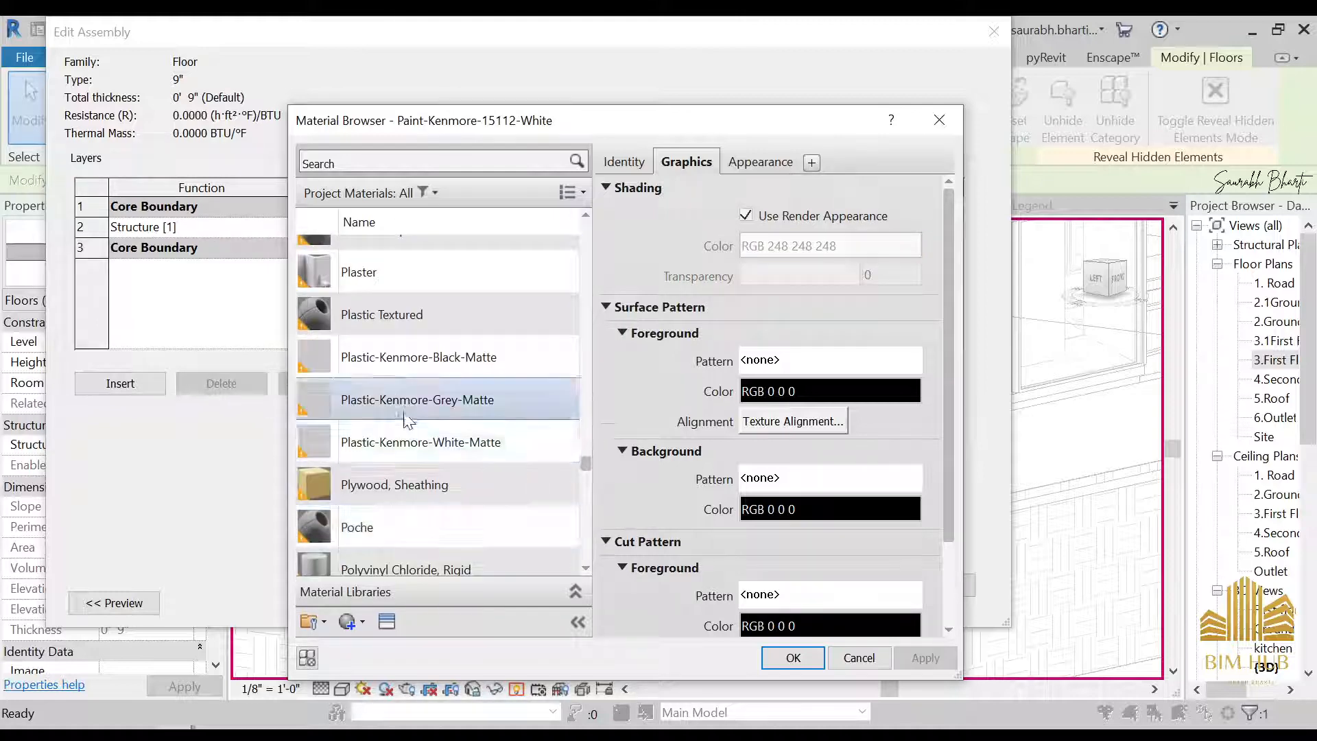
pyautogui.scroll(-10, 407, 420)
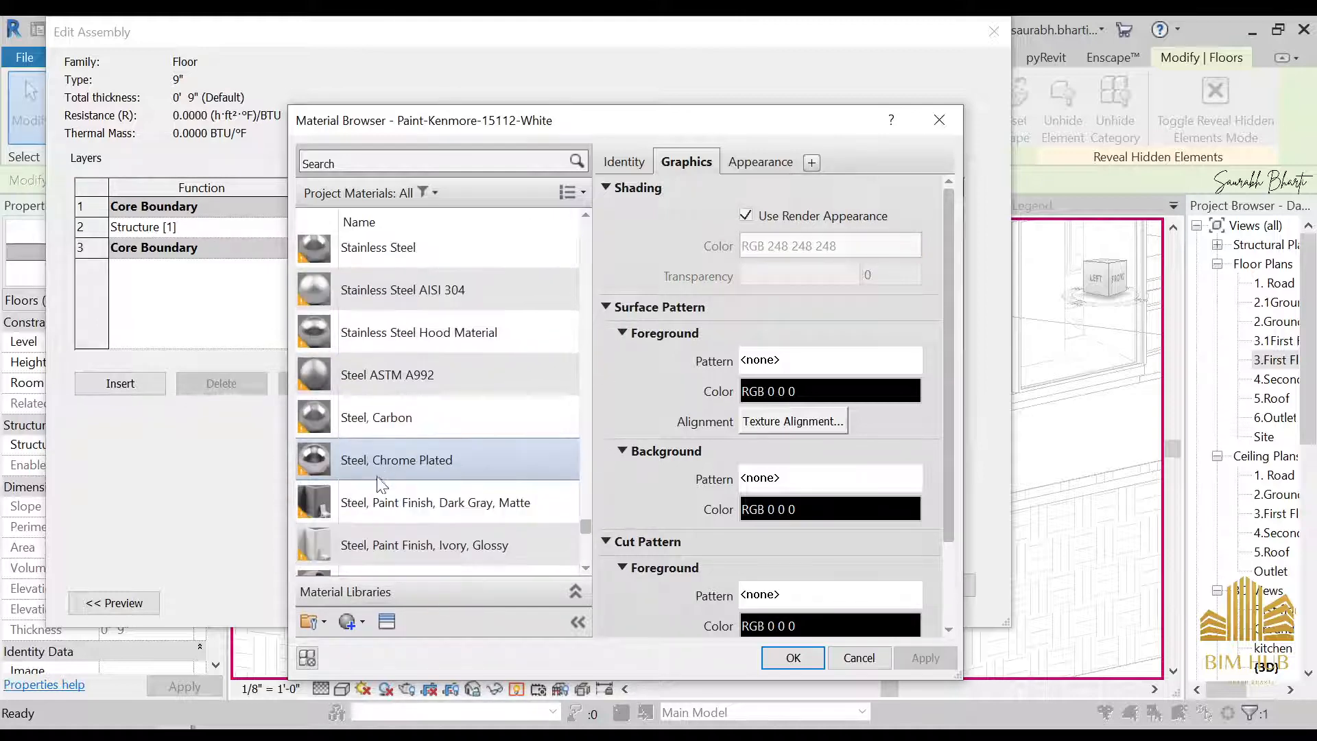
pyautogui.scroll(-5, 381, 480)
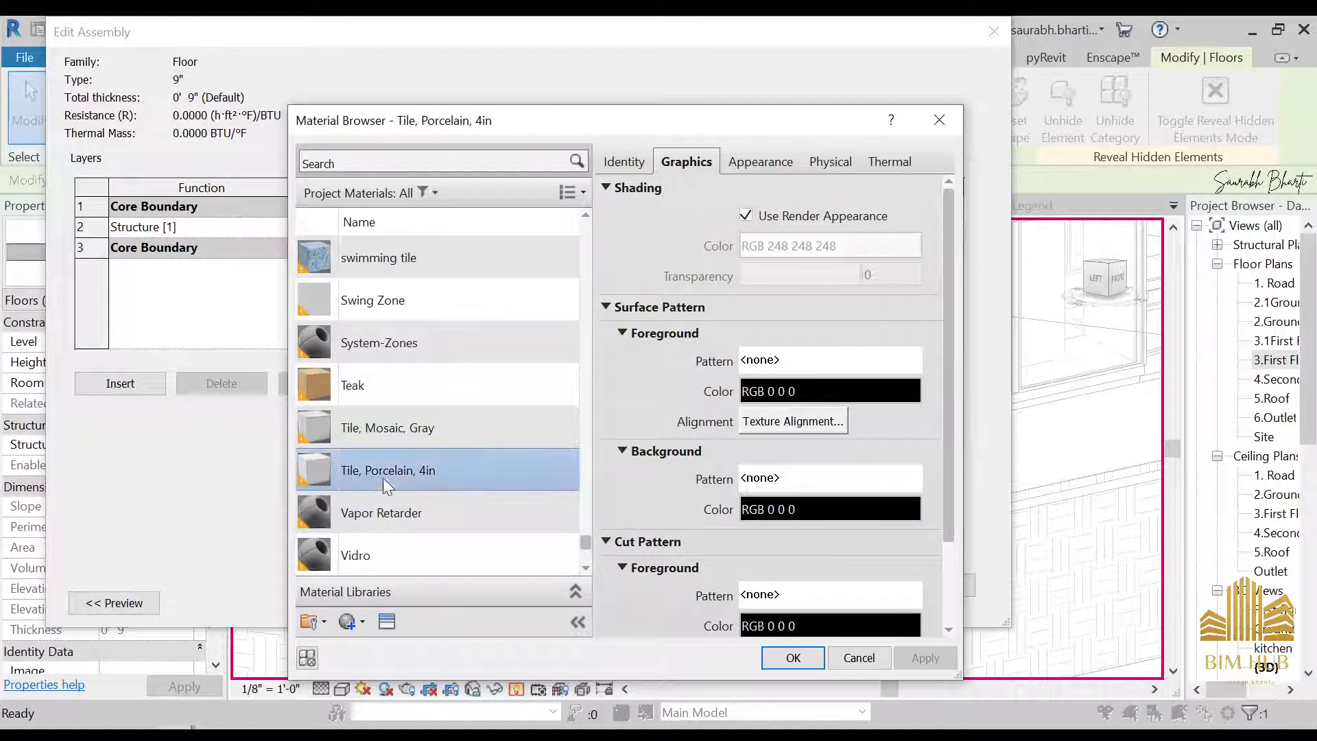
pyautogui.doubleClick(376, 473)
pyautogui.click(726, 591)
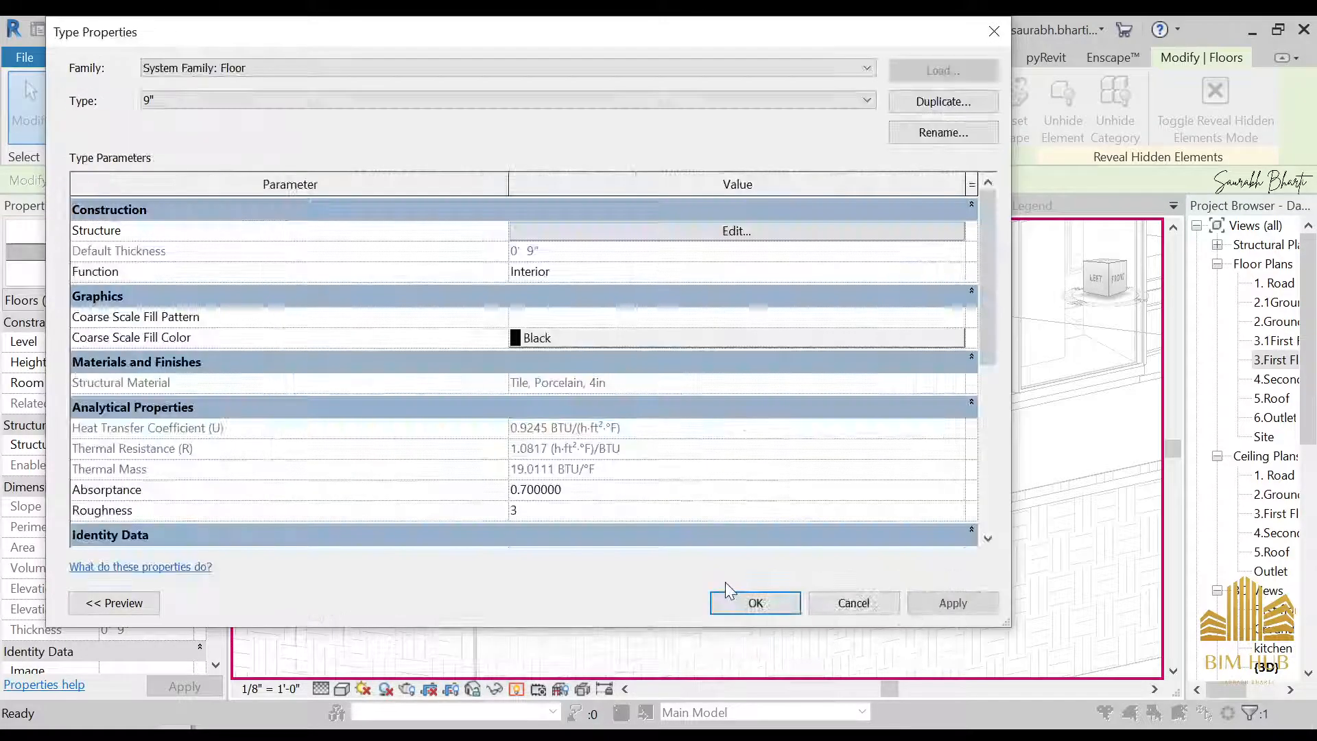
pyautogui.click(730, 606)
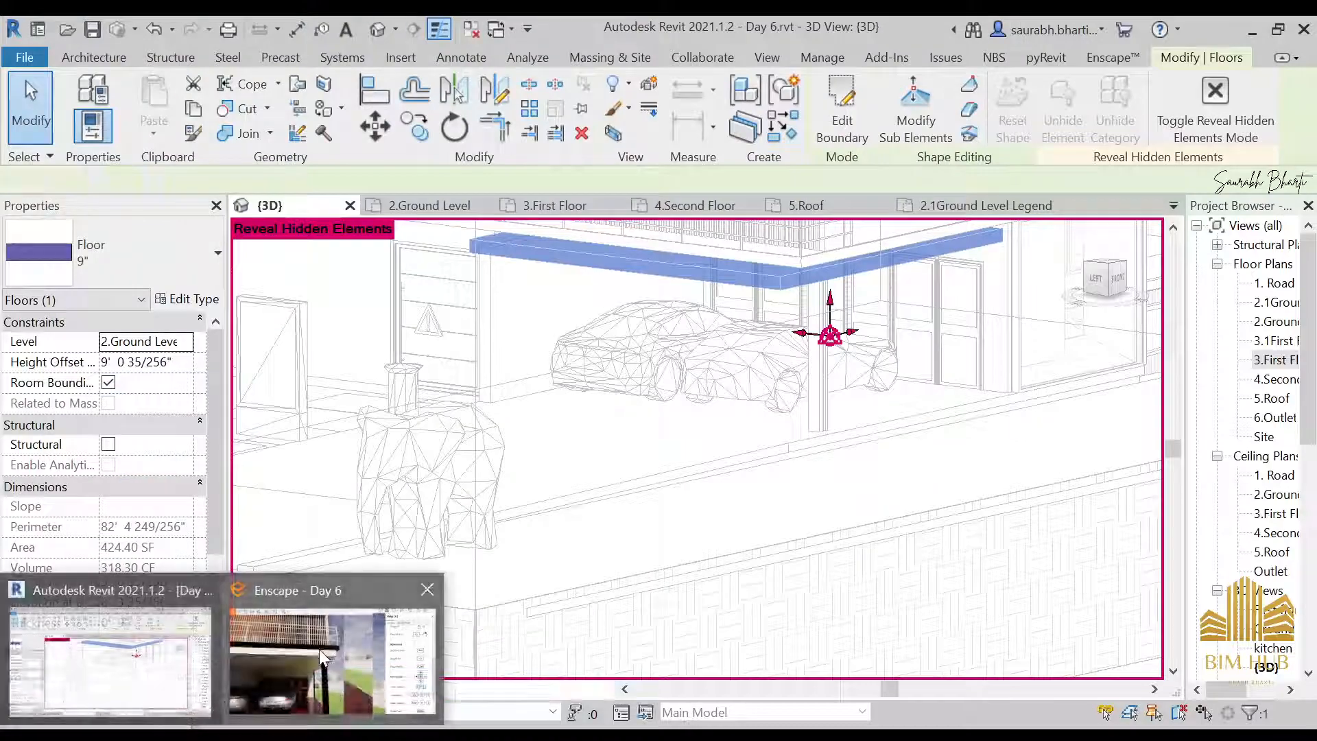
# Switch to Enscape, pull back to the whole house front, and bring the Front.jpg reference photo beside it
pyautogui.click(334, 649)
pyautogui.press('s')
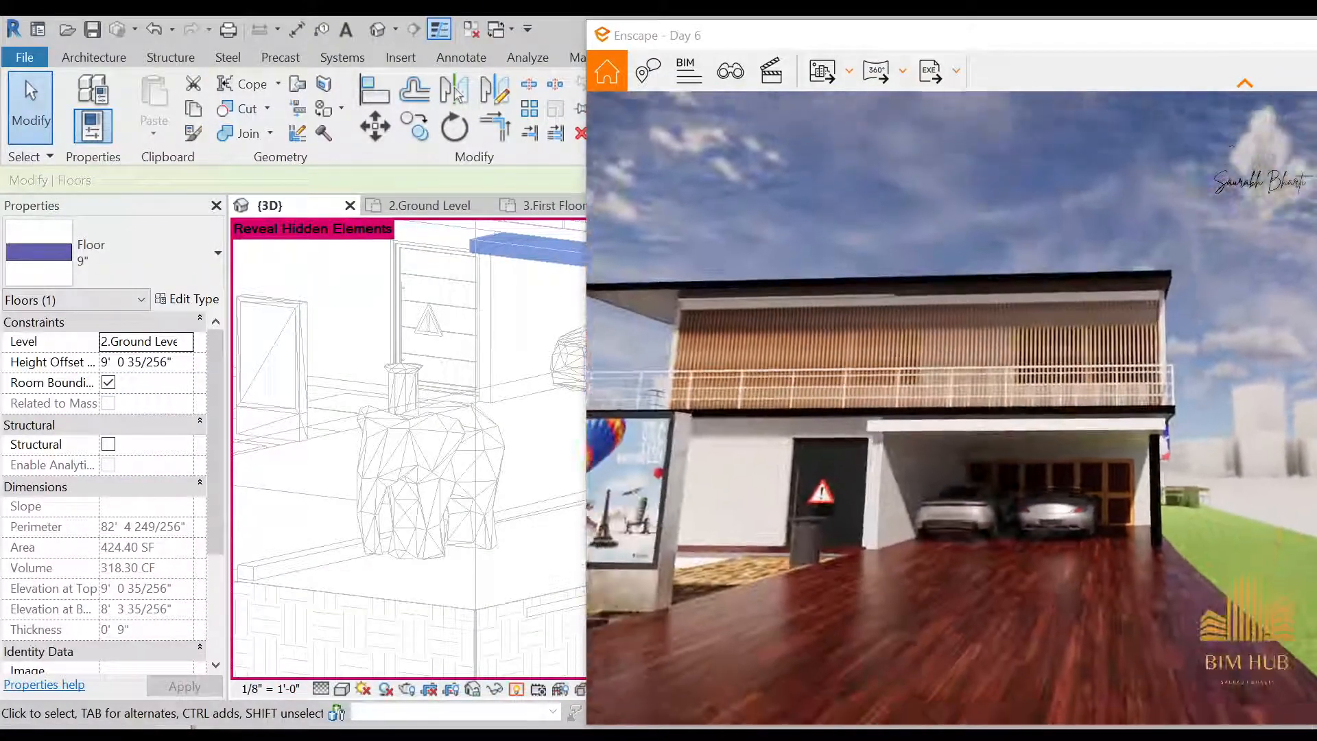
pyautogui.moveTo(945, 426); pyautogui.dragTo(942, 441)
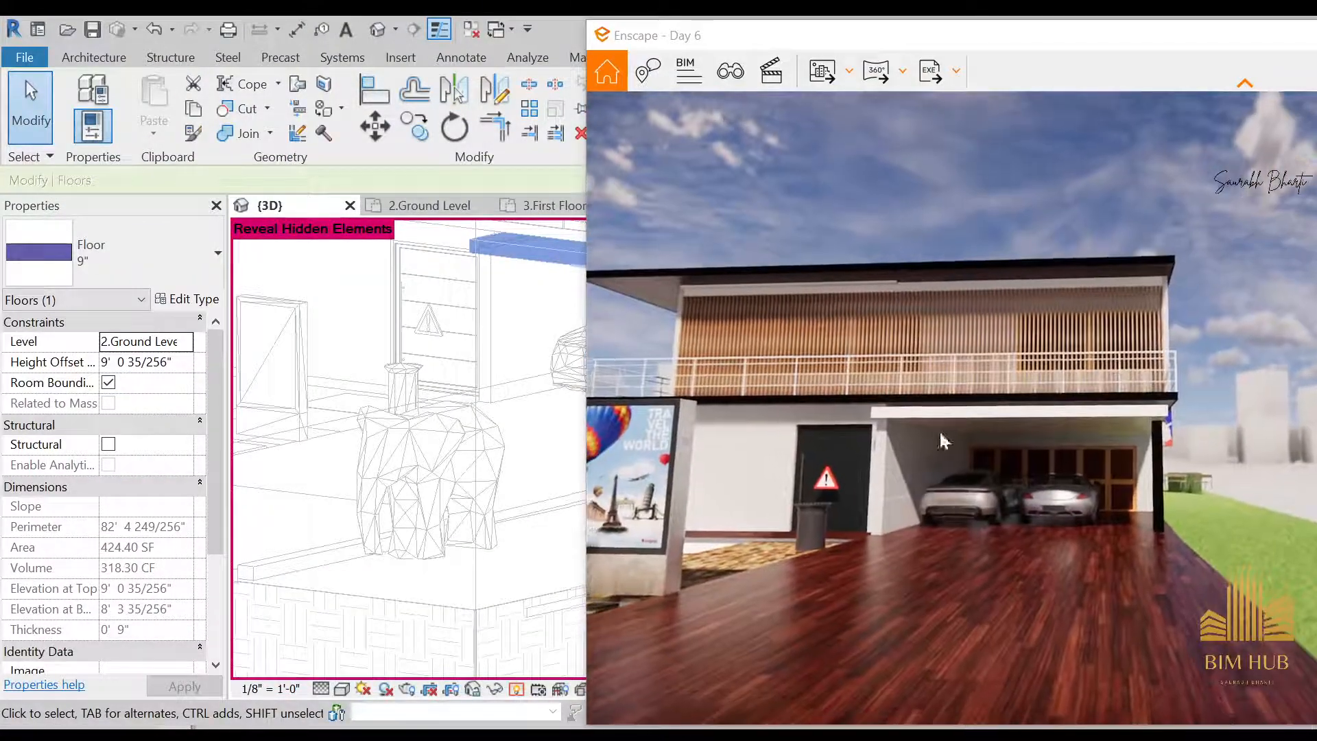
pyautogui.click(194, 728)
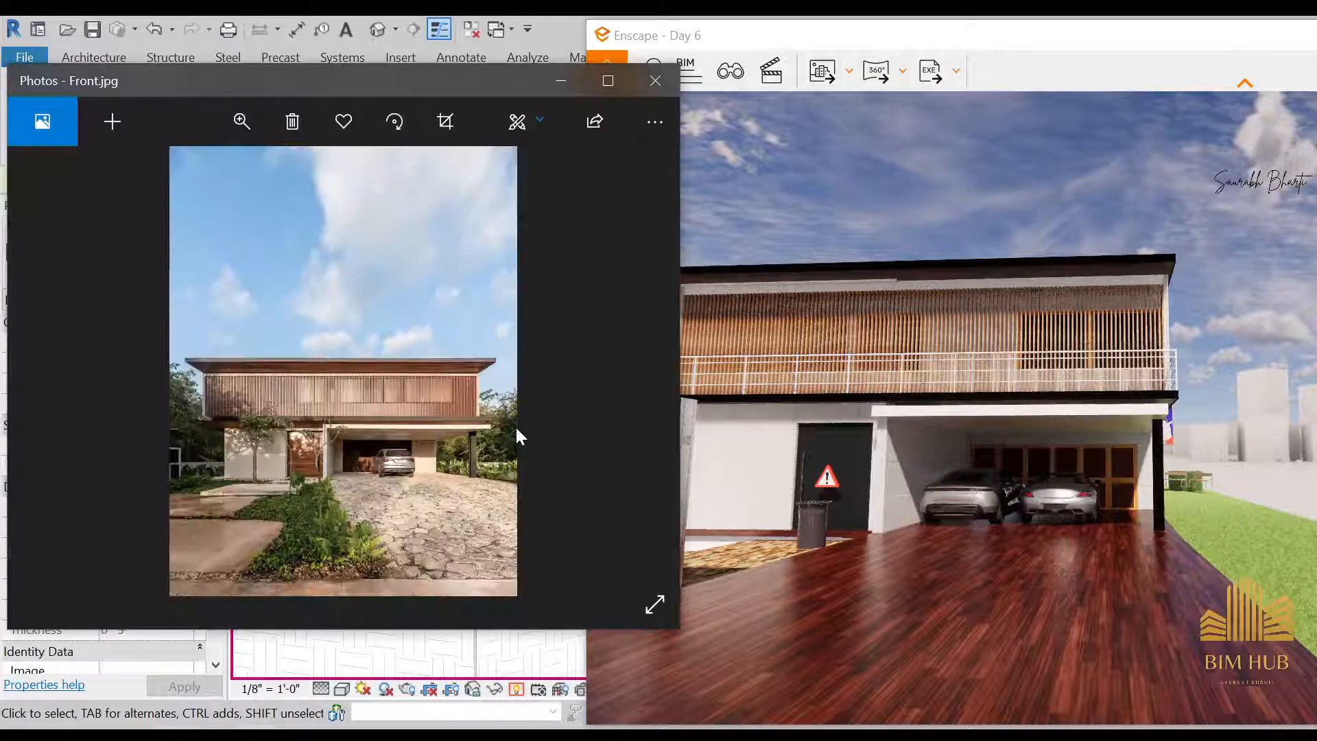
# Examine the balcony railing, wooden slats and white carport slab up close against the reference photo
pyautogui.moveTo(941, 409); pyautogui.dragTo(894, 379)
pyautogui.press('a')
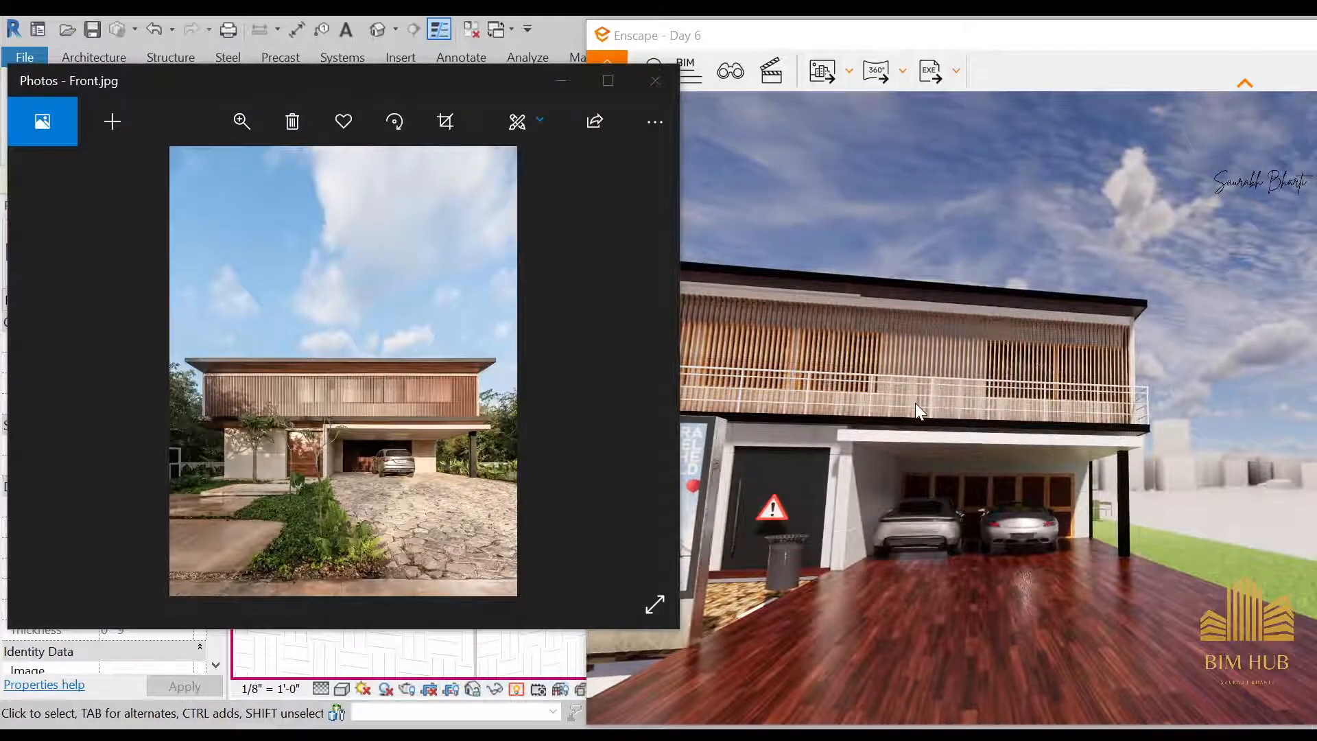
pyautogui.press('w')
pyautogui.press('d')
pyautogui.moveTo(918, 398)
pyautogui.mouseDown()
pyautogui.moveTo(1071, 404)
pyautogui.moveTo(923, 391)
pyautogui.mouseUp()
pyautogui.press('s')
pyautogui.press('w')
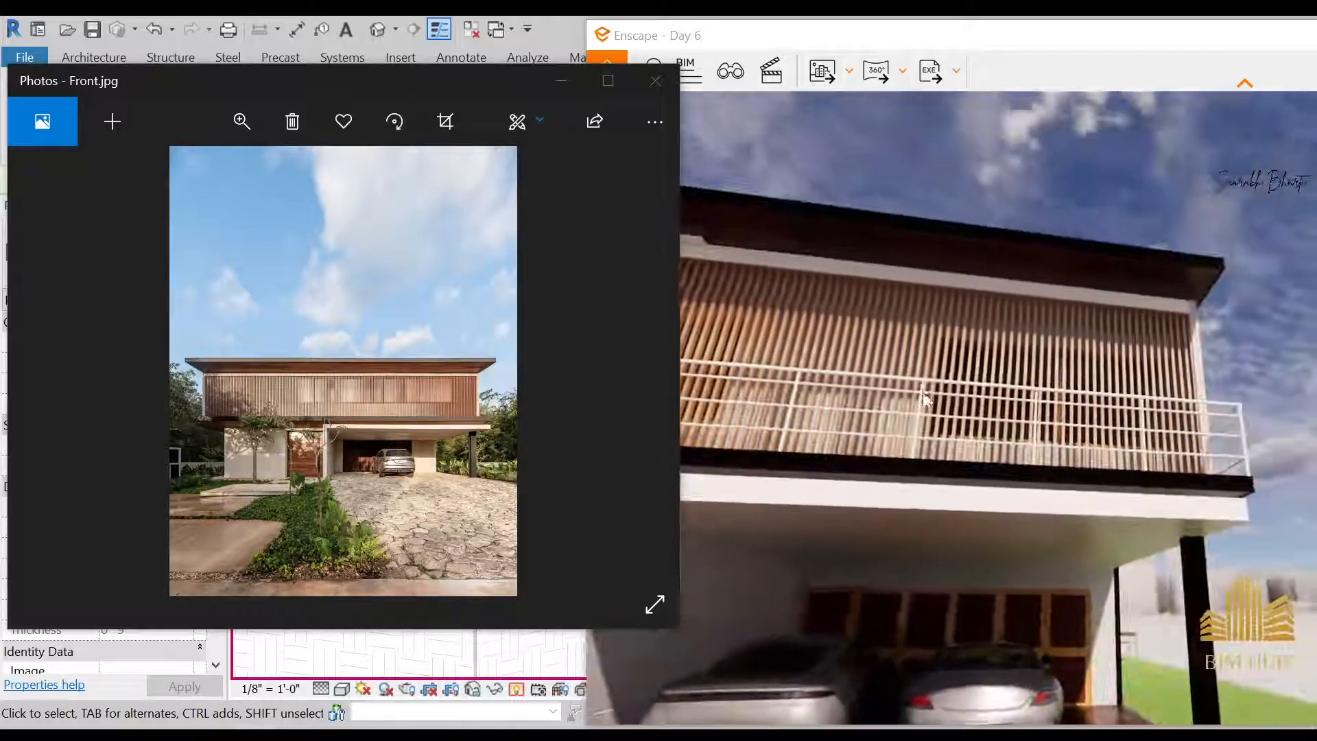
pyautogui.press('w')
pyautogui.moveTo(930, 446); pyautogui.dragTo(912, 395)
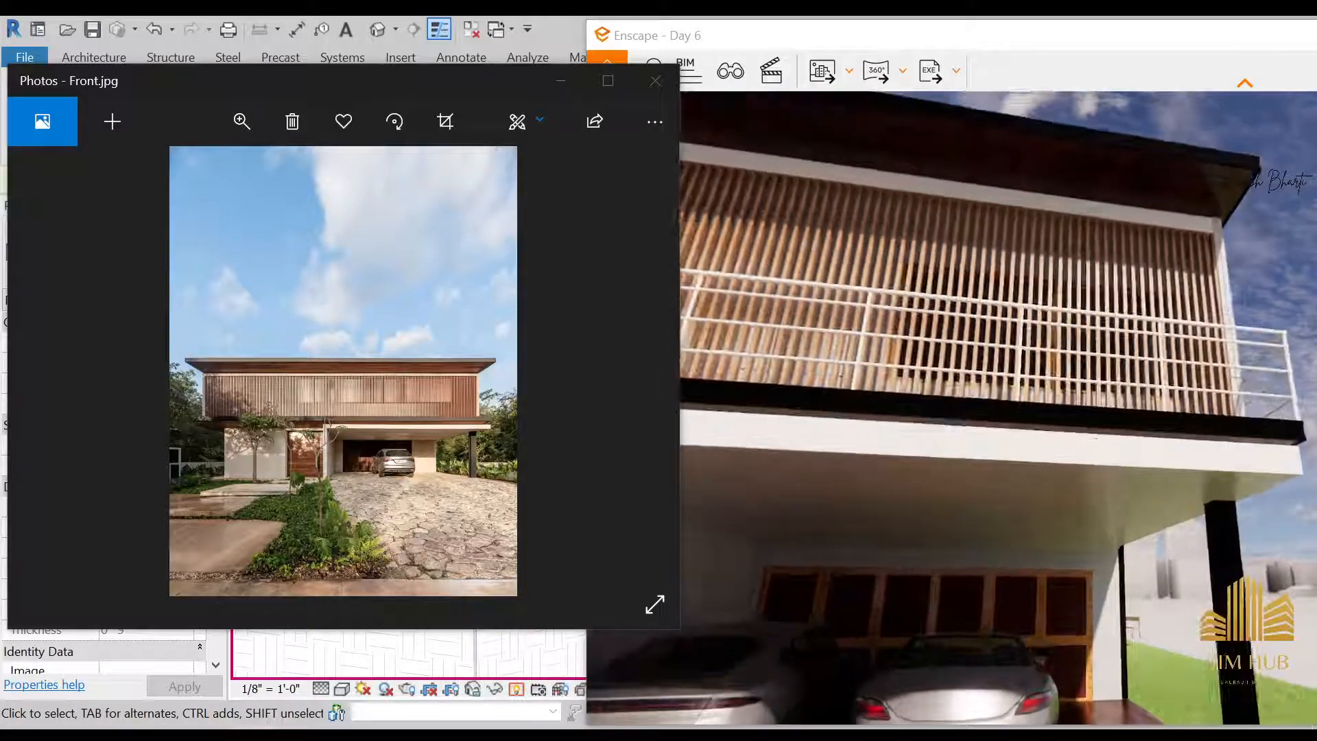
# Back away from the balcony and move round to inspect the house corner with the roof edge and carport slab
pyautogui.press('s')
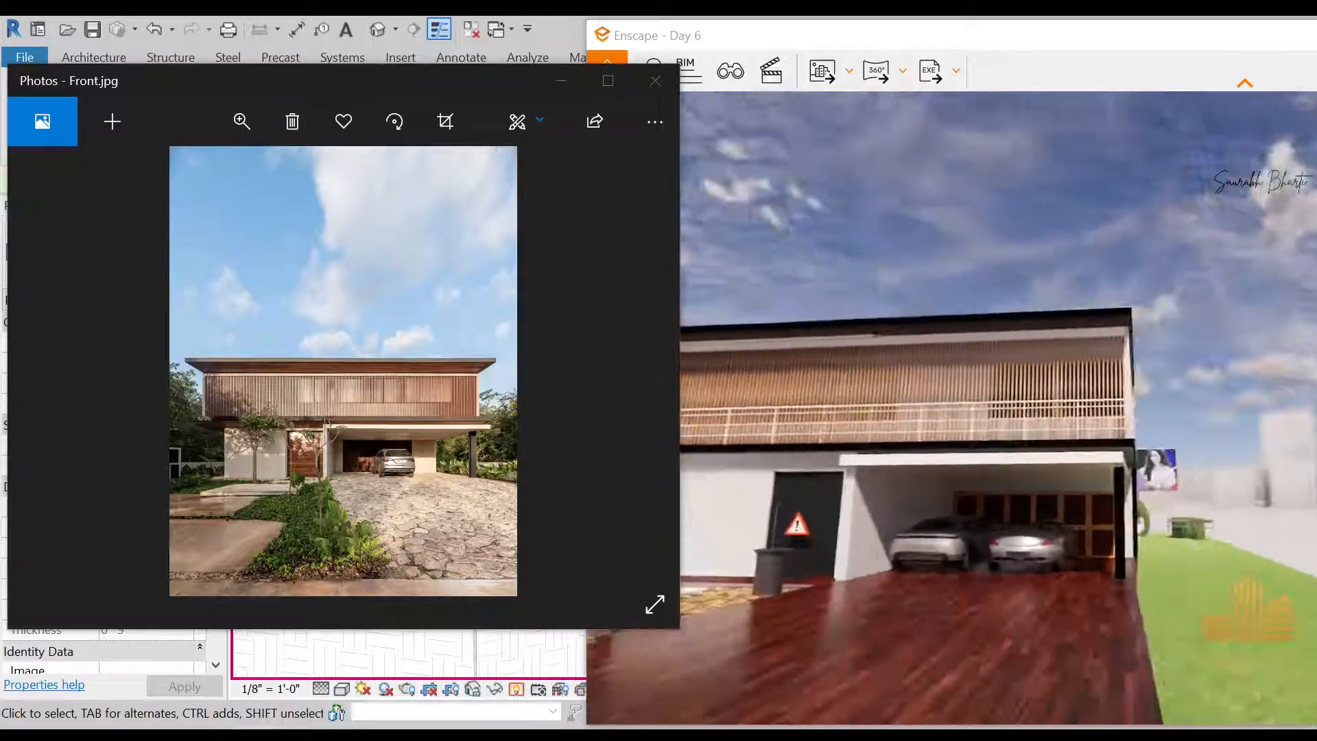
pyautogui.press('d')
pyautogui.moveTo(1029, 384); pyautogui.dragTo(1116, 450)
pyautogui.press('w')
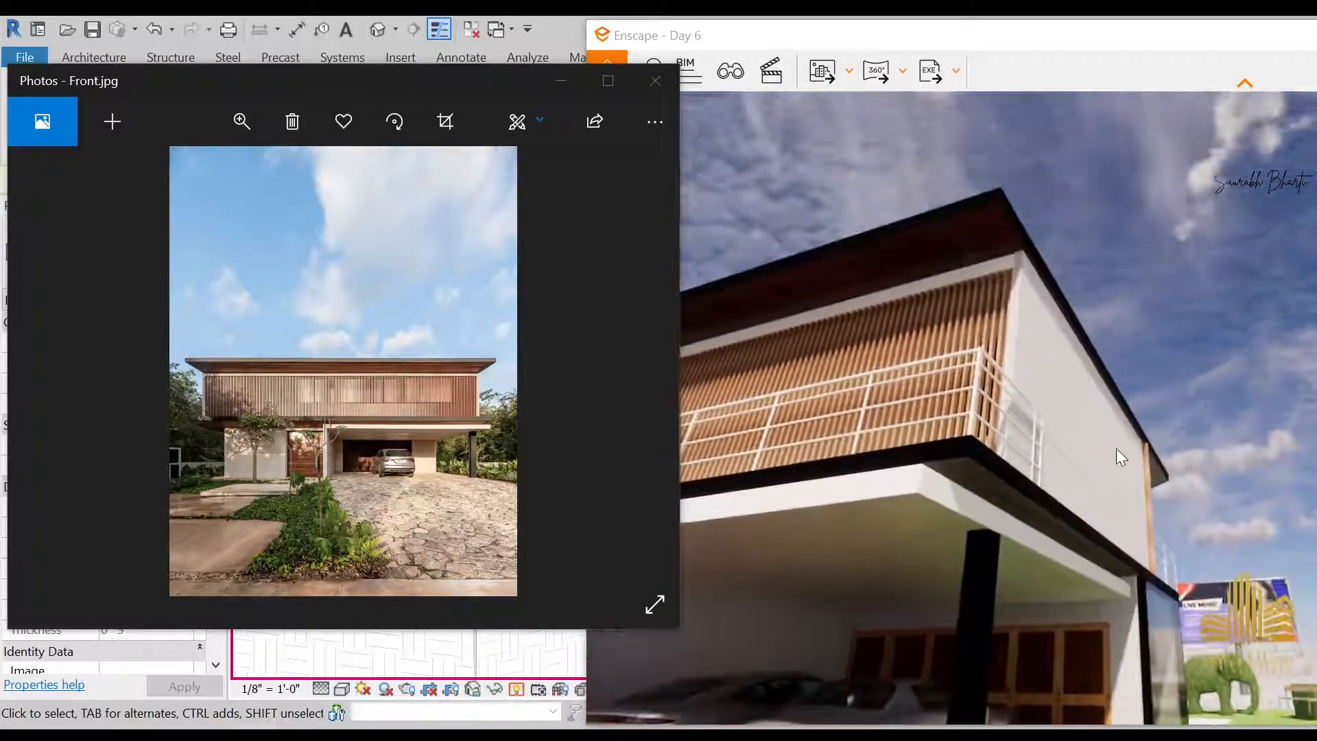
# Inspect the carport and front entrance side up close, and back off to compare the full front facade with the reference photo
pyautogui.press('w')
pyautogui.moveTo(919, 435); pyautogui.dragTo(929, 357)
pyautogui.press('s')
pyautogui.press('w')
pyautogui.press('a')
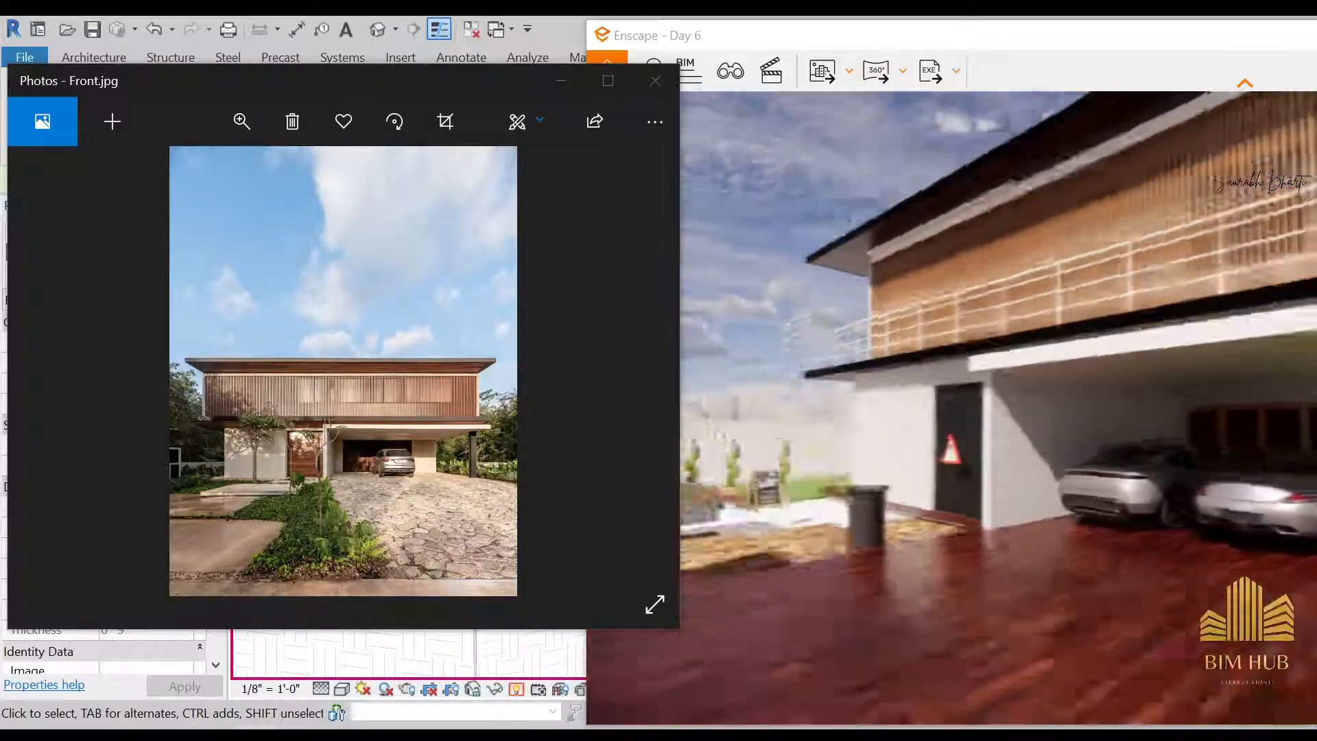
pyautogui.moveTo(1029, 384); pyautogui.dragTo(960, 384)
pyautogui.press('s')
pyautogui.press('s')
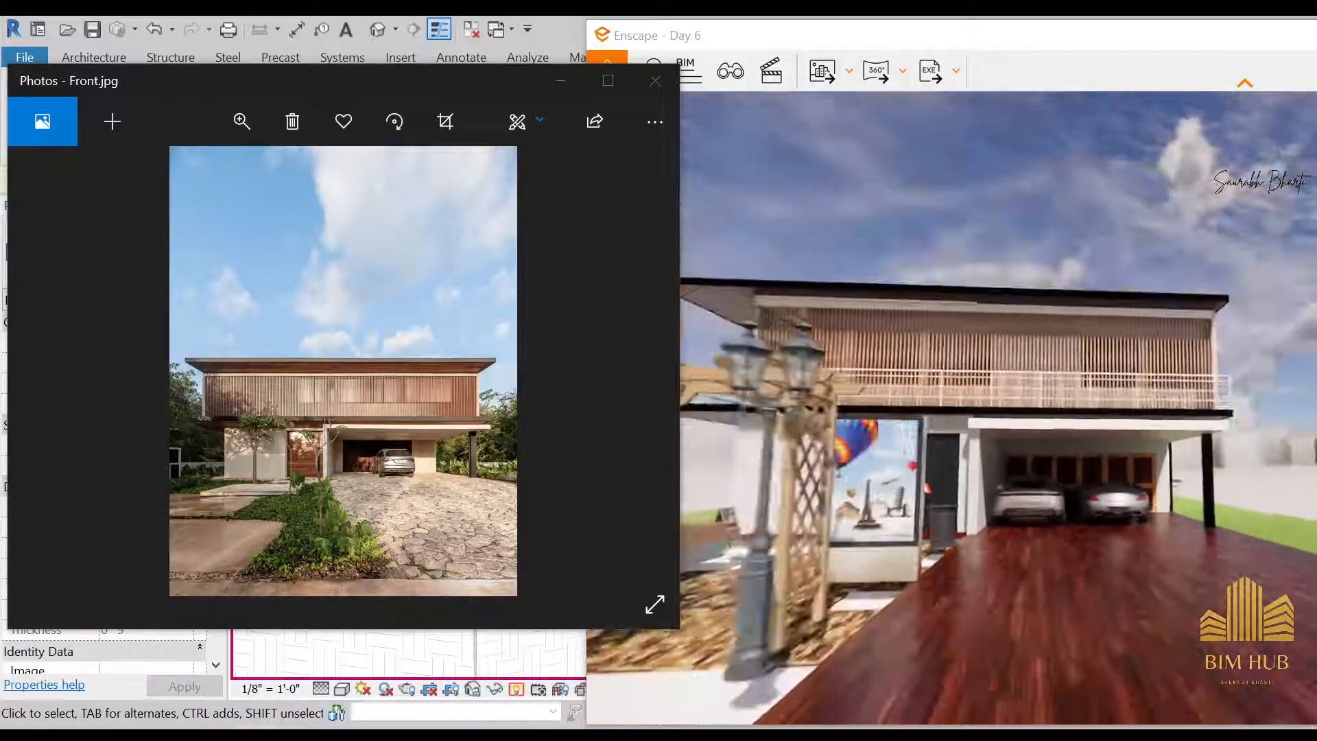
# Examine the entrance paving and black front door, and move round to view the house's side corner beyond the potted cacti
pyautogui.press('a')
pyautogui.press('d')
pyautogui.press('a')
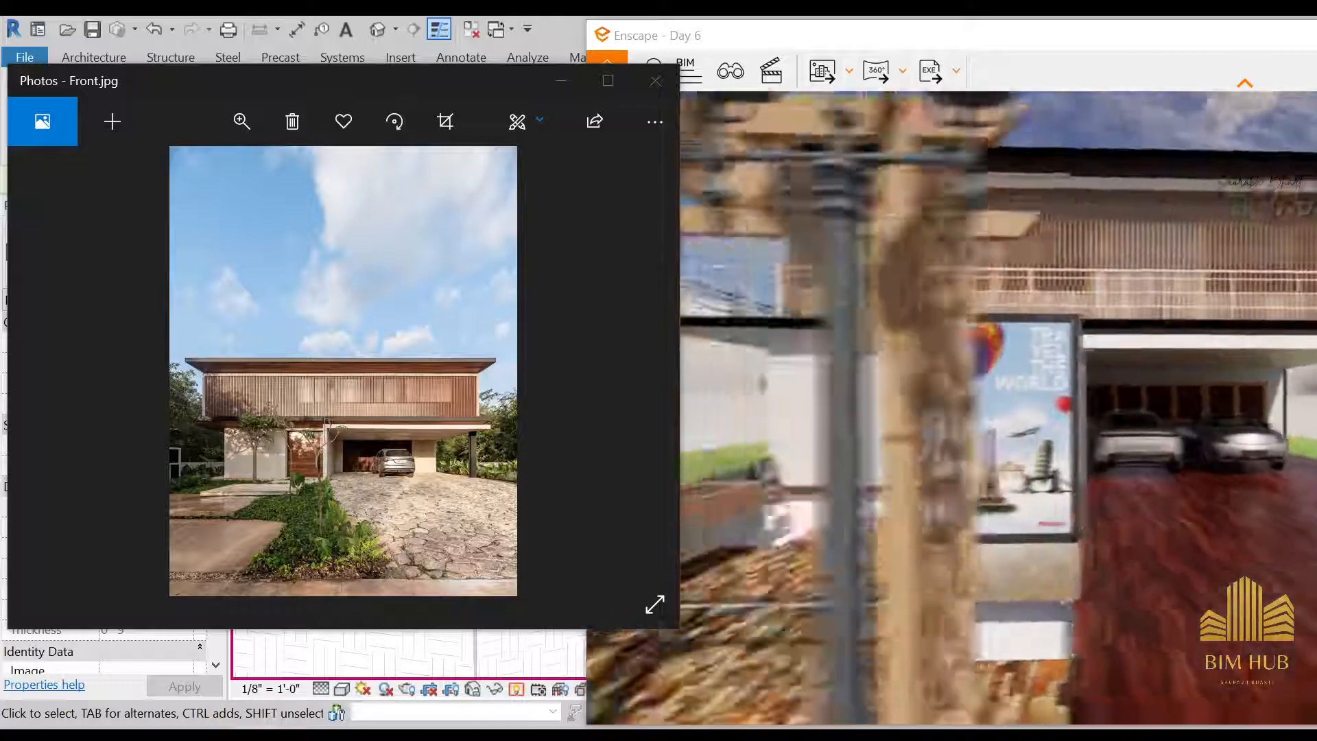
pyautogui.moveTo(960, 384); pyautogui.dragTo(960, 452)
pyautogui.press('w')
pyautogui.moveTo(960, 385)
pyautogui.mouseDown()
pyautogui.moveTo(960, 439)
pyautogui.moveTo(961, 370)
pyautogui.mouseUp()
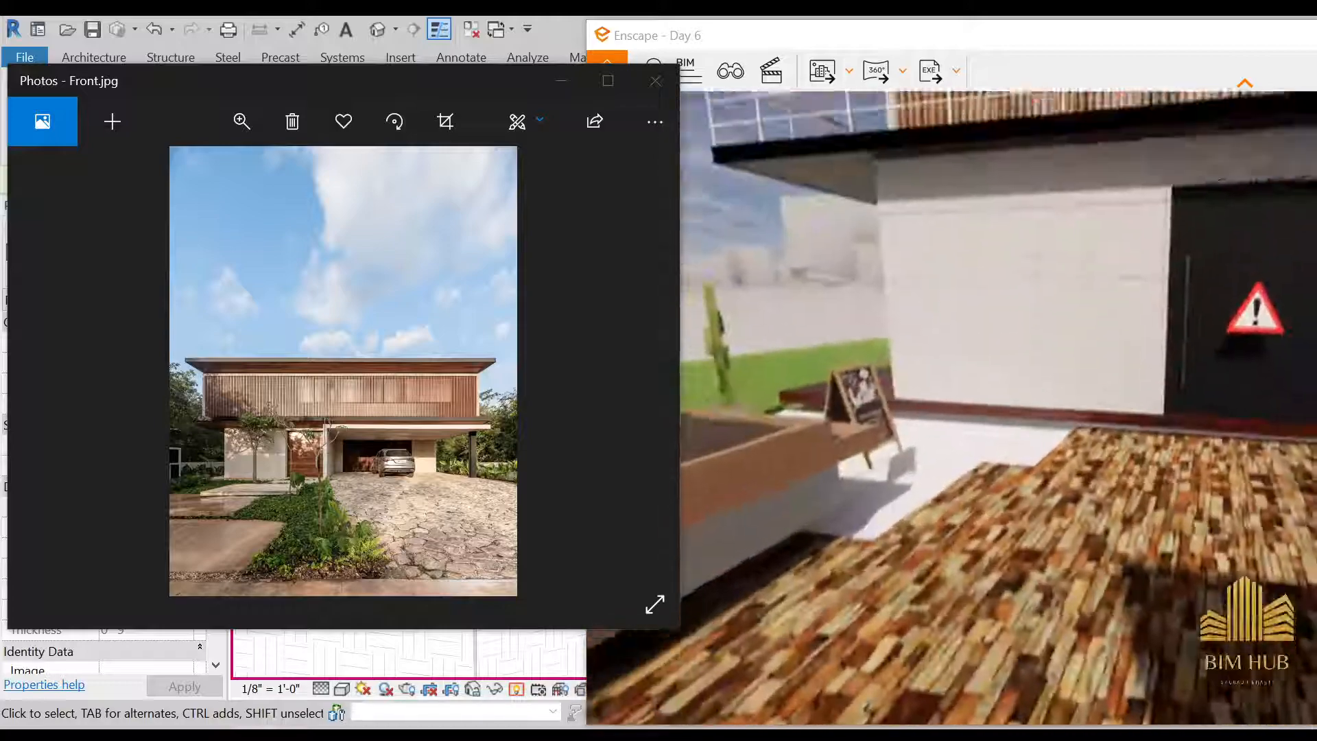
pyautogui.press('a')
pyautogui.press('s')
pyautogui.moveTo(960, 439); pyautogui.dragTo(1057, 370)
pyautogui.press('a')
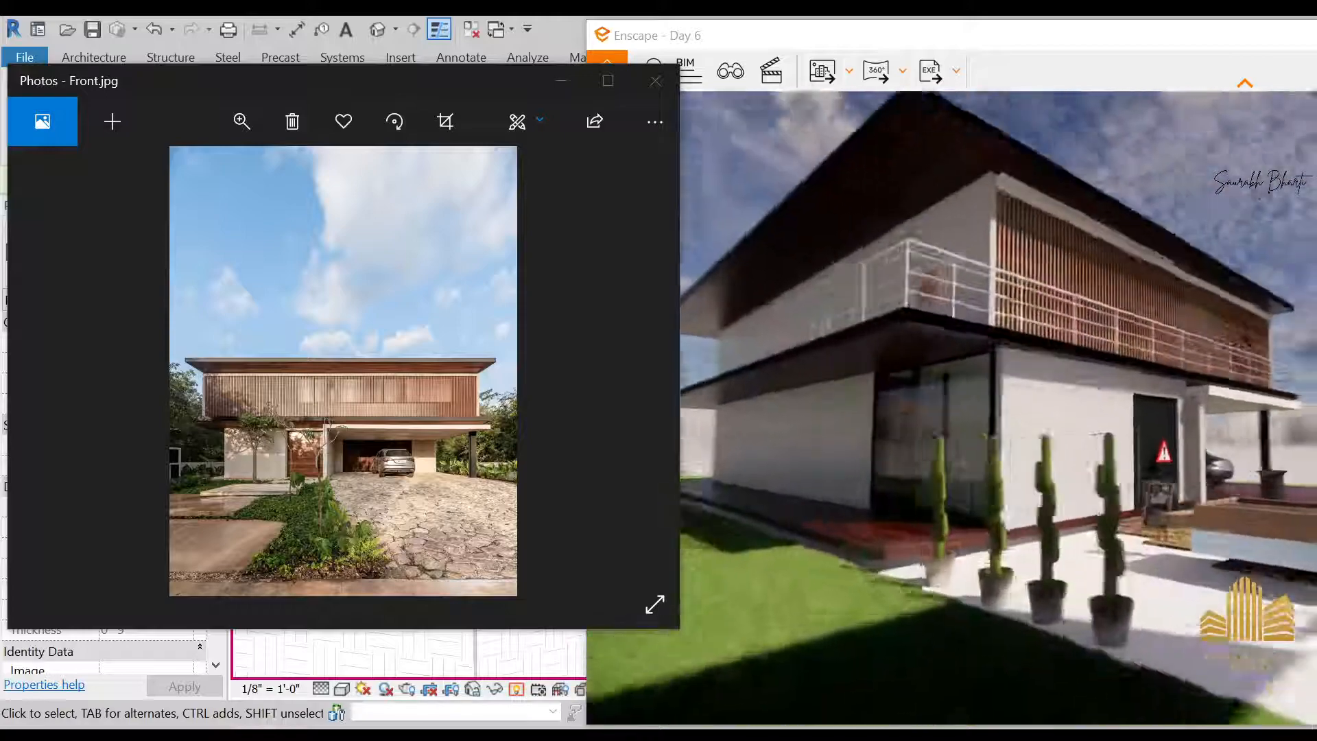
pyautogui.press('s')
pyautogui.press('d')
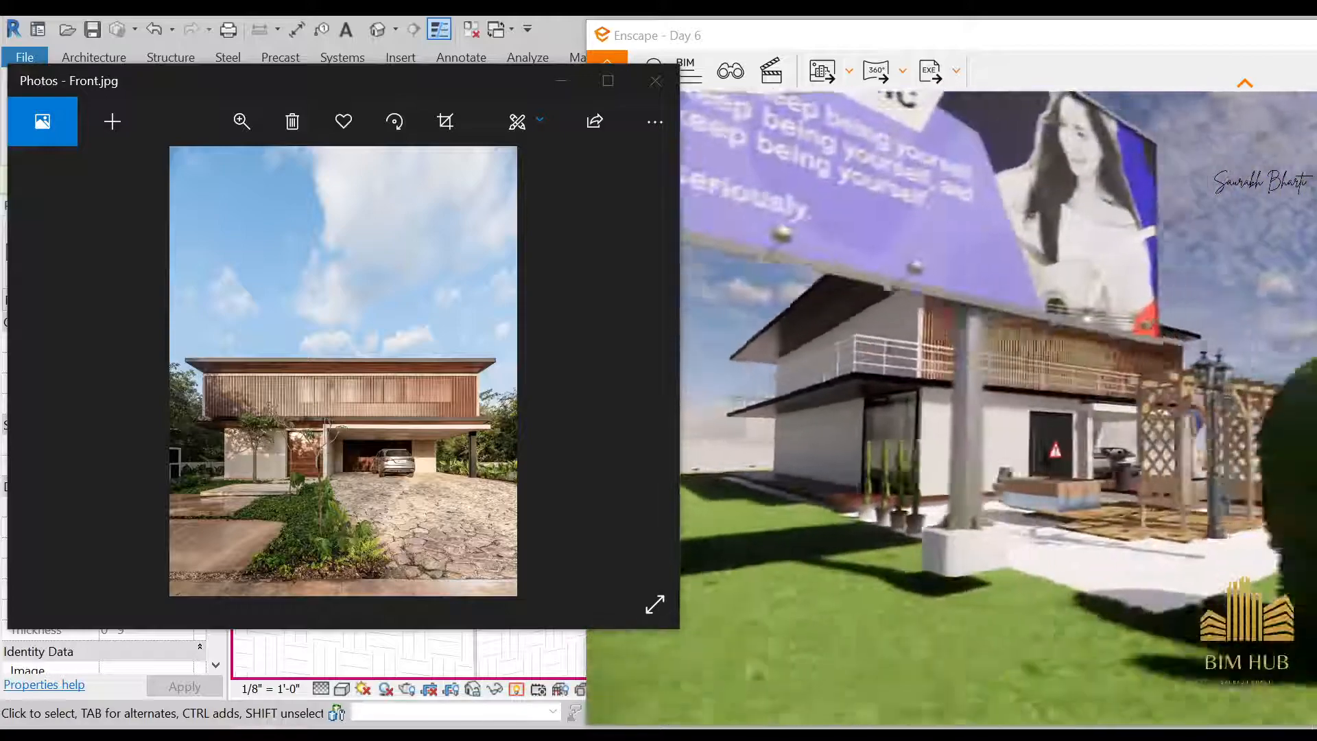
# Rise to an elevated front view of the house and move in on the balcony slats, railing and carport slab
pyautogui.press('d')
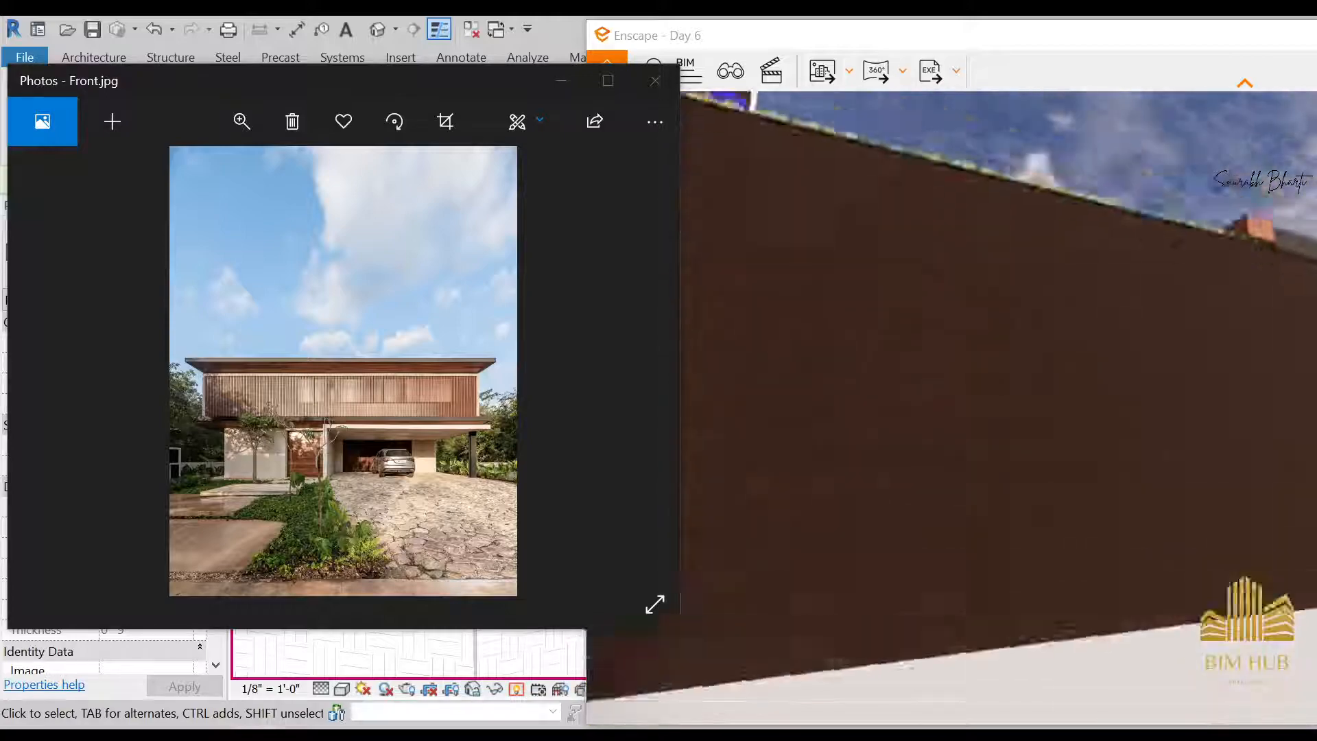
pyautogui.press('e')
pyautogui.moveTo(960, 370); pyautogui.dragTo(871, 419)
pyautogui.press('d')
pyautogui.press('s')
pyautogui.press('w')
pyautogui.moveTo(969, 360); pyautogui.dragTo(1023, 399)
pyautogui.press('w')
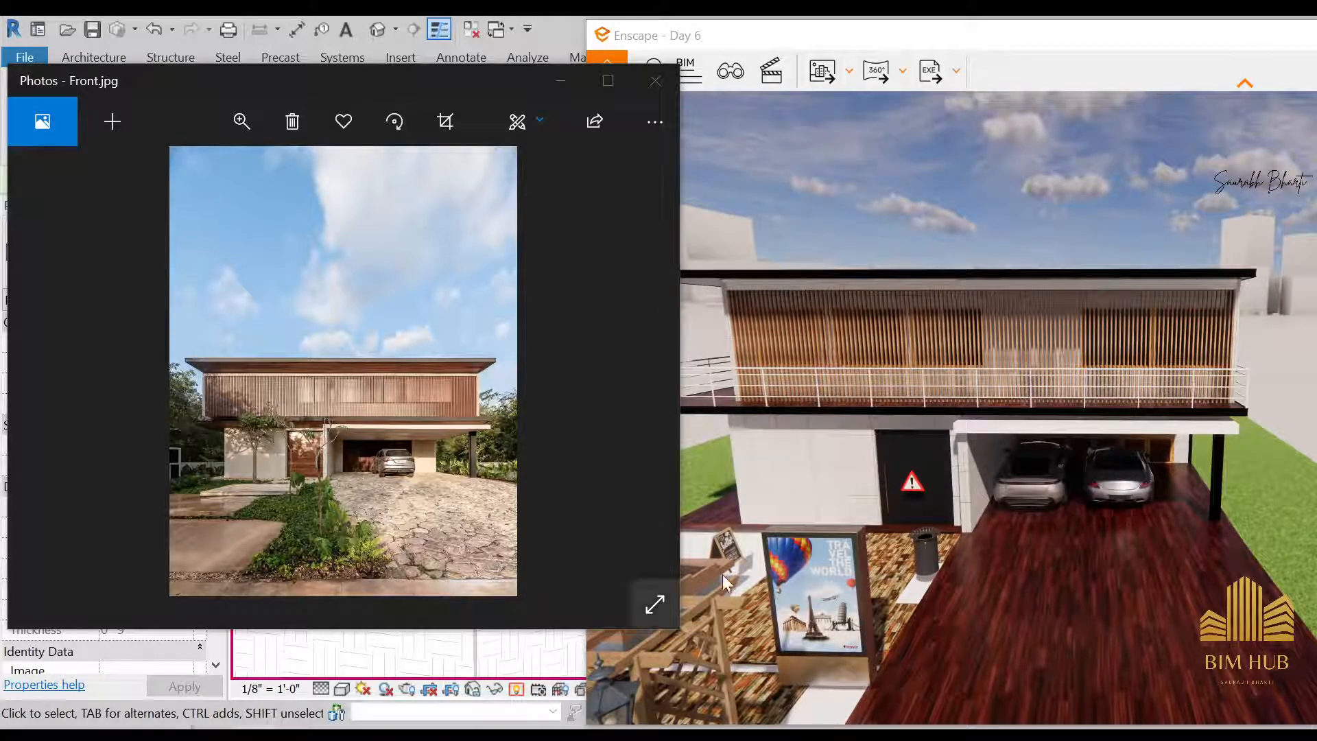
pyautogui.press('w')
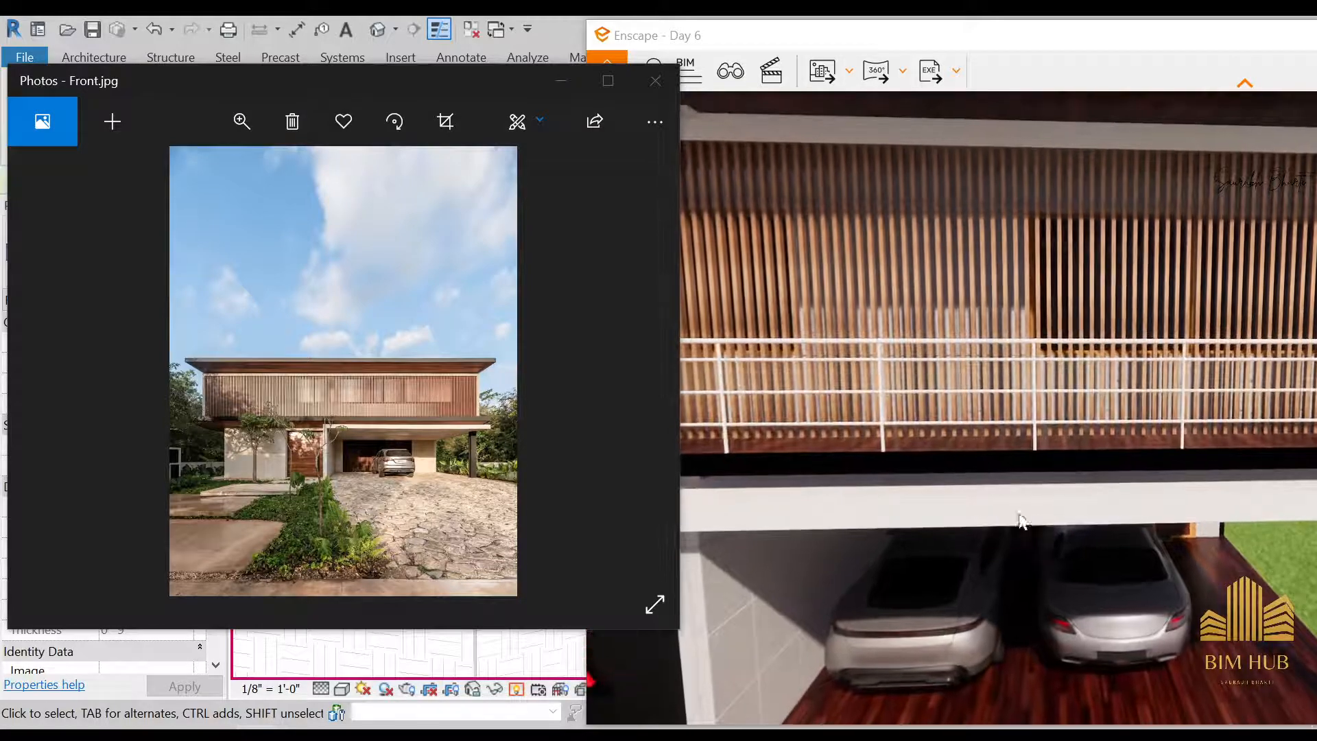
pyautogui.hotkey('alt', 'Tab')
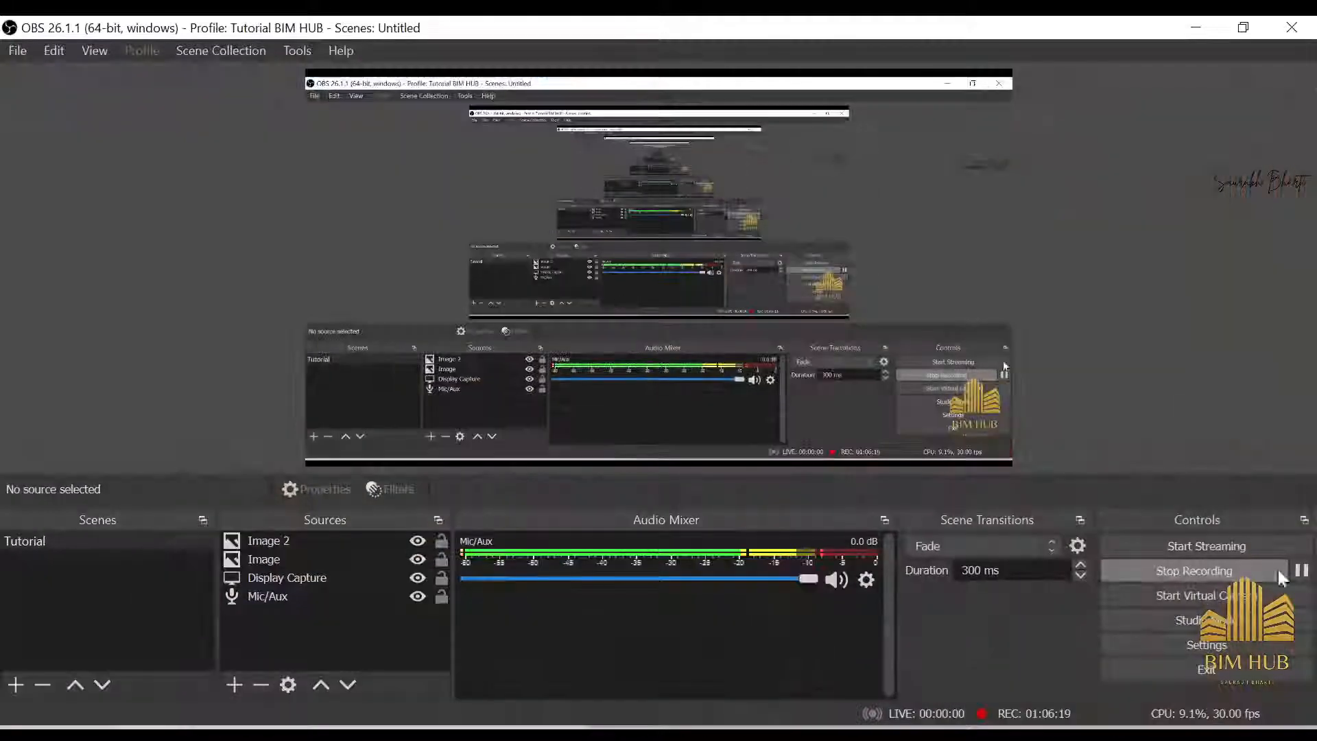